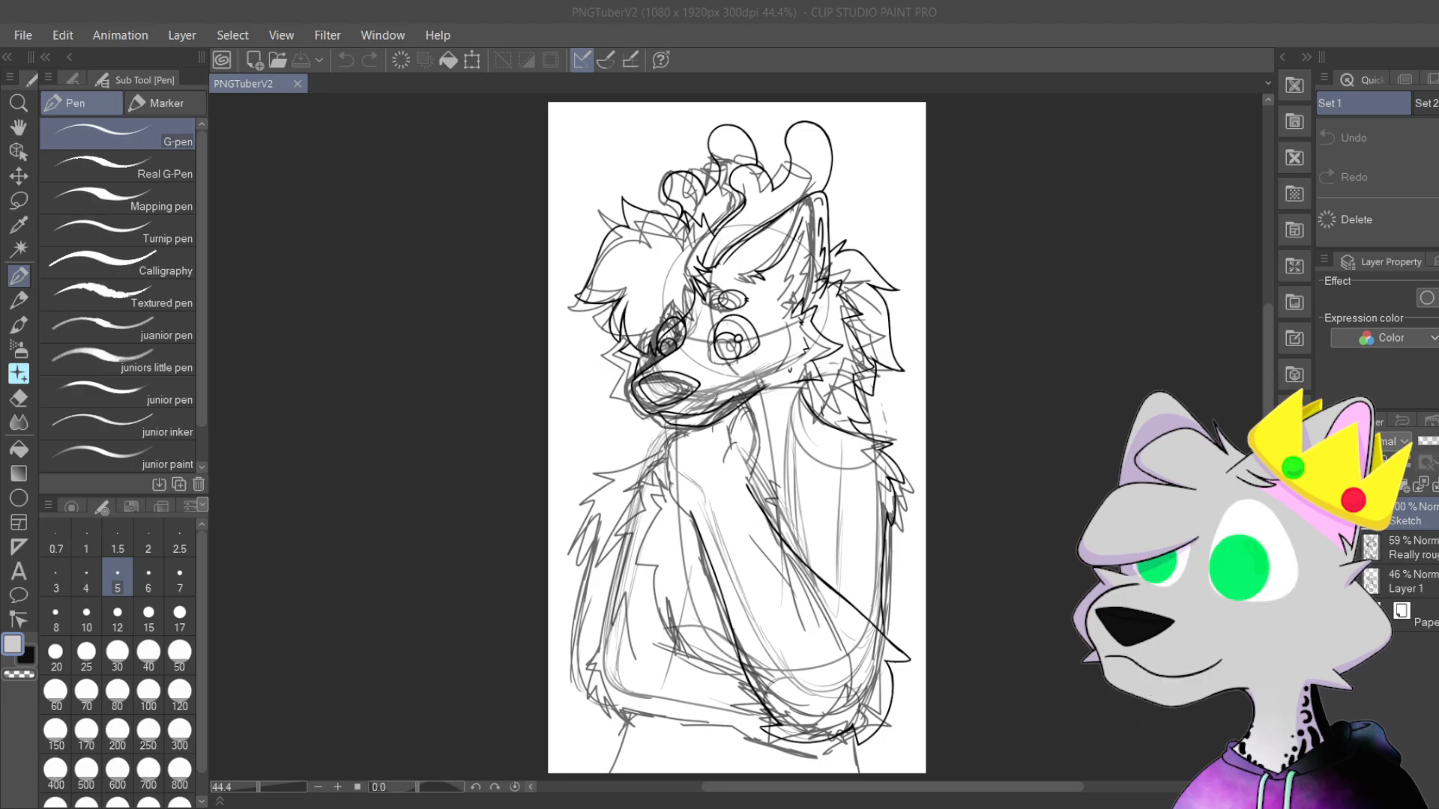
Step: Hide the Really rough layer to check the clean line sketch on its own, and show it again
left_click(1048, 45)
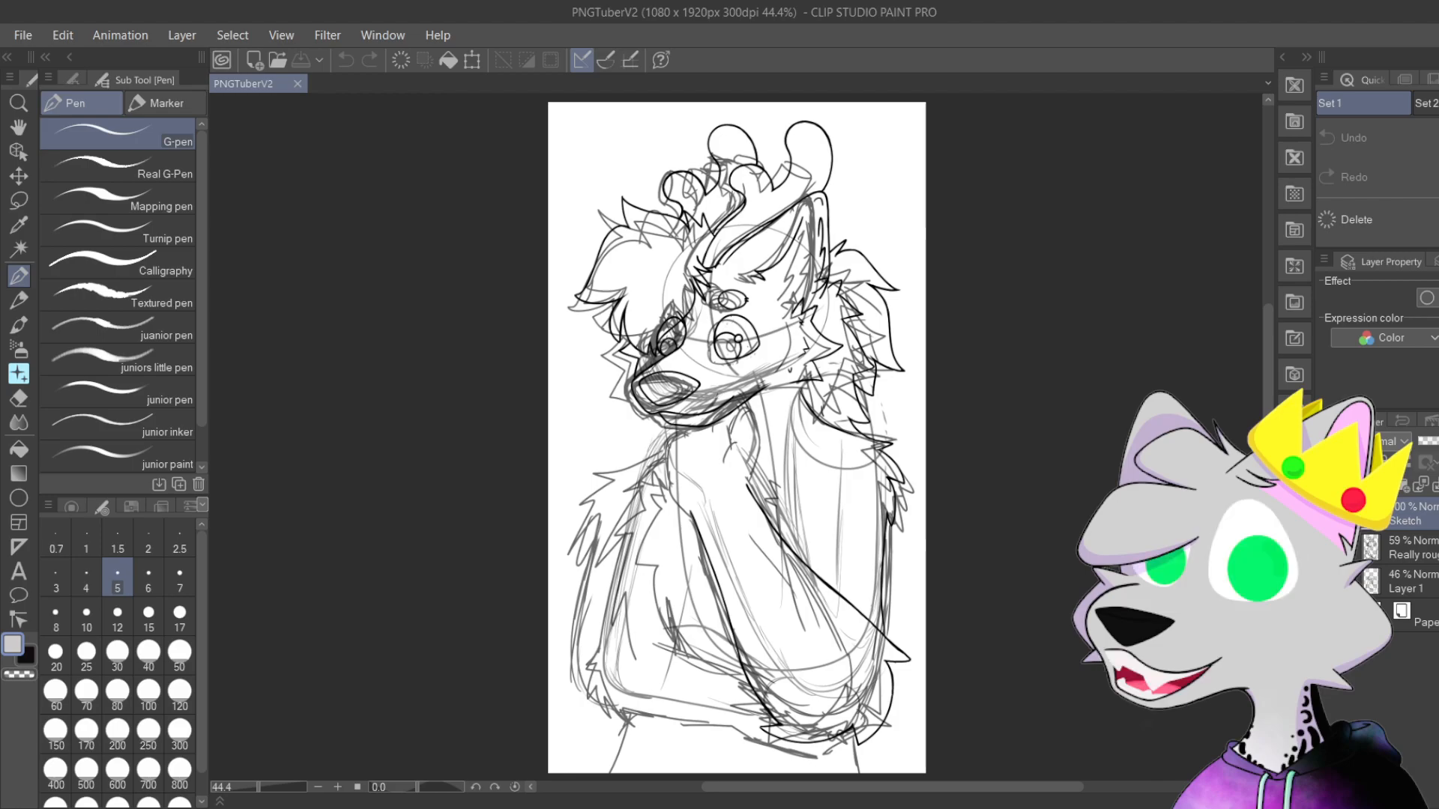
mouse_move(973, 424)
left_mouse_down()
mouse_move(1035, 434)
mouse_move(1036, 468)
left_mouse_up()
left_click_drag(1042, 518, 918, 488)
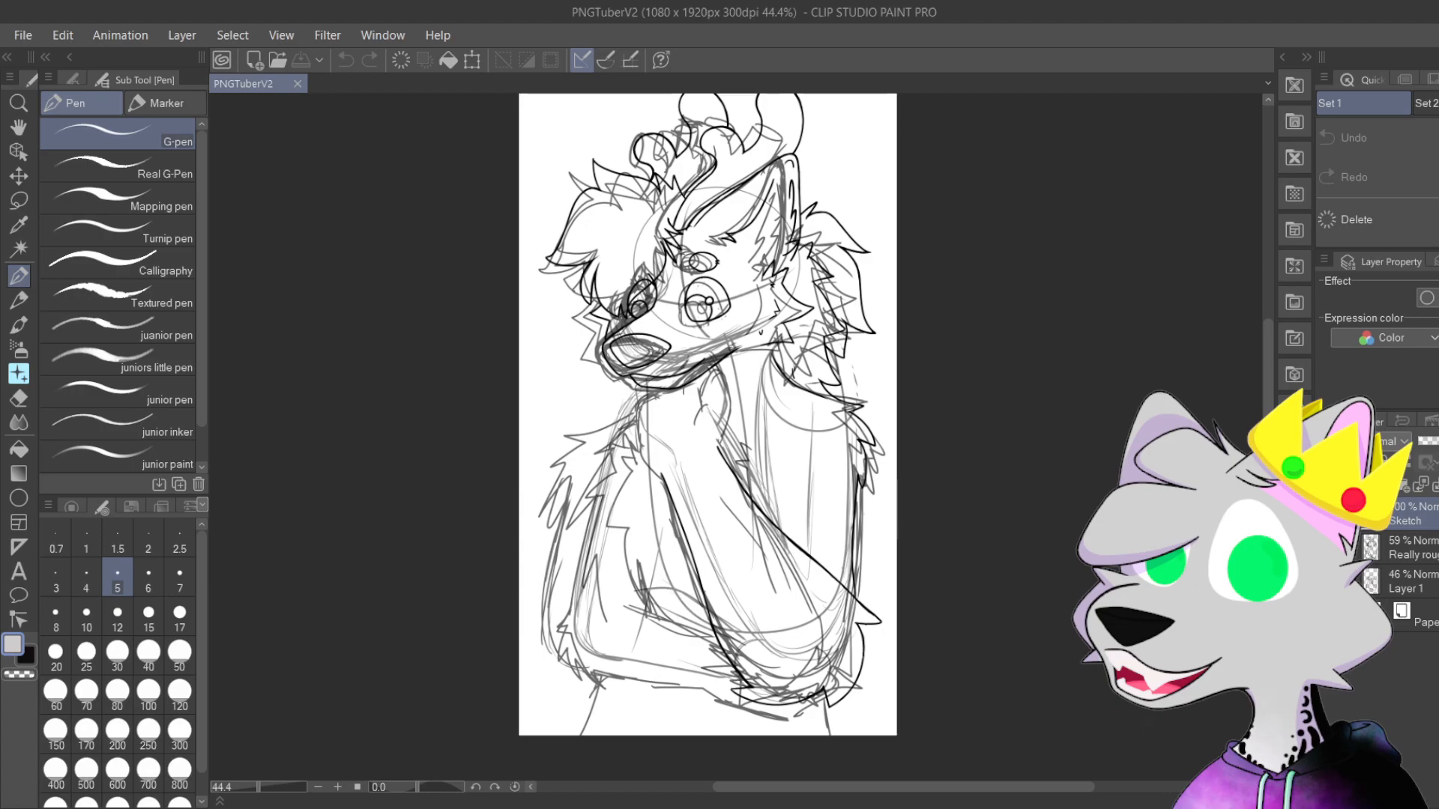
left_click(1327, 547)
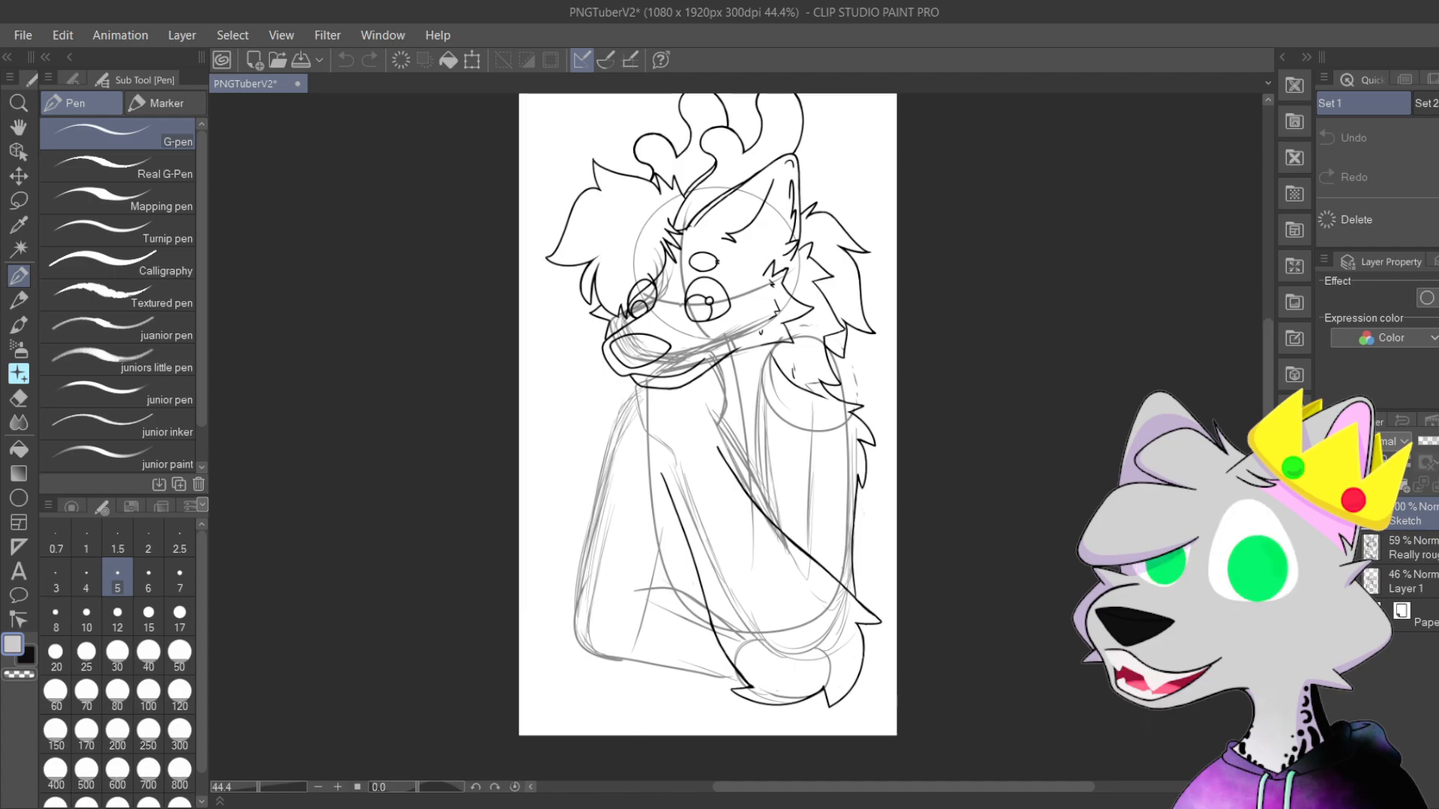
left_click(1328, 548)
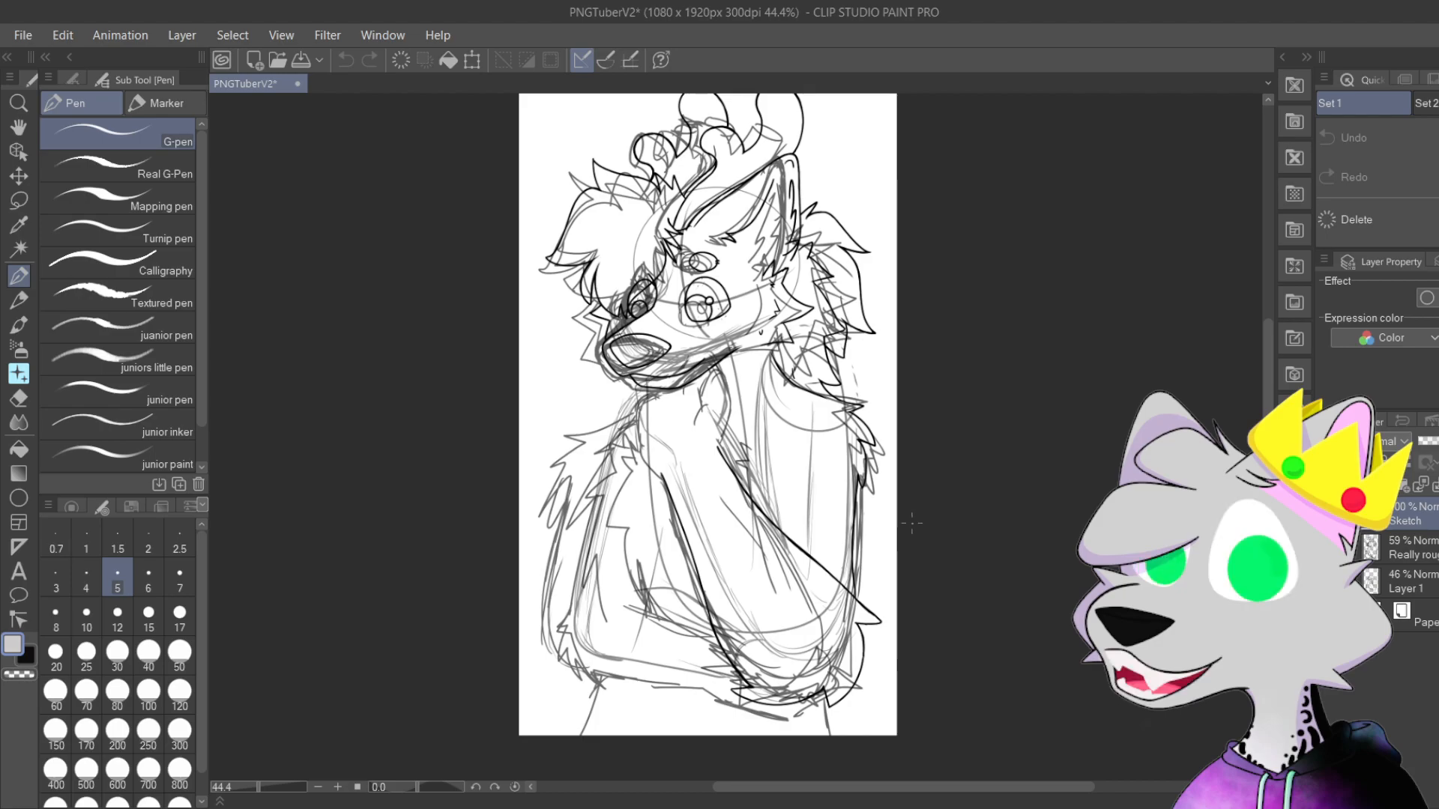
Step: Switch the drawing colour to black for tracing the fur on the shoulder below the muzzle
left_click_drag(938, 456, 948, 440)
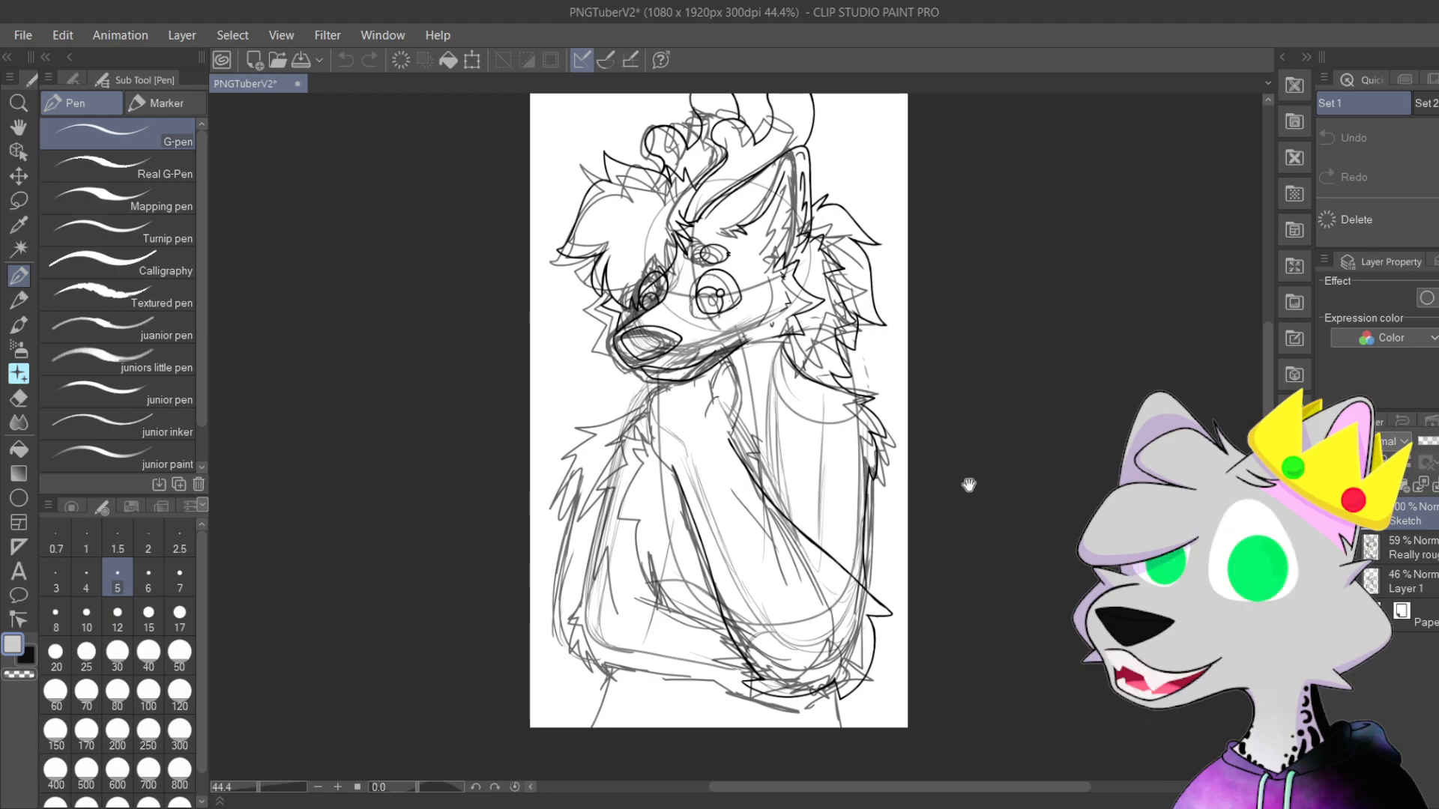
left_click_drag(964, 482, 980, 491)
scroll(955, 476, "up", 1)
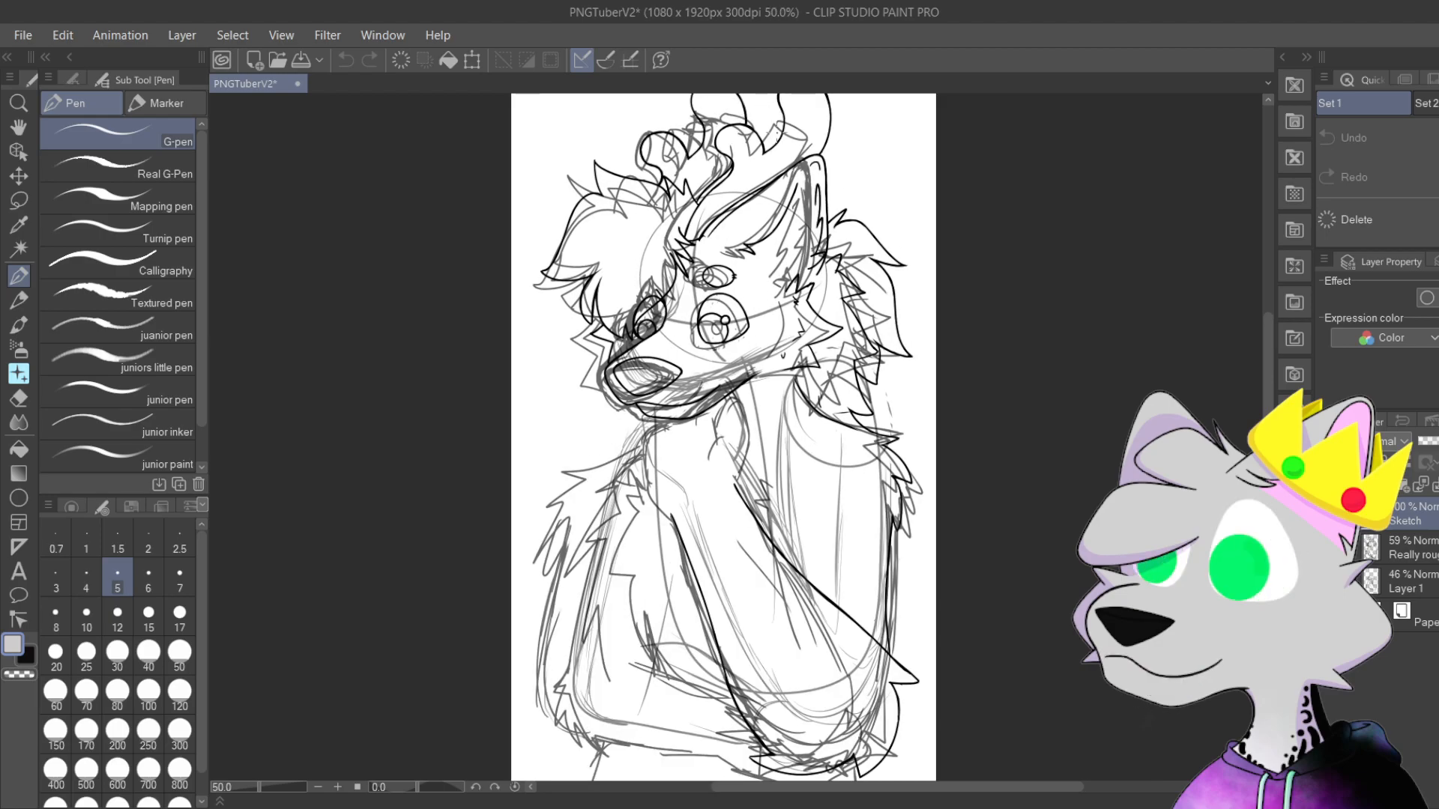
mouse_move(930, 455)
left_mouse_down()
mouse_move(938, 440)
mouse_move(1006, 458)
mouse_move(1024, 496)
left_mouse_up()
scroll(861, 279, "up", 1)
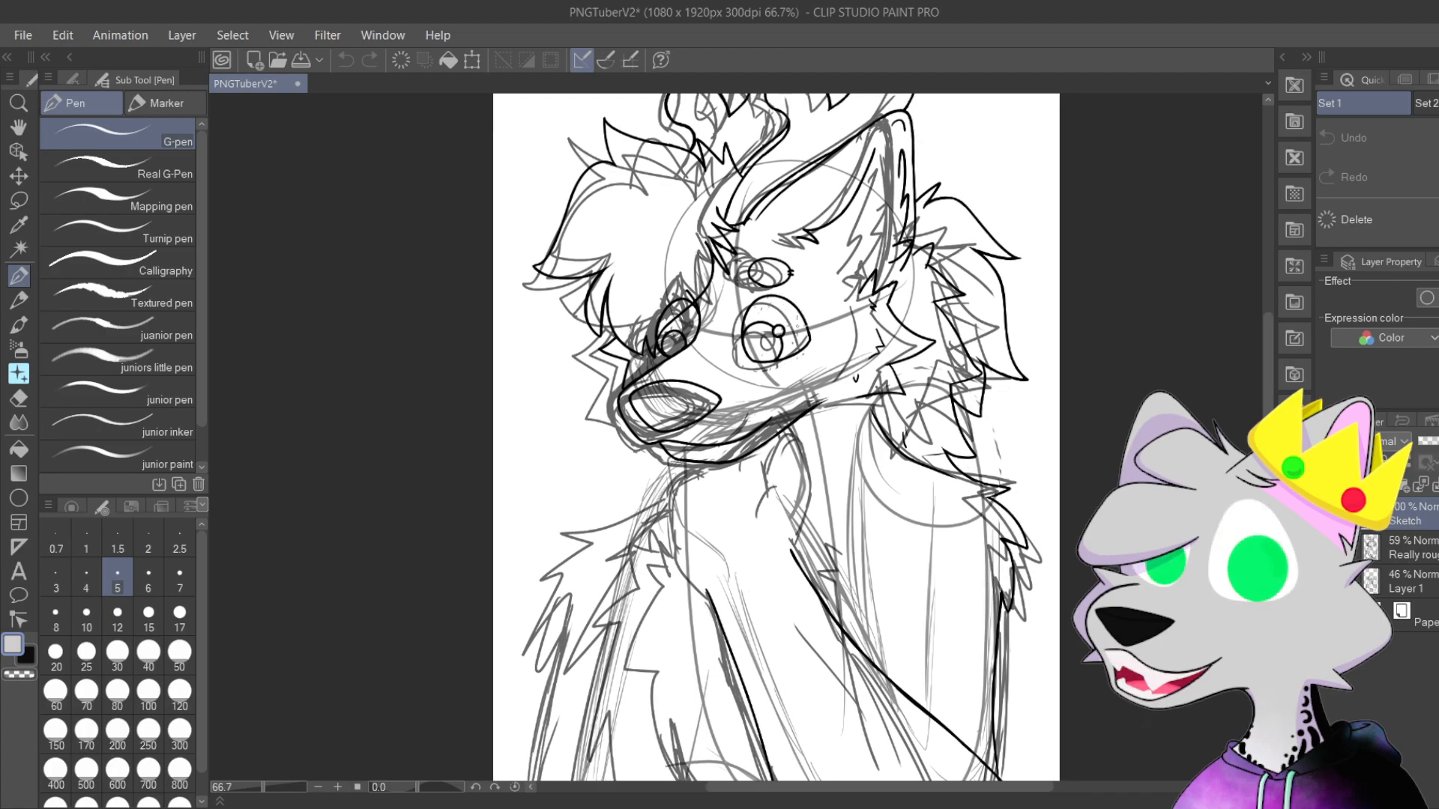
left_click_drag(848, 432, 880, 394)
scroll(736, 495, "up", 5)
mouse_move(736, 495)
left_mouse_down()
mouse_move(996, 263)
mouse_move(657, 394)
mouse_move(616, 435)
left_mouse_up()
left_click_drag(369, 578, 751, 439)
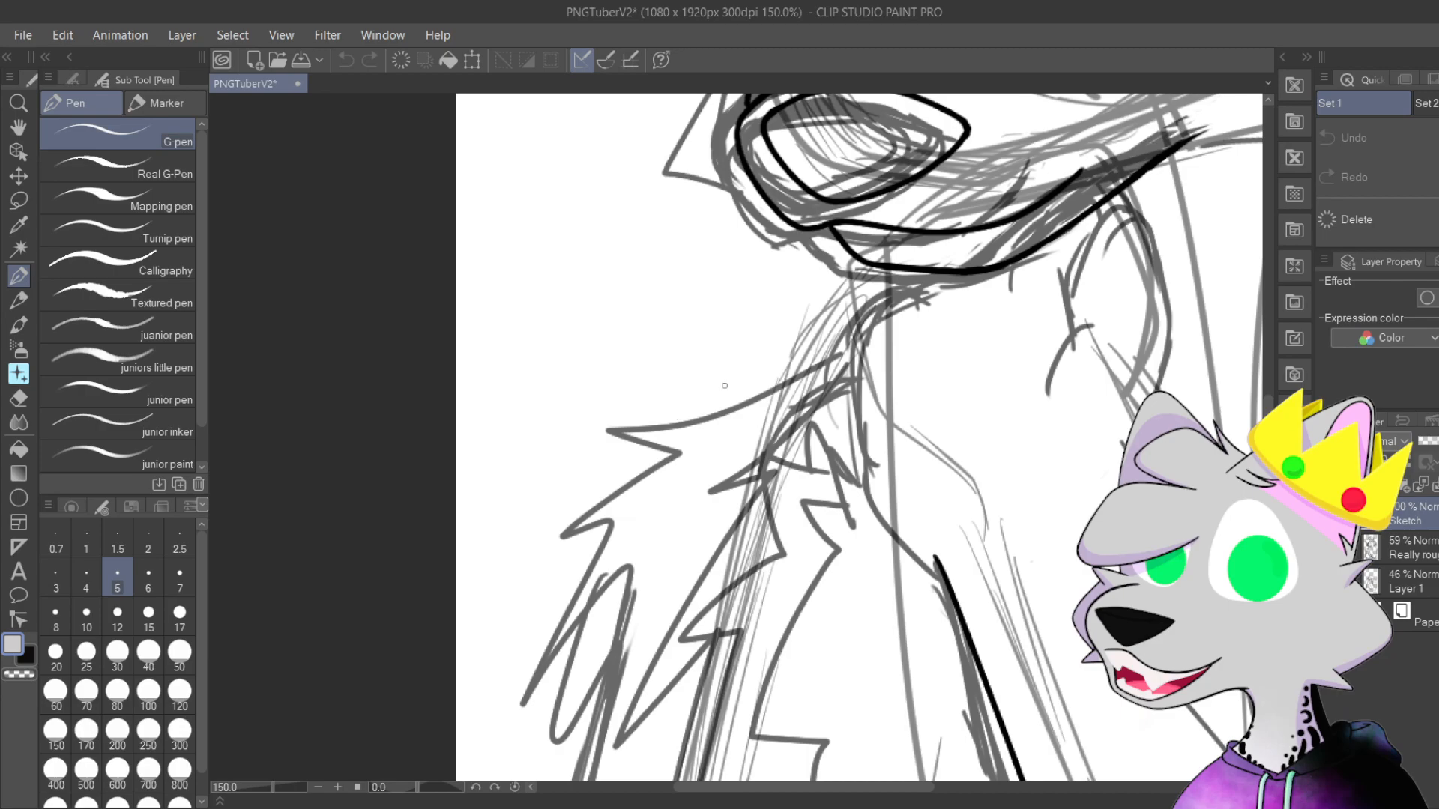
left_click_drag(588, 417, 761, 401)
key("ctrl+z")
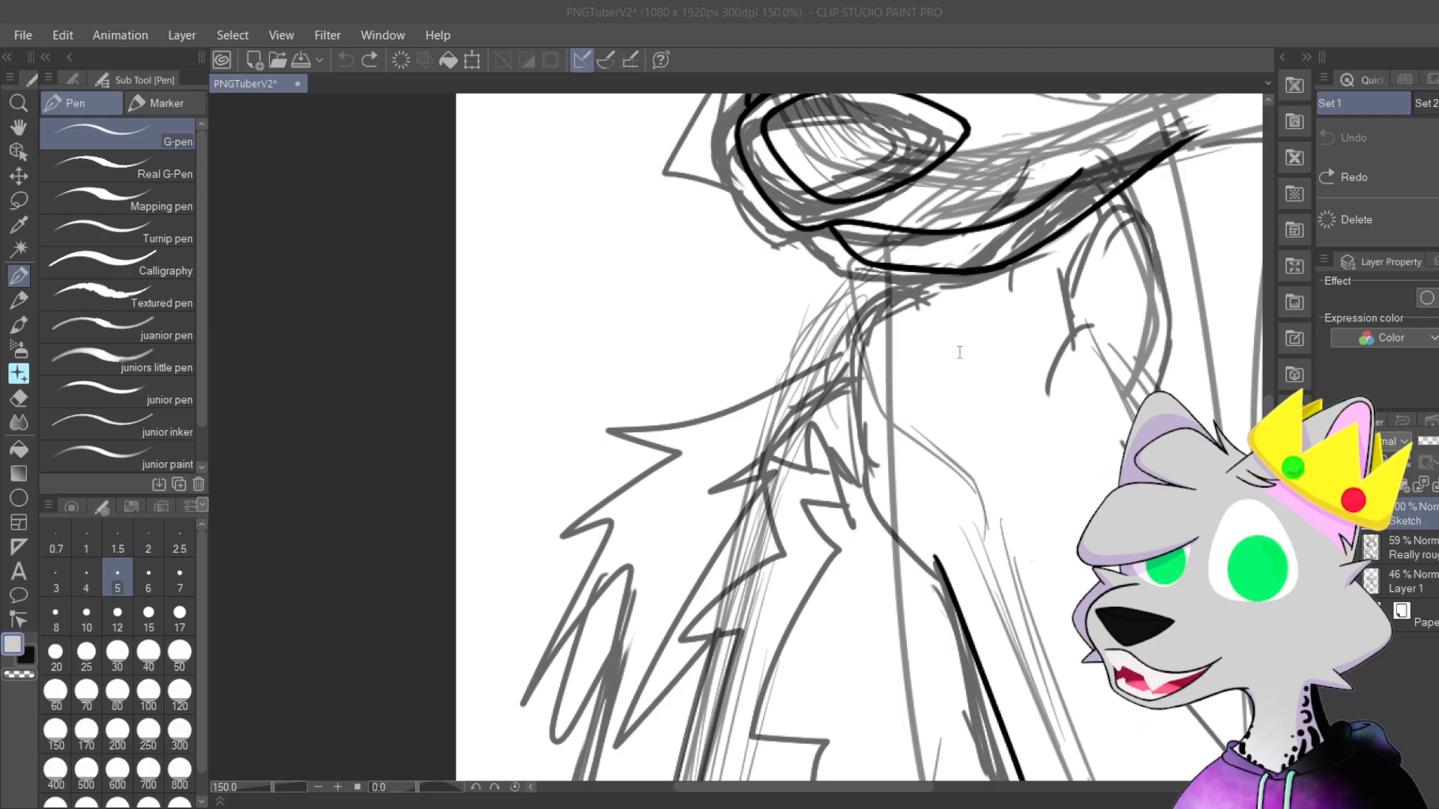
left_click(996, 313)
left_click(29, 658)
Step: Trace the jagged fur tufts along the outer edge of the shoulder and upper arm in black with the G-pen
left_click_drag(549, 376, 473, 405)
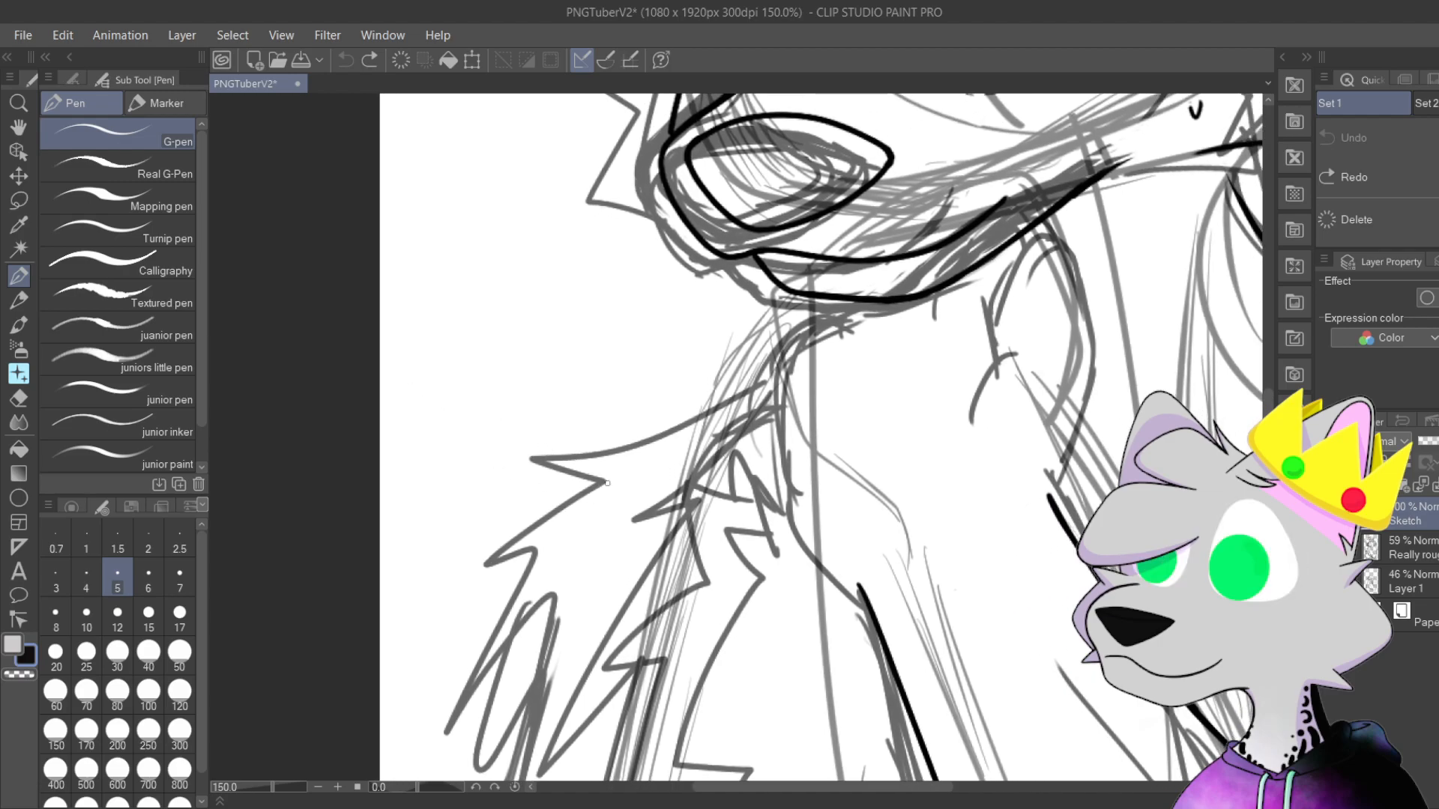
mouse_move(520, 448)
left_mouse_down()
mouse_move(600, 517)
mouse_move(615, 489)
mouse_move(739, 404)
mouse_move(548, 479)
mouse_move(392, 480)
mouse_move(480, 515)
left_mouse_up()
key("ctrl+z")
key("ctrl+z")
mouse_move(701, 391)
left_mouse_down()
mouse_move(553, 468)
mouse_move(477, 477)
mouse_move(518, 495)
mouse_move(389, 603)
left_mouse_up()
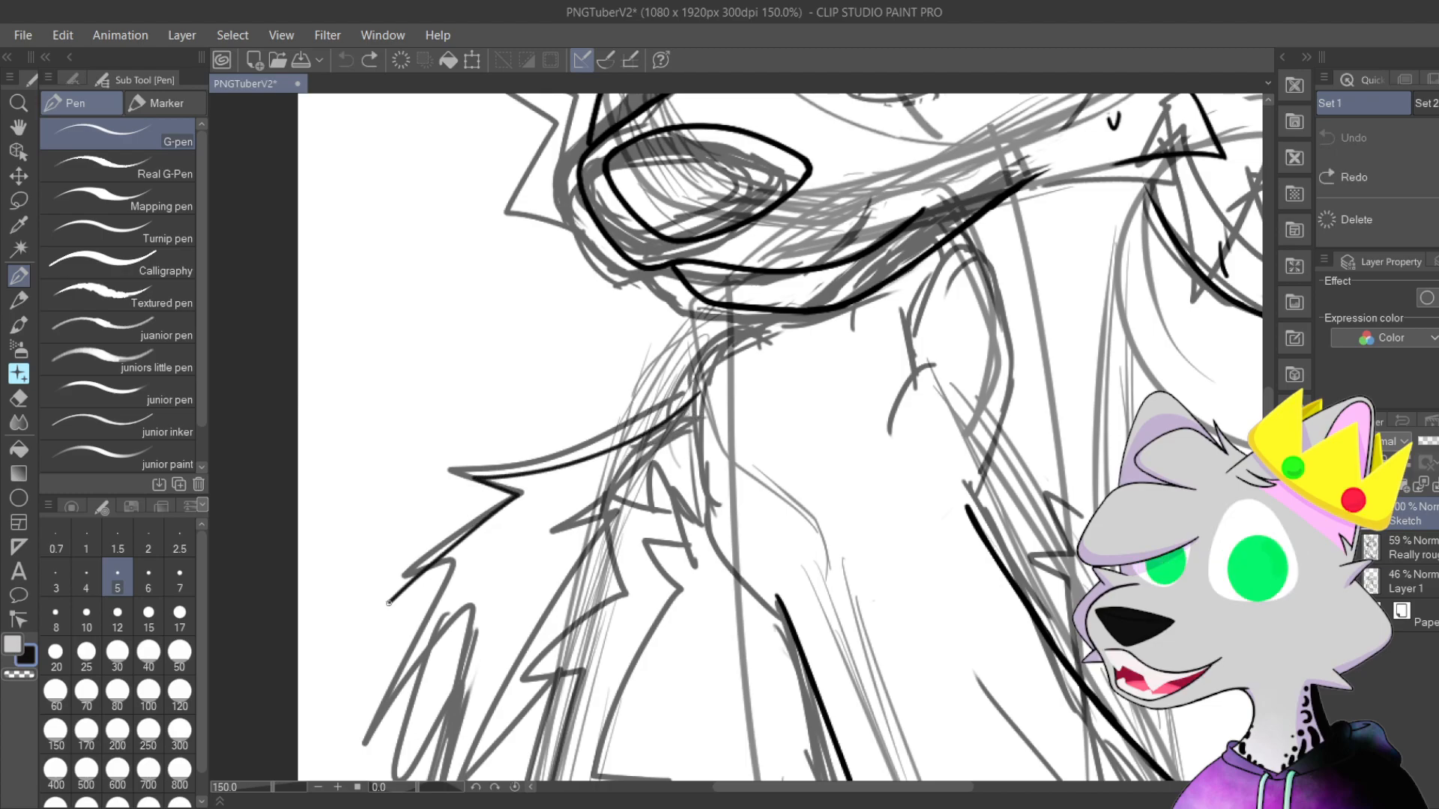
key("ctrl+z")
mouse_move(702, 397)
left_mouse_down()
mouse_move(542, 463)
mouse_move(457, 469)
mouse_move(512, 495)
mouse_move(384, 596)
mouse_move(453, 558)
left_mouse_up()
mouse_move(525, 649)
left_mouse_down()
mouse_move(754, 212)
mouse_move(571, 414)
mouse_move(548, 474)
mouse_move(604, 387)
mouse_move(553, 619)
left_mouse_up()
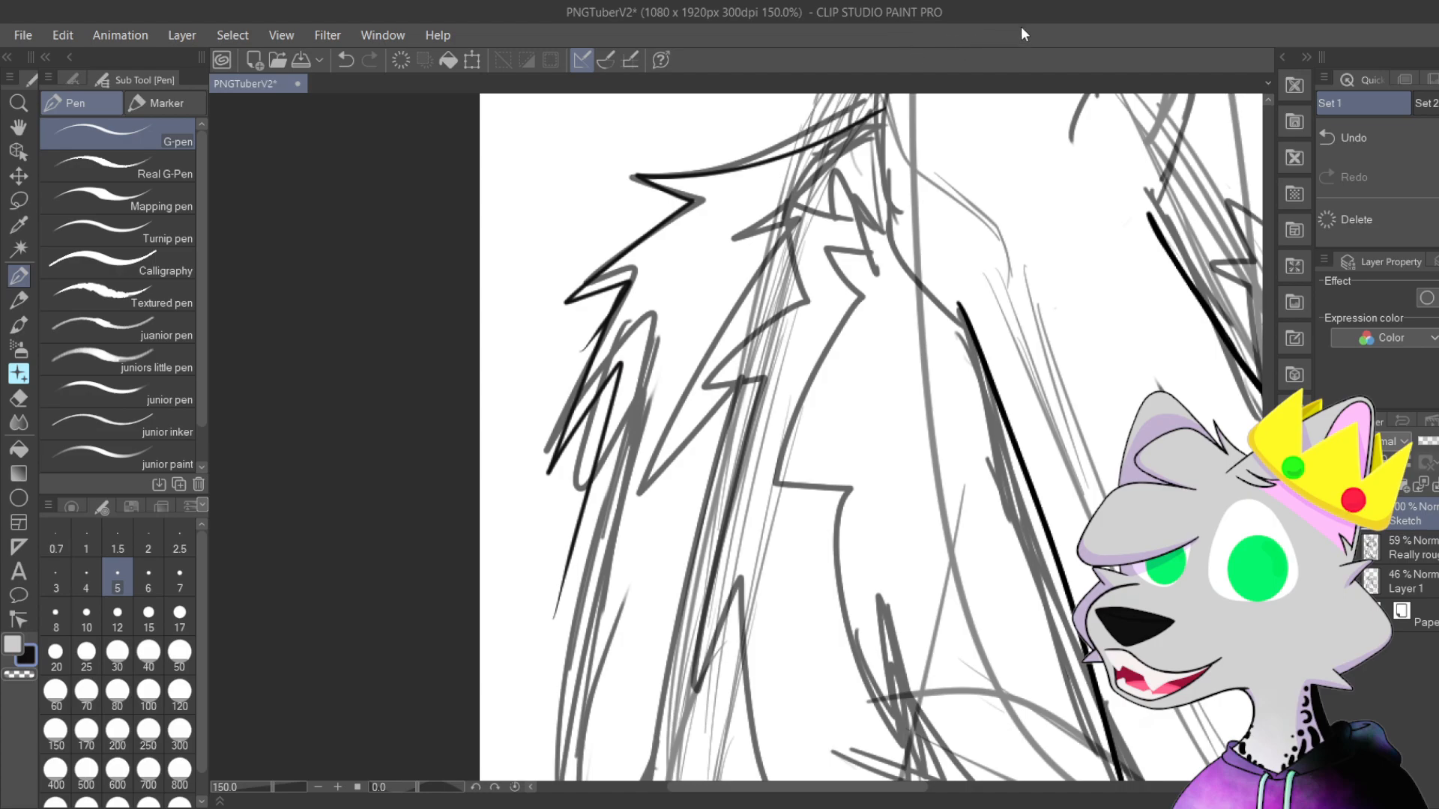
left_click_drag(978, 470, 860, 512)
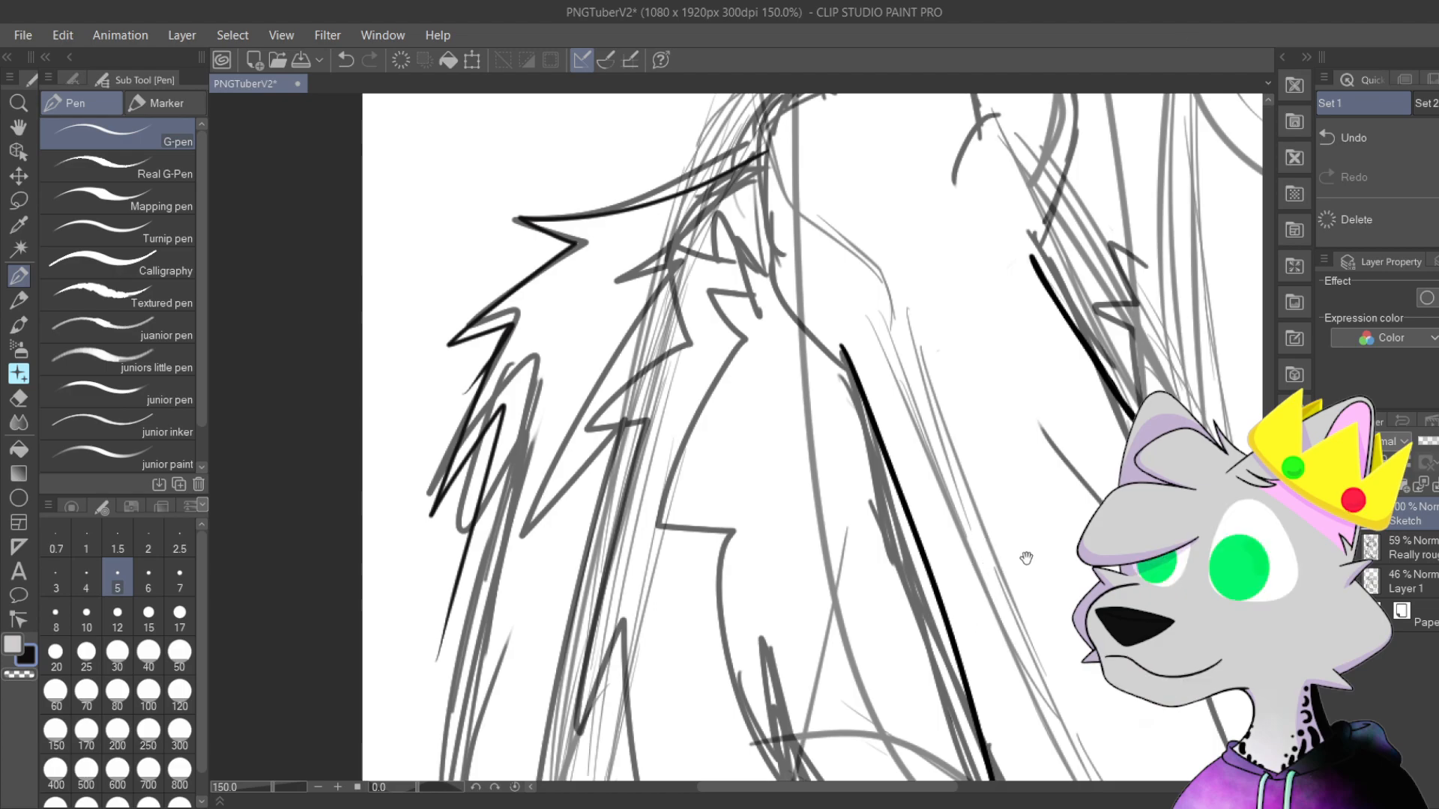
scroll(1049, 548, "down", 2)
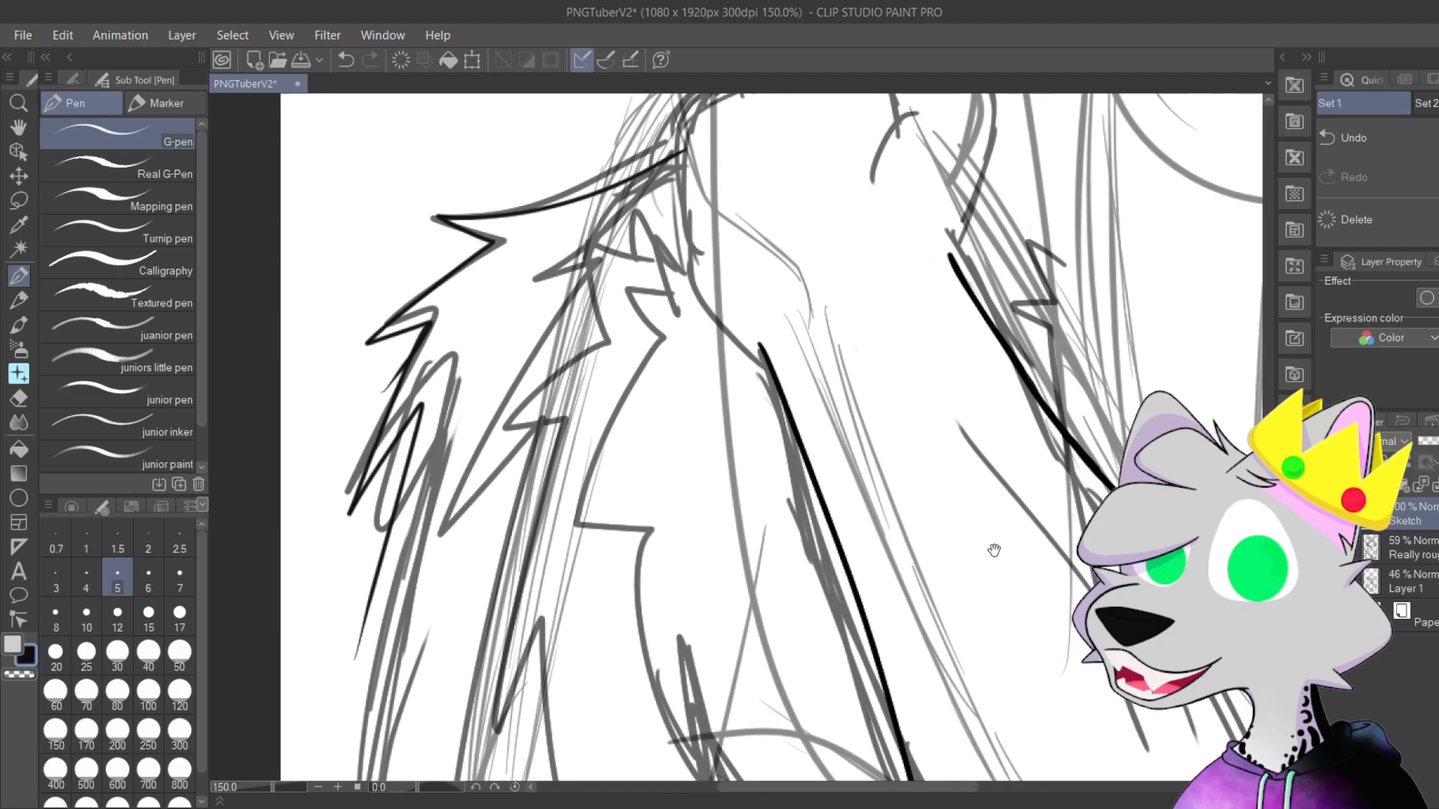
left_click_drag(1131, 541, 1008, 571)
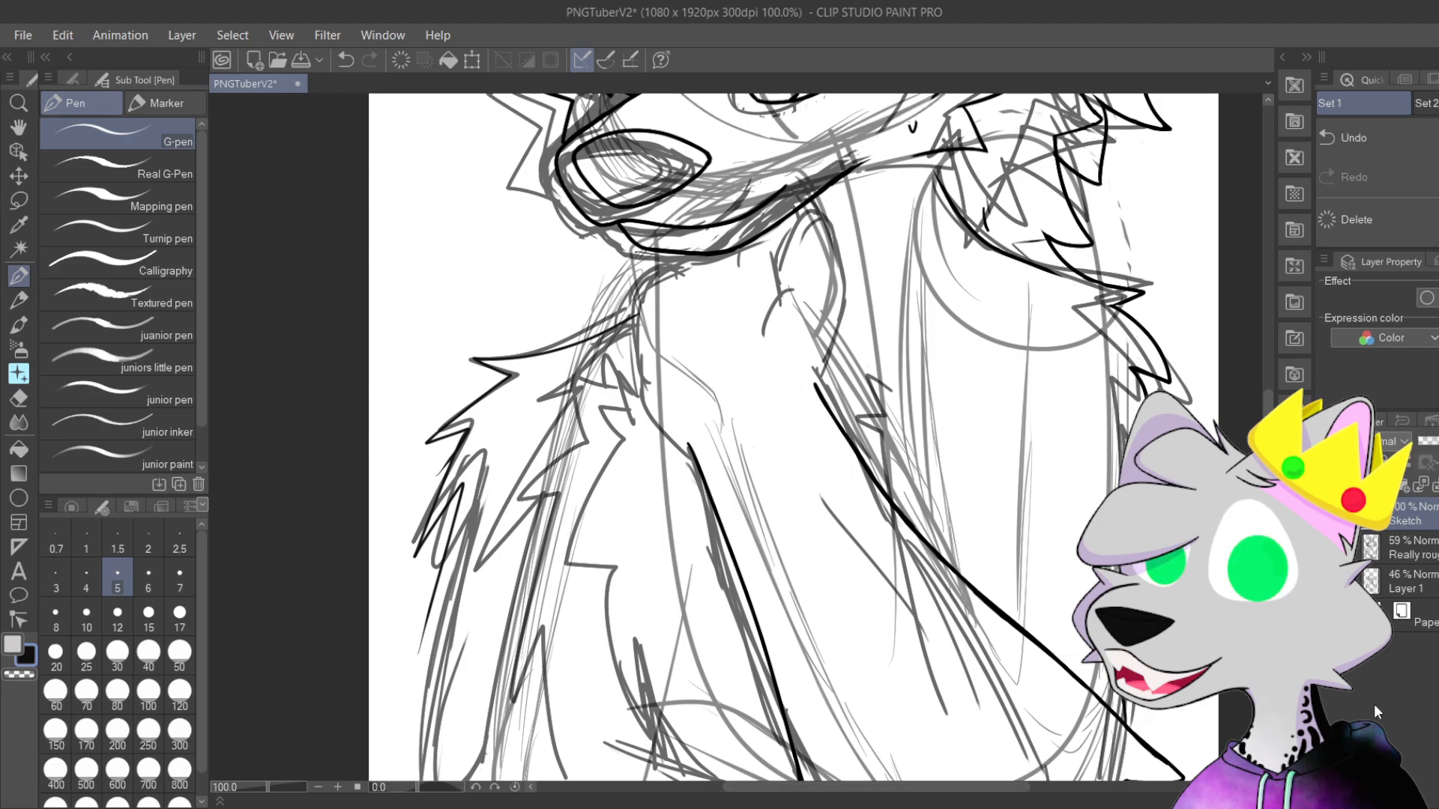
left_click_drag(924, 558, 999, 573)
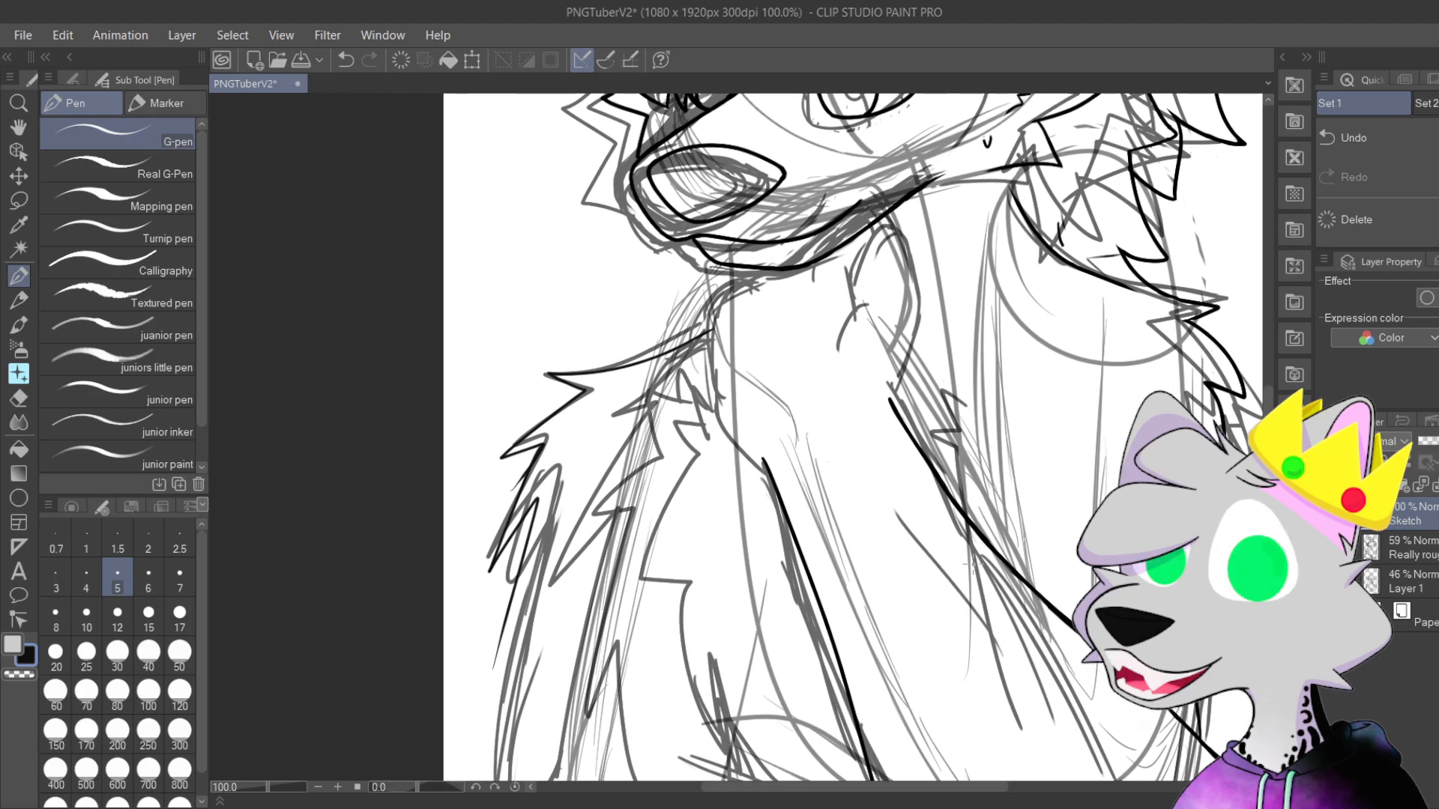
left_click_drag(1042, 453, 1010, 659)
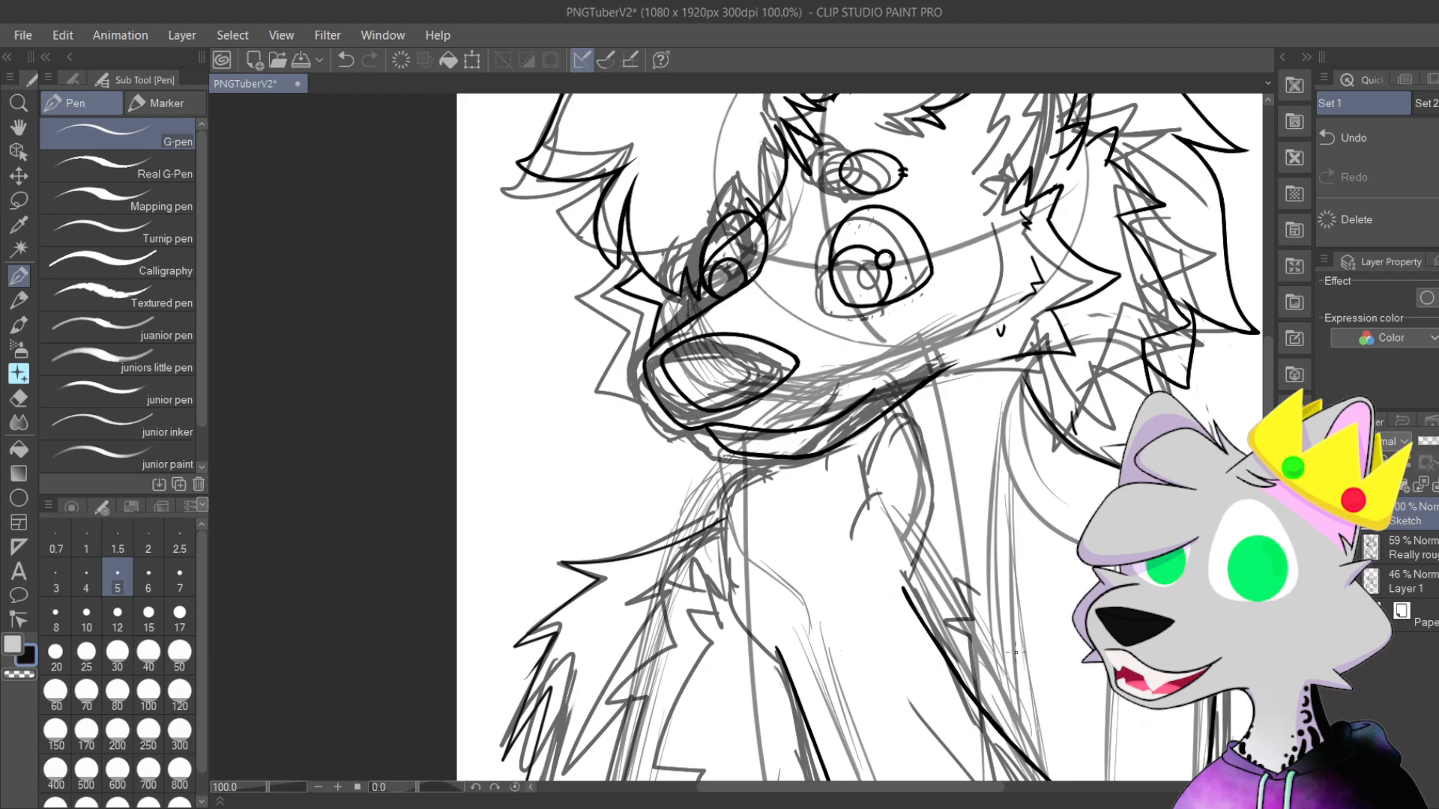
mouse_move(878, 542)
left_mouse_down()
mouse_move(904, 515)
mouse_move(827, 430)
left_mouse_up()
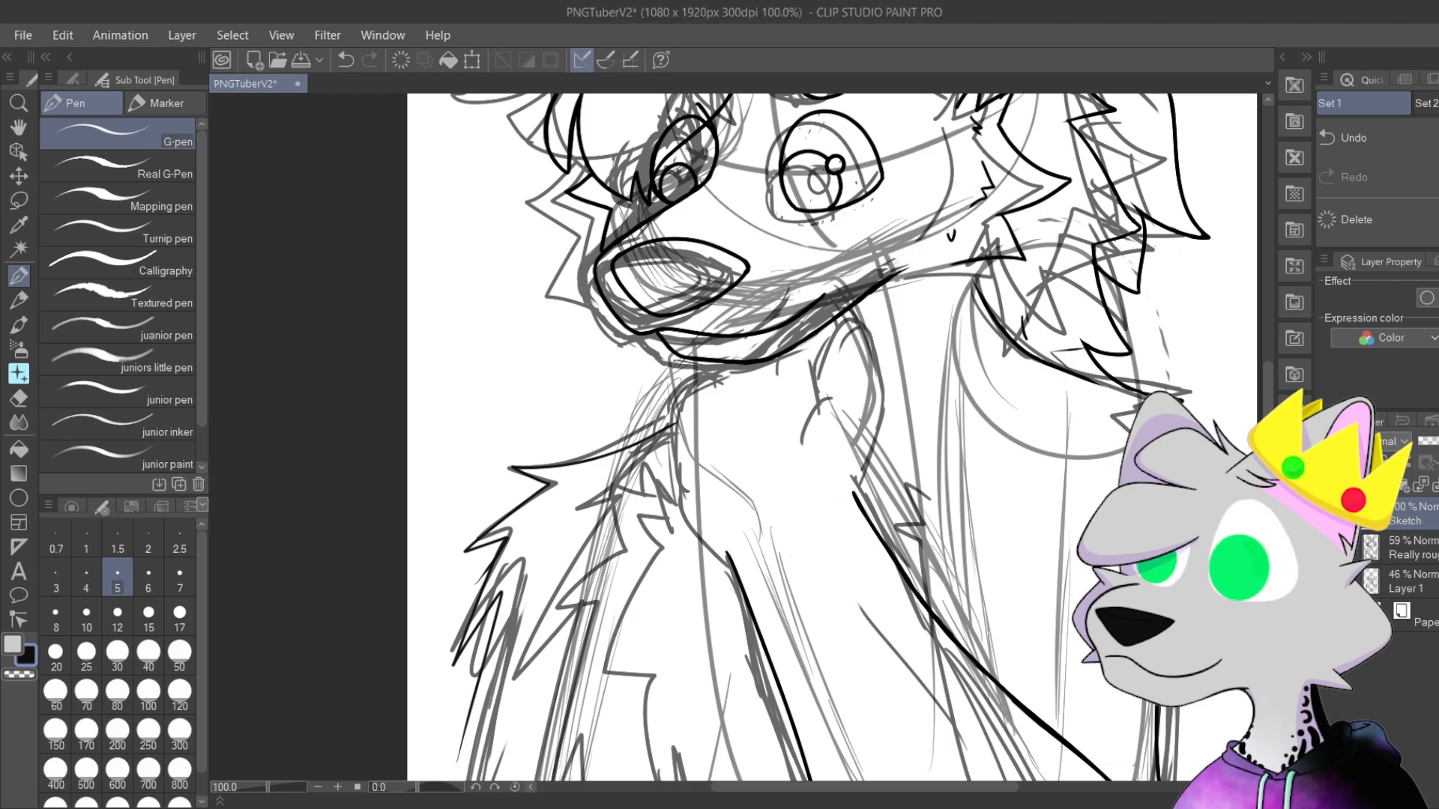
left_click_drag(1030, 629, 969, 629)
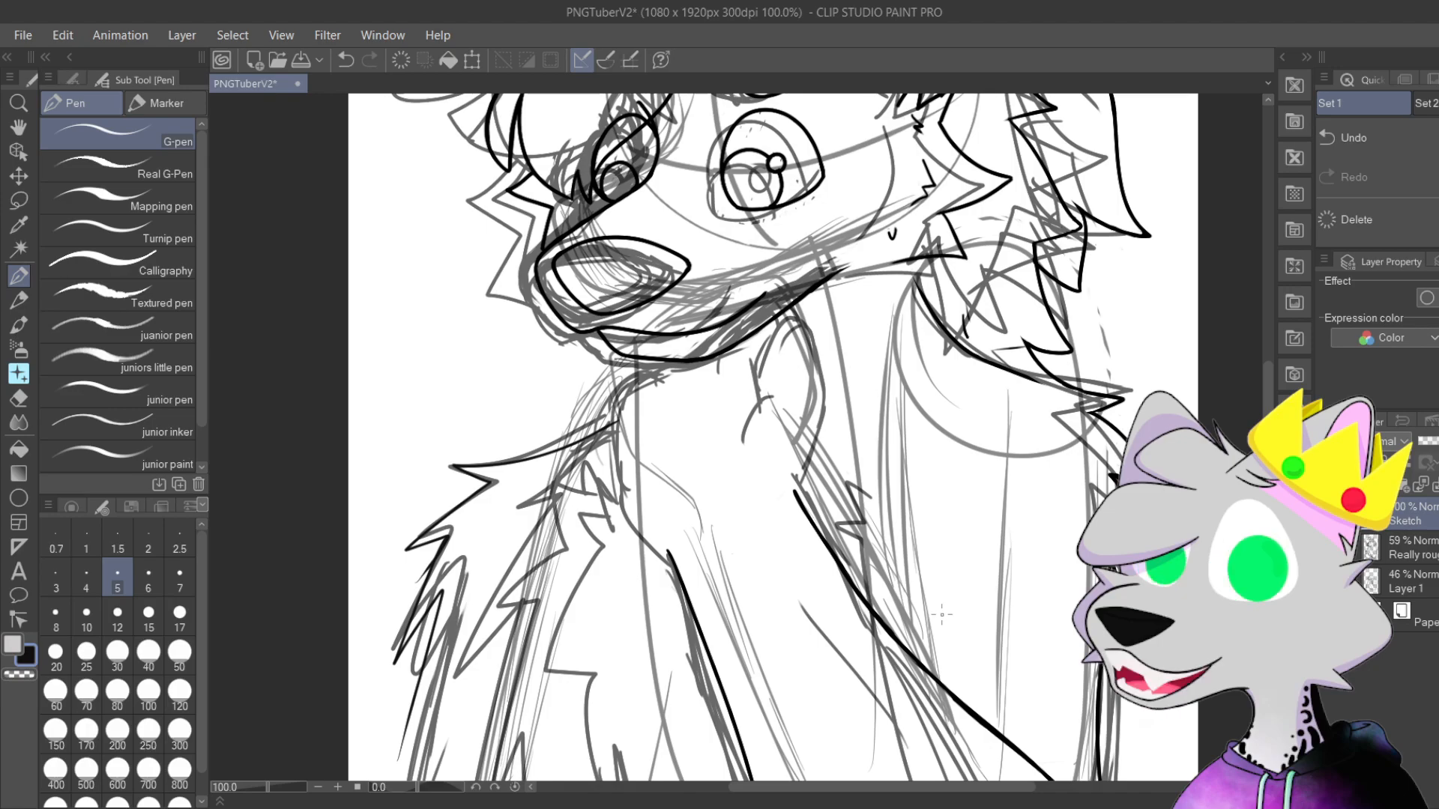
scroll(854, 246, "up", 2)
left_click_drag(974, 555, 1067, 693)
left_click_drag(847, 512, 767, 423)
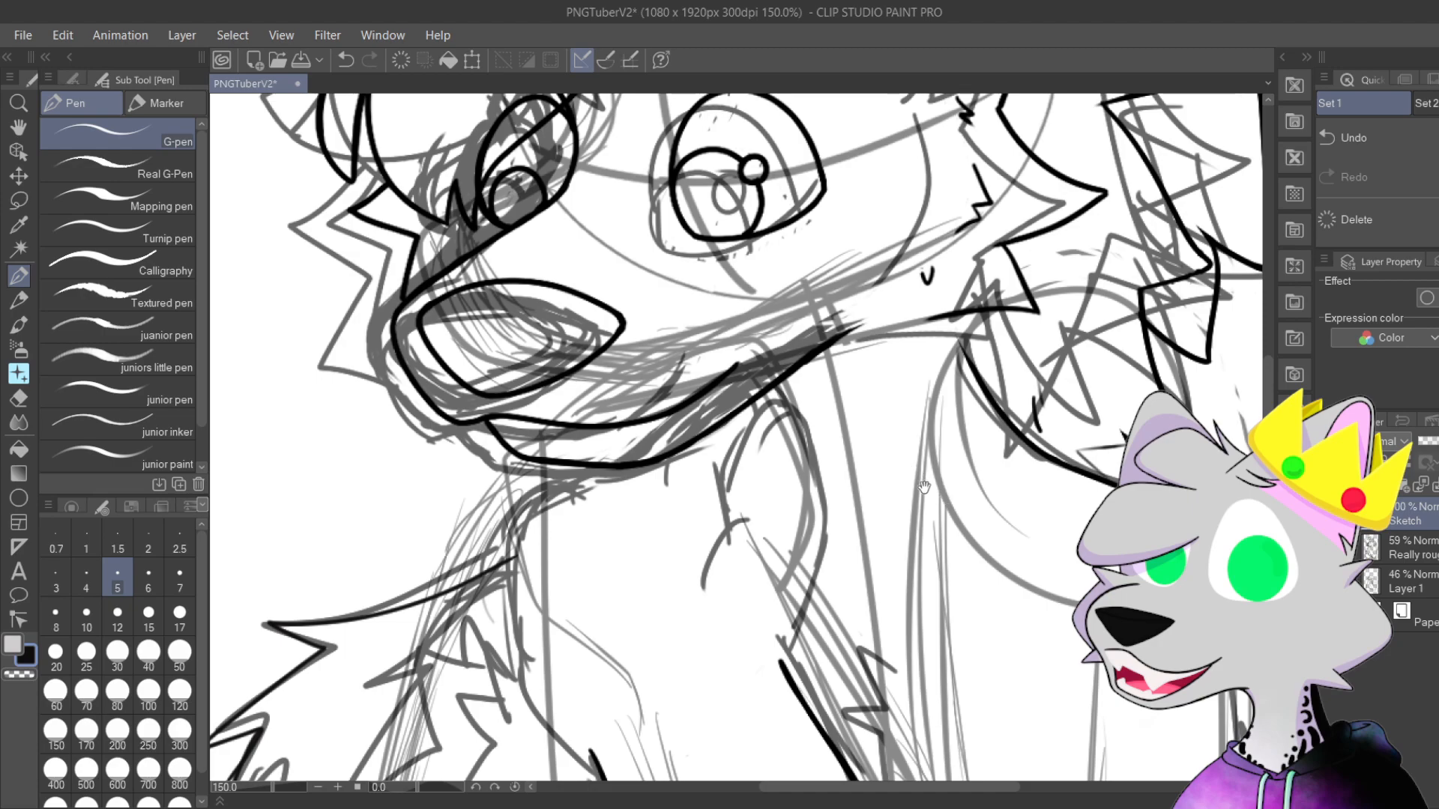
left_click_drag(903, 502, 974, 438)
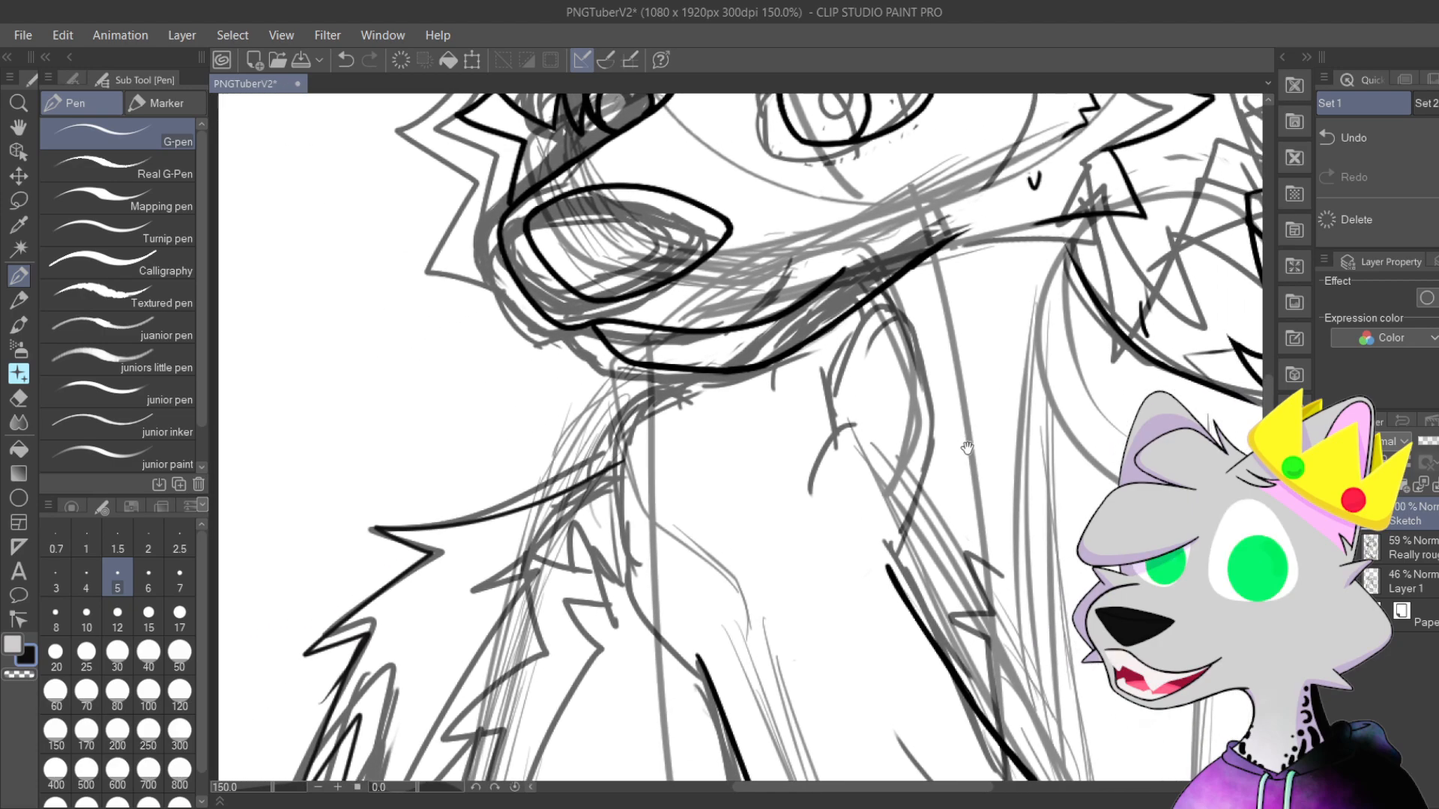
mouse_move(934, 513)
left_mouse_down()
mouse_move(924, 461)
mouse_move(973, 416)
left_mouse_up()
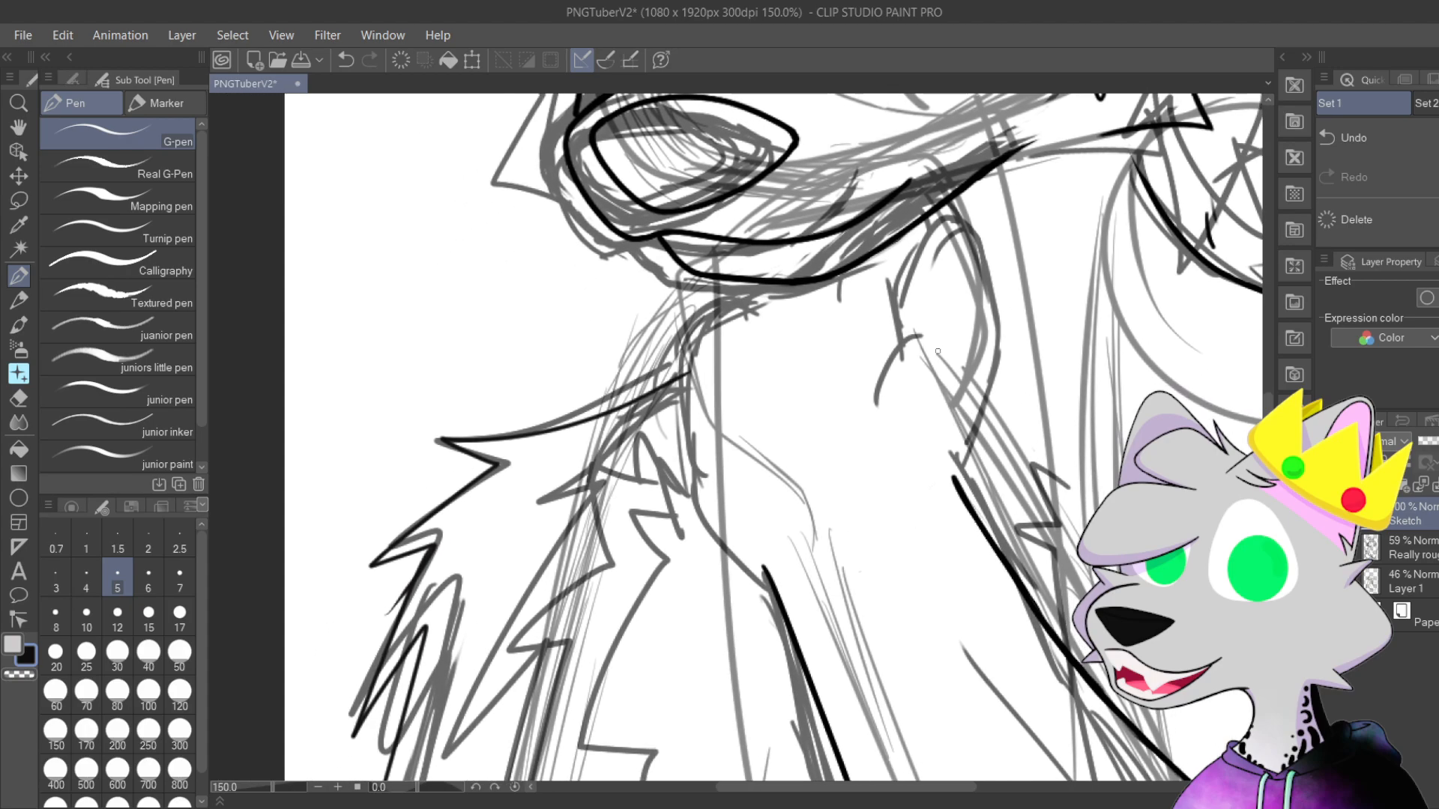
left_click_drag(788, 606, 993, 306)
scroll(993, 301, "down", 1)
left_click_drag(980, 541, 633, 659)
left_click_drag(600, 420, 729, 497)
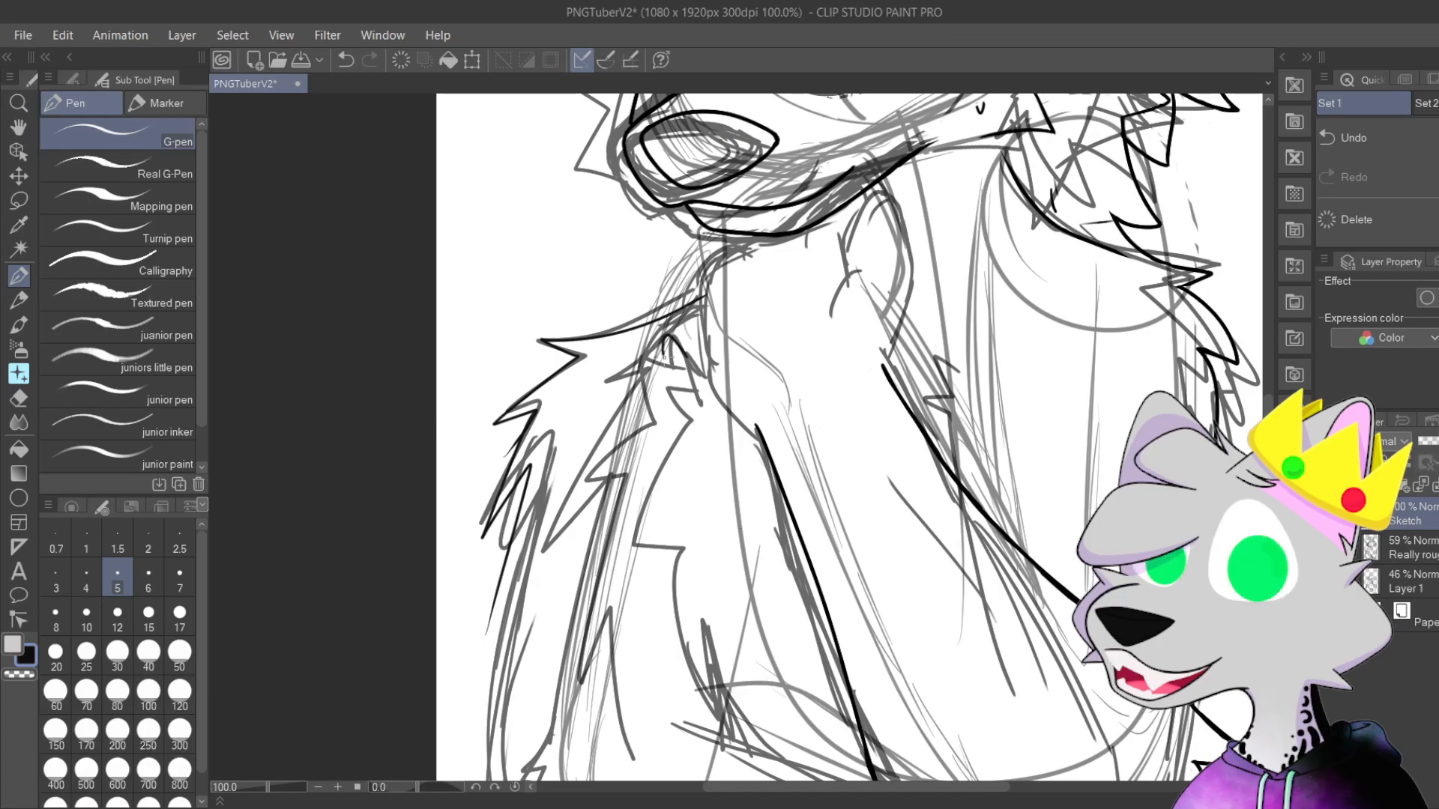
key("ctrl+z")
Step: Hide the Really rough layer to review the shoulder fur lines against the whole figure, and show it again
left_click_drag(920, 478, 997, 504)
mouse_move(829, 552)
left_mouse_down()
mouse_move(922, 600)
mouse_move(658, 400)
mouse_move(659, 382)
left_mouse_up()
left_click(1328, 548)
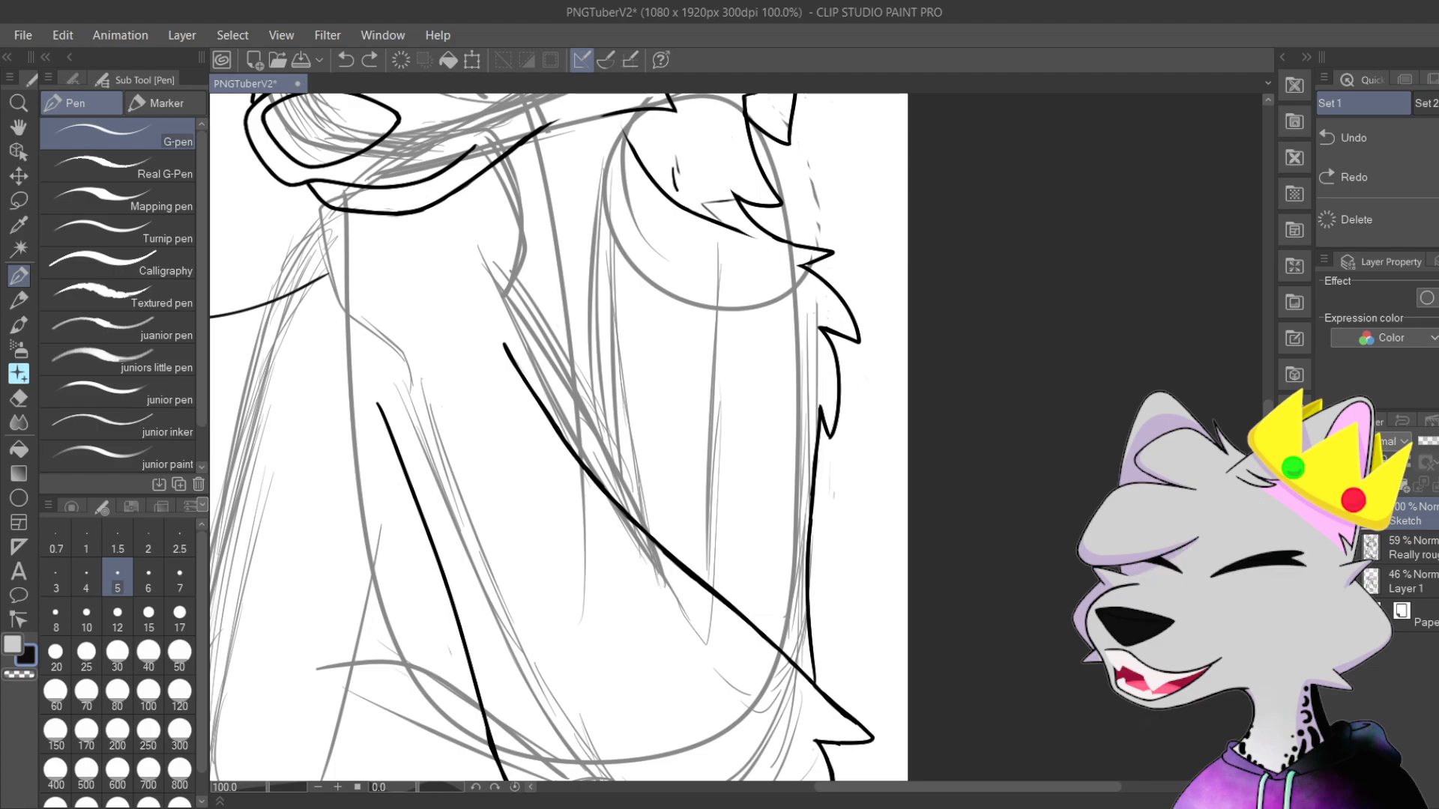
scroll(1021, 550, "down", 3)
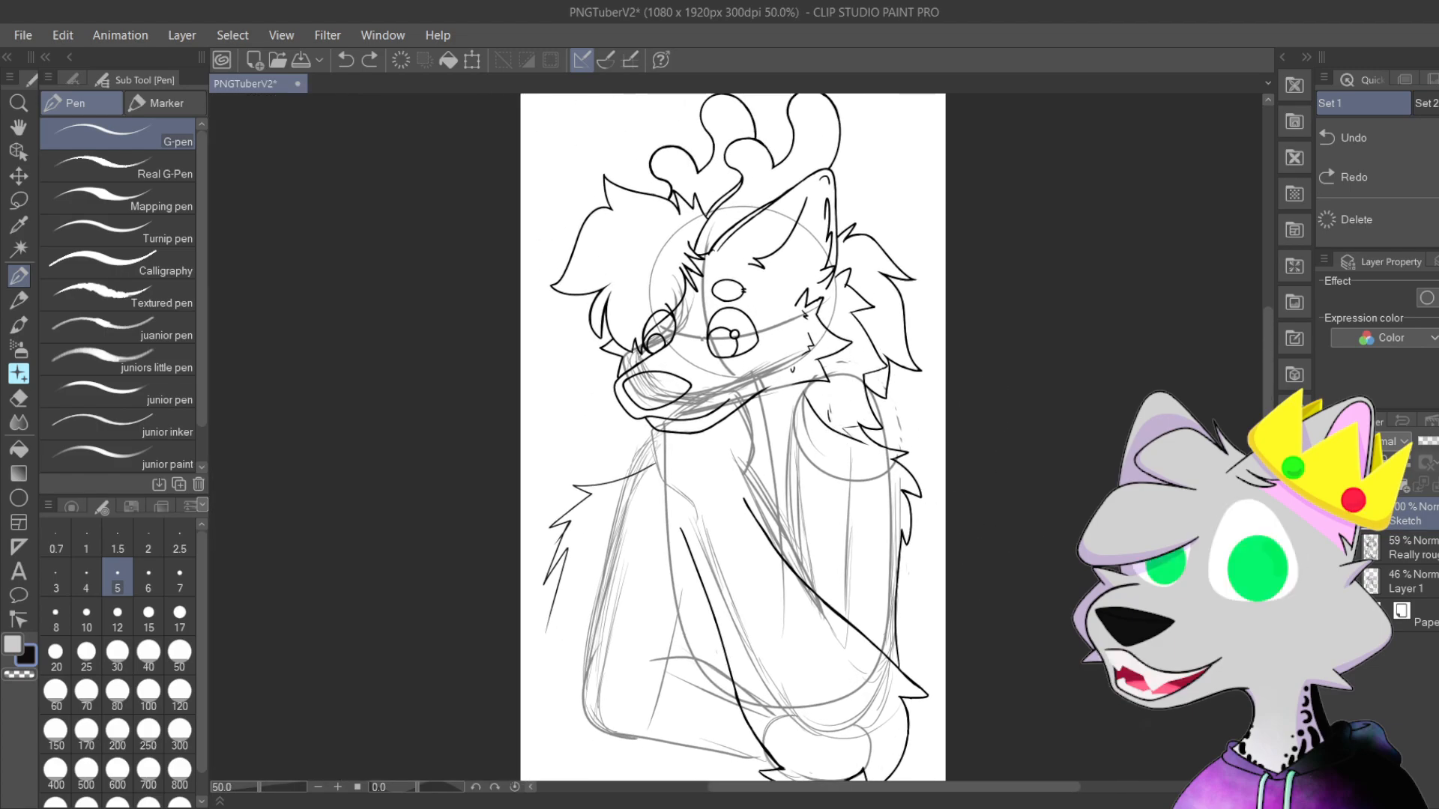
left_click(1328, 547)
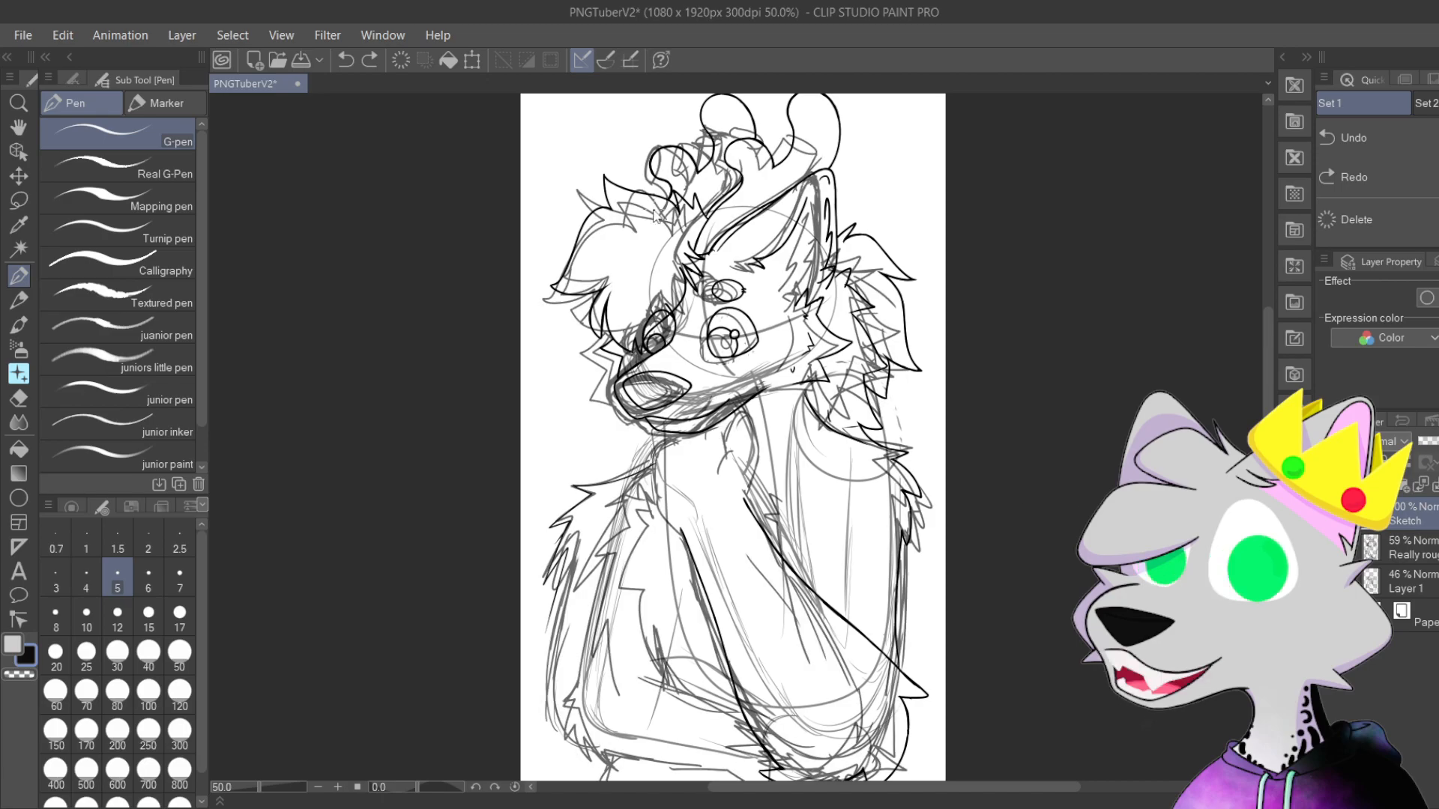
Step: Draw the inner line of the lowest neck fur tuft, running up from the shoulder tuft toward the cheek
scroll(882, 317, "up", 4)
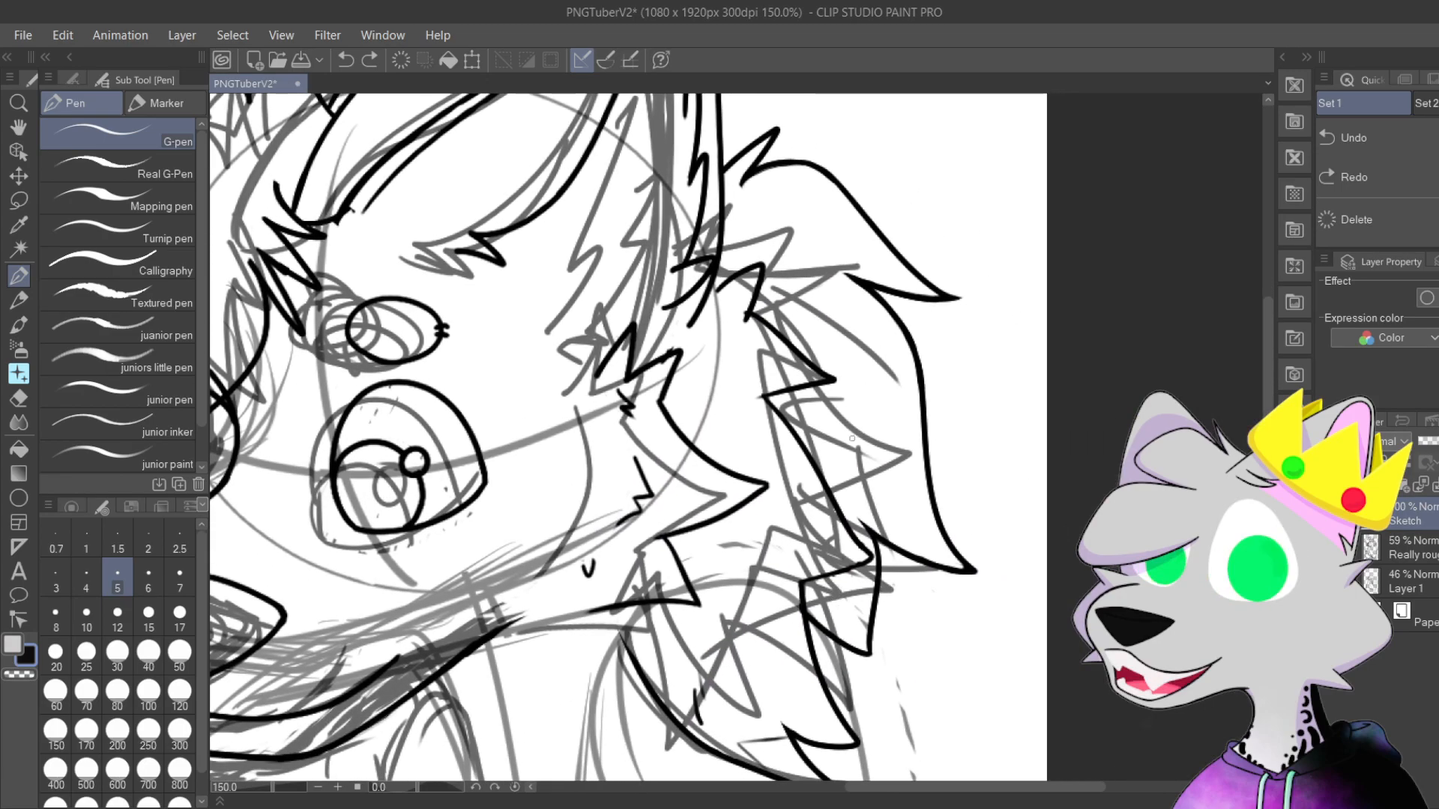
scroll(682, 350, "up", 1)
scroll(789, 401, "up", 3)
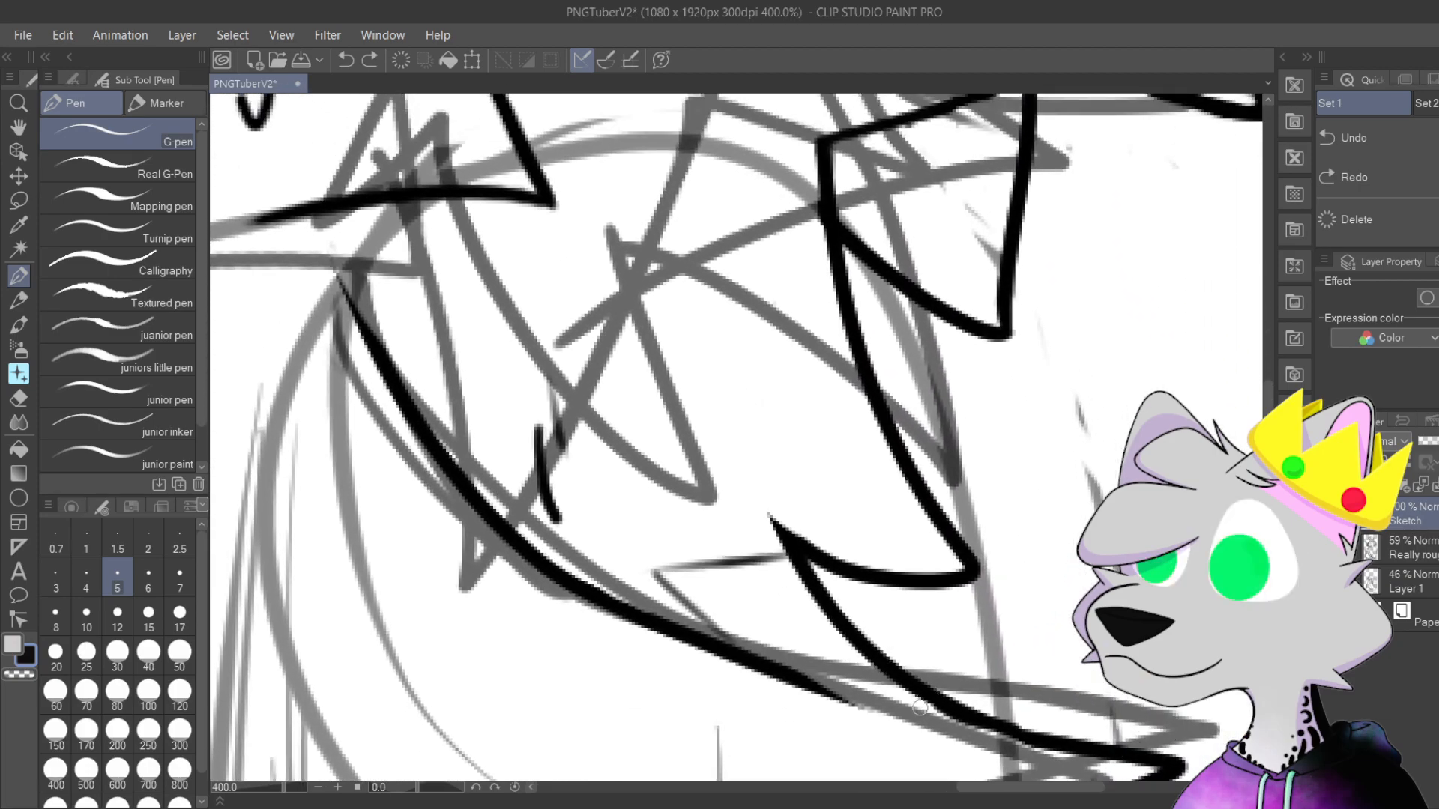
left_click_drag(970, 723, 536, 431)
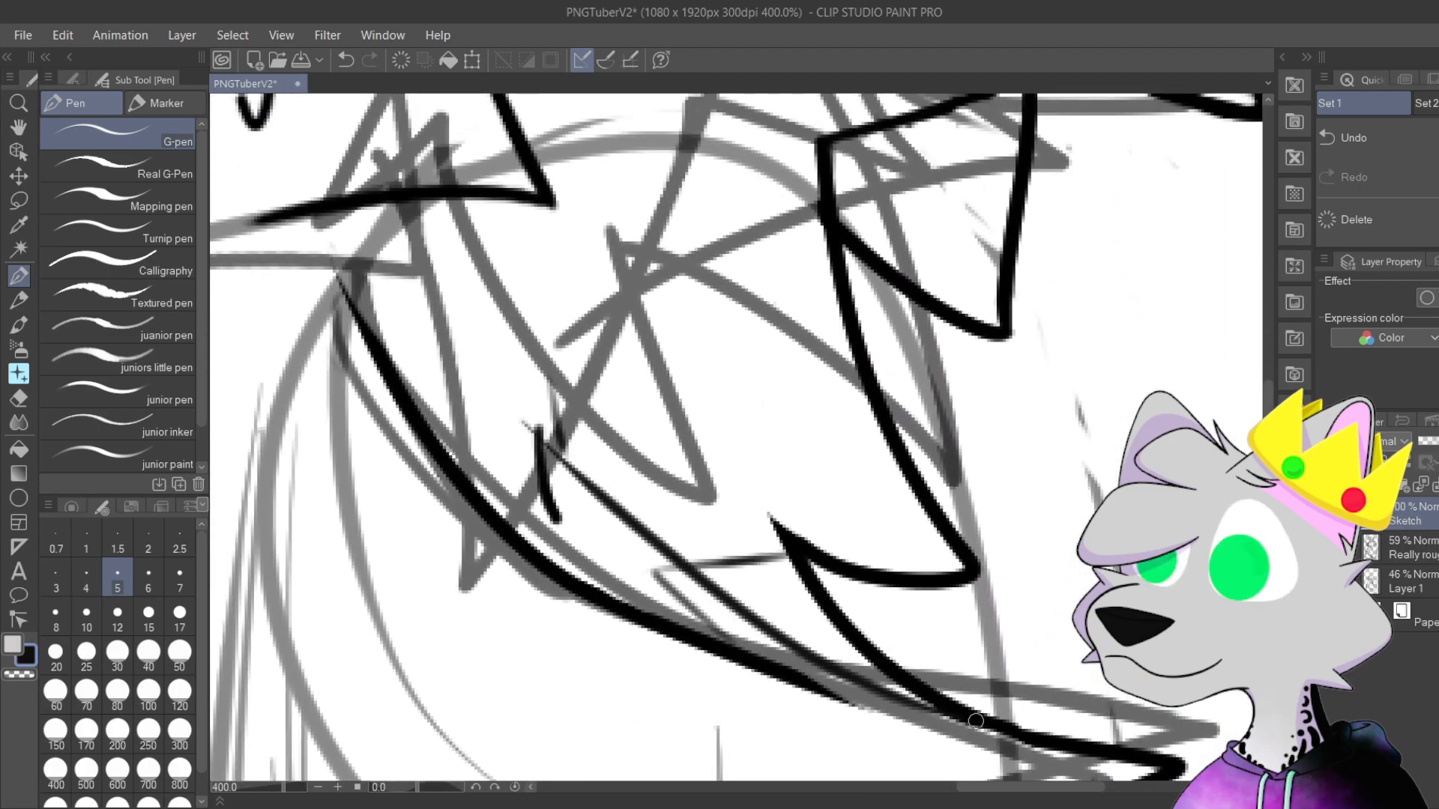
key("ctrl+z")
mouse_move(974, 721)
left_mouse_down()
mouse_move(721, 565)
mouse_move(607, 457)
mouse_move(765, 505)
mouse_move(602, 305)
left_mouse_up()
Step: Draw a second pointed fur tuft on the inner neck fur, just above the lowest tuft's inner line
scroll(587, 326, "down", 2)
left_click_drag(826, 392, 958, 597)
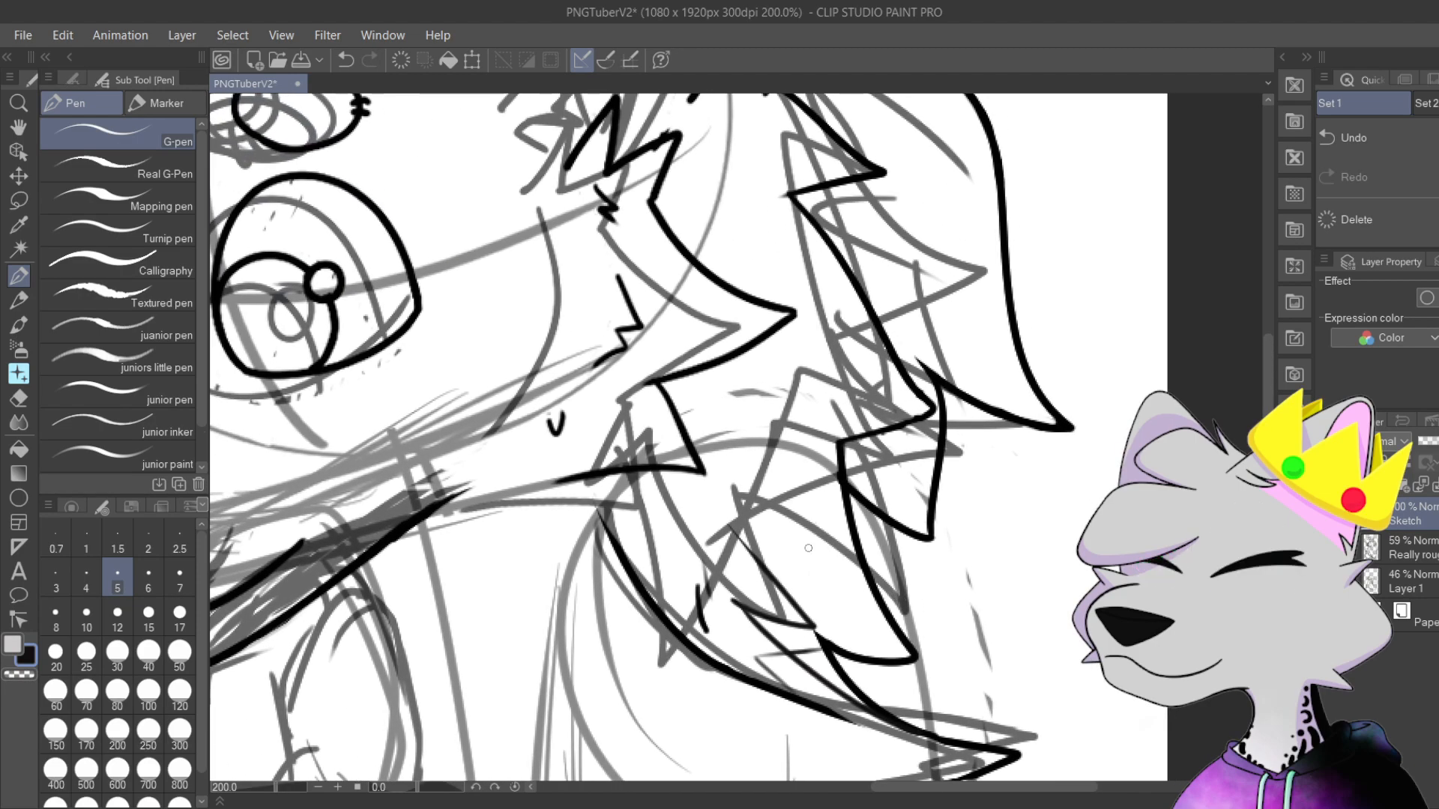
key("ctrl+z")
left_click_drag(751, 591, 761, 475)
key("ctrl+z")
left_click_drag(735, 600, 792, 570)
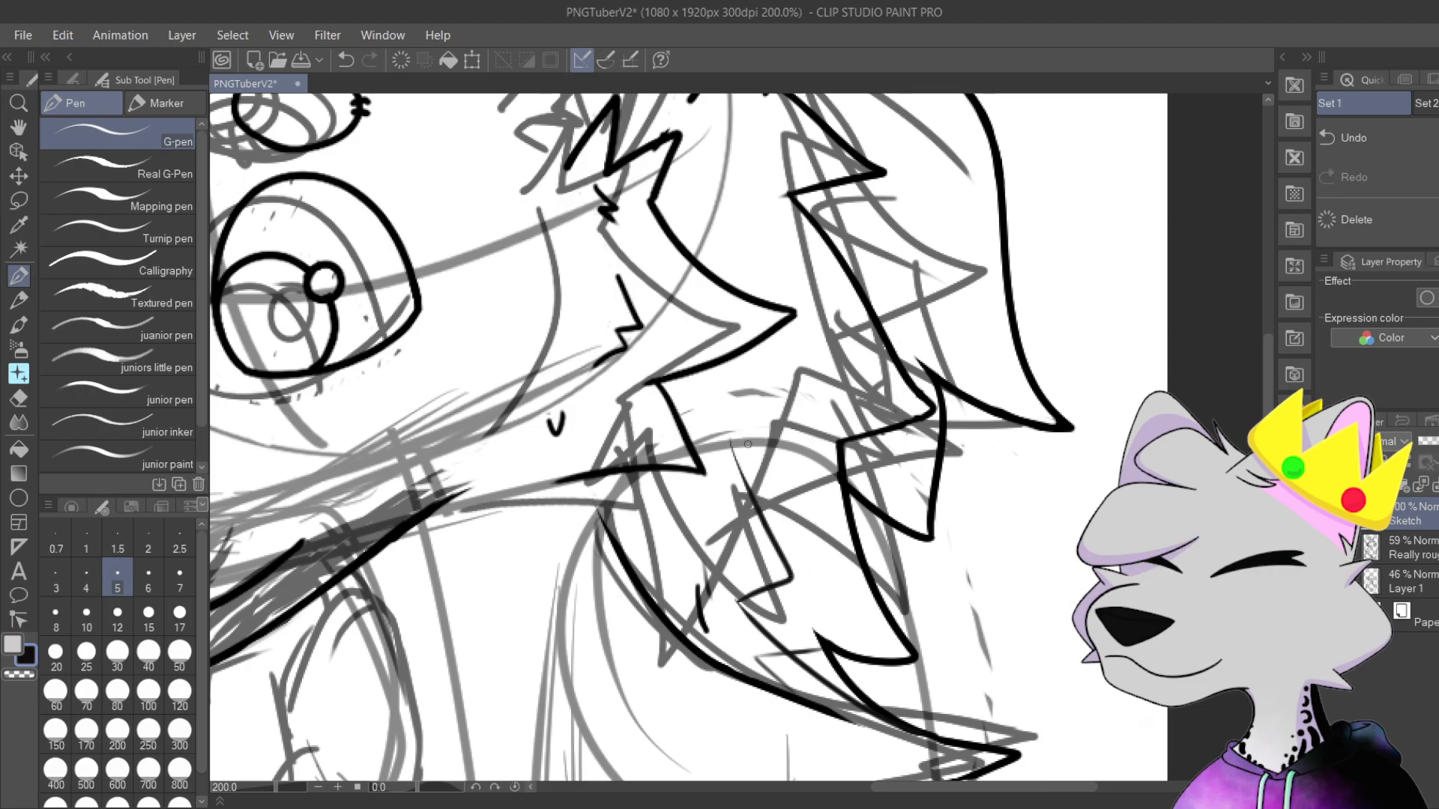
Step: Draw the jagged inner edge of the mane from behind the ear, past the cheek tip, down to the neck tufts
left_click_drag(802, 319, 782, 483)
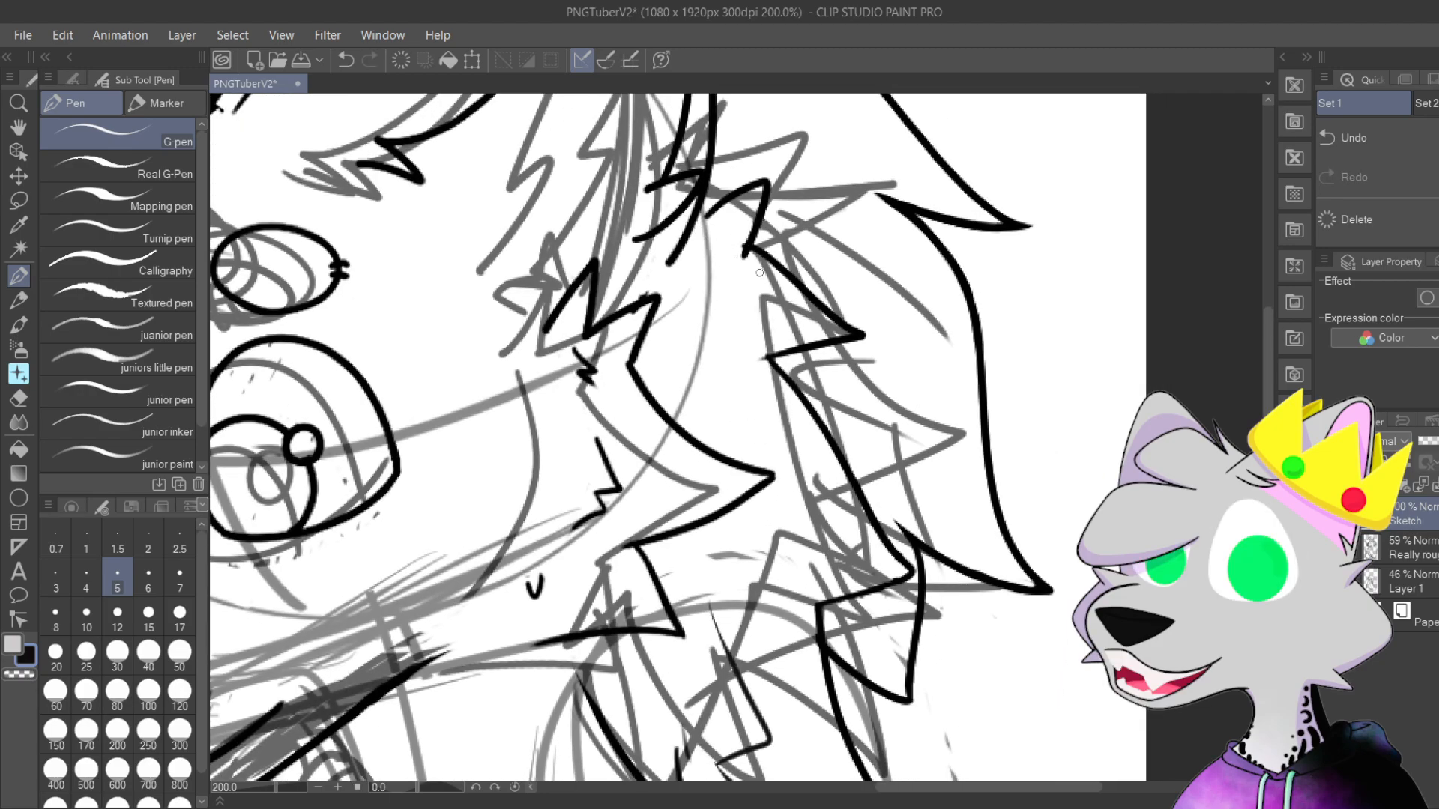
mouse_move(745, 258)
left_mouse_down()
mouse_move(794, 337)
mouse_move(746, 466)
left_mouse_up()
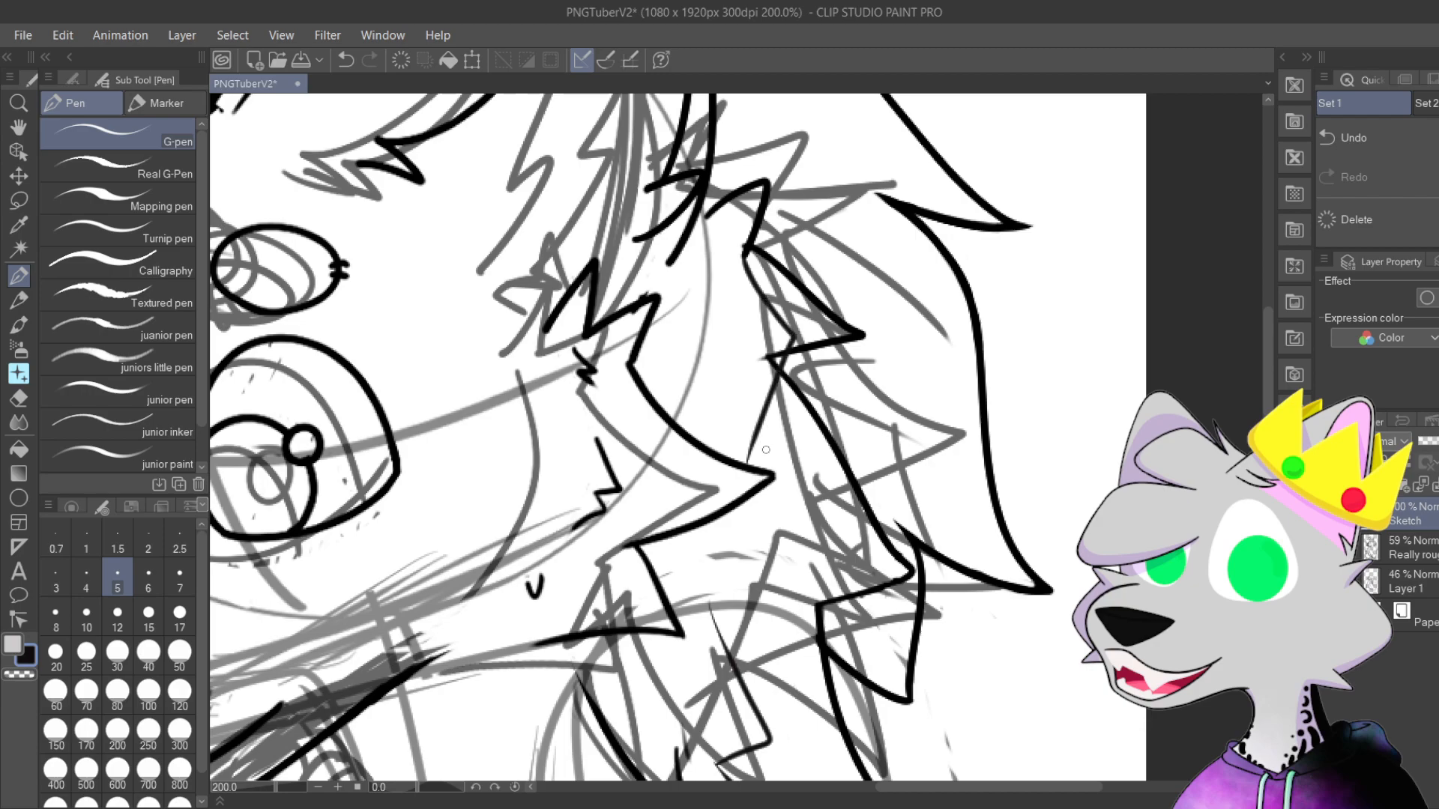
key("ctrl+z")
mouse_move(745, 251)
left_mouse_down()
mouse_move(804, 375)
mouse_move(771, 466)
left_mouse_up()
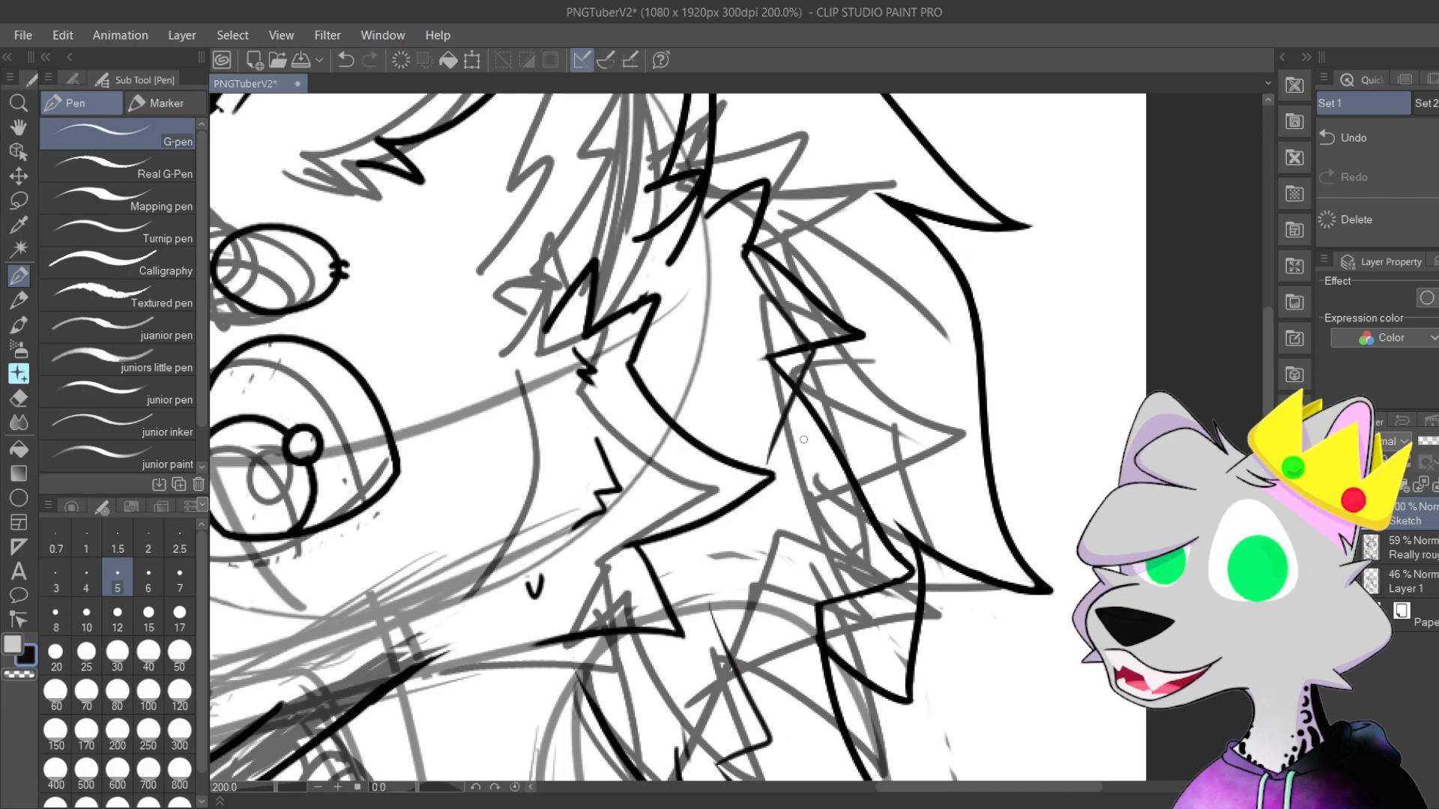
left_click_drag(778, 453, 742, 670)
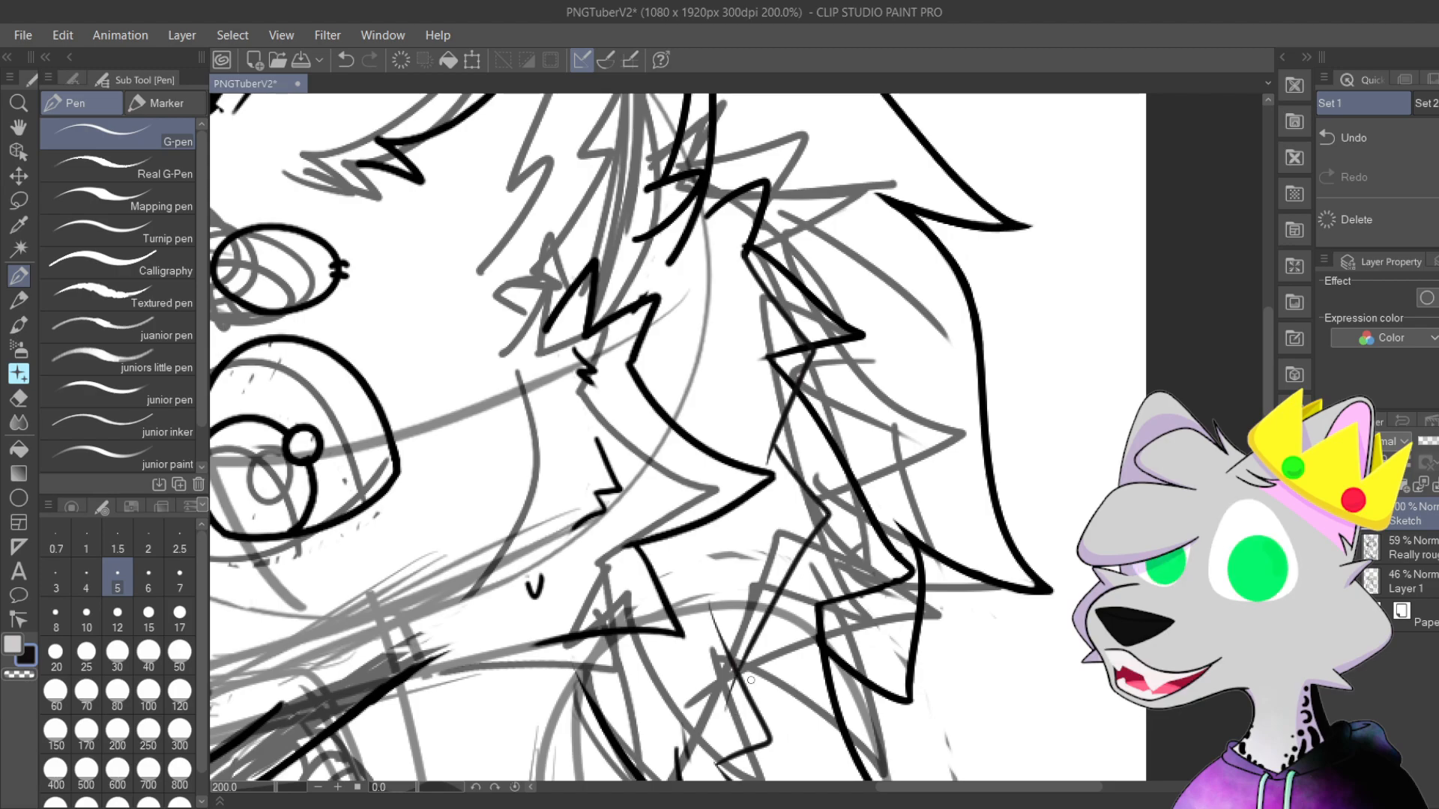
Step: Try to draw the pointed top of the inner neck tuft, connecting it up to the mane's jagged inner edge
mouse_move(784, 583)
left_mouse_down()
mouse_move(864, 391)
mouse_move(754, 484)
left_mouse_up()
key("ctrl+z")
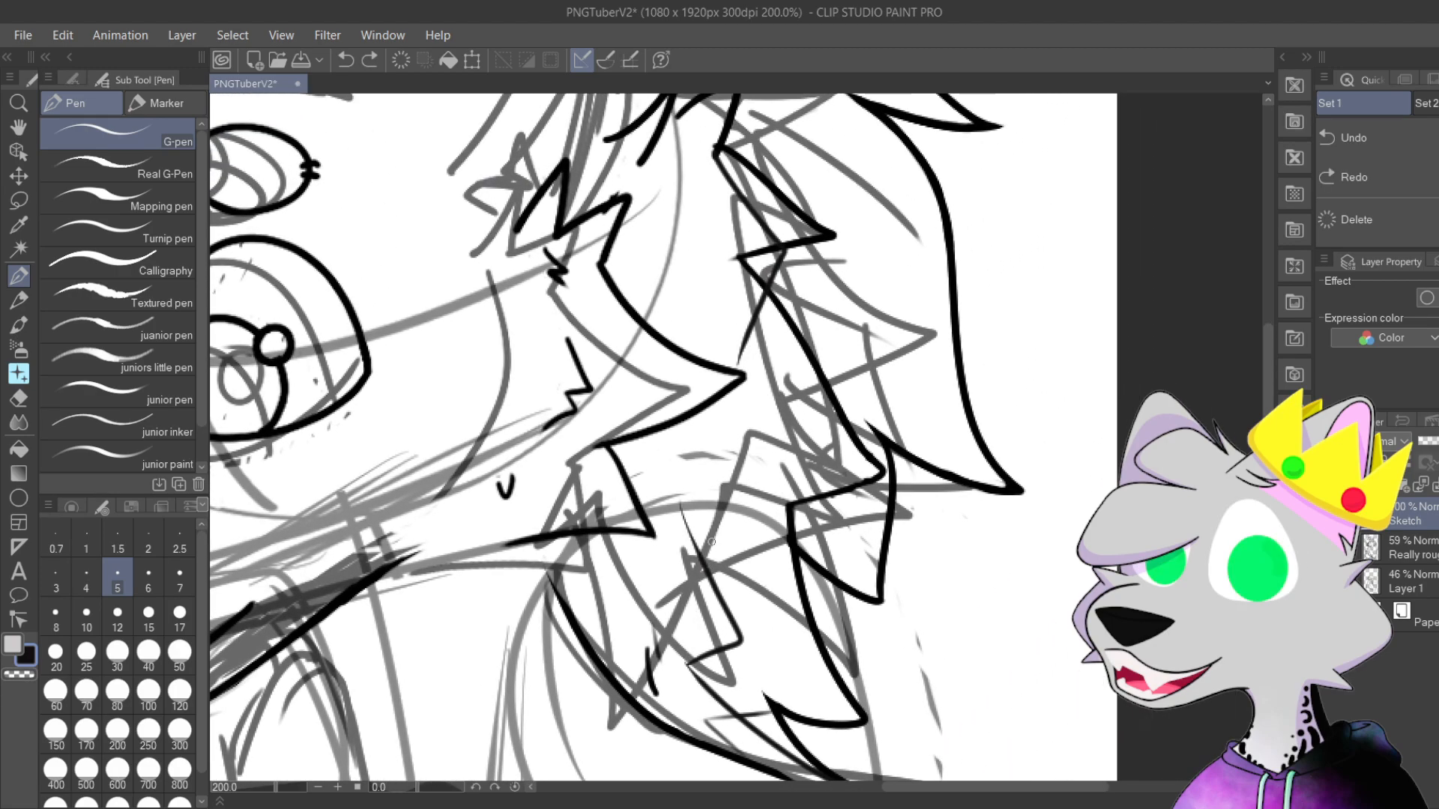
mouse_move(681, 513)
left_mouse_down()
mouse_move(705, 497)
mouse_move(801, 512)
mouse_move(815, 367)
left_mouse_up()
key("ctrl+z")
left_click_drag(828, 491, 667, 560)
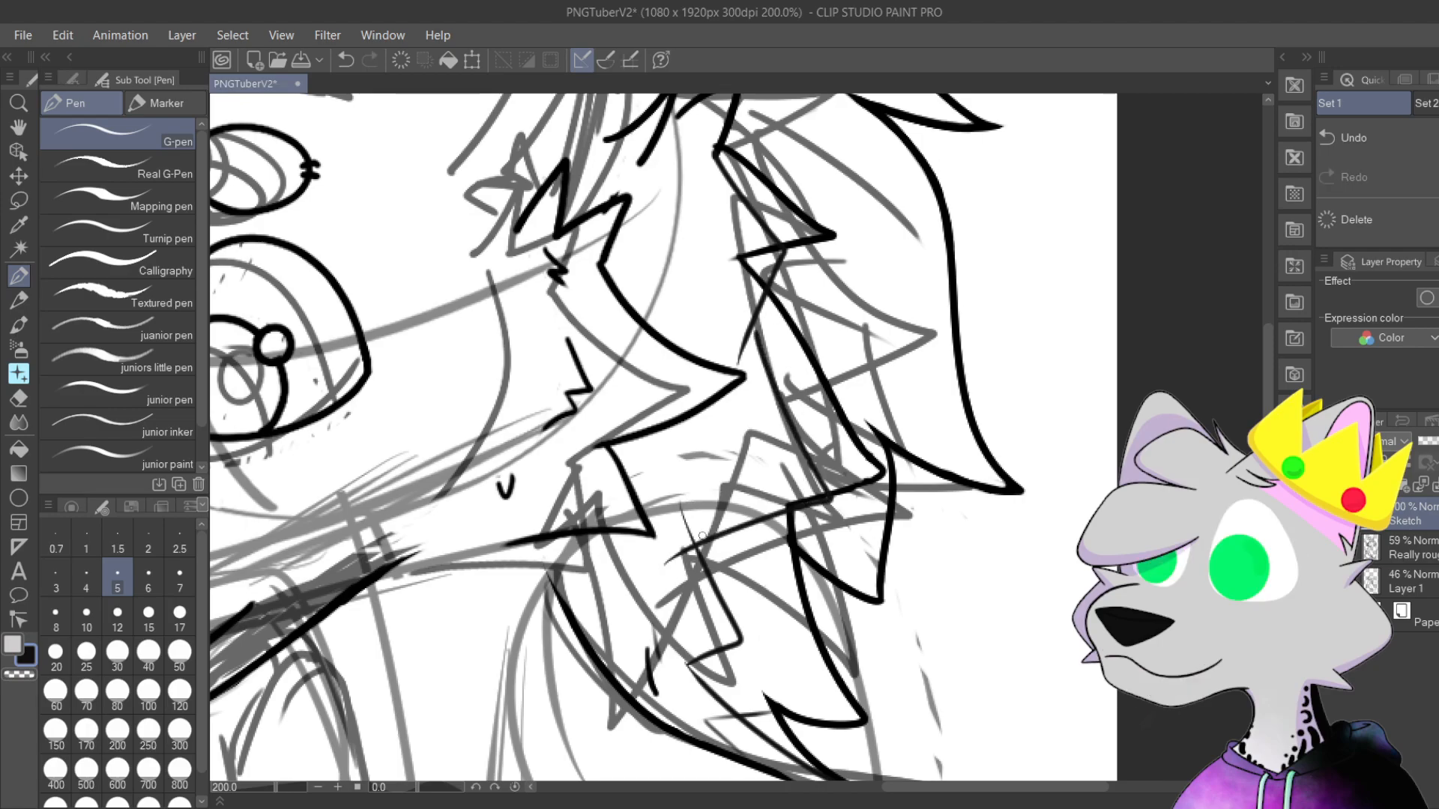
key("ctrl+z")
mouse_move(681, 509)
left_mouse_down()
mouse_move(772, 534)
mouse_move(761, 342)
mouse_move(757, 420)
left_mouse_up()
key("ctrl+z")
mouse_move(757, 420)
left_mouse_down()
mouse_move(792, 510)
mouse_move(680, 552)
left_mouse_up()
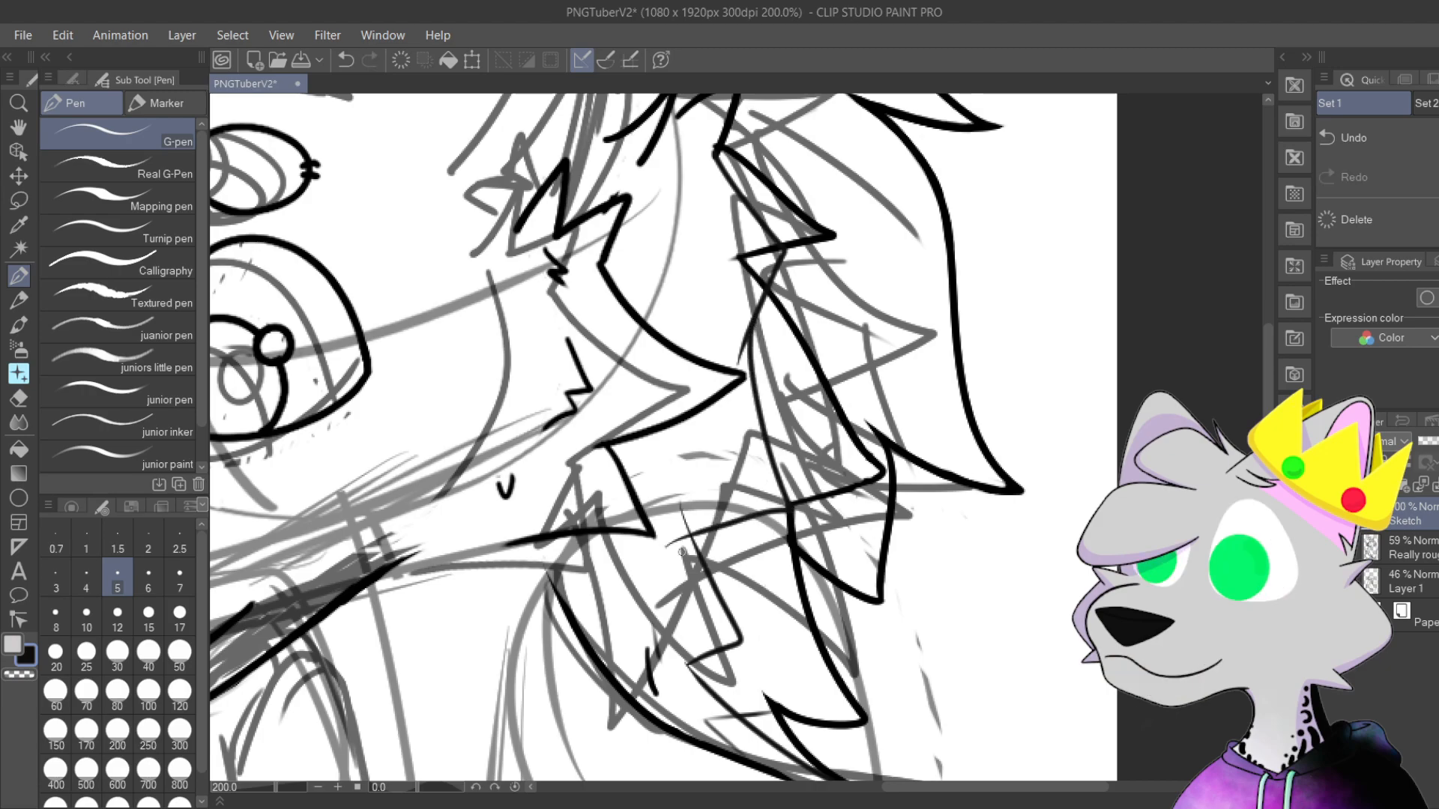
key("ctrl+z")
Step: Try a narrow notch from the inner neck tuft's tip, with a long edge rising toward the mane's middle jag
scroll(673, 482, "up", 3)
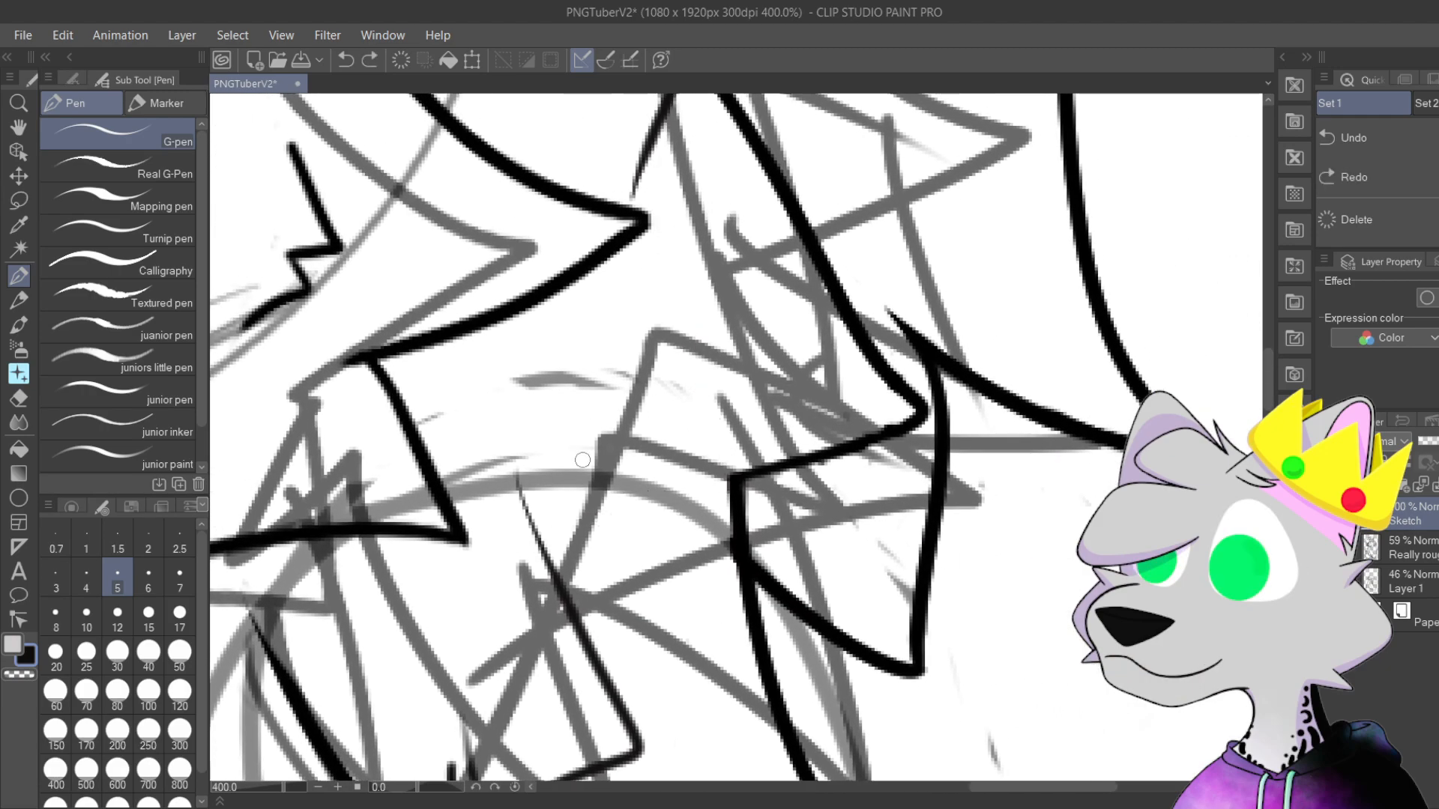
mouse_move(522, 473)
left_mouse_down()
mouse_move(672, 486)
mouse_move(758, 455)
mouse_move(702, 171)
left_mouse_up()
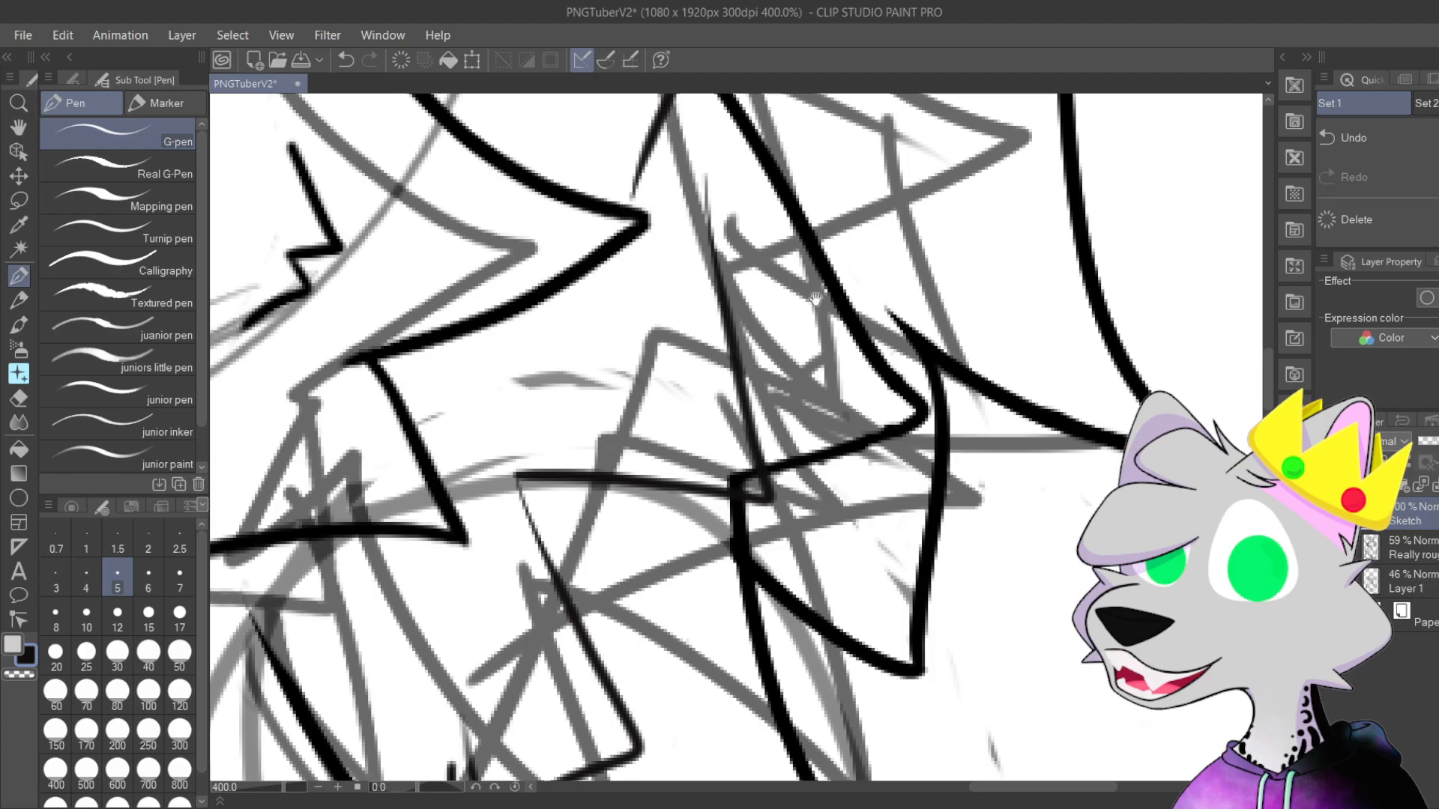
scroll(765, 529, "down", 3)
key("ctrl+z")
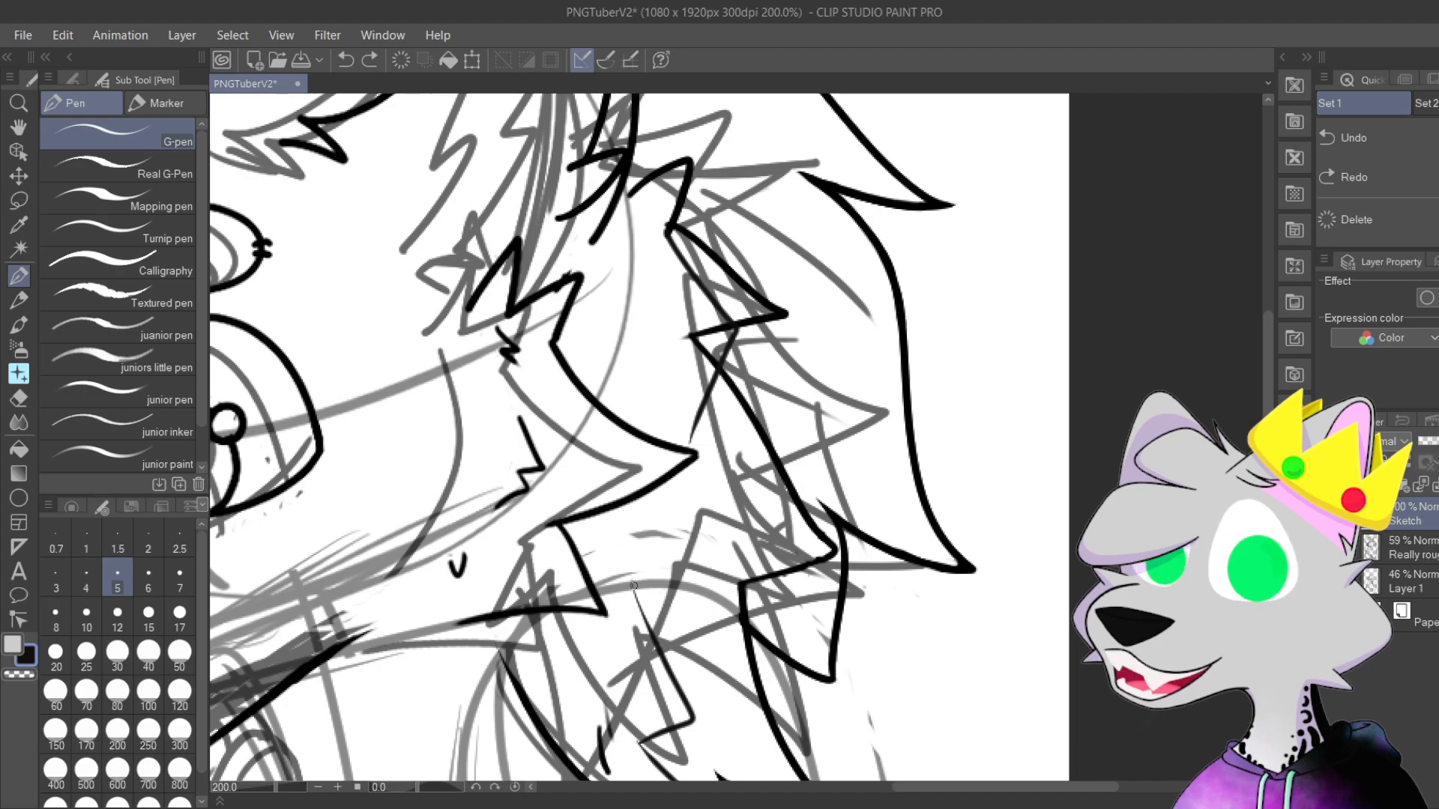
left_click_drag(697, 618, 727, 379)
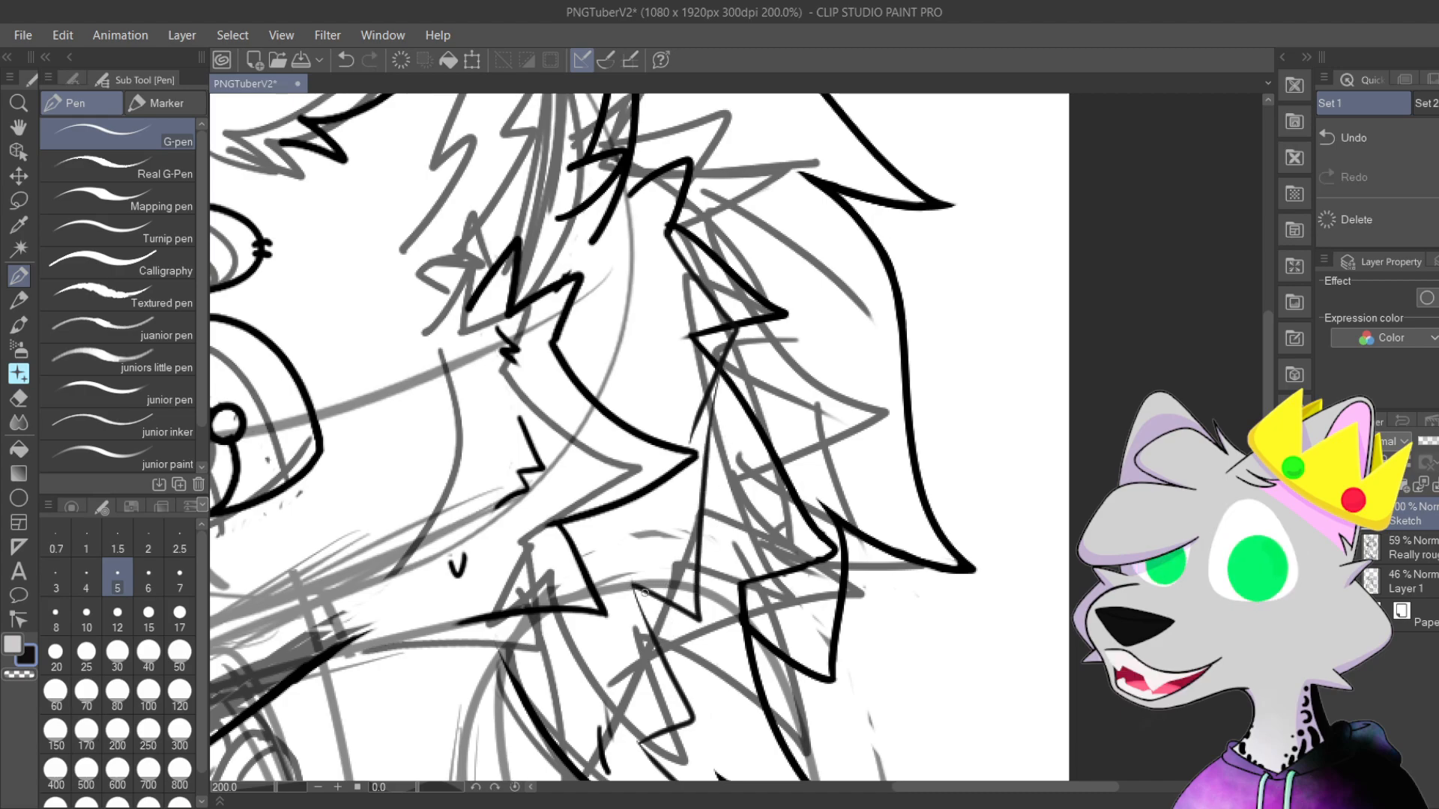
mouse_move(804, 445)
left_mouse_down()
mouse_move(810, 269)
mouse_move(820, 542)
left_mouse_up()
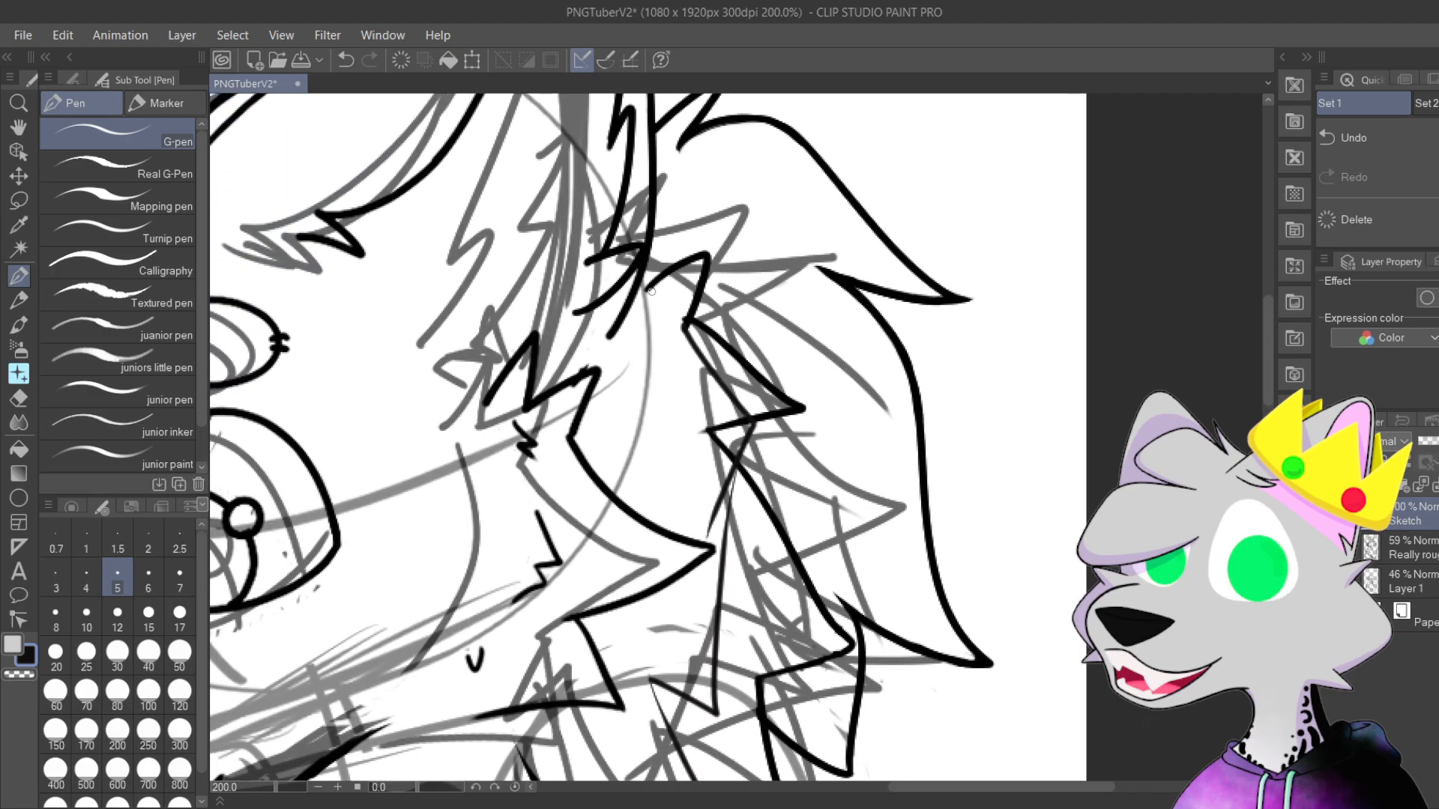
Step: Try overlapping pointed strokes along the mane's inner edge beside the cheek, and undo them together with the inner neck tuft lines
scroll(821, 542, "up", 3)
mouse_move(862, 607)
left_mouse_down()
mouse_move(780, 232)
mouse_move(803, 143)
mouse_move(762, 349)
left_mouse_up()
mouse_move(676, 565)
left_mouse_down()
mouse_move(714, 487)
mouse_move(796, 409)
left_mouse_up()
left_click_drag(590, 232, 809, 295)
left_click_drag(799, 290, 600, 171)
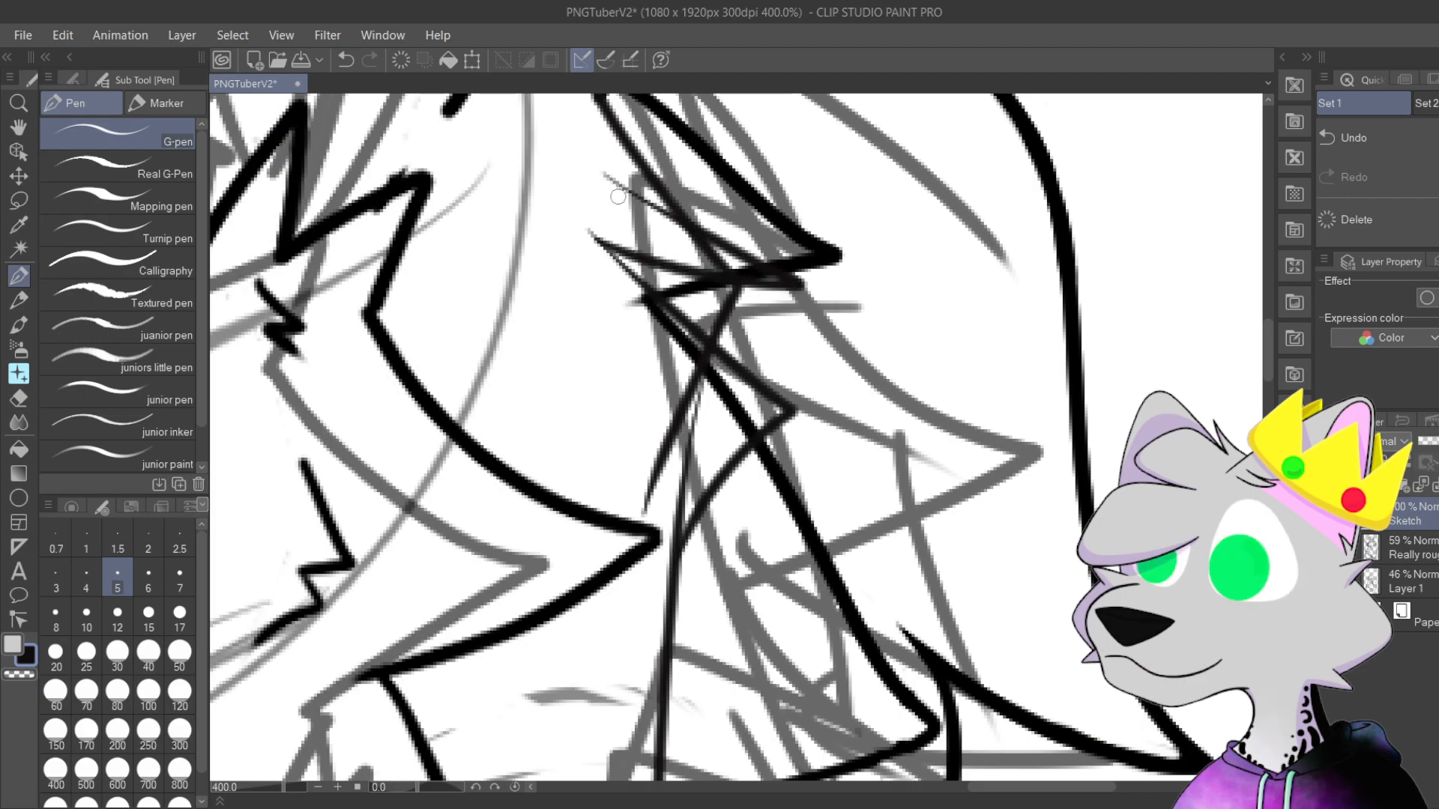
scroll(619, 197, "down", 3)
mouse_move(904, 512)
left_mouse_down()
mouse_move(948, 557)
mouse_move(993, 572)
mouse_move(1001, 360)
left_mouse_up()
key("ctrl+z")
key("ctrl+z")
key("ctrl+z")
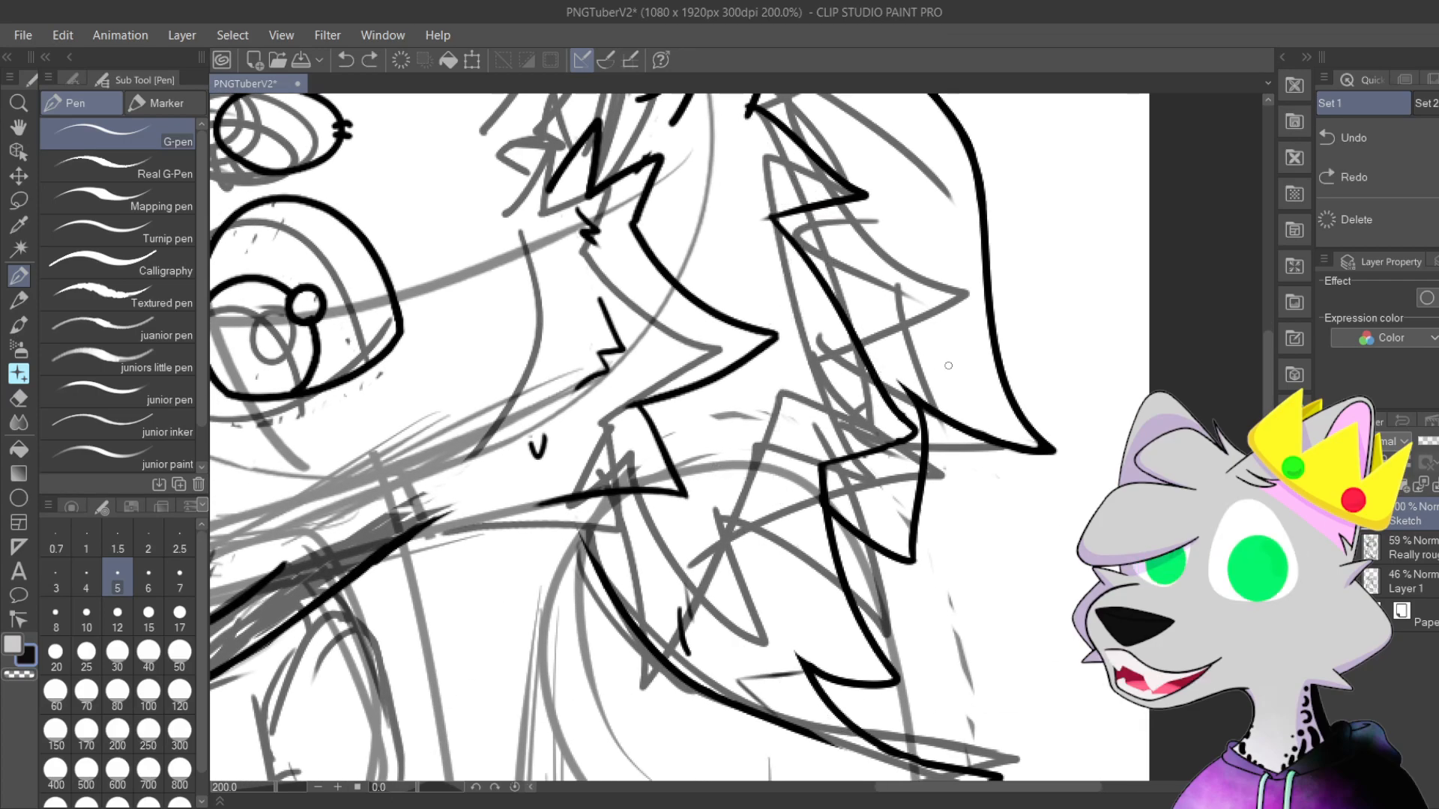
Step: Try a new inner fur edge inside the mane, running from beside the cheek down toward the shoulder
left_click_drag(948, 365, 936, 436)
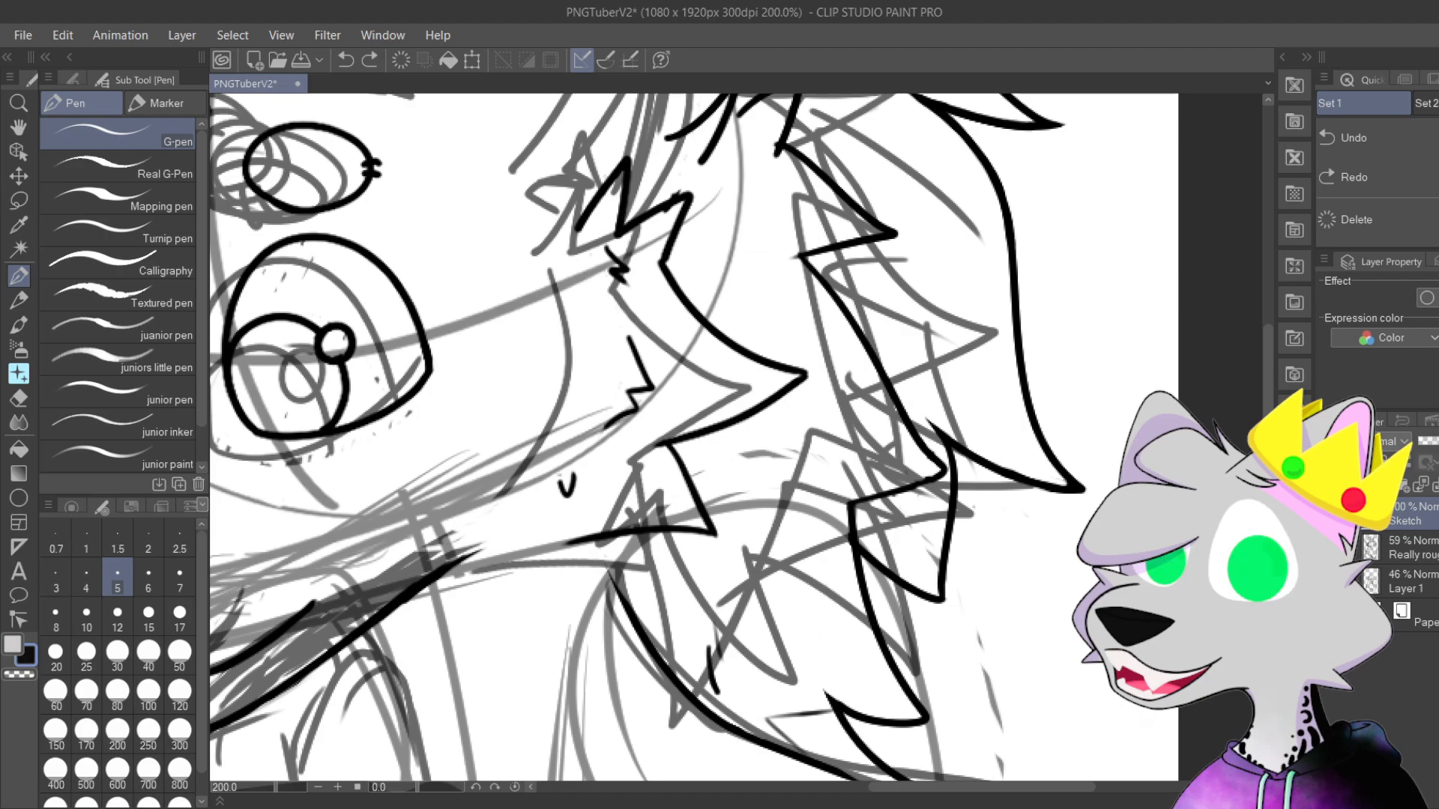
left_click_drag(792, 265, 851, 543)
left_click_drag(835, 377, 800, 215)
left_click_drag(843, 335, 822, 378)
key("ctrl+plus")
left_click_drag(897, 476, 795, 106)
scroll(795, 106, "down", 1)
left_click_drag(835, 562, 774, 507)
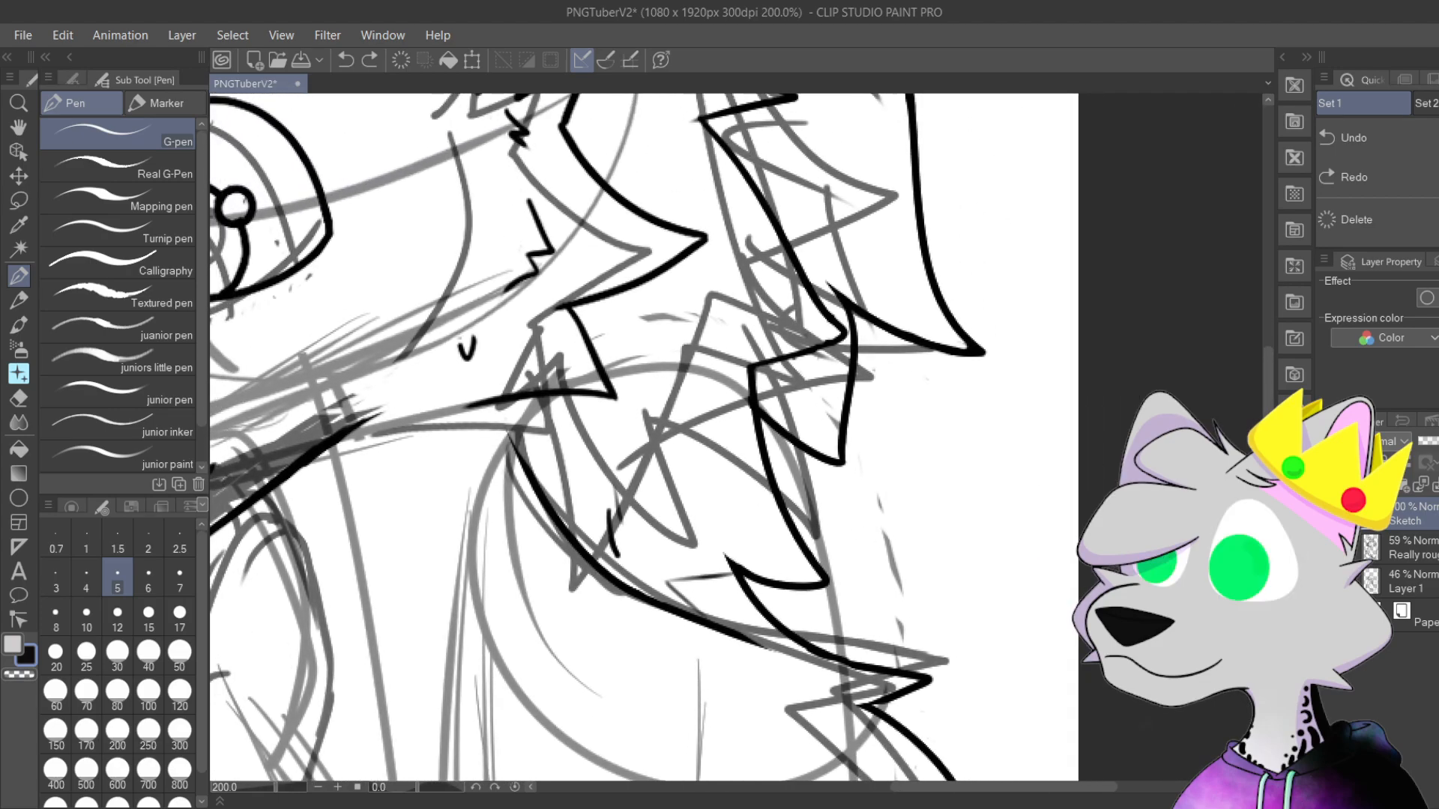
Step: Hide the Really rough layer, draw a short line extending the lower shoulder tuft's edge inward, and show the layer again
left_click(1326, 548)
mouse_move(857, 323)
left_mouse_down()
mouse_move(909, 459)
mouse_move(933, 263)
mouse_move(915, 297)
mouse_move(920, 189)
left_mouse_up()
mouse_move(892, 520)
left_mouse_down()
mouse_move(781, 475)
mouse_move(679, 400)
left_mouse_up()
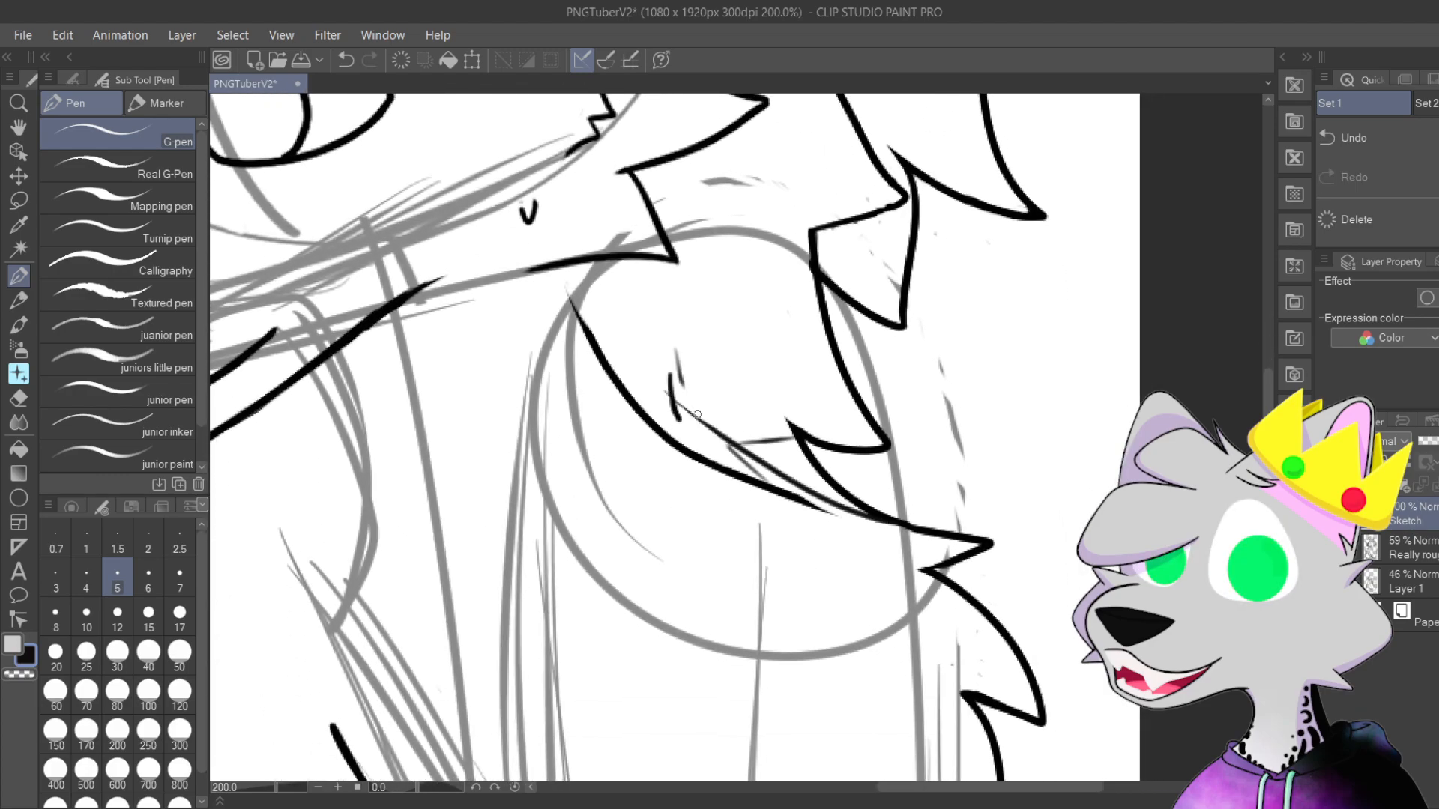
key("ctrl+z")
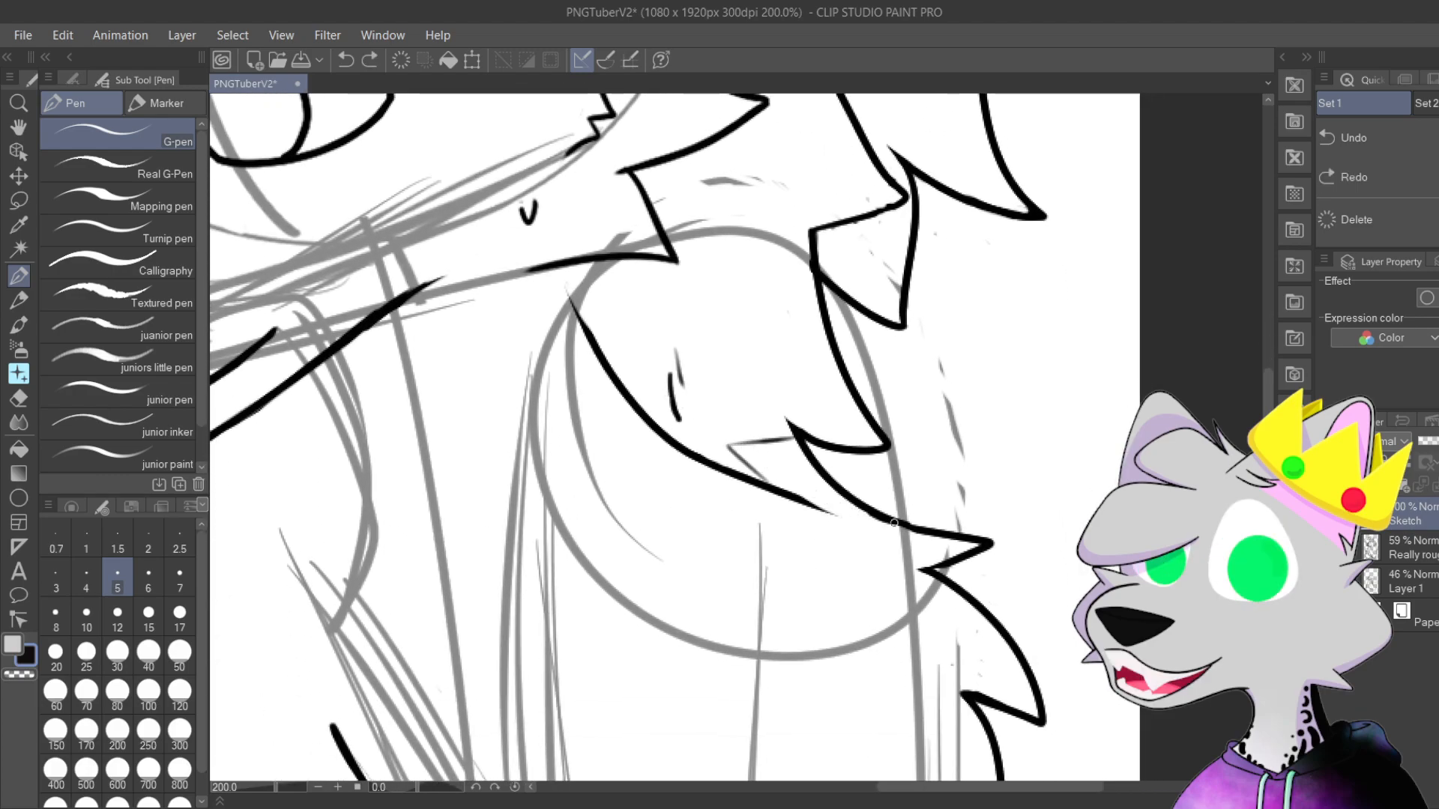
left_click_drag(894, 521, 726, 424)
left_click(1327, 548)
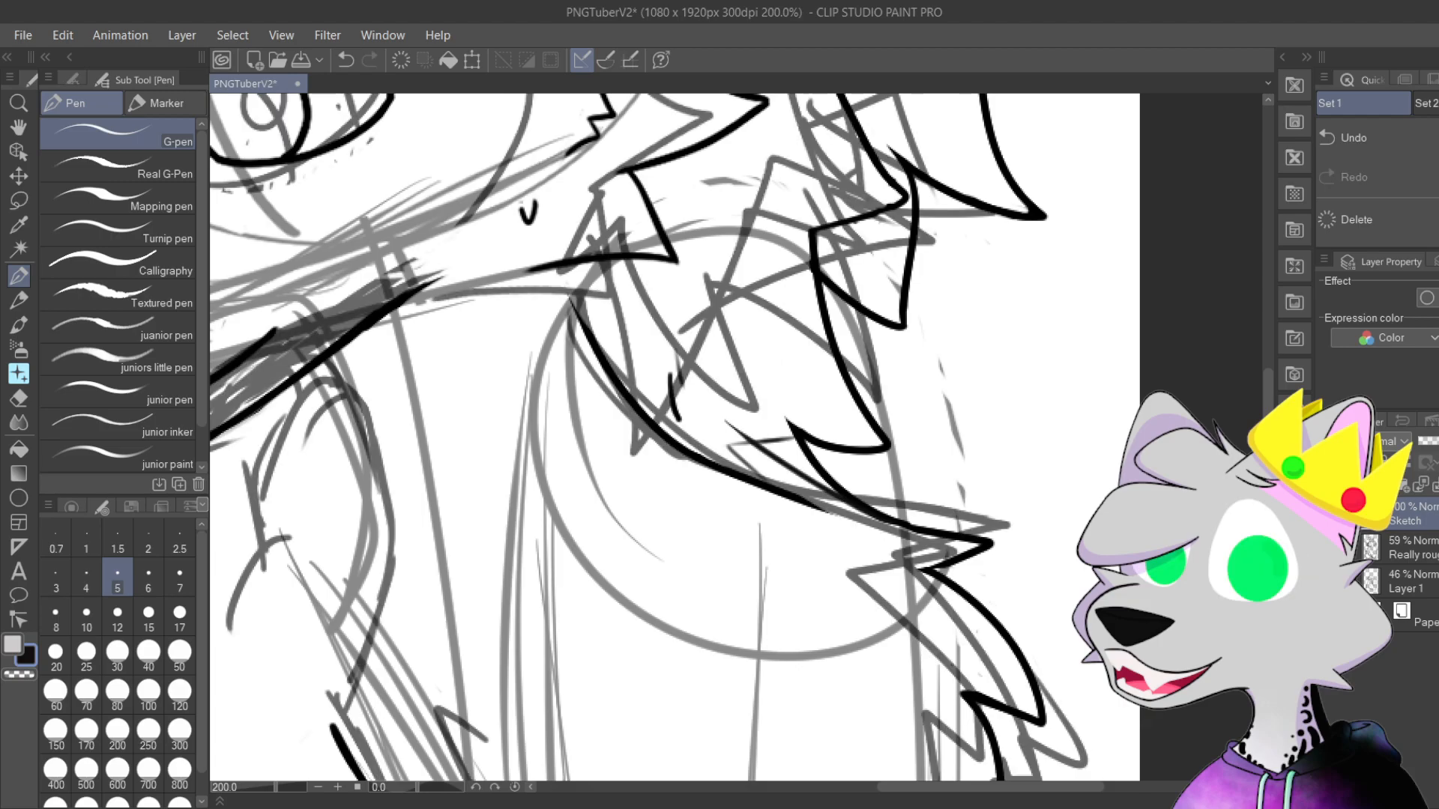
Step: Try to draw the inner neck fur edge from the cheek down to the shoulder tuft
left_click_drag(942, 306, 968, 430)
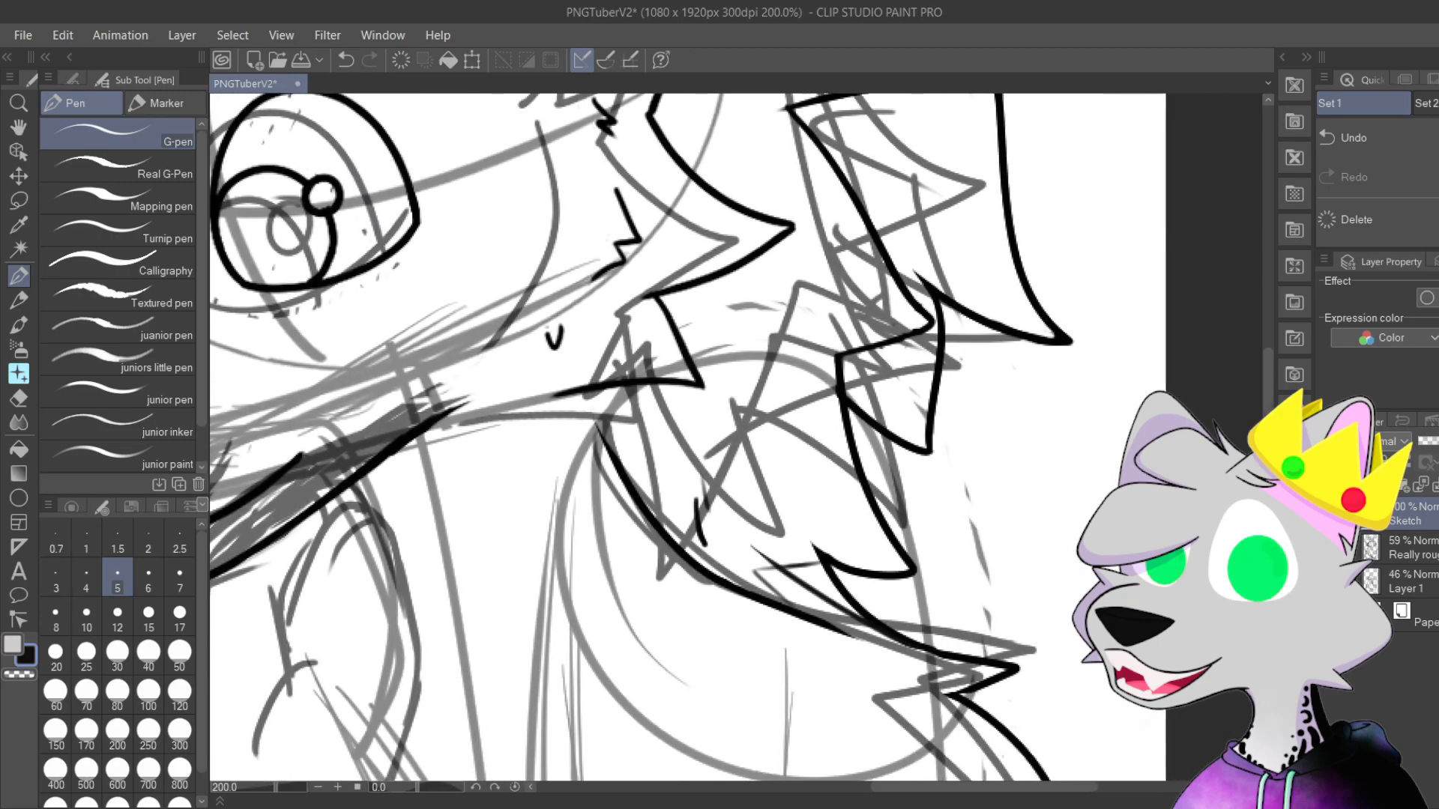
mouse_move(783, 275)
left_mouse_down()
mouse_move(757, 301)
mouse_move(757, 494)
mouse_move(766, 466)
mouse_move(695, 587)
left_mouse_up()
mouse_move(640, 266)
left_mouse_down()
mouse_move(678, 240)
mouse_move(622, 320)
mouse_move(761, 435)
mouse_move(688, 534)
left_mouse_up()
key("ctrl+z")
key("ctrl+z")
key("ctrl+z")
key("ctrl+z")
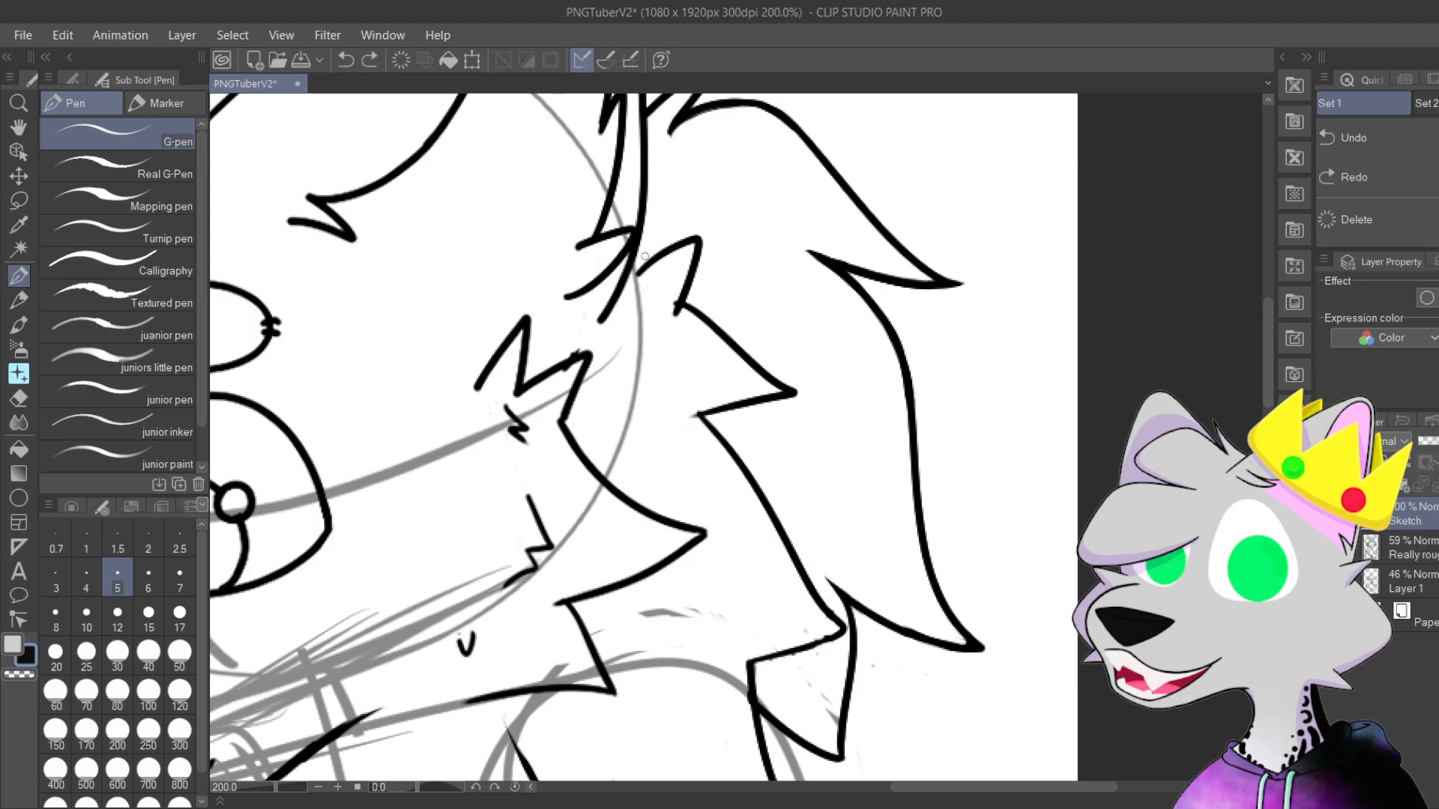
Step: Try a jagged inner mane contour with the rough layer hidden, running from the tuft below the ear to the shoulder
mouse_move(696, 241)
left_mouse_down()
mouse_move(636, 338)
mouse_move(787, 493)
mouse_move(720, 574)
mouse_move(684, 682)
left_mouse_up()
mouse_move(782, 501)
left_mouse_down()
mouse_move(761, 304)
mouse_move(642, 429)
mouse_move(699, 538)
mouse_move(579, 585)
left_mouse_up()
key("ctrl+z")
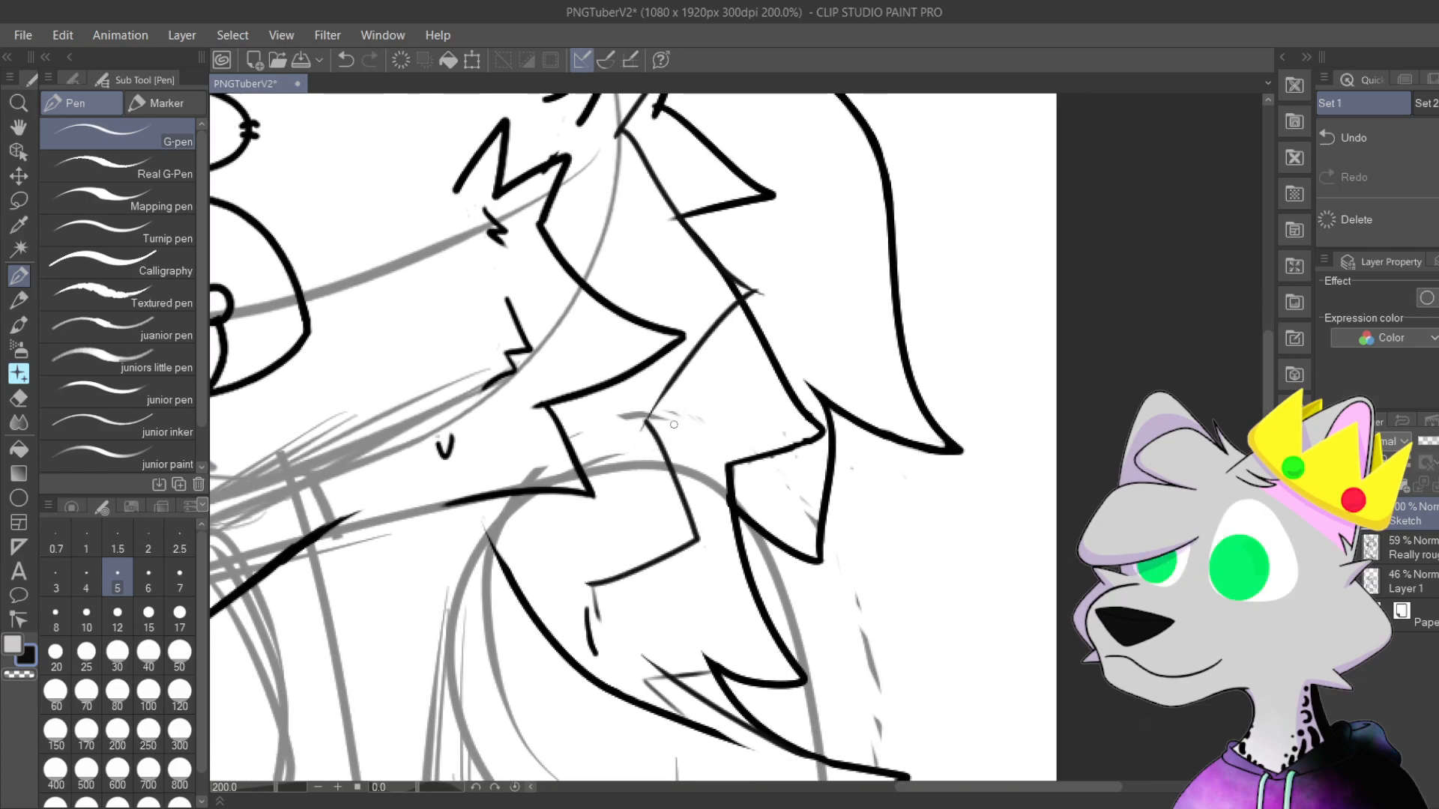
key("ctrl+z")
mouse_move(650, 432)
left_mouse_down()
mouse_move(719, 565)
mouse_move(684, 595)
mouse_move(627, 597)
mouse_move(675, 673)
left_mouse_up()
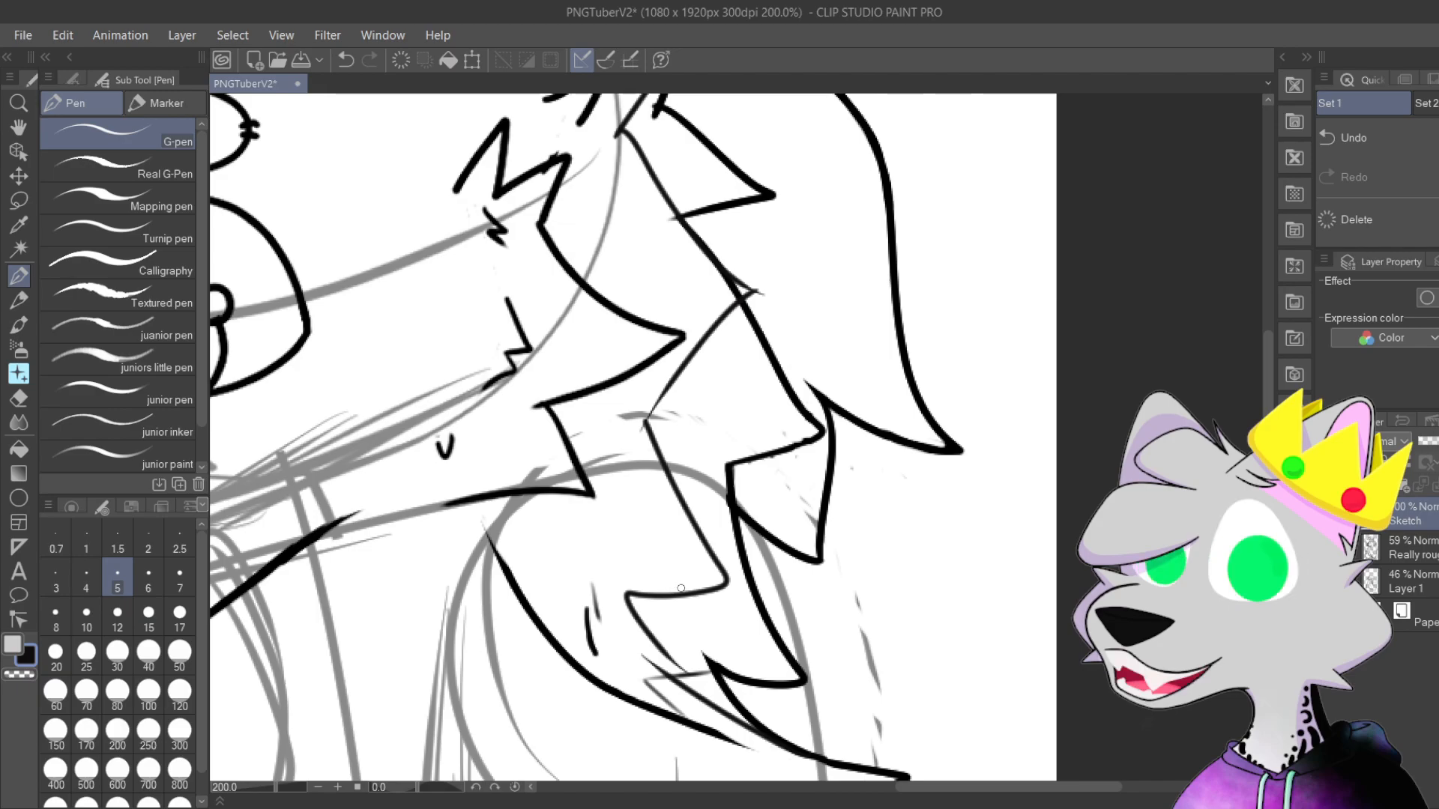
key("ctrl+z")
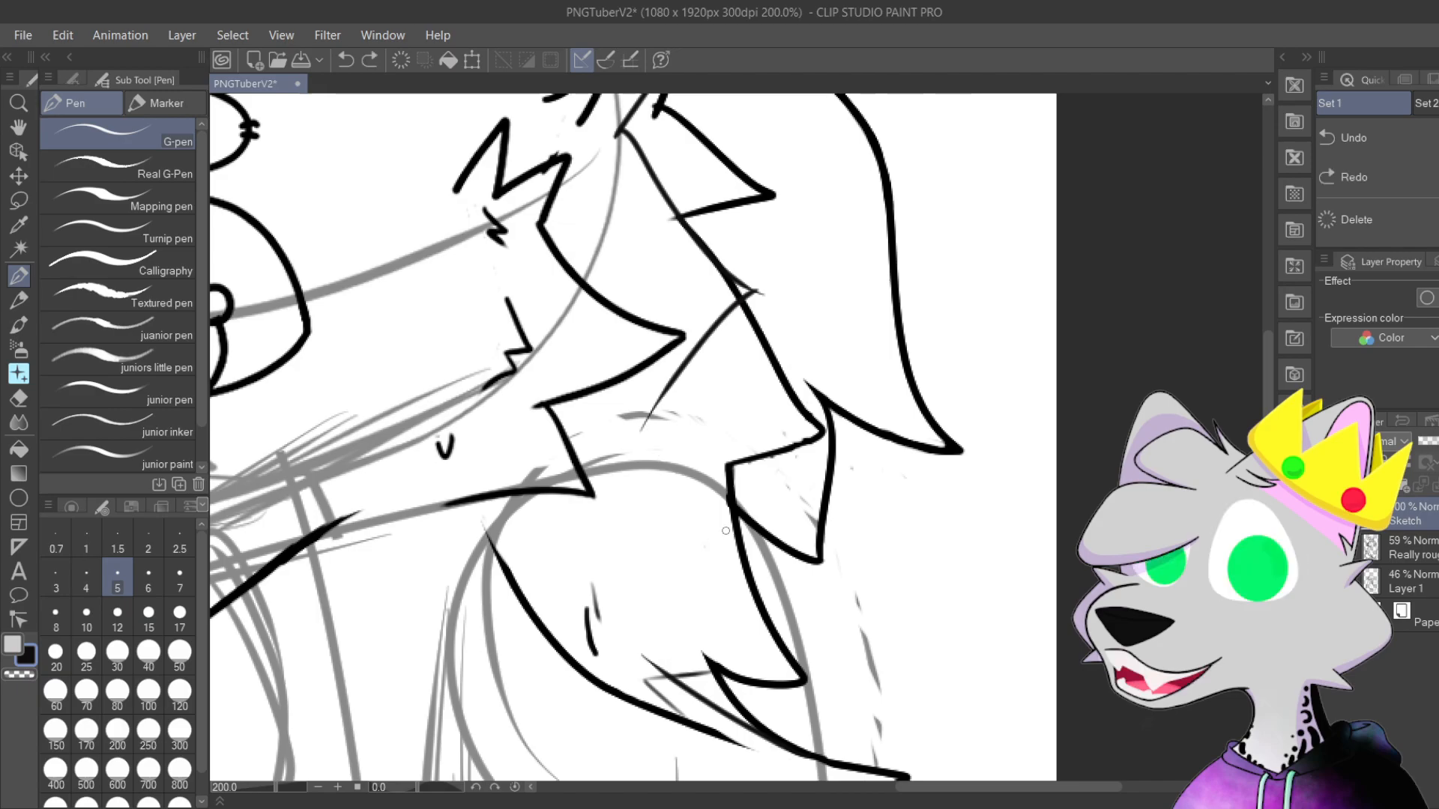
scroll(724, 538, "up", 4)
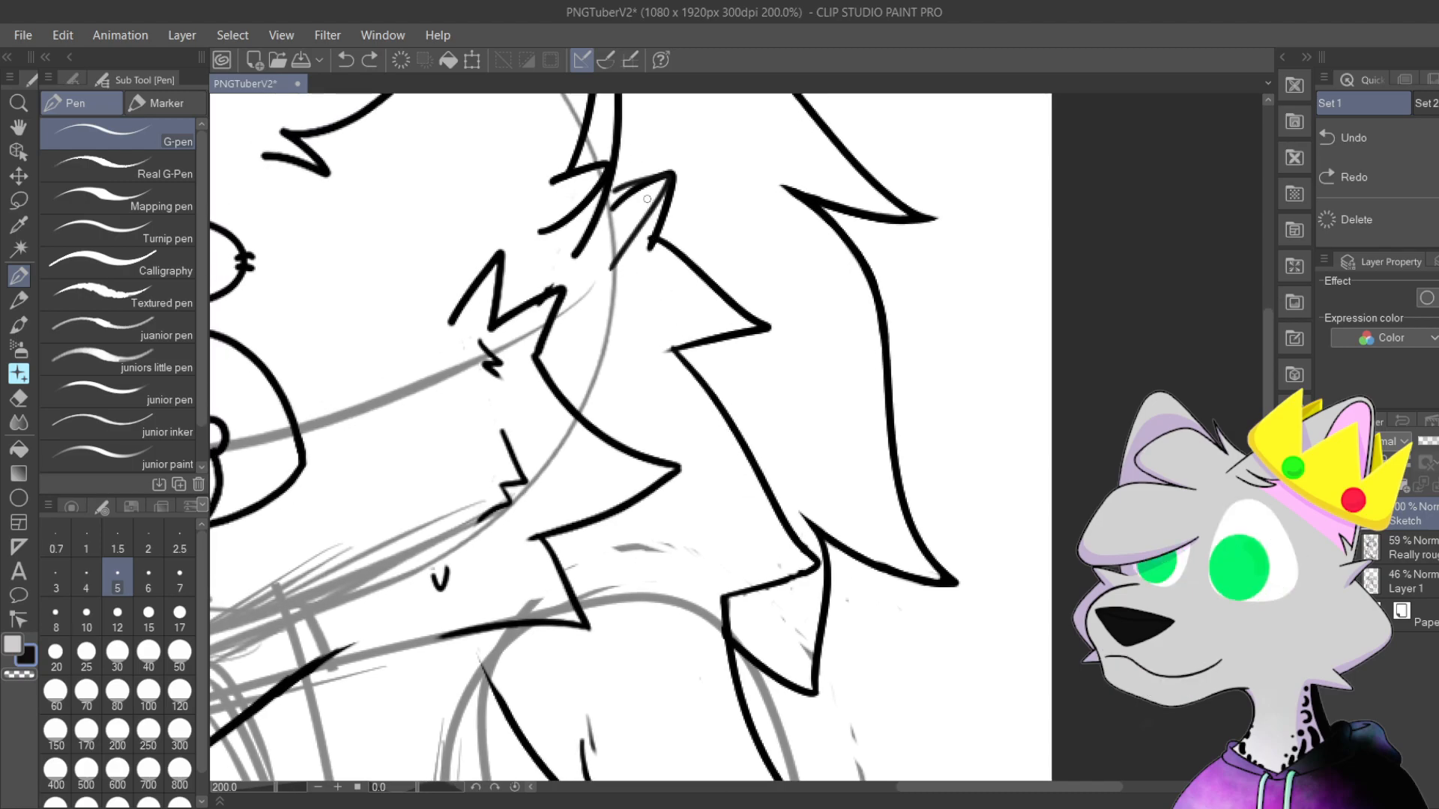
key("ctrl+z")
Step: Draw the mane's inner contour from the tuft below the ear, through a jag beside the cheek, down to the shoulder tufts
mouse_move(601, 212)
left_mouse_down()
mouse_move(669, 174)
mouse_move(626, 281)
mouse_move(772, 469)
mouse_move(664, 611)
mouse_move(606, 637)
mouse_move(695, 772)
left_mouse_up()
scroll(644, 491, "down", 6)
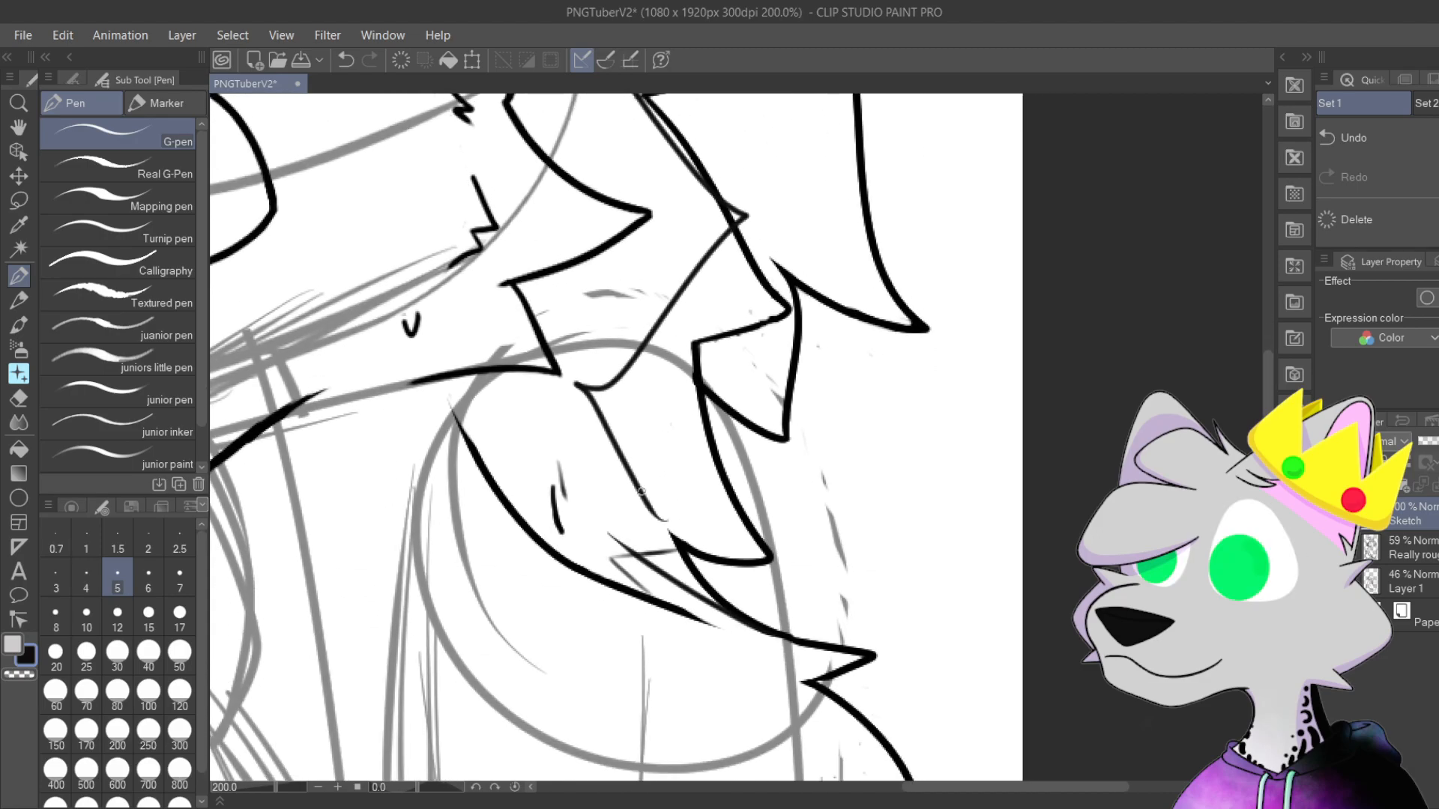
mouse_move(664, 521)
left_mouse_down()
mouse_move(558, 497)
mouse_move(649, 567)
left_mouse_up()
mouse_move(808, 340)
left_mouse_down()
mouse_move(827, 381)
mouse_move(969, 382)
mouse_move(944, 353)
mouse_move(815, 318)
left_mouse_up()
scroll(816, 318, "up", 3)
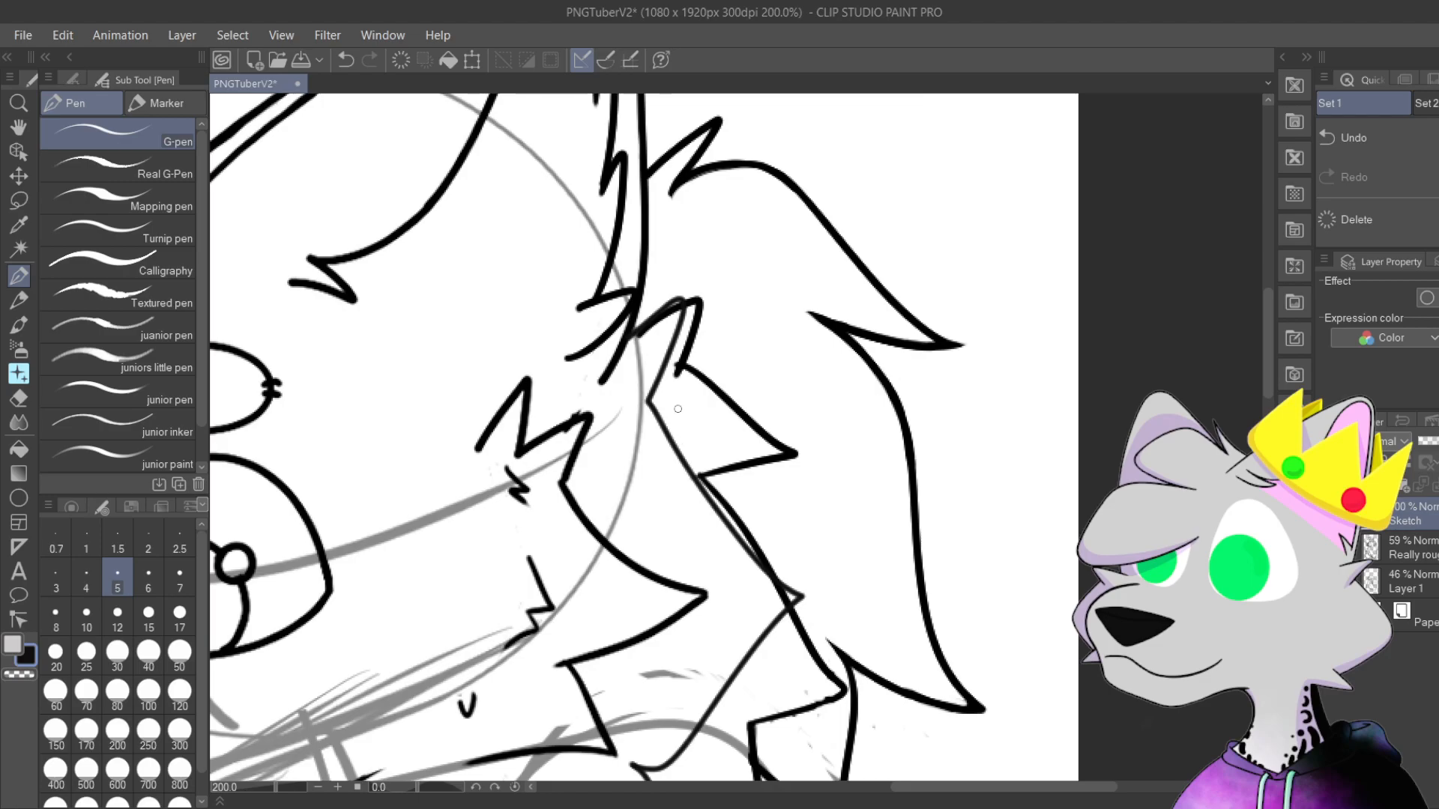
Step: Erase the old thick lines doubling the new outline of the small tuft below the ear
scroll(679, 409, "up", 3)
left_click_drag(754, 497, 693, 712)
mouse_move(652, 463)
left_mouse_down()
mouse_move(649, 344)
mouse_move(645, 510)
mouse_move(679, 435)
mouse_move(626, 530)
mouse_move(684, 408)
mouse_move(697, 507)
left_mouse_up()
mouse_move(628, 346)
left_mouse_down()
mouse_move(635, 382)
mouse_move(626, 311)
left_mouse_up()
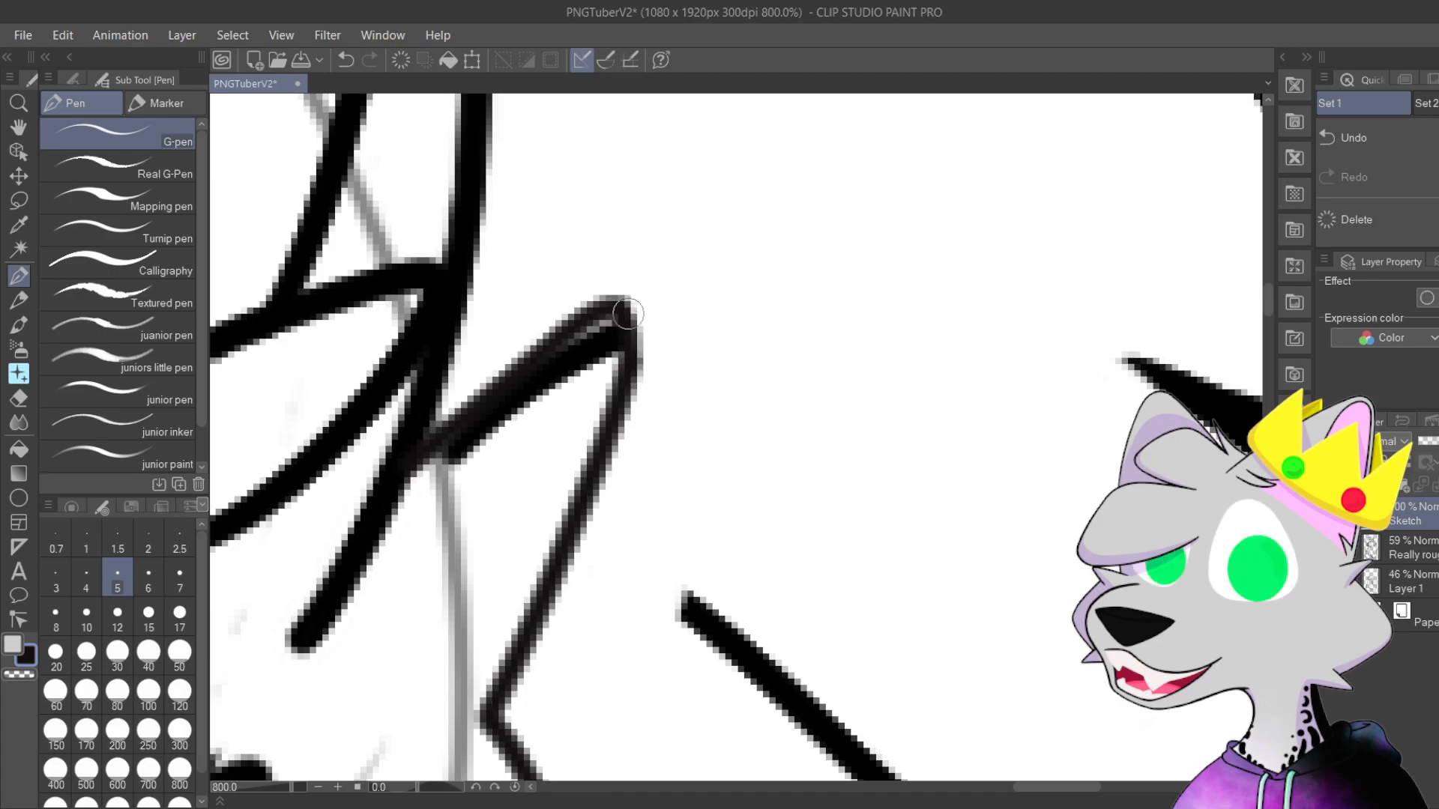
mouse_move(487, 430)
left_mouse_down()
mouse_move(602, 353)
mouse_move(562, 369)
left_mouse_up()
left_click_drag(442, 427, 600, 329)
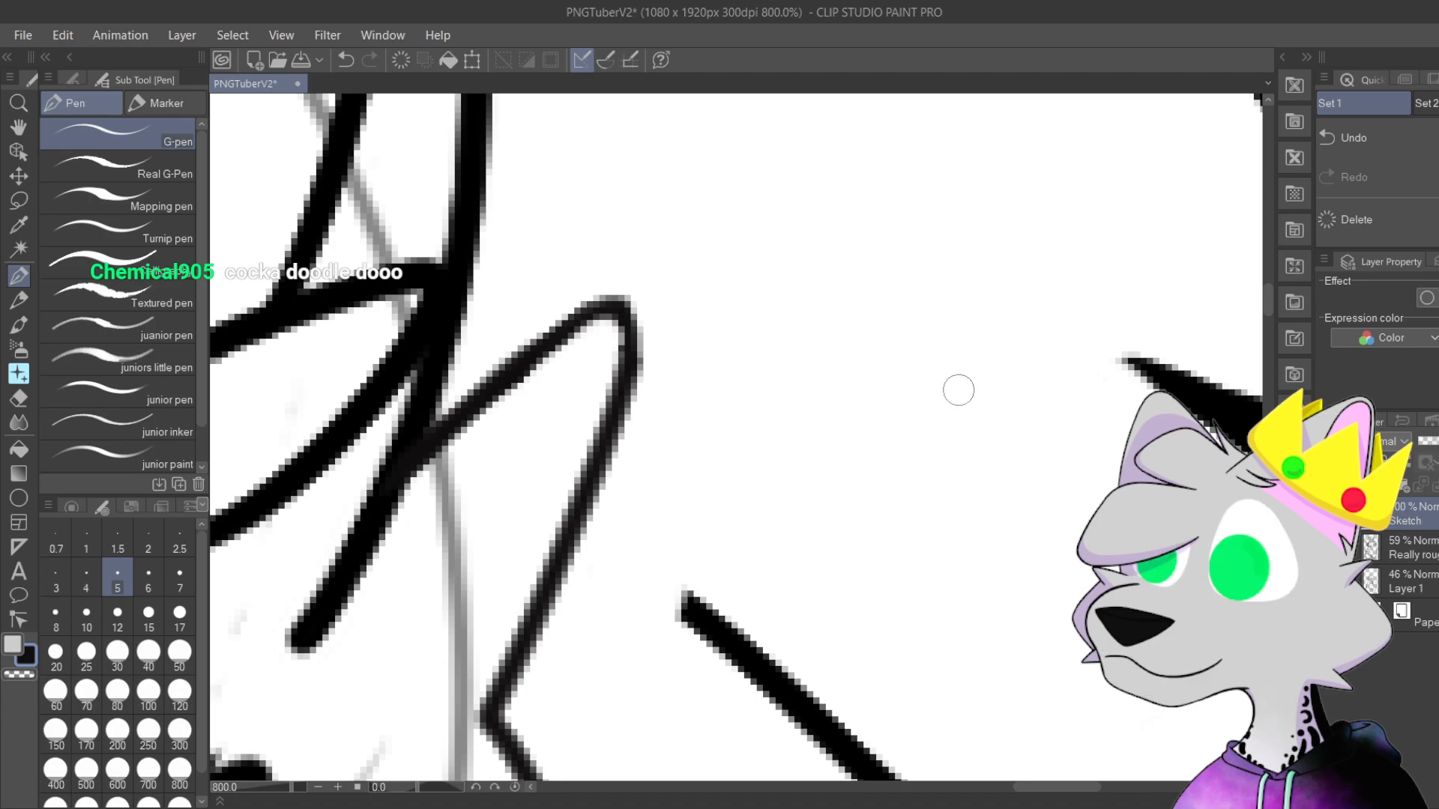
Step: Erase the old thick mane line running alongside the new contour, from the upper jag down to where they cross
scroll(1002, 465, "down", 2)
scroll(915, 482, "down", 3)
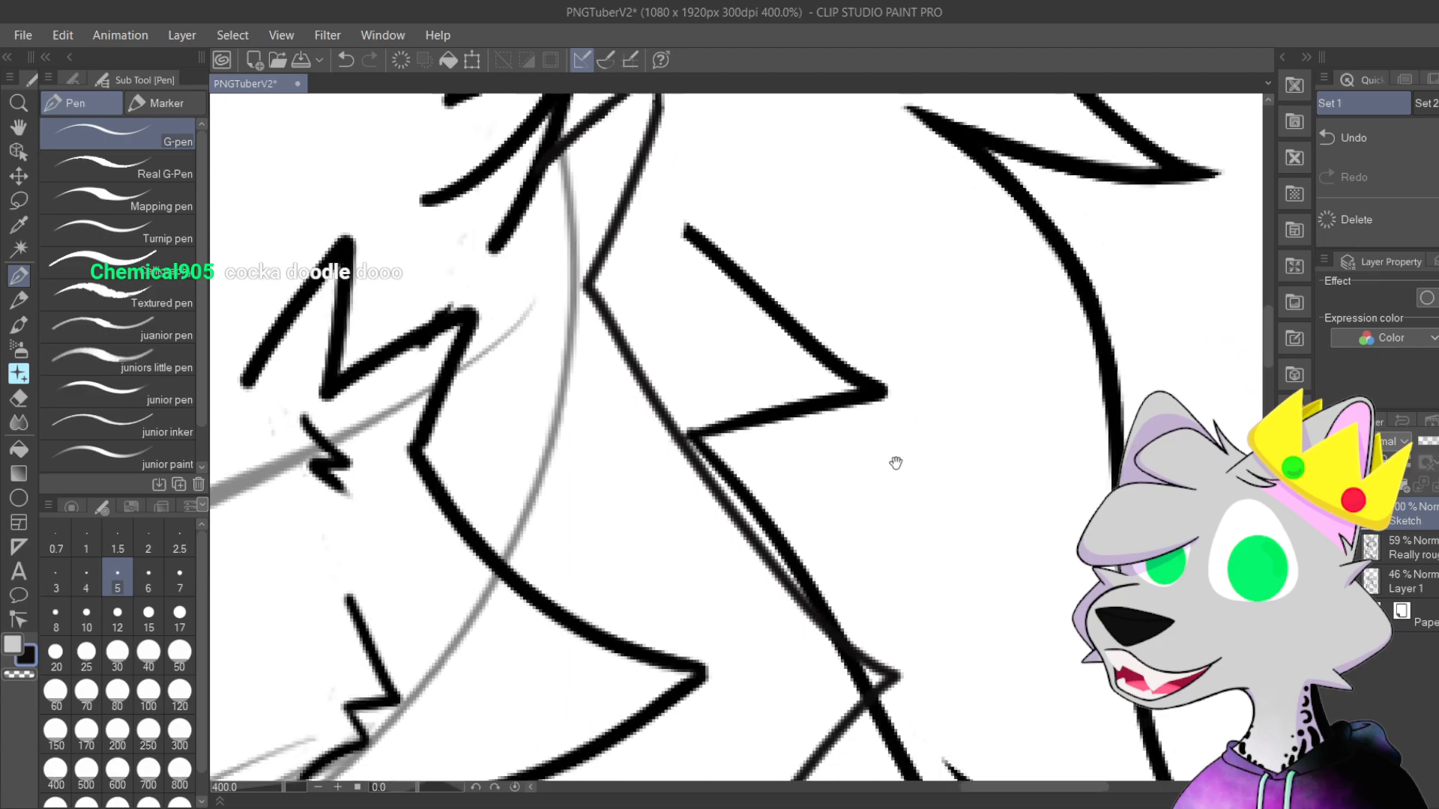
scroll(648, 263, "up", 2)
scroll(681, 283, "down", 3)
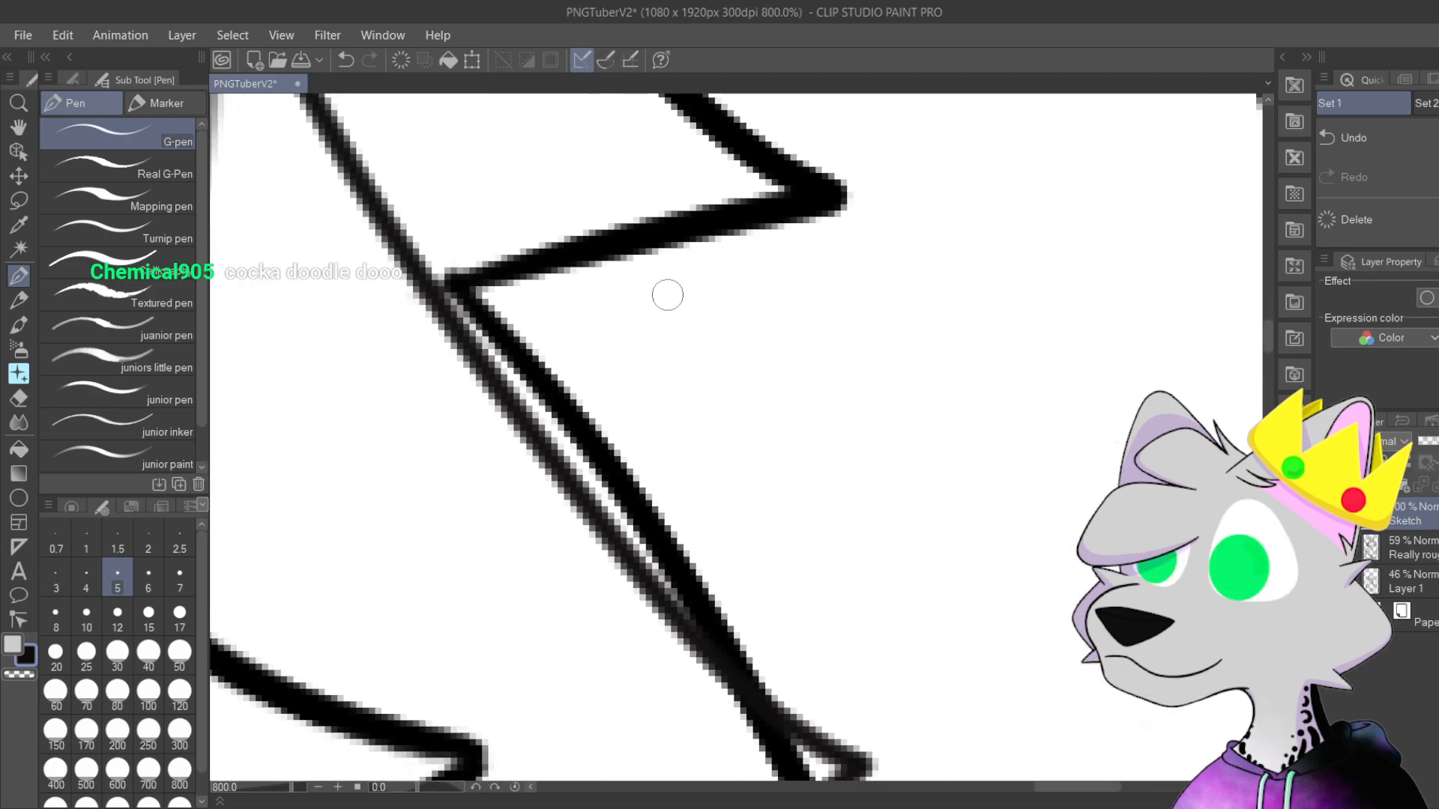
scroll(592, 457, "up", 1)
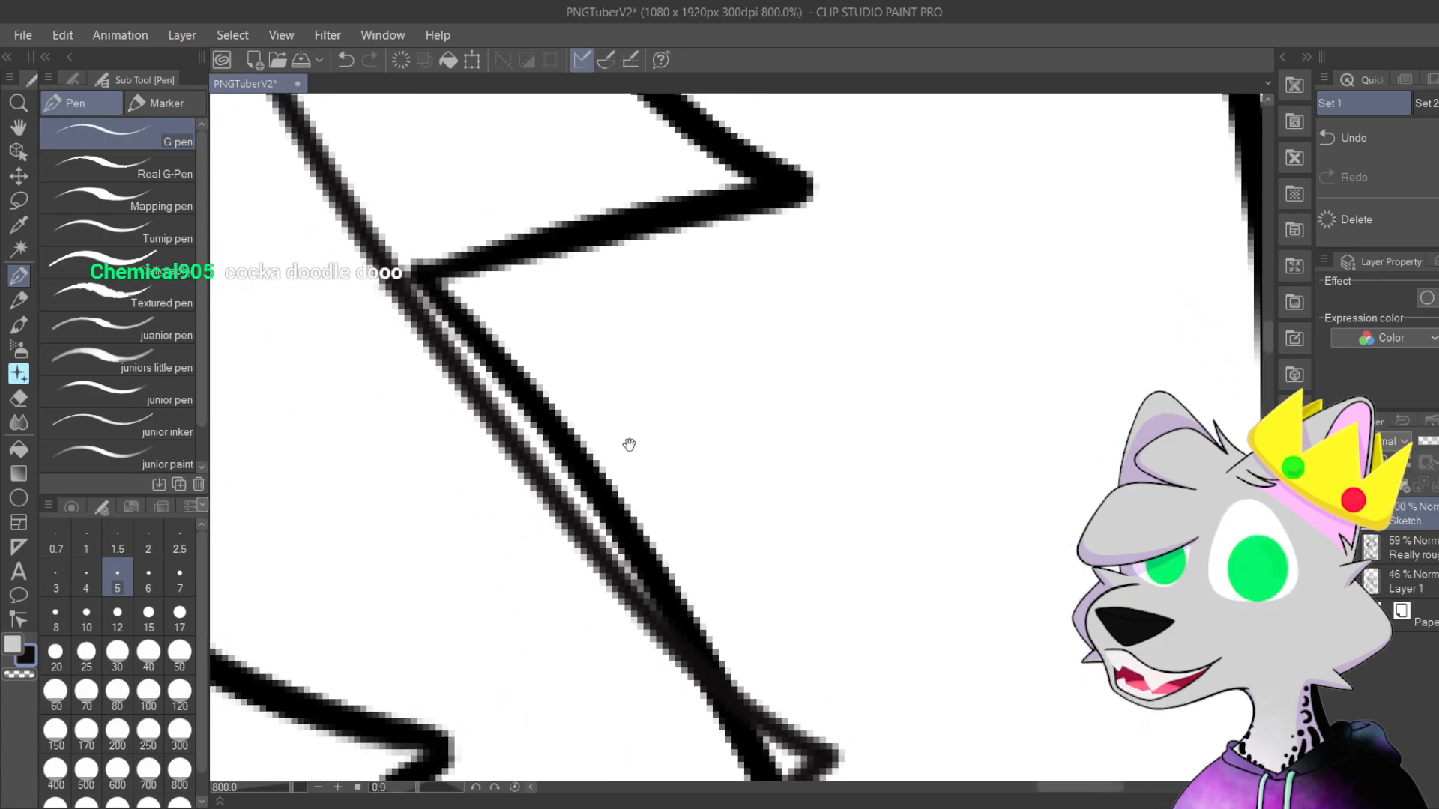
mouse_move(605, 480)
left_mouse_down()
mouse_move(654, 552)
mouse_move(403, 245)
mouse_move(496, 352)
mouse_move(407, 201)
mouse_move(667, 564)
mouse_move(595, 509)
mouse_move(713, 637)
left_mouse_up()
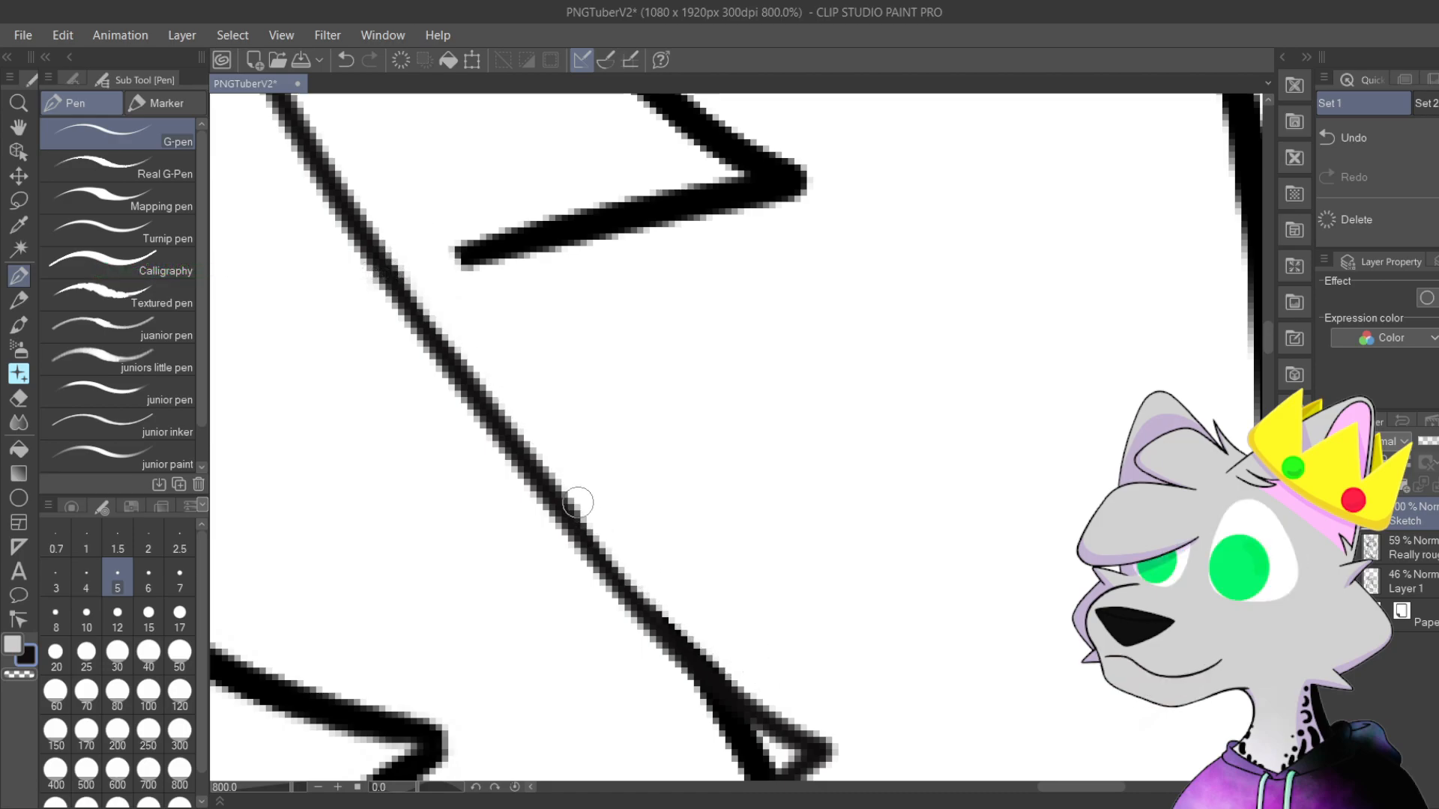
left_click_drag(763, 684, 795, 719)
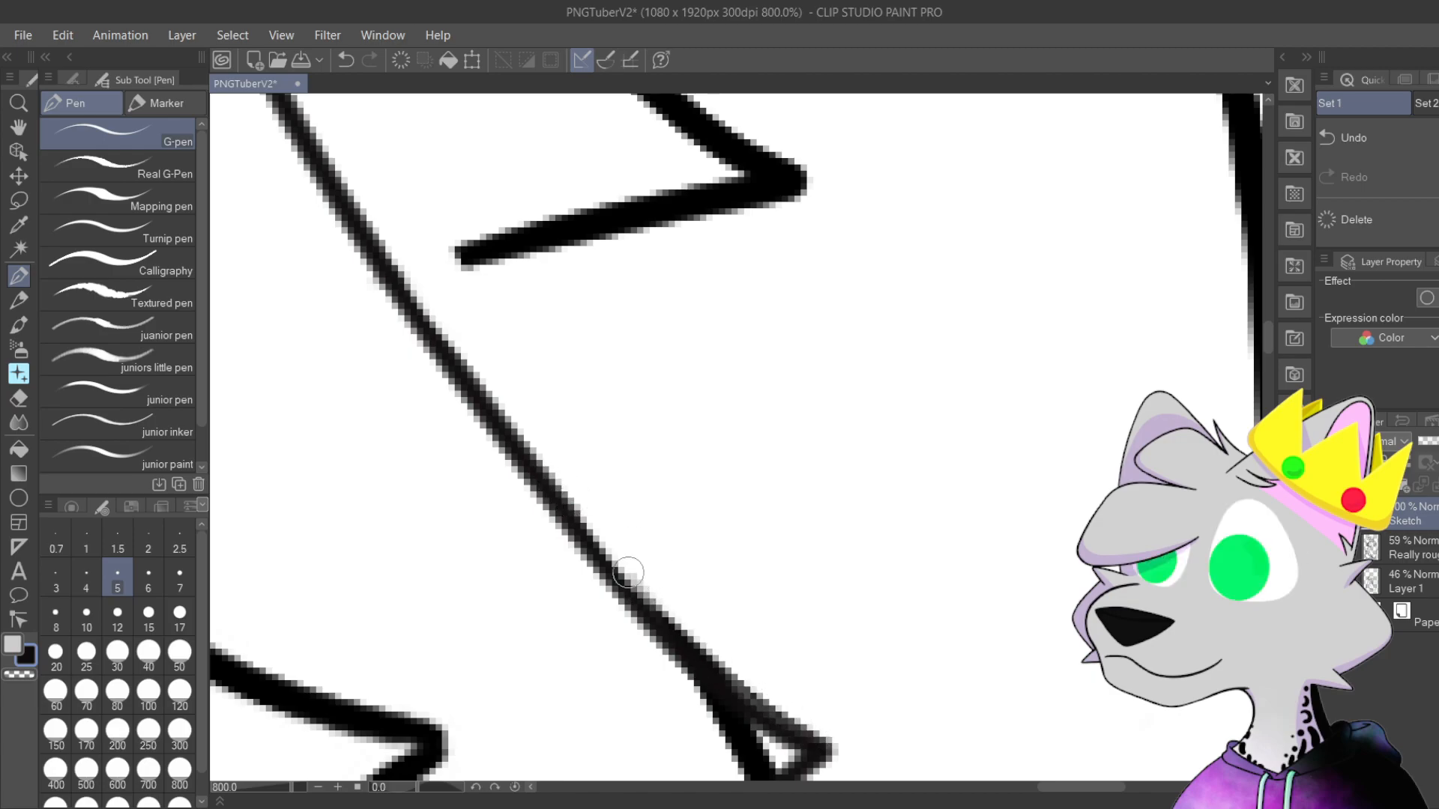
left_click_drag(641, 599, 542, 439)
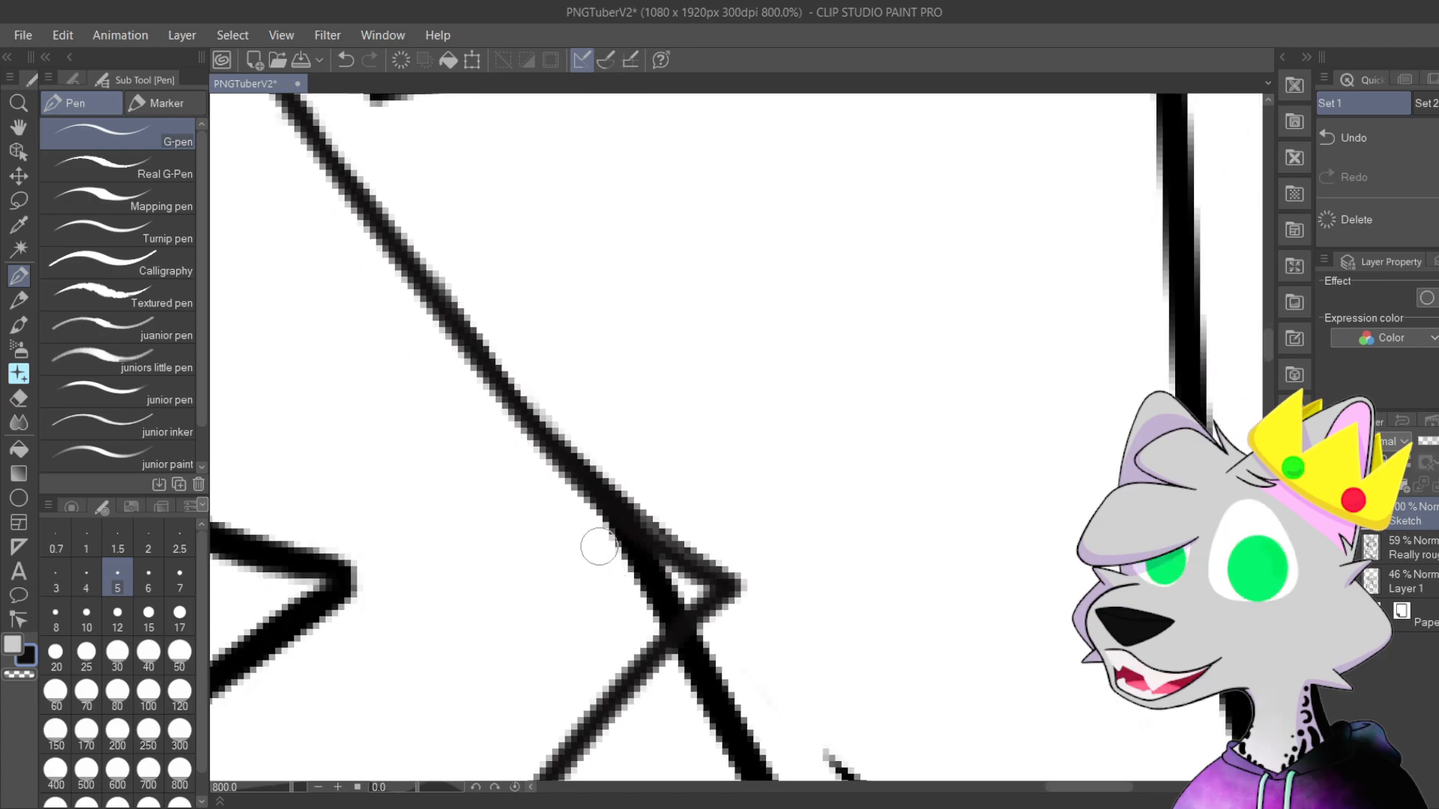
Step: Erase the old line's remains around the tip of the new contour's jag beside the cheek
left_click_drag(600, 543, 660, 584)
left_click_drag(575, 520, 658, 580)
mouse_move(549, 498)
left_mouse_down()
mouse_move(682, 592)
mouse_move(645, 621)
left_mouse_up()
mouse_move(752, 685)
left_mouse_down()
mouse_move(644, 446)
mouse_move(641, 467)
mouse_move(609, 460)
left_mouse_up()
left_click_drag(667, 177, 652, 472)
left_click_drag(646, 257, 712, 600)
mouse_move(509, 176)
left_mouse_down()
mouse_move(701, 461)
mouse_move(689, 216)
left_mouse_up()
mouse_move(461, 161)
left_mouse_down()
mouse_move(794, 530)
mouse_move(803, 501)
mouse_move(929, 557)
mouse_move(678, 497)
mouse_move(751, 588)
mouse_move(521, 559)
mouse_move(553, 596)
left_mouse_up()
Step: Erase the leftover piece of the old mane line between the new jag and the outer tuft above the shoulder
key("ctrl+minus")
key("ctrl+minus")
left_click_drag(954, 449, 1099, 56)
mouse_move(954, 536)
left_mouse_down()
mouse_move(1038, 200)
mouse_move(1042, 129)
mouse_move(964, 85)
left_mouse_up()
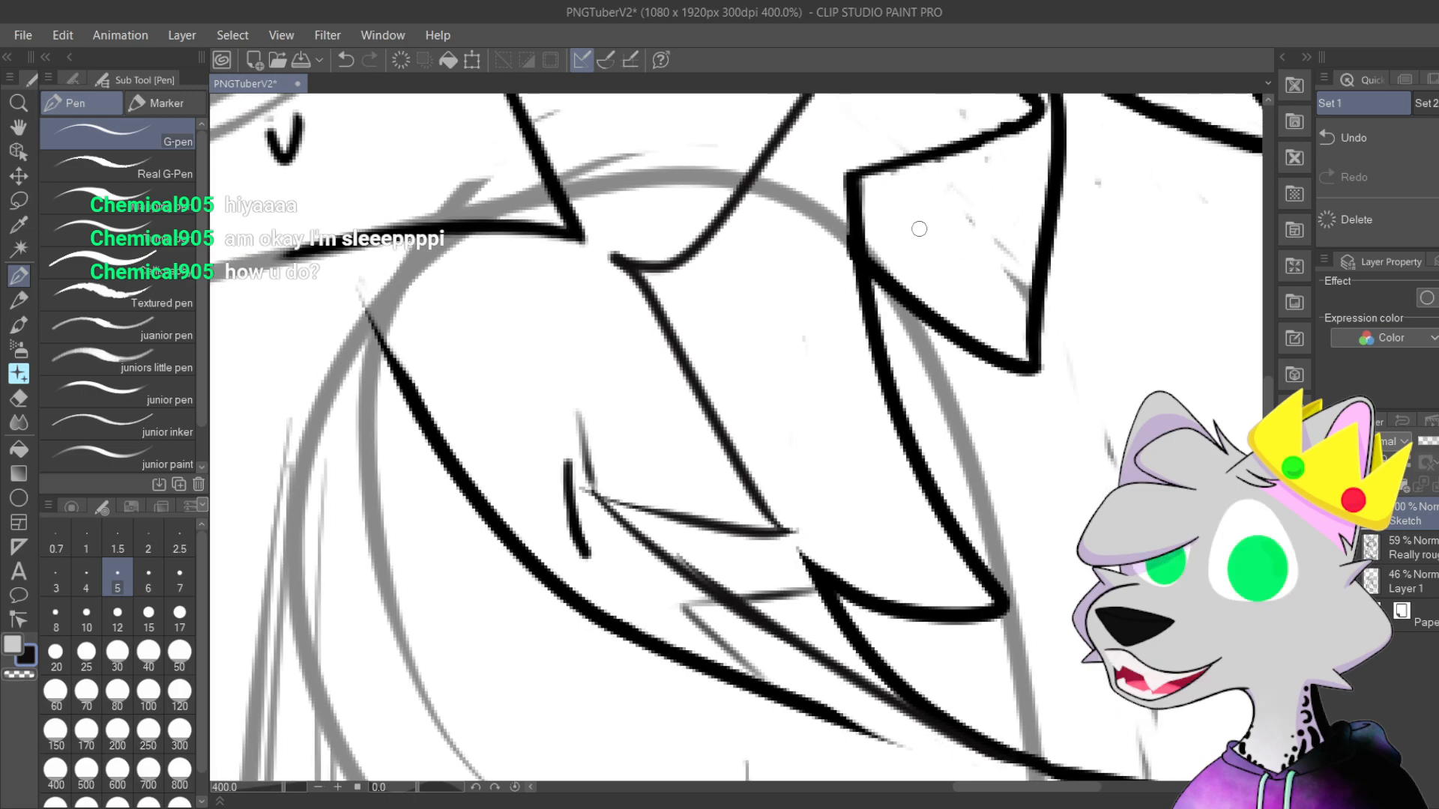
left_click_drag(920, 229, 784, 321)
scroll(784, 321, "up", 3)
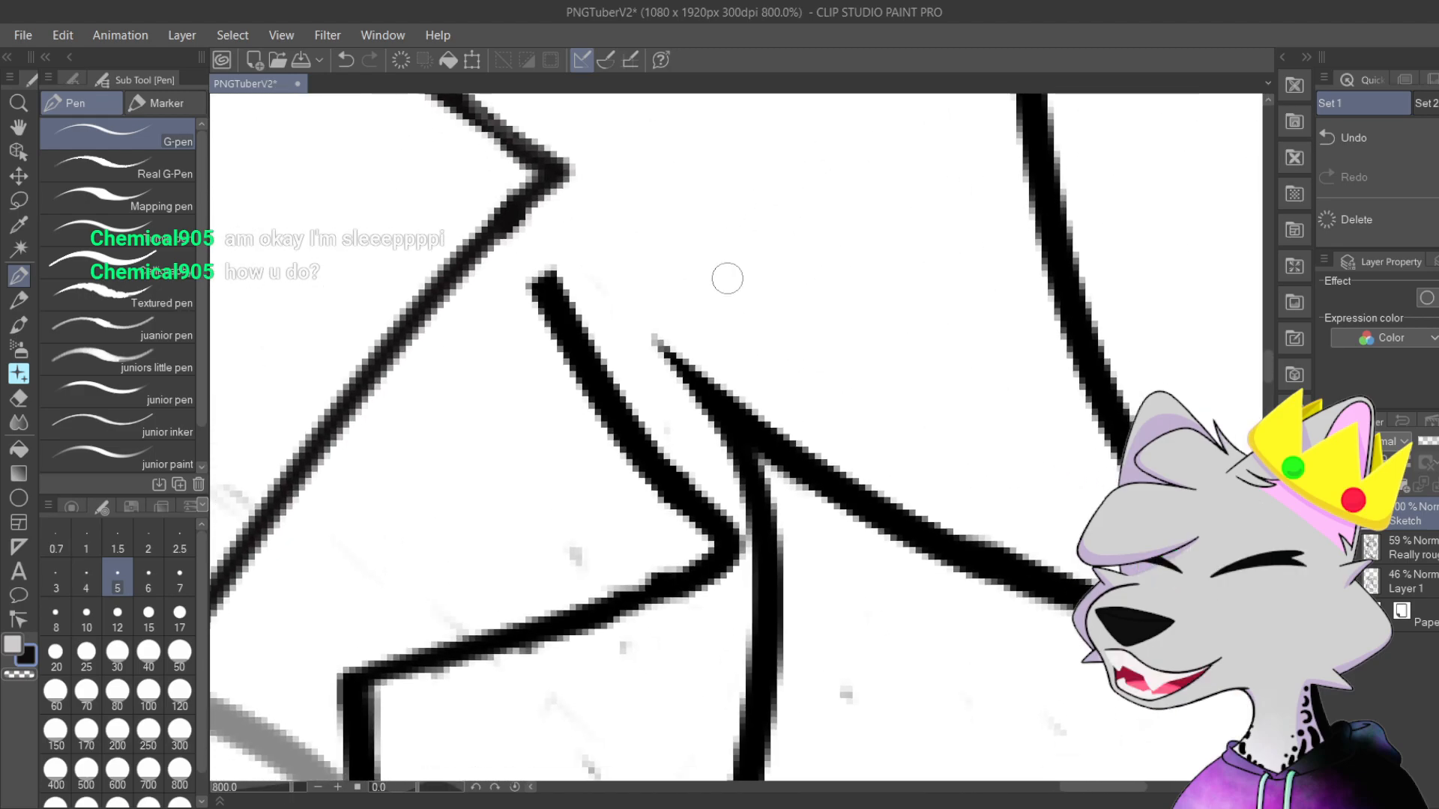
mouse_move(520, 315)
left_mouse_down()
mouse_move(613, 481)
mouse_move(701, 527)
mouse_move(716, 569)
left_mouse_up()
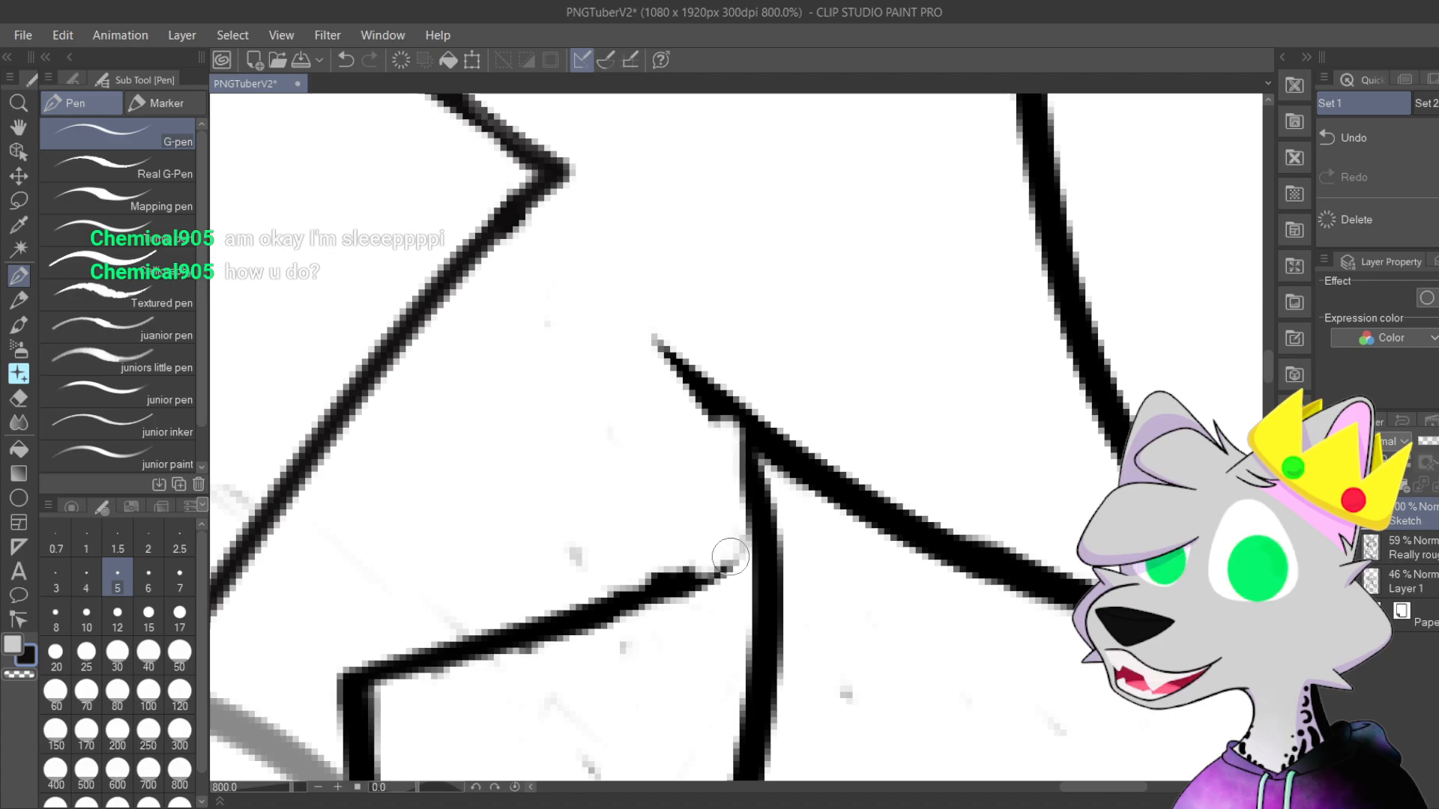
left_click_drag(738, 517, 722, 574)
Step: Undo the last erasures on the old mane line and redo part of them
key("ctrl+z")
key("ctrl+z")
key("ctrl+z")
key("ctrl+z")
key("ctrl+z")
key("ctrl+z")
key("ctrl+y")
key("ctrl+y")
key("ctrl+y")
key("ctrl+y")
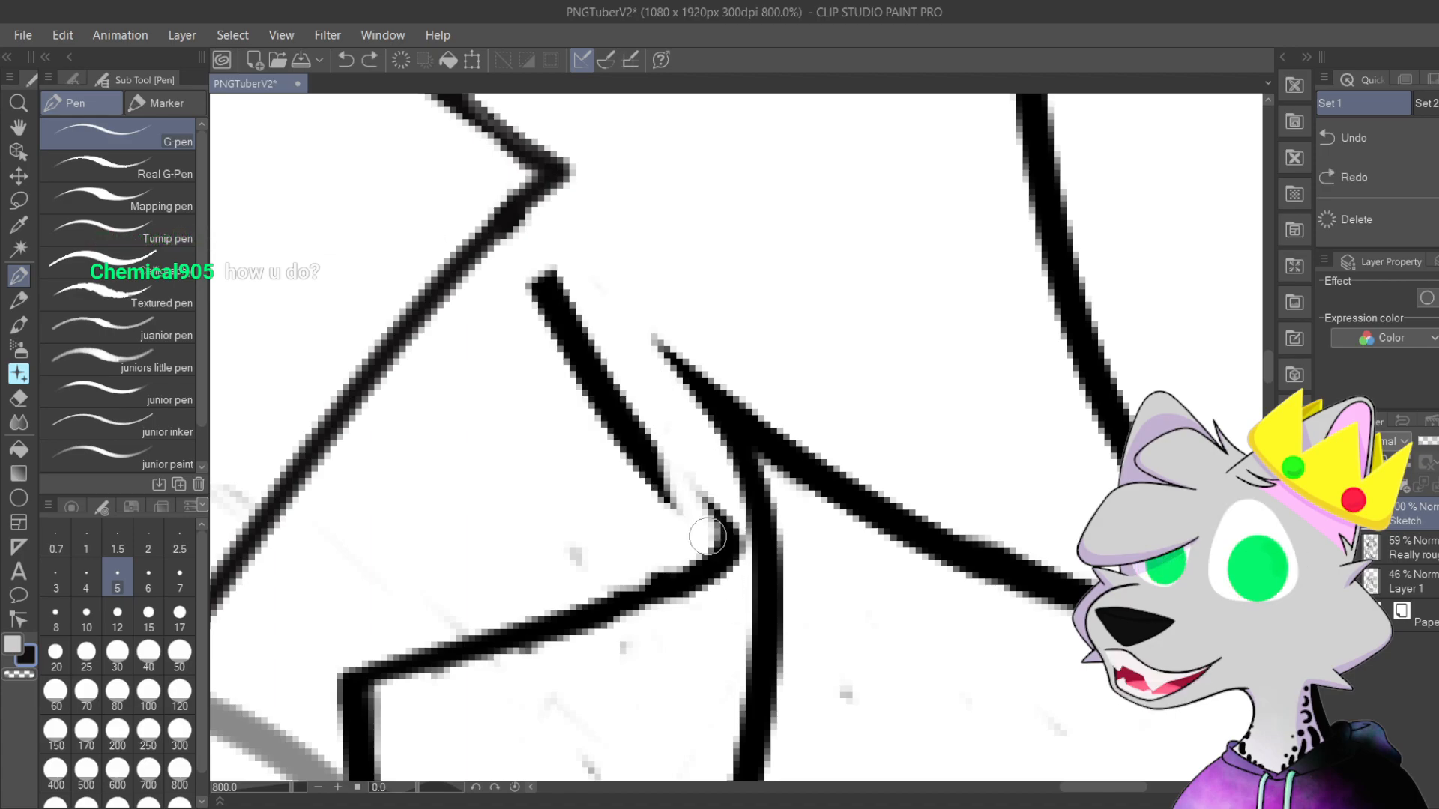
Step: Erase the loose diagonal piece and the hooked end of the old line between the mane contour and the outer tuft
left_click_drag(590, 354, 539, 241)
mouse_move(697, 577)
left_mouse_down()
mouse_move(703, 504)
mouse_move(727, 576)
mouse_move(668, 642)
mouse_move(684, 604)
mouse_move(643, 581)
mouse_move(554, 631)
left_mouse_up()
mouse_move(591, 555)
left_mouse_down()
mouse_move(732, 209)
mouse_move(684, 244)
mouse_move(668, 324)
mouse_move(823, 492)
left_mouse_up()
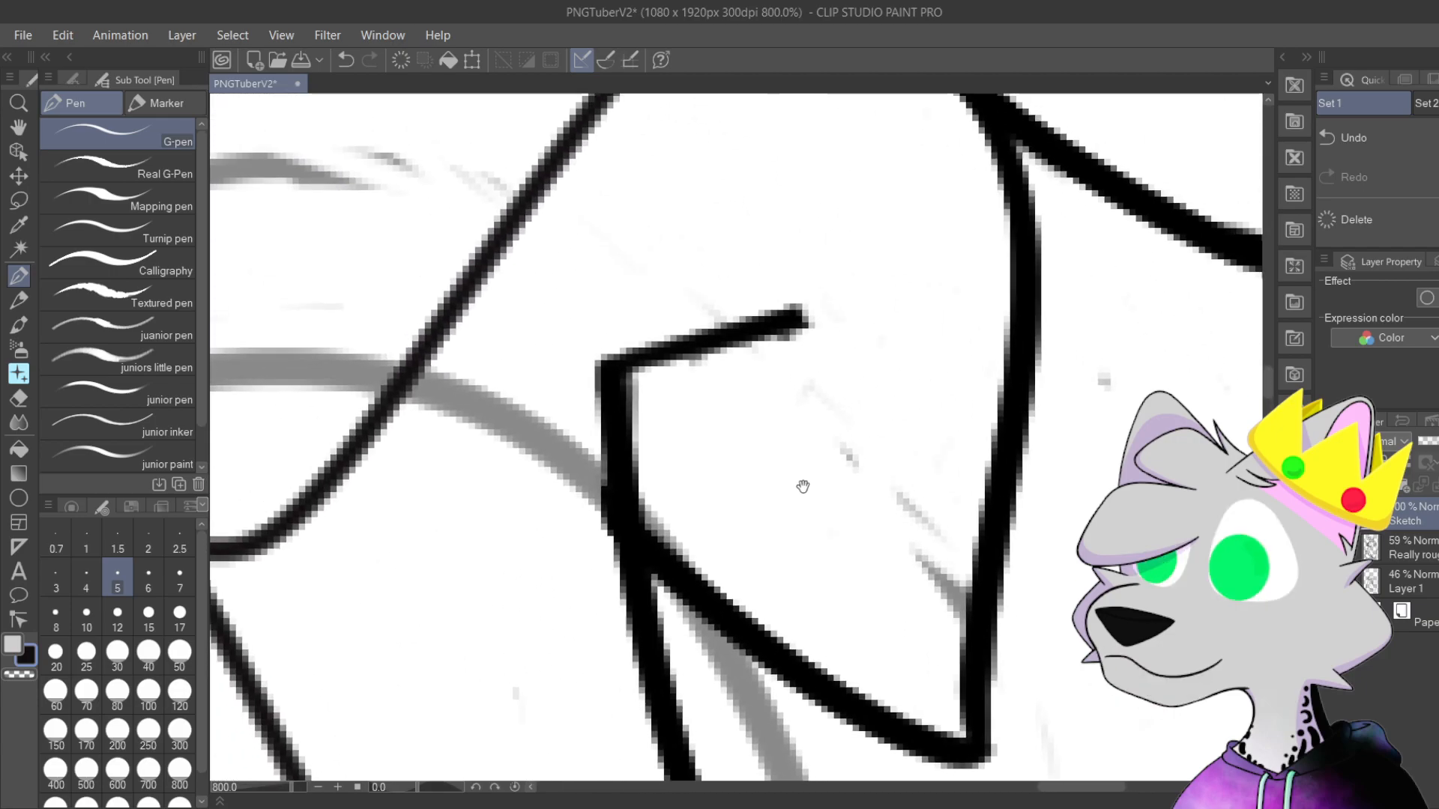
Step: Erase the short angled remnant of the old line above the tuft over the shoulder
scroll(711, 434, "down", 3)
scroll(846, 425, "up", 2)
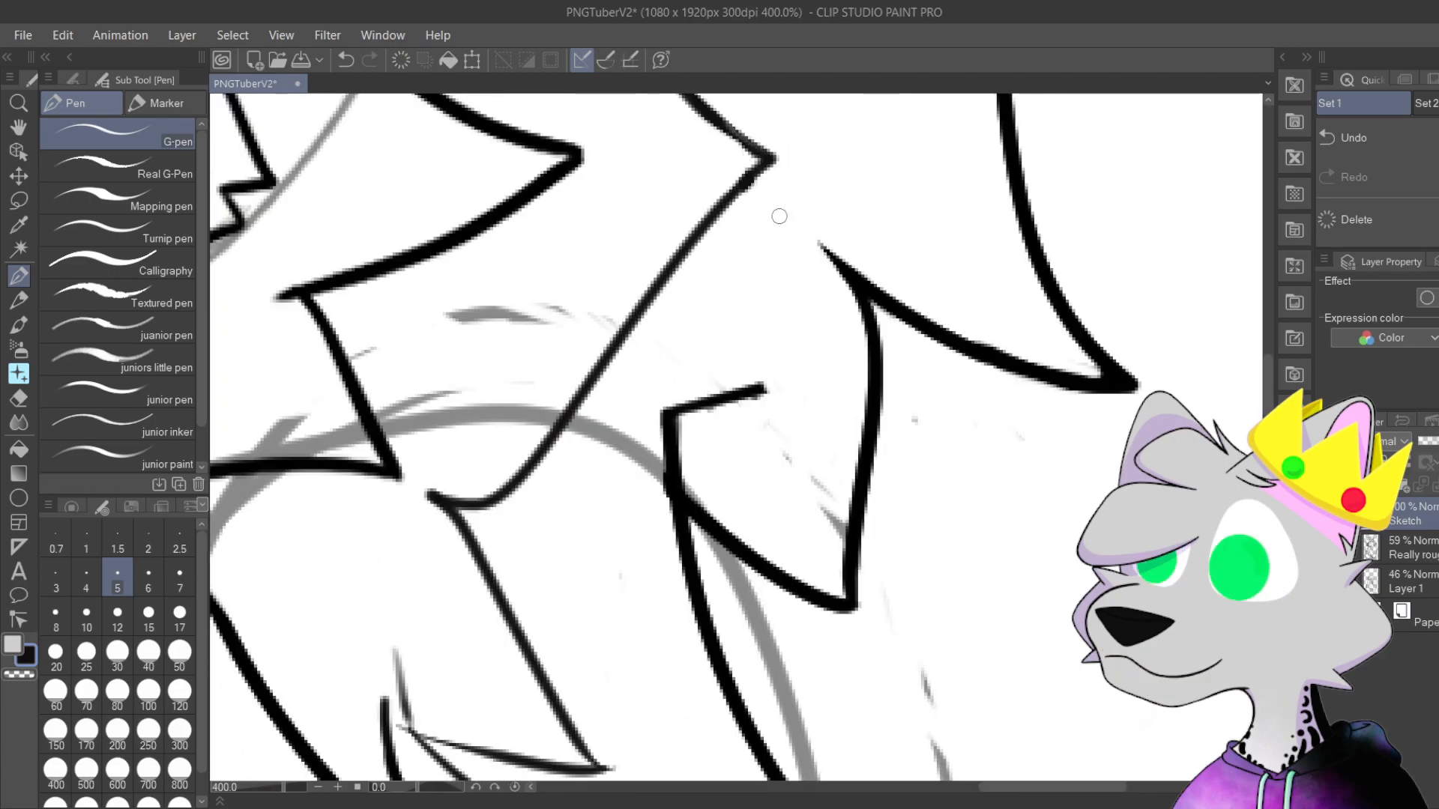
left_click_drag(847, 425, 838, 265)
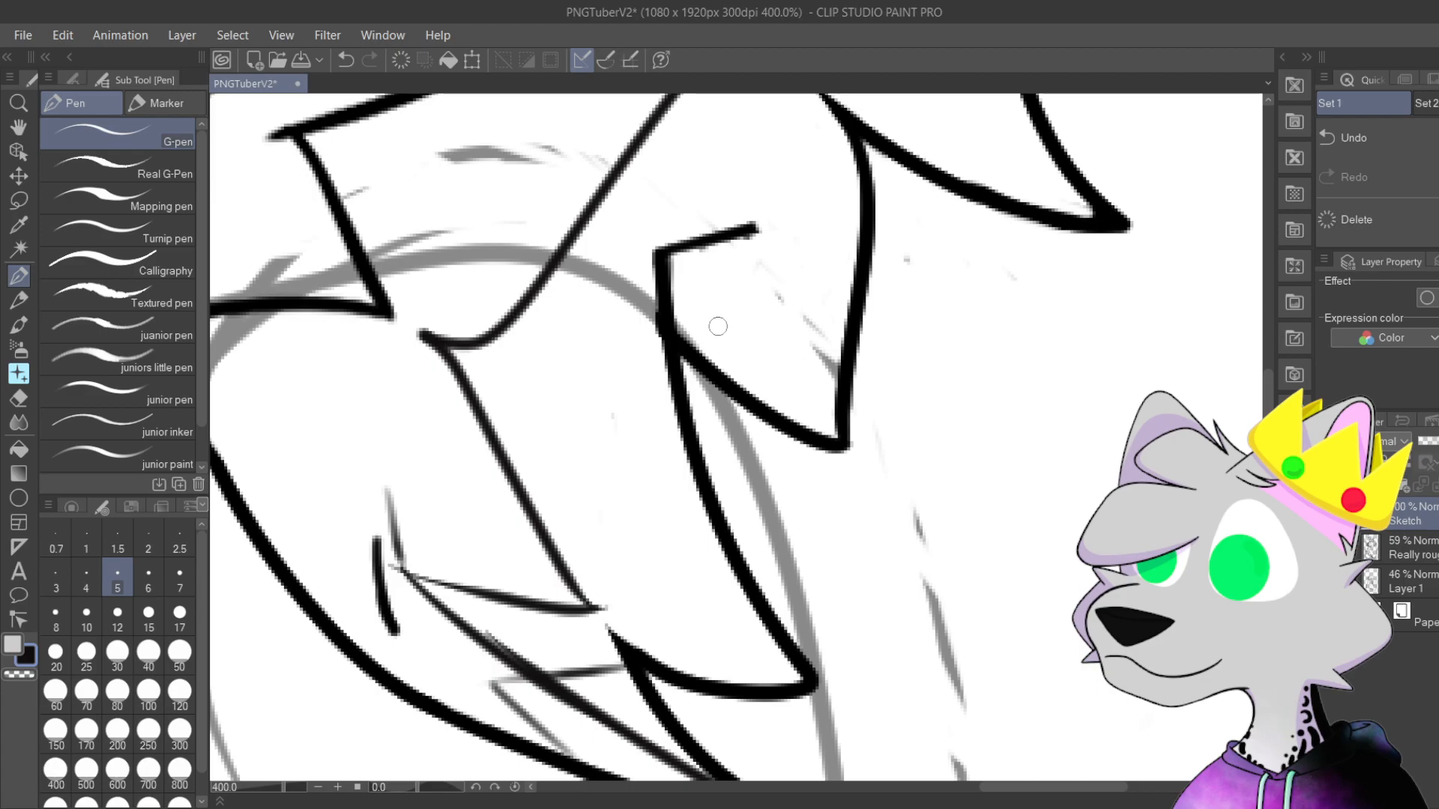
scroll(644, 272, "down", 4)
scroll(824, 338, "up", 1)
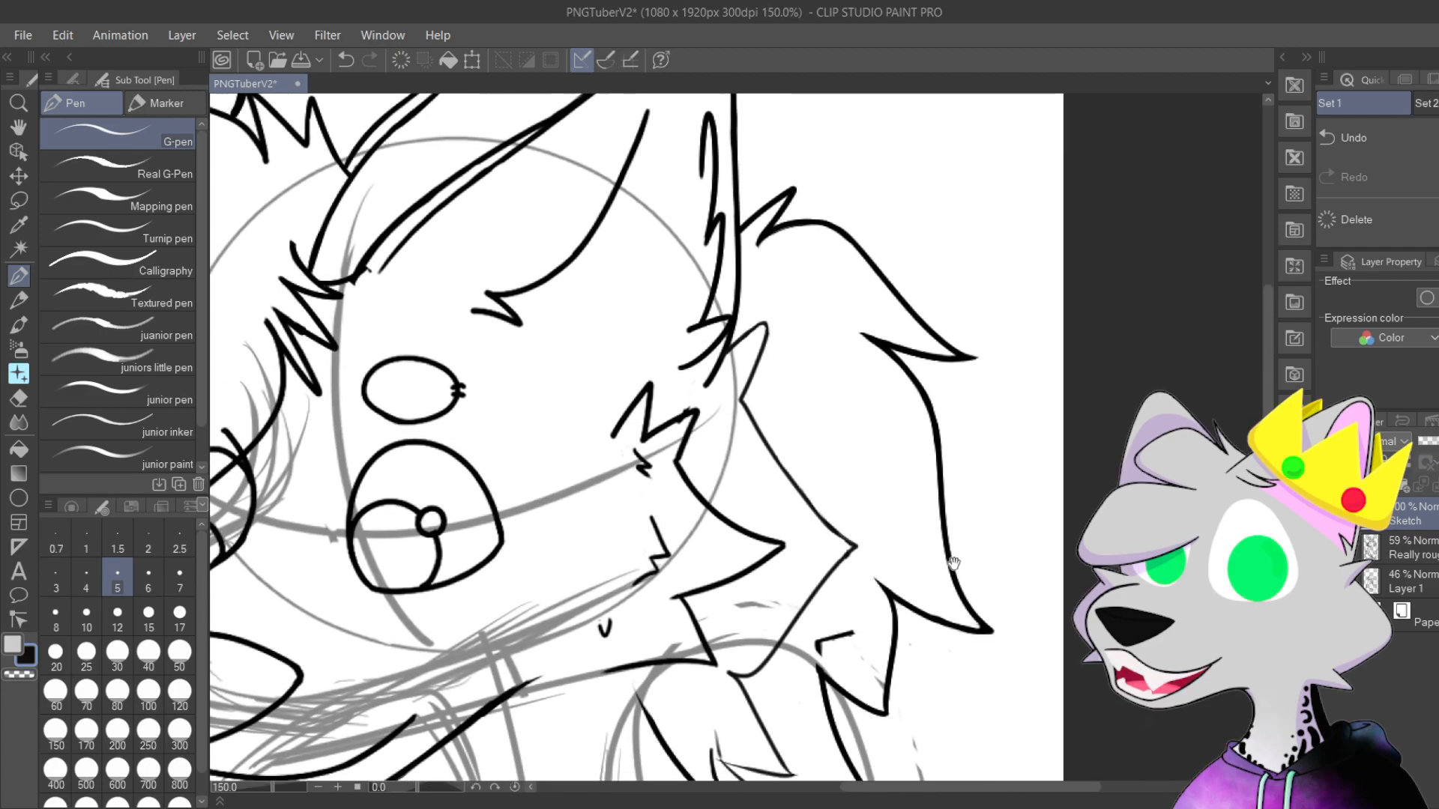
left_click_drag(930, 442, 895, 349)
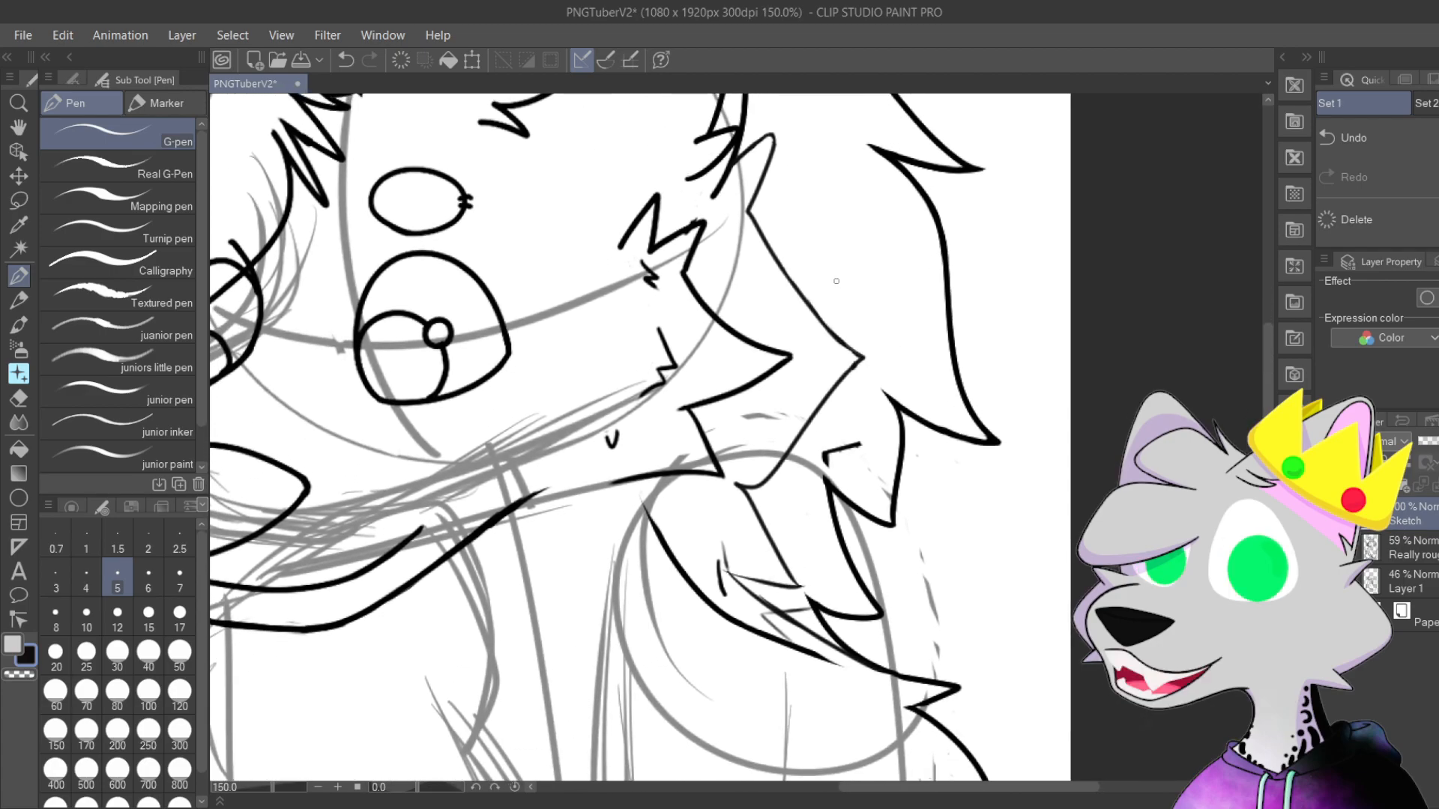
scroll(825, 192, "up", 1)
left_click_drag(934, 481, 937, 281)
scroll(922, 300, "up", 2)
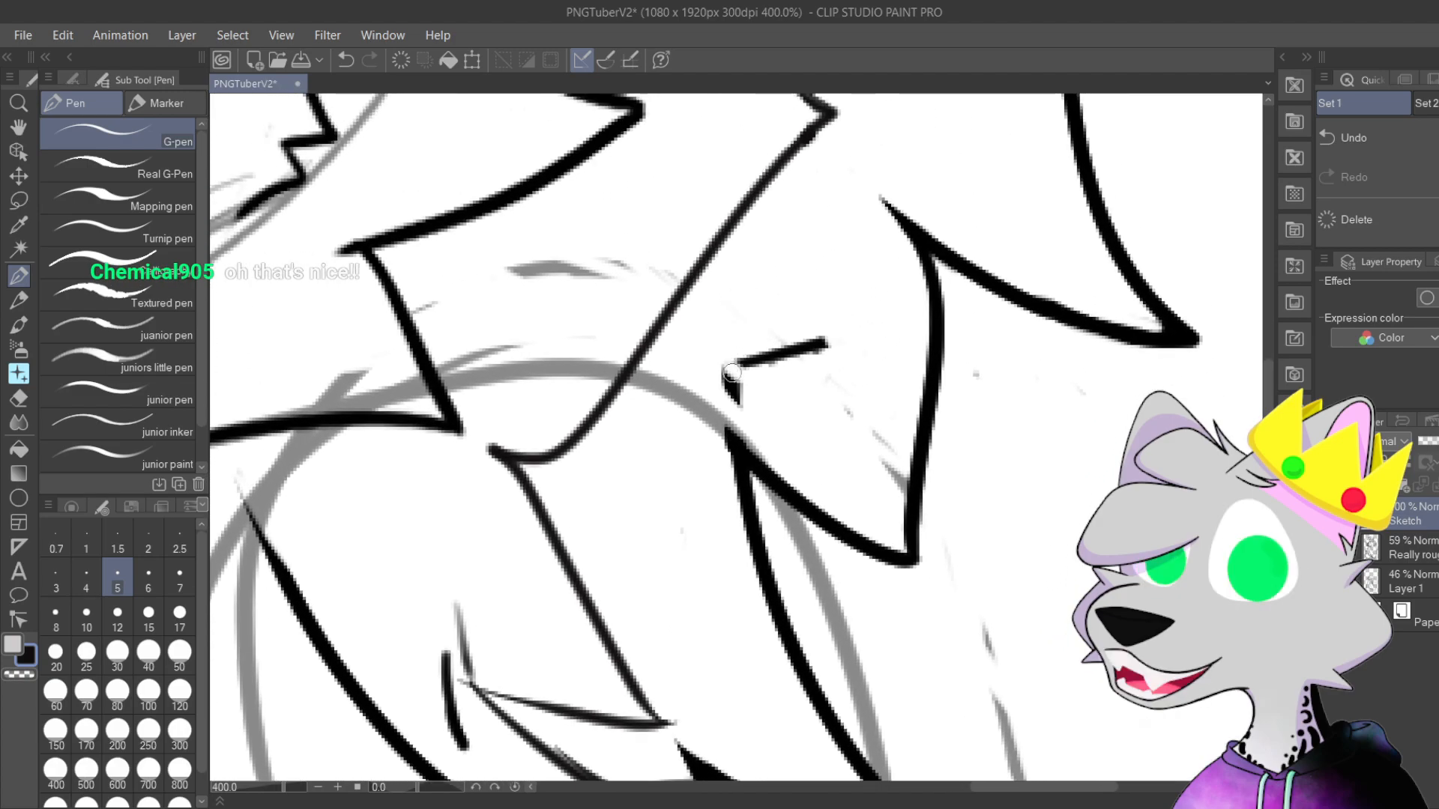
key("ctrl+z")
key("ctrl+z")
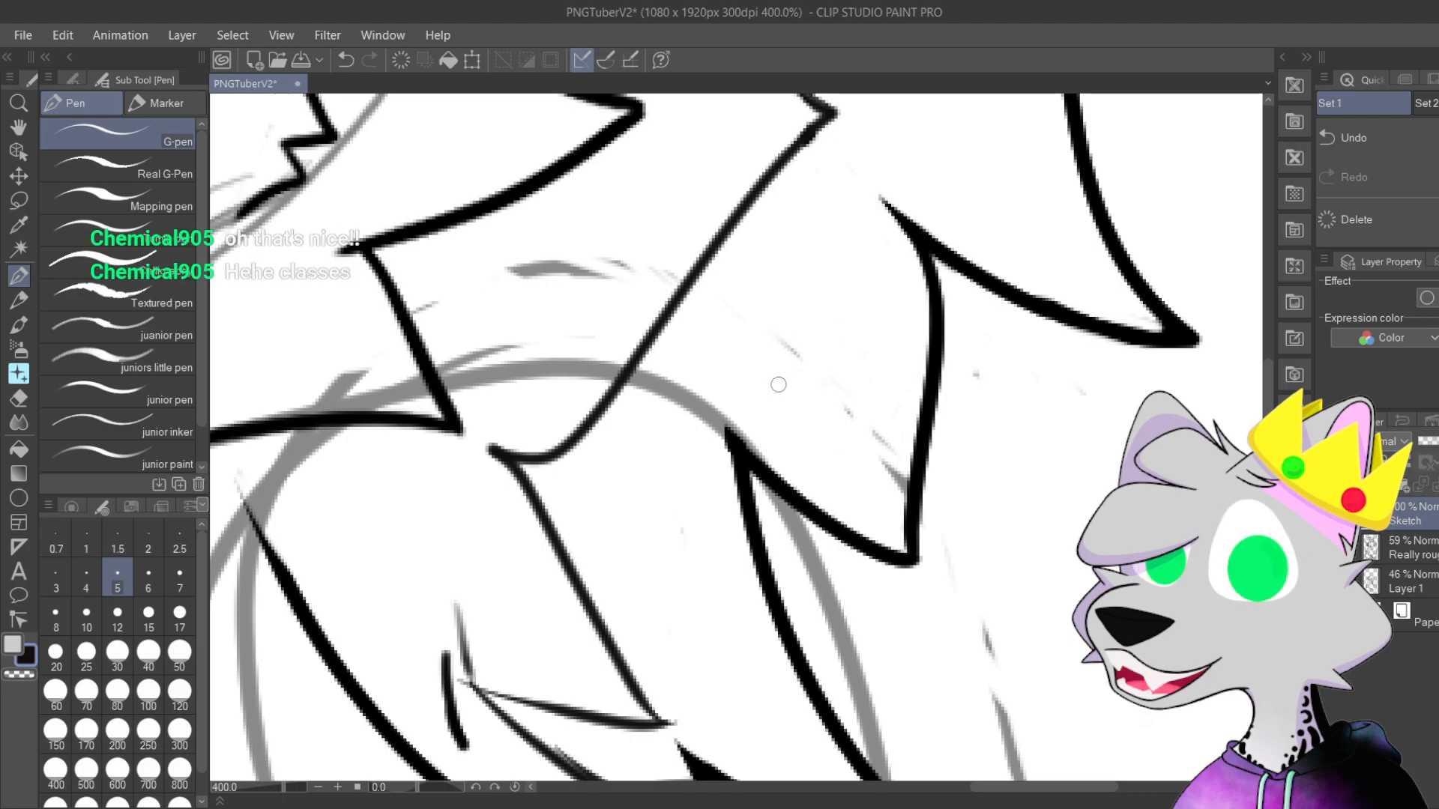
Step: Erase the old curved tuft that hangs below the outer tuft, down to the neck fur
scroll(791, 394, "up", 3)
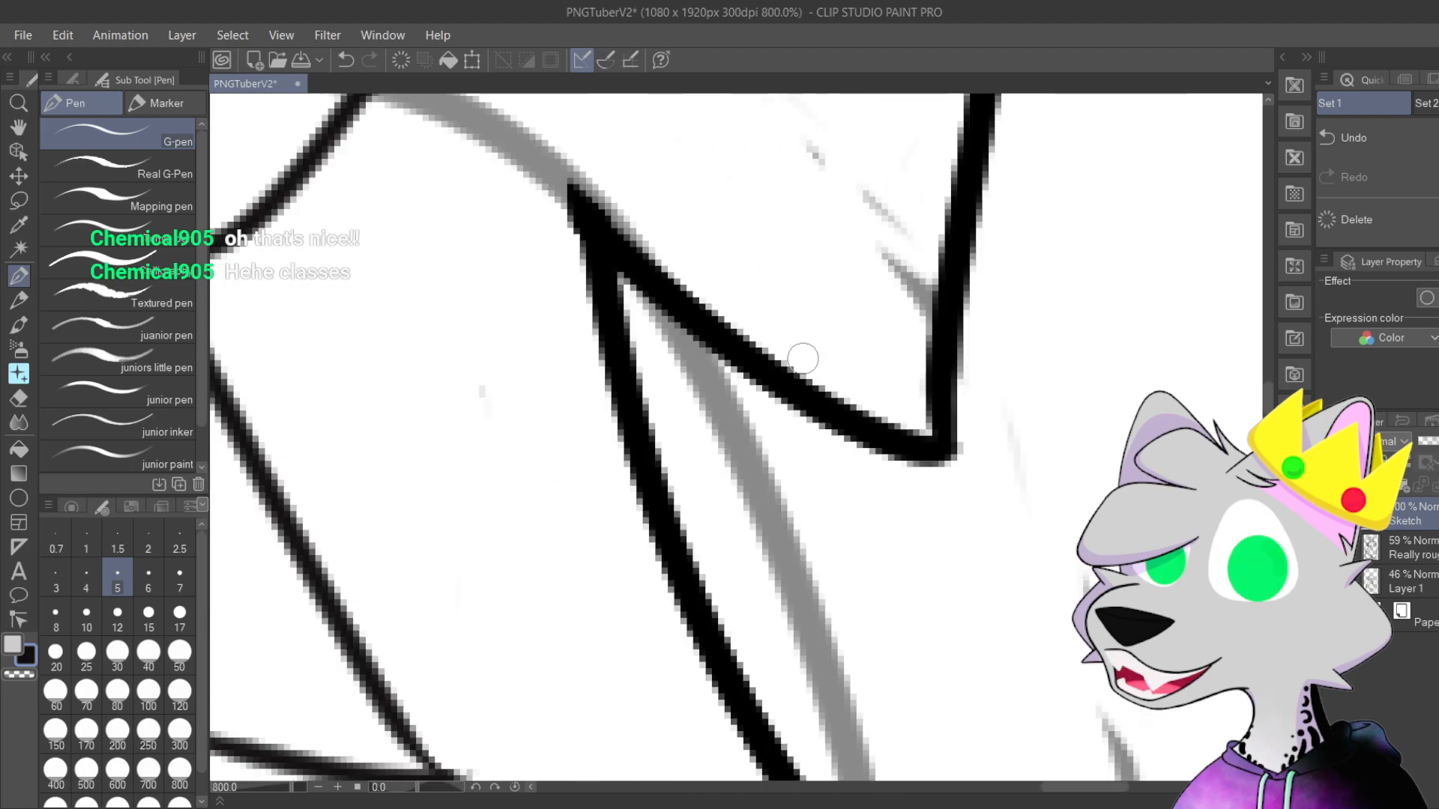
mouse_move(636, 422)
left_mouse_down()
mouse_move(671, 430)
mouse_move(580, 345)
mouse_move(667, 440)
mouse_move(556, 320)
mouse_move(702, 476)
mouse_move(696, 501)
mouse_move(565, 416)
mouse_move(672, 553)
left_mouse_up()
mouse_move(790, 630)
left_mouse_down()
mouse_move(670, 391)
mouse_move(677, 317)
mouse_move(592, 170)
mouse_move(620, 282)
mouse_move(659, 321)
mouse_move(653, 341)
mouse_move(757, 502)
mouse_move(809, 637)
left_mouse_up()
mouse_move(711, 553)
left_mouse_down()
mouse_move(822, 673)
mouse_move(441, 507)
mouse_move(418, 512)
mouse_move(458, 551)
mouse_move(435, 562)
mouse_move(626, 626)
left_mouse_up()
scroll(692, 645, "down", 3)
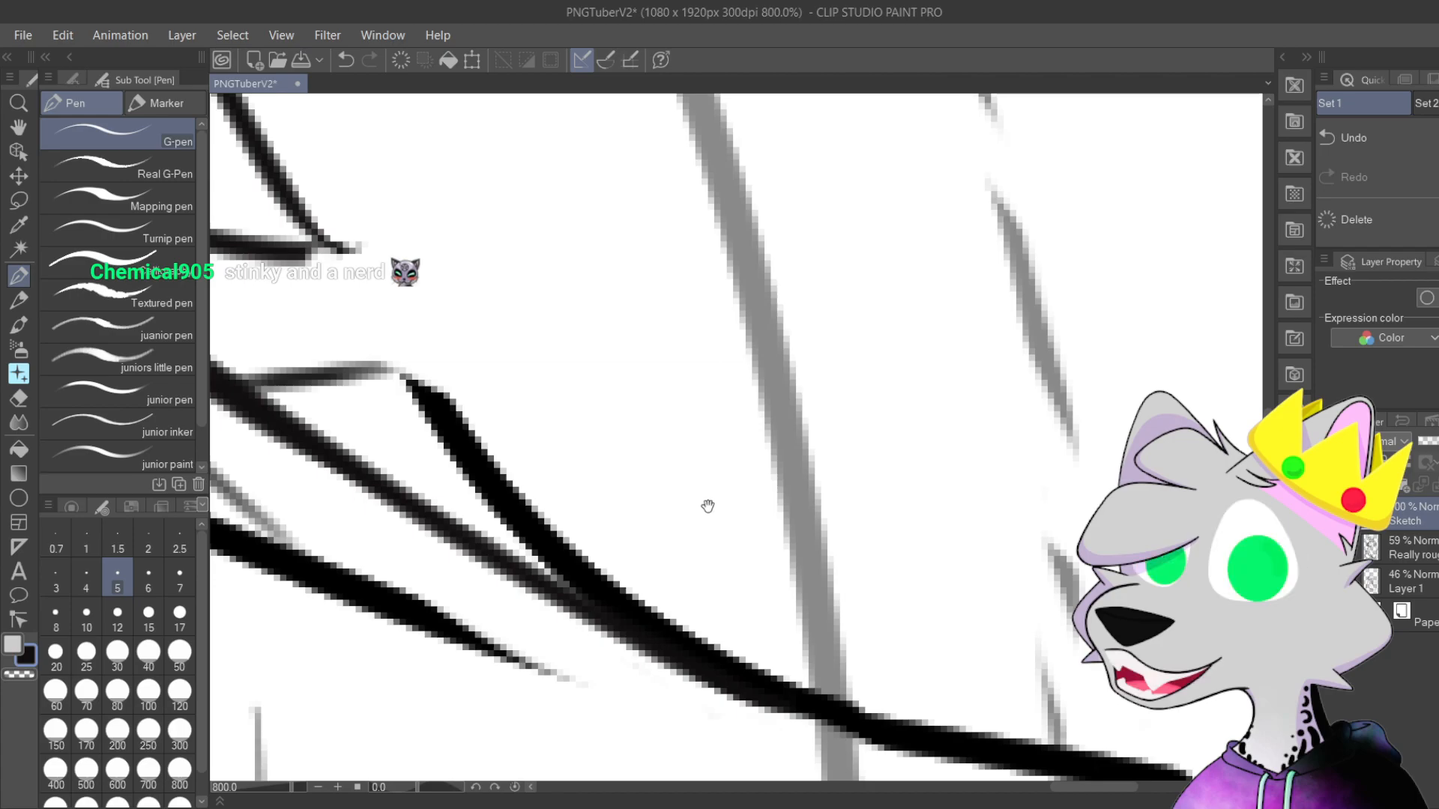
Step: Erase the thin crossing line and the thick branch above the long lower neck-fur line
left_click_drag(709, 512, 685, 489)
mouse_move(516, 357)
left_mouse_down()
mouse_move(950, 440)
mouse_move(817, 396)
left_mouse_up()
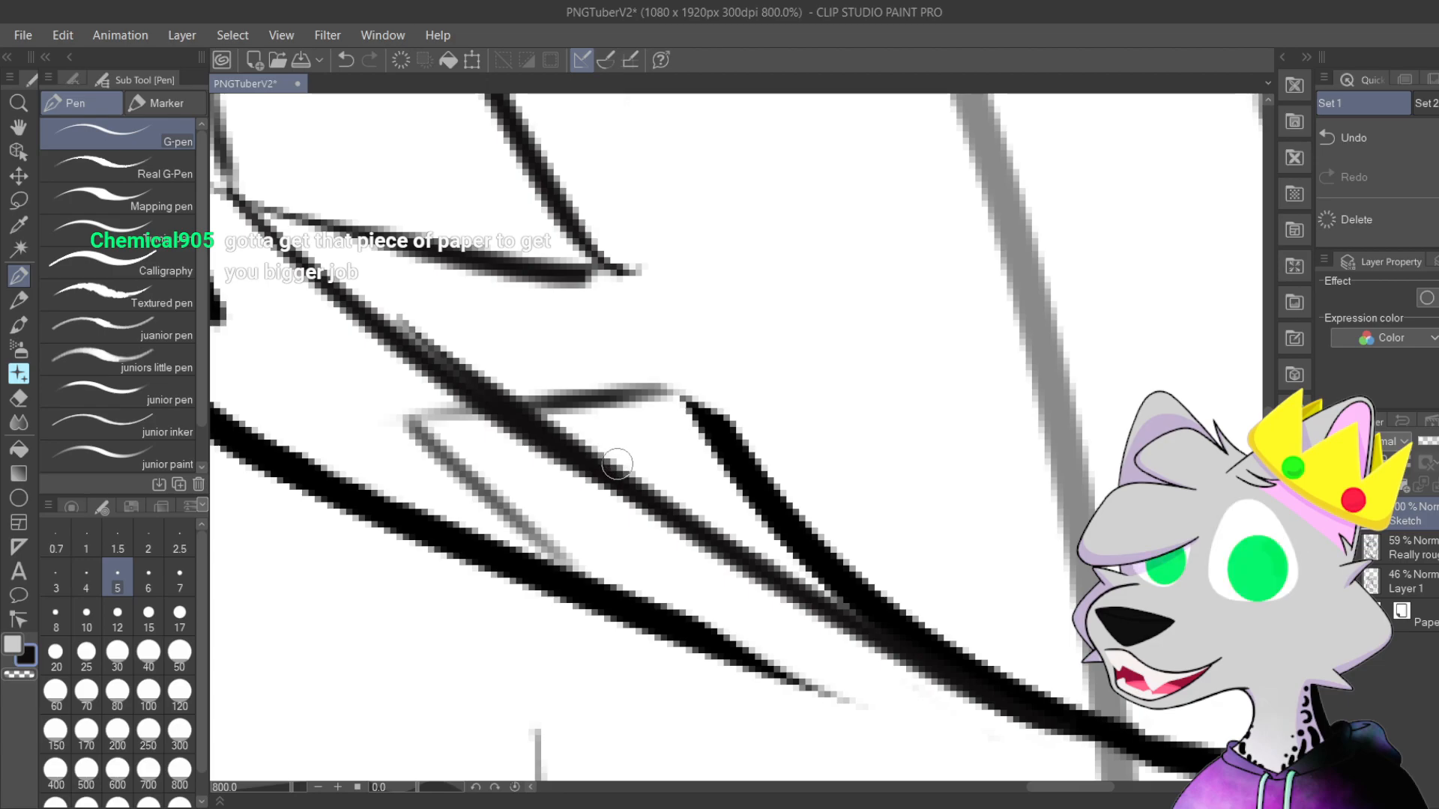
left_click_drag(615, 463, 451, 441)
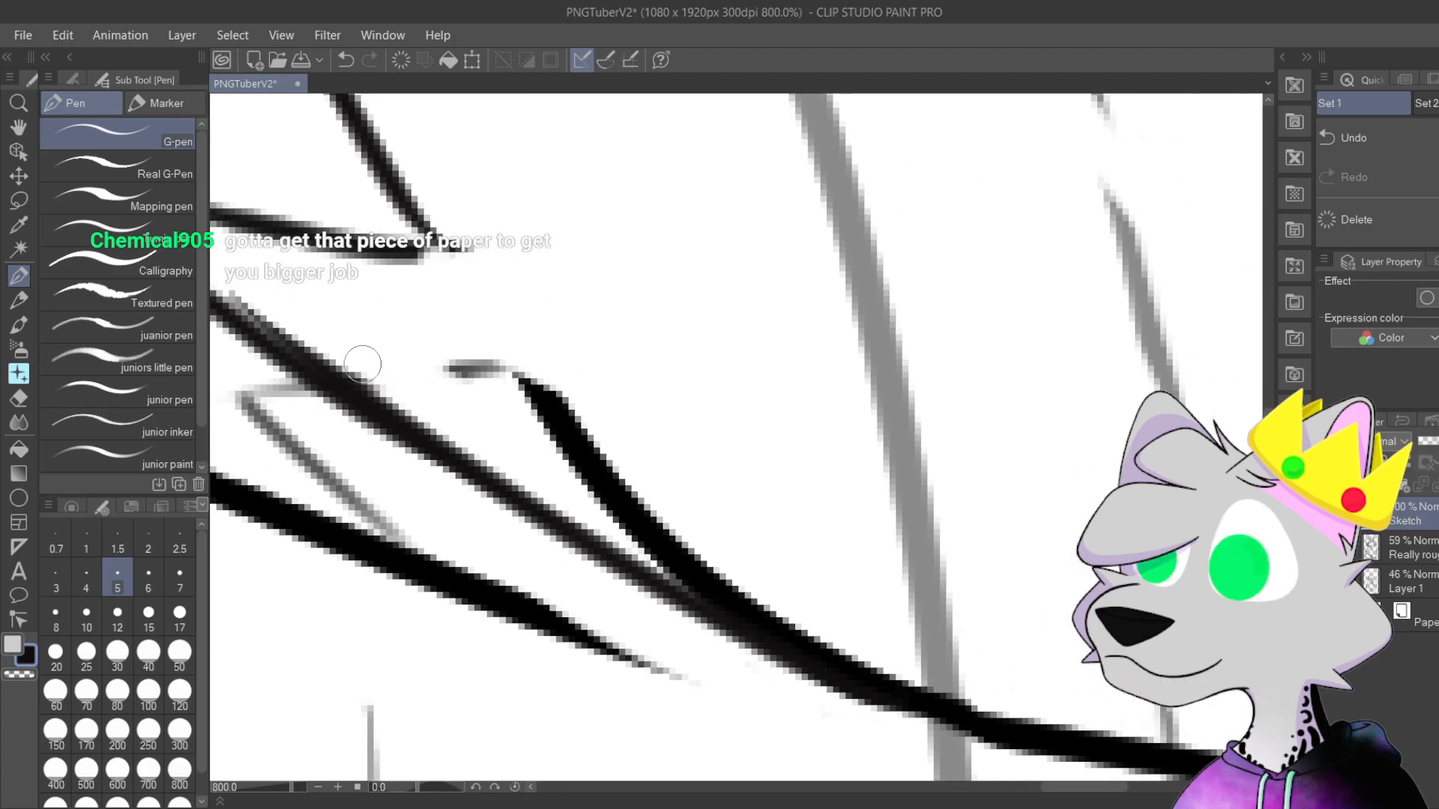
mouse_move(453, 373)
left_mouse_down()
mouse_move(549, 383)
mouse_move(620, 417)
mouse_move(655, 497)
mouse_move(673, 500)
mouse_move(672, 532)
mouse_move(708, 564)
mouse_move(695, 565)
mouse_move(913, 663)
left_mouse_up()
scroll(913, 663, "down", 2)
left_click_drag(814, 403, 698, 249)
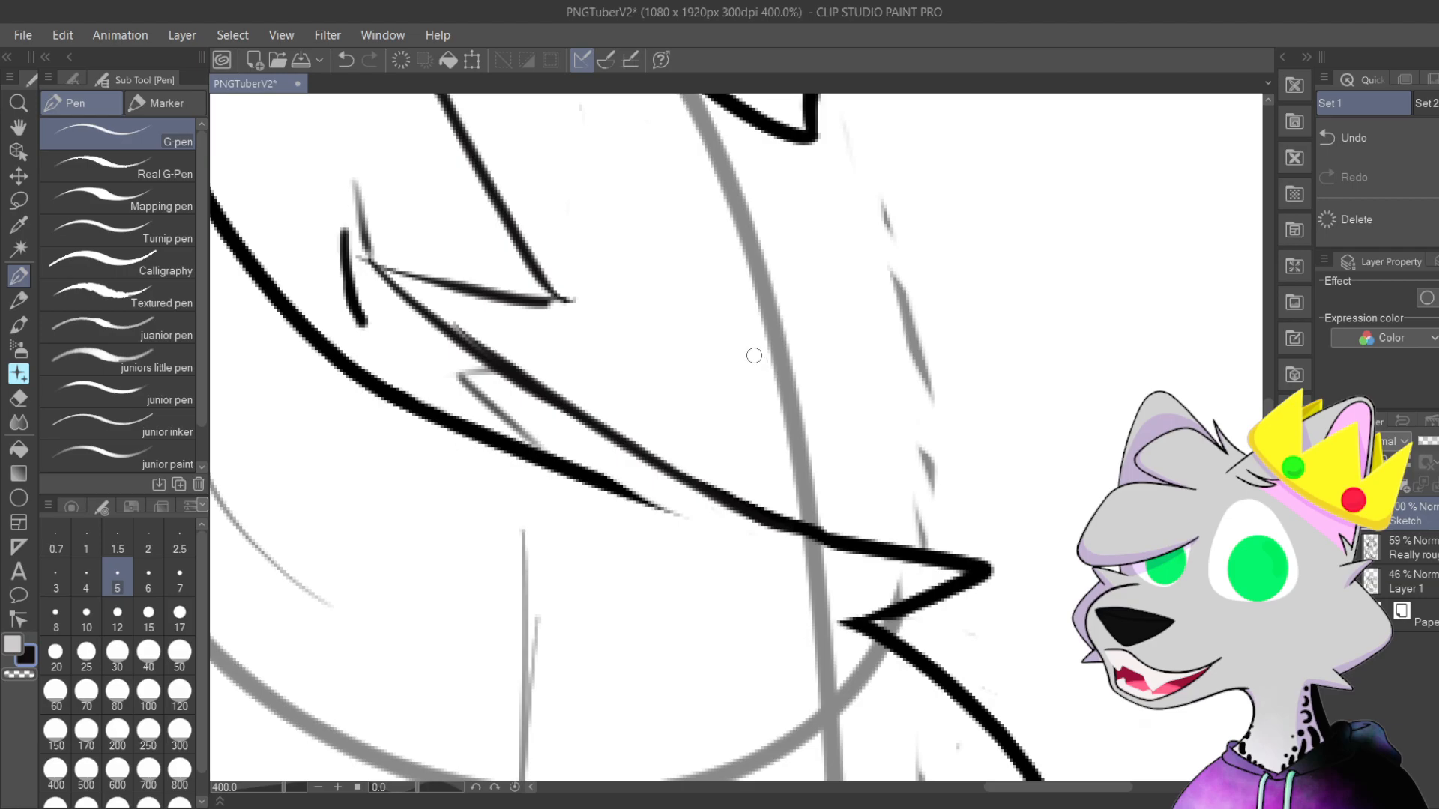
Step: Redraw the long lower neck-fur line as a smooth curve from the shoulder spike up to the zigzag above it
left_click_drag(744, 280, 790, 332)
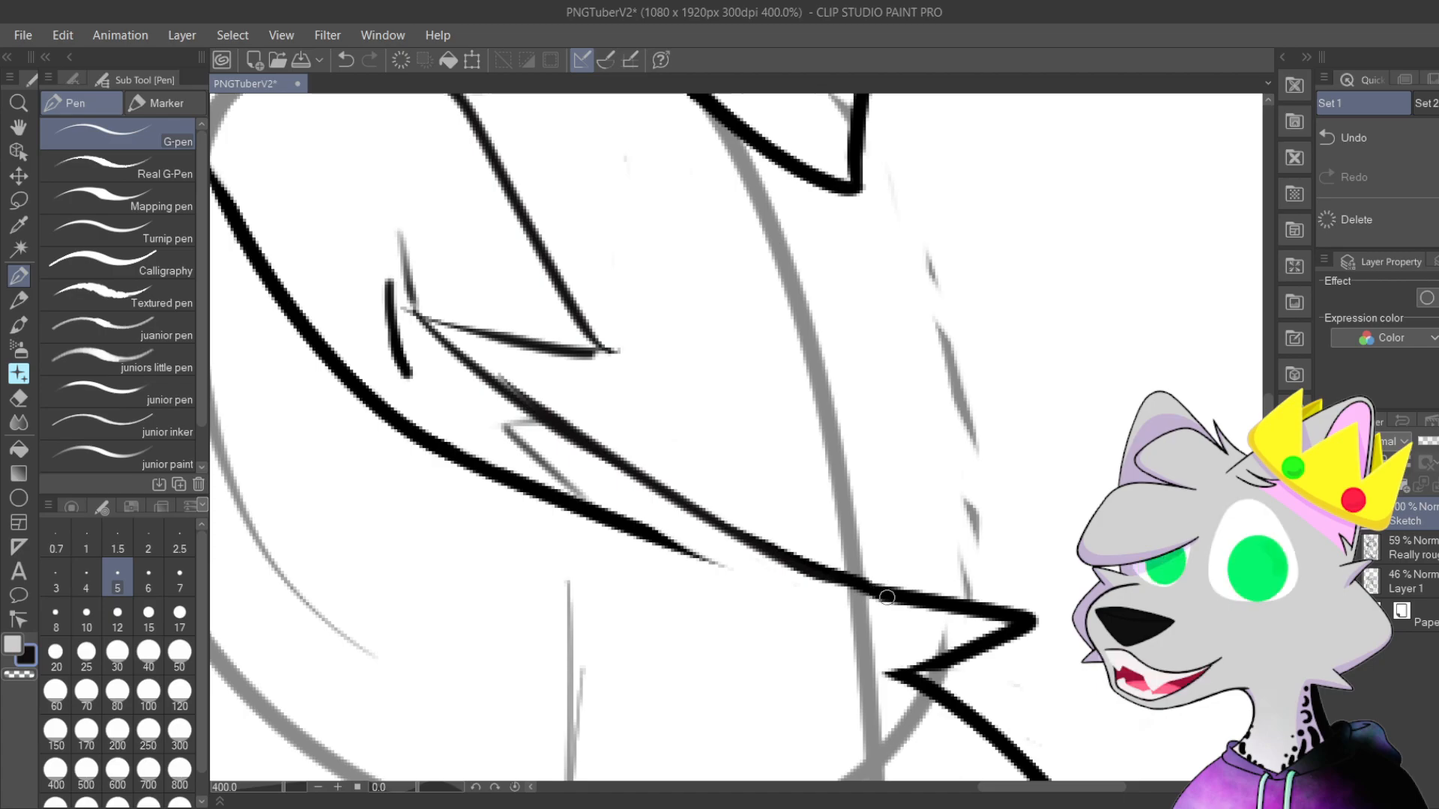
mouse_move(876, 586)
left_mouse_down()
mouse_move(764, 560)
mouse_move(457, 326)
left_mouse_up()
key("ctrl+z")
mouse_move(897, 600)
left_mouse_down()
mouse_move(522, 450)
mouse_move(409, 326)
left_mouse_up()
key("ctrl+z")
mouse_move(843, 583)
left_mouse_down()
mouse_move(609, 470)
mouse_move(481, 316)
left_mouse_up()
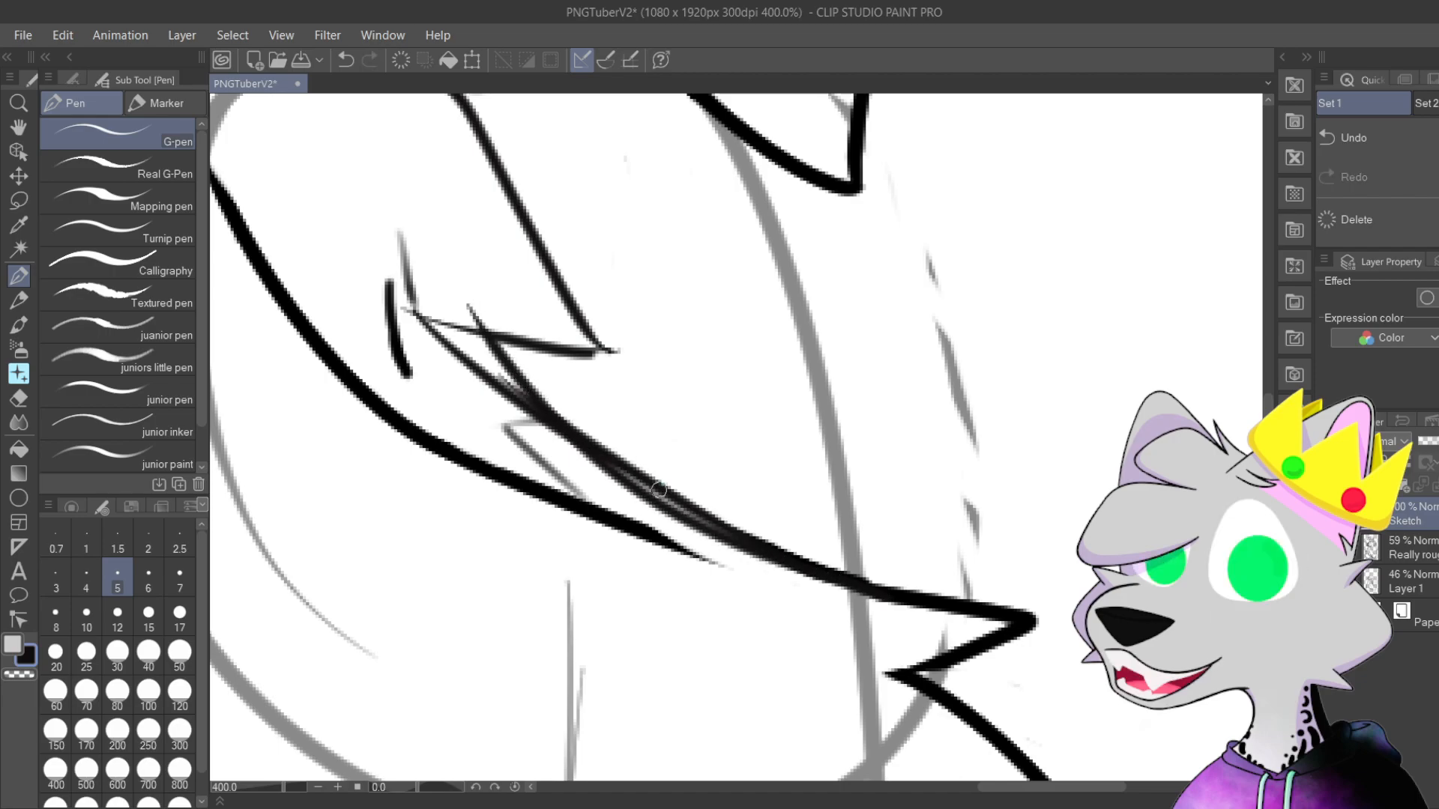
Step: Erase the new line's overshoot past the zigzag and the old line's upper end beside it
scroll(642, 482, "up", 2)
mouse_move(516, 254)
left_mouse_down()
mouse_move(323, 318)
mouse_move(667, 498)
left_mouse_up()
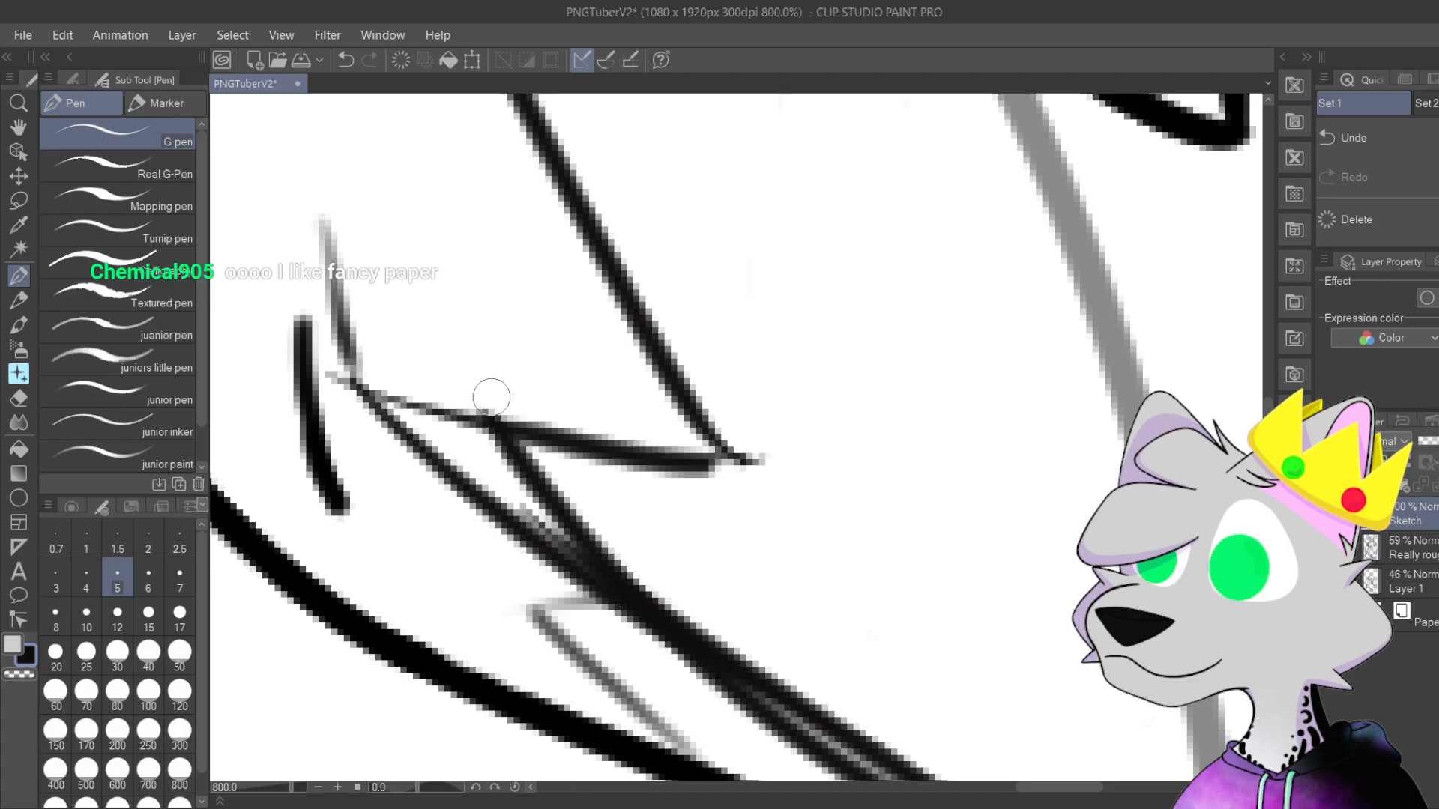
mouse_move(426, 390)
left_mouse_down()
mouse_move(340, 376)
mouse_move(487, 536)
mouse_move(502, 495)
mouse_move(441, 383)
mouse_move(541, 565)
mouse_move(455, 414)
mouse_move(613, 633)
mouse_move(478, 452)
mouse_move(548, 559)
left_mouse_up()
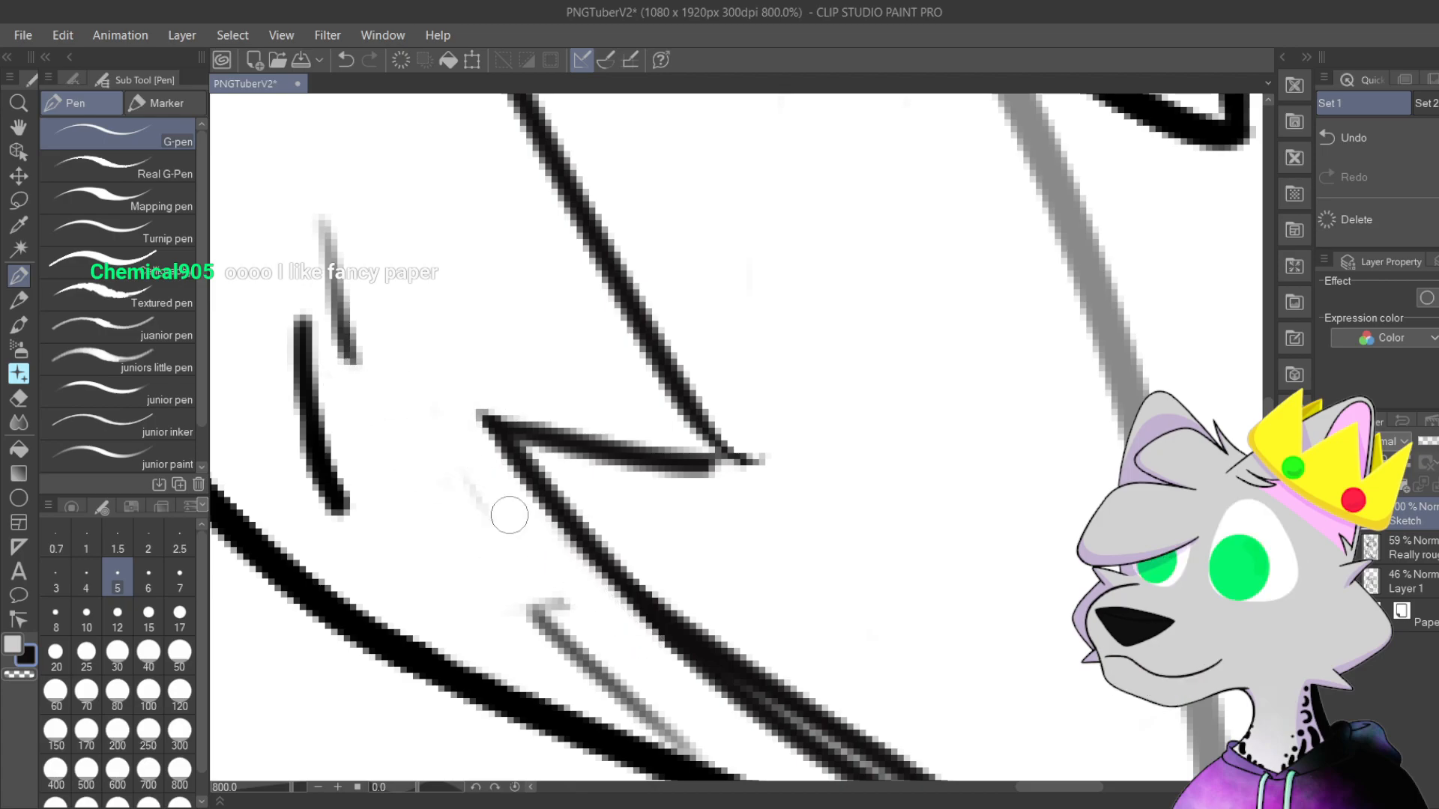
Step: Erase the doubled upper edge of the long neck-fur line so a single thin stroke remains
mouse_move(790, 563)
left_mouse_down()
mouse_move(667, 521)
mouse_move(642, 452)
left_mouse_up()
left_click_drag(772, 540, 749, 505)
left_click_drag(809, 570, 729, 520)
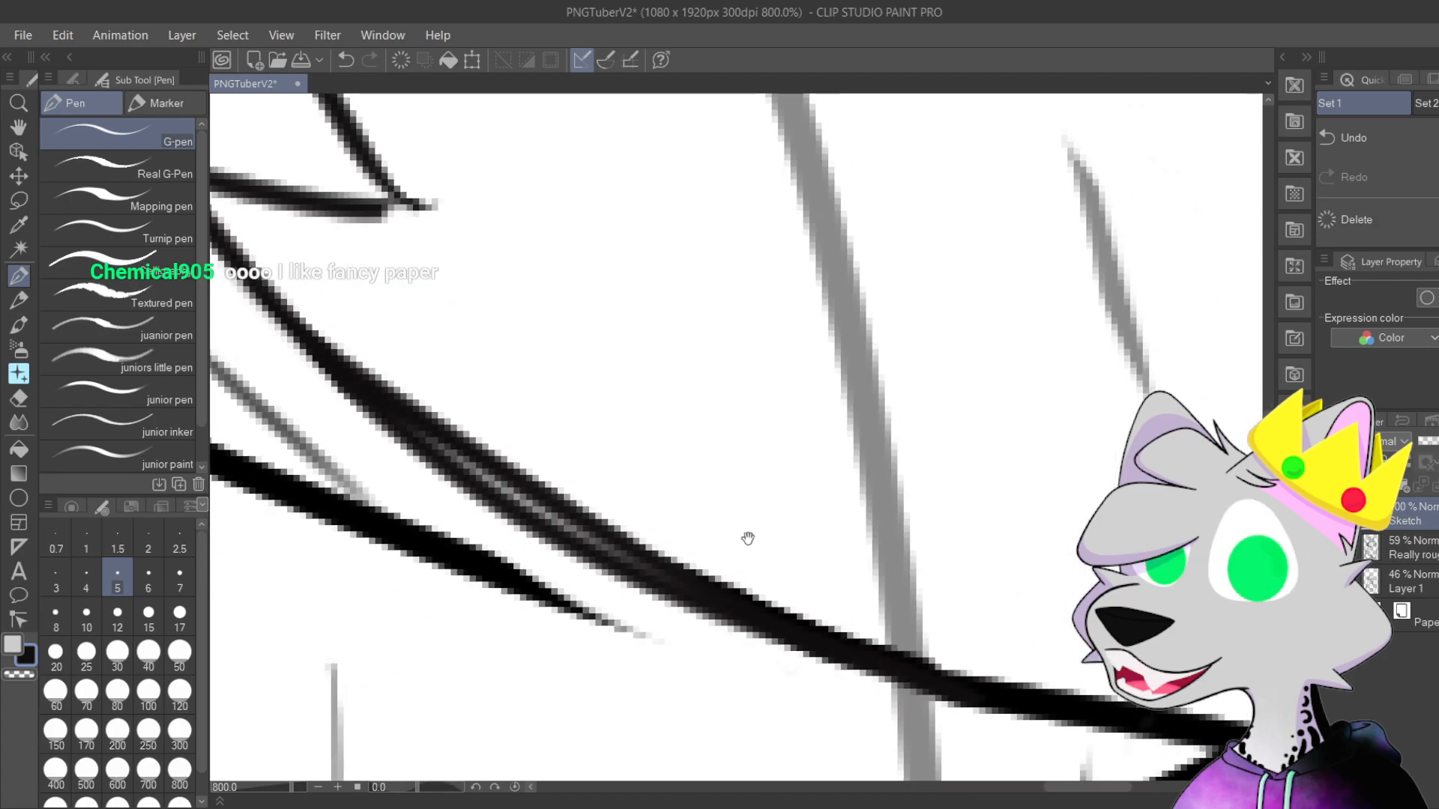
left_click_drag(860, 622, 675, 549)
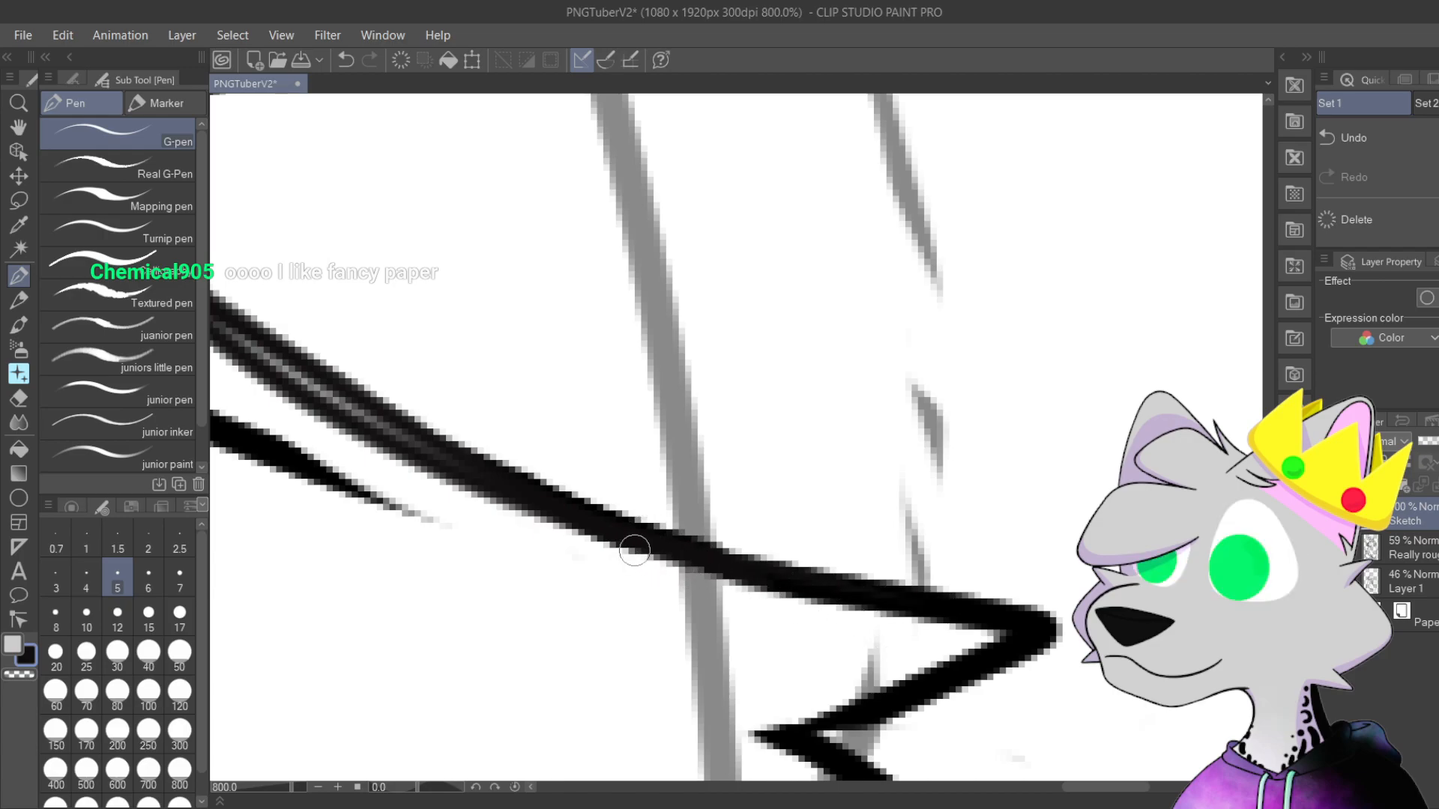
left_click_drag(624, 406, 869, 613)
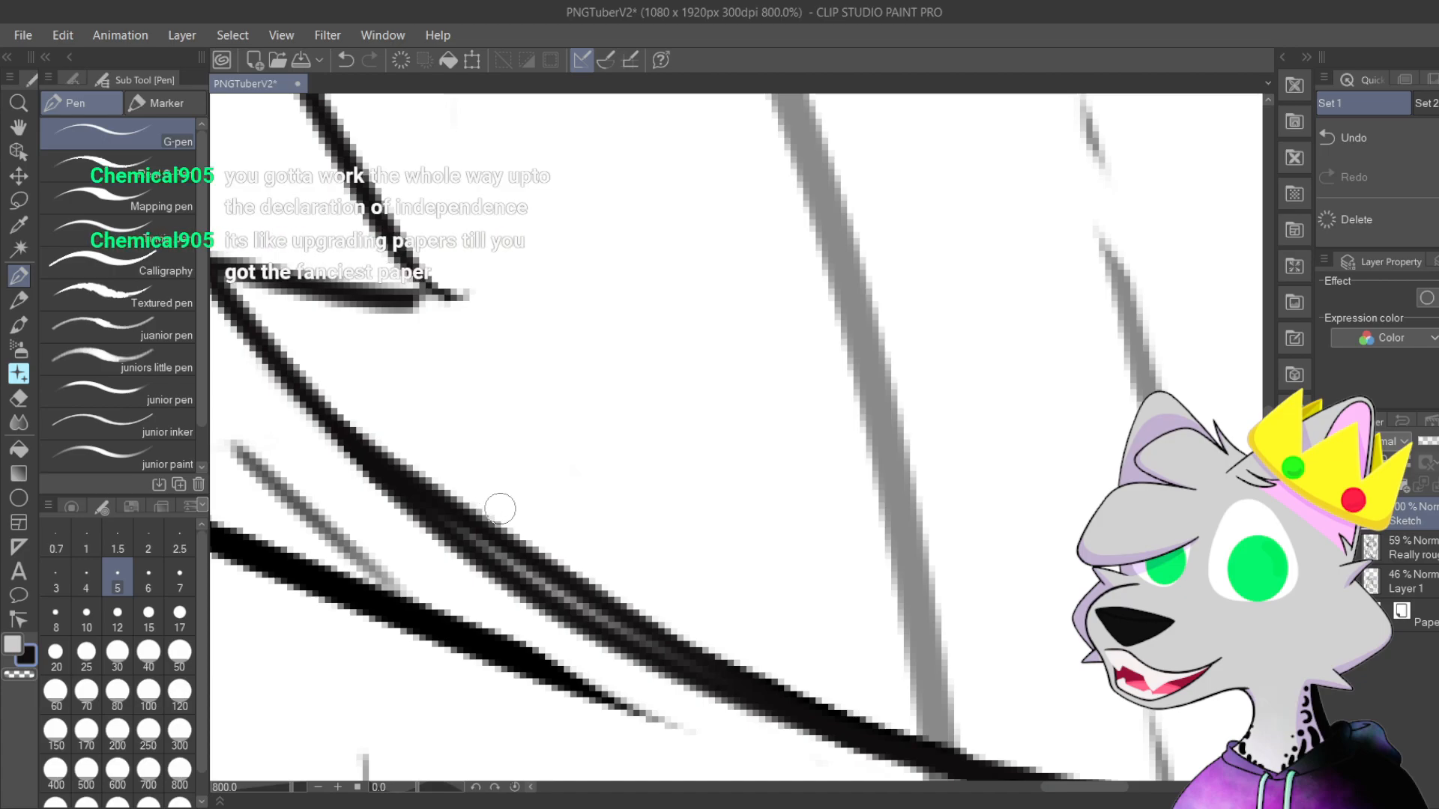
mouse_move(574, 442)
left_mouse_down()
mouse_move(559, 418)
mouse_move(565, 452)
left_mouse_up()
mouse_move(567, 549)
left_mouse_down()
mouse_move(630, 610)
mouse_move(498, 536)
left_mouse_up()
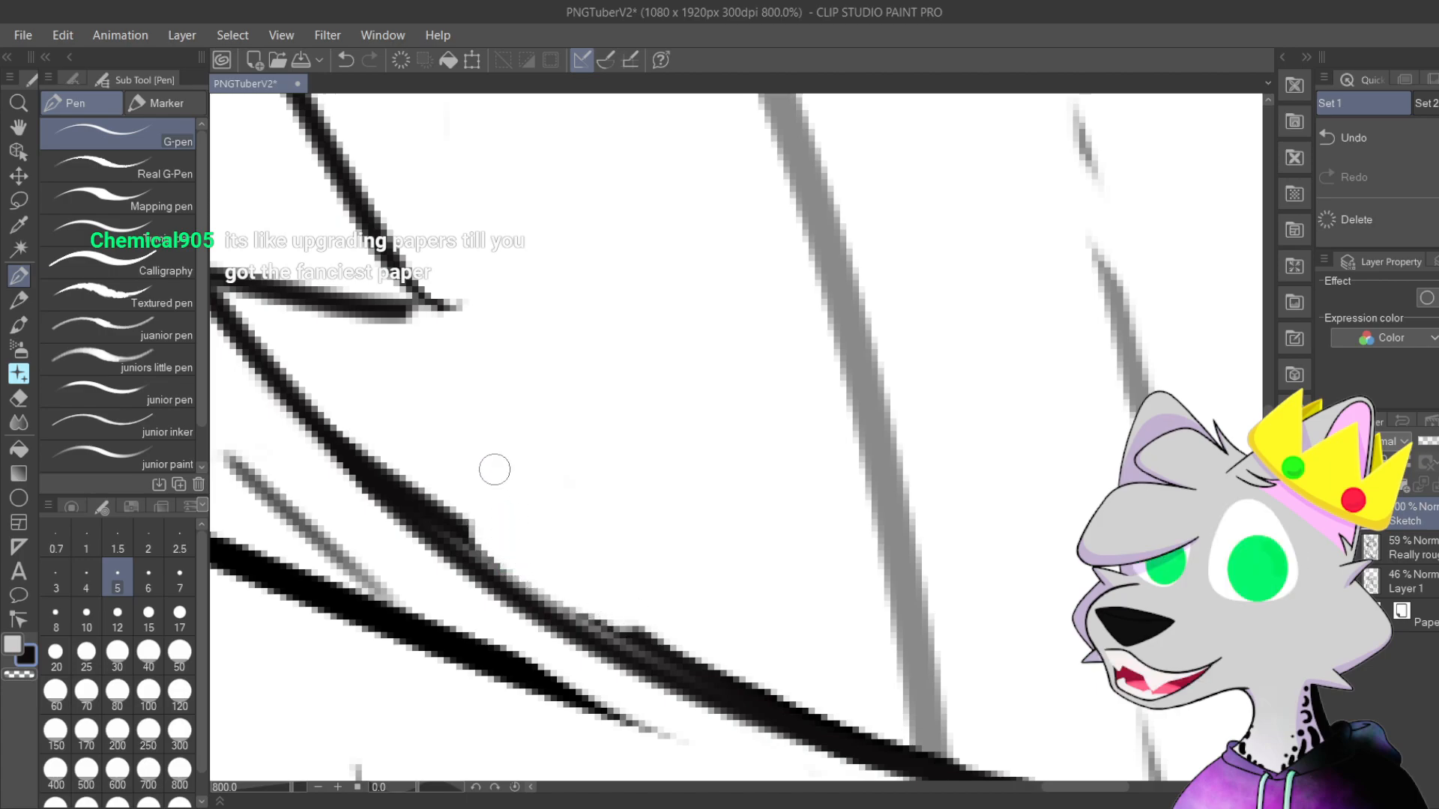
mouse_move(373, 424)
left_mouse_down()
mouse_move(463, 525)
mouse_move(754, 699)
mouse_move(893, 731)
left_mouse_up()
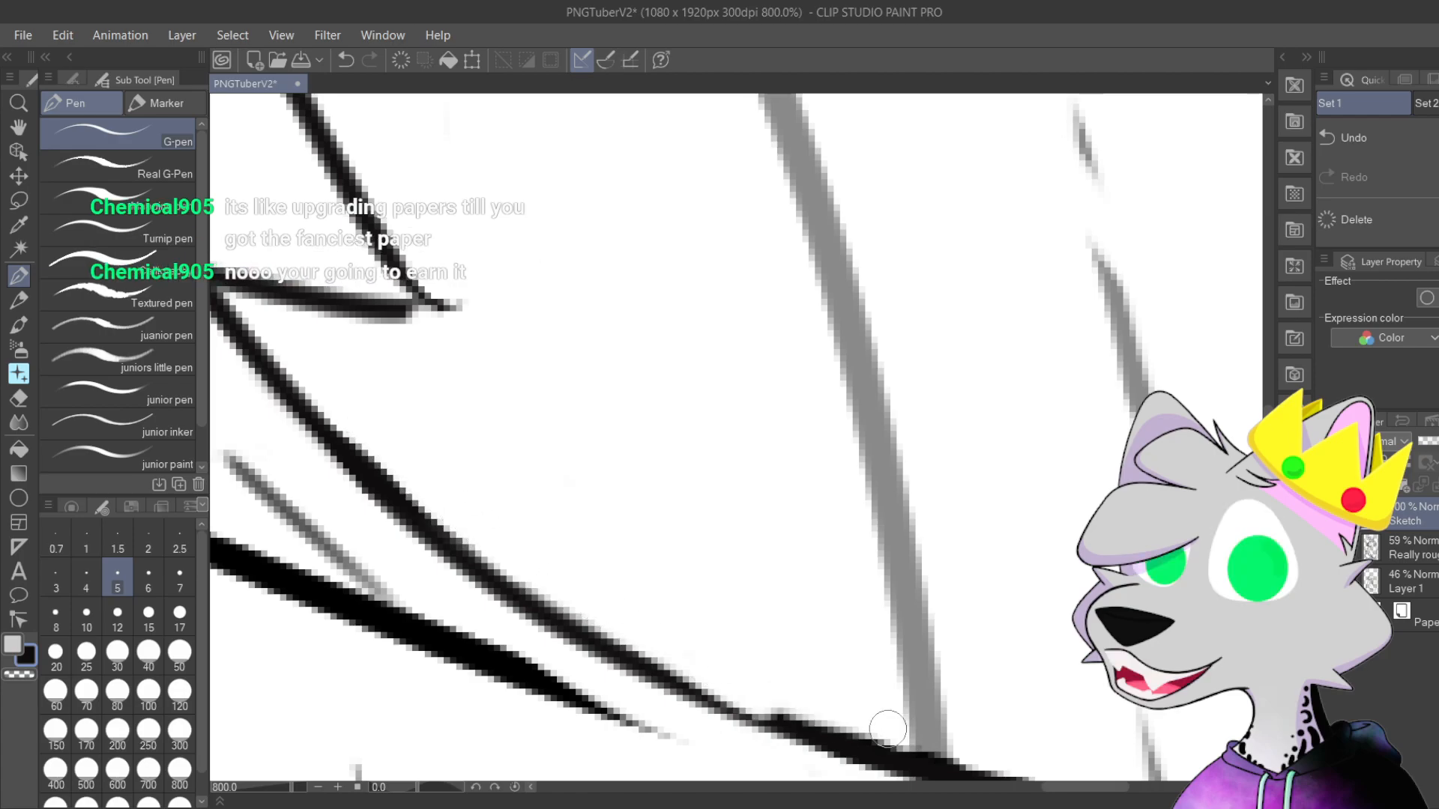
Step: Redraw strokes over the thinned part of the long neck-fur line to even out its thickness
left_click_drag(349, 451, 629, 644)
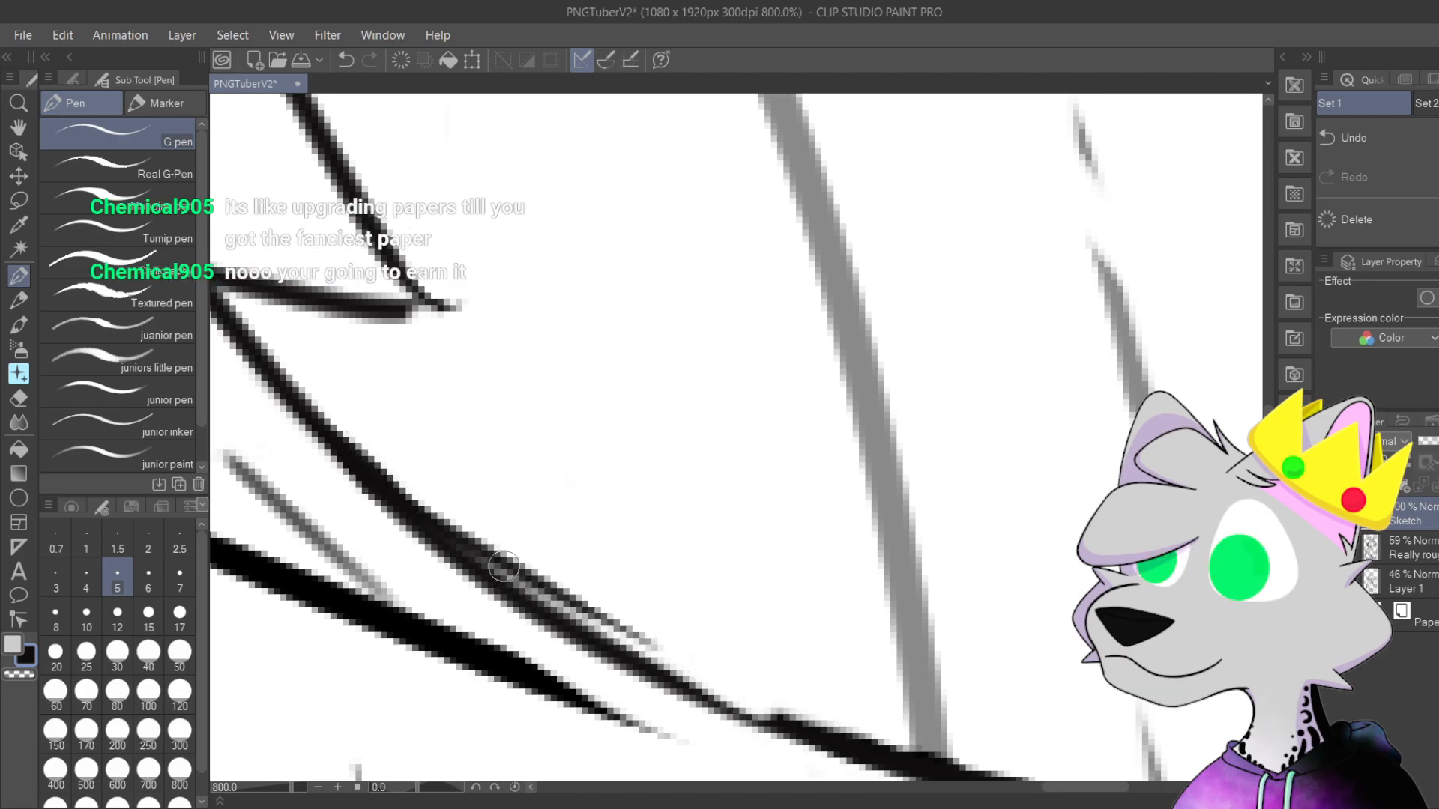
key("ctrl+z")
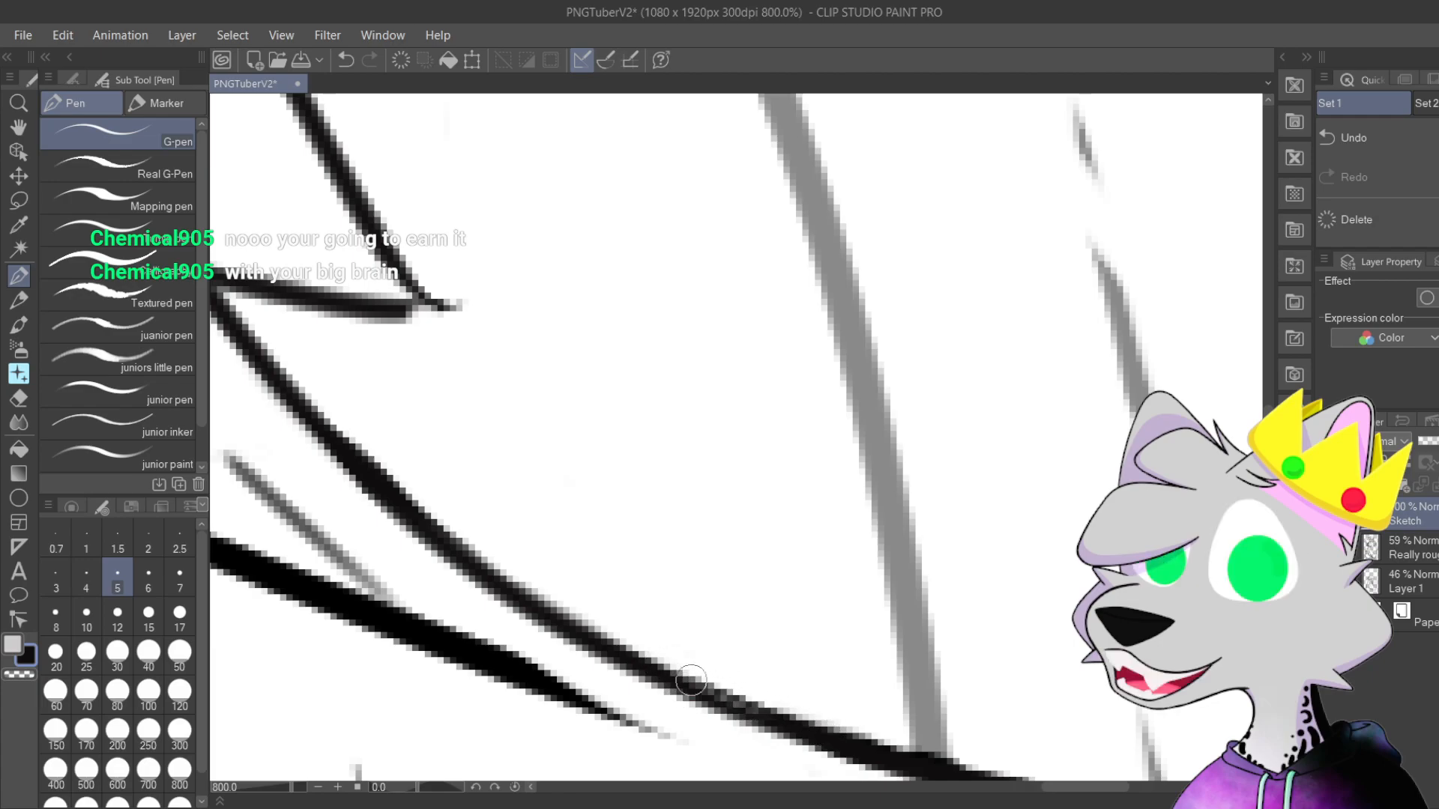
left_click_drag(772, 712, 478, 547)
key("ctrl+z")
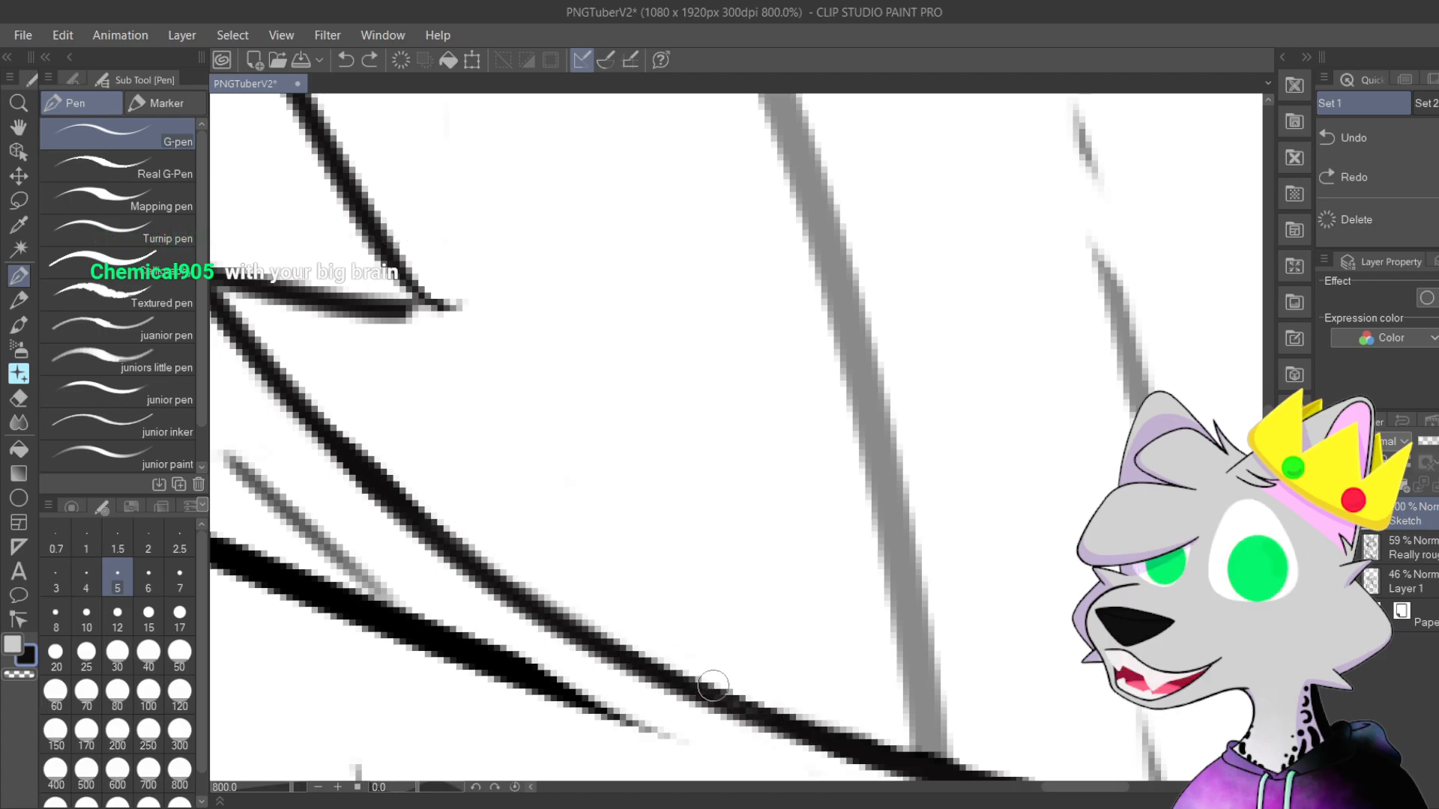
left_click_drag(577, 629, 368, 446)
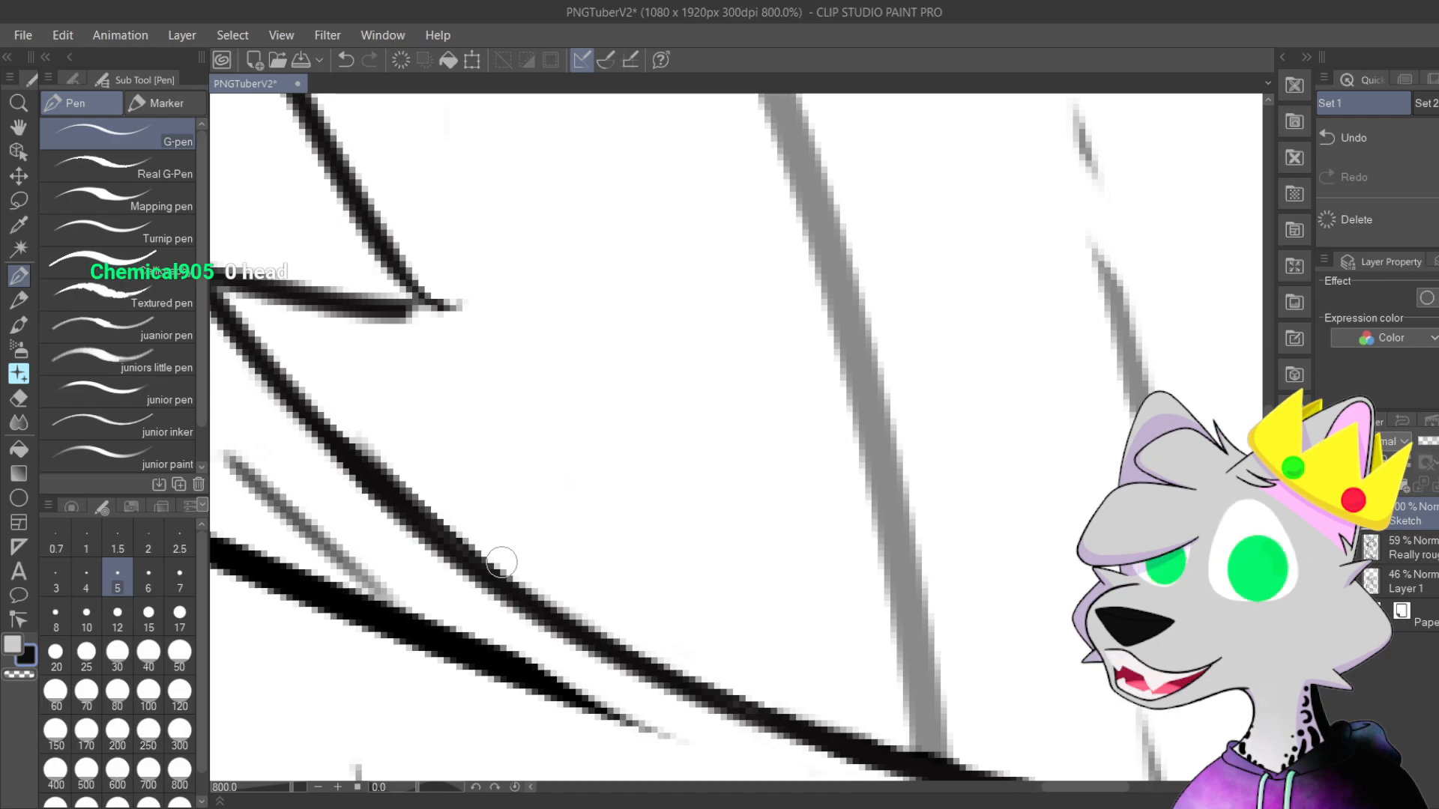
Step: Erase the leftover of the removed strand under the outer tuft's inner end
scroll(672, 405, "down", 3)
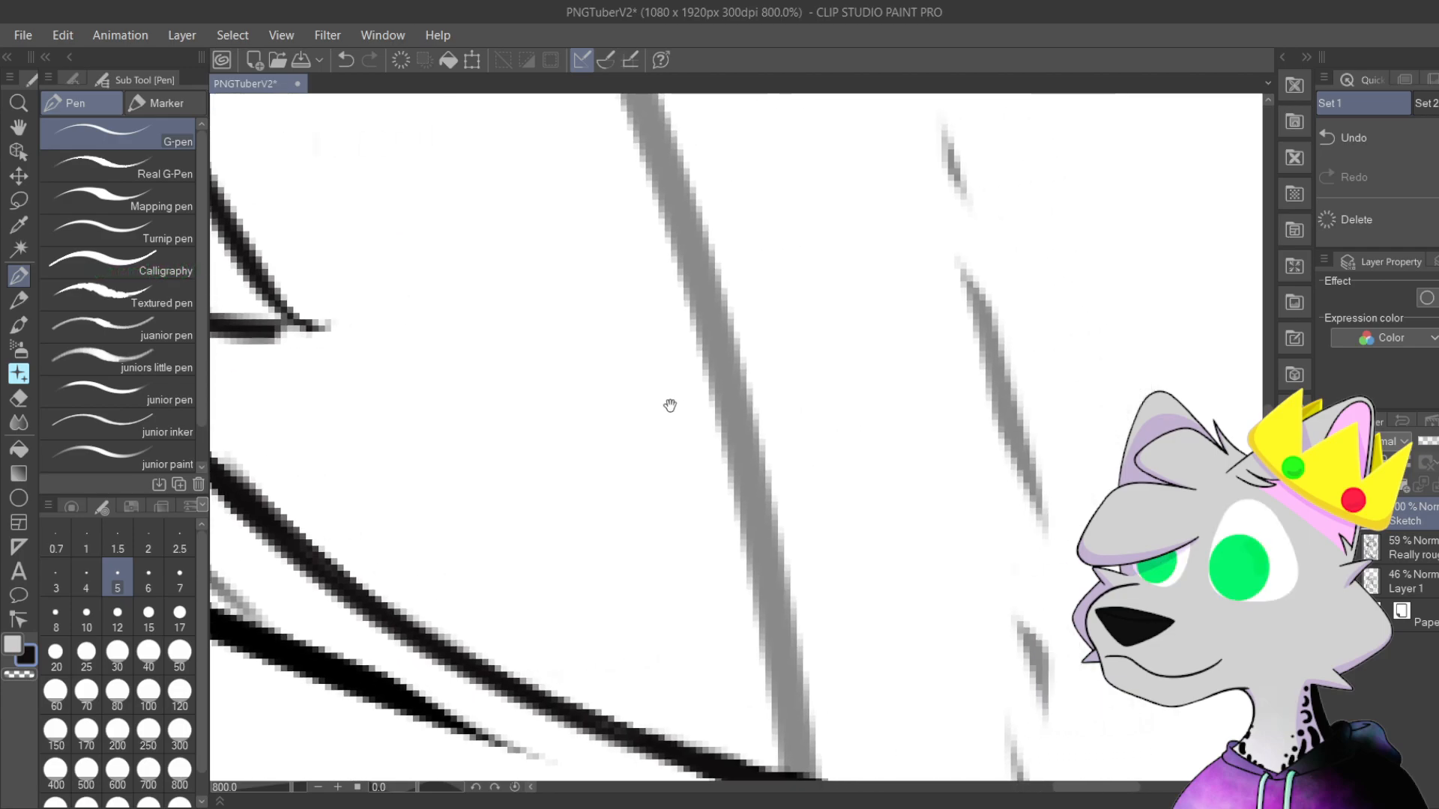
mouse_move(789, 362)
left_mouse_down()
mouse_move(970, 642)
mouse_move(909, 427)
mouse_move(812, 498)
mouse_move(766, 708)
left_mouse_up()
scroll(766, 708, "up", 3)
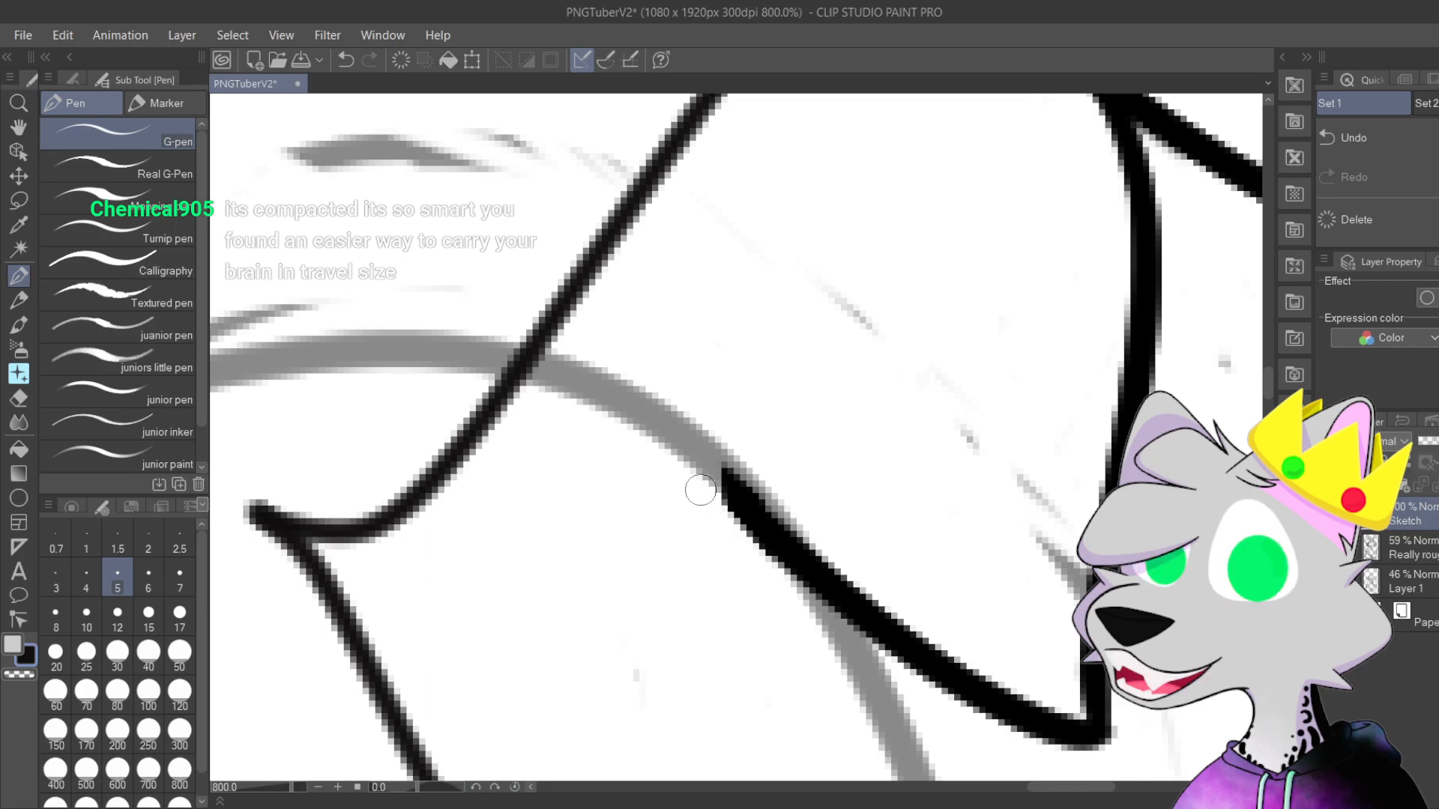
mouse_move(834, 536)
left_mouse_down()
mouse_move(764, 475)
mouse_move(681, 504)
left_mouse_up()
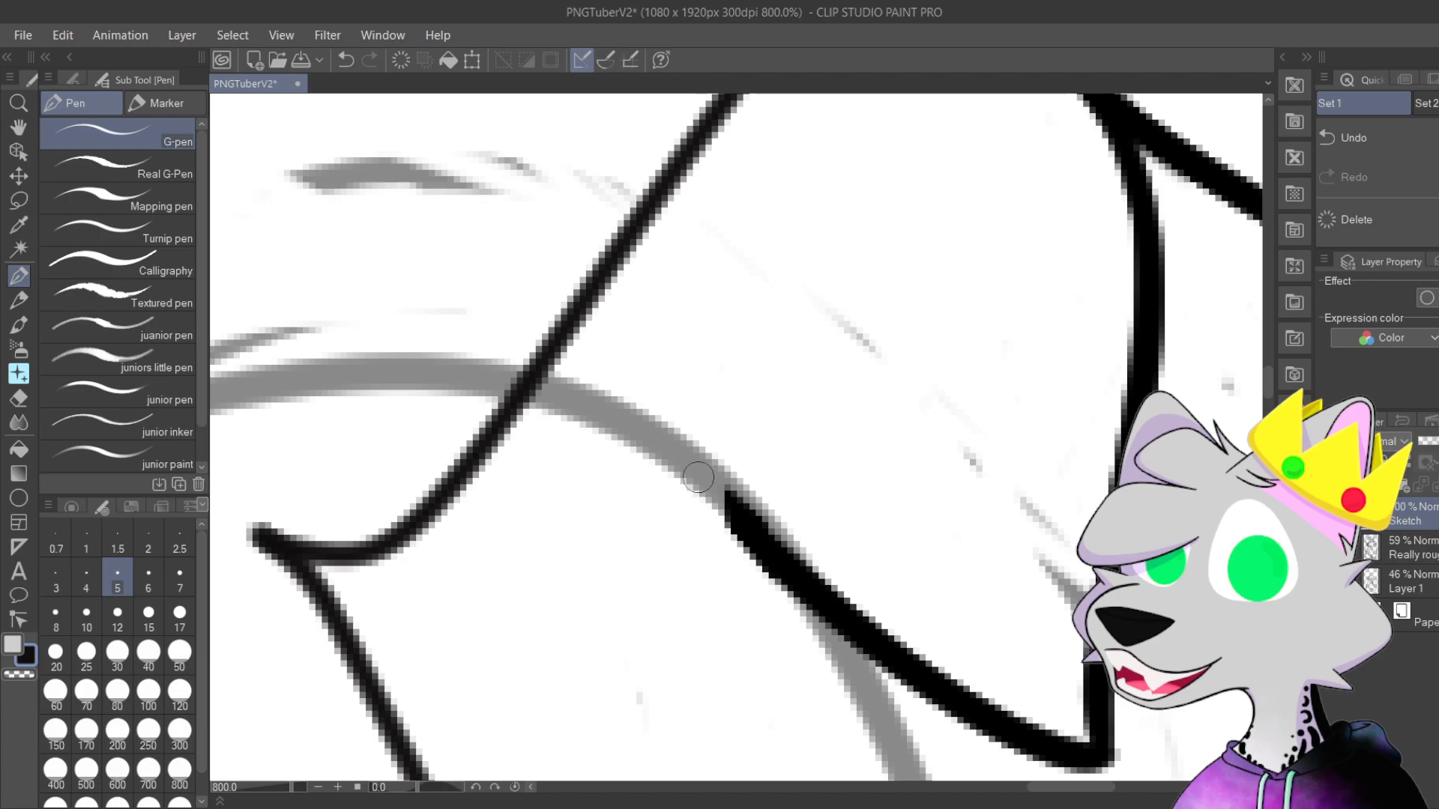
Step: Extend the outer tuft's lower line upward and add a narrow downward spike joining it to the mane's inner contour
mouse_move(739, 526)
left_mouse_down()
mouse_move(656, 417)
mouse_move(752, 538)
left_mouse_up()
left_click_drag(636, 387, 646, 406)
mouse_move(611, 348)
left_mouse_down()
mouse_move(641, 392)
mouse_move(558, 363)
mouse_move(591, 401)
mouse_move(591, 448)
mouse_move(574, 331)
mouse_move(570, 499)
mouse_move(611, 352)
mouse_move(563, 498)
mouse_move(606, 334)
mouse_move(673, 439)
mouse_move(764, 539)
left_mouse_up()
key("ctrl+z")
key("ctrl+z")
key("ctrl+z")
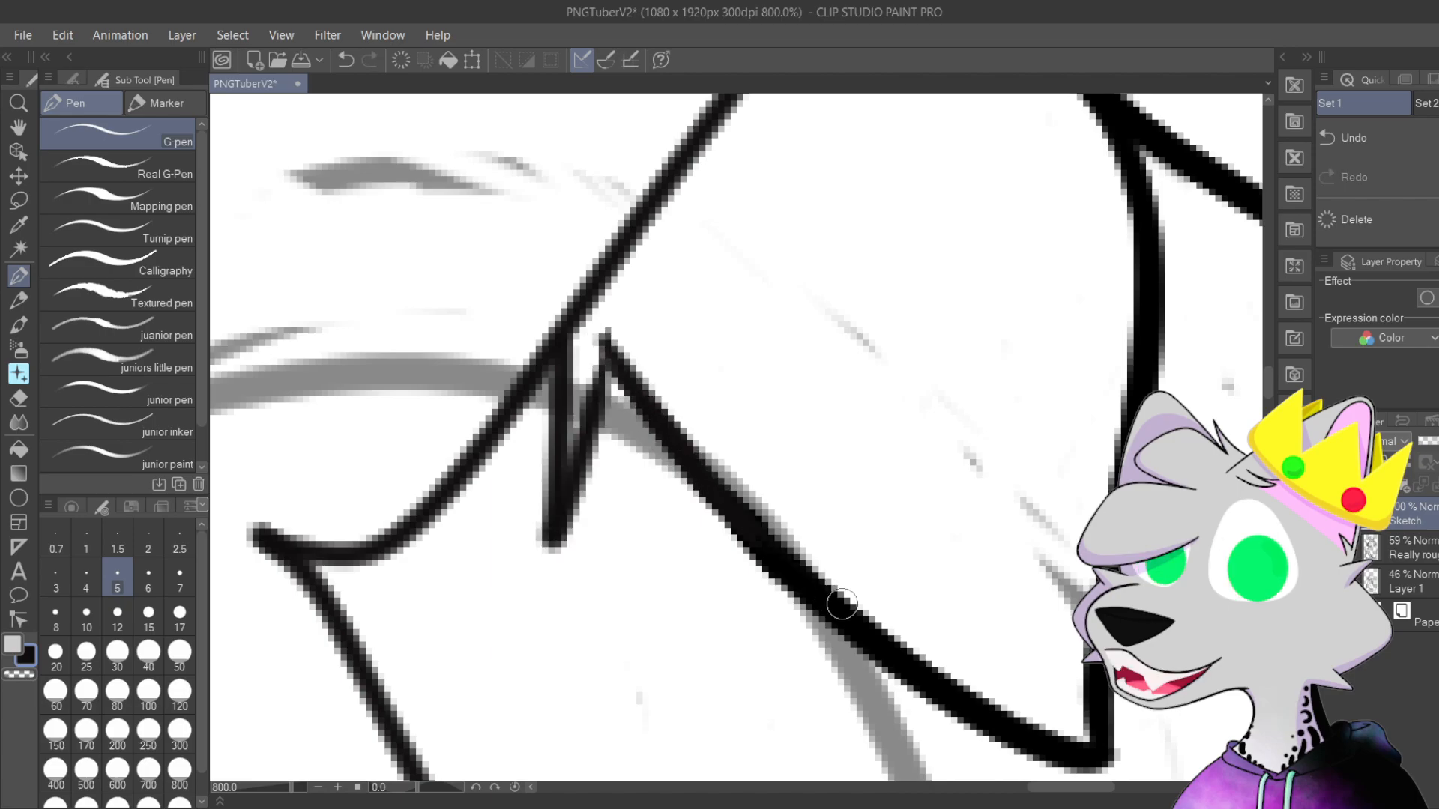
Step: Draw an angular notch across the mane's inner contour at the pointed jag beside the cheek
scroll(941, 325, "down", 6)
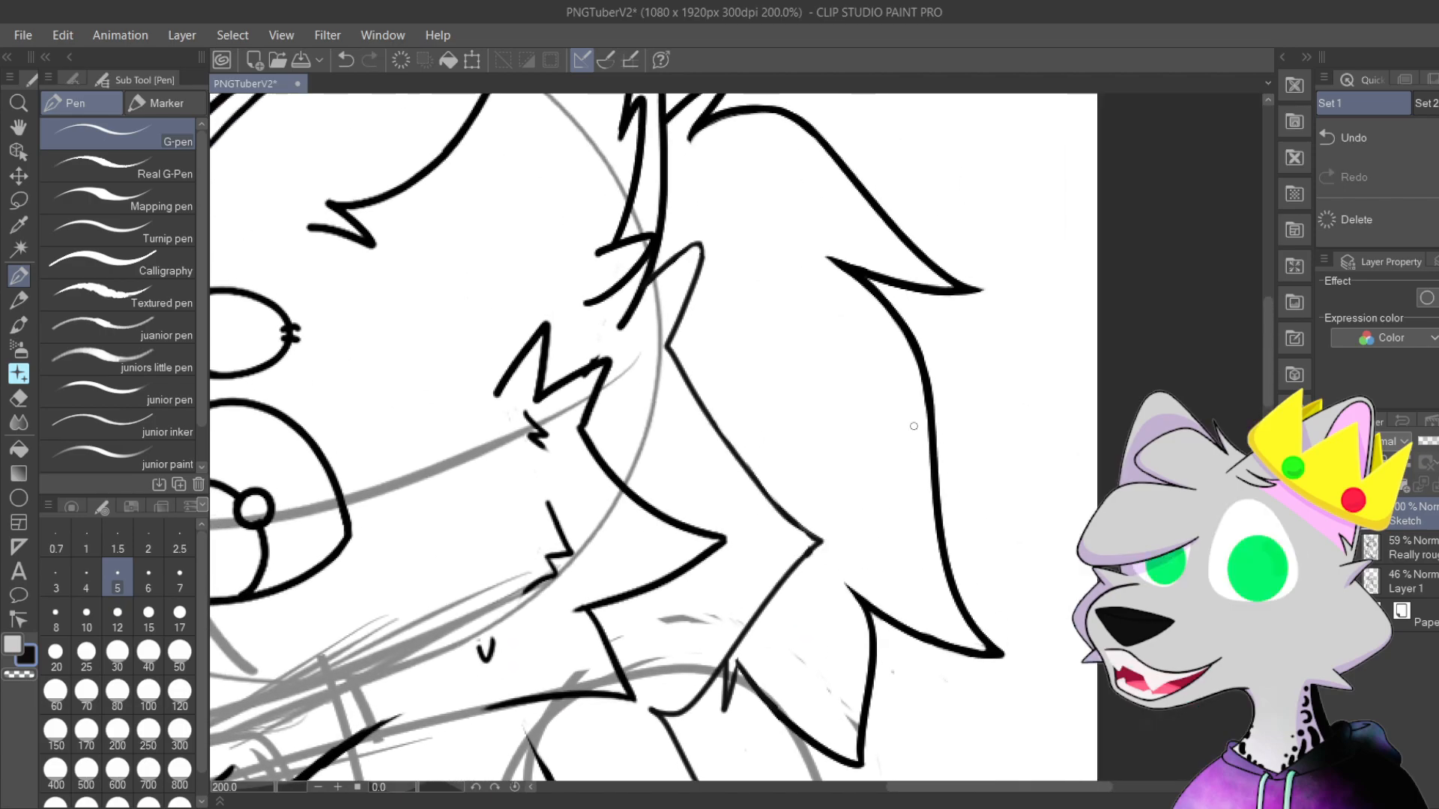
left_click_drag(943, 196, 990, 424)
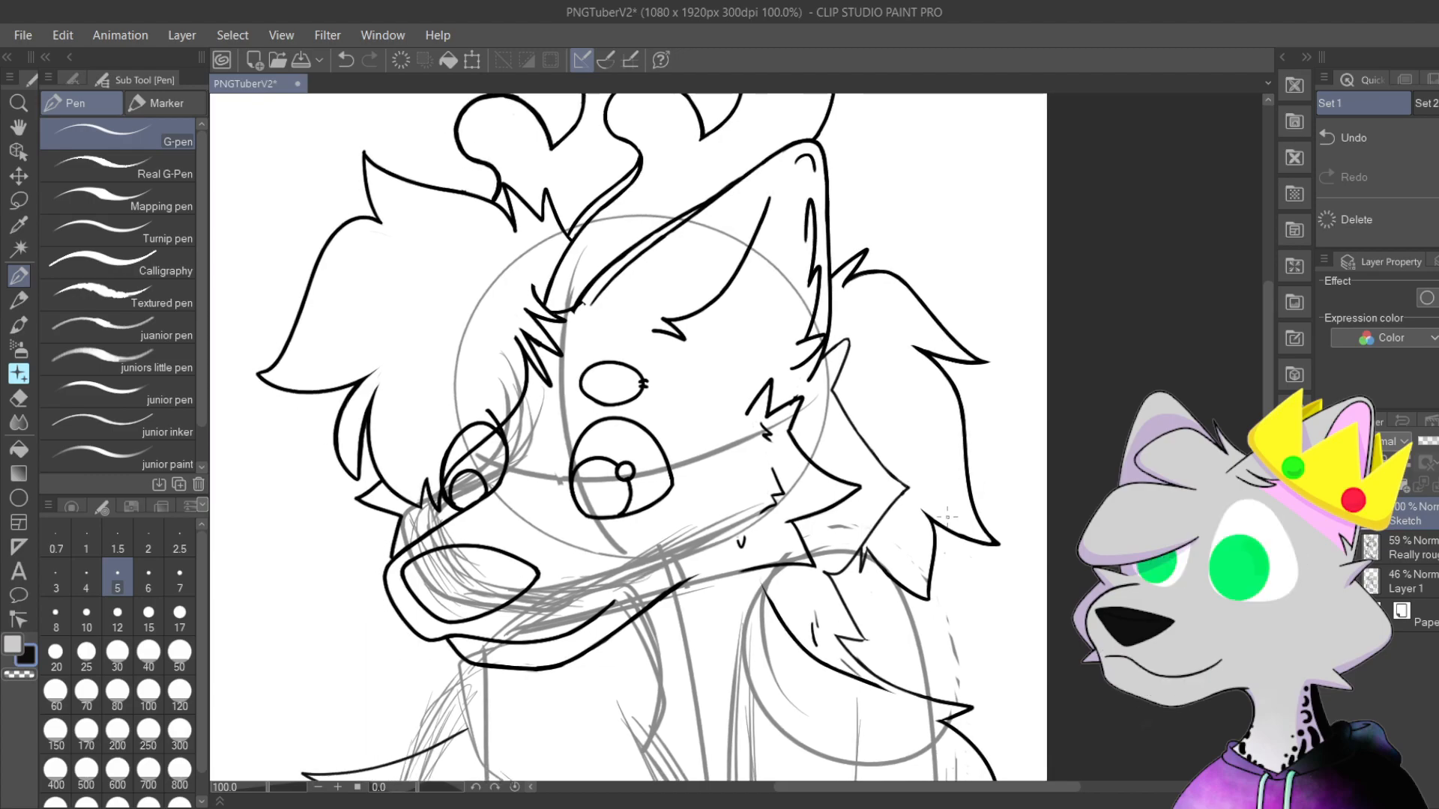
left_click_drag(980, 574, 981, 507)
scroll(783, 281, "up", 5)
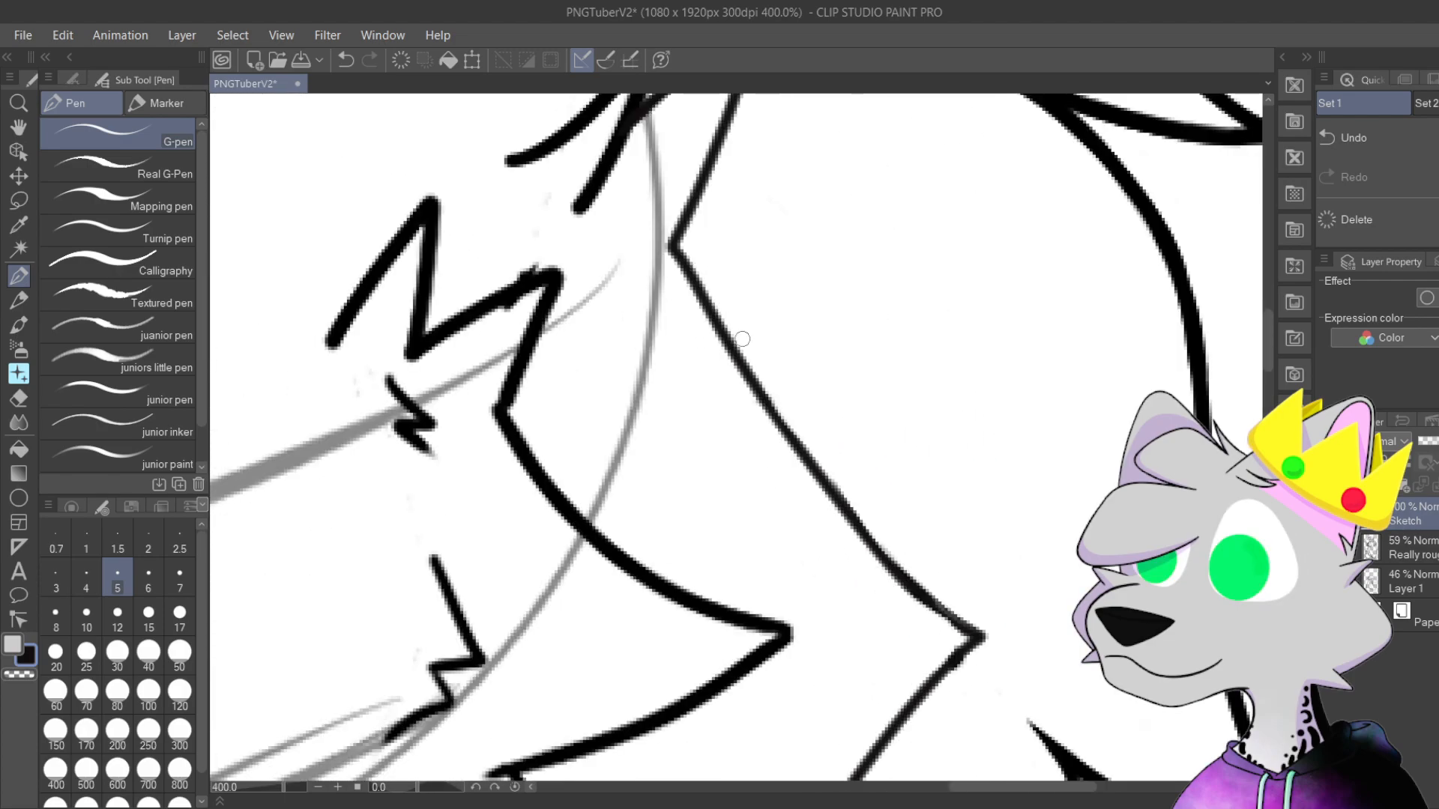
left_click_drag(732, 326, 426, 366)
mouse_move(434, 299)
left_mouse_down()
mouse_move(685, 551)
mouse_move(575, 631)
mouse_move(704, 727)
mouse_move(815, 270)
left_mouse_up()
left_click_drag(747, 363, 754, 325)
left_click_drag(774, 230, 483, 559)
key("ctrl+z")
mouse_move(777, 225)
left_mouse_down()
mouse_move(550, 472)
mouse_move(492, 493)
mouse_move(553, 473)
mouse_move(719, 269)
mouse_move(780, 224)
left_mouse_up()
key("ctrl+z")
key("ctrl+z")
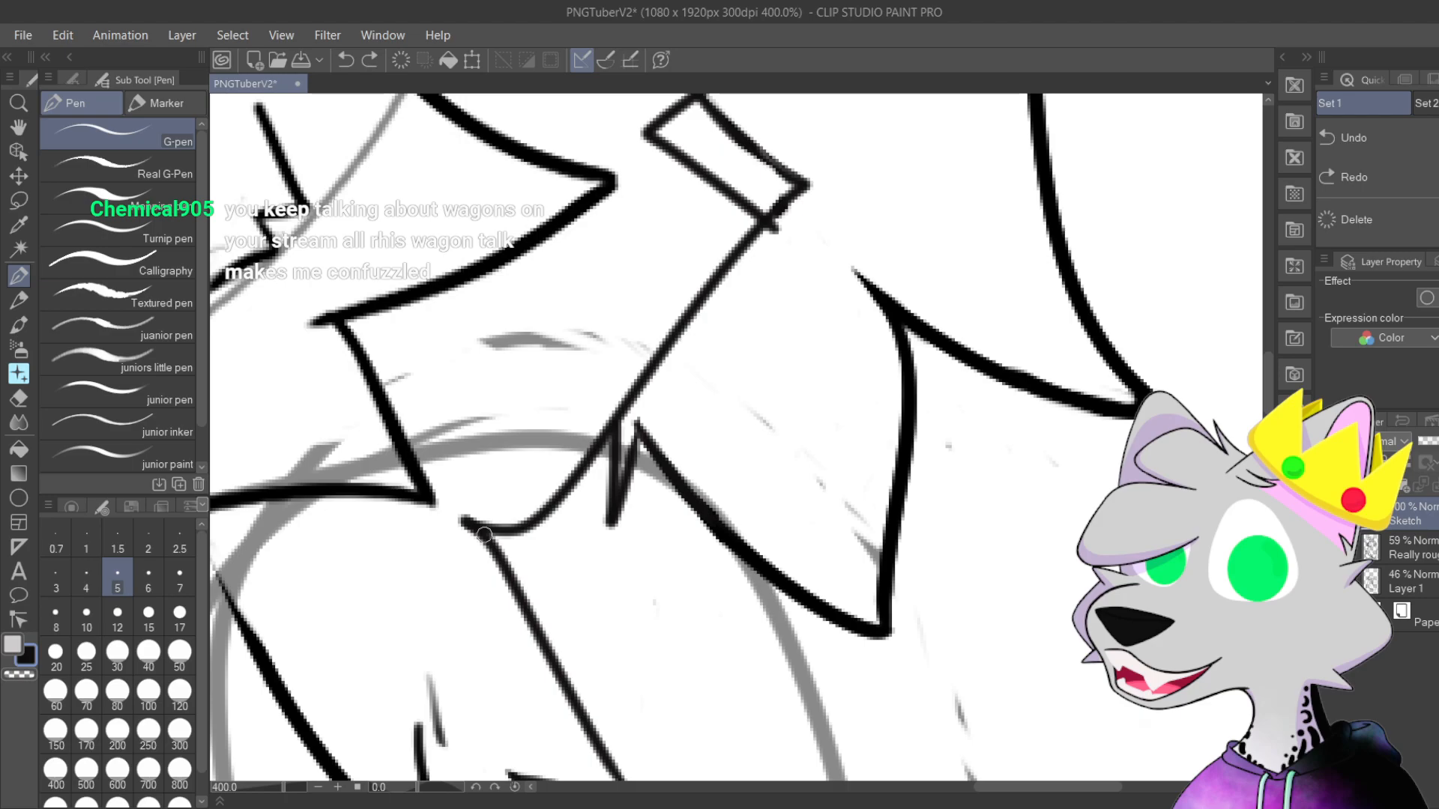
left_click_drag(642, 323, 641, 353)
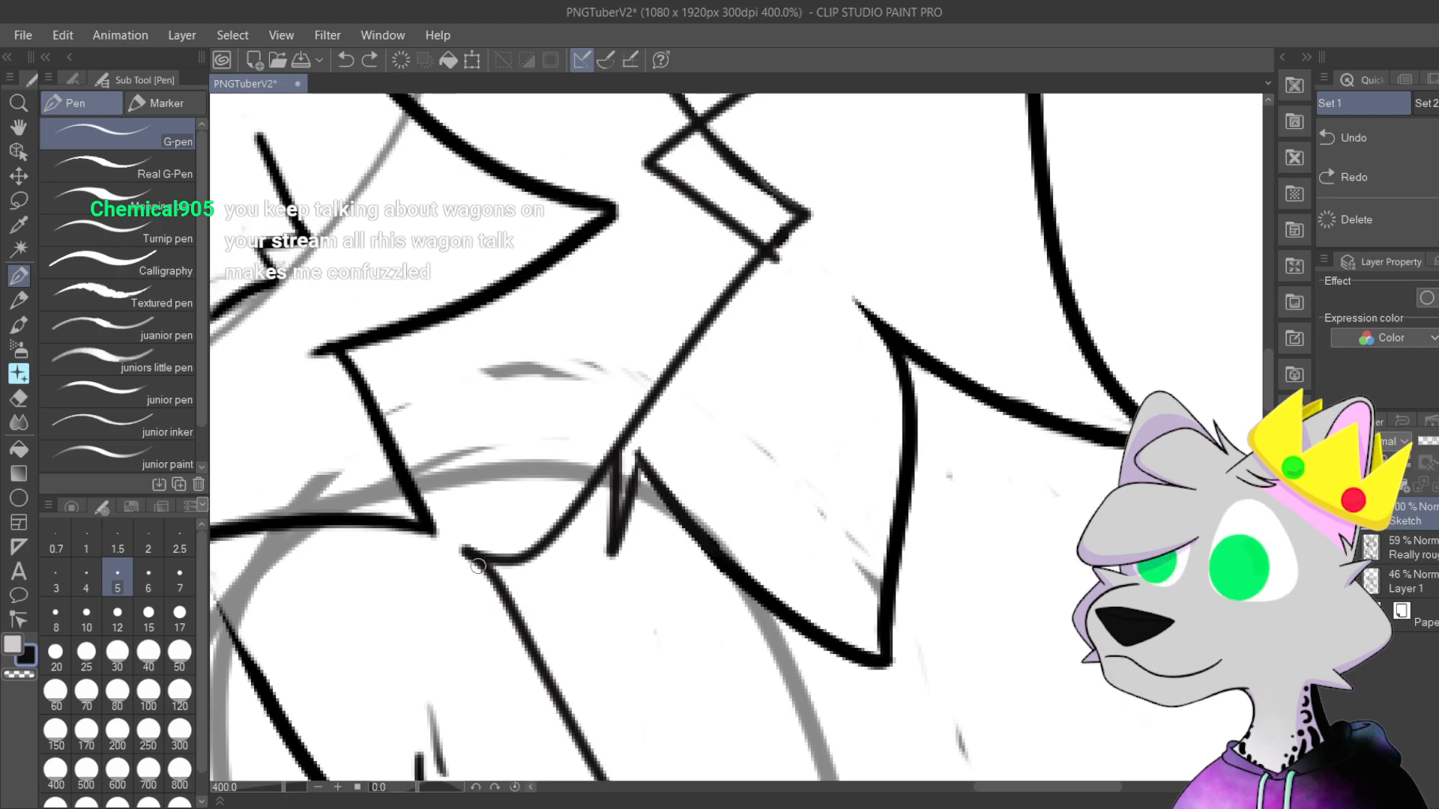
mouse_move(463, 542)
left_mouse_down()
mouse_move(531, 501)
mouse_move(711, 310)
mouse_move(806, 258)
mouse_move(741, 263)
mouse_move(638, 355)
mouse_move(556, 467)
mouse_move(459, 529)
mouse_move(500, 545)
mouse_move(748, 299)
mouse_move(802, 285)
left_mouse_up()
key("ctrl+z")
key("ctrl+z")
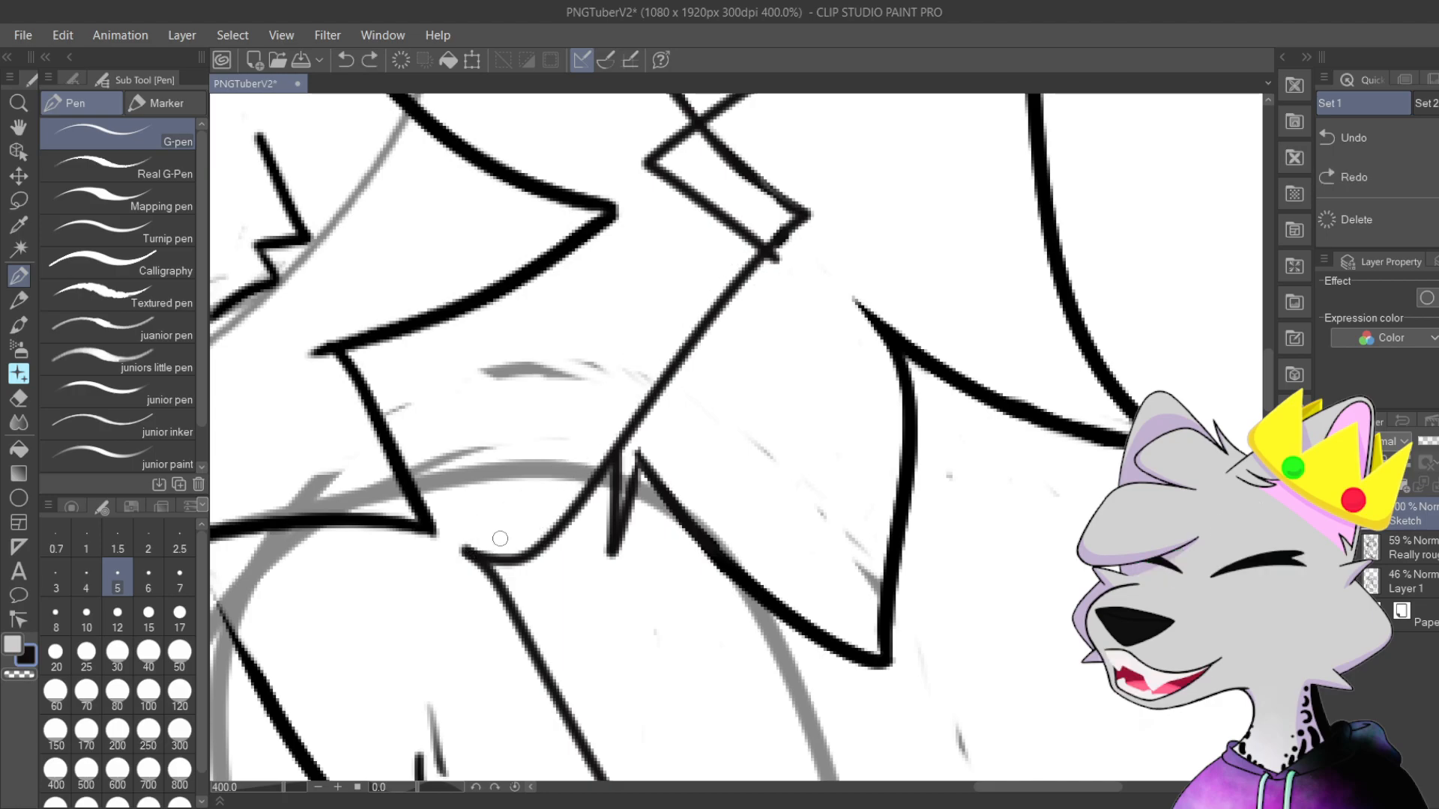
Step: Draw a curve from the lower tuft's tip up beside the old contour, and extend the notch's lower edge to meet it
mouse_move(461, 554)
left_mouse_down()
mouse_move(556, 492)
mouse_move(735, 308)
mouse_move(813, 285)
left_mouse_up()
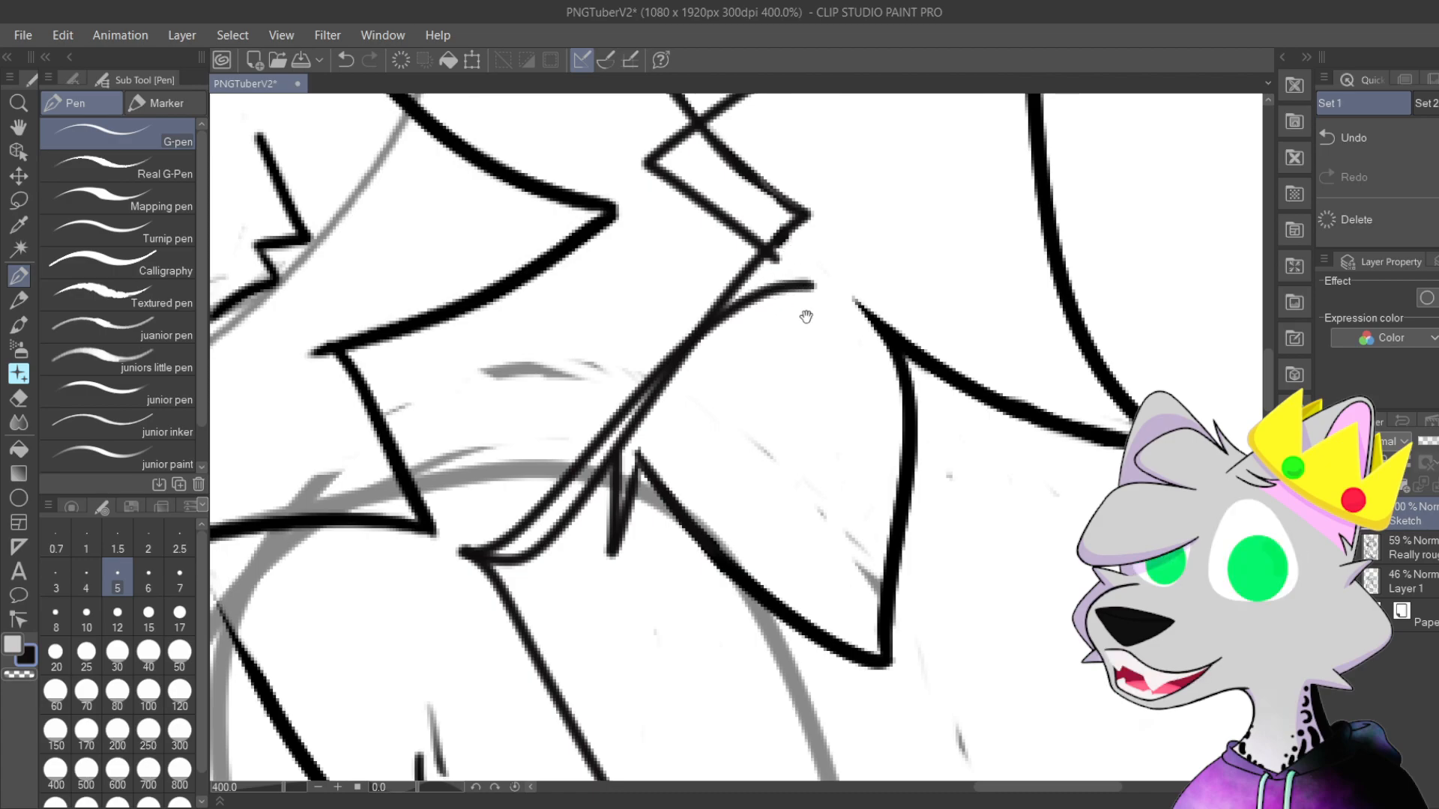
left_click_drag(807, 301, 697, 367)
scroll(749, 465, "up", 4)
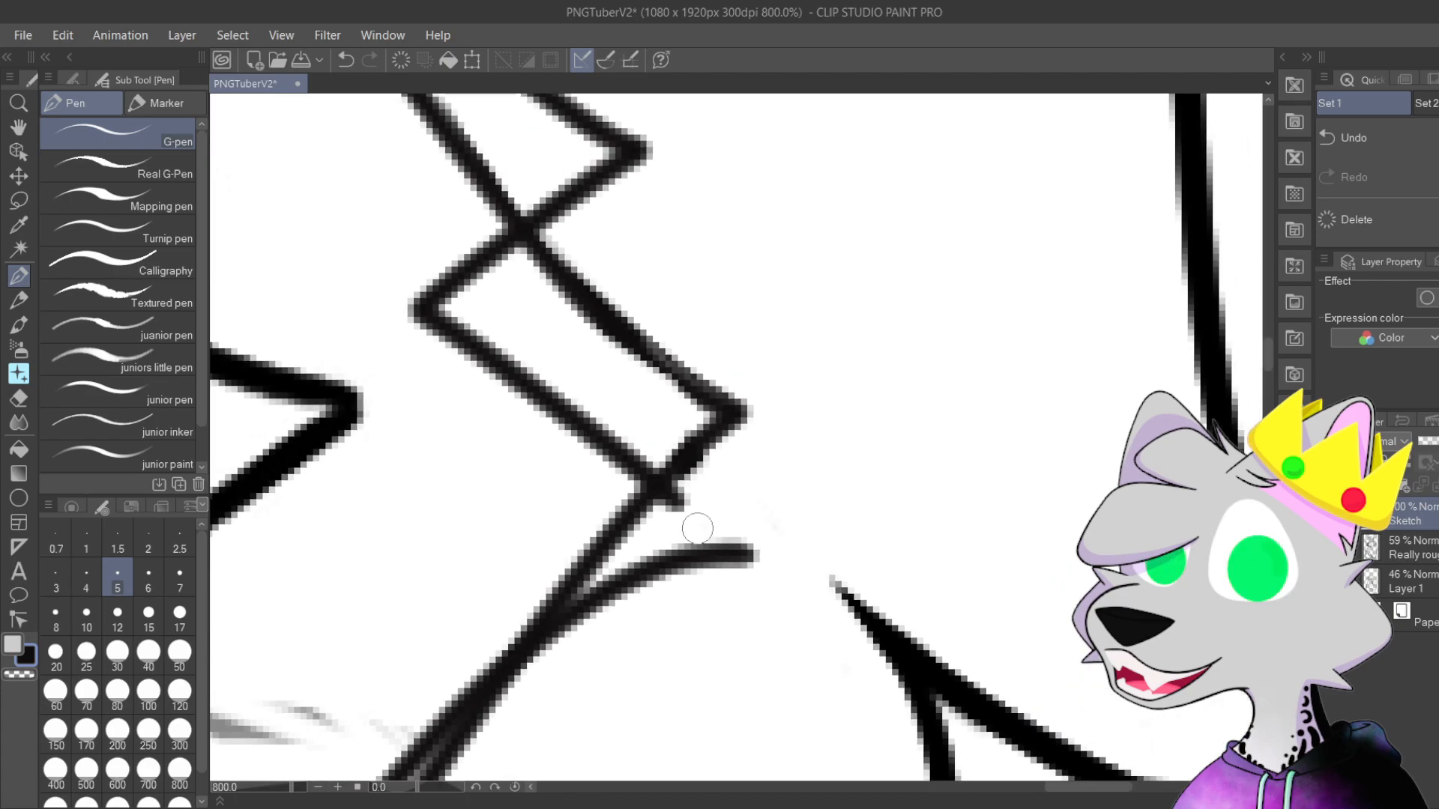
left_click_drag(654, 489, 742, 560)
mouse_move(648, 476)
left_mouse_down()
mouse_move(745, 562)
mouse_move(824, 228)
mouse_move(805, 322)
mouse_move(809, 298)
left_mouse_up()
mouse_move(313, 699)
left_mouse_down()
mouse_move(463, 616)
mouse_move(793, 272)
mouse_move(1015, 98)
left_mouse_up()
key("ctrl+z")
mouse_move(912, 138)
left_mouse_down()
mouse_move(720, 308)
mouse_move(480, 679)
mouse_move(403, 715)
mouse_move(342, 711)
mouse_move(453, 656)
mouse_move(601, 494)
mouse_move(724, 295)
mouse_move(870, 143)
mouse_move(961, 149)
mouse_move(781, 249)
mouse_move(512, 632)
mouse_move(403, 686)
mouse_move(305, 695)
mouse_move(380, 688)
mouse_move(550, 541)
mouse_move(723, 276)
mouse_move(895, 158)
left_mouse_up()
key("ctrl+z")
key("ctrl+z")
key("ctrl+z")
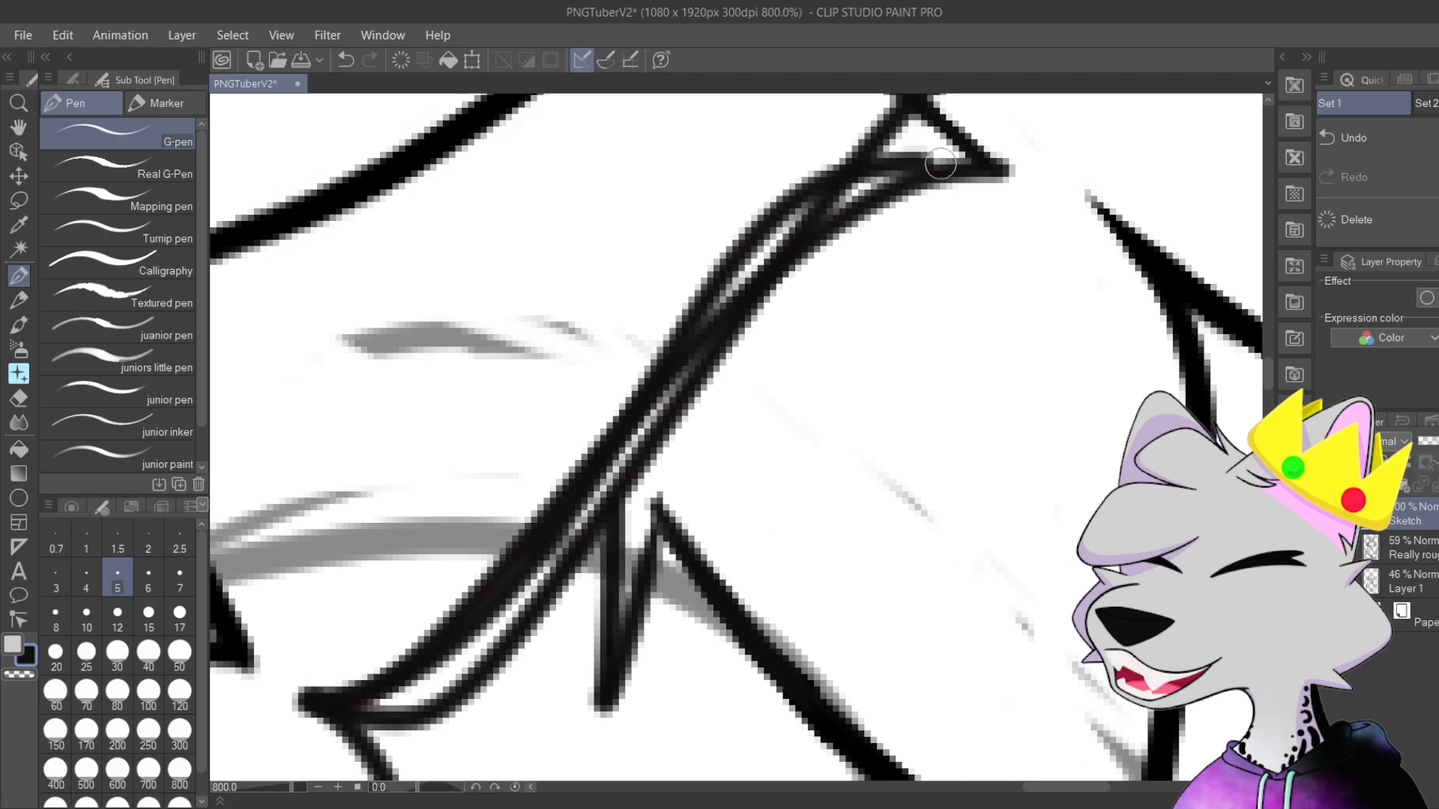
scroll(896, 157, "down", 2)
left_click_drag(883, 253, 857, 341)
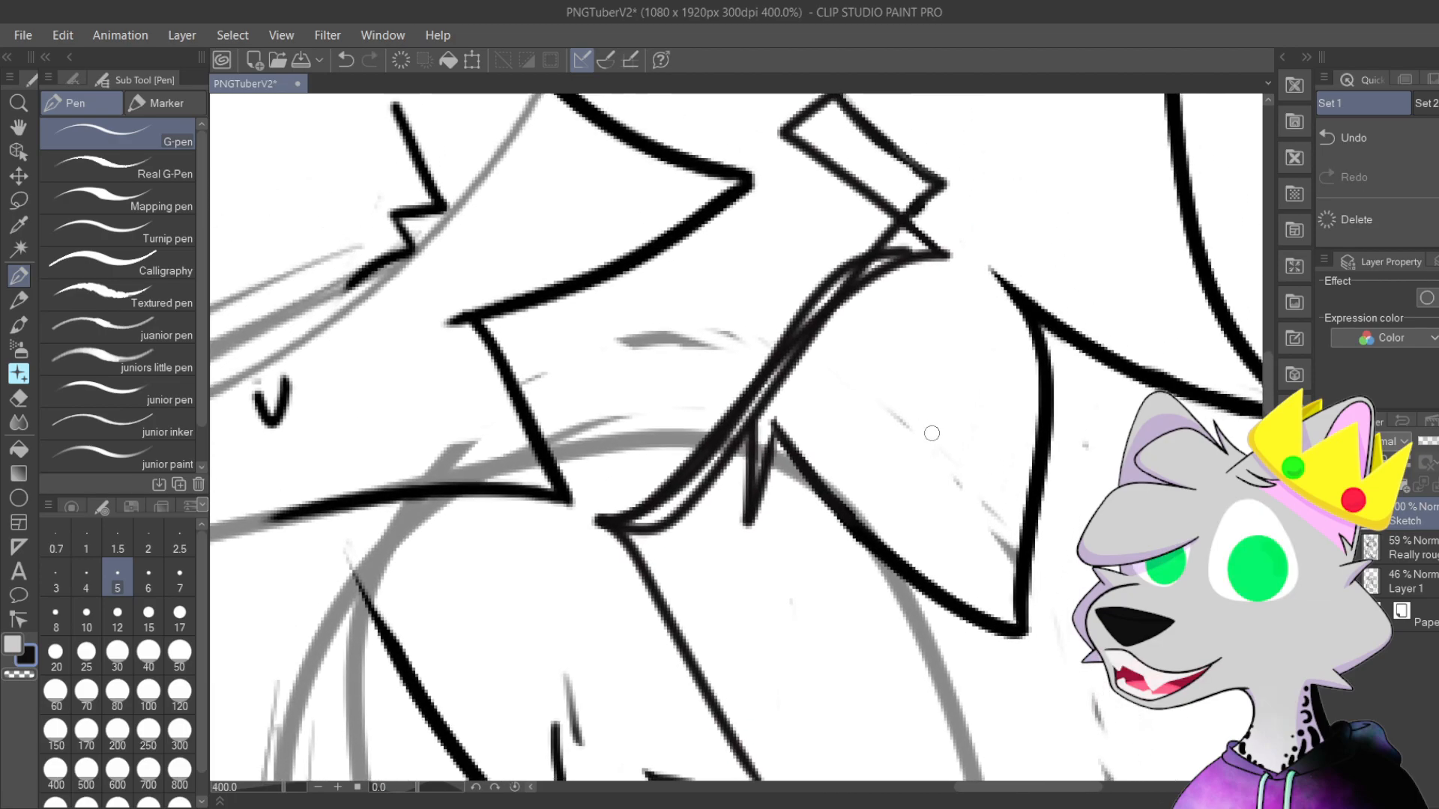
left_click_drag(969, 434, 932, 537)
key("ctrl+z")
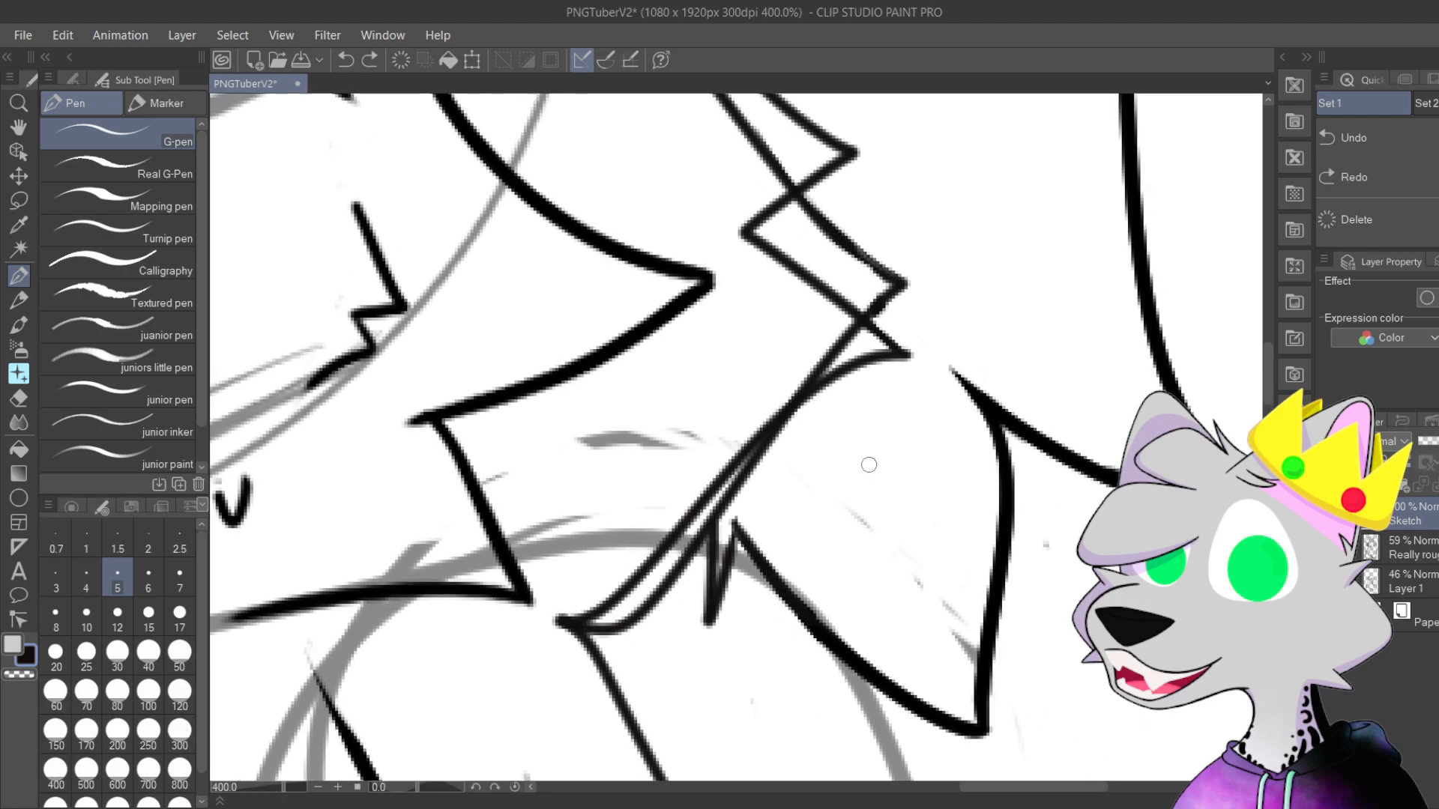
left_click_drag(734, 284, 898, 370)
scroll(898, 371, "up", 4)
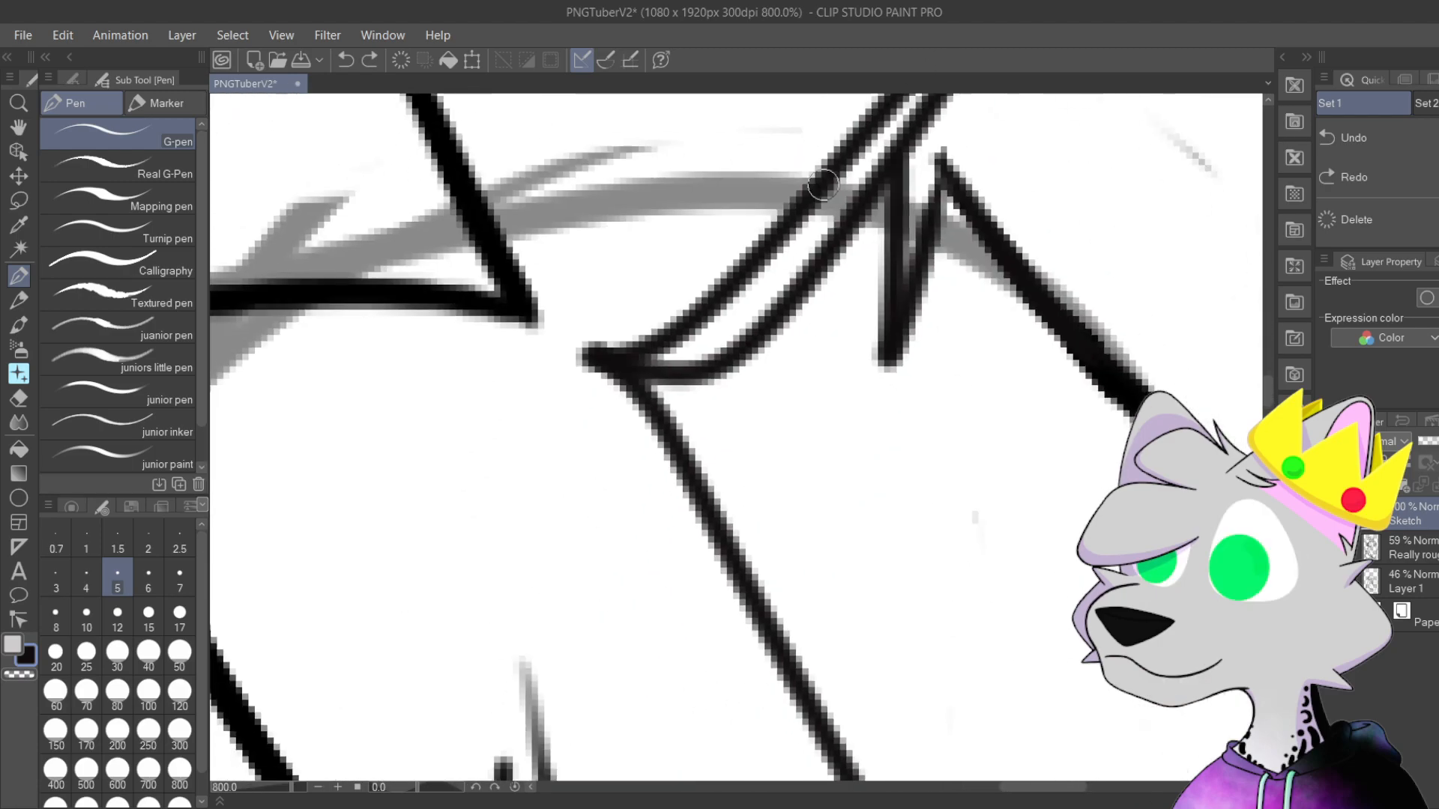
left_click_drag(656, 572, 648, 576)
mouse_move(640, 477)
left_mouse_down()
mouse_move(454, 549)
mouse_move(562, 517)
mouse_move(710, 431)
mouse_move(609, 483)
mouse_move(415, 500)
mouse_move(438, 532)
mouse_move(584, 504)
mouse_move(674, 411)
left_mouse_up()
key("ctrl+z")
key("ctrl+z")
key("ctrl+z")
key("ctrl+z")
Step: Lengthen the tuft's tip outward with a new upper line and a curved lower edge merging into the neck-fur line
mouse_move(429, 515)
left_mouse_down()
mouse_move(461, 520)
mouse_move(772, 369)
left_mouse_up()
left_click_drag(462, 523, 659, 637)
scroll(610, 610, "down", 3)
key("ctrl+z")
mouse_move(434, 369)
left_mouse_down()
mouse_move(473, 372)
mouse_move(693, 545)
left_mouse_up()
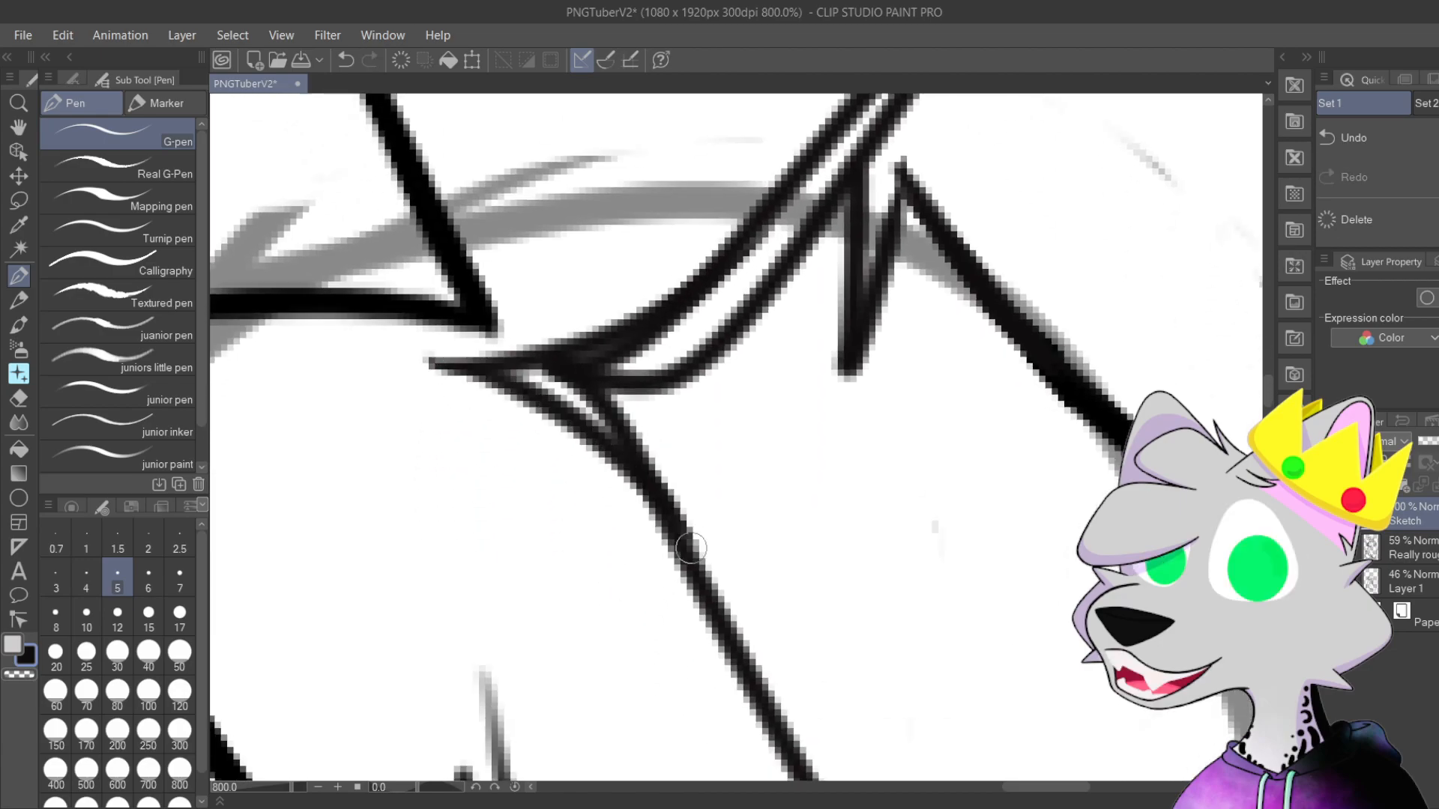
key("ctrl+z")
mouse_move(447, 364)
left_mouse_down()
mouse_move(618, 445)
mouse_move(690, 548)
left_mouse_up()
key("ctrl+z")
mouse_move(438, 367)
left_mouse_down()
mouse_move(539, 402)
mouse_move(649, 495)
left_mouse_up()
key("ctrl+z")
mouse_move(442, 366)
left_mouse_down()
mouse_move(547, 387)
mouse_move(671, 538)
left_mouse_up()
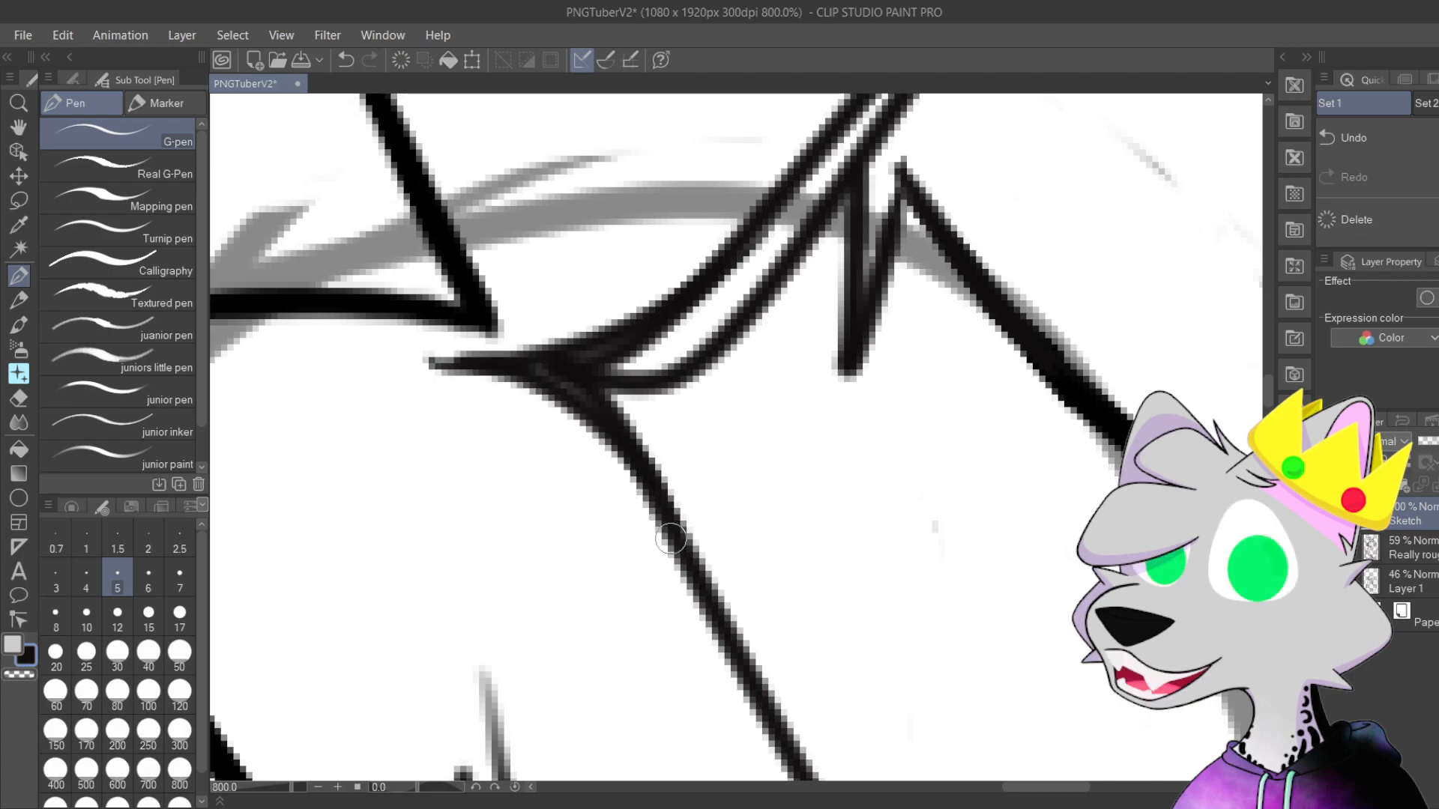
key("ctrl+z")
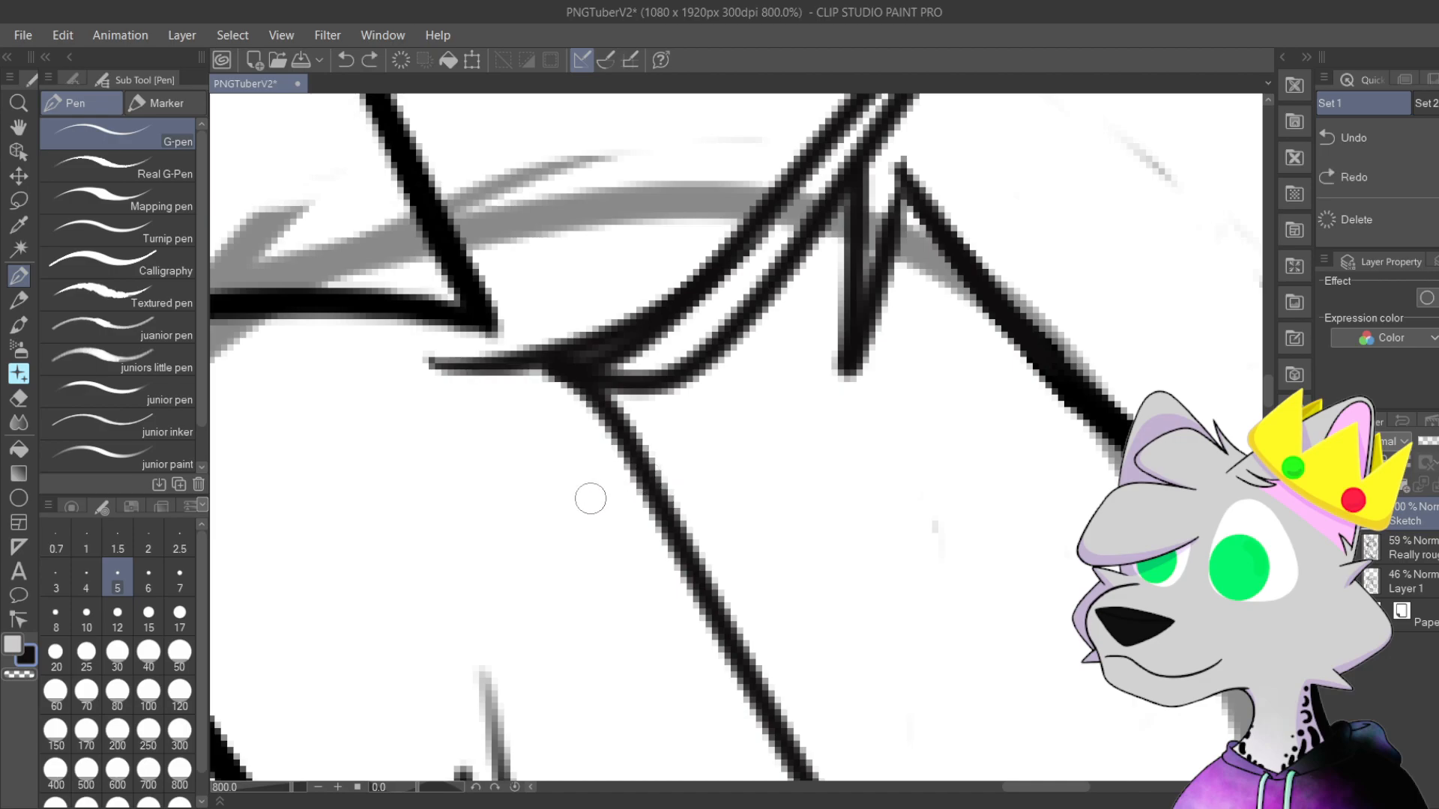
mouse_move(448, 364)
left_mouse_down()
mouse_move(609, 458)
mouse_move(661, 531)
left_mouse_up()
key("ctrl+z")
mouse_move(448, 364)
left_mouse_down()
mouse_move(597, 438)
mouse_move(644, 544)
left_mouse_up()
key("ctrl+z")
left_click_drag(461, 358, 659, 525)
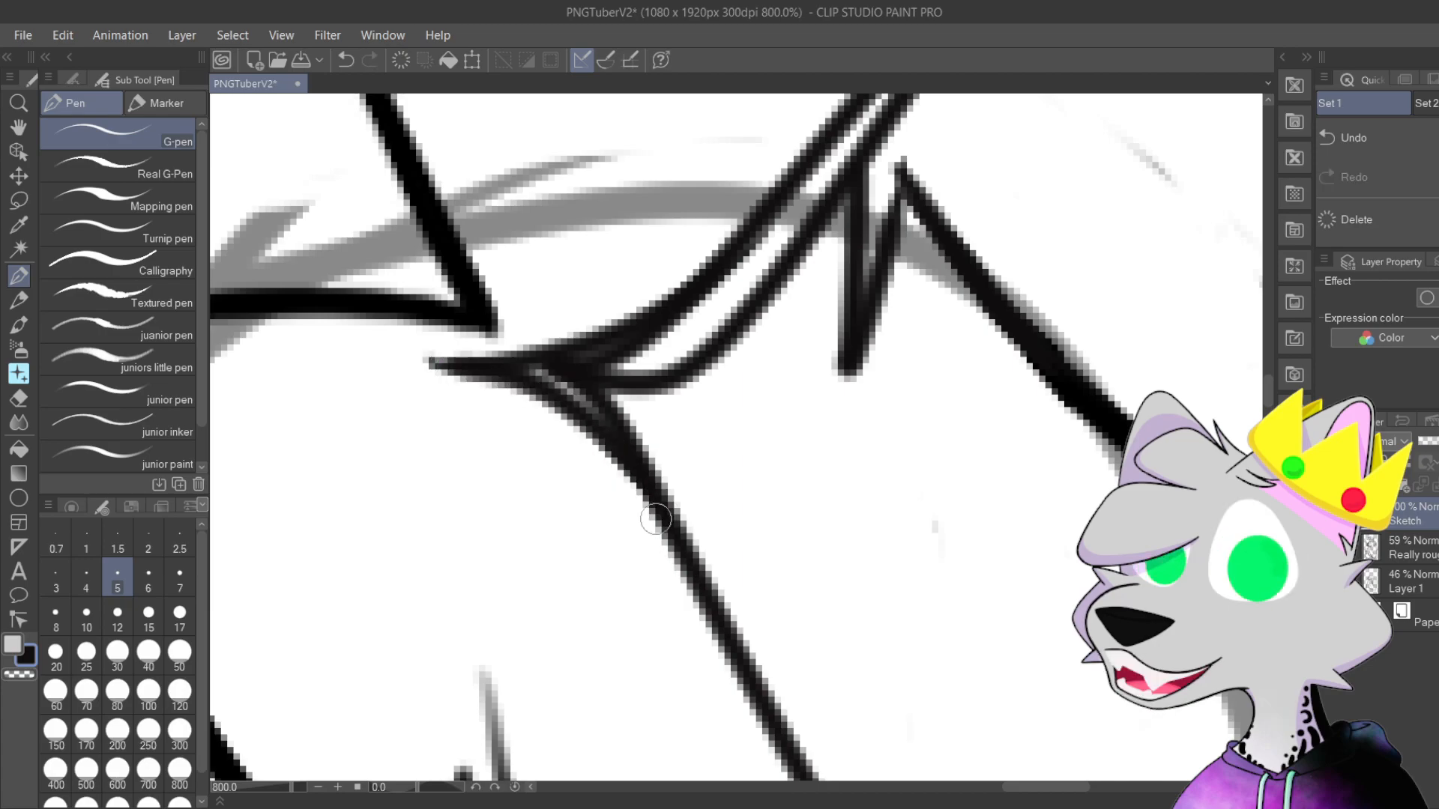
left_click_drag(699, 582, 703, 586)
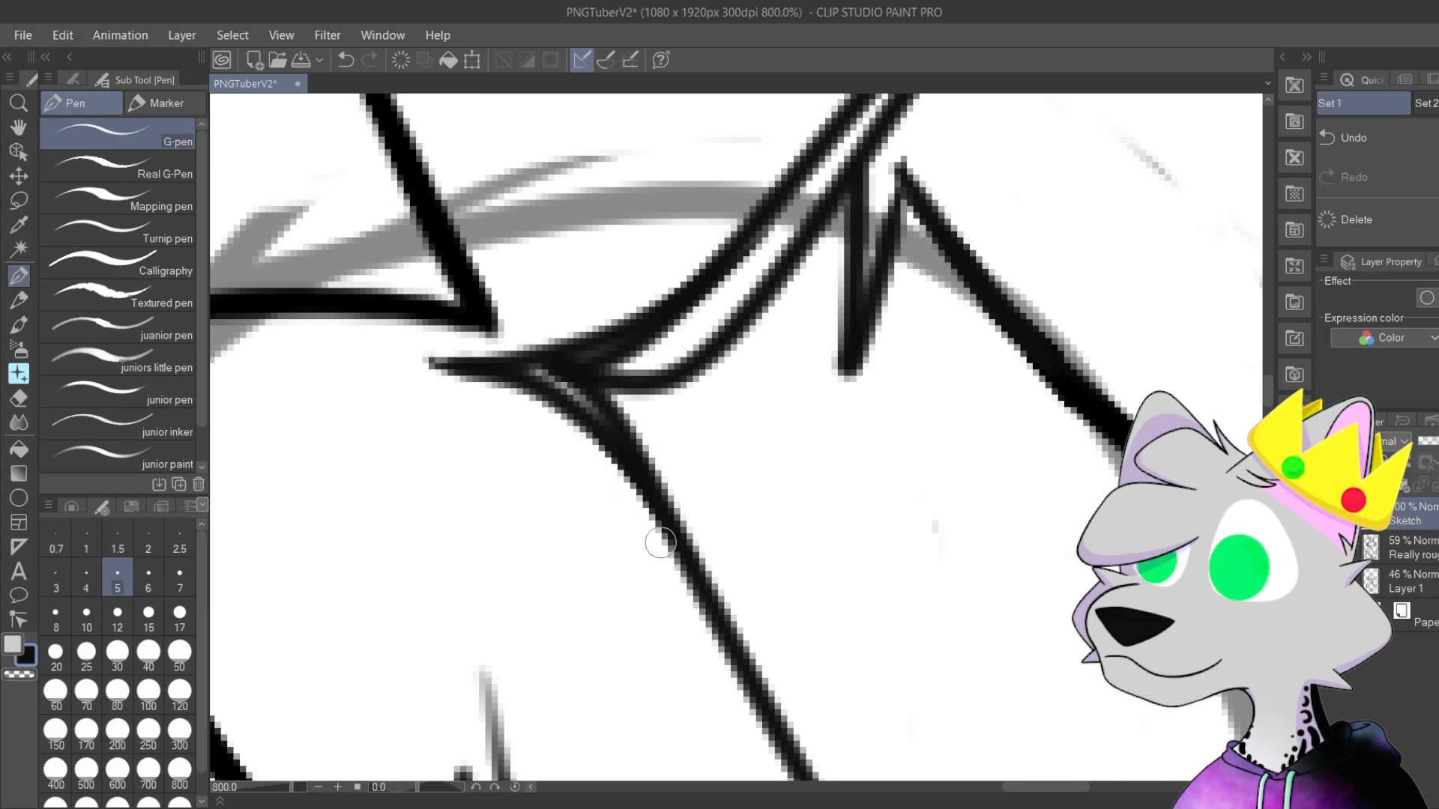
Step: Erase the old strokes behind the lengthened tip, including the start of the old contour below the new curve
scroll(825, 475, "up", 3)
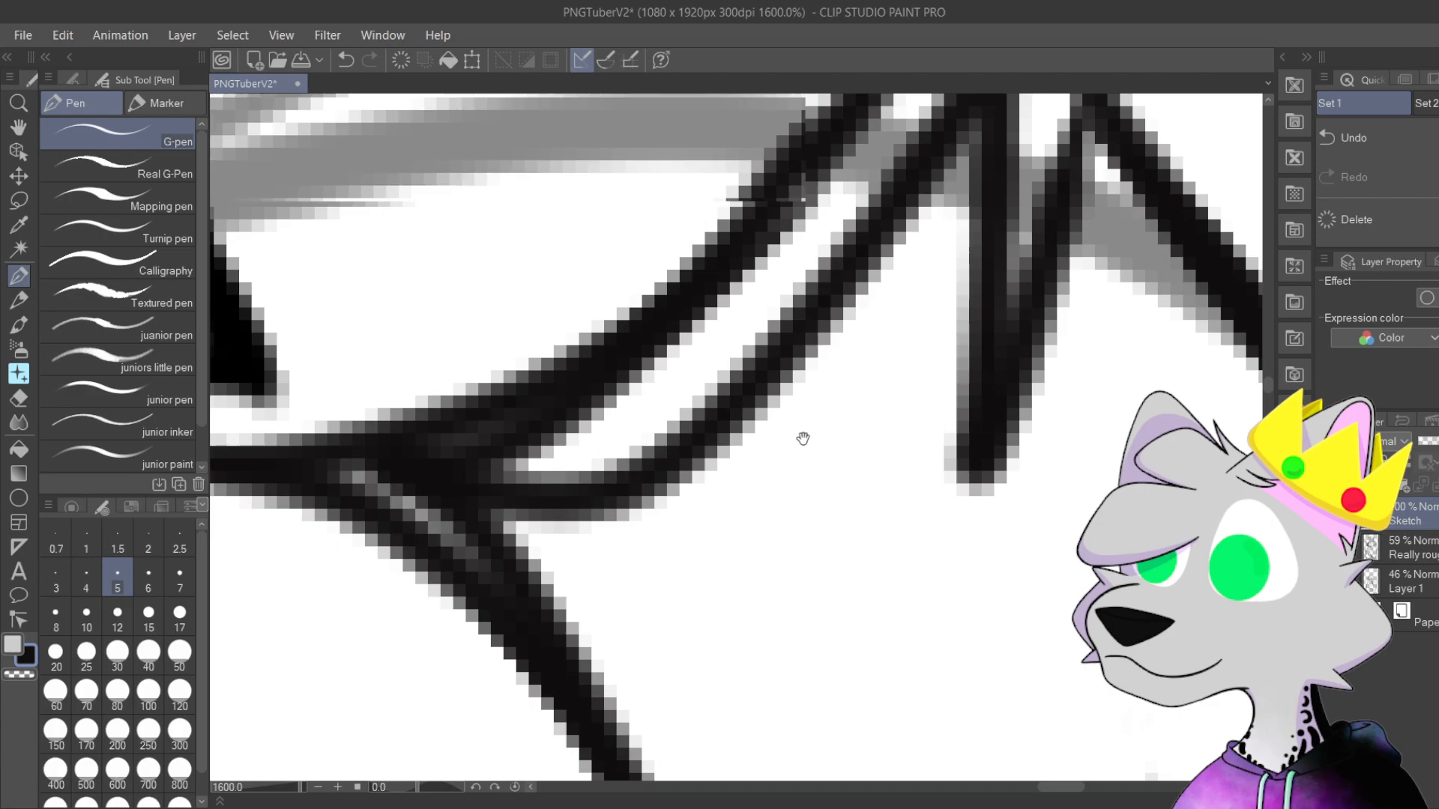
left_click_drag(803, 439, 814, 326)
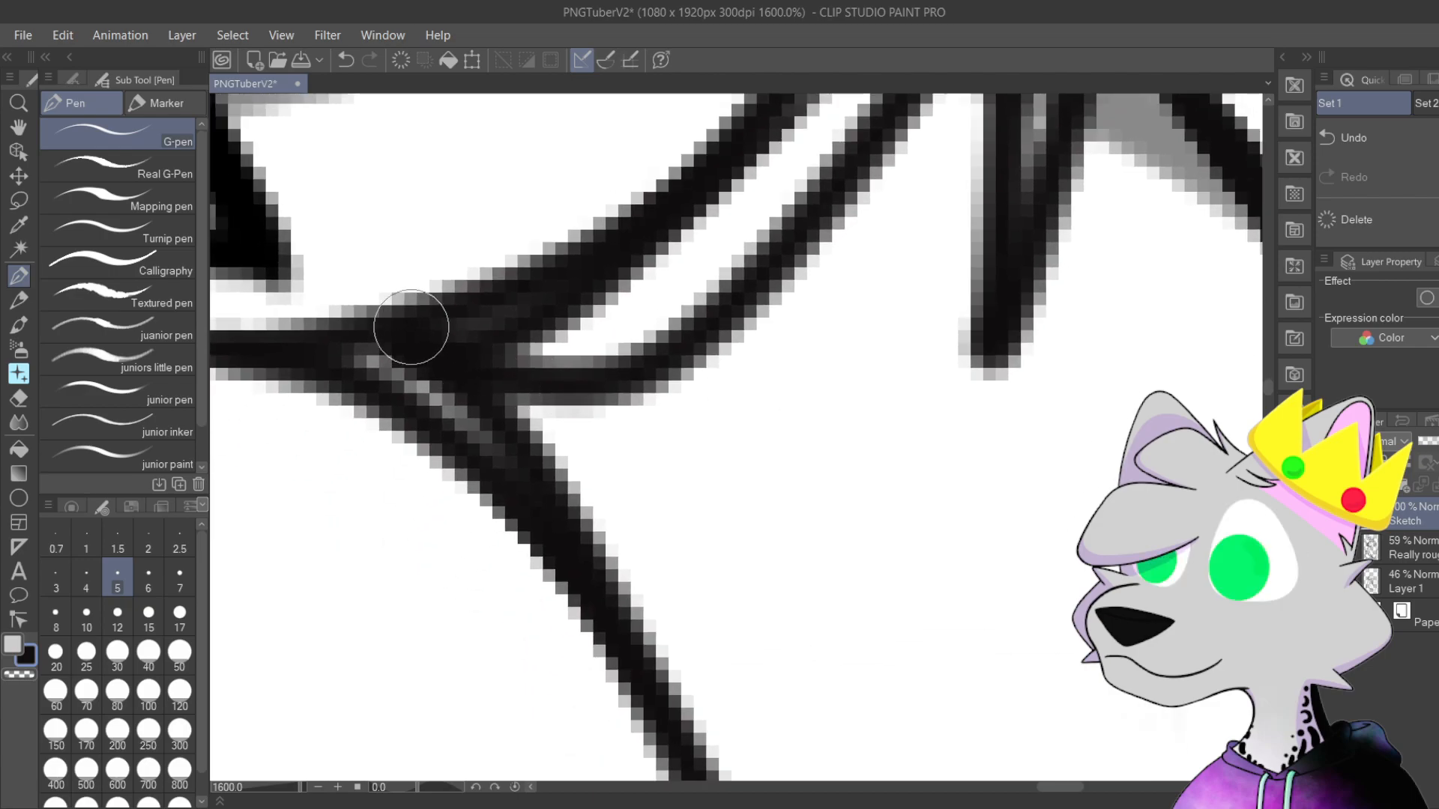
mouse_move(646, 580)
left_mouse_down()
mouse_move(490, 382)
mouse_move(589, 342)
mouse_move(456, 353)
mouse_move(776, 239)
mouse_move(660, 328)
mouse_move(758, 289)
mouse_move(648, 379)
mouse_move(517, 390)
mouse_move(623, 303)
mouse_move(679, 285)
mouse_move(714, 317)
mouse_move(752, 287)
left_mouse_up()
left_click_drag(436, 305, 540, 418)
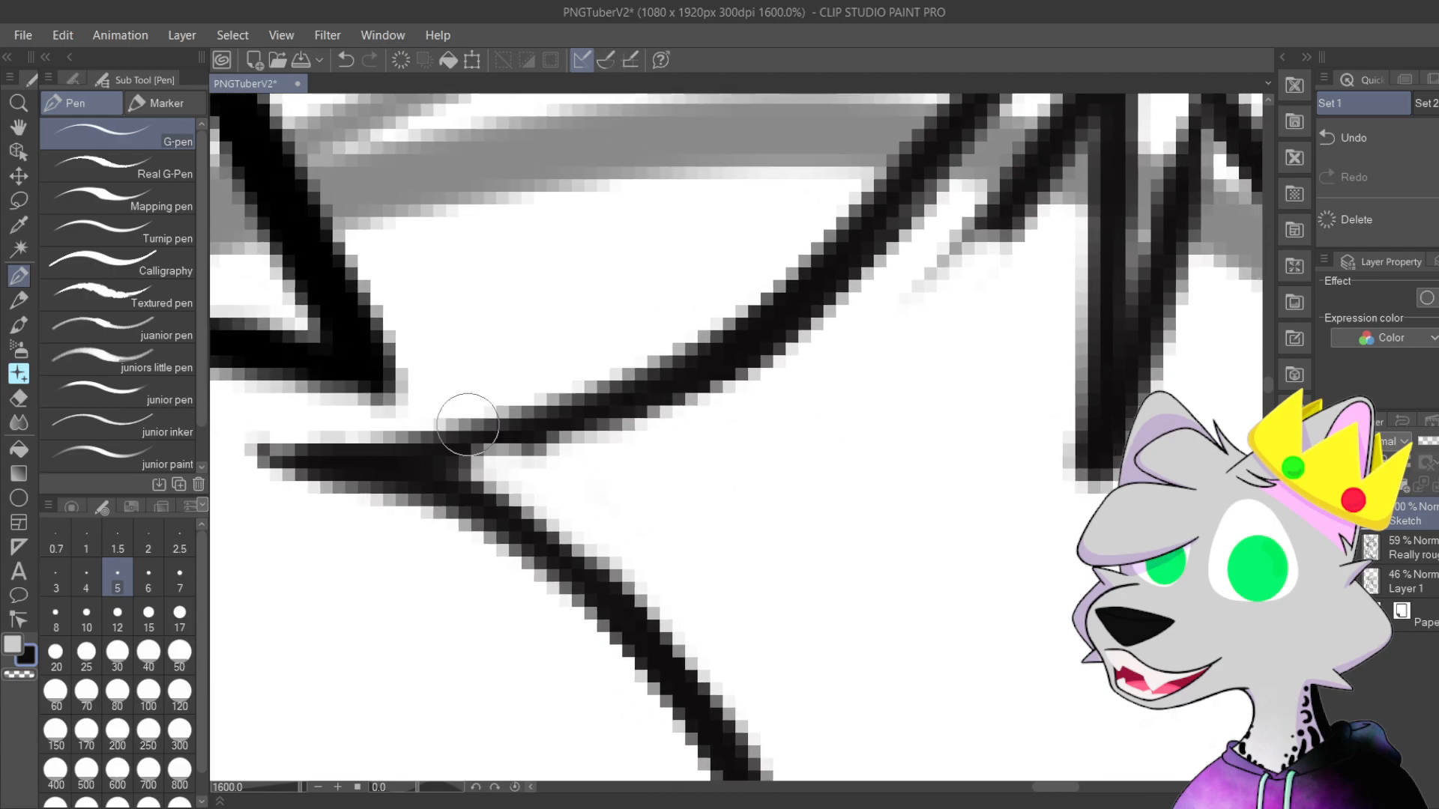
Step: Thicken the upper and lower edges of the lengthened tuft tip with overlapping strokes
mouse_move(409, 469)
left_mouse_down()
mouse_move(675, 368)
mouse_move(430, 458)
mouse_move(582, 431)
mouse_move(655, 369)
left_mouse_up()
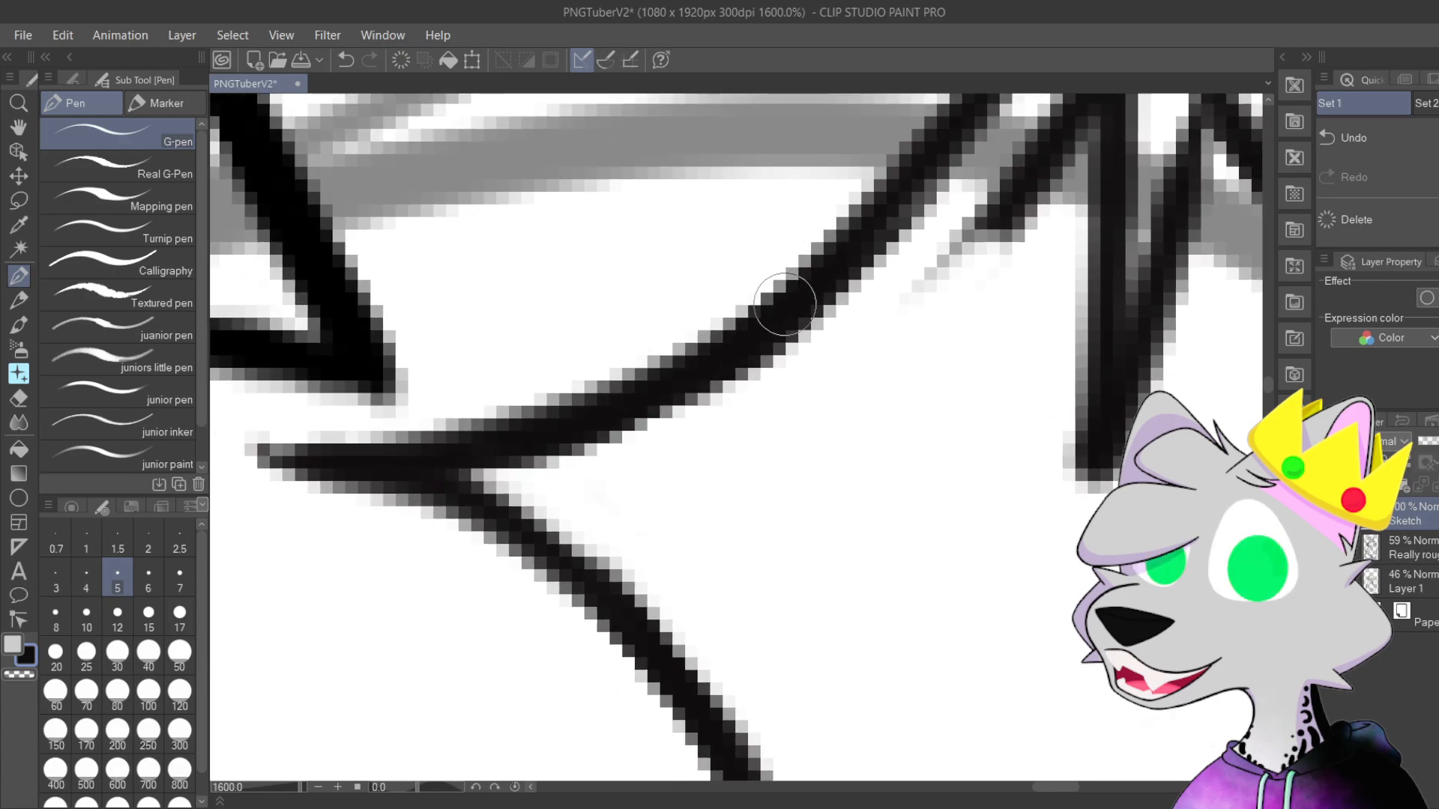
left_click_drag(782, 302, 482, 434)
left_click_drag(497, 501, 678, 664)
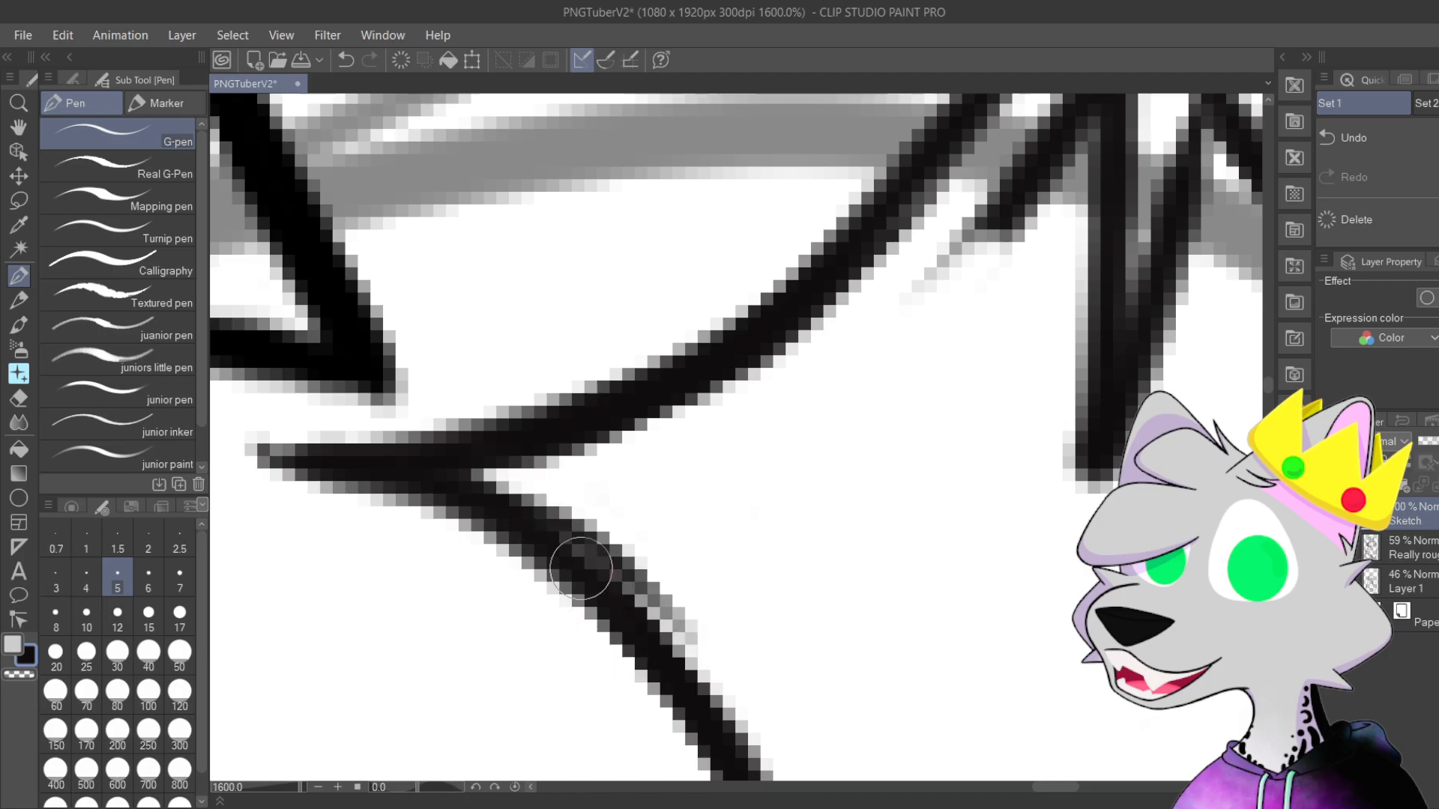
key("ctrl+z")
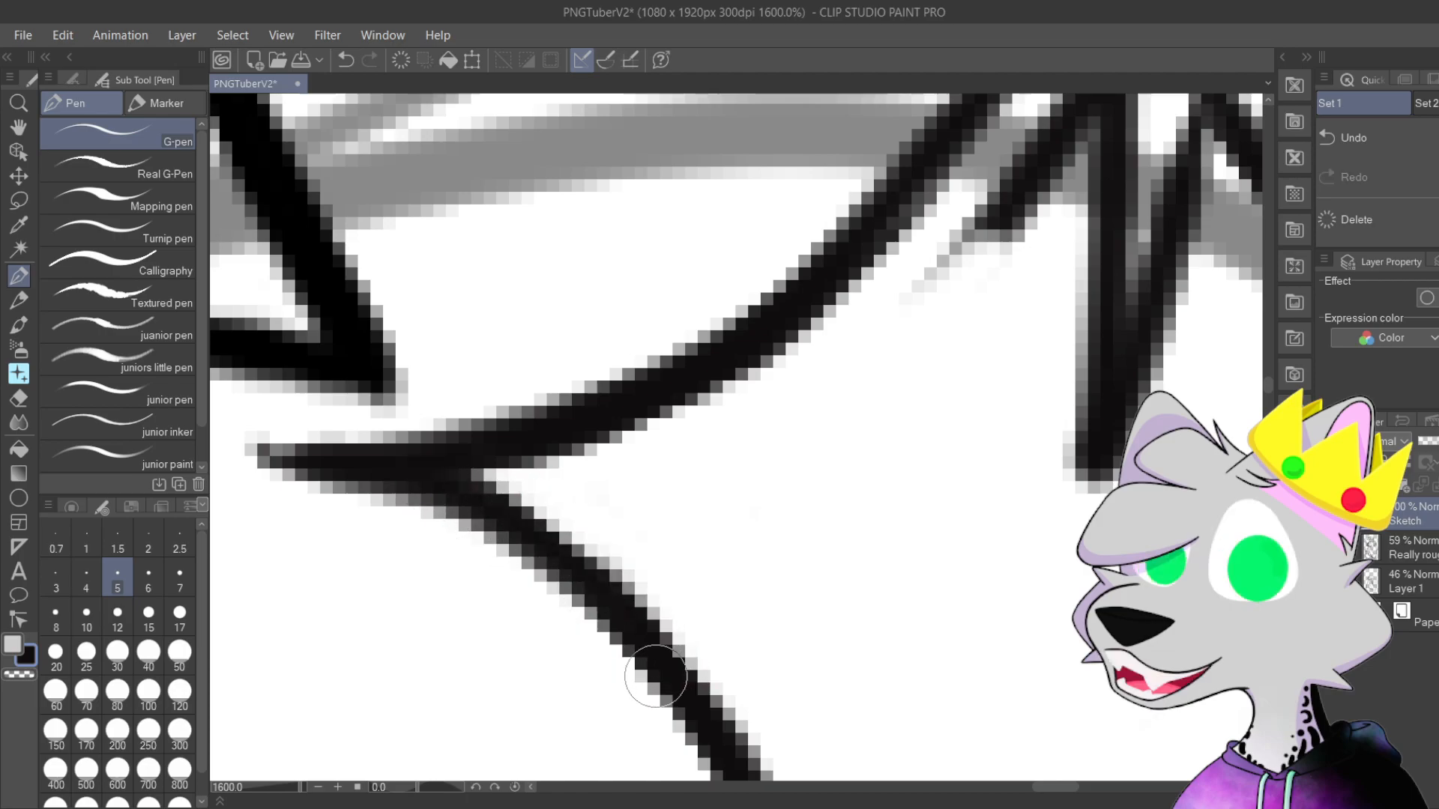
left_click_drag(441, 488, 699, 659)
Step: Erase the old contour running alongside the new curve between the narrow spike and the notch
mouse_move(925, 312)
left_mouse_down()
mouse_move(634, 628)
mouse_move(604, 434)
left_mouse_up()
mouse_move(544, 475)
left_mouse_down()
mouse_move(748, 218)
mouse_move(764, 225)
mouse_move(647, 430)
left_mouse_up()
mouse_move(701, 350)
left_mouse_down()
mouse_move(678, 367)
mouse_move(635, 523)
mouse_move(626, 382)
left_mouse_up()
left_click_drag(628, 581, 619, 347)
left_click_drag(645, 552, 620, 367)
left_click_drag(824, 262, 682, 390)
mouse_move(563, 556)
left_mouse_down()
mouse_move(537, 597)
mouse_move(571, 492)
mouse_move(666, 360)
mouse_move(832, 218)
mouse_move(697, 563)
mouse_move(786, 464)
mouse_move(617, 600)
mouse_move(572, 449)
mouse_move(613, 426)
left_mouse_up()
scroll(832, 218, "down", 2)
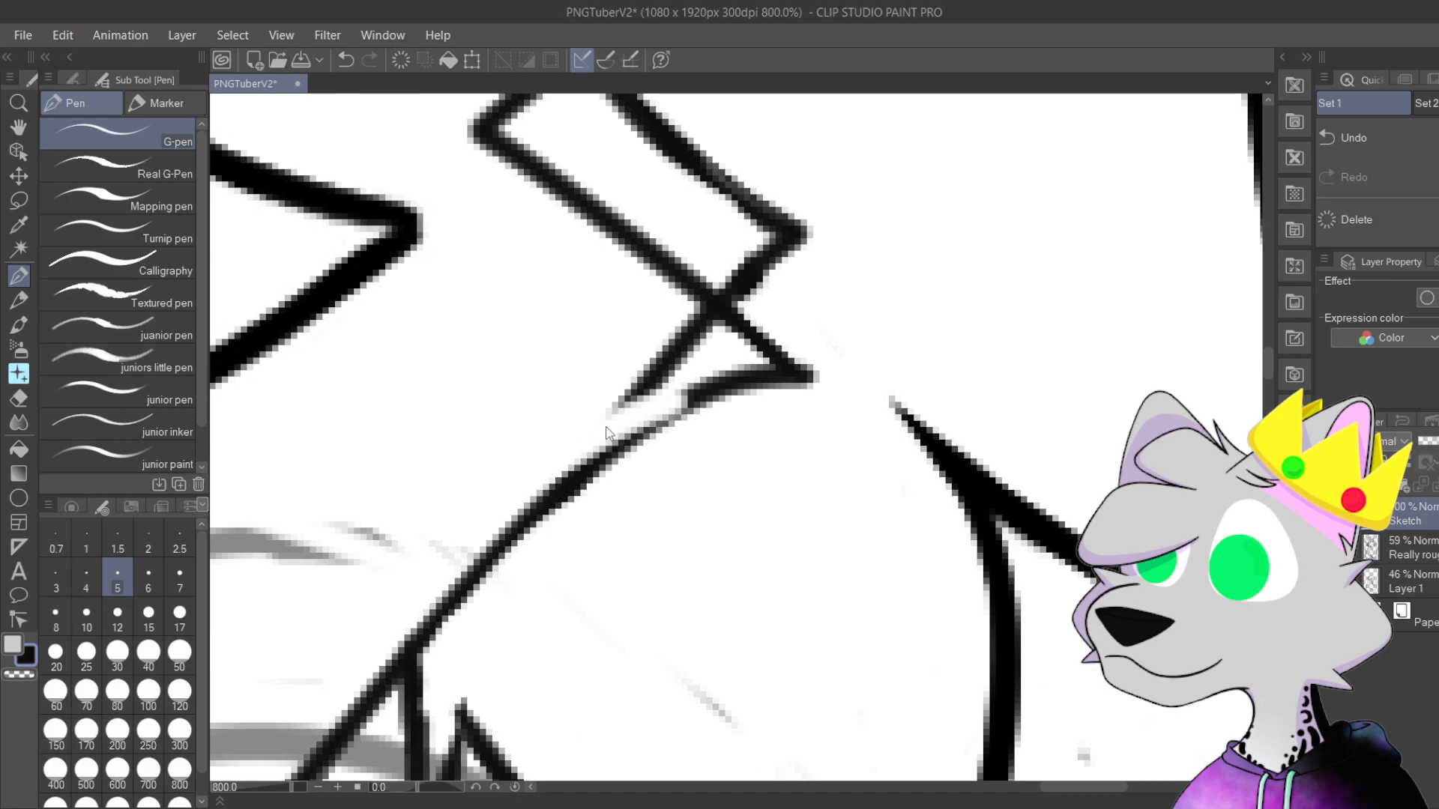
Step: Redraw the thinned upper part of the curve up to the notch's lower point
scroll(765, 449, "up", 3)
left_click_drag(612, 390, 660, 348)
left_click_drag(433, 602, 825, 322)
left_click_drag(525, 513, 739, 363)
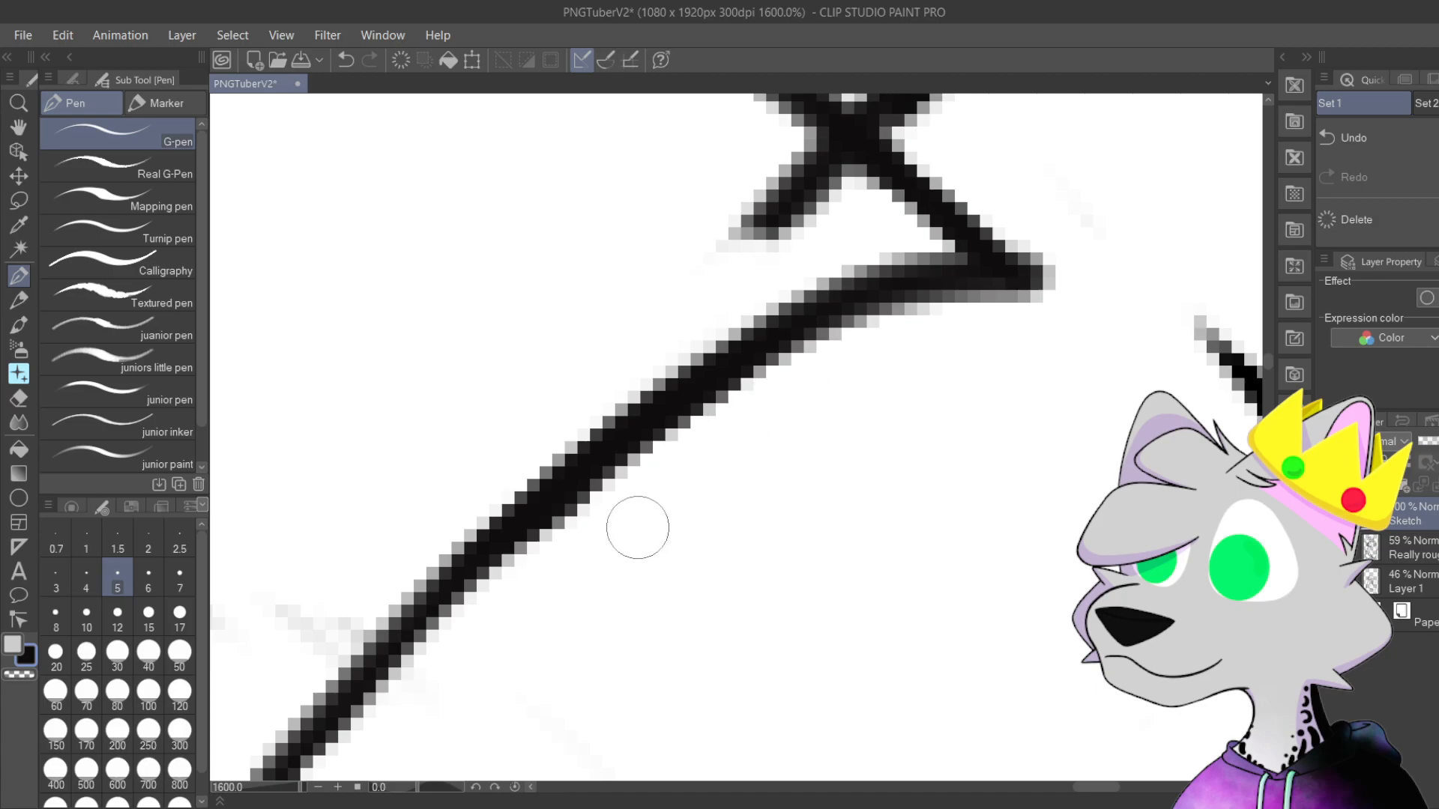
Step: Erase the old contour's jag and the segment crossing the notch's lower edge
left_click_drag(942, 334, 617, 729)
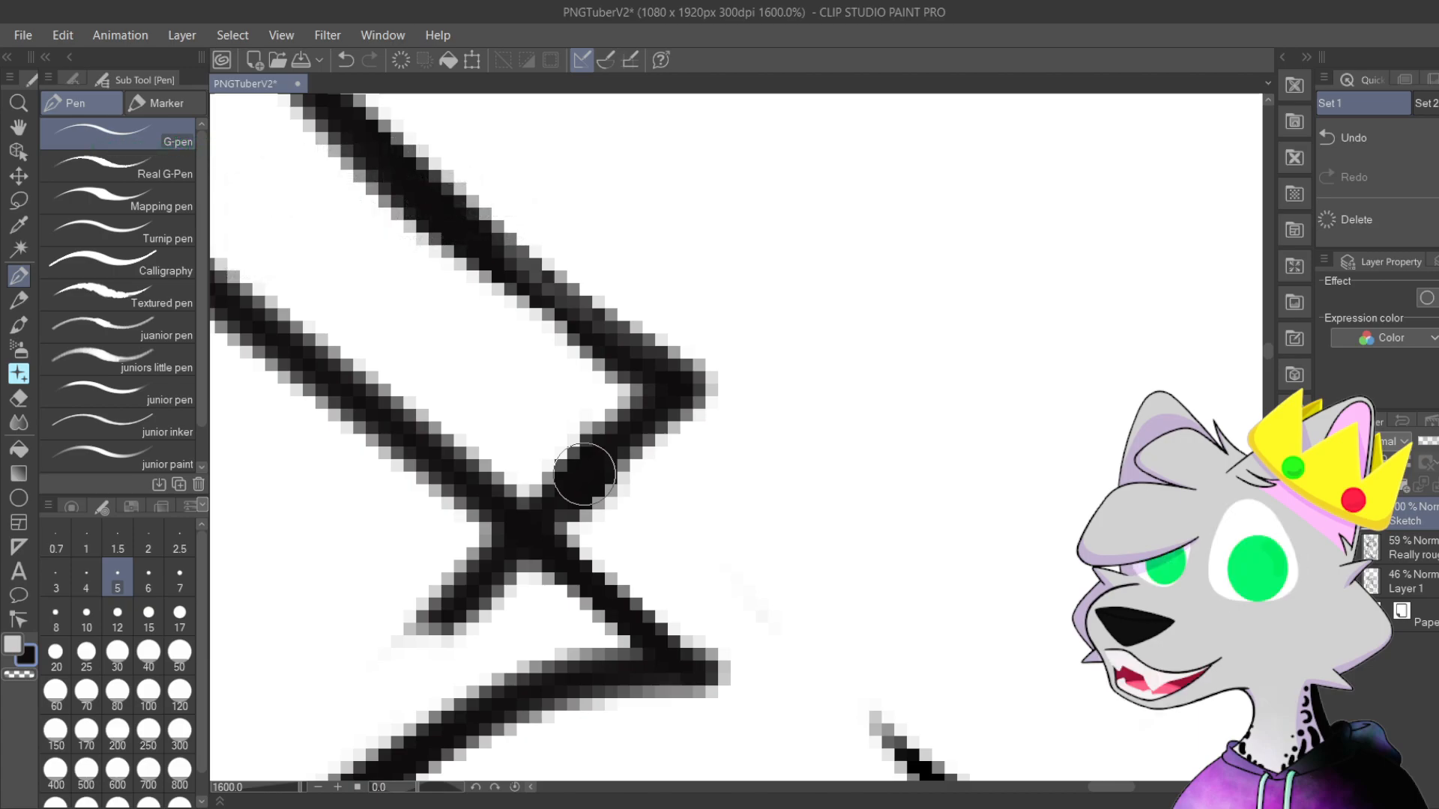
left_click_drag(825, 283, 775, 206)
mouse_move(654, 559)
left_mouse_down()
mouse_move(487, 482)
mouse_move(521, 487)
mouse_move(606, 594)
mouse_move(529, 512)
mouse_move(674, 634)
left_mouse_up()
left_click_drag(608, 571, 650, 620)
left_click_drag(567, 588, 634, 620)
left_click_drag(636, 406, 680, 458)
mouse_move(548, 446)
left_mouse_down()
mouse_move(591, 490)
mouse_move(451, 488)
mouse_move(502, 566)
mouse_move(454, 590)
mouse_move(463, 518)
left_mouse_up()
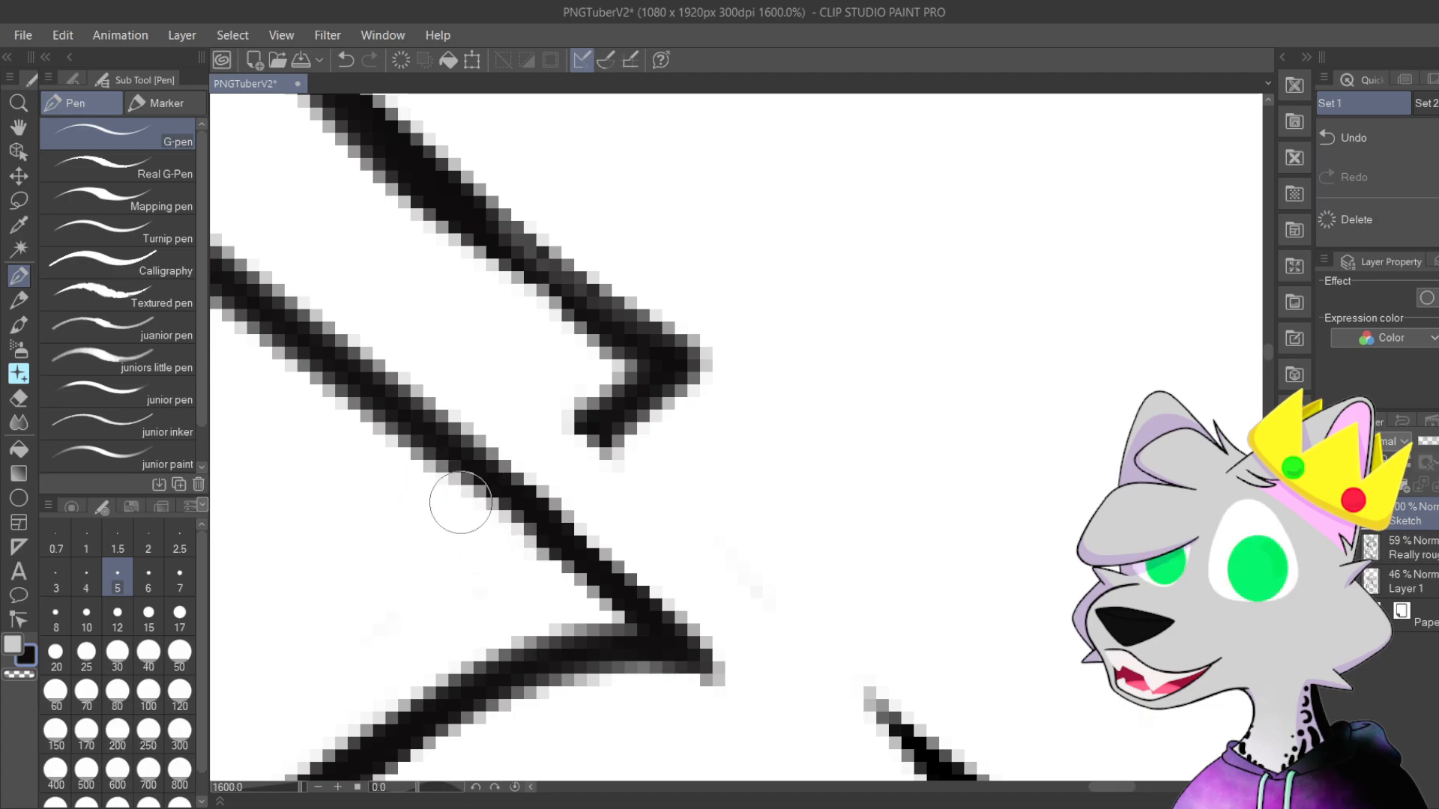
mouse_move(578, 417)
left_mouse_down()
mouse_move(647, 452)
mouse_move(672, 249)
mouse_move(716, 403)
left_mouse_up()
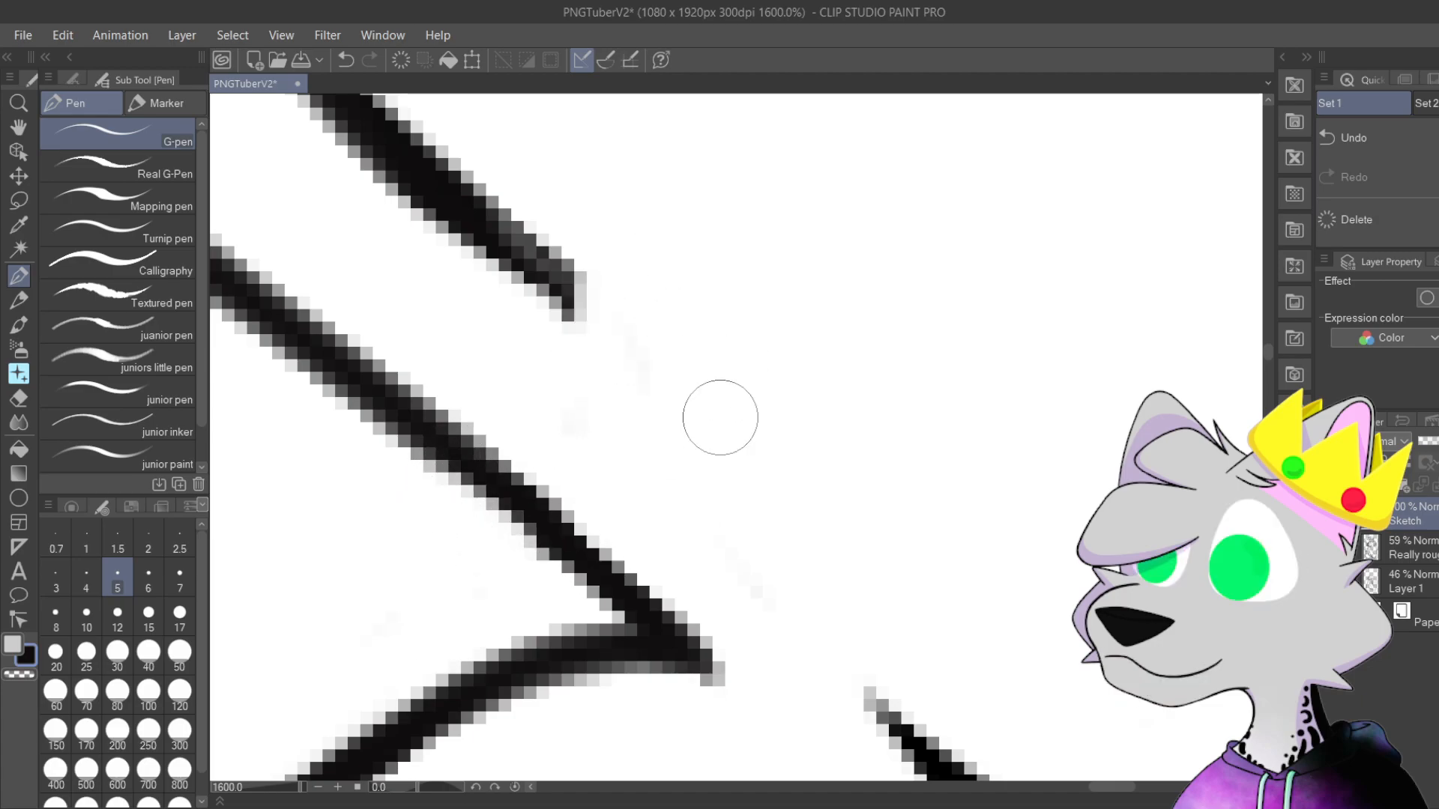
Step: Redraw the notch's lower edge as a thicker, slightly bowed line and trim its point shorter where it meets the curve
scroll(771, 315, "down", 1)
left_click_drag(627, 126, 697, 257)
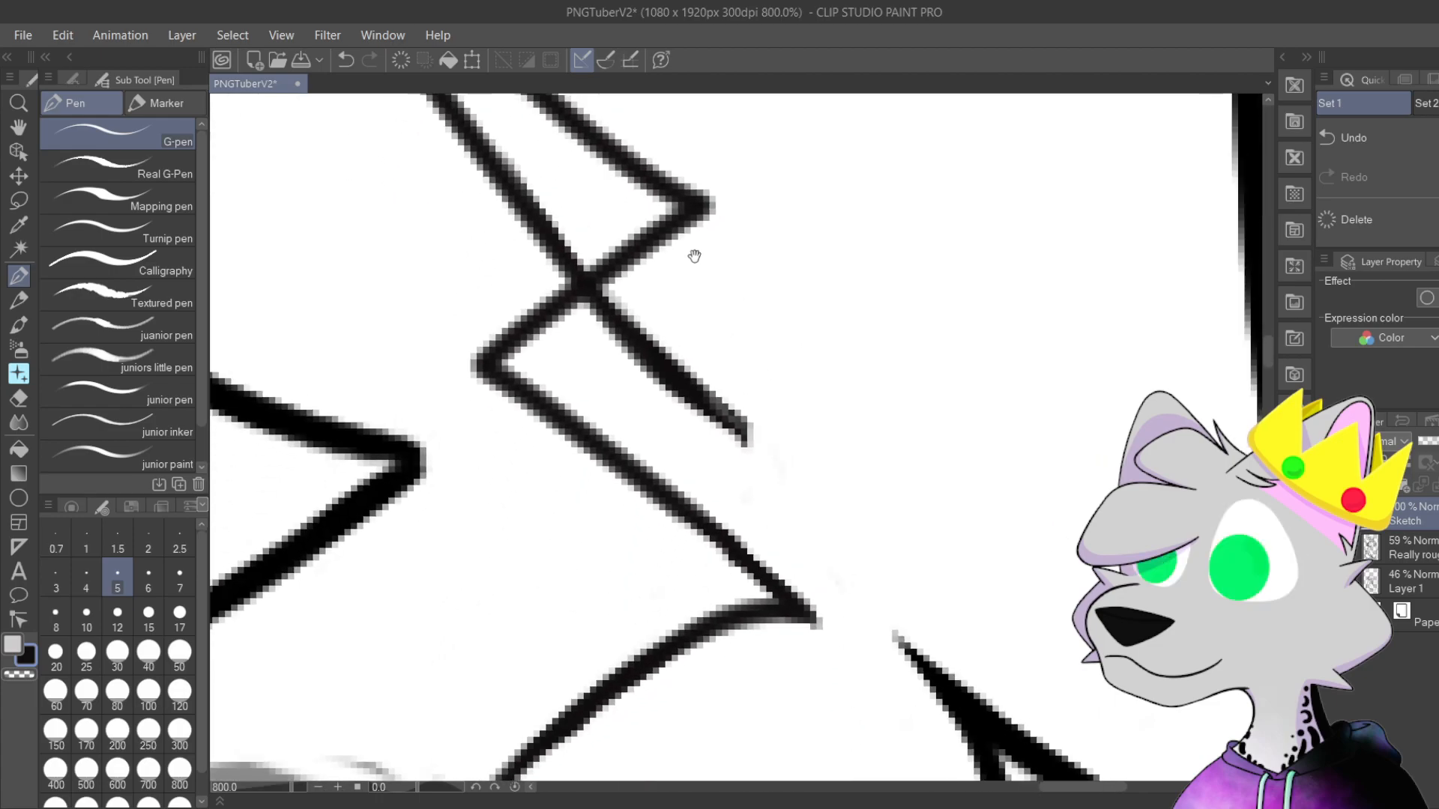
scroll(654, 256, "up", 1)
scroll(536, 132, "down", 3)
left_click_drag(316, 179, 900, 695)
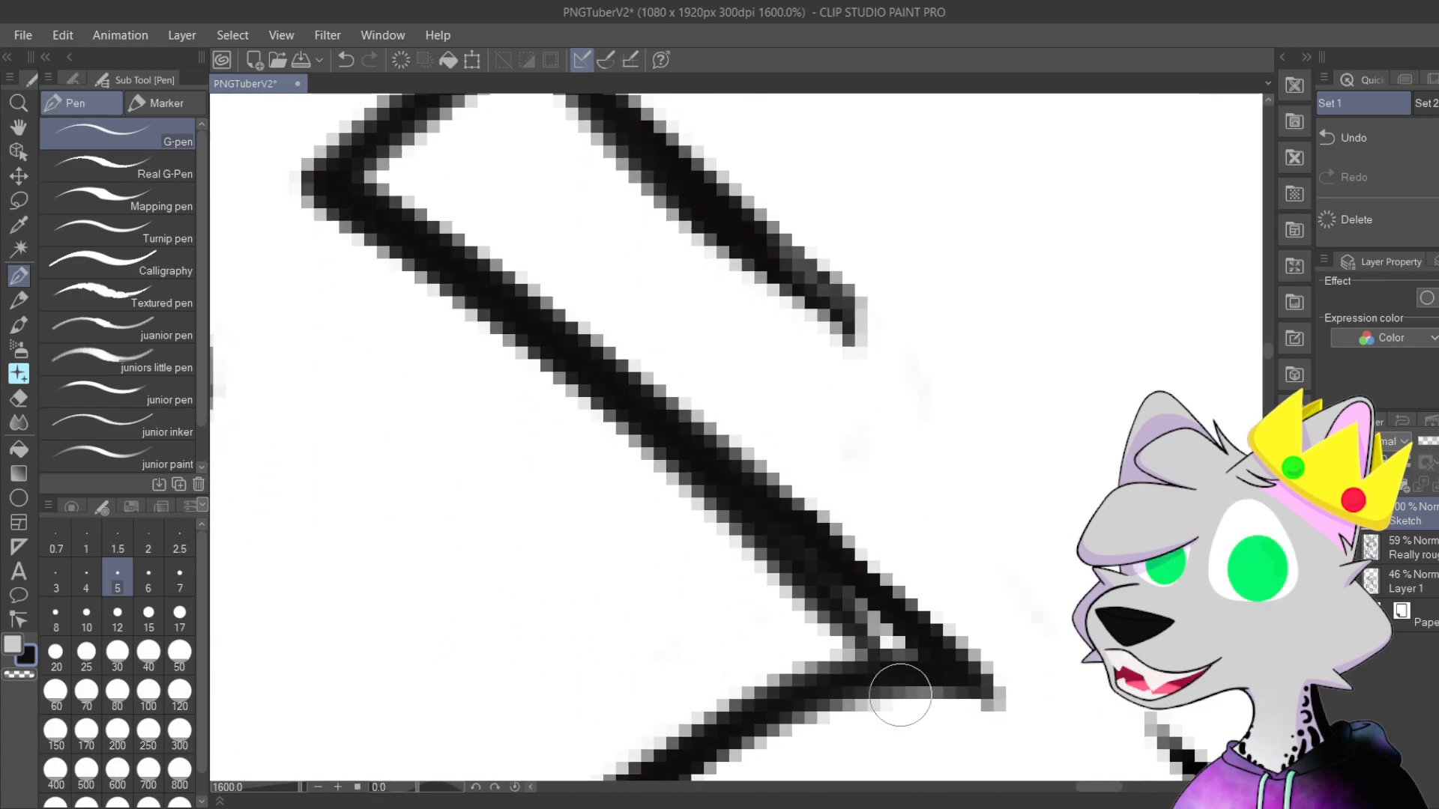
left_click_drag(757, 545, 885, 683)
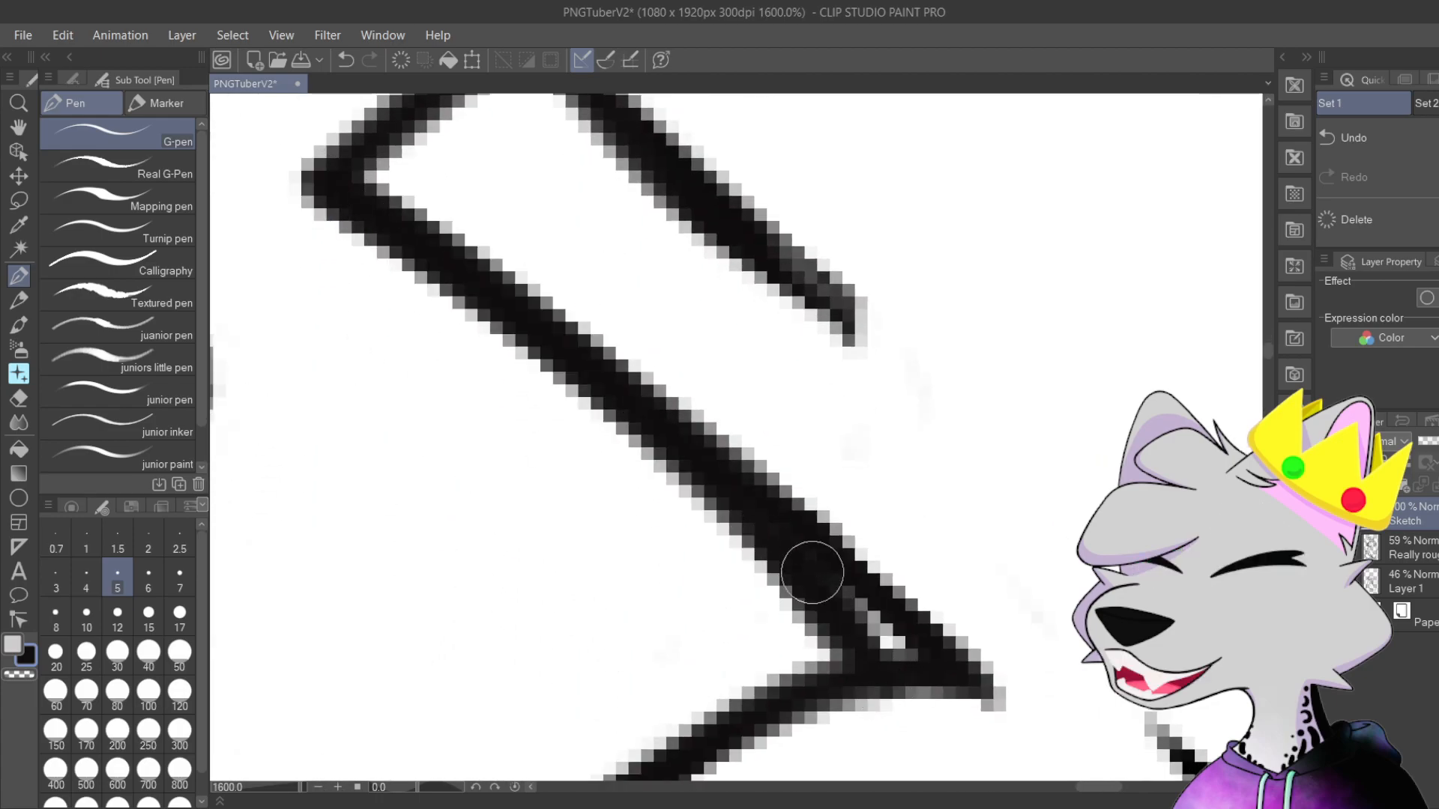
left_click_drag(800, 559, 892, 663)
left_click_drag(752, 442, 976, 715)
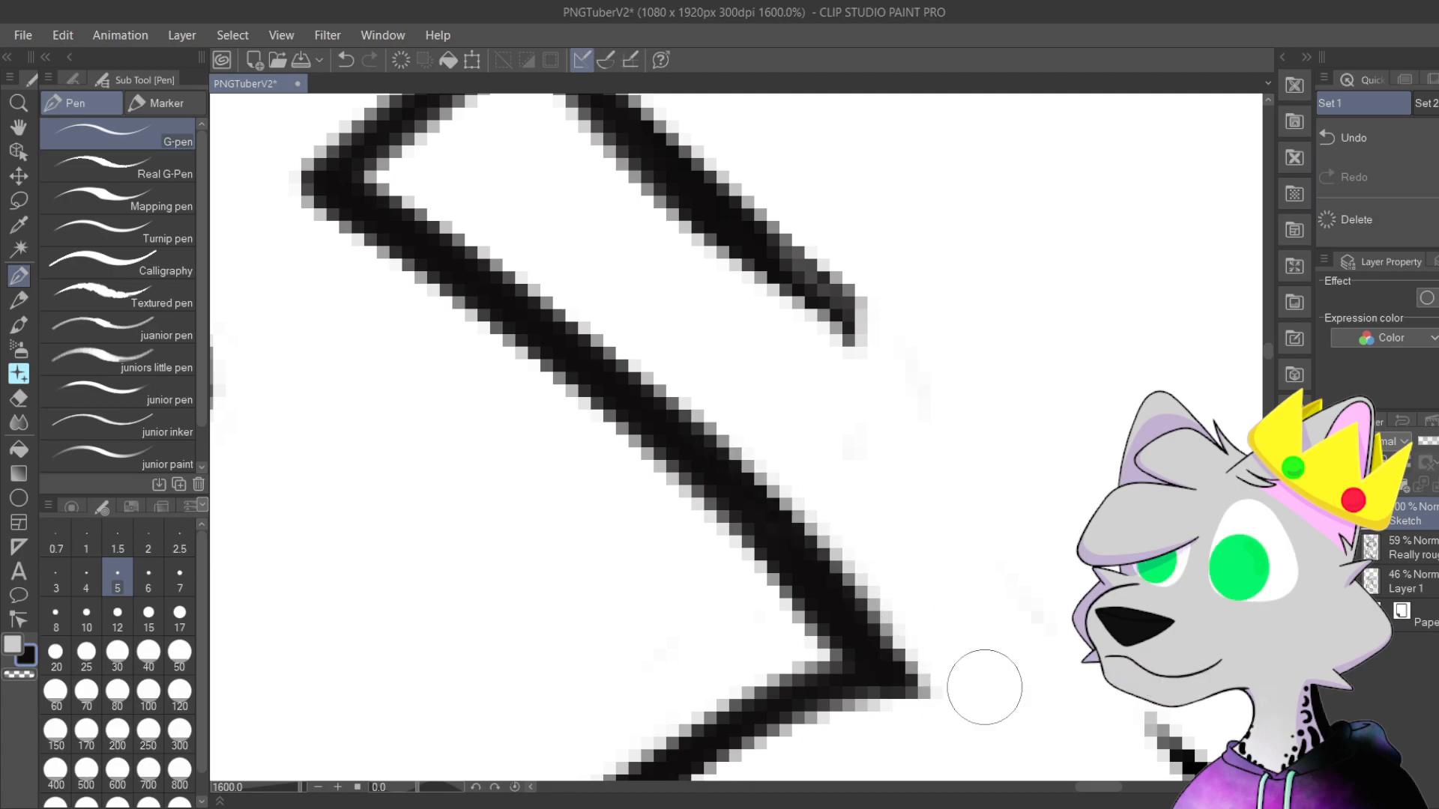
Step: Thicken the long curve from the narrow spike up to the notch's lower point with overlapping strokes
scroll(888, 669, "down", 2)
left_click_drag(832, 390, 873, 195)
mouse_move(765, 485)
left_mouse_down()
mouse_move(809, 305)
mouse_move(796, 177)
left_mouse_up()
key("ctrl+z")
scroll(675, 353, "up", 2)
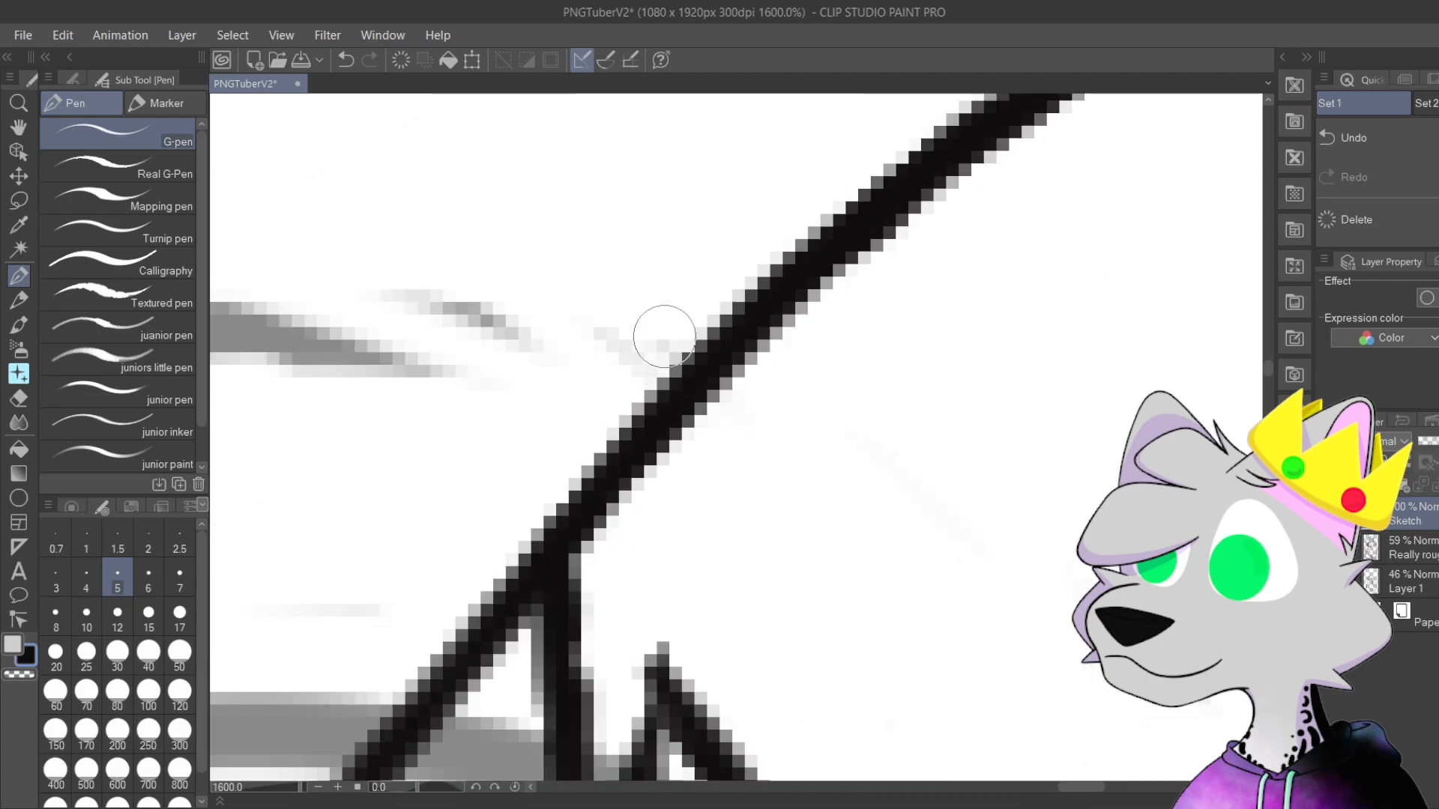
left_click_drag(477, 611, 967, 98)
key("ctrl+z")
mouse_move(472, 618)
left_mouse_down()
mouse_move(645, 418)
mouse_move(911, 194)
left_mouse_up()
left_click_drag(966, 239, 735, 430)
mouse_move(554, 471)
left_mouse_down()
mouse_move(594, 429)
mouse_move(955, 205)
left_mouse_up()
left_click_drag(822, 345, 698, 519)
mouse_move(599, 490)
left_mouse_down()
mouse_move(677, 435)
mouse_move(912, 321)
left_mouse_up()
key("ctrl+z")
left_click_drag(632, 472, 867, 360)
key("ctrl+z")
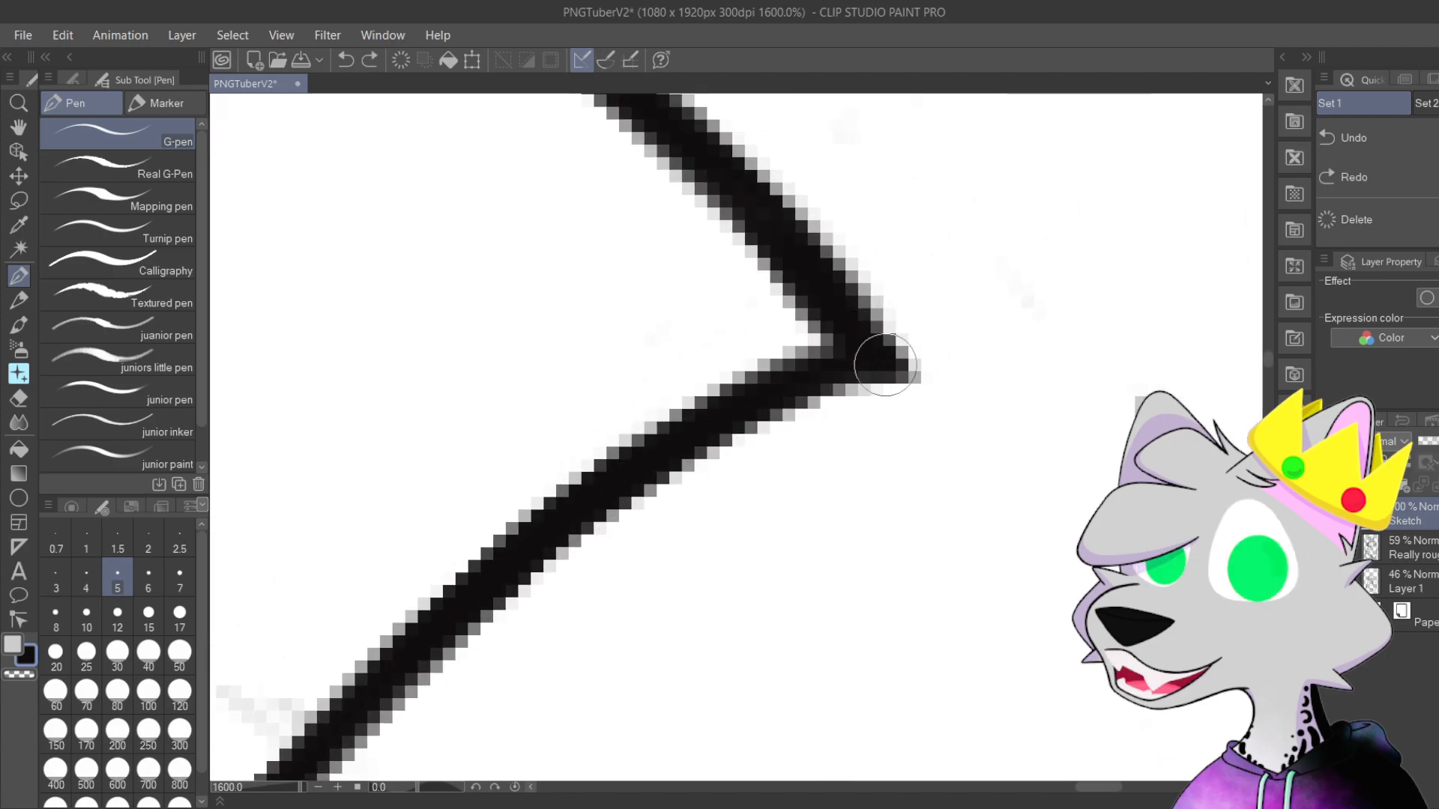
left_click_drag(578, 488, 905, 320)
key("ctrl+z")
mouse_move(572, 507)
left_mouse_down()
mouse_move(701, 428)
mouse_move(882, 359)
left_mouse_up()
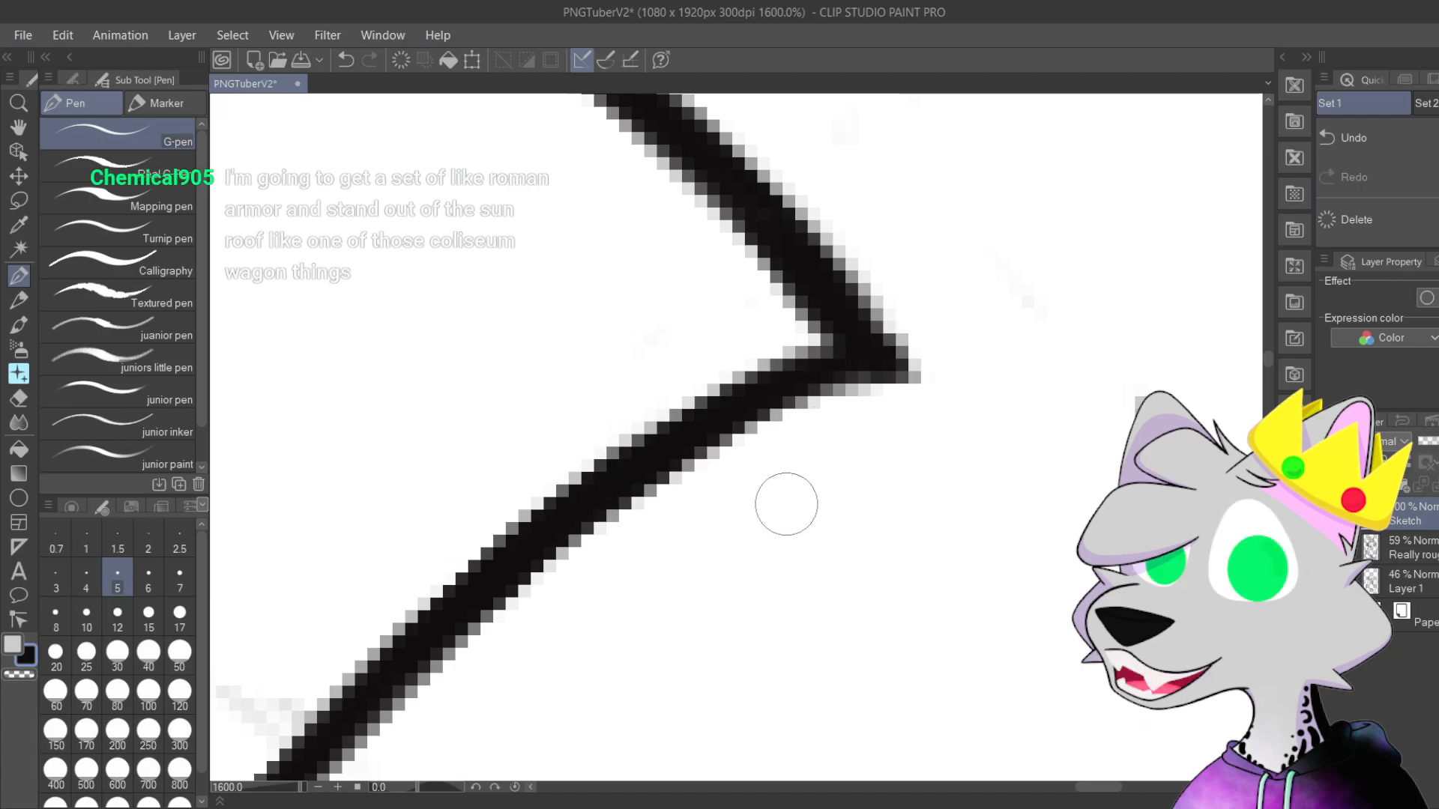
Step: Erase the tail of the old contour line that runs past its crossing with the notch's edge
scroll(786, 504, "down", 2)
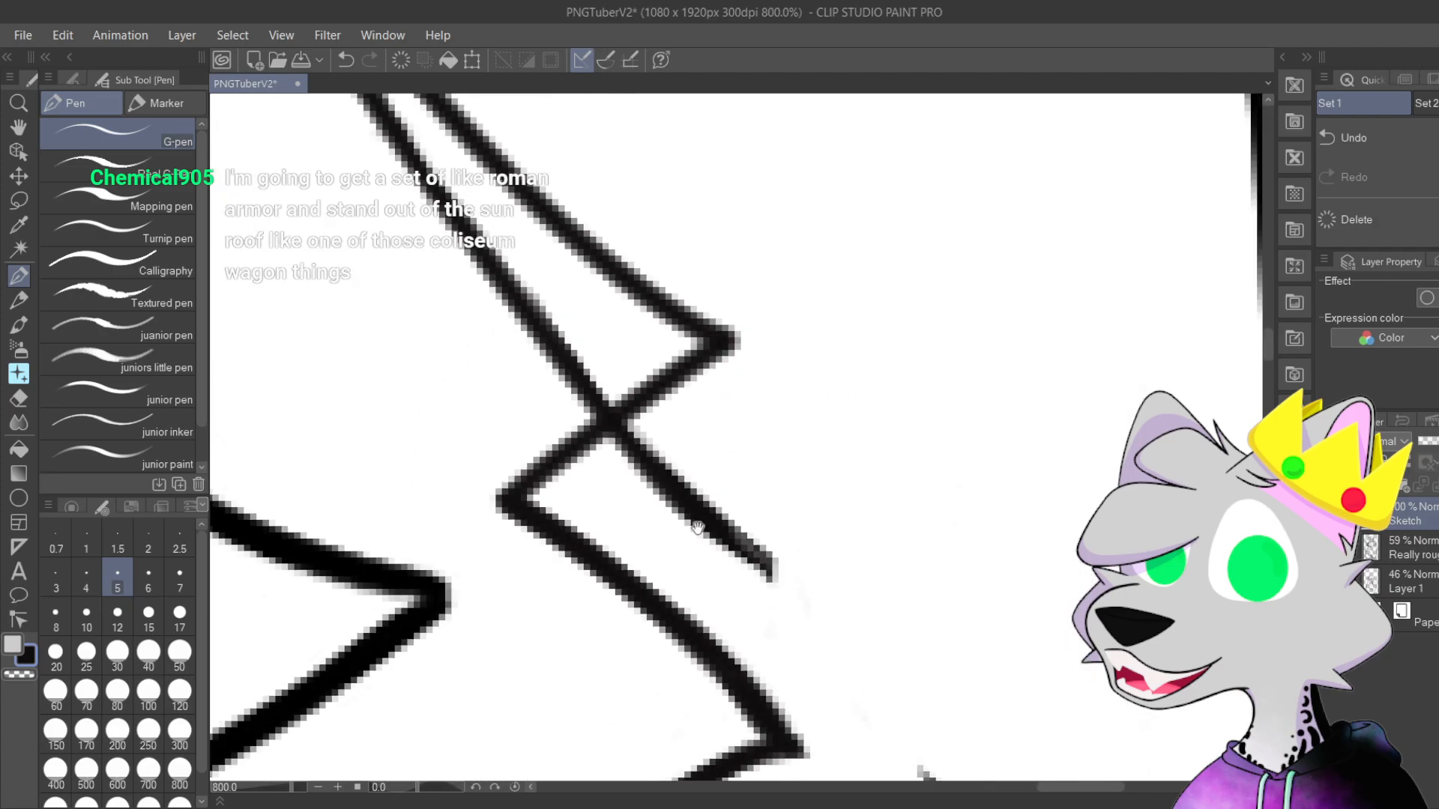
scroll(672, 466, "up", 3)
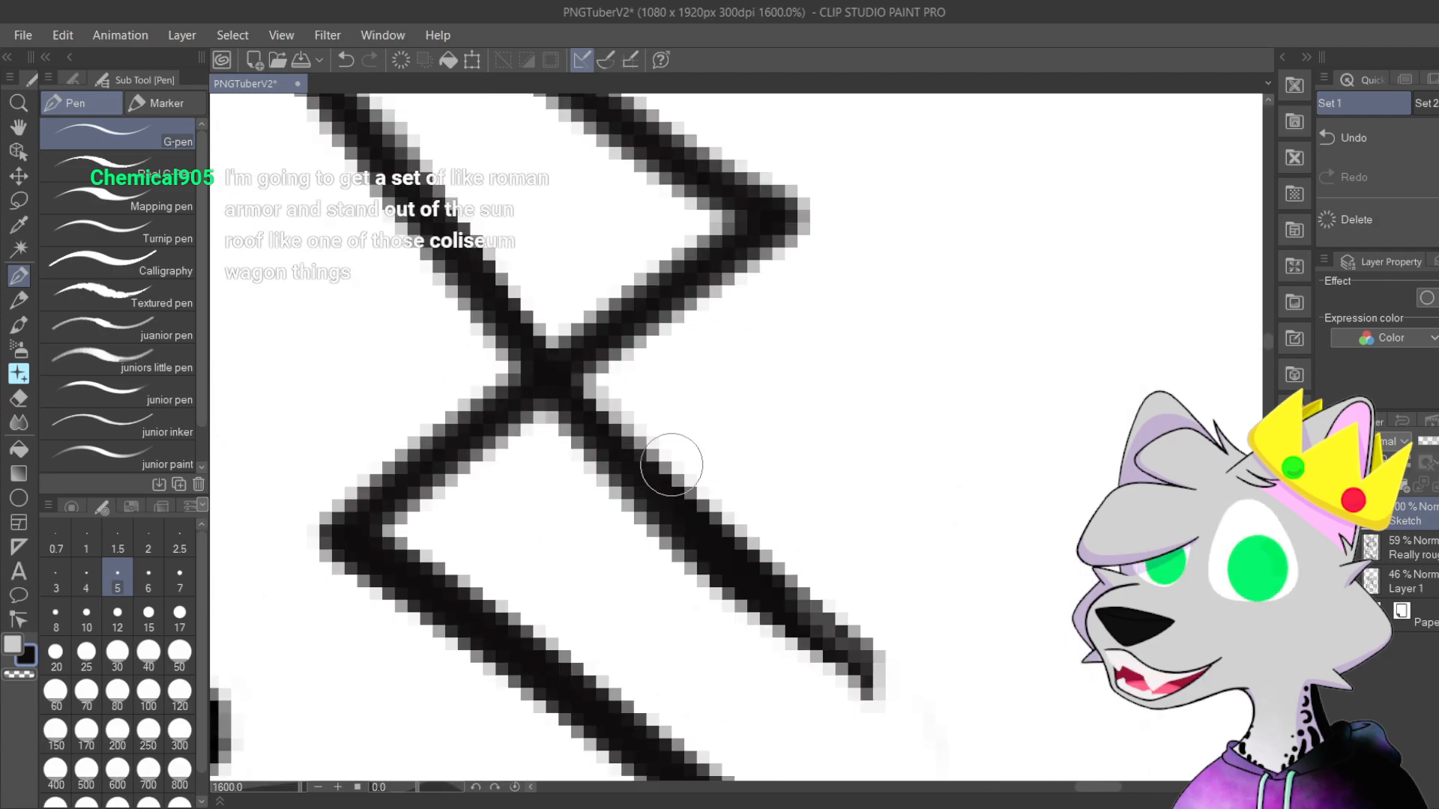
mouse_move(517, 337)
left_mouse_down()
mouse_move(596, 301)
mouse_move(559, 322)
mouse_move(632, 398)
mouse_move(686, 520)
mouse_move(749, 524)
left_mouse_up()
mouse_move(819, 604)
left_mouse_down()
mouse_move(727, 623)
mouse_move(666, 375)
left_mouse_up()
scroll(666, 375, "down", 3)
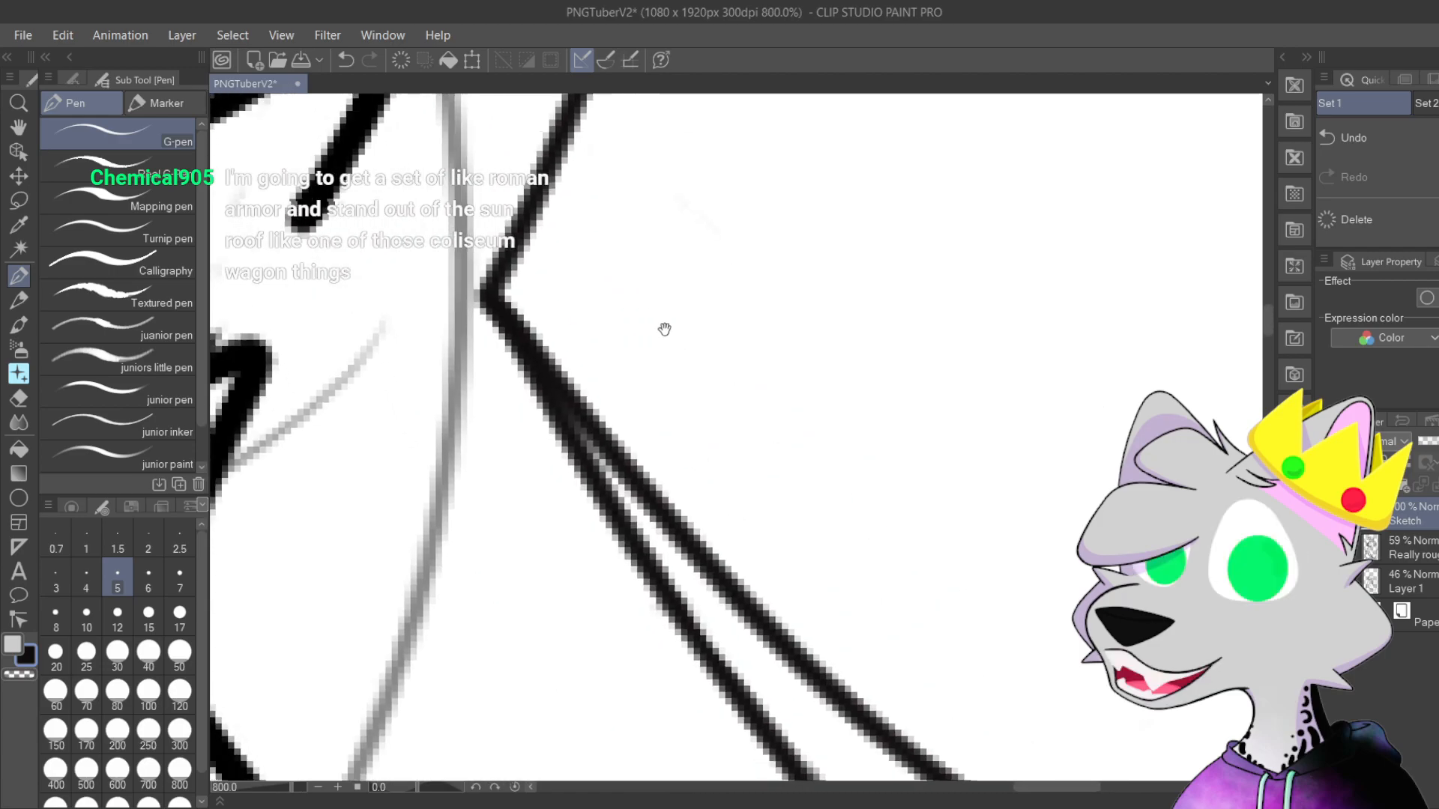
Step: Erase the rest of the old inner line between the contour corner and the notch, including its leftover specks
mouse_move(565, 435)
left_mouse_down()
mouse_move(588, 475)
mouse_move(546, 420)
mouse_move(702, 669)
mouse_move(403, 312)
left_mouse_up()
scroll(681, 663, "up", 2)
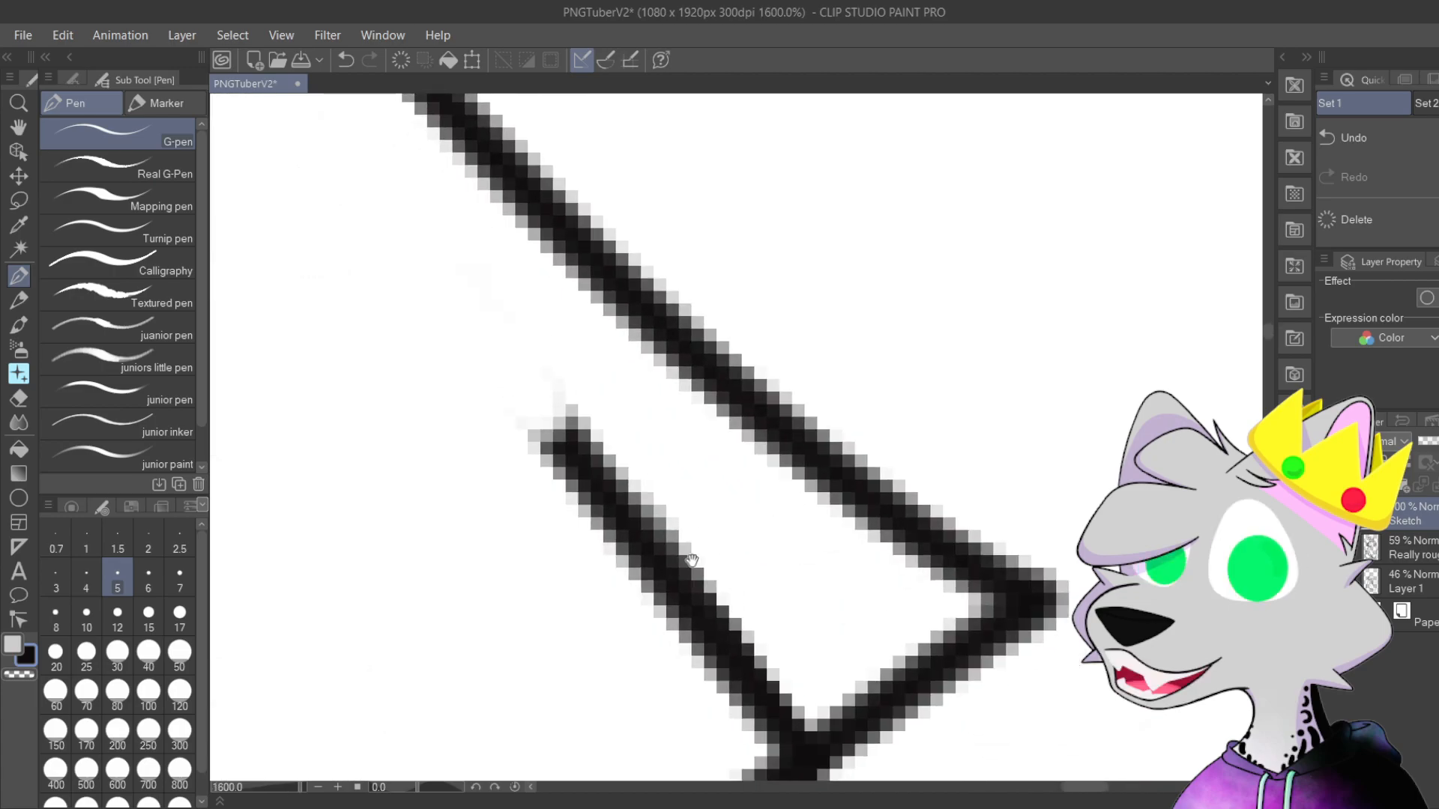
left_click_drag(656, 524, 490, 245)
mouse_move(577, 435)
left_mouse_down()
mouse_move(626, 401)
mouse_move(623, 420)
mouse_move(580, 408)
mouse_move(546, 362)
left_mouse_up()
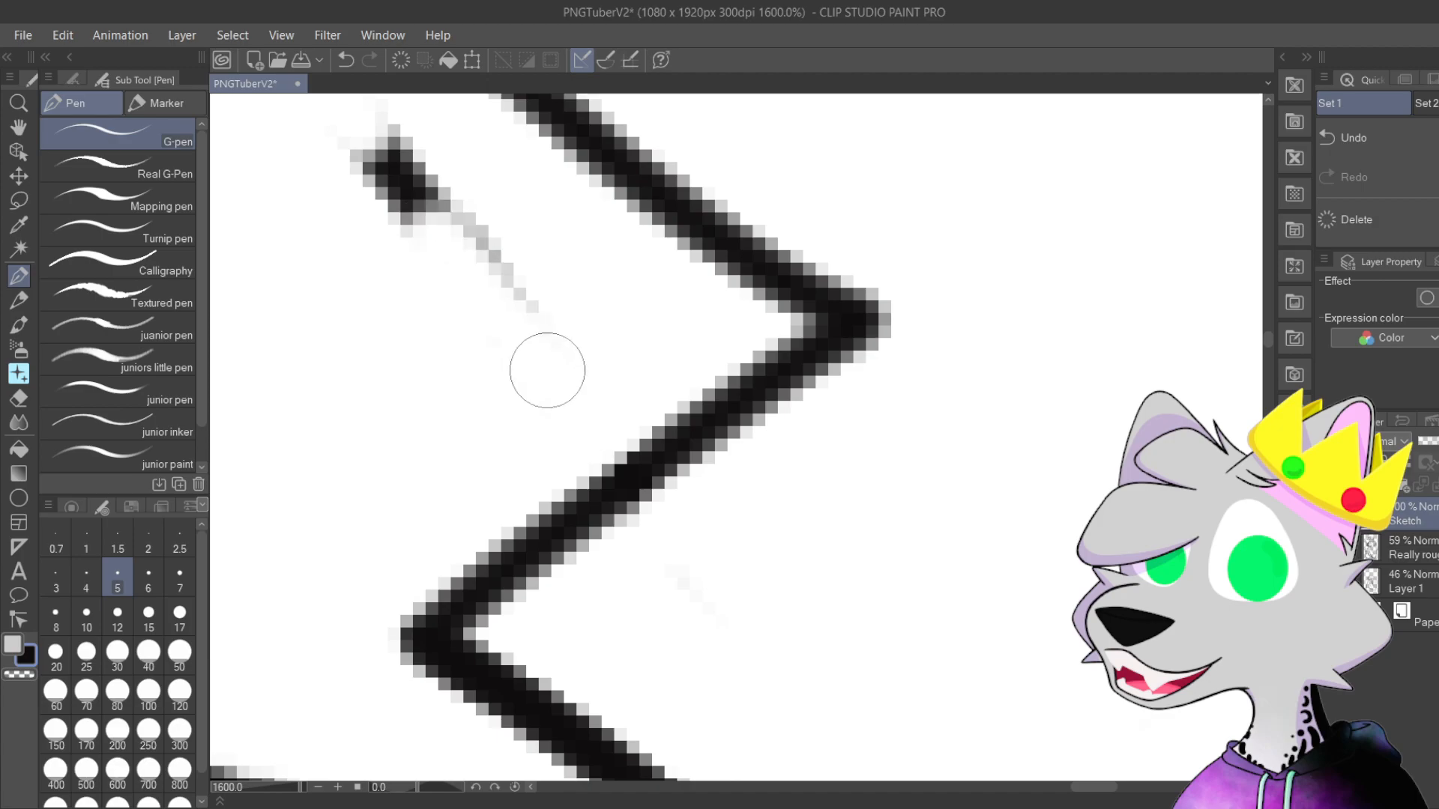
mouse_move(410, 216)
left_mouse_down()
mouse_move(486, 278)
mouse_move(517, 250)
mouse_move(369, 131)
mouse_move(469, 218)
left_mouse_up()
Step: Thicken the long line between the notch's outer point and the upper corner with overlapping strokes
left_click_drag(600, 336, 737, 564)
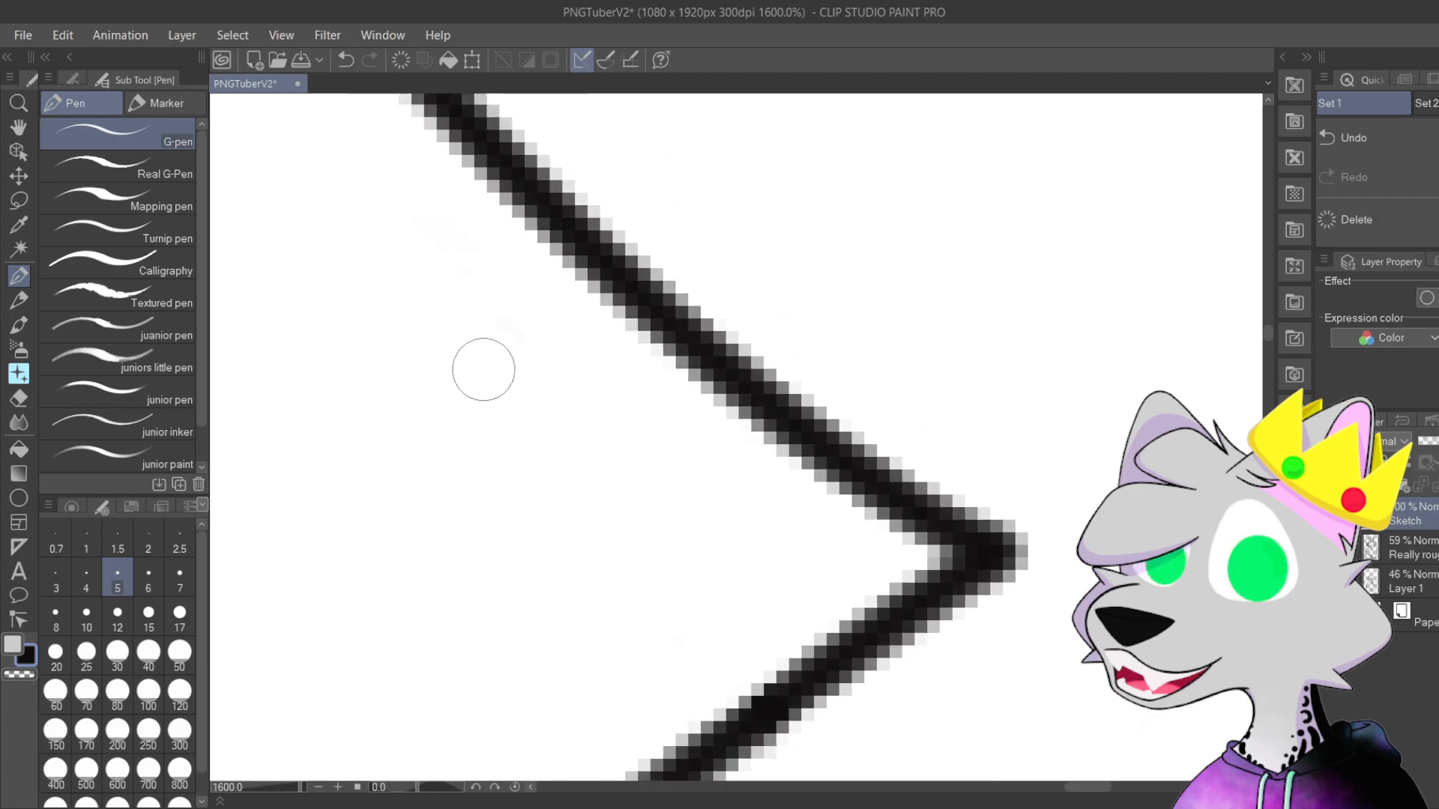
left_click_drag(570, 320, 688, 620)
mouse_move(488, 153)
left_mouse_down()
mouse_move(619, 405)
mouse_move(701, 488)
left_mouse_up()
left_click_drag(348, 225, 638, 596)
left_click_drag(465, 408, 706, 686)
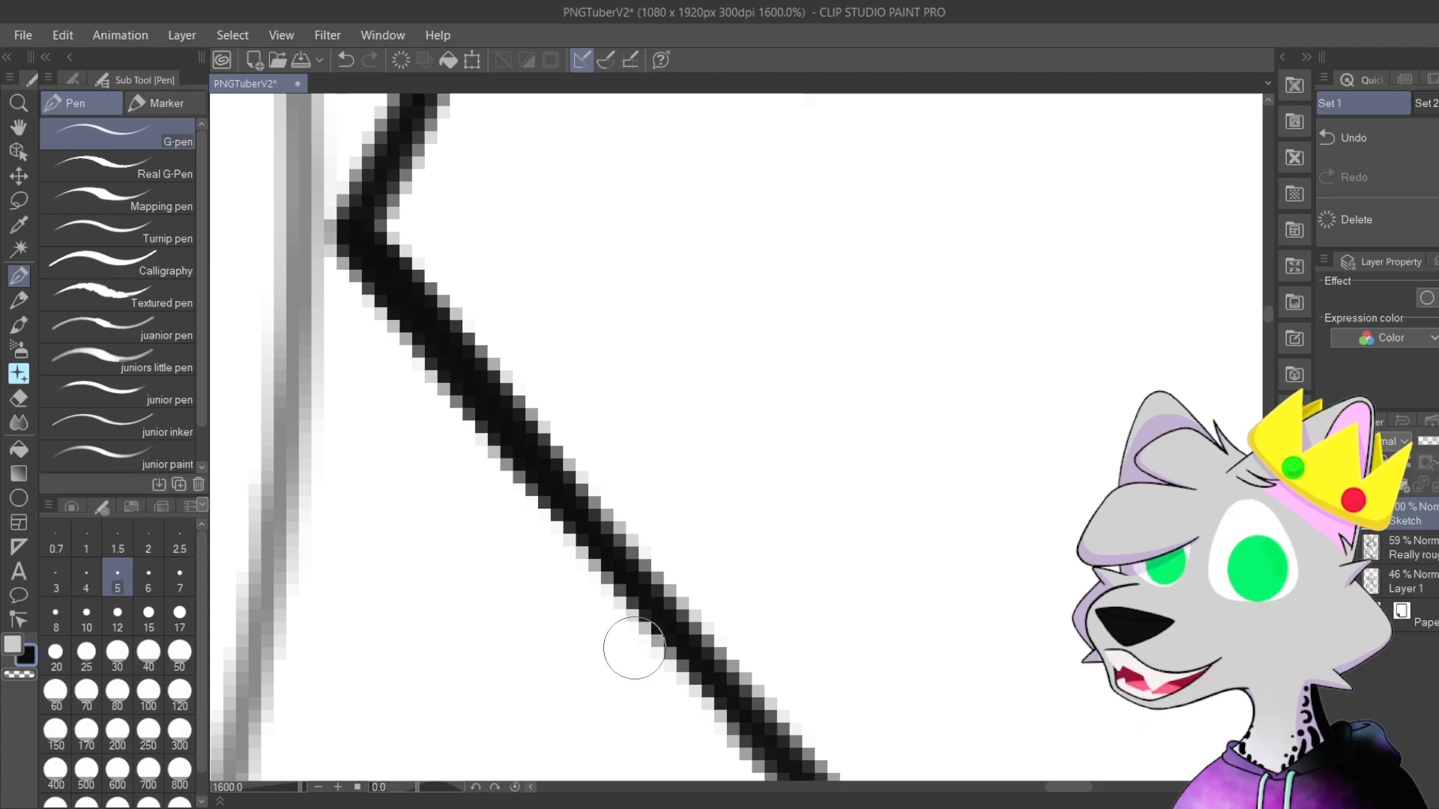
left_click_drag(700, 472, 609, 292)
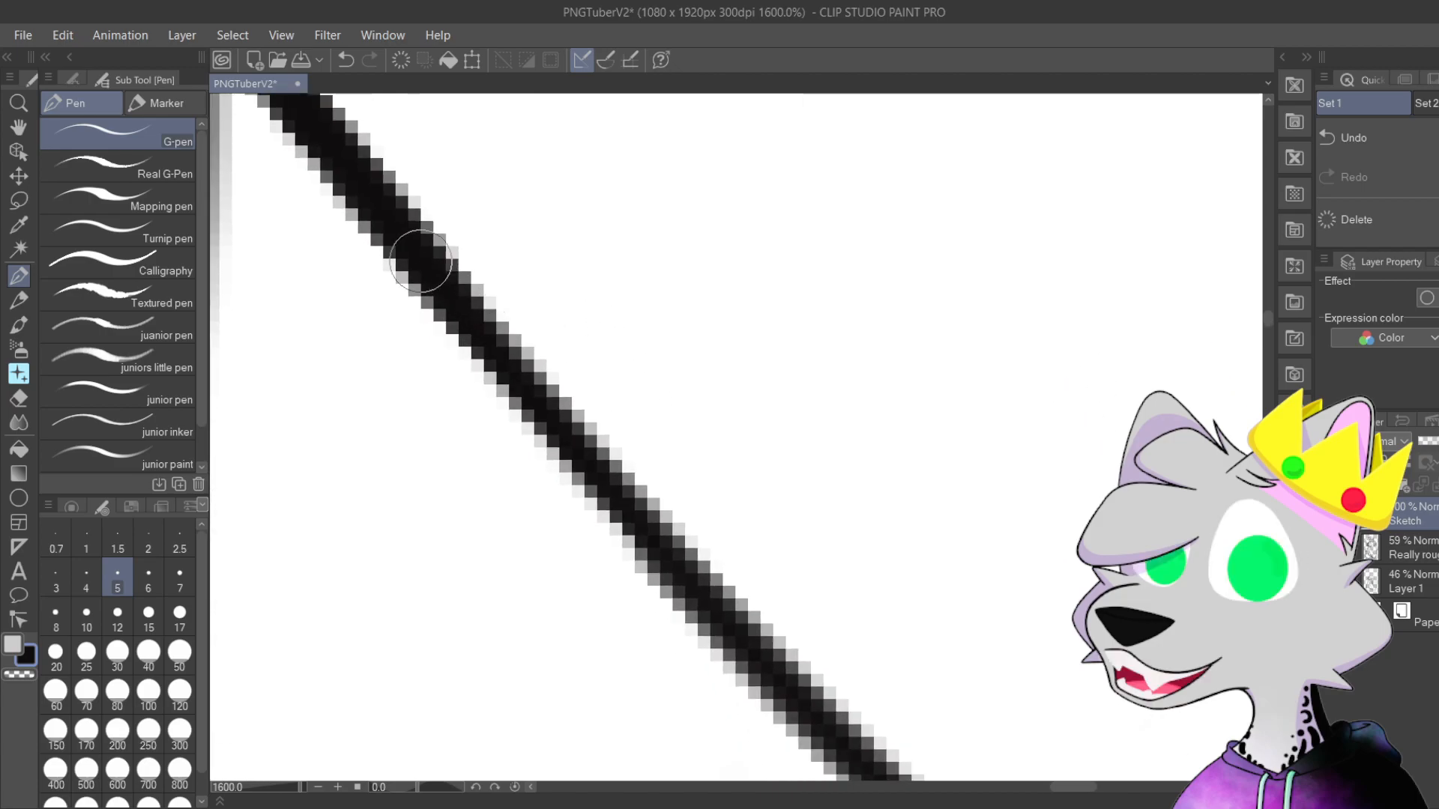
left_click_drag(437, 302, 693, 596)
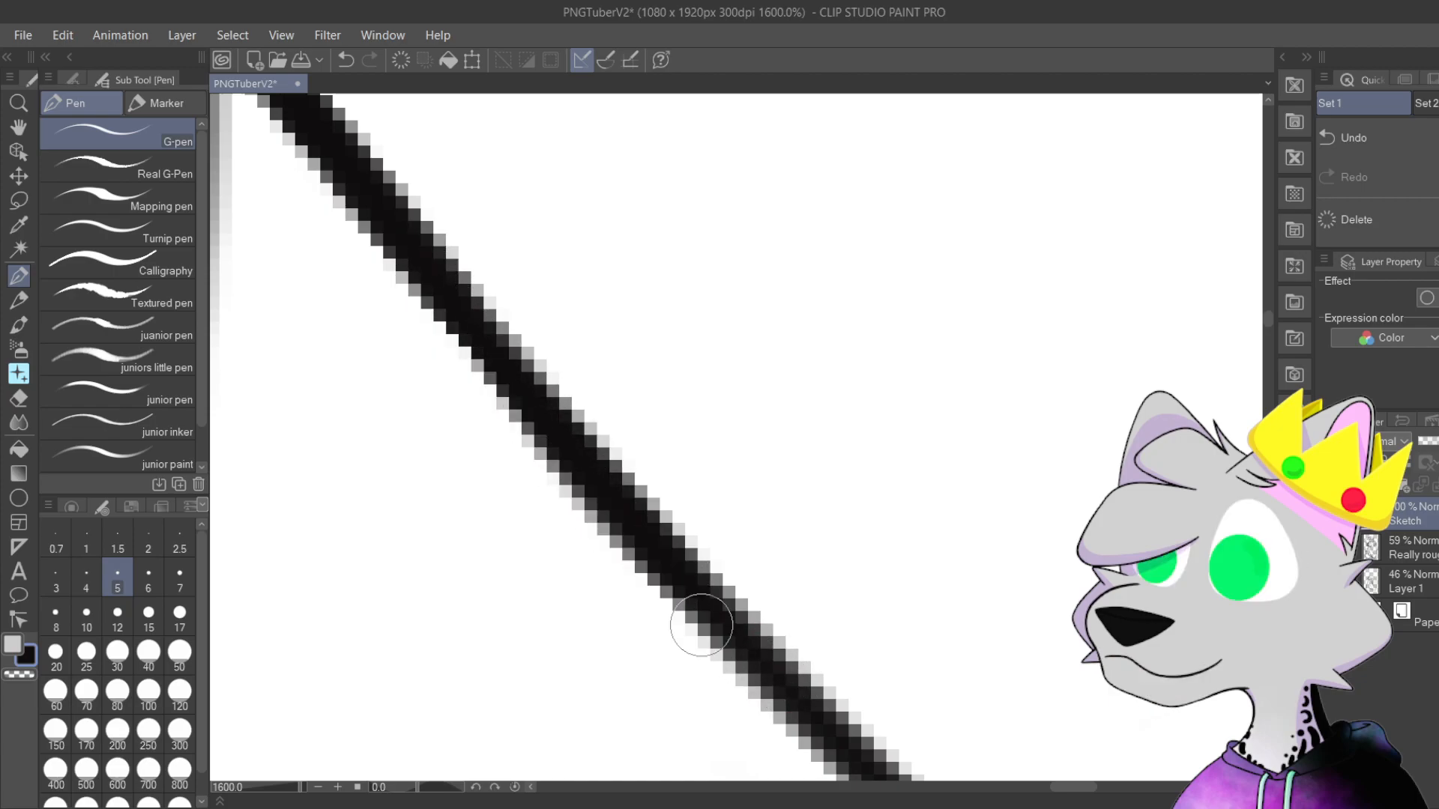
Step: Check the redrawn contour down to its lower point and back up to the rounded upper tuft
scroll(702, 625, "down", 2)
left_click_drag(825, 491, 538, 201)
left_click_drag(710, 541, 729, 322)
mouse_move(758, 667)
left_mouse_down()
mouse_move(721, 368)
mouse_move(622, 236)
left_mouse_up()
scroll(675, 685, "up", 2)
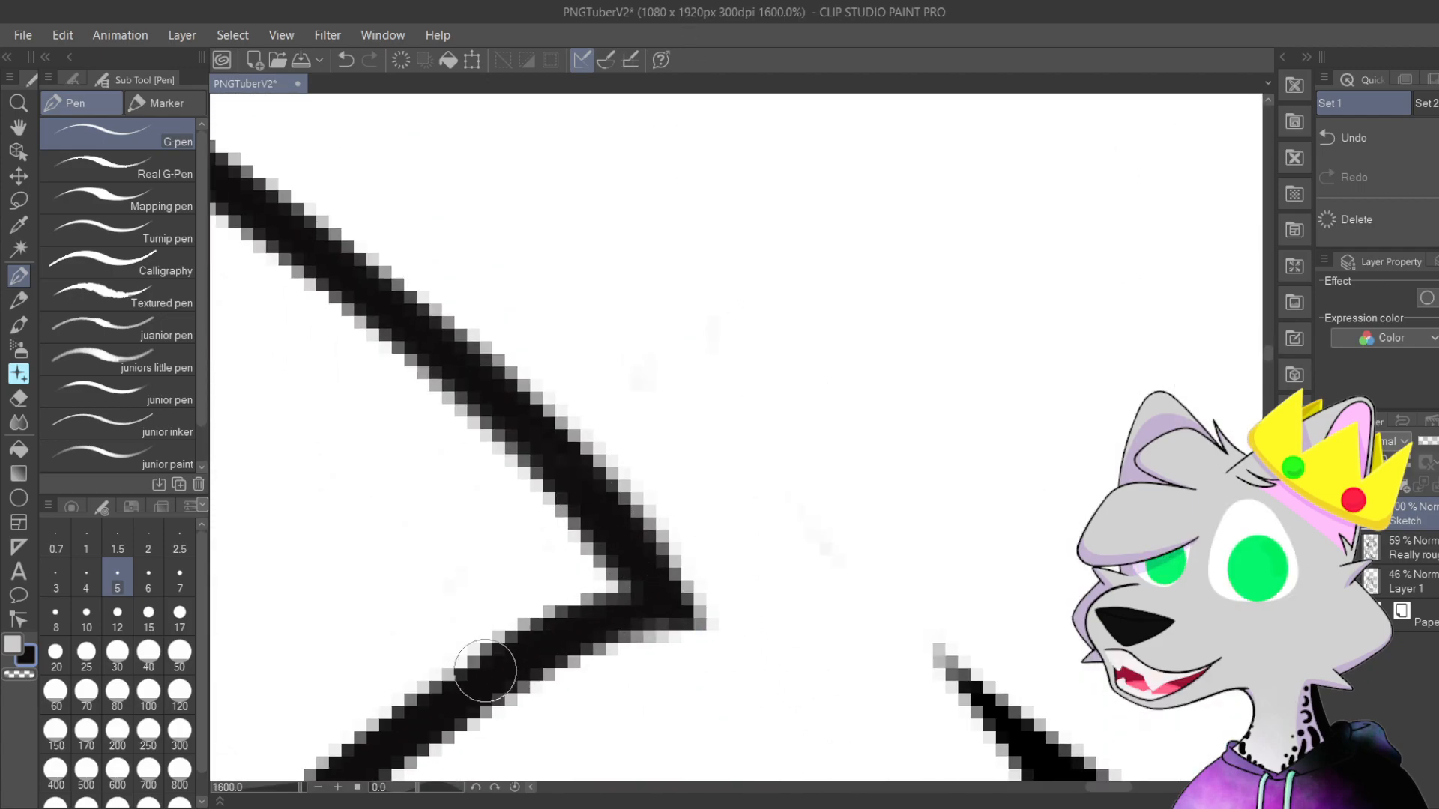
scroll(600, 622, "down", 3)
left_click_drag(674, 329, 854, 303)
scroll(854, 304, "up", 2)
left_click_drag(299, 390, 562, 443)
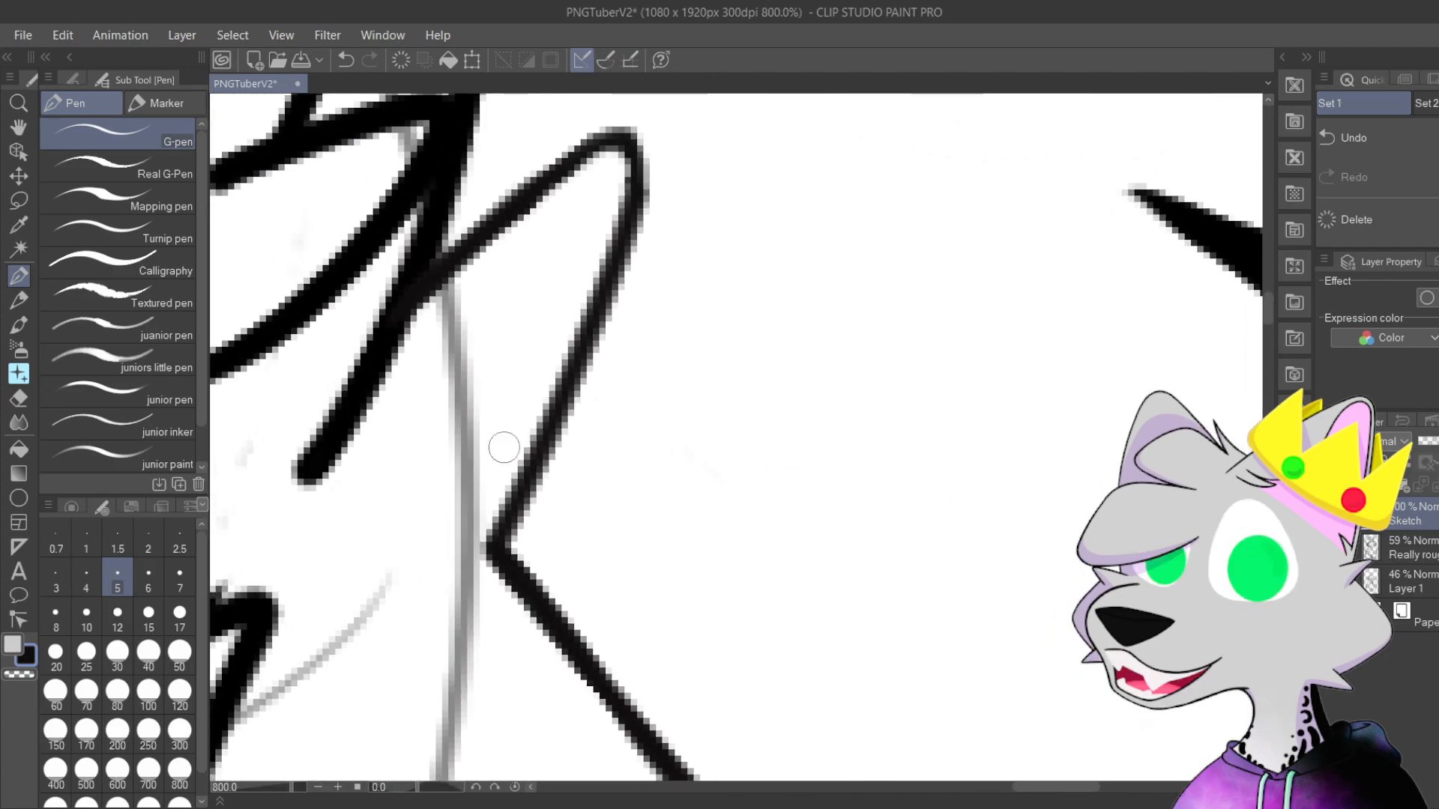
Step: Try to draw a second rounded tuft rising outward from the corner beneath the upper tuft
mouse_move(491, 552)
left_mouse_down()
mouse_move(588, 530)
mouse_move(712, 363)
mouse_move(500, 429)
left_mouse_up()
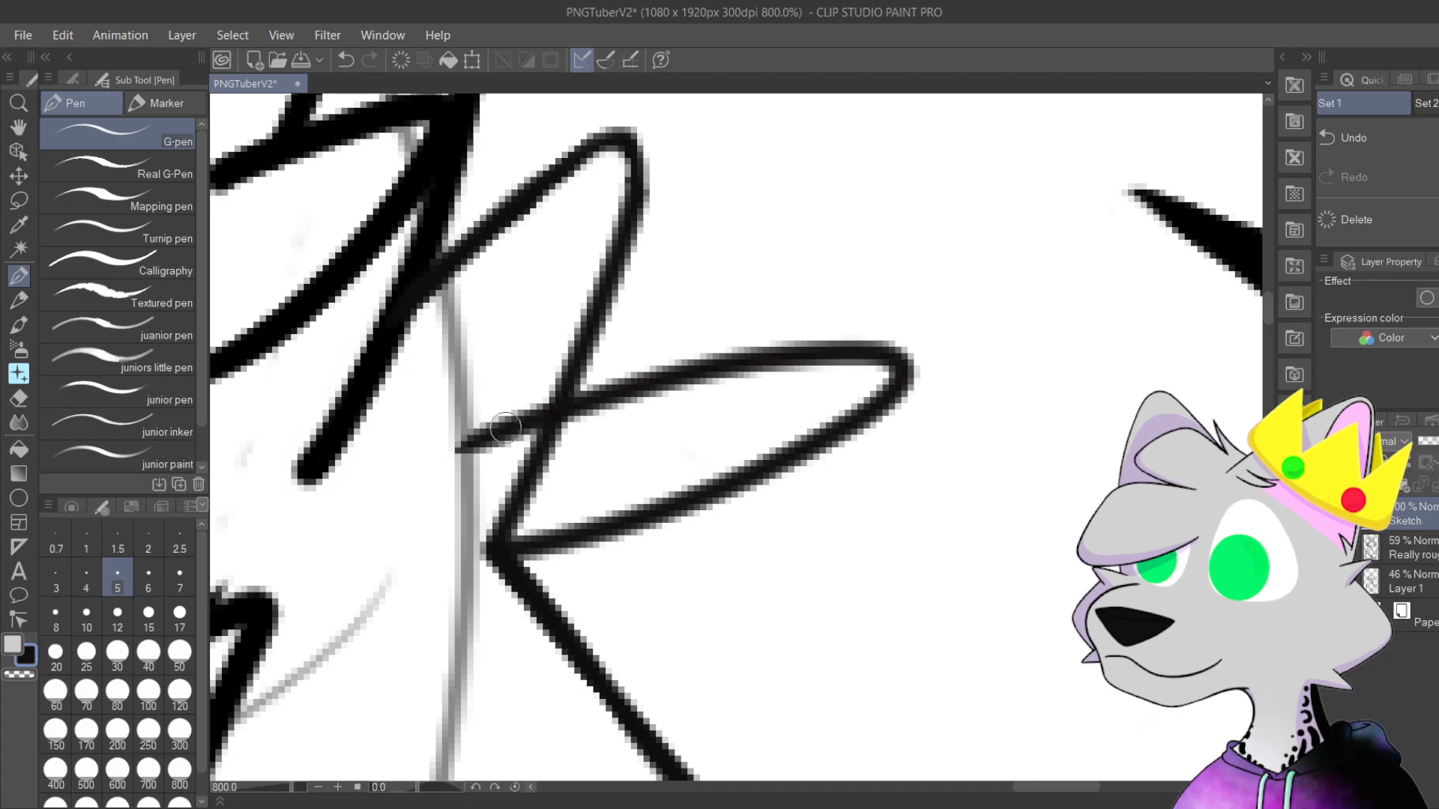
key("ctrl+z")
mouse_move(491, 553)
left_mouse_down()
mouse_move(688, 483)
mouse_move(585, 364)
mouse_move(501, 412)
left_mouse_up()
key("ctrl+z")
mouse_move(483, 540)
left_mouse_down()
mouse_move(770, 365)
mouse_move(771, 301)
mouse_move(554, 363)
mouse_move(604, 212)
mouse_move(599, 148)
mouse_move(387, 371)
left_mouse_up()
left_click_drag(620, 379, 579, 280)
key("ctrl+minus")
key("ctrl+minus")
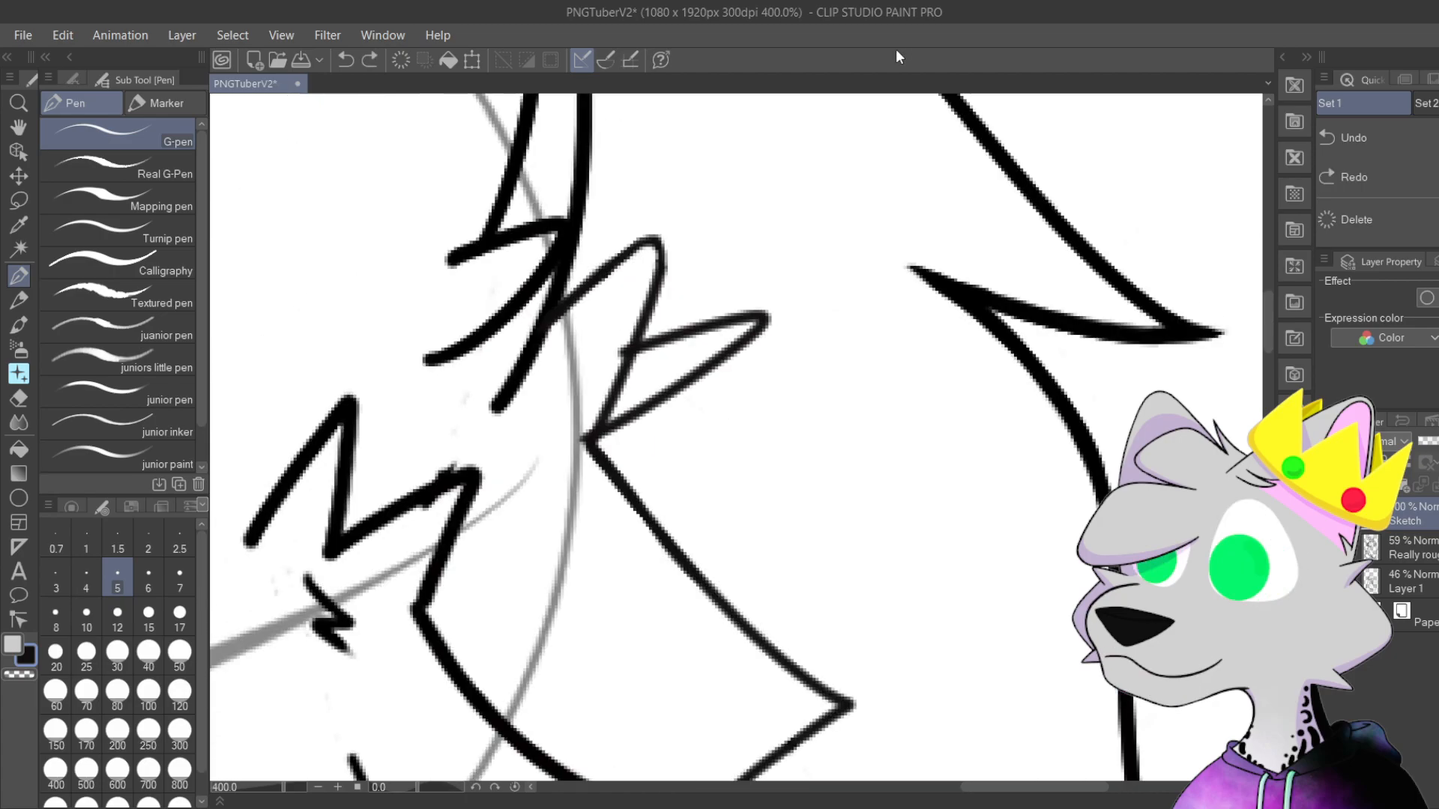
mouse_move(758, 488)
left_mouse_down()
mouse_move(729, 225)
mouse_move(746, 262)
left_mouse_up()
key("ctrl+z")
key("ctrl+z")
Step: Redraw the upper tuft slightly wider, with a new stroke running down alongside its outer edge
scroll(639, 115, "up", 2)
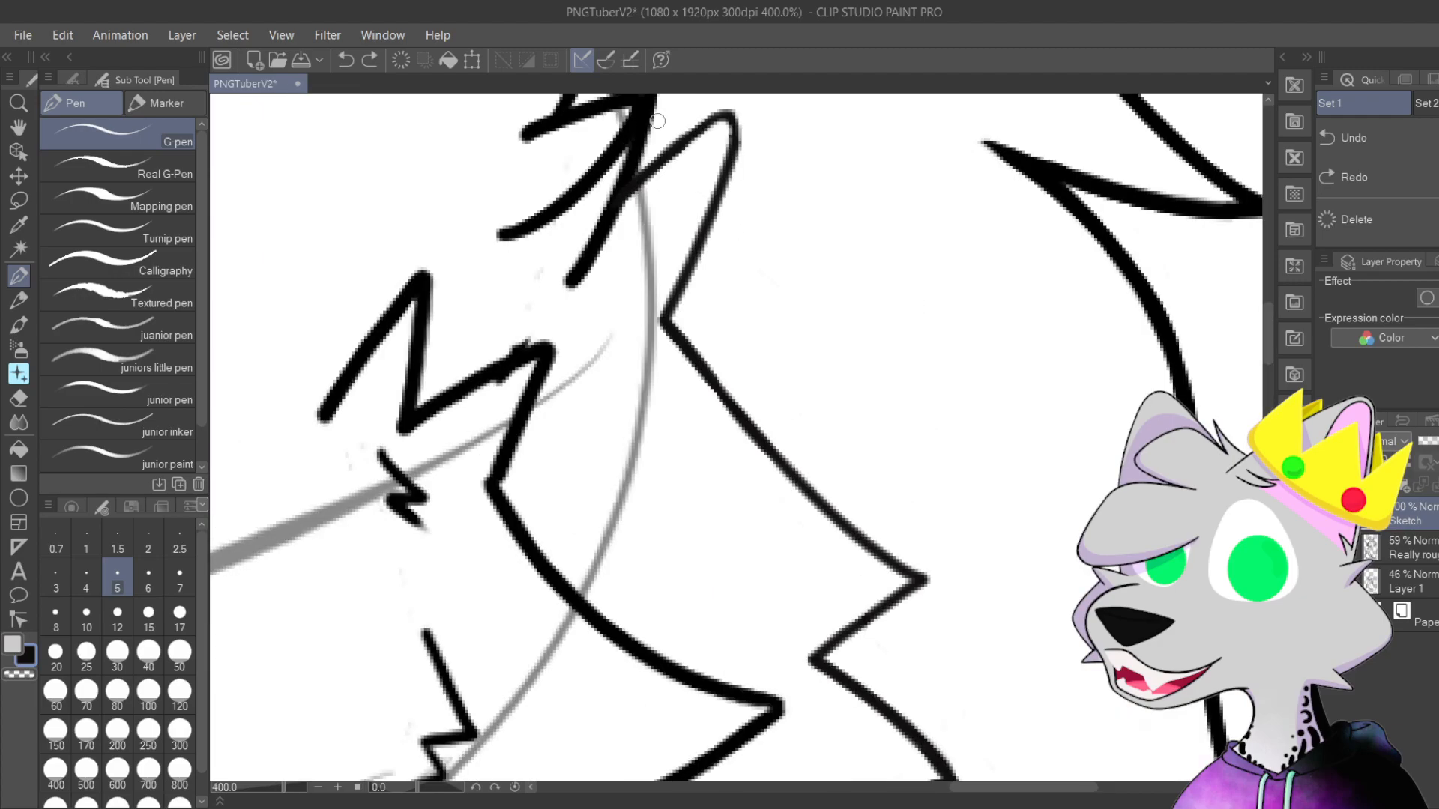
left_click_drag(789, 415, 597, 321)
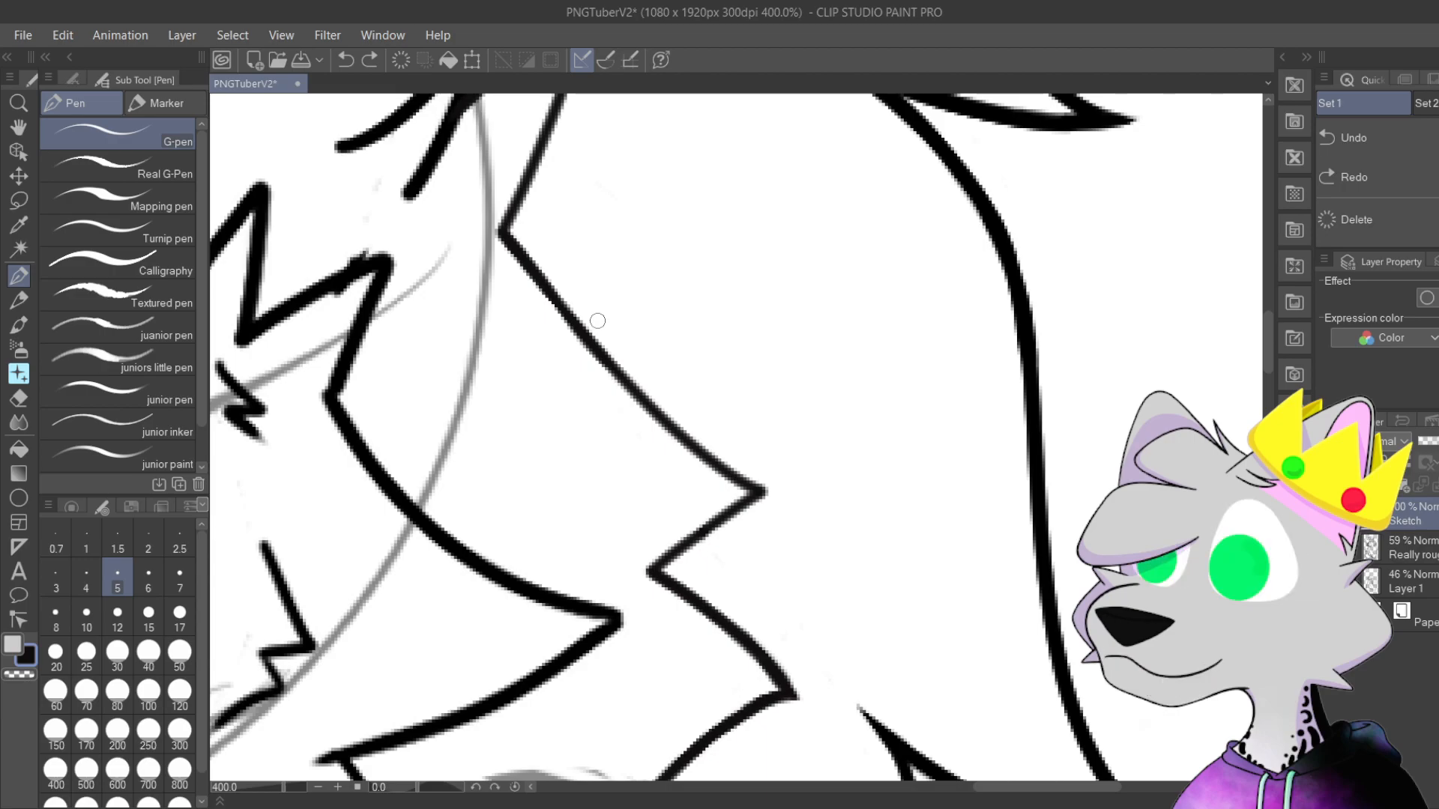
scroll(781, 431, "up", 3)
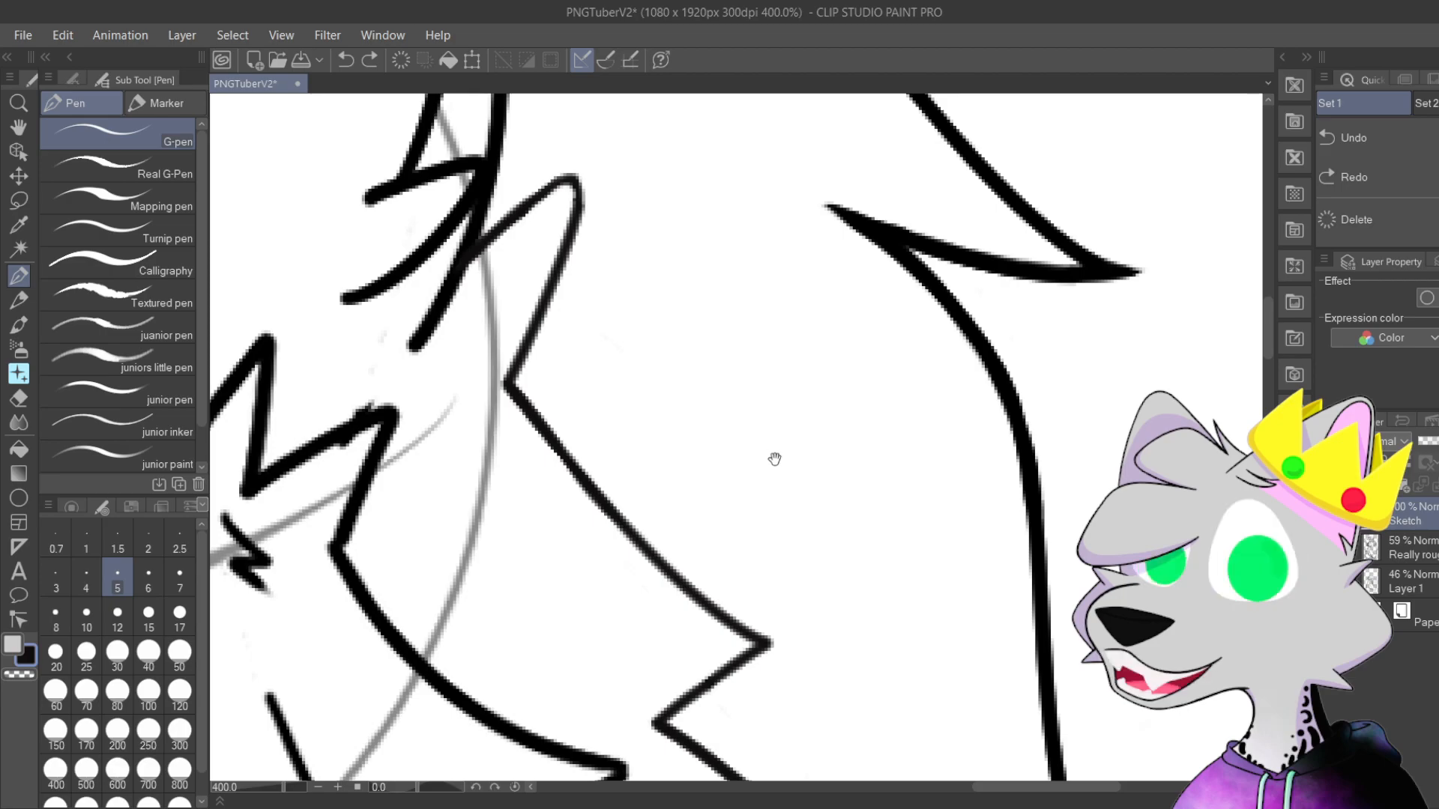
left_click_drag(771, 459, 829, 587)
scroll(773, 468, "up", 2)
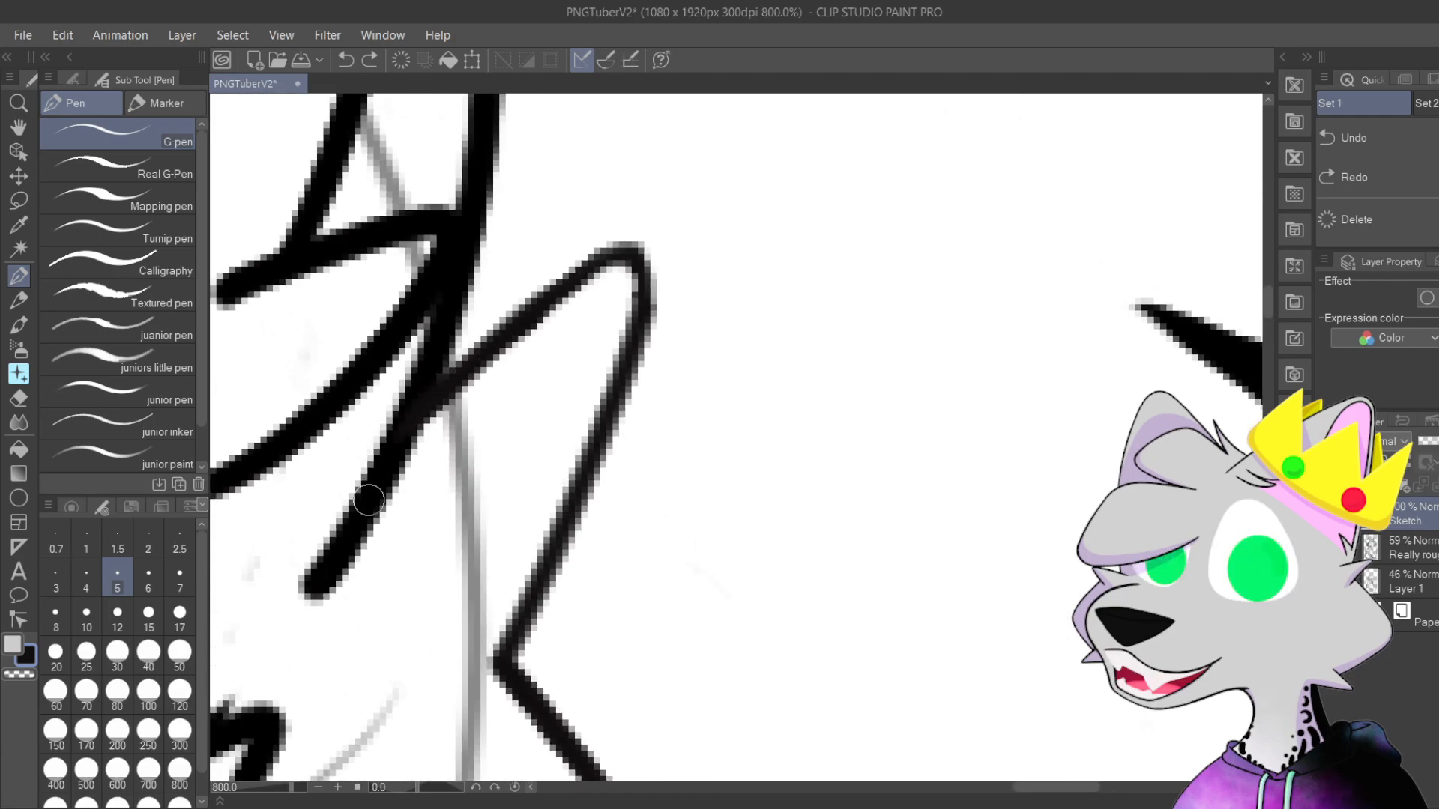
mouse_move(361, 512)
left_mouse_down()
mouse_move(697, 376)
mouse_move(561, 534)
left_mouse_up()
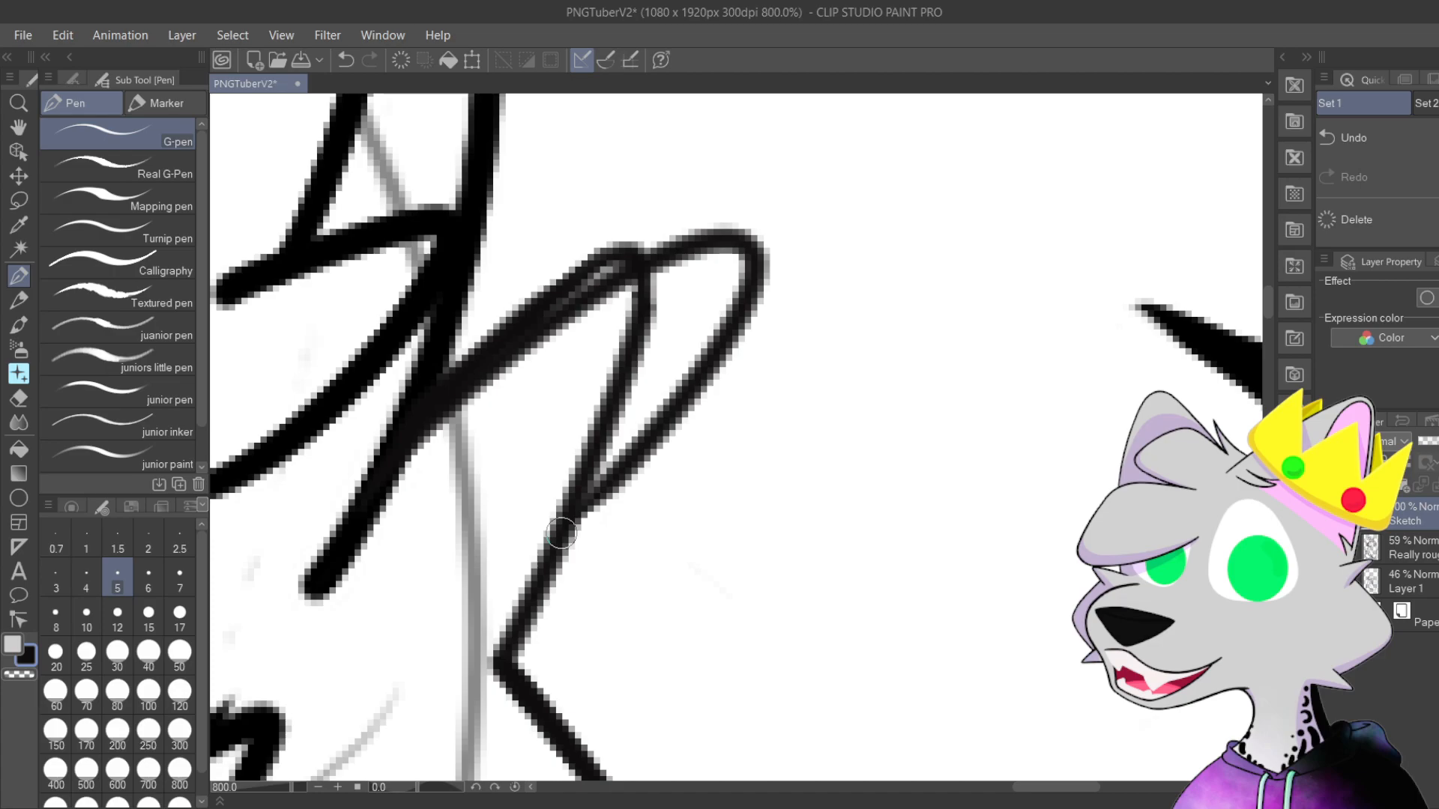
key("ctrl+z")
mouse_move(375, 469)
left_mouse_down()
mouse_move(643, 225)
mouse_move(581, 667)
left_mouse_up()
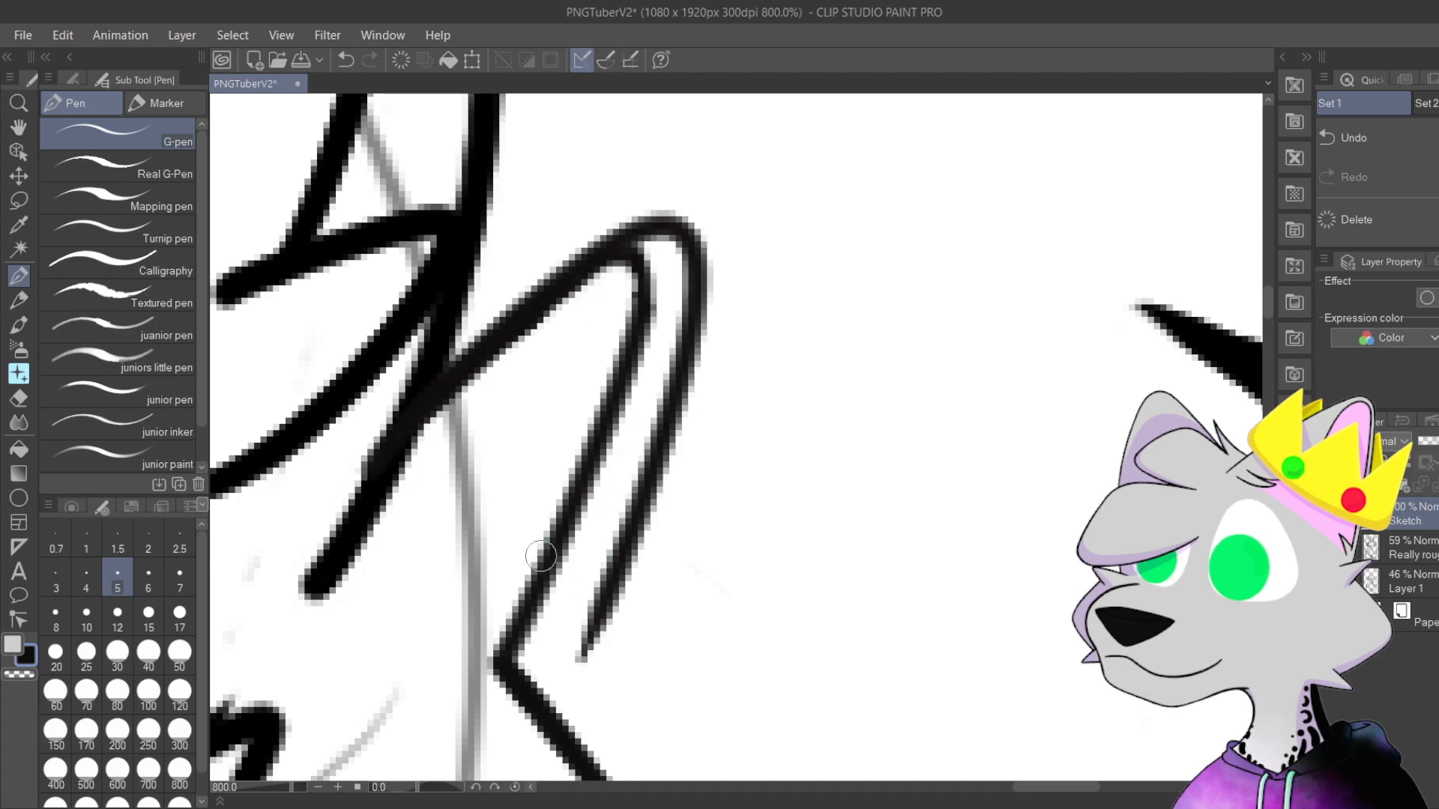
key("ctrl+z")
mouse_move(409, 463)
left_mouse_down()
mouse_move(641, 247)
mouse_move(569, 632)
left_mouse_up()
Step: Examine the lower mane and chest tufts up close and against the whole muzzle and neck area
scroll(636, 588, "down", 2)
scroll(765, 539, "down", 2)
left_click_drag(765, 538, 765, 364)
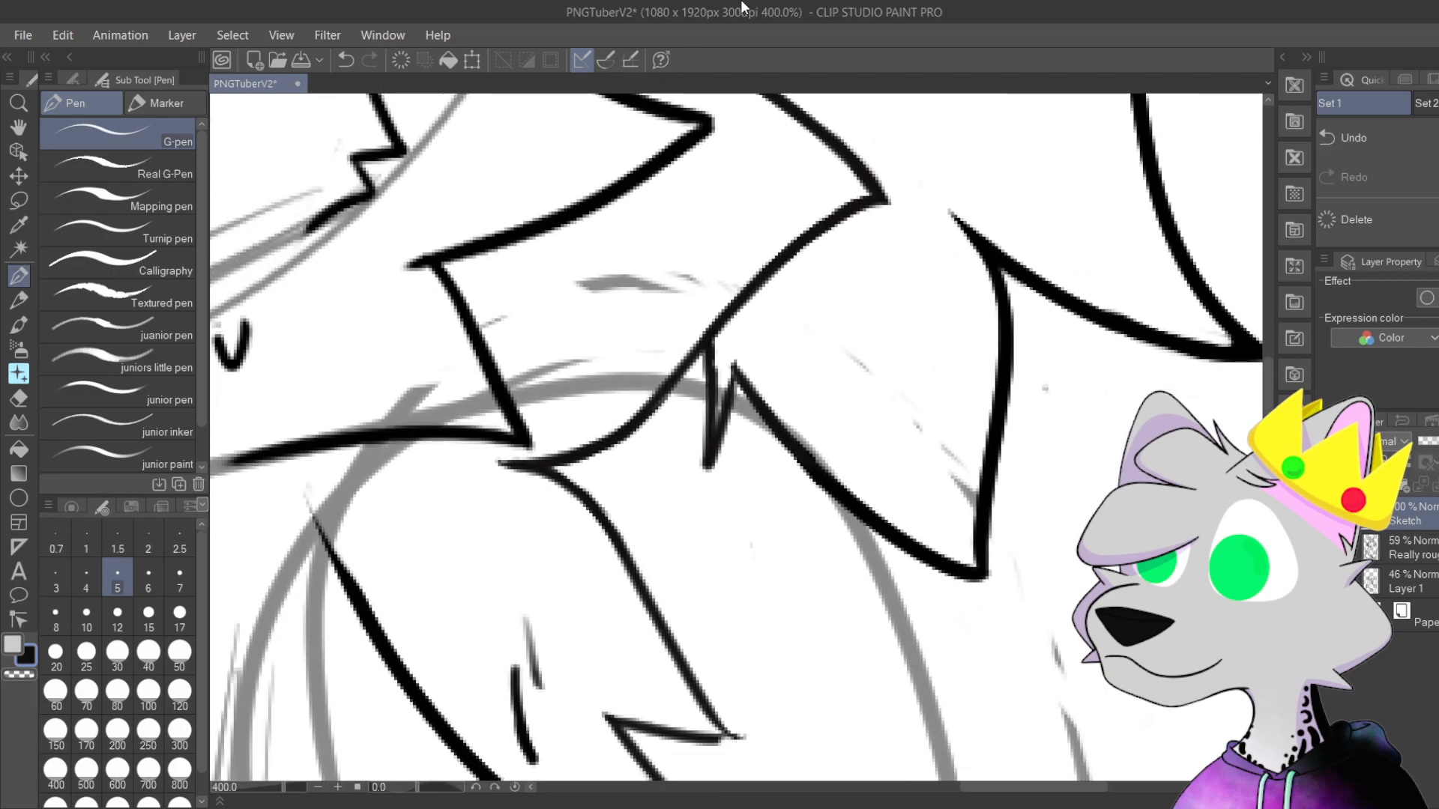
scroll(765, 365, "up", 4)
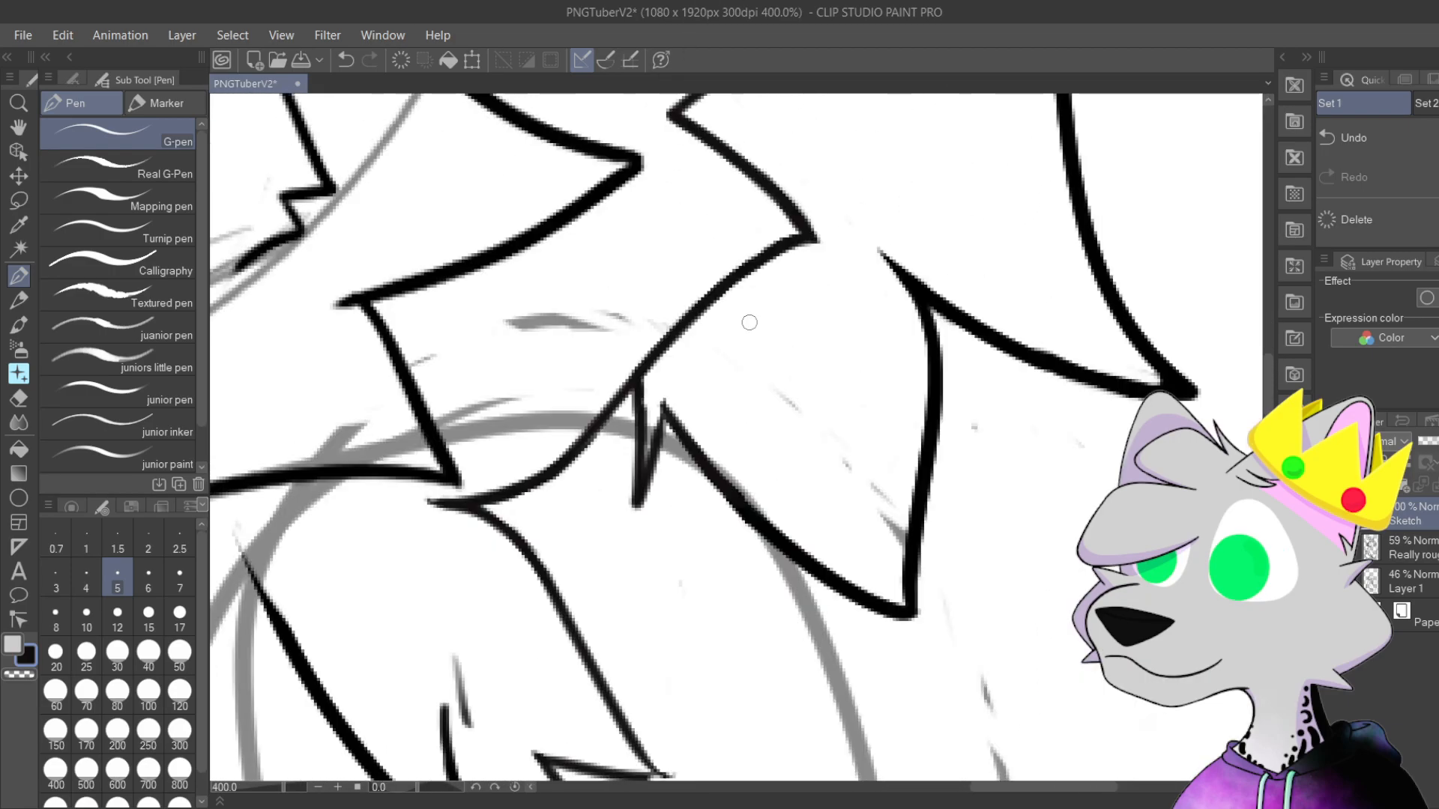
scroll(585, 167, "up", 1)
scroll(613, 379, "up", 2)
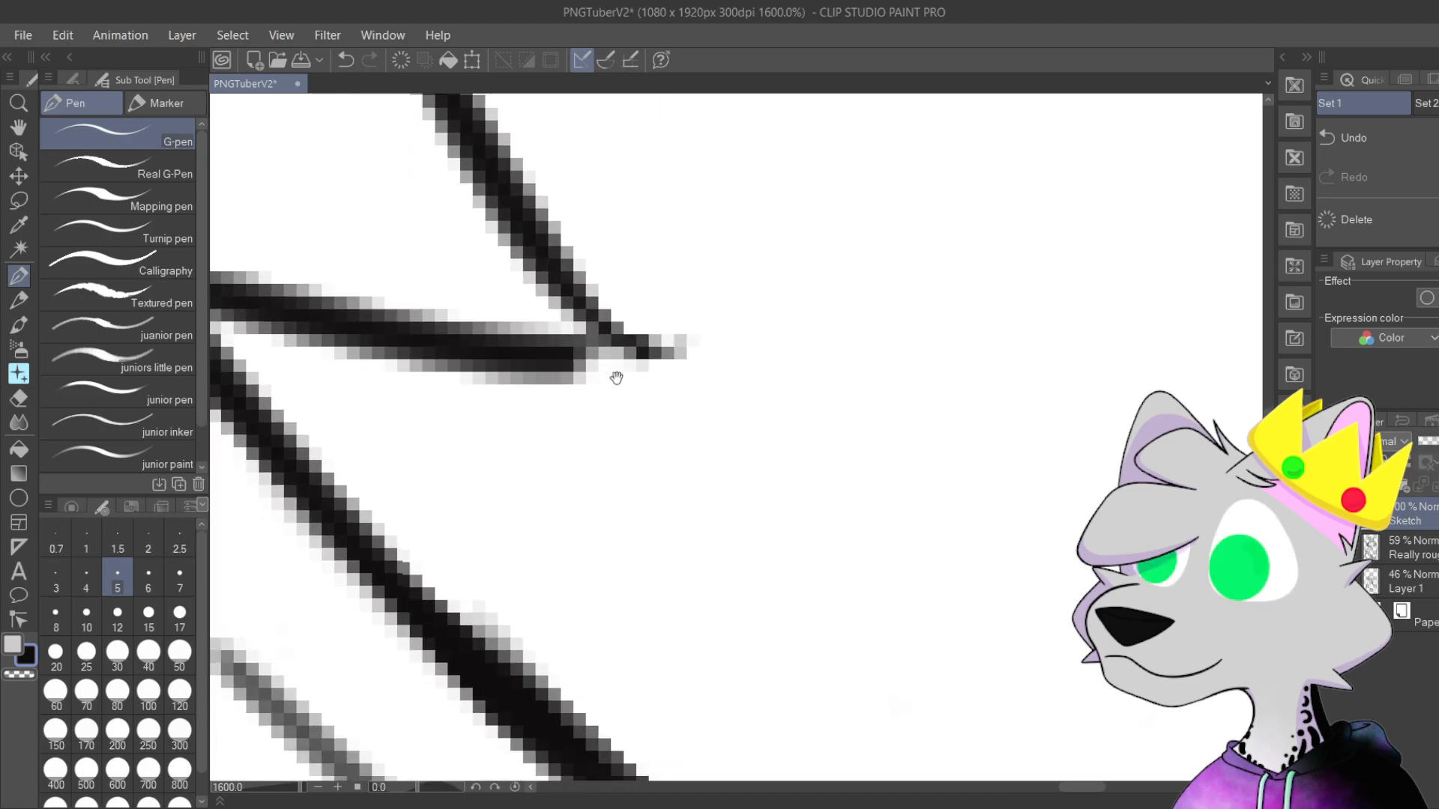
scroll(642, 360, "down", 7)
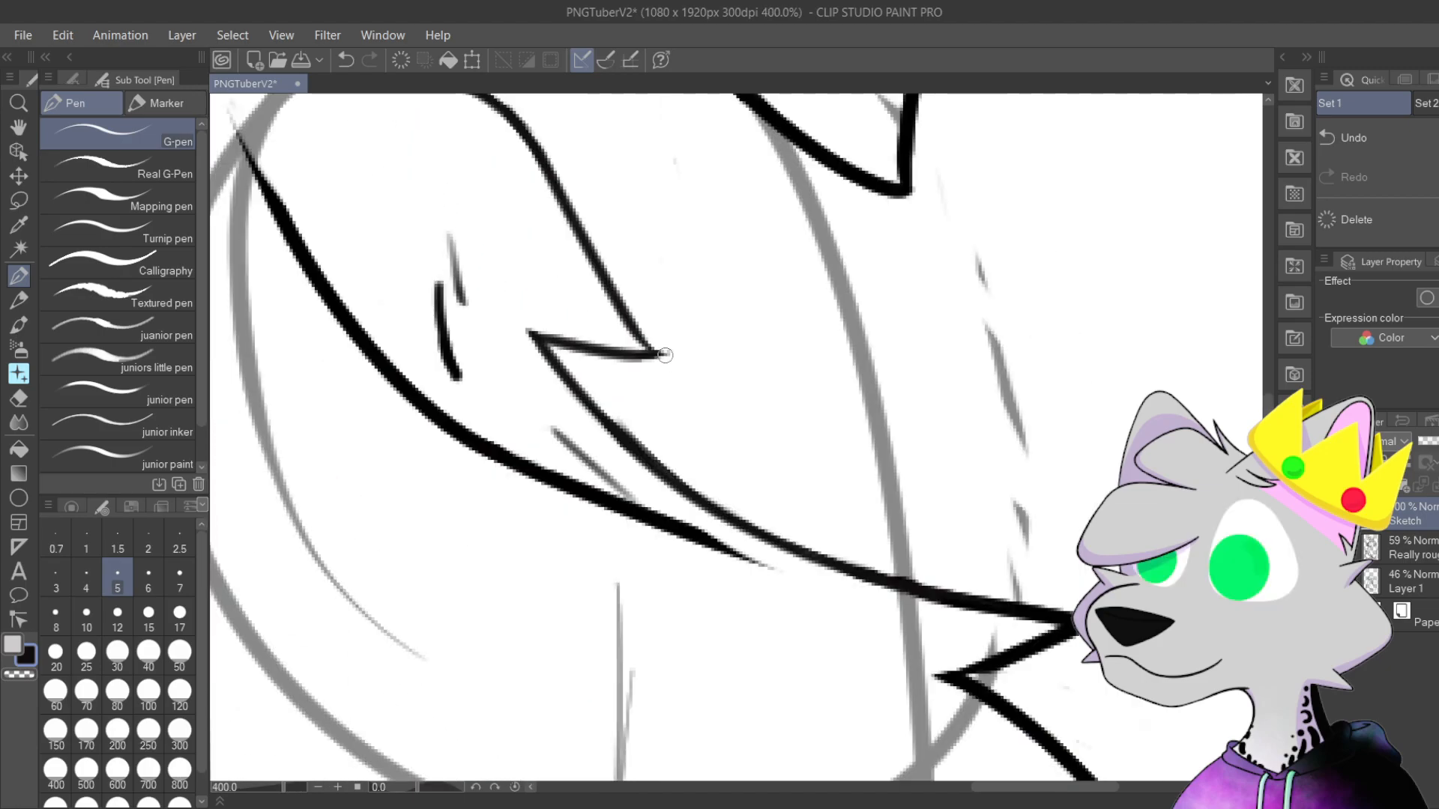
mouse_move(768, 376)
left_mouse_down()
mouse_move(906, 555)
mouse_move(919, 511)
mouse_move(1064, 392)
mouse_move(1110, 286)
left_mouse_up()
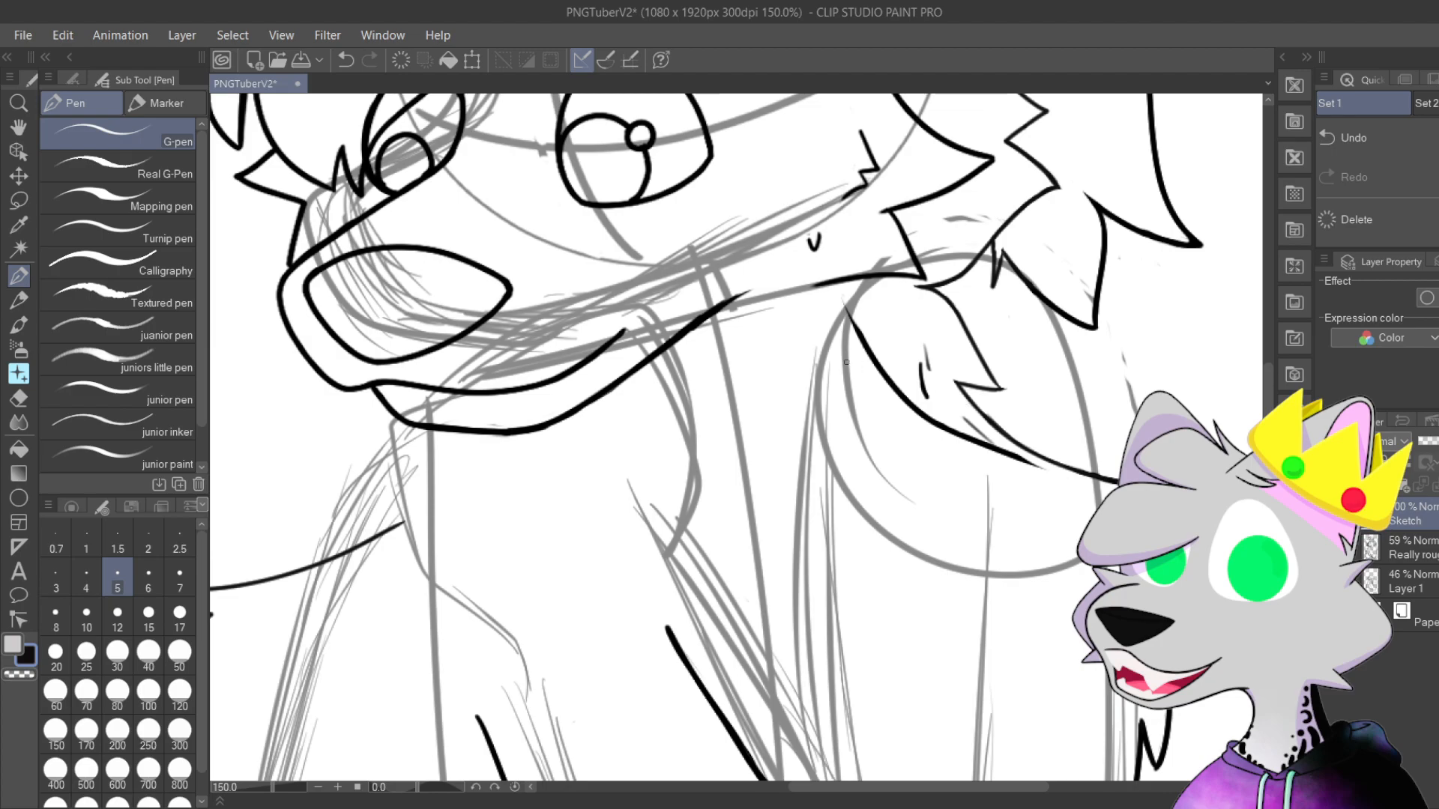
left_click_drag(846, 362, 778, 454)
scroll(788, 362, "up", 9)
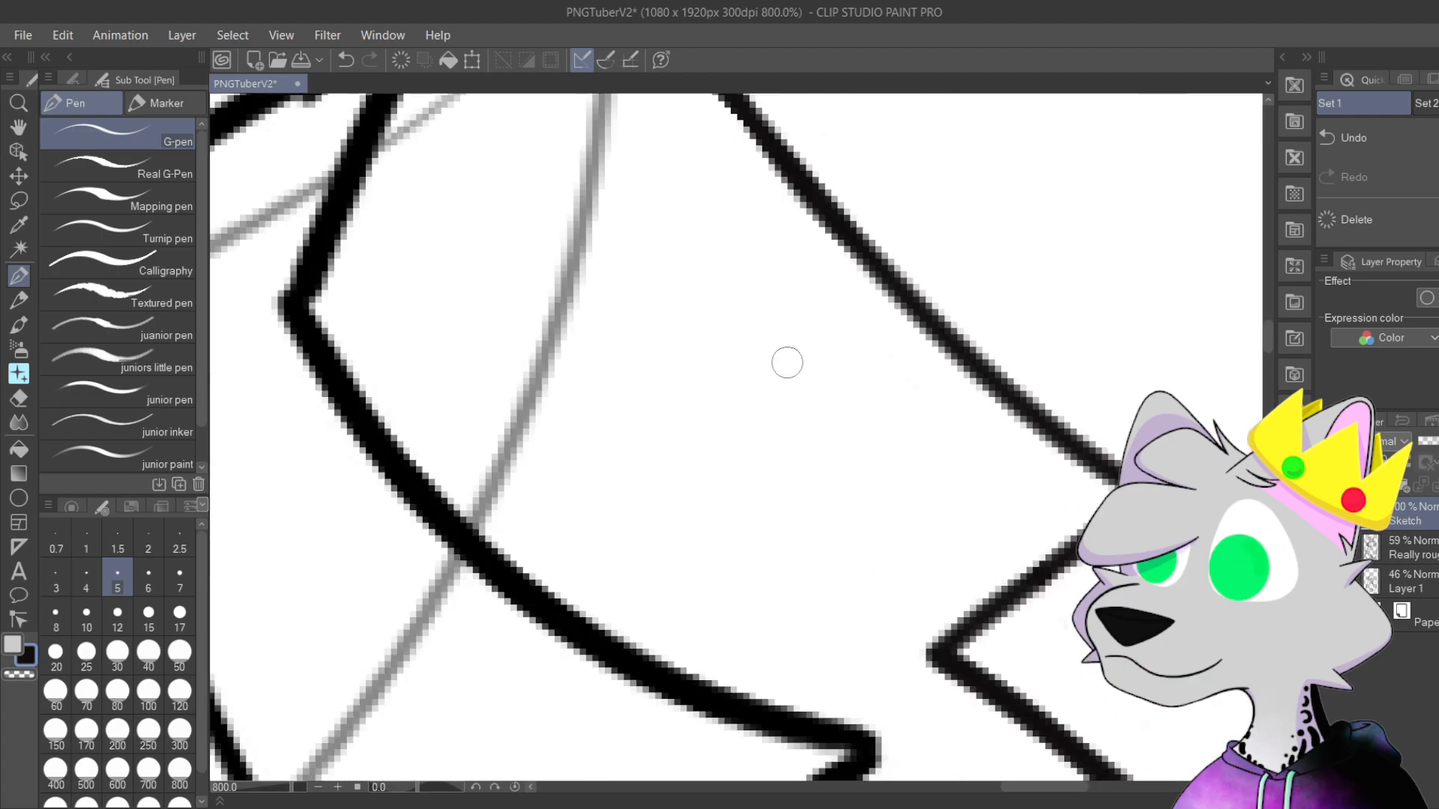
Step: Try to draw a short curved spur from the long line toward the face, just below the corner
left_click_drag(667, 379, 545, 359)
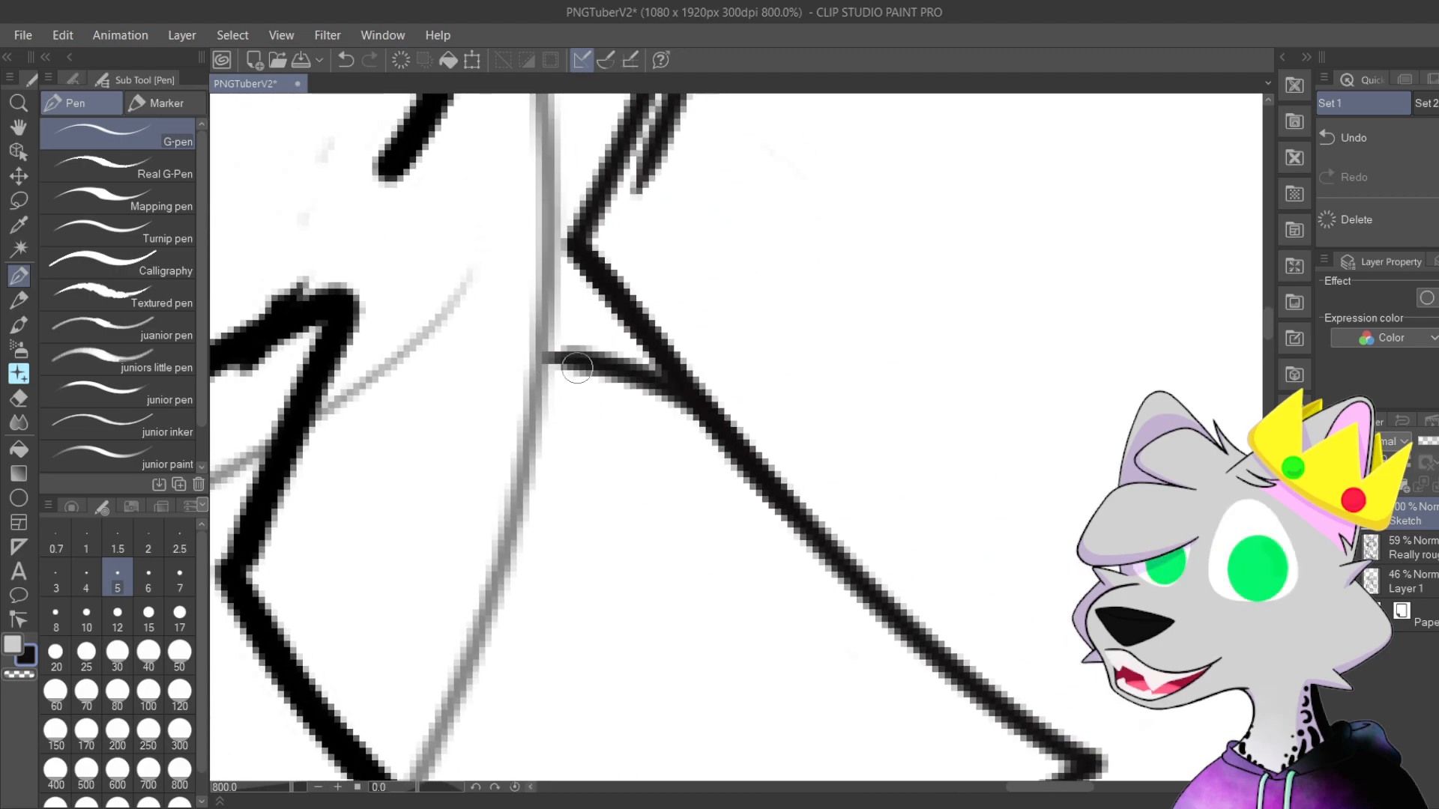
key("ctrl+z")
left_click_drag(671, 386, 531, 330)
key("ctrl+z")
mouse_move(738, 465)
left_mouse_down()
mouse_move(555, 362)
mouse_move(750, 472)
left_mouse_up()
key("ctrl+z")
key("ctrl+z")
Step: Draw a short curved spur from the grey guide curve that merges into the long line just below the corner
left_click_drag(546, 367, 774, 508)
key("ctrl+z")
mouse_move(544, 358)
left_mouse_down()
mouse_move(642, 374)
mouse_move(778, 507)
left_mouse_up()
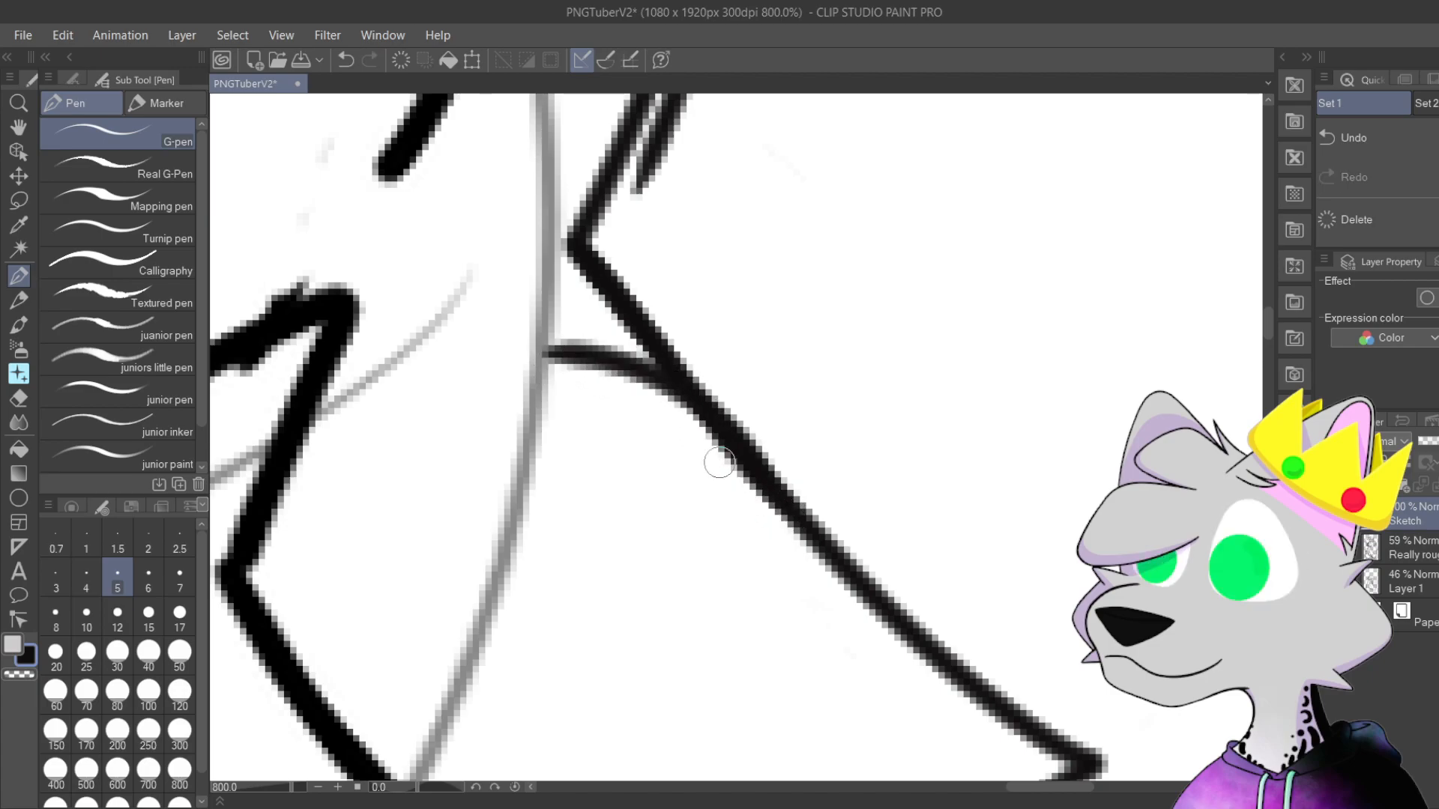
key("ctrl+z")
left_click_drag(550, 378, 809, 543)
key("ctrl+z")
mouse_move(550, 383)
left_mouse_down()
mouse_move(720, 427)
mouse_move(780, 509)
left_mouse_up()
key("ctrl+z")
mouse_move(535, 350)
left_mouse_down()
mouse_move(678, 394)
mouse_move(721, 447)
left_mouse_up()
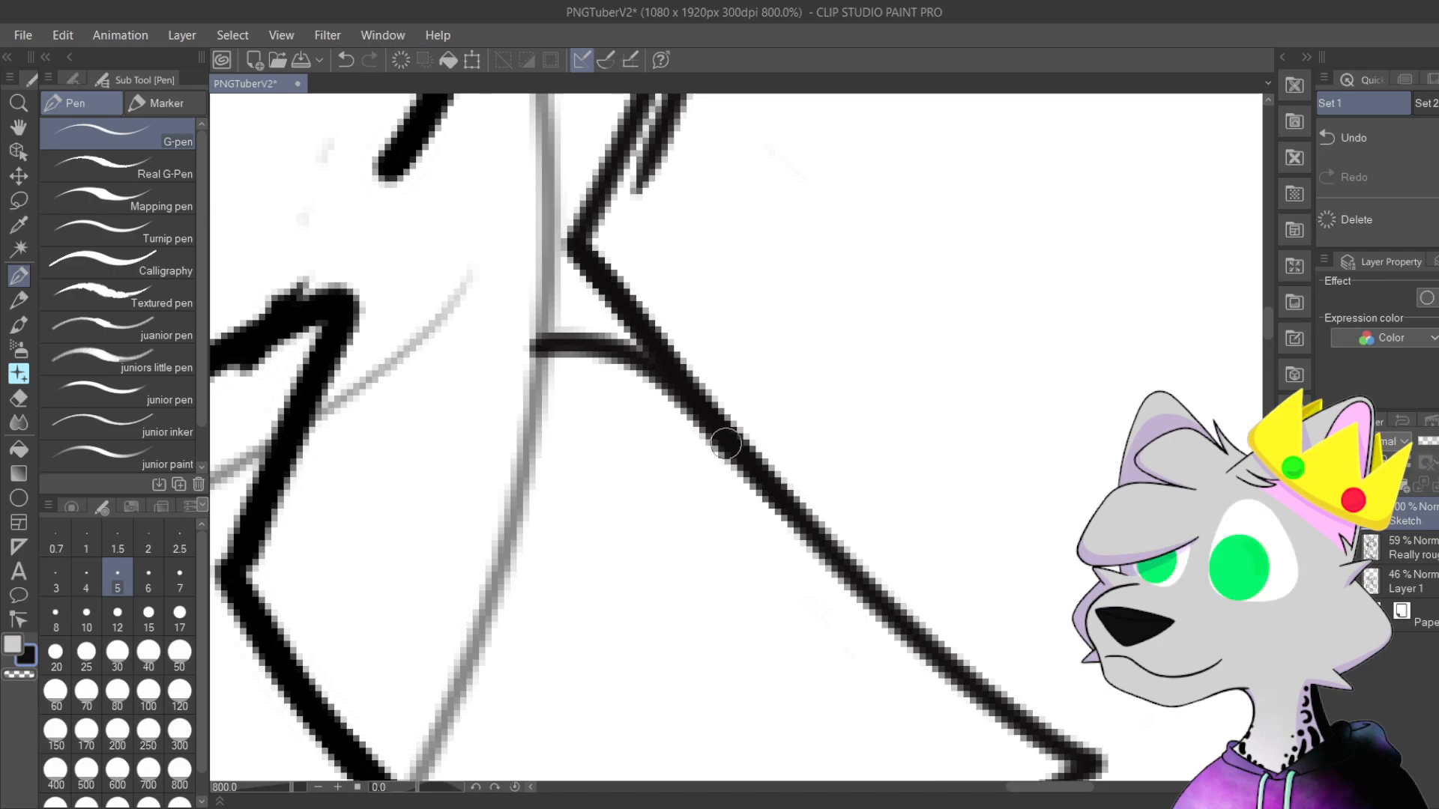
Step: Redraw the upper tuft with a thicker top edge and a new inner edge slanting down to the grey guide curve
scroll(726, 445, "up", 3)
mouse_move(467, 514)
left_mouse_down()
mouse_move(700, 323)
mouse_move(496, 375)
left_mouse_up()
key("ctrl+z")
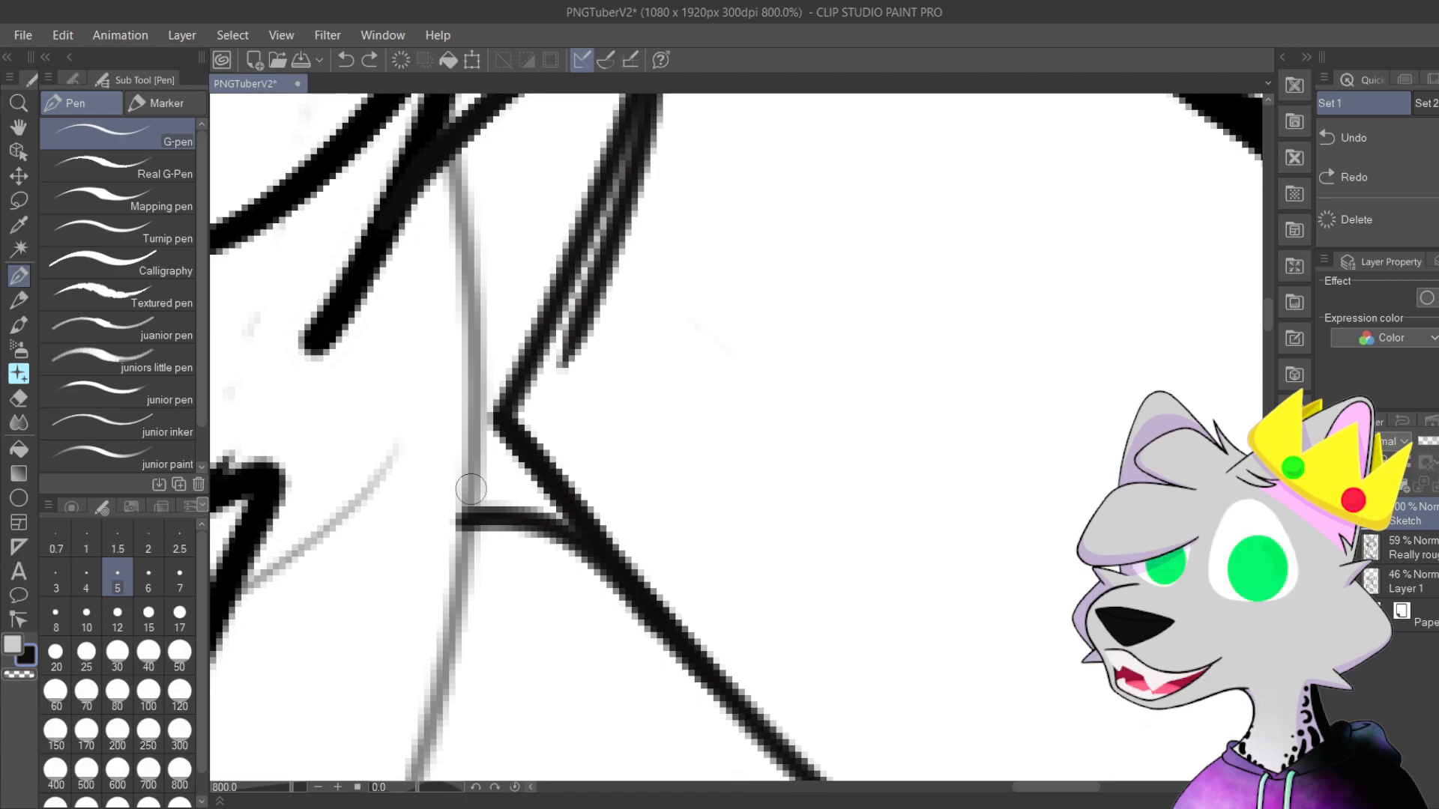
mouse_move(759, 375)
left_mouse_down()
mouse_move(780, 461)
mouse_move(806, 469)
left_mouse_up()
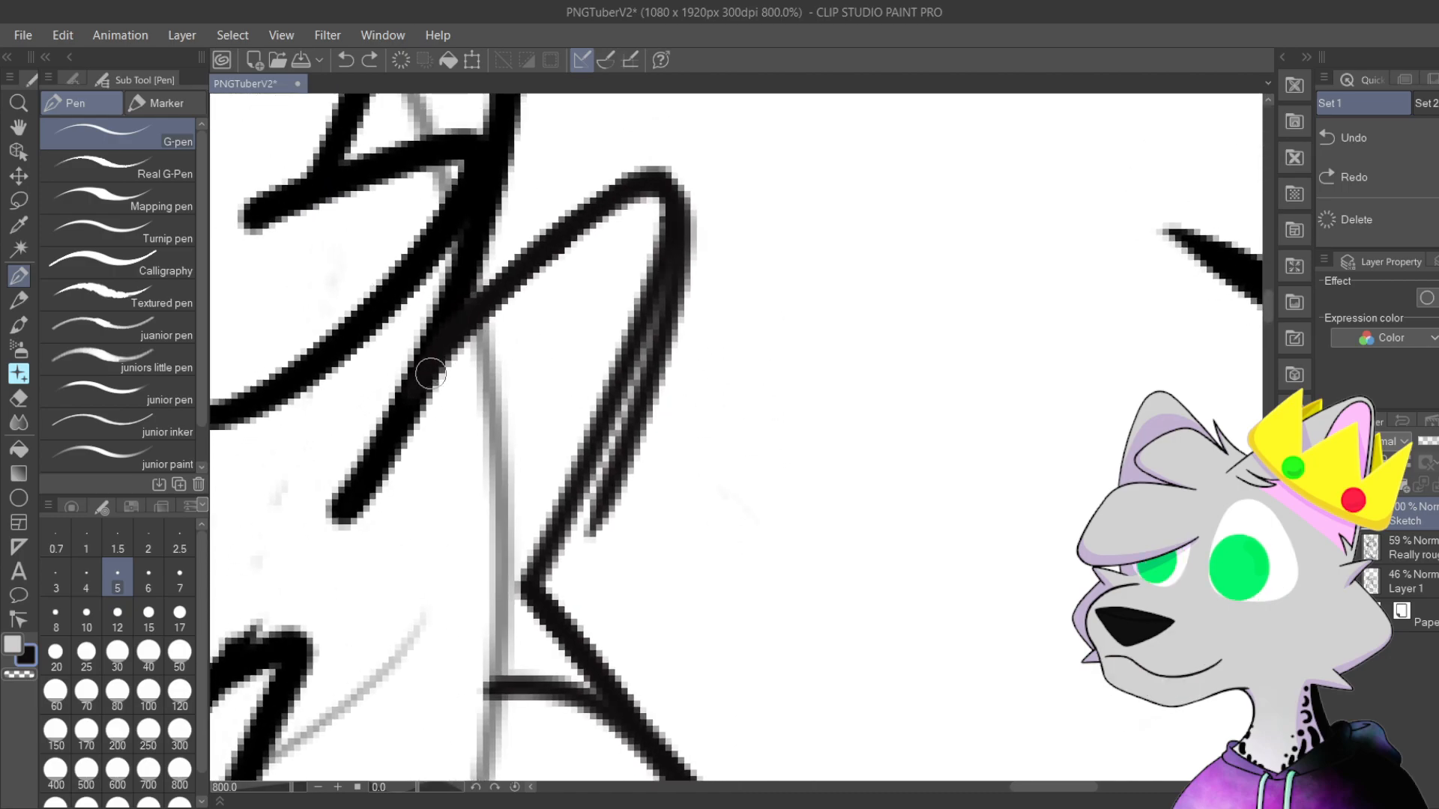
left_click_drag(497, 283, 592, 524)
Step: Draw a second rounded tuft from the base of the upper tuft's new edge to the tip of the spur
mouse_move(498, 491)
left_mouse_down()
mouse_move(608, 431)
mouse_move(542, 730)
left_mouse_up()
key("ctrl+z")
mouse_move(500, 488)
left_mouse_down()
mouse_move(621, 413)
mouse_move(573, 641)
mouse_move(513, 670)
left_mouse_up()
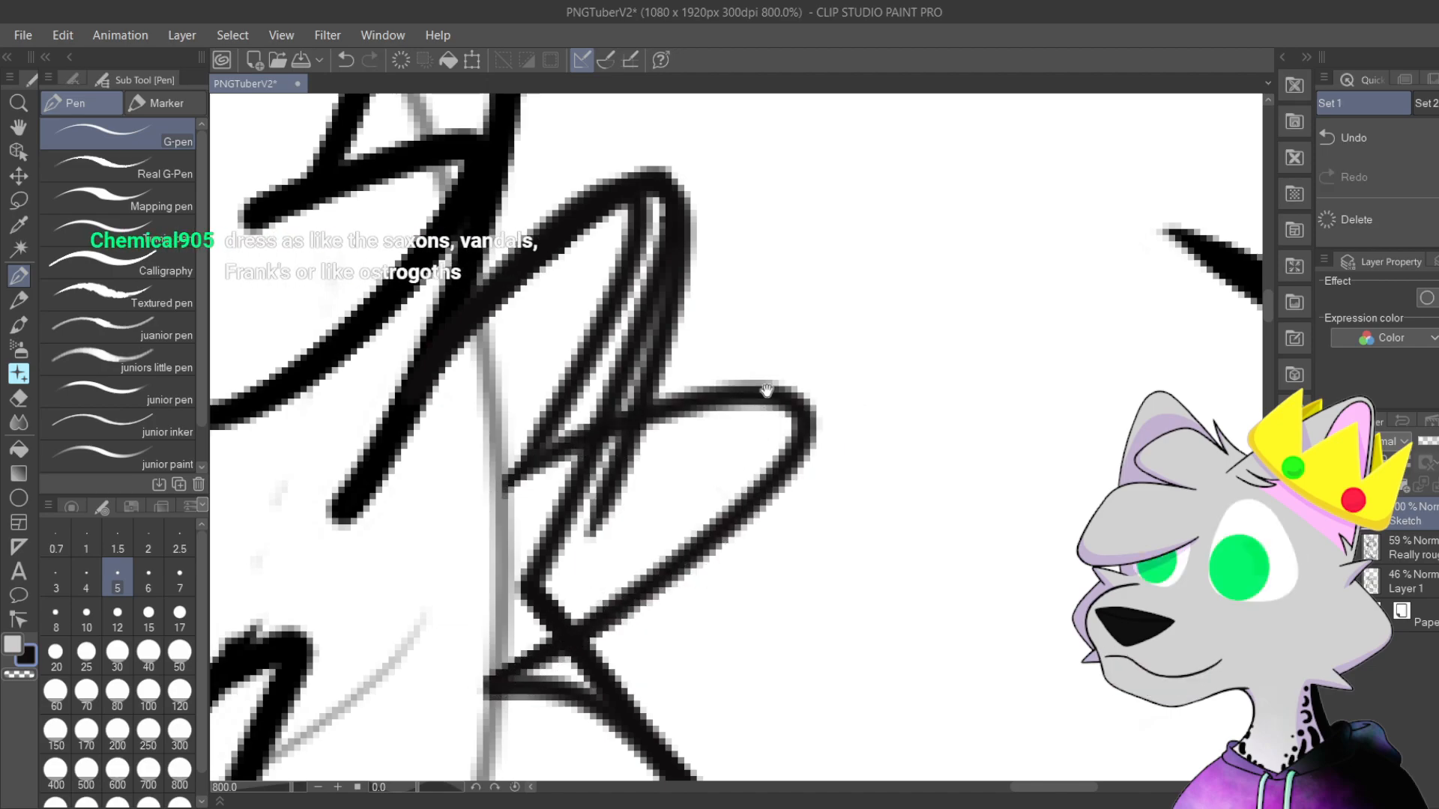
Step: Erase the upper tuft's old outer edges above the second tuft and restore the second tuft's top line where they crossed
left_click_drag(764, 400, 727, 552)
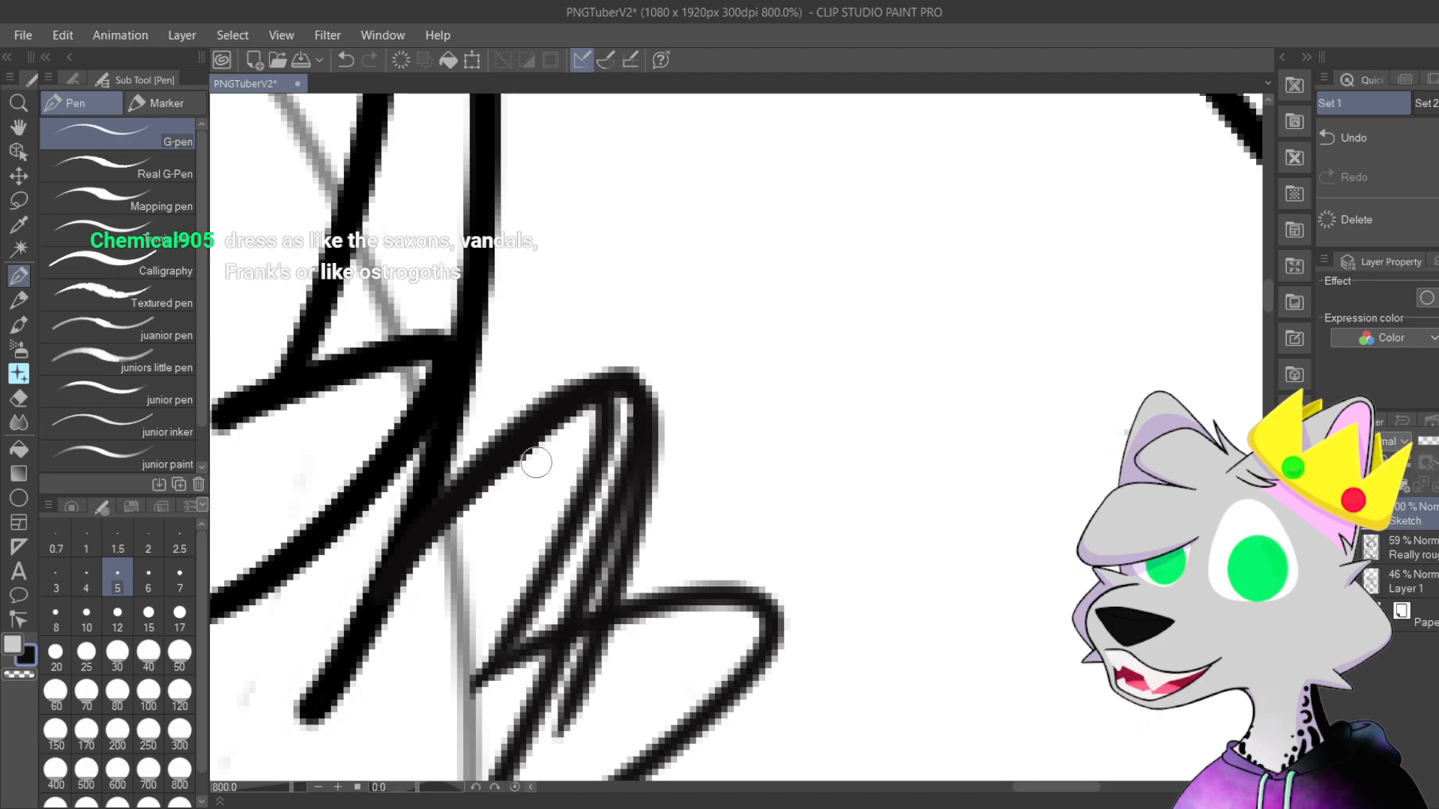
scroll(707, 488, "up", 2)
mouse_move(713, 427)
left_mouse_down()
mouse_move(703, 470)
mouse_move(700, 450)
mouse_move(842, 467)
left_mouse_up()
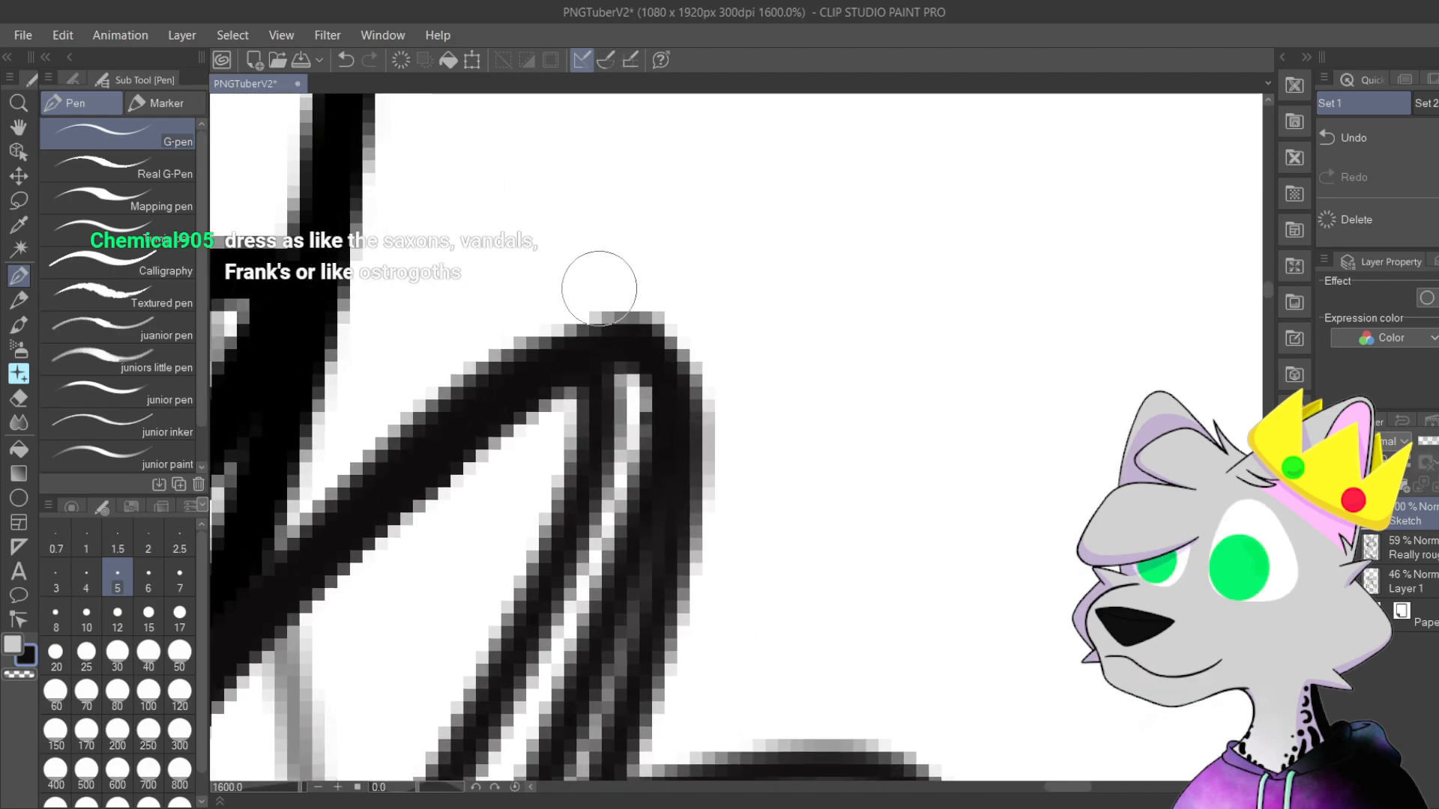
mouse_move(664, 375)
left_mouse_down()
mouse_move(675, 534)
mouse_move(694, 573)
mouse_move(647, 604)
mouse_move(643, 542)
mouse_move(625, 612)
mouse_move(594, 605)
mouse_move(732, 586)
mouse_move(729, 391)
mouse_move(743, 453)
left_mouse_up()
mouse_move(574, 474)
left_mouse_down()
mouse_move(735, 410)
mouse_move(574, 448)
mouse_move(708, 380)
mouse_move(613, 403)
mouse_move(679, 405)
mouse_move(757, 305)
mouse_move(694, 267)
left_mouse_up()
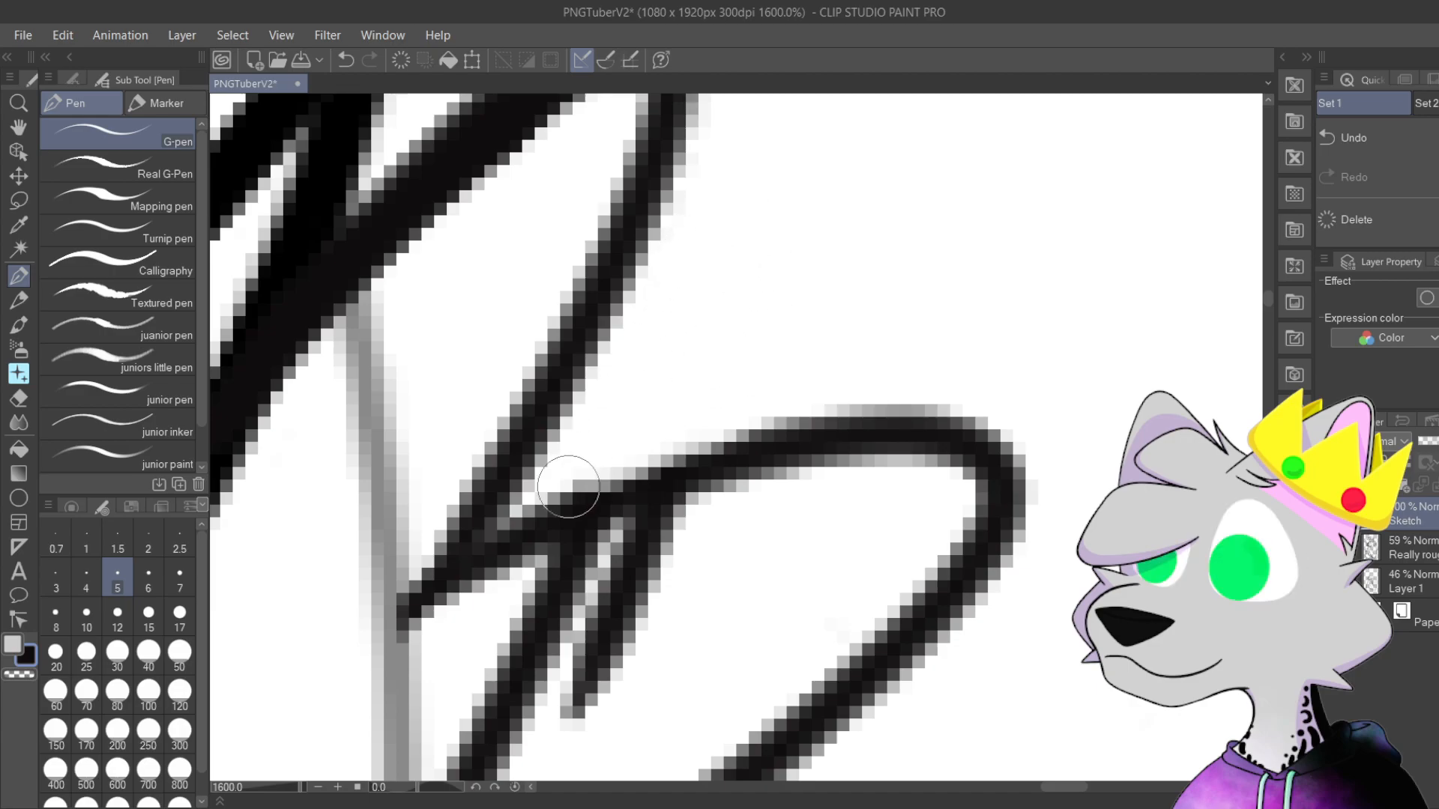
left_click_drag(556, 502, 765, 440)
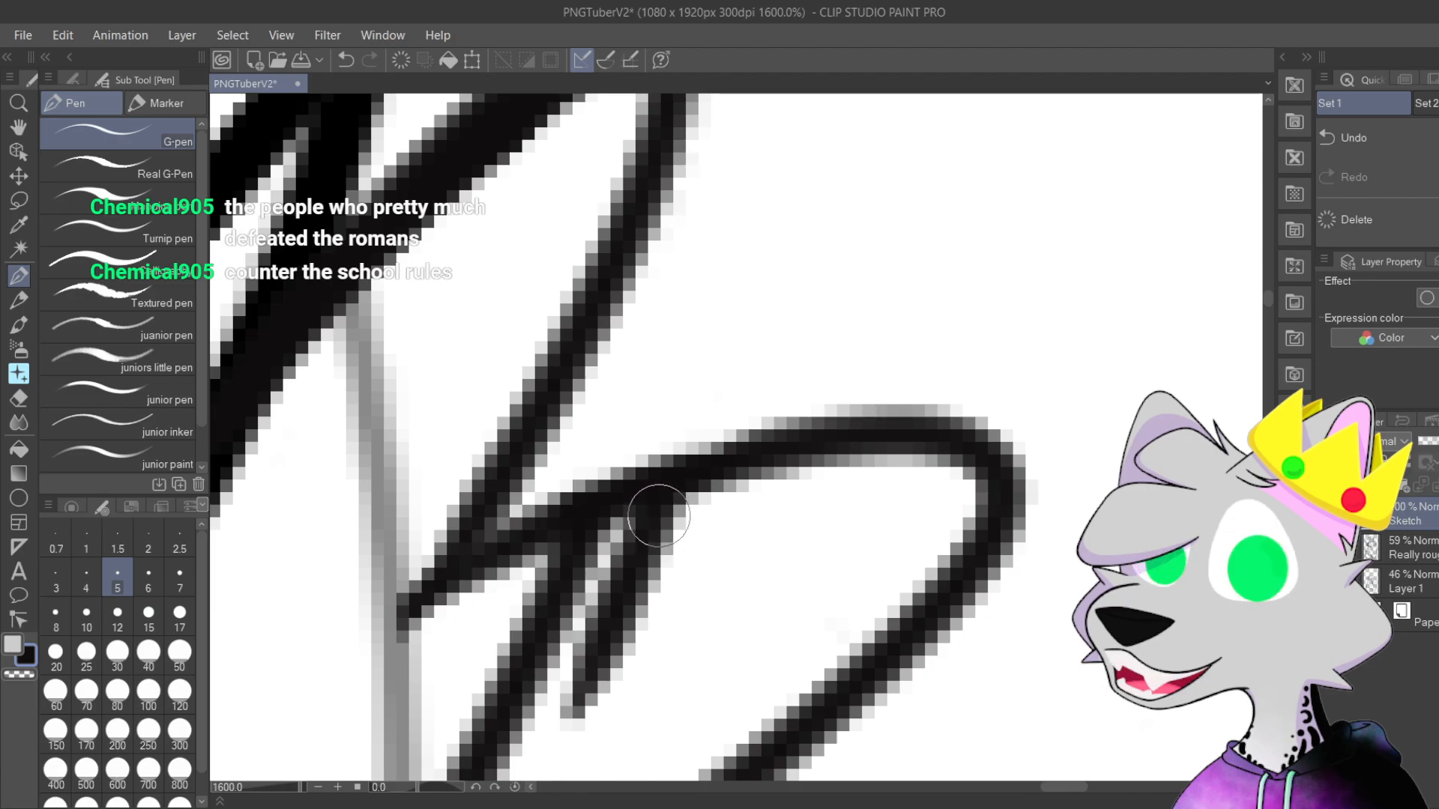
Step: Erase the leftover strokes of the old edge inside the second rounded tuft and thicken the upper tuft's top edge
left_click_drag(684, 565, 809, 488)
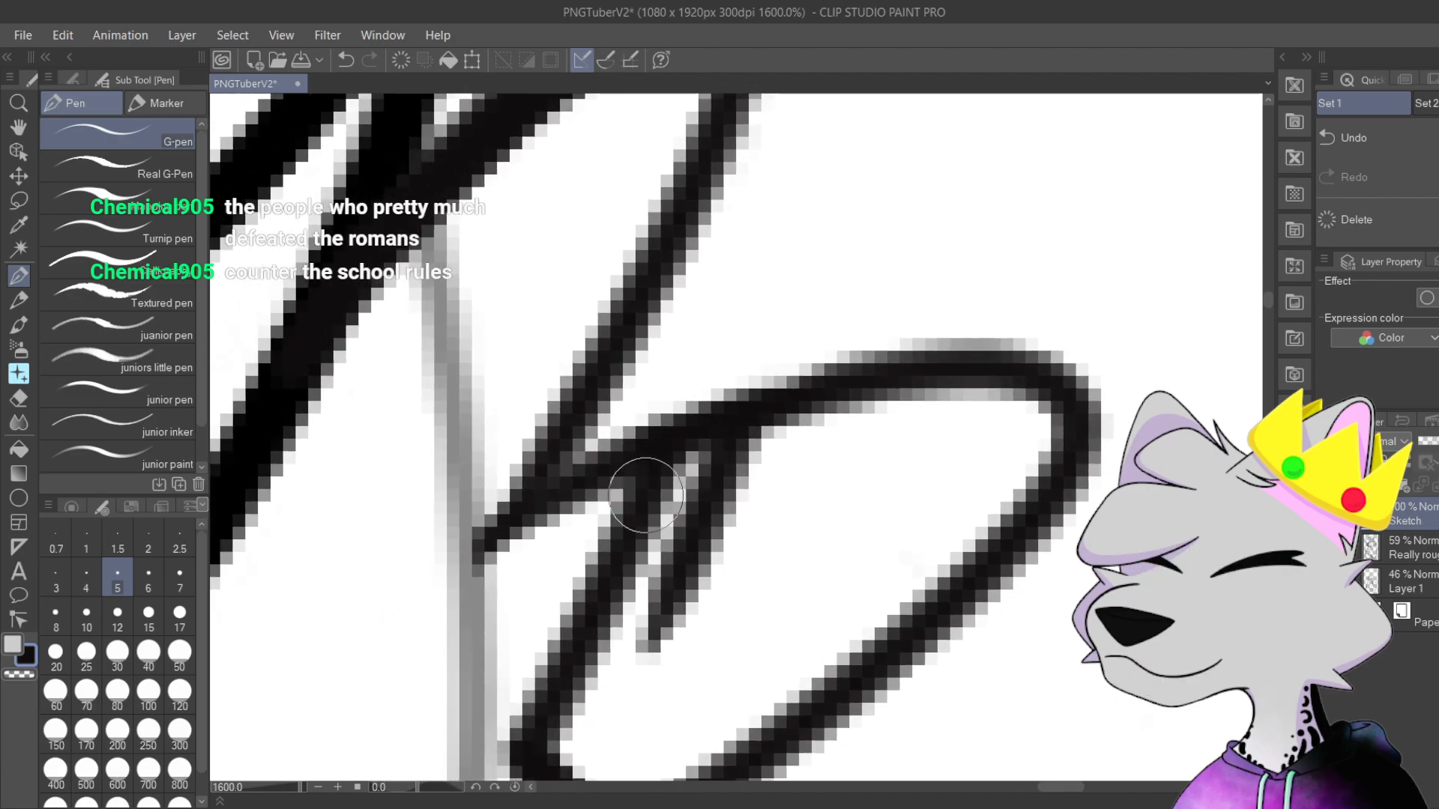
mouse_move(720, 540)
left_mouse_down()
mouse_move(665, 588)
mouse_move(659, 682)
mouse_move(627, 685)
mouse_move(616, 629)
left_mouse_up()
mouse_move(772, 271)
left_mouse_down()
mouse_move(710, 622)
mouse_move(857, 532)
left_mouse_up()
left_click_drag(488, 607, 675, 393)
mouse_move(586, 462)
left_mouse_down()
mouse_move(772, 286)
mouse_move(707, 378)
mouse_move(771, 284)
left_mouse_up()
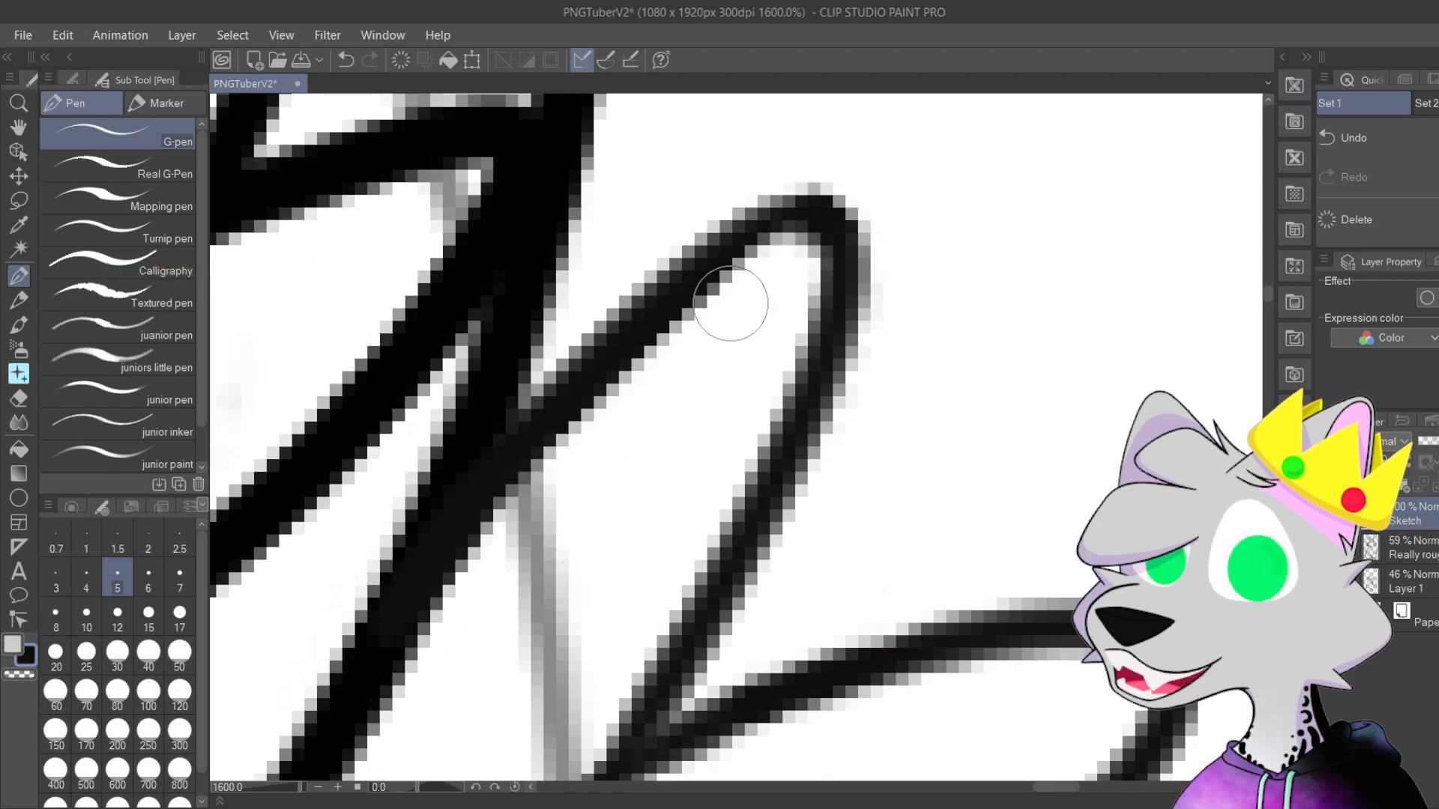
left_click_drag(437, 569, 690, 295)
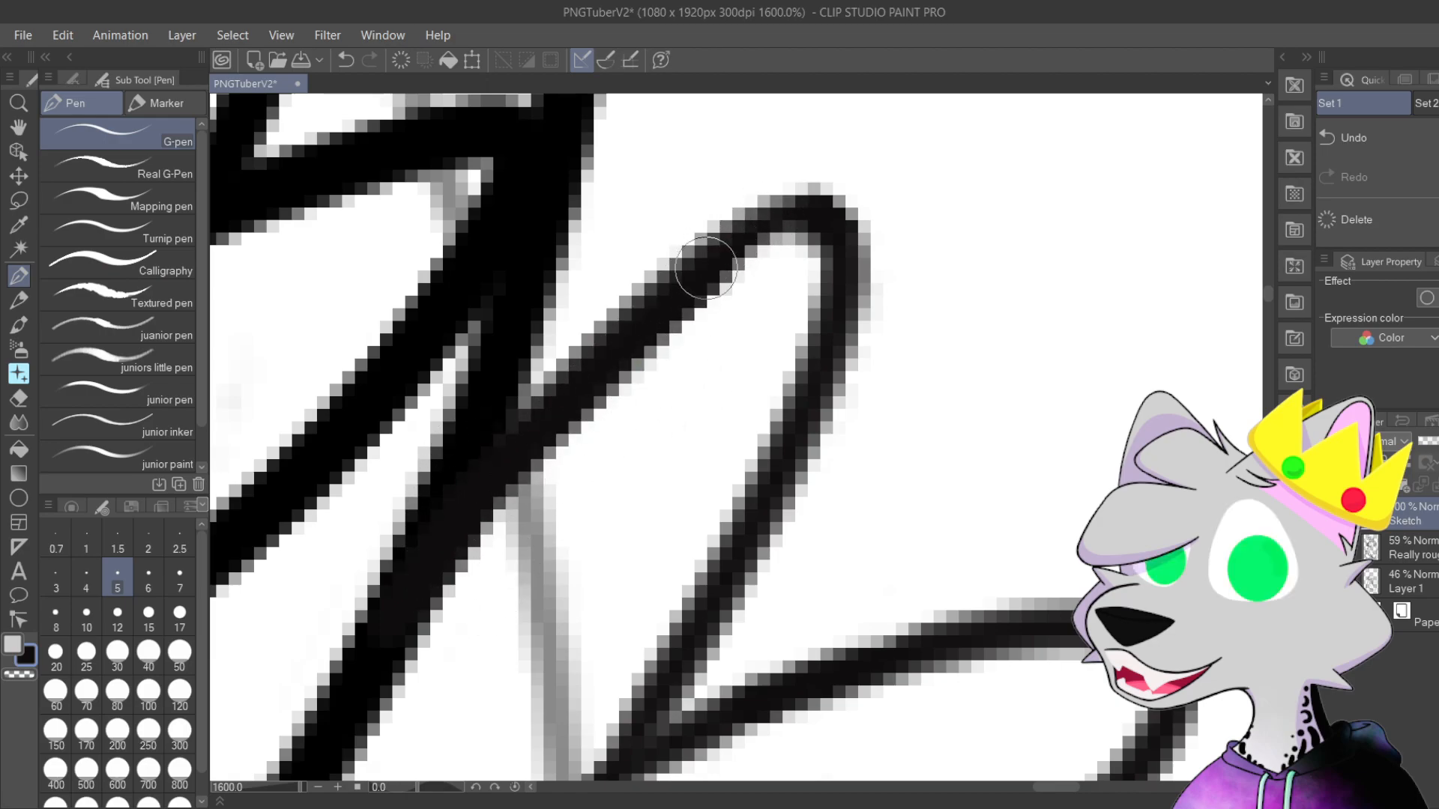
mouse_move(697, 279)
left_mouse_down()
mouse_move(774, 244)
mouse_move(736, 247)
mouse_move(828, 229)
mouse_move(784, 227)
mouse_move(846, 290)
mouse_move(825, 363)
mouse_move(840, 338)
left_mouse_up()
Step: Erase the old line's end where it crosses the second tuft's lower edge, leaving a clean corner at the grey guide curve
scroll(842, 251, "down", 2)
left_click_drag(968, 407, 1044, 251)
scroll(722, 290, "up", 2)
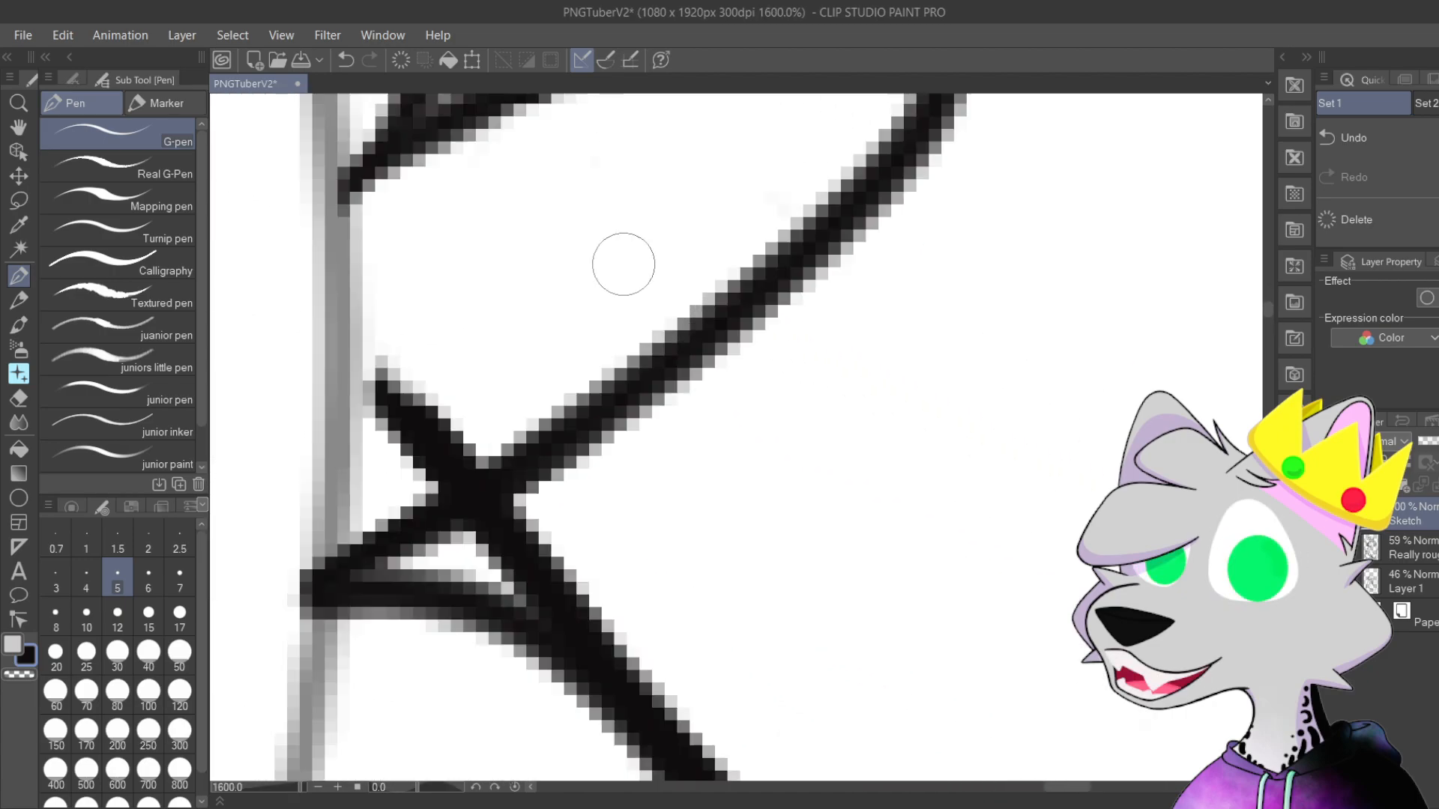
mouse_move(770, 498)
left_mouse_down()
mouse_move(758, 402)
mouse_move(664, 405)
left_mouse_up()
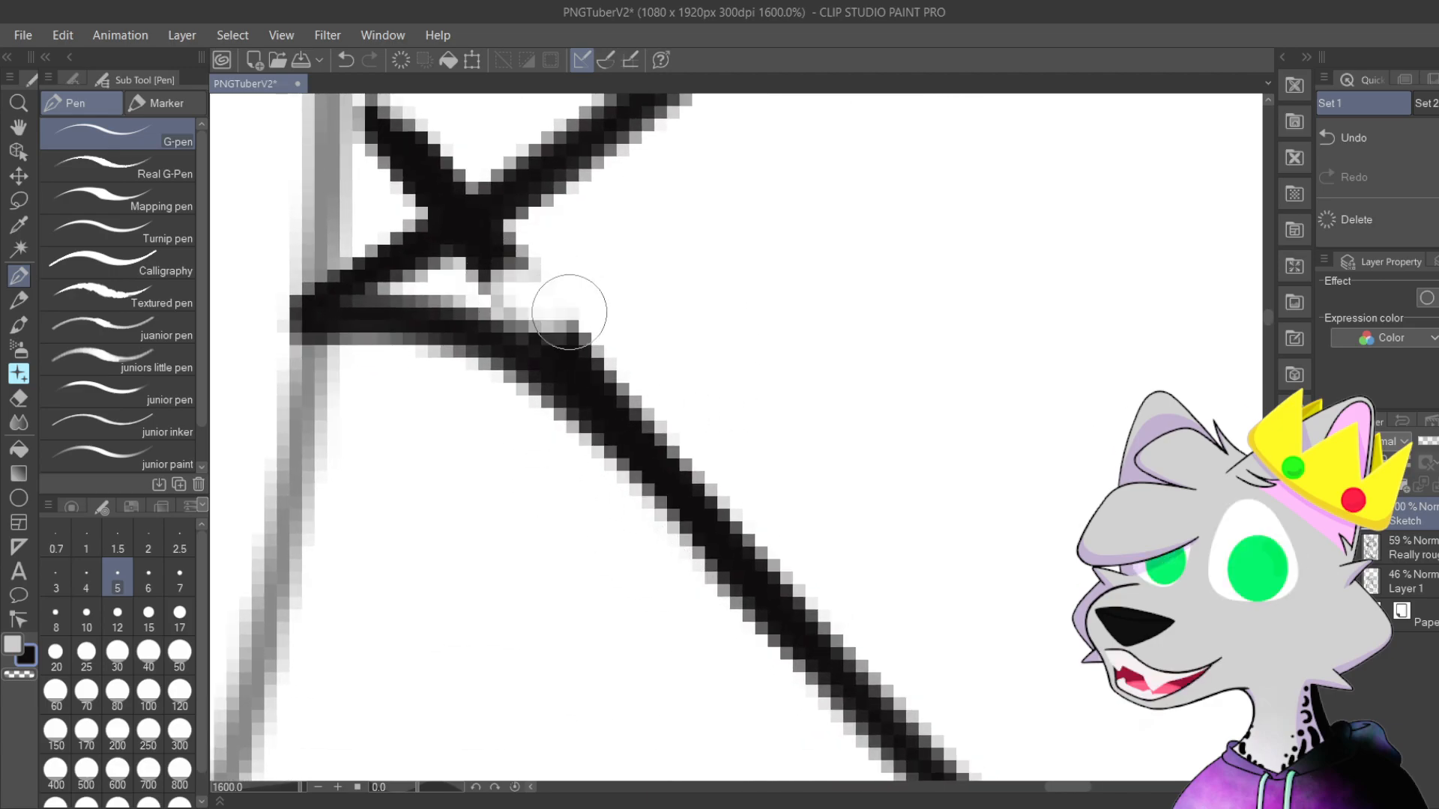
mouse_move(490, 257)
left_mouse_down()
mouse_move(594, 460)
mouse_move(632, 472)
mouse_move(539, 380)
mouse_move(514, 379)
mouse_move(478, 323)
left_mouse_up()
Step: Examine the two rounded tufts against the whole head, the ear fur and the rest of the mane
scroll(483, 315, "down", 10)
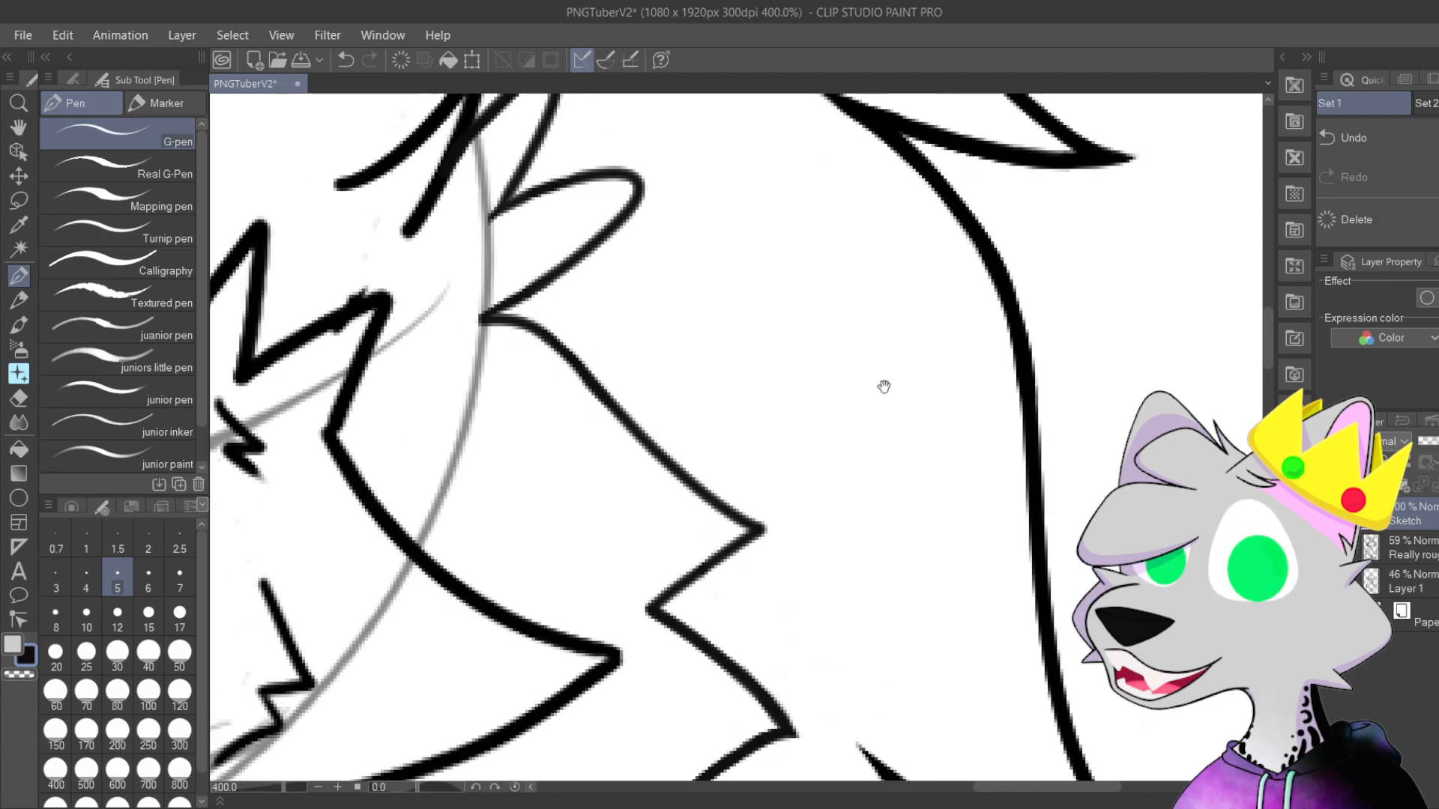
left_click_drag(1120, 311, 1115, 425)
scroll(1025, 404, "down", 1)
scroll(1052, 234, "down", 1)
left_click_drag(1035, 278, 1039, 473)
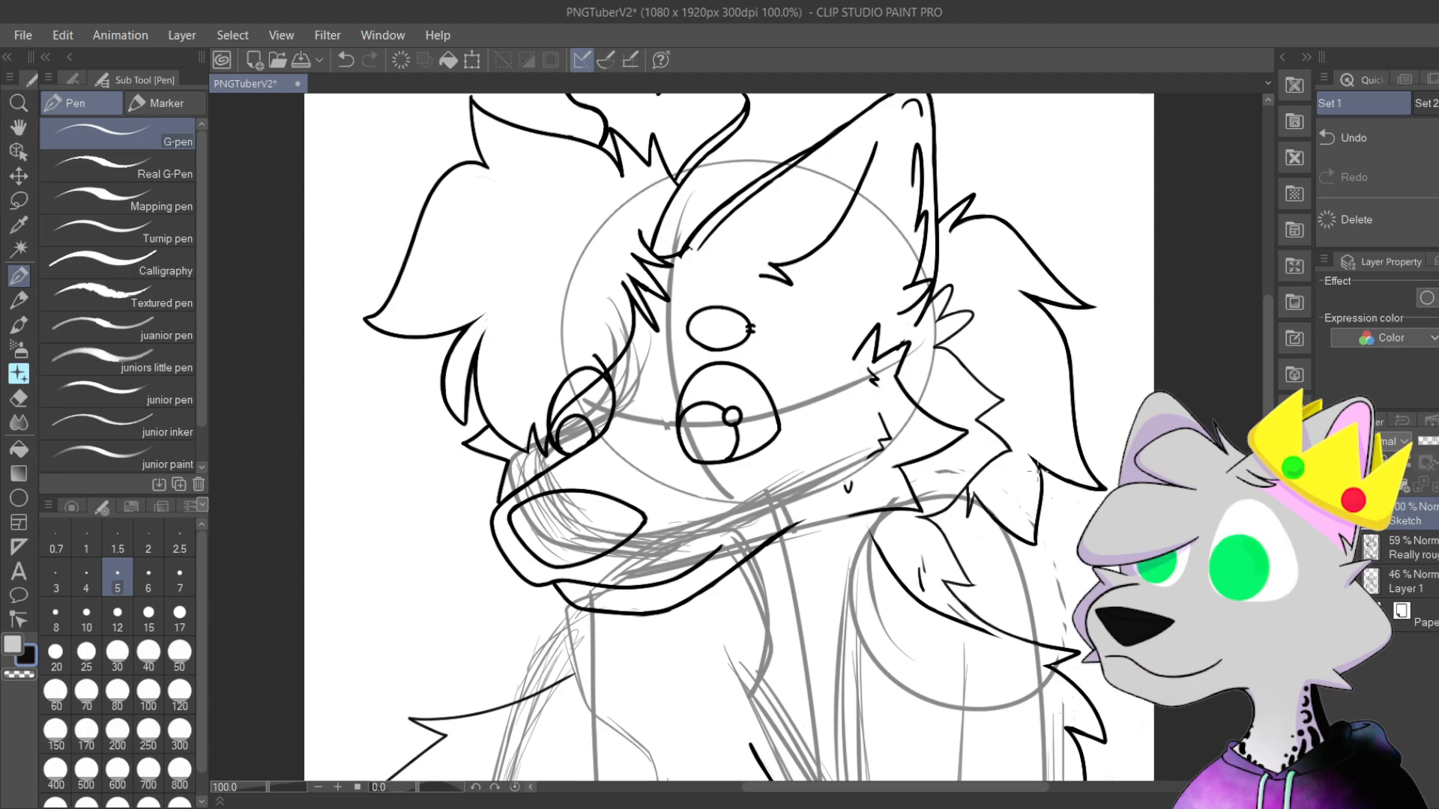
left_click_drag(936, 598, 718, 537)
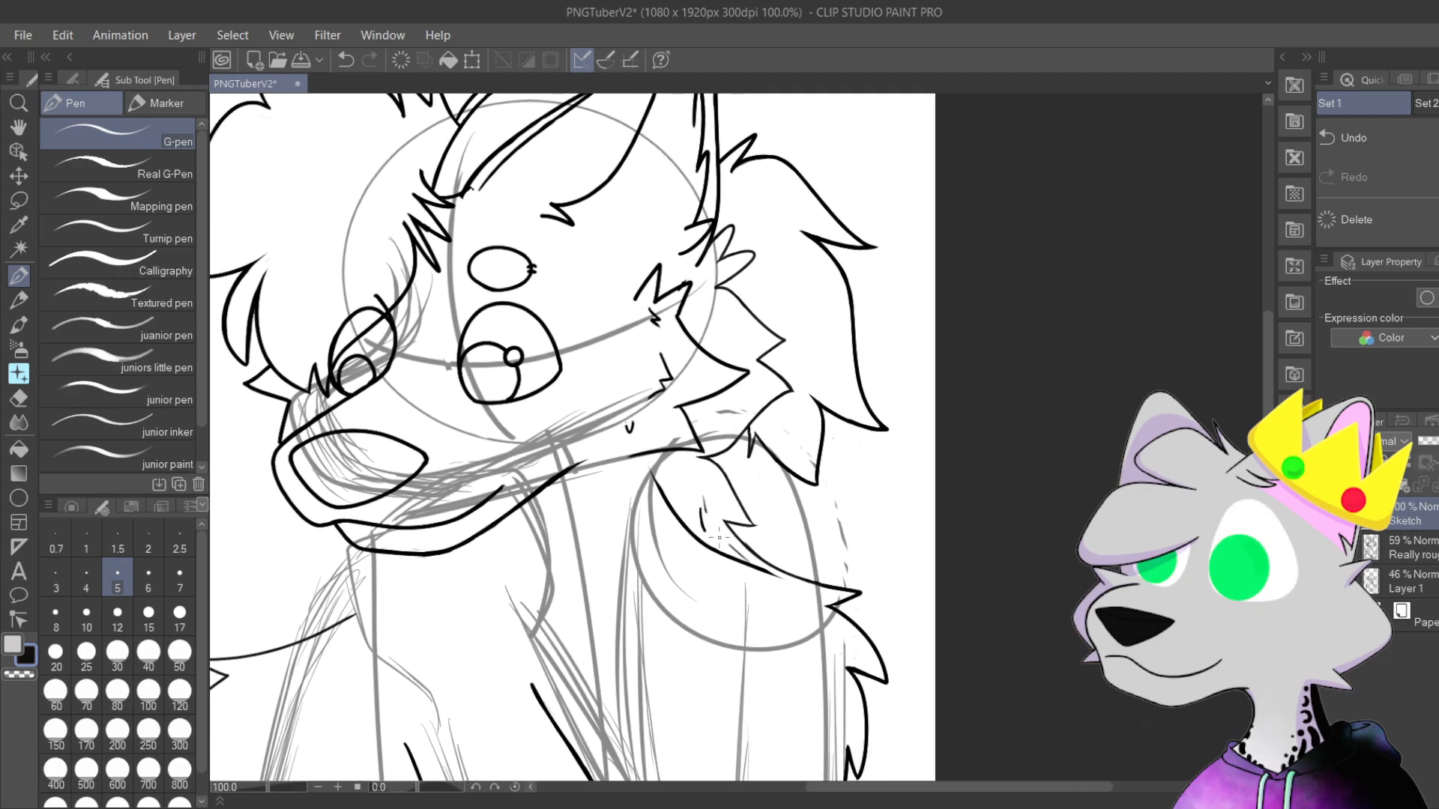
scroll(718, 538, "up", 2)
left_click_drag(806, 293, 793, 640)
scroll(778, 411, "up", 3)
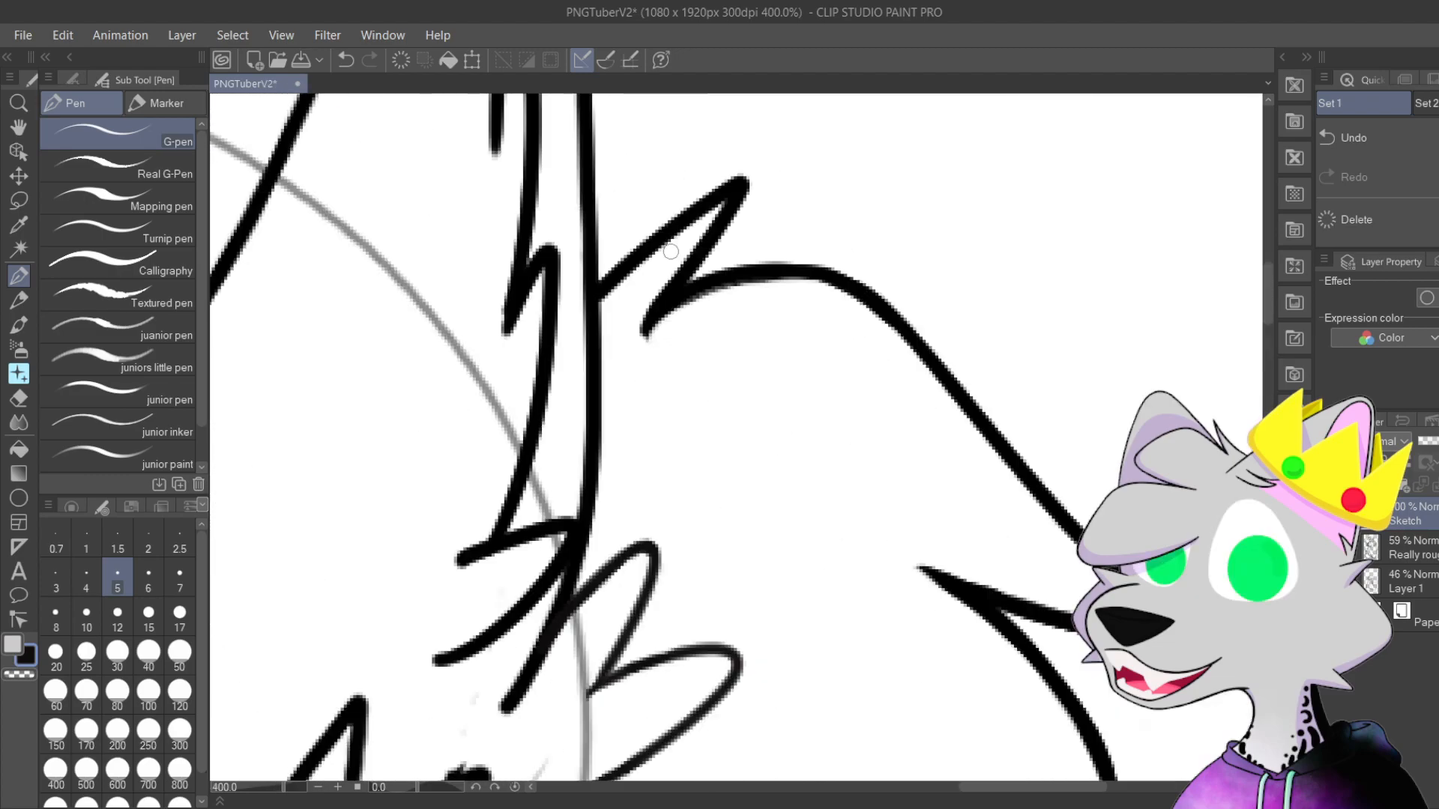
scroll(707, 553, "up", 2)
left_click_drag(735, 530, 752, 264)
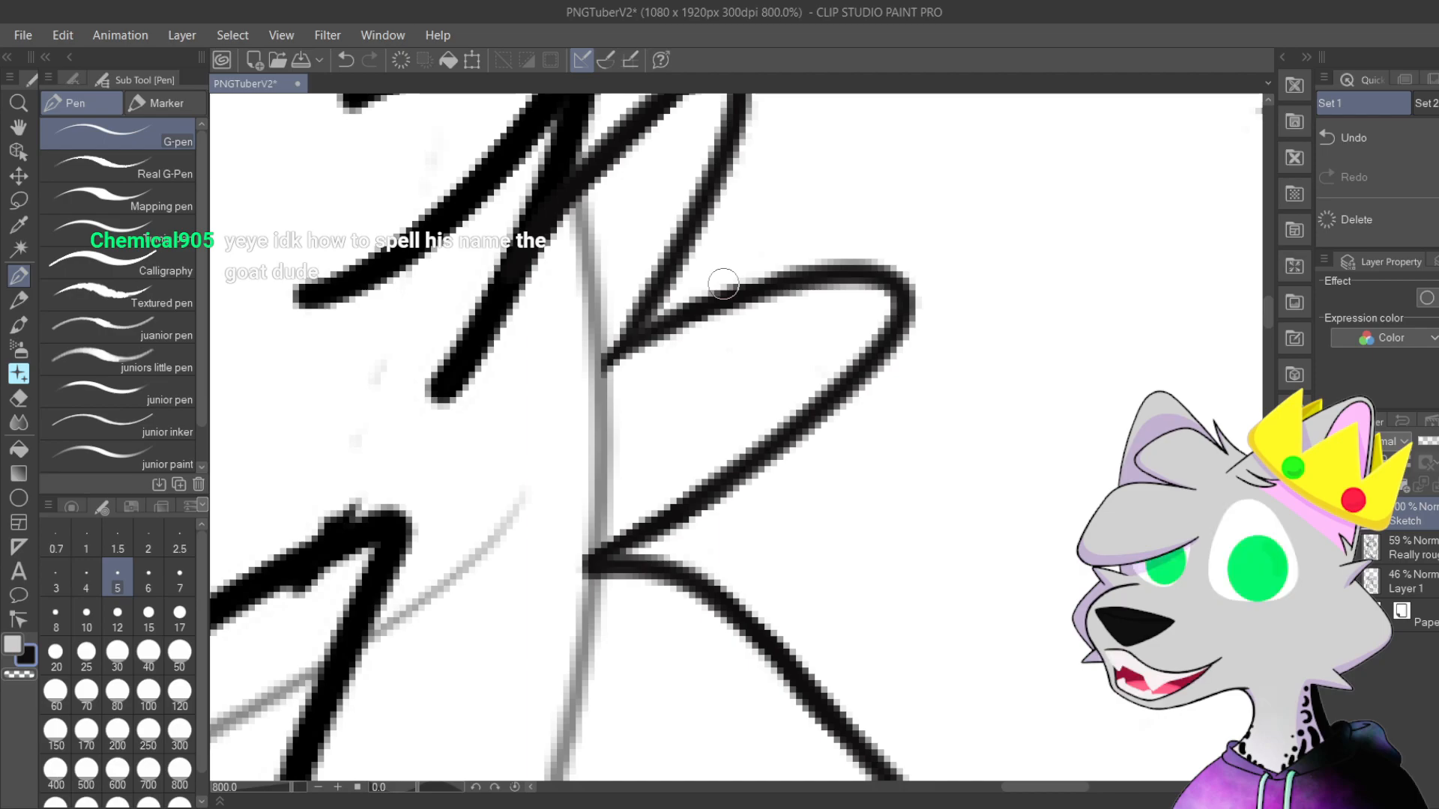
Step: Try to redraw the second rounded tuft with a flatter top edge and a tip reaching farther out
mouse_move(783, 595)
left_mouse_down()
mouse_move(777, 675)
mouse_move(749, 627)
mouse_move(763, 598)
mouse_move(782, 618)
left_mouse_up()
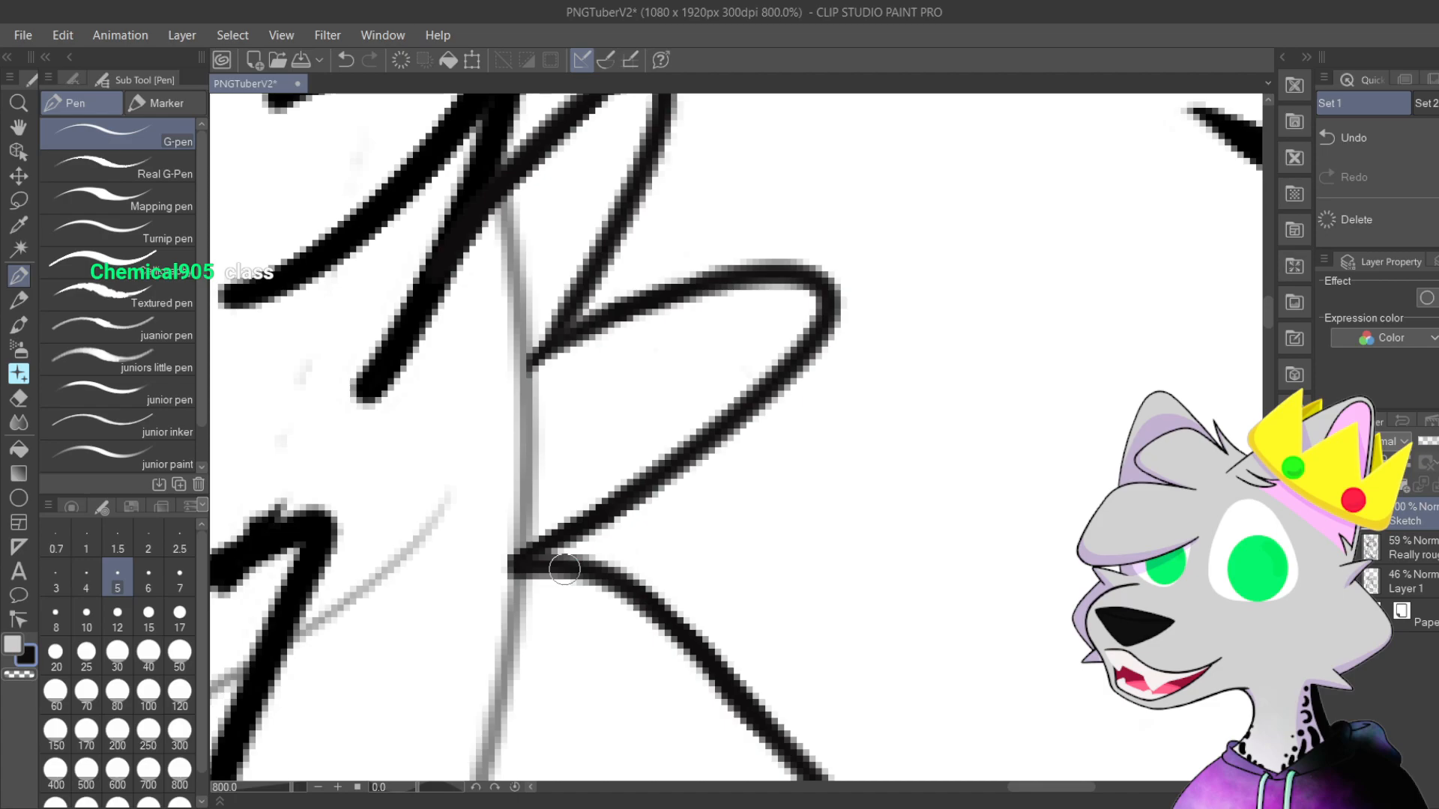
left_click_drag(750, 589, 678, 567)
mouse_move(447, 538)
left_mouse_down()
mouse_move(588, 475)
mouse_move(562, 269)
mouse_move(552, 289)
left_mouse_up()
key("ctrl+z")
mouse_move(461, 330)
left_mouse_down()
mouse_move(627, 296)
mouse_move(816, 321)
mouse_move(433, 532)
left_mouse_up()
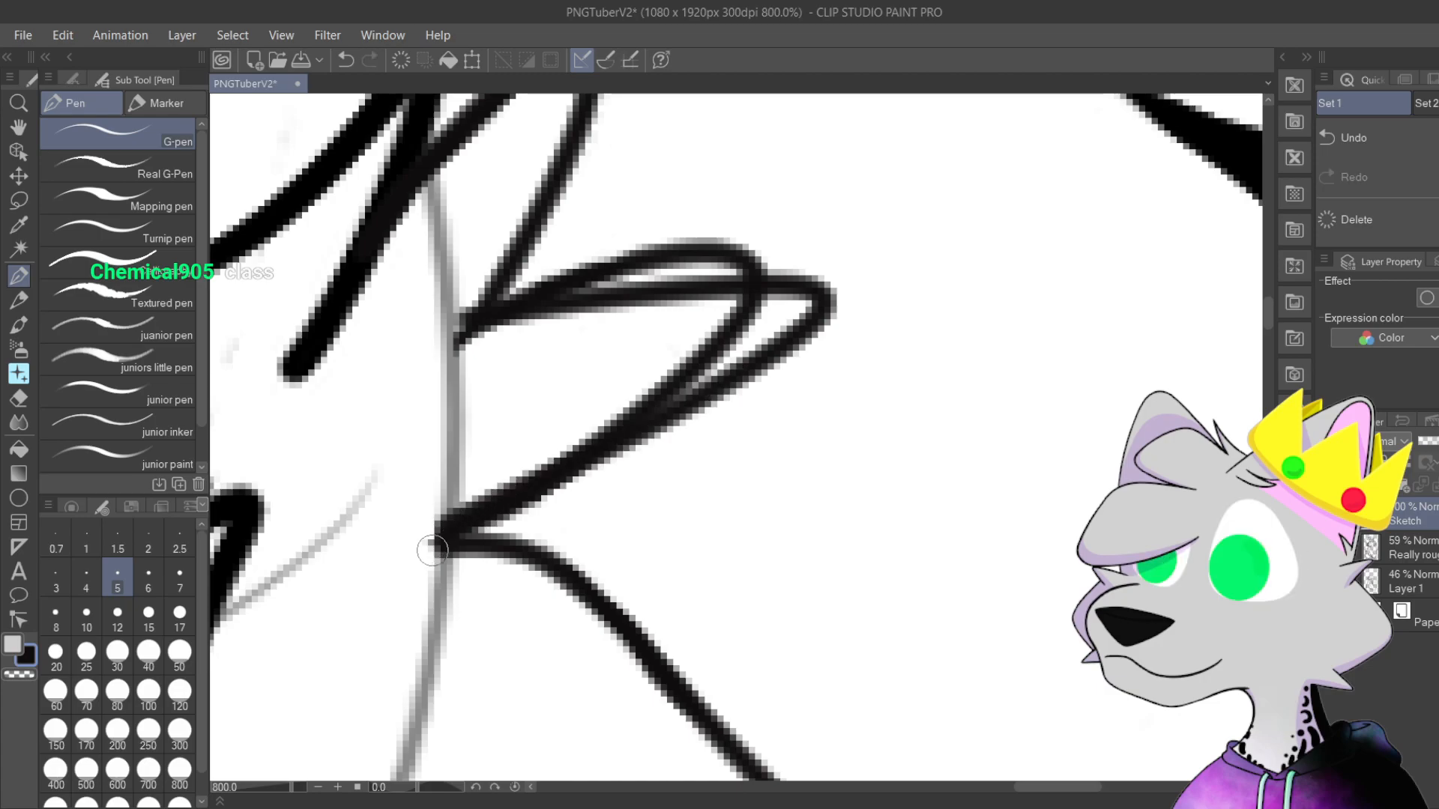
scroll(571, 466, "down", 5)
left_click_drag(789, 506, 979, 308)
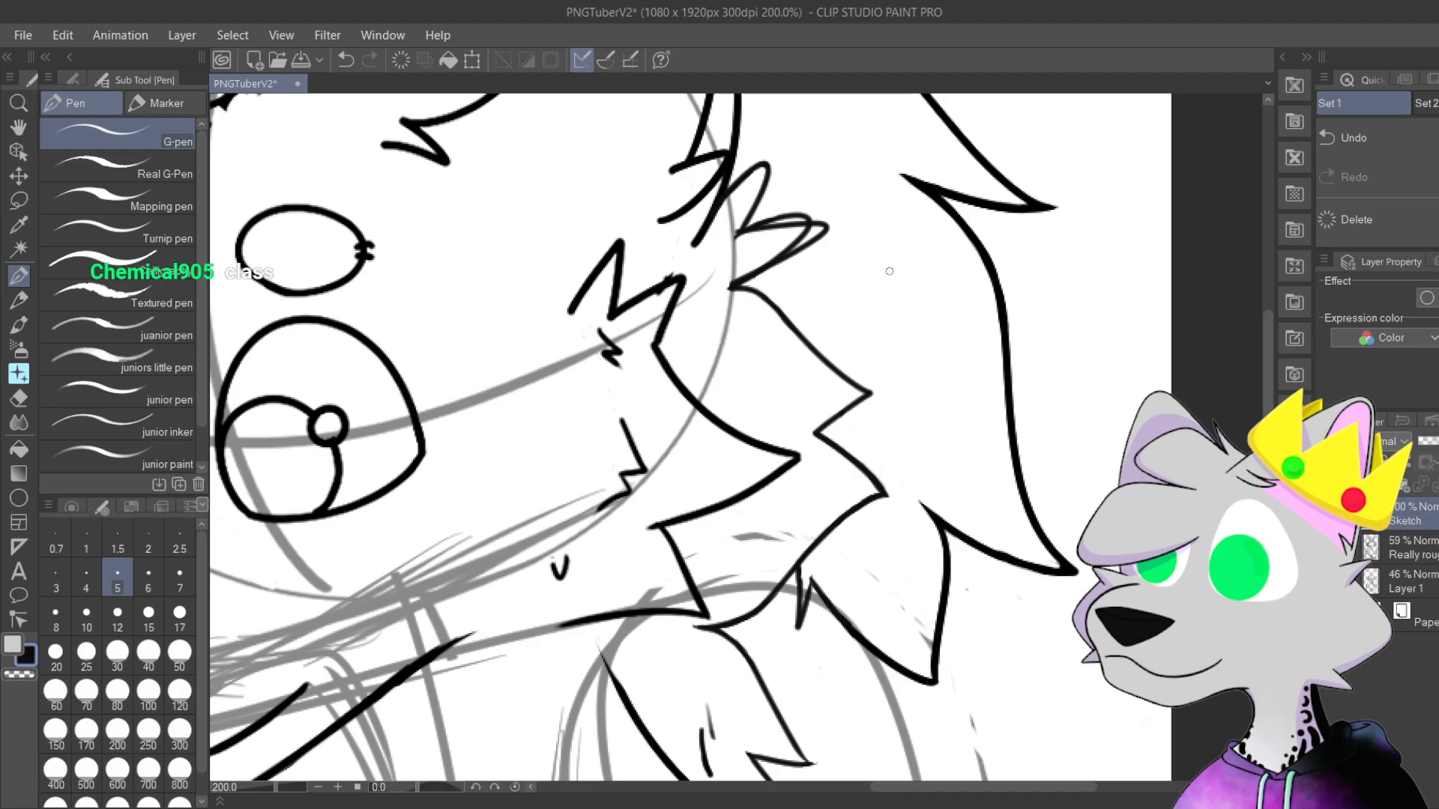
scroll(890, 272, "up", 5)
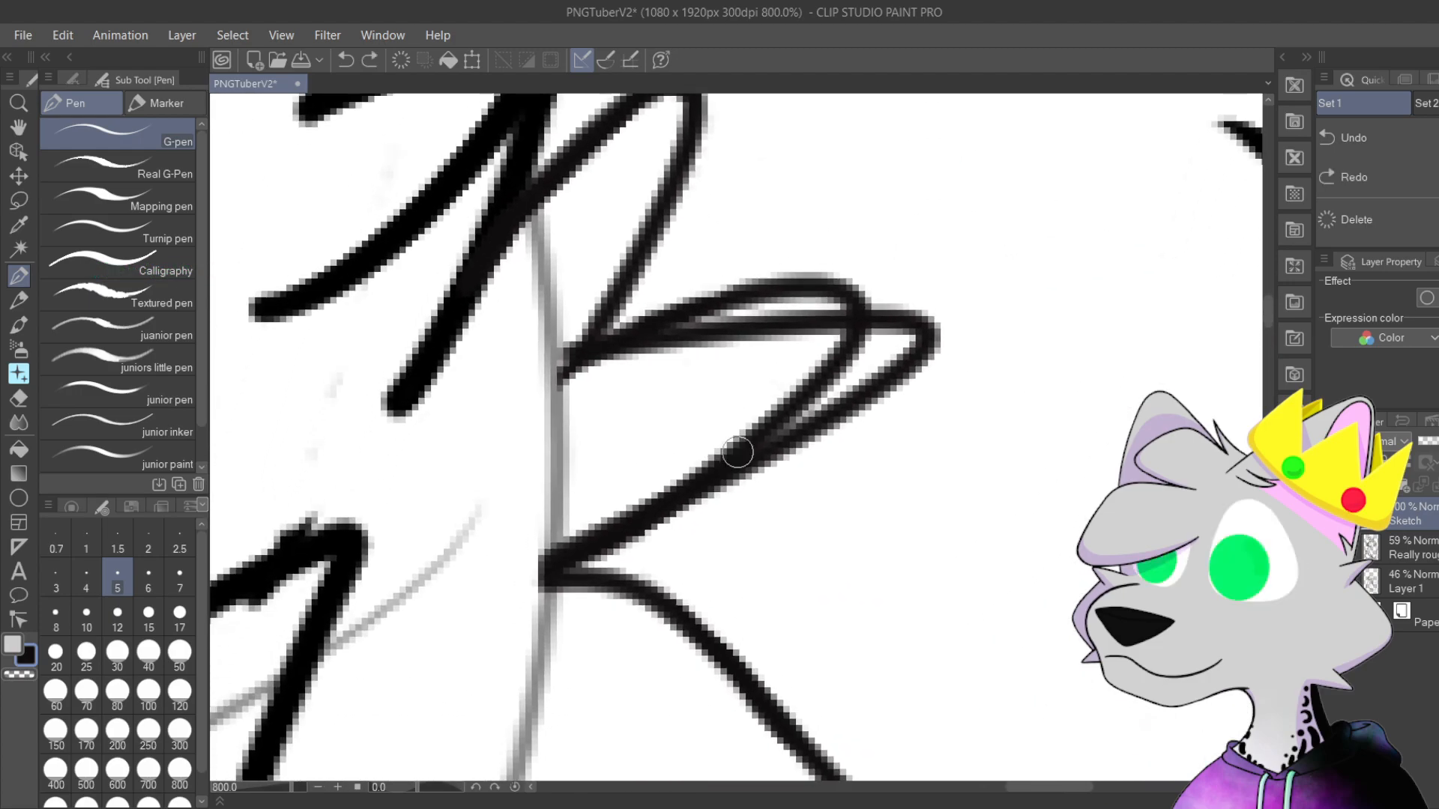
key("ctrl+z")
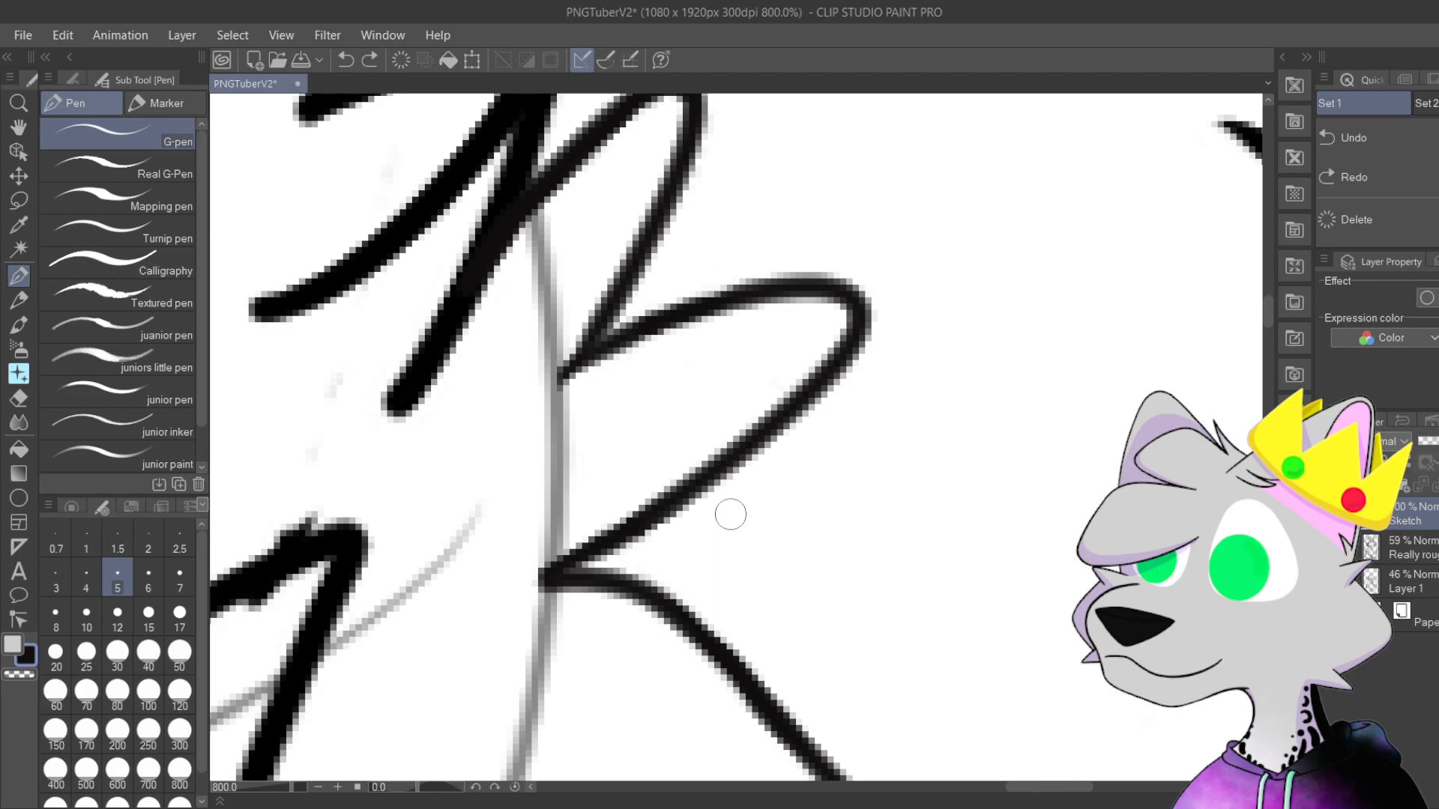
Step: Try to replace the rounded tufts with two long pointed spikes ending near the corner of the long line
scroll(757, 420, "down", 2)
left_click_drag(838, 428, 765, 428)
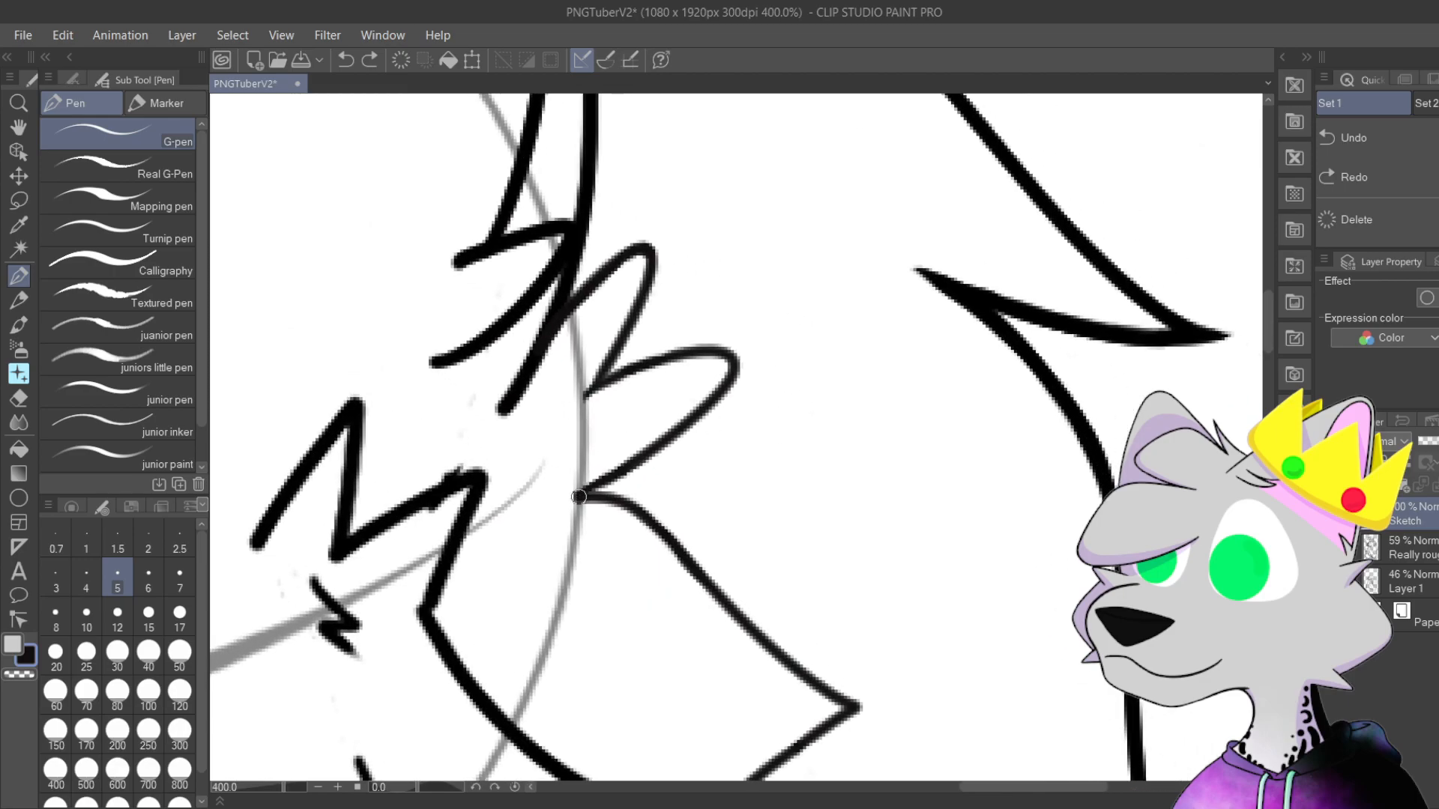
mouse_move(667, 429)
left_mouse_down()
mouse_move(660, 382)
mouse_move(603, 388)
mouse_move(612, 252)
mouse_move(599, 233)
mouse_move(539, 345)
mouse_move(541, 381)
mouse_move(514, 403)
mouse_move(684, 288)
mouse_move(584, 375)
mouse_move(698, 435)
mouse_move(776, 499)
mouse_move(600, 514)
left_mouse_up()
key("ctrl+z")
key("ctrl+z")
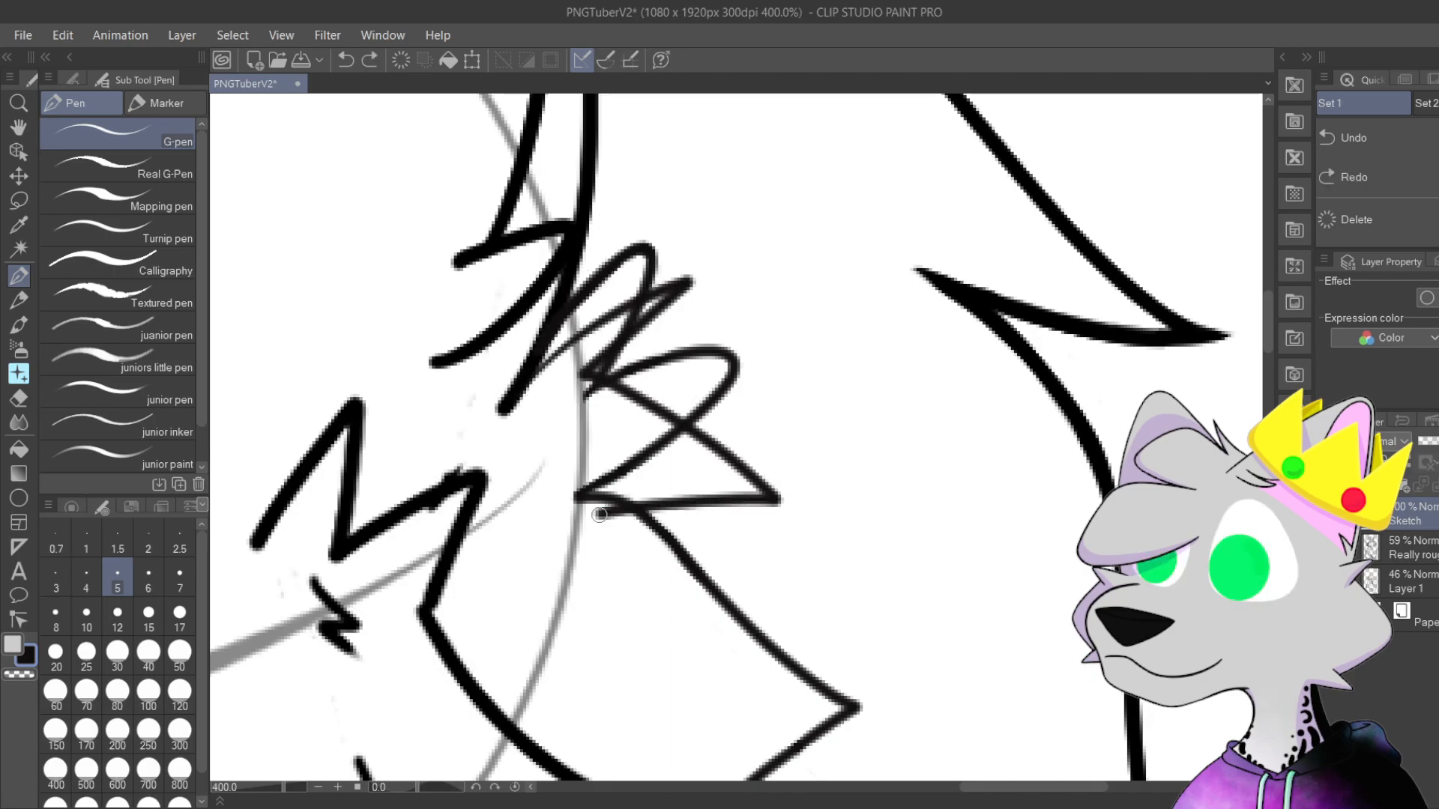
key("ctrl+z")
Step: Draw two shorter pointed spikes over the rounded tufts, from the lower tip of the ear fur to the long line's corner
mouse_move(503, 411)
left_mouse_down()
mouse_move(614, 292)
mouse_move(652, 271)
mouse_move(570, 395)
mouse_move(737, 460)
mouse_move(581, 495)
mouse_move(706, 493)
mouse_move(561, 418)
mouse_move(634, 326)
mouse_move(568, 357)
left_mouse_up()
key("ctrl+z")
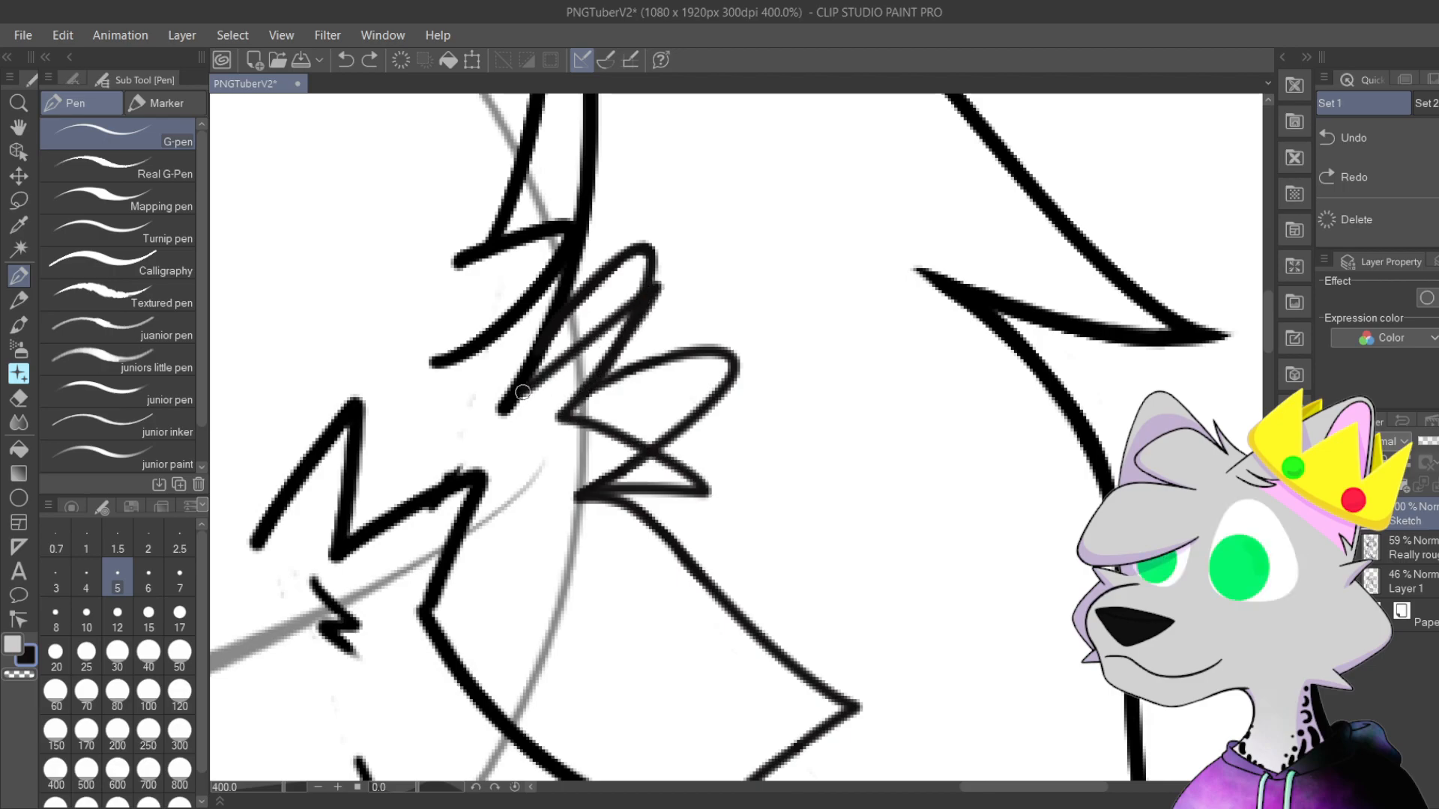
scroll(718, 543, "down", 1)
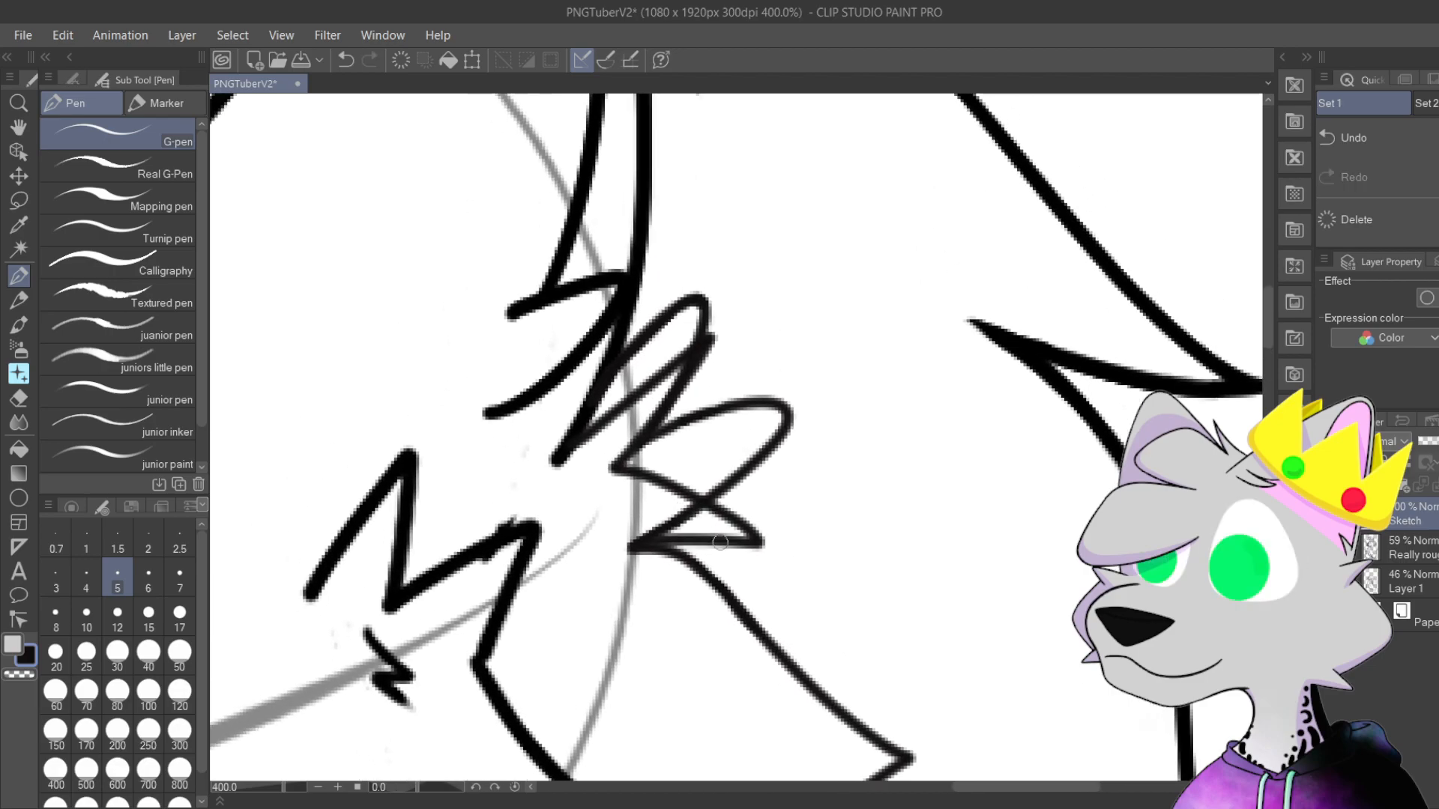
Step: Erase the old outlines of both rounded tufts around the new spikes
scroll(745, 312, "up", 5)
left_click_drag(608, 320, 690, 225)
mouse_move(639, 293)
left_mouse_down()
mouse_move(775, 212)
mouse_move(983, 351)
left_mouse_up()
mouse_move(667, 525)
left_mouse_down()
mouse_move(735, 377)
mouse_move(708, 478)
mouse_move(980, 183)
mouse_move(1000, 282)
left_mouse_up()
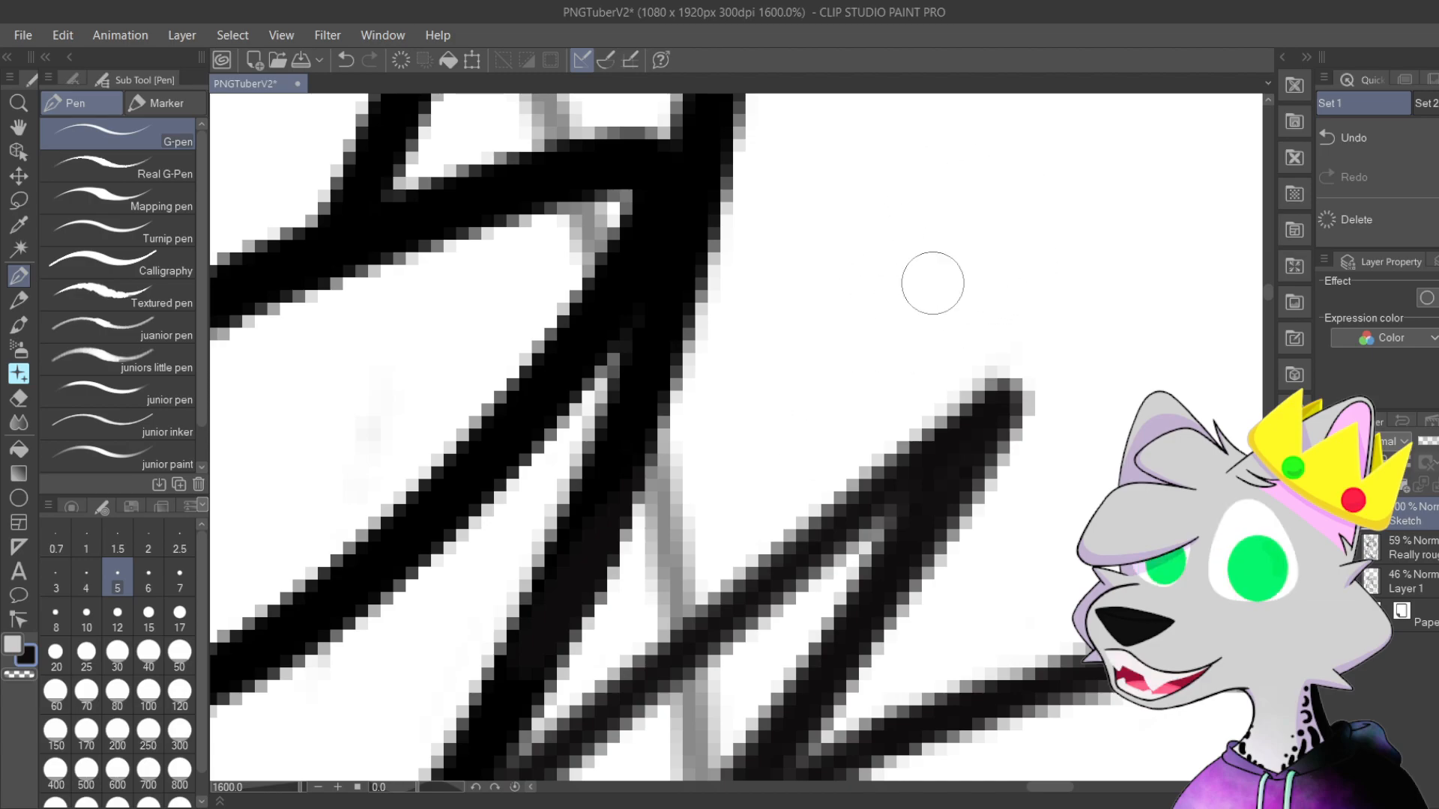
left_click_drag(876, 498, 658, 203)
mouse_move(783, 533)
left_mouse_down()
mouse_move(751, 257)
mouse_move(707, 298)
left_mouse_up()
mouse_move(726, 451)
left_mouse_down()
mouse_move(796, 469)
mouse_move(733, 447)
mouse_move(776, 437)
mouse_move(793, 364)
mouse_move(800, 389)
mouse_move(832, 389)
mouse_move(950, 320)
mouse_move(1012, 227)
mouse_move(985, 130)
mouse_move(812, 174)
left_mouse_up()
left_click_drag(899, 255, 846, 435)
mouse_move(434, 497)
left_mouse_down()
mouse_move(588, 333)
mouse_move(475, 458)
mouse_move(513, 430)
mouse_move(579, 417)
mouse_move(707, 289)
mouse_move(762, 330)
mouse_move(831, 318)
left_mouse_up()
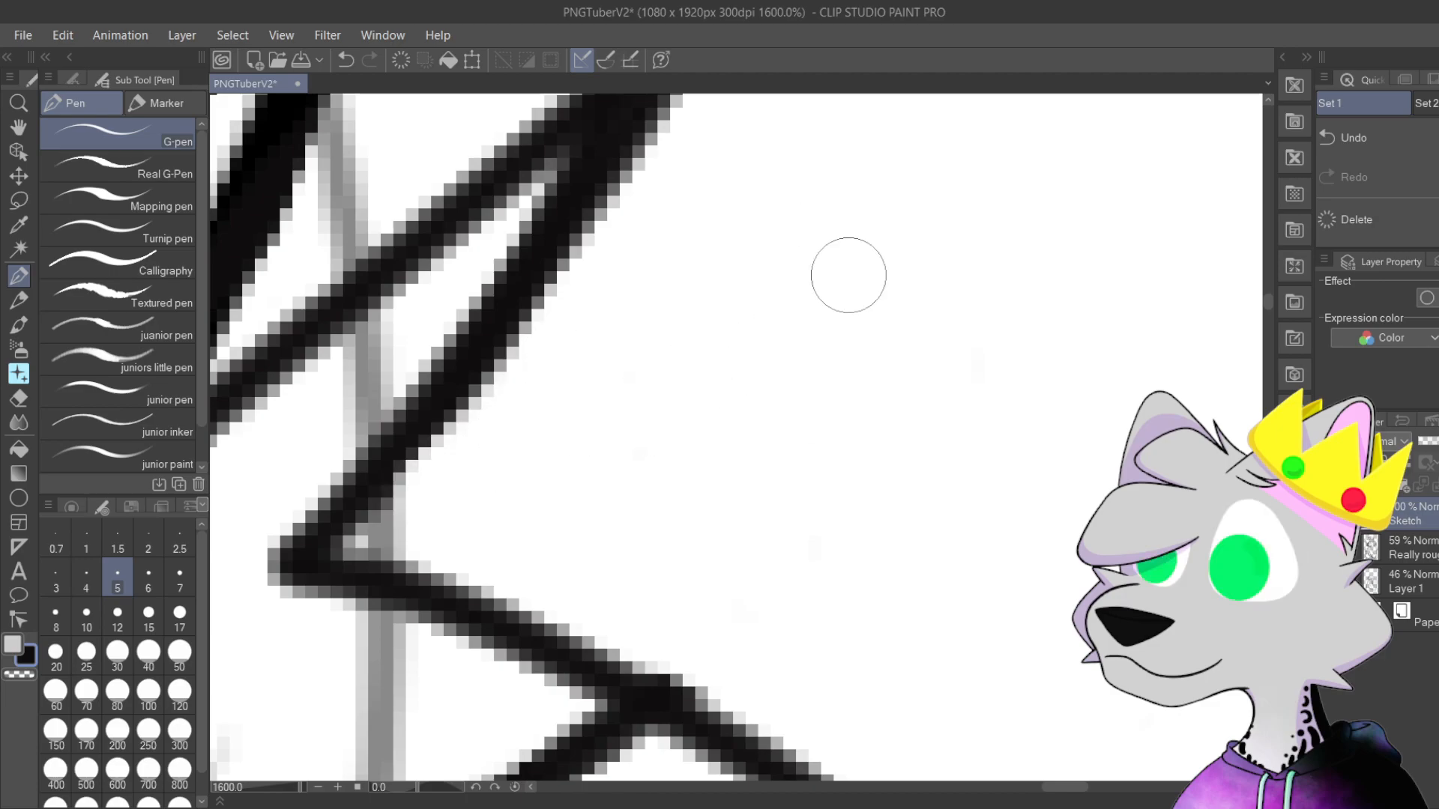
Step: Clean the leftover stub off the lower spike, and thicken its upper edge and the notch between the two spikes
mouse_move(653, 649)
left_mouse_down()
mouse_move(652, 636)
mouse_move(671, 659)
left_mouse_up()
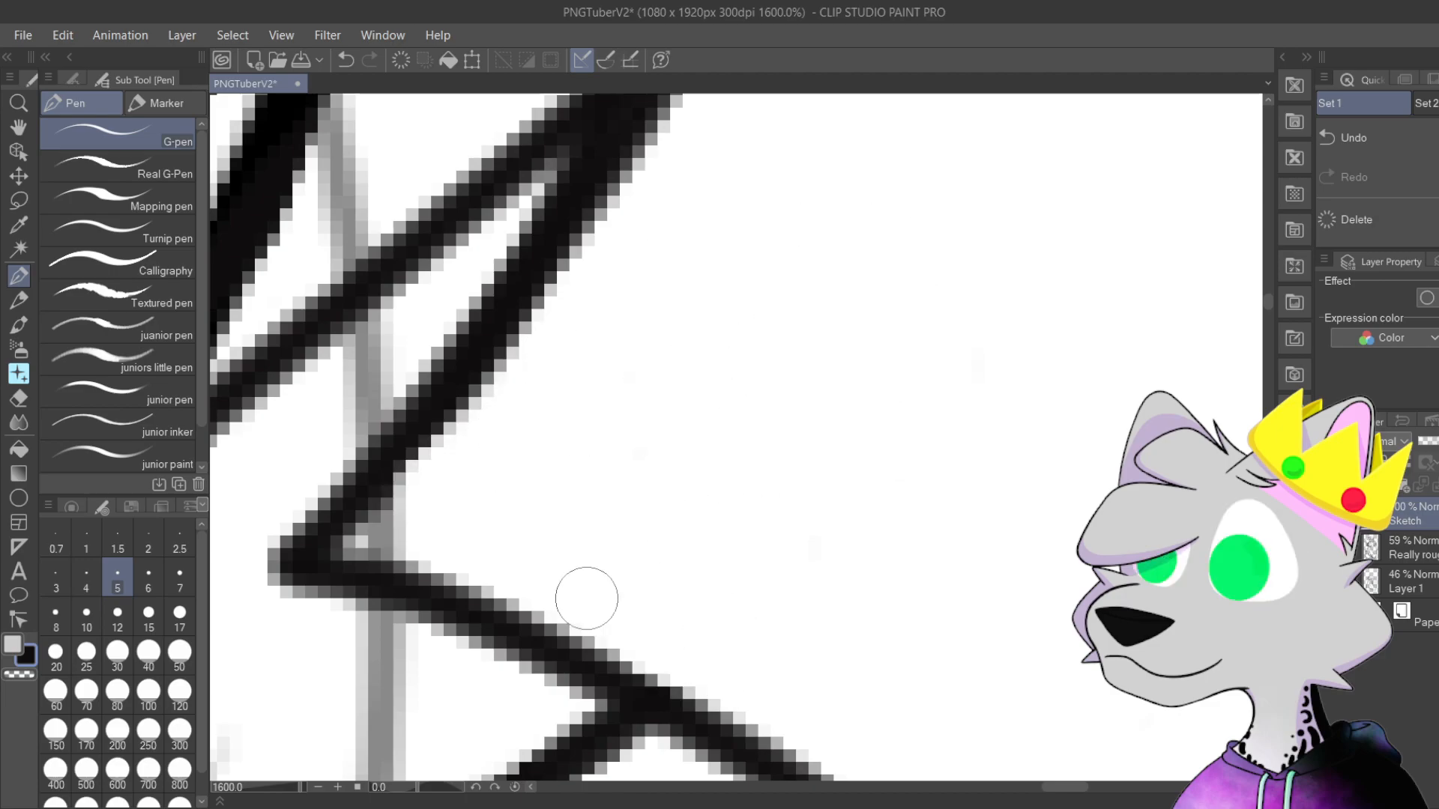
mouse_move(295, 548)
left_mouse_down()
mouse_move(455, 408)
mouse_move(368, 498)
left_mouse_up()
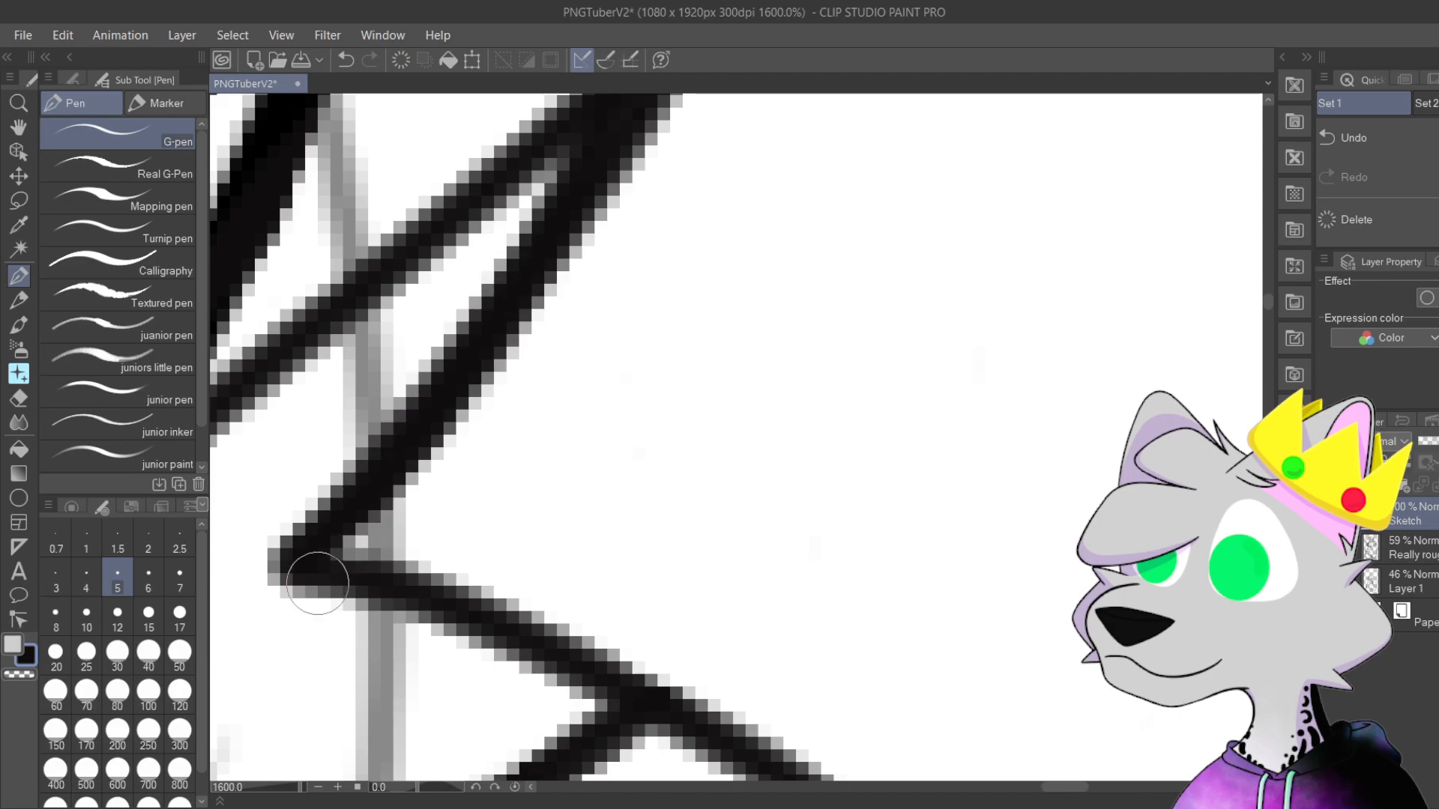
left_click_drag(491, 516, 533, 356)
left_click_drag(342, 411, 628, 477)
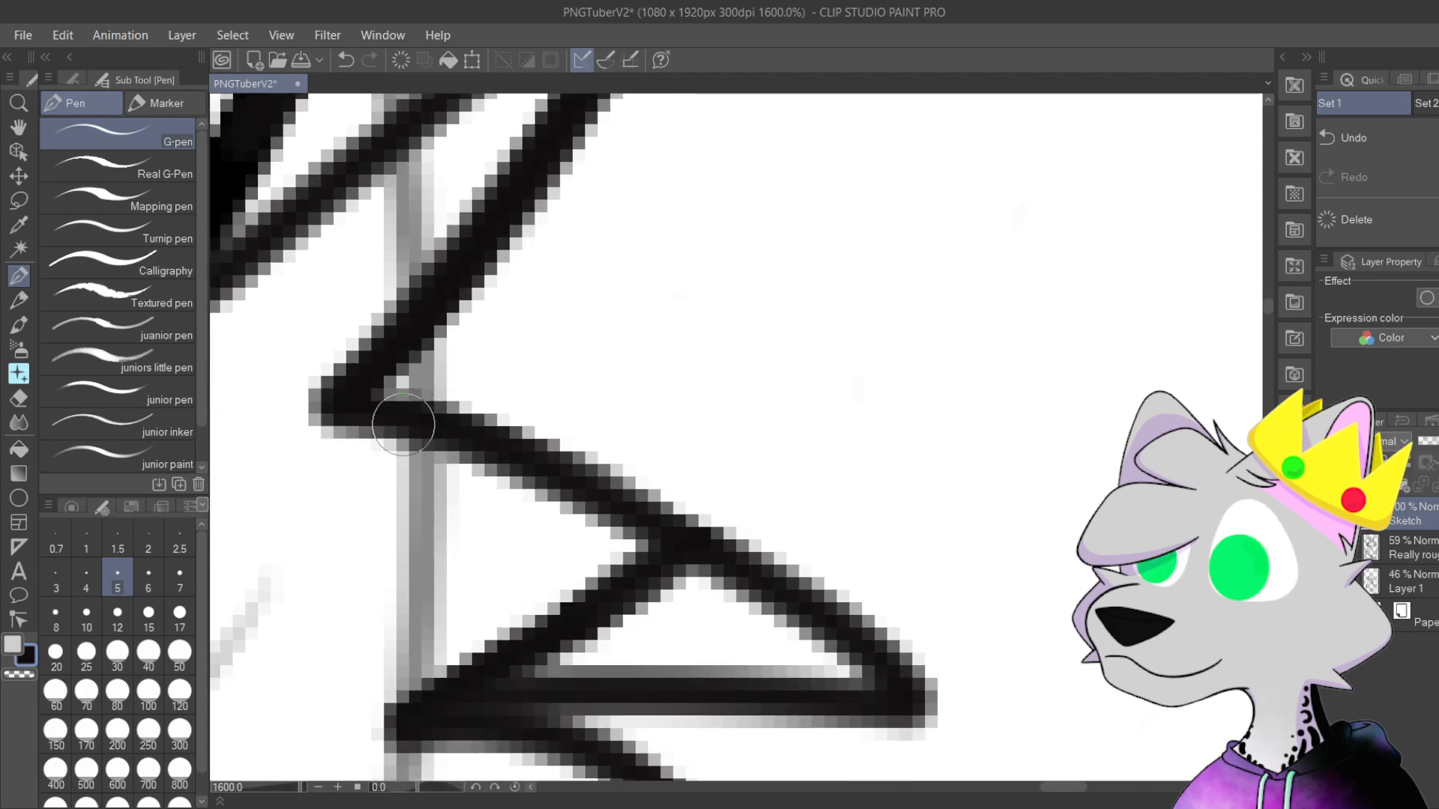
left_click_drag(465, 443, 855, 654)
Step: Erase the old tuft edge inside the lower spike and redraw the spike's bottom edge and tip with a thicker curved line
left_click_drag(620, 650, 689, 504)
mouse_move(602, 478)
left_mouse_down()
mouse_move(632, 500)
mouse_move(451, 542)
mouse_move(654, 454)
mouse_move(640, 423)
mouse_move(804, 497)
mouse_move(763, 458)
mouse_move(712, 476)
mouse_move(610, 479)
left_mouse_up()
mouse_move(529, 540)
left_mouse_down()
mouse_move(918, 528)
mouse_move(971, 558)
left_mouse_up()
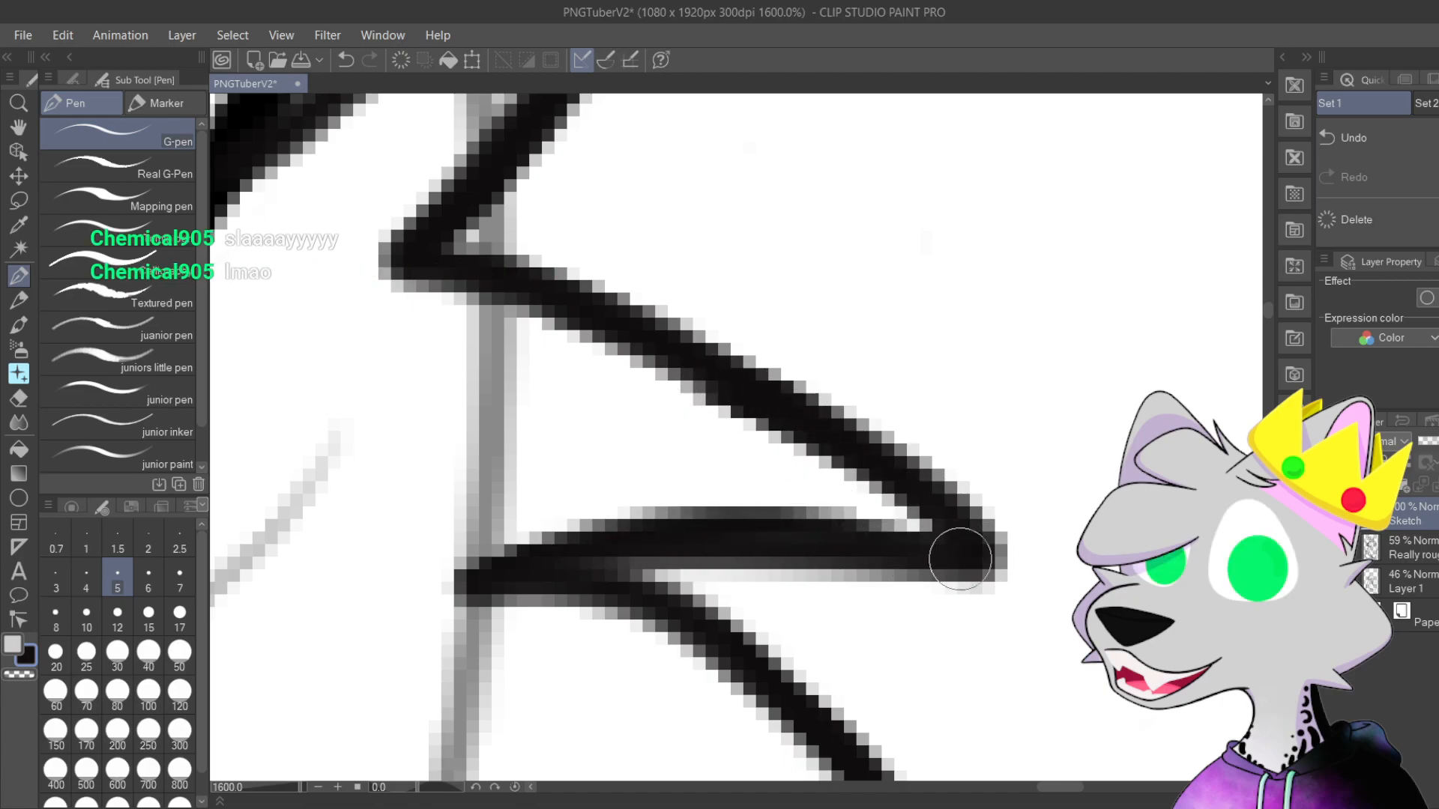
left_click_drag(806, 438, 958, 565)
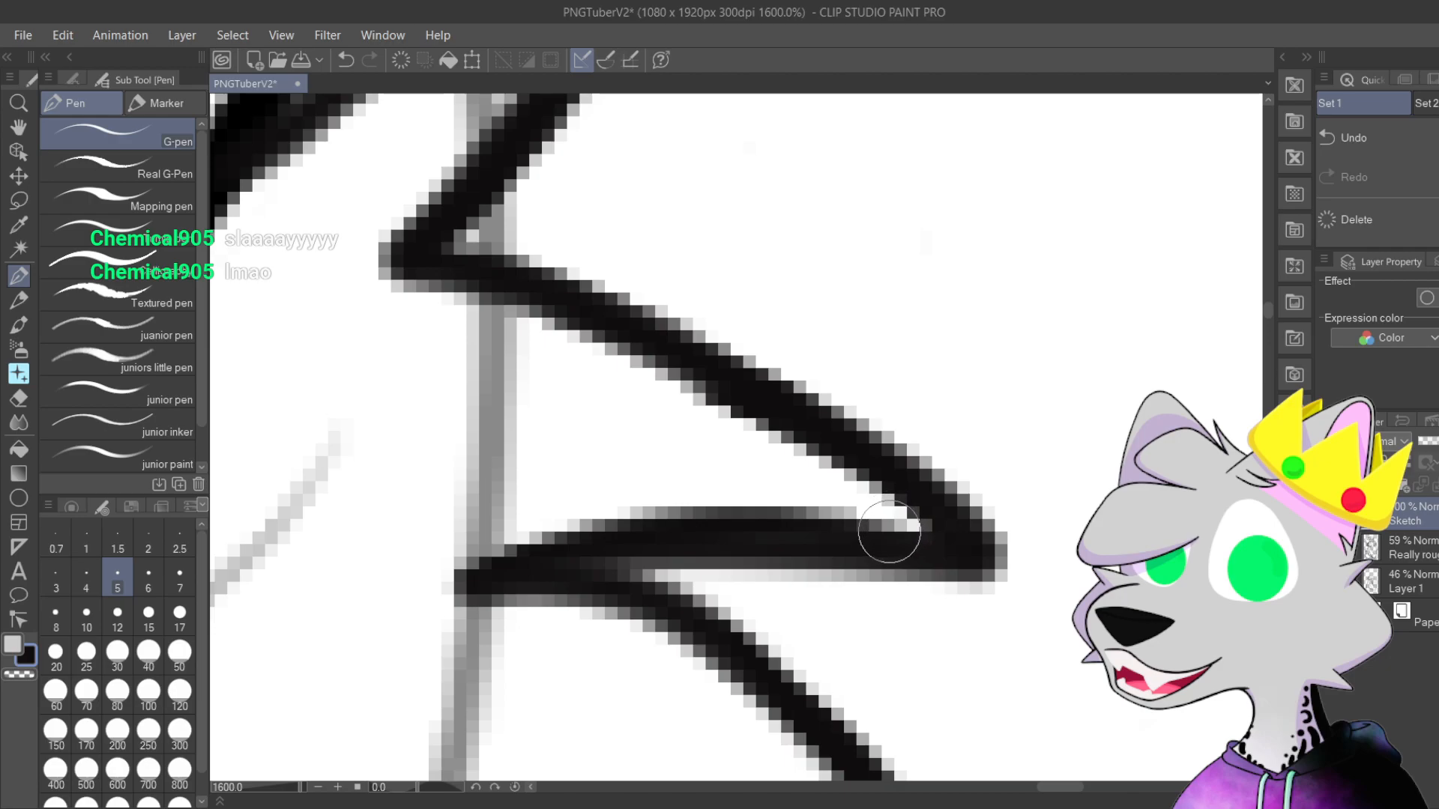
Step: Try to draw a larger, longer spike around the lower one from the notch to the long line's corner
scroll(911, 270, "down", 5)
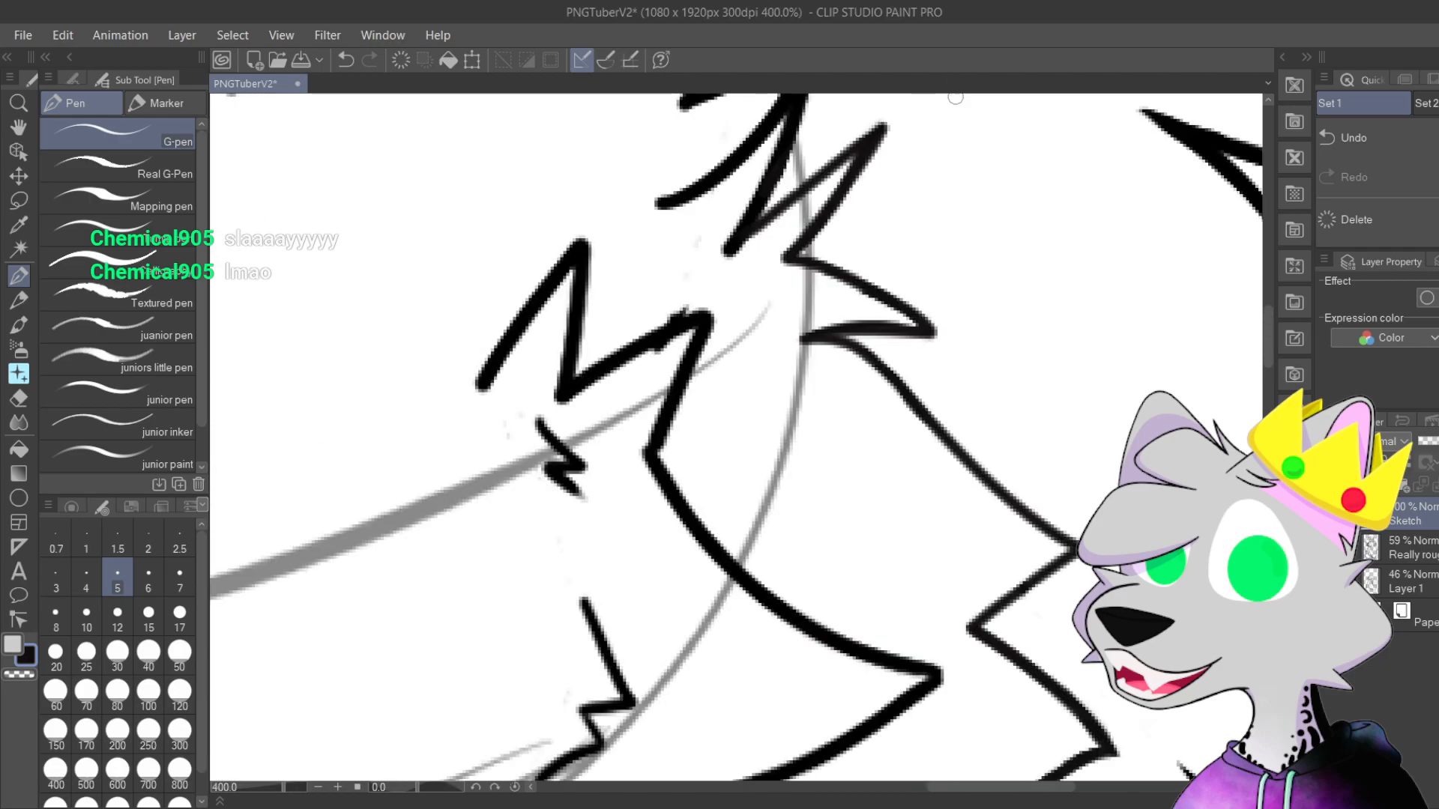
left_click_drag(1044, 308, 837, 525)
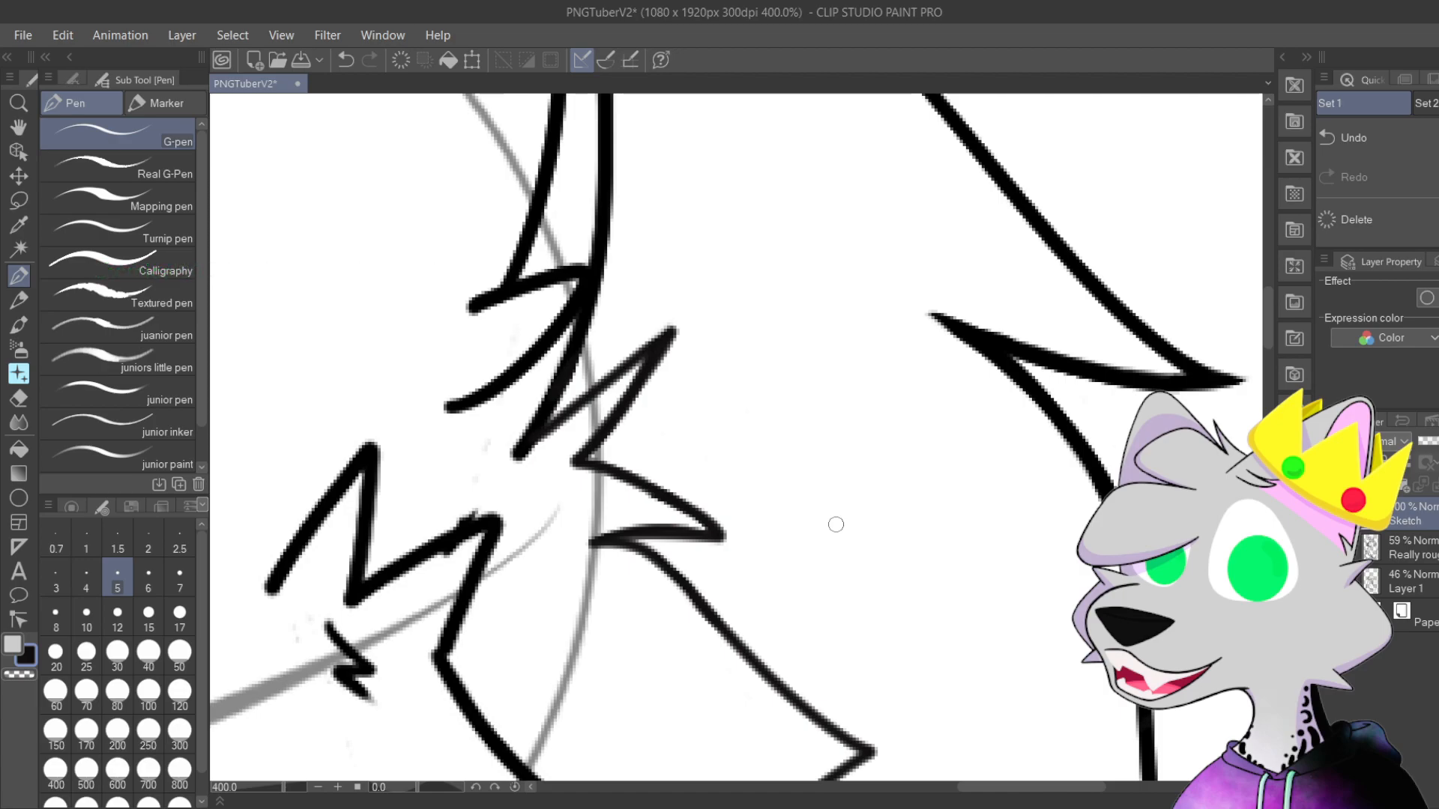
scroll(1043, 371, "down", 7)
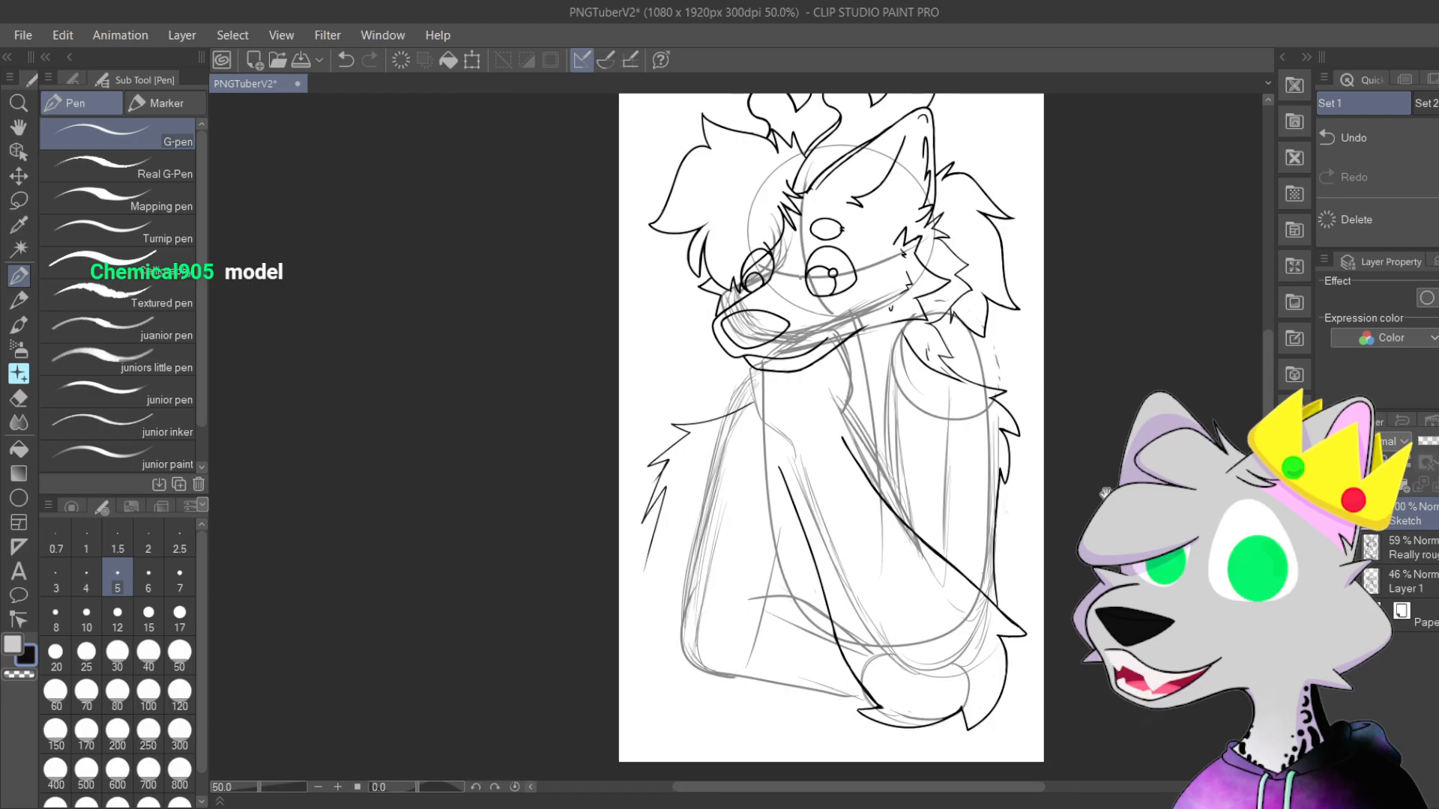
left_click_drag(1106, 493, 990, 448)
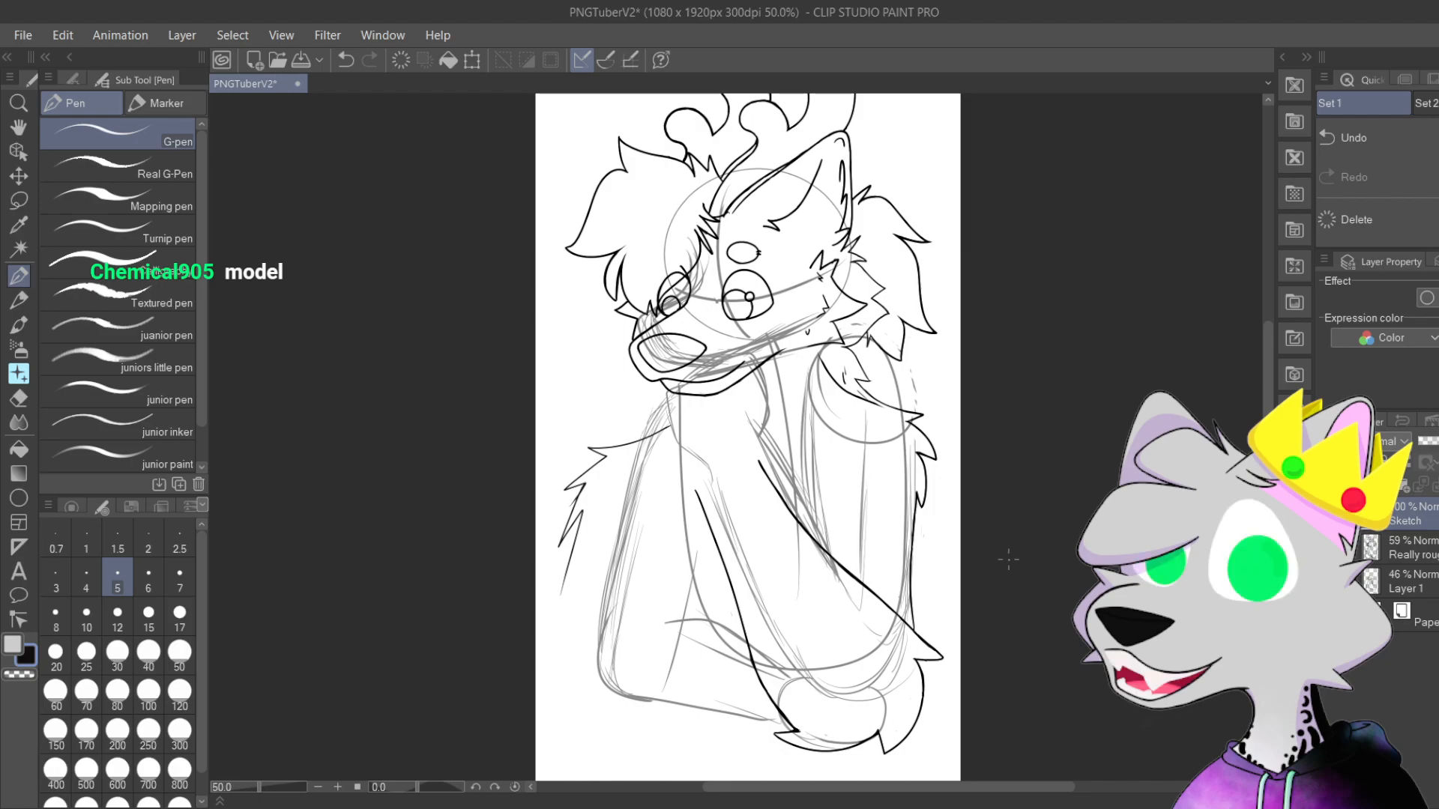
scroll(803, 207, "up", 3)
scroll(803, 207, "up", 6)
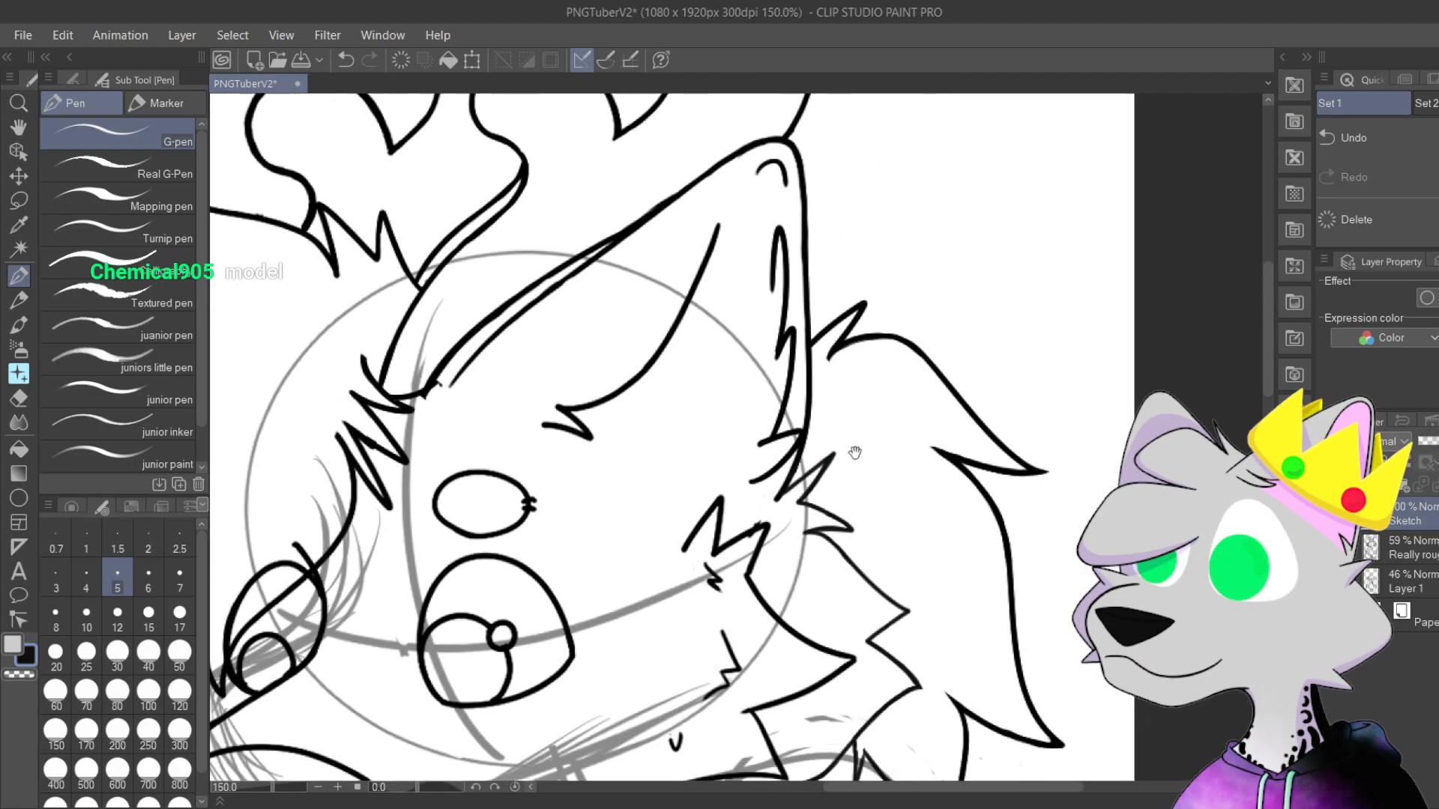
mouse_move(739, 202)
left_mouse_down()
mouse_move(716, 448)
mouse_move(745, 325)
mouse_move(406, 335)
mouse_move(893, 540)
mouse_move(518, 518)
left_mouse_up()
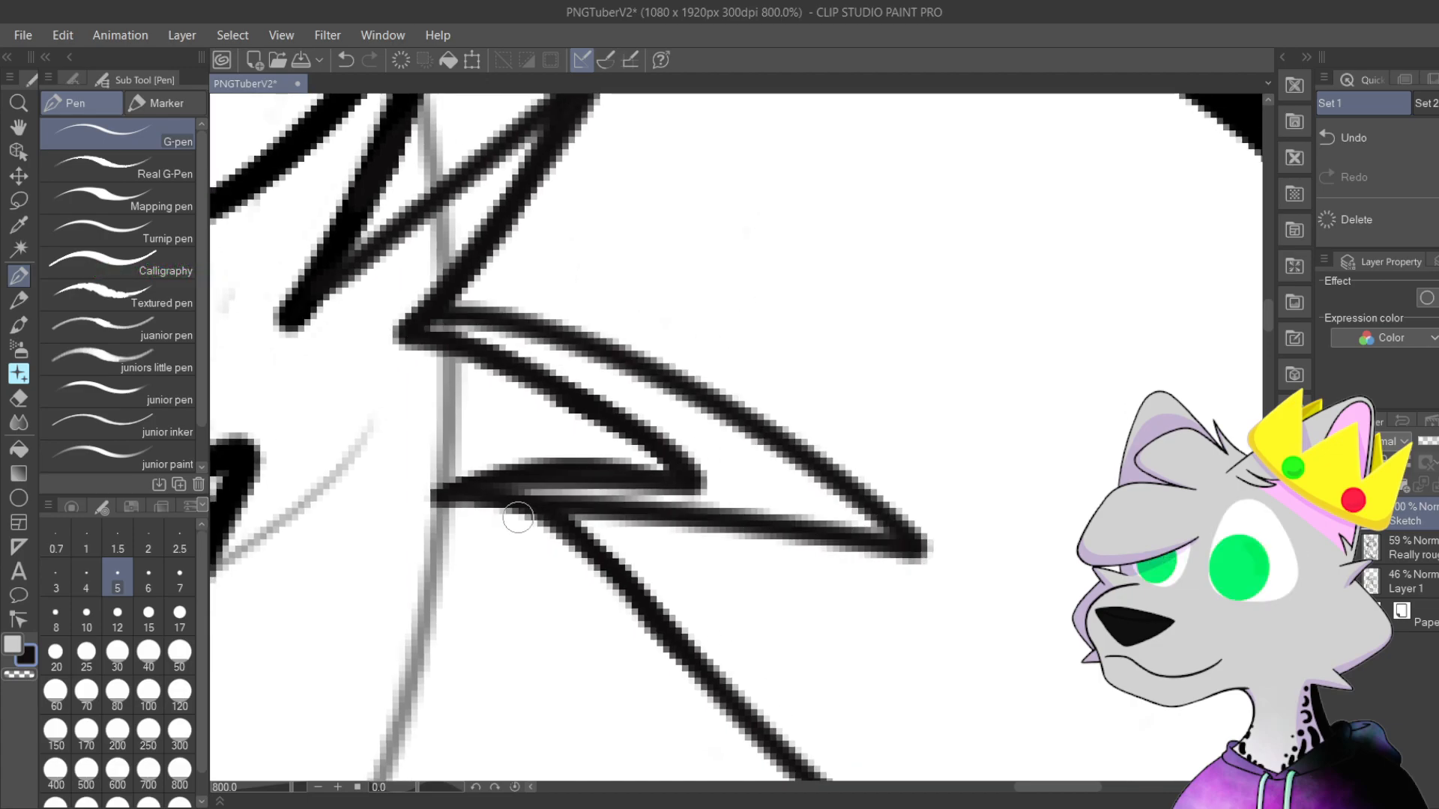
scroll(825, 427, "down", 3)
key("ctrl+z")
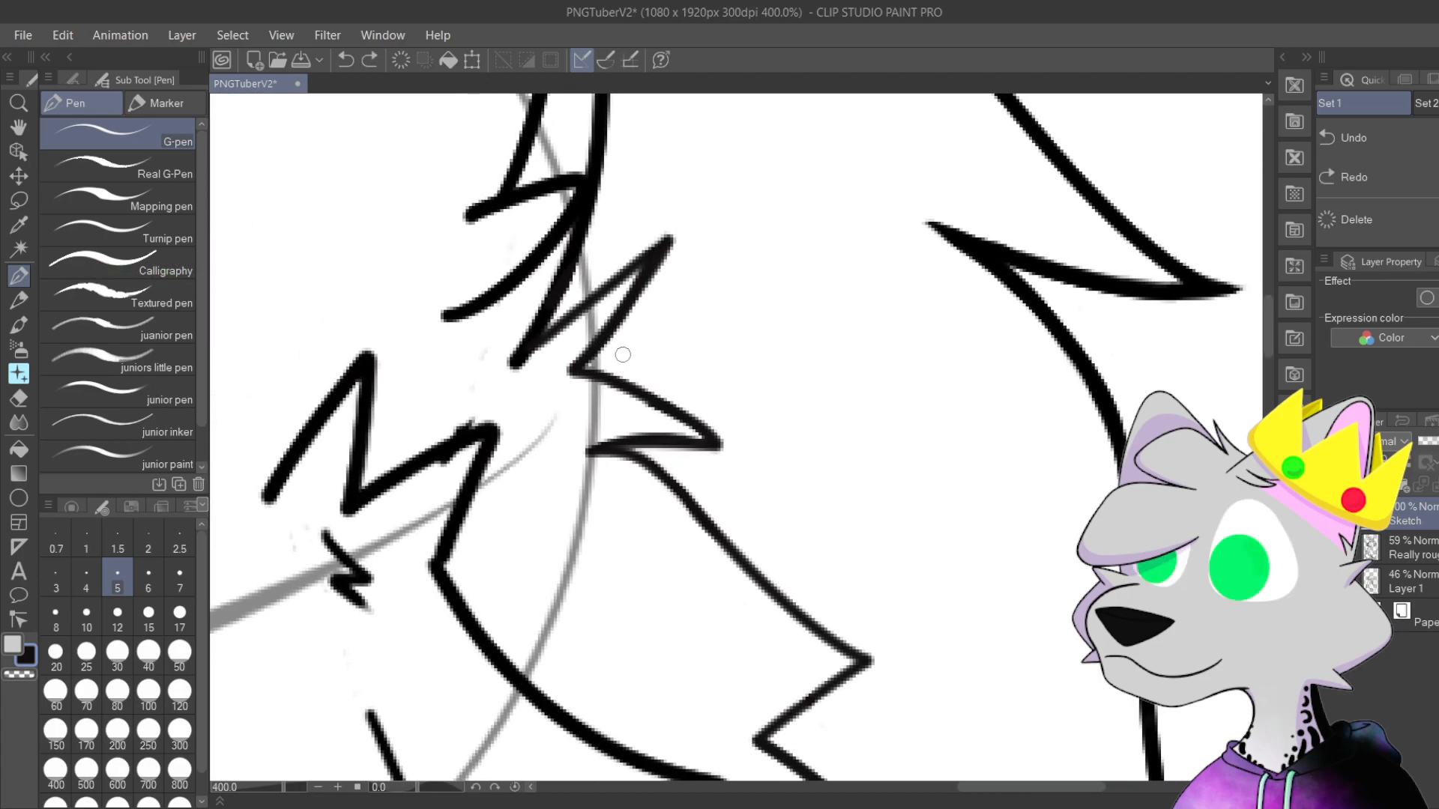
Step: Add a middle pointed spike from the notch above the lower spike, and redraw the lower spike slightly longer down to the corner
mouse_move(587, 363)
left_mouse_down()
mouse_move(717, 307)
mouse_move(651, 381)
mouse_move(709, 443)
mouse_move(601, 451)
left_mouse_up()
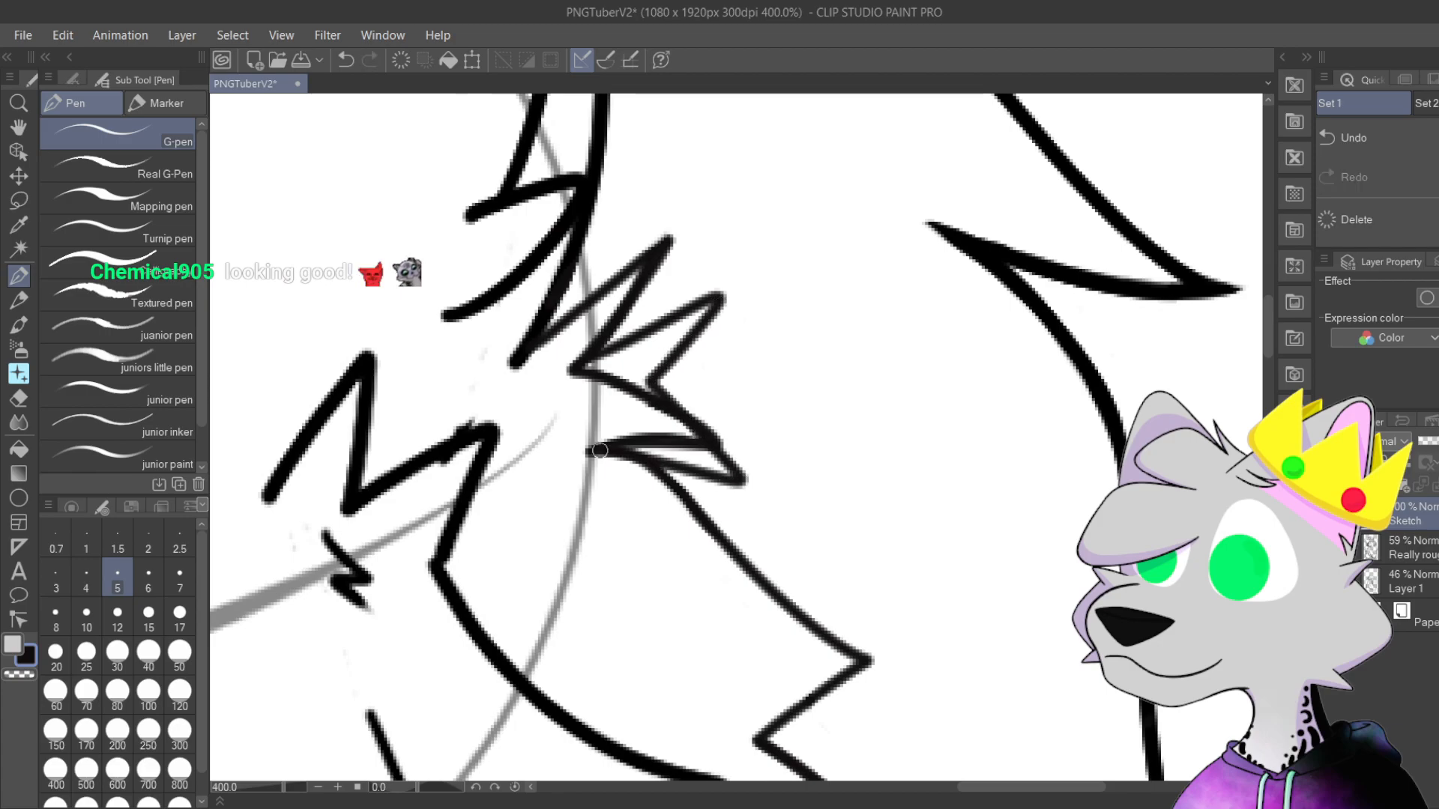
key("ctrl+z")
scroll(709, 322, "up", 3)
mouse_move(450, 369)
left_mouse_down()
mouse_move(688, 320)
mouse_move(700, 363)
mouse_move(615, 443)
mouse_move(773, 542)
mouse_move(547, 549)
left_mouse_up()
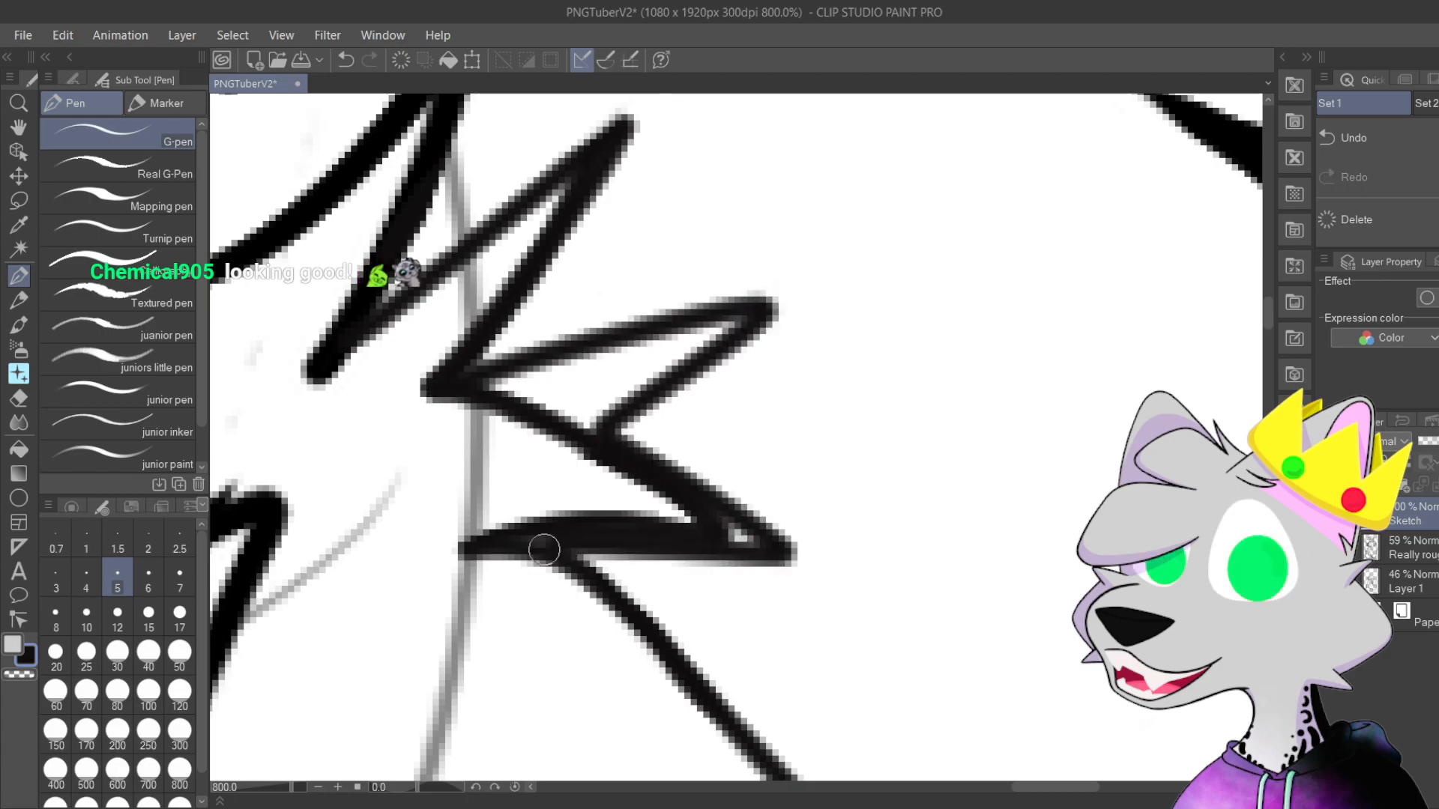
Step: Try different lengths and angles for the middle and lower fur spikes below the ear, between the notch and the long line
key("ctrl+z")
mouse_move(460, 538)
left_mouse_down()
mouse_move(777, 543)
mouse_move(585, 389)
mouse_move(532, 380)
left_mouse_up()
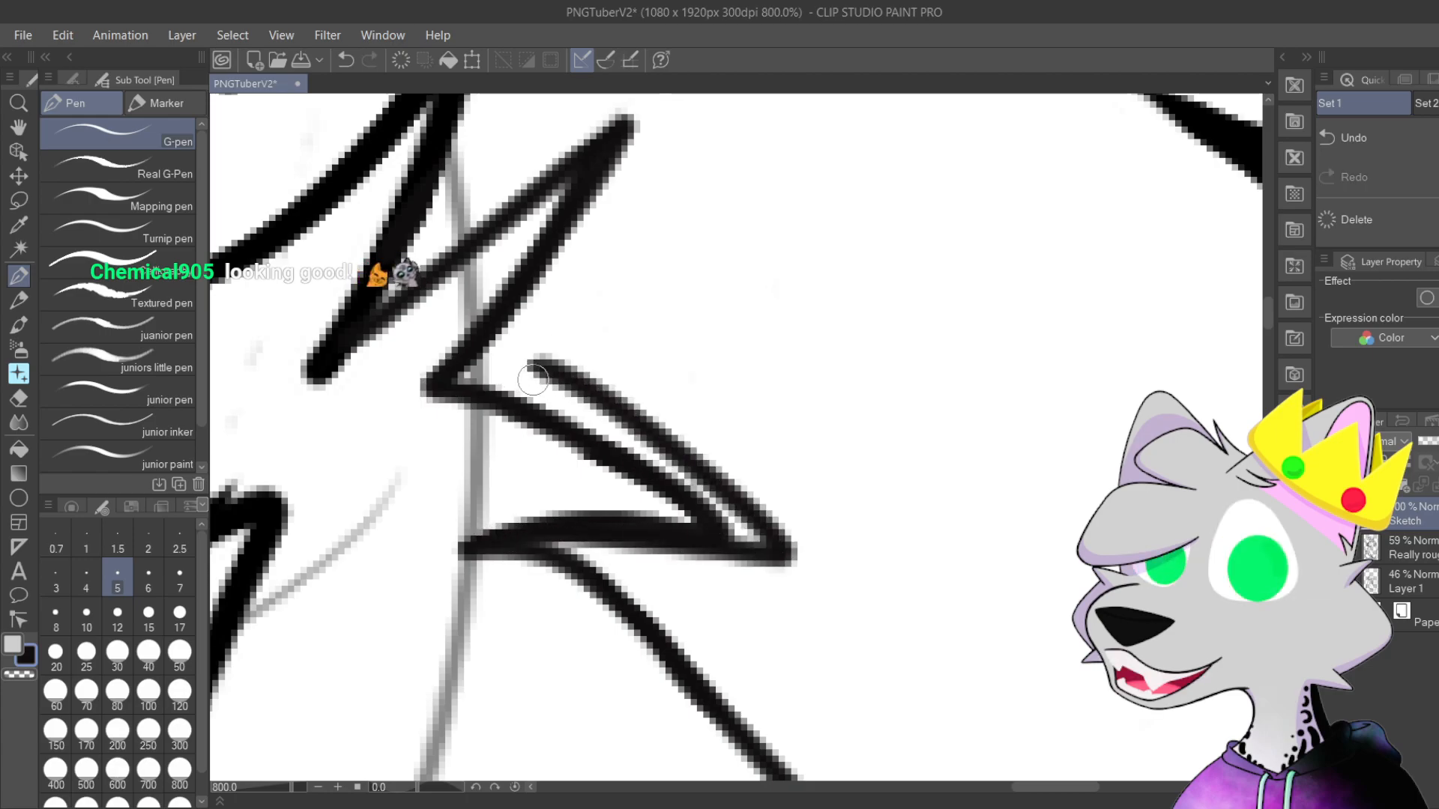
key("ctrl+z")
mouse_move(443, 379)
left_mouse_down()
mouse_move(610, 282)
mouse_move(680, 263)
mouse_move(556, 407)
mouse_move(786, 625)
mouse_move(554, 565)
left_mouse_up()
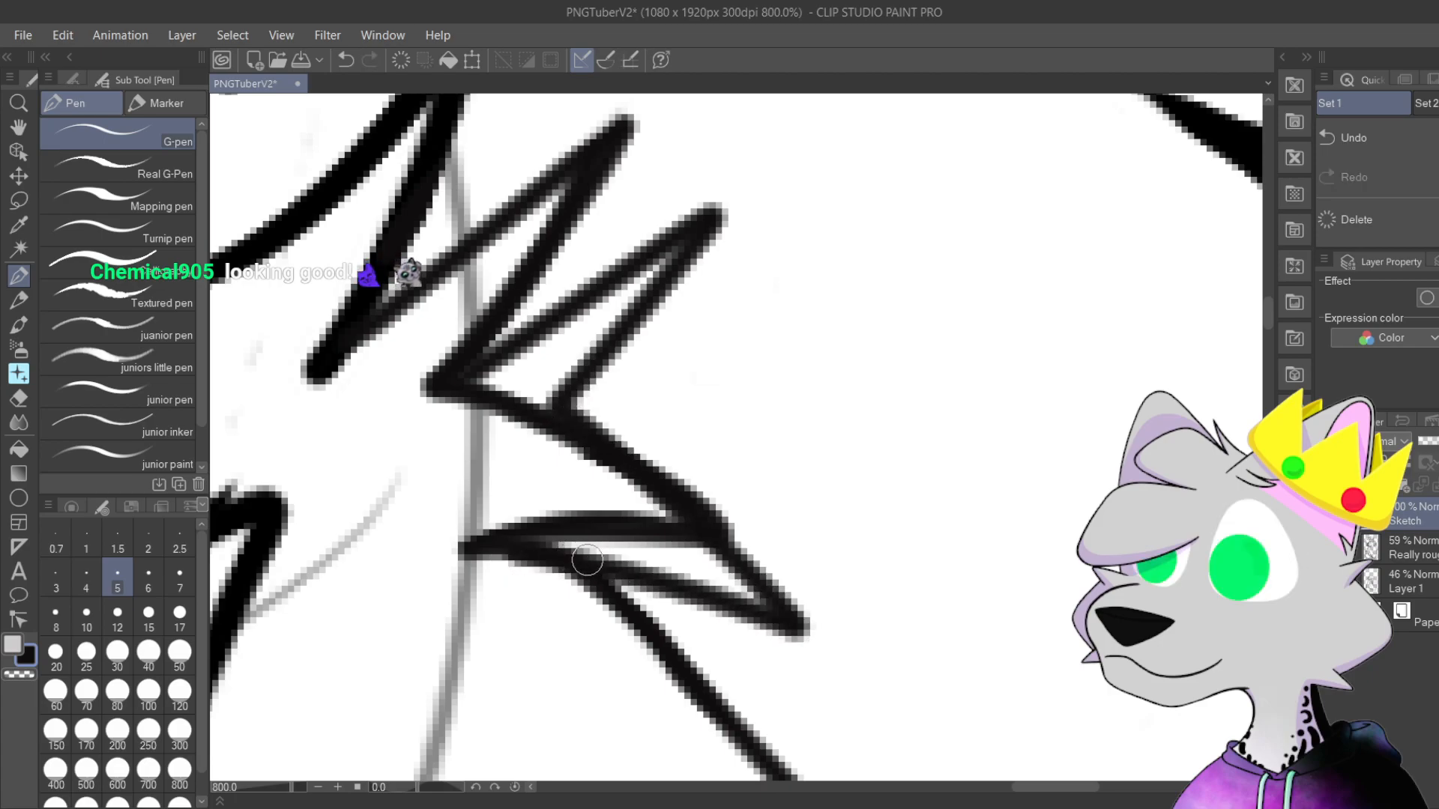
scroll(587, 561, "down", 10)
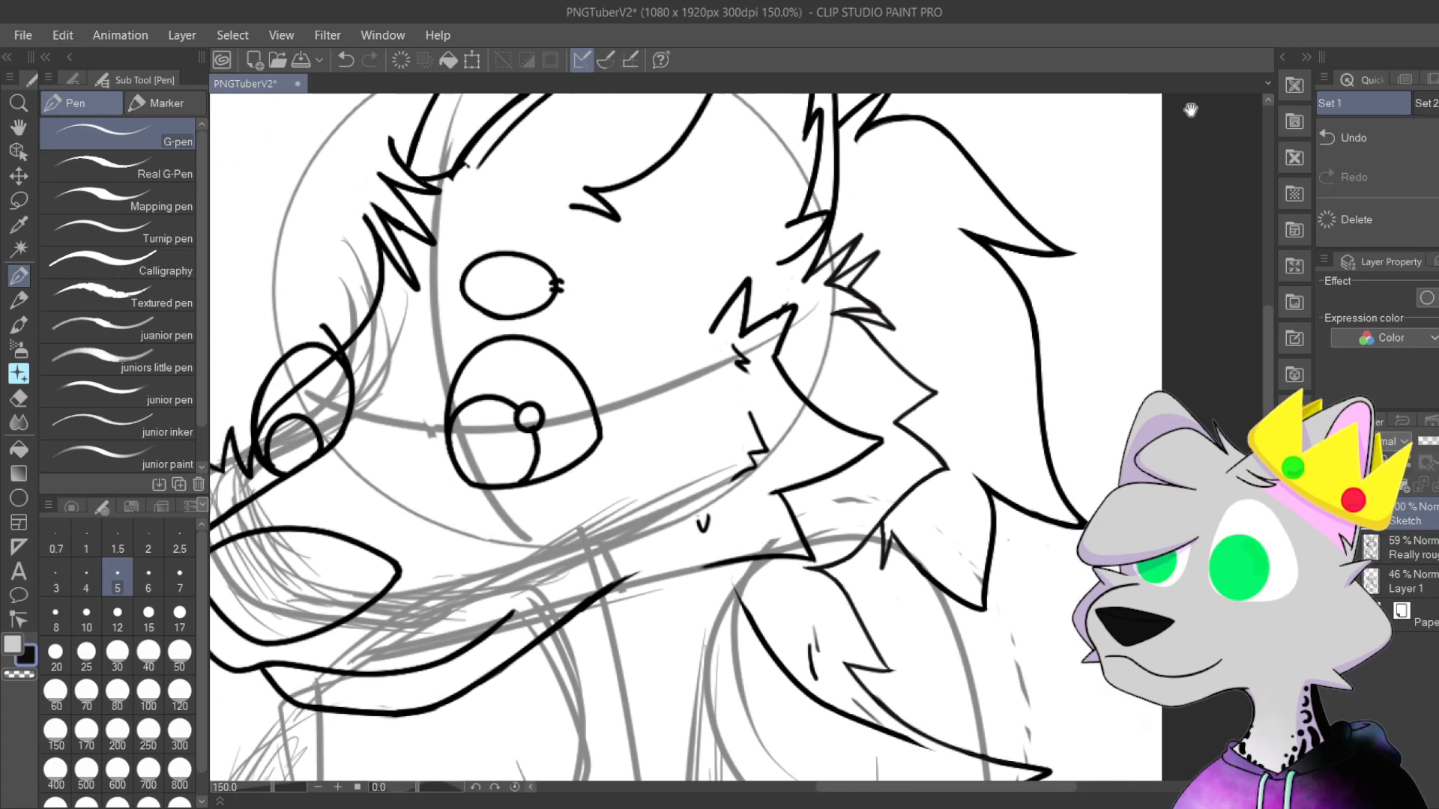
left_click_drag(1103, 320, 1156, 323)
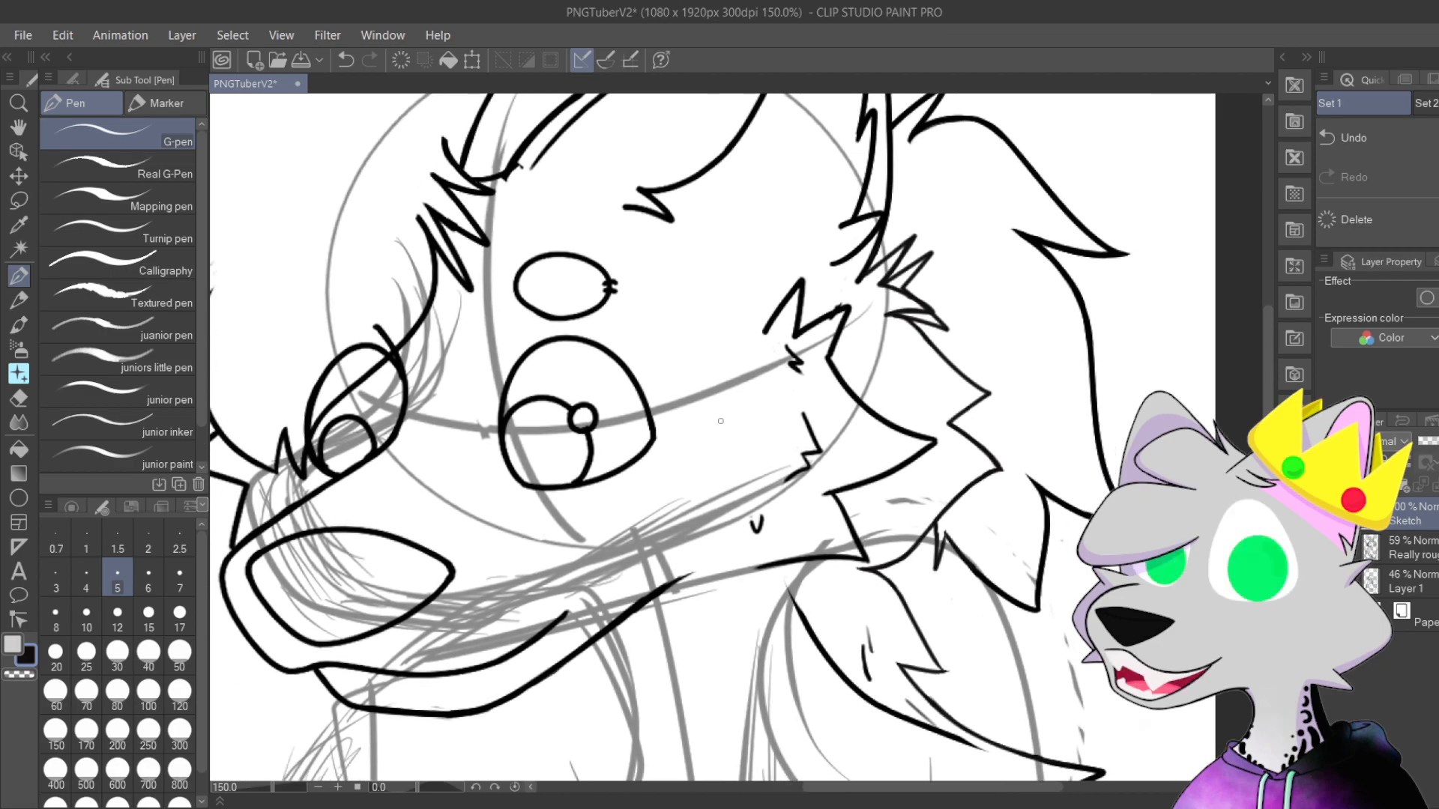
scroll(720, 421, "down", 3)
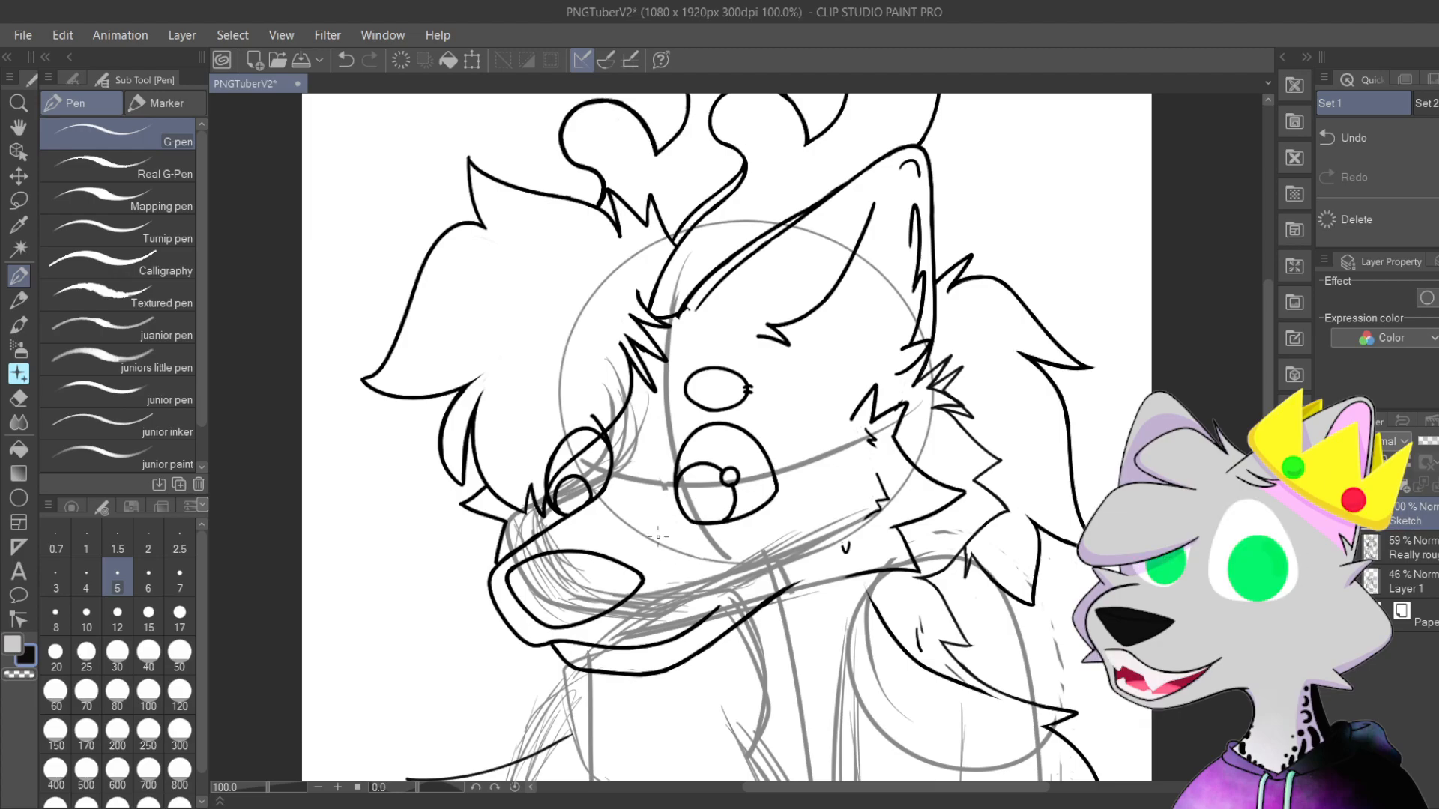
key("ctrl+z")
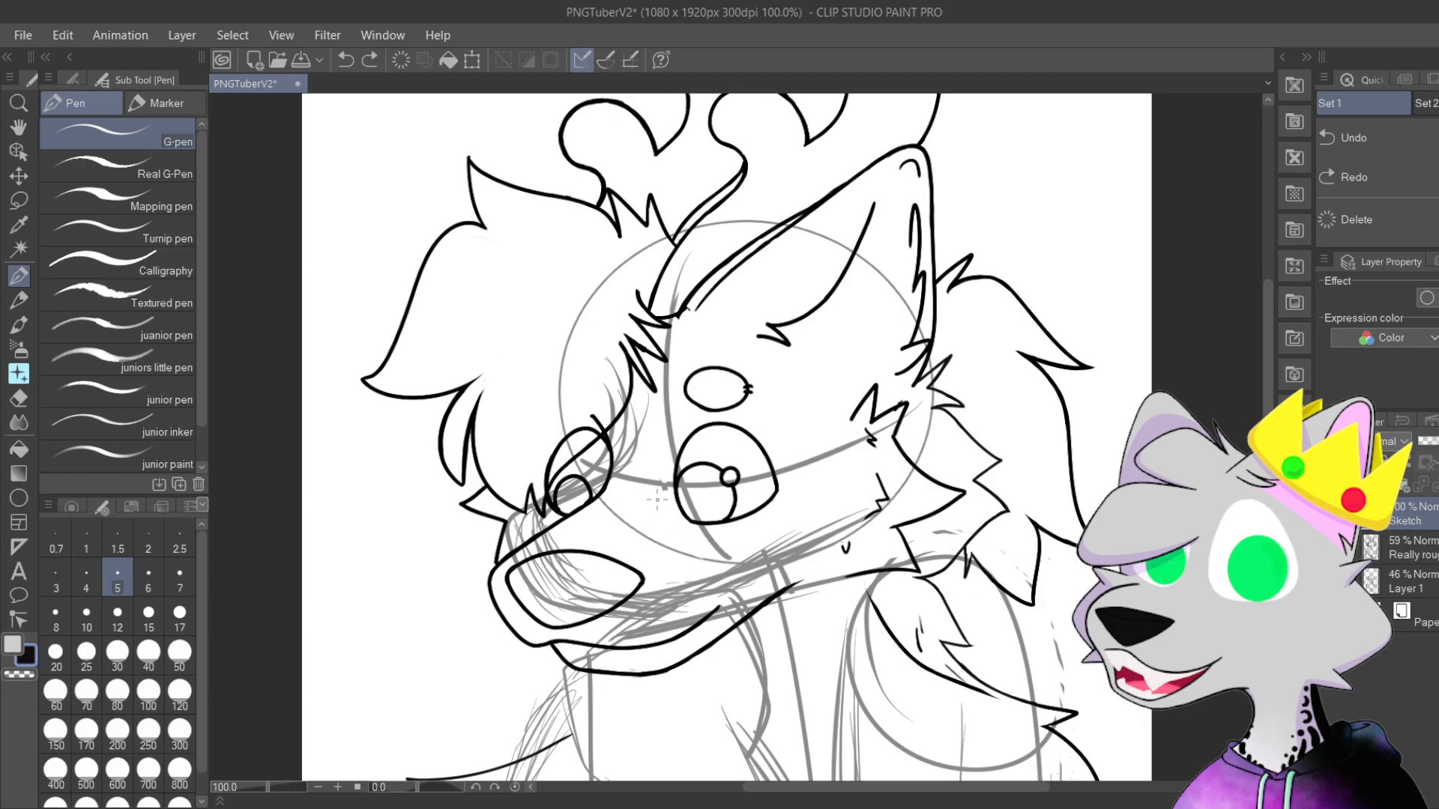
Step: Erase the lower spike back to a short stub of its upper edge, and extend and smooth the long mane line's rounded start
left_click_drag(860, 426, 793, 472)
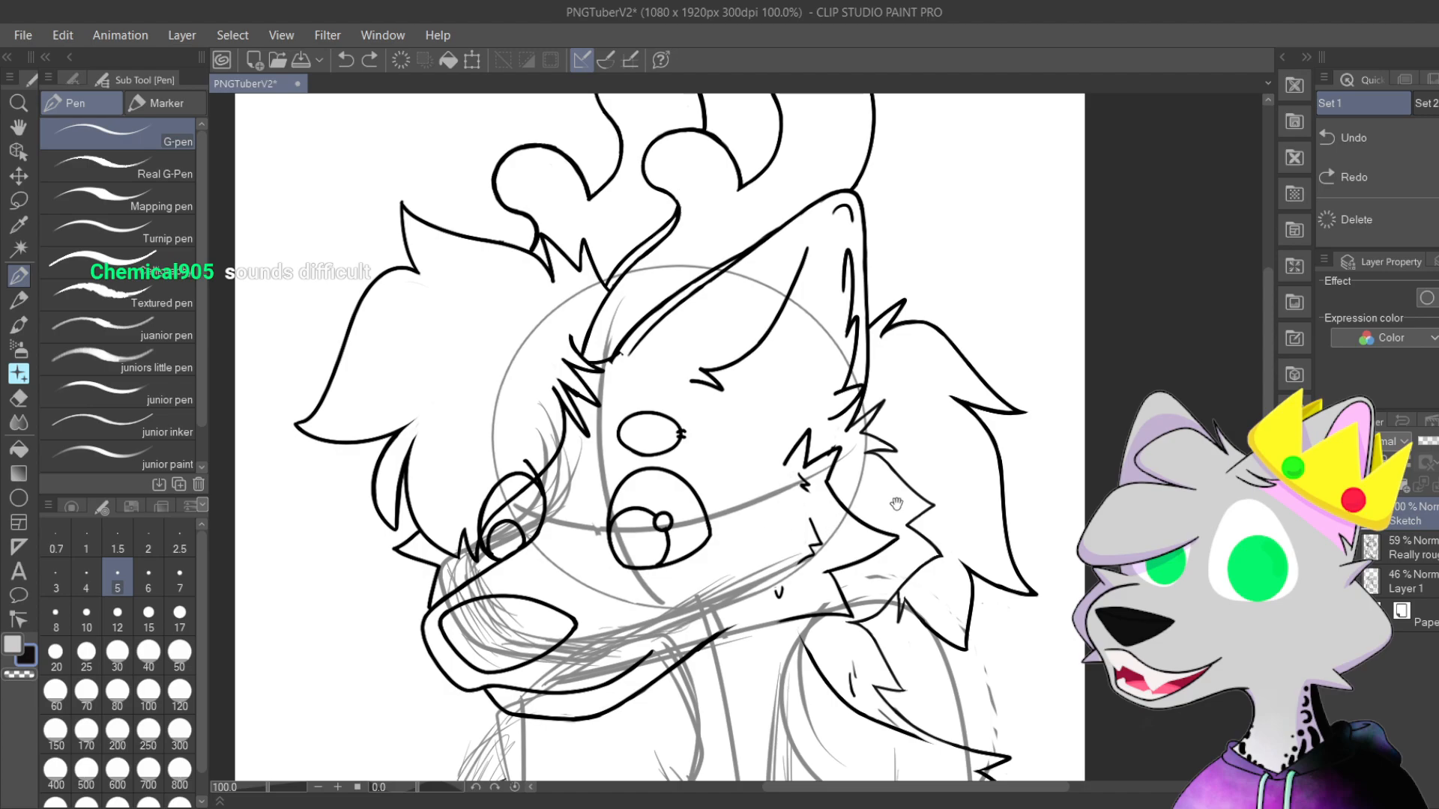
left_click_drag(879, 508, 828, 488)
scroll(749, 512, "up", 3)
left_click_drag(784, 586, 679, 206)
scroll(633, 142, "up", 4)
left_click_drag(652, 524, 780, 38)
left_click_drag(780, 398, 664, 482)
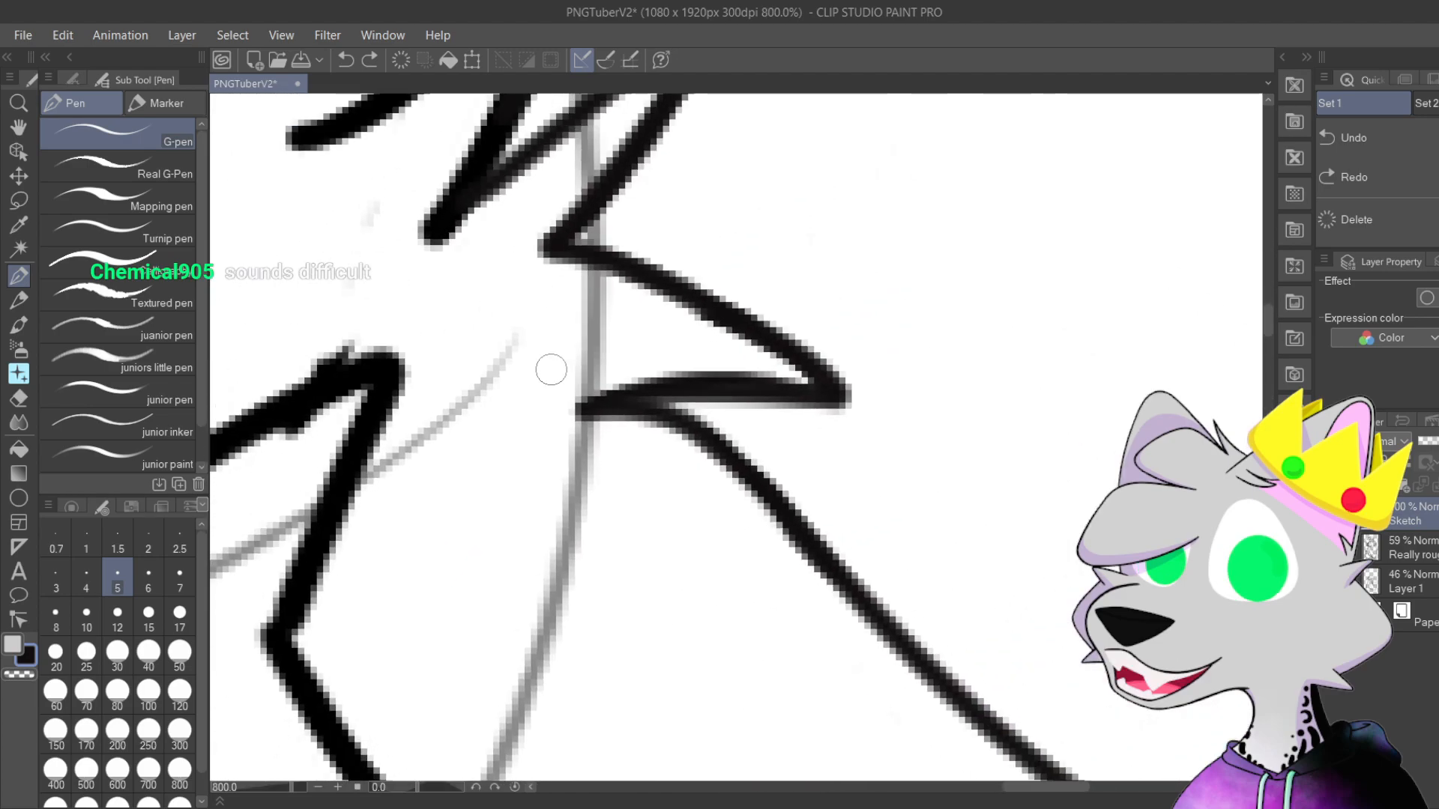
left_click_drag(536, 391, 671, 408)
mouse_move(731, 447)
left_mouse_down()
mouse_move(562, 408)
mouse_move(567, 420)
left_mouse_up()
mouse_move(646, 396)
left_mouse_down()
mouse_move(732, 386)
mouse_move(819, 408)
mouse_move(873, 400)
mouse_move(714, 312)
left_mouse_up()
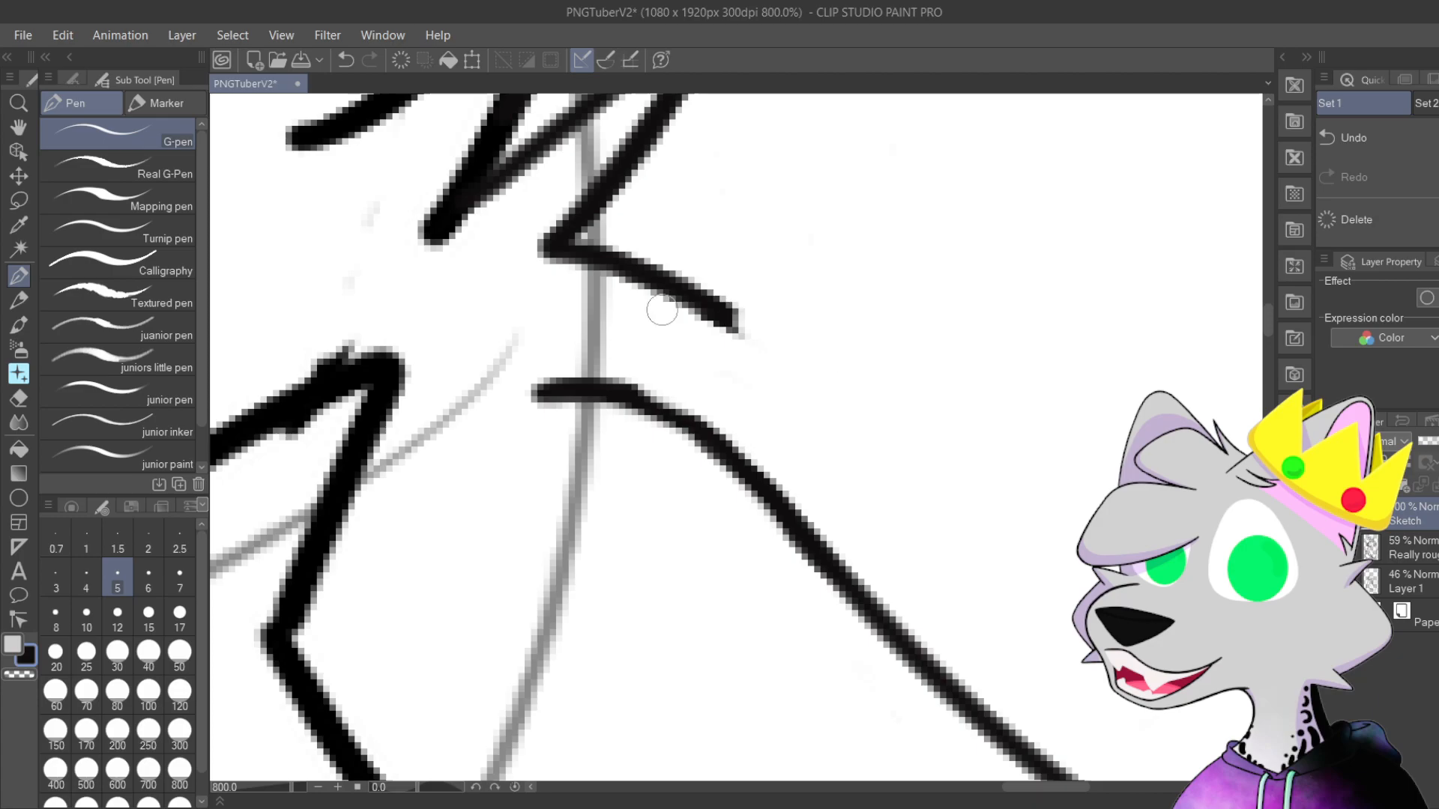
mouse_move(606, 392)
left_mouse_down()
mouse_move(779, 485)
mouse_move(713, 456)
mouse_move(787, 532)
left_mouse_up()
left_click_drag(659, 383, 809, 502)
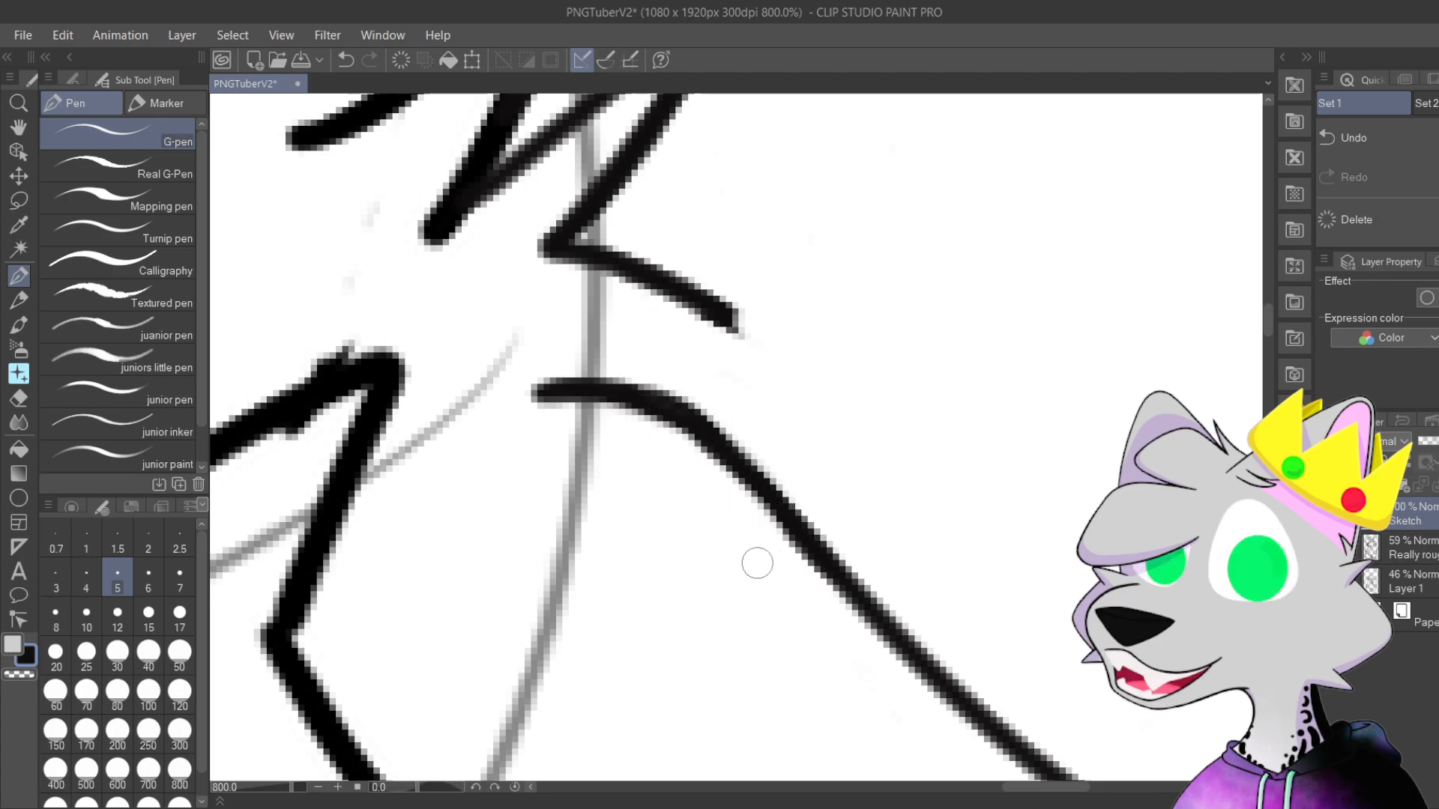
Step: Erase the remaining upper spike and the leftover stub, clearing the gap between the ear's fur tip and the long line
left_click_drag(682, 309, 753, 567)
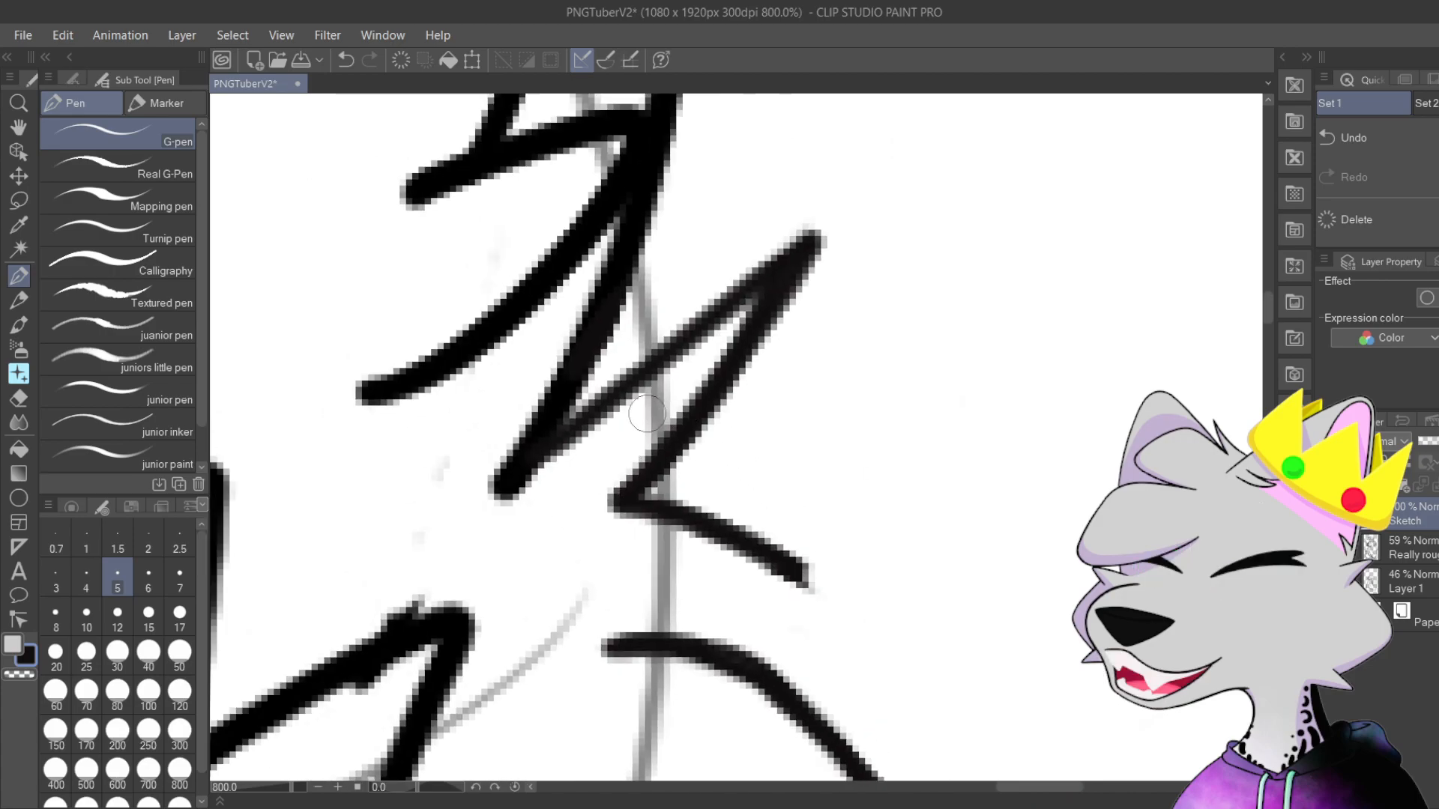
mouse_move(549, 501)
left_mouse_down()
mouse_move(753, 189)
mouse_move(777, 210)
mouse_move(757, 315)
left_mouse_up()
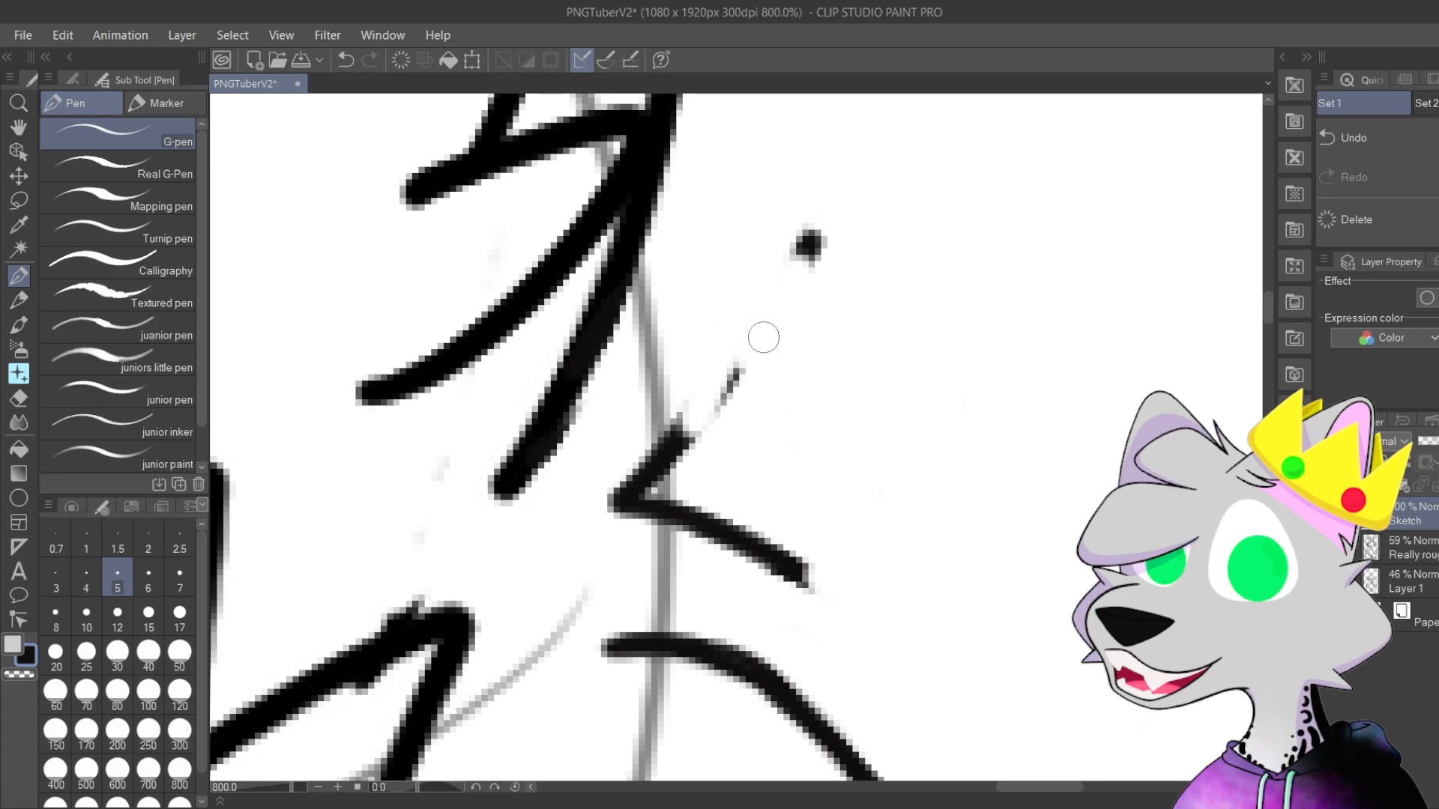
left_click_drag(808, 244, 616, 501)
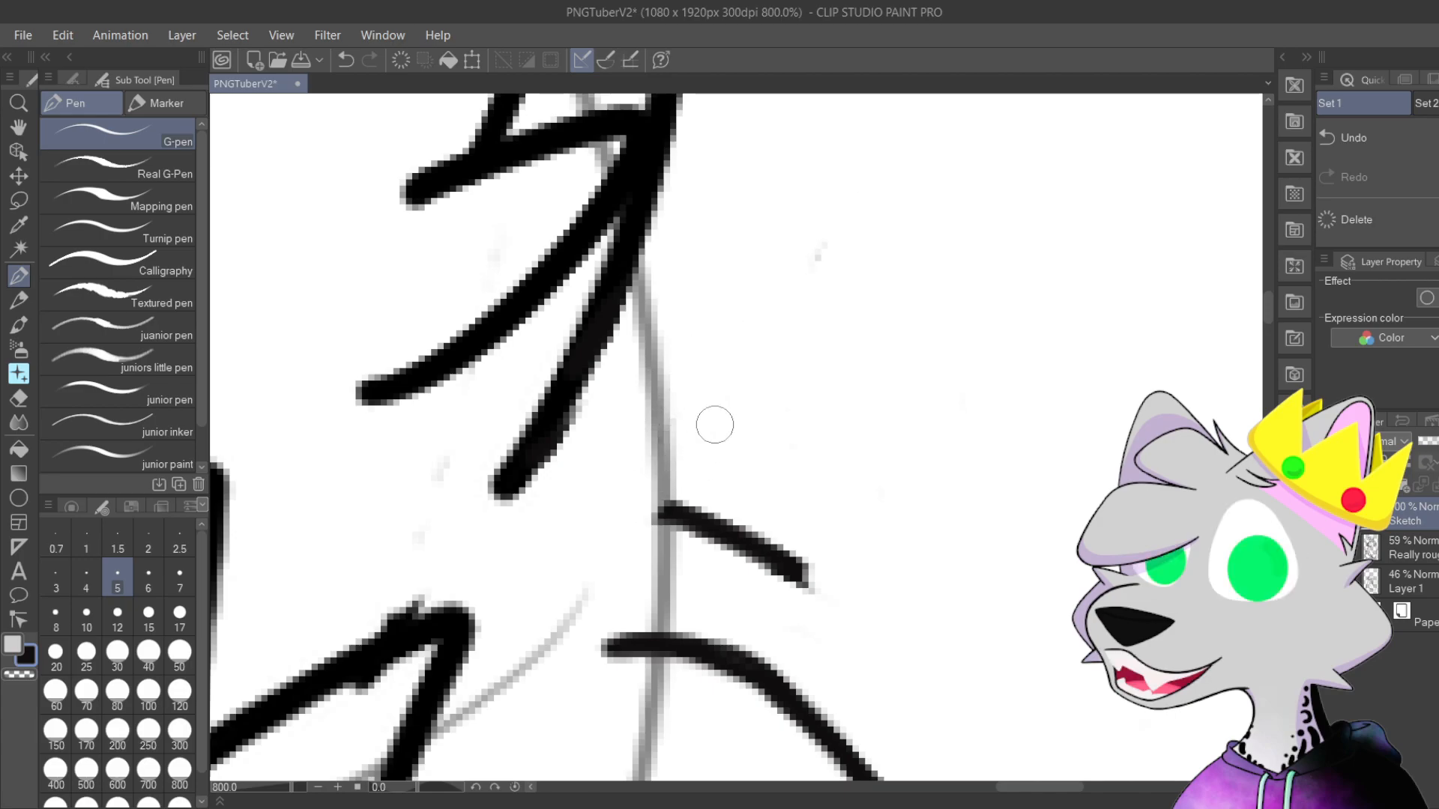
mouse_move(713, 442)
left_mouse_down()
mouse_move(749, 516)
mouse_move(671, 517)
mouse_move(839, 605)
left_mouse_up()
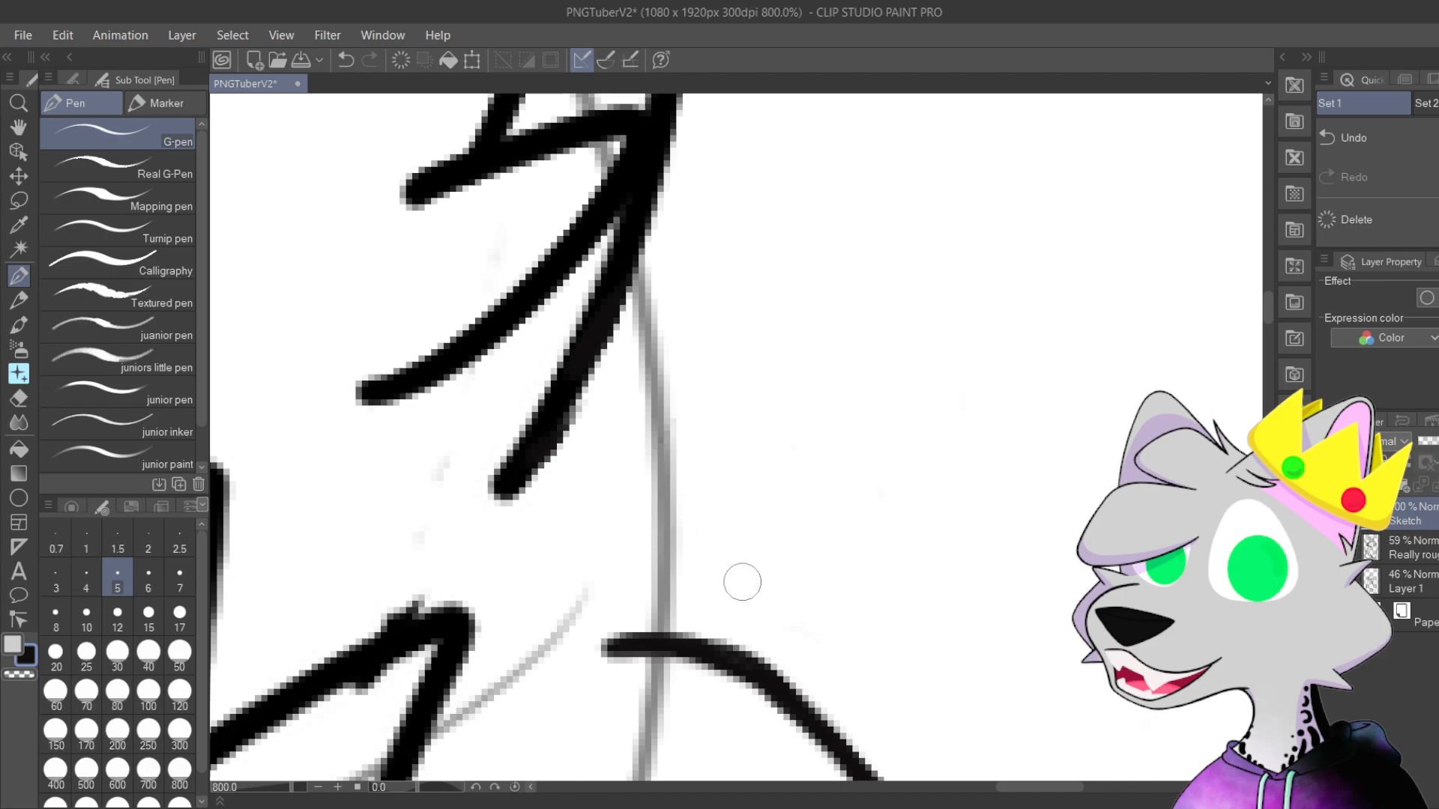
Step: Try several zigzag shapes with a short upper spike and a longer lower spike between the ear's fur tip and the long line
mouse_move(625, 641)
left_mouse_down()
mouse_move(853, 514)
mouse_move(755, 511)
mouse_move(594, 554)
mouse_move(536, 515)
left_mouse_up()
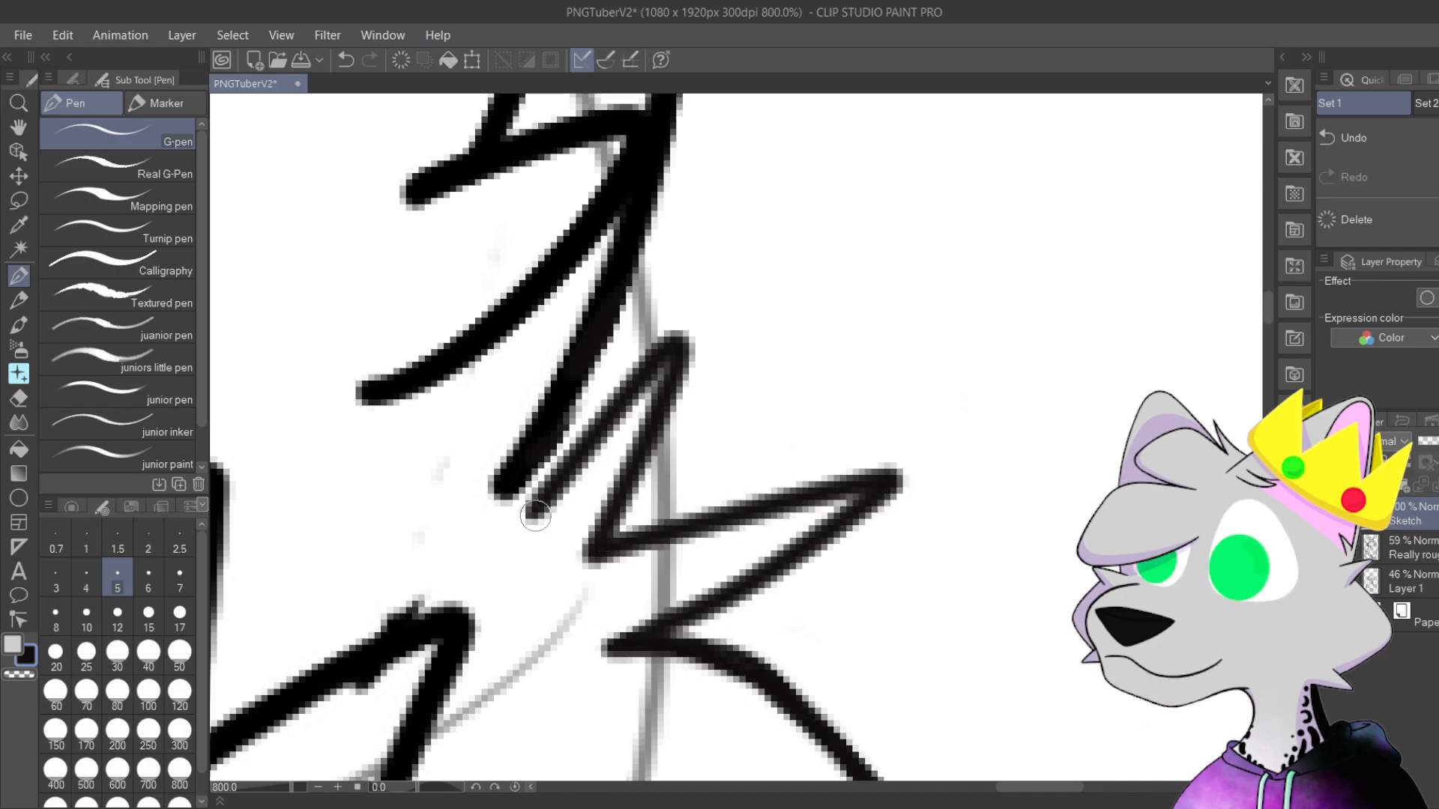
key("ctrl+z")
mouse_move(546, 441)
left_mouse_down()
mouse_move(796, 350)
mouse_move(622, 595)
left_mouse_up()
key("ctrl+z")
mouse_move(530, 473)
left_mouse_down()
mouse_move(808, 367)
mouse_move(622, 563)
mouse_move(853, 590)
mouse_move(635, 652)
mouse_move(1016, 680)
mouse_move(958, 616)
mouse_move(638, 500)
mouse_move(595, 500)
mouse_move(689, 344)
mouse_move(517, 476)
left_mouse_up()
key("ctrl+z")
scroll(973, 248, "down", 5)
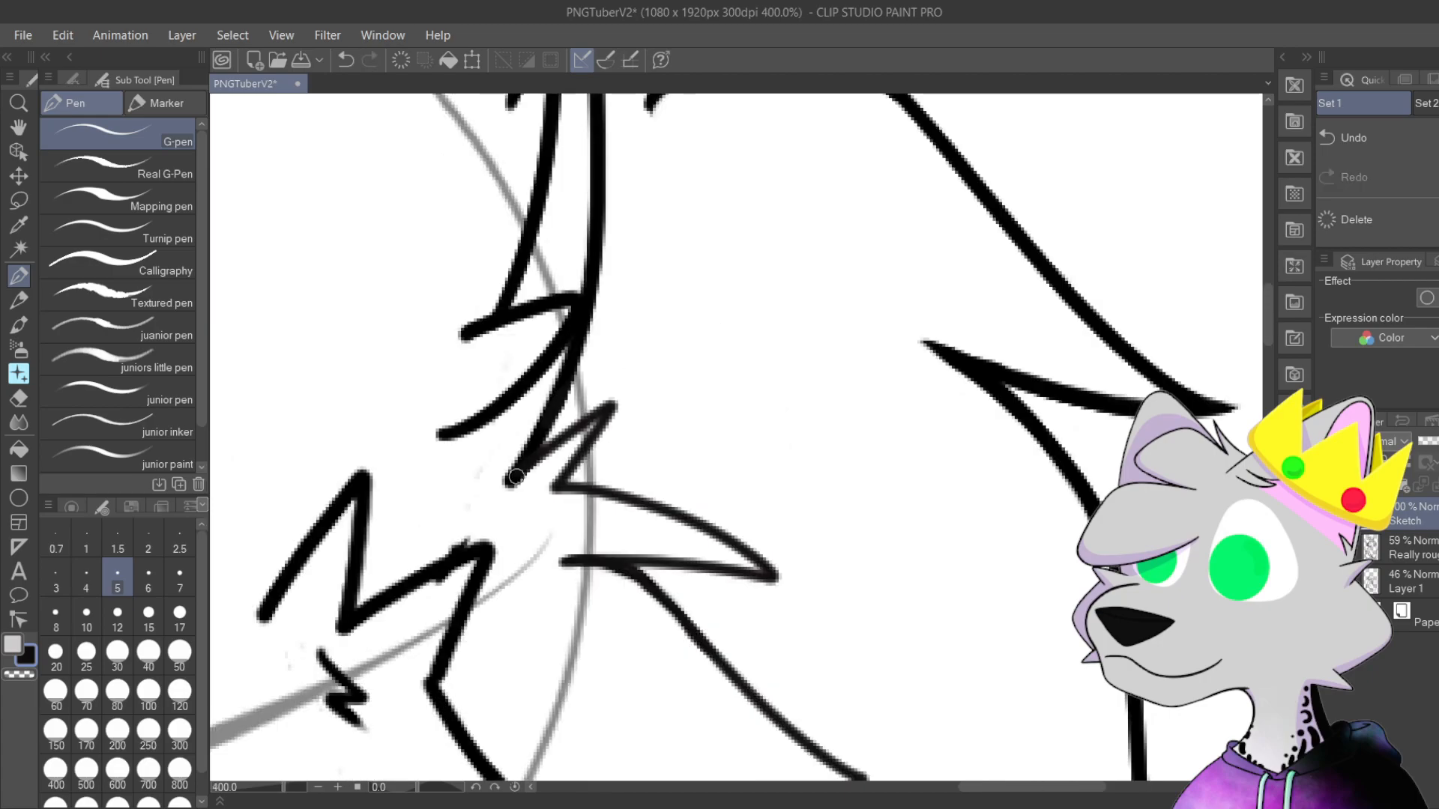
mouse_move(973, 247)
left_mouse_down()
mouse_move(1118, 139)
mouse_move(1099, 291)
mouse_move(1022, 310)
mouse_move(1061, 357)
left_mouse_up()
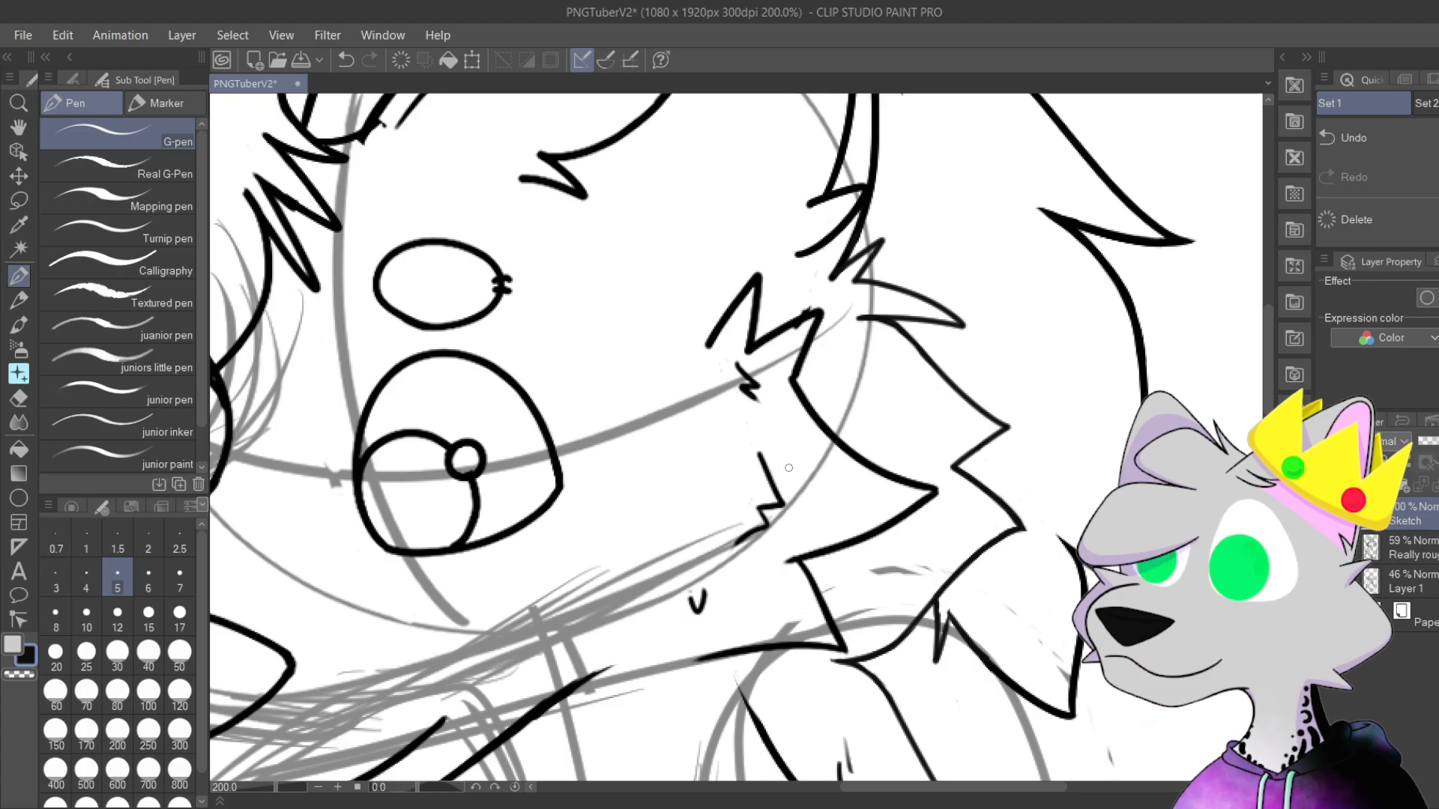
scroll(776, 459, "up", 4)
mouse_move(934, 369)
left_mouse_down()
mouse_move(713, 572)
mouse_move(767, 527)
mouse_move(797, 553)
mouse_move(631, 490)
left_mouse_up()
key("ctrl+z")
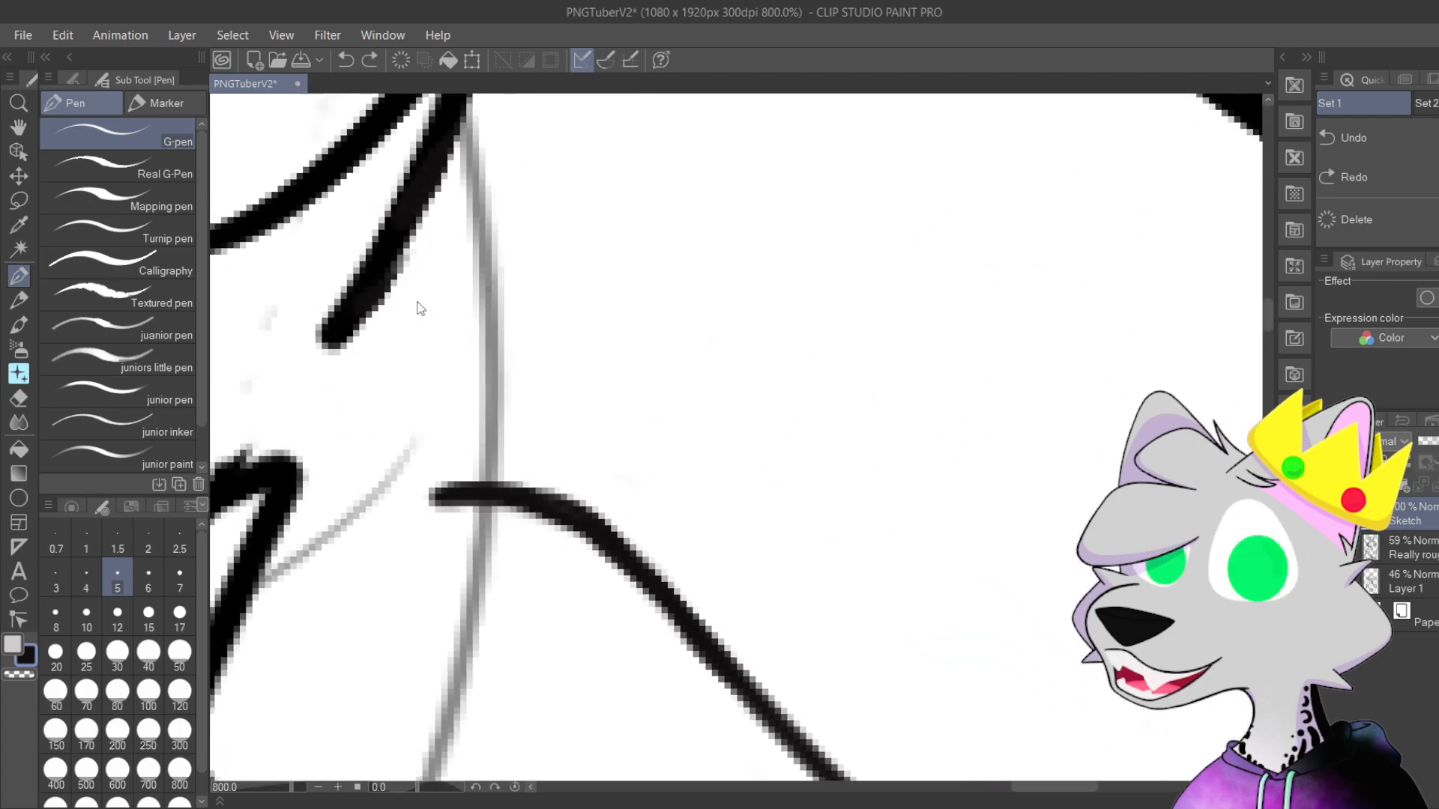
Step: Draw a single large pointed tuft from the ear's fur tip outward and back down to the start of the long mane line
mouse_move(350, 318)
left_mouse_down()
mouse_move(631, 244)
mouse_move(459, 465)
left_mouse_up()
key("ctrl+z")
mouse_move(391, 298)
left_mouse_down()
mouse_move(668, 145)
mouse_move(492, 409)
mouse_move(406, 490)
mouse_move(536, 500)
left_mouse_up()
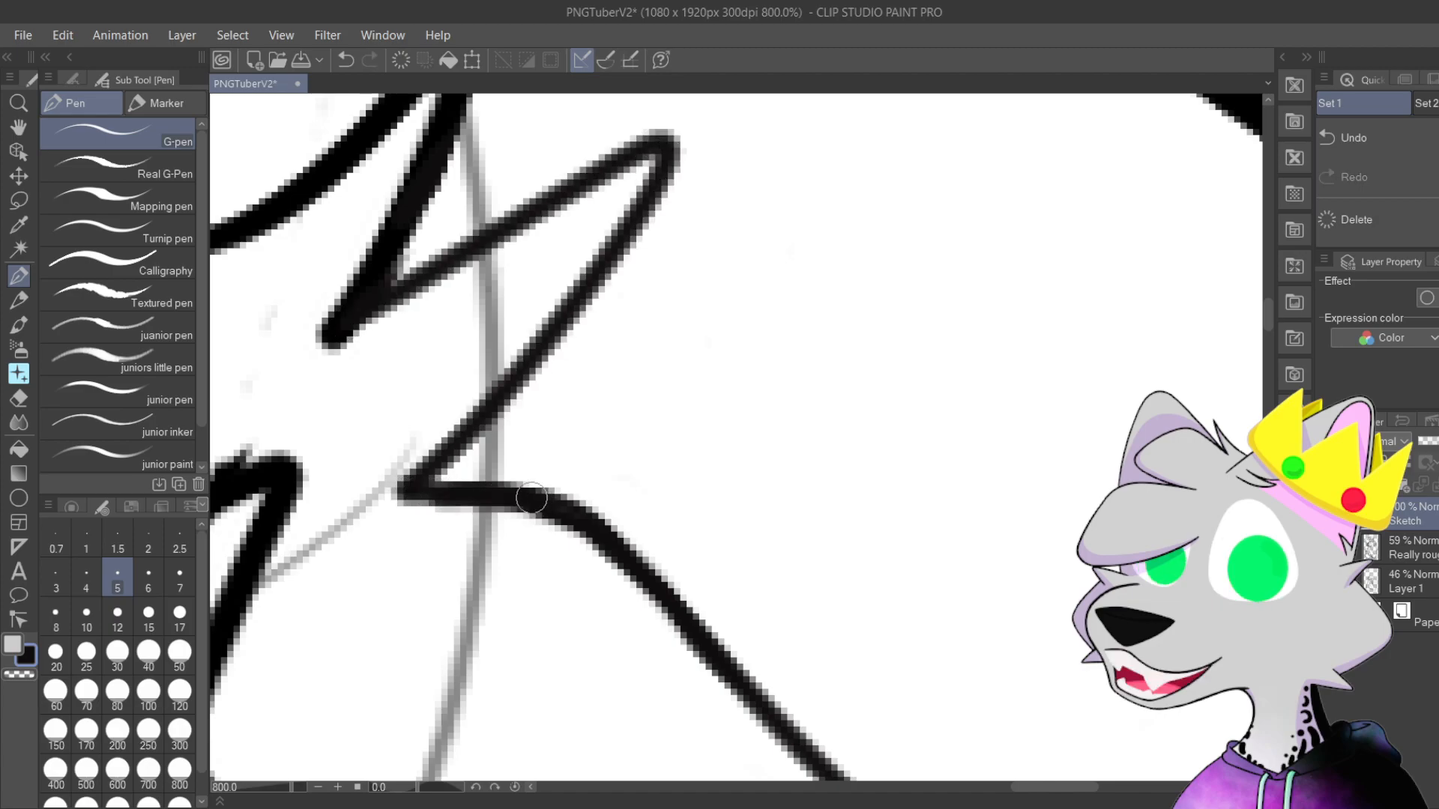
scroll(531, 496, "down", 5)
left_click_drag(747, 531, 1102, 257)
Step: Redraw the long line's start as a higher arch out of the new tuft's base, and erase the old segment beneath it
scroll(1131, 283, "up", 4)
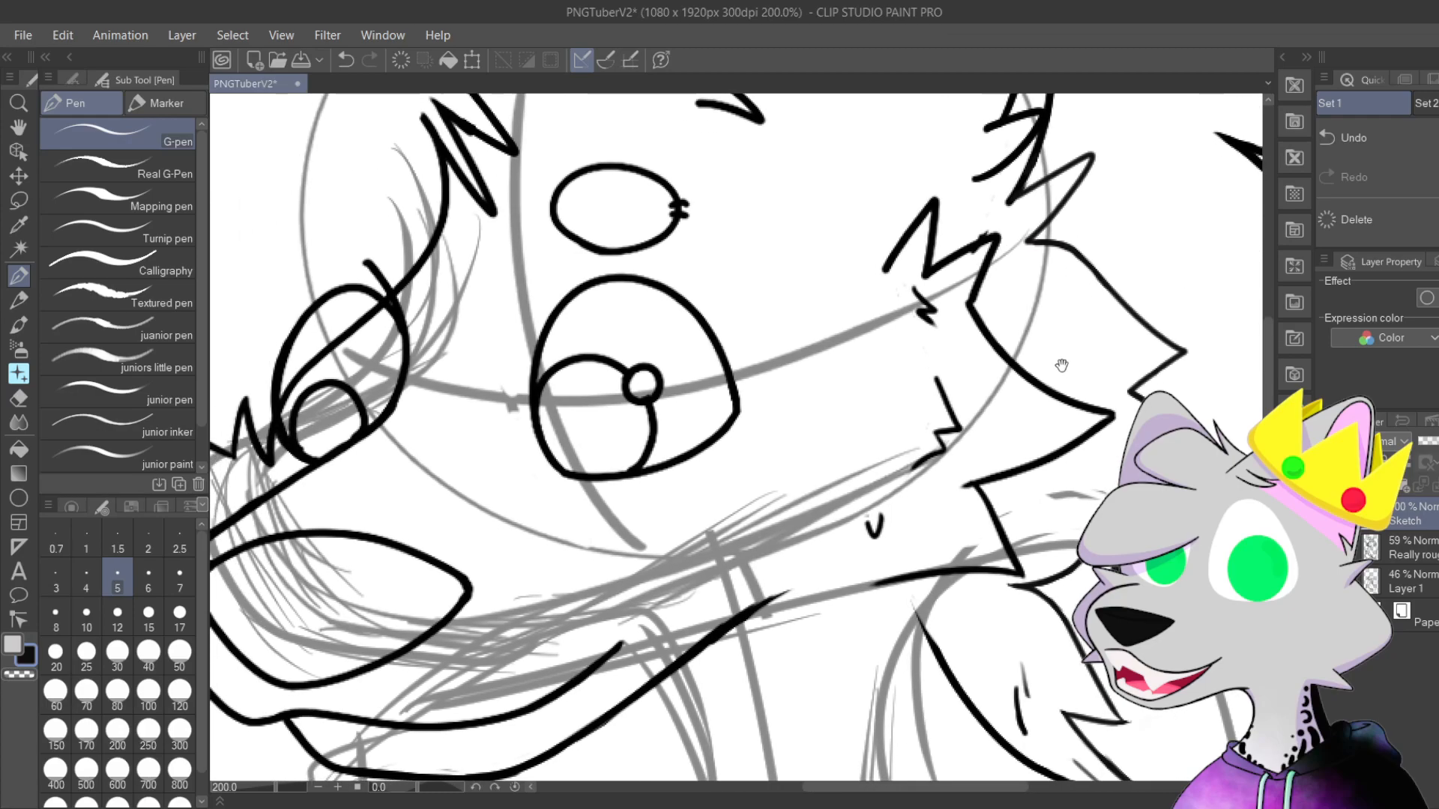
scroll(720, 424, "up", 4)
mouse_move(500, 401)
left_mouse_down()
mouse_move(600, 380)
mouse_move(702, 439)
left_mouse_up()
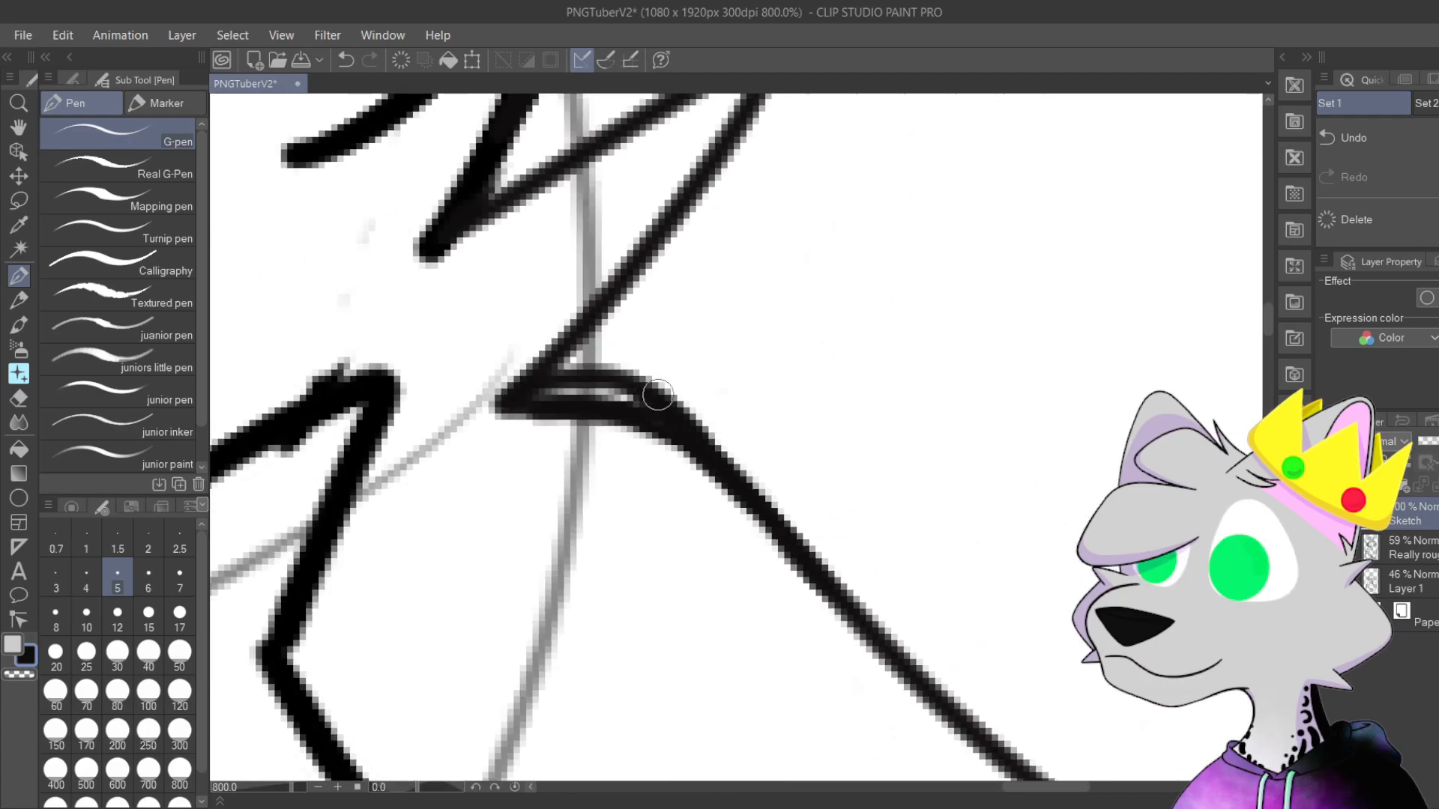
key("ctrl+z")
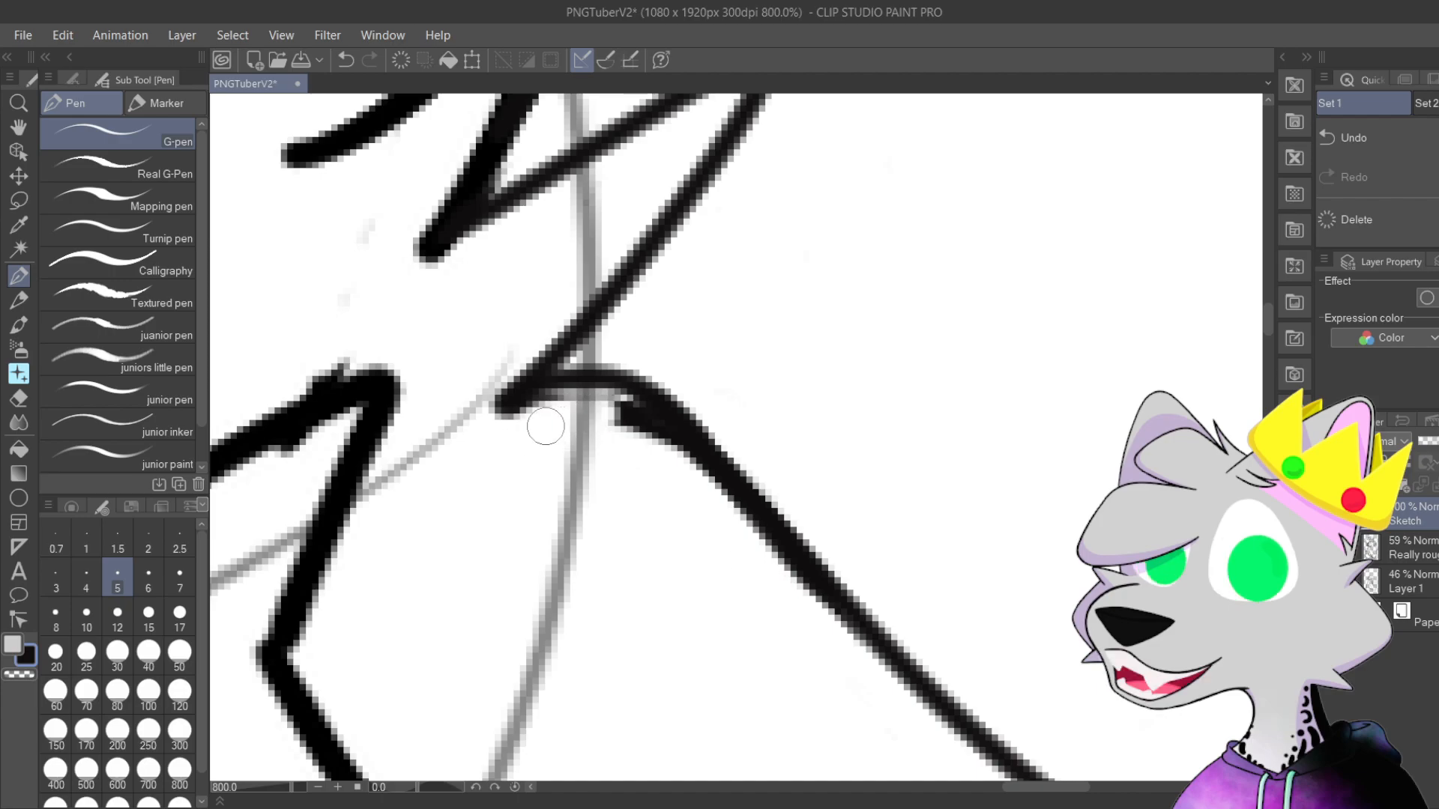
key("ctrl+z")
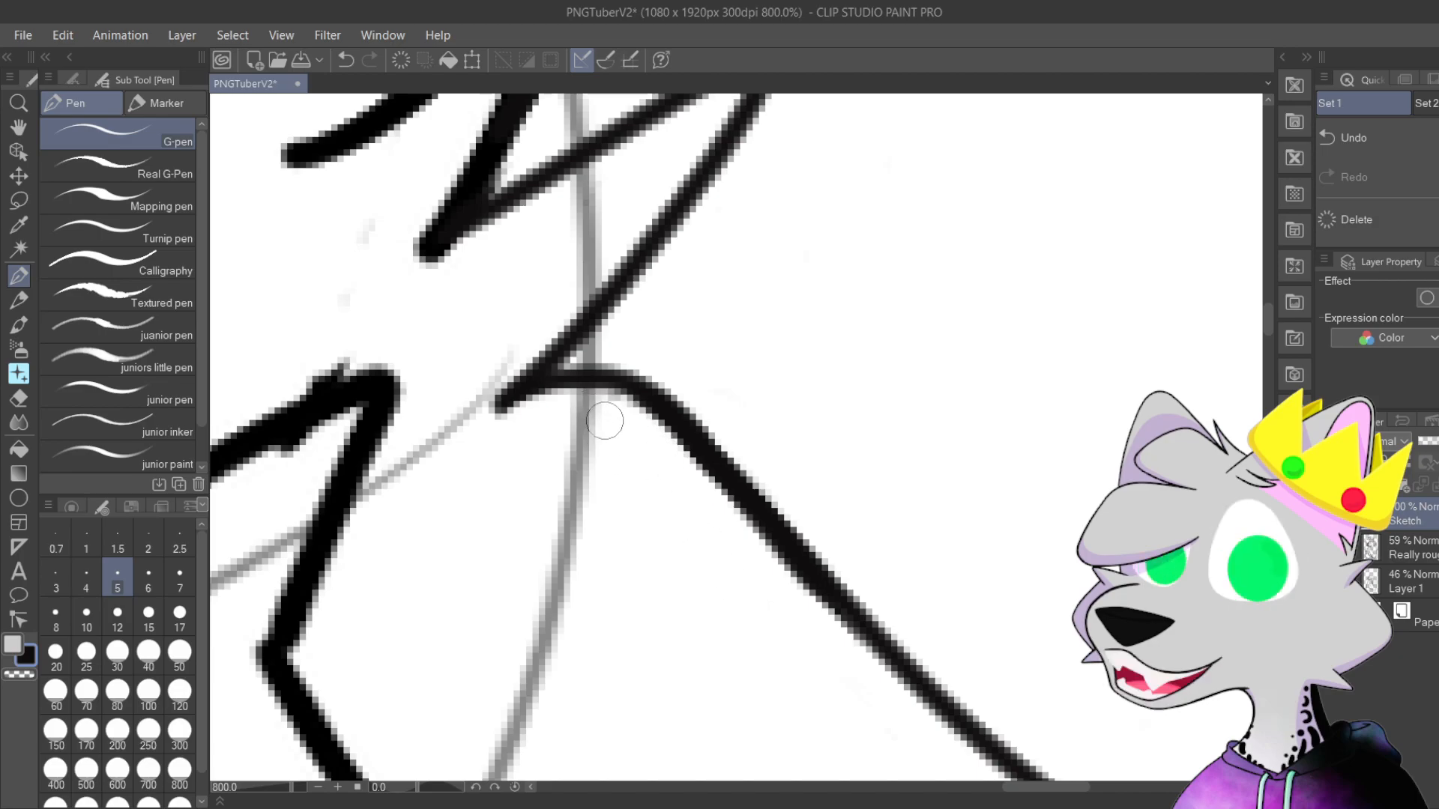
mouse_move(512, 396)
left_mouse_down()
mouse_move(616, 400)
mouse_move(683, 452)
left_mouse_up()
key("ctrl+z")
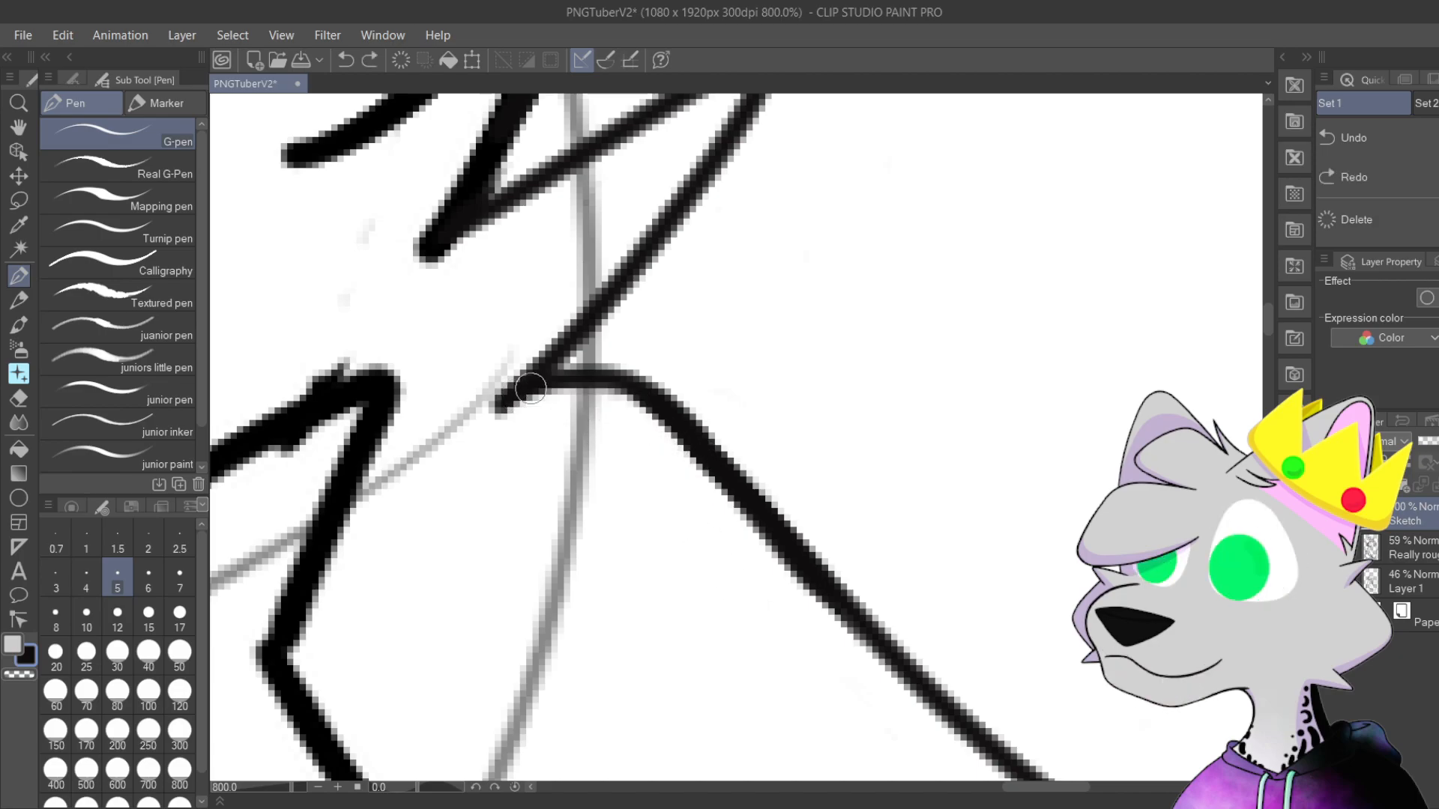
scroll(732, 514, "up", 2)
mouse_move(372, 450)
left_mouse_down()
mouse_move(484, 411)
mouse_move(626, 438)
left_mouse_up()
left_click_drag(504, 408, 745, 534)
left_click_drag(534, 429, 772, 538)
Step: Examine the reshaped tuft within the whole mane contour and check the line quality of the lower neck fur
scroll(893, 517, "down", 10)
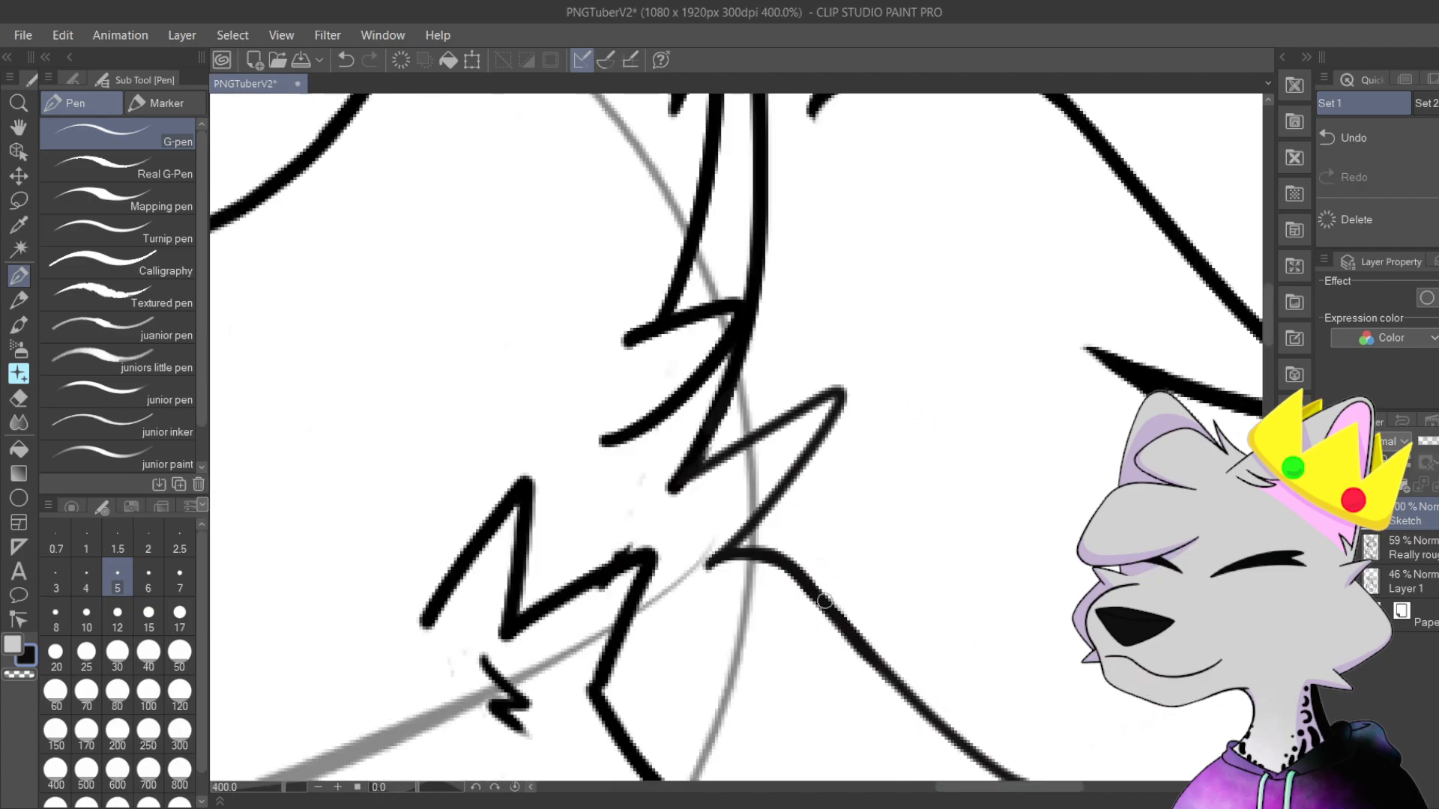
mouse_move(894, 517)
left_mouse_down()
mouse_move(851, 289)
mouse_move(864, 306)
left_mouse_up()
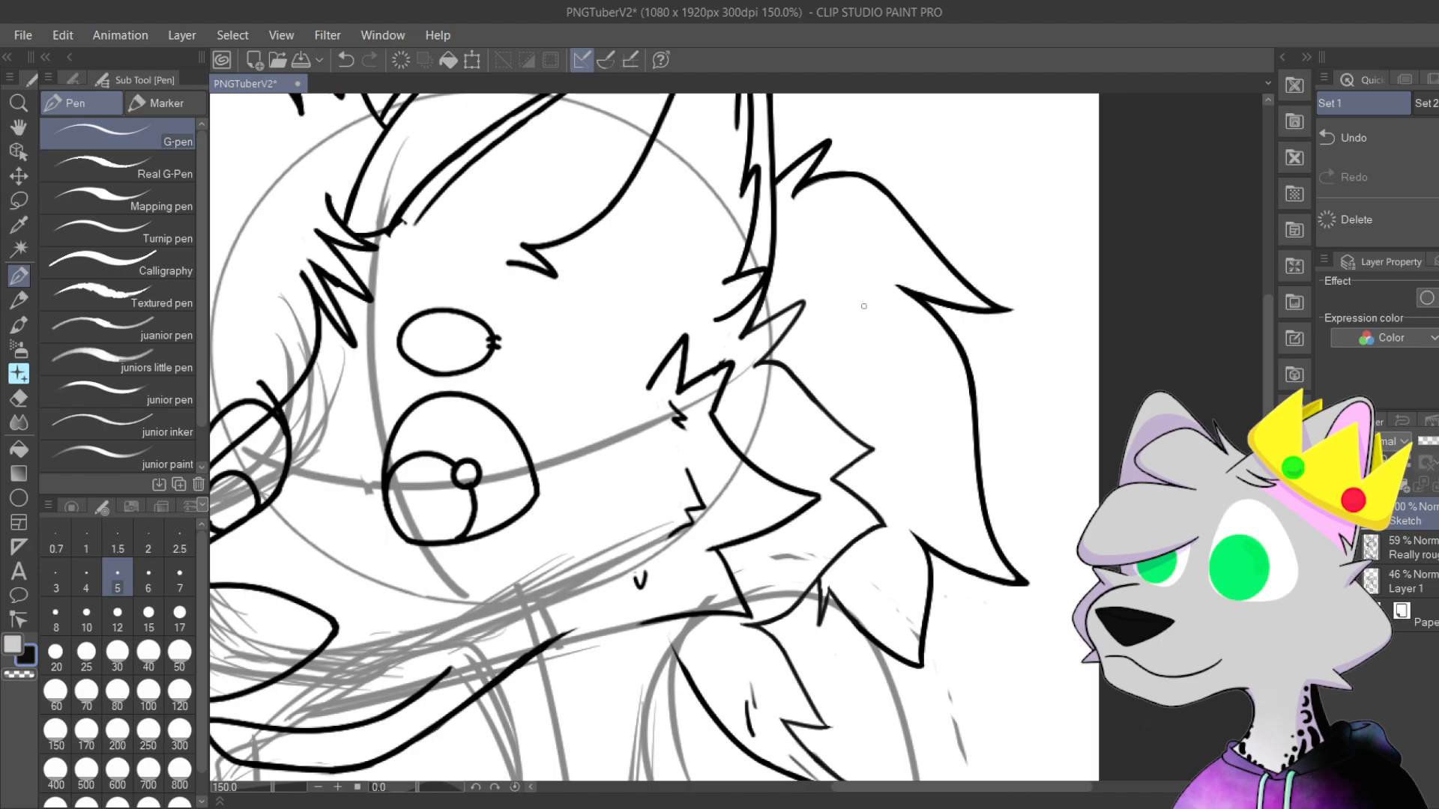
mouse_move(722, 533)
left_mouse_down()
mouse_move(700, 600)
mouse_move(798, 270)
mouse_move(762, 256)
left_mouse_up()
scroll(763, 256, "up", 4)
mouse_move(675, 604)
left_mouse_down()
mouse_move(700, 428)
mouse_move(572, 498)
left_mouse_up()
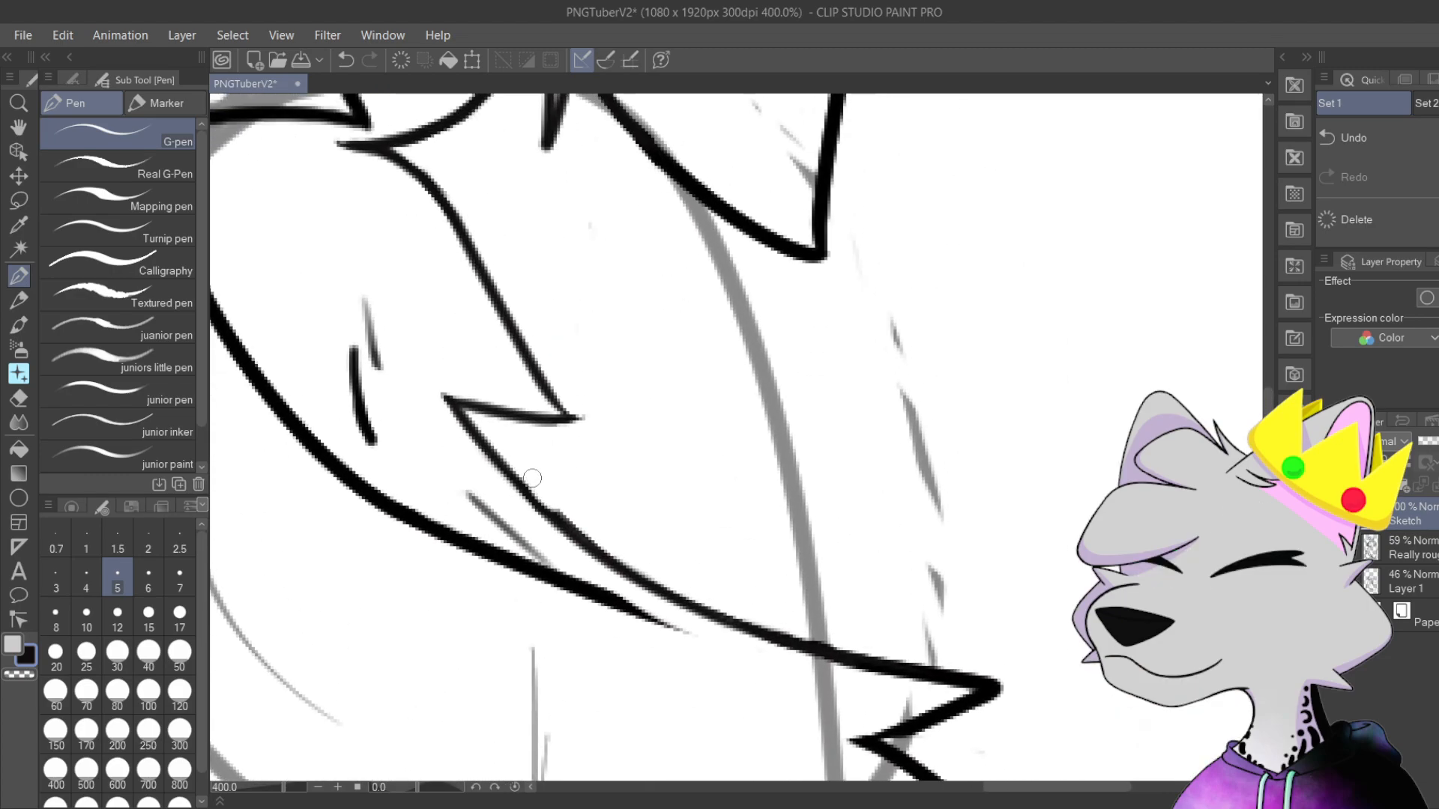
scroll(587, 540, "up", 4)
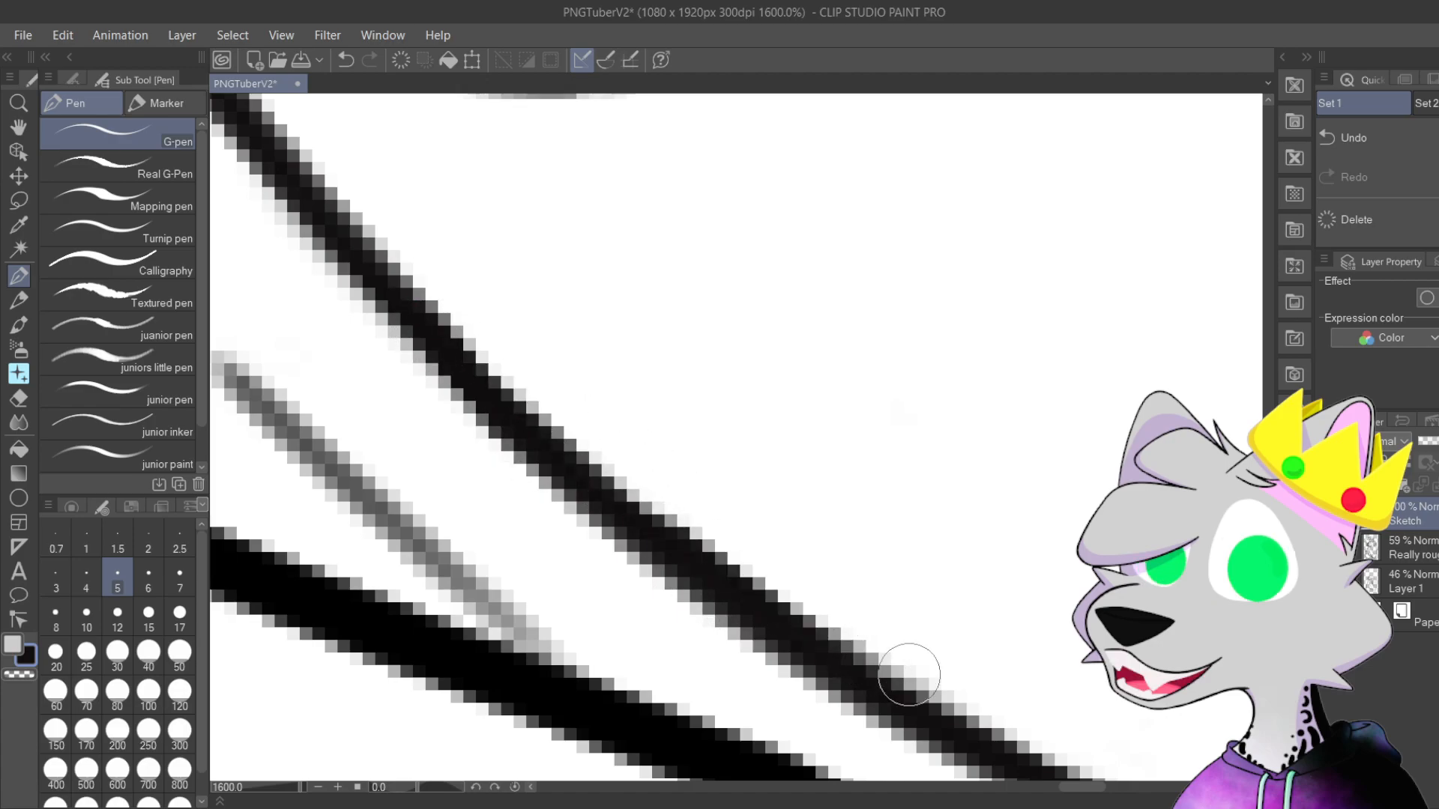
scroll(909, 675, "down", 6)
left_click_drag(869, 255, 799, 416)
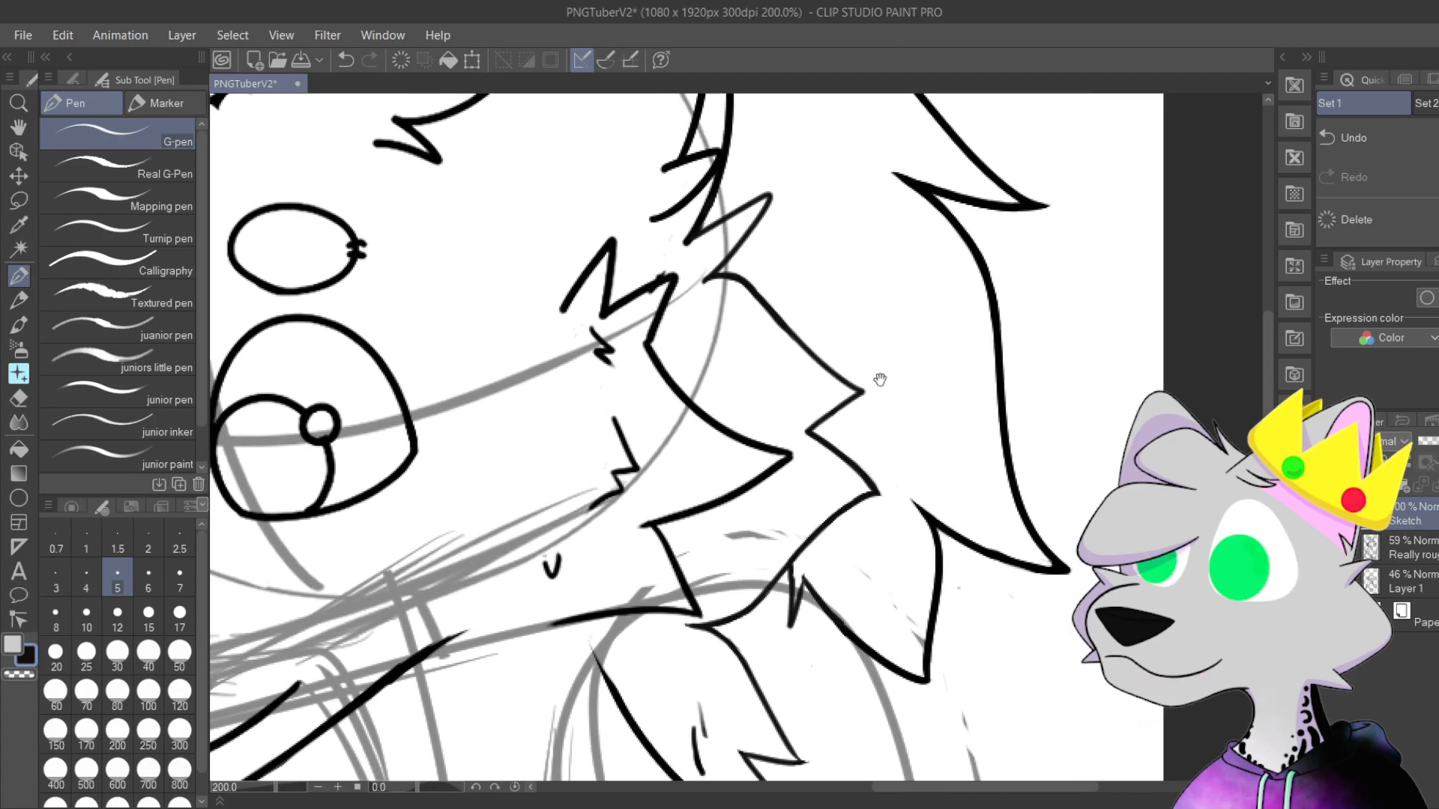
Step: Try a second, more outward curve for the long mane line from the tuft's base down to the corner
left_click_drag(879, 380, 745, 546)
scroll(668, 553, "up", 4)
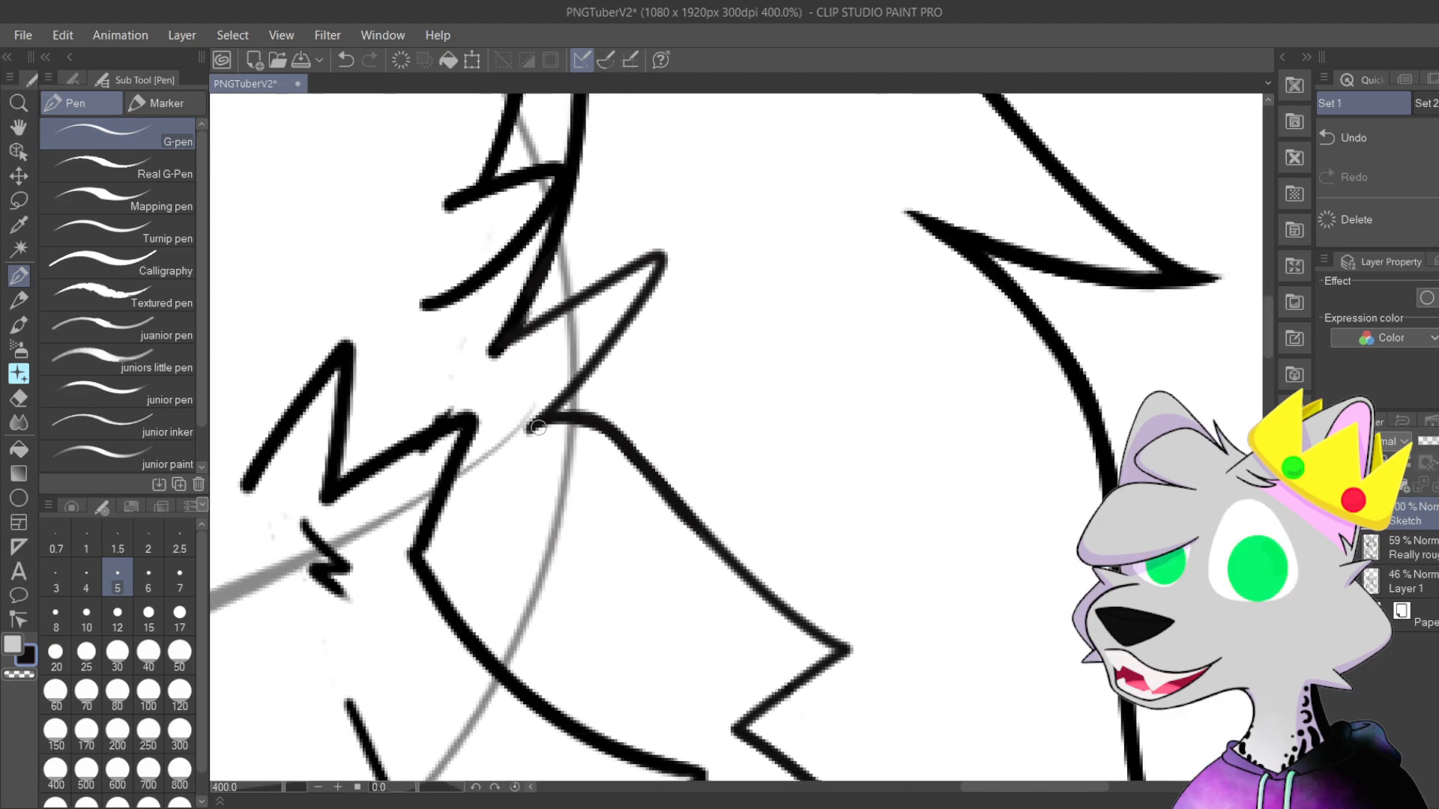
mouse_move(583, 393)
left_mouse_down()
mouse_move(706, 463)
mouse_move(643, 413)
left_mouse_up()
key("ctrl+z")
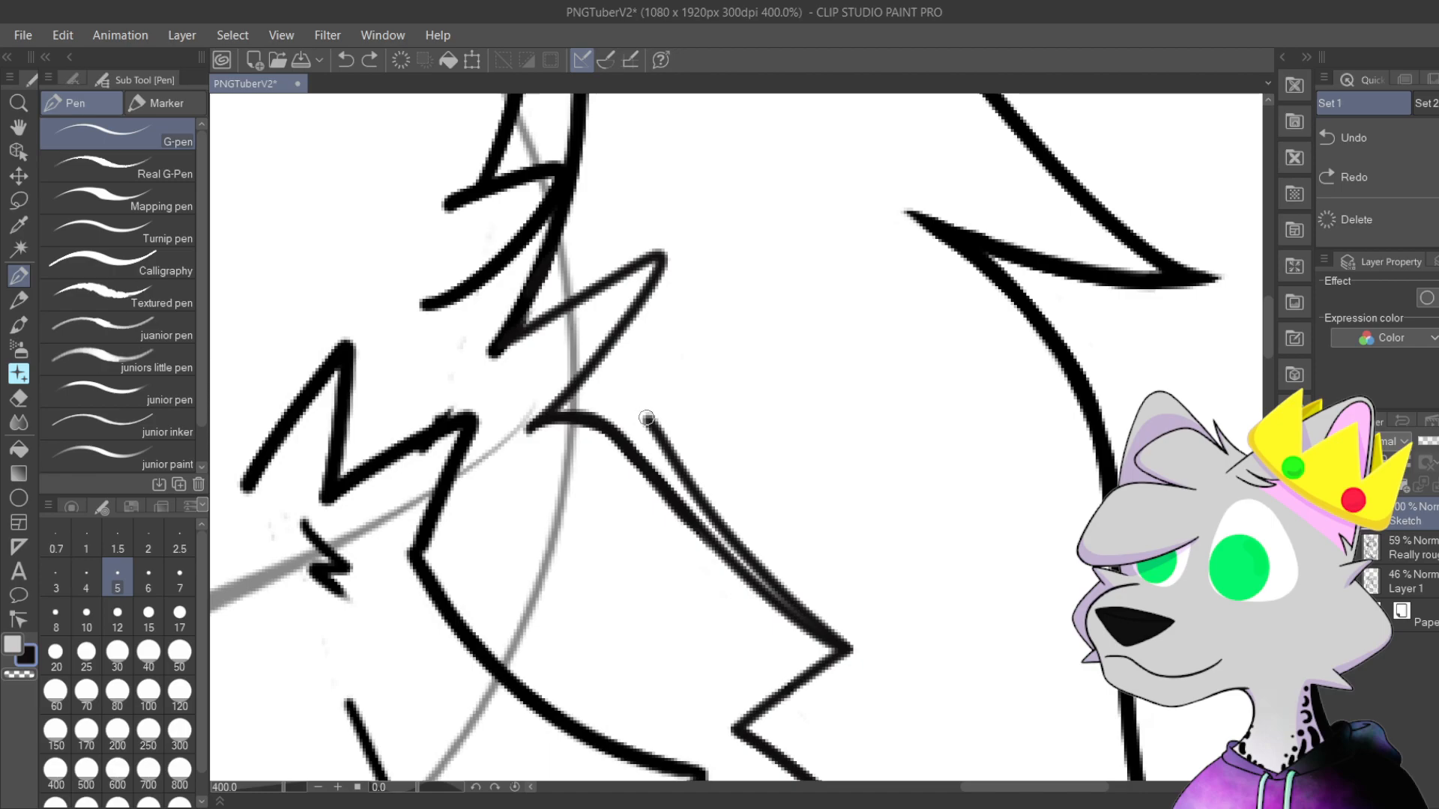
key("ctrl+z")
mouse_move(573, 408)
left_mouse_down()
mouse_move(684, 443)
mouse_move(778, 580)
mouse_move(851, 649)
left_mouse_up()
key("ctrl+z")
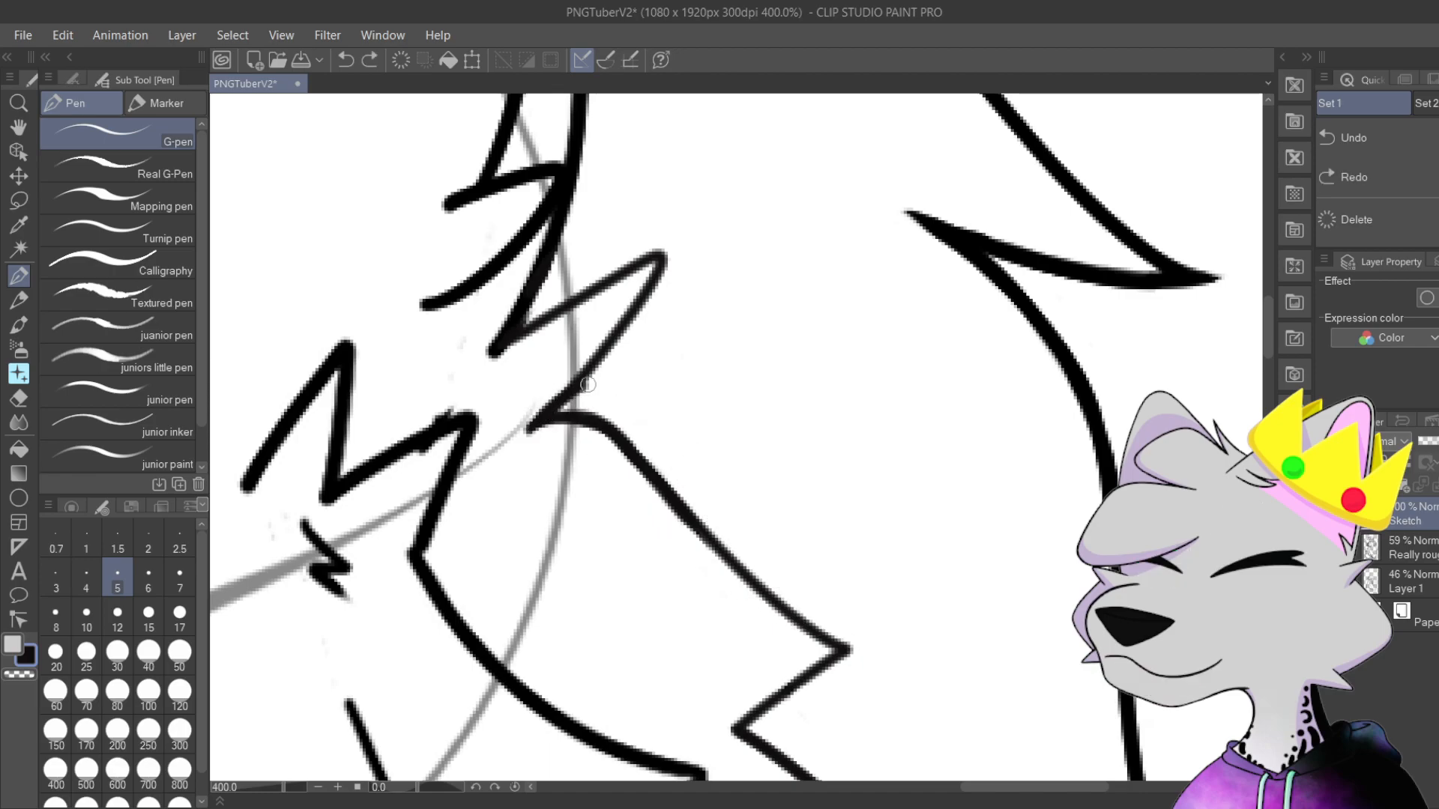
Step: Redraw the long mane line as a higher arch from the tuft's base to the corner, and erase the old line beneath it
left_click_drag(544, 418, 847, 646)
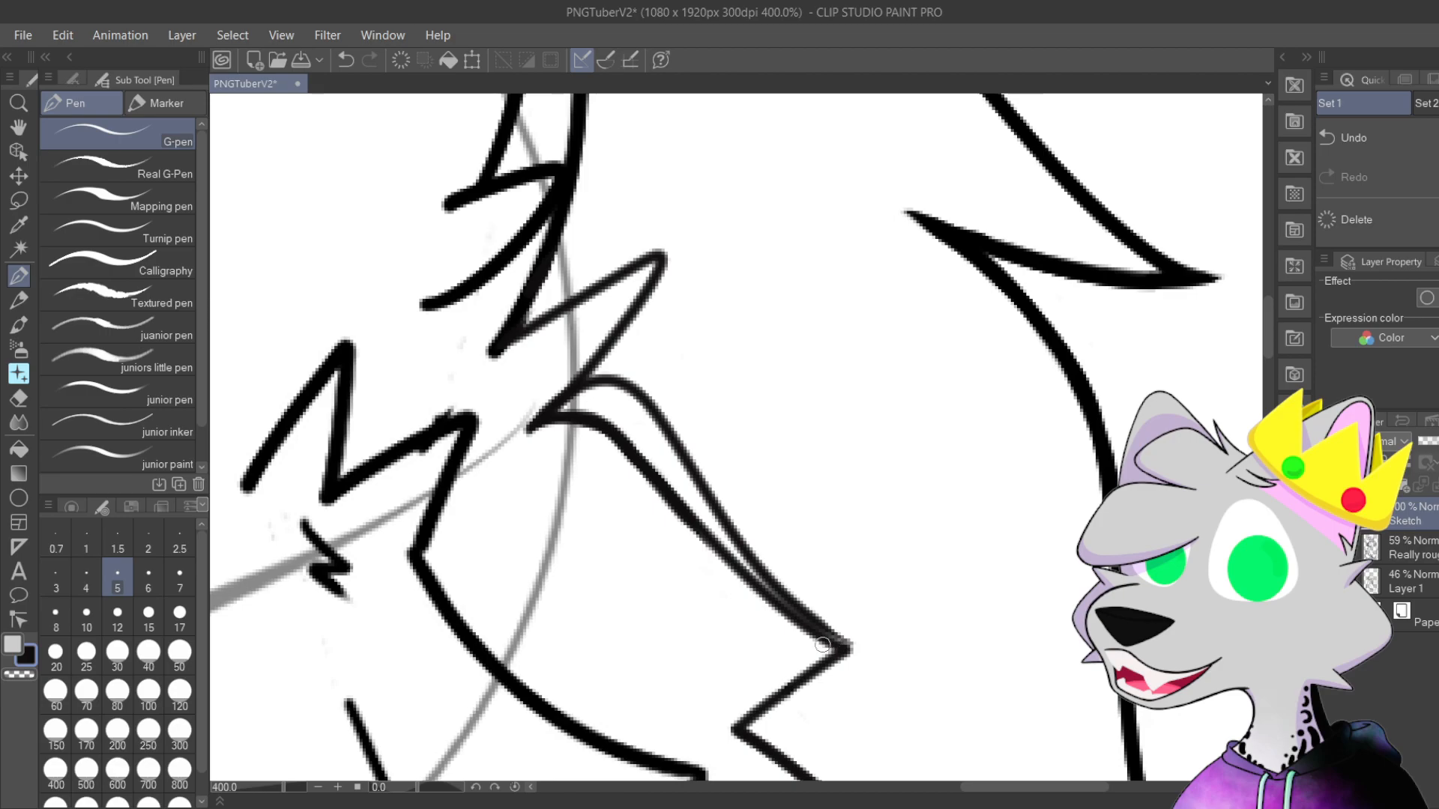
scroll(823, 645, "up", 6)
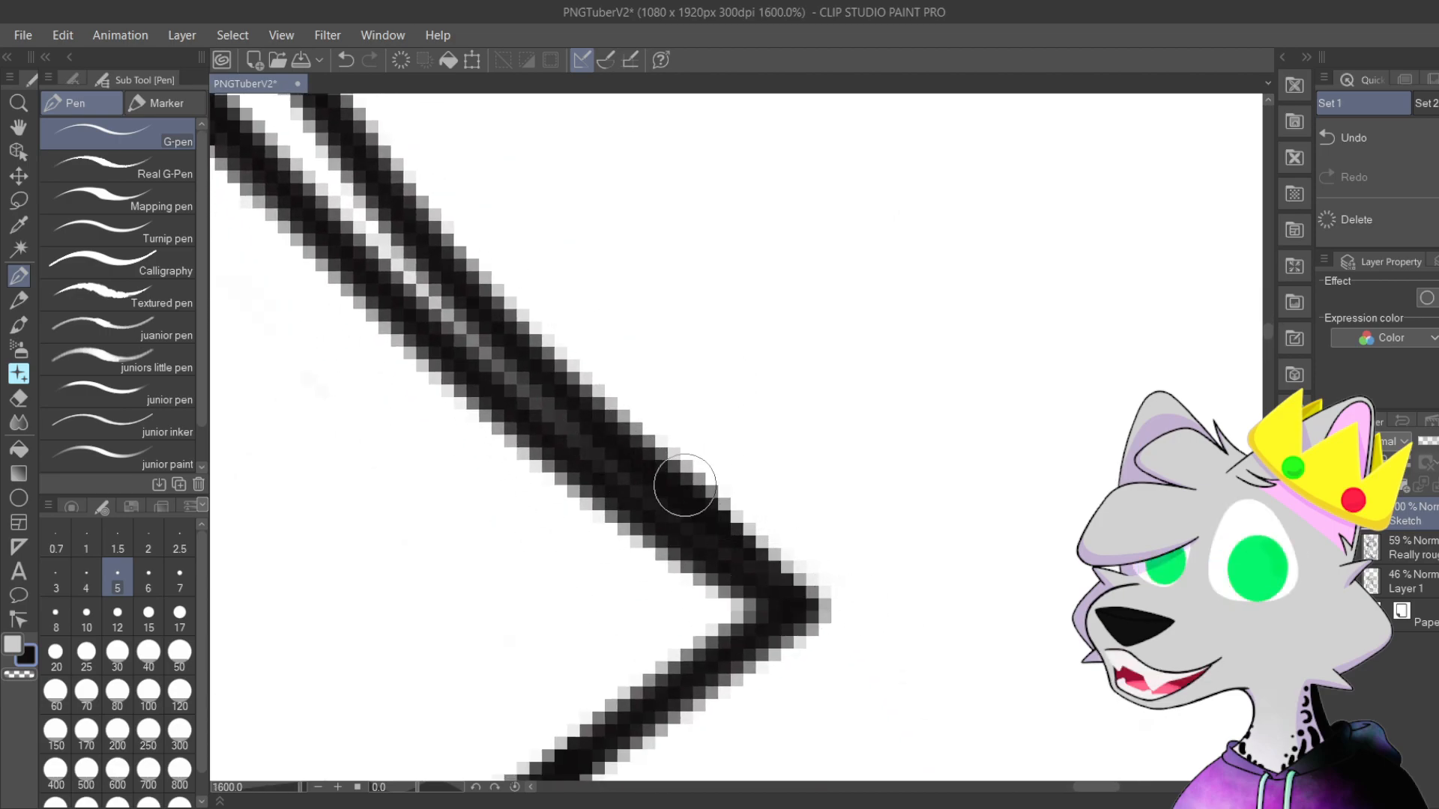
scroll(643, 444, "down", 2)
left_click_drag(541, 285, 787, 517)
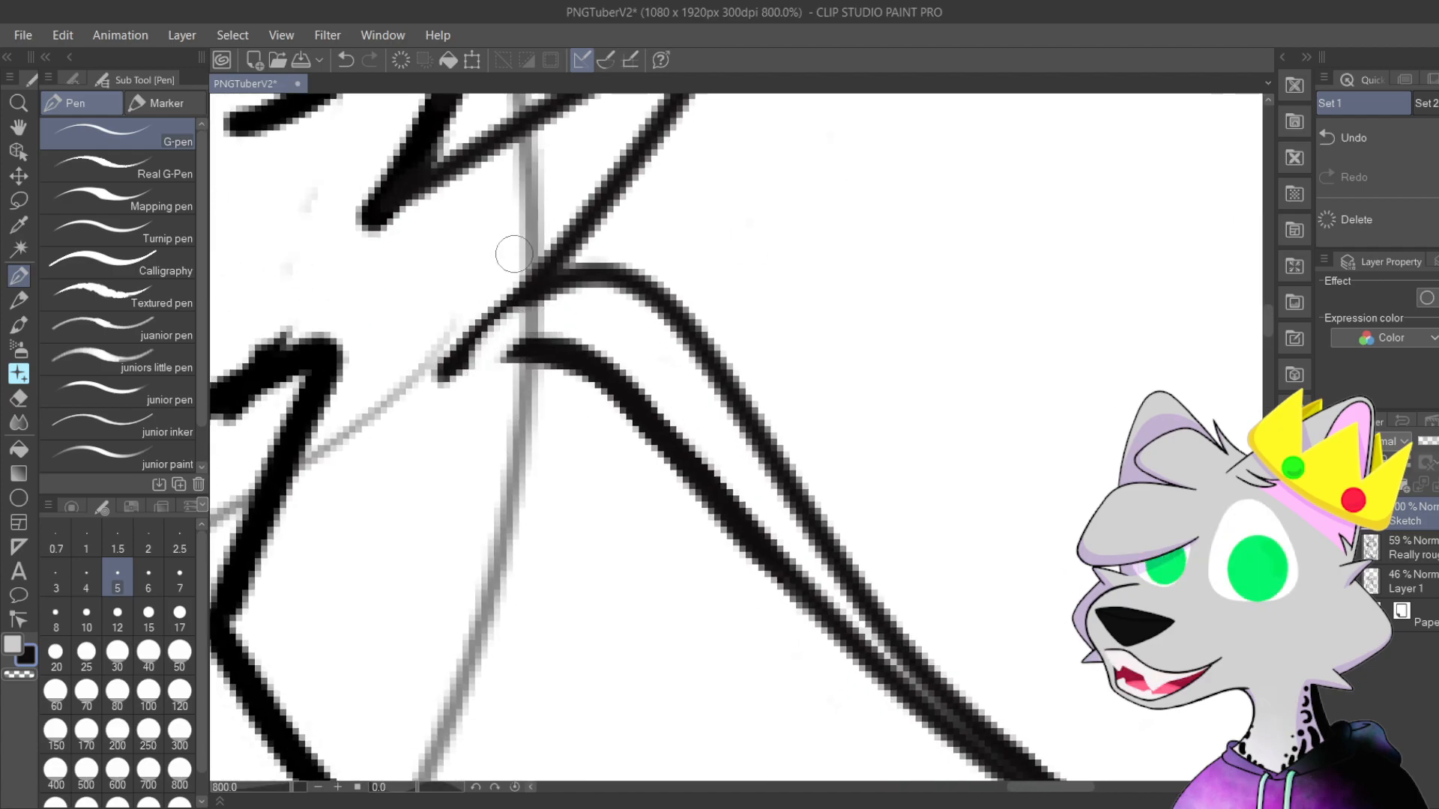
left_click_drag(521, 264, 419, 368)
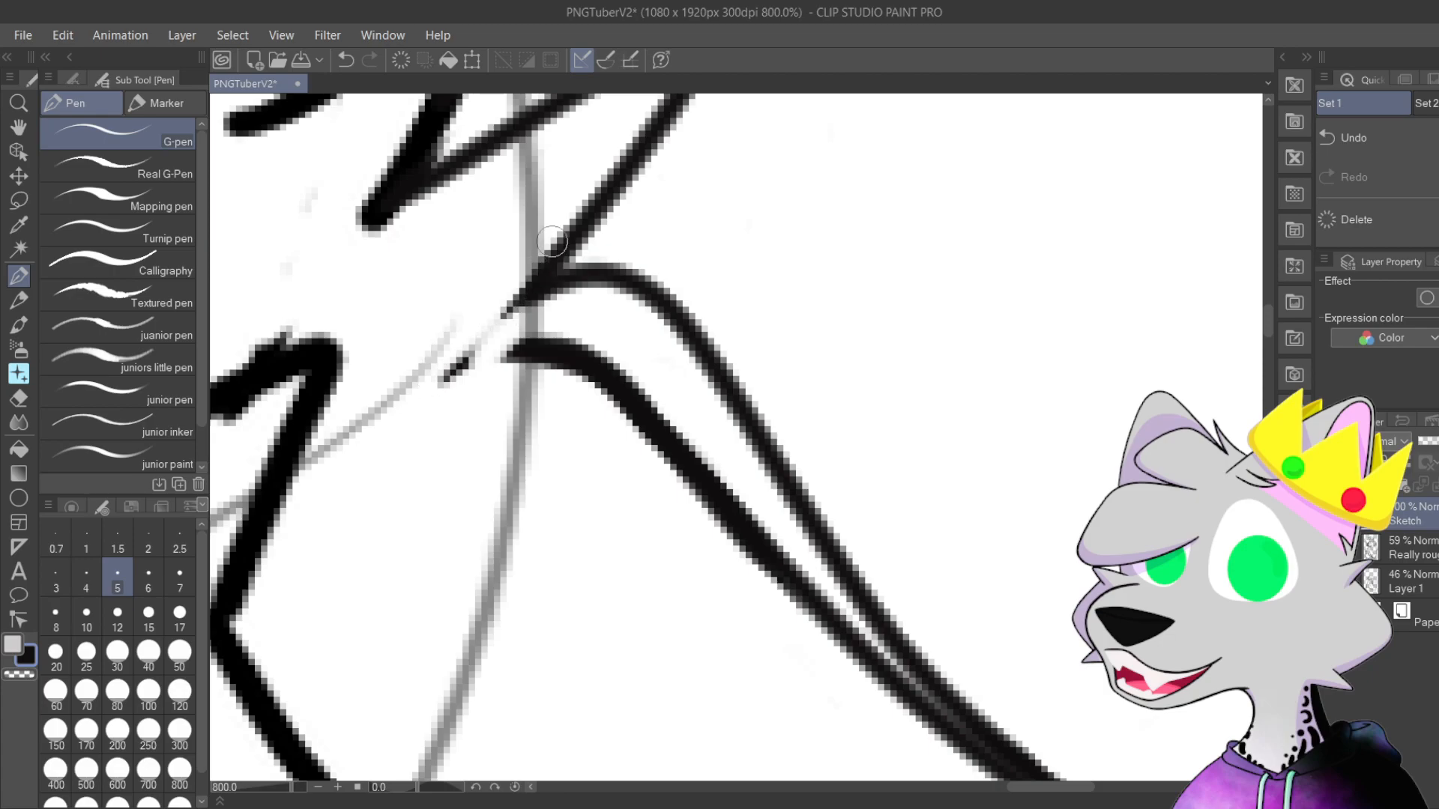
mouse_move(548, 269)
left_mouse_down()
mouse_move(504, 333)
mouse_move(572, 293)
mouse_move(531, 323)
mouse_move(499, 326)
mouse_move(542, 302)
mouse_move(500, 321)
mouse_move(562, 307)
mouse_move(503, 385)
mouse_move(471, 344)
mouse_move(472, 321)
mouse_move(469, 338)
mouse_move(708, 527)
mouse_move(464, 371)
mouse_move(448, 385)
mouse_move(488, 354)
mouse_move(564, 413)
mouse_move(528, 386)
mouse_move(642, 544)
mouse_move(587, 429)
mouse_move(743, 648)
mouse_move(660, 607)
mouse_move(515, 417)
left_mouse_up()
scroll(611, 566, "right", 2)
mouse_move(510, 360)
left_mouse_down()
mouse_move(624, 535)
mouse_move(494, 360)
mouse_move(679, 597)
mouse_move(542, 419)
mouse_move(721, 634)
mouse_move(575, 469)
mouse_move(753, 649)
mouse_move(689, 598)
mouse_move(704, 614)
mouse_move(693, 602)
mouse_move(816, 696)
mouse_move(817, 668)
mouse_move(780, 698)
mouse_move(828, 674)
left_mouse_up()
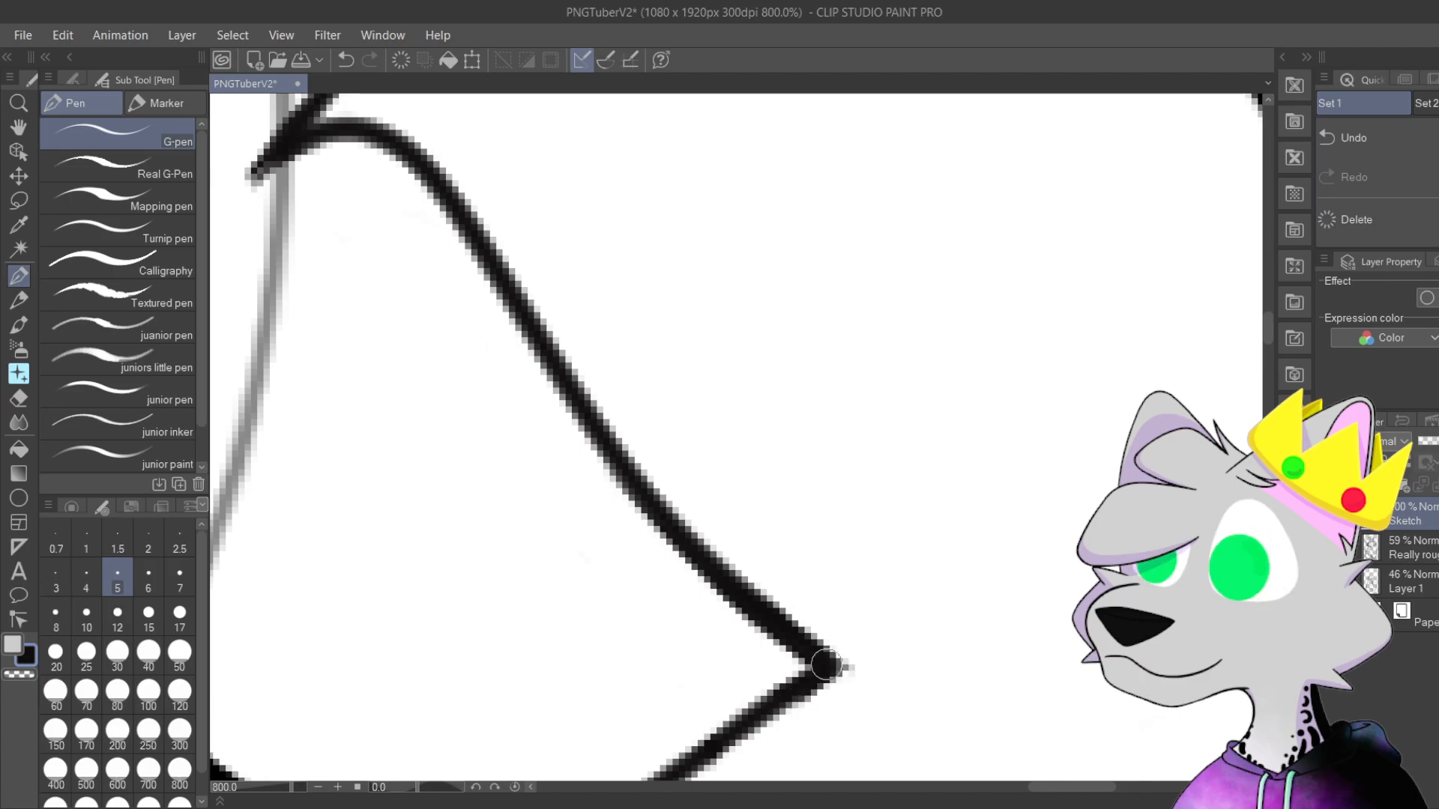
Step: Redraw the upper edge of the large tuft below the ear as a lower curve that ends in a sharp tip
scroll(832, 667, "down", 4)
scroll(875, 165, "down", 1)
left_click_drag(835, 430, 913, 519)
scroll(913, 519, "up", 8)
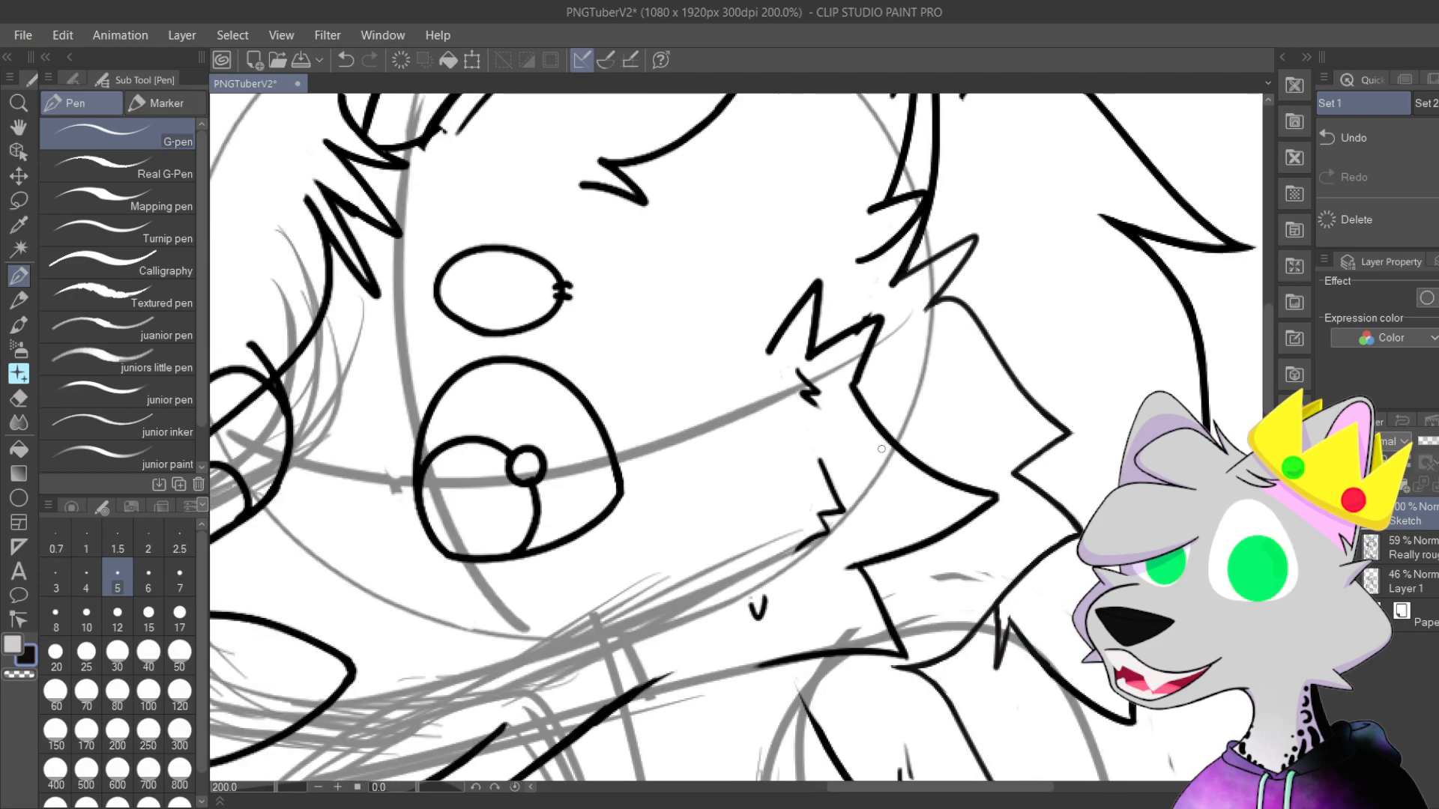
left_click_drag(740, 462, 395, 494)
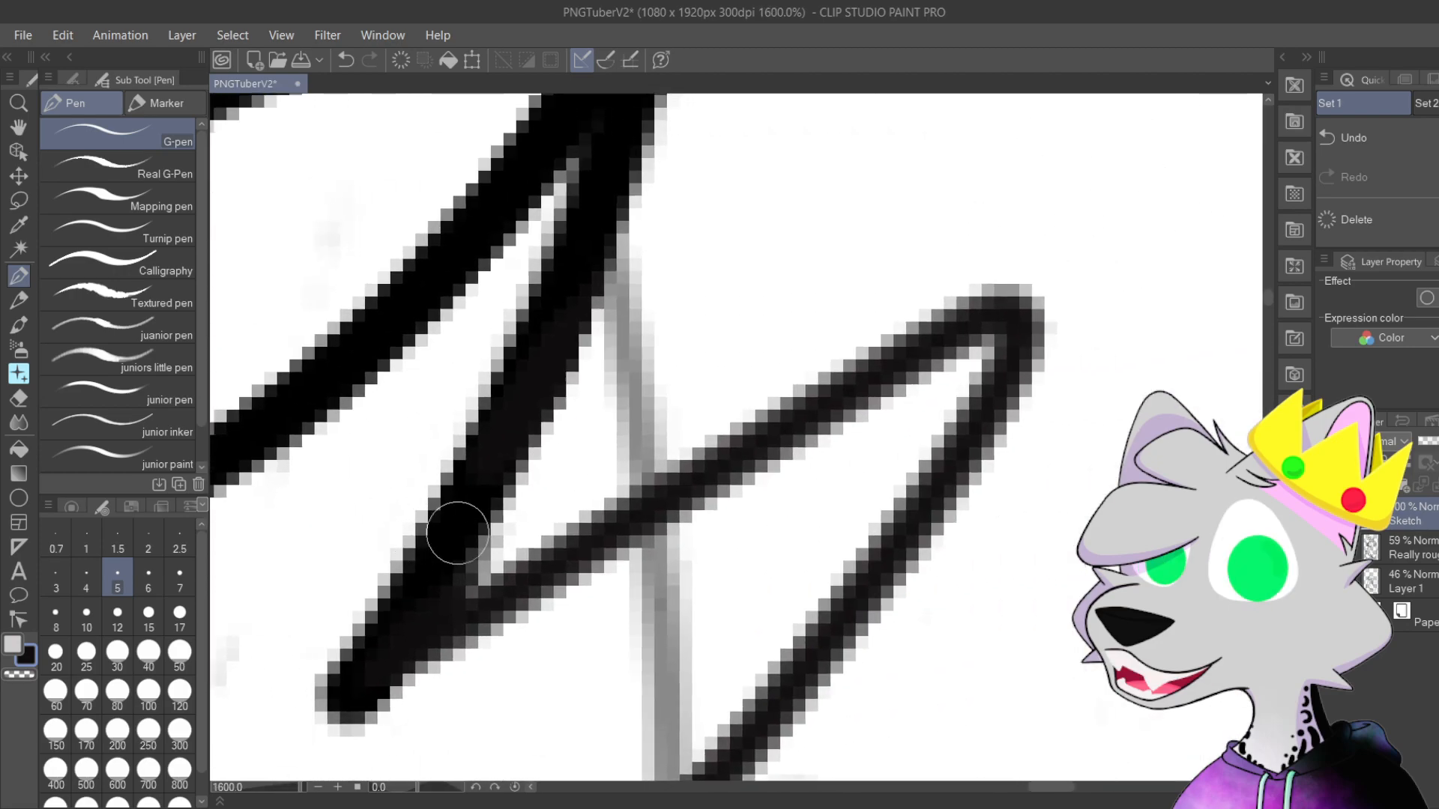
left_click_drag(381, 651, 1040, 227)
left_click_drag(644, 531, 733, 311)
key("ctrl+z")
mouse_move(382, 491)
left_mouse_down()
mouse_move(618, 339)
mouse_move(1085, 124)
left_mouse_up()
scroll(851, 283, "down", 3)
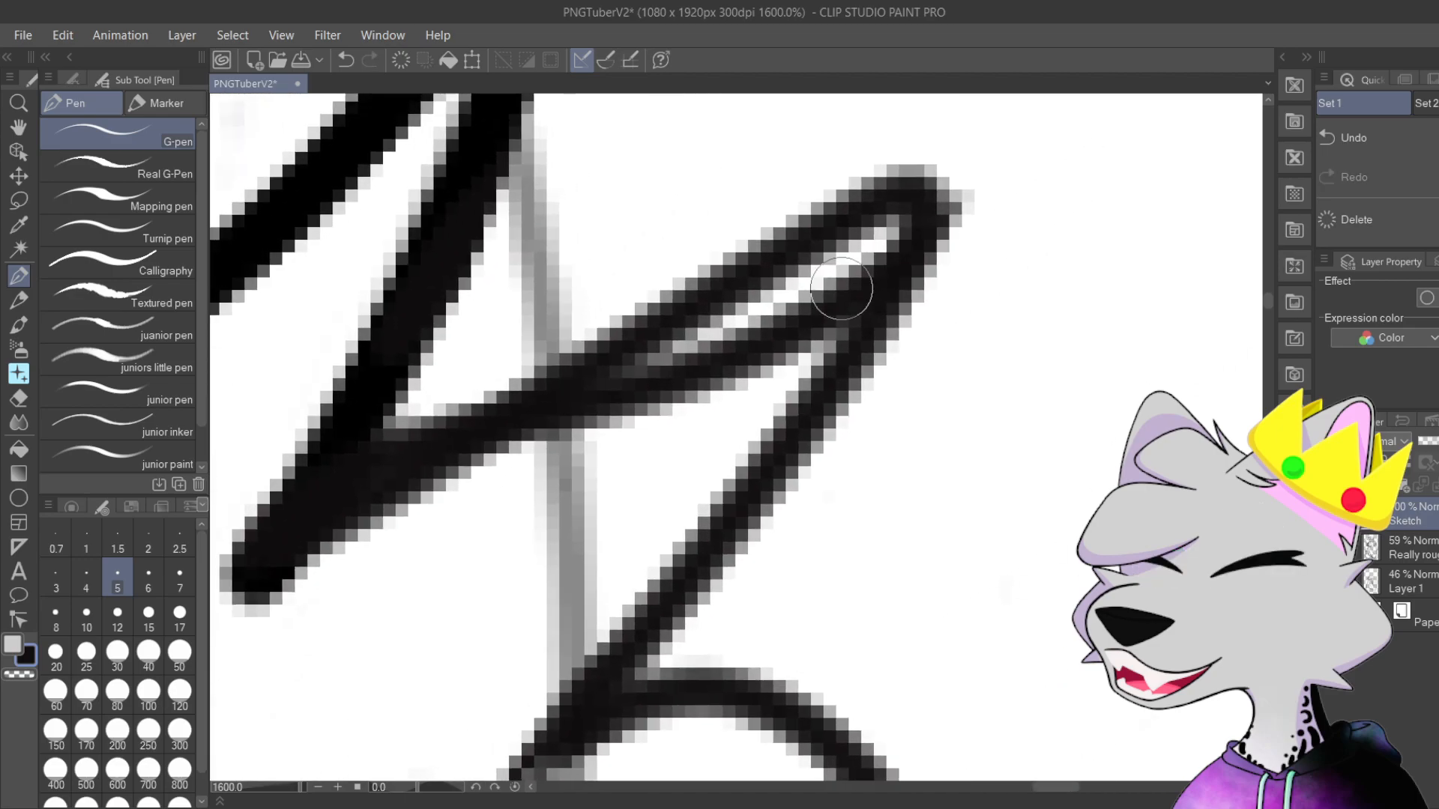
key("ctrl+z")
mouse_move(499, 494)
left_mouse_down()
mouse_move(825, 315)
mouse_move(779, 416)
mouse_move(645, 578)
left_mouse_up()
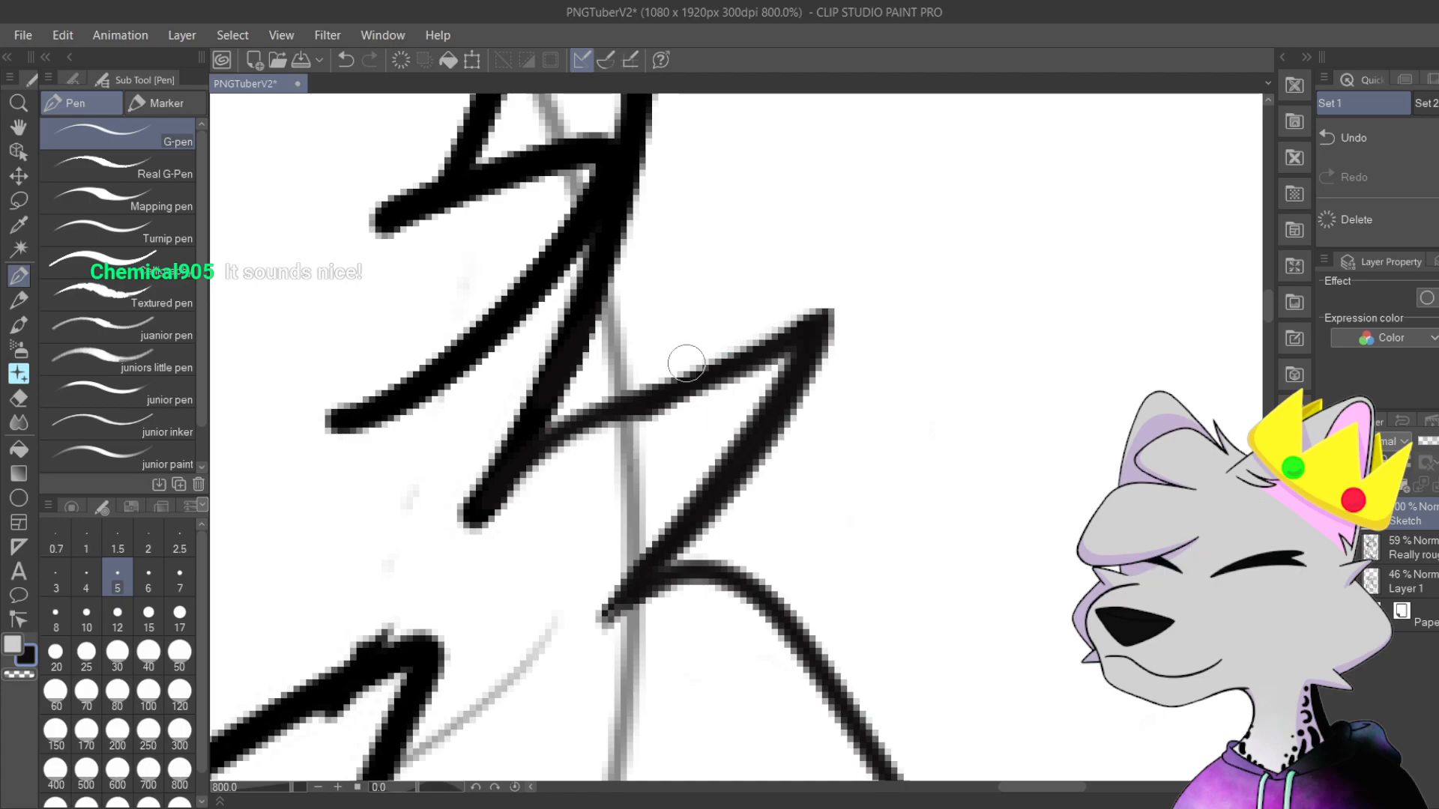
Step: Thicken both edges of the large tuft and erase the stray strokes that overshoot its tip
mouse_move(509, 493)
left_mouse_down()
mouse_move(842, 296)
mouse_move(783, 405)
left_mouse_up()
left_click_drag(621, 589, 793, 344)
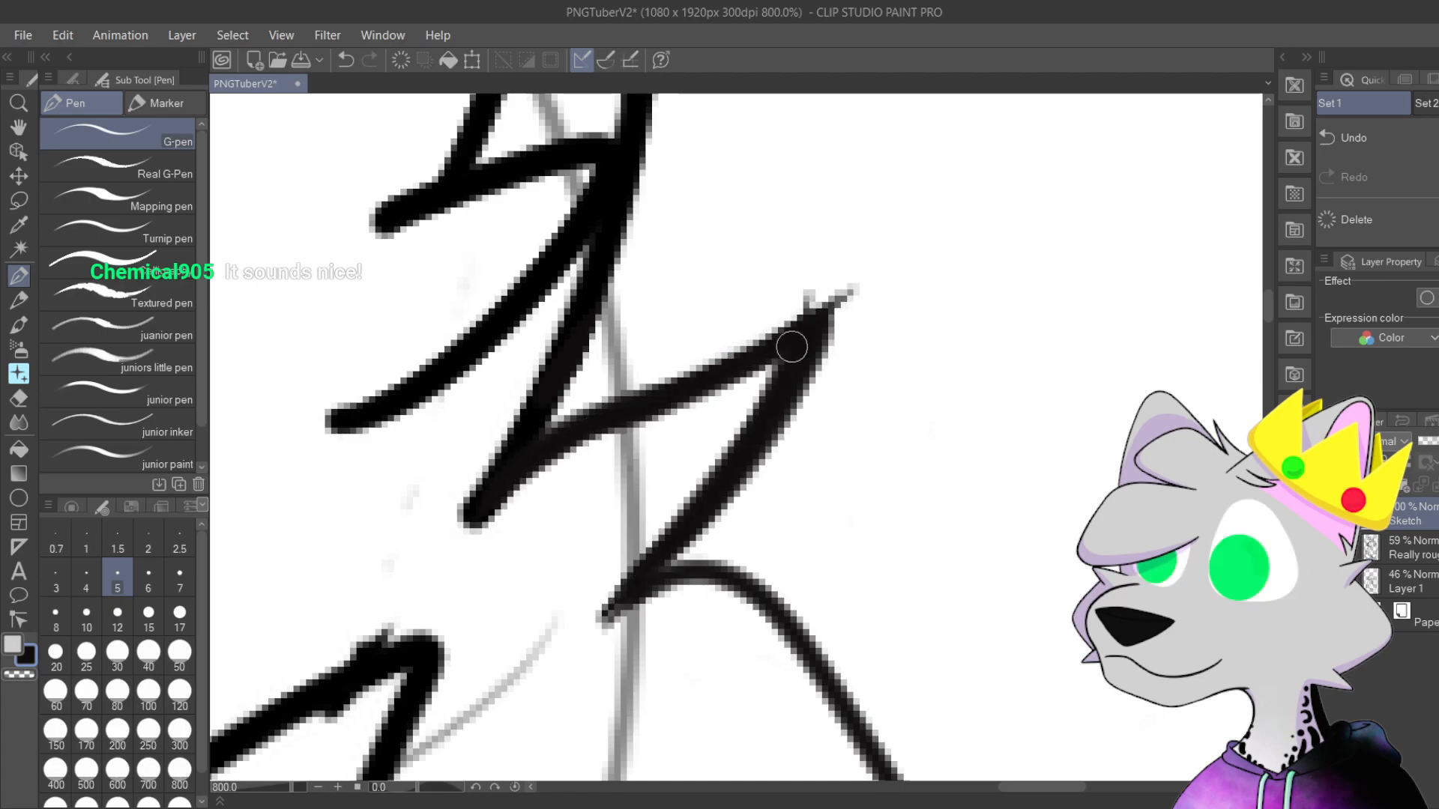
left_click_drag(628, 596, 806, 281)
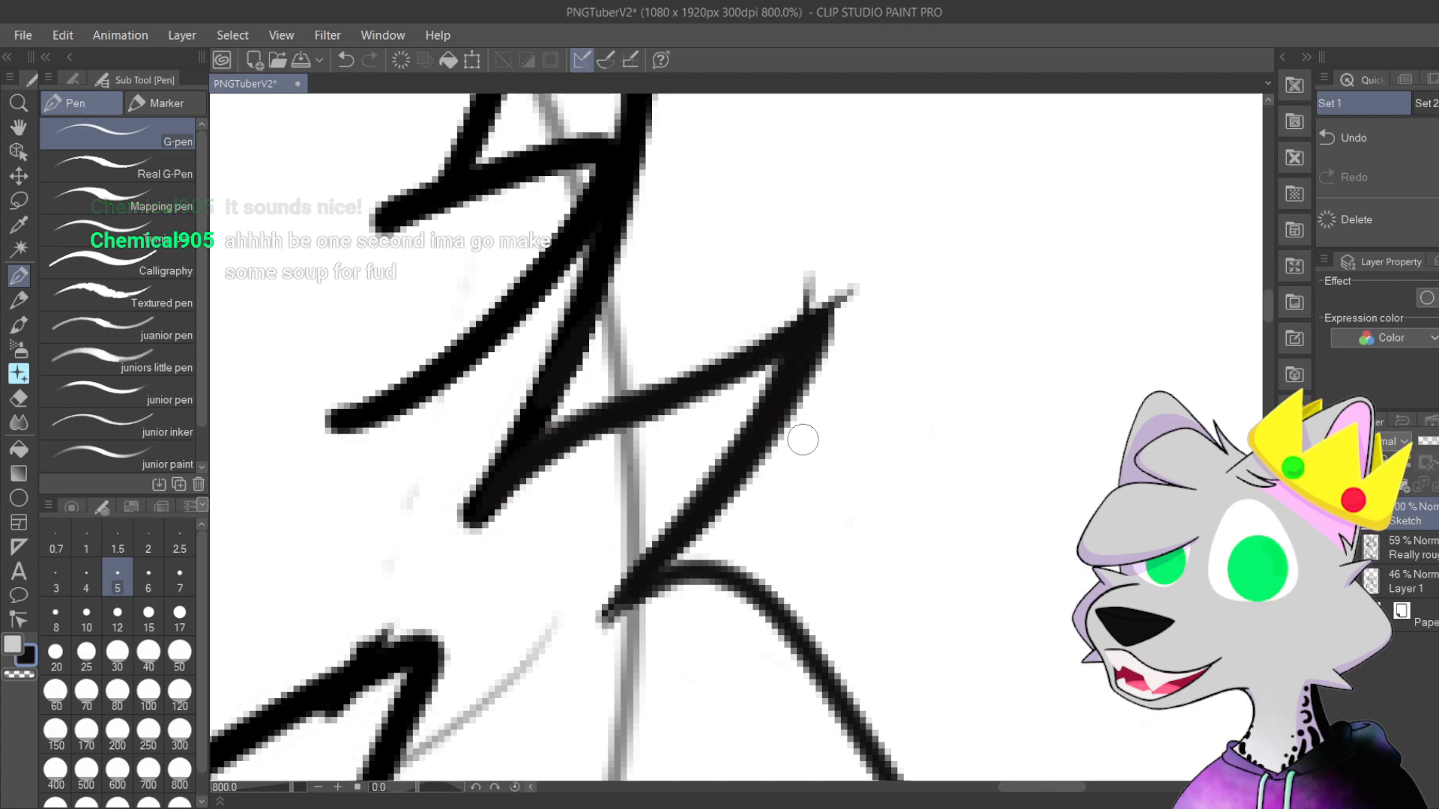
mouse_move(849, 308)
left_mouse_down()
mouse_move(826, 263)
mouse_move(806, 295)
left_mouse_up()
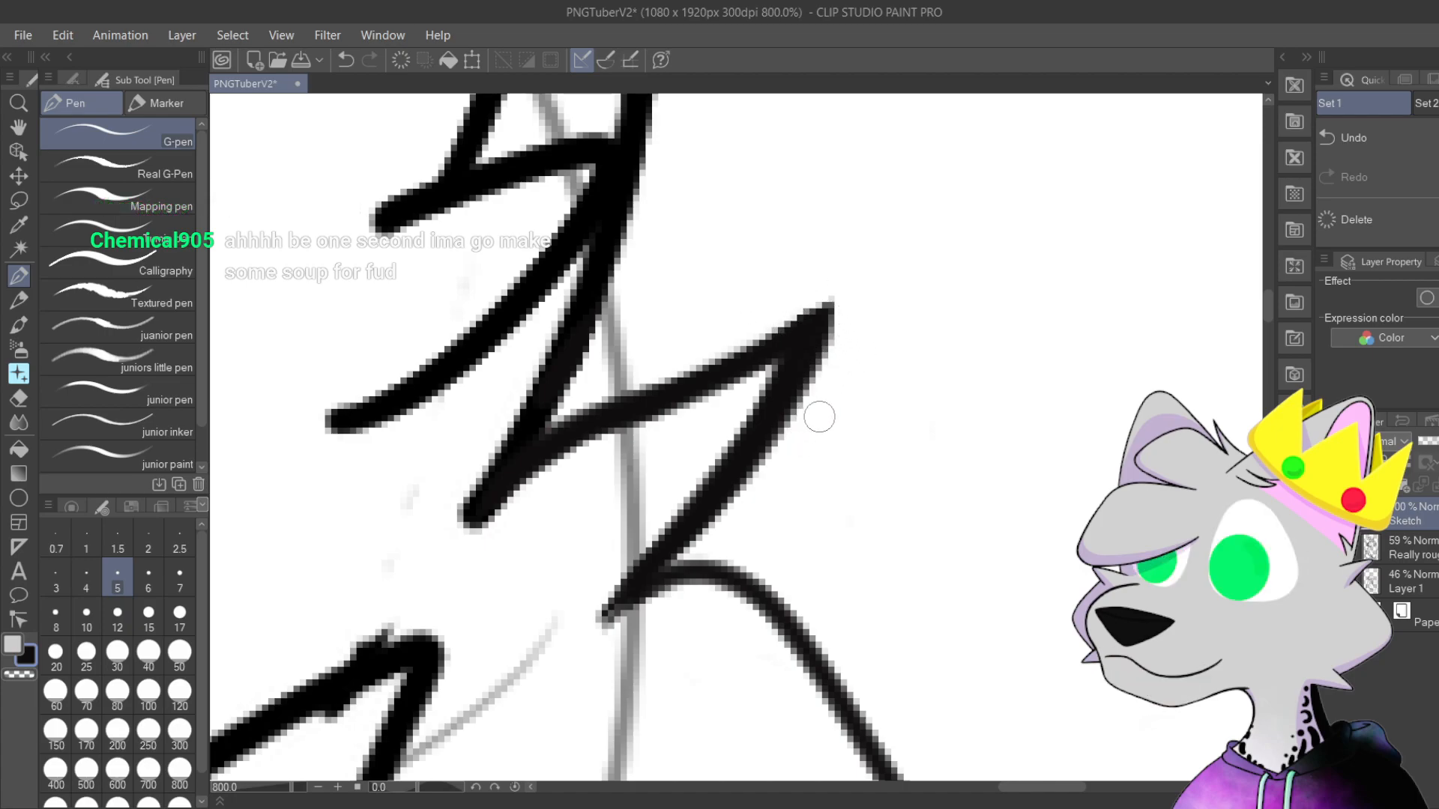
Step: Trim and redraw the large tuft's lower edge with an even thickness, and sharpen the point where it meets the long mane line
scroll(861, 411, "down", 1)
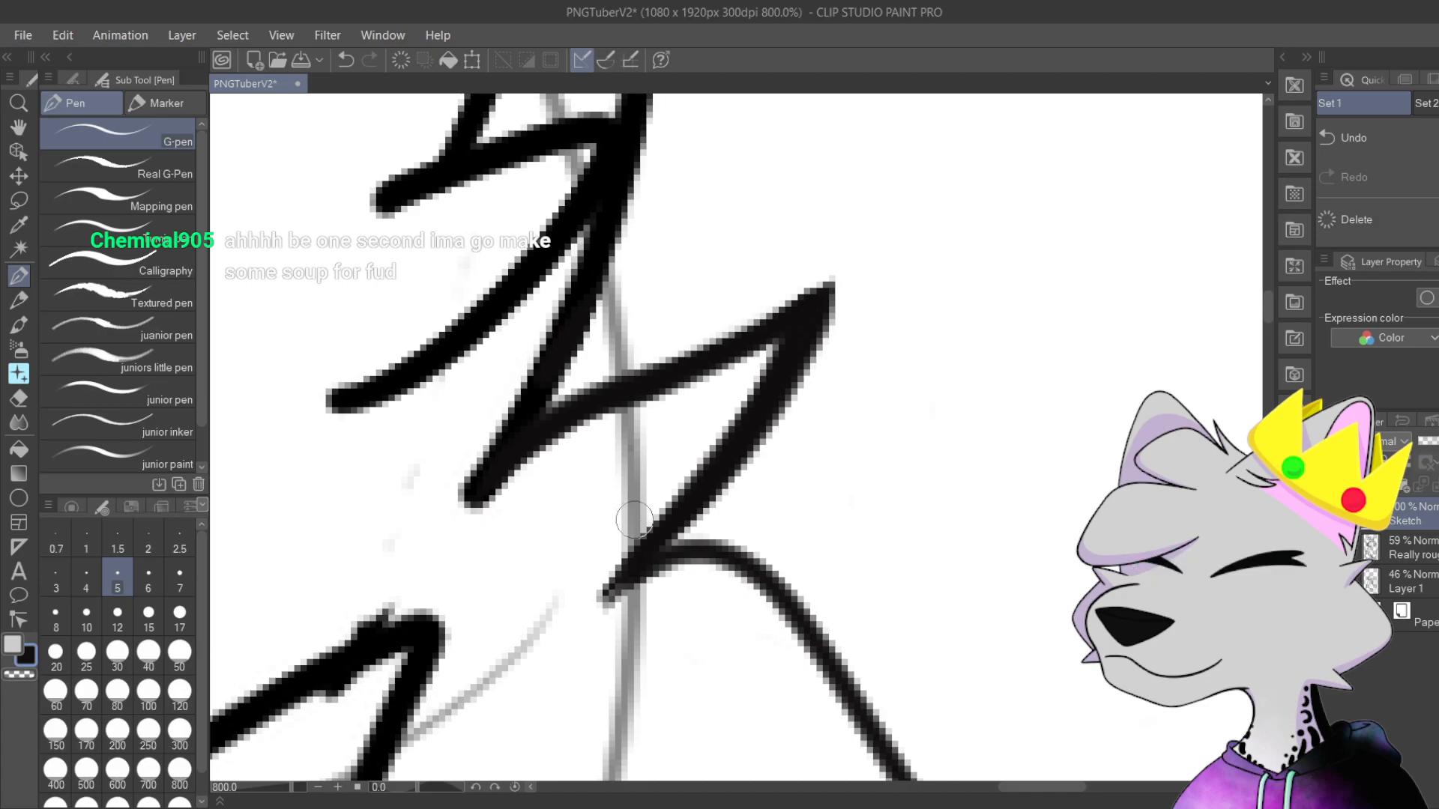
mouse_move(663, 517)
left_mouse_down()
mouse_move(775, 353)
mouse_move(688, 467)
left_mouse_up()
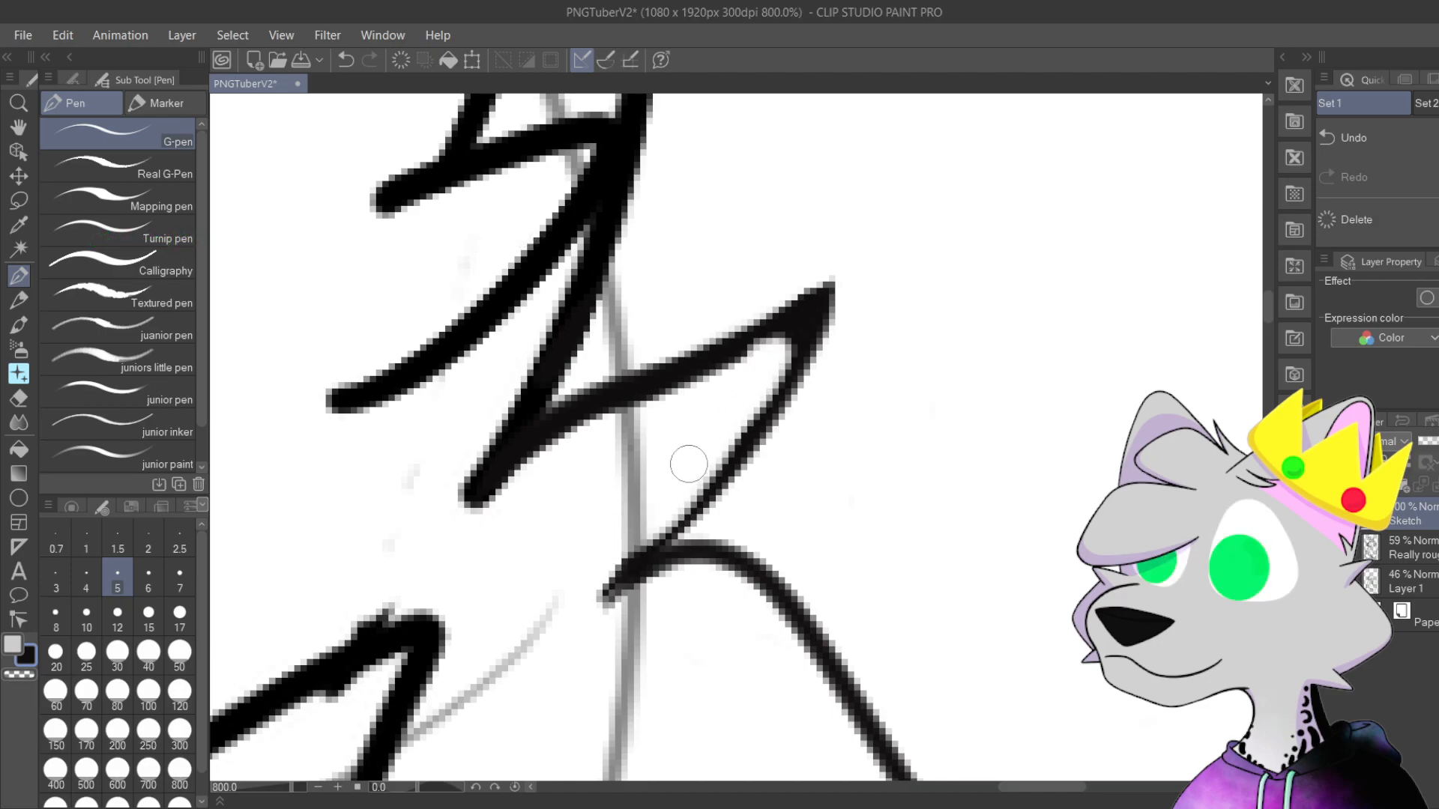
mouse_move(628, 571)
left_mouse_down()
mouse_move(692, 503)
mouse_move(798, 337)
left_mouse_up()
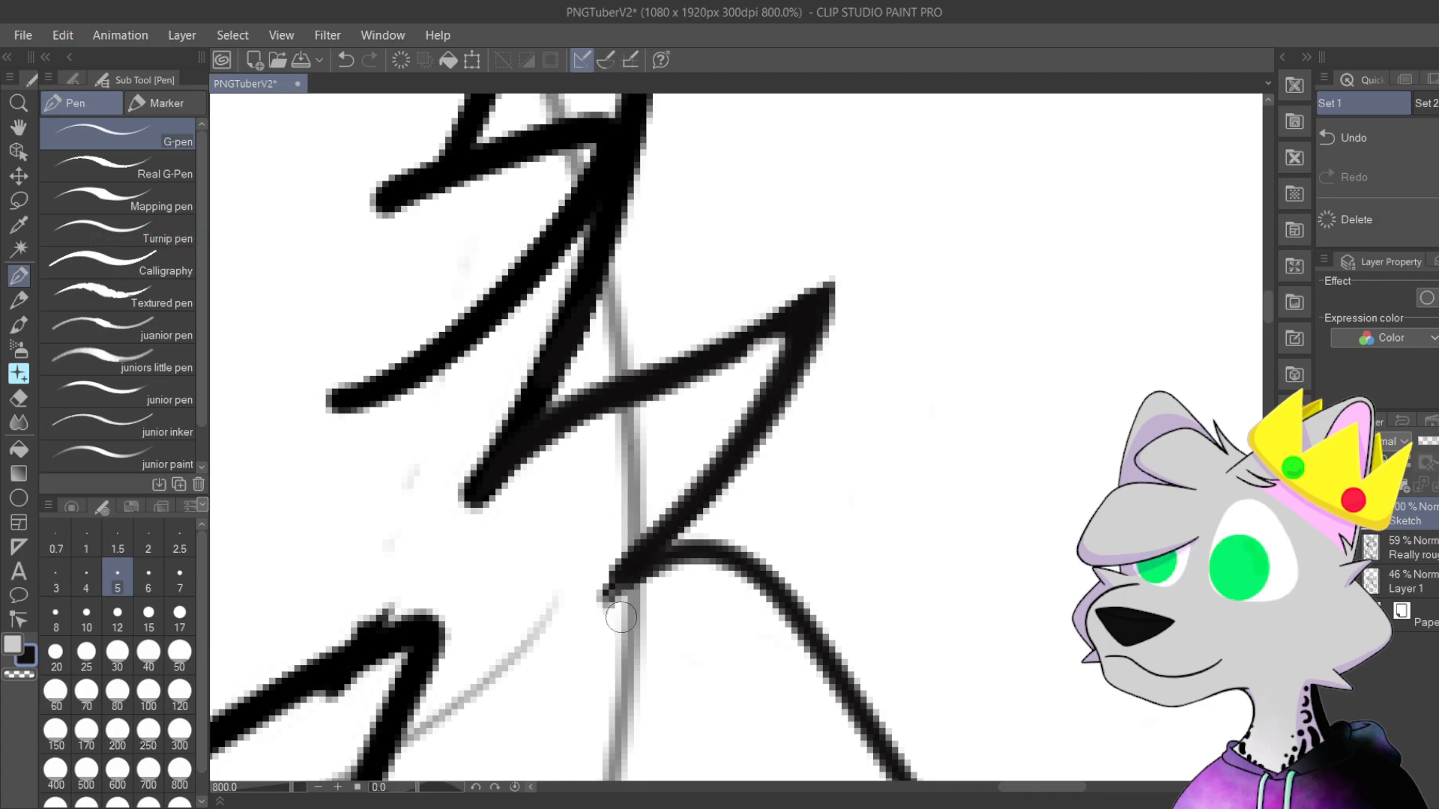
left_click_drag(593, 599, 655, 559)
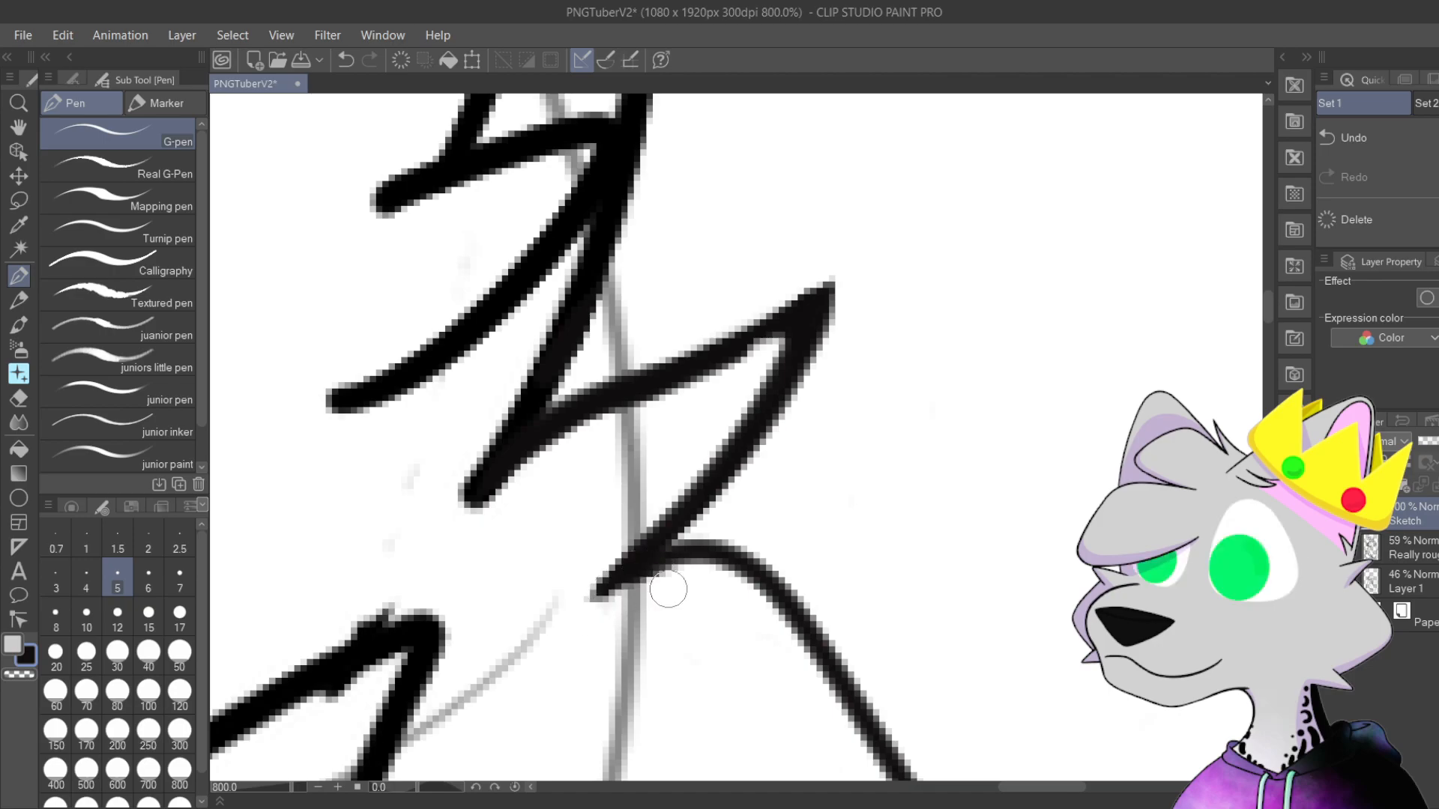
left_click_drag(740, 352, 718, 357)
Step: Examine the reshaped mane against the whole head, and check the shoulder and chest lines below it
scroll(820, 315, "down", 10)
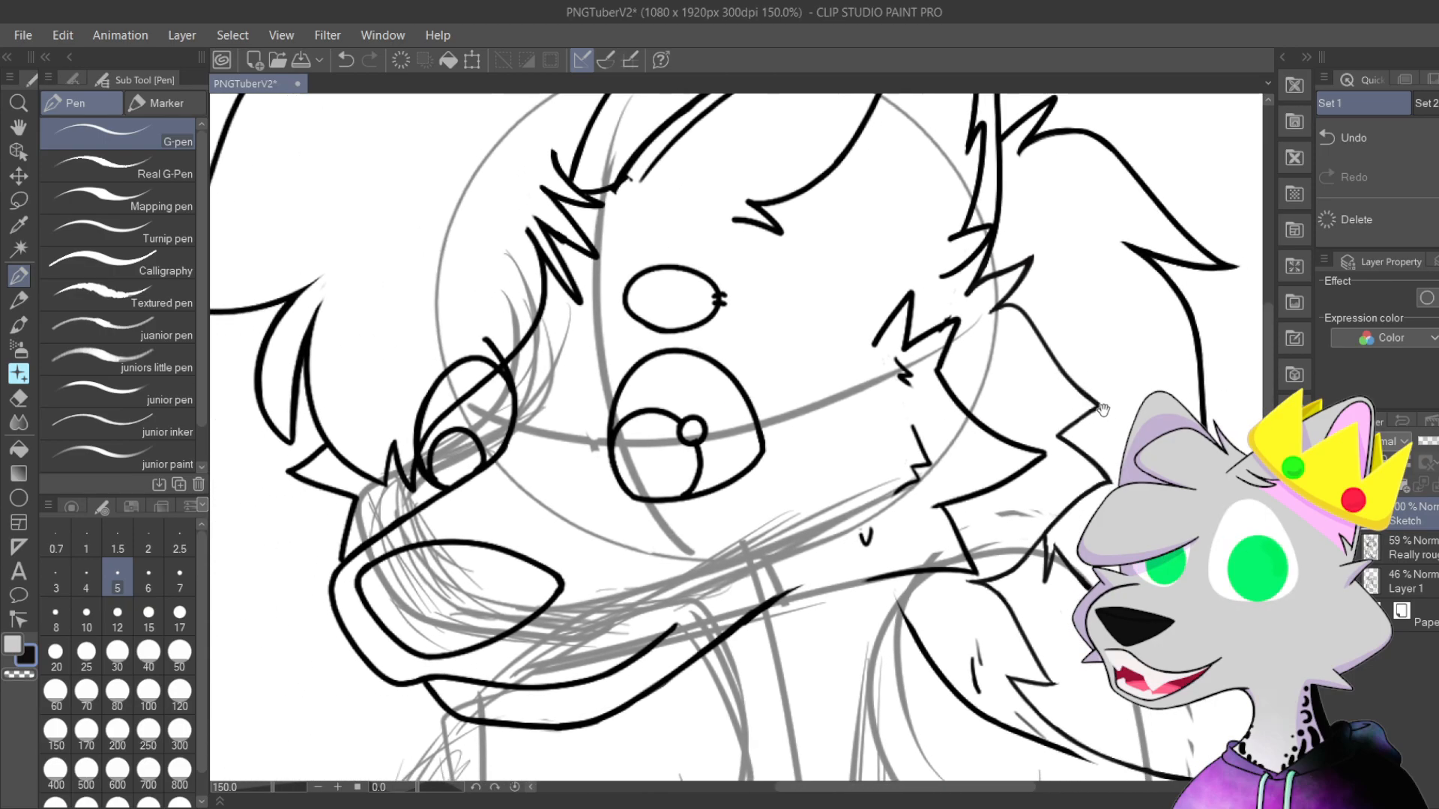
left_click_drag(1102, 408, 1095, 399)
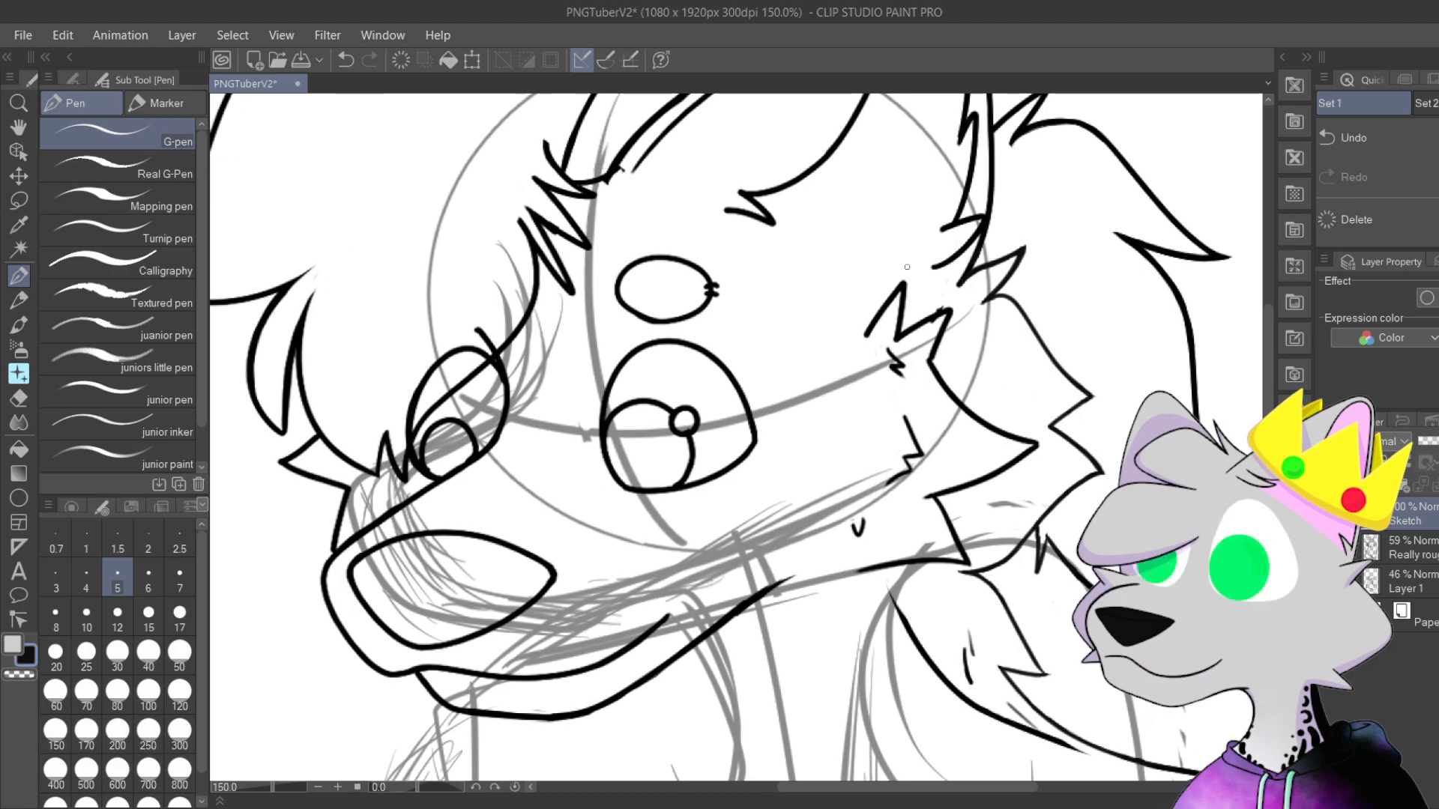
scroll(1028, 393, "down", 2)
mouse_move(1052, 497)
left_mouse_down()
mouse_move(990, 506)
mouse_move(759, 486)
mouse_move(777, 486)
left_mouse_up()
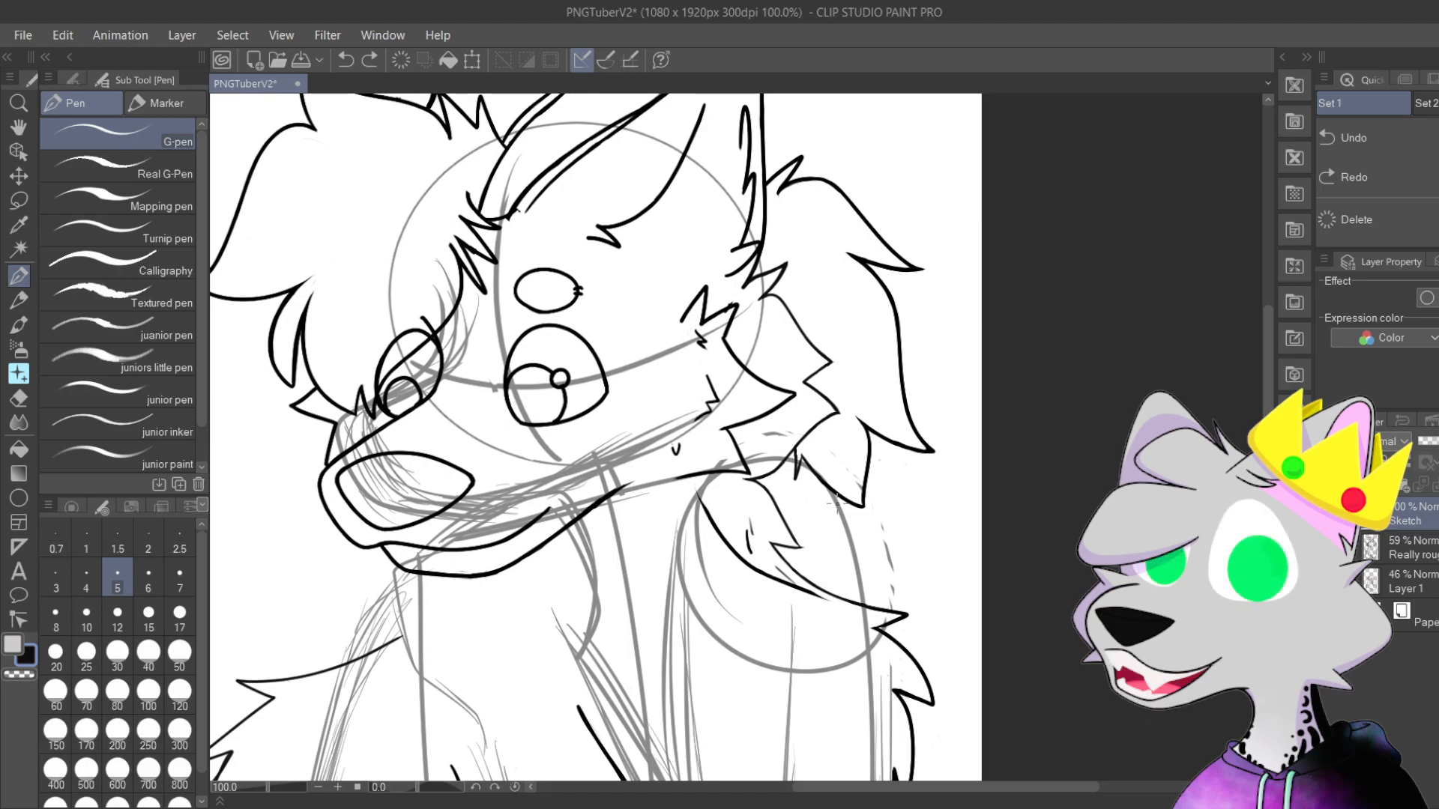
mouse_move(688, 312)
left_mouse_down()
mouse_move(629, 180)
mouse_move(629, 203)
mouse_move(799, 280)
mouse_move(734, 450)
mouse_move(838, 217)
left_mouse_up()
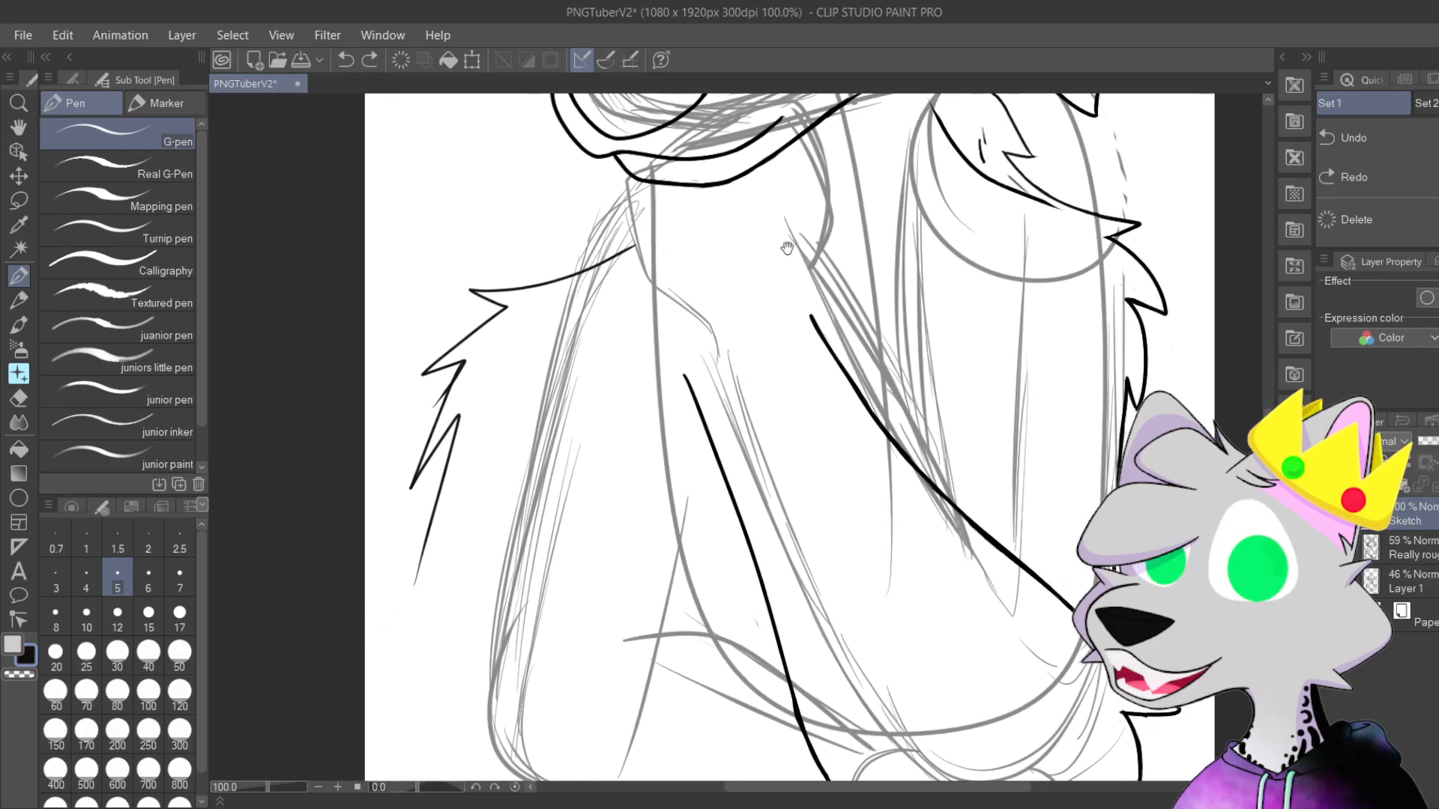
mouse_move(611, 312)
left_mouse_down()
mouse_move(601, 341)
mouse_move(624, 406)
left_mouse_up()
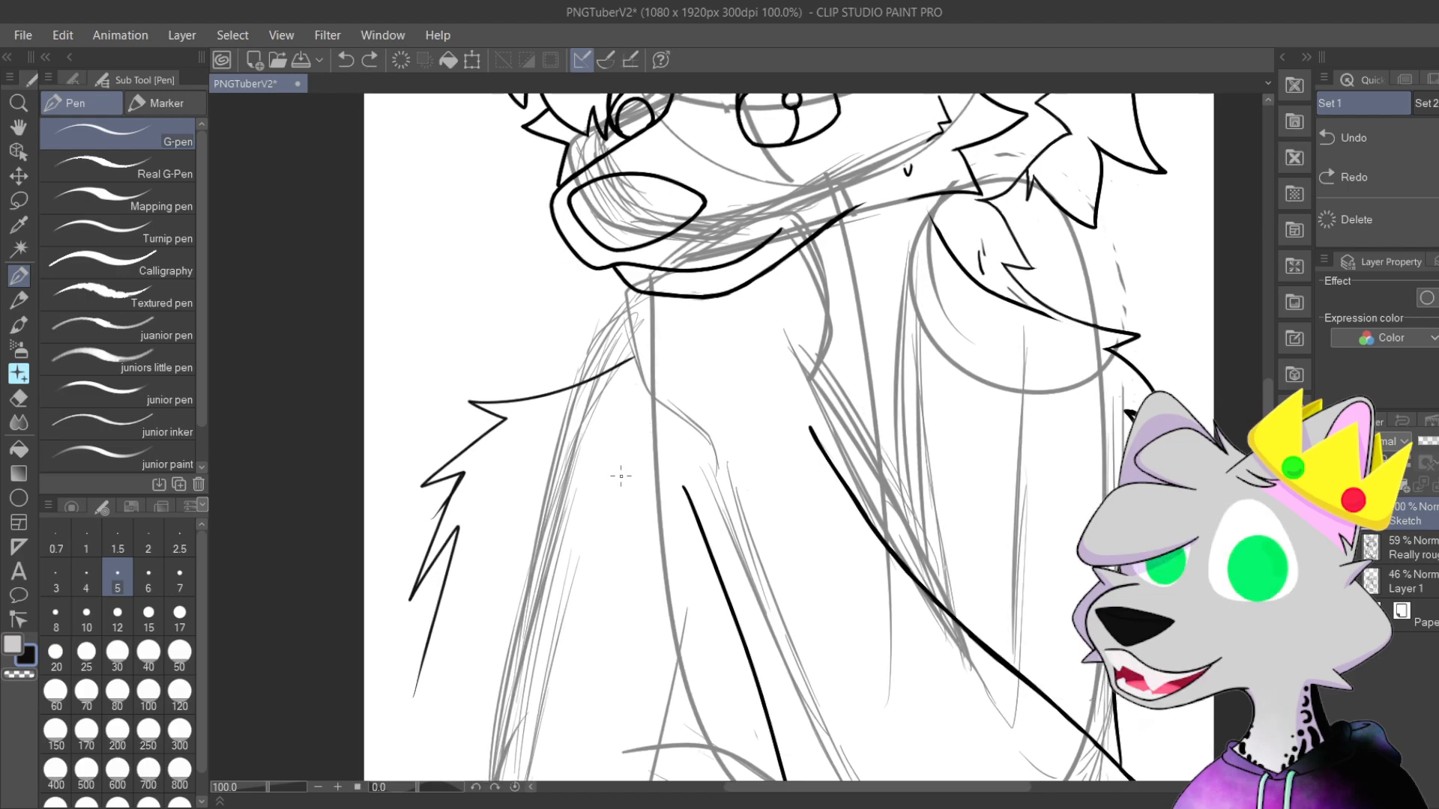
Step: Lasso the spiky shoulder fur line below the muzzle, move it slightly up and toward the neck, and clear the selection
left_click(19, 200)
mouse_move(405, 324)
left_mouse_down()
mouse_move(362, 641)
mouse_move(547, 586)
mouse_move(660, 415)
mouse_move(478, 341)
mouse_move(420, 361)
left_mouse_up()
left_click(600, 785)
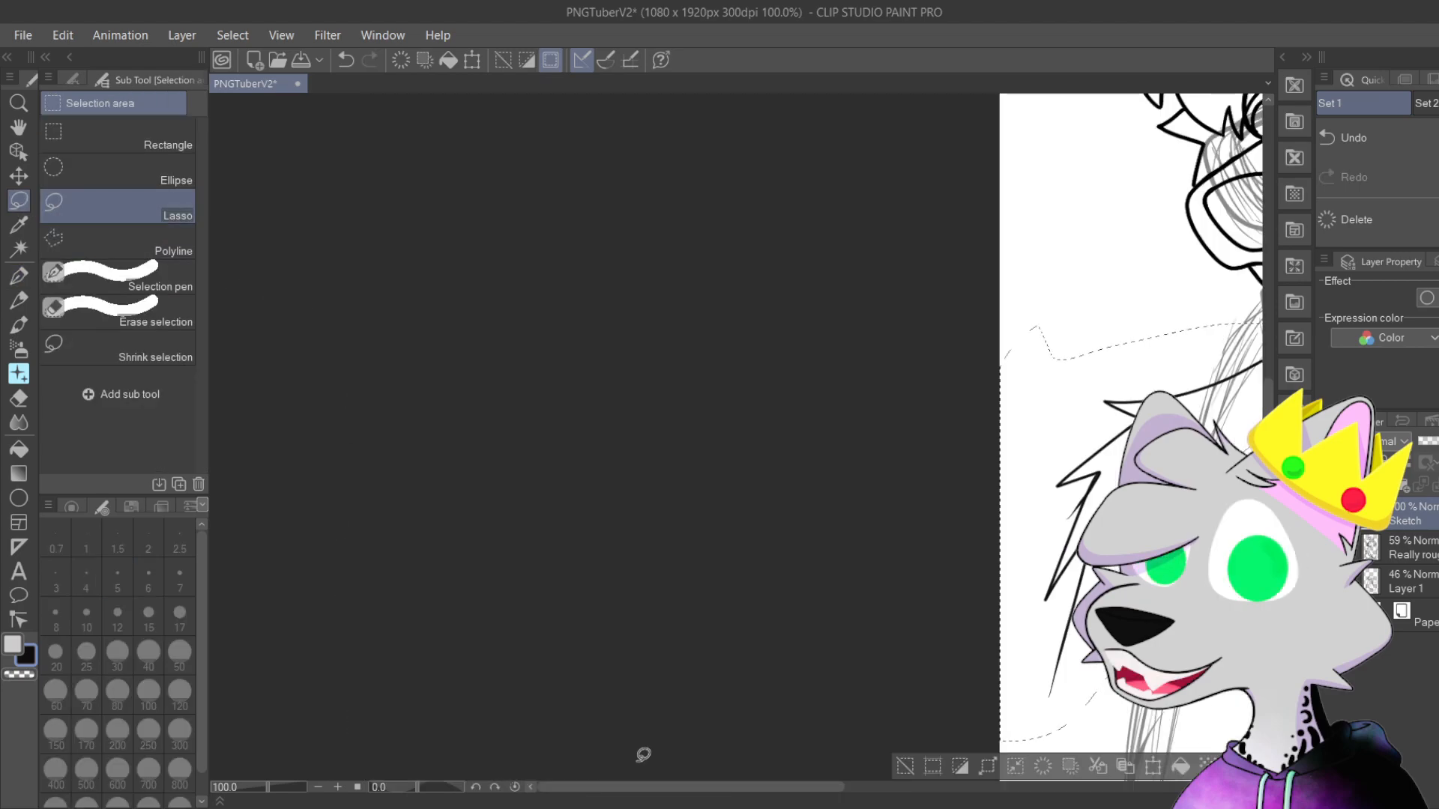
mouse_move(727, 539)
left_mouse_down()
mouse_move(444, 471)
mouse_move(363, 469)
left_mouse_up()
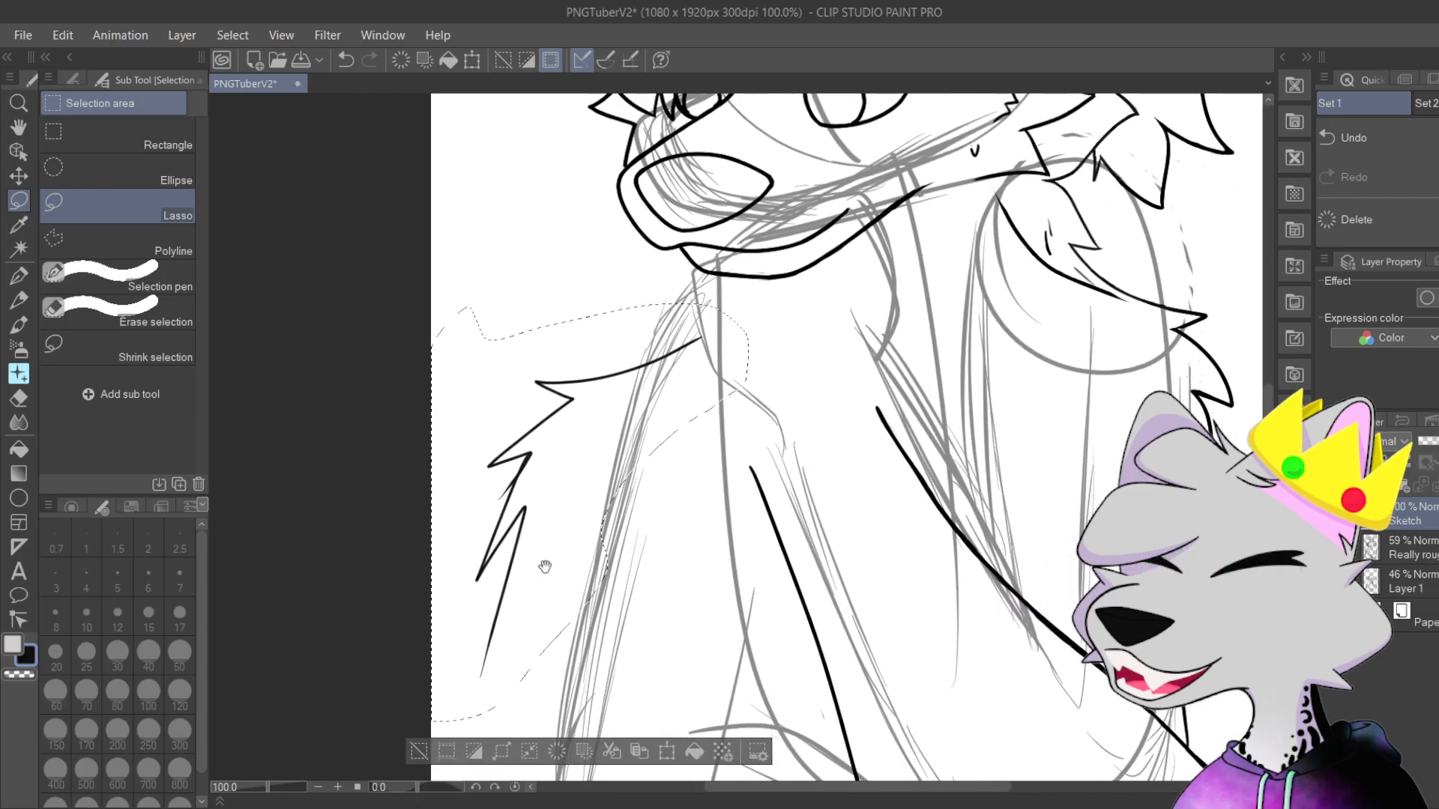
left_click(667, 752)
left_click_drag(659, 592, 672, 571)
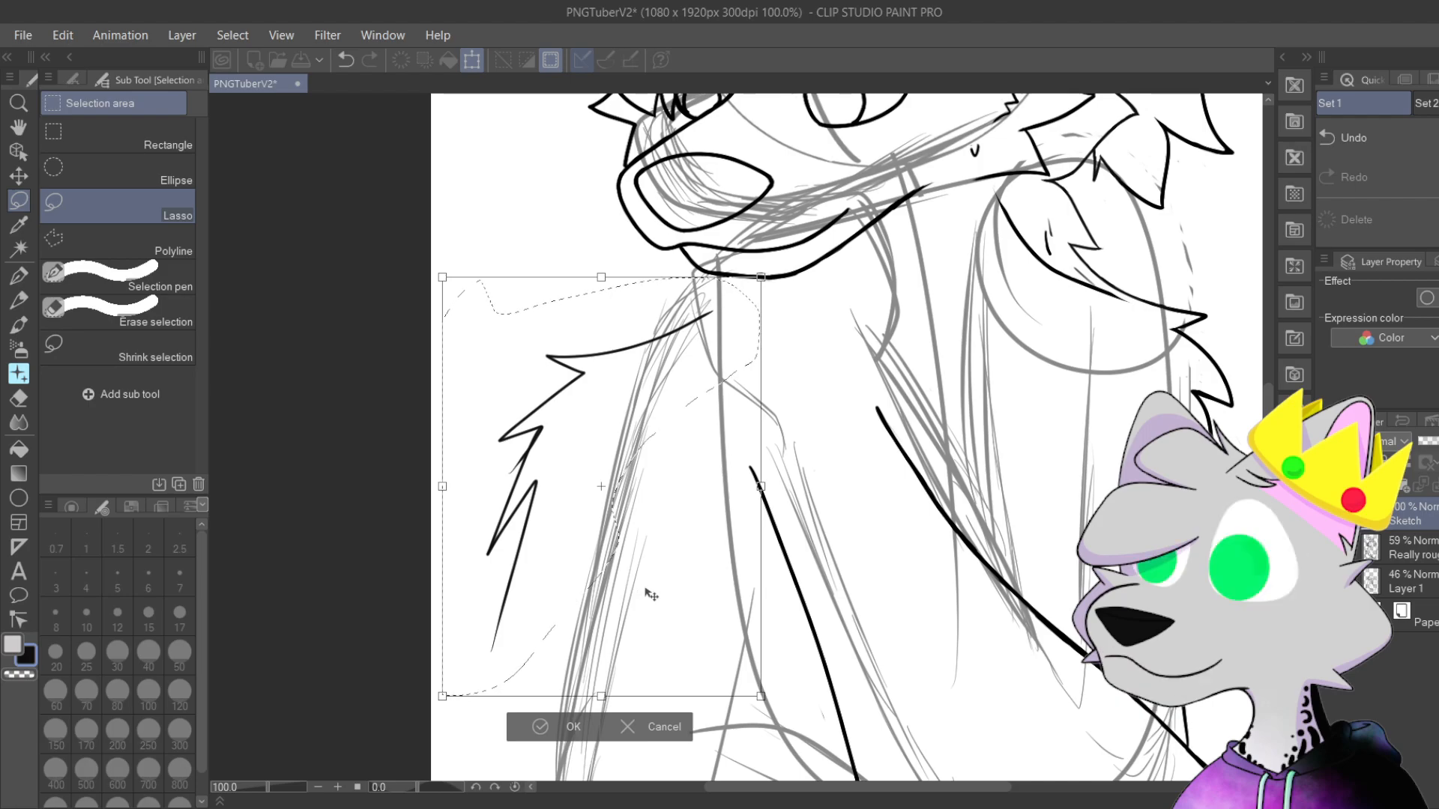
left_click(544, 721)
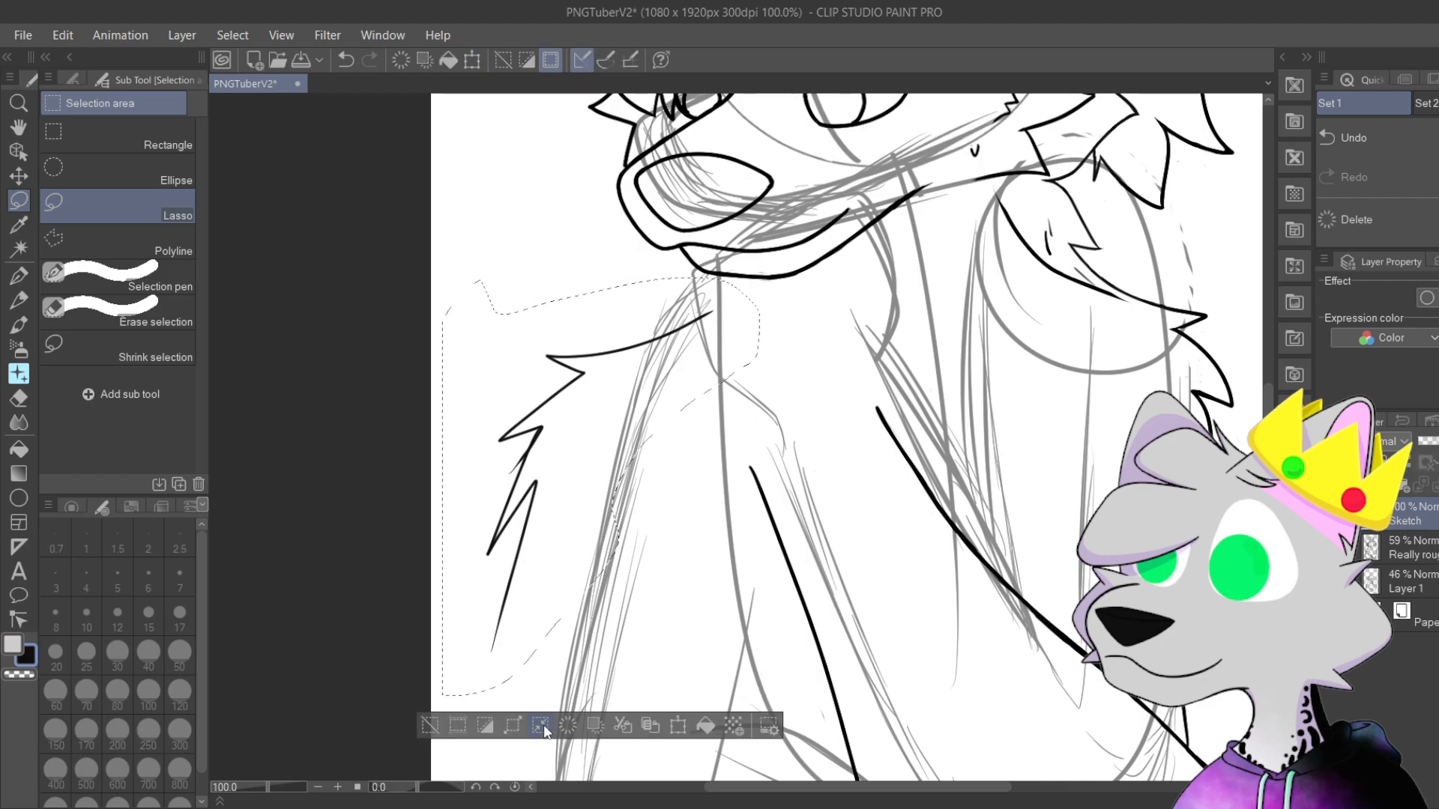
left_click(439, 718)
key("p")
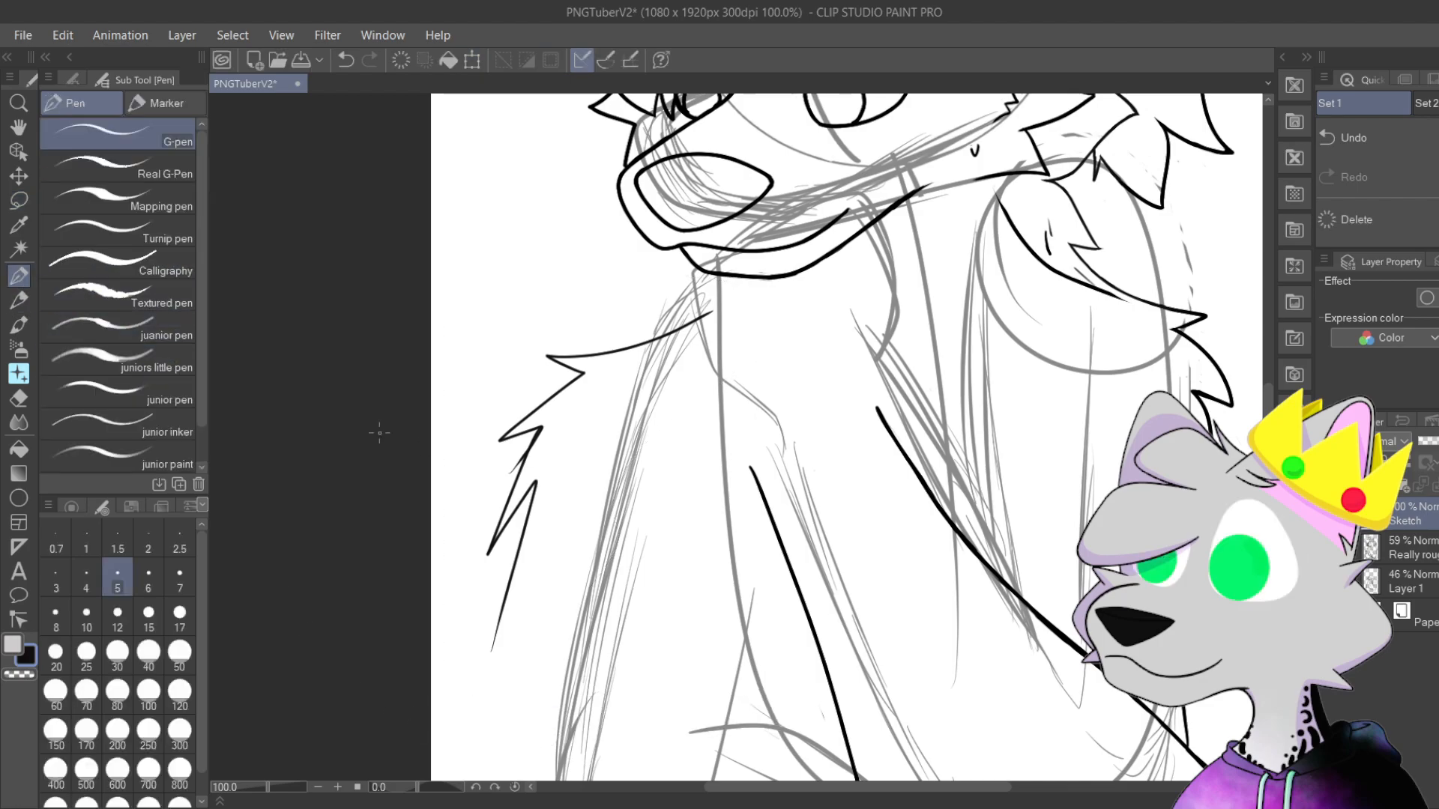
Step: Lasso the whole head with its antlers and mane tufts, scale it down slightly, and reposition it over the neck
left_click_drag(749, 392, 705, 548)
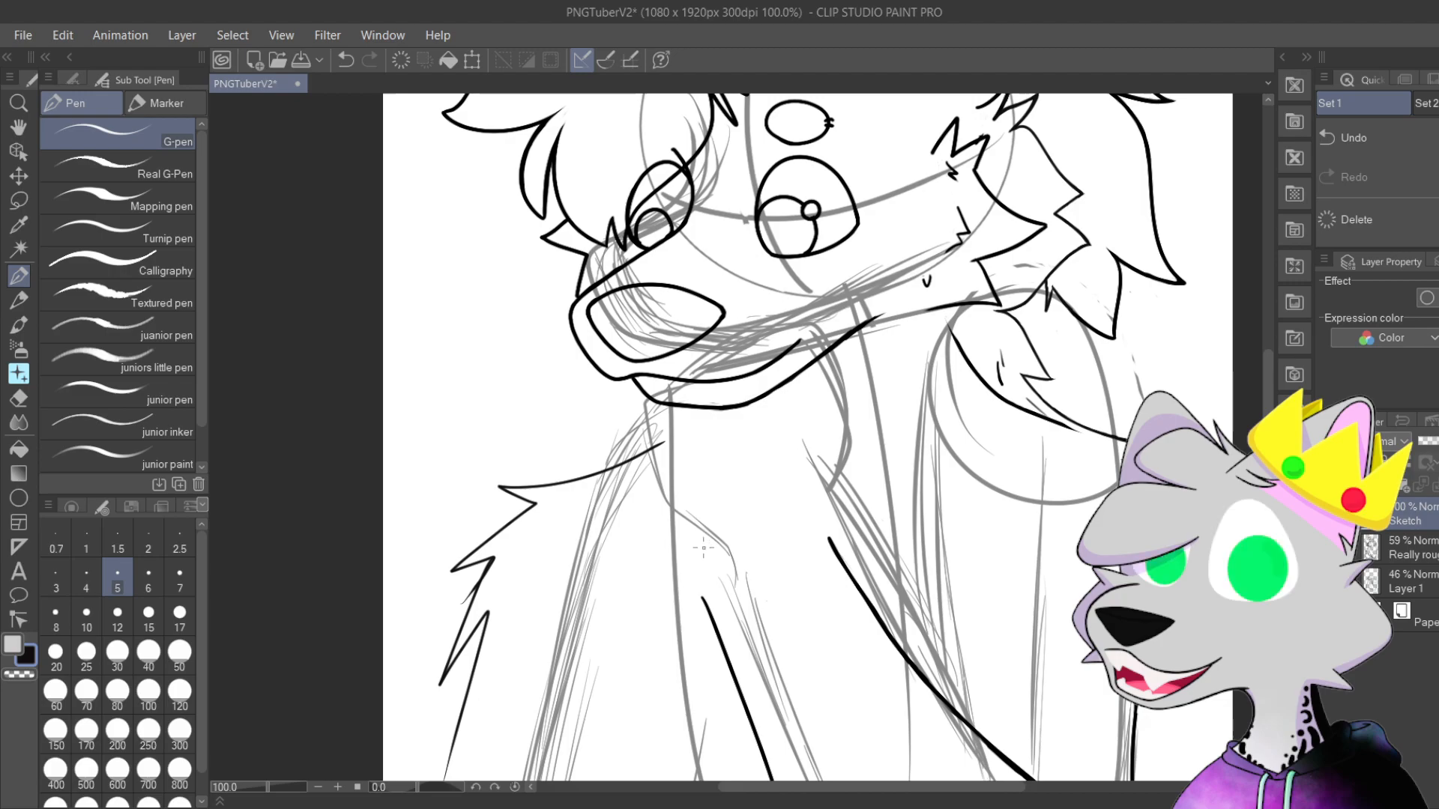
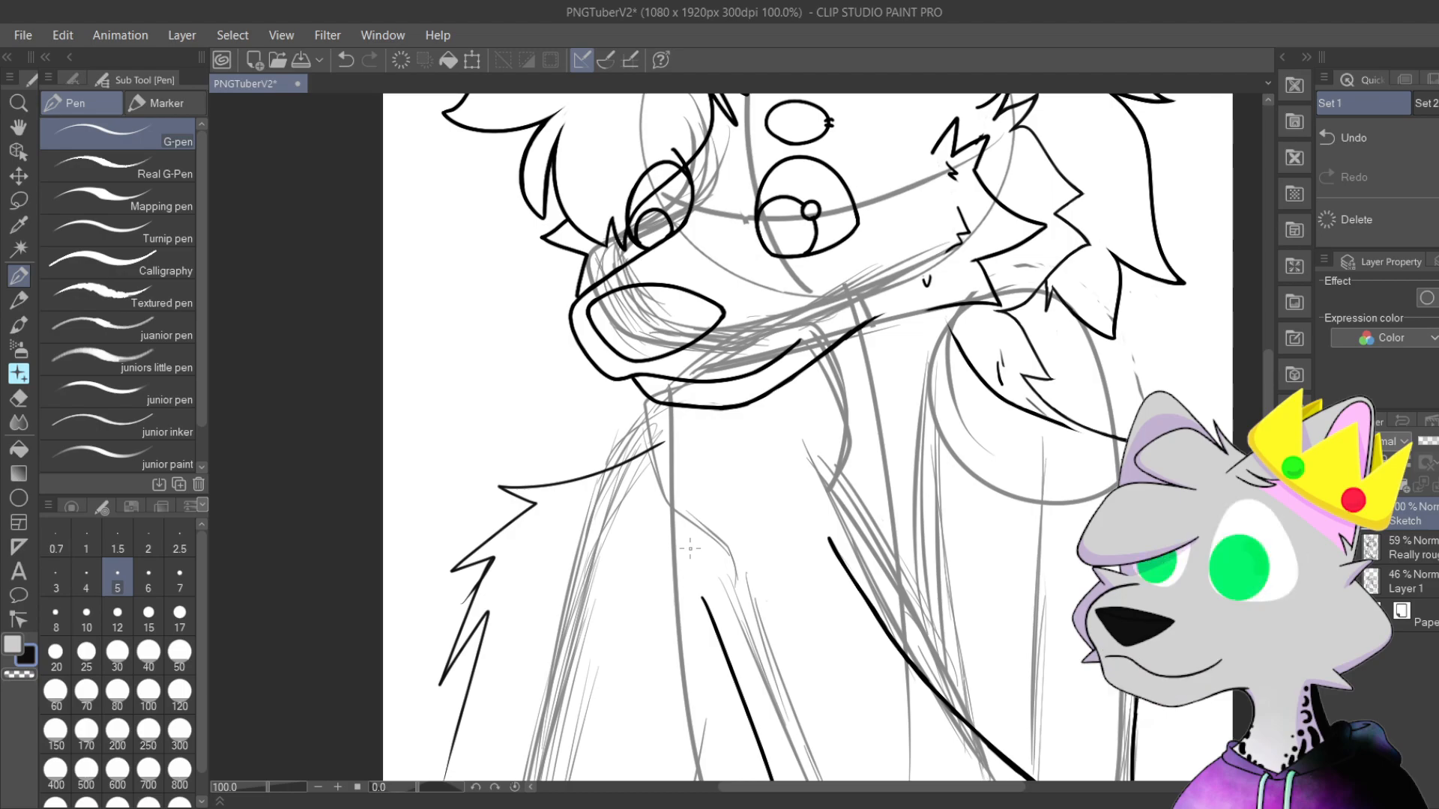
left_click_drag(827, 534, 672, 562)
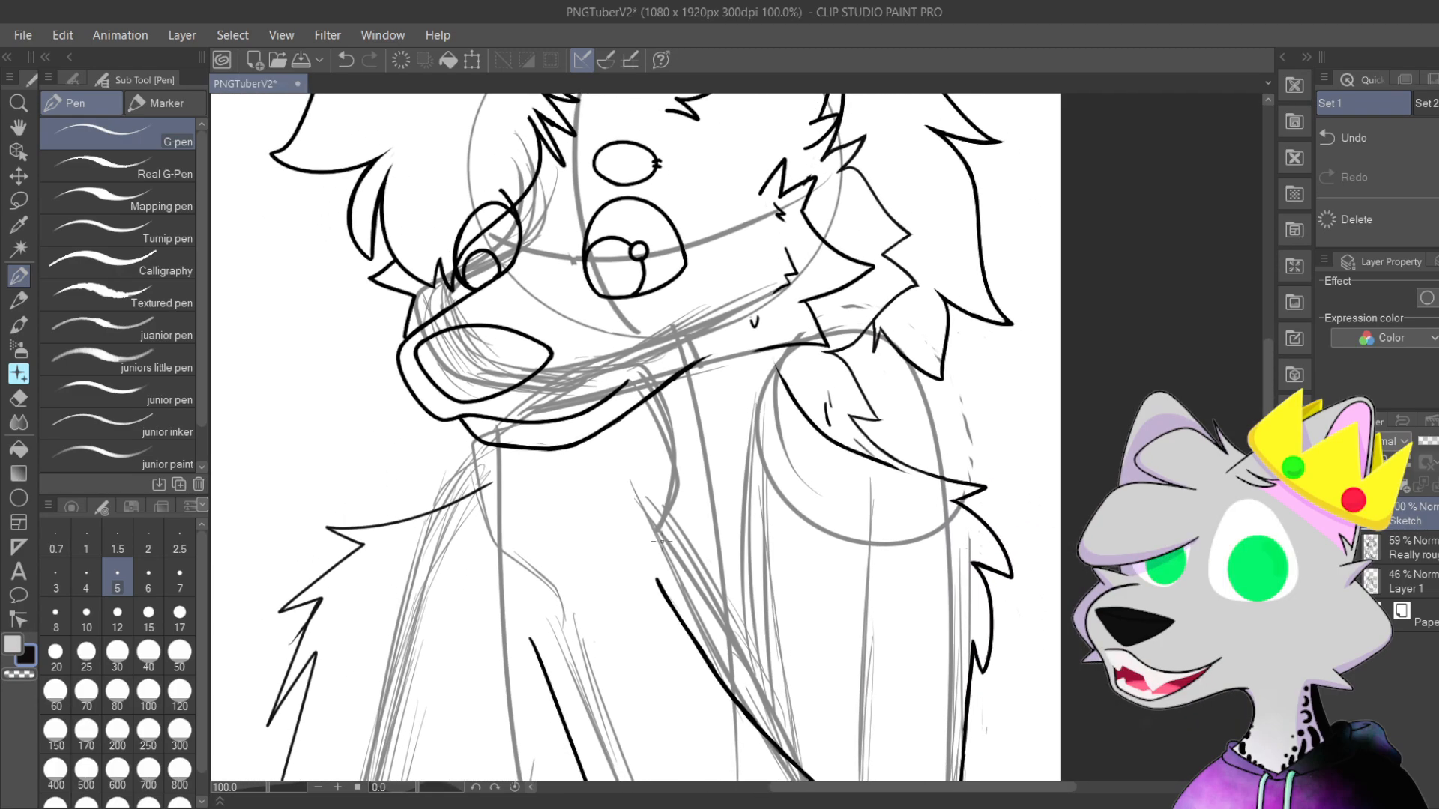
scroll(661, 542, "down", 1)
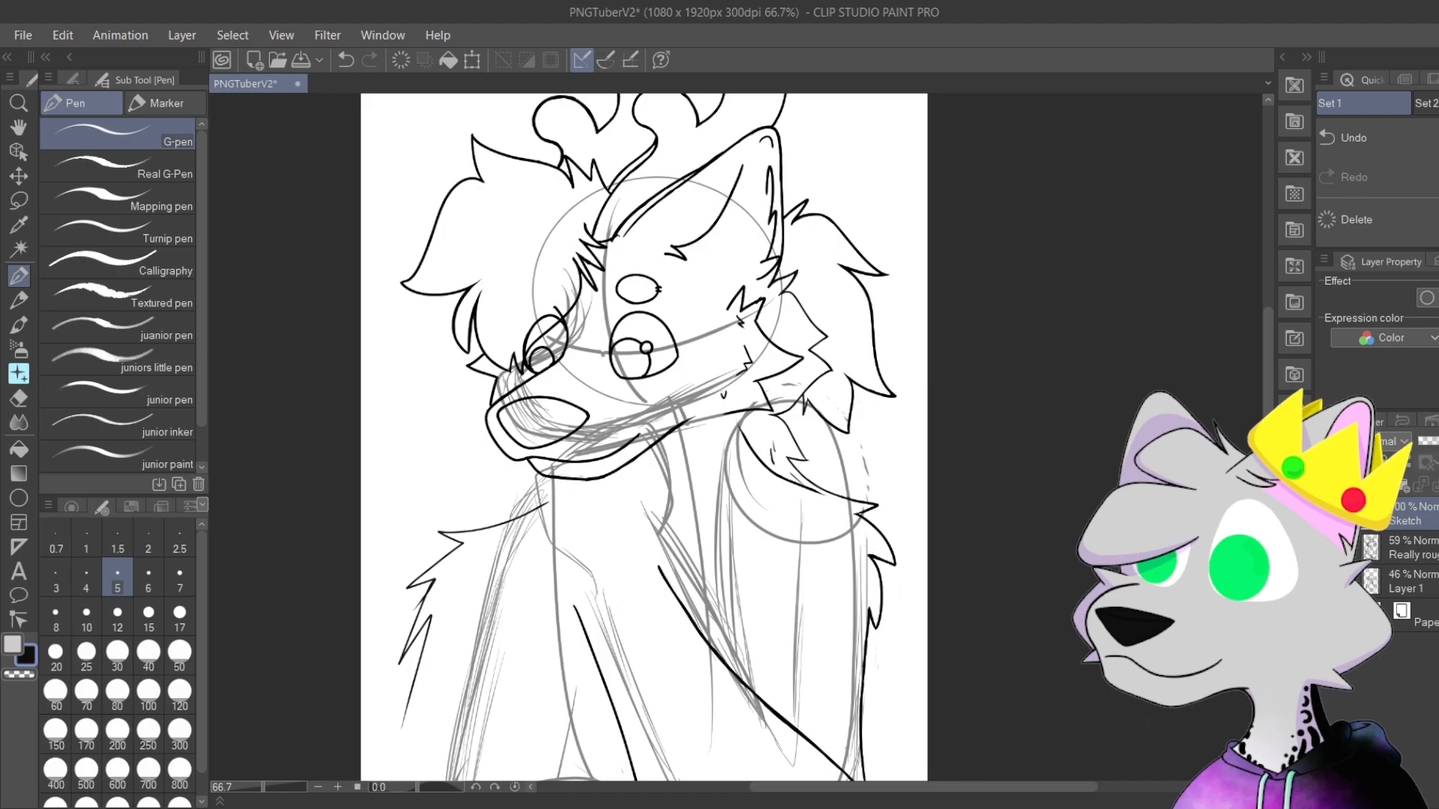
left_click_drag(879, 483, 922, 521)
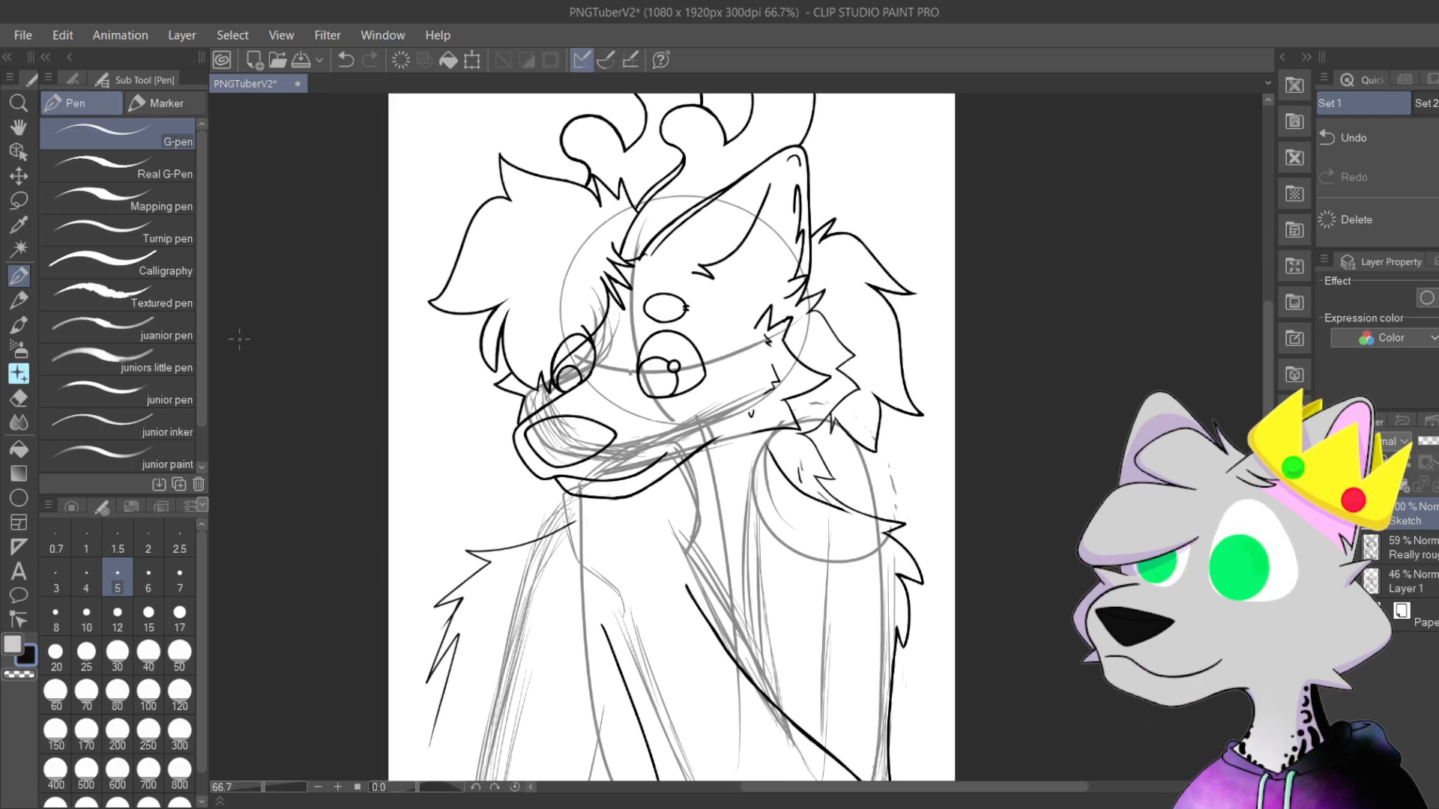
left_click(19, 201)
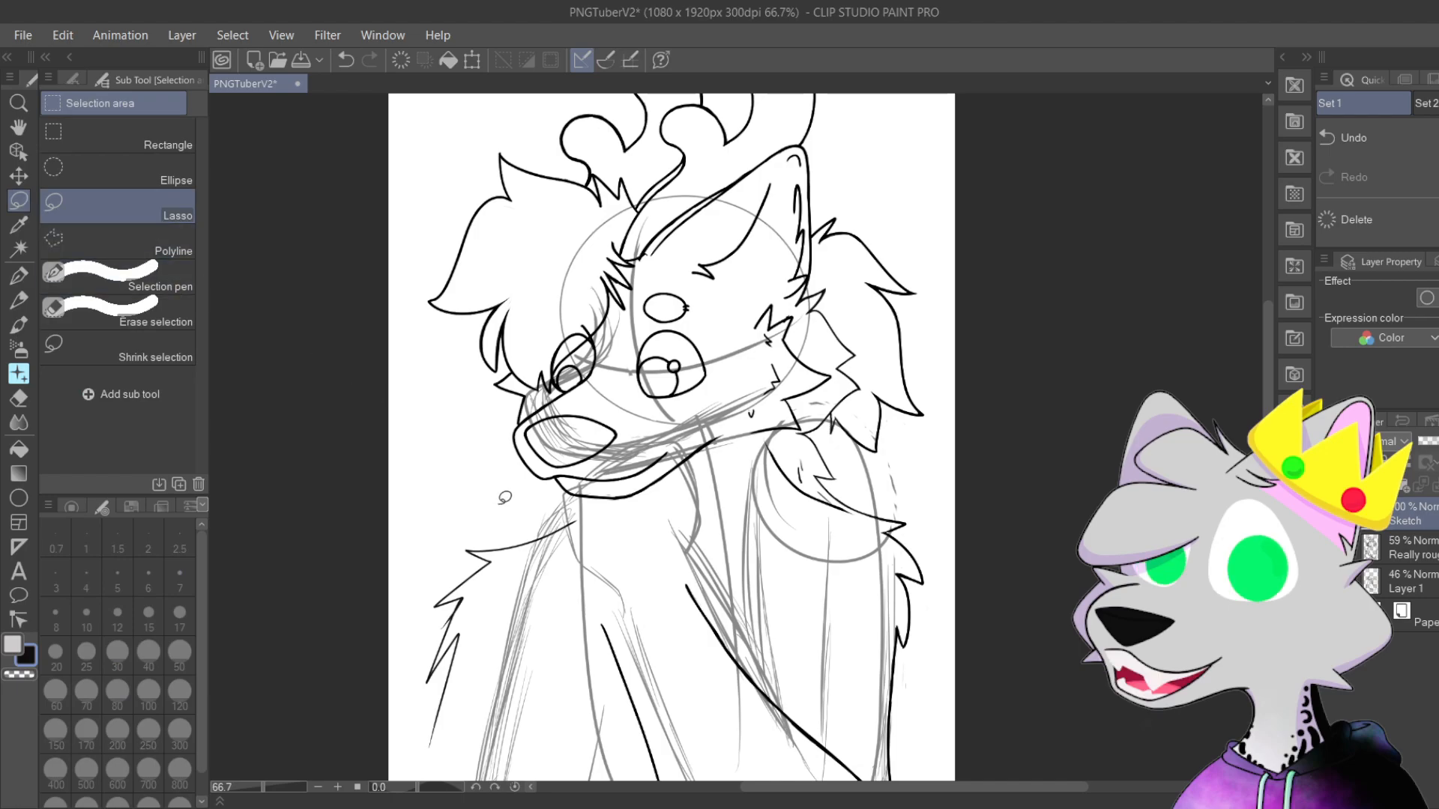
mouse_move(613, 503)
left_mouse_down()
mouse_move(498, 479)
mouse_move(410, 362)
mouse_move(390, 269)
left_mouse_up()
mouse_move(529, 90)
left_mouse_down()
mouse_move(844, 96)
mouse_move(936, 186)
mouse_move(987, 481)
mouse_move(966, 536)
left_mouse_up()
scroll(530, 91, "up", 3)
mouse_move(868, 590)
left_mouse_down()
mouse_move(856, 616)
mouse_move(809, 637)
left_mouse_up()
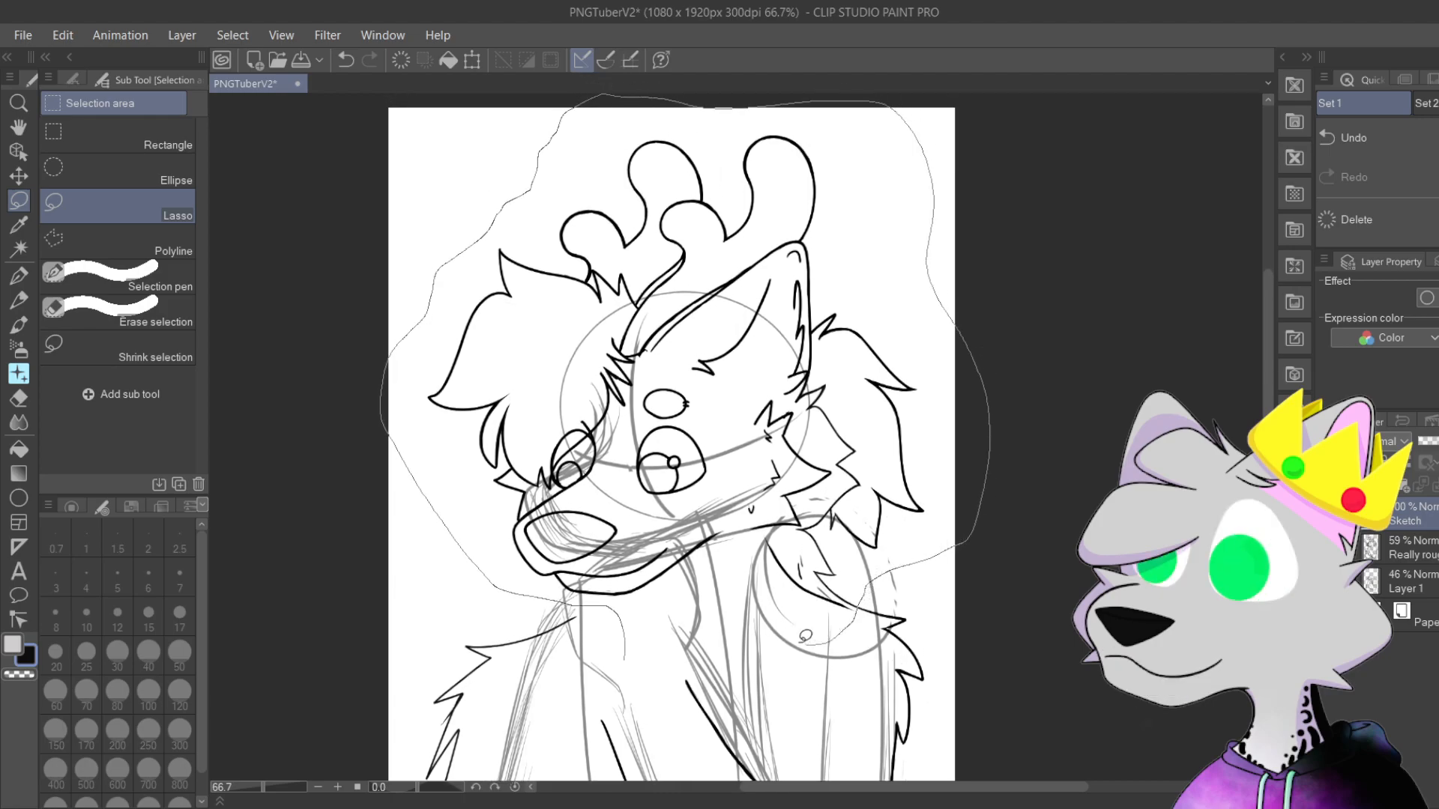
left_click_drag(674, 605, 675, 605)
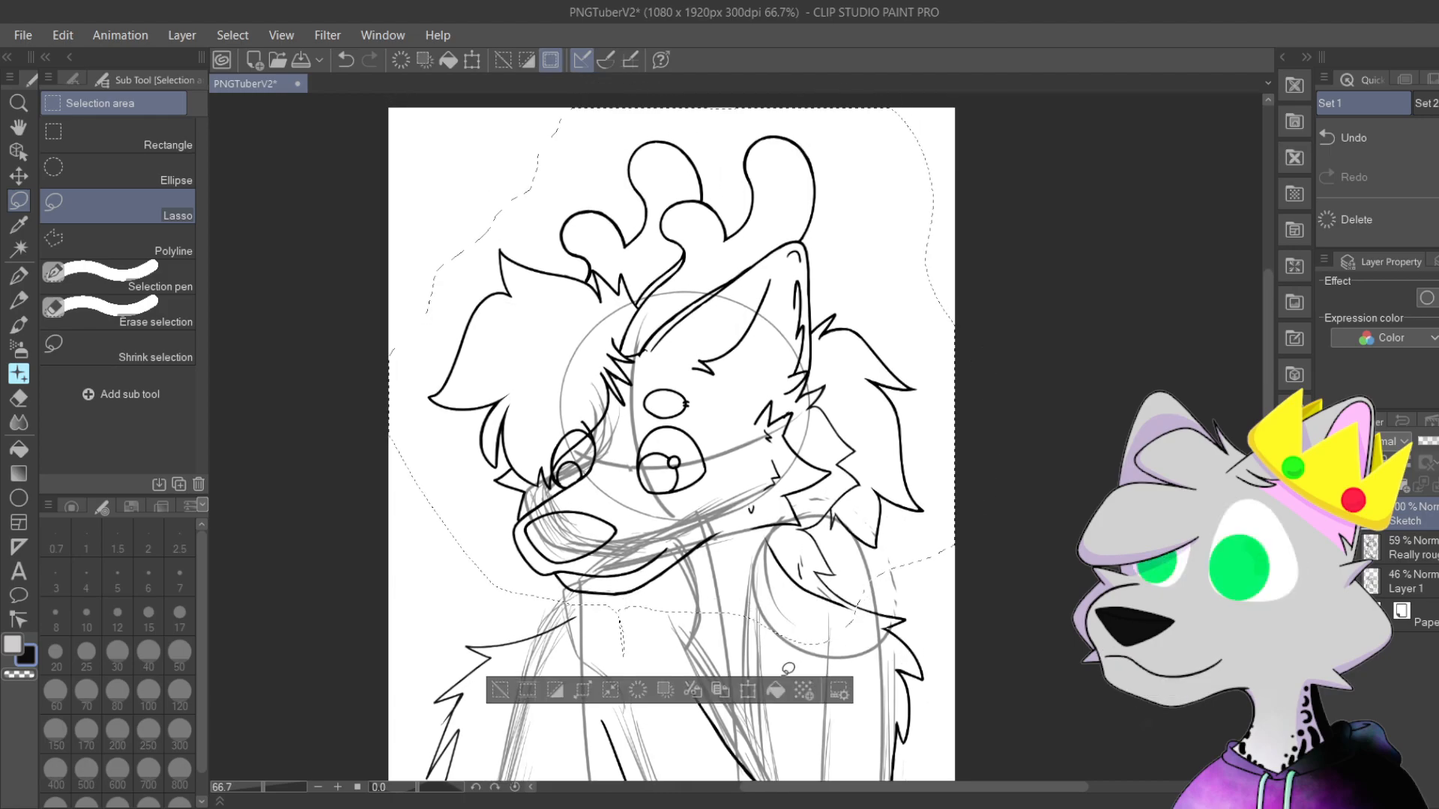
left_click(748, 691)
left_click_drag(955, 101, 880, 204)
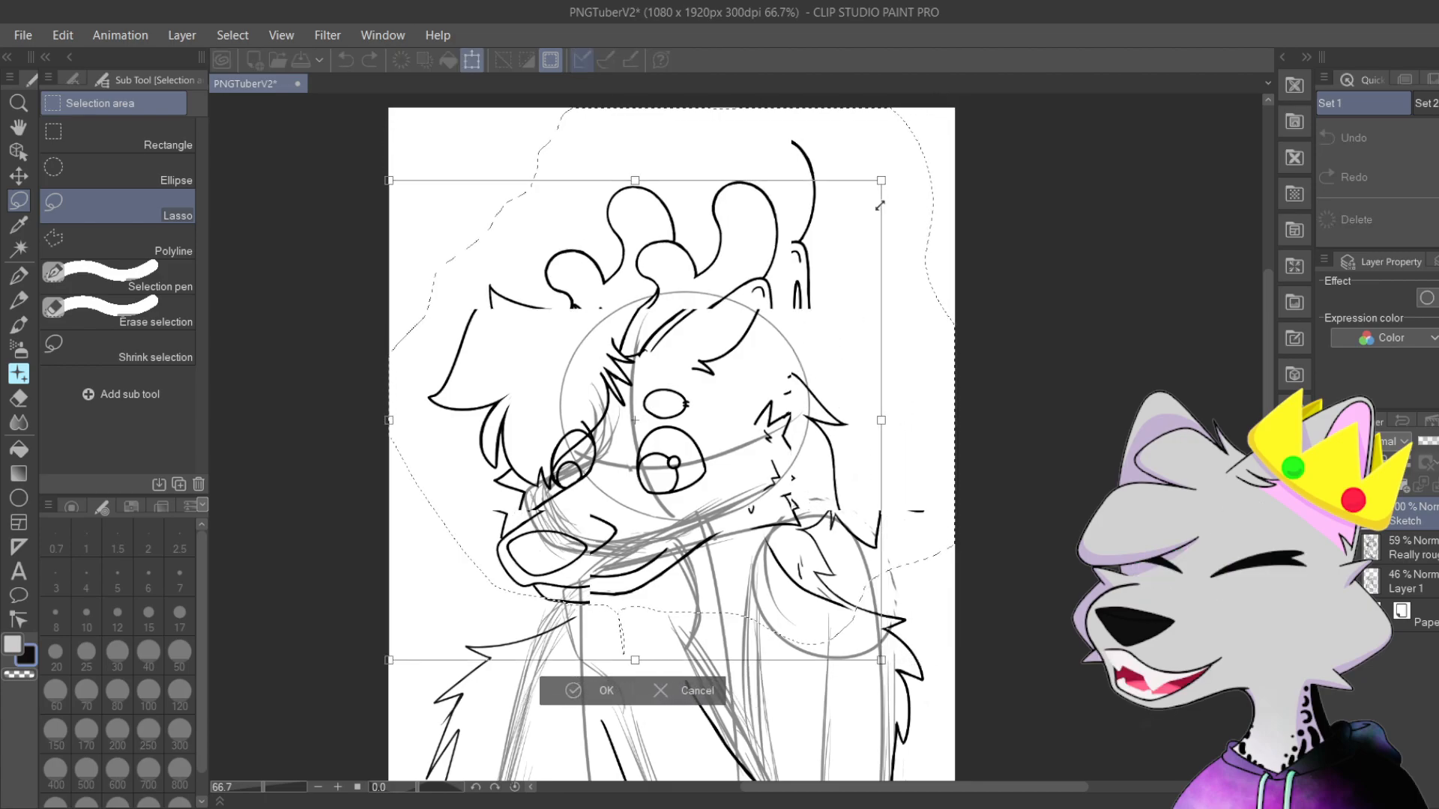
mouse_move(653, 484)
left_mouse_down()
mouse_move(680, 462)
mouse_move(704, 367)
left_mouse_up()
key("Return")
Step: Fine-tune the head's position and size over the neck, apply the transformation, and clear the selection
mouse_move(1050, 520)
left_mouse_down()
mouse_move(1140, 507)
mouse_move(1135, 528)
left_mouse_up()
left_click_drag(846, 411, 862, 443)
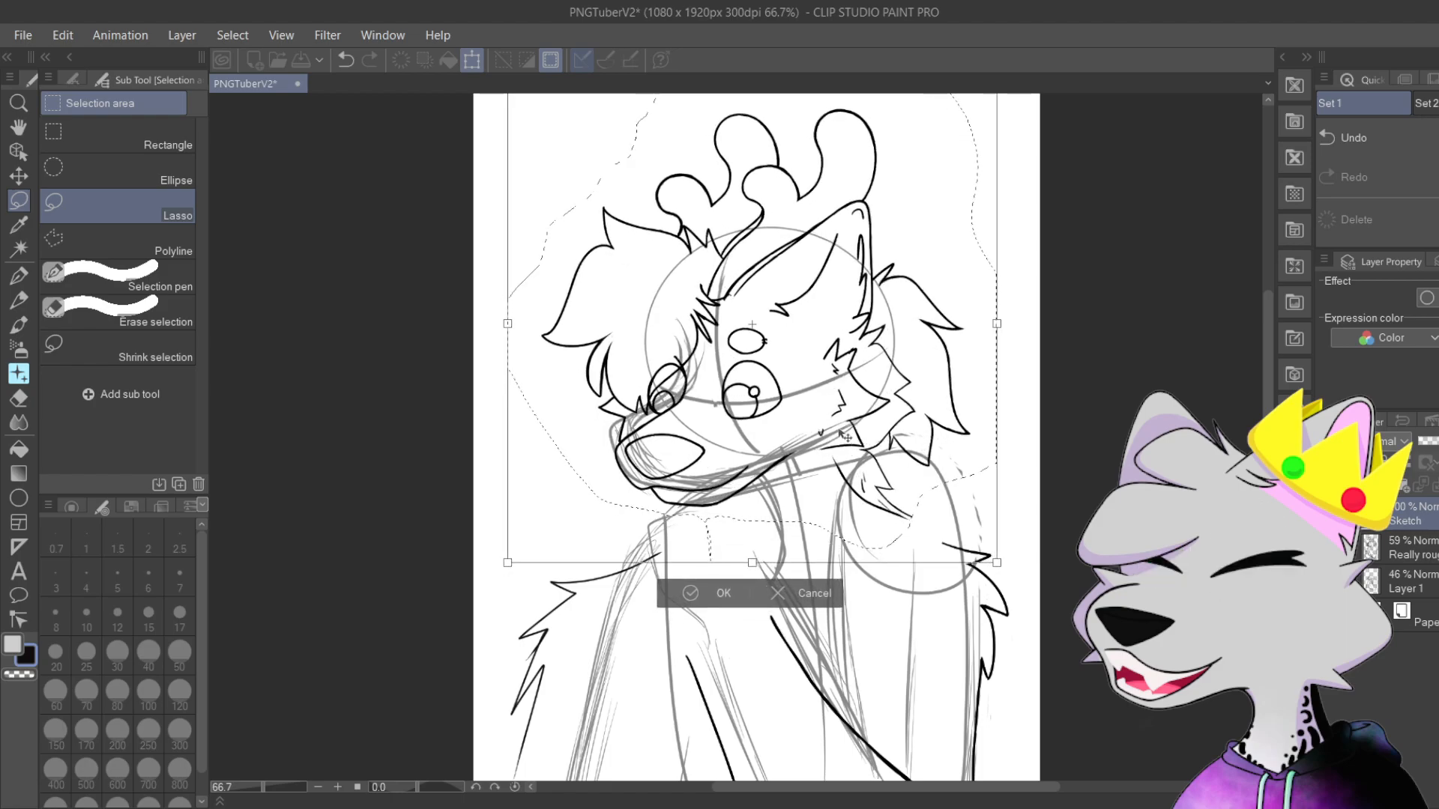
mouse_move(826, 429)
left_mouse_down()
mouse_move(800, 392)
mouse_move(802, 412)
left_mouse_up()
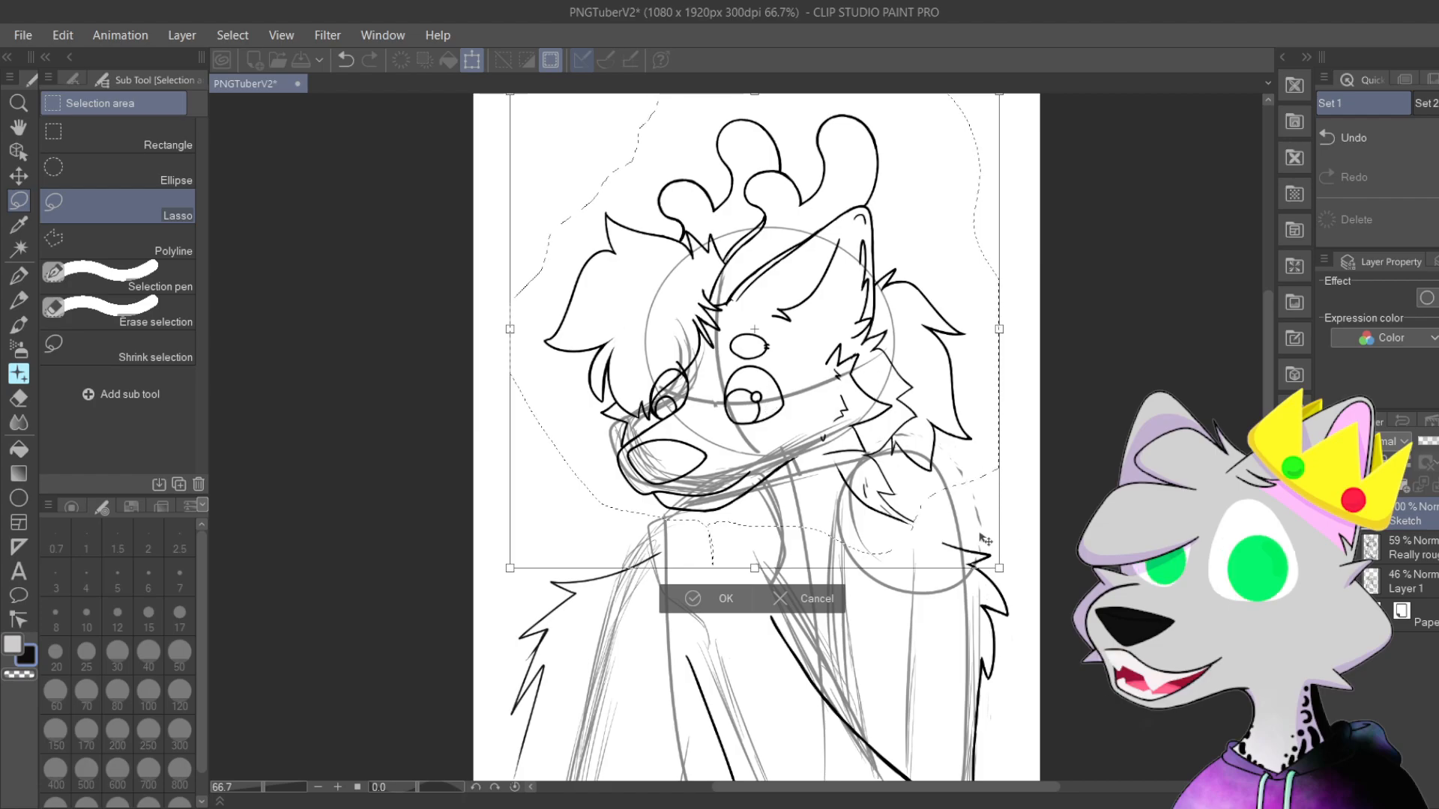
left_click_drag(999, 562, 1005, 573)
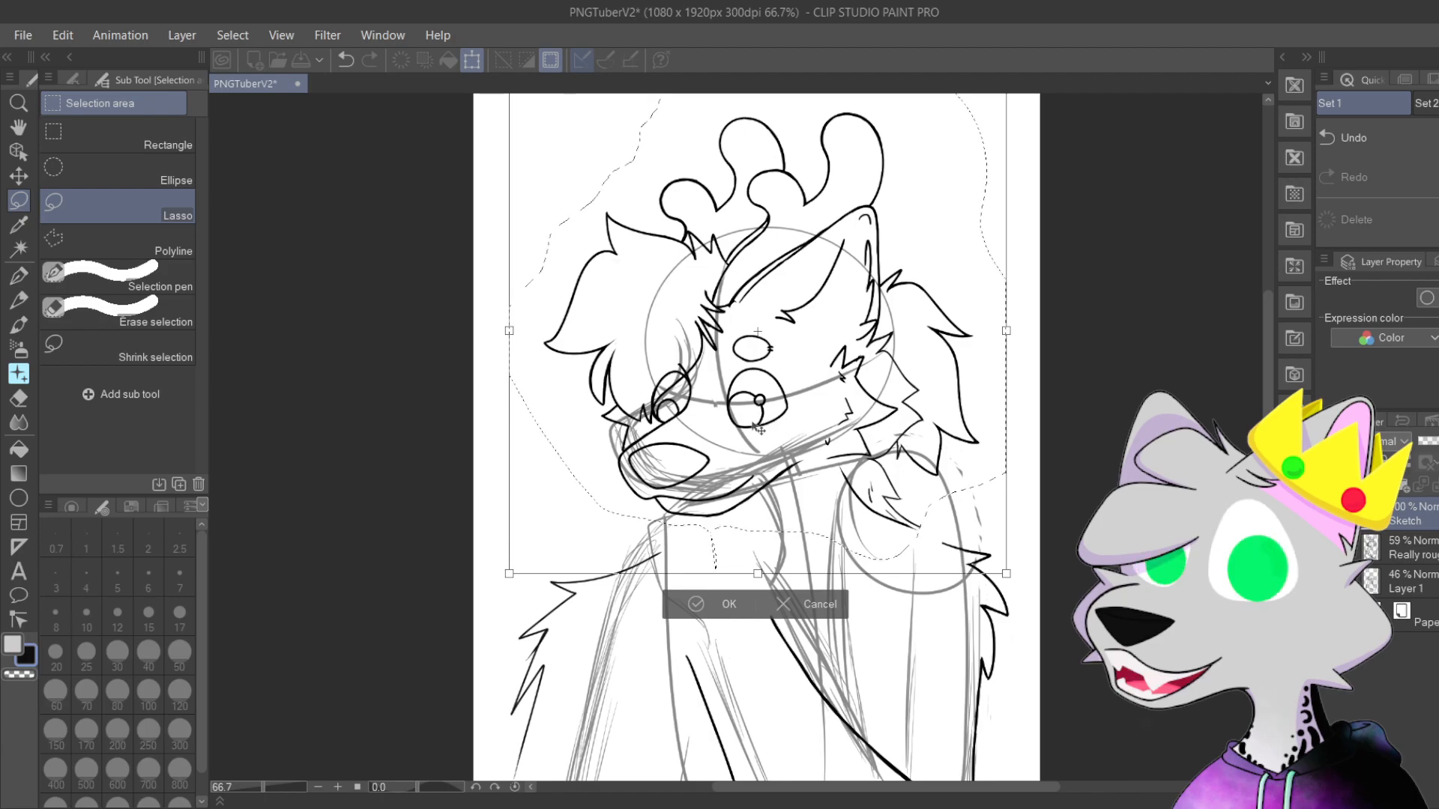
left_click(693, 604)
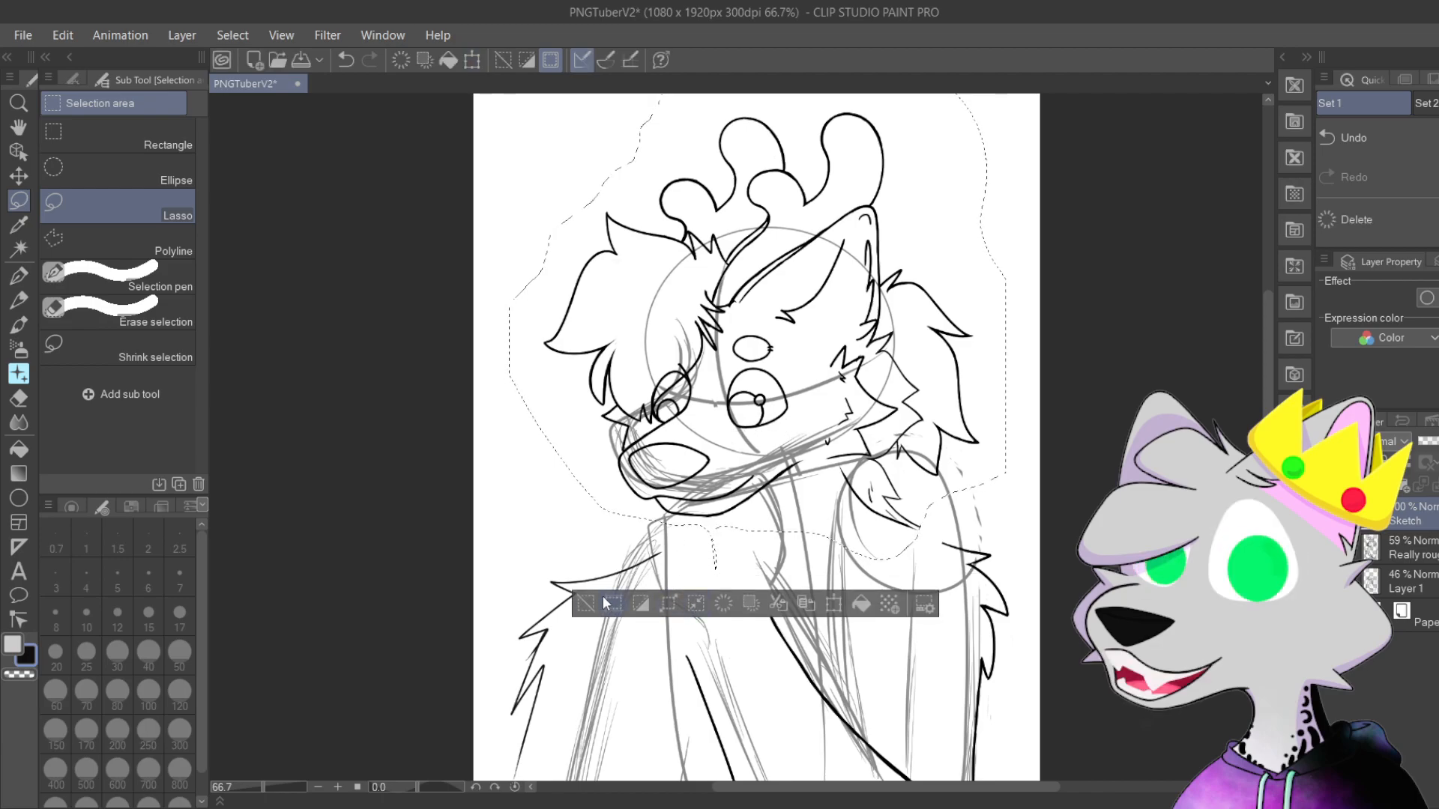
Step: Extend the shoulder fur line with the G-pen up to the inner notch of the mane tuft, closing the gap with a thicker curve
left_click(19, 275)
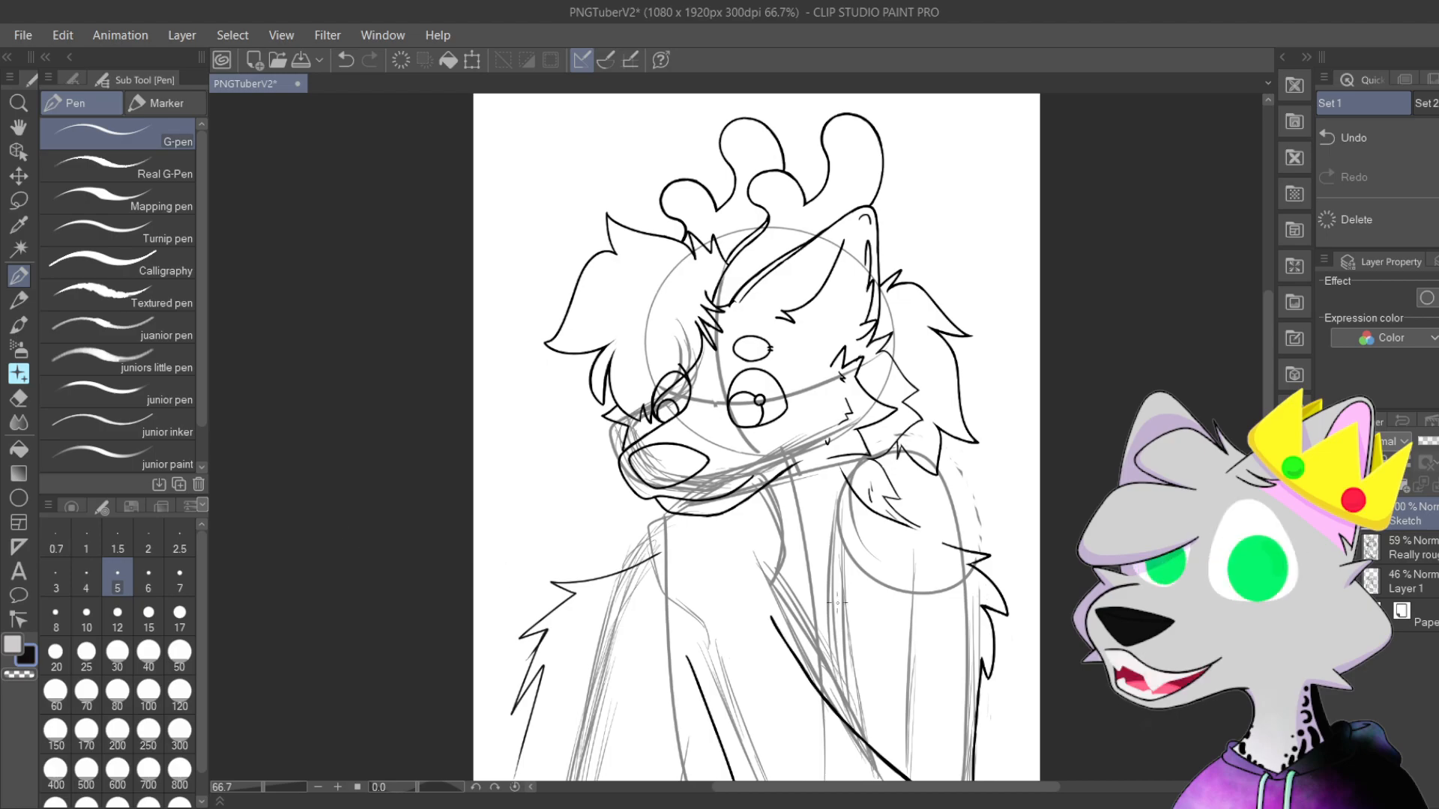
left_click_drag(951, 622, 816, 517)
scroll(816, 518, "up", 6)
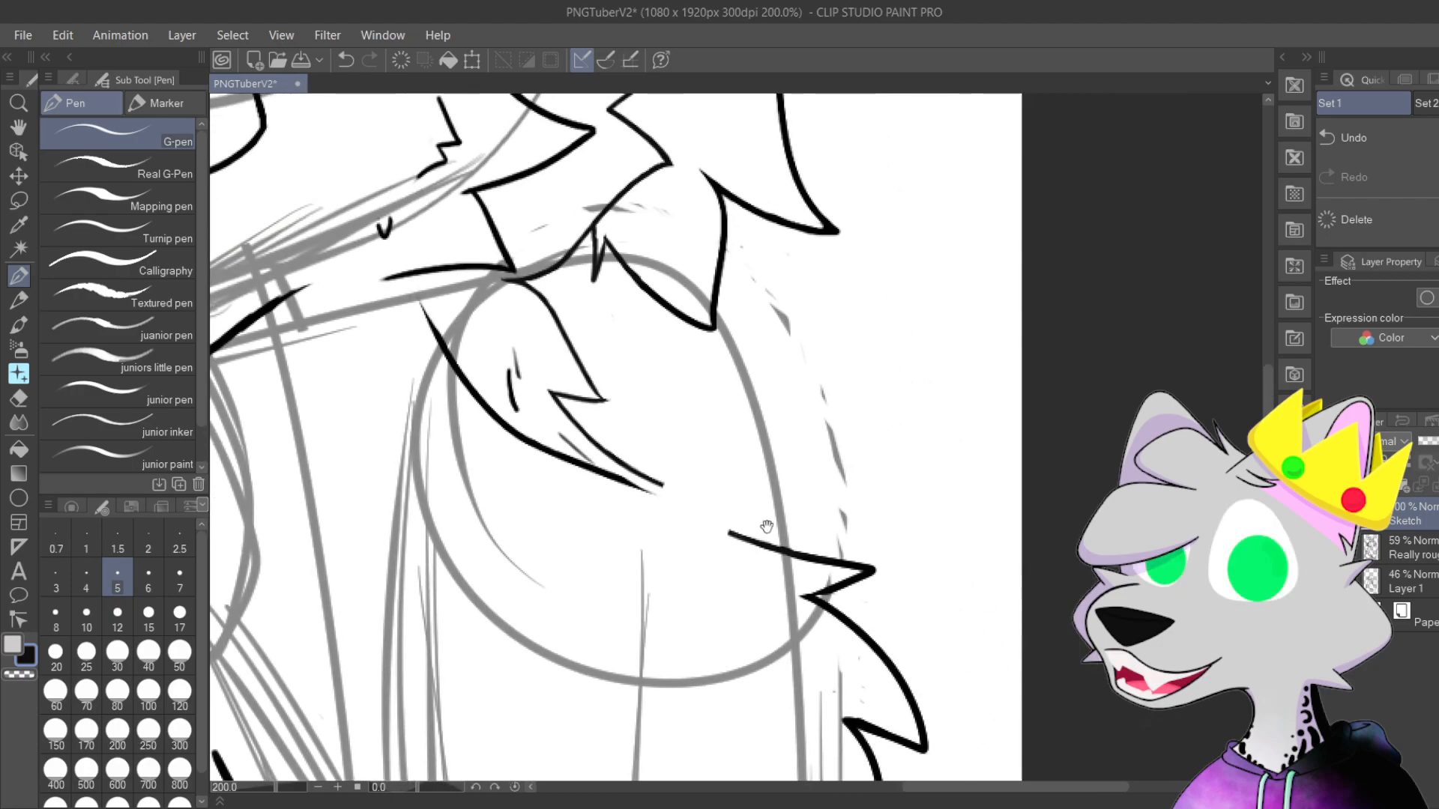
scroll(728, 300, "down", 5)
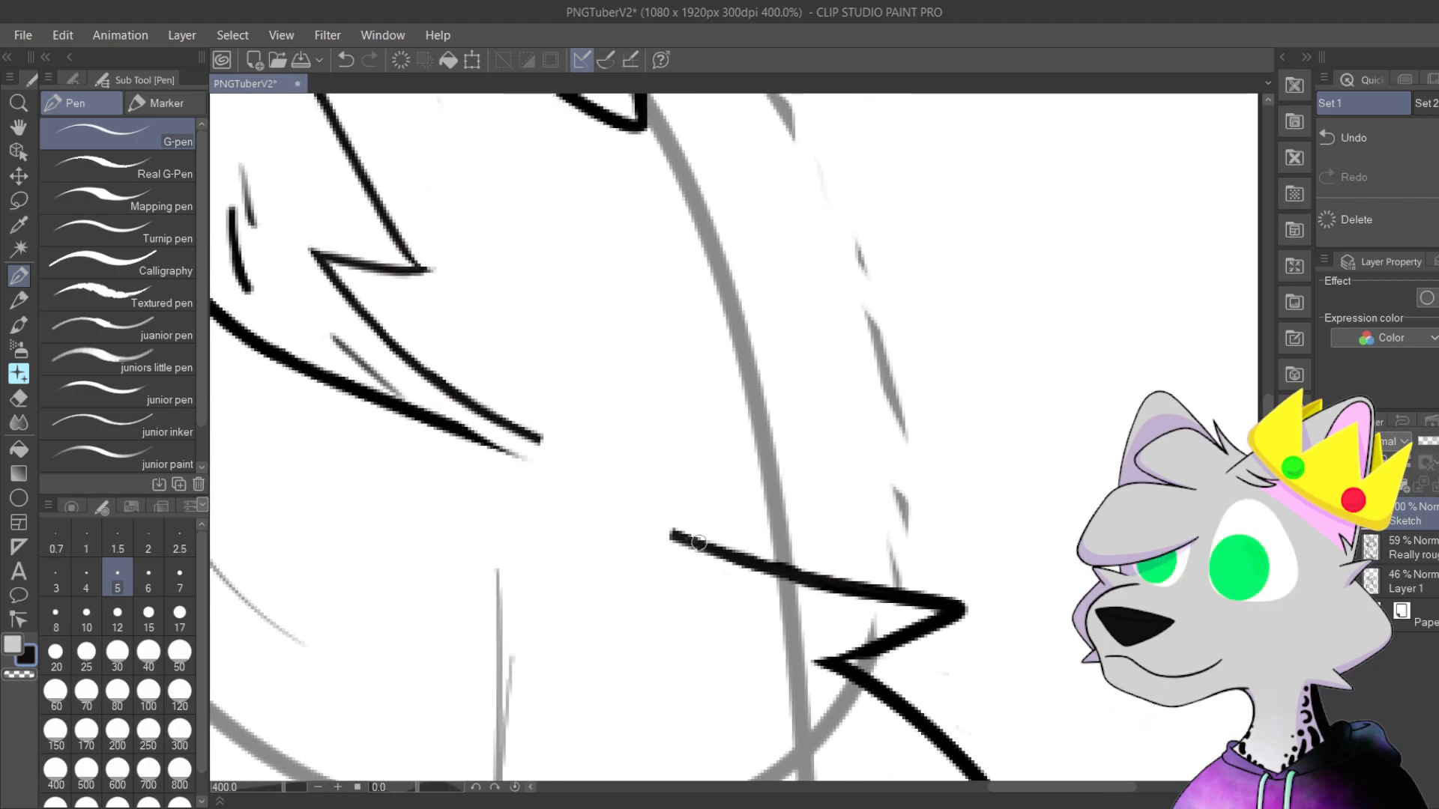
left_click_drag(697, 542, 404, 363)
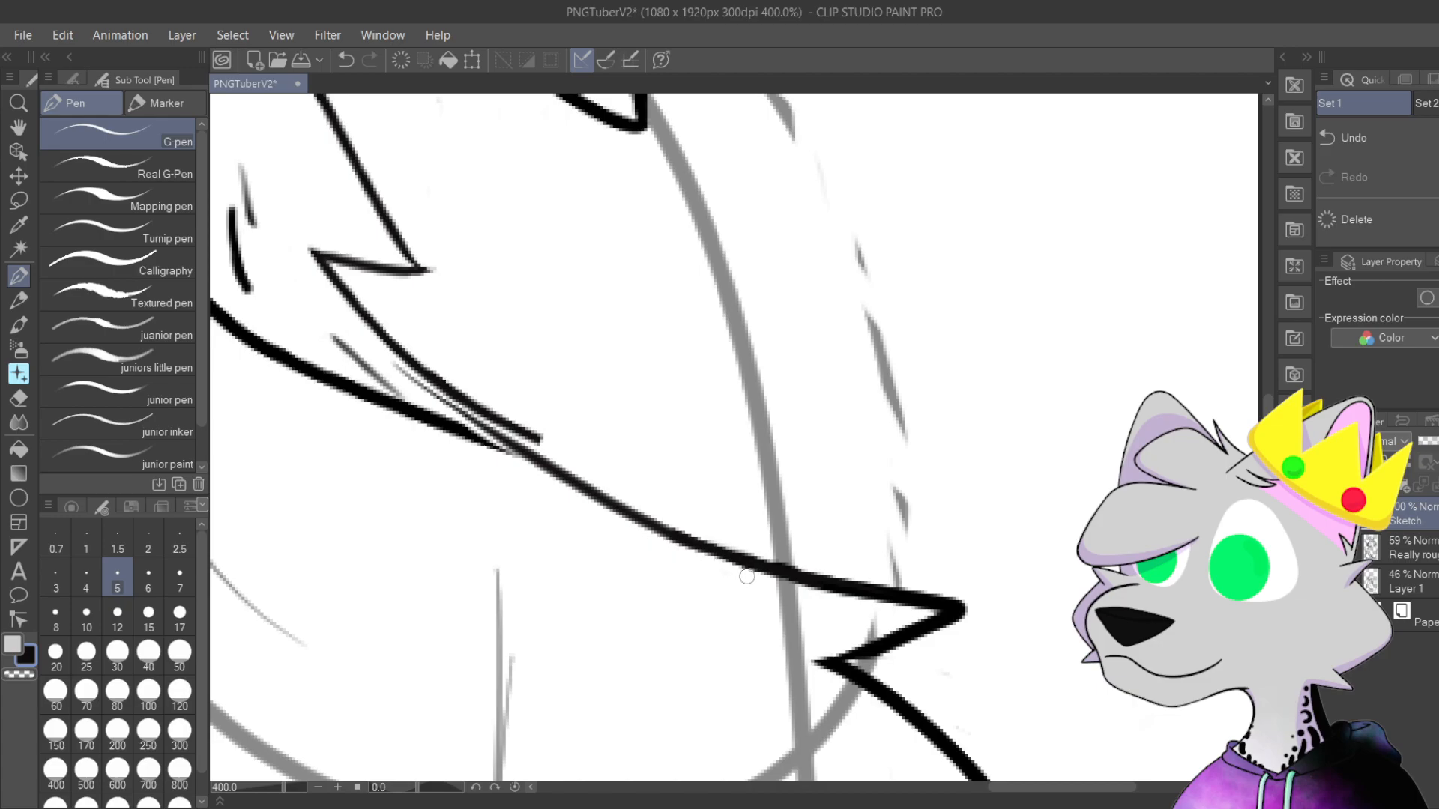
mouse_move(822, 588)
left_mouse_down()
mouse_move(546, 475)
mouse_move(370, 349)
left_mouse_up()
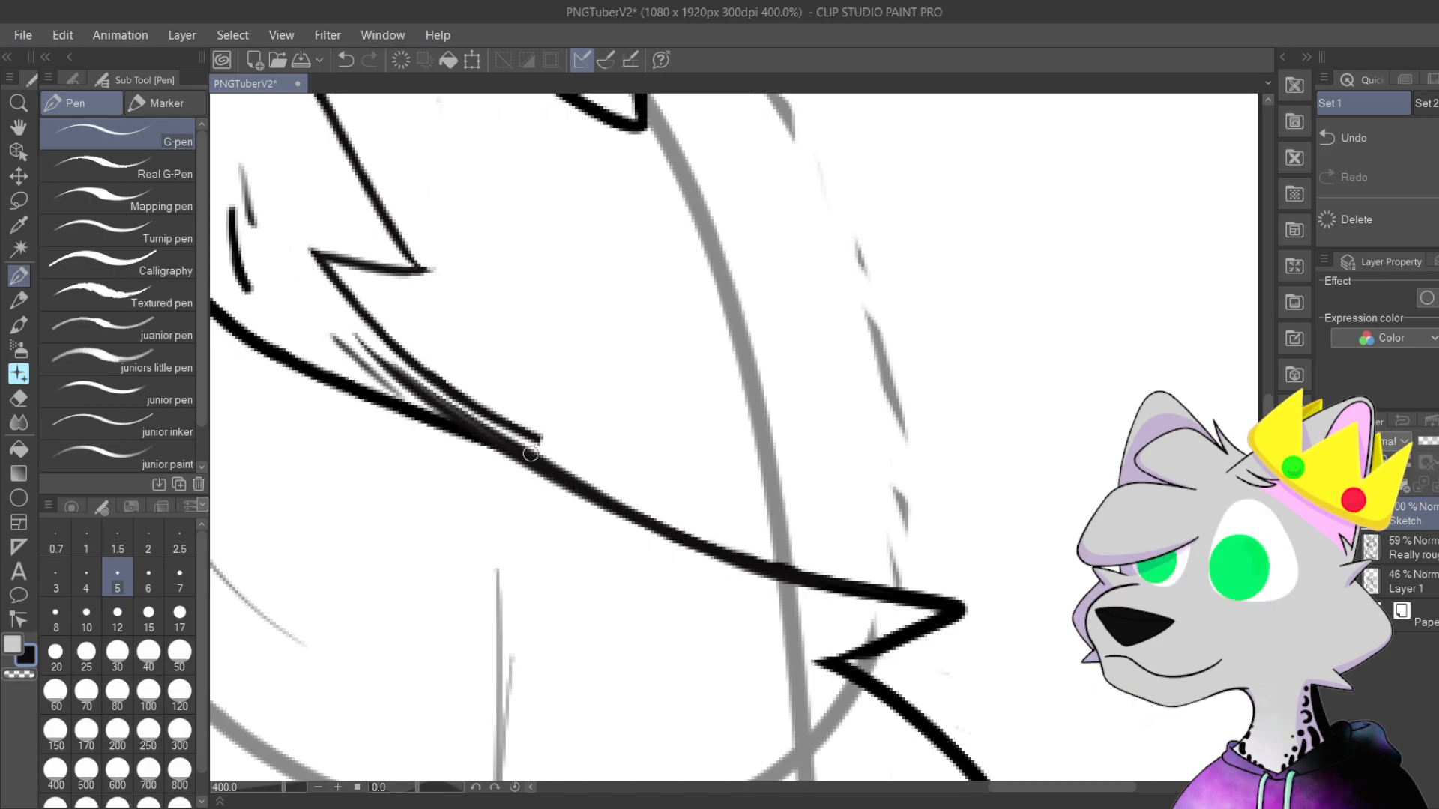
left_click_drag(533, 452, 539, 530)
key("ctrl+z")
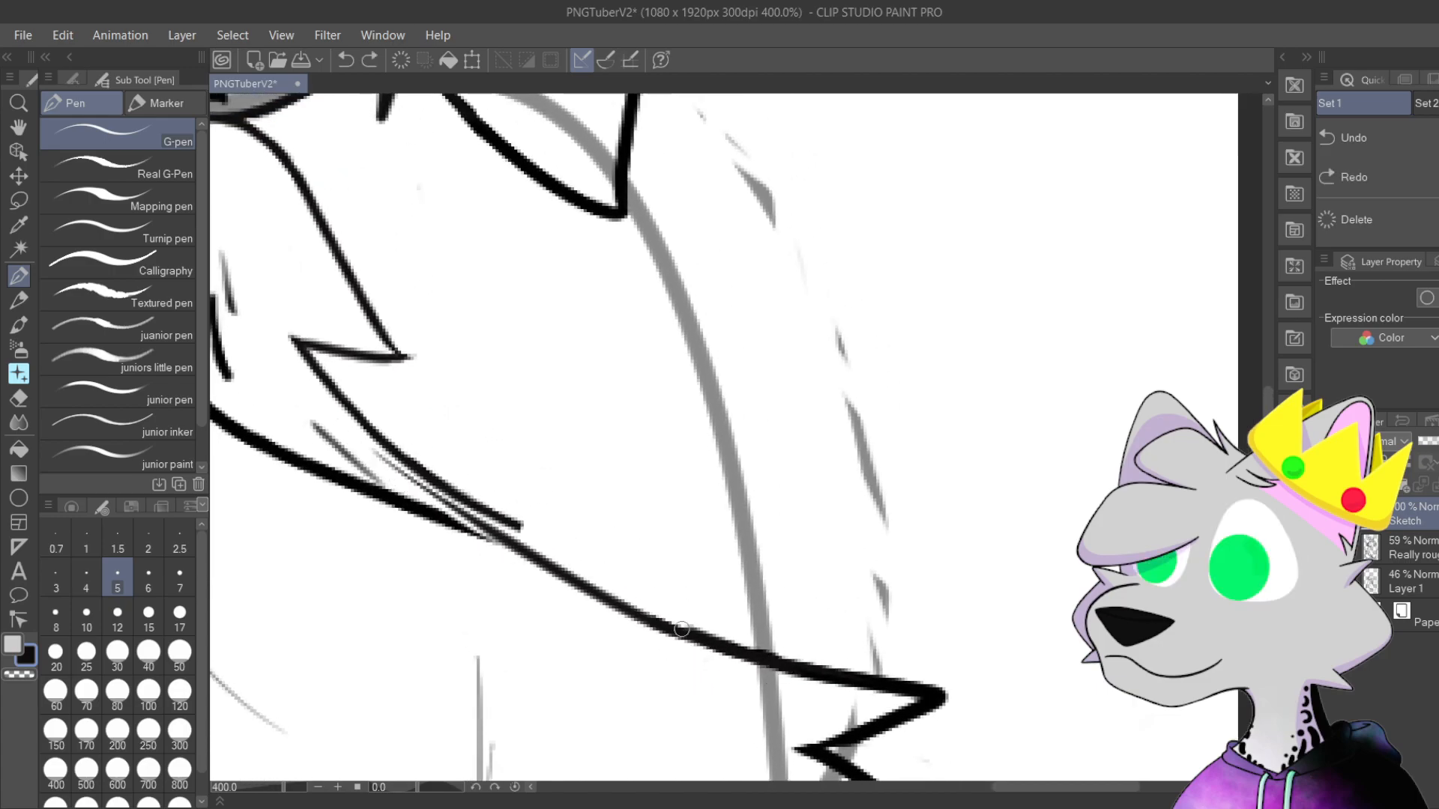
mouse_move(695, 635)
left_mouse_down()
mouse_move(457, 498)
mouse_move(356, 418)
left_mouse_up()
left_click_drag(300, 355, 522, 544)
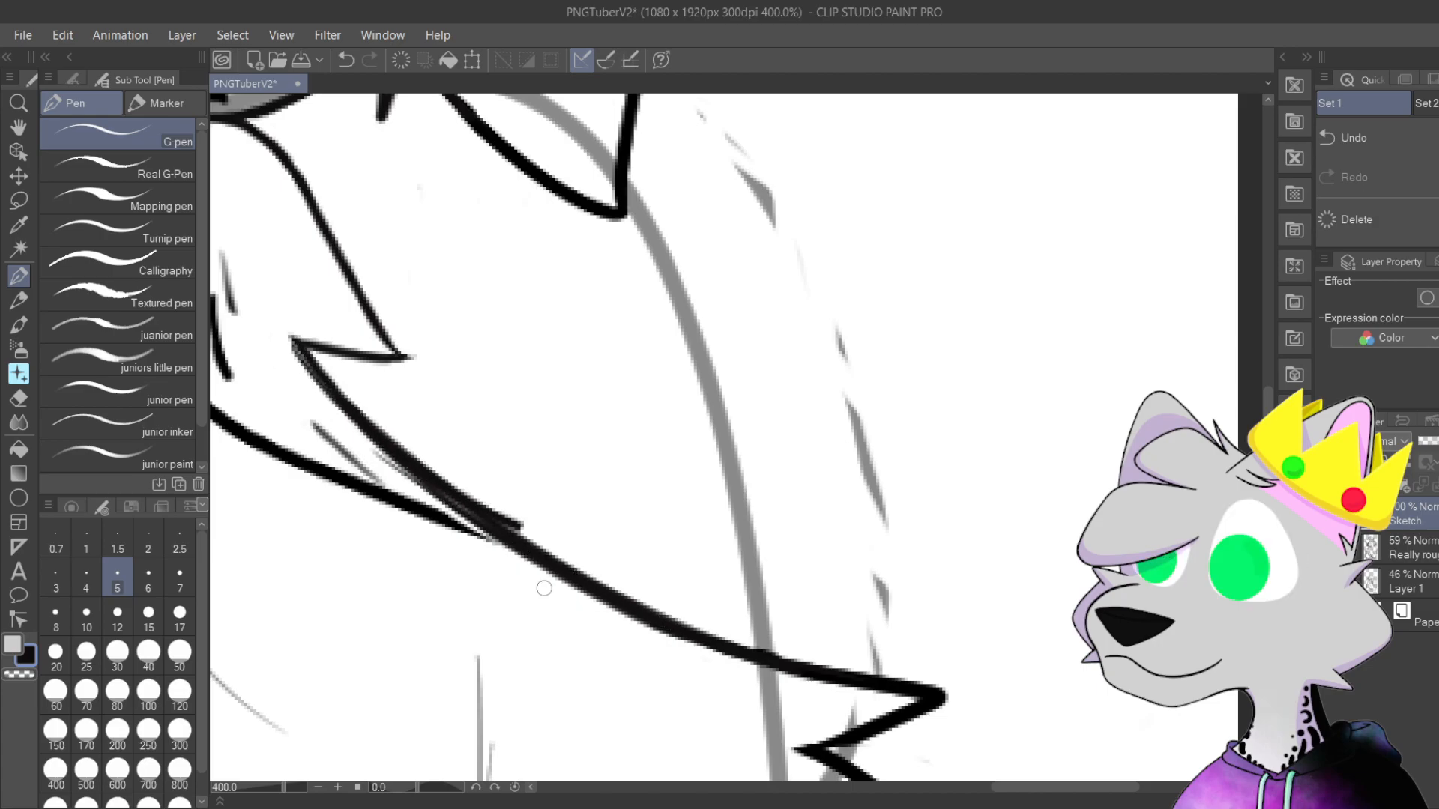
Step: Even out the joined mane and shoulder line, erasing the old overshooting end and the stray strokes in the narrow gap below it
scroll(541, 588, "up", 2)
left_click_drag(610, 494, 533, 385)
left_click_drag(299, 238, 536, 434)
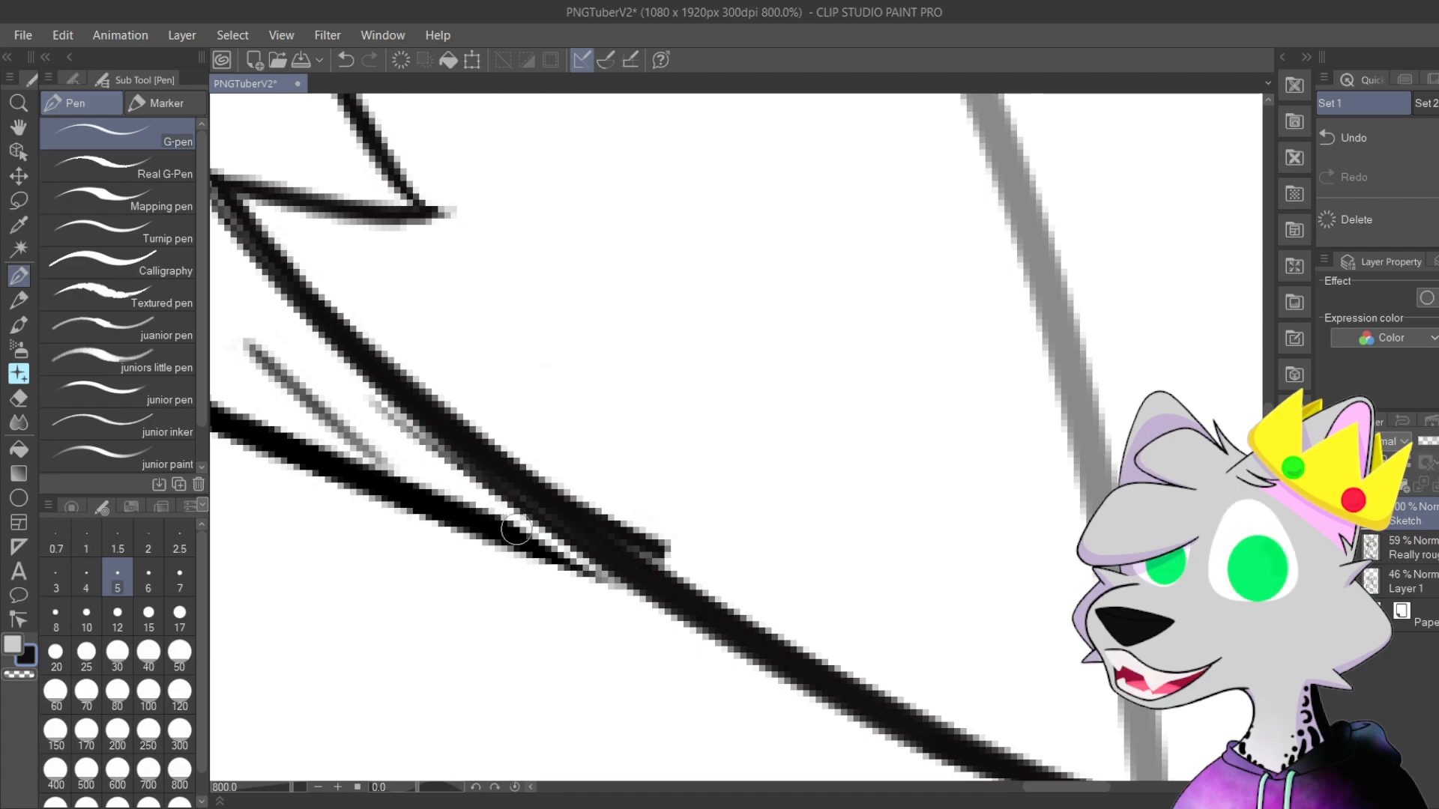
mouse_move(675, 466)
left_mouse_down()
mouse_move(623, 469)
mouse_move(648, 499)
mouse_move(621, 461)
left_mouse_up()
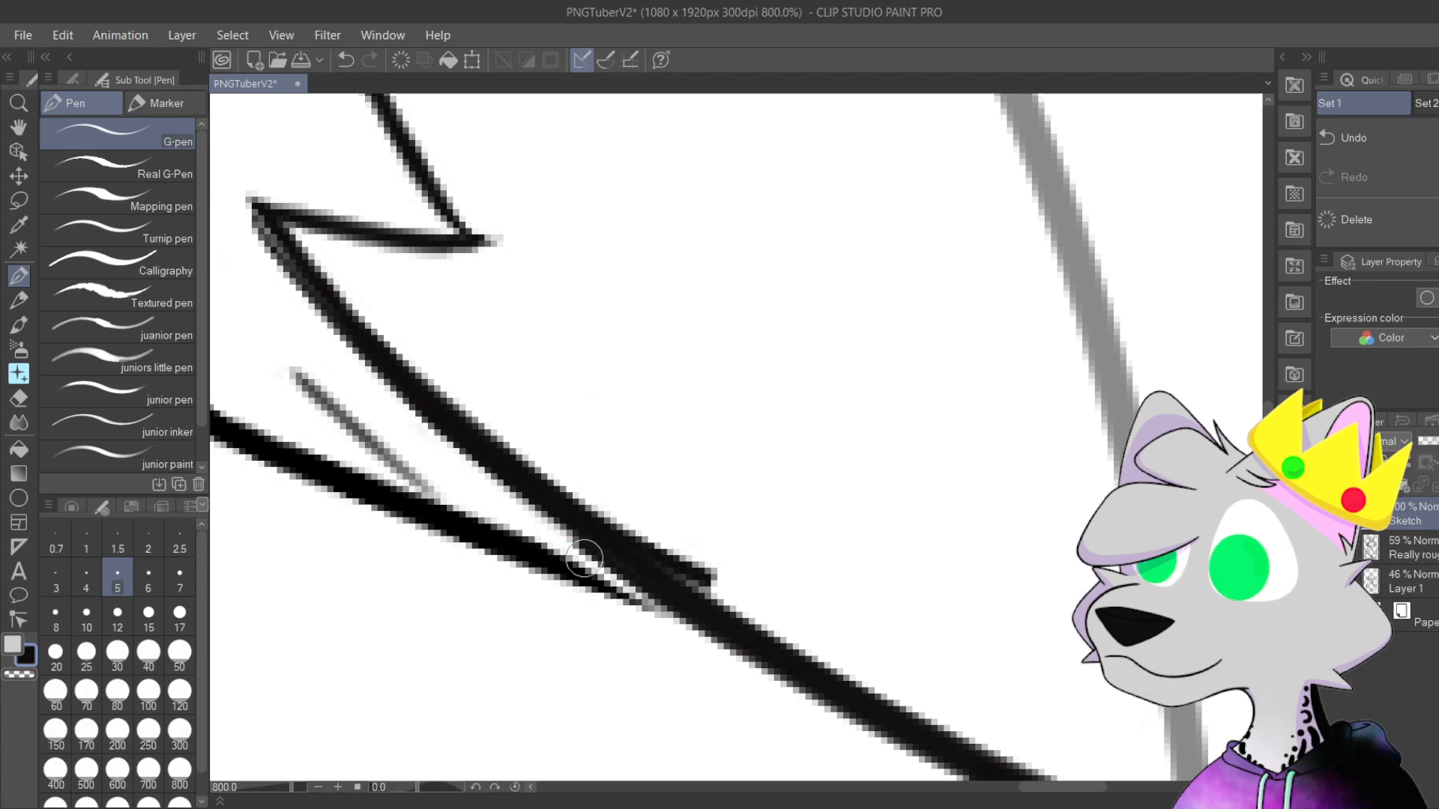
left_click_drag(556, 539, 645, 596)
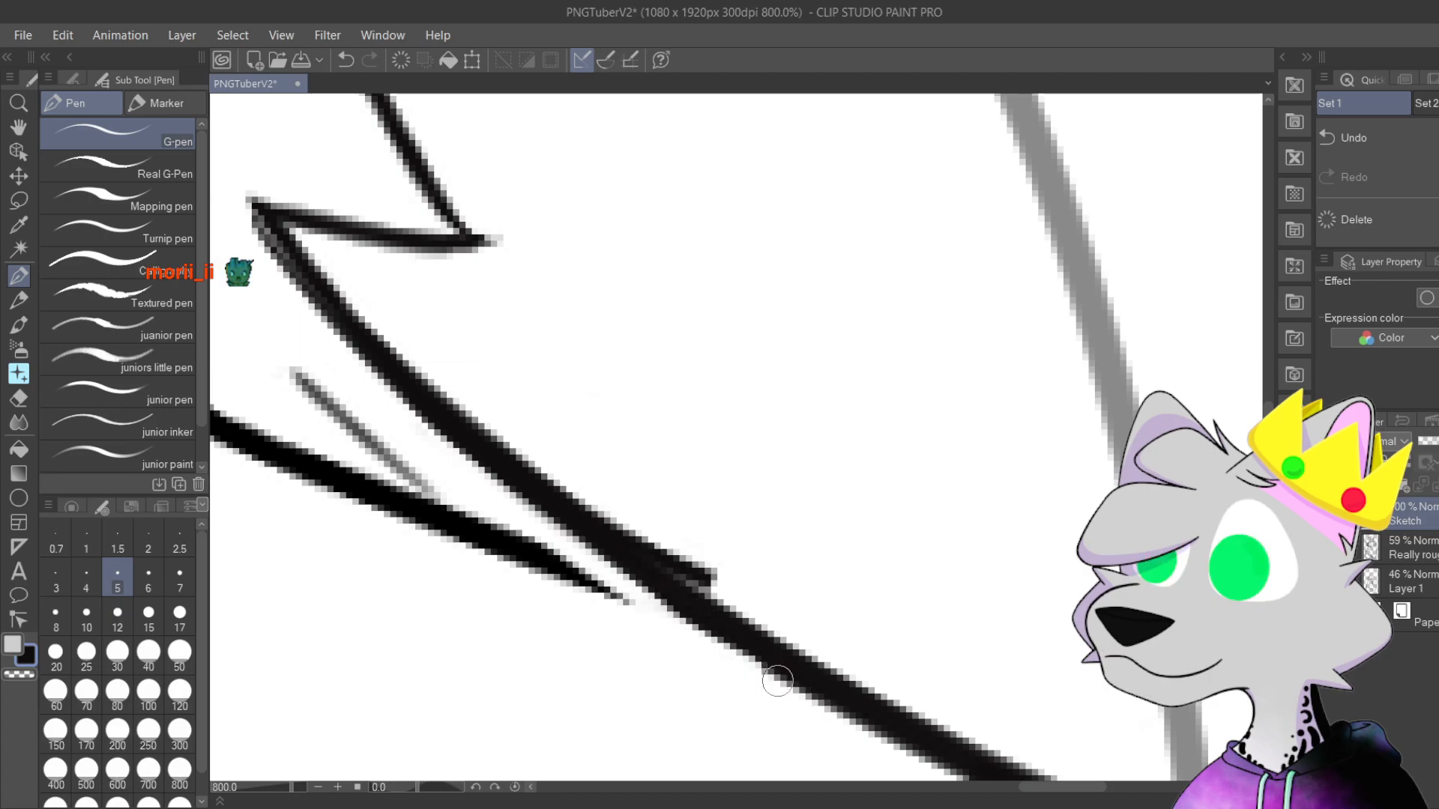
scroll(598, 409, "down", 1)
scroll(598, 408, "right", 1)
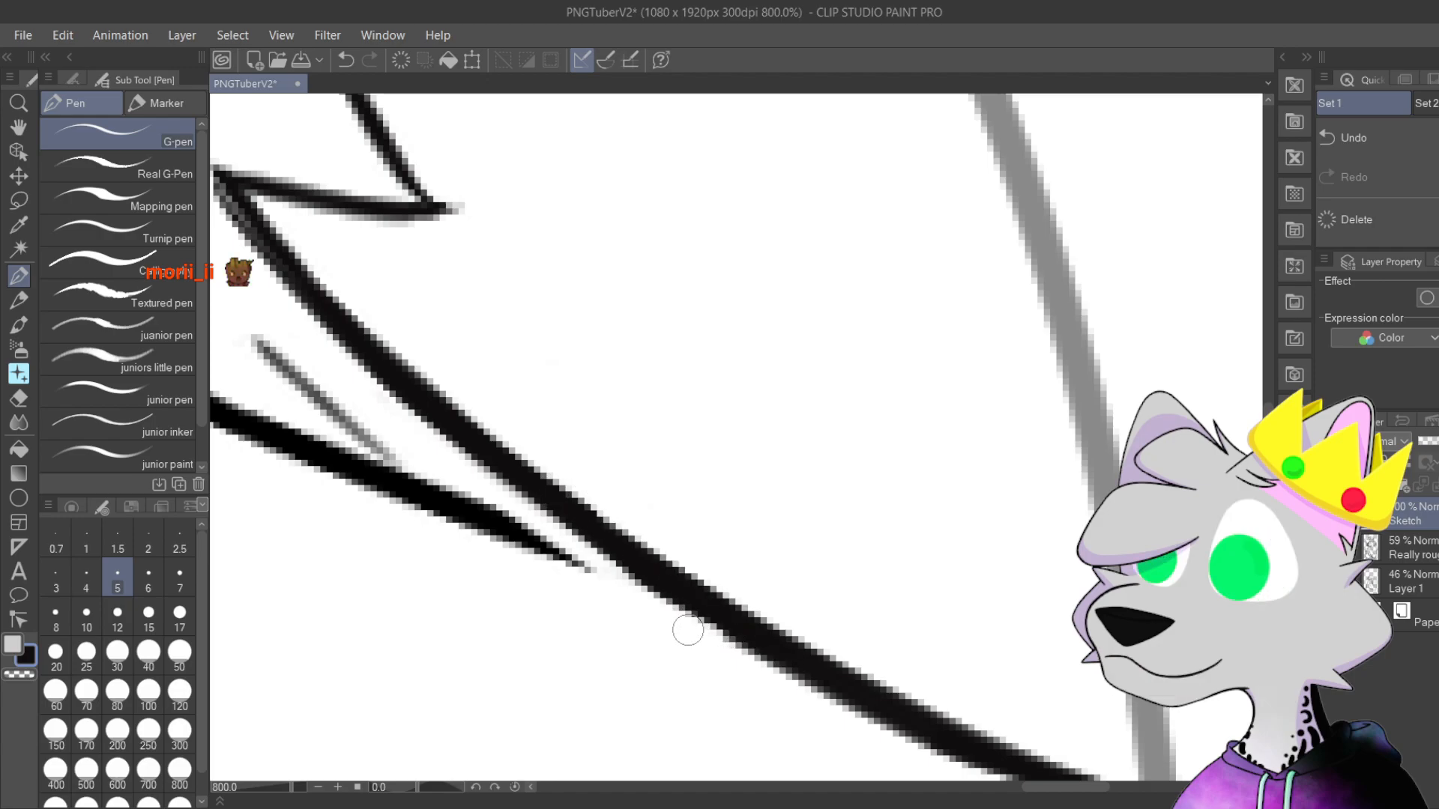
scroll(688, 630, "down", 2)
left_click_drag(927, 363, 832, 368)
scroll(832, 369, "up", 2)
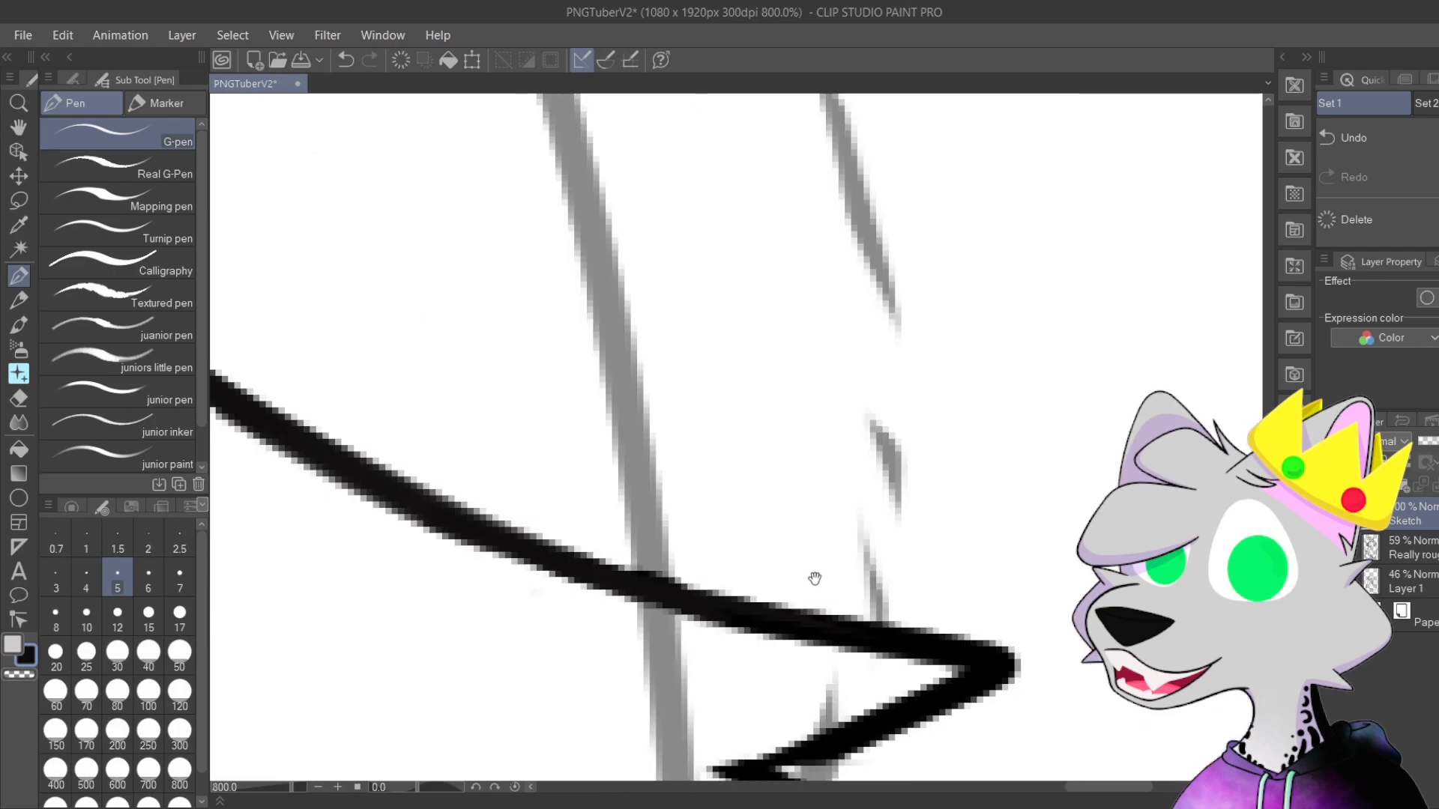
left_click_drag(815, 579, 695, 311)
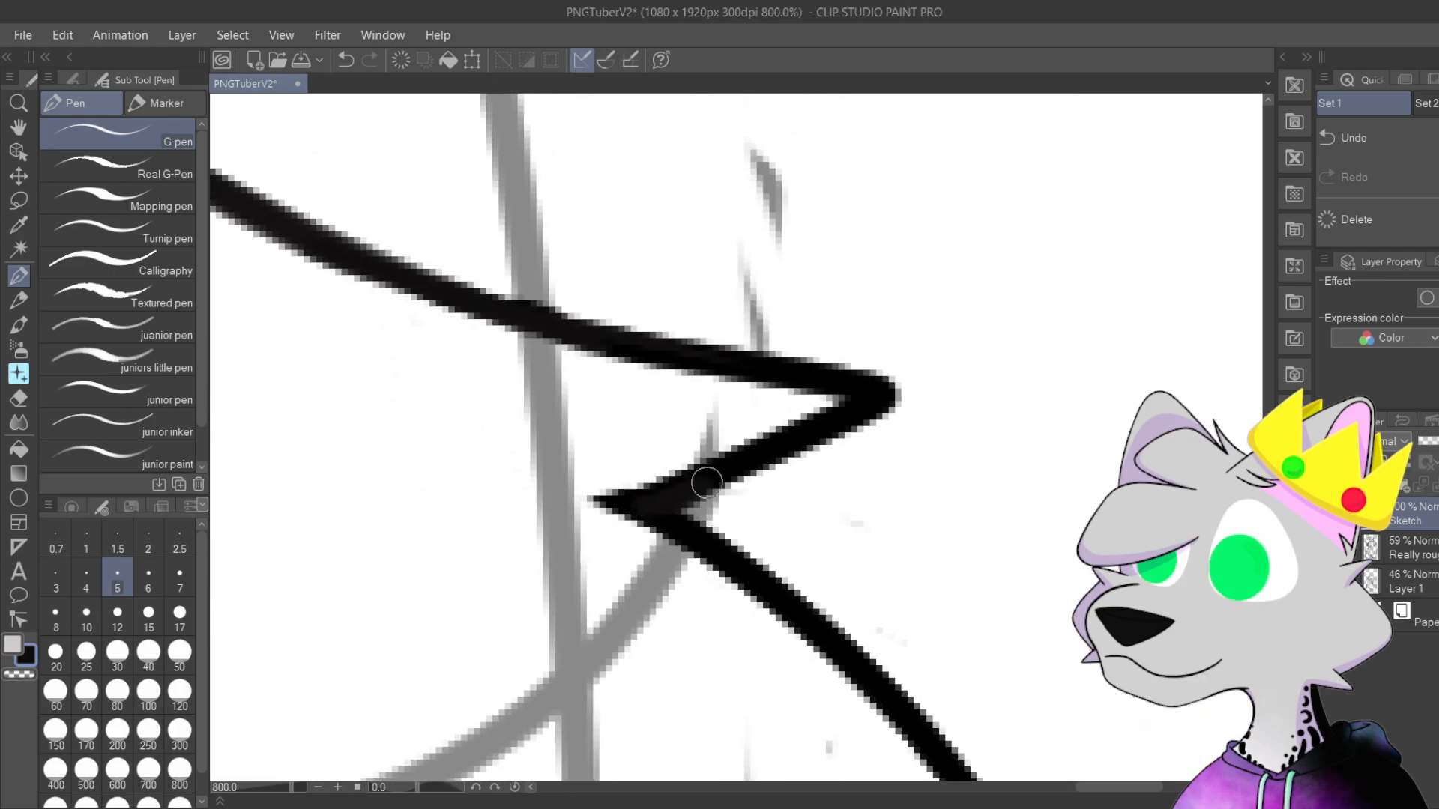
scroll(690, 479, "down", 4)
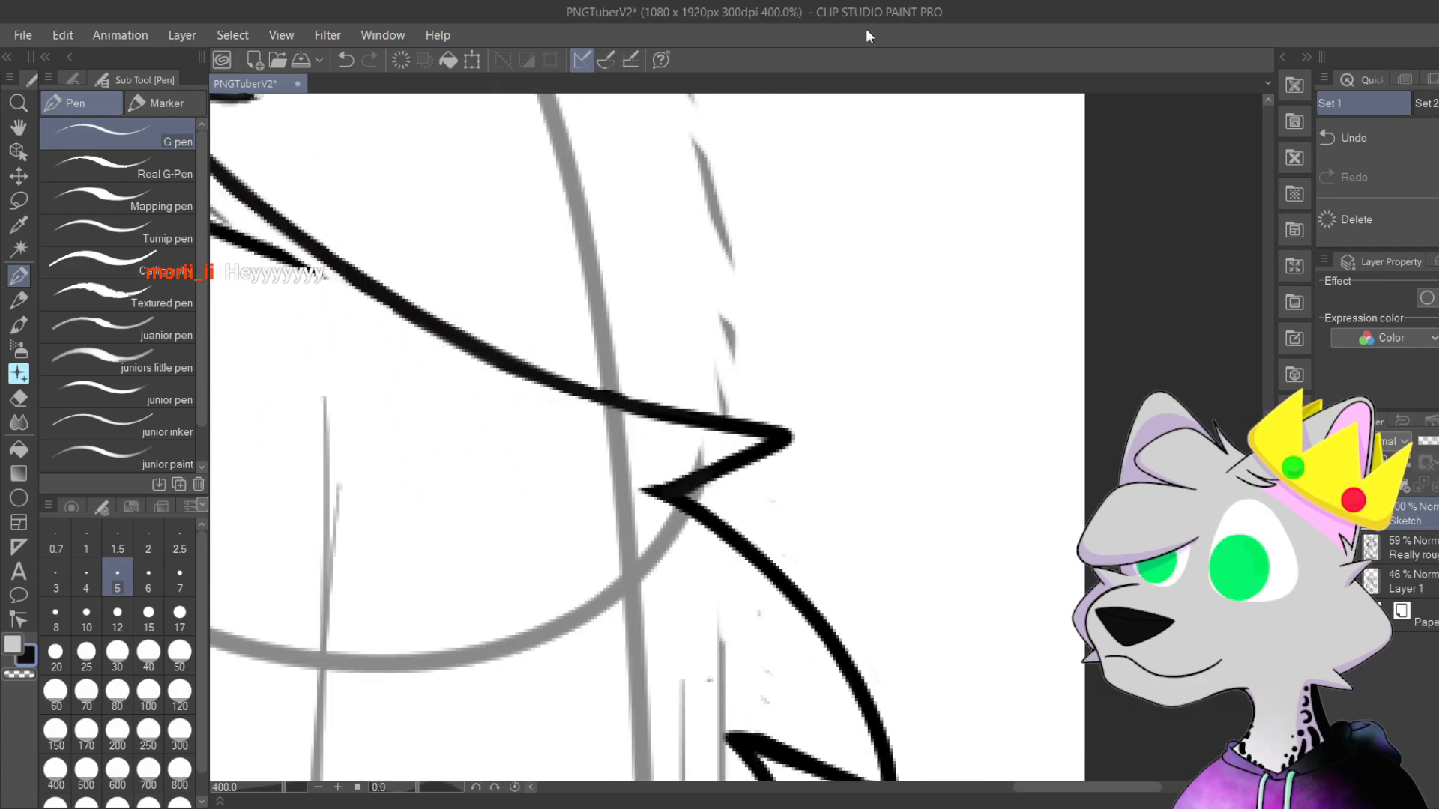
Step: Draw a new, lower curve for the mane tuft's bottom edge, branching off the existing line, and thicken it toward its tip
left_click_drag(928, 408, 1006, 531)
scroll(816, 460, "up", 3)
mouse_move(816, 459)
left_mouse_down()
mouse_move(537, 432)
mouse_move(436, 379)
left_mouse_up()
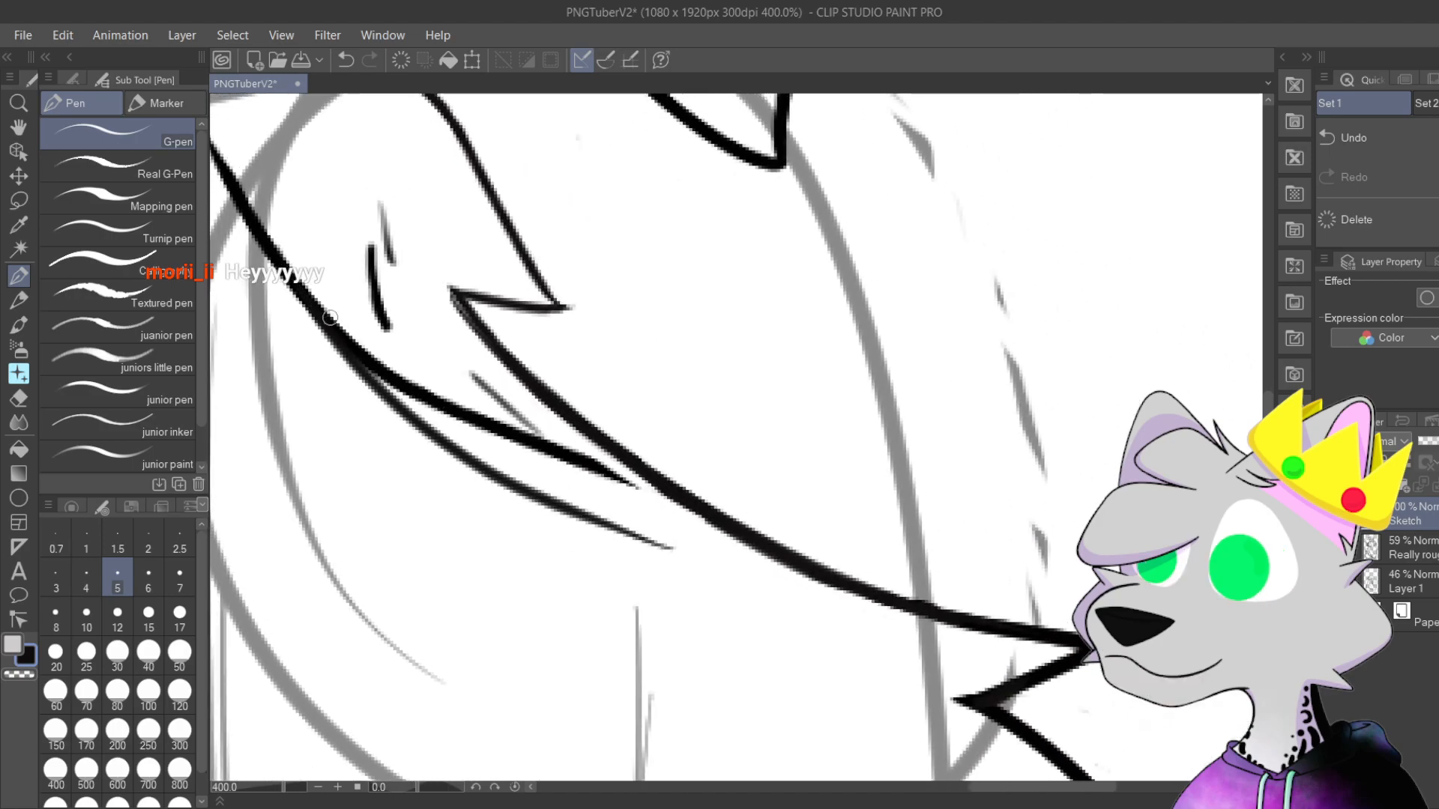
mouse_move(419, 368)
left_mouse_down()
mouse_move(573, 502)
mouse_move(555, 491)
left_mouse_up()
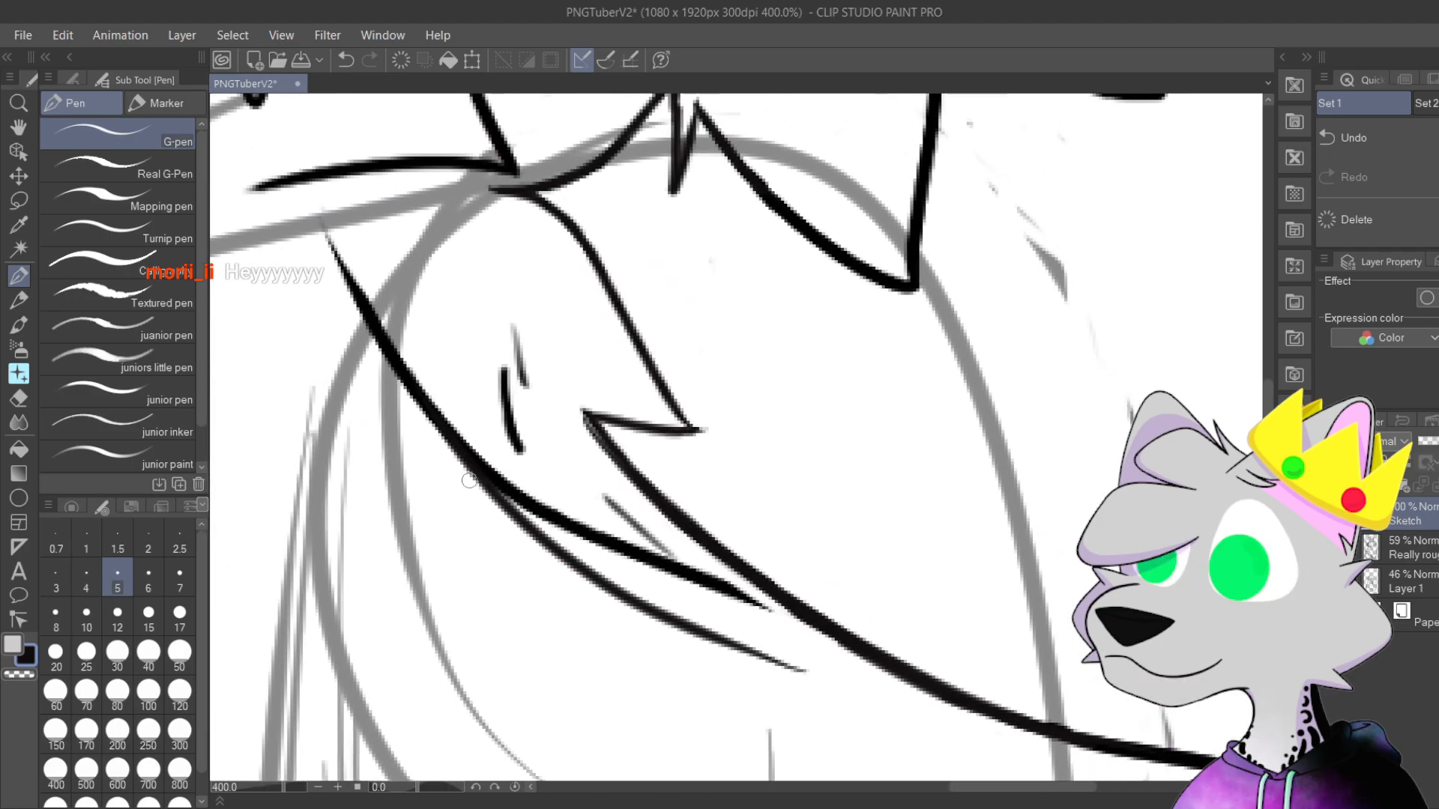
left_click_drag(671, 628, 525, 598)
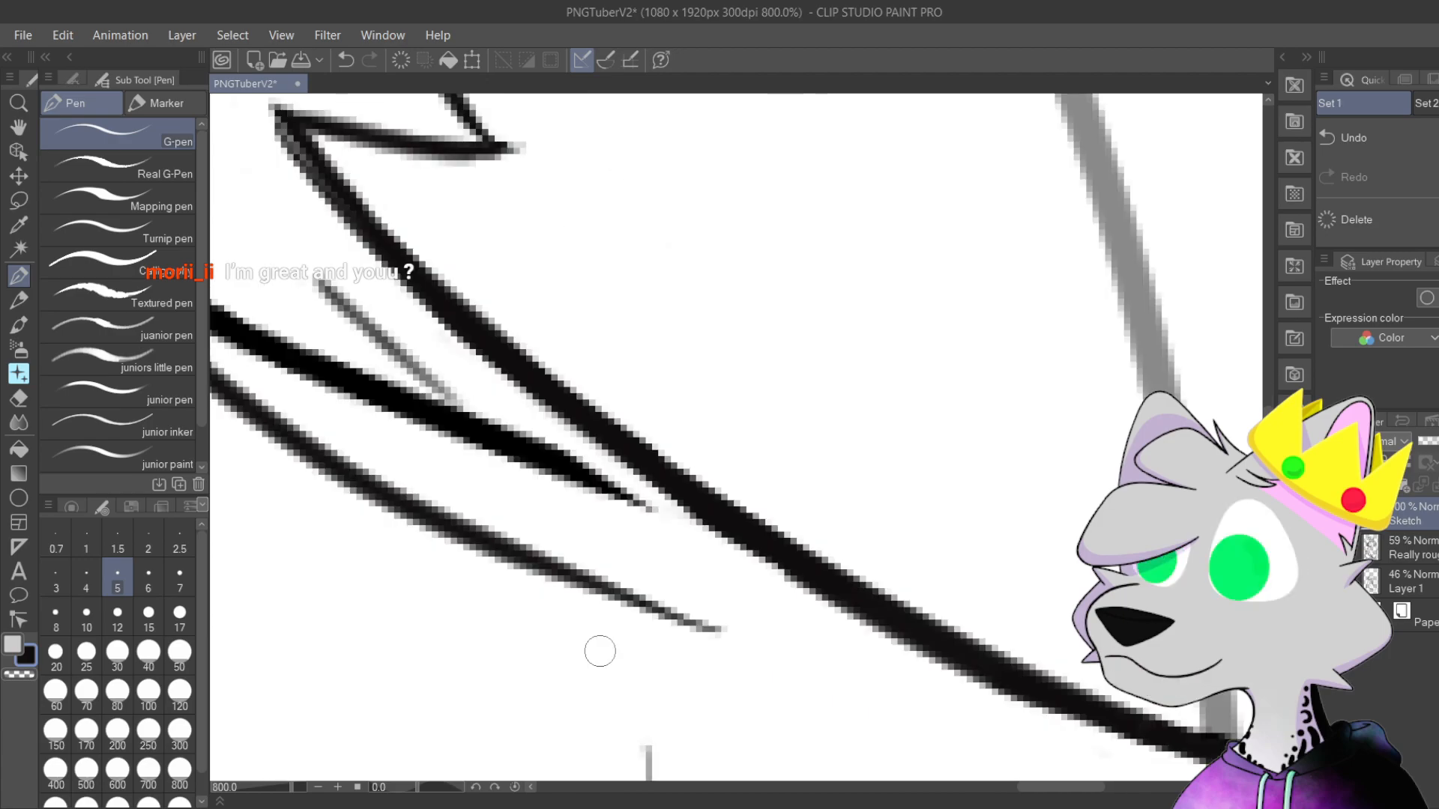
scroll(597, 649, "up", 3)
mouse_move(405, 586)
left_mouse_down()
mouse_move(800, 739)
mouse_move(643, 653)
left_mouse_up()
left_click_drag(353, 514, 645, 642)
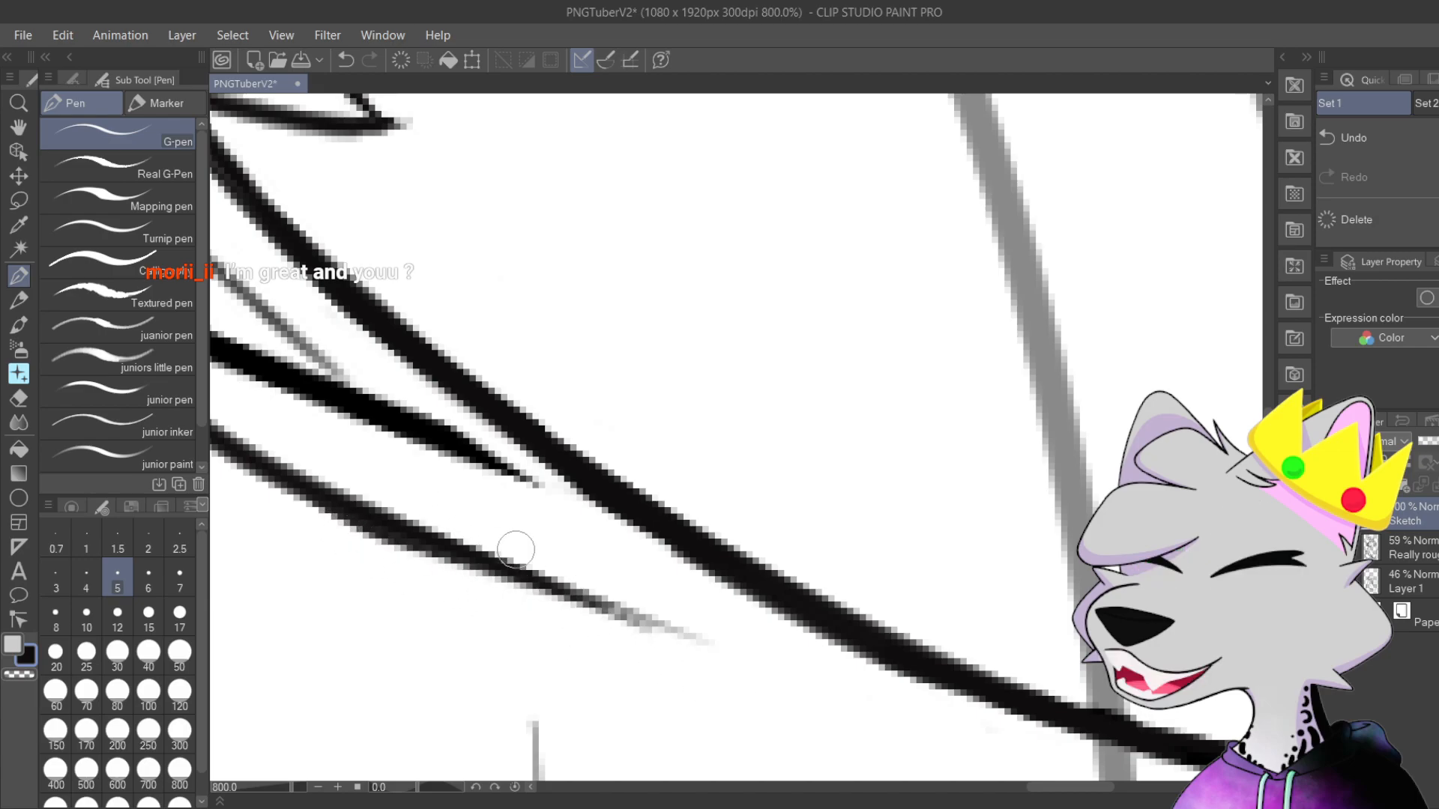
left_click_drag(325, 526, 555, 606)
Step: Erase the old bottom edge of the tuft and the short grey stroke beside it, keeping only the new curve
left_click_drag(507, 487, 757, 689)
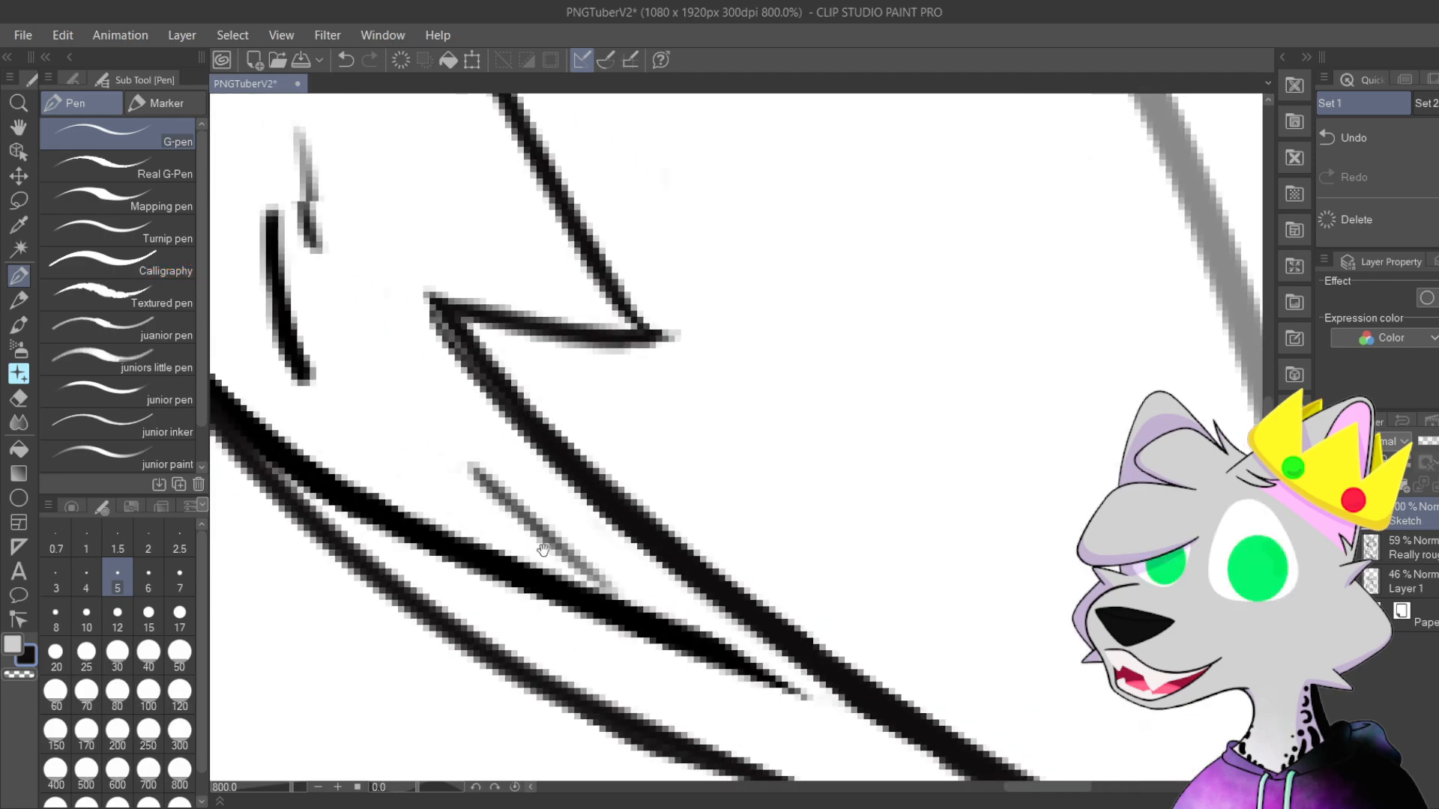
left_click_drag(395, 485, 588, 597)
left_click_drag(530, 539, 491, 379)
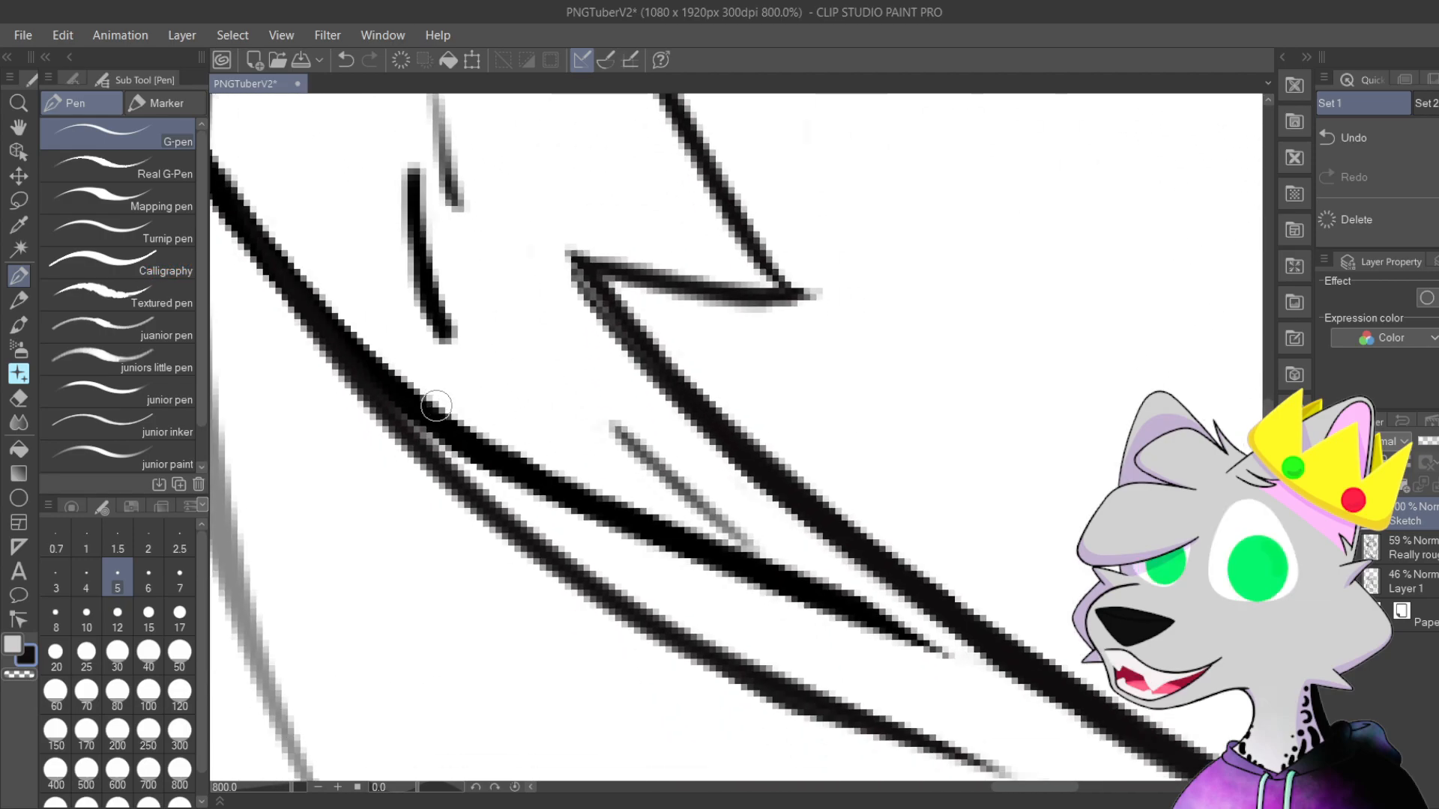
mouse_move(347, 311)
left_mouse_down()
mouse_move(432, 417)
mouse_move(336, 301)
mouse_move(469, 461)
mouse_move(408, 383)
mouse_move(577, 528)
mouse_move(794, 612)
mouse_move(788, 589)
mouse_move(841, 634)
mouse_move(817, 583)
mouse_move(916, 639)
mouse_move(699, 504)
left_mouse_up()
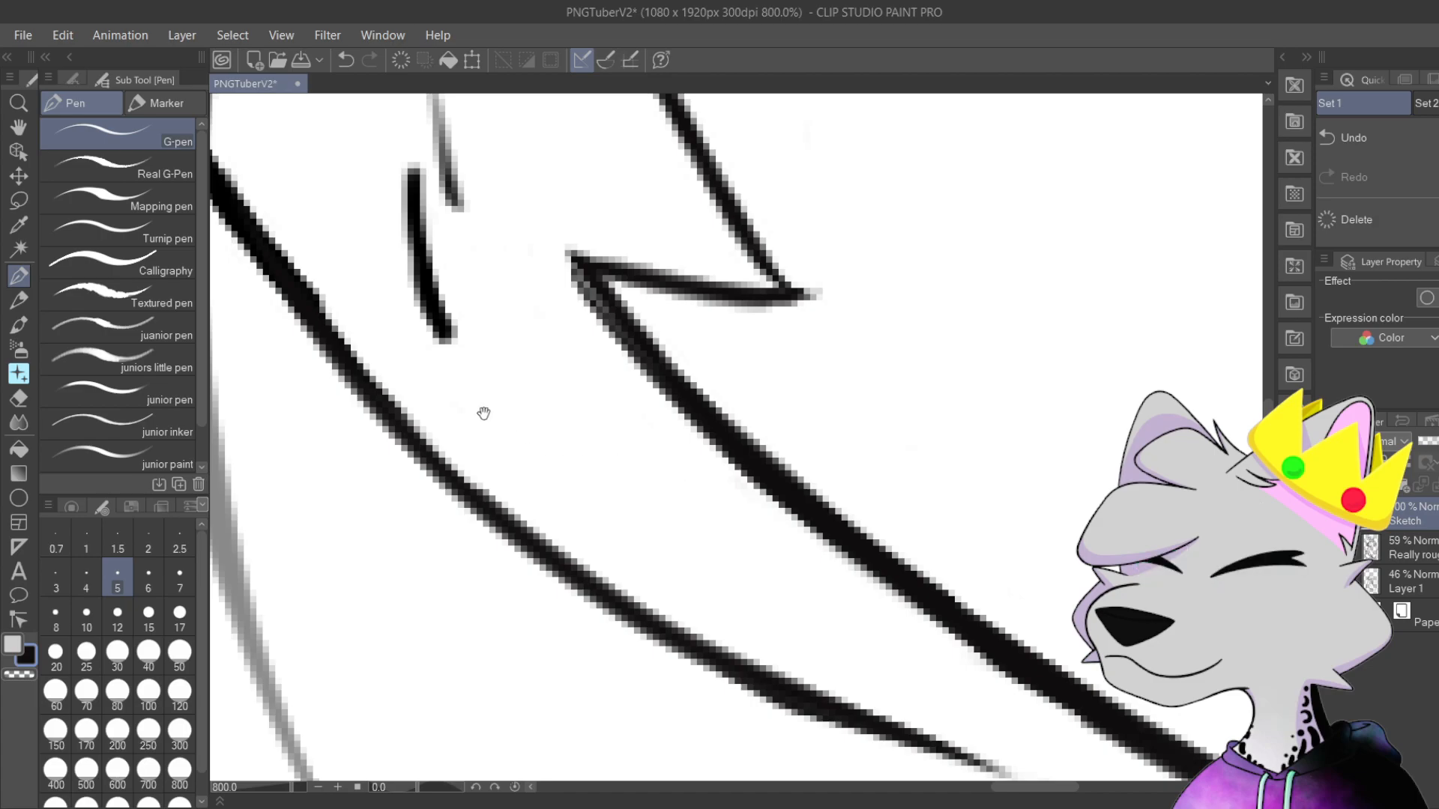
left_click_drag(482, 411, 598, 449)
scroll(589, 526, "down", 4)
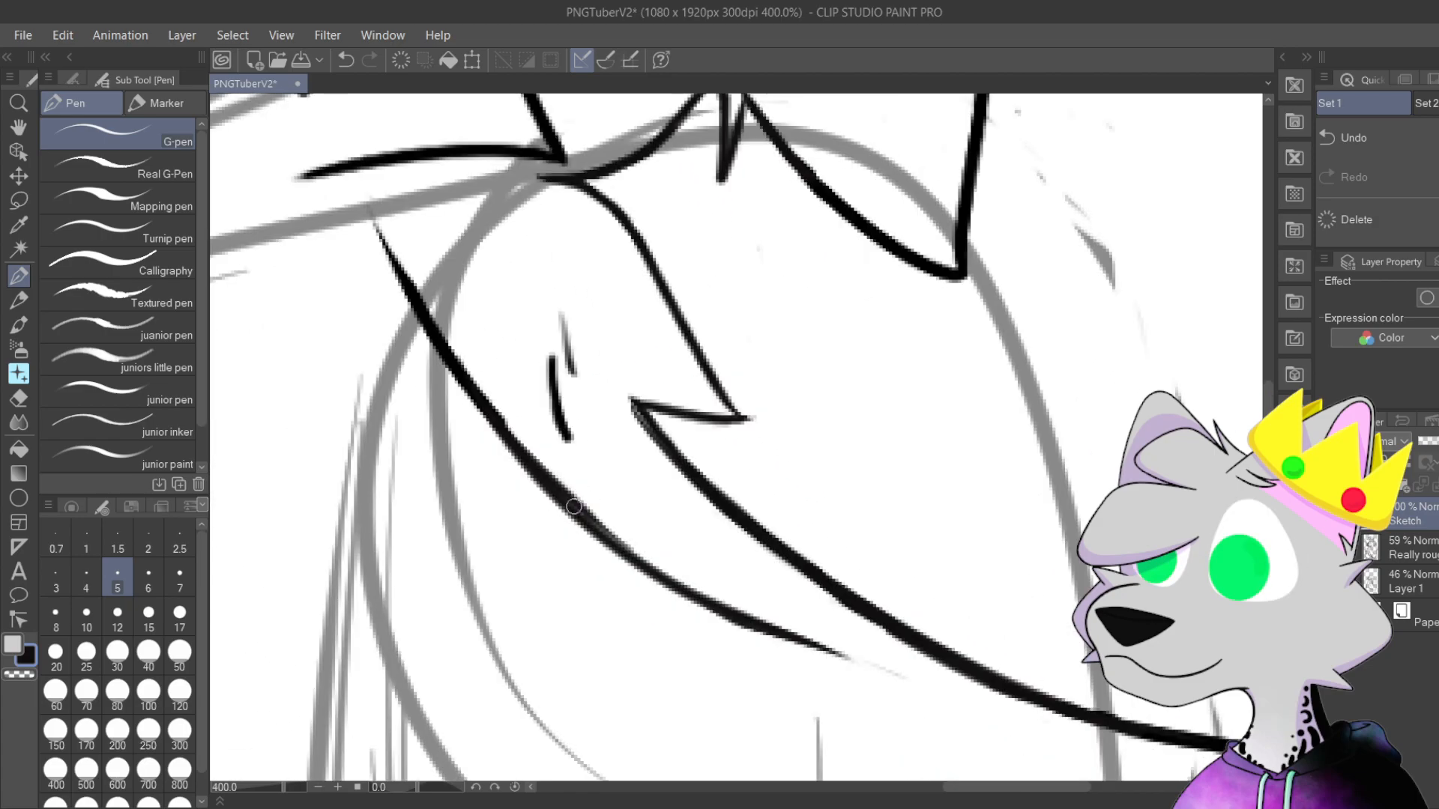
Step: Draw a curved throat line with the G-pen from beneath the chin down toward the chest, redoing the first attempt
left_click_drag(740, 424, 1044, 366)
scroll(977, 233, "down", 1)
mouse_move(873, 282)
left_mouse_down()
mouse_move(899, 560)
mouse_move(965, 432)
mouse_move(973, 211)
mouse_move(889, 372)
mouse_move(953, 177)
mouse_move(1070, 320)
mouse_move(1066, 307)
left_mouse_up()
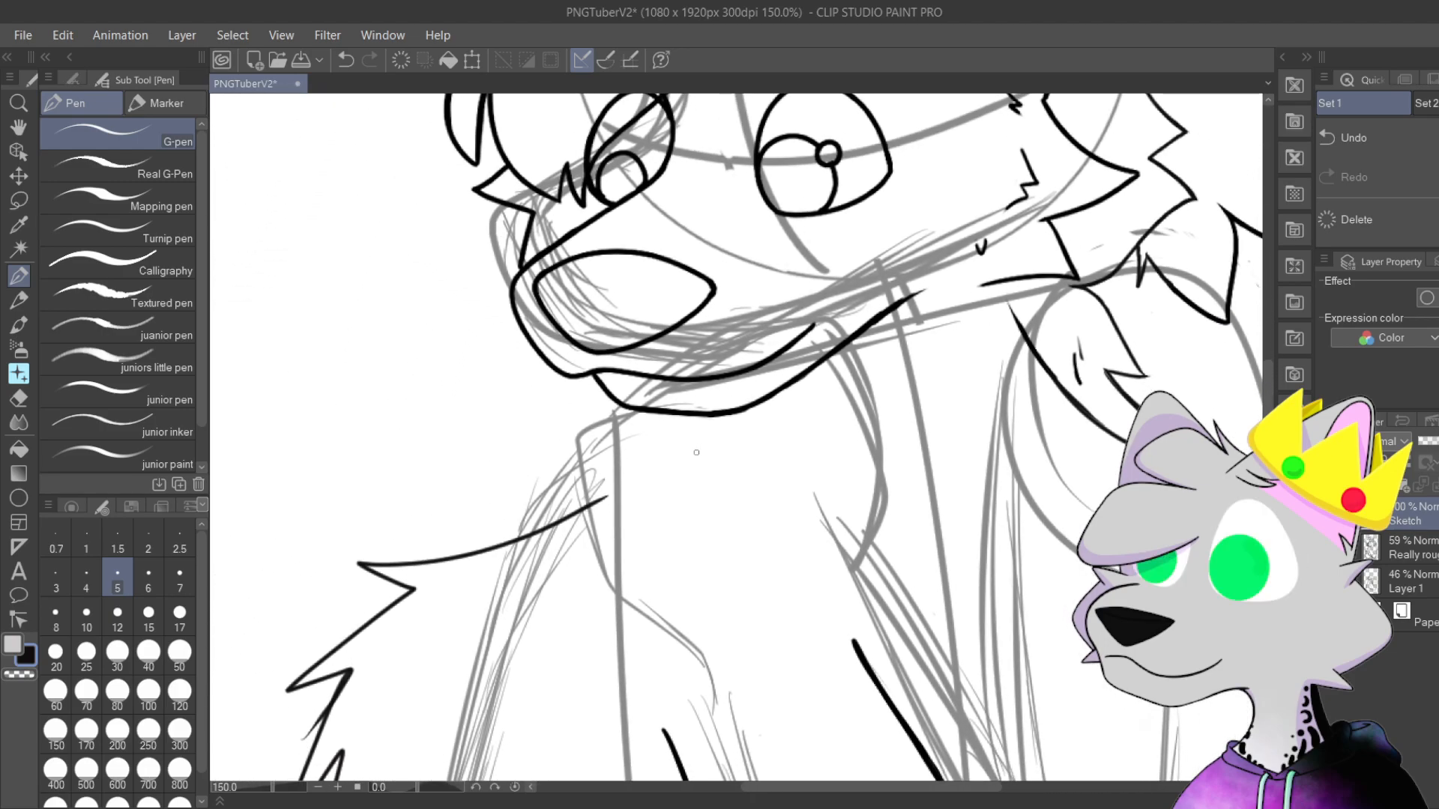
mouse_move(678, 414)
left_mouse_down()
mouse_move(678, 477)
mouse_move(613, 561)
left_mouse_up()
key("ctrl+z")
left_click_drag(720, 434, 636, 574)
scroll(657, 572, "up", 1)
scroll(657, 568, "down", 2)
left_click_drag(861, 477, 637, 271)
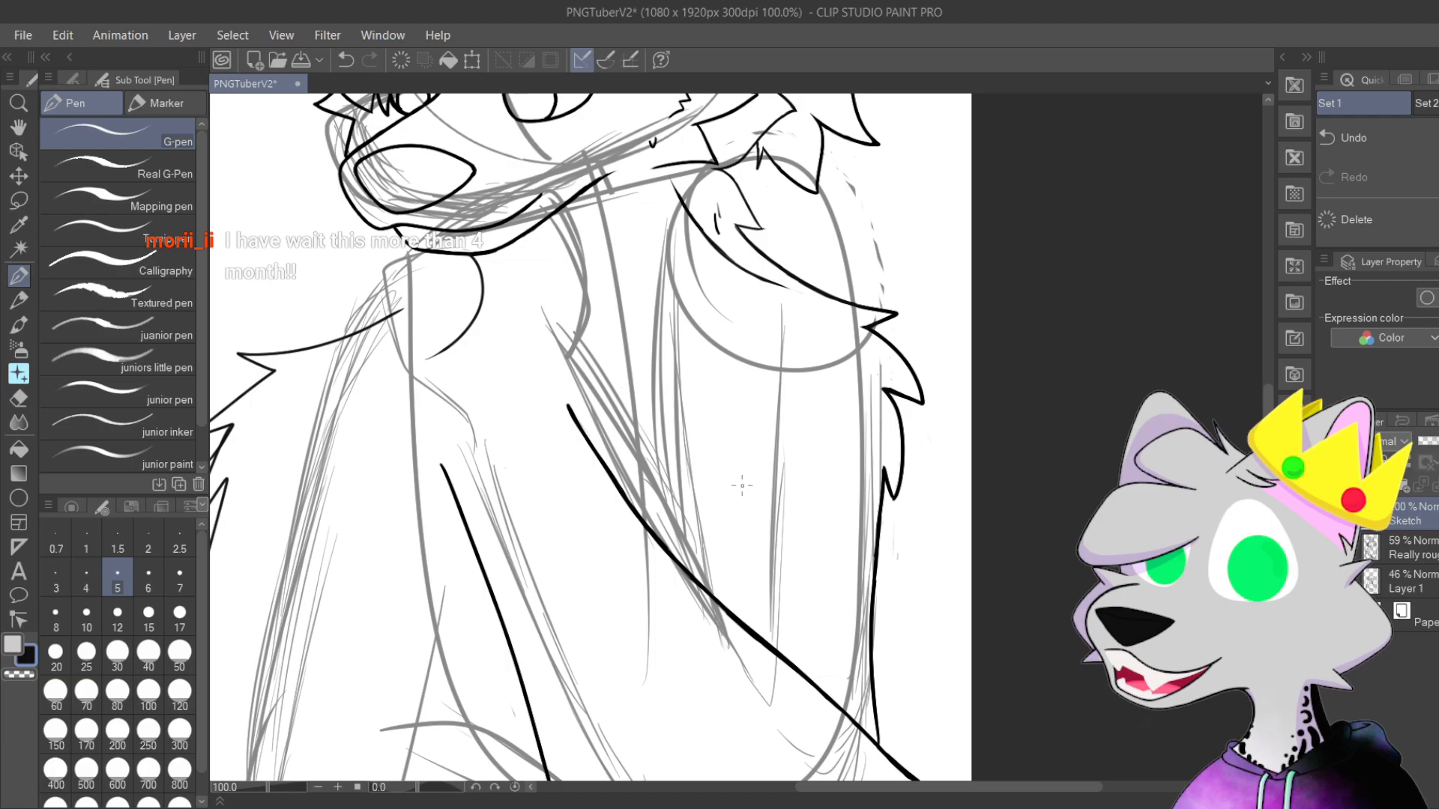
Step: Redraw the upper part of the mane tuft's lower line as a thin tapered stroke slightly inside the old one, repeating it until it fits
left_click_drag(836, 335, 910, 439)
scroll(741, 477, "up", 5)
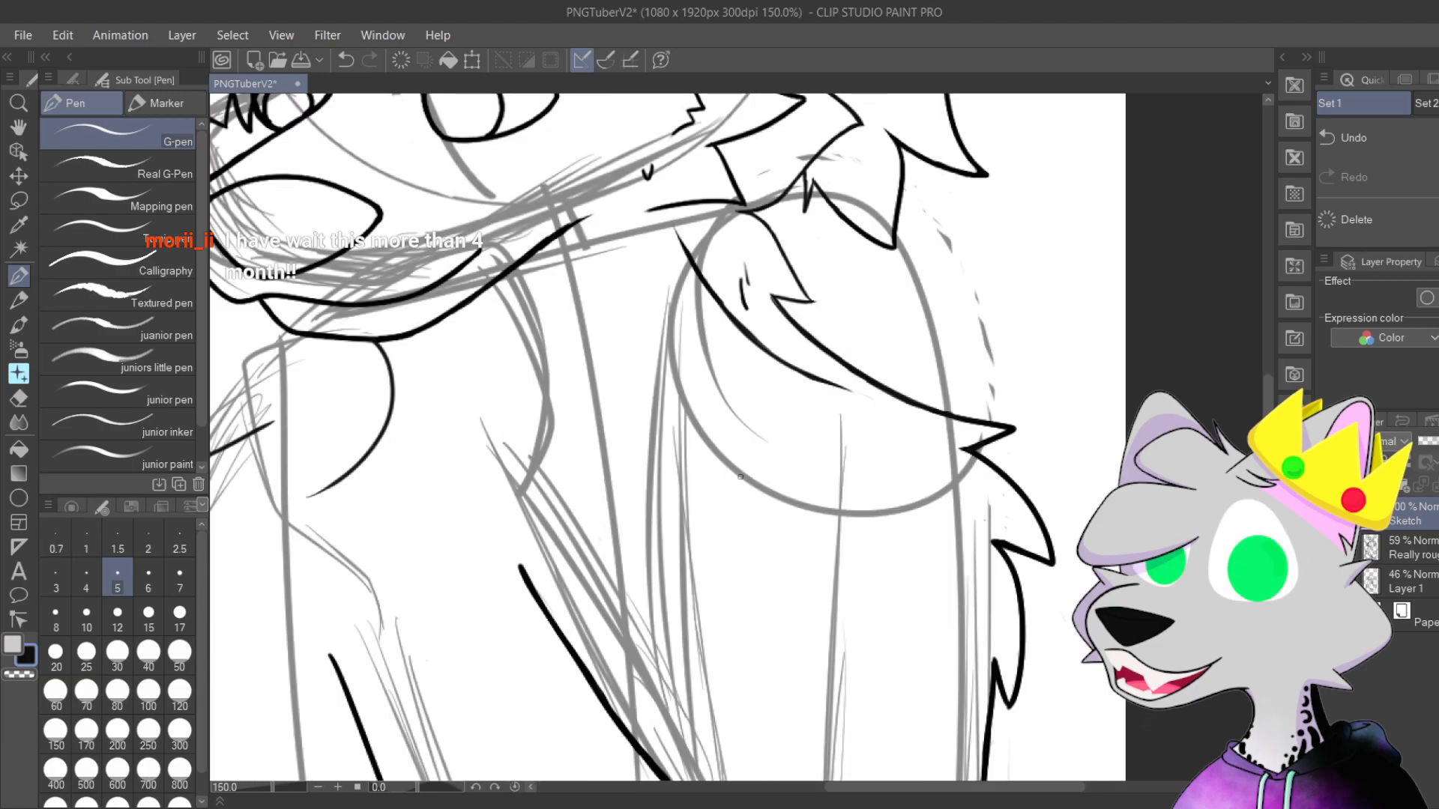
left_click_drag(801, 323, 781, 524)
left_click_drag(757, 302, 738, 498)
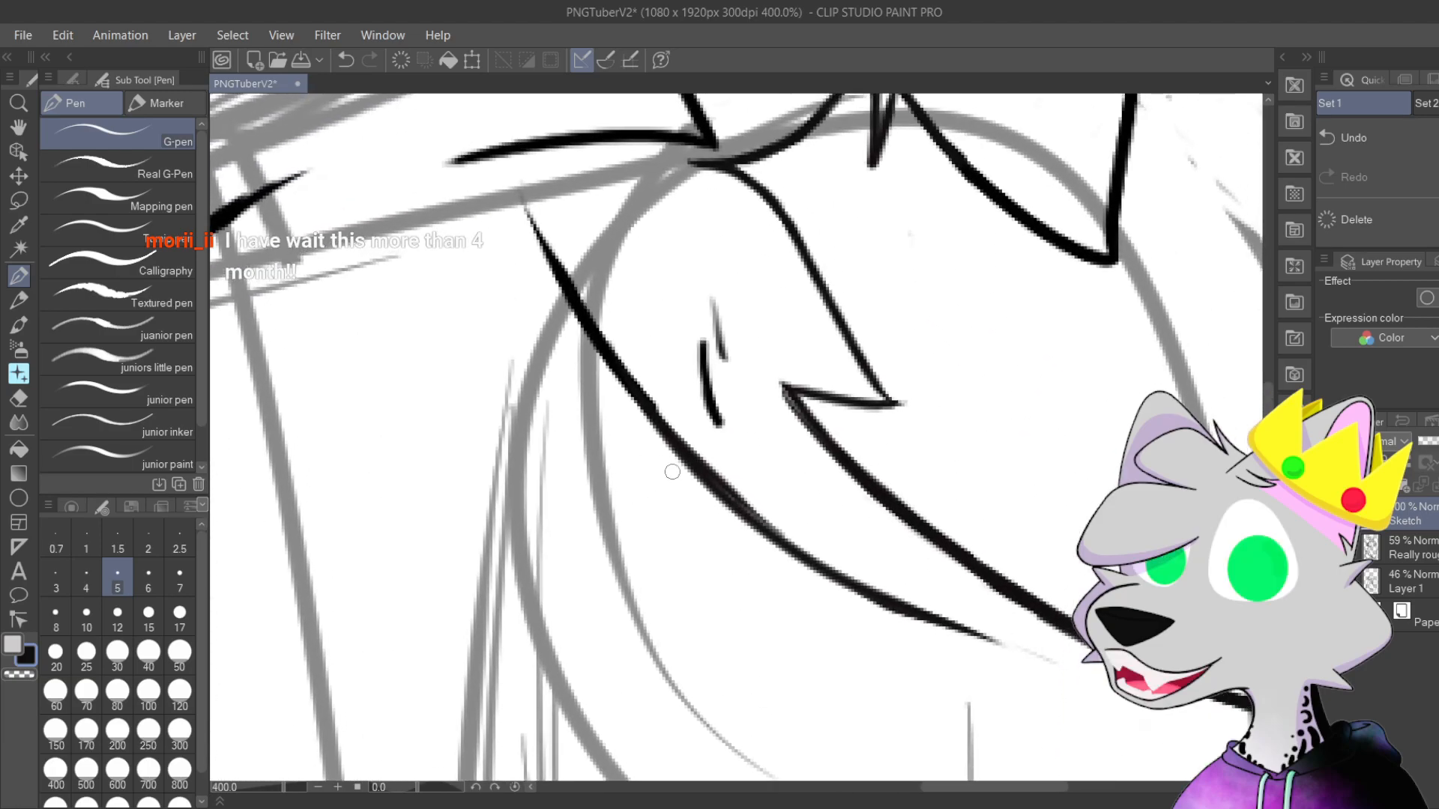
key("ctrl+z")
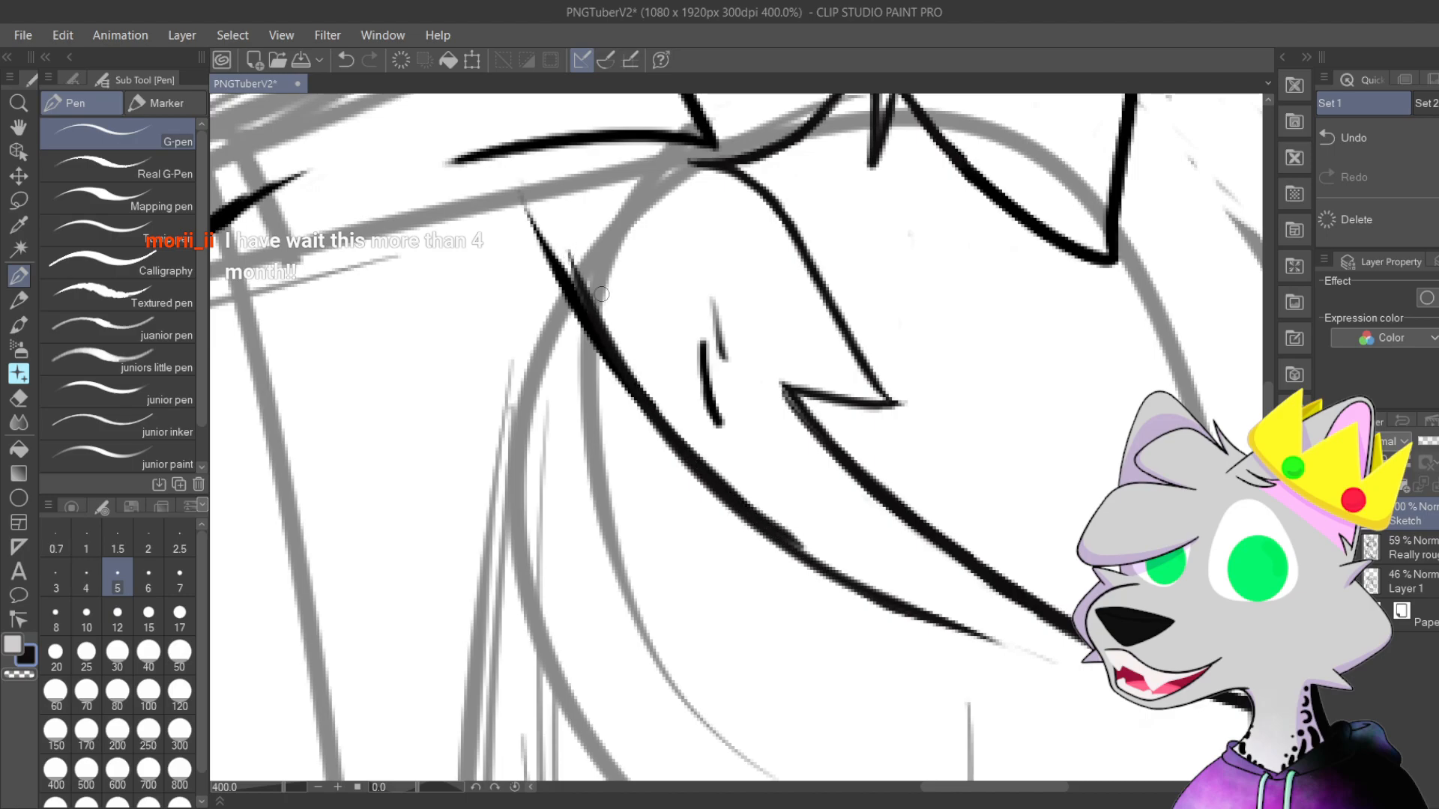
left_click_drag(571, 228, 709, 465)
key("ctrl+z")
left_click_drag(568, 214, 766, 555)
key("ctrl+z")
mouse_move(568, 220)
left_mouse_down()
mouse_move(656, 399)
mouse_move(774, 558)
left_mouse_up()
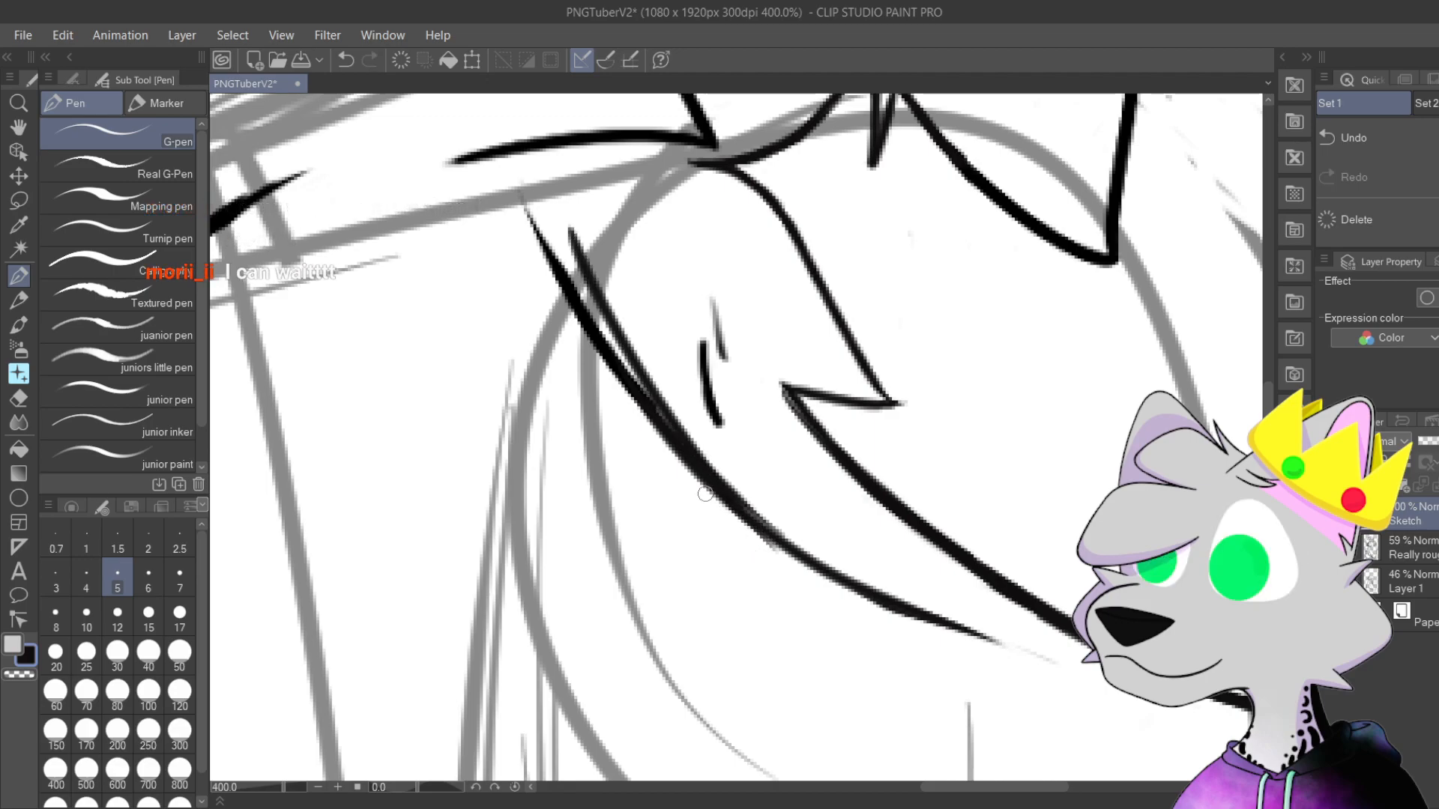
Step: Erase the old thick upper stroke beside the new tapered line, leaving one clean edge for the tuft
scroll(705, 493, "up", 2)
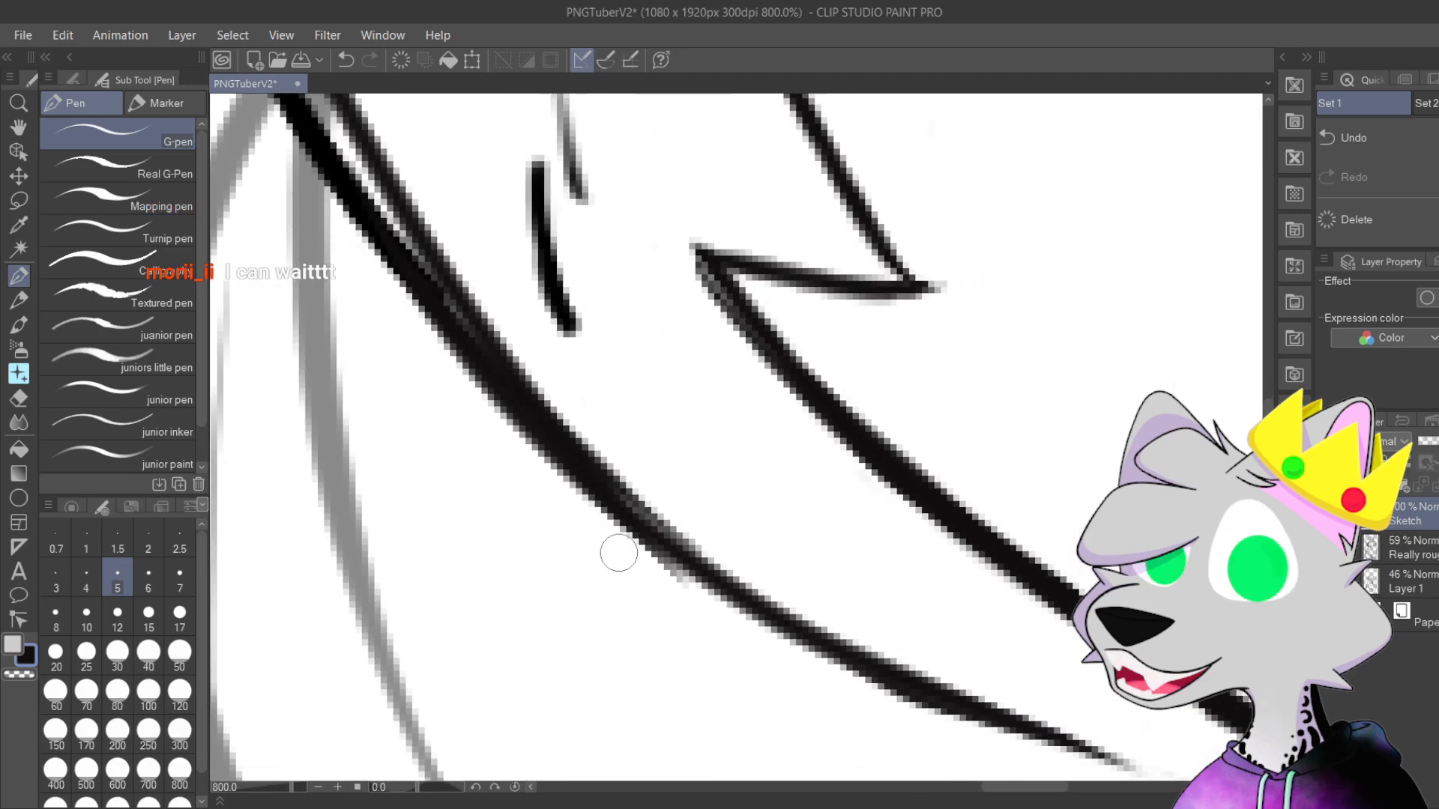
left_click_drag(558, 384, 852, 808)
left_click_drag(461, 344, 627, 637)
left_click_drag(596, 457, 533, 294)
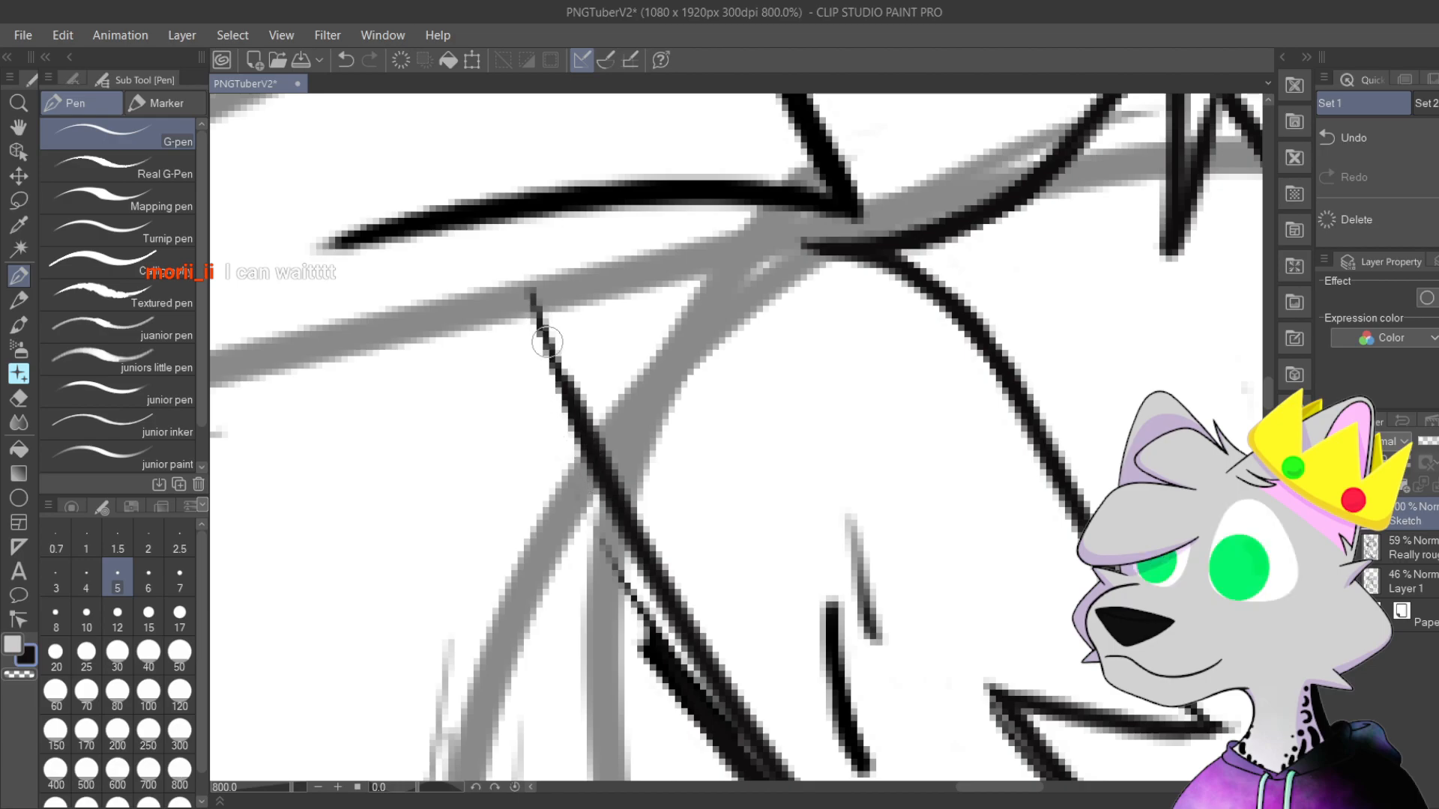
left_click_drag(614, 588, 493, 326)
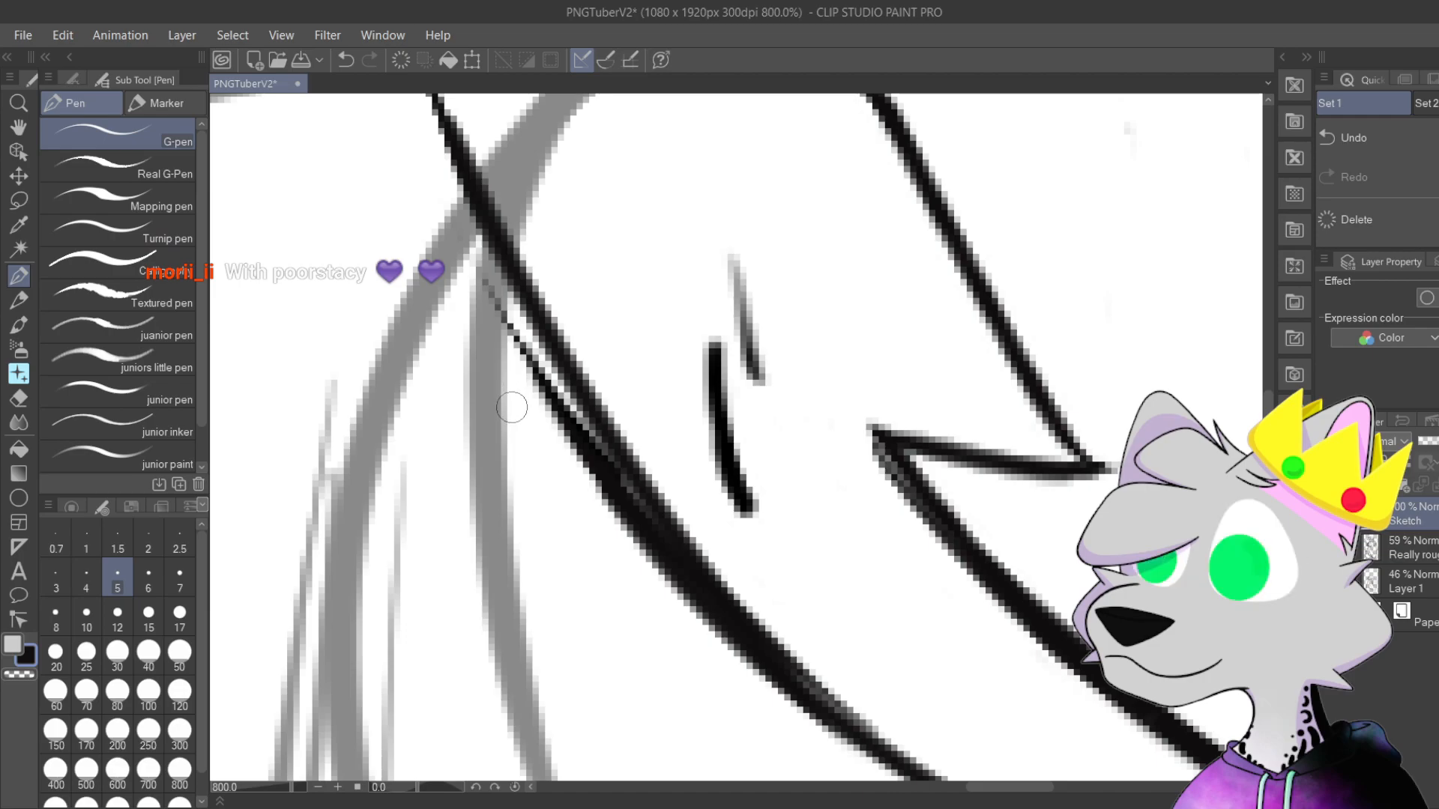
left_click_drag(595, 446, 532, 431)
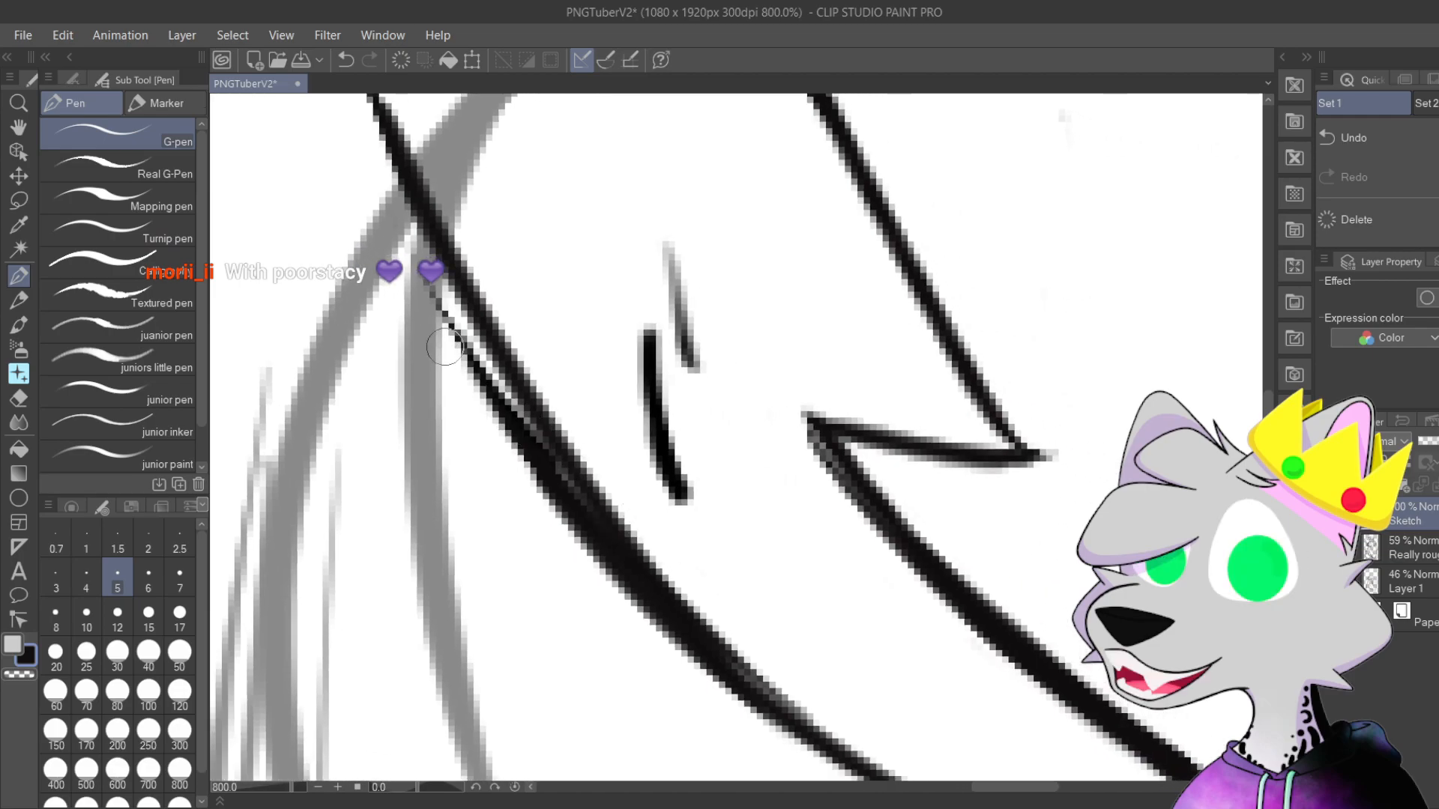
key("ctrl+z")
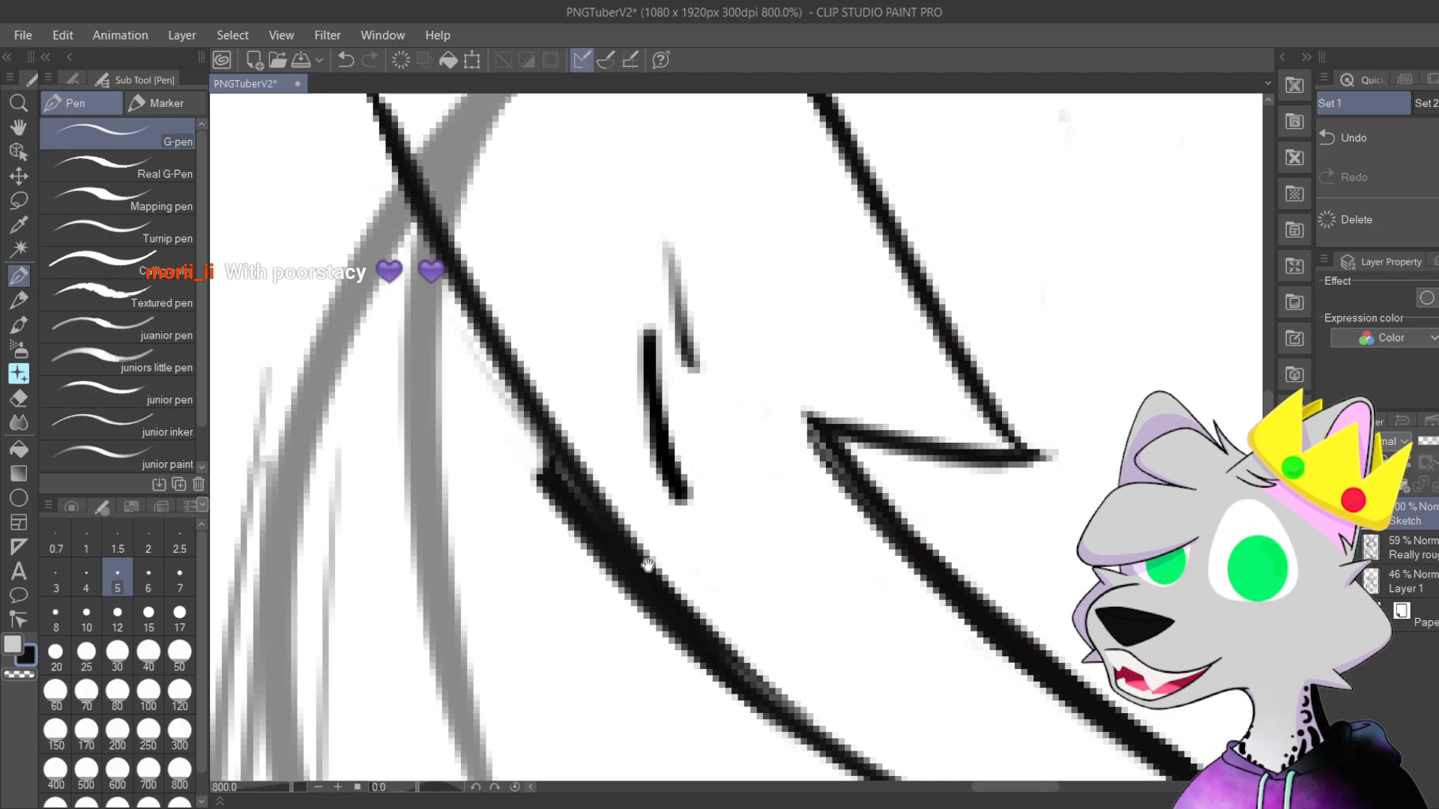
left_click_drag(671, 597, 626, 559)
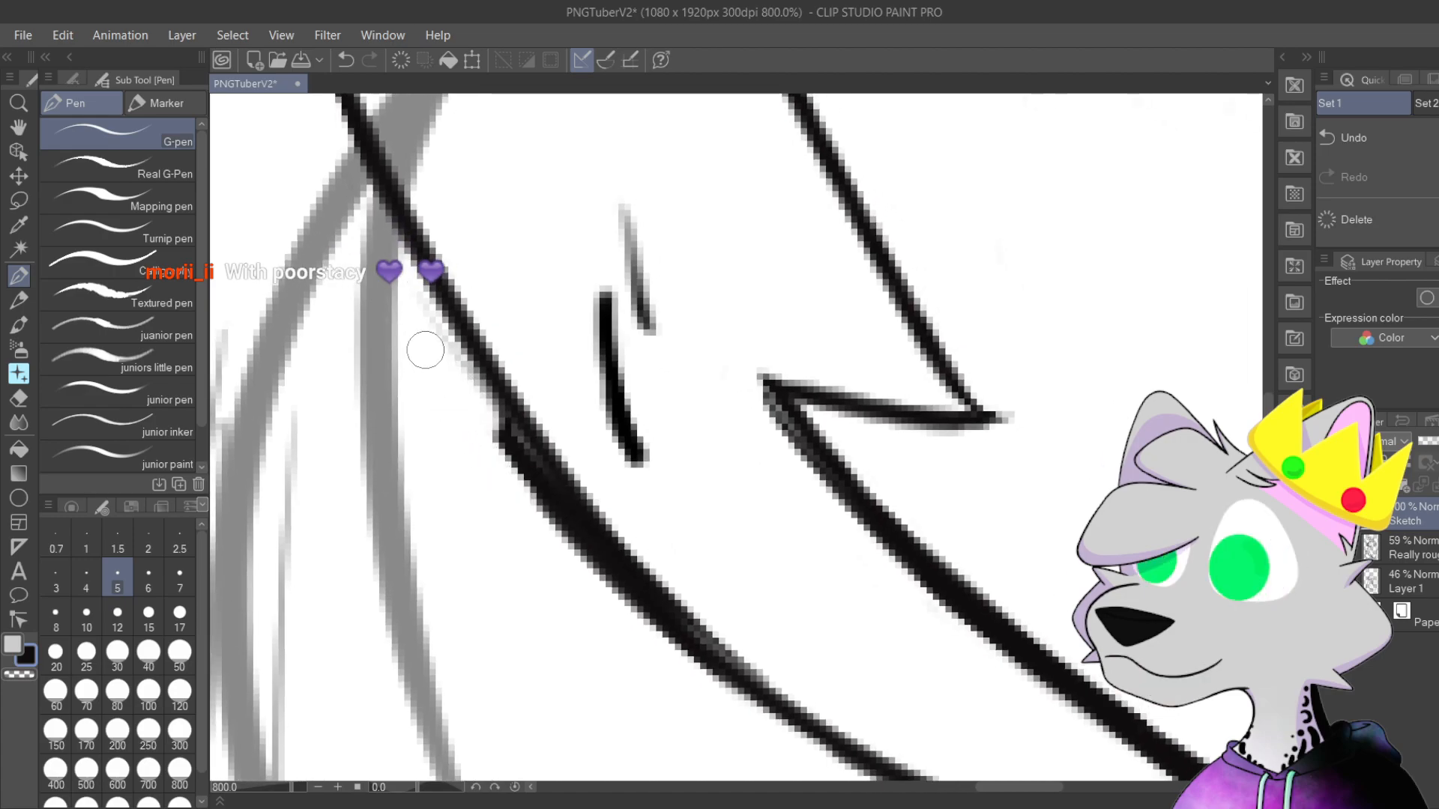
key("ctrl+z")
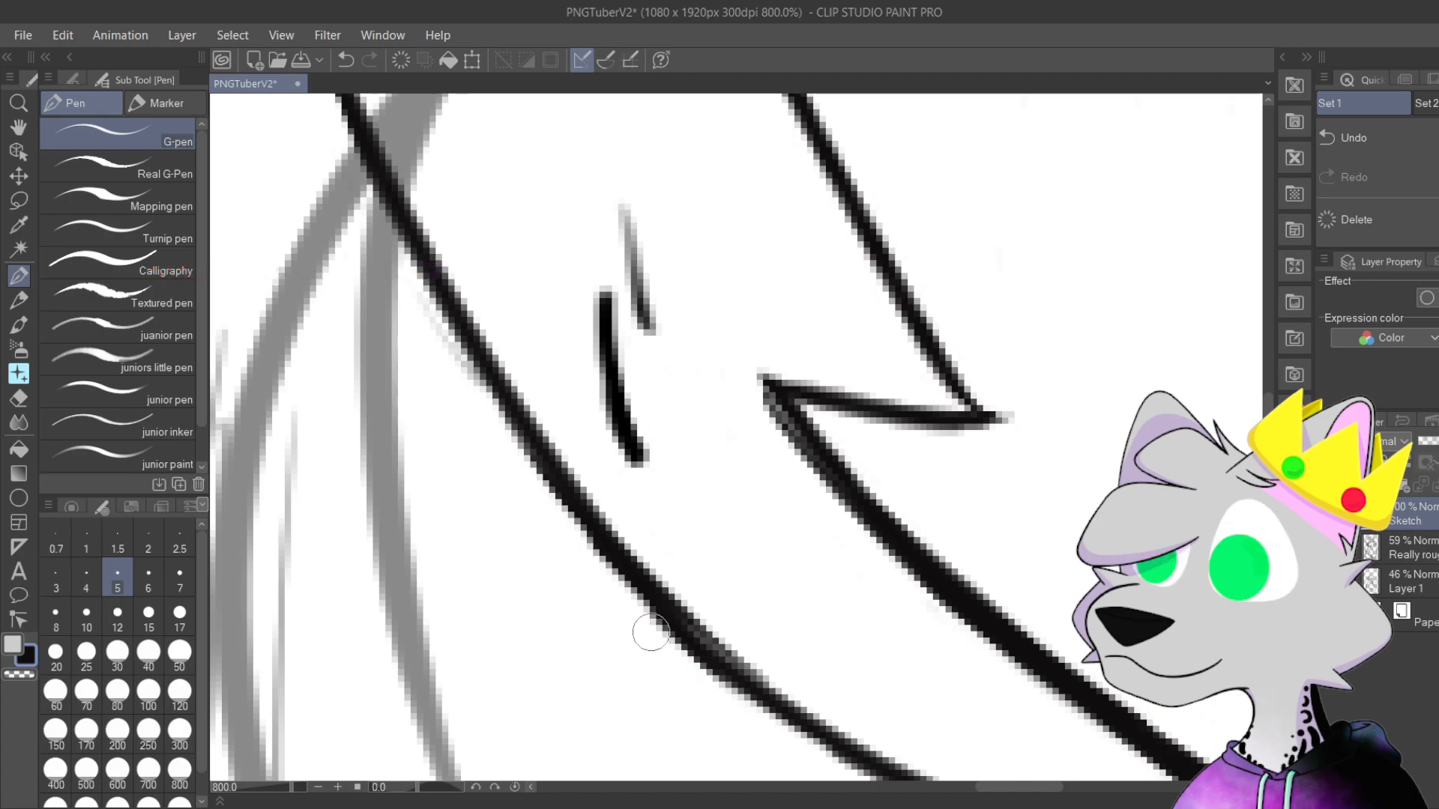
Step: Smooth the underside of the tuft line where the new upper stroke merges into the lower curve, retrying the strokes
mouse_move(472, 368)
left_mouse_down()
mouse_move(585, 531)
mouse_move(686, 642)
mouse_move(823, 742)
left_mouse_up()
key("ctrl+z")
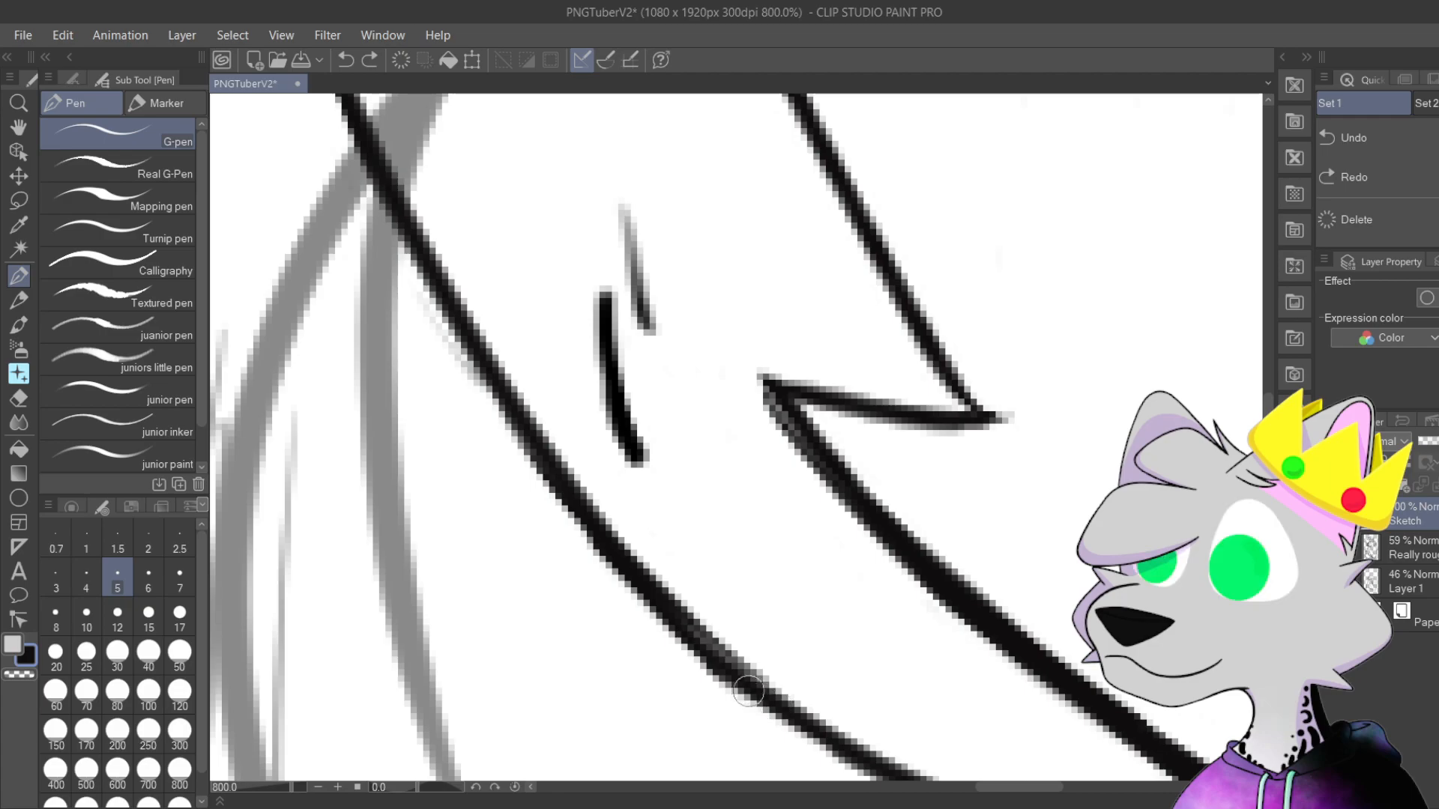
mouse_move(633, 581)
left_mouse_down()
mouse_move(430, 291)
mouse_move(684, 643)
left_mouse_up()
key("ctrl+z")
left_click_drag(562, 502, 779, 722)
Step: Examine the reworked tuft and throat line against the whole head and shoulders, toggling the last change off and on
scroll(713, 700, "down", 4)
left_click_drag(774, 369, 1041, 167)
scroll(735, 421, "down", 1)
left_click_drag(772, 385, 867, 559)
scroll(843, 510, "down", 1)
left_click_drag(791, 534, 715, 365)
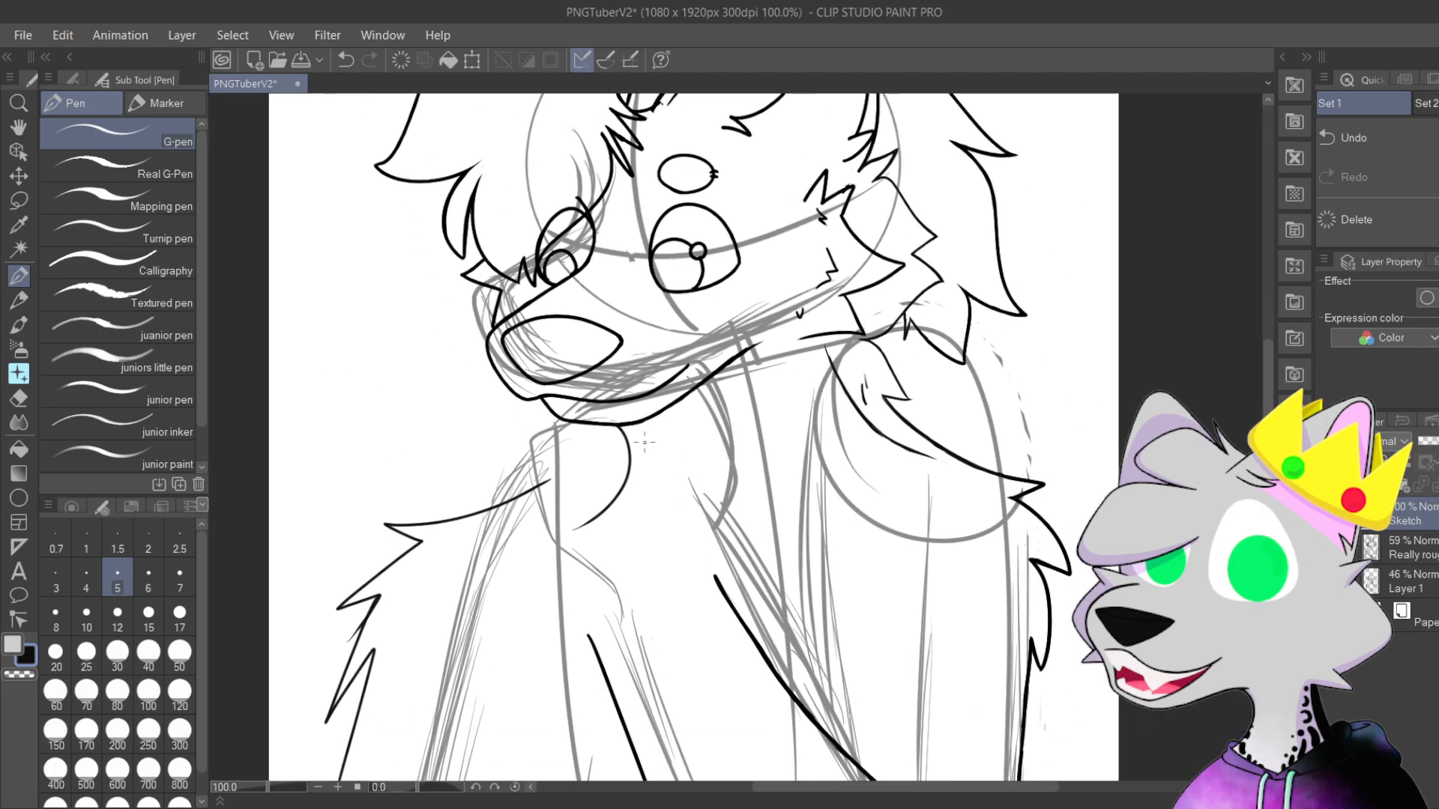
key("ctrl+z")
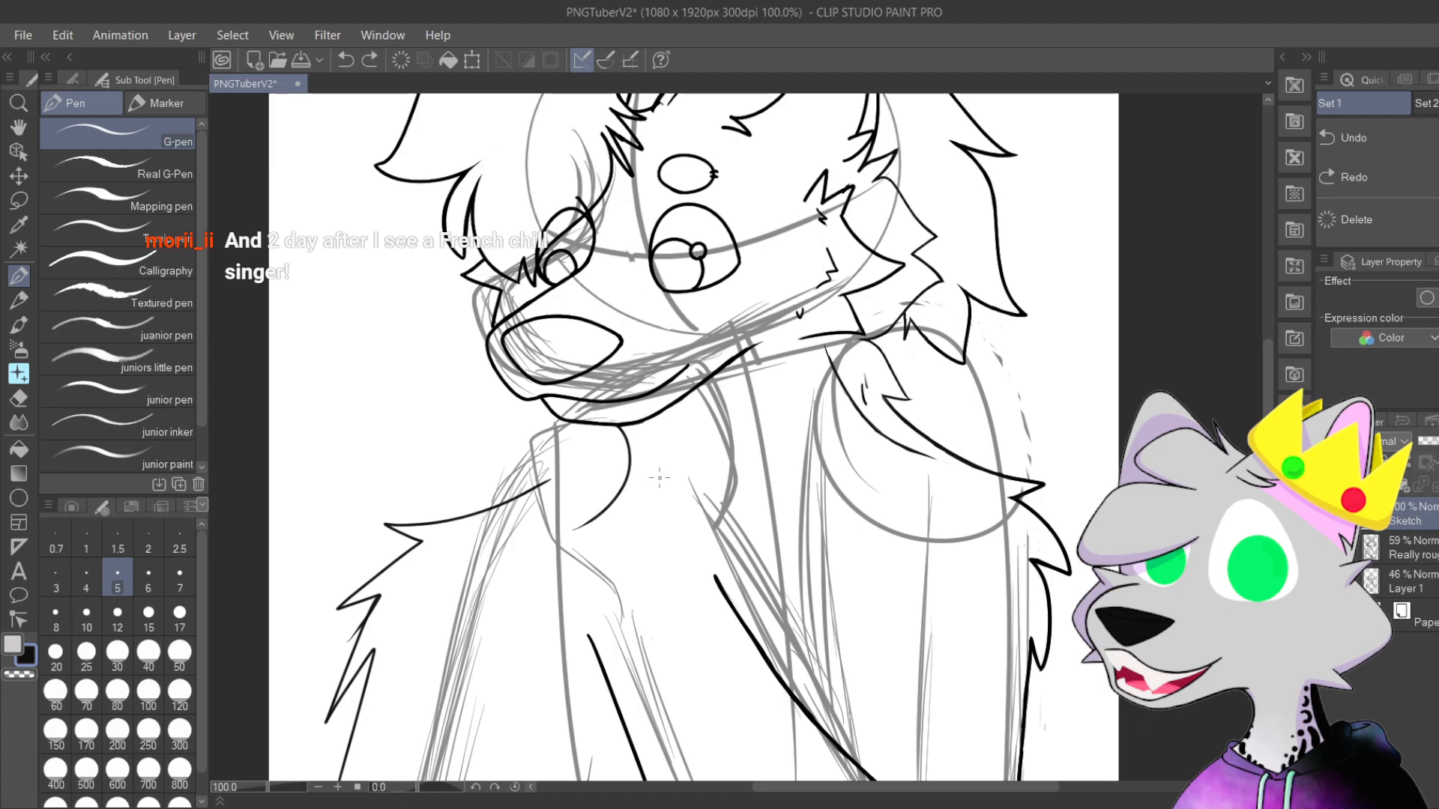
key("ctrl+y")
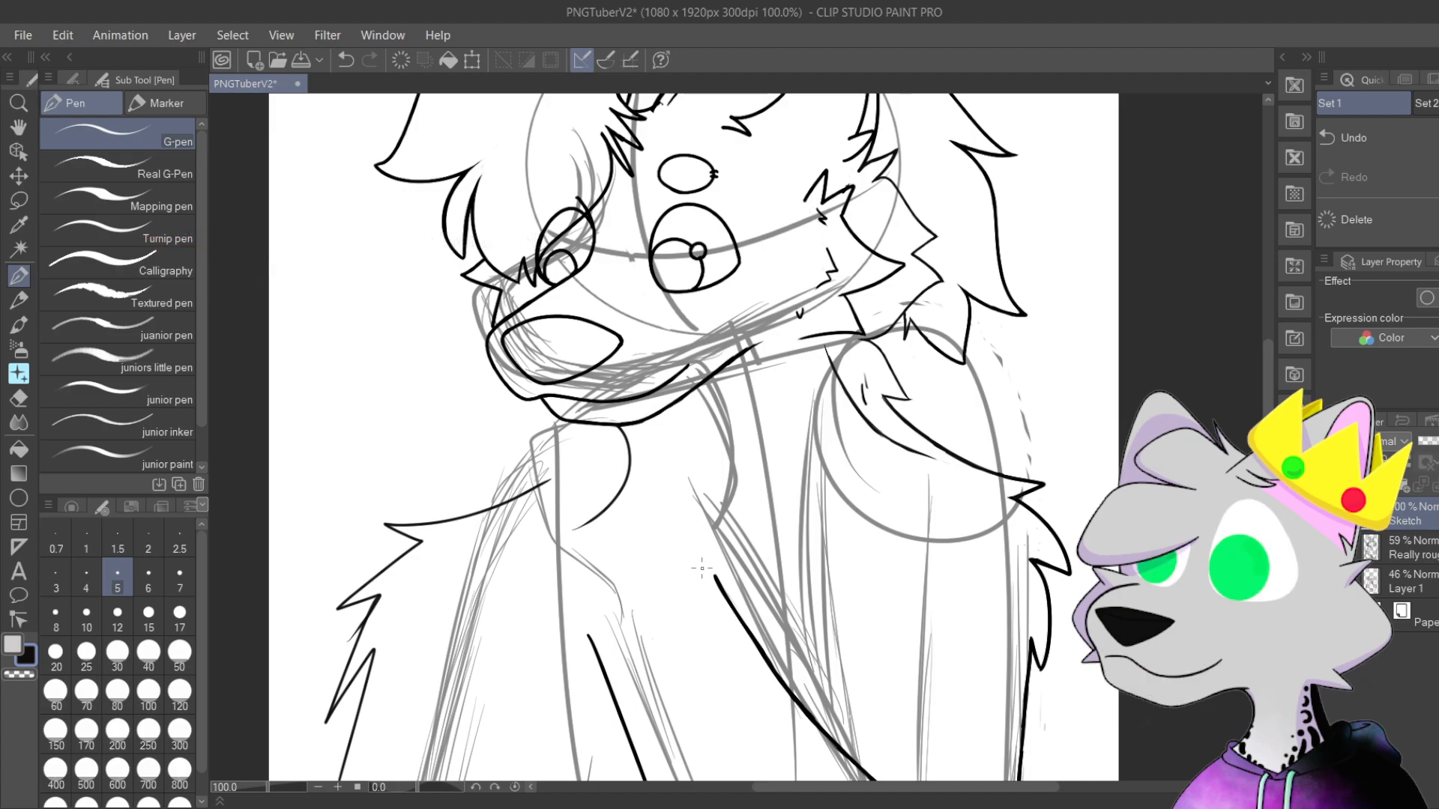
scroll(742, 583, "up", 2)
scroll(750, 582, "up", 1)
left_click_drag(817, 362, 895, 246)
scroll(895, 247, "down", 1)
mouse_move(885, 510)
left_mouse_down()
mouse_move(877, 285)
mouse_move(885, 547)
mouse_move(901, 611)
mouse_move(932, 623)
left_mouse_up()
left_click_drag(935, 532, 905, 620)
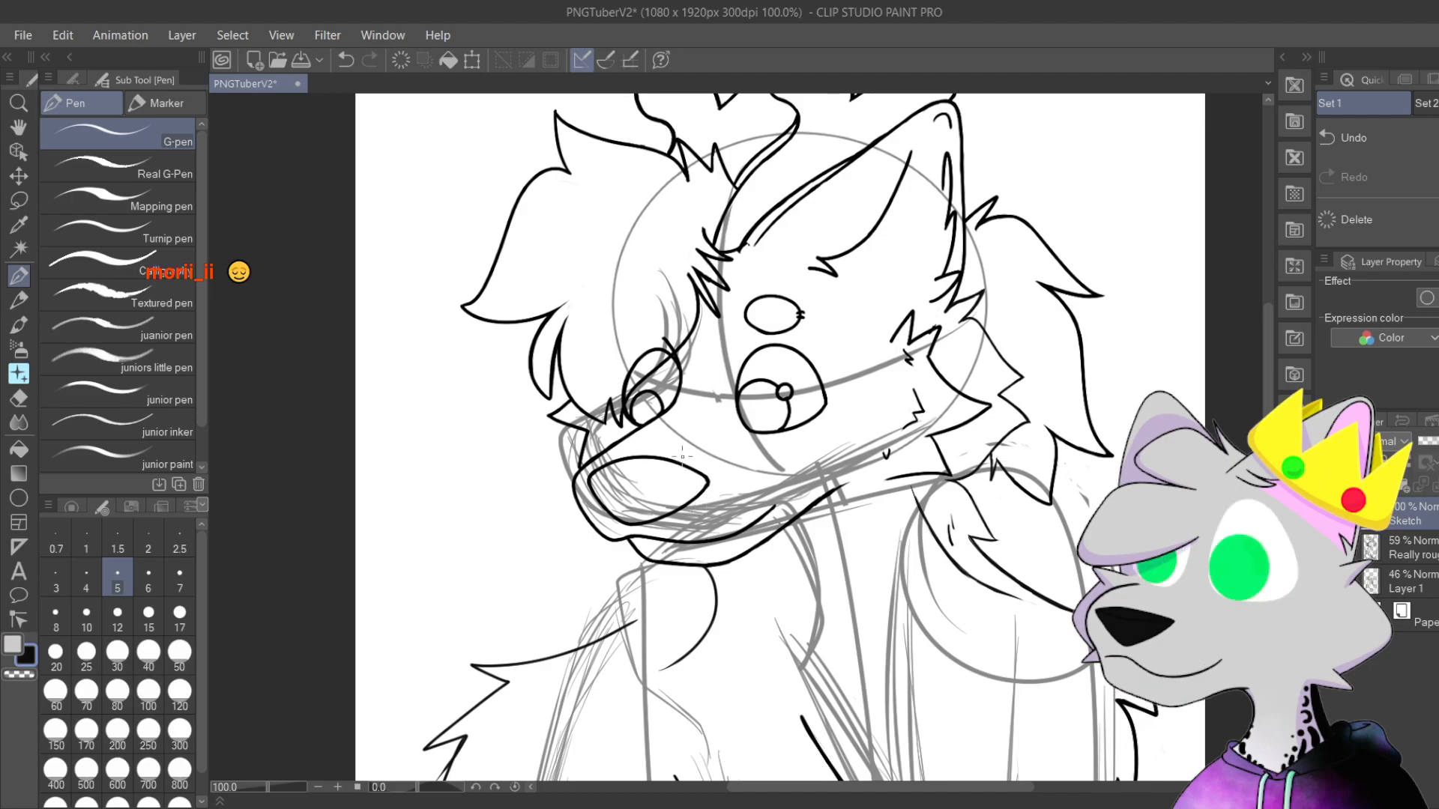
Step: Clean the double end of the tuft's lower line into a single tapered tip
mouse_move(790, 607)
left_mouse_down()
mouse_move(717, 385)
mouse_move(580, 518)
left_mouse_up()
scroll(711, 263, "up", 5)
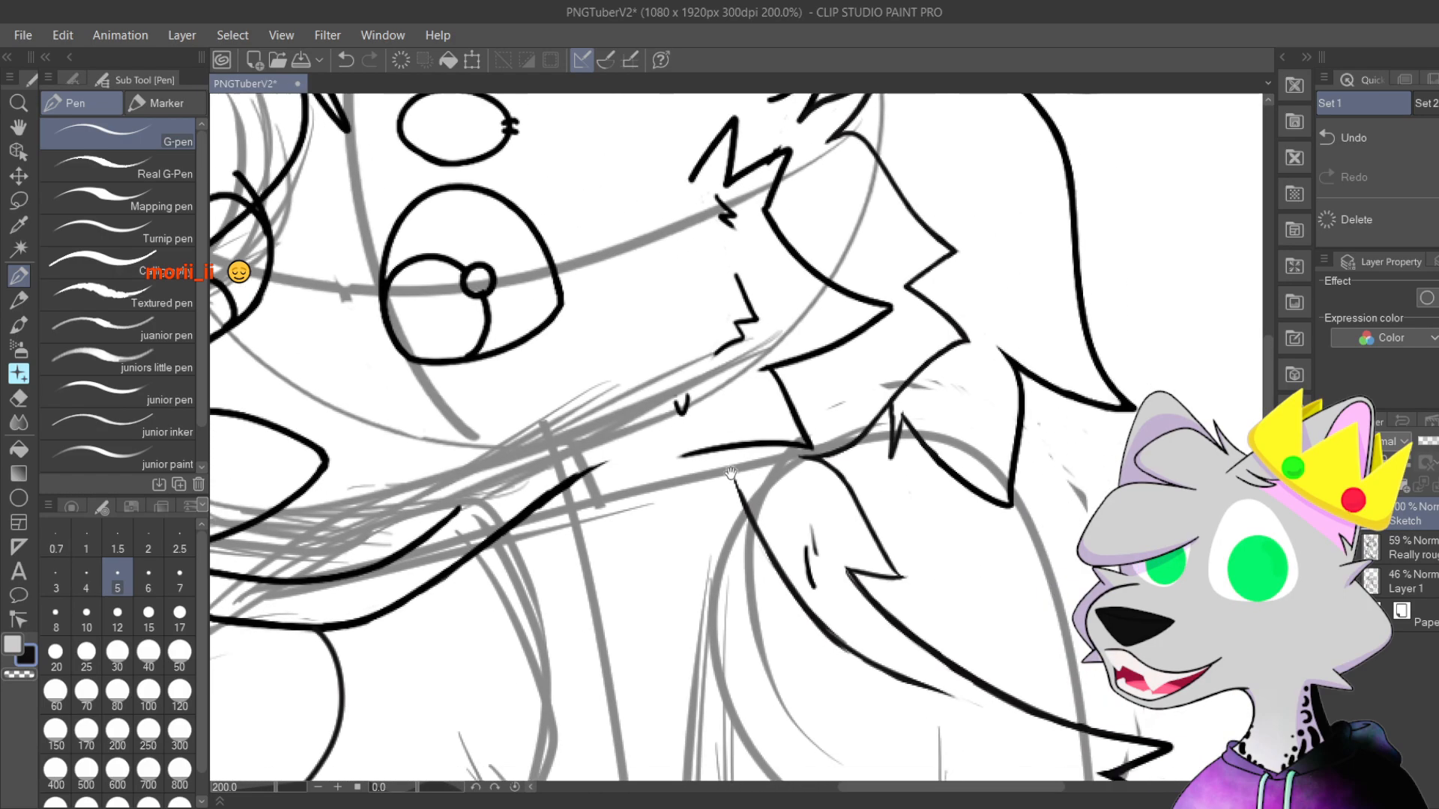
left_click_drag(712, 586, 370, 219)
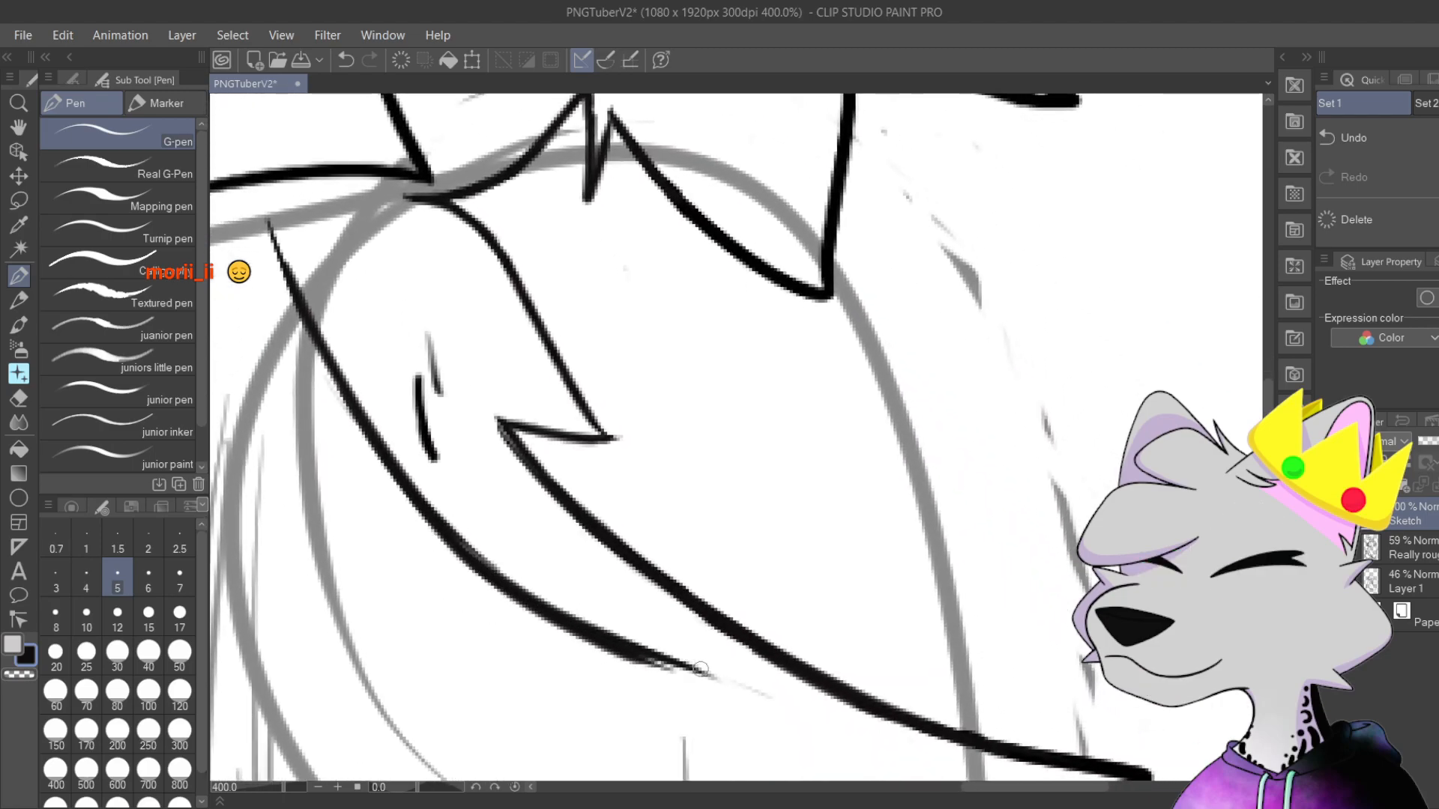
left_click_drag(594, 651, 727, 697)
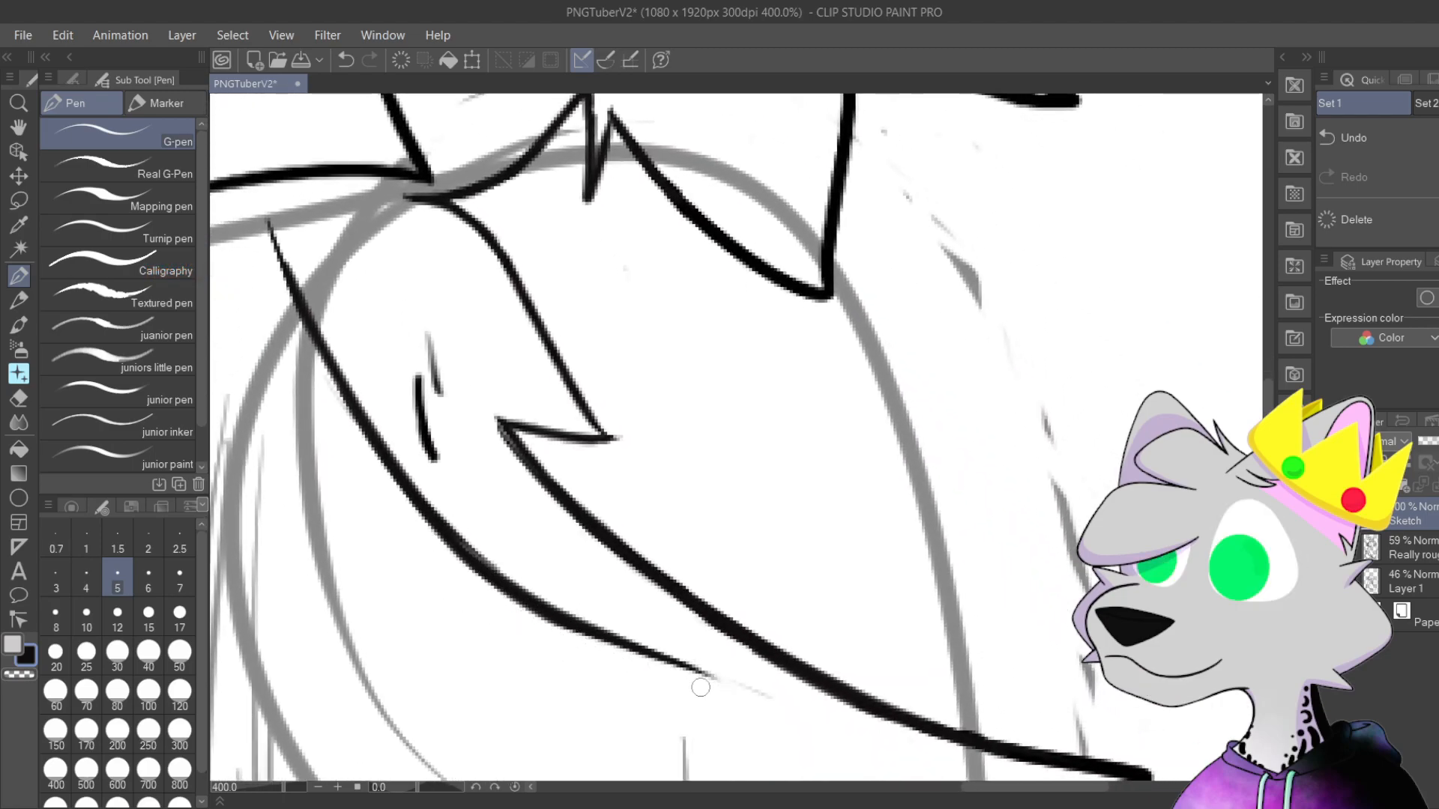
Step: Review the line work of the head, mane and chest across the whole figure
scroll(591, 659, "down", 2)
left_click_drag(675, 420, 867, 288)
scroll(867, 288, "down", 2)
left_click_drag(963, 312, 903, 114)
scroll(903, 113, "down", 1)
left_click_drag(840, 311, 794, 691)
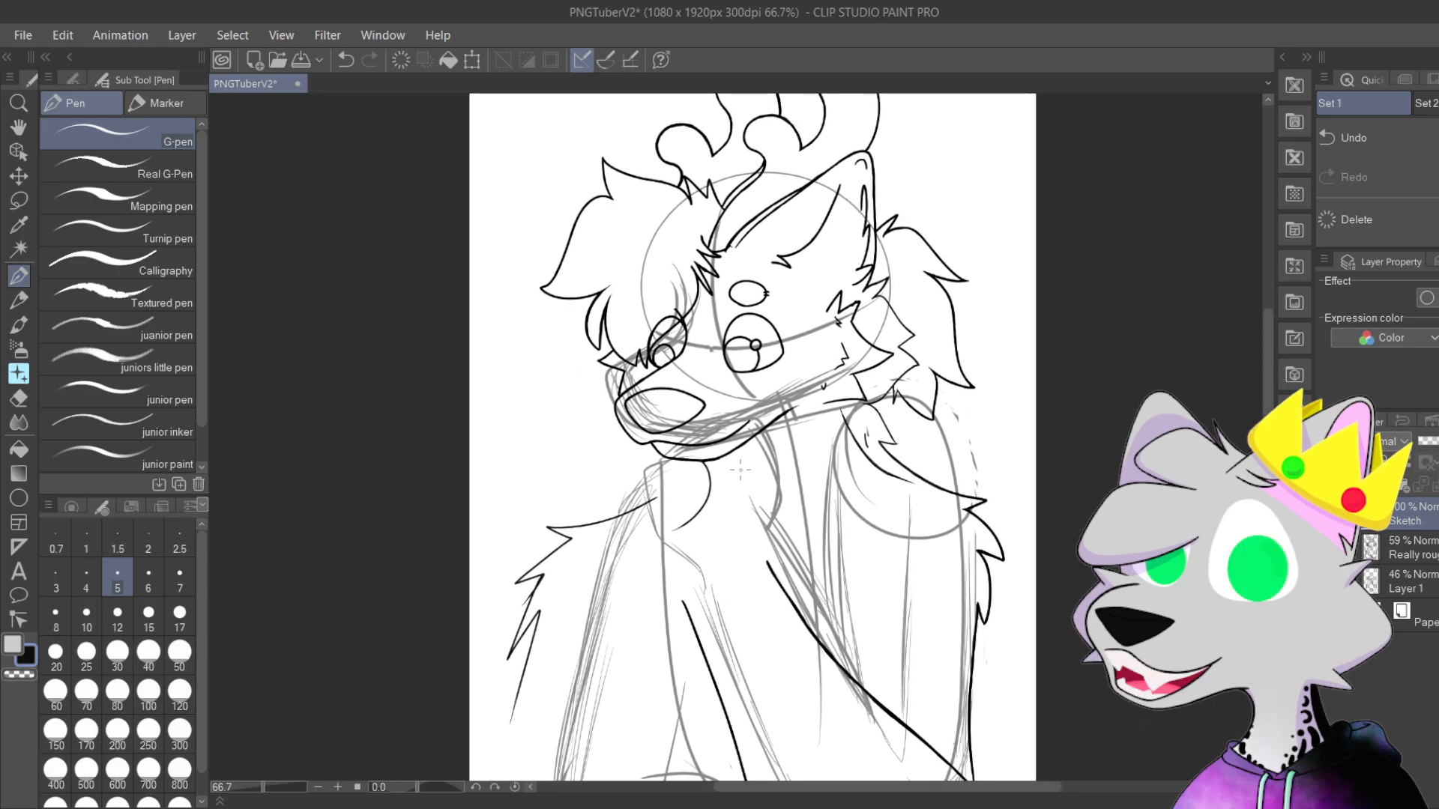
scroll(741, 470, "up", 1)
left_click_drag(741, 470, 750, 358)
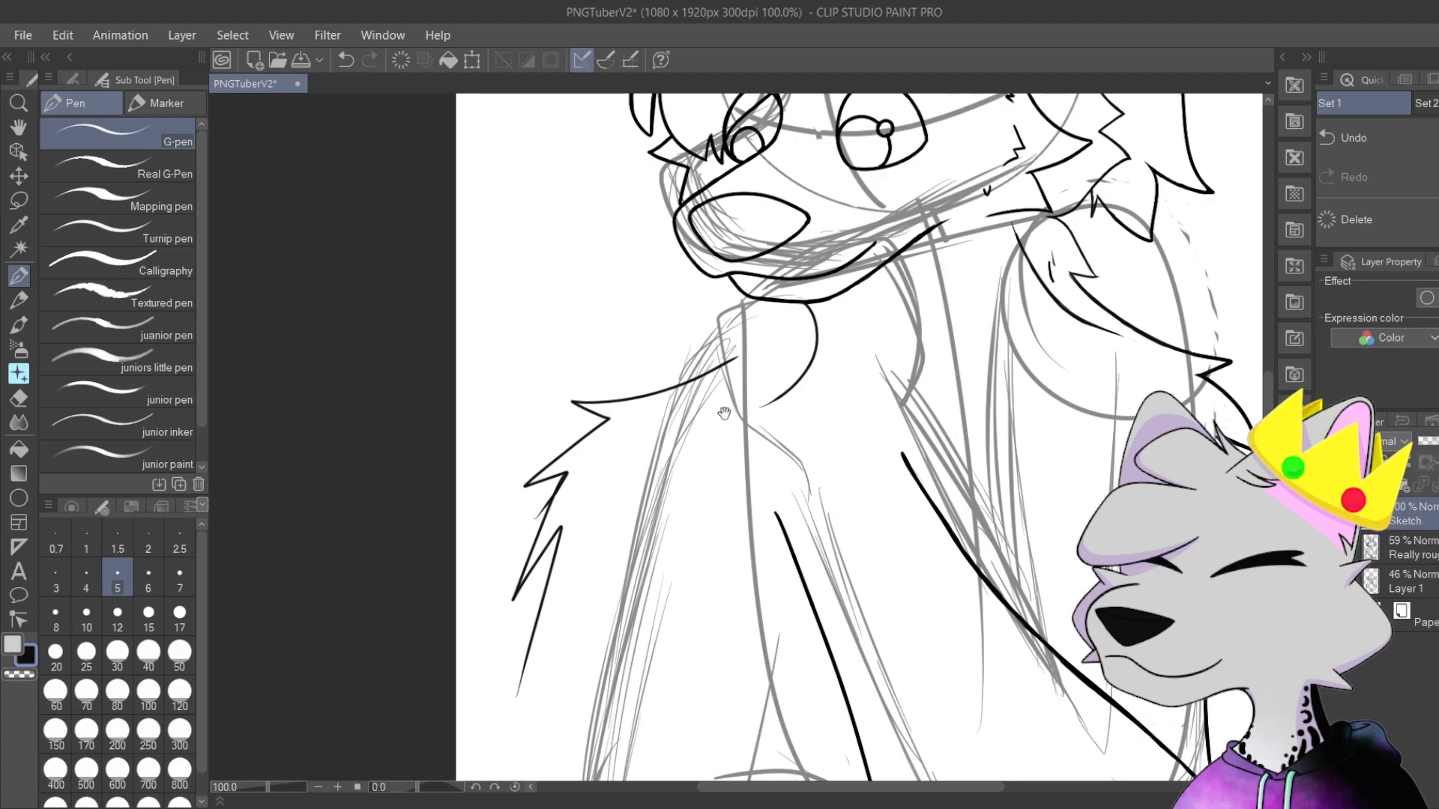
Step: Draw a thin line from the upper end of the inner leg line nearest the mane, bending up toward the neck
key("ctrl+plus")
mouse_move(627, 377)
left_mouse_down()
mouse_move(742, 569)
mouse_move(611, 488)
mouse_move(640, 611)
mouse_move(596, 506)
left_mouse_up()
key("ctrl+plus")
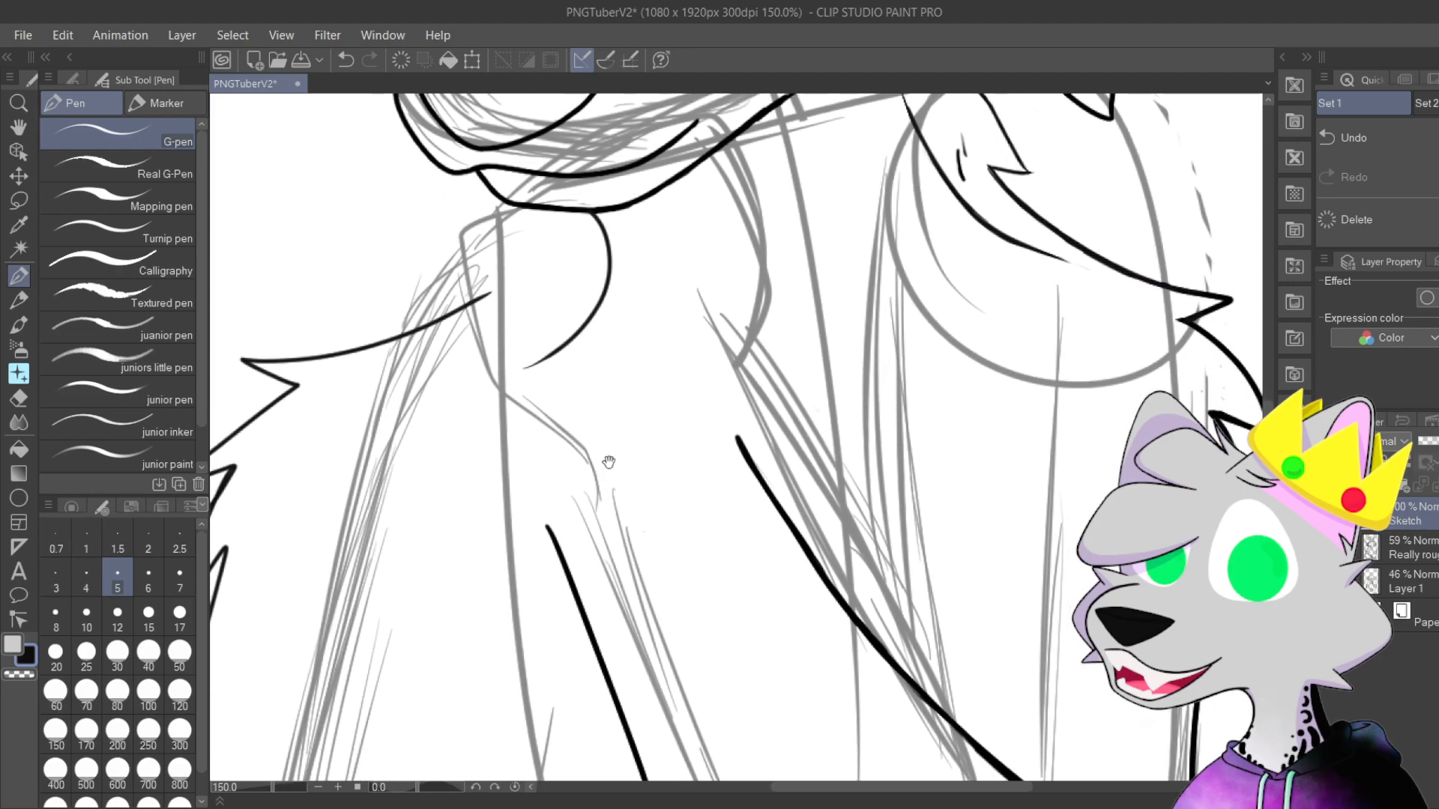
left_click_drag(797, 433, 729, 429)
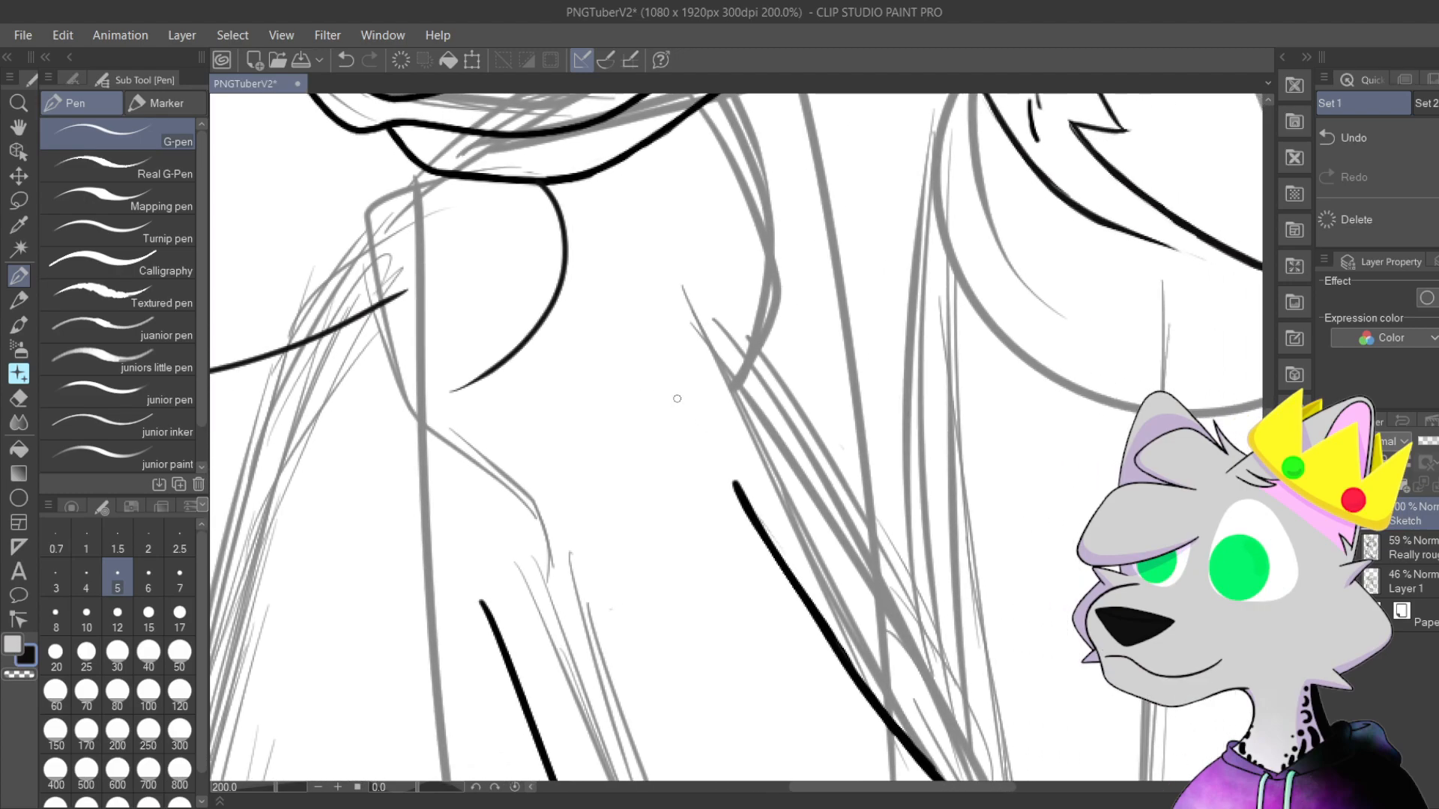
left_click_drag(738, 504, 632, 552)
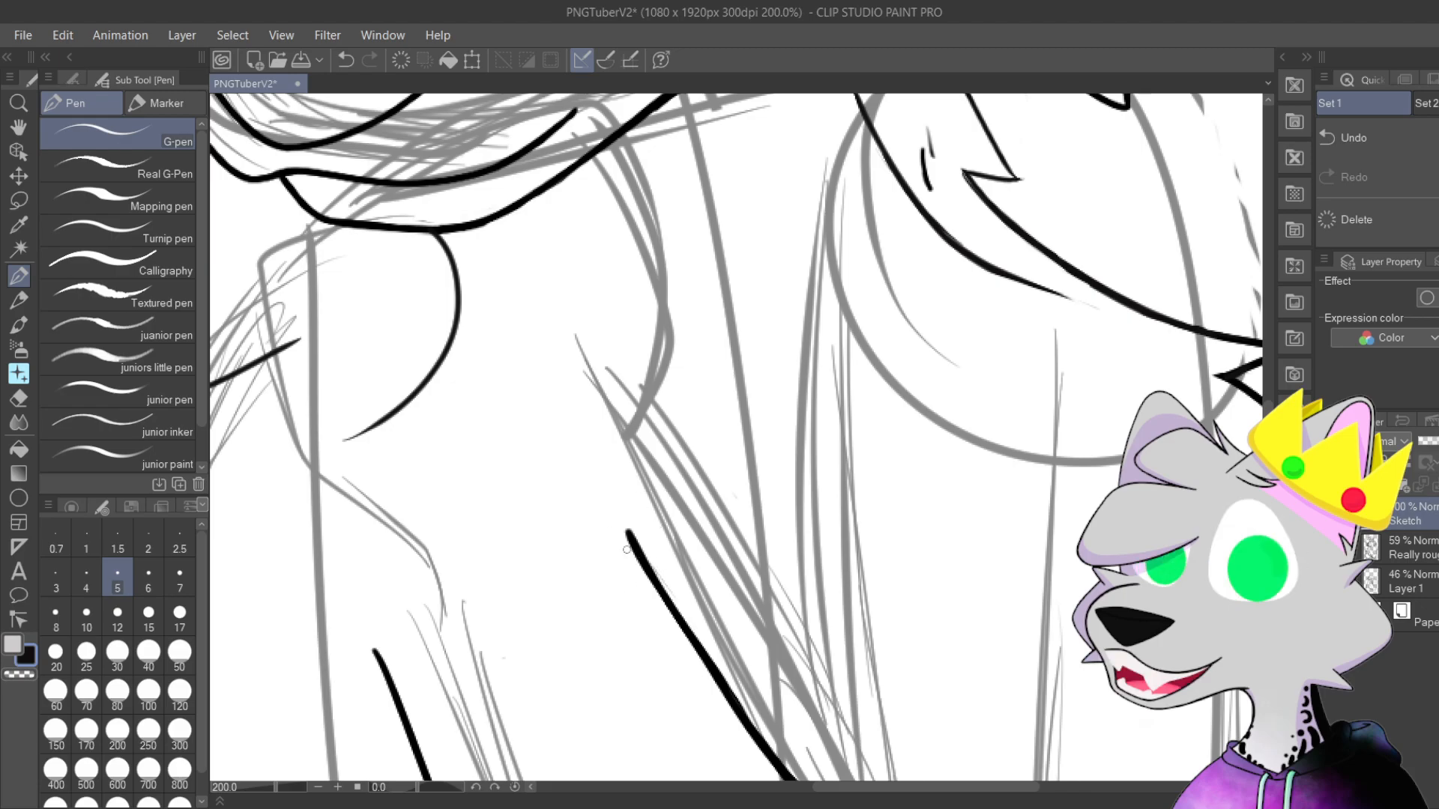
left_click_drag(630, 535, 652, 476)
left_click_drag(632, 371, 643, 430)
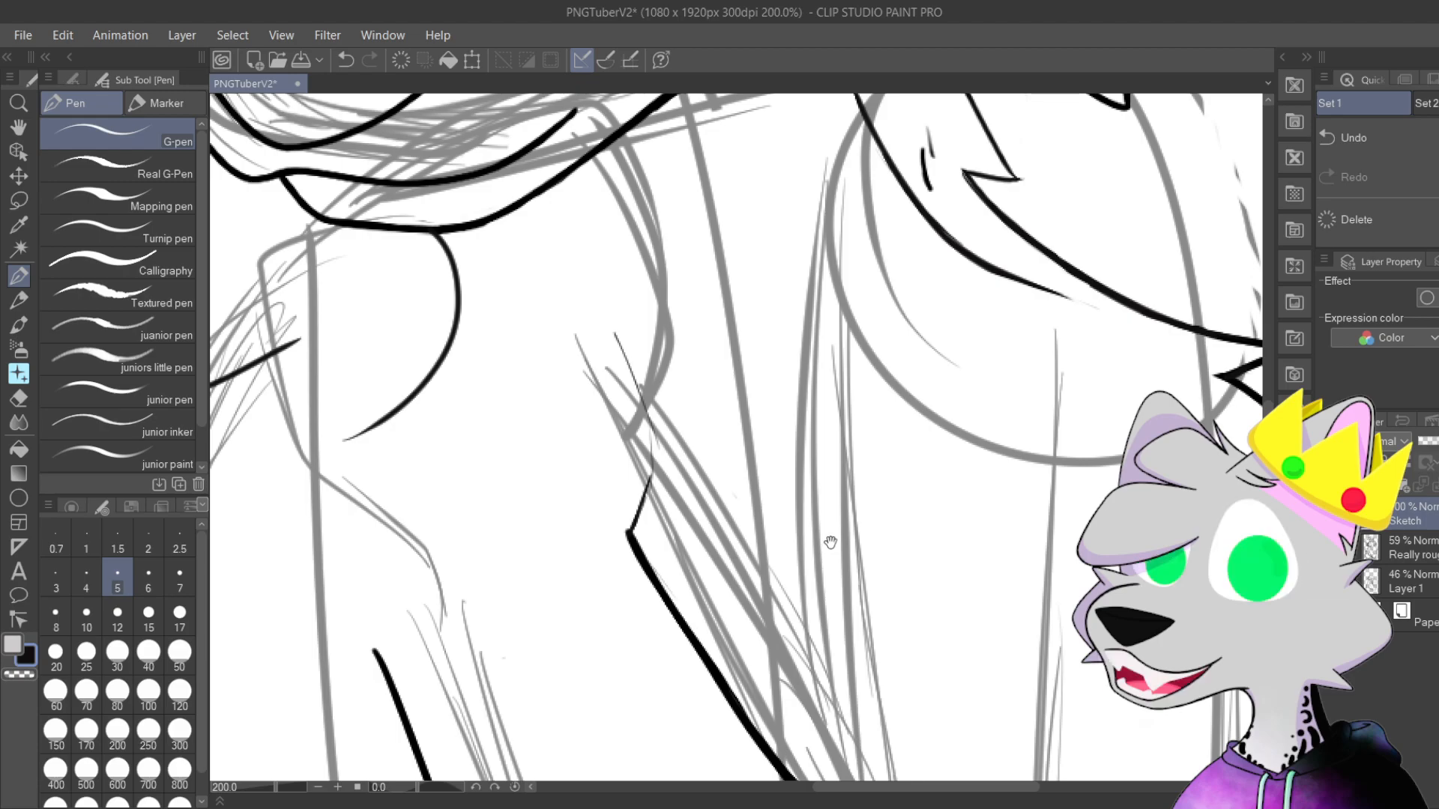
Step: Draw an outline from the top of the other leg line, sweeping outward and up toward the shoulder fur, and thicken its lower bend
mouse_move(874, 439)
left_mouse_down()
mouse_move(855, 488)
mouse_move(853, 470)
mouse_move(922, 488)
mouse_move(919, 450)
mouse_move(951, 476)
mouse_move(943, 458)
left_mouse_up()
left_click_drag(763, 538, 878, 496)
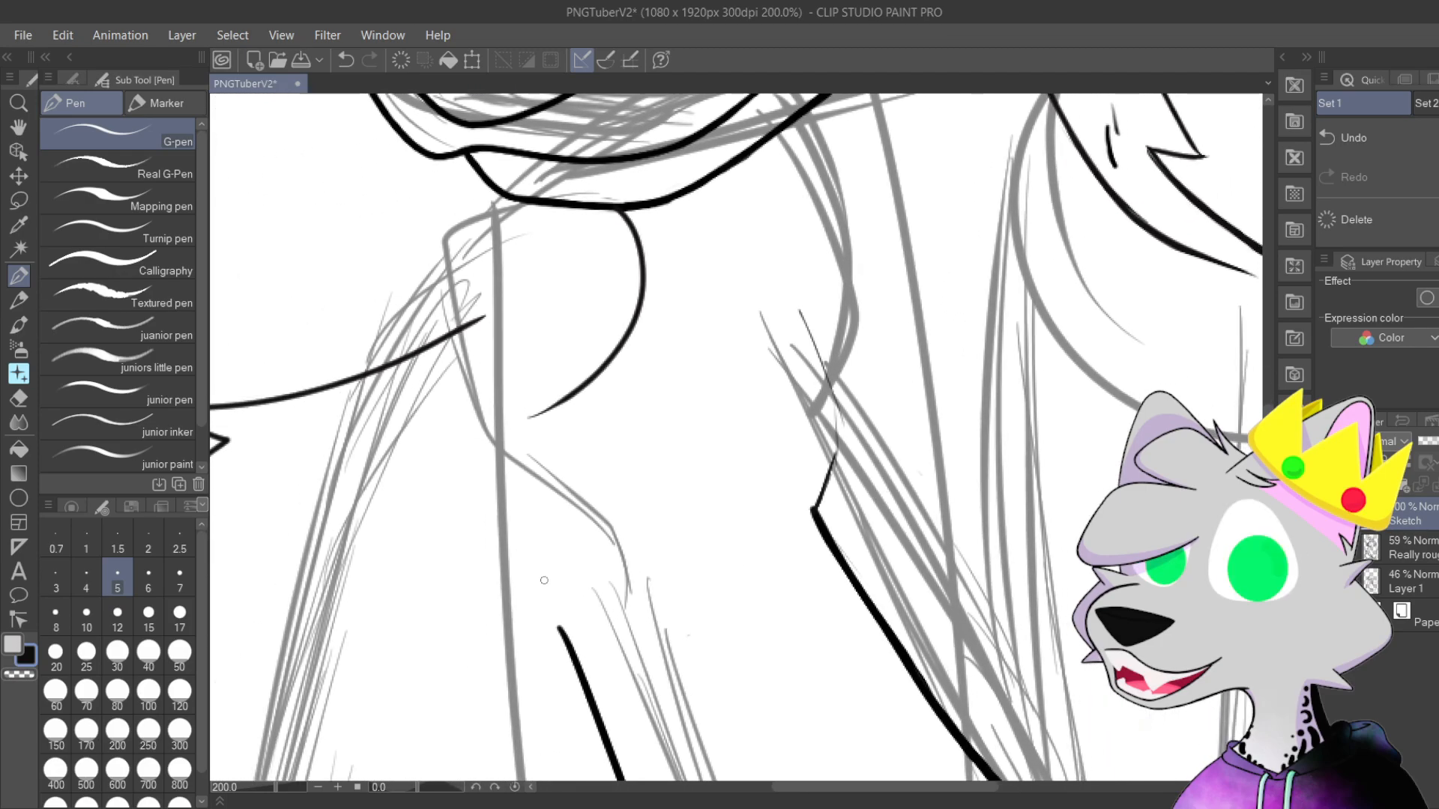
mouse_move(581, 636)
left_mouse_down()
mouse_move(512, 609)
mouse_move(458, 547)
left_mouse_up()
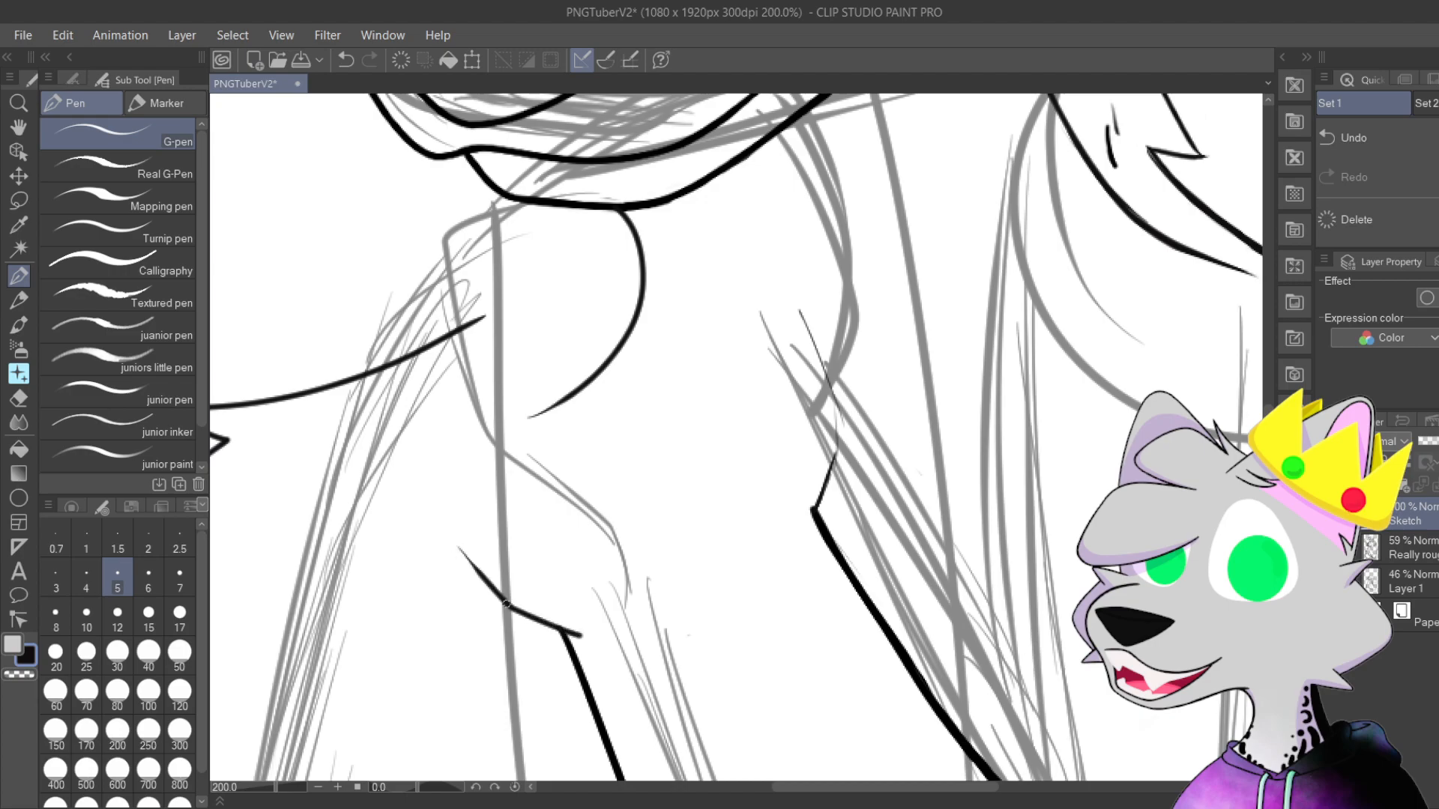
left_click_drag(519, 612, 489, 566)
mouse_move(452, 506)
left_mouse_down()
mouse_move(503, 605)
mouse_move(471, 533)
left_mouse_up()
left_click_drag(507, 599, 452, 514)
mouse_move(534, 613)
left_mouse_down()
mouse_move(482, 570)
mouse_move(427, 442)
mouse_move(429, 414)
mouse_move(464, 384)
mouse_move(424, 438)
mouse_move(430, 449)
mouse_move(484, 377)
left_mouse_up()
Step: Round off the top of the new outline with an arch hooking in below the shoulder fur line, redrawing it as one cleaner stroke
mouse_move(432, 433)
left_mouse_down()
mouse_move(491, 363)
mouse_move(508, 371)
left_mouse_up()
scroll(484, 420, "up", 3)
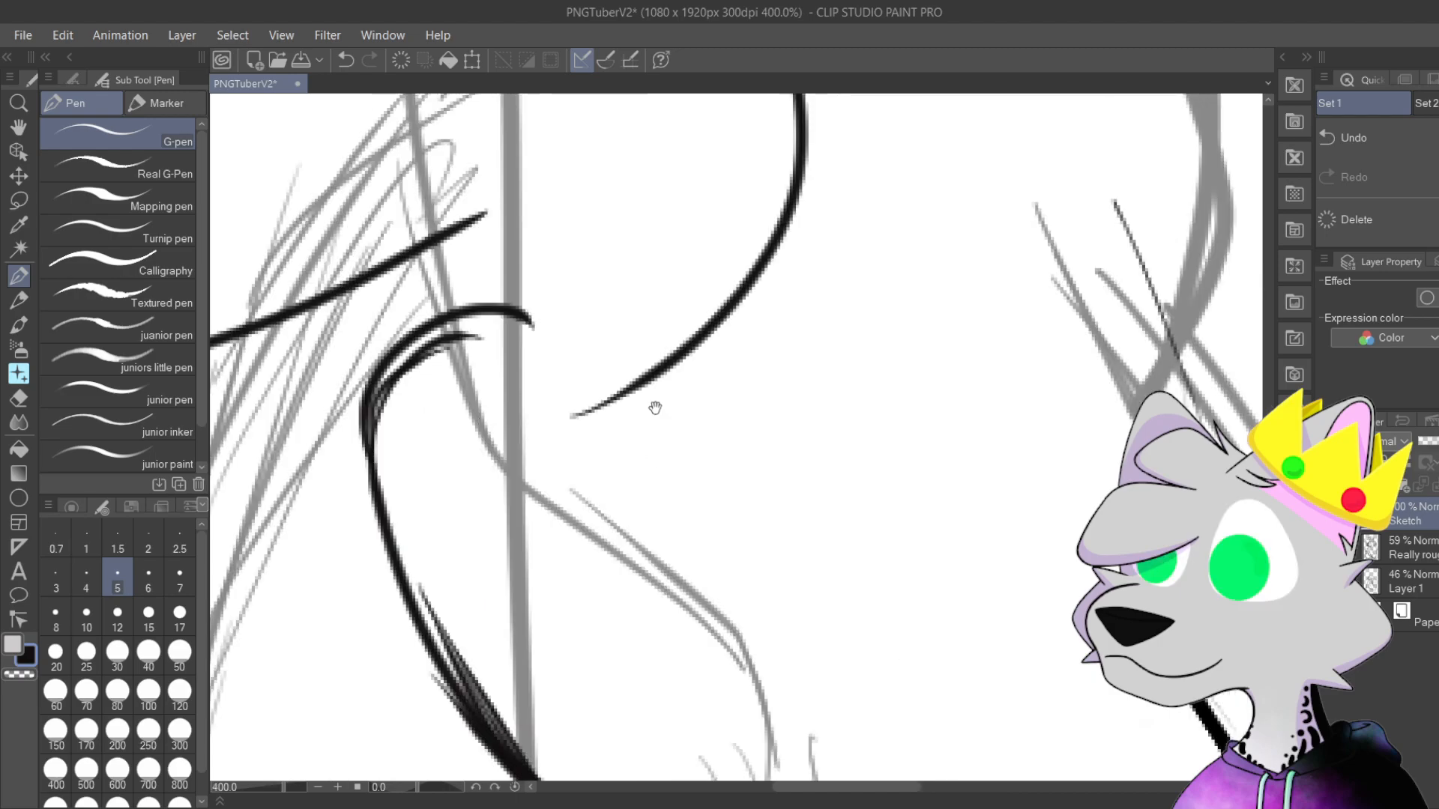
key("ctrl+z")
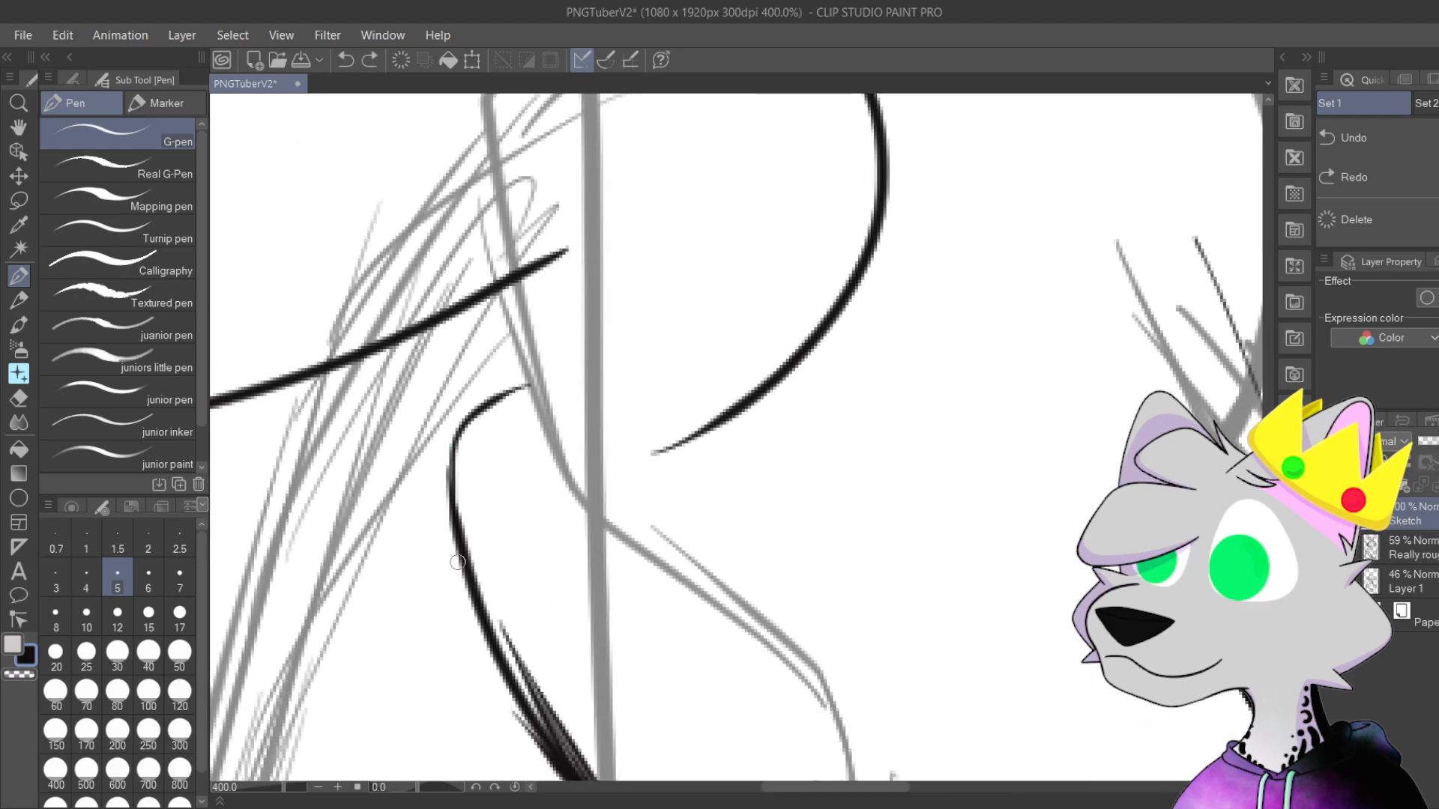
left_click_drag(450, 403, 637, 315)
scroll(642, 321, "down", 3)
mouse_move(869, 330)
left_mouse_down()
mouse_move(883, 370)
mouse_move(790, 358)
left_mouse_up()
scroll(761, 343, "up", 3)
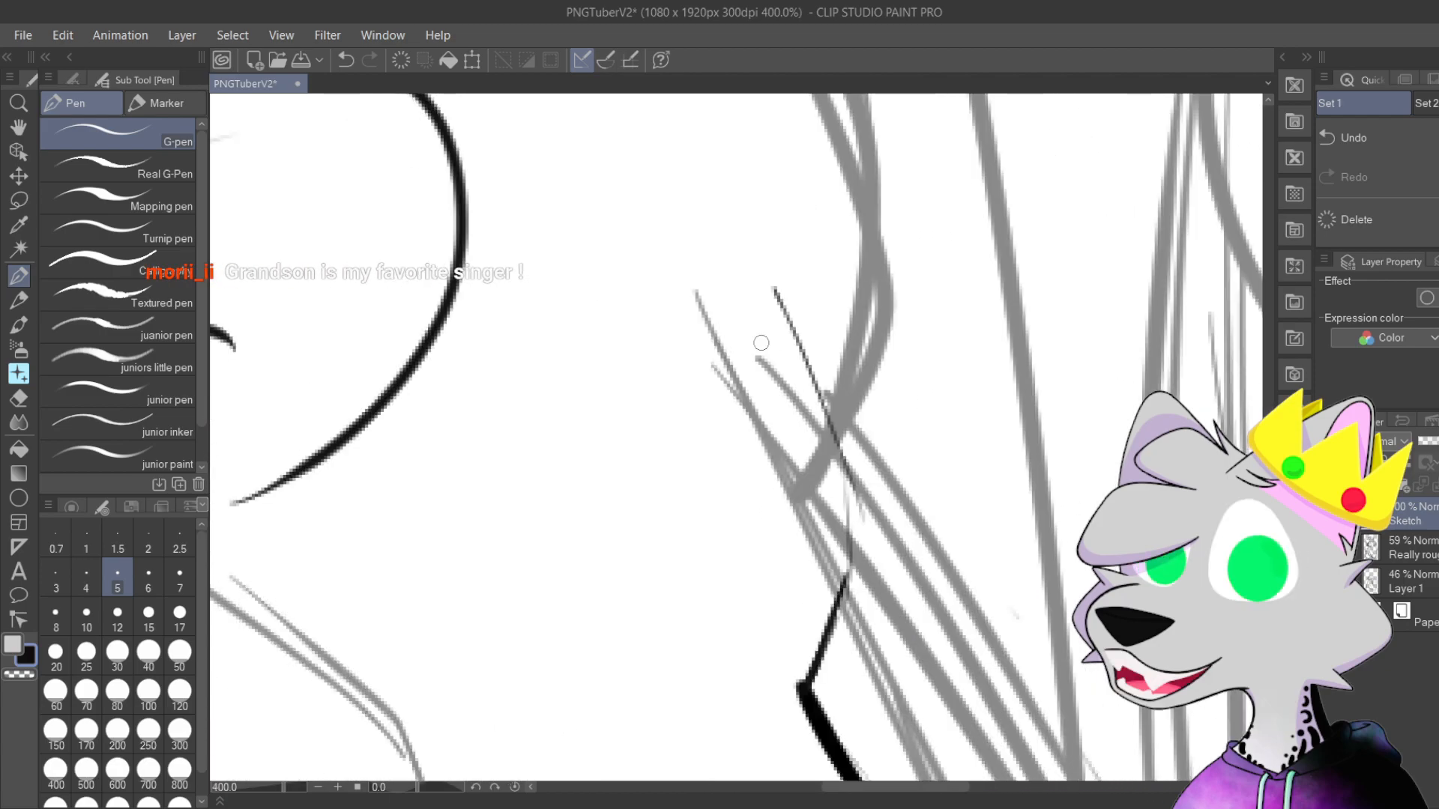
left_click_drag(761, 343, 872, 437)
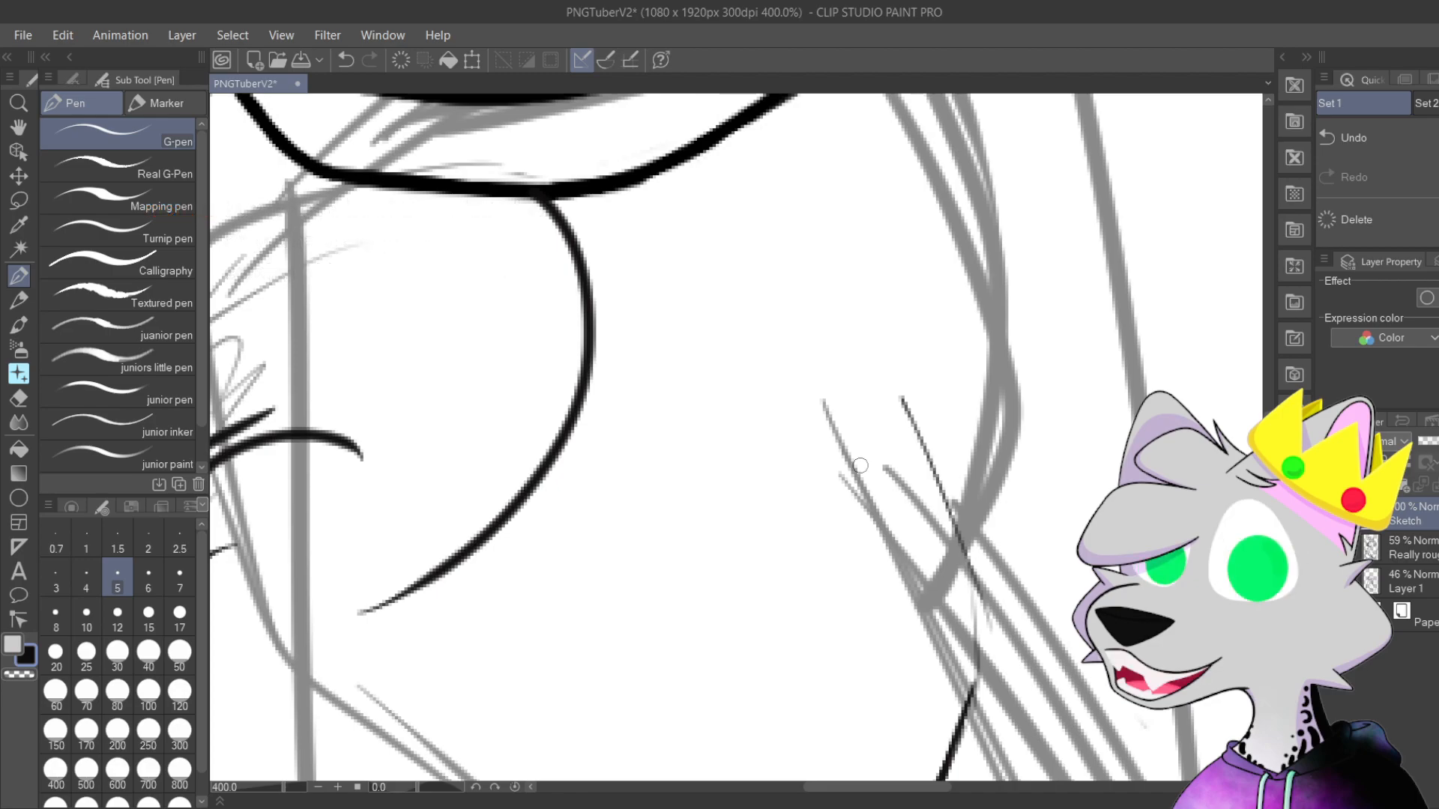
scroll(861, 466, "down", 2)
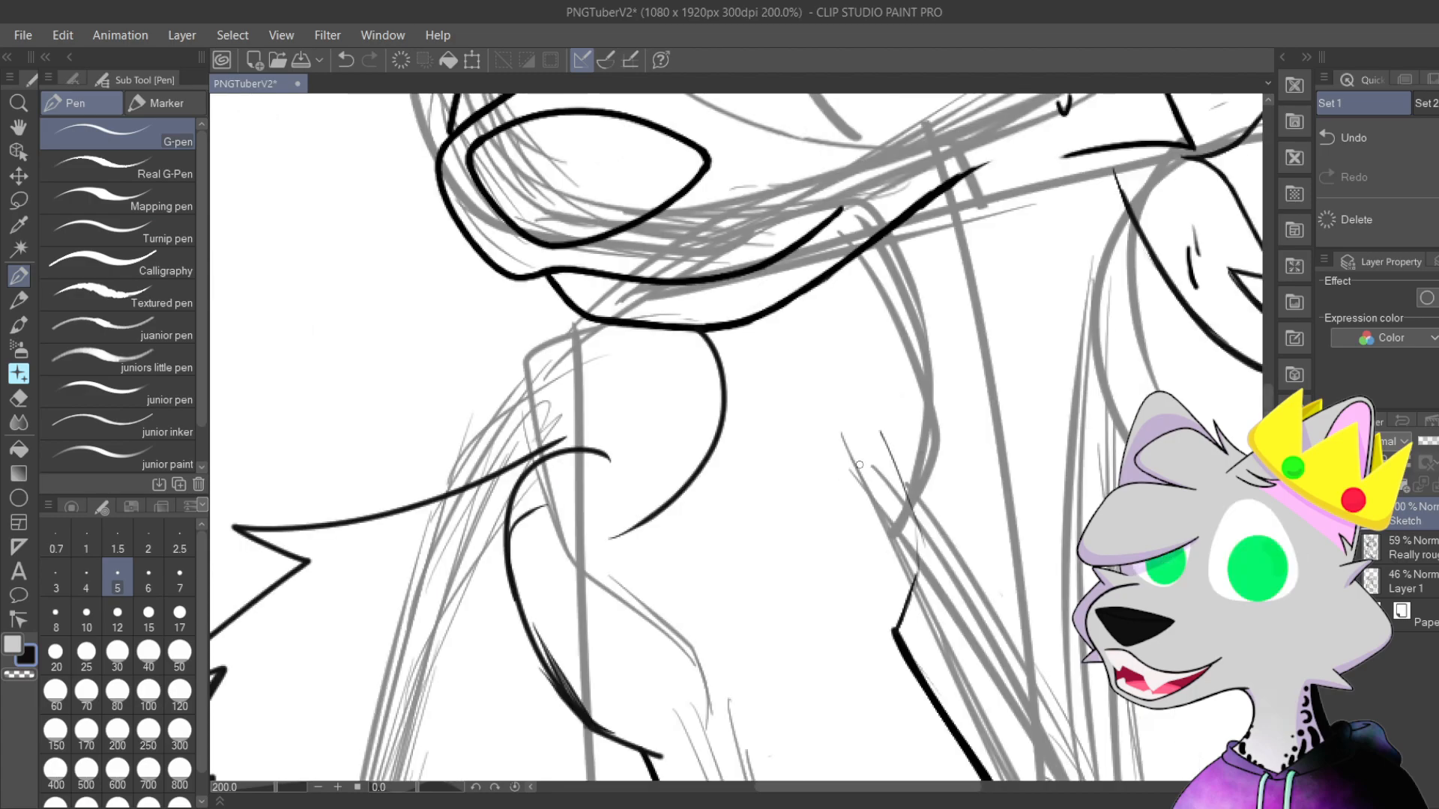
left_click_drag(825, 335, 798, 417)
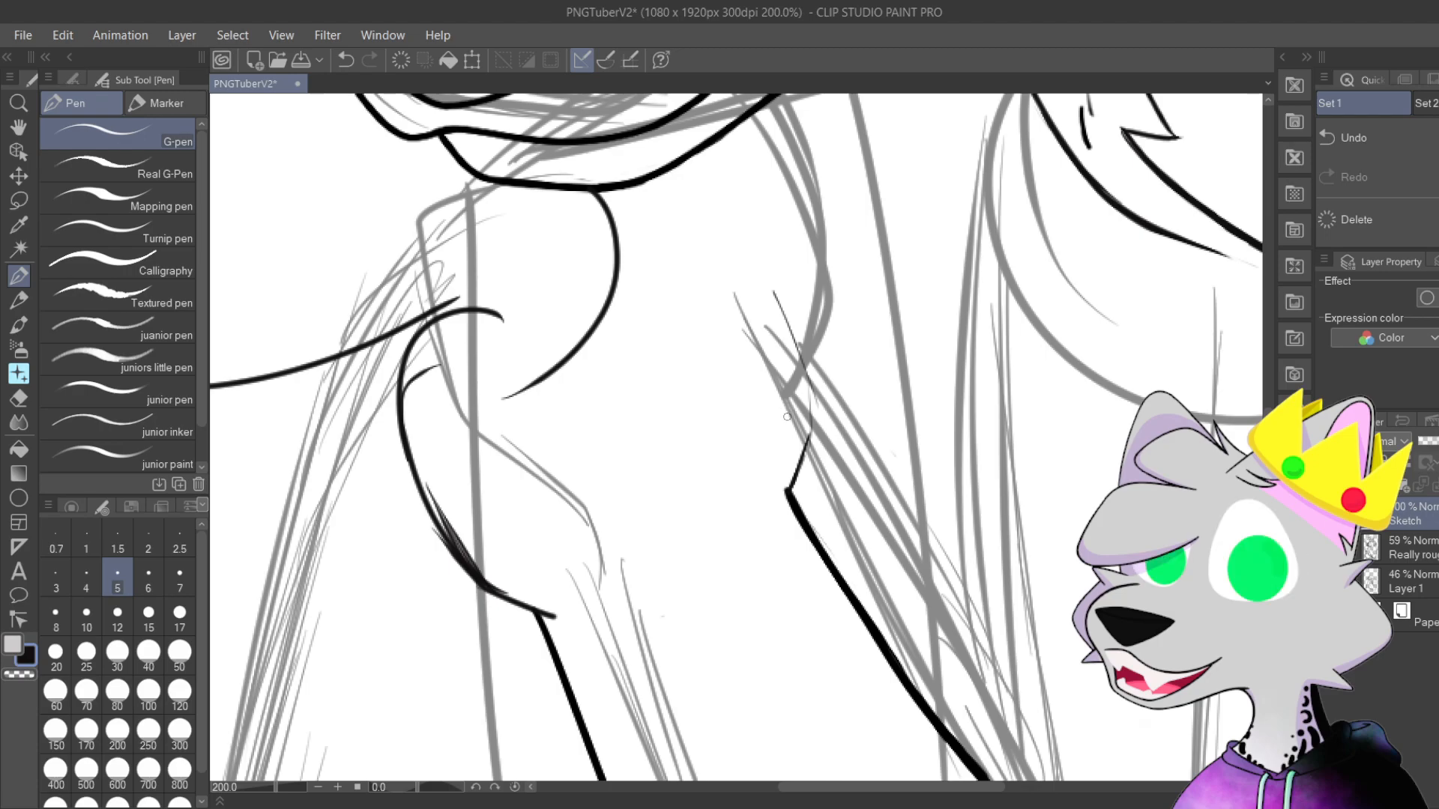
Step: Draw a thicker stroke from the top of the inner leg line nearest the mane, curving up and outward
scroll(787, 412, "up", 2)
left_click_drag(831, 500, 689, 408)
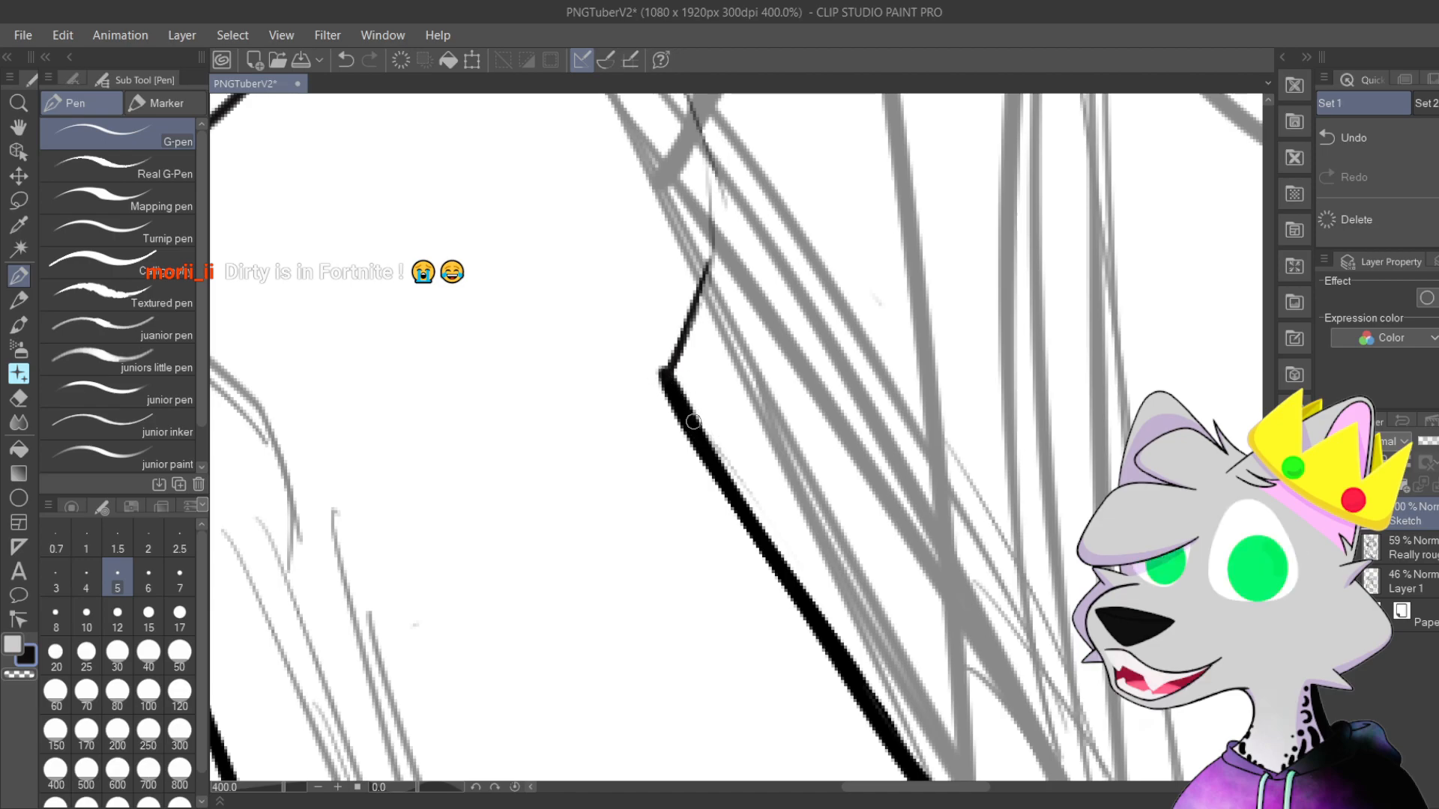
mouse_move(691, 431)
left_mouse_down()
mouse_move(706, 282)
mouse_move(744, 195)
left_mouse_up()
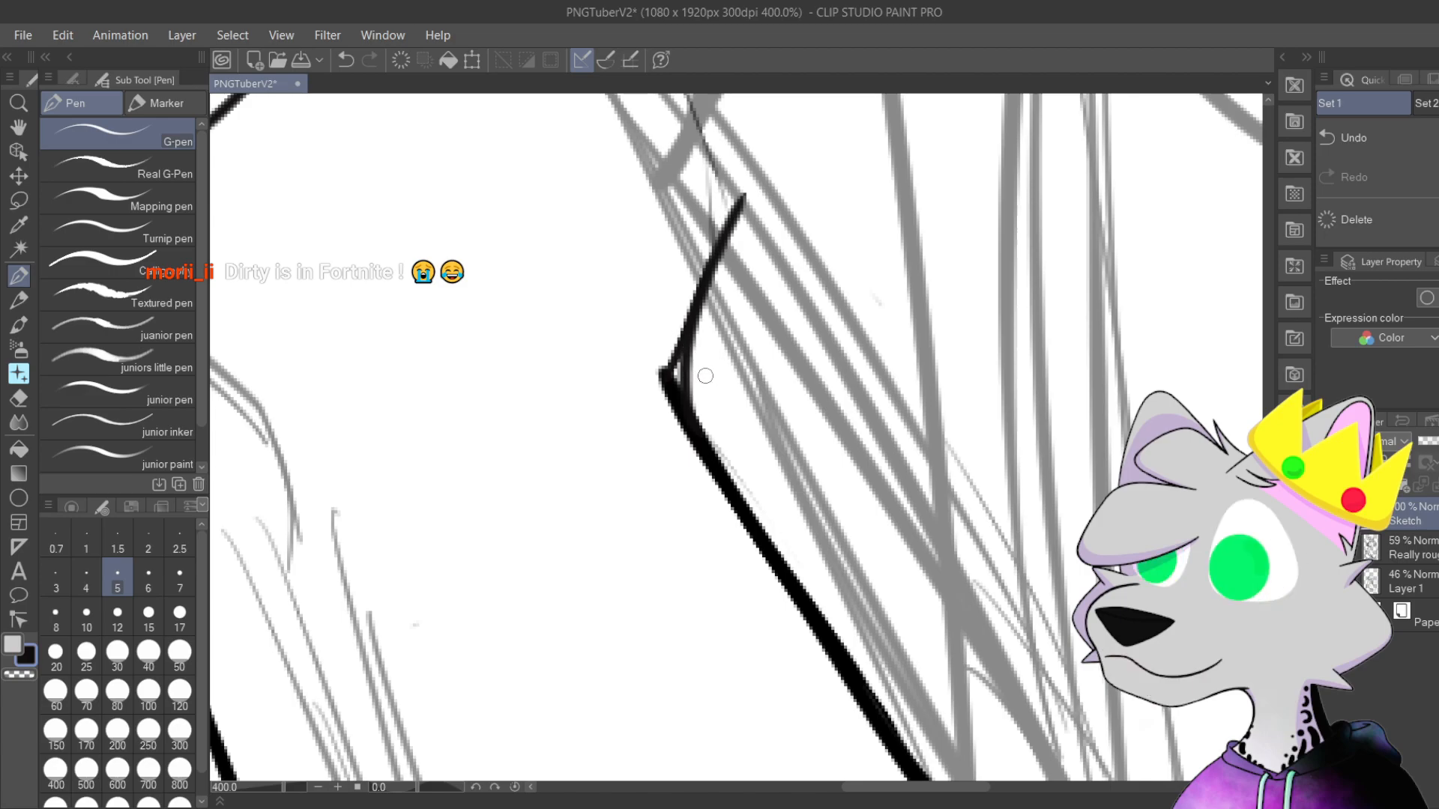
Step: Extend that leg outline upward with a bold curve bulging outward, then bending back in toward the chest
scroll(695, 364, "down", 3)
left_click_drag(857, 372, 878, 506)
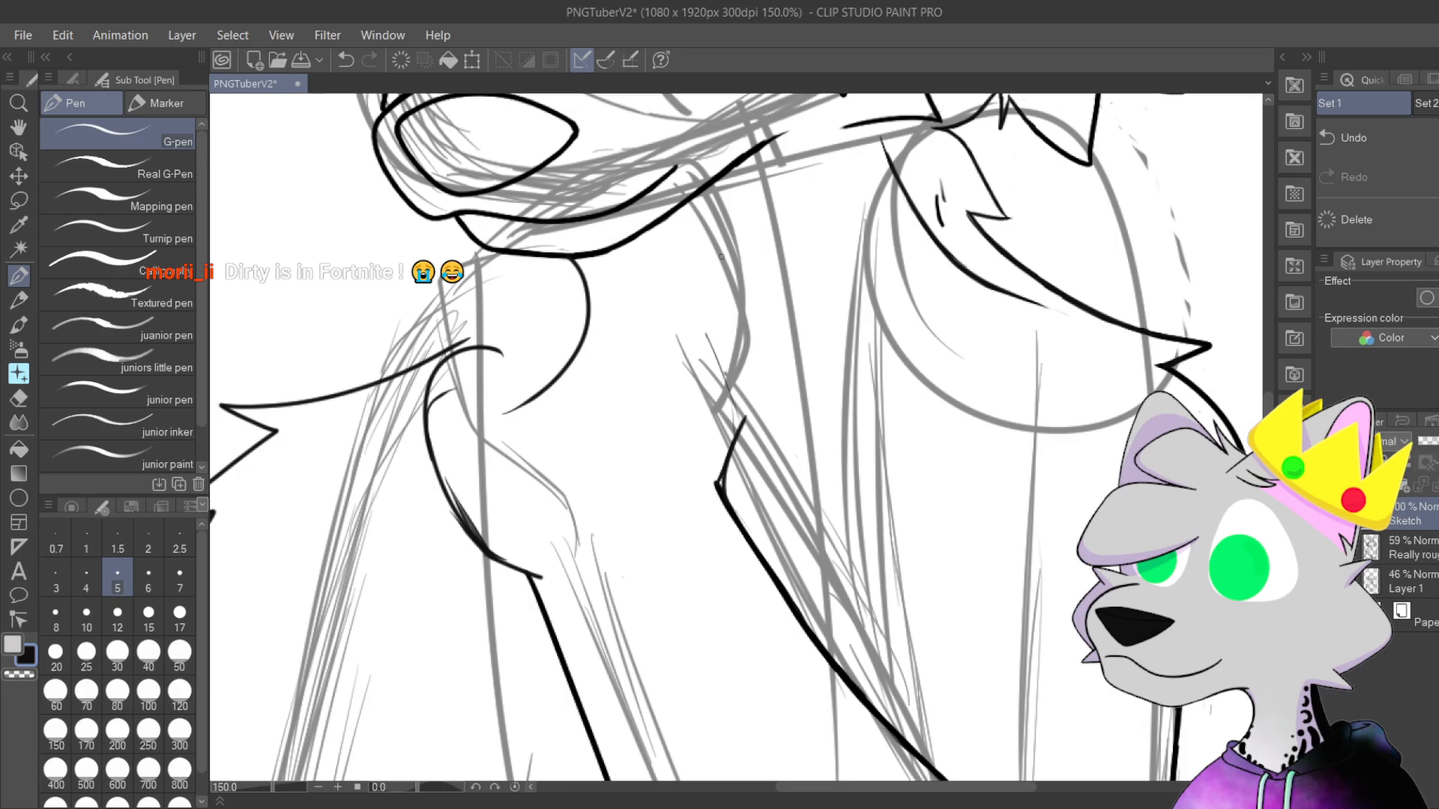
scroll(721, 256, "up", 3)
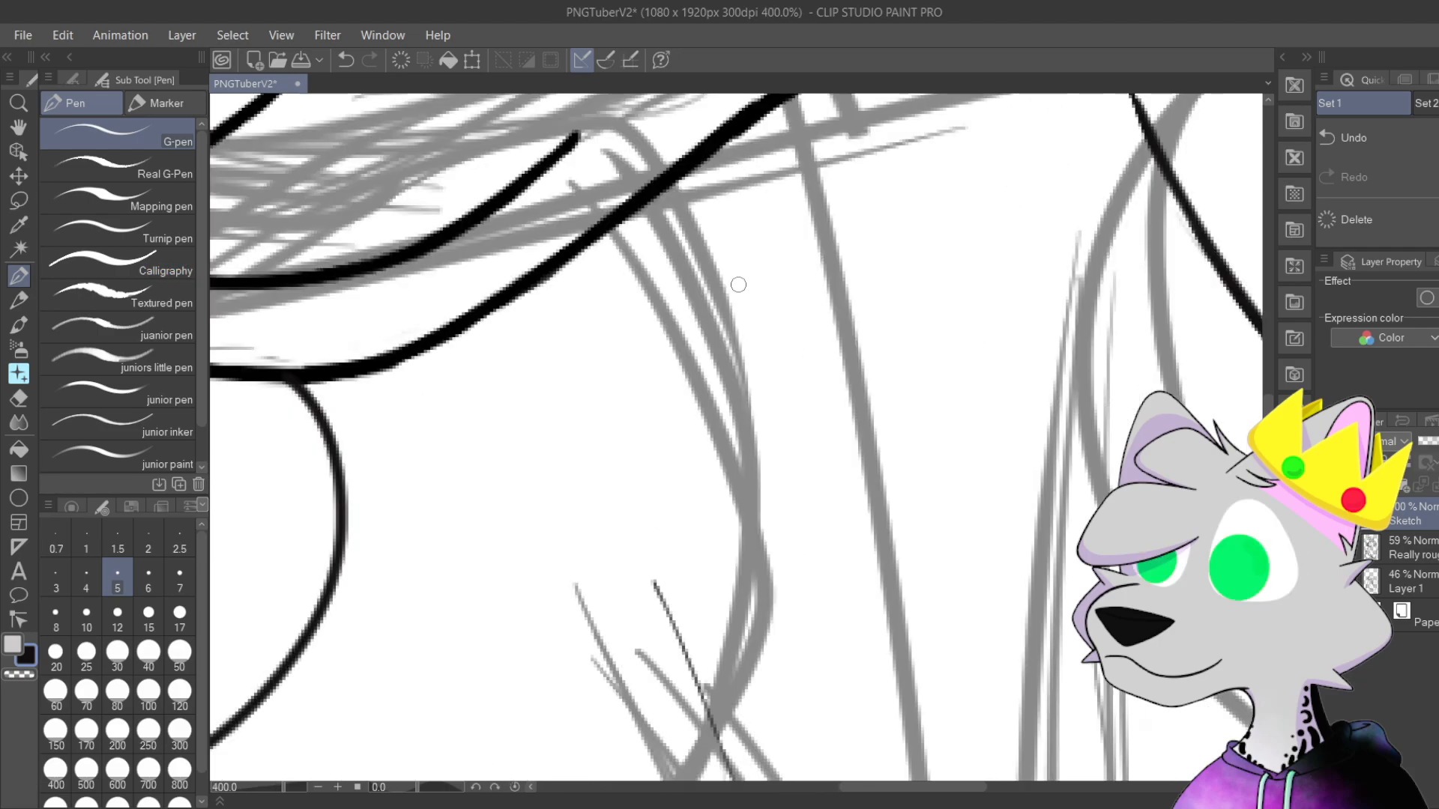
left_click_drag(738, 442, 737, 112)
left_click_drag(723, 412, 636, 468)
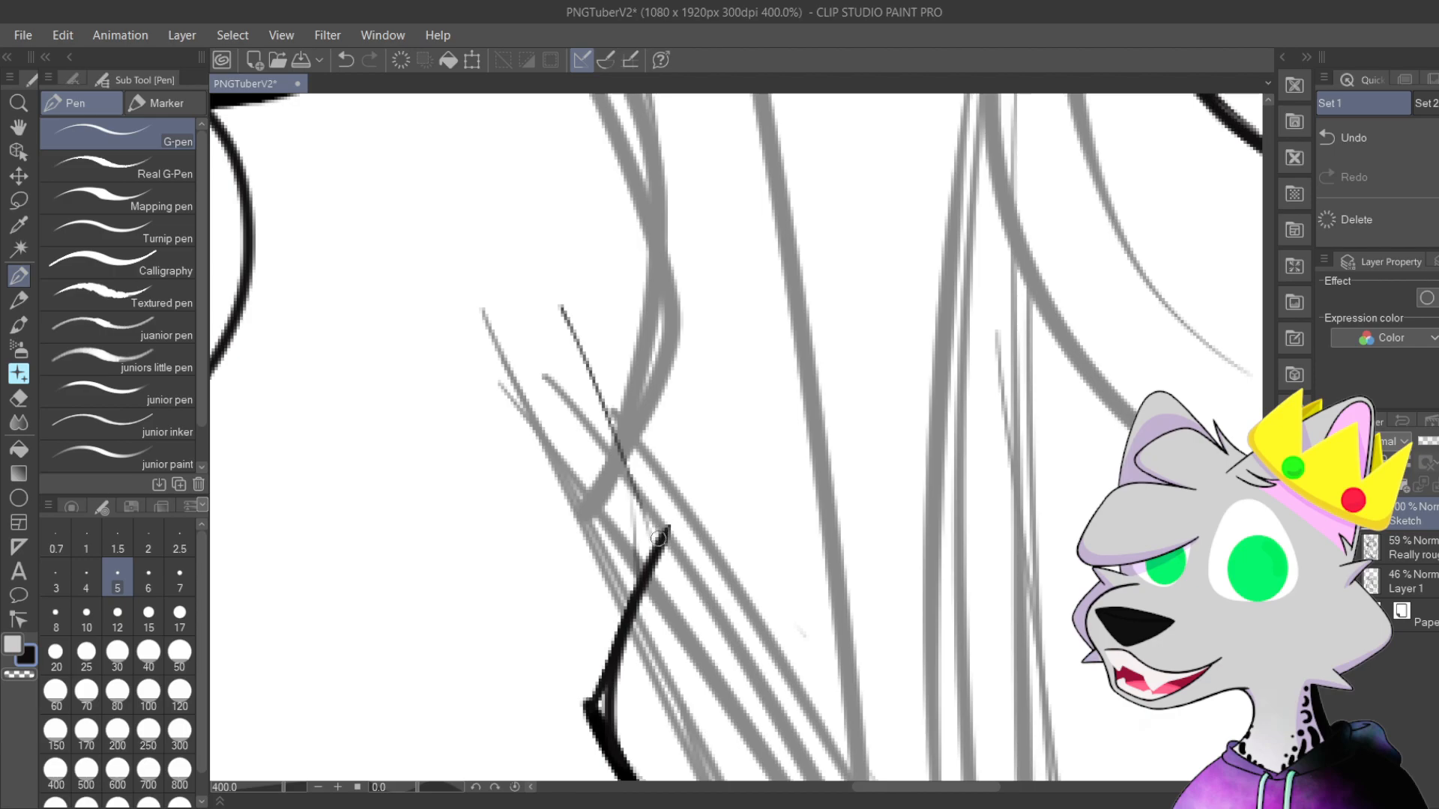
mouse_move(659, 537)
left_mouse_down()
mouse_move(661, 362)
mouse_move(607, 268)
left_mouse_up()
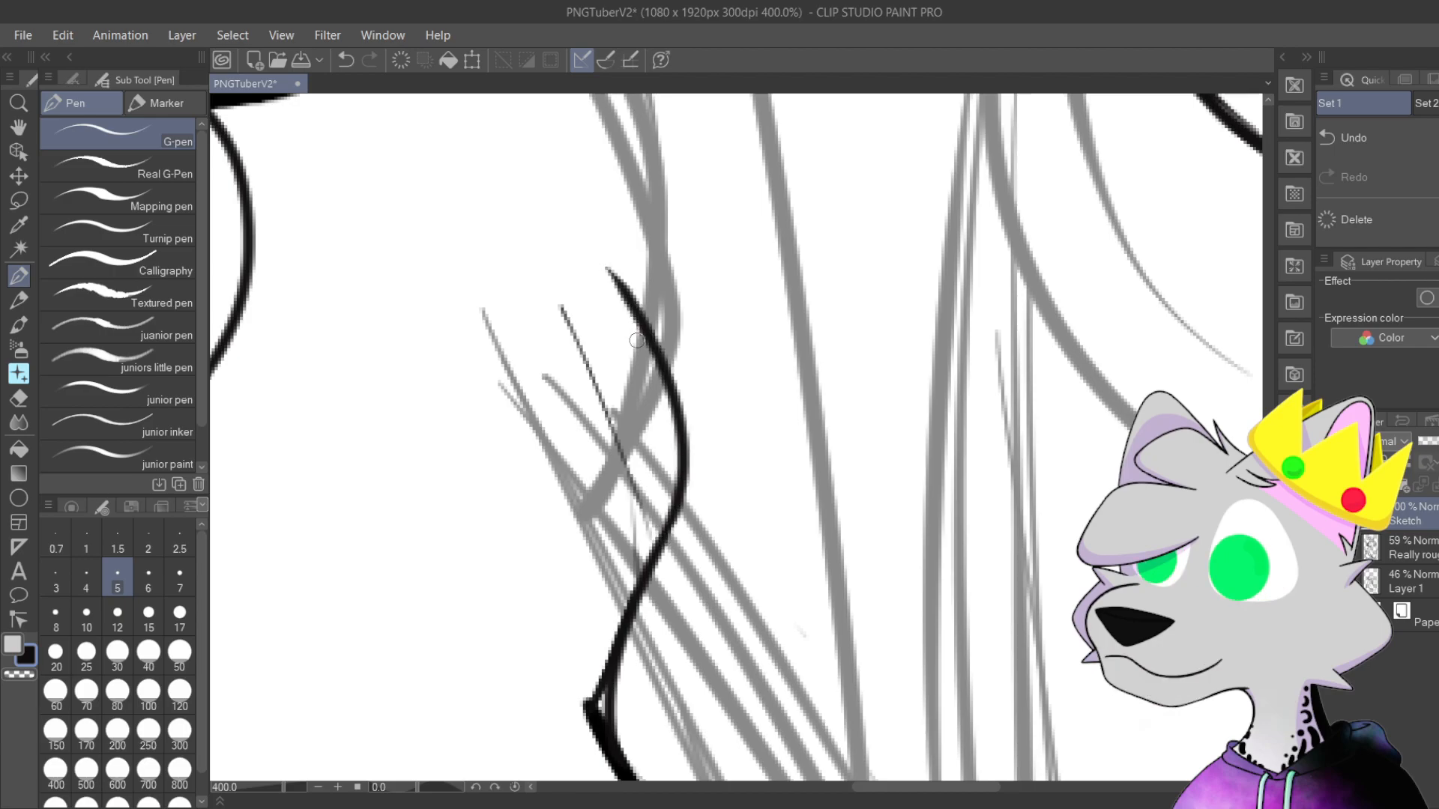
Step: Cap the curved leg outline with a rounded arch hooking inward over the chest
left_click_drag(677, 379, 795, 466)
mouse_move(566, 308)
left_mouse_down()
mouse_move(612, 299)
mouse_move(572, 310)
mouse_move(646, 339)
mouse_move(576, 308)
mouse_move(607, 295)
mouse_move(658, 329)
mouse_move(585, 299)
mouse_move(689, 349)
left_mouse_up()
mouse_move(572, 303)
left_mouse_down()
mouse_move(601, 294)
mouse_move(697, 358)
mouse_move(654, 319)
mouse_move(748, 433)
mouse_move(696, 353)
mouse_move(746, 447)
left_mouse_up()
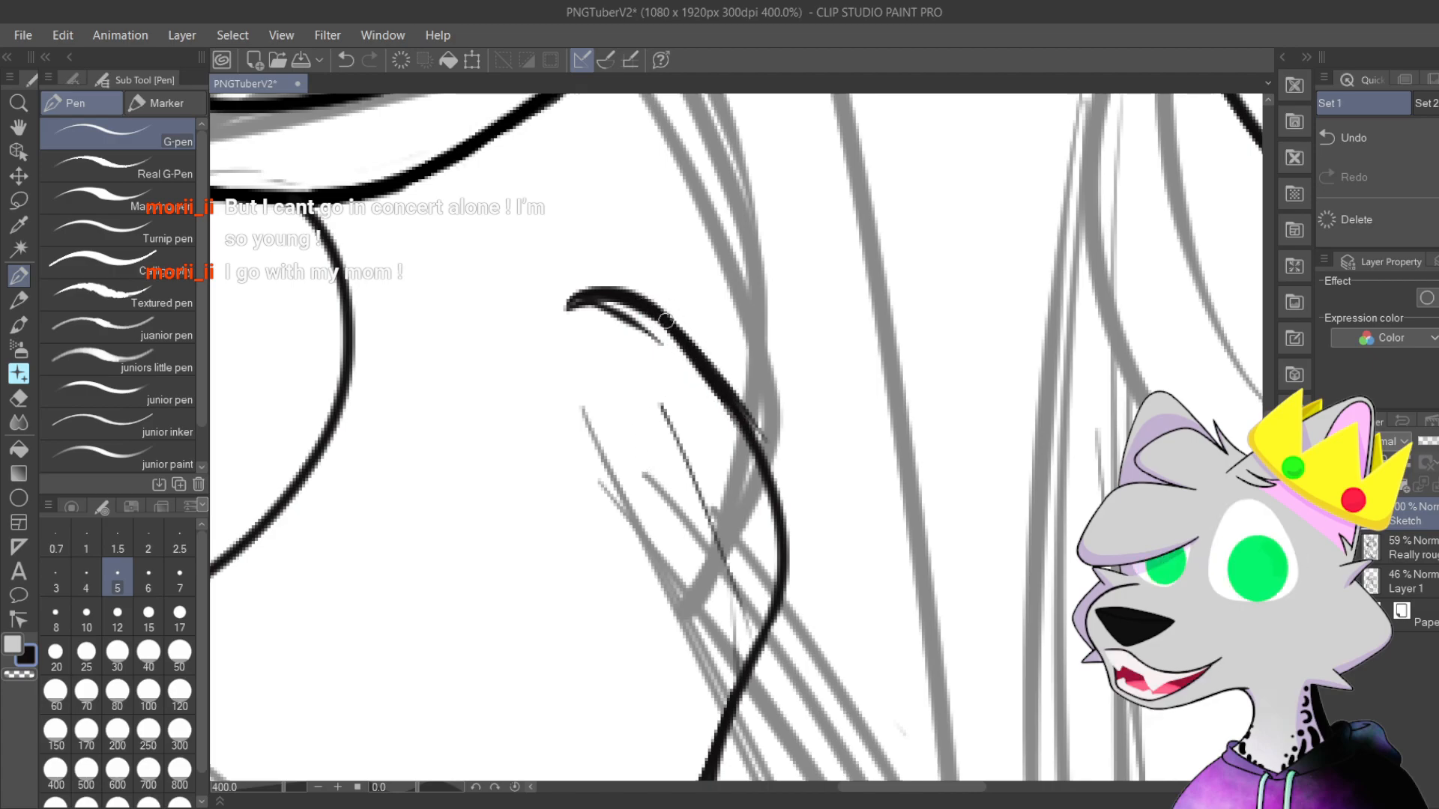
scroll(690, 393, "up", 4)
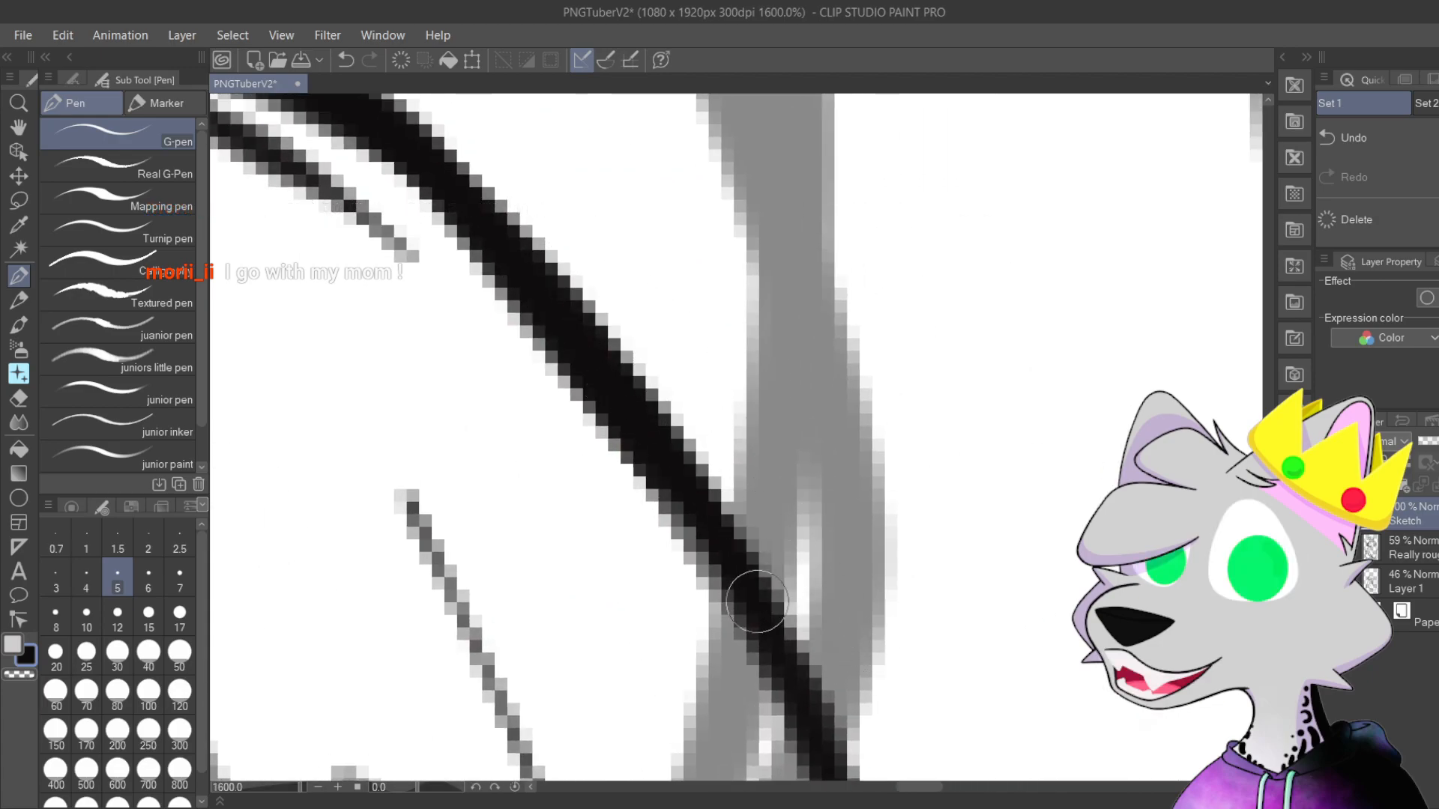
scroll(667, 494, "down", 3)
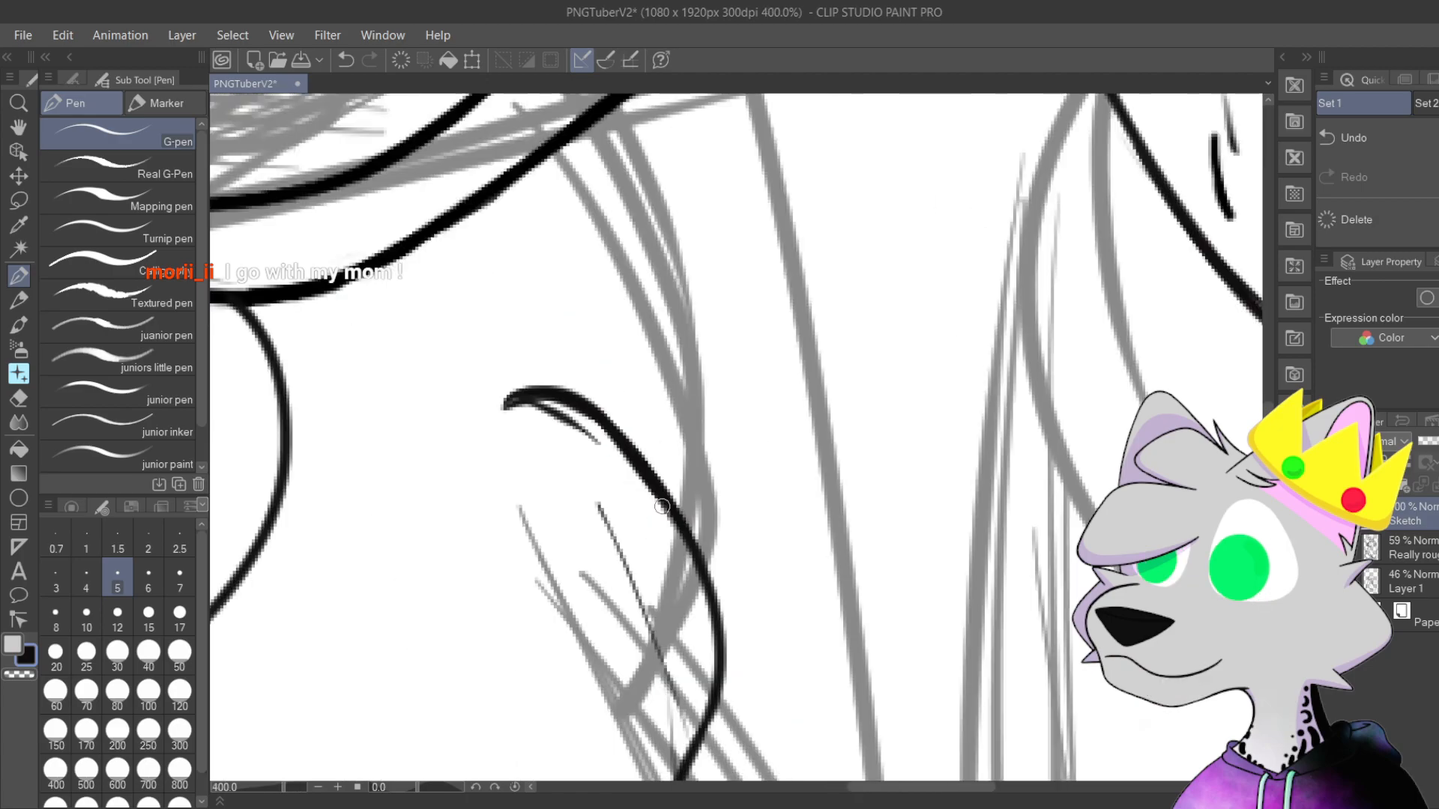
Step: Try an inner contour running down from the hooked arch on the chest side, undoing each attempt
mouse_move(741, 462)
left_mouse_down()
mouse_move(988, 359)
mouse_move(990, 298)
left_mouse_up()
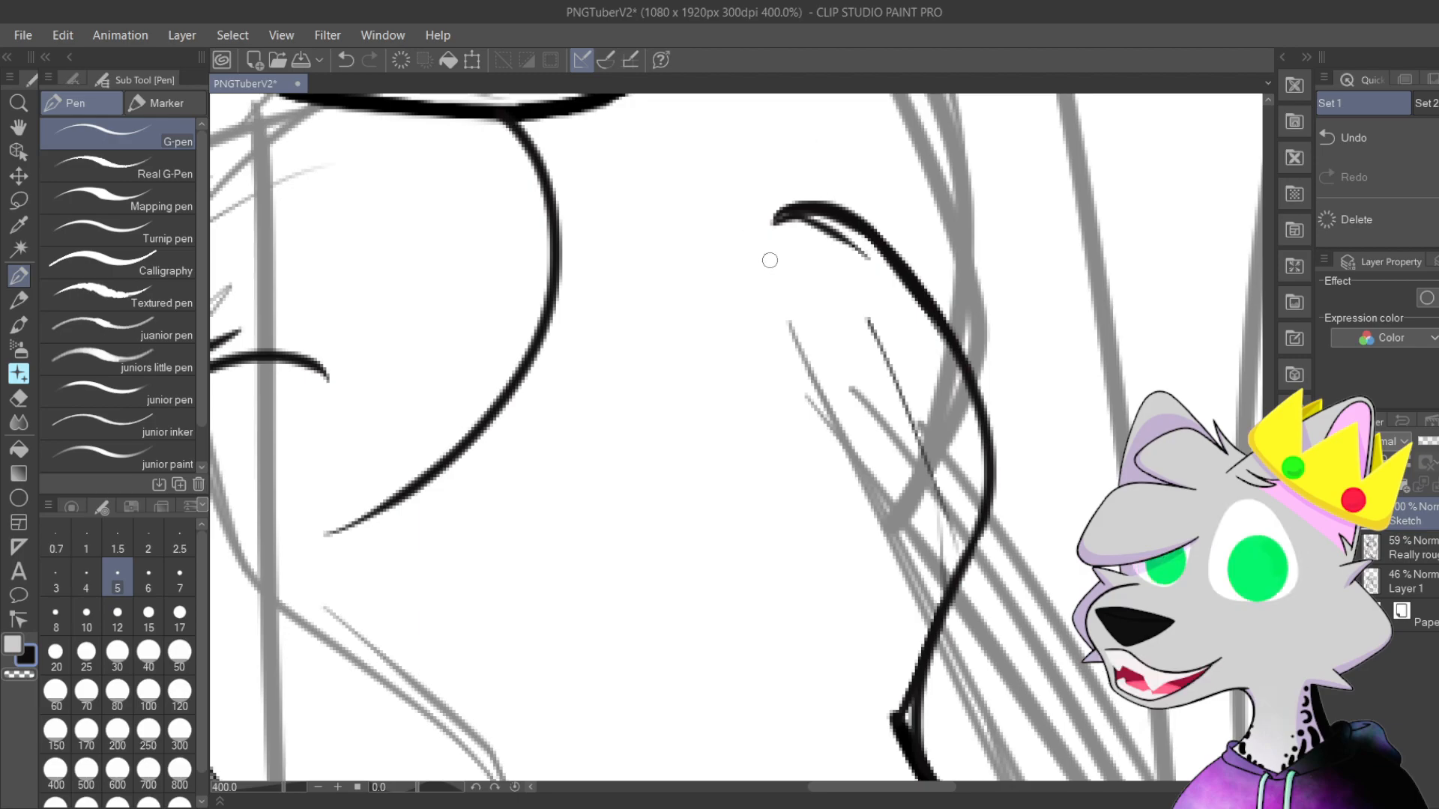
mouse_move(814, 358)
left_mouse_down()
mouse_move(750, 251)
mouse_move(751, 225)
left_mouse_up()
scroll(752, 269, "up", 2)
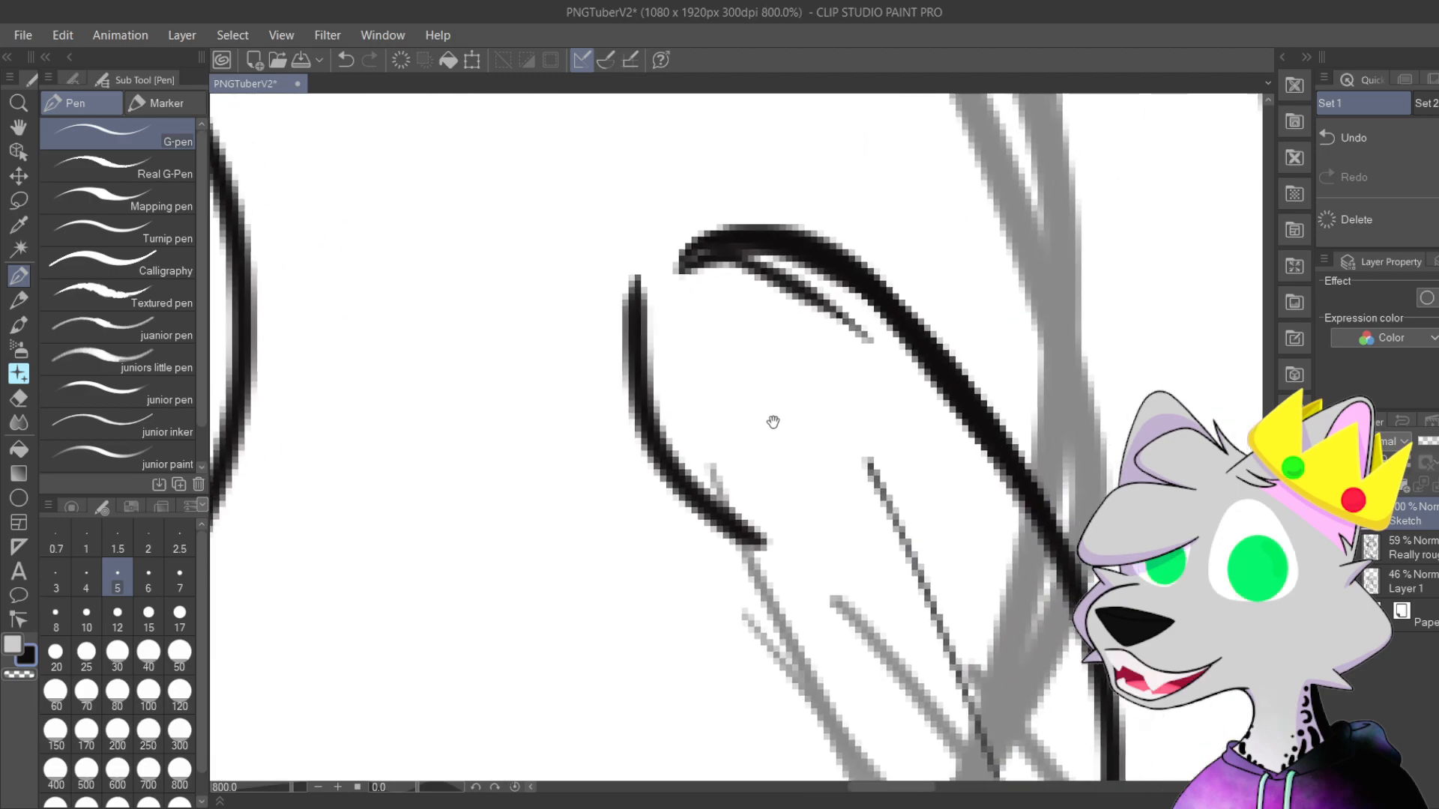
key("ctrl+z")
mouse_move(783, 221)
left_mouse_down()
mouse_move(696, 218)
mouse_move(637, 568)
left_mouse_up()
scroll(612, 496, "down", 3)
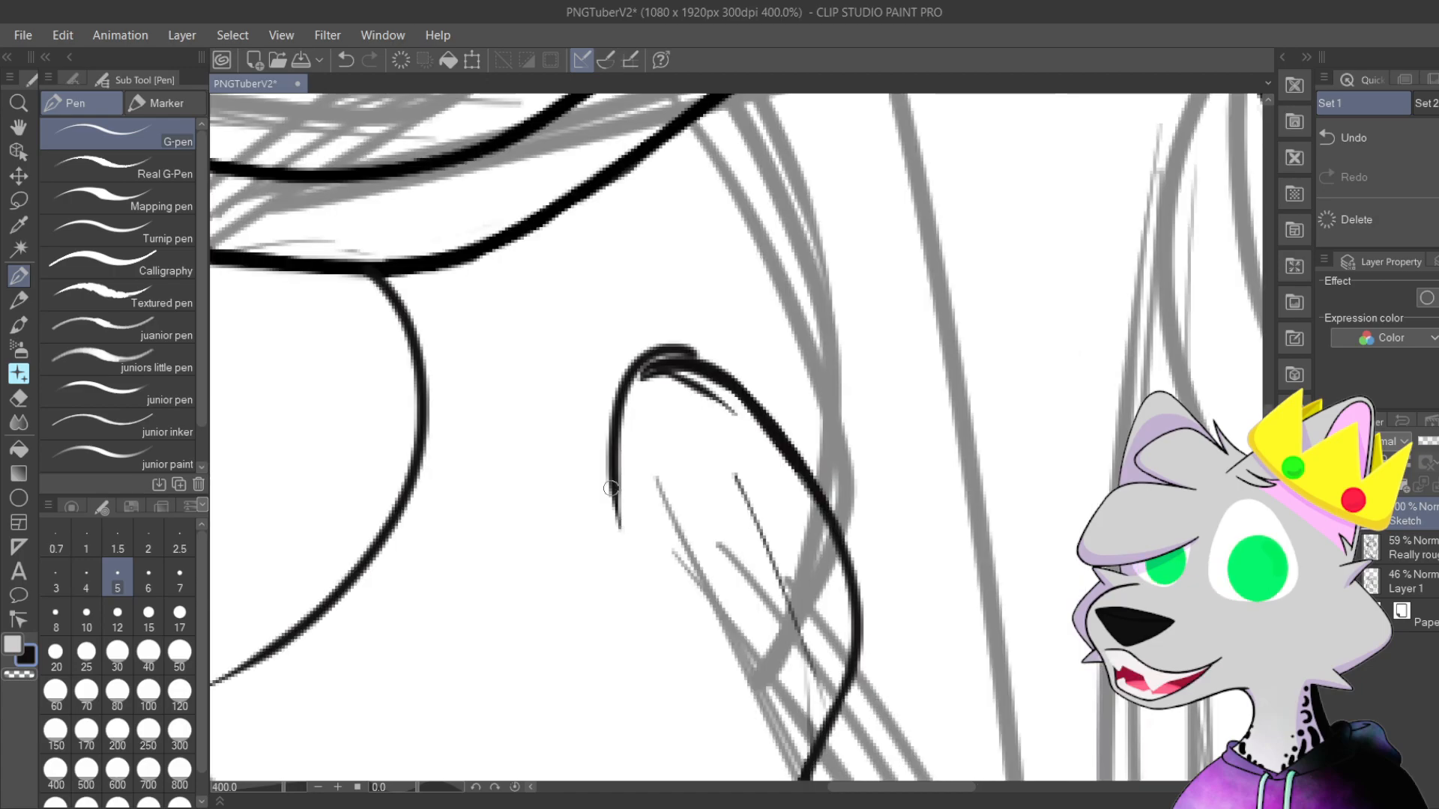
scroll(820, 520, "up", 1)
key("ctrl+z")
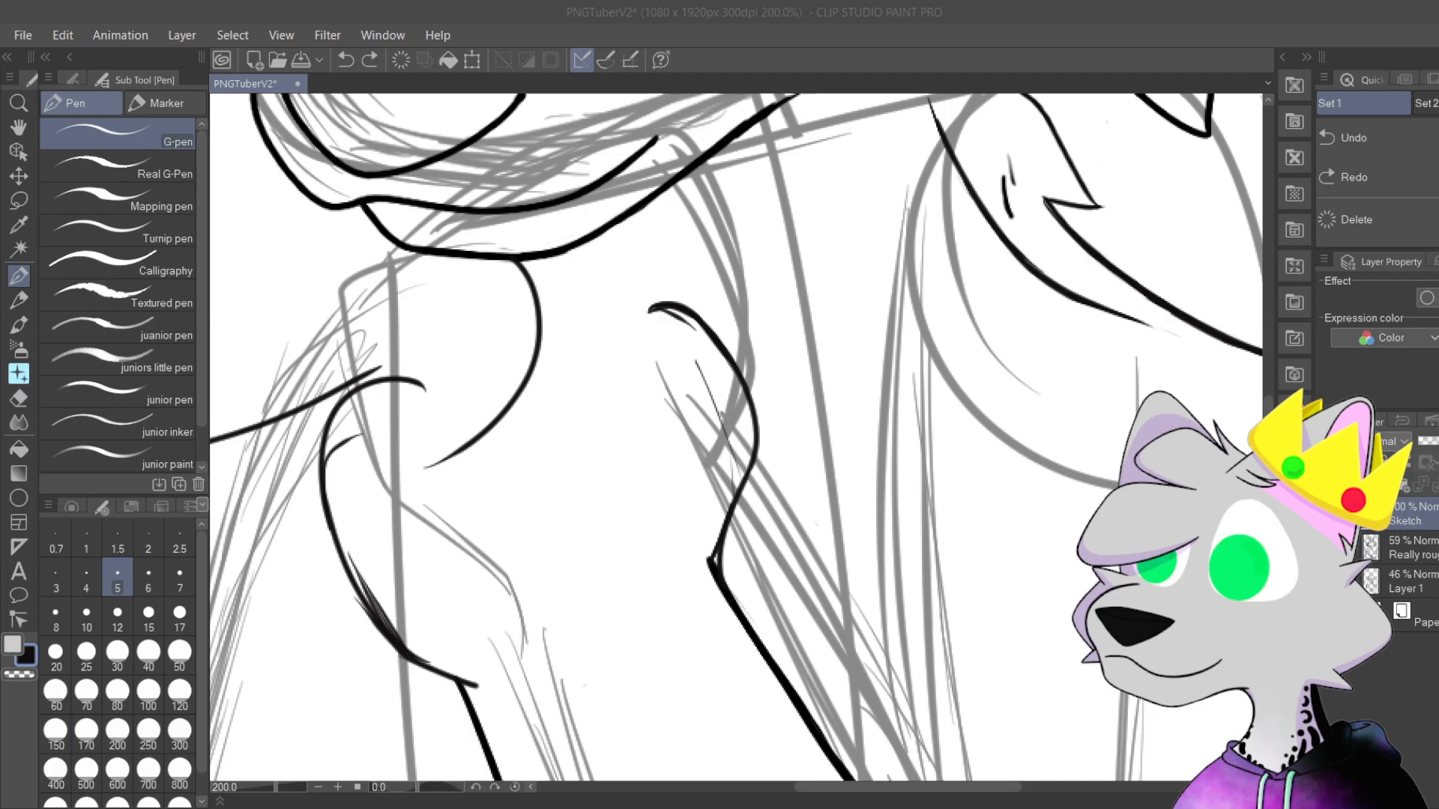
Step: Thicken and smooth the corner where the curved outline meets the top of the inner leg line
left_click(1418, 692)
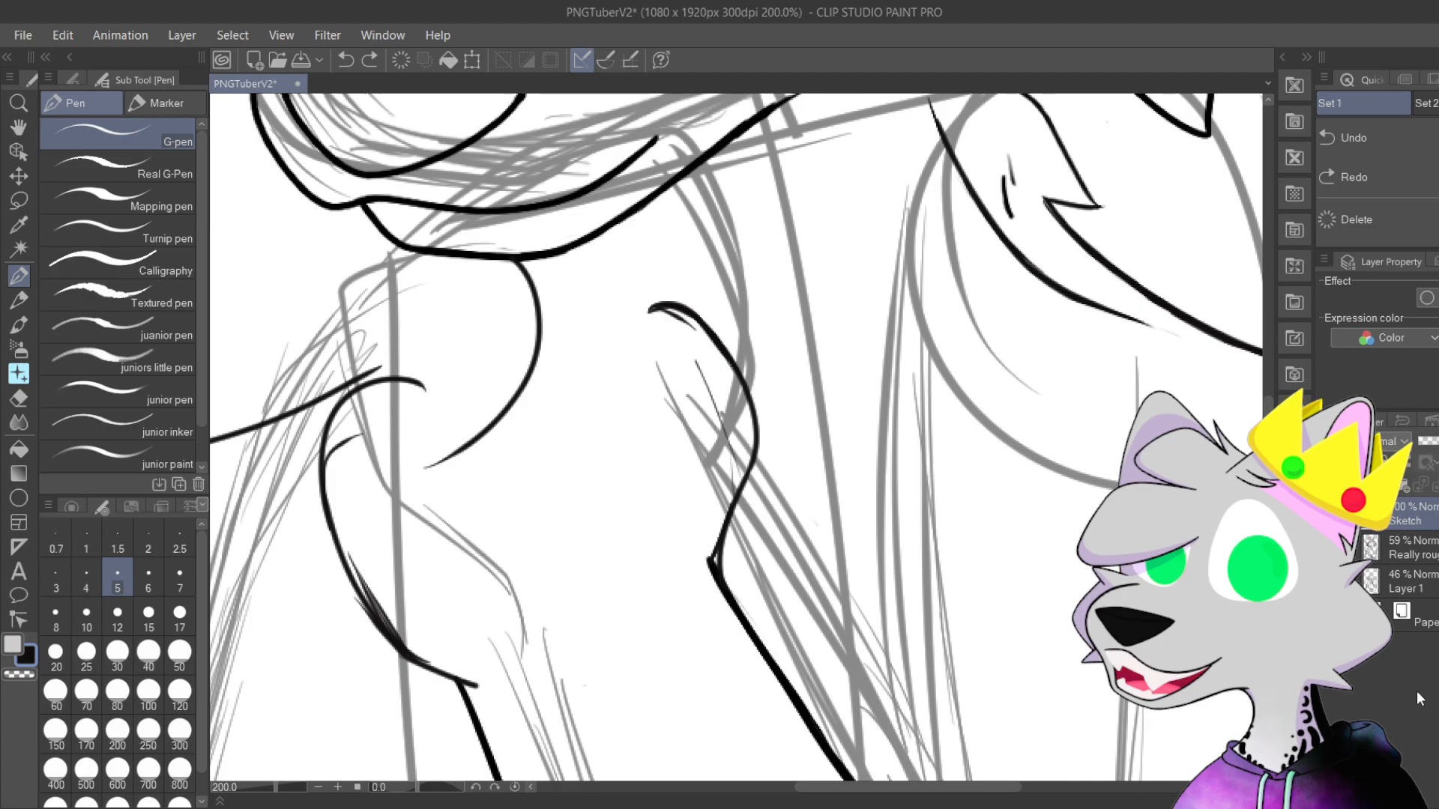
mouse_move(685, 500)
left_mouse_down()
mouse_move(682, 564)
mouse_move(665, 540)
mouse_move(725, 495)
mouse_move(677, 363)
mouse_move(668, 375)
left_mouse_up()
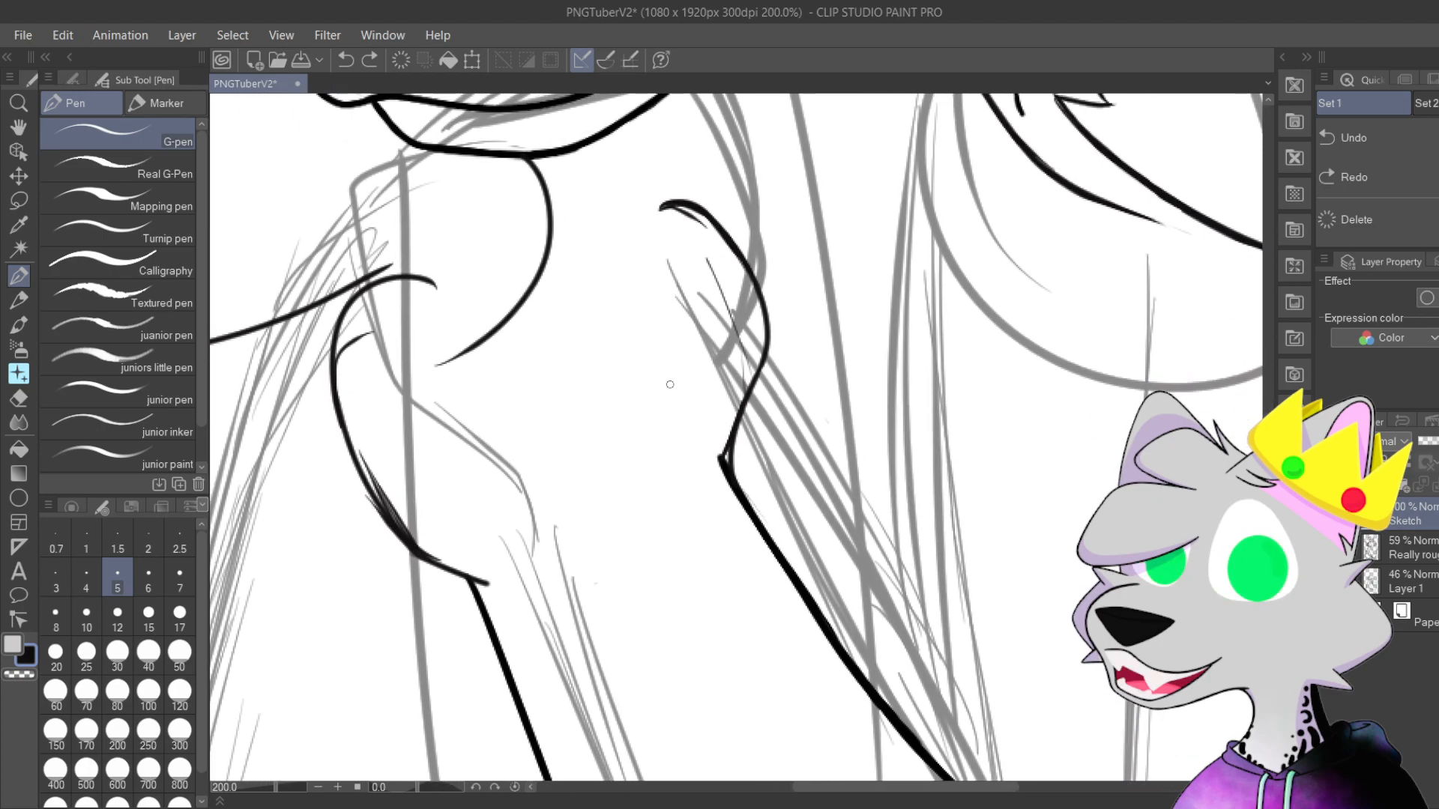
scroll(677, 665, "up", 3)
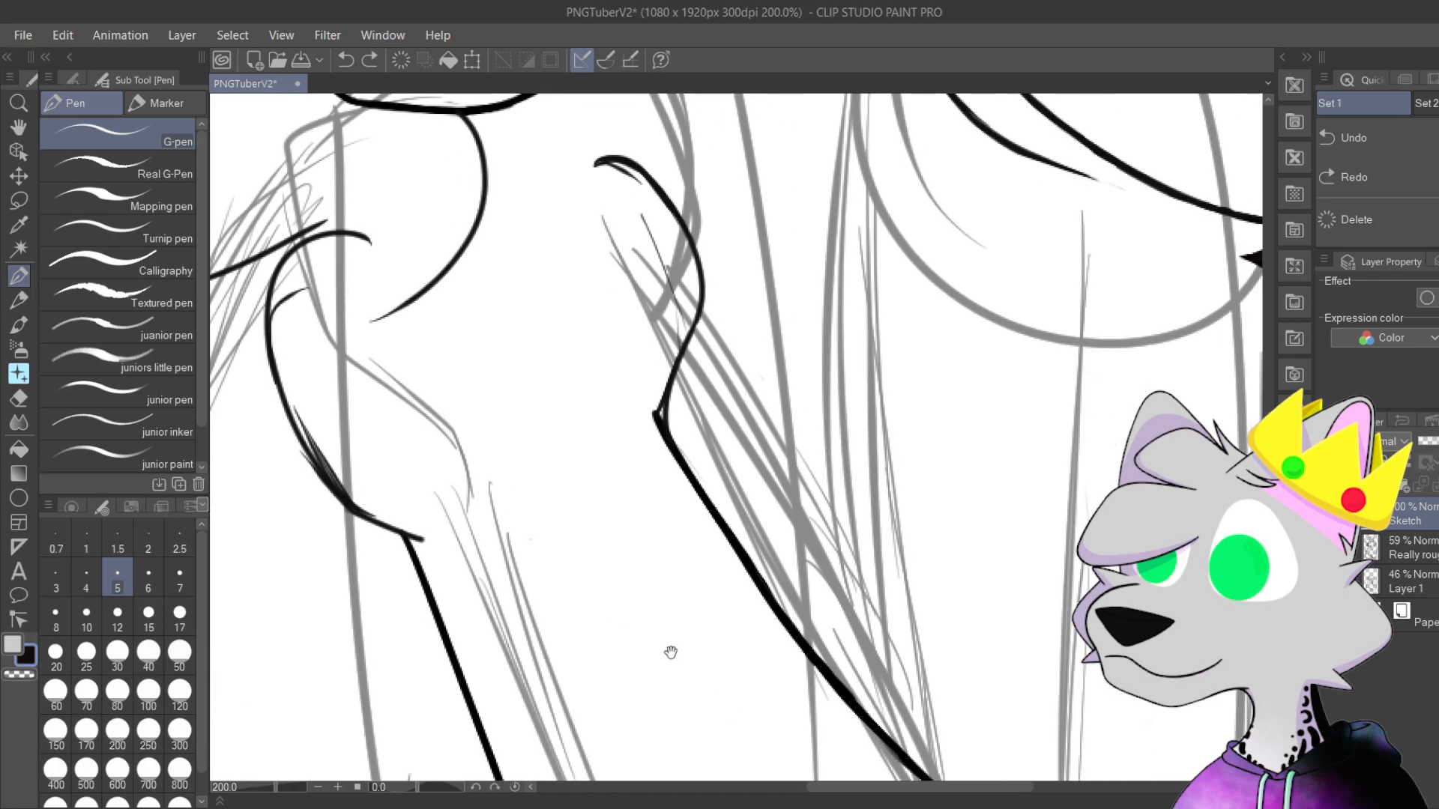
scroll(611, 187, "up", 3)
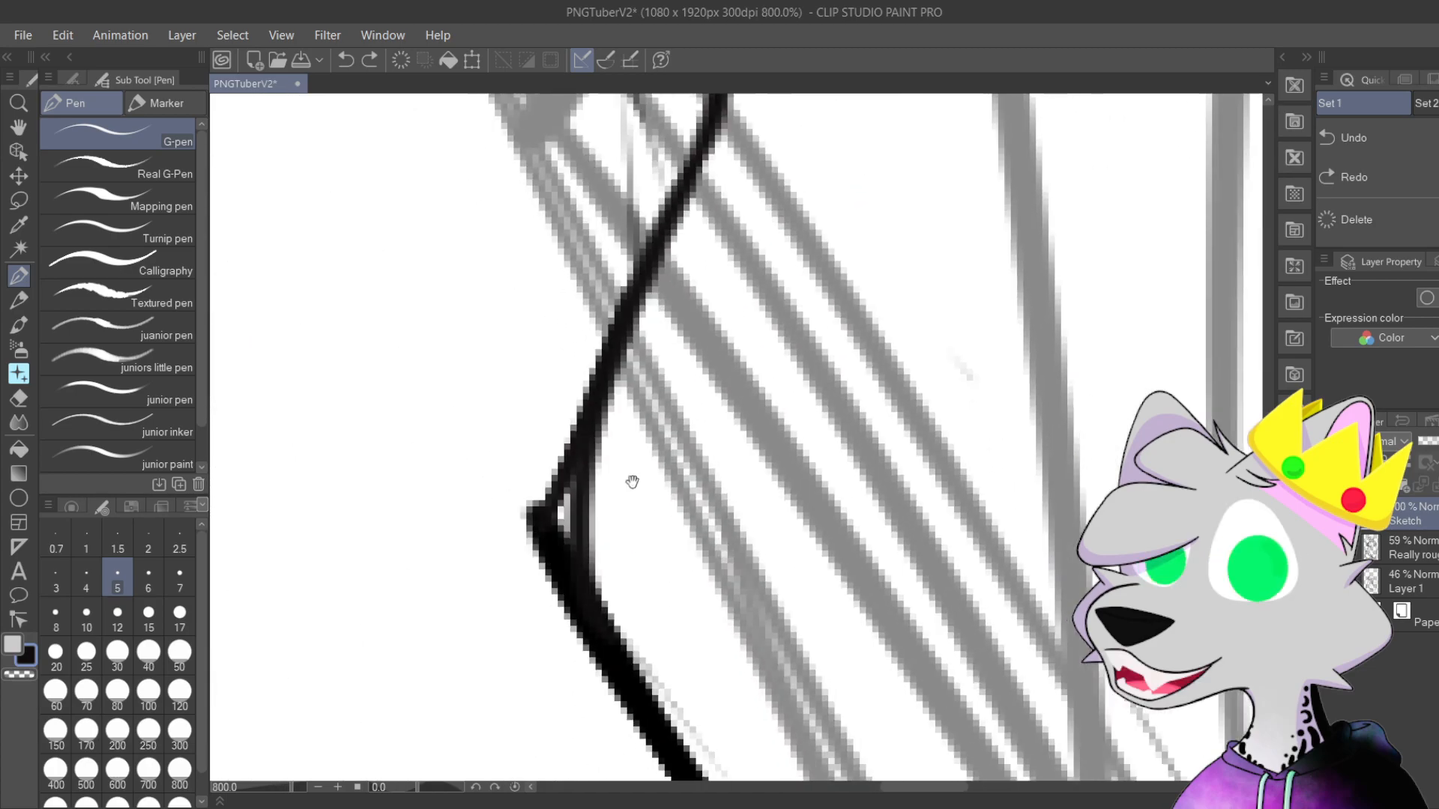
mouse_move(597, 547)
left_mouse_down()
mouse_move(562, 470)
mouse_move(561, 405)
left_mouse_up()
left_click_drag(580, 462, 543, 389)
left_click_drag(580, 517, 577, 307)
left_click_drag(568, 491, 587, 275)
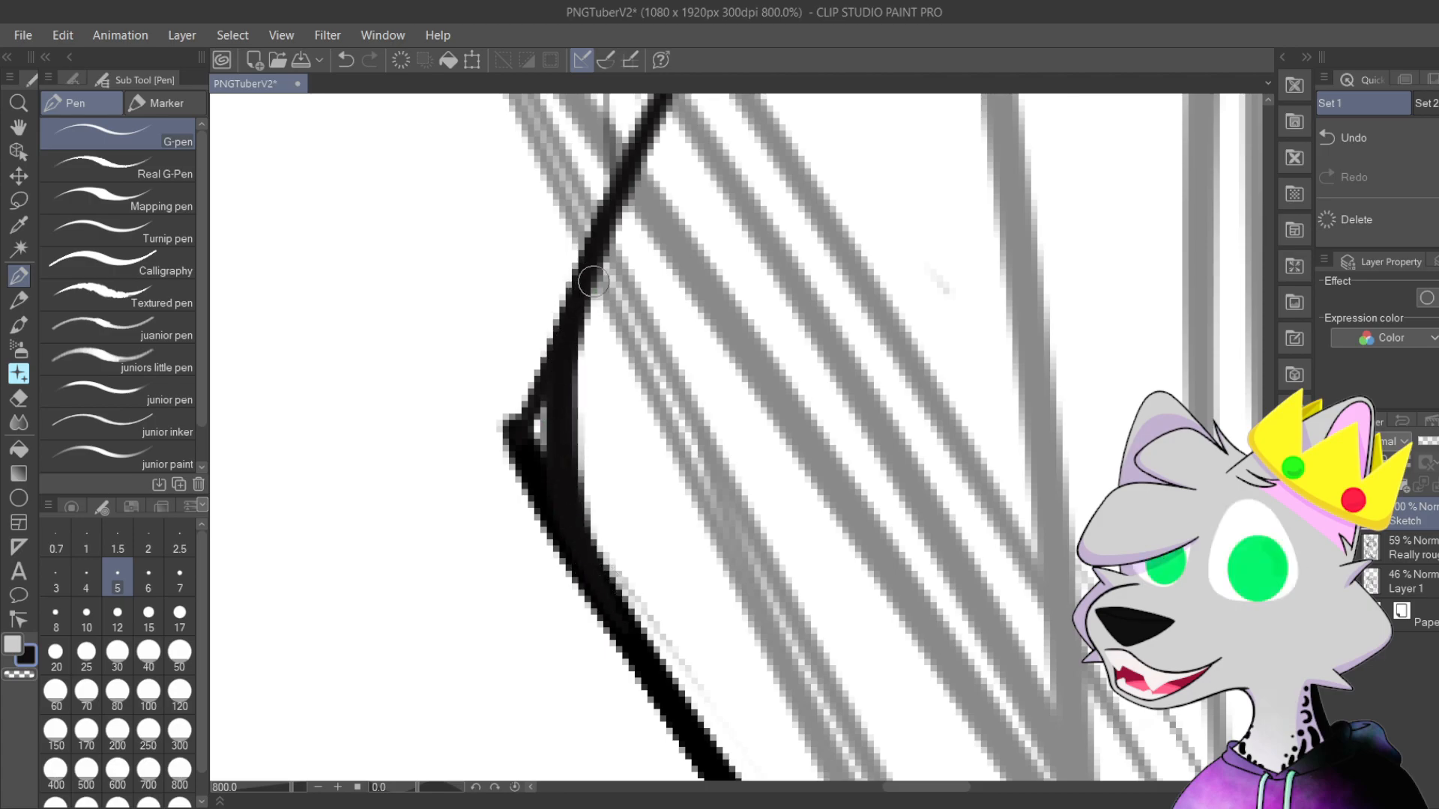
Step: Add heavy tapered strokes along the inner side of the curved outline's outward bulge
scroll(595, 287, "down", 3)
mouse_move(764, 325)
left_mouse_down()
mouse_move(781, 632)
mouse_move(789, 578)
left_mouse_up()
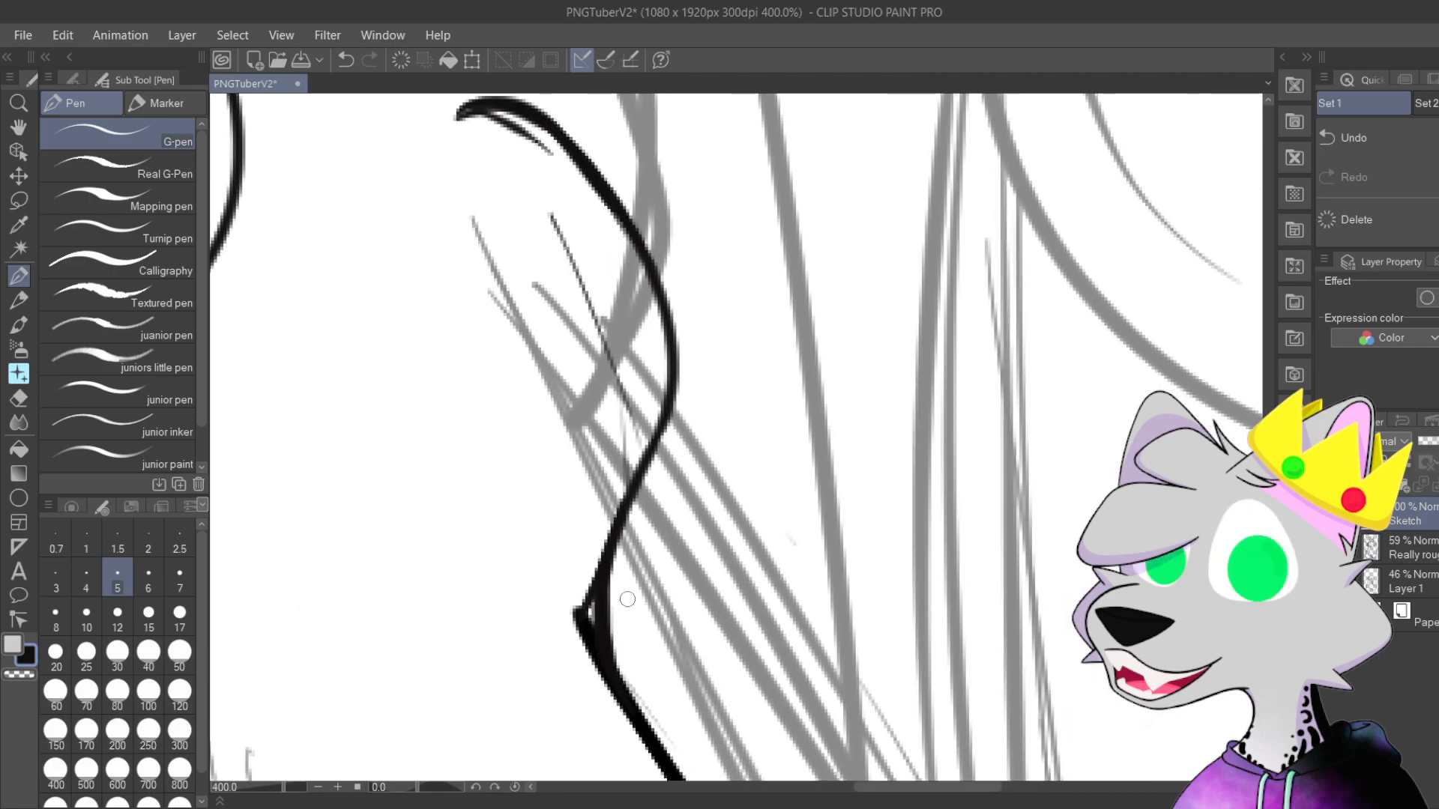
left_click_drag(654, 442, 628, 319)
mouse_move(654, 442)
left_mouse_down()
mouse_move(638, 353)
mouse_move(582, 251)
mouse_move(645, 353)
left_mouse_up()
left_click_drag(574, 238, 610, 300)
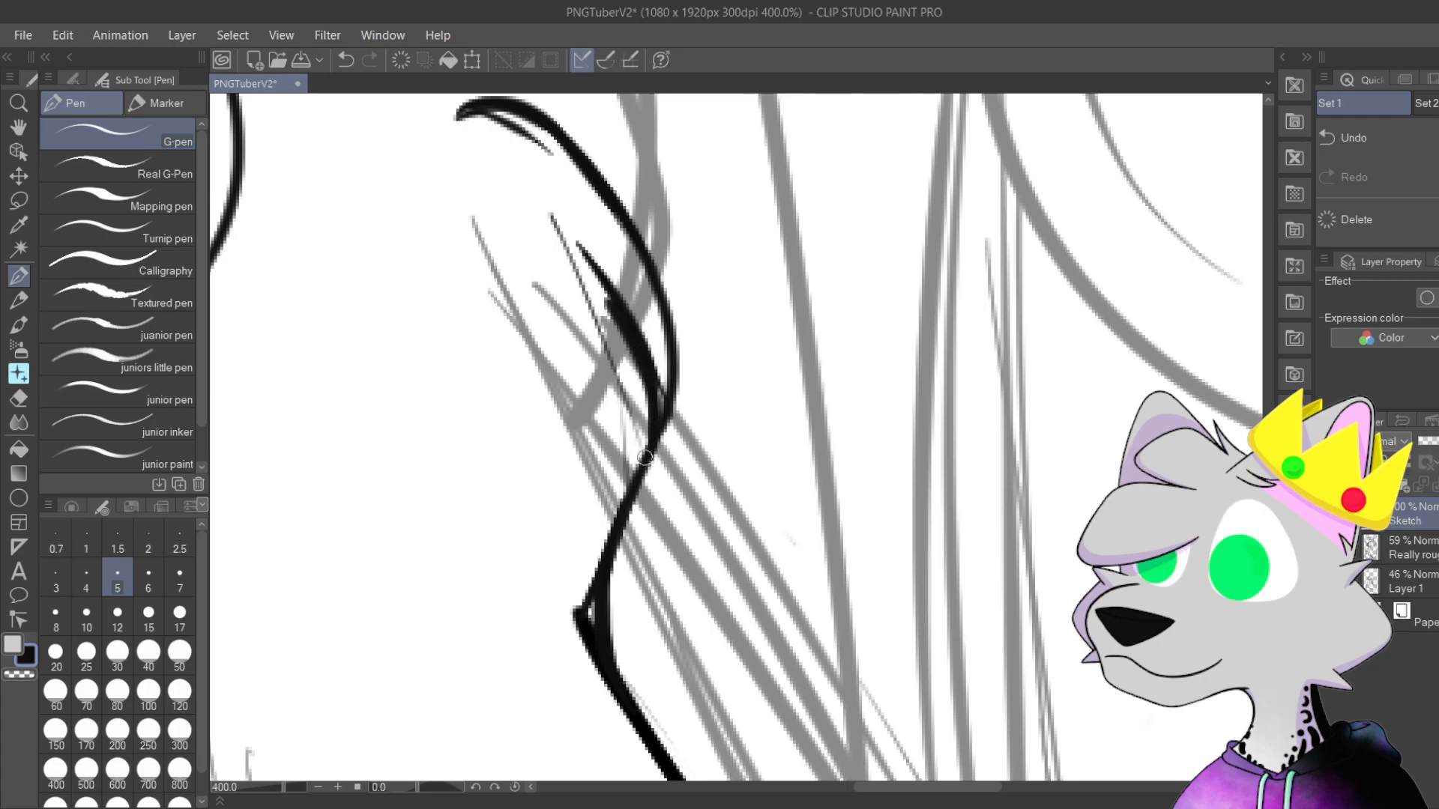
mouse_move(653, 581)
left_mouse_down()
mouse_move(749, 517)
mouse_move(796, 463)
mouse_move(814, 600)
left_mouse_up()
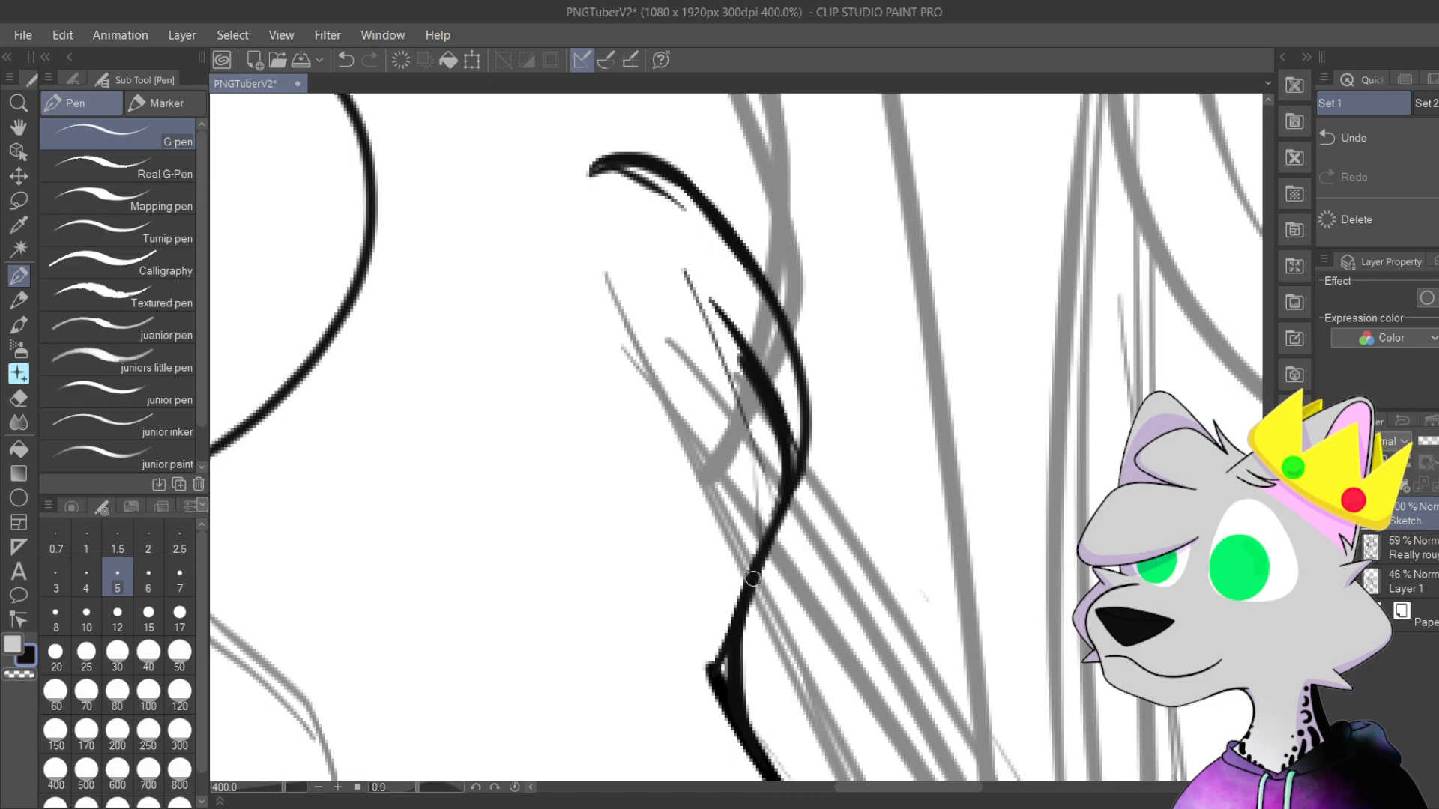
left_click_drag(777, 565, 784, 509)
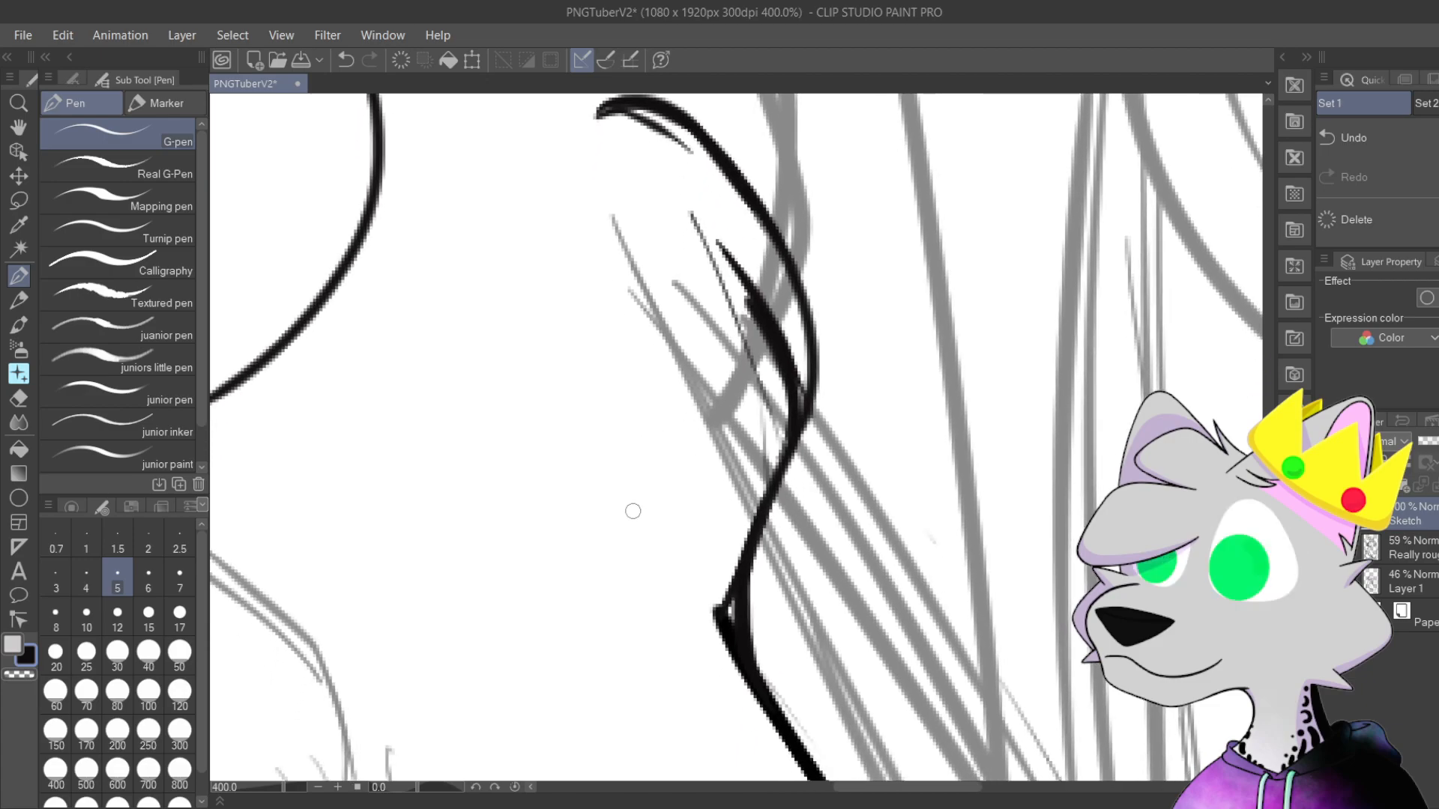
Step: Try a short tapered fur stroke on the blank chest area beside the leg outline, and undo it
left_click_drag(630, 512, 612, 363)
mouse_move(680, 511)
left_mouse_down()
mouse_move(700, 428)
mouse_move(707, 488)
left_mouse_up()
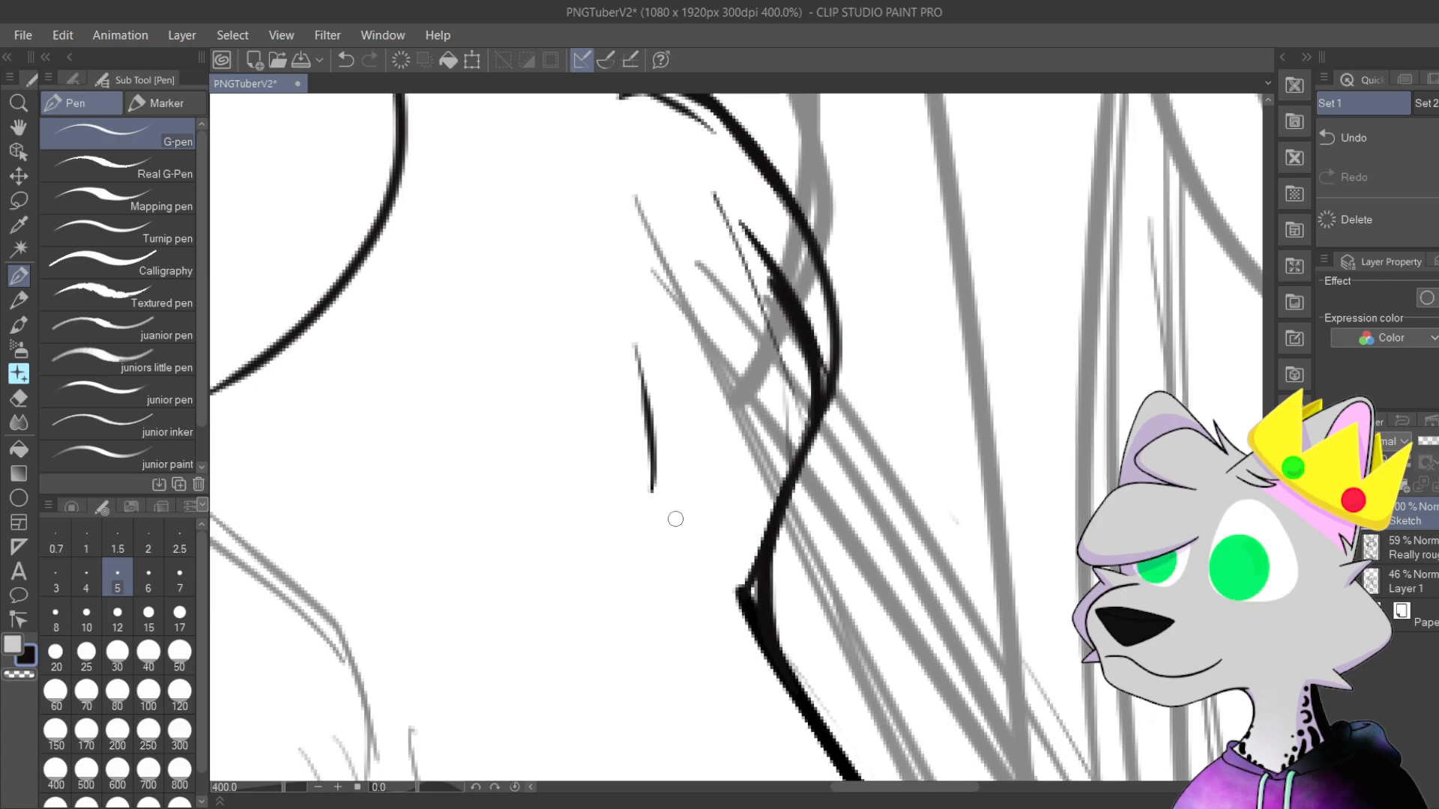
mouse_move(666, 517)
left_mouse_down()
mouse_move(674, 498)
mouse_move(701, 600)
mouse_move(811, 461)
left_mouse_up()
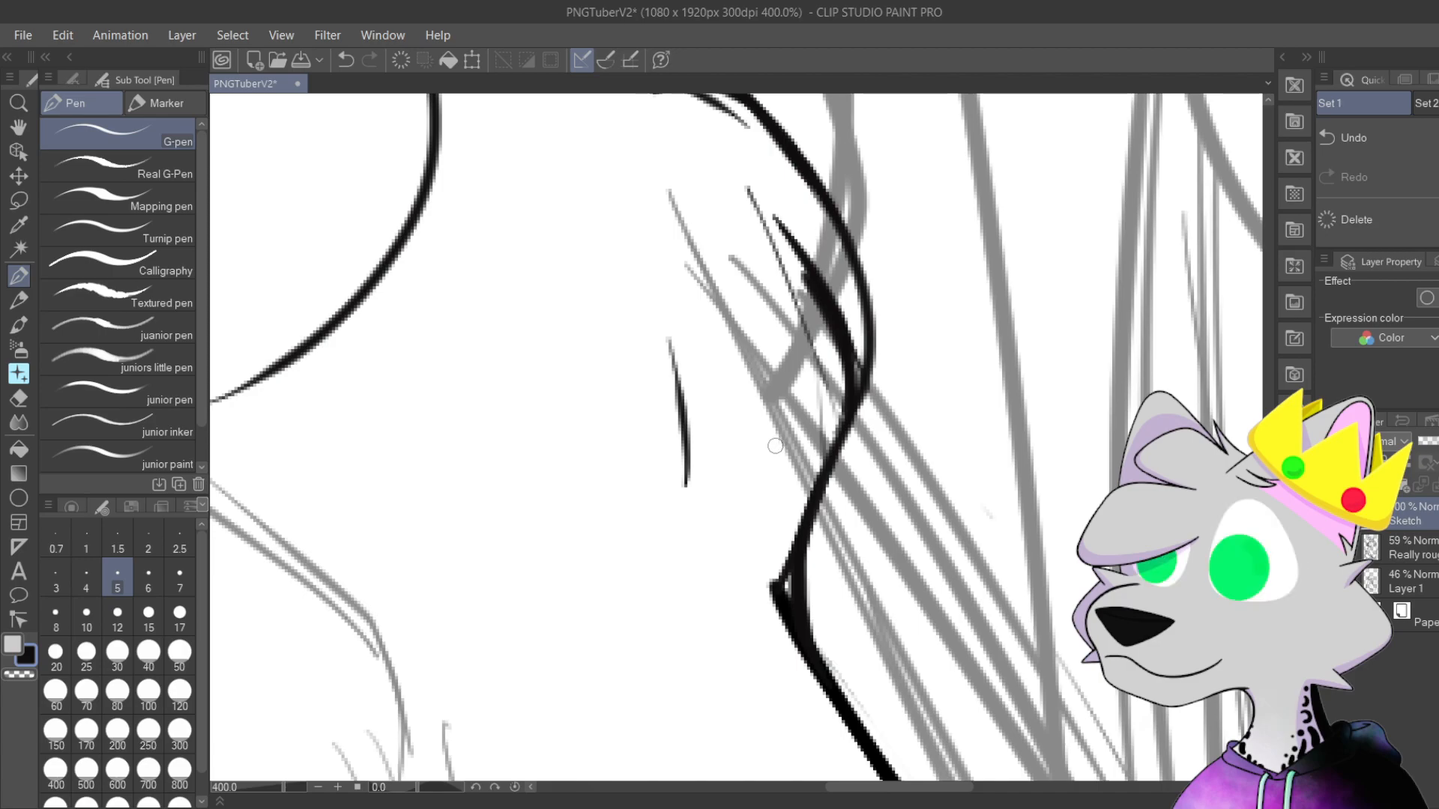
key("ctrl+z")
mouse_move(785, 449)
left_mouse_down()
mouse_move(754, 295)
mouse_move(754, 374)
left_mouse_up()
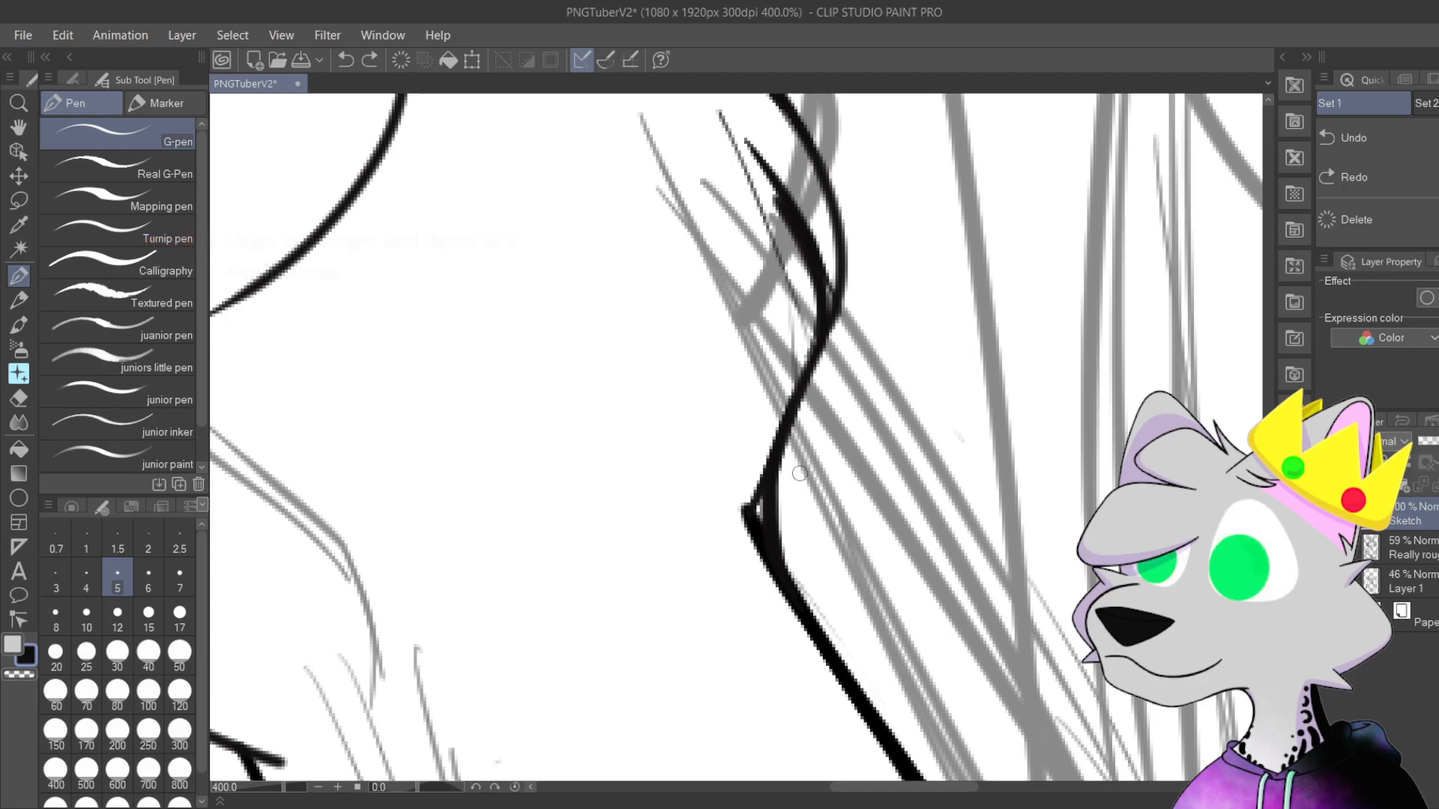
Step: Undo the heavy inner strokes and the hooked arch on the leg outline nearest the mane
scroll(839, 577, "down", 2)
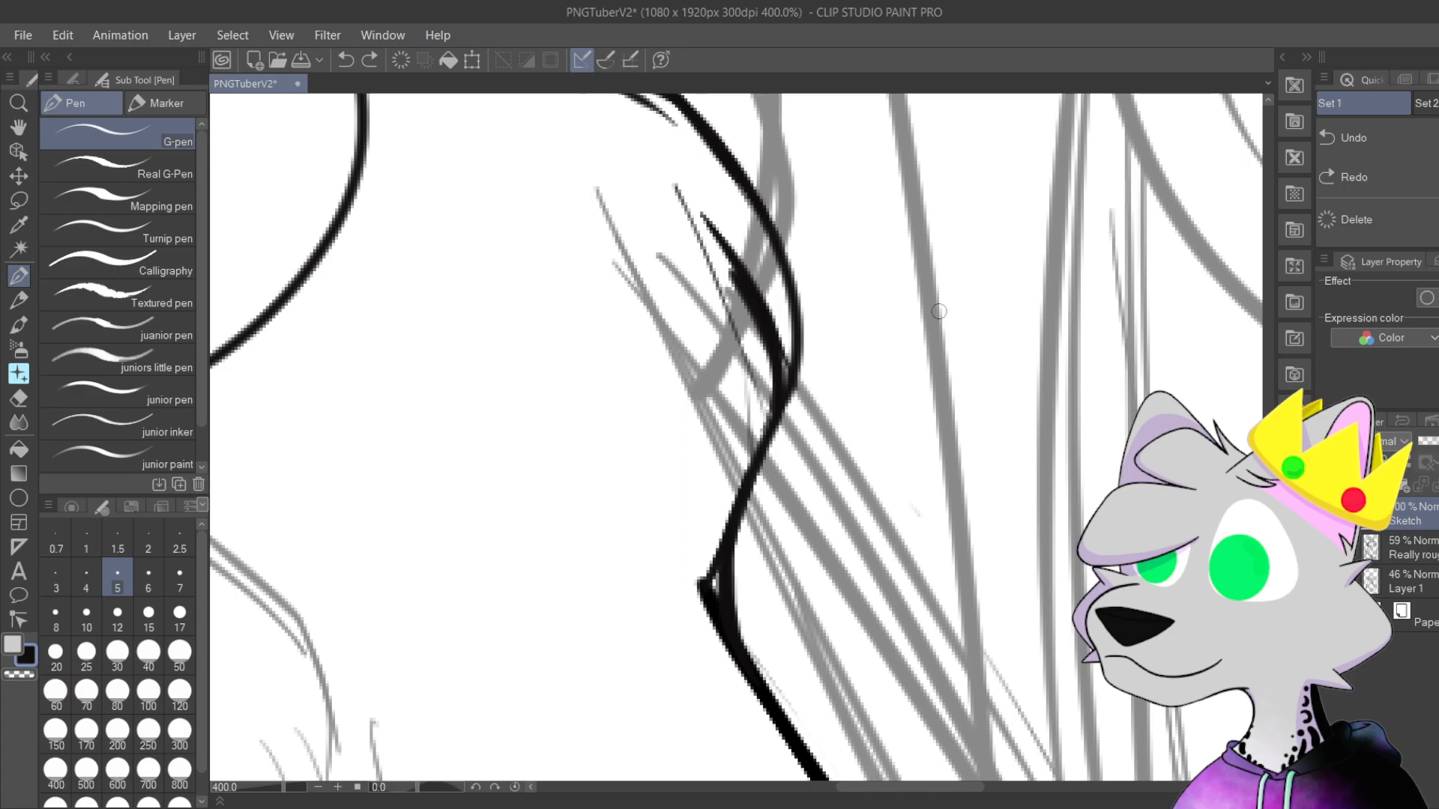
left_click_drag(896, 514, 837, 554)
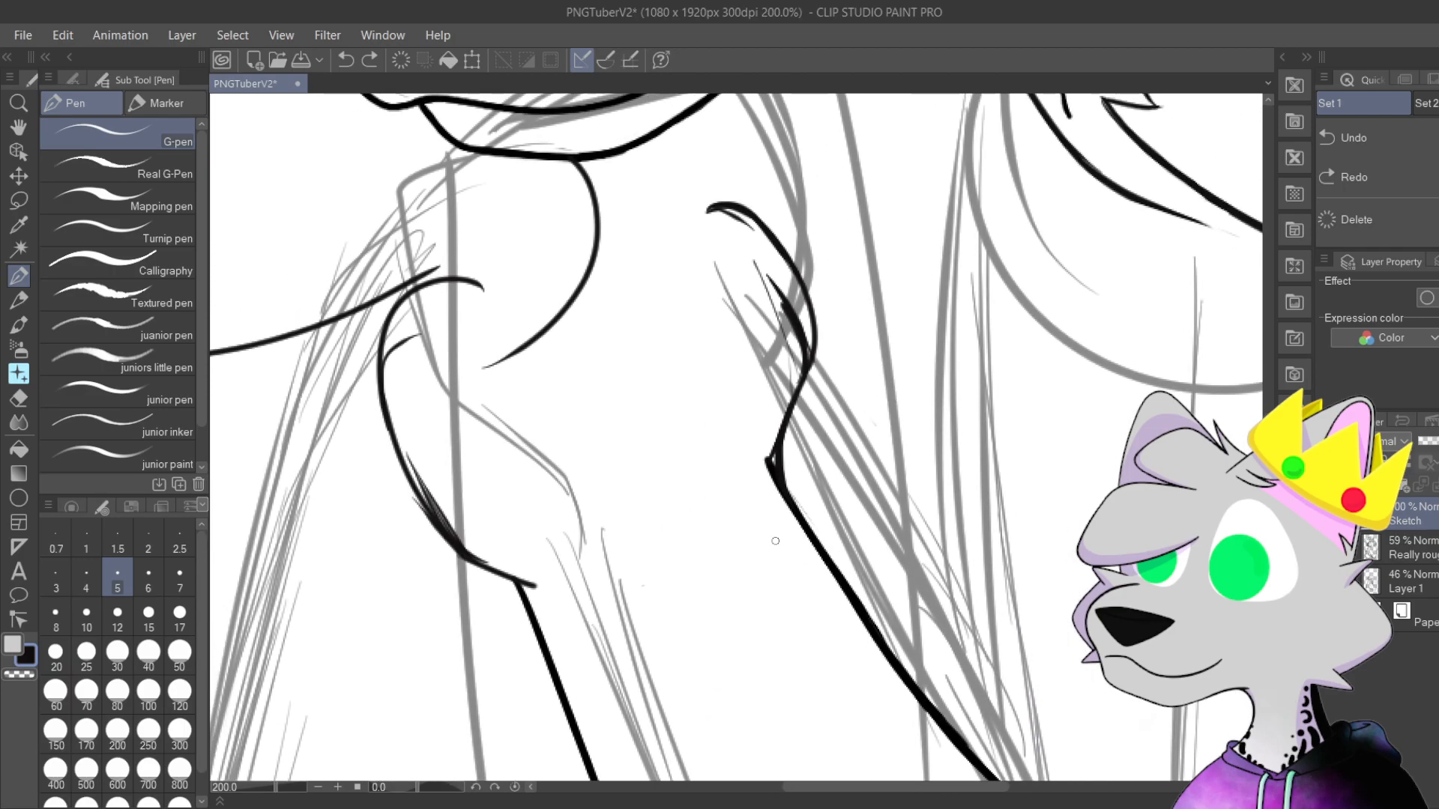
key("ctrl+z")
key("ctrl+z")
key("ctrl+z")
key("ctrl+z")
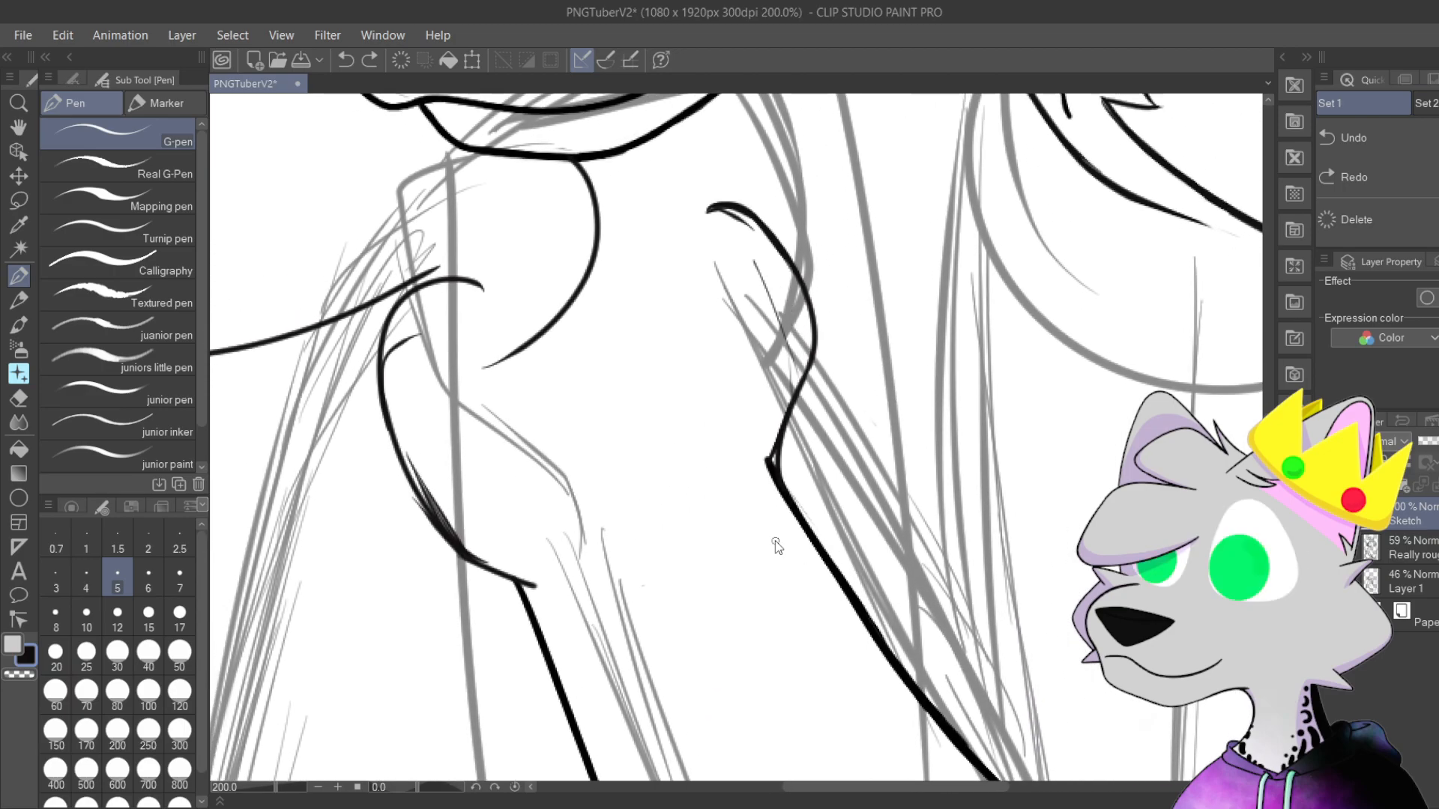
key("ctrl+z")
key("ctrl+z")
key("ctrl+z")
key("ctrl+z")
key("ctrl+z")
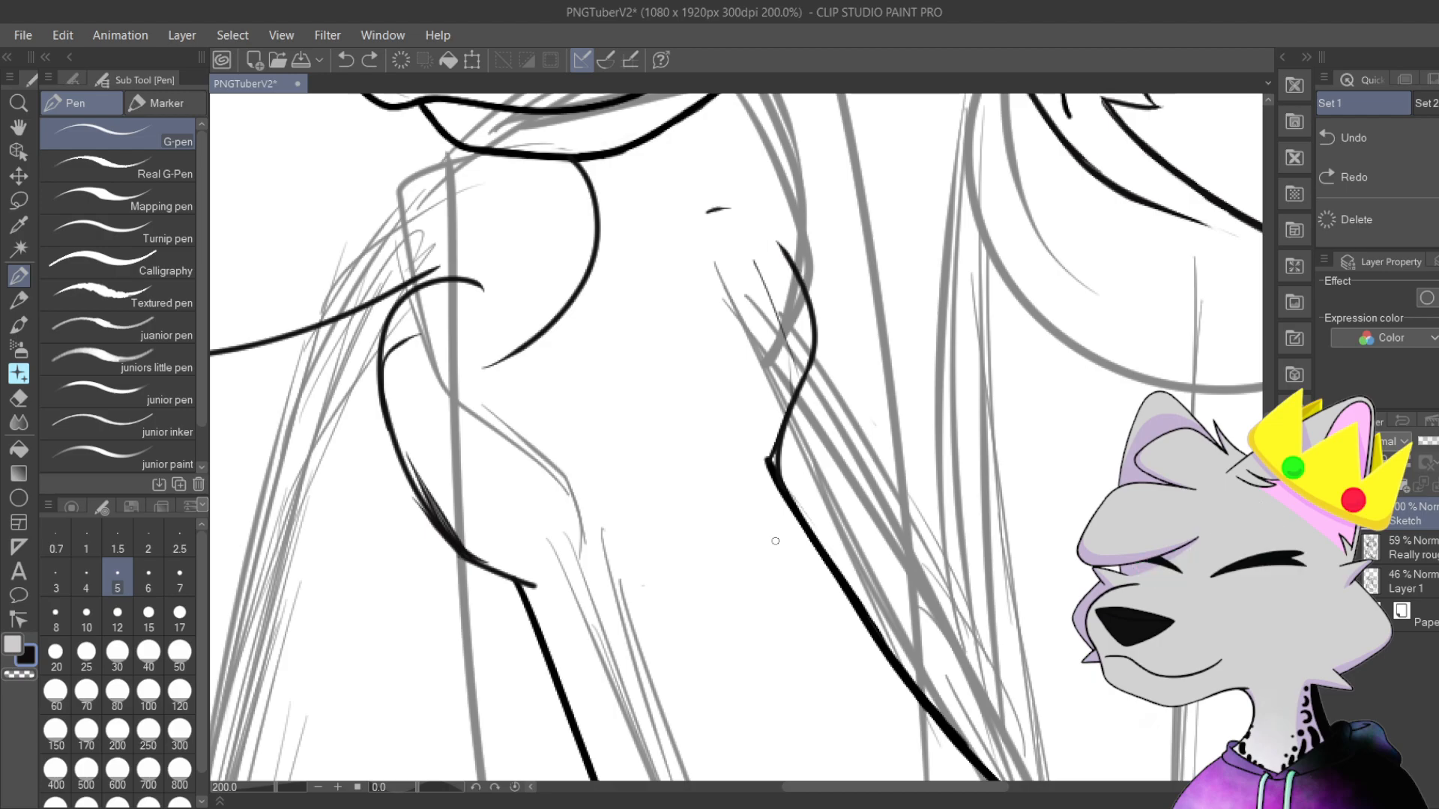
Step: Undo the remaining curved outlines above both inner legs, back to just the two straight leg lines
key("ctrl+z")
key("ctrl+z")
key("ctrl+z")
key("ctrl+z")
key("ctrl+z")
key("ctrl+z")
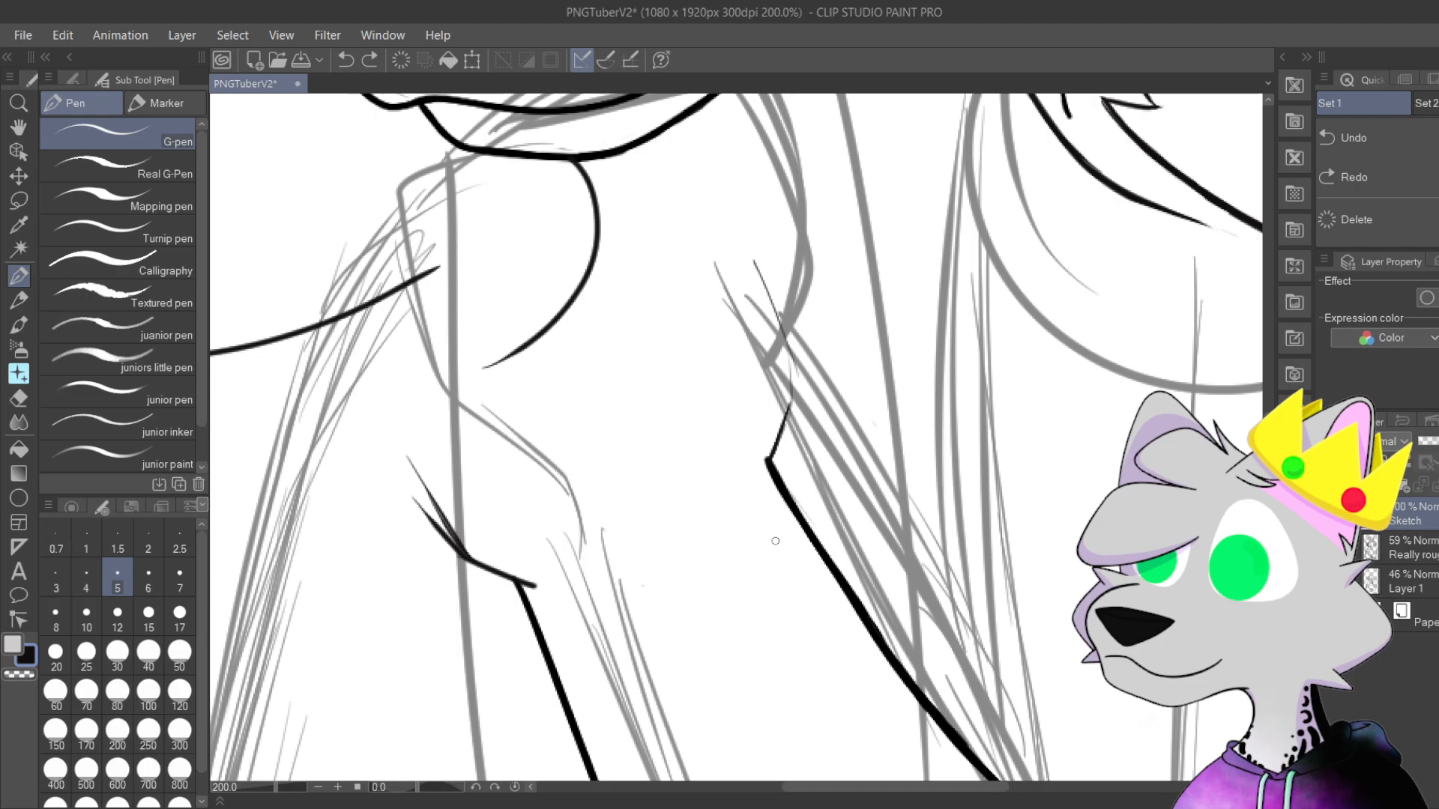
key("ctrl+z")
key("ctrl+z")
key("ctrl+z")
key("ctrl+z")
key("ctrl+z")
key("ctrl+z")
key("ctrl+z")
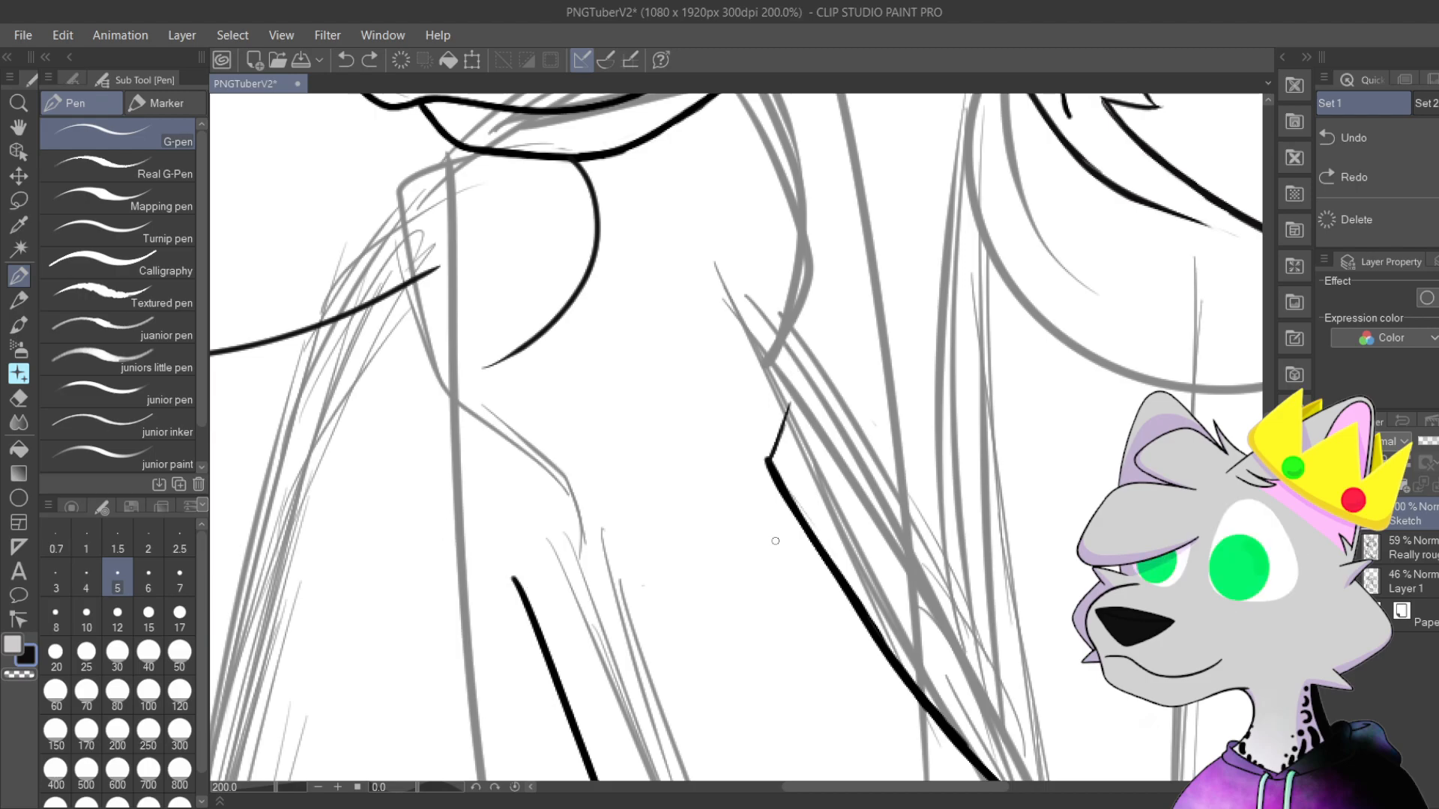
key("ctrl+z")
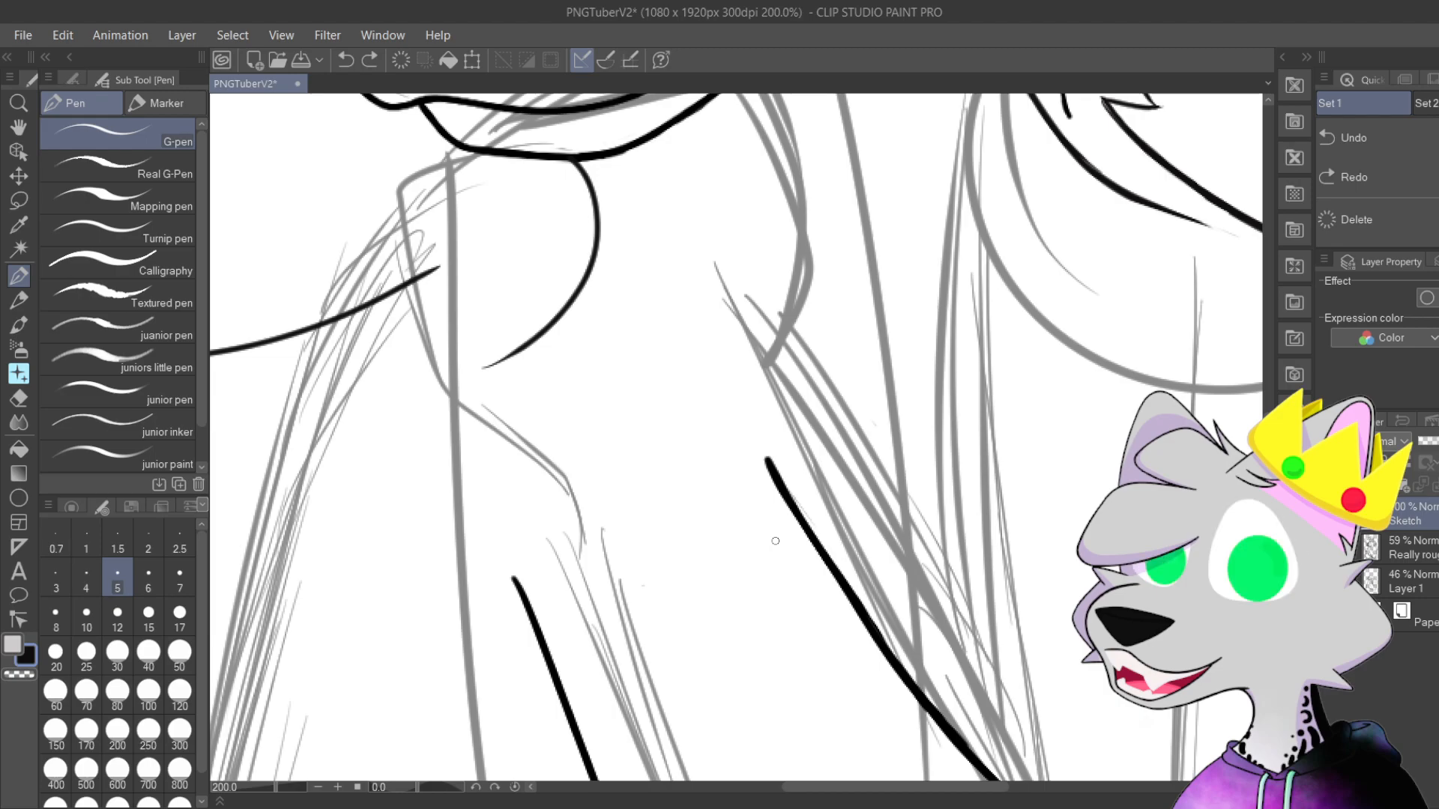
mouse_move(895, 626)
left_mouse_down()
mouse_move(865, 579)
mouse_move(832, 616)
left_mouse_up()
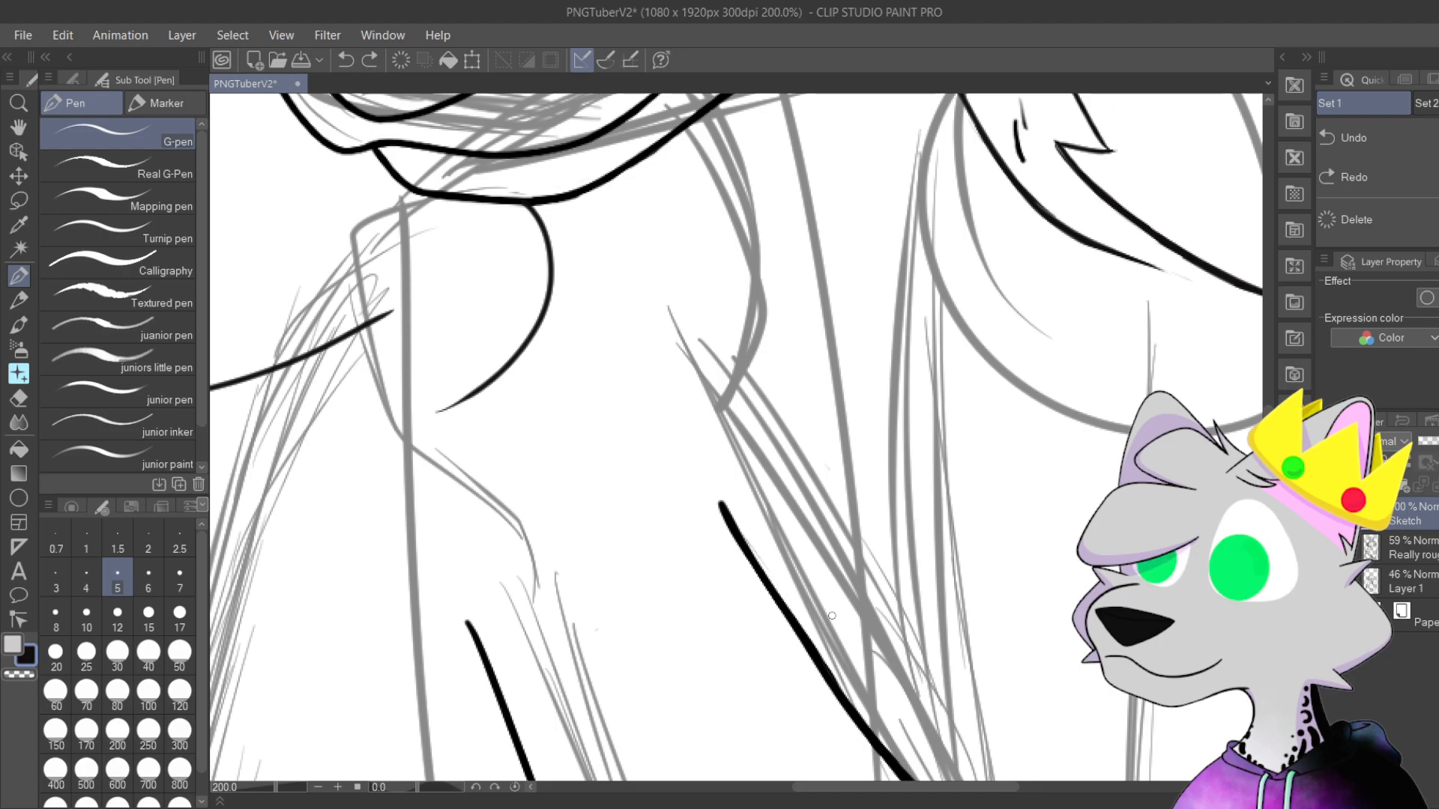
mouse_move(699, 517)
left_mouse_down()
mouse_move(739, 383)
mouse_move(736, 426)
left_mouse_up()
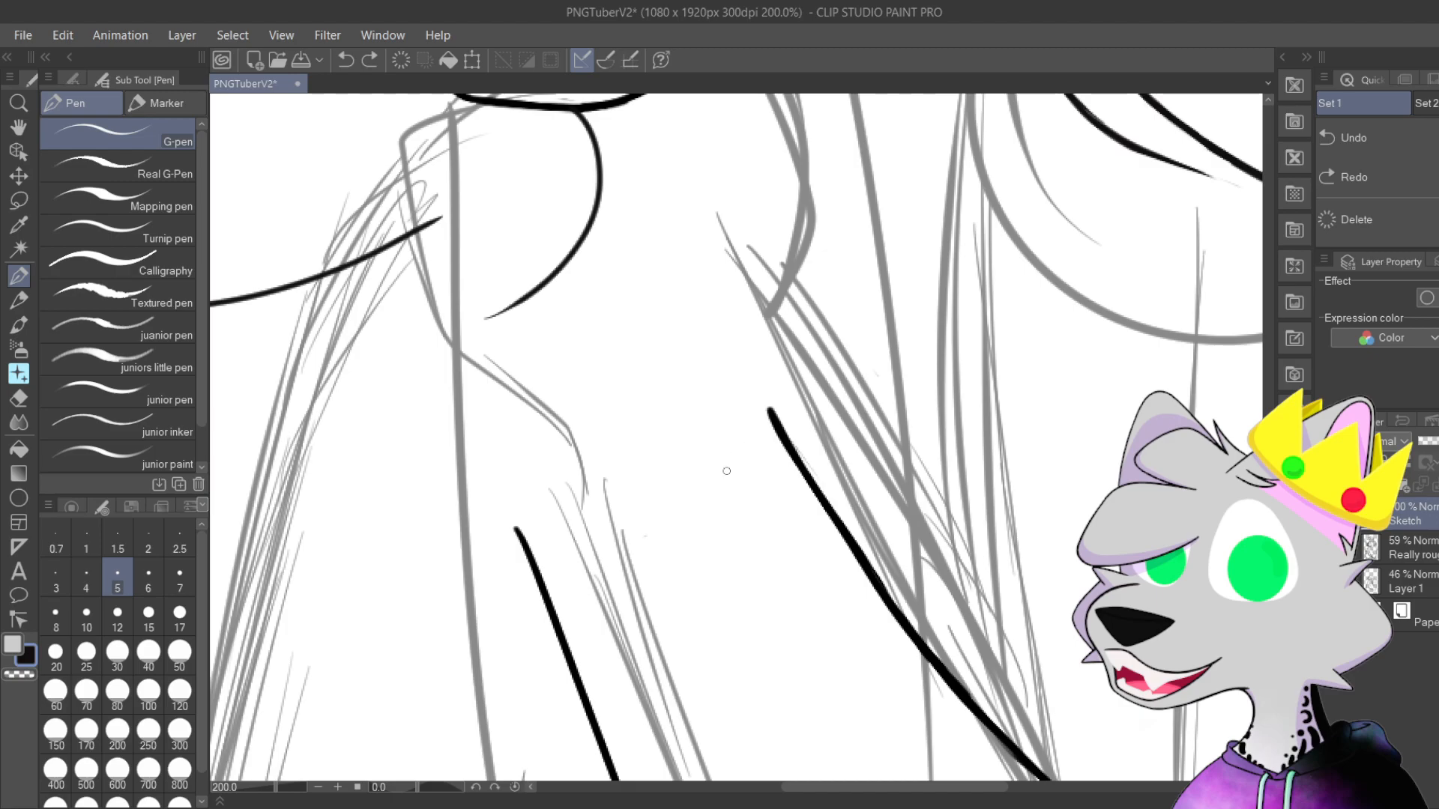
left_click_drag(715, 488, 740, 515)
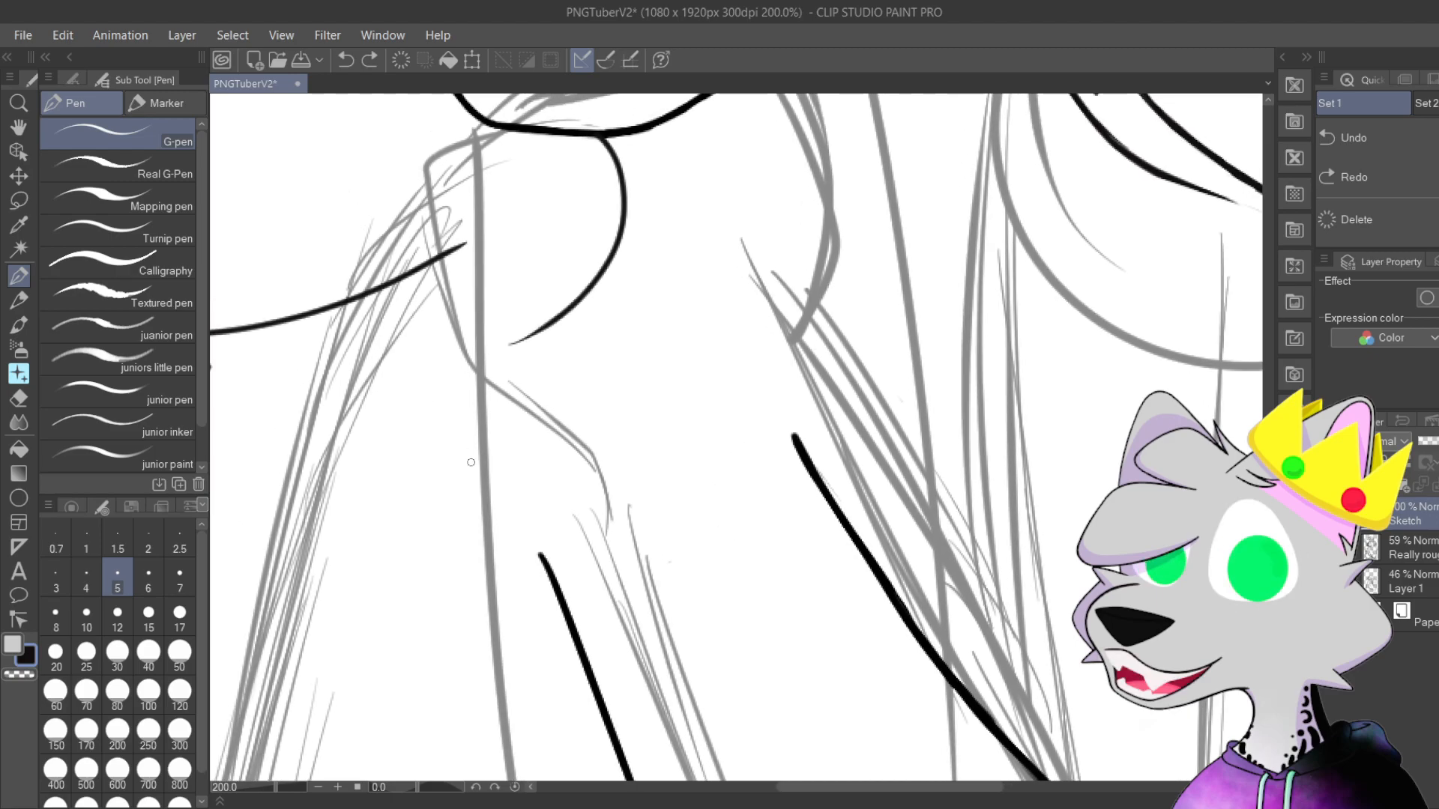
Step: Draw a tapered curve from beneath the shoulder fur line down to just above the top of the inner leg line, redoing unsatisfactory strokes
left_click_drag(528, 519, 423, 327)
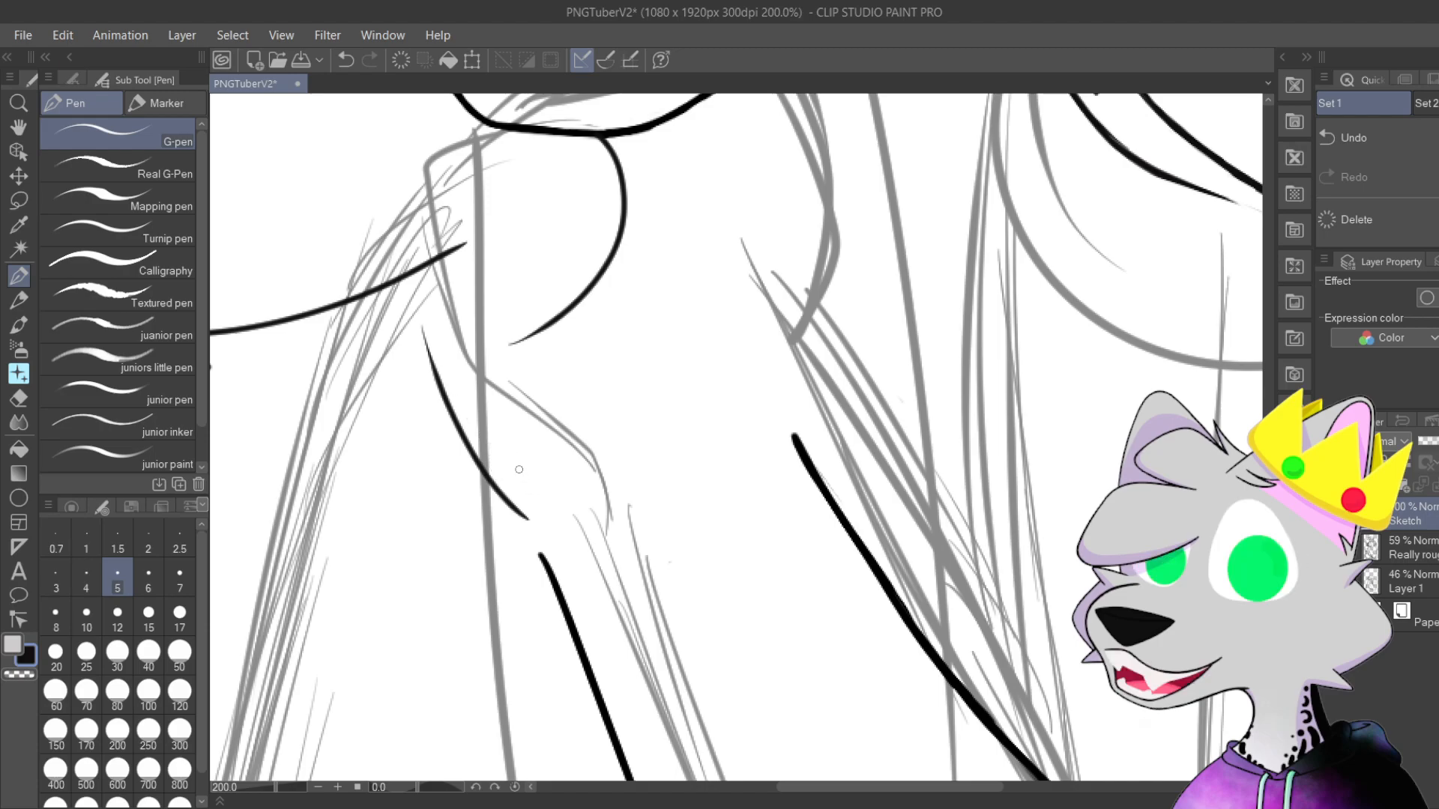
key("ctrl+z")
mouse_move(441, 328)
left_mouse_down()
mouse_move(523, 485)
mouse_move(396, 322)
mouse_move(542, 524)
mouse_move(524, 514)
mouse_move(556, 578)
left_mouse_up()
key("ctrl+z")
key("ctrl+z")
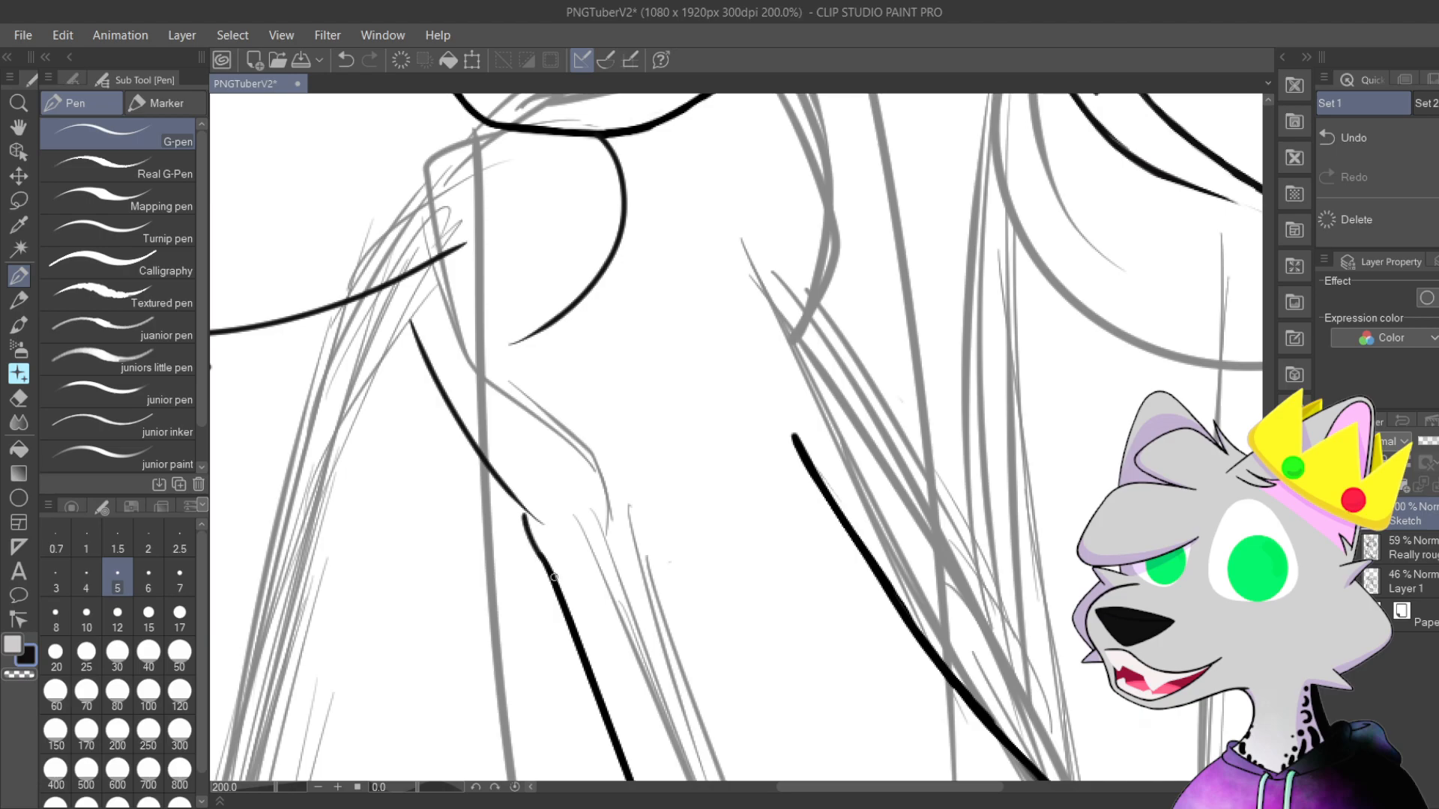
Step: Try short strokes bridging the gap between the new chest curve and the leg line, and undo them
scroll(524, 565, "up", 4)
left_click_drag(610, 494, 586, 446)
key("ctrl+z")
mouse_move(477, 294)
left_mouse_down()
mouse_move(610, 514)
mouse_move(504, 321)
left_mouse_up()
key("ctrl+z")
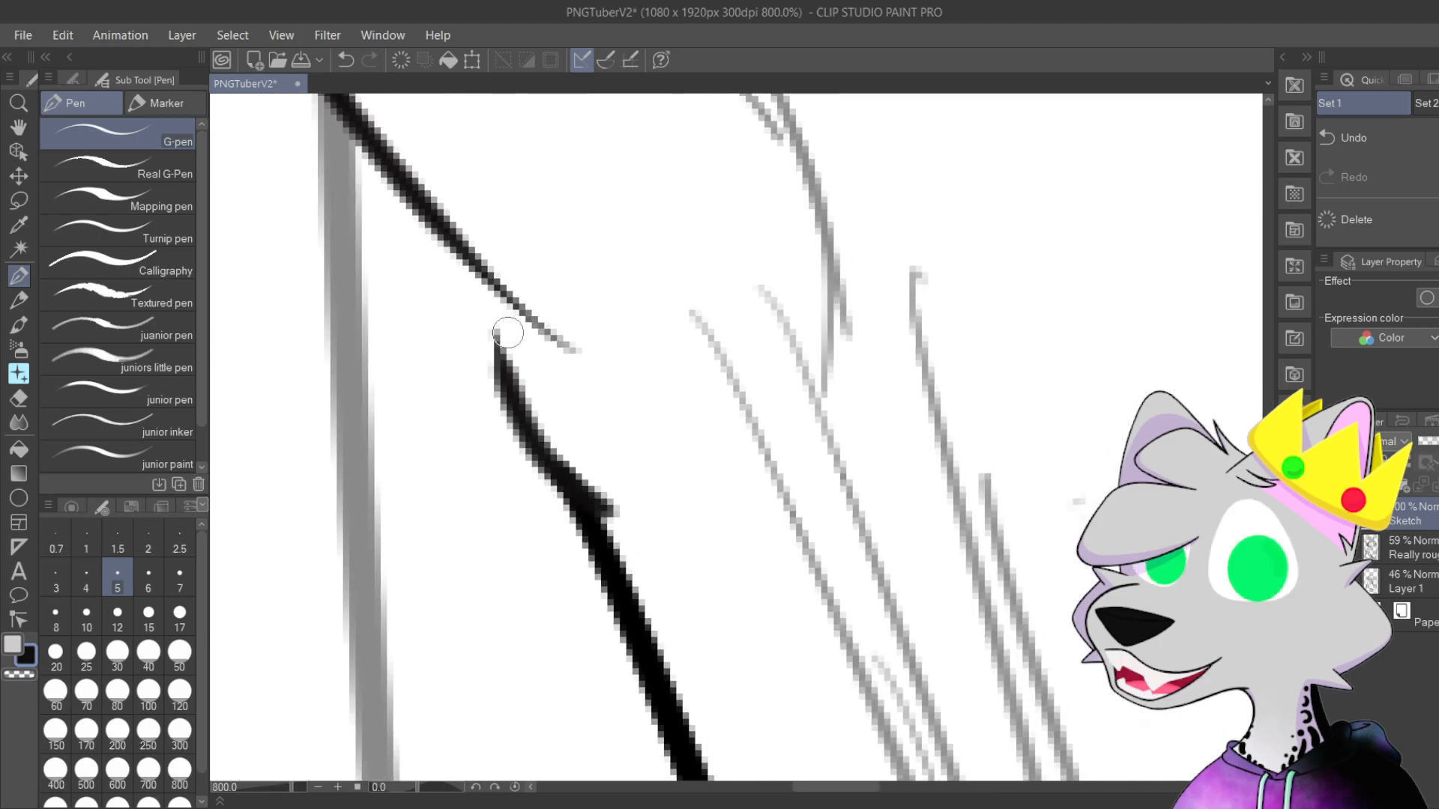
key("ctrl+z")
mouse_move(620, 507)
left_mouse_down()
mouse_move(508, 315)
mouse_move(477, 313)
mouse_move(667, 564)
mouse_move(631, 551)
mouse_move(507, 418)
mouse_move(460, 253)
mouse_move(646, 553)
left_mouse_up()
key("ctrl+z")
key("ctrl+z")
key("ctrl+z")
key("ctrl+z")
Step: Try one continuous bent stroke joining the chest curve's lower end to the top of the leg line, and undo it
left_click_drag(464, 261, 643, 546)
key("ctrl+z")
mouse_move(490, 275)
left_mouse_down()
mouse_move(569, 496)
mouse_move(665, 569)
left_mouse_up()
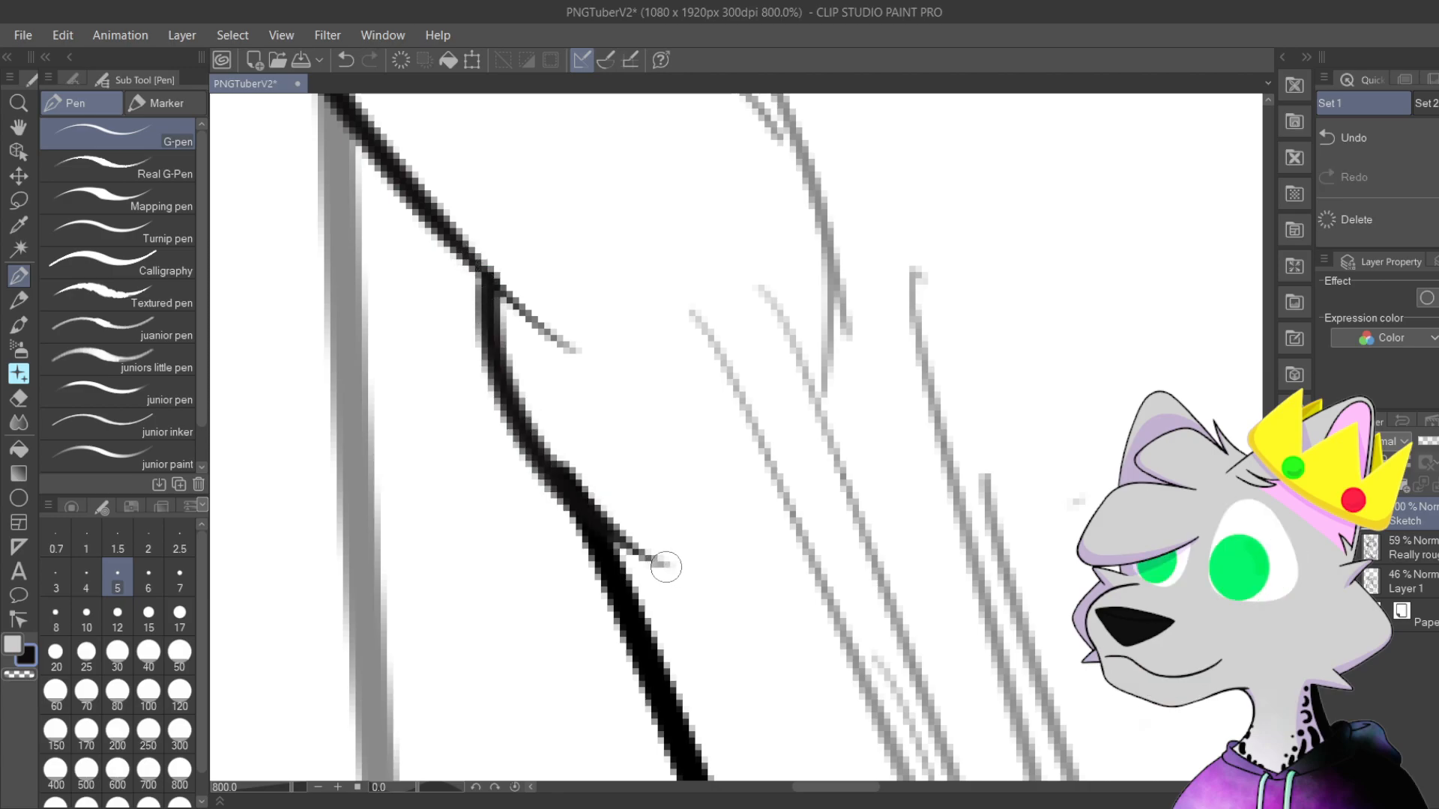
scroll(604, 477, "down", 4)
scroll(604, 477, "up", 2)
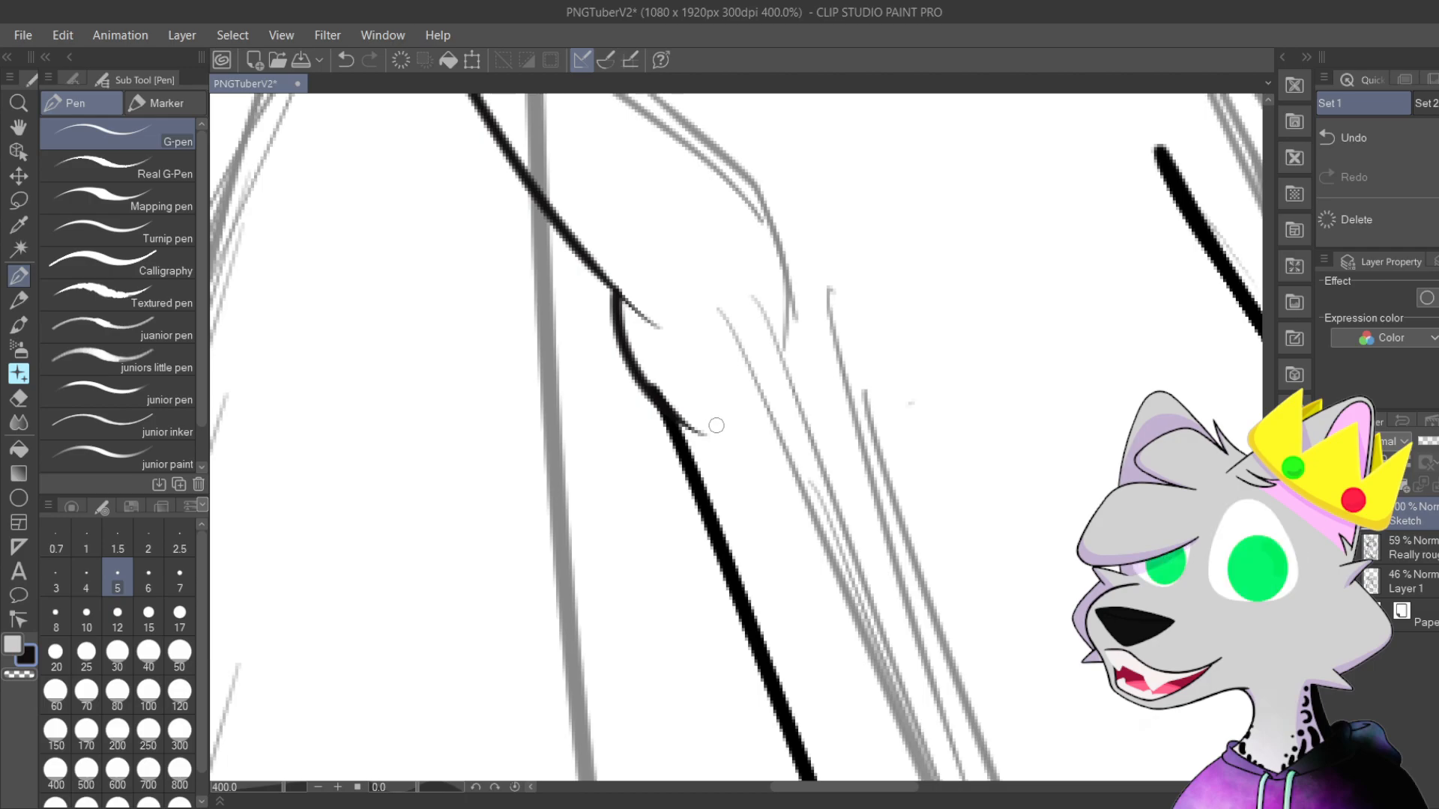
key("ctrl+z")
Step: Try zigzag fur tufts running from the chest curve's lower end down into the leg line
scroll(660, 429, "up", 2)
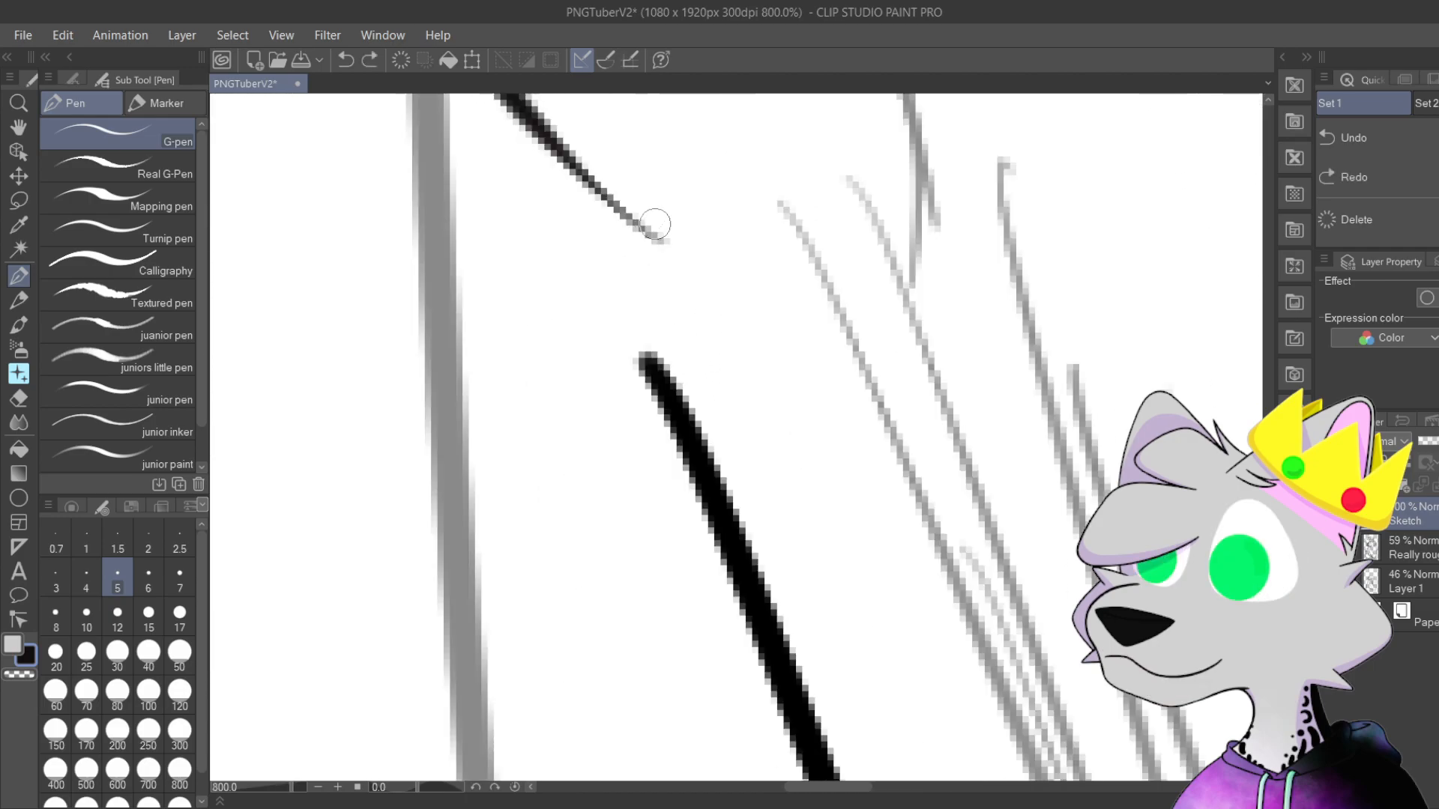
mouse_move(573, 210)
left_mouse_down()
mouse_move(627, 410)
mouse_move(693, 487)
left_mouse_up()
key("ctrl+z")
mouse_move(536, 159)
left_mouse_down()
mouse_move(567, 403)
mouse_move(604, 304)
mouse_move(680, 621)
mouse_move(675, 475)
mouse_move(758, 636)
left_mouse_up()
key("ctrl+z")
key("ctrl+z")
mouse_move(604, 303)
left_mouse_down()
mouse_move(636, 592)
mouse_move(772, 621)
mouse_move(611, 352)
mouse_move(642, 473)
mouse_move(695, 506)
mouse_move(792, 698)
left_mouse_up()
key("ctrl+z")
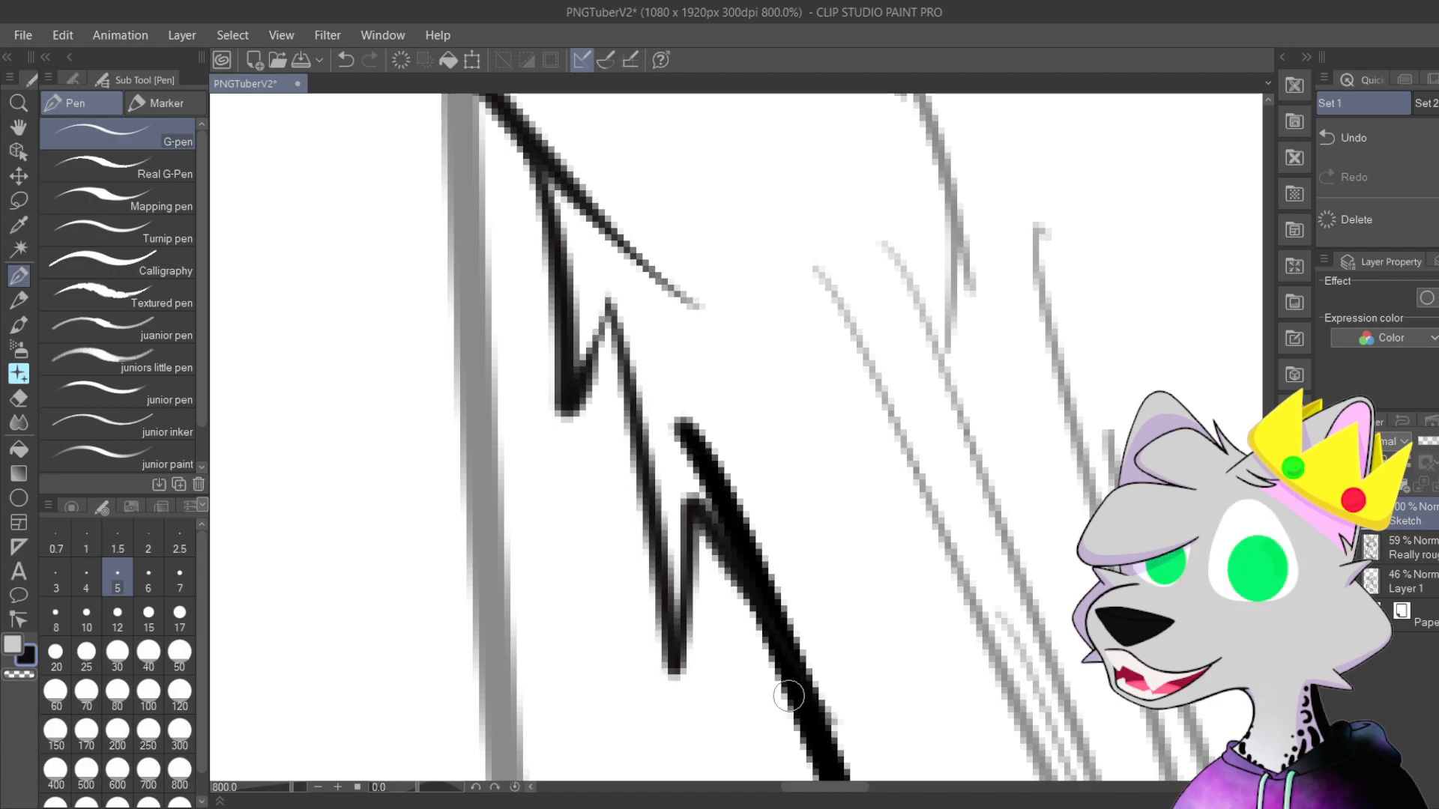
Step: Try blending the lowest fur tuft into the leg line, and undo it along with the zigzag tufts above
mouse_move(694, 546)
left_mouse_down()
mouse_move(627, 359)
mouse_move(751, 559)
left_mouse_up()
key("ctrl+z")
left_click_drag(609, 289, 749, 562)
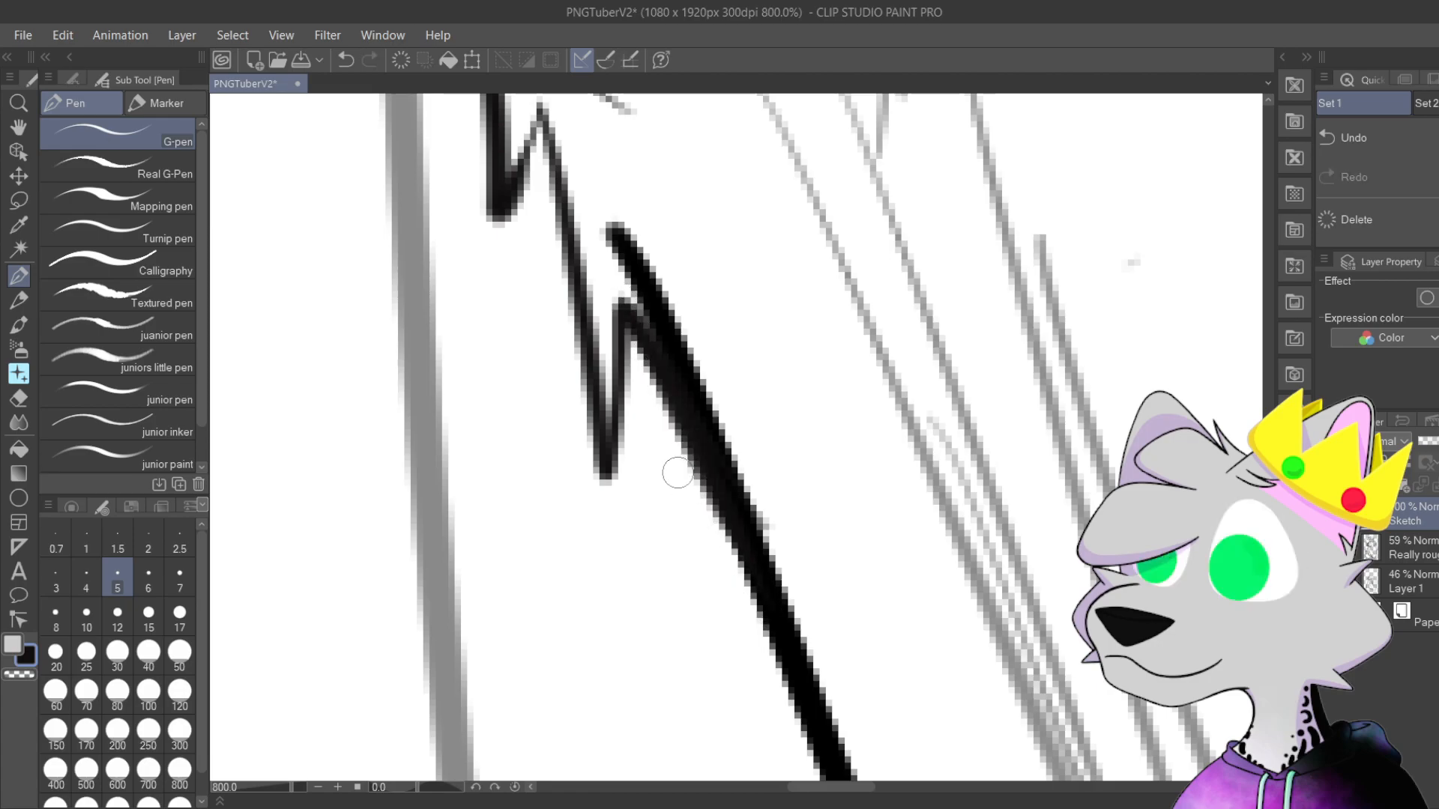
key("ctrl+z")
scroll(678, 472, "down", 5)
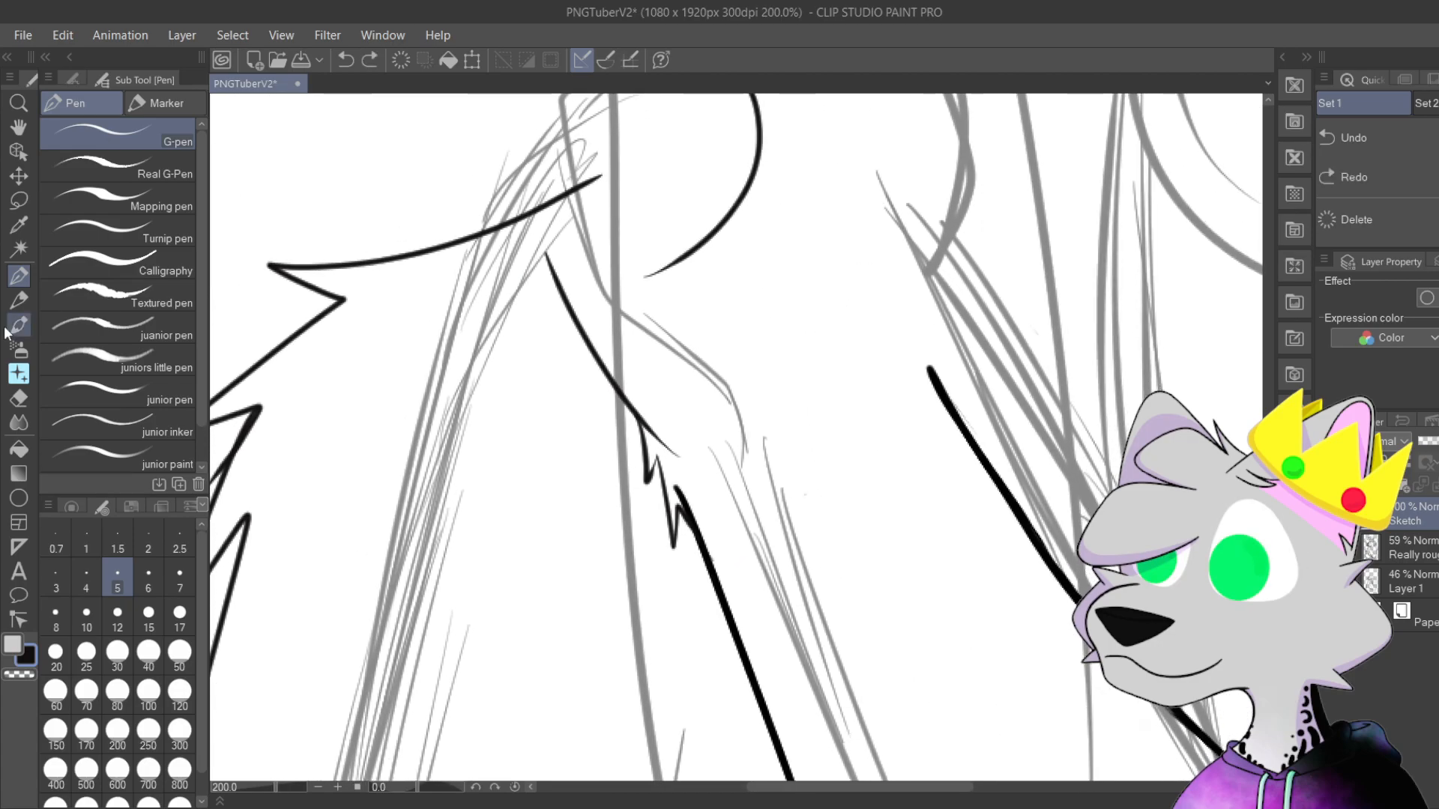
key("ctrl+z")
key("ctrl+z")
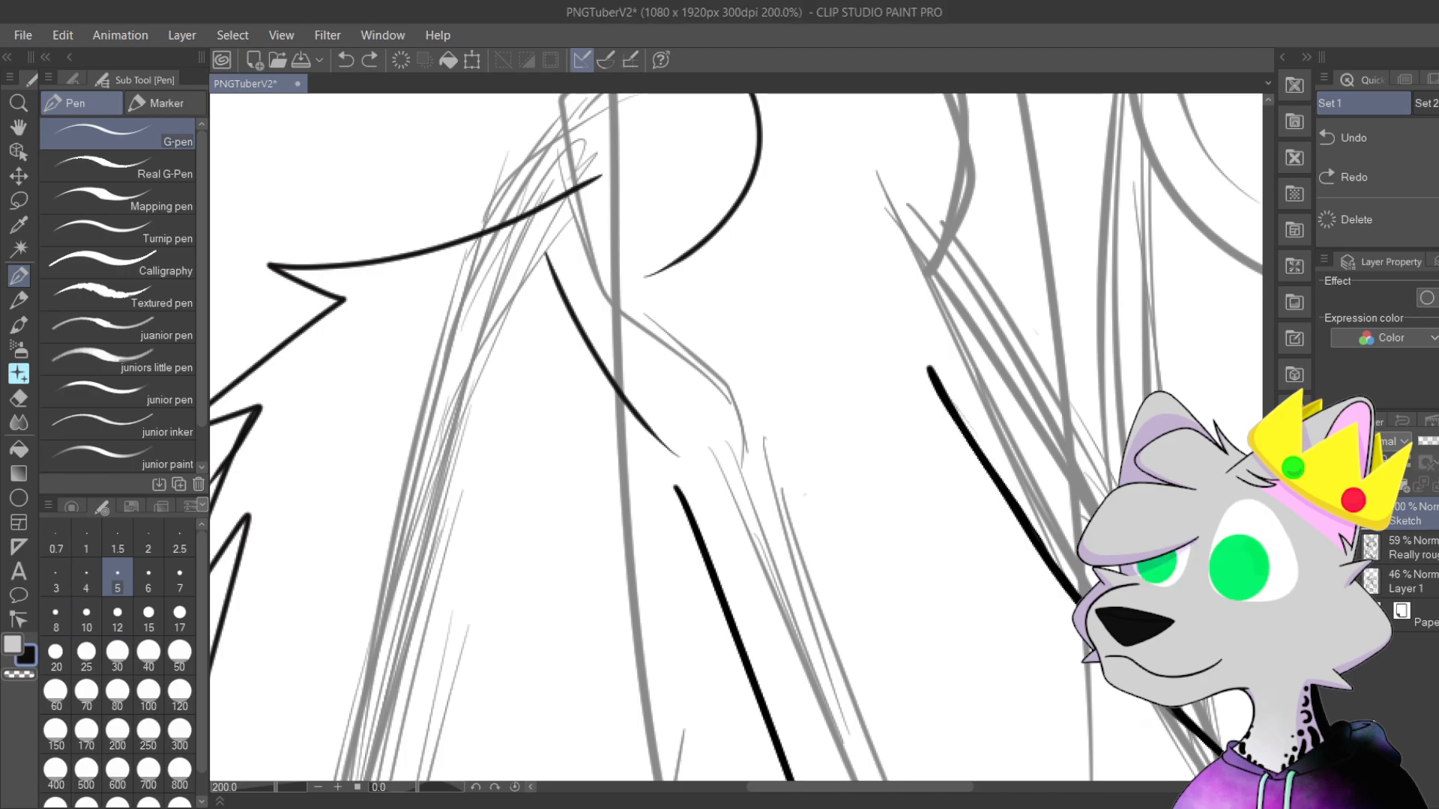
mouse_move(886, 430)
left_mouse_down()
mouse_move(677, 598)
mouse_move(774, 595)
left_mouse_up()
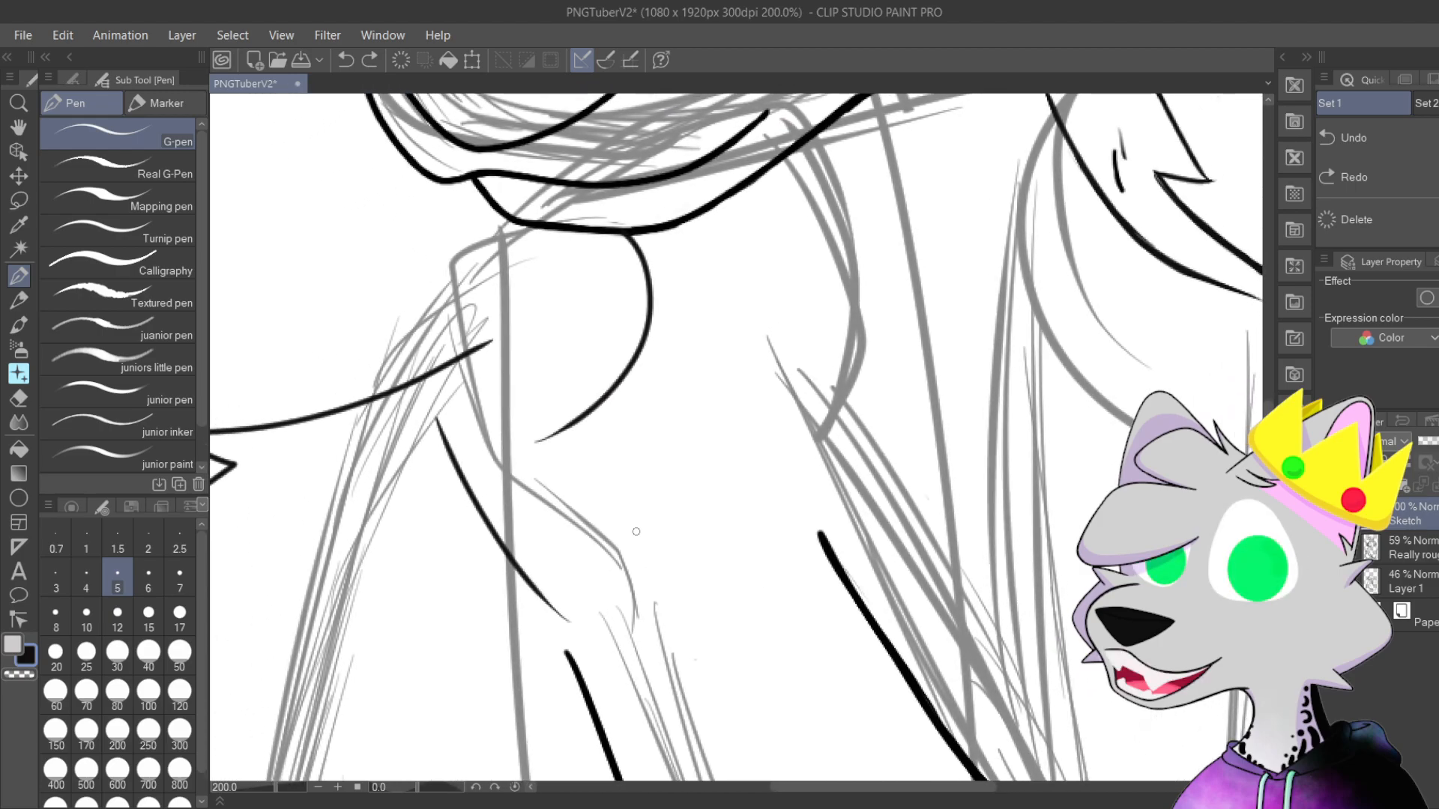
mouse_move(845, 527)
left_mouse_down()
mouse_move(630, 449)
mouse_move(680, 470)
mouse_move(720, 441)
mouse_move(704, 370)
mouse_move(653, 511)
left_mouse_up()
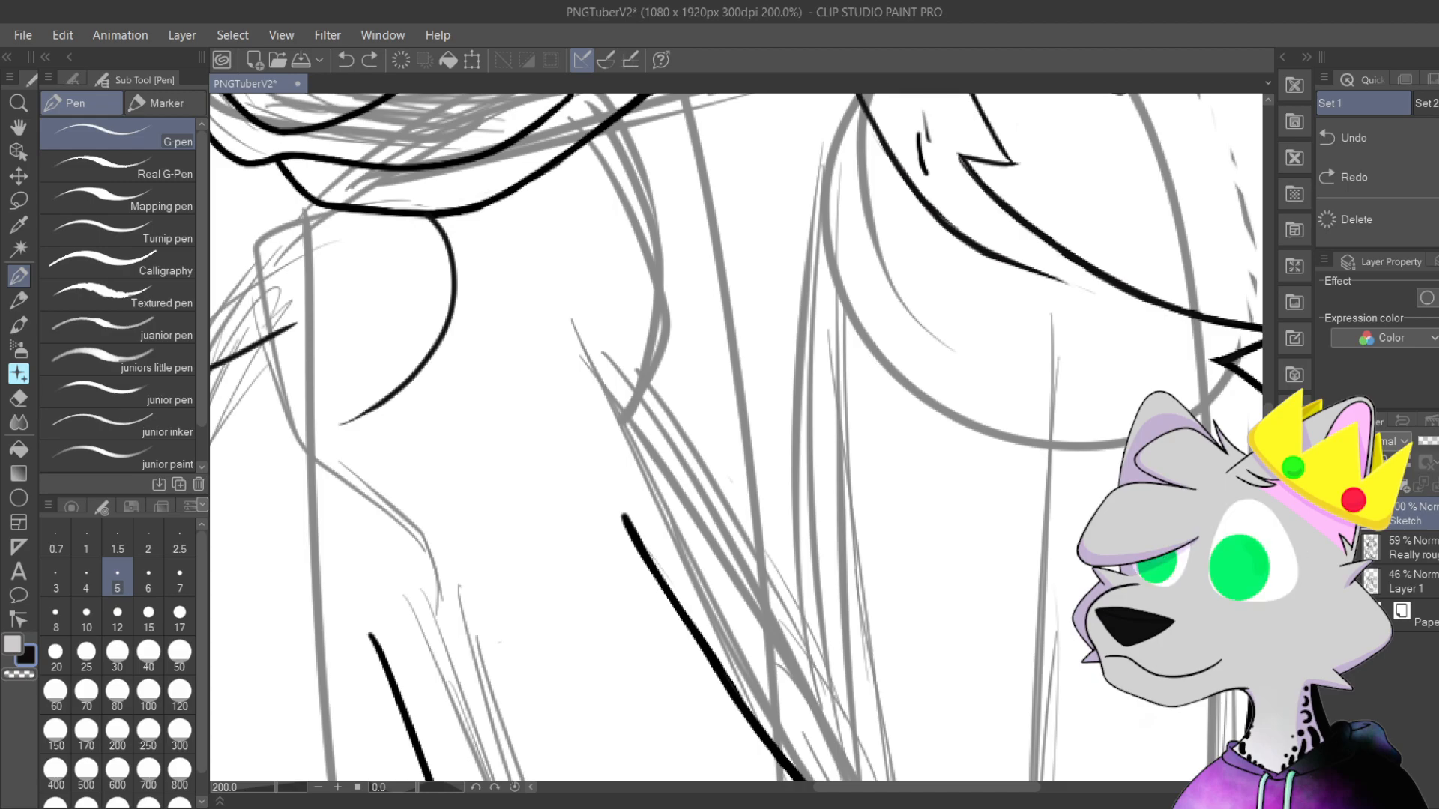
left_click_drag(809, 597, 826, 652)
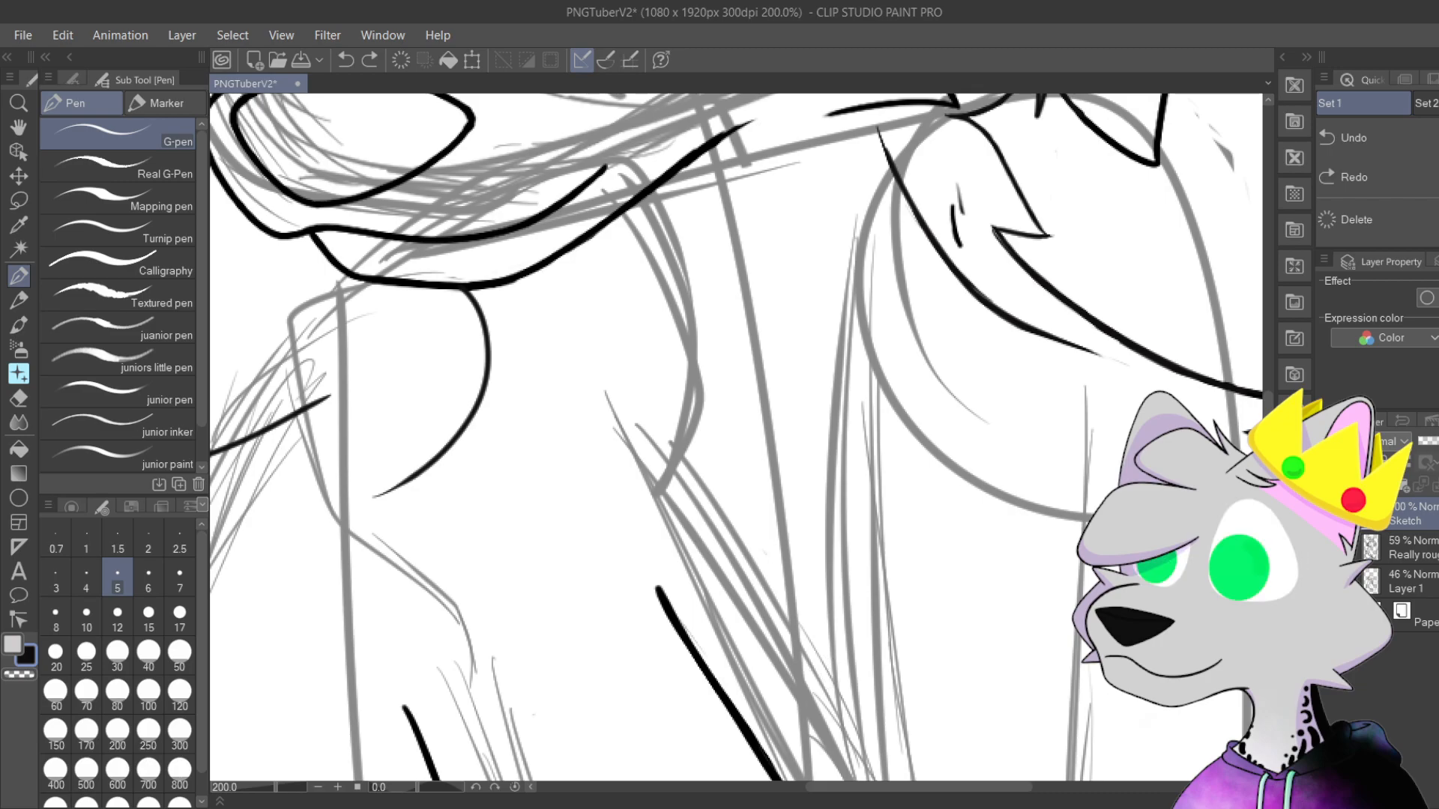
key("alt+Tab")
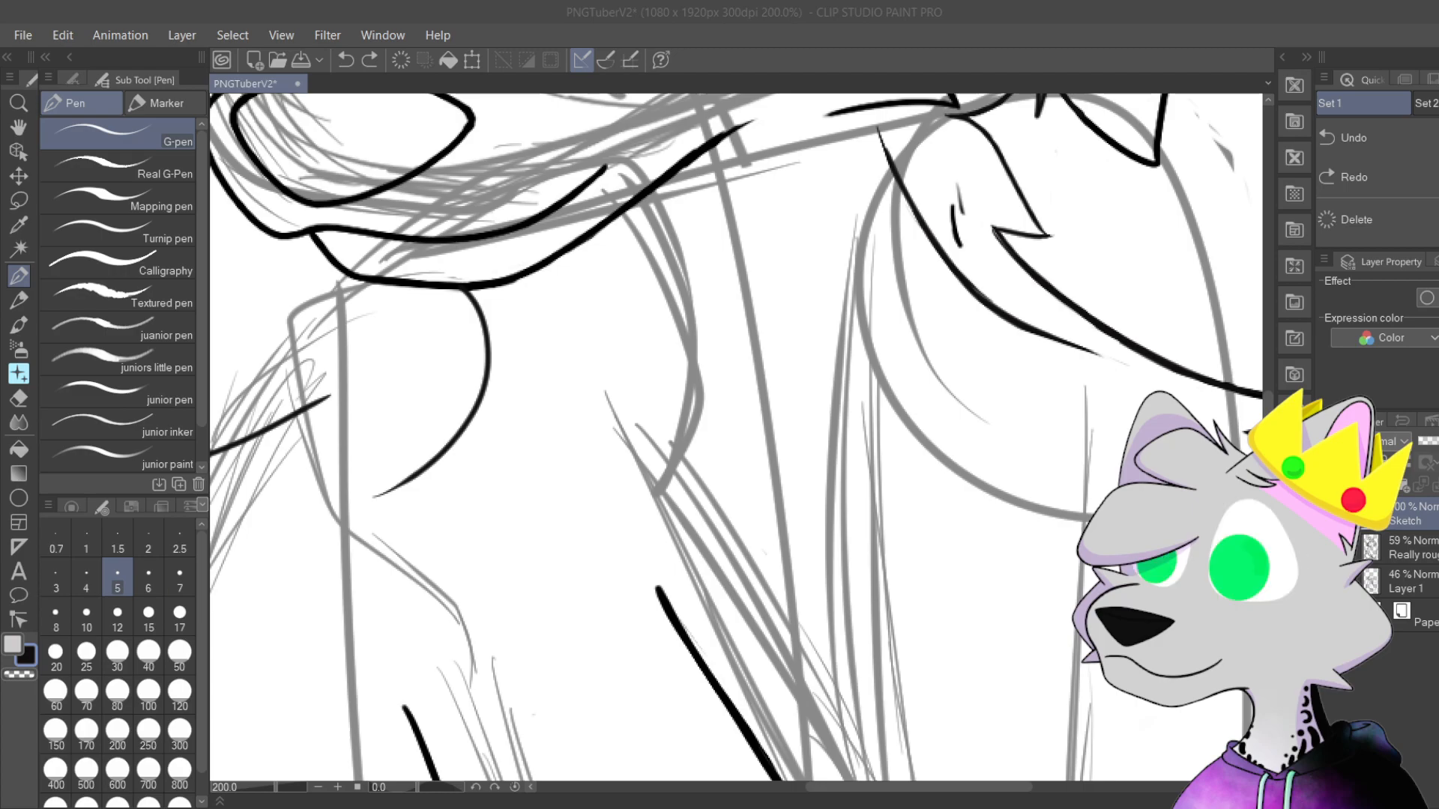
key("alt+Tab")
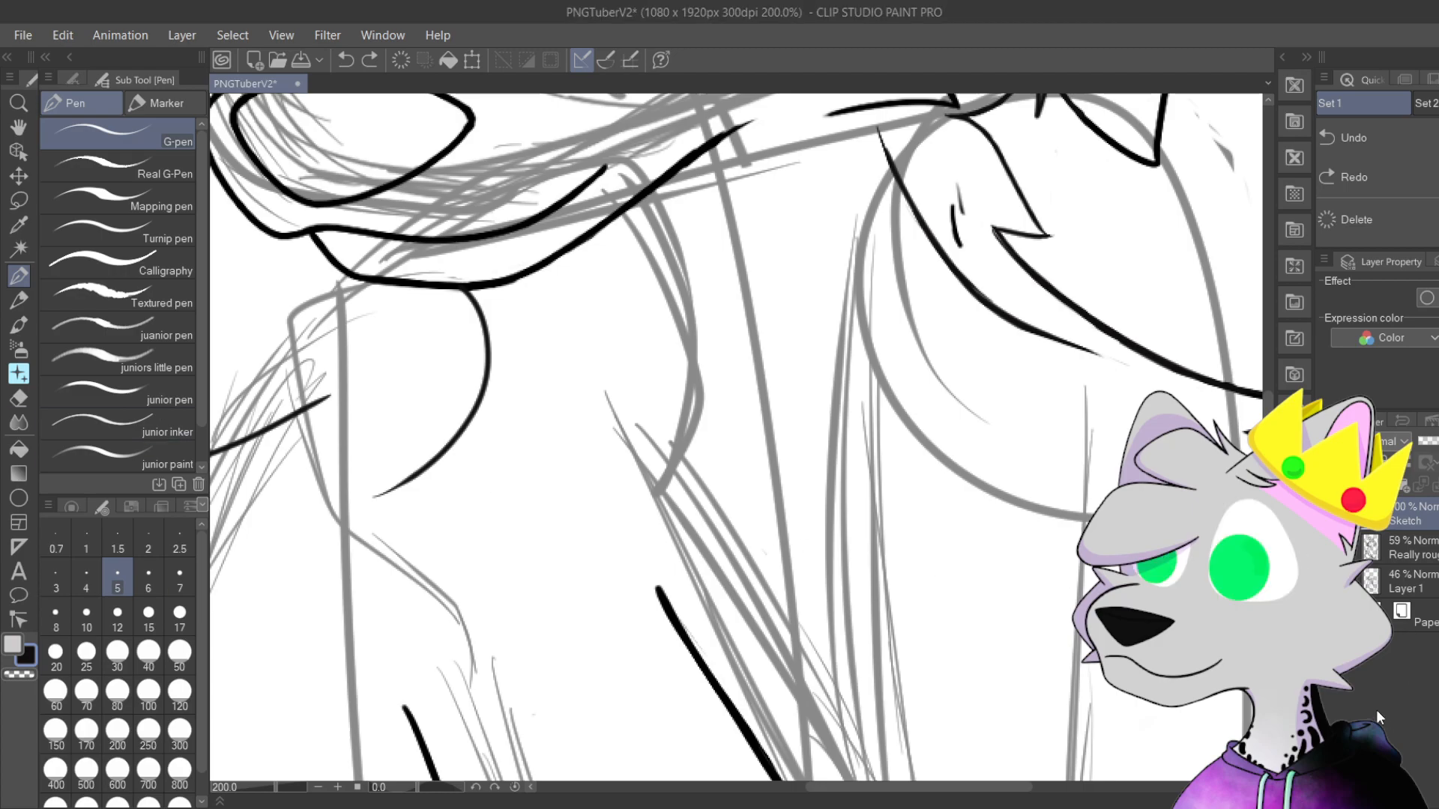
mouse_move(608, 390)
left_mouse_down()
mouse_move(732, 417)
mouse_move(706, 448)
mouse_move(761, 475)
mouse_move(737, 484)
left_mouse_up()
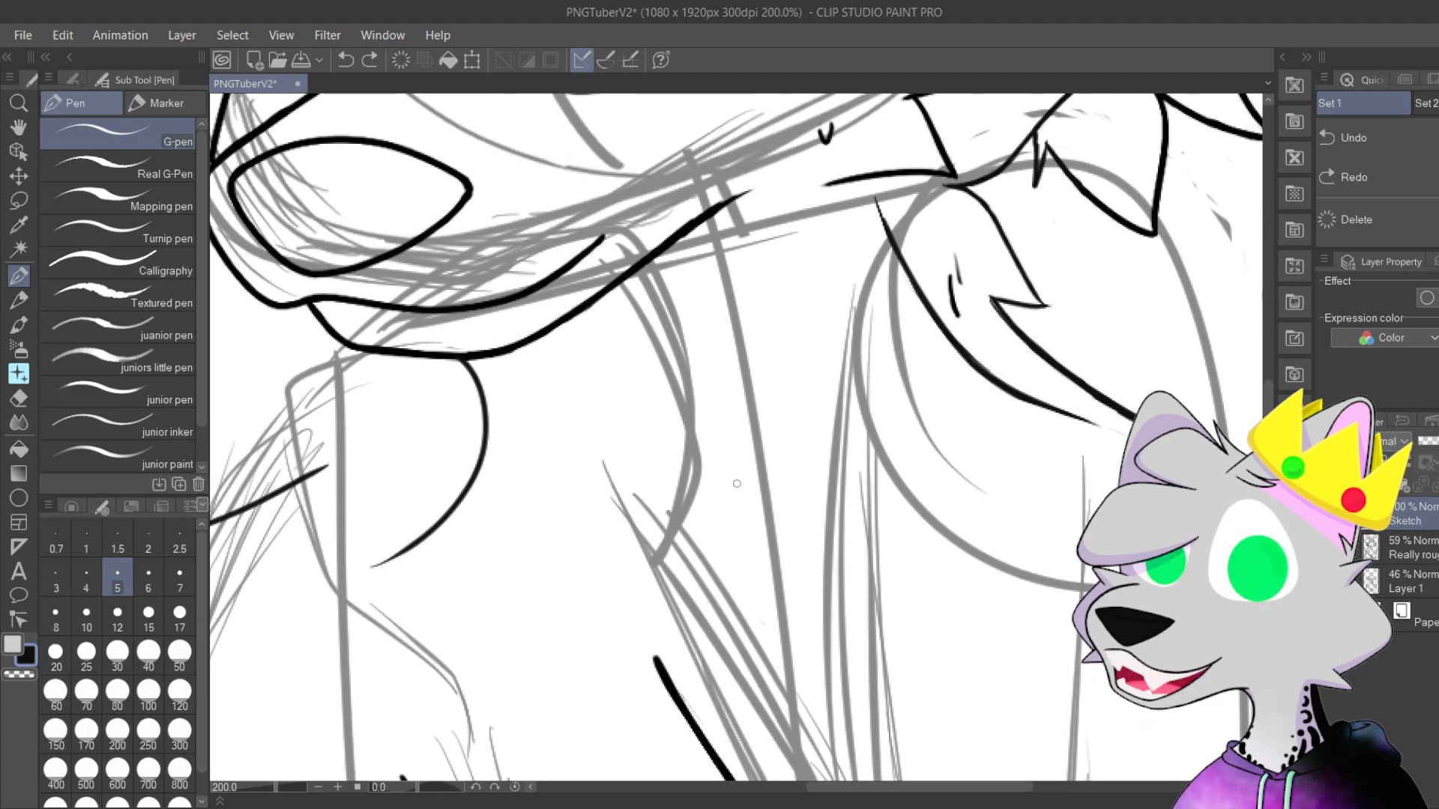
scroll(723, 418, "up", 4)
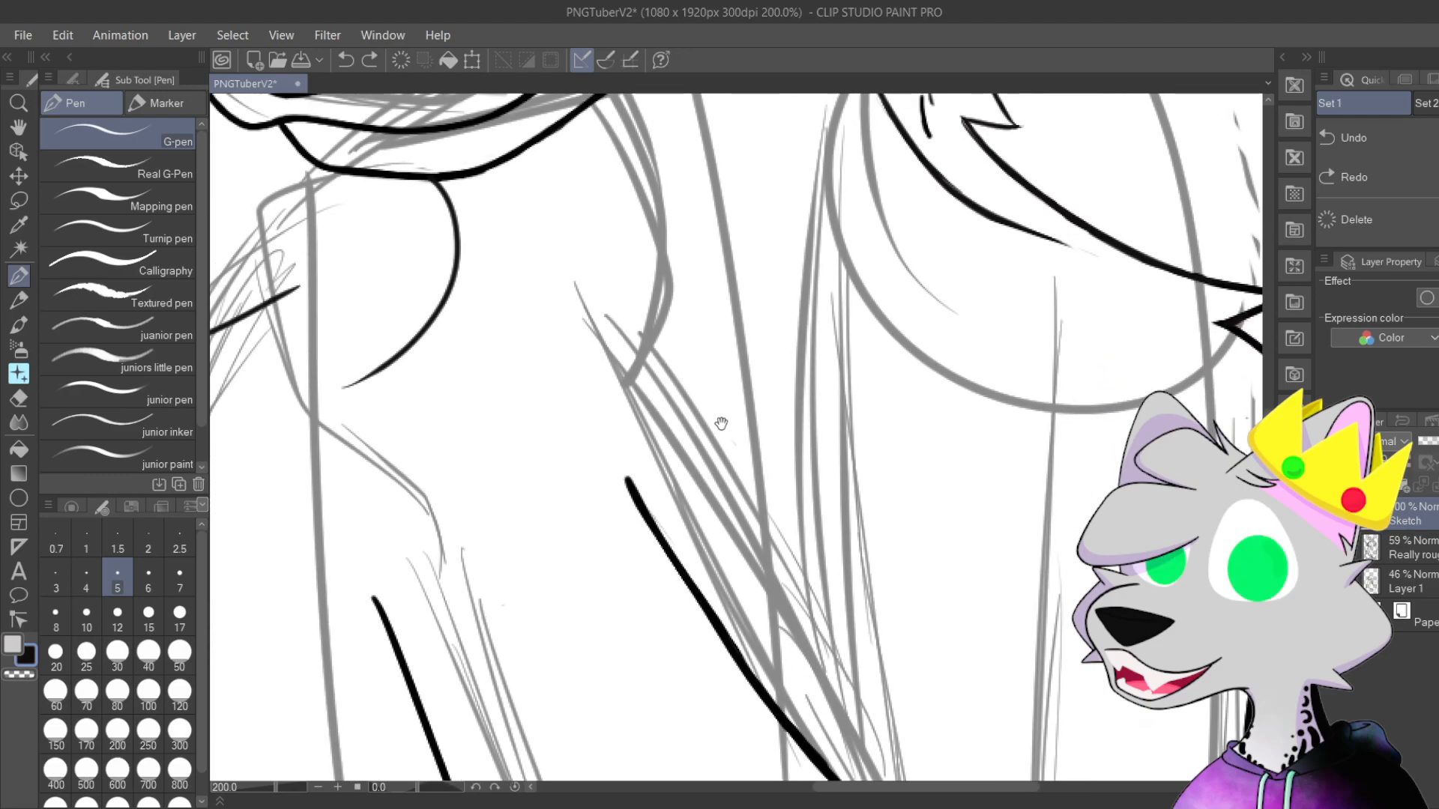
left_click_drag(659, 514, 600, 631)
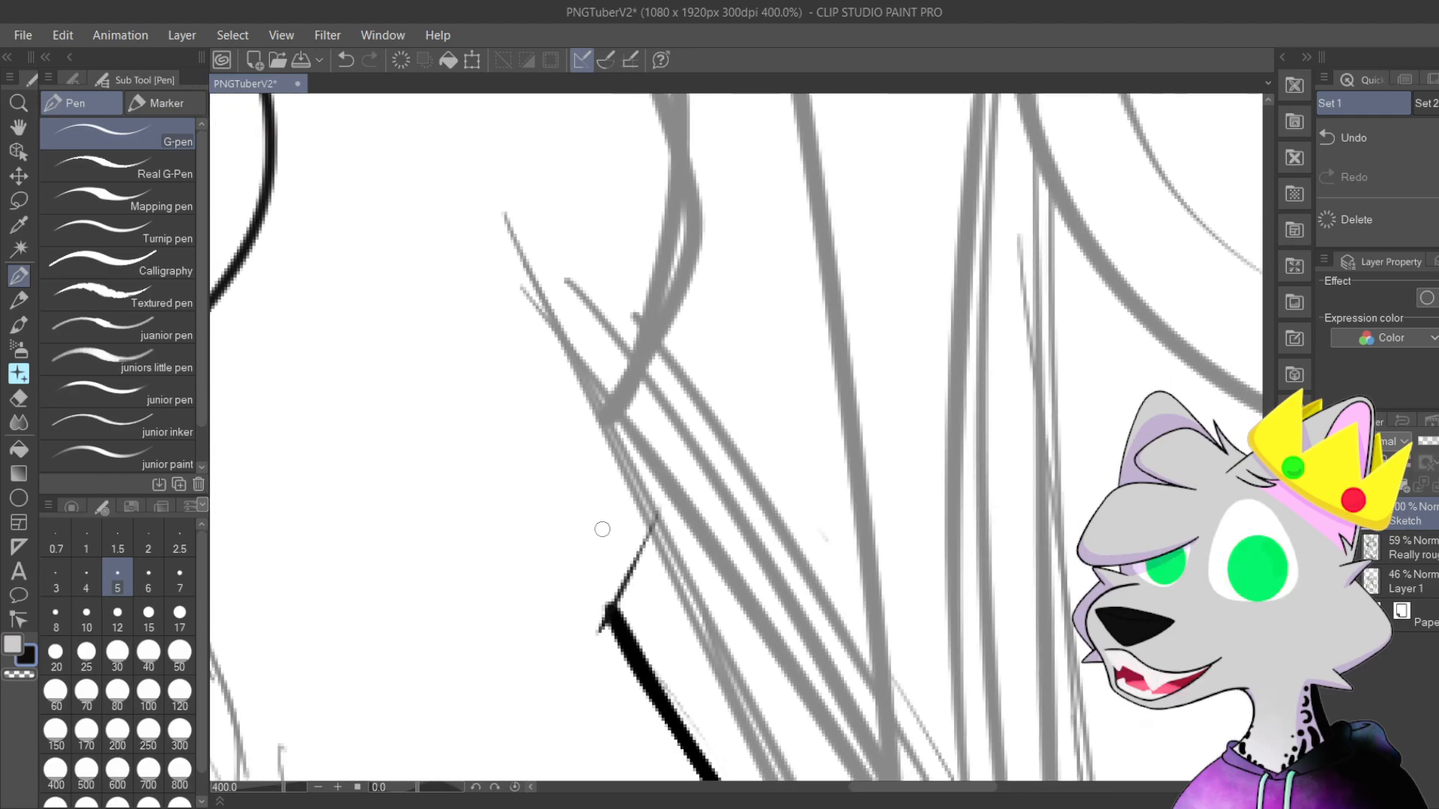
mouse_move(609, 622)
left_mouse_down()
mouse_move(710, 399)
mouse_move(667, 249)
left_mouse_up()
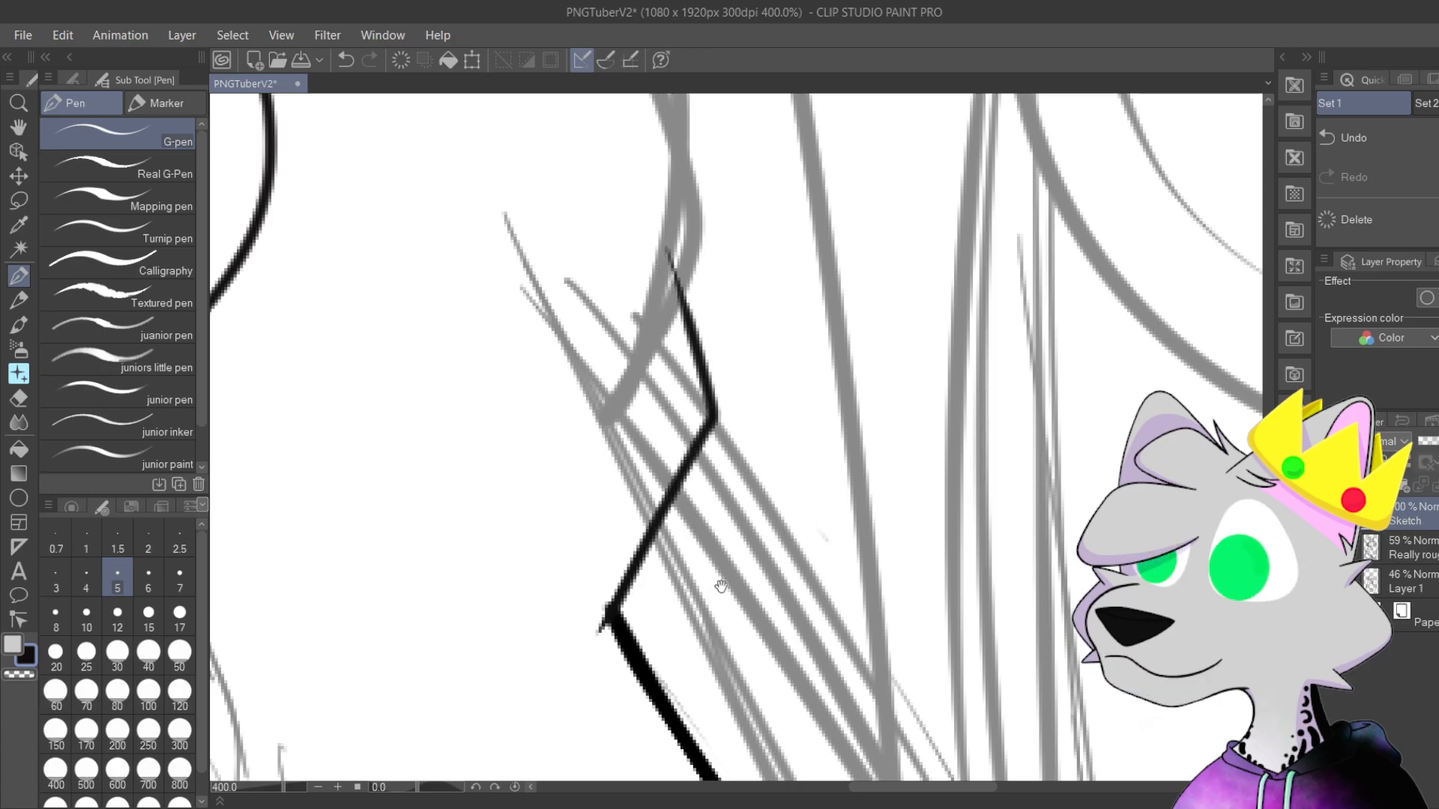
left_click_drag(719, 592, 703, 491)
left_click_drag(590, 525, 779, 242)
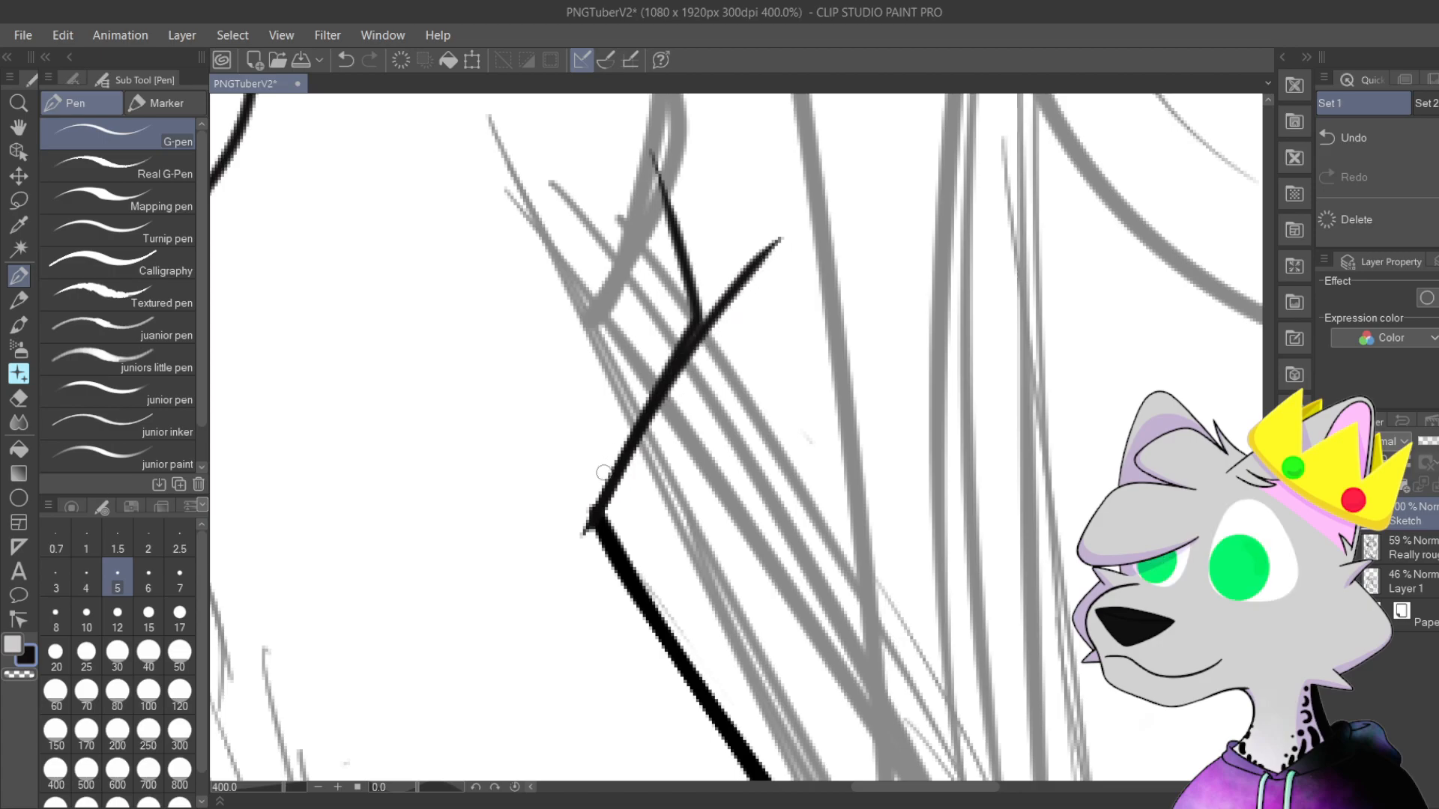
key("ctrl+z")
left_click_drag(595, 522, 691, 292)
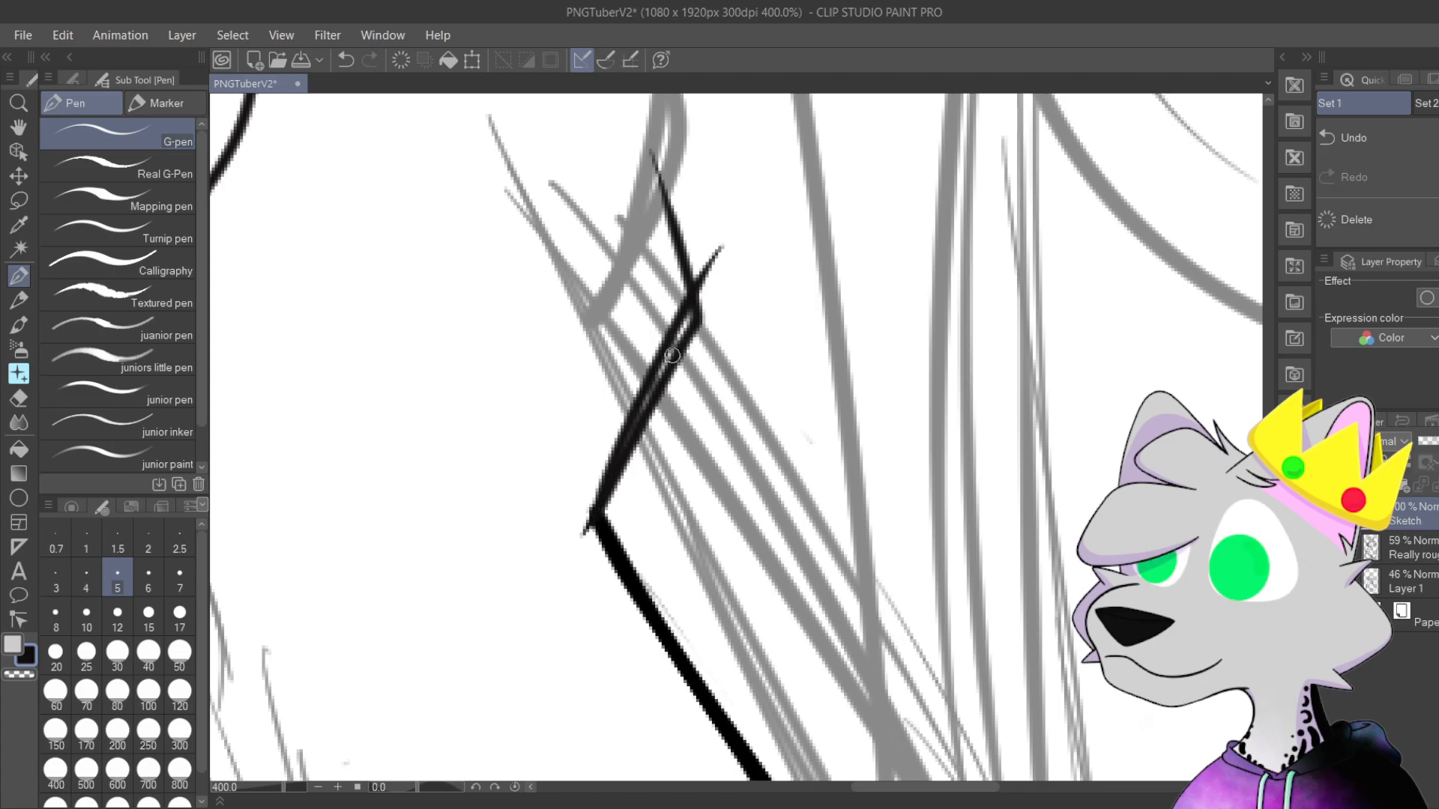
key("ctrl+z")
key("ctrl+z")
key("ctrl+z")
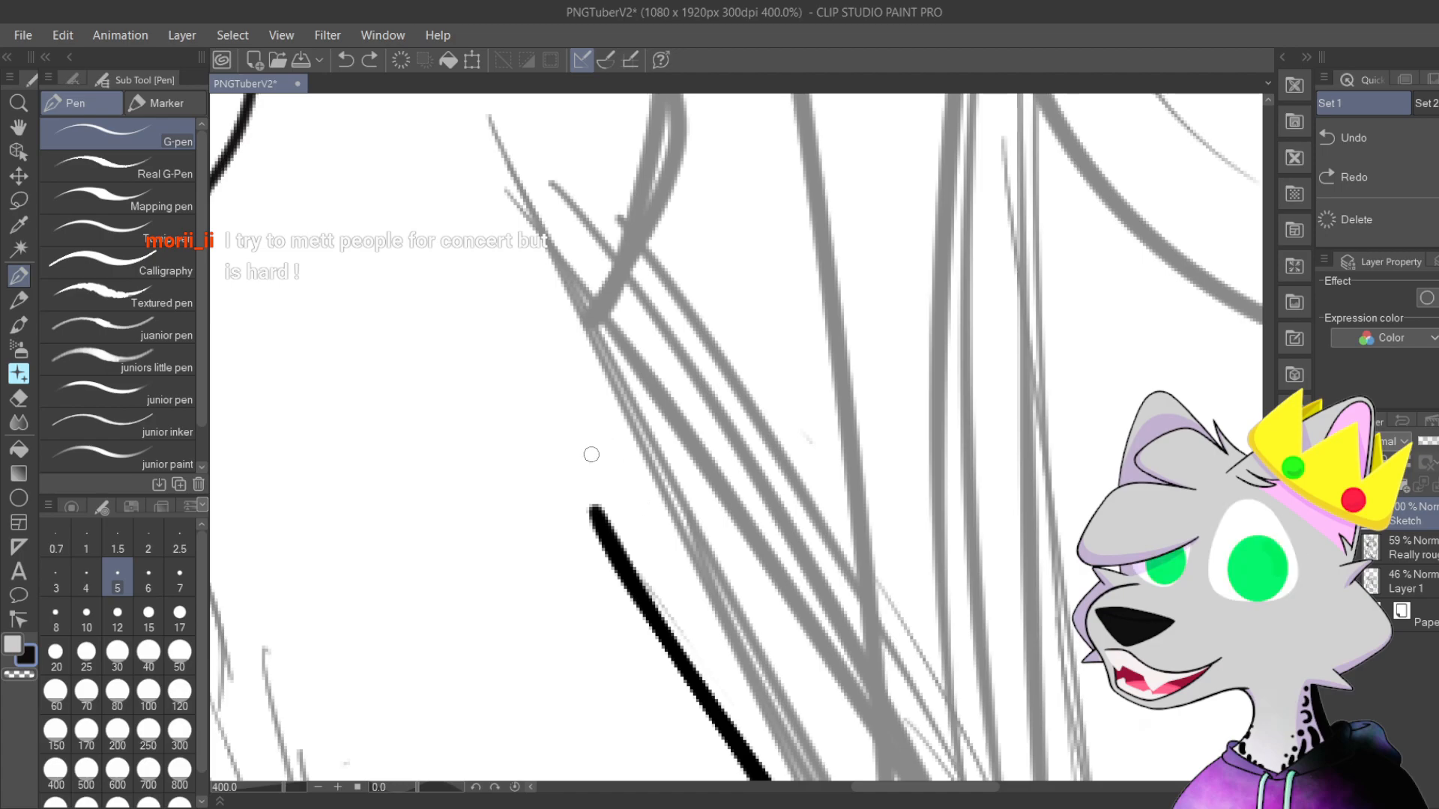
left_click_drag(597, 515, 689, 259)
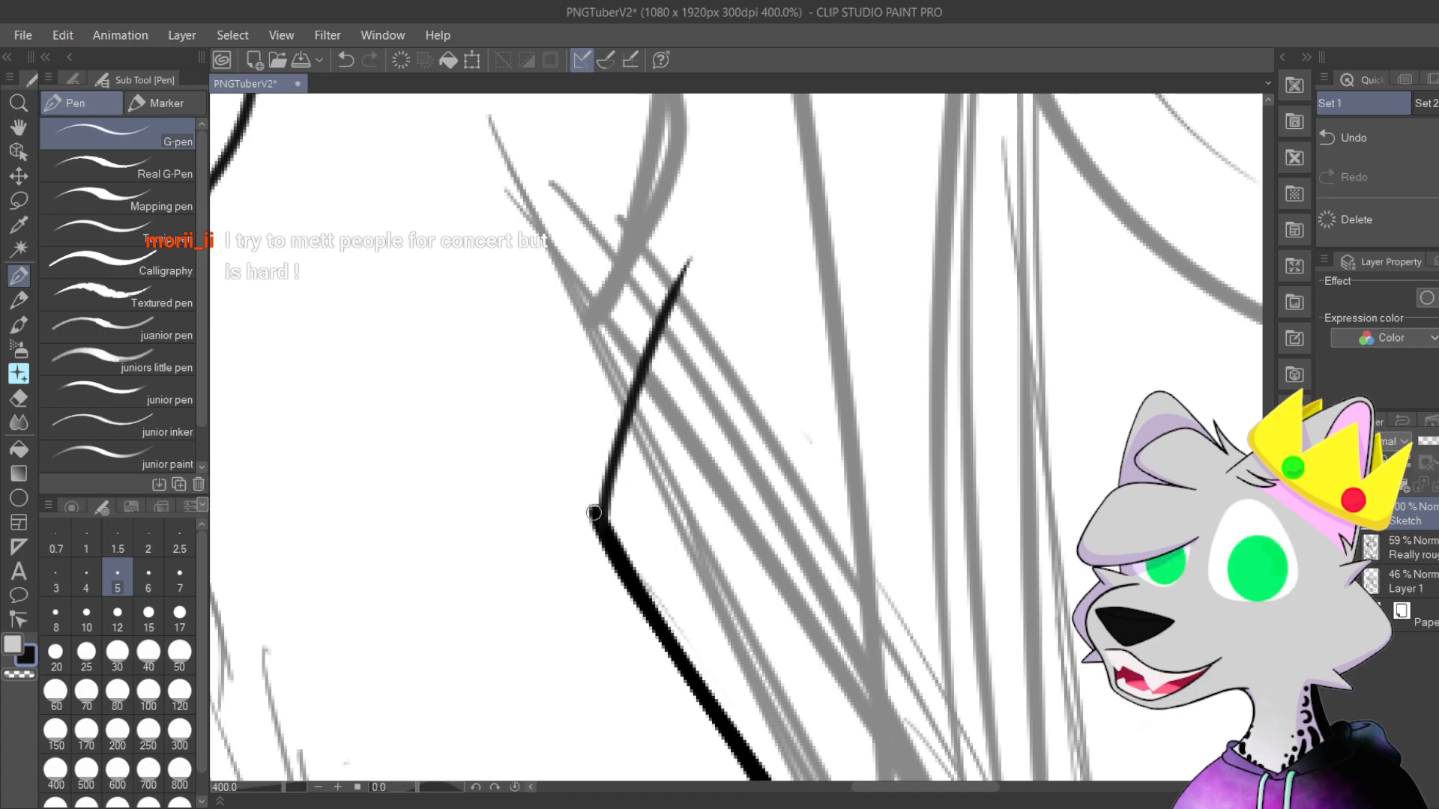
key("ctrl+z")
key("ctrl+y")
key("ctrl+z")
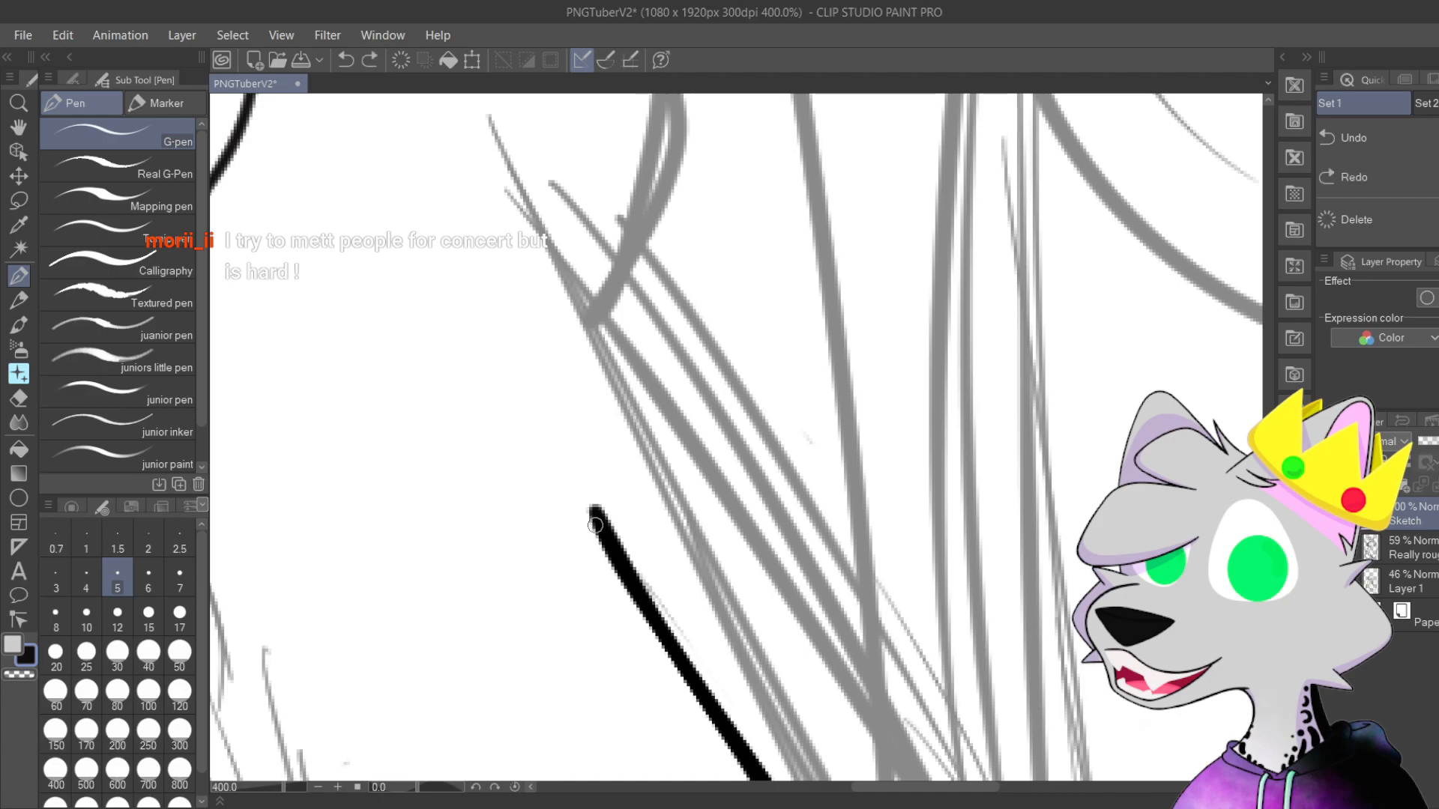
Step: Draw a black curved contour rising from the thick diagonal line's upper end, then bending back toward the gray sketch curve
left_click_drag(598, 514, 713, 209)
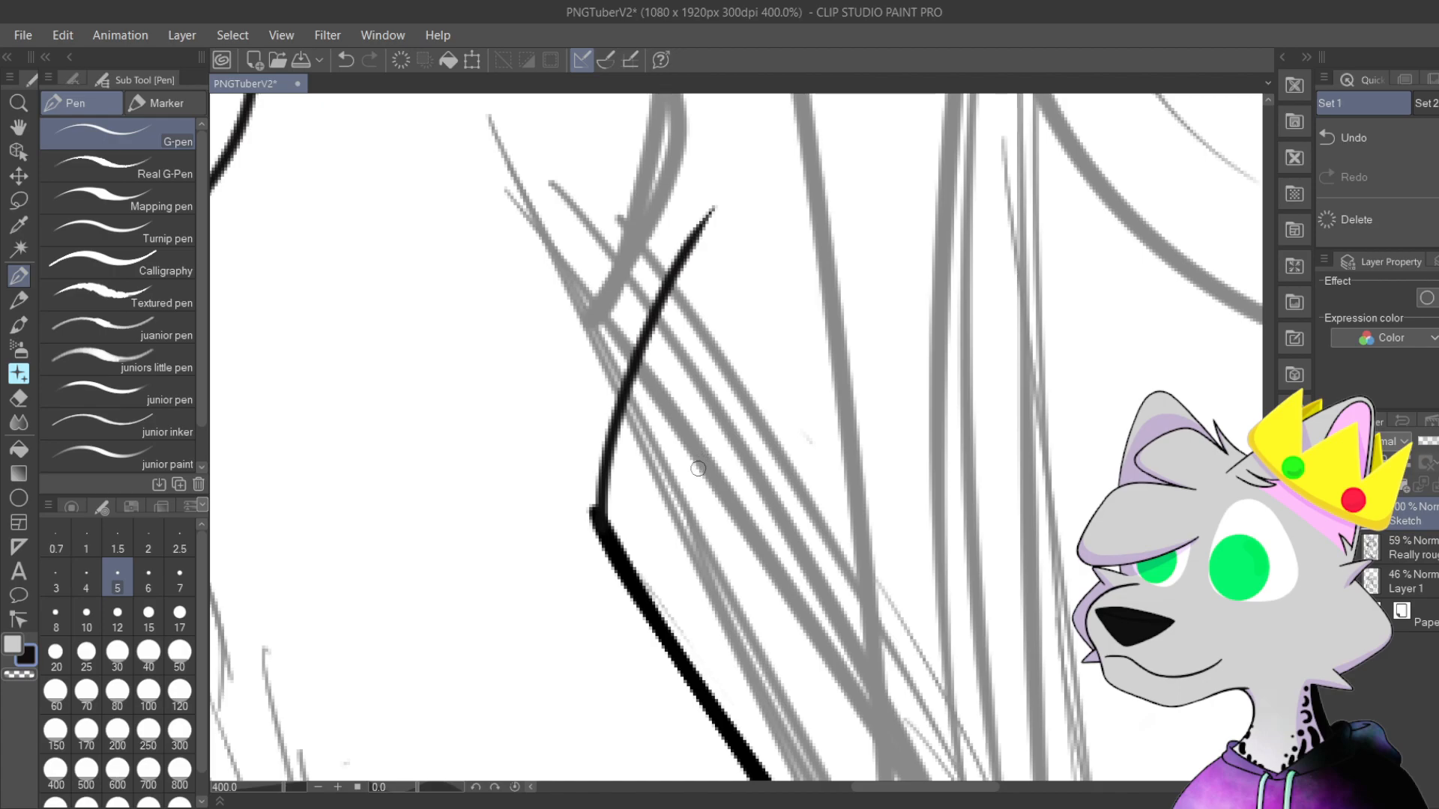
mouse_move(768, 330)
left_mouse_down()
mouse_move(880, 508)
mouse_move(820, 297)
left_mouse_up()
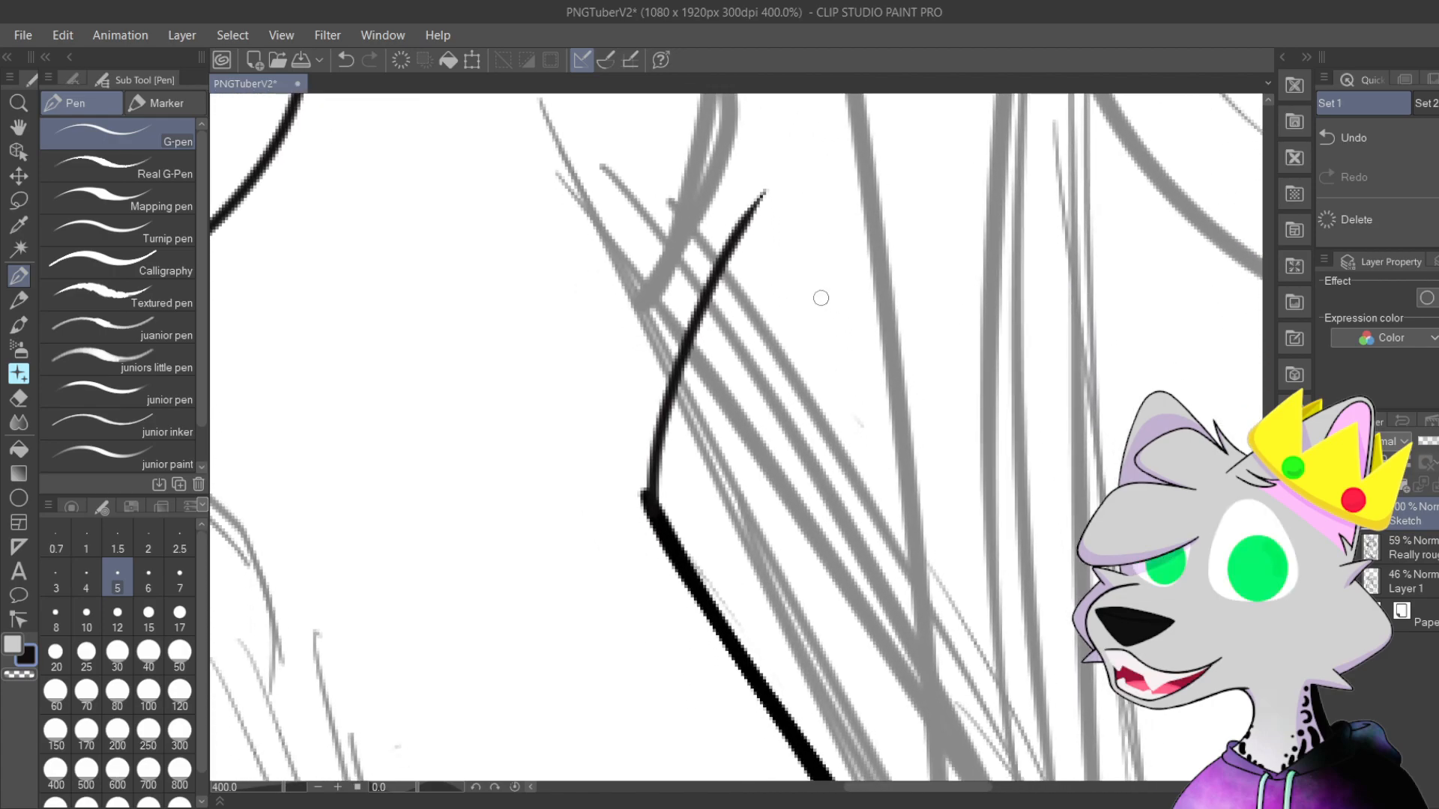
mouse_move(896, 445)
left_mouse_down()
mouse_move(772, 587)
mouse_move(842, 623)
mouse_move(820, 631)
left_mouse_up()
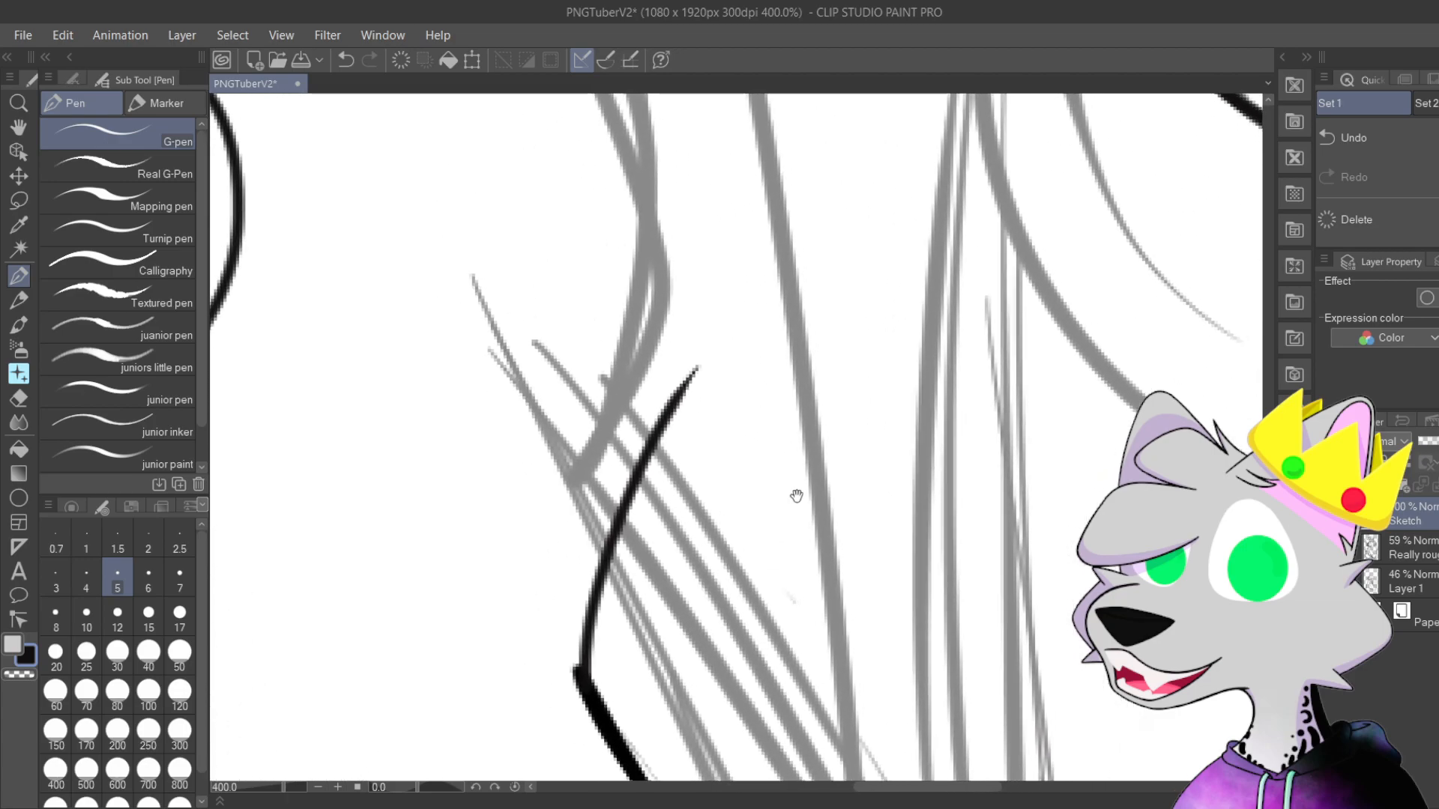
left_click_drag(790, 513, 670, 739)
mouse_move(556, 622)
left_mouse_down()
mouse_move(588, 566)
mouse_move(585, 470)
mouse_move(556, 381)
left_mouse_up()
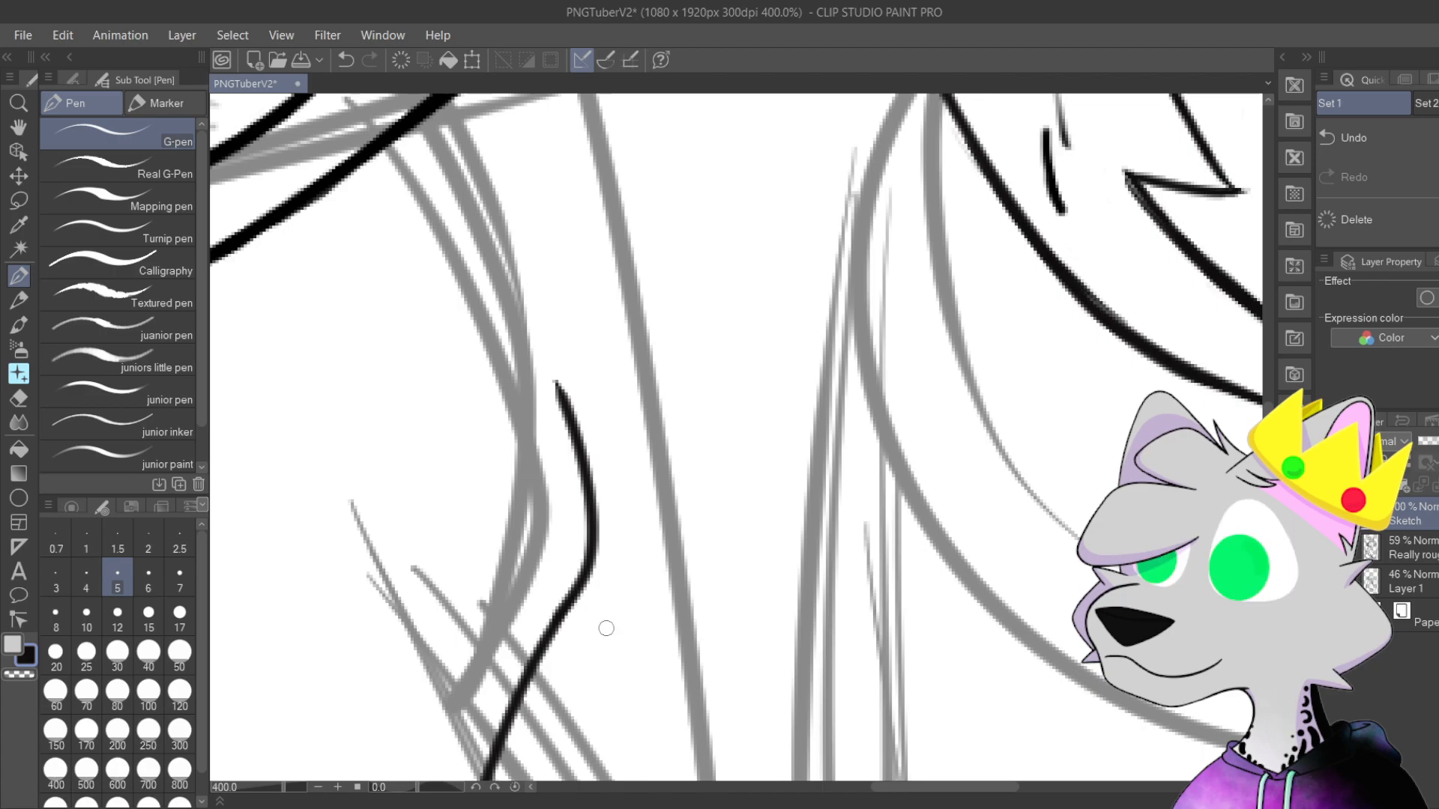
key("ctrl+z")
mouse_move(581, 583)
left_mouse_down()
mouse_move(534, 422)
mouse_move(616, 472)
mouse_move(570, 490)
left_mouse_up()
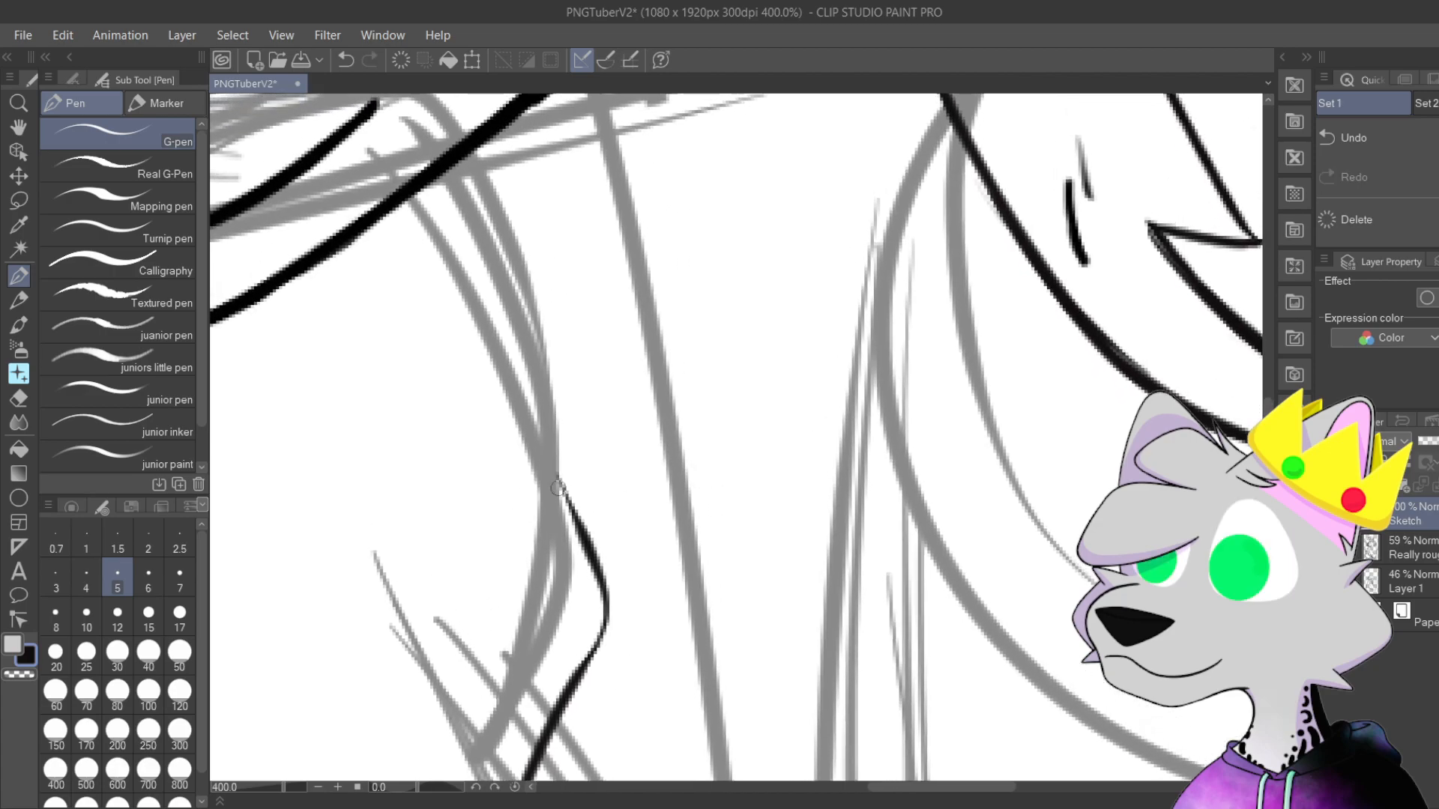
Step: Extend the contour's upper end up along the gray curve and finish it with a short bend to the left, redrawing until it joins smoothly
mouse_move(565, 491)
left_mouse_down()
mouse_move(547, 427)
mouse_move(489, 365)
left_mouse_up()
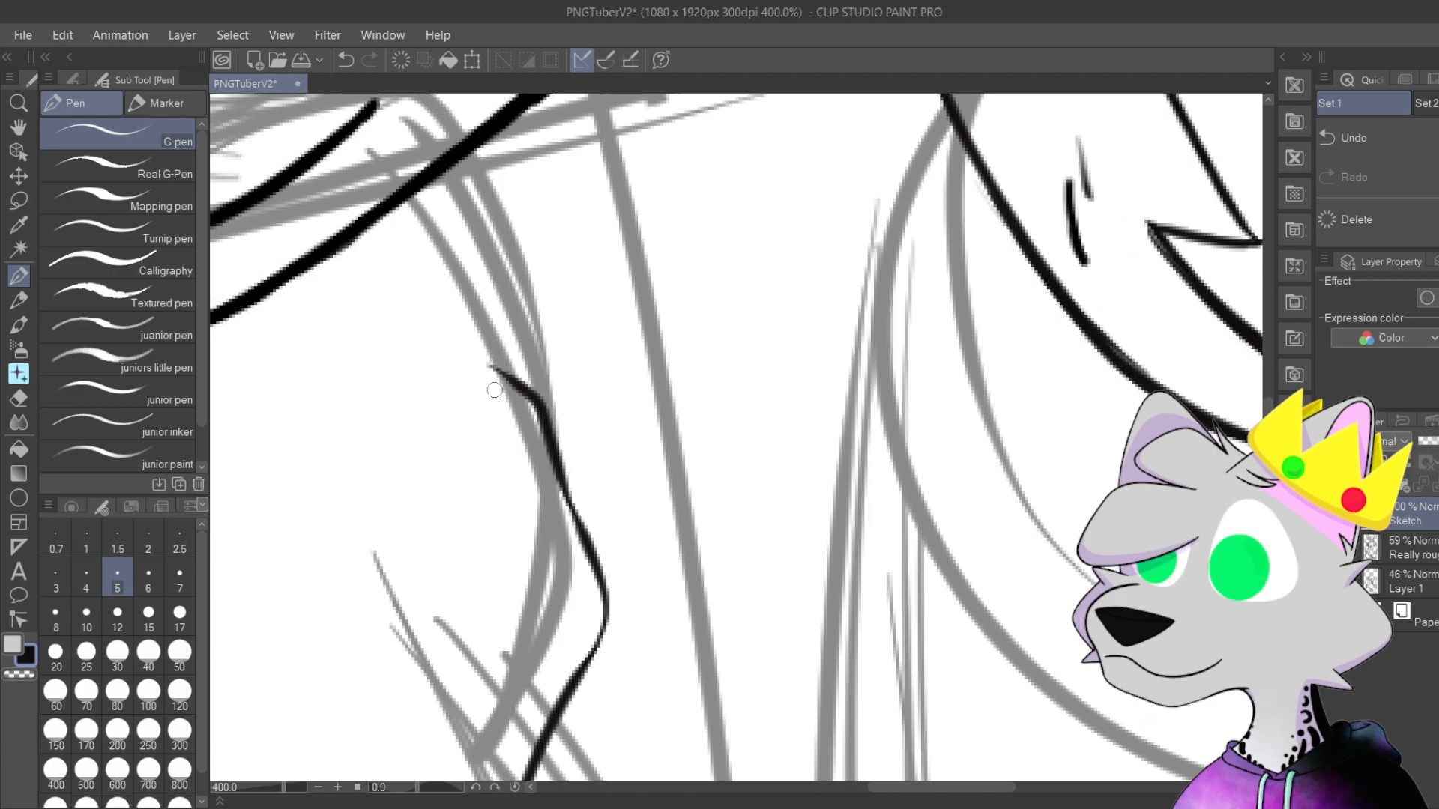
key("ctrl+z")
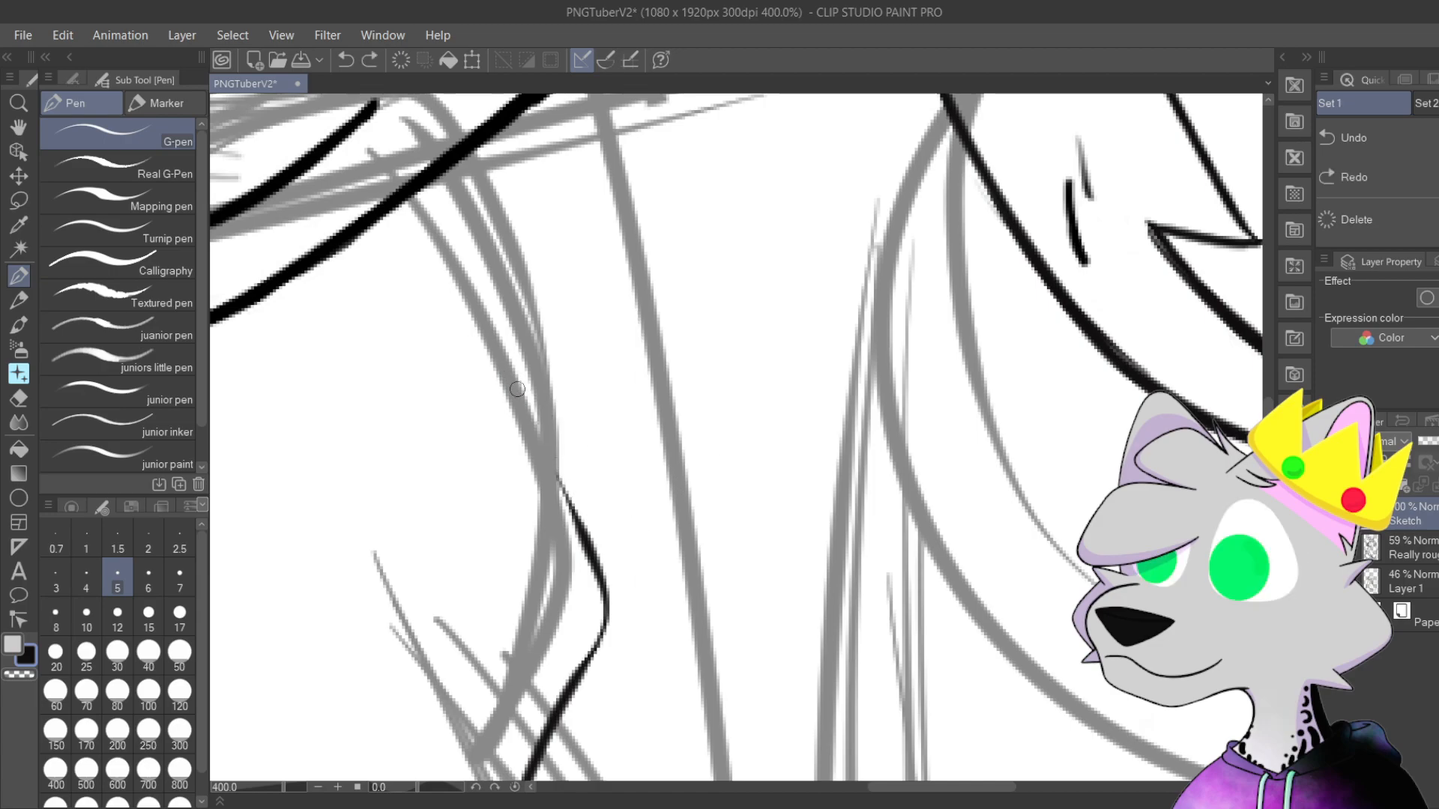
mouse_move(459, 391)
left_mouse_down()
mouse_move(517, 409)
mouse_move(563, 509)
mouse_move(591, 533)
left_mouse_up()
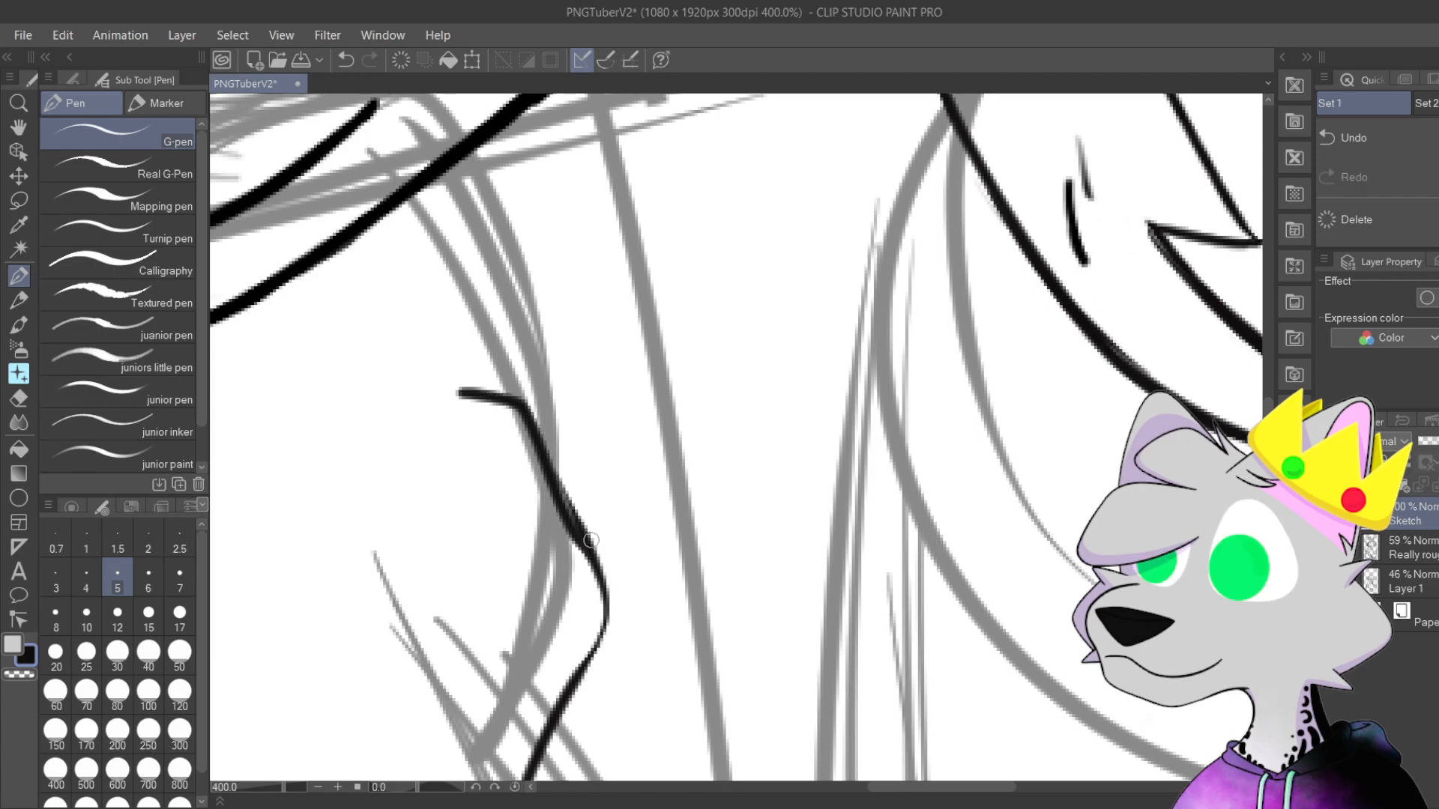
key("ctrl+z")
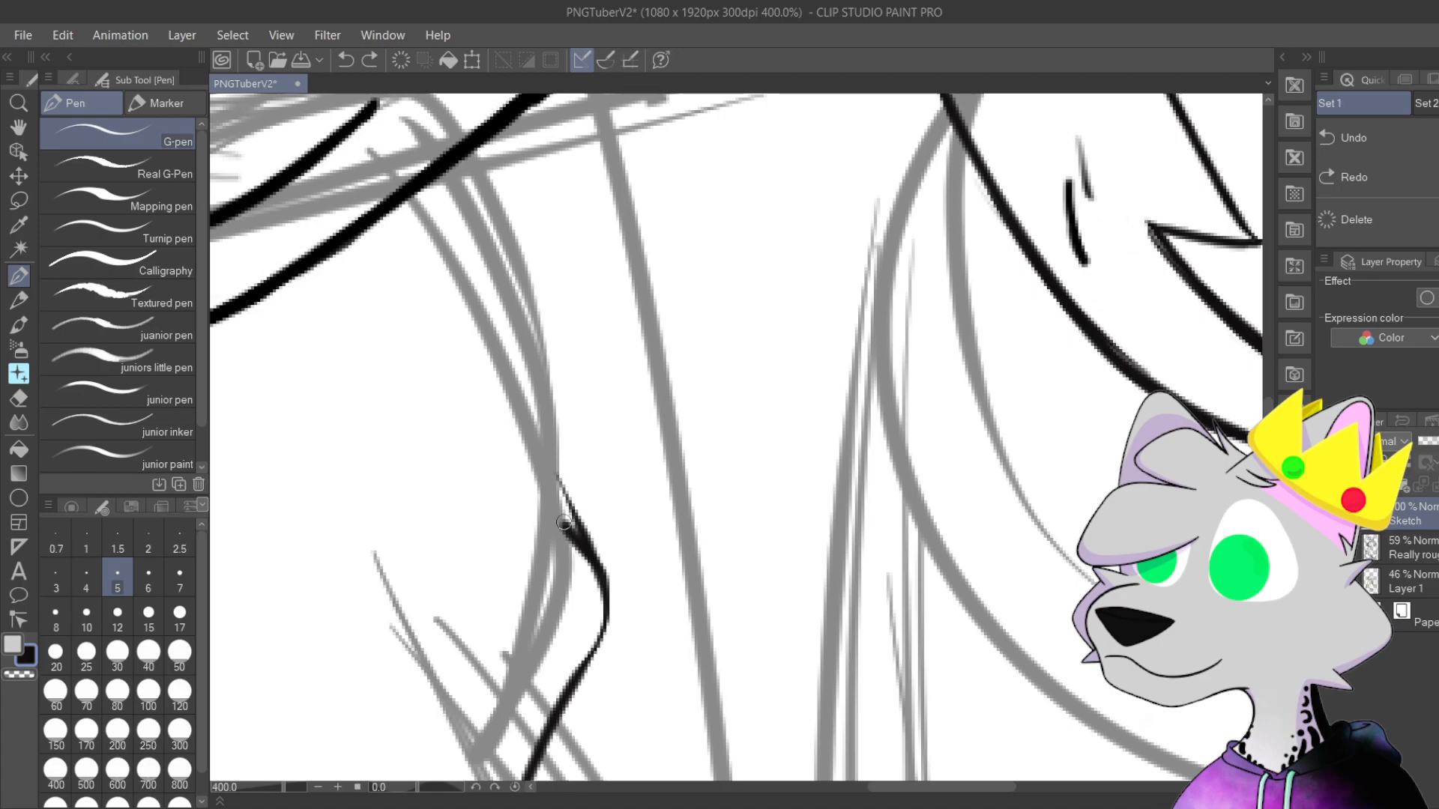
mouse_move(463, 391)
left_mouse_down()
mouse_move(517, 406)
mouse_move(591, 596)
left_mouse_up()
key("ctrl+z")
mouse_move(461, 395)
left_mouse_down()
mouse_move(527, 419)
mouse_move(548, 503)
mouse_move(605, 609)
mouse_move(533, 425)
mouse_move(451, 377)
left_mouse_up()
key("ctrl+z")
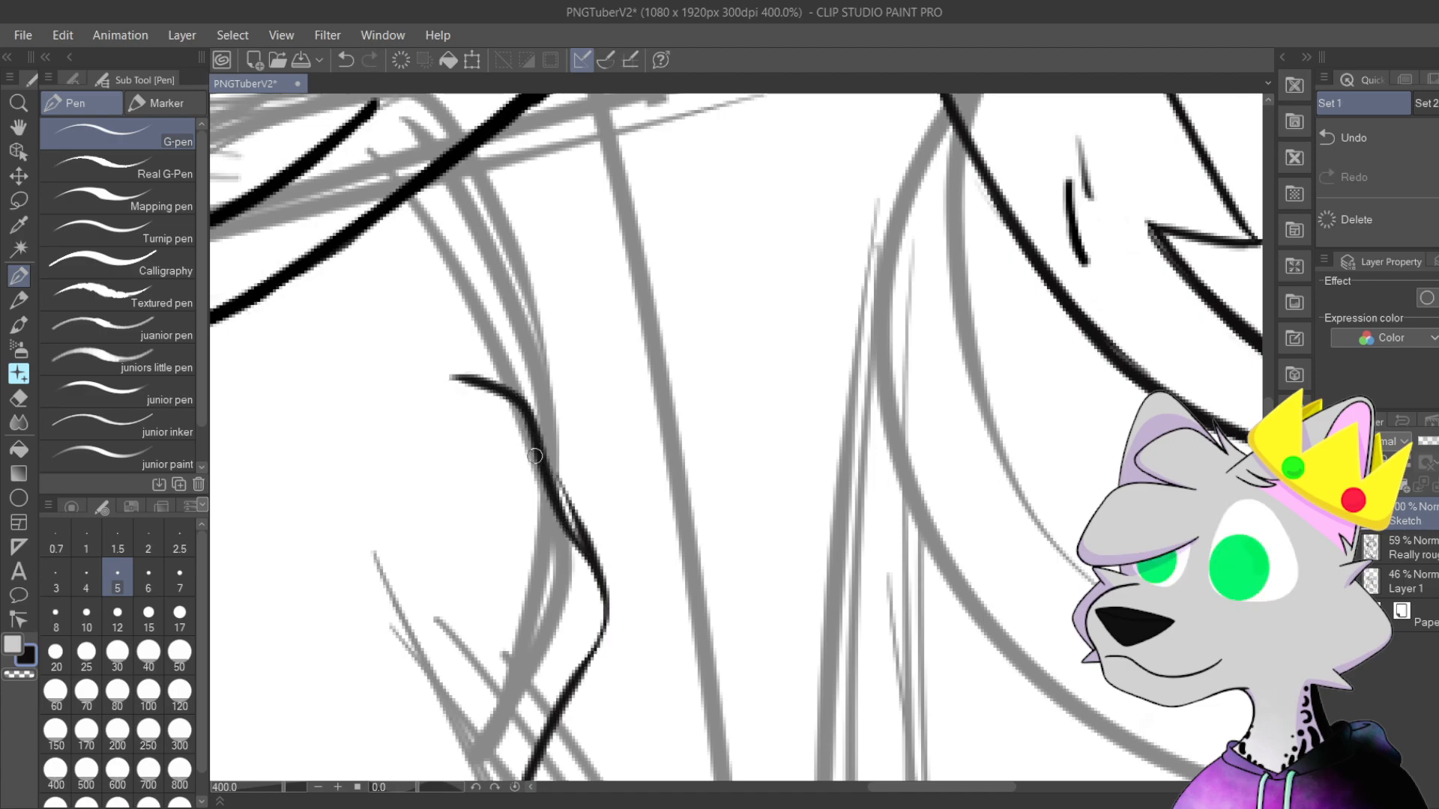
key("ctrl+z")
mouse_move(467, 400)
left_mouse_down()
mouse_move(536, 433)
mouse_move(588, 541)
left_mouse_up()
key("ctrl+z")
mouse_move(453, 396)
left_mouse_down()
mouse_move(527, 426)
mouse_move(569, 506)
left_mouse_up()
key("ctrl+z")
mouse_move(438, 389)
left_mouse_down()
mouse_move(495, 407)
mouse_move(556, 463)
mouse_move(584, 535)
left_mouse_up()
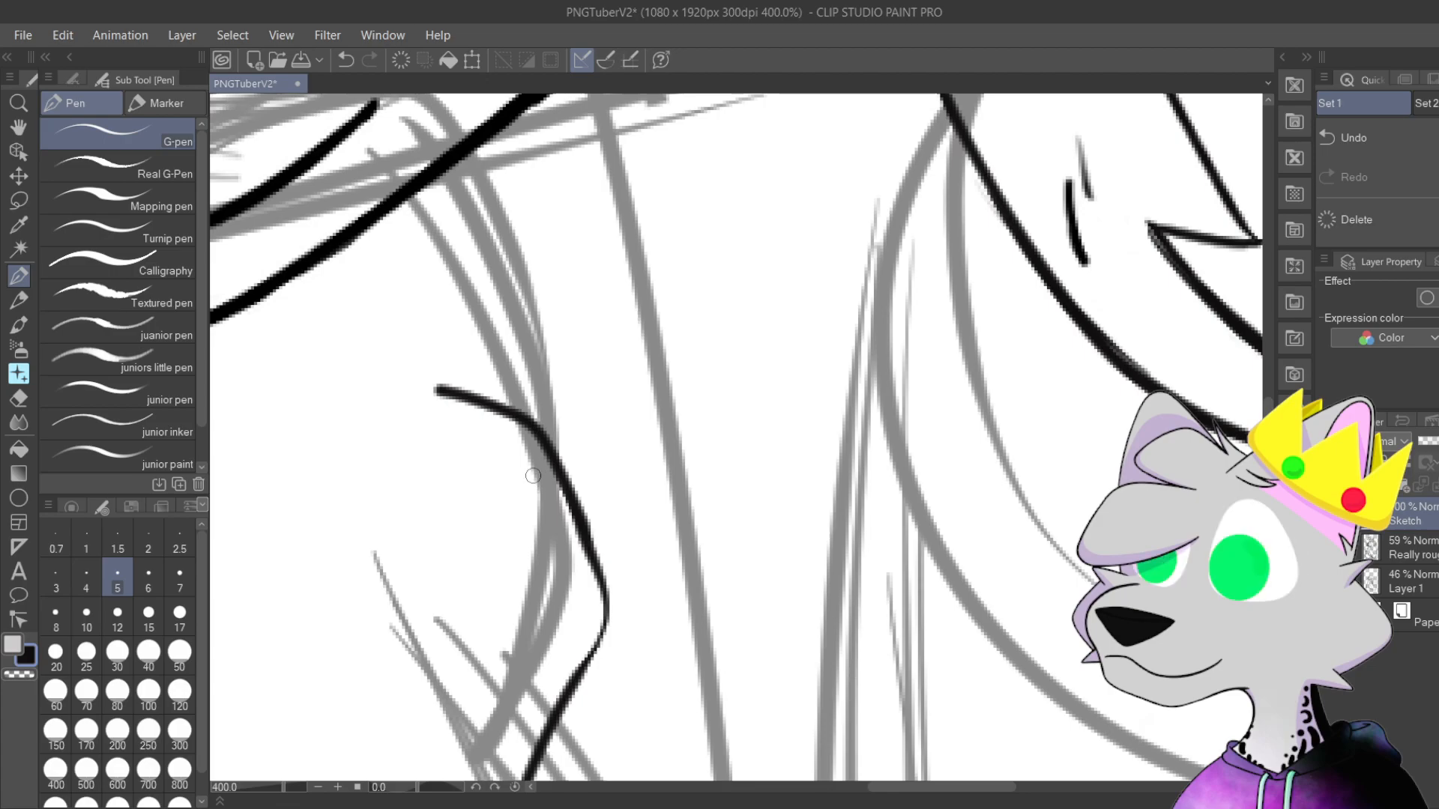
key("ctrl+z")
mouse_move(434, 391)
left_mouse_down()
mouse_move(512, 409)
mouse_move(574, 534)
left_mouse_up()
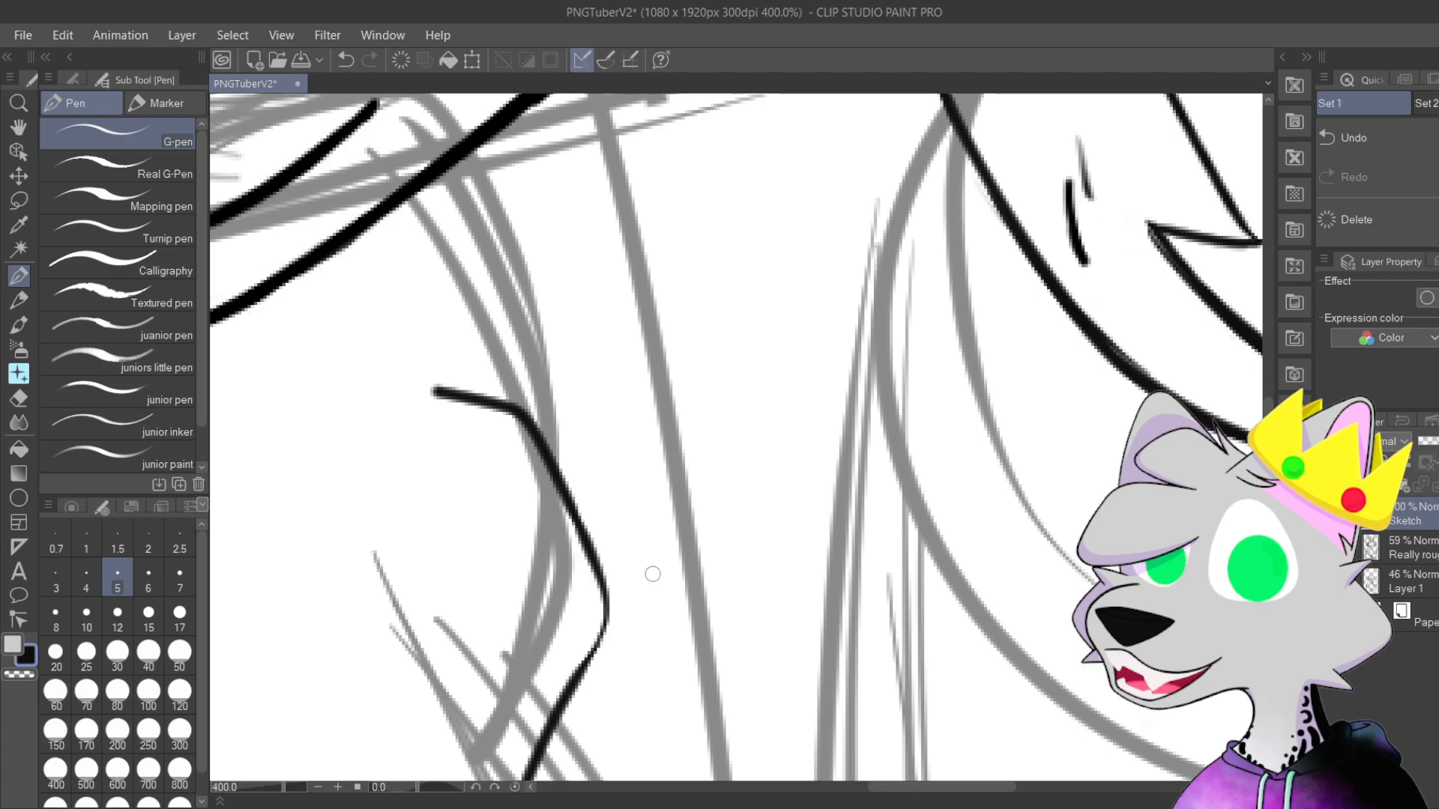
left_click_drag(653, 408, 749, 225)
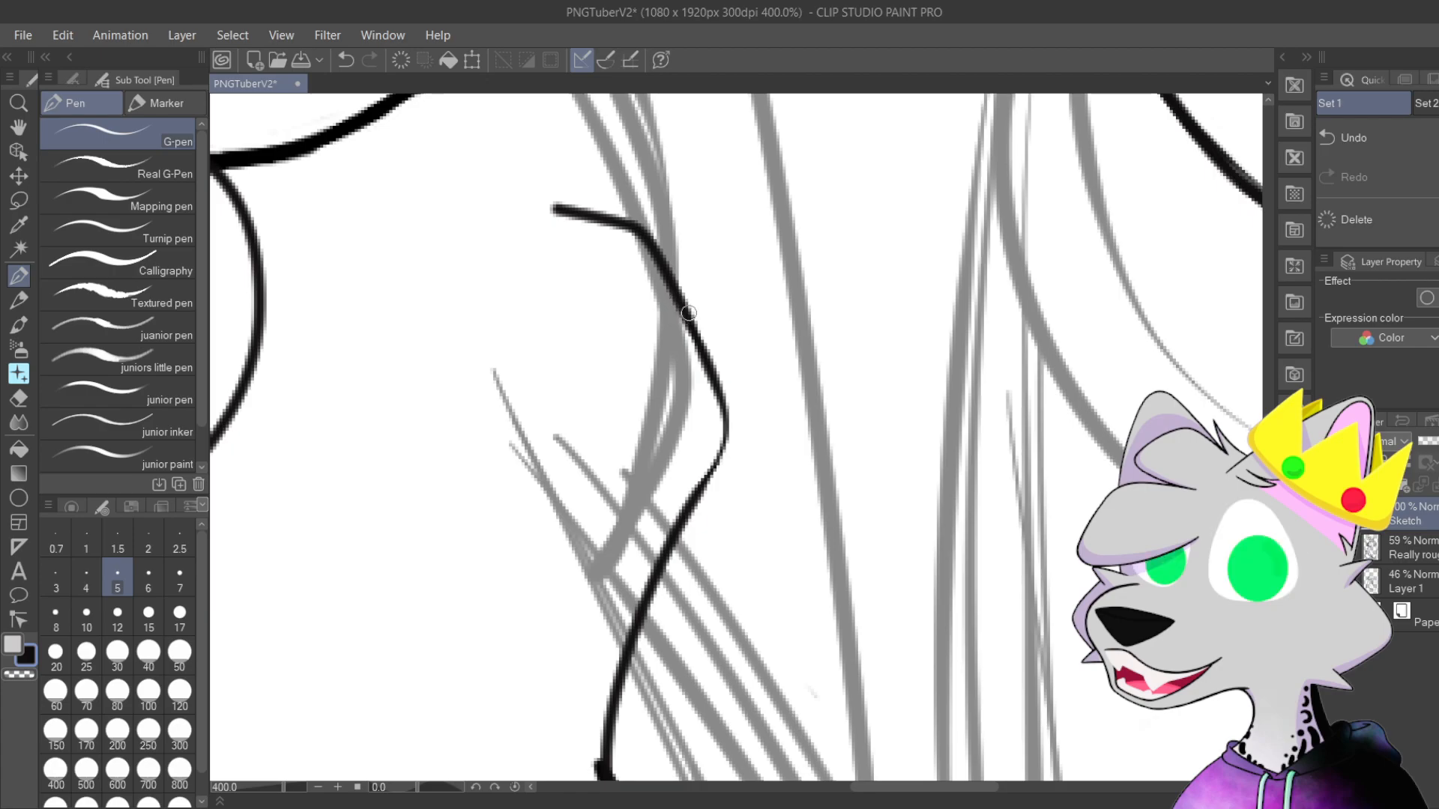
mouse_move(733, 421)
left_mouse_down()
mouse_move(698, 469)
mouse_move(575, 485)
left_mouse_up()
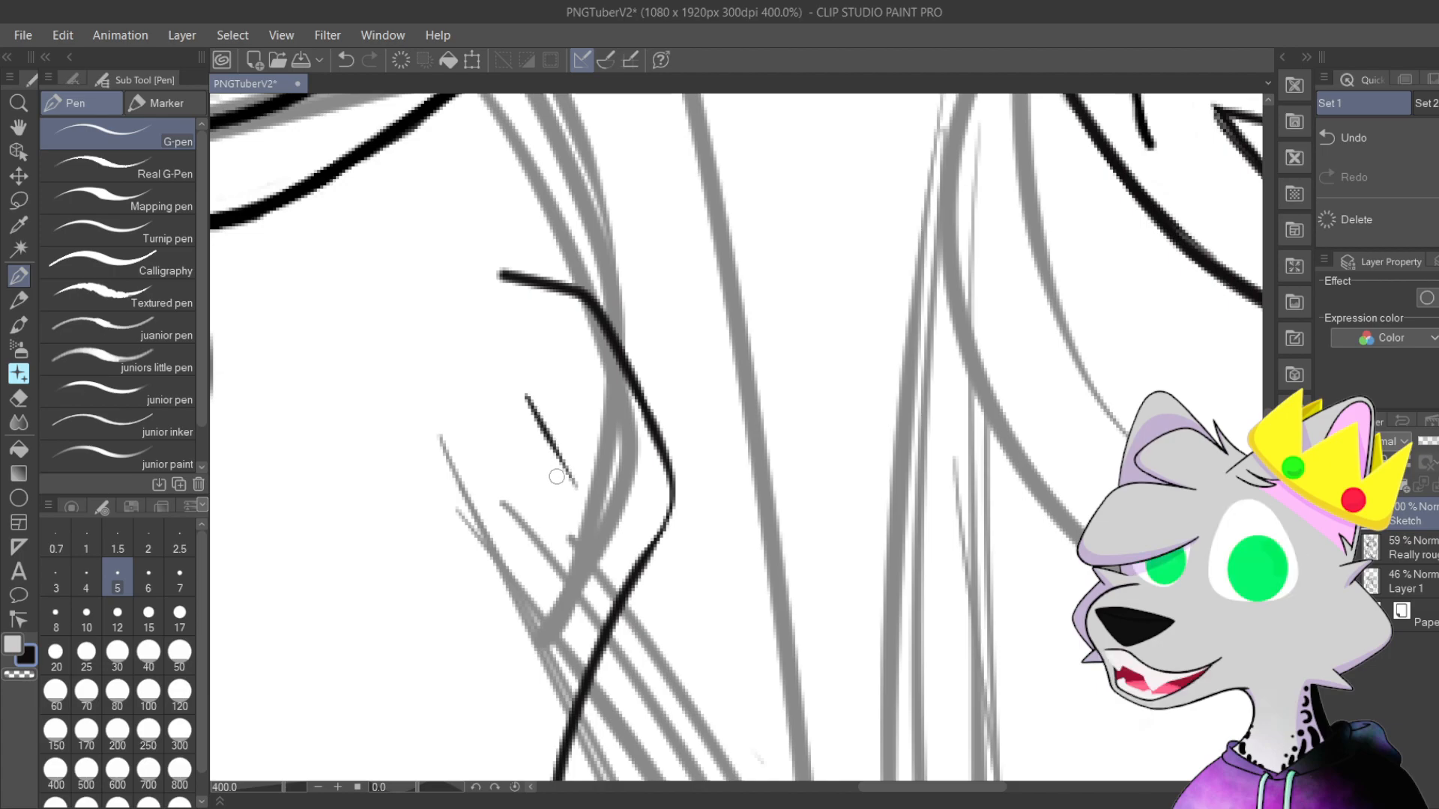
key("ctrl+z")
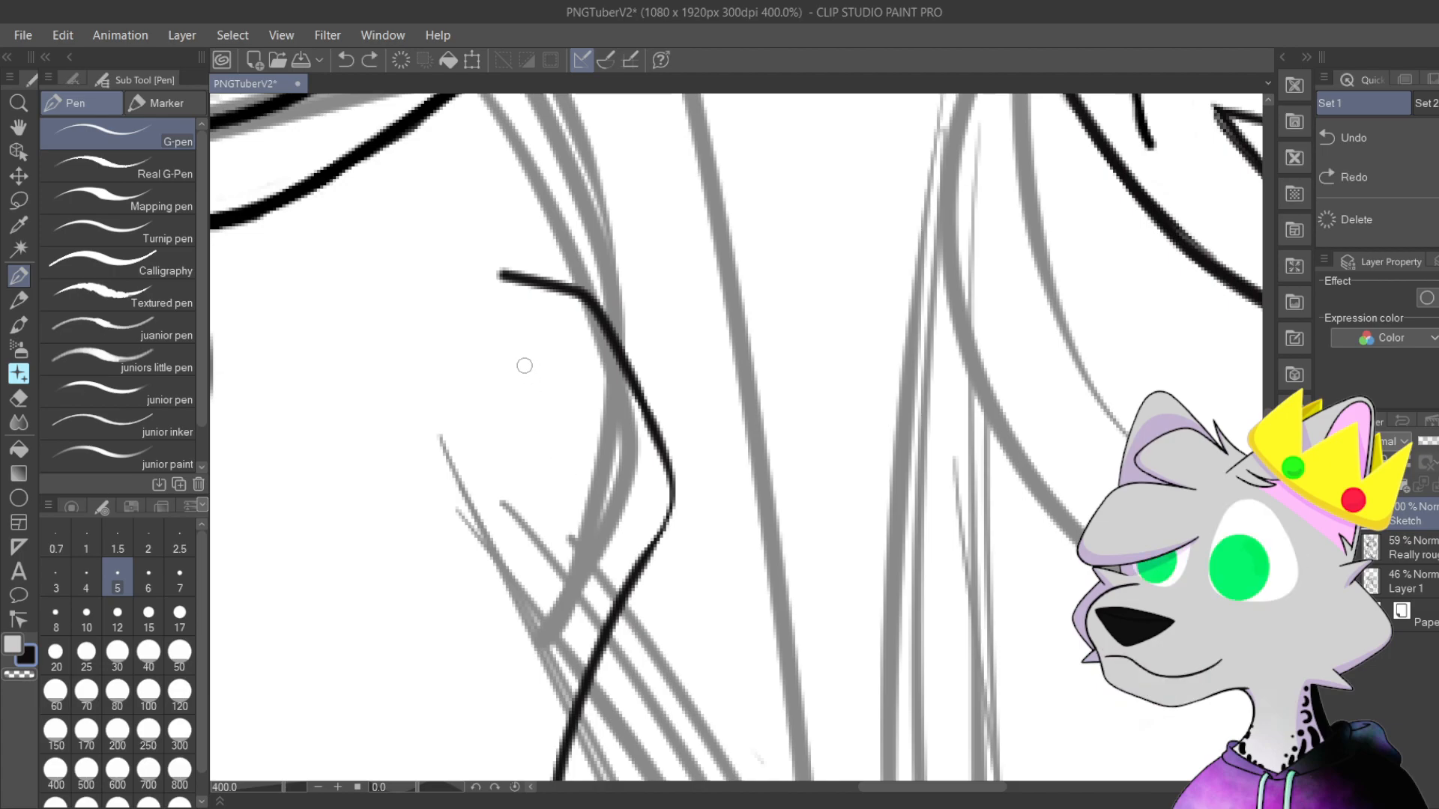
left_click_drag(517, 357, 577, 469)
key("ctrl+z")
left_click_drag(499, 343, 561, 453)
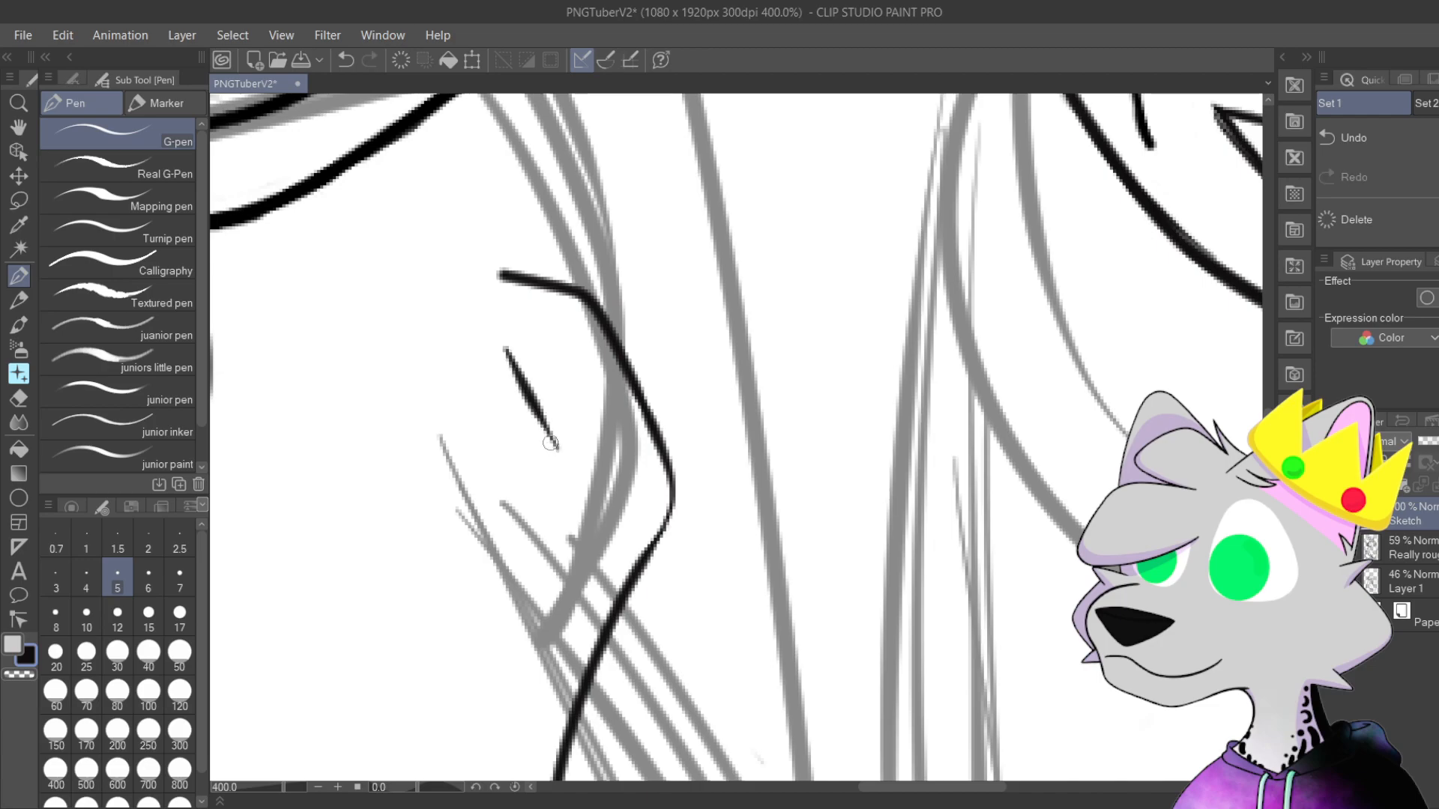
scroll(560, 452, "down", 2)
left_click_drag(667, 511, 718, 454)
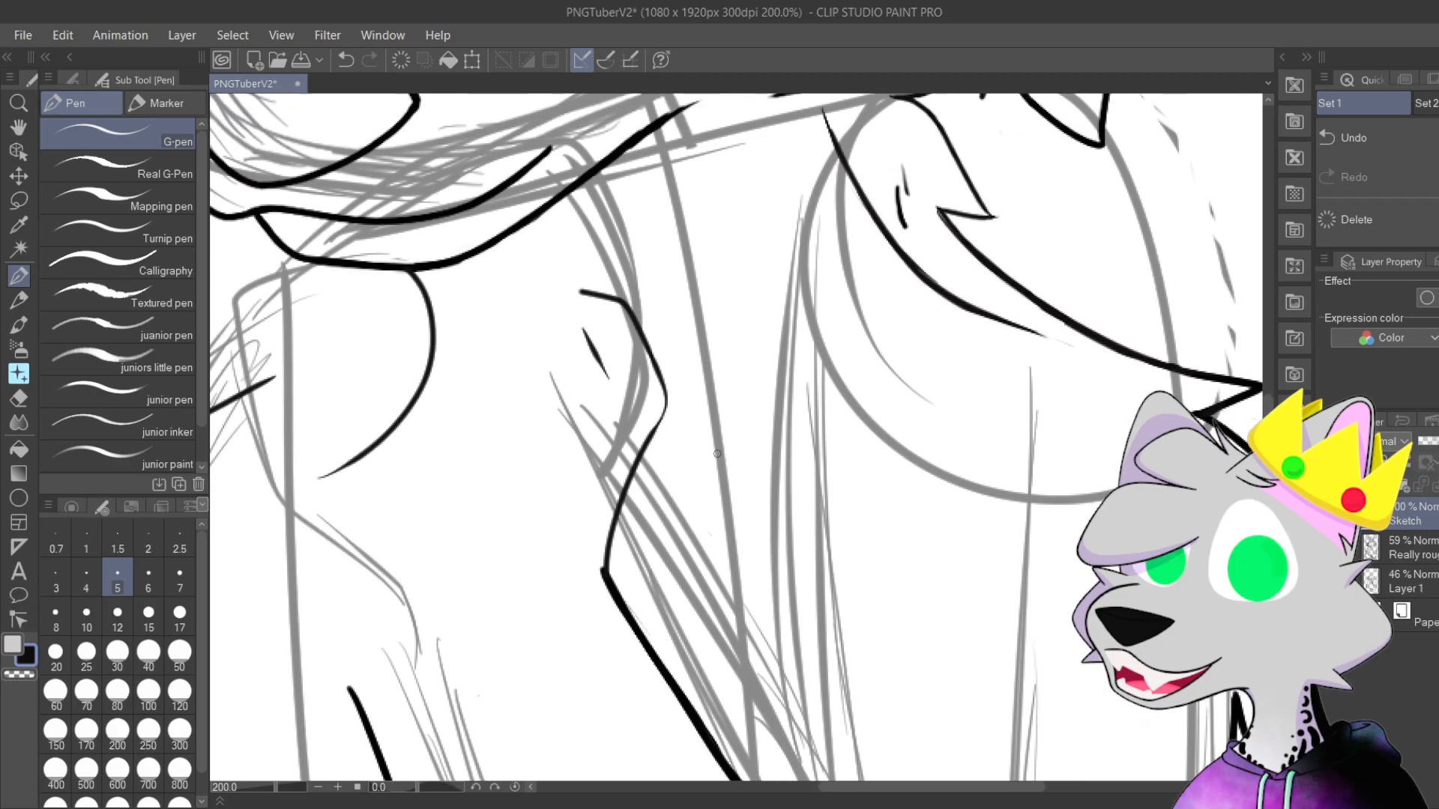
left_click_drag(677, 318, 657, 469)
scroll(650, 443, "up", 5)
left_click_drag(587, 532, 679, 186)
mouse_move(447, 283)
left_mouse_down()
mouse_move(411, 244)
mouse_move(505, 437)
mouse_move(654, 381)
left_mouse_up()
left_click_drag(477, 226, 586, 470)
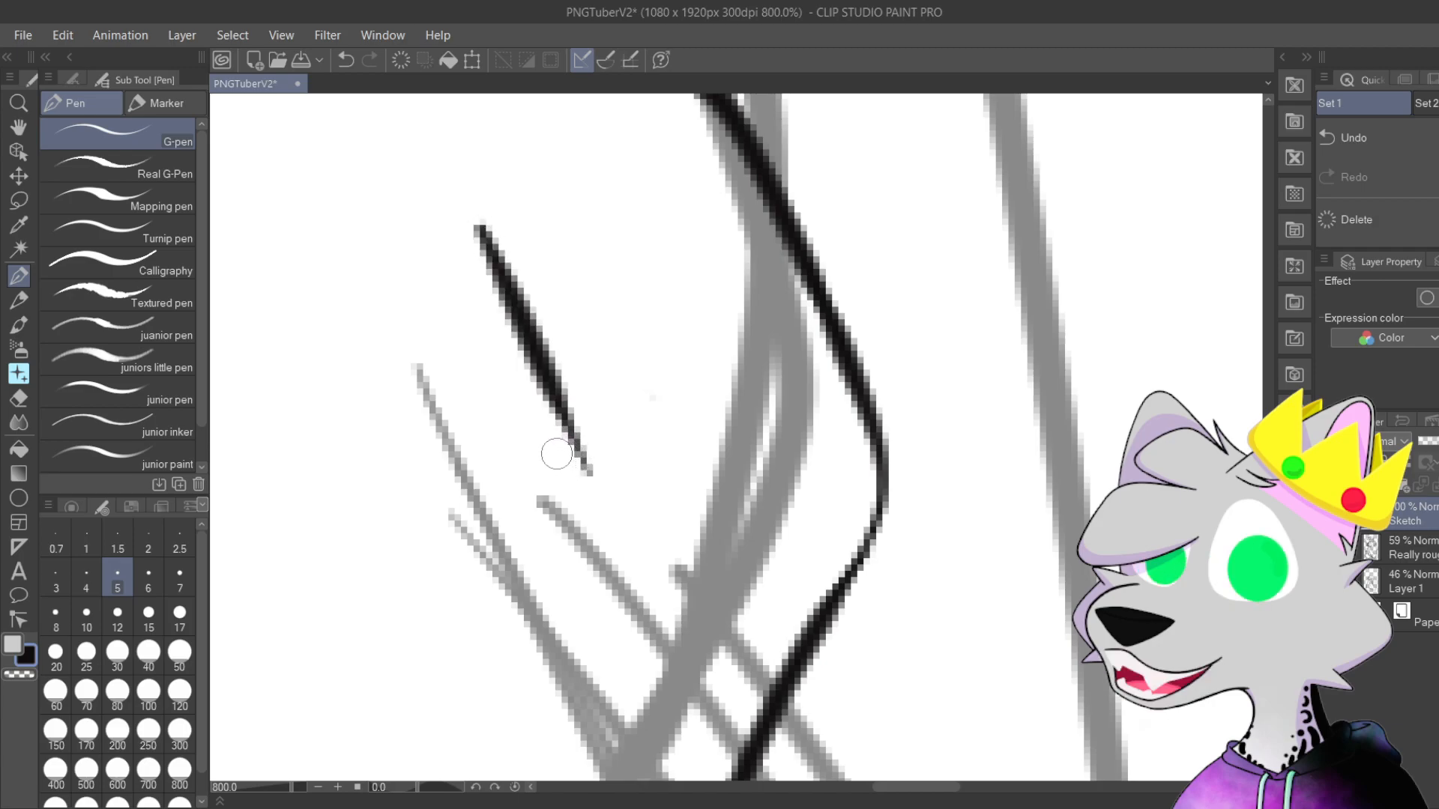
key("ctrl+z")
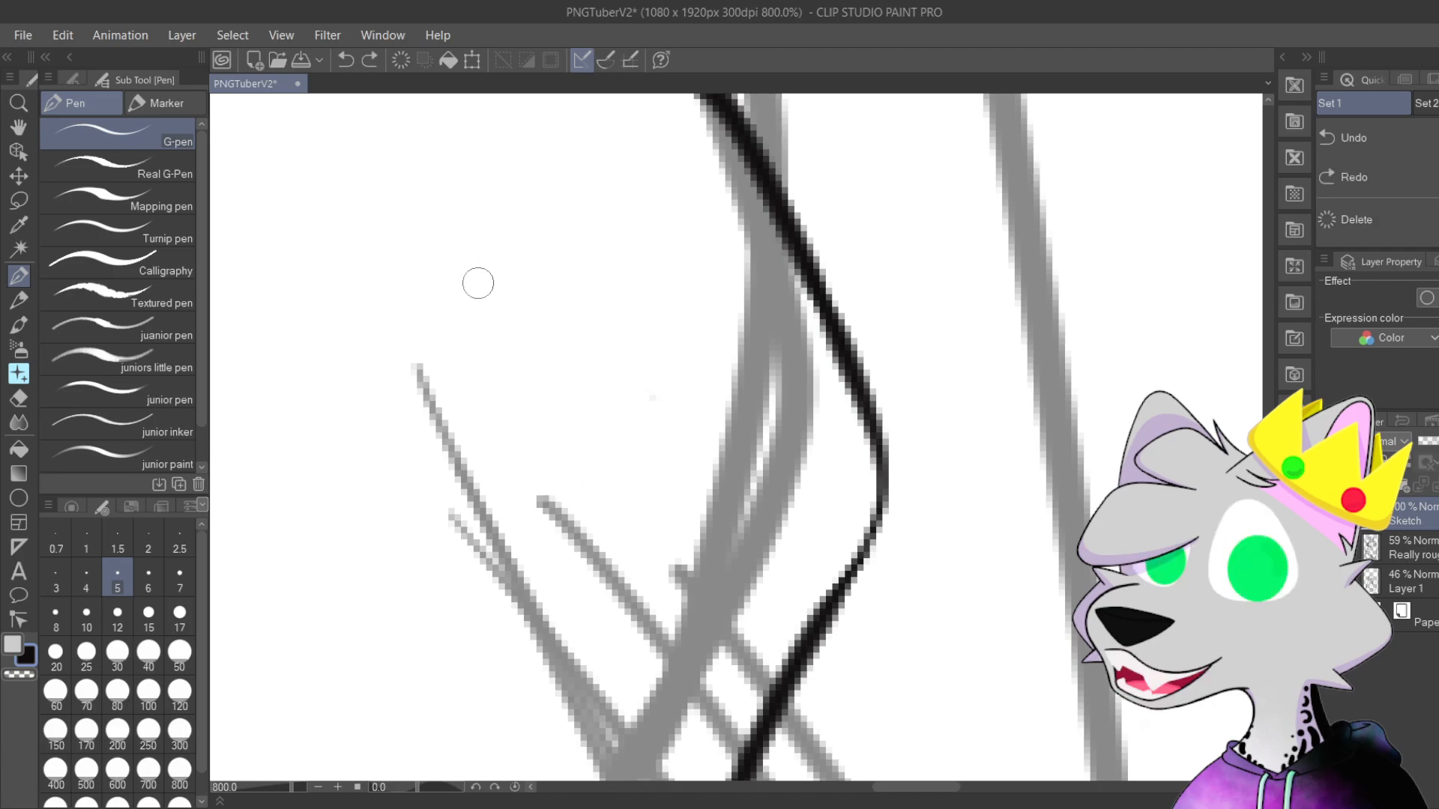
Step: Draw a short slanted detail stroke inside the body, left of the new contour and roughly parallel to its upper part
left_click_drag(429, 193, 556, 456)
key("ctrl+z")
left_click_drag(418, 209, 571, 496)
key("ctrl+z")
left_click_drag(403, 178, 537, 425)
Step: Cap the short slanted stroke's upper end with a small horizontal tick and a short branch angled up to the right
scroll(528, 420, "down", 2)
mouse_move(743, 410)
left_mouse_down()
mouse_move(820, 372)
mouse_move(825, 466)
mouse_move(922, 562)
left_mouse_up()
scroll(761, 382, "up", 2)
mouse_move(514, 466)
left_mouse_down()
mouse_move(562, 460)
mouse_move(495, 461)
mouse_move(554, 459)
left_mouse_up()
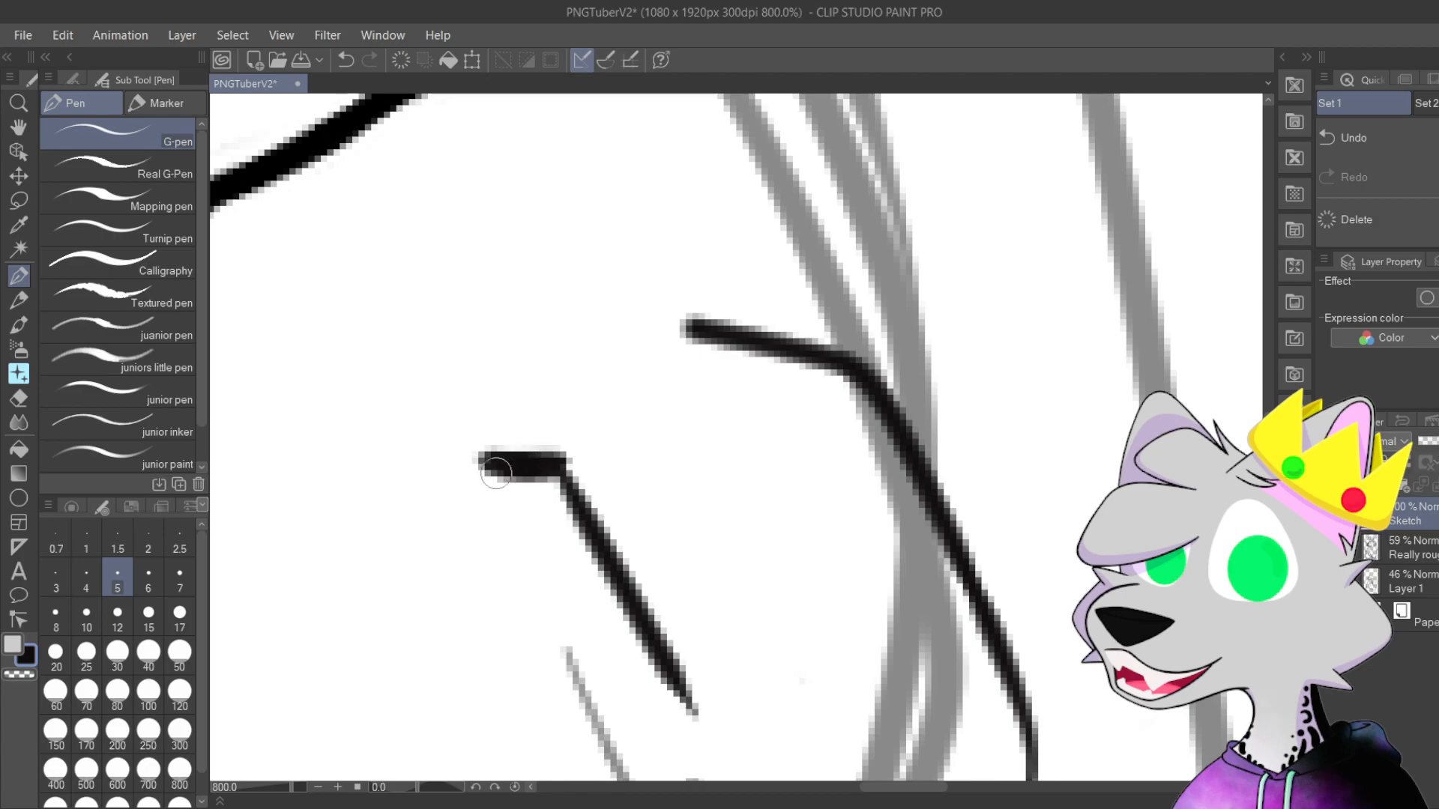
key("ctrl+z")
key("ctrl+z")
key("ctrl+z")
mouse_move(566, 488)
left_mouse_down()
mouse_move(547, 453)
mouse_move(490, 454)
mouse_move(540, 455)
mouse_move(592, 534)
left_mouse_up()
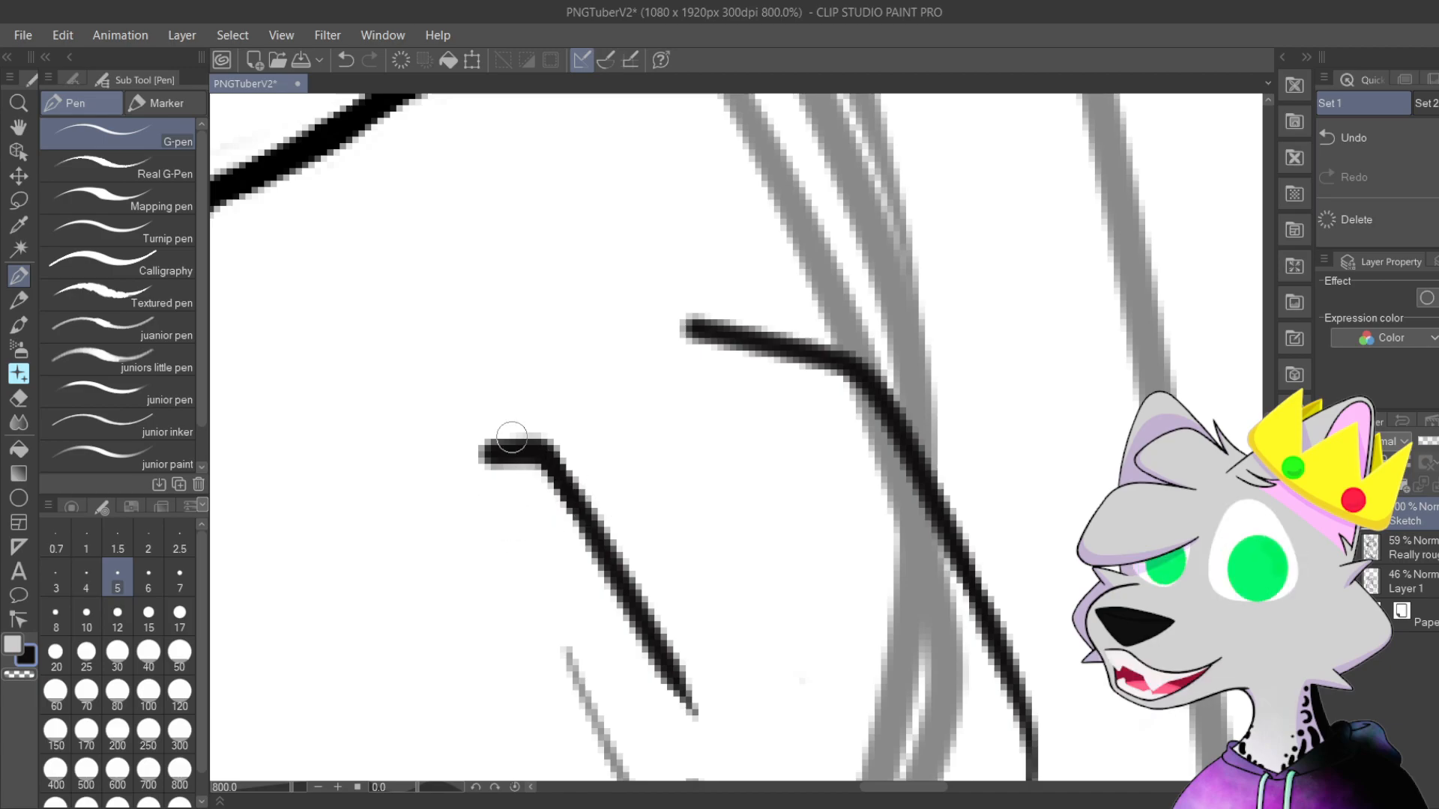
left_click_drag(517, 446, 548, 412)
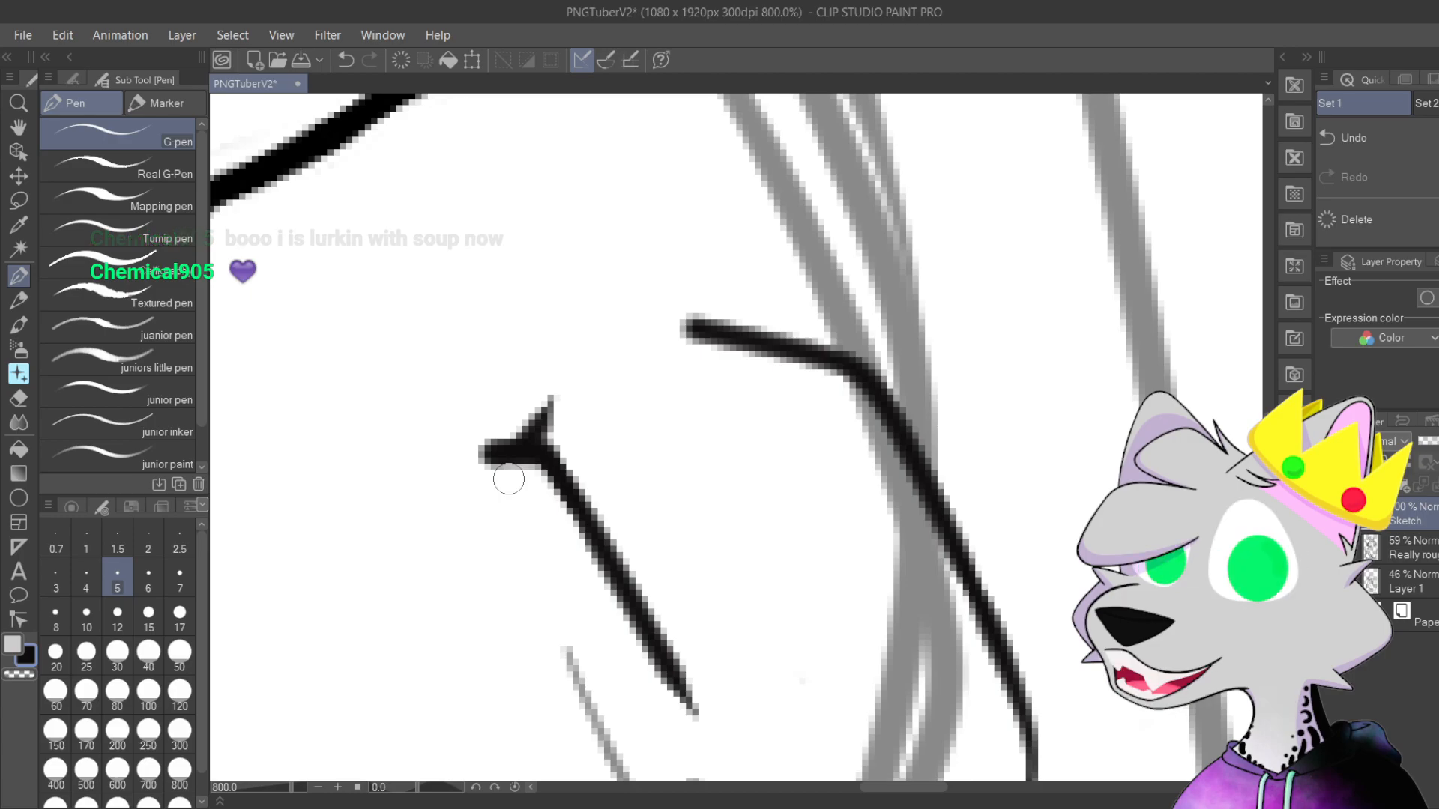
Step: Draw a short, slightly rising stroke below the chin line, above and left of the capped slanted stroke
mouse_move(509, 480)
left_mouse_down()
mouse_move(723, 556)
mouse_move(710, 443)
mouse_move(690, 476)
left_mouse_up()
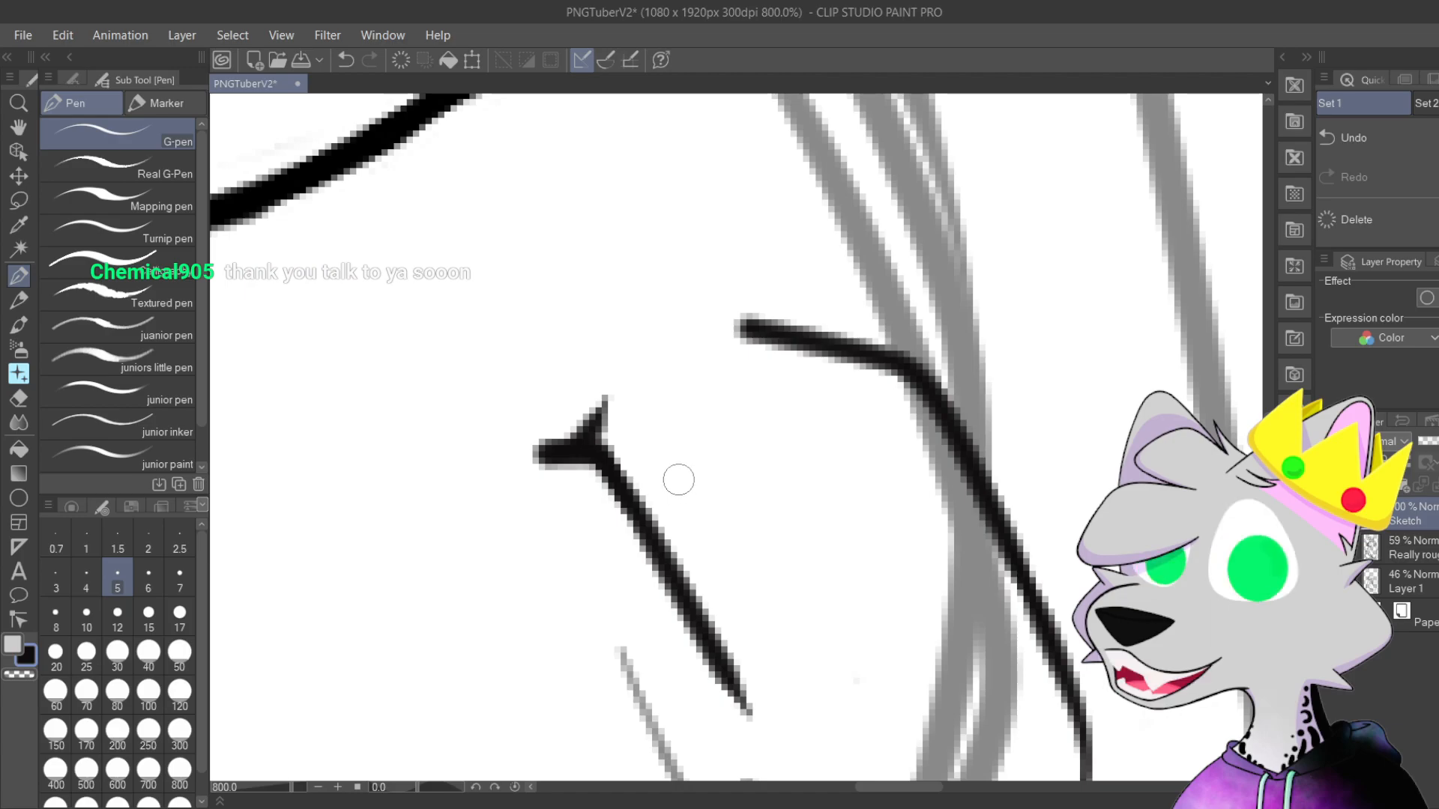
left_click_drag(684, 508, 735, 454)
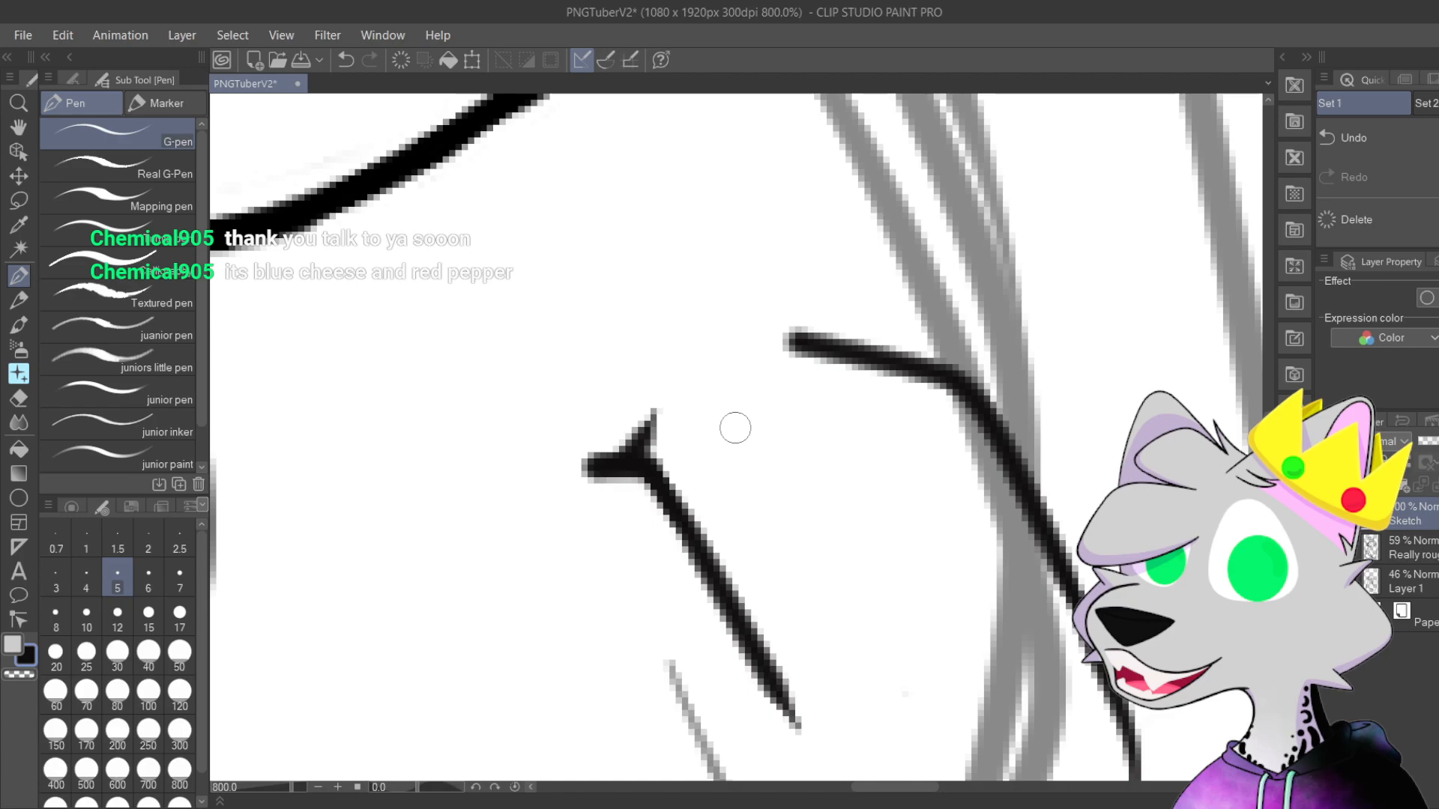
mouse_move(745, 340)
left_mouse_down()
mouse_move(772, 402)
mouse_move(771, 495)
left_mouse_up()
left_click_drag(470, 472, 566, 447)
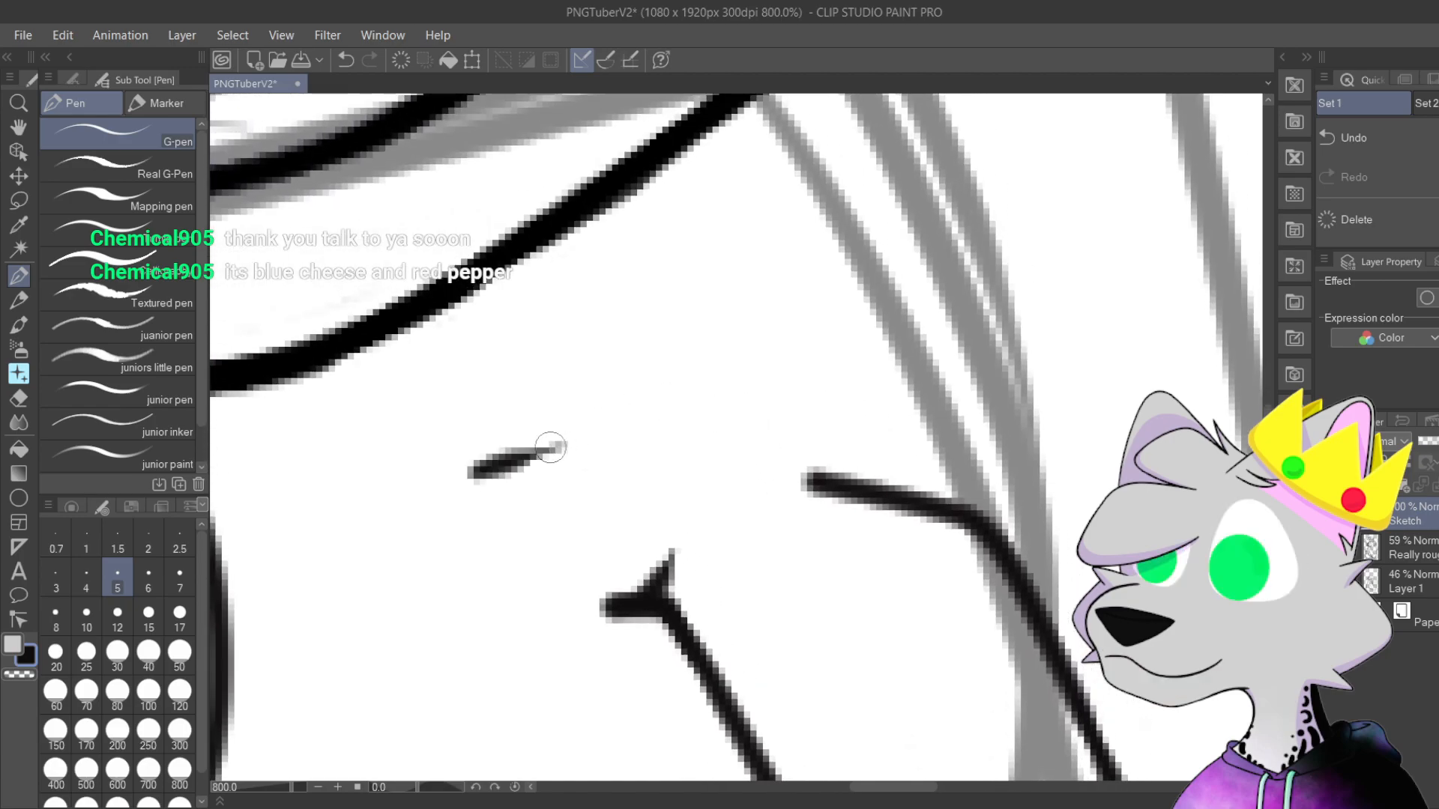
scroll(763, 311, "down", 2)
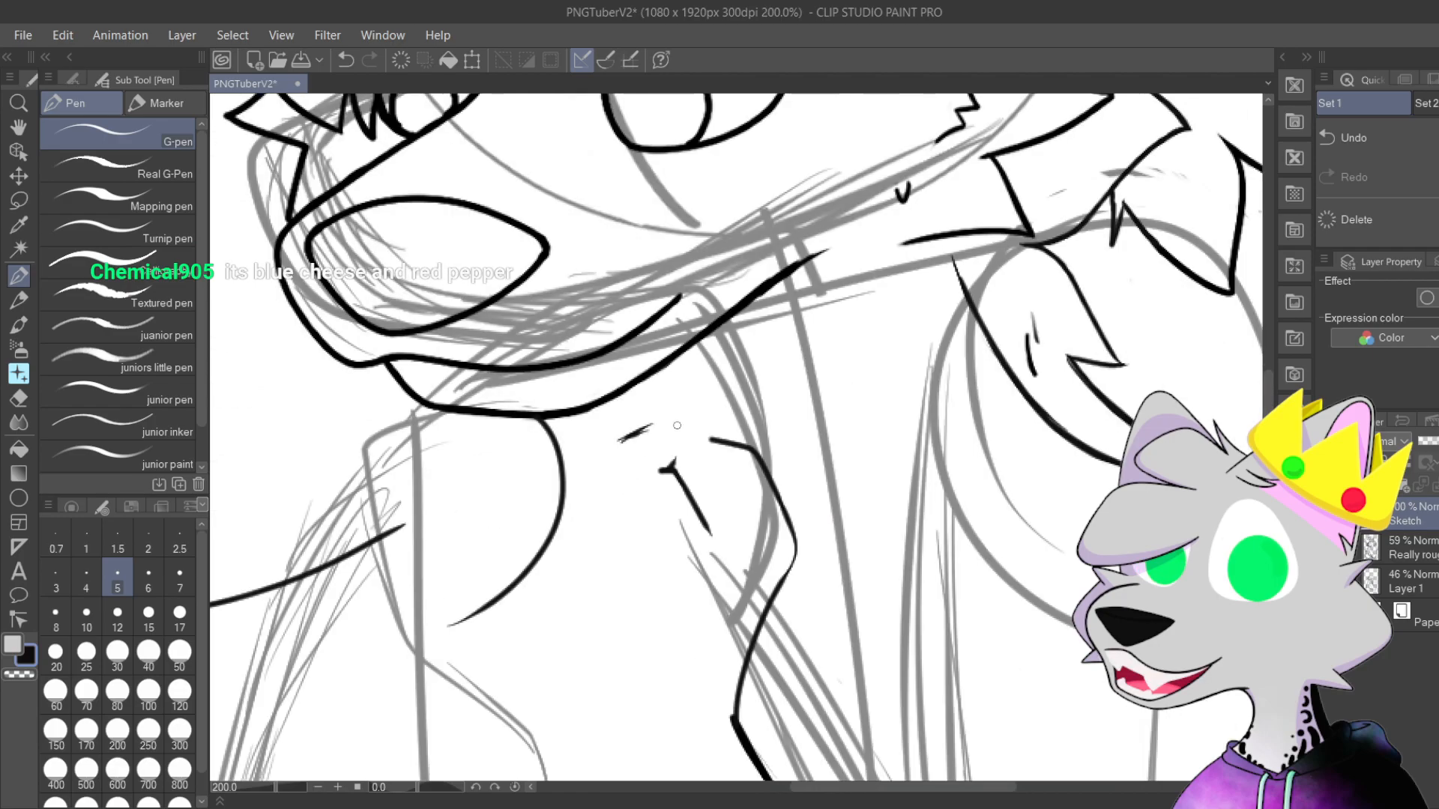
scroll(763, 311, "up", 4)
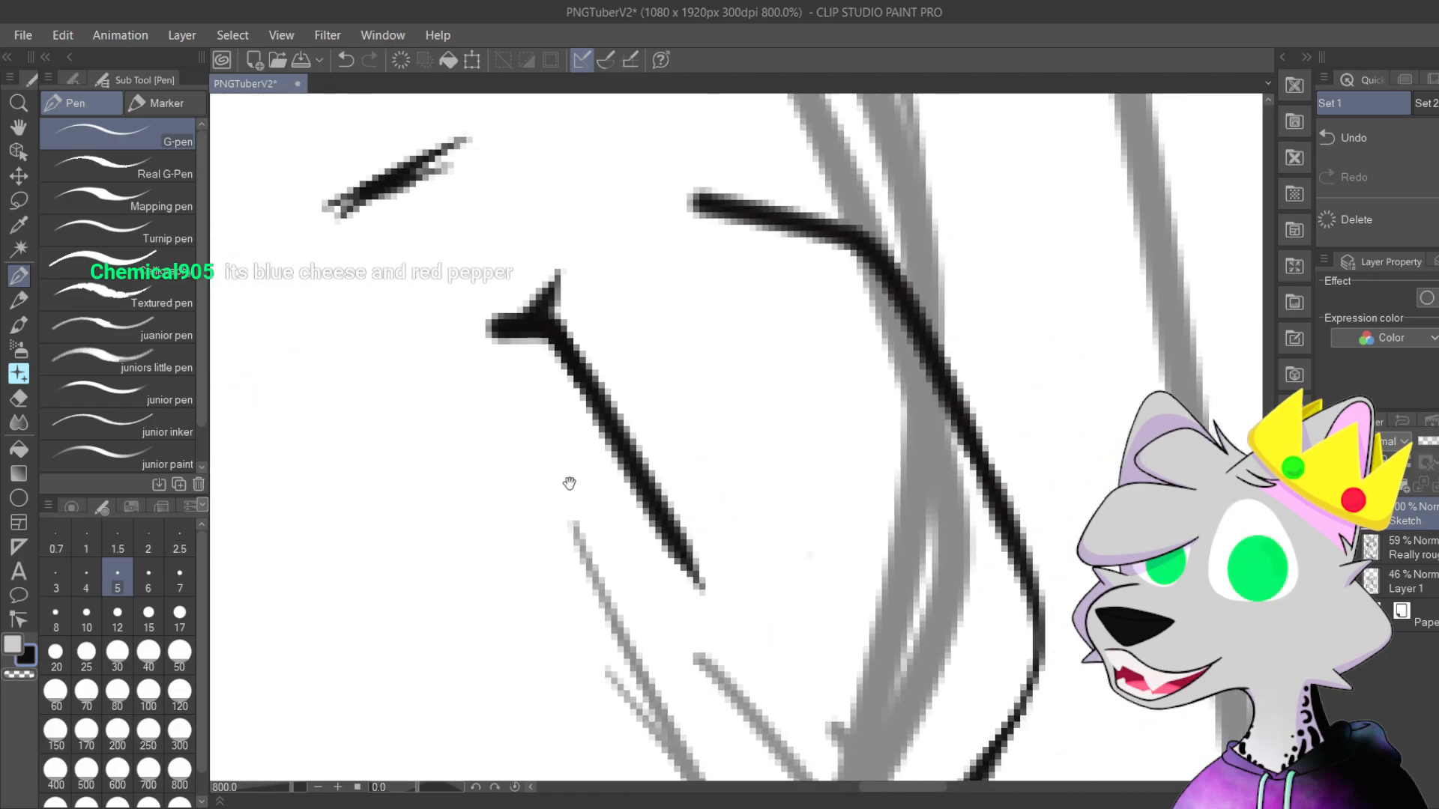
Step: Reshape the slanted stroke's cap into a single thick bar rising to the right, removing the old tick and branch
mouse_move(564, 315)
left_mouse_down()
mouse_move(618, 268)
mouse_move(562, 314)
mouse_move(607, 298)
mouse_move(571, 320)
mouse_move(592, 332)
mouse_move(578, 321)
mouse_move(529, 344)
mouse_move(566, 361)
left_mouse_up()
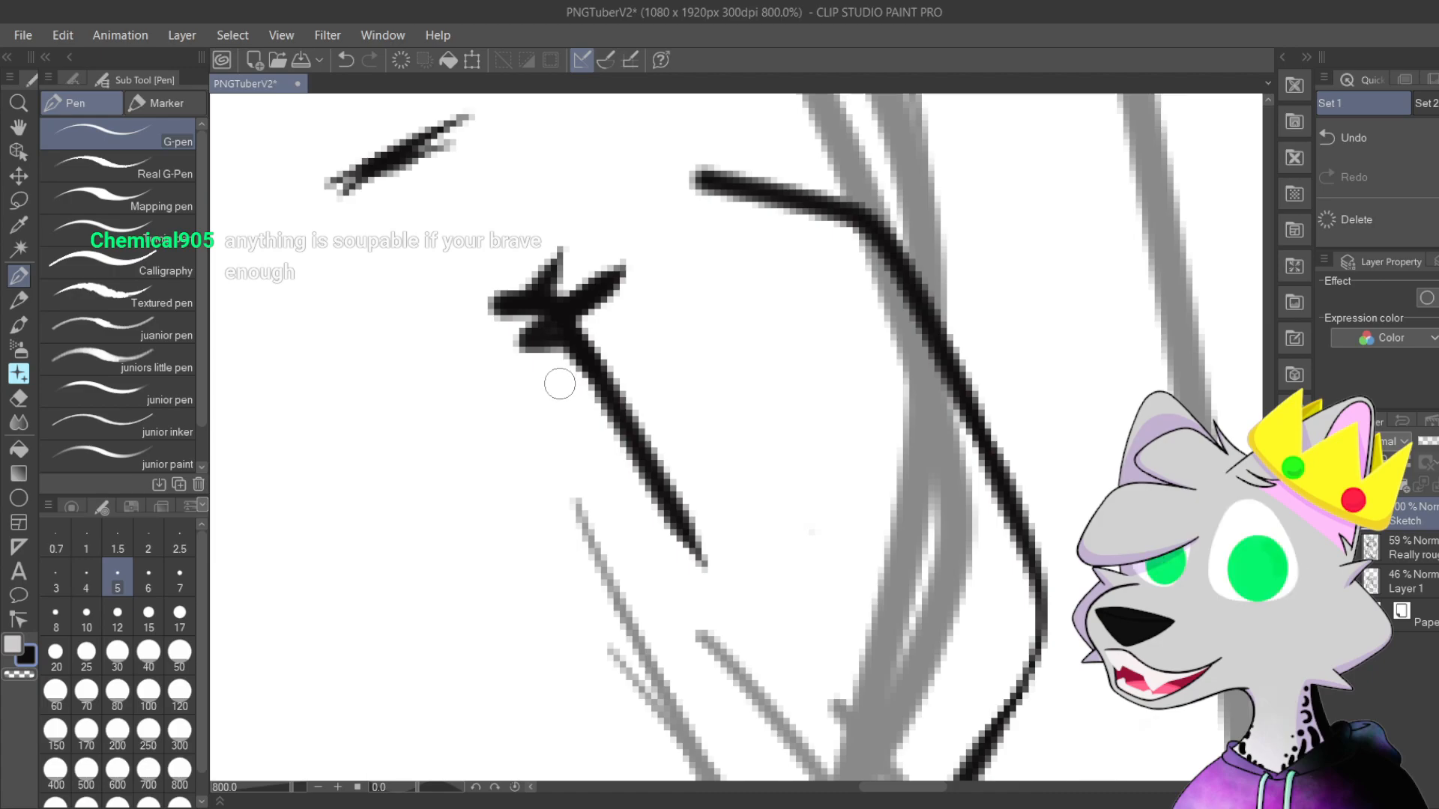
left_click_drag(642, 344, 597, 443)
mouse_move(481, 360)
left_mouse_down()
mouse_move(457, 403)
mouse_move(516, 378)
mouse_move(486, 399)
mouse_move(498, 355)
left_mouse_up()
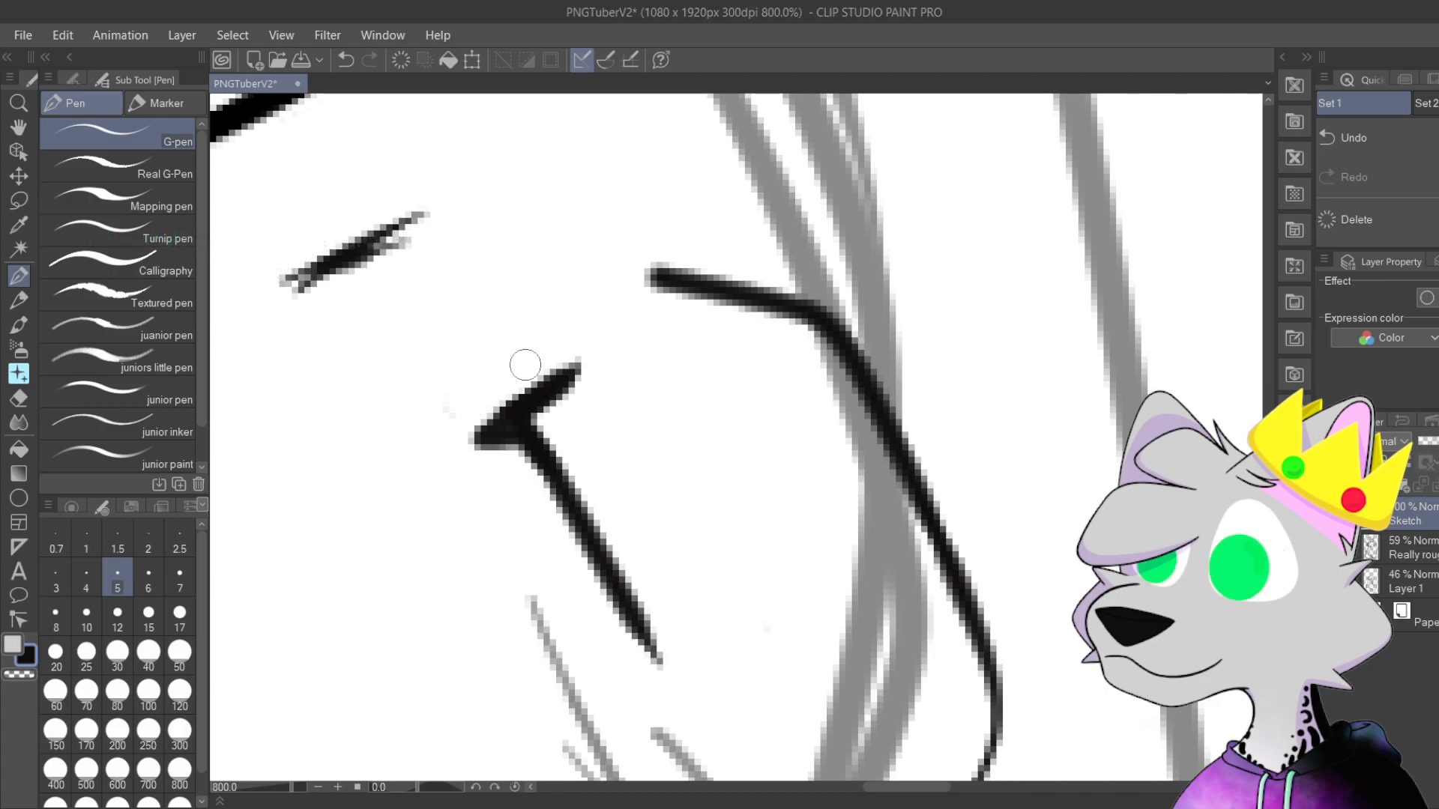
mouse_move(662, 328)
left_mouse_down()
mouse_move(710, 407)
mouse_move(712, 337)
left_mouse_up()
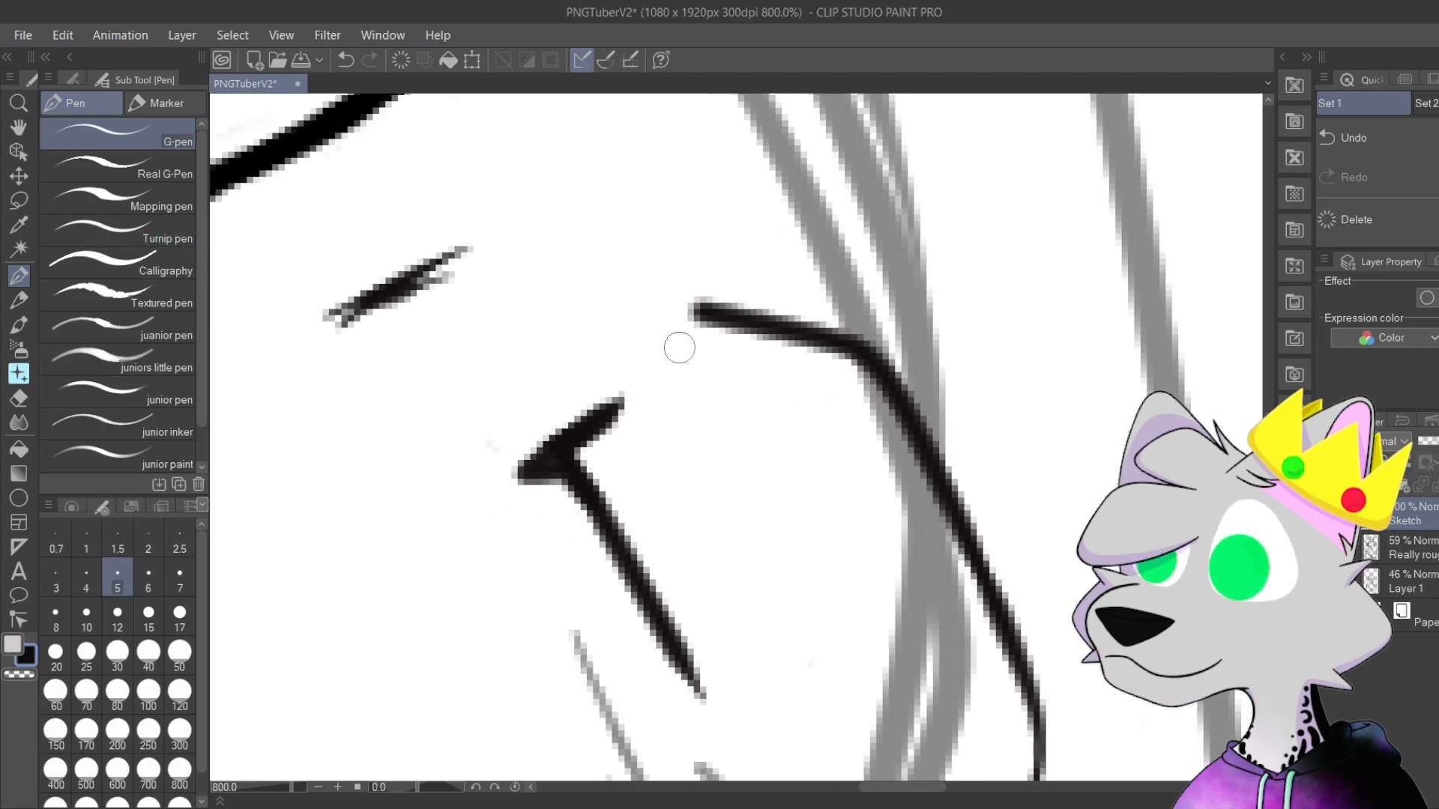
Step: Examine the body line art from the chest marks down the torso against the gray sketch
mouse_move(784, 392)
left_mouse_down()
mouse_move(739, 90)
mouse_move(732, 175)
left_mouse_up()
scroll(733, 175, "down", 2)
left_click_drag(866, 190, 1019, 142)
left_click_drag(759, 472, 832, 392)
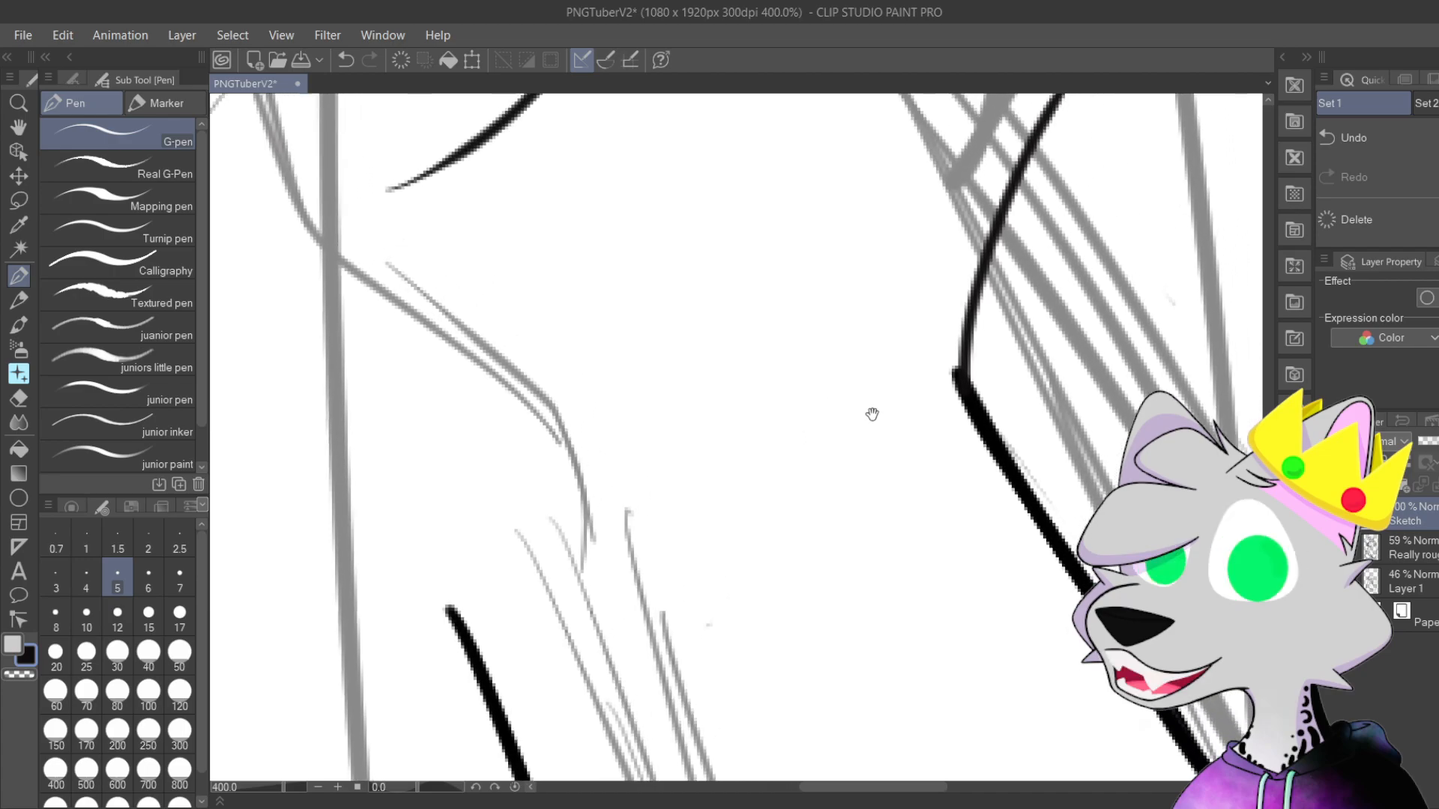
scroll(876, 414, "down", 5)
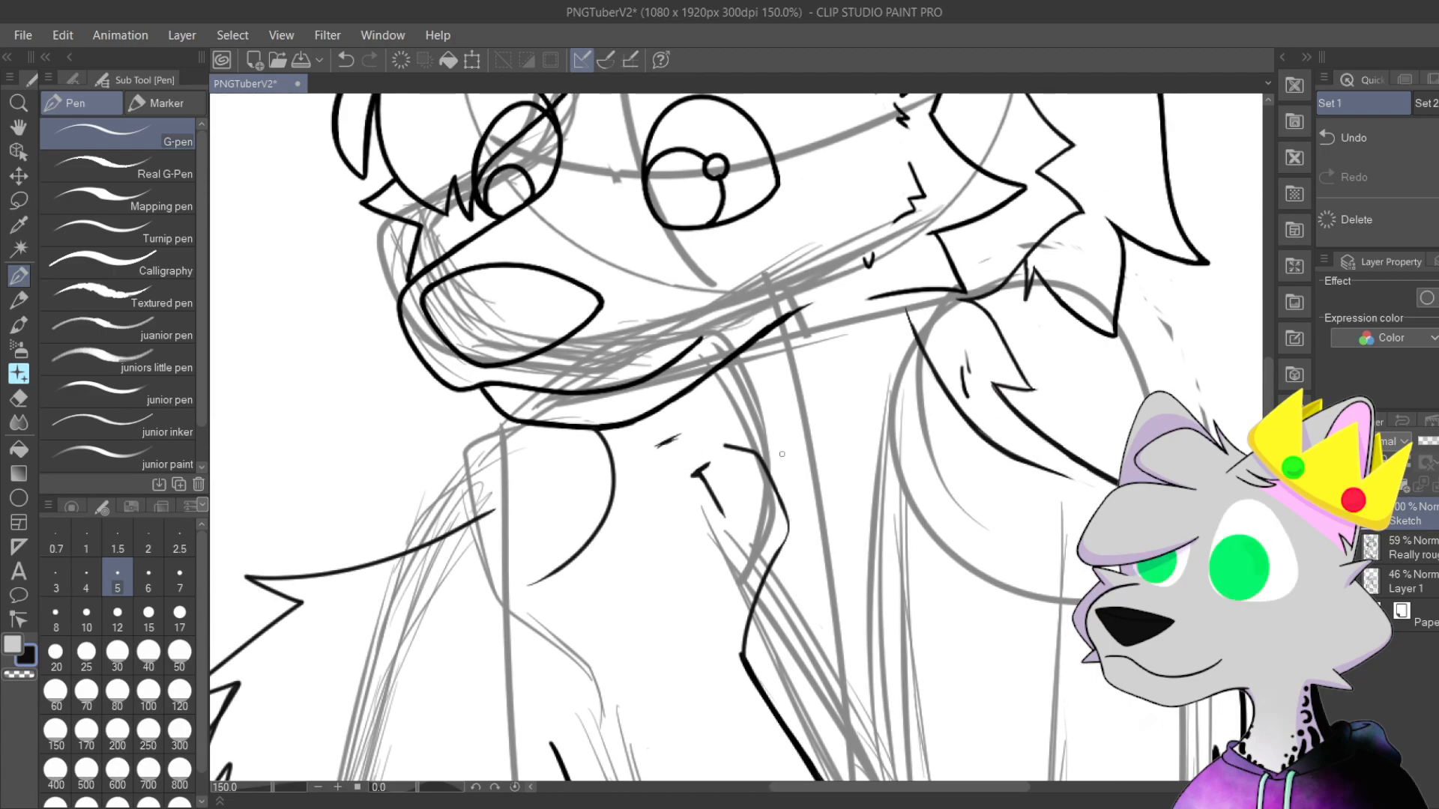
scroll(782, 454, "up", 5)
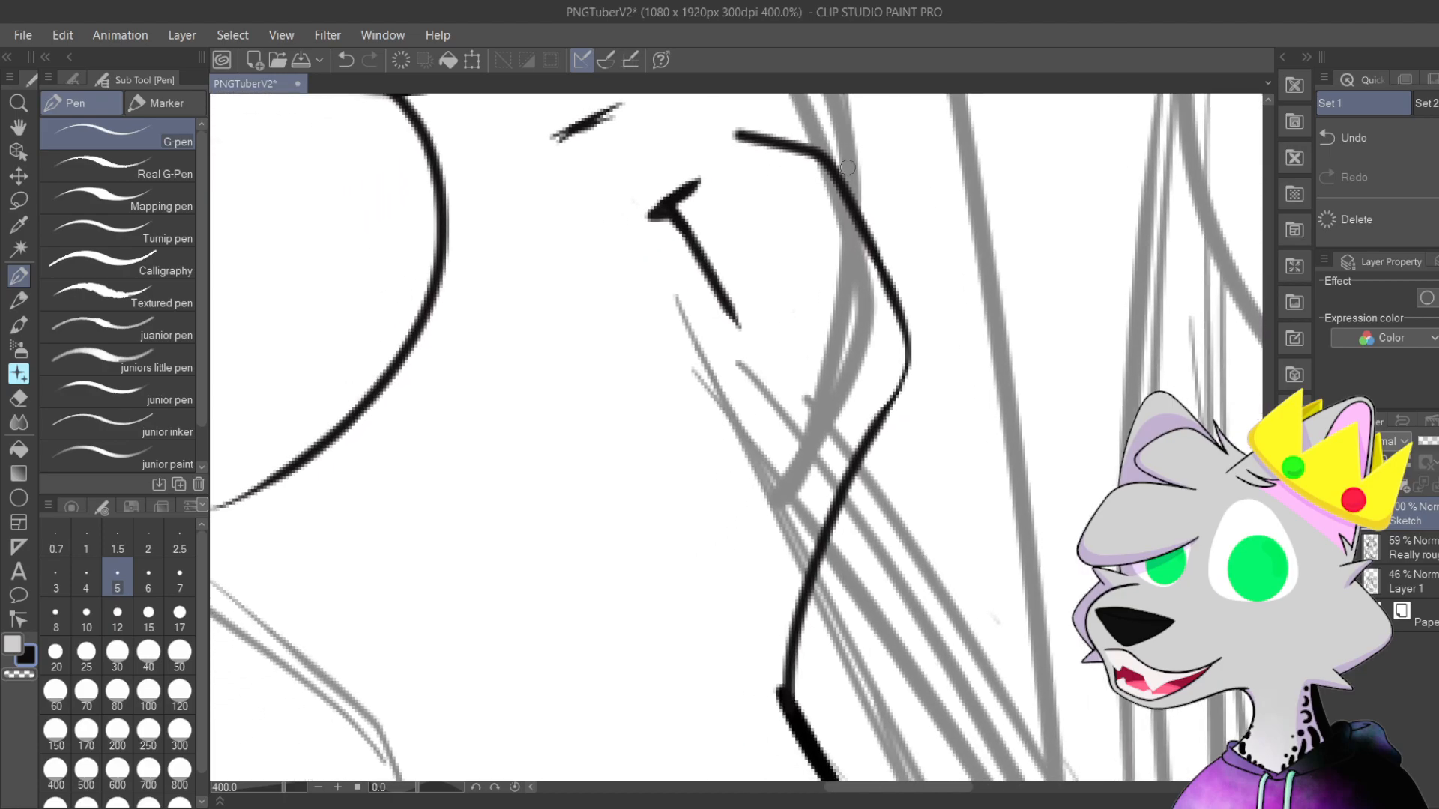
left_click_drag(817, 261, 831, 391)
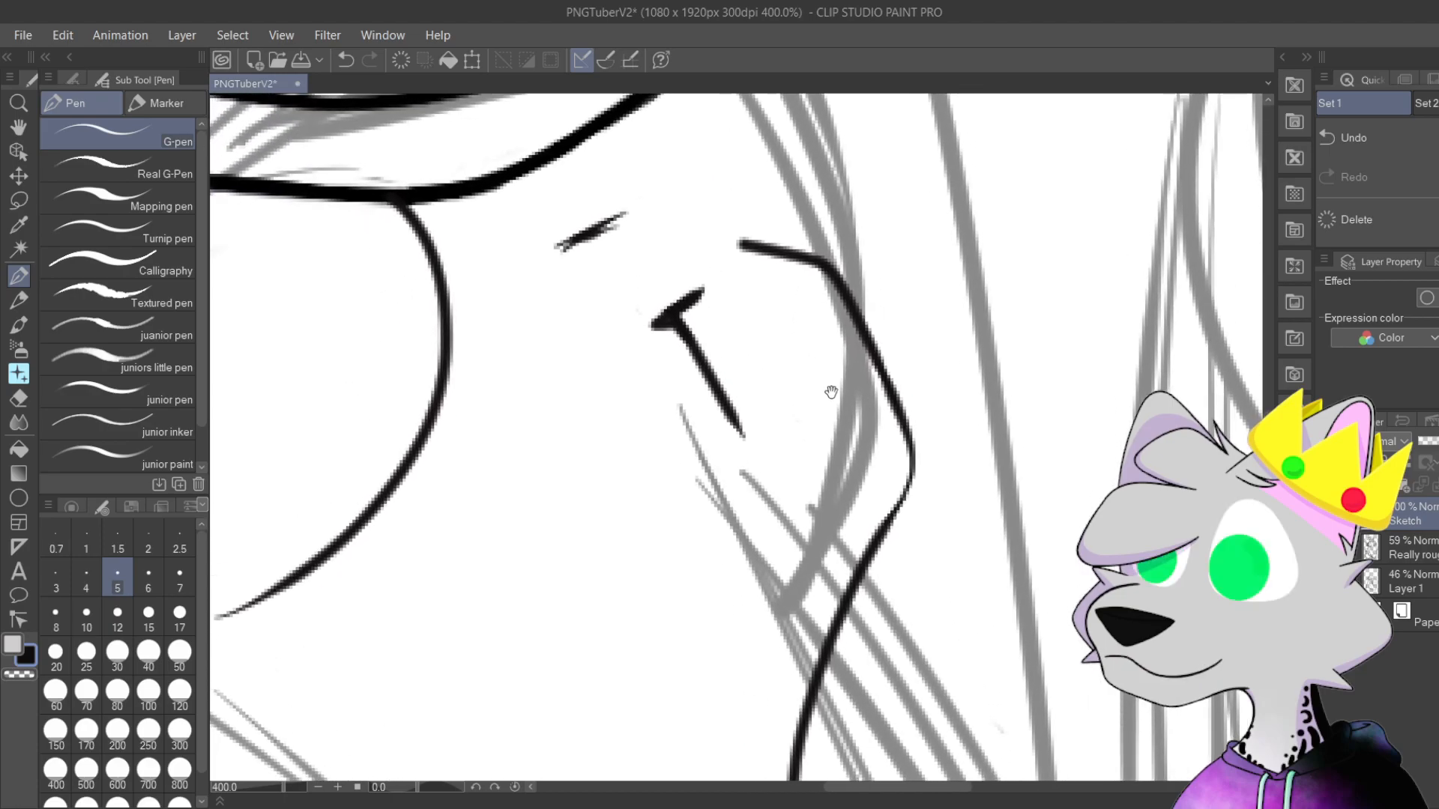
scroll(665, 435, "up", 3)
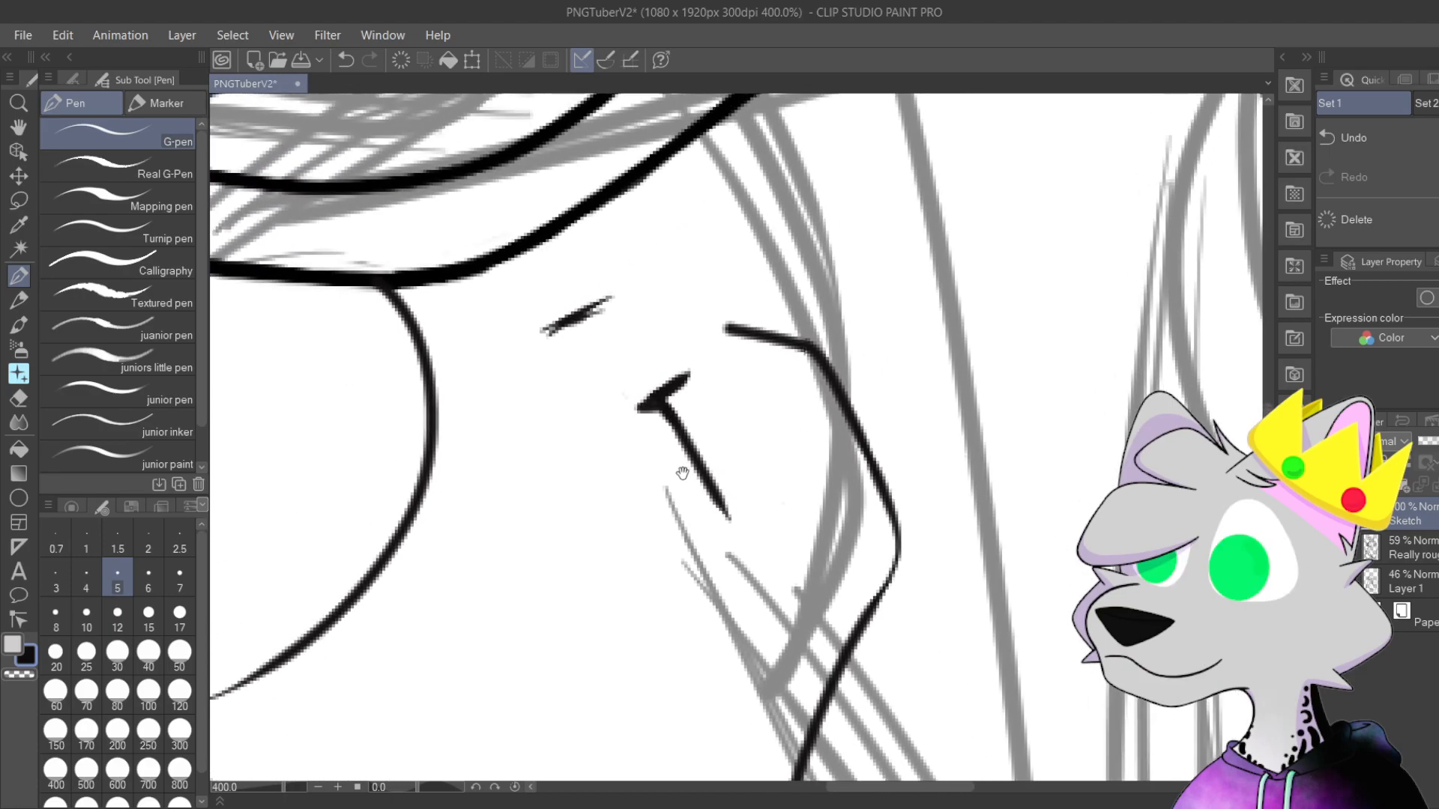
left_click_drag(679, 498, 752, 566)
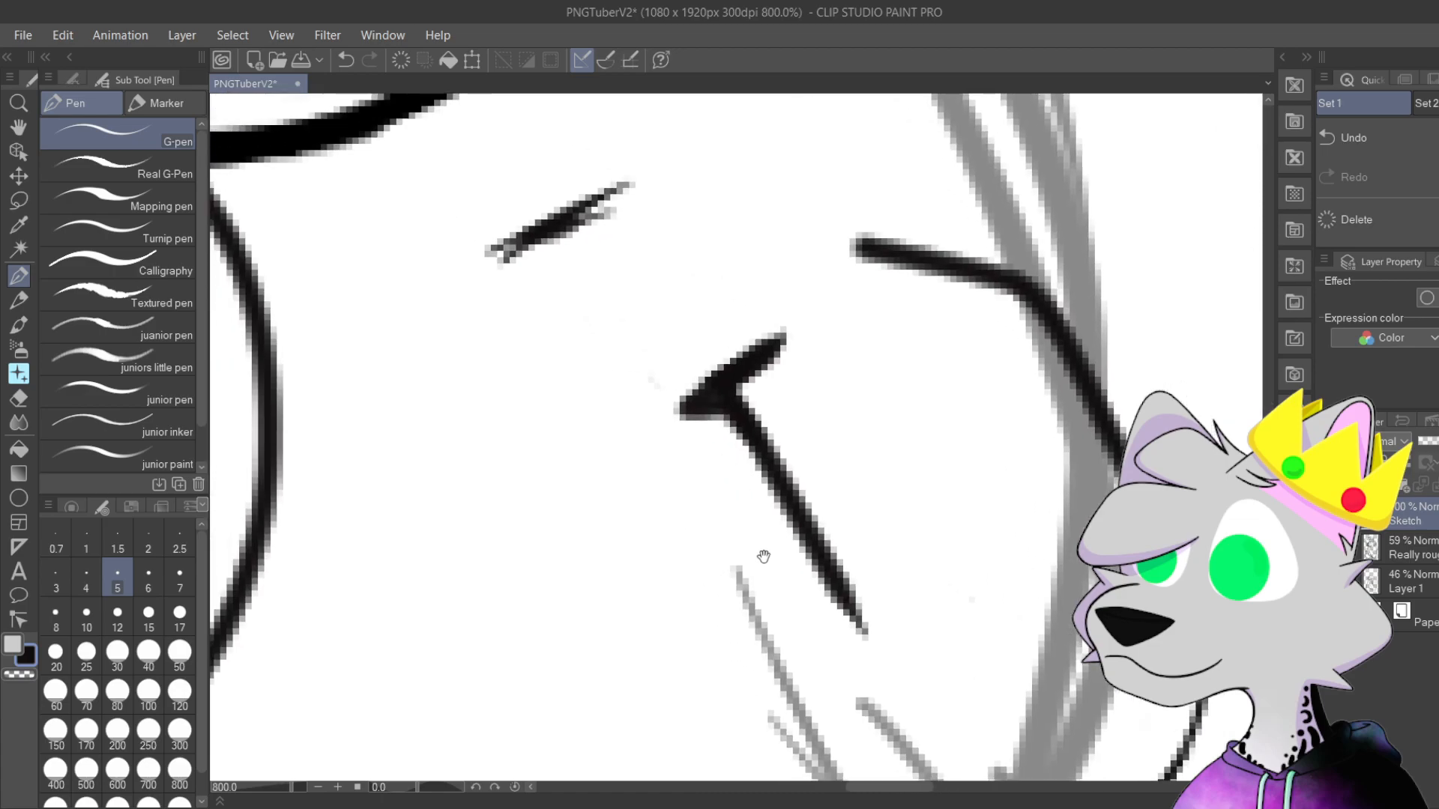
Step: Draw a thicker stroke parallel to the short mark under the chin and curve its lower end down to a point
left_click_drag(436, 259, 596, 164)
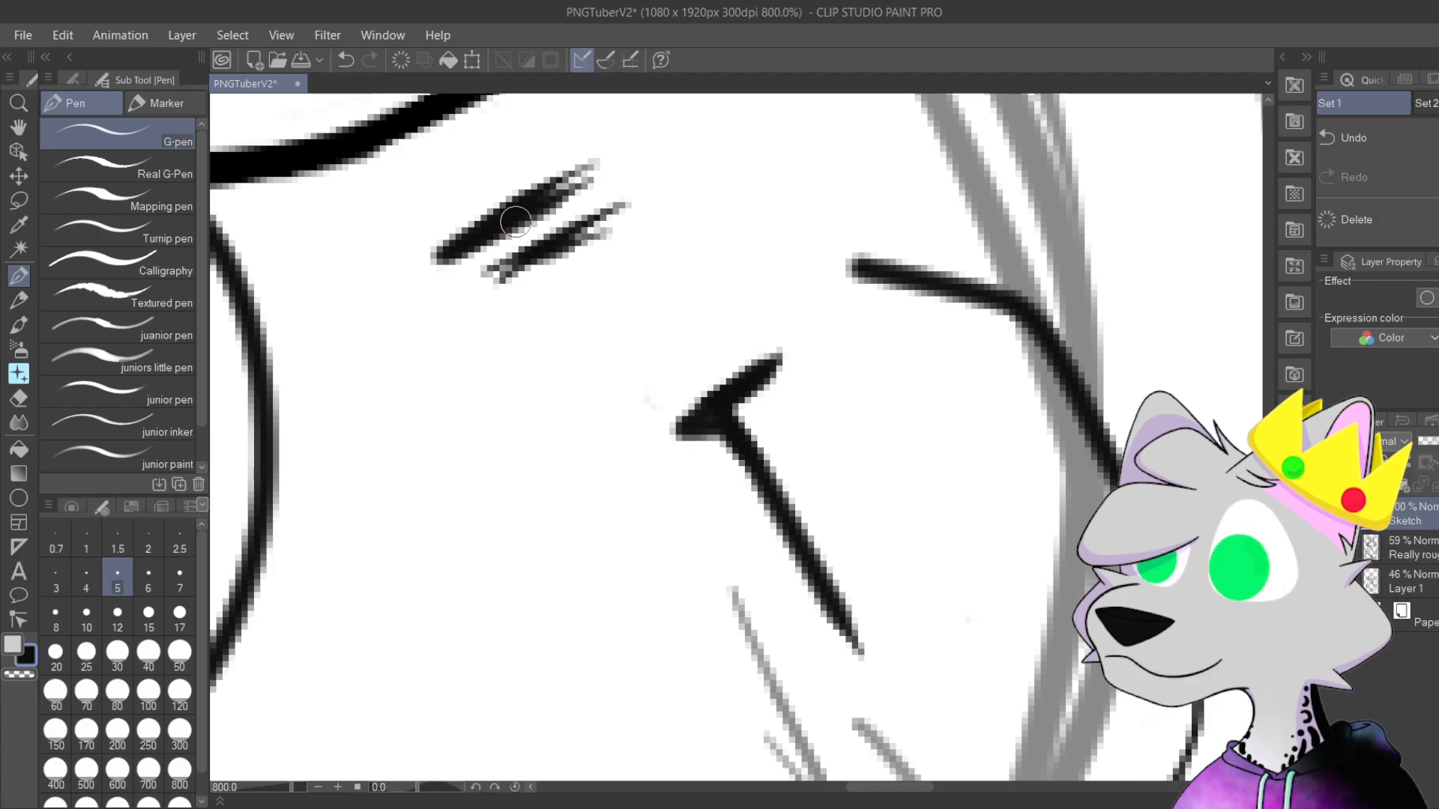
mouse_move(628, 429)
left_mouse_down()
mouse_move(787, 257)
mouse_move(774, 398)
mouse_move(735, 449)
mouse_move(738, 472)
left_mouse_up()
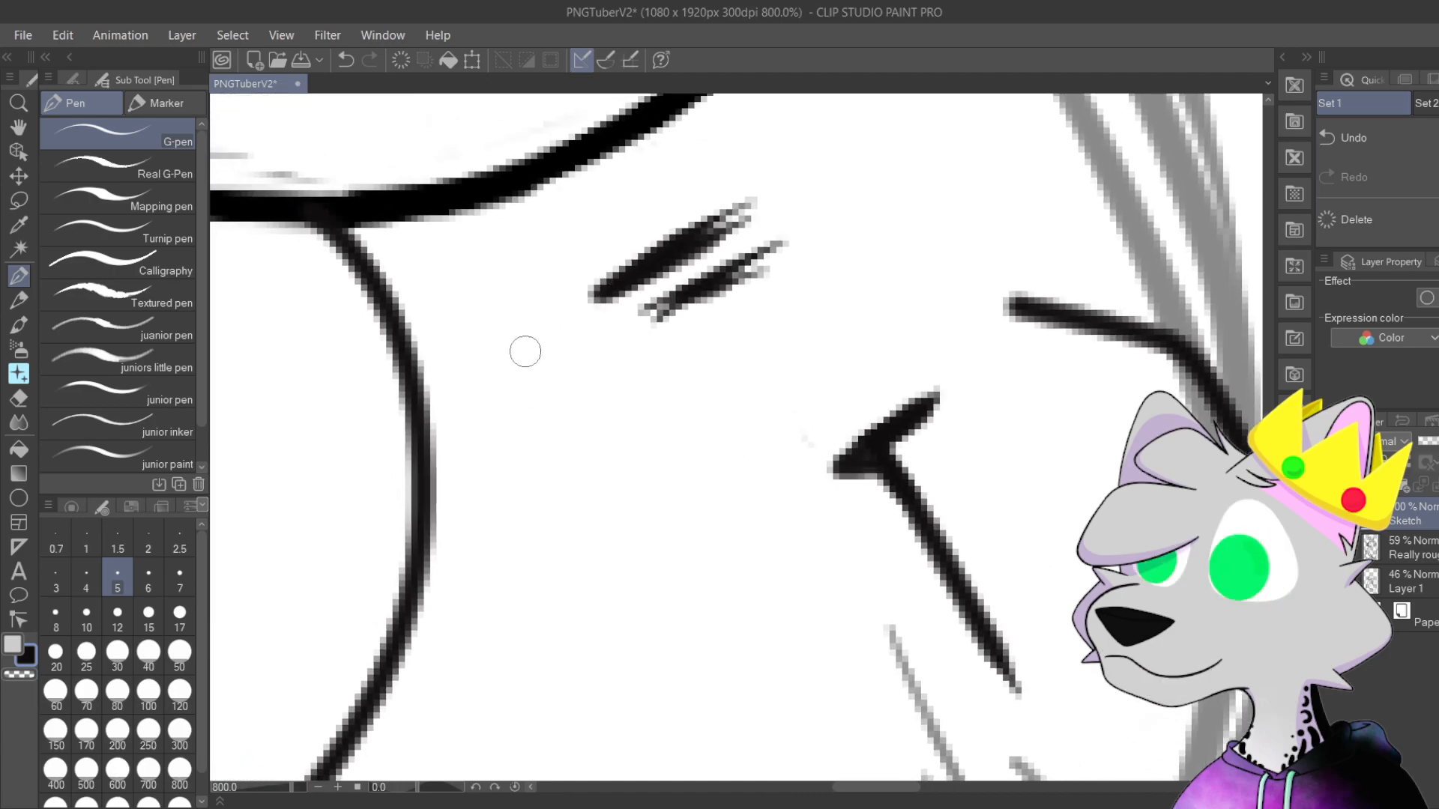
mouse_move(496, 386)
left_mouse_down()
mouse_move(530, 362)
mouse_move(515, 358)
mouse_move(608, 285)
mouse_move(511, 391)
mouse_move(562, 290)
mouse_move(527, 317)
mouse_move(498, 412)
mouse_move(612, 311)
mouse_move(514, 373)
mouse_move(581, 300)
left_mouse_up()
left_click_drag(534, 352, 588, 296)
Step: Draw a rounded arch leftward from the curved stroke's pointed end, crossing the neck's curved contour
mouse_move(506, 386)
left_mouse_down()
mouse_move(493, 420)
mouse_move(461, 386)
left_mouse_up()
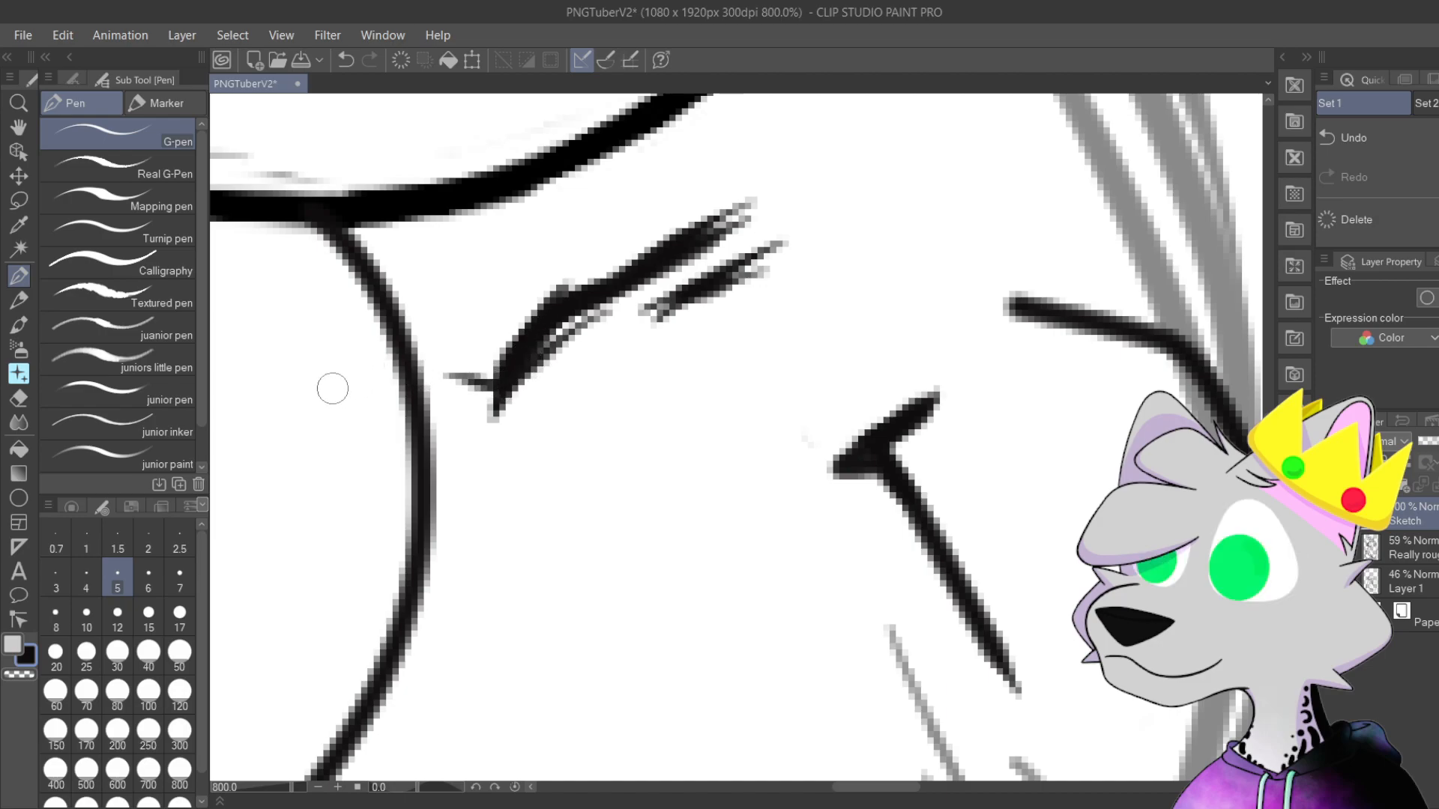
left_click_drag(294, 449, 375, 371)
mouse_move(293, 450)
left_mouse_down()
mouse_move(349, 410)
mouse_move(314, 414)
mouse_move(355, 417)
mouse_move(380, 378)
mouse_move(343, 406)
mouse_move(457, 380)
left_mouse_up()
mouse_move(364, 377)
left_mouse_down()
mouse_move(489, 384)
mouse_move(561, 411)
mouse_move(890, 273)
left_mouse_up()
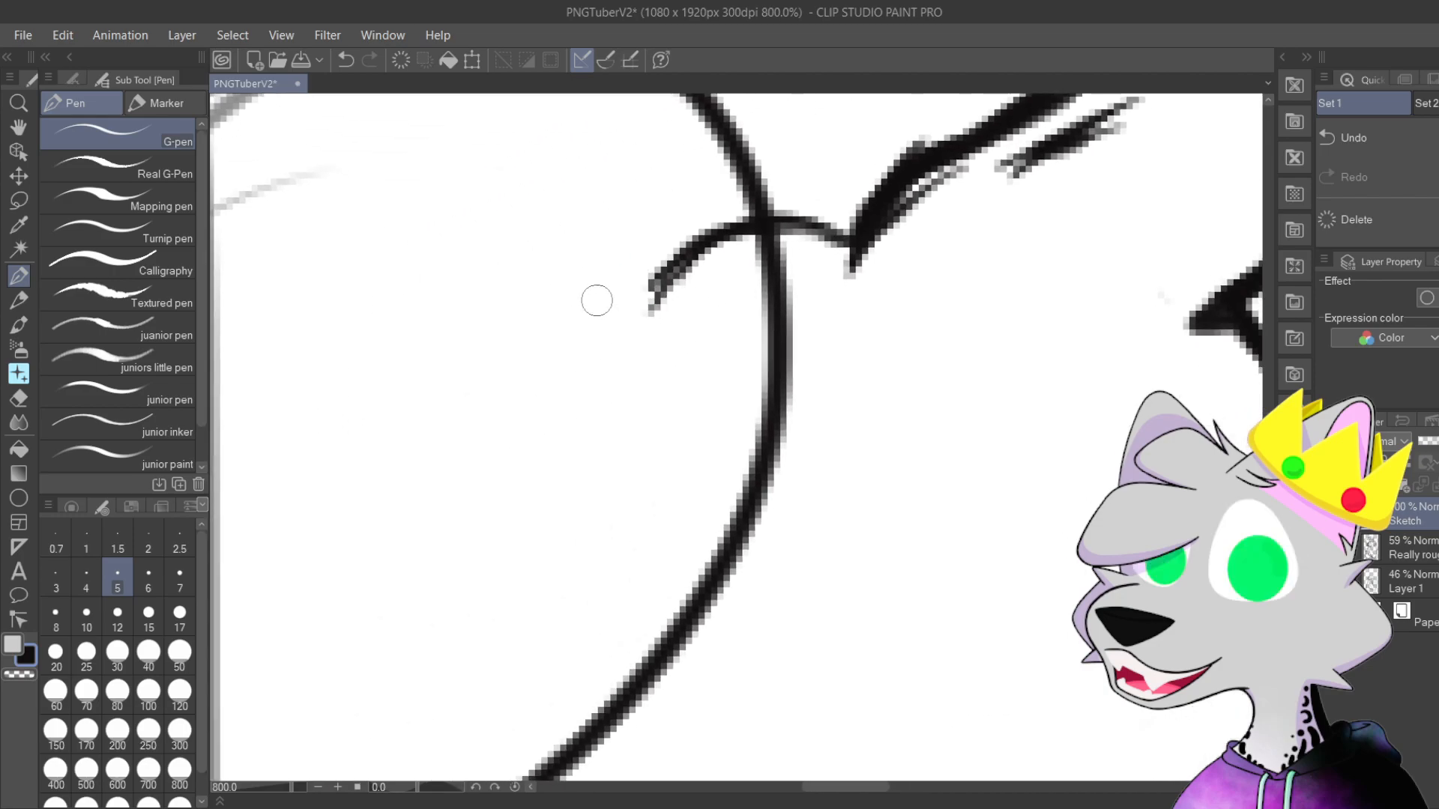
Step: Add another arch to the left and lengthen the middle arch's lower tip to meet it
mouse_move(468, 416)
left_mouse_down()
mouse_move(491, 371)
mouse_move(507, 392)
mouse_move(469, 394)
mouse_move(546, 360)
mouse_move(487, 357)
mouse_move(605, 300)
left_mouse_up()
mouse_move(472, 374)
left_mouse_down()
mouse_move(598, 309)
mouse_move(562, 310)
mouse_move(661, 290)
mouse_move(626, 360)
left_mouse_up()
left_click_drag(660, 285, 626, 352)
left_click_drag(592, 304, 623, 324)
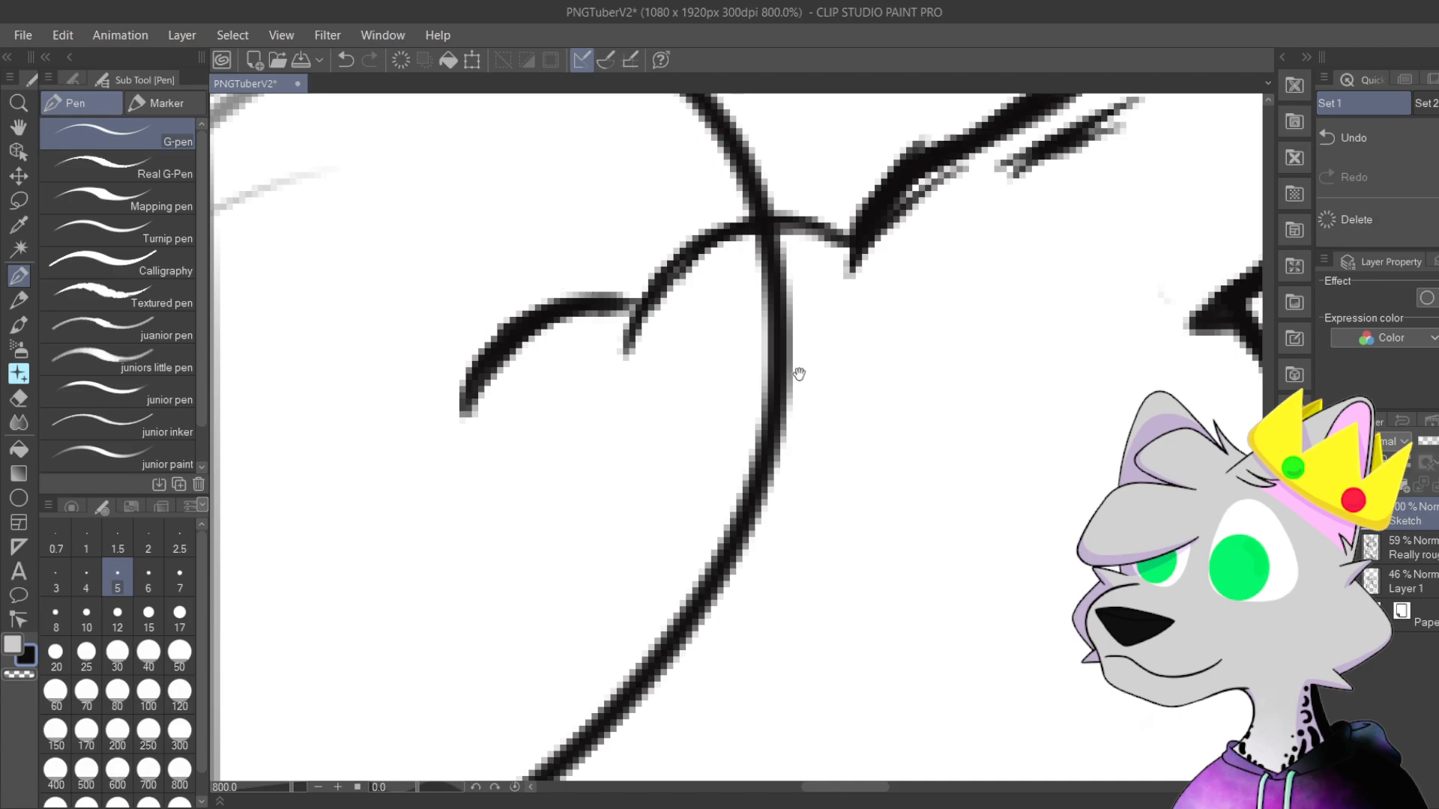
Step: Examine the scalloped line against the chin, muzzle and neck contours
left_click_drag(797, 373, 633, 468)
scroll(649, 405, "down", 3)
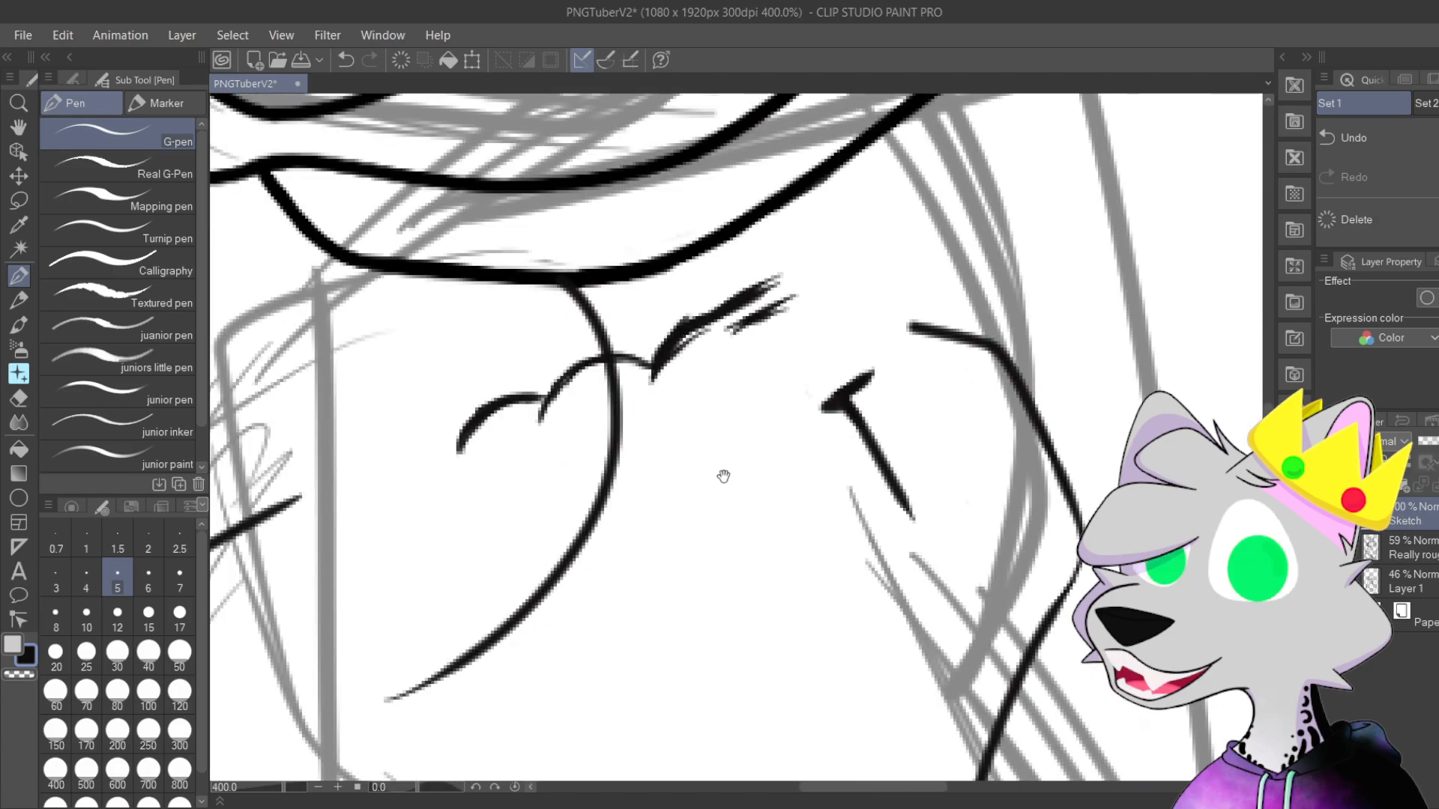
left_click_drag(721, 479, 827, 291)
scroll(834, 200, "down", 3)
left_click_drag(897, 373, 861, 412)
scroll(656, 168, "up", 3)
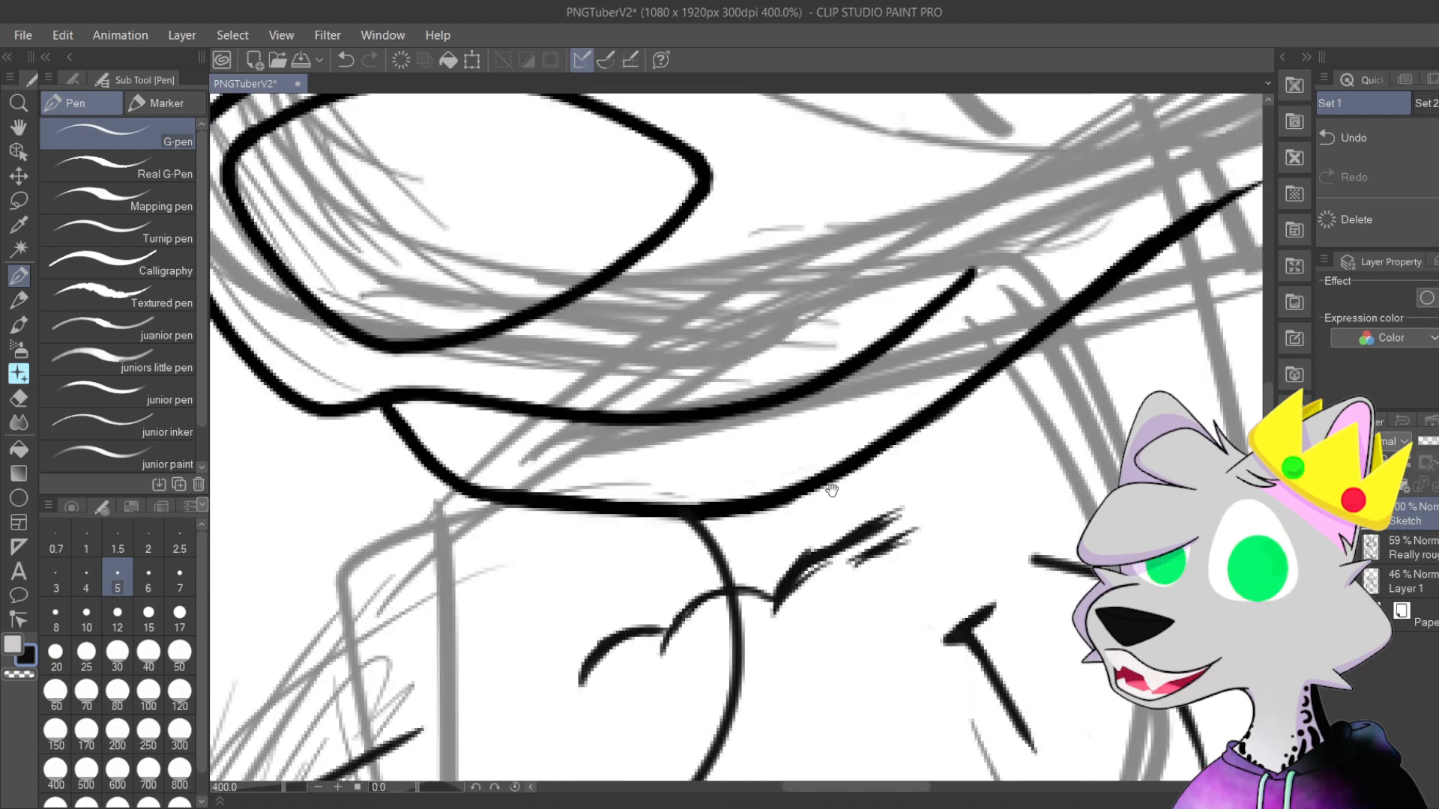
left_click_drag(824, 488, 774, 347)
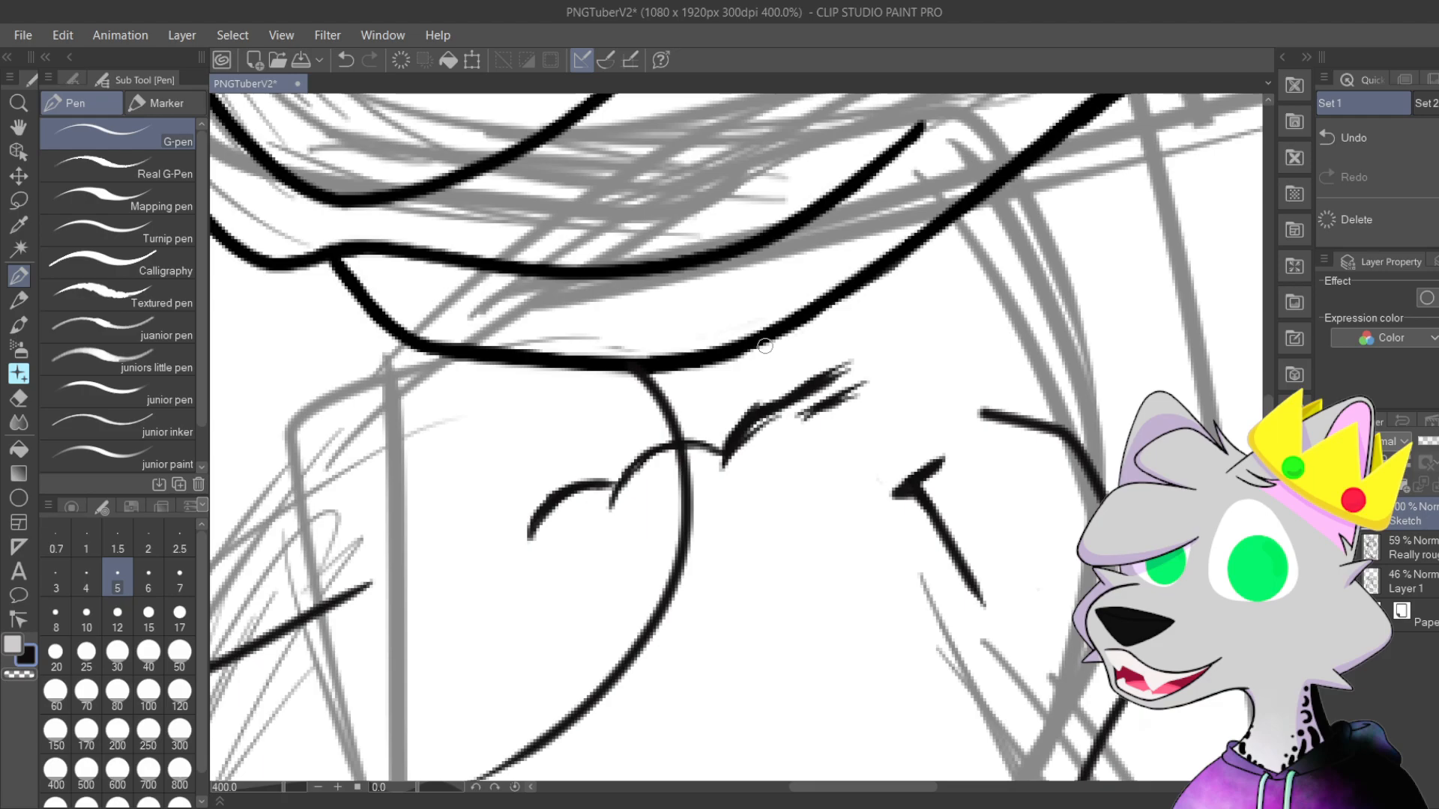
Step: Draw a thin new contour outside the nose's lower-left edge, curving up to rejoin the upper outline
left_click_drag(503, 203, 726, 413)
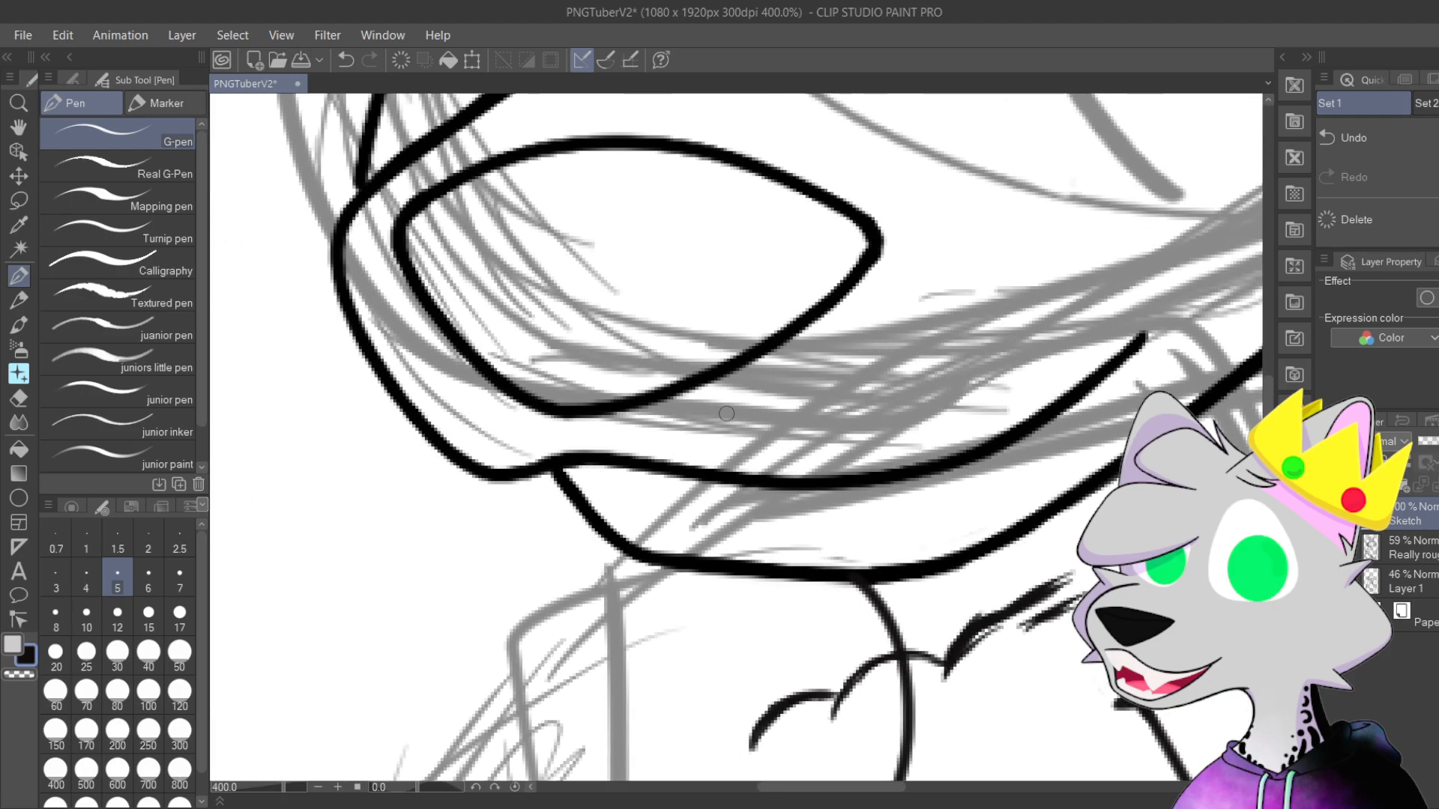
scroll(636, 295, "up", 3)
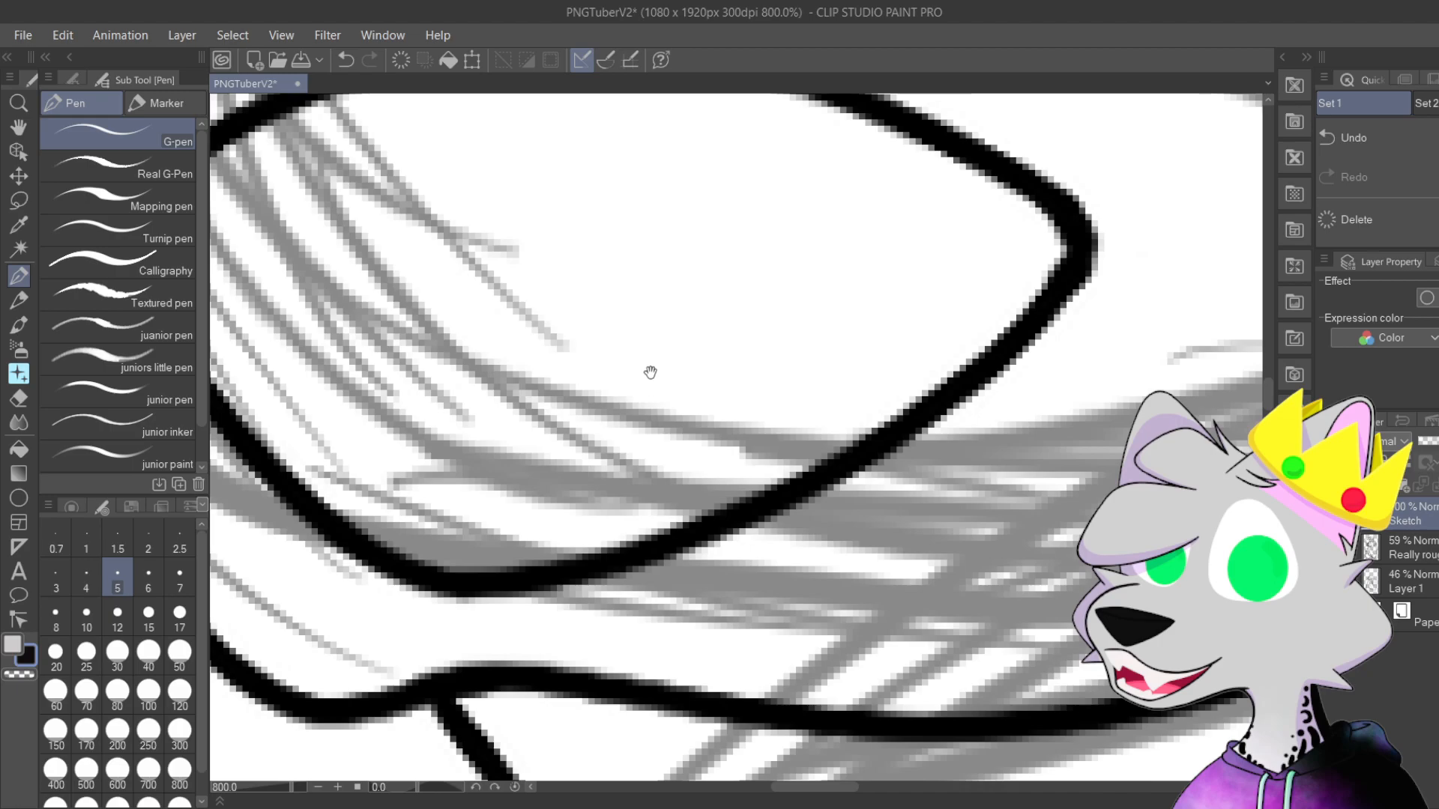
mouse_move(565, 367)
left_mouse_down()
mouse_move(626, 395)
mouse_move(466, 572)
left_mouse_up()
mouse_move(629, 592)
left_mouse_down()
mouse_move(437, 496)
mouse_move(639, 594)
mouse_move(386, 416)
left_mouse_up()
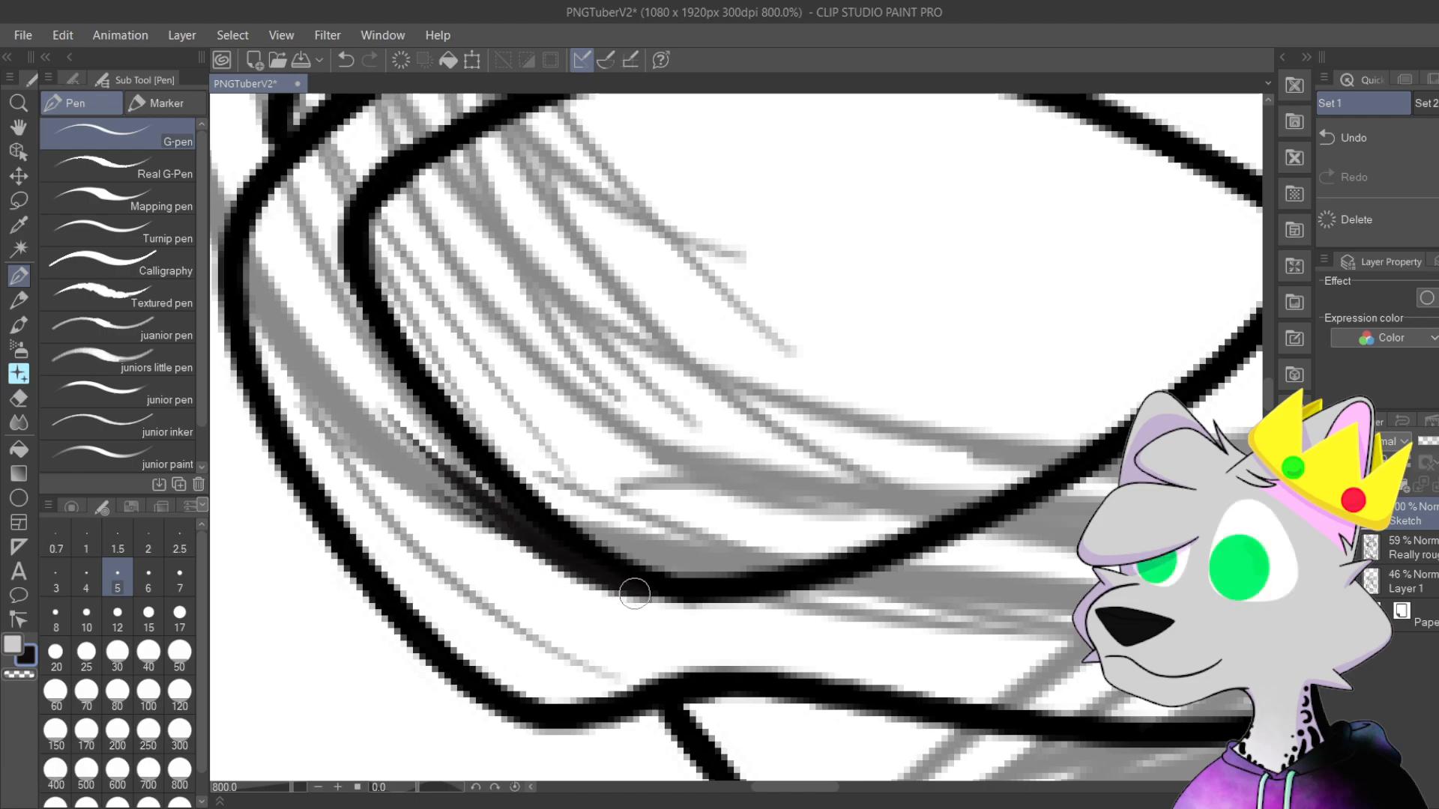
left_click_drag(528, 528, 306, 334)
left_click_drag(369, 411, 276, 274)
mouse_move(342, 376)
left_mouse_down()
mouse_move(295, 257)
mouse_move(298, 294)
mouse_move(333, 228)
mouse_move(289, 274)
mouse_move(352, 188)
left_mouse_up()
left_click_drag(296, 252, 384, 171)
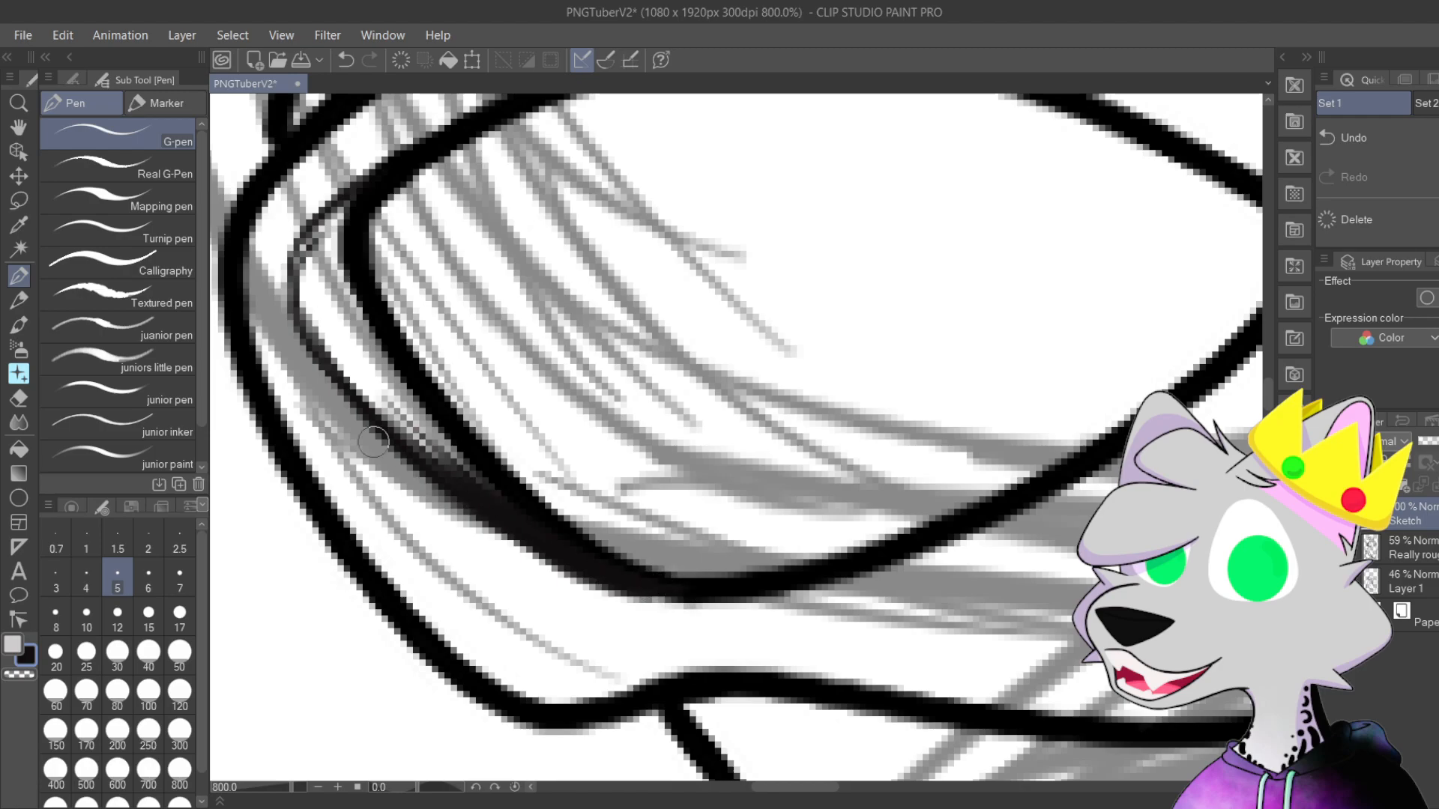
Step: Thicken the nose's new left contour to the line weight of the existing outline
left_click_drag(442, 483, 339, 386)
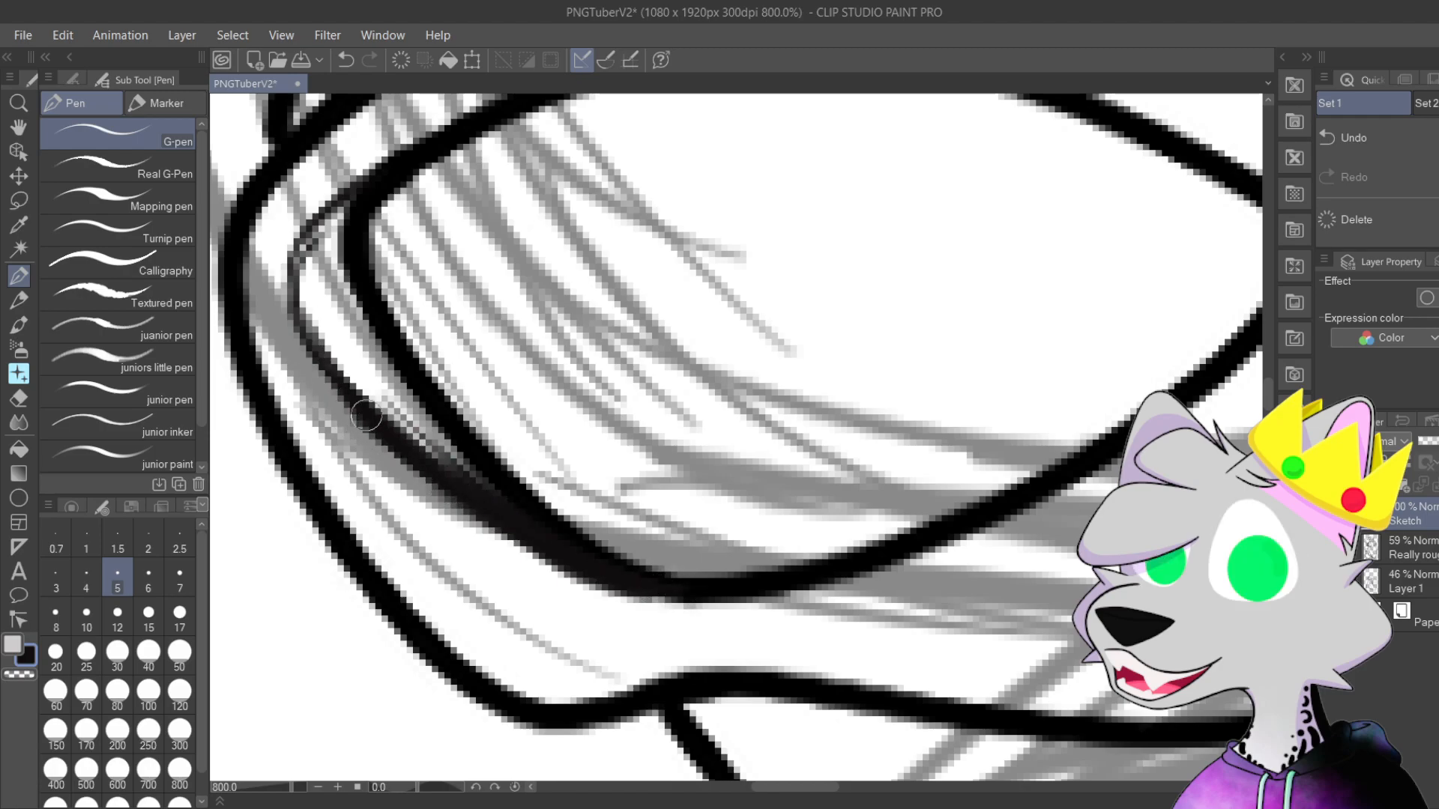
left_click_drag(481, 502, 337, 367)
mouse_move(409, 450)
left_mouse_down()
mouse_move(302, 314)
mouse_move(367, 410)
mouse_move(313, 330)
mouse_move(354, 404)
mouse_move(300, 217)
left_mouse_up()
mouse_move(316, 287)
left_mouse_down()
mouse_move(327, 239)
mouse_move(379, 179)
mouse_move(327, 222)
mouse_move(334, 377)
mouse_move(362, 393)
mouse_move(293, 261)
mouse_move(389, 407)
mouse_move(335, 360)
mouse_move(552, 550)
left_mouse_up()
left_click_drag(695, 617, 569, 568)
mouse_move(409, 405)
left_mouse_down()
mouse_move(466, 392)
mouse_move(334, 290)
left_mouse_up()
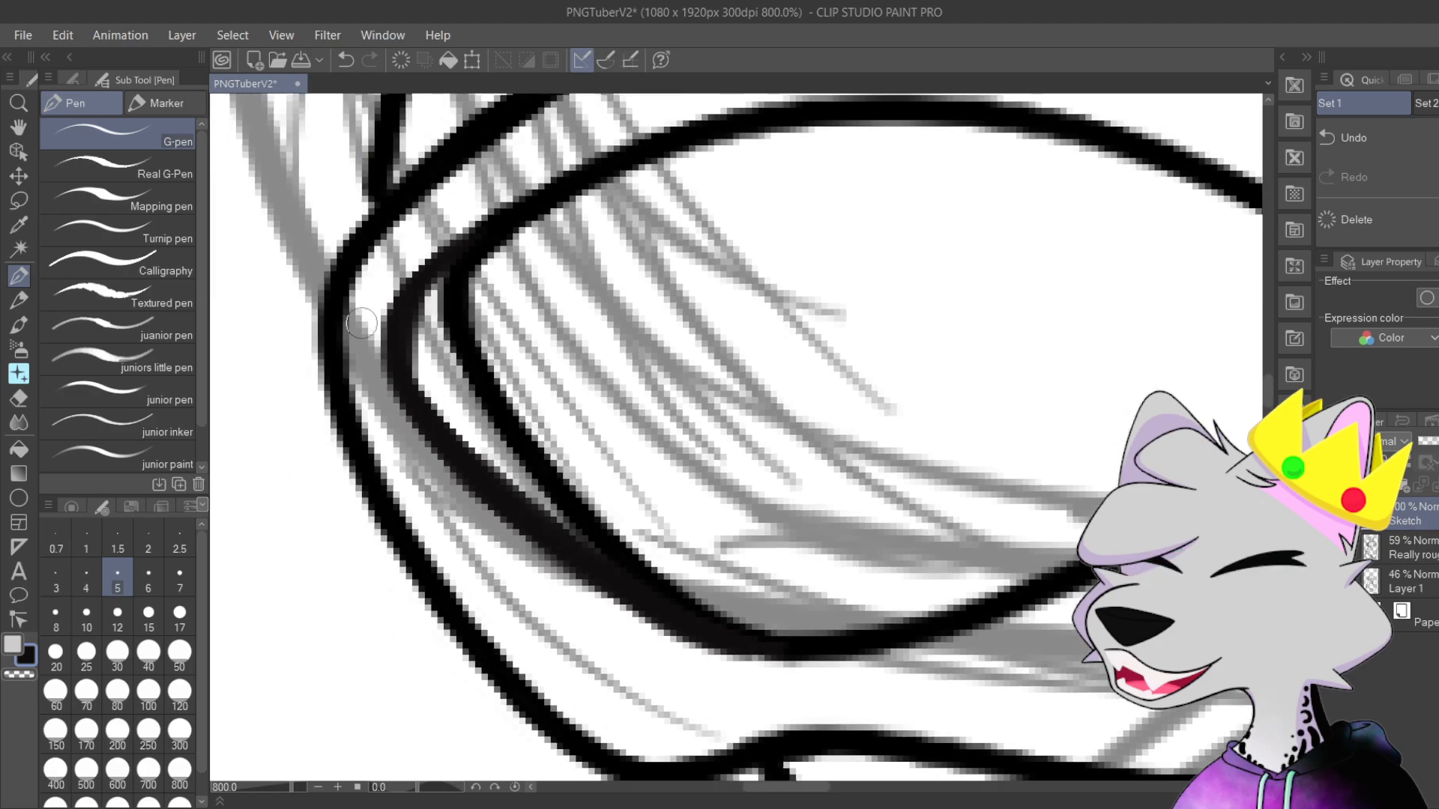
Step: Erase the old inner line on the nose's left side and smooth the new contour's inner edge
mouse_move(439, 329)
left_mouse_down()
mouse_move(494, 278)
mouse_move(468, 363)
mouse_move(472, 345)
mouse_move(582, 492)
mouse_move(539, 476)
mouse_move(682, 587)
mouse_move(746, 608)
mouse_move(691, 592)
left_mouse_up()
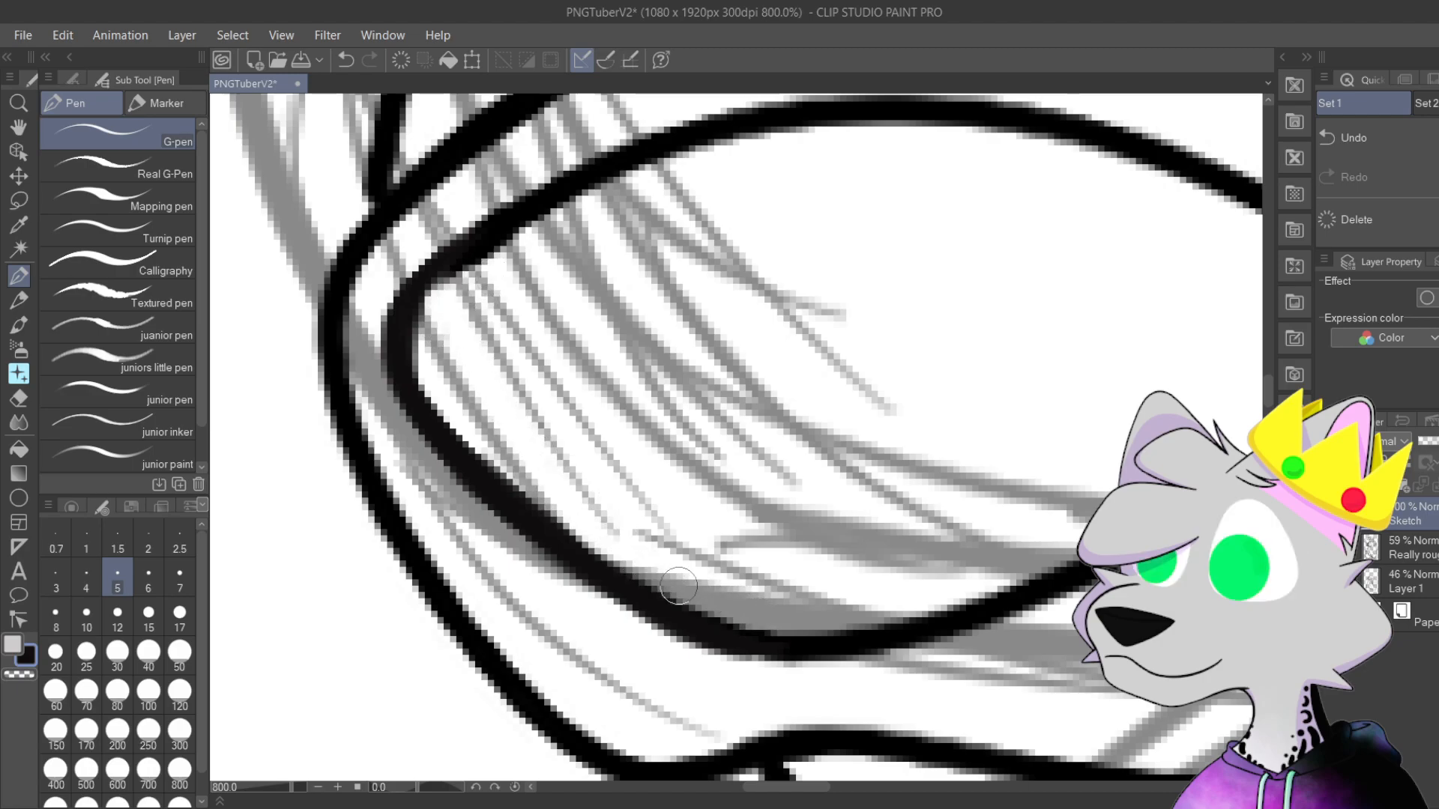
mouse_move(431, 406)
left_mouse_down()
mouse_move(395, 362)
mouse_move(427, 408)
mouse_move(424, 308)
mouse_move(459, 257)
mouse_move(411, 311)
left_mouse_up()
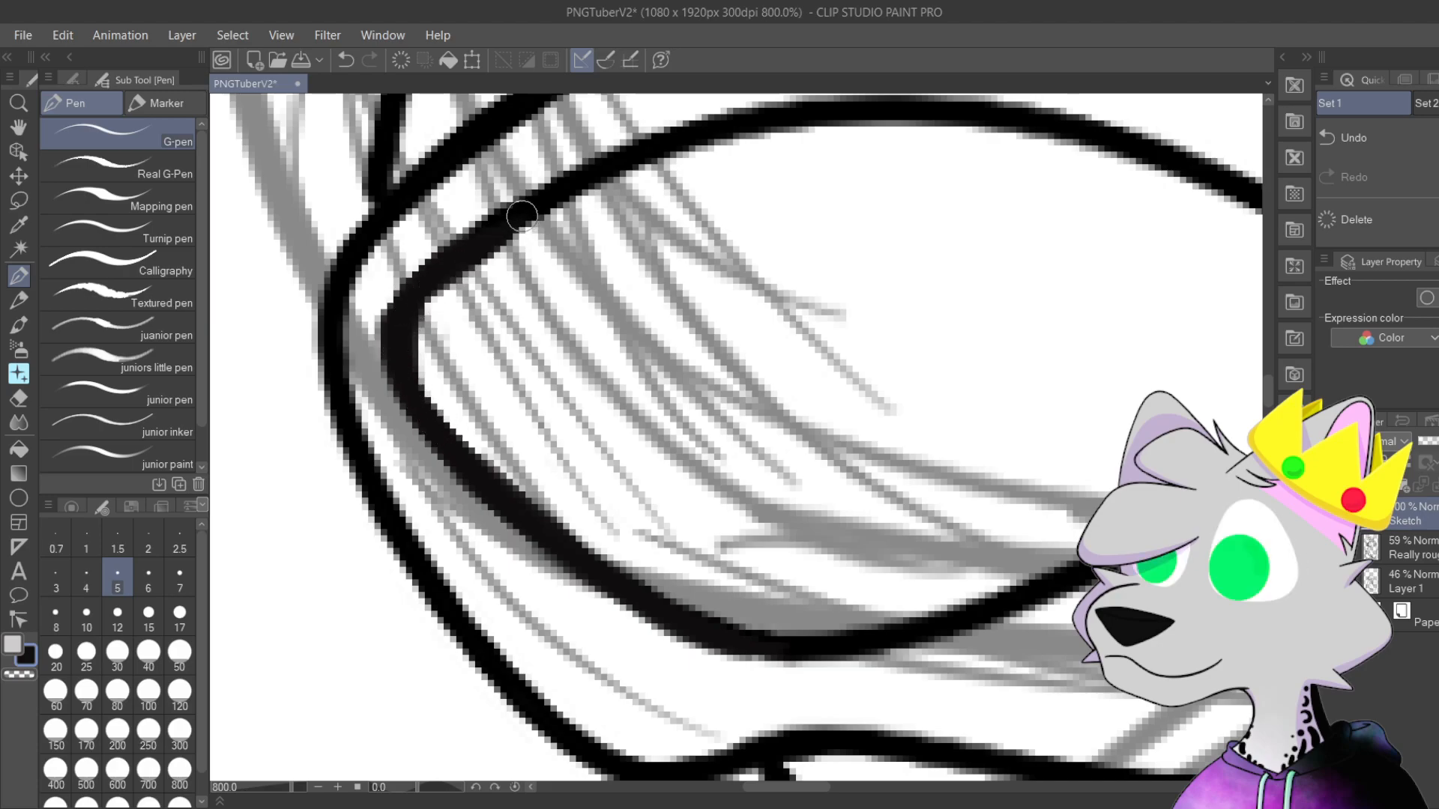
left_click_drag(406, 382, 423, 323)
left_click_drag(420, 393, 647, 595)
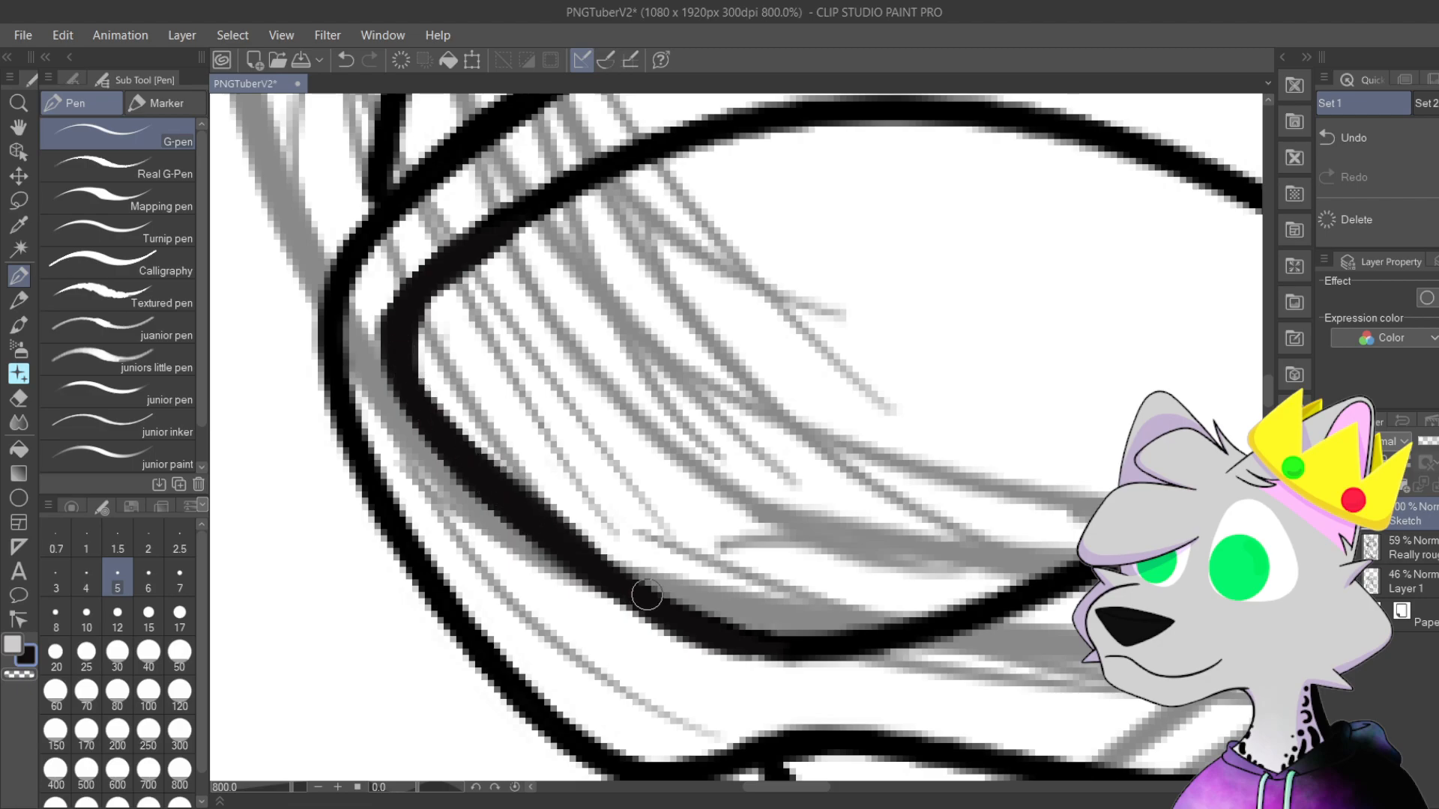
Step: Extend the scalloped line's leftmost arch downward with a curve bending inward at its tip, undoing and redrawing the stroke
scroll(646, 595, "down", 5)
left_click_drag(836, 437, 724, 86)
scroll(760, 447, "up", 3)
left_click_drag(1092, 128, 630, 285)
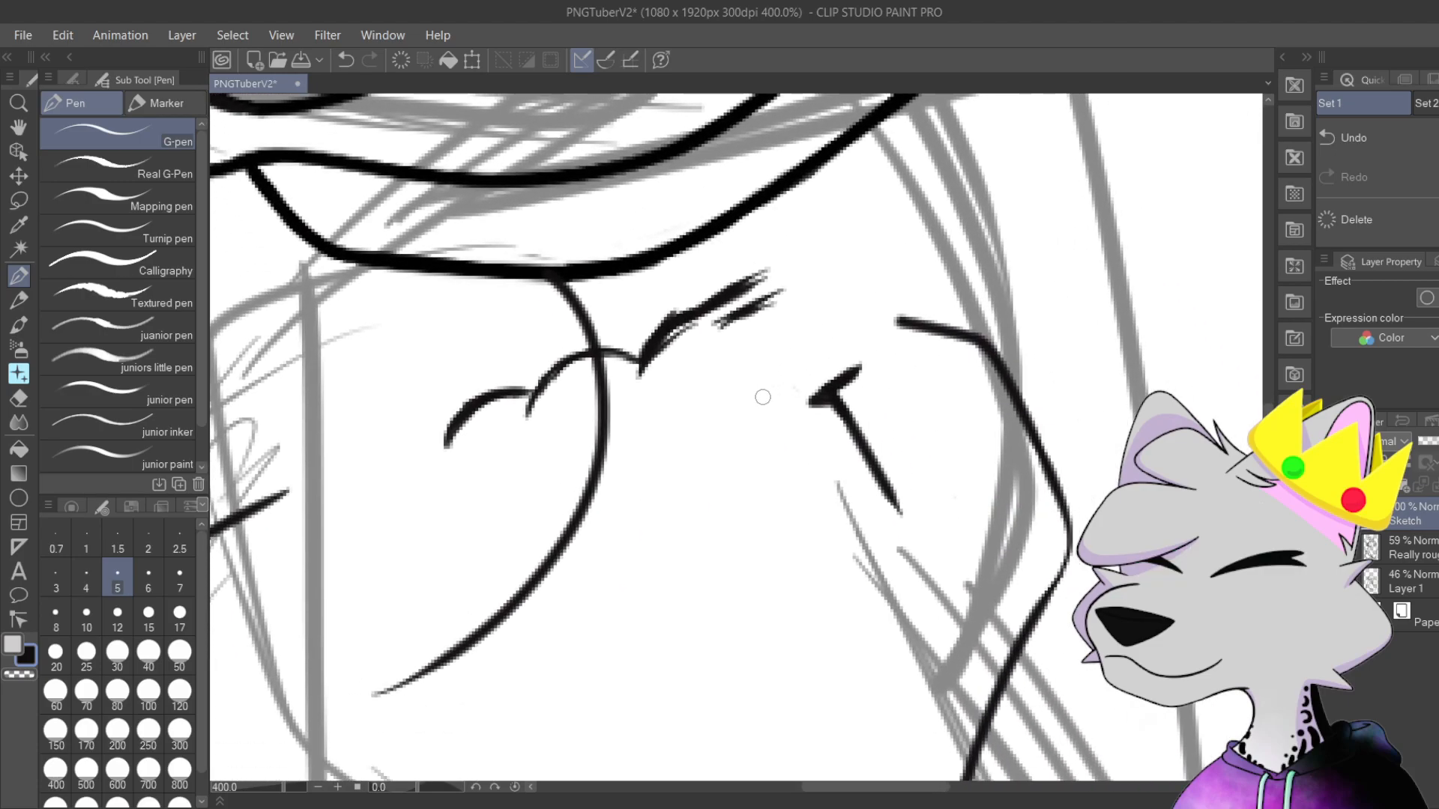
left_click_drag(677, 425, 782, 316)
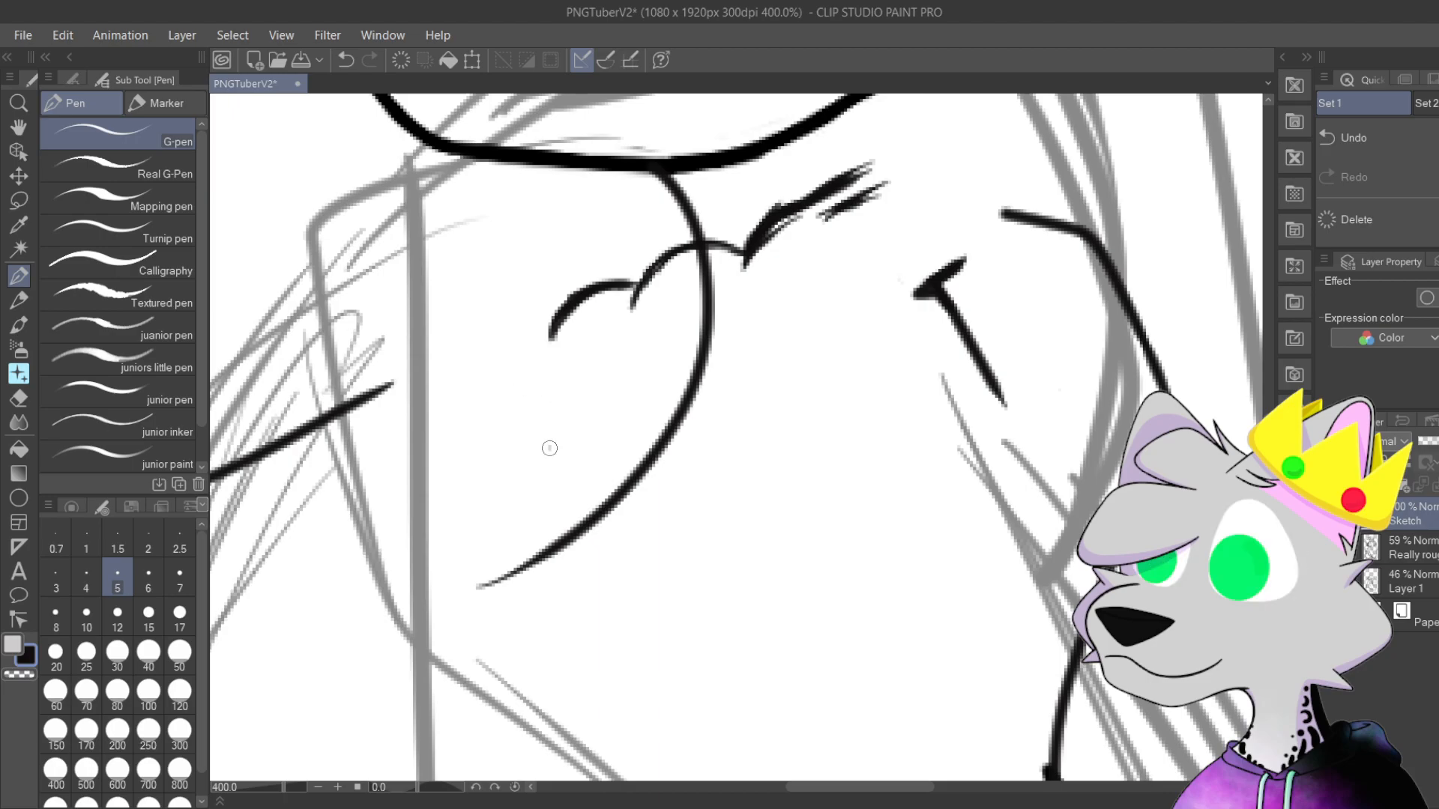
scroll(555, 283, "up", 4)
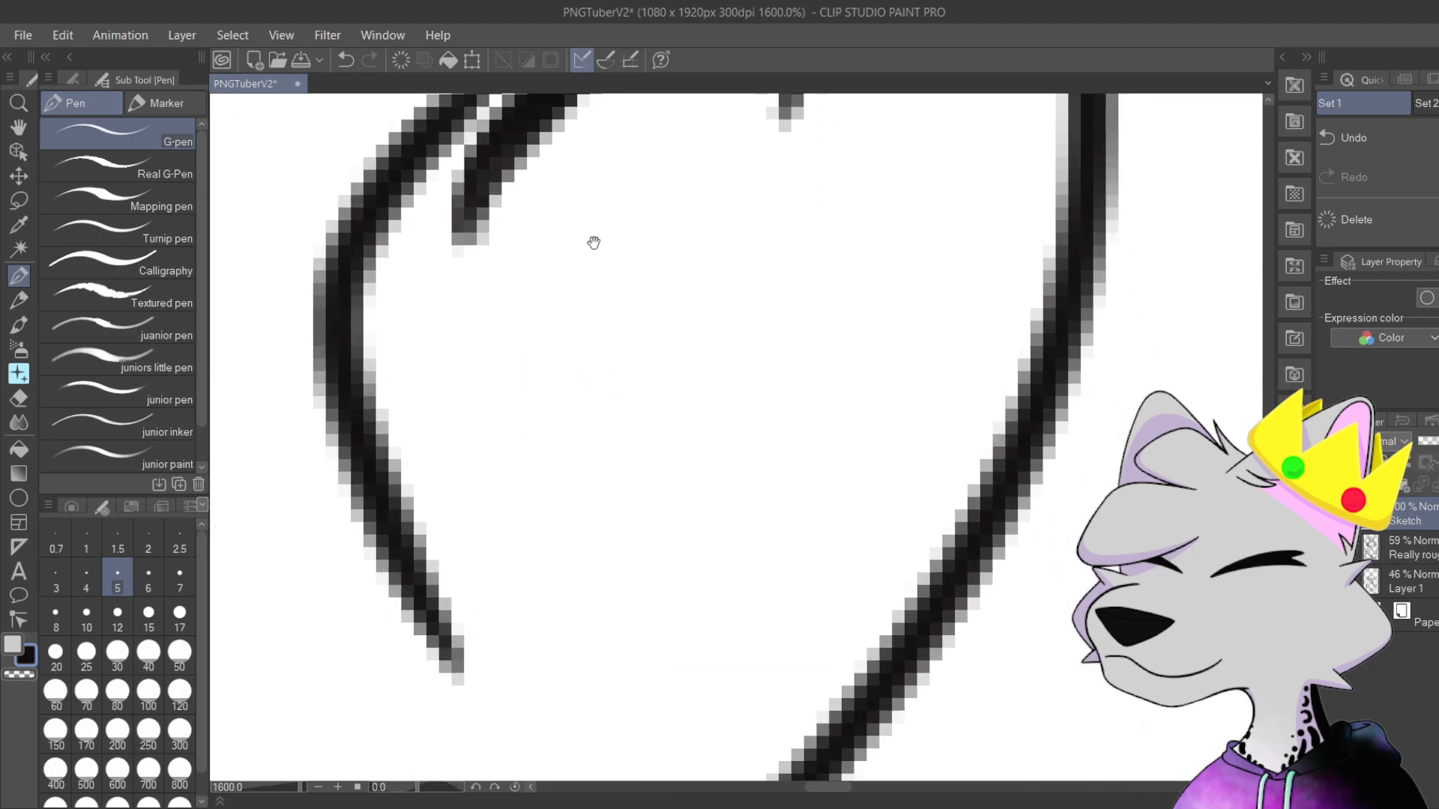
left_click_drag(594, 236, 582, 485)
key("ctrl+z")
mouse_move(750, 225)
left_mouse_down()
mouse_move(514, 273)
mouse_move(450, 402)
mouse_move(427, 717)
left_mouse_up()
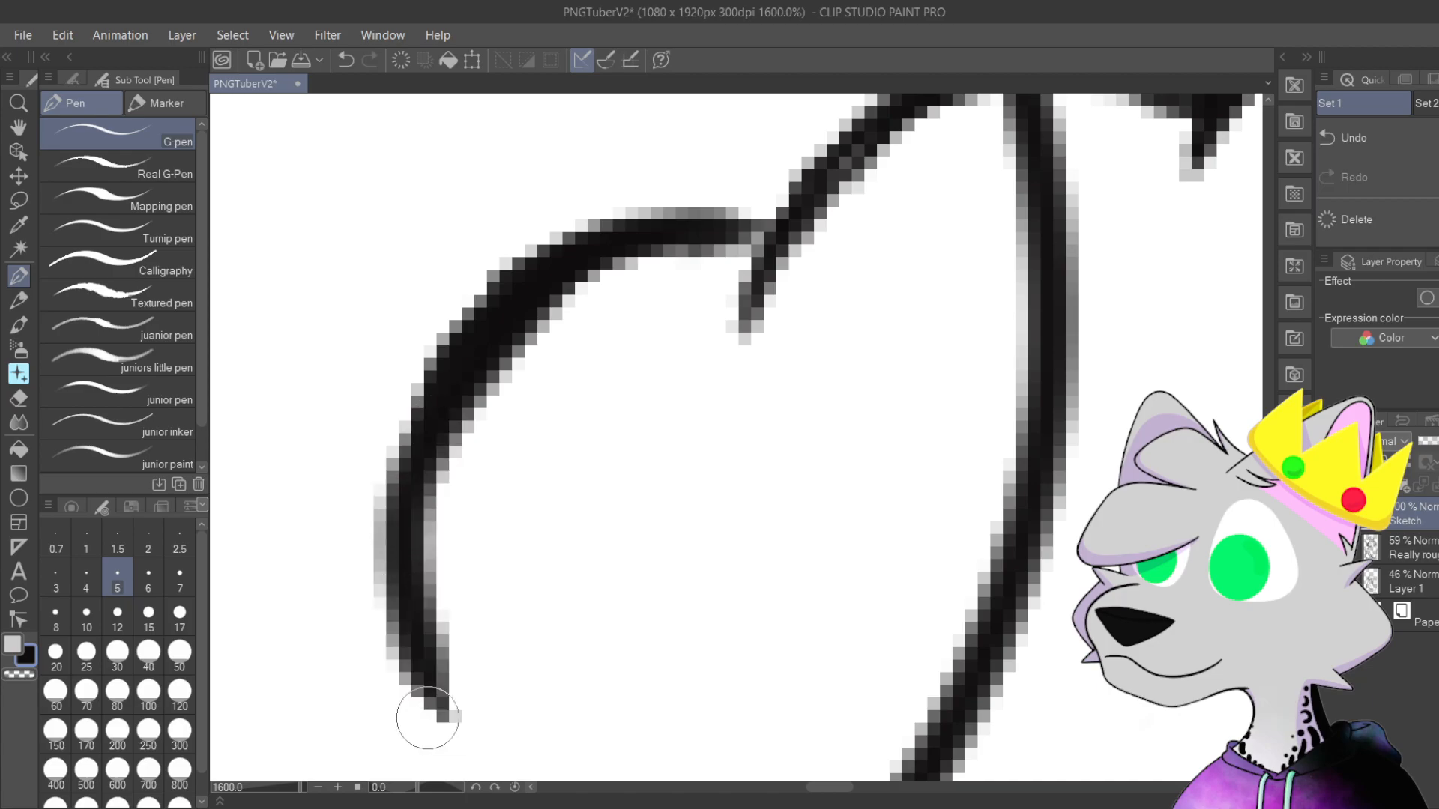
Step: Undo the leftmost arch's downward curve and try replacement strokes with a straighter outer side, undoing each attempt
key("ctrl+z")
scroll(610, 411, "down", 2)
mouse_move(452, 526)
left_mouse_down()
mouse_move(420, 374)
mouse_move(505, 274)
left_mouse_up()
key("ctrl+z")
mouse_move(440, 585)
left_mouse_down()
mouse_move(412, 424)
mouse_move(510, 283)
left_mouse_up()
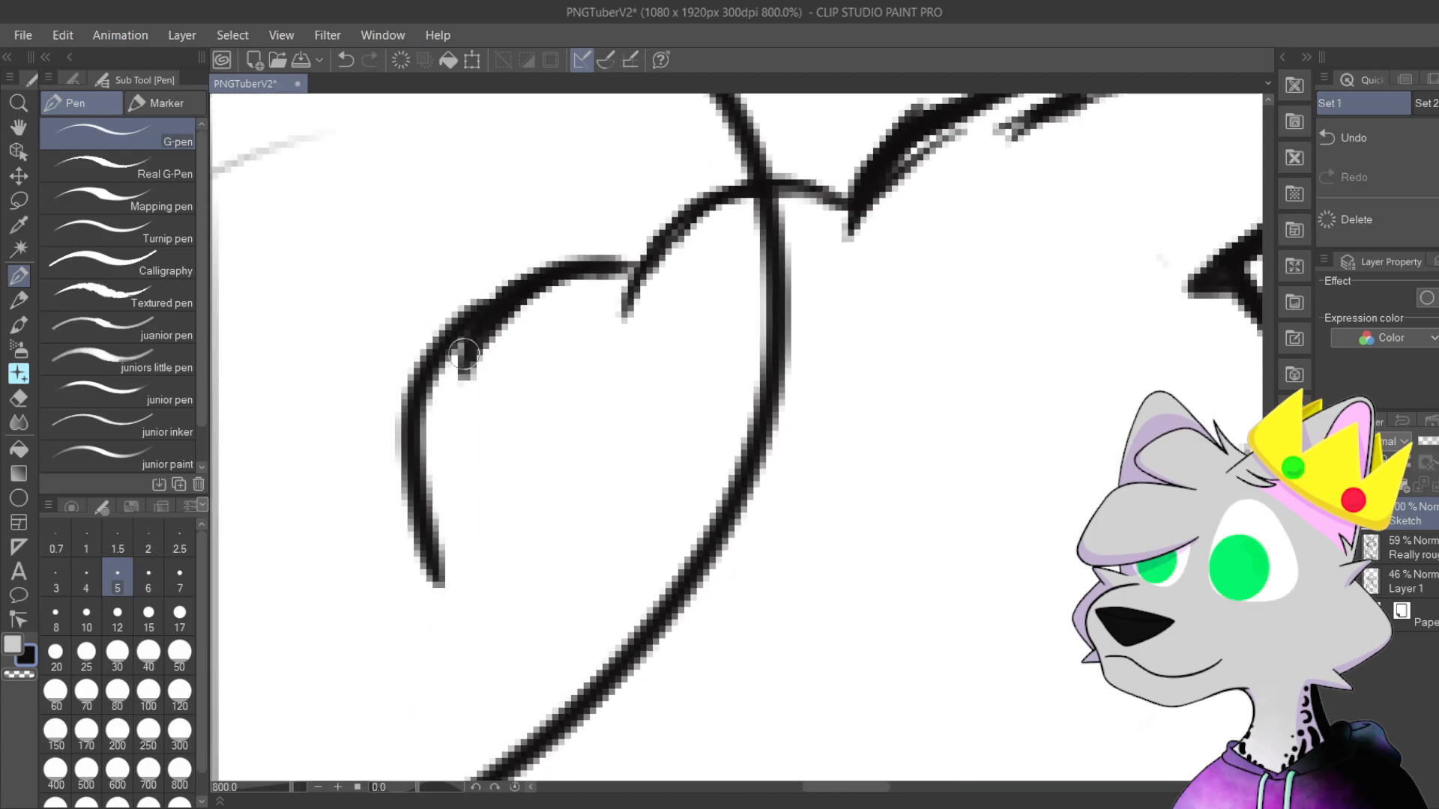
key("ctrl+z")
mouse_move(455, 585)
left_mouse_down()
mouse_move(441, 536)
mouse_move(497, 300)
left_mouse_up()
mouse_move(444, 356)
left_mouse_down()
mouse_move(506, 286)
mouse_move(563, 266)
left_mouse_up()
key("ctrl+z")
key("ctrl+z")
key("ctrl+z")
key("ctrl+z")
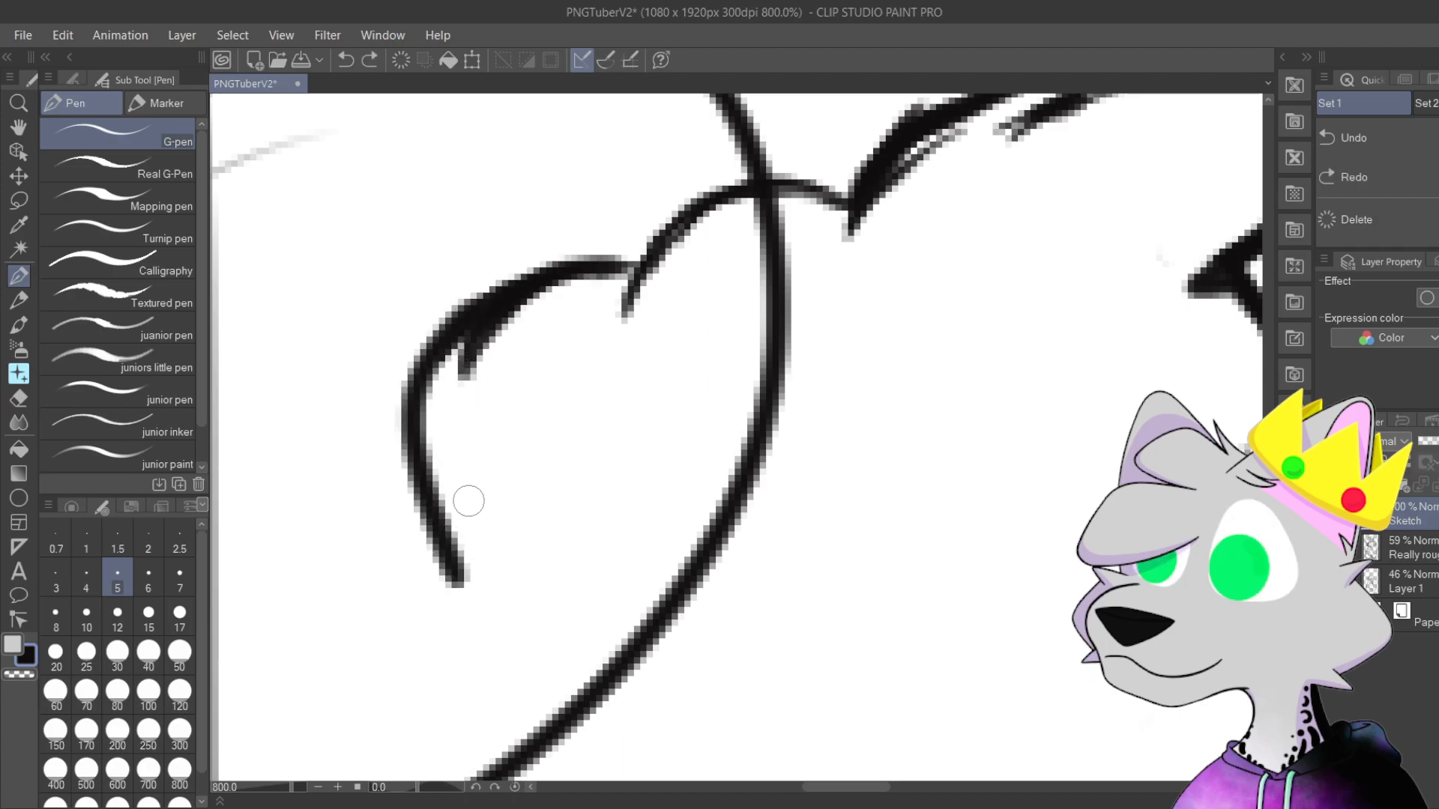
Step: Redraw the leftmost arch's outer side as a nearly straight line slanting down and inward, joined smoothly to the arch top
mouse_move(484, 597)
left_mouse_down()
mouse_move(437, 468)
mouse_move(492, 325)
left_mouse_up()
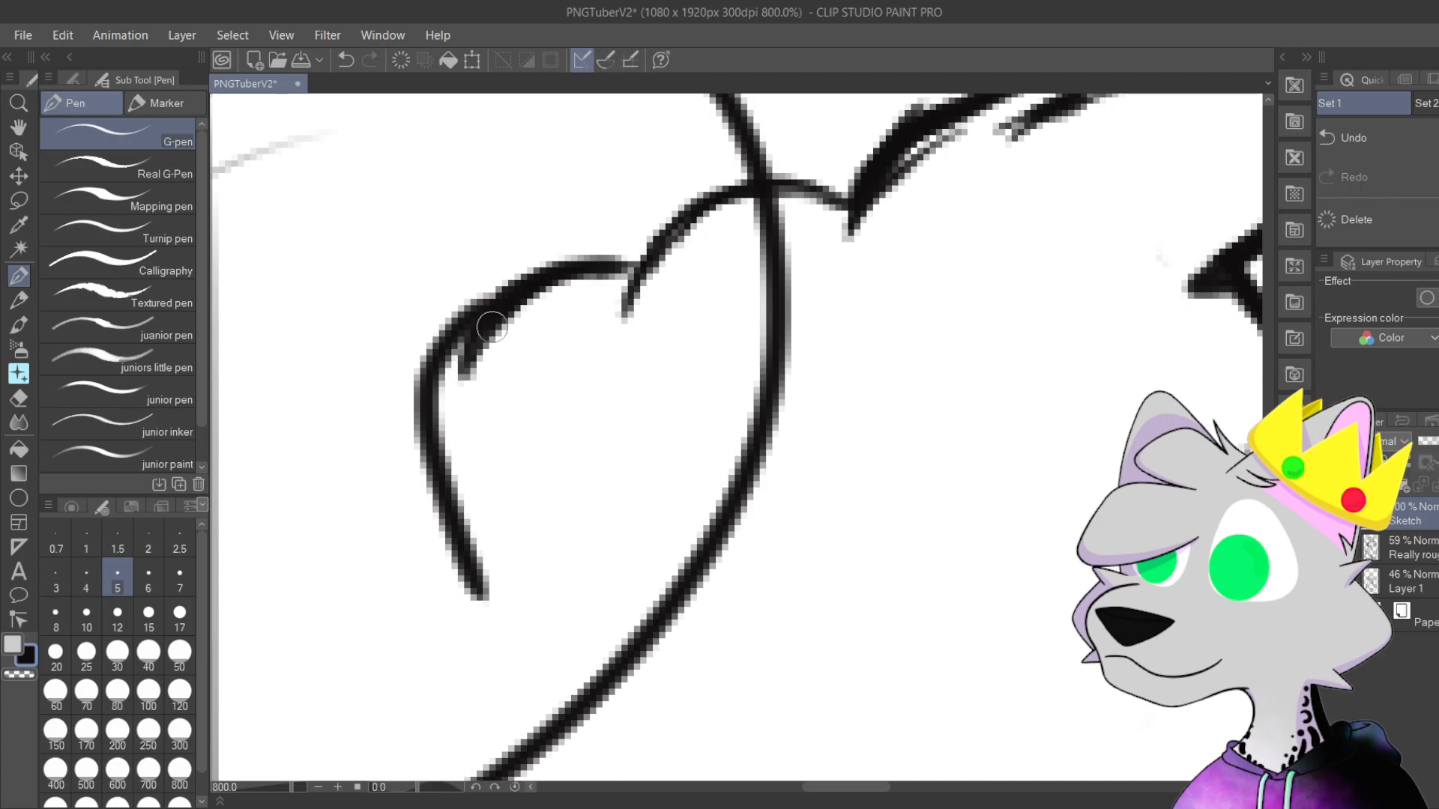
key("ctrl+z")
left_click_drag(497, 636, 532, 287)
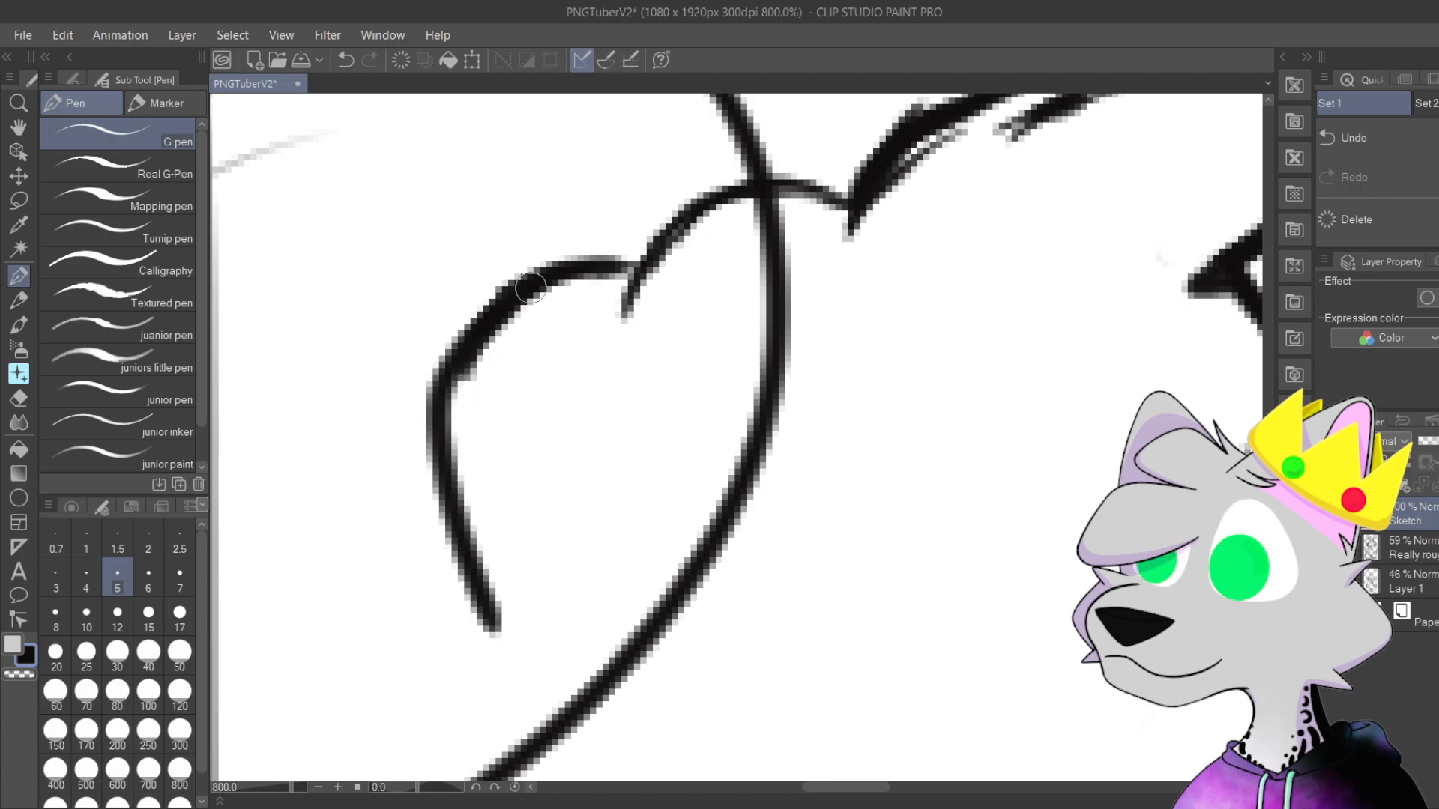
left_click_drag(459, 409, 527, 290)
scroll(498, 325, "down", 5)
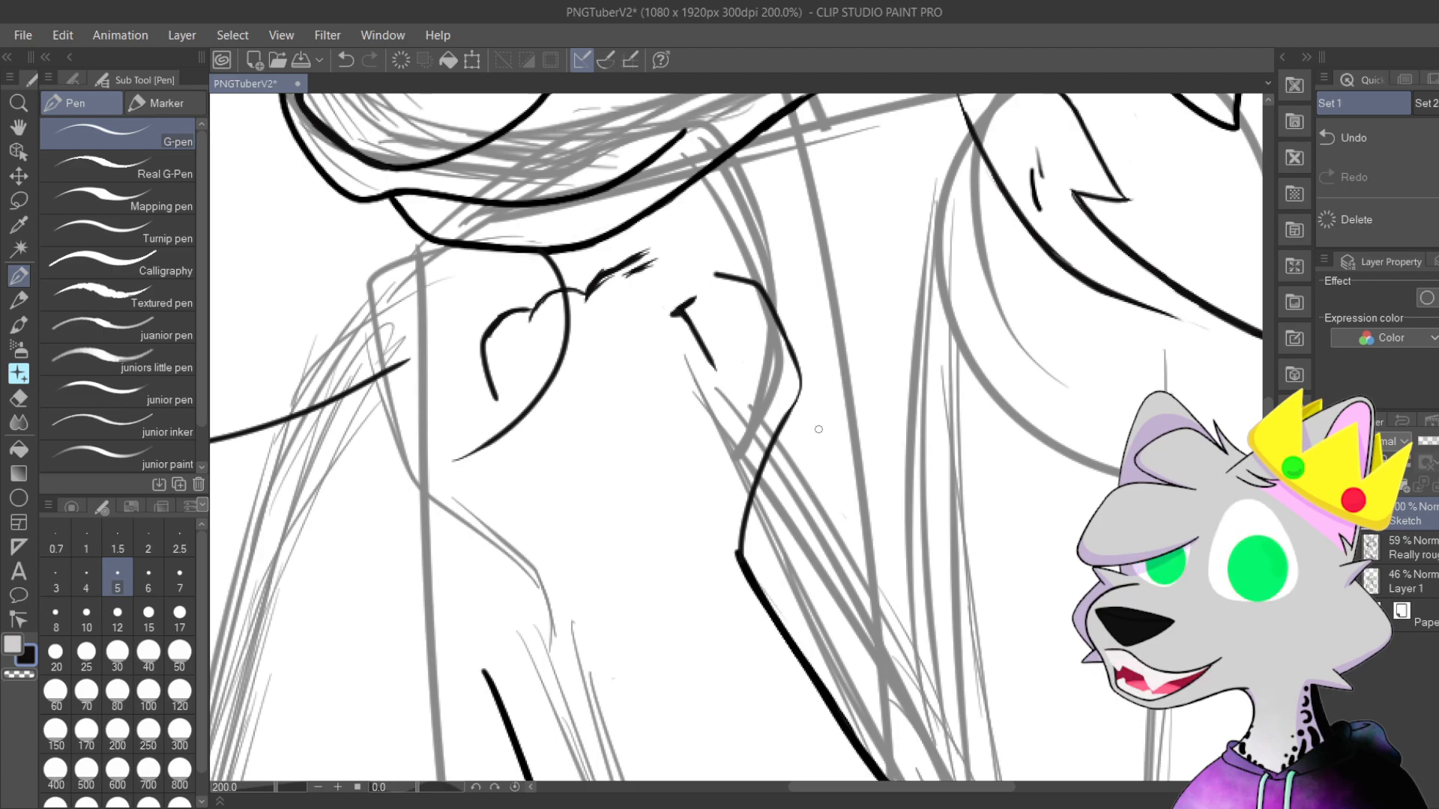
Step: Erase the long curved line that runs down from the muzzle outline through the scalloped arches
mouse_move(791, 357)
left_mouse_down()
mouse_move(843, 423)
mouse_move(853, 413)
left_mouse_up()
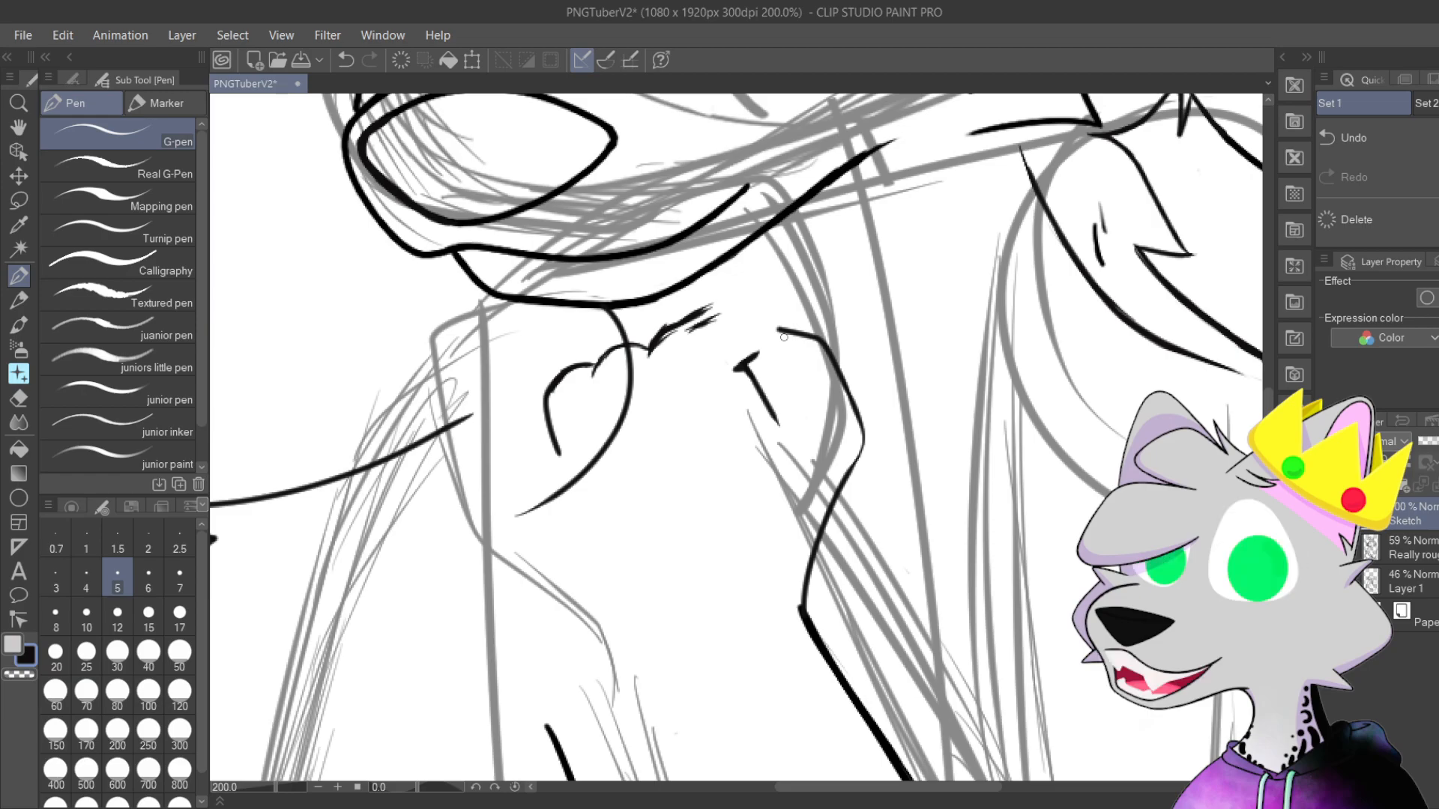
scroll(784, 337, "up", 3)
scroll(772, 375, "down", 3)
scroll(852, 353, "up", 6)
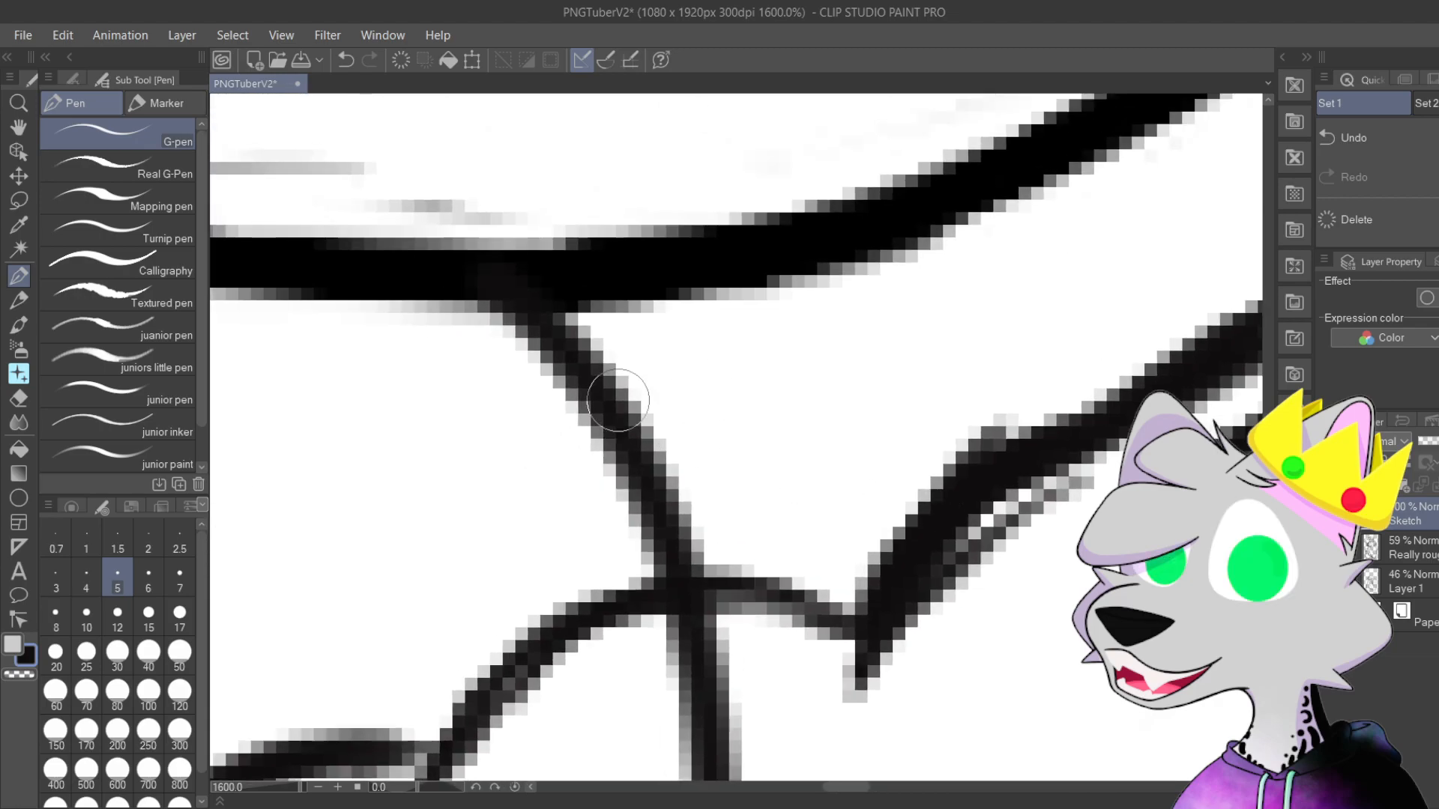
mouse_move(475, 347)
left_mouse_down()
mouse_move(514, 347)
mouse_move(658, 530)
mouse_move(675, 531)
mouse_move(621, 395)
left_mouse_up()
left_click_drag(697, 533, 595, 290)
mouse_move(596, 367)
left_mouse_down()
mouse_move(617, 402)
mouse_move(588, 598)
left_mouse_up()
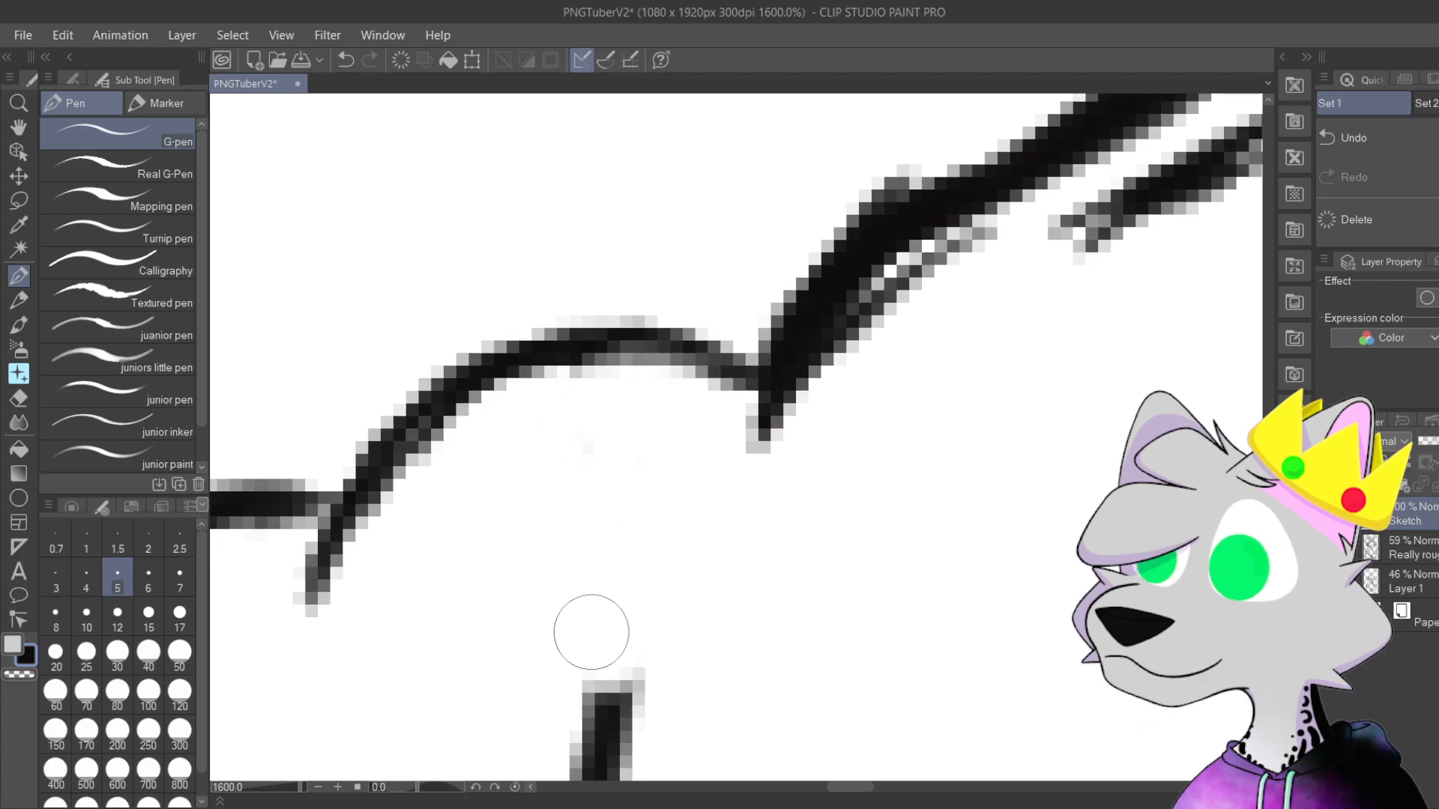
scroll(617, 487, "down", 2)
mouse_move(617, 488)
left_mouse_down()
mouse_move(787, 350)
mouse_move(739, 452)
left_mouse_up()
mouse_move(501, 610)
left_mouse_down()
mouse_move(588, 530)
mouse_move(879, 346)
left_mouse_up()
mouse_move(702, 505)
left_mouse_down()
mouse_move(752, 486)
mouse_move(904, 247)
left_mouse_up()
left_click_drag(810, 398, 622, 697)
left_click_drag(733, 488, 766, 403)
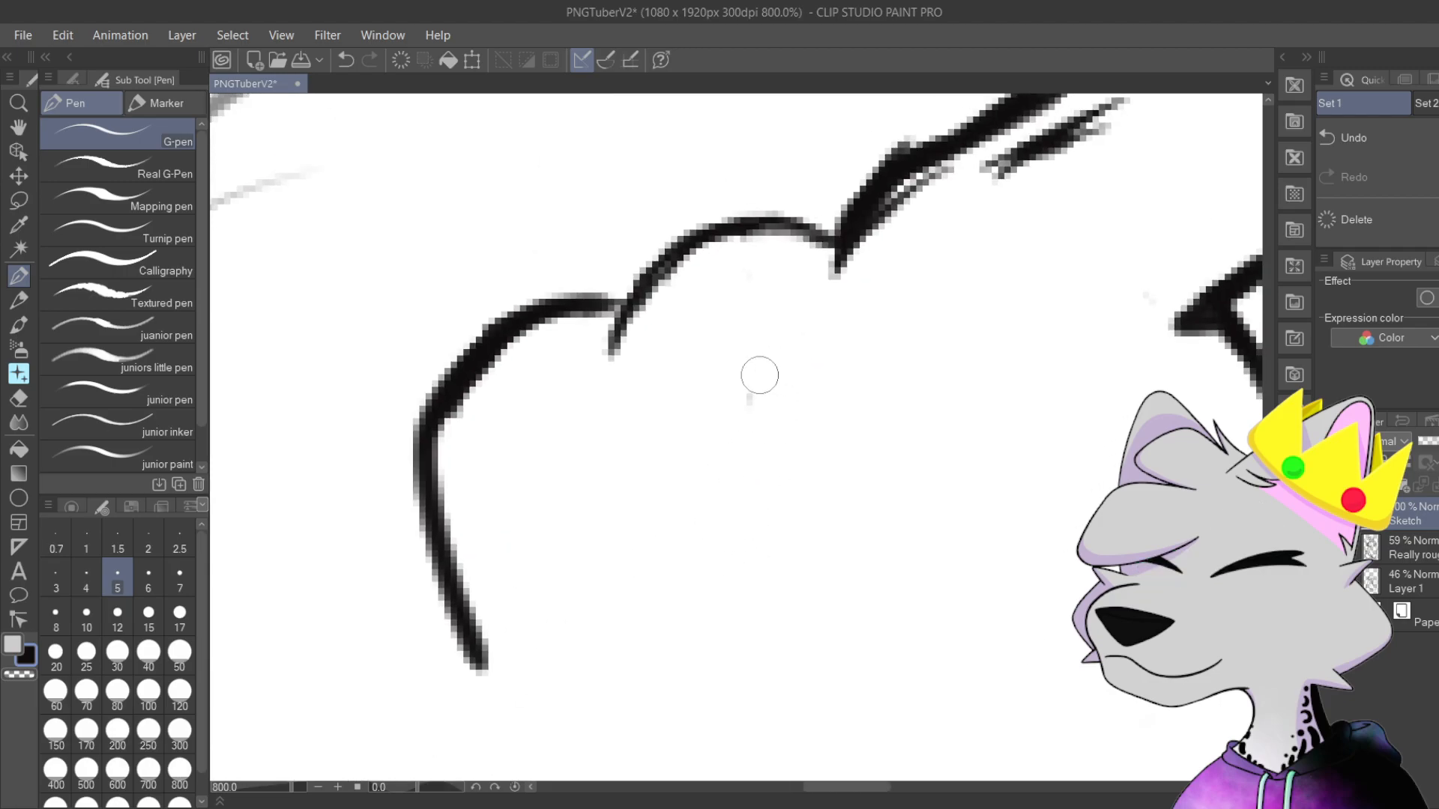
Step: Lasso the scalloped line together with its small dashes and enlarge it with a free transform, shifting it slightly left
scroll(742, 447, "down", 4)
left_click_drag(860, 417, 841, 332)
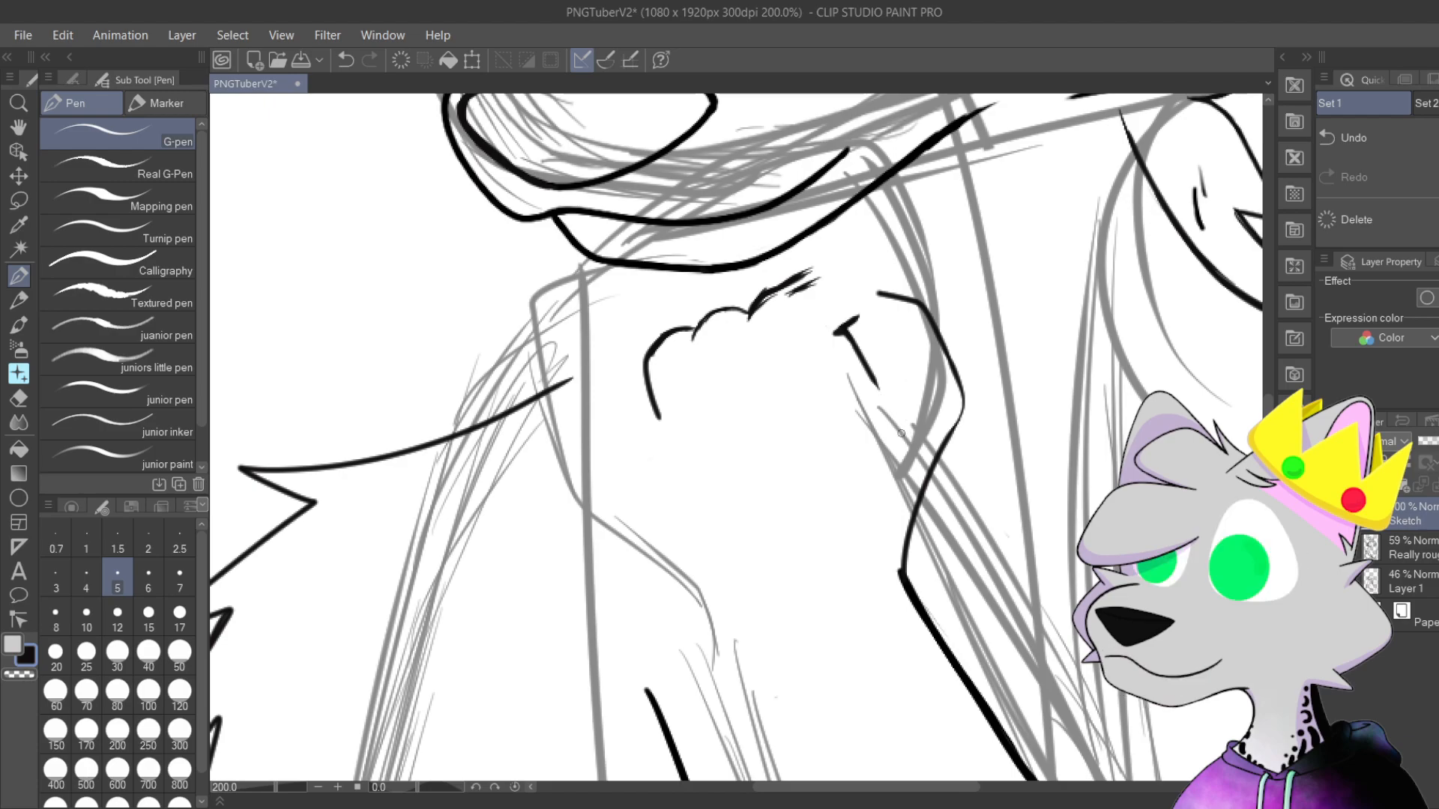
left_click_drag(829, 385, 799, 421)
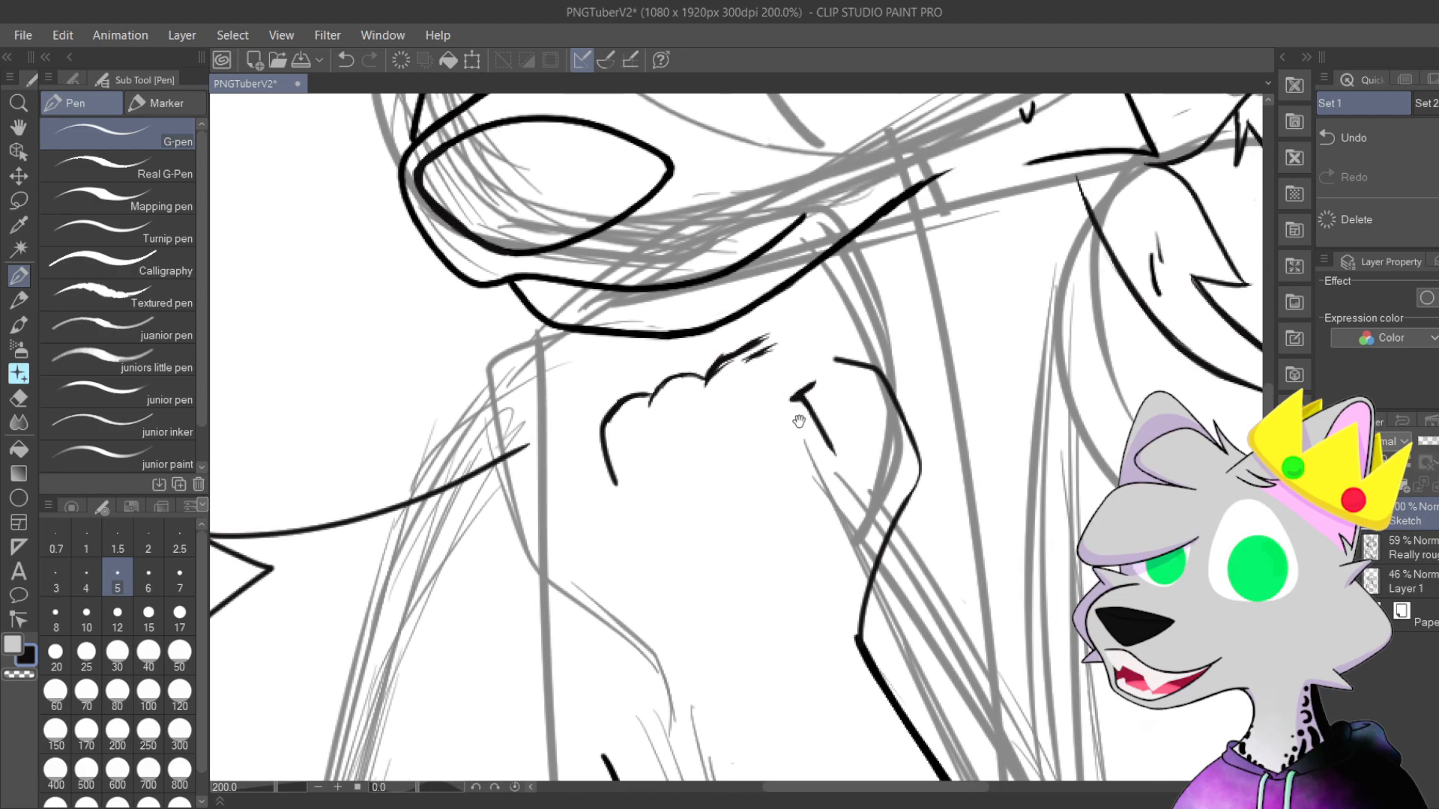
mouse_move(641, 207)
left_mouse_down()
mouse_move(599, 123)
mouse_move(576, 123)
left_mouse_up()
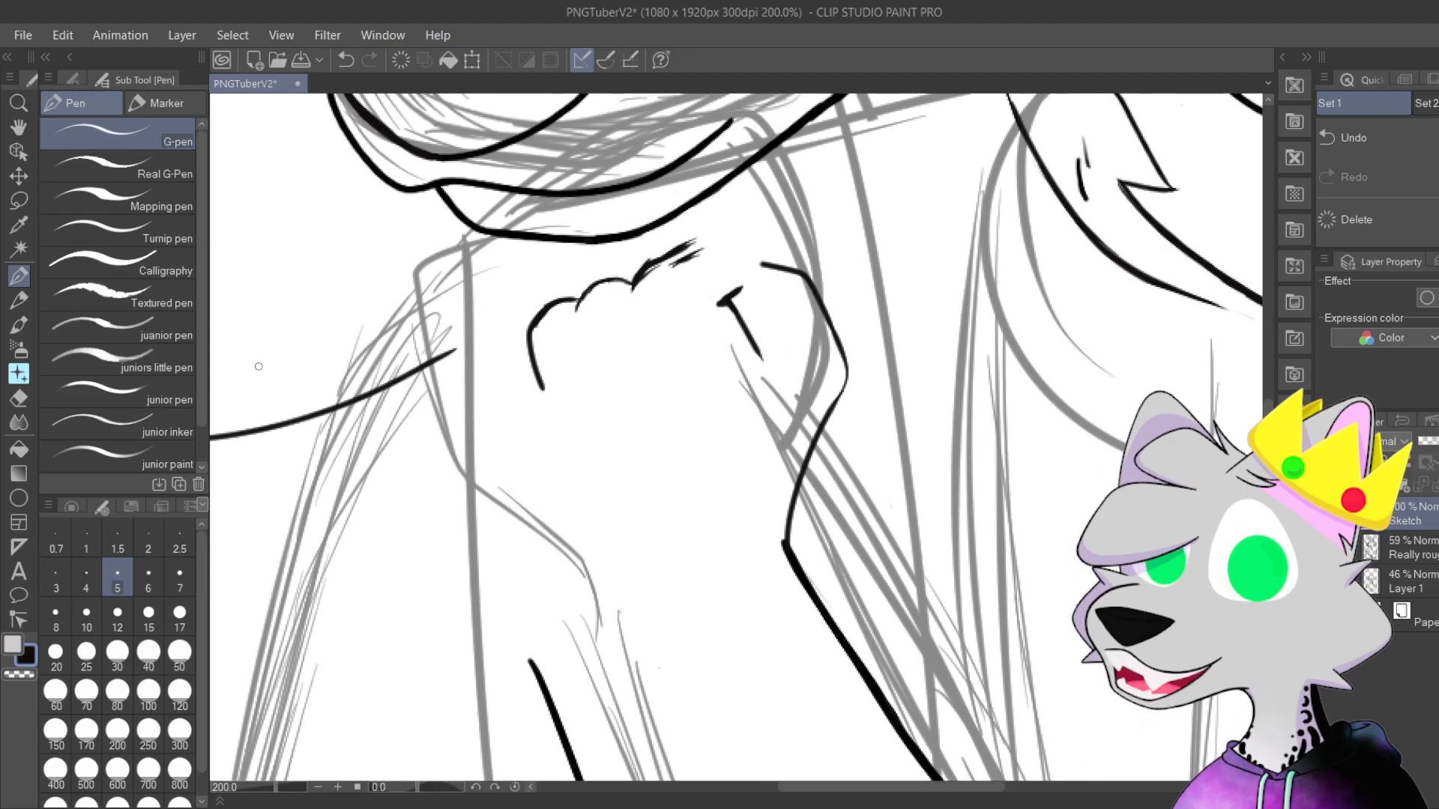
left_click(20, 200)
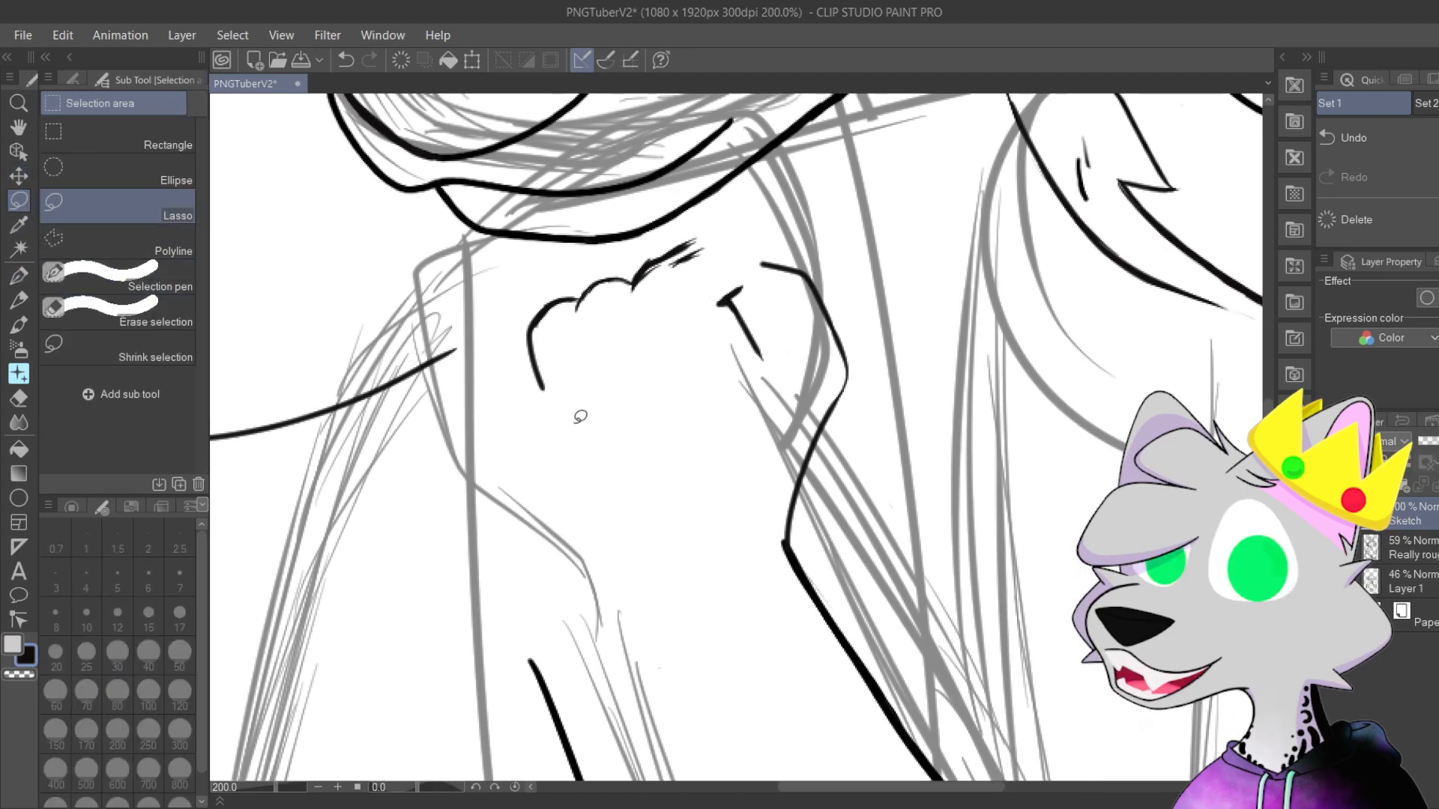
left_click_drag(512, 319, 566, 273)
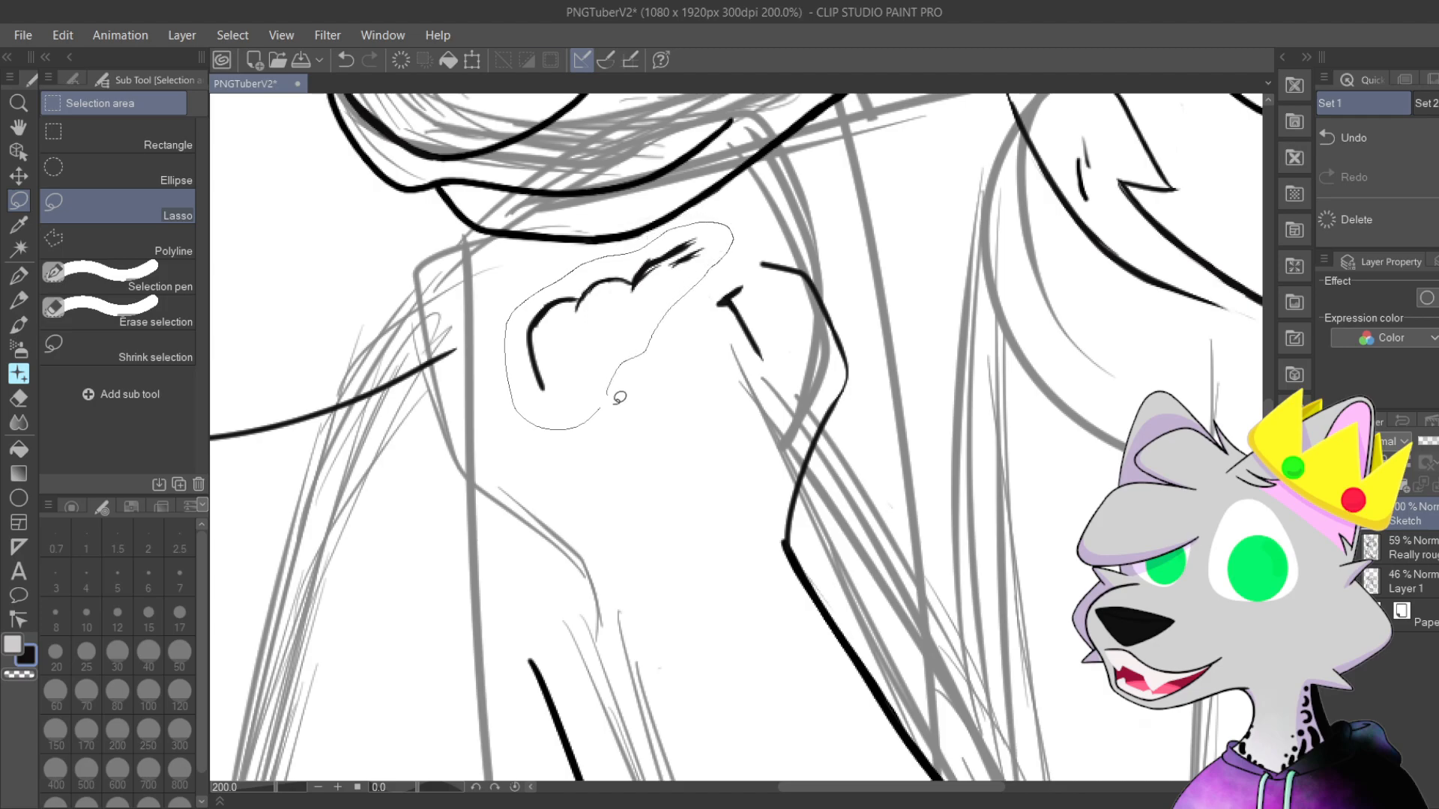
left_click_drag(620, 396, 619, 399)
left_click(694, 460)
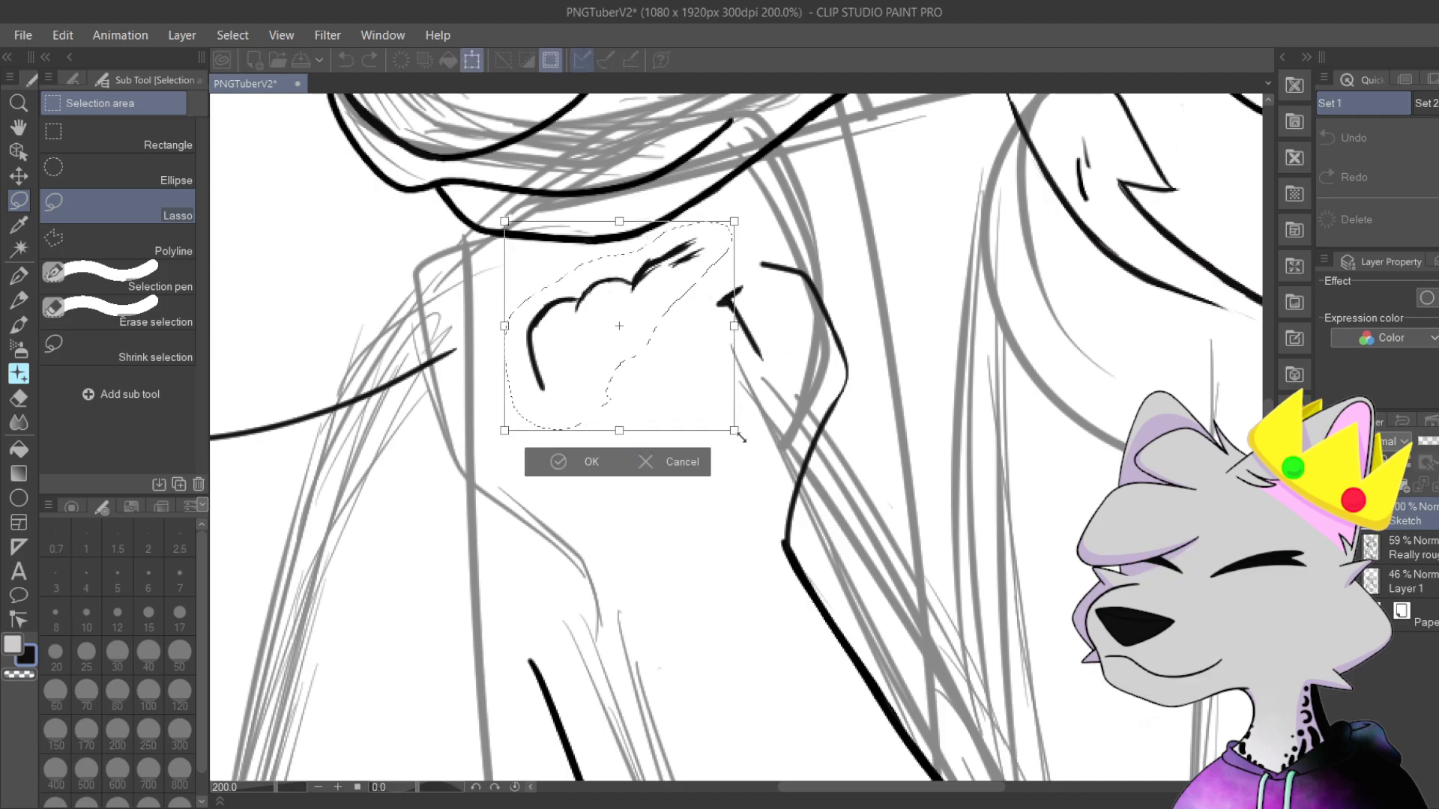
left_click_drag(737, 433, 783, 475)
left_click_drag(707, 406, 620, 437)
left_click_drag(732, 491, 754, 505)
Step: Rotate the scalloped line slightly clockwise, move it up beneath the muzzle, apply the transform and deselect
mouse_move(708, 277)
left_mouse_down()
mouse_move(738, 294)
mouse_move(713, 270)
left_mouse_up()
left_click_drag(748, 204, 776, 234)
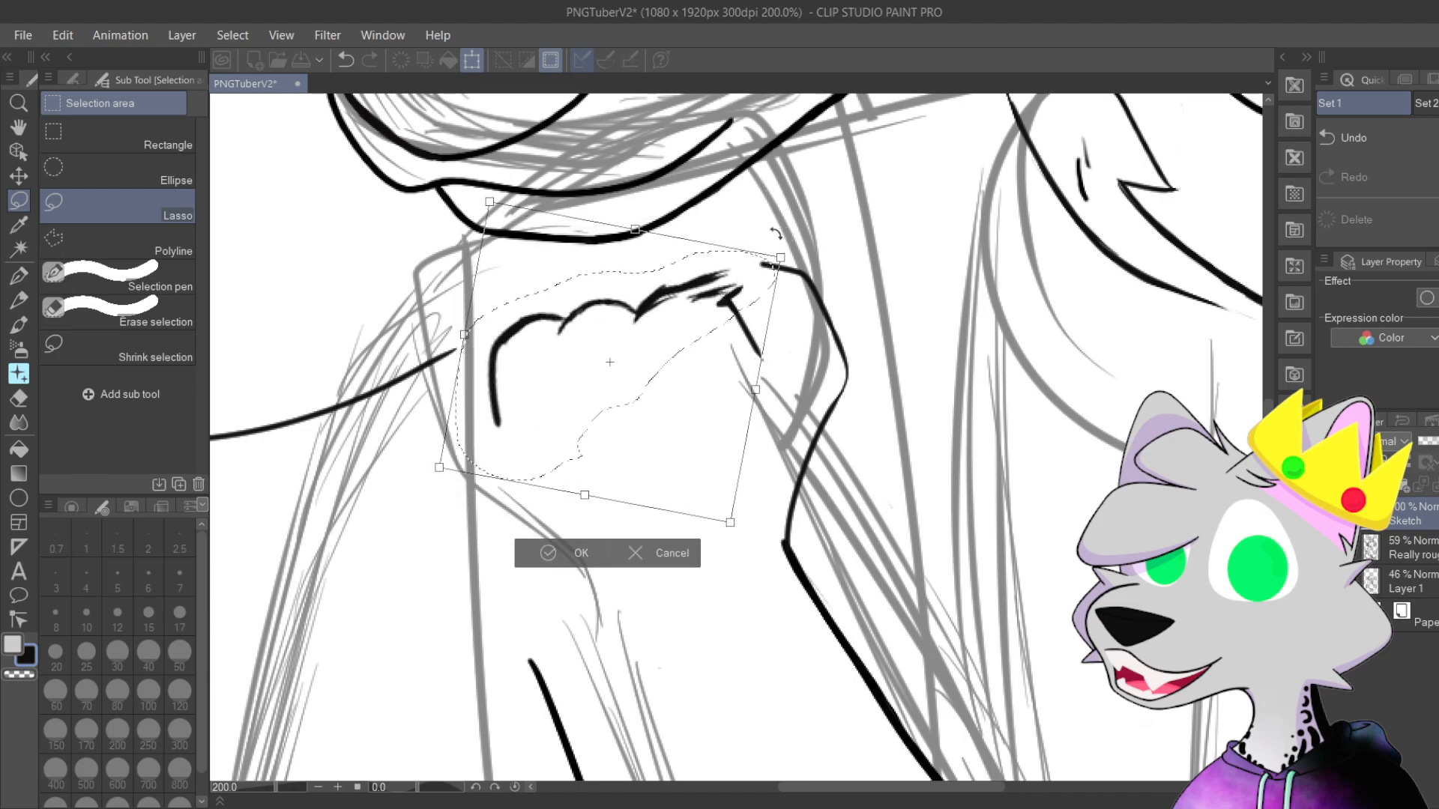
left_click_drag(650, 364, 648, 341)
left_click_drag(634, 405, 627, 391)
left_click(548, 527)
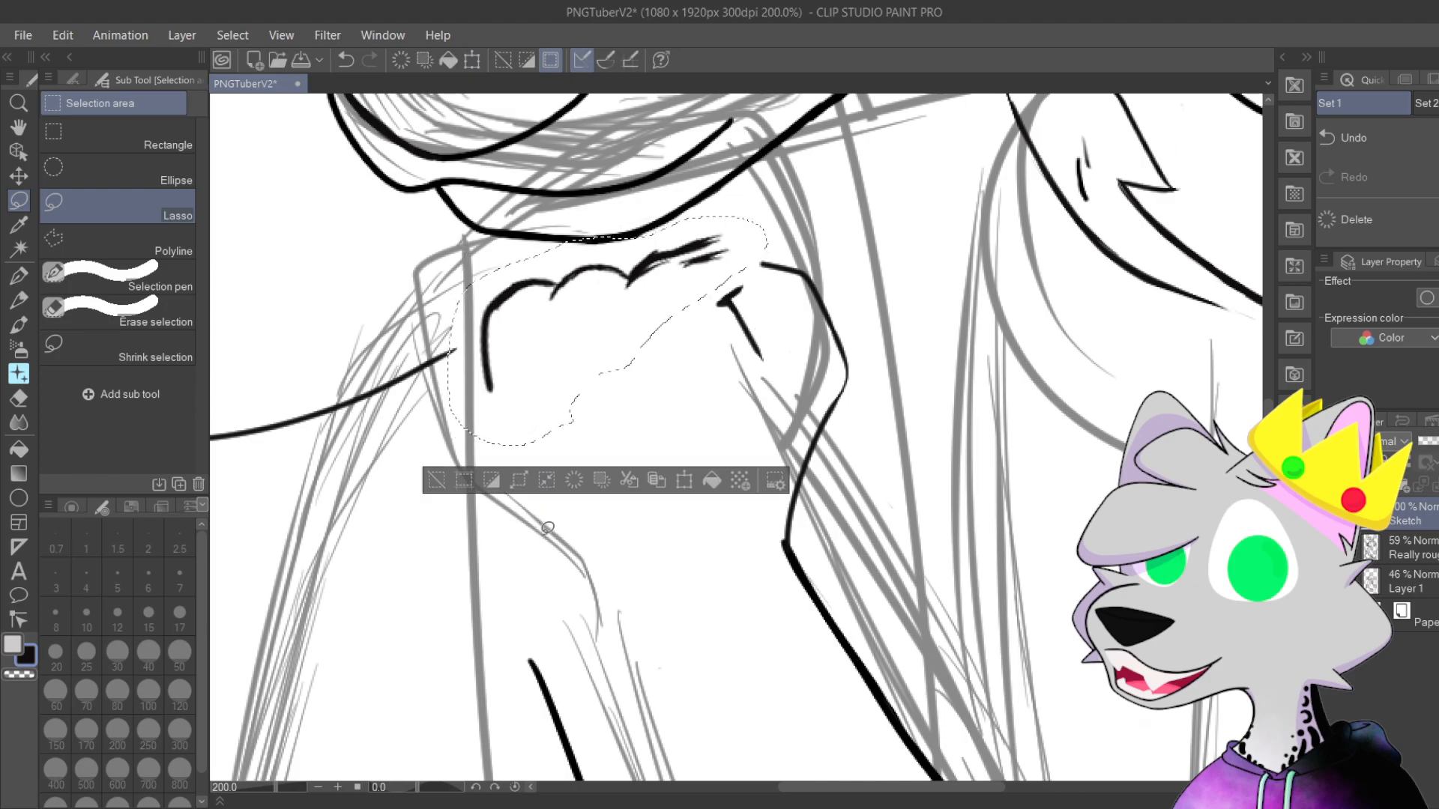
left_click(436, 480)
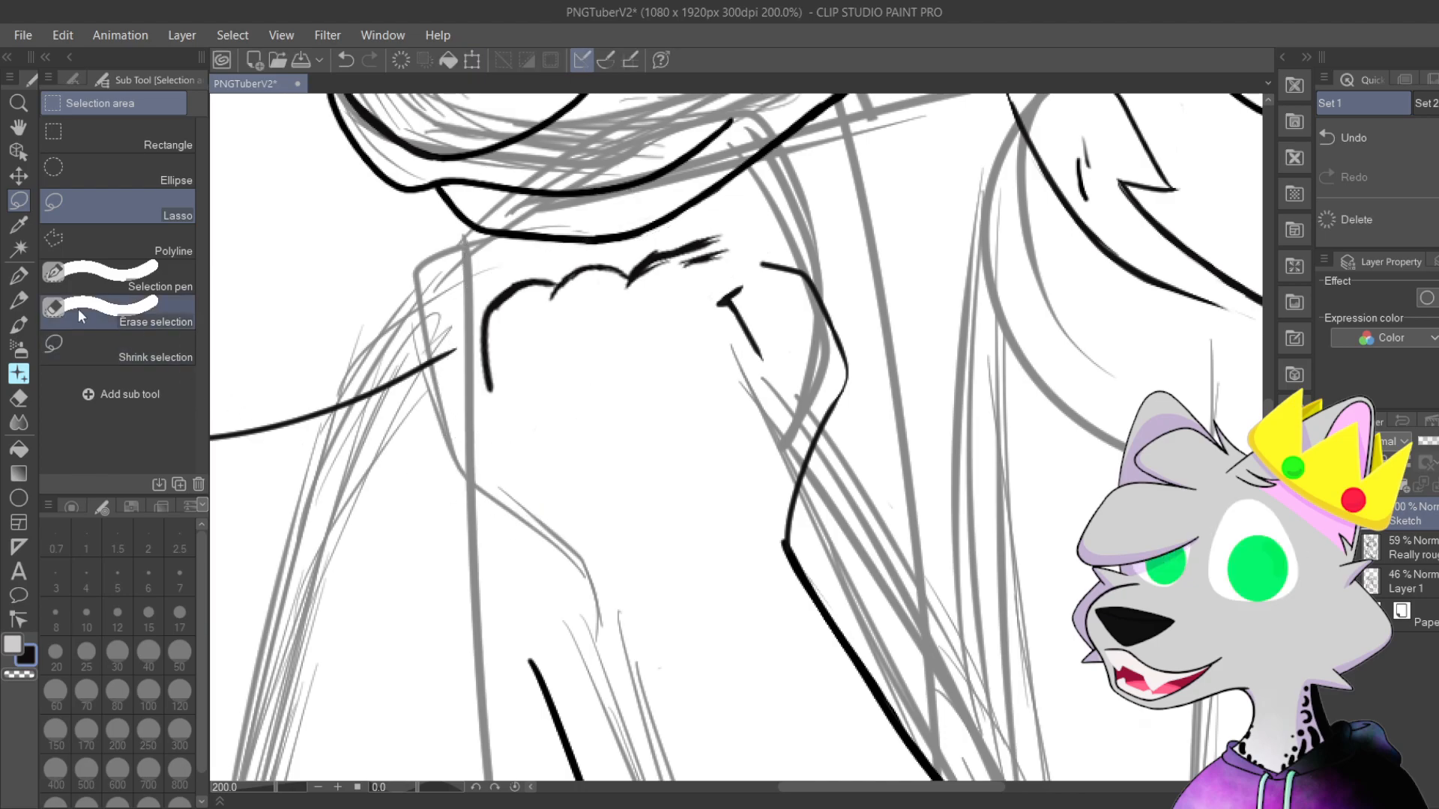
Step: Return to the G-pen and try thickening the middle arch with strokes rising to the right, undoing the excess strokes
left_click(21, 277)
scroll(510, 417, "up", 2)
left_click_drag(714, 287, 645, 484)
scroll(442, 184, "up", 2)
scroll(811, 141, "down", 1)
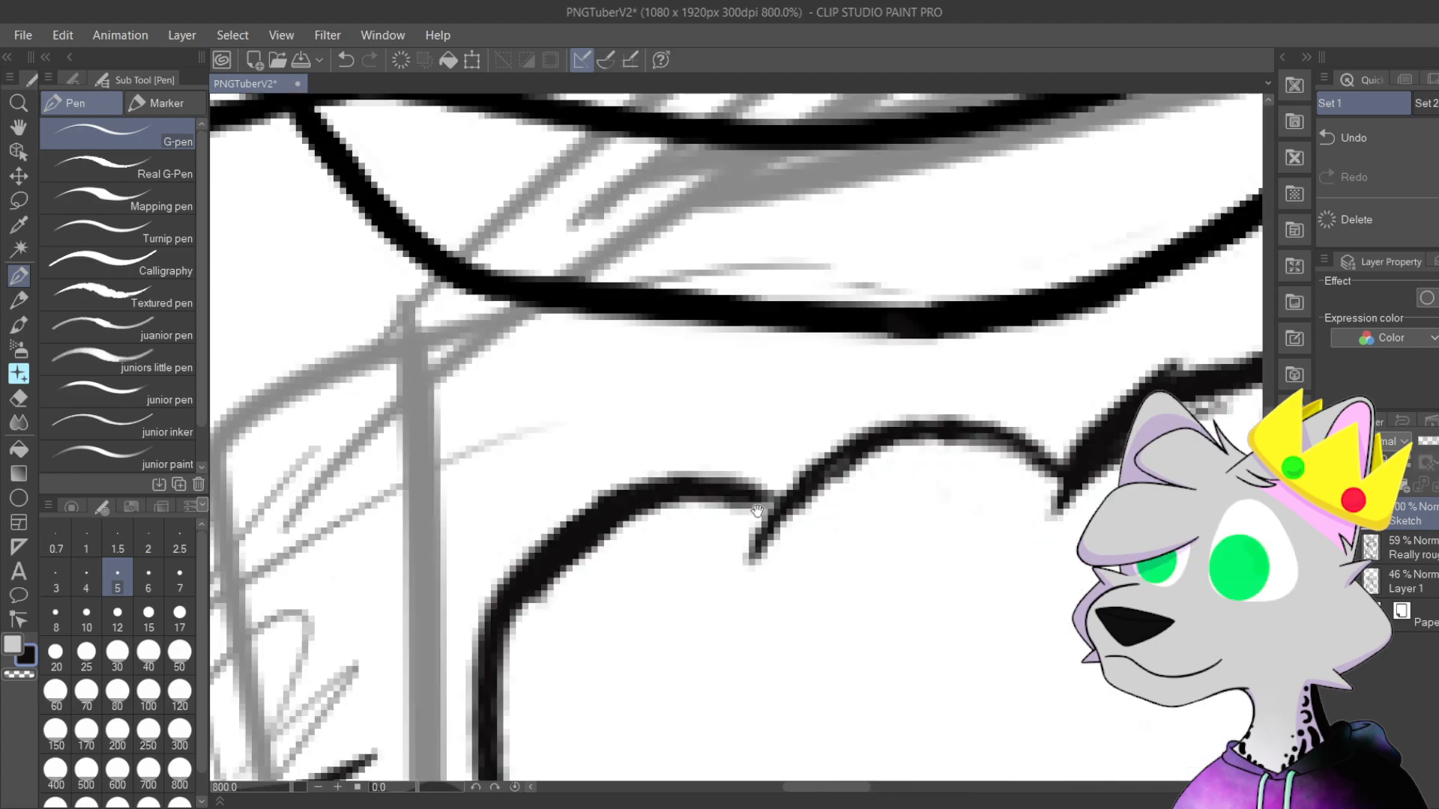
left_click_drag(755, 507, 568, 450)
mouse_move(525, 507)
left_mouse_down()
mouse_move(632, 371)
mouse_move(566, 443)
mouse_move(749, 341)
left_mouse_up()
left_click_drag(534, 497, 678, 333)
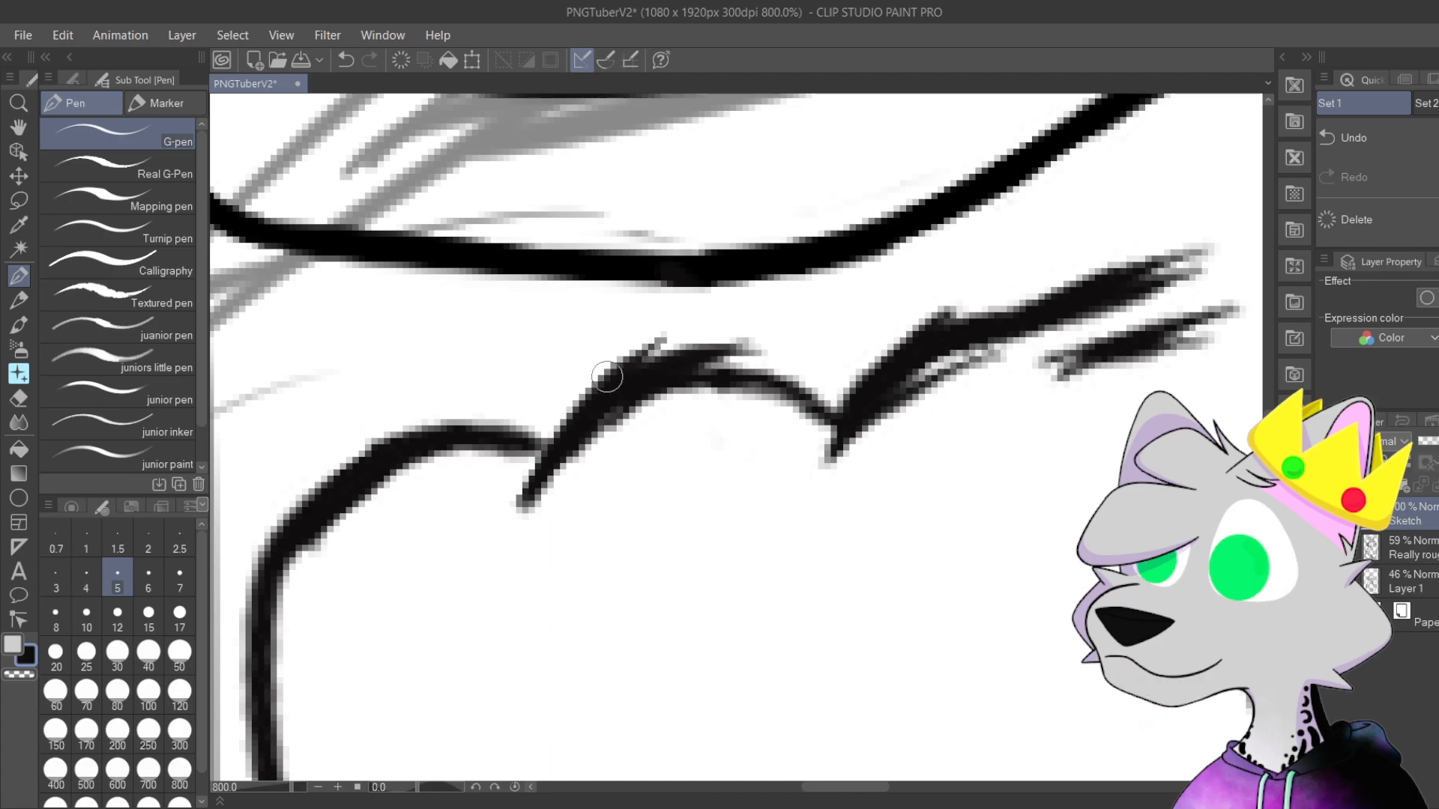
left_click_drag(603, 378, 798, 326)
left_click_drag(729, 454, 620, 447)
left_click_drag(428, 466, 644, 330)
left_click_drag(506, 403, 668, 333)
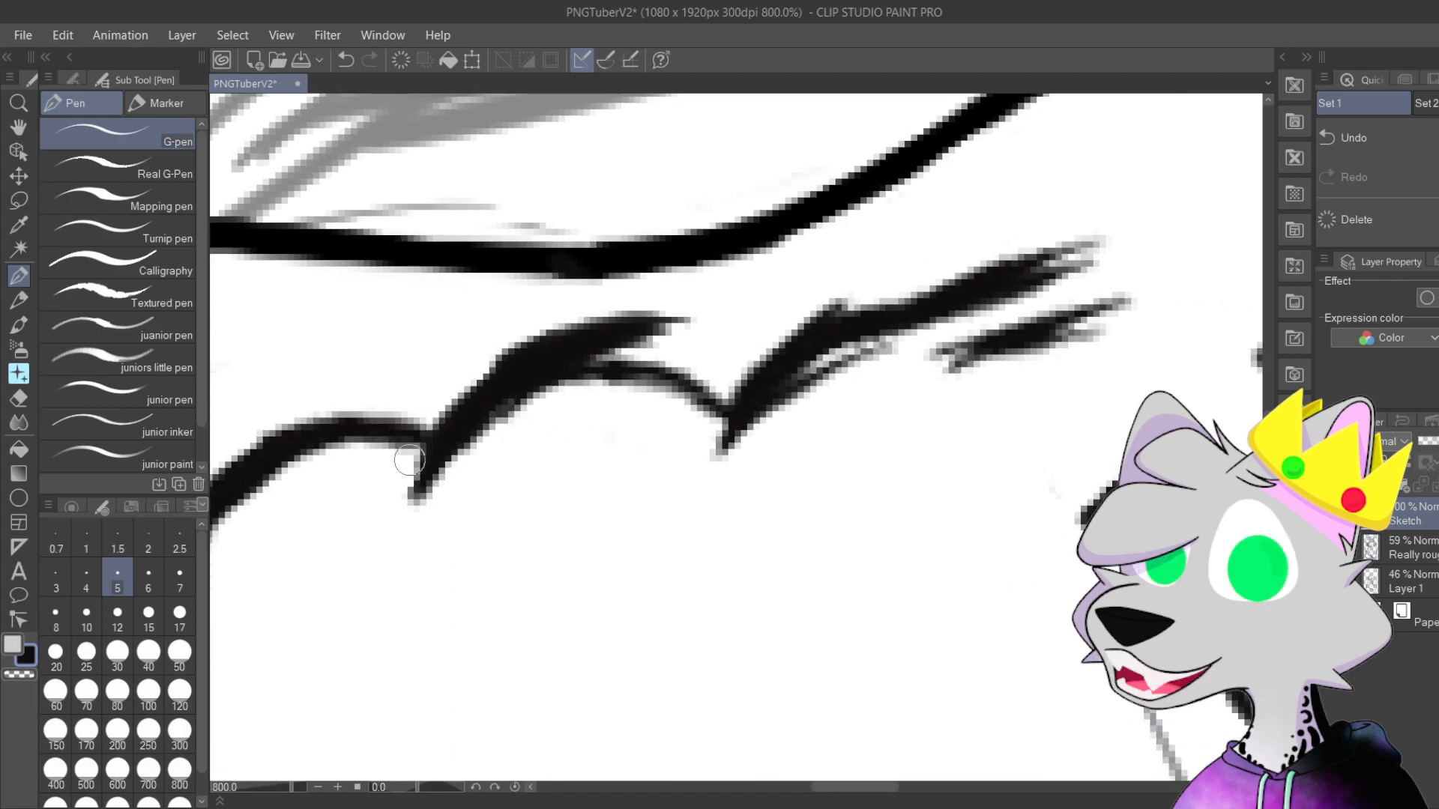
left_click_drag(435, 452, 396, 496)
key("ctrl+z")
key("ctrl+z")
key("ctrl+z")
key("ctrl+z")
key("ctrl+z")
Step: Draw a higher, wider contour over the middle arch, curving across to meet the rightmost arch
mouse_move(416, 487)
left_mouse_down()
mouse_move(451, 444)
mouse_move(443, 461)
mouse_move(590, 348)
mouse_move(491, 401)
mouse_move(677, 310)
left_mouse_up()
left_click_drag(589, 352, 712, 336)
left_click_drag(552, 374, 742, 324)
left_click_drag(607, 358, 772, 313)
left_click_drag(693, 379, 776, 319)
Step: Build up the rightmost arch's upper edge with overlapping strokes sweeping up to the right, undoing stray ones
left_click_drag(821, 398, 619, 409)
left_click_drag(522, 450, 697, 297)
key("ctrl+z")
left_click_drag(602, 358, 839, 262)
left_click_drag(634, 333, 889, 256)
key("ctrl+z")
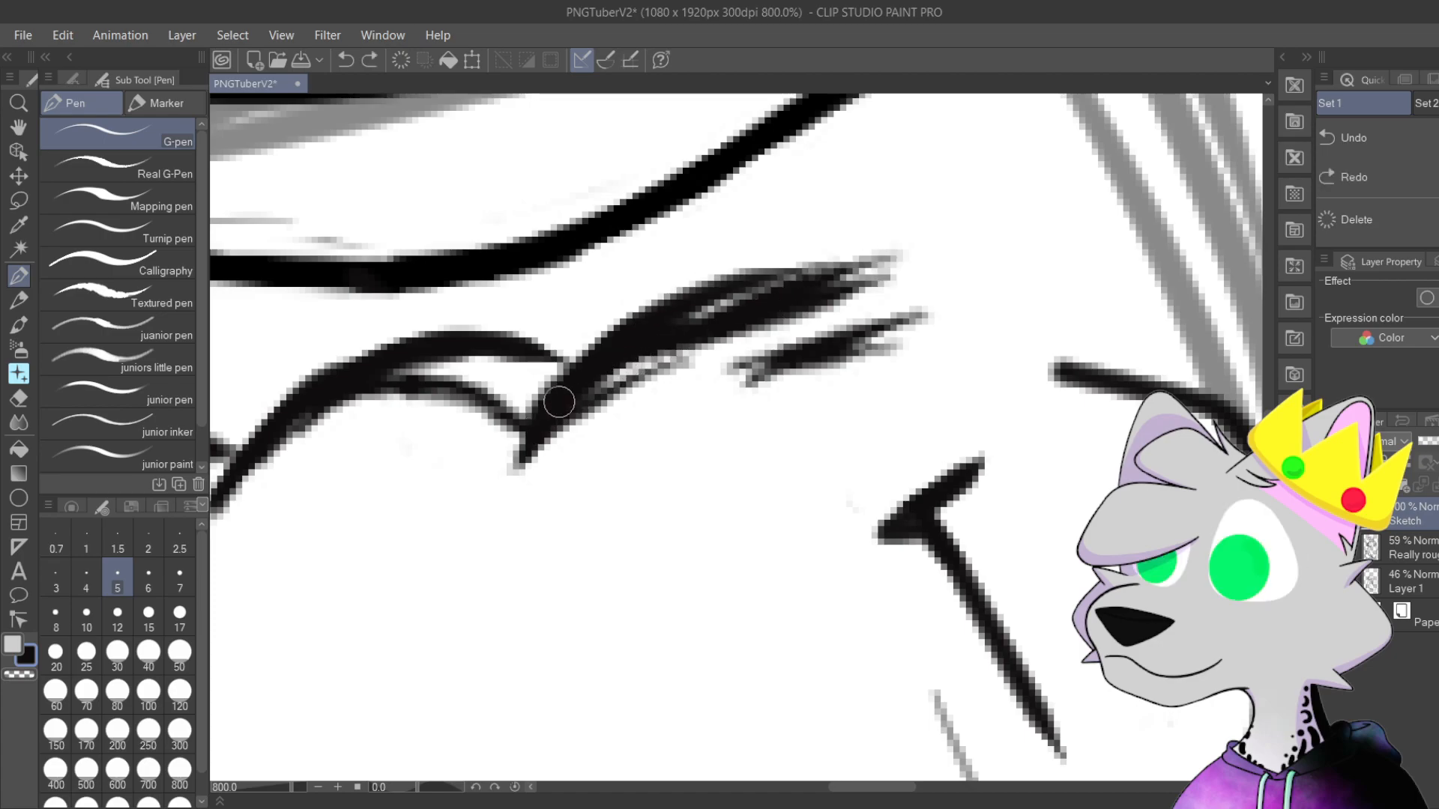
left_click_drag(651, 308, 849, 276)
left_click_drag(628, 338, 888, 280)
left_click_drag(686, 316, 920, 278)
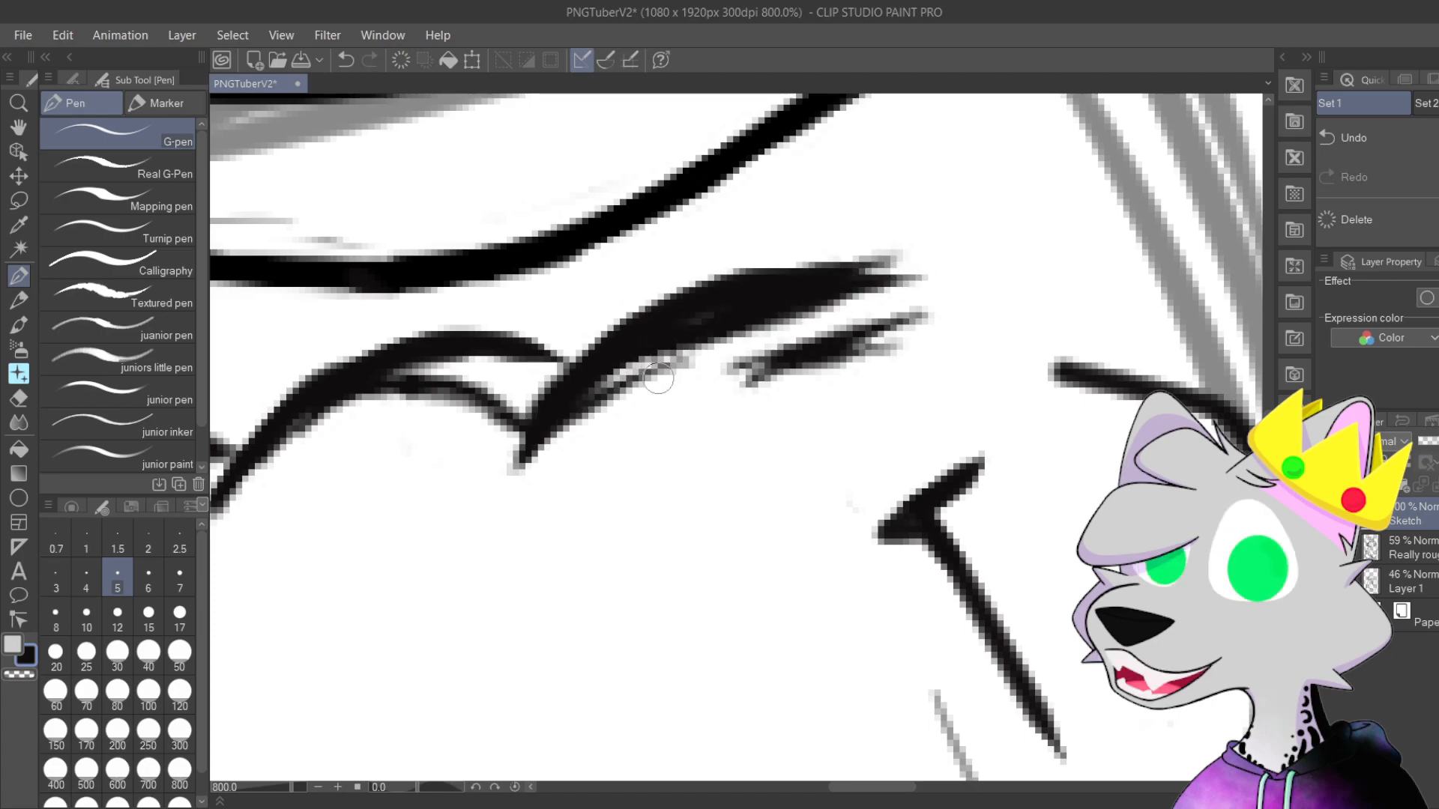
Step: Erase the old inner line beneath the middle arch and clean up its junction with the rightmost arch
left_click_drag(666, 374, 895, 322)
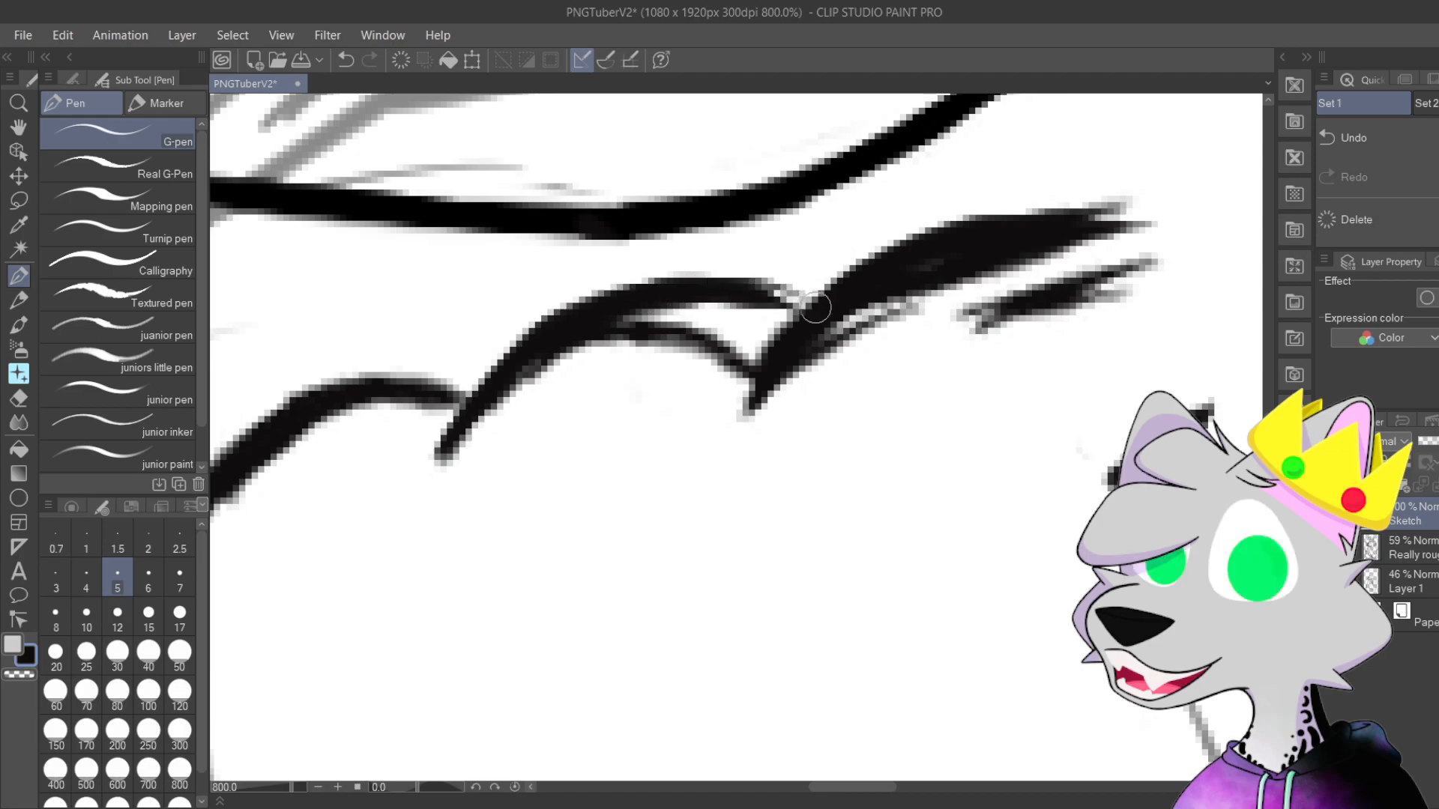
left_click_drag(600, 356, 690, 356)
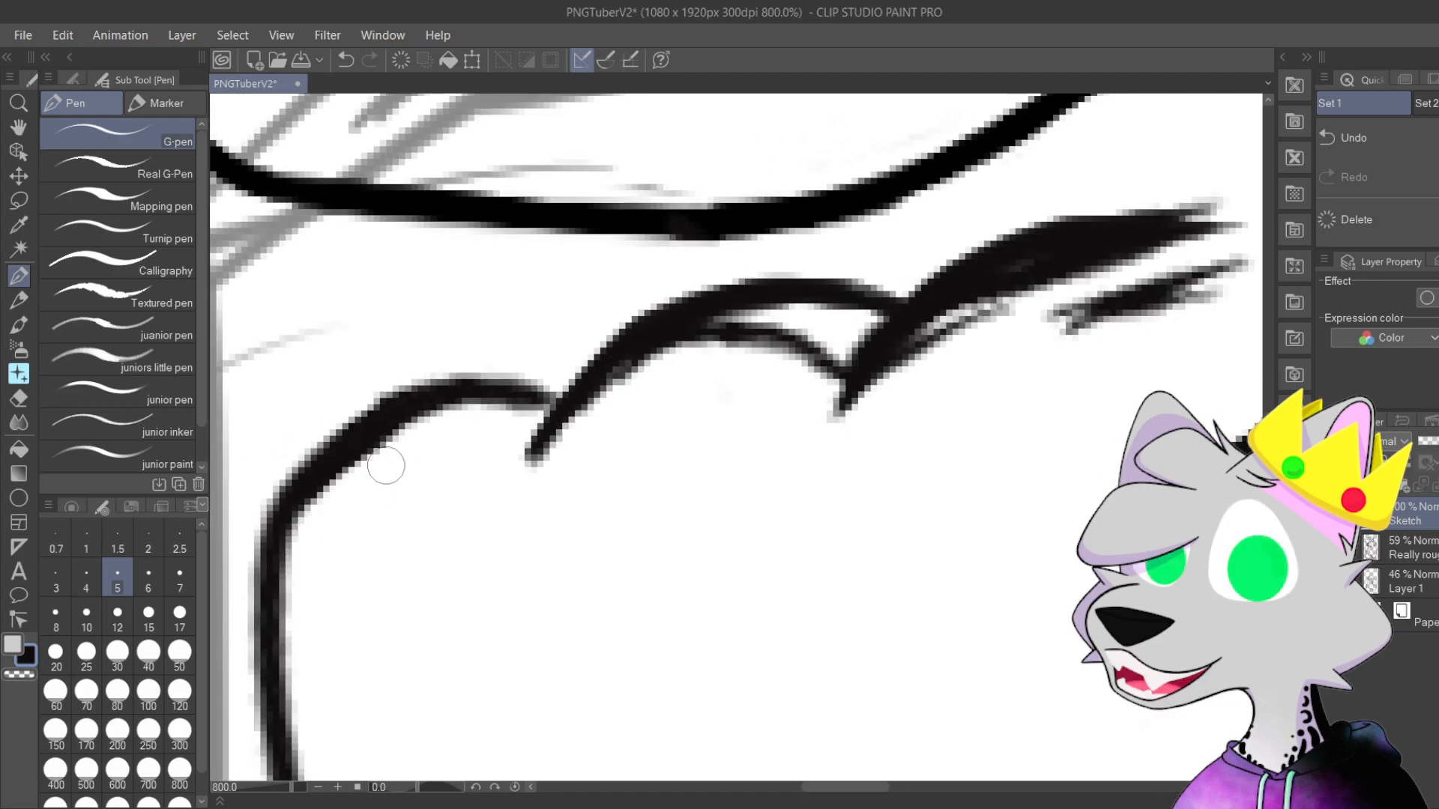
left_click_drag(793, 445, 626, 491)
mouse_move(442, 456)
left_mouse_down()
mouse_move(427, 465)
mouse_move(600, 379)
mouse_move(675, 392)
mouse_move(616, 425)
mouse_move(677, 413)
mouse_move(688, 386)
left_mouse_up()
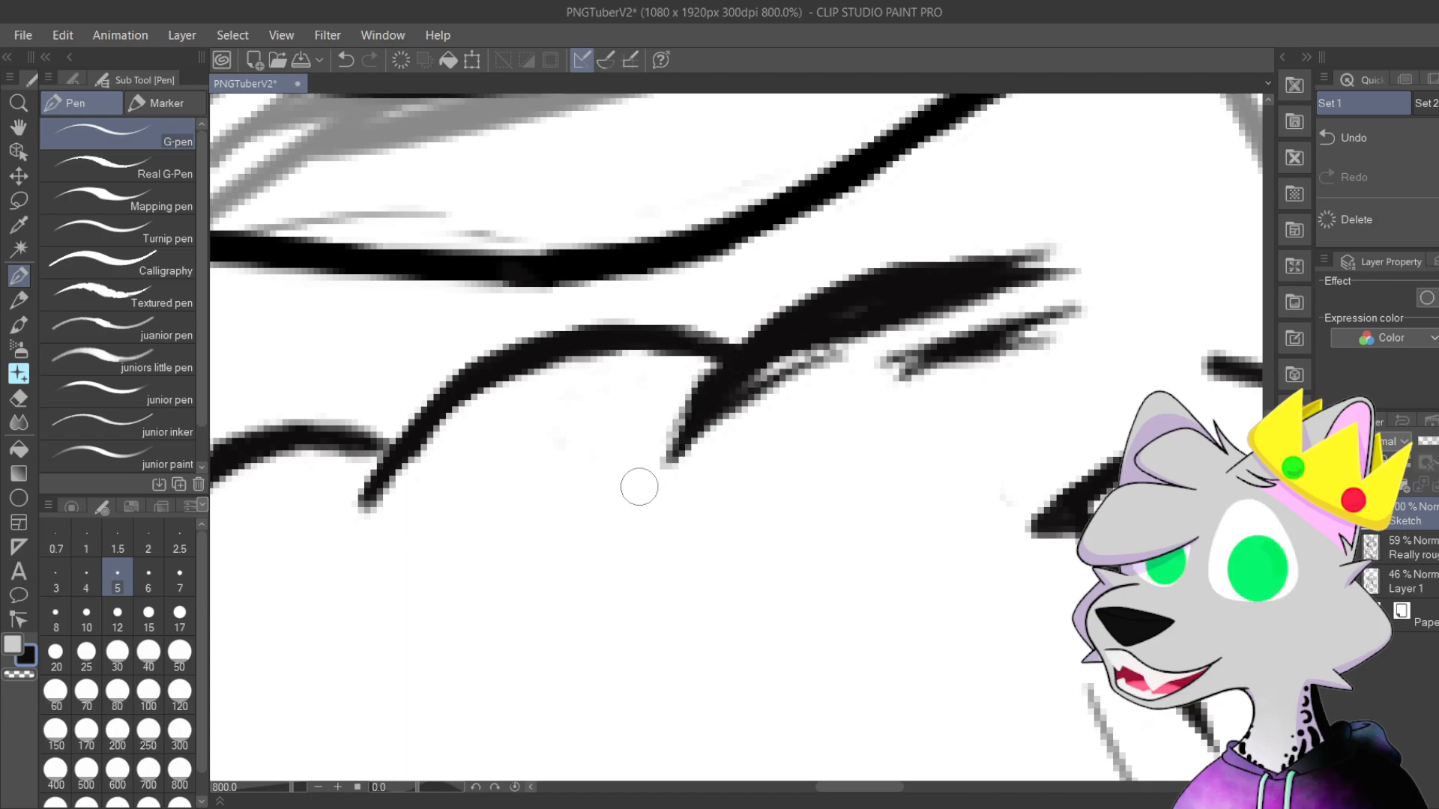
left_click_drag(729, 361, 681, 452)
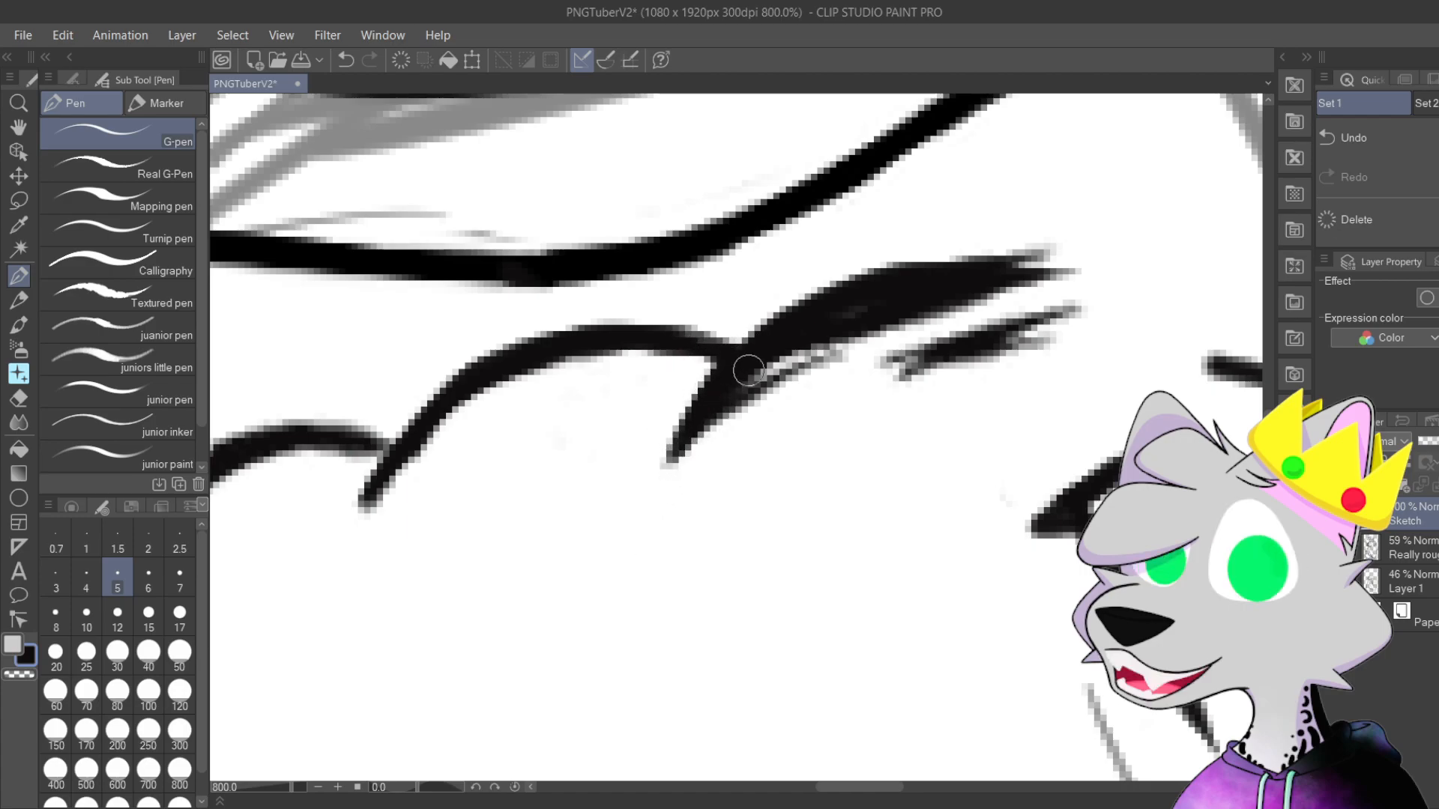
left_click_drag(519, 503, 675, 495)
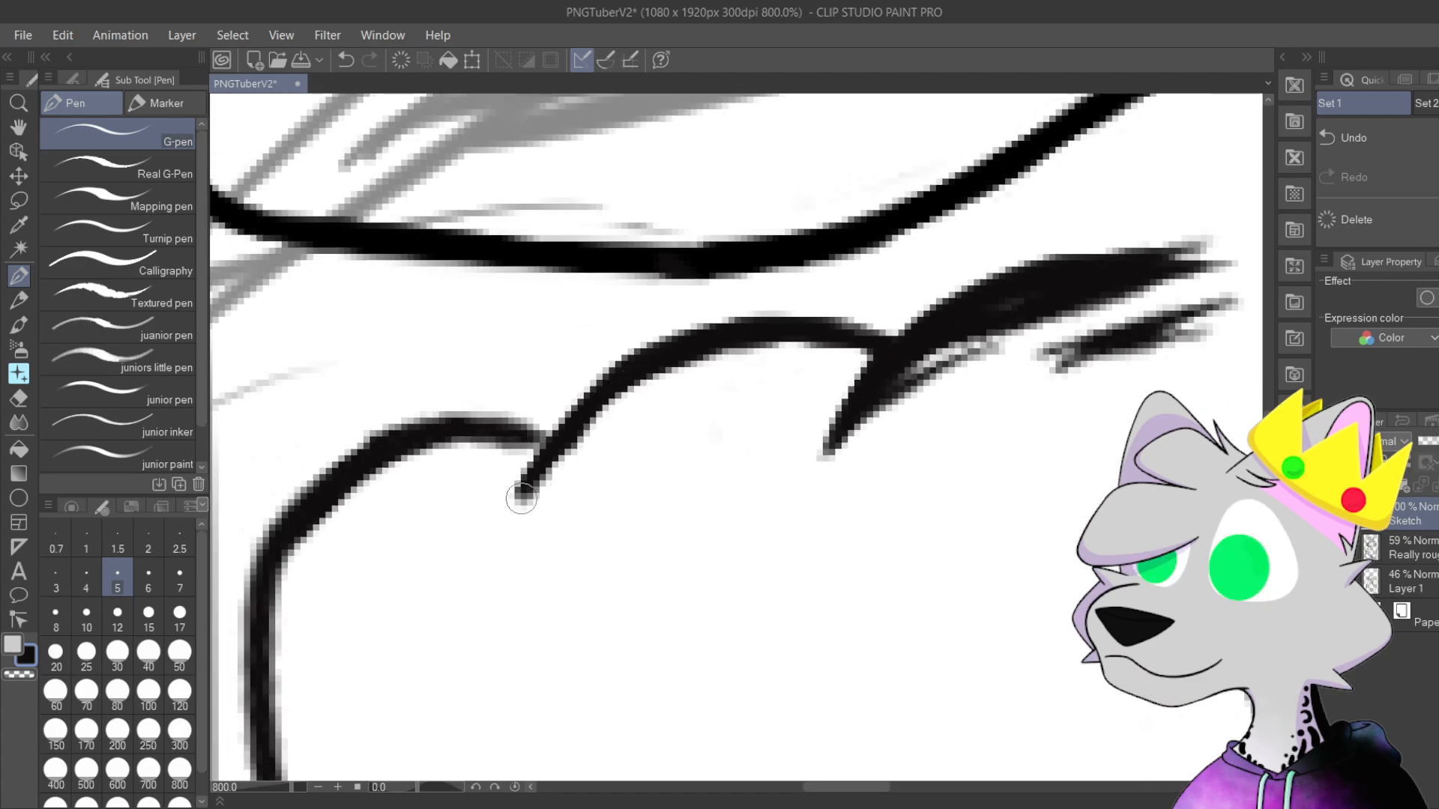
Step: Draw a new, steeper contour above the rightmost arch, sweeping up to the right toward the muzzle outline
scroll(522, 498, "down", 2)
mouse_move(803, 516)
left_mouse_down()
mouse_move(851, 362)
mouse_move(873, 364)
left_mouse_up()
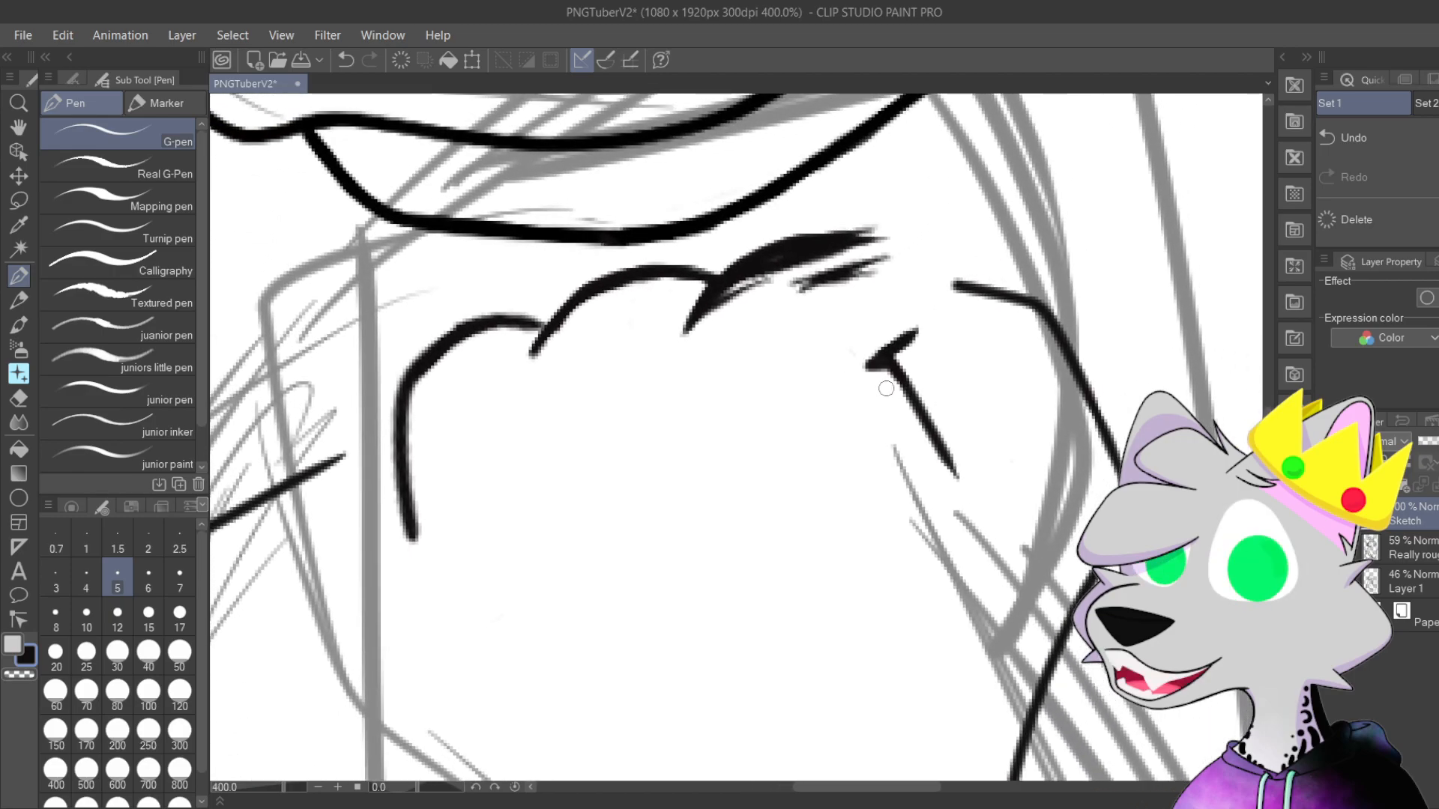
left_click_drag(879, 345, 741, 420)
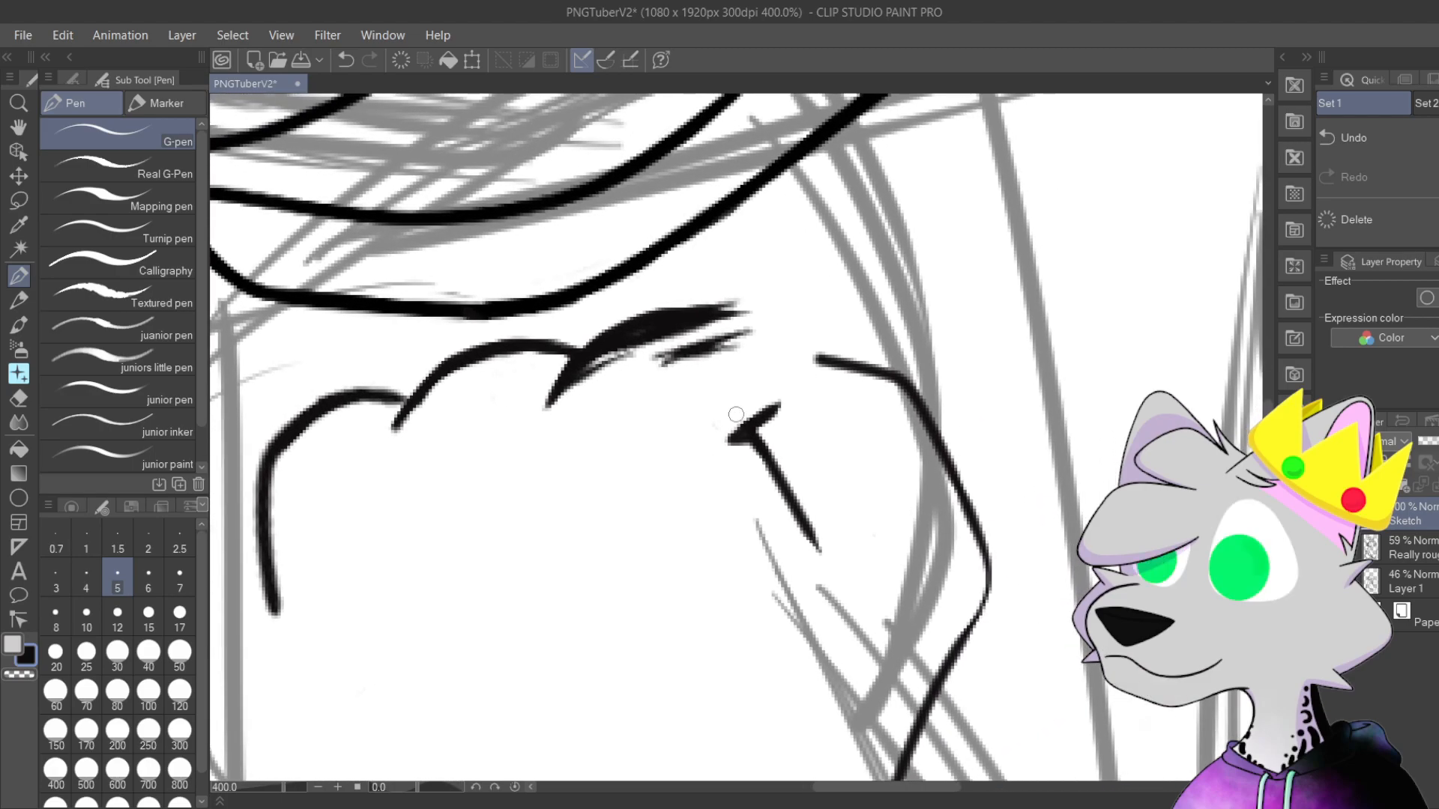
left_click_drag(867, 417, 785, 476)
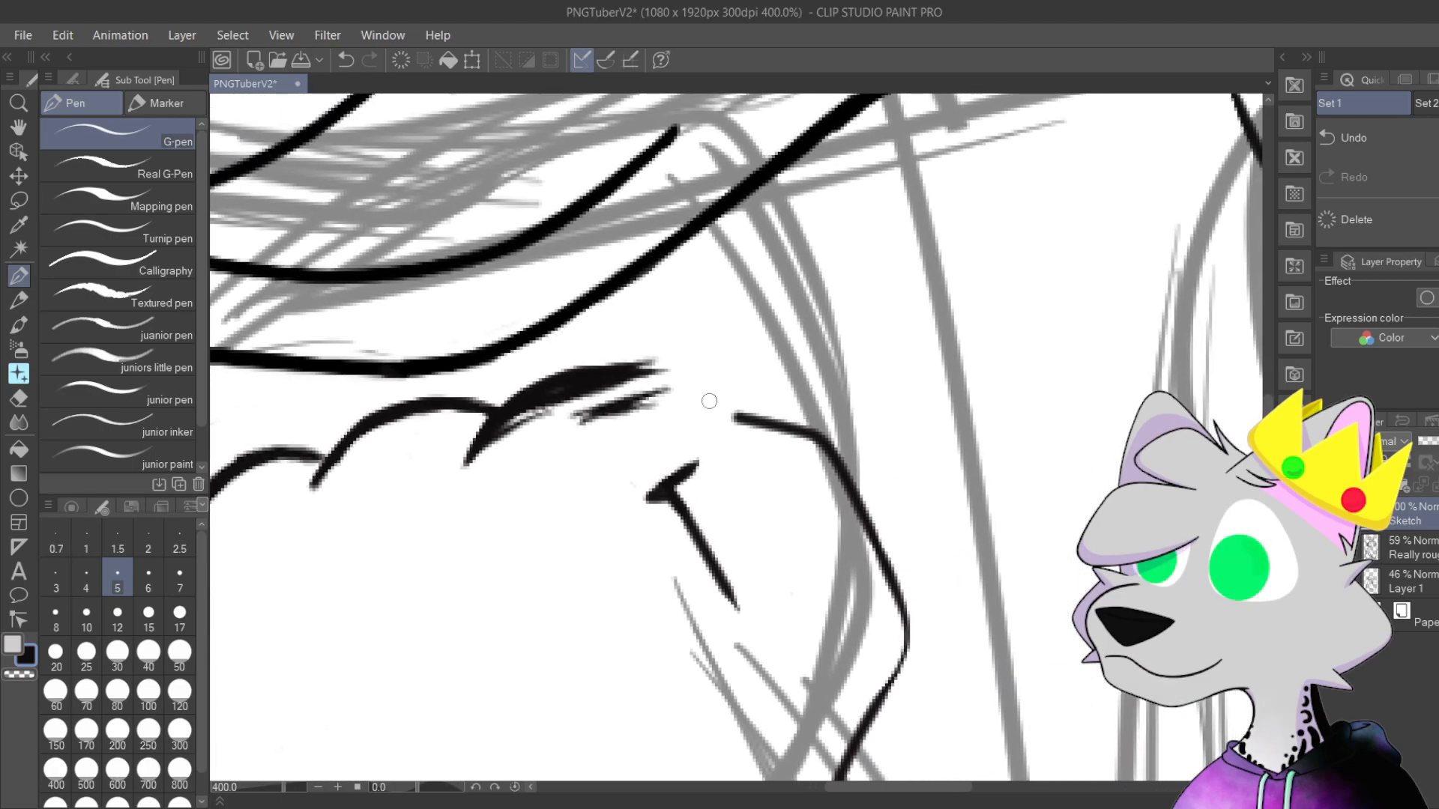
scroll(606, 220, "up", 3)
mouse_move(525, 438)
left_mouse_down()
mouse_move(616, 291)
mouse_move(673, 250)
mouse_move(739, 252)
left_mouse_up()
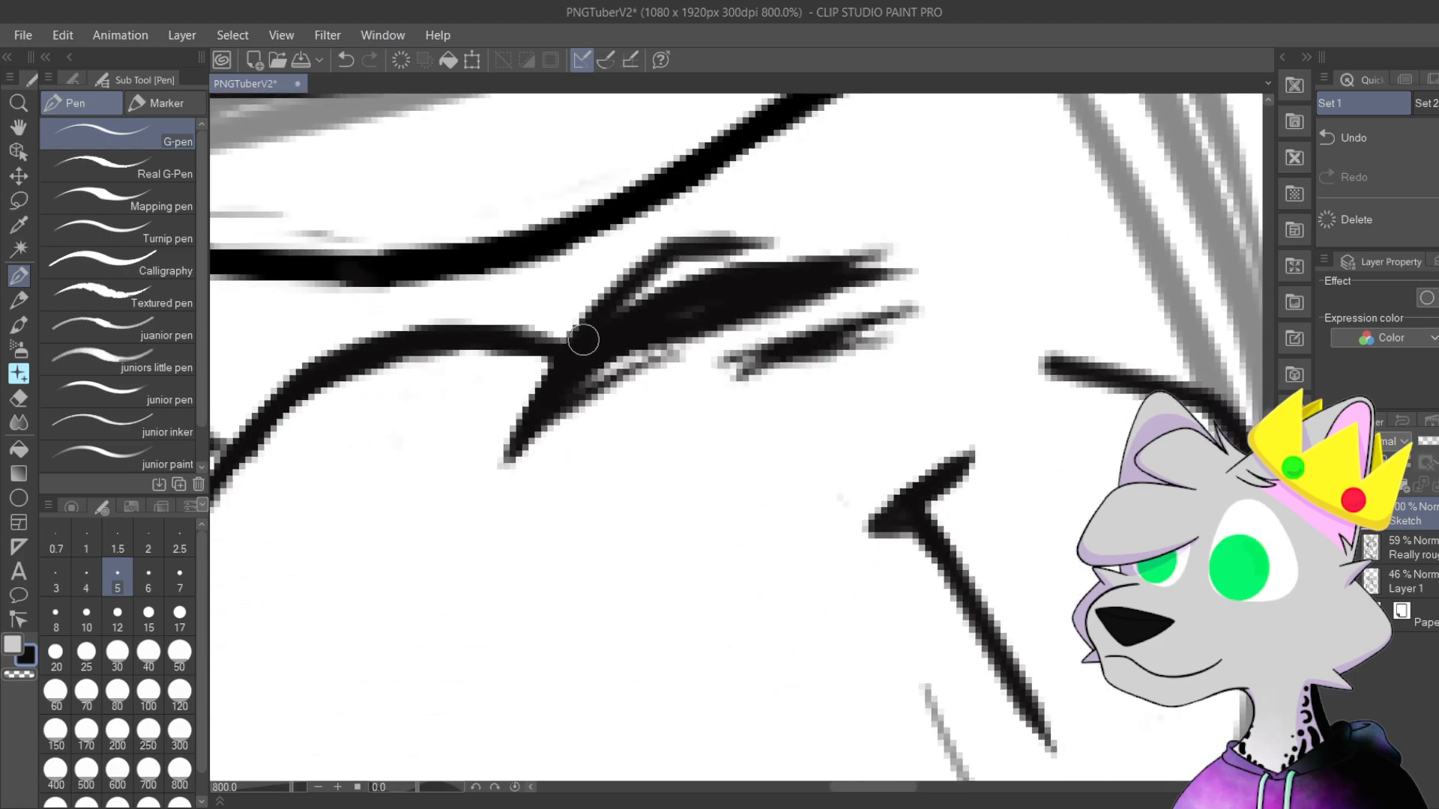
left_click_drag(576, 351, 806, 189)
left_click_drag(724, 243, 922, 138)
left_click_drag(707, 241, 932, 181)
Step: Erase the rightmost arch's old thick strokes and loose dashes beneath the new contour, leaving one clean line
mouse_move(570, 420)
left_mouse_down()
mouse_move(706, 306)
mouse_move(572, 453)
mouse_move(764, 255)
left_mouse_up()
mouse_move(600, 375)
left_mouse_down()
mouse_move(825, 240)
mouse_move(780, 285)
left_mouse_up()
left_click_drag(720, 375, 840, 254)
mouse_move(777, 412)
left_mouse_down()
mouse_move(817, 278)
mouse_move(765, 380)
mouse_move(906, 308)
left_mouse_up()
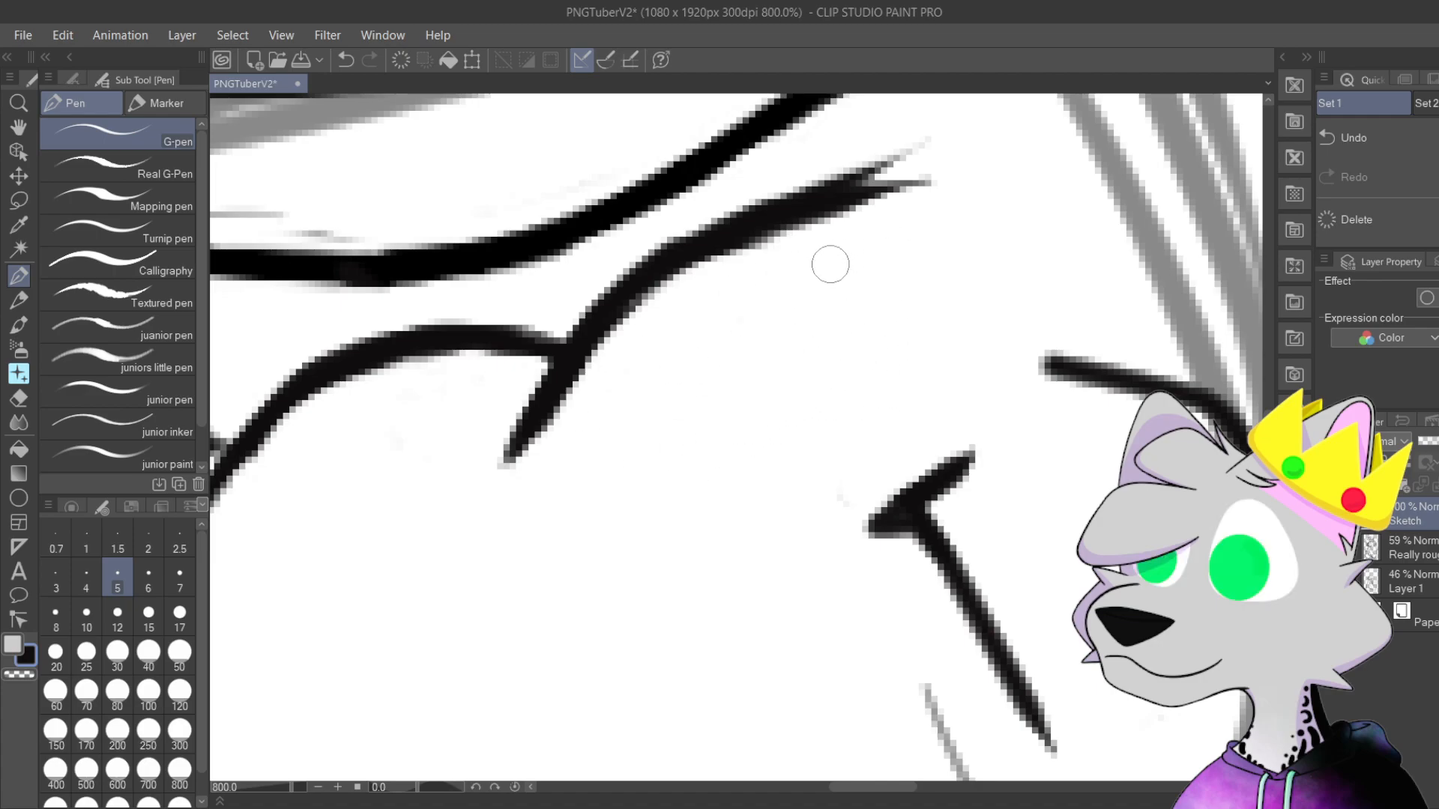
scroll(820, 224, "down", 2)
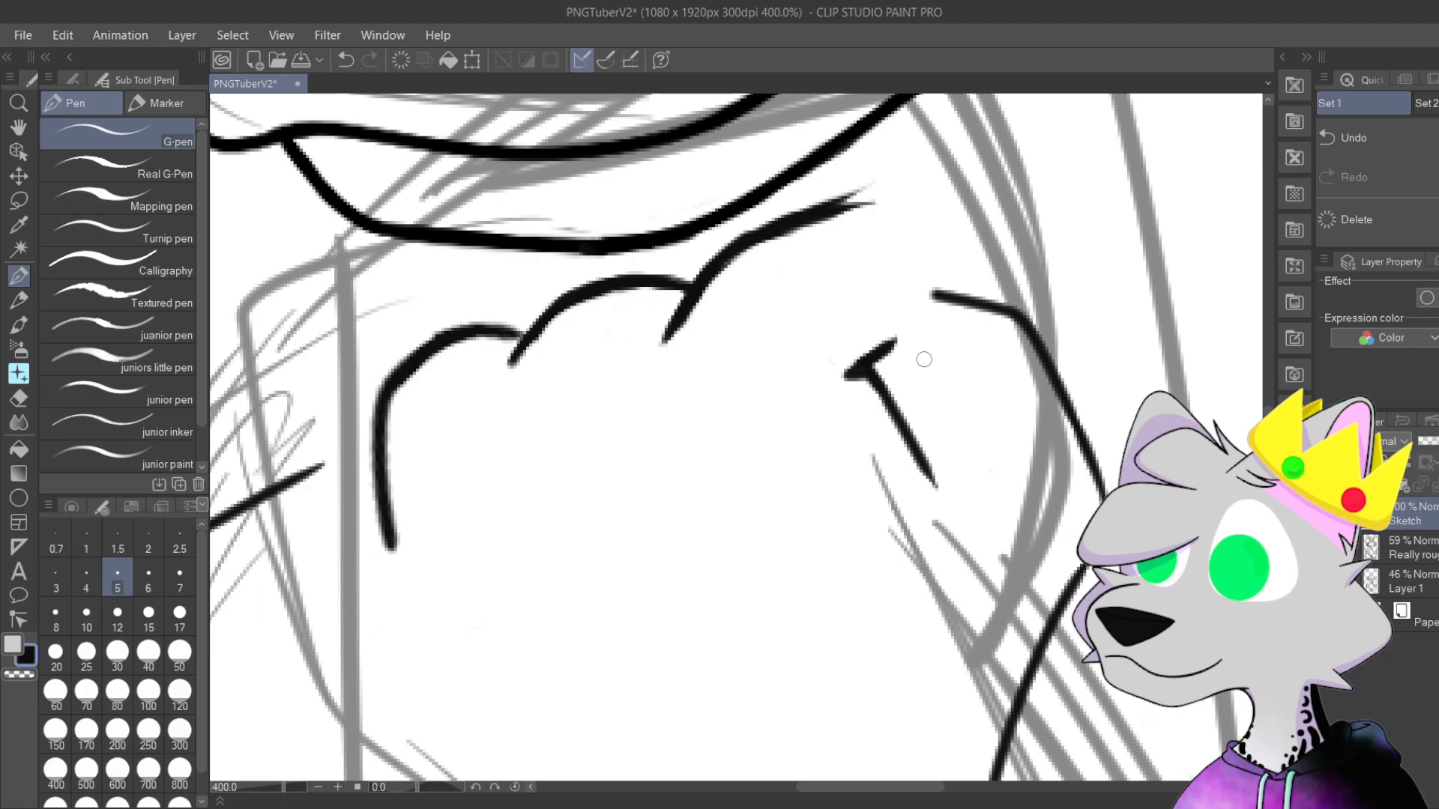
scroll(924, 359, "down", 2)
mouse_move(823, 376)
left_mouse_down()
mouse_move(819, 556)
mouse_move(725, 378)
mouse_move(727, 536)
mouse_move(702, 528)
left_mouse_up()
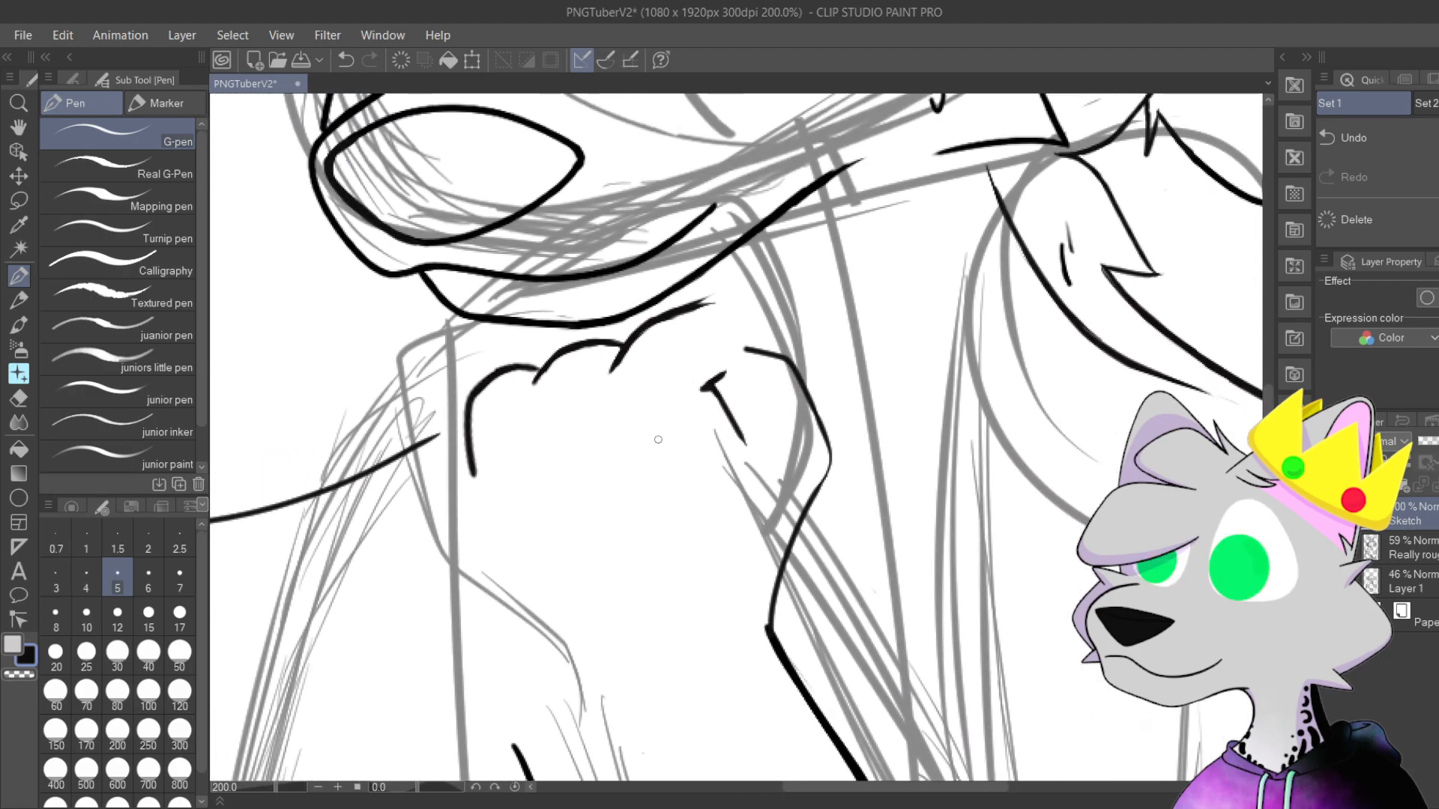
Step: Lasso the scalloped arches beneath the muzzle and rotate them slightly clockwise, moving them up against the jaw line
left_click(30, 201)
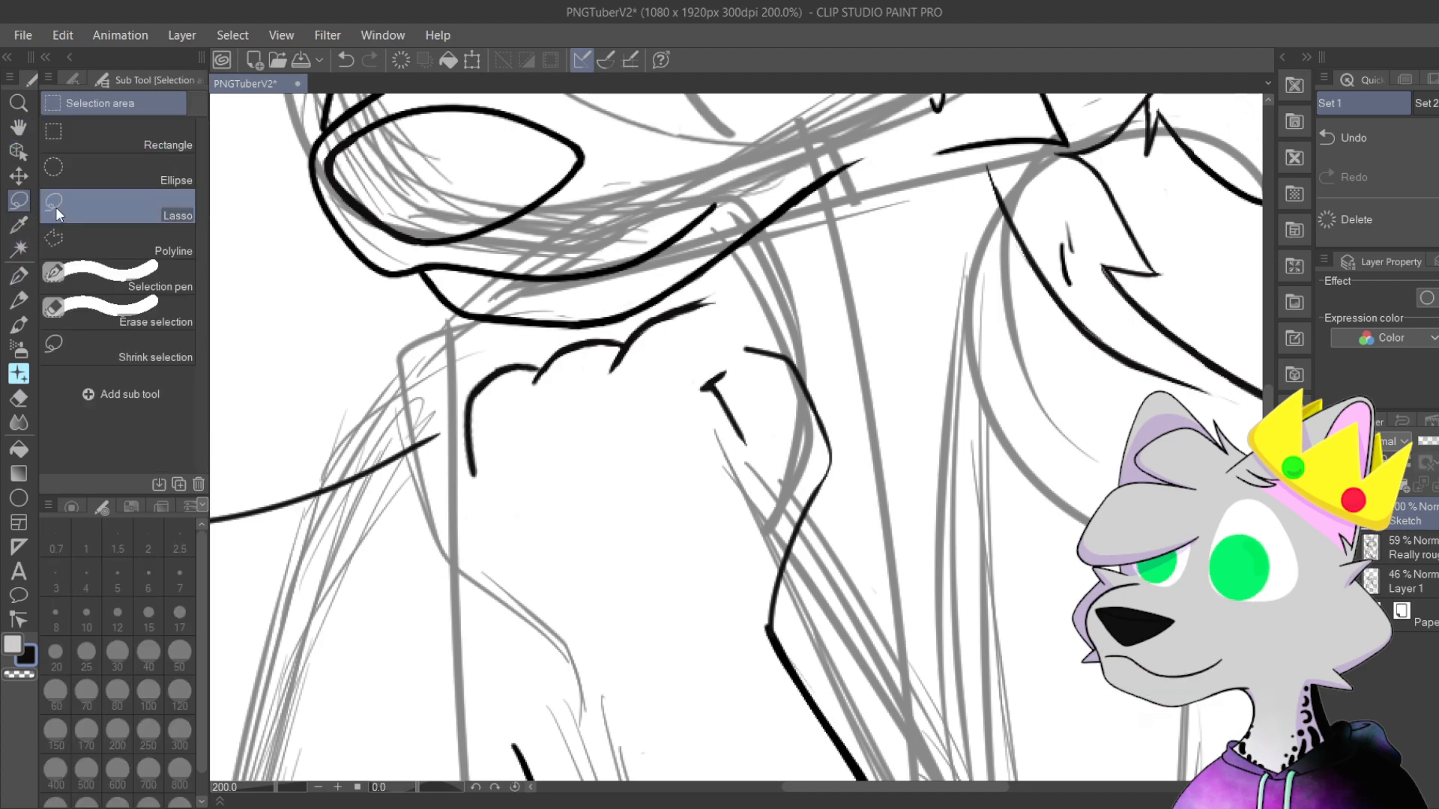
left_click_drag(457, 399, 452, 477)
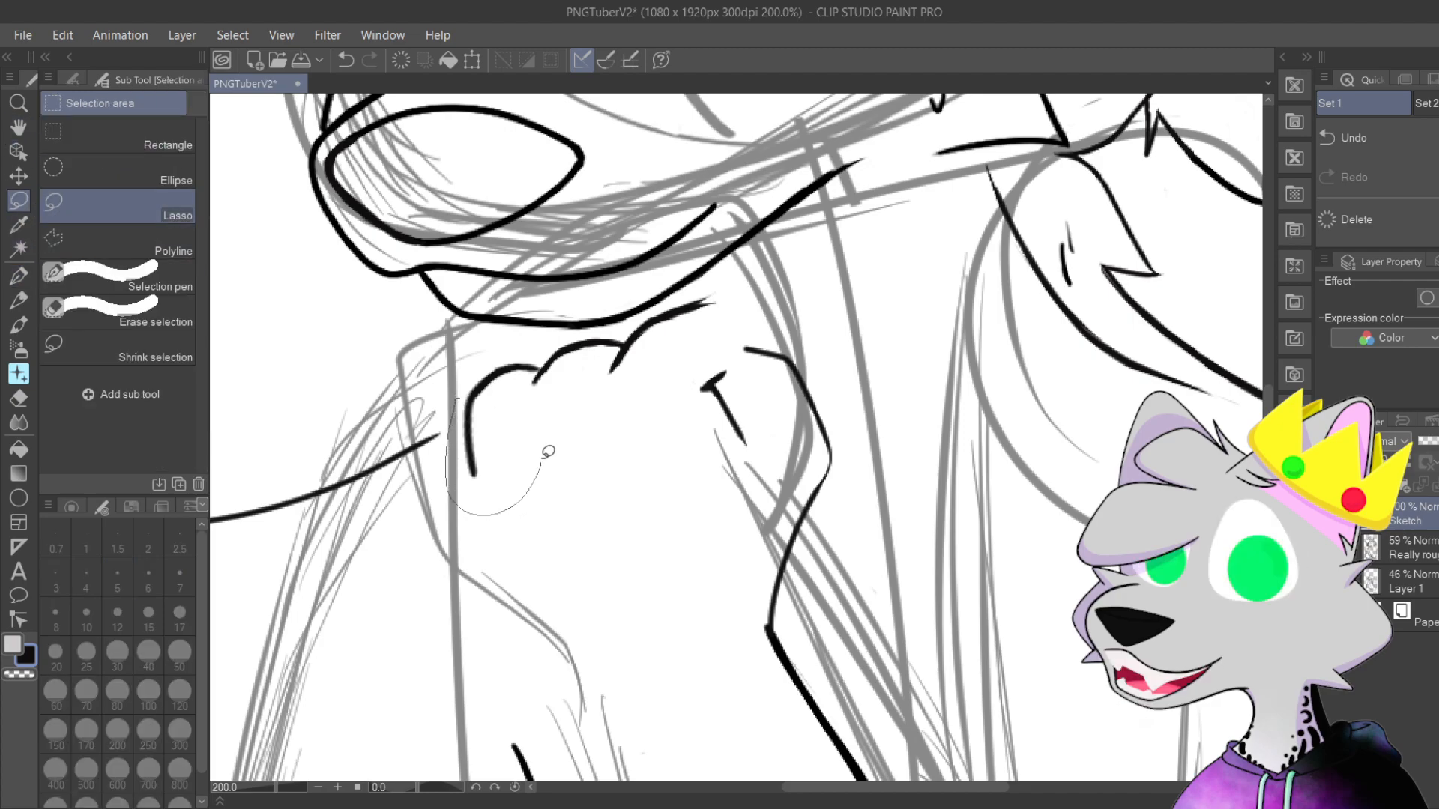
left_click_drag(737, 290, 680, 292)
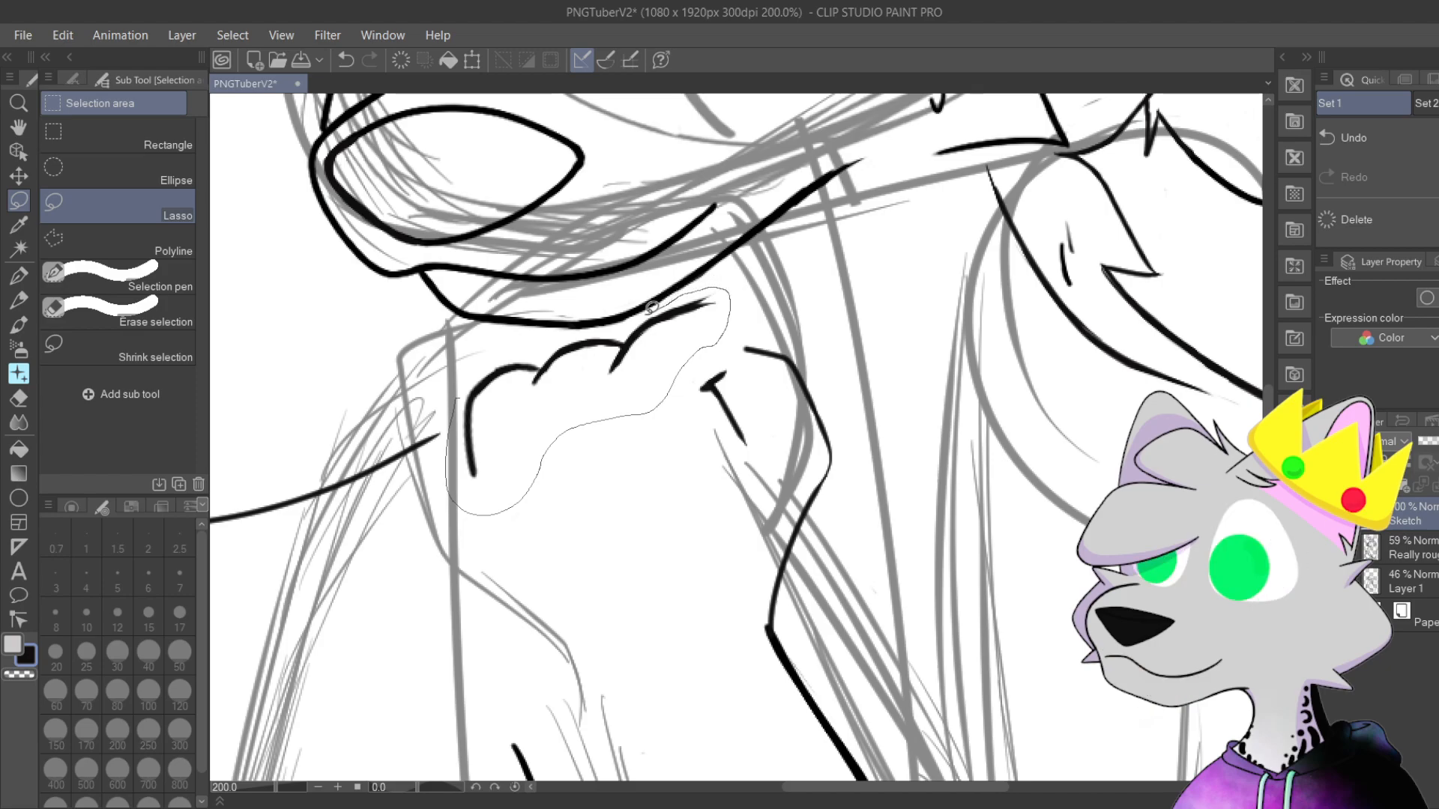
left_click_drag(566, 329, 453, 396)
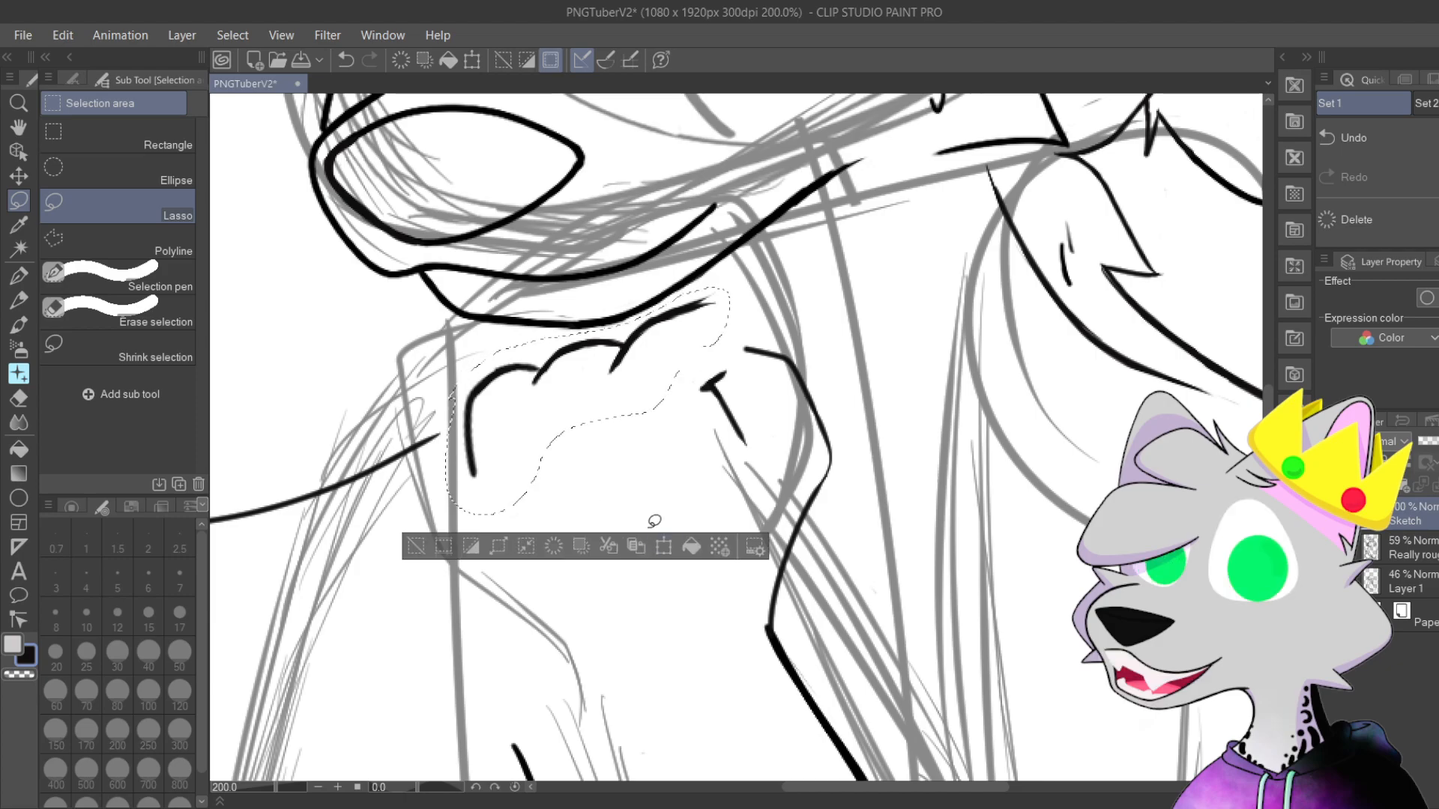
left_click(663, 547)
left_click_drag(664, 422, 652, 450)
mouse_move(720, 309)
left_mouse_down()
mouse_move(730, 324)
mouse_move(780, 297)
left_mouse_up()
mouse_move(676, 386)
left_mouse_down()
mouse_move(661, 371)
mouse_move(698, 338)
left_mouse_up()
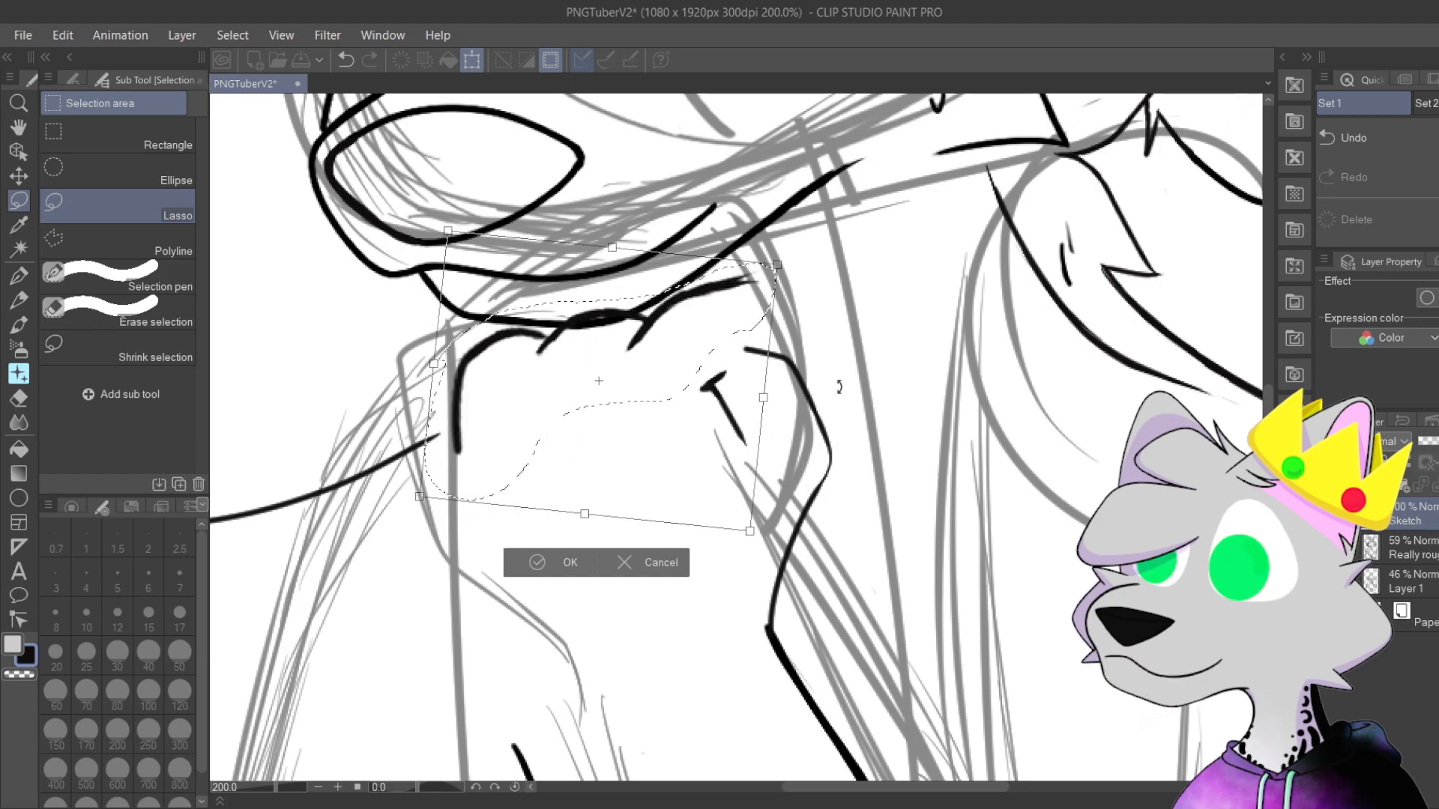
Step: Shift the transformed arches slightly to the left beneath the jaw, apply the transformation and clear the selection
scroll(752, 525, "down", 3)
key("Return")
left_click_drag(843, 540, 801, 590)
key("ctrl+t")
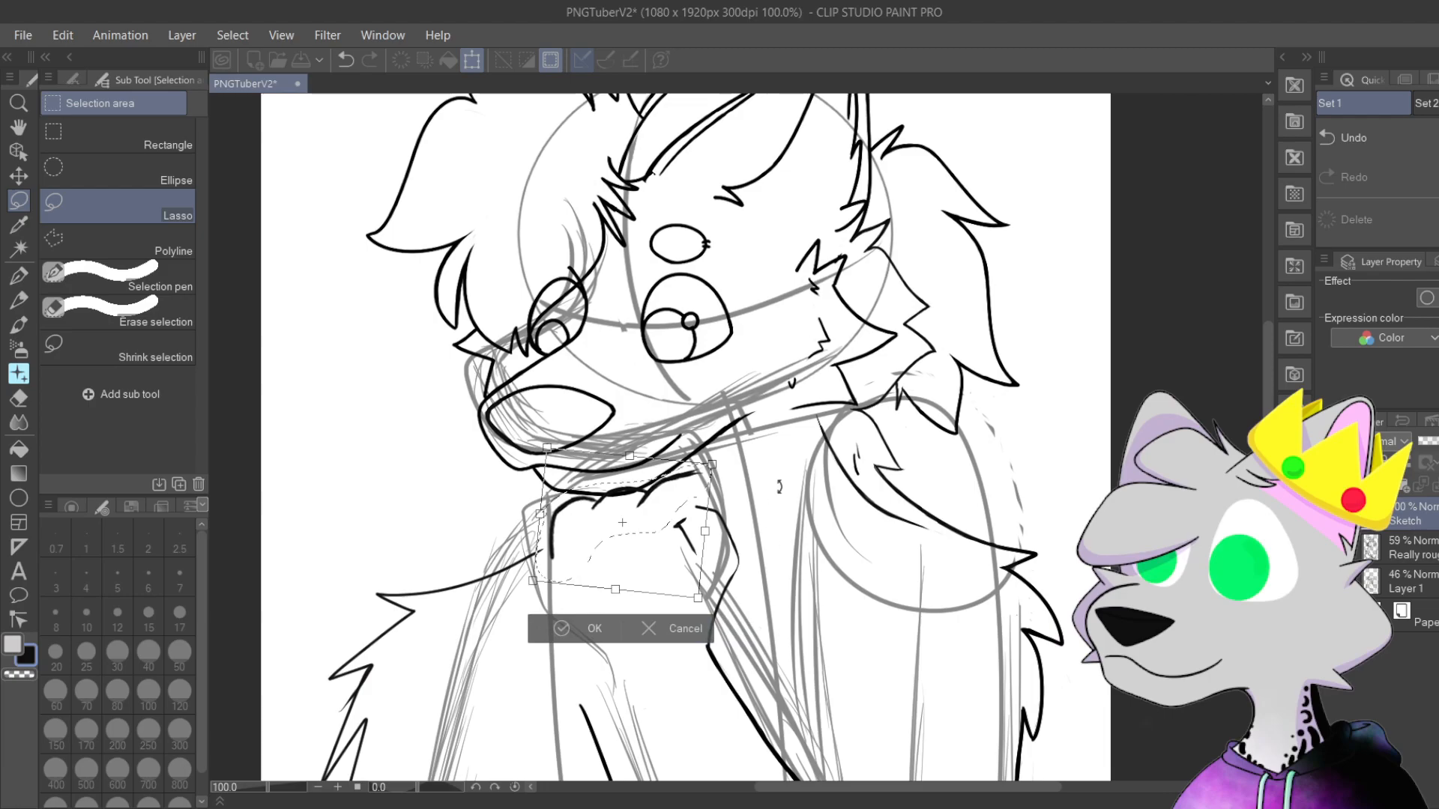
left_click_drag(650, 570, 636, 566)
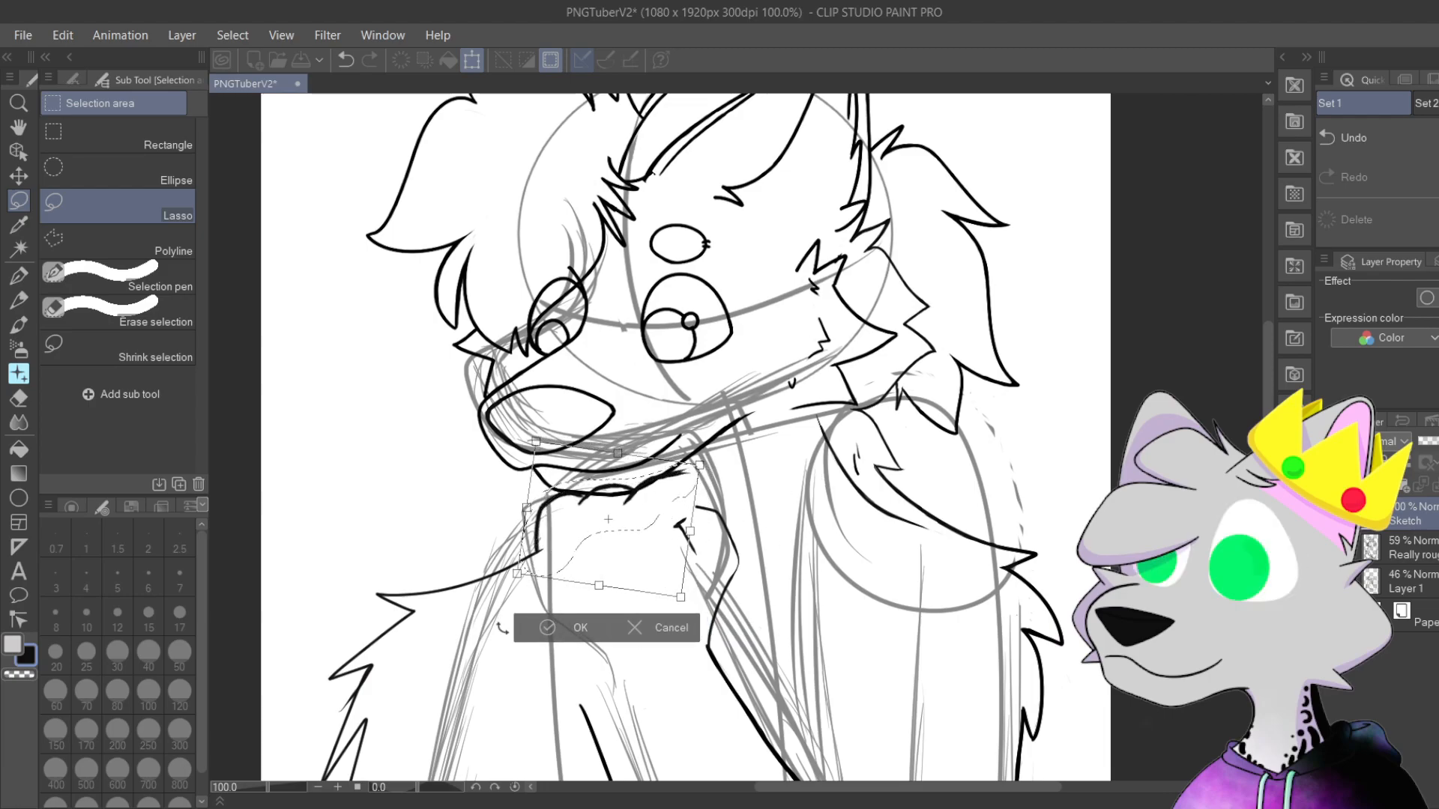
left_click_drag(576, 526, 575, 525)
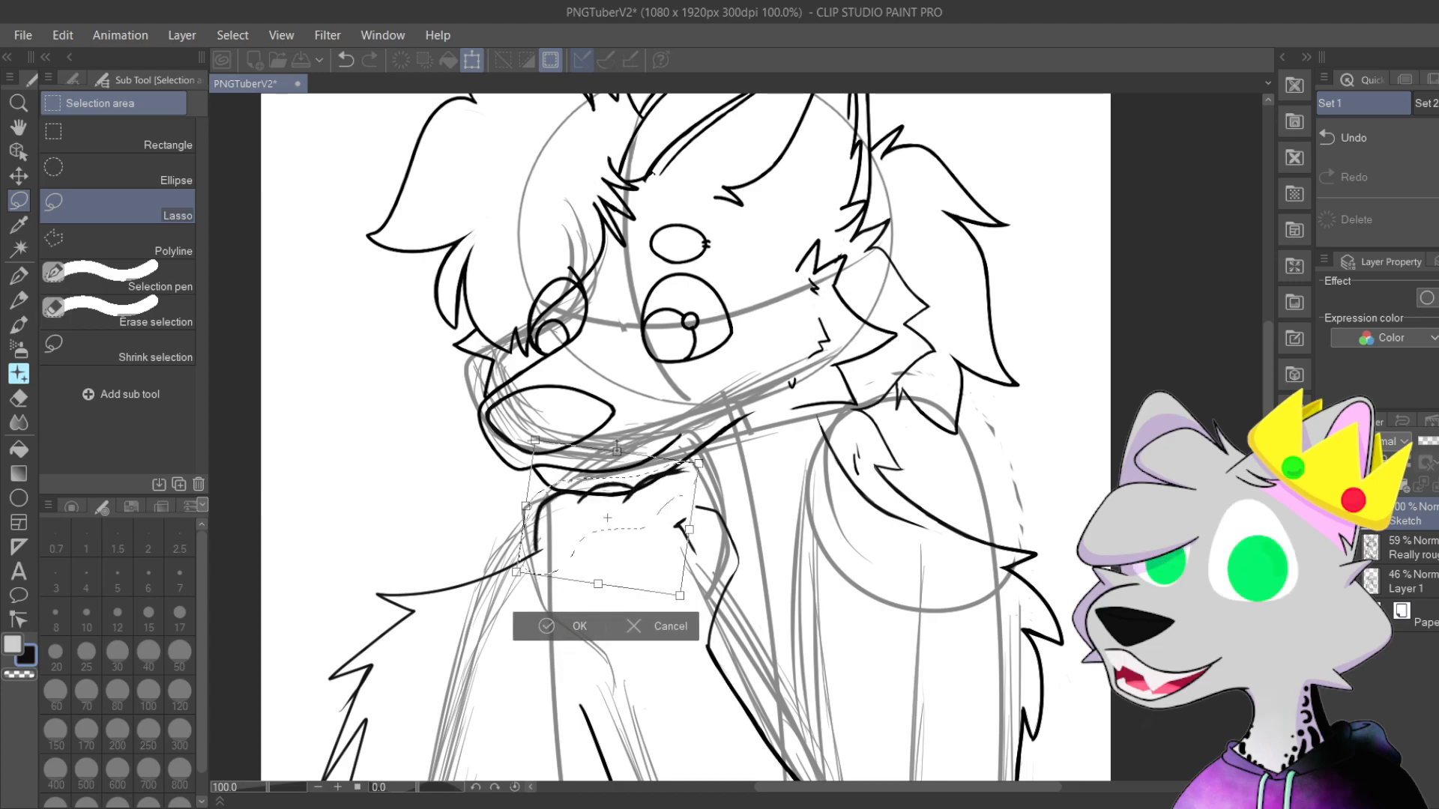
left_click(548, 629)
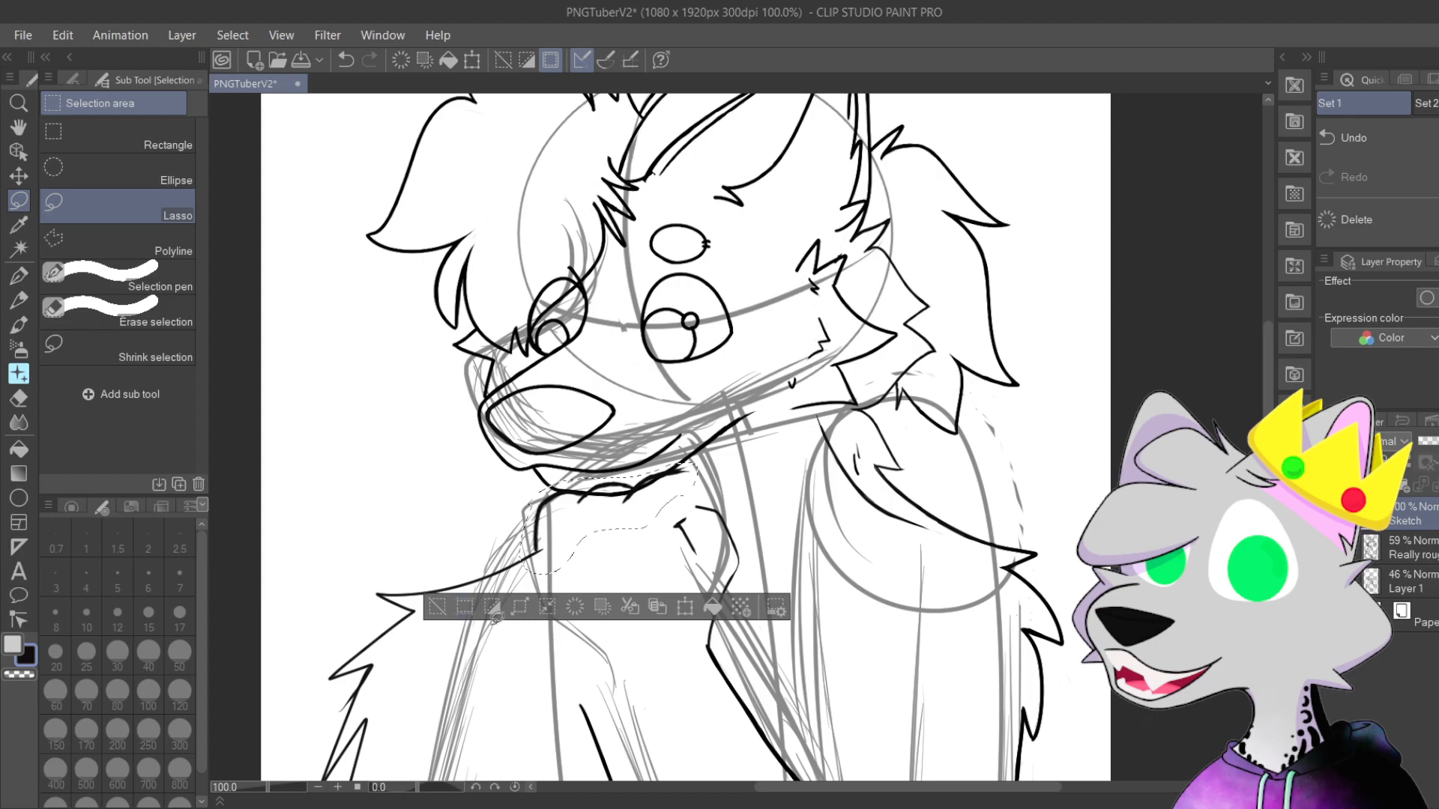
left_click(438, 607)
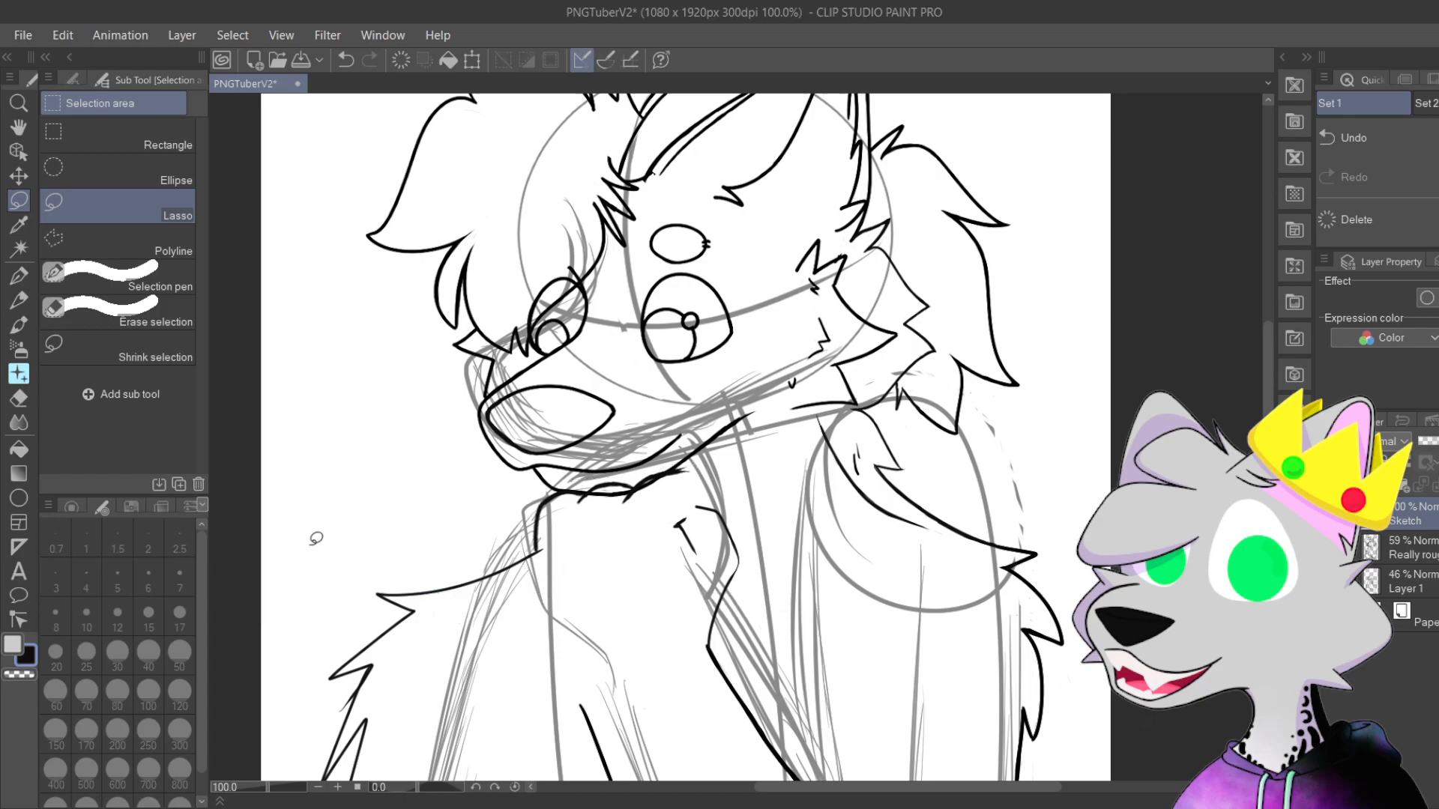
Step: Switch to the junior pen and test it with a large zigzag stroke across the chest, undoing that stroke
left_click(19, 277)
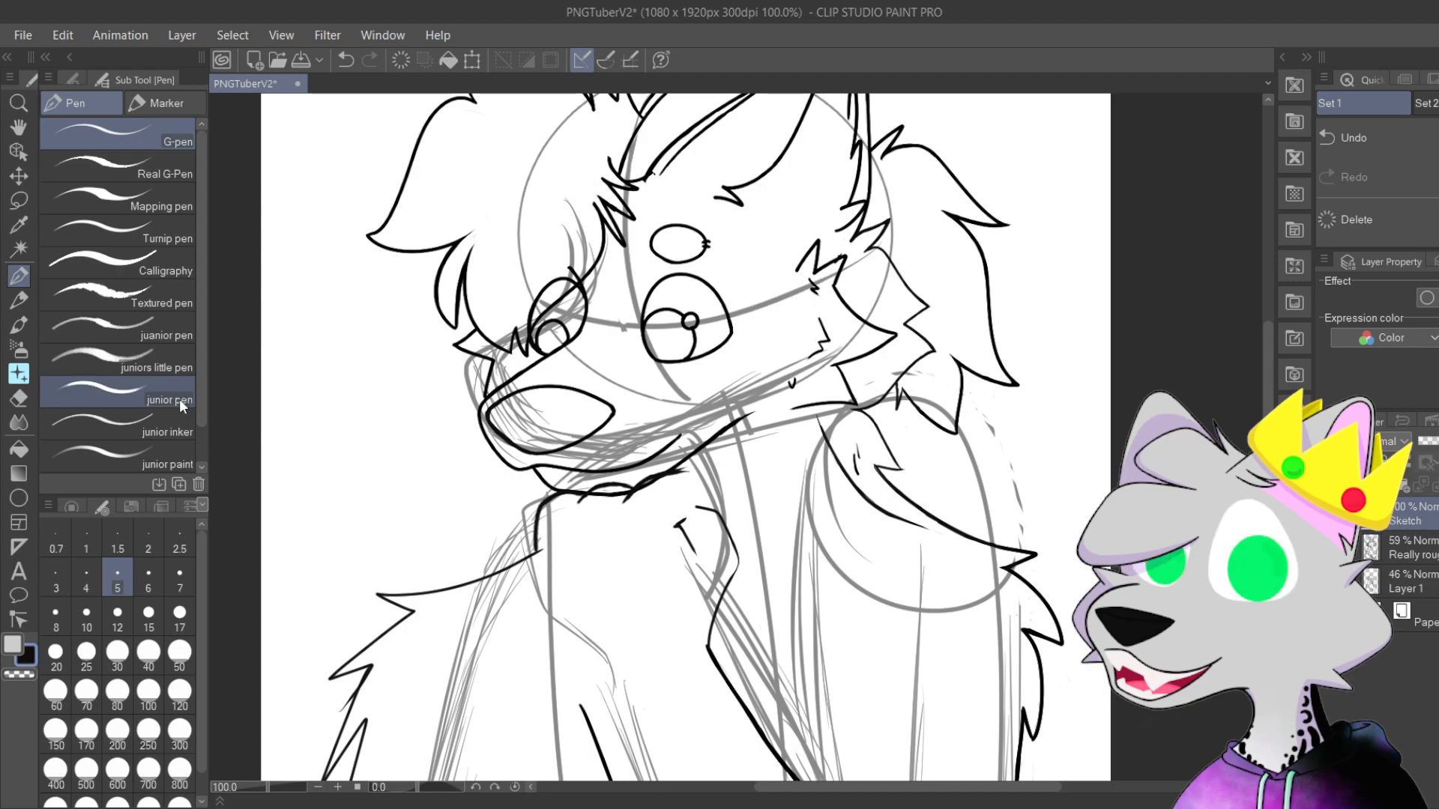
left_click(118, 391)
mouse_move(551, 619)
left_mouse_down()
mouse_move(622, 517)
mouse_move(803, 623)
mouse_move(892, 719)
left_mouse_up()
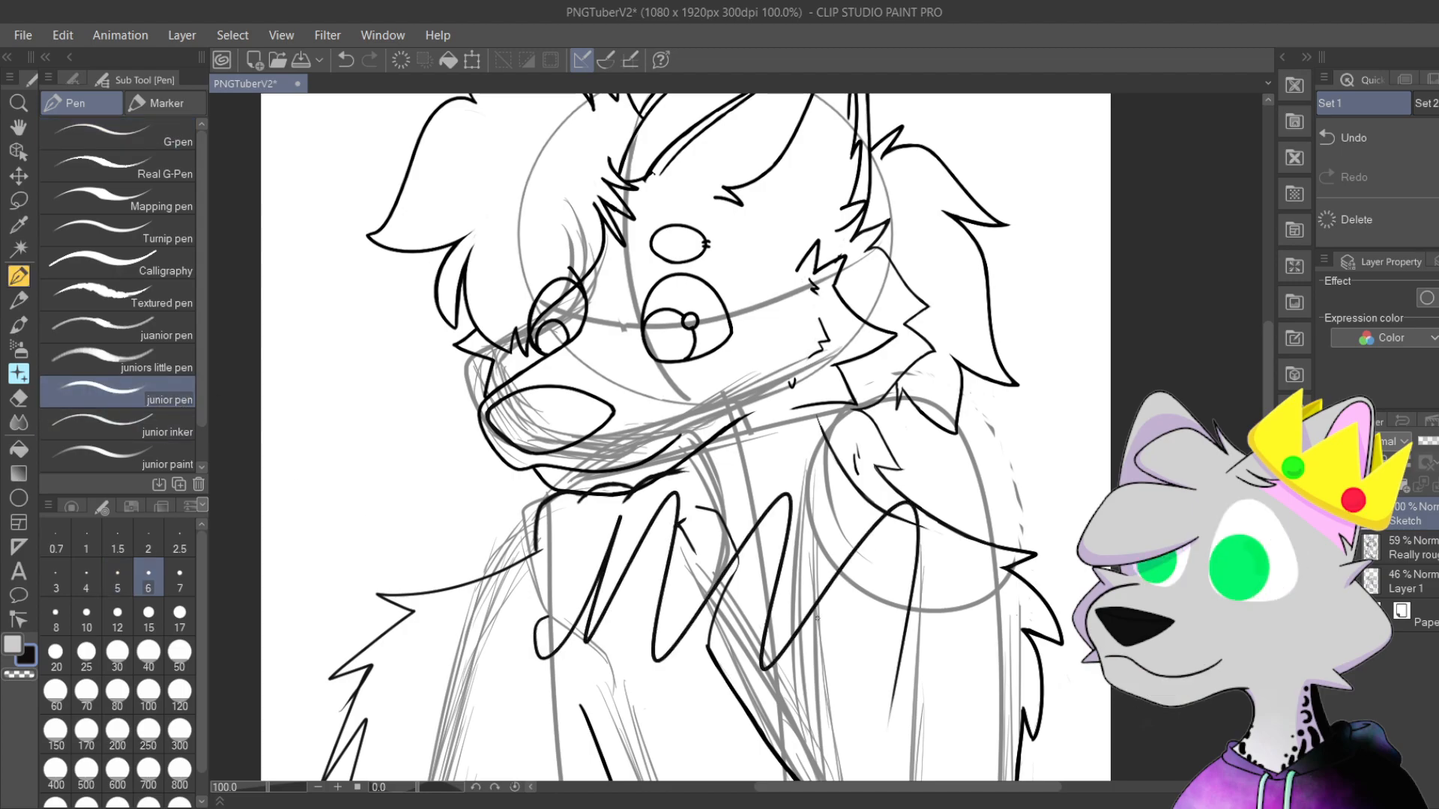
key("ctrl+z")
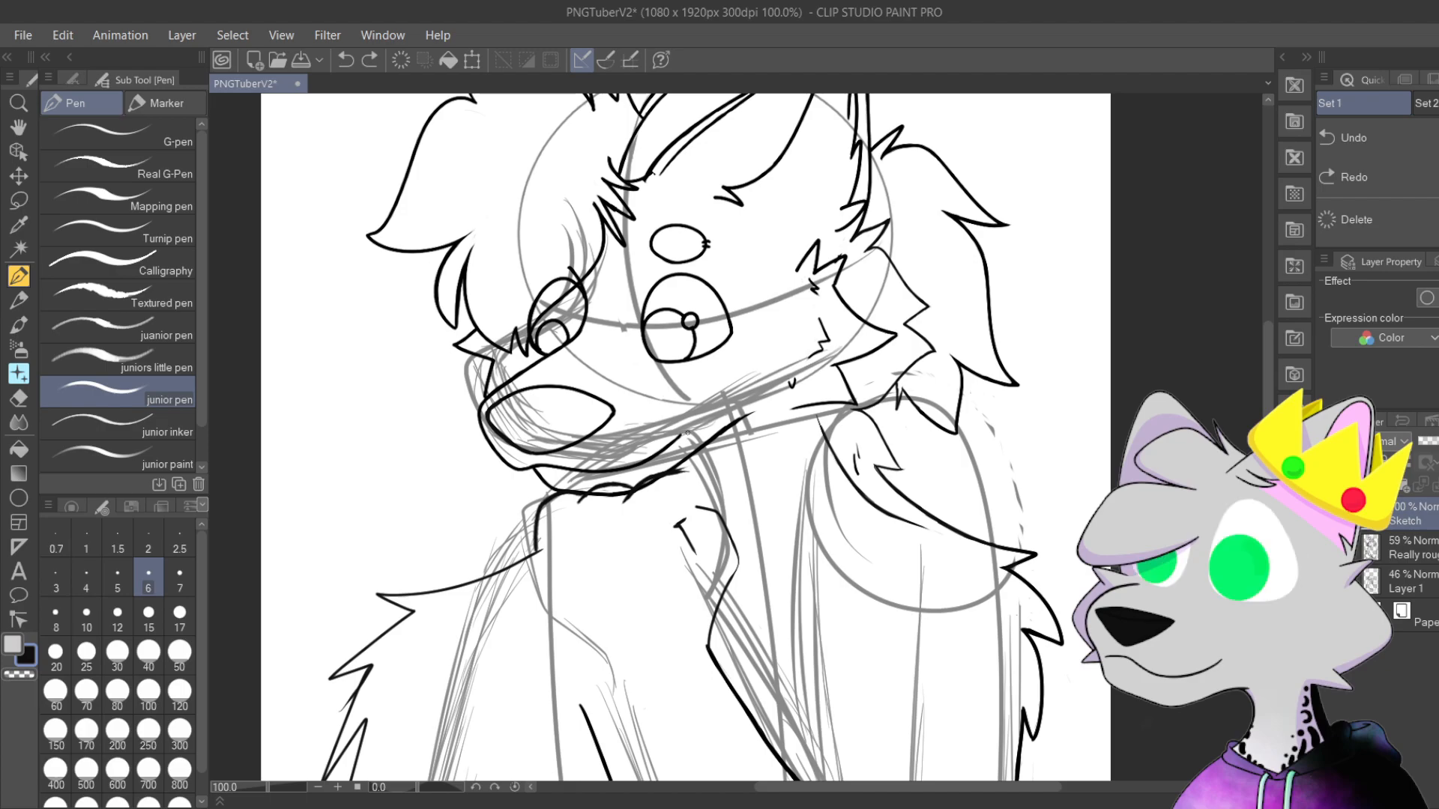
Step: Join the leftmost arch to the corner of the jaw line and trim its inner edge to an even thickness
left_click_drag(775, 588, 790, 457)
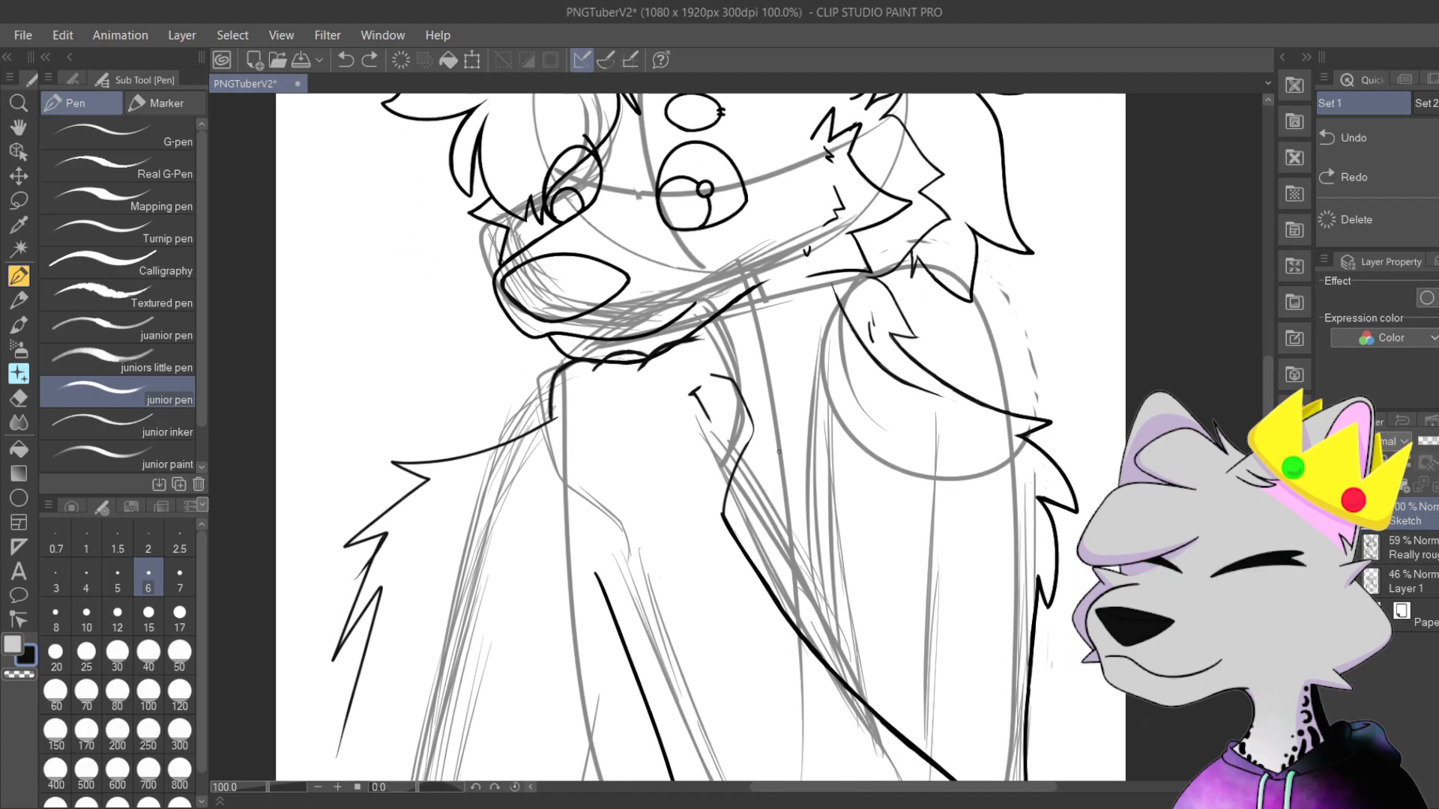
scroll(783, 449, "up", 2)
left_click_drag(679, 498, 979, 478)
scroll(822, 368, "up", 2)
left_click_drag(842, 193, 1072, 600)
left_click_drag(834, 524, 1084, 418)
left_click_drag(863, 464, 863, 458)
mouse_move(509, 737)
left_mouse_down()
mouse_move(498, 663)
mouse_move(538, 405)
mouse_move(665, 269)
mouse_move(697, 212)
left_mouse_up()
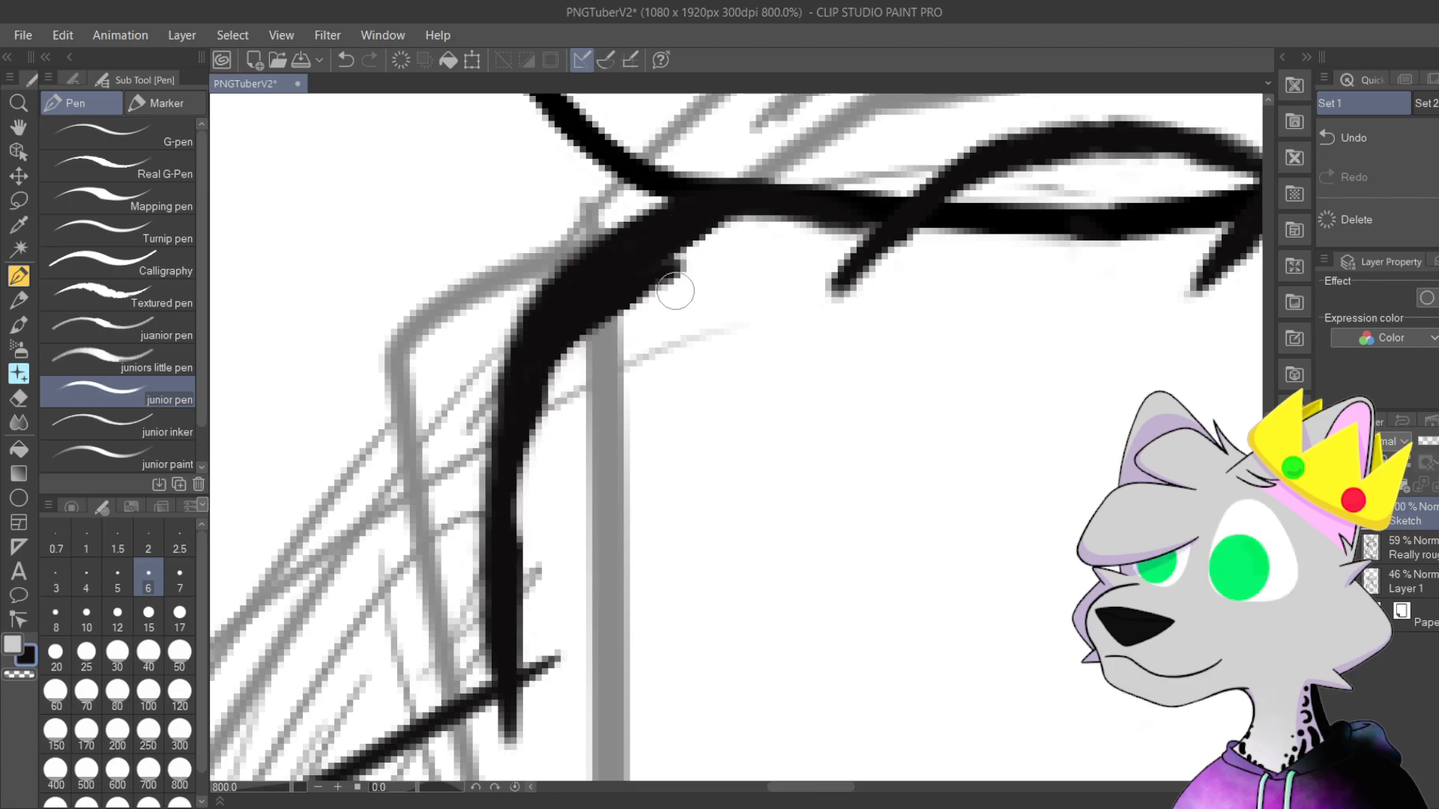
left_click_drag(652, 288, 545, 486)
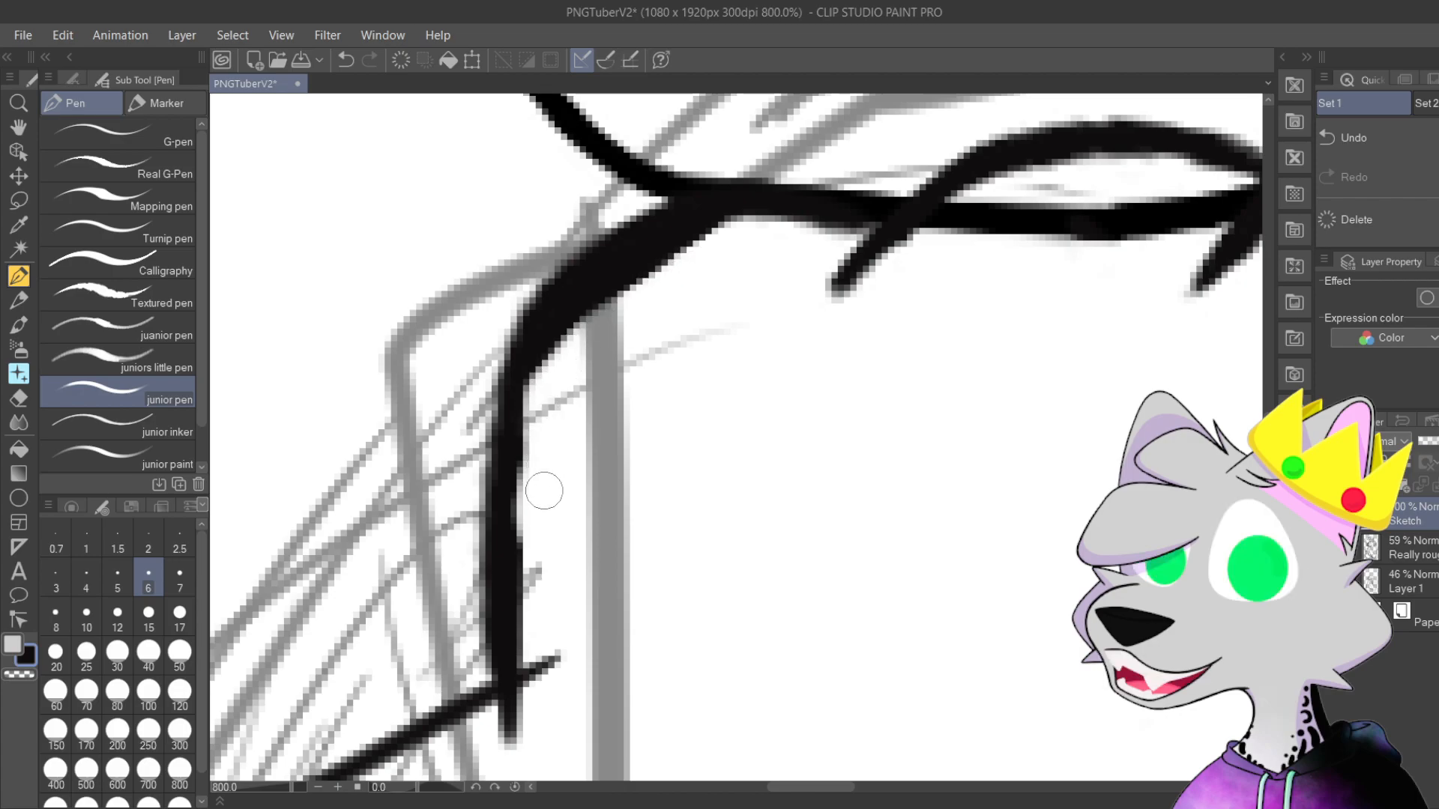
left_click_drag(530, 386, 515, 473)
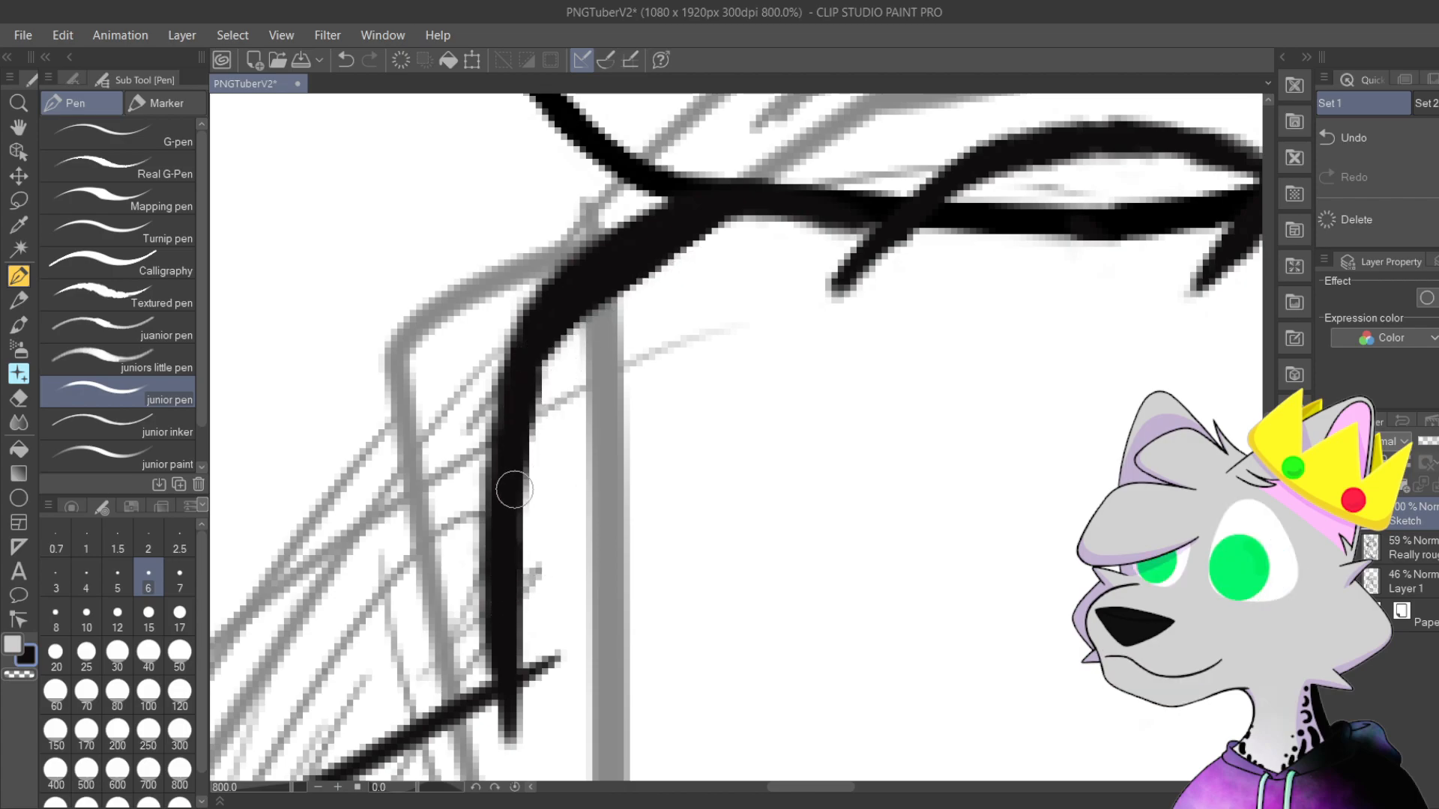
left_click_drag(592, 323, 546, 380)
left_click_drag(693, 249, 652, 271)
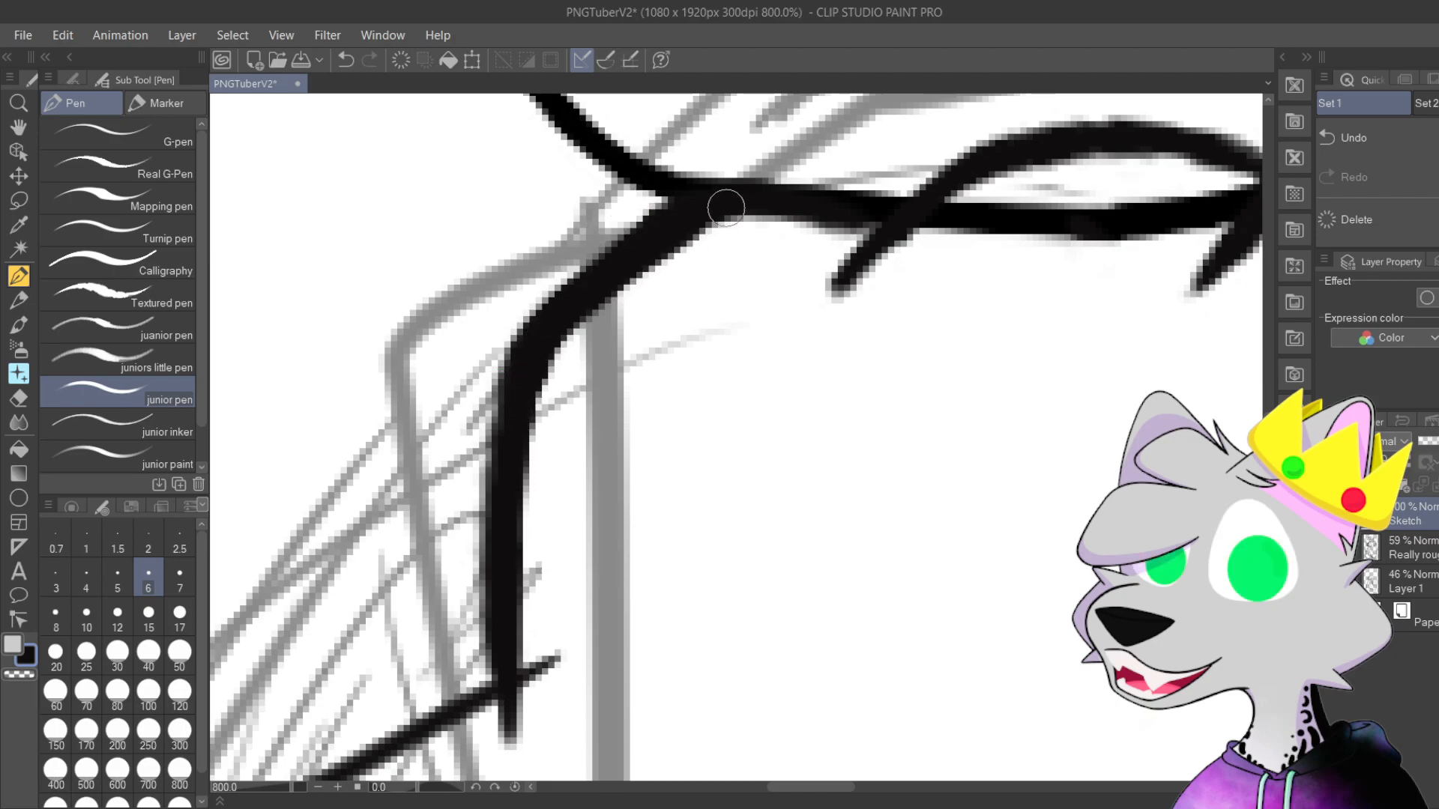
Step: Erase the part of the middle arch that rises above the jaw line, keeping its short stub below
scroll(705, 247, "down", 2)
left_click_drag(907, 313, 571, 519)
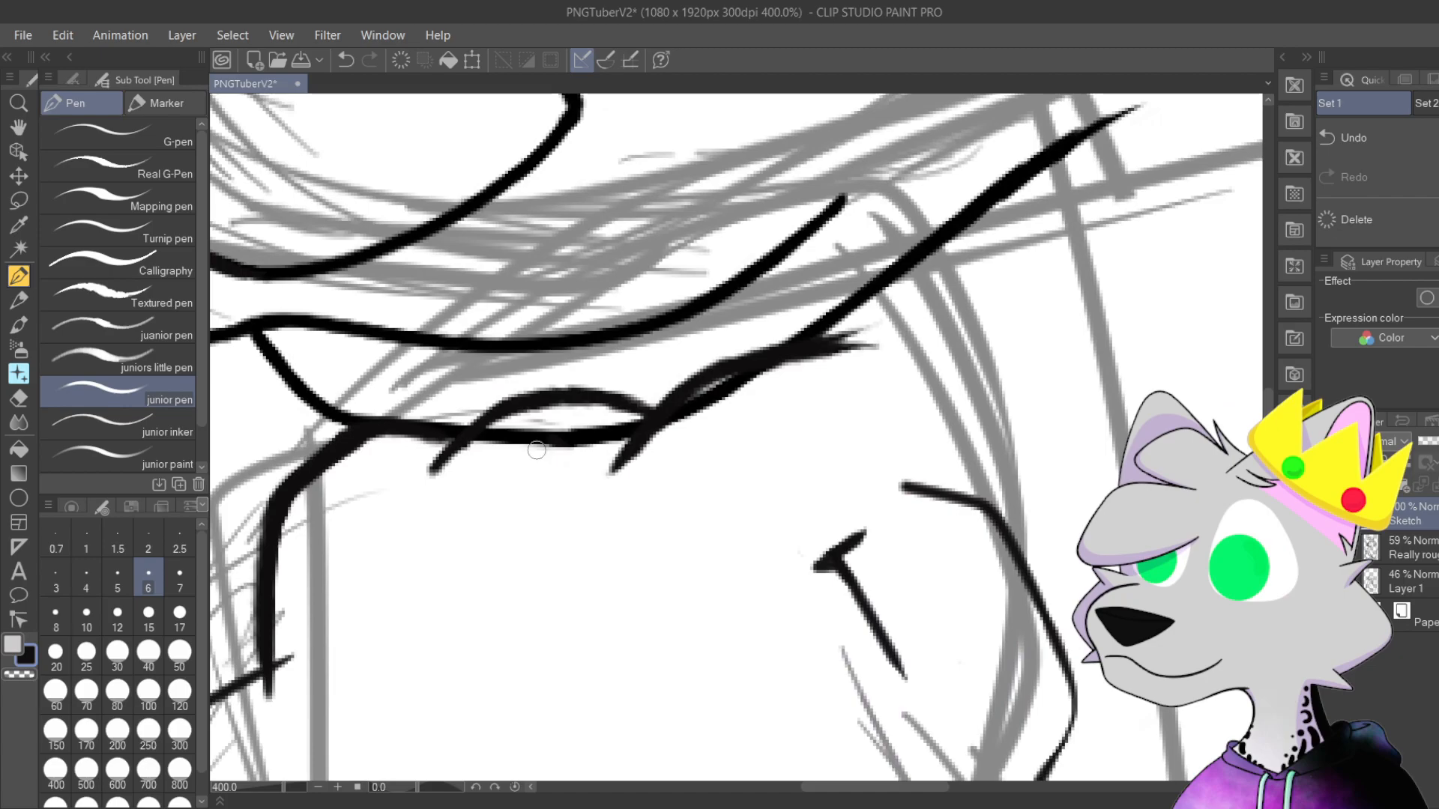
scroll(537, 450, "up", 2)
left_click_drag(533, 450, 653, 484)
mouse_move(528, 434)
left_mouse_down()
mouse_move(562, 452)
mouse_move(422, 440)
left_mouse_up()
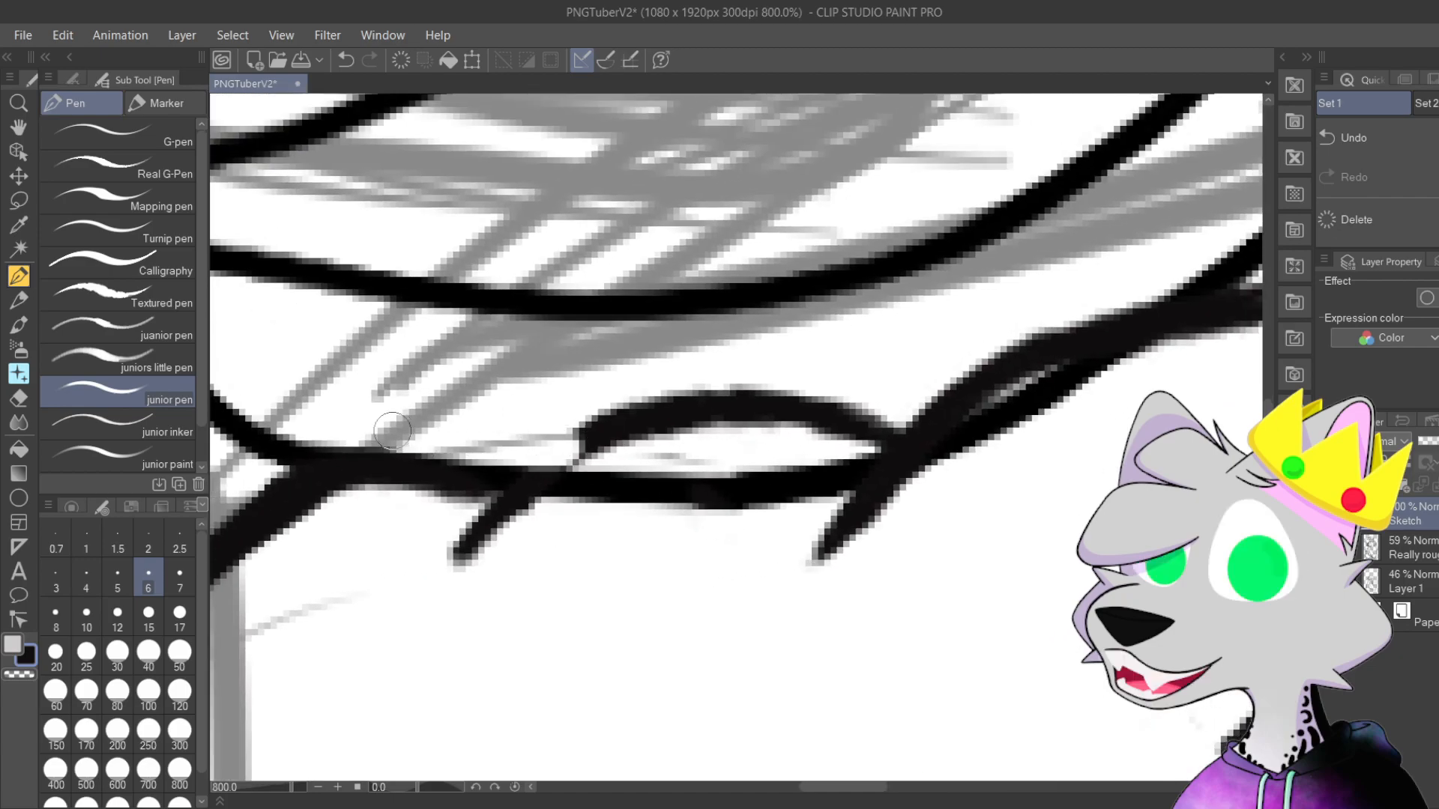
mouse_move(645, 412)
left_mouse_down()
mouse_move(610, 418)
mouse_move(573, 451)
mouse_move(723, 392)
mouse_move(854, 405)
mouse_move(861, 427)
mouse_move(892, 431)
left_mouse_up()
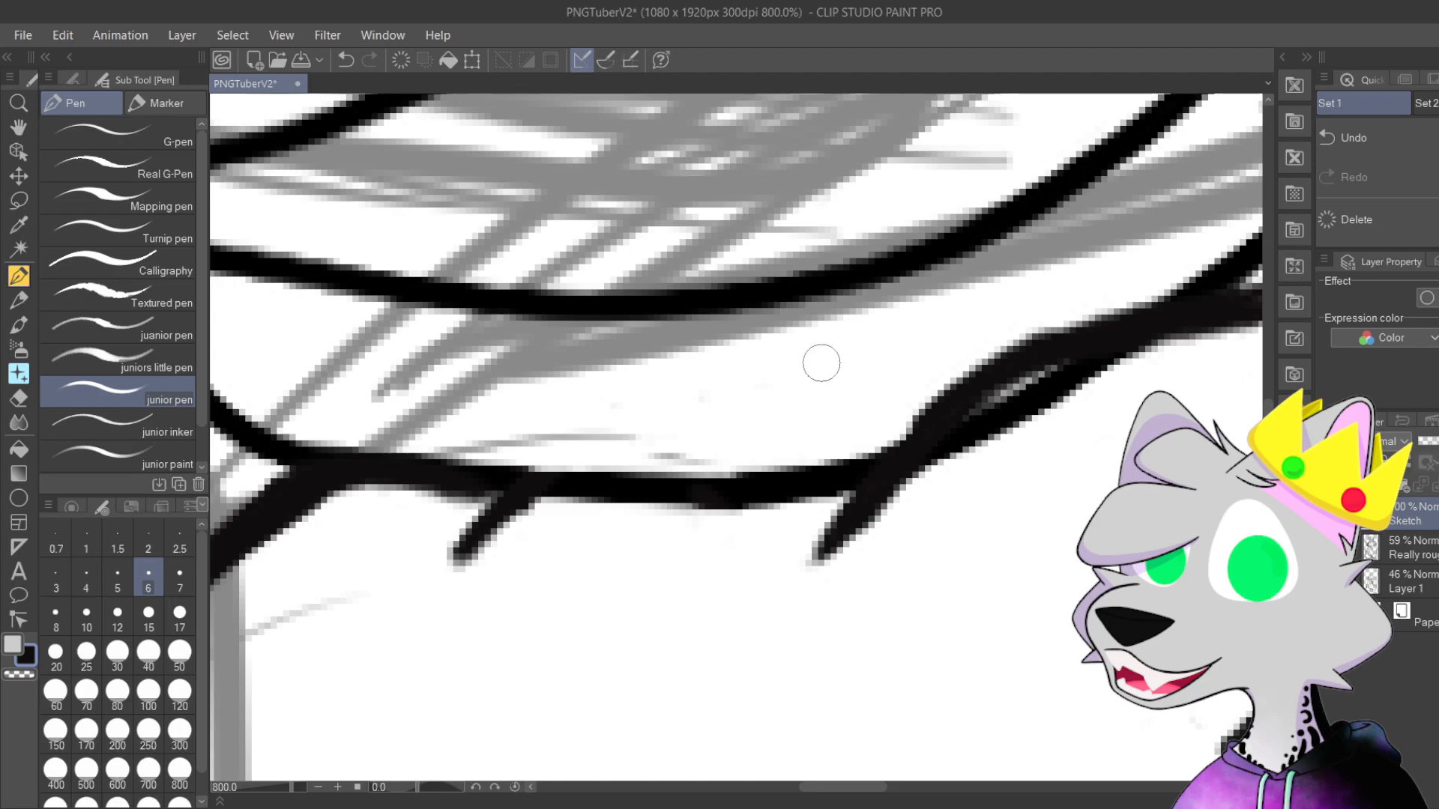
Step: Erase the doubled strokes where the rightmost arch overlaps the jaw line
left_click_drag(963, 354, 614, 388)
mouse_move(544, 462)
left_mouse_down()
mouse_move(585, 452)
mouse_move(778, 333)
mouse_move(647, 408)
left_mouse_up()
mouse_move(693, 363)
left_mouse_down()
mouse_move(603, 417)
mouse_move(588, 447)
left_mouse_up()
mouse_move(690, 459)
left_mouse_down()
mouse_move(538, 501)
mouse_move(891, 298)
left_mouse_up()
left_click_drag(473, 502, 884, 278)
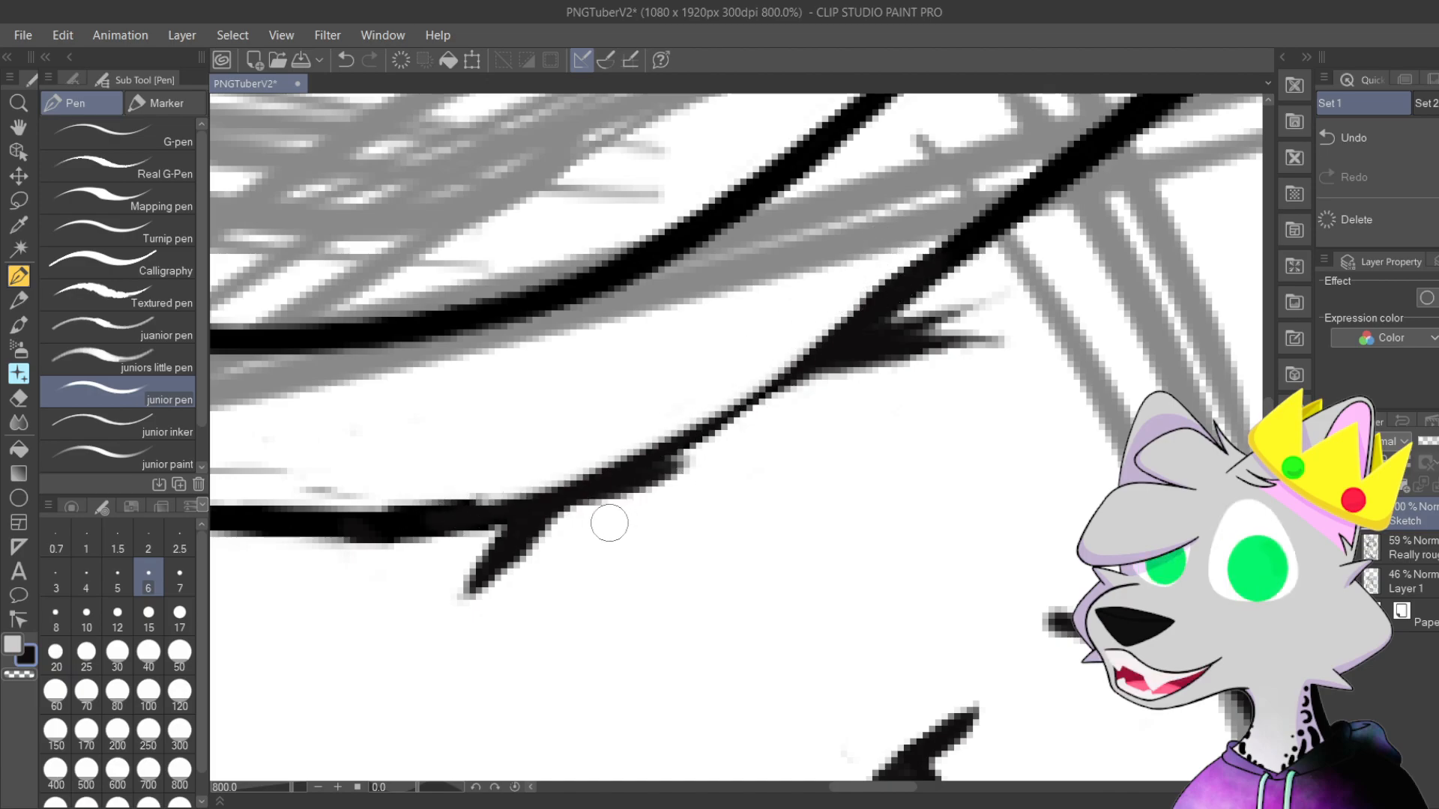
Step: Thicken the thinned stretch of the jaw line with overlapping strokes rising to the right
left_click_drag(475, 505, 686, 417)
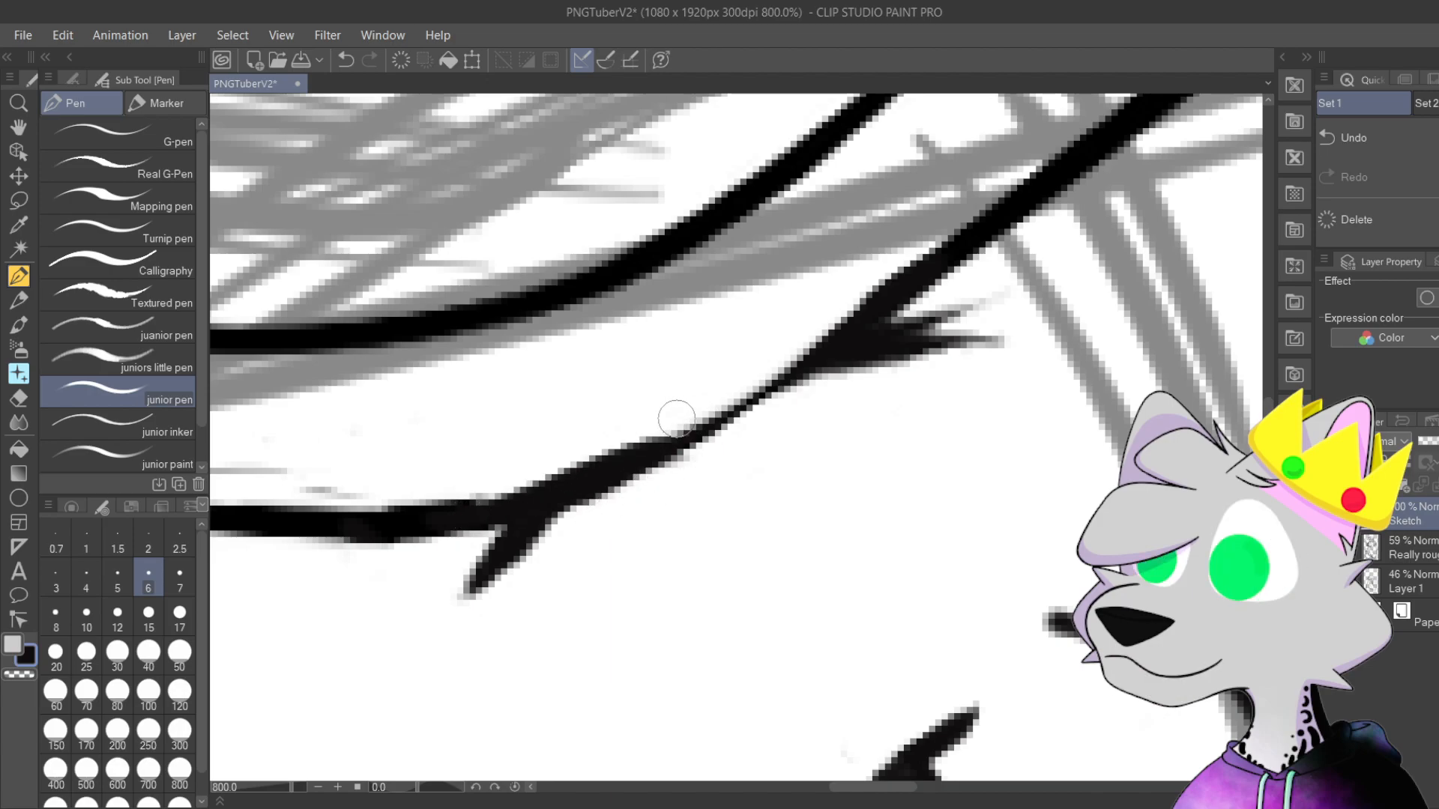
mouse_move(476, 508)
left_mouse_down()
mouse_move(733, 406)
mouse_move(610, 478)
mouse_move(787, 376)
mouse_move(650, 451)
mouse_move(764, 390)
mouse_move(847, 317)
left_mouse_up()
mouse_move(703, 424)
left_mouse_down()
mouse_move(919, 281)
mouse_move(949, 276)
mouse_move(773, 386)
mouse_move(813, 375)
mouse_move(891, 310)
left_mouse_up()
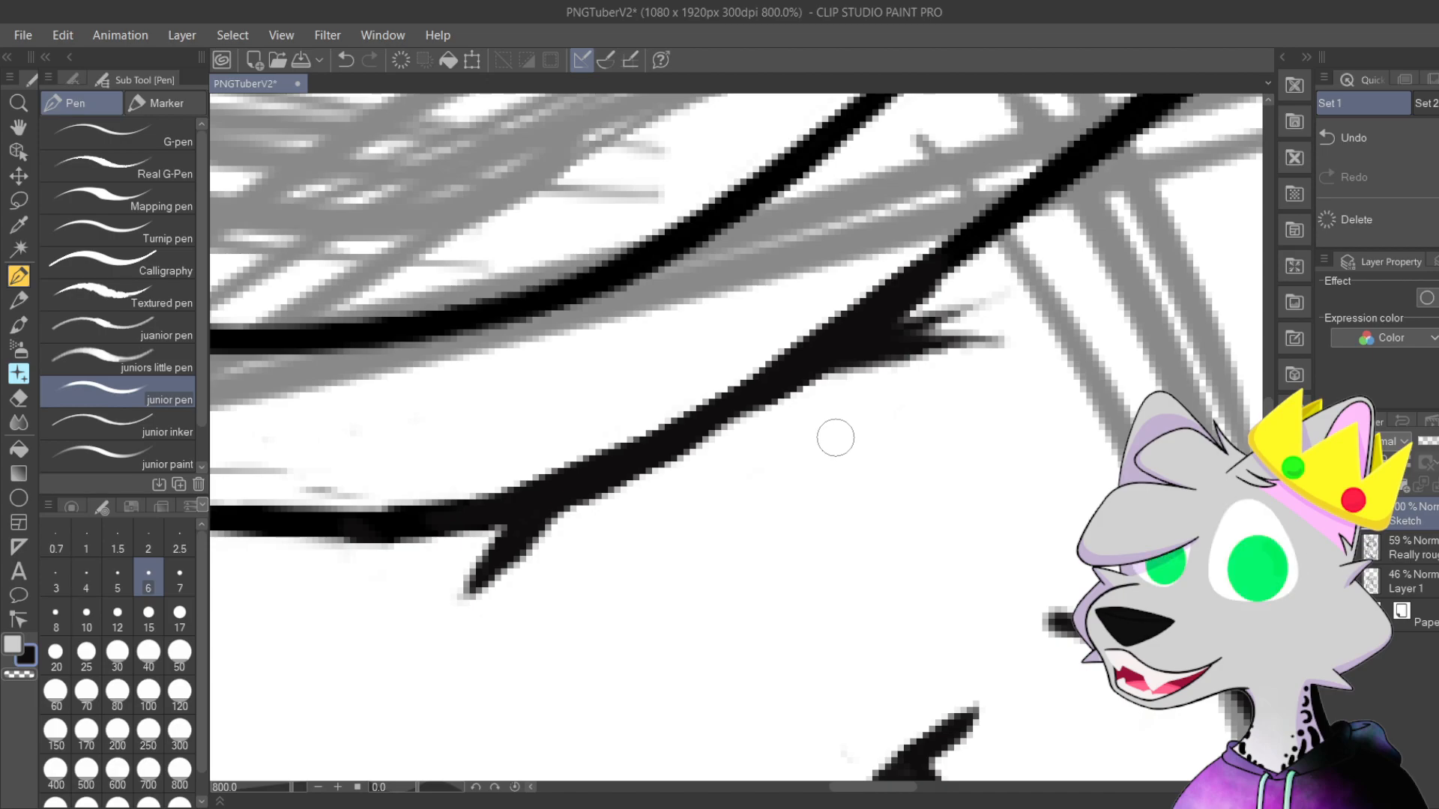
Step: Examine the thickened jaw line and the frayed branch at its right end from close up and farther out
scroll(835, 438, "down", 2)
scroll(835, 437, "up", 2)
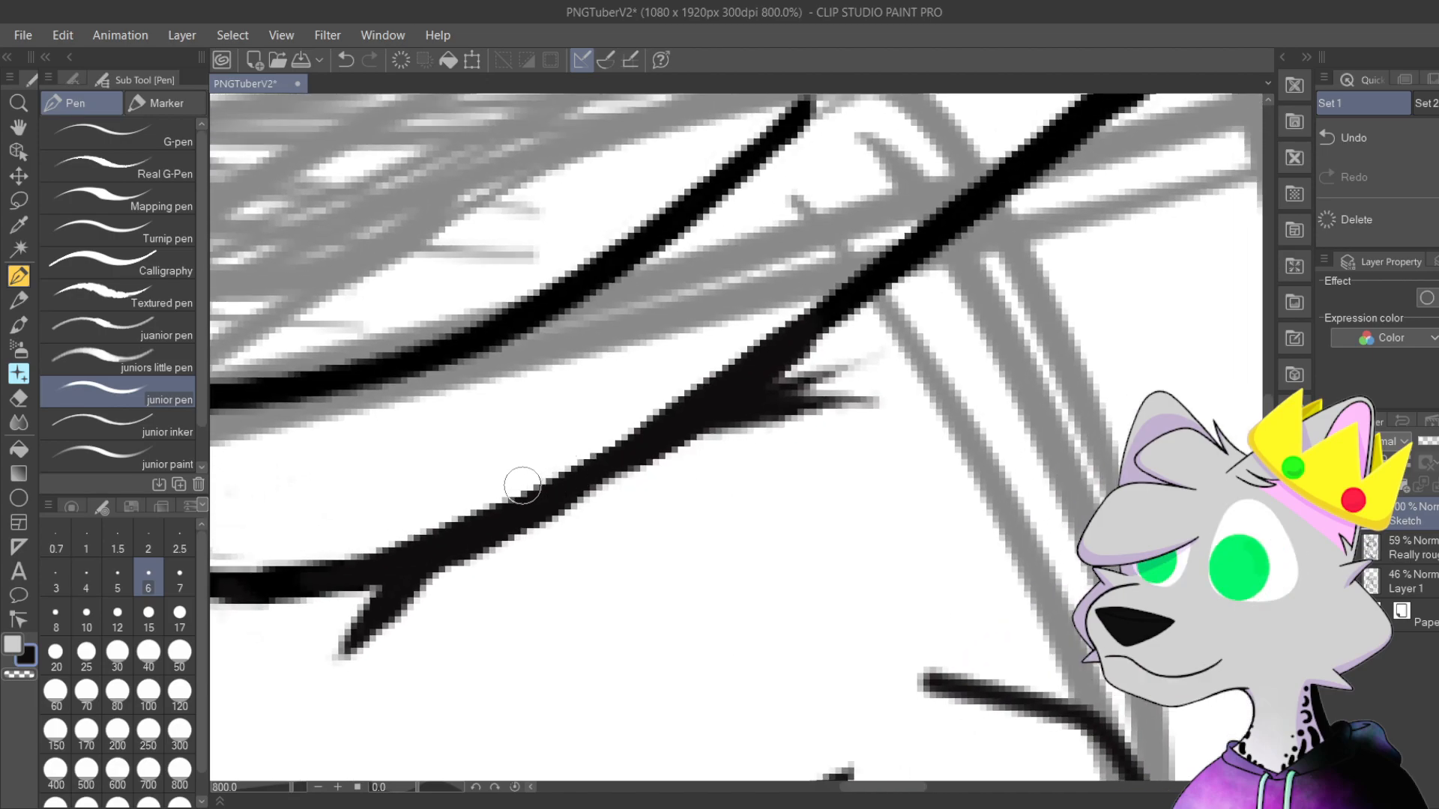
scroll(669, 394, "up", 2)
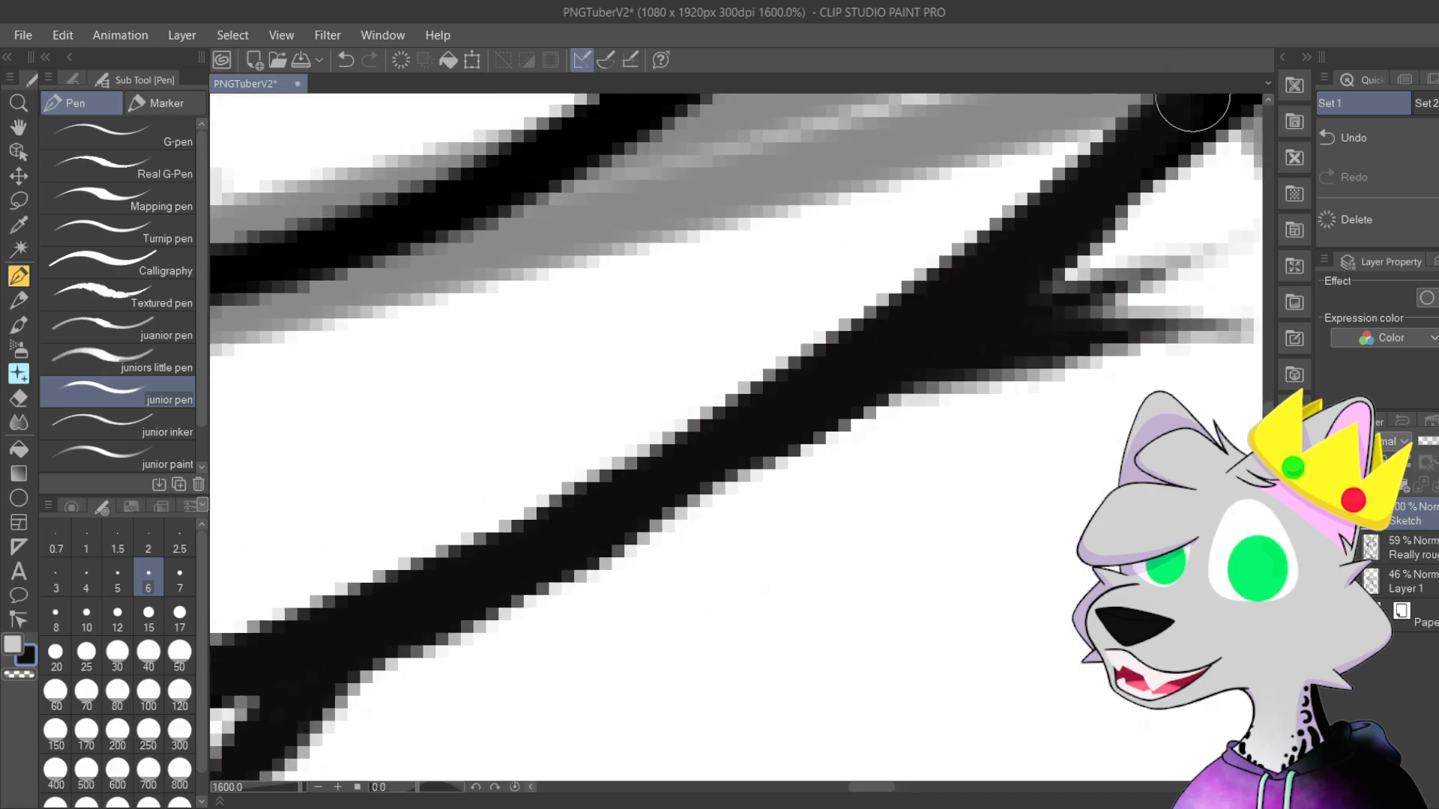
scroll(1033, 380, "down", 1)
left_click_drag(1032, 380, 730, 358)
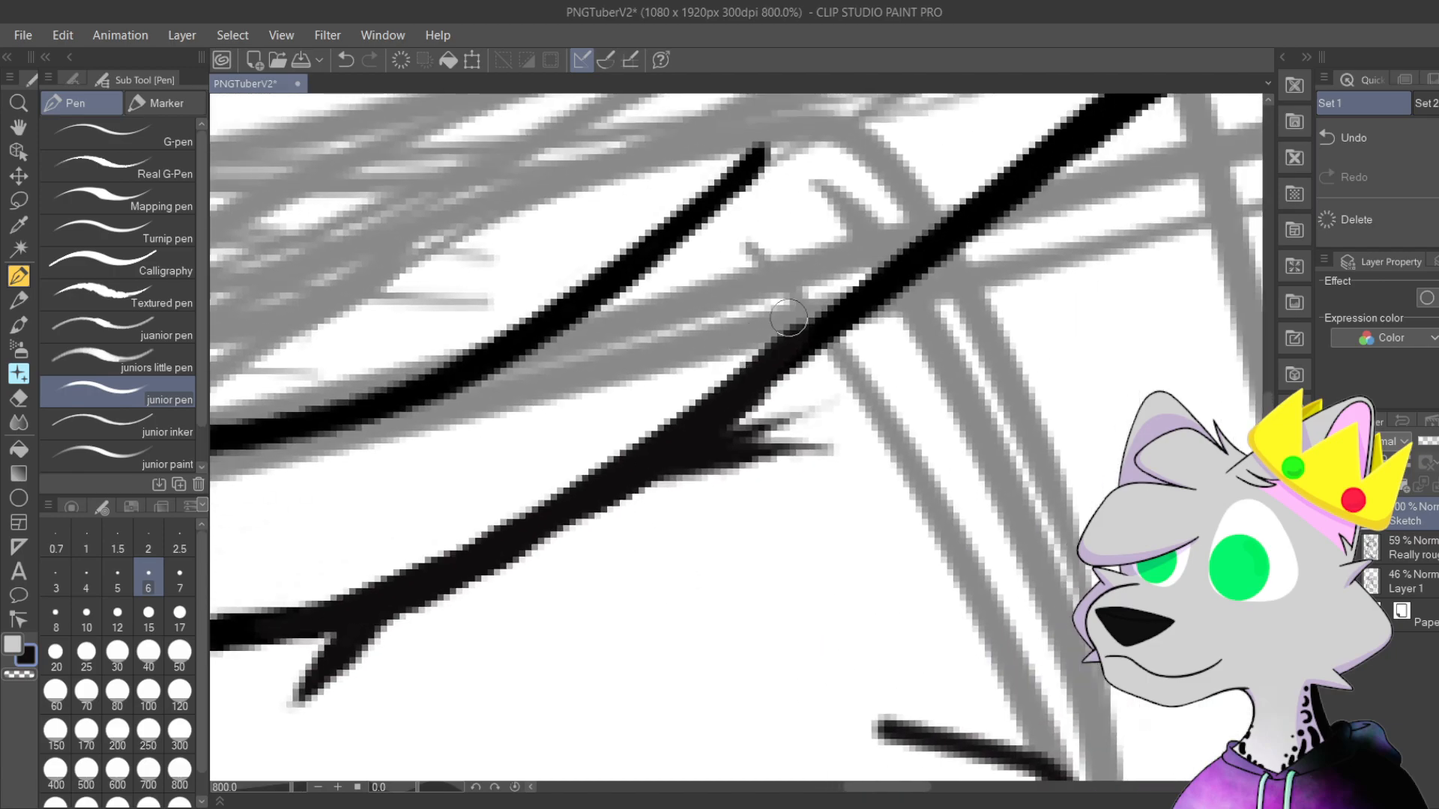
scroll(766, 306, "down", 1)
left_click_drag(827, 443, 1016, 448)
mouse_move(967, 536)
left_mouse_down()
mouse_move(1069, 288)
mouse_move(829, 497)
left_mouse_up()
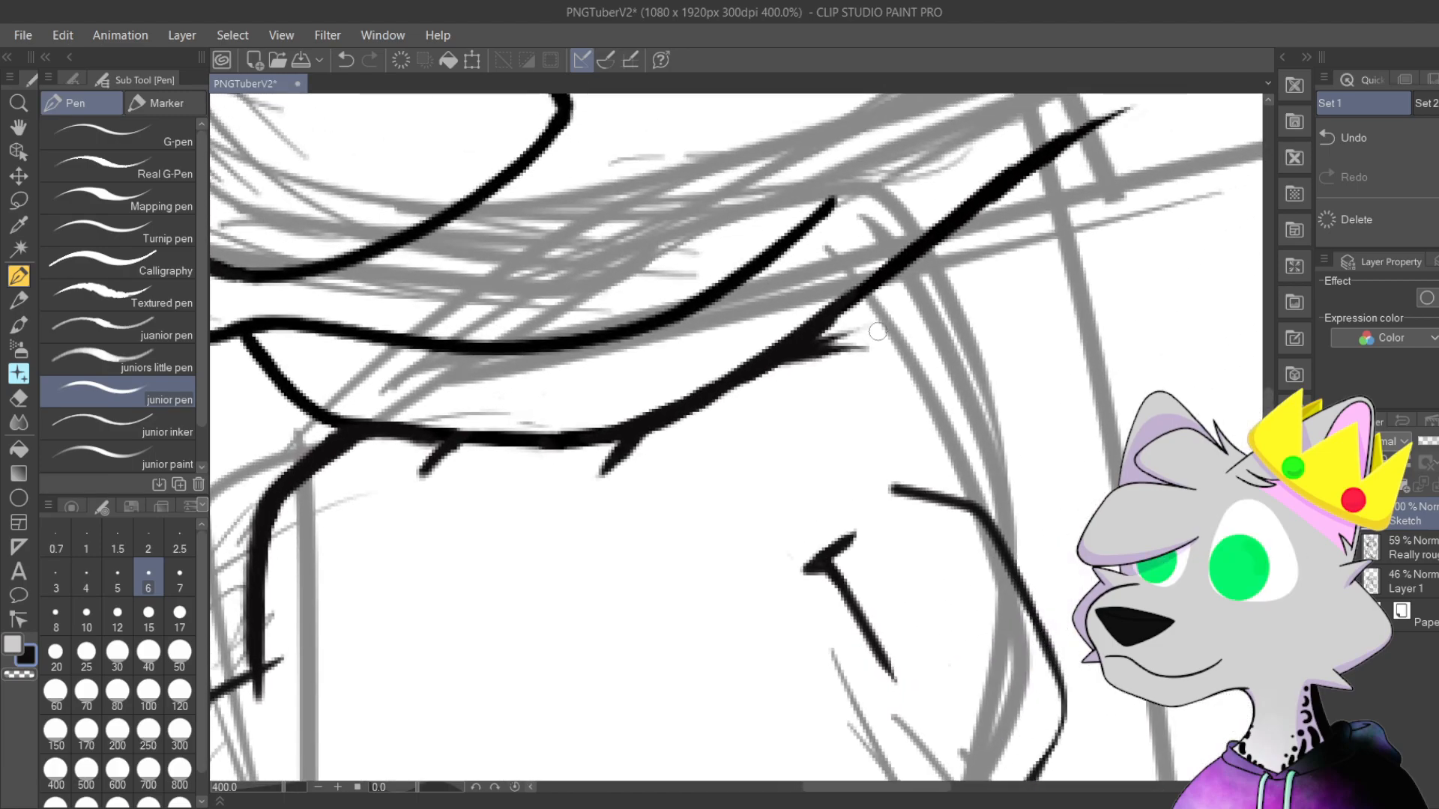
scroll(854, 473, "up", 1)
left_click_drag(720, 449, 733, 389)
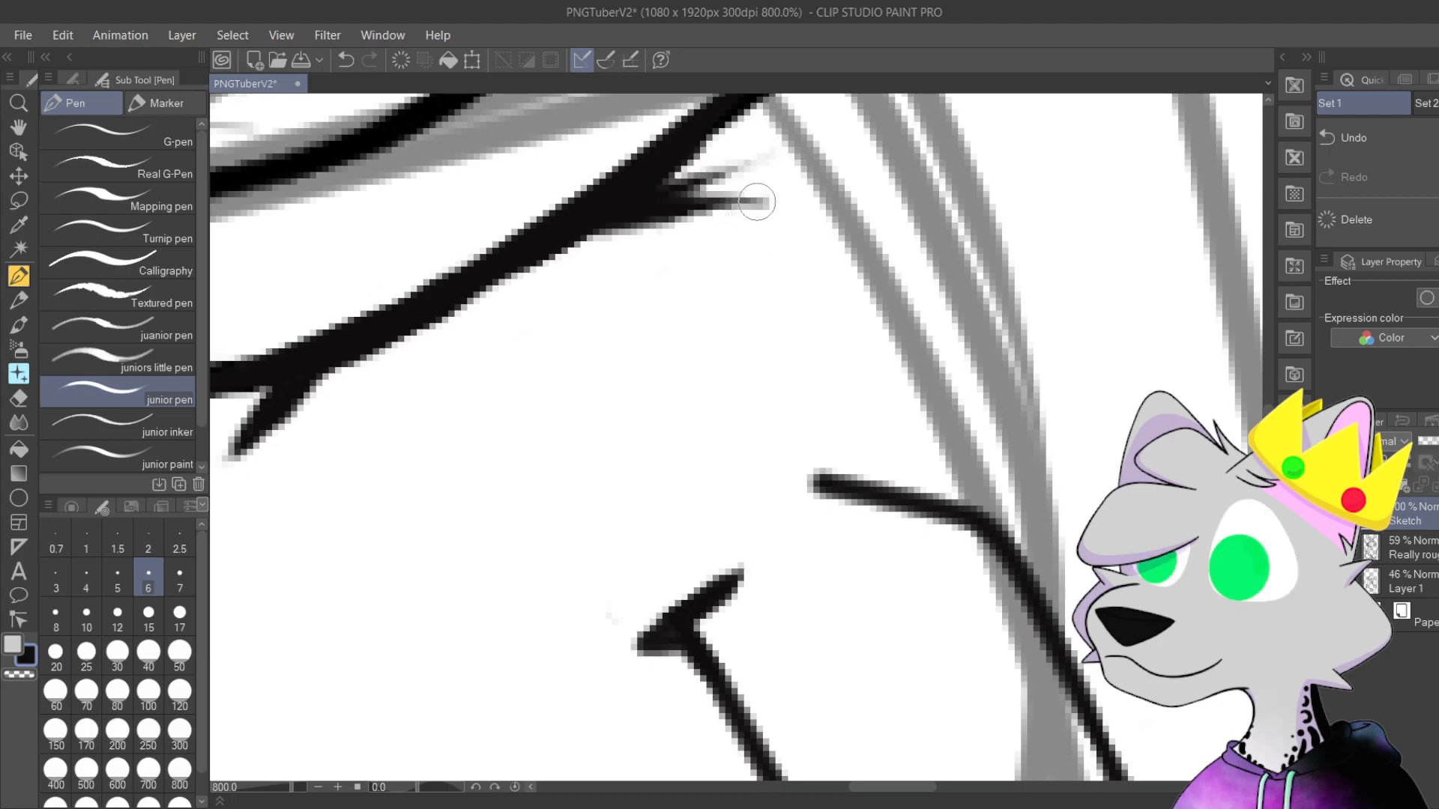
mouse_move(604, 224)
left_mouse_down()
mouse_move(573, 265)
mouse_move(607, 180)
mouse_move(757, 192)
left_mouse_up()
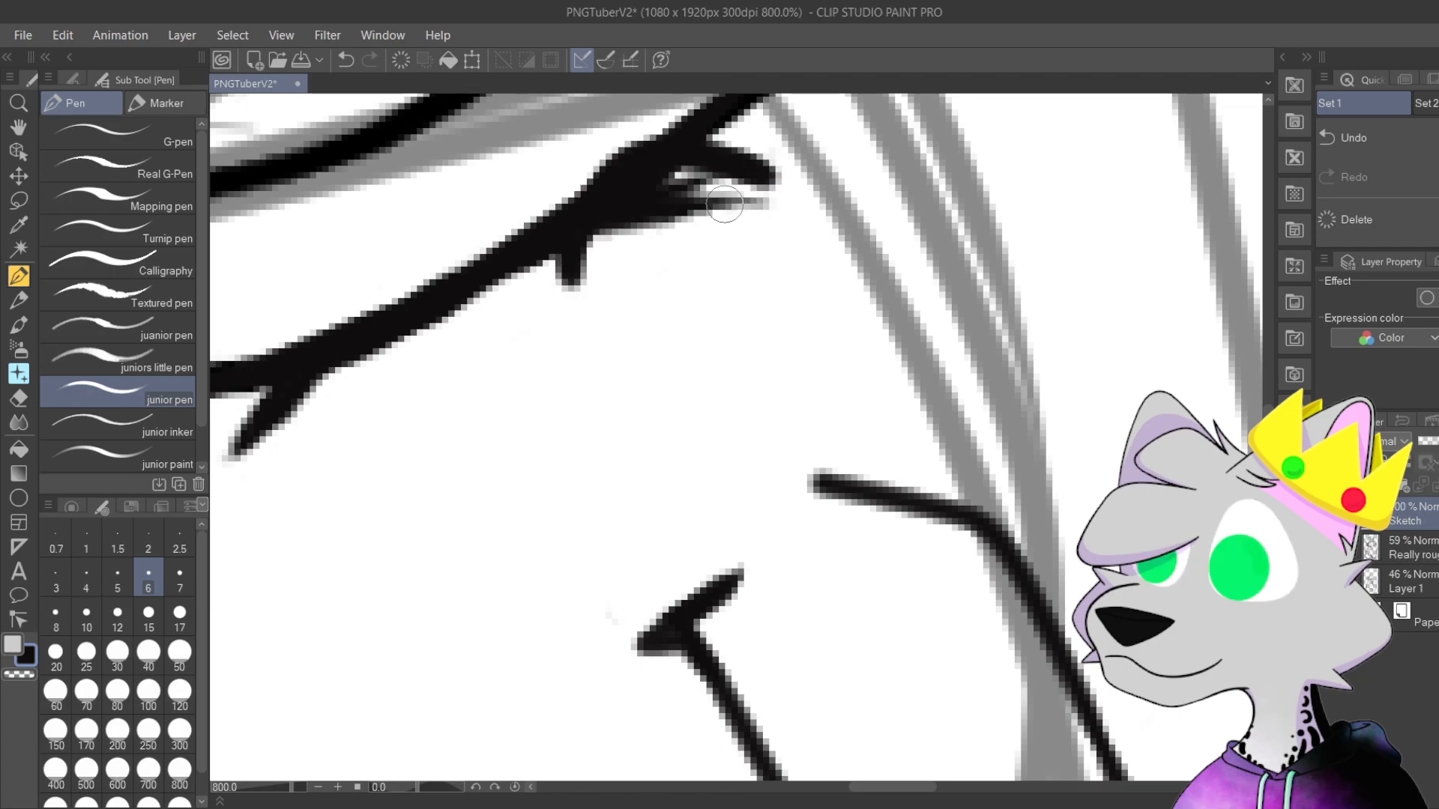
key("ctrl+z")
key("ctrl+z")
Step: Draw a curved line from the jaw line's frayed branch down to the right along the gray sketch, undoing unsatisfactory tries
mouse_move(675, 171)
left_mouse_down()
mouse_move(808, 224)
mouse_move(879, 315)
mouse_move(911, 427)
left_mouse_up()
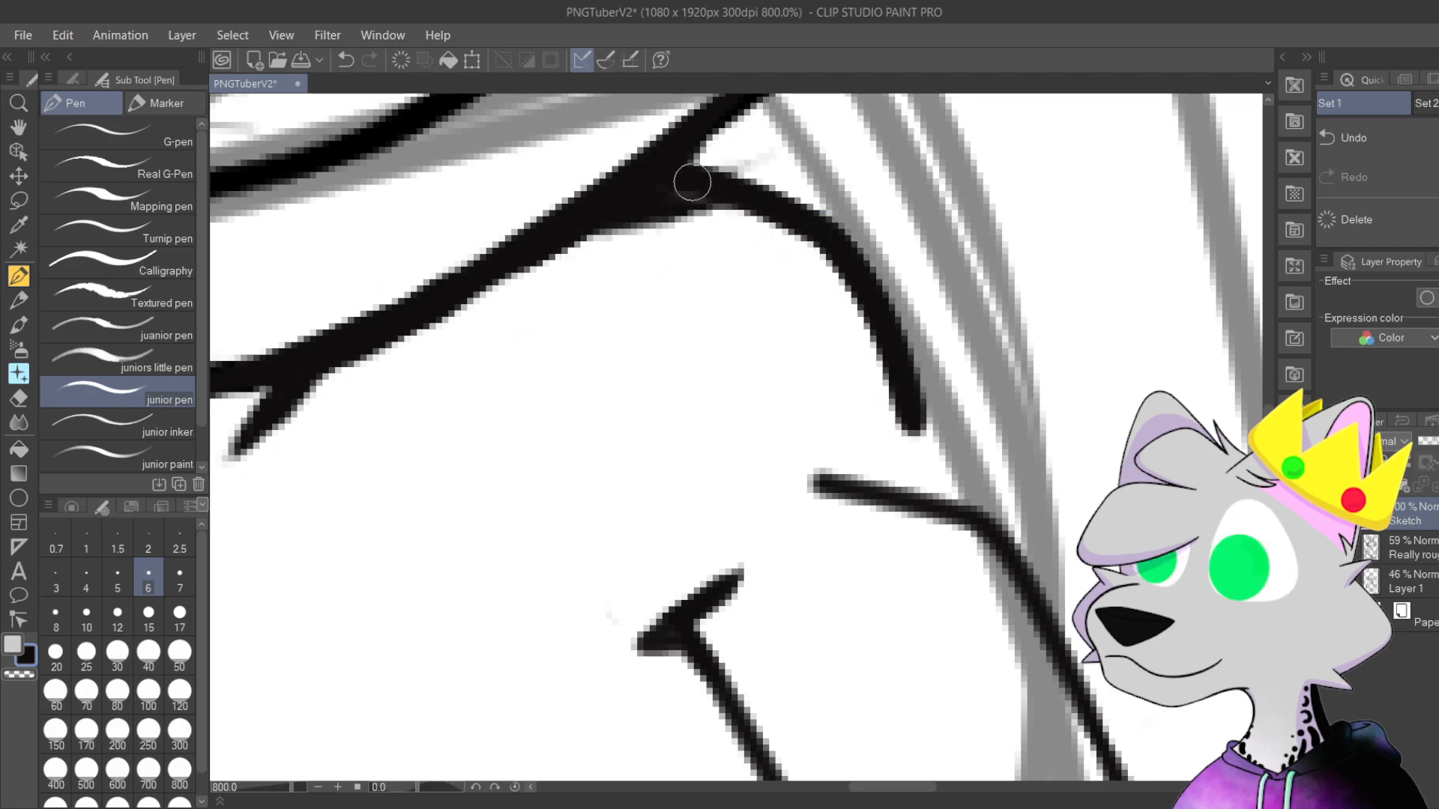
key("ctrl+z")
mouse_move(647, 169)
left_mouse_down()
mouse_move(892, 317)
mouse_move(914, 380)
left_mouse_up()
key("ctrl+z")
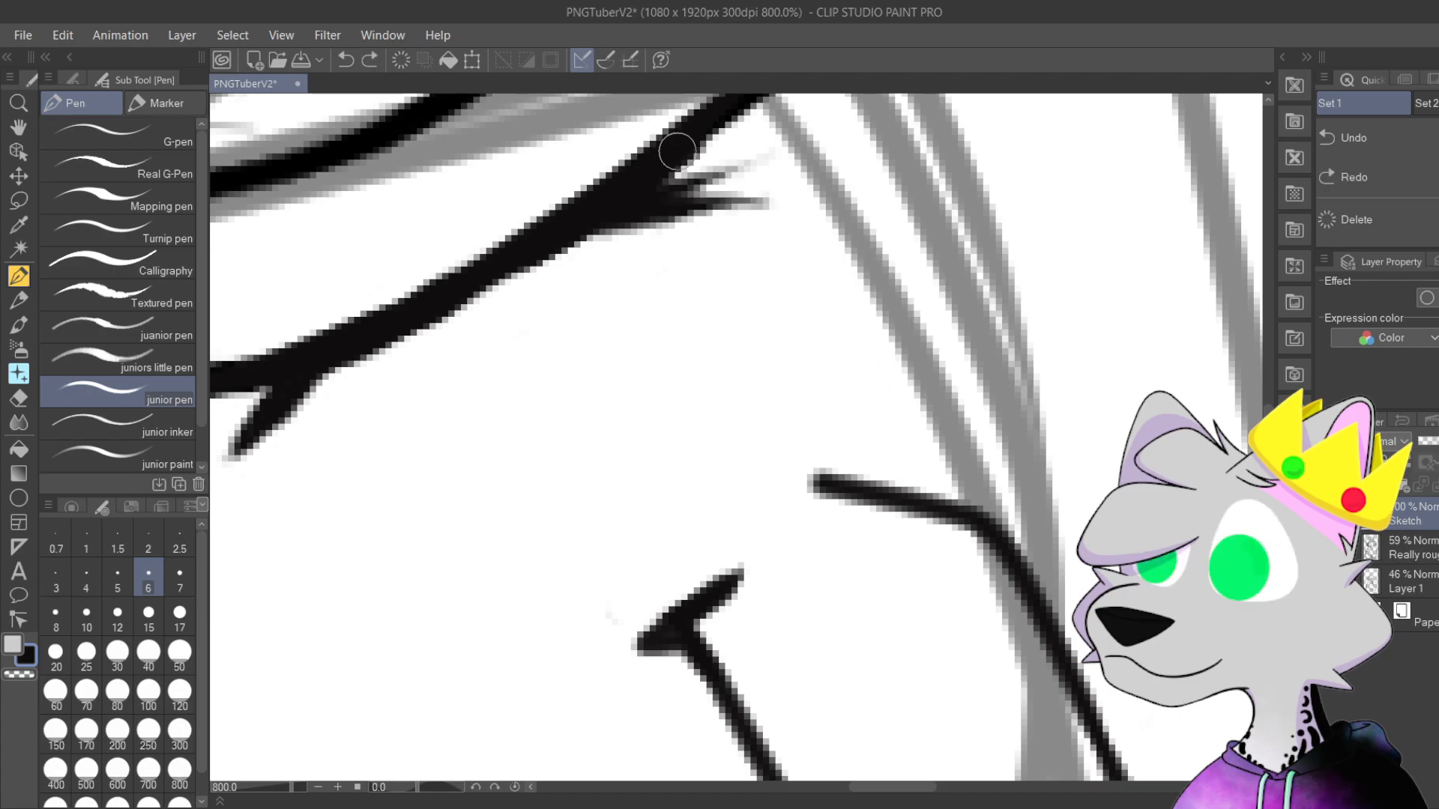
mouse_move(659, 167)
left_mouse_down()
mouse_move(858, 244)
mouse_move(921, 361)
left_mouse_up()
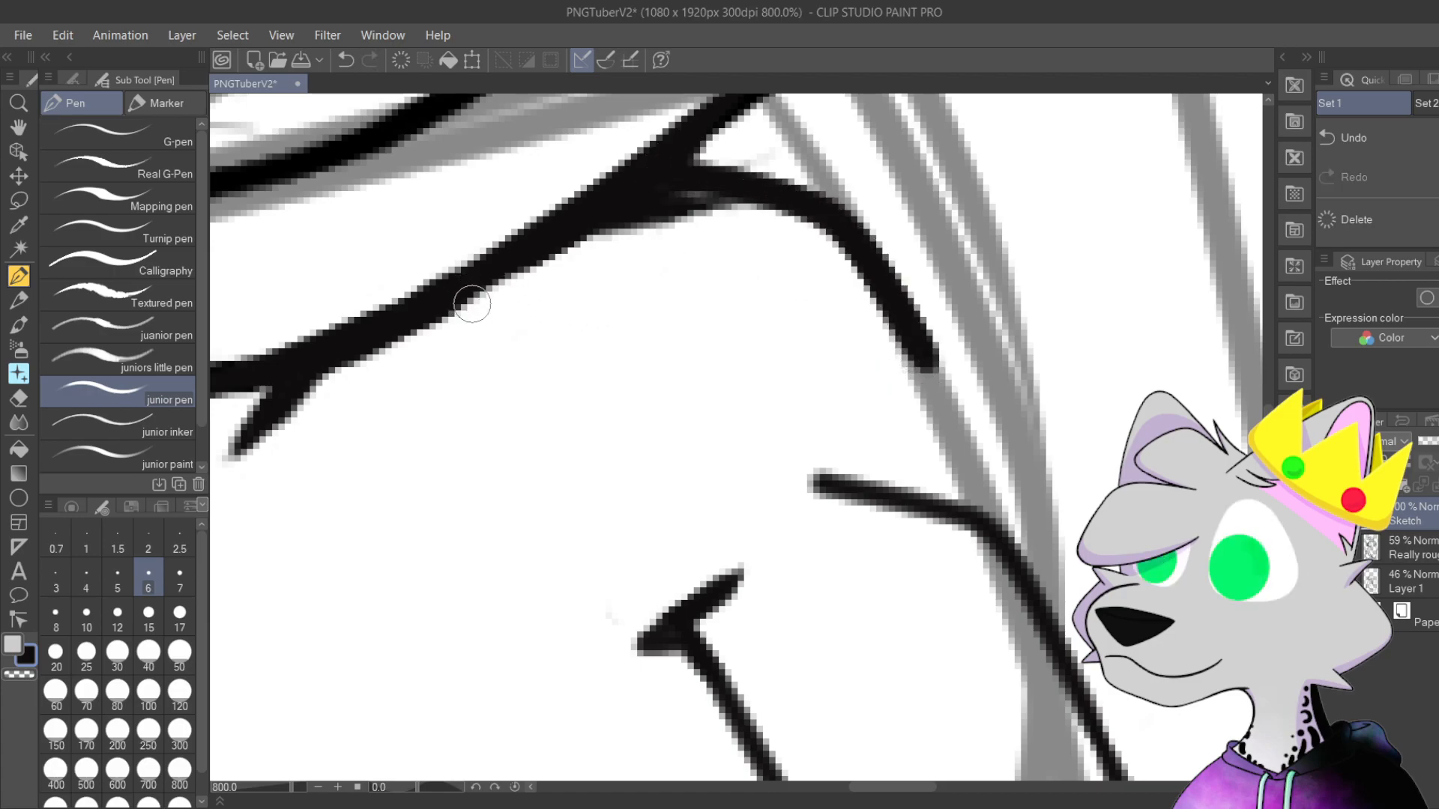
Step: Draw a second curve from the jaw line's underside, bowing down and right above the small T-shaped mark, undoing earlier tries
mouse_move(441, 321)
left_mouse_down()
mouse_move(488, 387)
mouse_move(634, 452)
mouse_move(435, 327)
mouse_move(537, 476)
mouse_move(627, 508)
left_mouse_up()
key("ctrl+z")
key("ctrl+z")
key("ctrl+z")
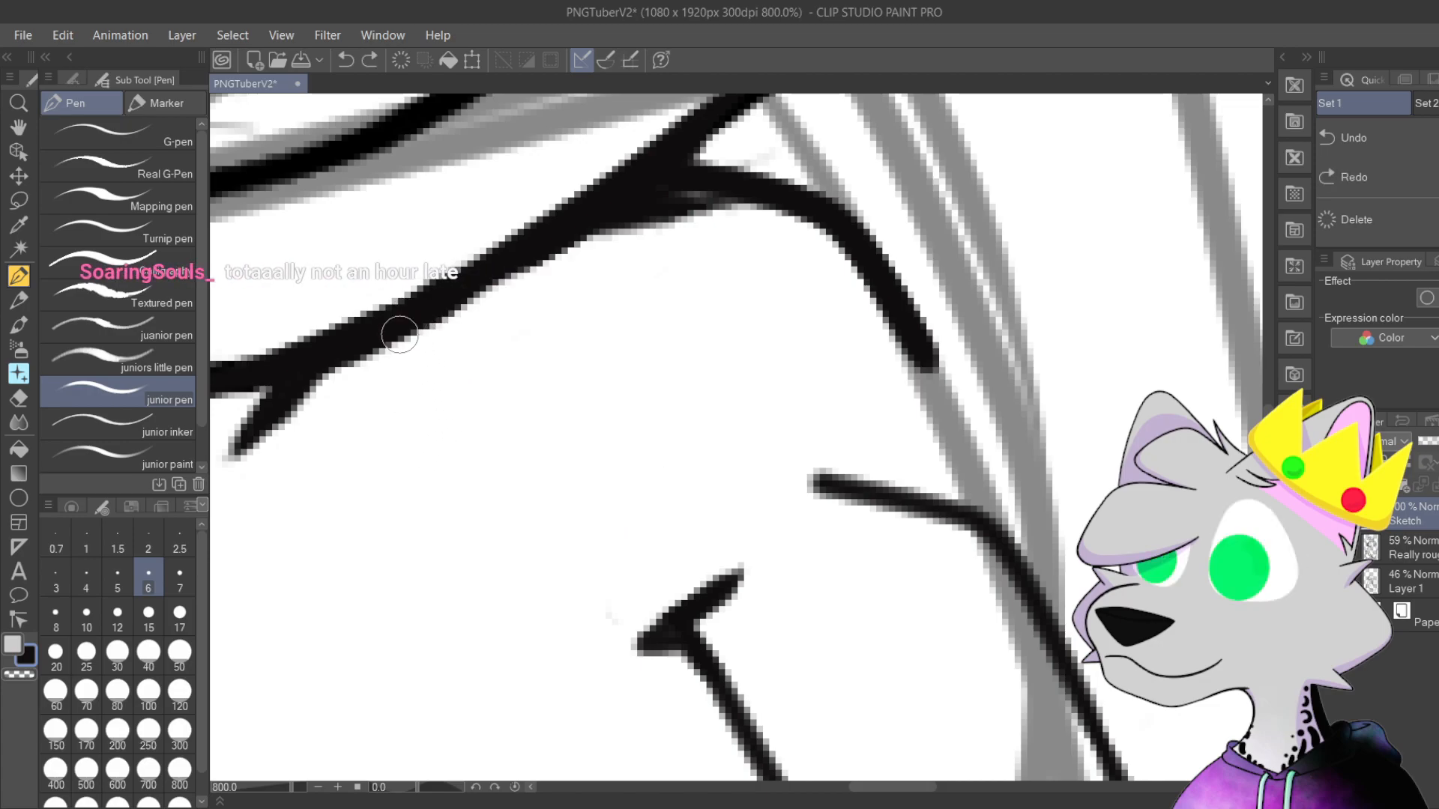
left_click_drag(402, 322, 659, 562)
key("ctrl+z")
mouse_move(385, 337)
left_mouse_down()
mouse_move(651, 513)
mouse_move(715, 509)
left_mouse_up()
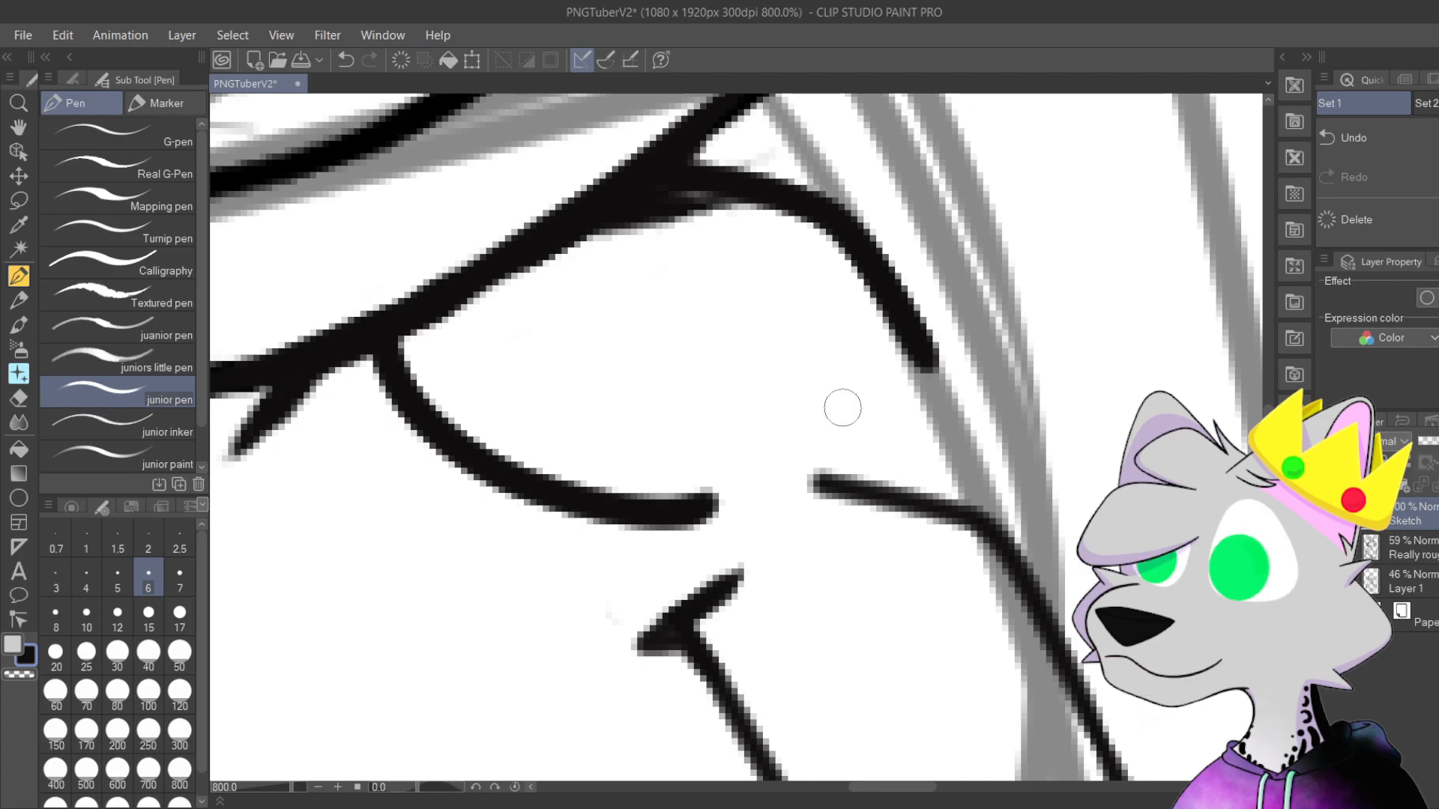
Step: Try a shorter second curve bowing down and right from the jaw line's underside, undoing the longer tries
key("ctrl+z")
left_click_drag(397, 405, 626, 507)
key("ctrl+z")
key("ctrl+z")
mouse_move(379, 382)
left_mouse_down()
mouse_move(416, 458)
mouse_move(581, 558)
left_mouse_up()
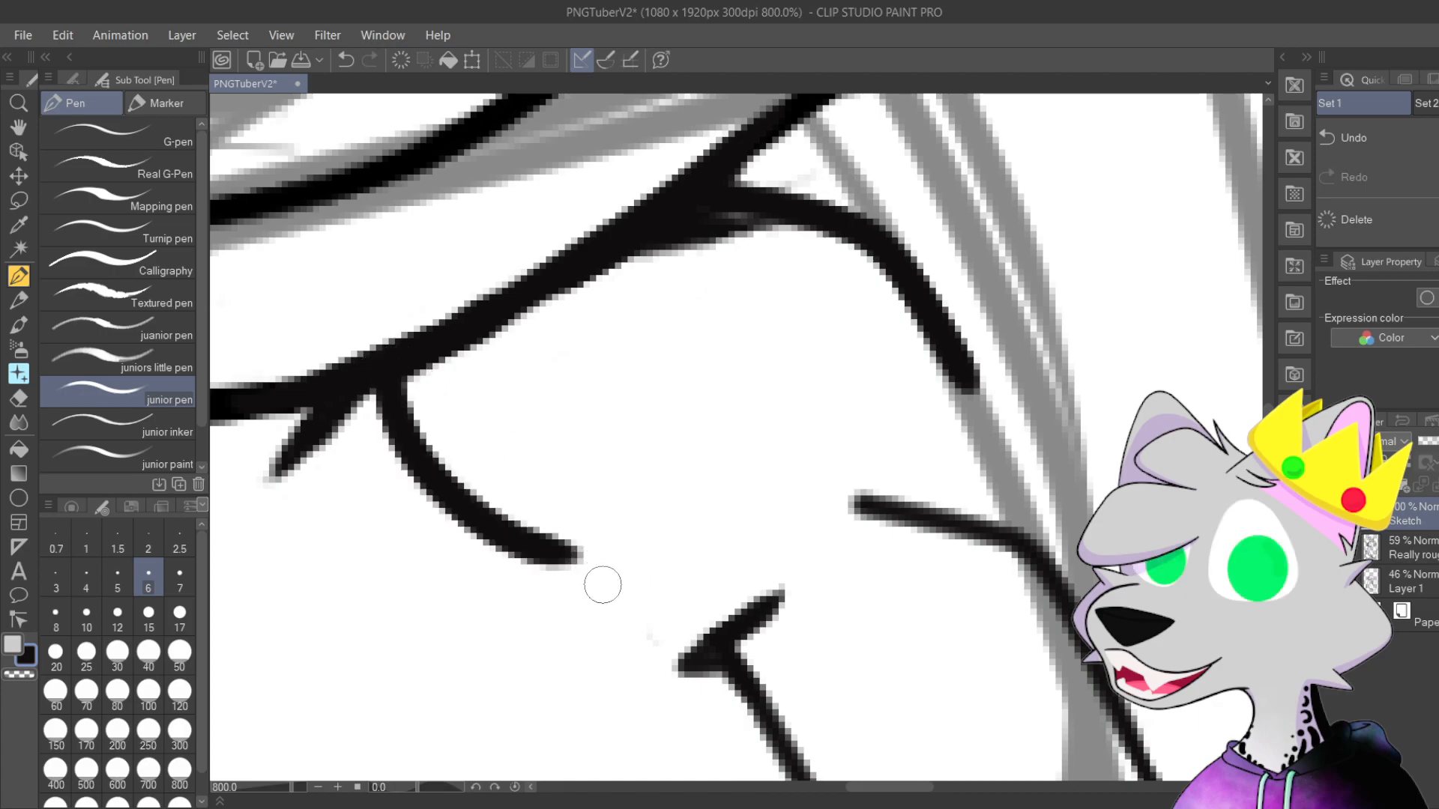
Step: Undo both new curves below the jaw line after checking them against the neck sketch
left_click_drag(855, 608, 690, 405)
mouse_move(925, 467)
left_mouse_down()
mouse_move(870, 681)
mouse_move(831, 576)
mouse_move(836, 594)
left_mouse_up()
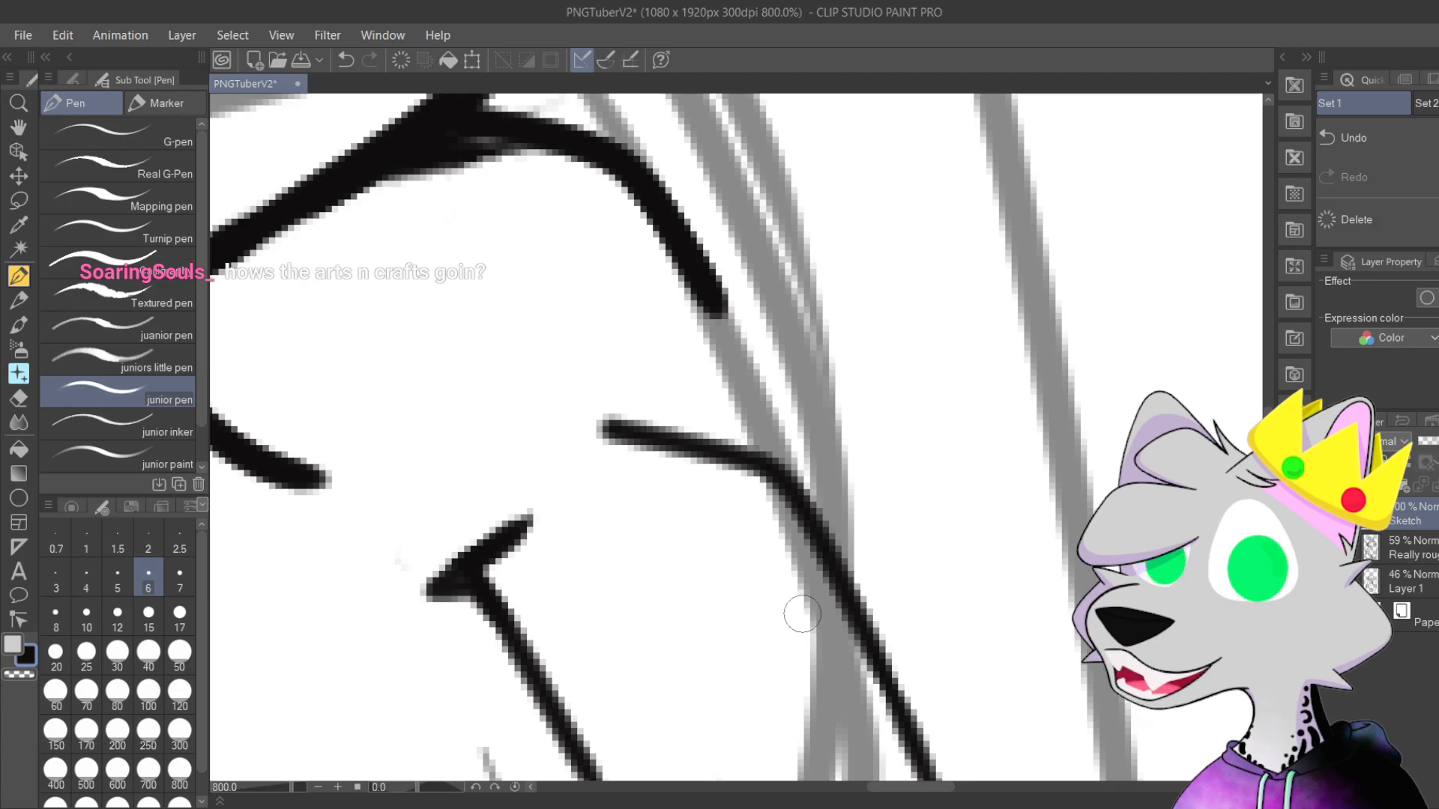
scroll(802, 615, "down", 6)
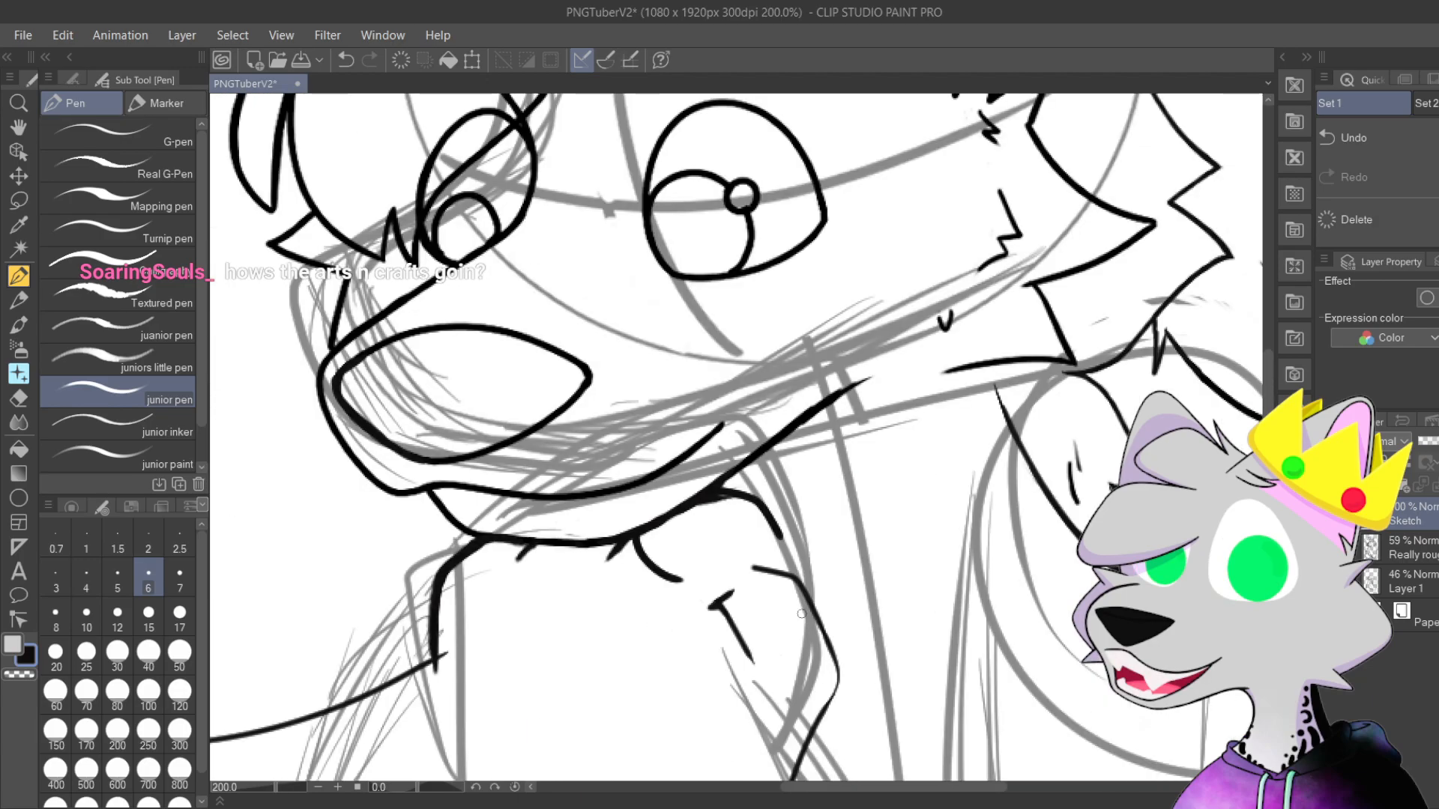
left_click_drag(1001, 204, 903, 228)
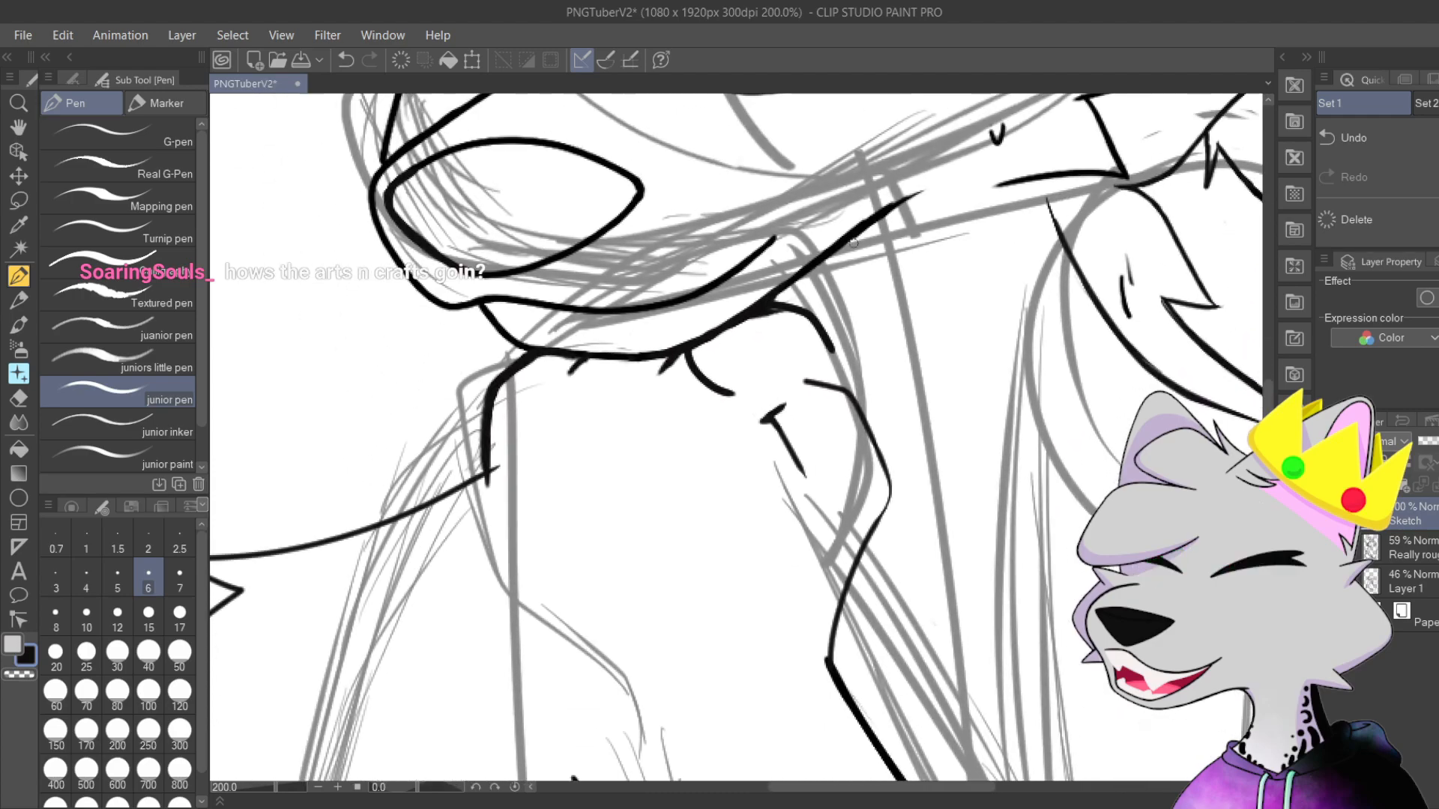
scroll(850, 218, "up", 6)
left_click_drag(845, 520, 899, 320)
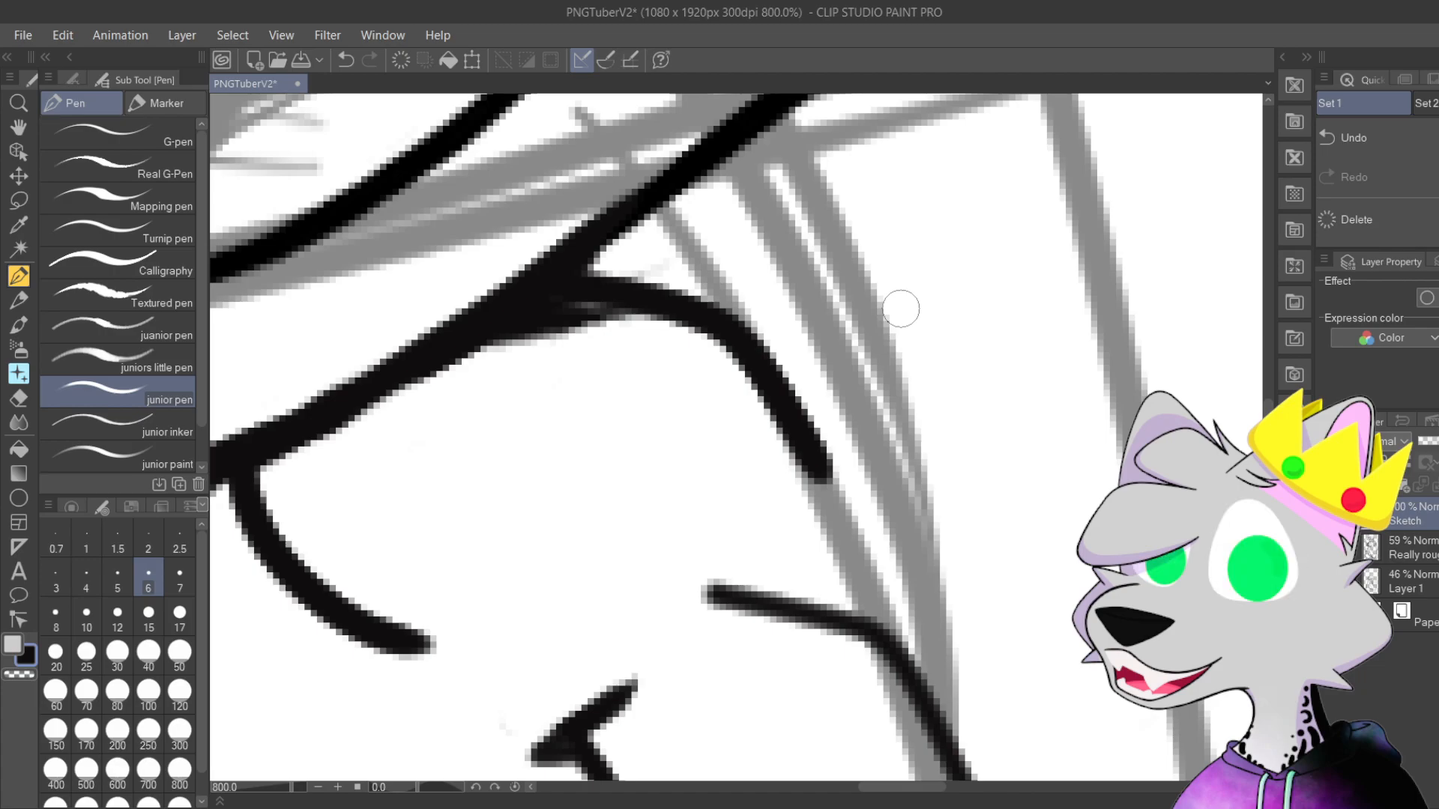
left_click_drag(854, 367, 1020, 392)
key("ctrl+z")
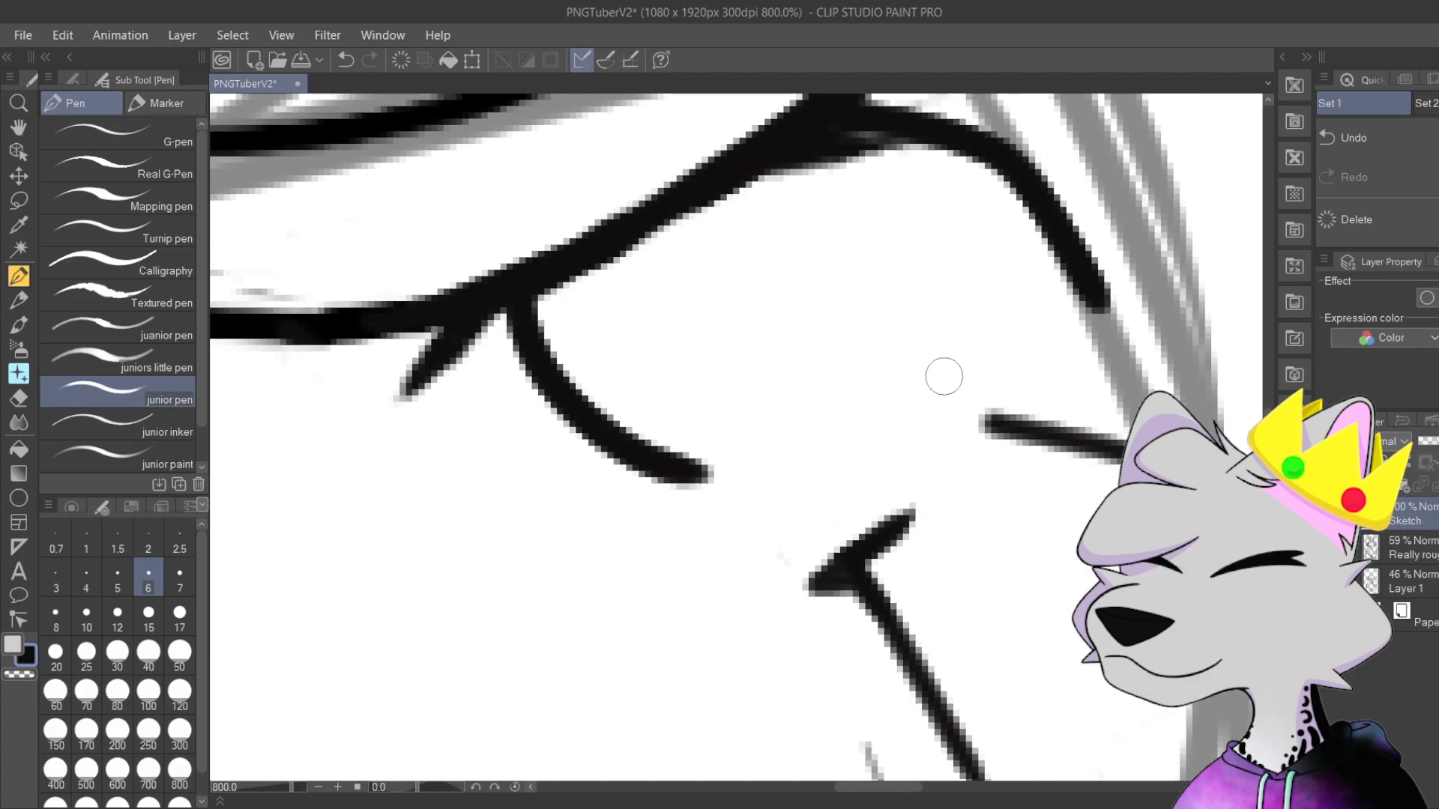
scroll(941, 376, "down", 3)
key("ctrl+z")
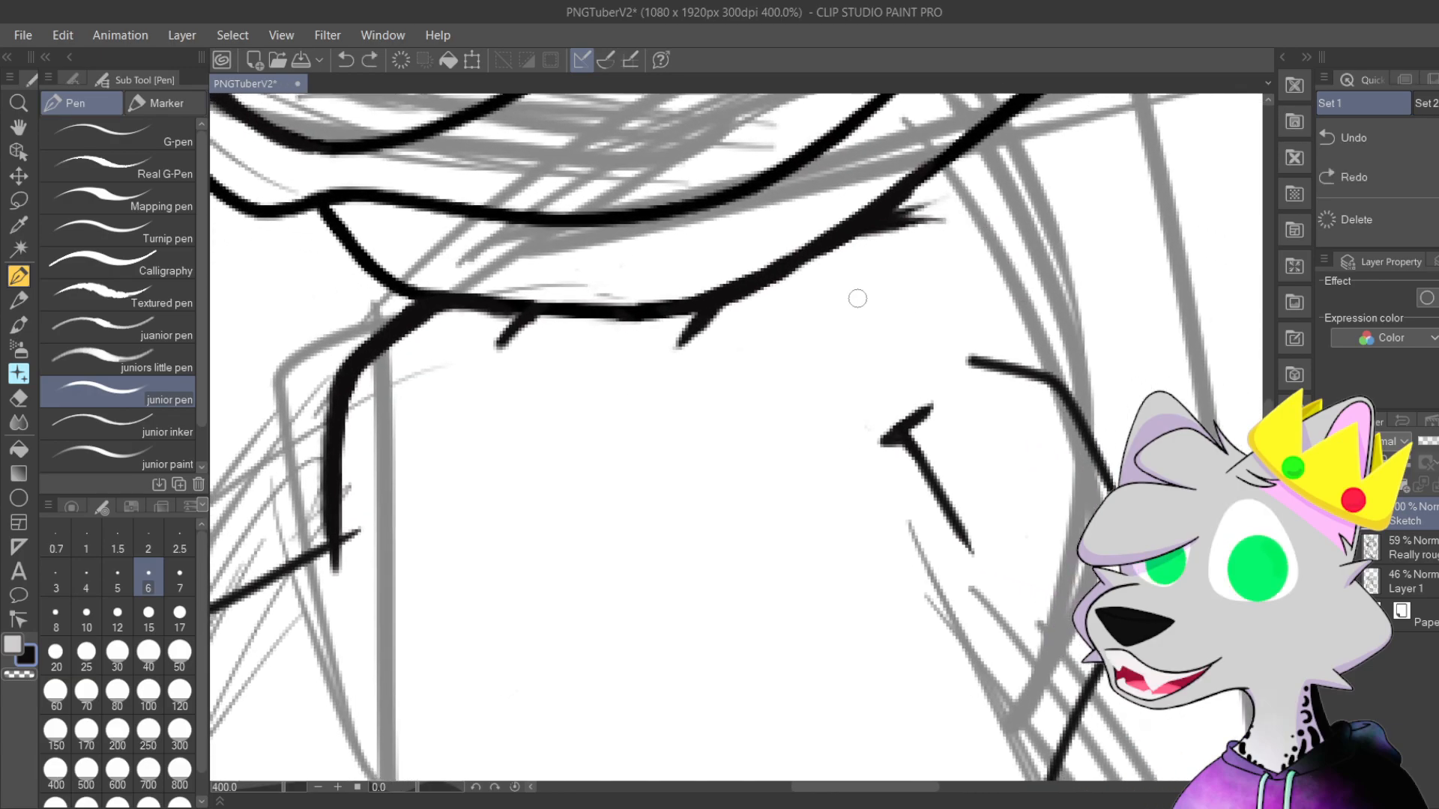
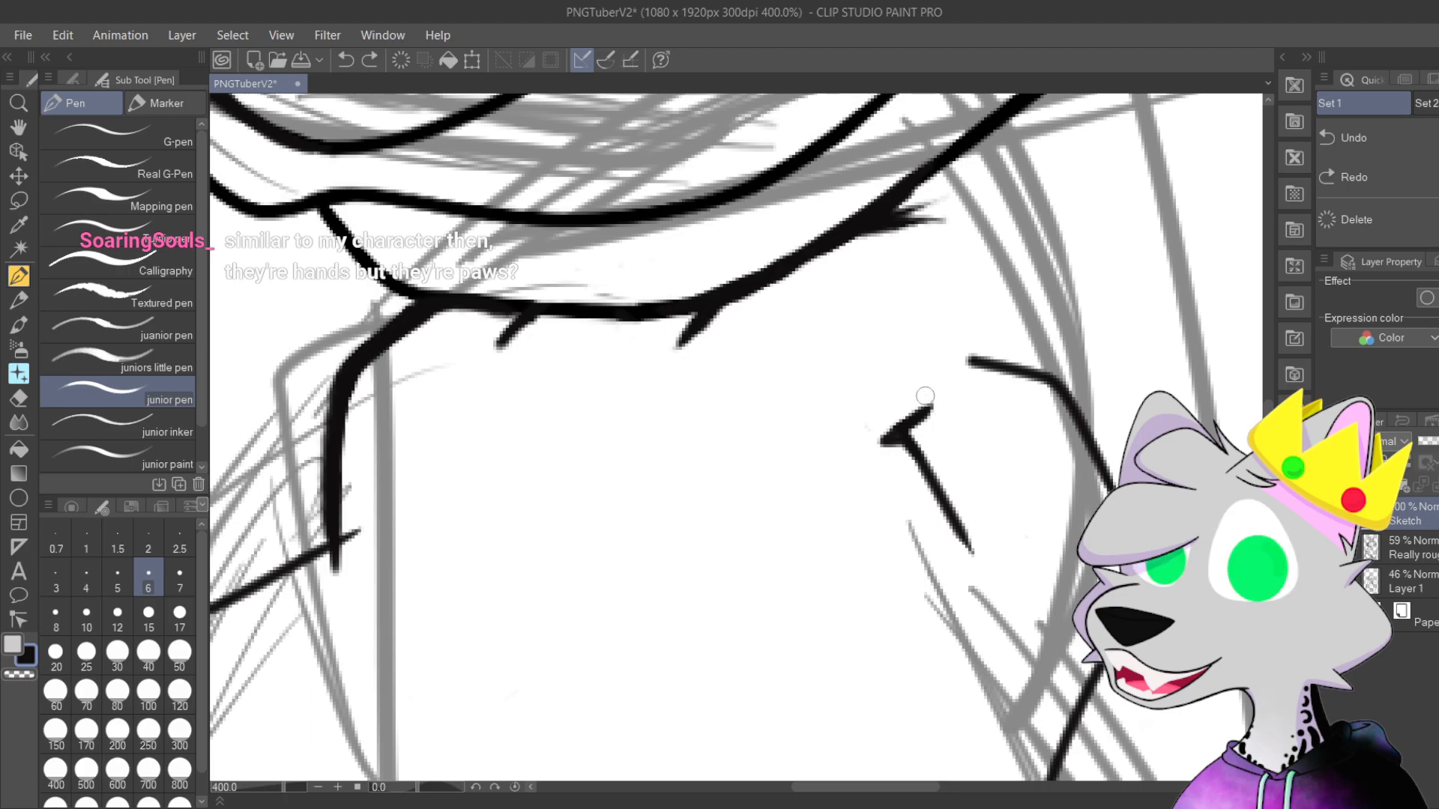
Step: Thicken the jaw line just right of the small fork with two short overlapping strokes
scroll(935, 476, "up", 3)
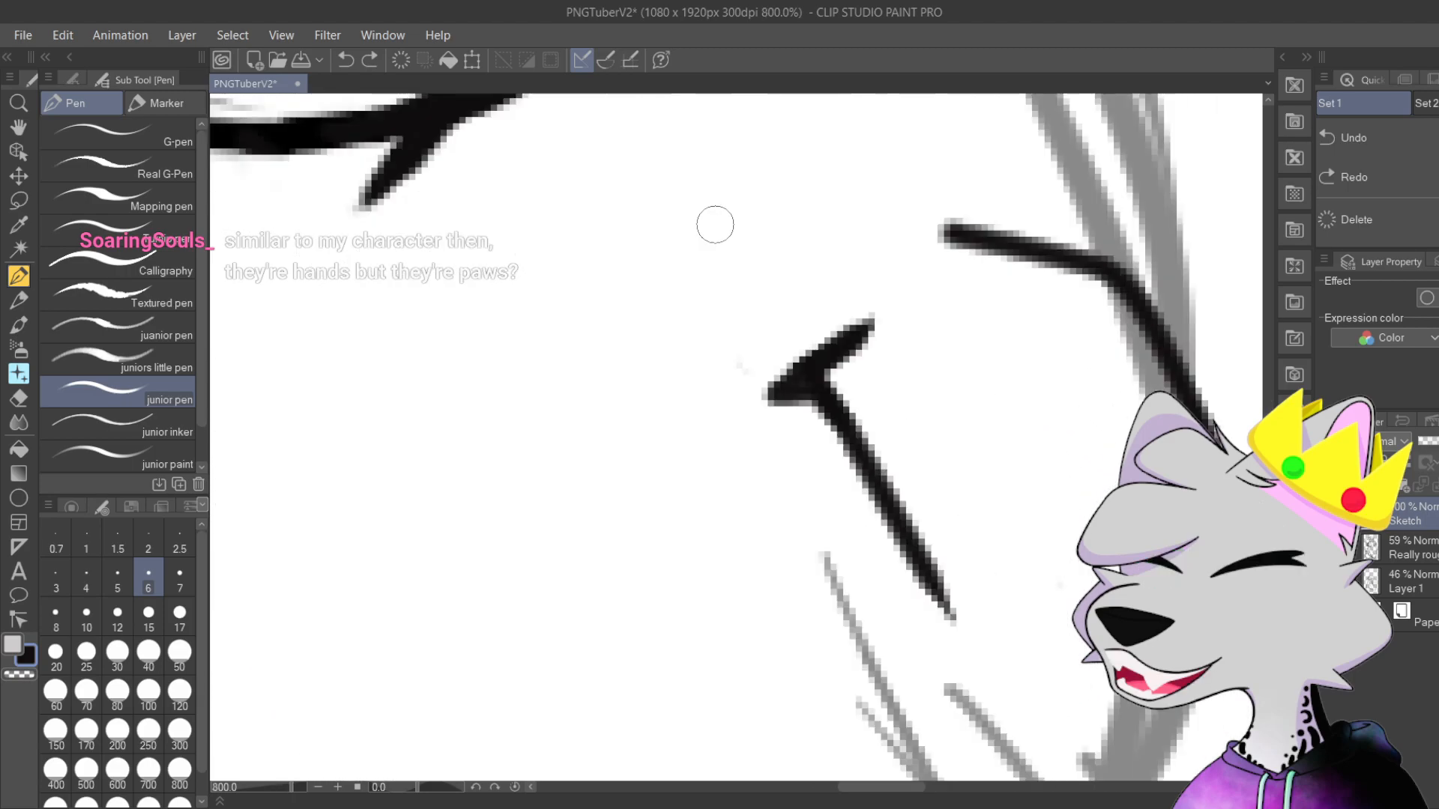
left_click_drag(922, 392, 855, 695)
left_click_drag(679, 424, 829, 459)
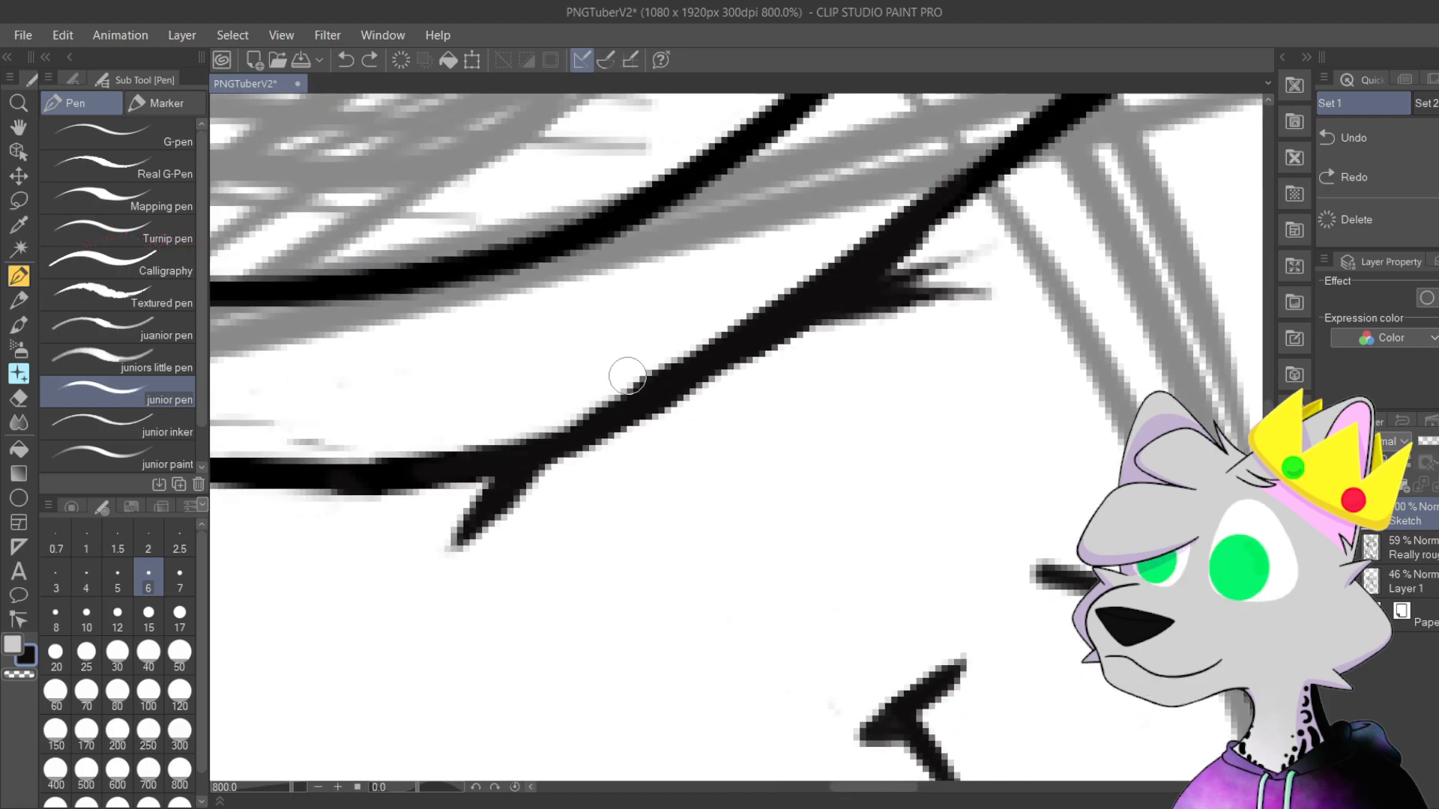
left_click_drag(544, 448, 487, 461)
left_click_drag(630, 395, 524, 449)
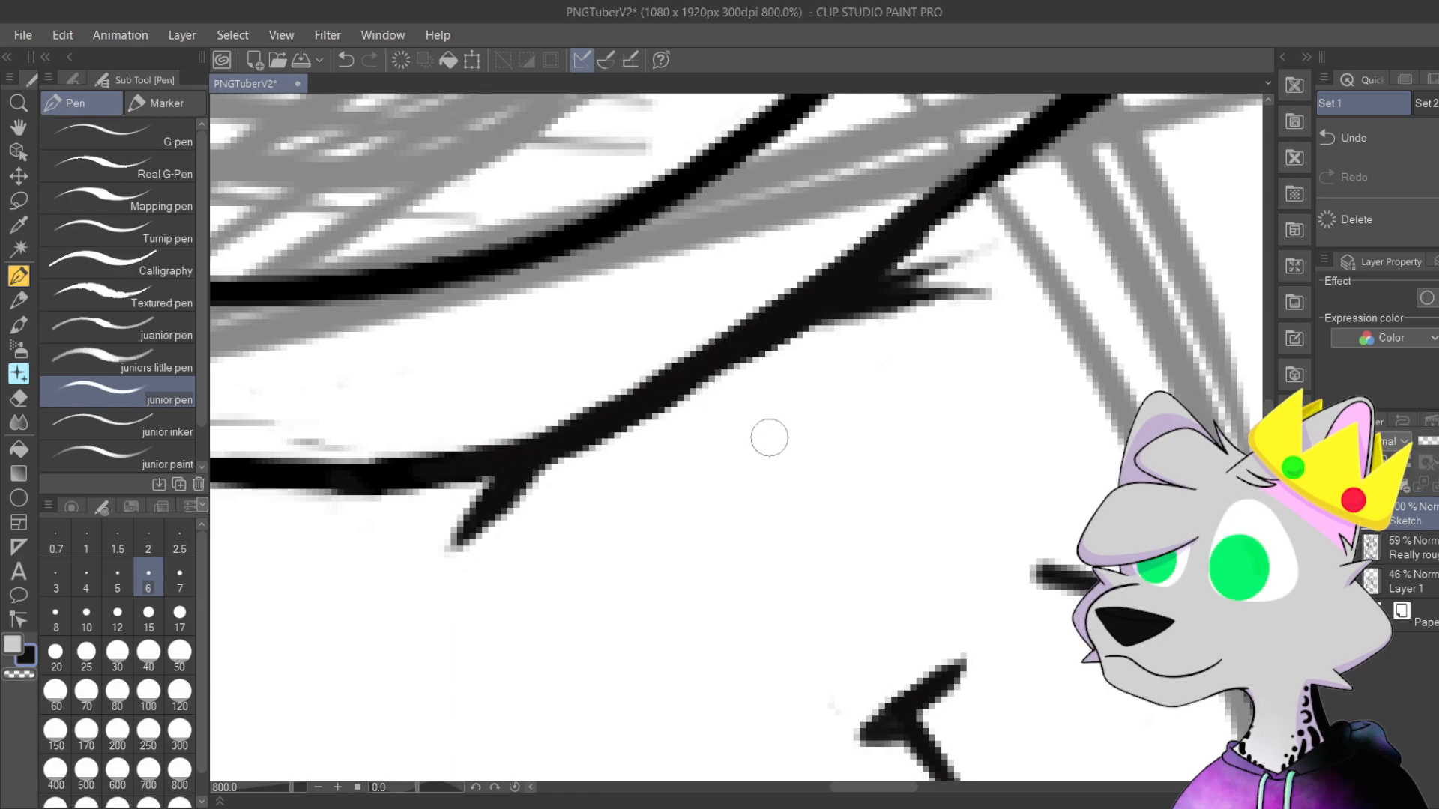
left_click_drag(1060, 481, 996, 360)
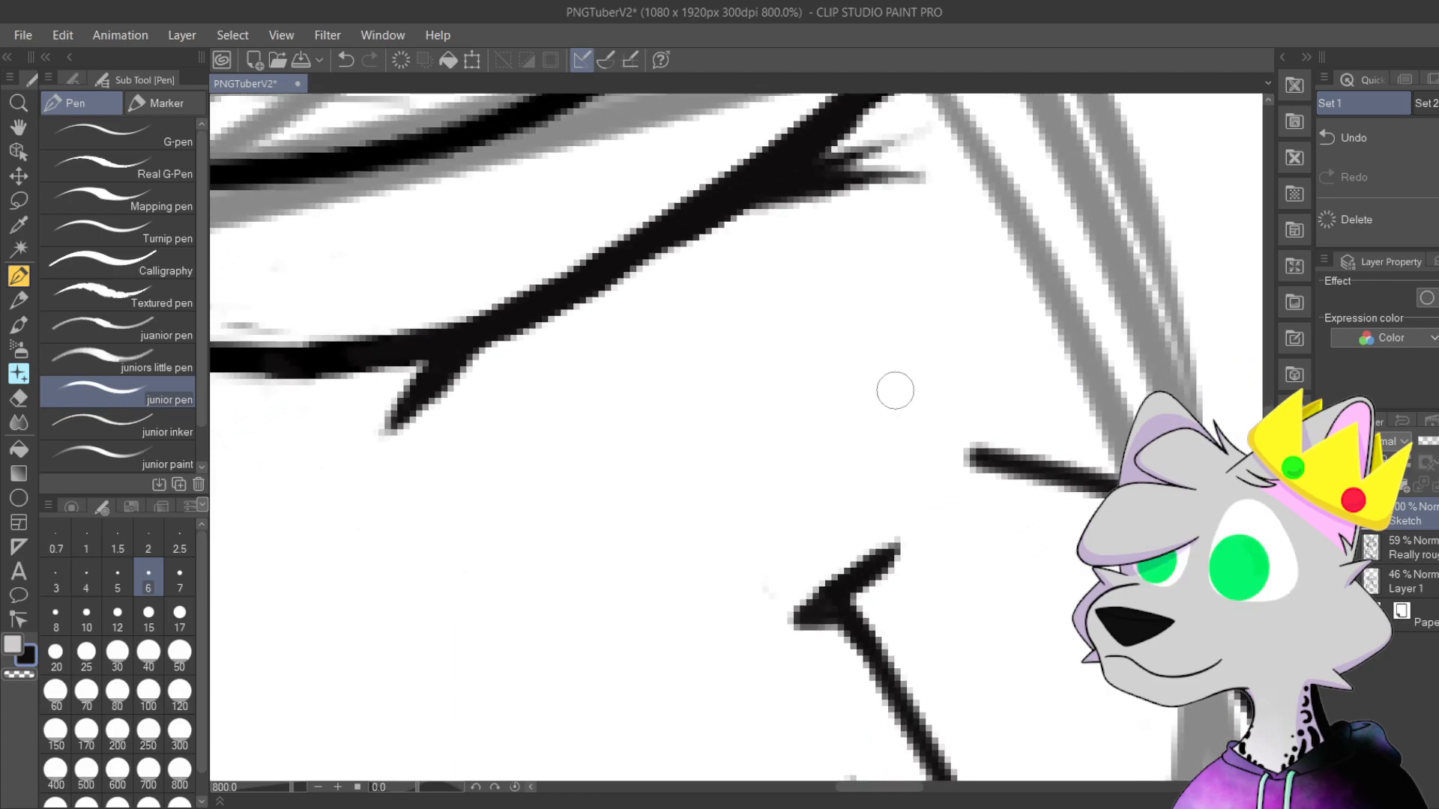
Step: Examine the line art from the jaw and neck down along the body to the pointed fur at its lower end
scroll(895, 390, "down", 2)
mouse_move(767, 508)
left_mouse_down()
mouse_move(1006, 292)
mouse_move(979, 119)
left_mouse_up()
scroll(835, 295, "down", 2)
scroll(889, 408, "up", 1)
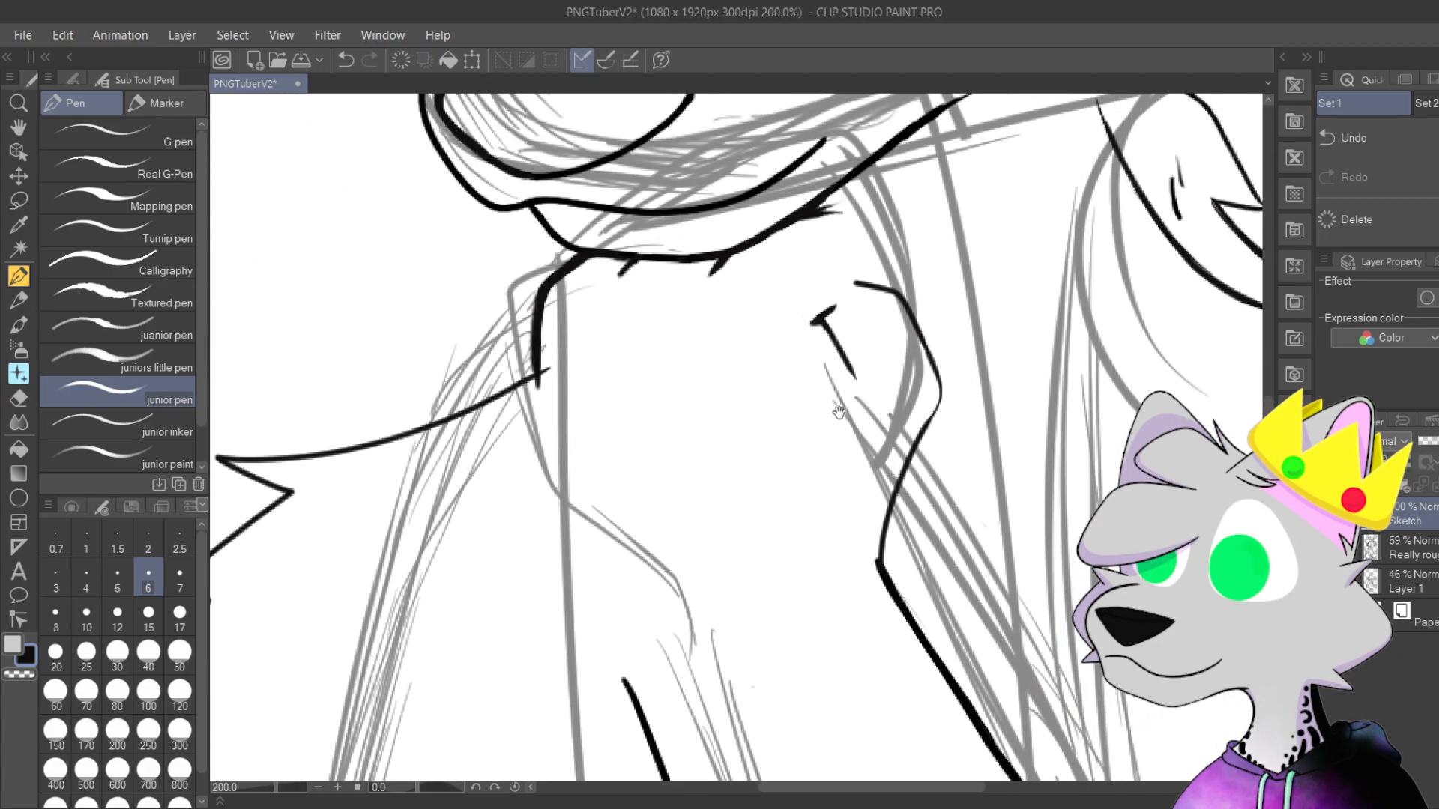
scroll(889, 375, "up", 1)
left_click_drag(727, 298, 670, 235)
left_click_drag(733, 343, 738, 76)
key("ctrl+minus")
key("ctrl+minus")
key("ctrl+minus")
left_click_drag(840, 397, 925, 516)
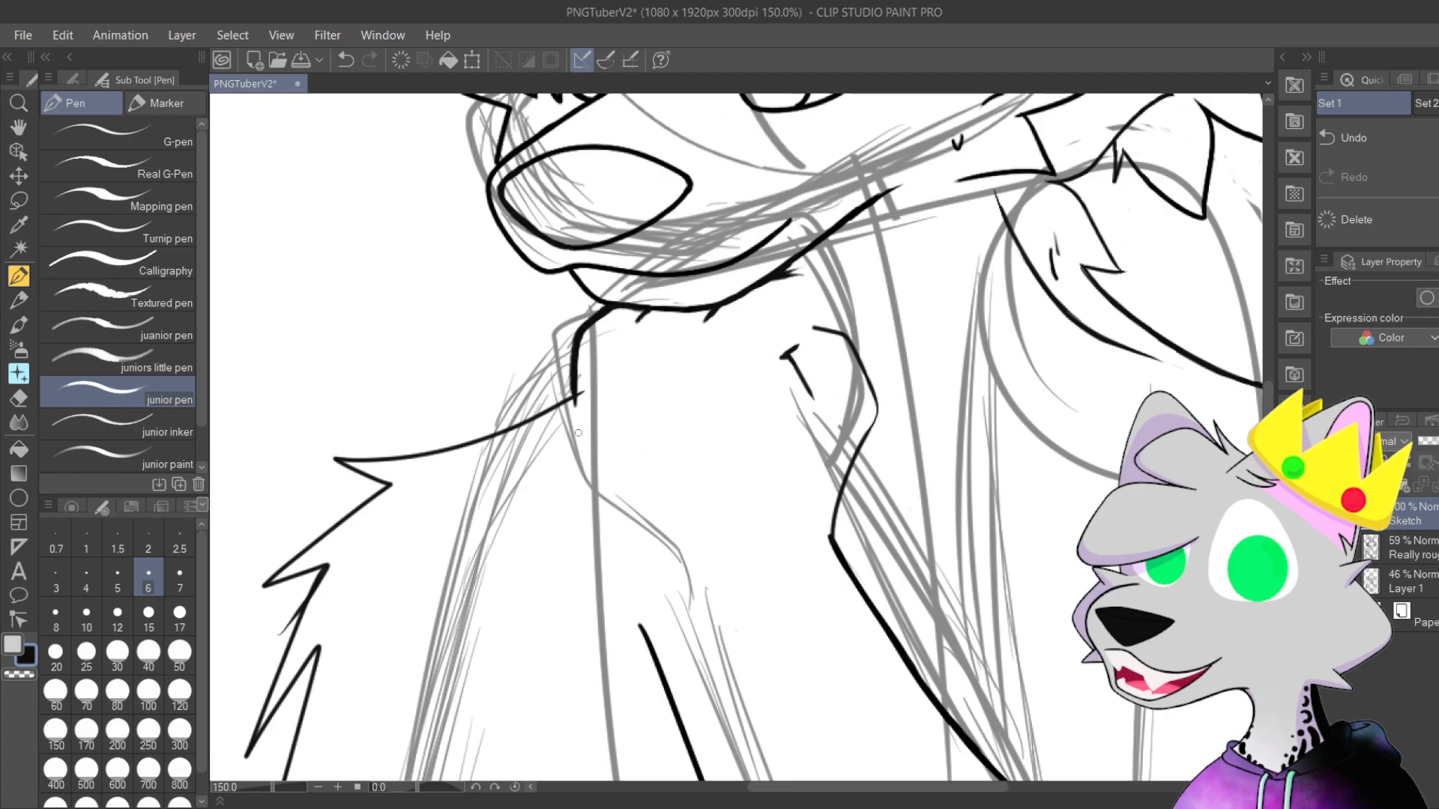
left_click_drag(907, 594, 744, 398)
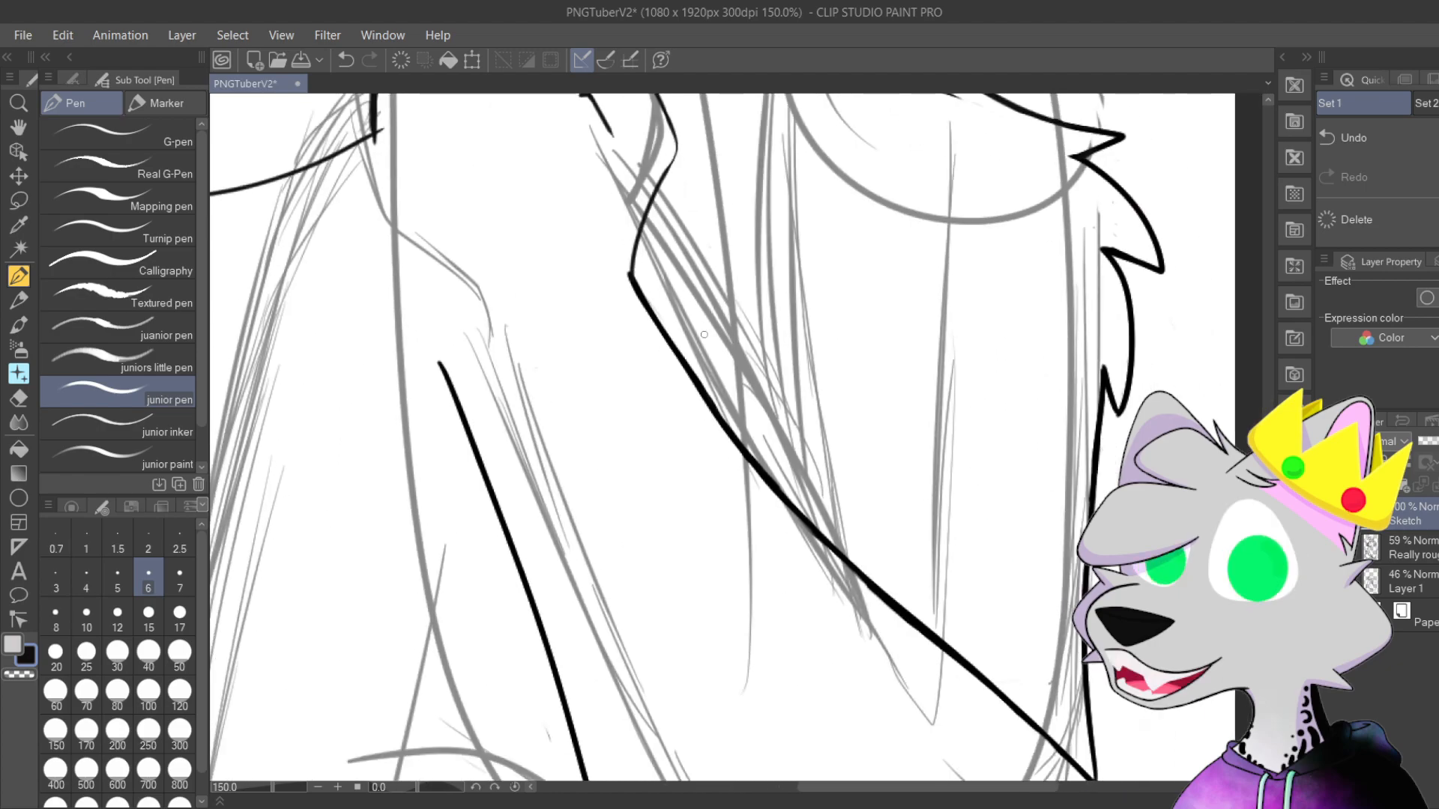
left_click_drag(856, 571, 769, 356)
left_click_drag(806, 555, 731, 368)
scroll(715, 294, "down", 1)
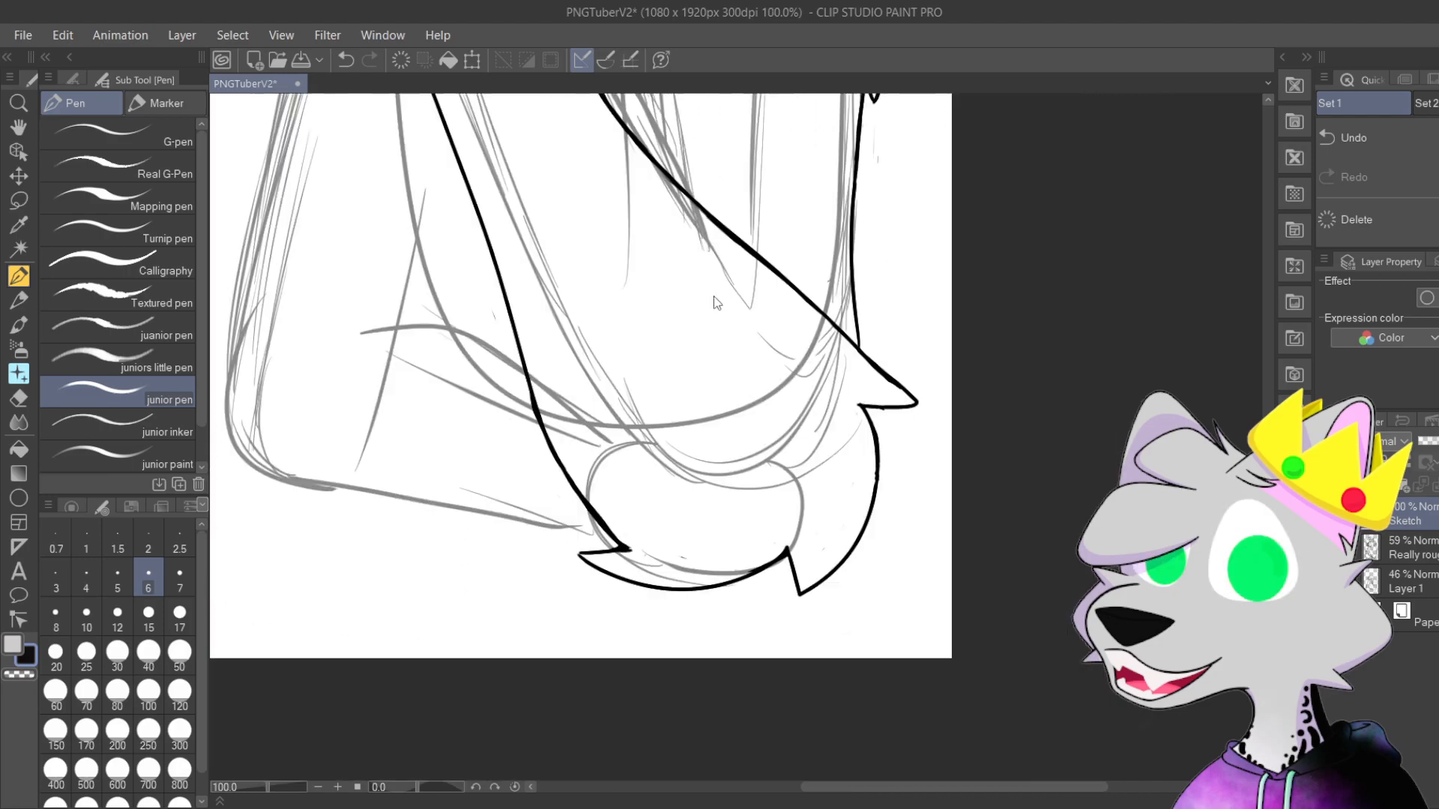
left_click_drag(856, 360, 758, 577)
scroll(758, 577, "down", 1)
mouse_move(792, 162)
left_mouse_down()
mouse_move(779, 242)
mouse_move(758, 216)
left_mouse_up()
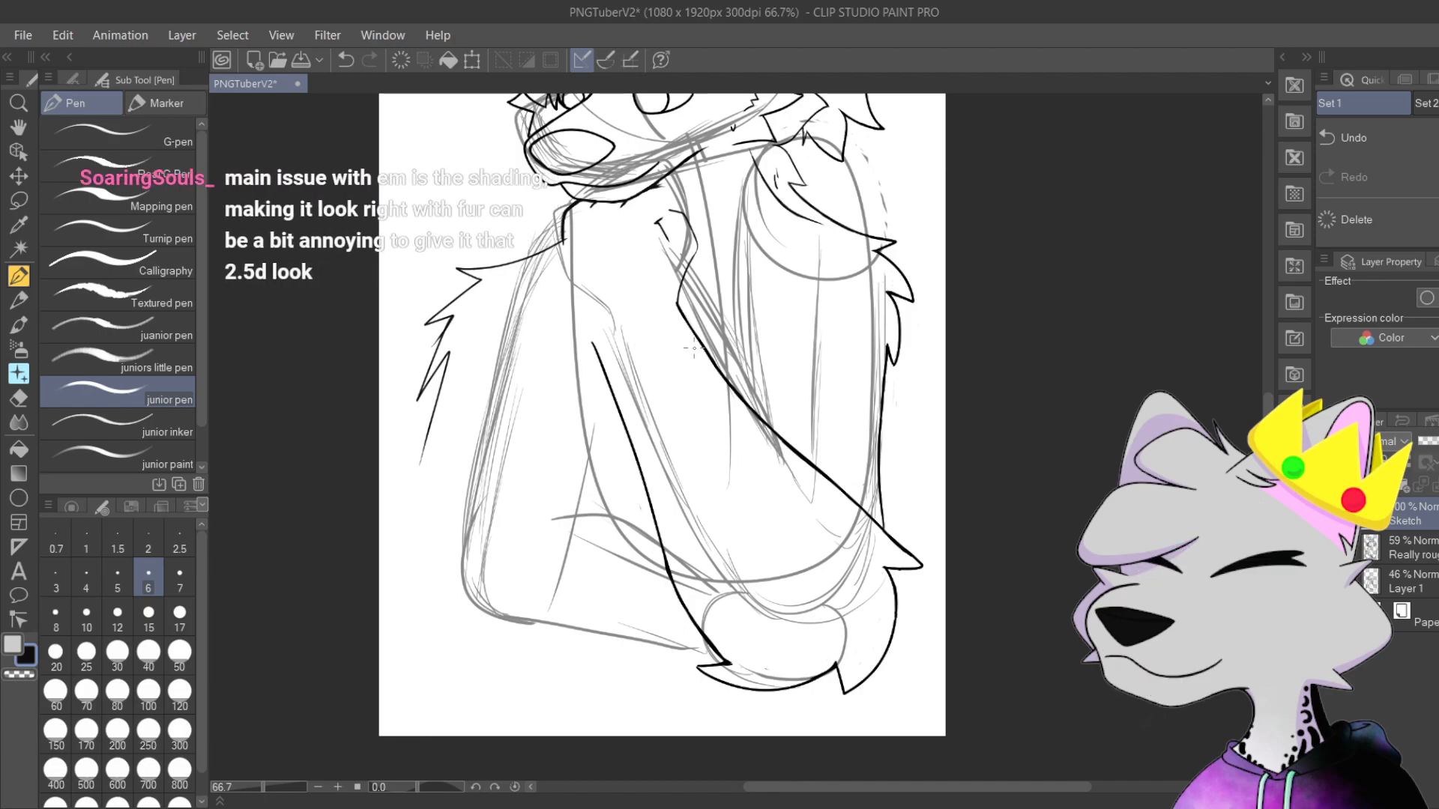
Step: Redraw the curve from the jaw line's frayed branch, arching right and then down toward the gray sketch lines, undoing unsatisfactory tries
scroll(702, 354, "up", 1)
scroll(701, 353, "up", 1)
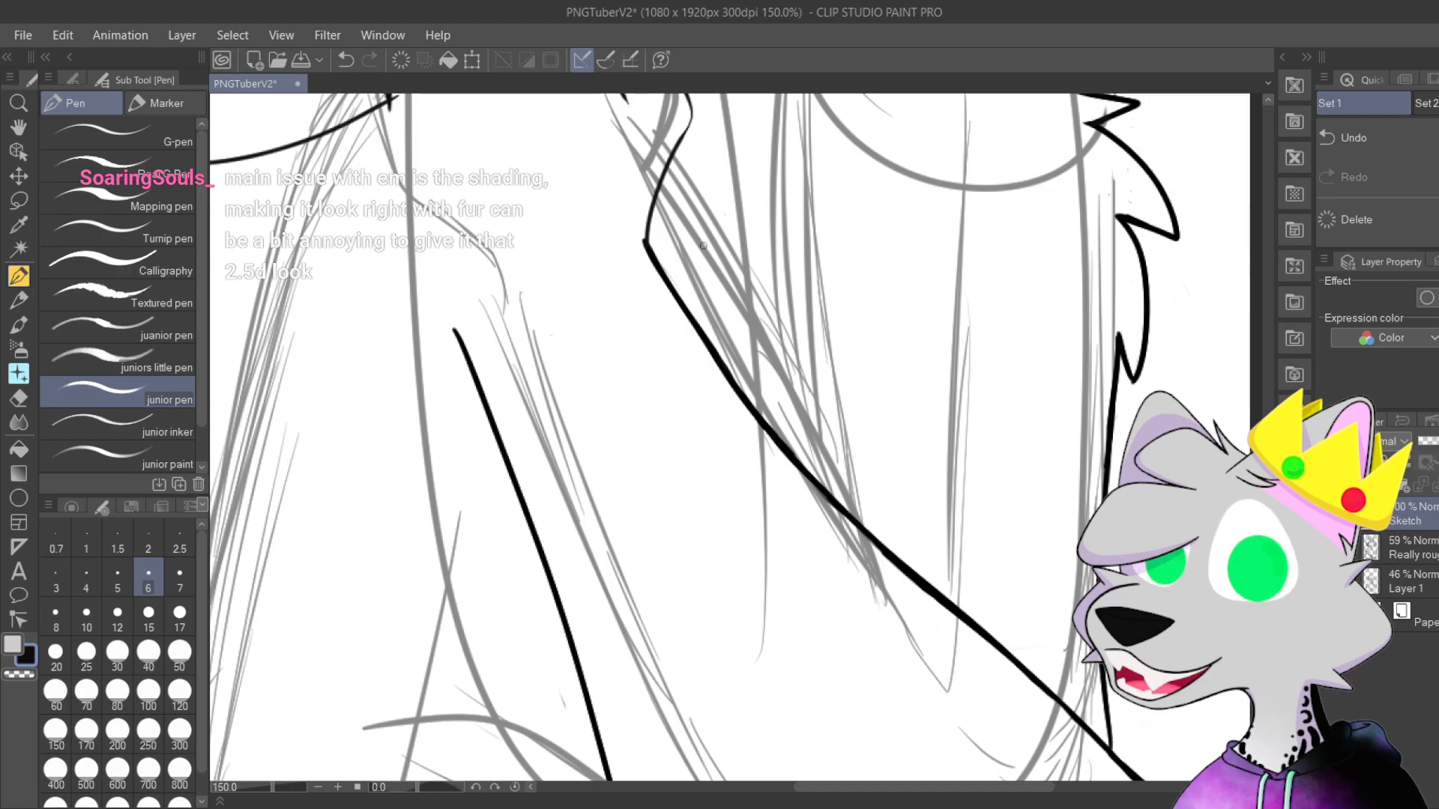
scroll(833, 260, "up", 2)
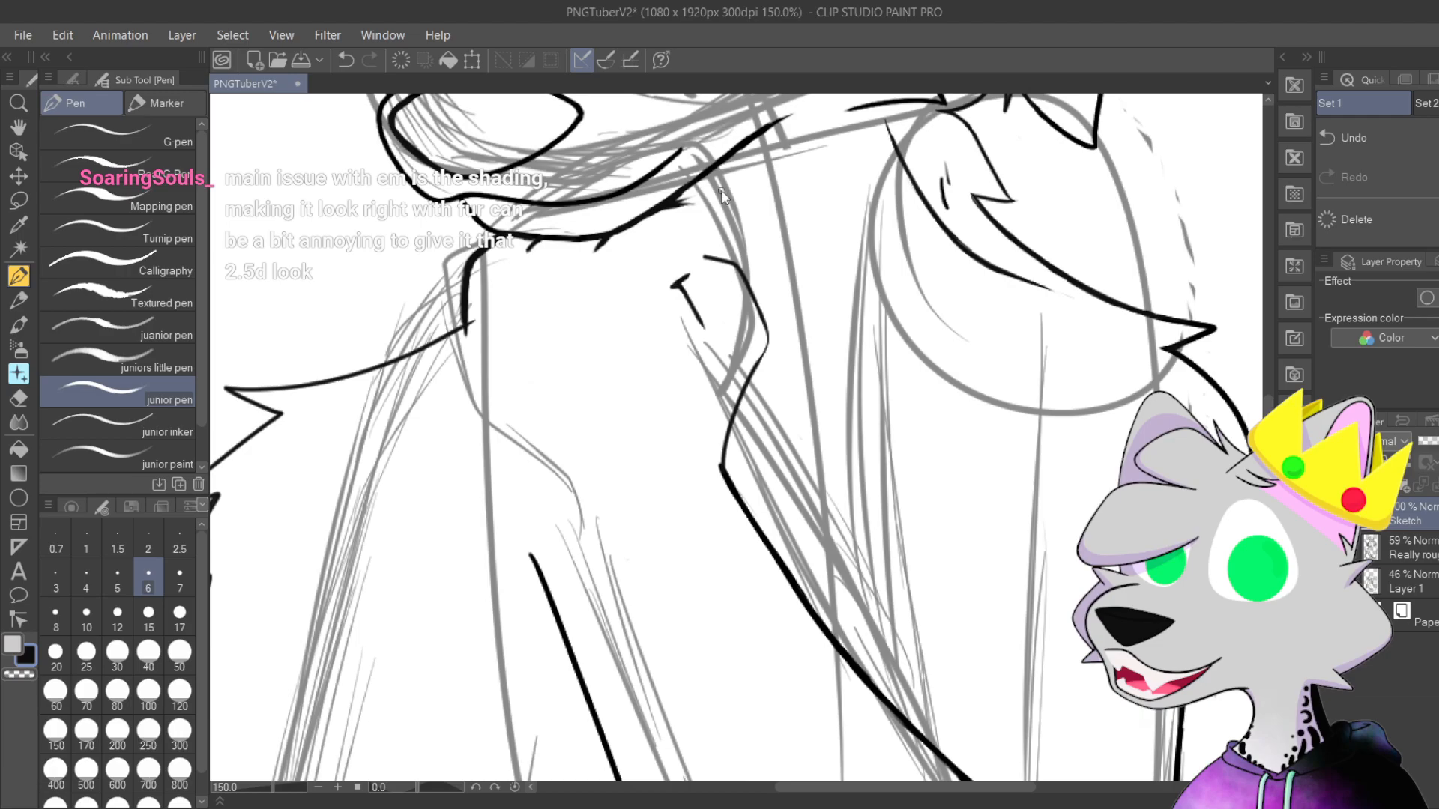
scroll(893, 410, "up", 2)
scroll(893, 410, "up", 2)
scroll(1006, 344, "up", 2)
left_click_drag(1007, 344, 917, 363)
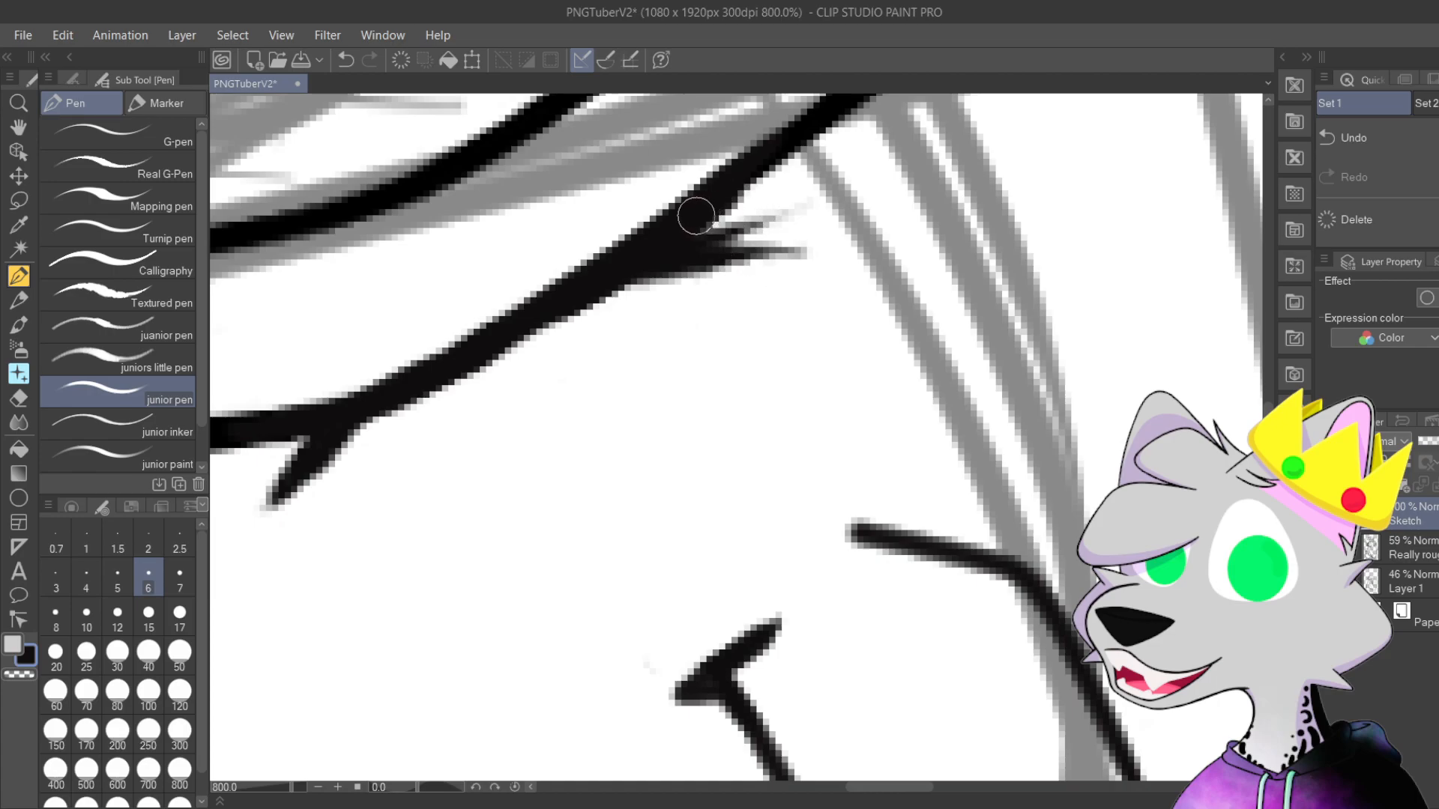
left_click_drag(697, 217, 797, 285)
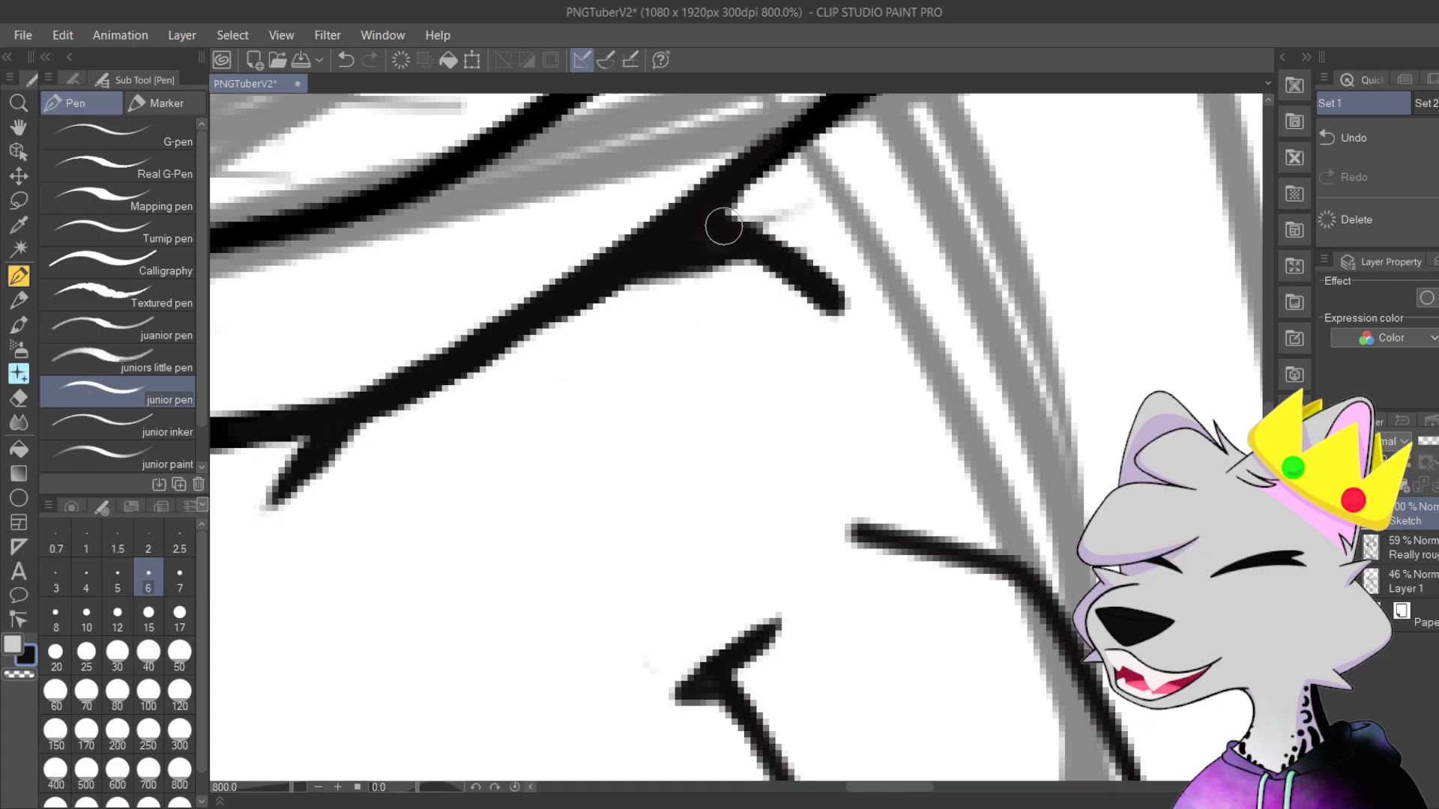
key("ctrl+z")
mouse_move(701, 214)
left_mouse_down()
mouse_move(834, 264)
mouse_move(907, 320)
mouse_move(970, 409)
left_mouse_up()
key("ctrl+z")
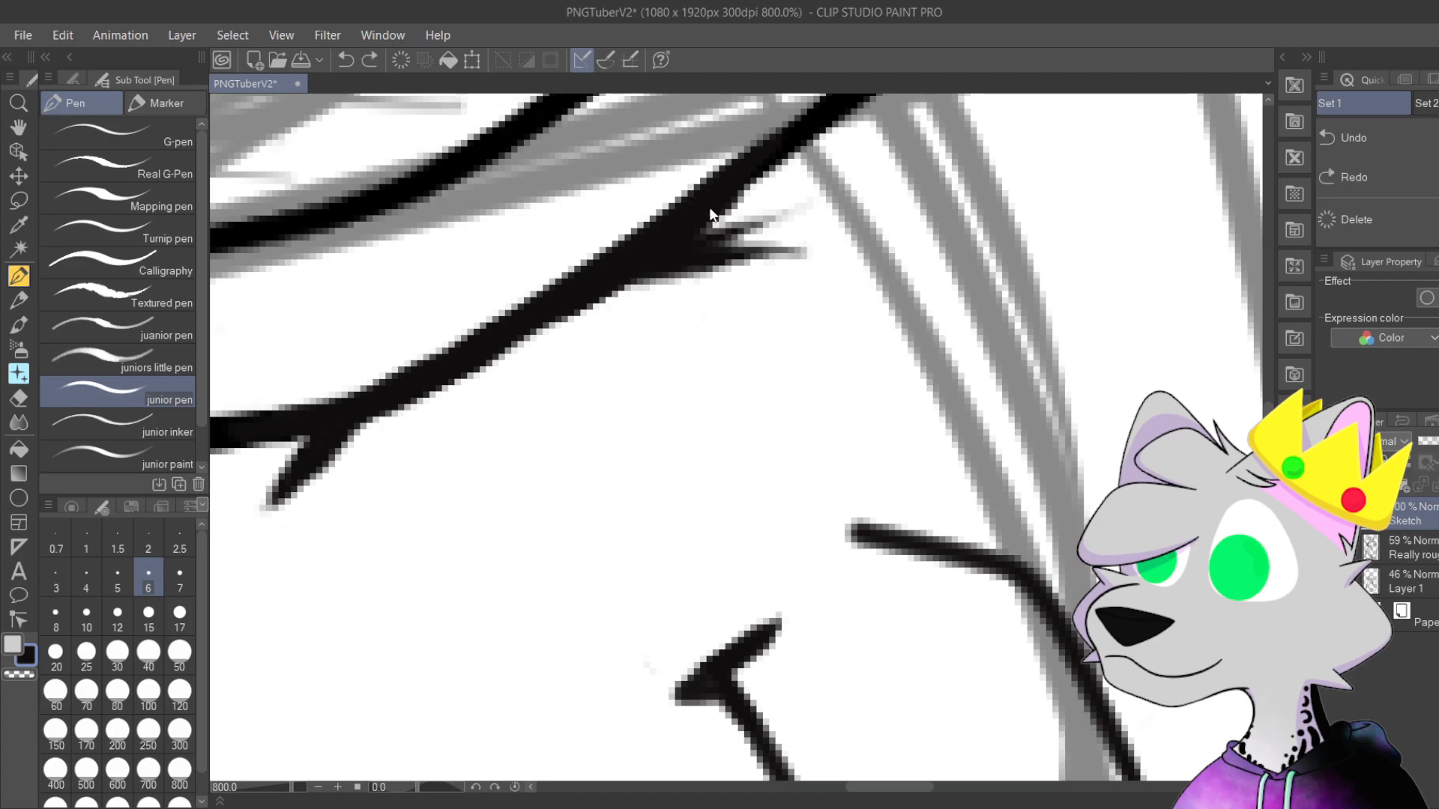
left_click_drag(709, 219, 959, 423)
key("ctrl+z")
mouse_move(701, 220)
left_mouse_down()
mouse_move(852, 290)
mouse_move(948, 413)
left_mouse_up()
key("ctrl+z")
mouse_move(701, 220)
left_mouse_down()
mouse_move(853, 295)
mouse_move(933, 401)
left_mouse_up()
key("ctrl+z")
mouse_move(712, 224)
left_mouse_down()
mouse_move(872, 293)
mouse_move(966, 412)
left_mouse_up()
key("ctrl+z")
mouse_move(701, 223)
left_mouse_down()
mouse_move(839, 280)
mouse_move(905, 365)
mouse_move(946, 441)
left_mouse_up()
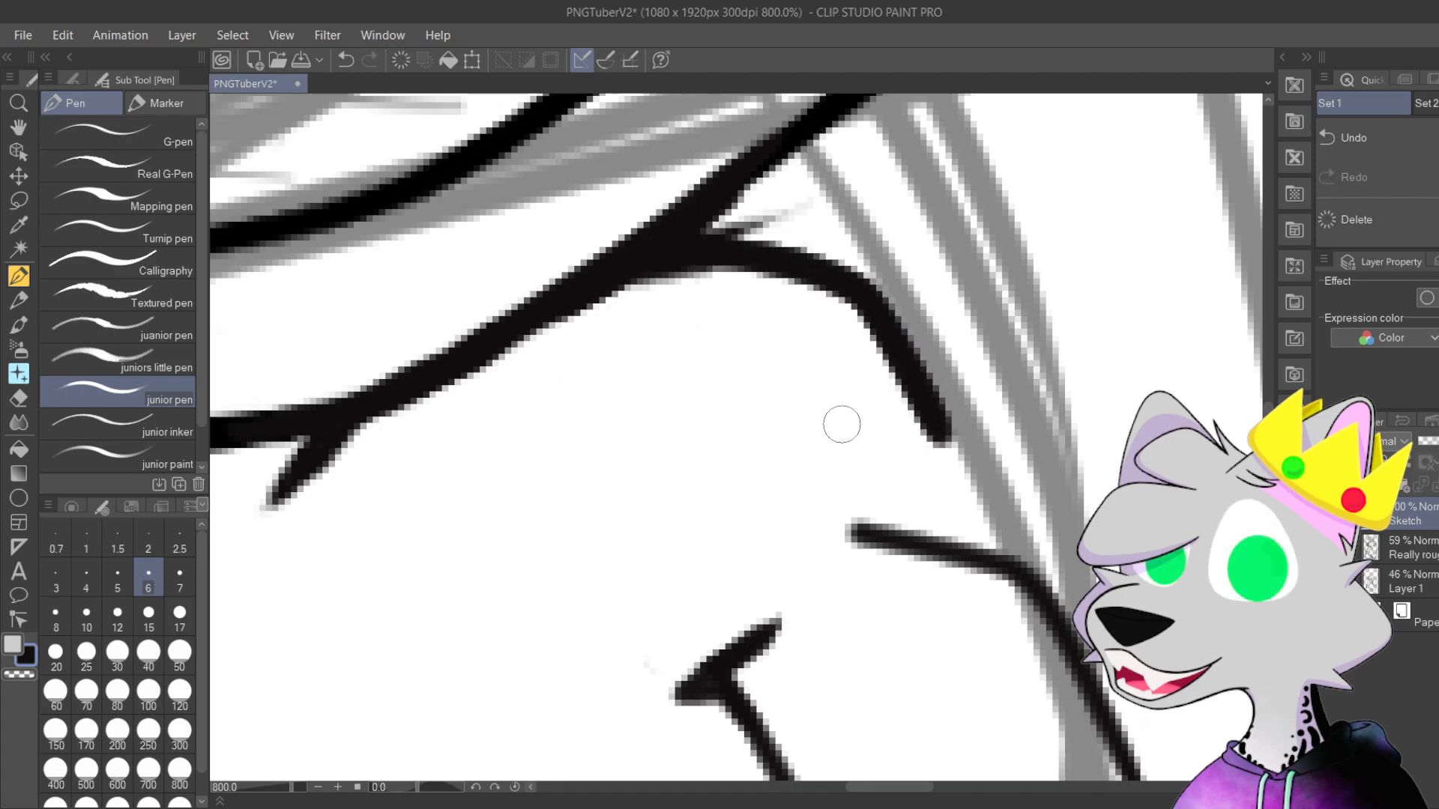
Step: Draw a short curve from the jaw line's underside between the small fork and the new arching curve, bowing down and right
left_click_drag(806, 480, 863, 459)
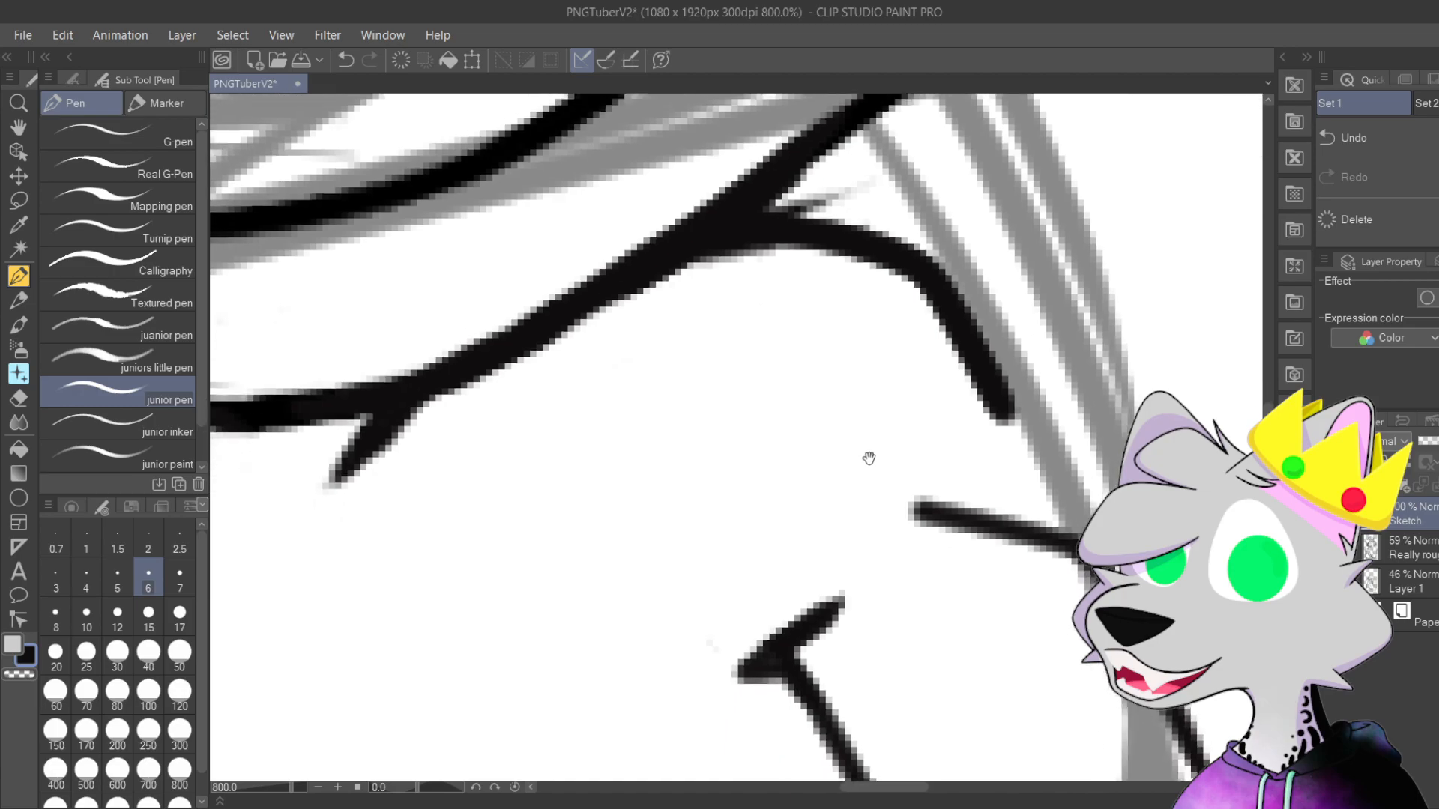
mouse_move(540, 337)
left_mouse_down()
mouse_move(718, 477)
mouse_move(903, 69)
left_mouse_up()
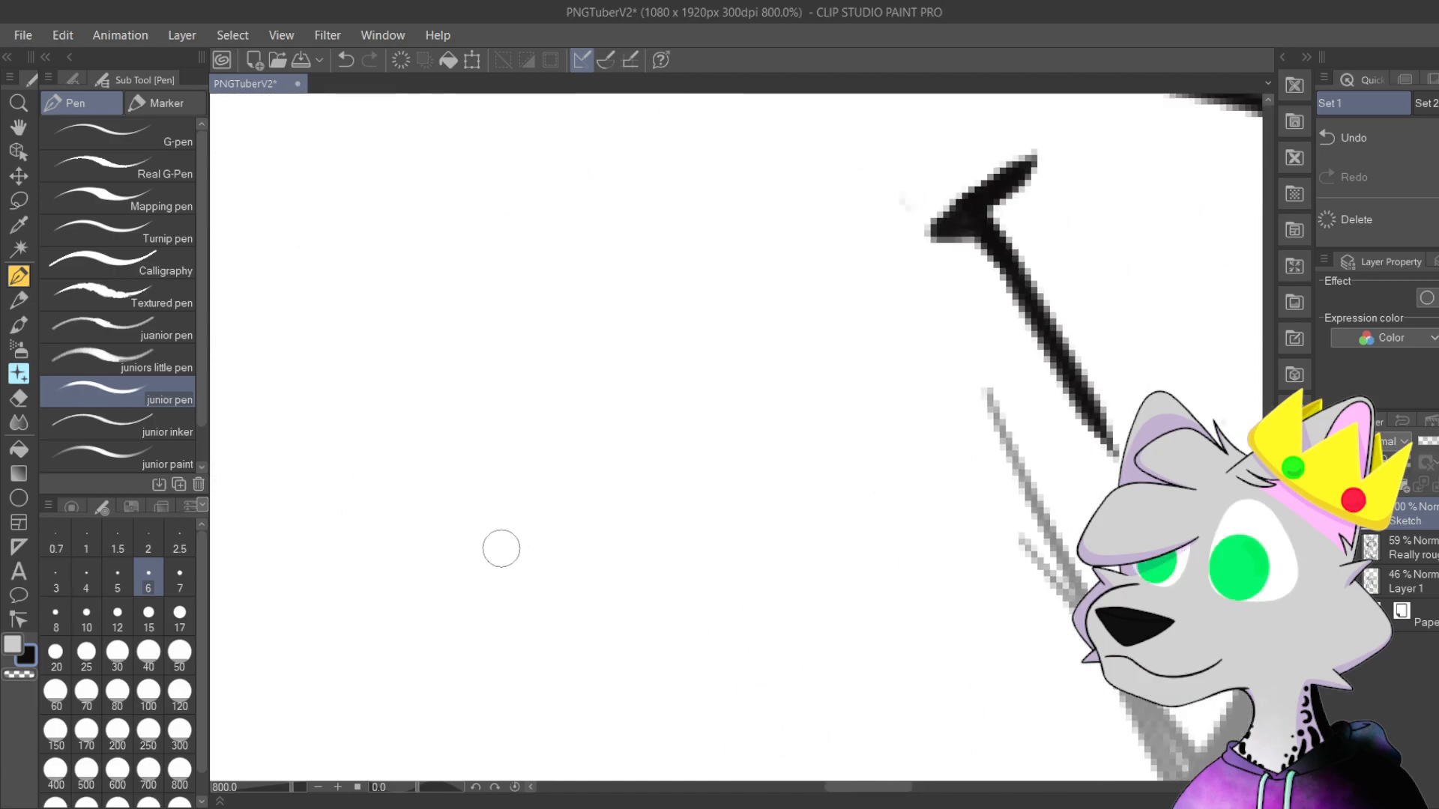
Step: Try out round outlines with inner shading strokes in the blank area beside the T-shaped mark, and undo them all
mouse_move(454, 618)
left_mouse_down()
mouse_move(403, 482)
mouse_move(728, 489)
mouse_move(461, 576)
left_mouse_up()
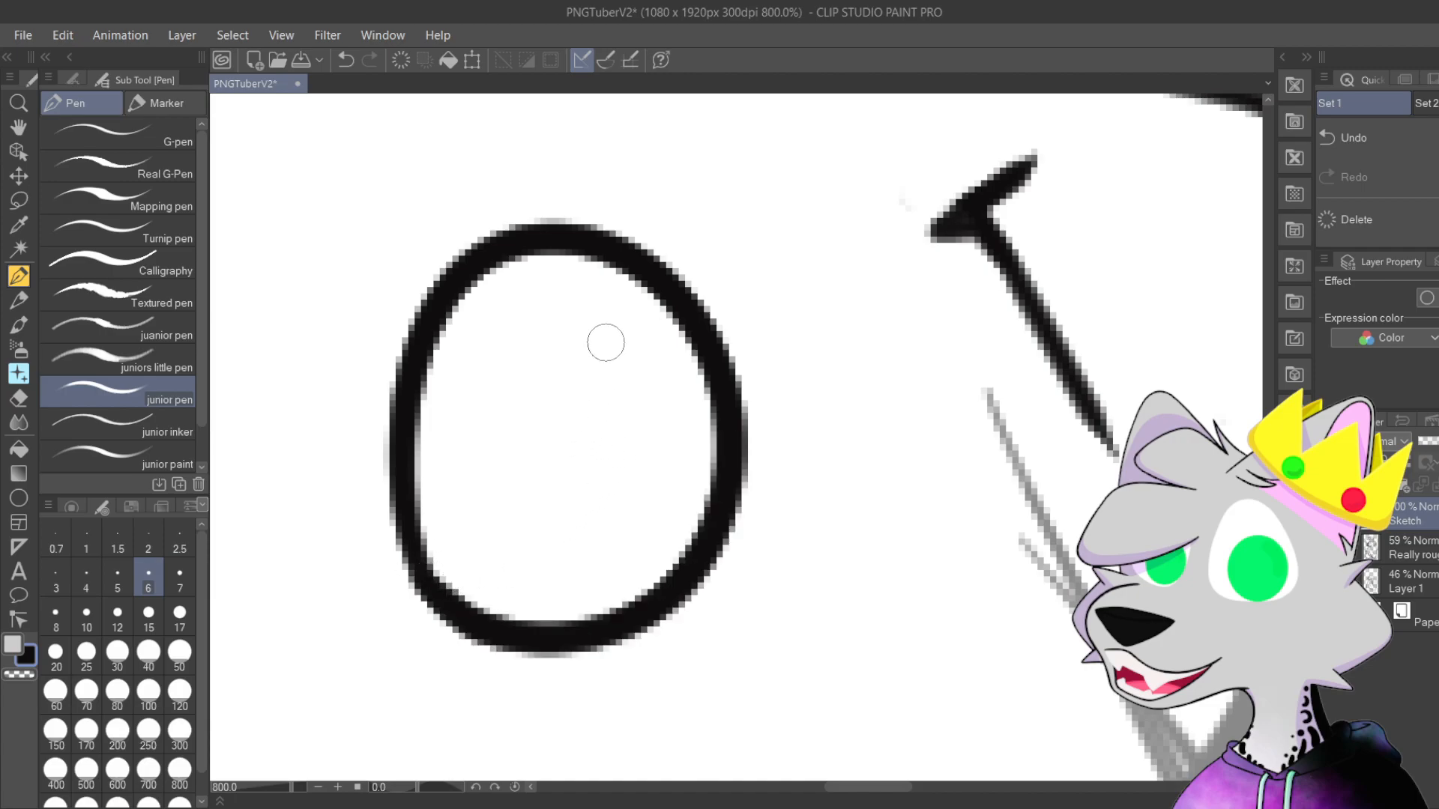
key("ctrl+z")
mouse_move(598, 296)
left_mouse_down()
mouse_move(797, 459)
mouse_move(502, 322)
left_mouse_up()
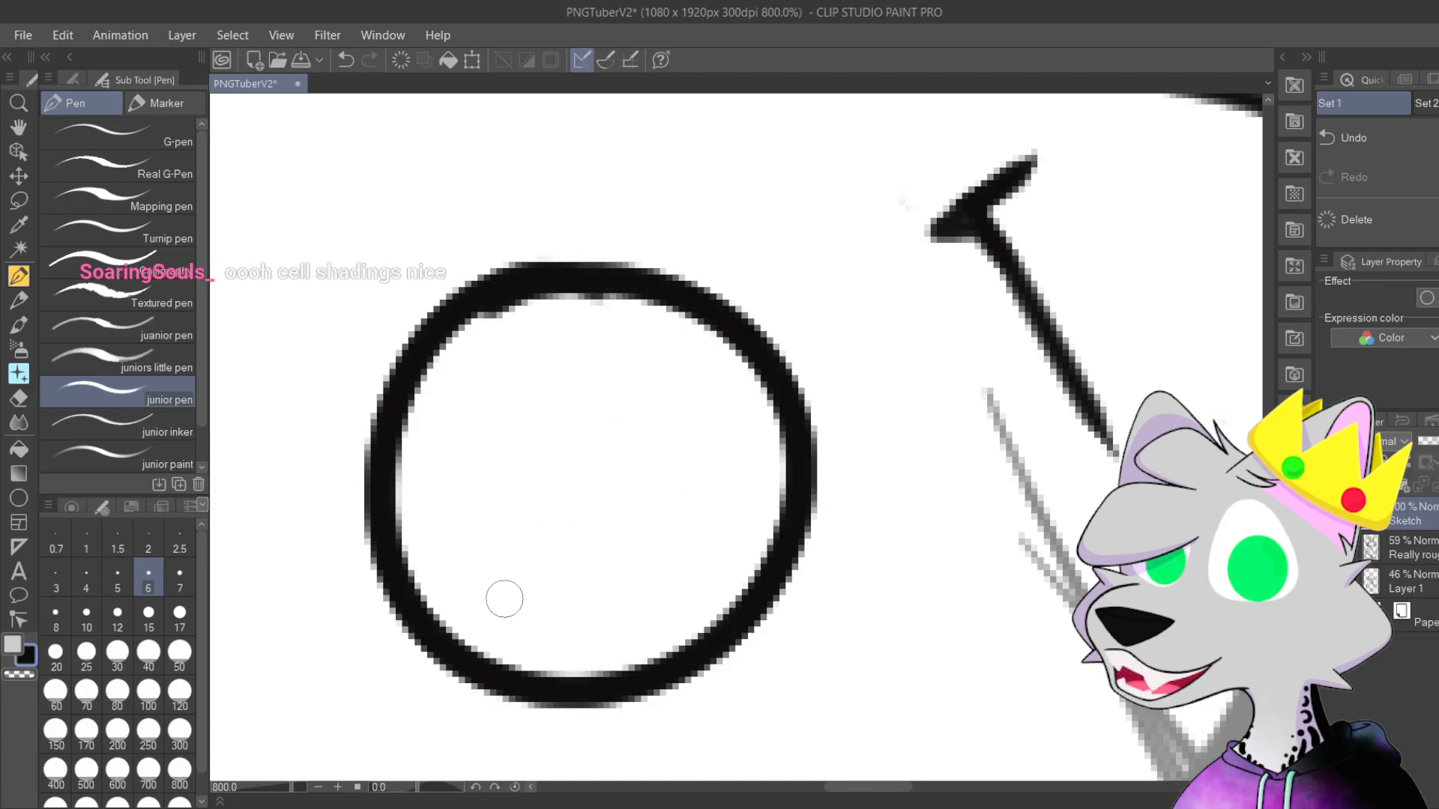
left_click_drag(776, 285, 453, 645)
mouse_move(570, 600)
left_mouse_down()
mouse_move(731, 552)
mouse_move(778, 495)
mouse_move(787, 440)
left_mouse_up()
key("ctrl+z")
key("ctrl+z")
key("ctrl+z")
key("ctrl+z")
key("ctrl+z")
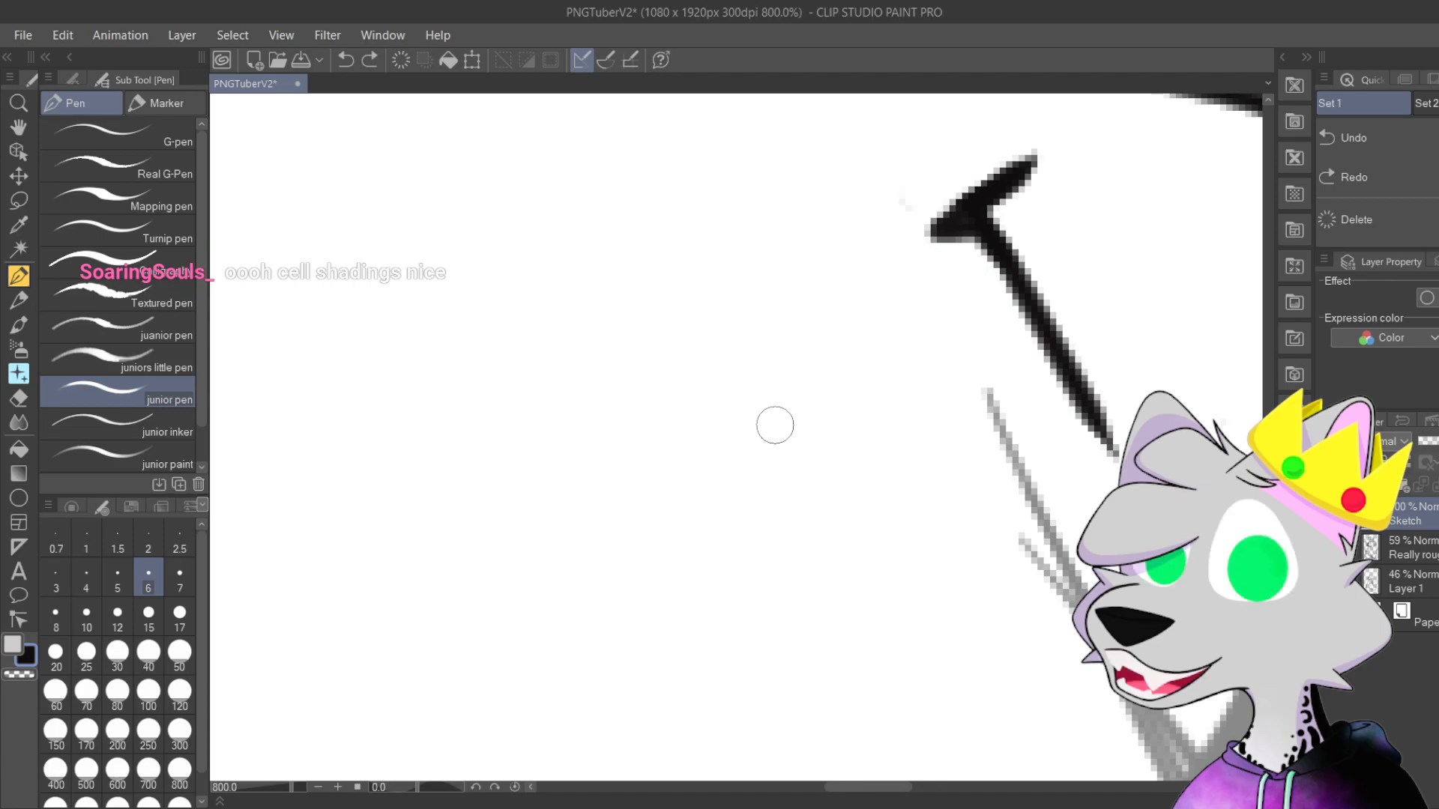
Step: Try out a small cylinder-like shape in the blank space beside the antlers, and undo it
scroll(777, 423, "down", 4)
scroll(777, 423, "down", 2)
mouse_move(809, 668)
left_mouse_down()
mouse_move(819, 685)
mouse_move(775, 652)
left_mouse_up()
mouse_move(794, 320)
left_mouse_down()
mouse_move(849, 355)
mouse_move(829, 484)
mouse_move(851, 427)
mouse_move(794, 628)
mouse_move(825, 375)
mouse_move(805, 519)
left_mouse_up()
scroll(710, 236, "up", 1)
left_click_drag(843, 364, 797, 435)
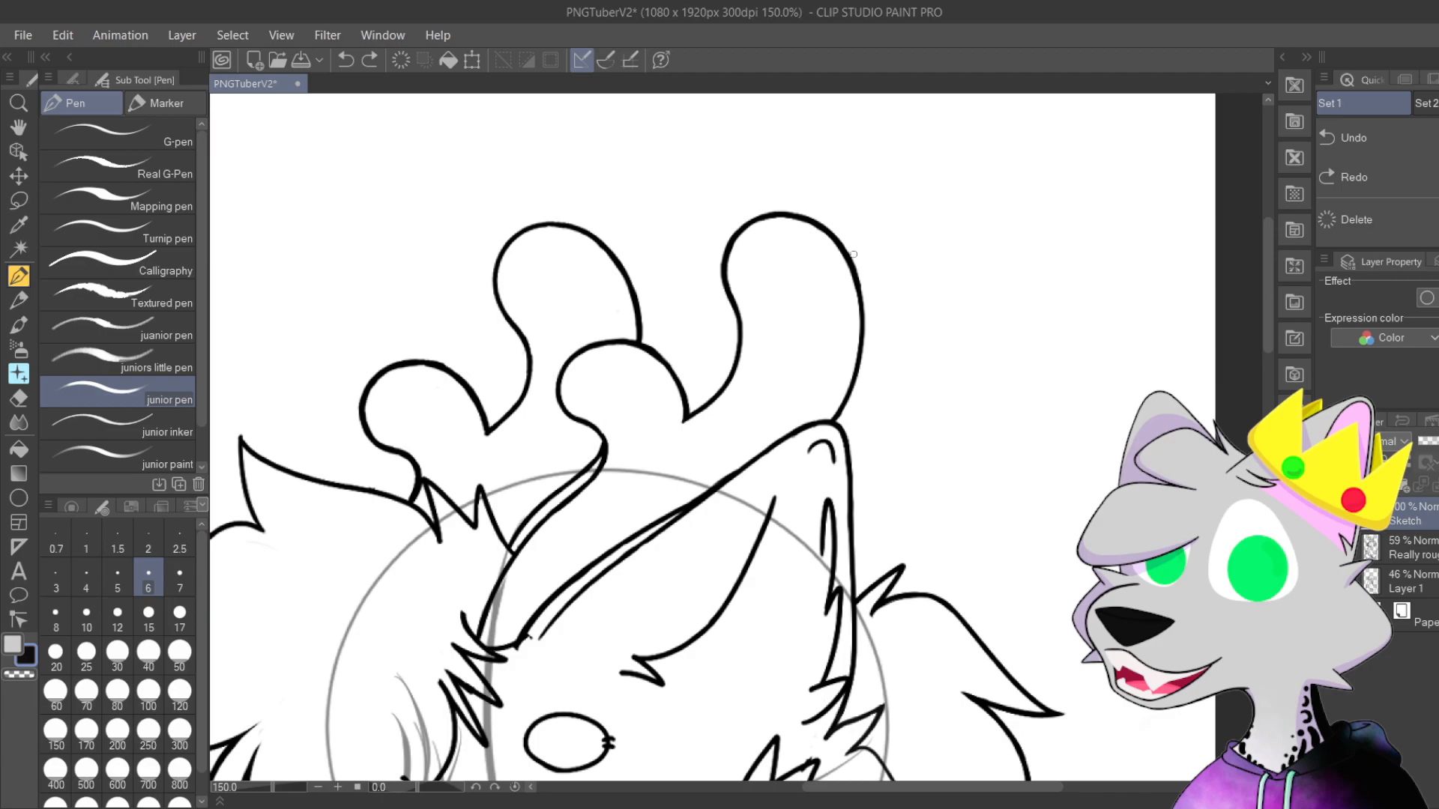
mouse_move(917, 321)
left_mouse_down()
mouse_move(966, 280)
mouse_move(966, 303)
left_mouse_up()
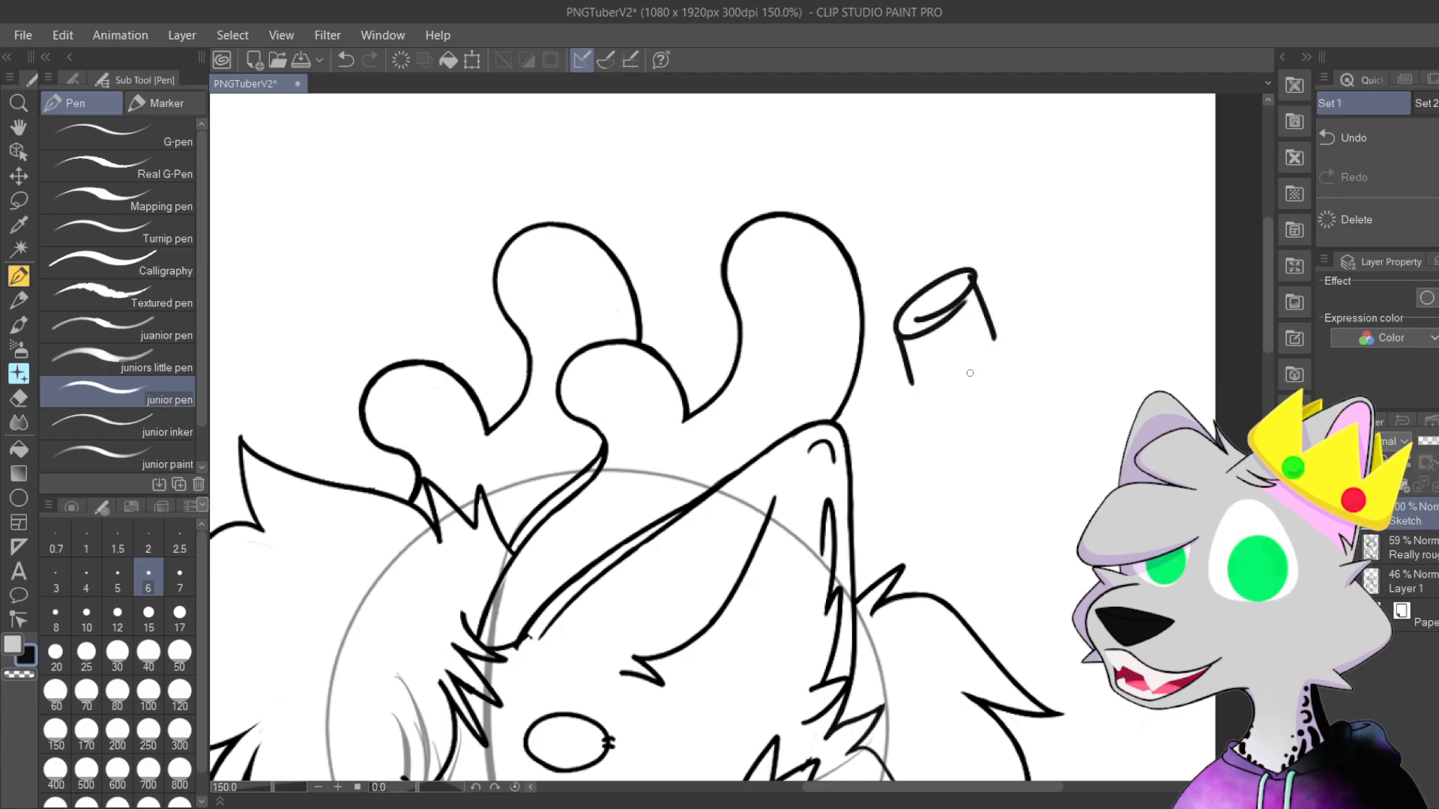
key("ctrl+z")
key("ctrl+z")
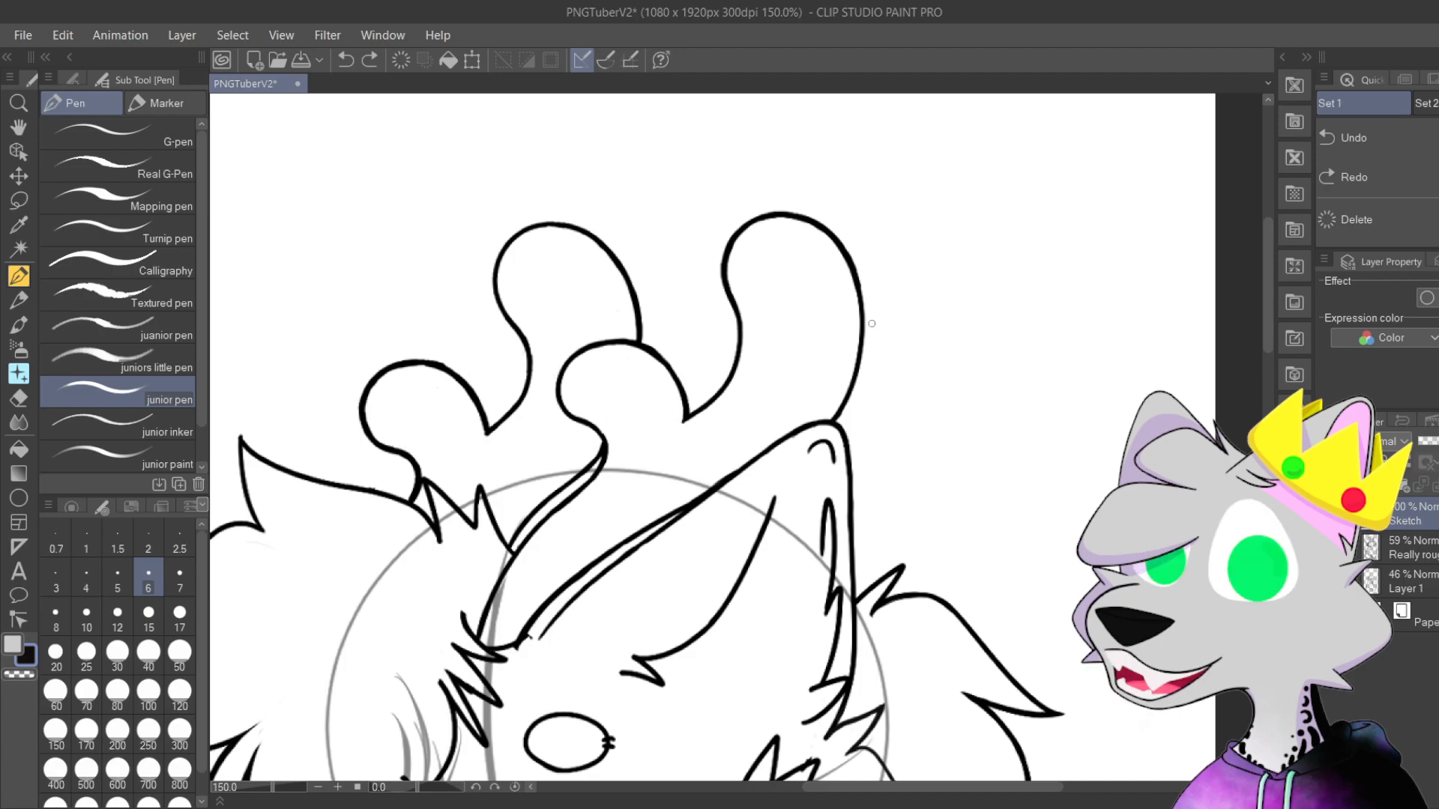
Step: Examine the line art from the antlers and ears down across the face to the neck
mouse_move(859, 448)
left_mouse_down()
mouse_move(859, 236)
mouse_move(918, 448)
mouse_move(929, 435)
left_mouse_up()
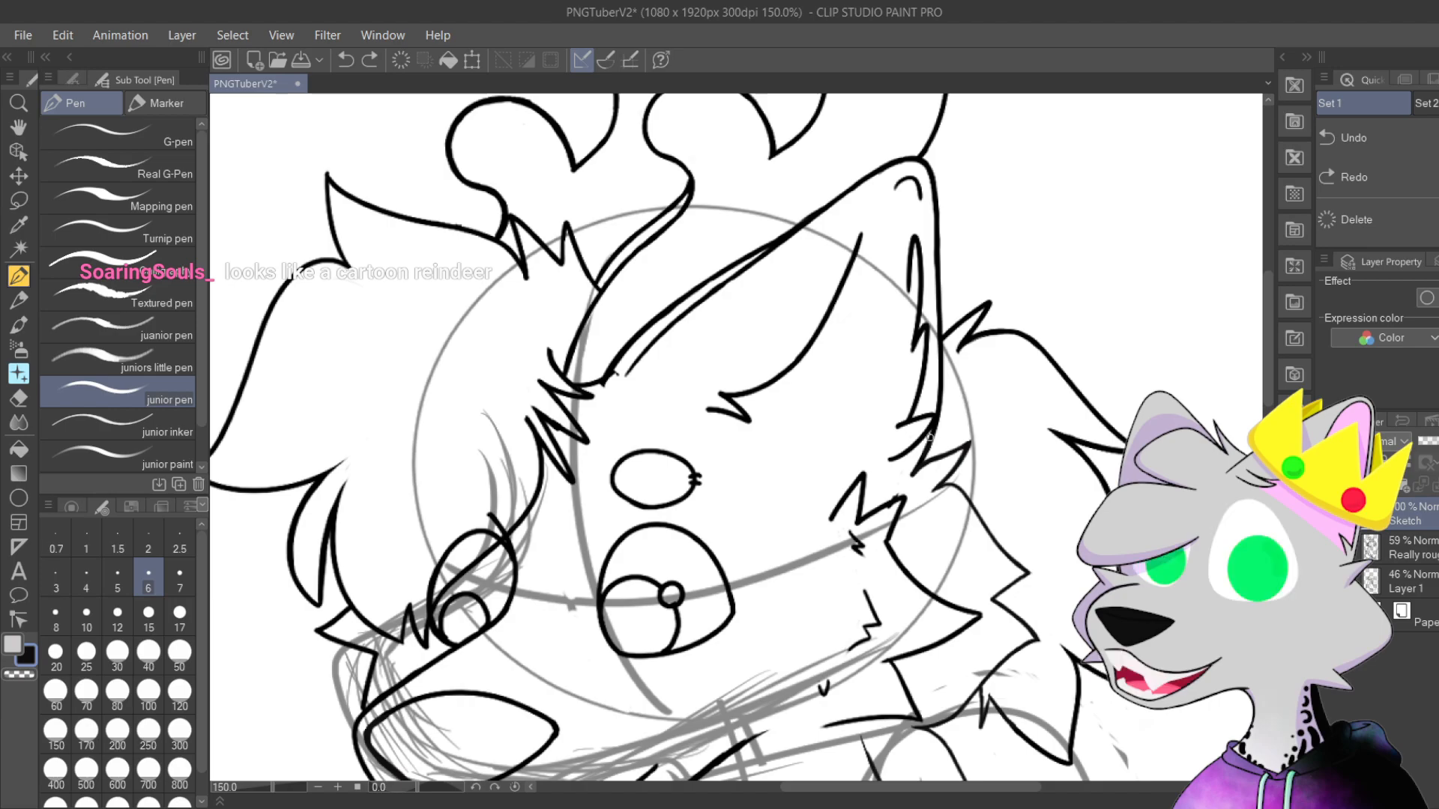
scroll(796, 410, "down", 1)
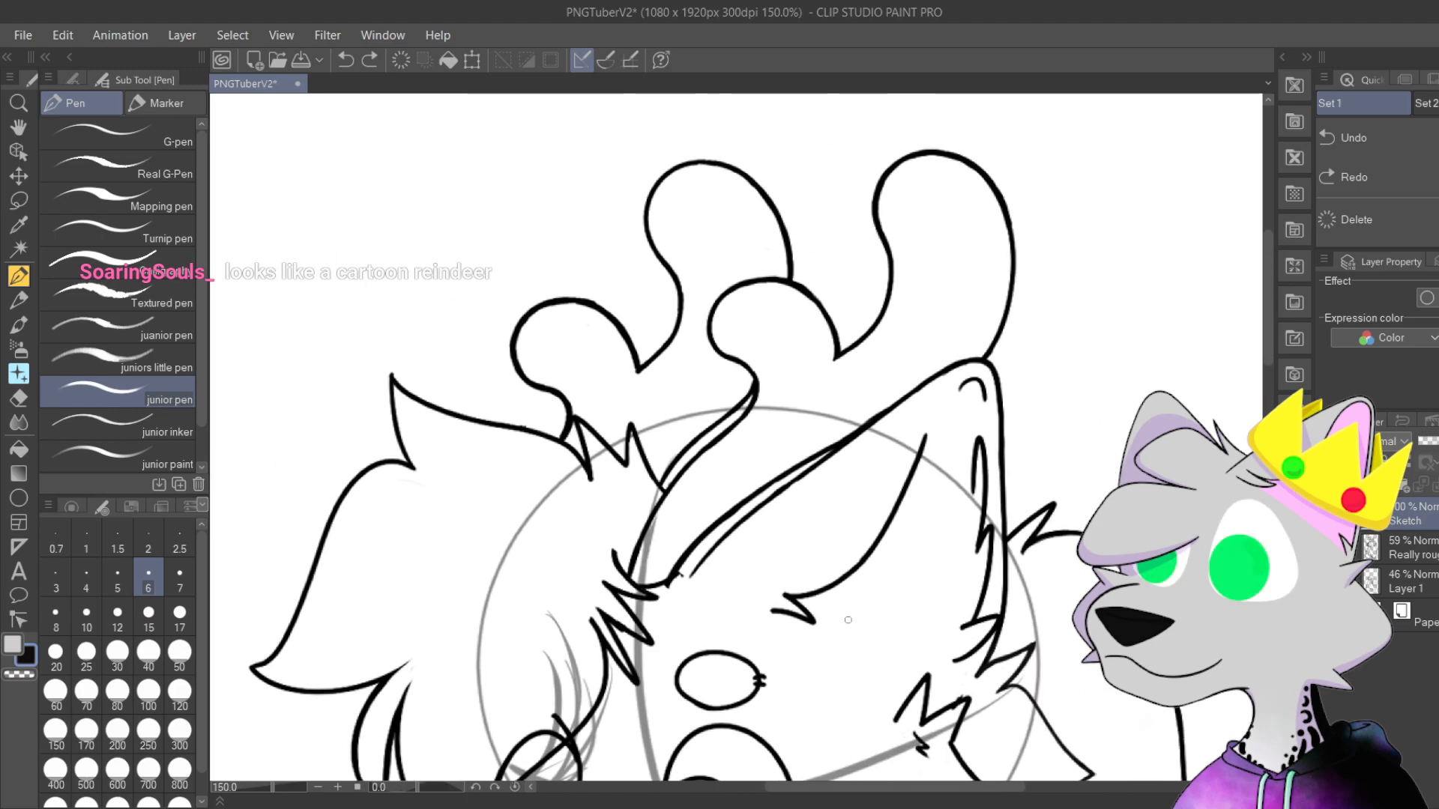
scroll(796, 410, "down", 1)
left_click_drag(1035, 365, 933, 252)
scroll(871, 491, "up", 2)
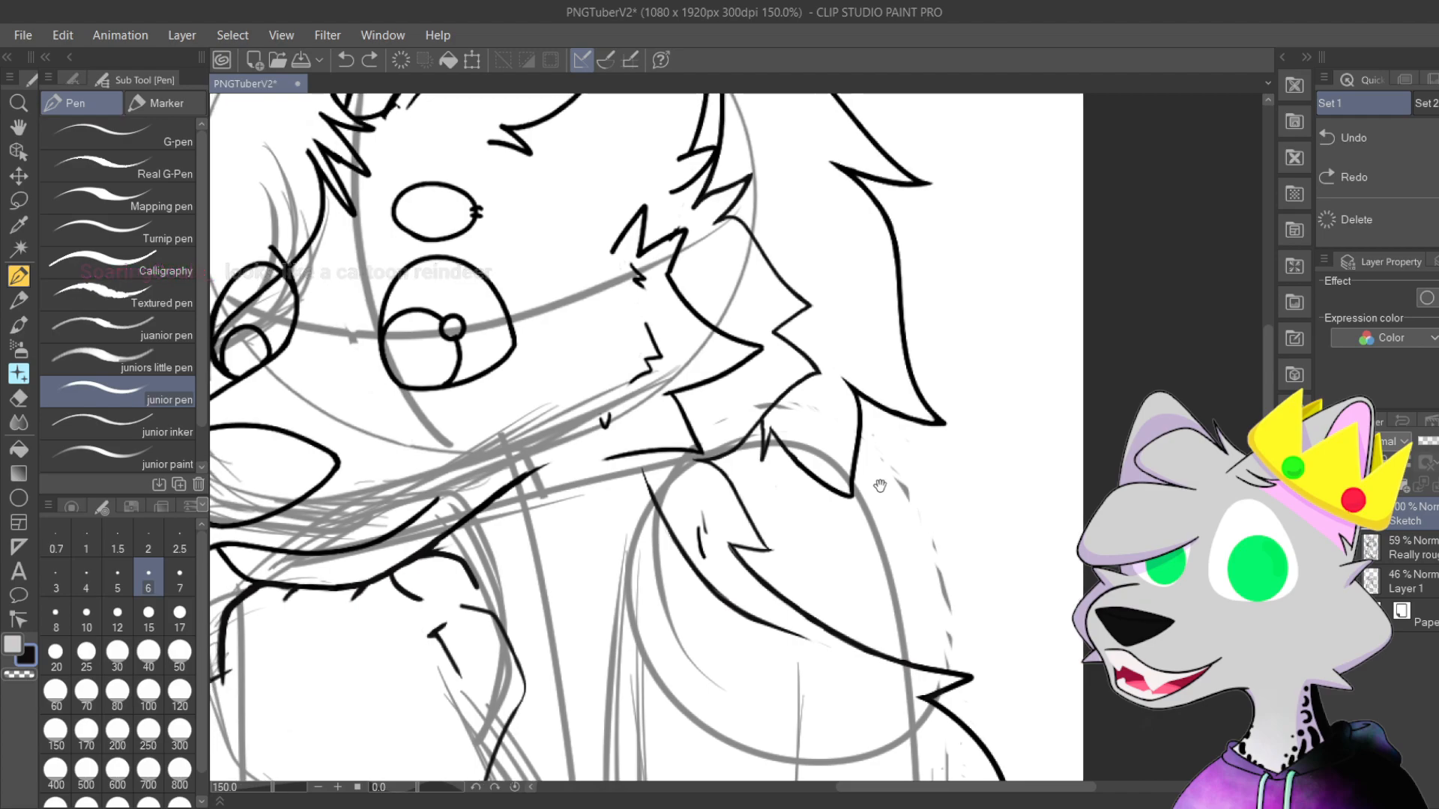
left_click_drag(819, 527, 911, 328)
scroll(912, 327, "up", 1)
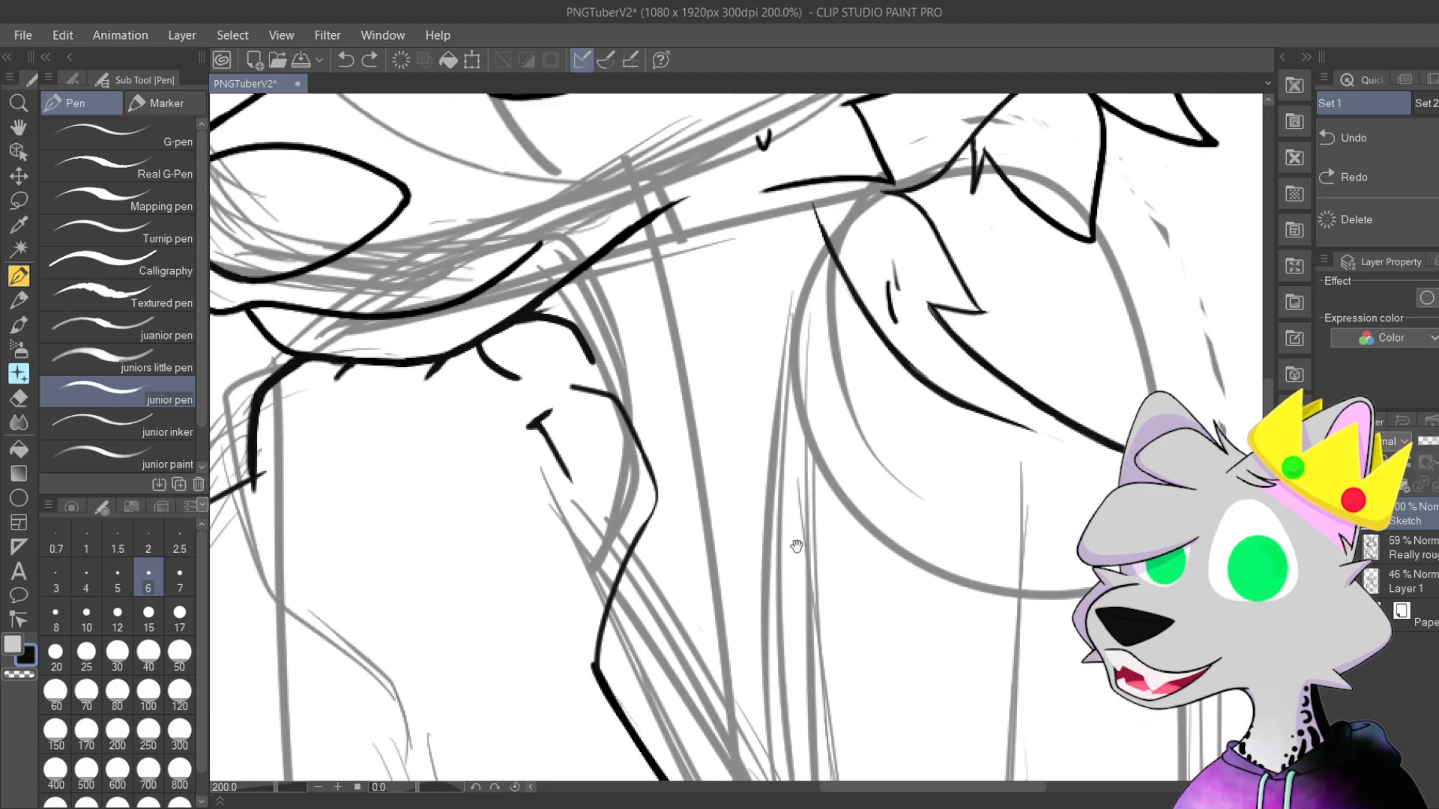
Step: Undo the two curves under the jaw line, then draw a short bent stroke farther out and a new short curve below the jaw
left_click_drag(781, 502, 917, 466)
scroll(885, 492, "up", 1)
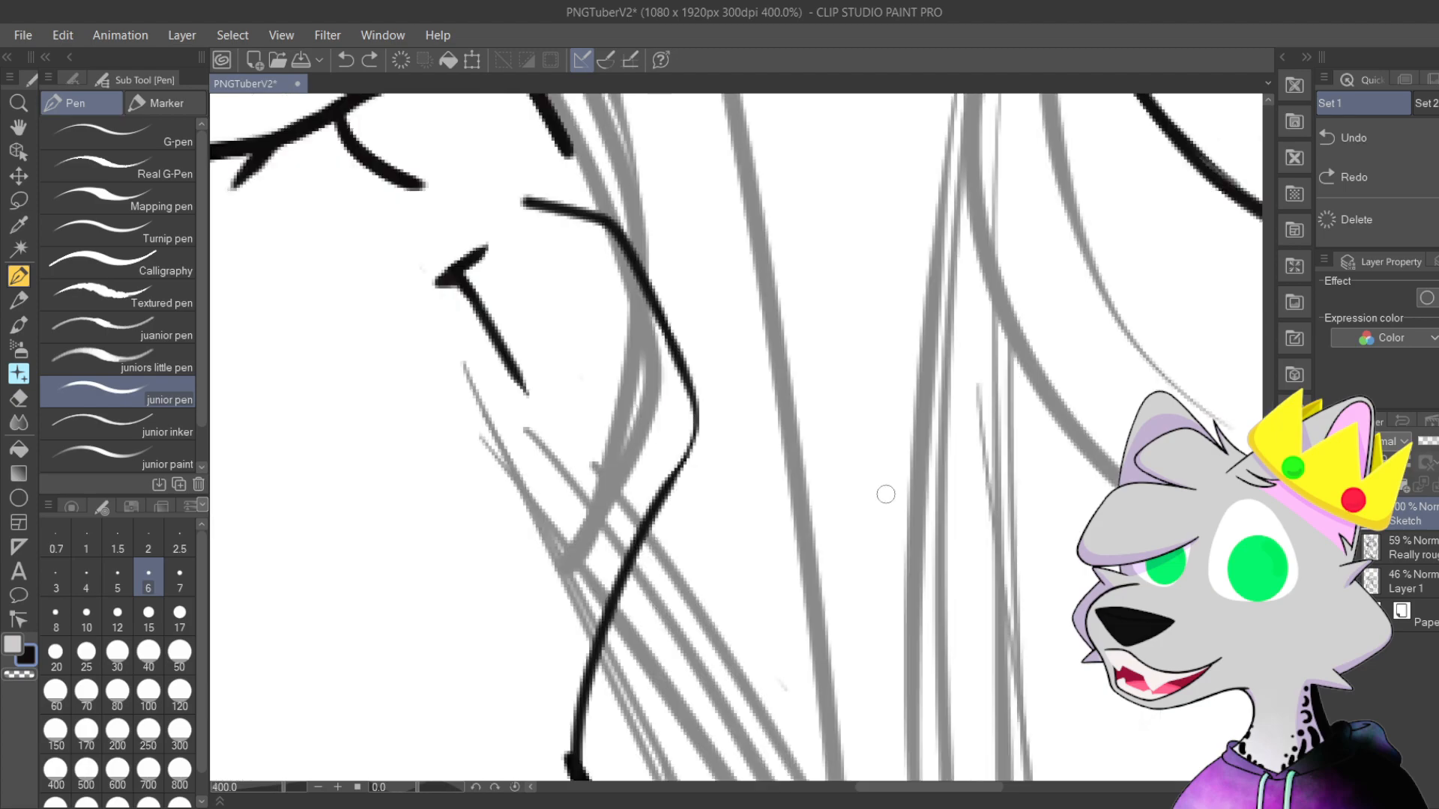
scroll(954, 587, "up", 1)
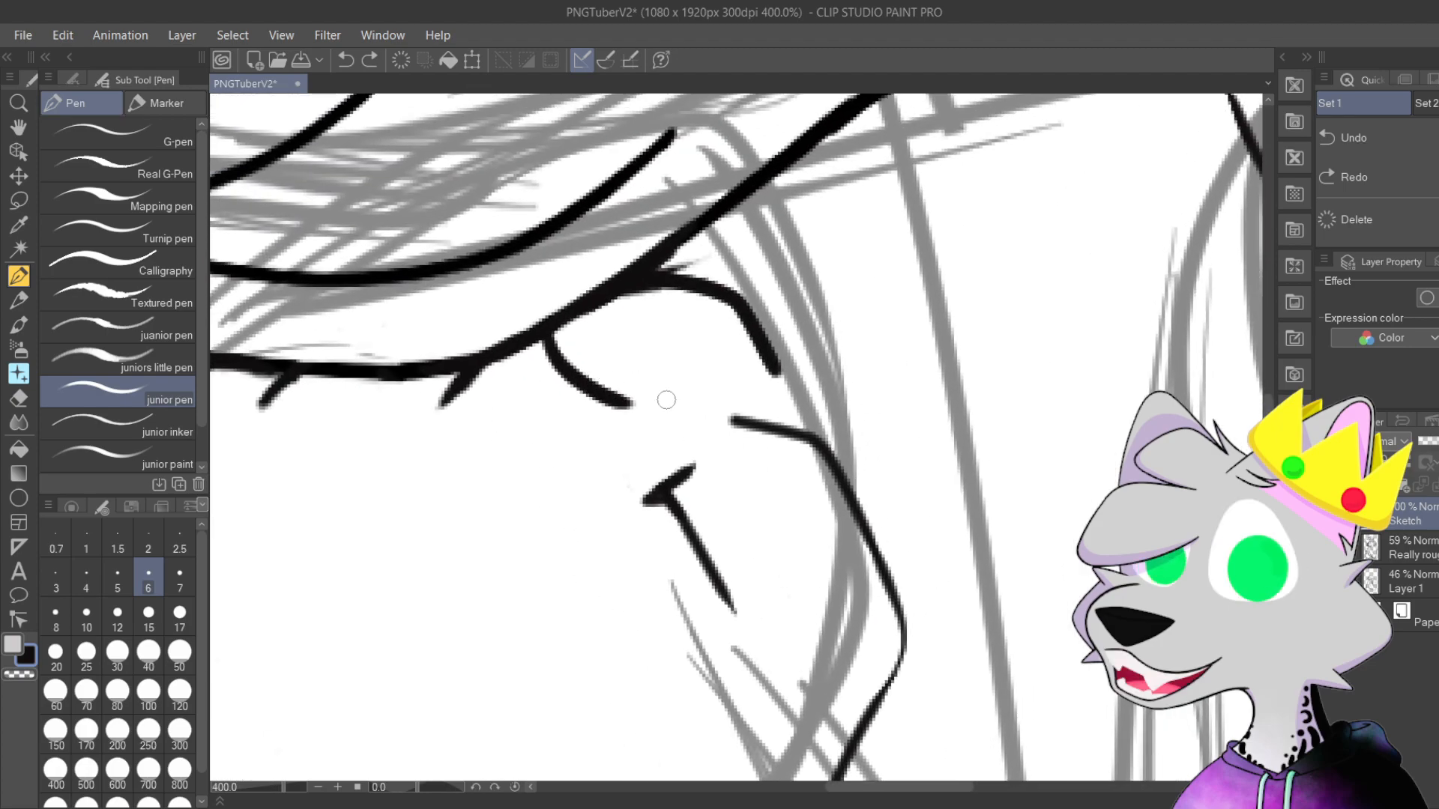
key("ctrl+z")
key("ctrl+z")
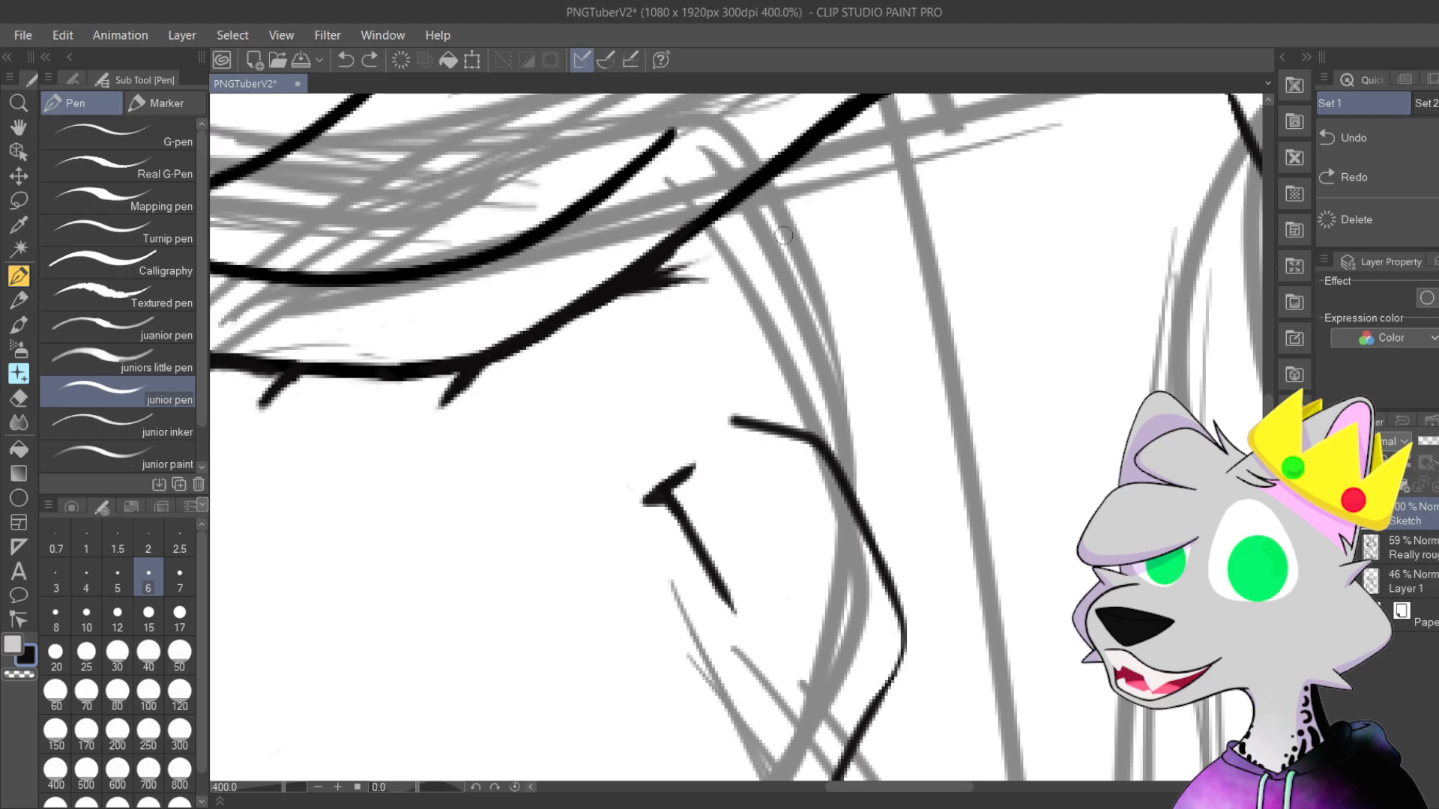
mouse_move(723, 264)
left_mouse_down()
mouse_move(787, 266)
mouse_move(838, 360)
left_mouse_up()
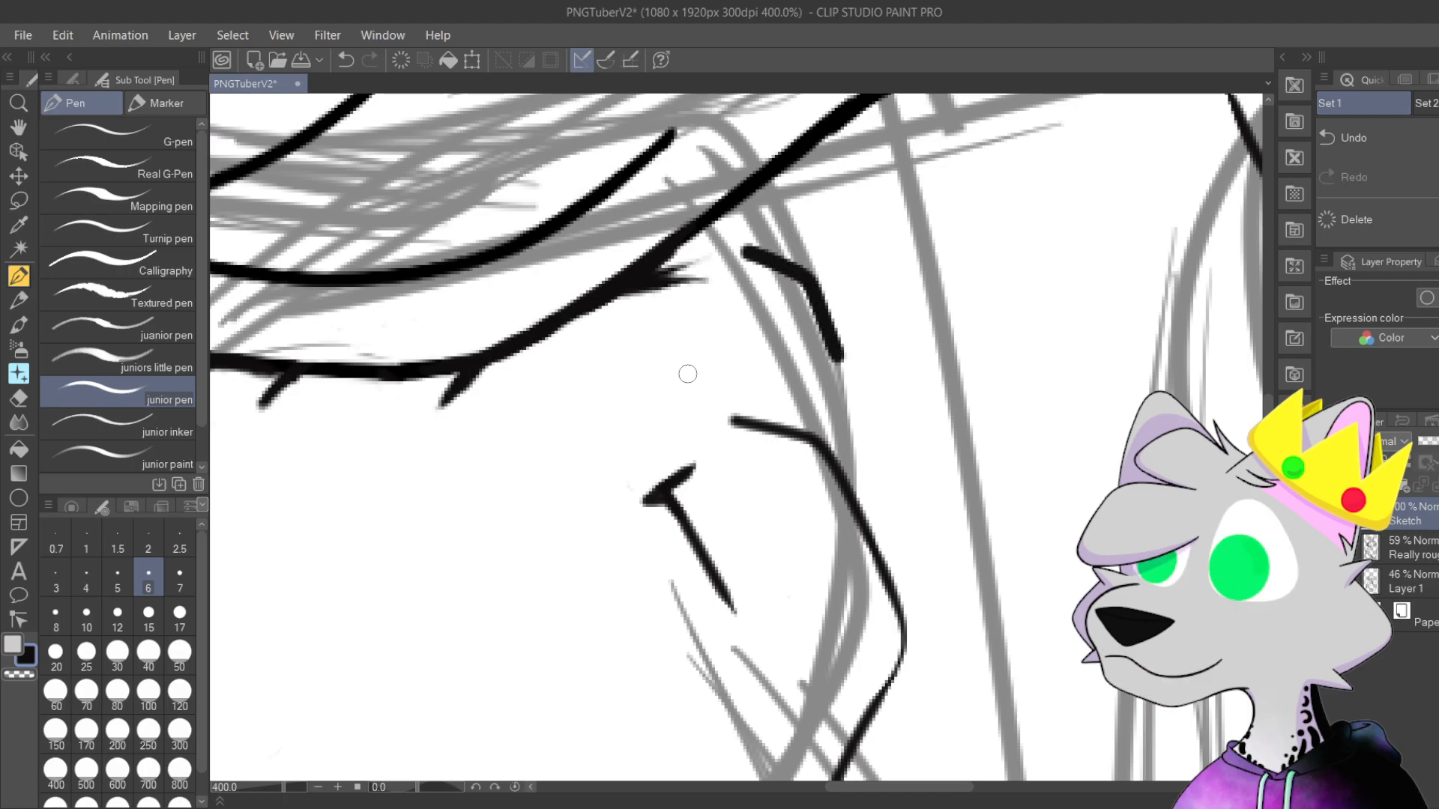
left_click_drag(682, 385, 620, 315)
scroll(621, 314, "up", 3)
mouse_move(769, 418)
left_mouse_down()
mouse_move(780, 407)
mouse_move(790, 428)
left_mouse_up()
key("ctrl+z")
mouse_move(611, 299)
left_mouse_down()
mouse_move(652, 420)
mouse_move(736, 456)
mouse_move(693, 448)
mouse_move(600, 273)
left_mouse_up()
key("ctrl+z")
mouse_move(768, 143)
left_mouse_down()
mouse_move(886, 180)
mouse_move(845, 183)
mouse_move(849, 264)
mouse_move(686, 337)
left_mouse_up()
key("ctrl+z")
left_click_drag(590, 294, 697, 348)
key("ctrl+z")
Step: Connect the bent stroke to the jaw line with a thick curve and extend its lower end slightly
mouse_move(592, 295)
left_mouse_down()
mouse_move(727, 343)
mouse_move(585, 291)
mouse_move(803, 375)
left_mouse_up()
mouse_move(585, 294)
left_mouse_down()
mouse_move(773, 352)
mouse_move(662, 318)
mouse_move(819, 384)
mouse_move(725, 332)
mouse_move(849, 436)
mouse_move(764, 351)
mouse_move(842, 443)
left_mouse_up()
left_click_drag(798, 355, 846, 487)
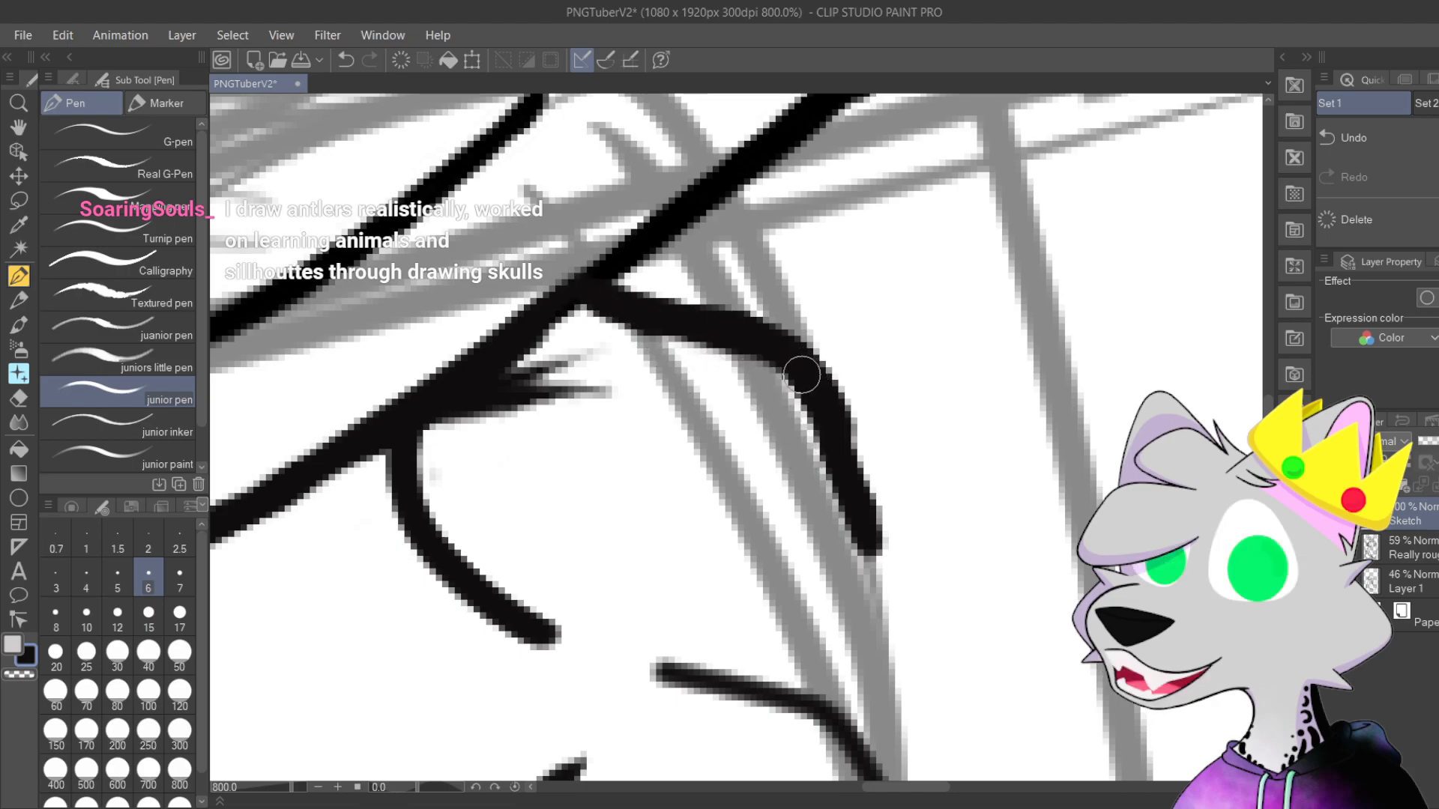
left_click_drag(847, 465, 886, 564)
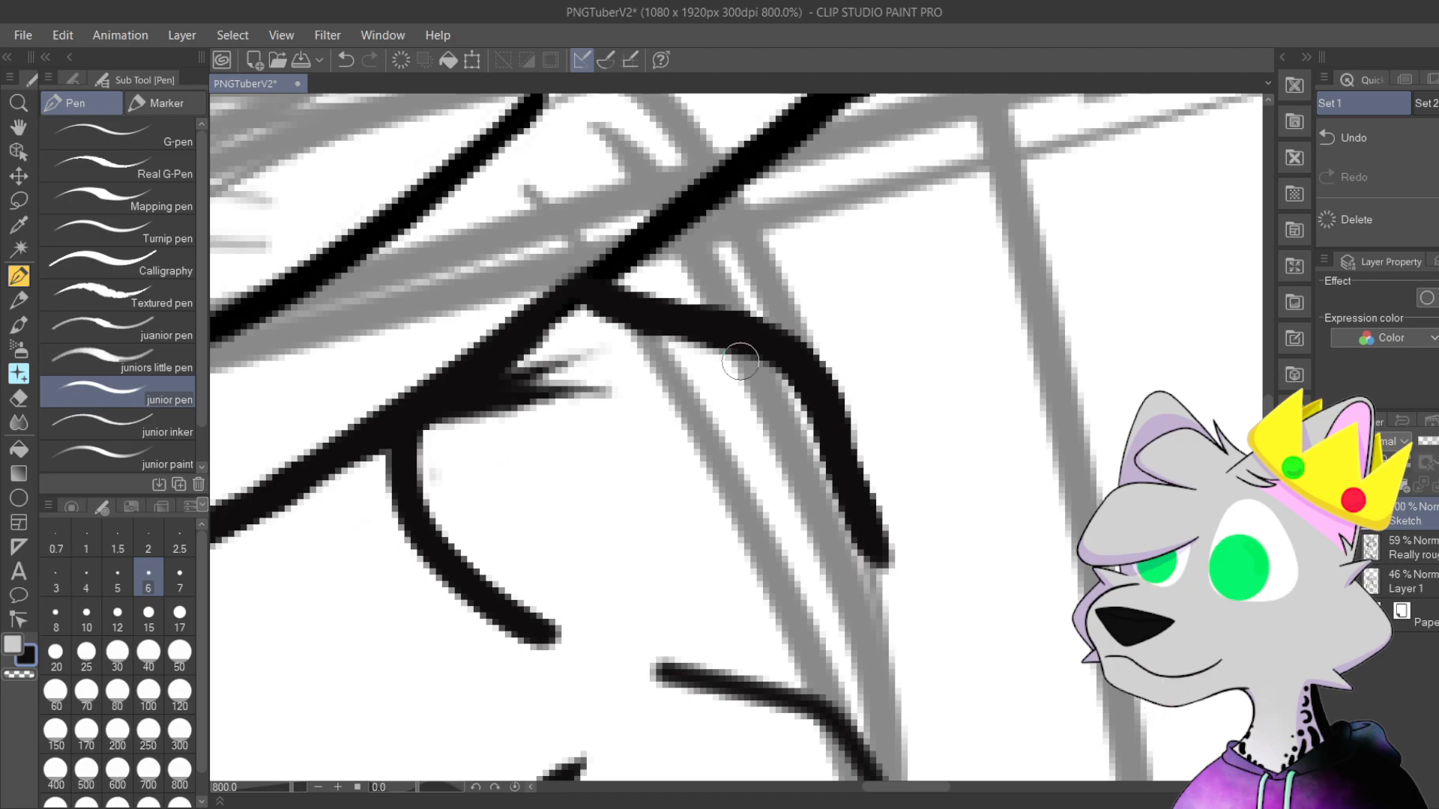
Step: Erase the small forked spikes on the jaw line's underside between the short curve and the bent line
left_click_drag(704, 526, 888, 437)
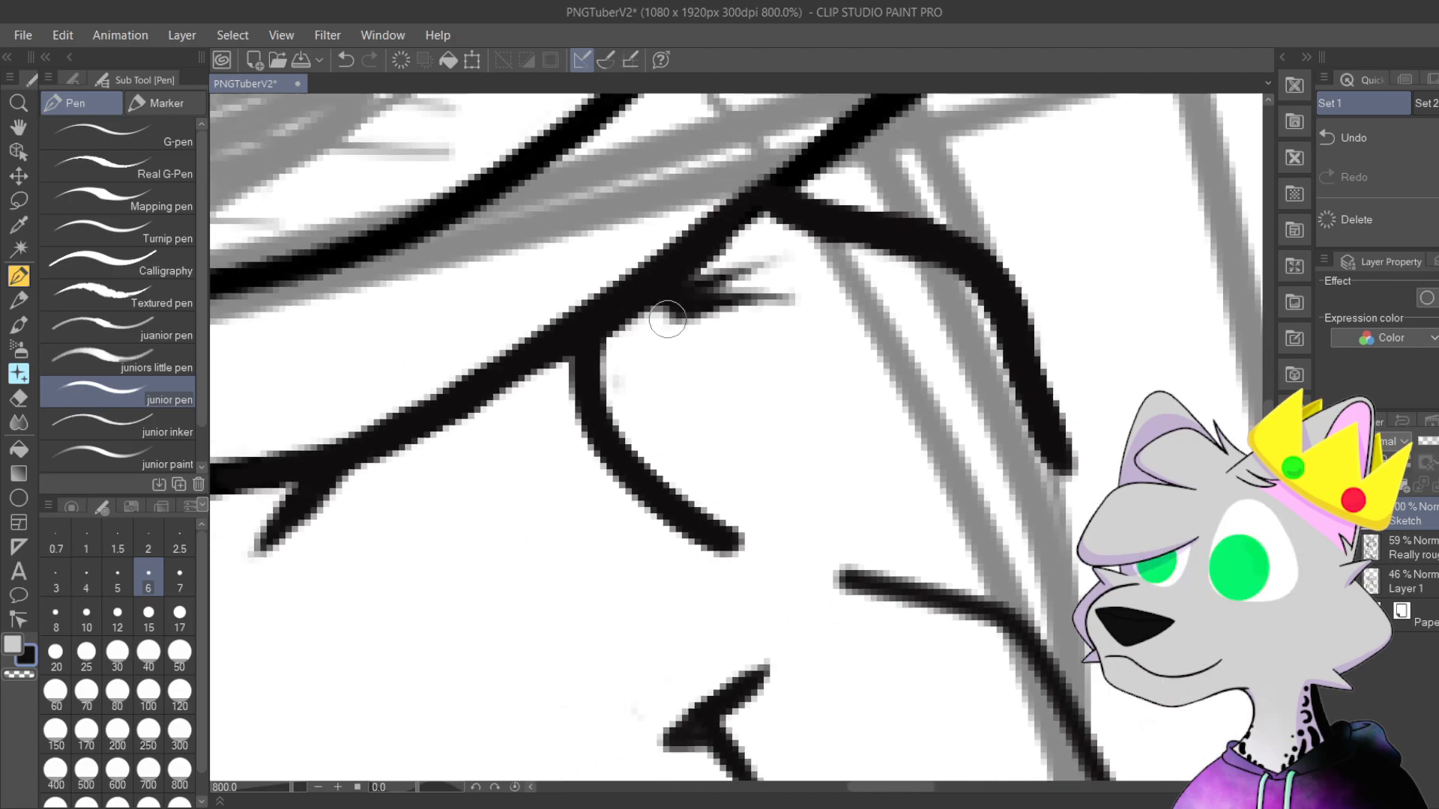
mouse_move(712, 285)
left_mouse_down()
mouse_move(668, 319)
mouse_move(749, 264)
mouse_move(742, 299)
mouse_move(777, 252)
mouse_move(699, 311)
left_mouse_up()
left_click_drag(619, 362, 745, 249)
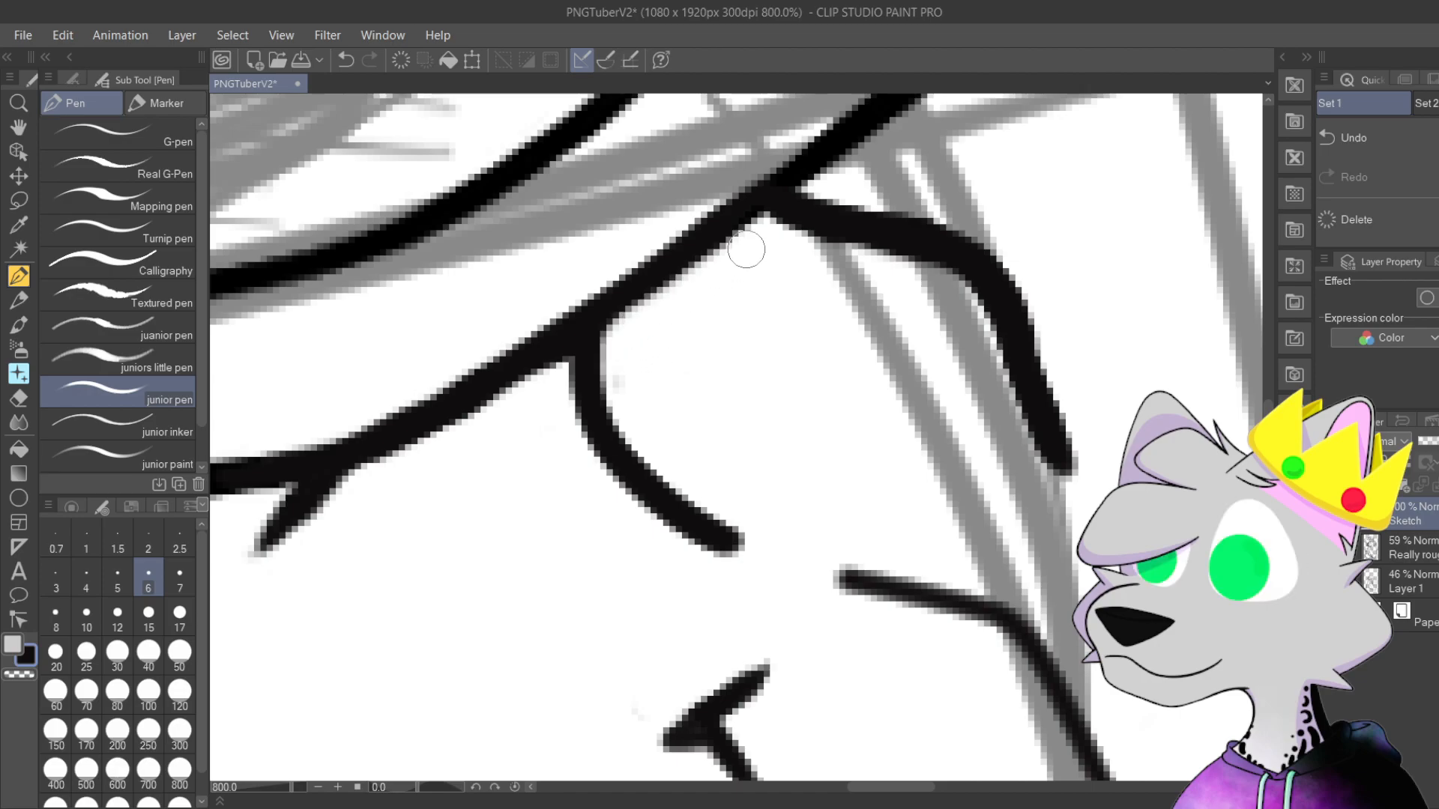
scroll(804, 288, "down", 5)
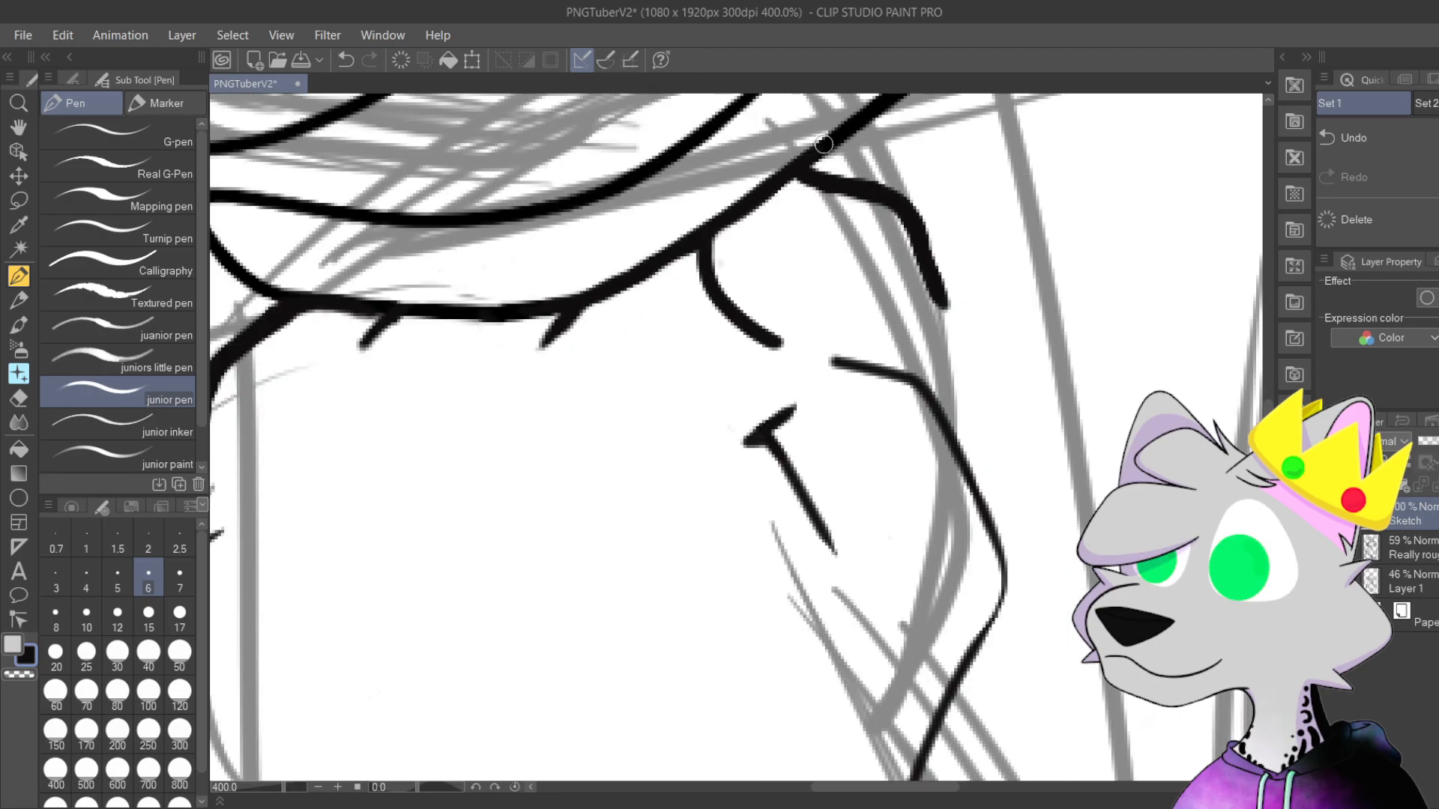
Step: Extend the bent line downward outside the thinner neck outline and smooth the join between the strokes
left_click_drag(803, 289, 727, 348)
scroll(769, 368, "up", 2)
left_click_drag(871, 274, 807, 427)
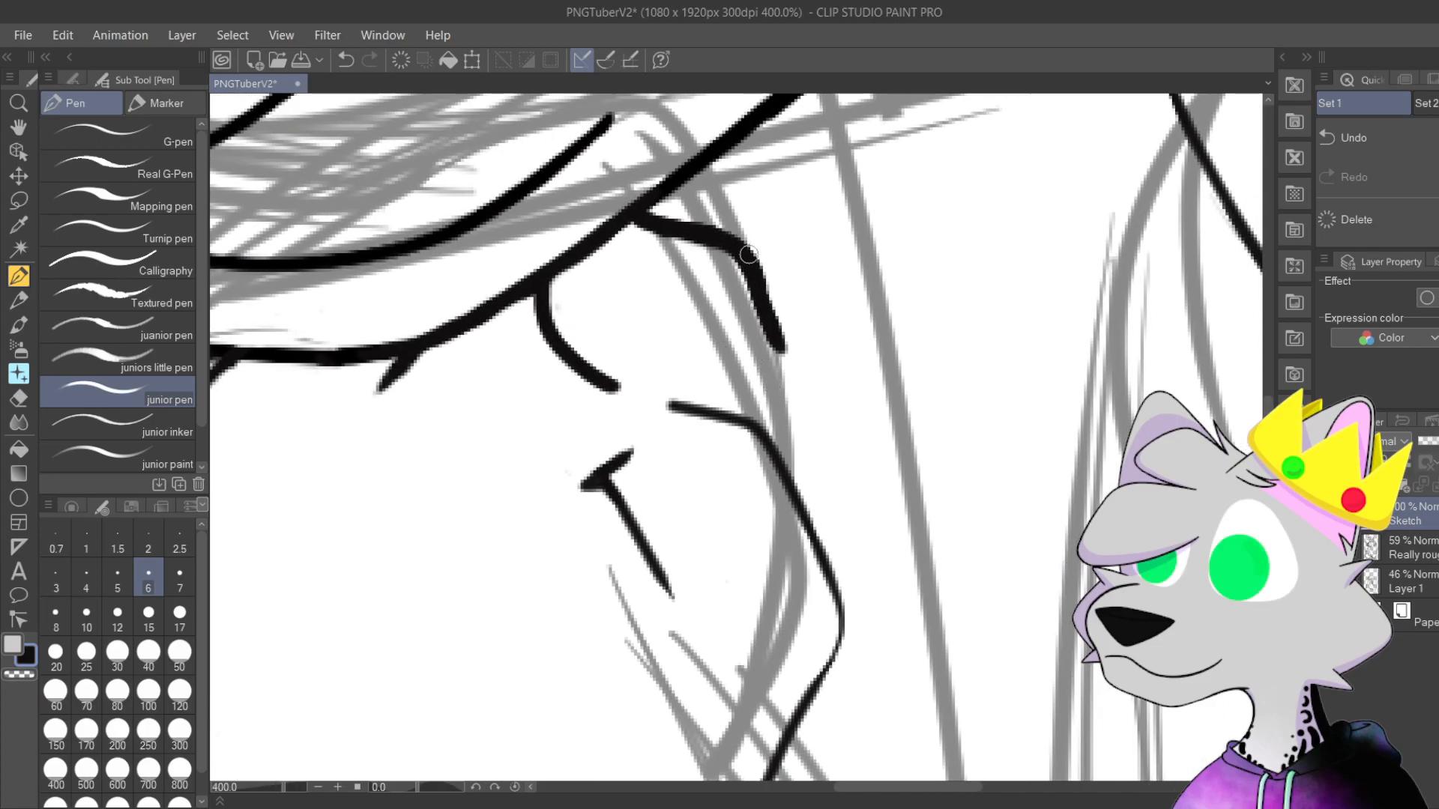
left_click_drag(749, 255, 829, 477)
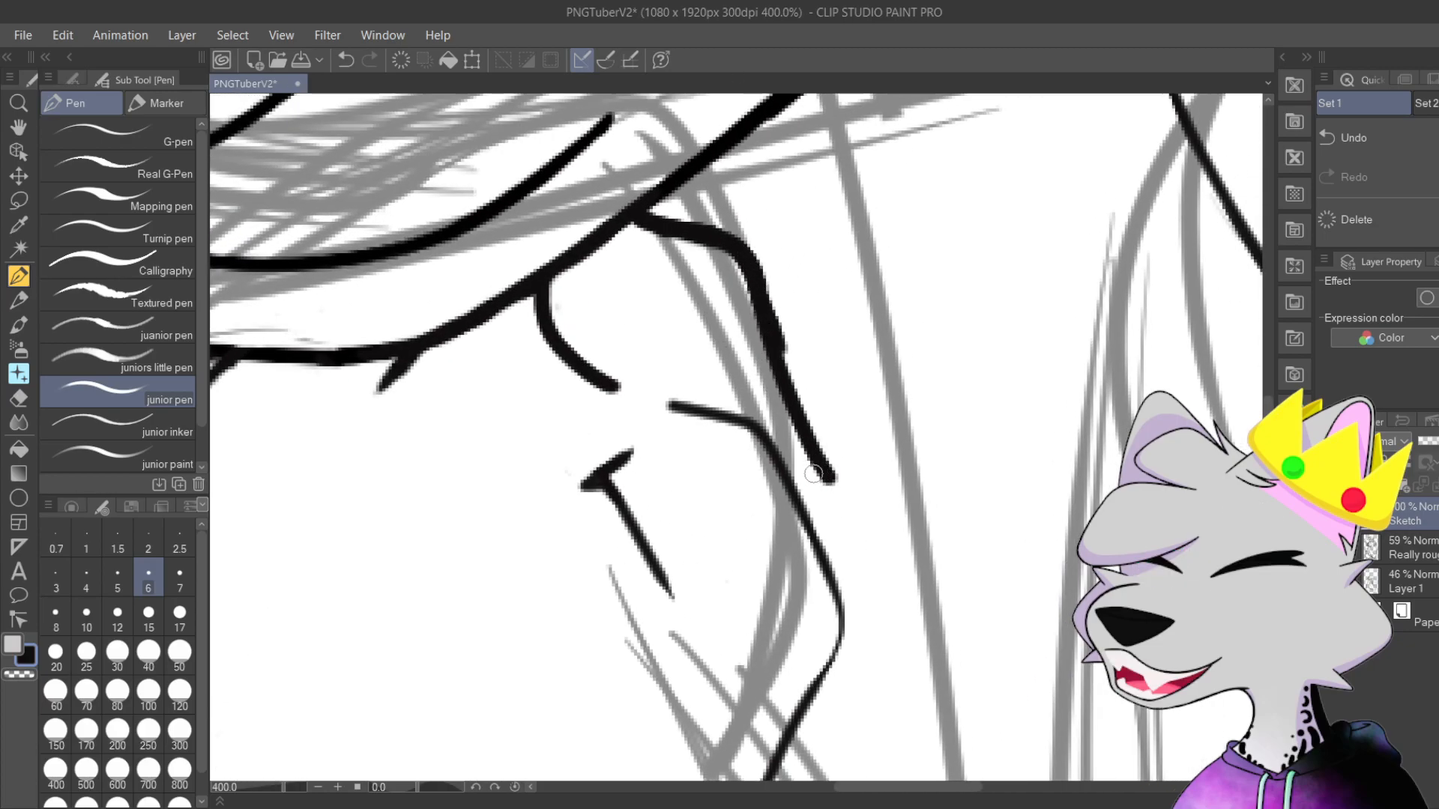
scroll(791, 487, "up", 4)
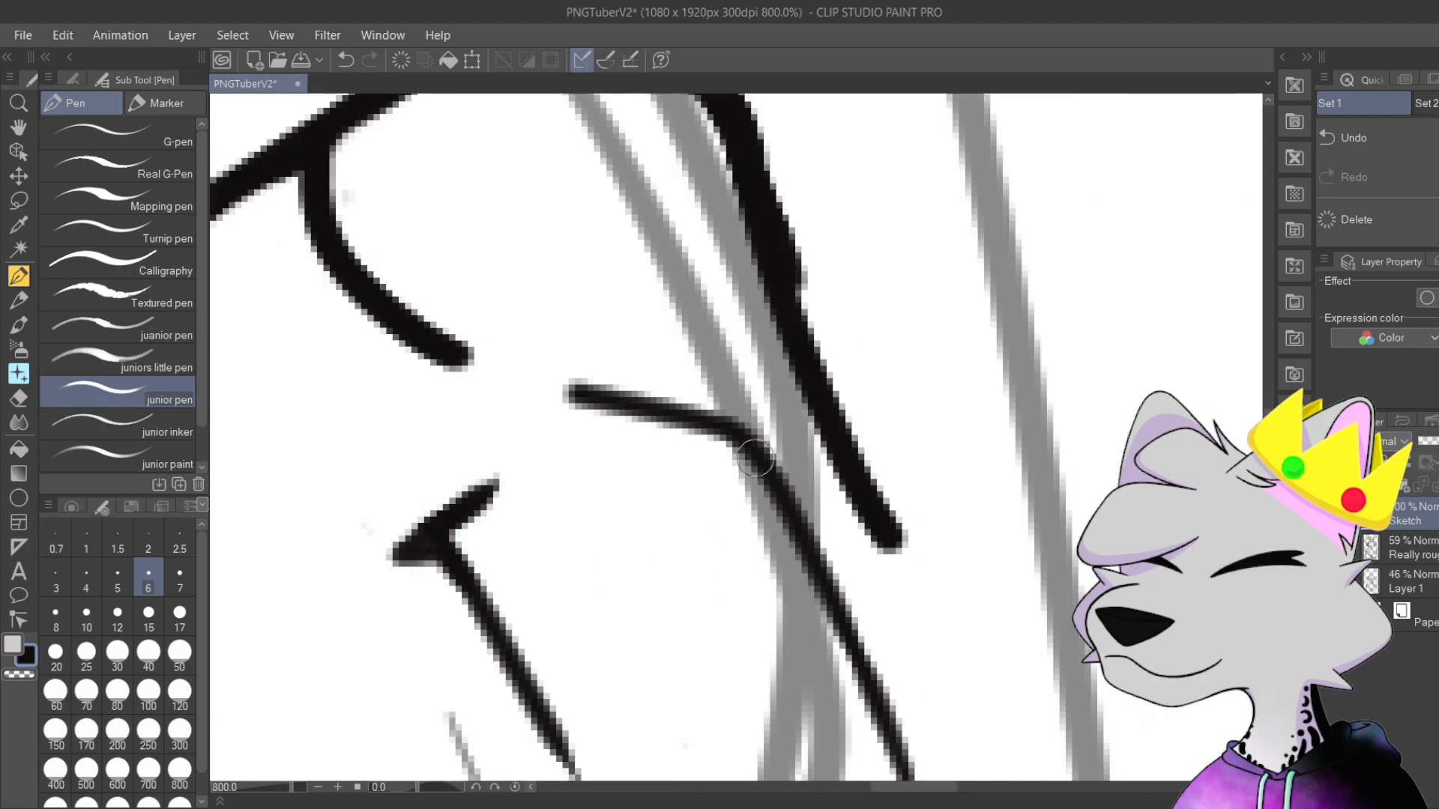
key("ctrl+z")
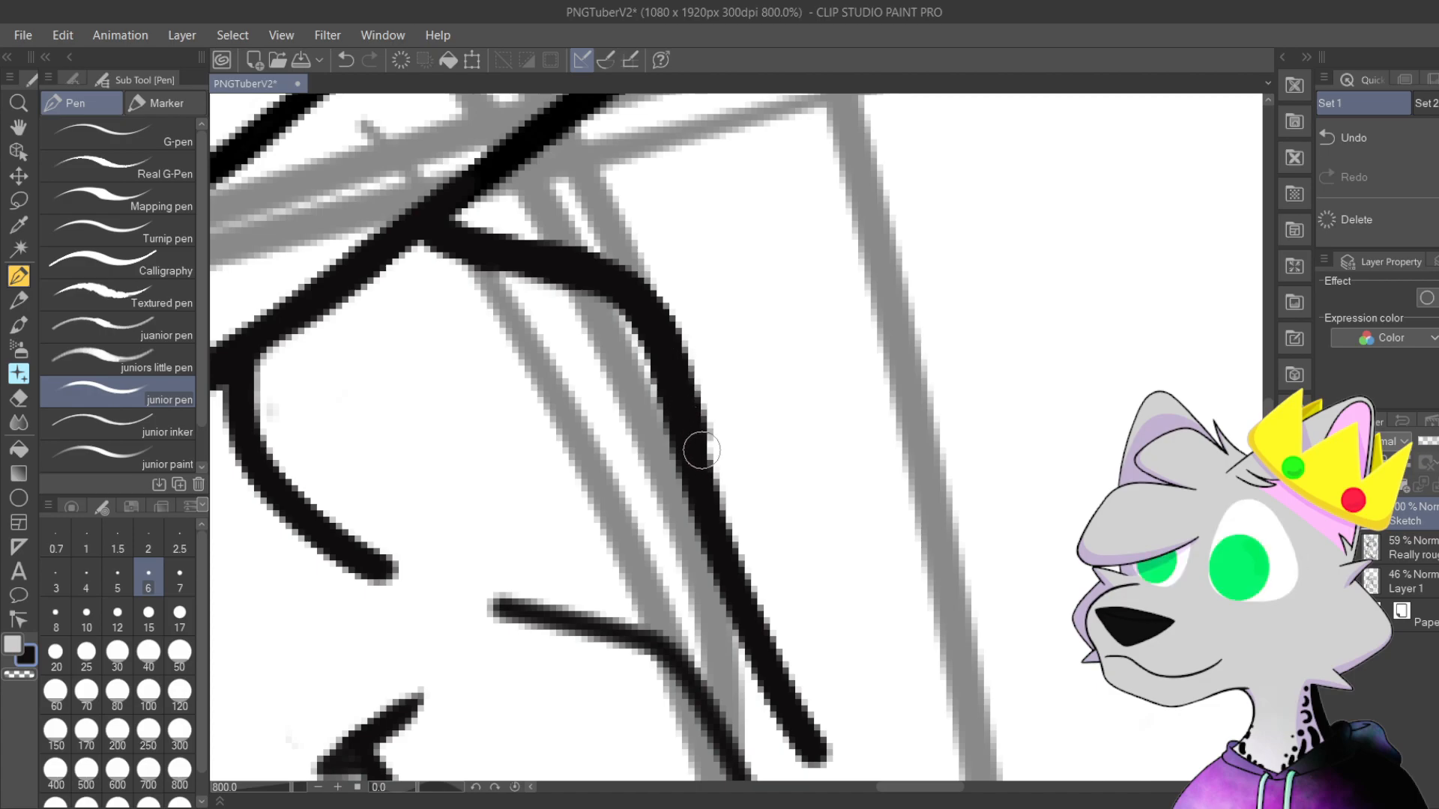
key("ctrl+z")
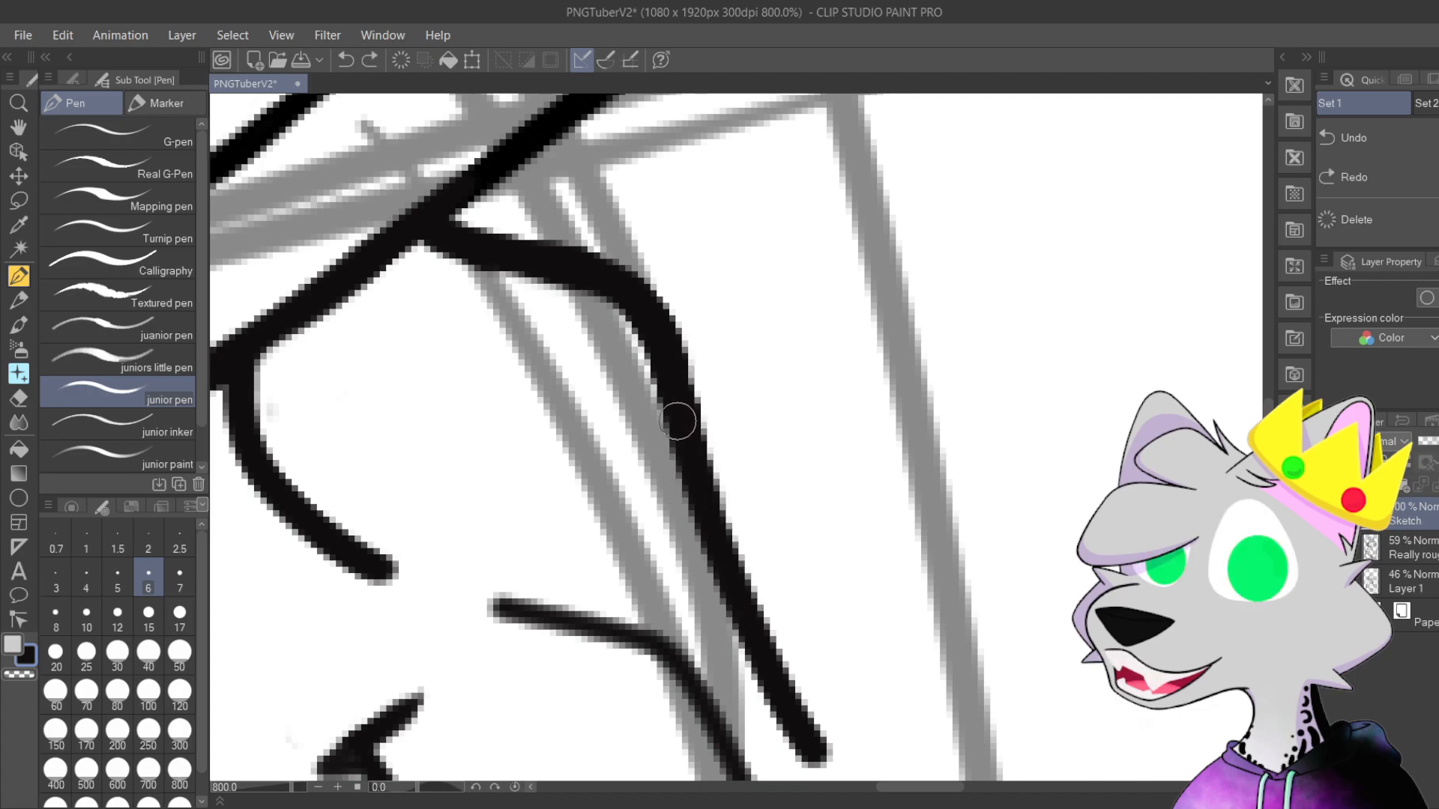
left_click_drag(659, 338, 765, 660)
Step: Try out several inward-bending ends at the lower tip of the thick outer neck line, and undo them
scroll(781, 582, "down", 5)
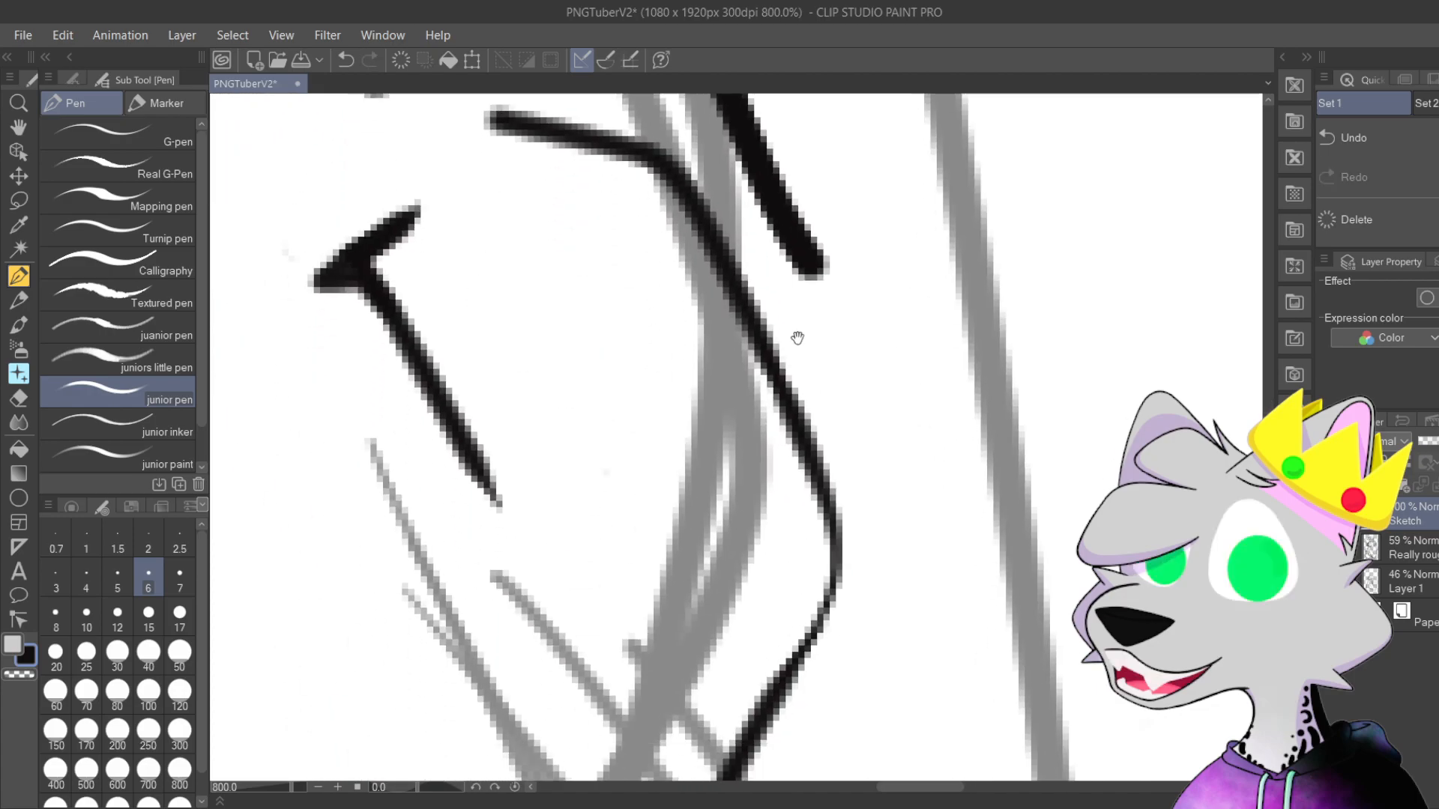
mouse_move(804, 257)
left_mouse_down()
mouse_move(826, 326)
mouse_move(780, 494)
mouse_move(871, 527)
mouse_move(834, 408)
left_mouse_up()
scroll(772, 449, "down", 1)
key("ctrl+z")
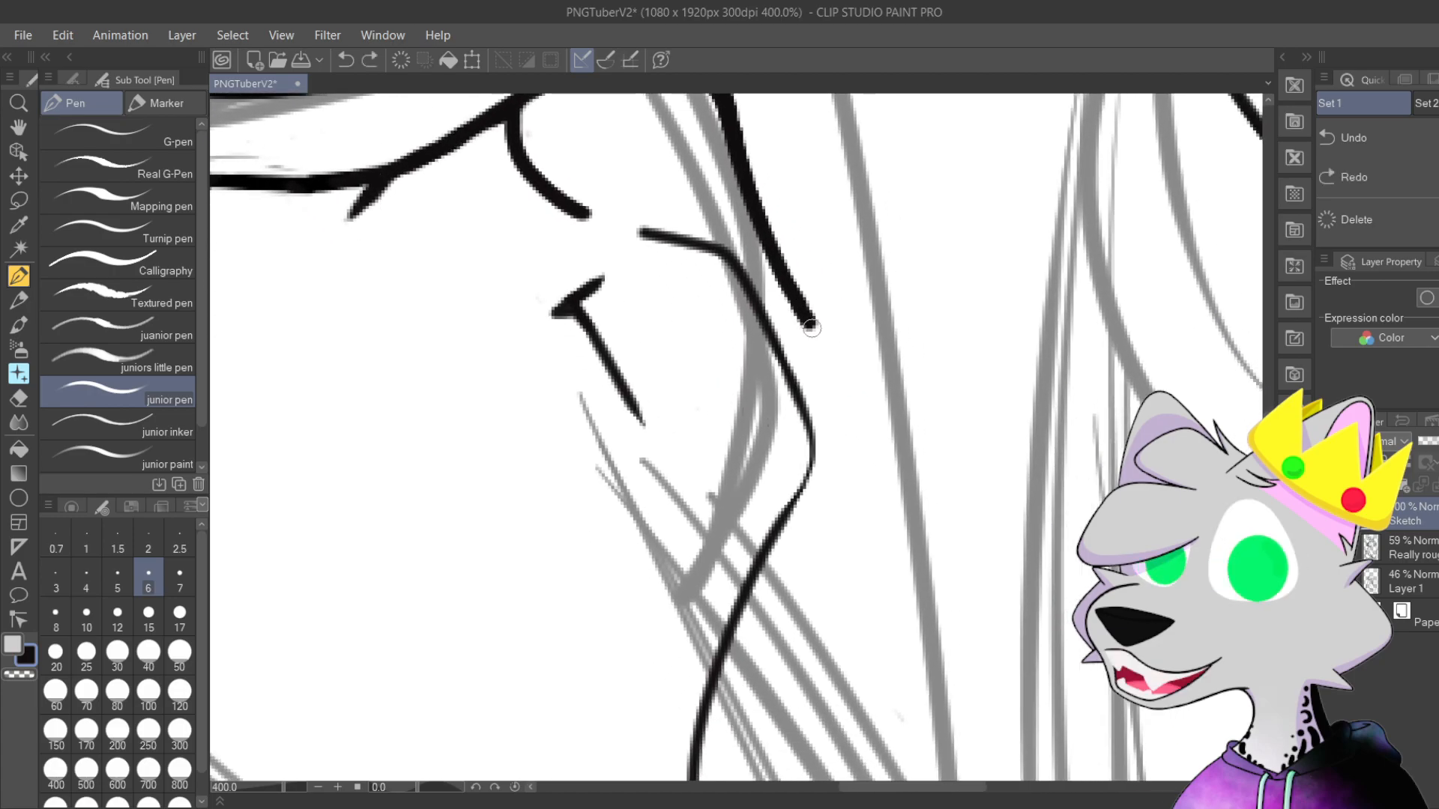
left_click_drag(808, 320, 784, 437)
scroll(765, 401, "up", 1)
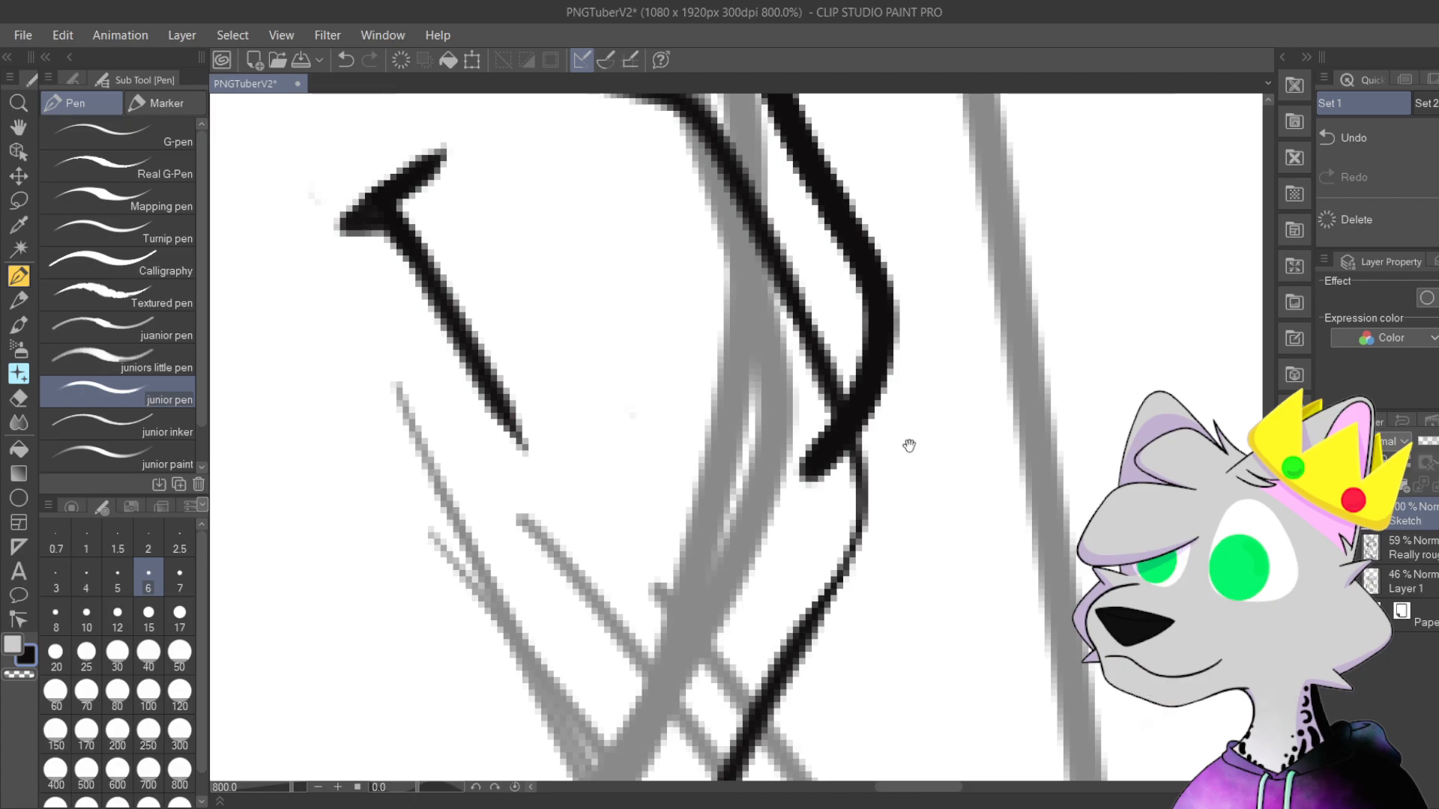
left_click_drag(910, 446, 901, 432)
key("ctrl+z")
mouse_move(775, 529)
left_mouse_down()
mouse_move(842, 385)
mouse_move(824, 261)
left_mouse_up()
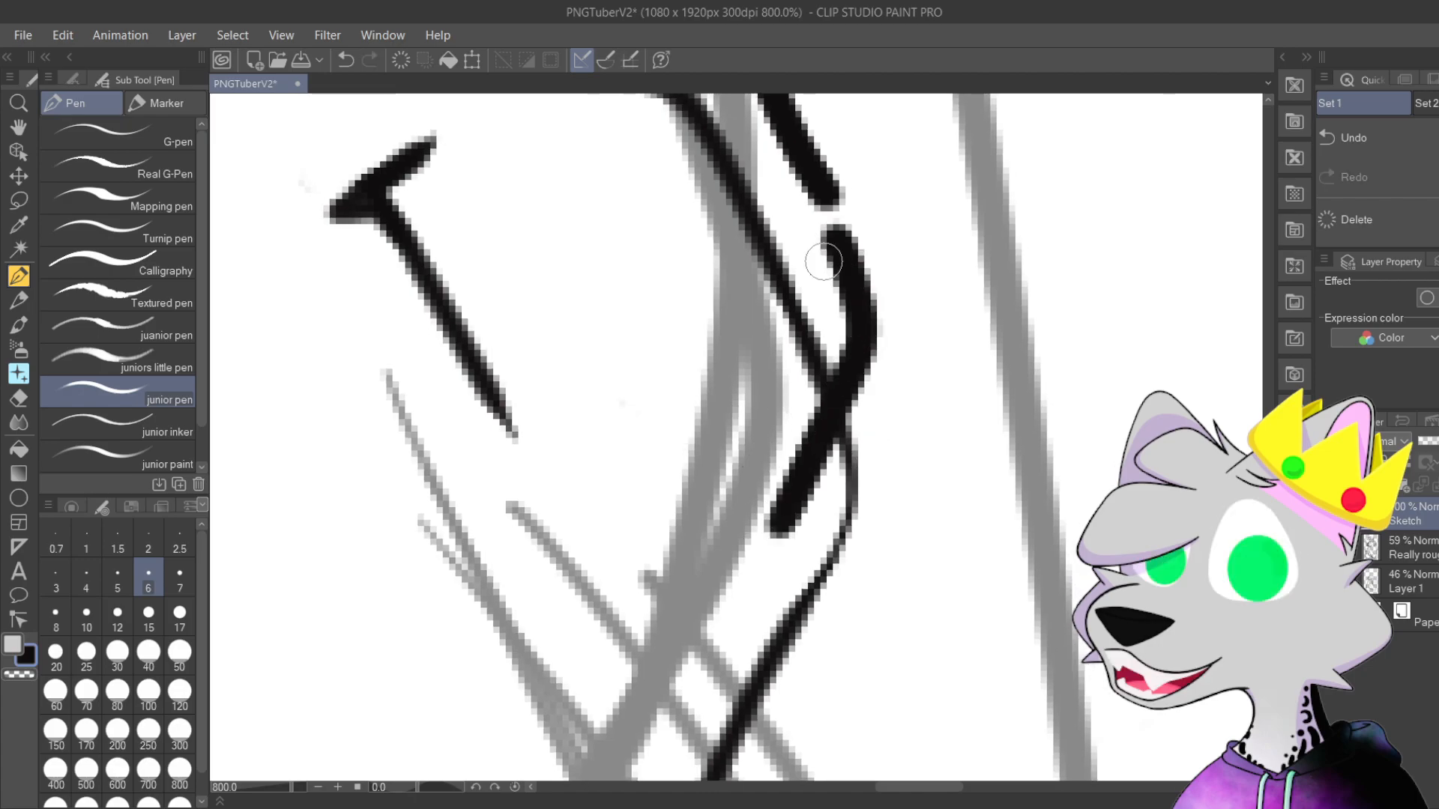
scroll(824, 262, "up", 1)
left_click_drag(804, 311, 701, 466)
key("ctrl+z")
mouse_move(724, 295)
left_mouse_down()
mouse_move(780, 343)
mouse_move(798, 616)
mouse_move(845, 437)
left_mouse_up()
scroll(811, 581, "down", 1)
key("ctrl+z")
Step: Continue the thick outer line down and bend it back inward across the thin neck outline
left_click_drag(789, 263, 777, 572)
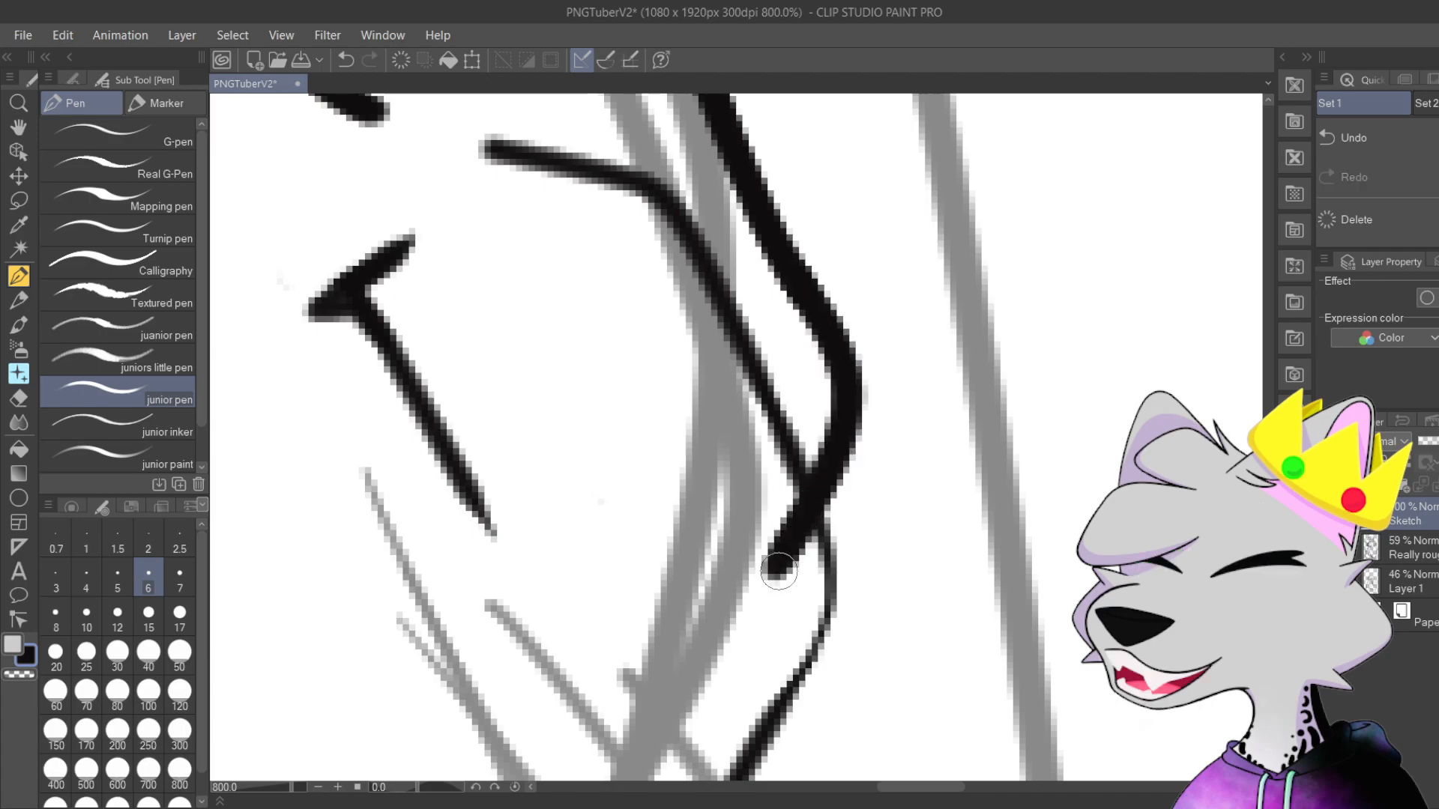
scroll(779, 529, "down", 4)
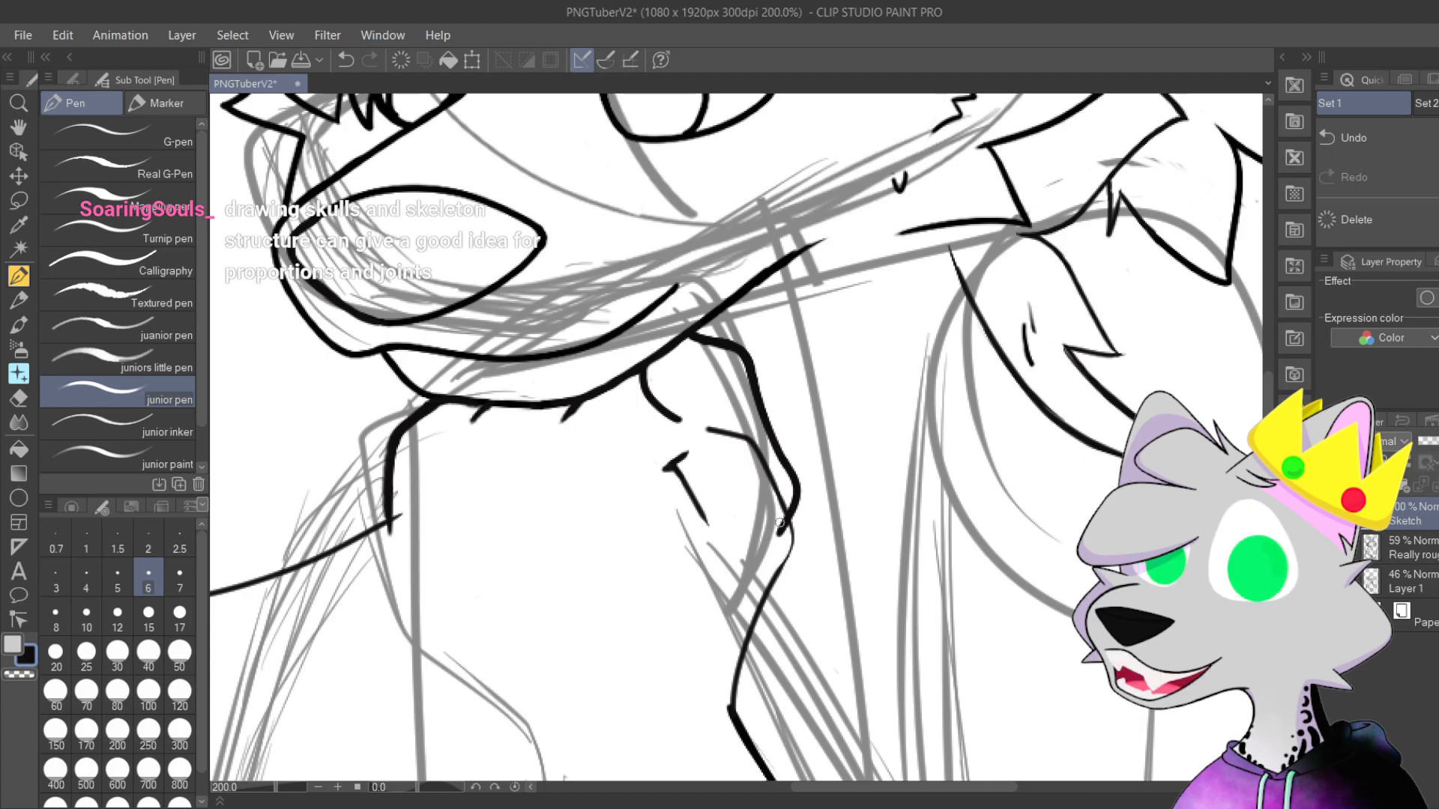
Step: Try out a simple cat head with pointed ears, eyes and nose in the blank space beside the neck, and undo it
left_click_drag(780, 525, 530, 410)
scroll(530, 410, "up", 4)
scroll(819, 232, "down", 2)
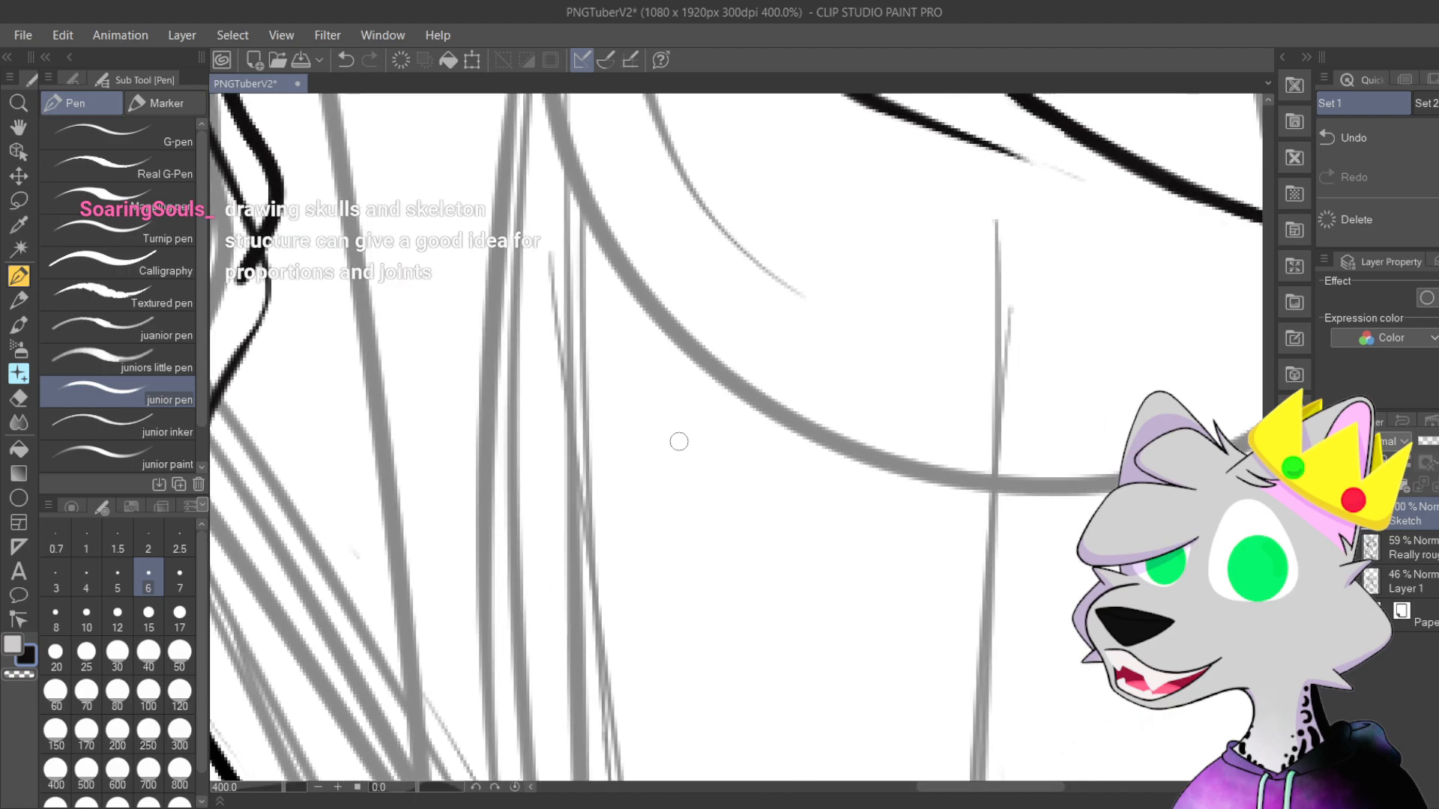
left_click_drag(678, 404, 686, 495)
left_click_drag(770, 395, 782, 480)
mouse_move(701, 521)
left_mouse_down()
mouse_move(761, 517)
mouse_move(701, 523)
left_mouse_up()
mouse_move(754, 616)
left_mouse_down()
mouse_move(594, 445)
mouse_move(881, 385)
mouse_move(731, 651)
left_mouse_up()
mouse_move(614, 405)
left_mouse_down()
mouse_move(660, 260)
mouse_move(772, 343)
mouse_move(869, 276)
mouse_move(903, 408)
left_mouse_up()
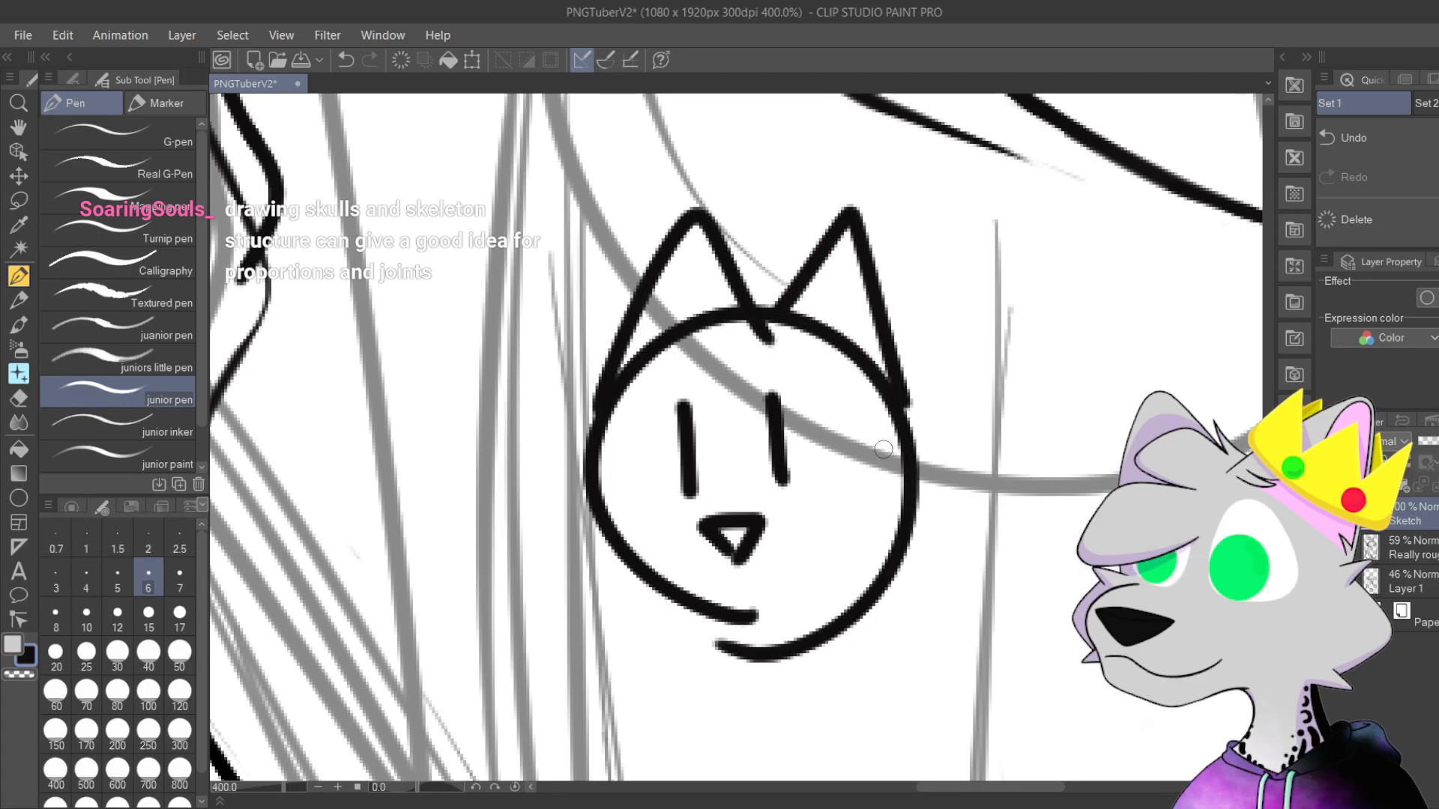
key("ctrl+z")
key("ctrl+z")
key("ctrl+z")
key("ctrl+z")
key("ctrl+z")
key("ctrl+z")
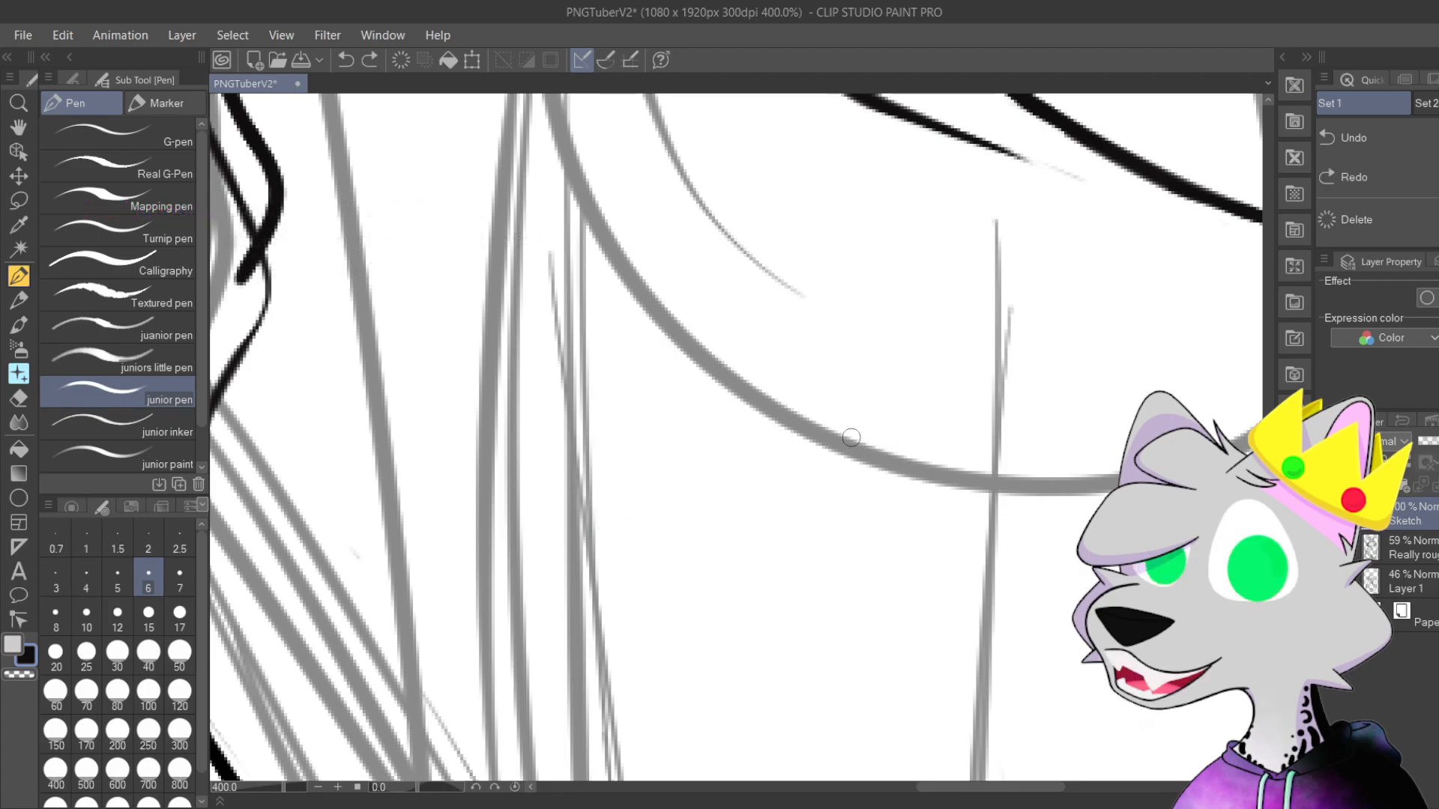
mouse_move(740, 600)
left_mouse_down()
mouse_move(803, 424)
mouse_move(745, 252)
mouse_move(813, 626)
mouse_move(959, 412)
left_mouse_up()
key("ctrl+z")
key("ctrl+z")
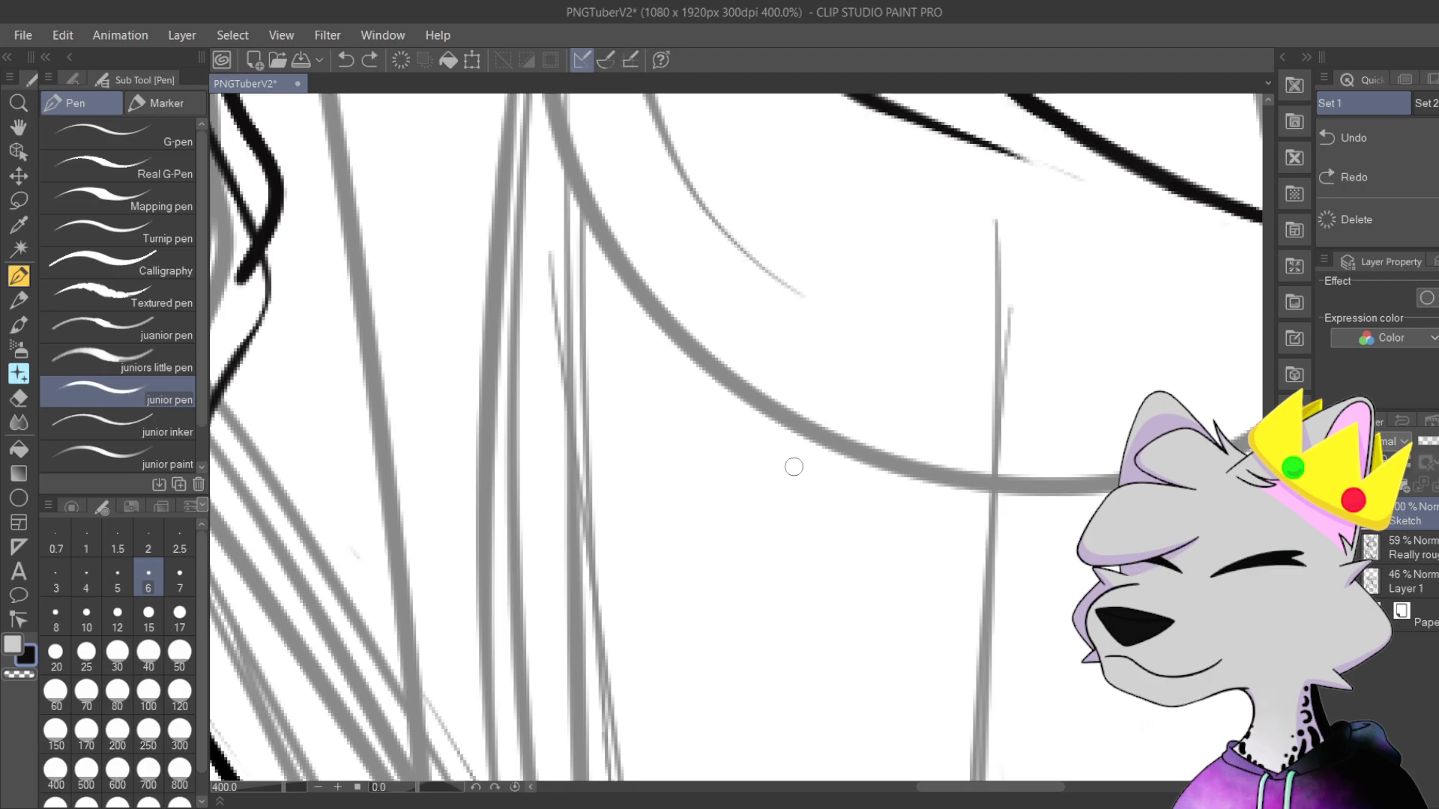
Step: Thicken the diagonal muzzle line from above the nose up along the lower edge of the smaller eye
scroll(794, 469, "left", 3)
left_click_drag(861, 501, 947, 633)
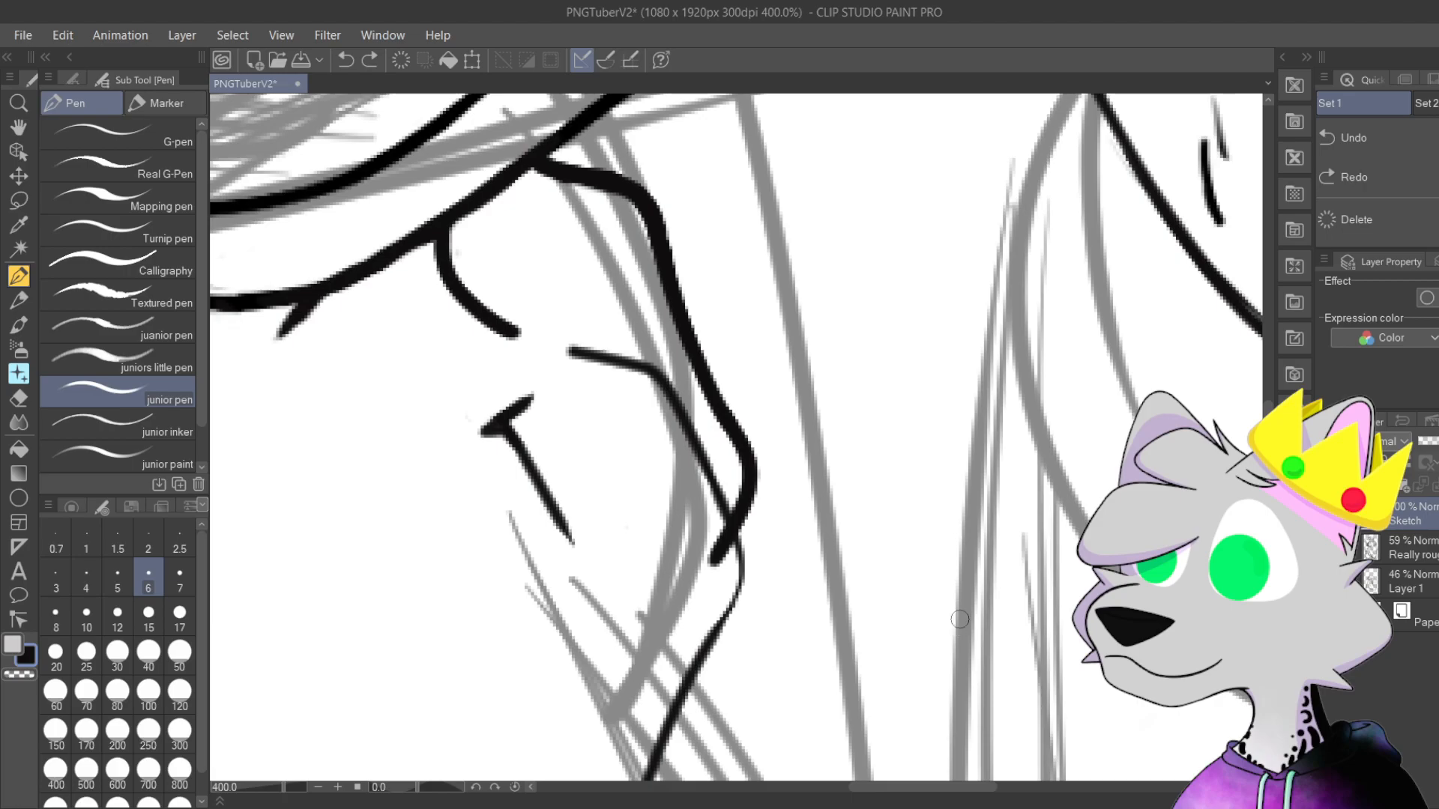
scroll(959, 619, "down", 5)
left_click_drag(909, 610, 887, 561)
scroll(887, 561, "up", 5)
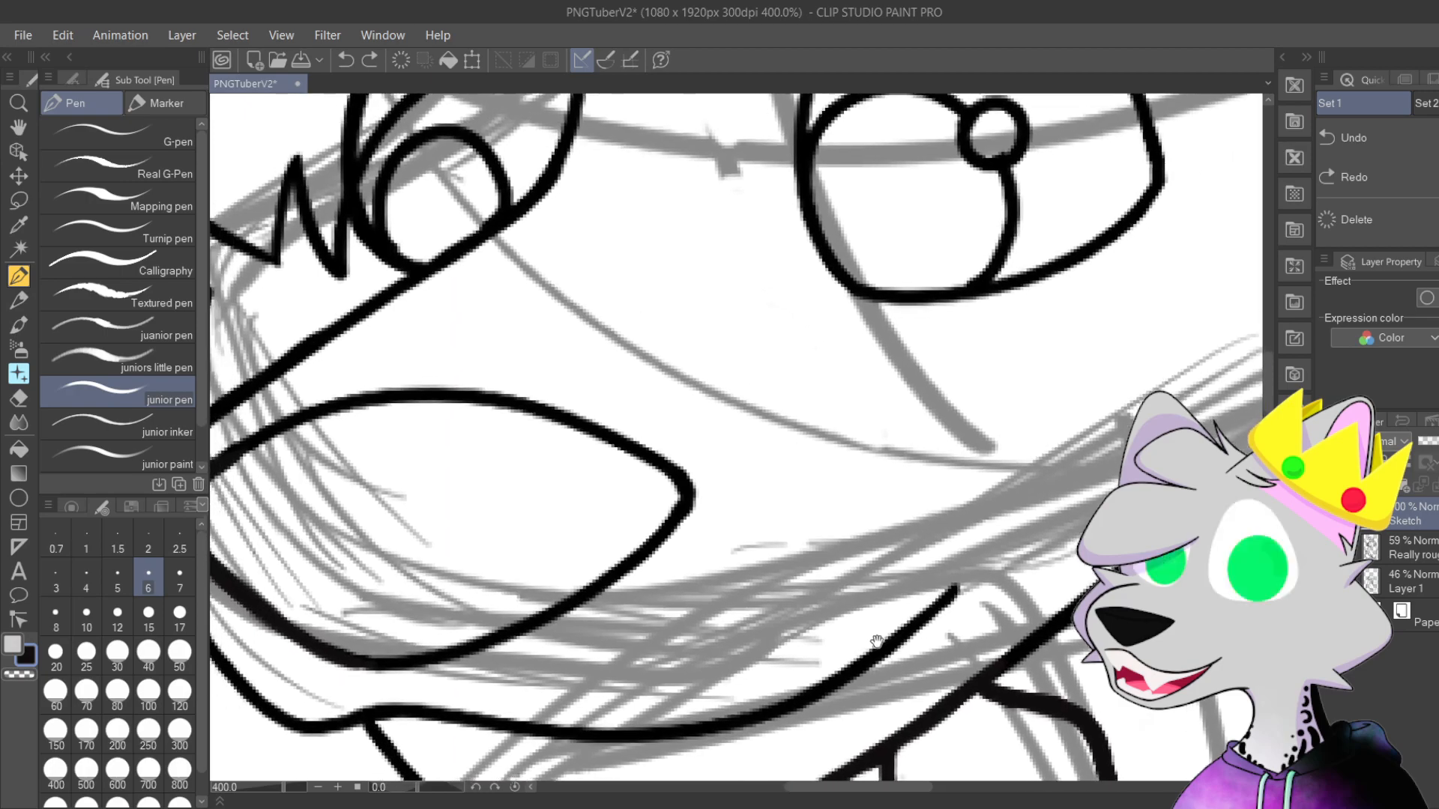
left_click_drag(877, 642, 908, 594)
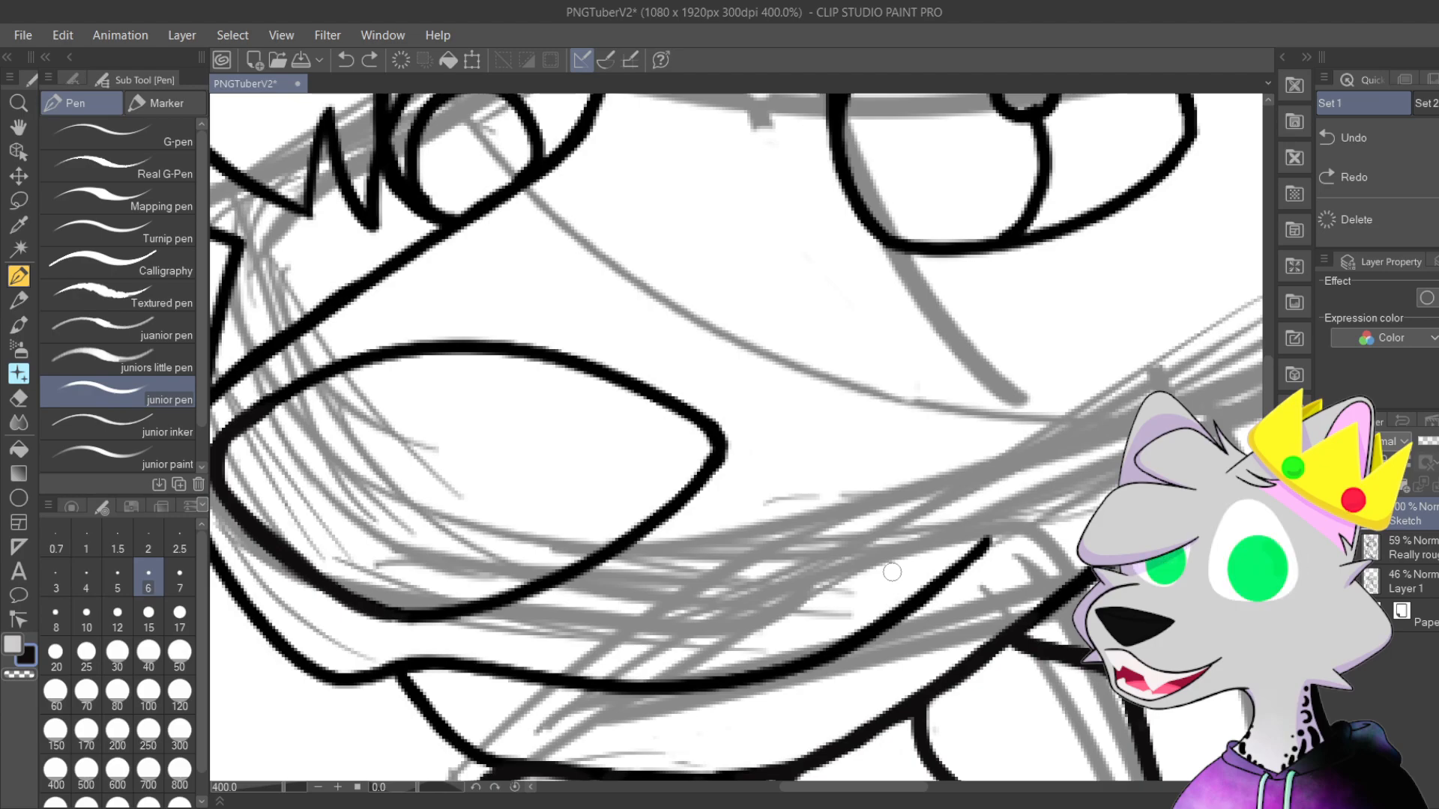
mouse_move(821, 450)
left_mouse_down()
mouse_move(903, 604)
mouse_move(934, 632)
left_mouse_up()
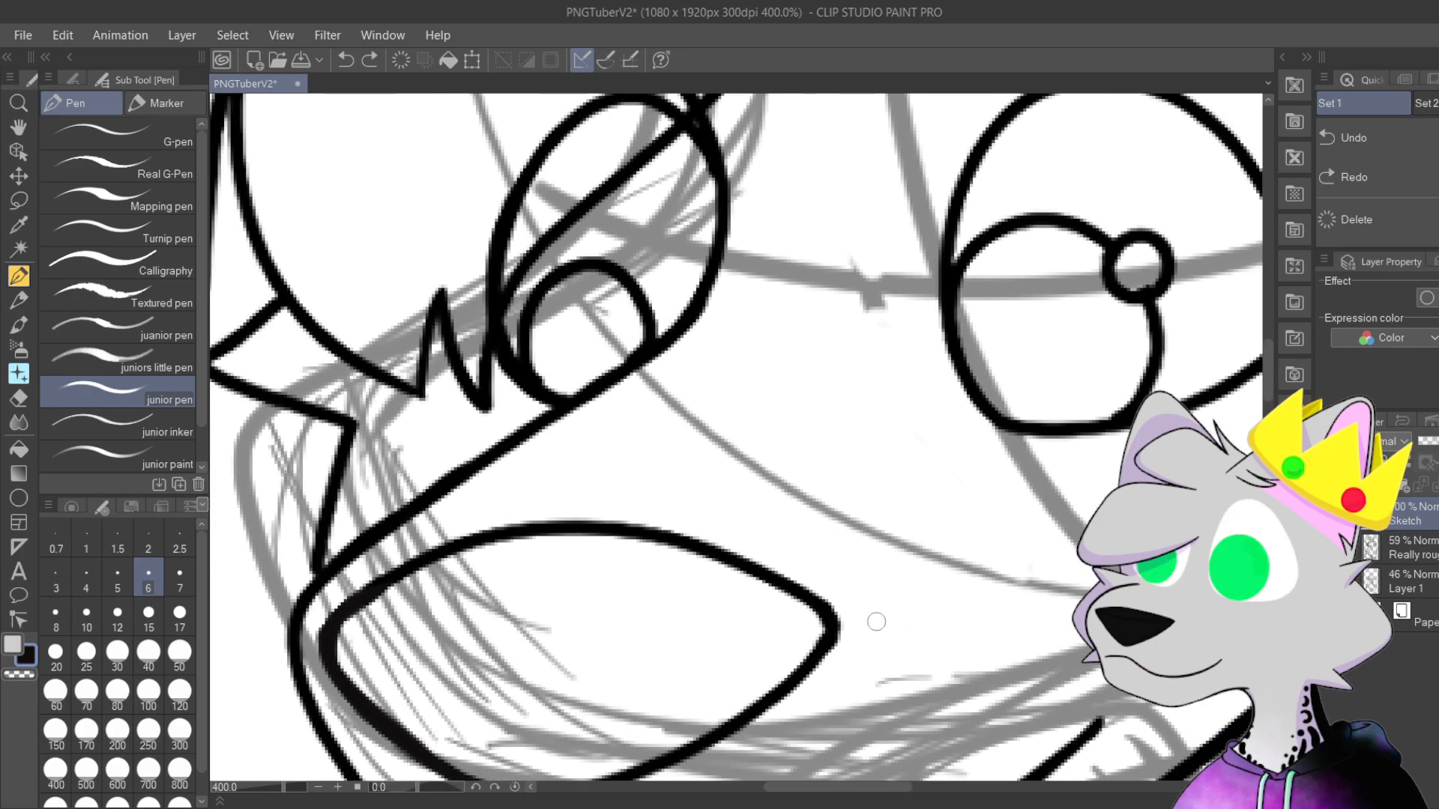
scroll(862, 434, "down", 2)
scroll(780, 372, "up", 2)
scroll(790, 290, "up", 2)
mouse_move(934, 511)
left_mouse_down()
mouse_move(919, 415)
mouse_move(941, 398)
mouse_move(932, 405)
left_mouse_up()
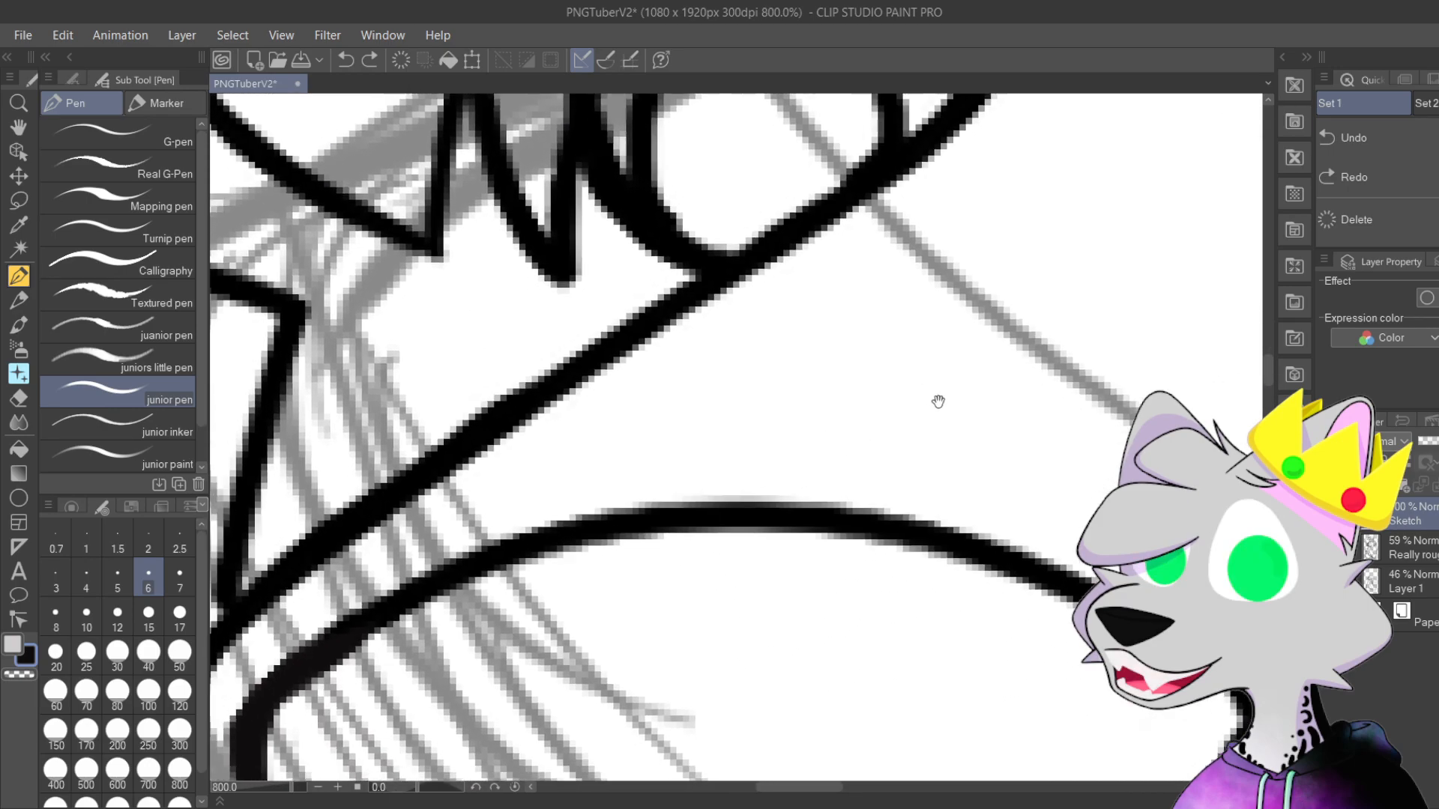
left_click_drag(308, 599, 1020, 138)
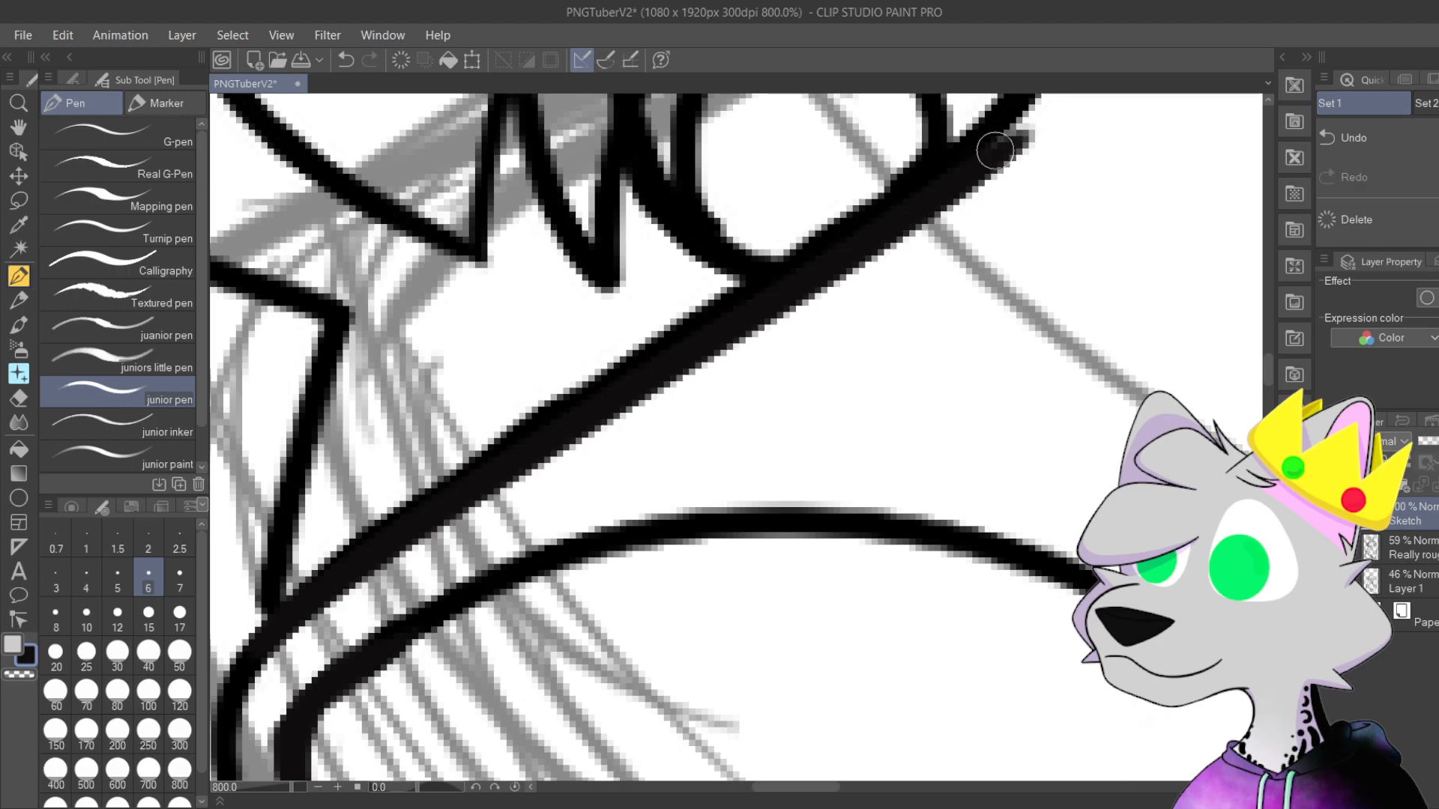
Step: Carry the thickened line around the smaller eye's lower inner corner and up its inner edge with a rounded bend
mouse_move(1076, 221)
left_mouse_down()
mouse_move(614, 670)
mouse_move(611, 655)
left_mouse_up()
mouse_move(535, 575)
left_mouse_down()
mouse_move(647, 409)
mouse_move(669, 295)
left_mouse_up()
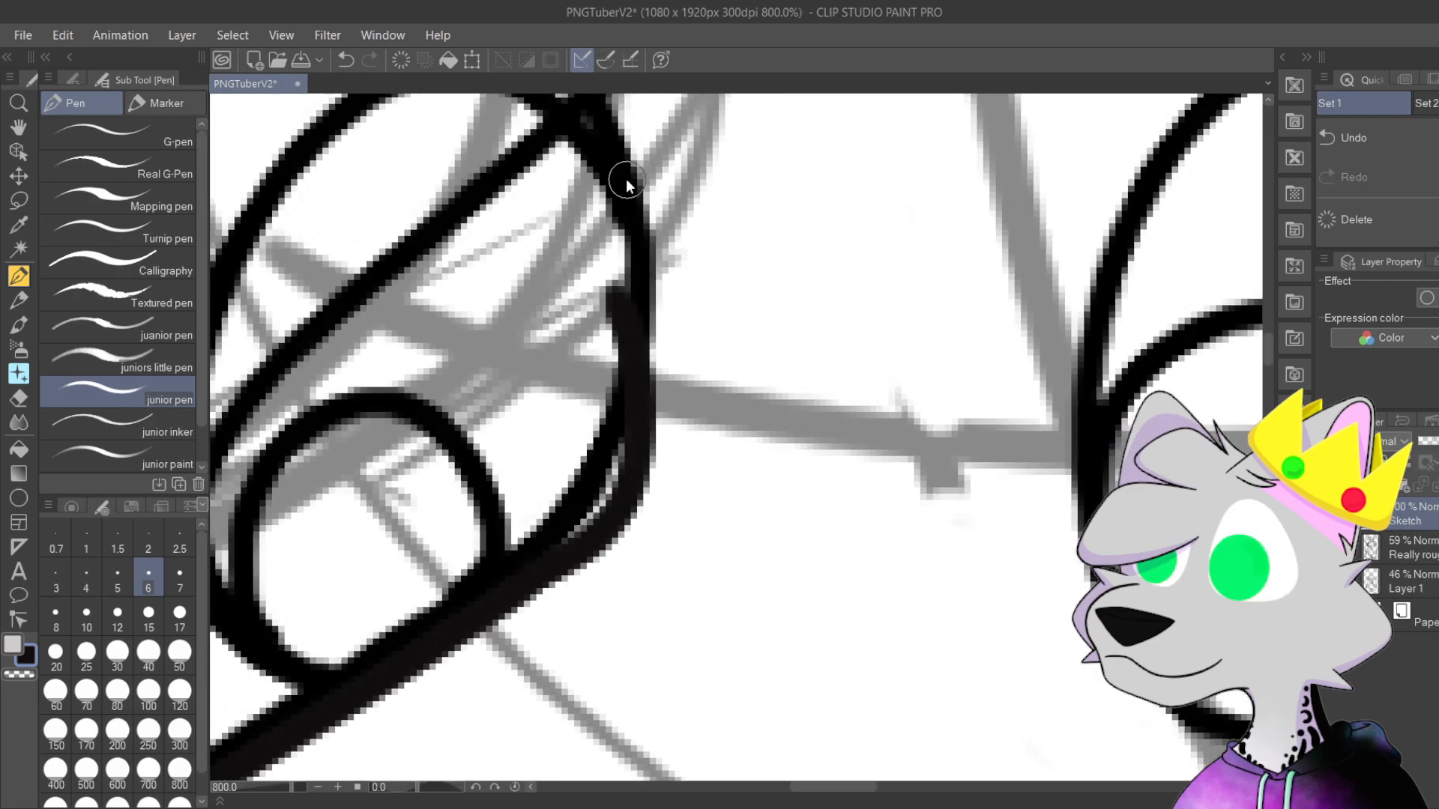
key("ctrl+z")
mouse_move(626, 180)
left_mouse_down()
mouse_move(615, 517)
mouse_move(565, 551)
mouse_move(629, 224)
mouse_move(621, 187)
mouse_move(641, 484)
mouse_move(558, 550)
left_mouse_up()
key("ctrl+z")
key("ctrl+z")
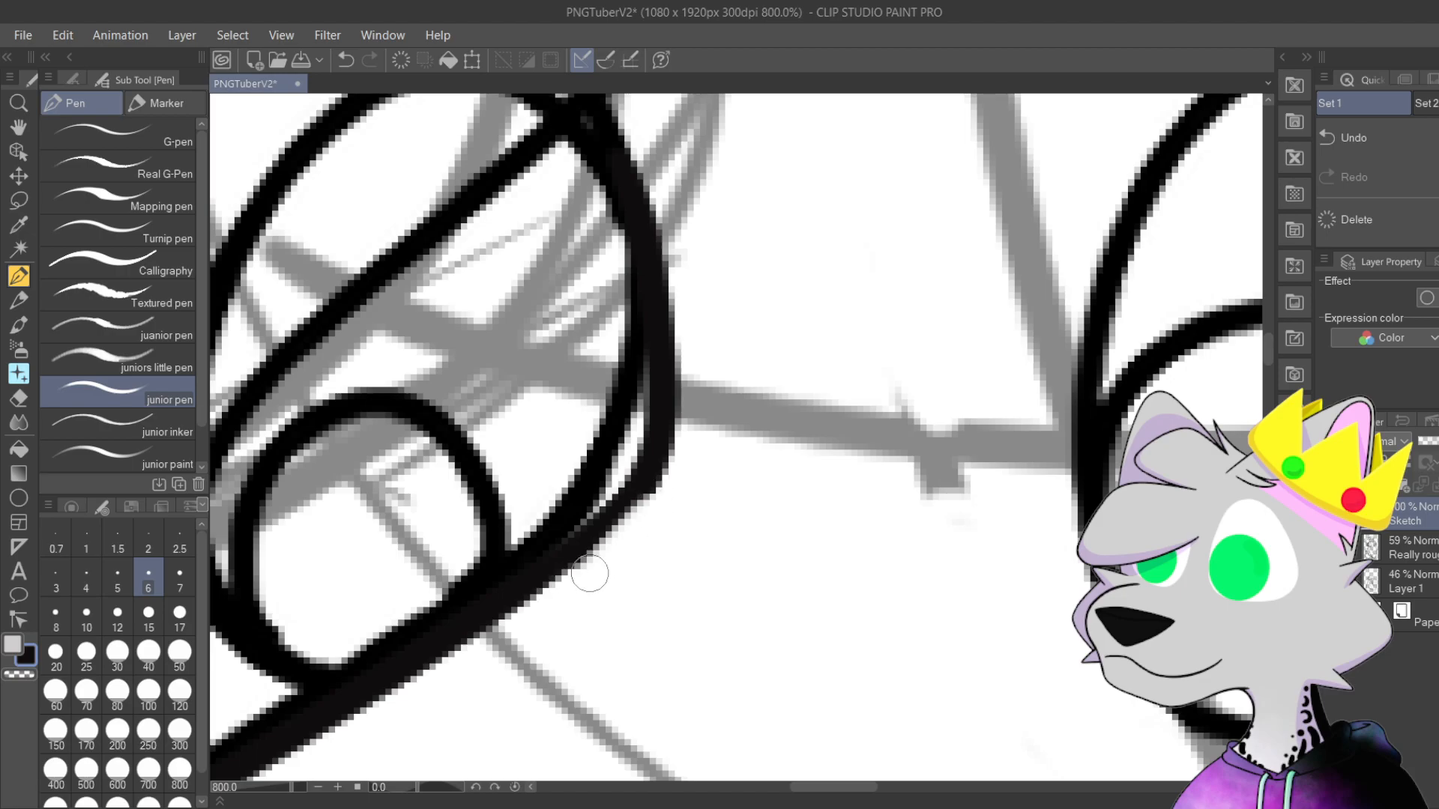
key("ctrl+z")
left_click_drag(555, 540, 658, 429)
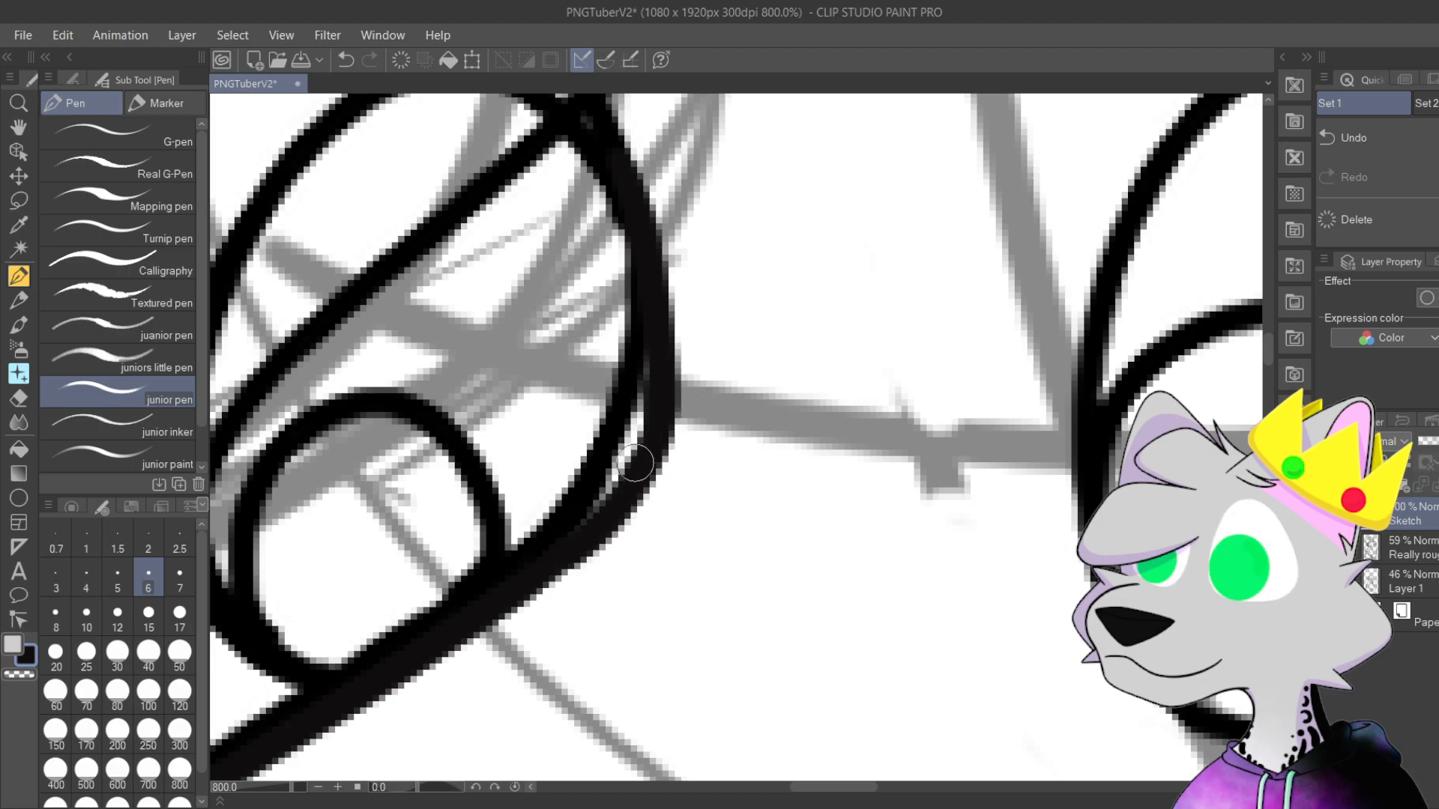
Step: Erase the old outline inside the smaller eye's thickened inner edge and clean up its lower corner
left_click_drag(720, 321, 779, 374)
mouse_move(667, 327)
left_mouse_down()
mouse_move(676, 405)
mouse_move(661, 311)
mouse_move(658, 494)
mouse_move(613, 534)
left_mouse_up()
mouse_move(581, 587)
left_mouse_down()
mouse_move(659, 497)
mouse_move(647, 541)
mouse_move(589, 584)
mouse_move(656, 509)
left_mouse_up()
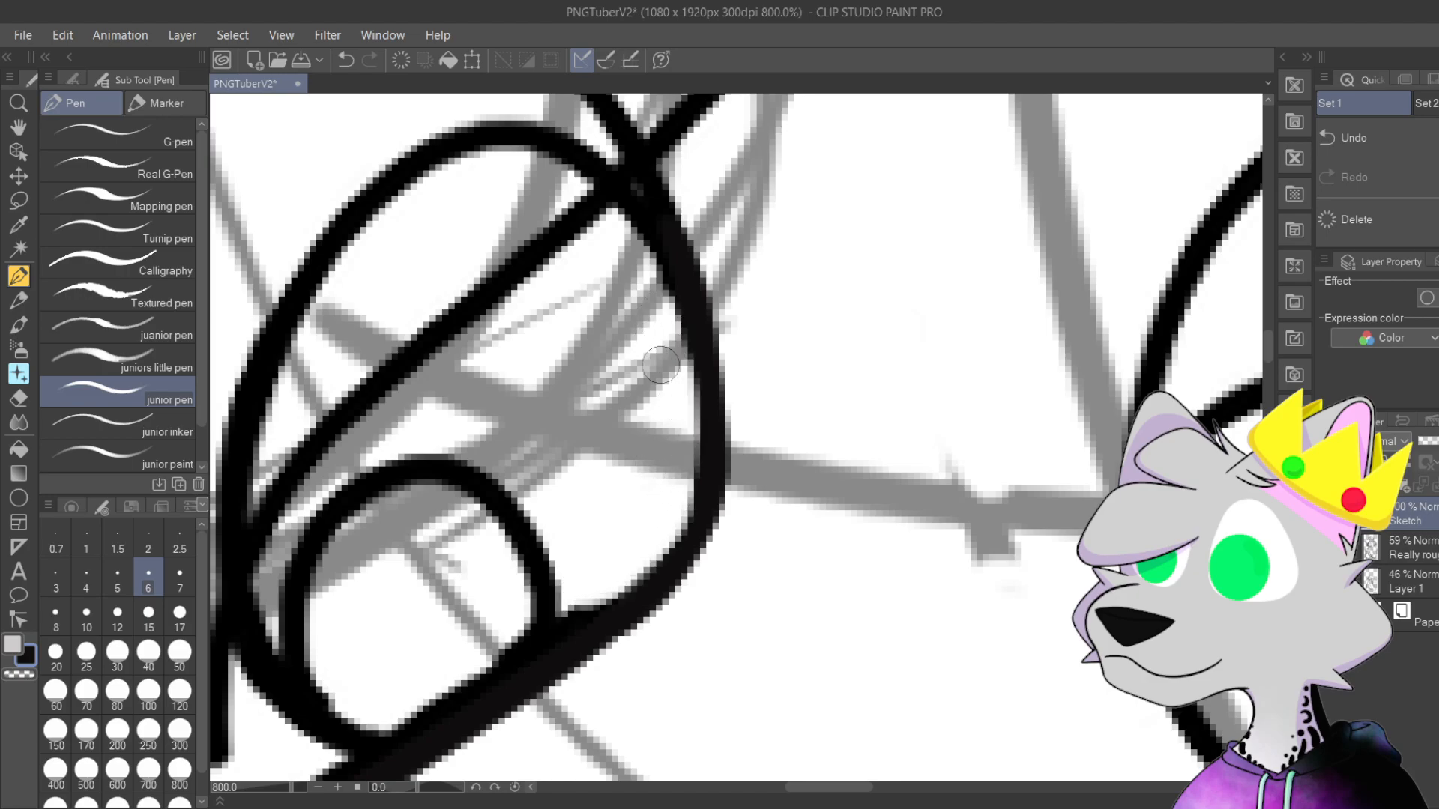
left_click_drag(701, 559, 688, 352)
scroll(673, 314, "down", 3)
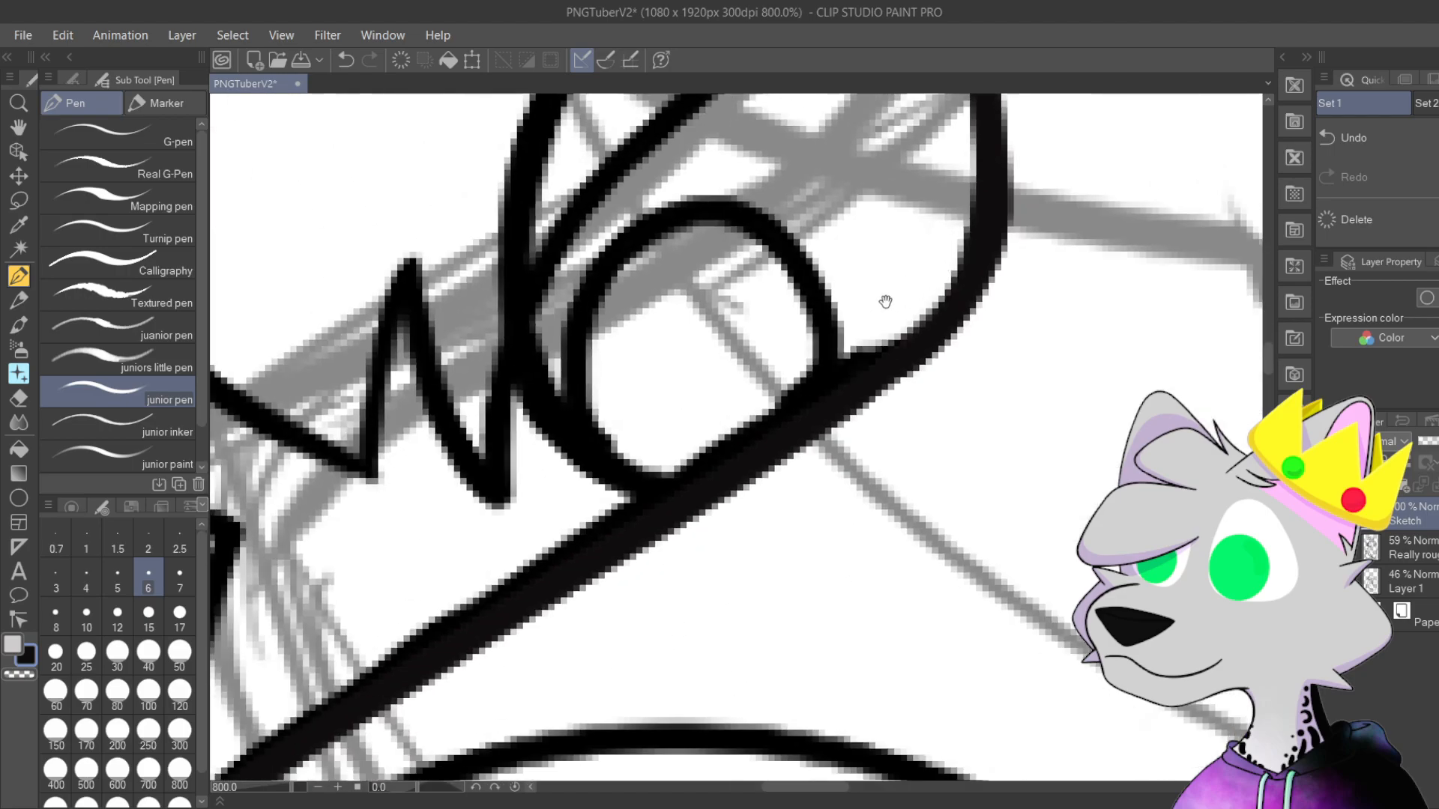
Step: Erase the old outline along the bottom of the smaller eye's iris where it meets the thickened lower eye line
scroll(787, 334, "down", 3)
scroll(948, 501, "up", 3)
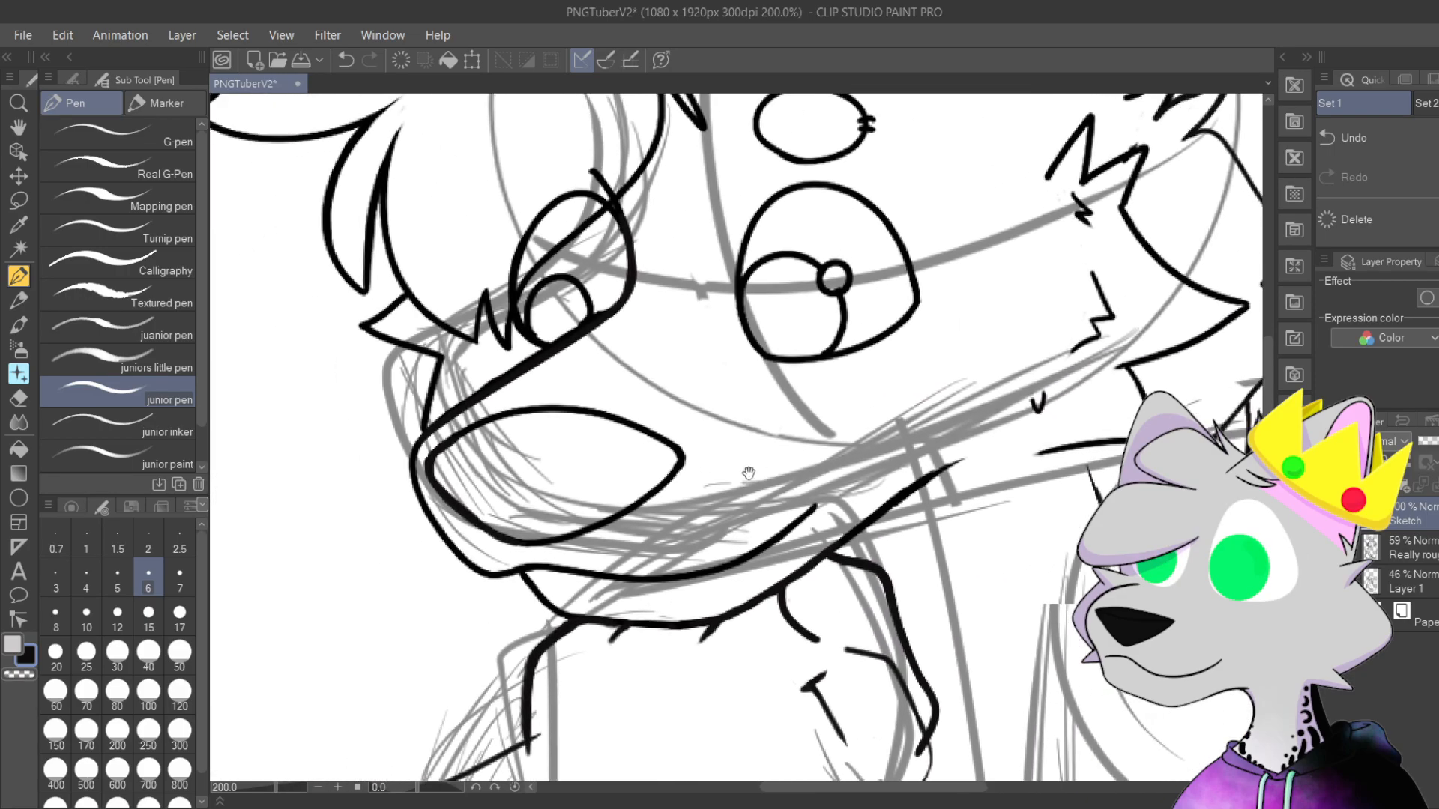
scroll(763, 365, "up", 3)
scroll(763, 365, "up", 3)
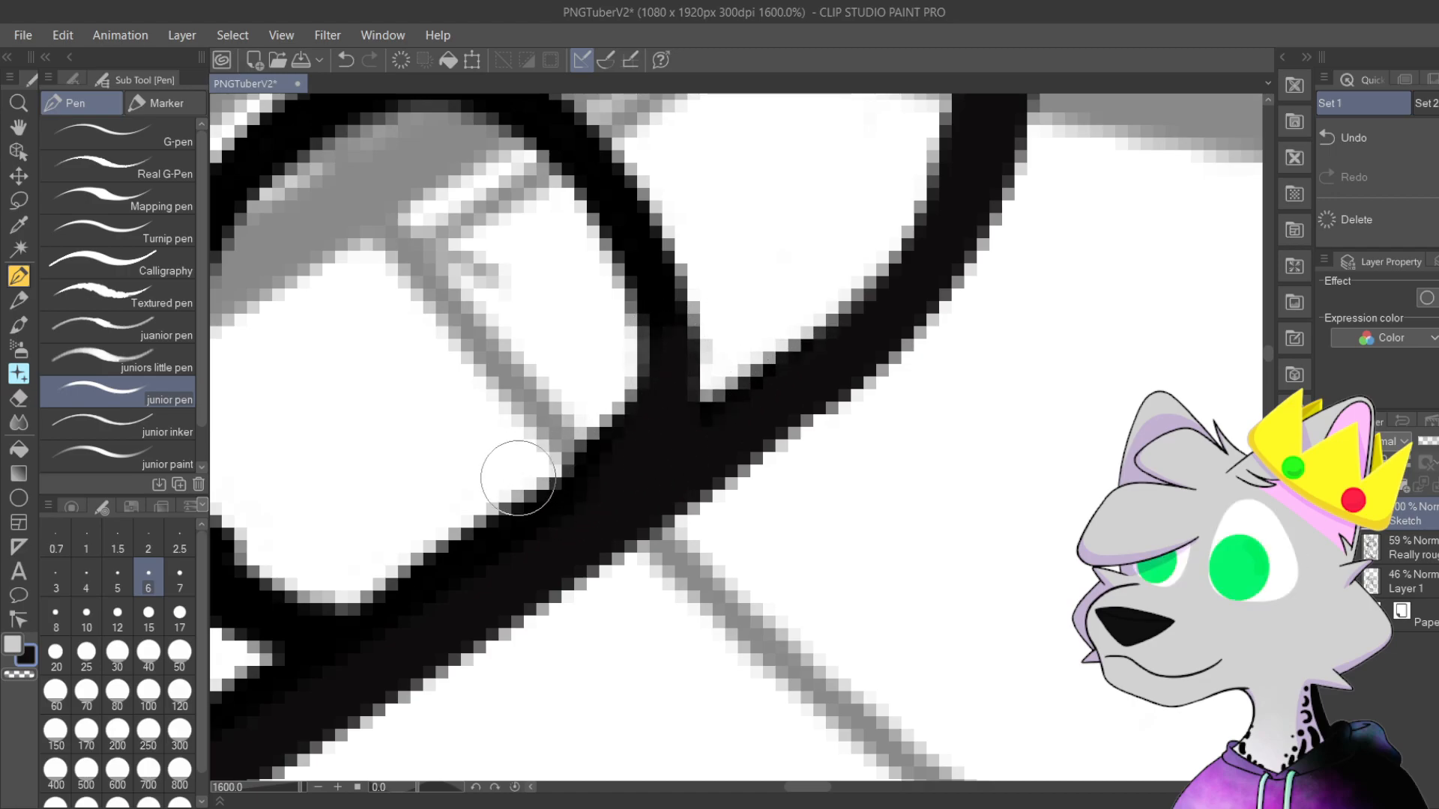
mouse_move(354, 578)
left_mouse_down()
mouse_move(396, 547)
mouse_move(363, 582)
mouse_move(509, 499)
mouse_move(455, 531)
mouse_move(533, 446)
mouse_move(559, 474)
mouse_move(561, 449)
mouse_move(597, 425)
mouse_move(554, 462)
mouse_move(597, 450)
mouse_move(600, 389)
left_mouse_up()
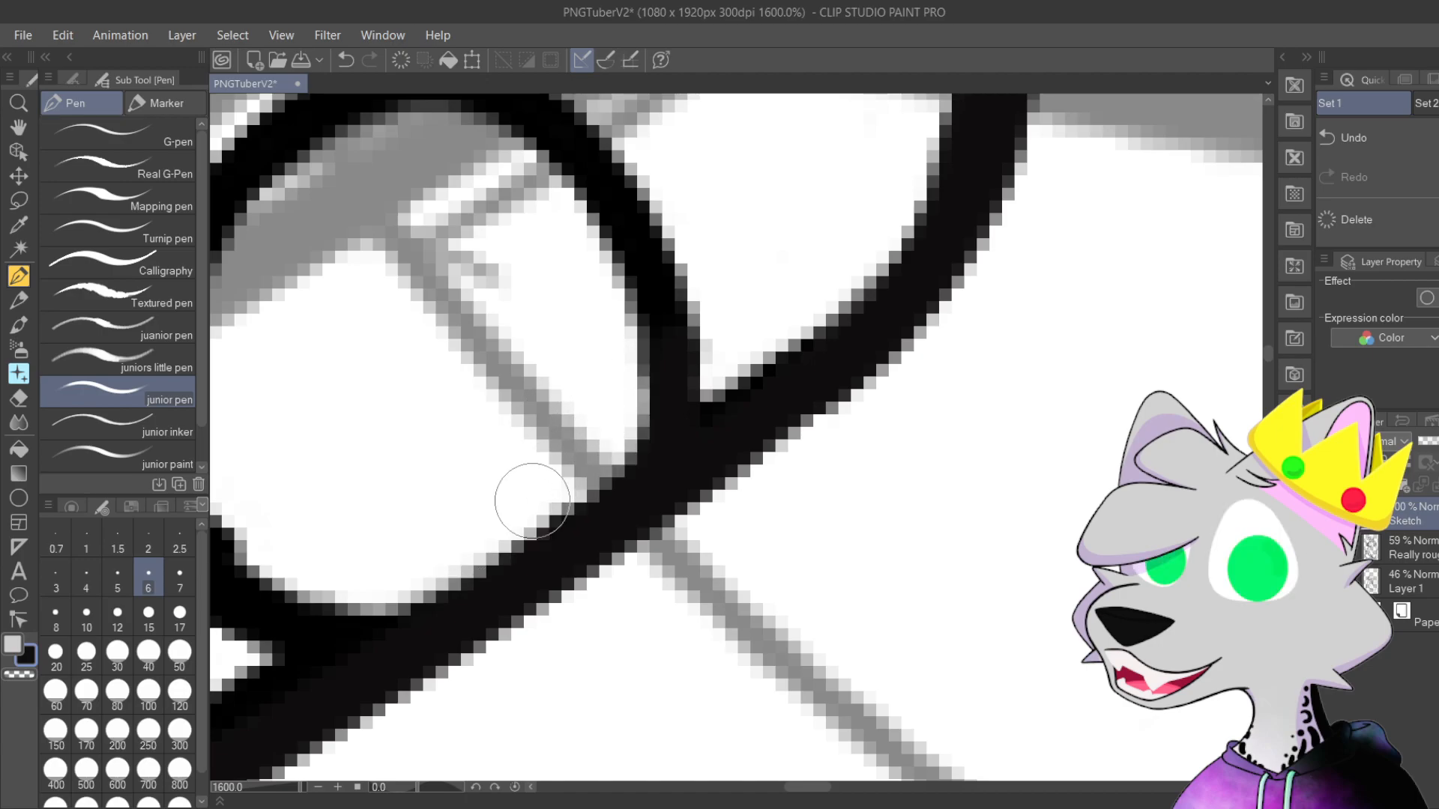
left_click_drag(582, 596, 622, 649)
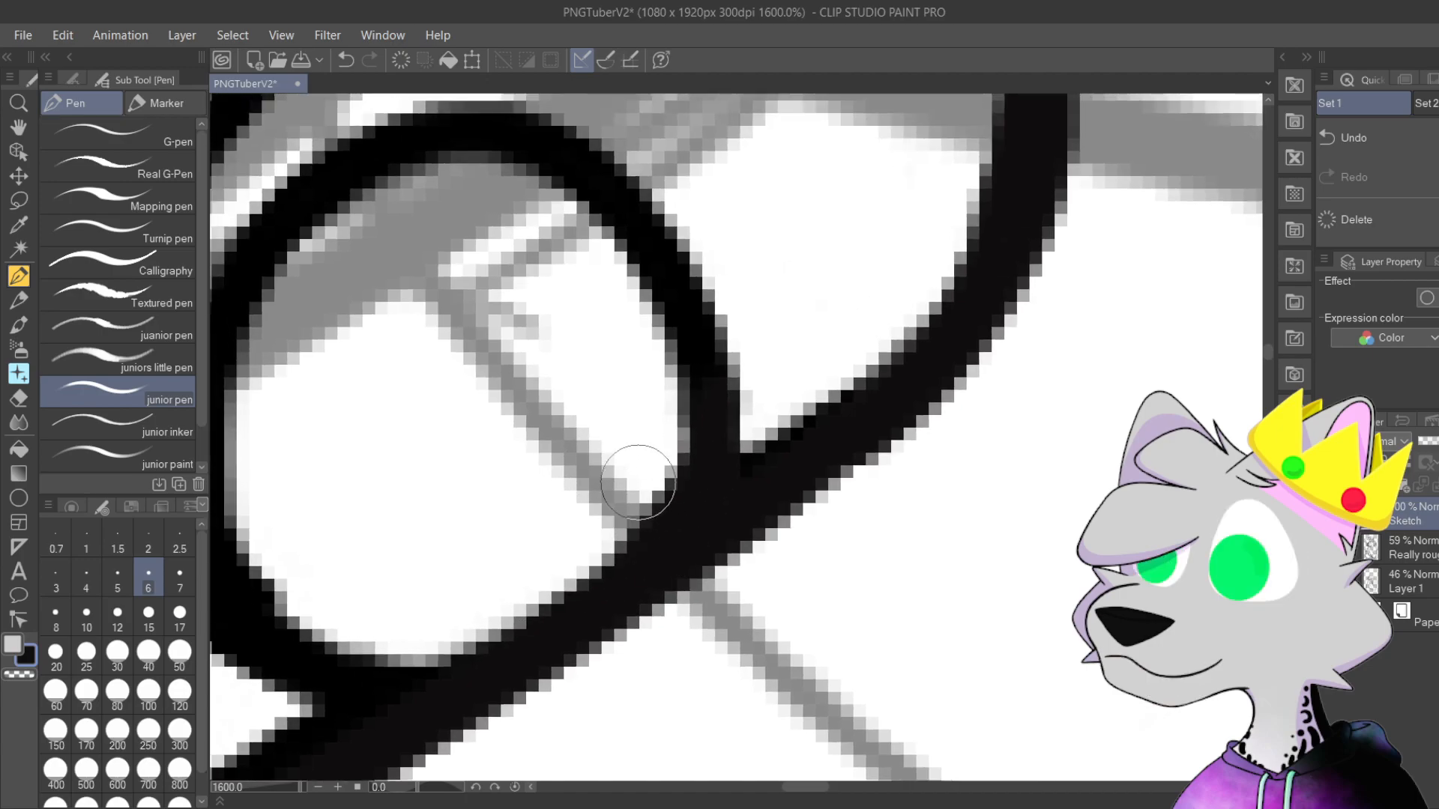
key("ctrl+z")
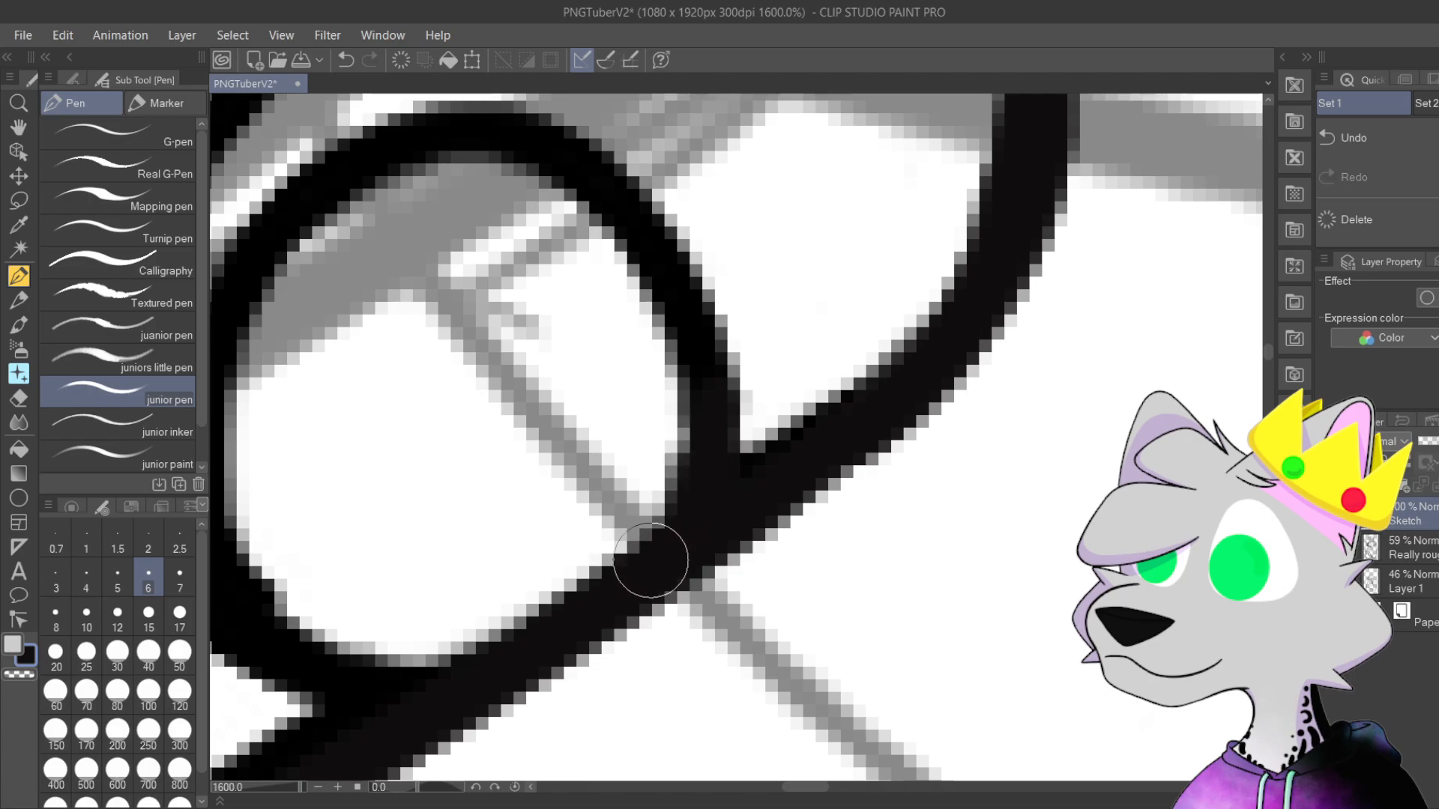
left_click_drag(715, 453, 674, 521)
left_click_drag(628, 566, 1023, 257)
left_click_drag(753, 435, 983, 237)
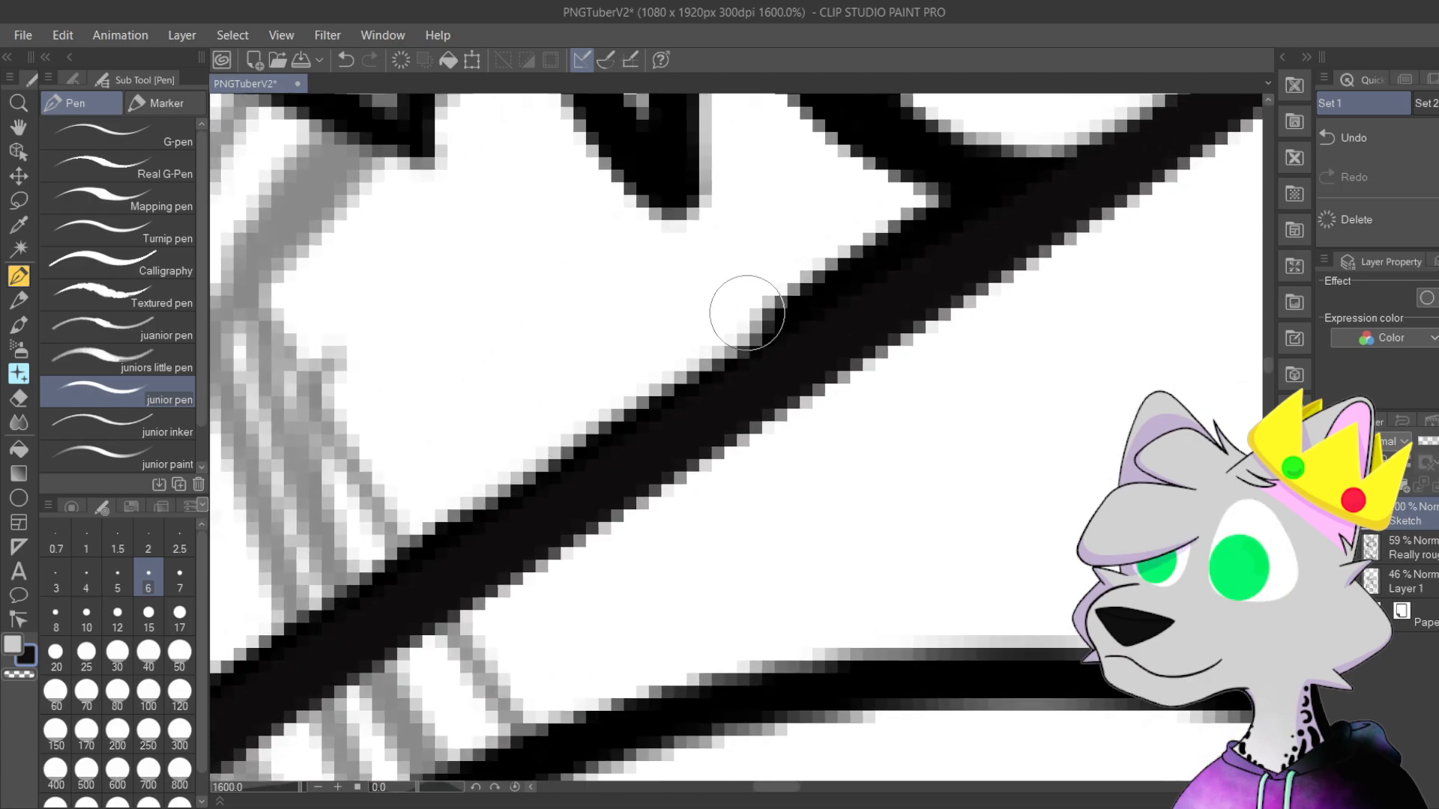
Step: Erase the old outline along the upper edge of the diagonal muzzle line between the nose and the smaller eye
mouse_move(397, 549)
left_mouse_down()
mouse_move(730, 386)
mouse_move(1027, 186)
left_mouse_up()
left_click_drag(793, 323, 1124, 135)
key("ctrl+minus")
key("ctrl+minus")
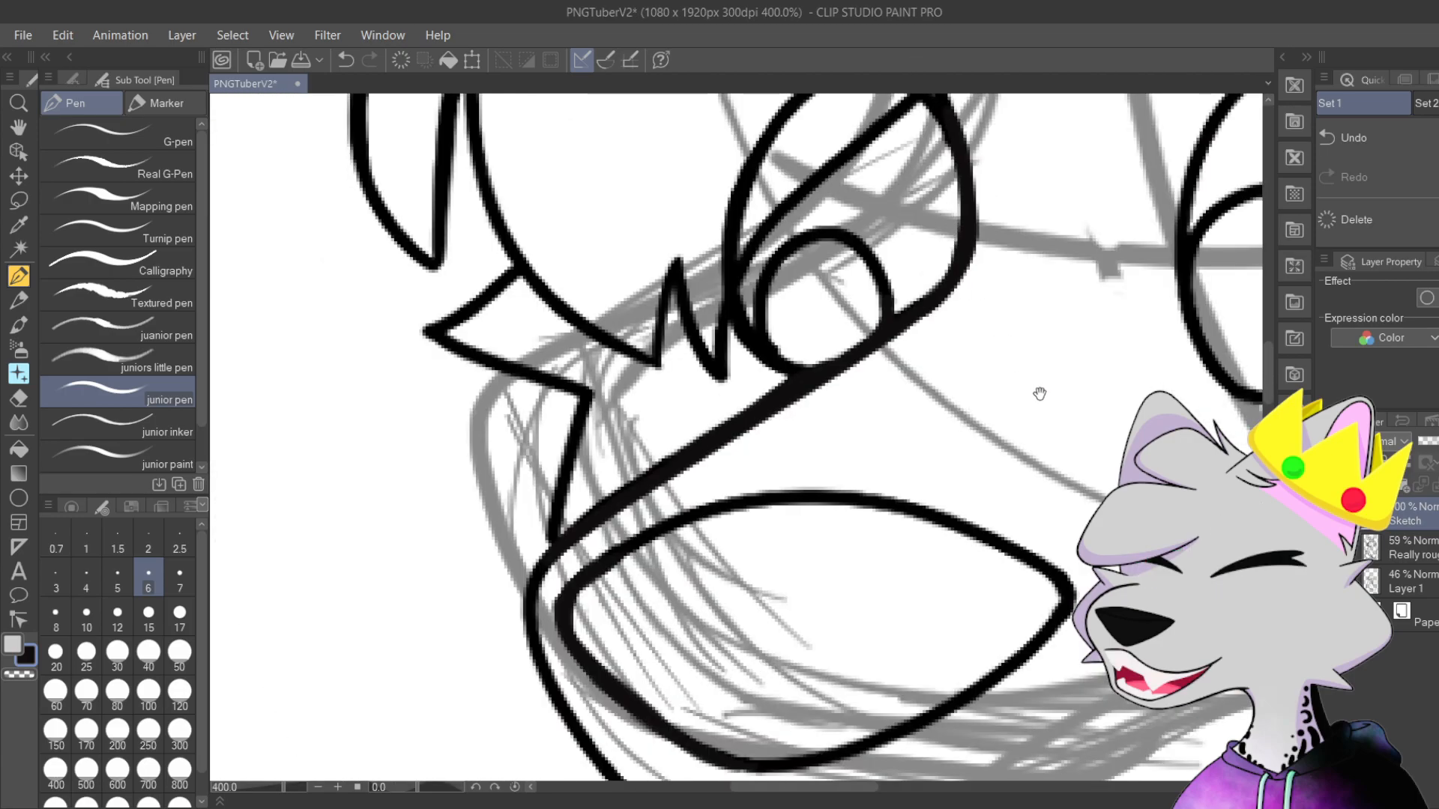
scroll(764, 405, "up", 5)
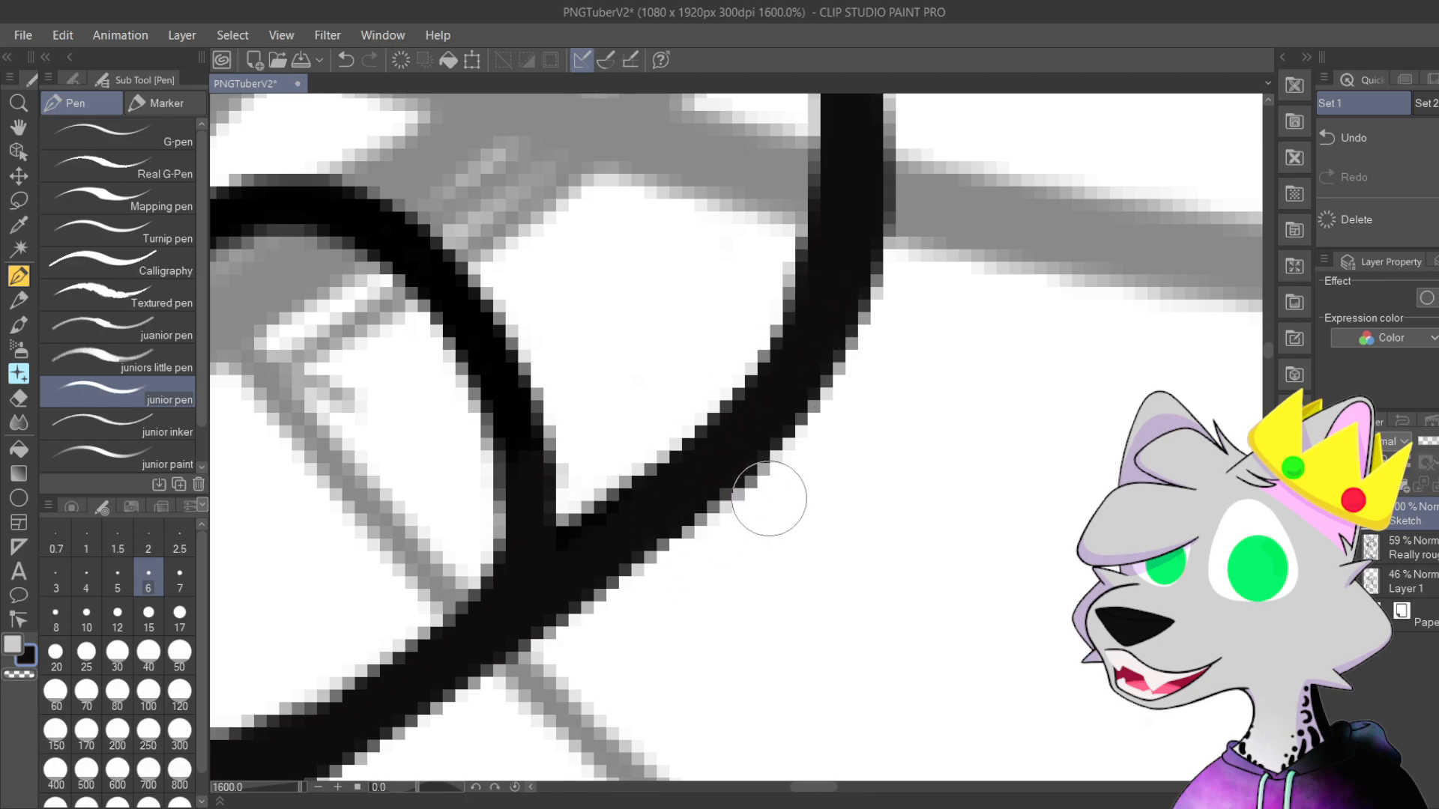
scroll(780, 262, "down", 6)
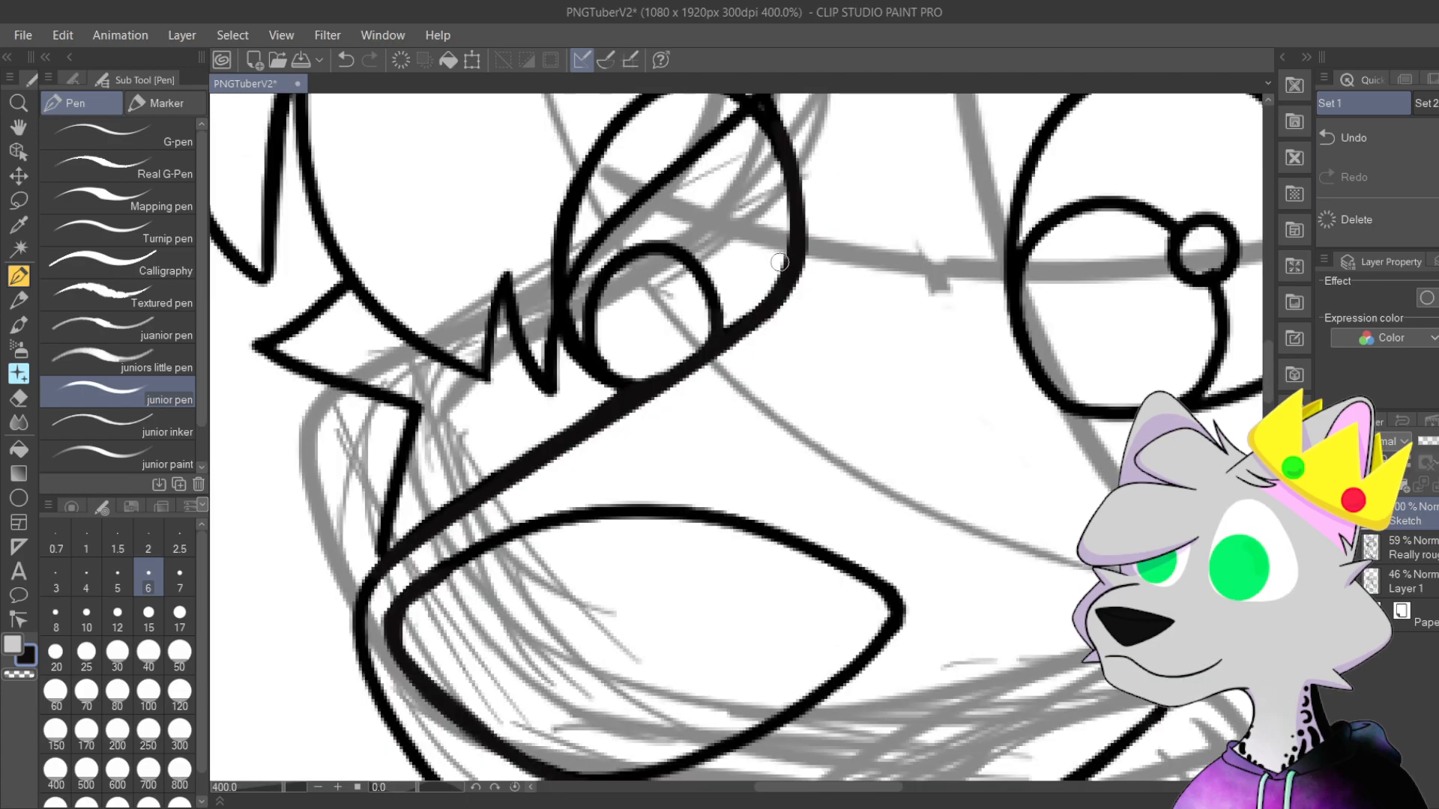
left_click_drag(885, 428, 811, 502)
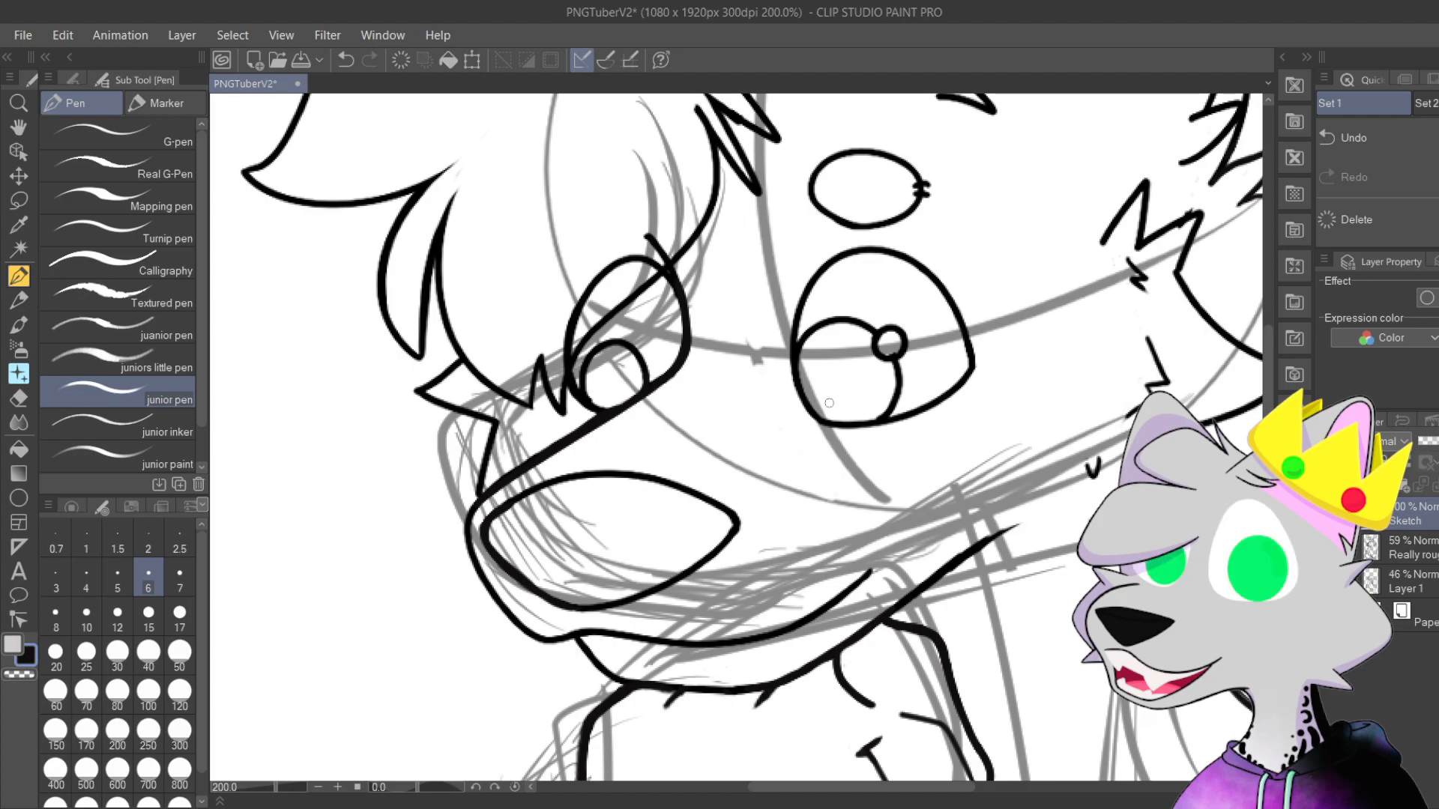
mouse_move(854, 465)
left_mouse_down()
mouse_move(775, 469)
mouse_move(788, 481)
left_mouse_up()
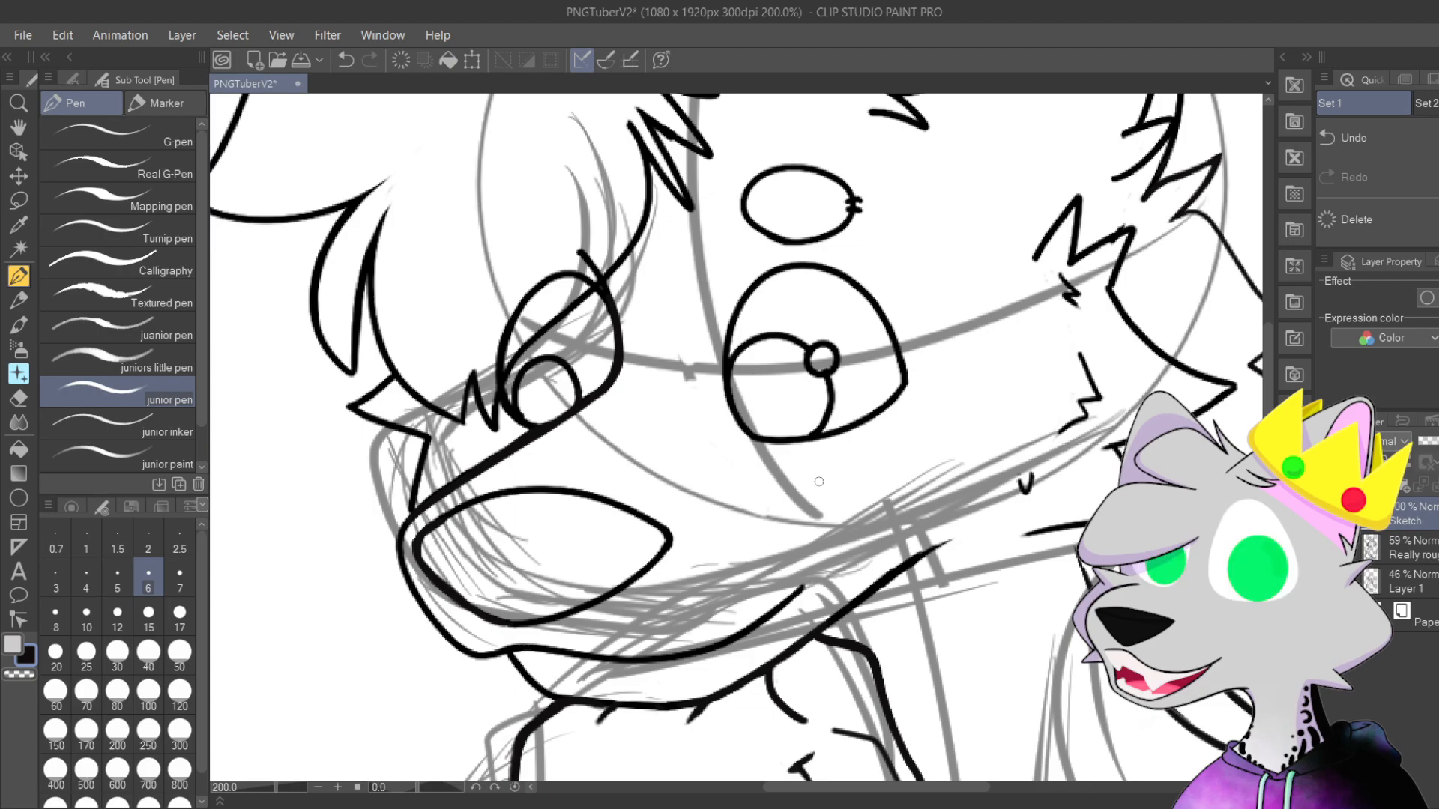
scroll(816, 478, "down", 2)
scroll(816, 479, "right", 2)
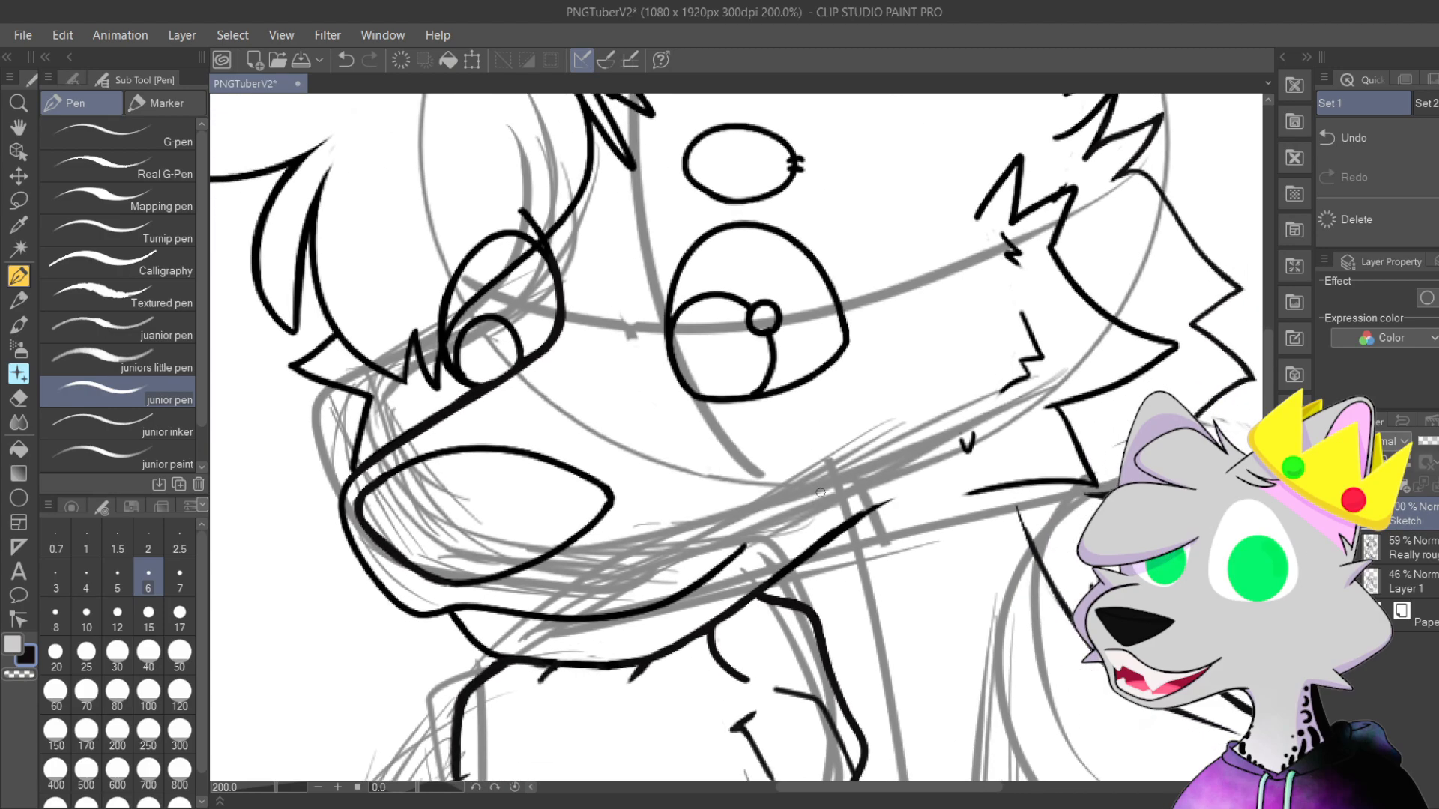
scroll(821, 492, "up", 1)
scroll(821, 493, "left", 1)
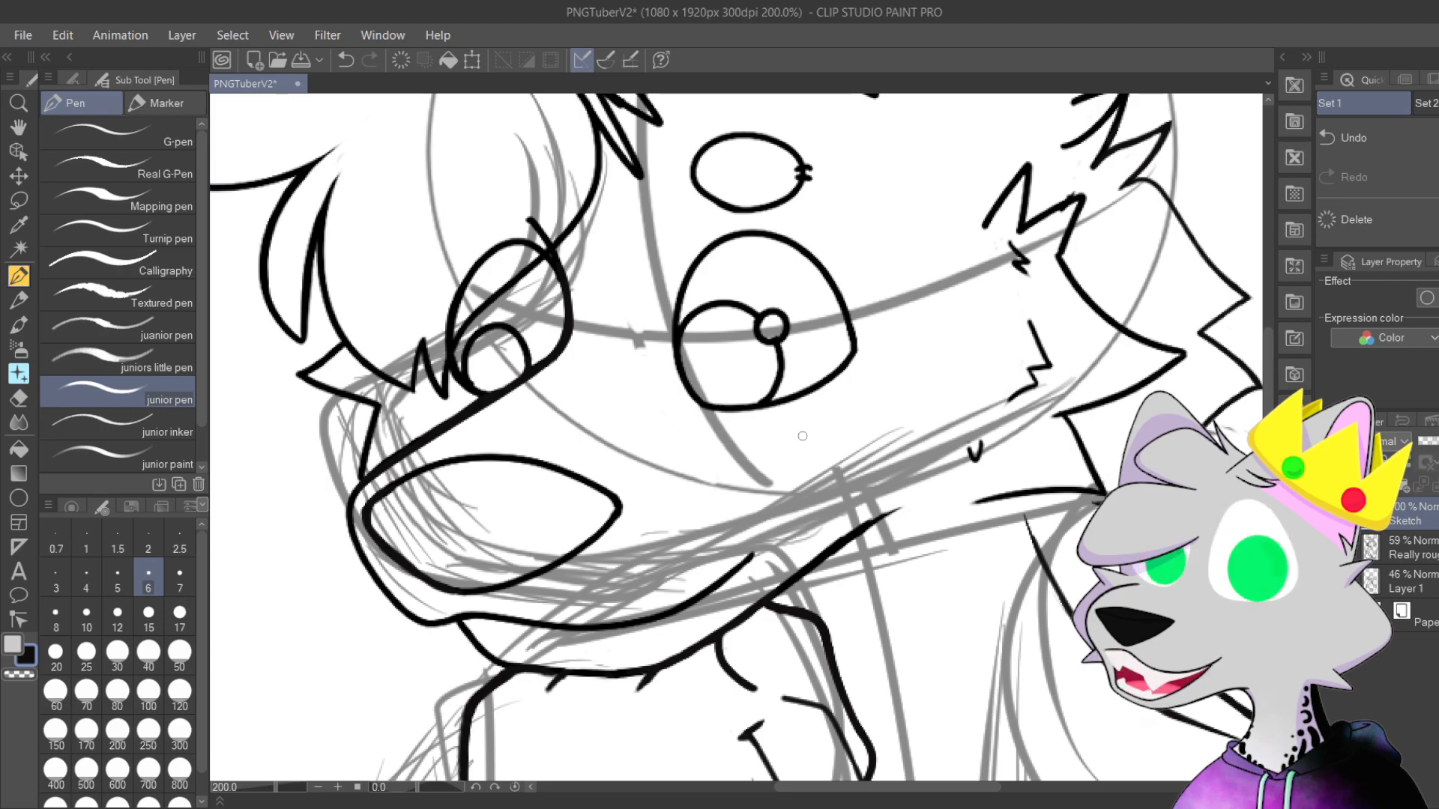
left_click_drag(804, 445, 636, 432)
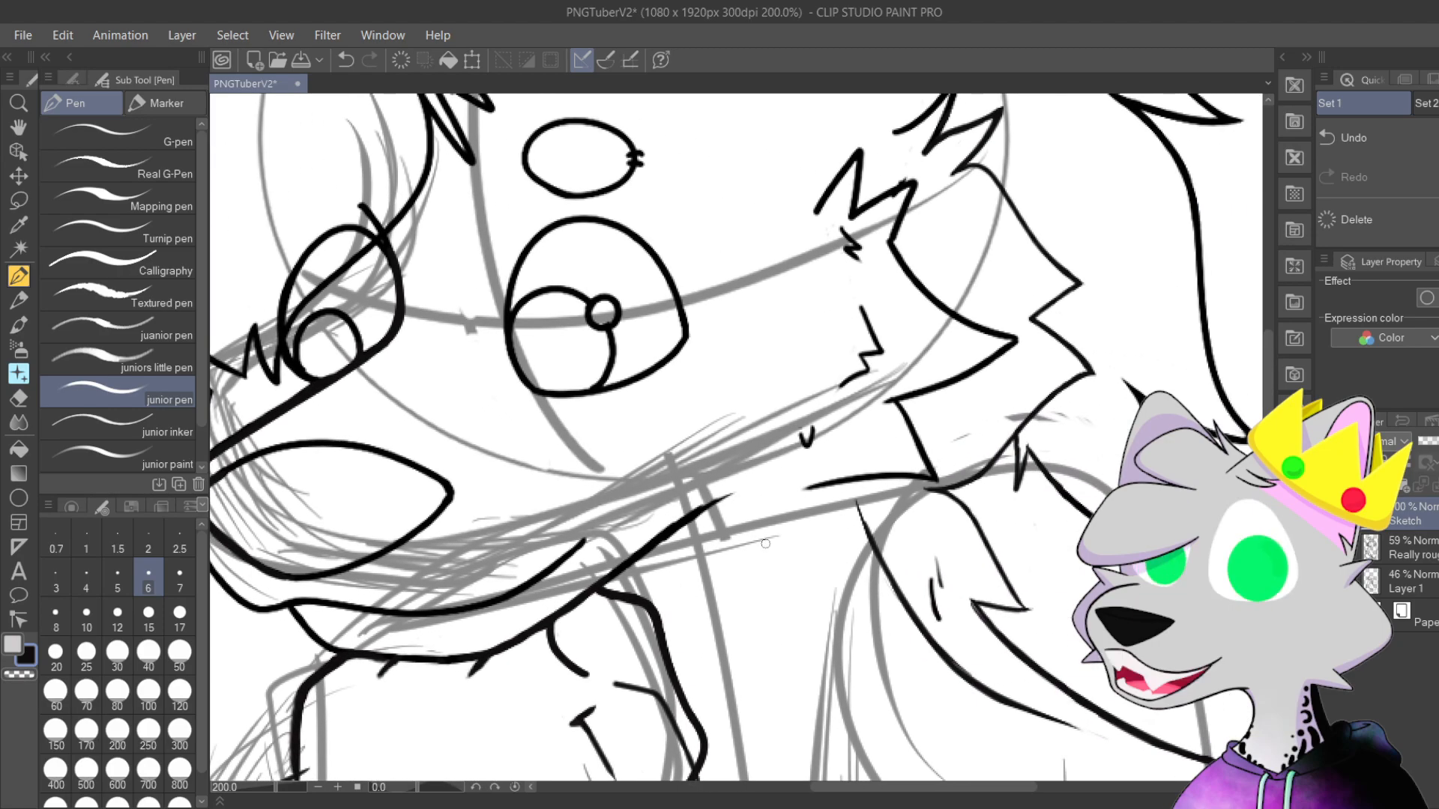
Step: Try out several arched replacement strokes for the short lower cheek line running to the corner of the cheek fur
scroll(847, 449, "up", 5)
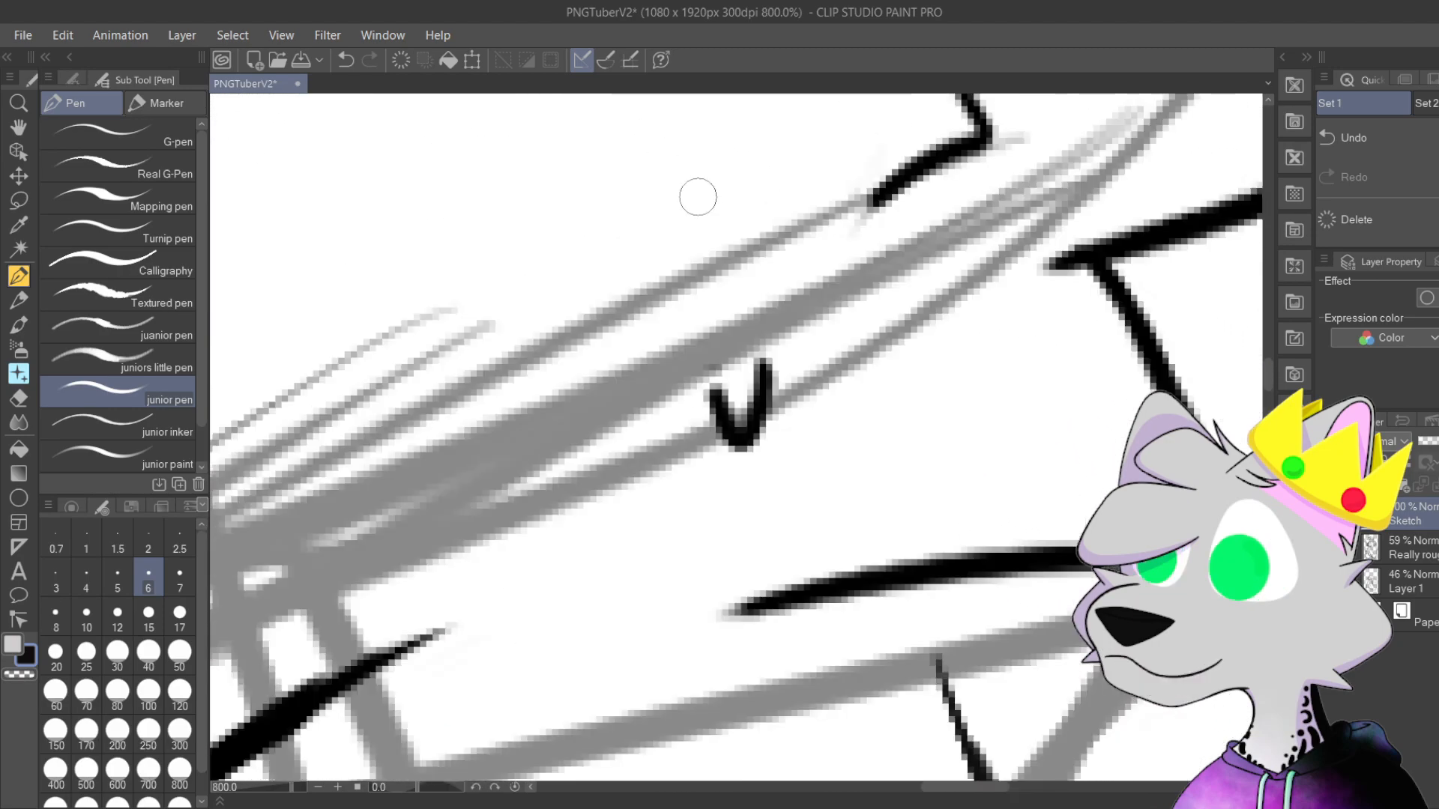
left_click_drag(847, 416, 761, 303)
left_click_drag(611, 432, 1071, 384)
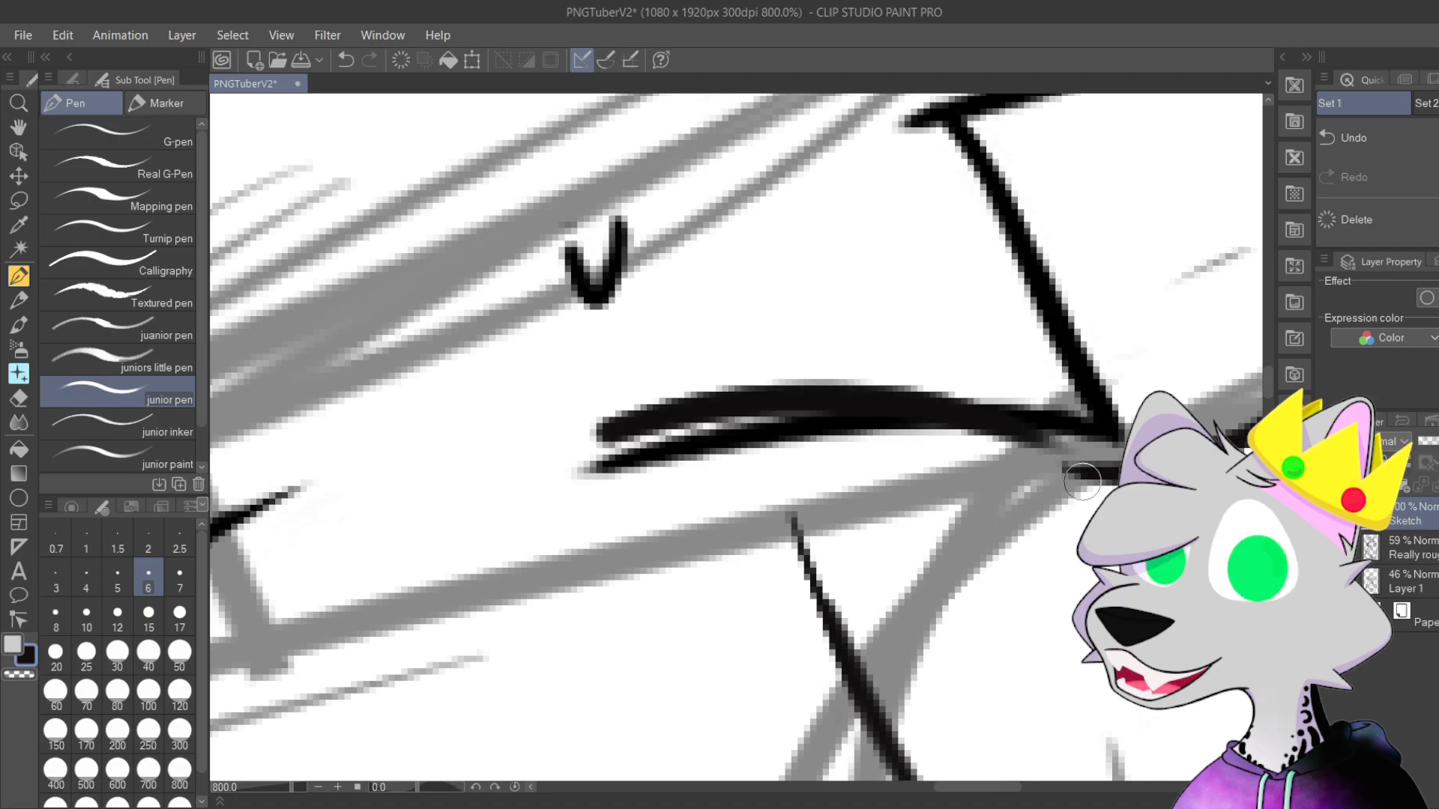
key("ctrl+z")
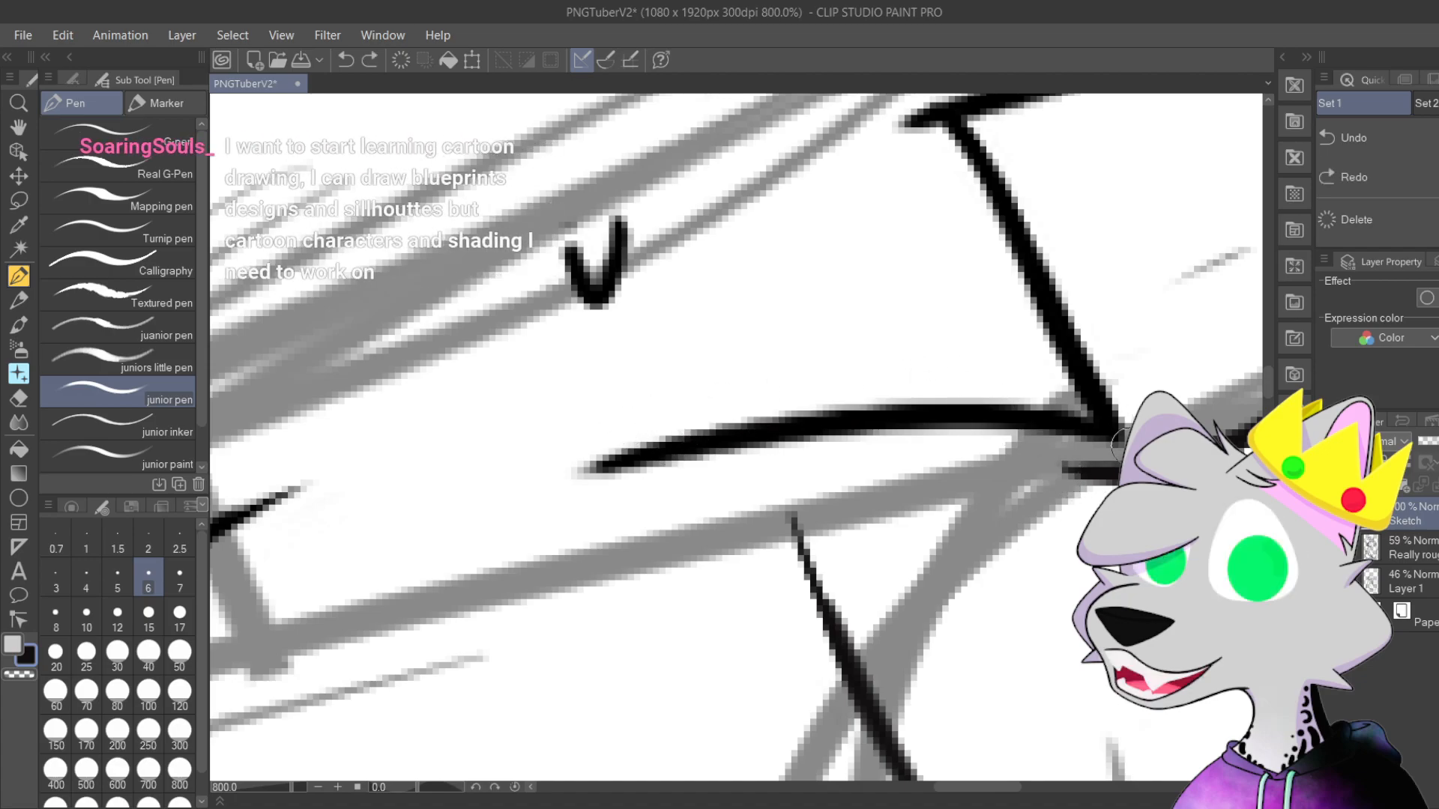
mouse_move(1108, 429)
left_mouse_down()
mouse_move(983, 407)
mouse_move(602, 456)
mouse_move(612, 472)
mouse_move(837, 402)
mouse_move(1003, 396)
mouse_move(577, 475)
left_mouse_up()
key("ctrl+z")
key("ctrl+z")
key("ctrl+z")
left_click_drag(1111, 430, 565, 515)
key("ctrl+z")
mouse_move(1112, 421)
left_mouse_down()
mouse_move(552, 453)
mouse_move(1053, 409)
mouse_move(1117, 433)
mouse_move(588, 475)
mouse_move(591, 428)
mouse_move(1113, 439)
mouse_move(653, 424)
mouse_move(1098, 420)
mouse_move(964, 407)
mouse_move(604, 441)
mouse_move(1113, 439)
left_mouse_up()
key("ctrl+z")
key("ctrl+z")
key("ctrl+z")
key("ctrl+z")
key("ctrl+z")
key("ctrl+z")
key("ctrl+z")
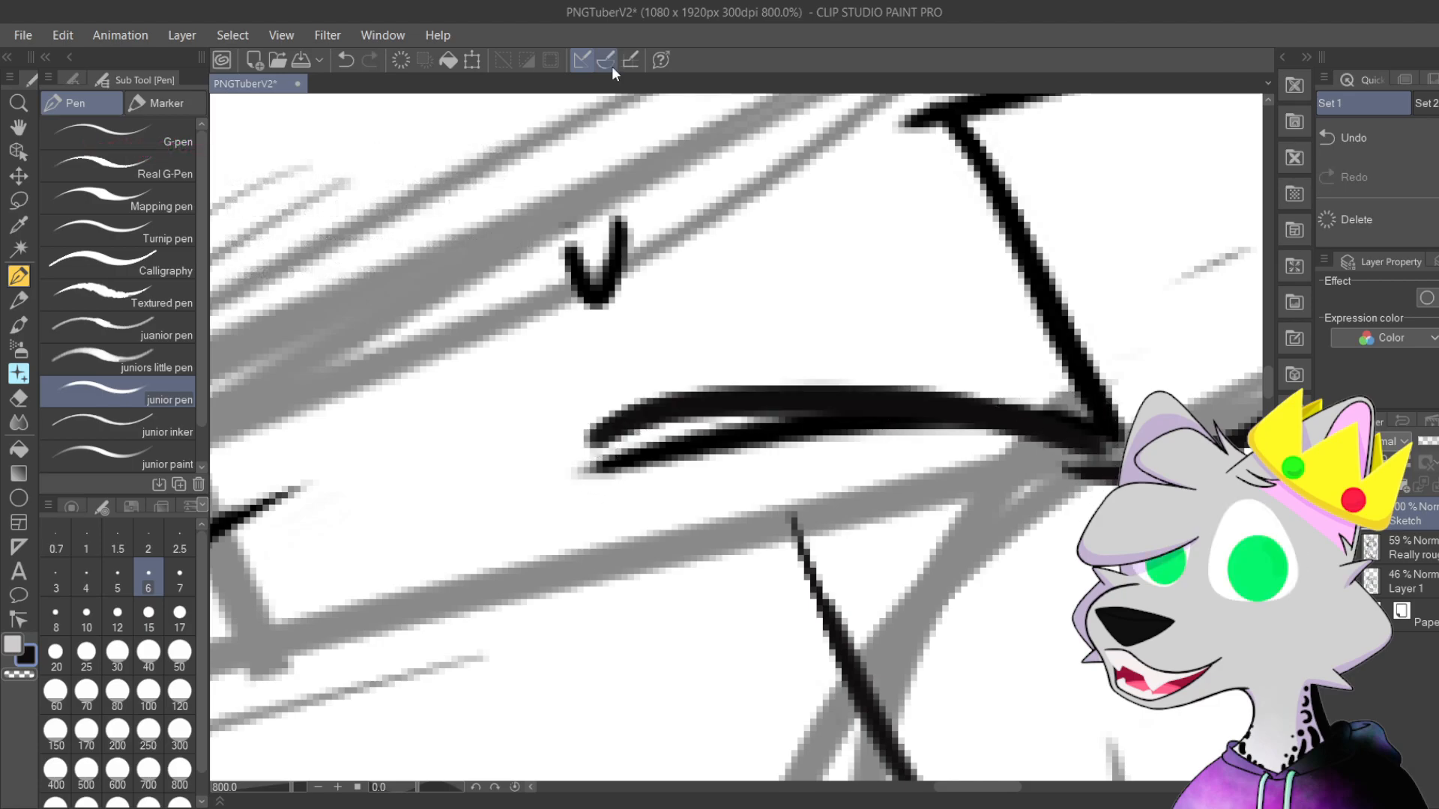
left_click_drag(730, 437, 692, 403)
left_click_drag(1079, 386, 517, 397)
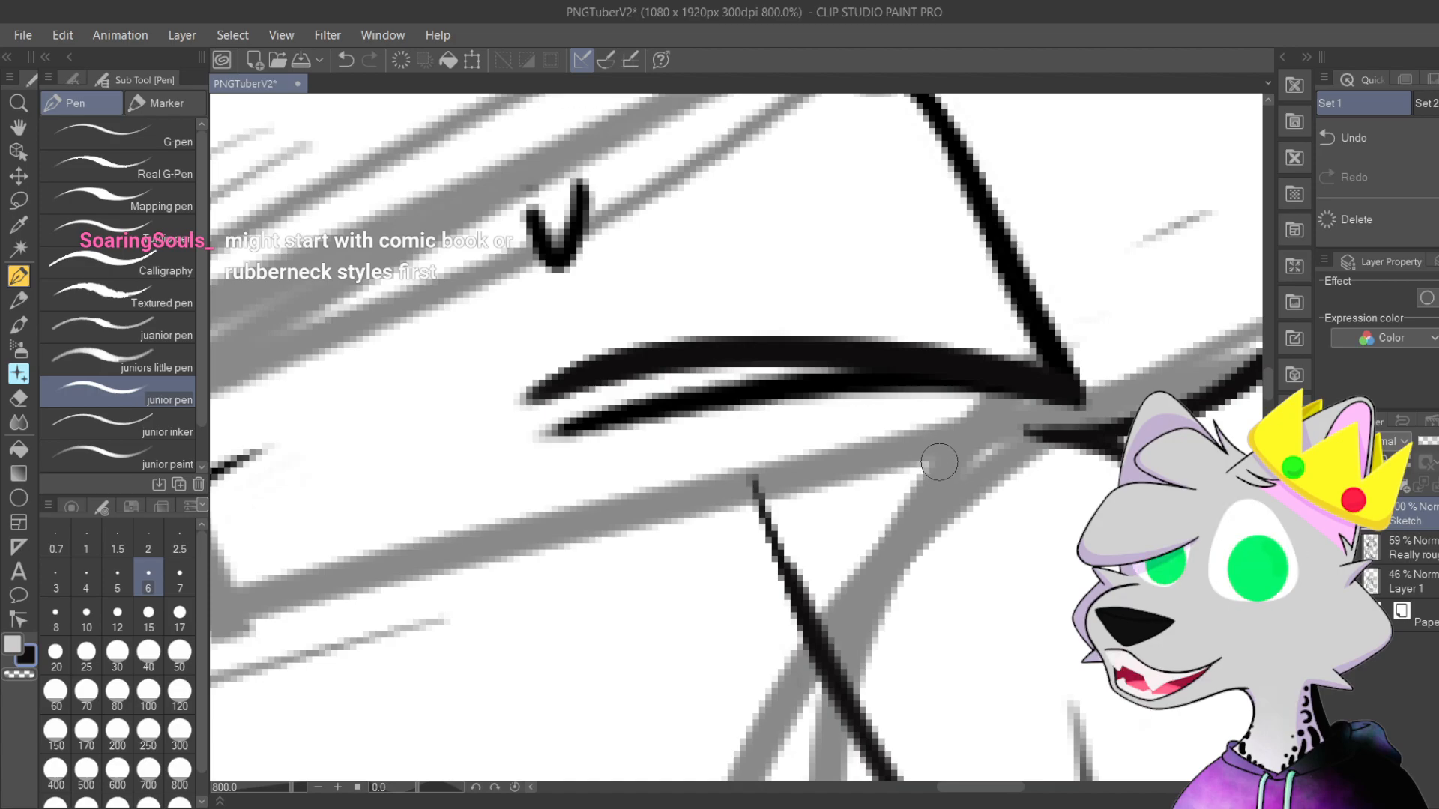
mouse_move(984, 465)
left_mouse_down()
mouse_move(1025, 649)
mouse_move(954, 477)
left_mouse_up()
key("ctrl+z")
mouse_move(1042, 411)
left_mouse_down()
mouse_move(890, 375)
mouse_move(518, 444)
left_mouse_up()
left_click_drag(685, 494, 783, 475)
key("ctrl+z")
Step: Redraw the short lower cheek line as a thicker, slightly higher arch and erase the old thin line beneath it
mouse_move(626, 395)
left_mouse_down()
mouse_move(1012, 368)
mouse_move(1087, 378)
left_mouse_up()
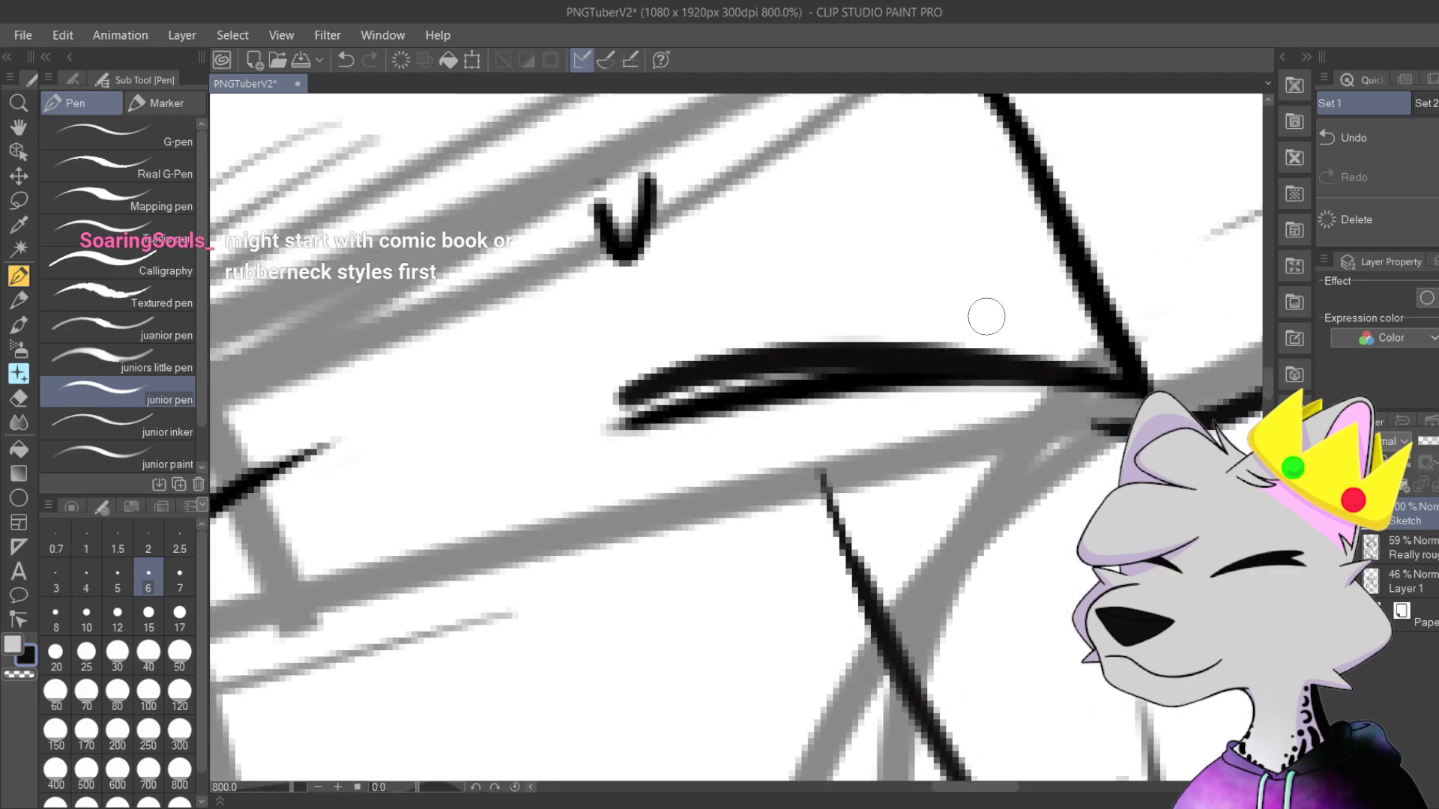
scroll(1005, 334, "up", 2)
mouse_move(710, 531)
left_mouse_down()
mouse_move(883, 398)
mouse_move(932, 381)
left_mouse_up()
mouse_move(450, 379)
left_mouse_down()
mouse_move(665, 338)
mouse_move(469, 375)
mouse_move(621, 350)
left_mouse_up()
mouse_move(450, 376)
left_mouse_down()
mouse_move(735, 318)
mouse_move(720, 340)
left_mouse_up()
mouse_move(824, 346)
left_mouse_down()
mouse_move(819, 364)
mouse_move(539, 492)
left_mouse_up()
mouse_move(408, 468)
left_mouse_down()
mouse_move(697, 504)
mouse_move(664, 453)
left_mouse_up()
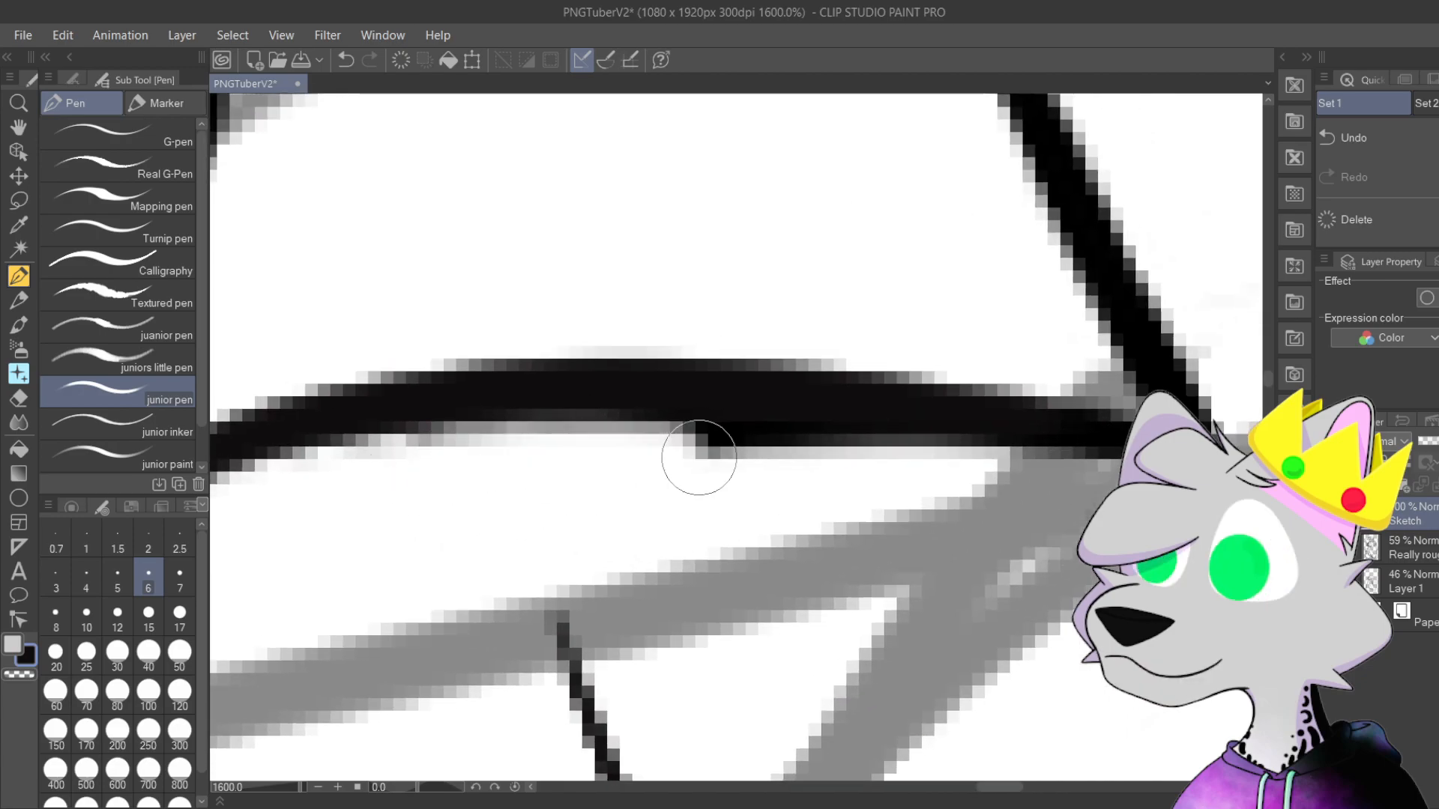
Step: Trim the underside of the new cheek line into a smooth, even curve up to the cheek fur
left_click_drag(449, 464, 985, 492)
mouse_move(499, 437)
left_mouse_down()
mouse_move(475, 450)
mouse_move(957, 475)
left_mouse_up()
left_click_drag(720, 433, 869, 379)
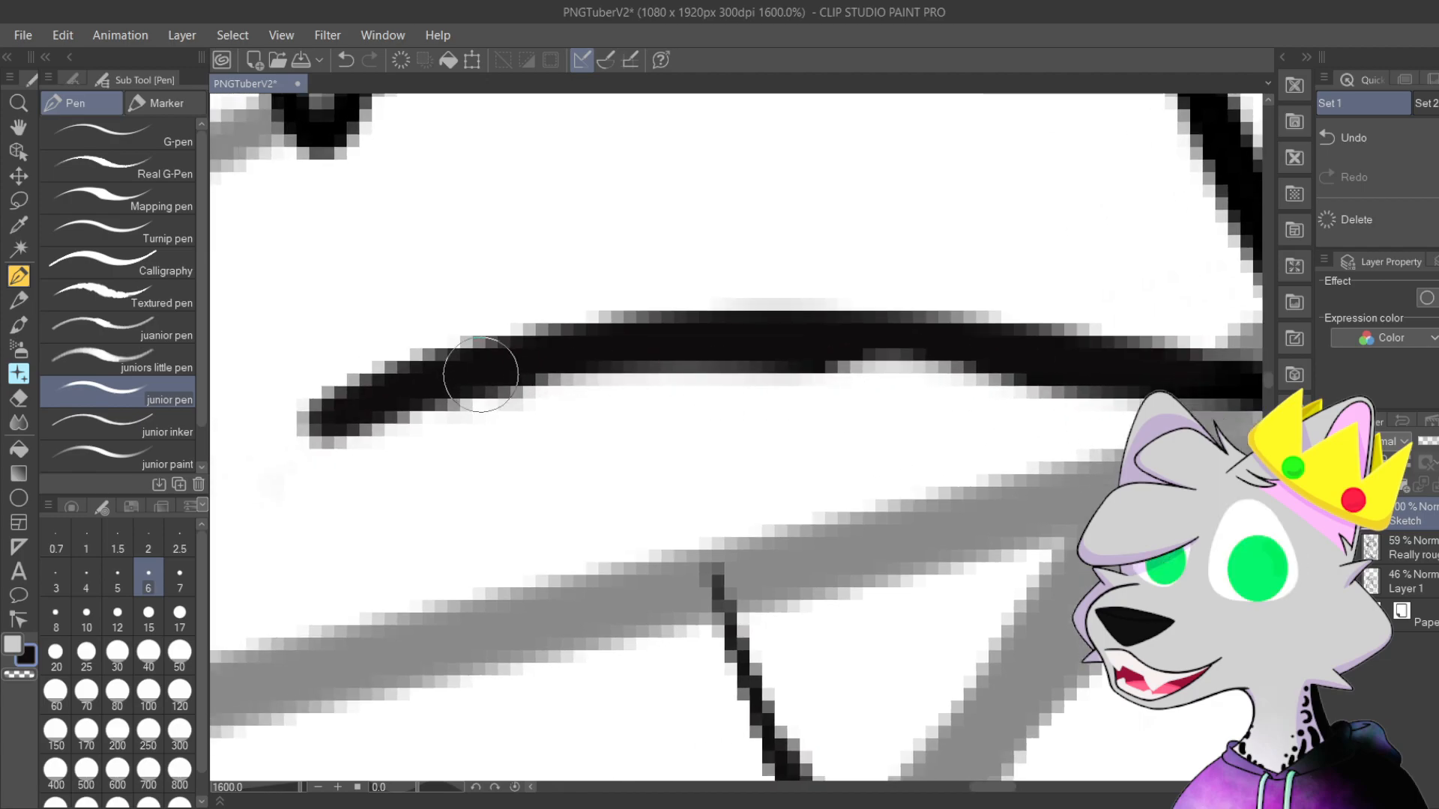
key("ctrl+z")
left_click_drag(1072, 410, 987, 395)
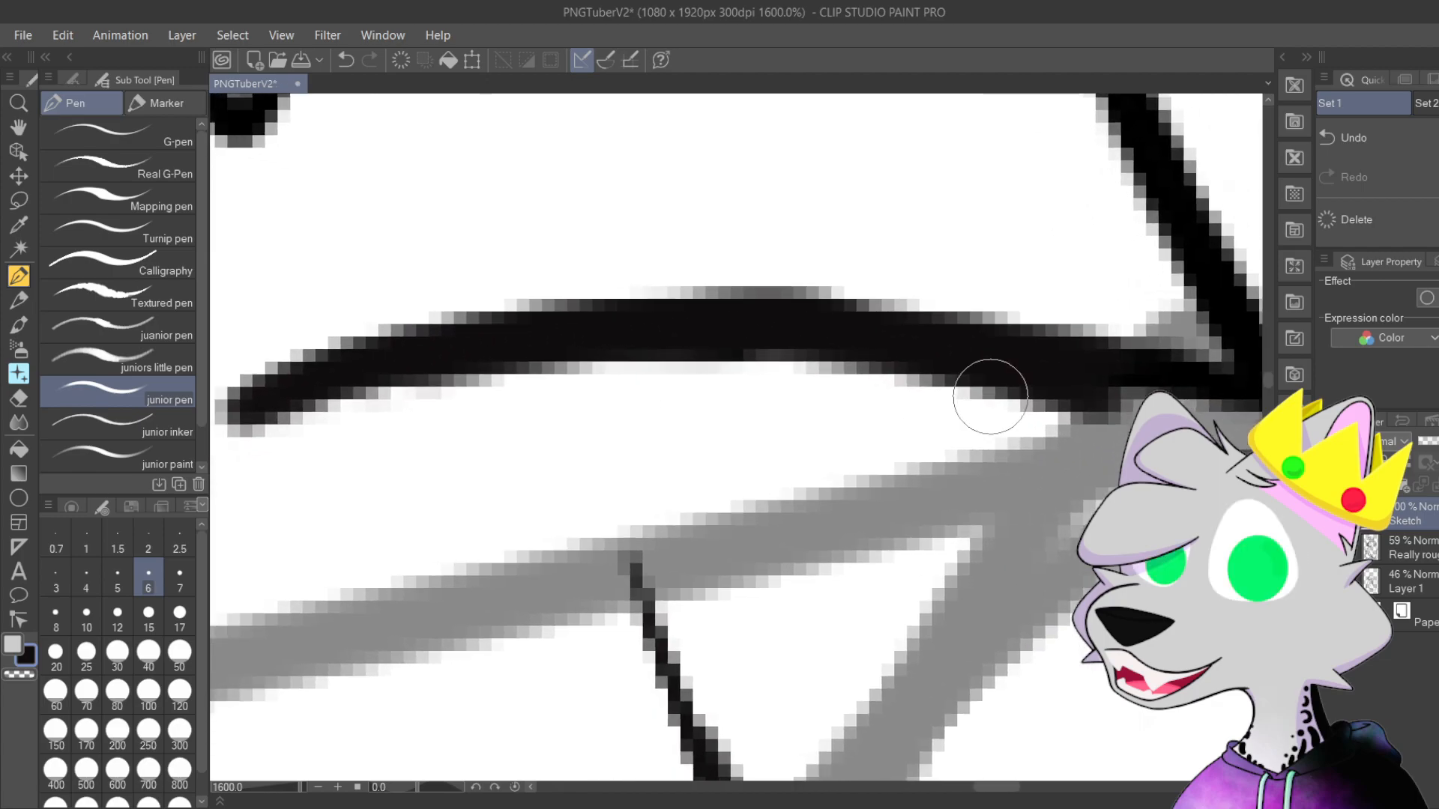
key("ctrl+z")
left_click_drag(400, 367, 728, 360)
scroll(945, 393, "down", 4)
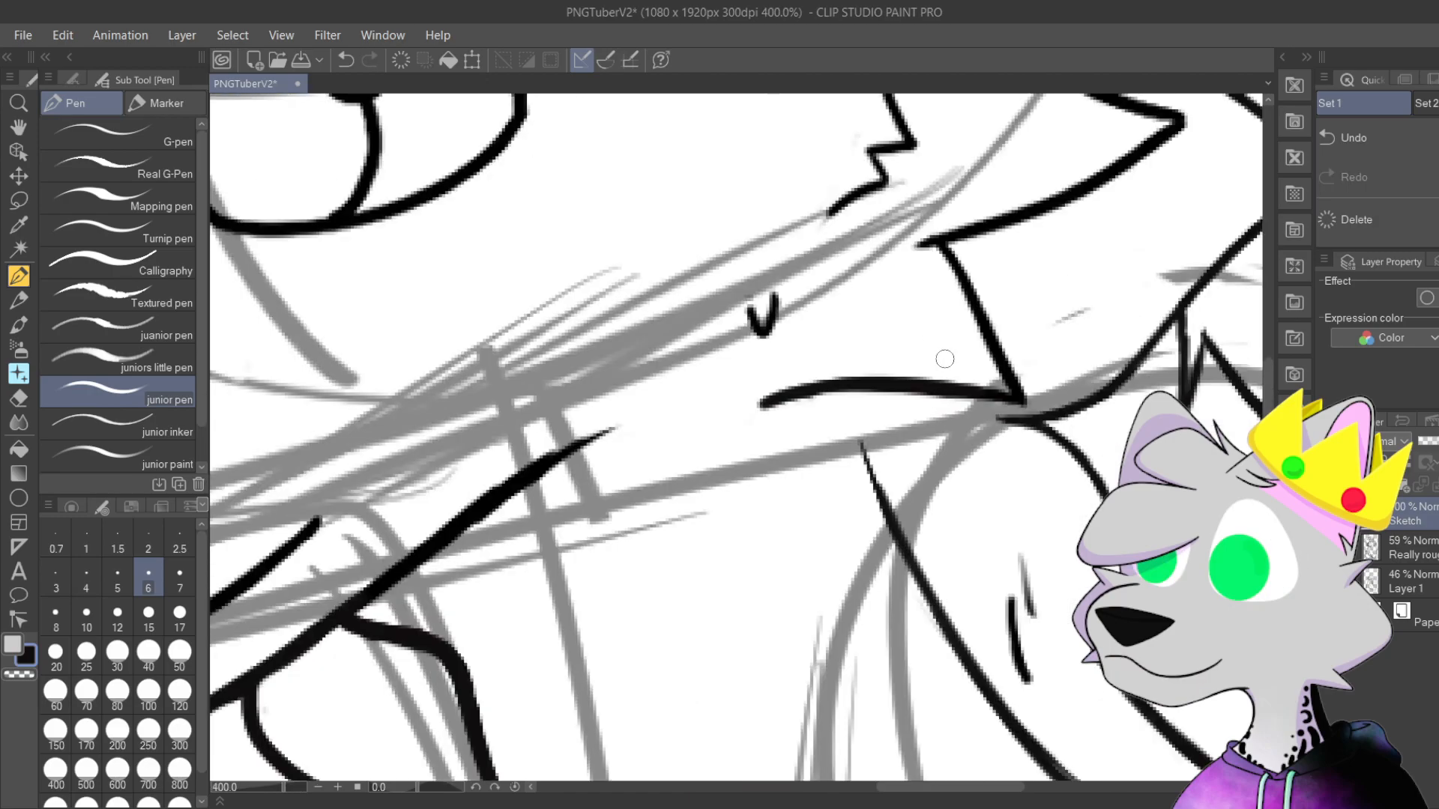
Step: Redraw the upper end of the jaw line above the neck with a flatter curve and erase the old tip above it
scroll(712, 507, "up", 2)
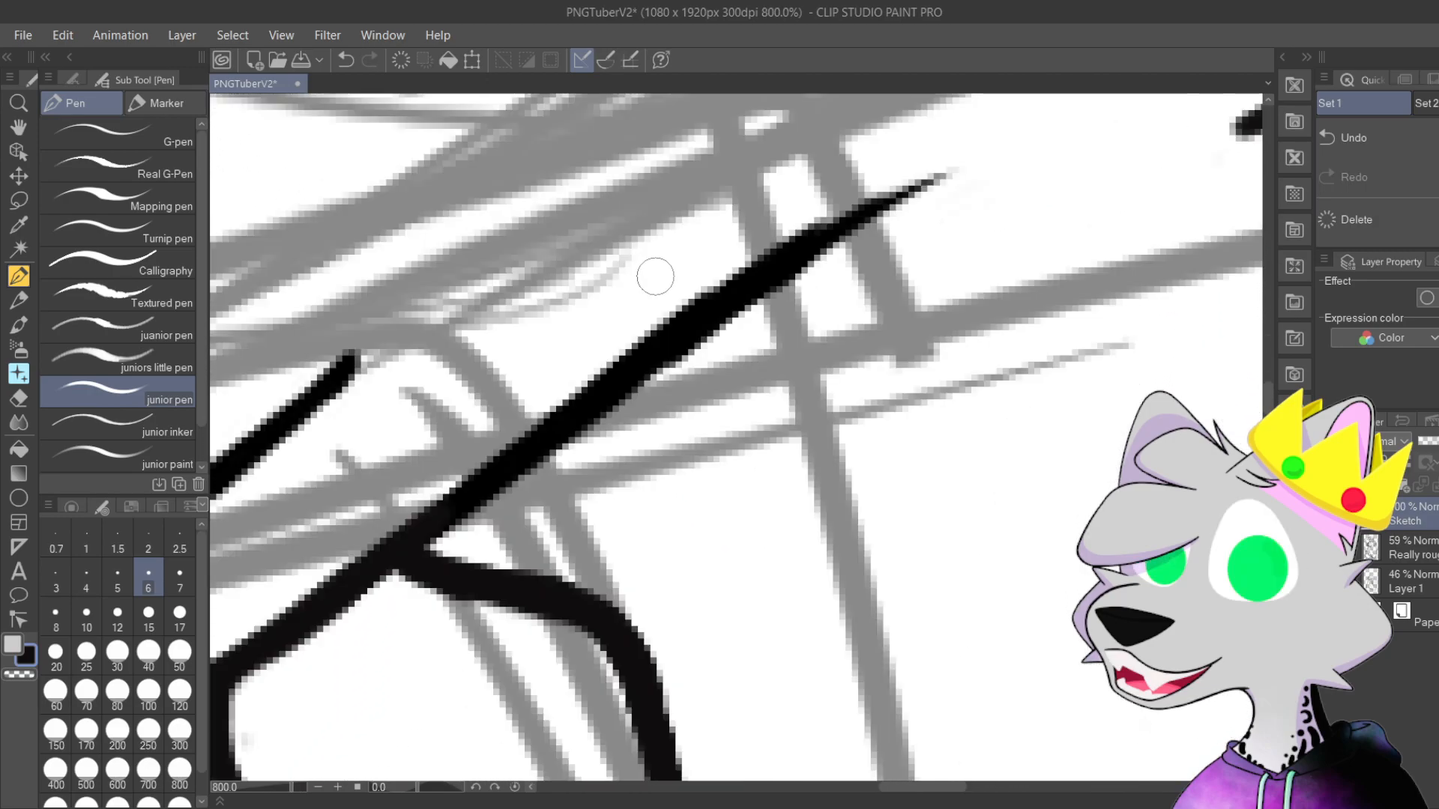
left_click_drag(322, 509, 672, 333)
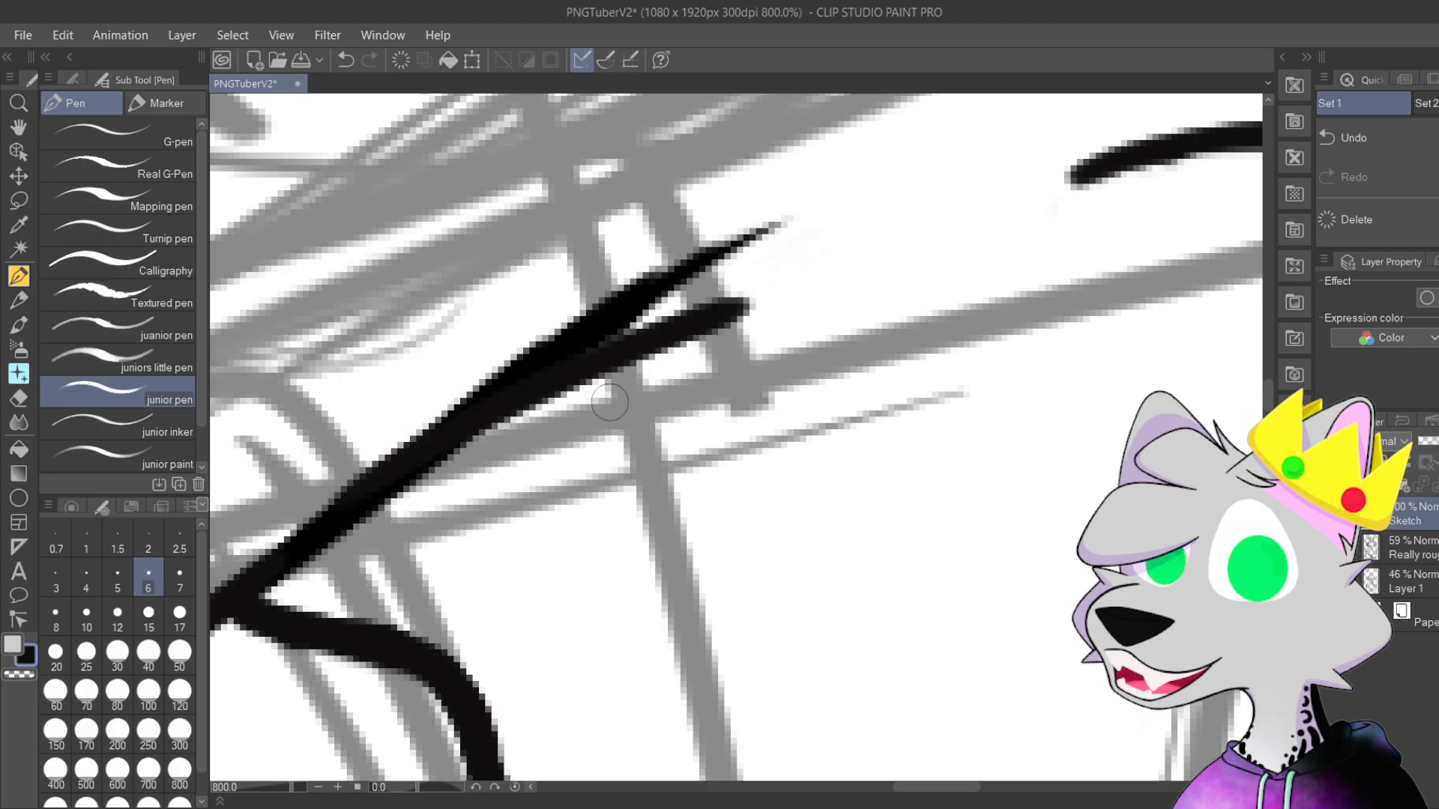
key("ctrl+z")
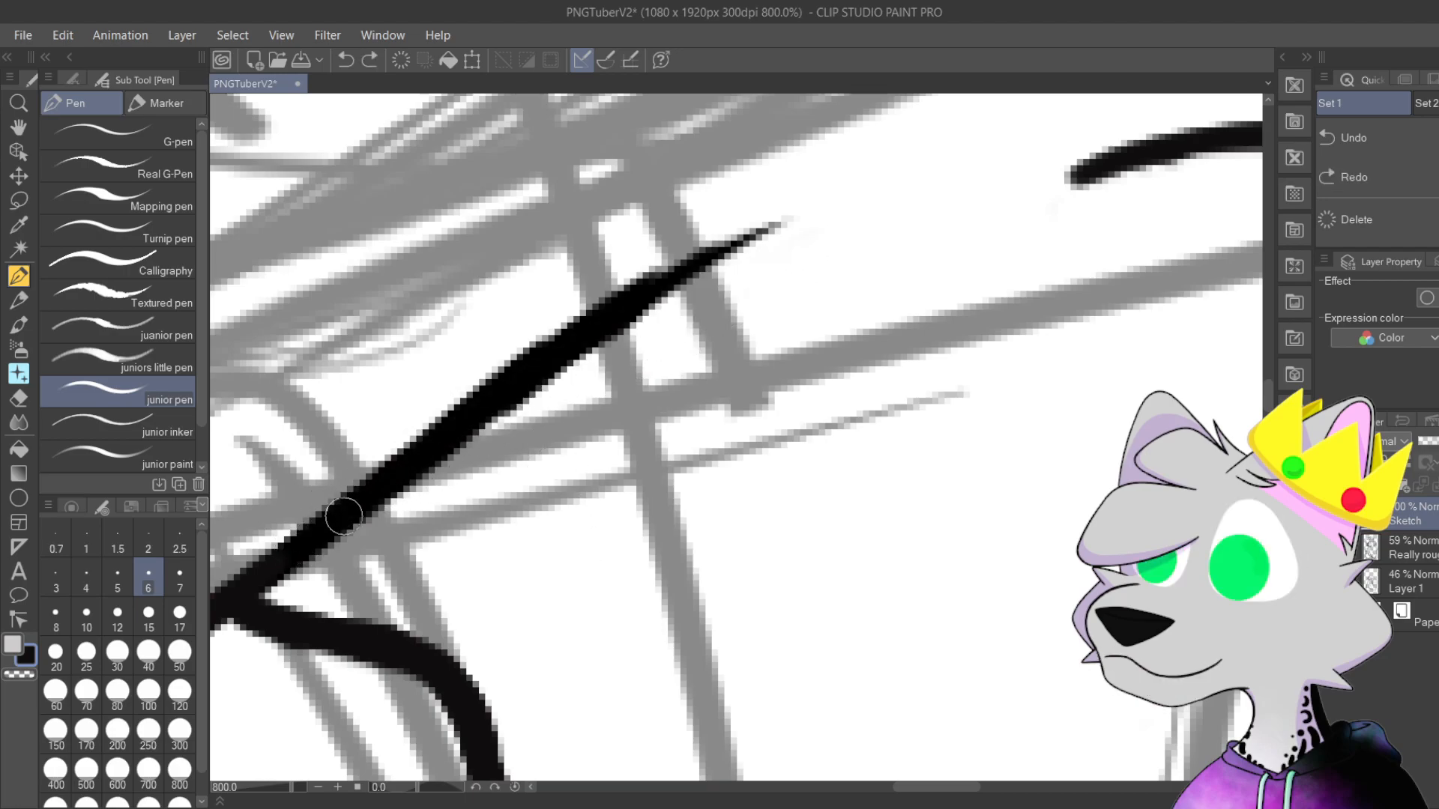
left_click_drag(348, 512, 801, 267)
left_click_drag(347, 513, 787, 258)
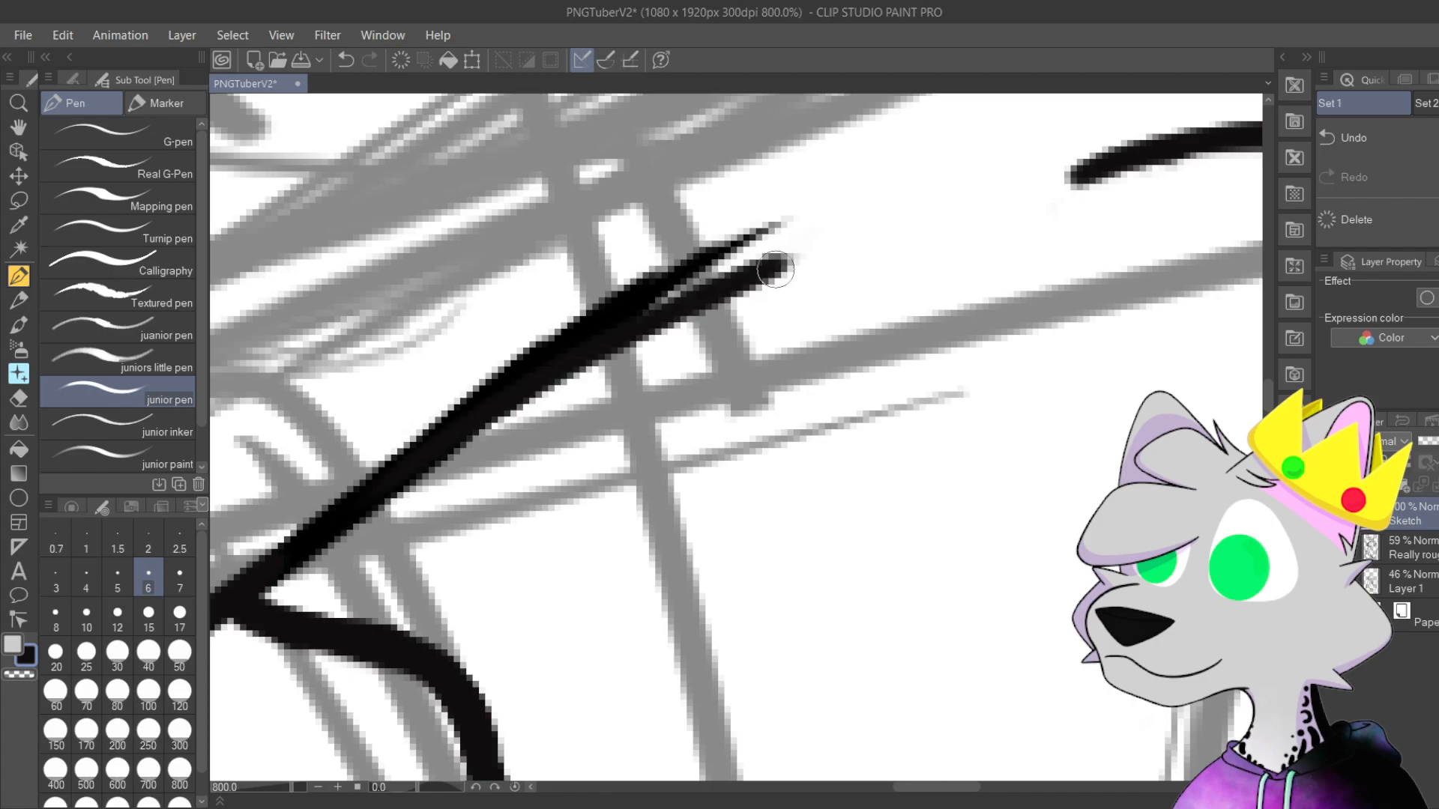
left_click_drag(386, 427, 709, 259)
left_click_drag(555, 335, 759, 227)
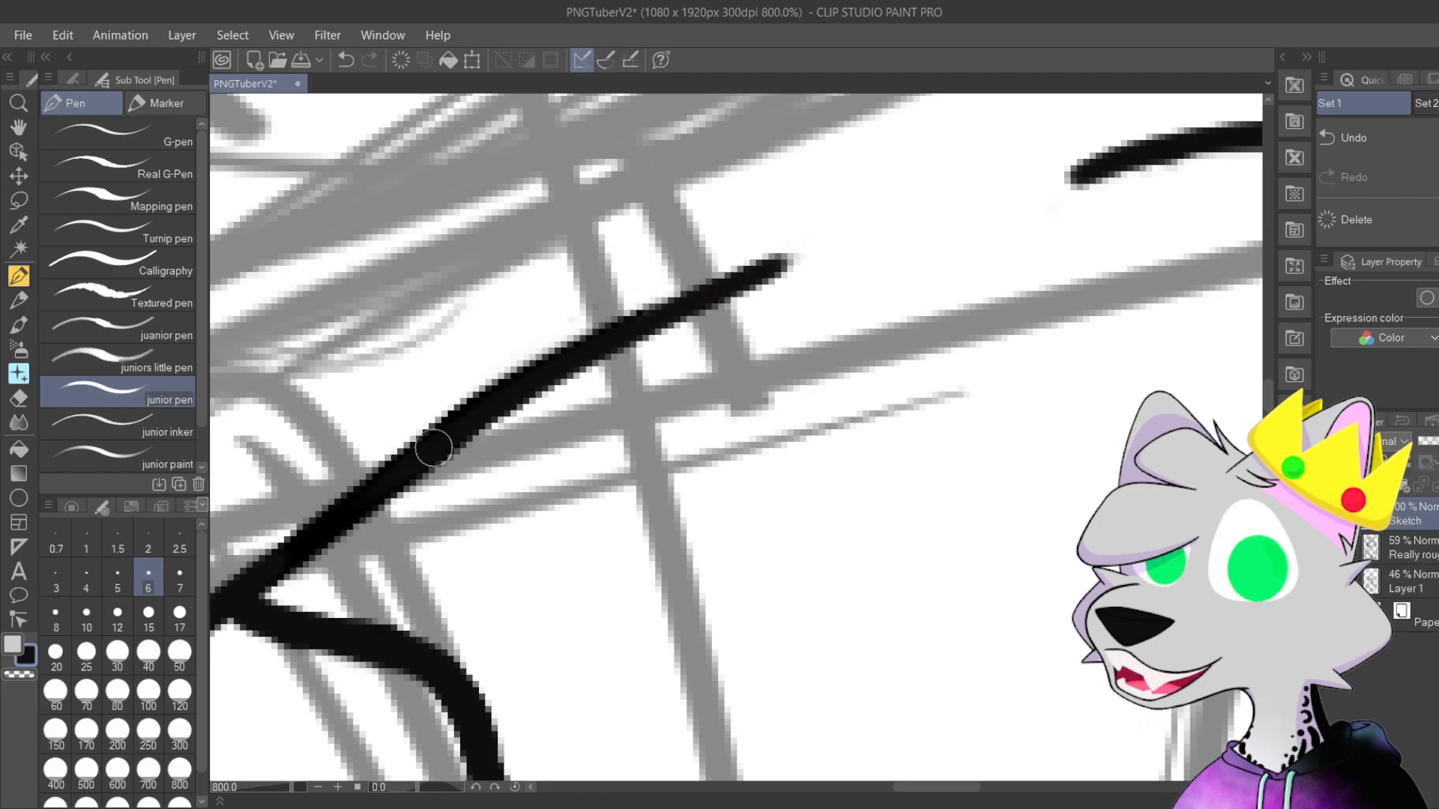
Step: Thin the underside of the jaw line's upper end, and draw over that end again to thicken it
left_click_drag(417, 456, 828, 259)
left_click_drag(595, 388, 903, 242)
left_click_drag(709, 343, 848, 267)
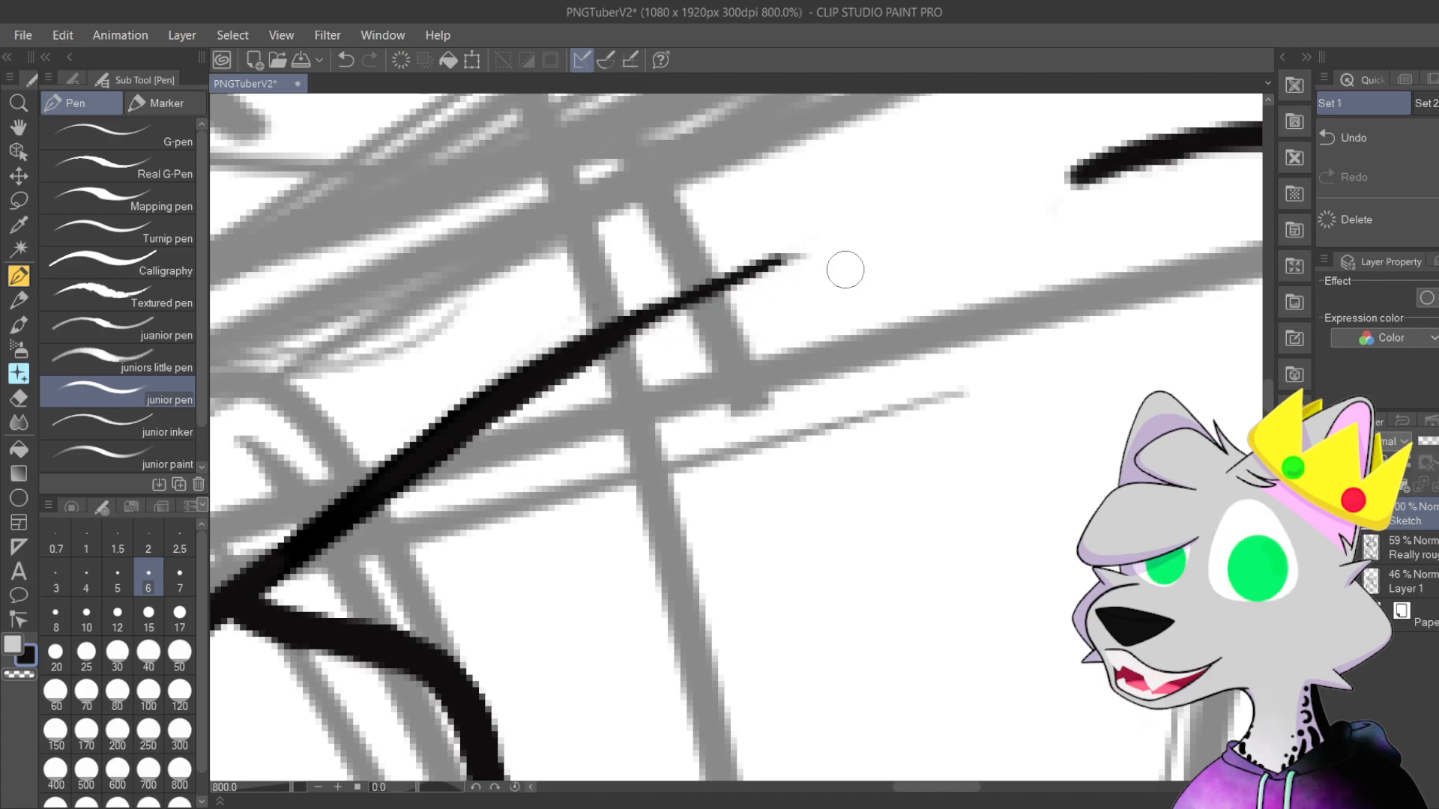
scroll(562, 378, "up", 3)
left_click_drag(370, 572, 1049, 274)
key("ctrl+z")
mouse_move(344, 582)
left_mouse_down()
mouse_move(785, 370)
mouse_move(963, 303)
left_mouse_up()
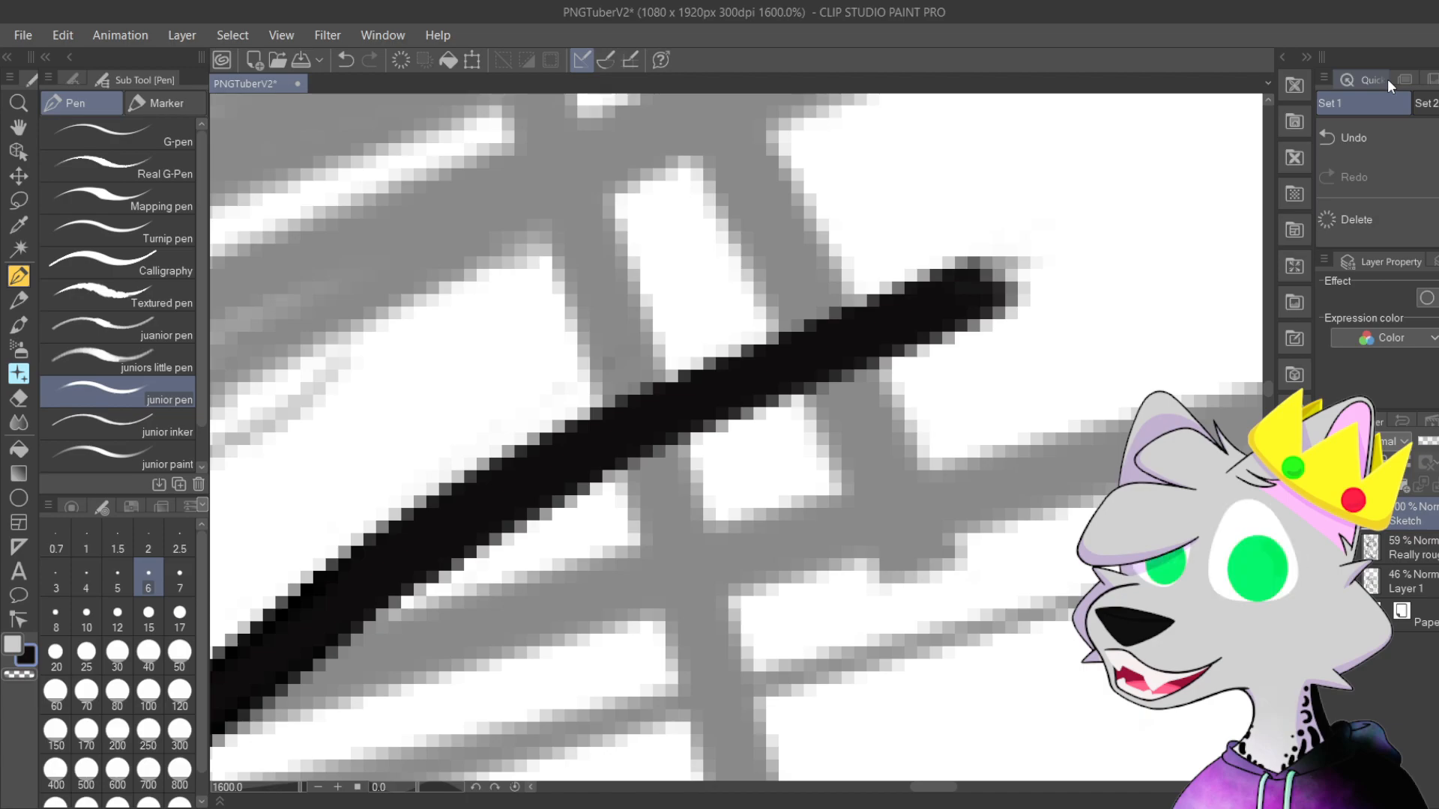
Step: Taper the jaw line's upper end to a fine point and trim the facing tip of the lower cheek line
left_click_drag(914, 464, 429, 616)
left_click_drag(638, 491, 1007, 347)
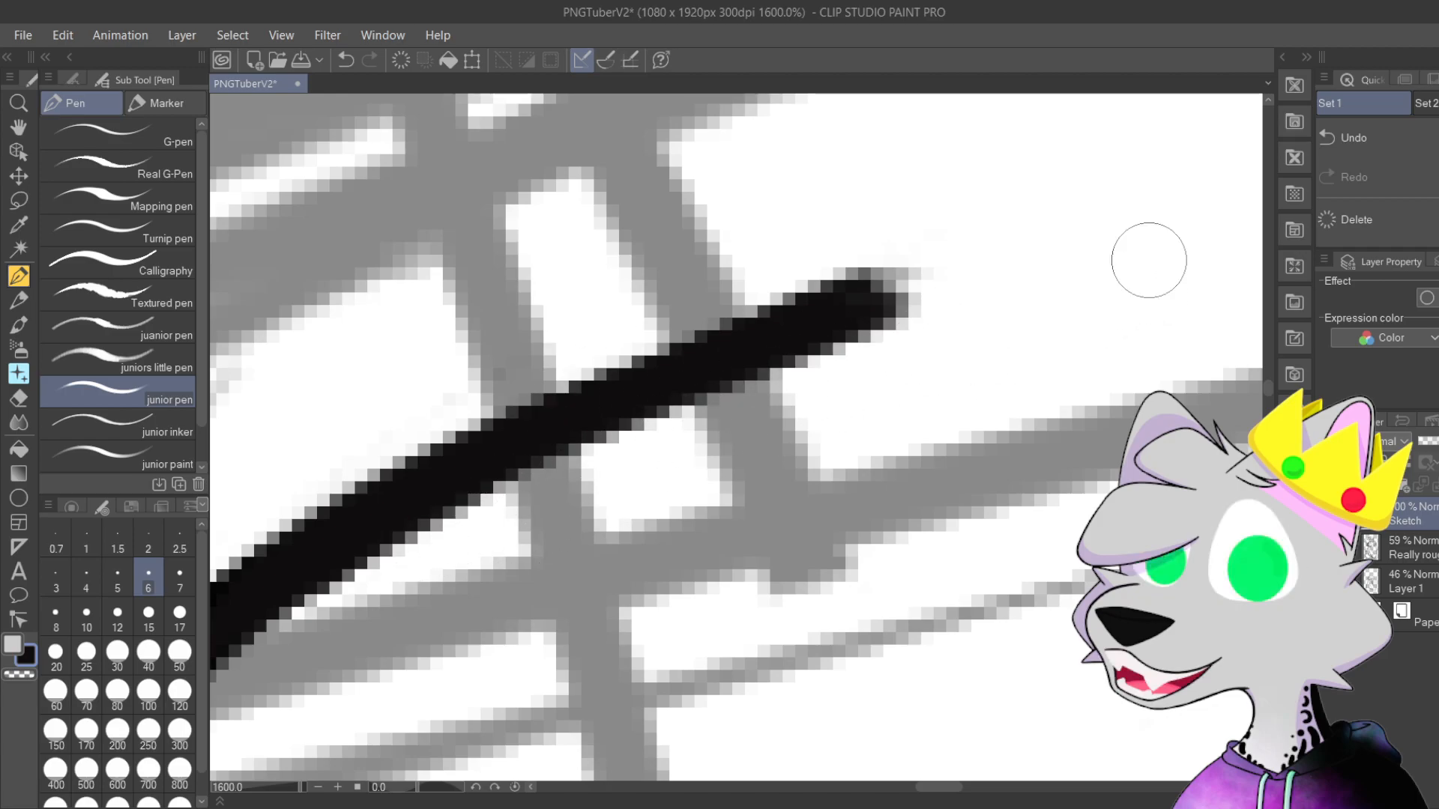
mouse_move(592, 492)
left_mouse_down()
mouse_move(1069, 298)
mouse_move(1008, 305)
left_mouse_up()
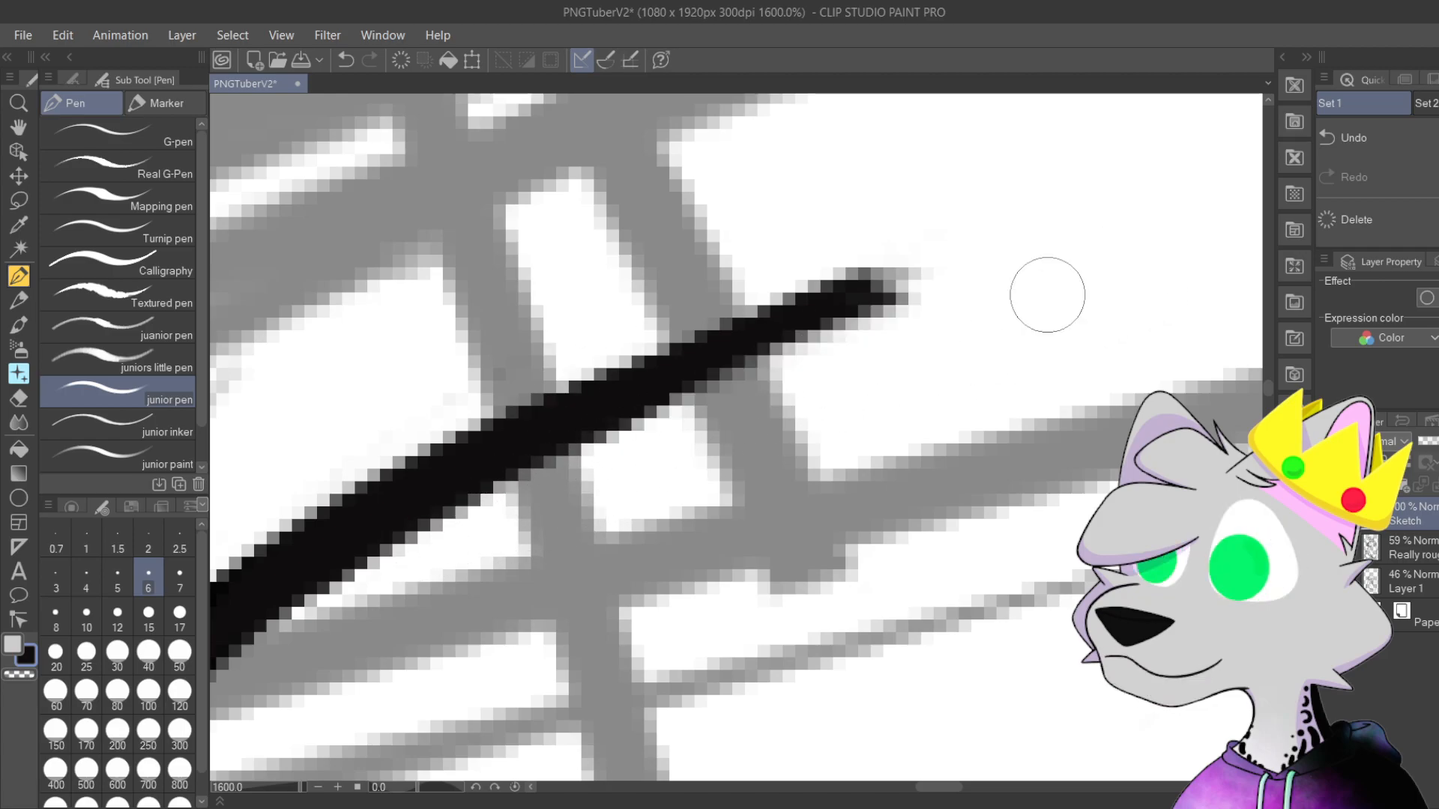
left_click_drag(472, 418, 1079, 232)
left_click_drag(654, 333, 1147, 209)
mouse_move(1152, 279)
left_mouse_down()
mouse_move(869, 307)
mouse_move(529, 401)
left_mouse_up()
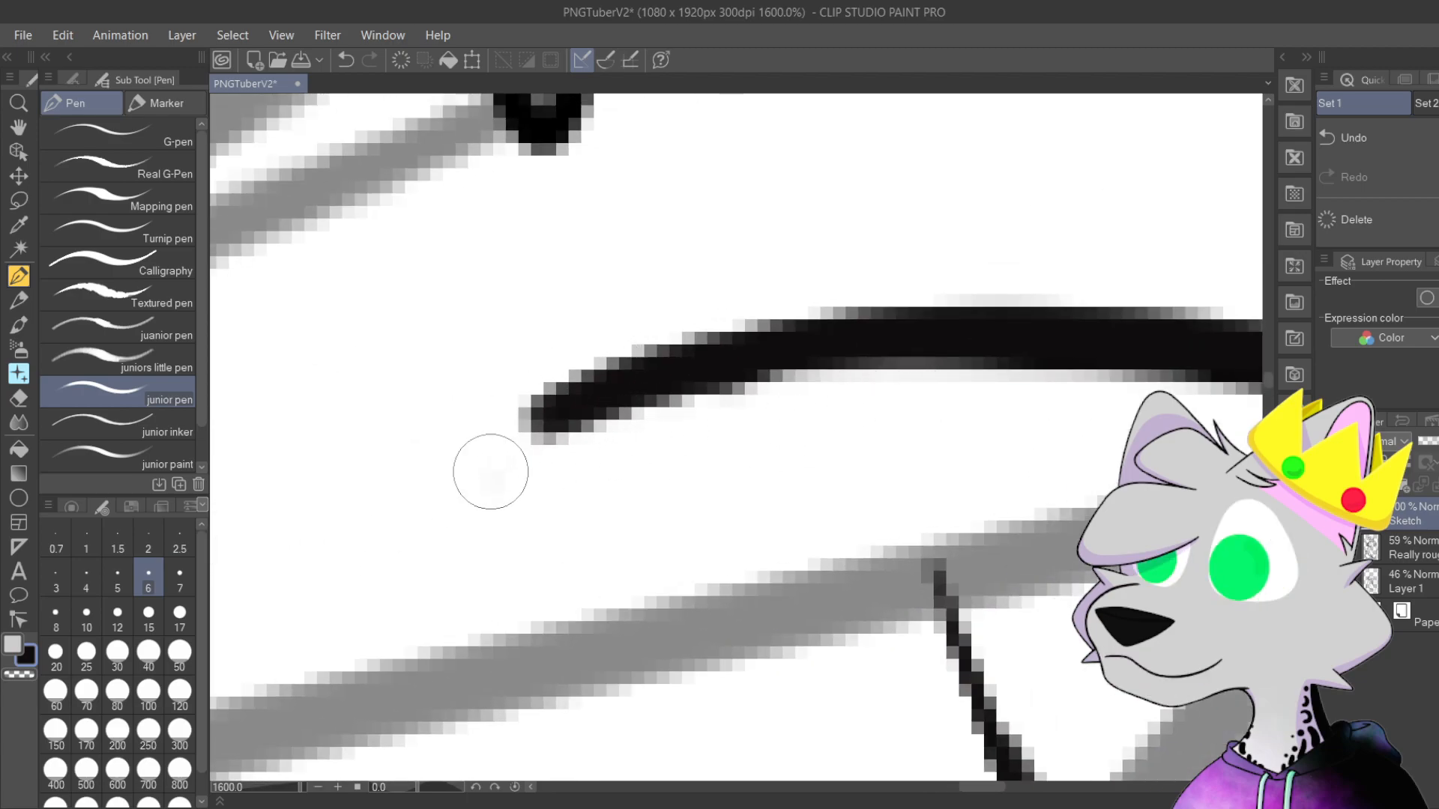
scroll(886, 256, "down", 2)
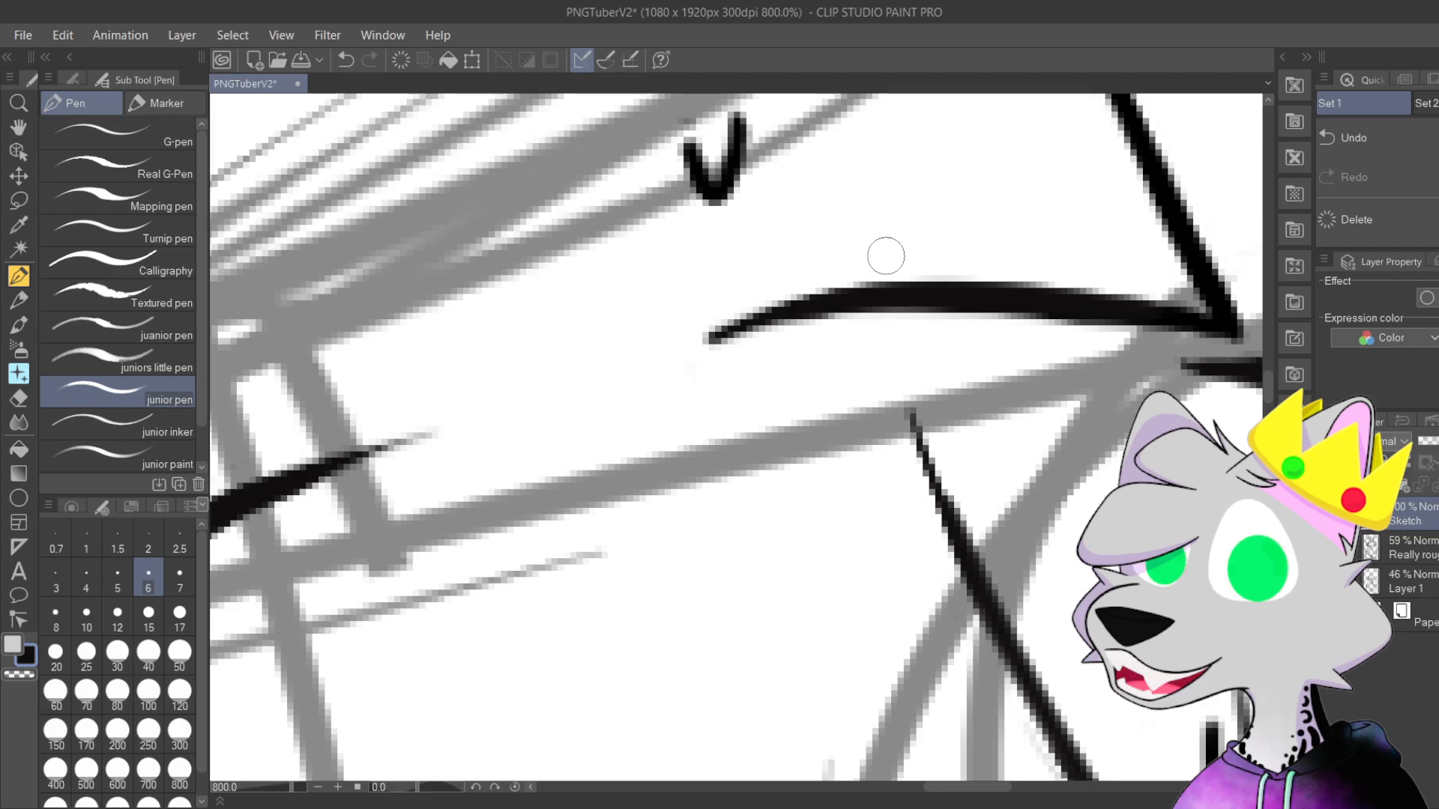
left_click_drag(886, 257, 899, 156)
scroll(826, 614, "down", 4)
mouse_move(916, 515)
left_mouse_down()
mouse_move(868, 586)
mouse_move(961, 518)
left_mouse_up()
mouse_move(872, 502)
left_mouse_down()
mouse_move(937, 513)
mouse_move(861, 282)
left_mouse_up()
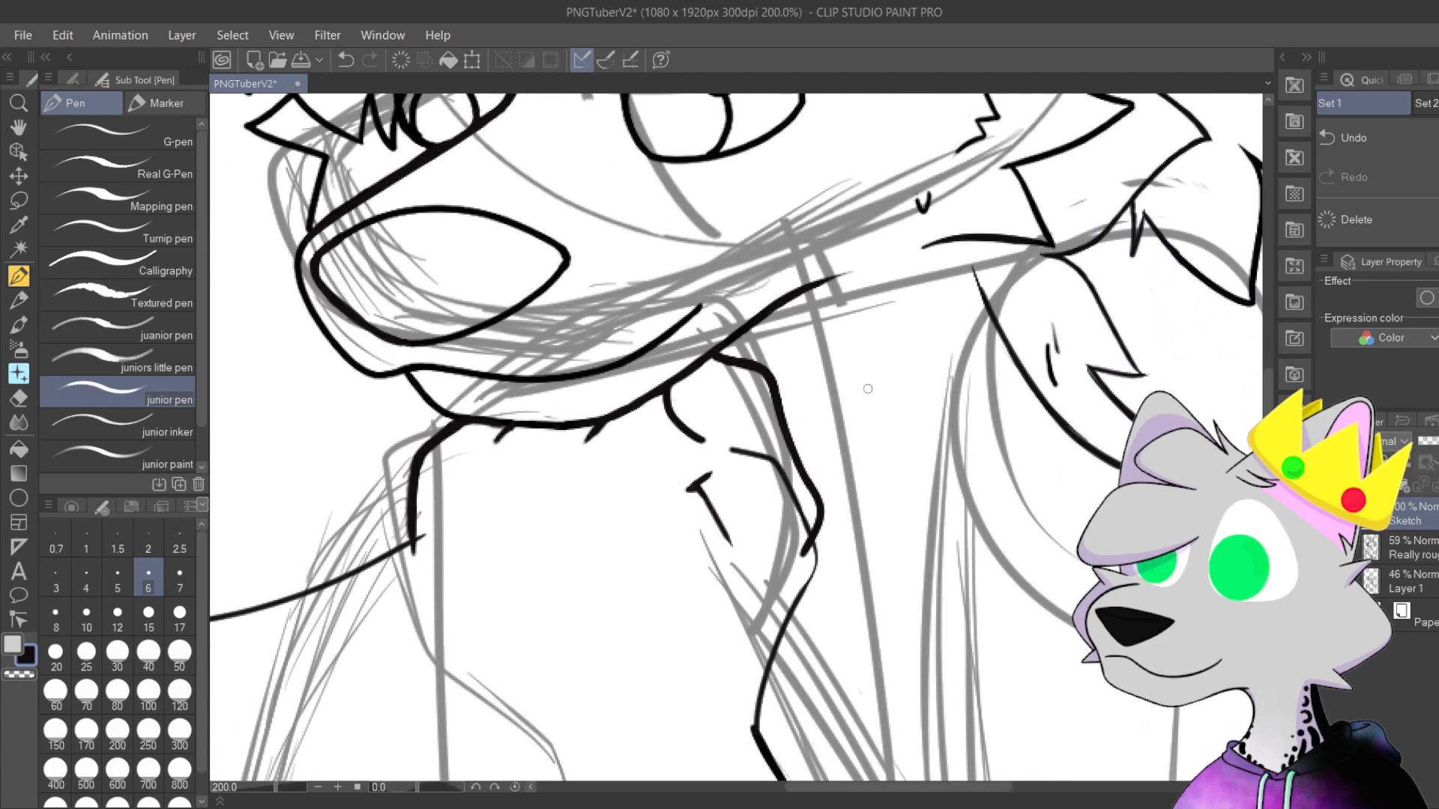
scroll(868, 389, "up", 2)
scroll(867, 388, "up", 2)
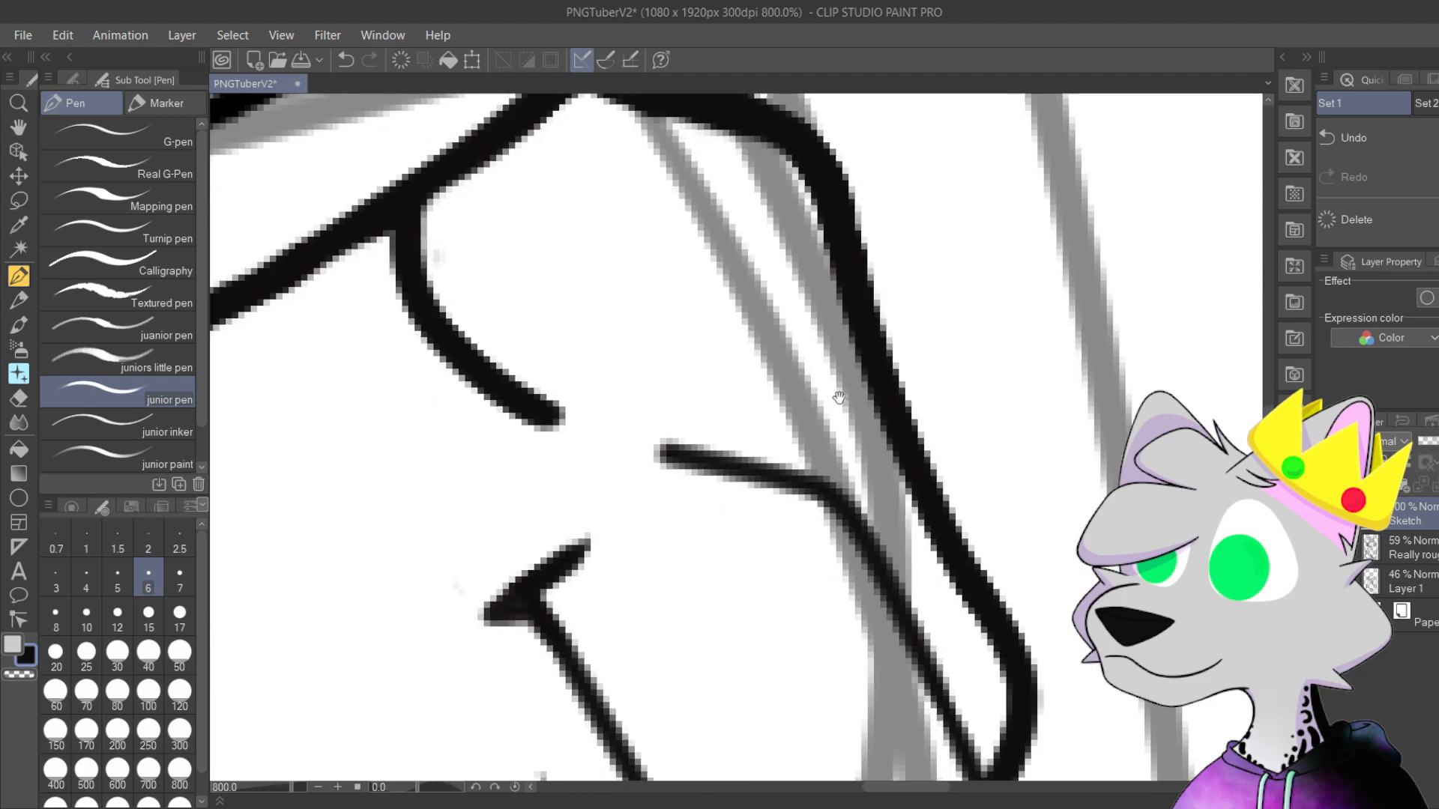
mouse_move(606, 271)
left_mouse_down()
mouse_move(664, 459)
mouse_move(710, 521)
left_mouse_up()
mouse_move(729, 466)
left_mouse_down()
mouse_move(774, 610)
mouse_move(778, 493)
mouse_move(755, 571)
left_mouse_up()
key("ctrl+z")
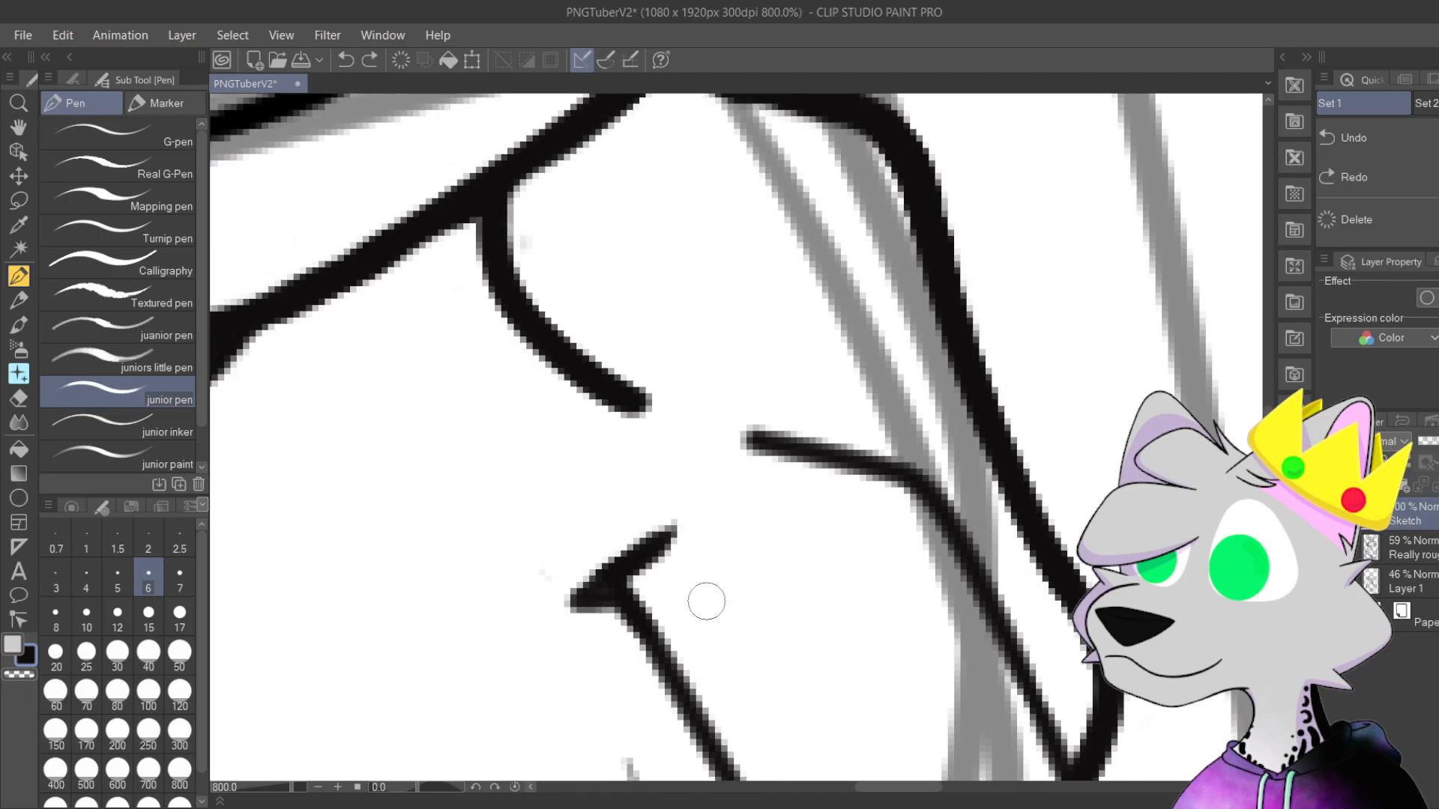
mouse_move(642, 441)
left_mouse_down()
mouse_move(497, 319)
mouse_move(463, 210)
mouse_move(494, 365)
mouse_move(682, 483)
left_mouse_up()
key("ctrl+z")
key("ctrl+z")
Step: Extend the short neck fur curve under the jaw downward past the fur tuft, and reshape its upper part into a flatter curve
mouse_move(637, 411)
left_mouse_down()
mouse_move(549, 372)
mouse_move(448, 221)
mouse_move(470, 272)
mouse_move(448, 208)
mouse_move(529, 353)
mouse_move(621, 418)
mouse_move(669, 554)
mouse_move(723, 594)
left_mouse_up()
mouse_move(506, 247)
left_mouse_down()
mouse_move(527, 223)
mouse_move(490, 233)
mouse_move(529, 201)
mouse_move(491, 223)
mouse_move(509, 284)
mouse_move(665, 376)
mouse_move(572, 350)
mouse_move(513, 297)
mouse_move(494, 231)
mouse_move(536, 303)
mouse_move(498, 228)
mouse_move(529, 293)
mouse_move(486, 244)
mouse_move(593, 234)
mouse_move(544, 292)
mouse_move(623, 362)
mouse_move(525, 199)
left_mouse_up()
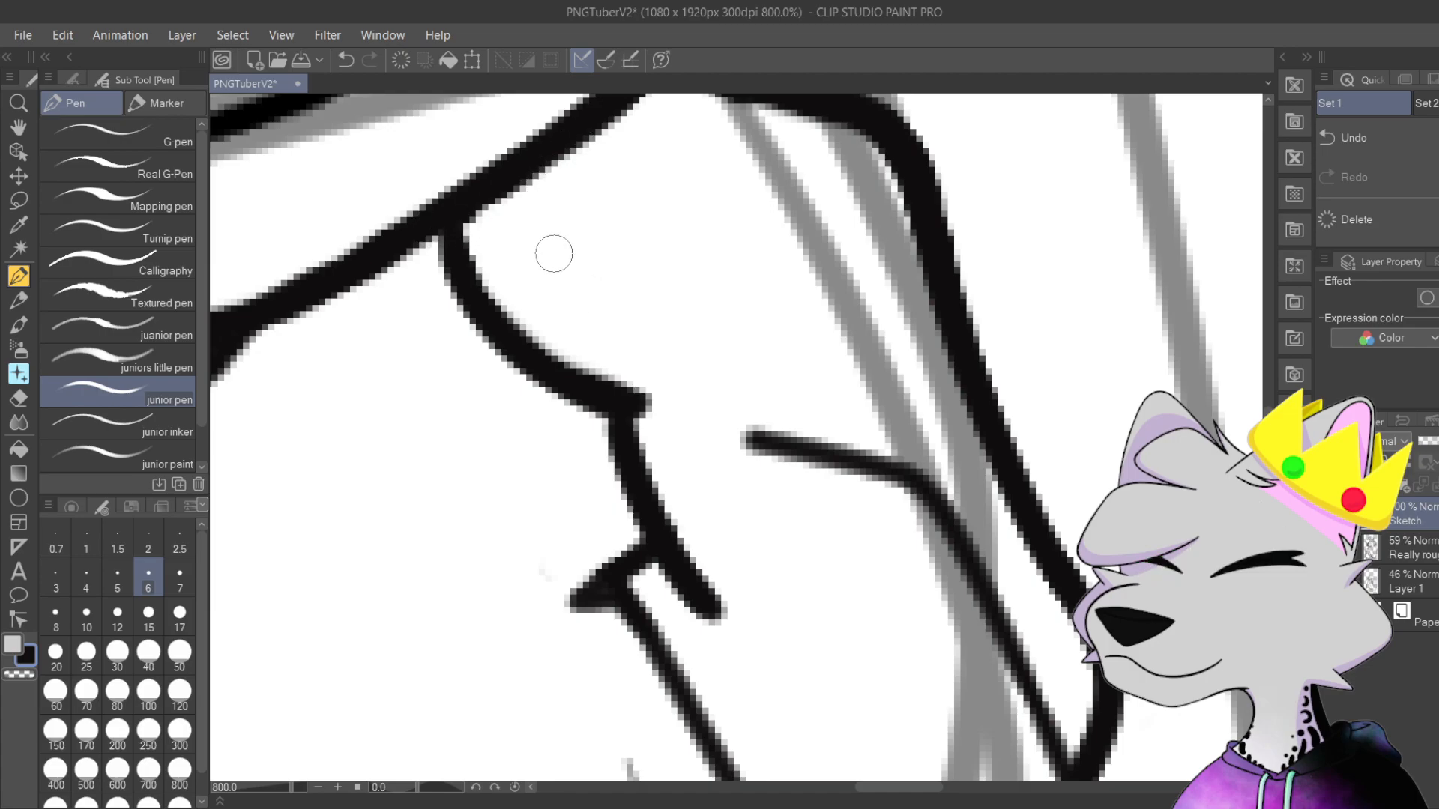
Step: Erase the thin line inside the thick neck line and the thin link below its lower end, leaving a gap above the next line
left_click_drag(862, 456, 723, 346)
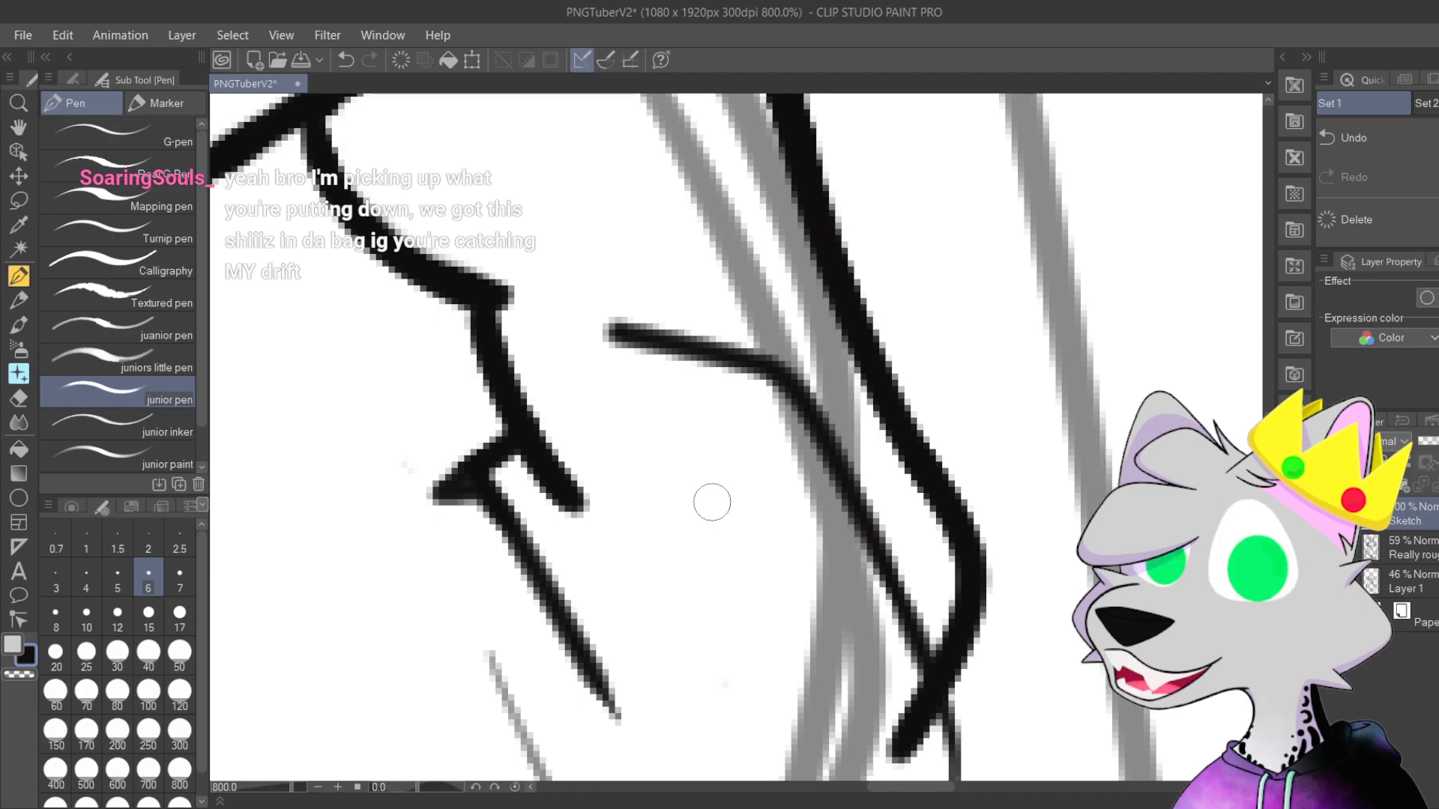
left_click_drag(745, 428, 739, 311)
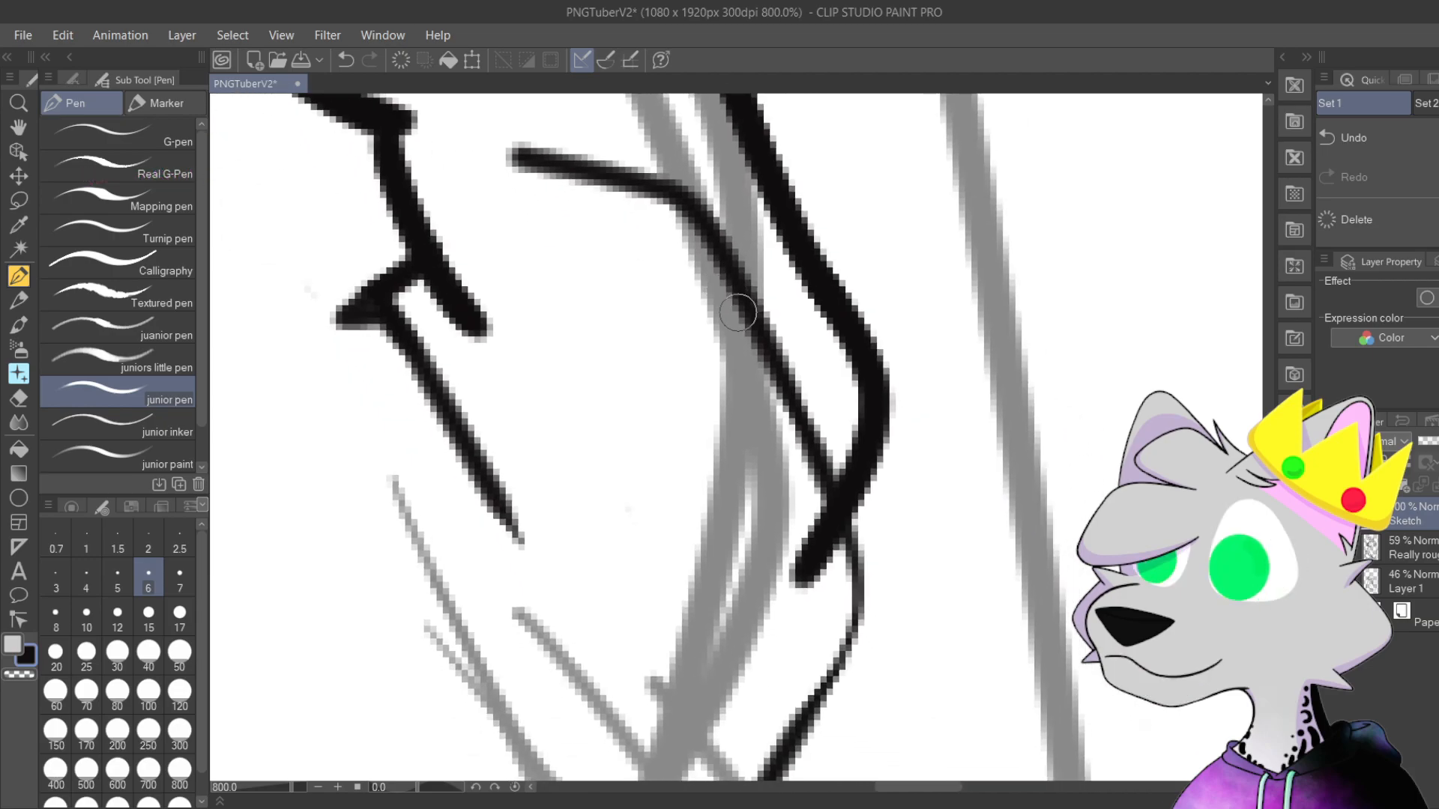
left_click_drag(788, 374, 780, 394)
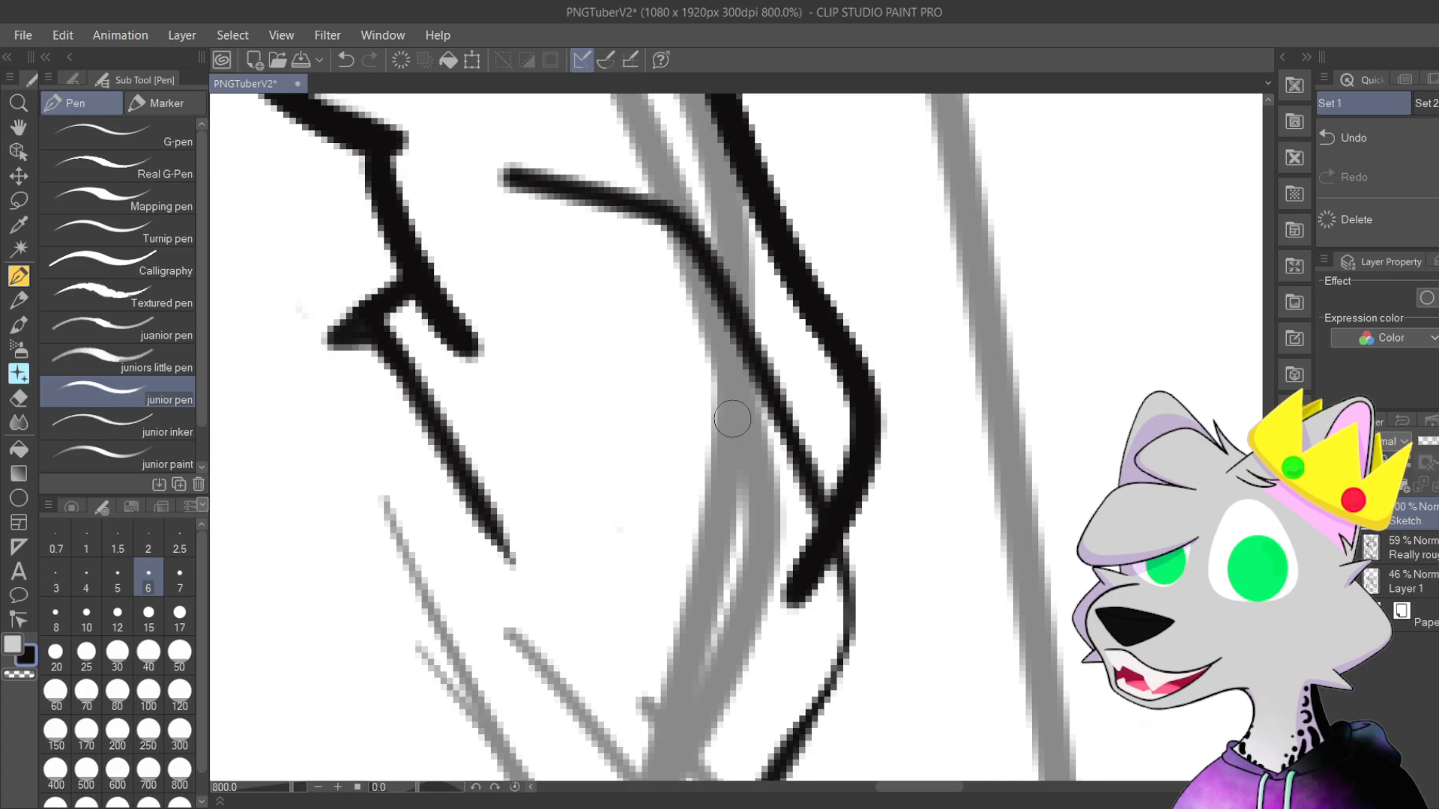
left_click_drag(740, 329, 813, 479)
mouse_move(571, 324)
left_mouse_down()
mouse_move(647, 335)
mouse_move(595, 341)
mouse_move(682, 344)
mouse_move(697, 328)
mouse_move(737, 331)
mouse_move(745, 312)
mouse_move(852, 533)
left_mouse_up()
mouse_move(863, 597)
left_mouse_down()
mouse_move(747, 392)
mouse_move(784, 408)
mouse_move(743, 471)
mouse_move(798, 467)
mouse_move(803, 379)
mouse_move(779, 487)
mouse_move(781, 641)
left_mouse_up()
left_click_drag(756, 523, 757, 534)
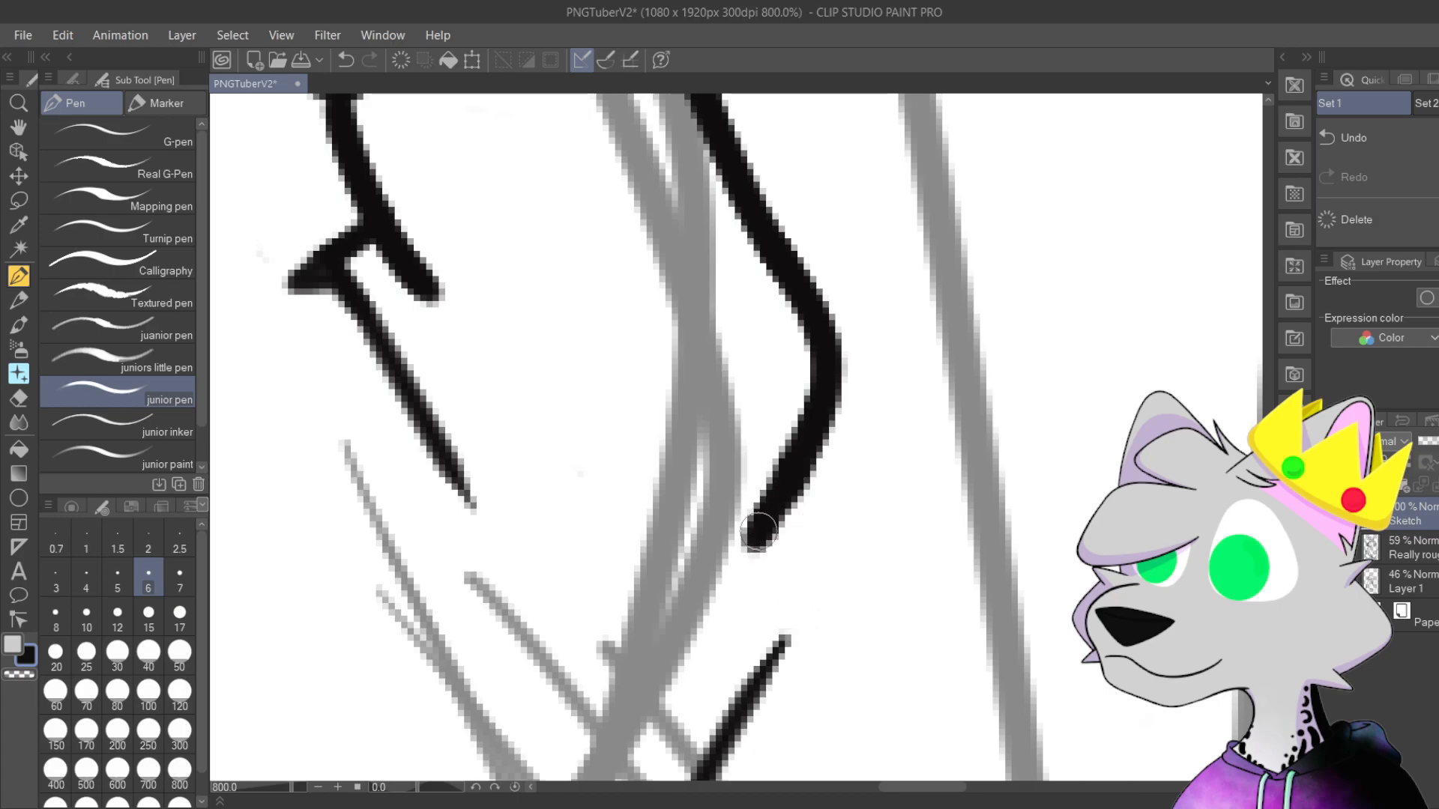
Step: Thicken the muzzle's front outline where it curves around the nose and runs down toward the mouth
scroll(773, 490, "down", 3)
left_click_drag(808, 363, 862, 428)
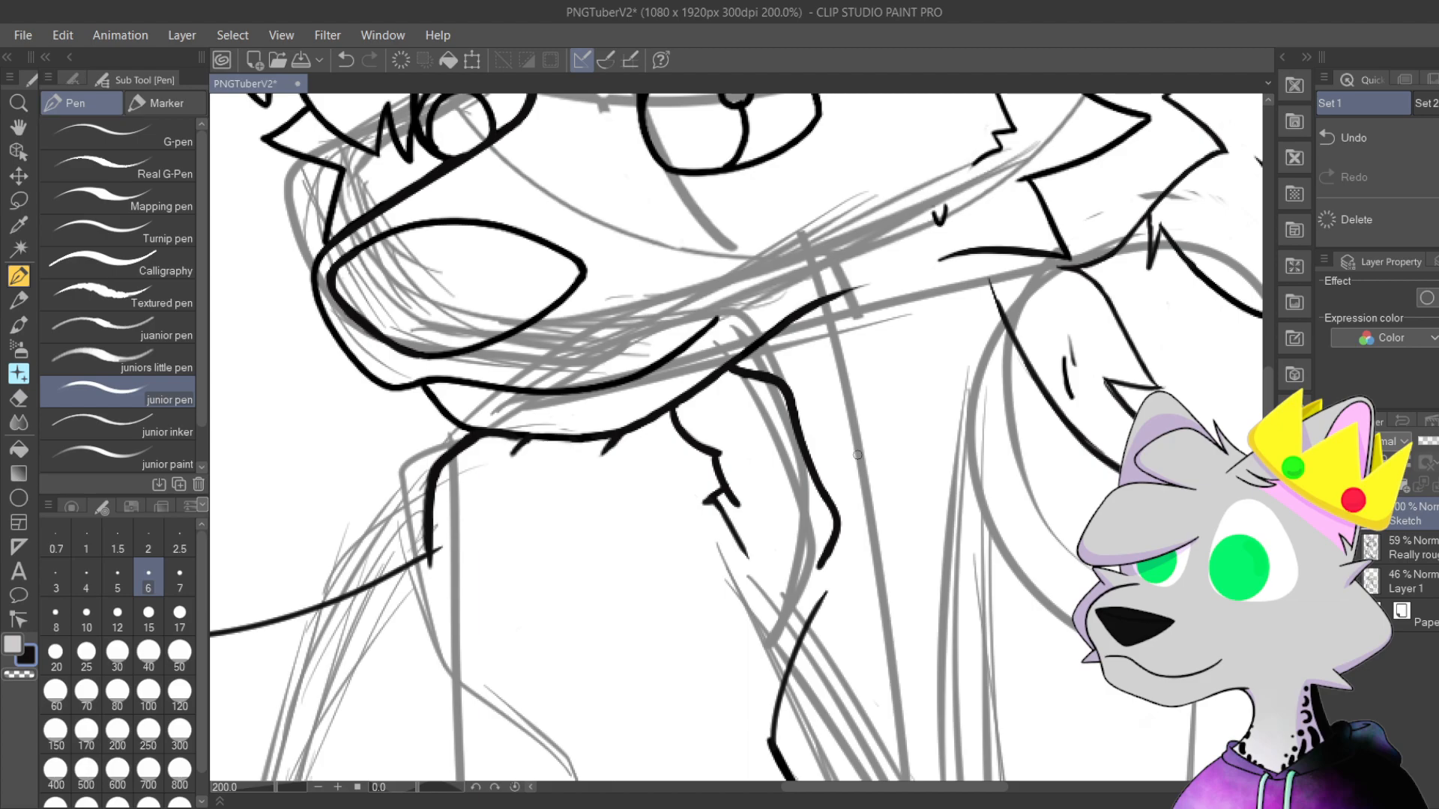
scroll(858, 455, "up", 5)
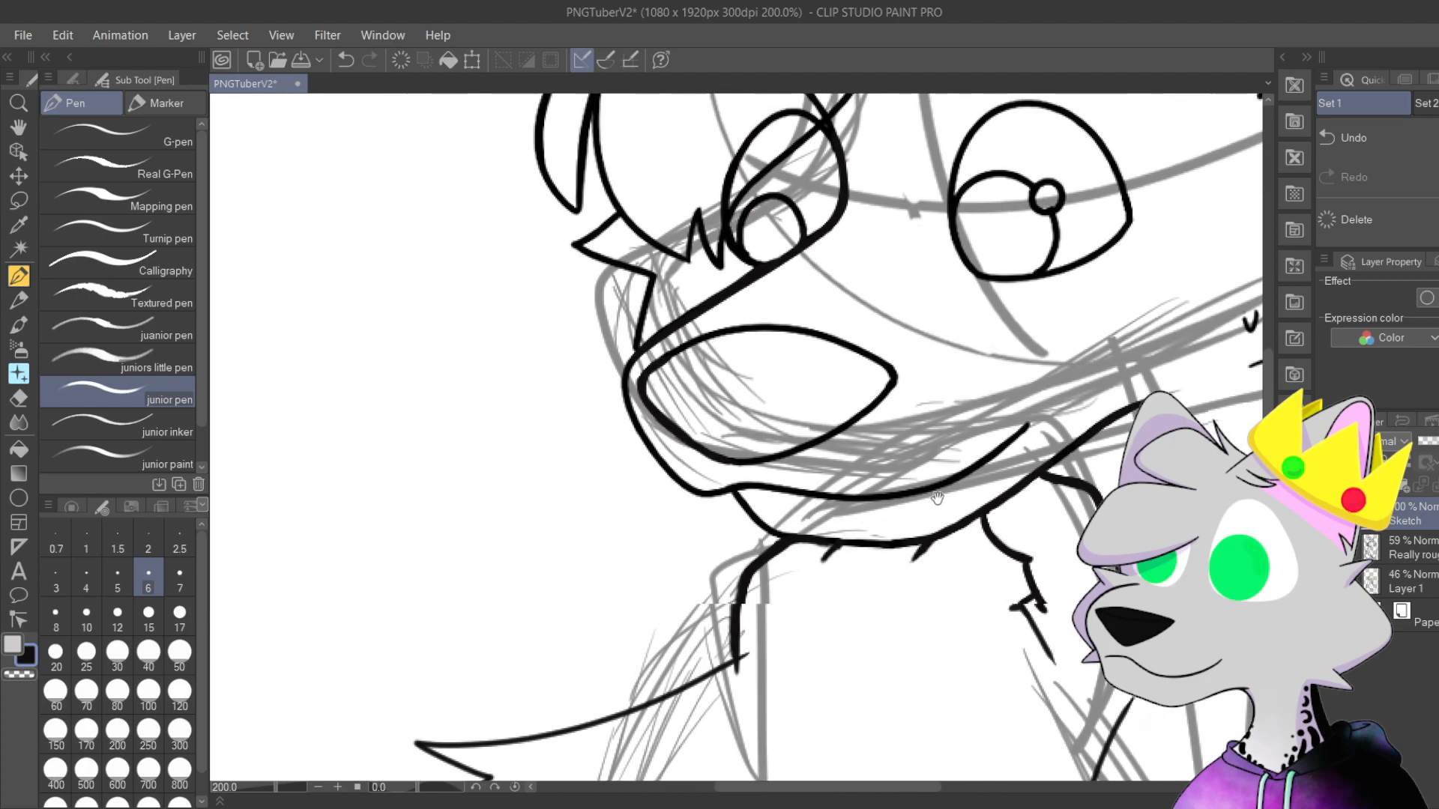
scroll(907, 405, "up", 3)
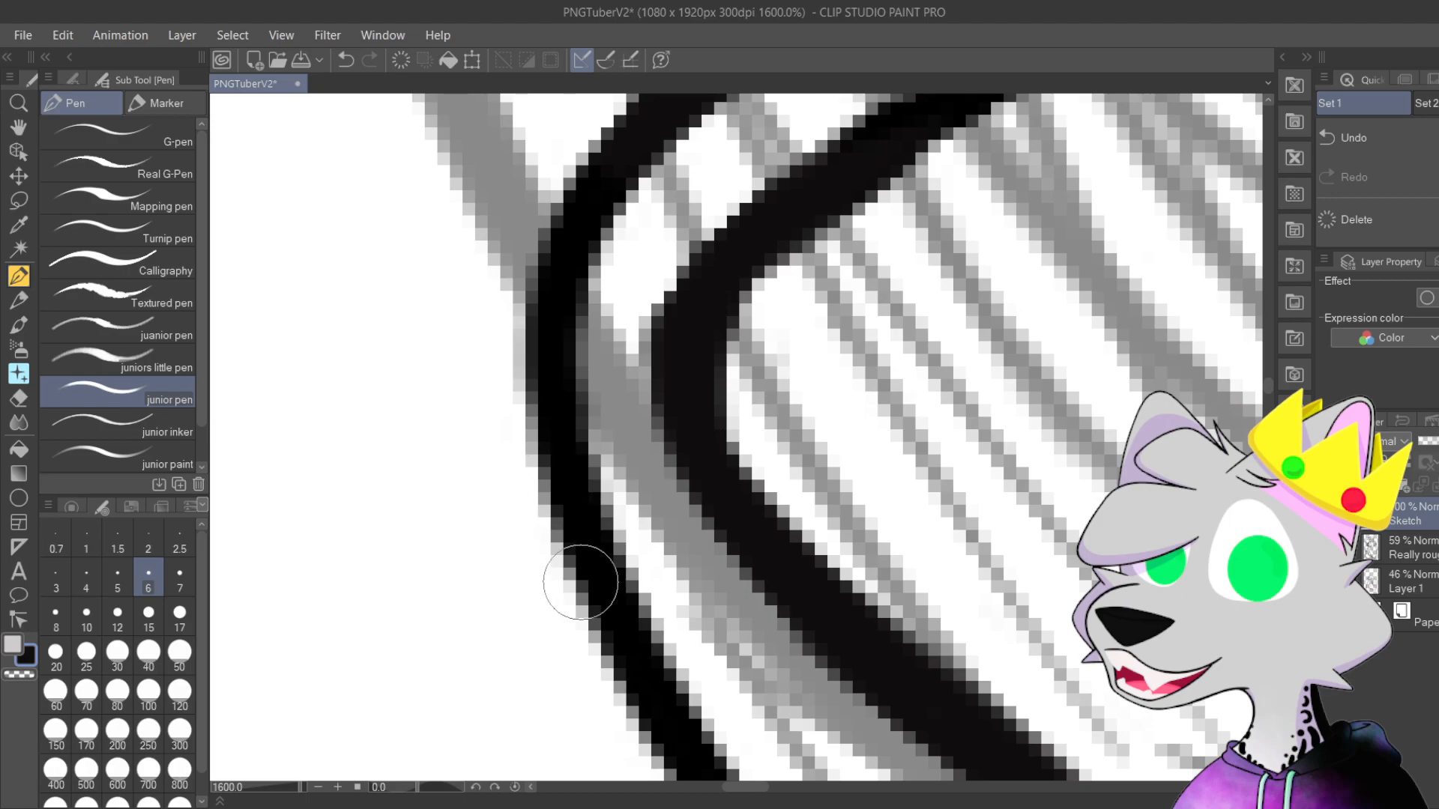
mouse_move(581, 582)
left_mouse_down()
mouse_move(537, 420)
mouse_move(529, 247)
left_mouse_up()
mouse_move(578, 508)
left_mouse_down()
mouse_move(628, 166)
mouse_move(536, 349)
mouse_move(601, 218)
mouse_move(592, 180)
left_mouse_up()
left_click_drag(628, 398, 690, 201)
left_click_drag(600, 241, 678, 451)
mouse_move(645, 389)
left_mouse_down()
mouse_move(750, 600)
mouse_move(655, 472)
mouse_move(637, 353)
left_mouse_up()
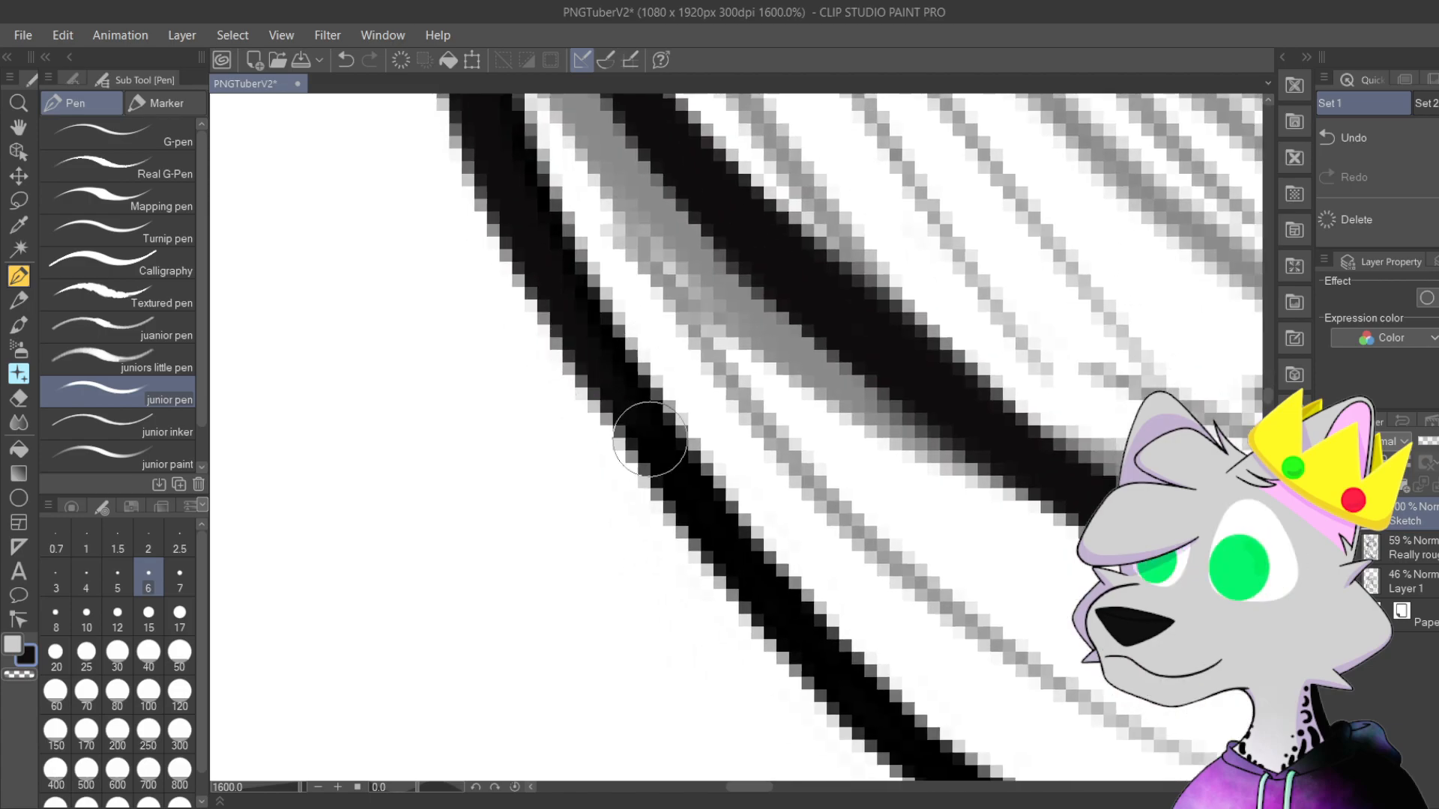
left_click_drag(754, 554, 659, 434)
left_click_drag(775, 640, 664, 378)
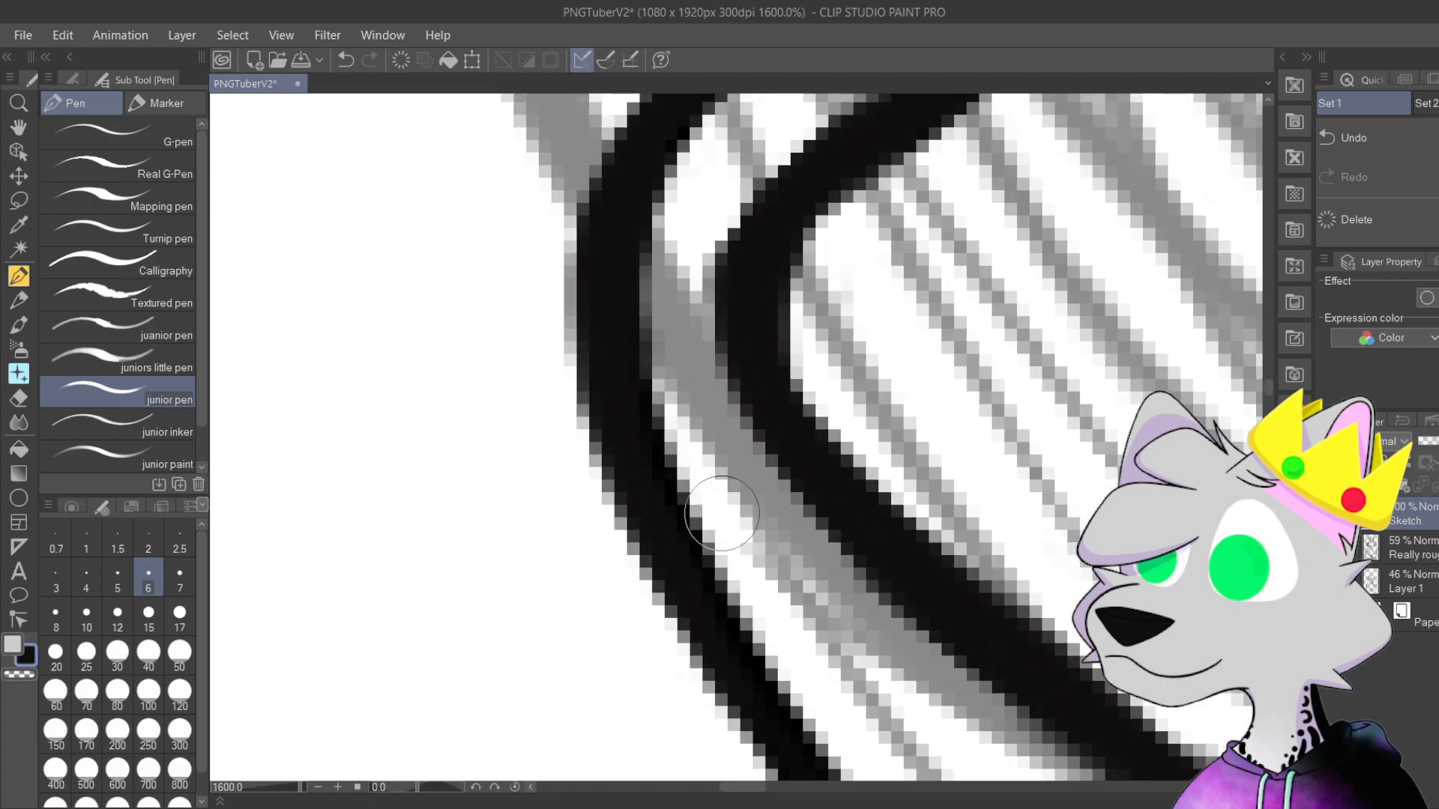
Step: Trim the inner edge of the muzzle's front outline beside the nose and even out the stretch curving down below it
left_click_drag(720, 510, 667, 227)
left_click_drag(711, 153, 724, 531)
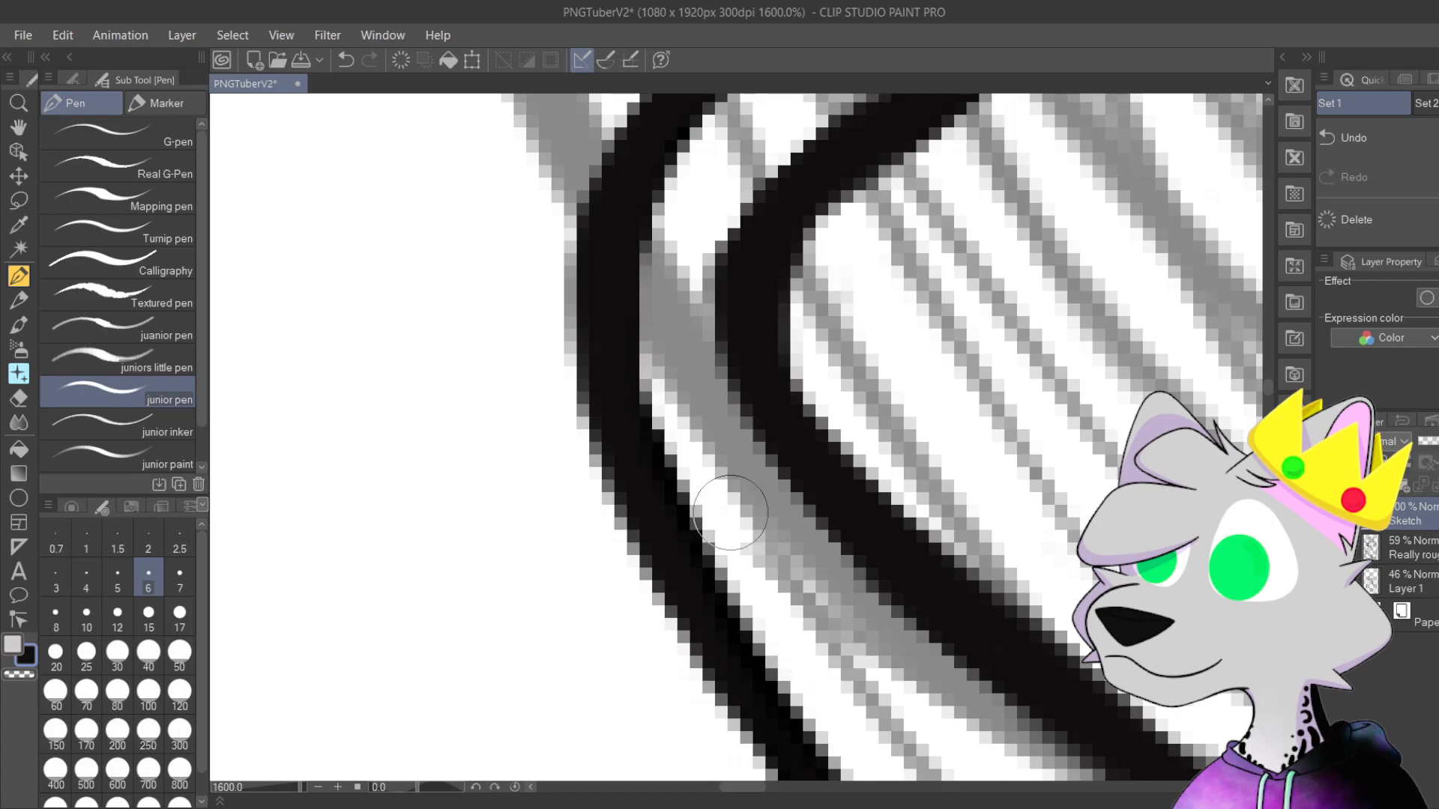
left_click_drag(697, 450, 675, 193)
mouse_move(652, 327)
left_mouse_down()
mouse_move(668, 498)
mouse_move(688, 416)
mouse_move(842, 715)
mouse_move(665, 299)
left_mouse_up()
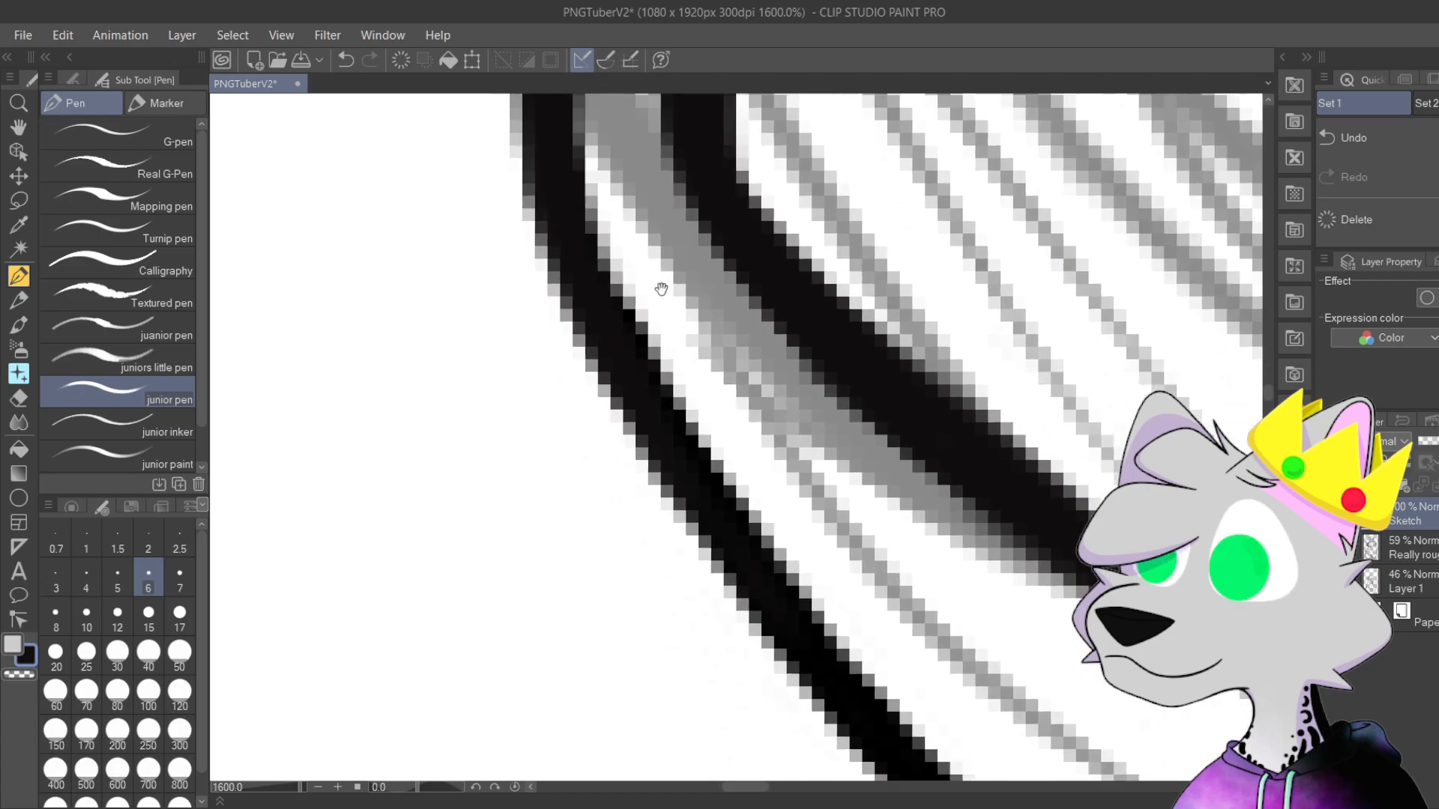
left_click_drag(616, 362, 722, 585)
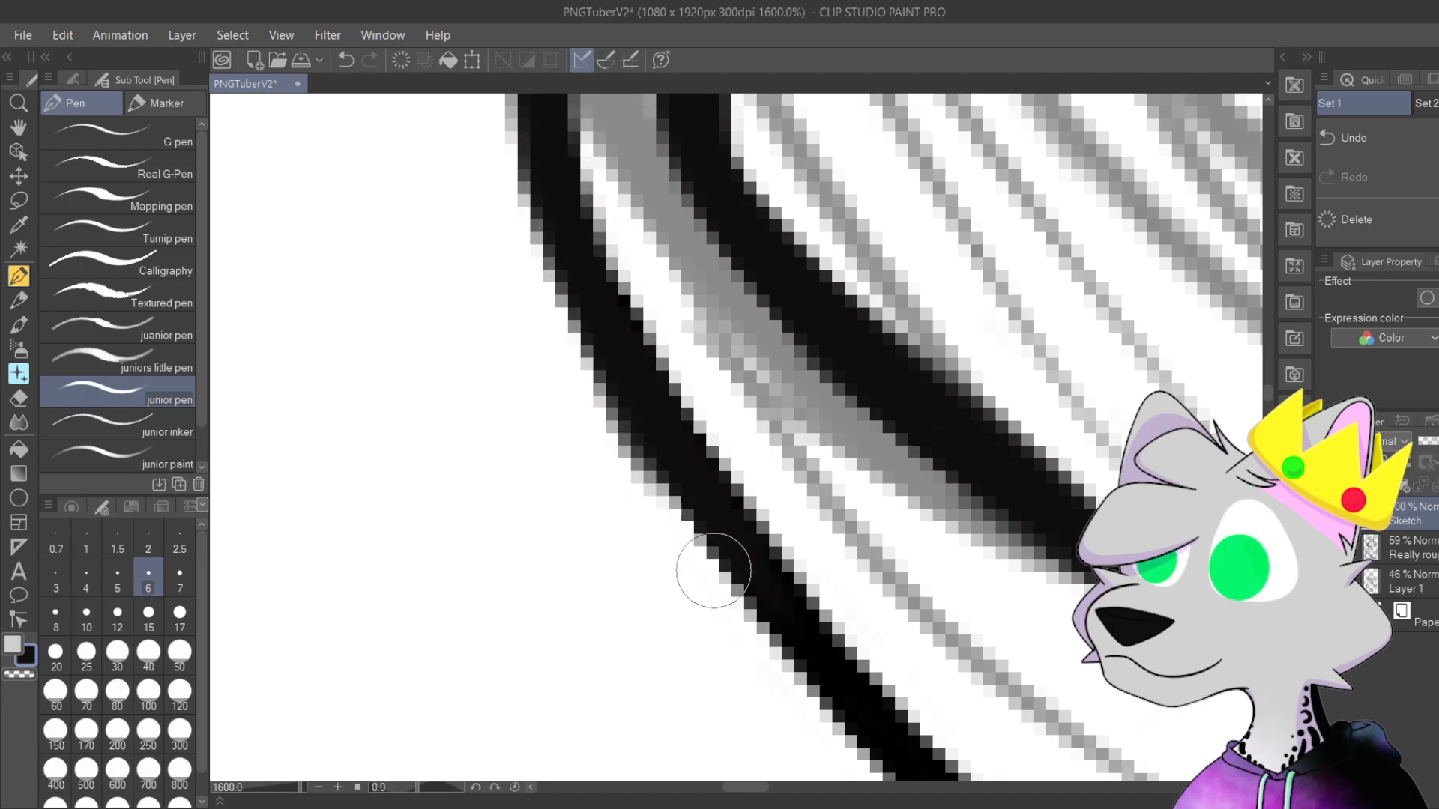
key("ctrl+z")
mouse_move(646, 369)
left_mouse_down()
mouse_move(514, 305)
mouse_move(611, 551)
left_mouse_up()
left_click_drag(527, 335, 753, 746)
scroll(570, 438, "down", 6)
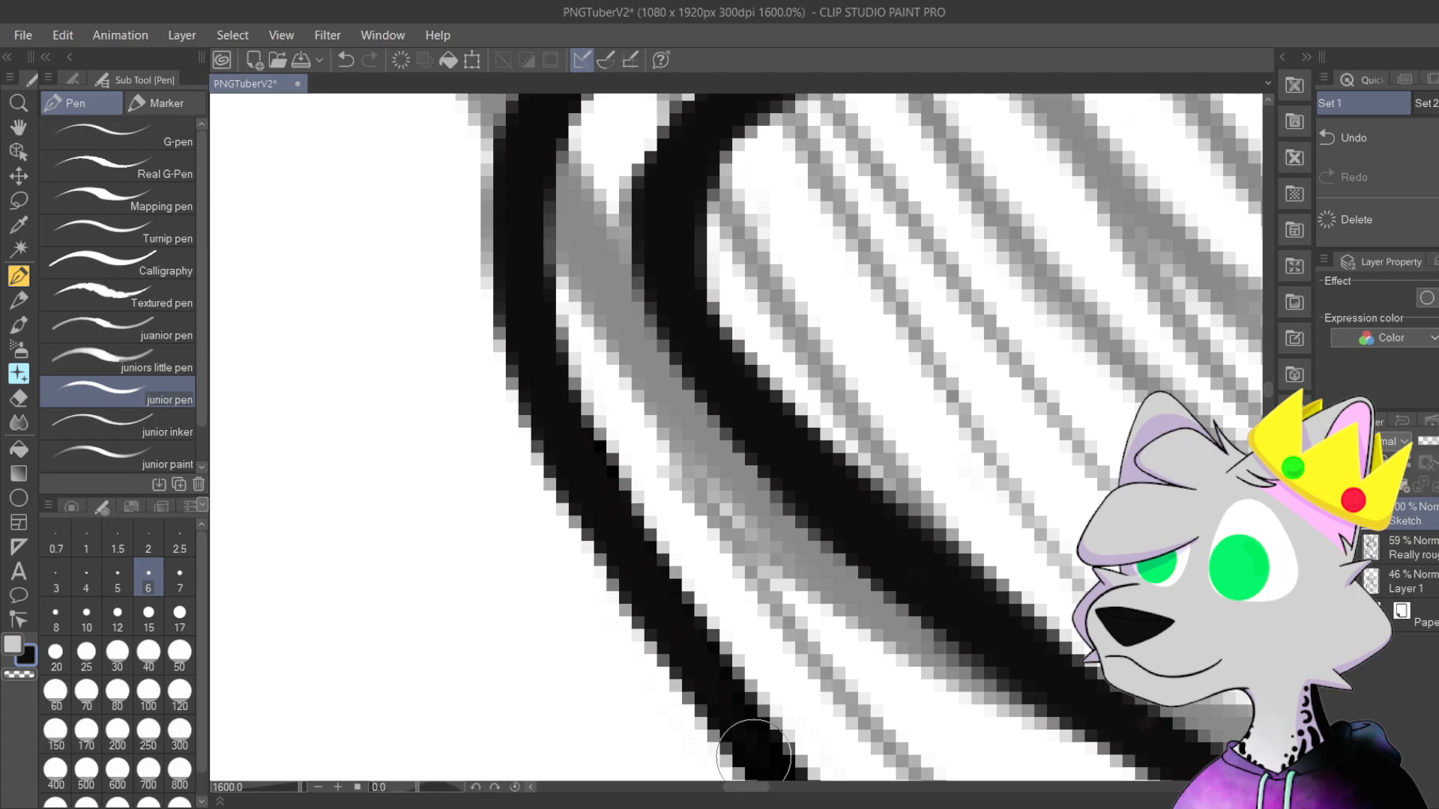
Step: Examine the line art around the far eye and the muzzle bridge for uneven line thickness
mouse_move(900, 363)
left_mouse_down()
mouse_move(869, 325)
mouse_move(851, 401)
left_mouse_up()
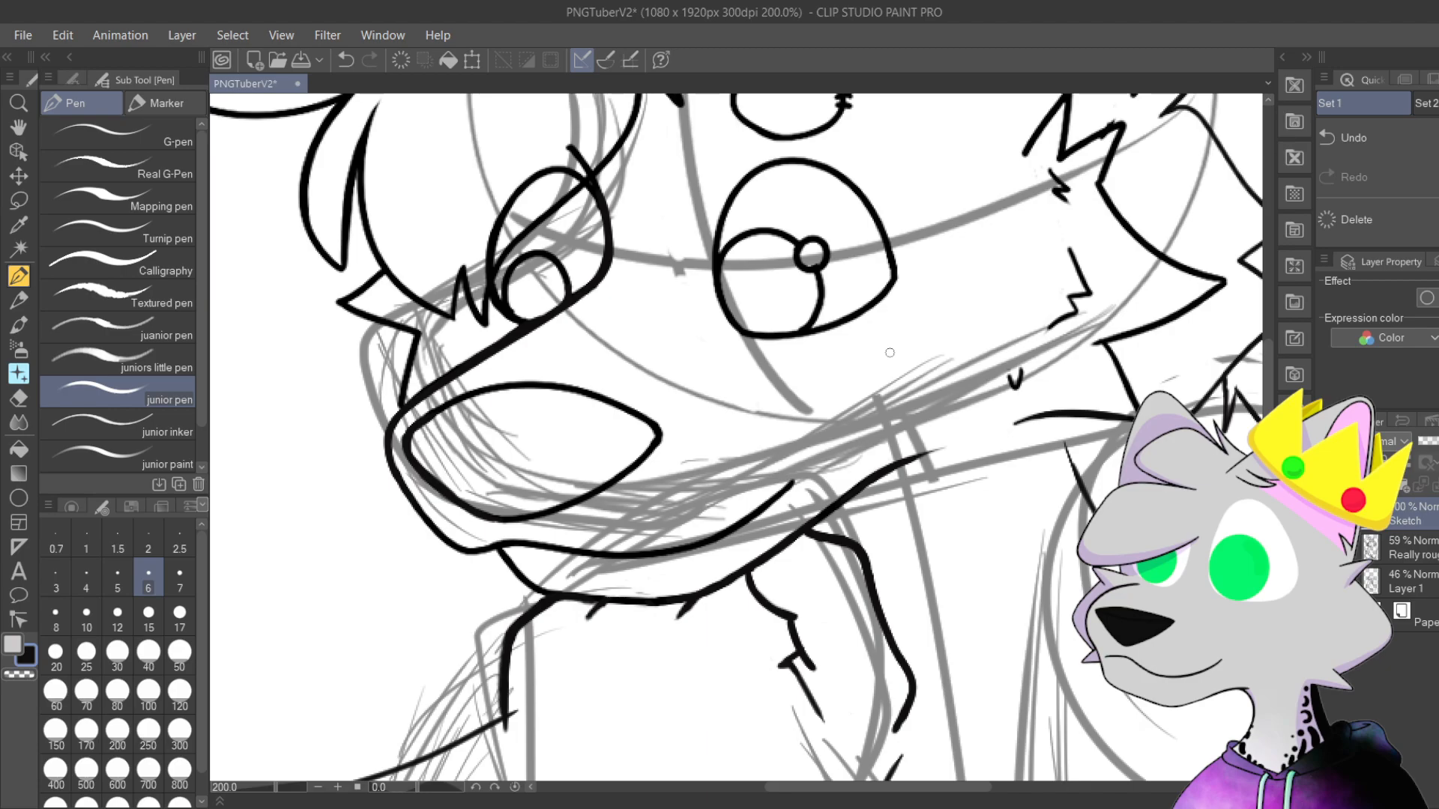
left_click_drag(849, 267, 920, 316)
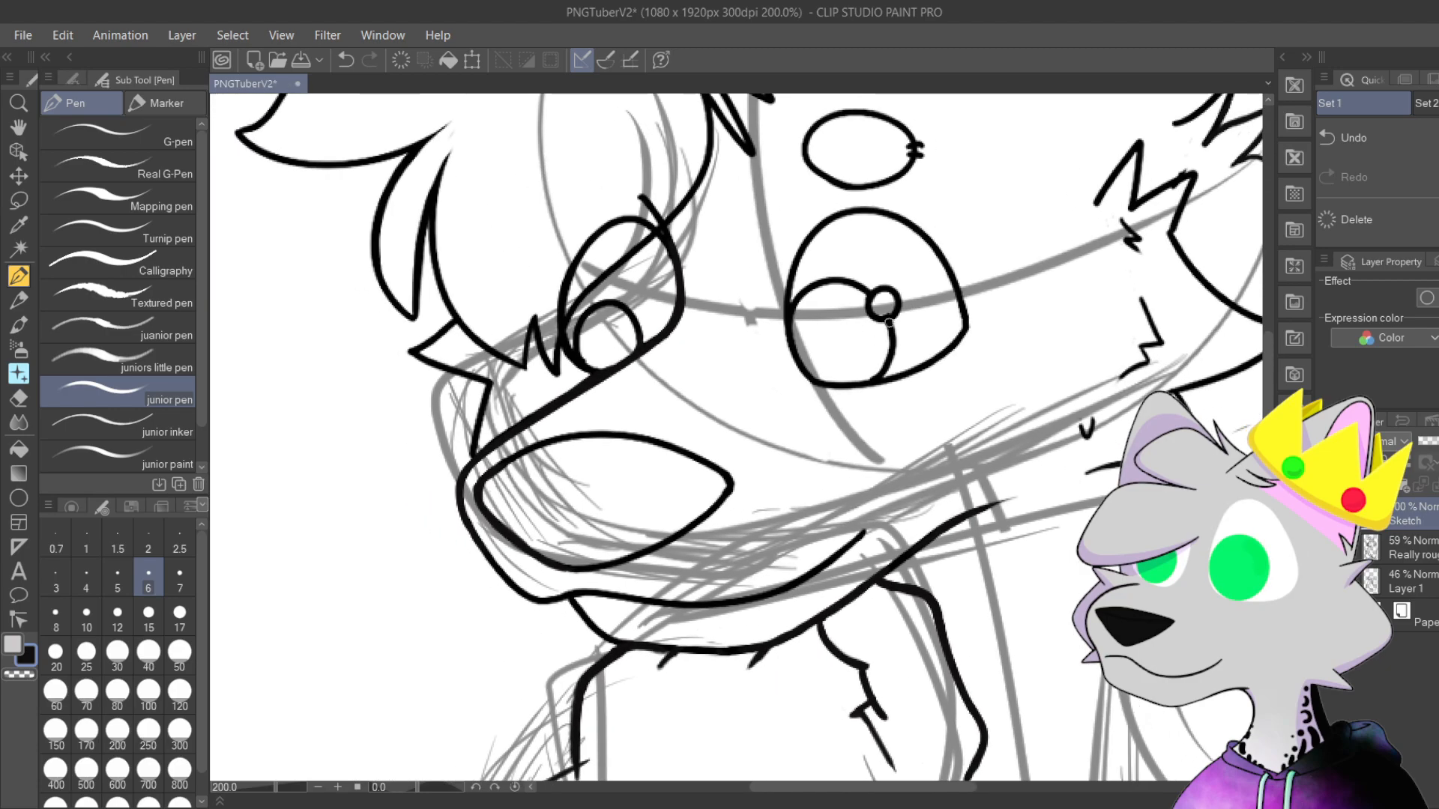
scroll(888, 323, "up", 4)
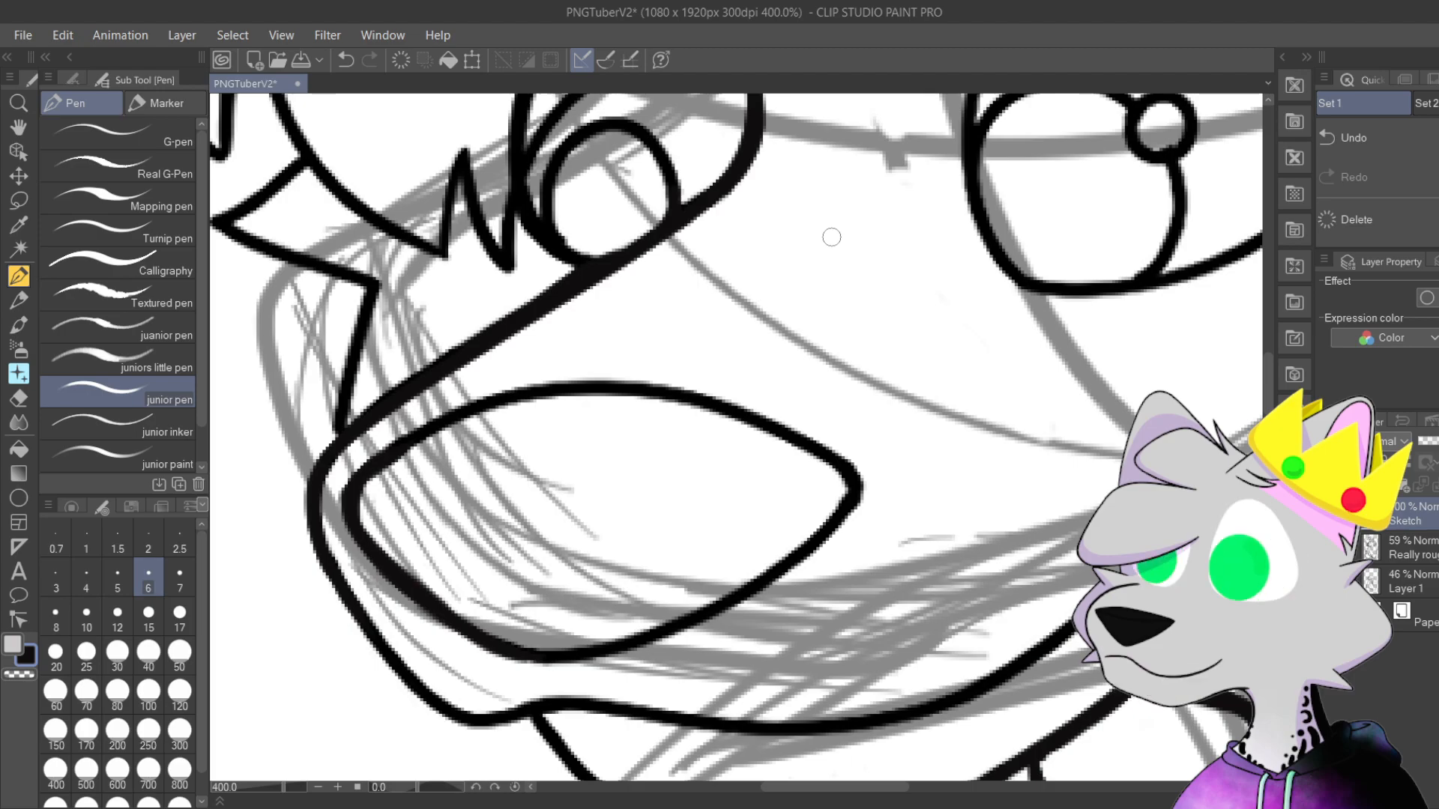
left_click_drag(832, 236, 890, 505)
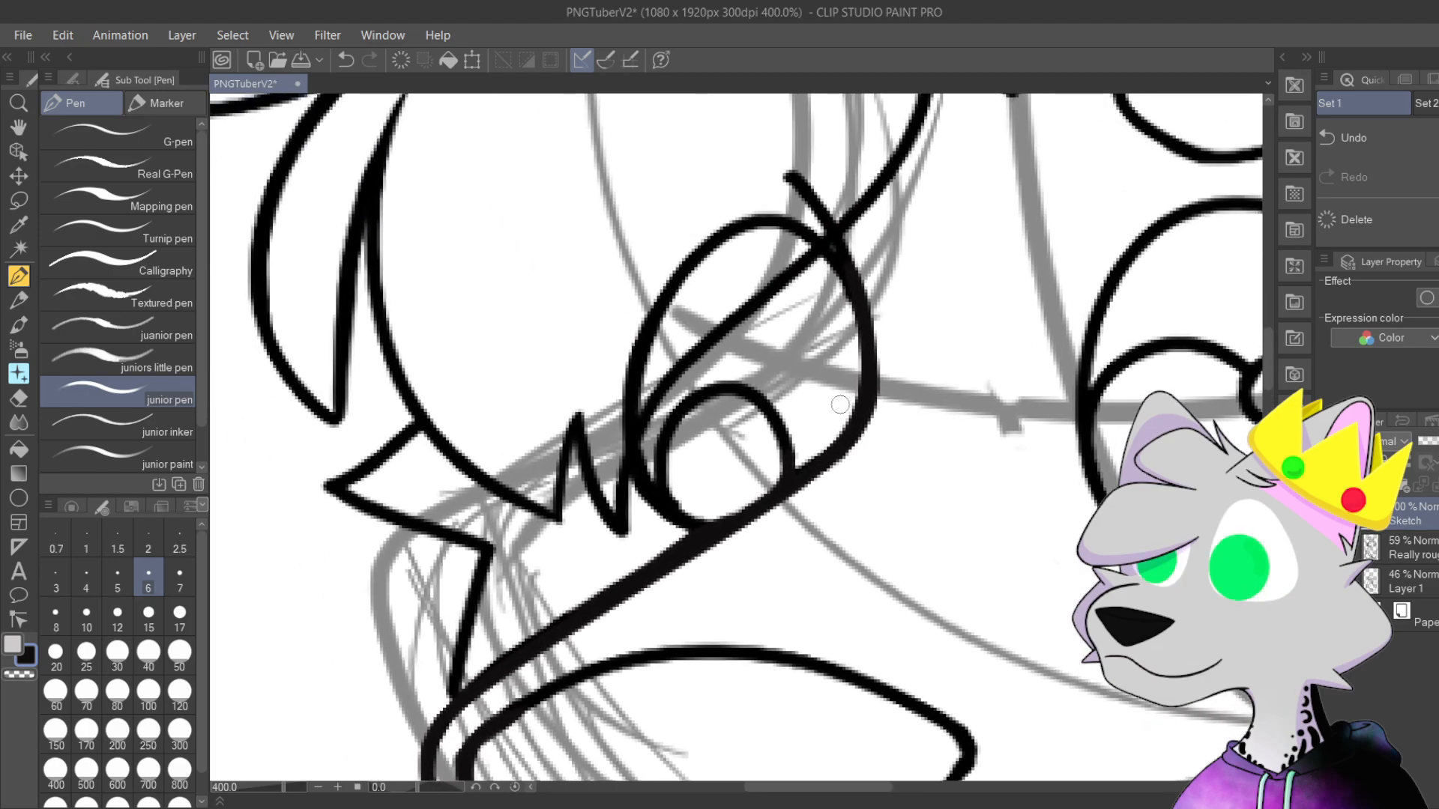
scroll(857, 450, "up", 3)
mouse_move(841, 582)
left_mouse_down()
mouse_move(906, 370)
mouse_move(968, 491)
left_mouse_up()
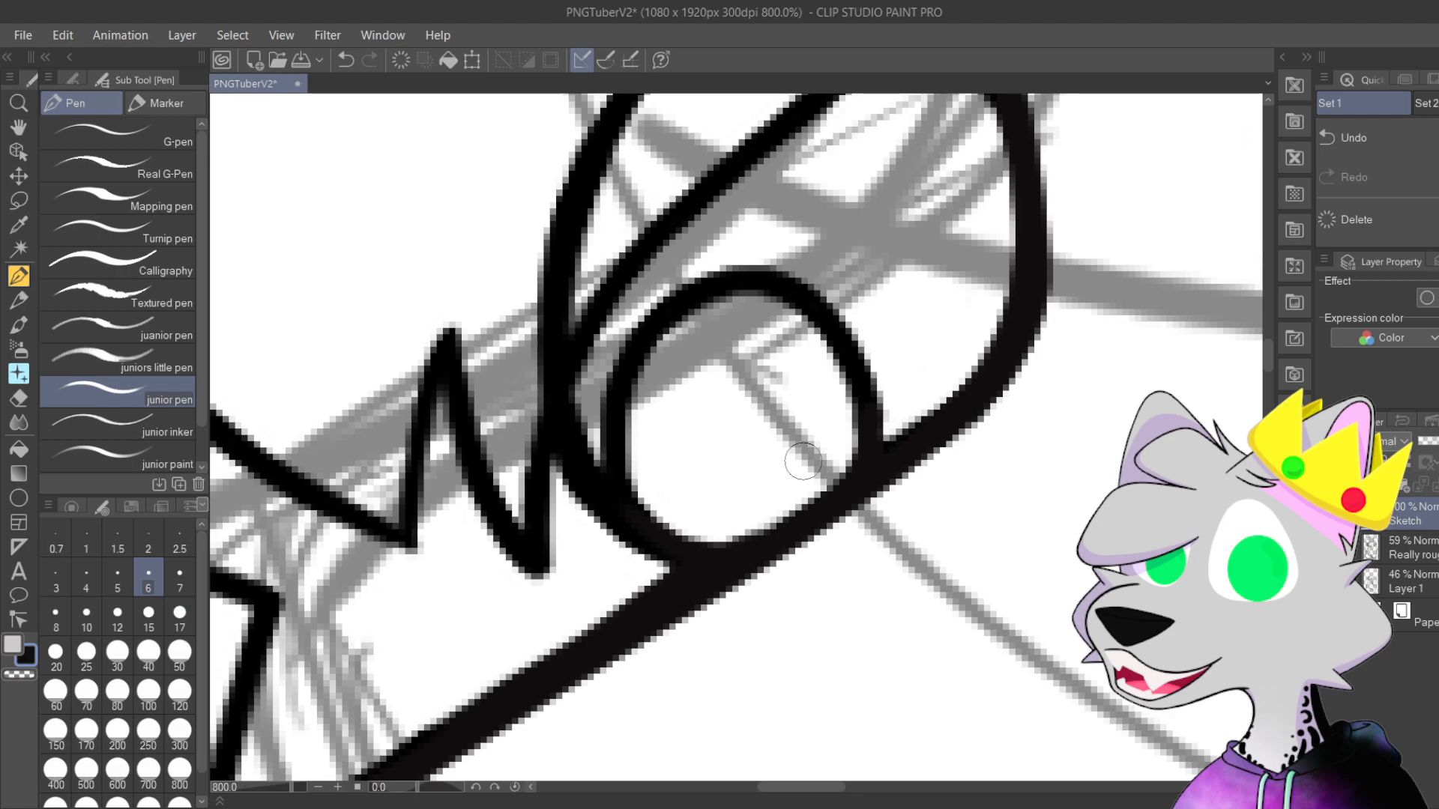
scroll(678, 536, "up", 2)
scroll(682, 540, "down", 3)
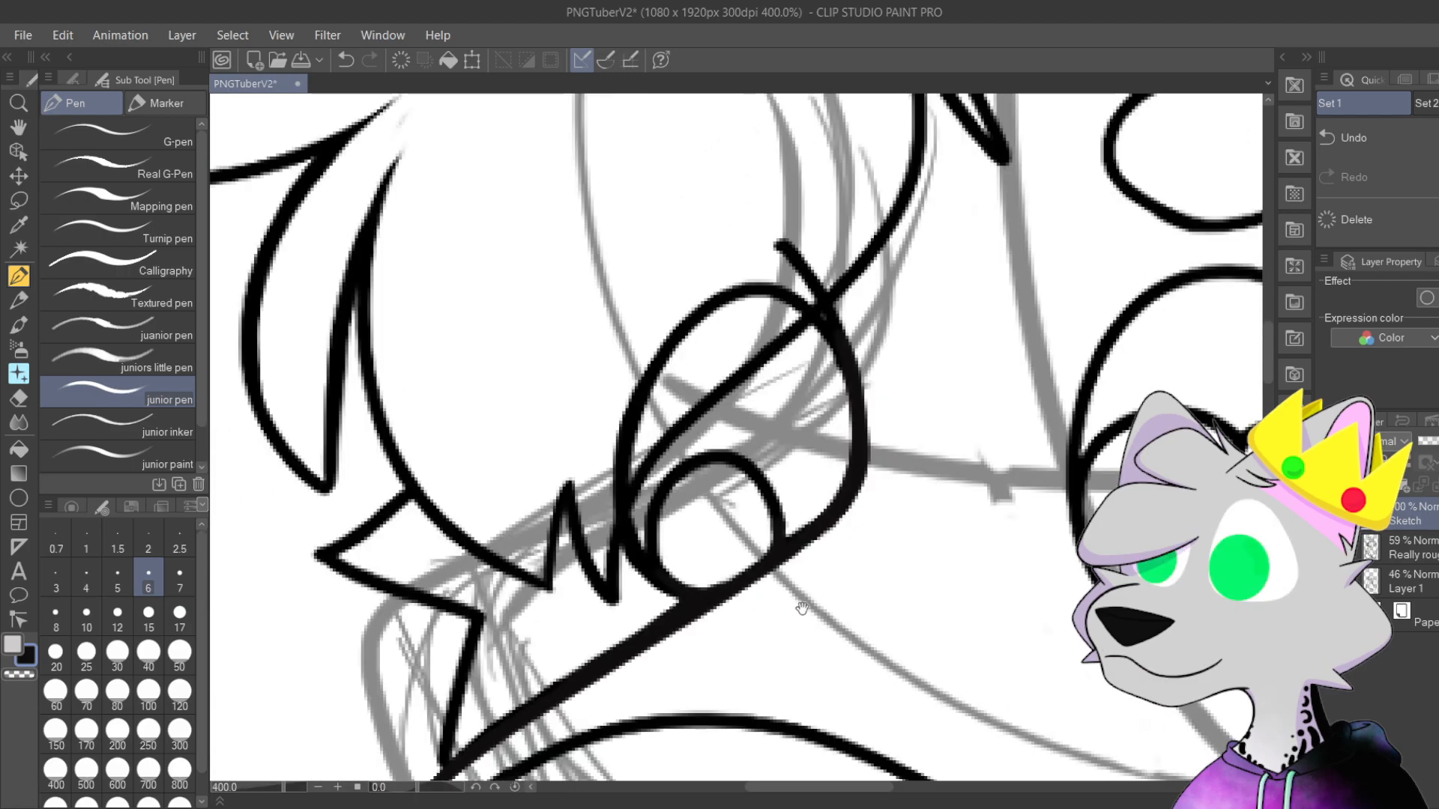
scroll(634, 166, "up", 3)
left_click_drag(845, 468, 948, 196)
scroll(899, 122, "down", 2)
mouse_move(778, 493)
left_mouse_down()
mouse_move(813, 459)
mouse_move(776, 568)
left_mouse_up()
scroll(728, 571, "up", 2)
scroll(735, 572, "down", 1)
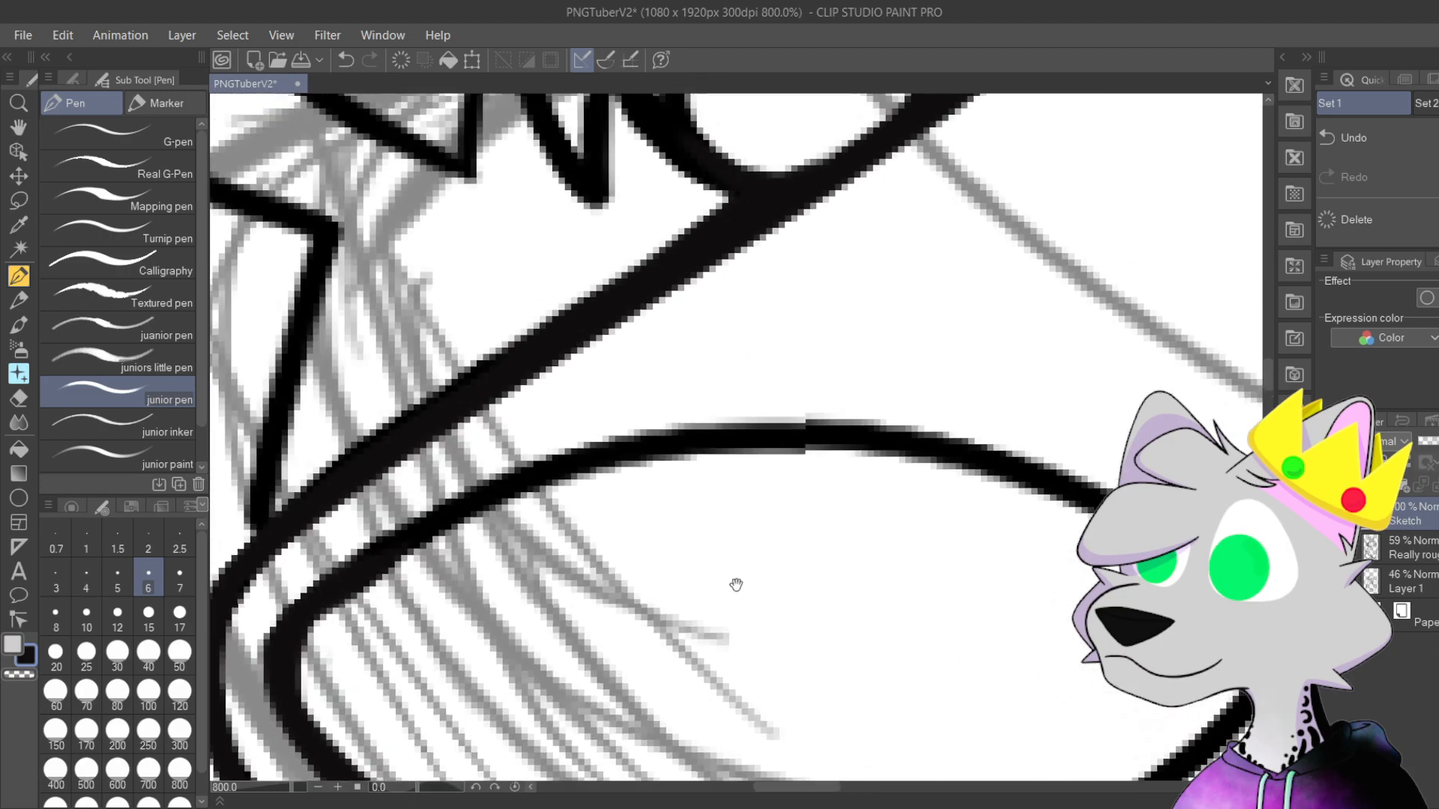
mouse_move(604, 507)
left_mouse_down()
mouse_move(671, 599)
mouse_move(832, 447)
left_mouse_up()
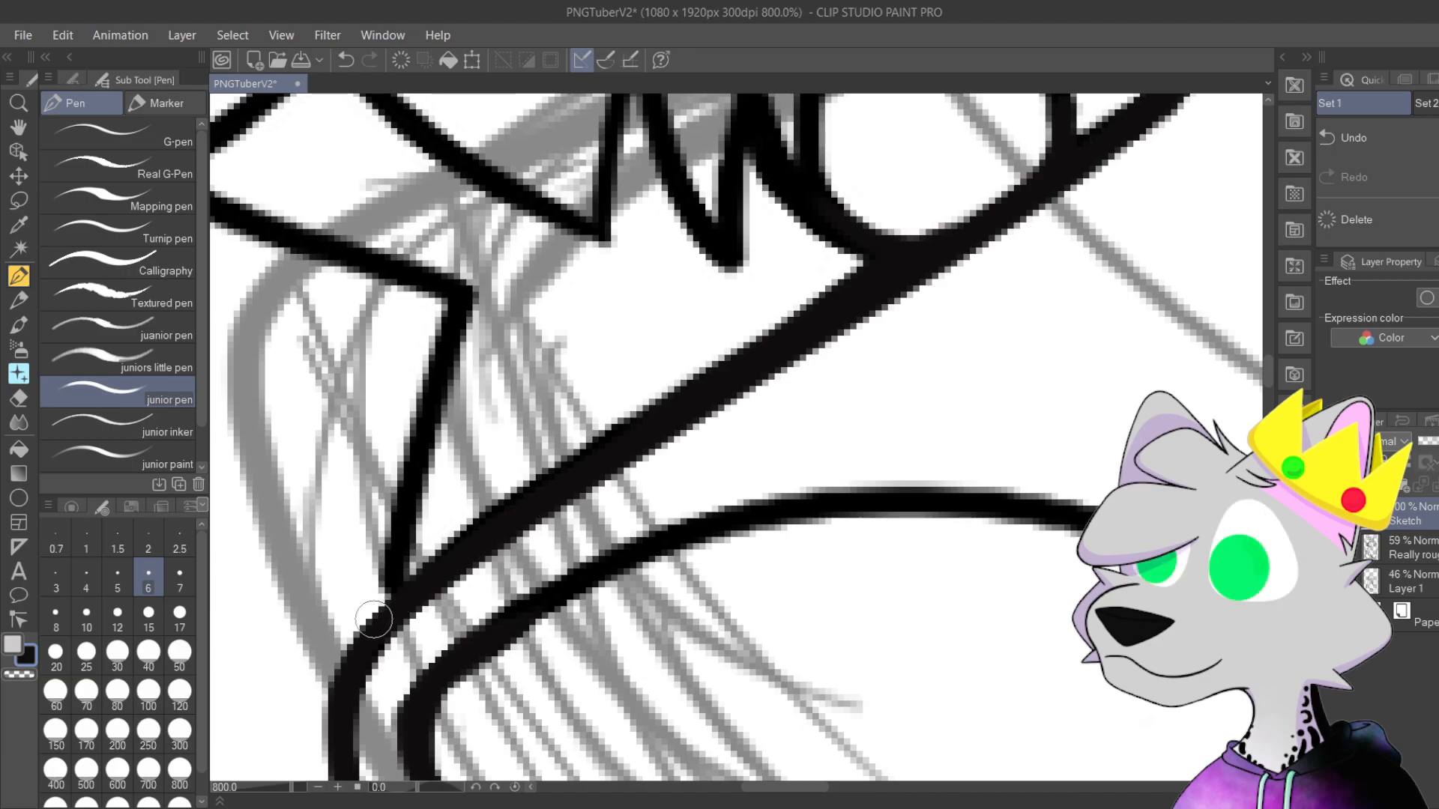
left_click_drag(420, 592, 1067, 197)
left_click_drag(956, 332, 874, 392)
key("ctrl+z")
left_click_drag(307, 675, 994, 266)
key("ctrl+z")
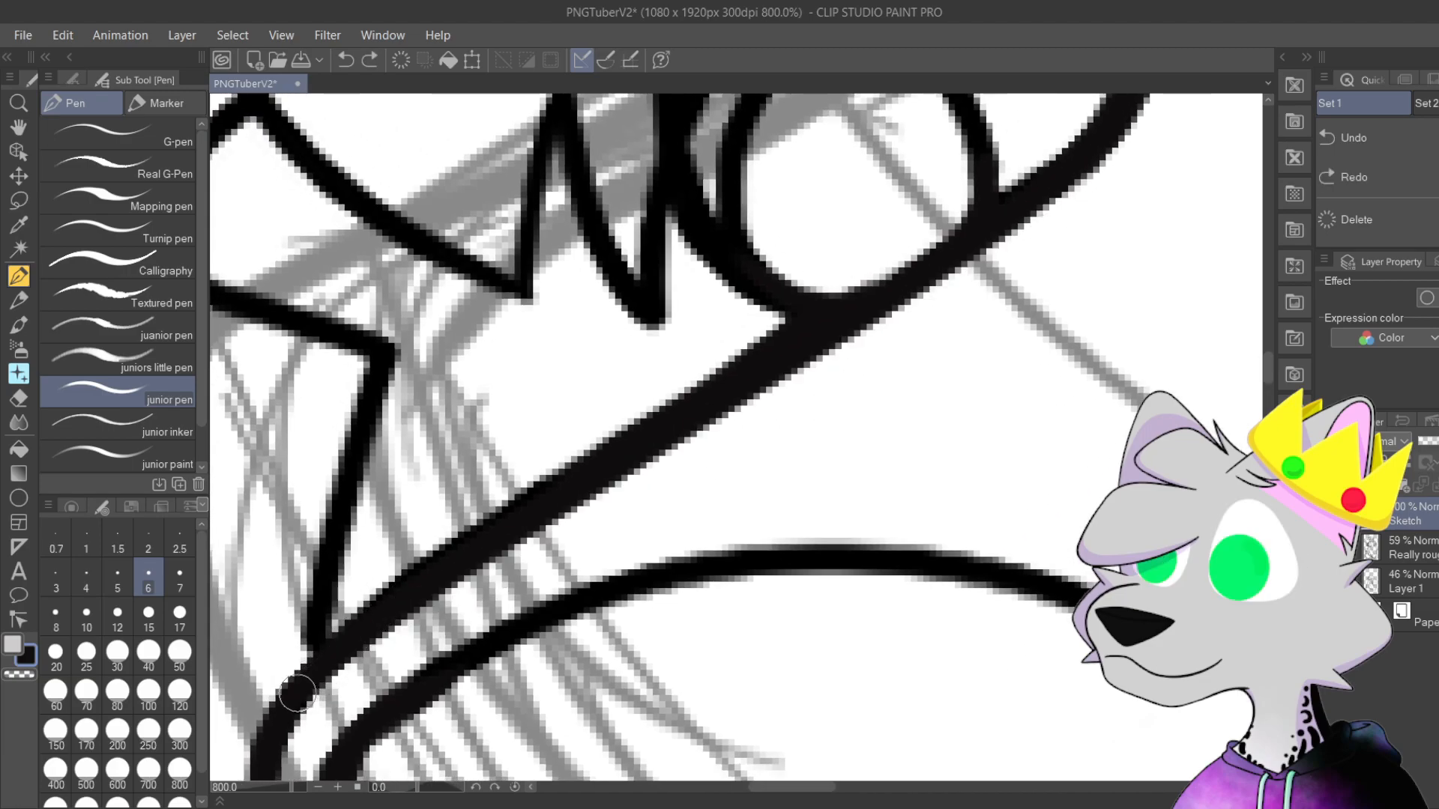
Step: Thicken the muzzle bridge line from above the nose, under the far eye's pupil, to where it bends up around the eye
left_click_drag(326, 663, 1104, 147)
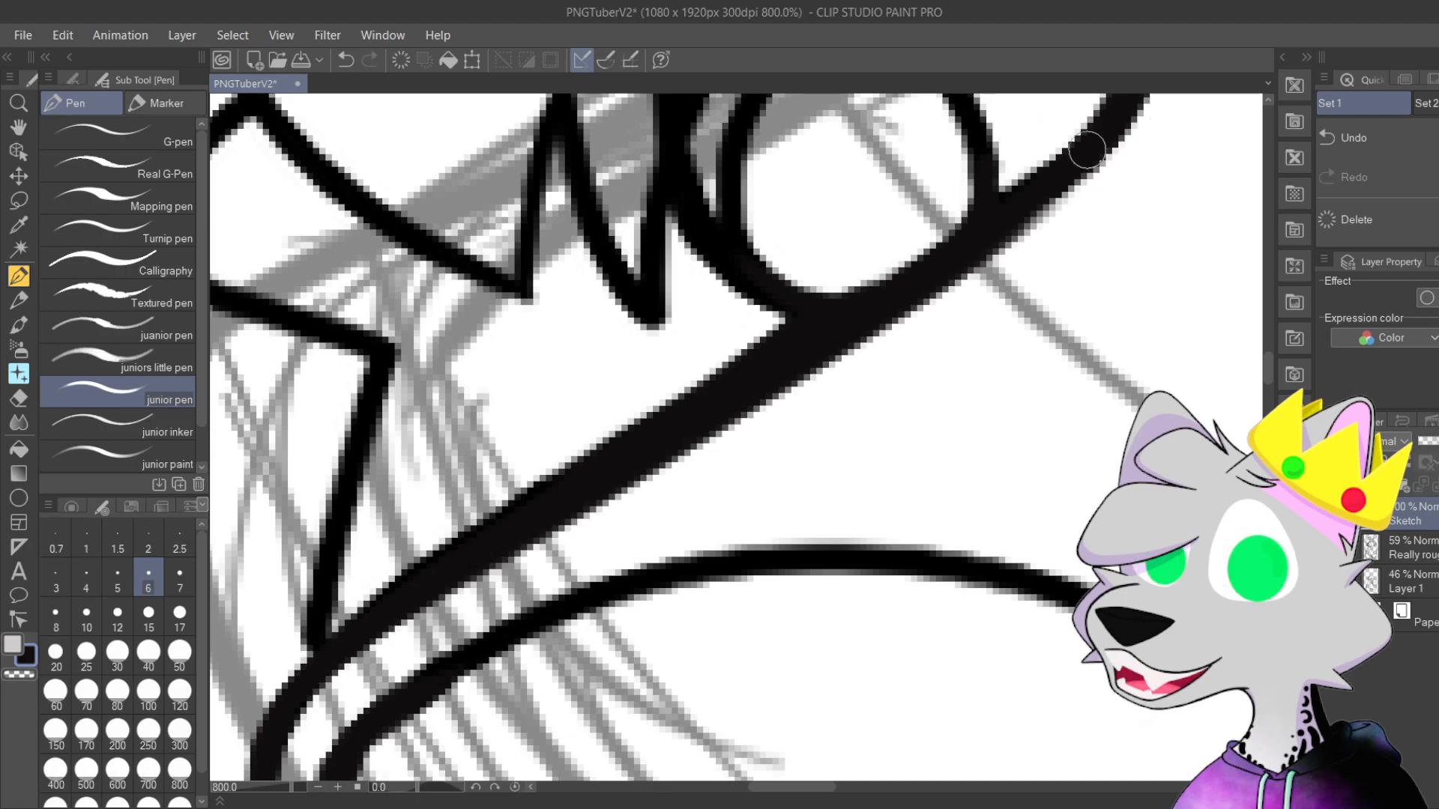
left_click_drag(1024, 247, 800, 407)
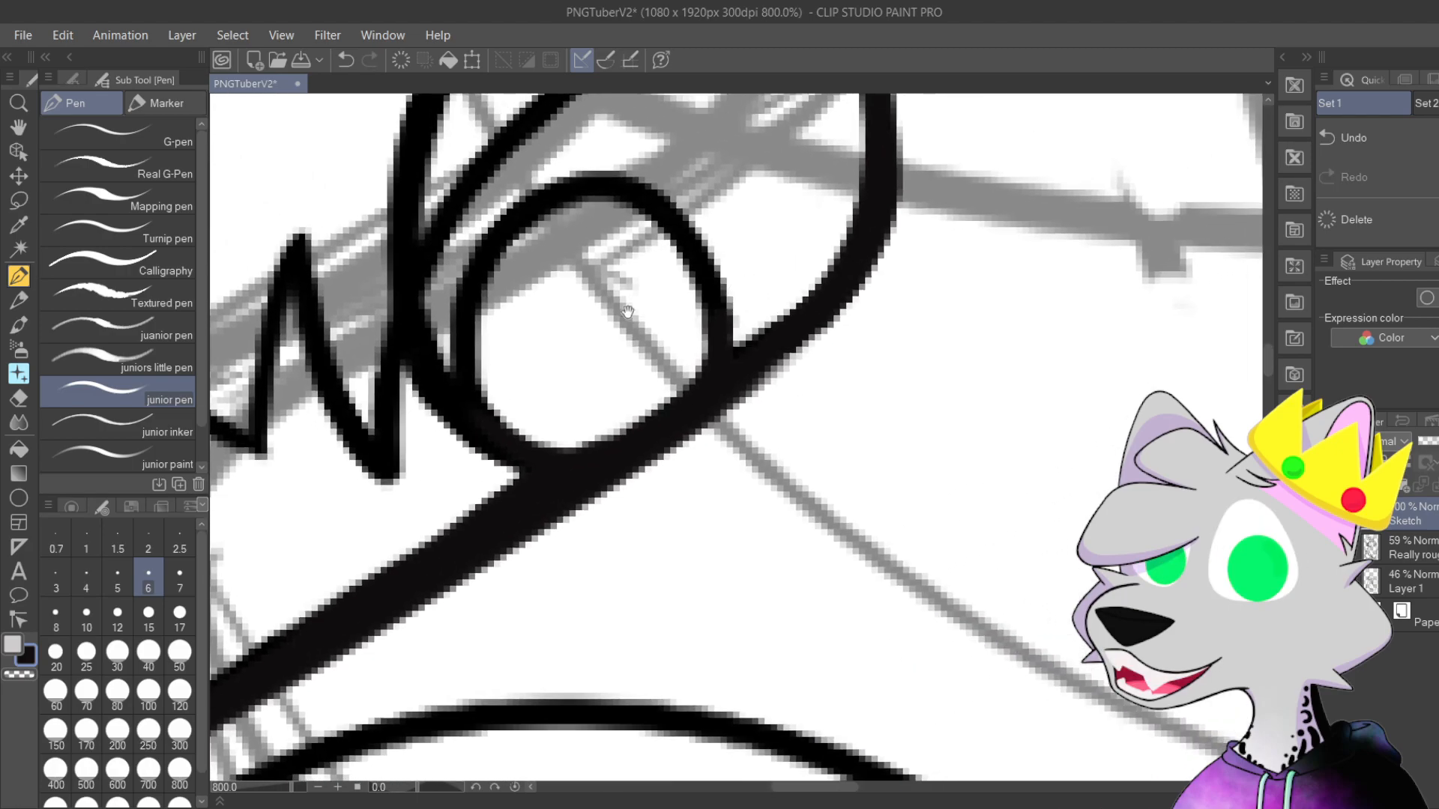
left_click_drag(620, 296, 779, 312)
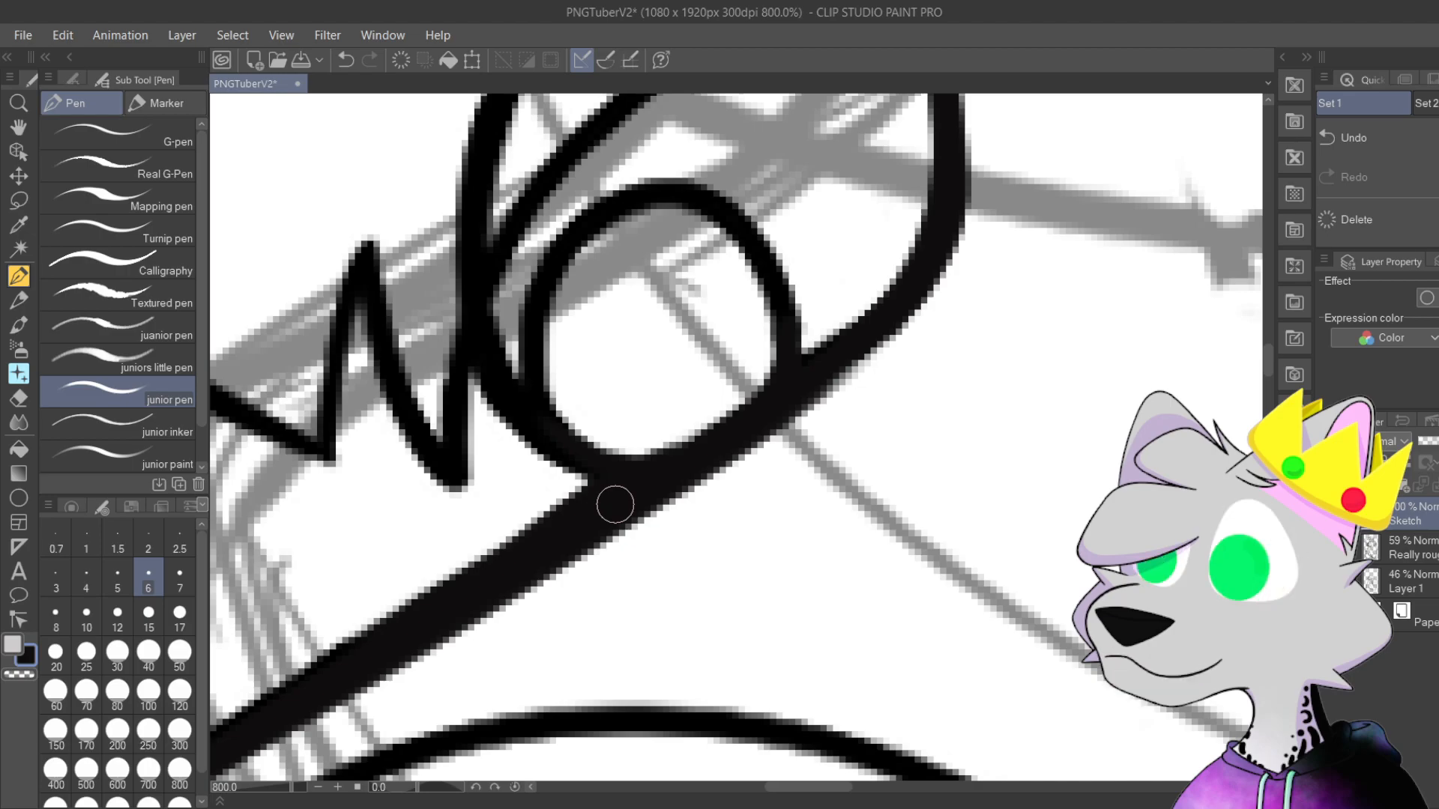
mouse_move(844, 419)
left_mouse_down()
mouse_move(636, 590)
mouse_move(686, 509)
left_mouse_up()
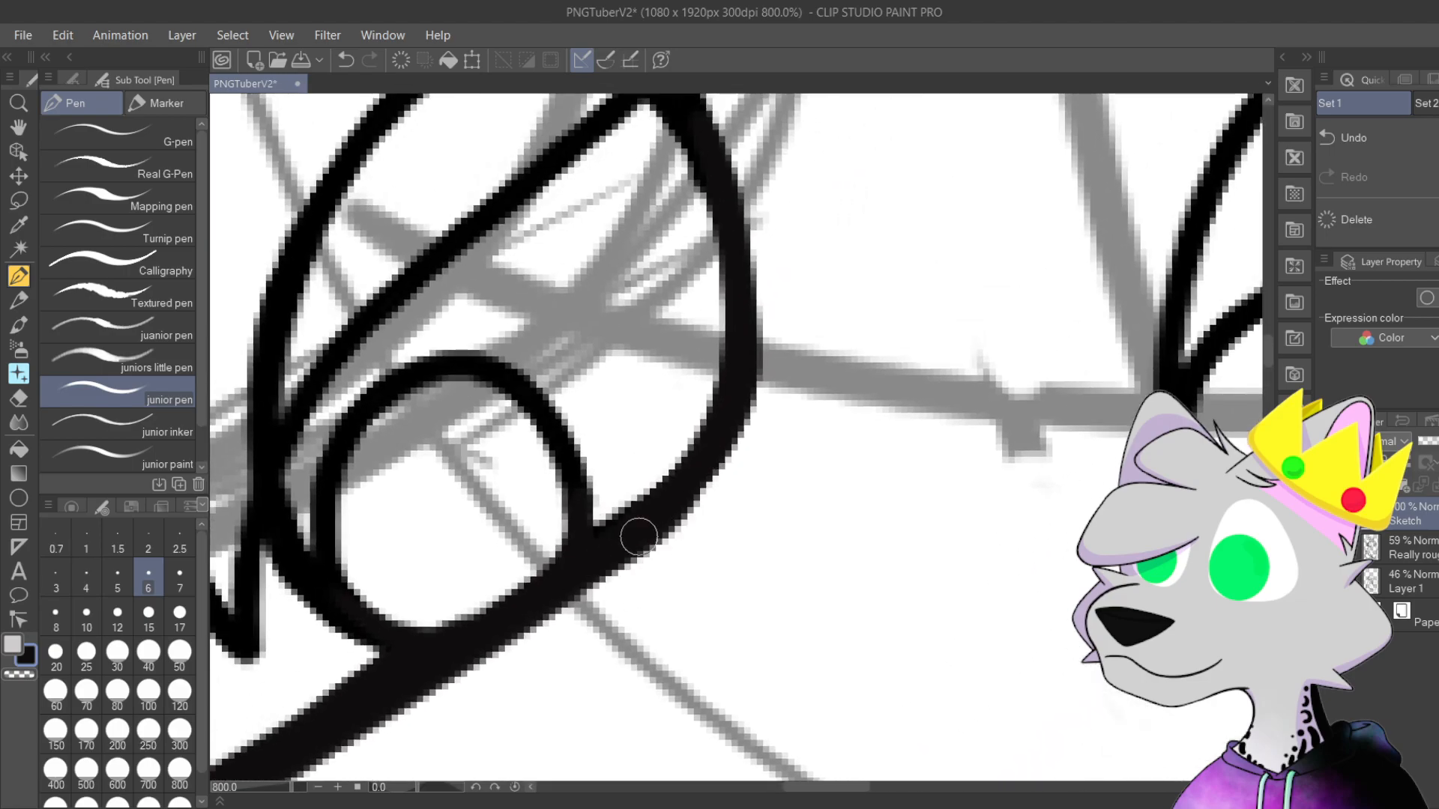
scroll(610, 120, "up", 2)
left_click_drag(716, 573, 728, 428)
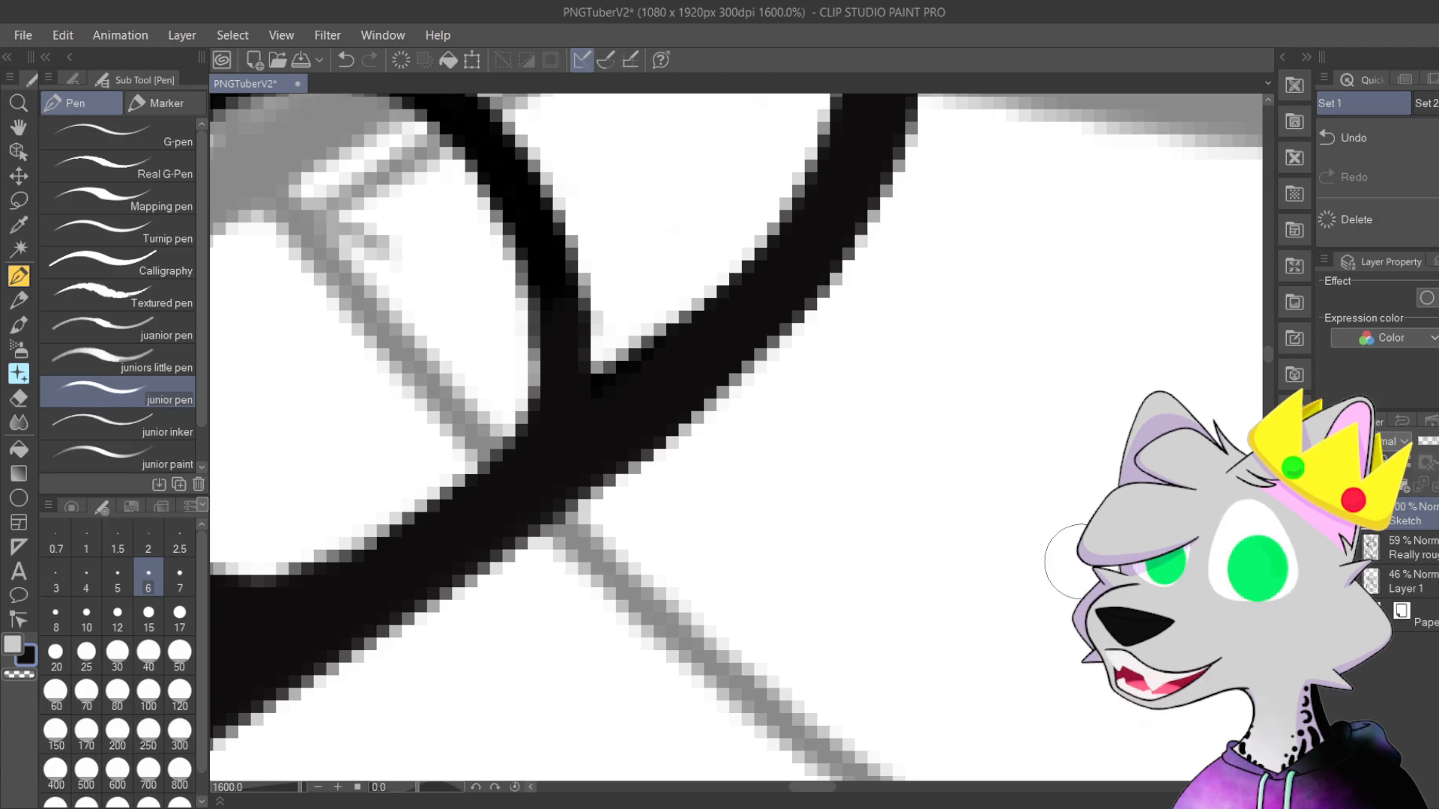
left_click_drag(844, 489, 795, 572)
Step: Undo the last stroke on the muzzle bridge line just above the nose
scroll(800, 559, "down", 2)
mouse_move(928, 434)
left_mouse_down()
mouse_move(941, 436)
mouse_move(954, 344)
mouse_move(784, 225)
left_mouse_up()
scroll(780, 465, "up", 1)
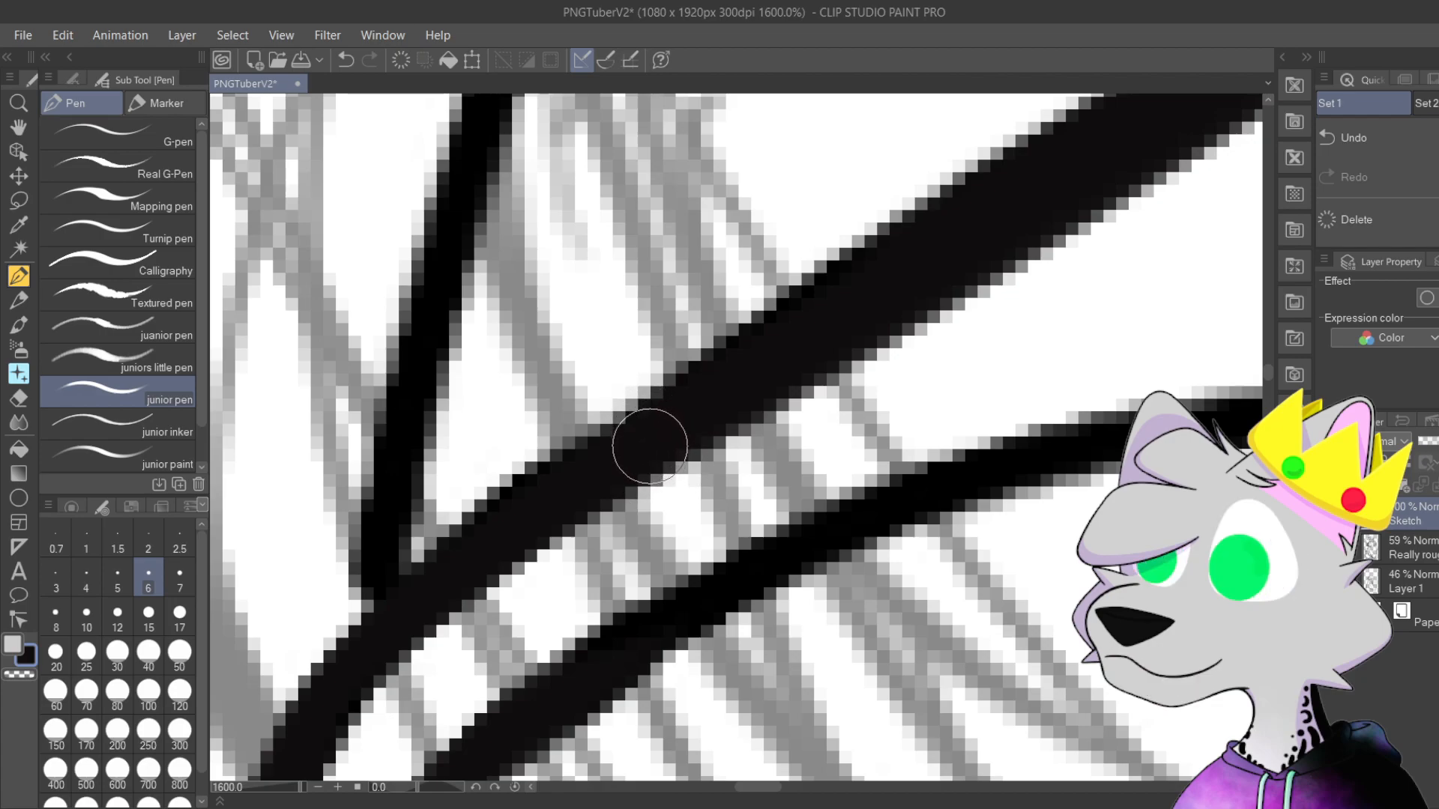
left_click_drag(720, 444, 669, 506)
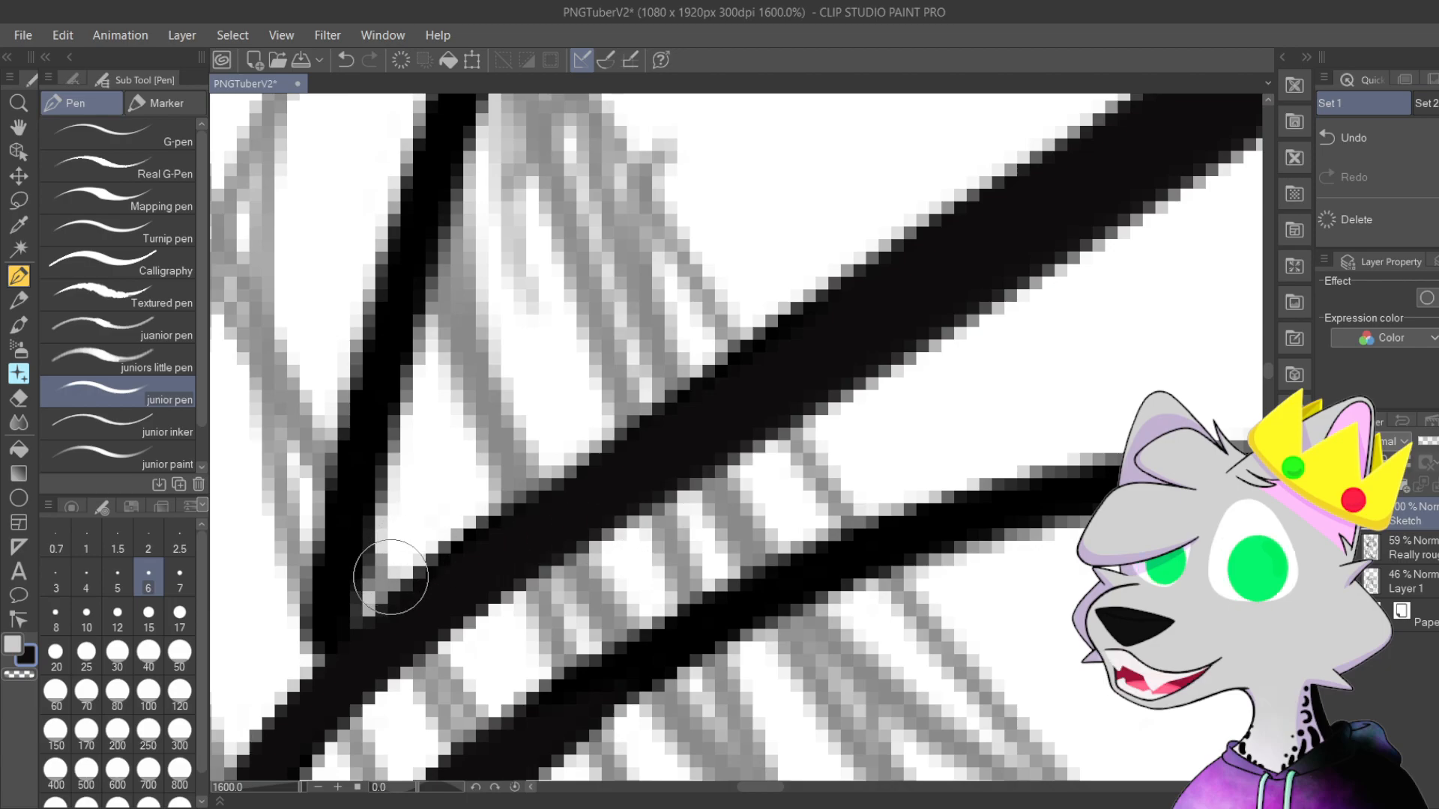
key("ctrl+z")
mouse_move(951, 244)
left_mouse_down()
mouse_move(588, 507)
mouse_move(587, 460)
left_mouse_up()
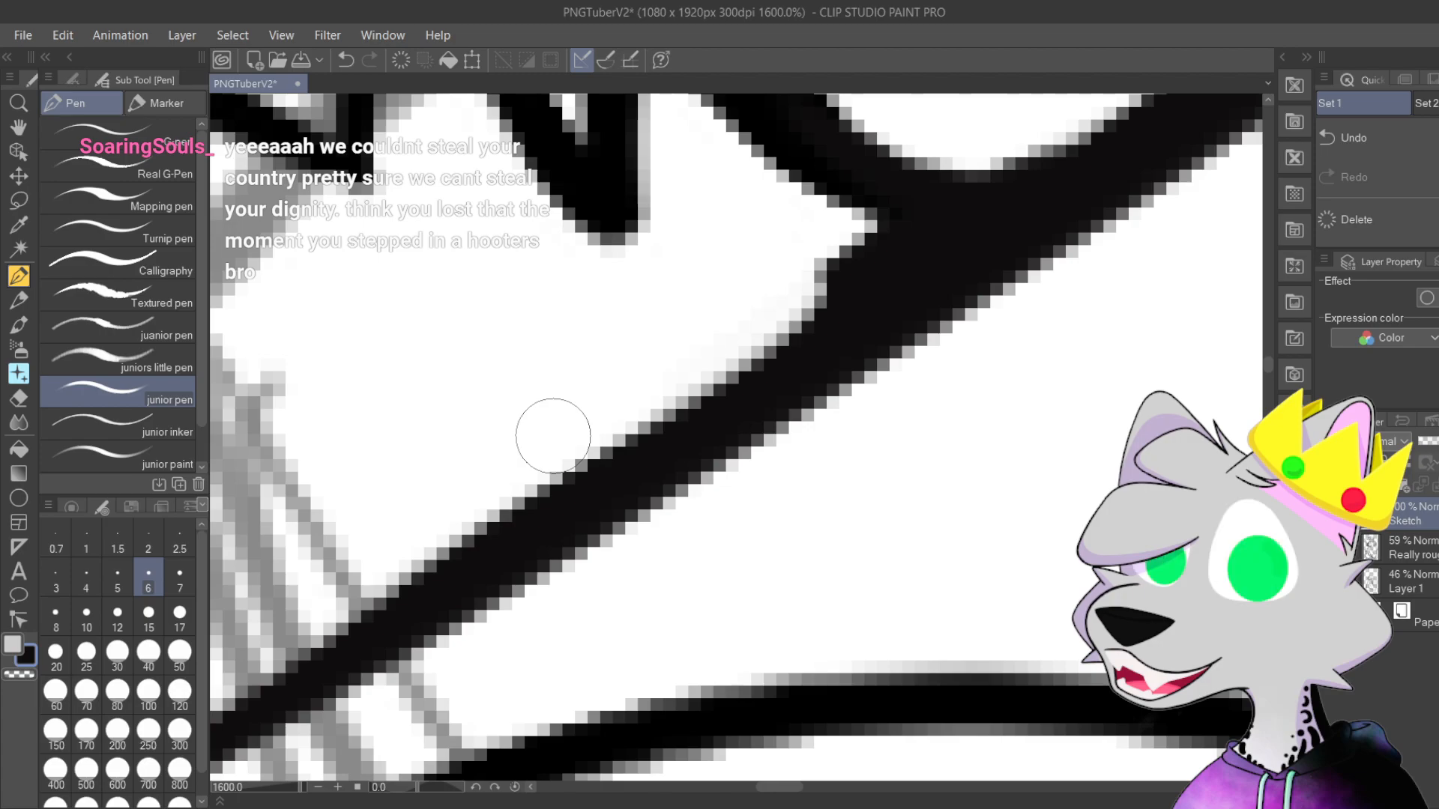
Step: Even out the bridge line's upper edge under the far eye's pupil and trim the corner where the eye outline joins the bridge
scroll(678, 607, "down", 3)
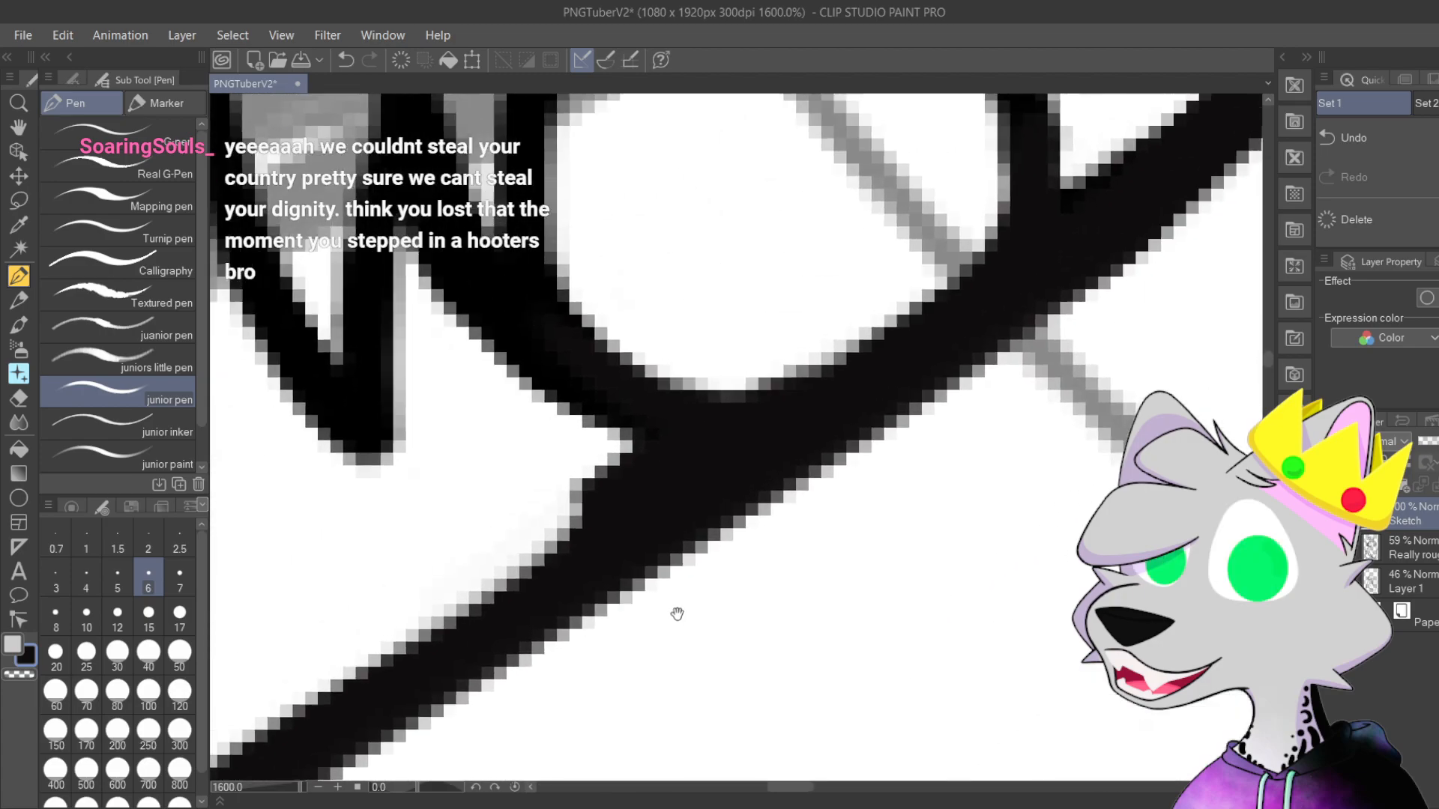
scroll(659, 529, "up", 3)
scroll(579, 481, "down", 3)
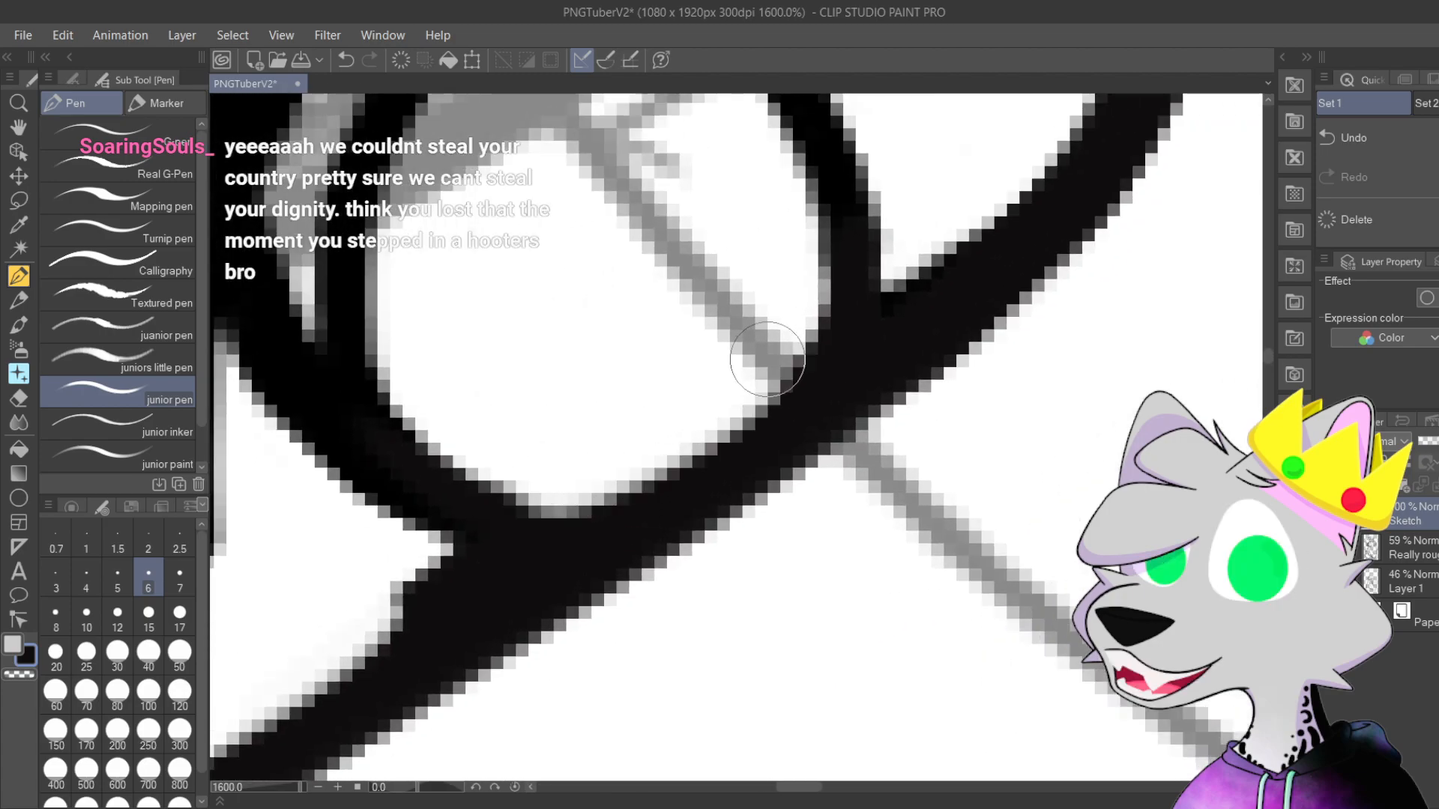
scroll(546, 465, "up", 3)
left_click_drag(545, 518, 660, 514)
mouse_move(437, 553)
left_mouse_down()
mouse_move(382, 588)
mouse_move(434, 591)
mouse_move(390, 602)
mouse_move(429, 585)
left_mouse_up()
scroll(343, 674, "down", 3)
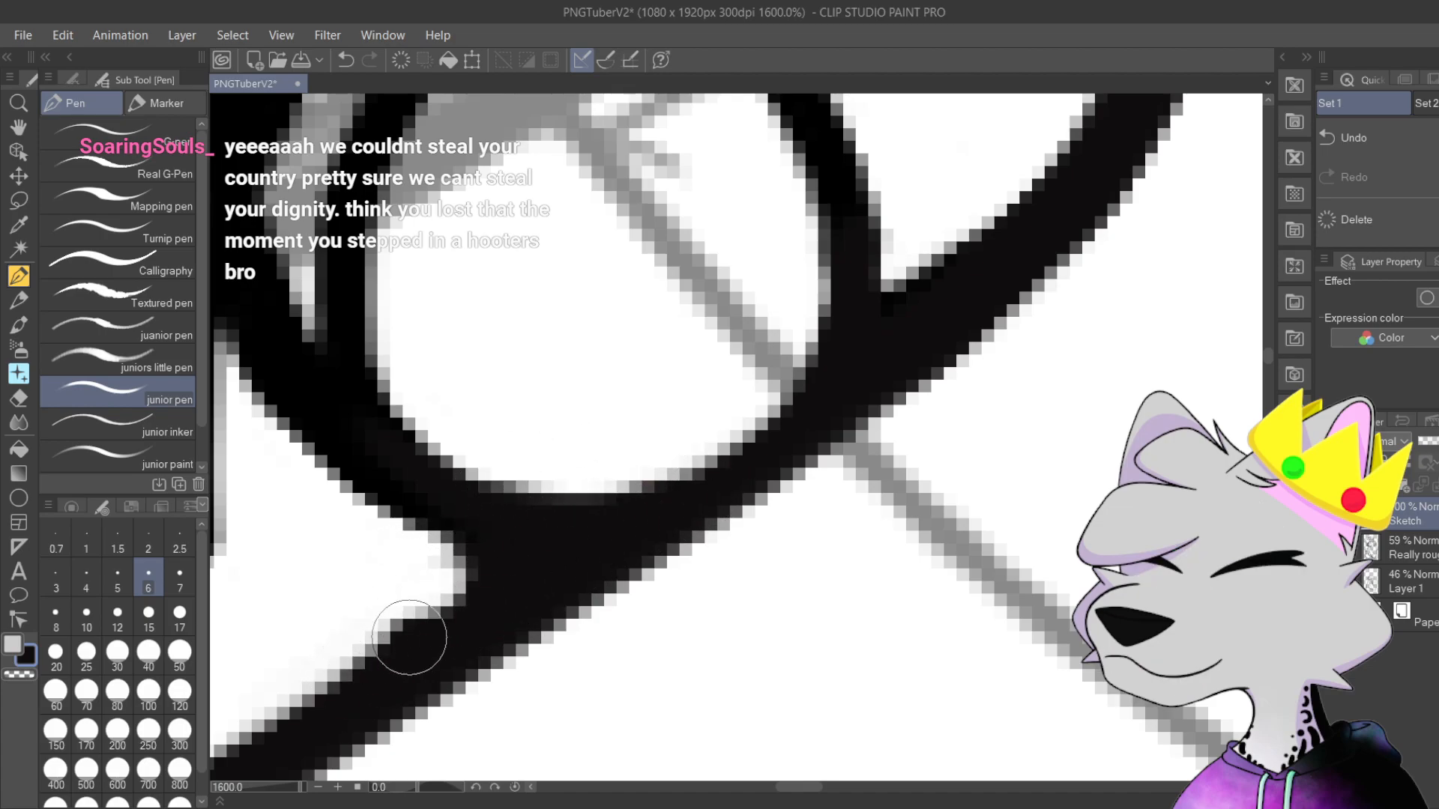
Step: Trim the inner edge of the far eye's outline beside the pupil and clean up the corner where the two lines meet
scroll(577, 502, "up", 3)
scroll(591, 484, "down", 3)
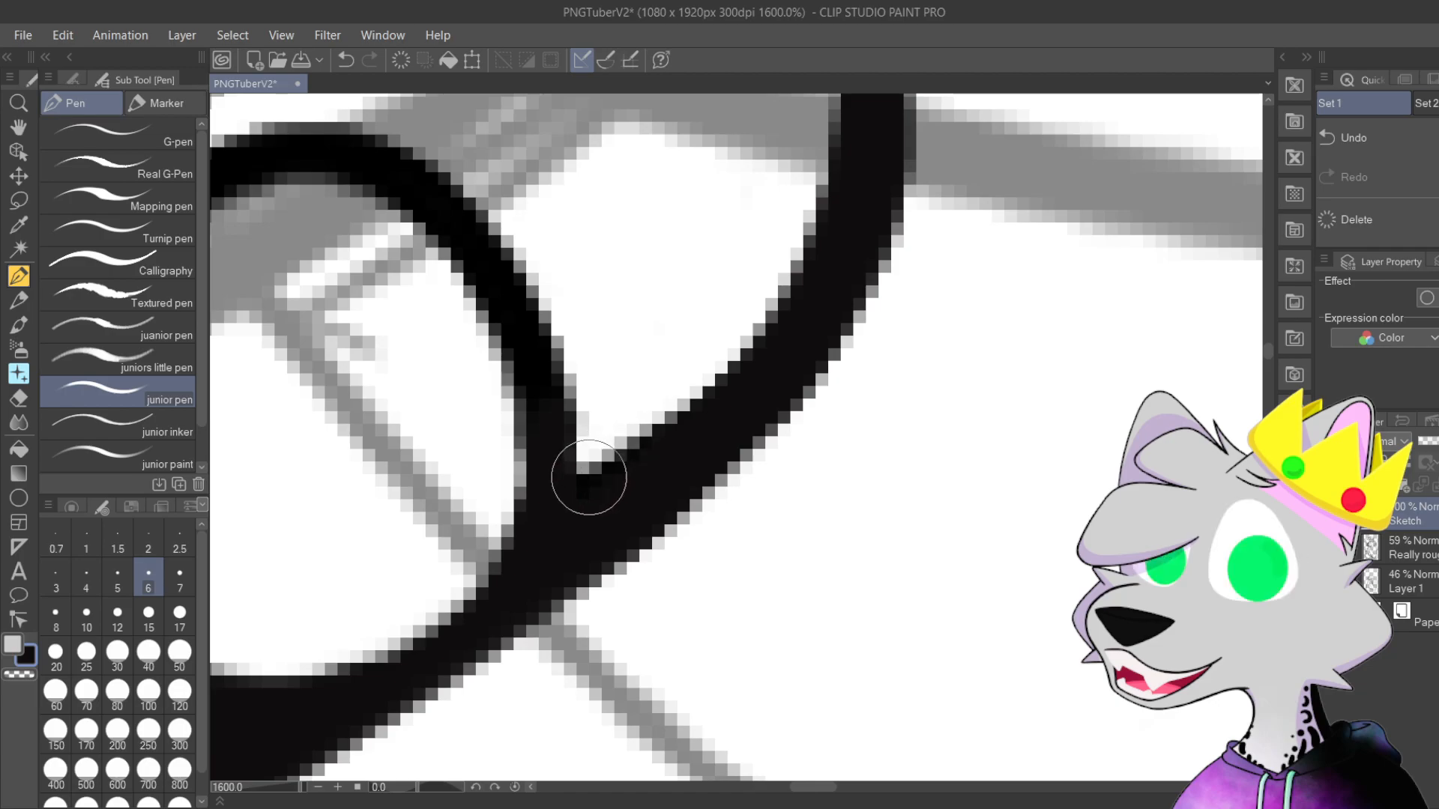
scroll(793, 294, "up", 3)
scroll(793, 294, "down", 3)
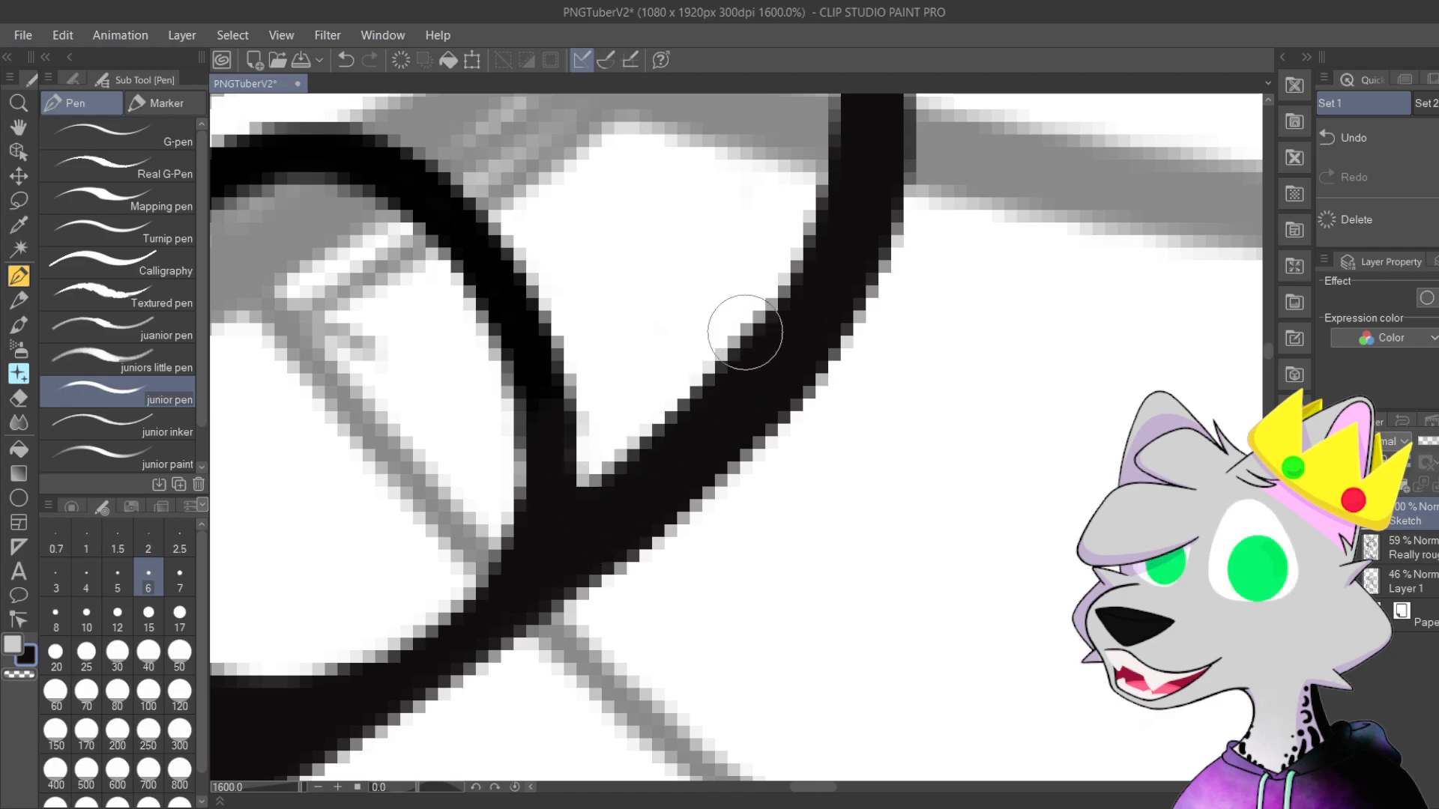
scroll(747, 276, "up", 3)
scroll(746, 276, "down", 3)
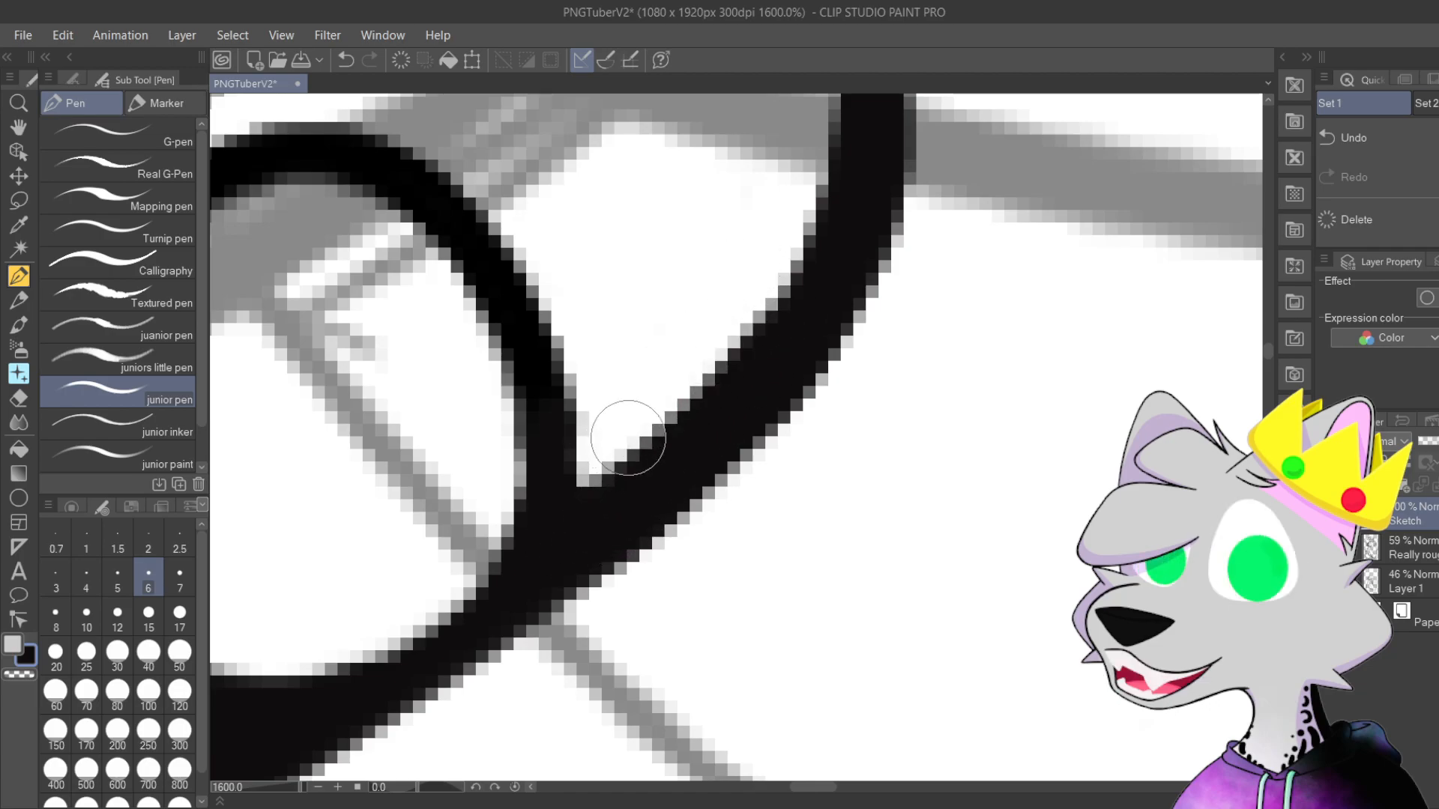
scroll(643, 480, "up", 3)
scroll(643, 481, "down", 3)
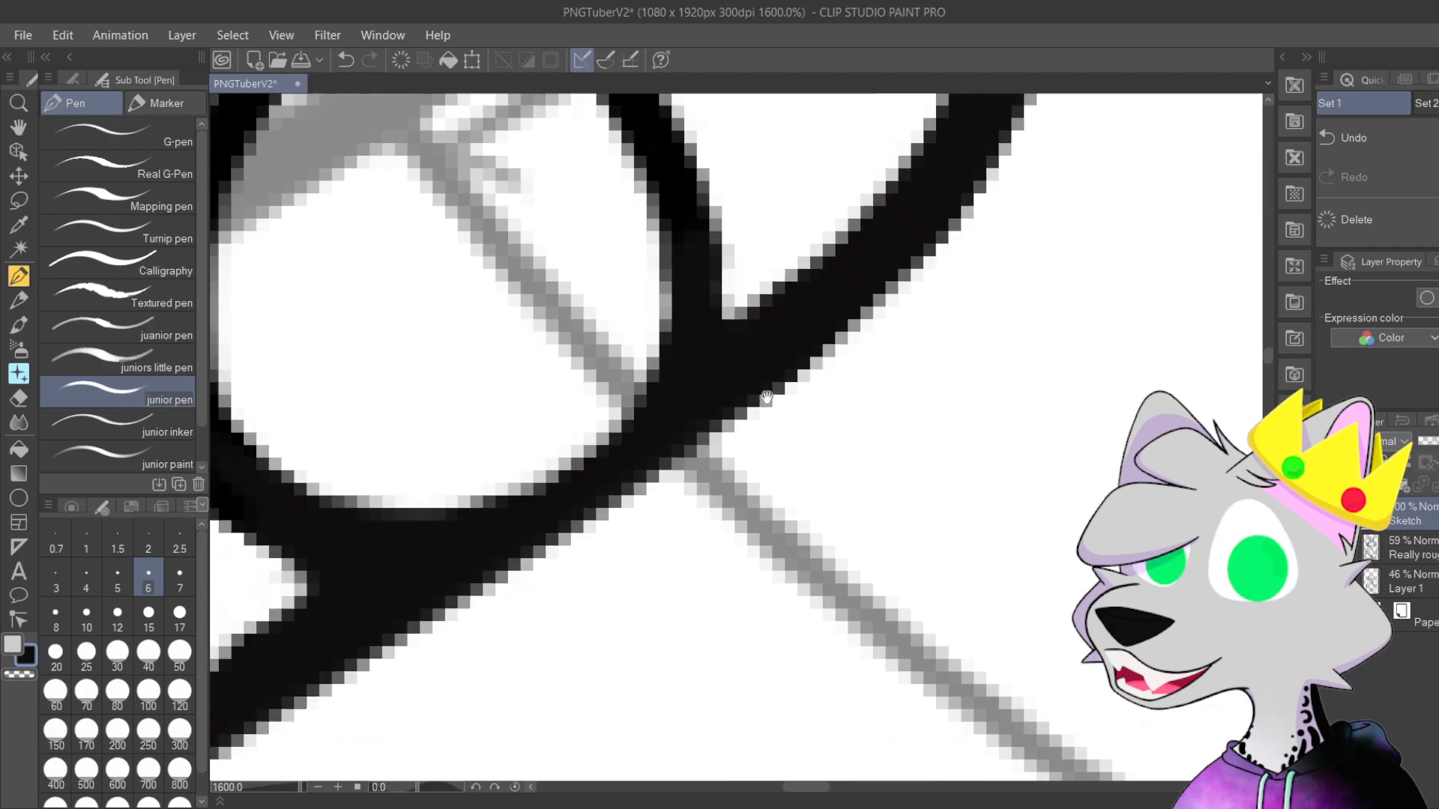
Step: Smooth the underside of the muzzle bridge line below the far eye's pupil
scroll(726, 424, "up", 3)
scroll(909, 334, "down", 3)
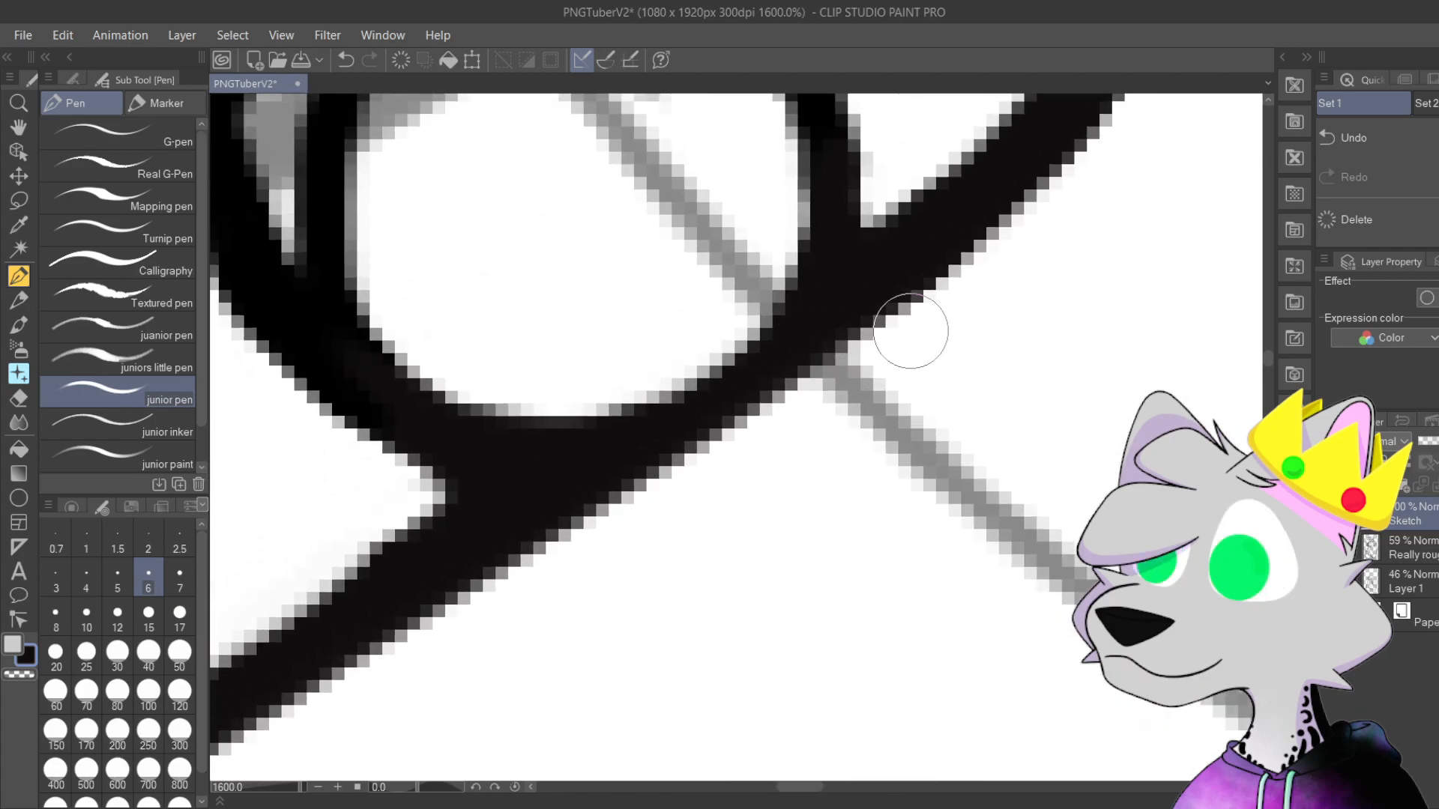
scroll(670, 503, "up", 3)
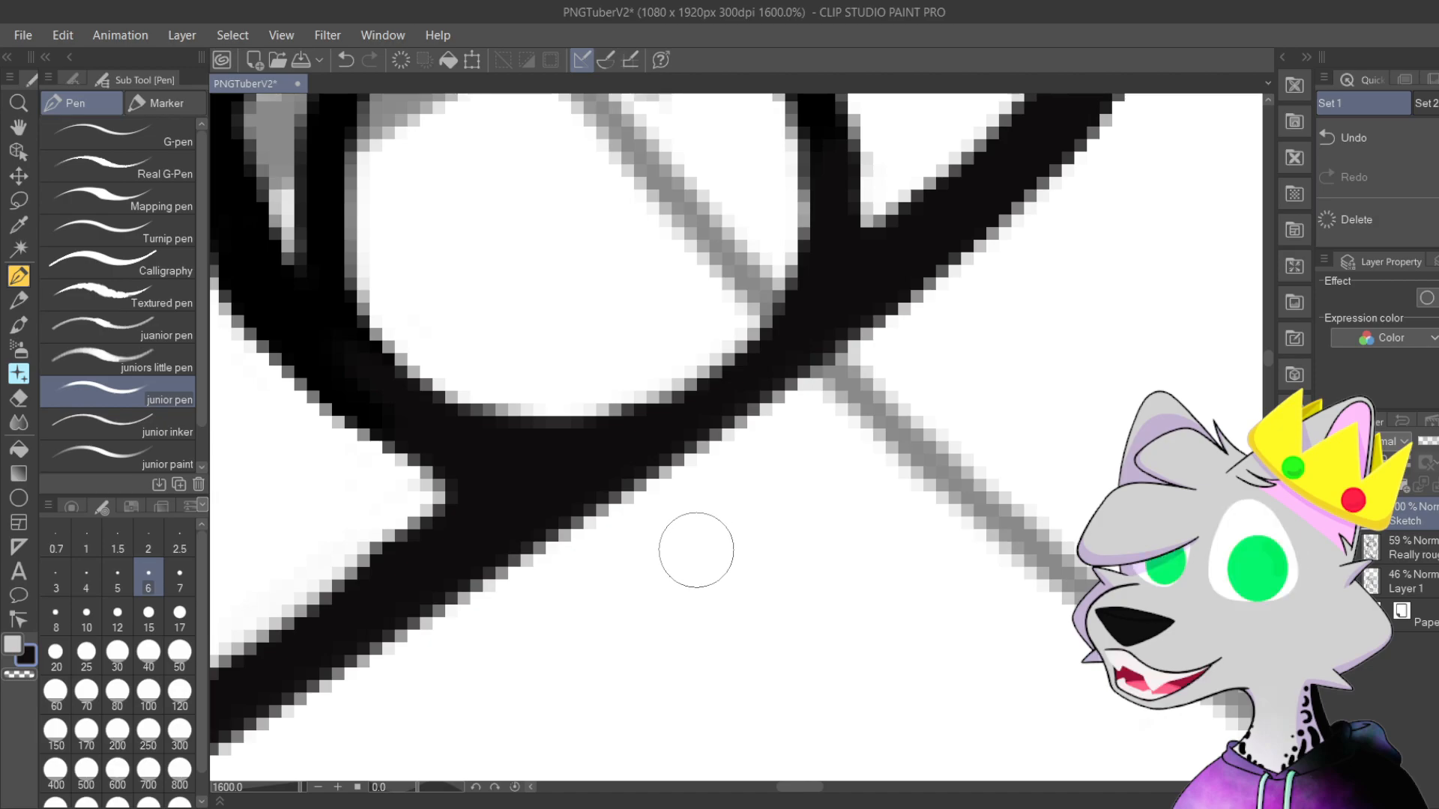
scroll(696, 550, "down", 2)
scroll(697, 550, "up", 2)
mouse_move(441, 679)
left_mouse_down()
mouse_move(798, 458)
mouse_move(1195, 90)
mouse_move(1266, 67)
left_mouse_up()
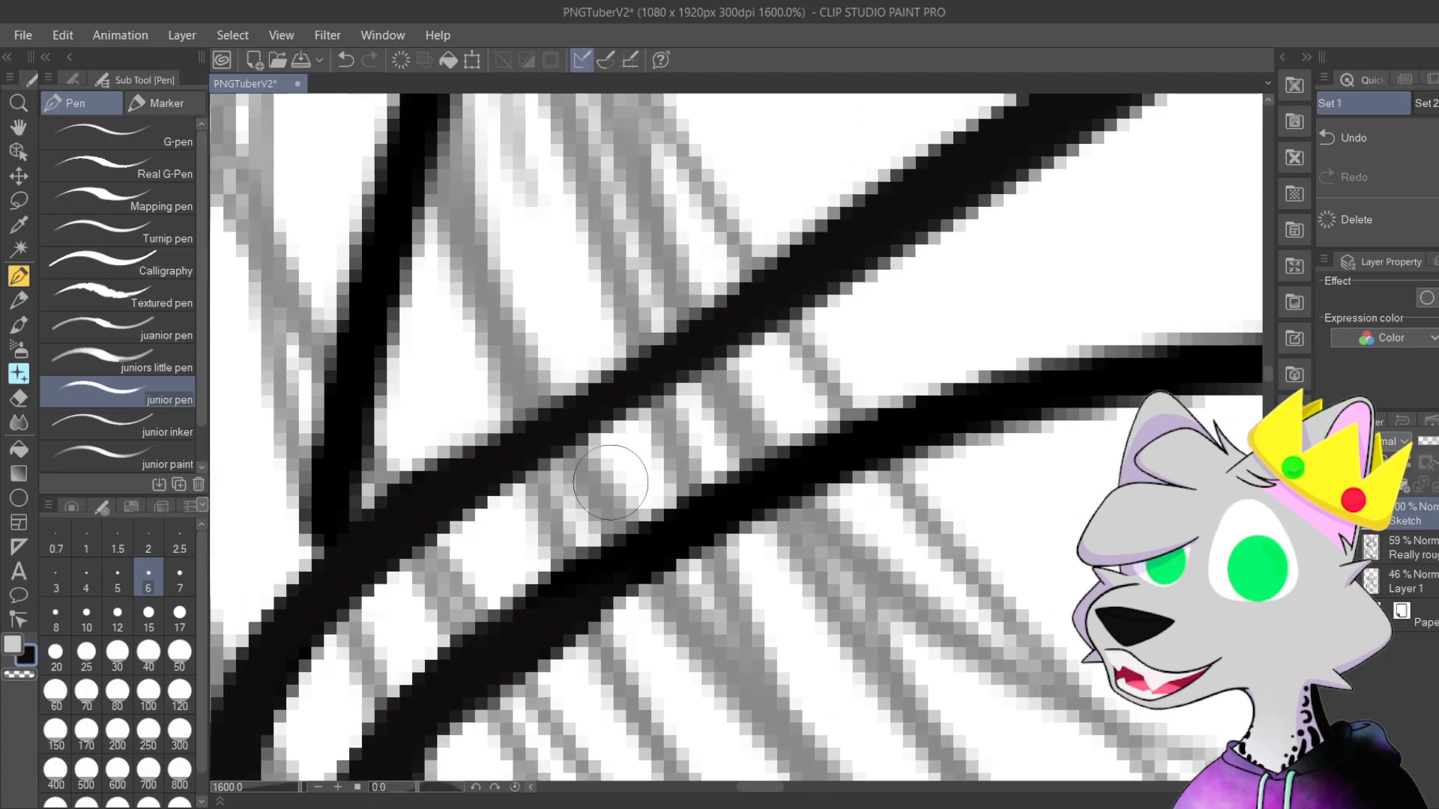
left_click_drag(611, 483, 592, 554)
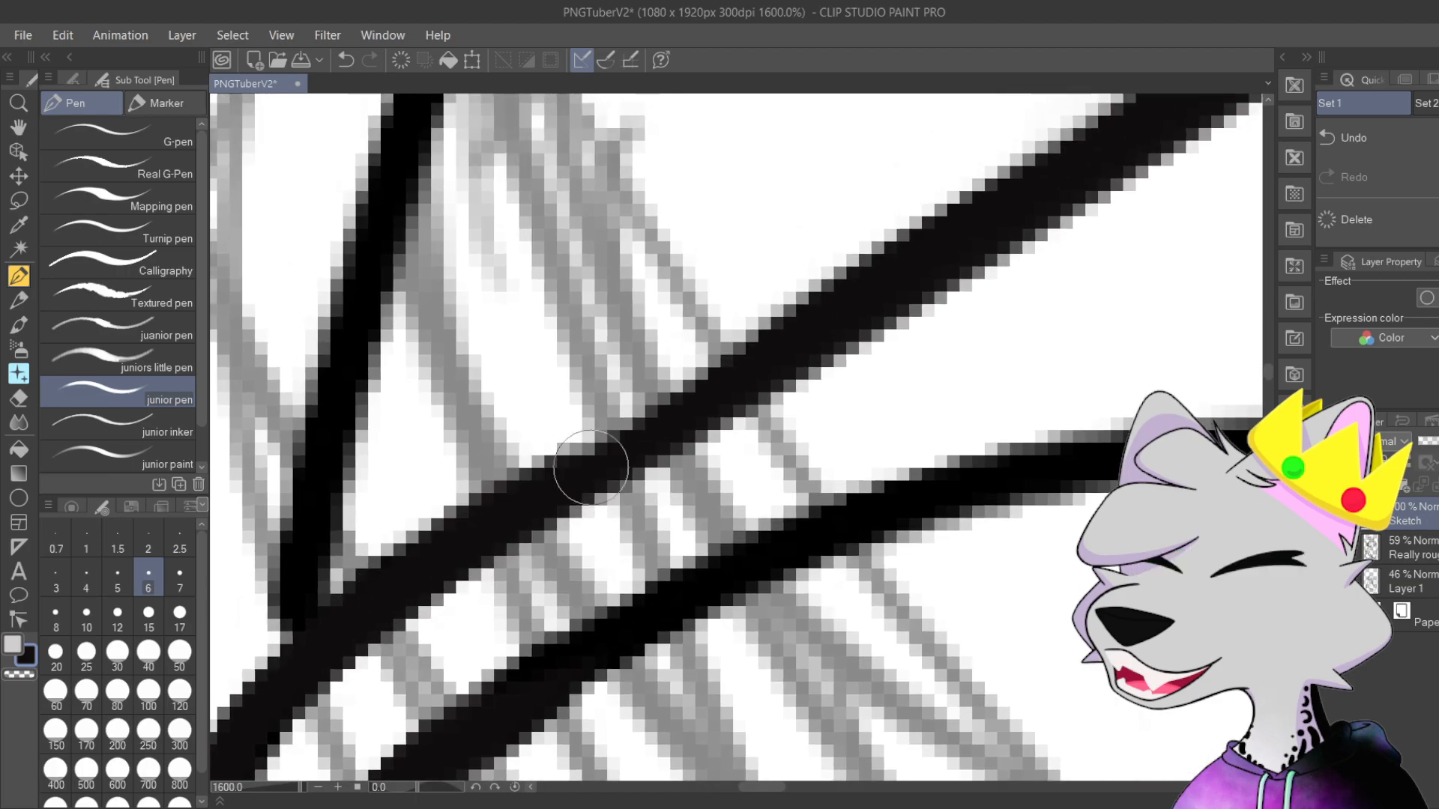
left_click_drag(402, 530, 896, 270)
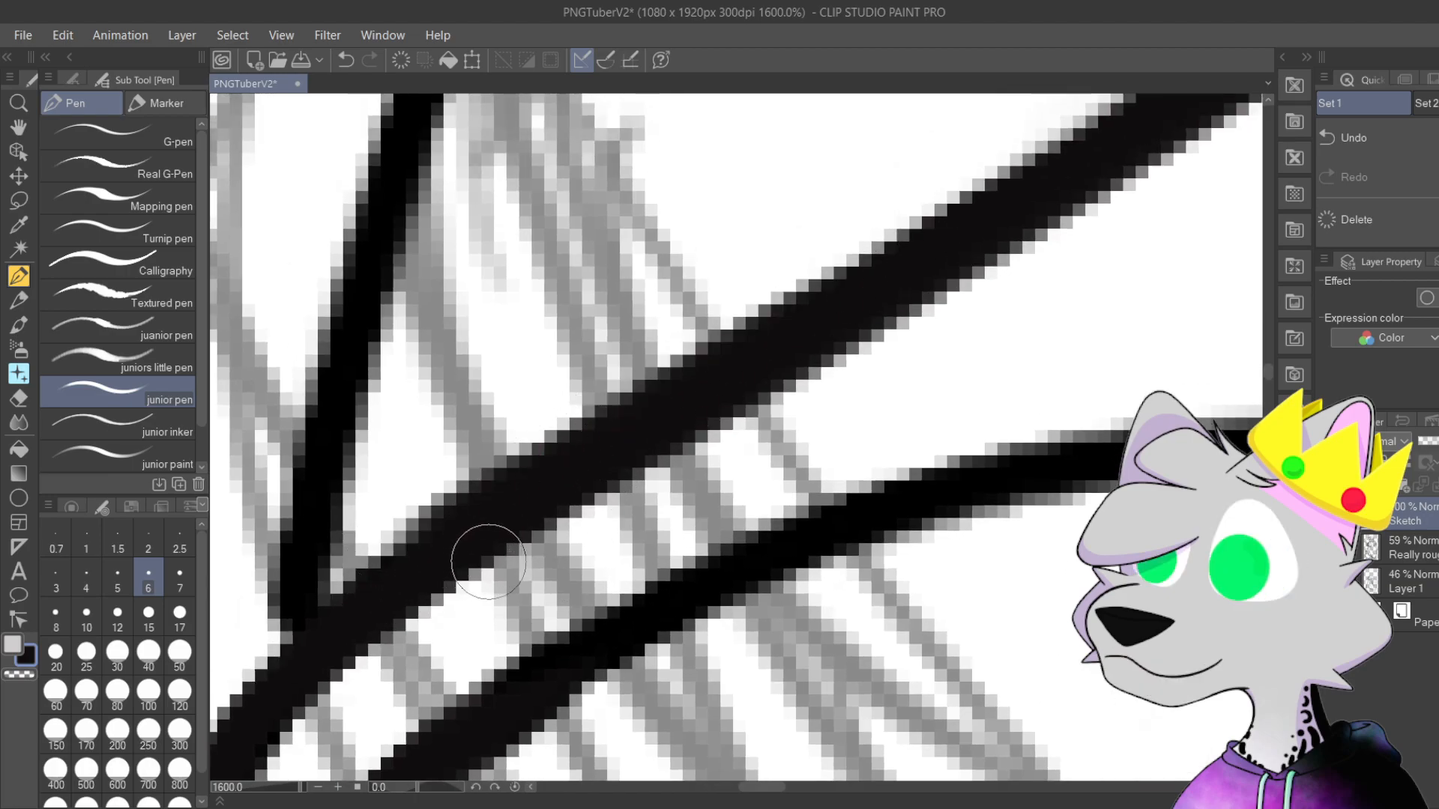
key("ctrl+z")
left_click_drag(360, 595, 883, 248)
key("ctrl+z")
left_click_drag(379, 582, 1049, 218)
key("ctrl+z")
Step: Thicken the thin stretch of the muzzle bridge line above the nose with one long stroke along it
left_click_drag(443, 546, 1063, 174)
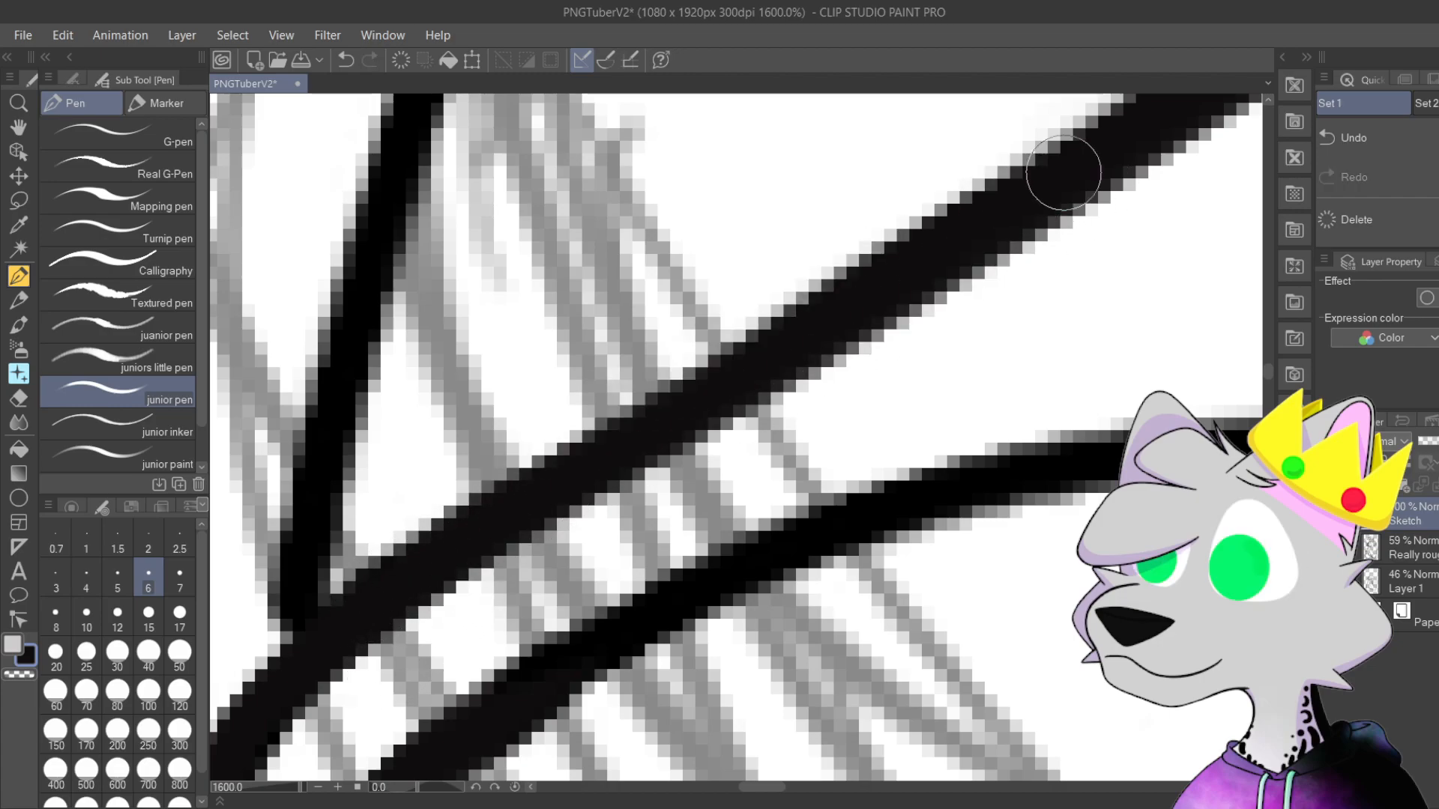
mouse_move(382, 588)
left_mouse_down()
mouse_move(1092, 145)
mouse_move(990, 338)
mouse_move(460, 568)
left_mouse_up()
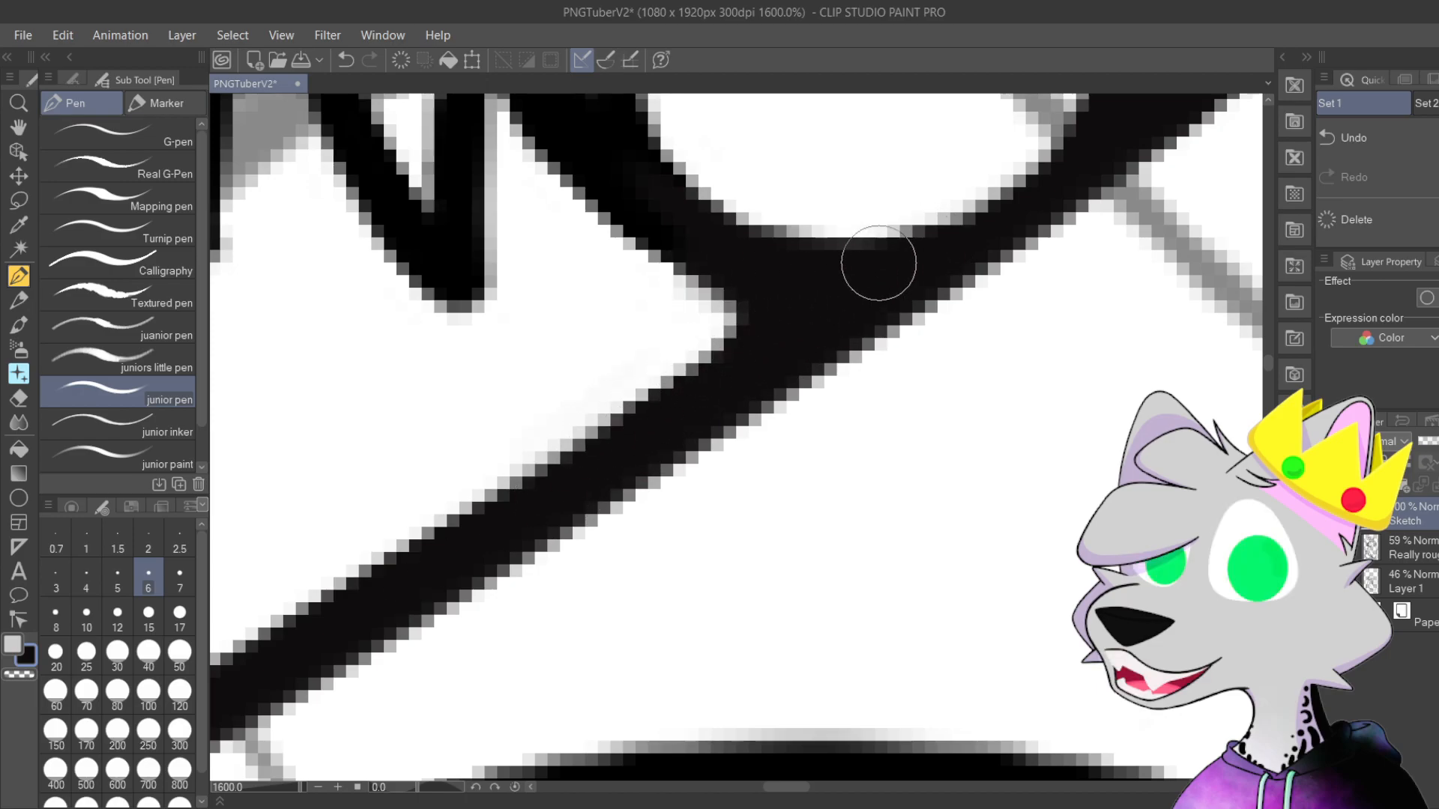
scroll(829, 257, "down", 4)
Step: Examine the line art around the eyes, cheek marks, jaw and neck fur for lines that still need refining
mouse_move(970, 449)
left_mouse_down()
mouse_move(769, 641)
mouse_move(794, 539)
mouse_move(743, 476)
left_mouse_up()
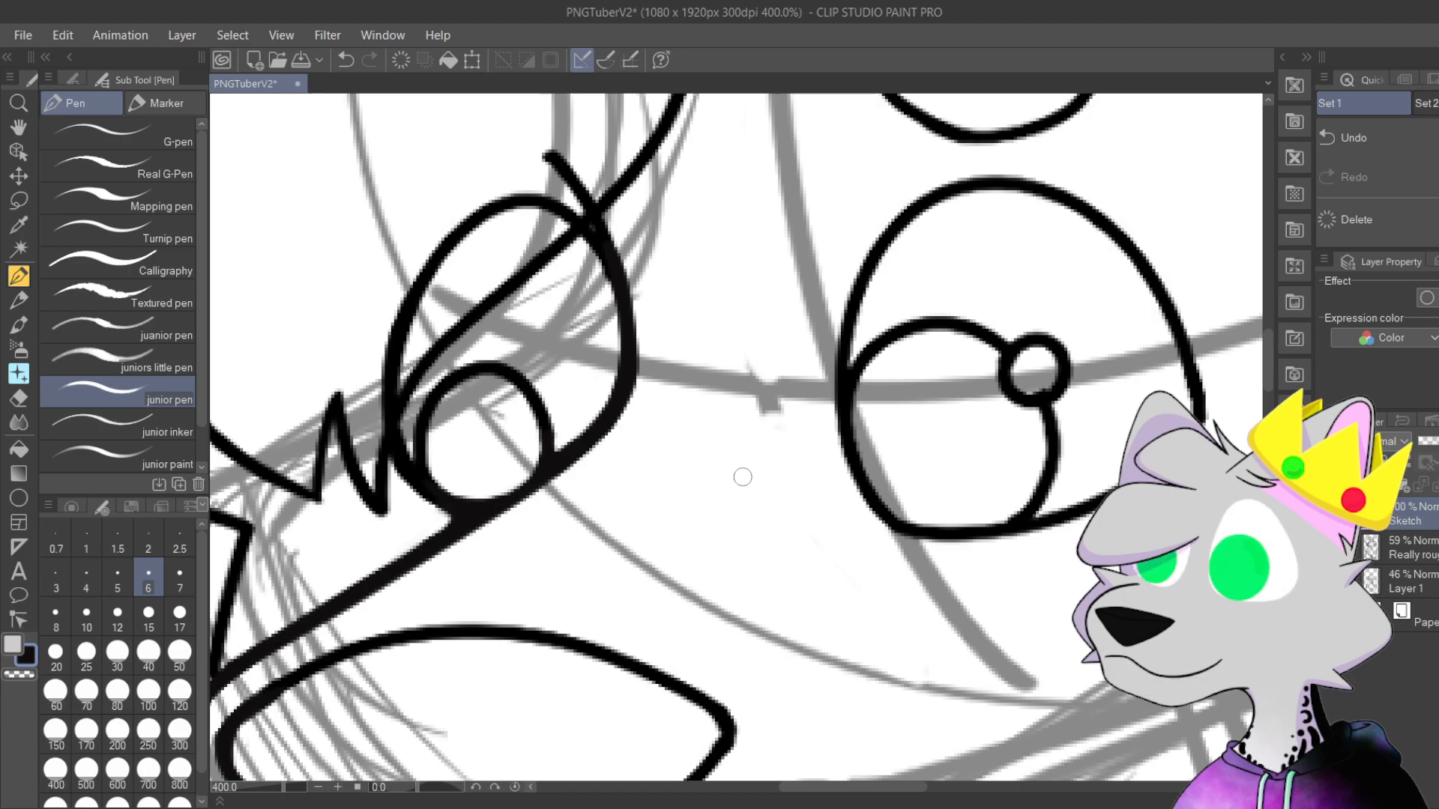
scroll(765, 524, "down", 4)
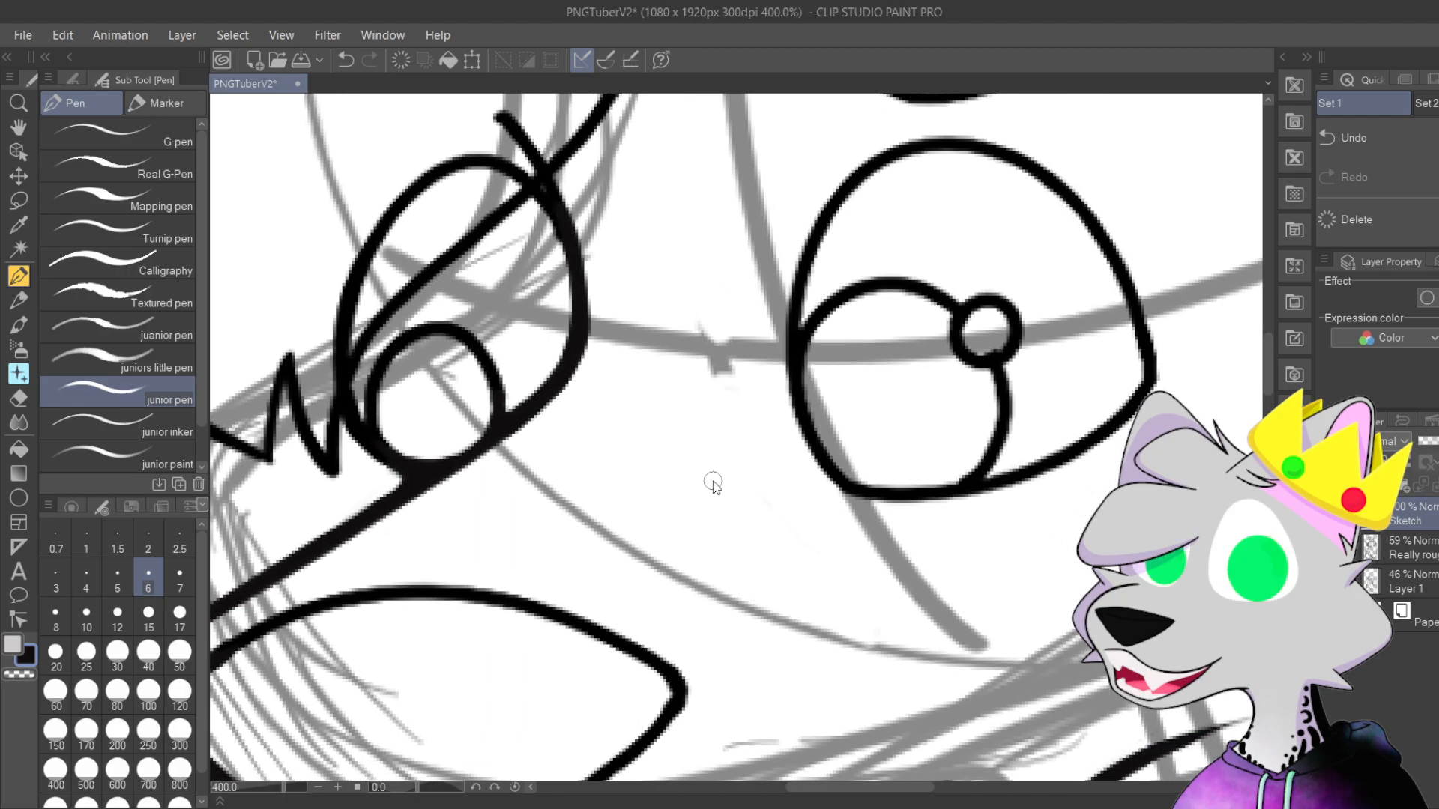
left_click_drag(920, 406, 856, 401)
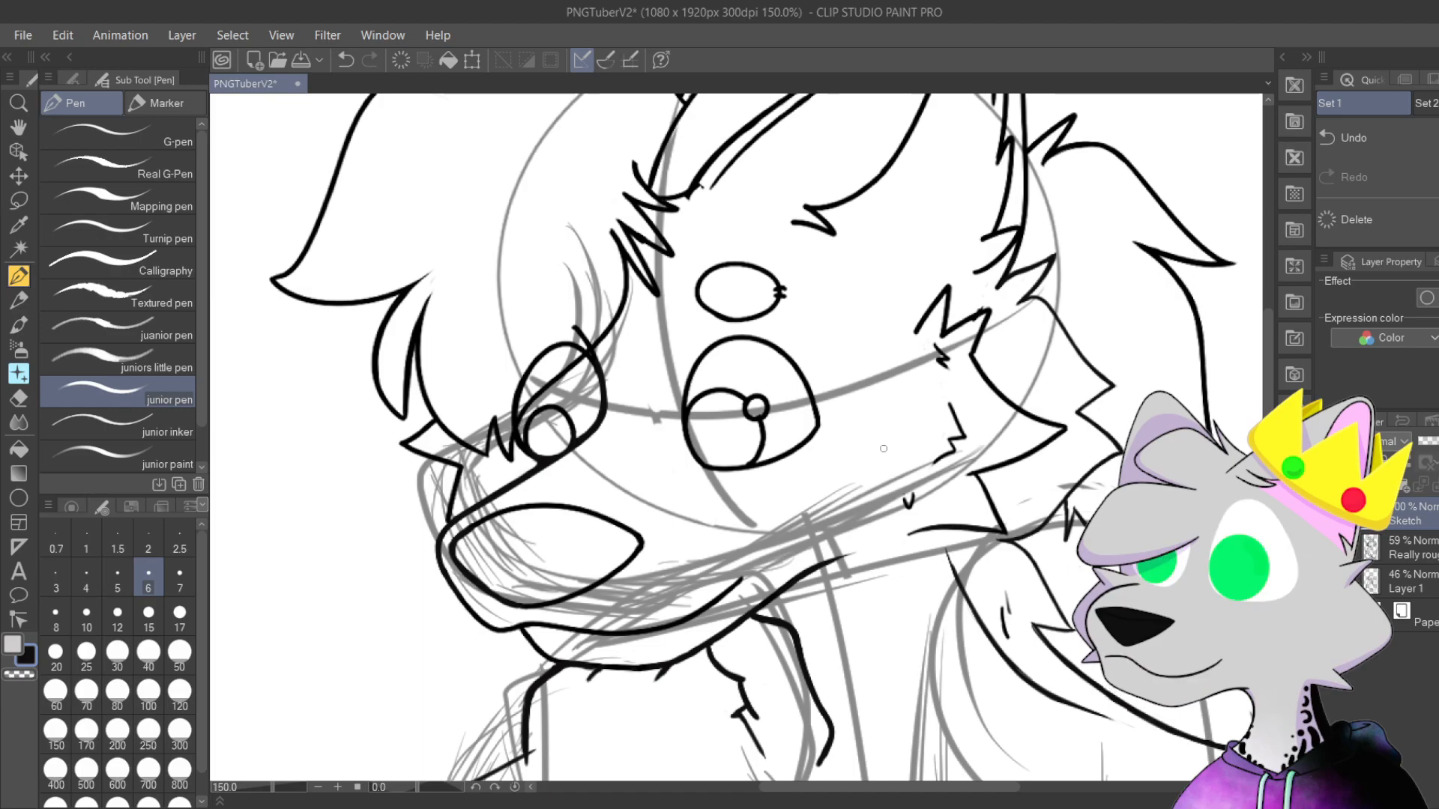
left_click_drag(742, 433, 726, 421)
scroll(726, 422, "up", 2)
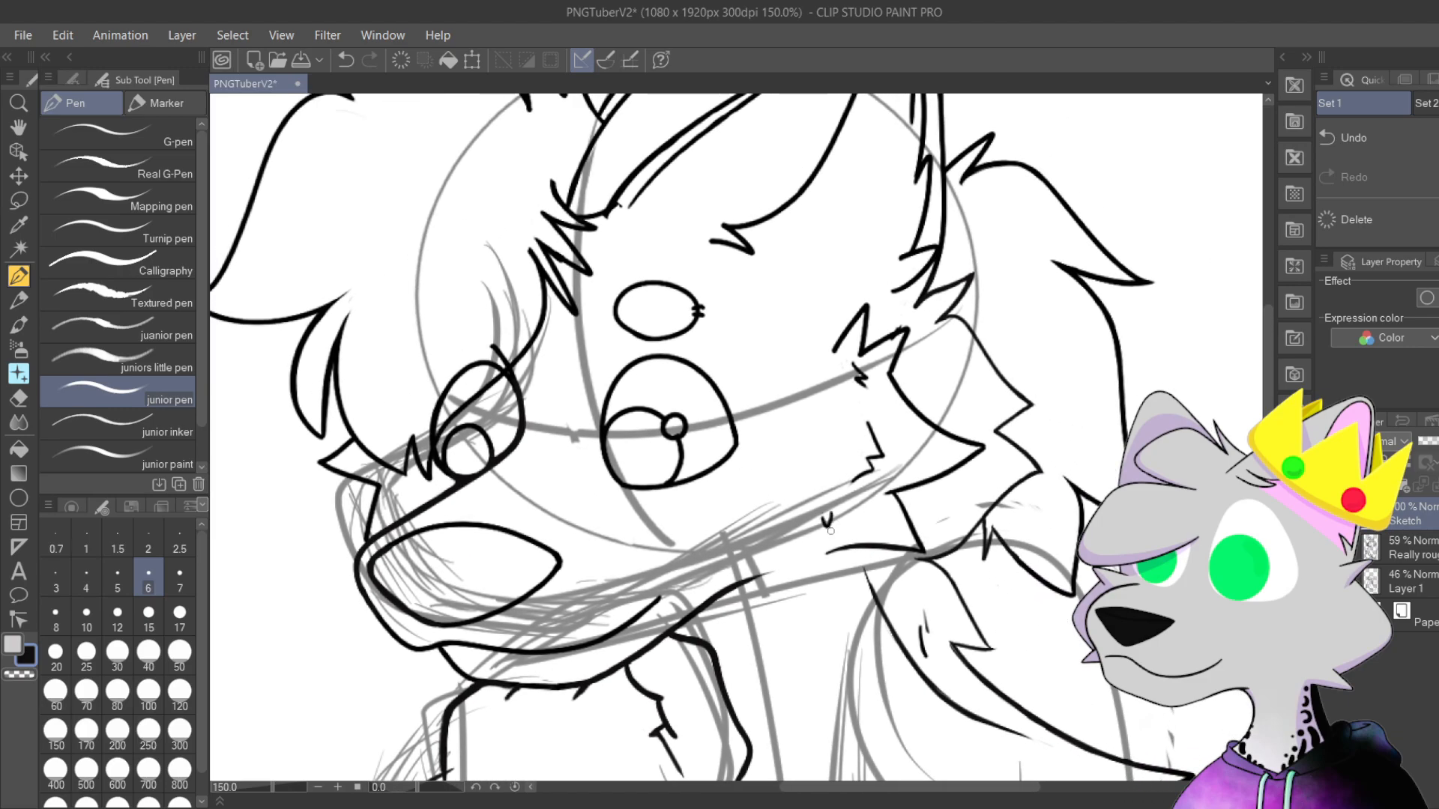
scroll(770, 594, "up", 4)
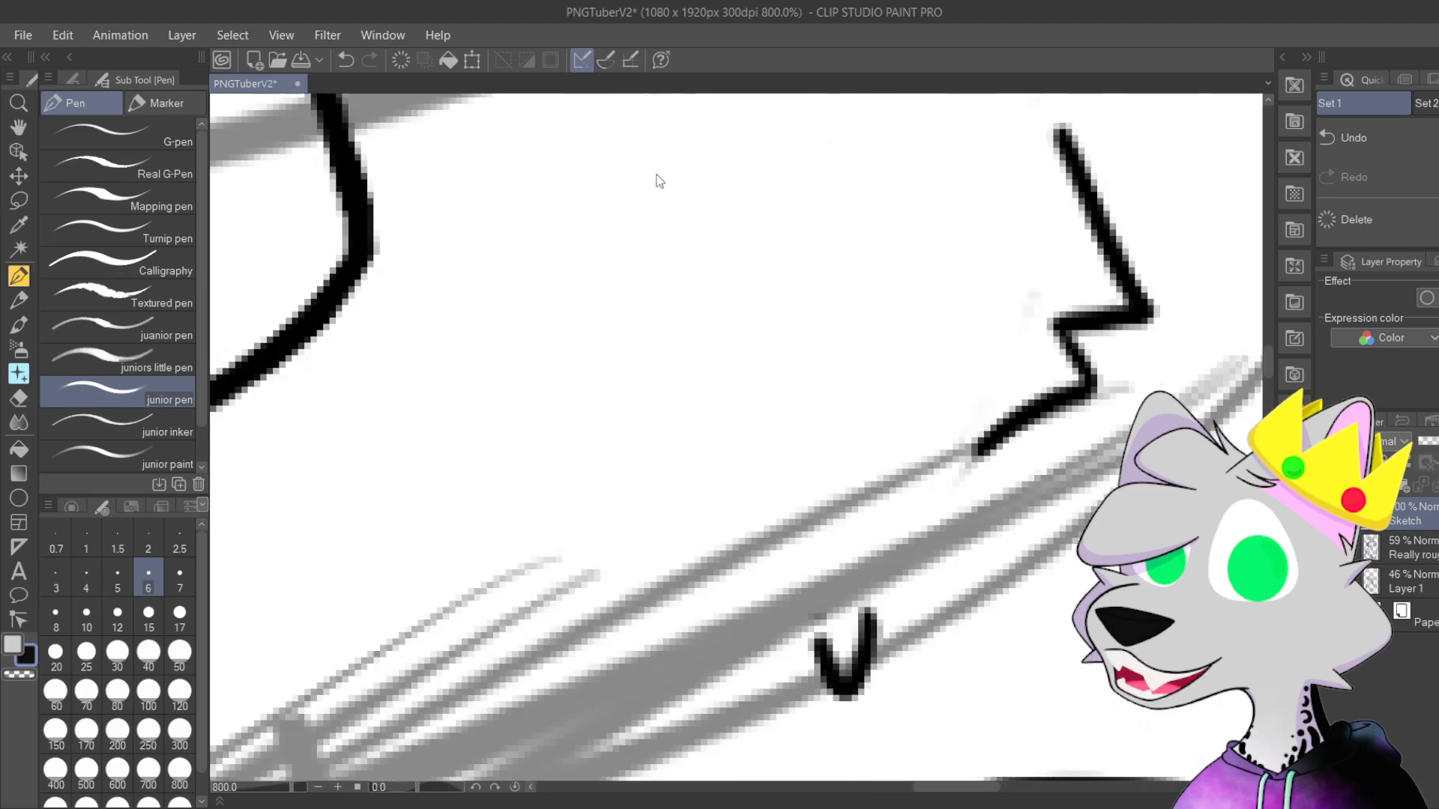
left_click_drag(817, 639, 607, 494)
scroll(735, 275, "up", 1)
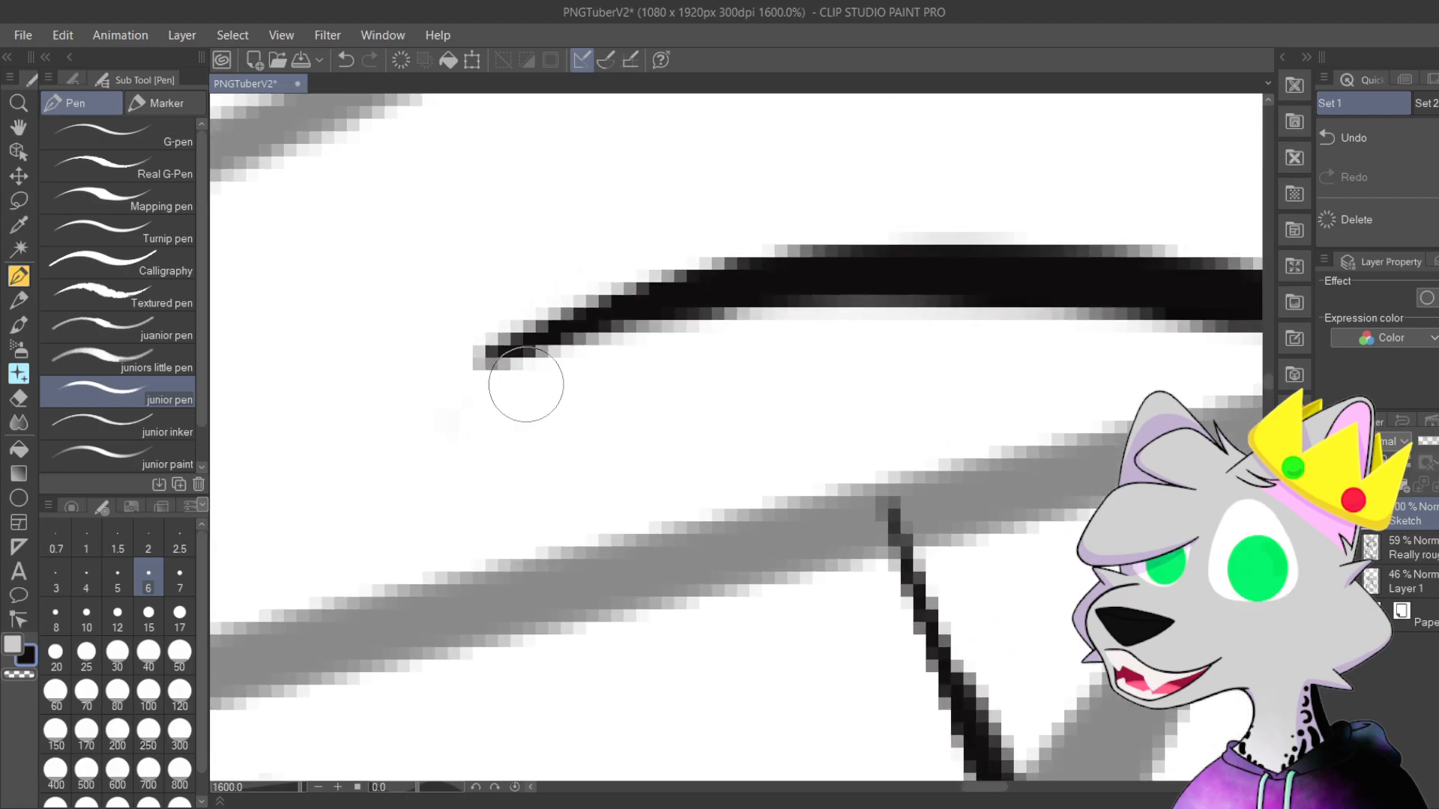
scroll(533, 416, "down", 6)
left_click_drag(807, 514, 959, 607)
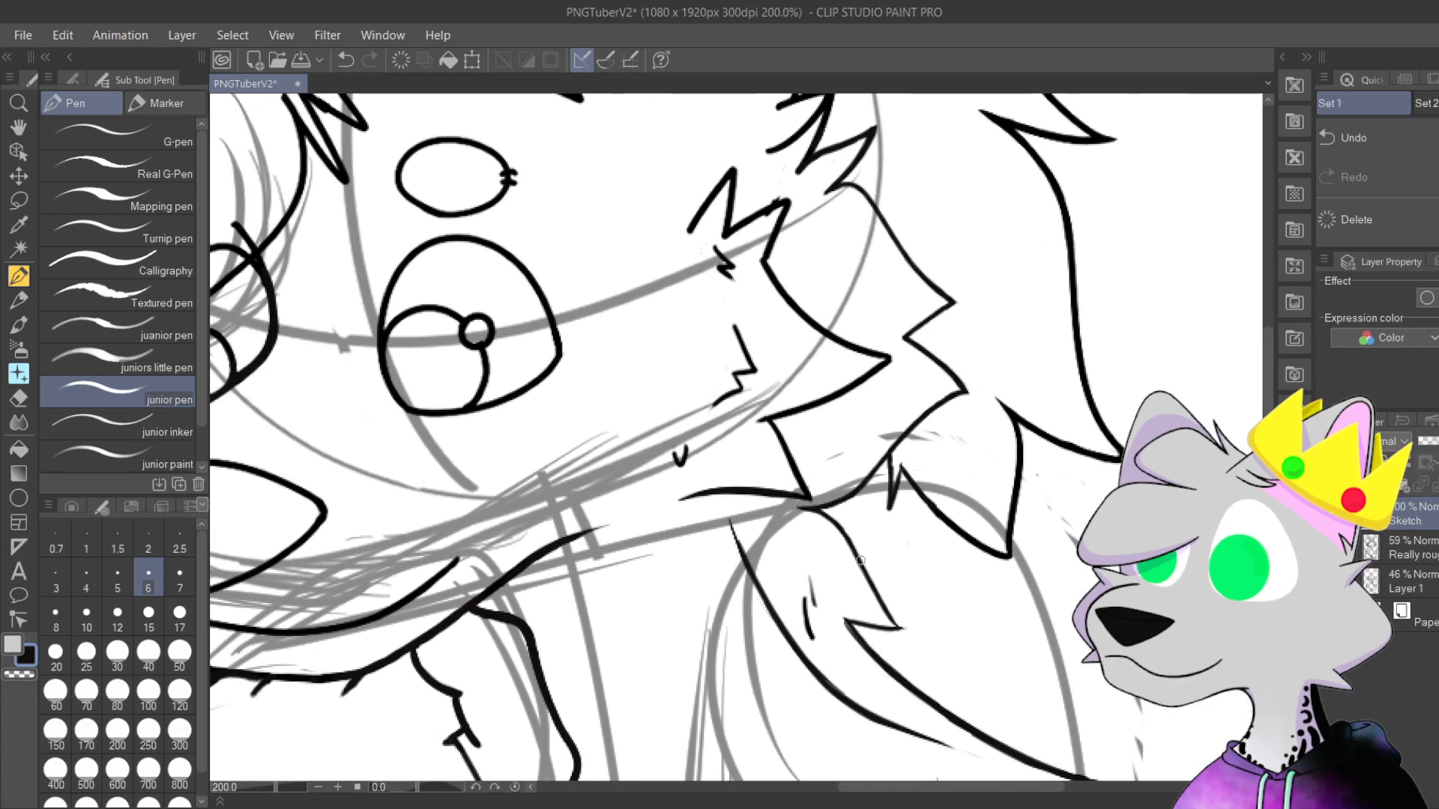
left_click_drag(790, 560, 758, 552)
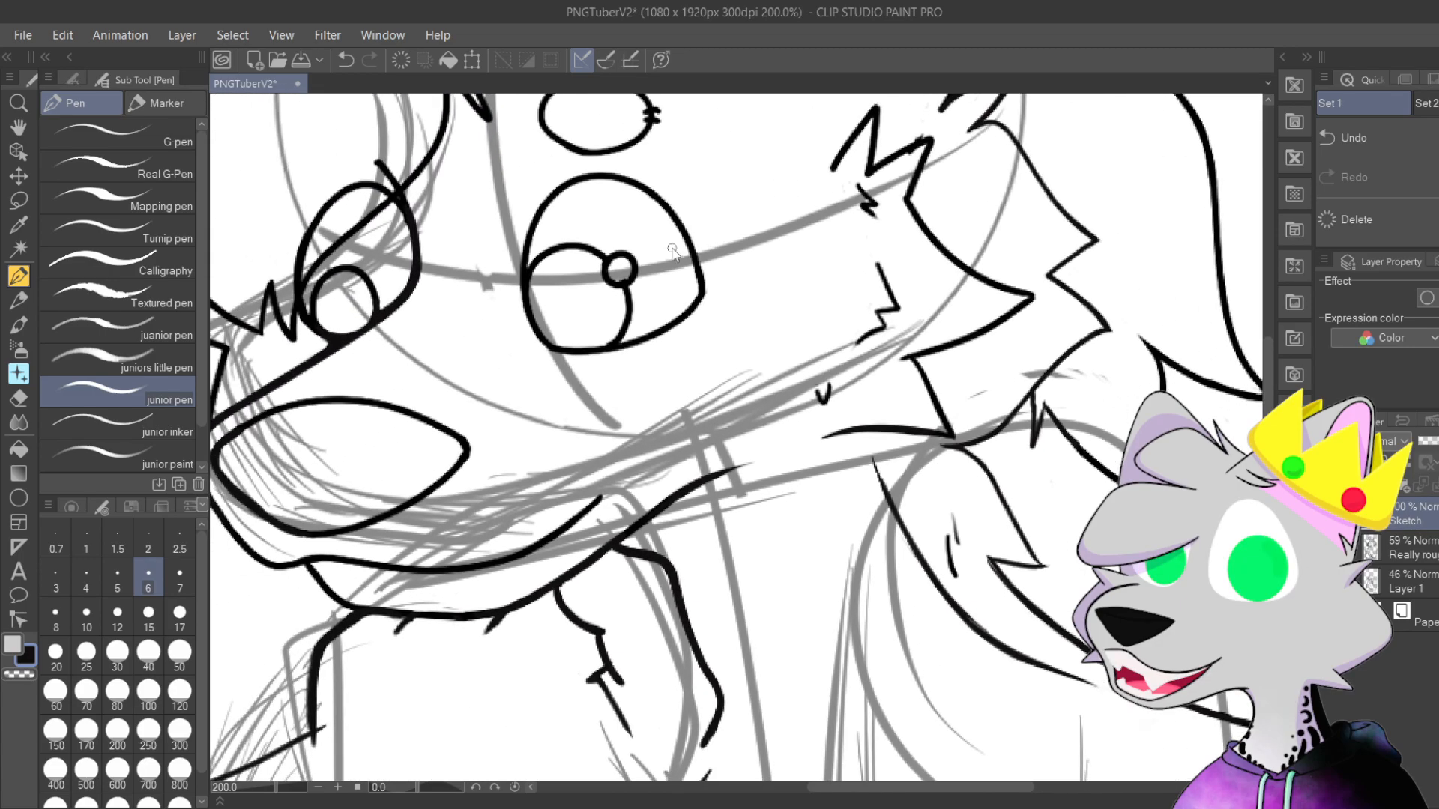
Step: Thicken the tapered rear end of the jaw line and trim its underside to a fine point
scroll(758, 553, "up", 4)
scroll(600, 225, "up", 3)
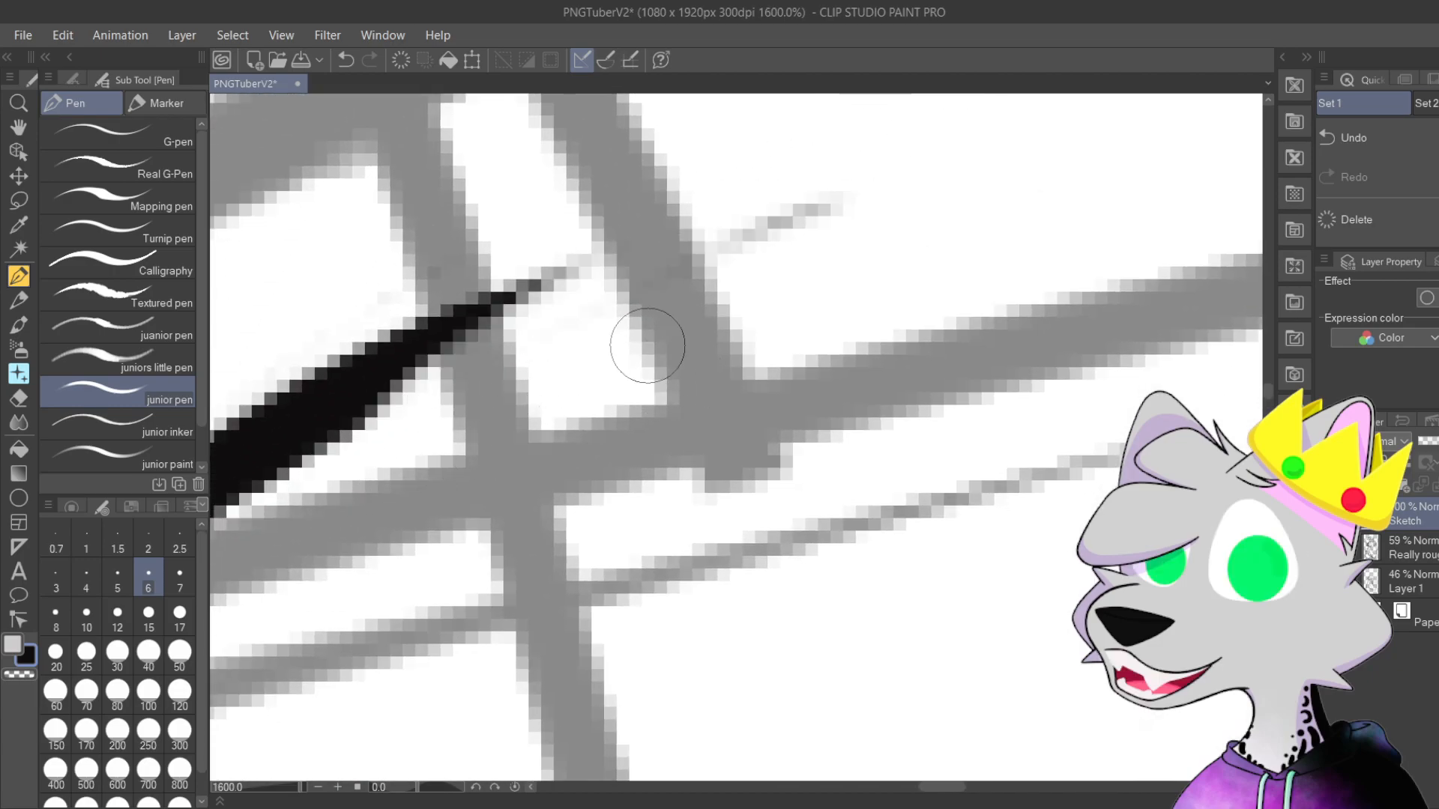
left_click_drag(738, 229, 419, 344)
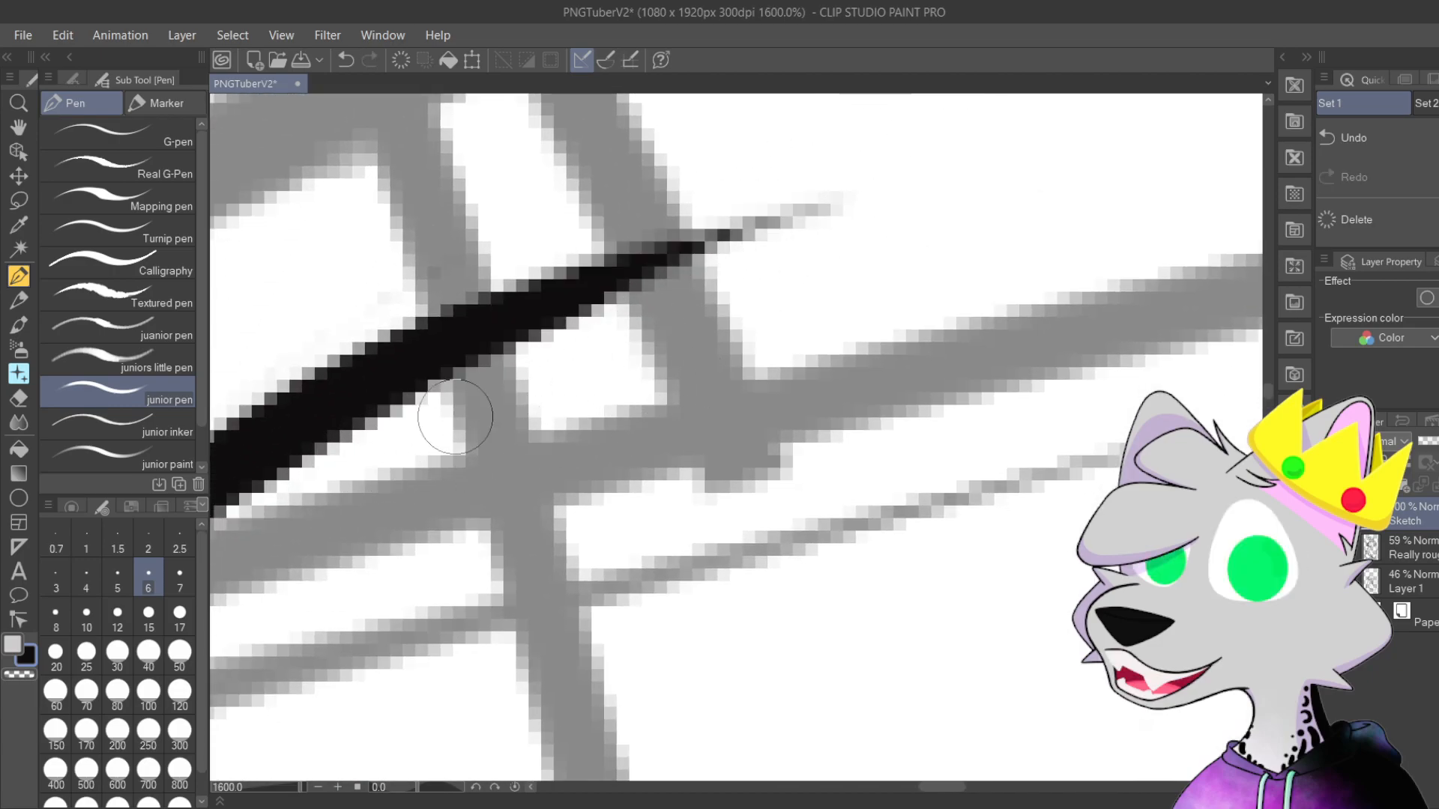
left_click_drag(517, 350, 847, 208)
left_click_drag(464, 387, 880, 193)
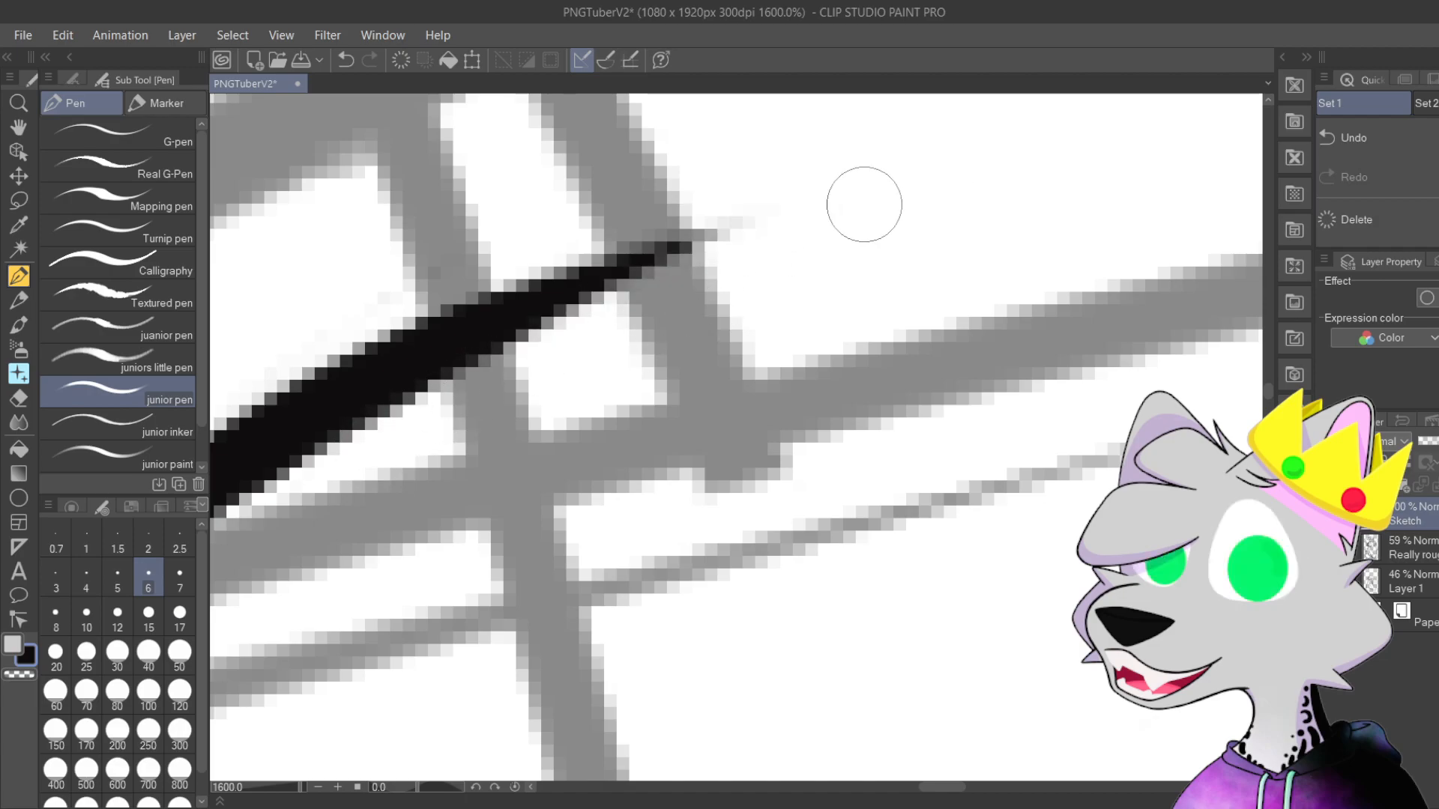
key("ctrl+minus")
key("ctrl+minus")
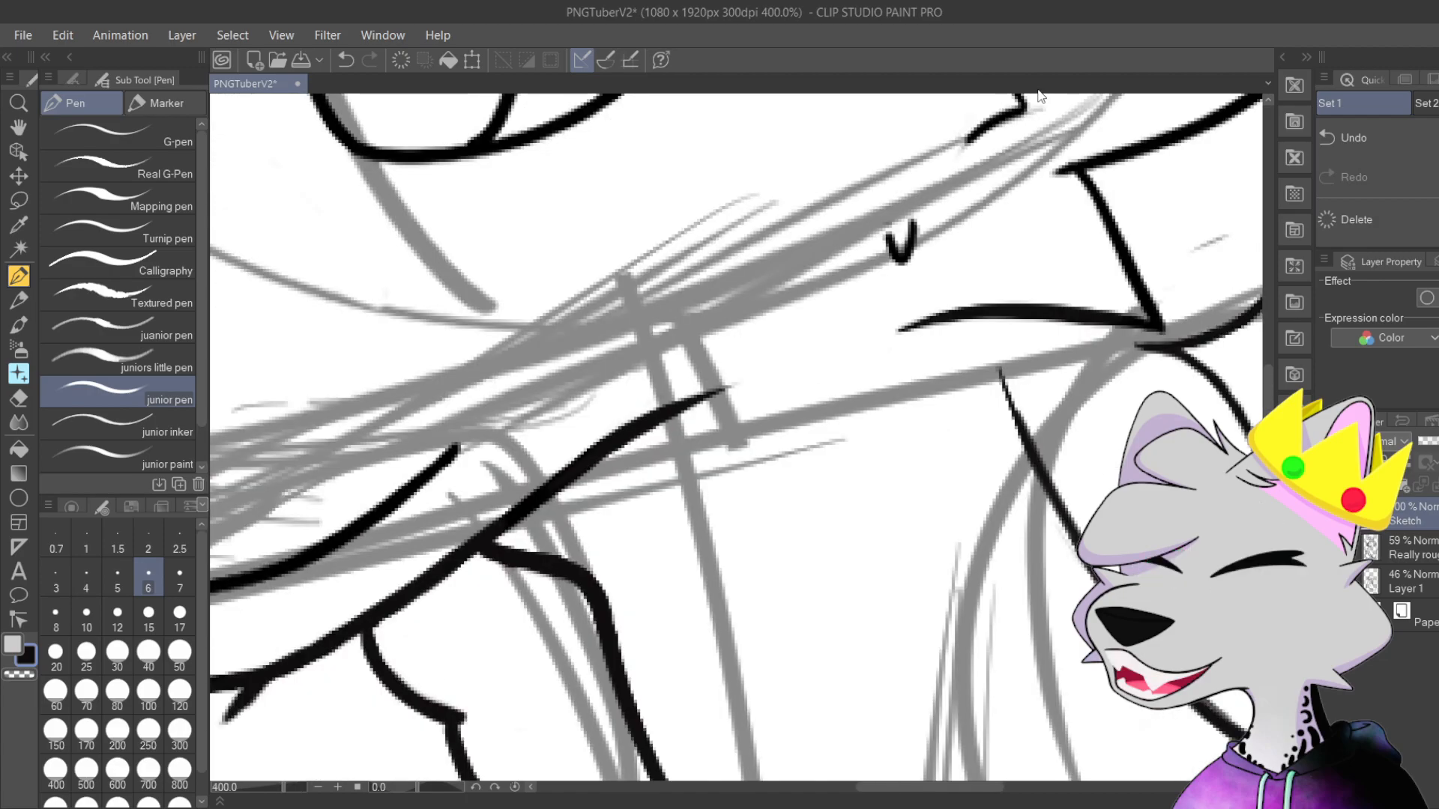
Step: Even out the edge of the zigzag cheek fur spike beside the near eye
mouse_move(909, 442)
left_mouse_down()
mouse_move(884, 454)
mouse_move(874, 533)
mouse_move(762, 523)
left_mouse_up()
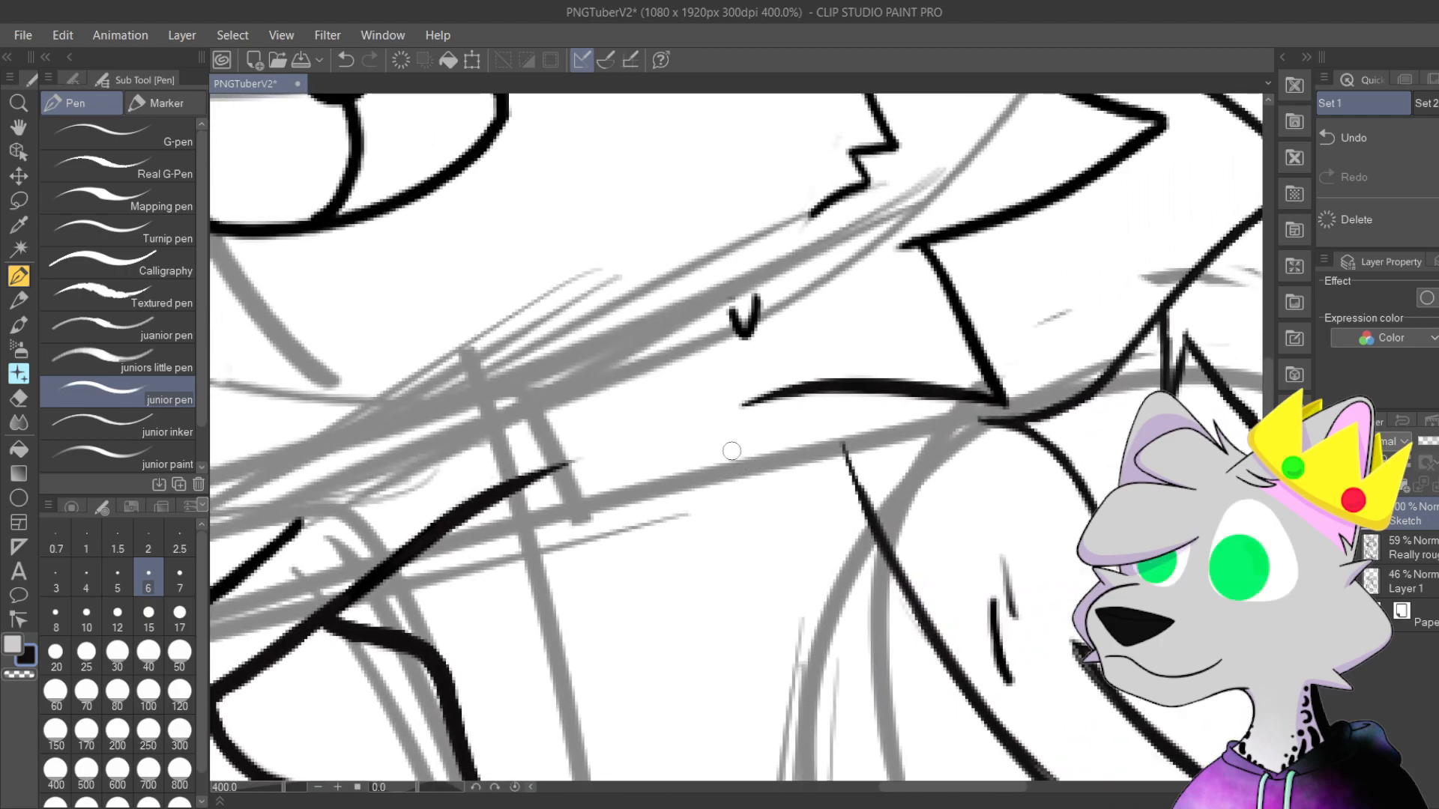
left_click_drag(813, 468, 825, 489)
key("ctrl+minus")
key("ctrl+minus")
key("ctrl+minus")
left_click_drag(926, 312, 928, 356)
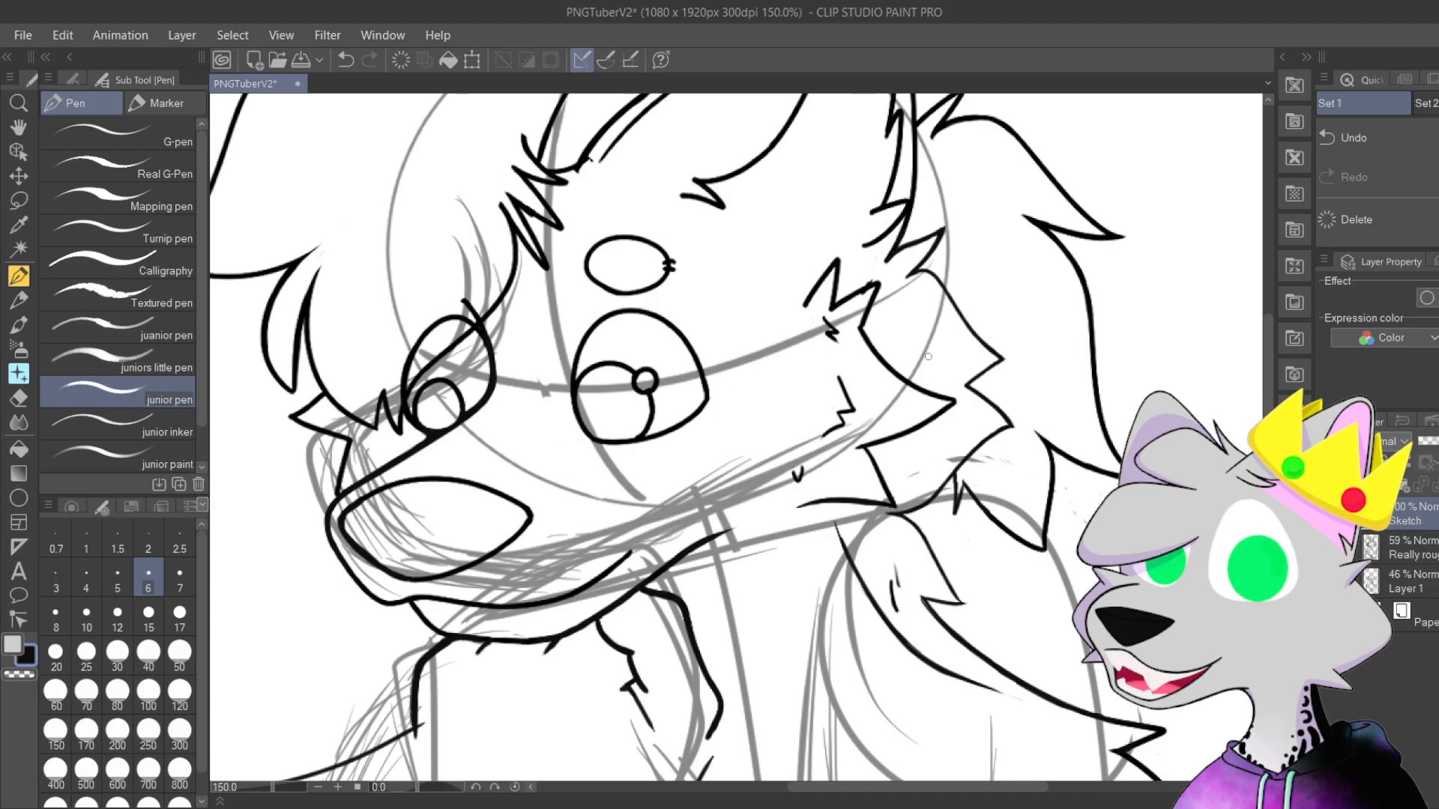
left_click_drag(928, 357, 878, 493)
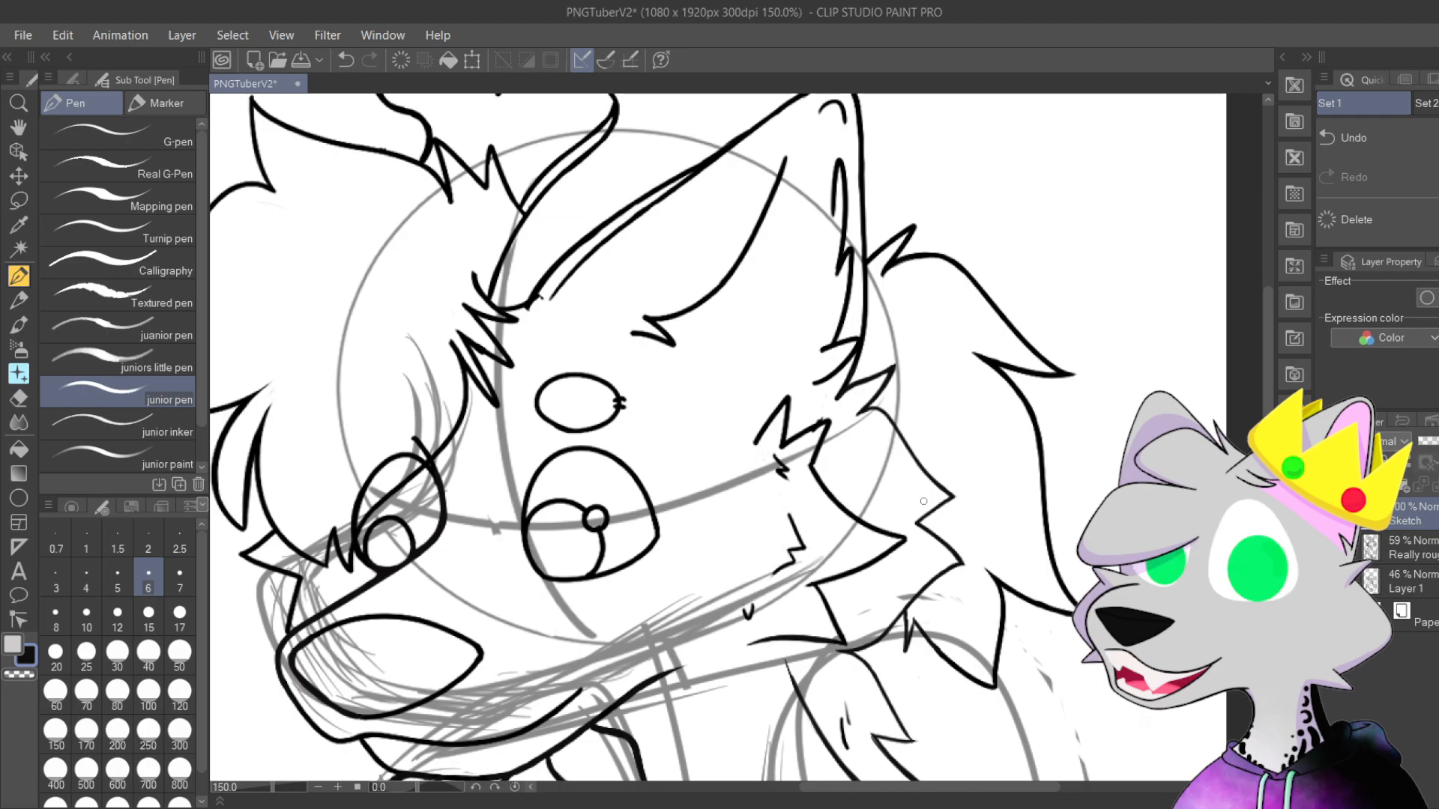
scroll(924, 500, "up", 5)
scroll(923, 500, "down", 3)
scroll(947, 418, "up", 5)
left_click_drag(634, 264, 636, 244)
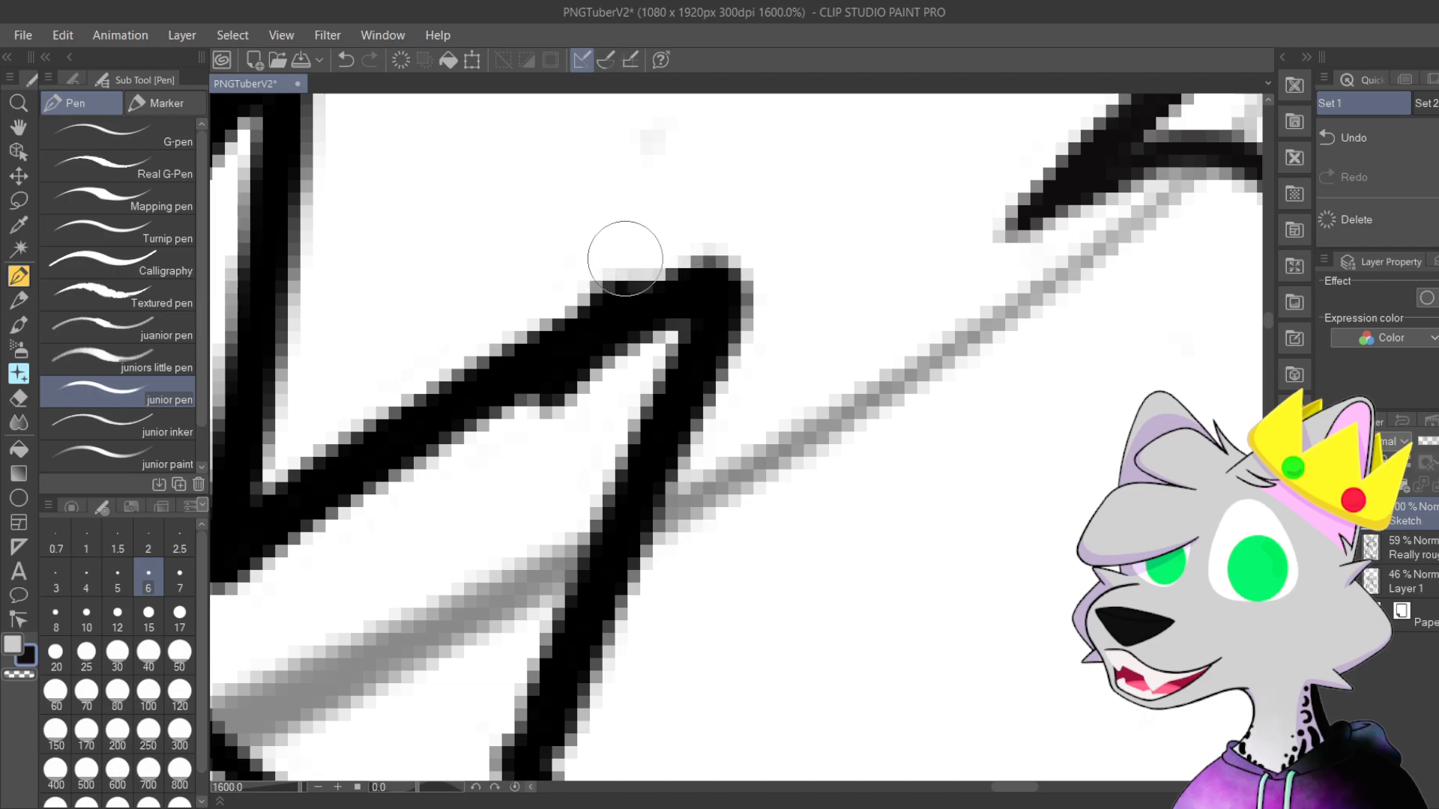
scroll(543, 416, "down", 2)
mouse_move(443, 379)
left_mouse_down()
mouse_move(515, 385)
mouse_move(591, 350)
mouse_move(533, 360)
mouse_move(691, 296)
left_mouse_up()
scroll(697, 294, "down", 2)
scroll(697, 294, "down", 2)
left_click_drag(750, 539, 1039, 454)
scroll(1041, 455, "down", 1)
left_click_drag(879, 392, 886, 451)
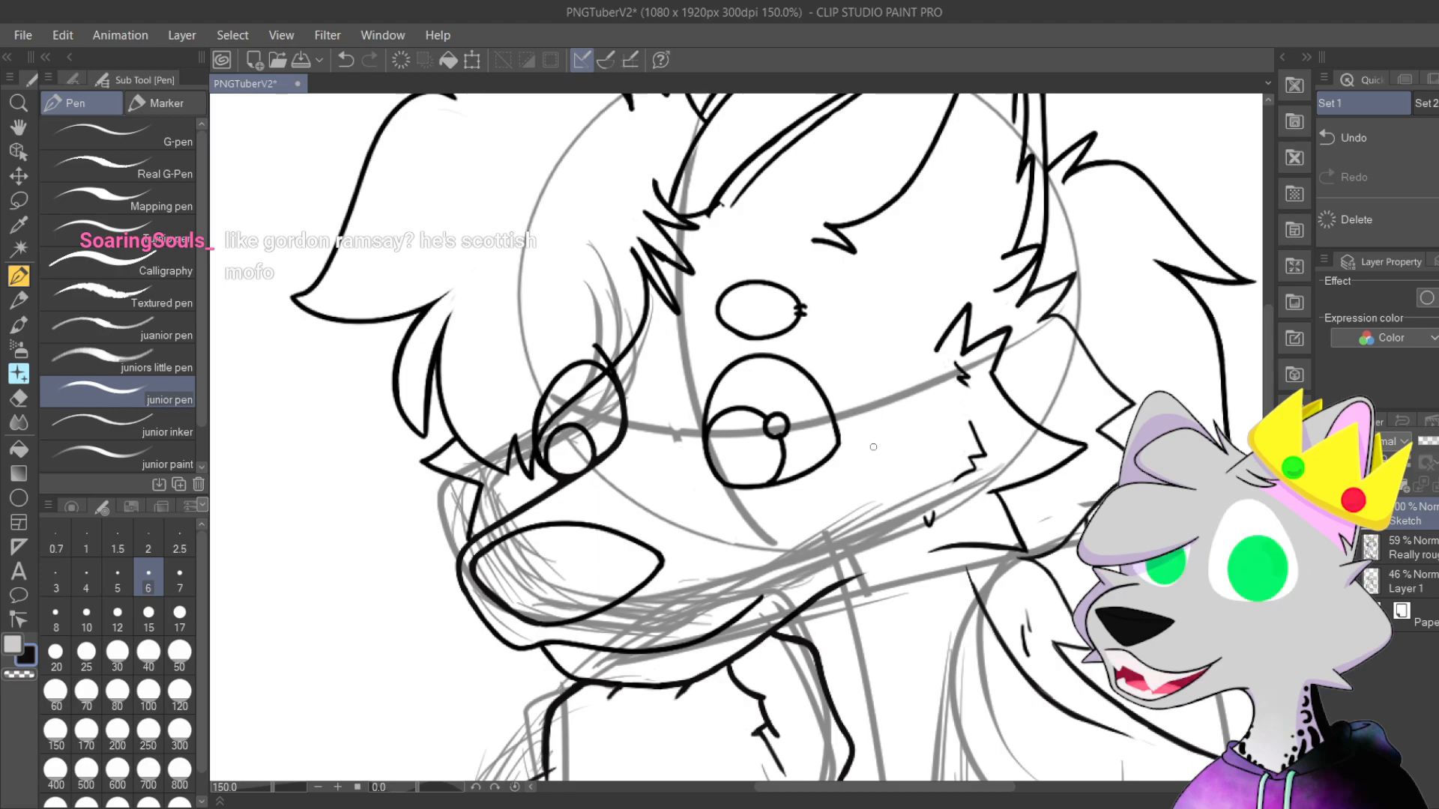
left_click_drag(874, 446, 796, 479)
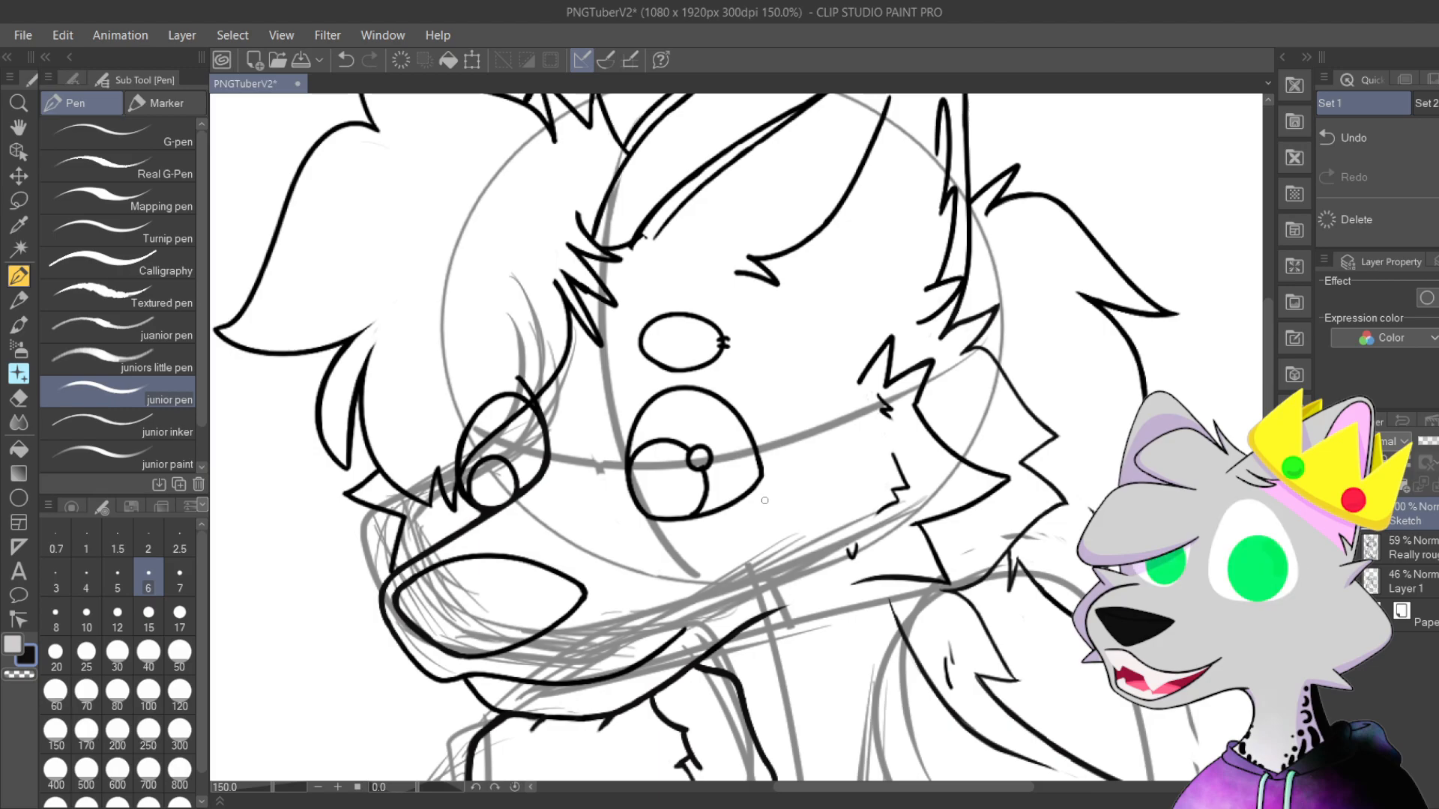
Step: Examine the line art of the near eye, its pupil and the muzzle for uneven spots
scroll(765, 501, "up", 3)
left_click_drag(712, 434, 913, 426)
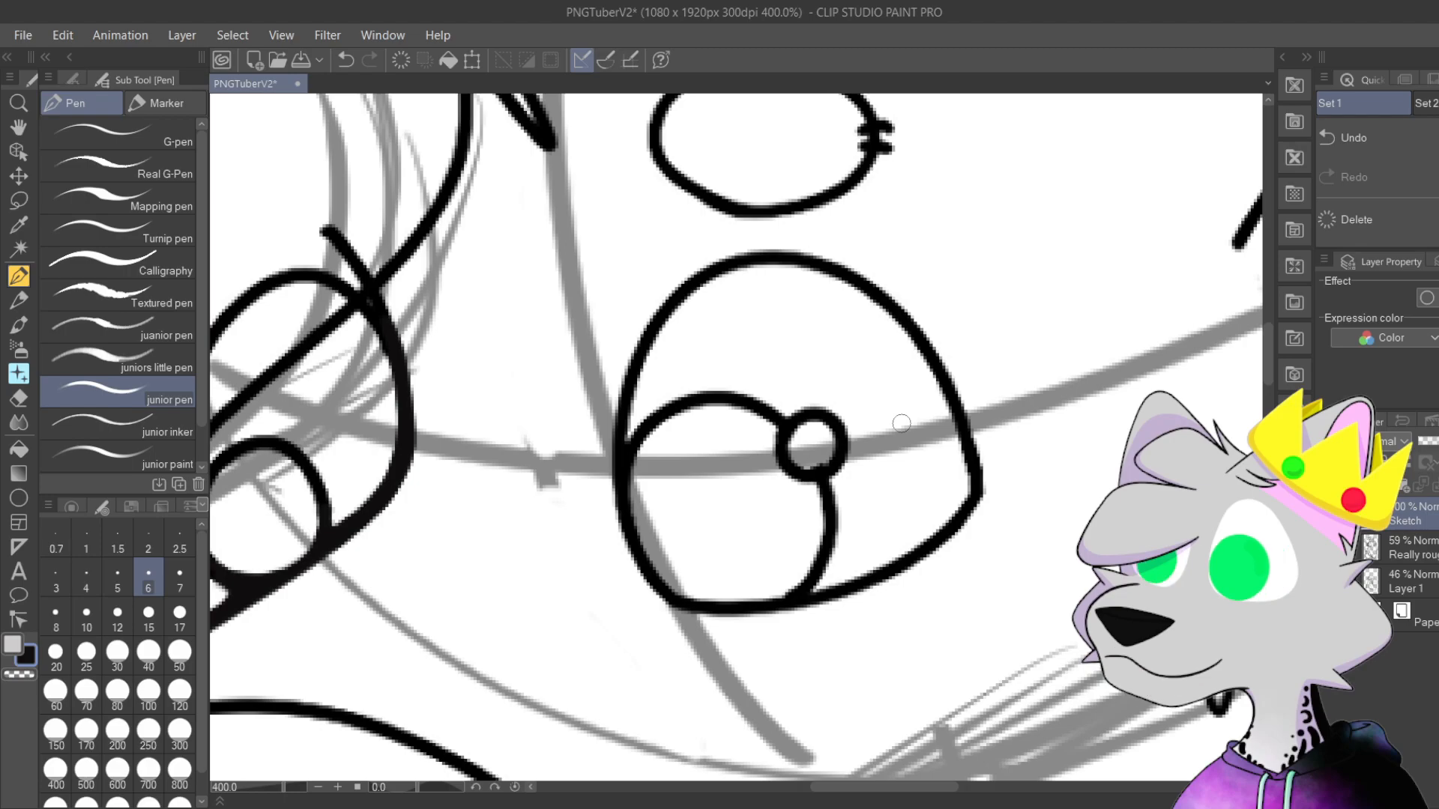
left_click_drag(797, 547, 899, 562)
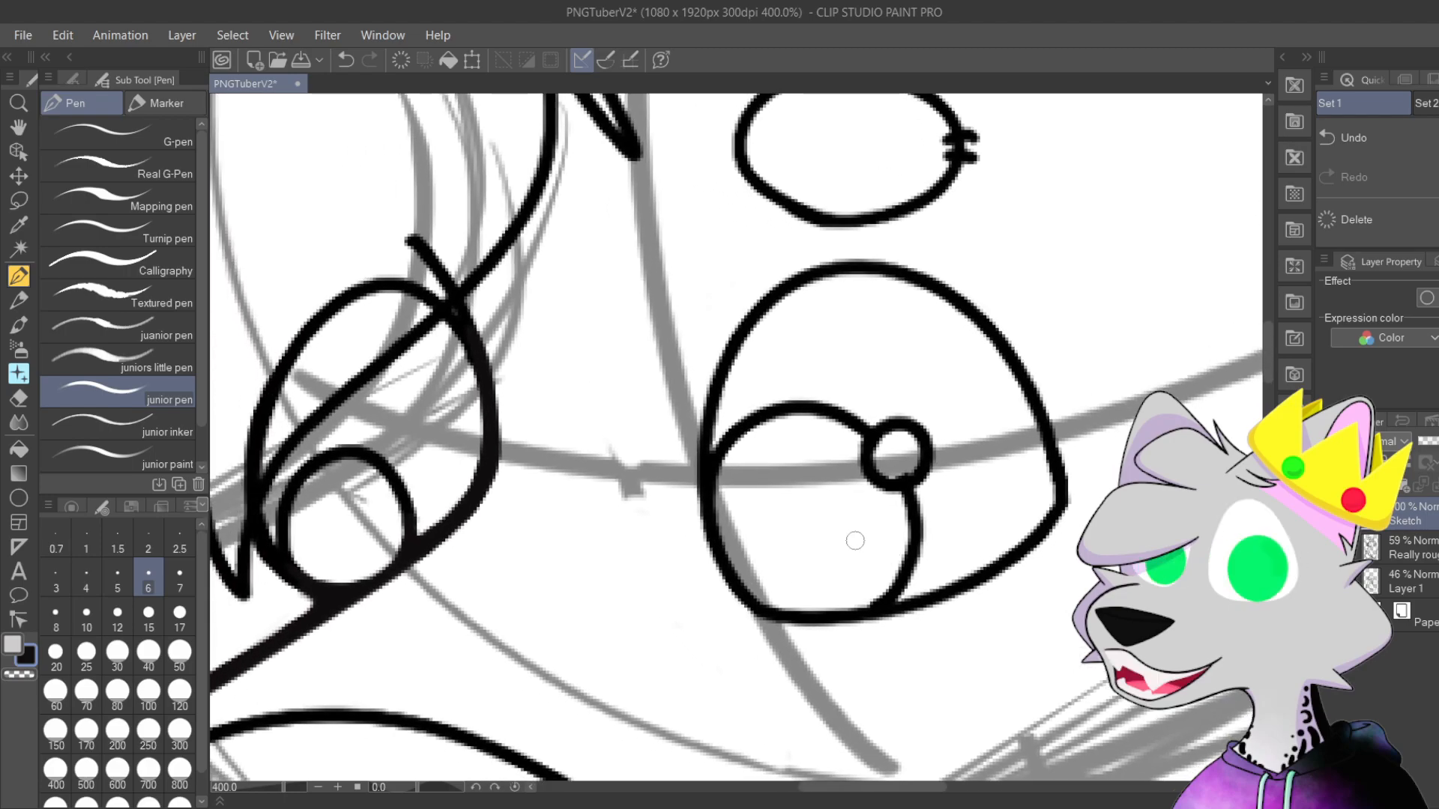
scroll(855, 541, "up", 2)
left_click_drag(739, 601, 802, 569)
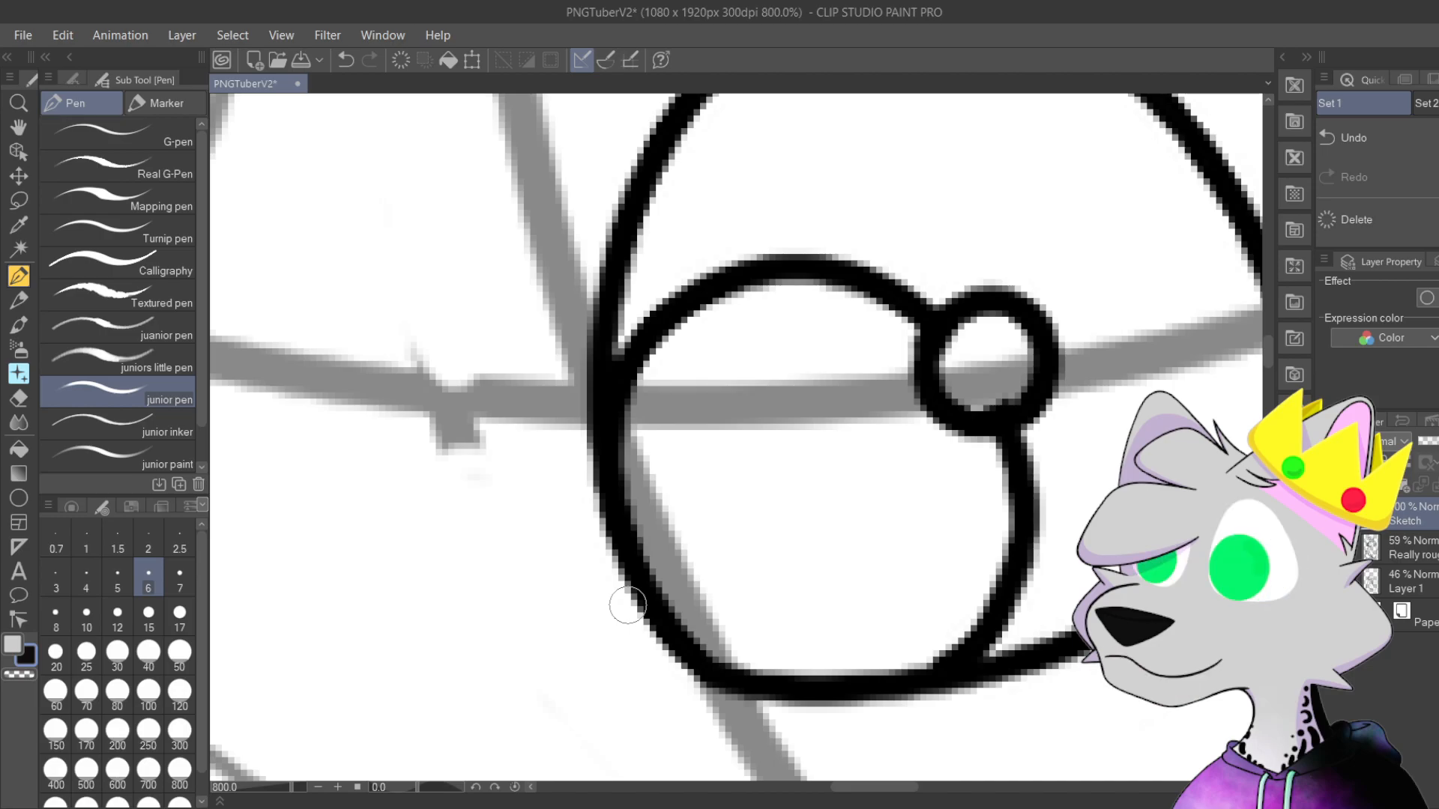
scroll(909, 556, "down", 5)
left_click_drag(983, 519, 946, 285)
scroll(946, 285, "down", 1)
left_click_drag(987, 379, 900, 461)
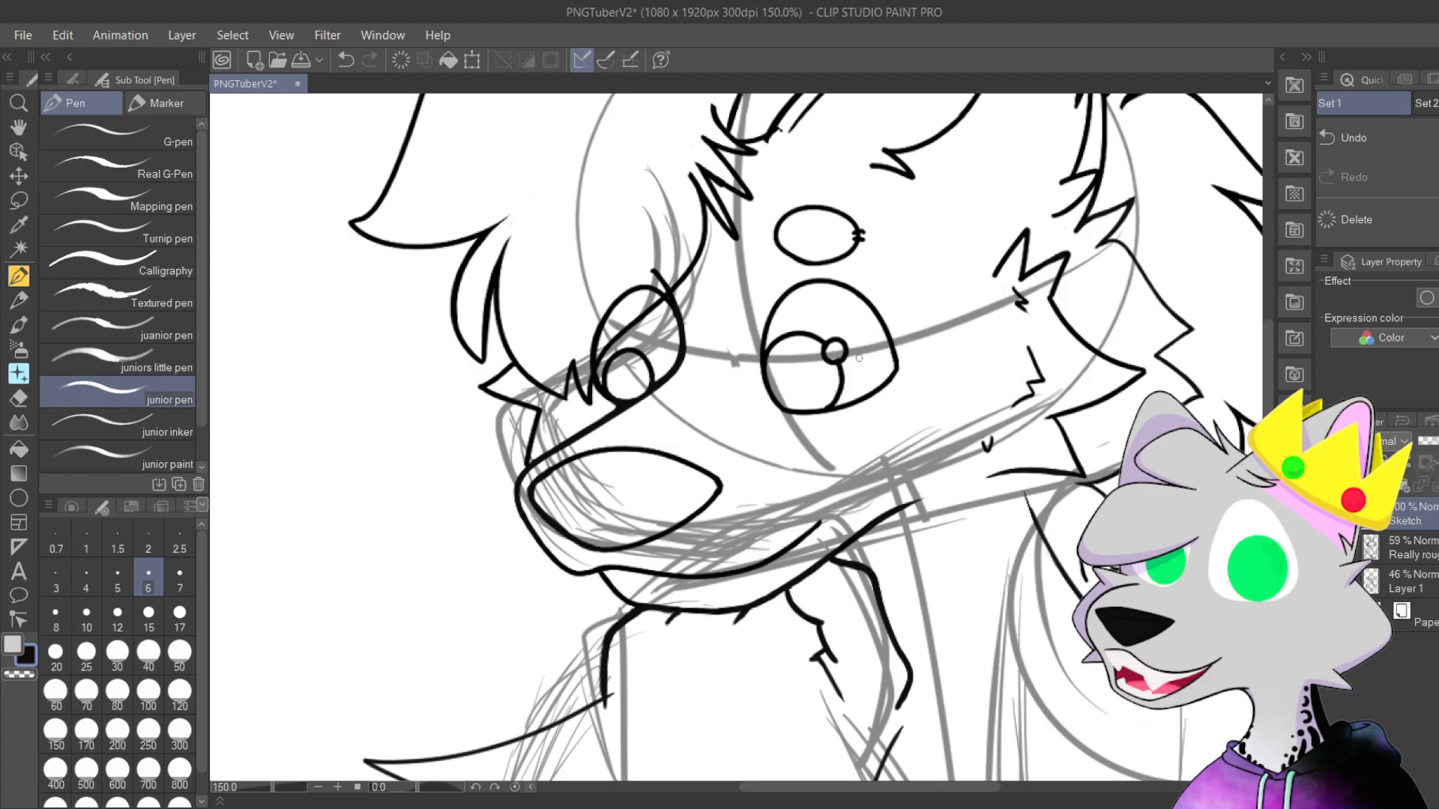
left_click_drag(736, 562, 704, 474)
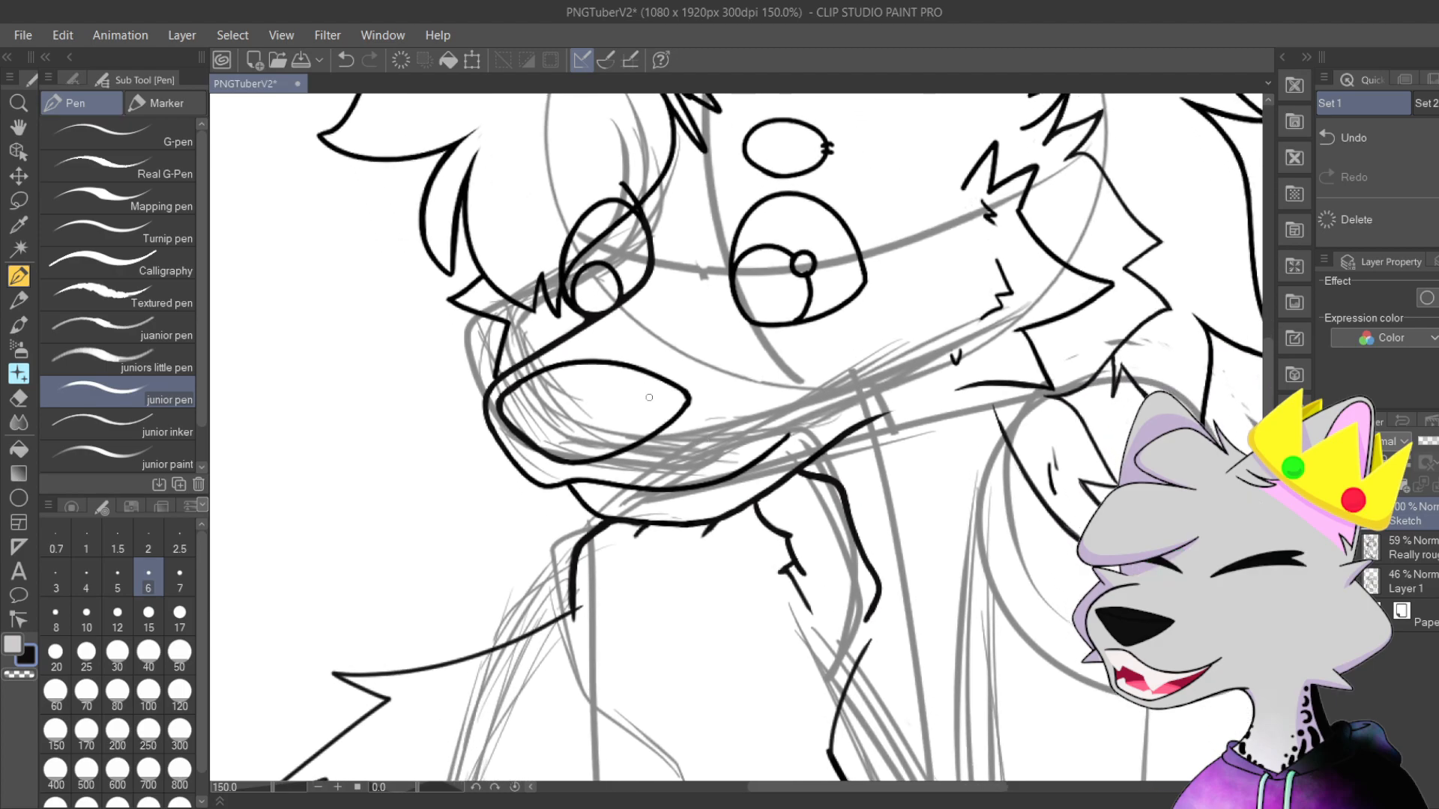
Step: Try to thicken the front neck line below the chin with extra strokes along its outer side
scroll(649, 397, "up", 4)
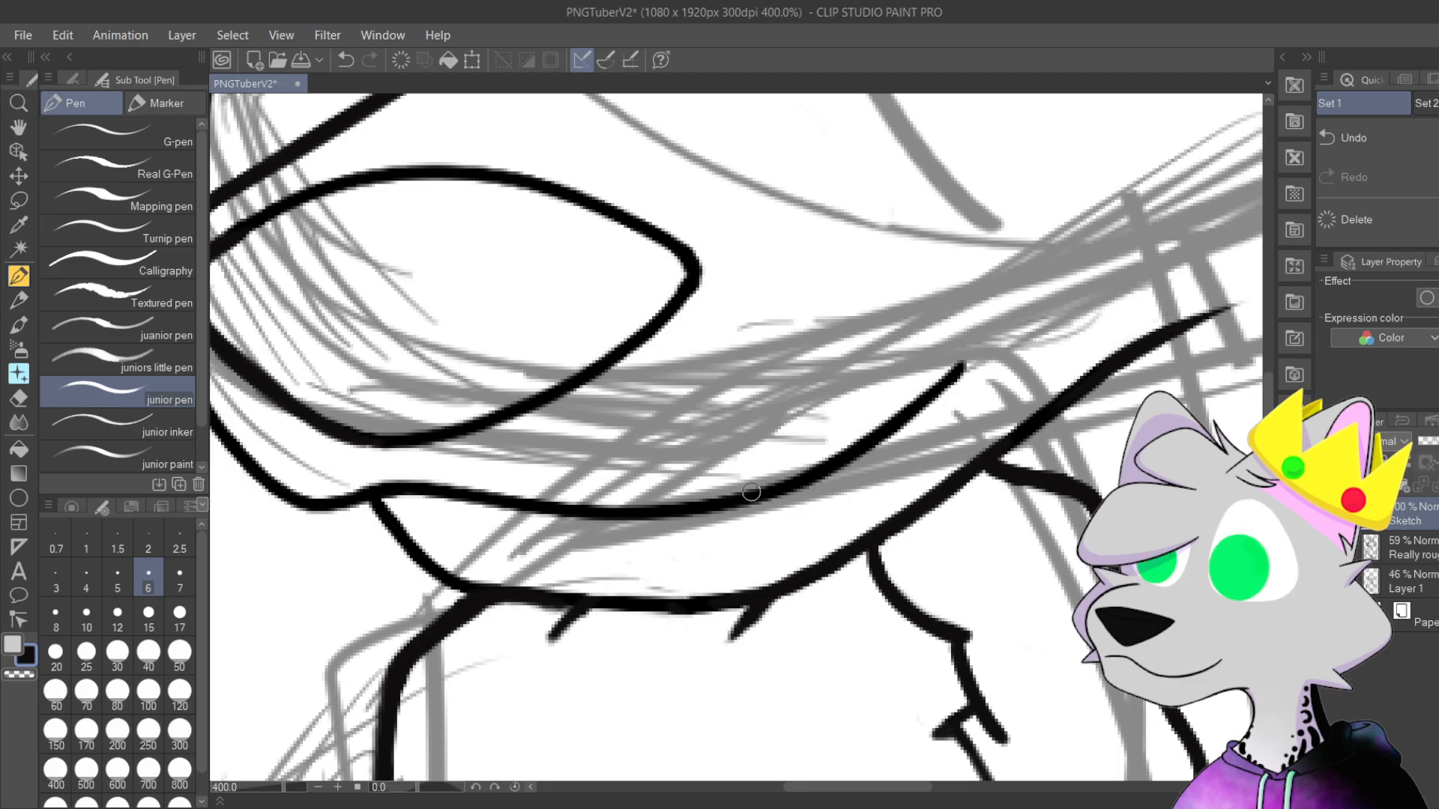
mouse_move(752, 493)
left_mouse_down()
mouse_move(780, 443)
mouse_move(825, 407)
mouse_move(842, 416)
left_mouse_up()
left_click_drag(590, 426, 632, 510)
mouse_move(509, 659)
left_mouse_down()
mouse_move(493, 484)
mouse_move(507, 502)
mouse_move(537, 416)
mouse_move(496, 452)
mouse_move(583, 379)
left_mouse_up()
left_click_drag(533, 420, 589, 375)
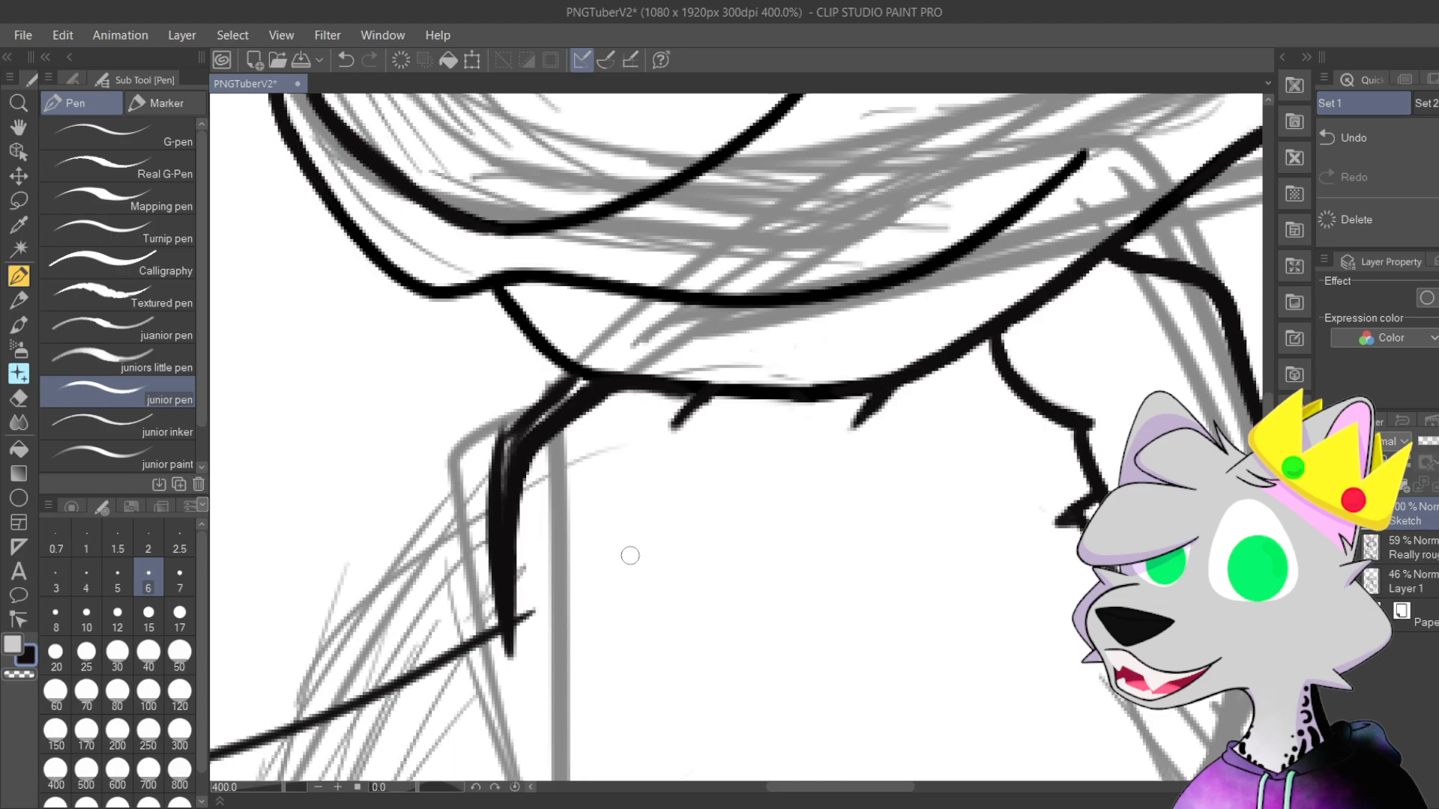
scroll(761, 507, "down", 3)
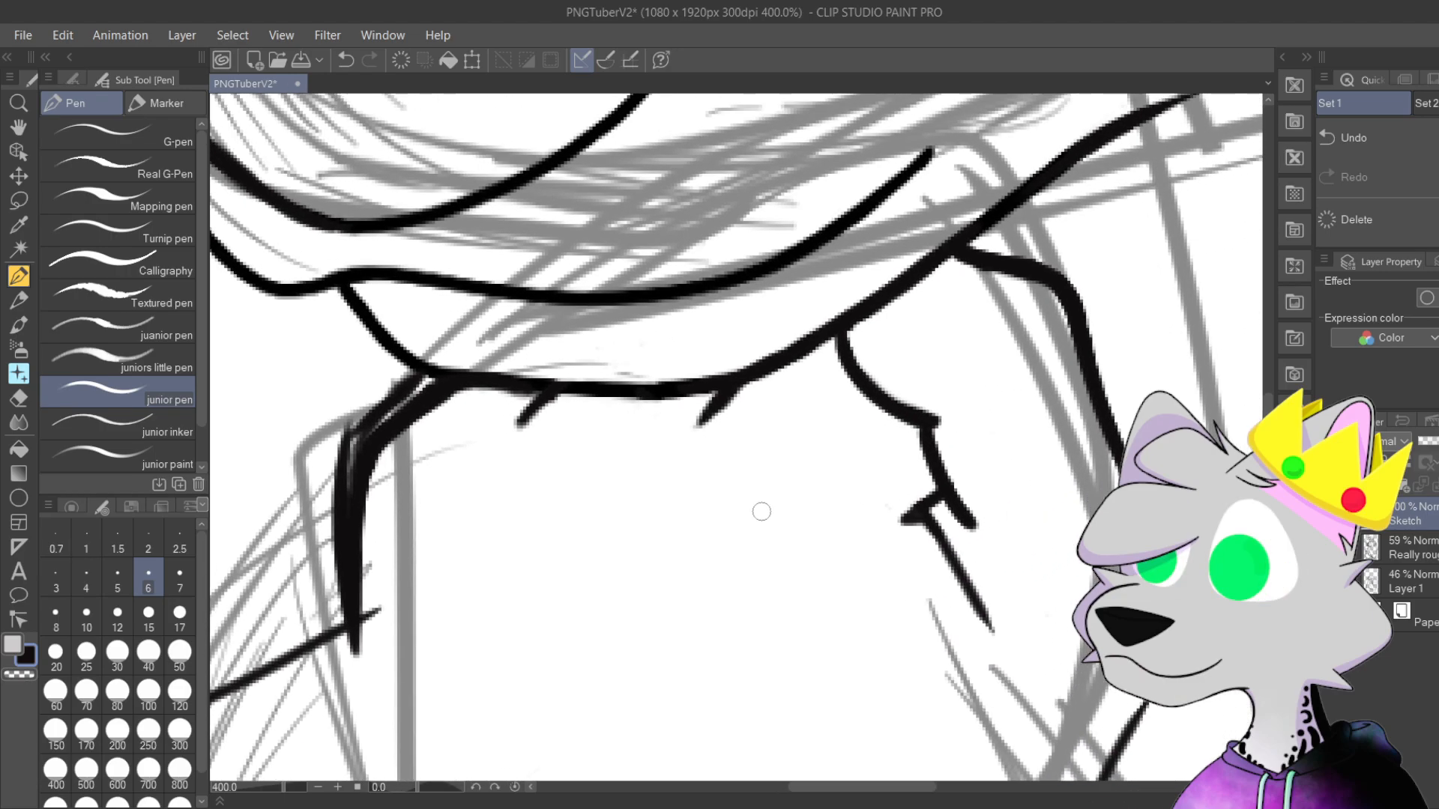
left_click_drag(974, 551, 958, 504)
Step: Undo the extra strokes added along the front neck line
key("ctrl+z")
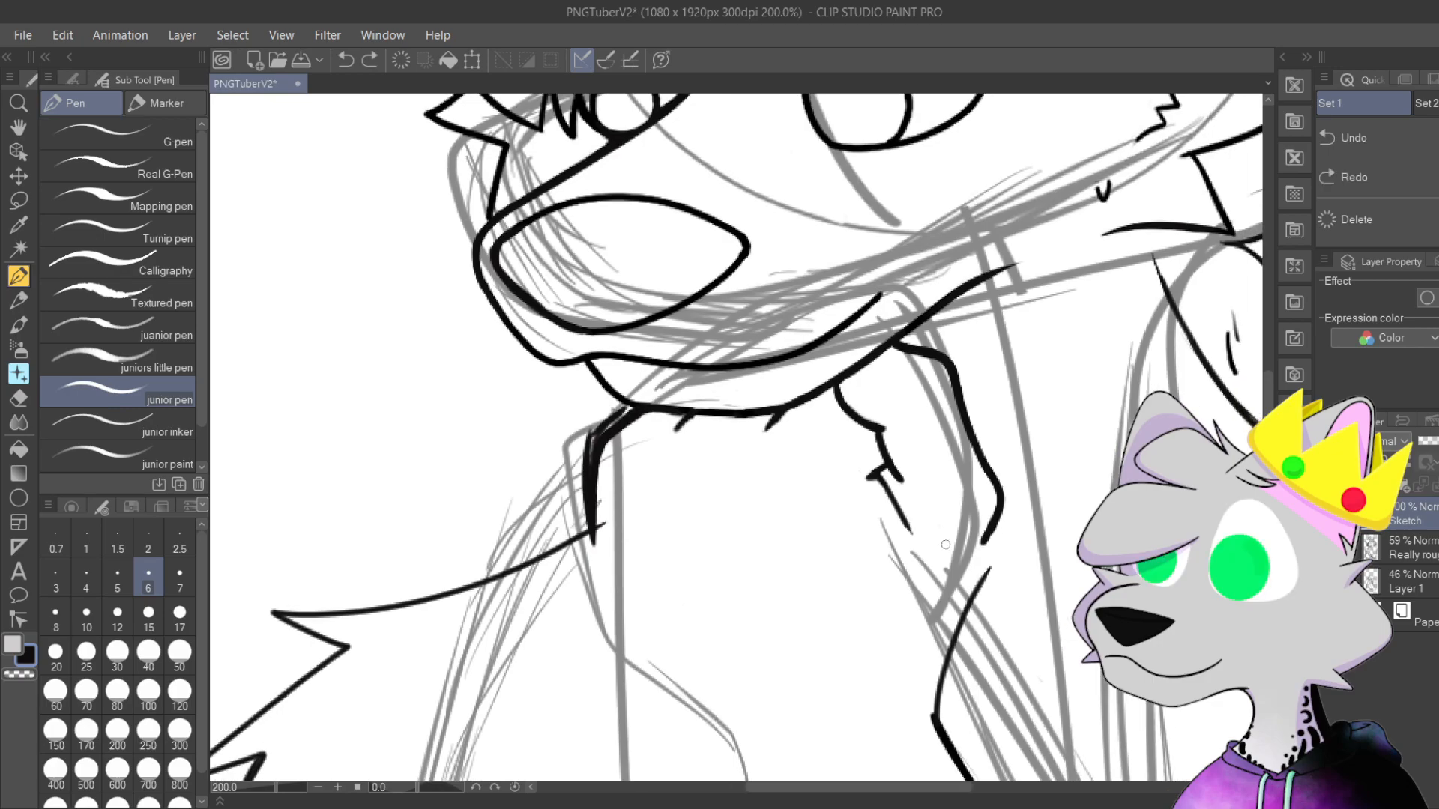
key("ctrl+z")
key("ctrl+z")
key("ctrl+z")
key("ctrl+z")
key("ctrl+z")
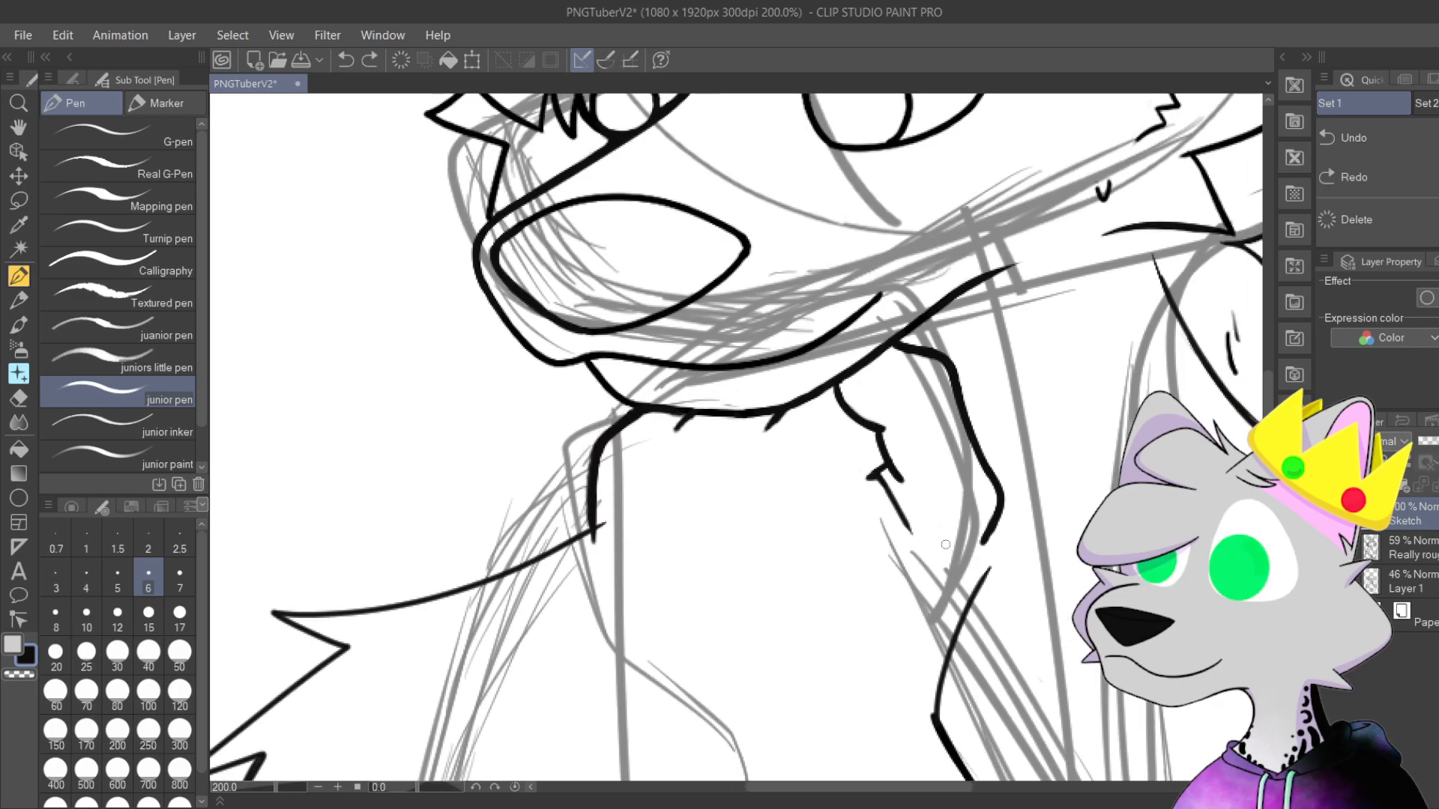
Step: Erase the end of the shoulder line where it crosses the lower tip of the front neck line
scroll(946, 545, "up", 4)
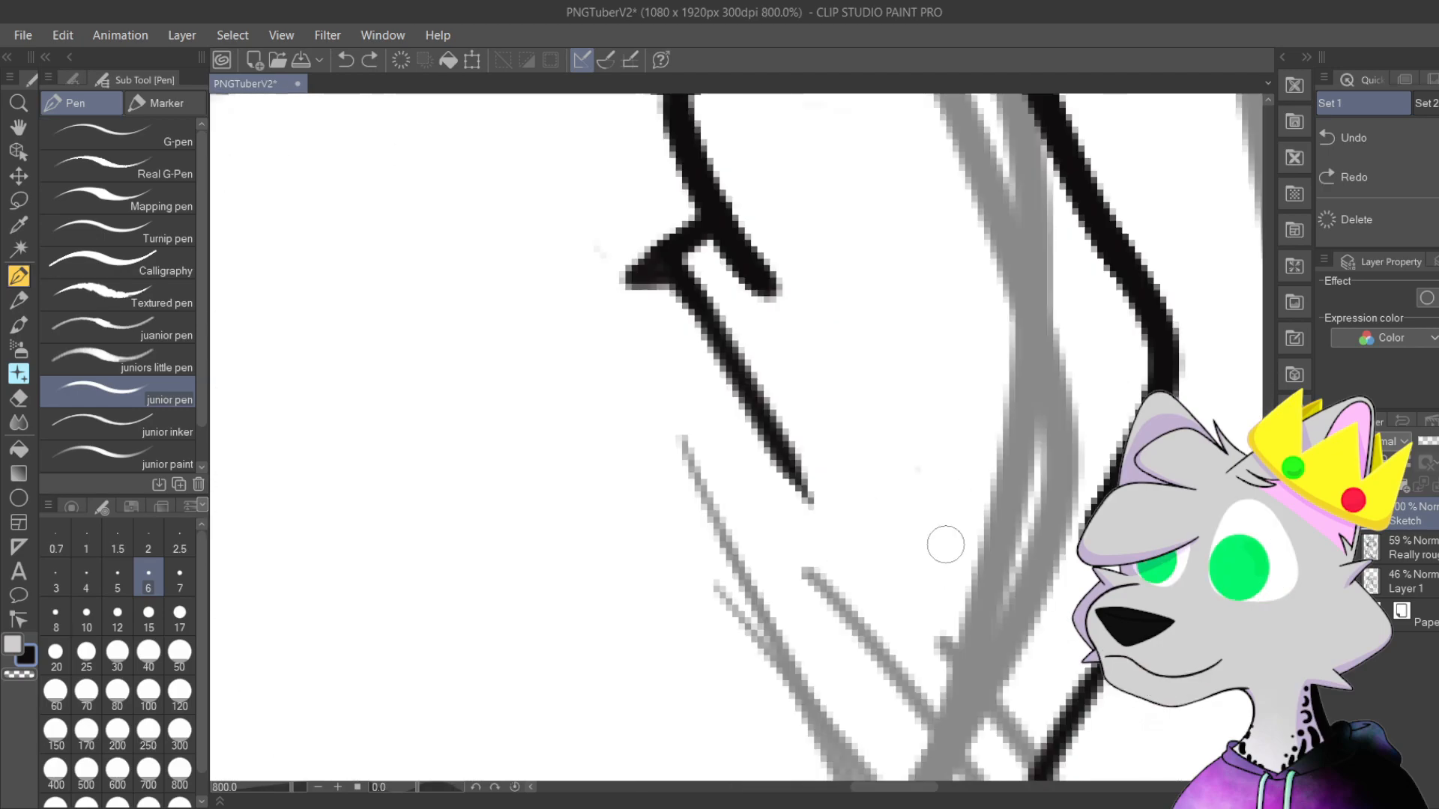
left_click_drag(826, 194, 736, 453)
left_click_drag(835, 250, 710, 475)
scroll(710, 475, "down", 2)
left_click_drag(601, 604, 1064, 479)
scroll(522, 240, "up", 2)
left_click_drag(694, 568, 717, 486)
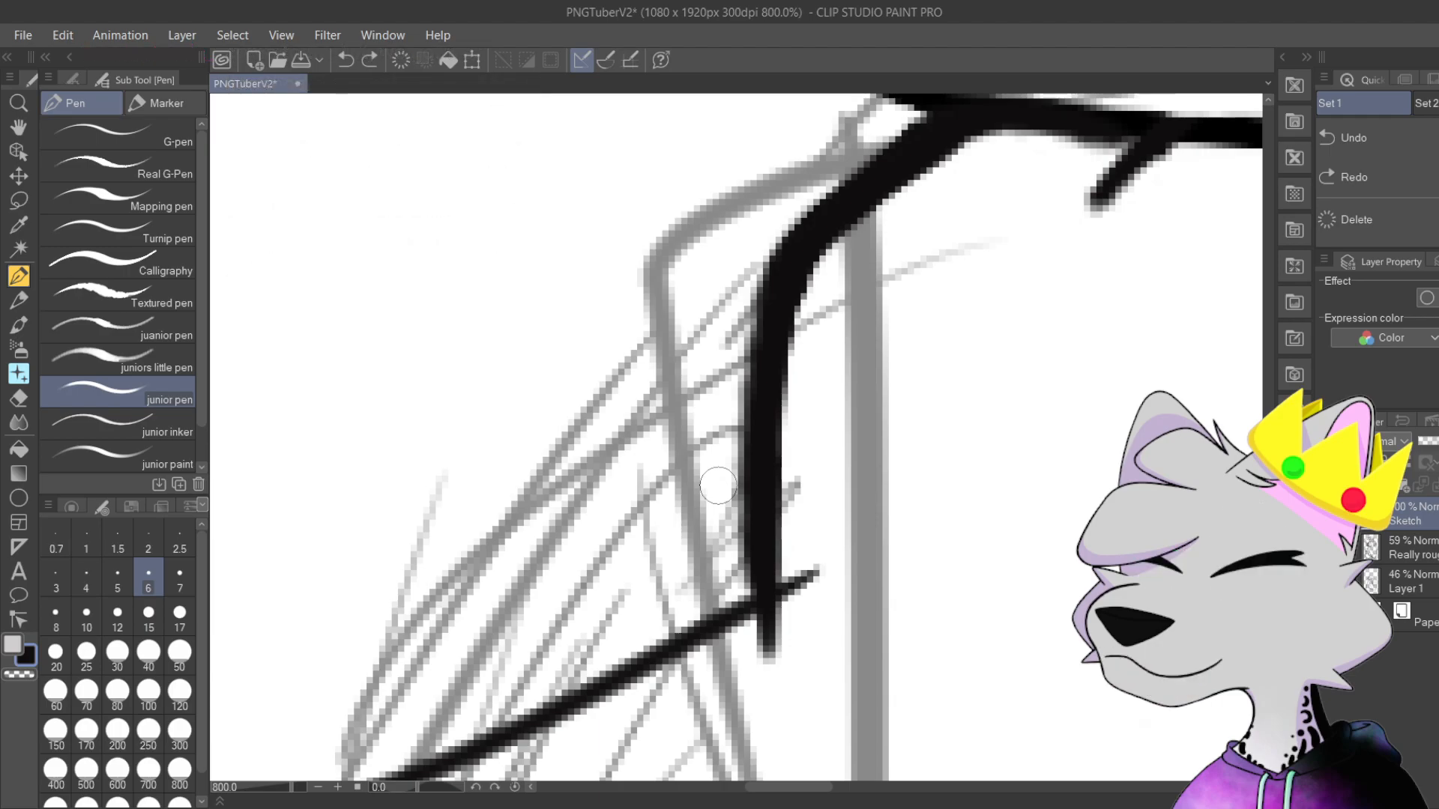
left_click_drag(718, 486, 621, 403)
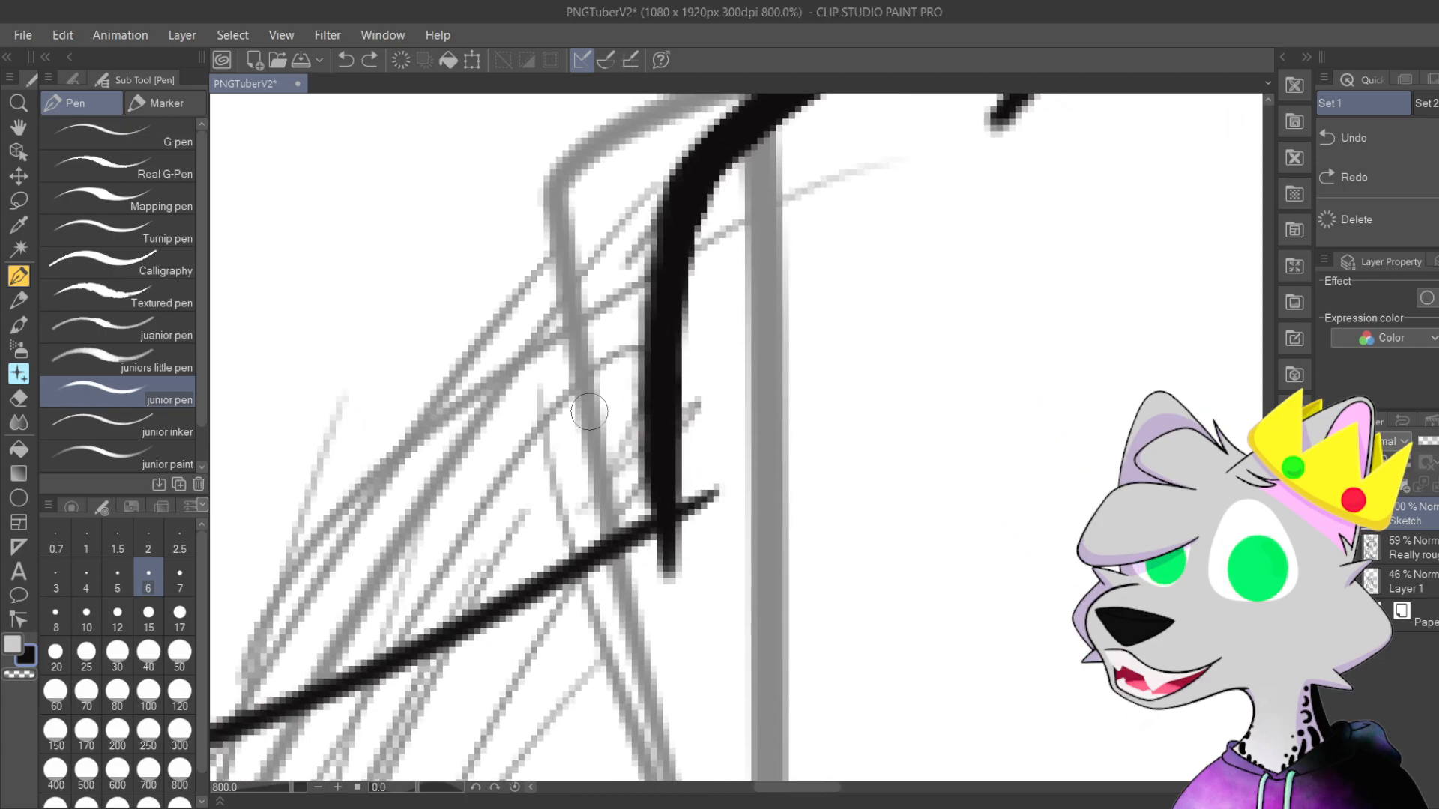
left_click_drag(624, 550, 629, 502)
left_click_drag(700, 531, 705, 518)
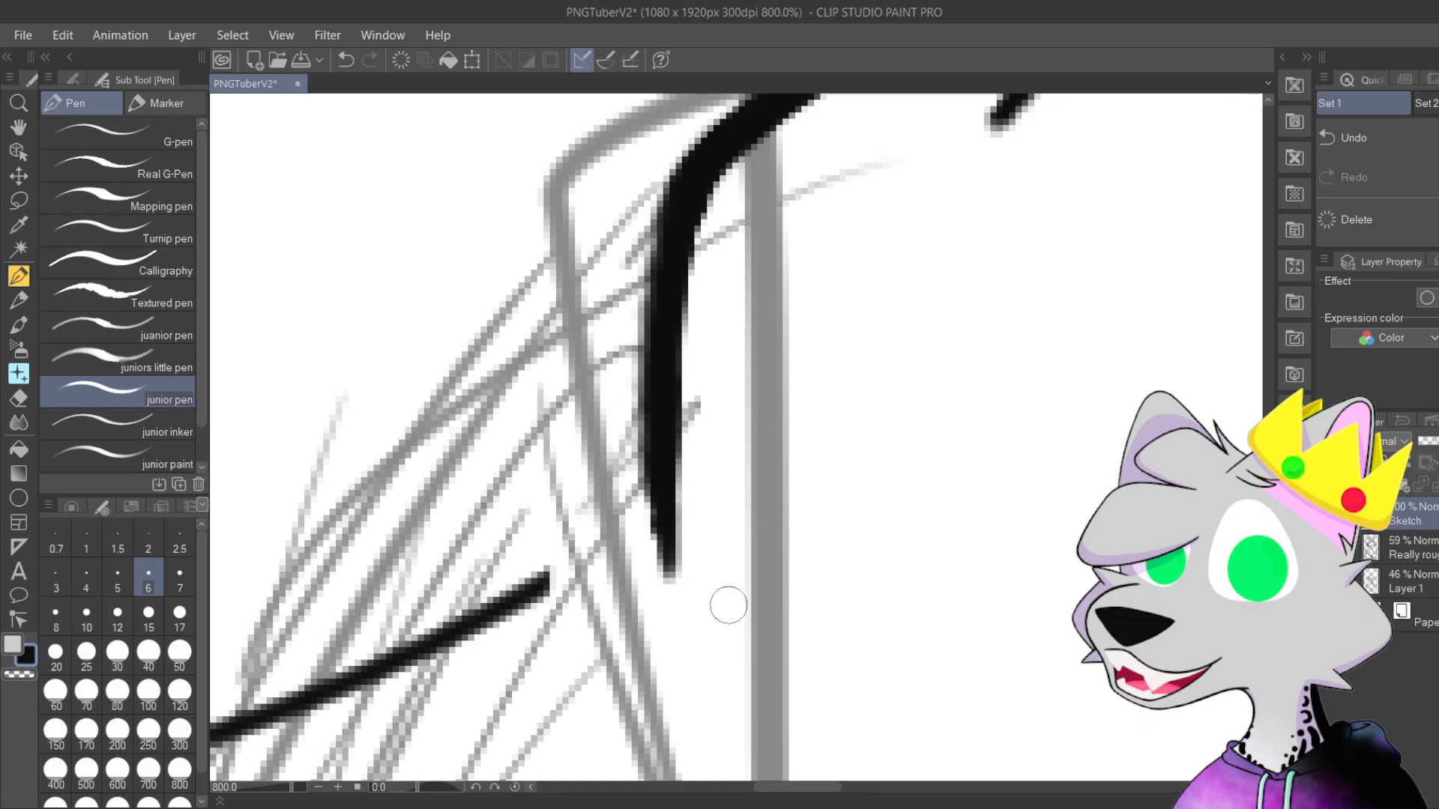
scroll(729, 606, "down", 3)
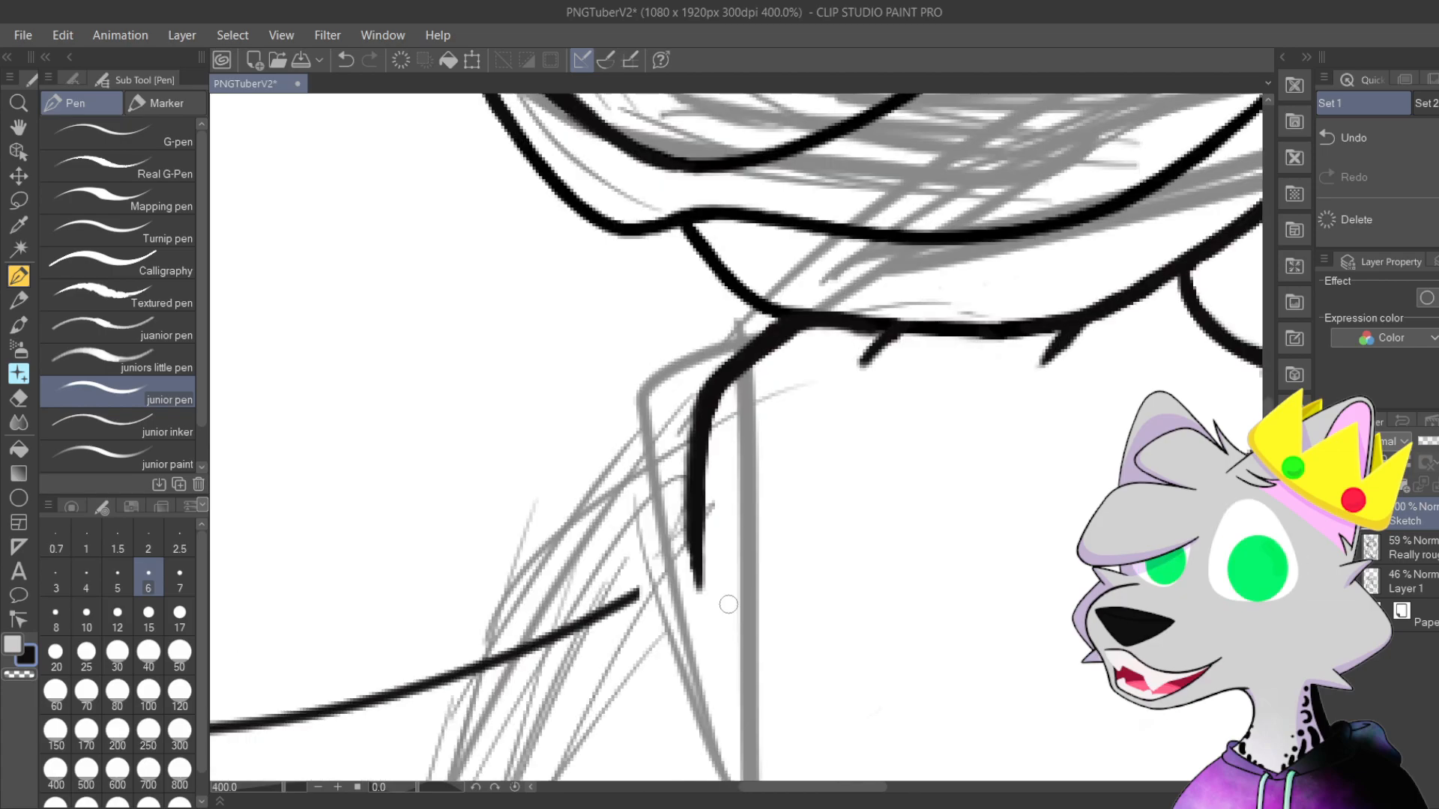
Step: Thicken the jaw line between the two small fur ticks under the chin and smooth its underside
scroll(958, 395, "down", 1)
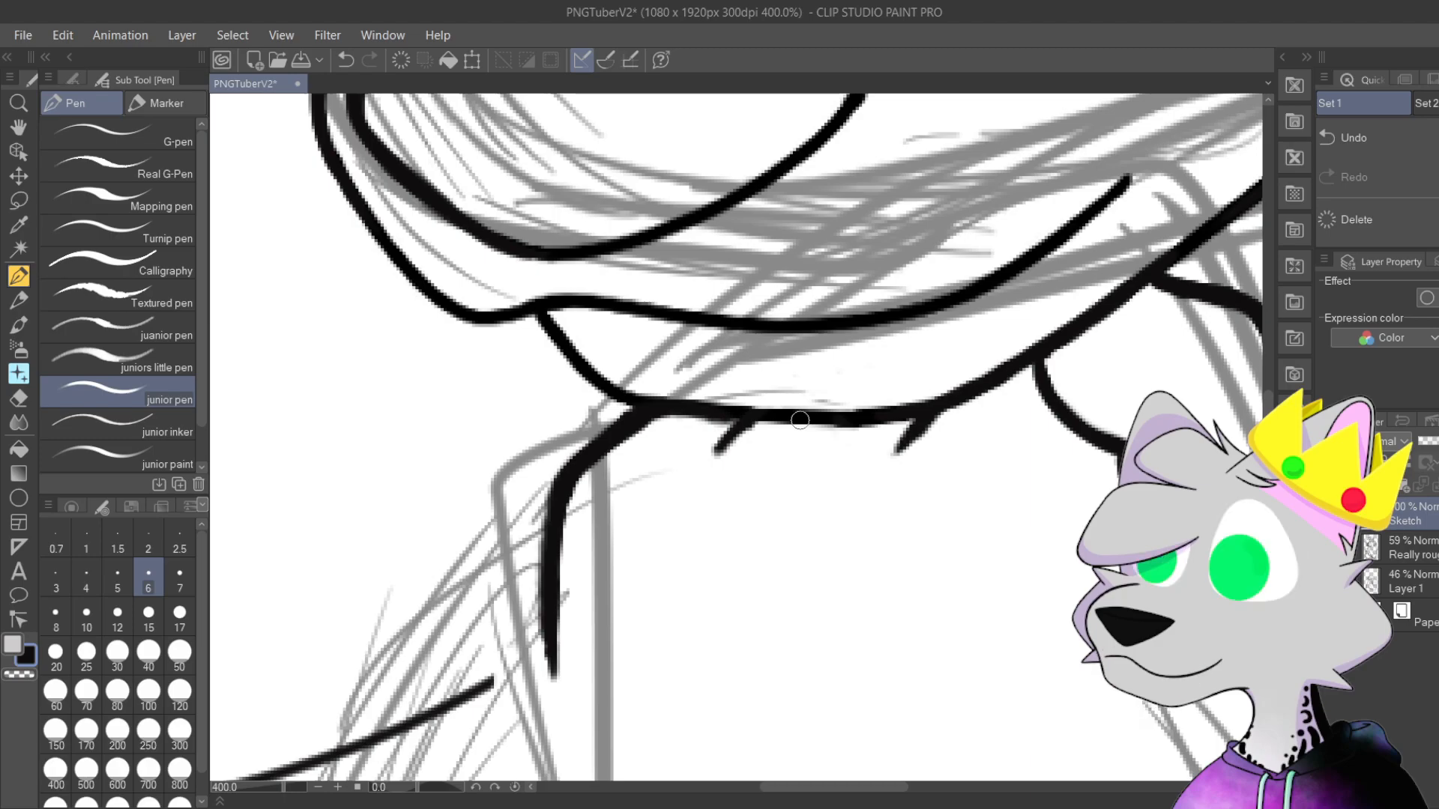
left_click_drag(781, 508, 736, 514)
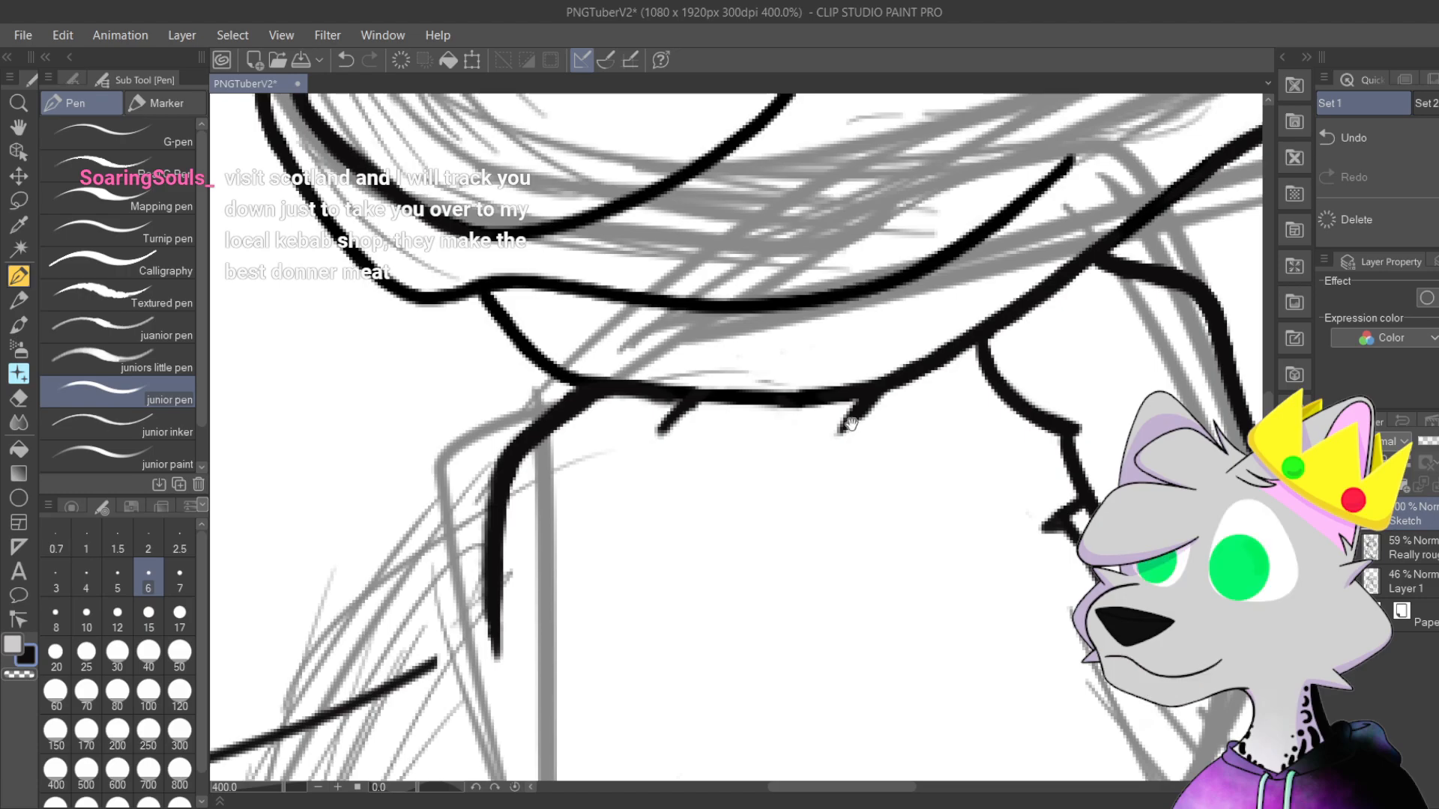
scroll(678, 402, "up", 3)
left_click_drag(701, 499, 661, 539)
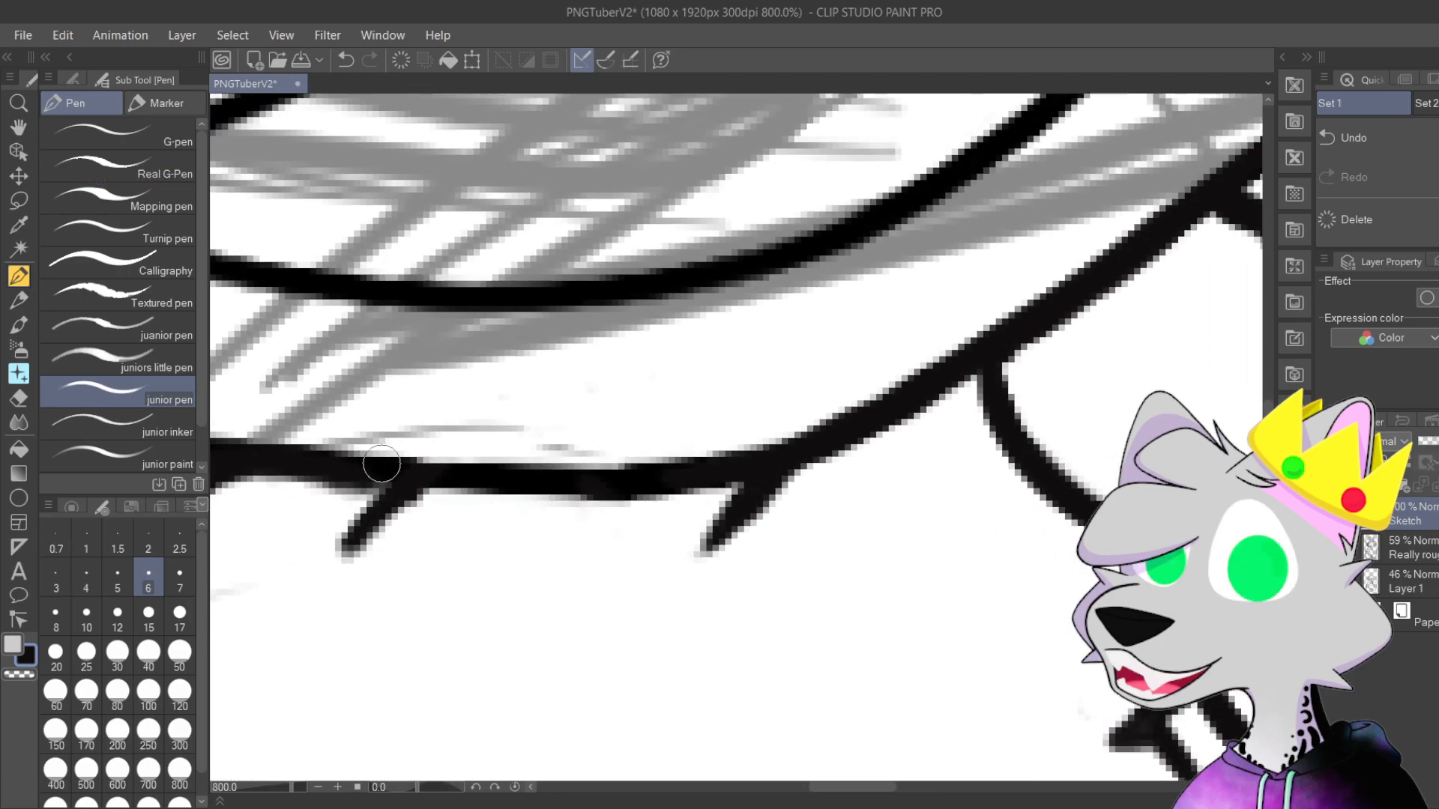
left_click_drag(369, 465, 733, 475)
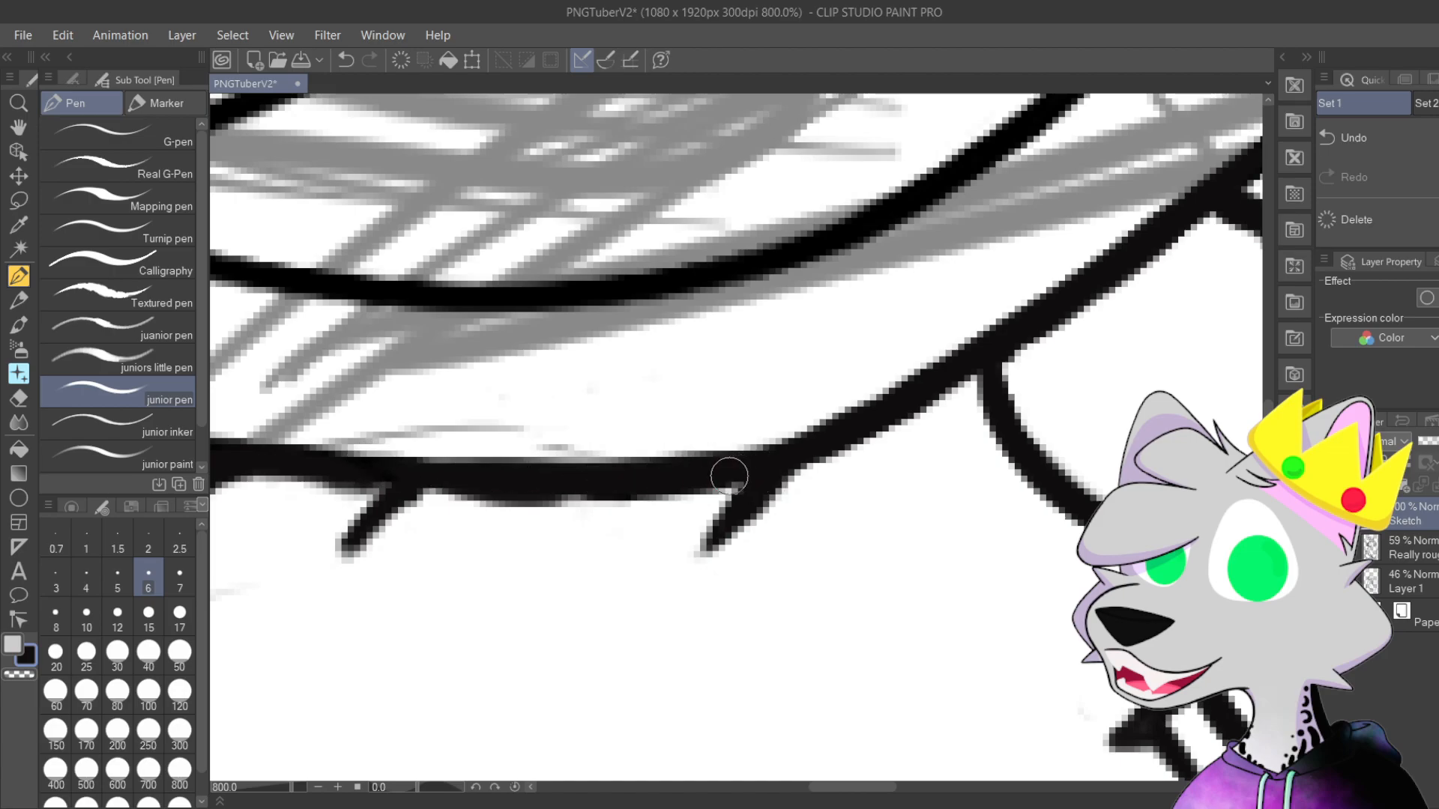
mouse_move(465, 504)
left_mouse_down()
mouse_move(504, 482)
mouse_move(670, 473)
left_mouse_up()
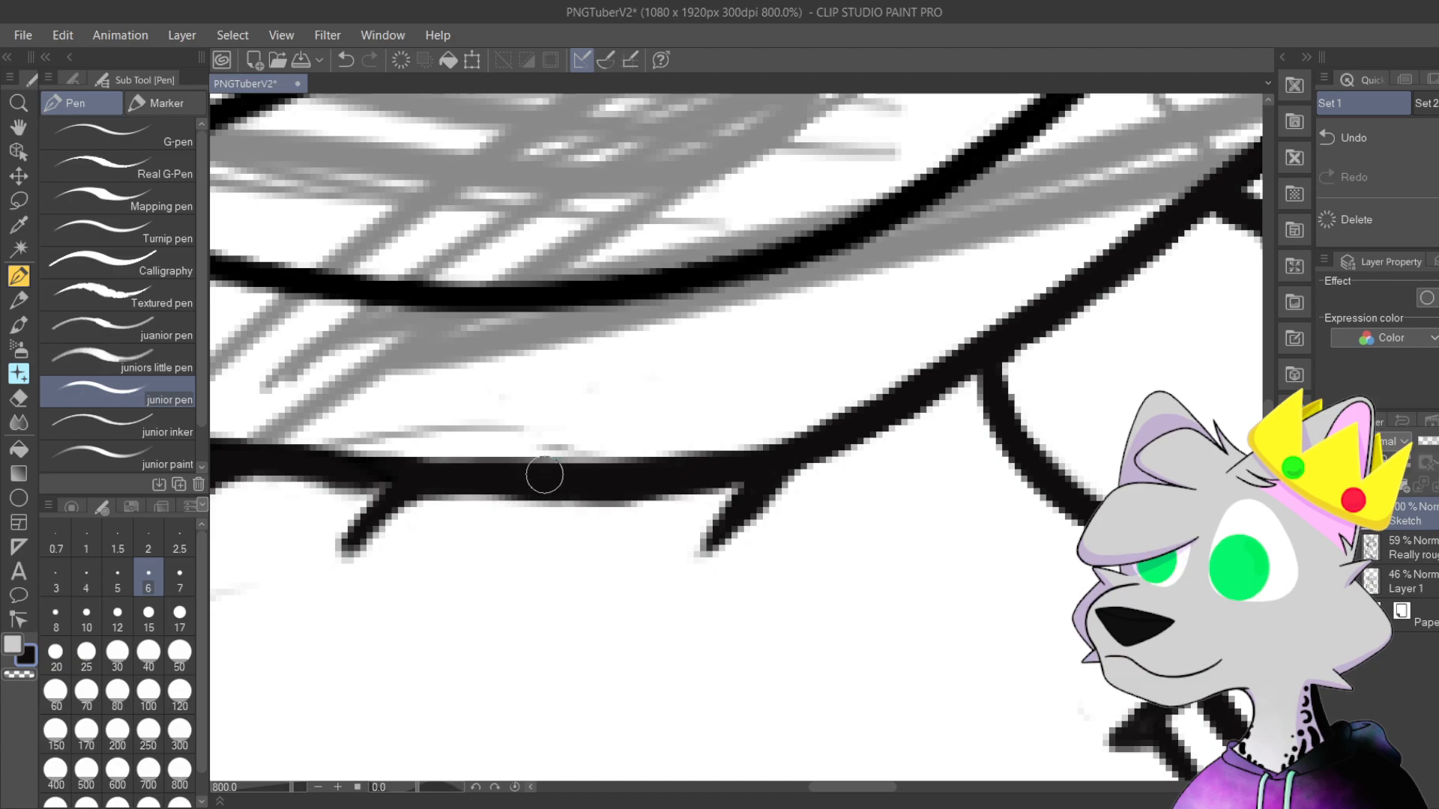
left_click_drag(427, 482, 610, 492)
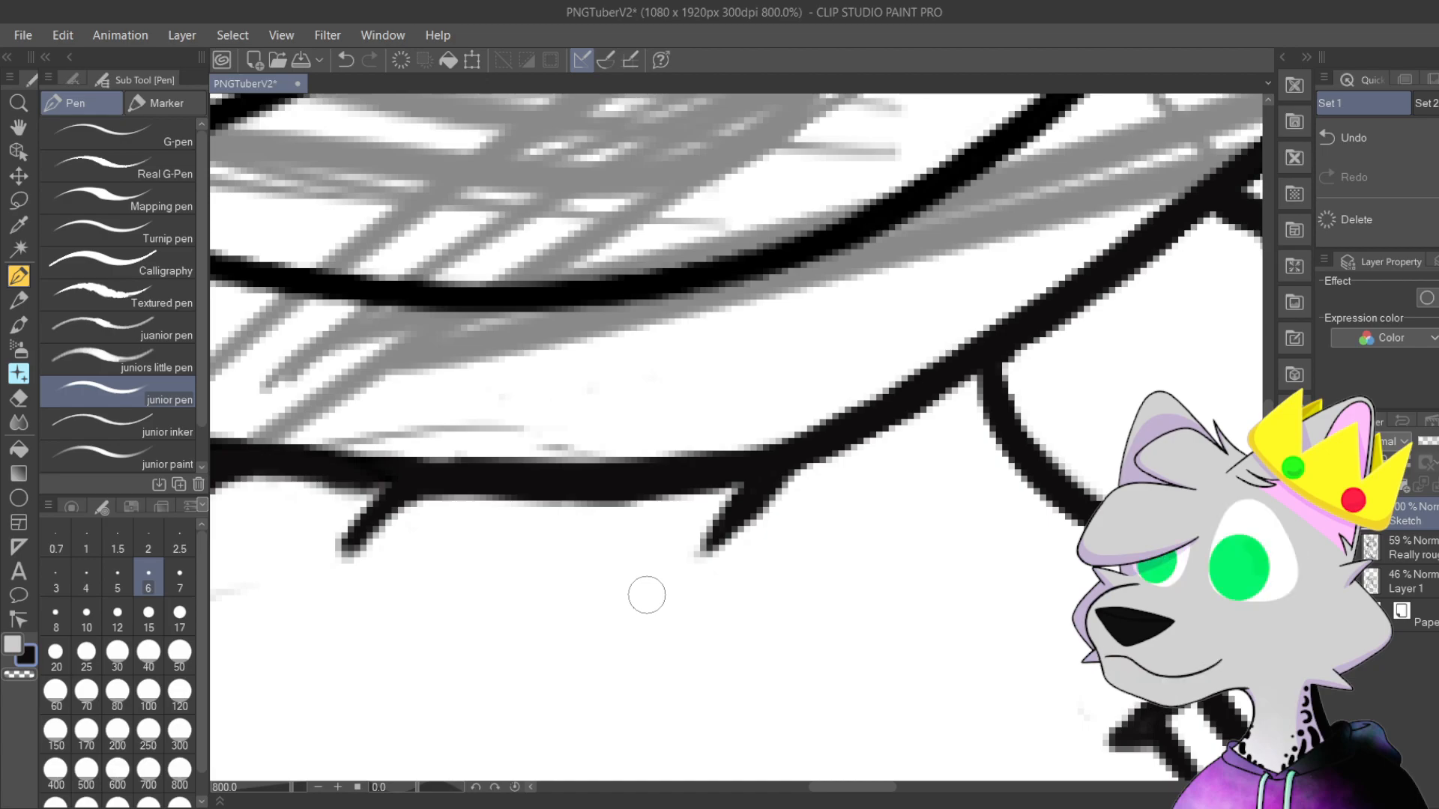
Step: Lasso the front neck line with the chin fur ticks, rotate it slightly counterclockwise, shift it toward the muzzle side, and deselect
key("space")
mouse_move(778, 626)
left_mouse_down()
mouse_move(800, 562)
mouse_move(820, 636)
left_mouse_up()
scroll(942, 178, "down", 2)
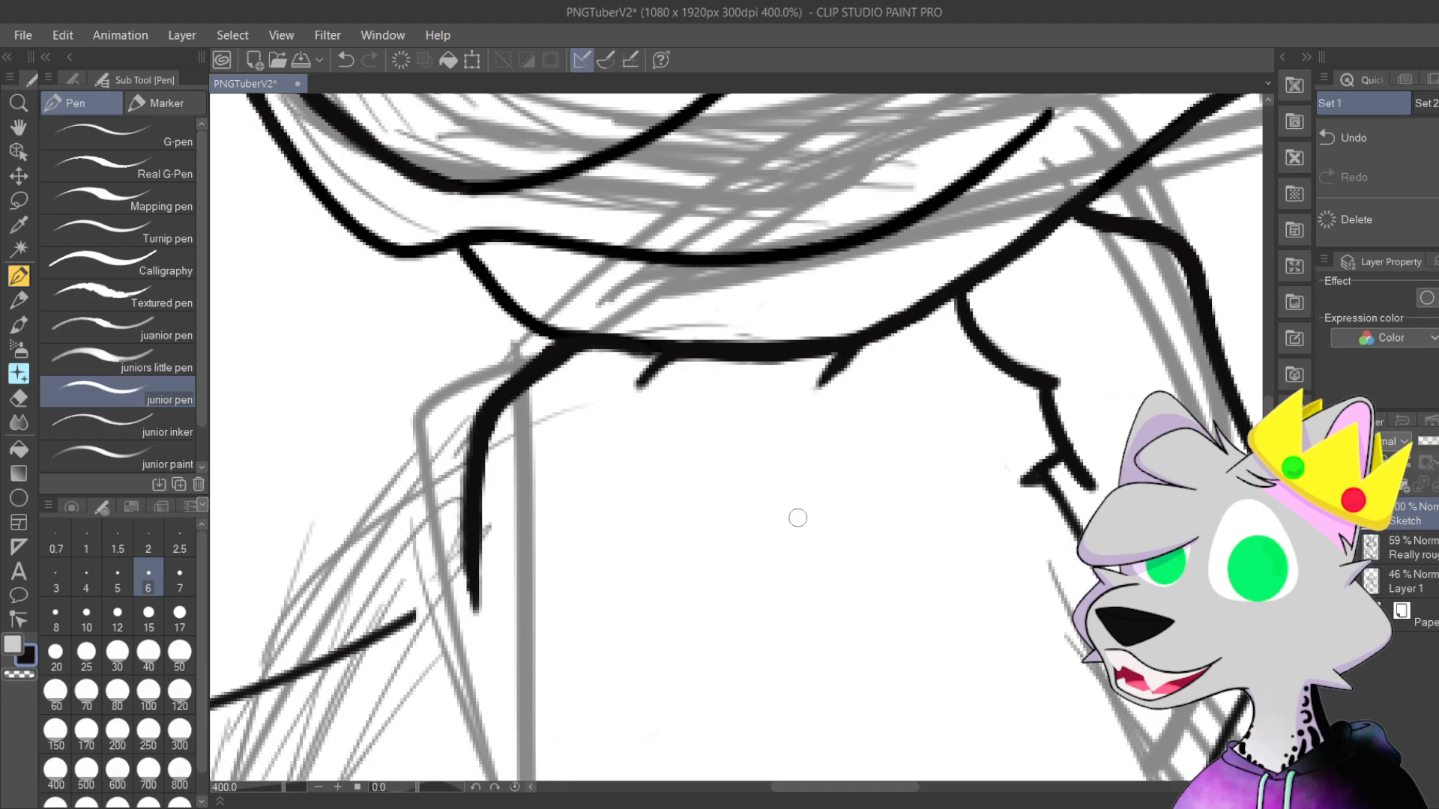
mouse_move(980, 525)
left_mouse_down()
mouse_move(989, 582)
mouse_move(1011, 568)
left_mouse_up()
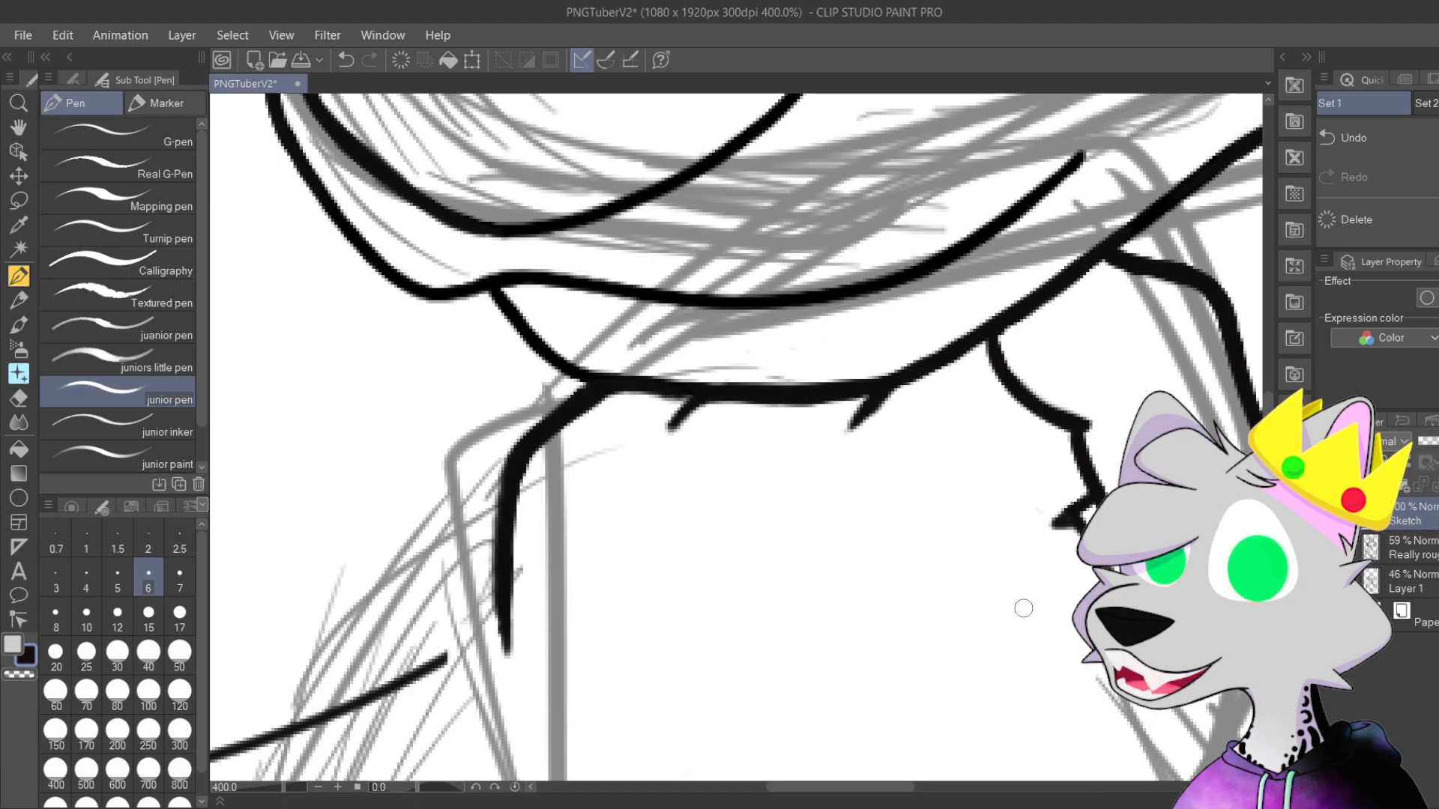
mouse_move(858, 318)
left_mouse_down()
mouse_move(754, 417)
mouse_move(749, 375)
mouse_move(779, 330)
left_mouse_up()
left_click(20, 200)
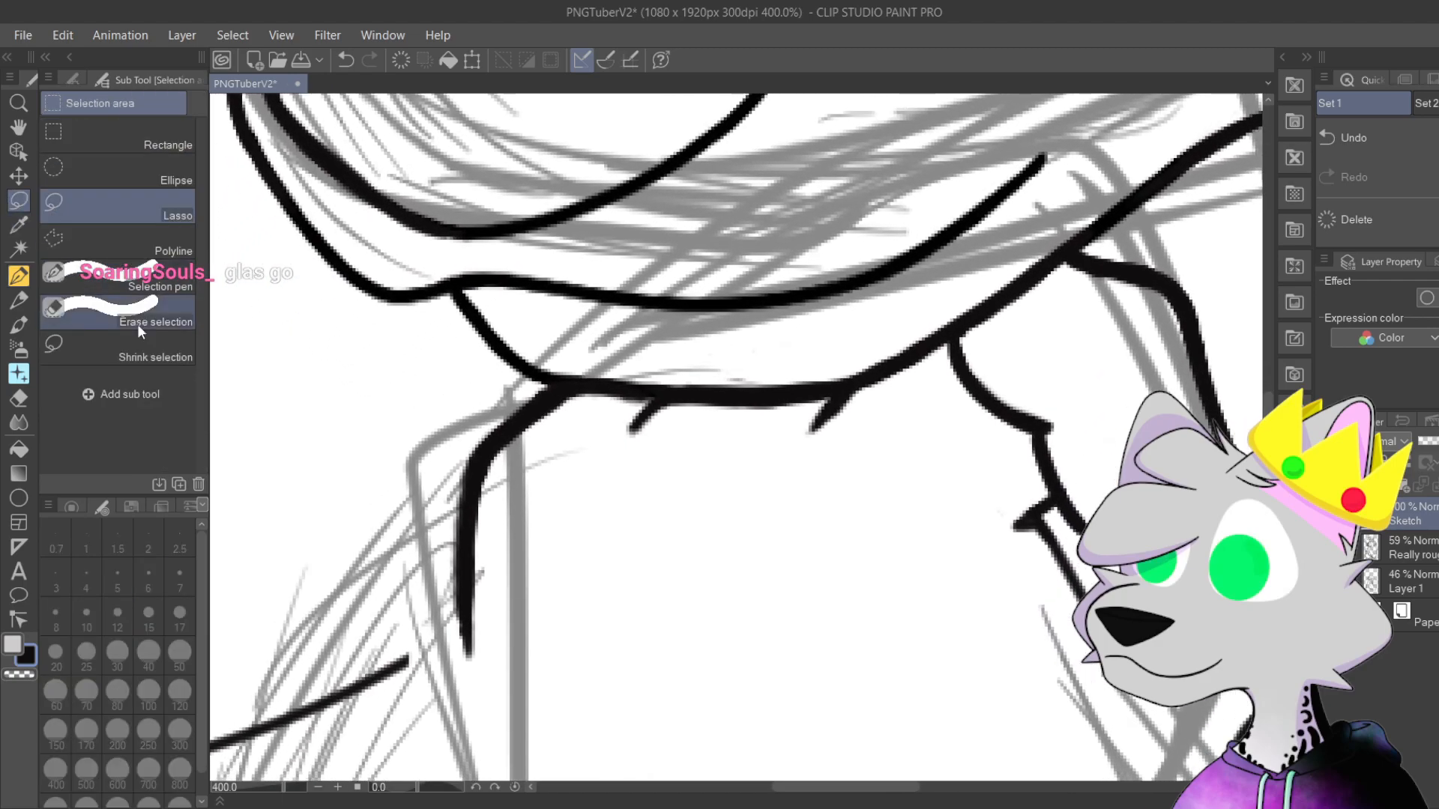
mouse_move(539, 612)
left_mouse_down()
mouse_move(498, 682)
mouse_move(442, 654)
mouse_move(414, 534)
mouse_move(444, 409)
mouse_move(554, 379)
mouse_move(802, 420)
mouse_move(855, 388)
mouse_move(856, 525)
mouse_move(635, 691)
mouse_move(525, 686)
left_mouse_up()
scroll(768, 687, "down", 2)
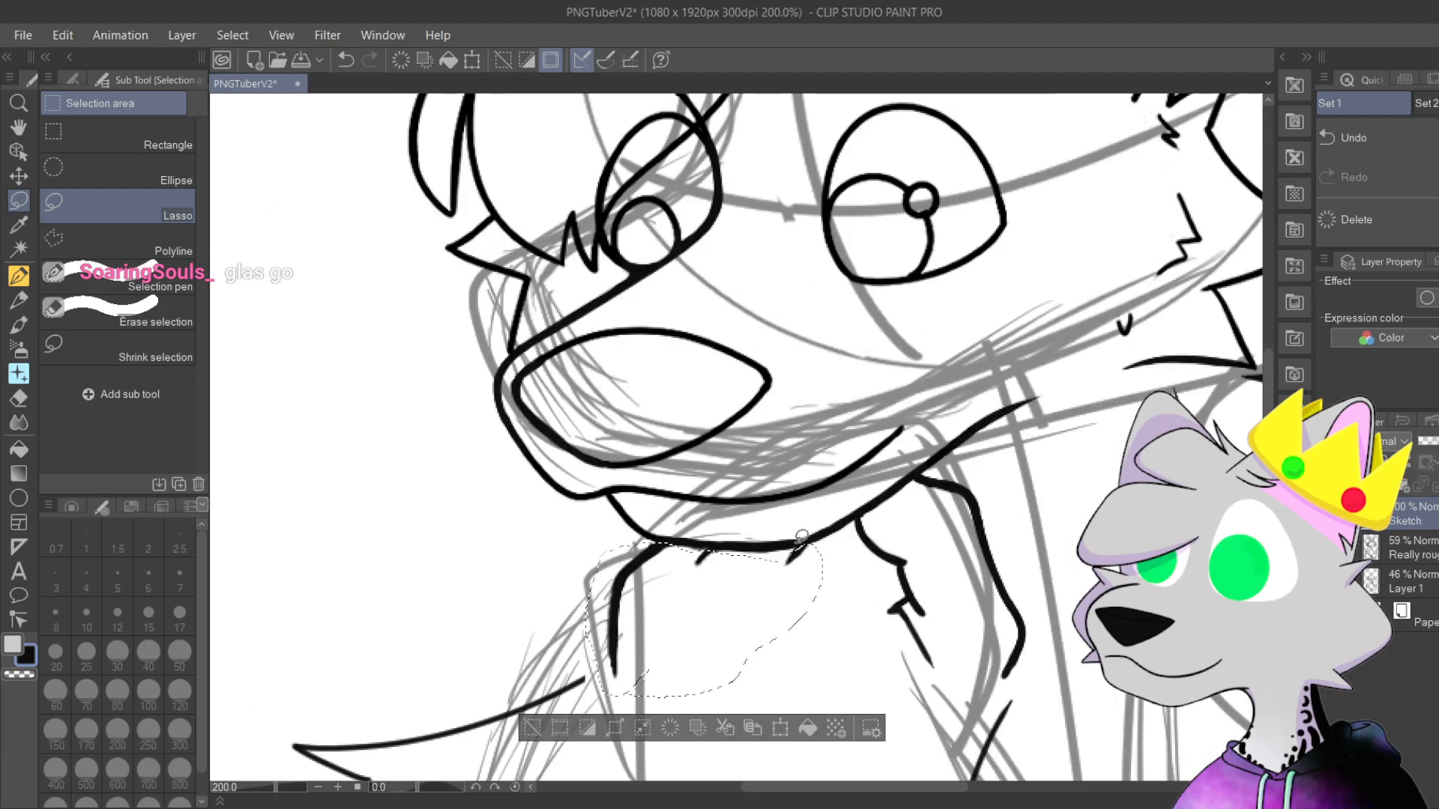
left_click(690, 603)
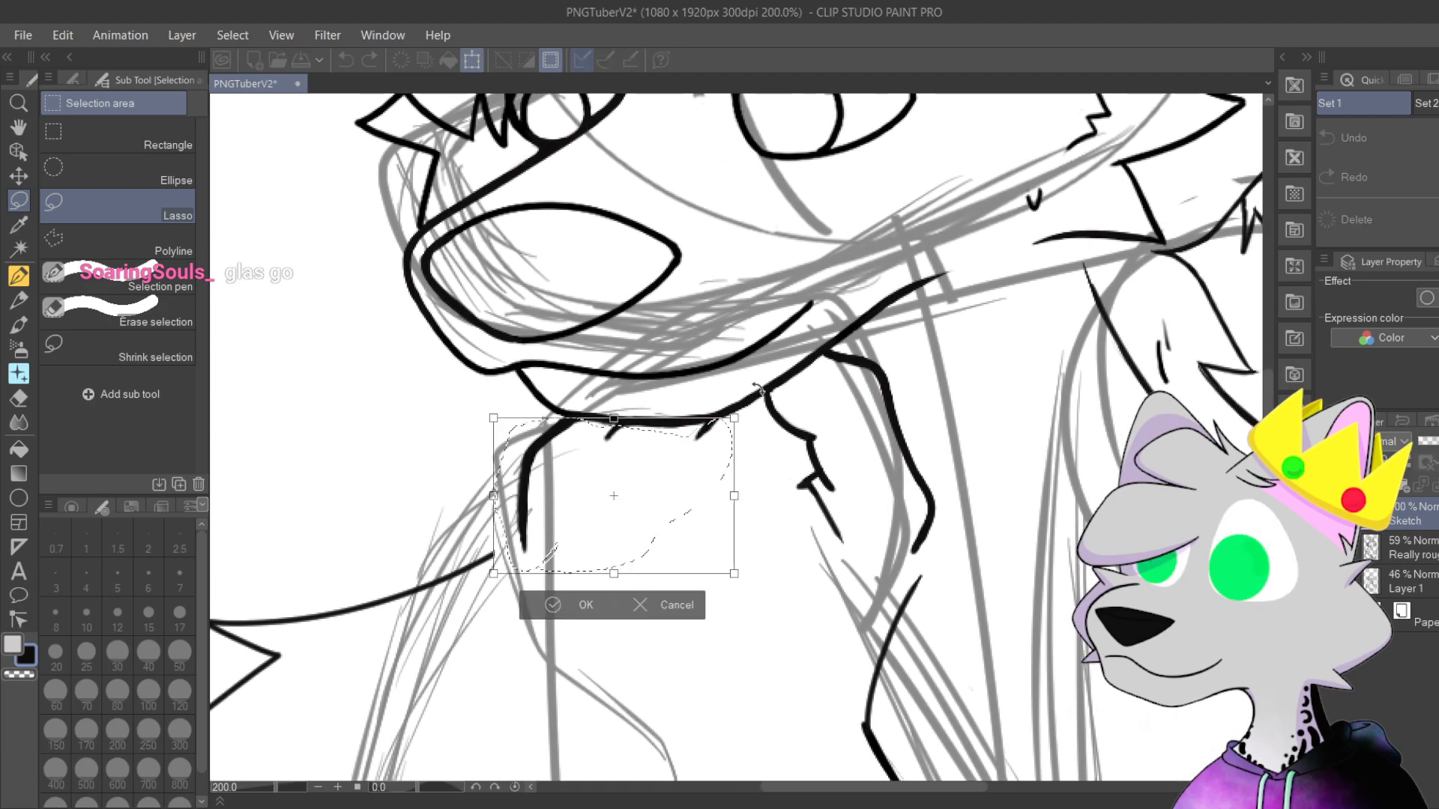
left_click_drag(757, 388, 745, 374)
left_click_drag(583, 534, 561, 533)
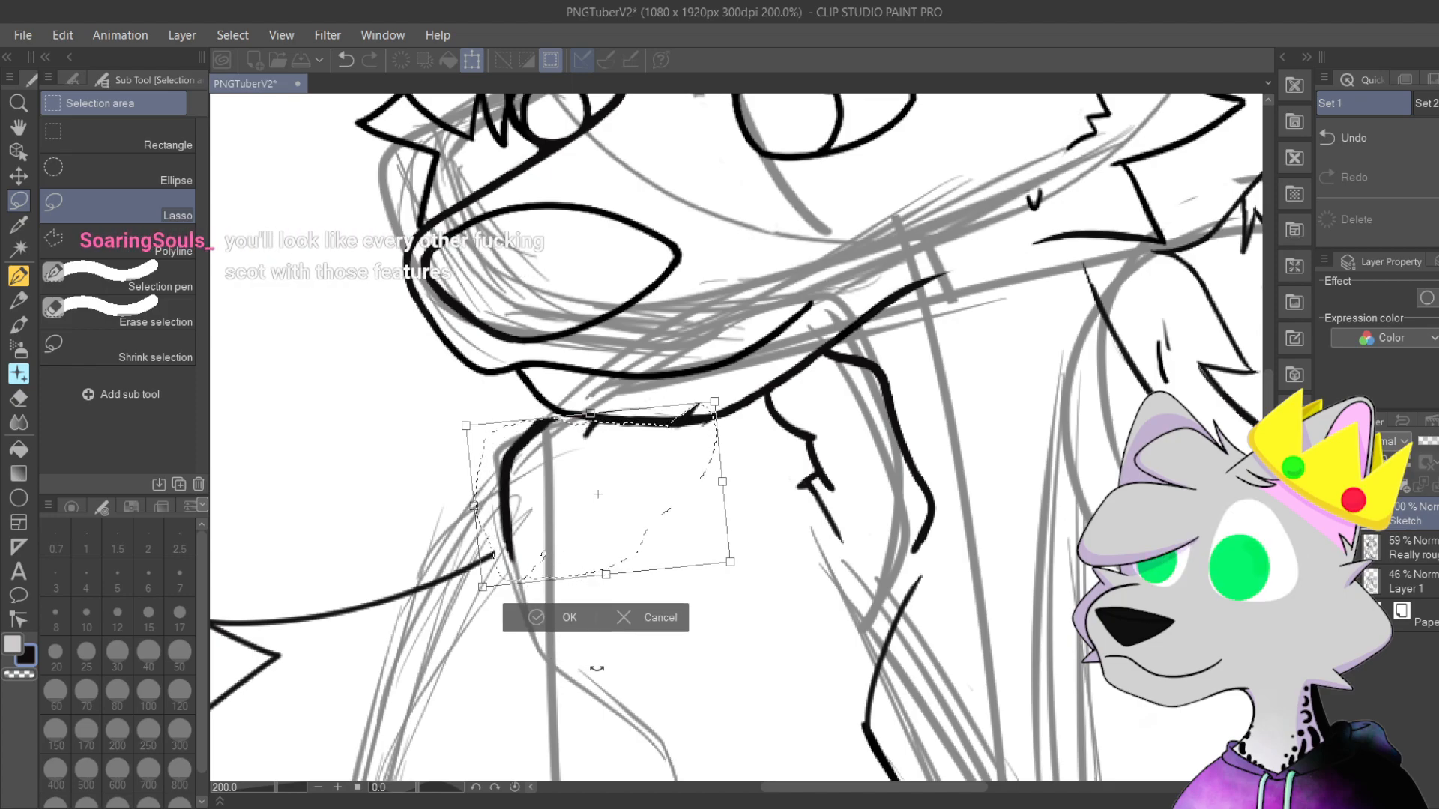
left_click(537, 619)
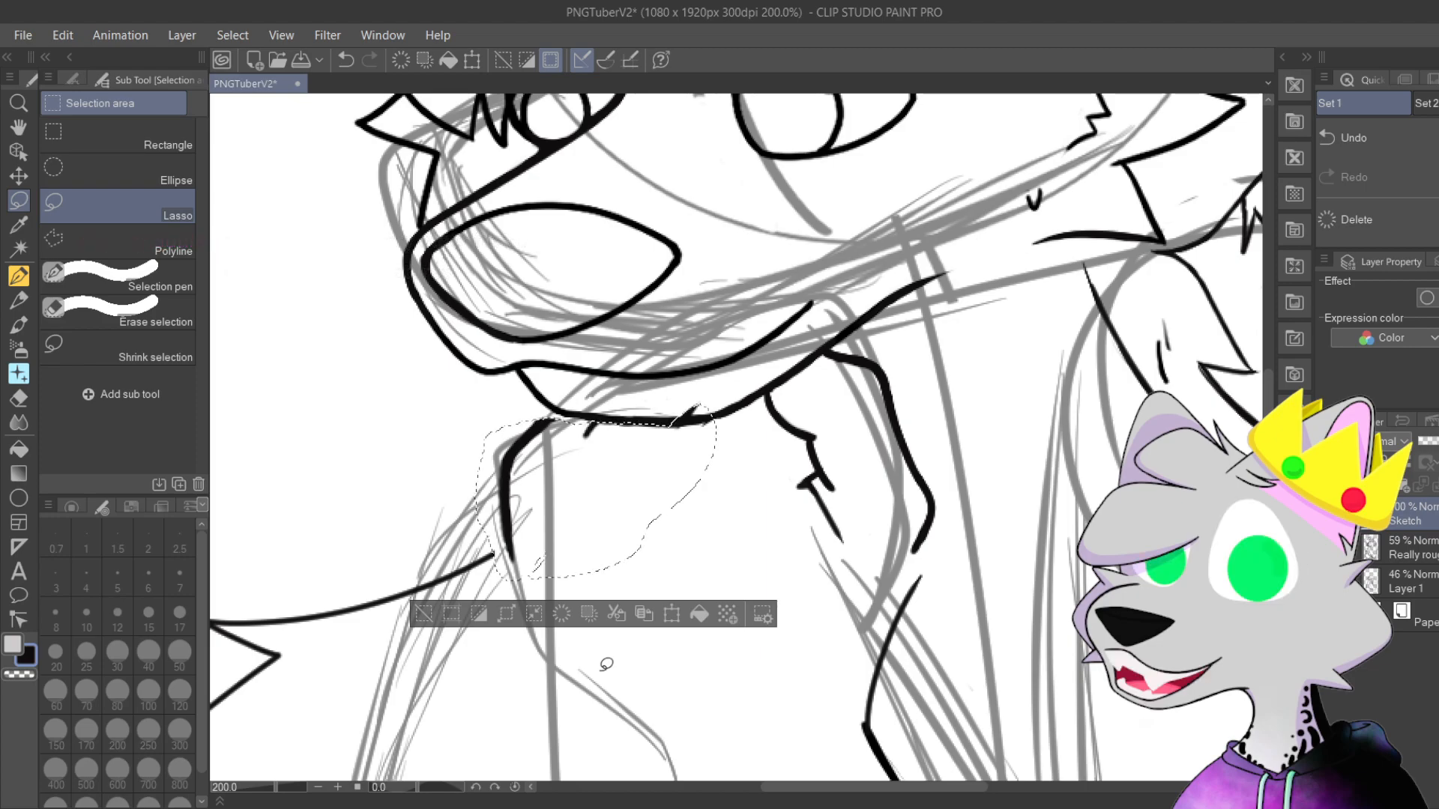
left_click(424, 614)
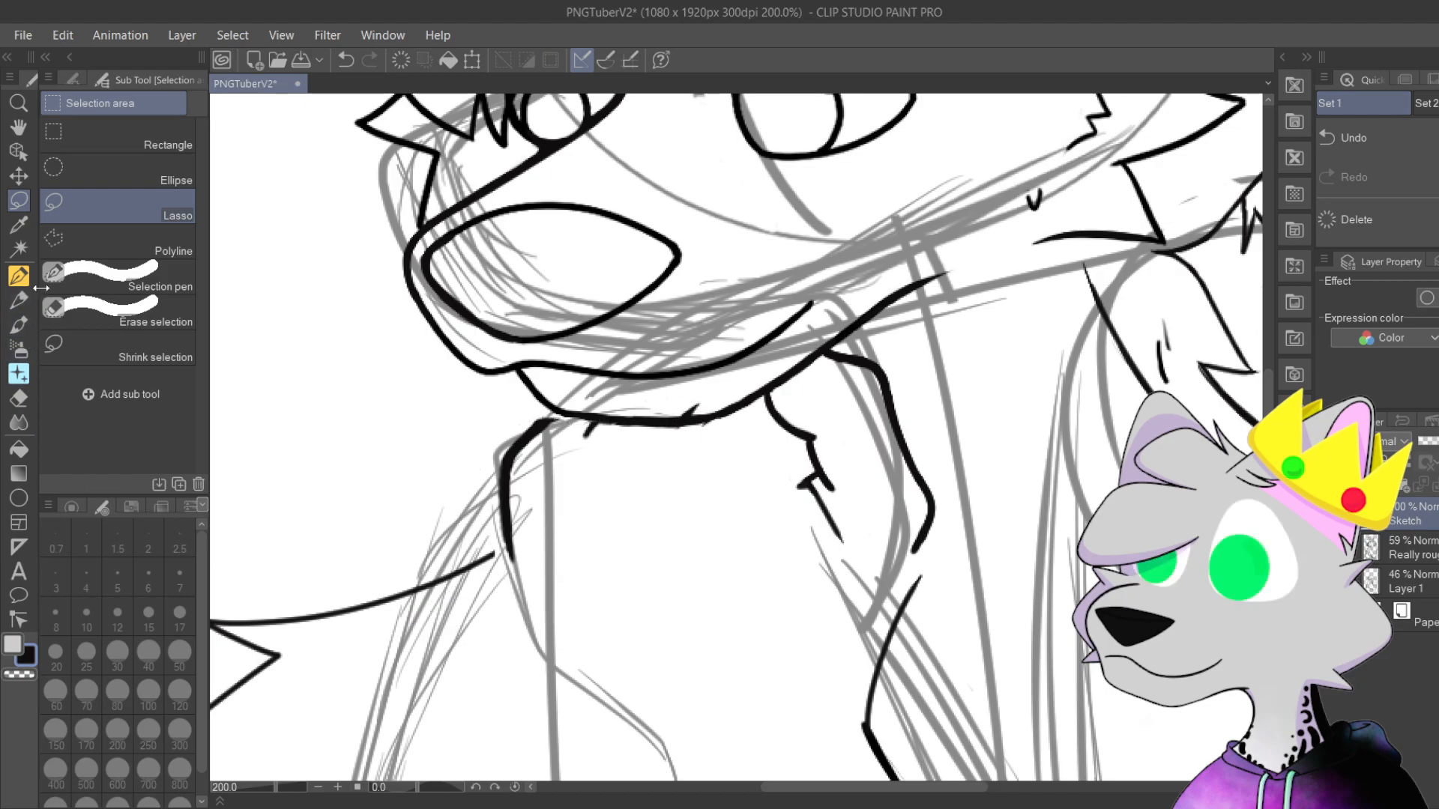
Step: Reconnect the upper end of the front neck line to the jaw line with a thick junior pen stroke
left_click_drag(855, 402, 830, 454)
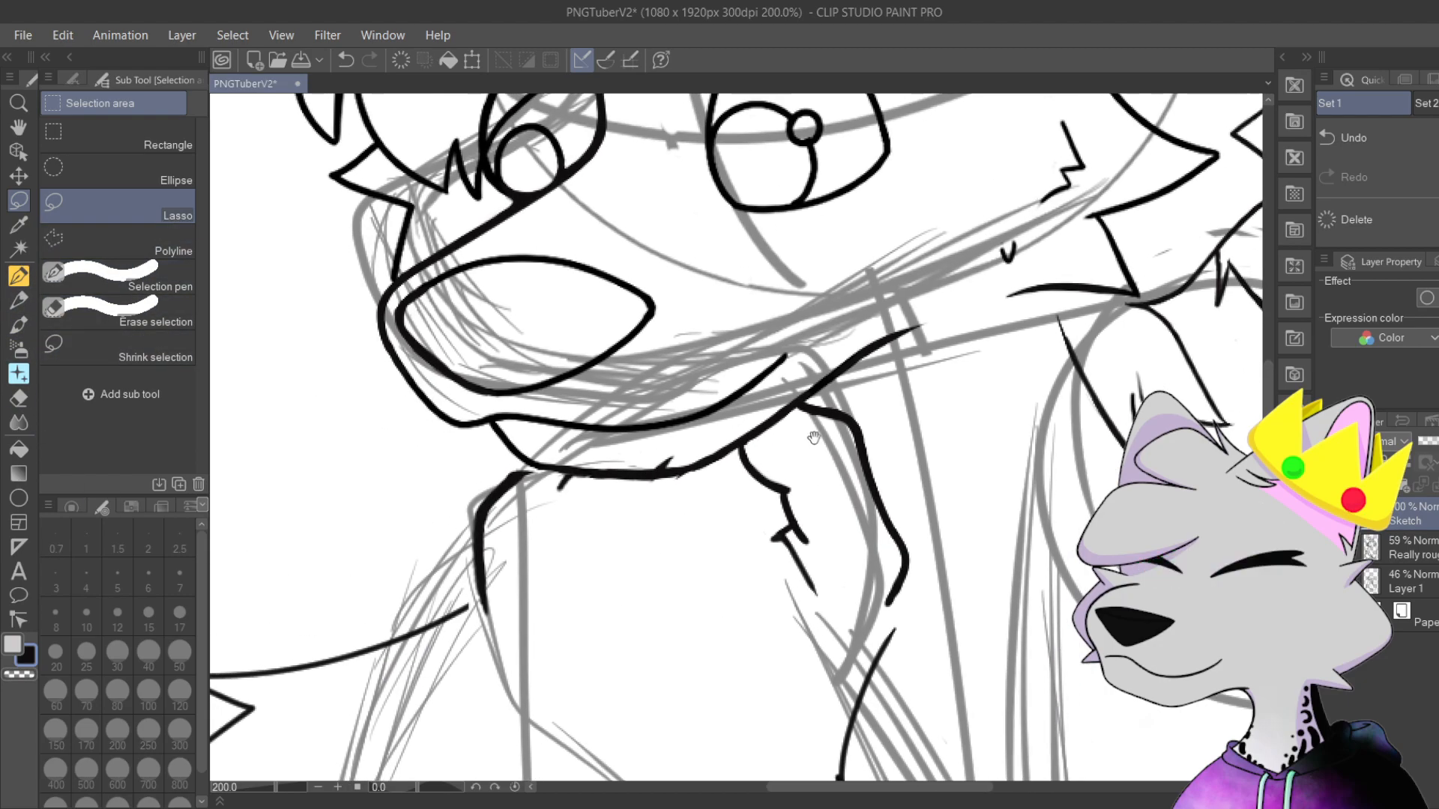
scroll(830, 454, "up", 6)
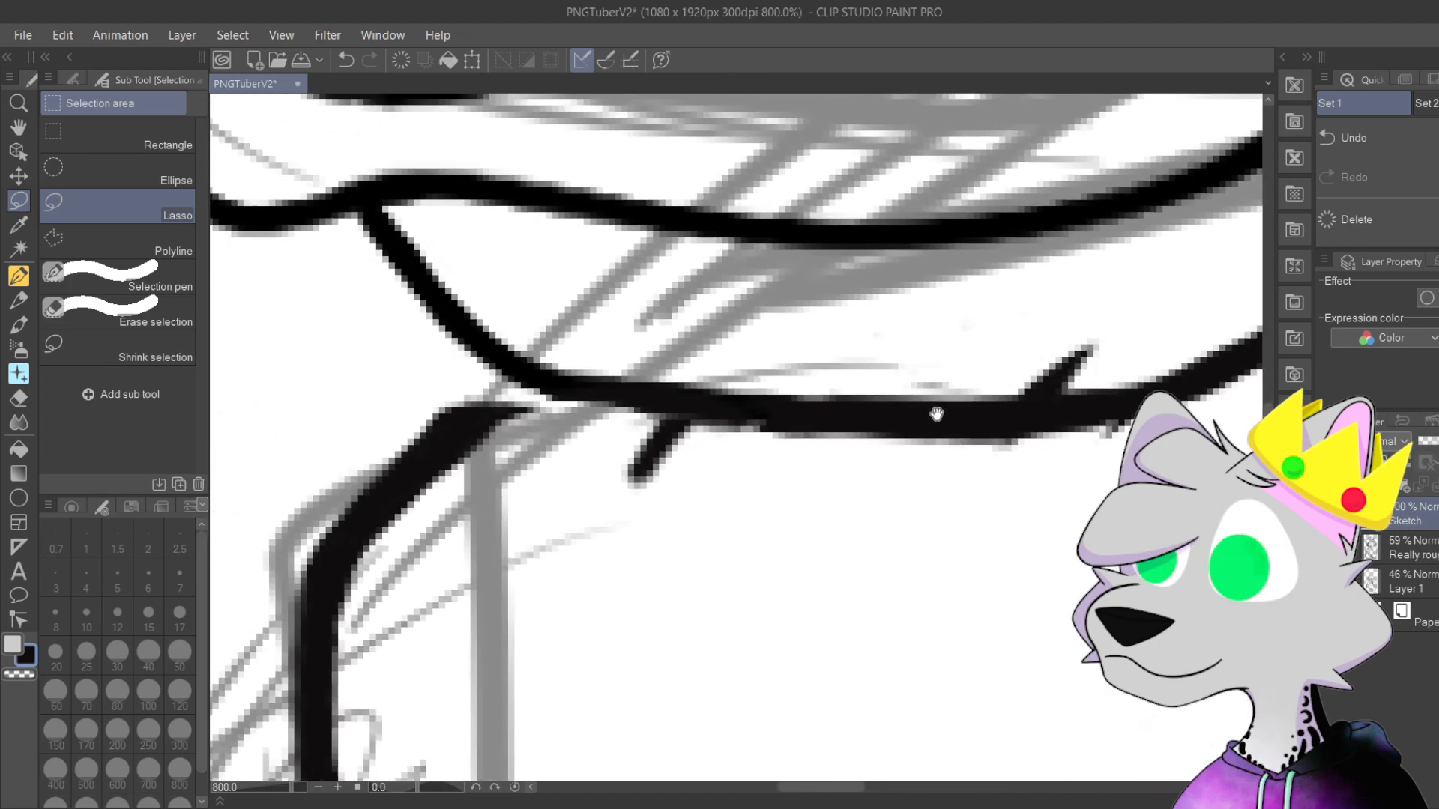
left_click_drag(936, 415, 949, 405)
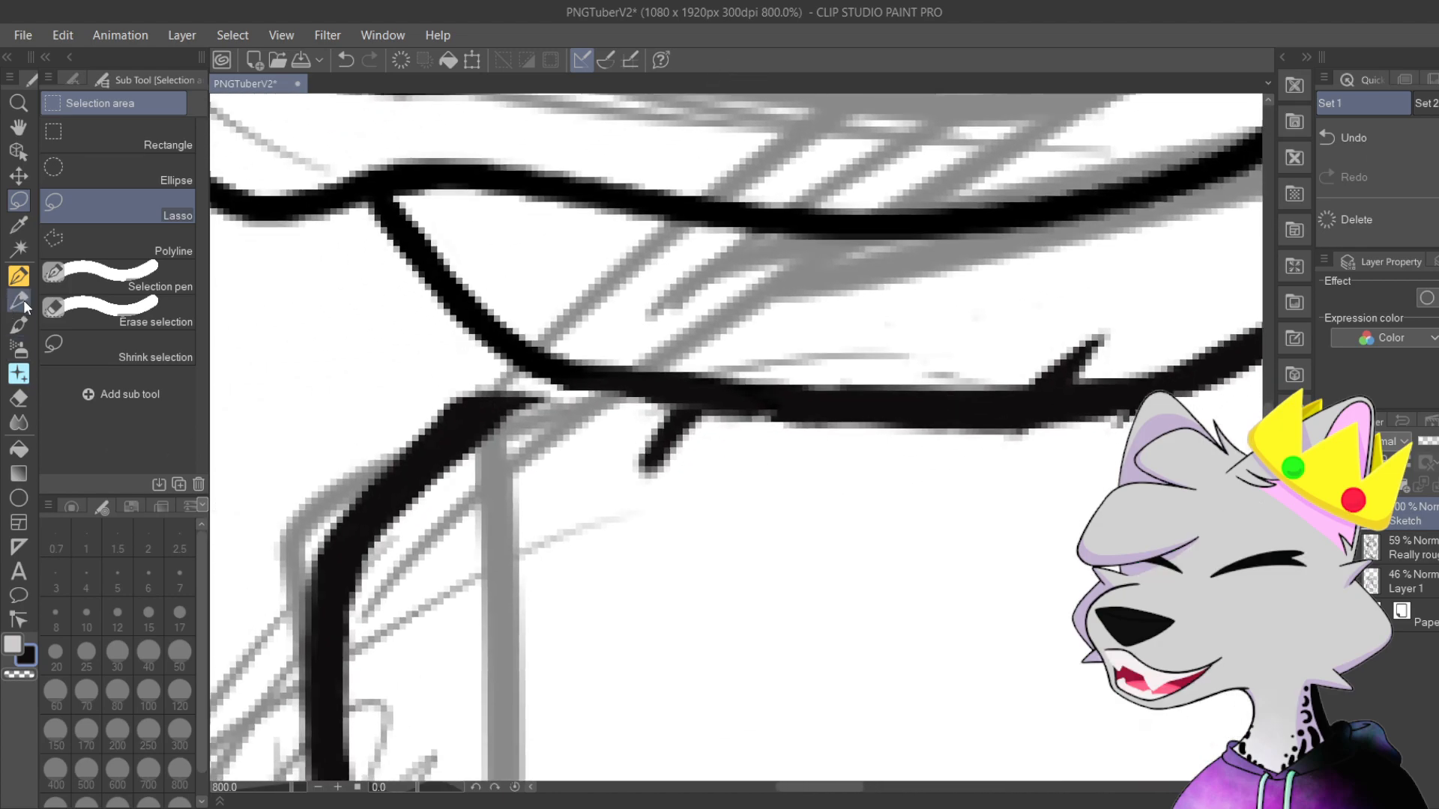
key("p")
scroll(375, 438, "up", 2)
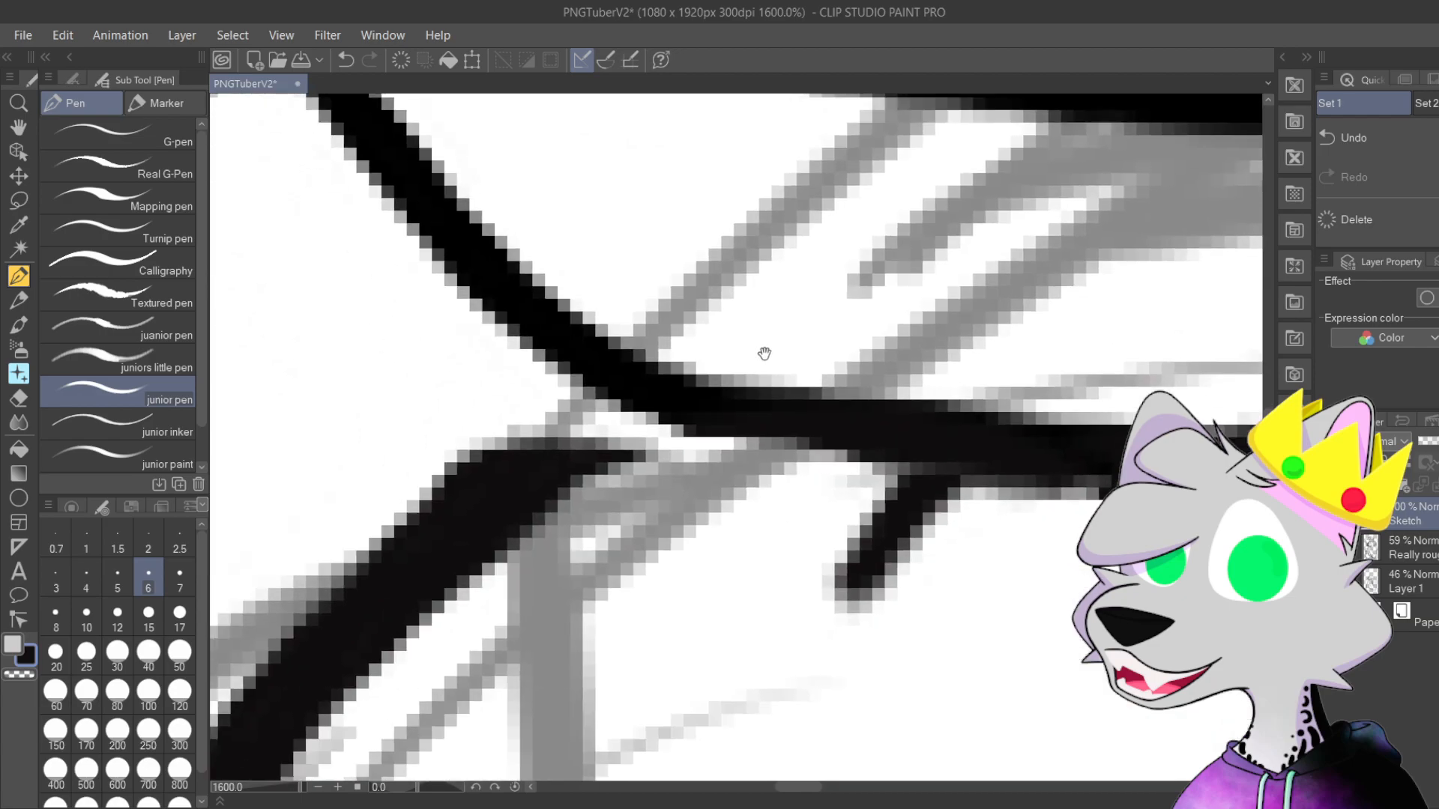
mouse_move(596, 399)
left_mouse_down()
mouse_move(503, 488)
mouse_move(591, 434)
mouse_move(683, 470)
mouse_move(770, 451)
mouse_move(870, 581)
mouse_move(752, 489)
left_mouse_up()
key("ctrl+z")
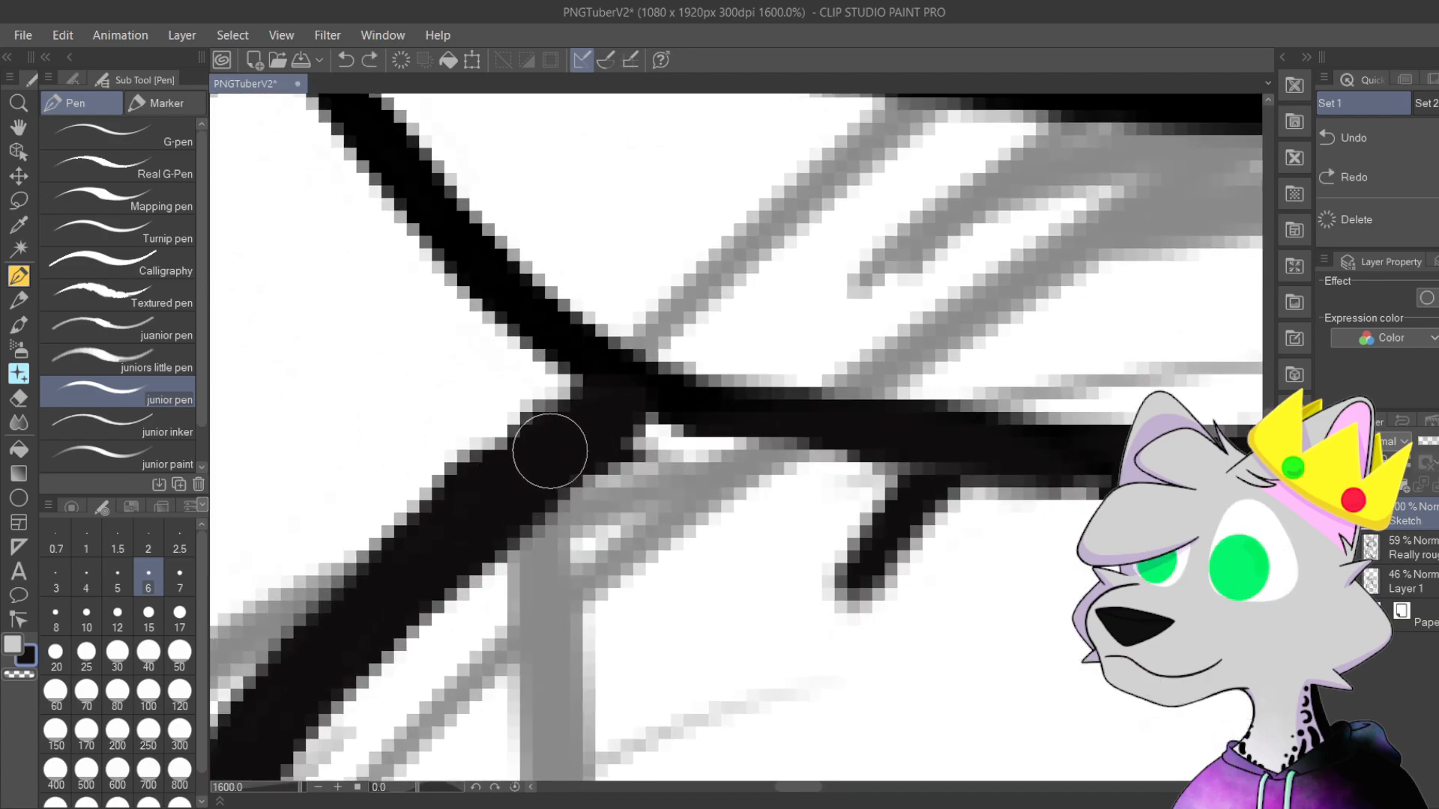
mouse_move(603, 423)
left_mouse_down()
mouse_move(552, 470)
mouse_move(605, 458)
mouse_move(526, 478)
mouse_move(598, 420)
mouse_move(499, 471)
mouse_move(591, 392)
mouse_move(425, 490)
left_mouse_up()
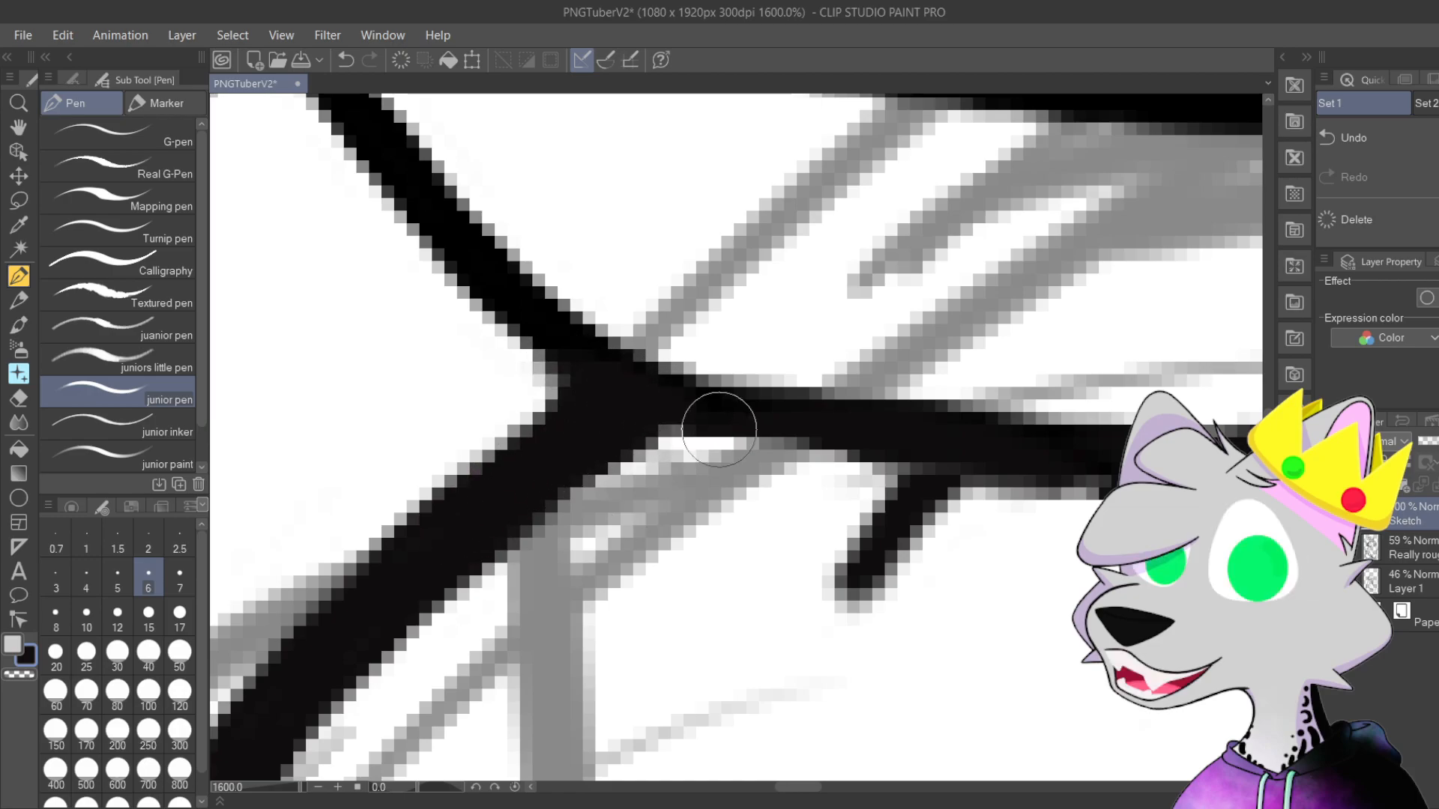
Step: Draw a thicker slanted fur tick under the jaw line, just behind the existing front tick
left_click_drag(976, 634, 642, 466)
scroll(642, 466, "down", 3)
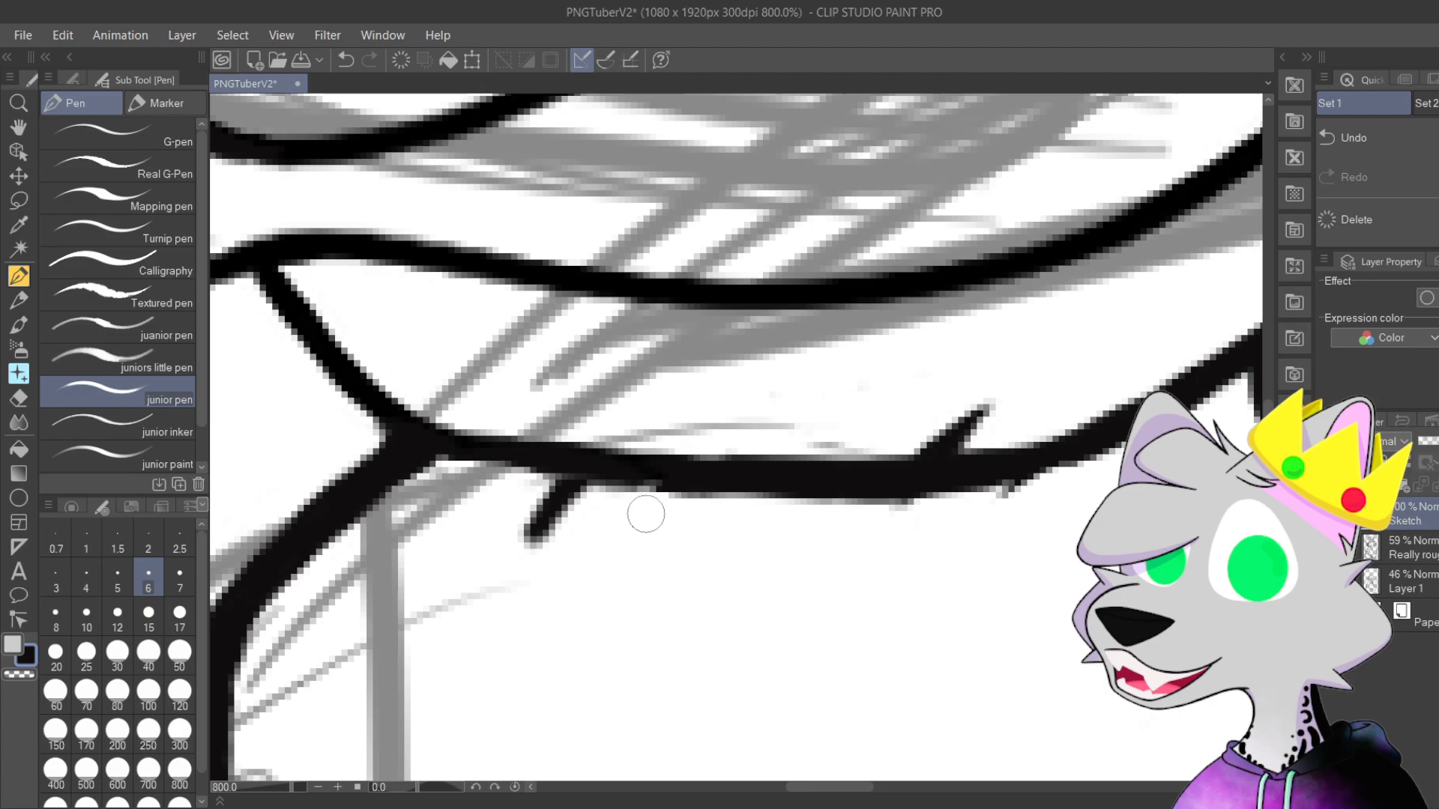
mouse_move(663, 488)
left_mouse_down()
mouse_move(590, 543)
mouse_move(666, 483)
mouse_move(599, 536)
mouse_move(649, 515)
mouse_move(619, 542)
mouse_move(646, 531)
mouse_move(664, 483)
left_mouse_up()
key("ctrl+z")
key("ctrl+z")
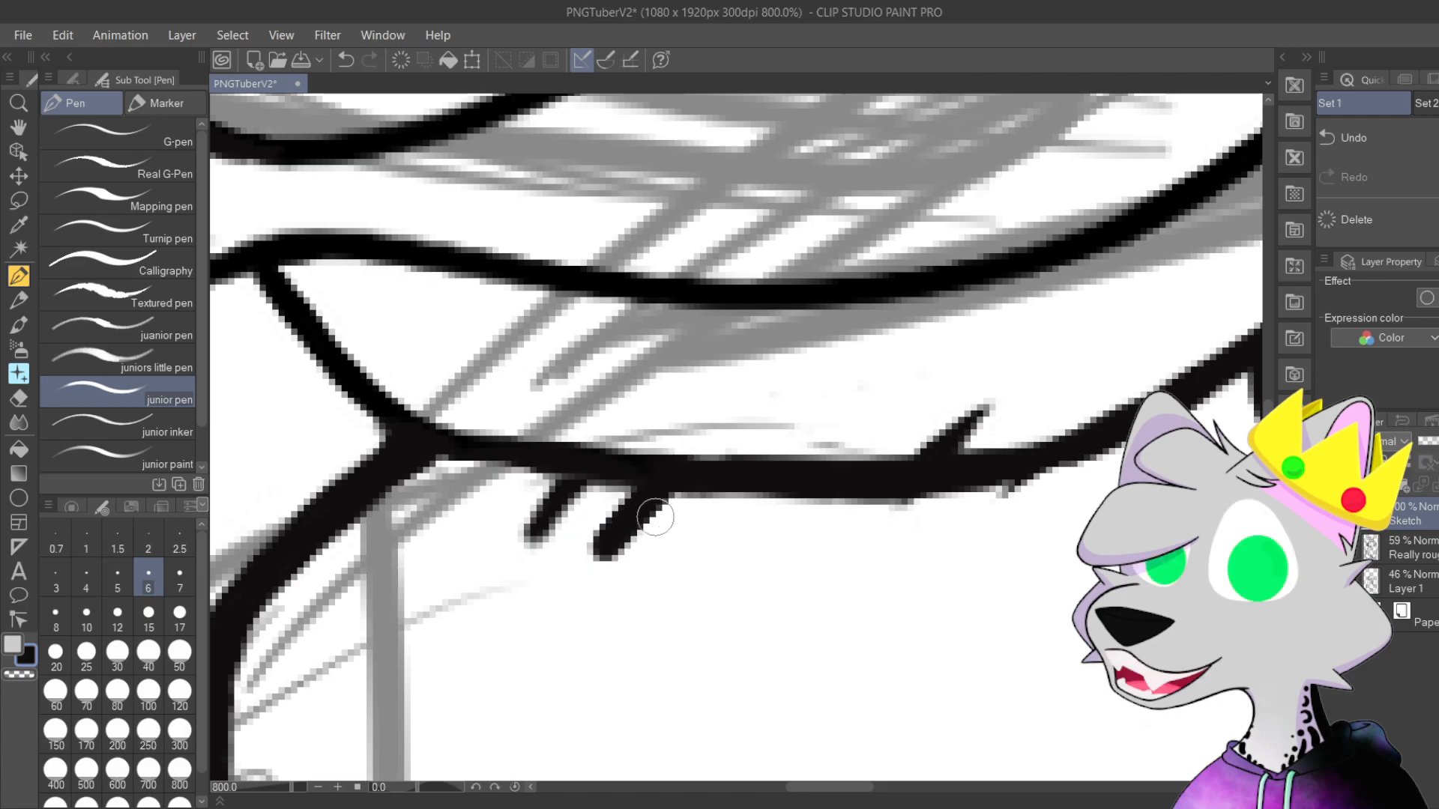
Step: Erase the fur tick sticking up above the middle of the jaw line and smooth the line's lower edge there
mouse_move(929, 403)
left_mouse_down()
mouse_move(720, 420)
mouse_move(701, 436)
left_mouse_up()
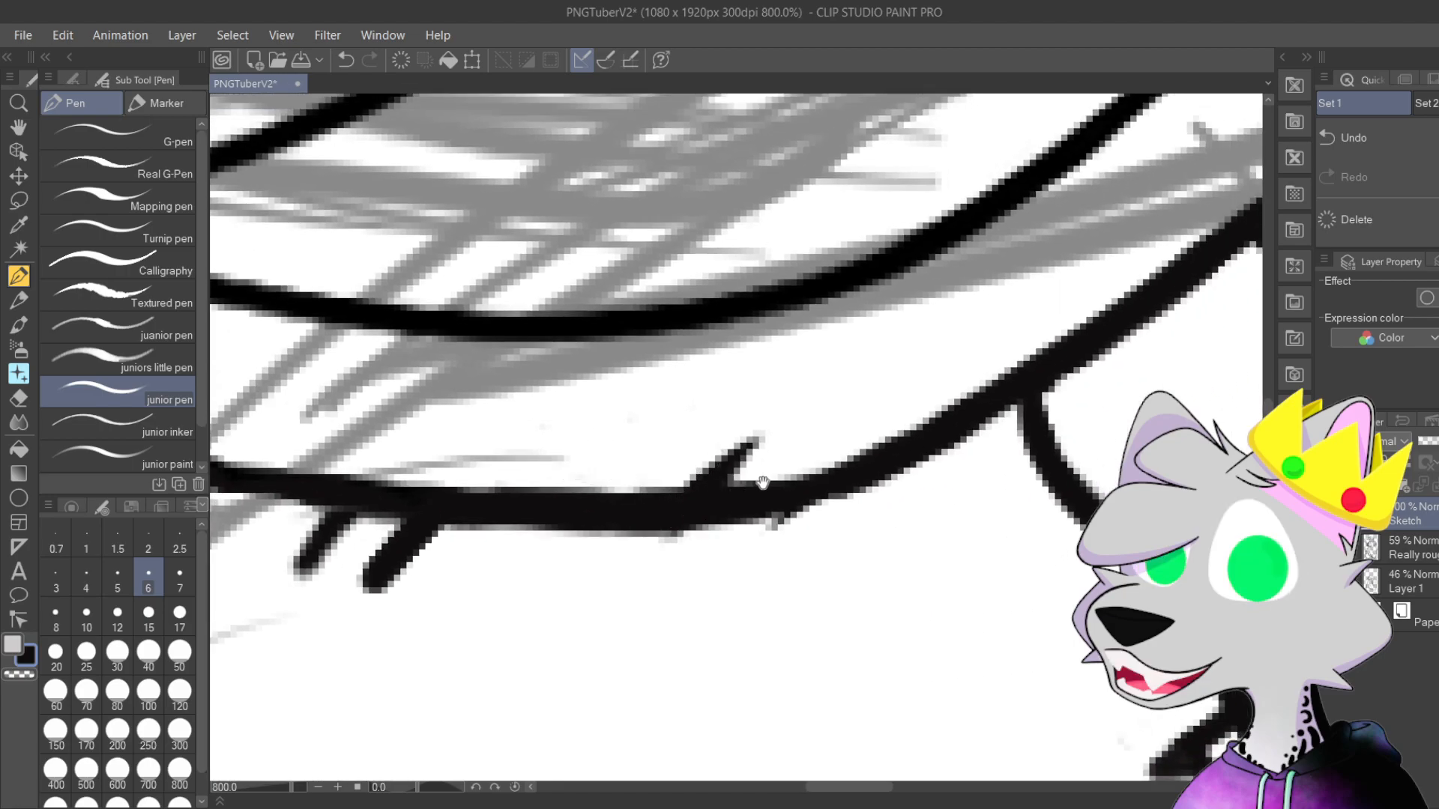
mouse_move(674, 482)
left_mouse_down()
mouse_move(745, 468)
mouse_move(637, 479)
mouse_move(715, 462)
mouse_move(751, 440)
left_mouse_up()
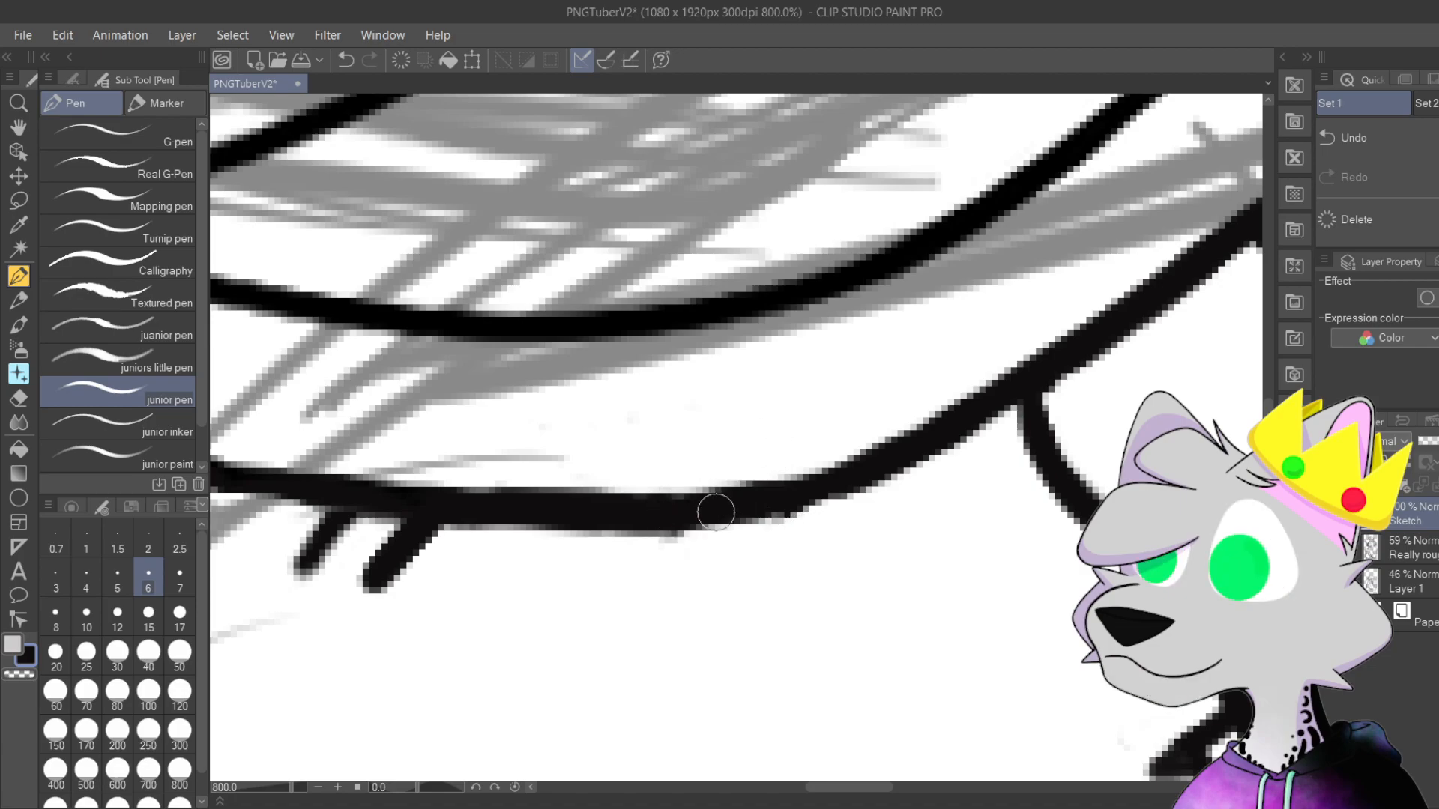
mouse_move(680, 508)
left_mouse_down()
mouse_move(954, 428)
mouse_move(713, 505)
mouse_move(791, 498)
mouse_move(891, 432)
mouse_move(728, 514)
mouse_move(844, 487)
mouse_move(905, 454)
mouse_move(696, 488)
mouse_move(947, 389)
mouse_move(810, 474)
mouse_move(705, 513)
mouse_move(954, 407)
left_mouse_up()
key("ctrl+z")
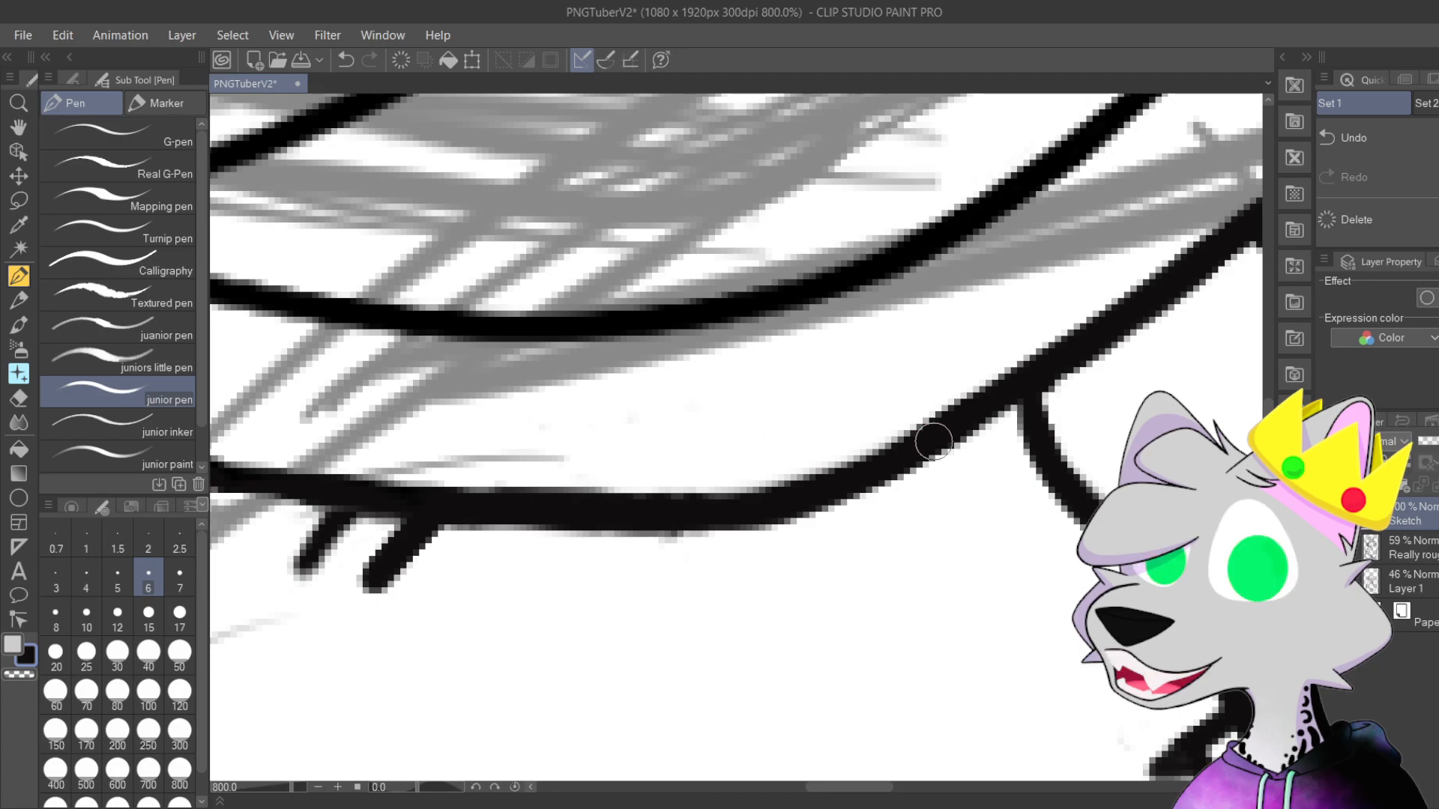
Step: Clean up the jaw's underside beside the new fur tick and erase the older, thinner tick in front of it
scroll(819, 595, "down", 2)
scroll(845, 556, "up", 5)
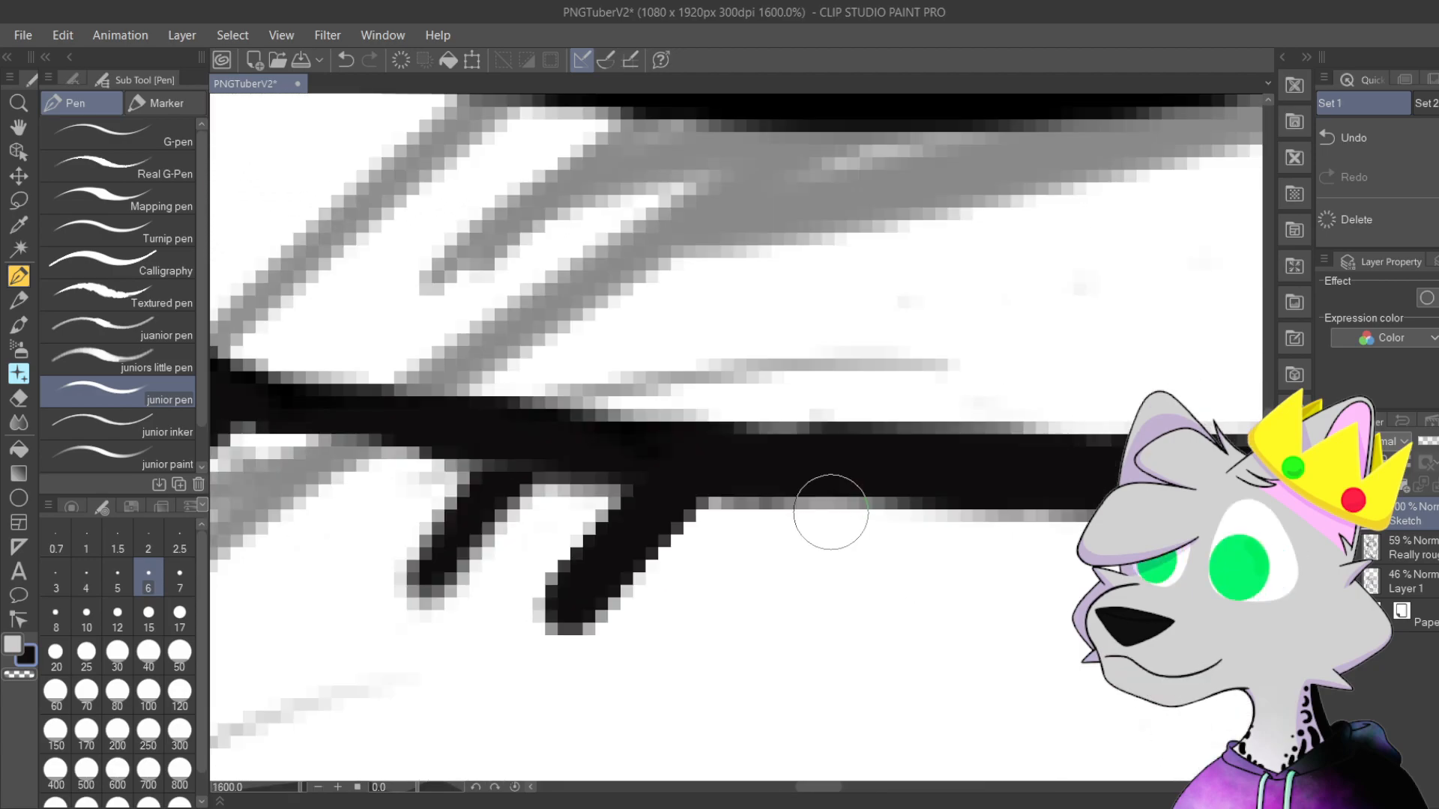
mouse_move(830, 512)
left_mouse_down()
mouse_move(811, 443)
mouse_move(765, 505)
left_mouse_up()
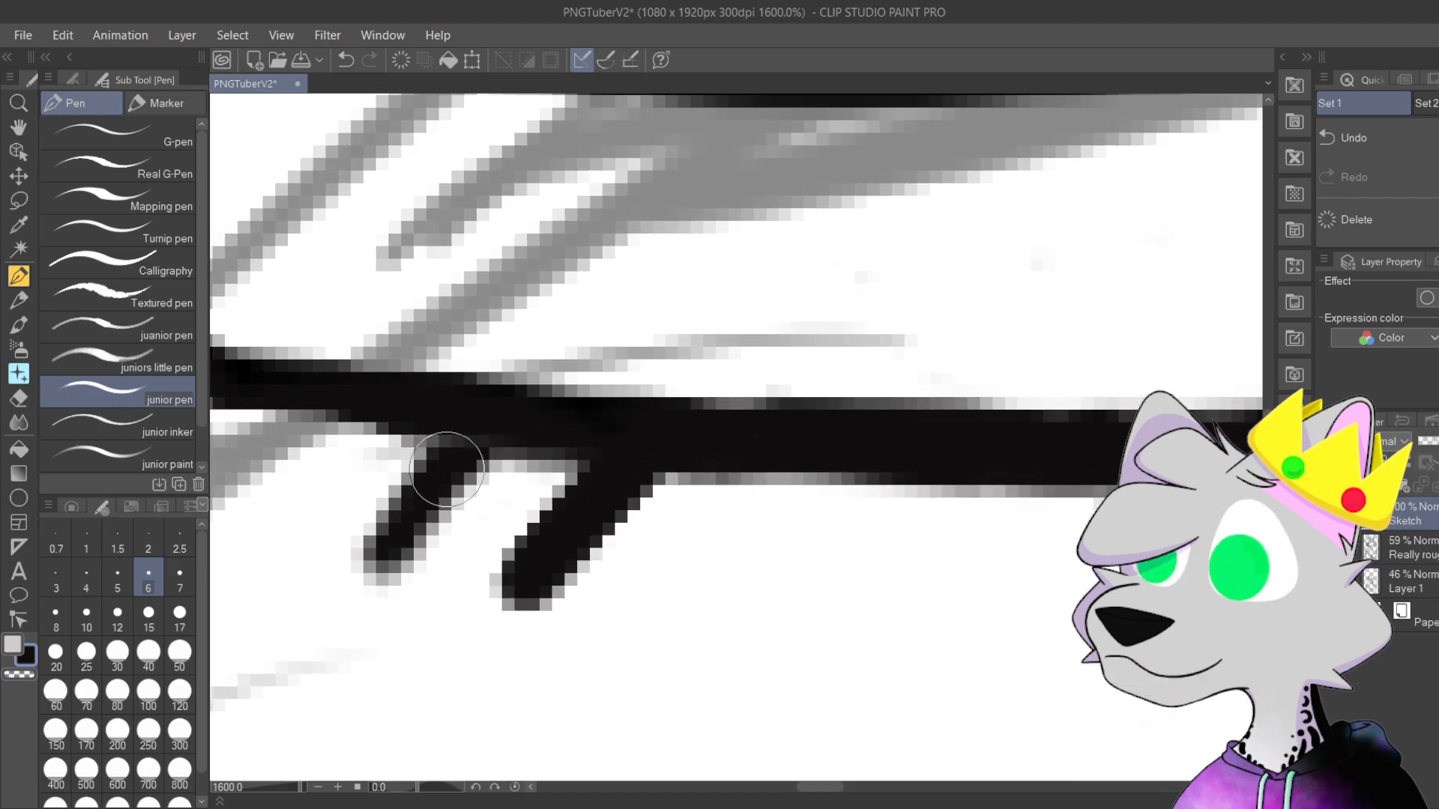
scroll(352, 552, "down", 5)
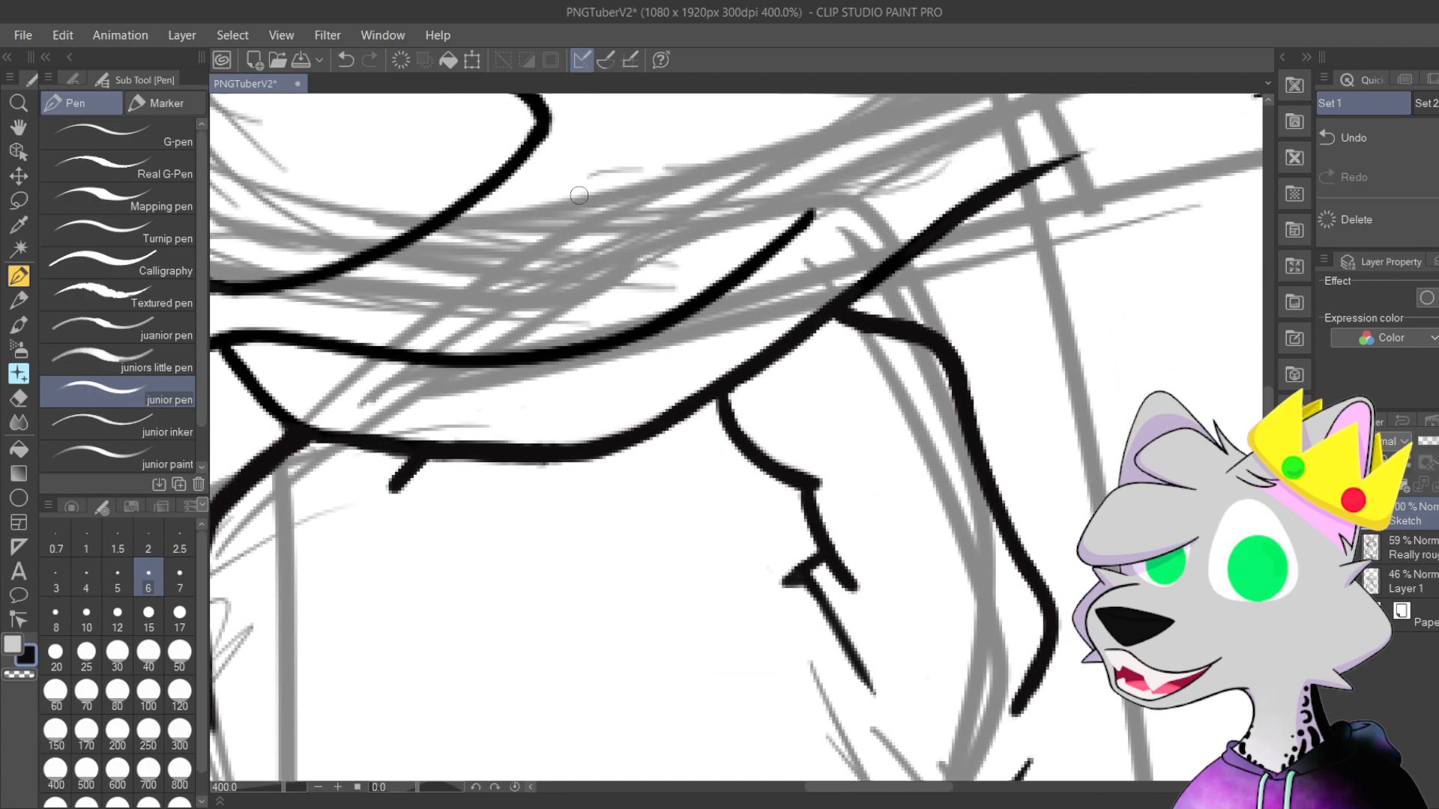
Step: Draw a second slanted fur tick under the jaw, farther back where the line starts curving upward
scroll(592, 299, "up", 2)
mouse_move(635, 381)
left_mouse_down()
mouse_move(726, 418)
mouse_move(772, 307)
left_mouse_up()
left_click_drag(664, 461, 619, 530)
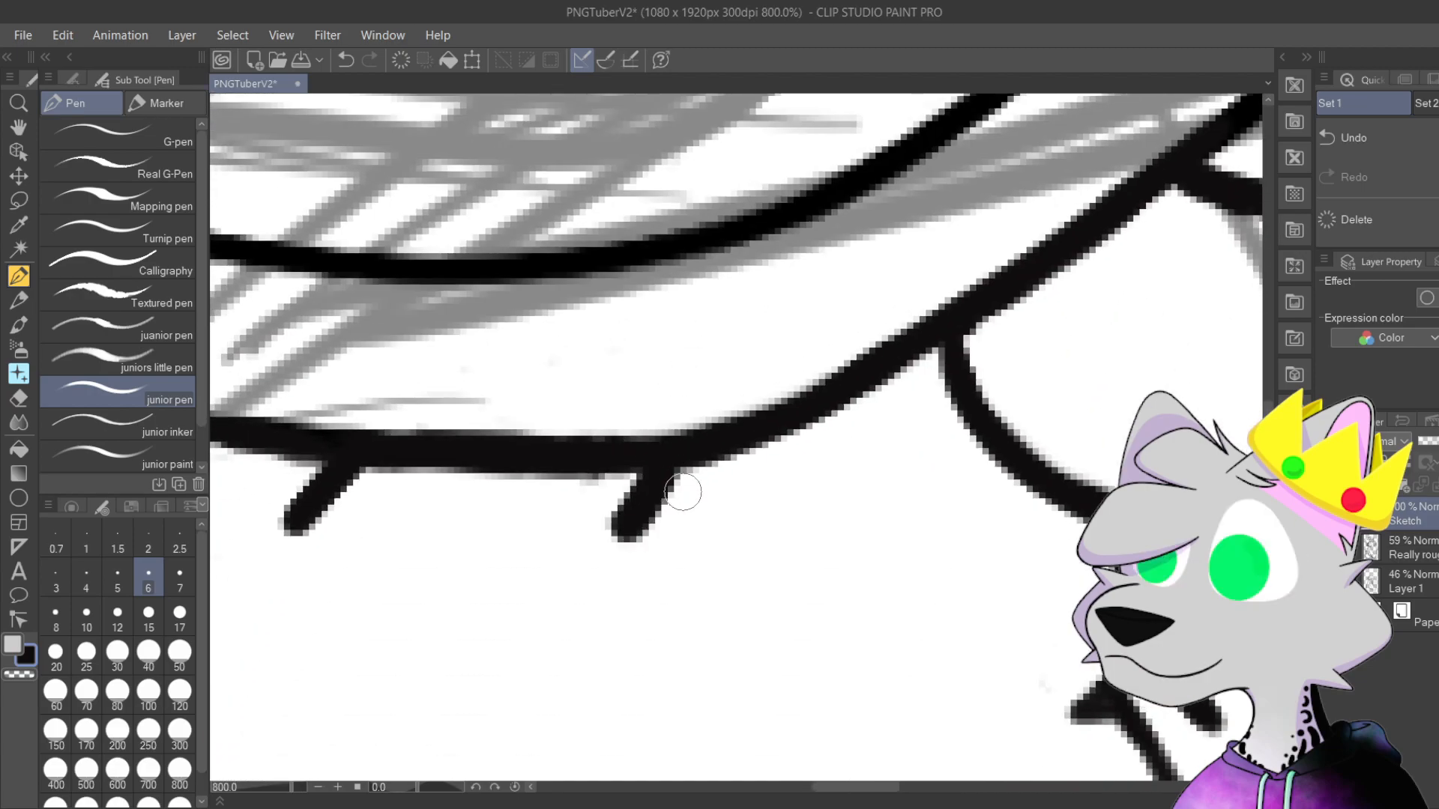
scroll(682, 491, "down", 4)
left_click_drag(817, 509, 841, 440)
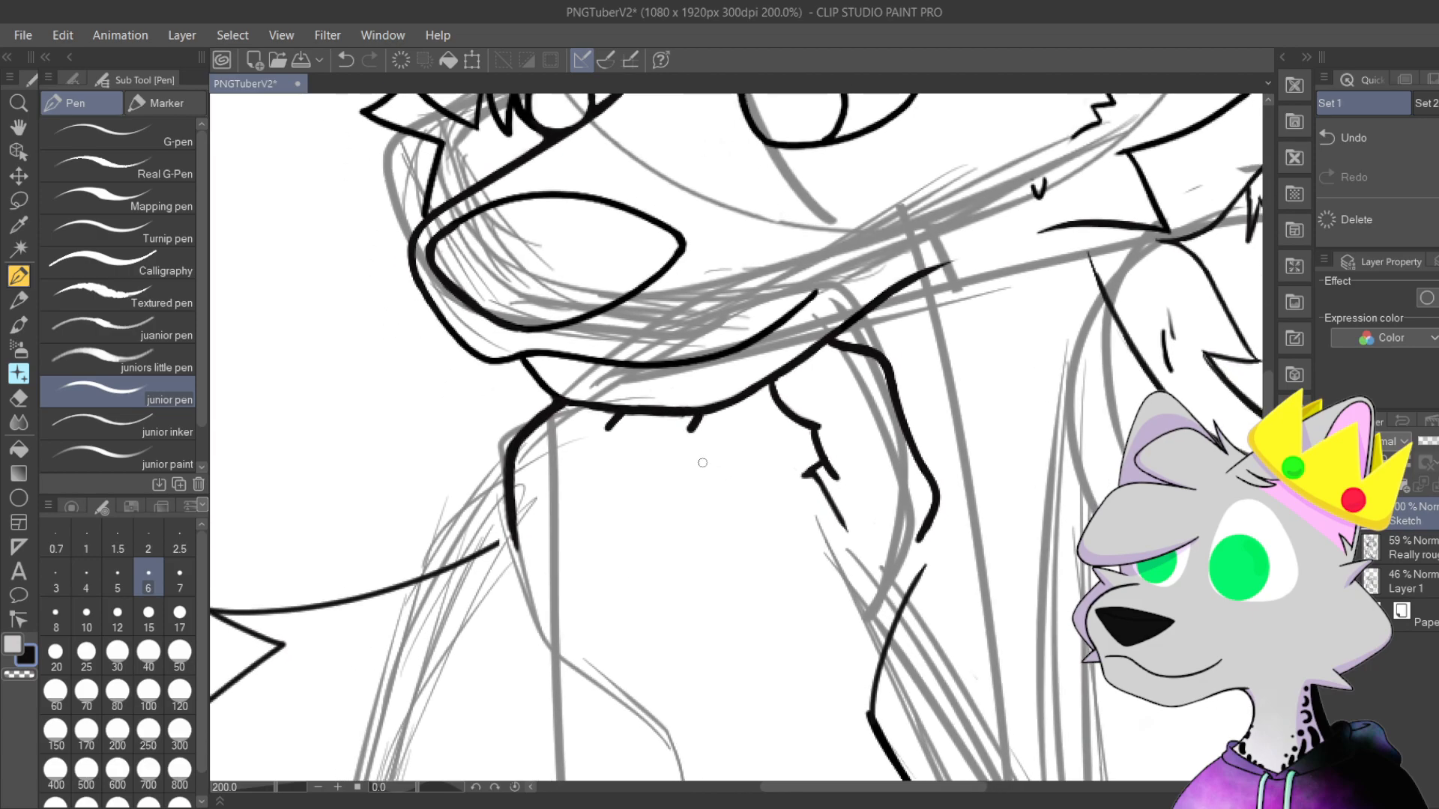
scroll(666, 188, "up", 2)
scroll(936, 119, "down", 2)
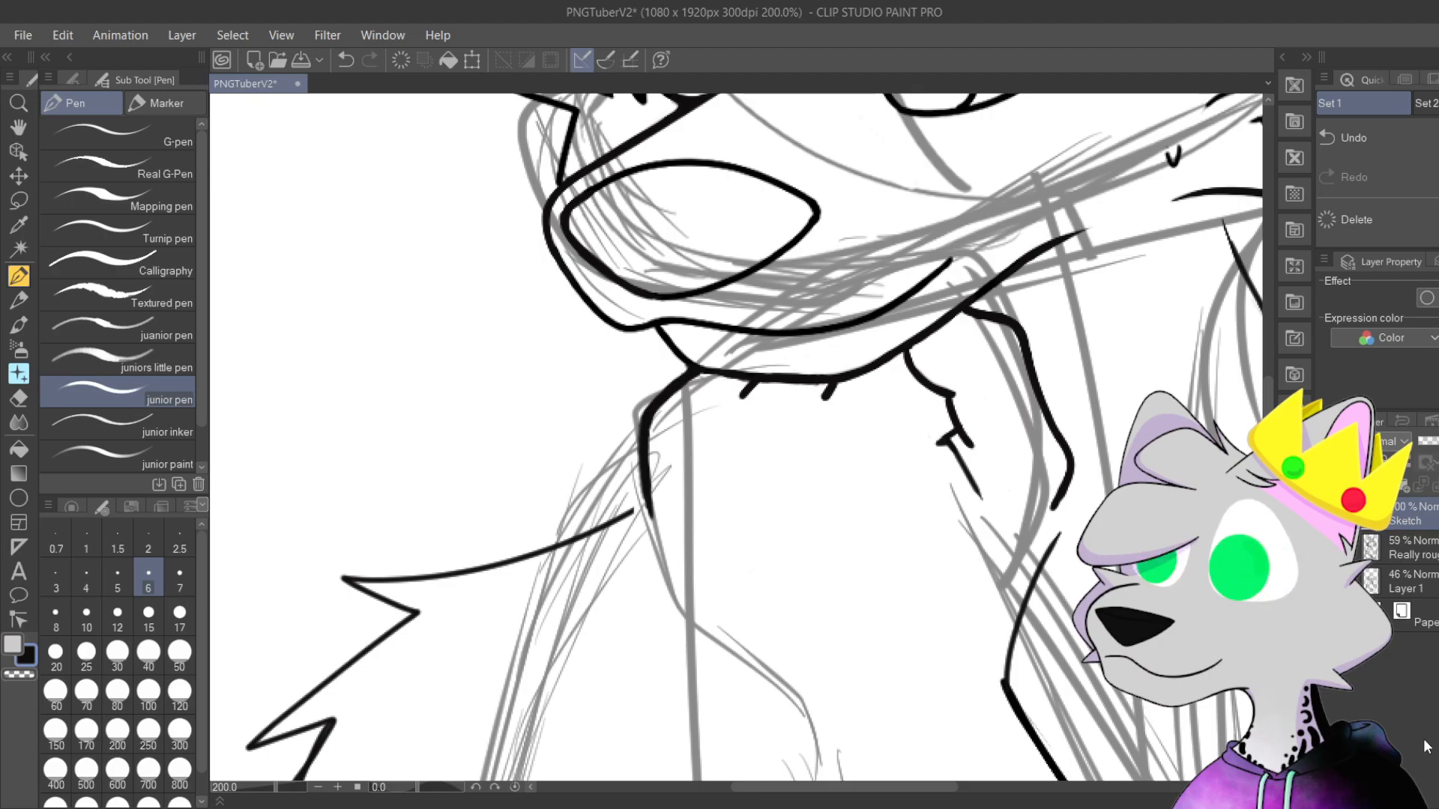
Step: Reshape the rear fur tick to slant like the front one, then thicken the front tick to match
key("ctrl+plus")
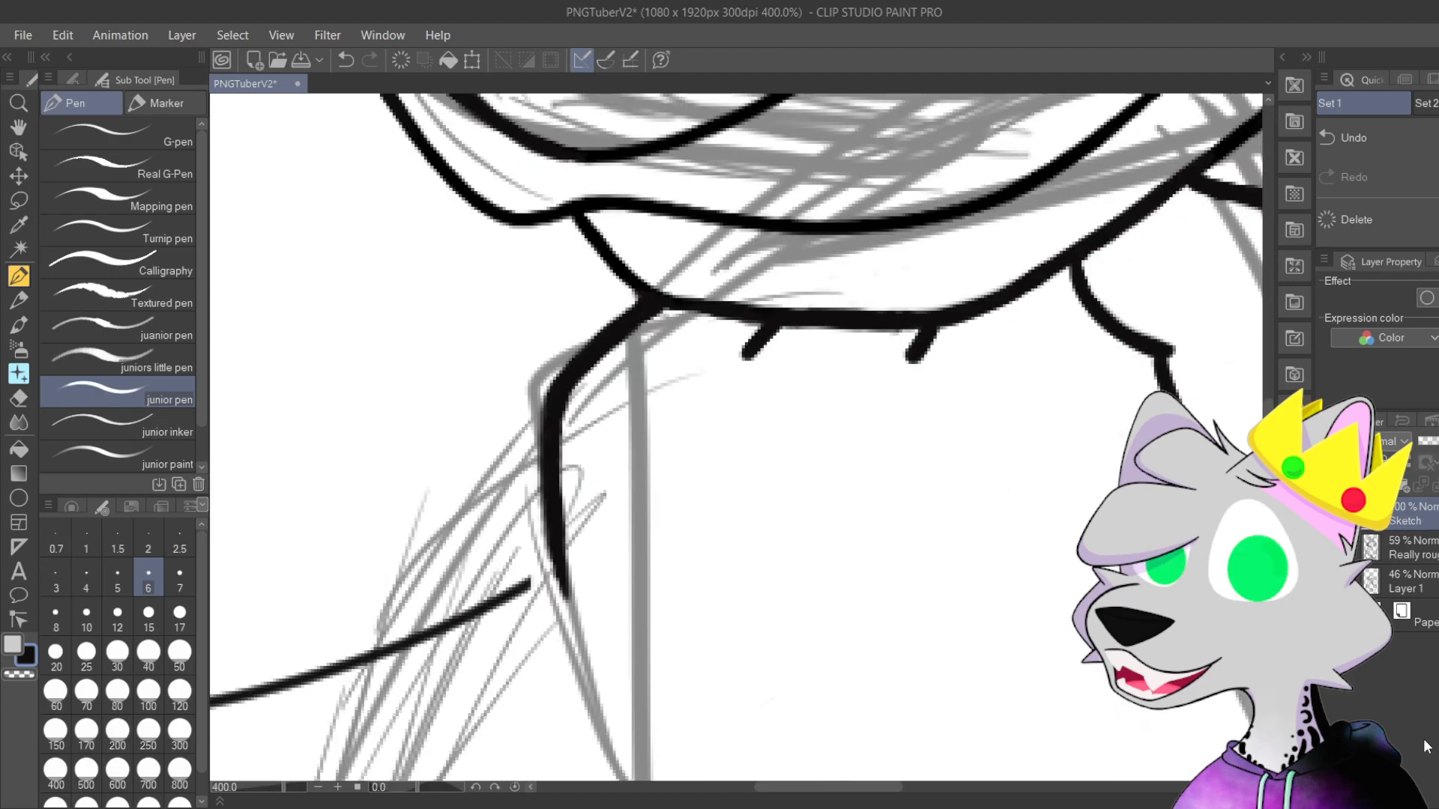
key("ctrl+plus")
mouse_move(961, 529)
left_mouse_down()
mouse_move(803, 482)
mouse_move(670, 498)
left_mouse_up()
mouse_move(679, 441)
left_mouse_down()
mouse_move(721, 402)
mouse_move(679, 449)
mouse_move(718, 401)
mouse_move(658, 450)
mouse_move(687, 405)
mouse_move(662, 430)
left_mouse_up()
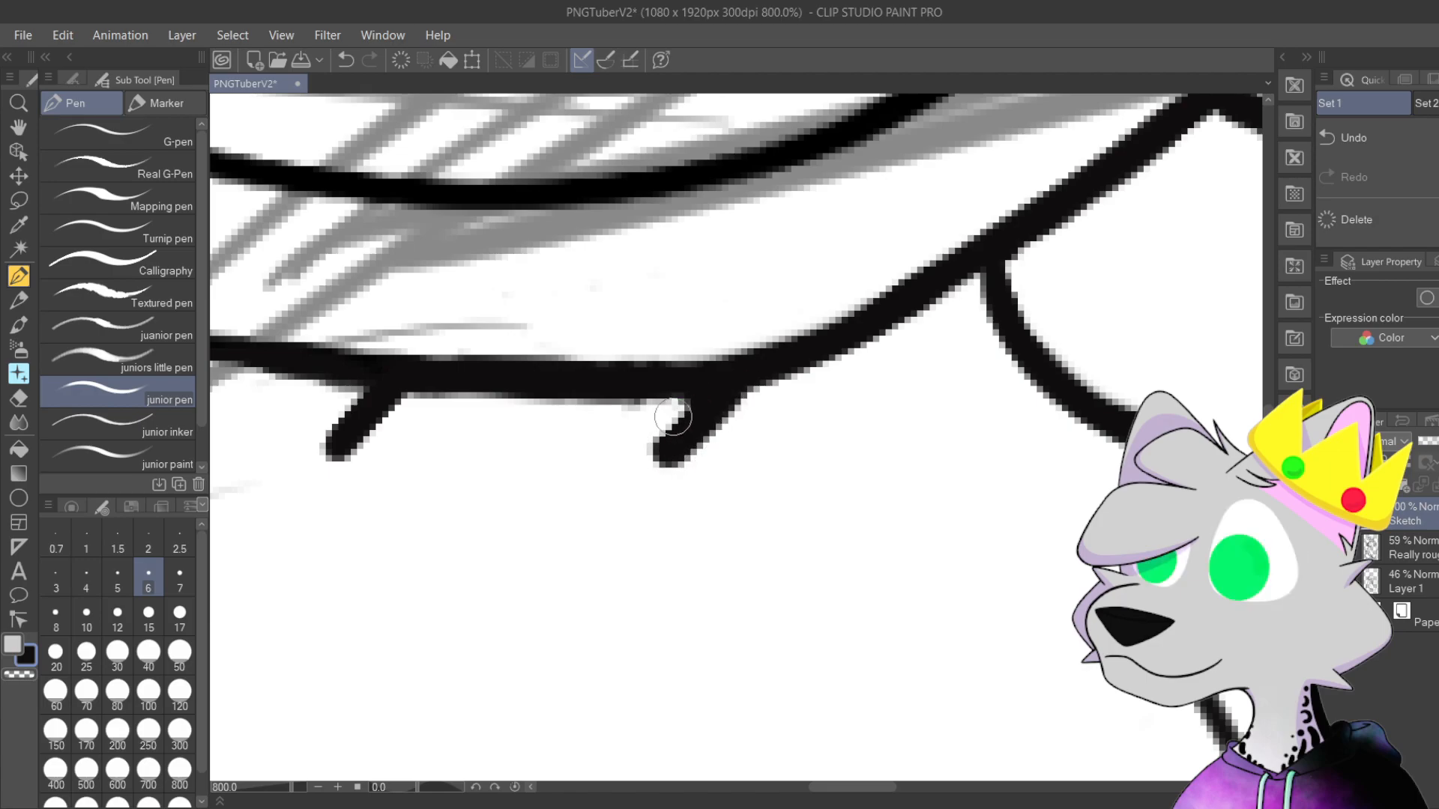
left_click_drag(721, 391, 684, 444)
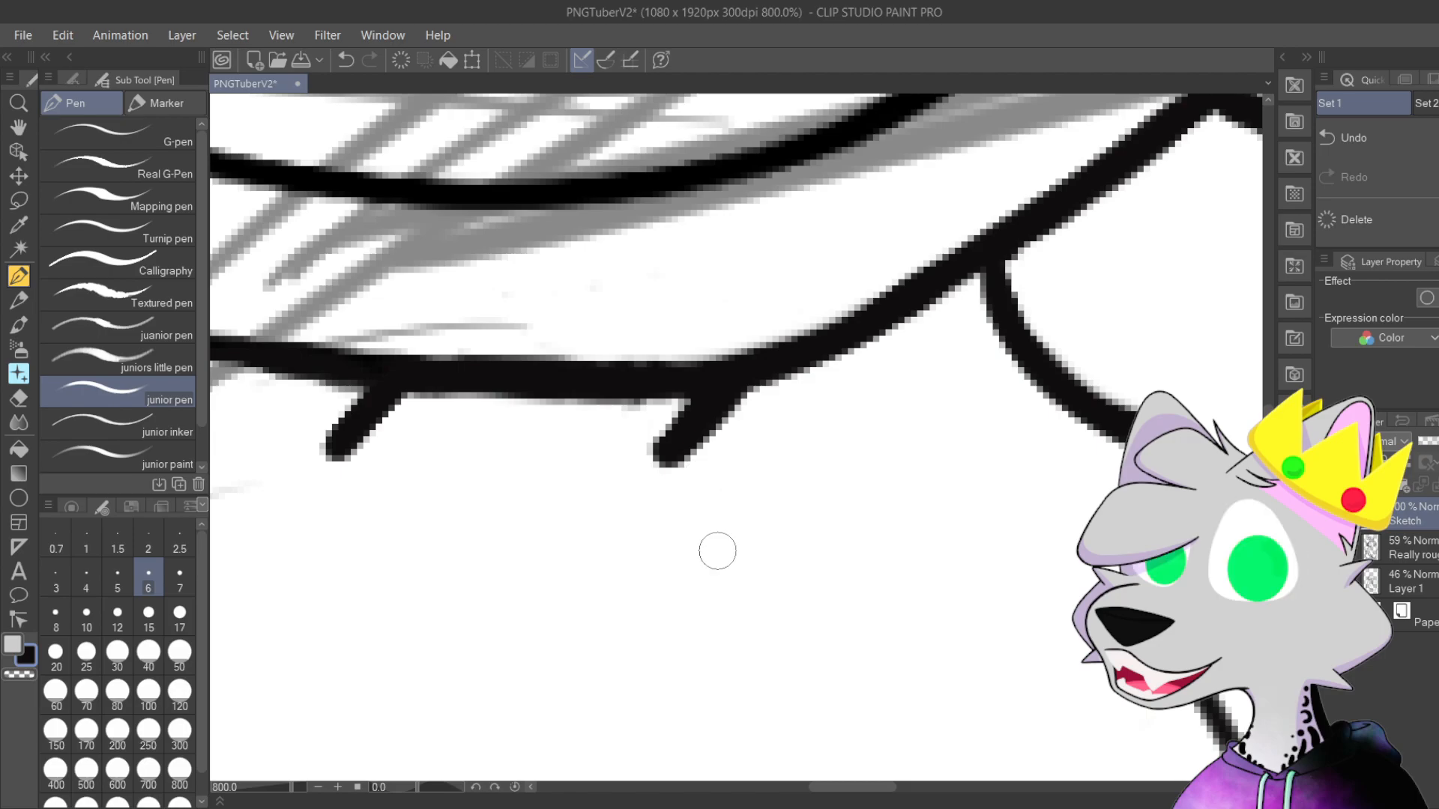
left_click_drag(656, 387, 872, 417)
mouse_move(592, 423)
left_mouse_down()
mouse_move(554, 473)
mouse_move(641, 401)
left_mouse_up()
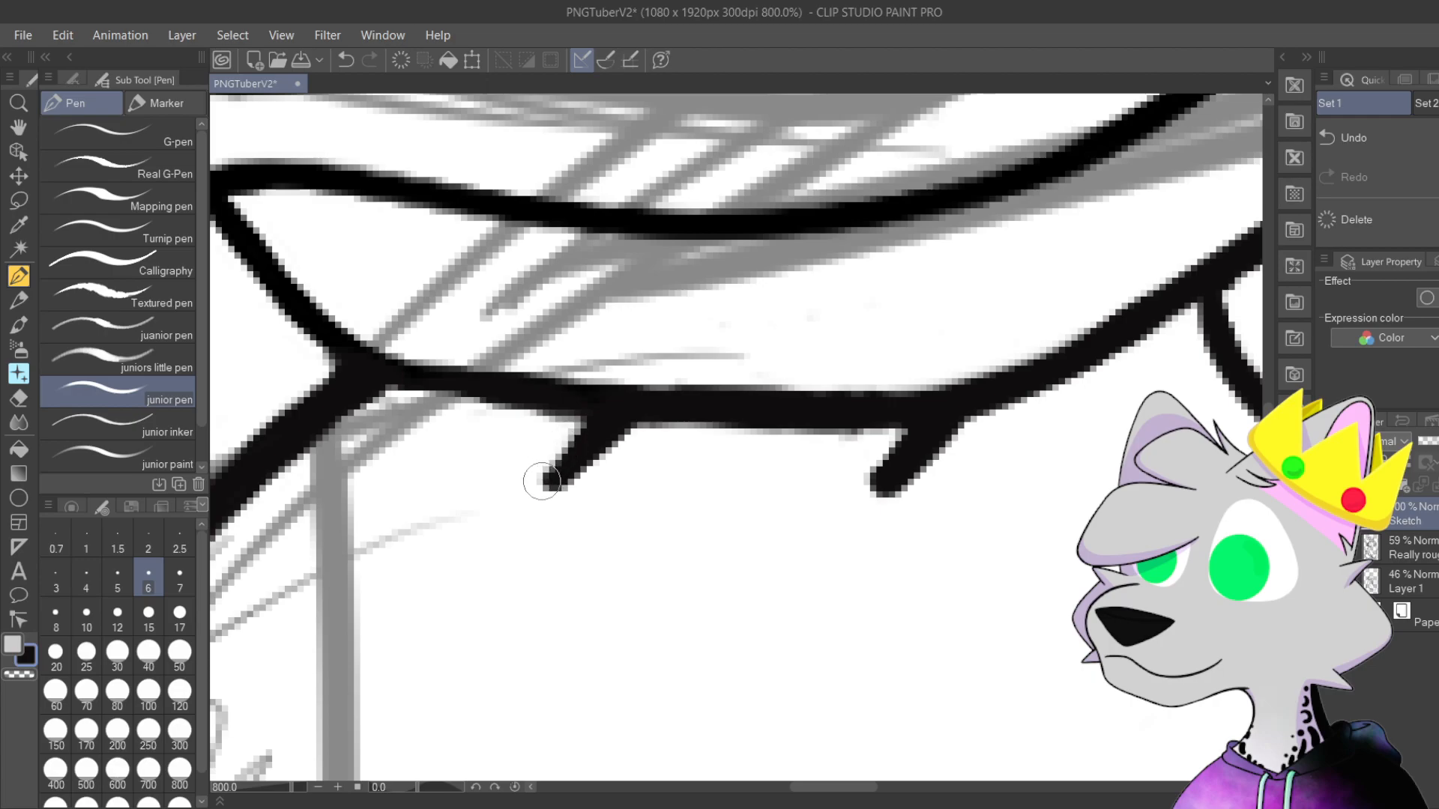
mouse_move(546, 476)
left_mouse_down()
mouse_move(553, 453)
mouse_move(612, 415)
left_mouse_up()
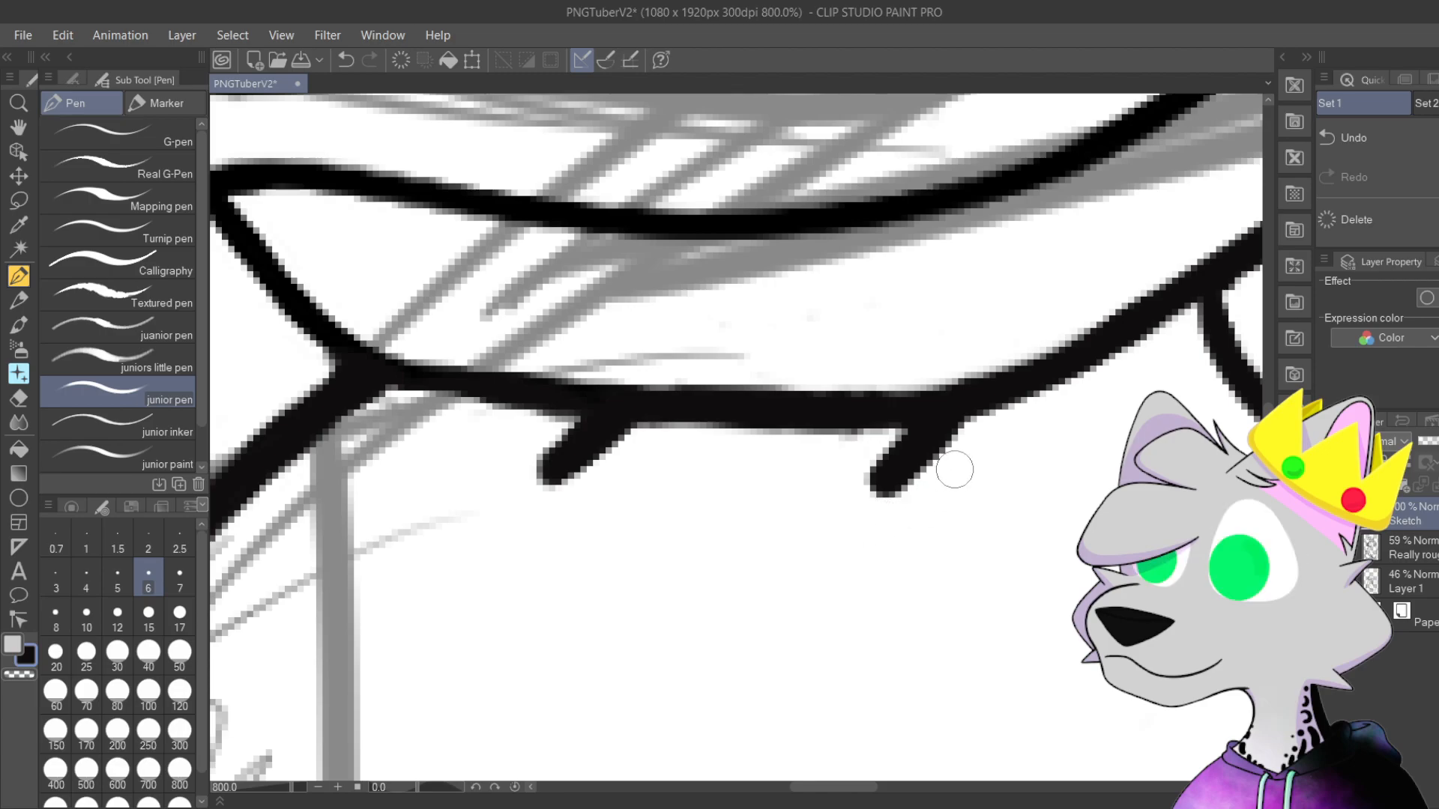
scroll(954, 458, "down", 4)
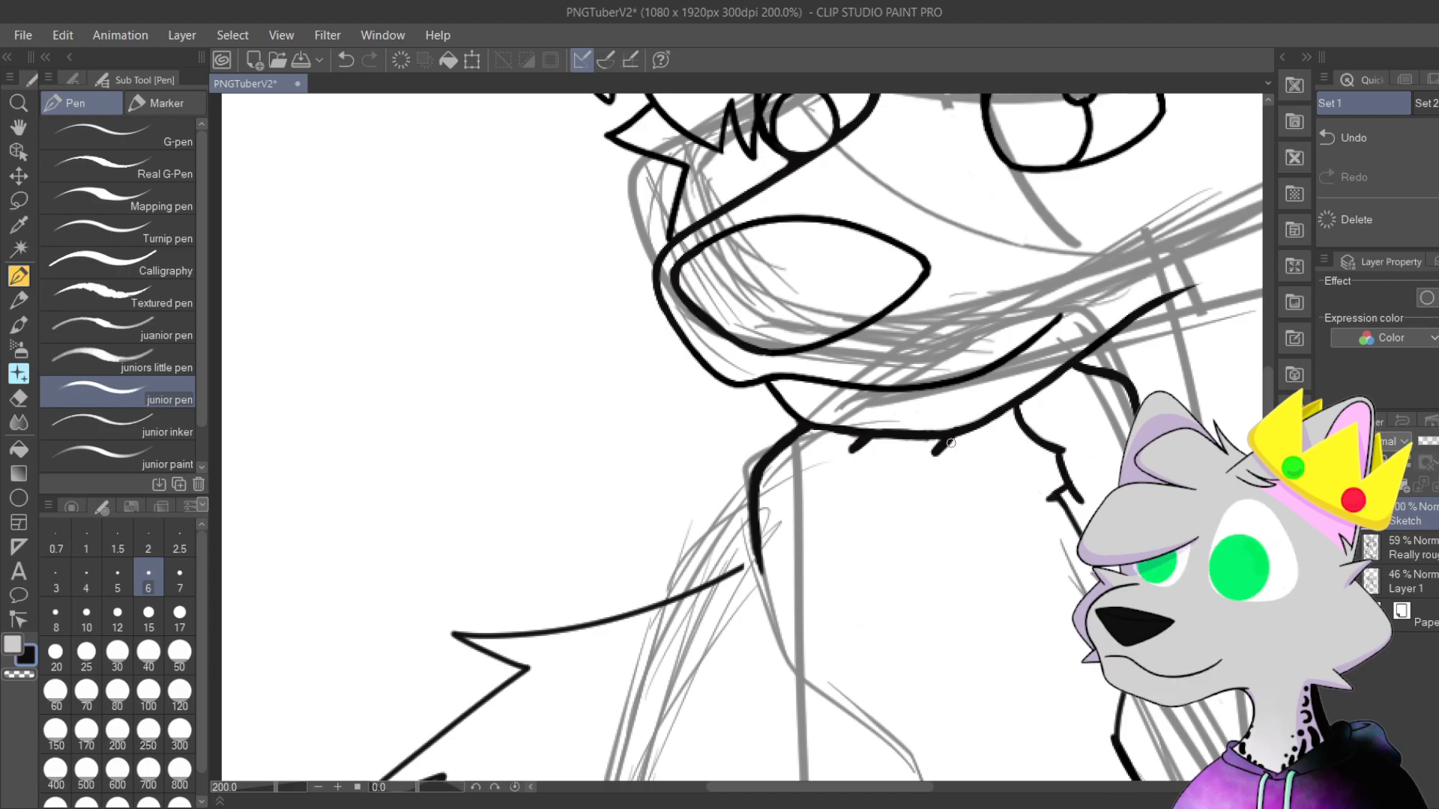
mouse_move(793, 530)
left_mouse_down()
mouse_move(774, 372)
mouse_move(789, 495)
mouse_move(682, 374)
left_mouse_up()
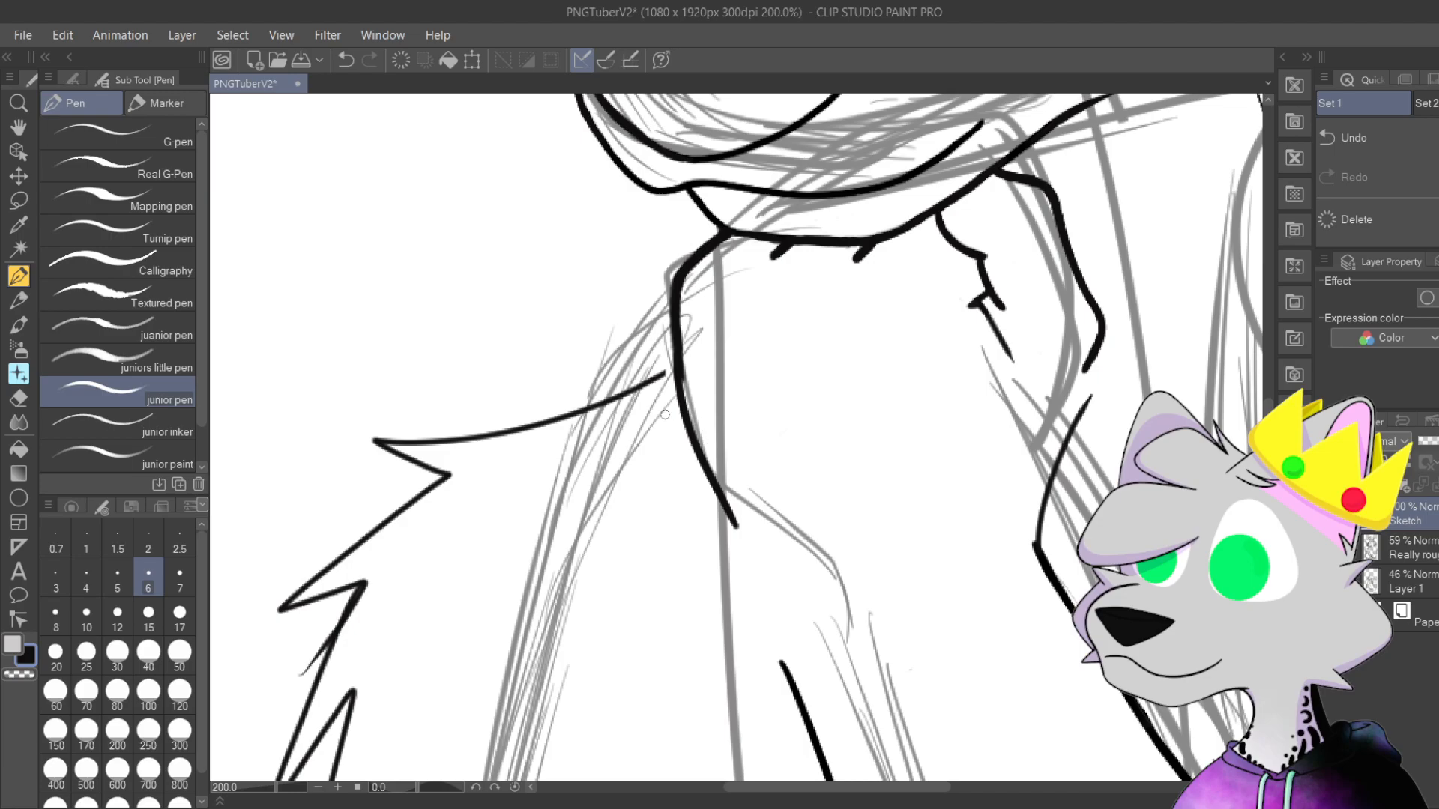
left_click_drag(714, 491, 658, 315)
key("ctrl+z")
left_click_drag(710, 473, 707, 545)
key("ctrl+z")
key("ctrl+y")
key("ctrl+y")
key("ctrl+z")
key("ctrl+z")
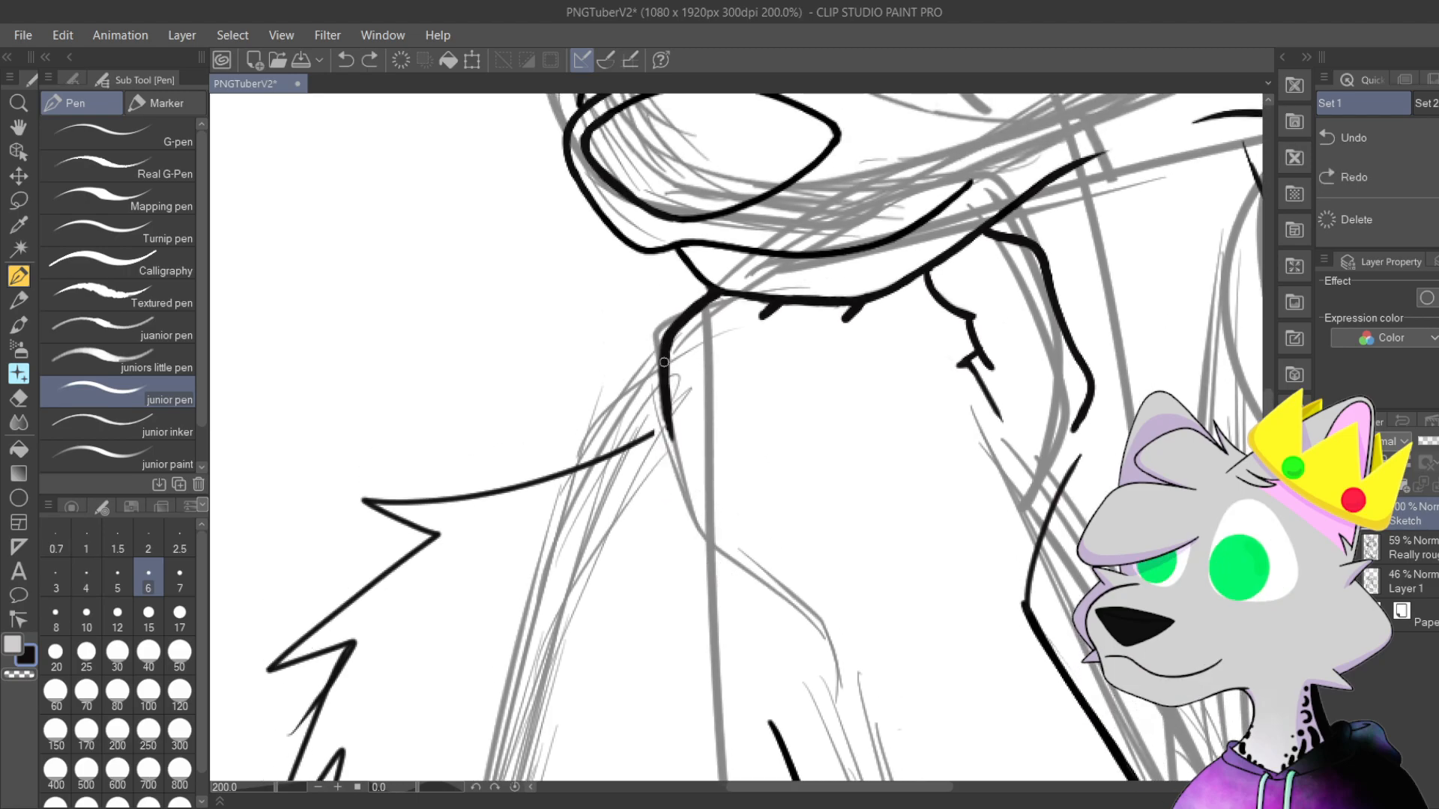
Step: Extend the front neck line past the shoulder line in a long curve toward the chest with the junior pen
left_click_drag(660, 352, 738, 611)
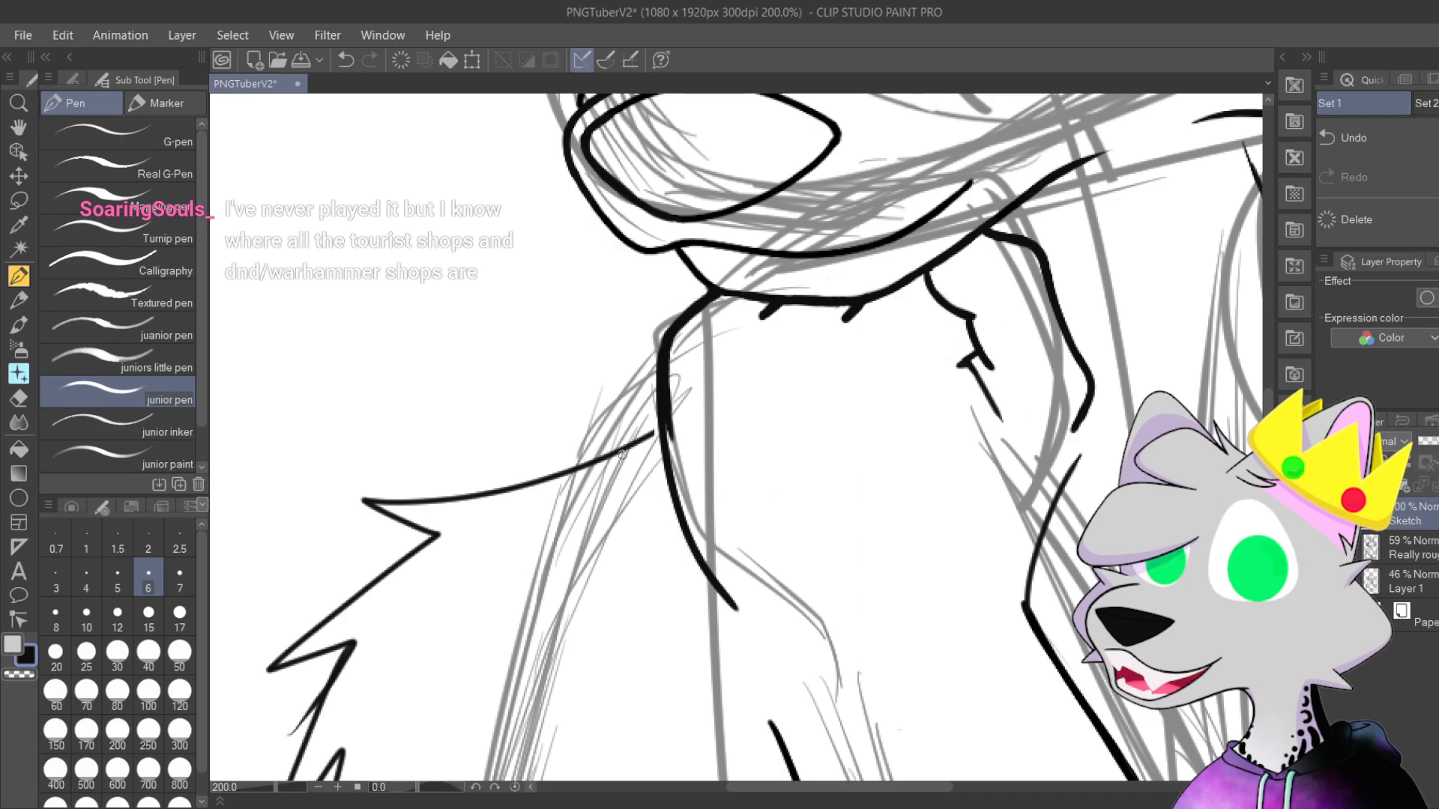
left_click_drag(853, 329, 840, 379)
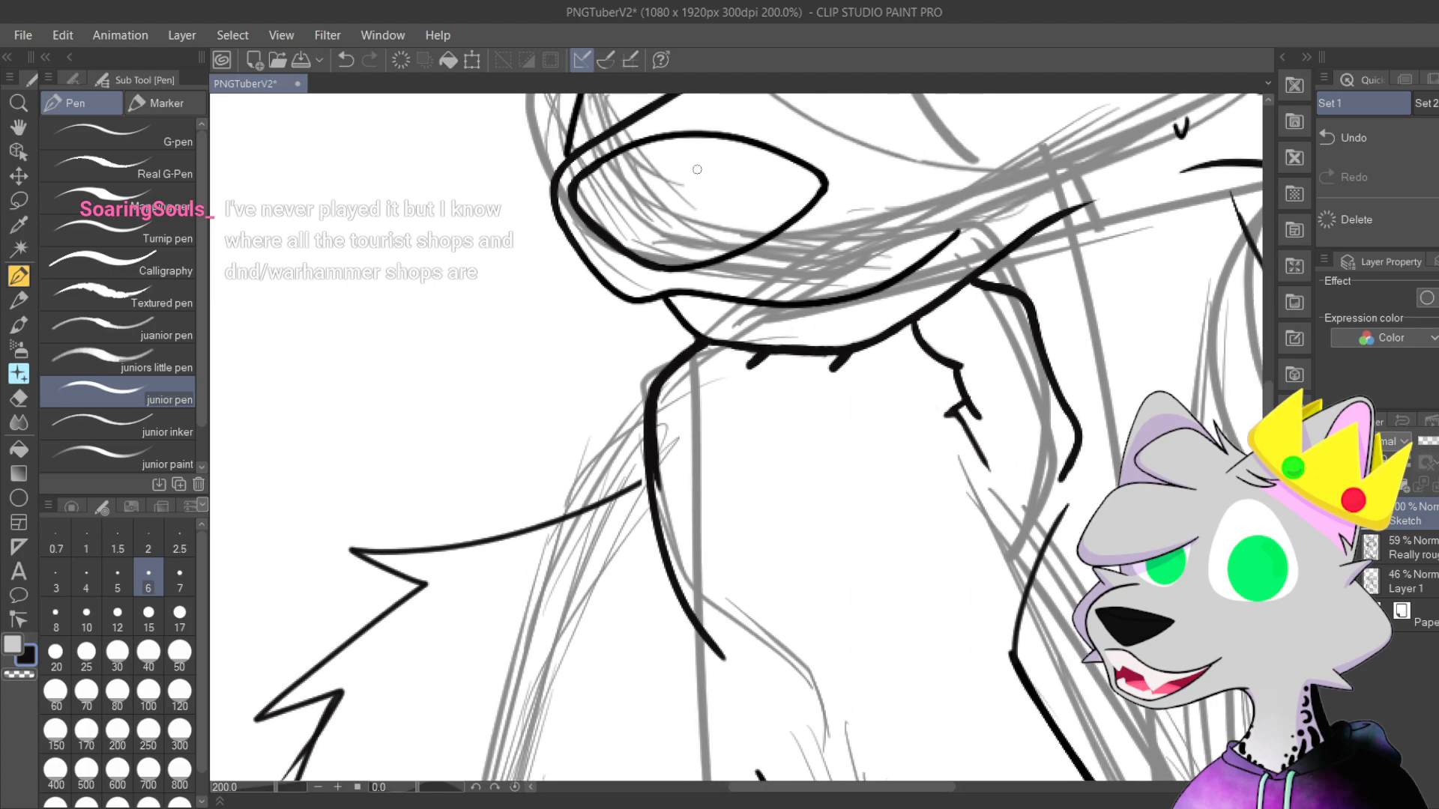
left_click_drag(697, 169, 718, 64)
mouse_move(673, 300)
left_mouse_down()
mouse_move(661, 410)
mouse_move(713, 551)
left_mouse_up()
key("ctrl+z")
mouse_move(669, 294)
left_mouse_down()
mouse_move(681, 470)
mouse_move(752, 597)
left_mouse_up()
key("ctrl+z")
mouse_move(727, 547)
left_mouse_down()
mouse_move(666, 424)
mouse_move(676, 301)
mouse_move(745, 582)
left_mouse_up()
key("ctrl+z")
key("ctrl+z")
mouse_move(669, 293)
left_mouse_down()
mouse_move(709, 535)
mouse_move(727, 556)
left_mouse_up()
key("ctrl+z")
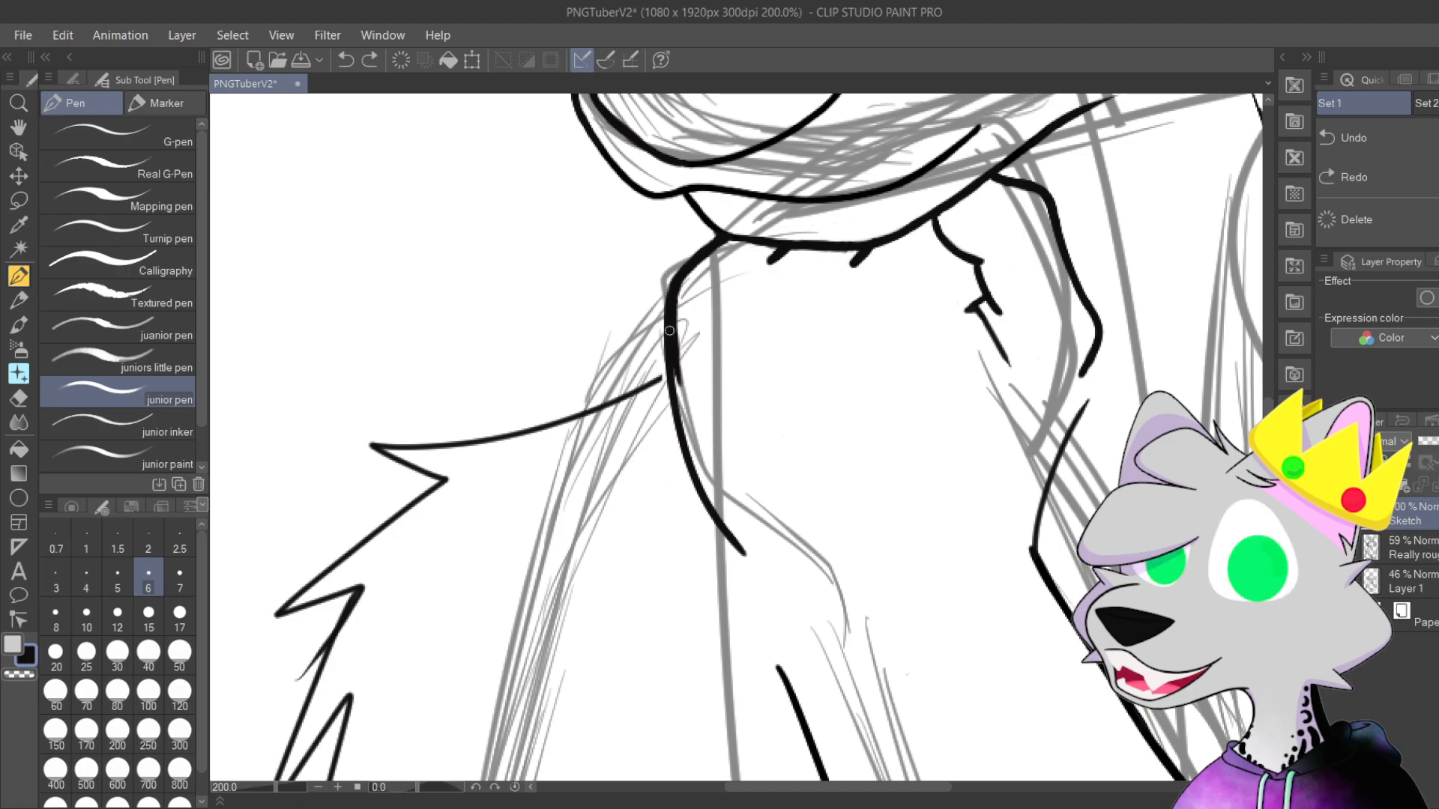
left_click_drag(667, 301, 725, 541)
key("ctrl+z")
mouse_move(666, 285)
left_mouse_down()
mouse_move(681, 455)
mouse_move(742, 559)
left_mouse_up()
key("ctrl+z")
left_click_drag(674, 281, 721, 541)
key("ctrl+z")
left_click_drag(666, 313, 727, 553)
key("ctrl+z")
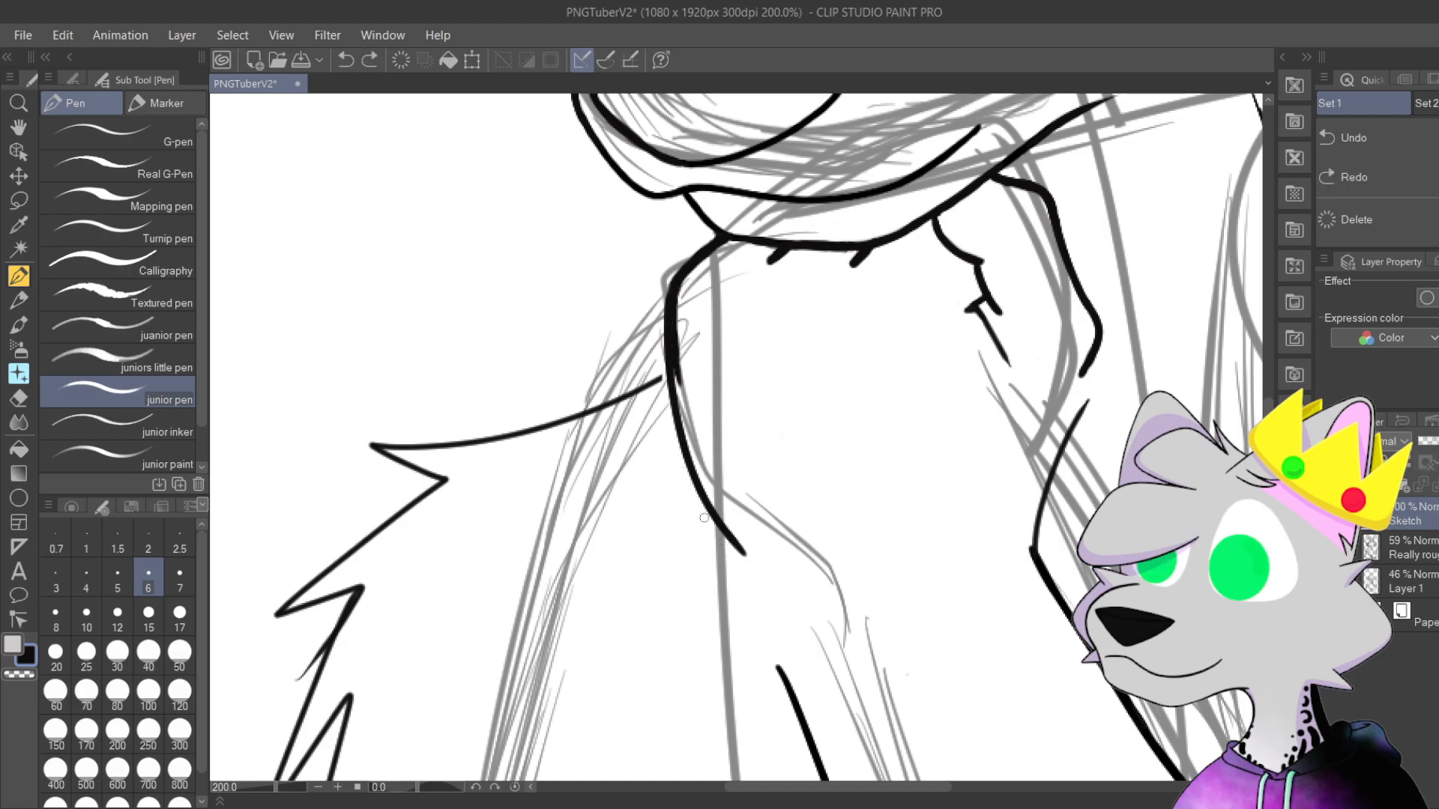
left_click_drag(667, 289, 719, 546)
key("ctrl+z")
left_click_drag(663, 283, 718, 545)
key("ctrl+z")
left_click_drag(669, 285, 723, 543)
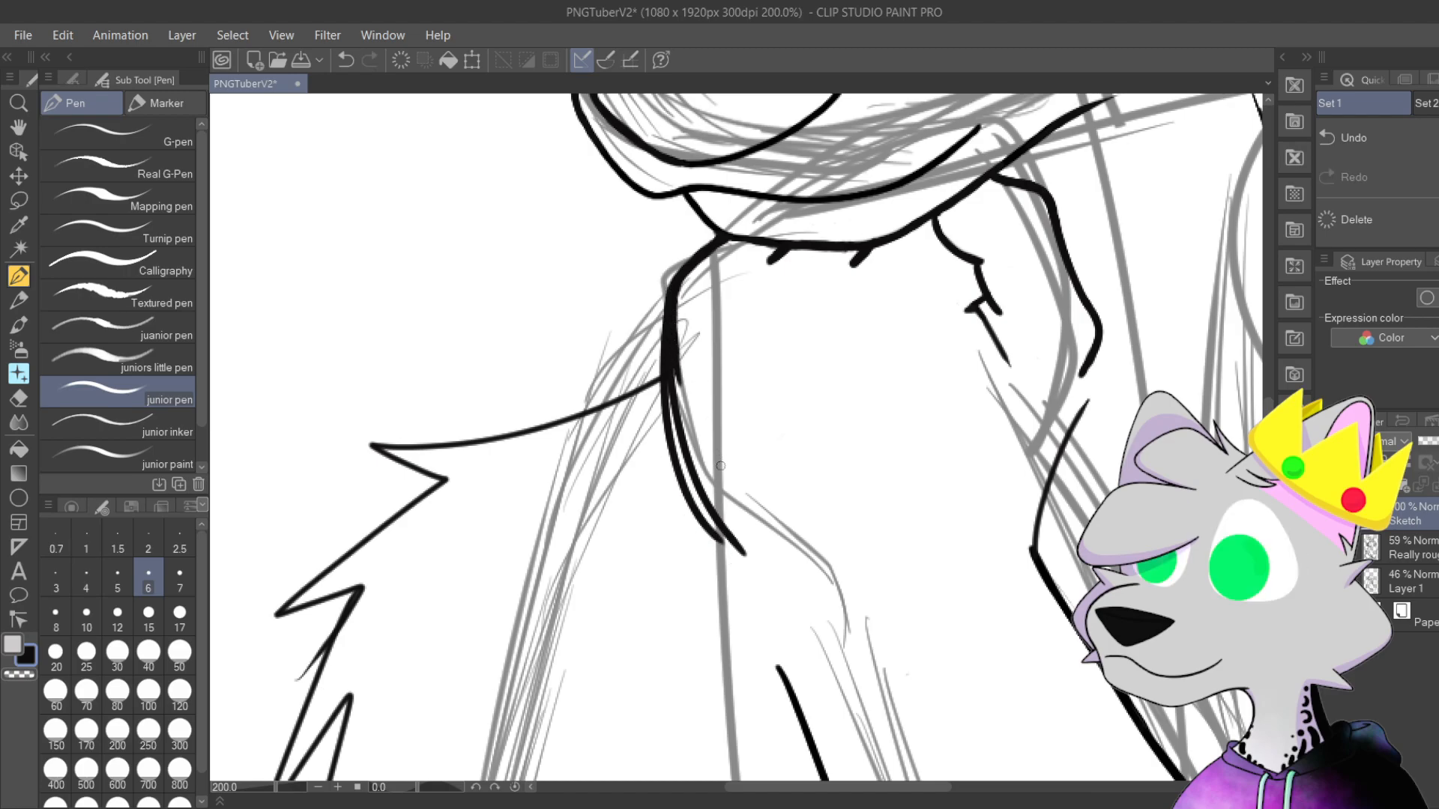
key("ctrl+z")
Step: Erase the leftover tip of the old front neck line and trim the overlapping inner edge to an even thickness
scroll(724, 453, "up", 3)
mouse_move(706, 353)
left_mouse_down()
mouse_move(733, 578)
mouse_move(607, 376)
mouse_move(511, 333)
mouse_move(745, 472)
mouse_move(694, 447)
mouse_move(497, 607)
mouse_move(772, 389)
left_mouse_up()
scroll(773, 389, "up", 2)
scroll(691, 427, "up", 1)
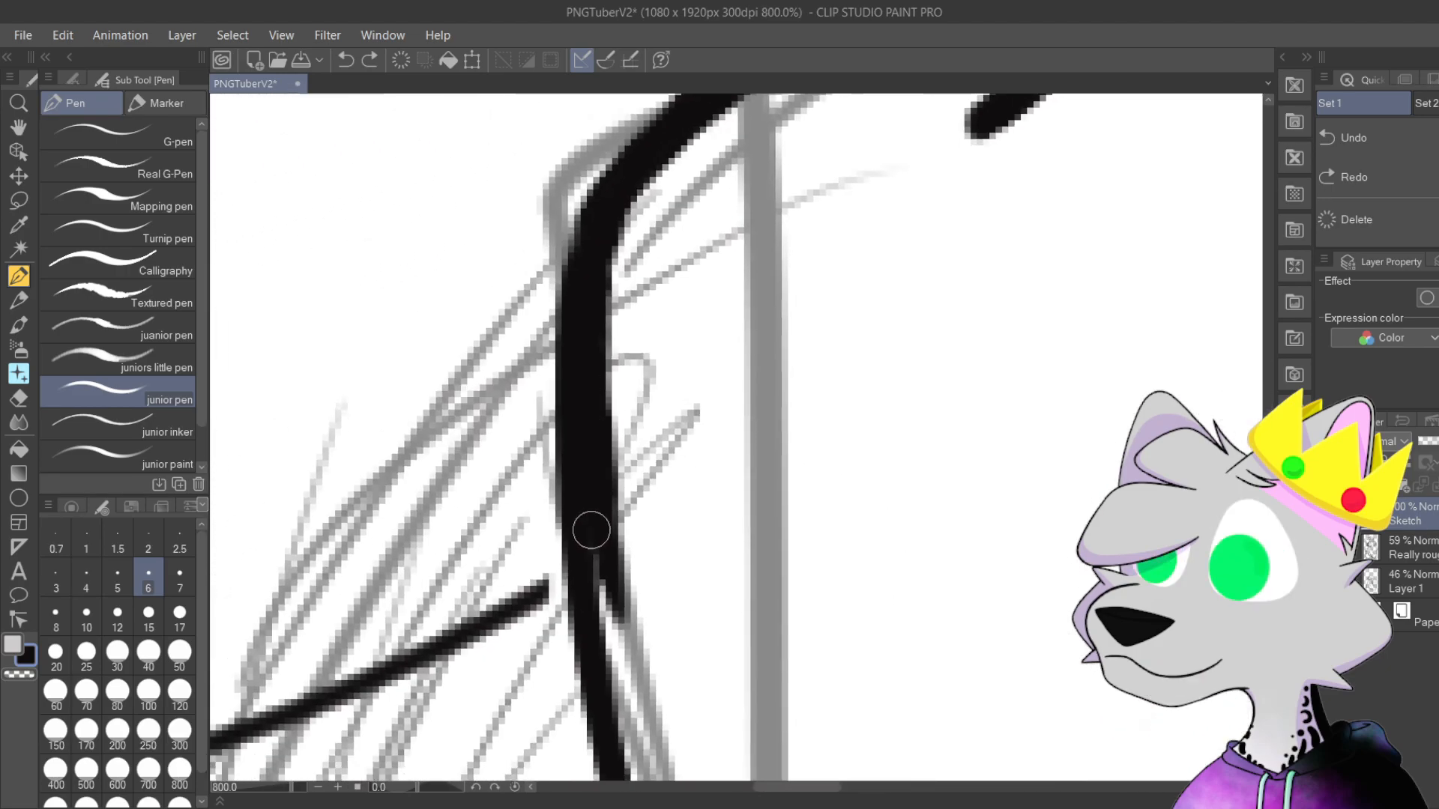
left_click_drag(636, 661, 630, 405)
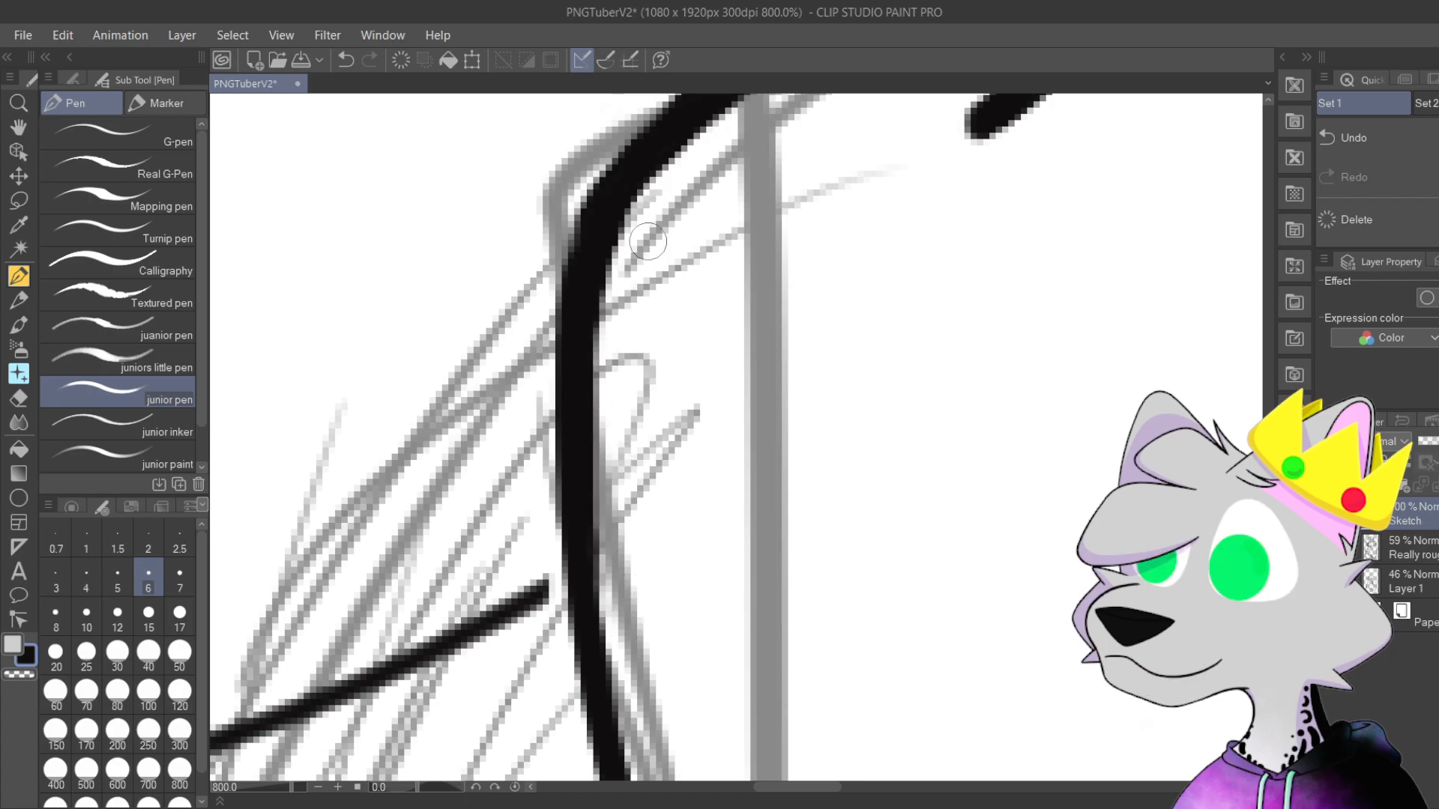
scroll(630, 300, "down", 4)
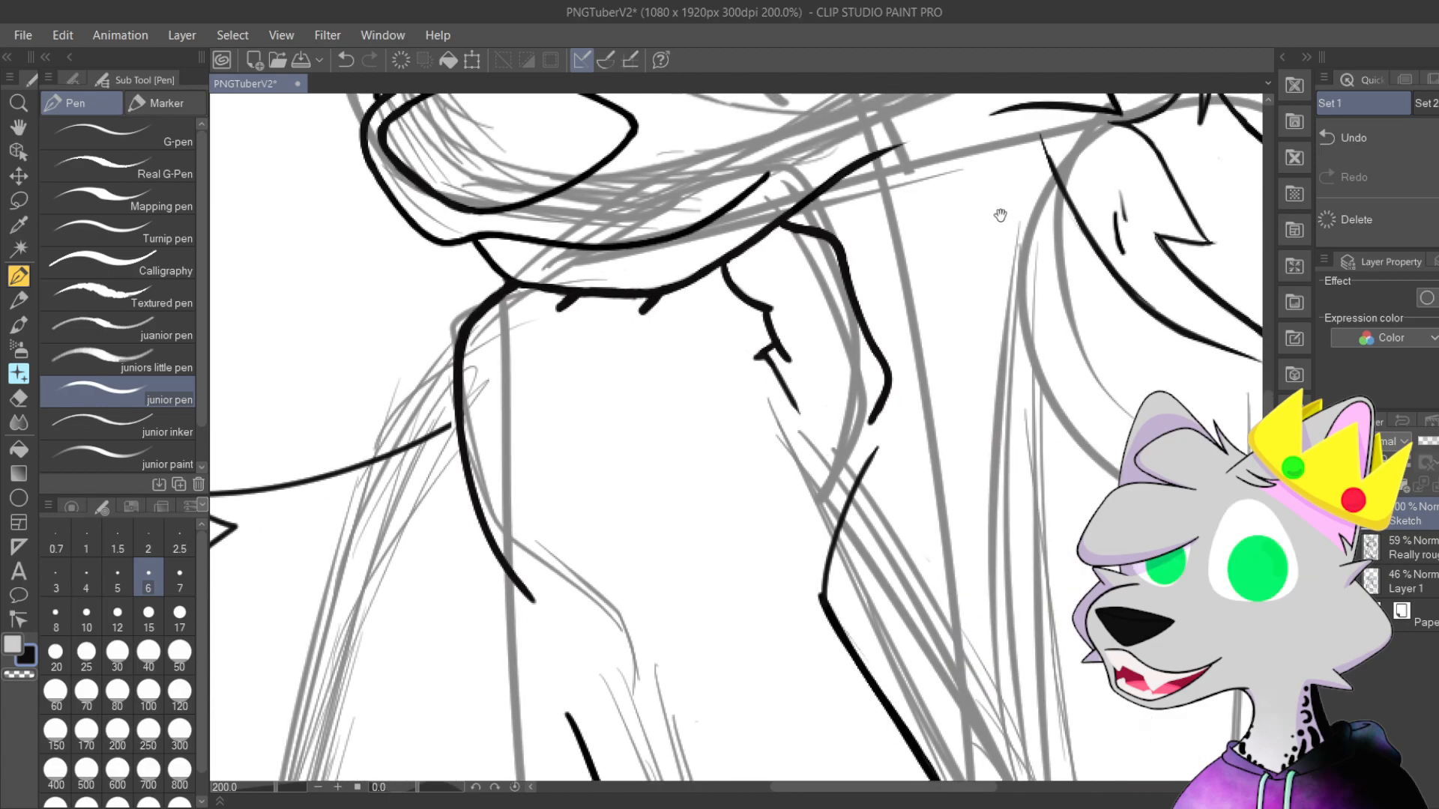
Step: Rework the jagged fur on the inner neck line with a short slanted notch and a thicker stroke down its lower end
scroll(749, 195, "up", 3)
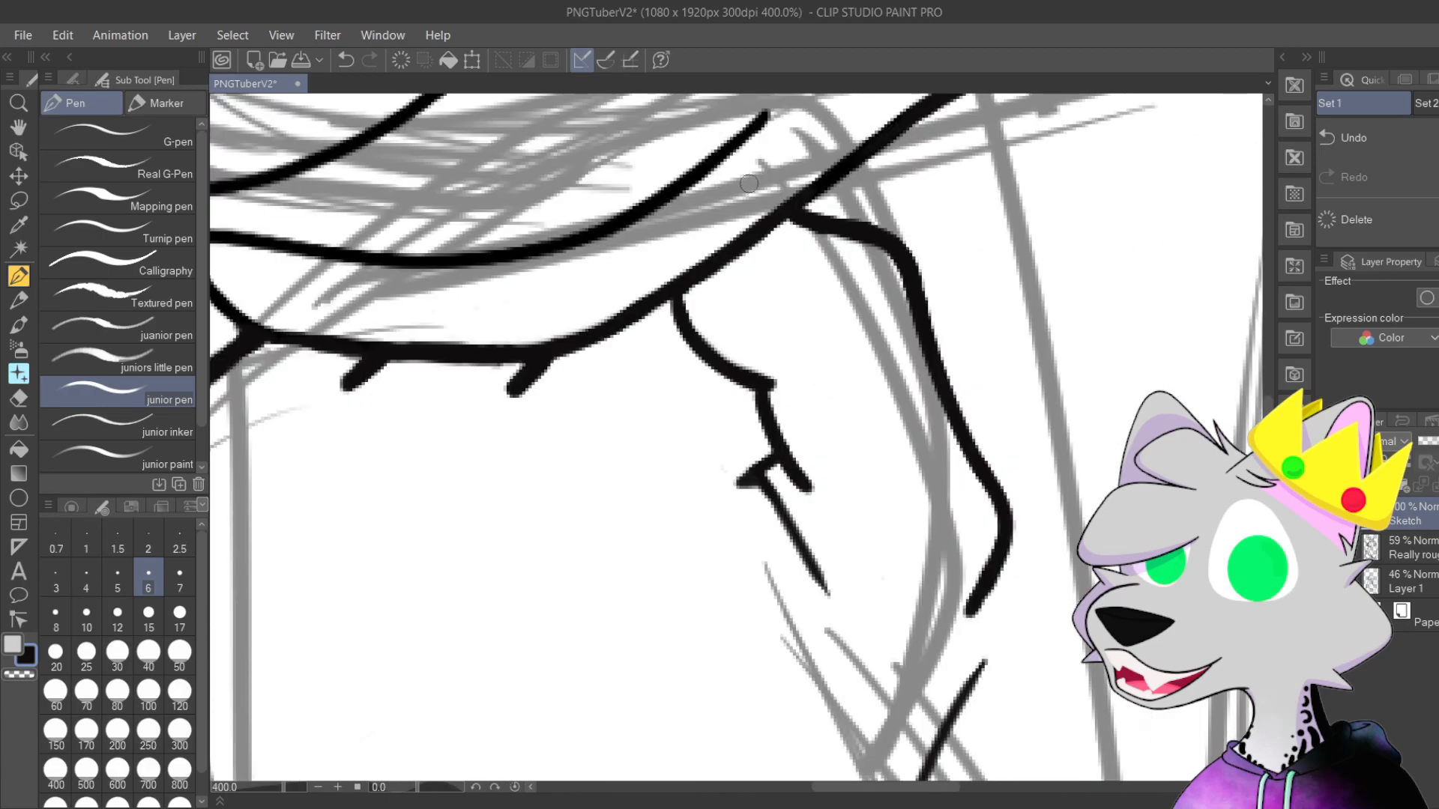
scroll(779, 141, "up", 2)
left_click_drag(760, 573, 671, 142)
left_click_drag(719, 496, 787, 317)
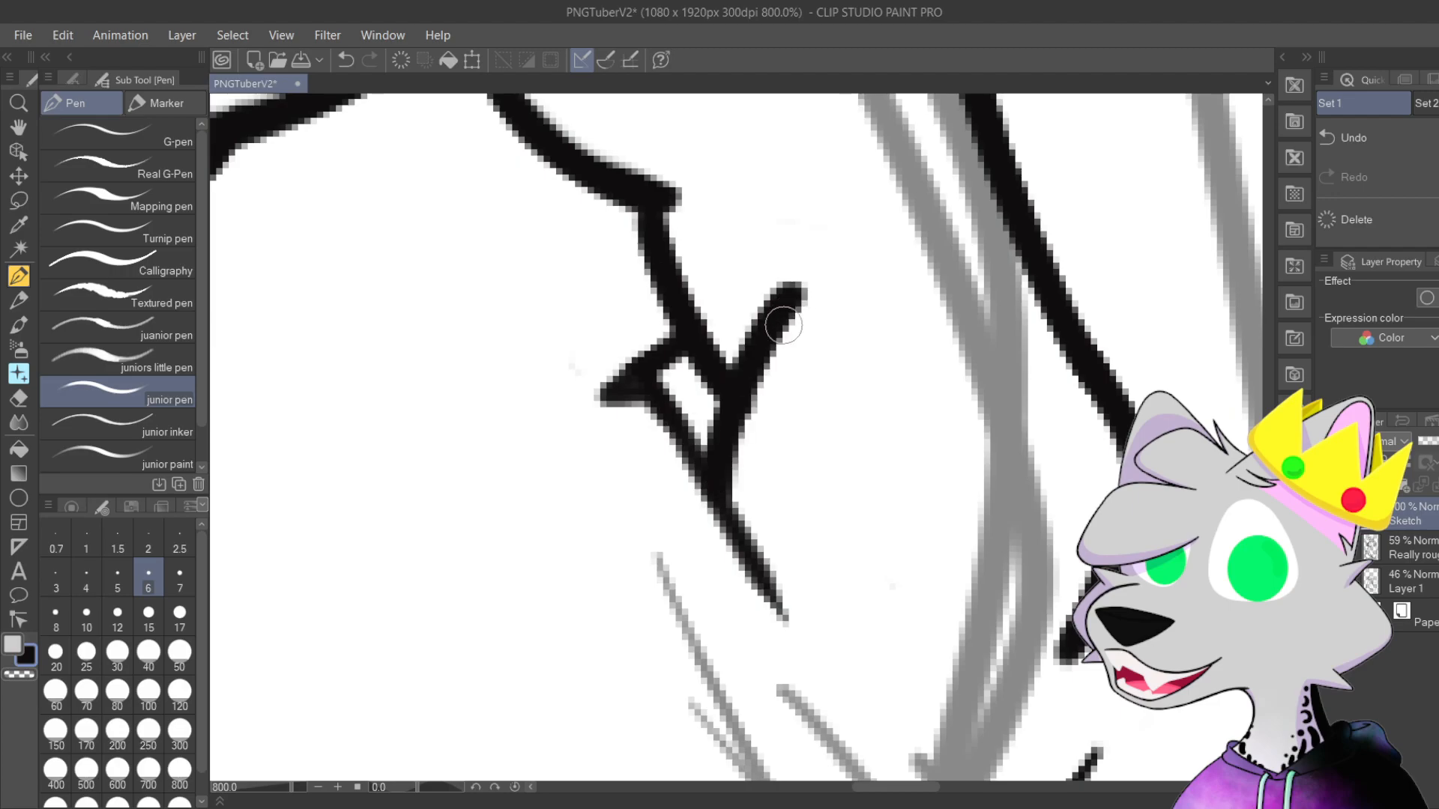
key("ctrl+z")
left_click_drag(758, 409, 695, 503)
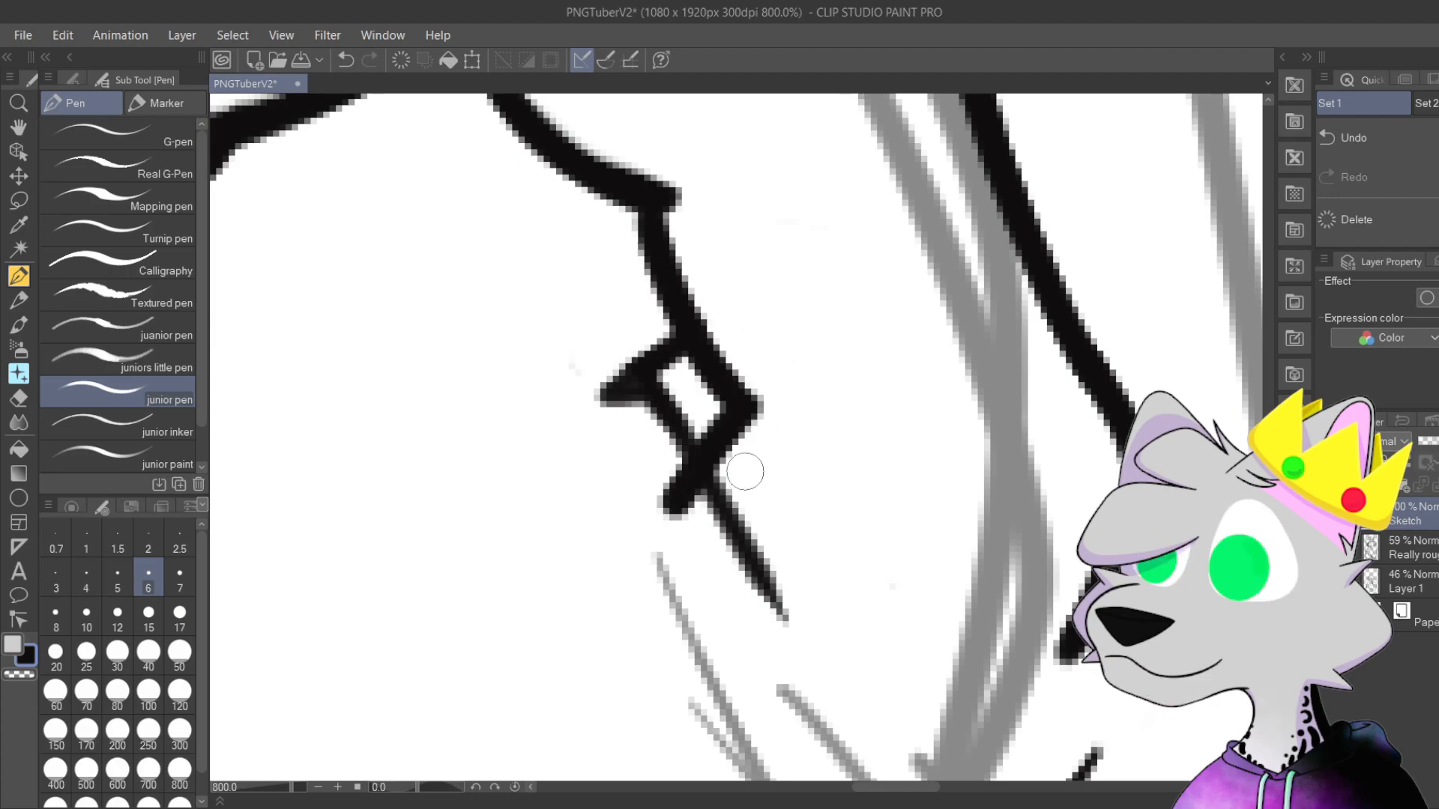
left_click(684, 399)
left_click_drag(710, 379, 775, 659)
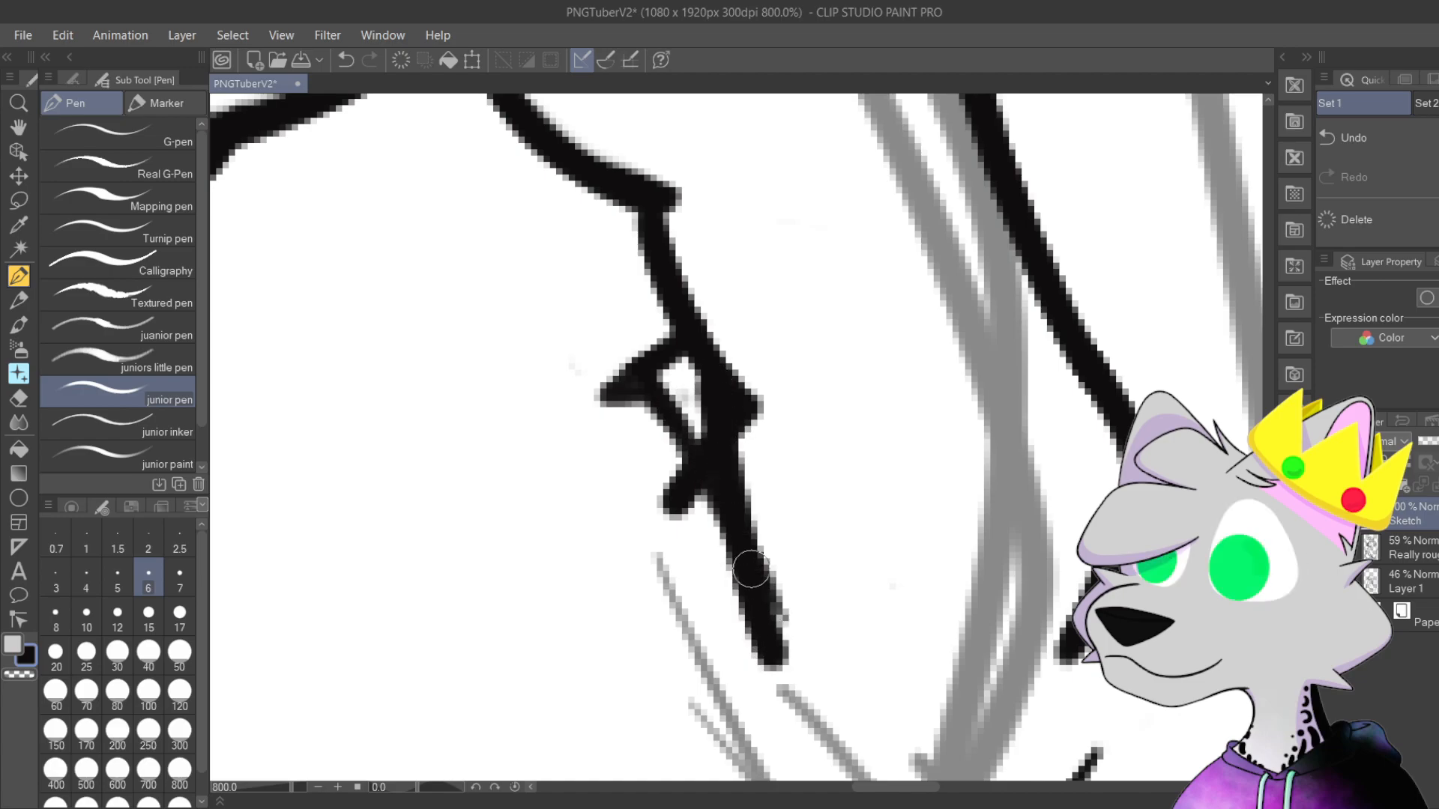
scroll(752, 571, "down", 5)
mouse_move(791, 563)
left_mouse_down()
mouse_move(856, 580)
mouse_move(993, 666)
mouse_move(882, 386)
left_mouse_up()
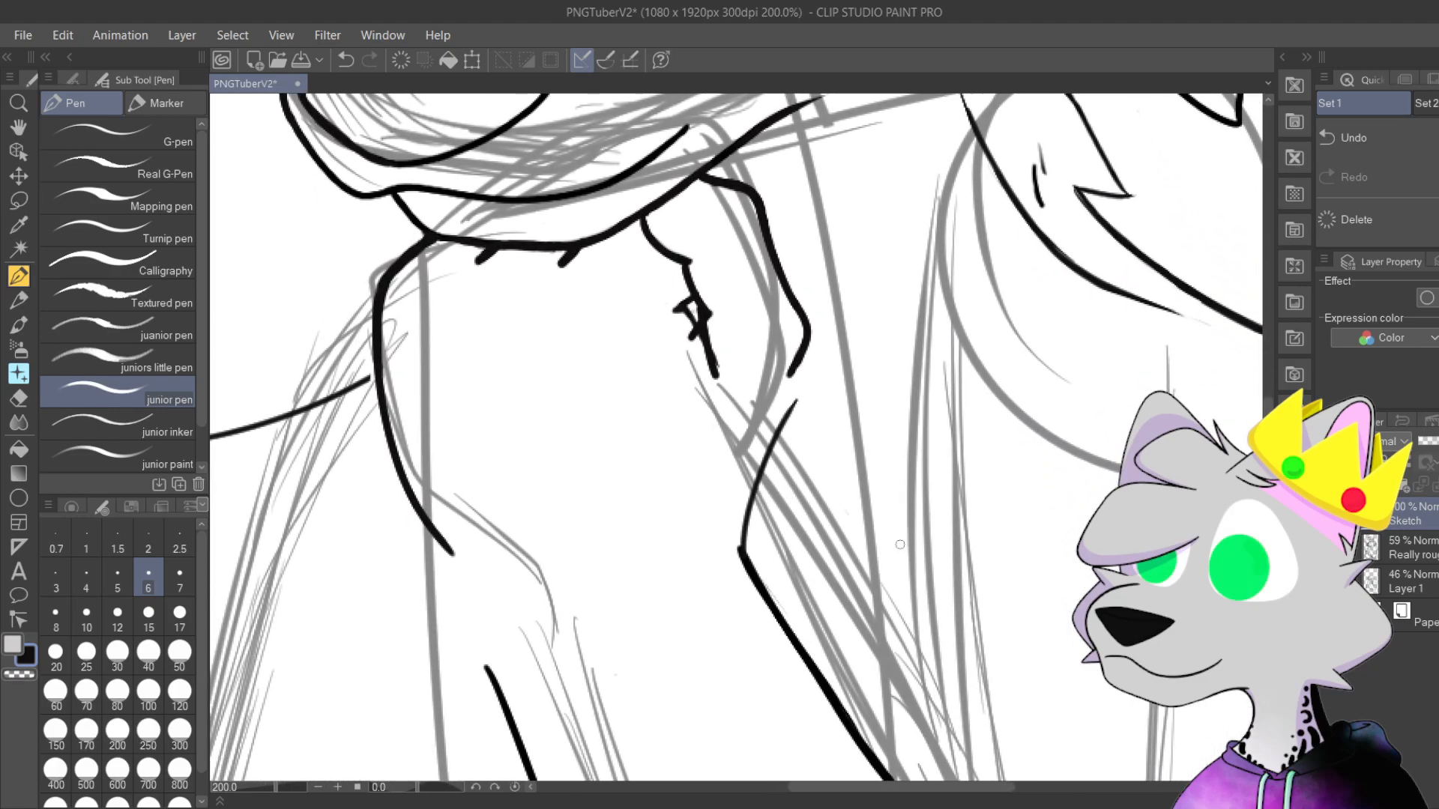
left_click_drag(895, 573, 822, 501)
scroll(762, 420, "up", 4)
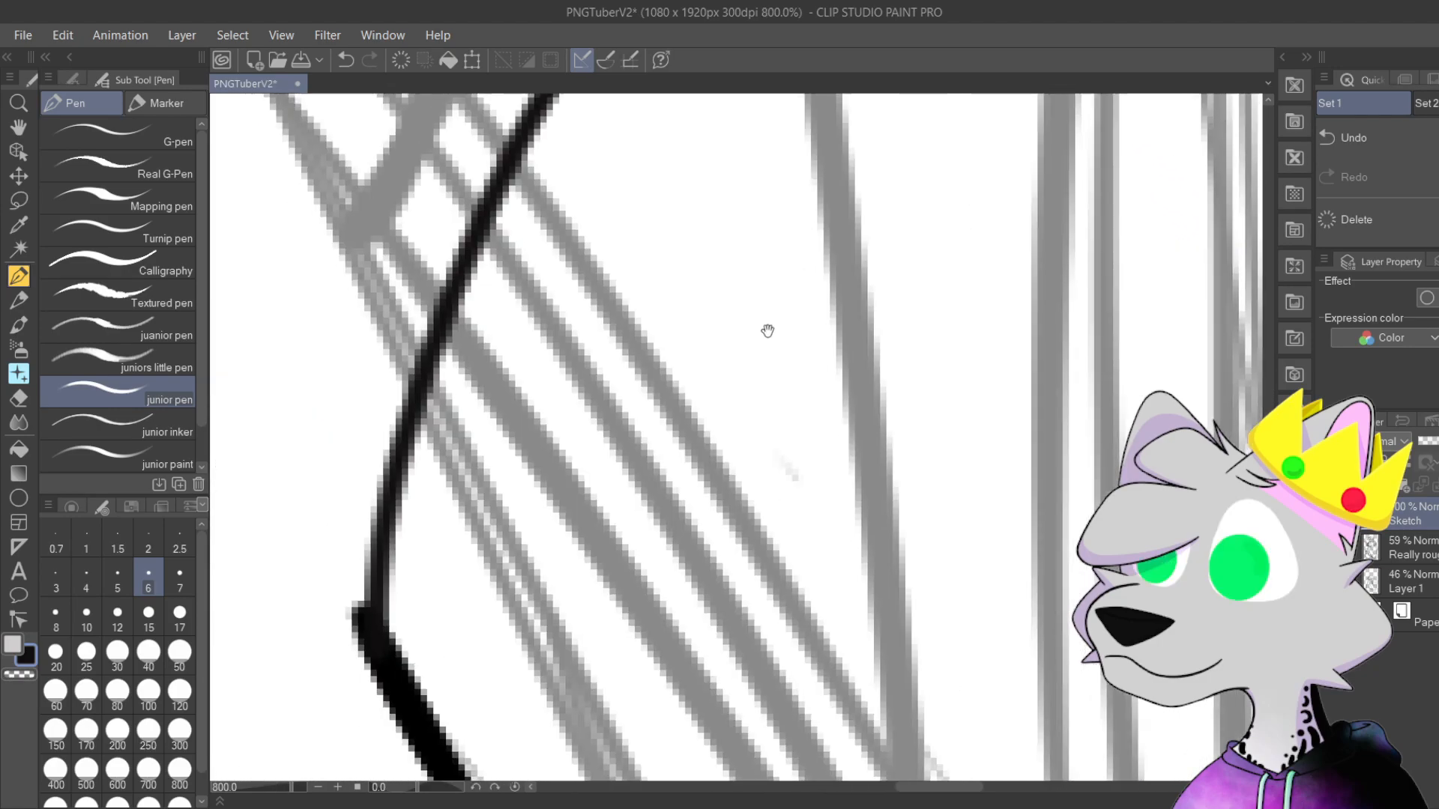
left_click_drag(705, 113, 841, 628)
mouse_move(713, 572)
left_mouse_down()
mouse_move(749, 477)
mouse_move(772, 269)
mouse_move(747, 245)
left_mouse_up()
scroll(787, 480, "down", 4)
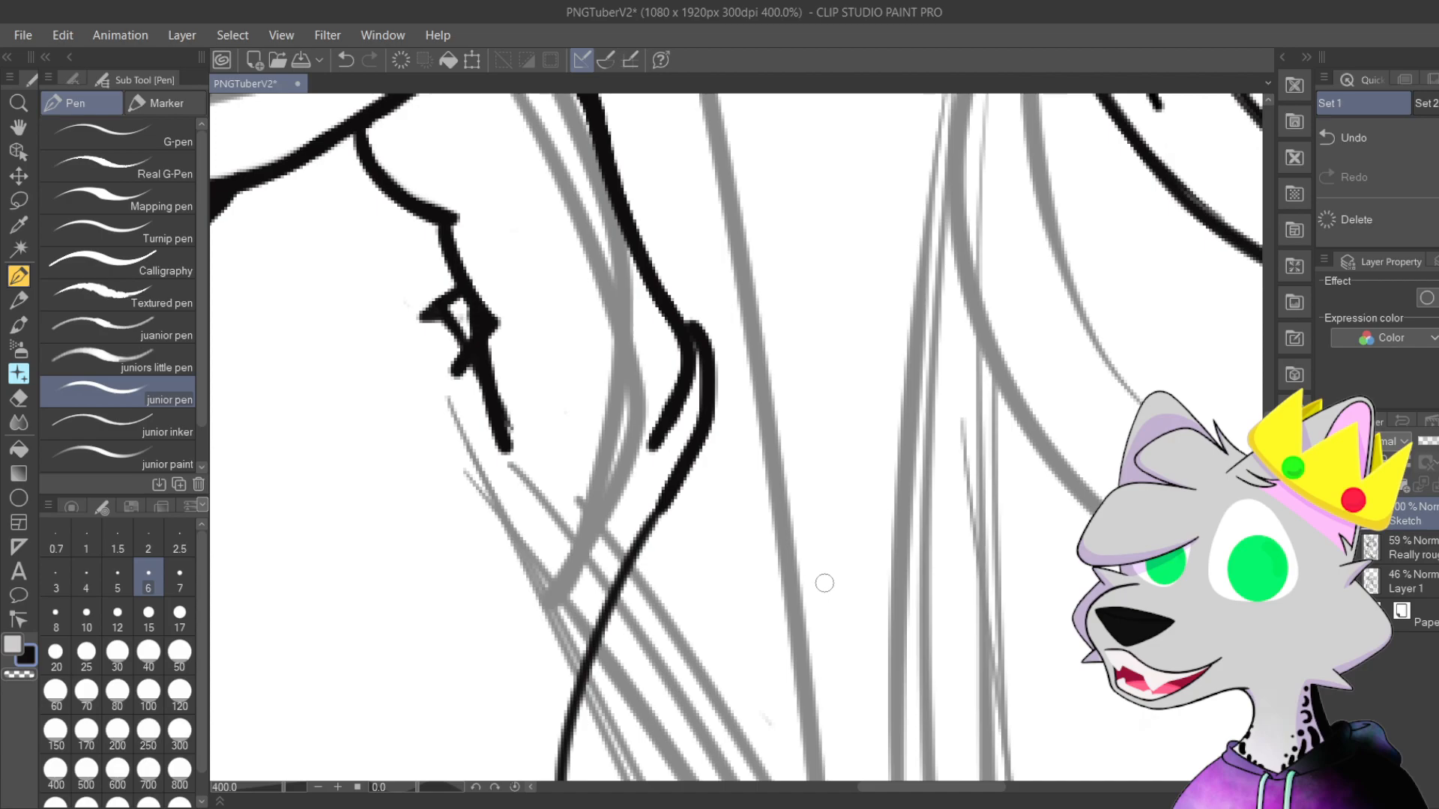
scroll(824, 583, "up", 2)
key("ctrl+z")
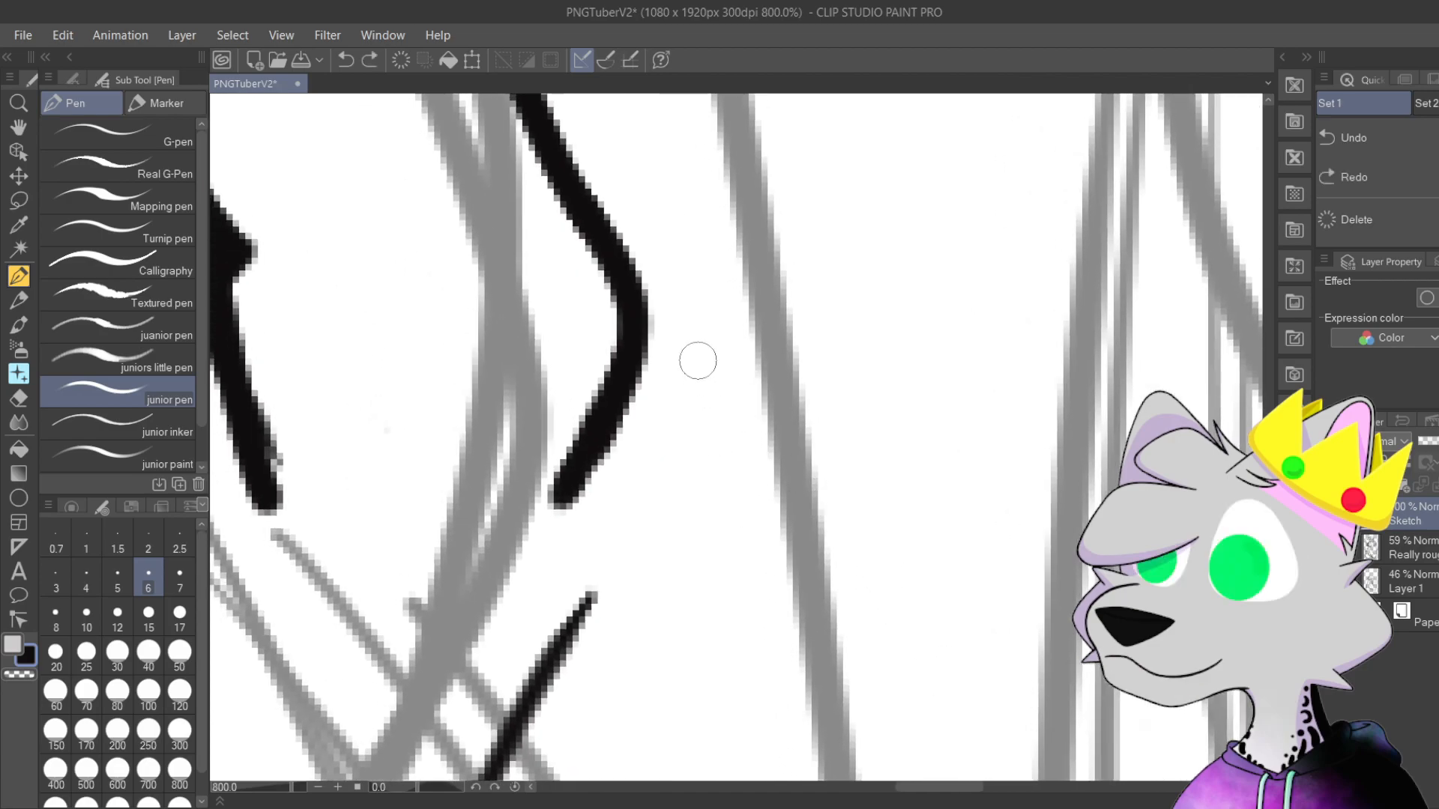
Step: Draw a short pen stroke curving down from the bend of the outer black contour, redoing it until it fits
left_click_drag(664, 289, 584, 570)
key("ctrl+z")
mouse_move(553, 650)
left_mouse_down()
mouse_move(658, 438)
mouse_move(610, 260)
mouse_move(659, 388)
mouse_move(600, 607)
left_mouse_up()
key("ctrl+z")
key("ctrl+z")
mouse_move(612, 252)
left_mouse_down()
mouse_move(665, 358)
mouse_move(619, 548)
left_mouse_up()
key("ctrl+z")
left_click_drag(594, 229, 608, 504)
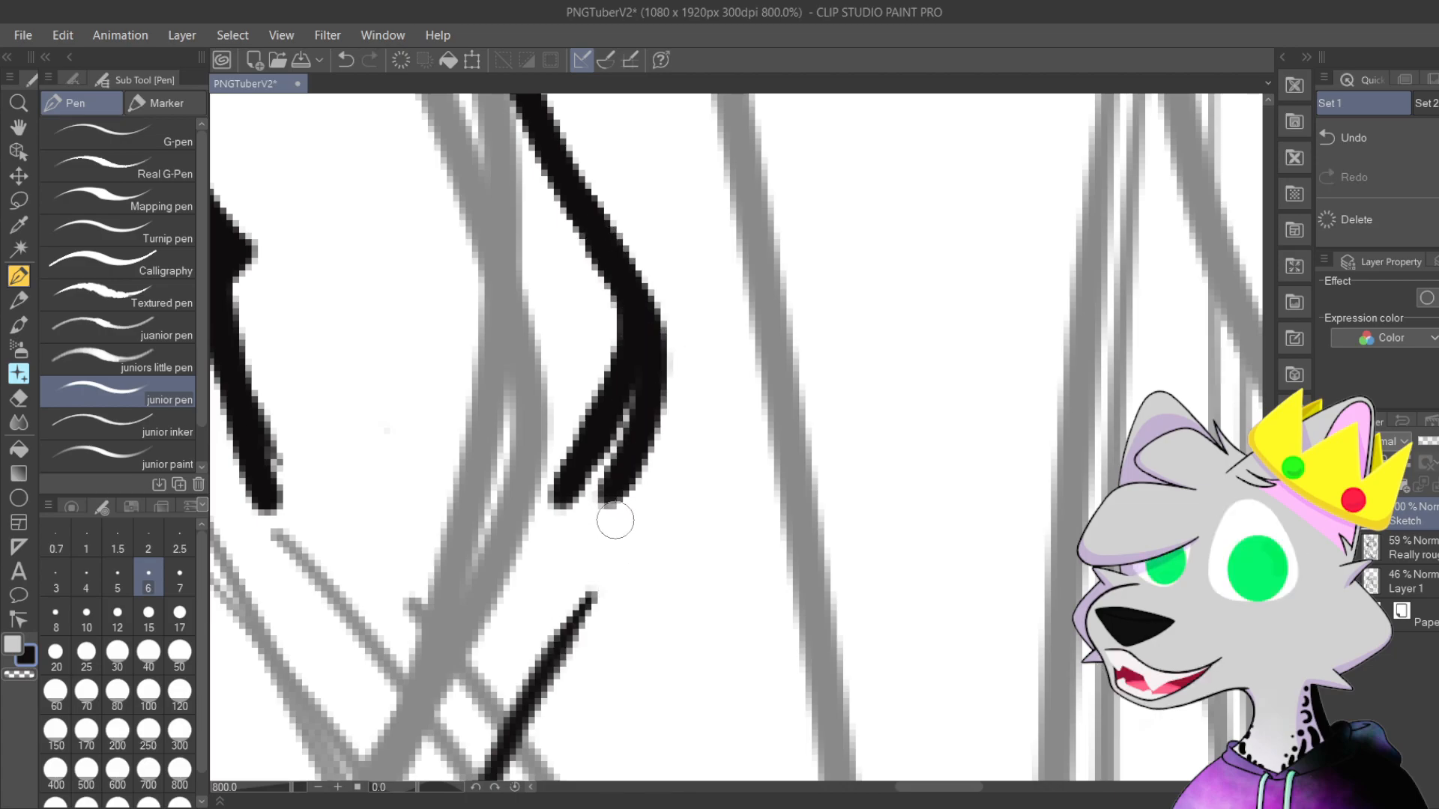
key("ctrl+z")
mouse_move(618, 256)
left_mouse_down()
mouse_move(660, 375)
mouse_move(604, 543)
left_mouse_up()
key("ctrl+z")
mouse_move(596, 227)
left_mouse_down()
mouse_move(626, 289)
mouse_move(600, 570)
left_mouse_up()
key("ctrl+z")
mouse_move(592, 232)
left_mouse_down()
mouse_move(594, 587)
mouse_move(644, 411)
mouse_move(629, 525)
left_mouse_up()
key("ctrl+z")
key("ctrl+z")
mouse_move(690, 180)
left_mouse_down()
mouse_move(839, 540)
mouse_move(817, 666)
mouse_move(808, 250)
left_mouse_up()
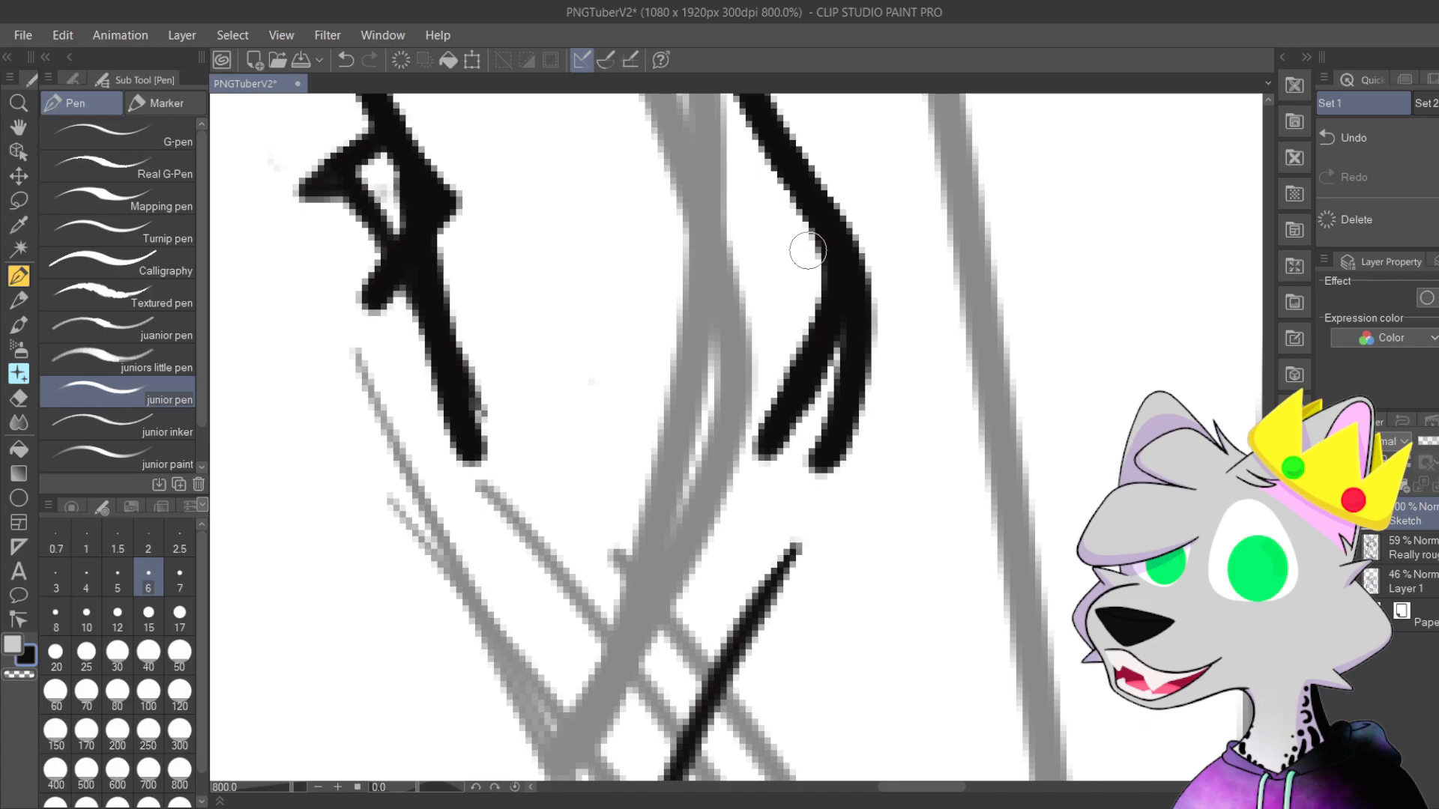
Step: Lasso-select the inner jagged line and the outer bent contour below the jaw line
scroll(1031, 455, "down", 4)
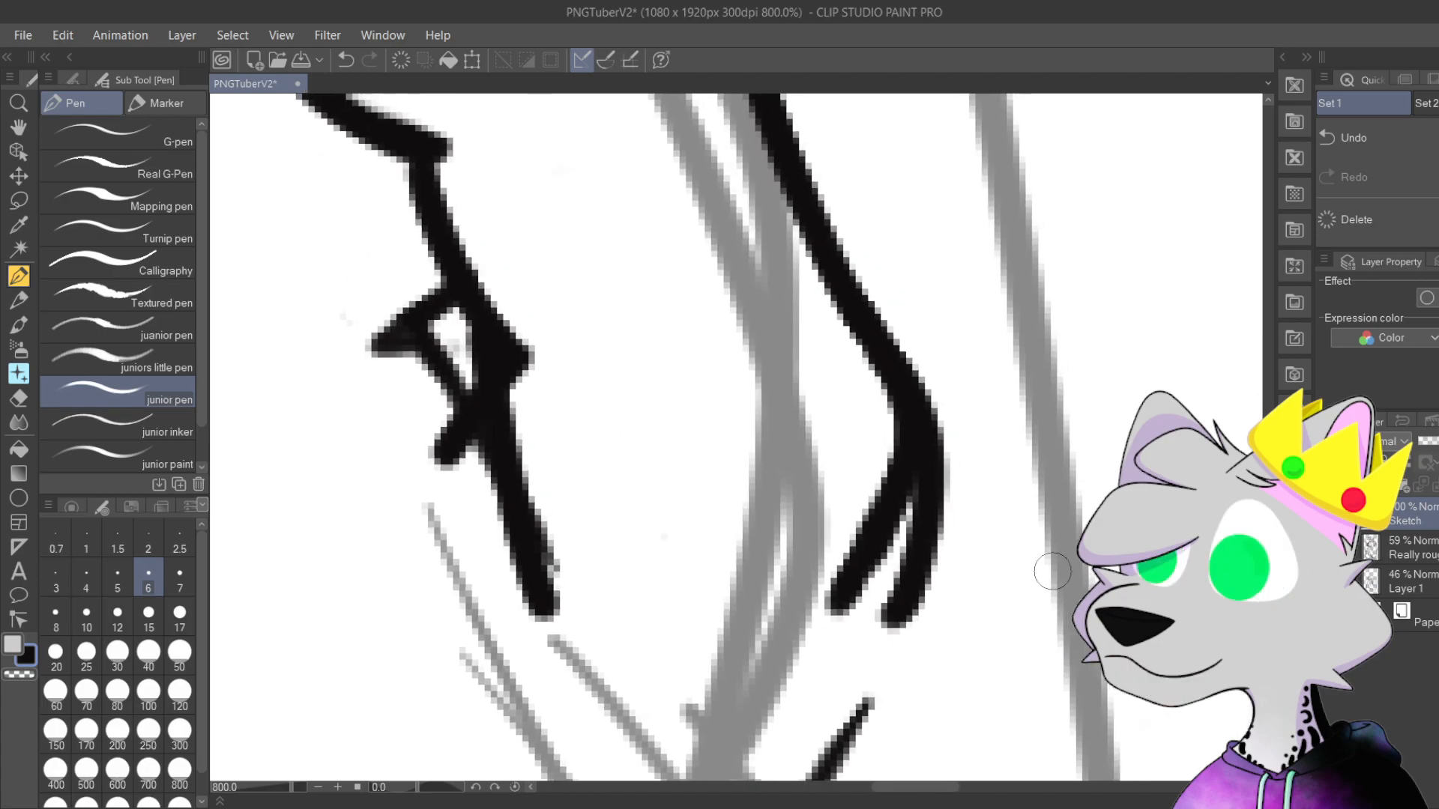
scroll(1065, 468, "down", 4)
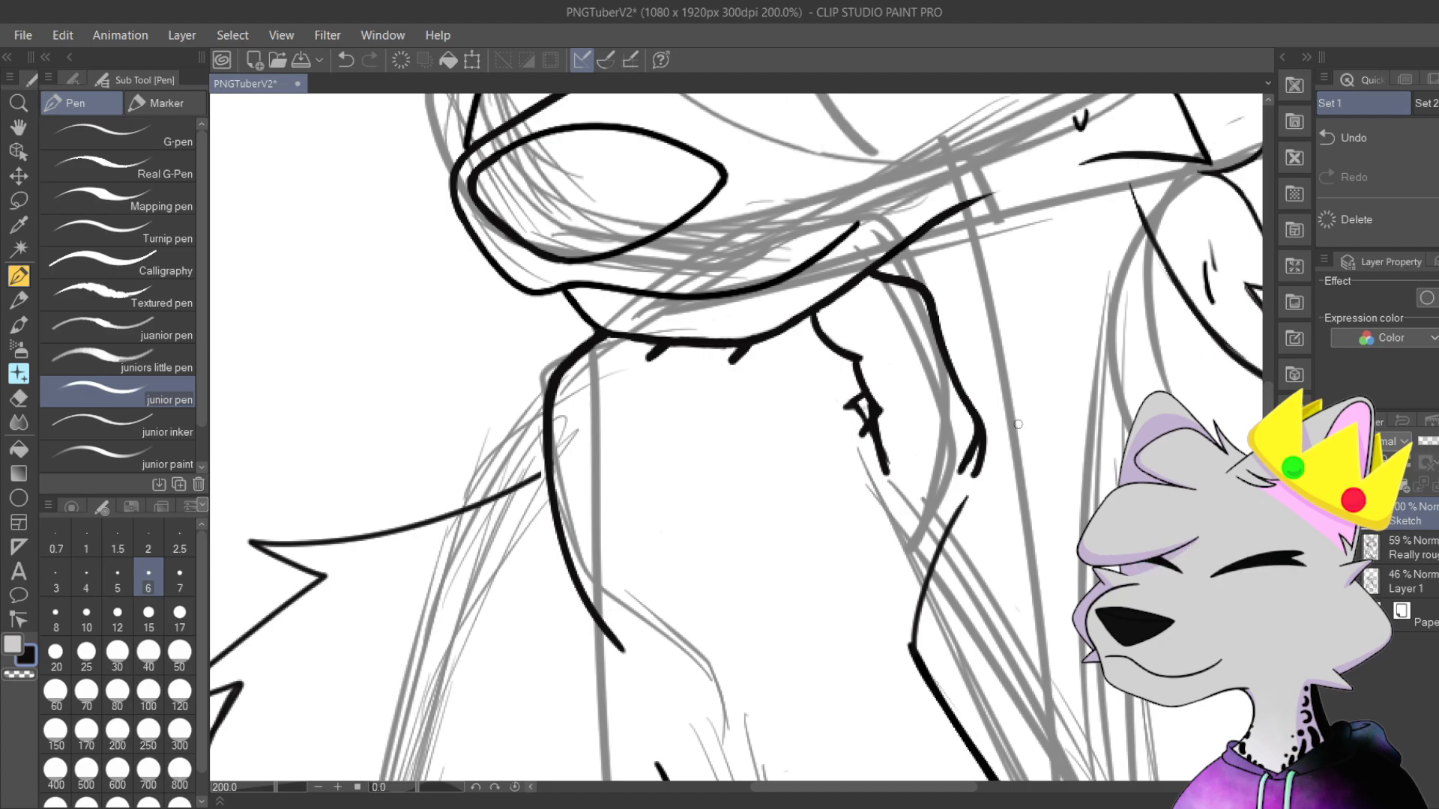
scroll(796, 232, "right", 2)
scroll(796, 232, "up", 3)
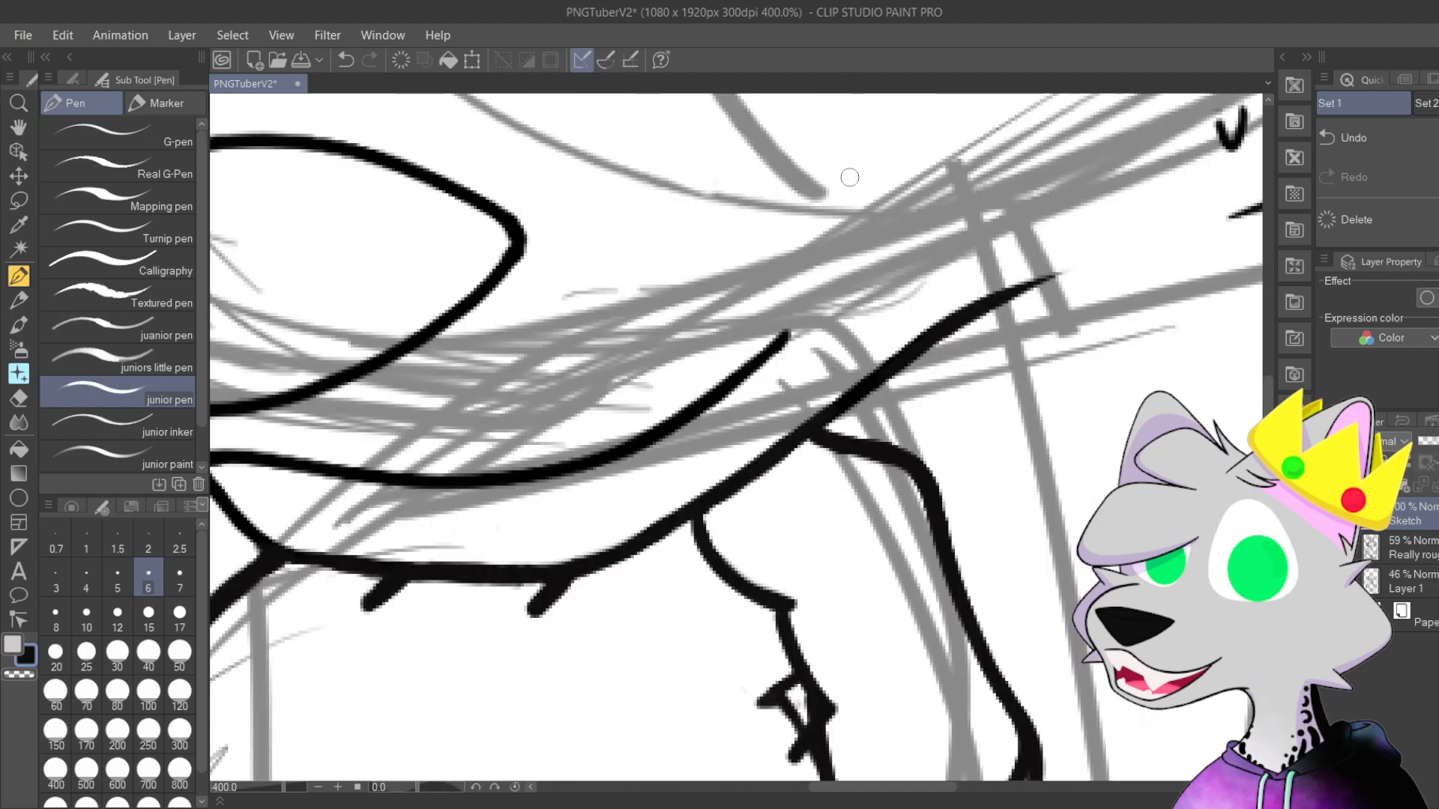
scroll(932, 343, "down", 4)
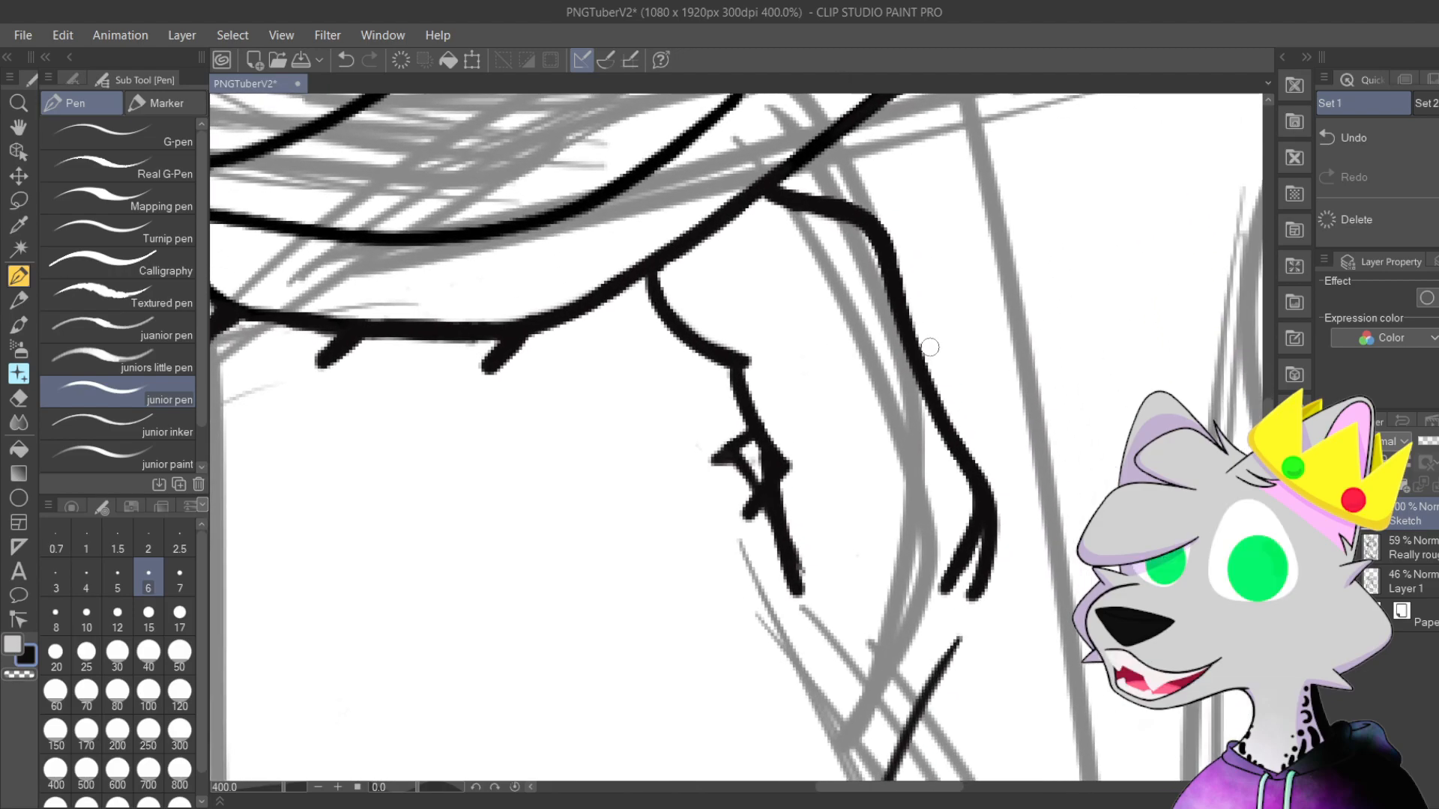
left_click(19, 201)
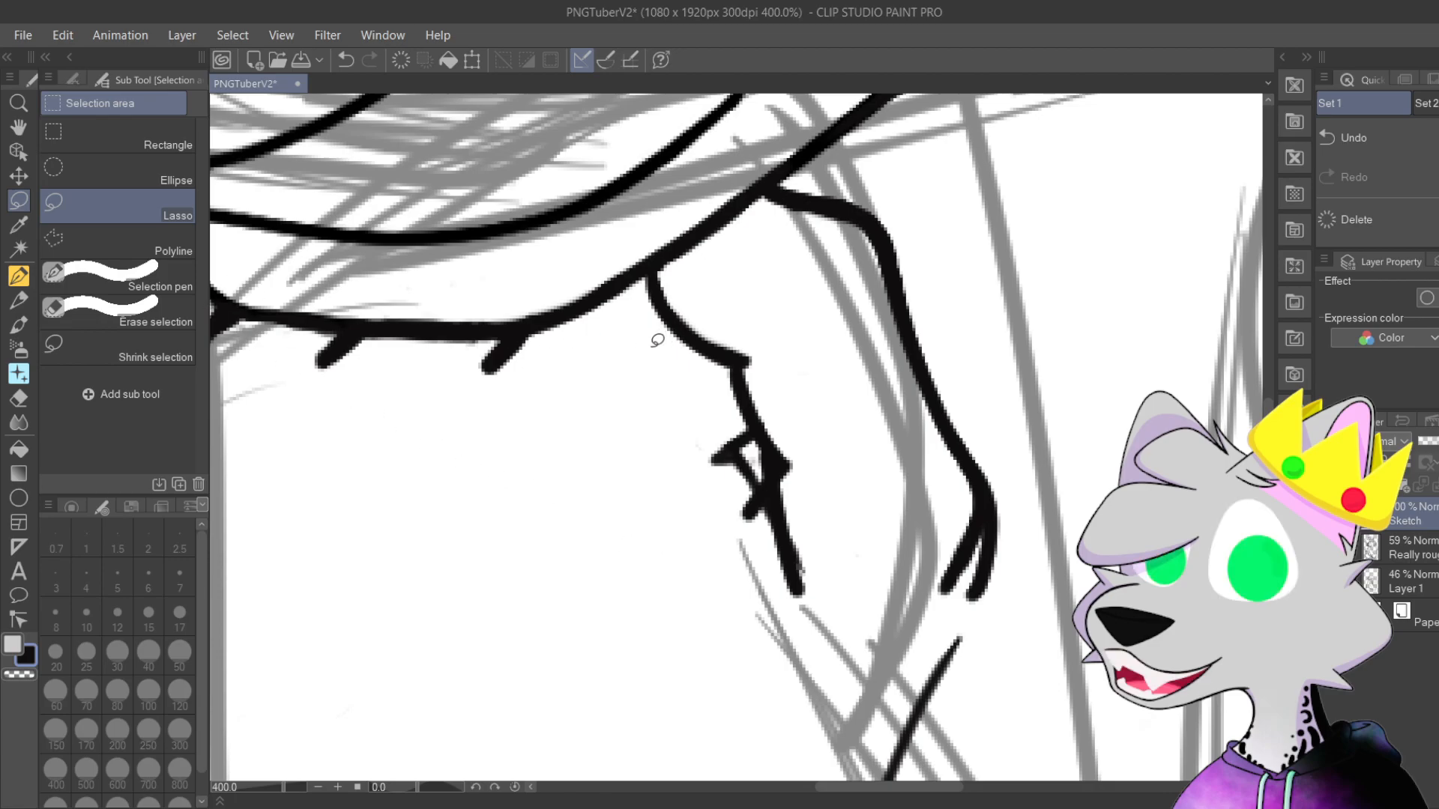
mouse_move(635, 333)
left_mouse_down()
mouse_move(651, 273)
mouse_move(747, 246)
mouse_move(776, 174)
mouse_move(796, 180)
left_mouse_up()
mouse_move(639, 348)
left_mouse_down()
mouse_move(655, 264)
mouse_move(696, 268)
mouse_move(747, 248)
mouse_move(780, 179)
left_mouse_up()
mouse_move(911, 212)
left_mouse_down()
mouse_move(1023, 422)
mouse_move(1035, 594)
mouse_move(937, 600)
mouse_move(632, 460)
mouse_move(653, 348)
mouse_move(652, 363)
left_mouse_up()
Step: Enlarge the selected contour lines slightly, shift them down to meet the lower contour, apply the transform and deselect
scroll(652, 363, "down", 3)
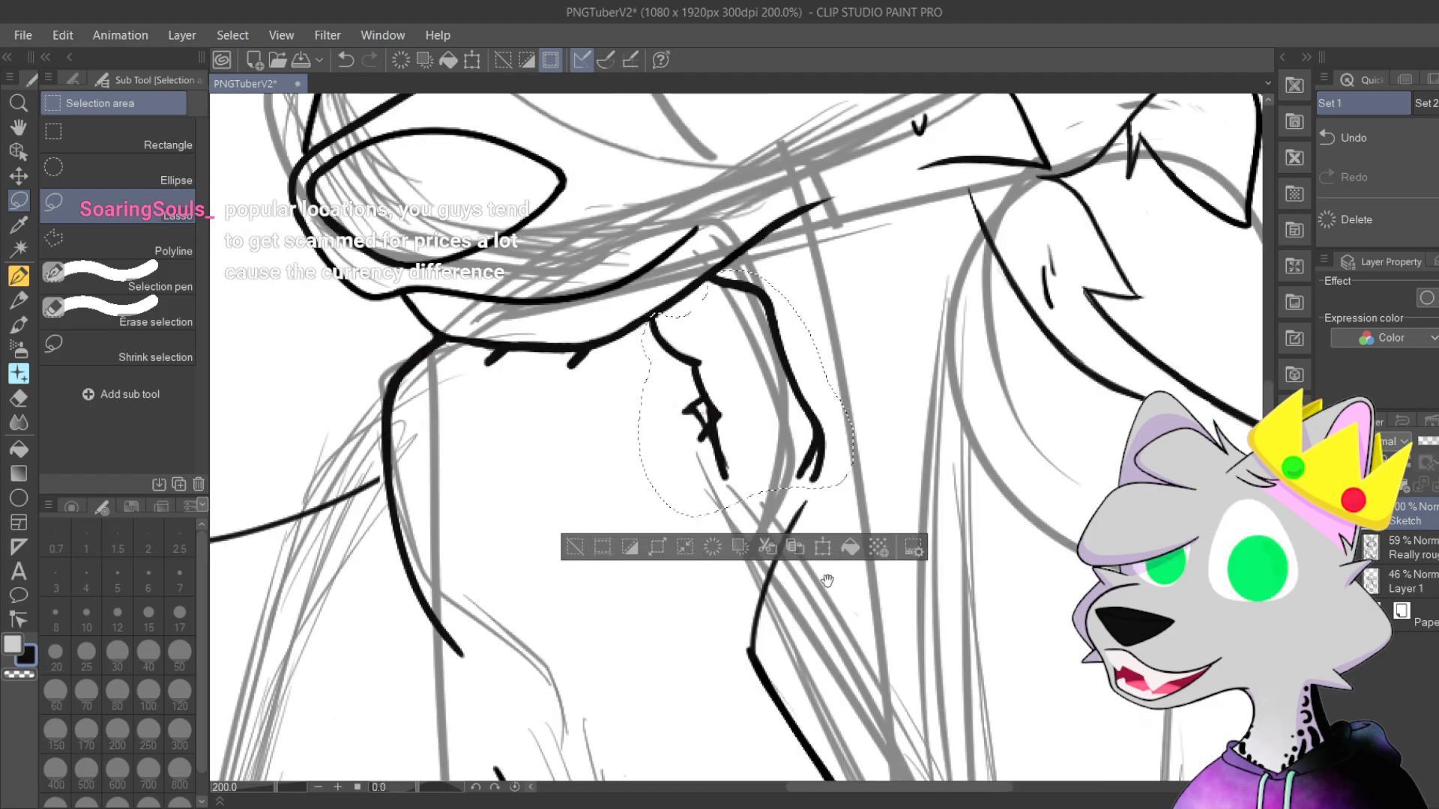
left_click_drag(926, 617, 923, 569)
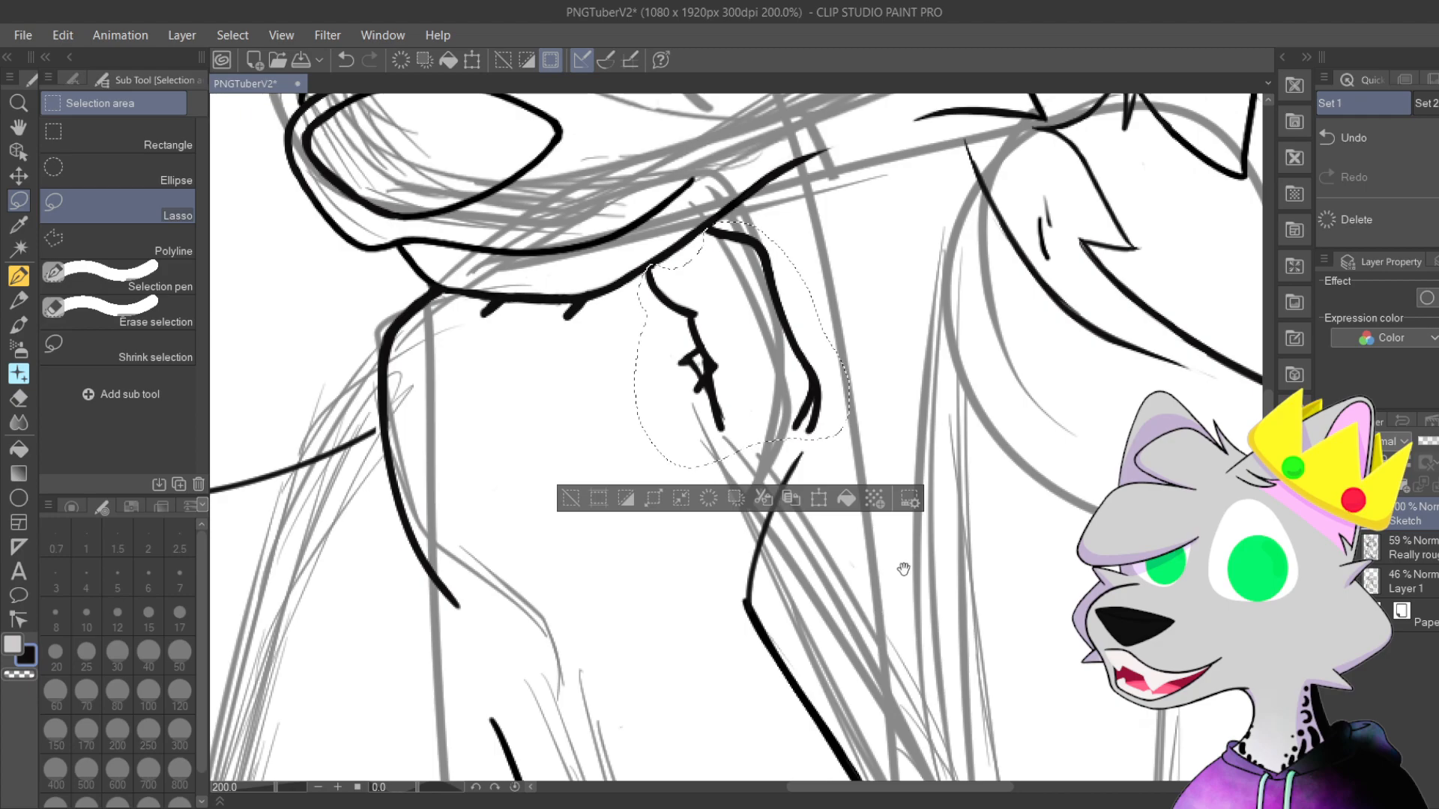
left_click_drag(910, 575, 877, 603)
left_click(786, 526)
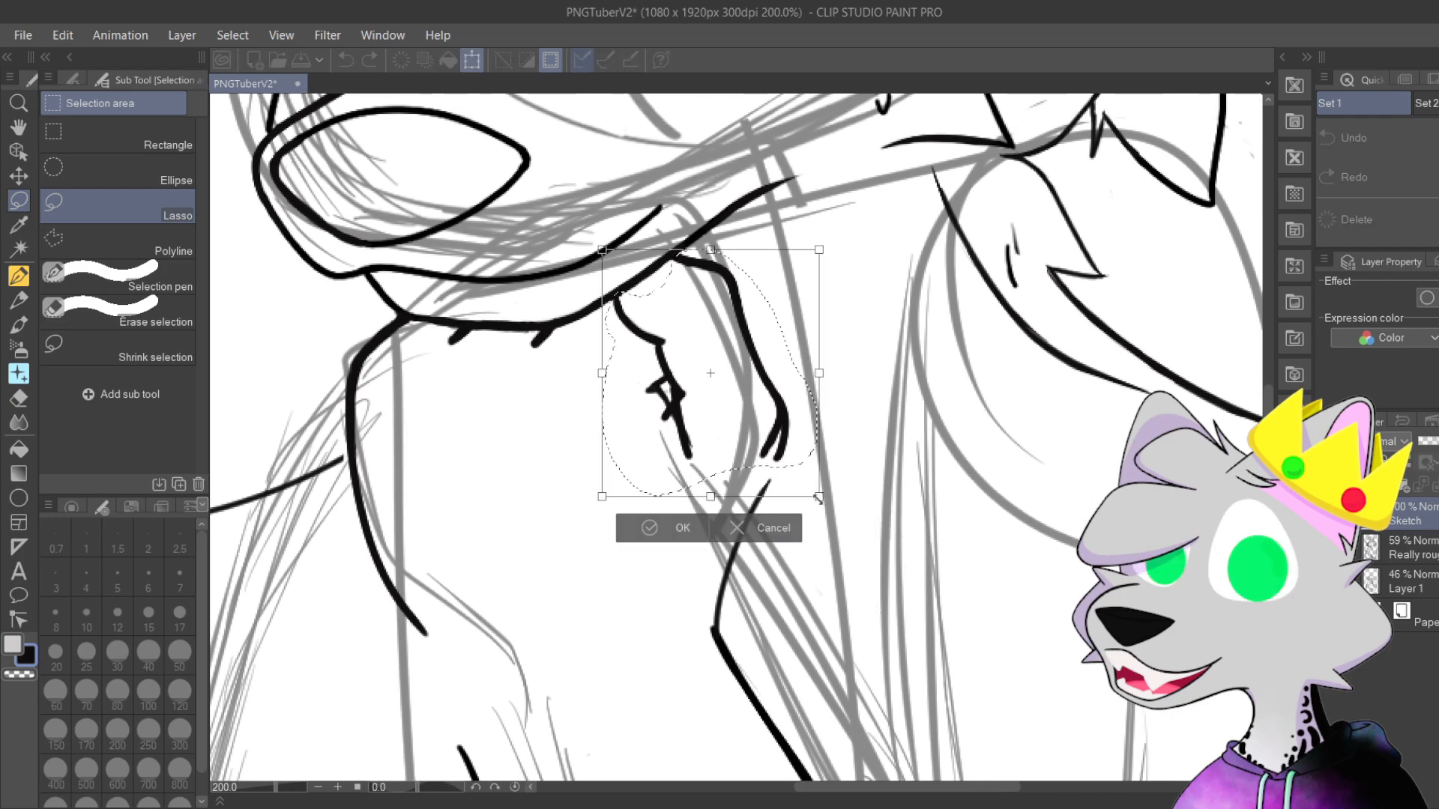
mouse_move(821, 497)
left_mouse_down()
mouse_move(847, 532)
mouse_move(832, 523)
left_mouse_up()
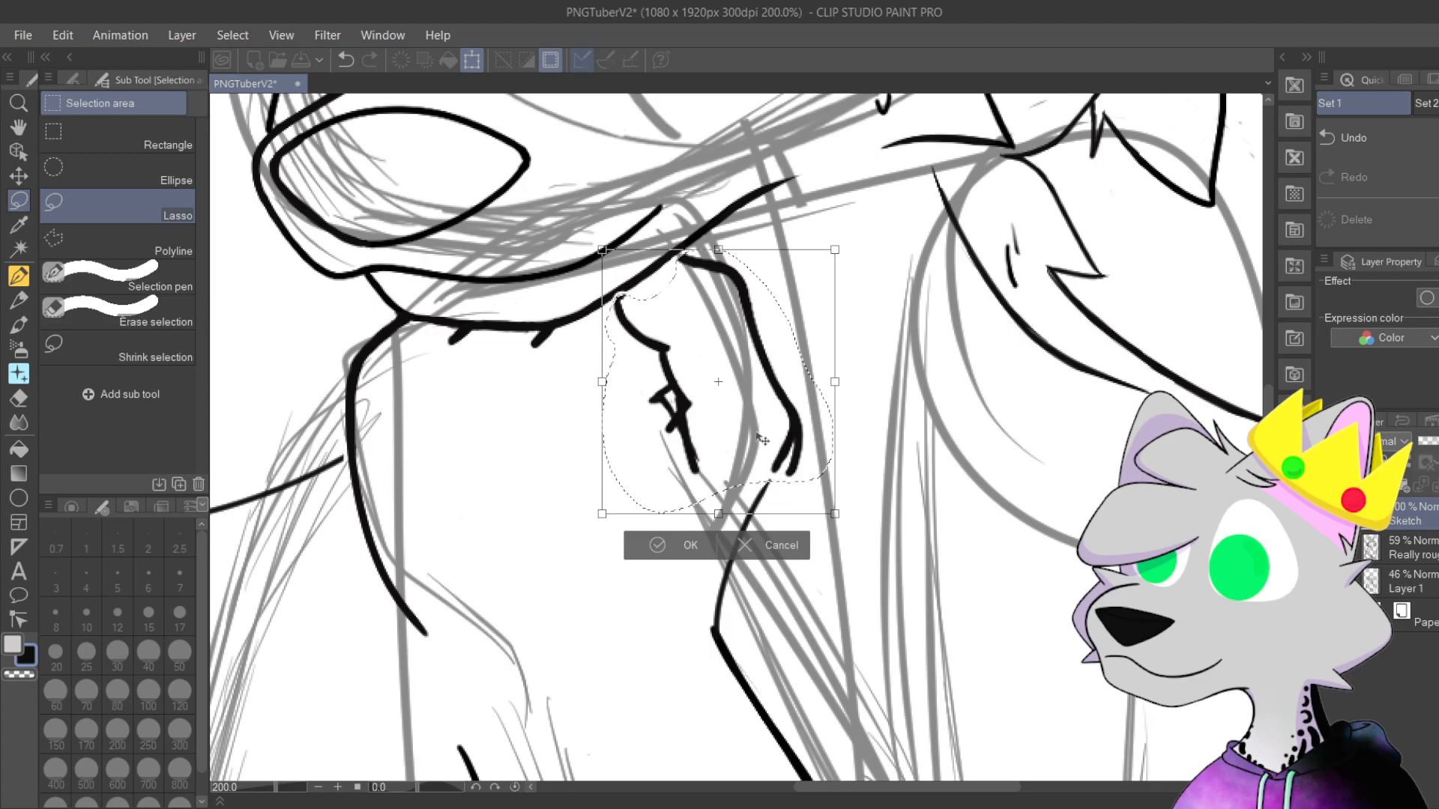
left_click_drag(741, 405, 738, 412)
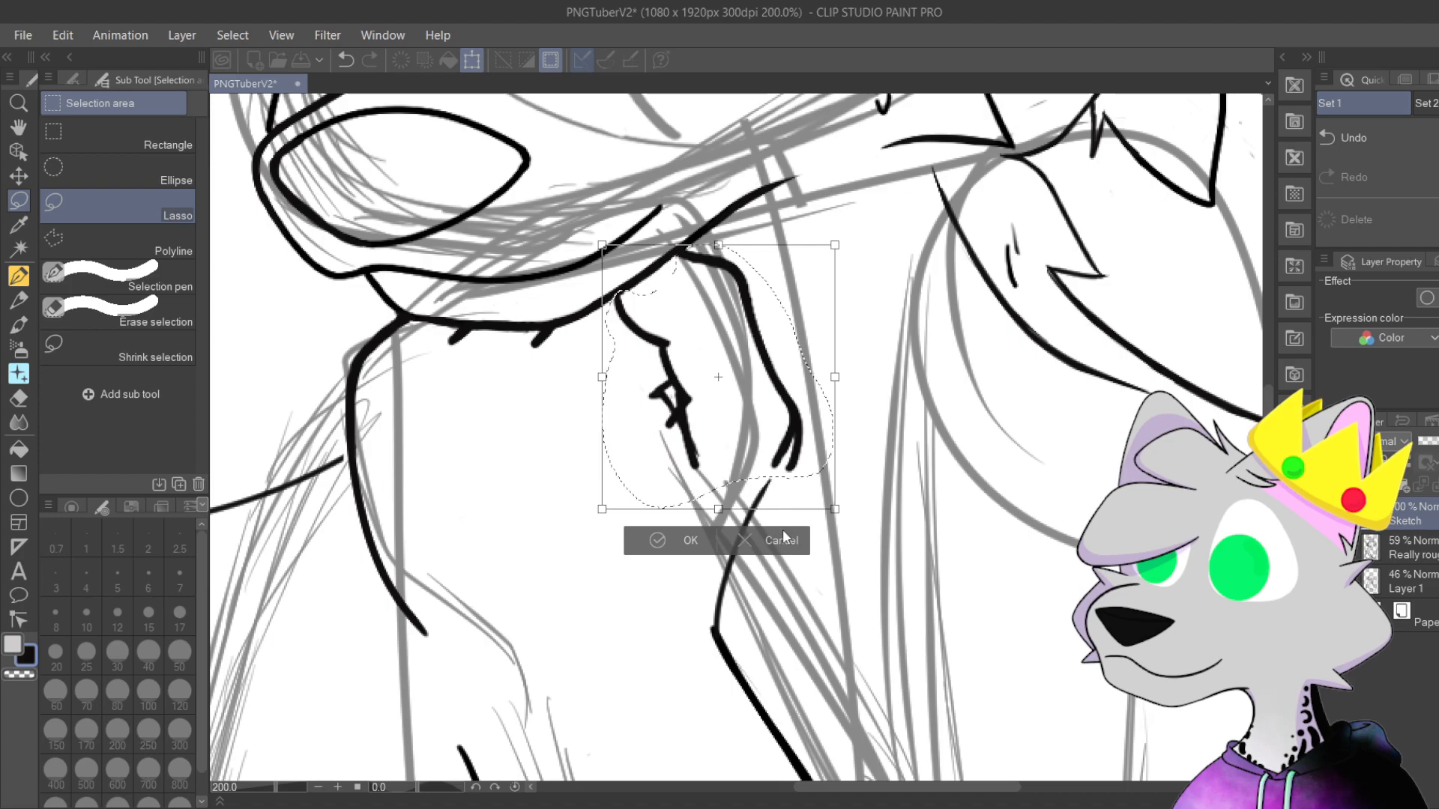
left_click_drag(730, 430, 724, 432)
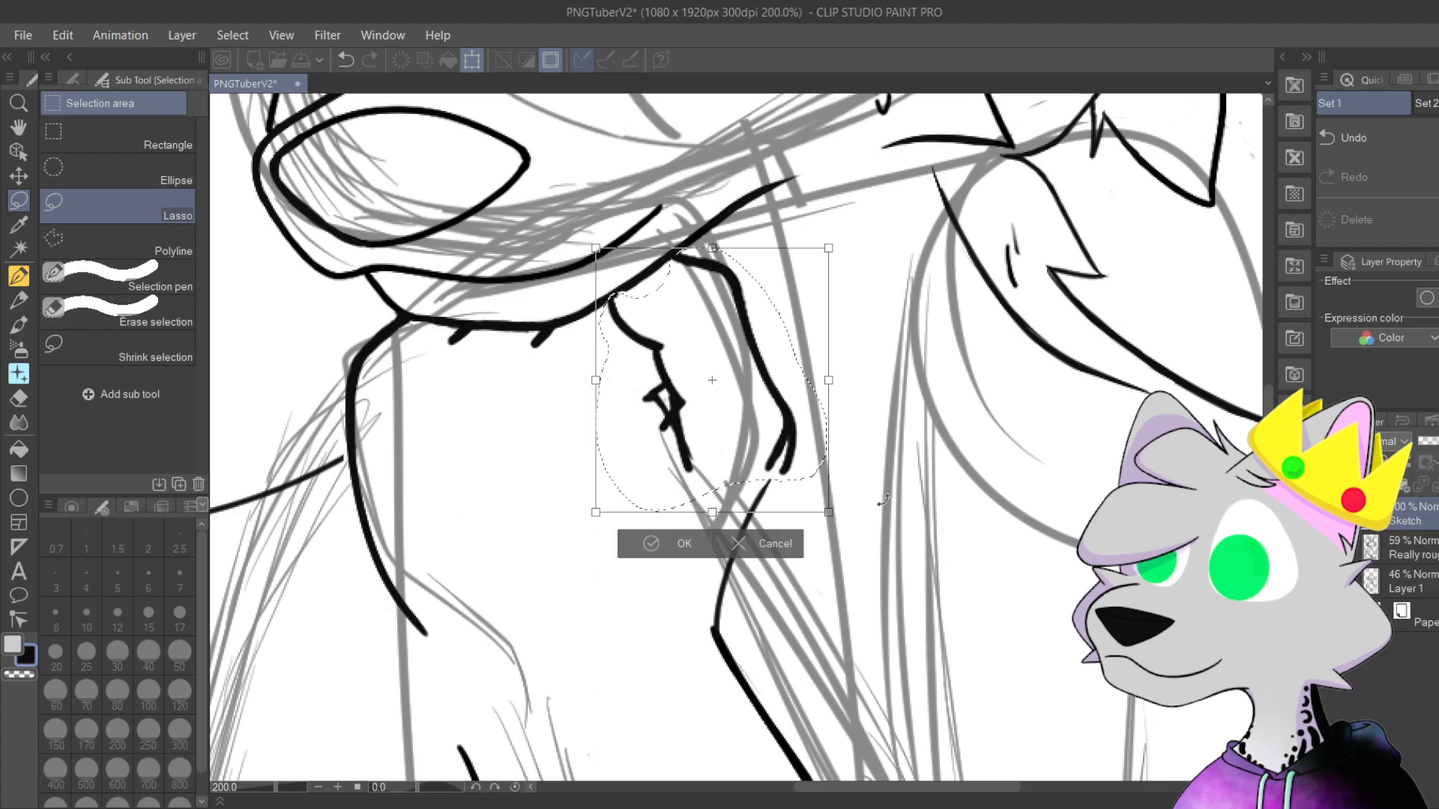
left_click_drag(758, 388, 757, 428)
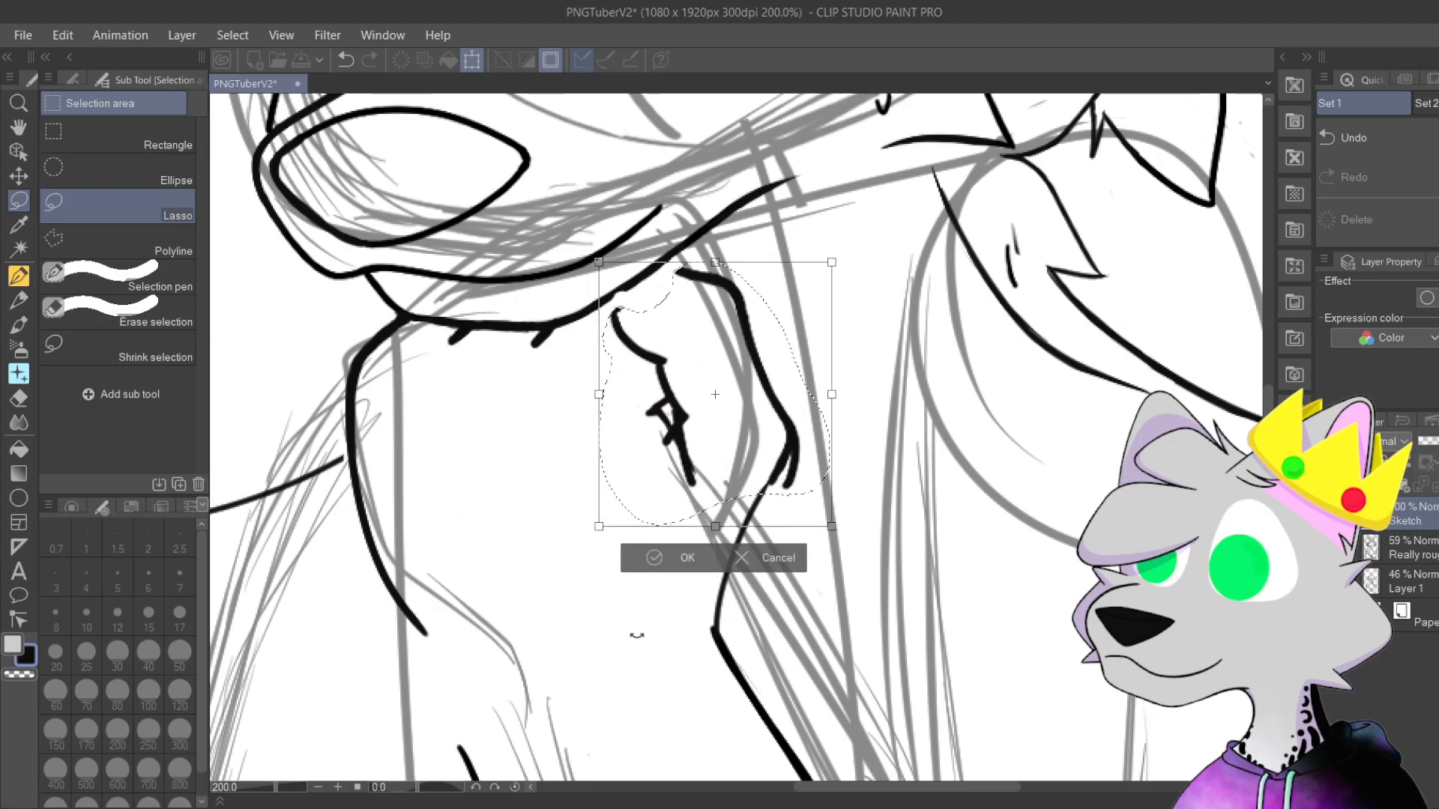
left_click(659, 557)
left_click(541, 556)
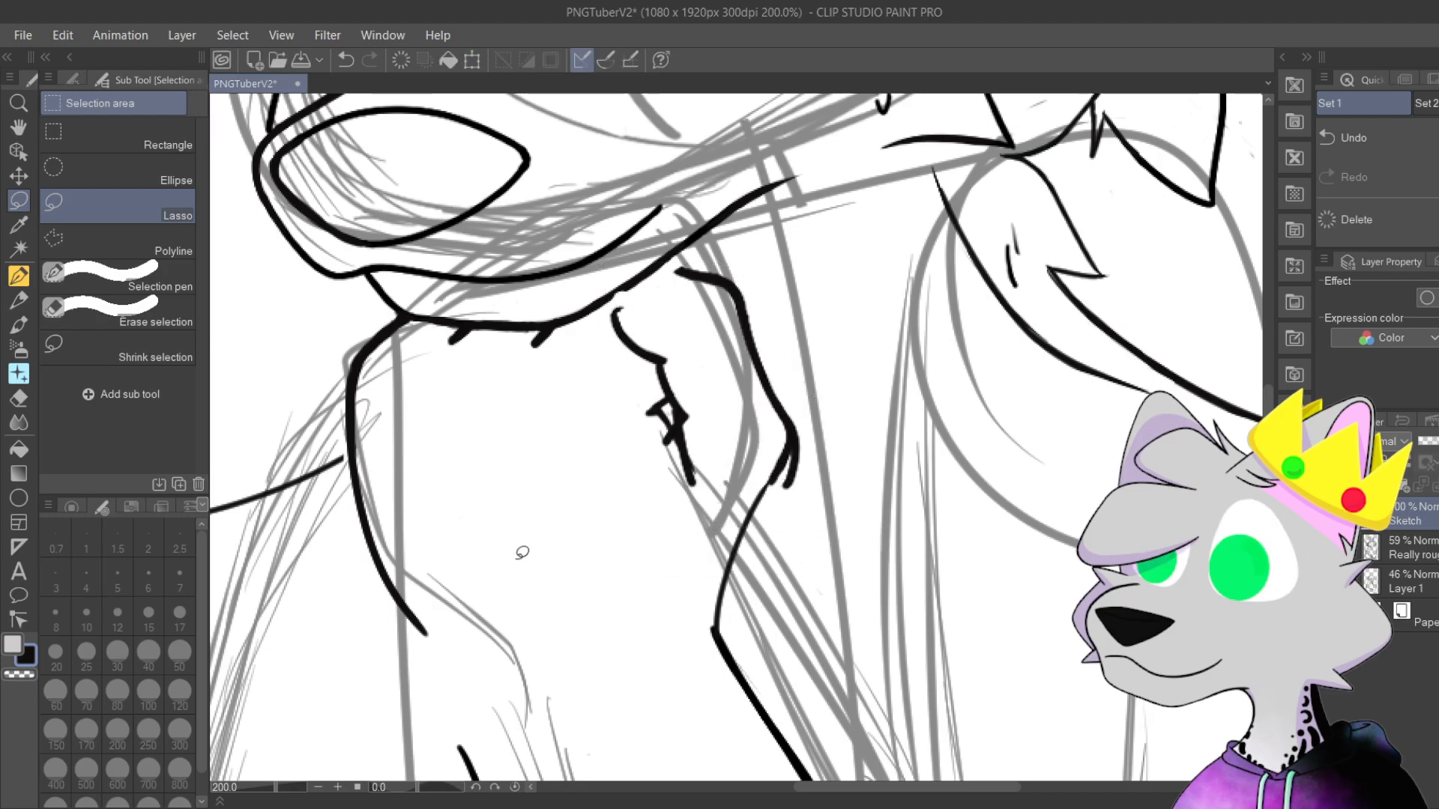
Step: Join the upper end of the outer contour to the jaw line with the junior pen at size 6
left_click(16, 275)
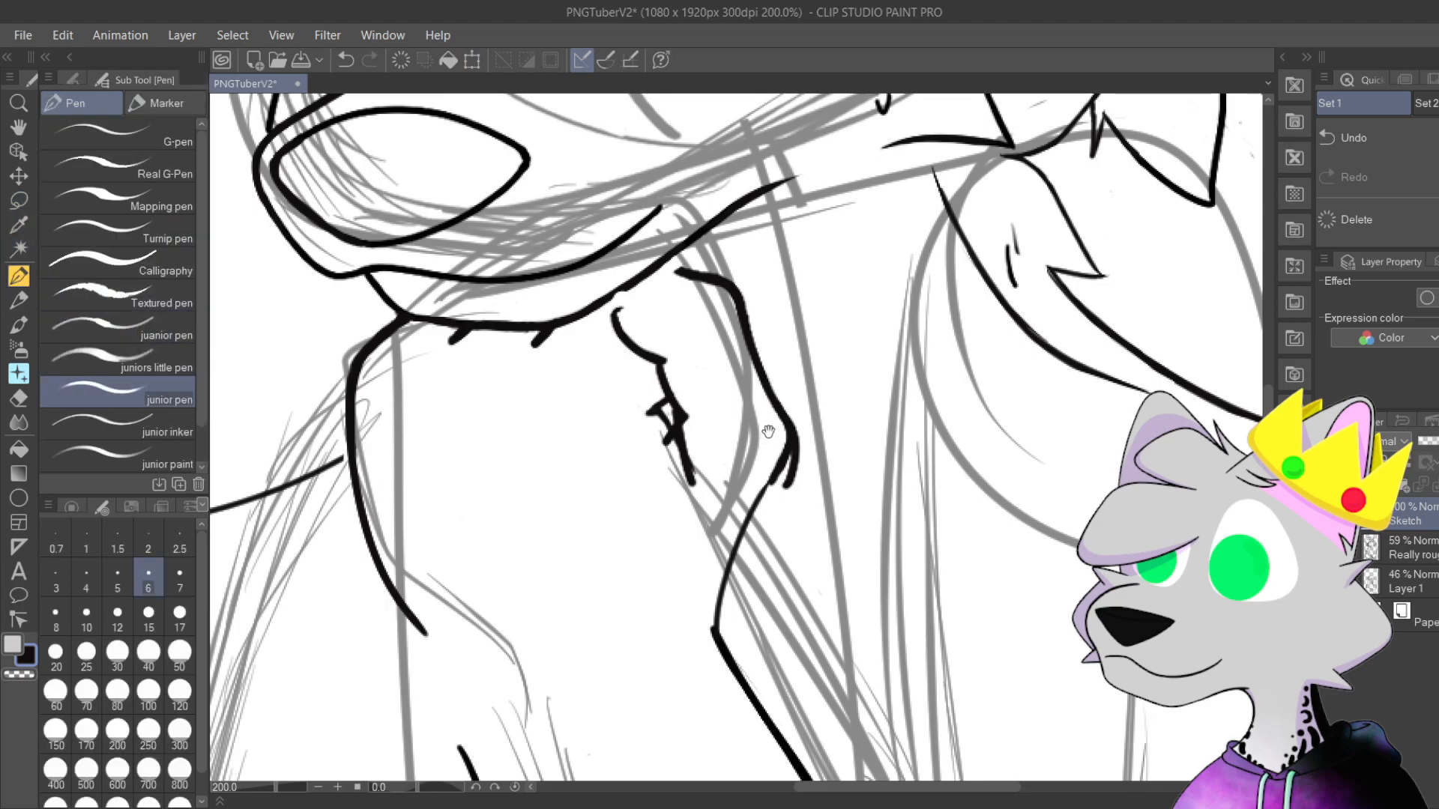
left_click_drag(768, 436, 767, 495)
scroll(814, 446, "up", 6)
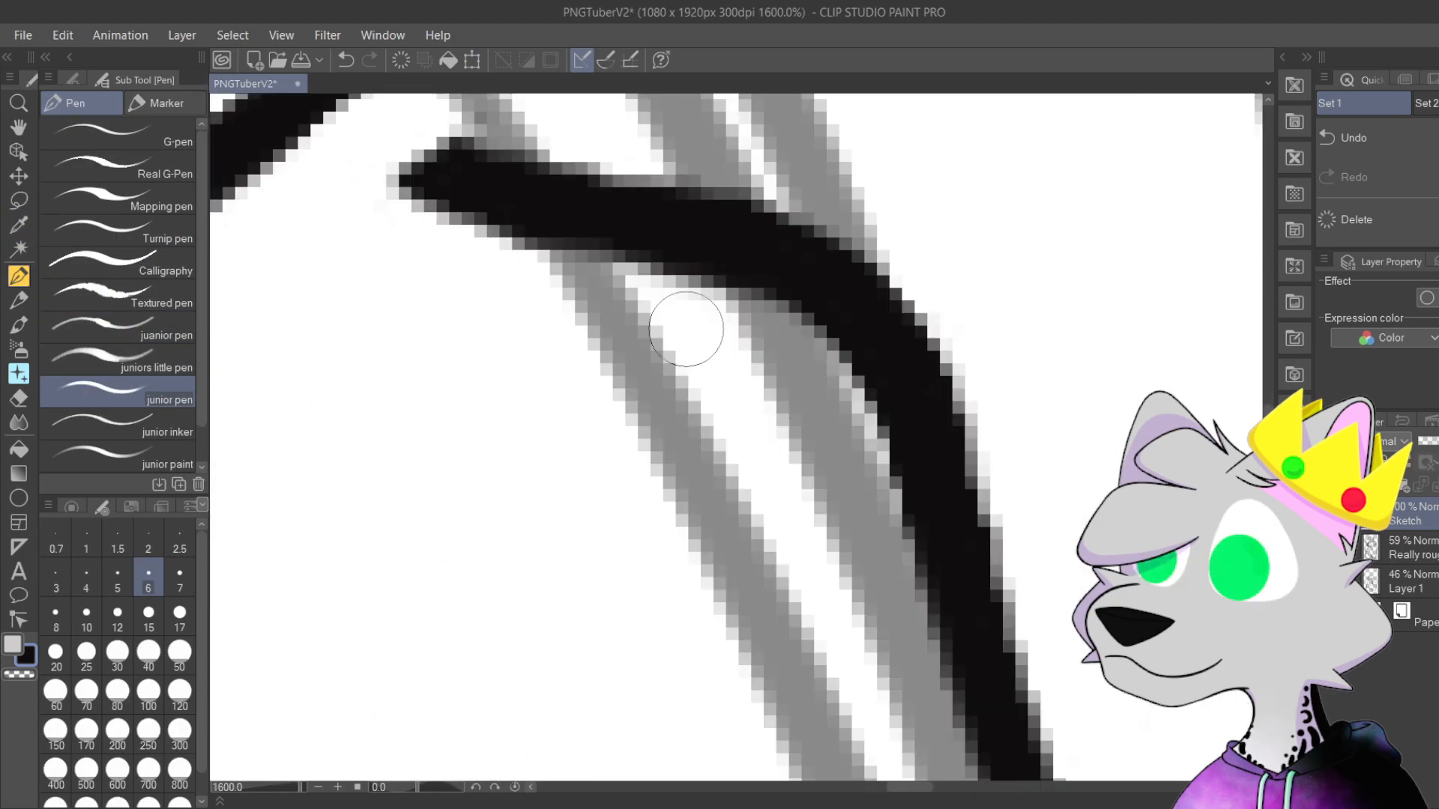
left_click_drag(431, 177, 626, 380)
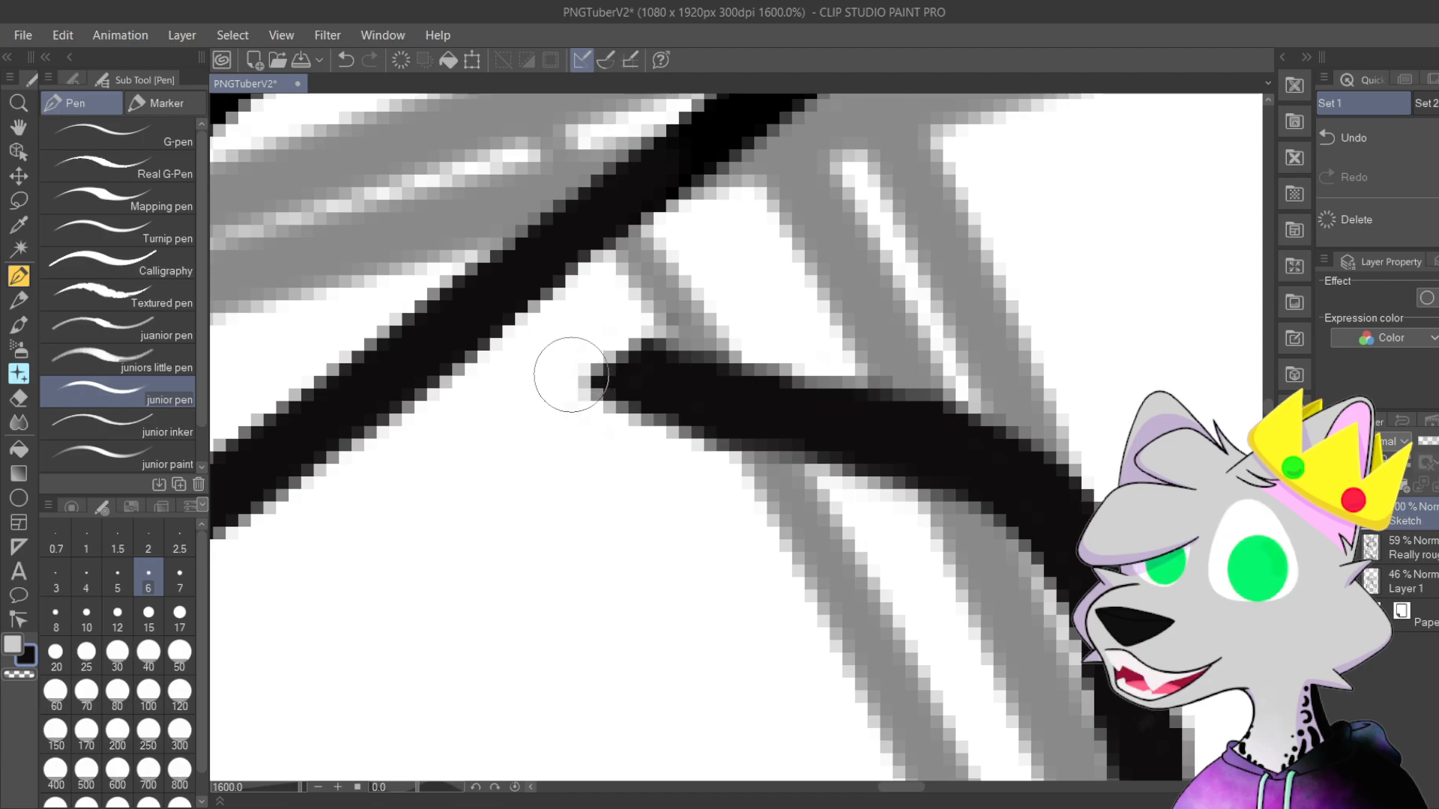
left_click_drag(637, 364, 516, 305)
key("ctrl+z")
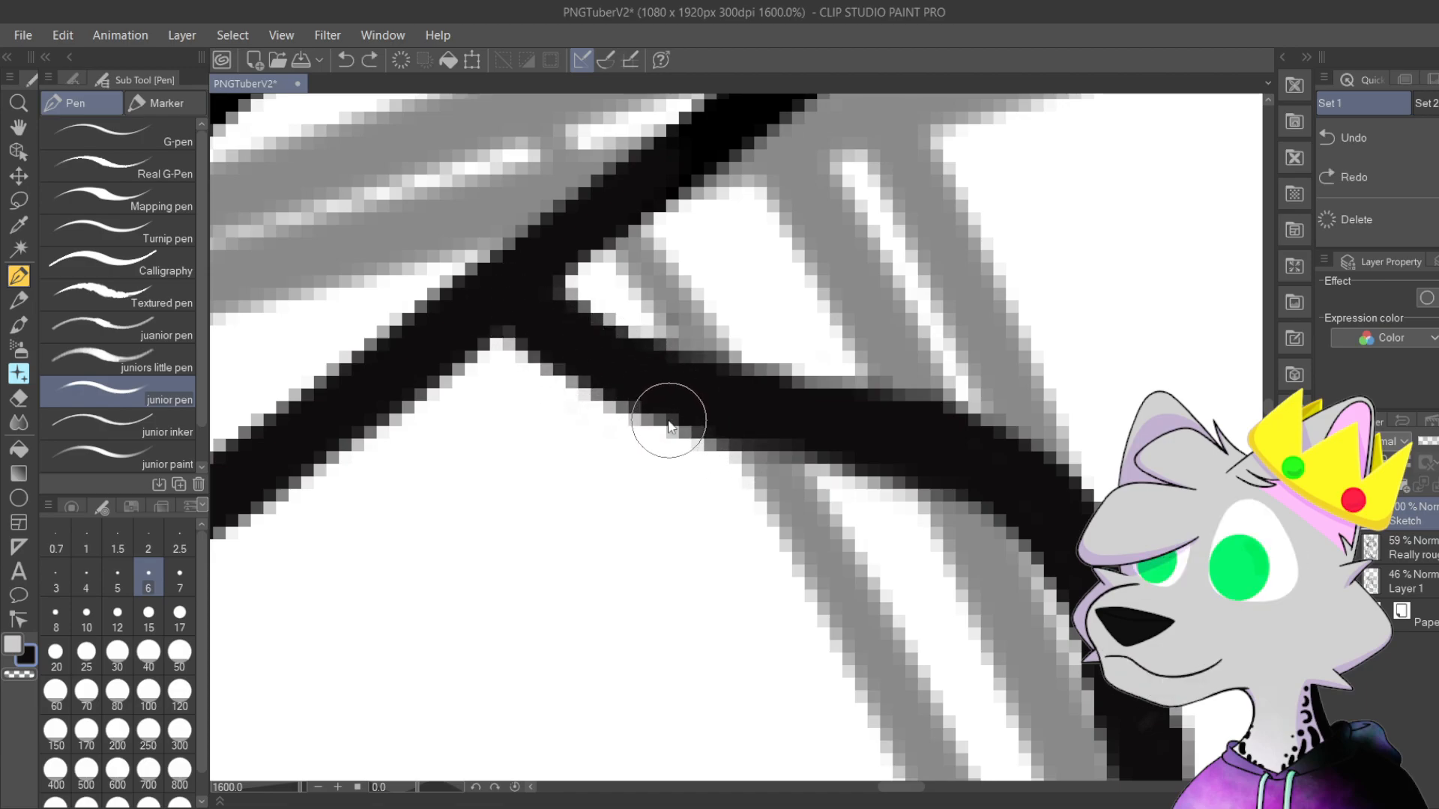
key("ctrl+z")
left_click_drag(482, 312, 668, 380)
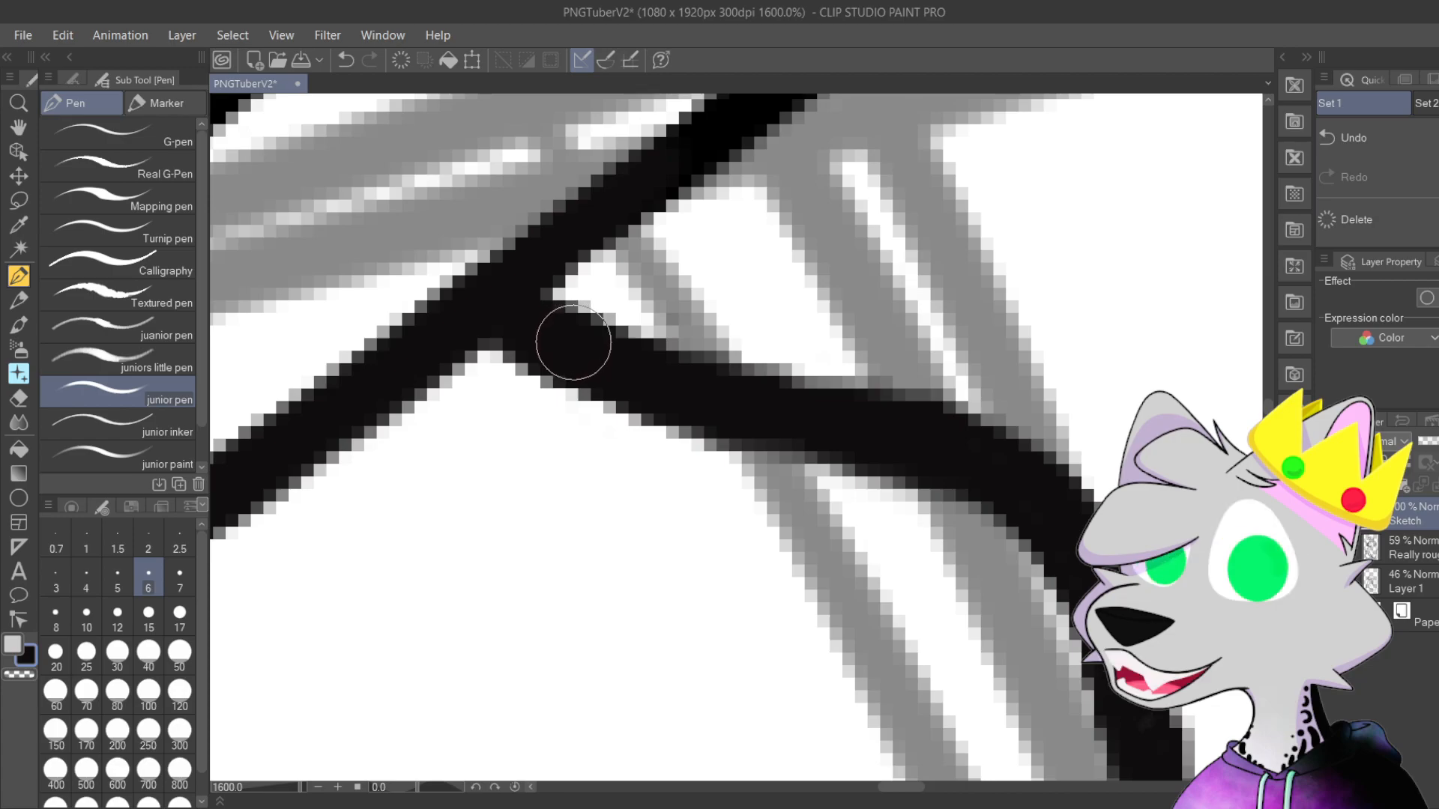
Step: Join the top of the inner jagged line to the jaw line and undo the stray mark beside it
left_click_drag(611, 479, 738, 392)
mouse_move(509, 247)
left_mouse_down()
mouse_move(498, 482)
mouse_move(507, 470)
left_mouse_up()
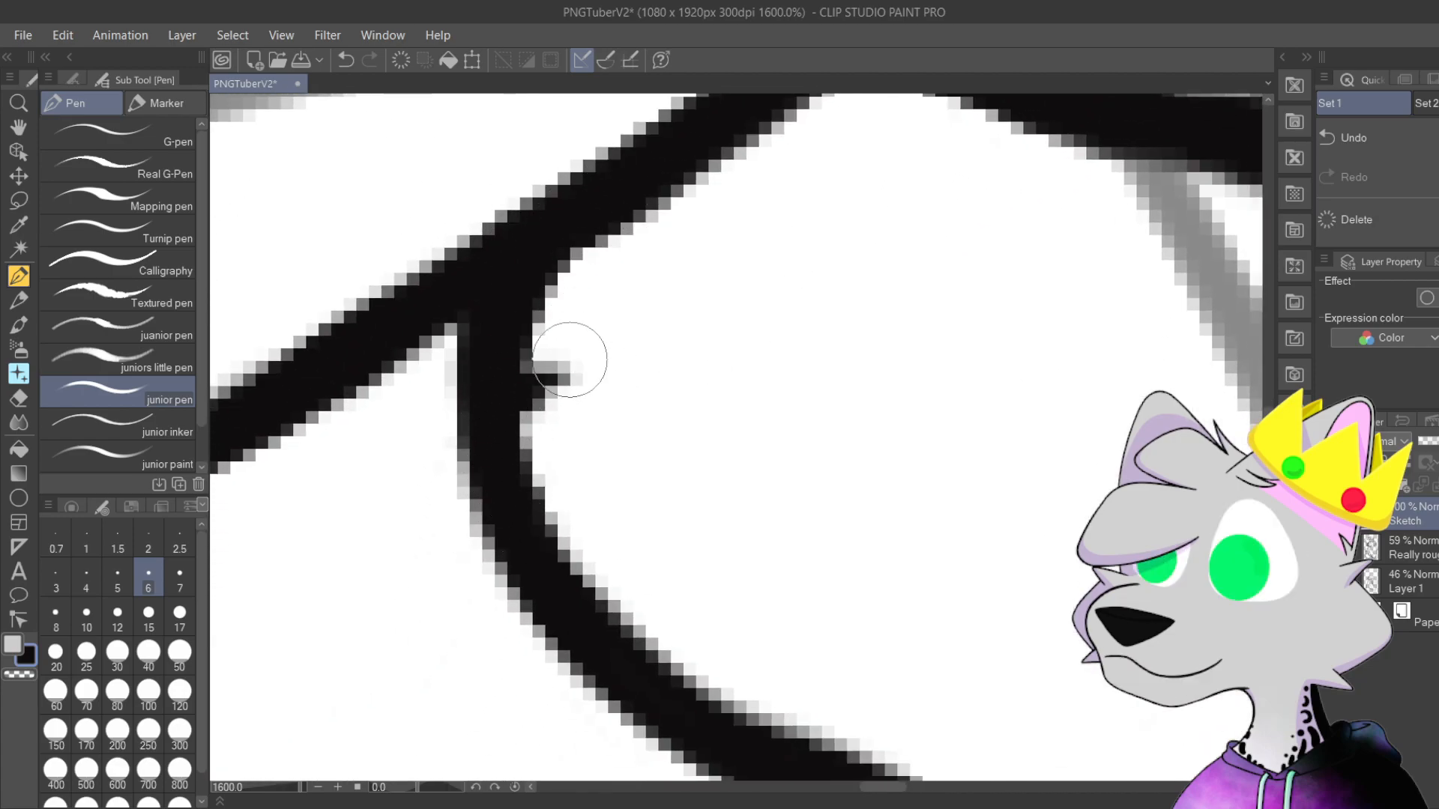
key("ctrl+z")
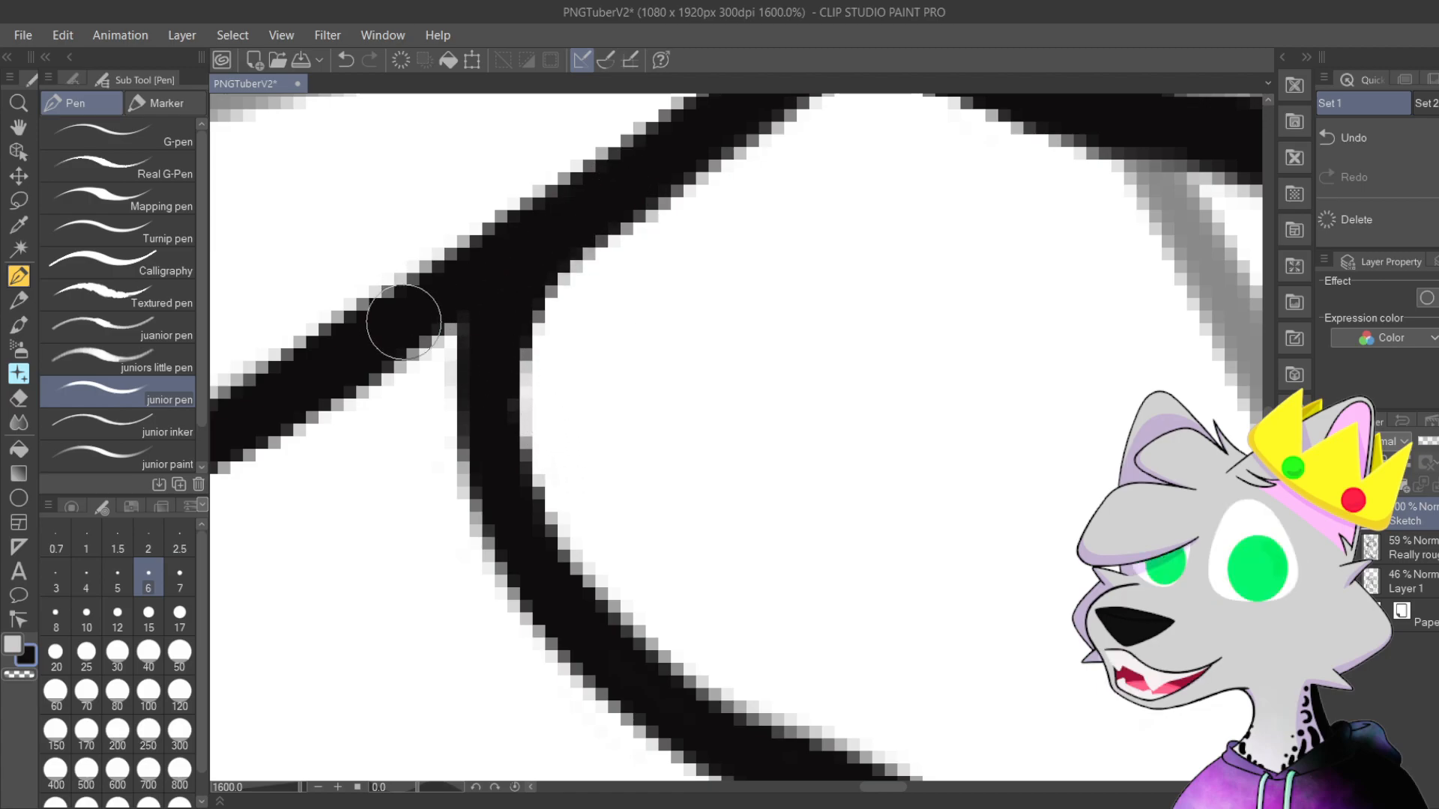
Step: Redraw the thin lower contour as a thicker line from the lower corner up to the outer contour's bend
scroll(526, 240, "down", 2)
scroll(526, 240, "down", 4)
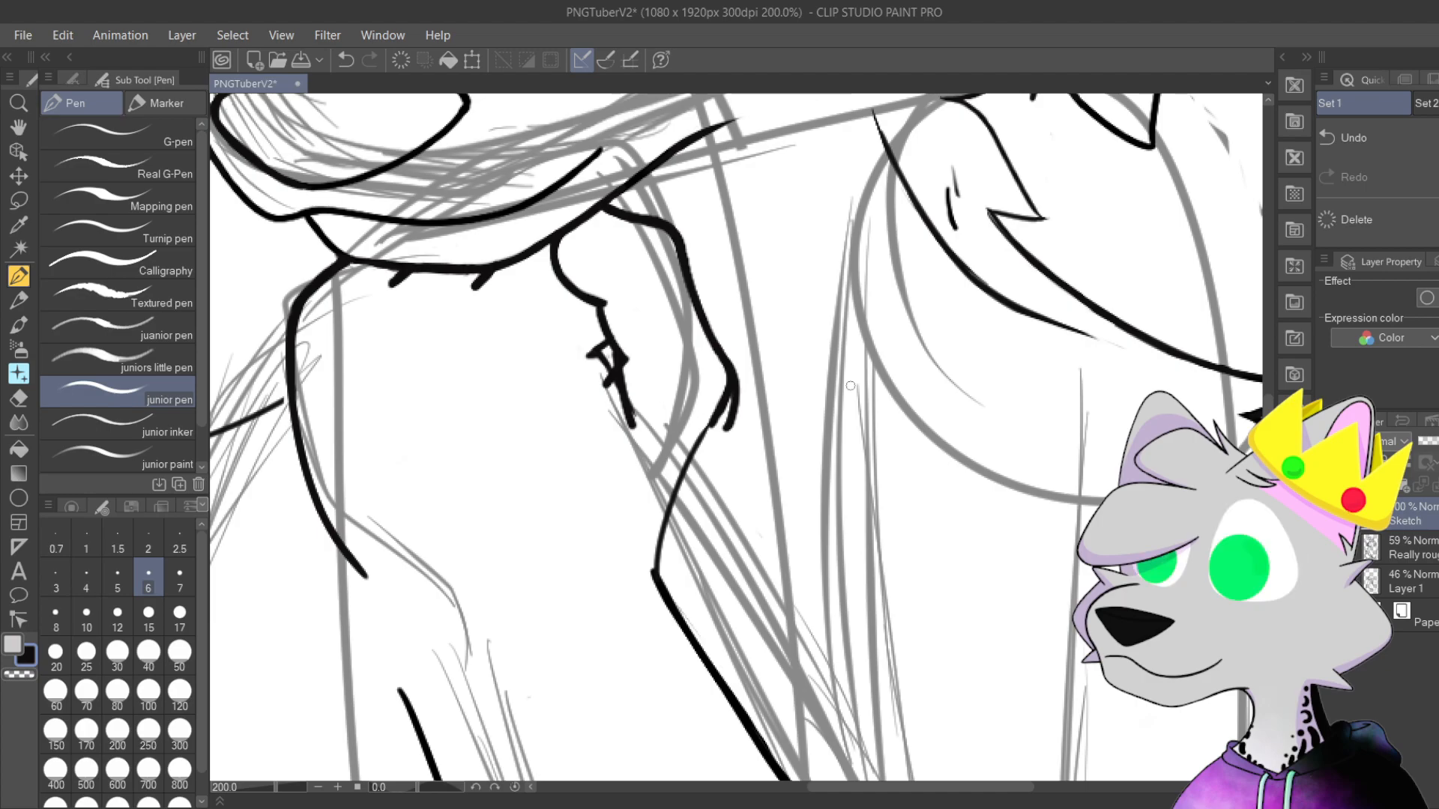
scroll(881, 438, "up", 5)
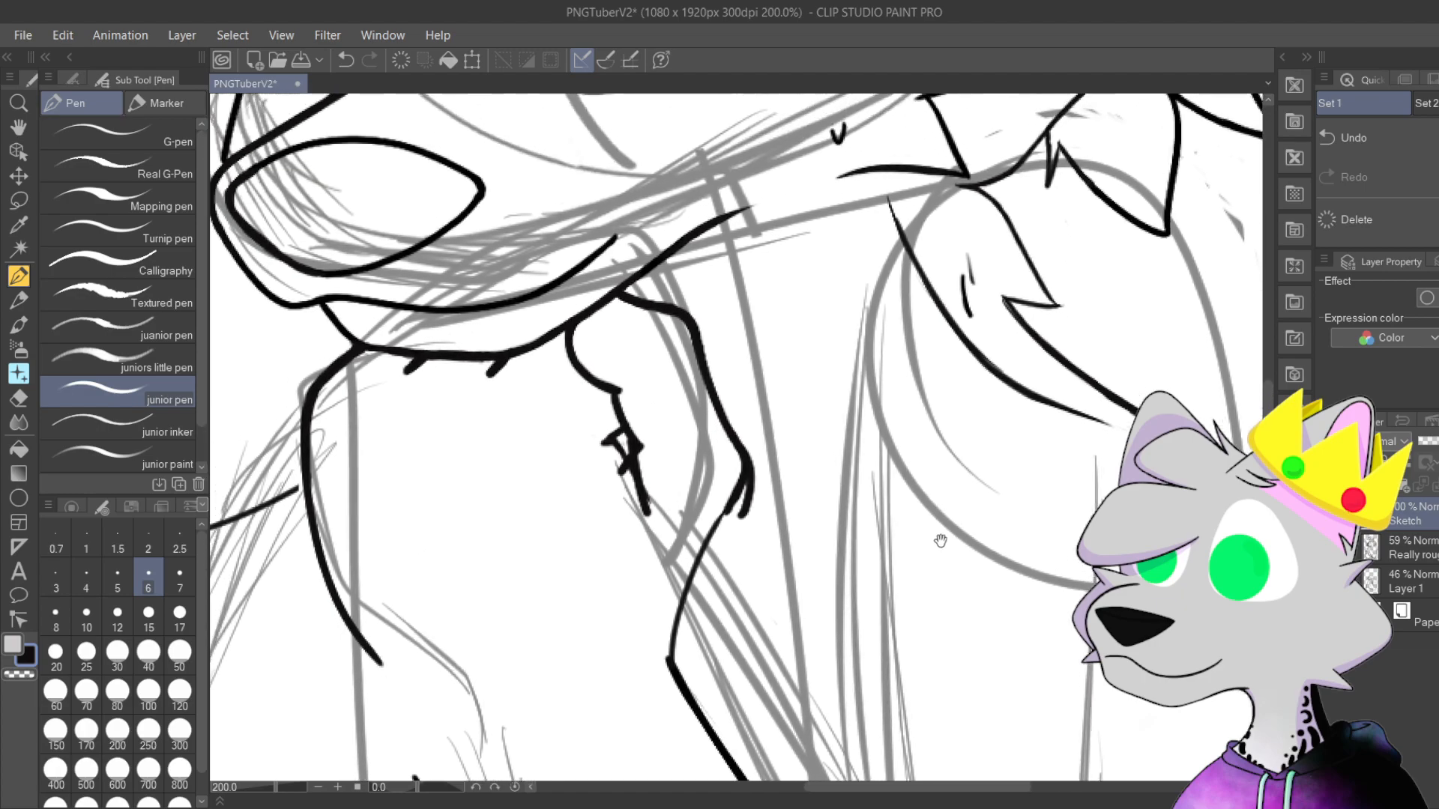
mouse_move(954, 360)
left_mouse_down()
mouse_move(835, 330)
mouse_move(713, 334)
left_mouse_up()
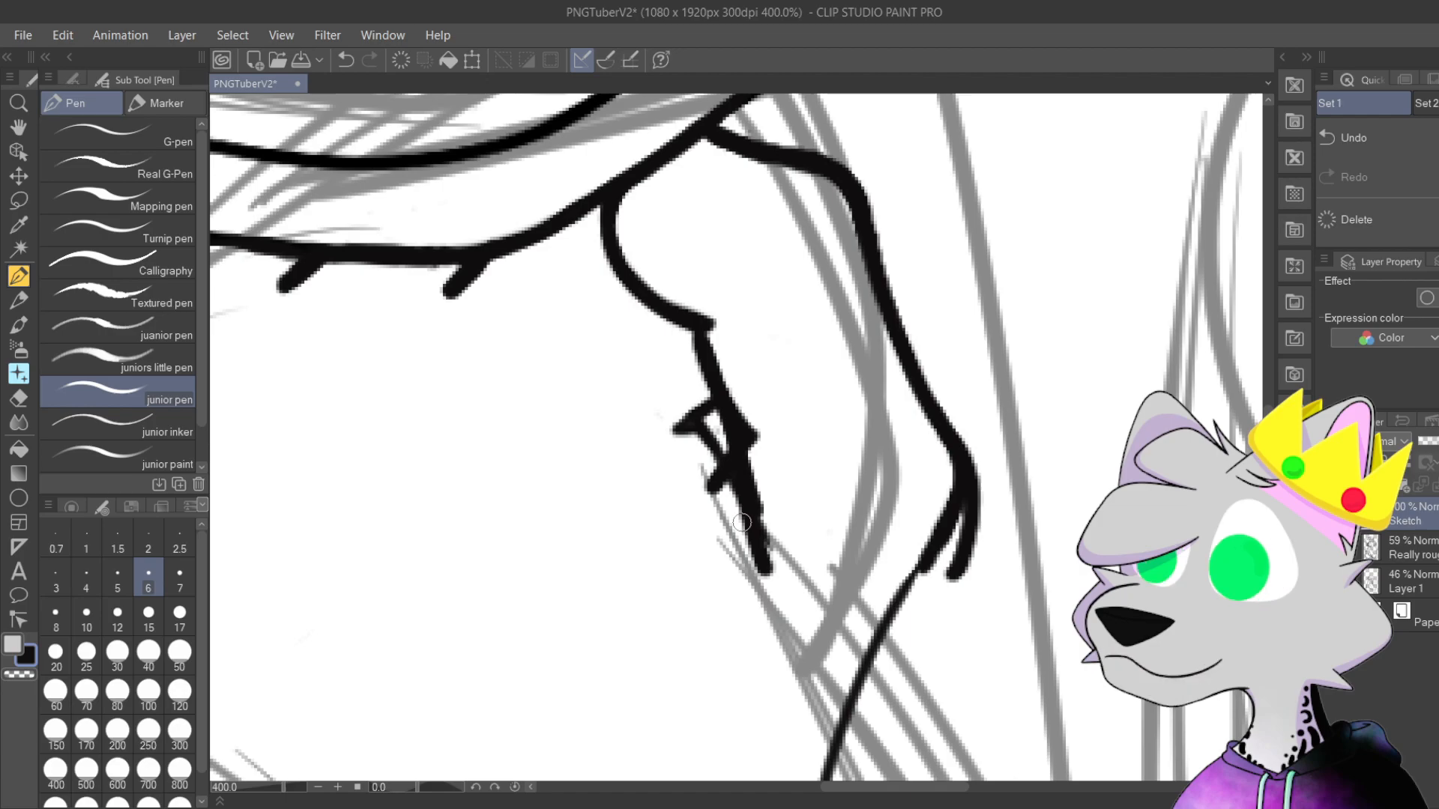
mouse_move(864, 684)
left_mouse_down()
mouse_move(821, 738)
mouse_move(726, 465)
mouse_move(707, 462)
left_mouse_up()
left_click_drag(665, 549, 806, 202)
key("ctrl+z")
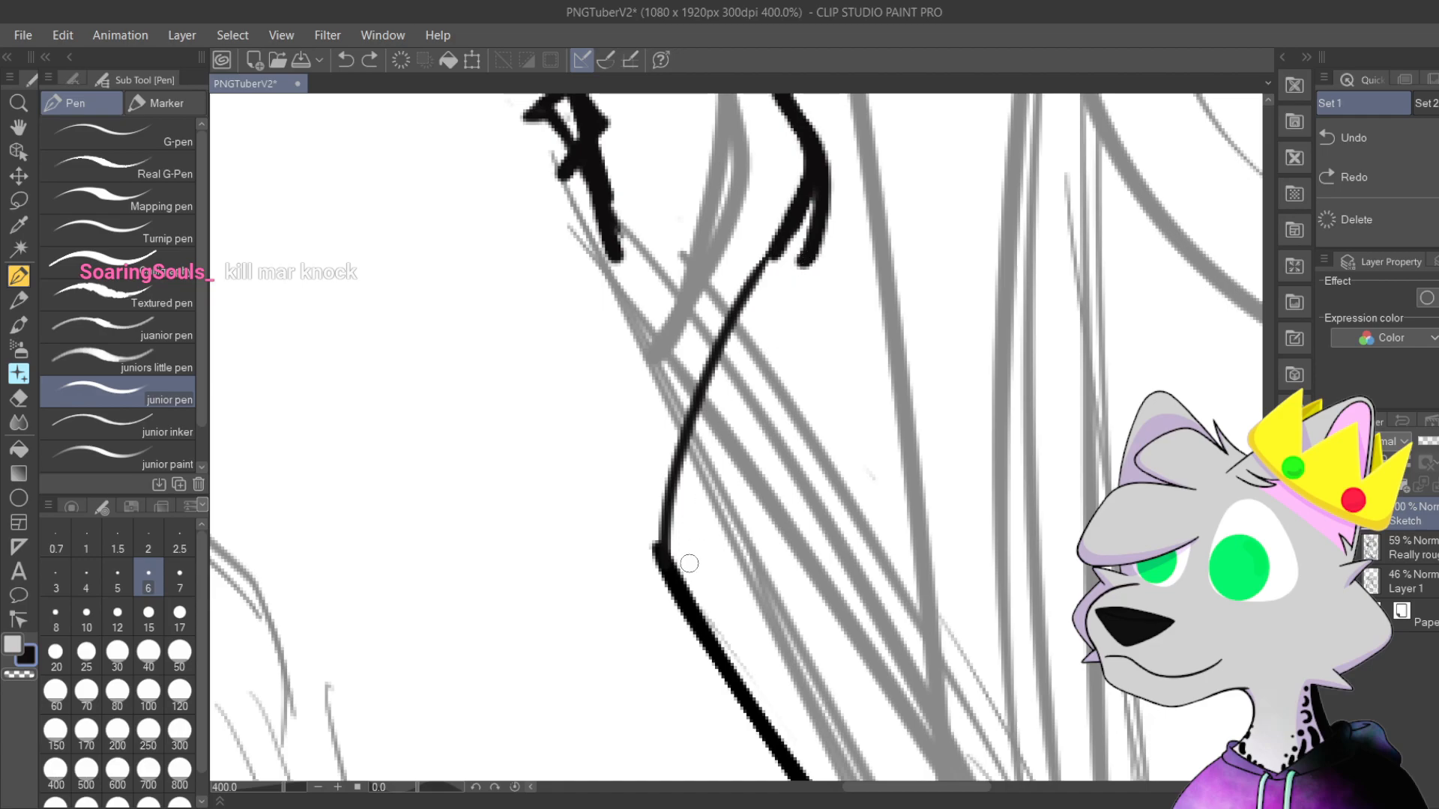
mouse_move(698, 616)
left_mouse_down()
mouse_move(684, 575)
mouse_move(786, 285)
mouse_move(797, 600)
mouse_move(846, 405)
left_mouse_up()
scroll(845, 406, "up", 4)
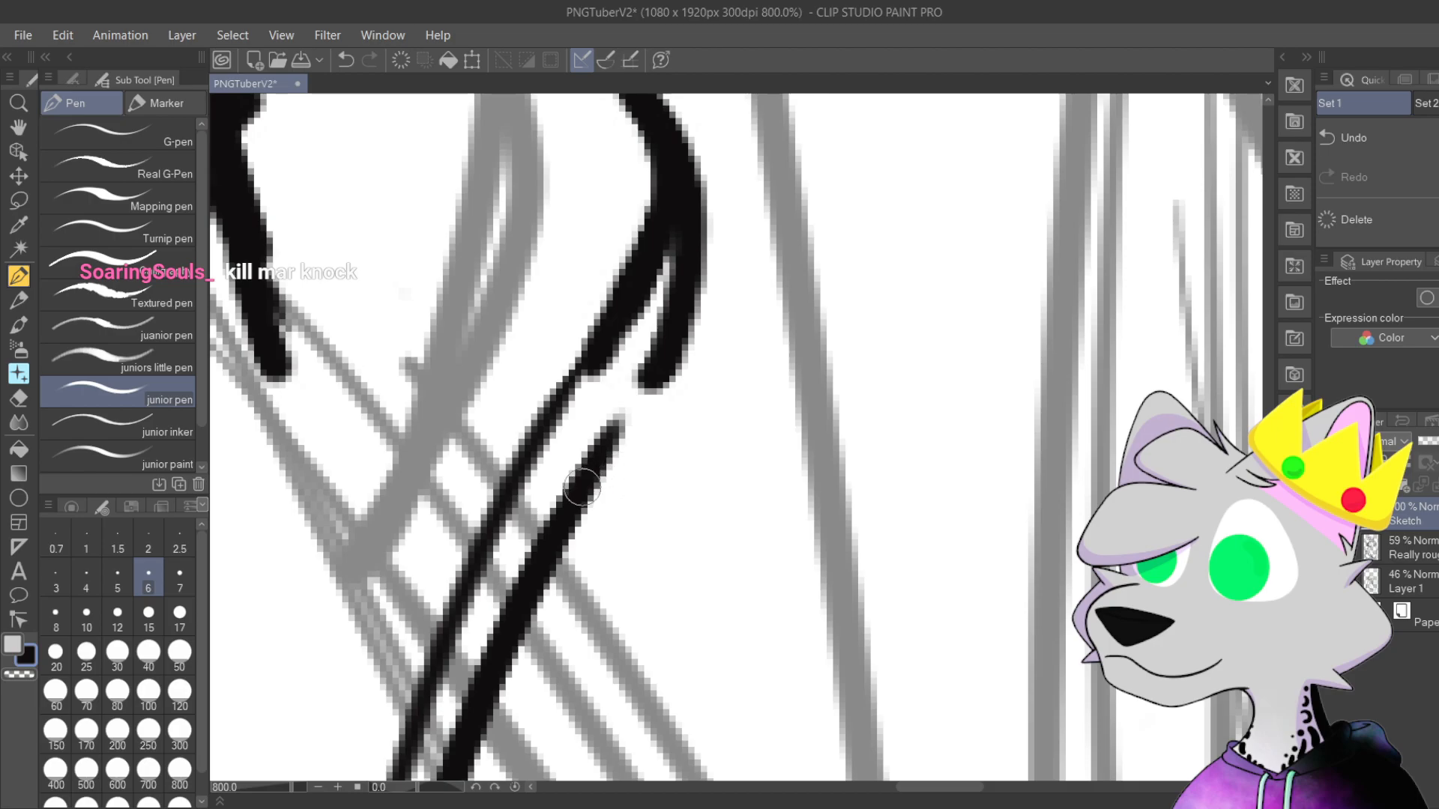
left_click_drag(582, 487, 665, 299)
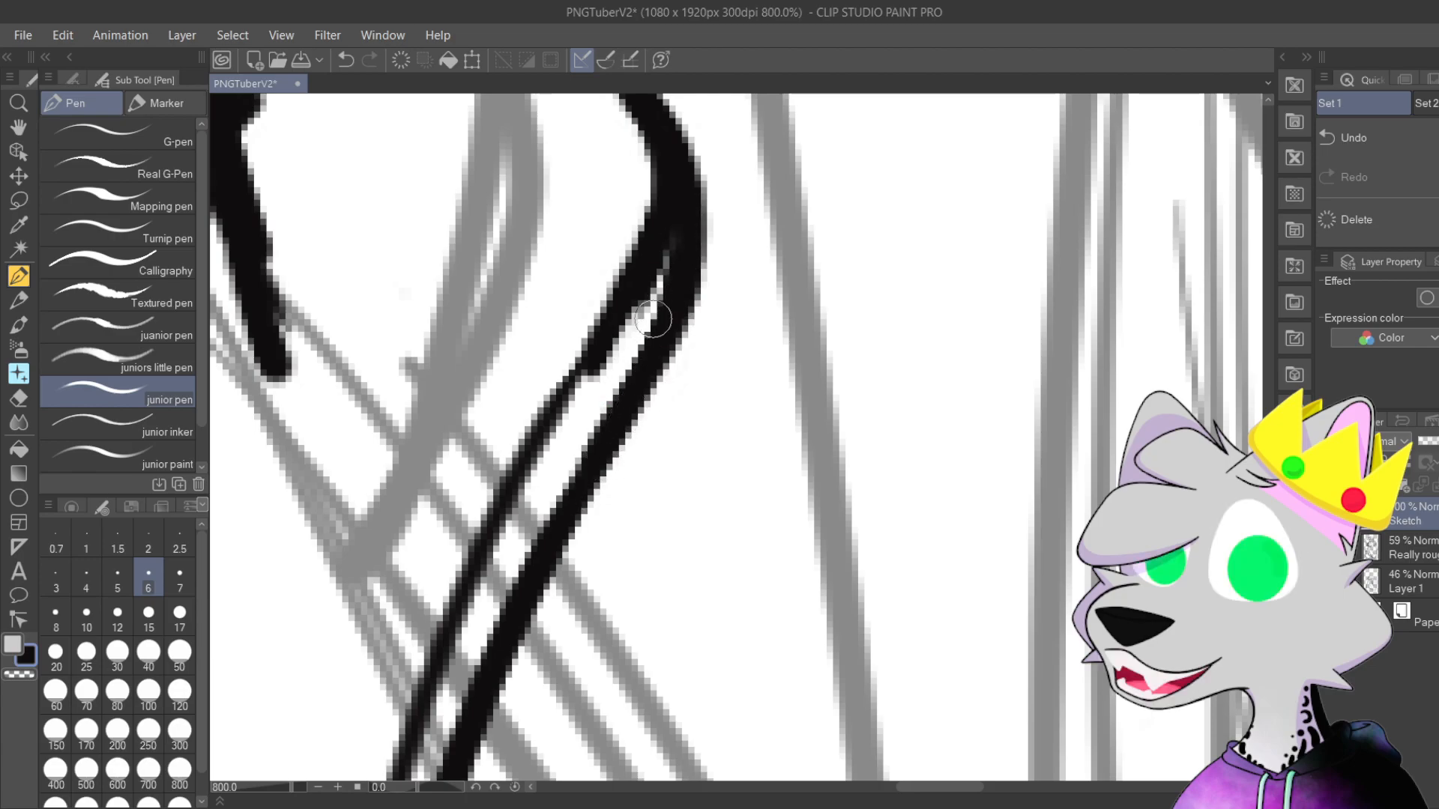
Step: Erase the old thin line and leftover stub beside the new contour, and smooth its join at the lower corner
left_click_drag(806, 308, 762, 674)
left_click_drag(791, 397, 952, 504)
mouse_move(842, 569)
left_mouse_down()
mouse_move(986, 595)
mouse_move(823, 317)
mouse_move(797, 329)
left_mouse_up()
mouse_move(740, 452)
left_mouse_down()
mouse_move(731, 415)
mouse_move(743, 488)
mouse_move(726, 404)
mouse_move(754, 470)
mouse_move(726, 578)
mouse_move(749, 490)
mouse_move(742, 565)
mouse_move(742, 466)
mouse_move(716, 597)
mouse_move(629, 693)
left_mouse_up()
left_click_drag(645, 627, 740, 329)
mouse_move(660, 676)
left_mouse_down()
mouse_move(652, 562)
mouse_move(683, 411)
mouse_move(674, 450)
mouse_move(667, 330)
mouse_move(681, 503)
left_mouse_up()
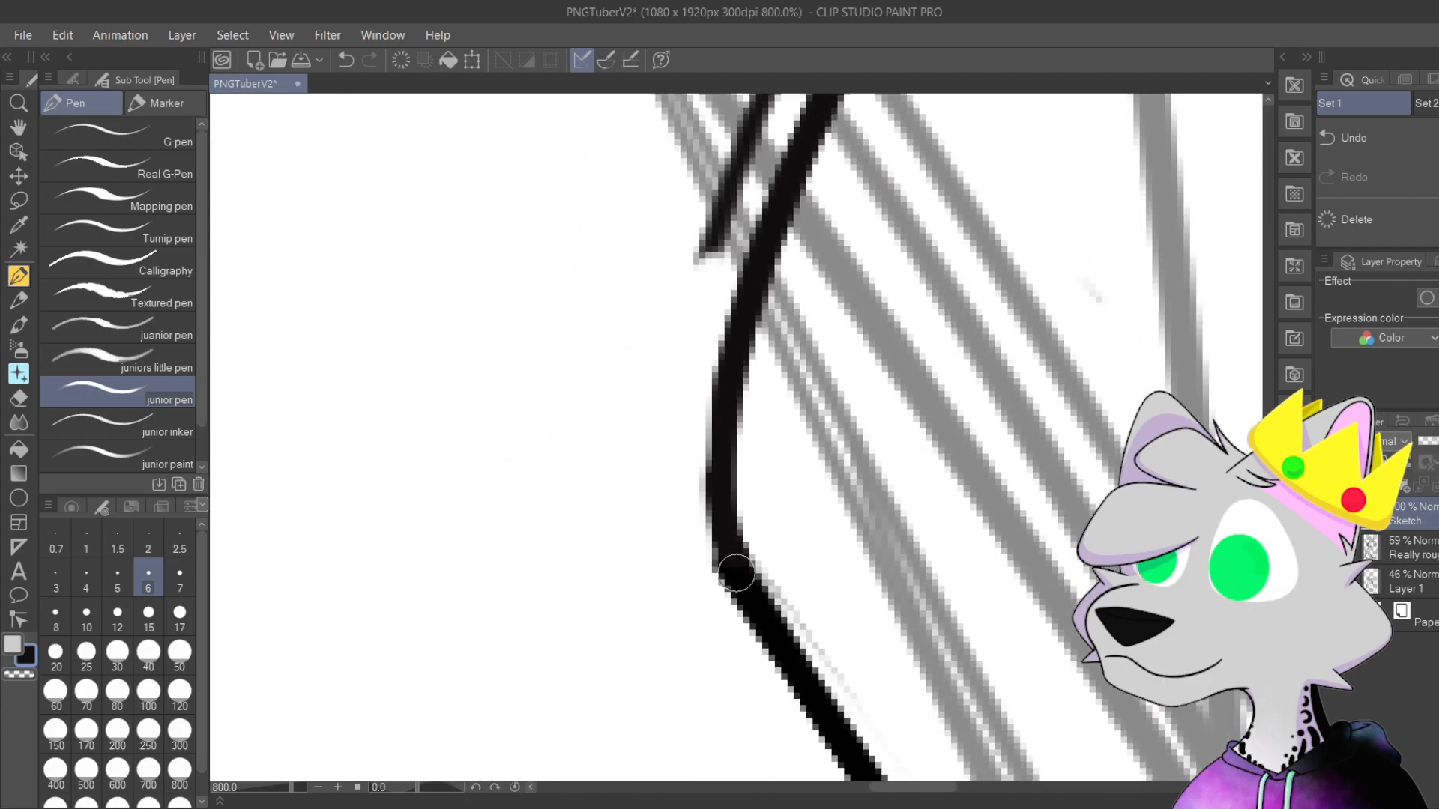
mouse_move(719, 562)
left_mouse_down()
mouse_move(712, 421)
mouse_move(720, 505)
mouse_move(716, 383)
mouse_move(758, 234)
mouse_move(743, 408)
mouse_move(674, 356)
left_mouse_up()
left_click_drag(665, 524, 695, 374)
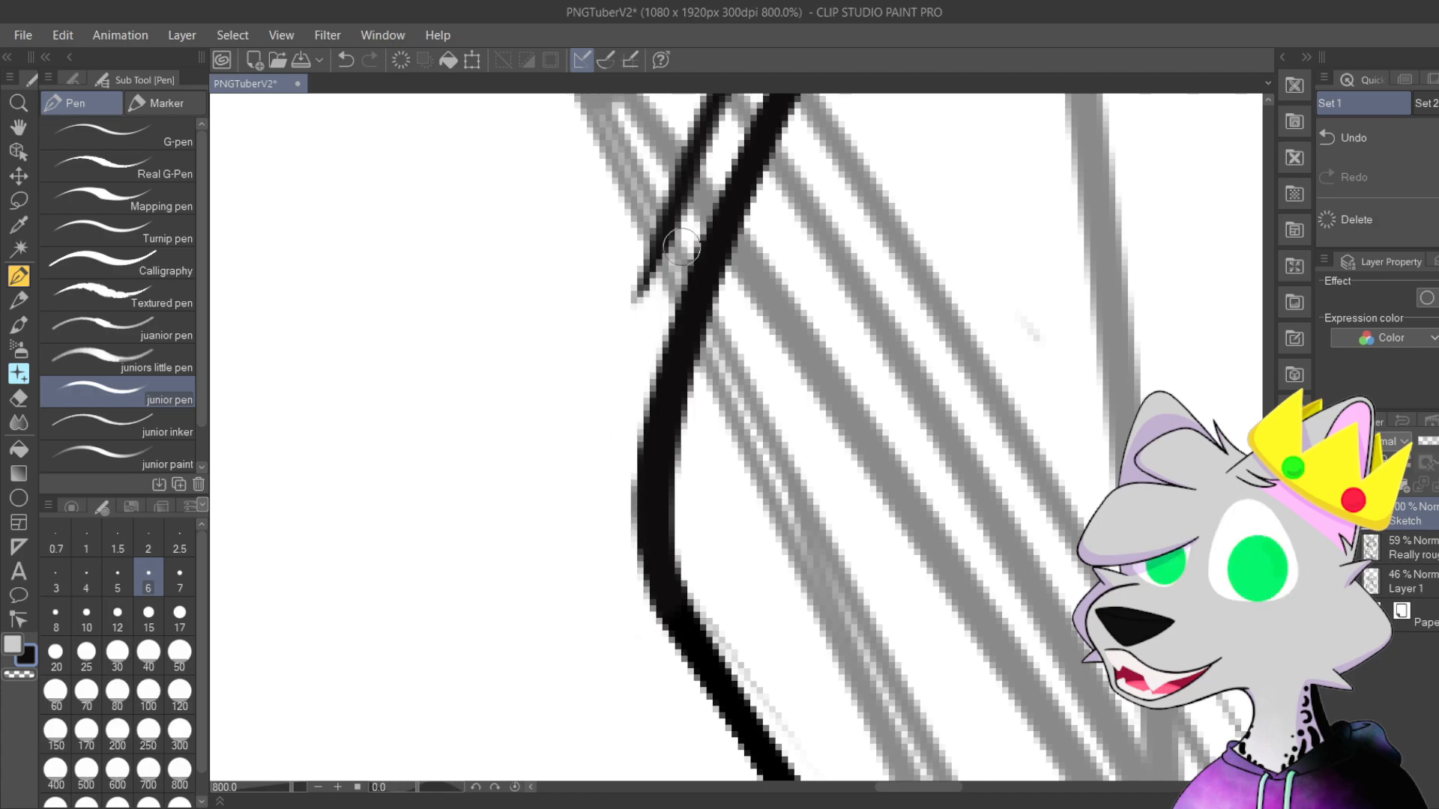
left_click_drag(648, 483, 721, 168)
left_click_drag(664, 405, 726, 194)
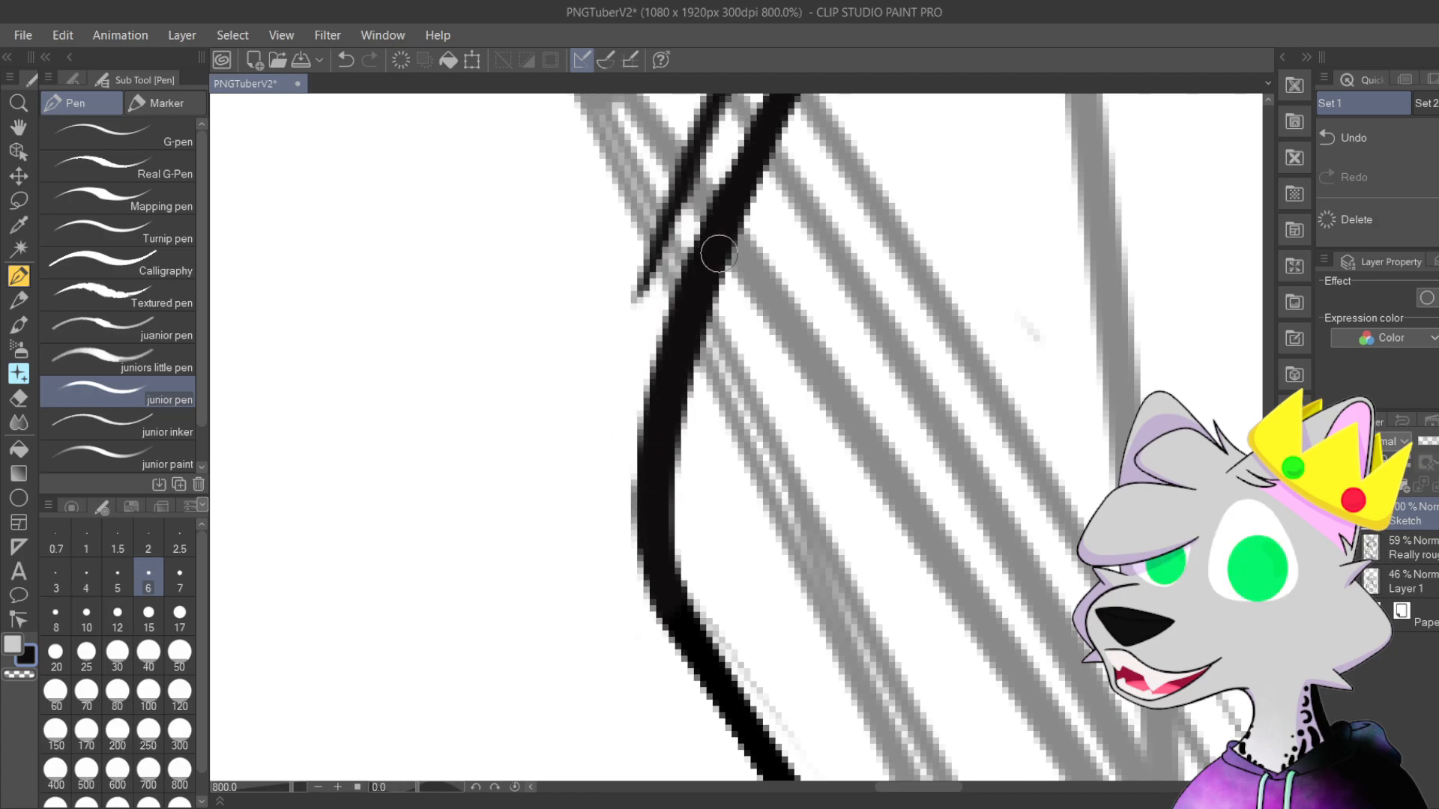
left_click_drag(713, 247, 694, 565)
mouse_move(656, 371)
left_mouse_down()
mouse_move(716, 285)
mouse_move(611, 517)
mouse_move(630, 461)
left_mouse_up()
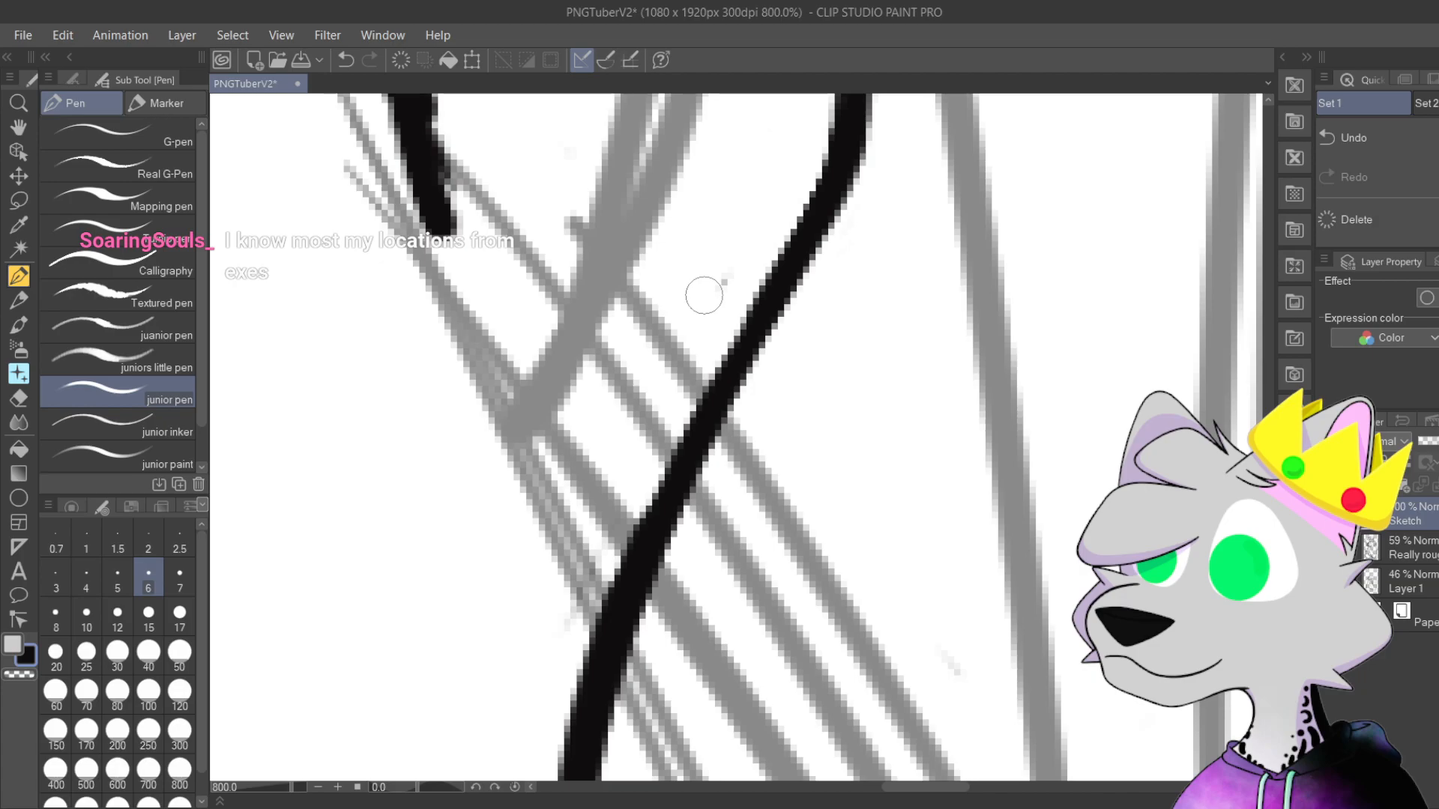
Step: Erase the two small barbs beside the inner jagged line and smooth it into one thicker stroke below its corner
left_click_drag(704, 295, 592, 362)
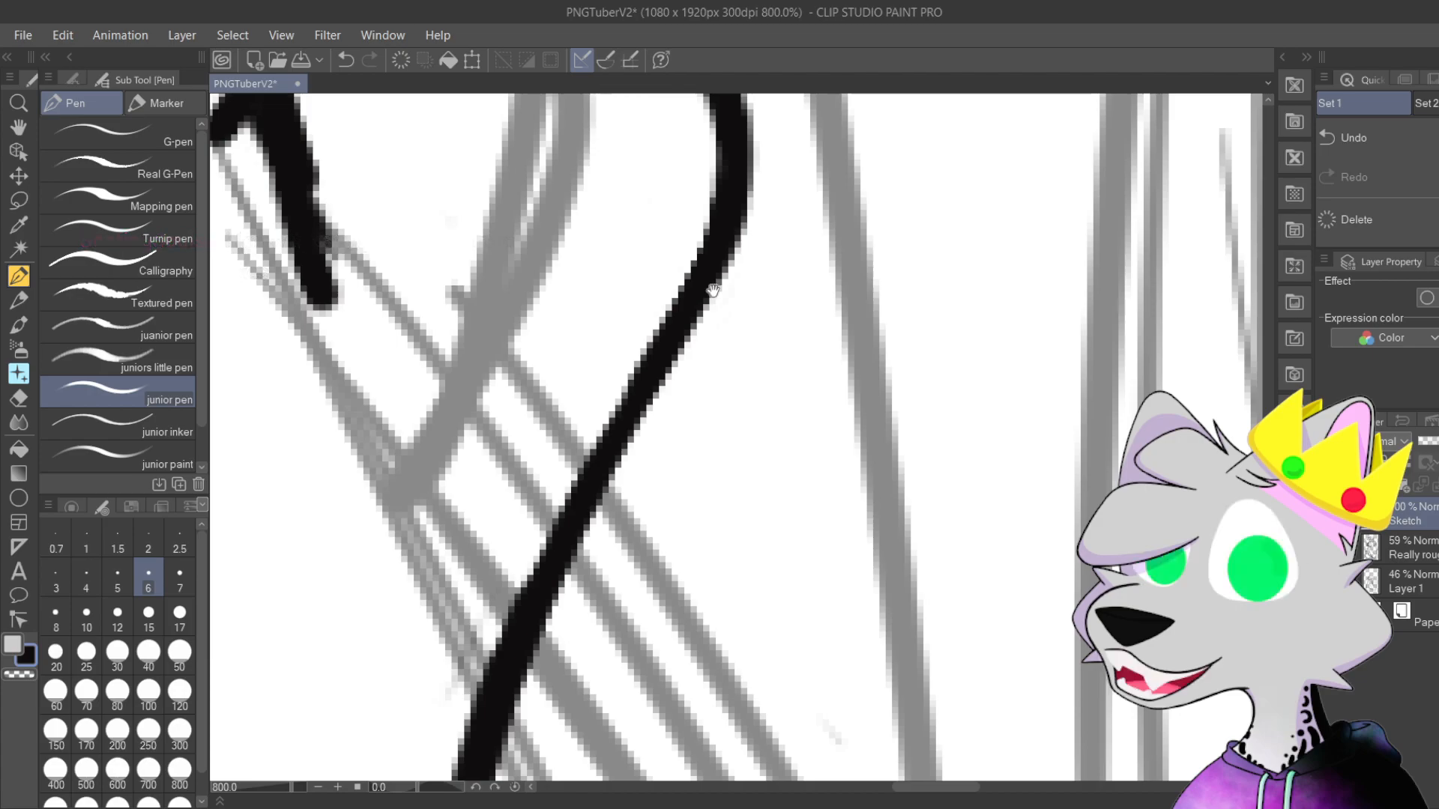
scroll(711, 286, "down", 6)
left_click_drag(840, 247, 927, 327)
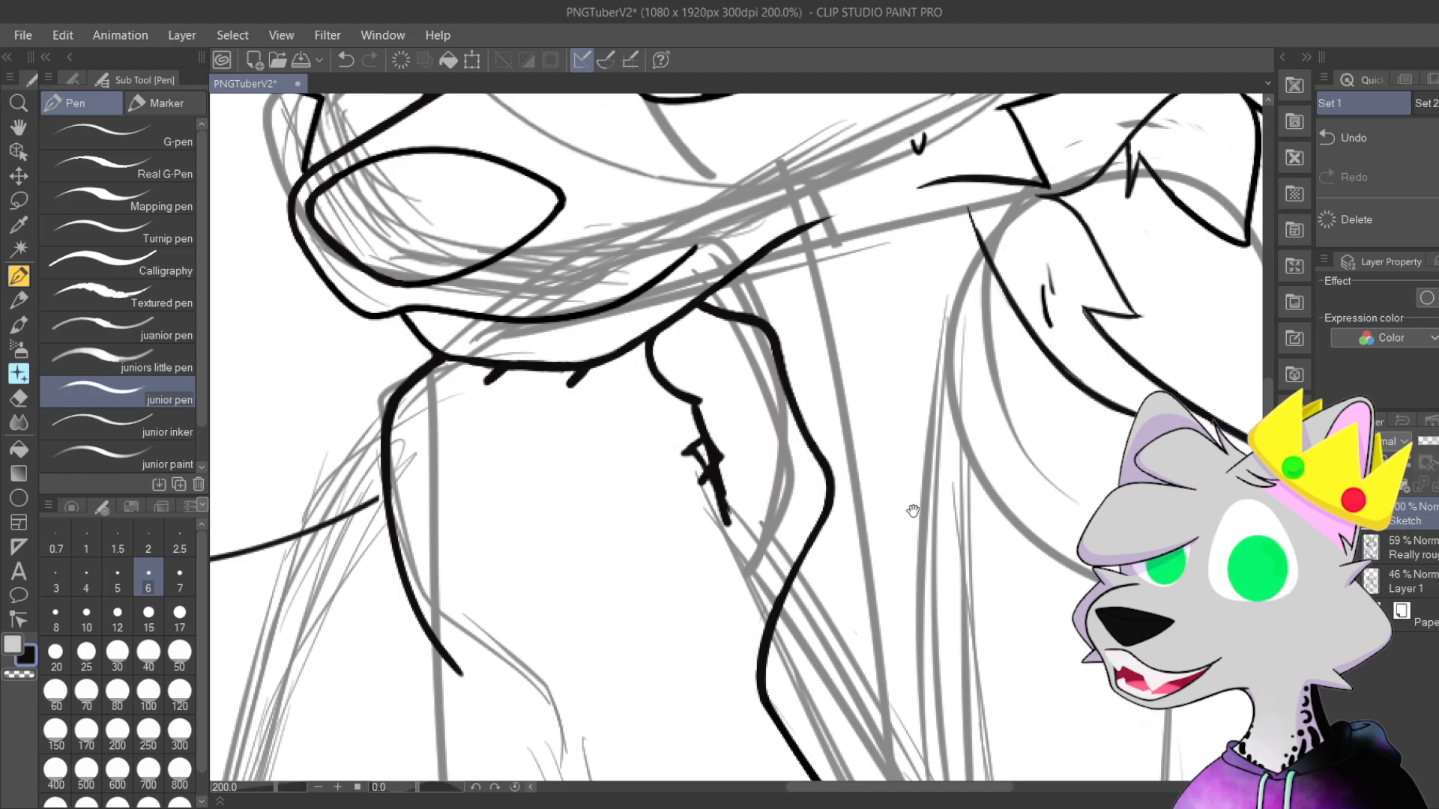
scroll(852, 440, "up", 6)
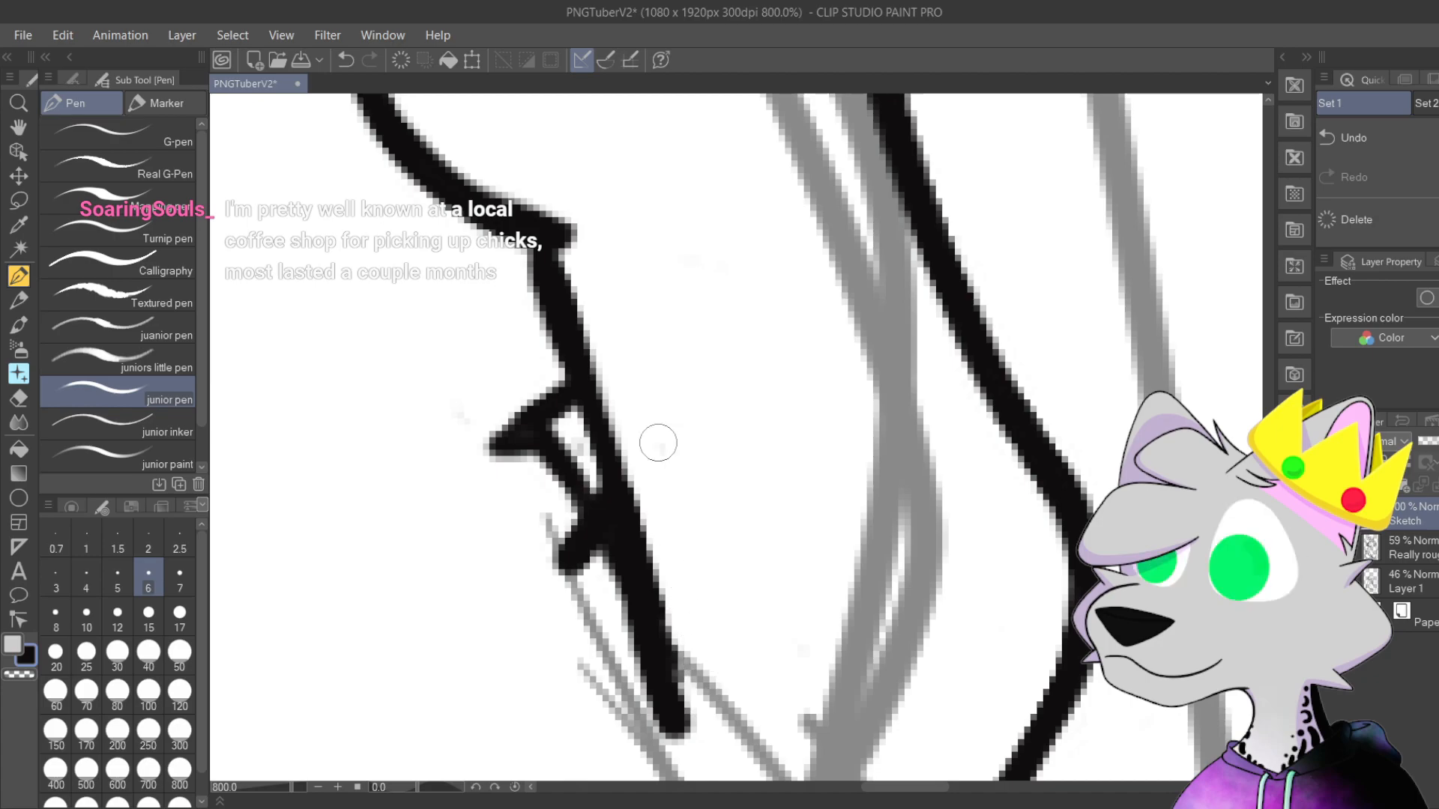
mouse_move(551, 324)
left_mouse_down()
mouse_move(603, 494)
mouse_move(622, 652)
mouse_move(613, 481)
left_mouse_up()
left_click_drag(646, 573, 673, 594)
mouse_move(568, 421)
left_mouse_down()
mouse_move(675, 598)
mouse_move(552, 369)
mouse_move(659, 580)
left_mouse_up()
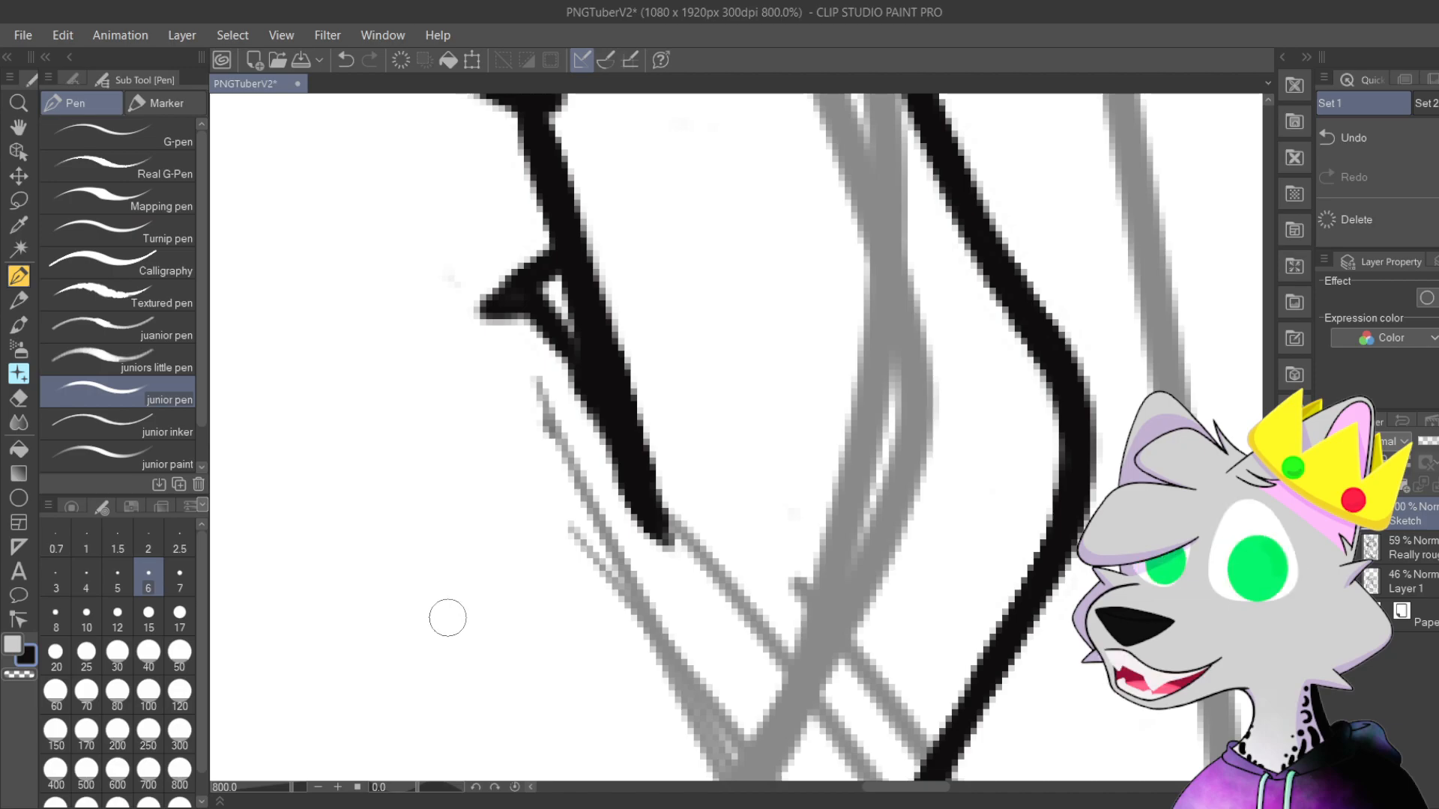
scroll(453, 615, "up", 3)
mouse_move(496, 346)
left_mouse_down()
mouse_move(512, 437)
mouse_move(499, 323)
mouse_move(543, 537)
mouse_move(500, 354)
mouse_move(578, 623)
mouse_move(493, 397)
mouse_move(548, 584)
mouse_move(468, 375)
mouse_move(452, 383)
mouse_move(505, 491)
left_mouse_up()
mouse_move(503, 260)
left_mouse_down()
mouse_move(587, 588)
mouse_move(582, 577)
left_mouse_up()
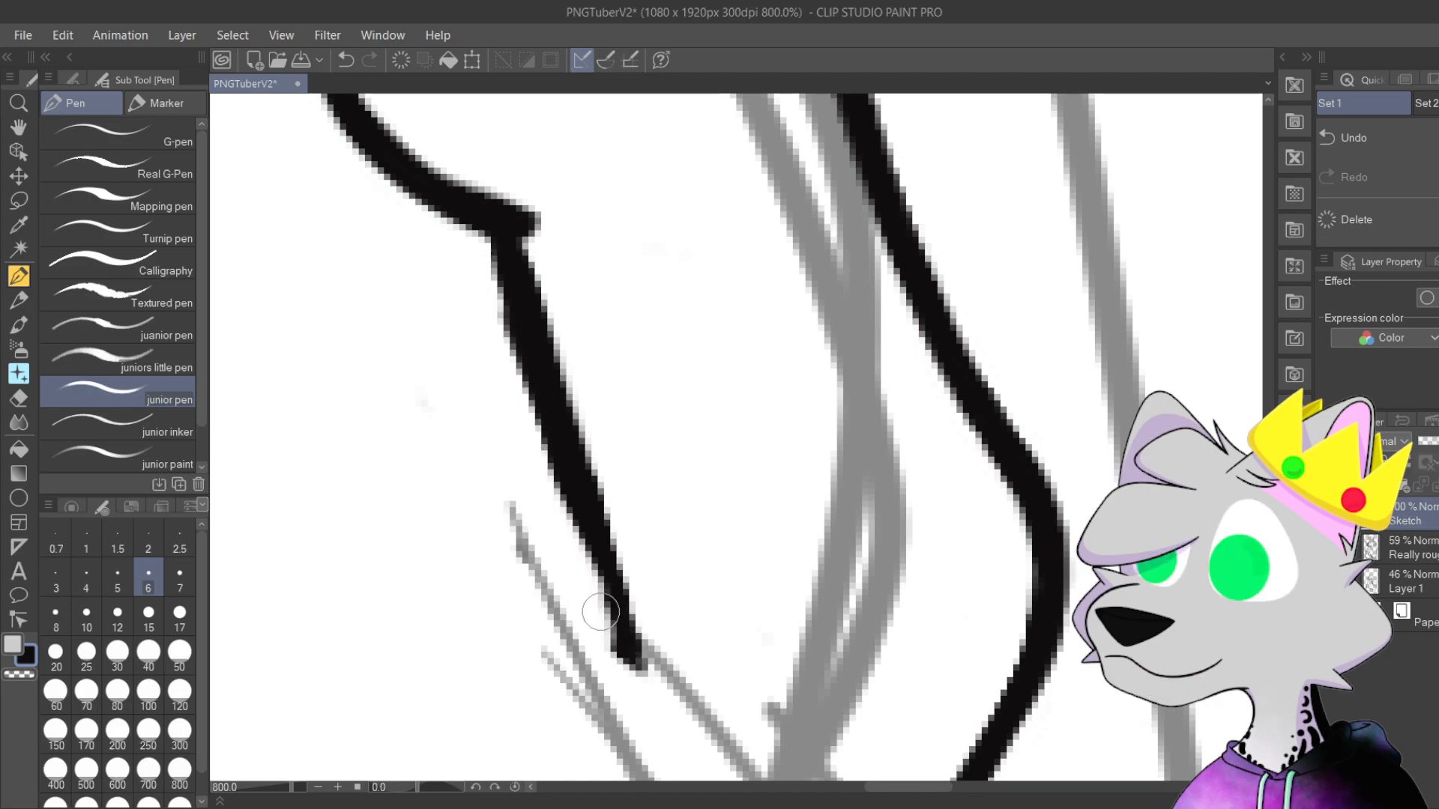
Step: Taper the inner line's lower tip to a point and undo the extra thickening along its left edge
left_click_drag(501, 263, 562, 515)
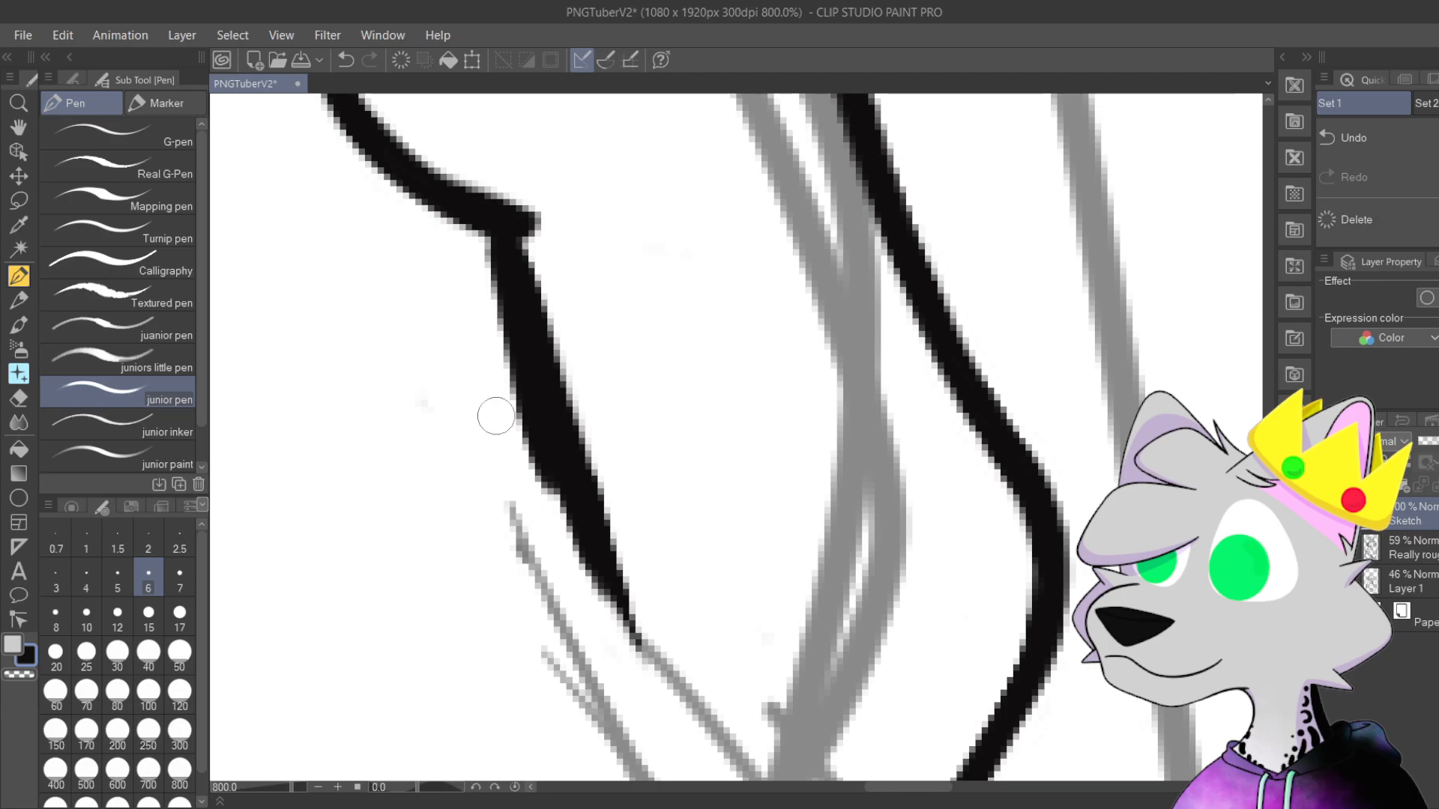
key("ctrl+z")
key("ctrl+z")
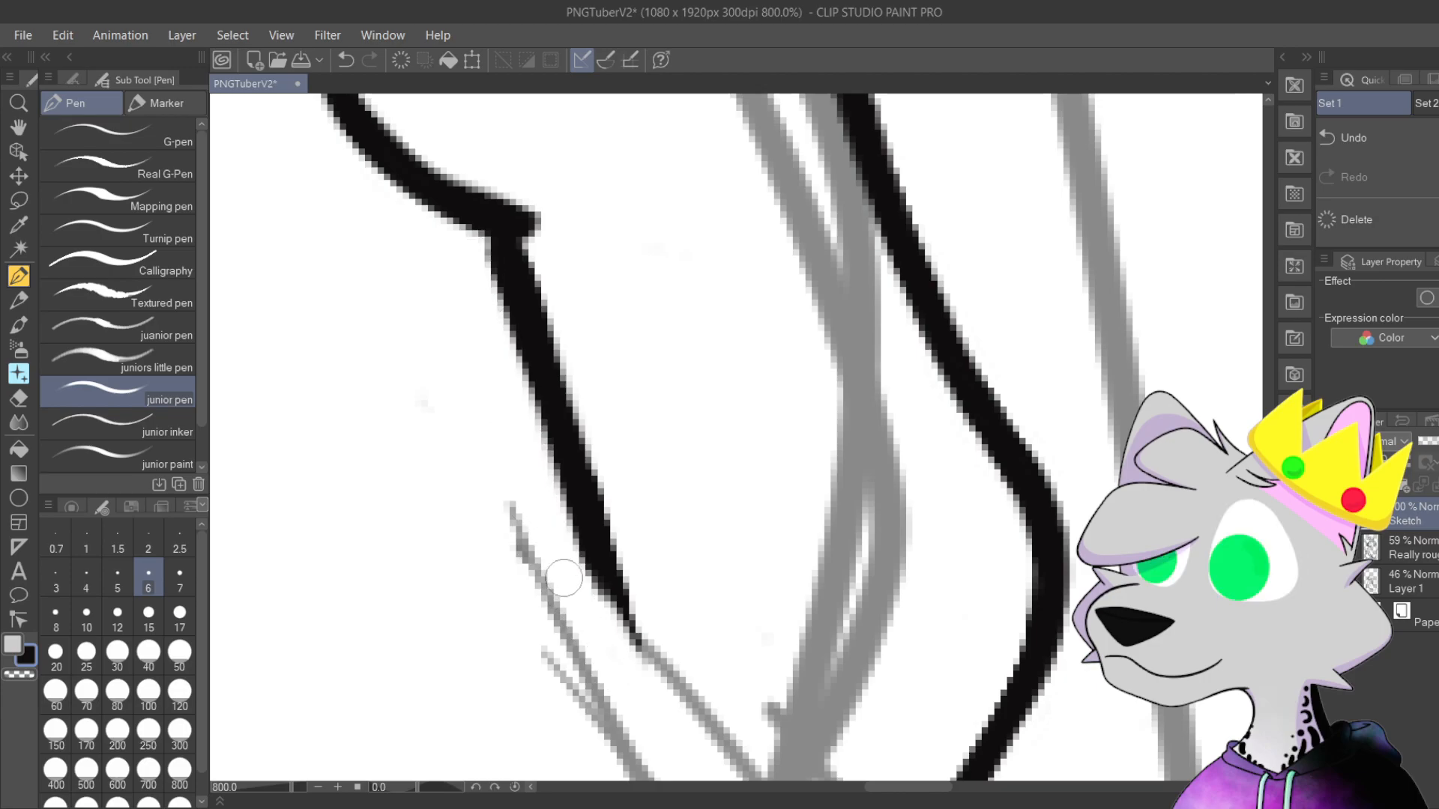
Step: Draw a short pointed spur on the left of the inner line just below its corner and fill it solid black
scroll(602, 616, "down", 4)
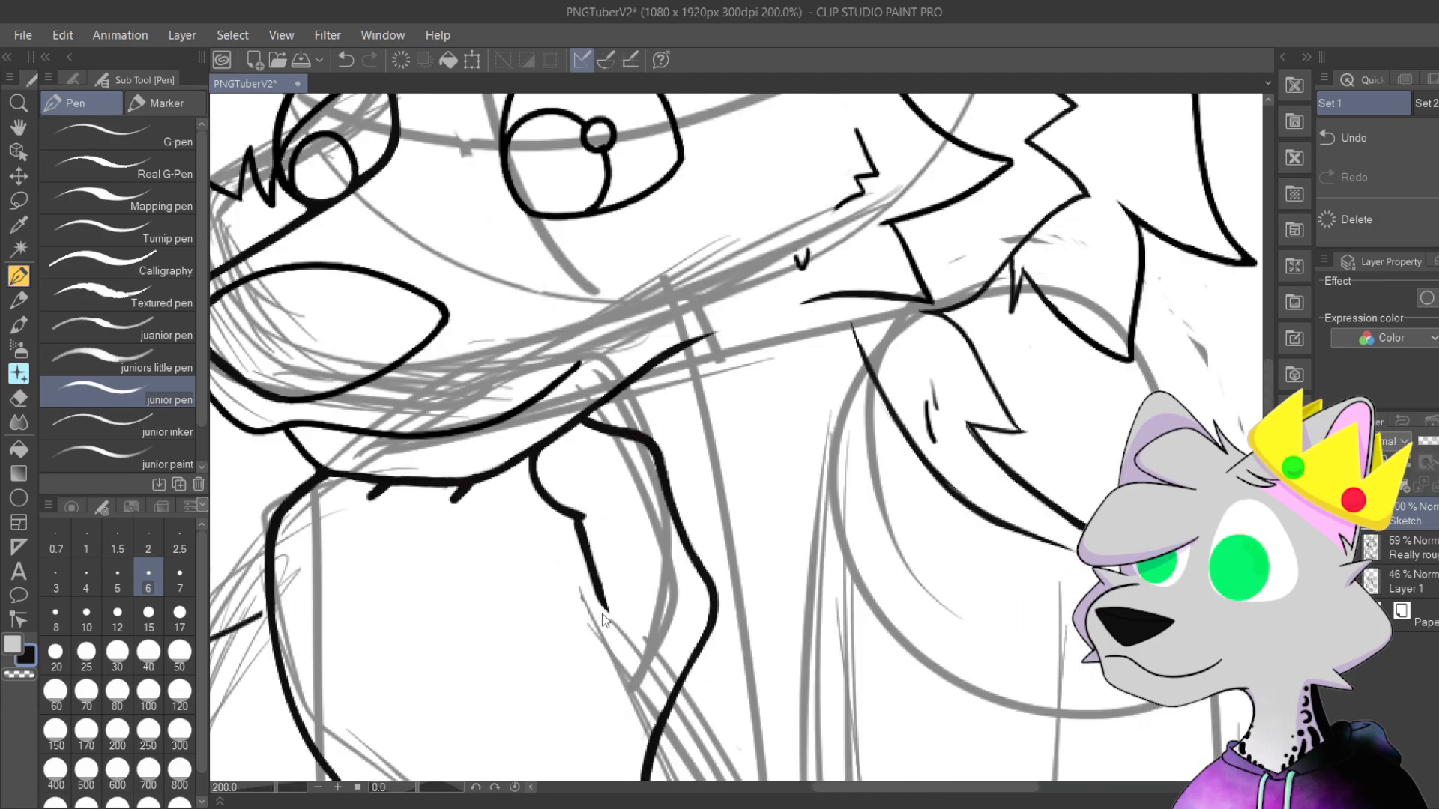
left_click_drag(601, 614, 733, 528)
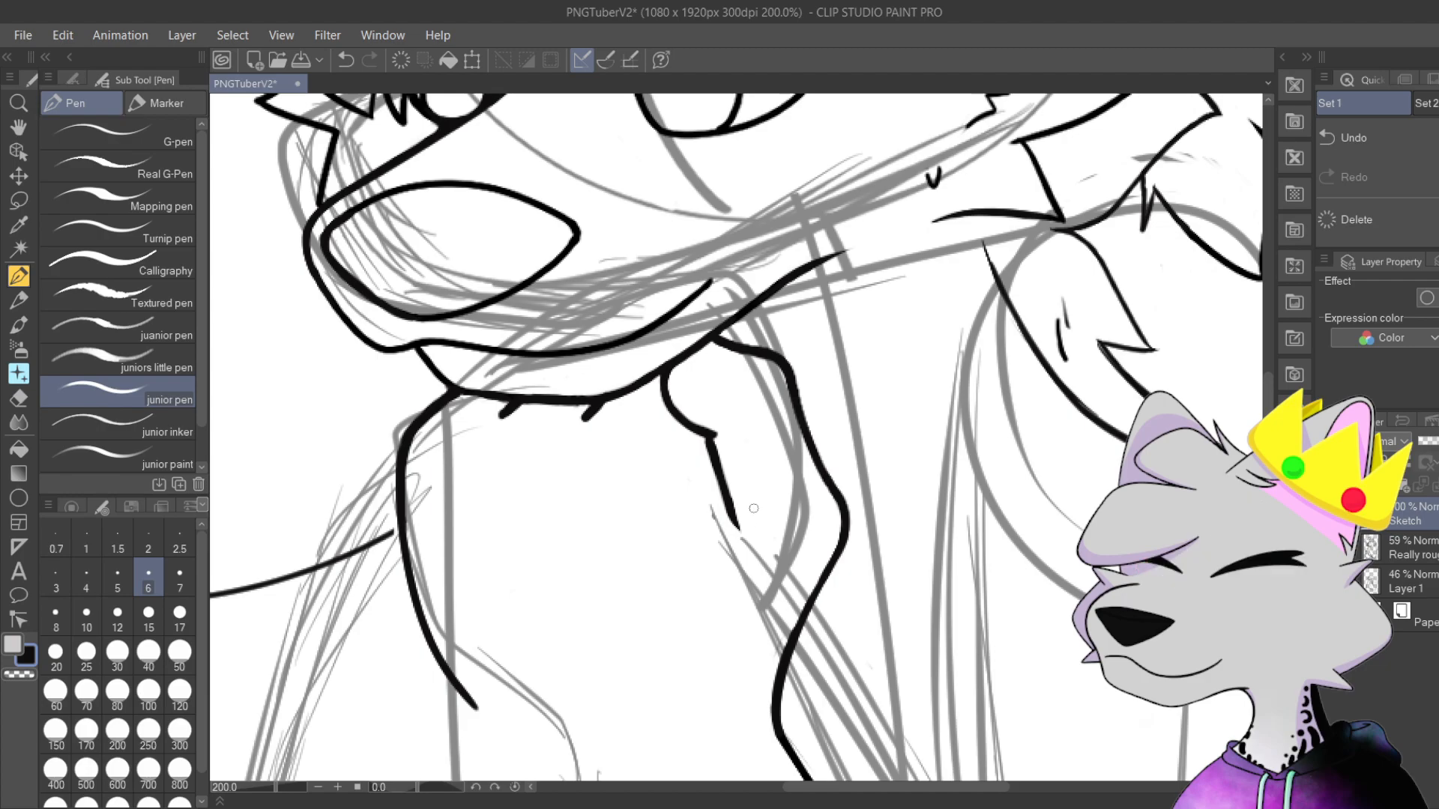
left_click_drag(774, 465, 811, 571)
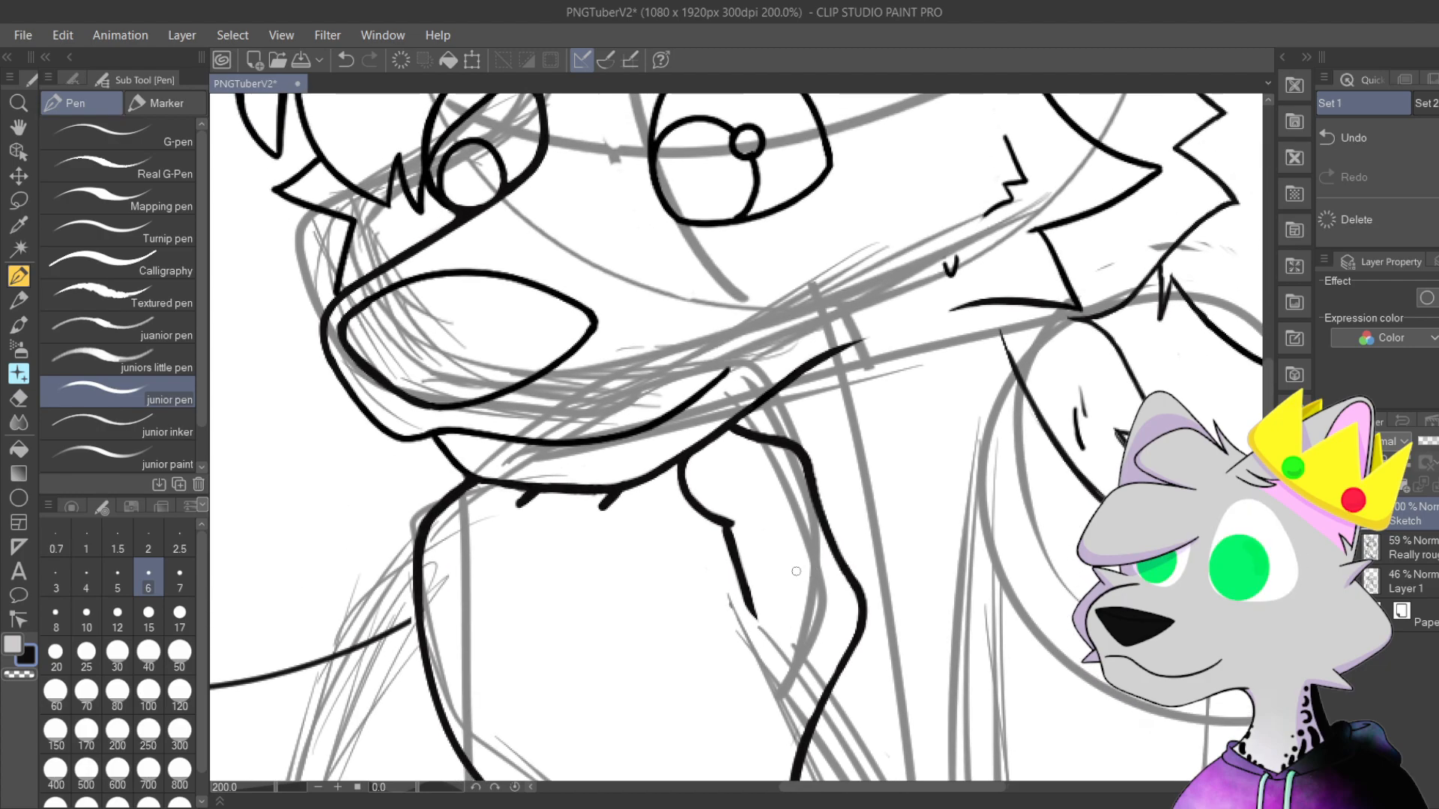
scroll(796, 571, "up", 3)
left_click_drag(696, 552, 970, 610)
scroll(767, 398, "up", 3)
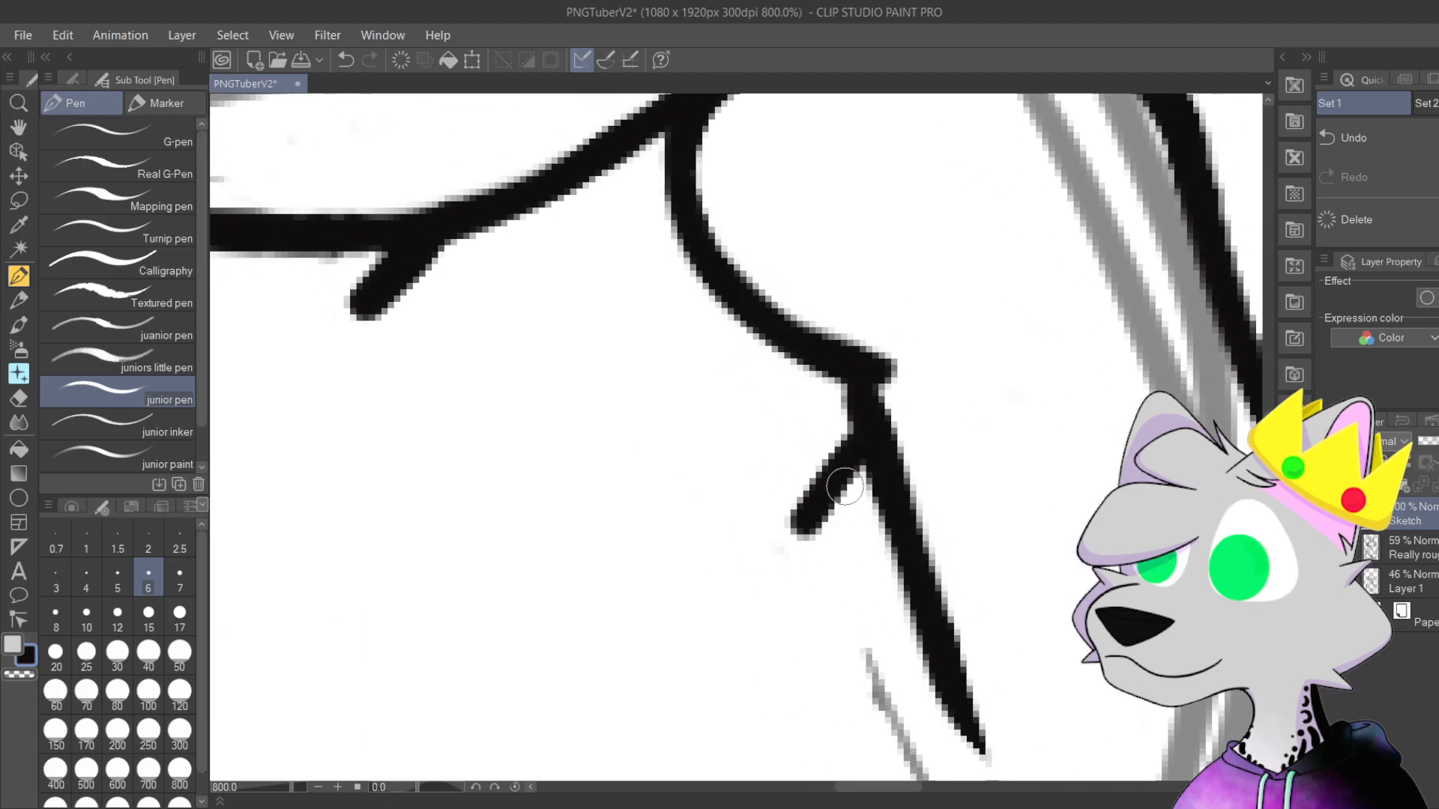
scroll(840, 495, "down", 3)
left_click_drag(911, 538, 848, 403)
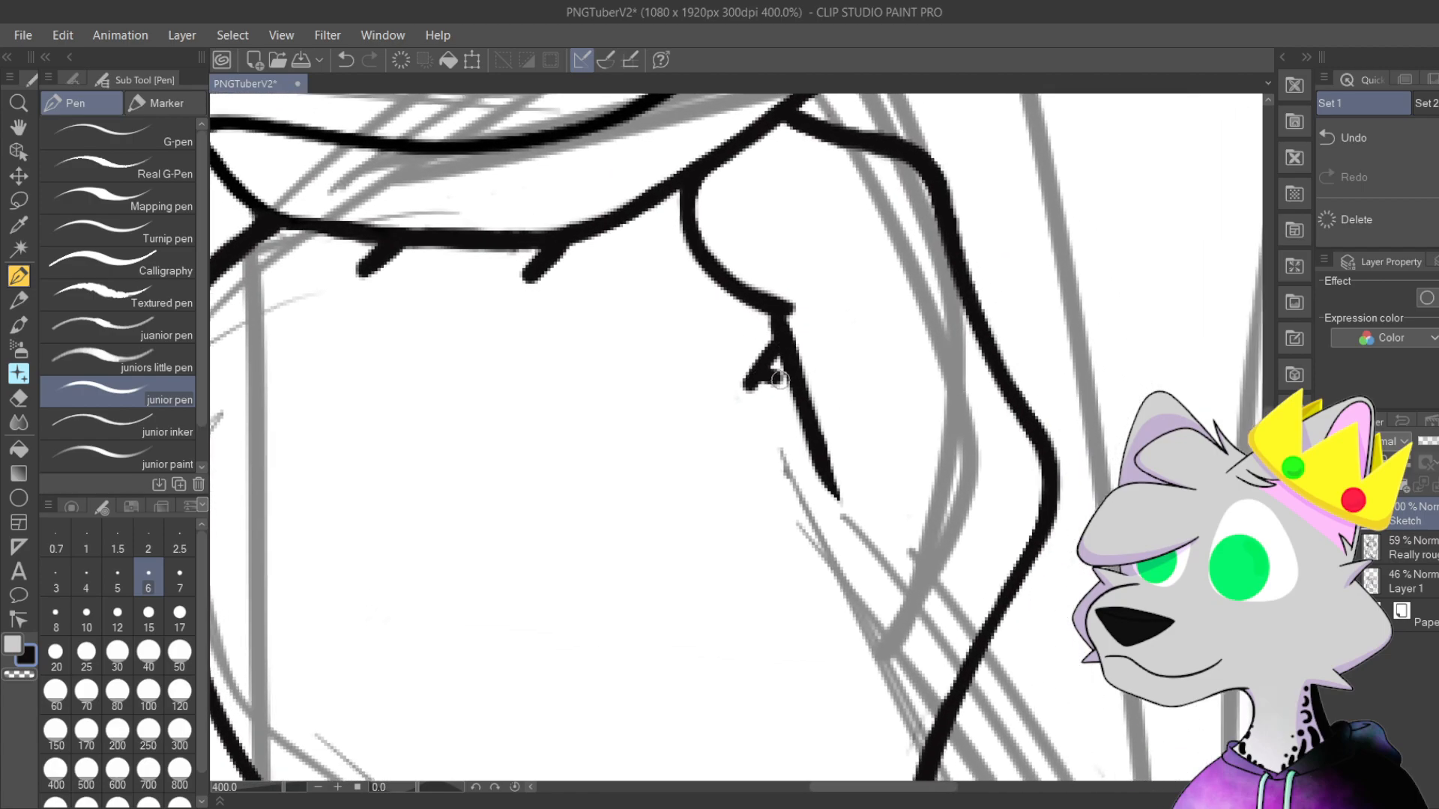
scroll(815, 654, "down", 3)
left_click_drag(815, 654, 925, 546)
scroll(925, 547, "up", 3)
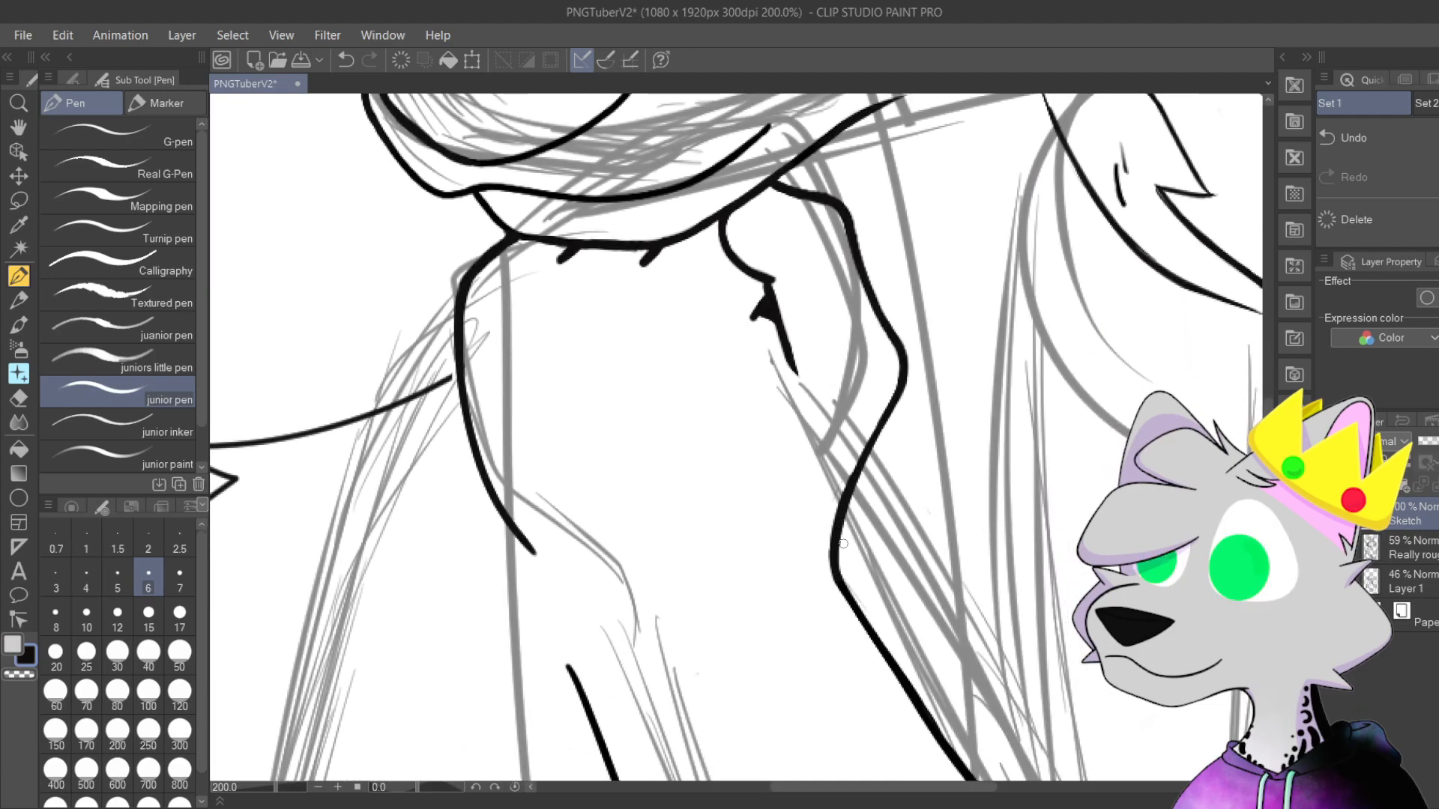
Step: Thicken the inner line's right edge from its corner down to just above the tip
left_click_drag(886, 556, 918, 582)
scroll(918, 582, "up", 5)
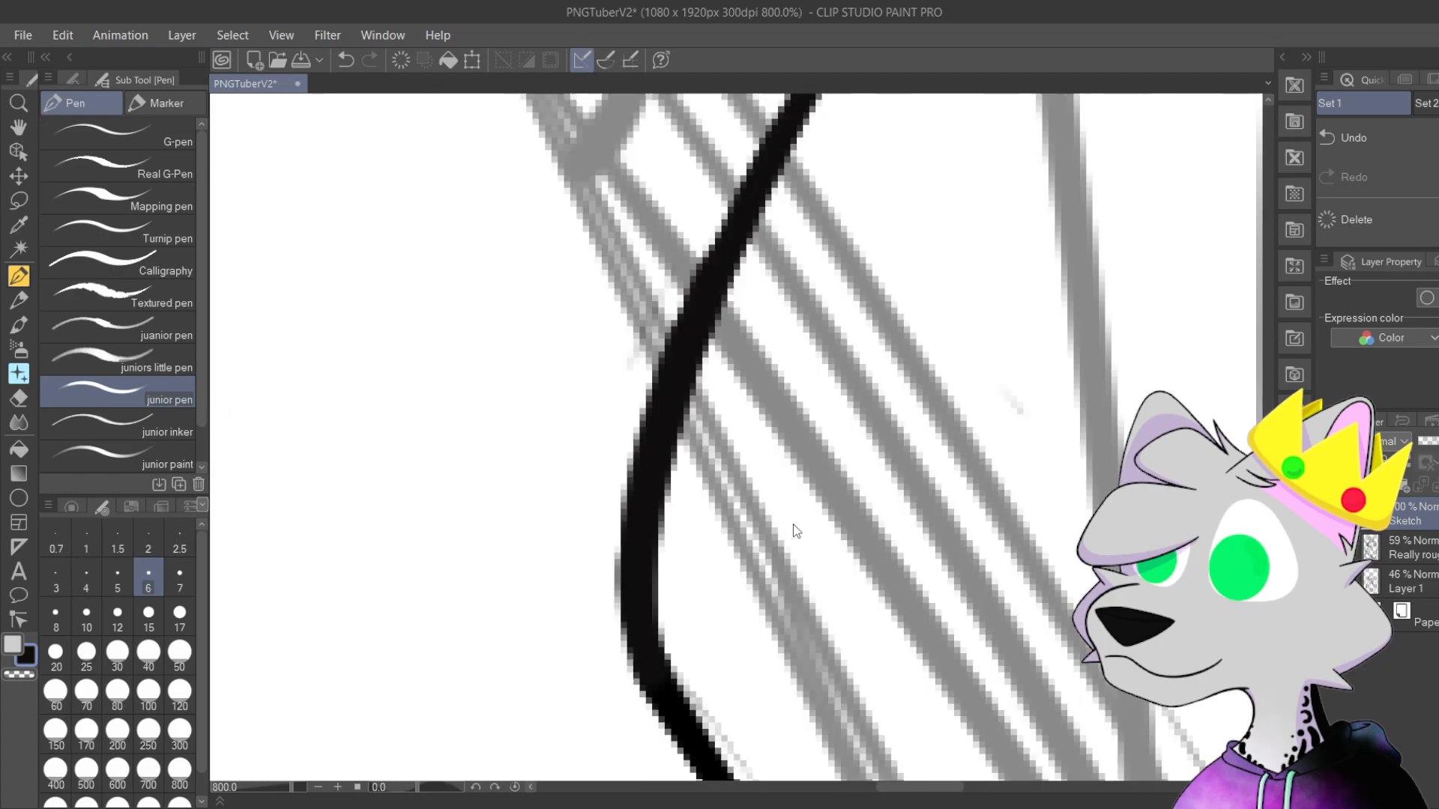
scroll(880, 335, "down", 3)
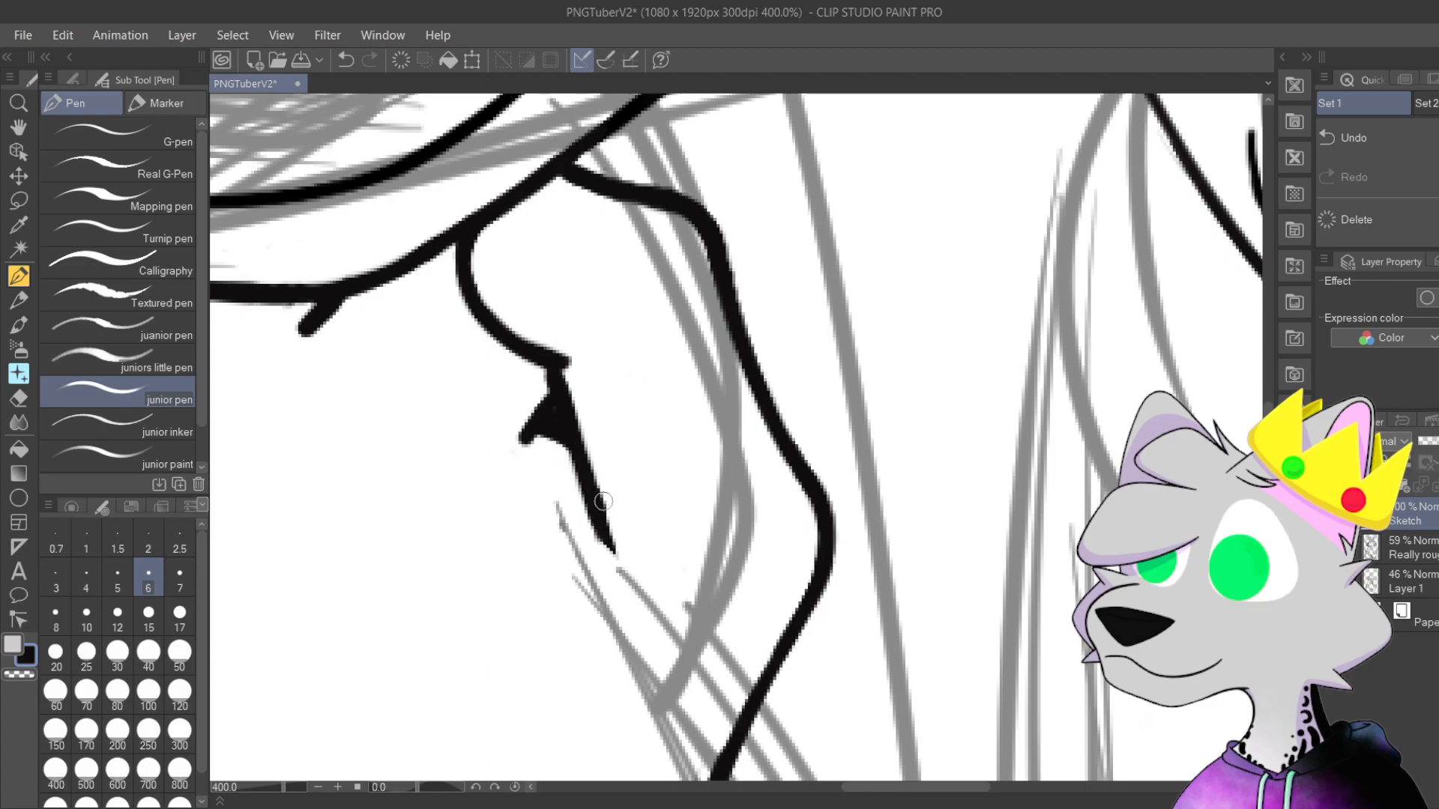
left_click_drag(552, 364, 616, 517)
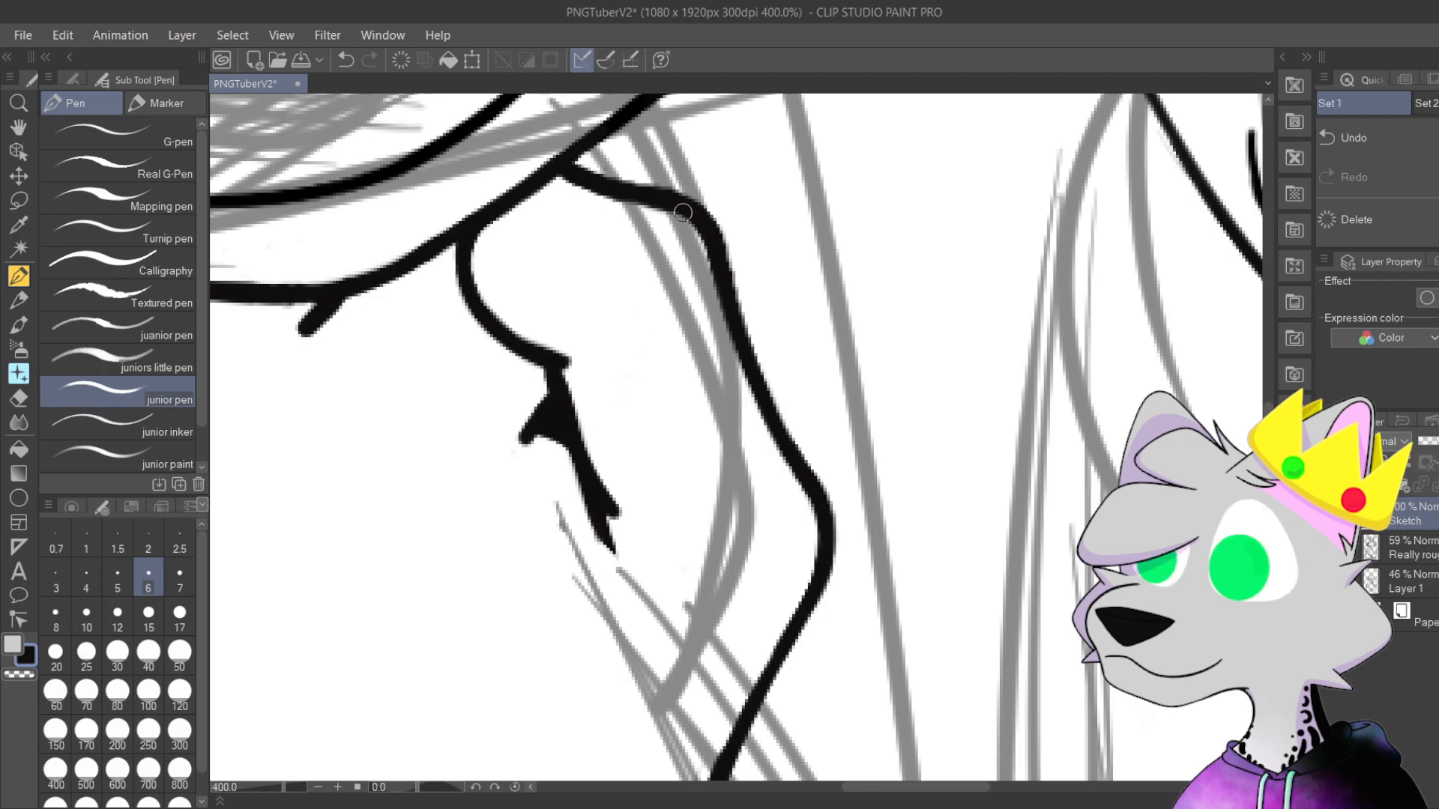
Step: Try to thicken the outer contour above its bend and undo the stroke
left_click_drag(708, 226, 766, 434)
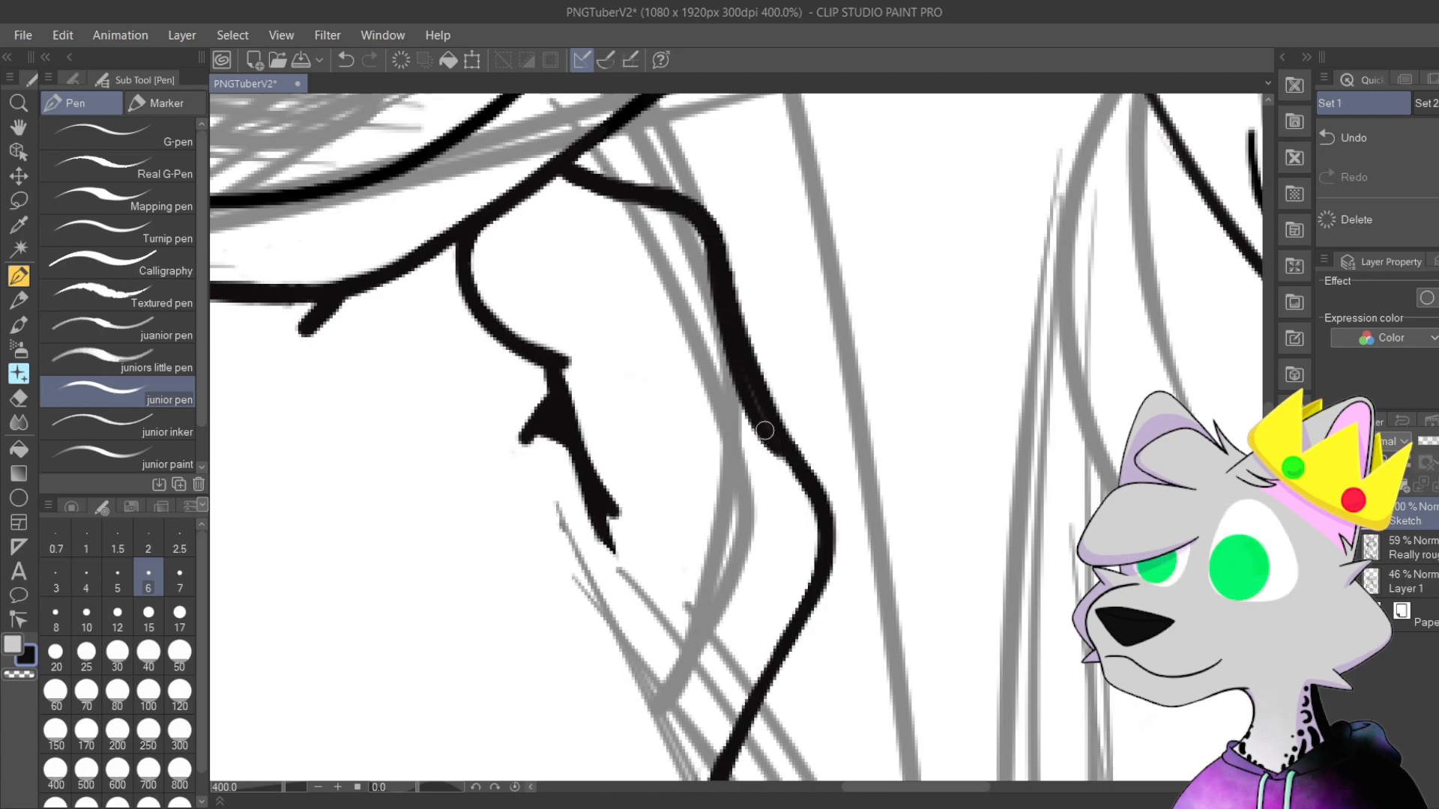
key("ctrl+z")
scroll(779, 377, "down", 3)
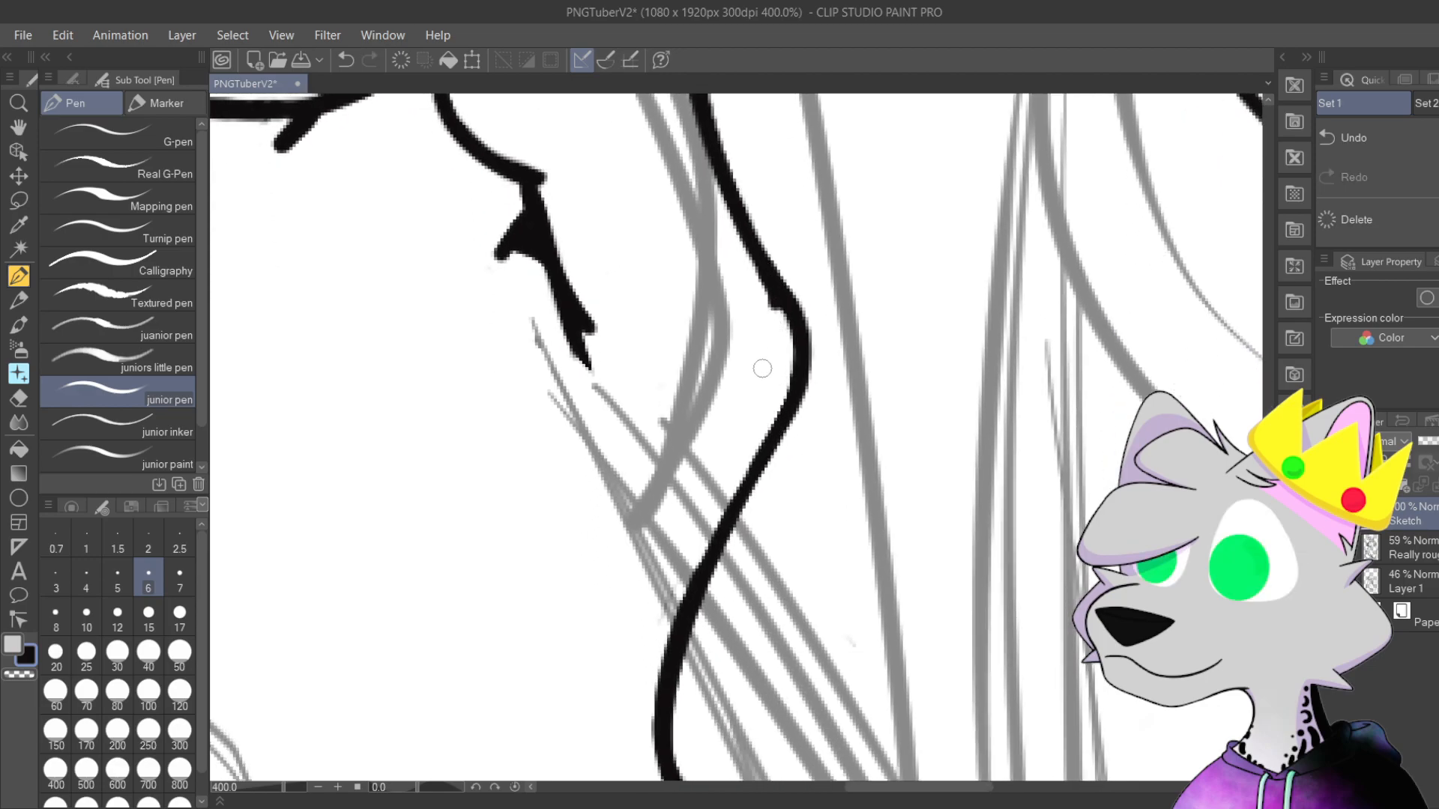
Step: Lasso the outer contour's bend and lower stretch, move it slightly up and to the left, and clear the selection
left_click(18, 201)
scroll(863, 299, "down", 2)
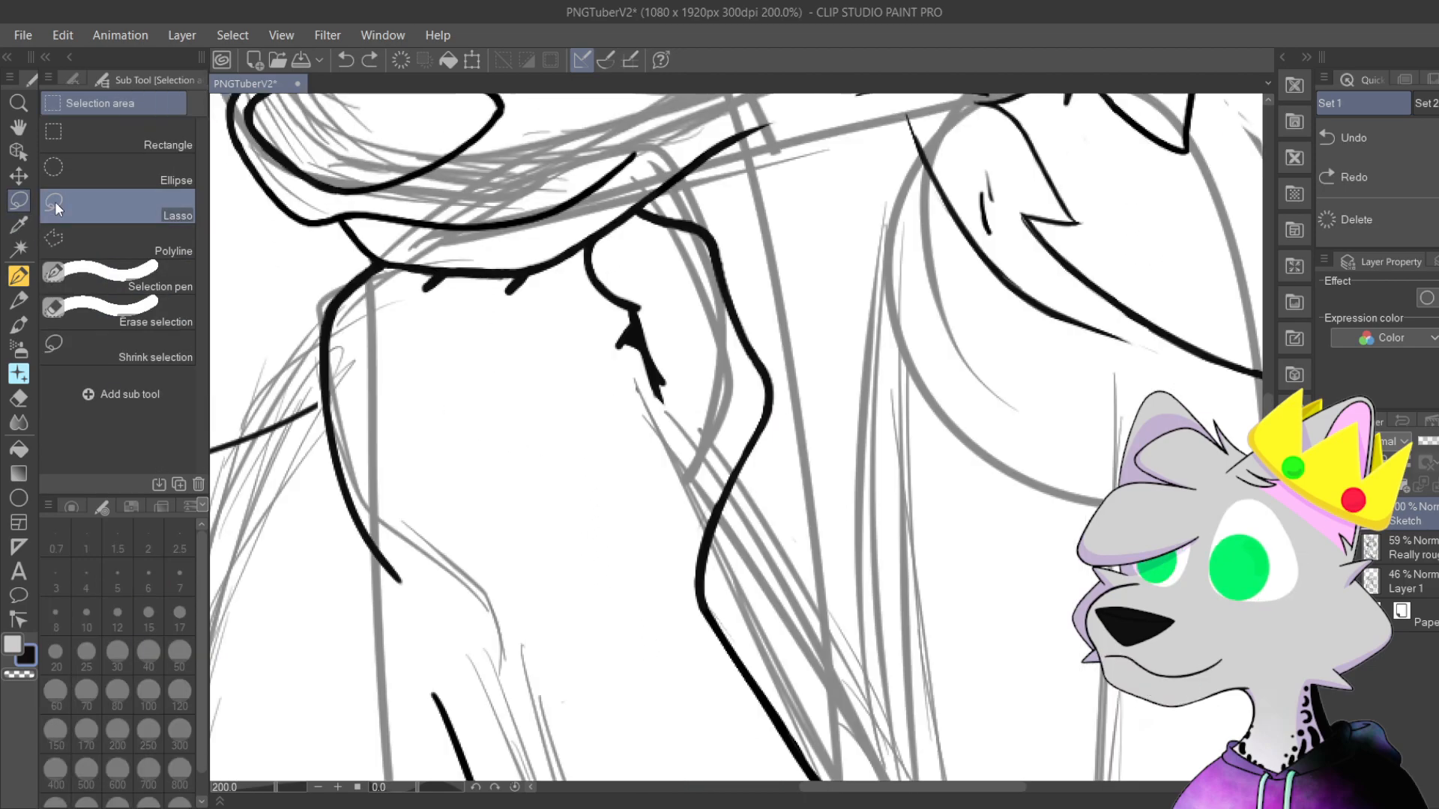
mouse_move(776, 225)
left_mouse_down()
mouse_move(652, 415)
mouse_move(640, 553)
mouse_move(727, 539)
mouse_move(841, 335)
mouse_move(783, 257)
left_mouse_up()
left_click(809, 591)
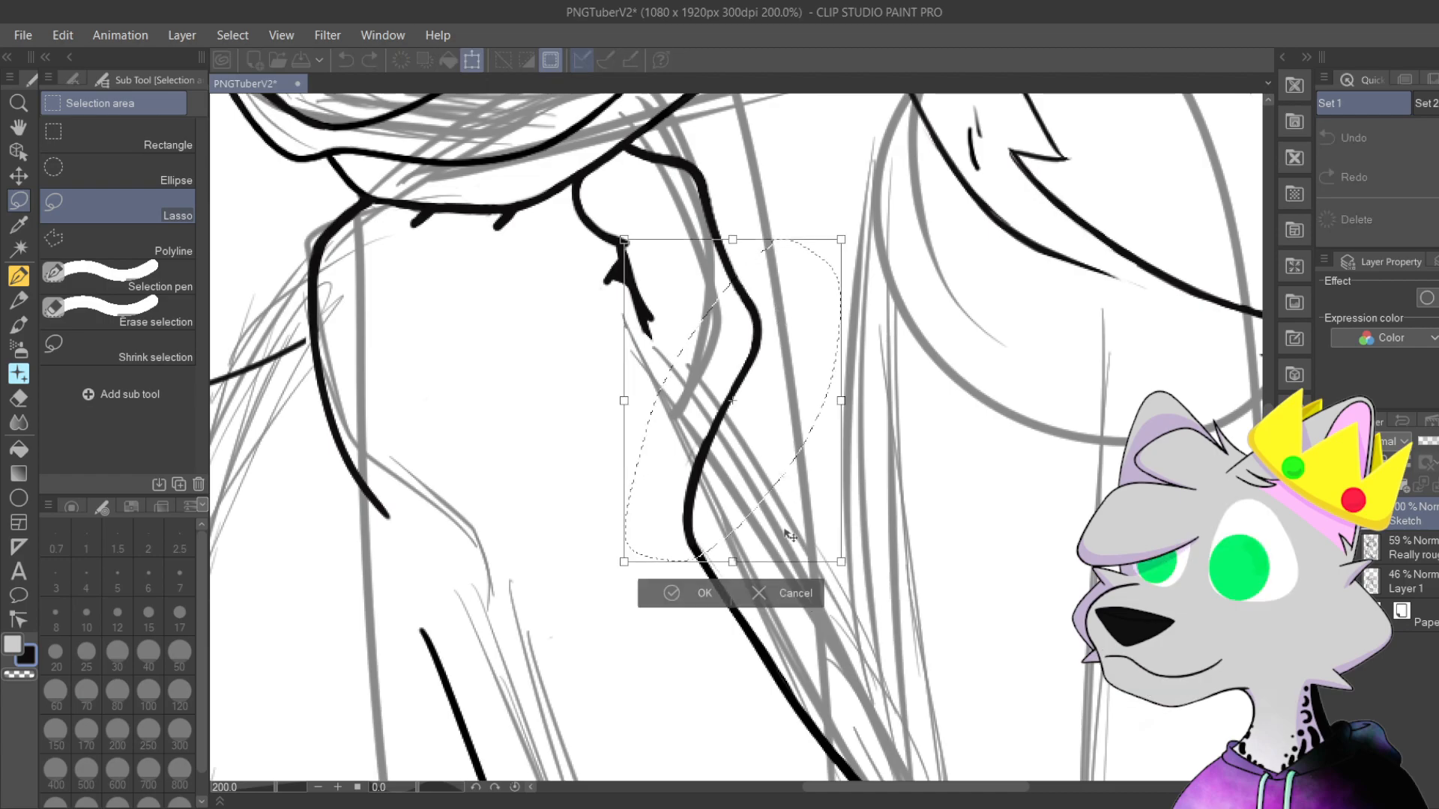
mouse_move(749, 395)
left_mouse_down()
mouse_move(732, 380)
mouse_move(747, 432)
left_mouse_up()
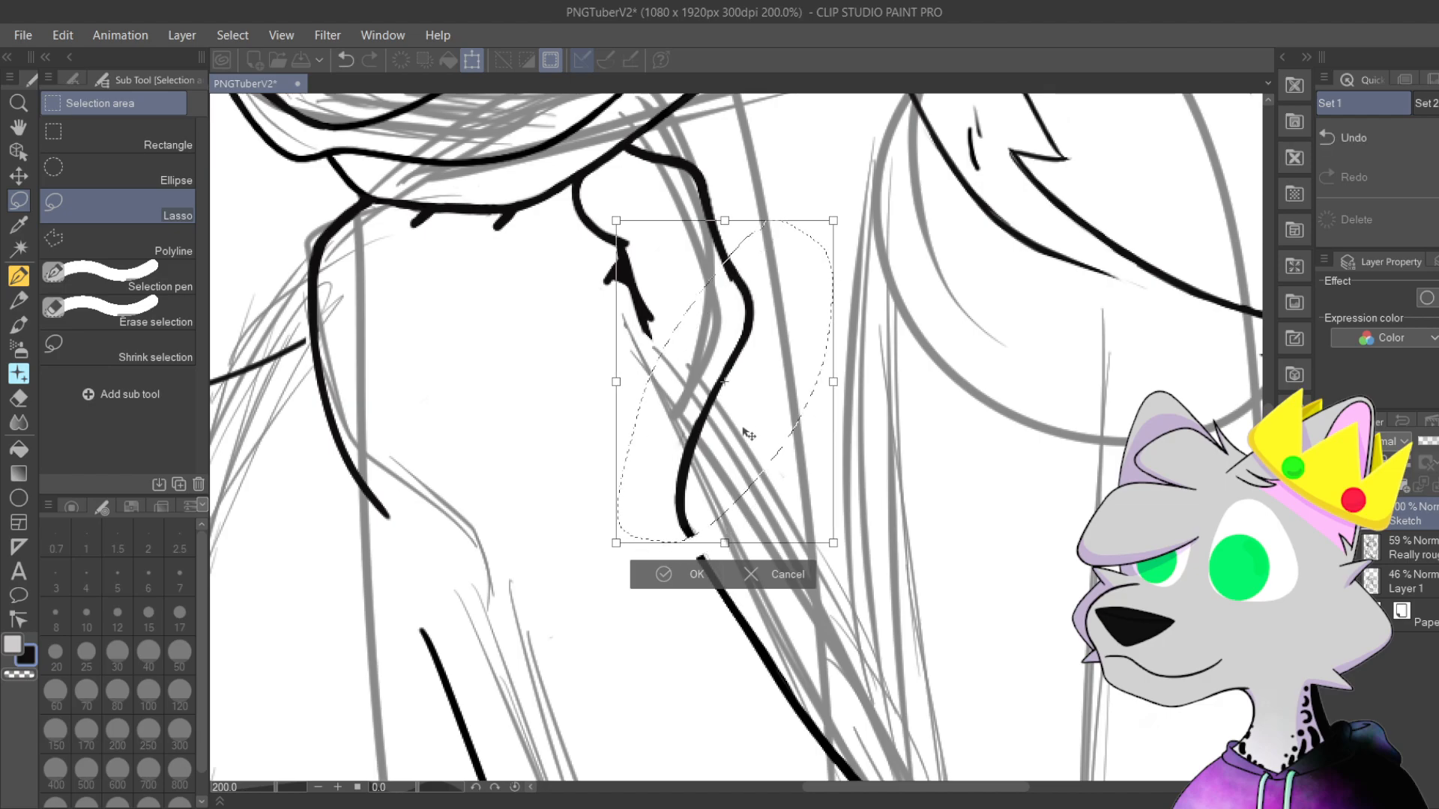
scroll(749, 452, "up", 1)
key("Return")
scroll(877, 282, "up", 1)
left_click_drag(938, 562, 936, 395)
left_click(609, 766)
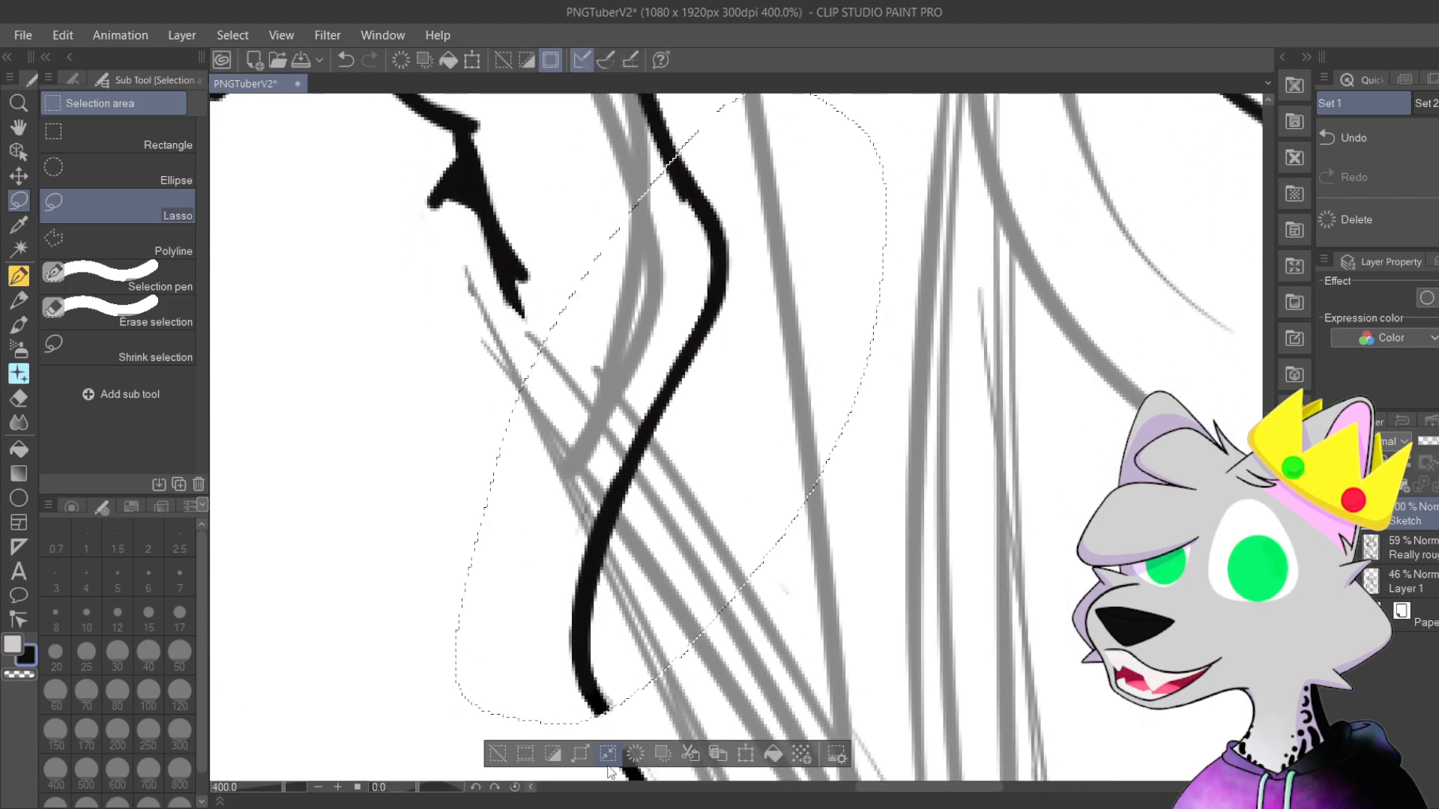
left_click(497, 754)
Step: Trim the lower left edge of the inner line and erase its leftover thin tip, leaving a rounded end
scroll(681, 333, "up", 5)
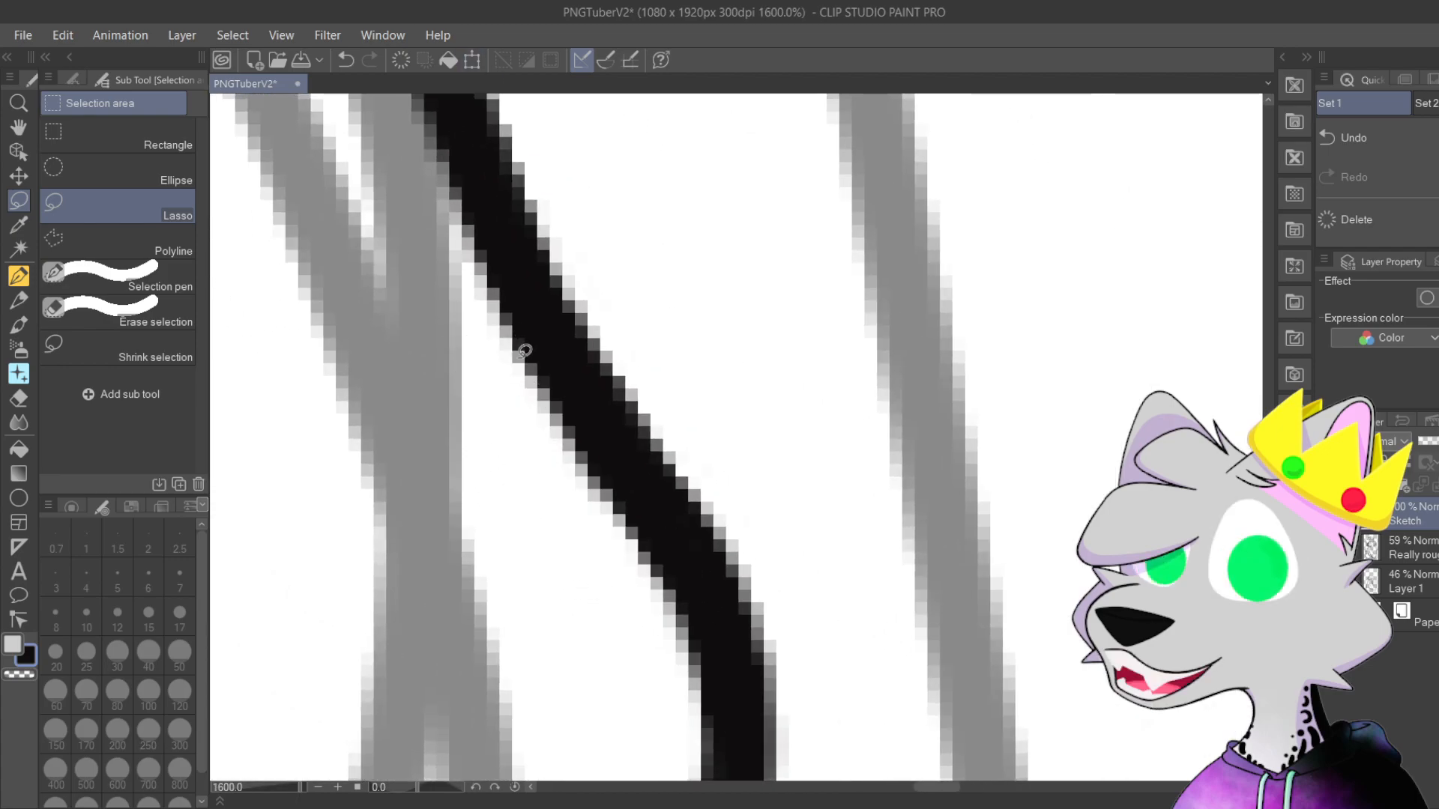
key("p")
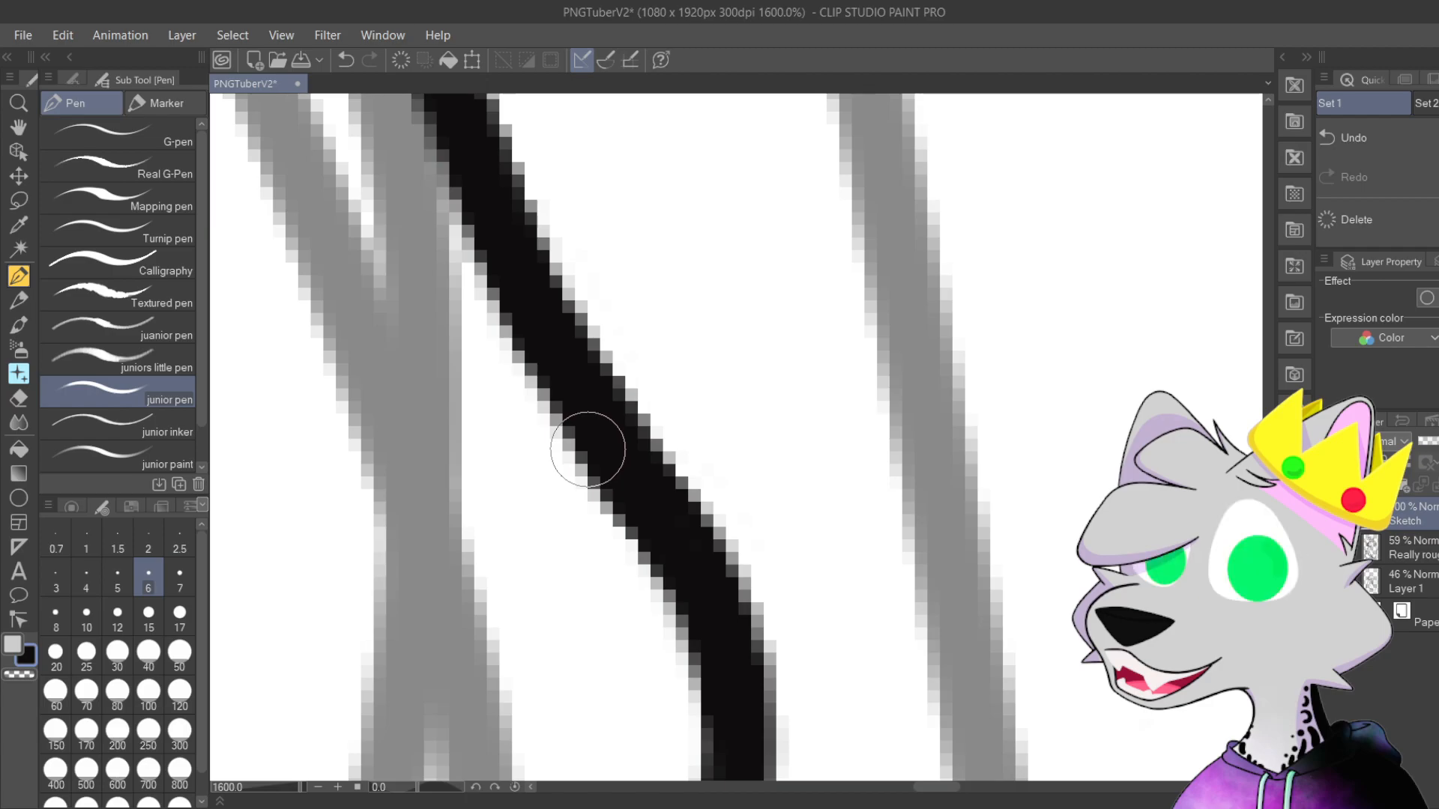
scroll(1073, 141, "down", 2)
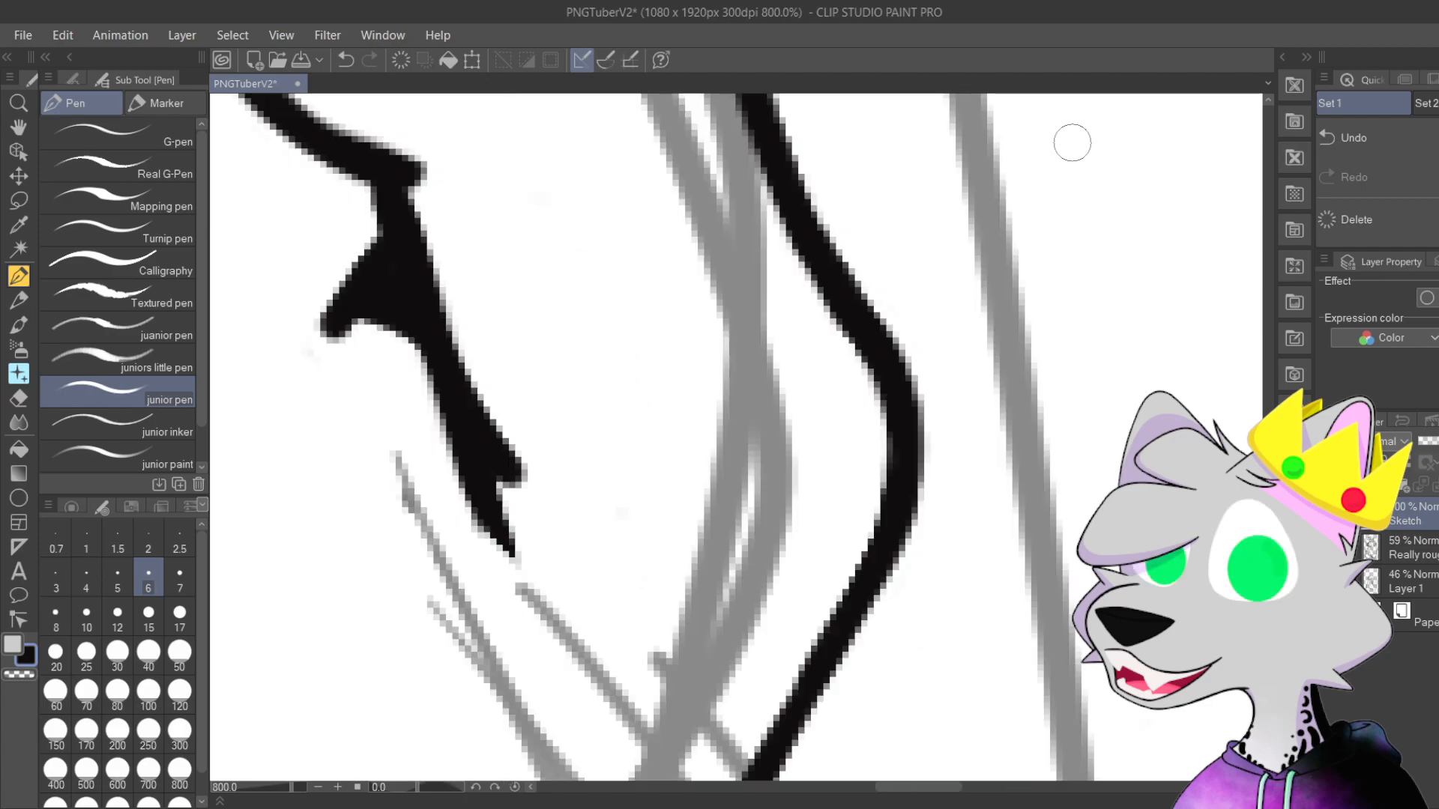
left_click_drag(821, 189, 801, 486)
scroll(801, 486, "up", 2)
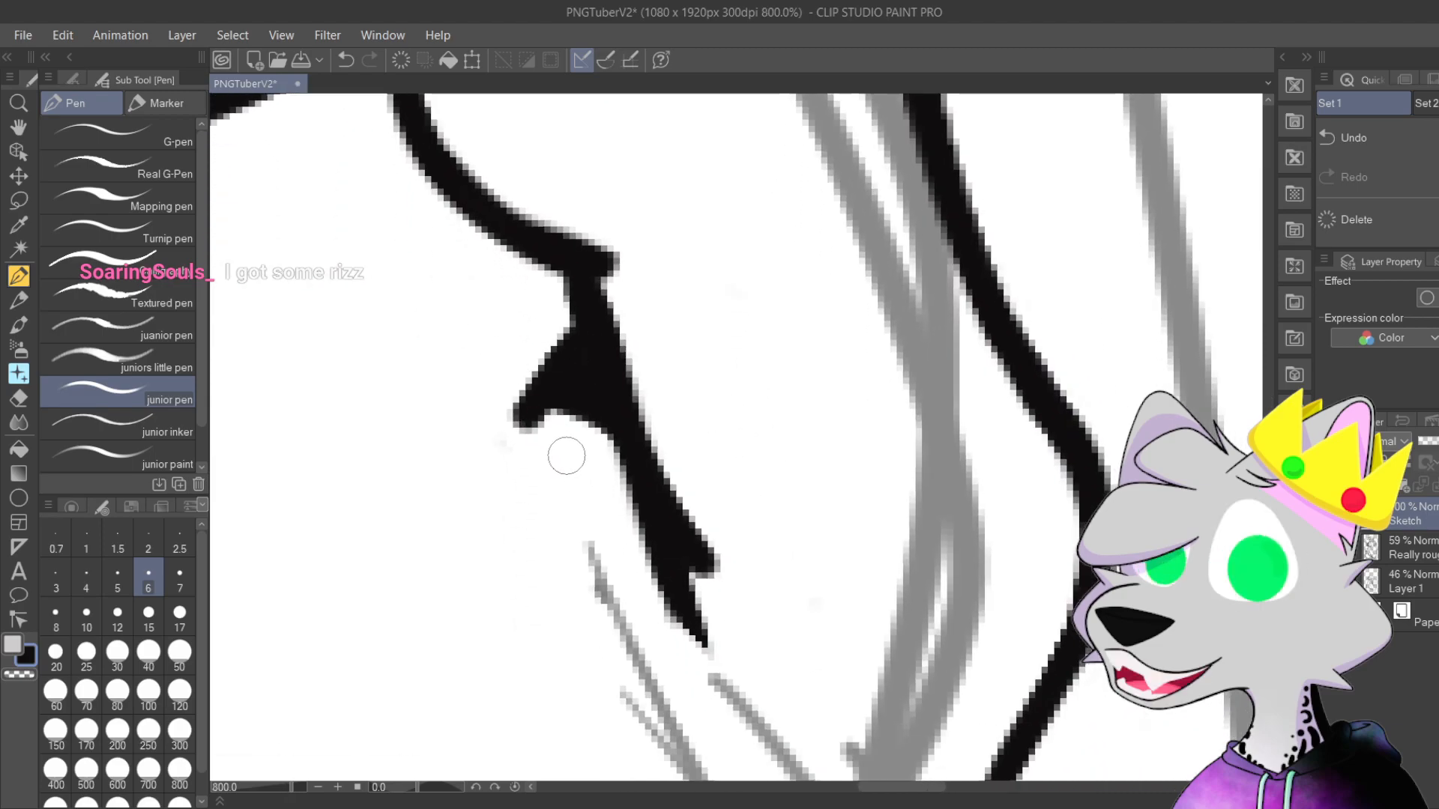
scroll(732, 442, "up", 2)
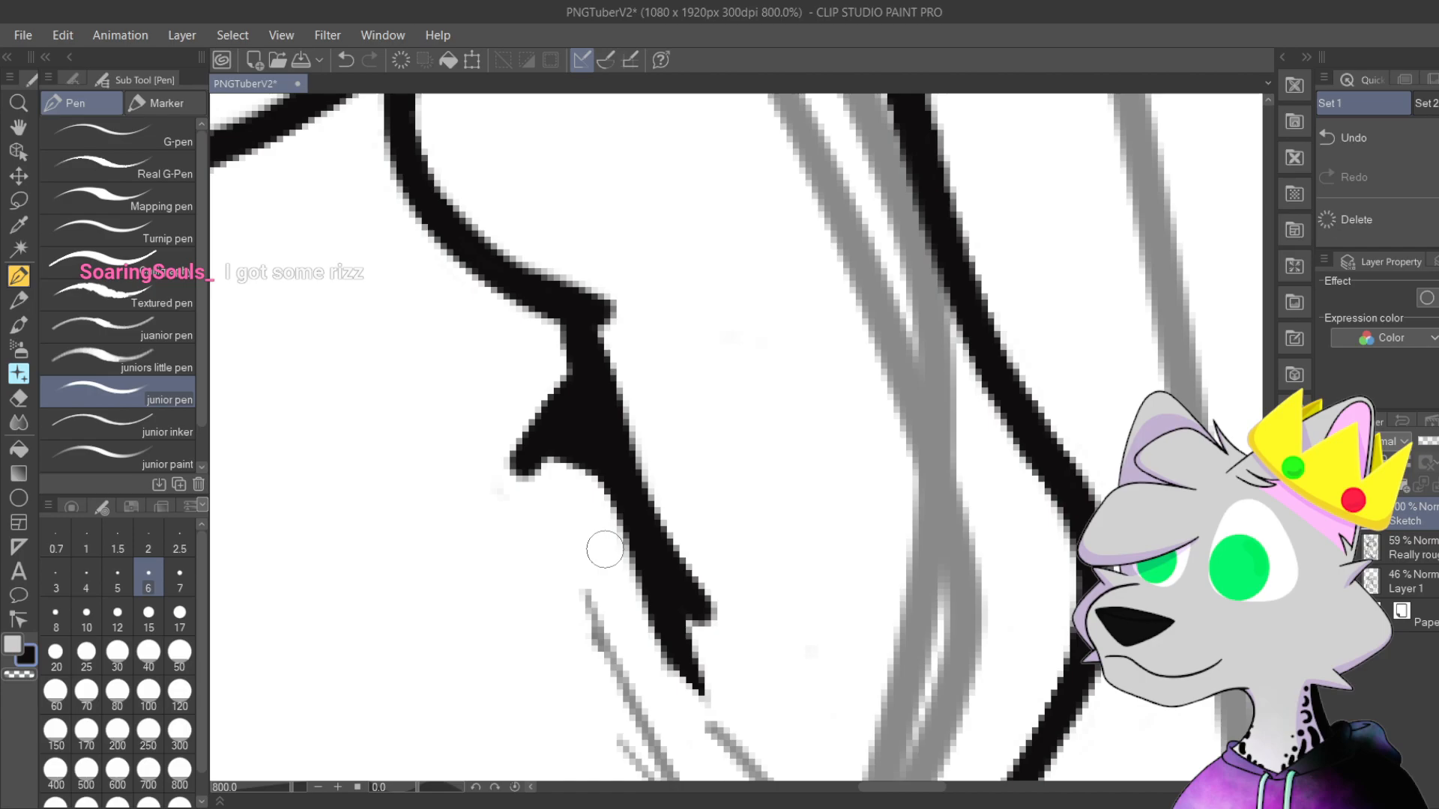
scroll(752, 450, "up", 2)
left_click_drag(656, 474, 663, 386)
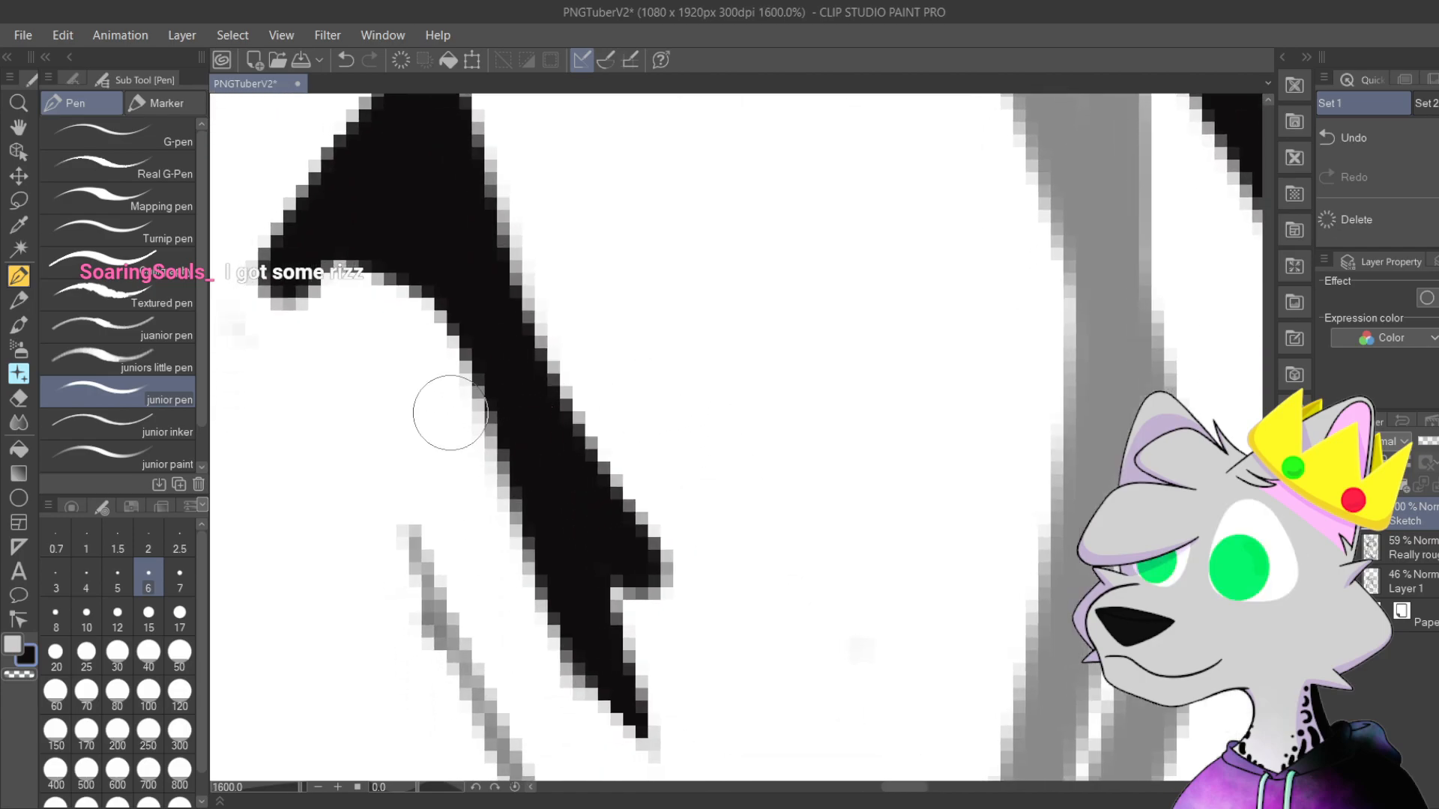
left_click_drag(443, 353, 615, 650)
mouse_move(525, 536)
left_mouse_down()
mouse_move(590, 596)
mouse_move(610, 631)
mouse_move(587, 665)
mouse_move(645, 732)
left_mouse_up()
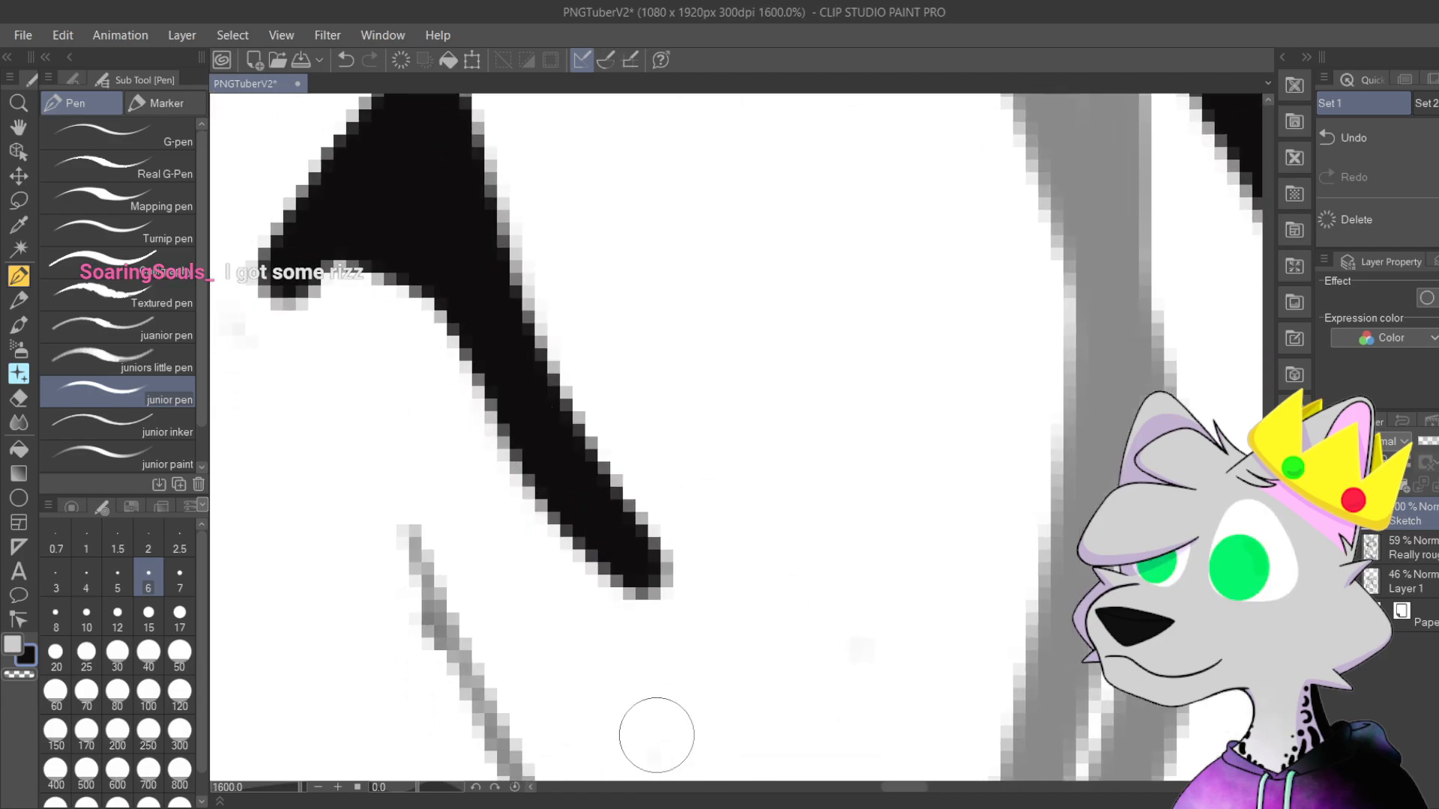
Step: Examine the reshaped inner line with its spur and the neighbouring contours below the jaw, close up and from farther out
scroll(581, 646, "down", 2)
left_click_drag(678, 431, 762, 611)
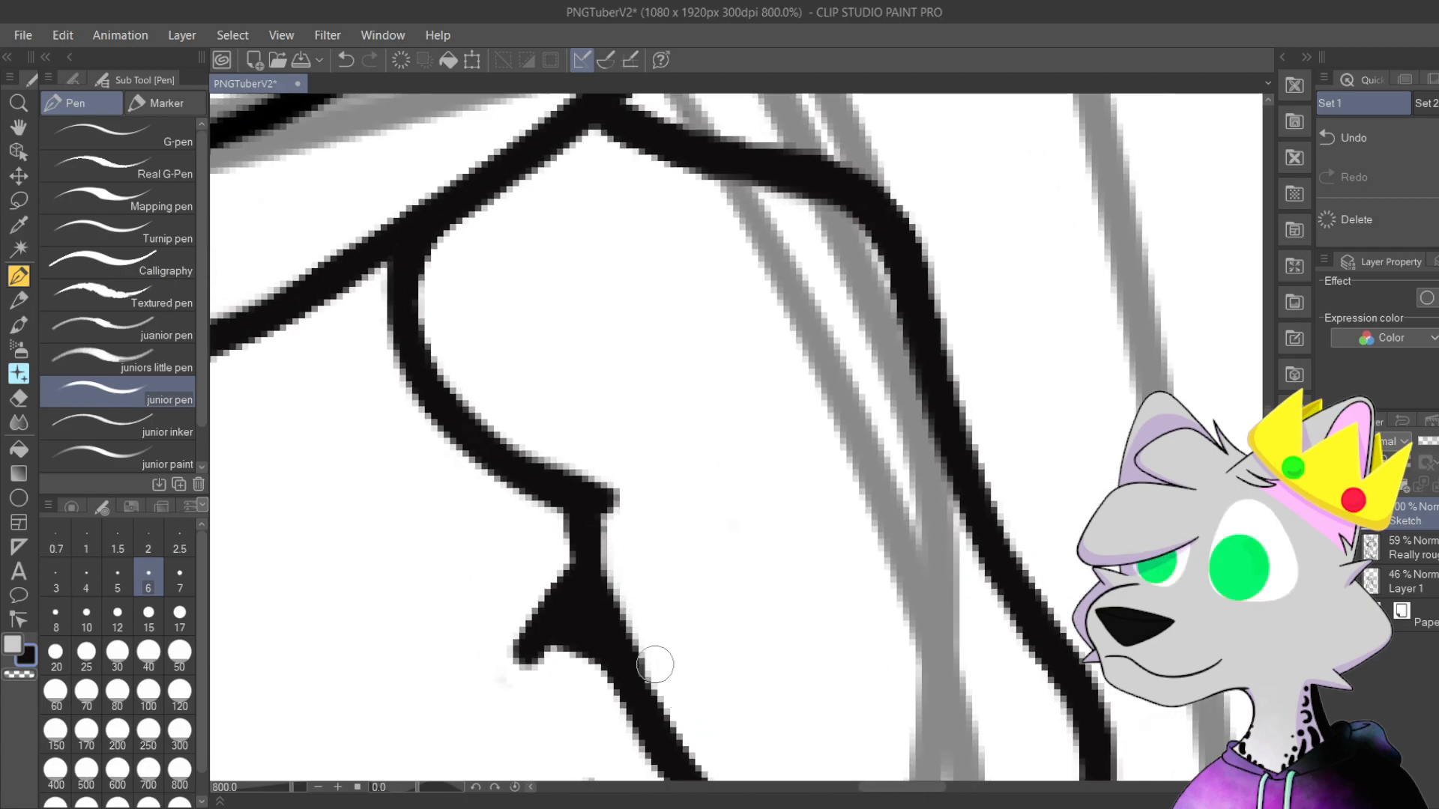
scroll(632, 550, "up", 2)
left_click_drag(633, 549, 726, 272)
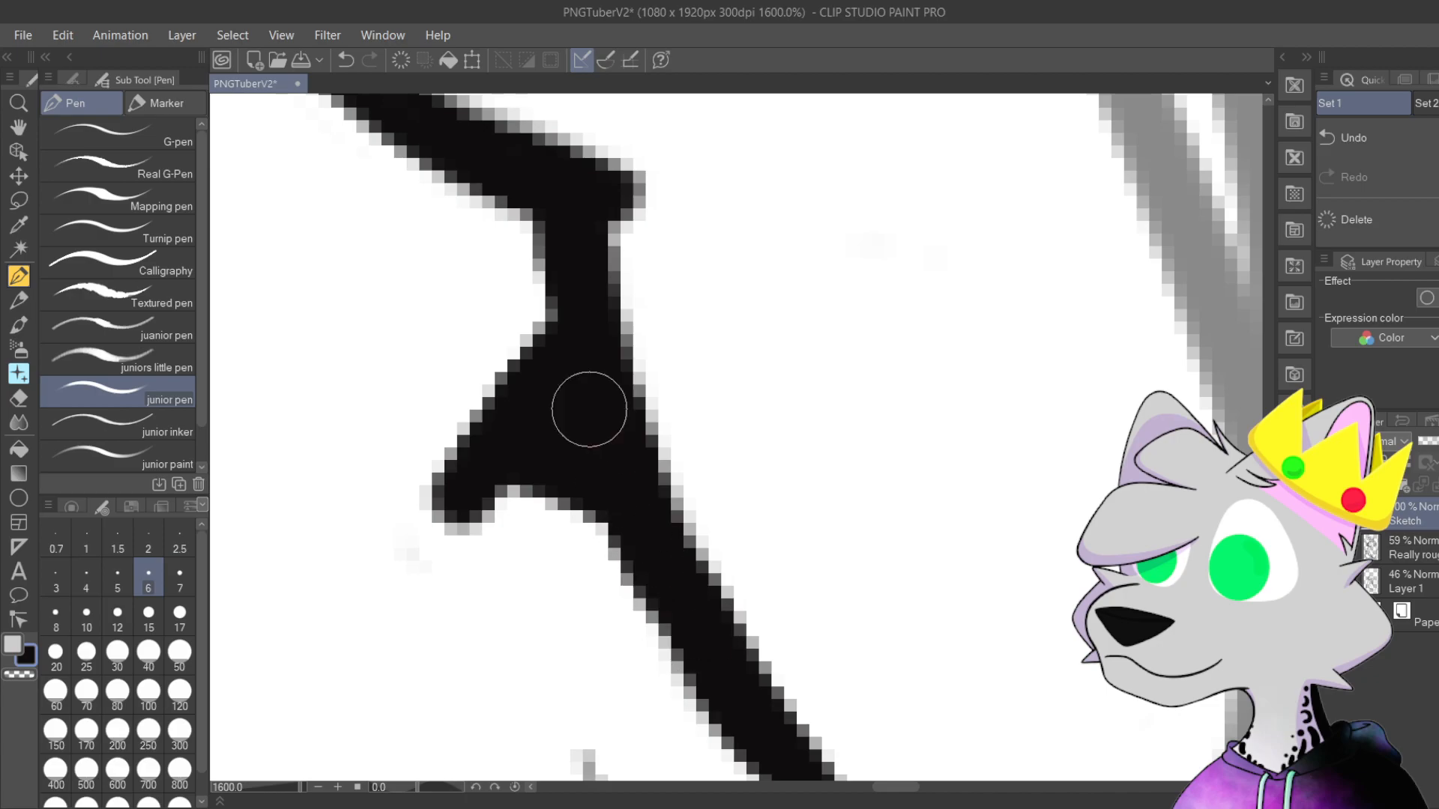
left_click_drag(636, 479, 627, 450)
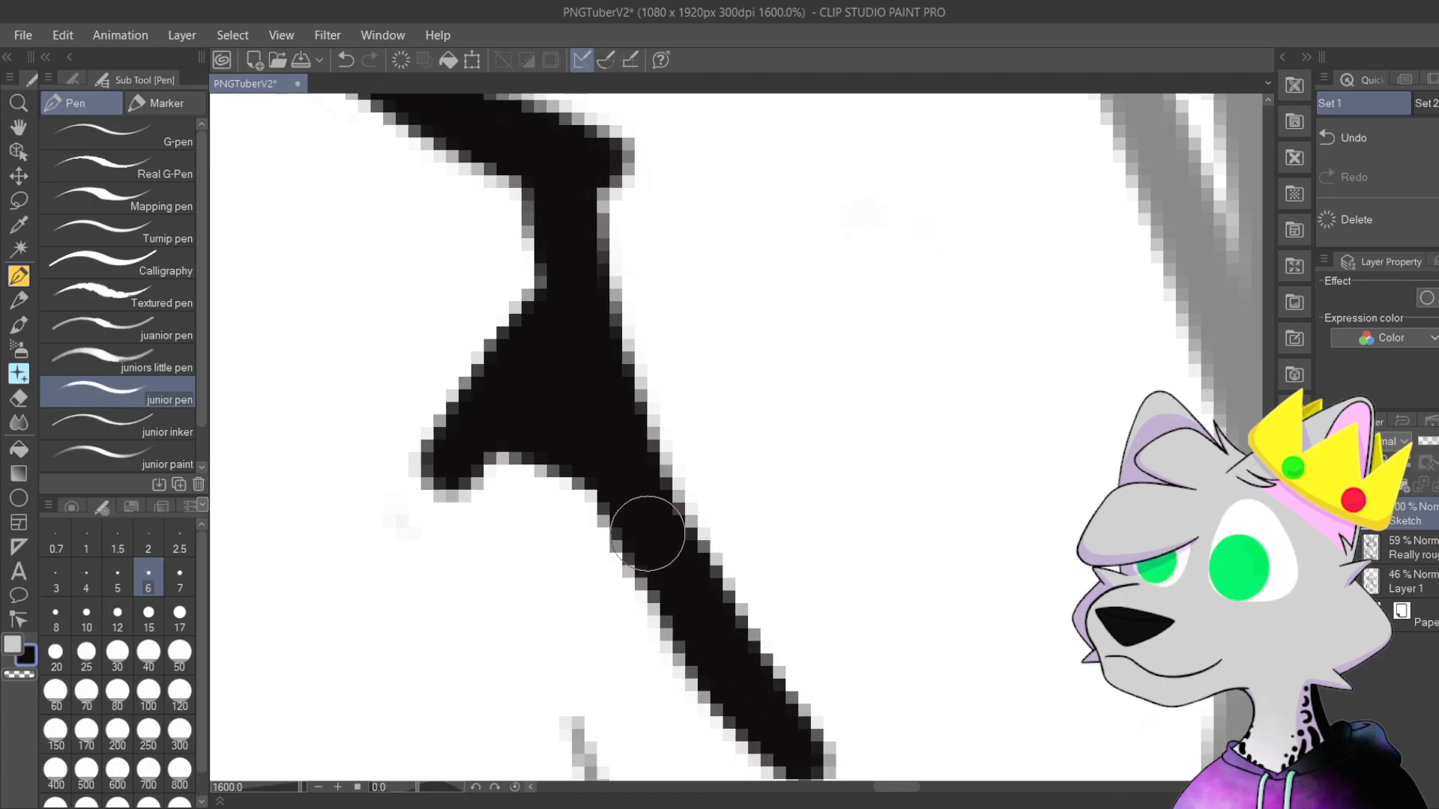
scroll(662, 596, "down", 4)
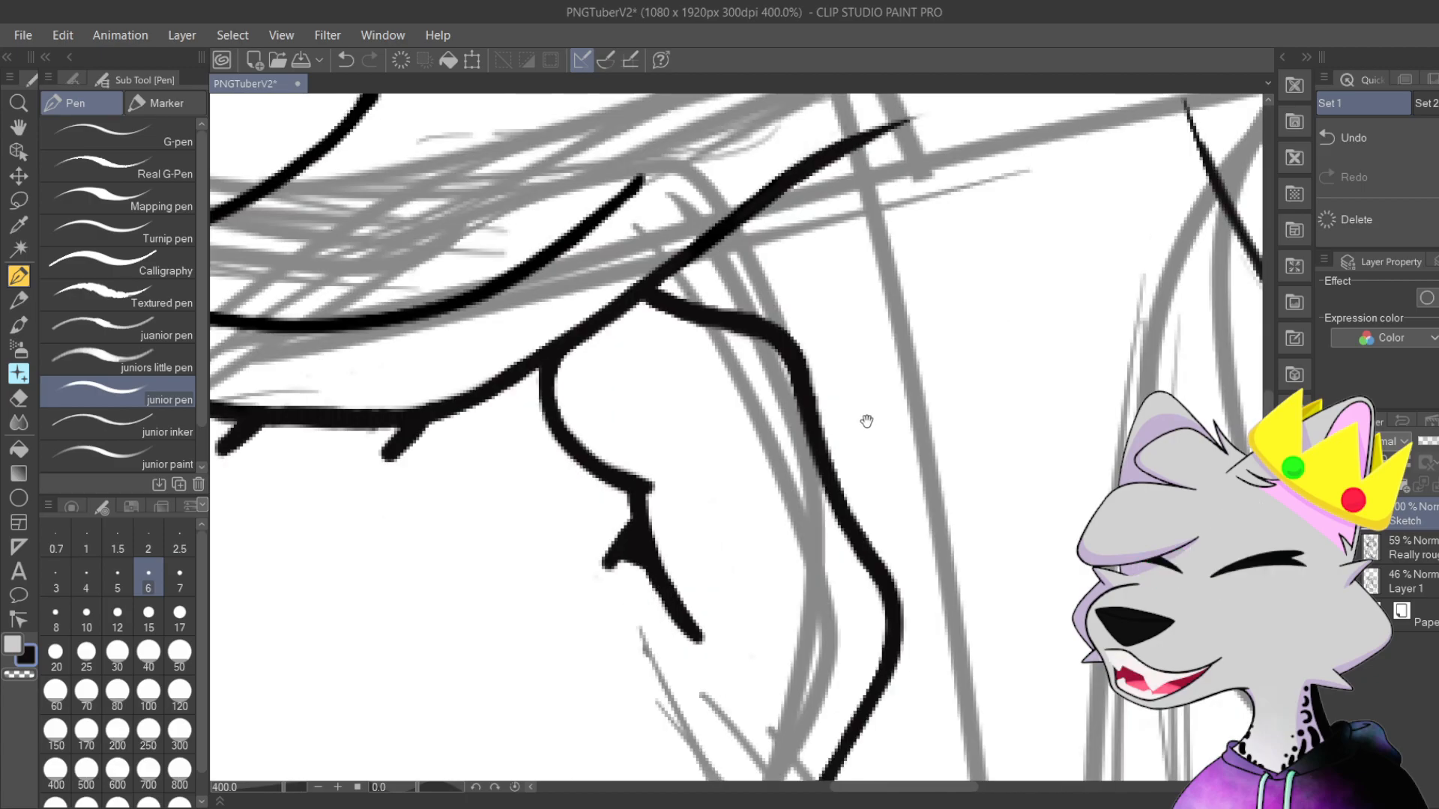
left_click_drag(896, 443, 961, 446)
scroll(960, 446, "down", 3)
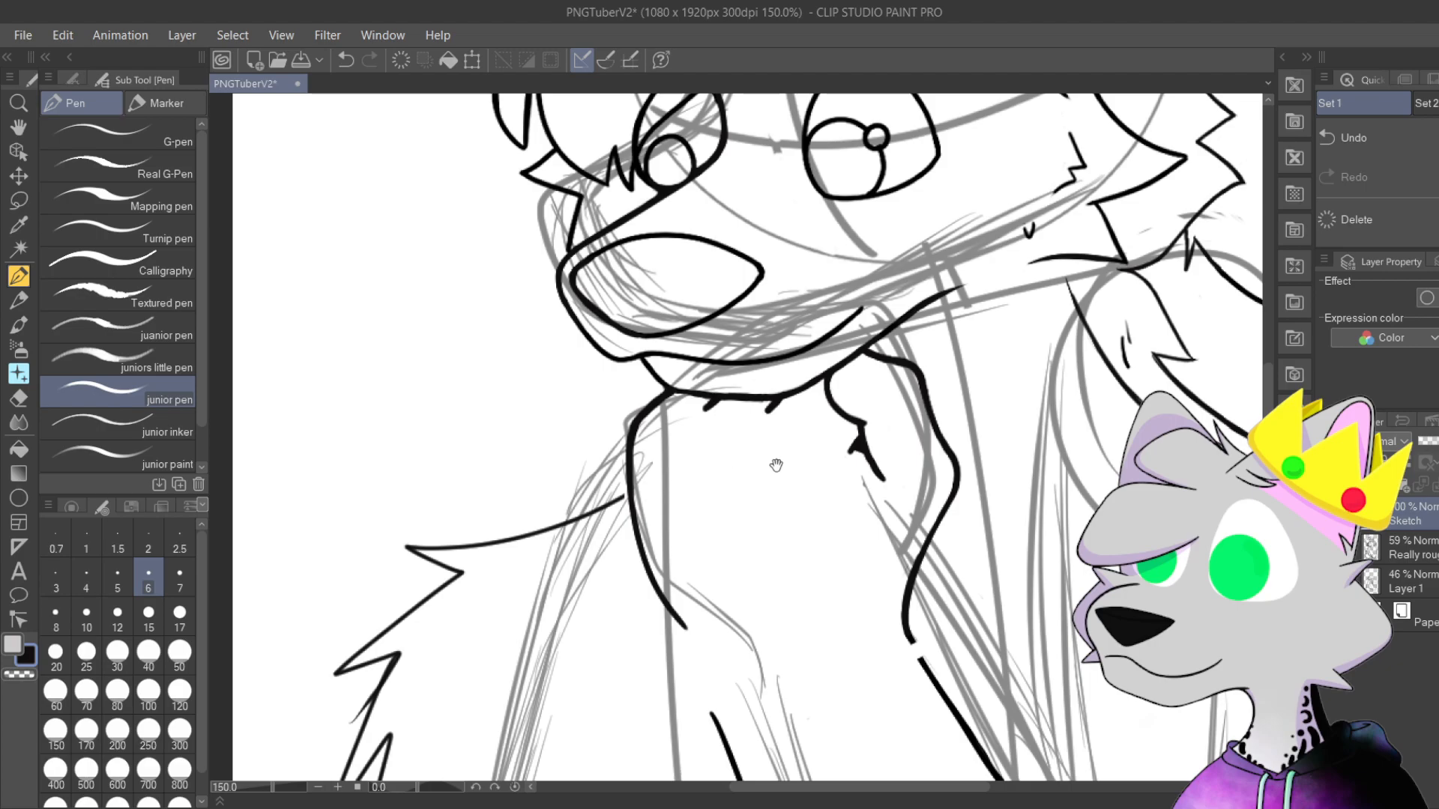
scroll(760, 460, "up", 1)
left_click_drag(757, 442, 791, 380)
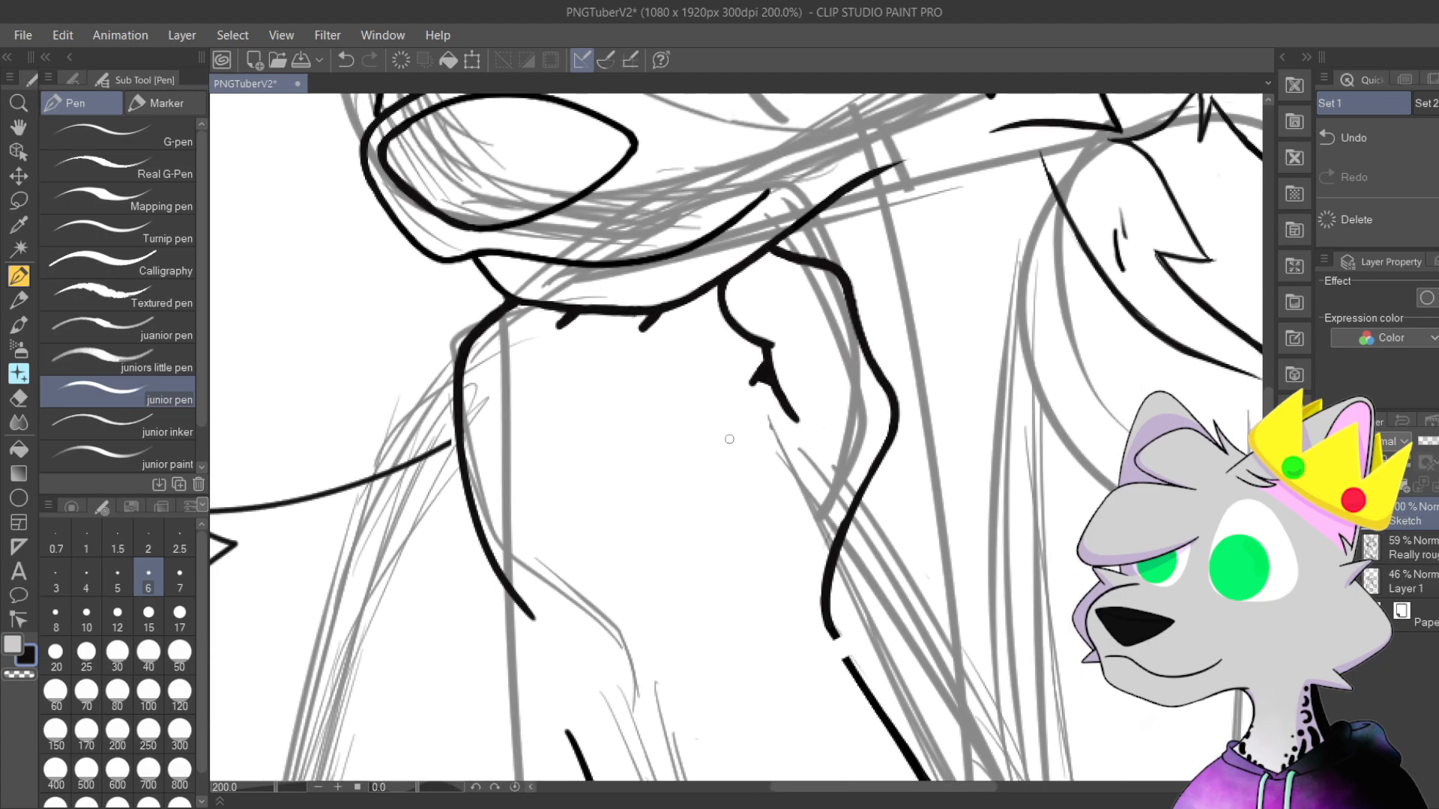
Step: Lasso the outer contour below its bend, rotate it slightly clockwise so its lower end swings inward, apply the transform and deselect
left_click_drag(697, 449, 744, 457)
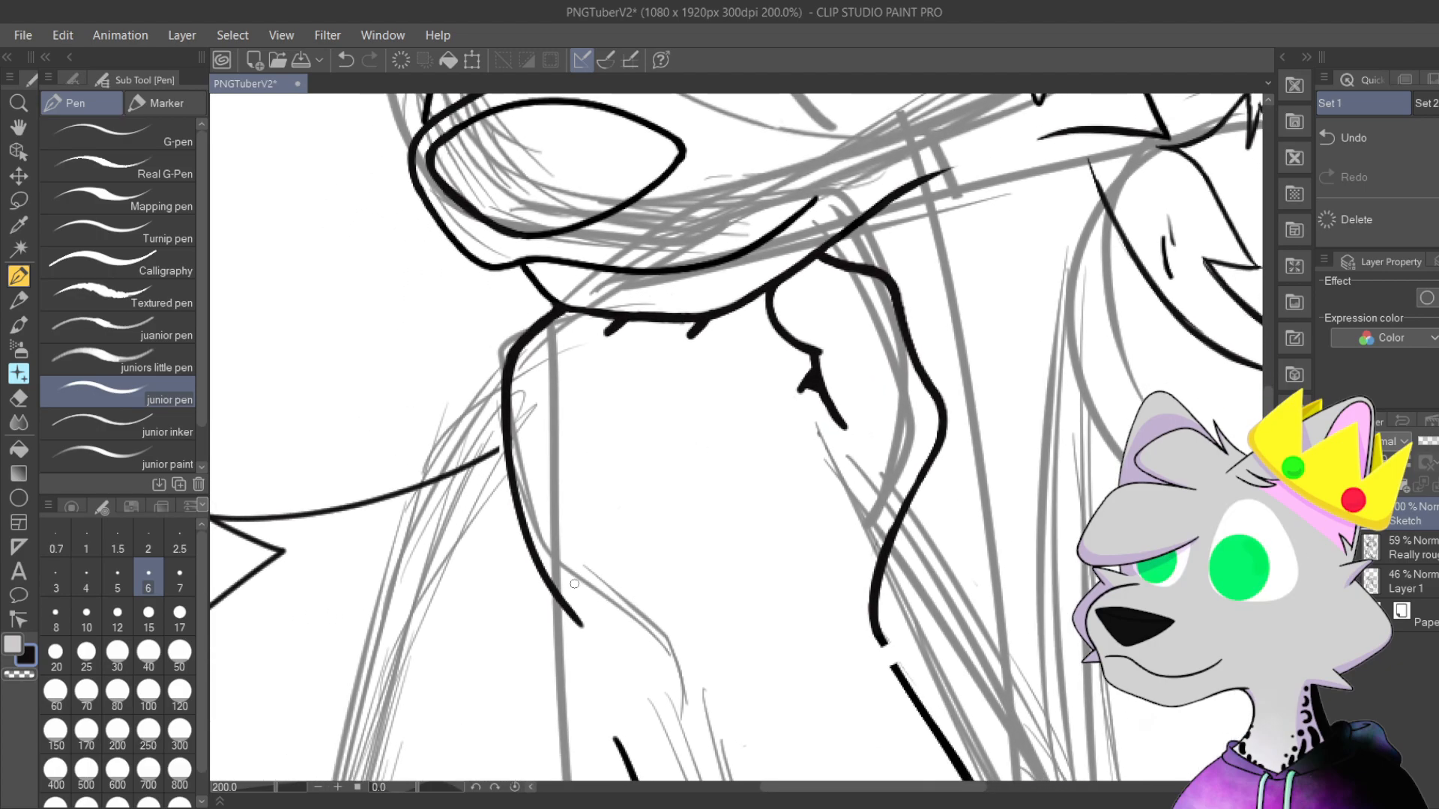
scroll(565, 573, "up", 2)
scroll(758, 485, "right", 5)
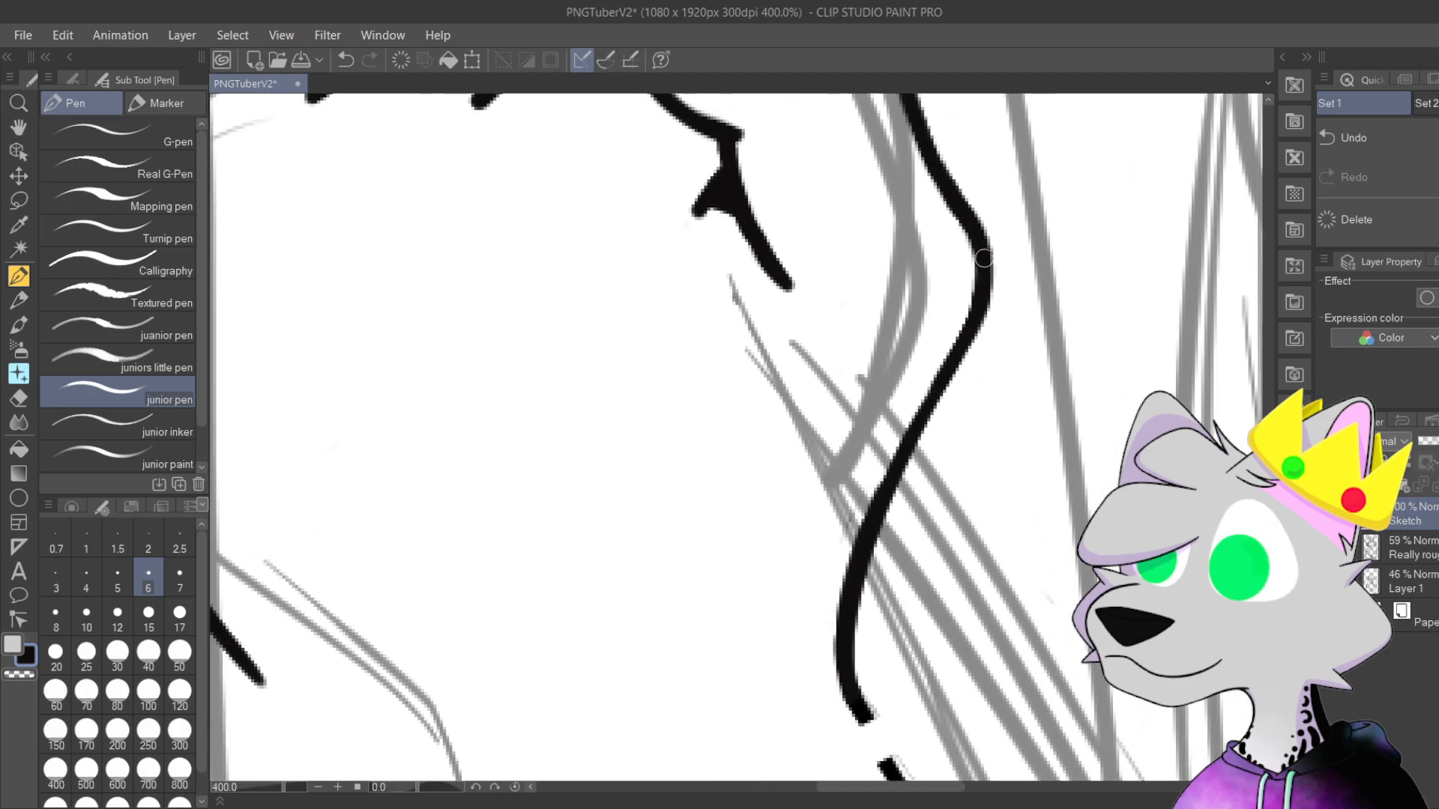
scroll(983, 258, "down", 2)
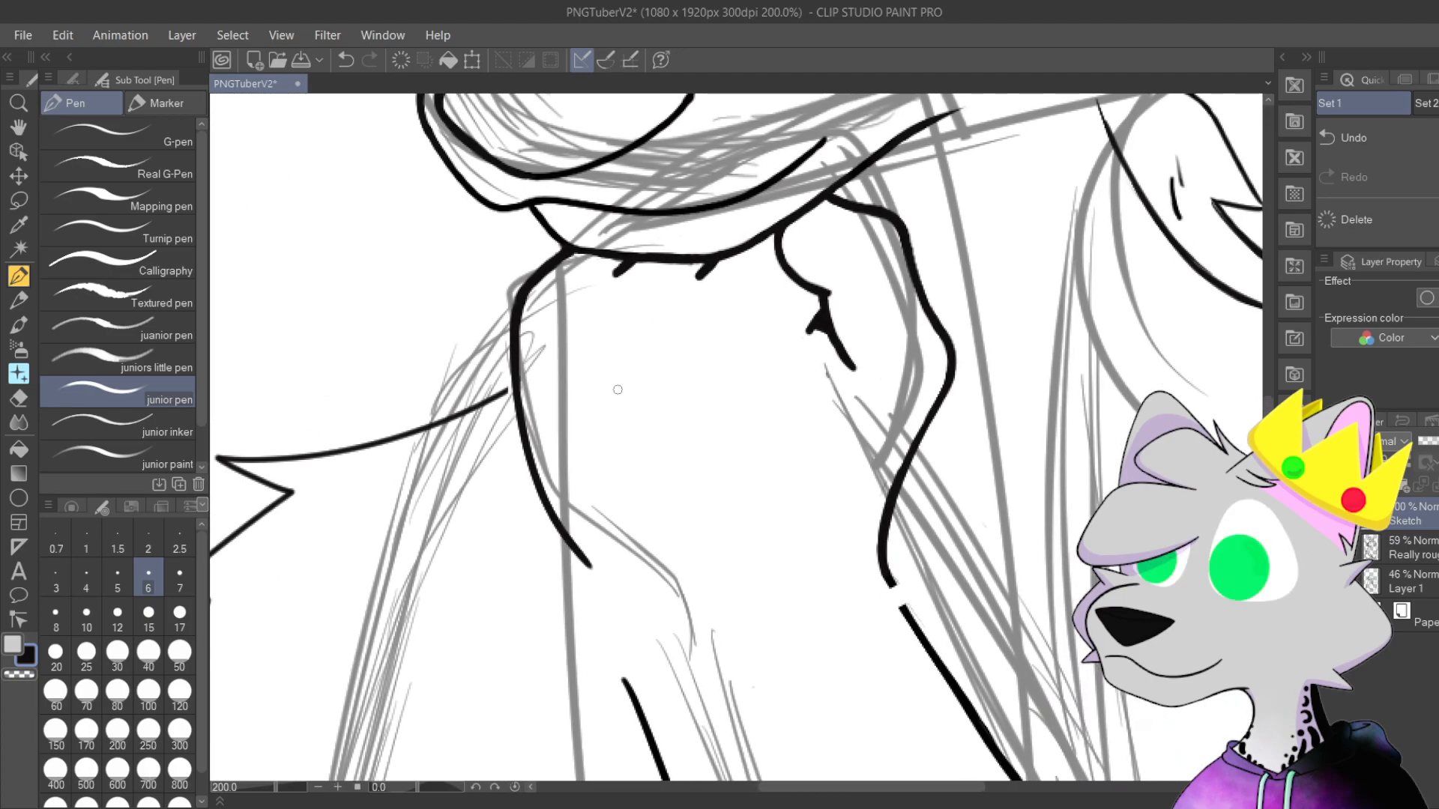
key("m")
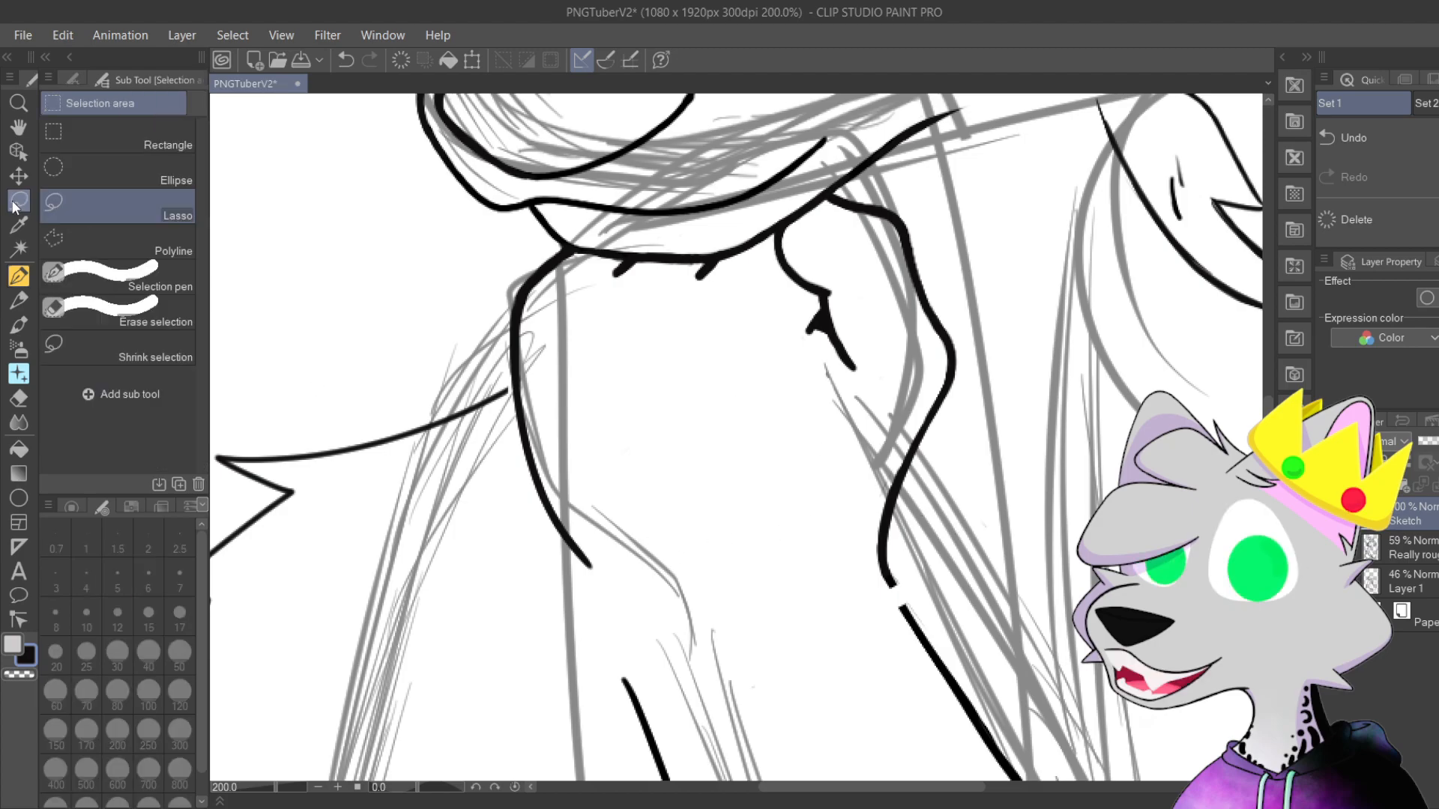
mouse_move(918, 378)
left_mouse_down()
mouse_move(1017, 424)
mouse_move(917, 571)
mouse_move(878, 590)
mouse_move(873, 401)
left_mouse_up()
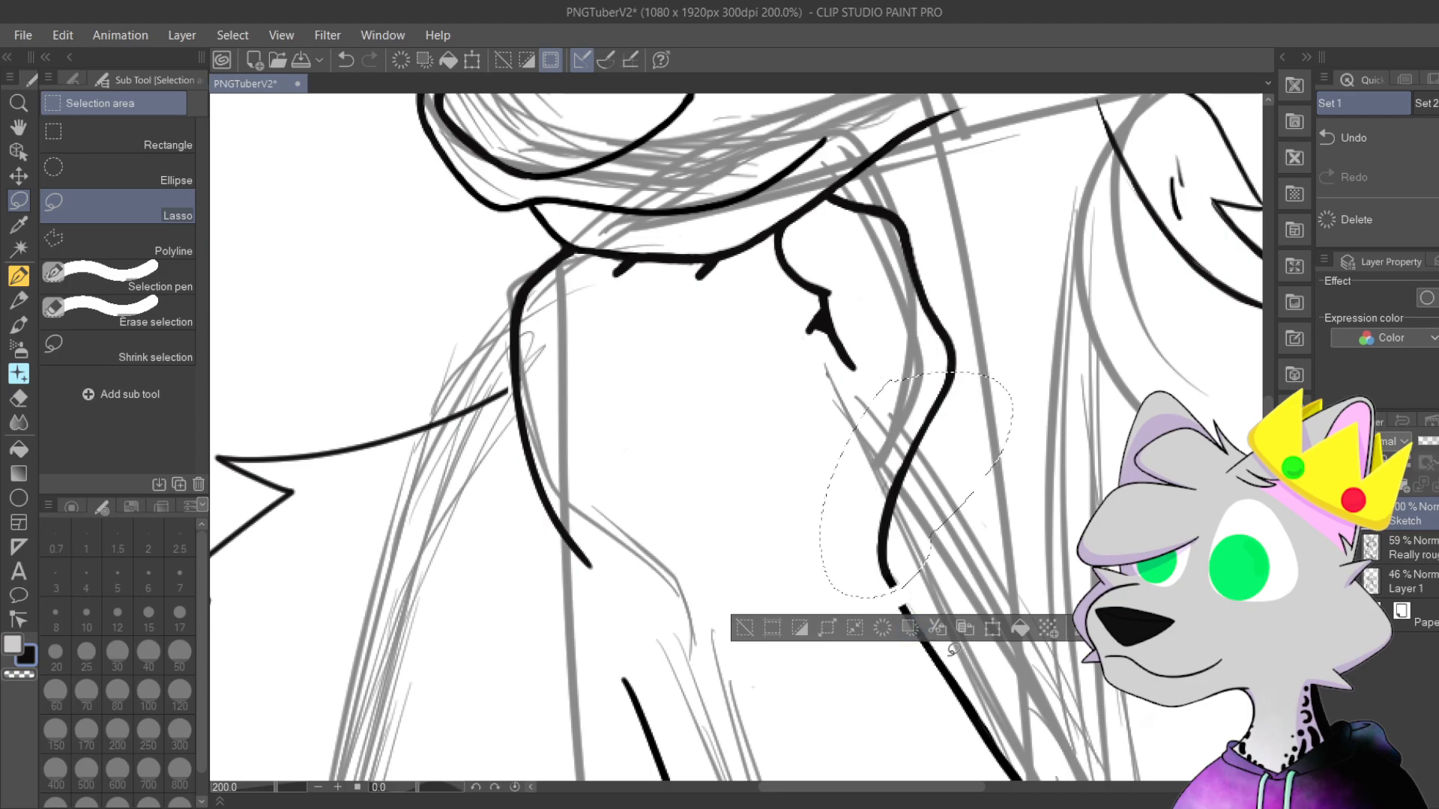
left_click(993, 634)
left_click_drag(1056, 326, 1076, 348)
mouse_move(920, 466)
left_mouse_down()
mouse_move(899, 479)
mouse_move(913, 476)
left_mouse_up()
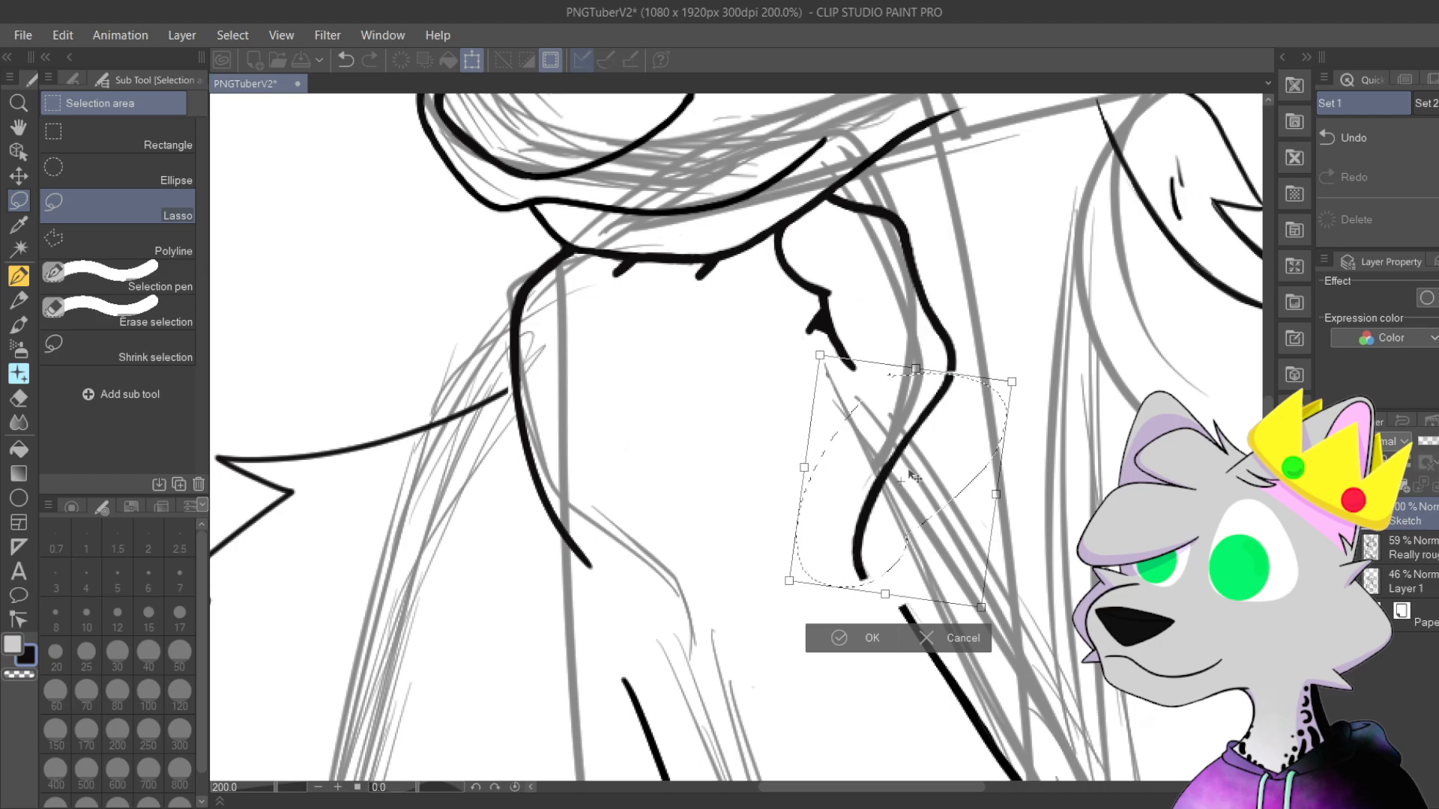
left_click(837, 639)
left_click(731, 620)
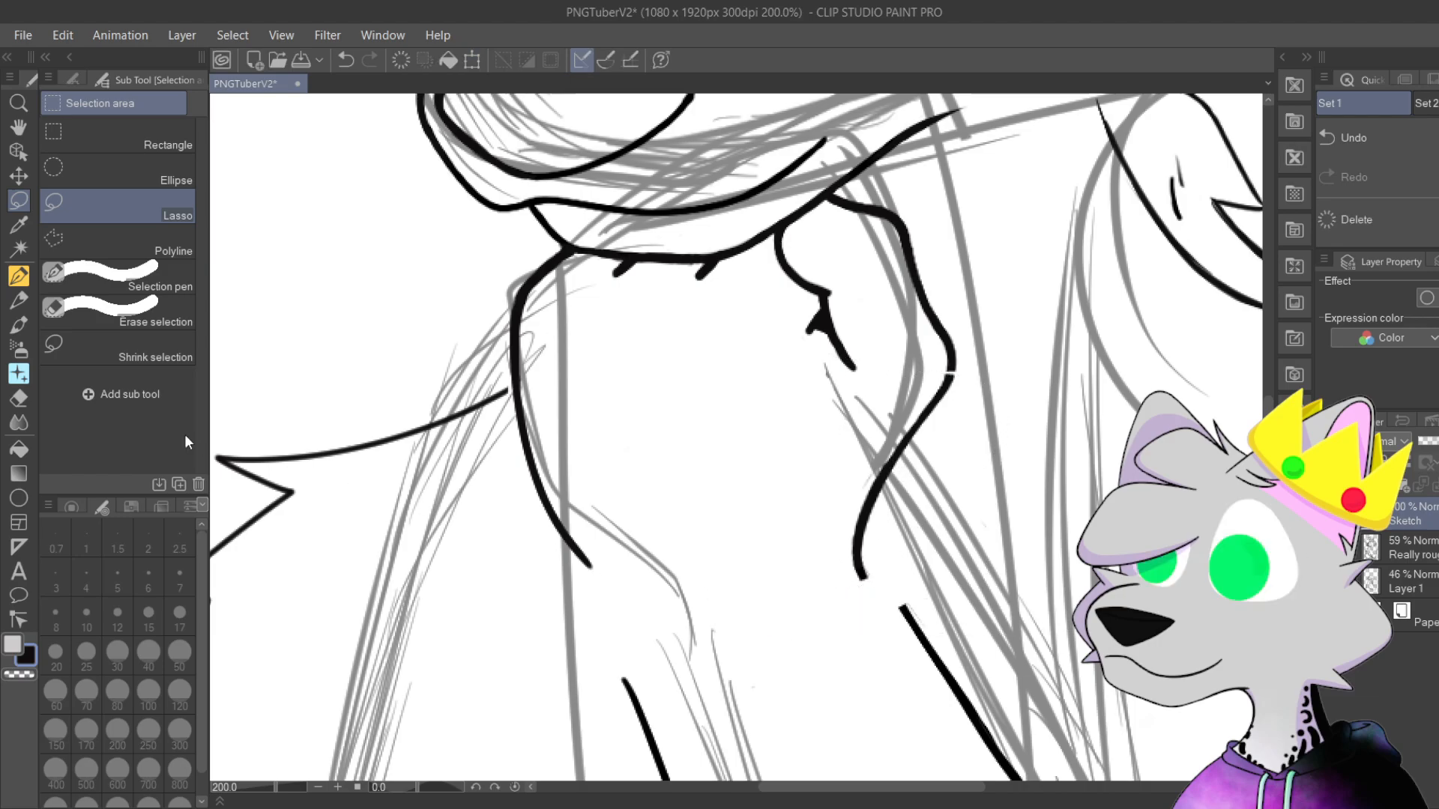
Step: Close the small gap at the outer contour's bend with the junior pen and smooth the join
left_click(19, 275)
scroll(602, 409, "up", 5)
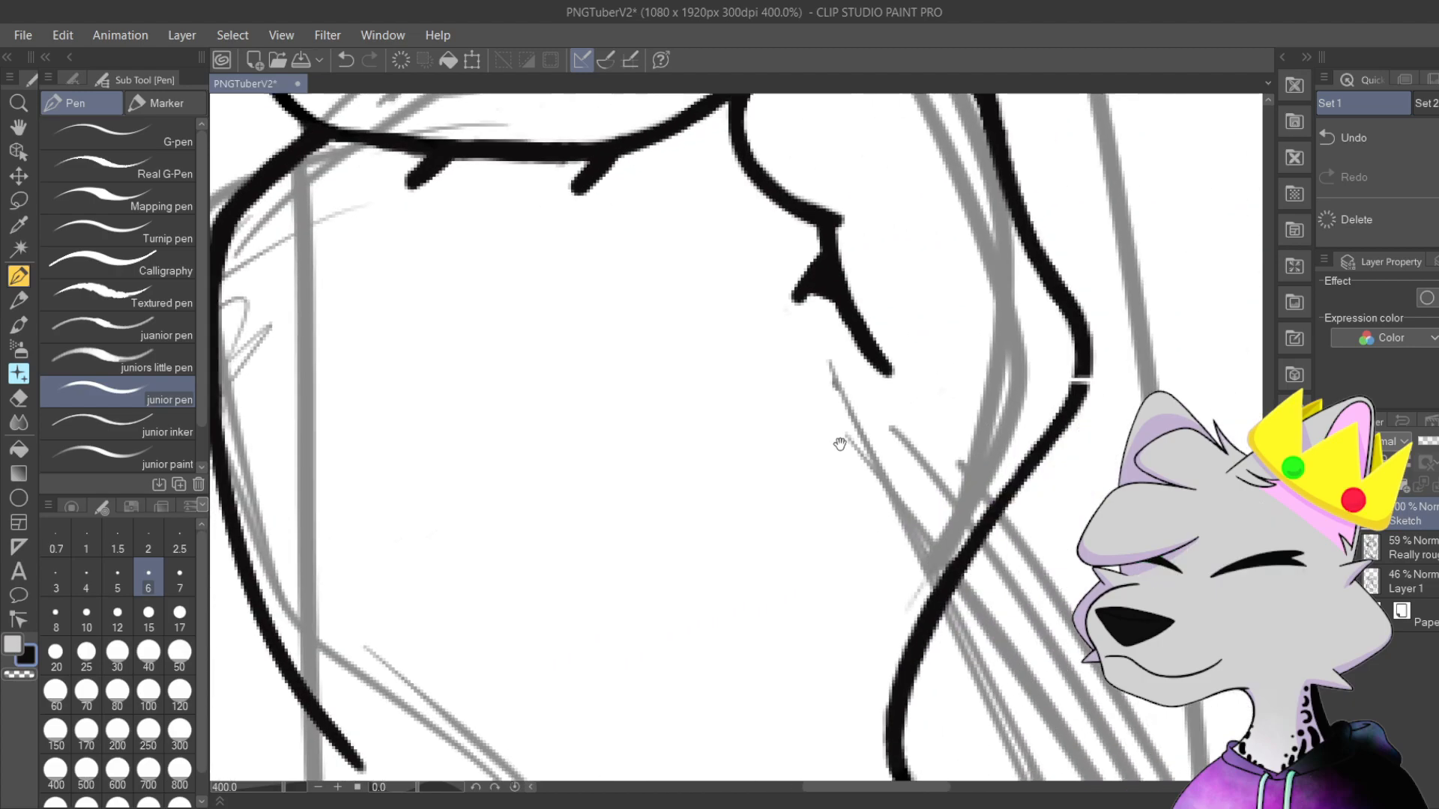
scroll(880, 449, "up", 2)
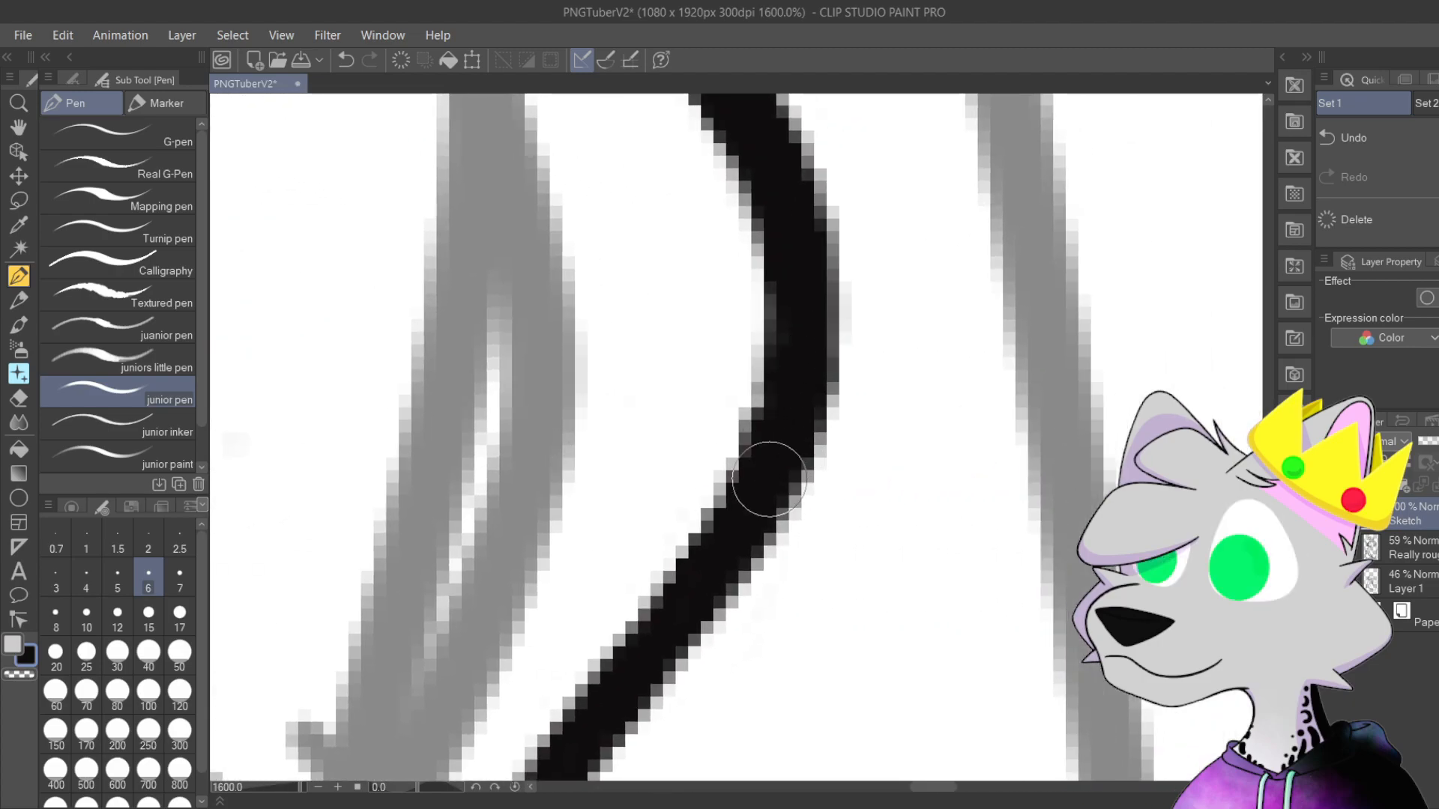
scroll(798, 389, "down", 2)
scroll(797, 384, "down", 5)
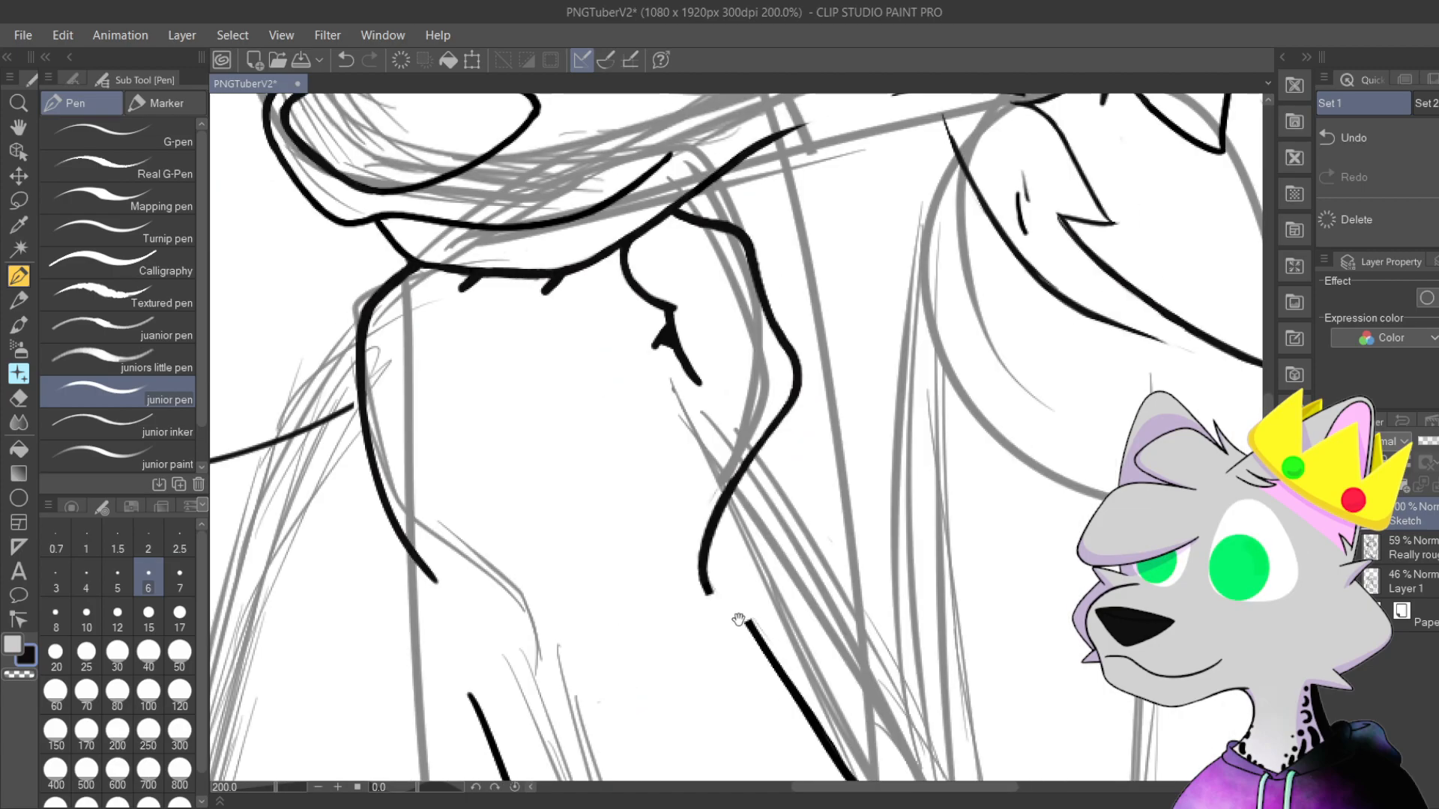
Step: Extend the lower end of the left neck contour with a short stroke angled down toward the separate line below, undoing unsuitable strokes
scroll(739, 617, "up", 1)
left_click_drag(706, 560, 722, 527)
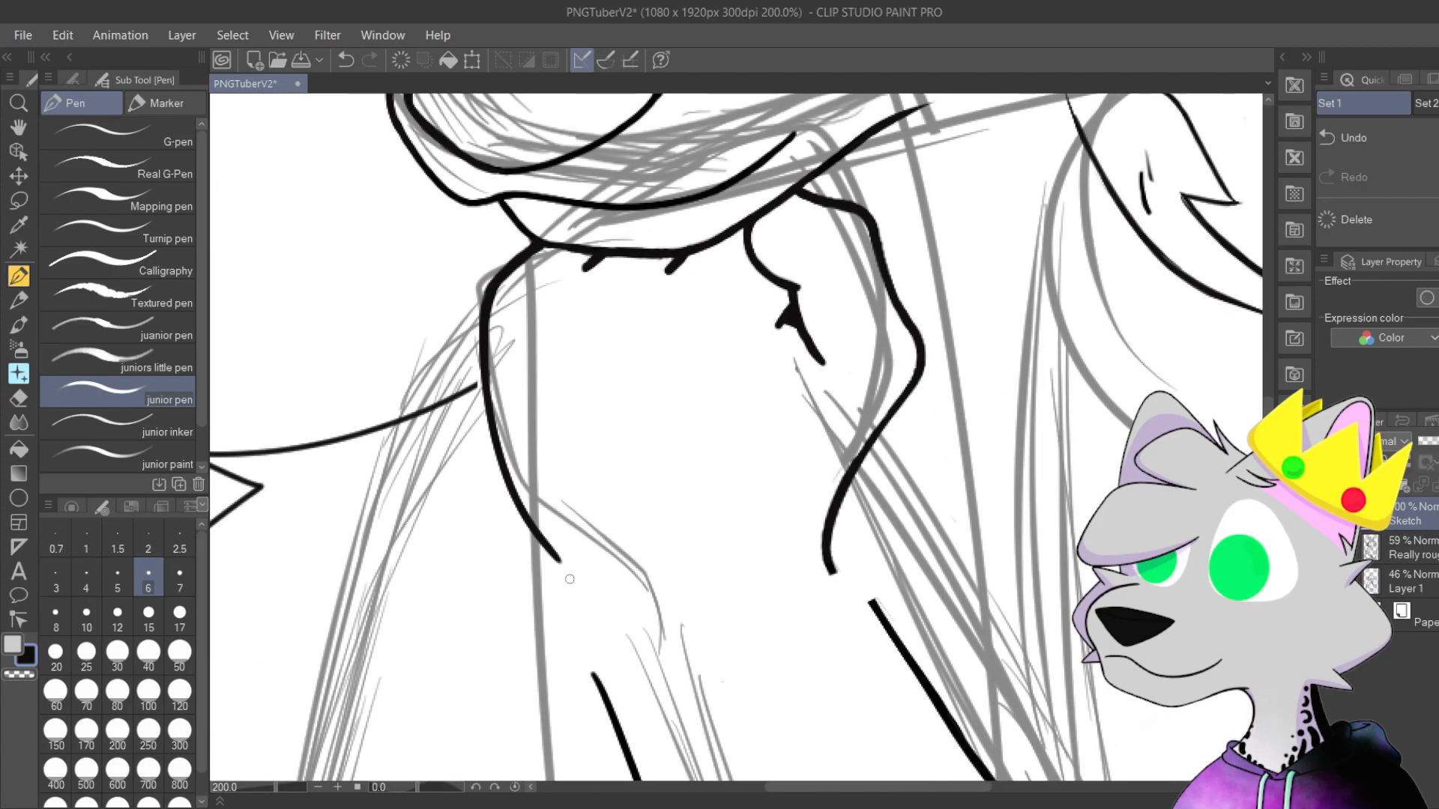
mouse_move(577, 587)
left_mouse_down()
mouse_move(539, 538)
mouse_move(470, 345)
left_mouse_up()
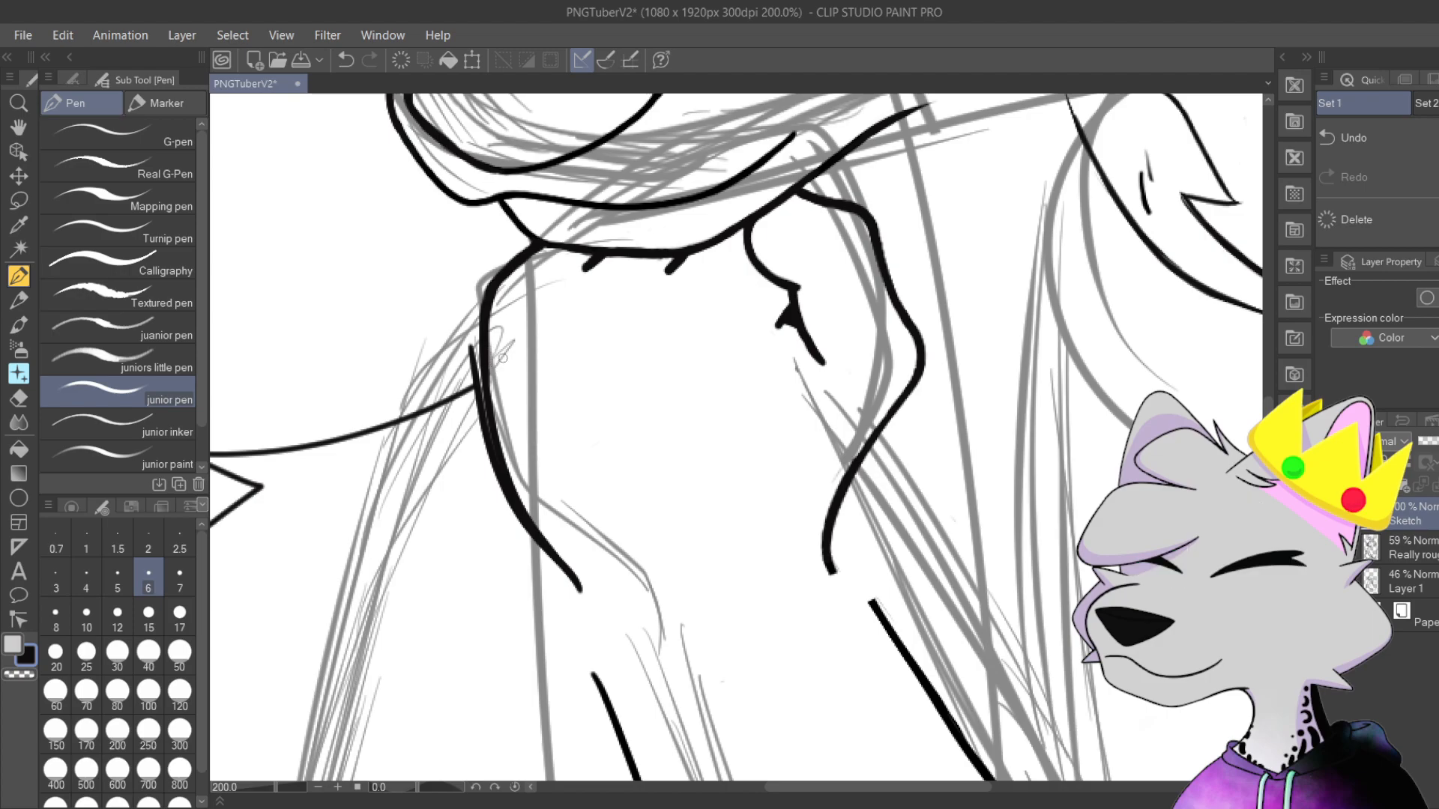
key("ctrl+z")
mouse_move(576, 585)
left_mouse_down()
mouse_move(555, 559)
mouse_move(588, 613)
left_mouse_up()
key("ctrl+z")
key("ctrl+z")
key("ctrl+z")
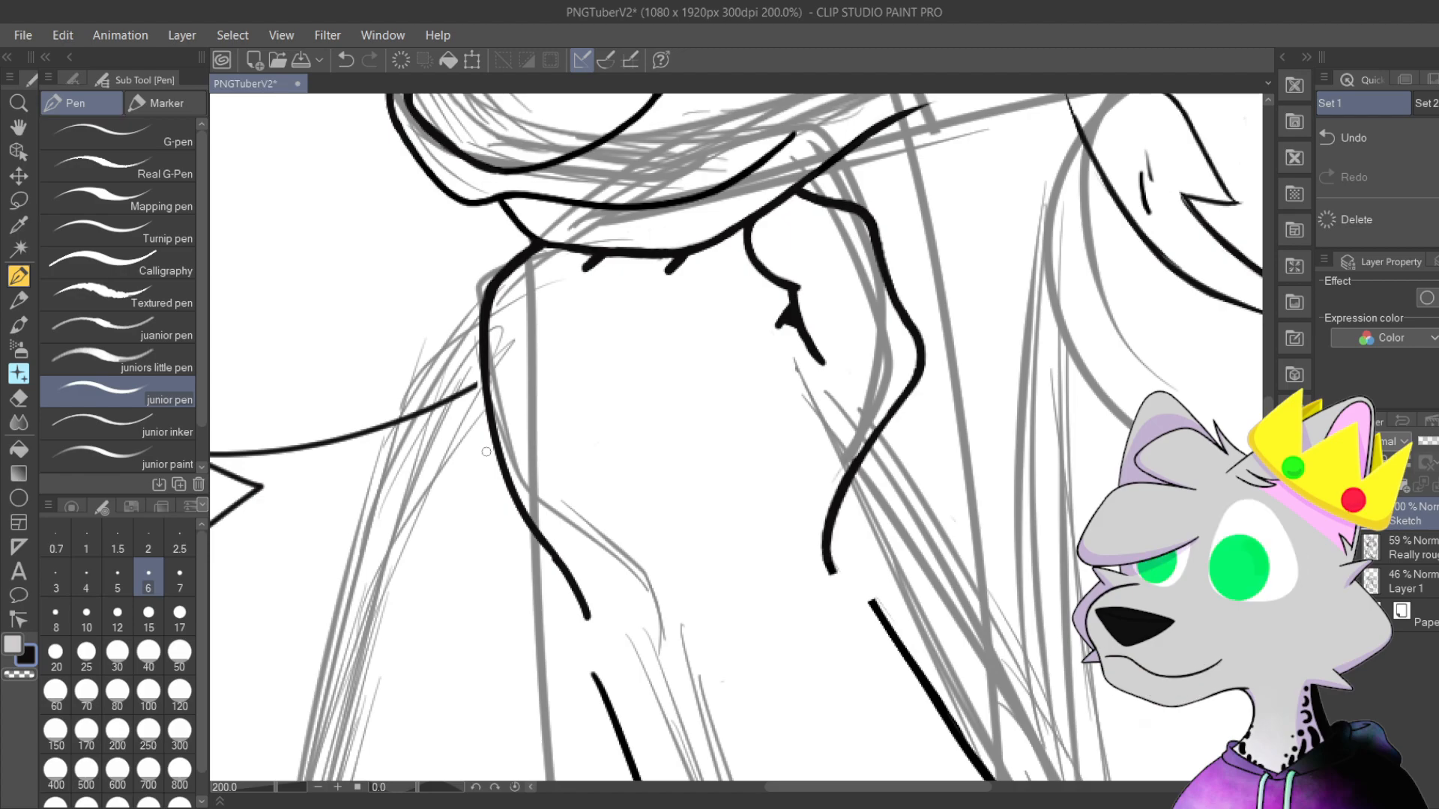
Step: Reshape the inner fur line's spur so it points more steeply downward, and fill the corner between the spur and the line
left_click_drag(486, 452, 441, 535)
scroll(781, 498, "up", 5)
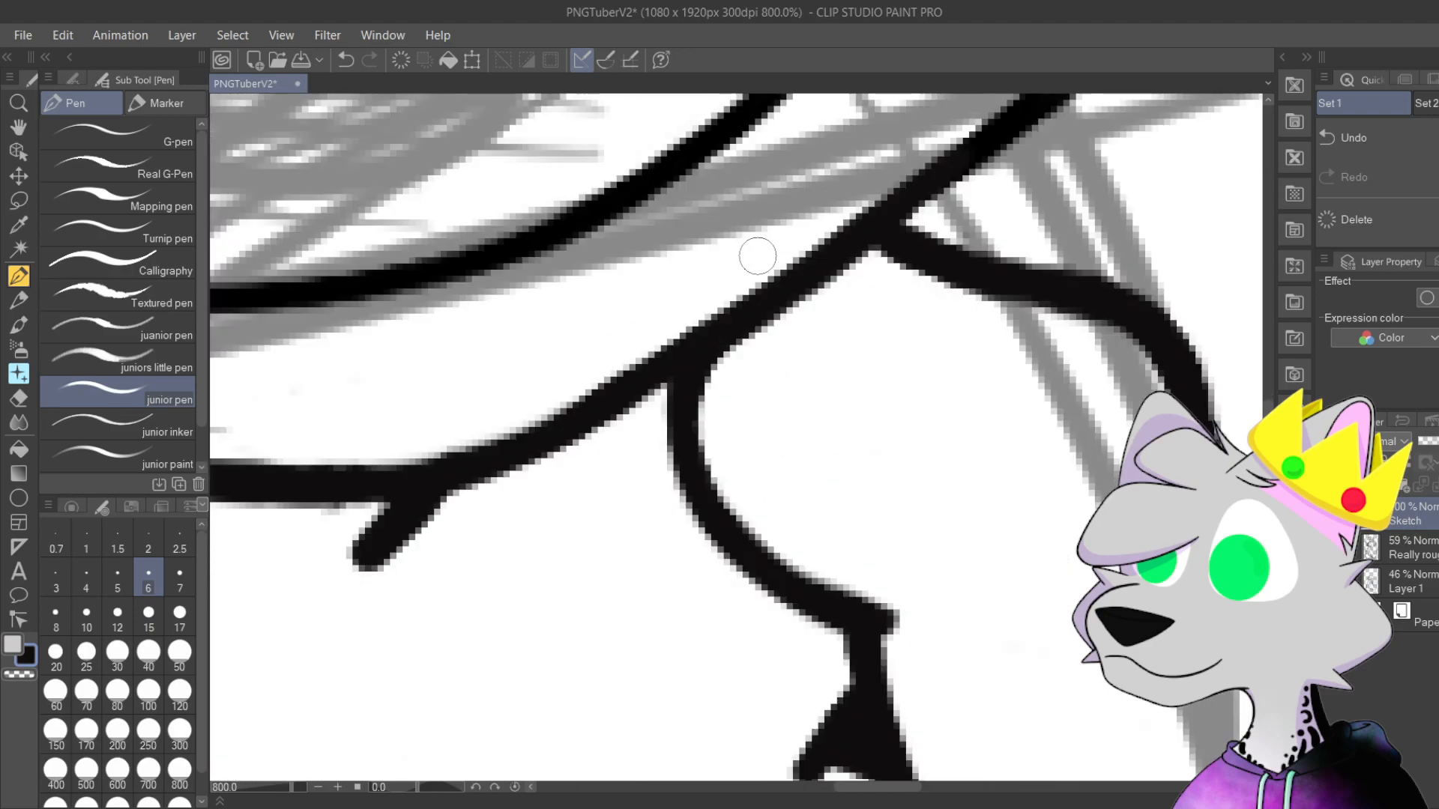
left_click_drag(782, 497, 712, 281)
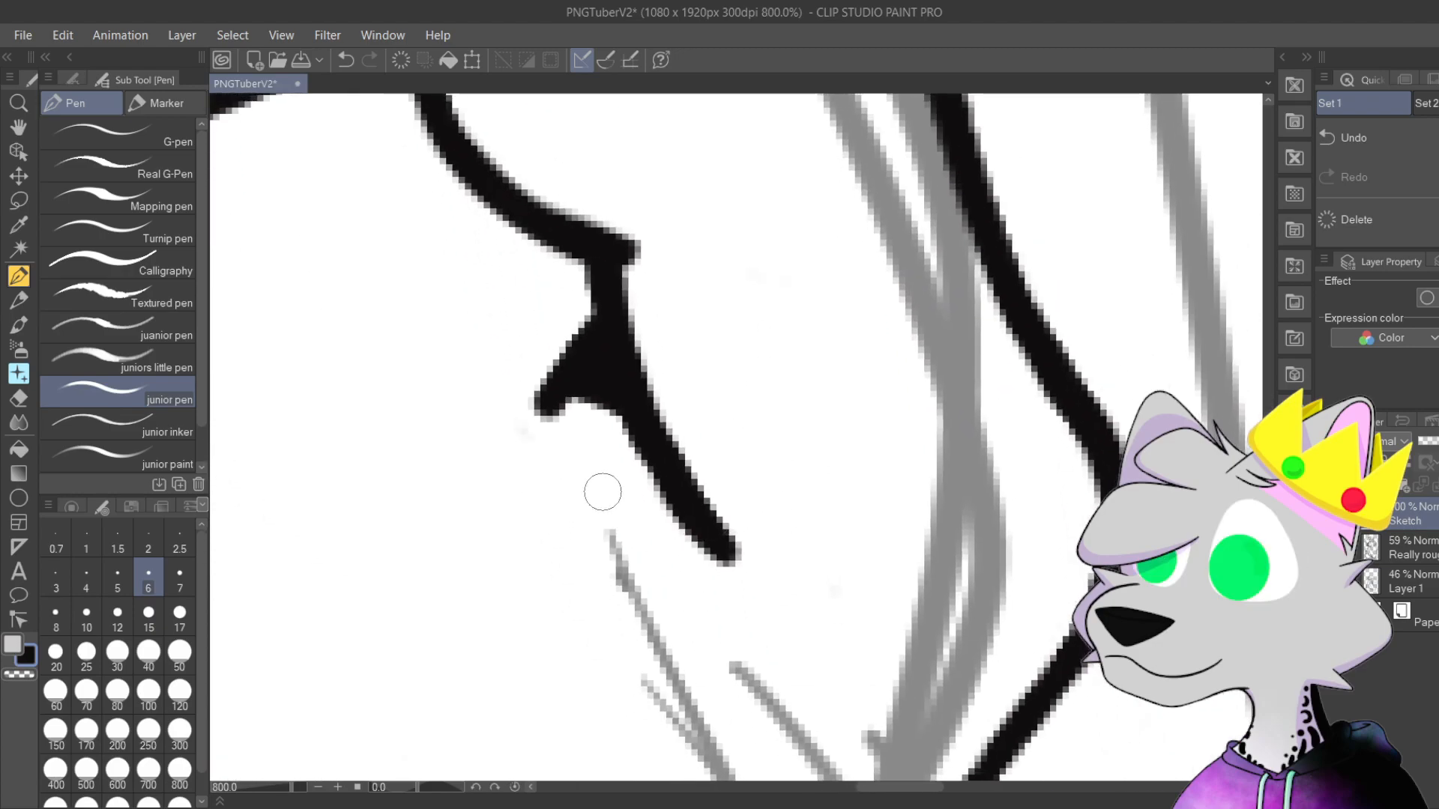
left_click_drag(558, 431, 569, 414)
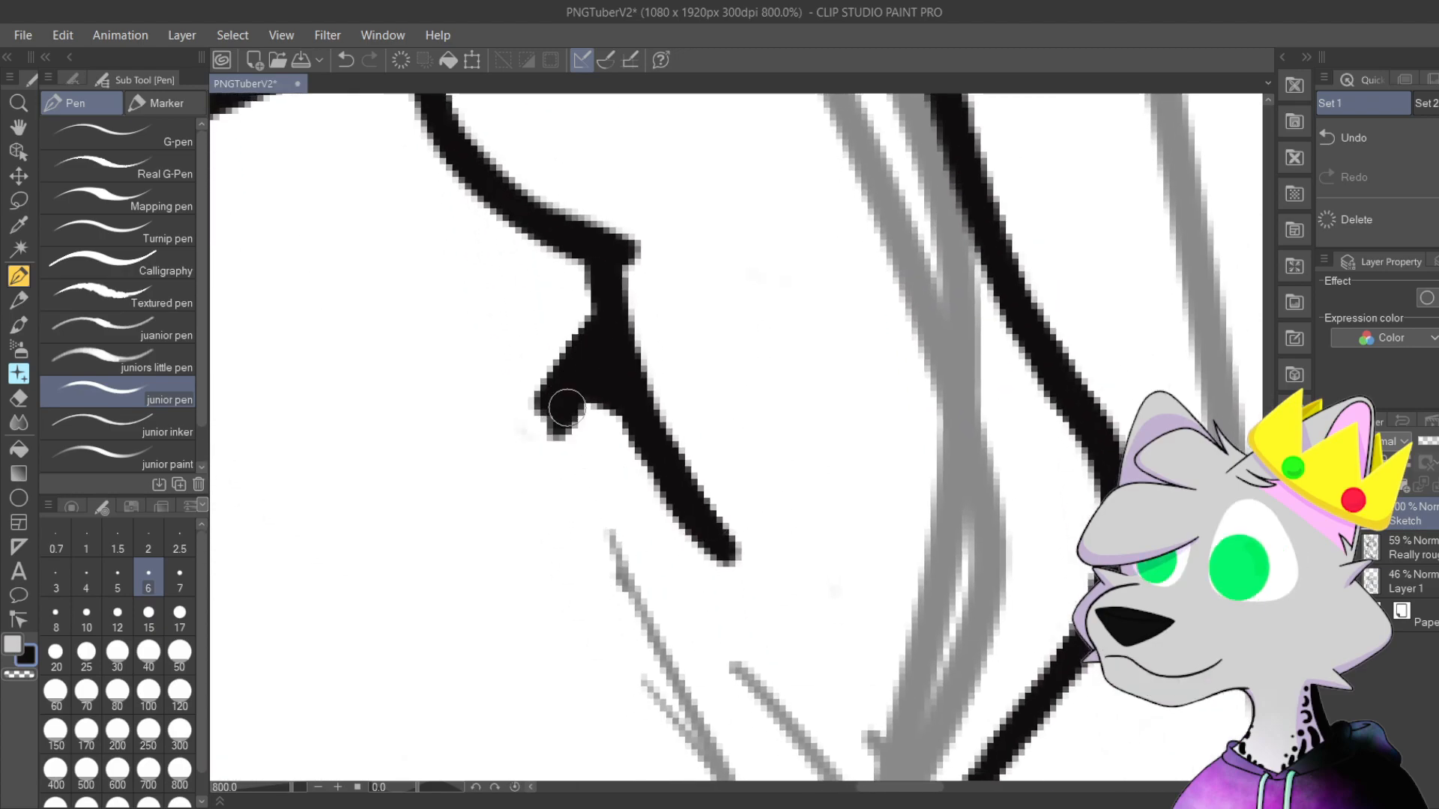
mouse_move(541, 409)
left_mouse_down()
mouse_move(563, 334)
mouse_move(524, 479)
mouse_move(549, 471)
mouse_move(566, 412)
left_mouse_up()
mouse_move(594, 311)
left_mouse_down()
mouse_move(600, 452)
mouse_move(574, 429)
left_mouse_up()
key("ctrl+z")
key("ctrl+z")
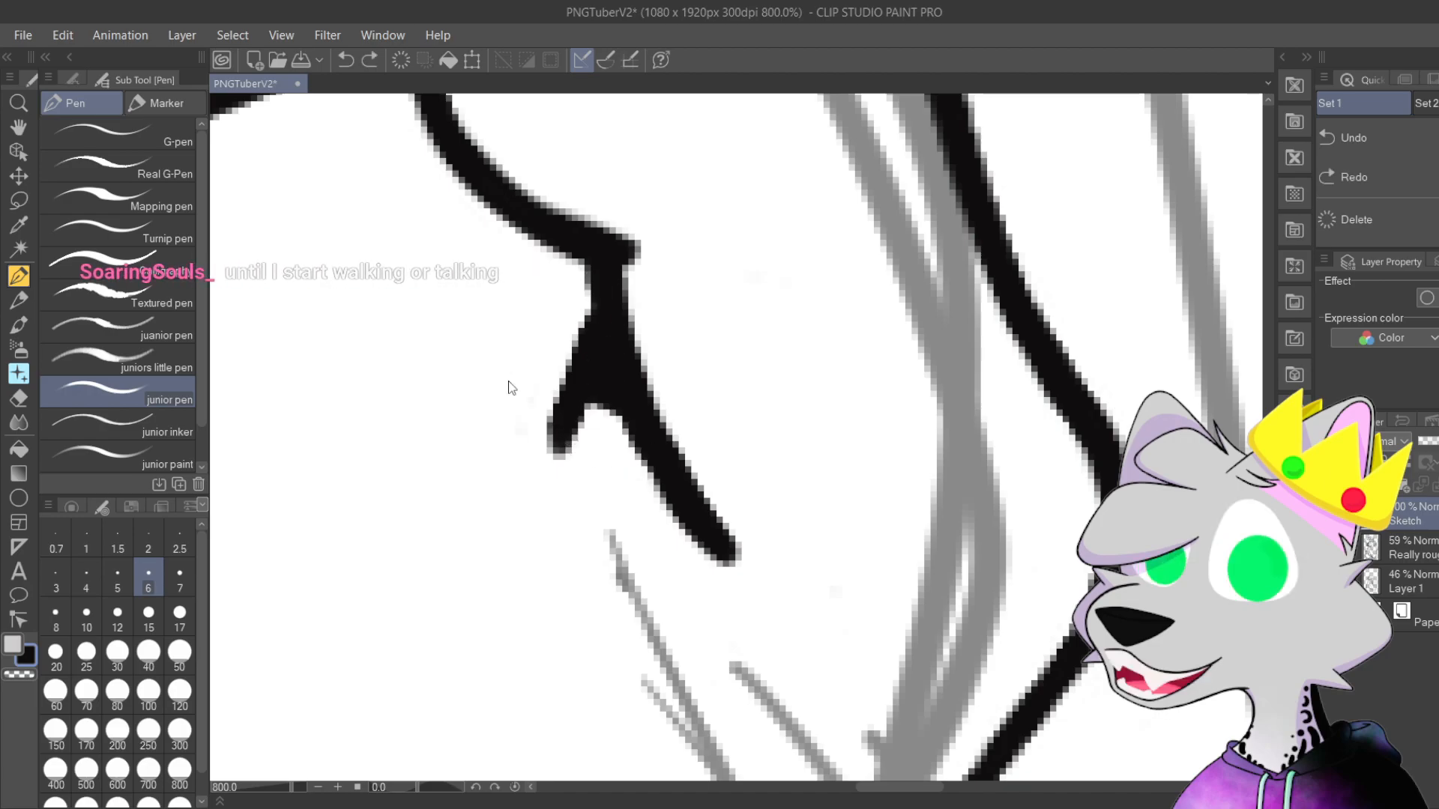
left_click_drag(696, 453, 690, 504)
left_click_drag(580, 471, 636, 495)
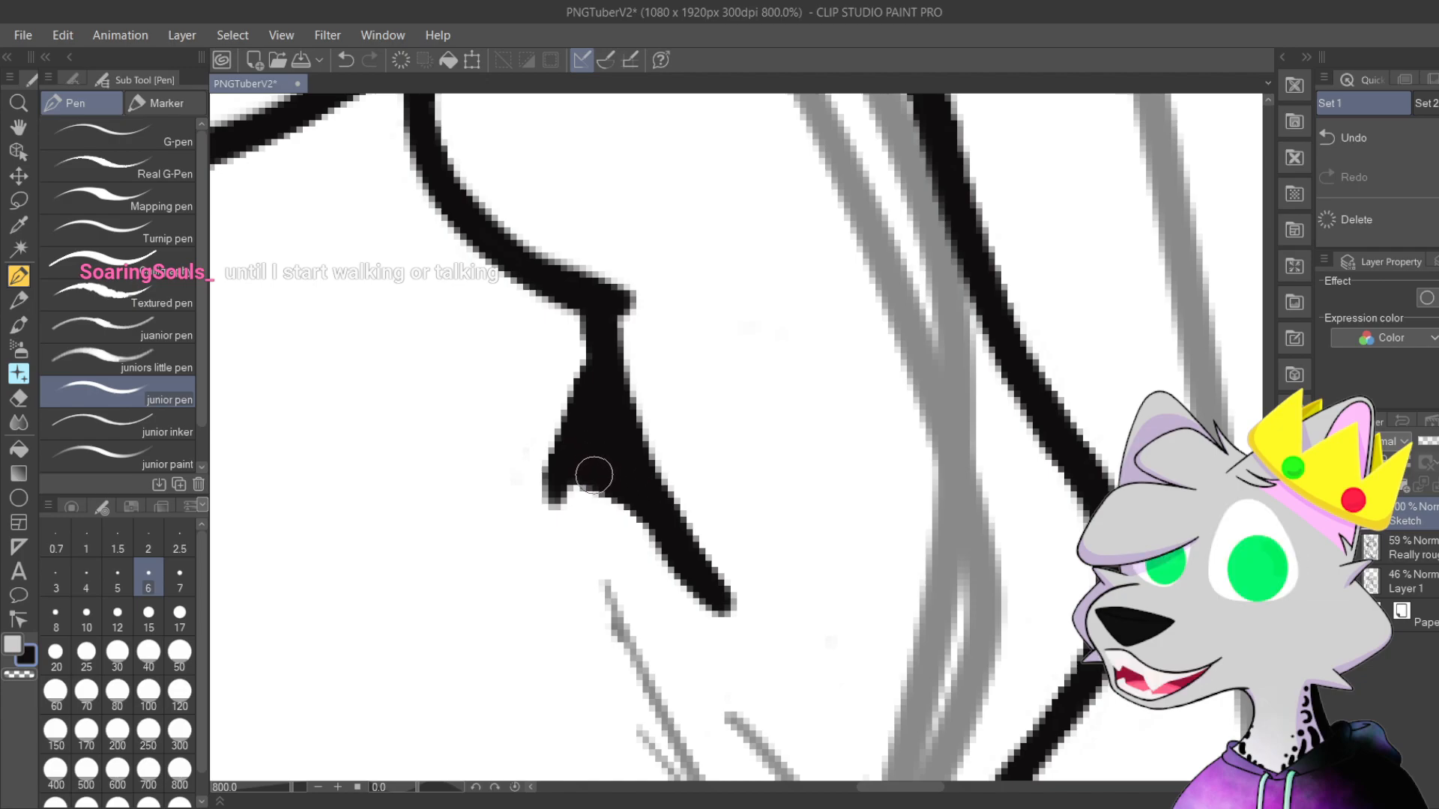
Step: Trim the left side of the inner line's spur into a slimmer, inward-curving edge
scroll(593, 505, "down", 4)
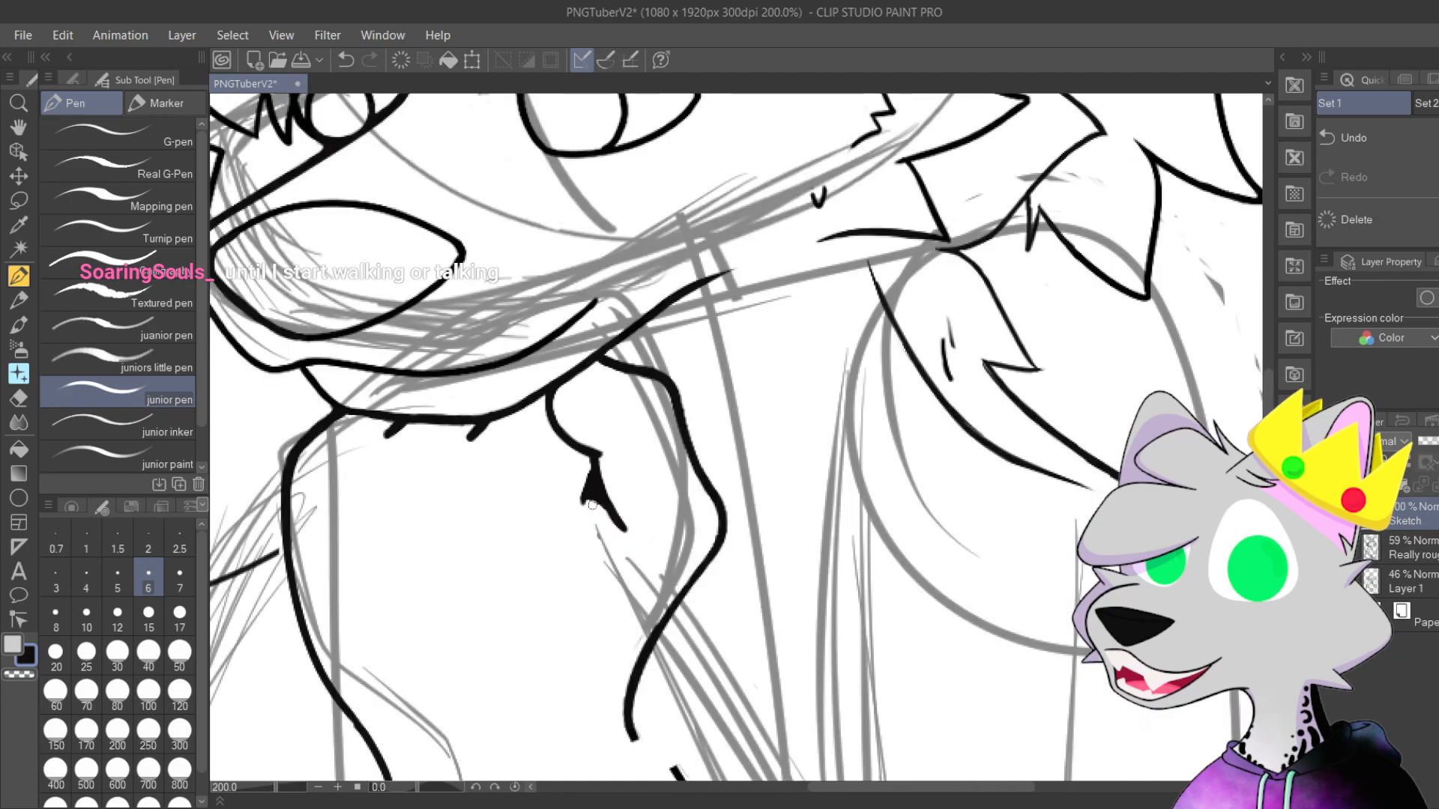
scroll(693, 514, "up", 4)
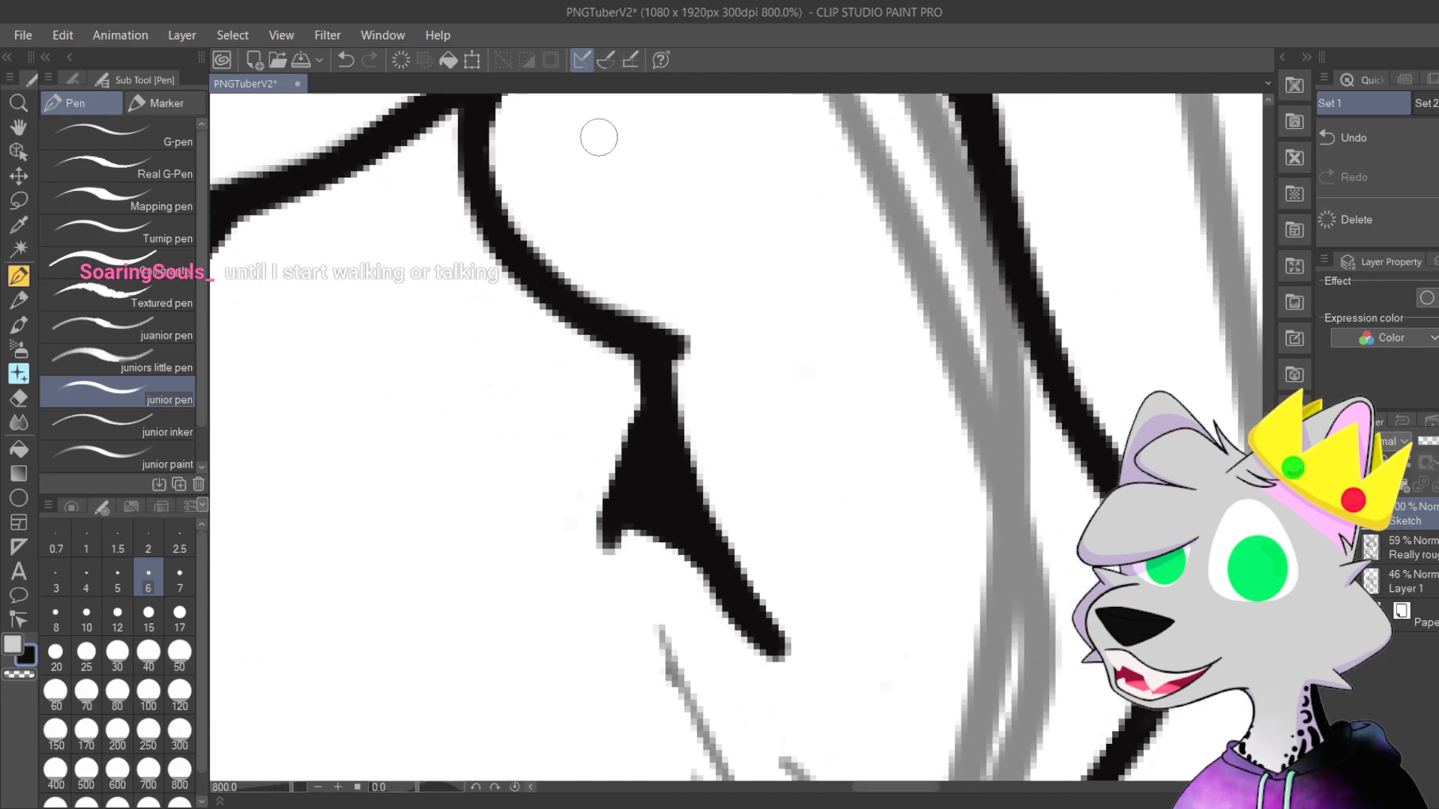
scroll(700, 486, "down", 1)
scroll(637, 409, "up", 3)
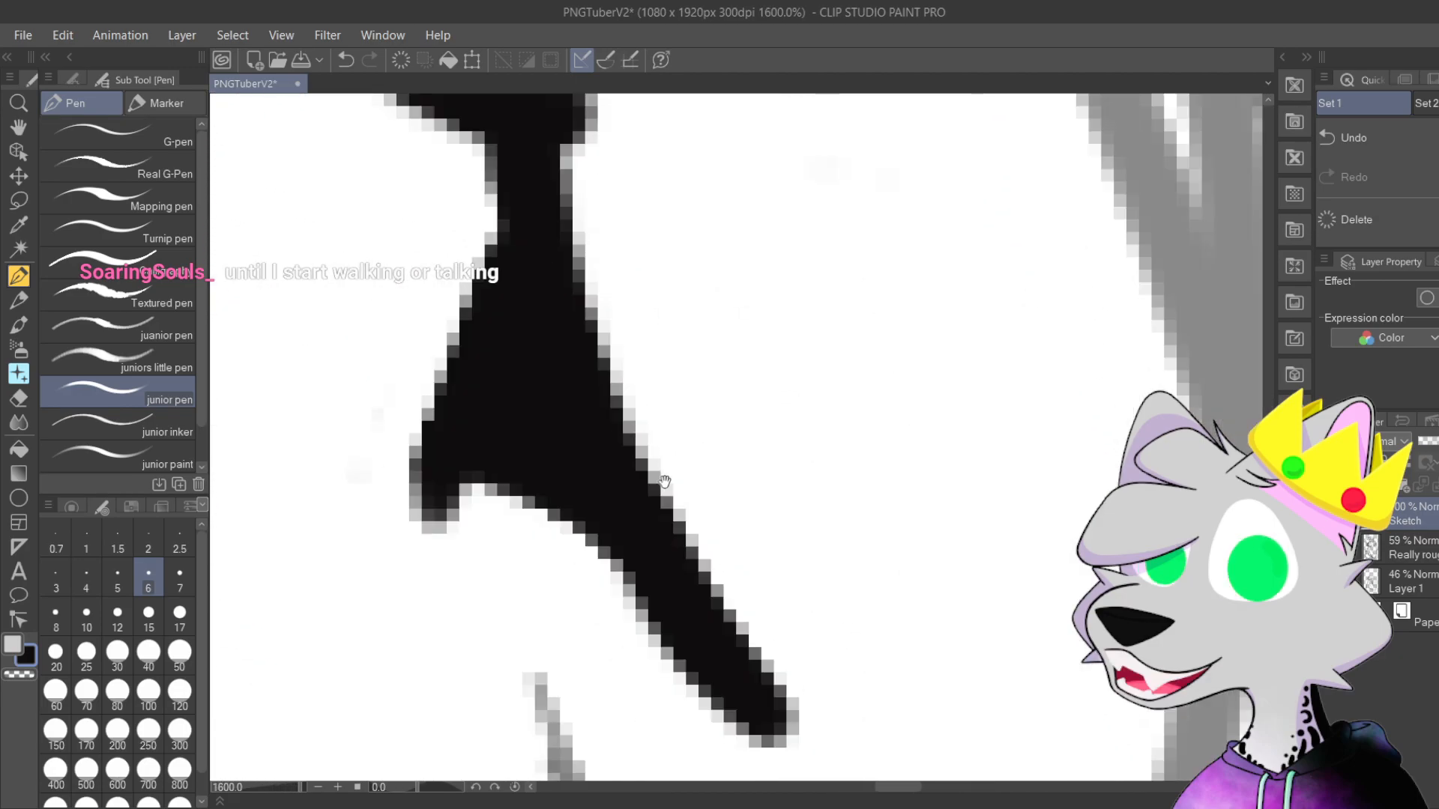
left_click_drag(669, 456, 699, 470)
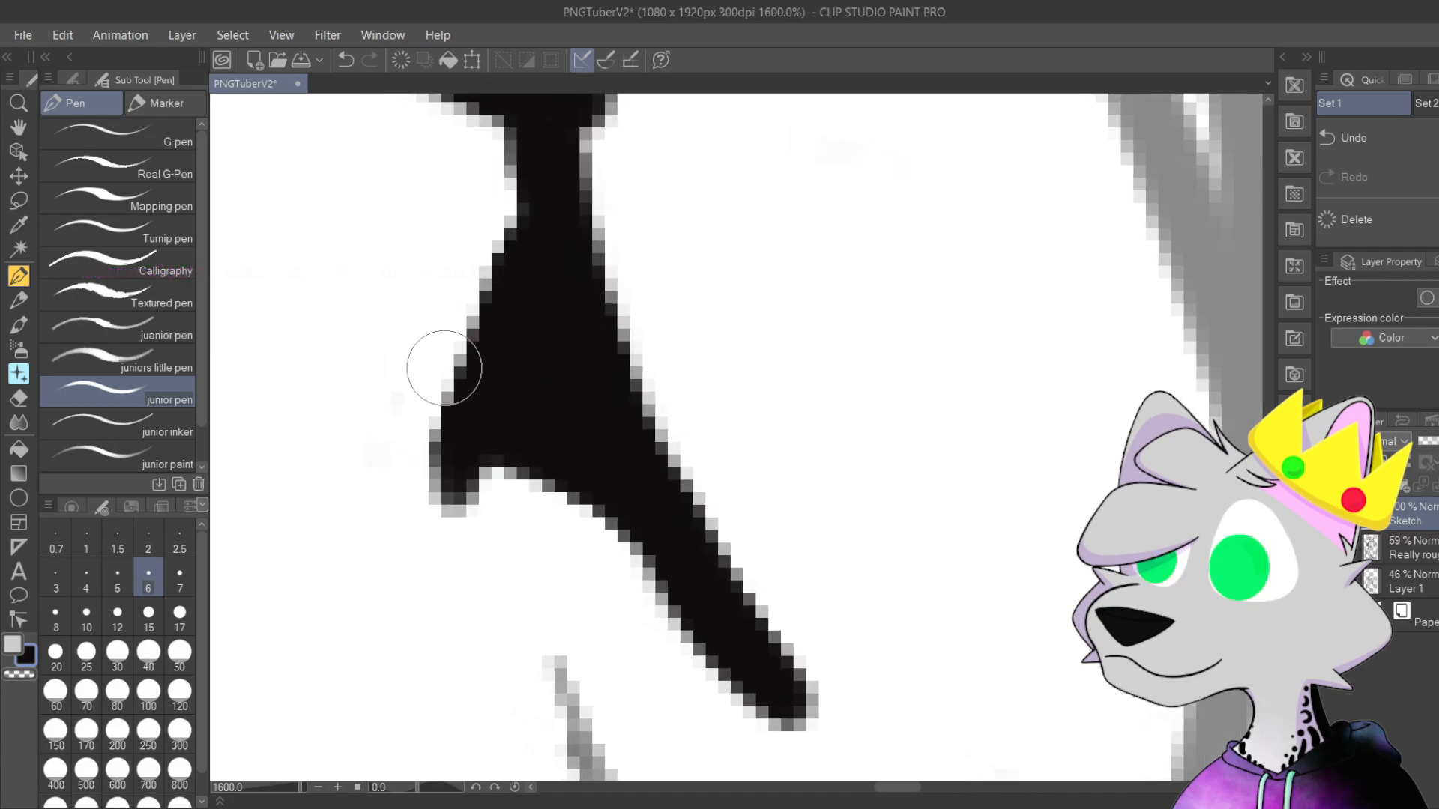
mouse_move(442, 405)
left_mouse_down()
mouse_move(487, 254)
mouse_move(507, 265)
mouse_move(500, 230)
mouse_move(498, 302)
mouse_move(457, 381)
mouse_move(524, 273)
mouse_move(475, 366)
mouse_move(484, 431)
mouse_move(555, 251)
left_mouse_up()
scroll(663, 535, "down", 4)
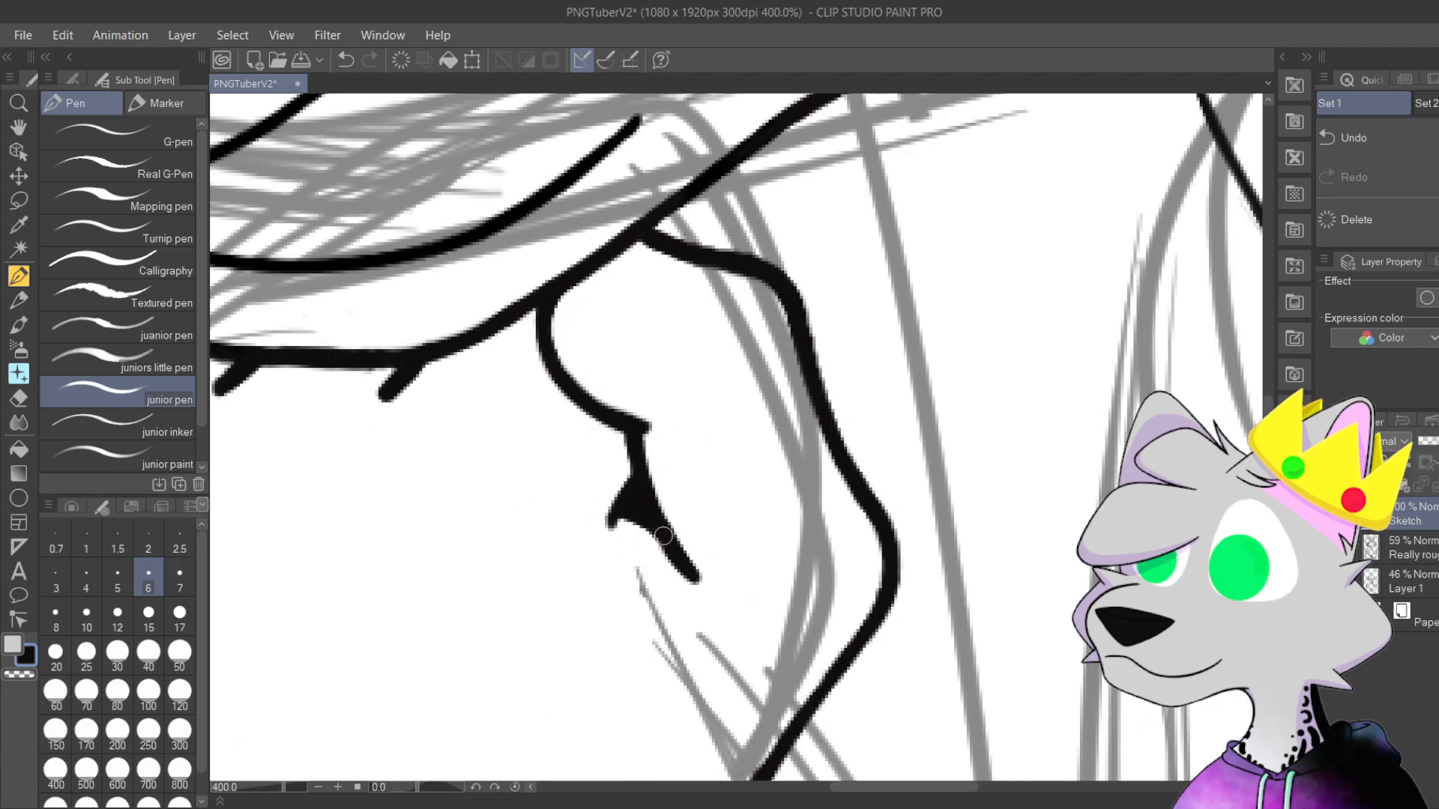
Step: Examine the neck contours, the slimmed spur and the surrounding chest fur and jaw lines at several magnifications
scroll(663, 535, "down", 5)
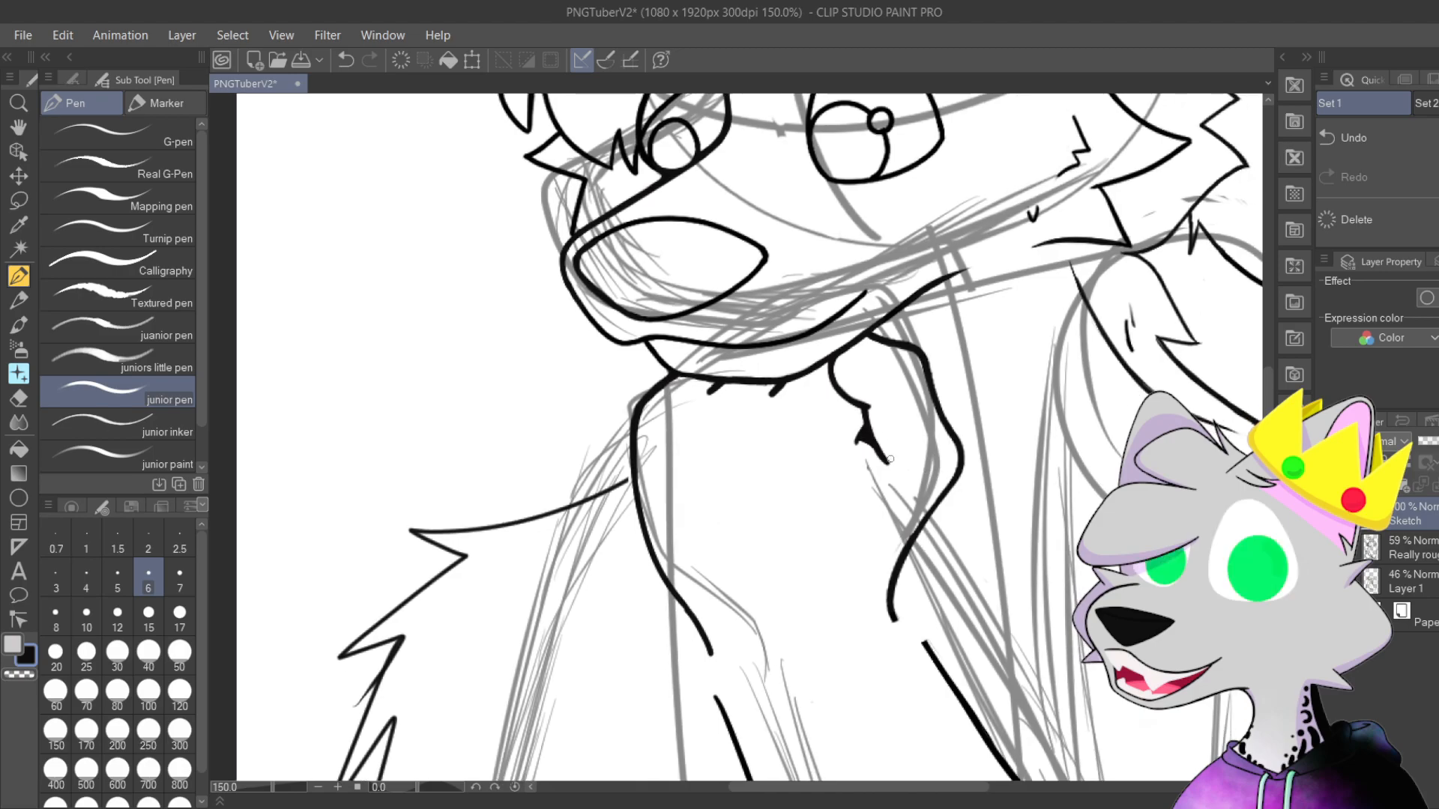
scroll(891, 460, "up", 1)
scroll(889, 455, "up", 2)
mouse_move(765, 514)
left_mouse_down()
mouse_move(835, 218)
mouse_move(880, 187)
mouse_move(690, 429)
mouse_move(713, 514)
mouse_move(803, 560)
left_mouse_up()
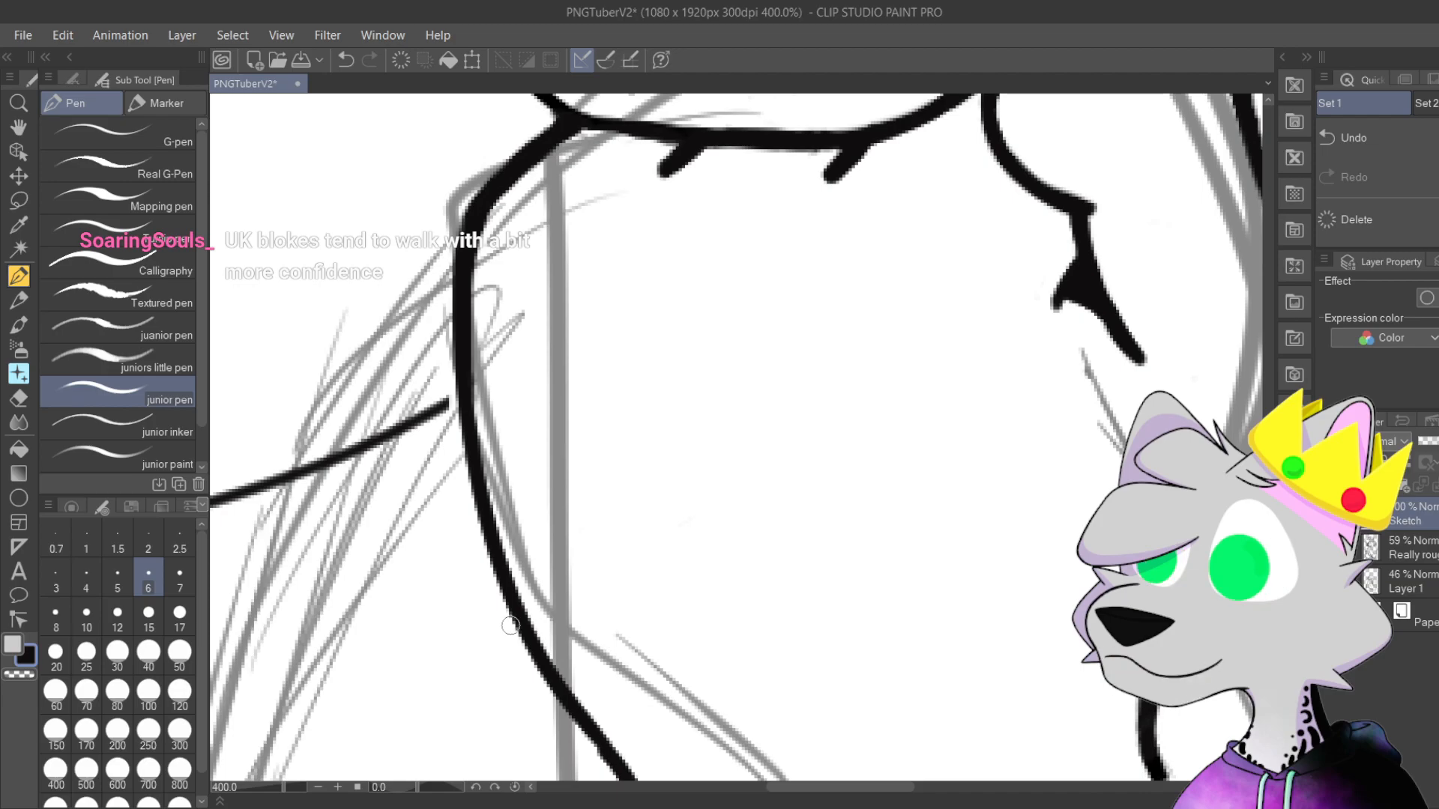
scroll(1077, 232, "down", 2)
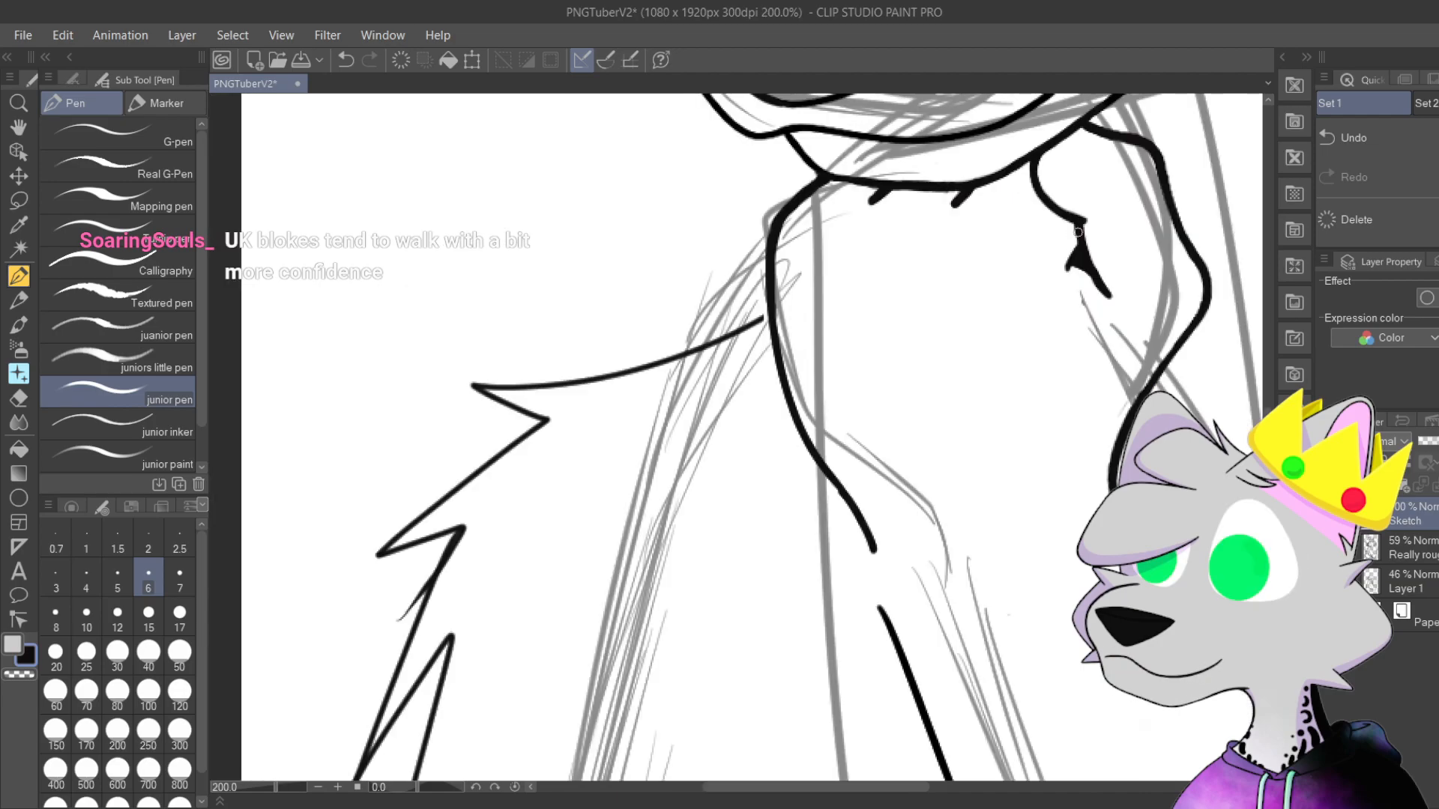
left_click_drag(1136, 261, 891, 370)
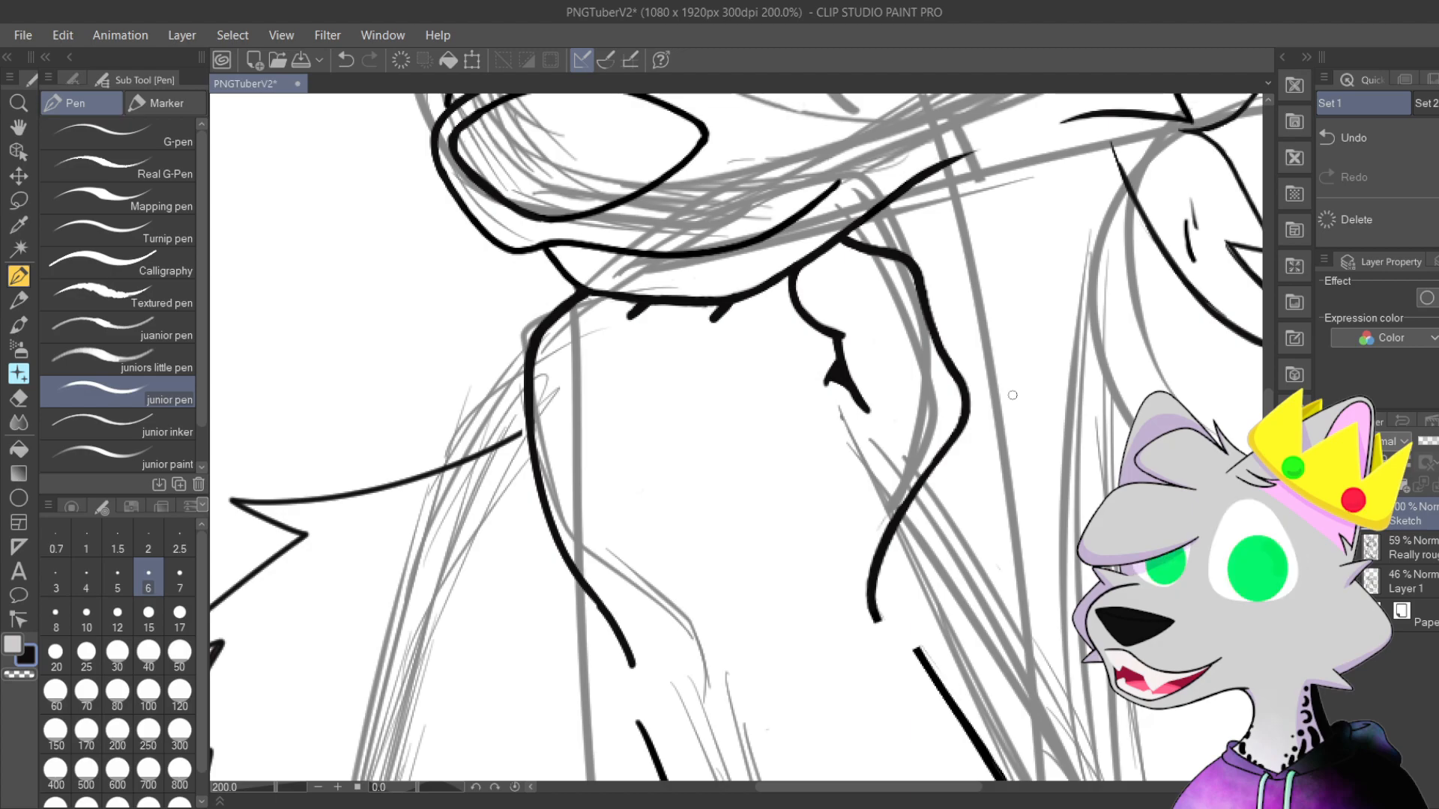
left_click_drag(754, 379, 787, 450)
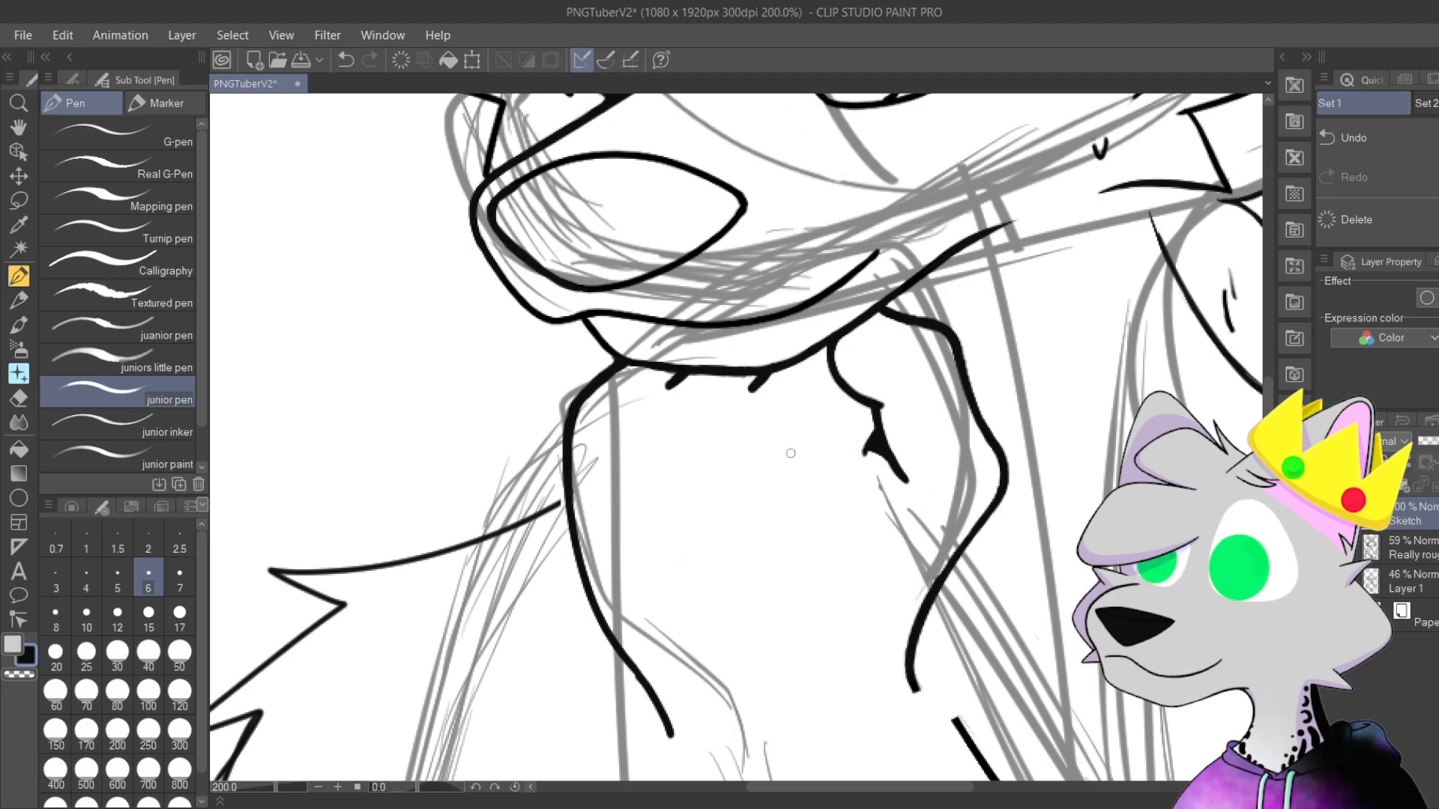
left_click_drag(960, 465, 914, 472)
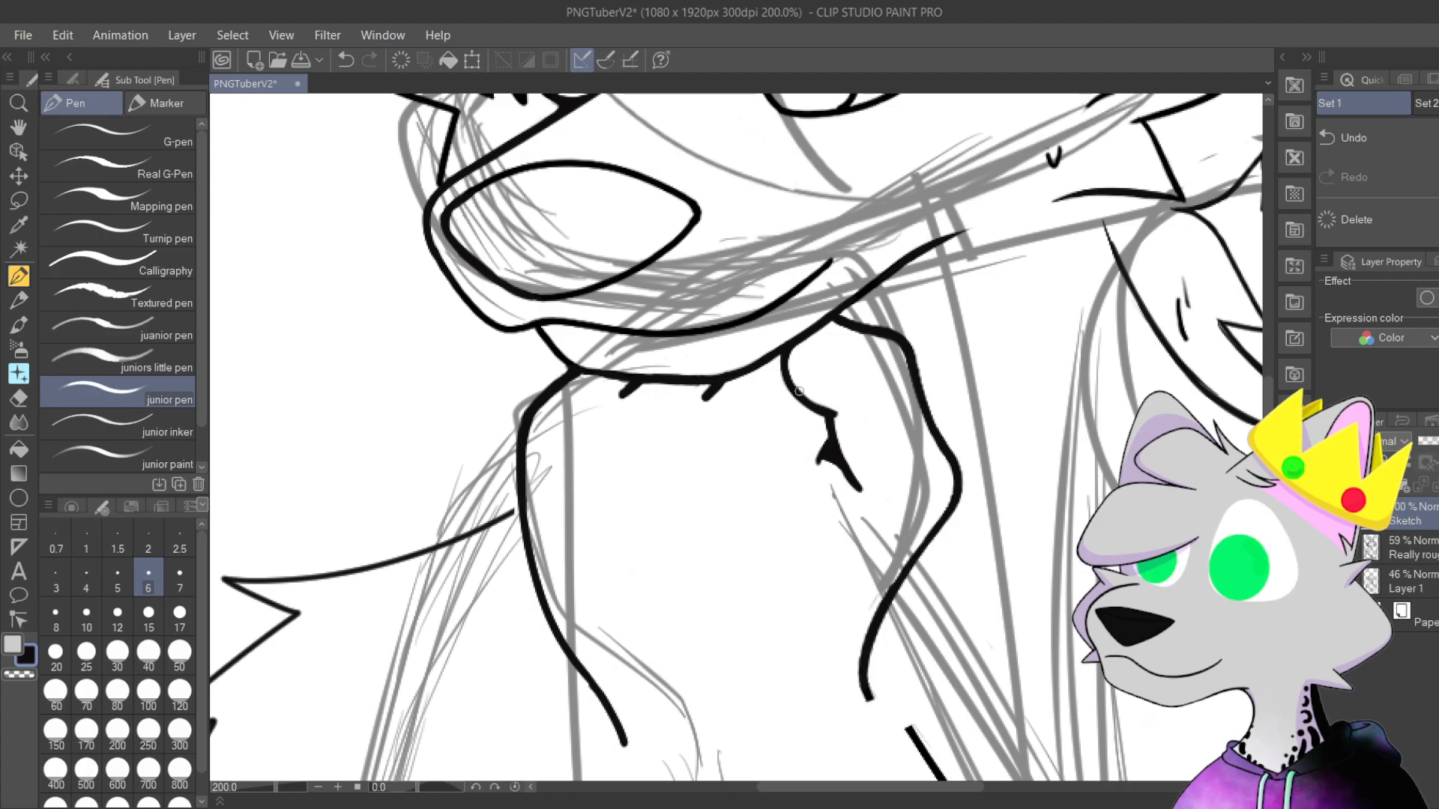
scroll(799, 390, "down", 1)
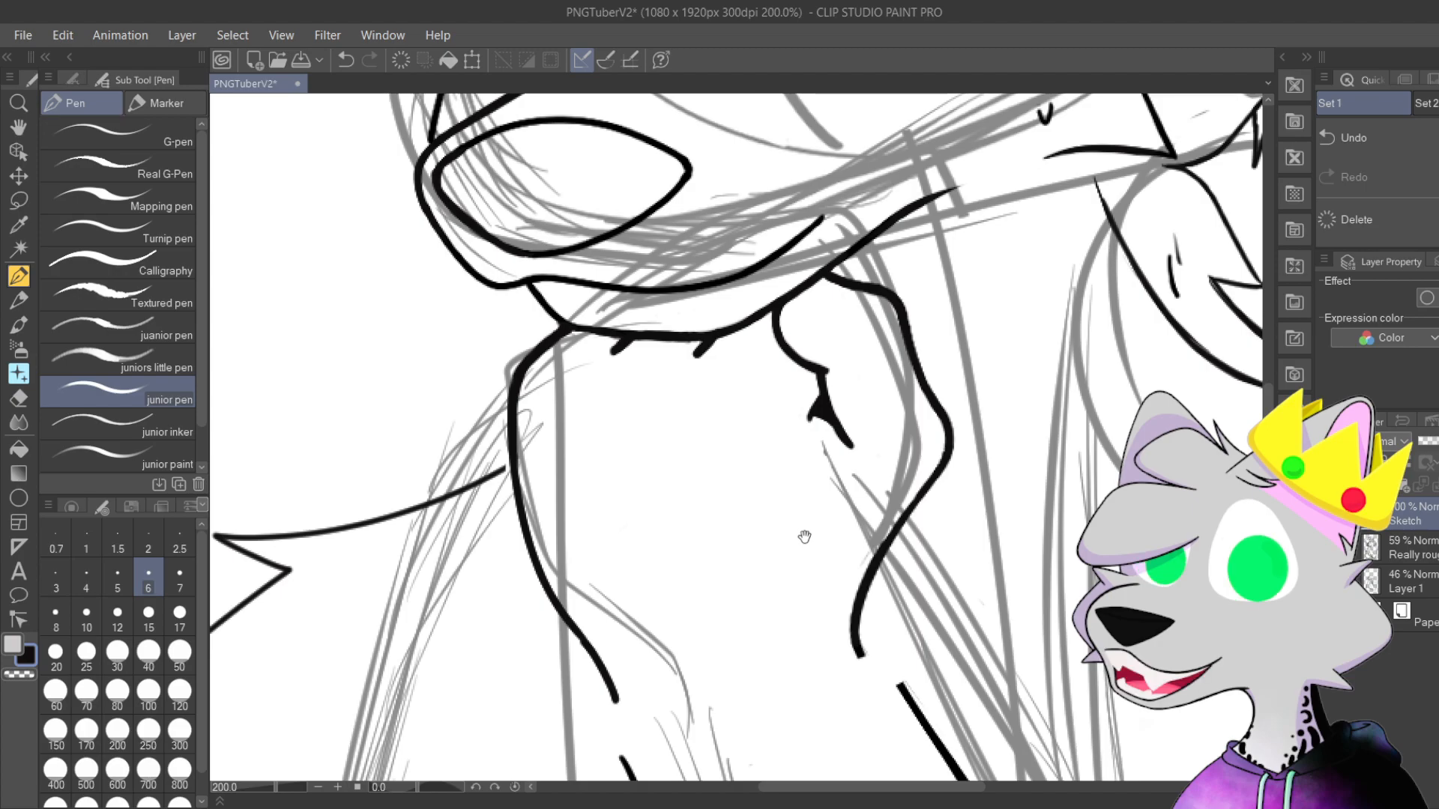
left_click_drag(887, 419, 964, 418)
left_click_drag(932, 502, 936, 475)
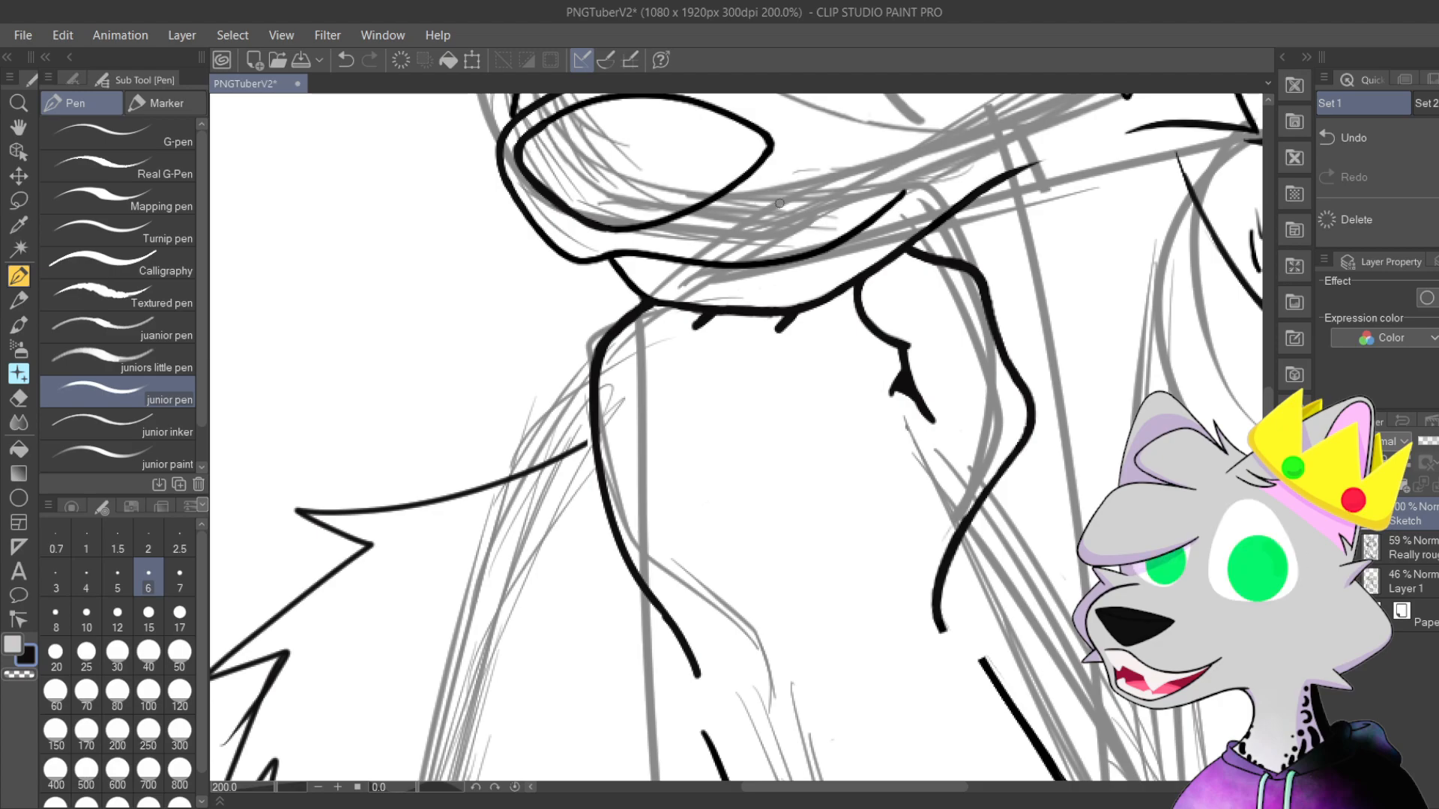
Step: Try a stroke along the outer side of the left neck contour and undo it
scroll(778, 204, "up", 2)
left_click_drag(801, 602, 854, 546)
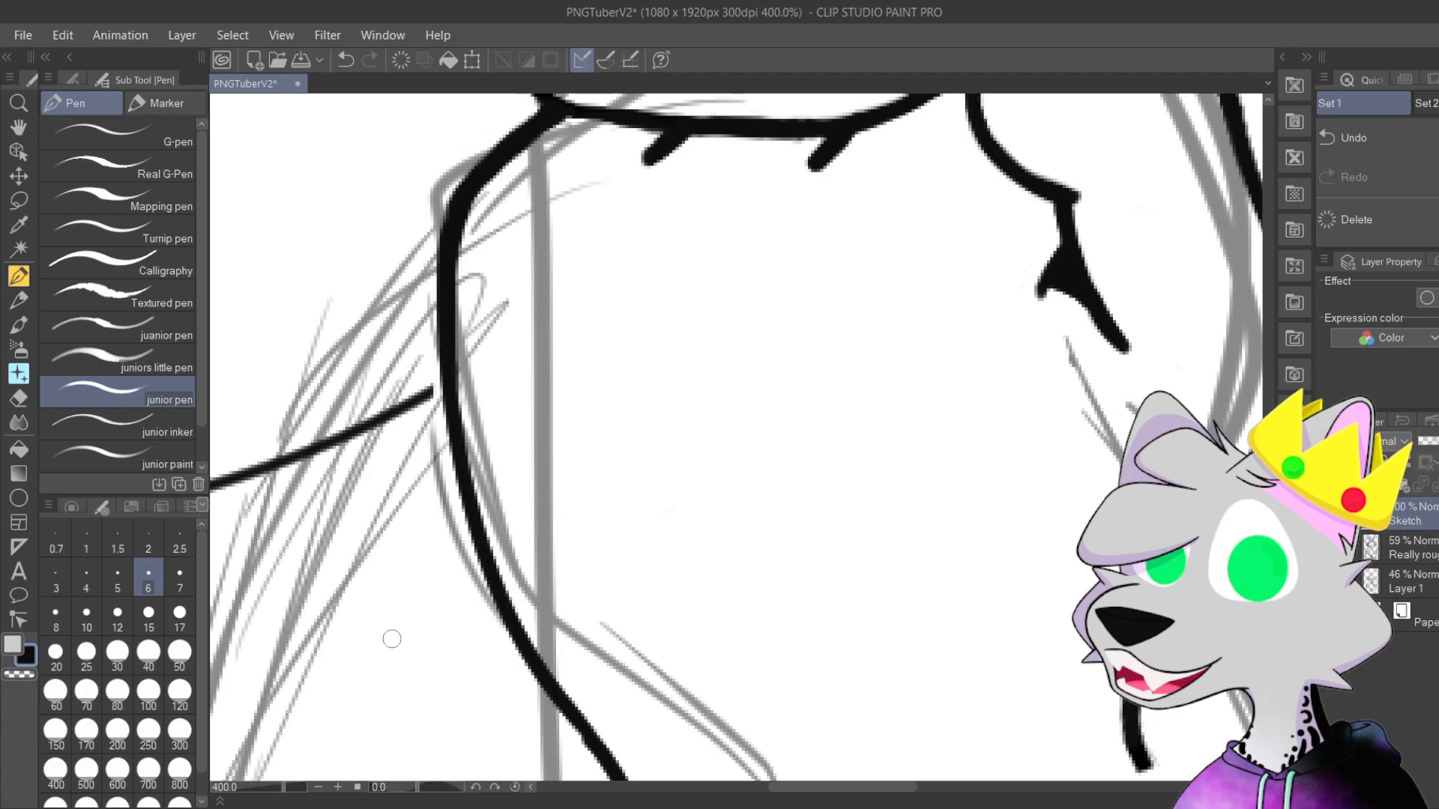
key("ctrl+z")
key("ctrl+z")
key("ctrl+y")
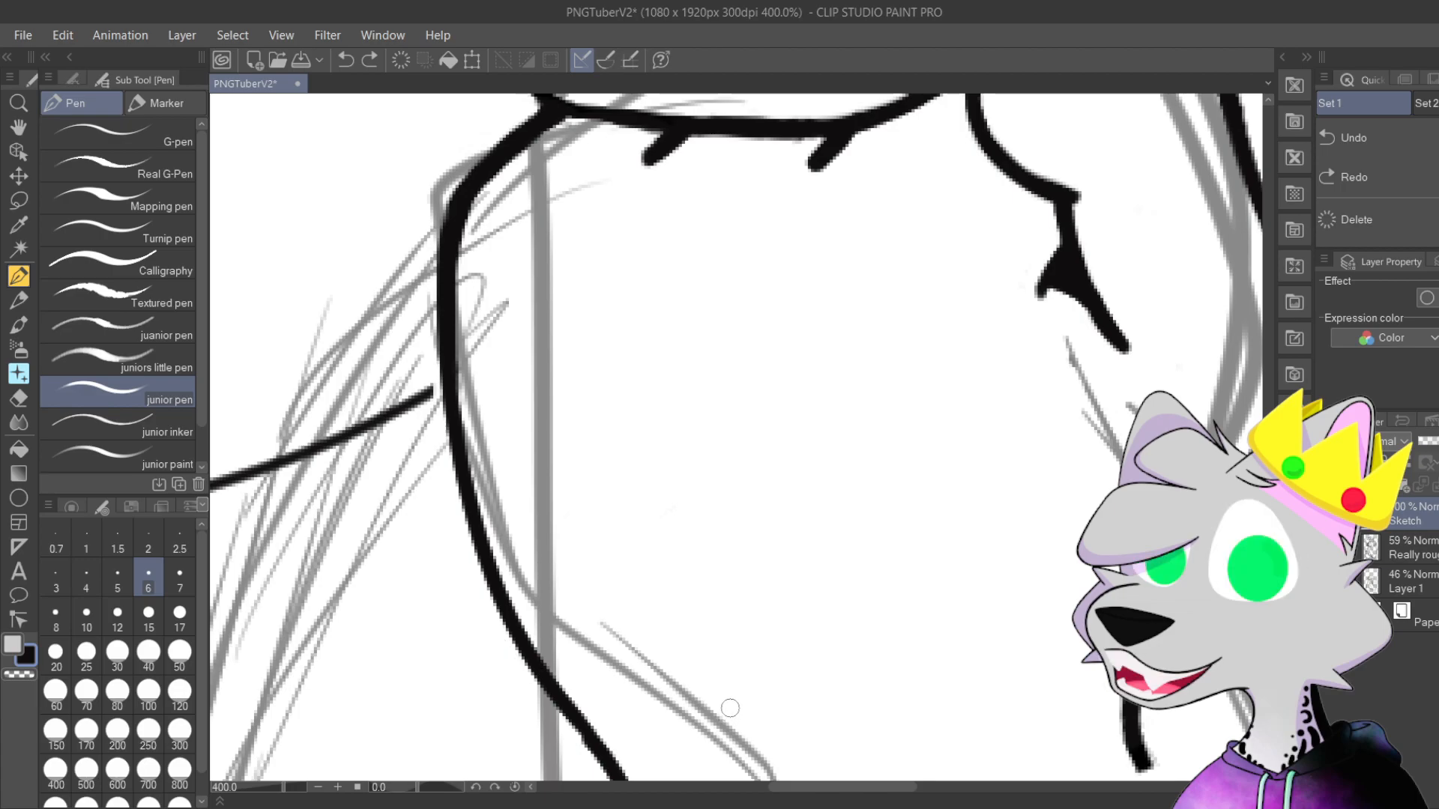
mouse_move(697, 429)
left_mouse_down()
mouse_move(570, 585)
mouse_move(620, 408)
mouse_move(578, 379)
left_mouse_up()
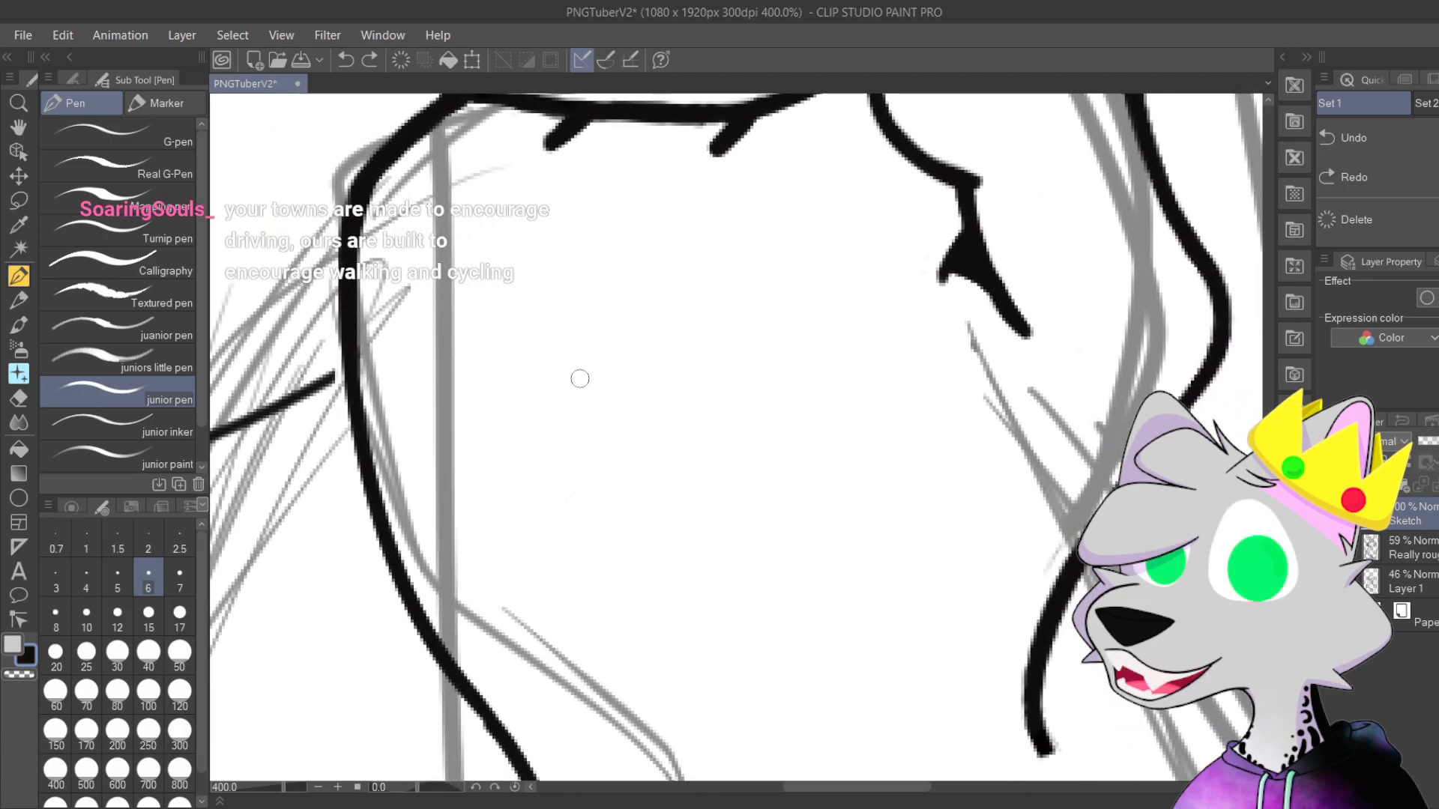
scroll(587, 434, "down", 2)
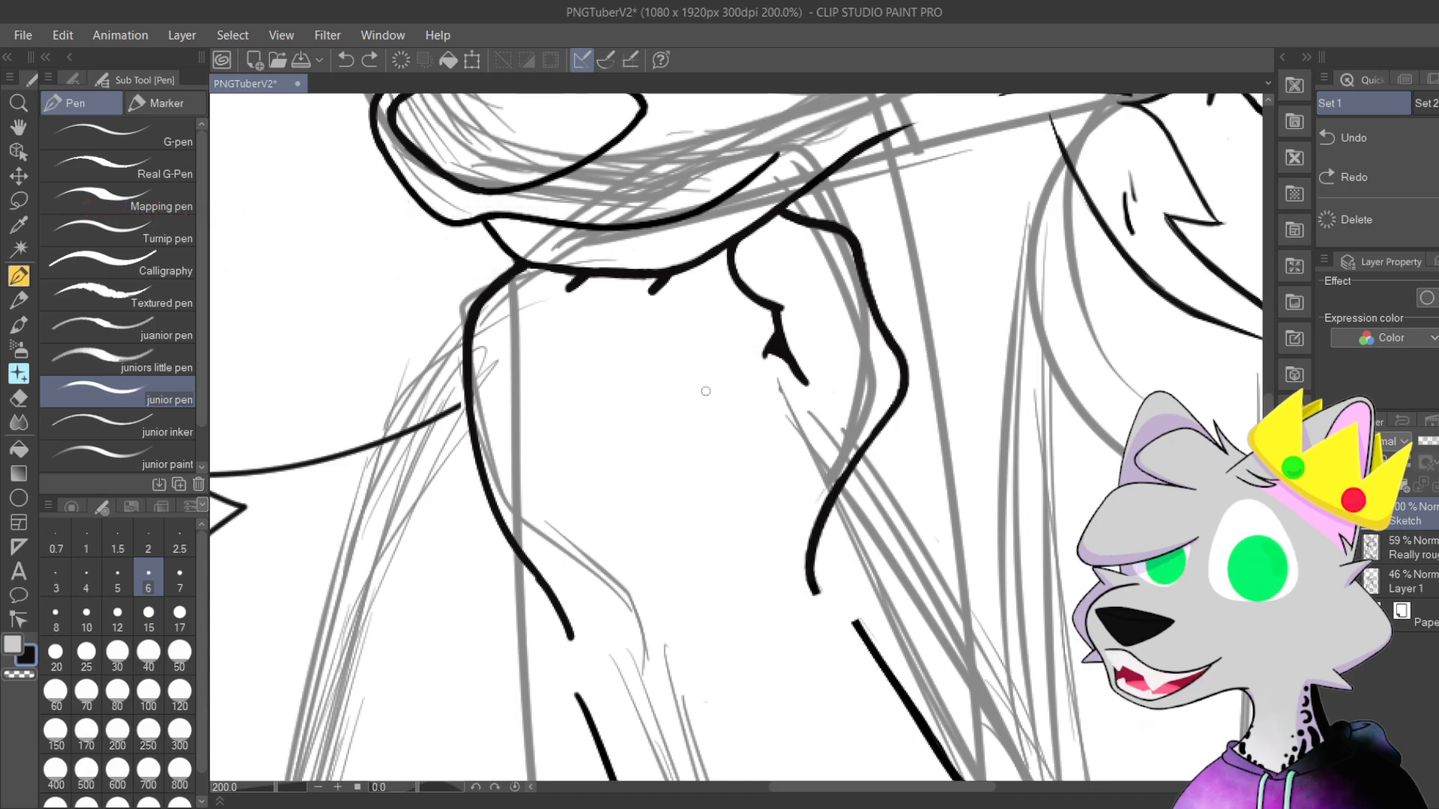
Step: Redraw the lower part of the left neck contour as a stroke that bends inward and curves down to the old line
mouse_move(705, 391)
left_mouse_down()
mouse_move(711, 433)
mouse_move(829, 484)
mouse_move(787, 588)
mouse_move(750, 620)
left_mouse_up()
scroll(770, 484, "up", 3)
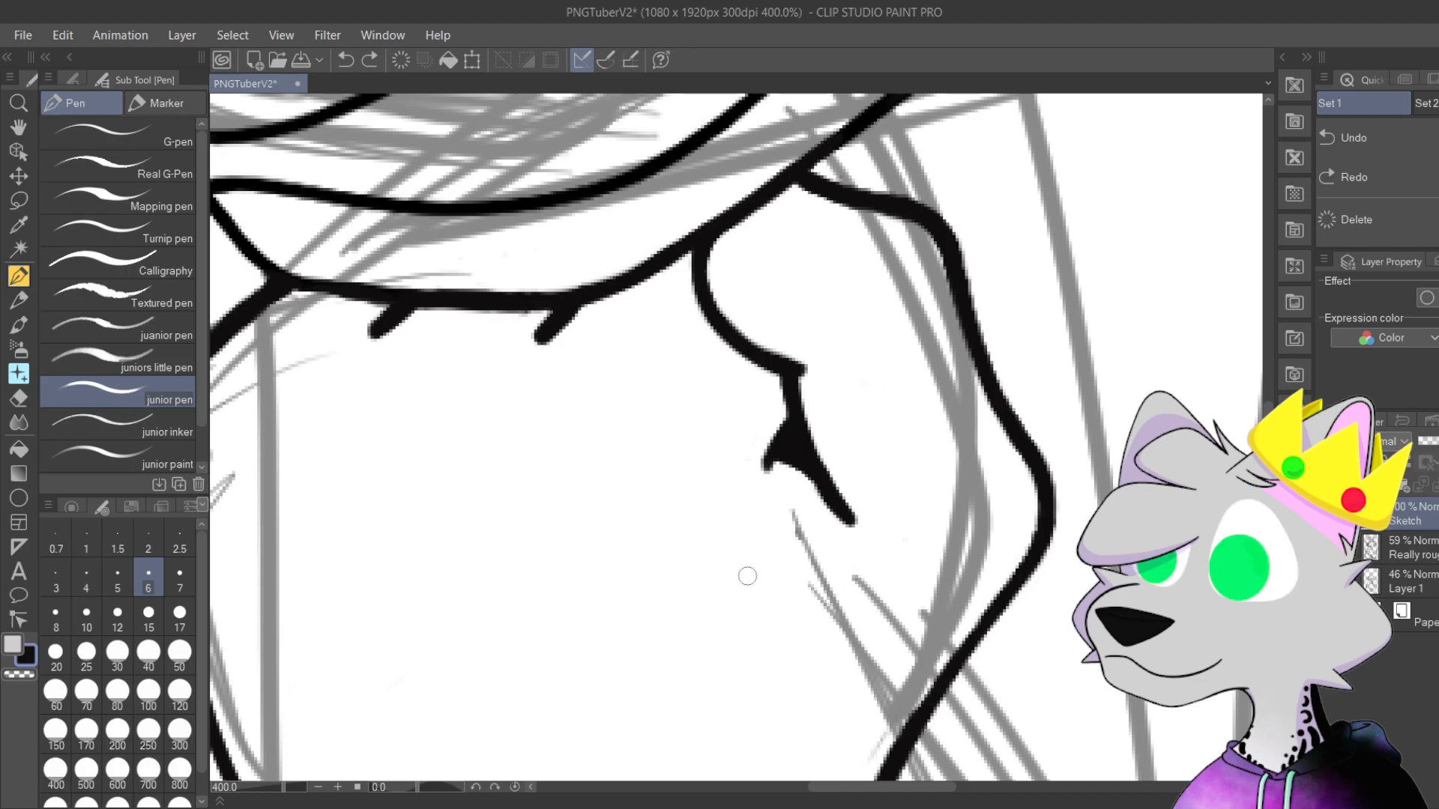
left_click_drag(677, 565, 774, 330)
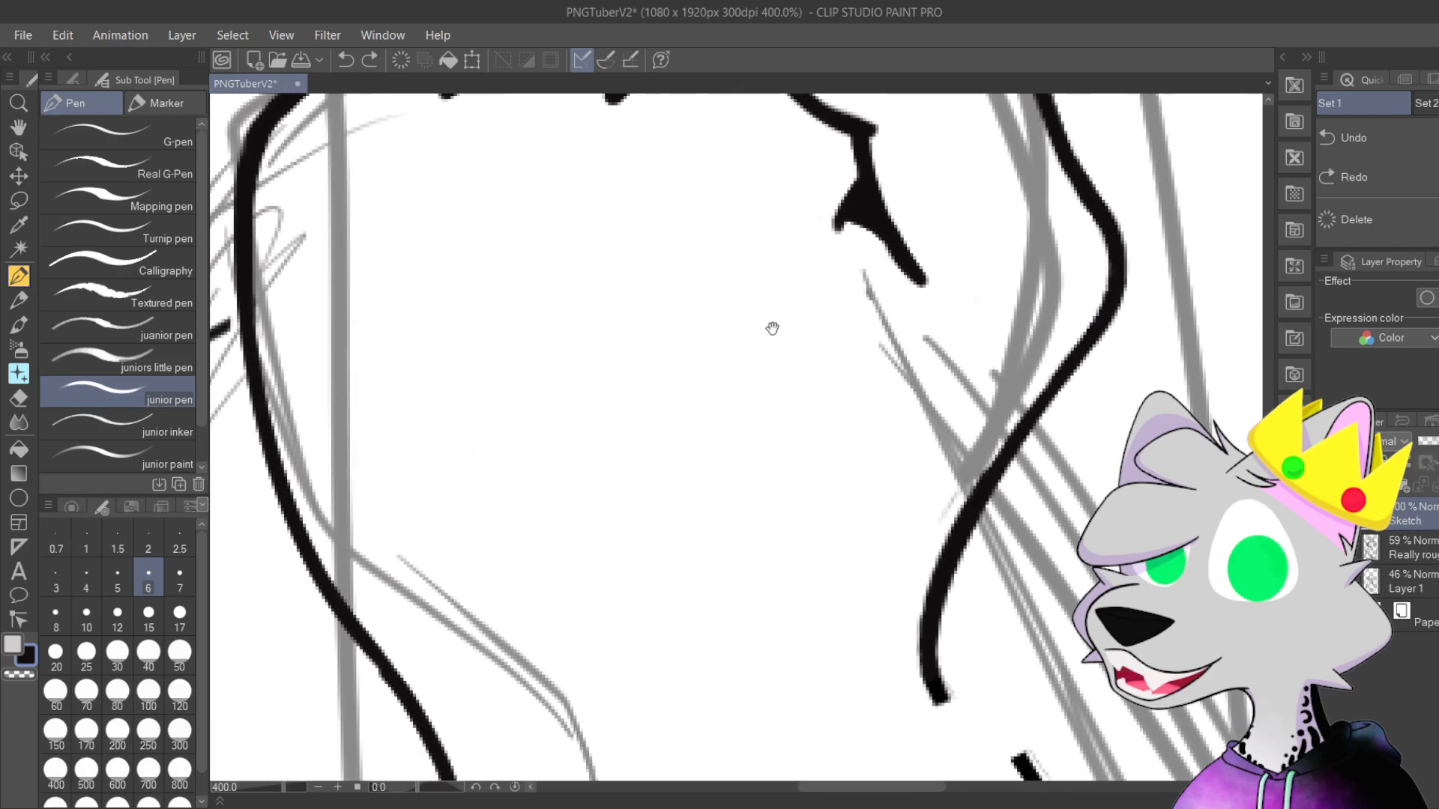
scroll(712, 475, "down", 3)
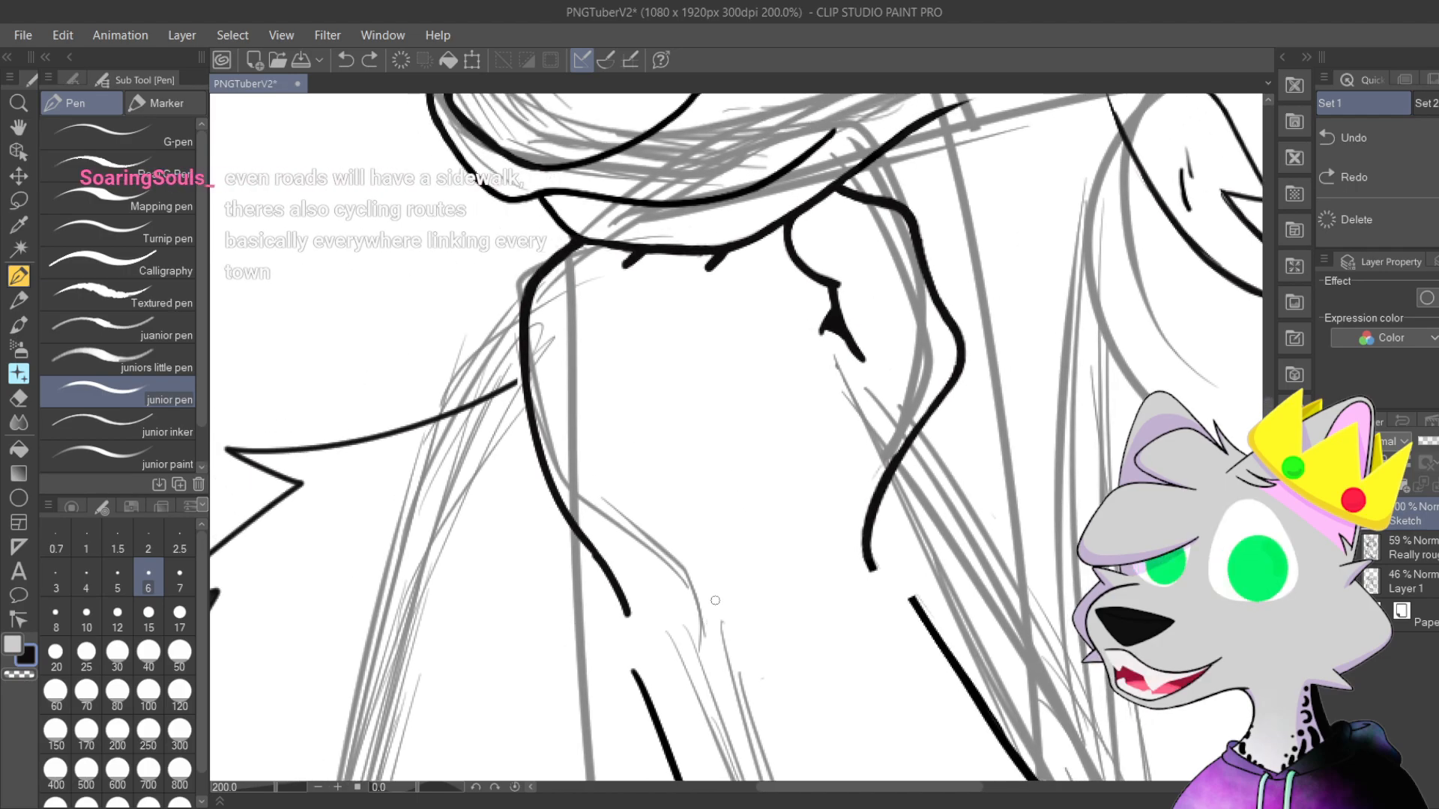
scroll(711, 600, "up", 3)
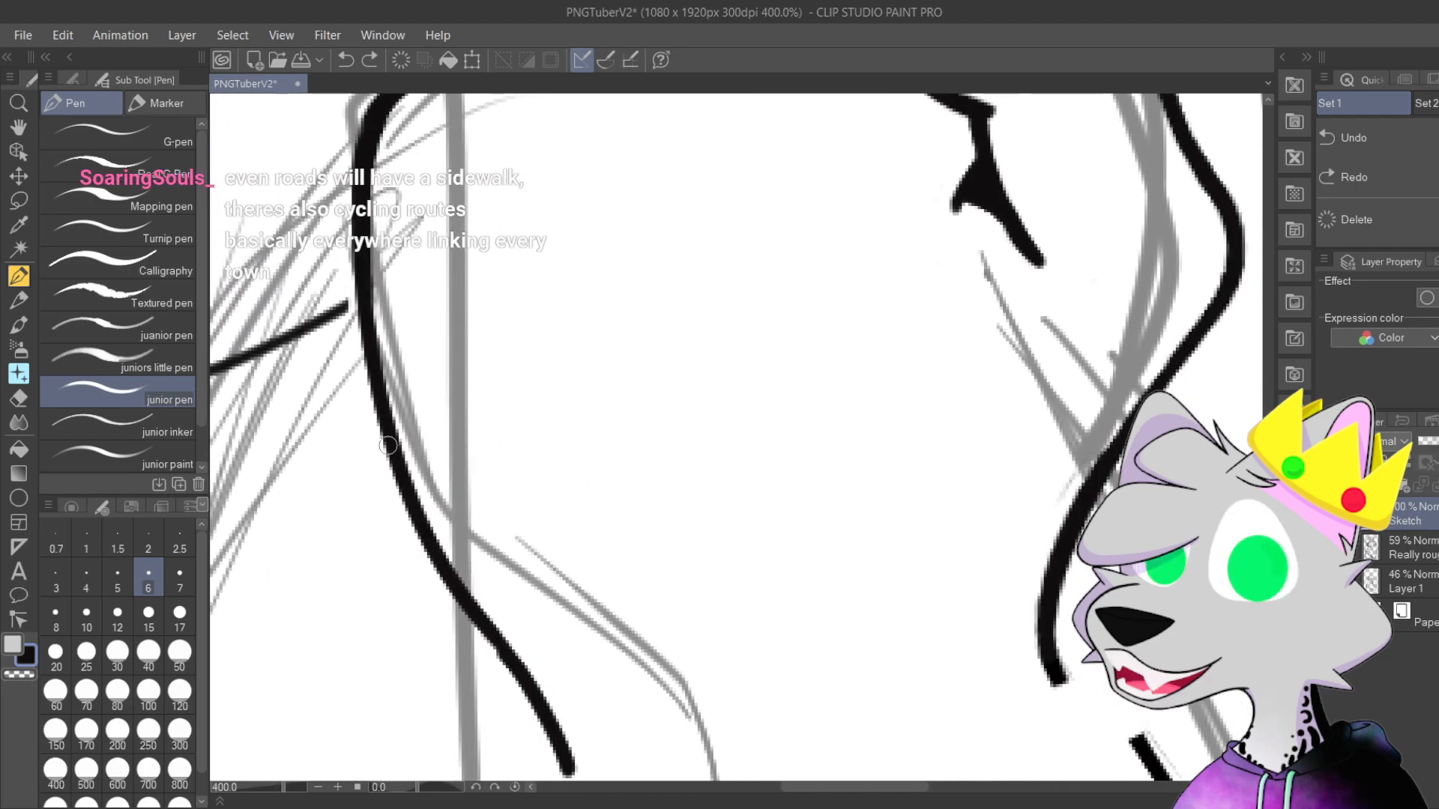
mouse_move(536, 616)
left_mouse_down()
mouse_move(416, 510)
mouse_move(530, 595)
mouse_move(520, 457)
mouse_move(449, 520)
mouse_move(454, 497)
mouse_move(538, 600)
left_mouse_up()
key("ctrl+z")
key("ctrl+y")
key("ctrl+z")
key("ctrl+z")
left_click_drag(424, 453, 554, 599)
key("ctrl+z")
mouse_move(426, 465)
left_mouse_down()
mouse_move(524, 541)
mouse_move(536, 572)
mouse_move(604, 553)
mouse_move(565, 598)
mouse_move(594, 673)
left_mouse_up()
key("ctrl+z")
Step: Erase the old line just below the bend of the left neck contour and smooth the bend's outer edge
scroll(601, 546, "up", 3)
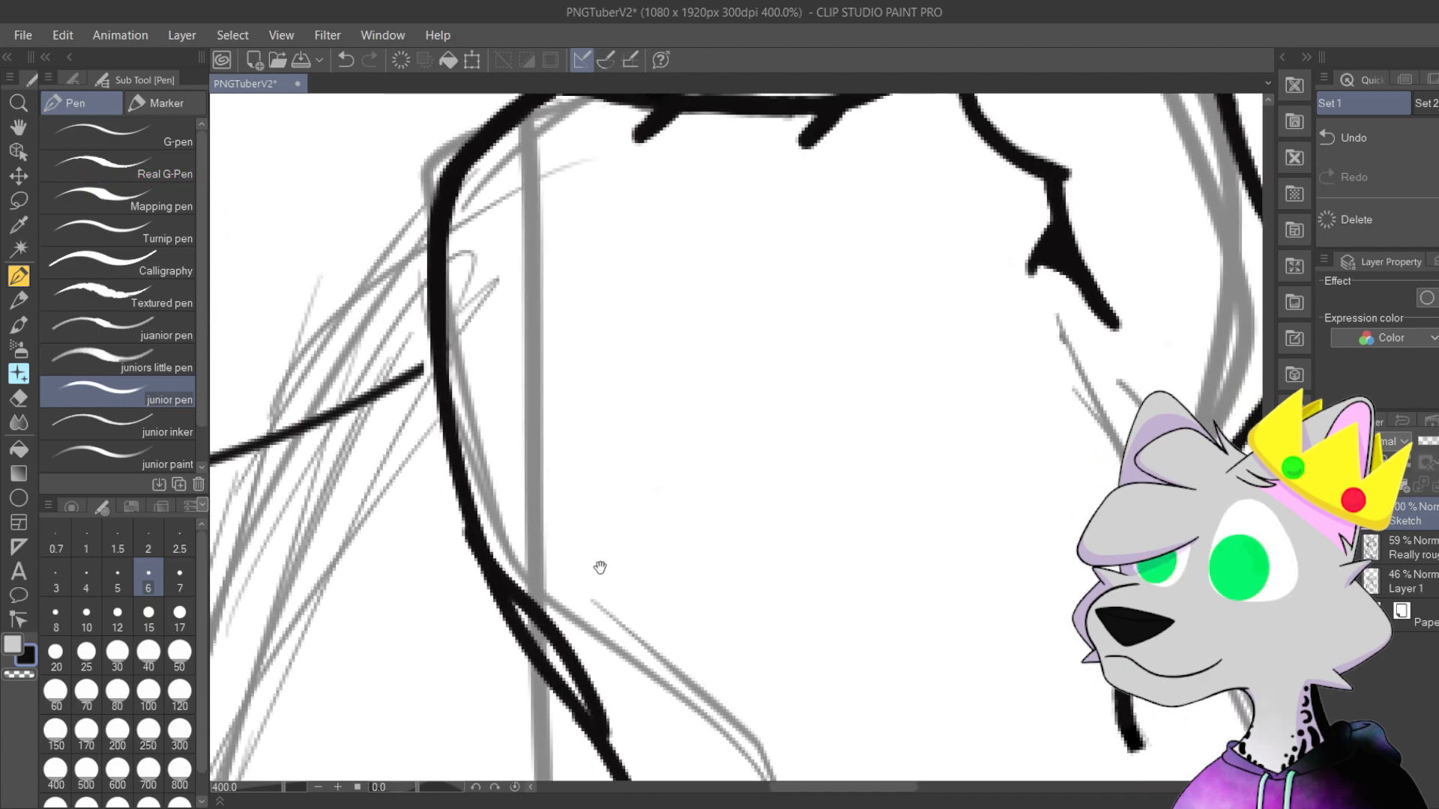
scroll(601, 576, "down", 1)
scroll(578, 507, "up", 2)
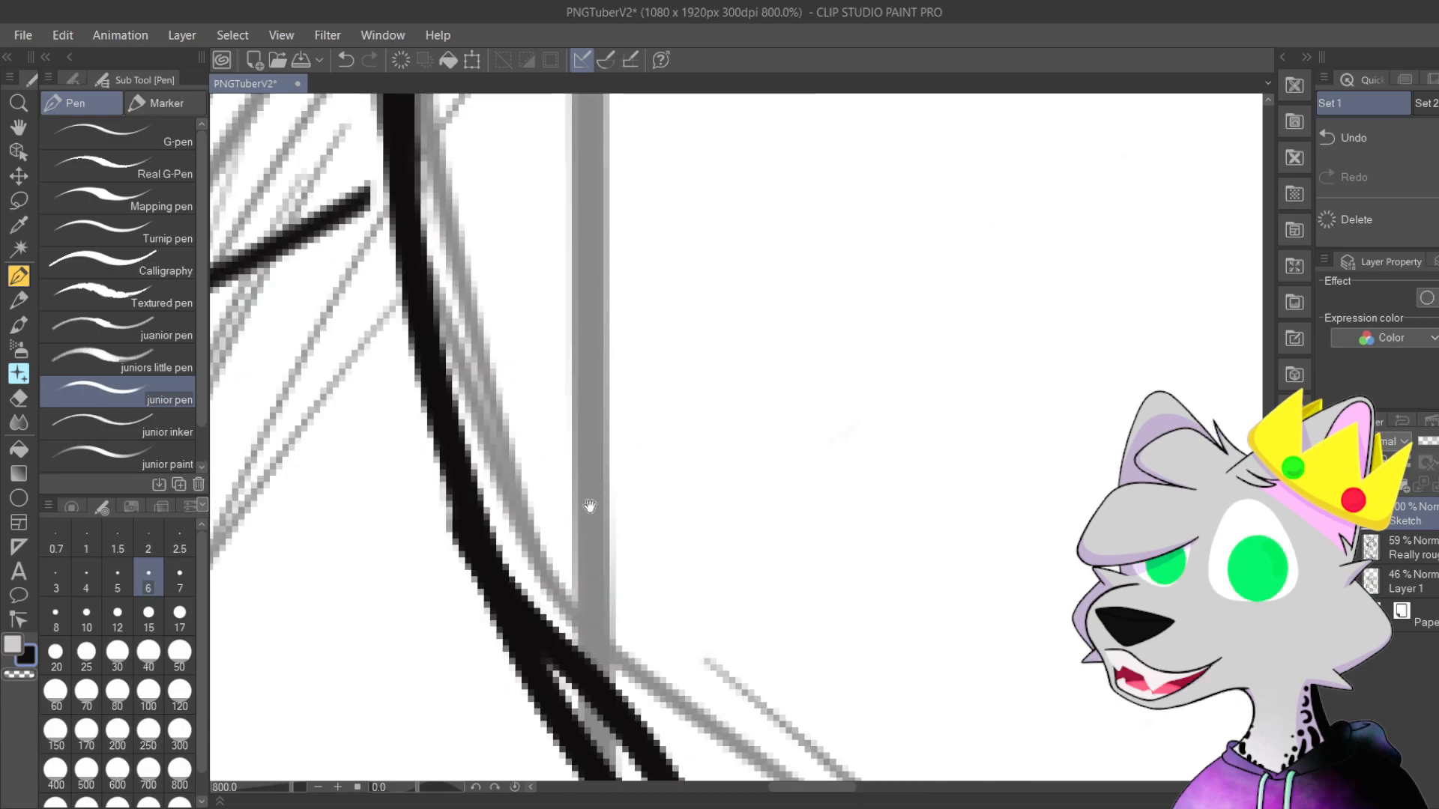
left_click_drag(746, 311, 611, 416)
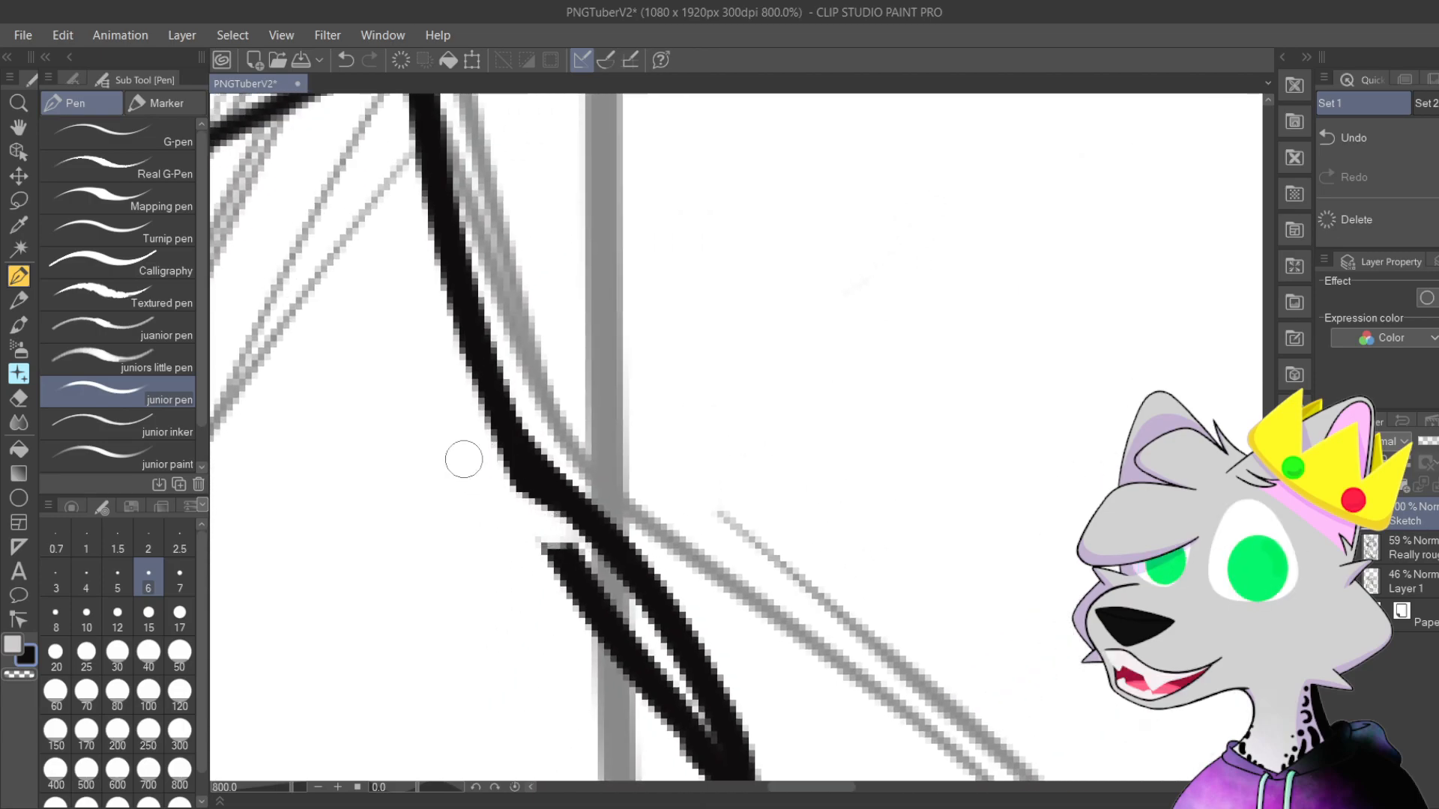
mouse_move(568, 551)
left_mouse_down()
mouse_move(486, 446)
mouse_move(446, 318)
left_mouse_up()
key("ctrl+z")
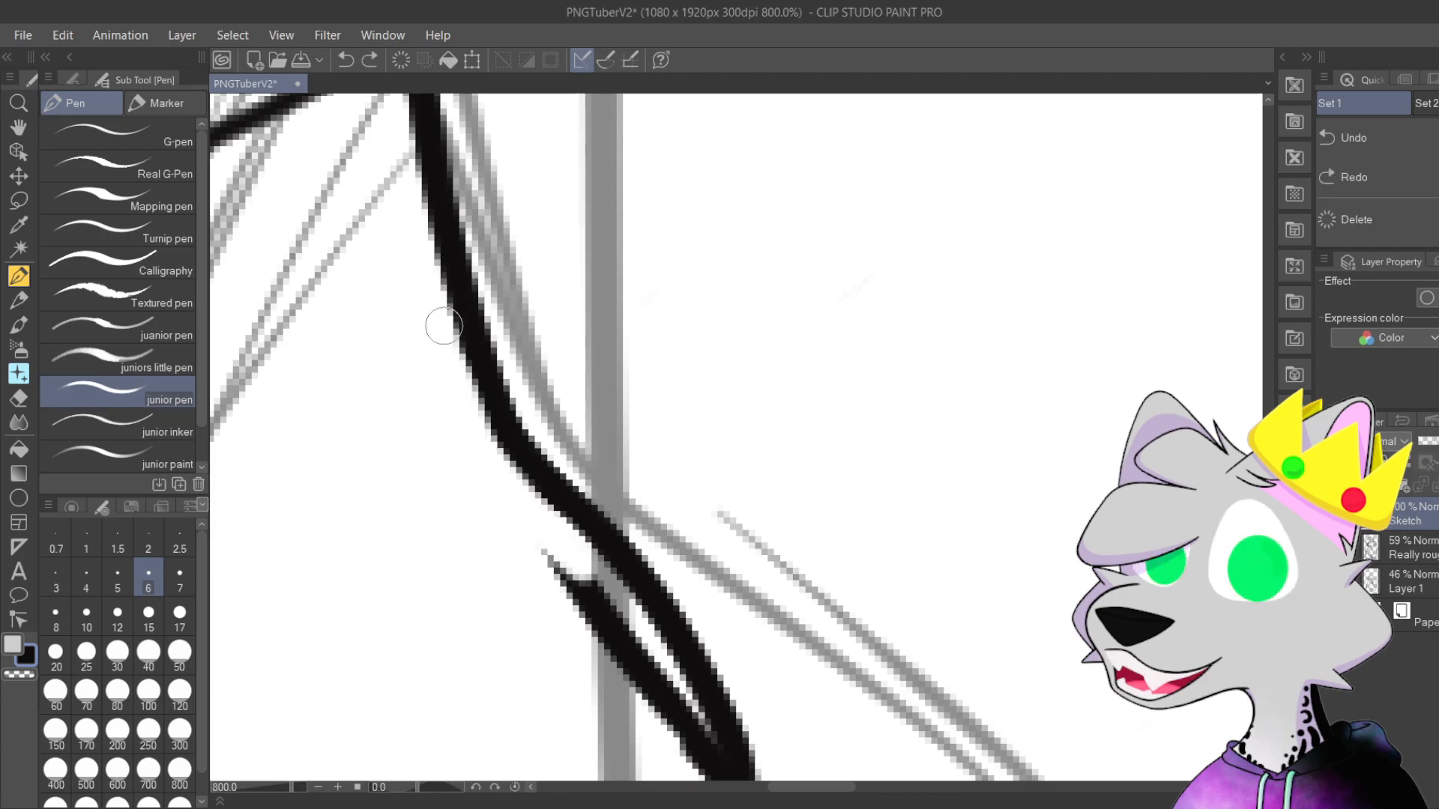
left_click_drag(535, 461, 494, 382)
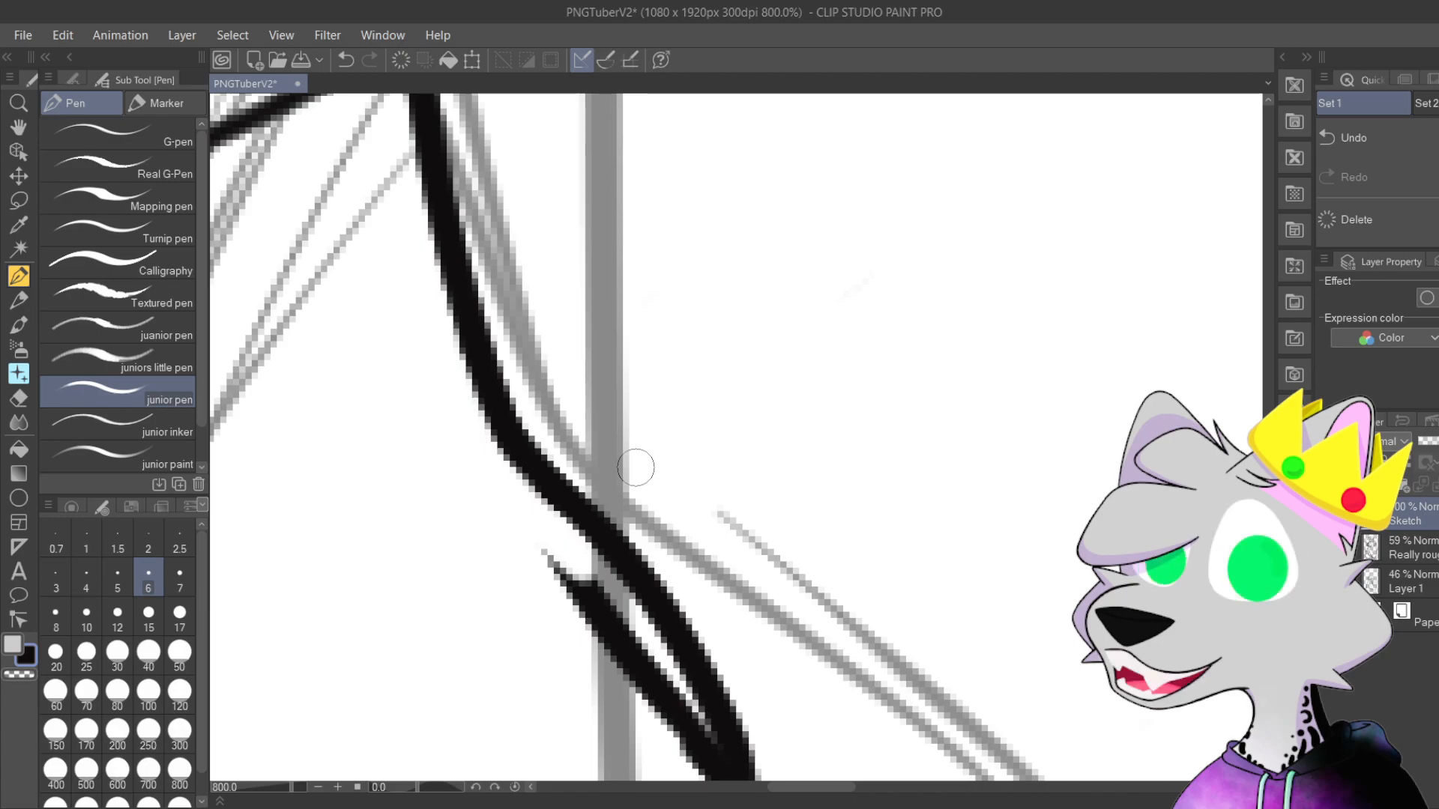
Step: Erase the rest of the old left neck line and its lower tail, leaving only the new curved stroke
mouse_move(692, 702)
left_mouse_down()
mouse_move(511, 330)
mouse_move(544, 470)
left_mouse_up()
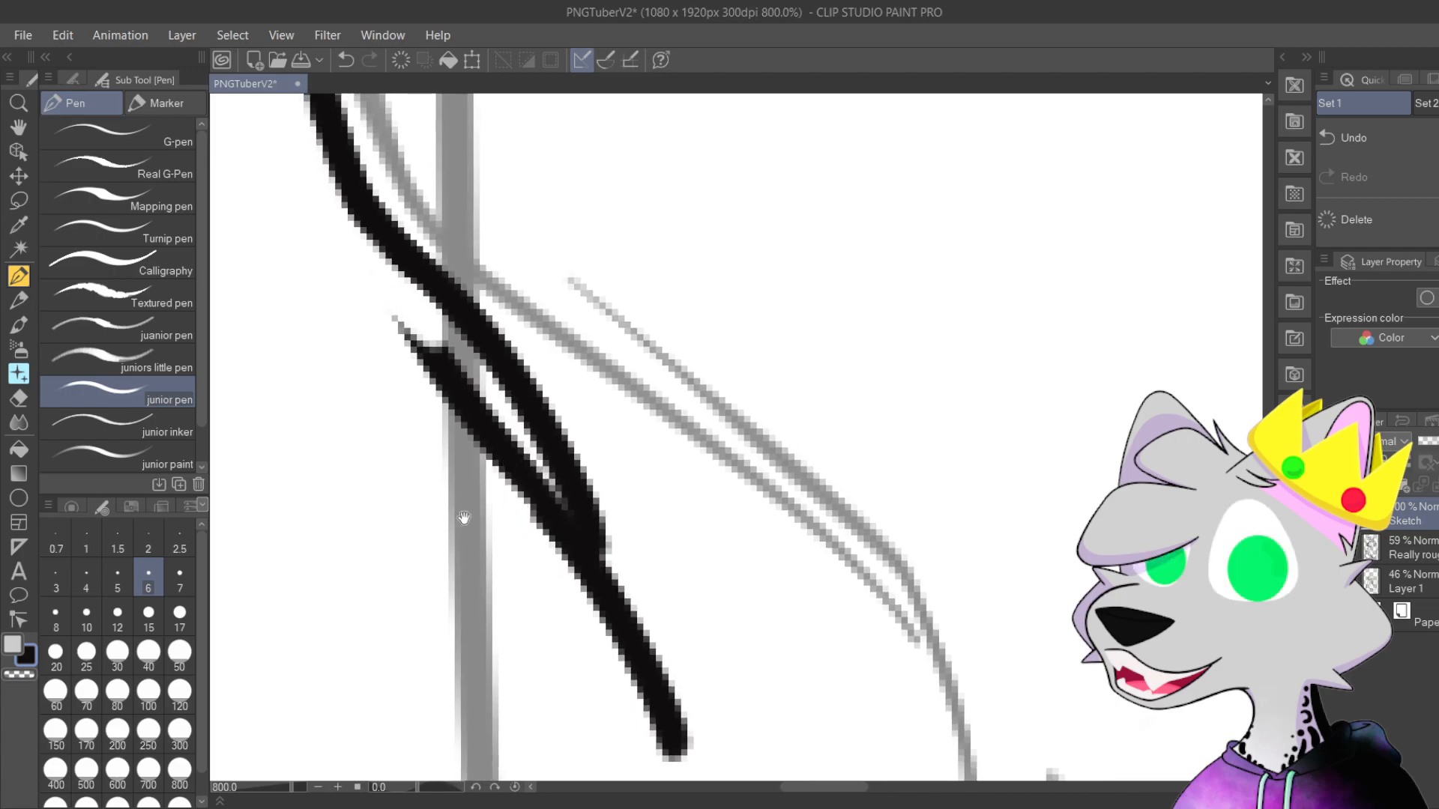
scroll(439, 488, "up", 3)
mouse_move(450, 419)
left_mouse_down()
mouse_move(483, 455)
mouse_move(517, 511)
mouse_move(514, 487)
mouse_move(594, 672)
left_mouse_up()
left_click_drag(555, 533, 599, 673)
mouse_move(646, 551)
left_mouse_down()
mouse_move(614, 469)
mouse_move(556, 405)
left_mouse_up()
mouse_move(551, 520)
left_mouse_down()
mouse_move(534, 541)
mouse_move(518, 508)
mouse_move(588, 631)
left_mouse_up()
left_click_drag(588, 502, 596, 660)
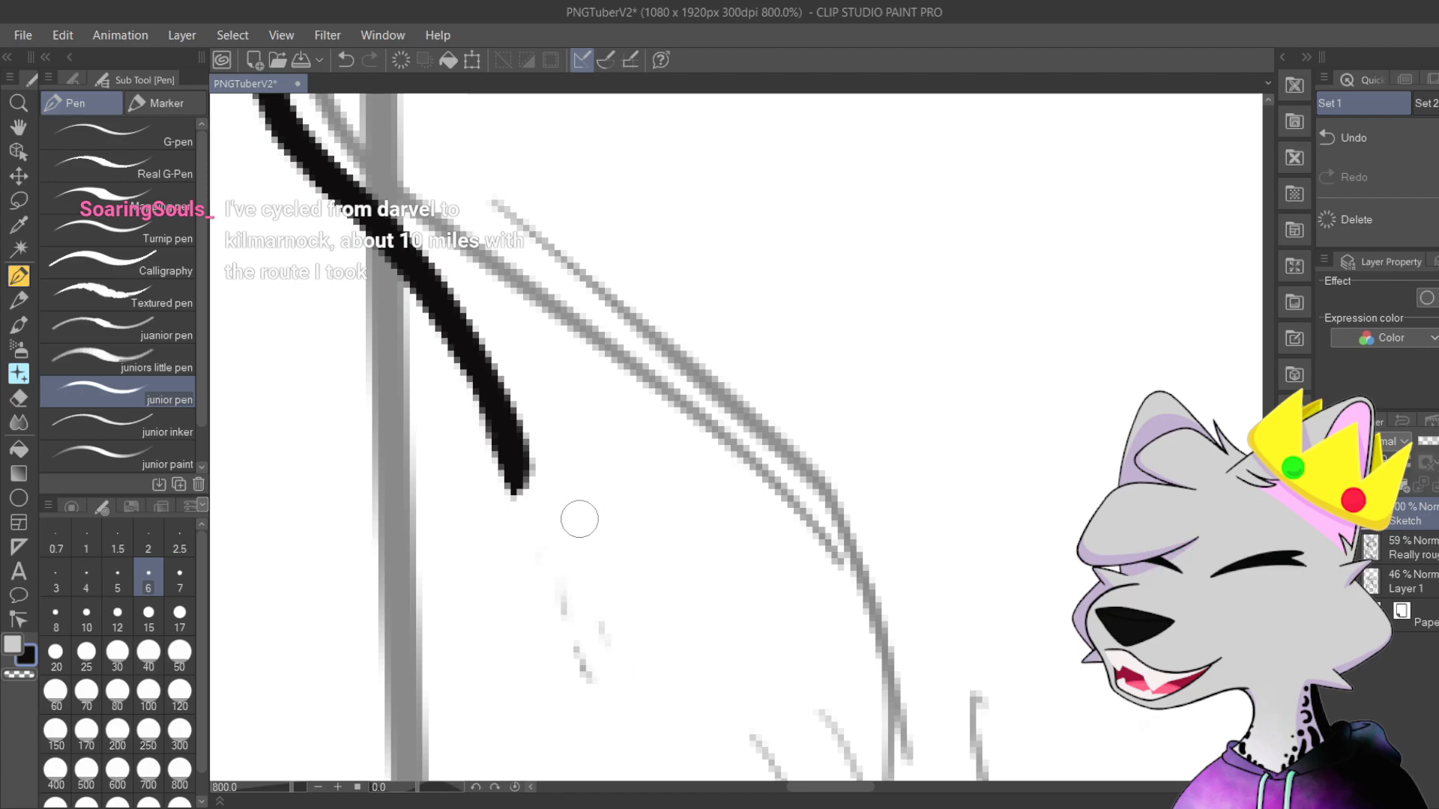
Step: Draw a new stroke along the inner side of the right neck contour's lower end, curving it straight downward
scroll(578, 563, "down", 4)
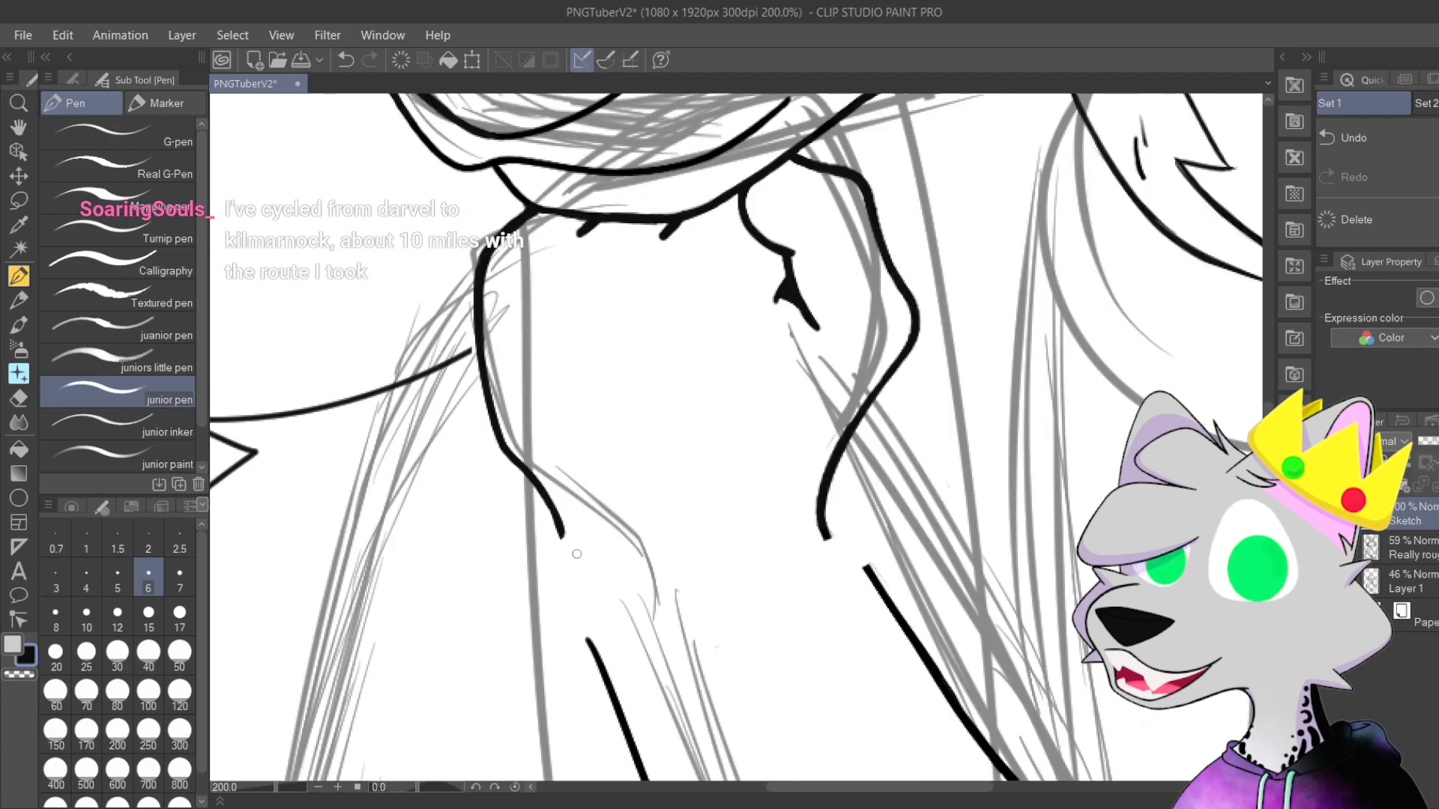
left_click_drag(858, 418, 883, 477)
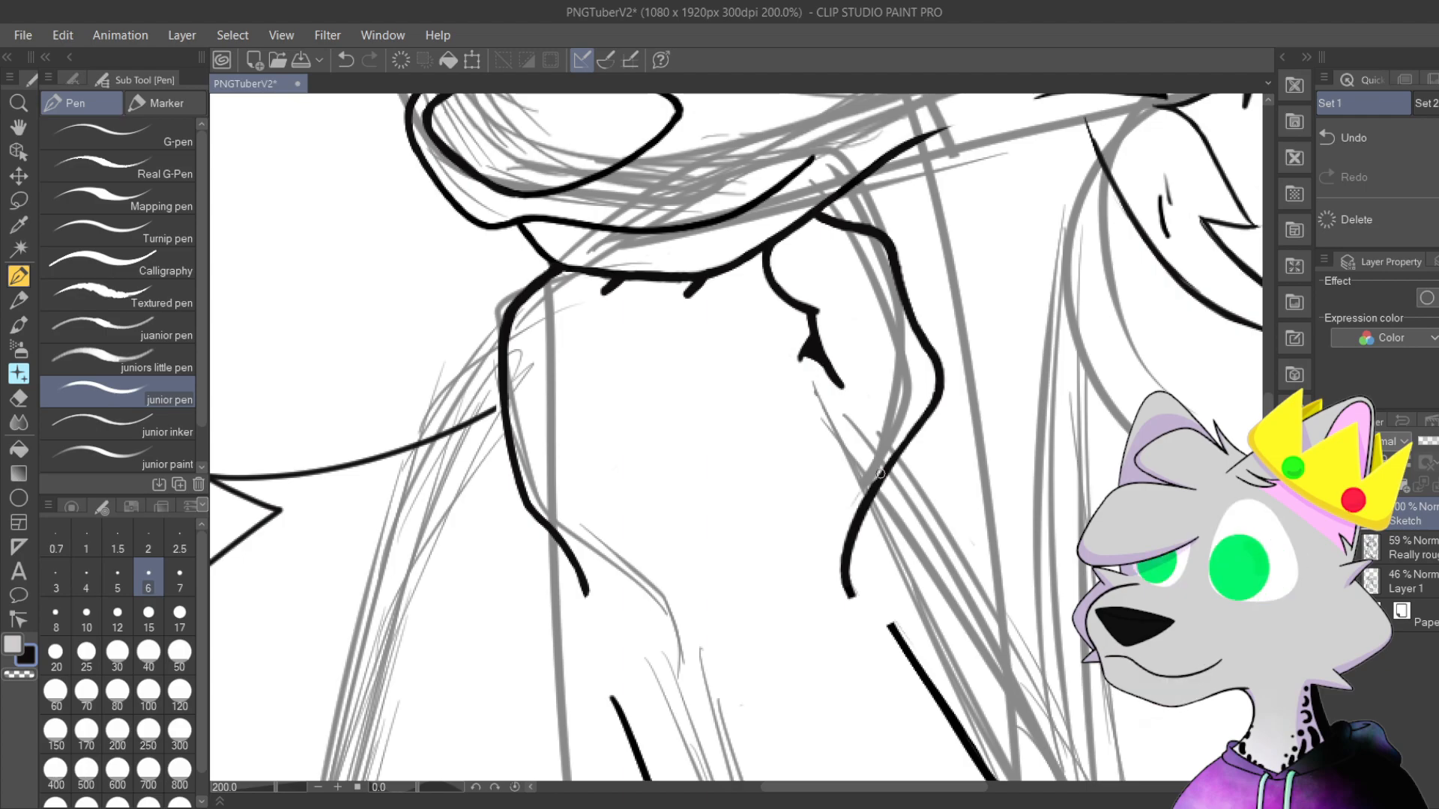
scroll(823, 438, "up", 3)
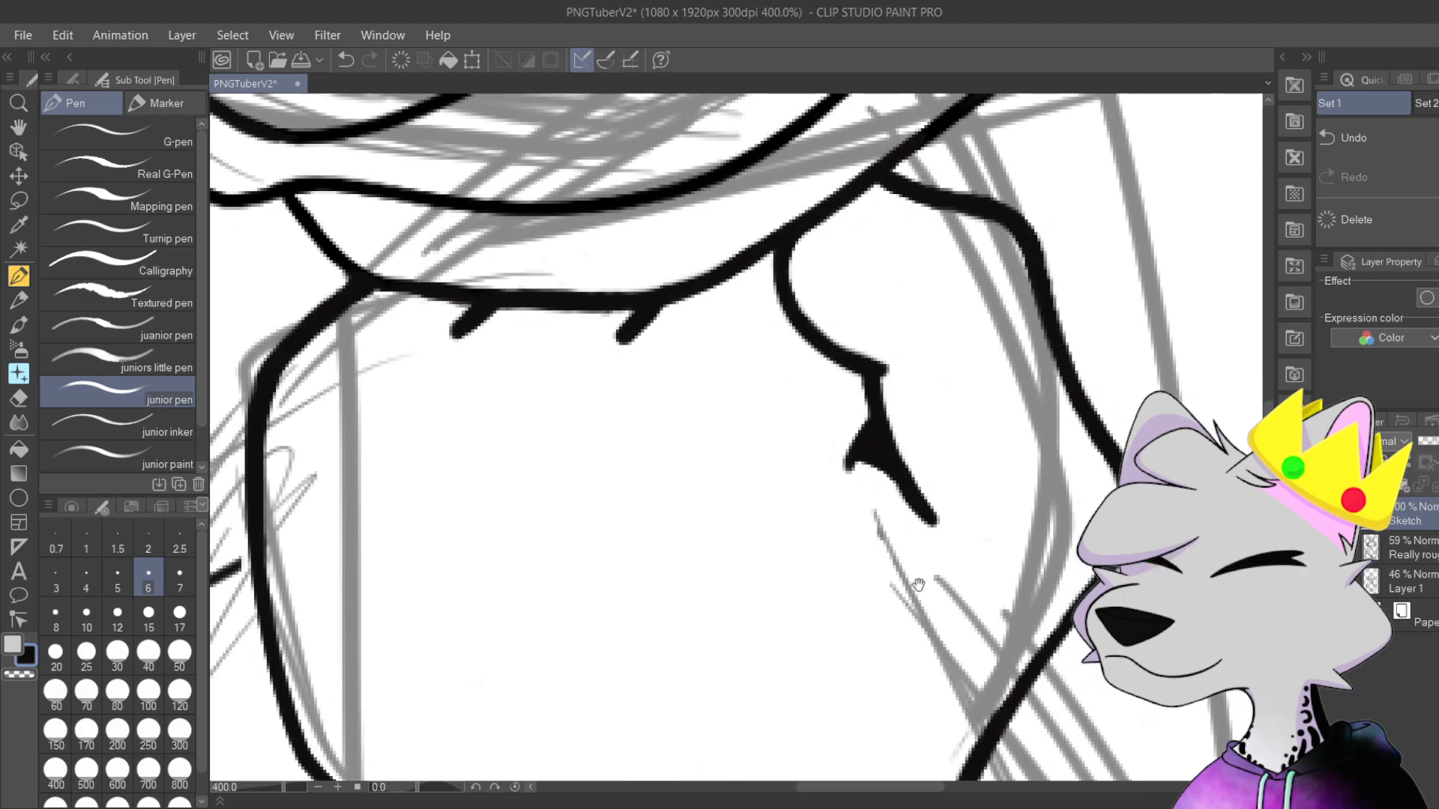
left_click_drag(849, 455, 927, 461)
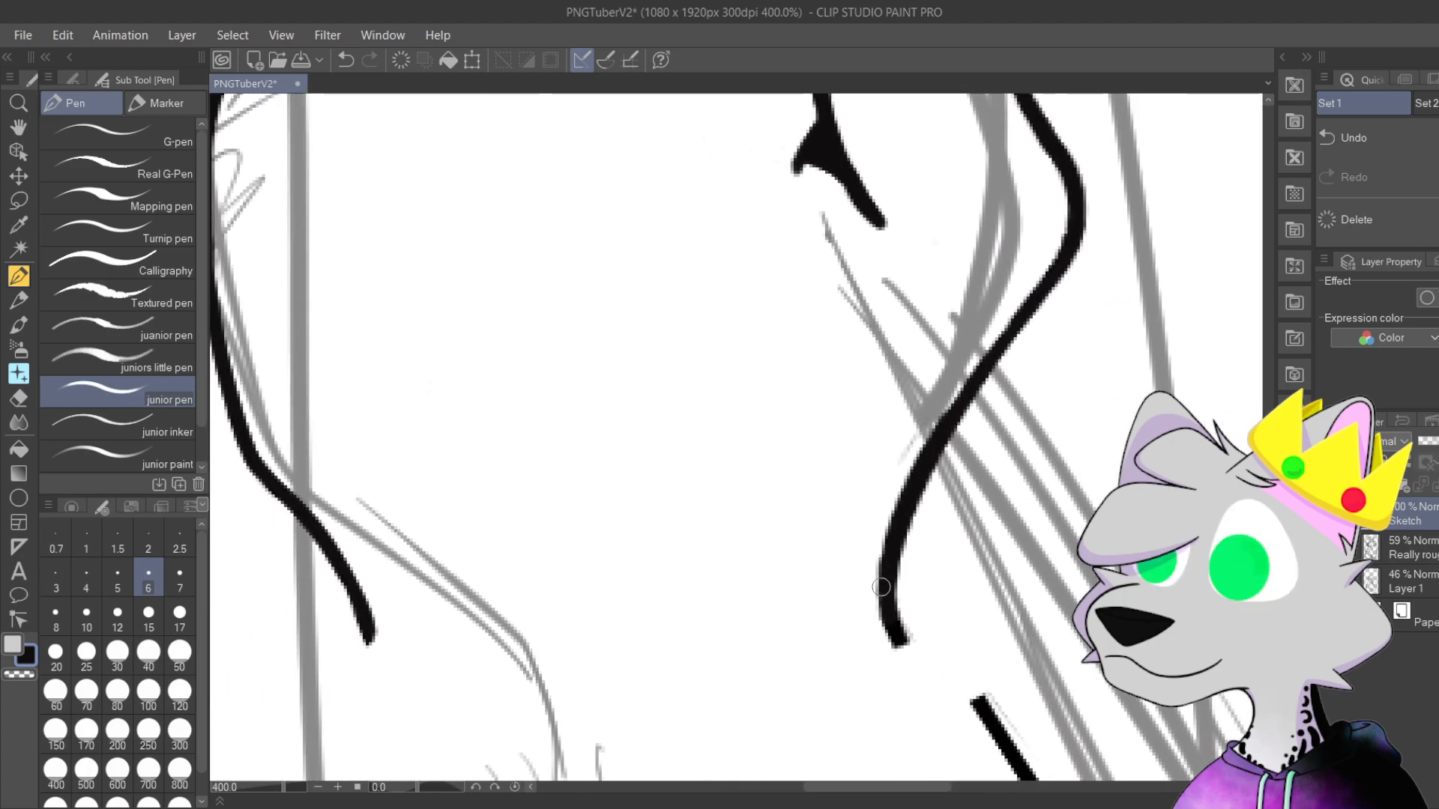
left_click_drag(882, 604, 896, 519)
key("ctrl+z")
mouse_move(875, 607)
left_mouse_down()
mouse_move(877, 502)
mouse_move(926, 435)
left_mouse_up()
key("ctrl+z")
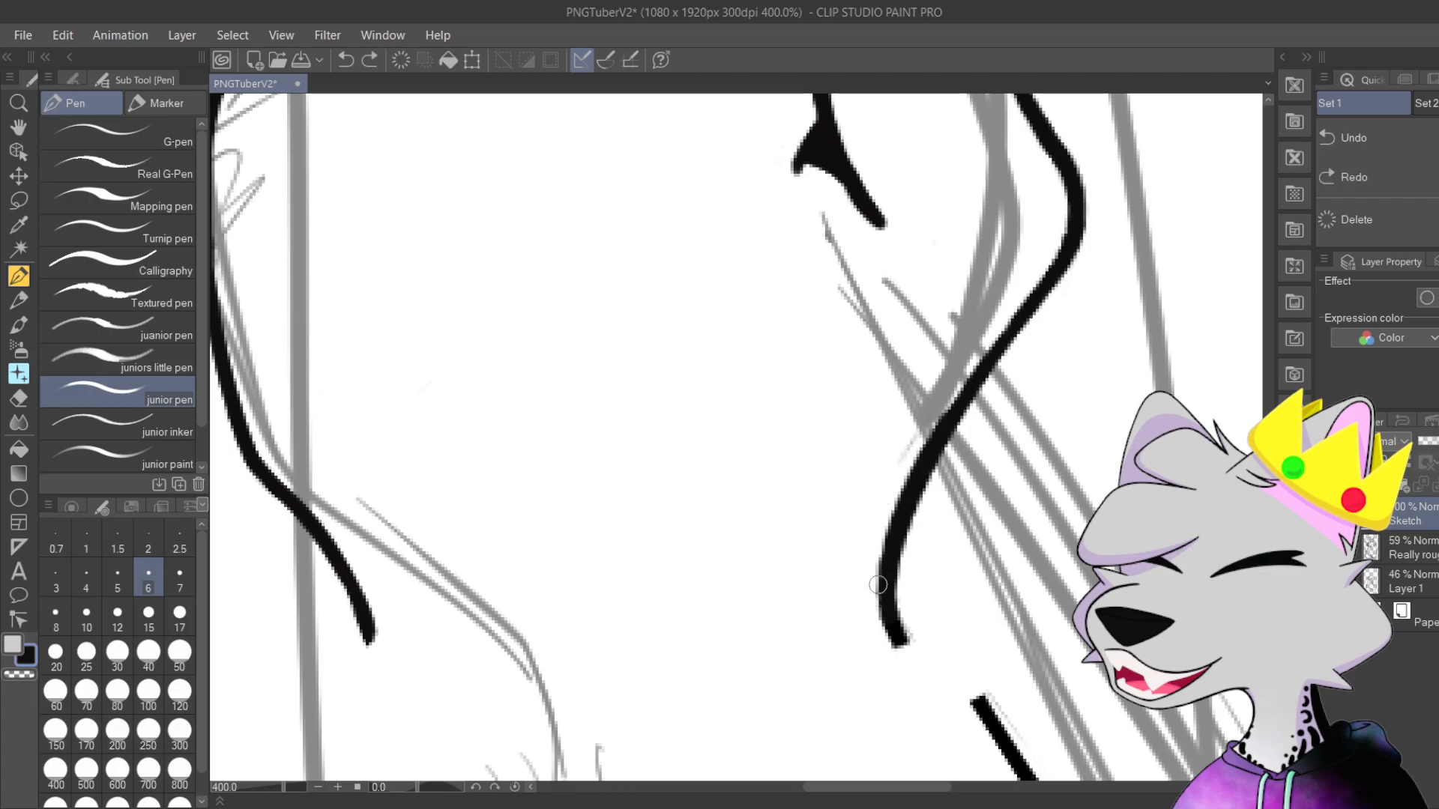
mouse_move(873, 610)
left_mouse_down()
mouse_move(875, 567)
mouse_move(943, 438)
left_mouse_up()
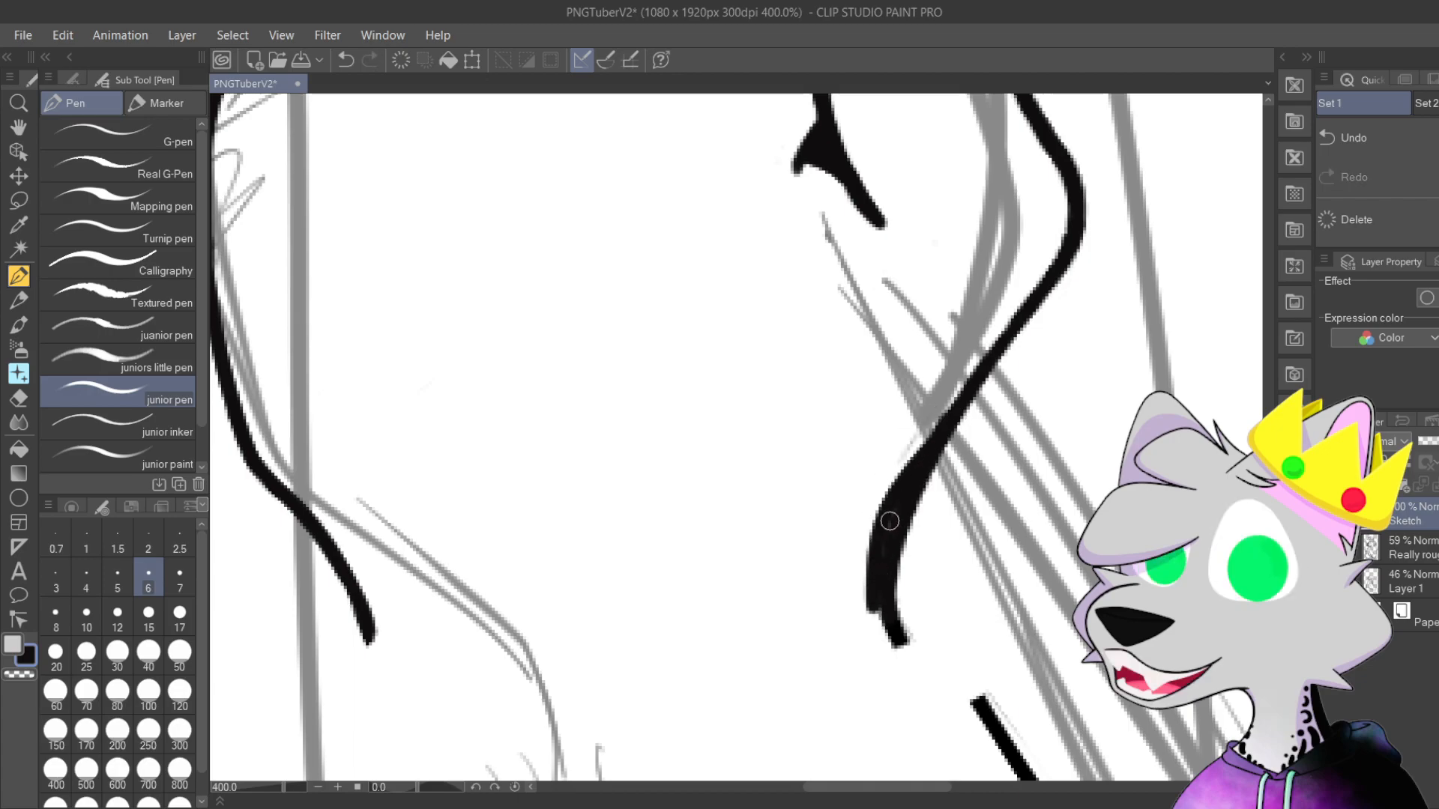
Step: Erase the old outer edge and lower tip of the right neck contour, thinning the thickened part to an even line
scroll(962, 414, "up", 2)
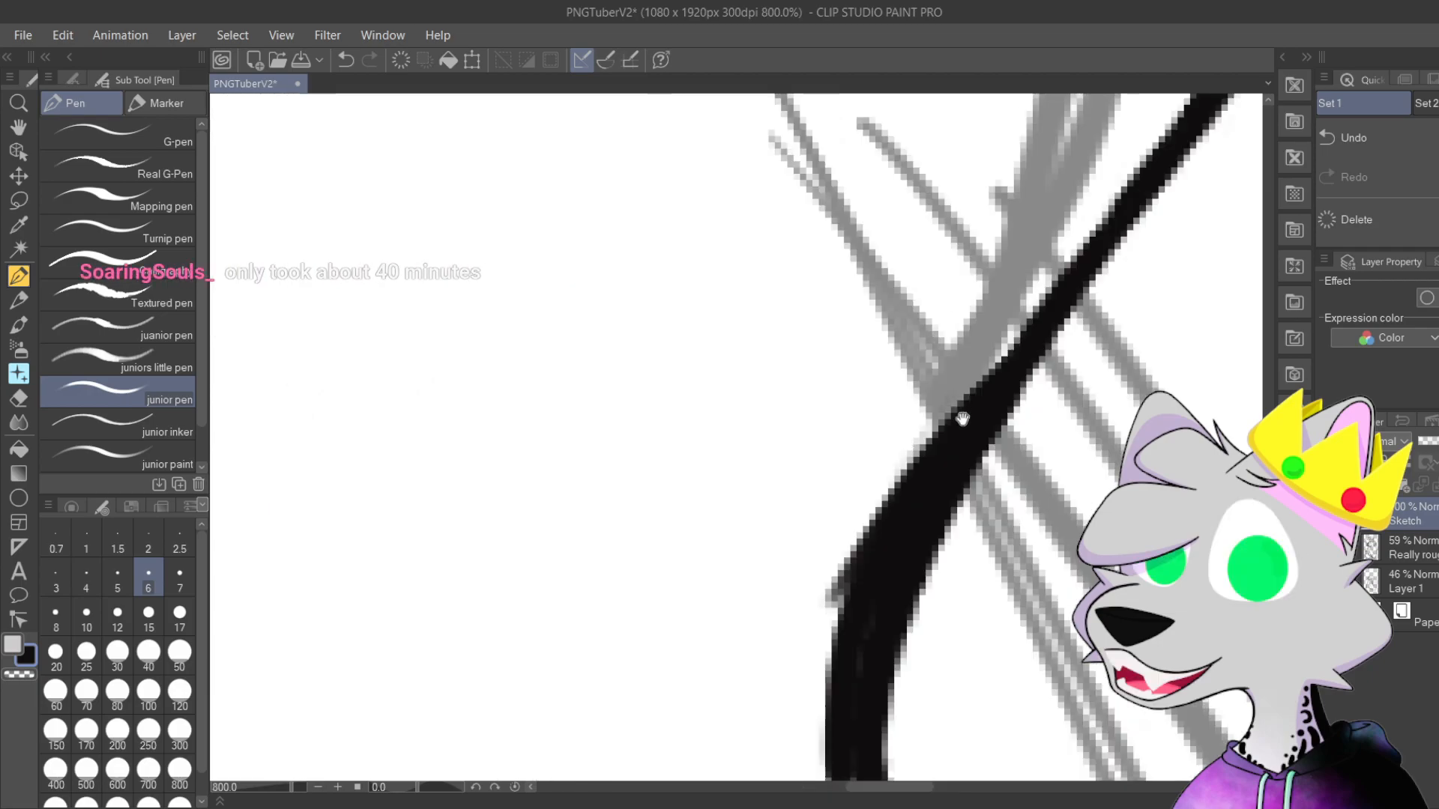
left_click_drag(963, 414, 677, 415)
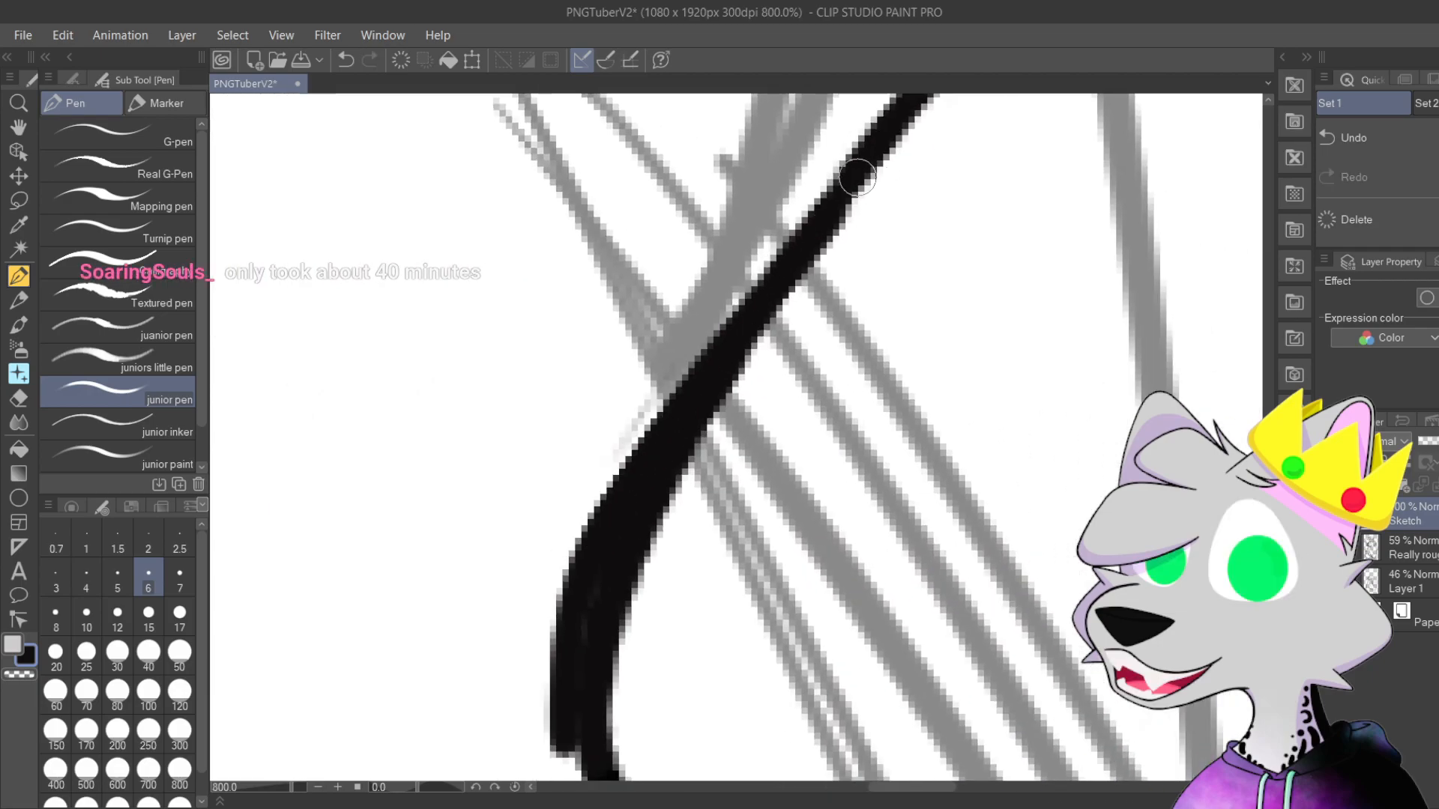
left_click_drag(697, 507, 765, 330)
left_click_drag(666, 671, 622, 643)
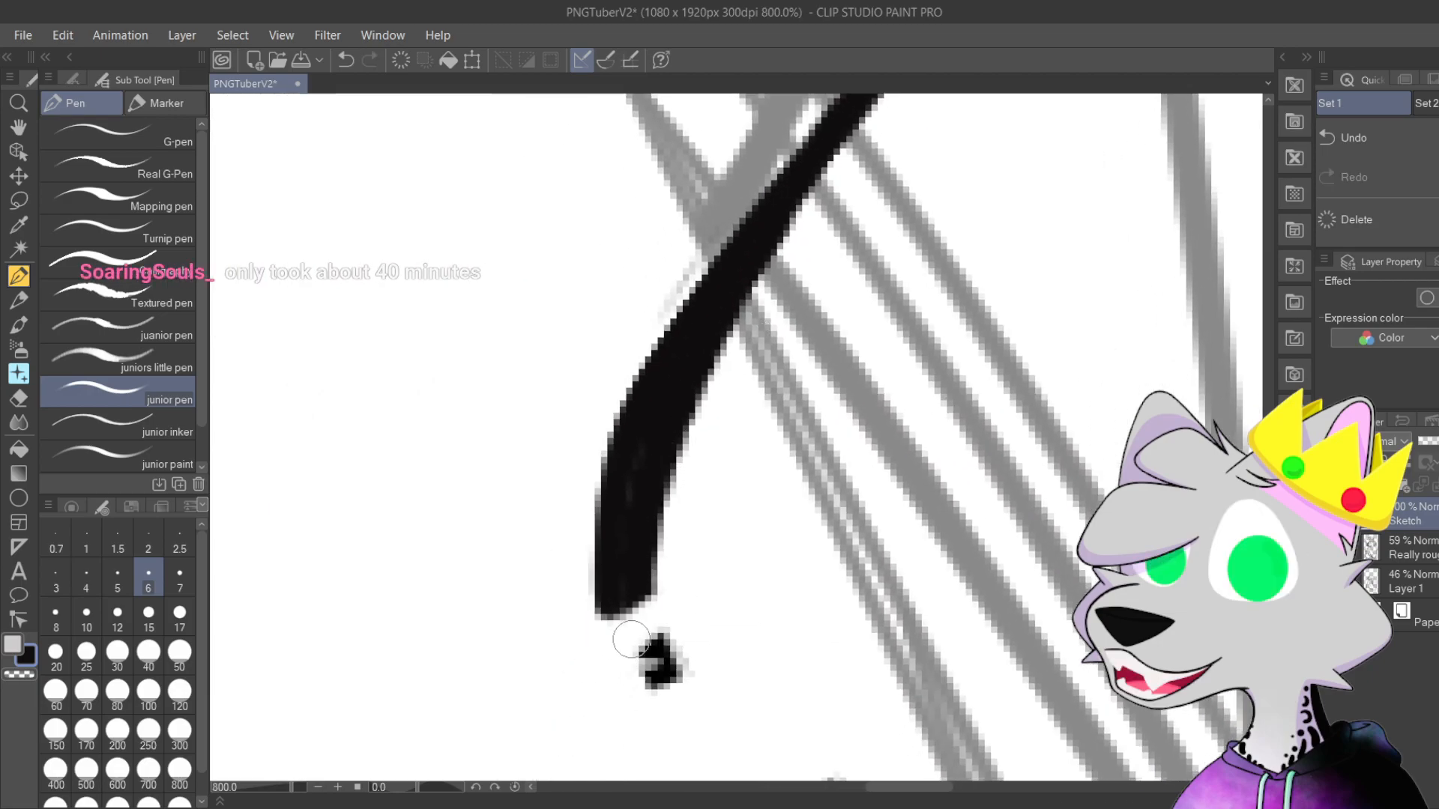
left_click_drag(780, 497, 732, 603)
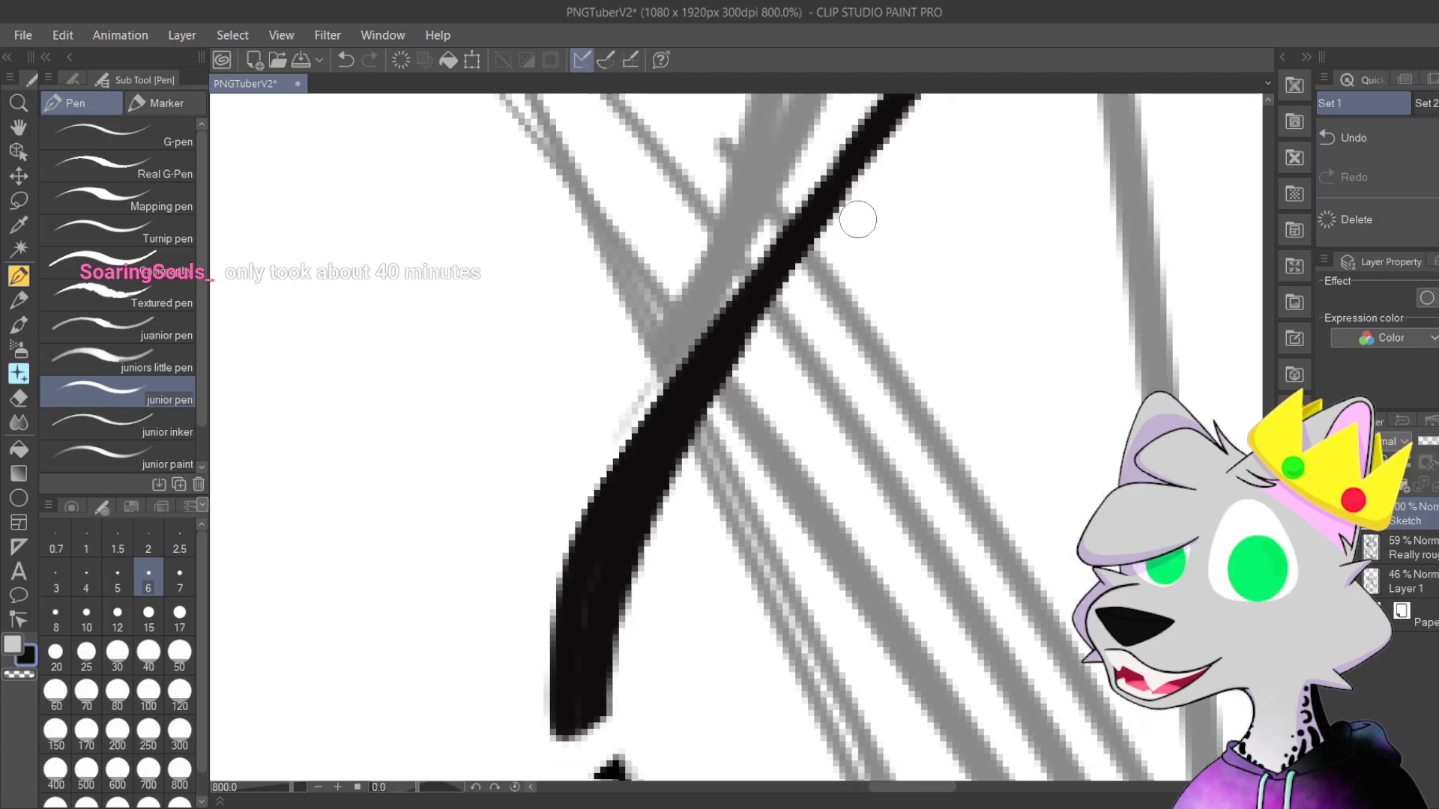
mouse_move(625, 726)
left_mouse_down()
mouse_move(625, 619)
mouse_move(607, 739)
mouse_move(630, 585)
mouse_move(620, 570)
mouse_move(620, 593)
mouse_move(760, 364)
mouse_move(634, 542)
mouse_move(827, 287)
mouse_move(636, 516)
mouse_move(800, 320)
mouse_move(744, 365)
mouse_move(742, 395)
left_mouse_up()
mouse_move(653, 565)
left_mouse_down()
mouse_move(732, 402)
mouse_move(702, 422)
mouse_move(713, 355)
left_mouse_up()
mouse_move(697, 624)
left_mouse_down()
mouse_move(665, 658)
mouse_move(720, 632)
left_mouse_up()
left_click_drag(745, 183, 703, 234)
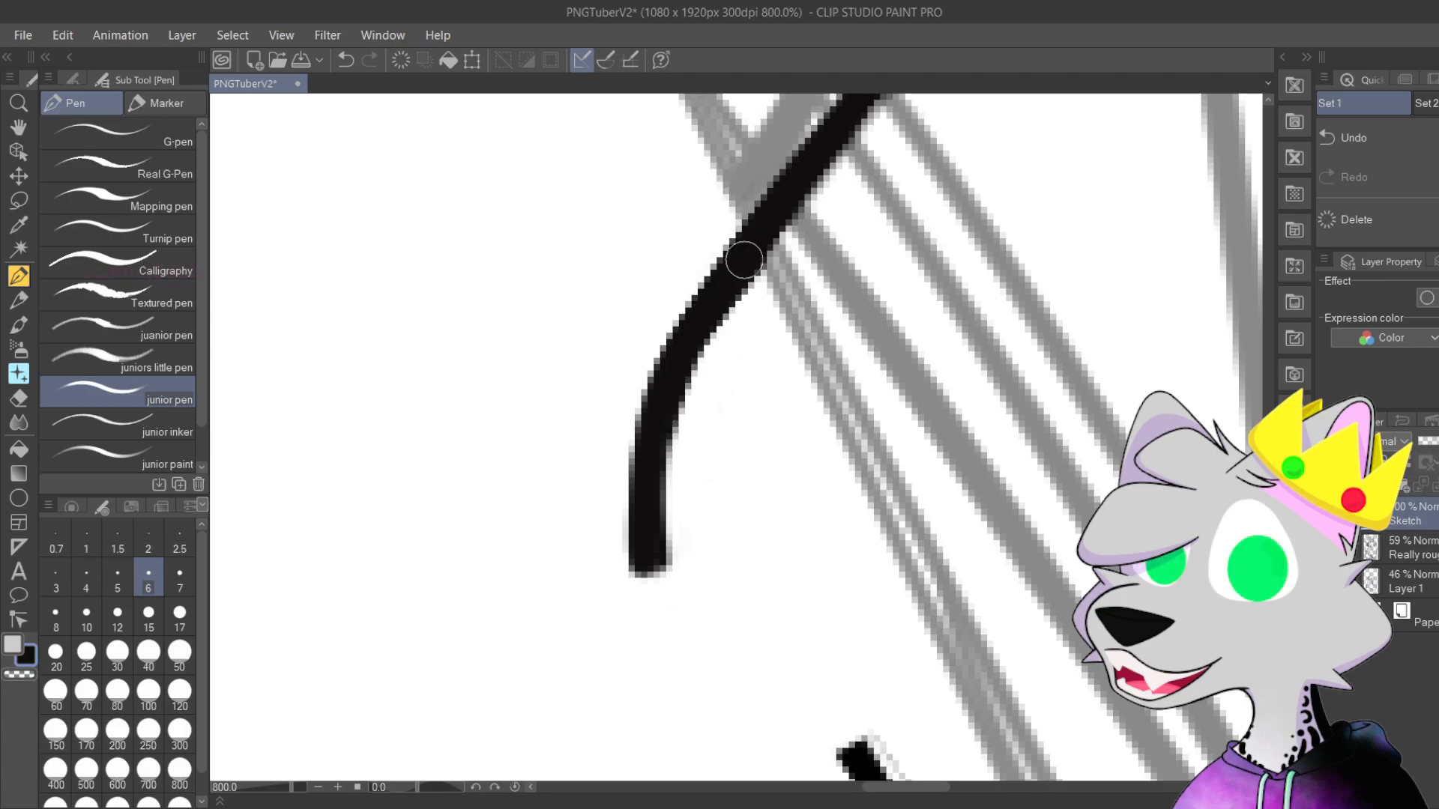
Step: Examine the reshaped neck contours against the head, chest fur and whole character at several magnifications
scroll(787, 250, "down", 2)
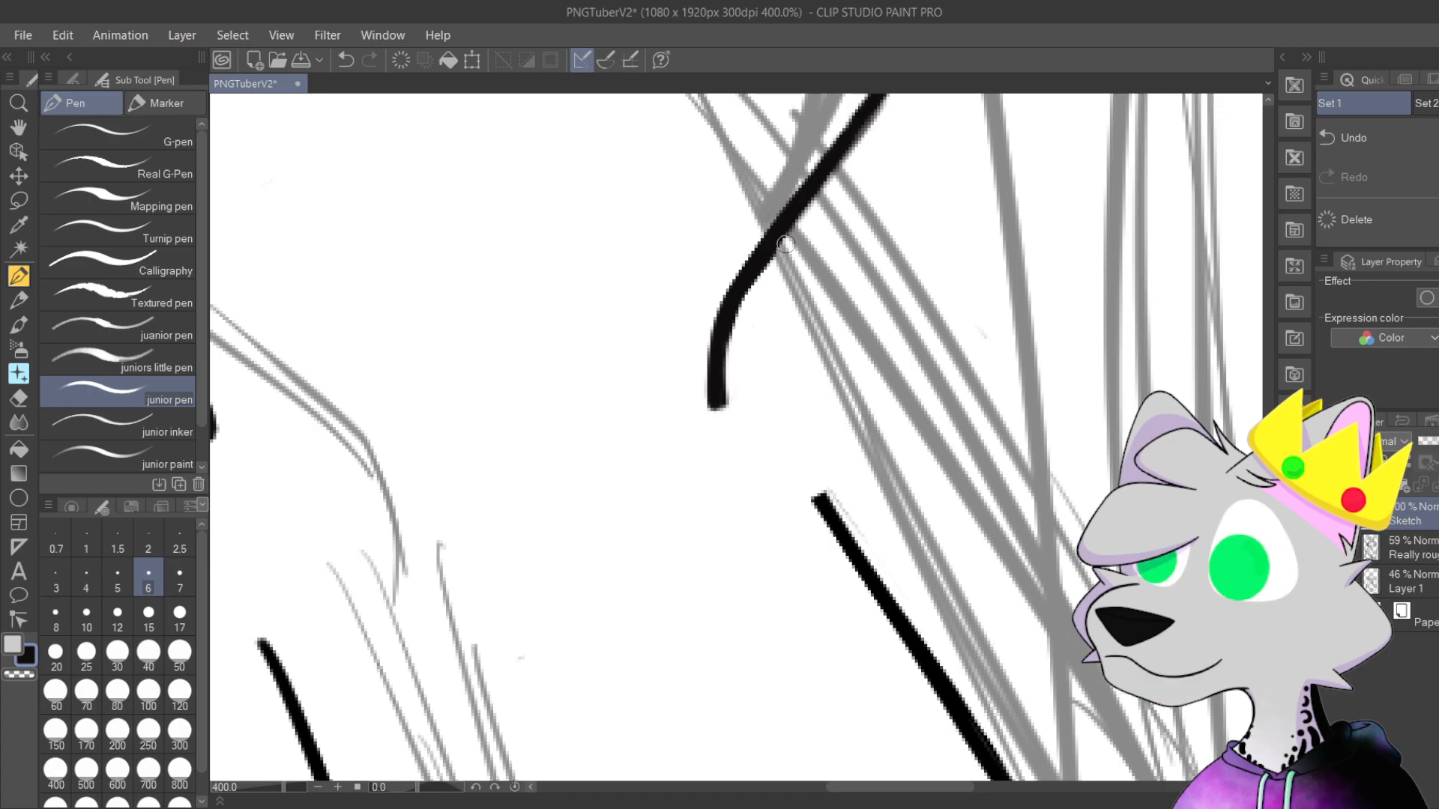
left_click_drag(766, 525, 944, 742)
key("ctrl+minus")
key("ctrl+minus")
key("ctrl+minus")
left_click_drag(938, 509, 956, 570)
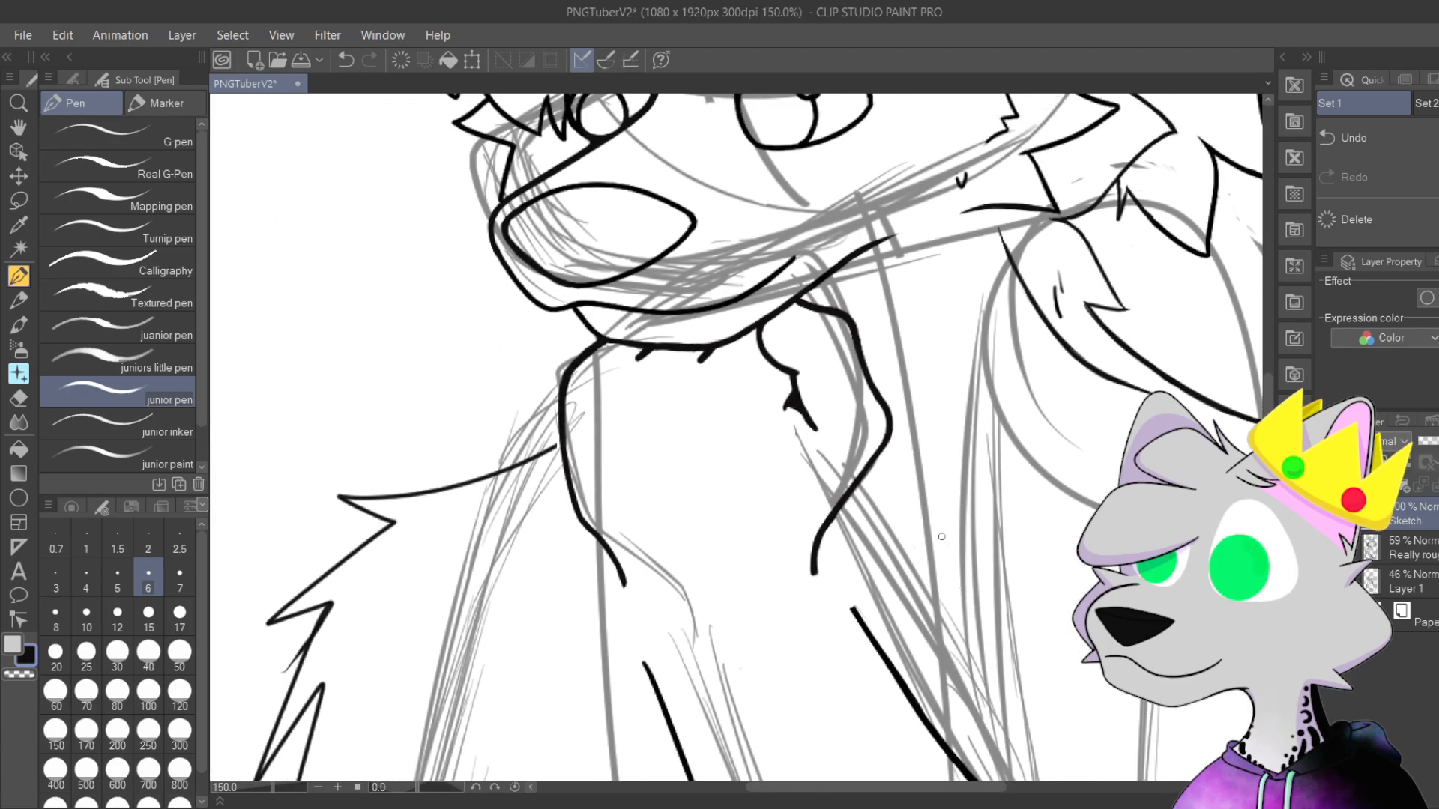
key("ctrl+minus")
key("ctrl+minus")
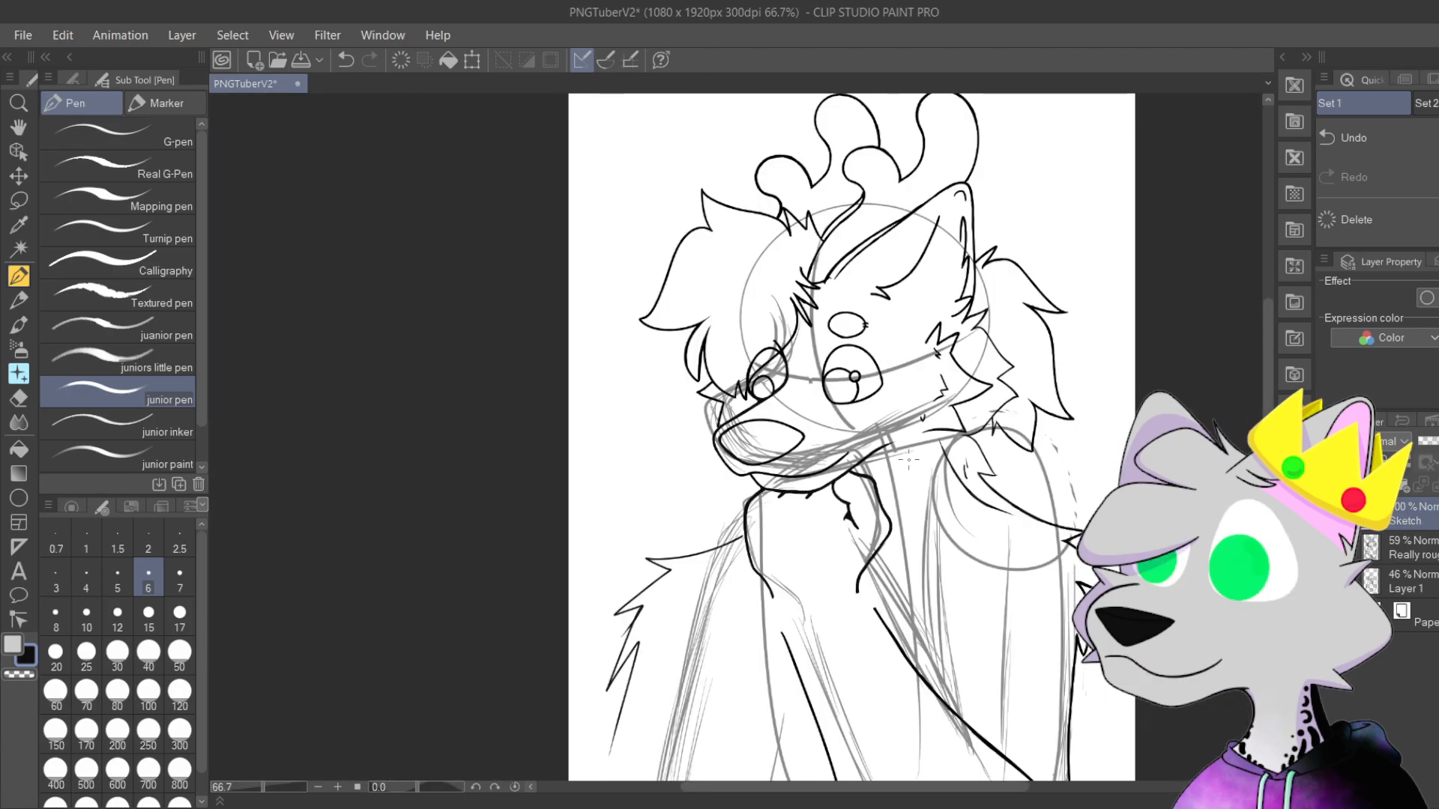
key("ctrl+plus")
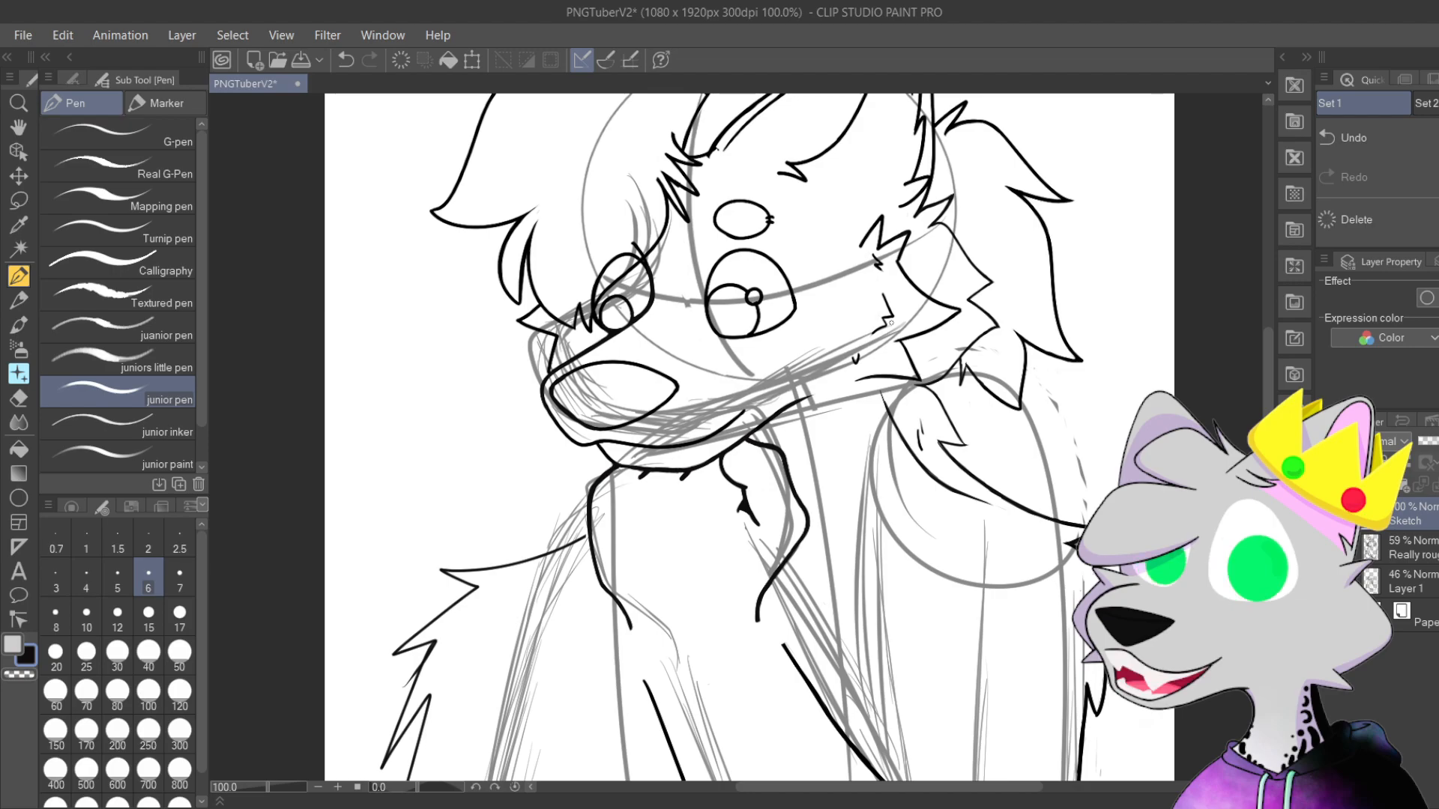
scroll(890, 323, "up", 1)
left_click_drag(902, 391, 1000, 78)
left_click_drag(985, 382, 853, 398)
scroll(805, 237, "down", 1)
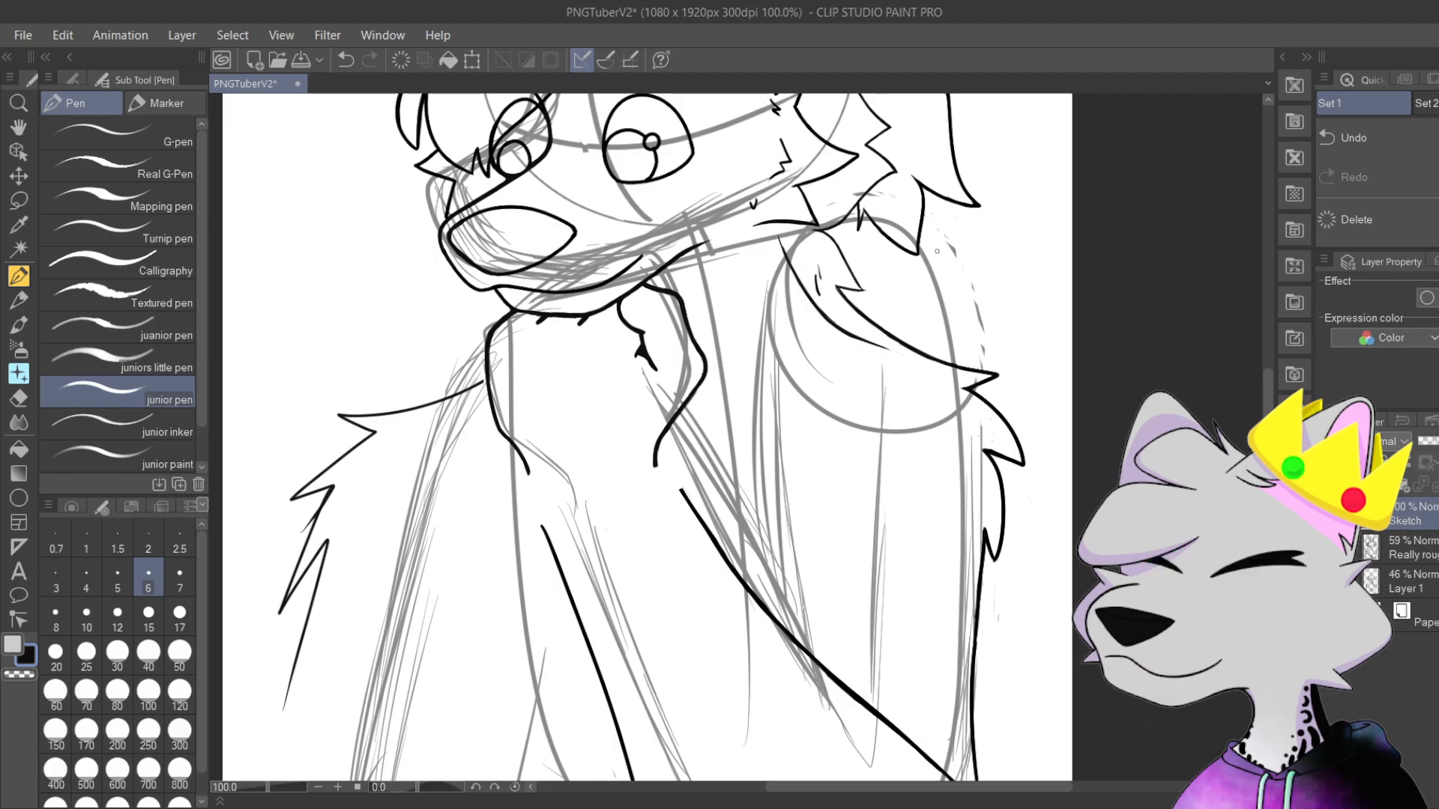
mouse_move(766, 349)
left_mouse_down()
mouse_move(788, 384)
mouse_move(845, 386)
left_mouse_up()
scroll(783, 421, "up", 4)
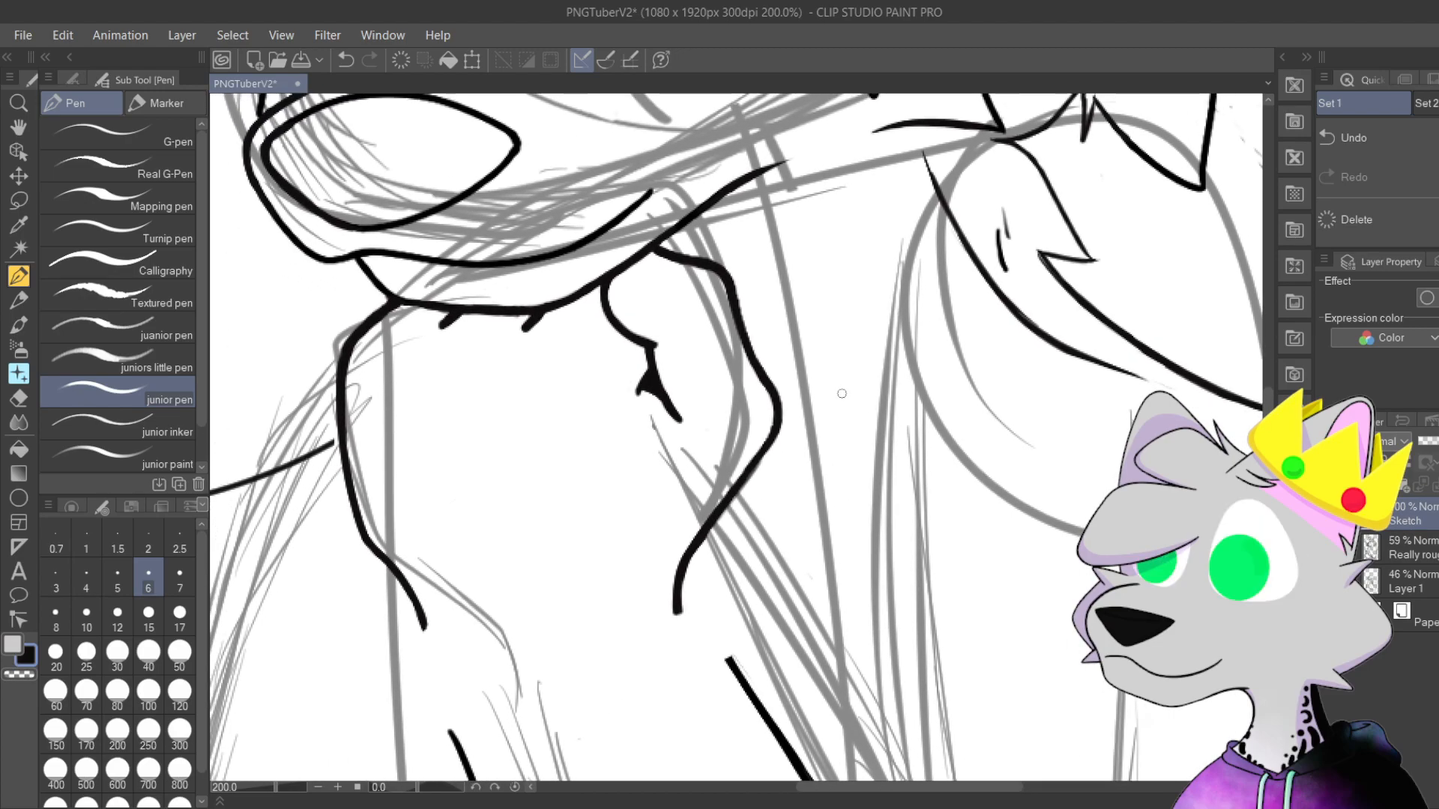
scroll(846, 414, "left", 2)
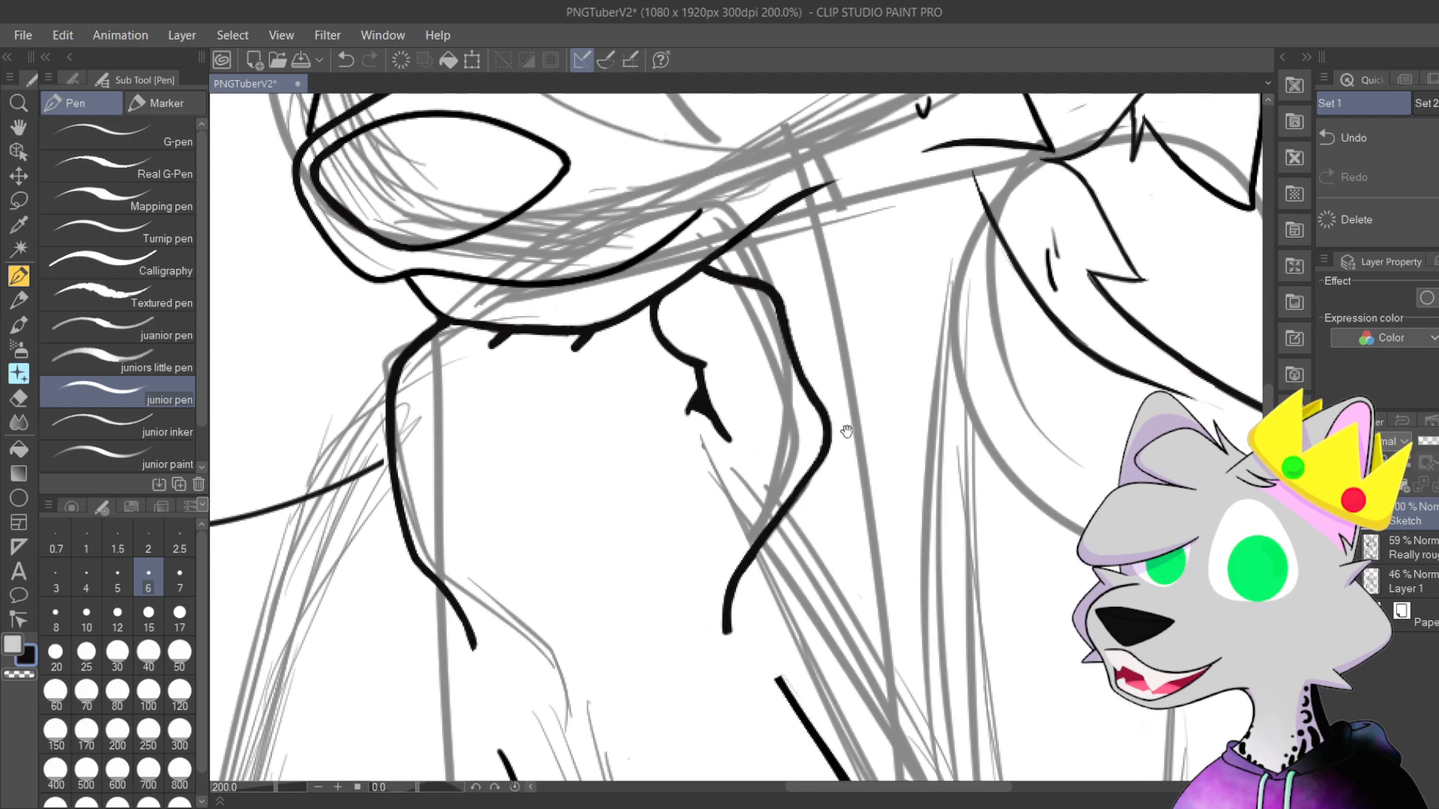
mouse_move(846, 411)
left_mouse_down()
mouse_move(877, 493)
mouse_move(894, 435)
mouse_move(971, 432)
mouse_move(916, 317)
mouse_move(938, 308)
left_mouse_up()
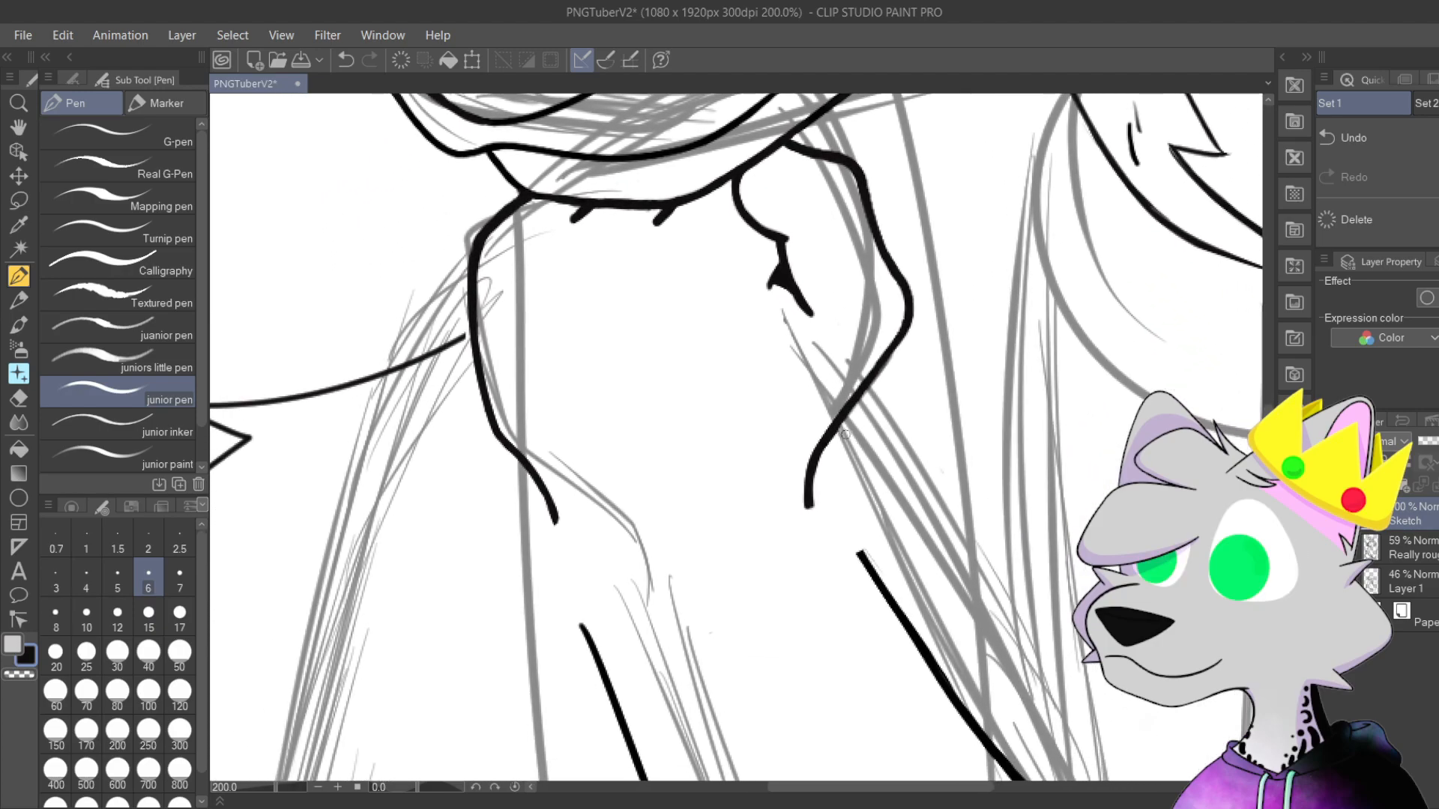
Step: Redraw the lower end of the inner fur line as a steeper stroke beside the spur, and erase the old diagonal tip
scroll(722, 274, "up", 5)
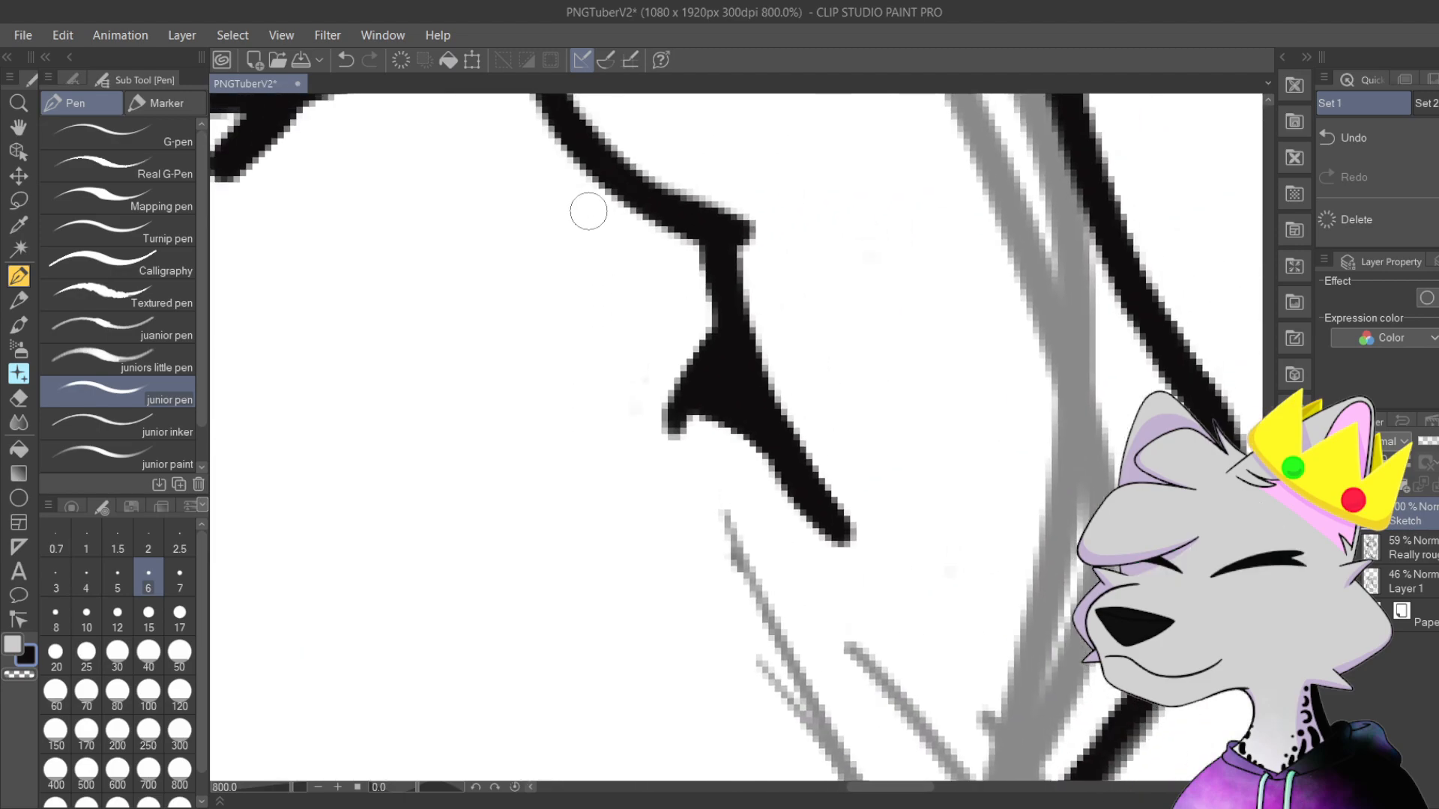
mouse_move(713, 273)
left_mouse_down()
mouse_move(722, 360)
mouse_move(787, 525)
left_mouse_up()
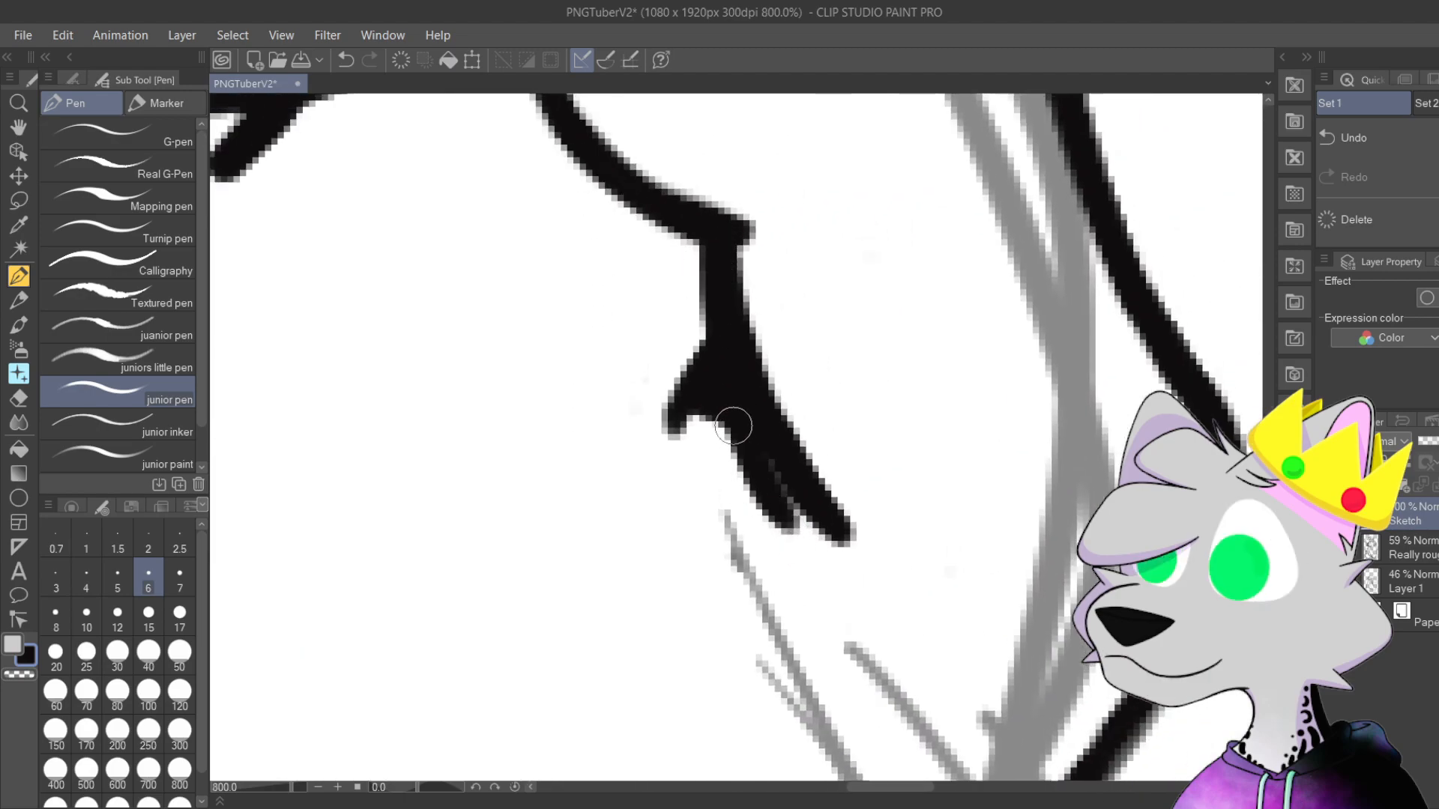
key("ctrl+z")
left_click_drag(707, 231, 780, 566)
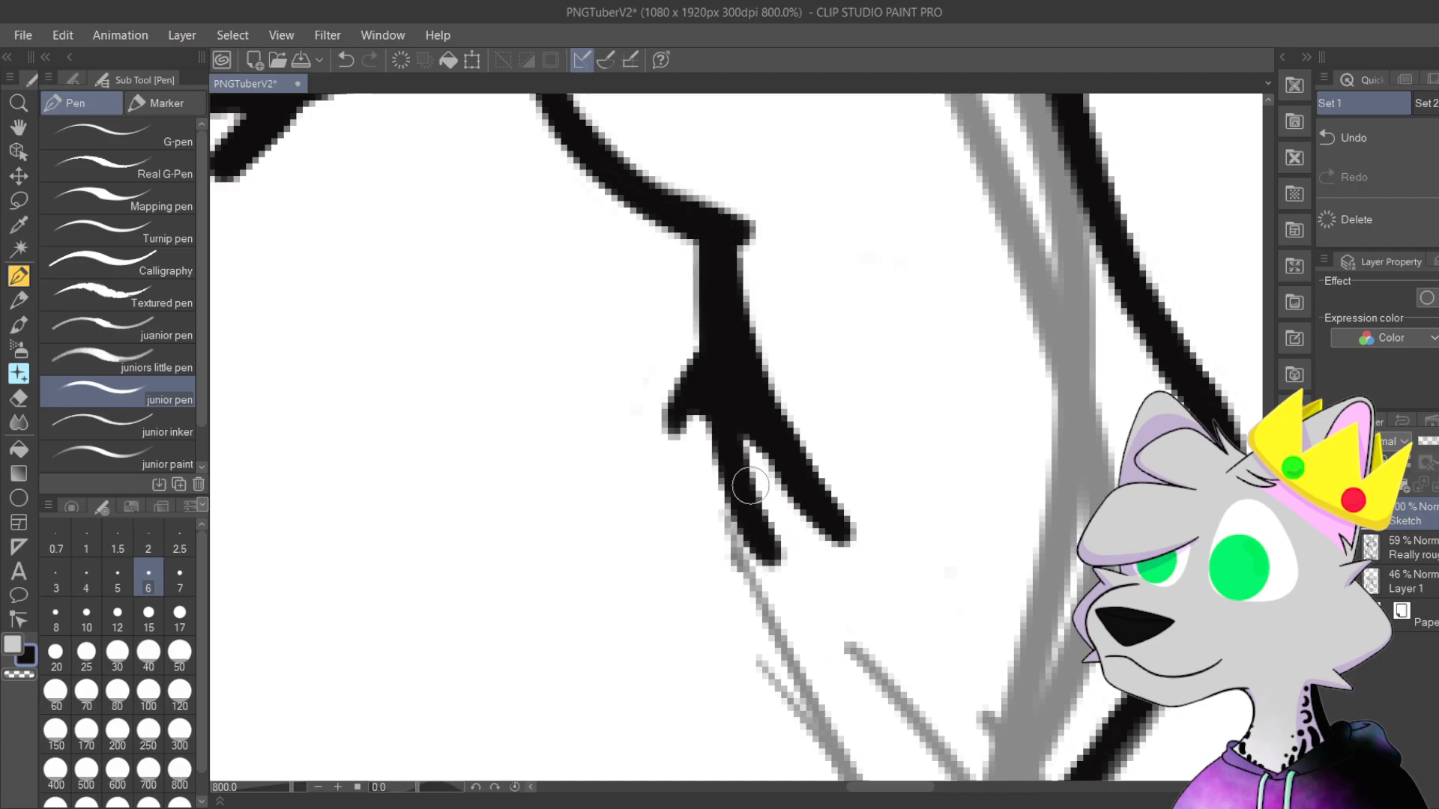
mouse_move(758, 417)
left_mouse_down()
mouse_move(749, 284)
mouse_move(767, 385)
mouse_move(816, 439)
mouse_move(819, 480)
left_mouse_up()
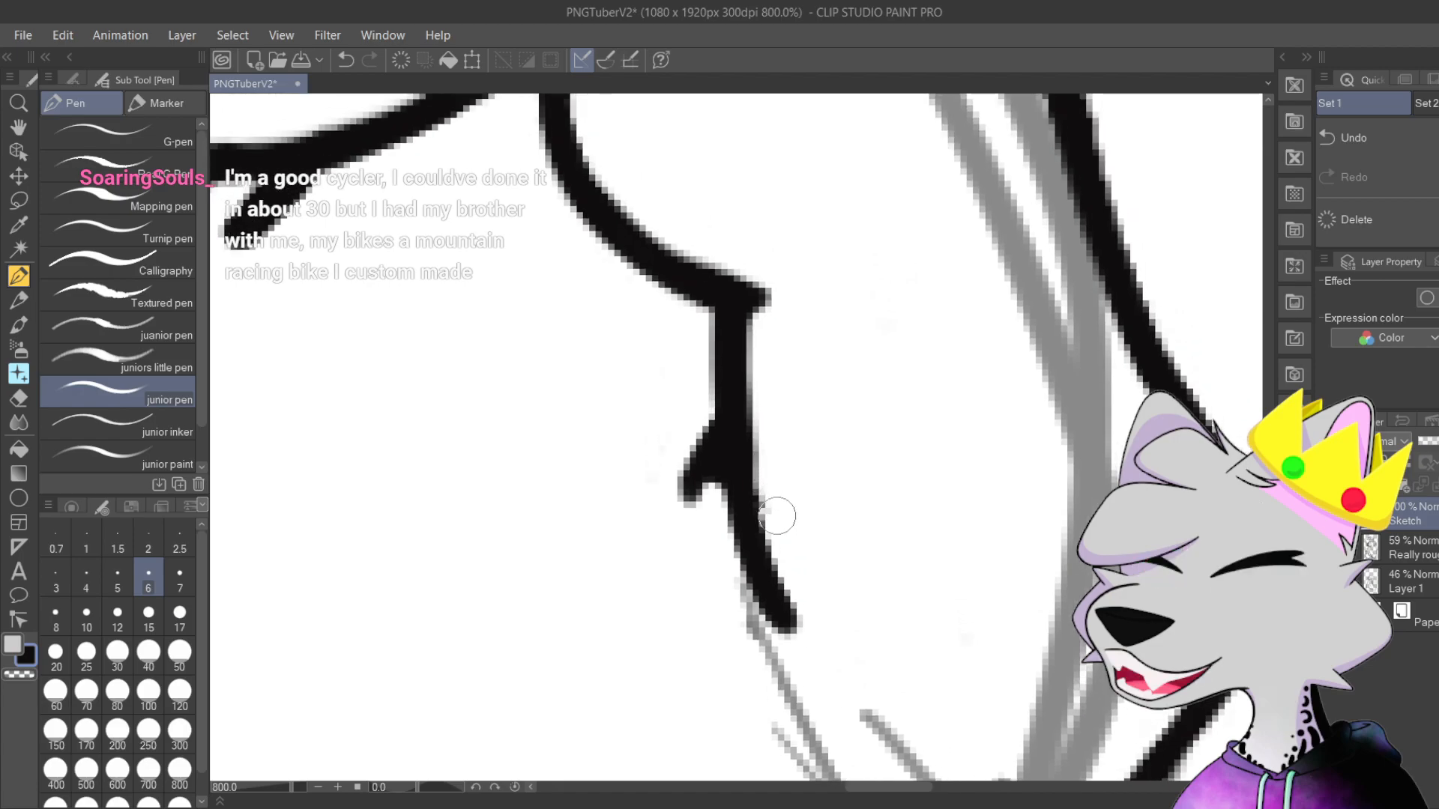
scroll(744, 297, "down", 2)
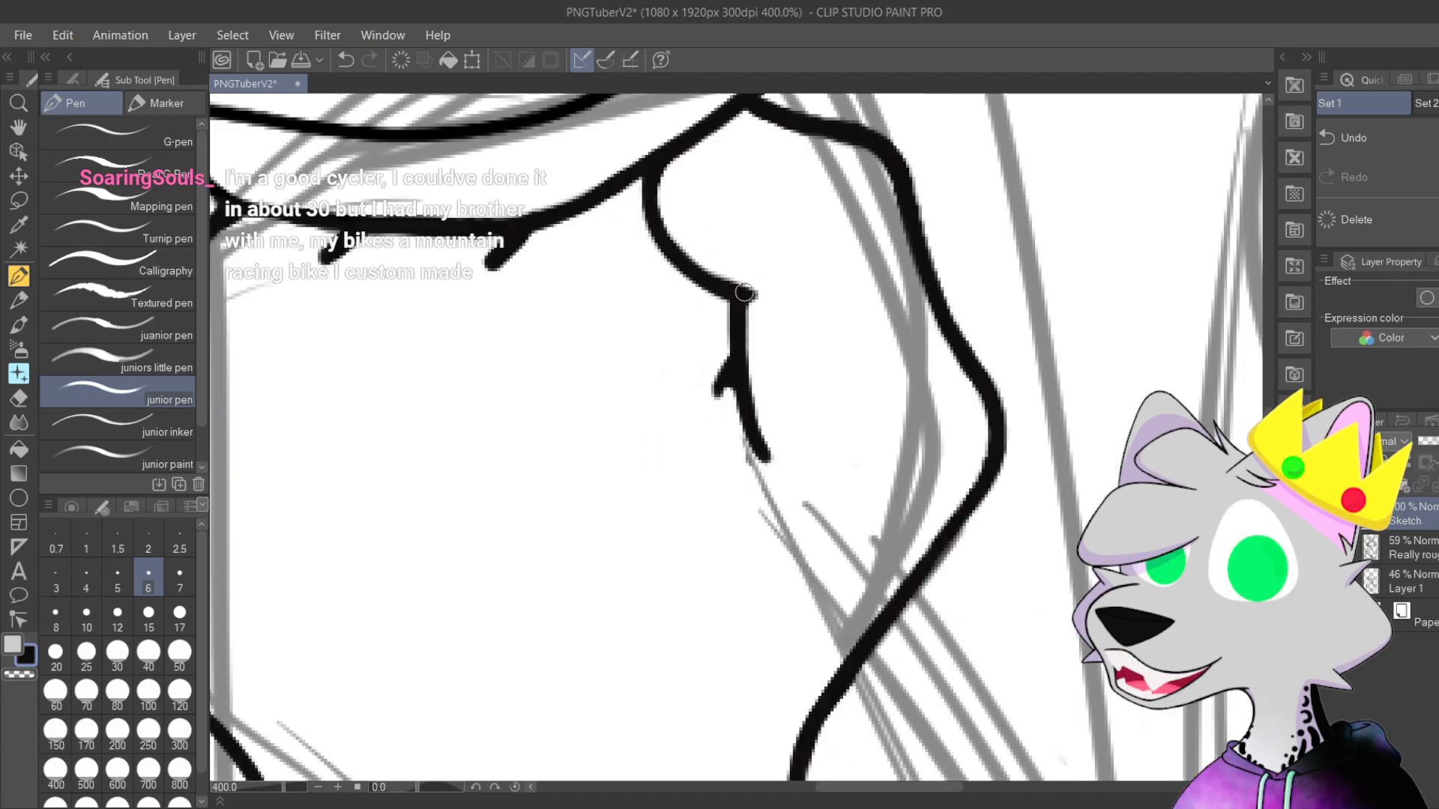
Step: Enlarge the small spur on the inner fur line into a wider pointed tuft and fill it solid black
scroll(709, 433, "up", 2)
left_click_drag(662, 363, 653, 280)
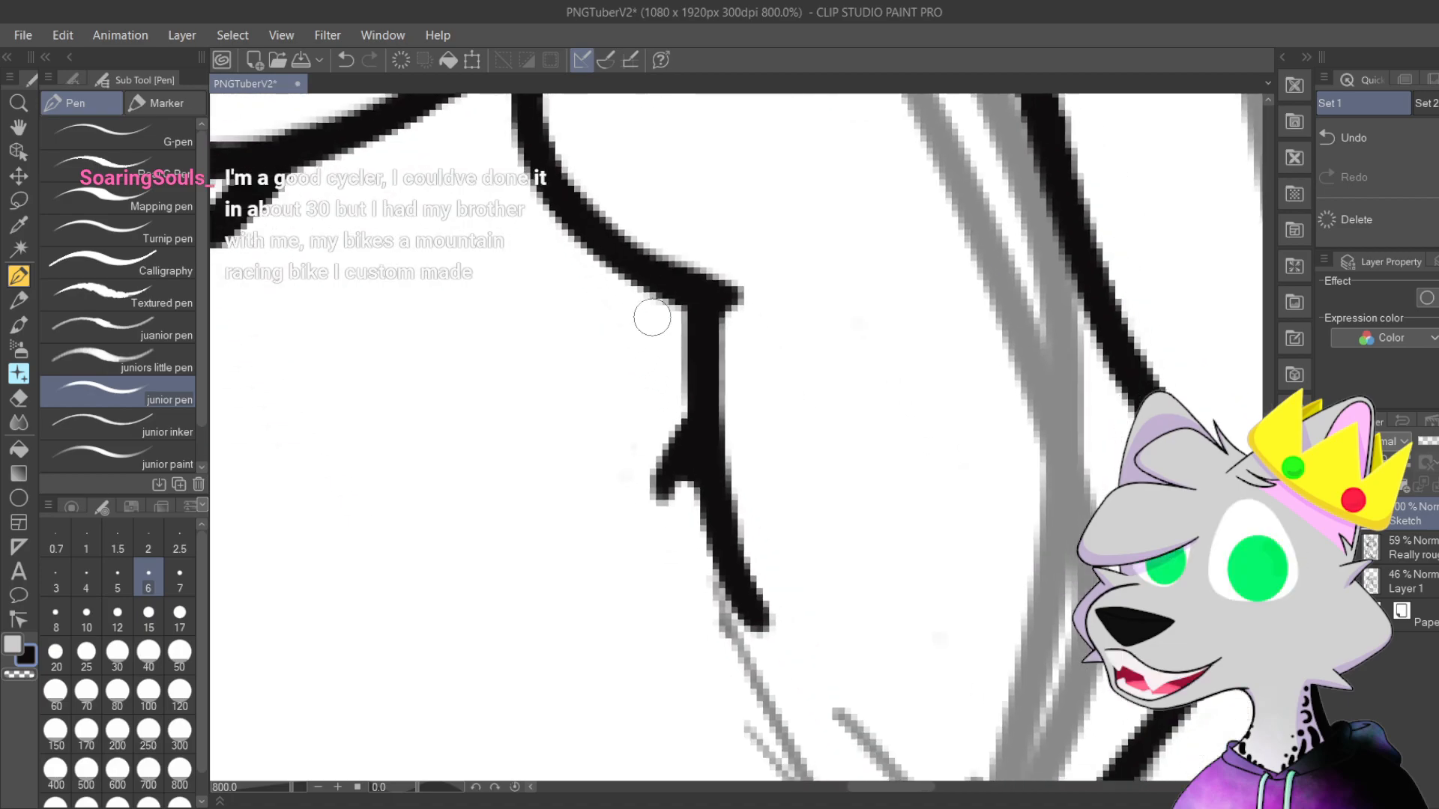
mouse_move(684, 360)
left_mouse_down()
mouse_move(629, 511)
mouse_move(620, 523)
mouse_move(680, 404)
mouse_move(597, 506)
left_mouse_up()
key("ctrl+z")
key("ctrl+z")
left_click_drag(684, 368, 609, 496)
key("ctrl+z")
mouse_move(685, 368)
left_mouse_down()
mouse_move(674, 418)
mouse_move(596, 500)
mouse_move(686, 496)
mouse_move(738, 529)
left_mouse_up()
left_click_drag(639, 476, 712, 566)
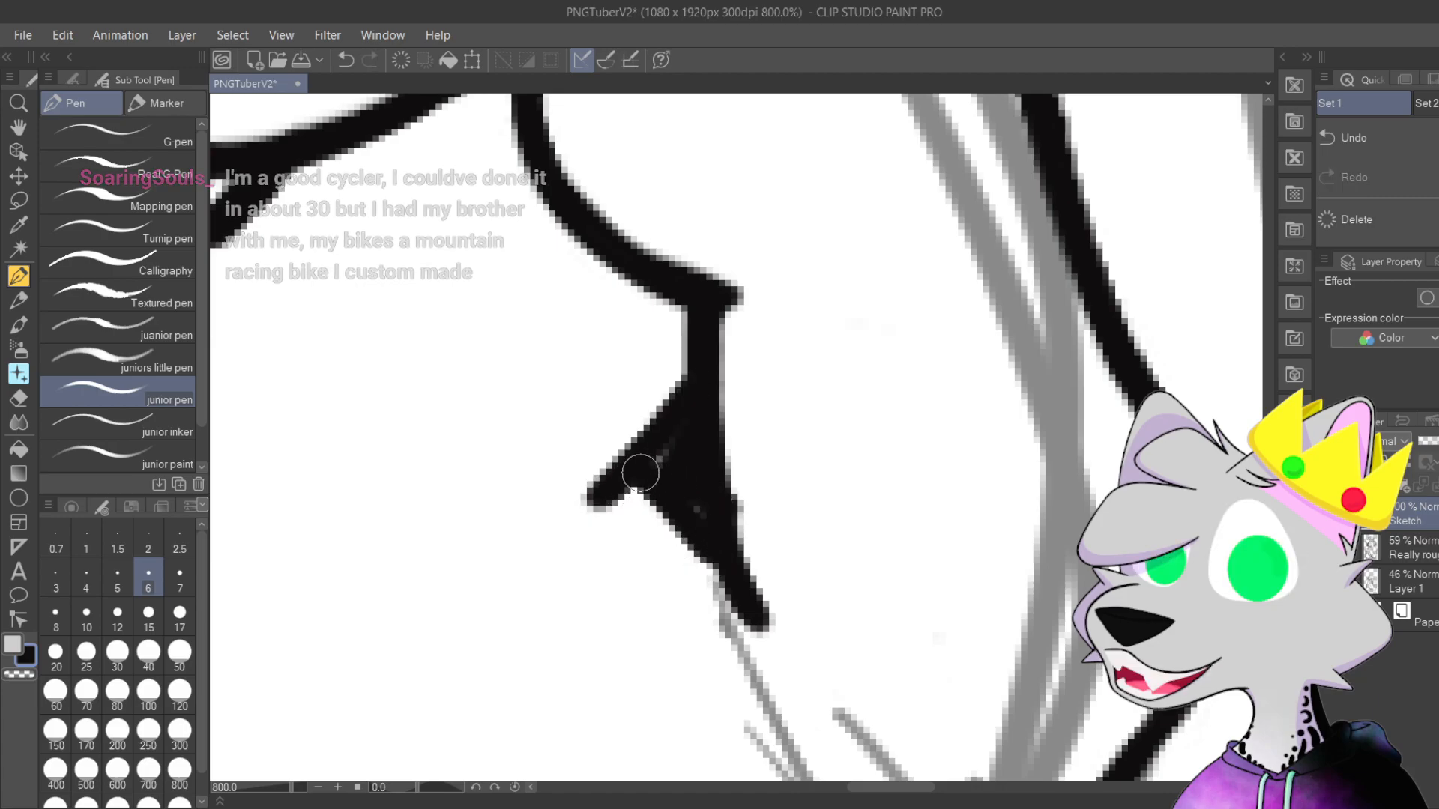
key("ctrl+z")
key("ctrl+z")
key("ctrl+z")
left_click_drag(645, 472, 710, 540)
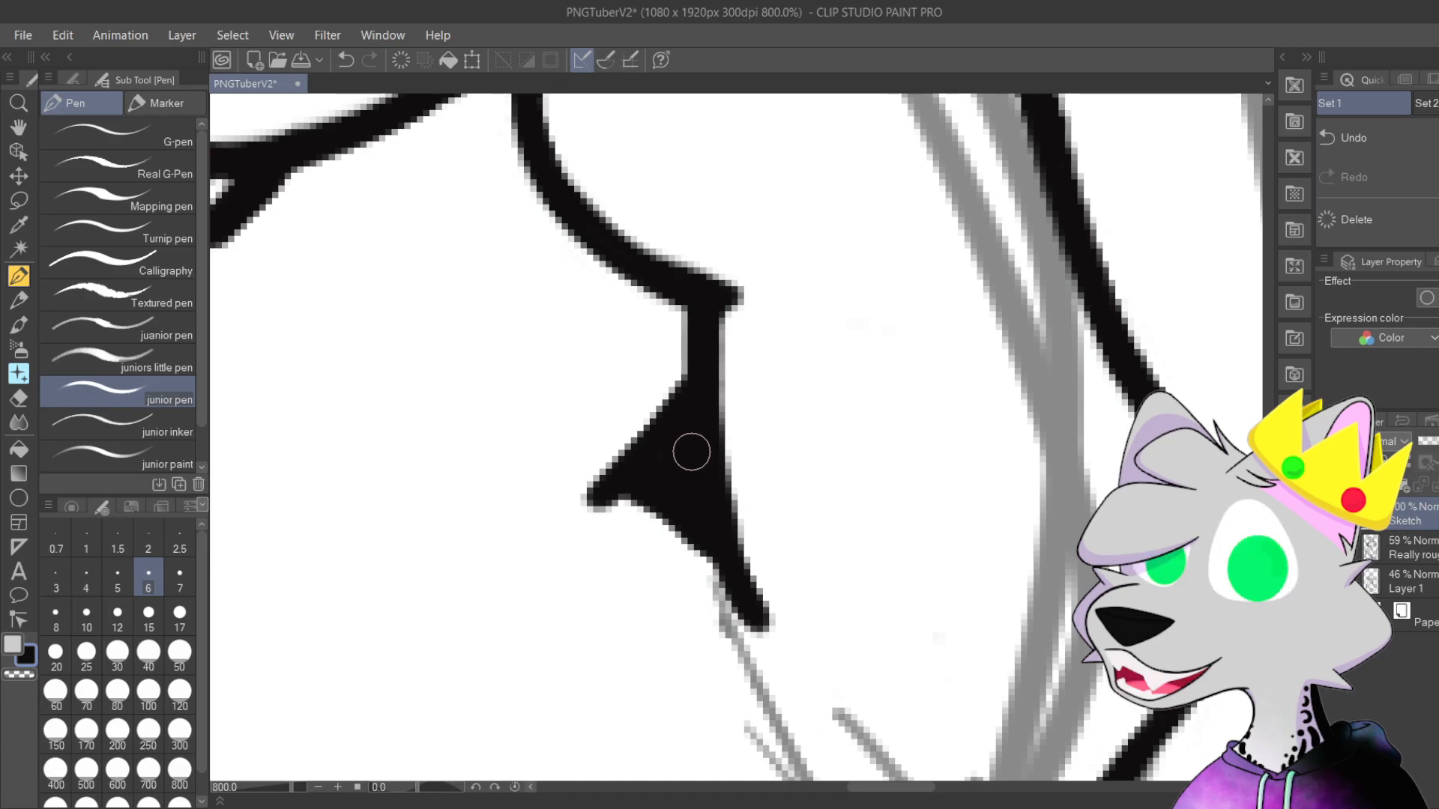
Step: Examine the filled spur on the inner fur line up close and in relation to the jaw and neck
scroll(691, 452, "down", 4)
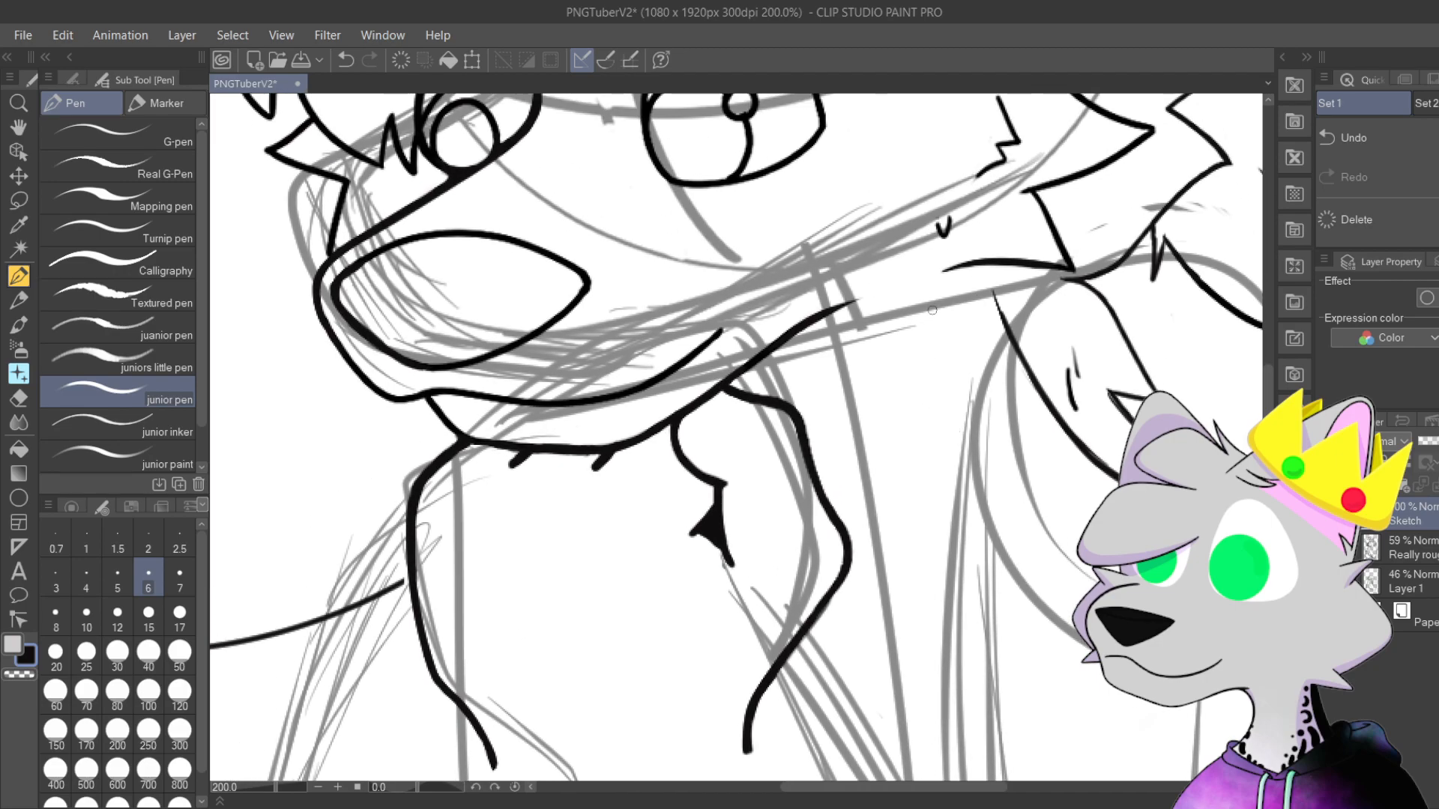
scroll(932, 310, "up", 2)
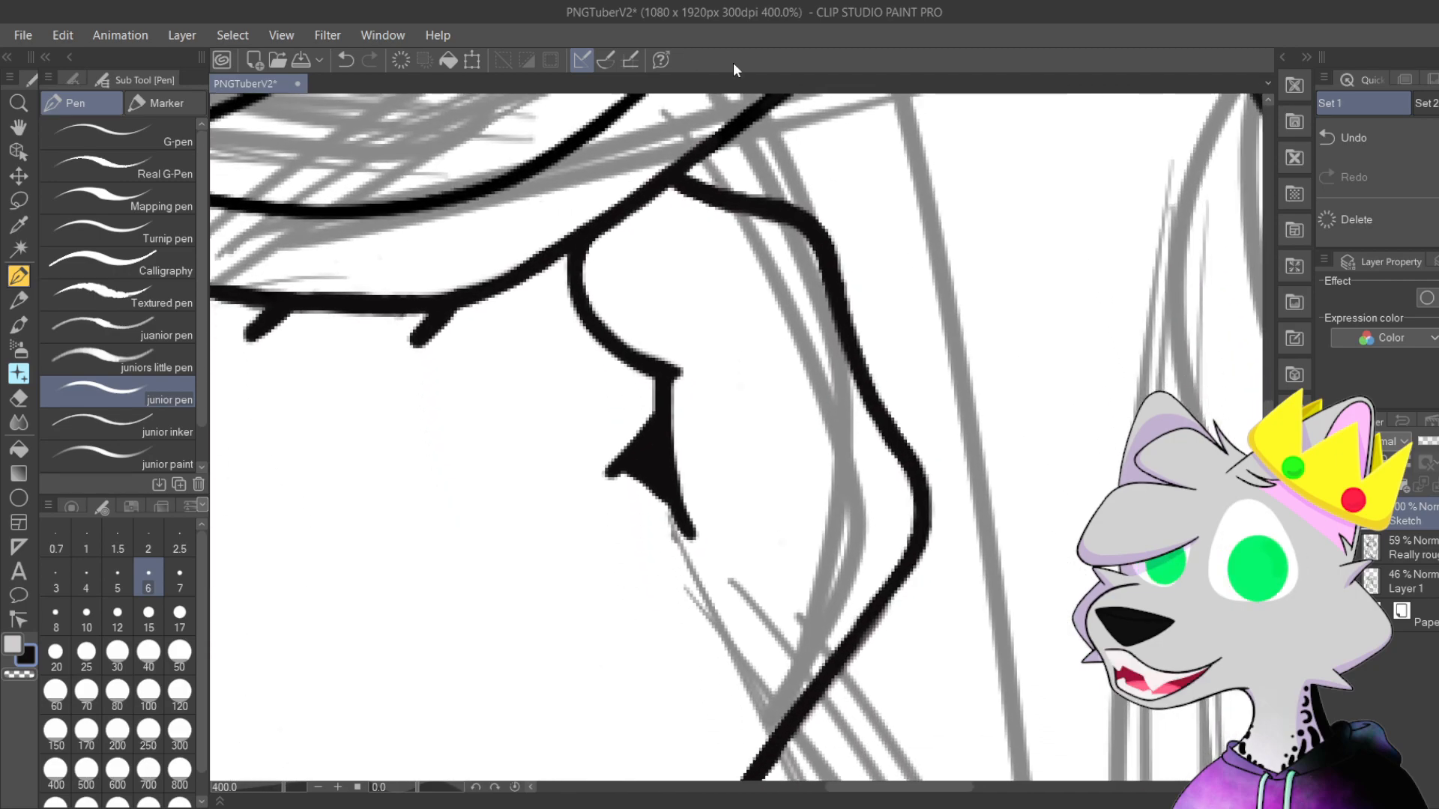
scroll(737, 117, "up", 2)
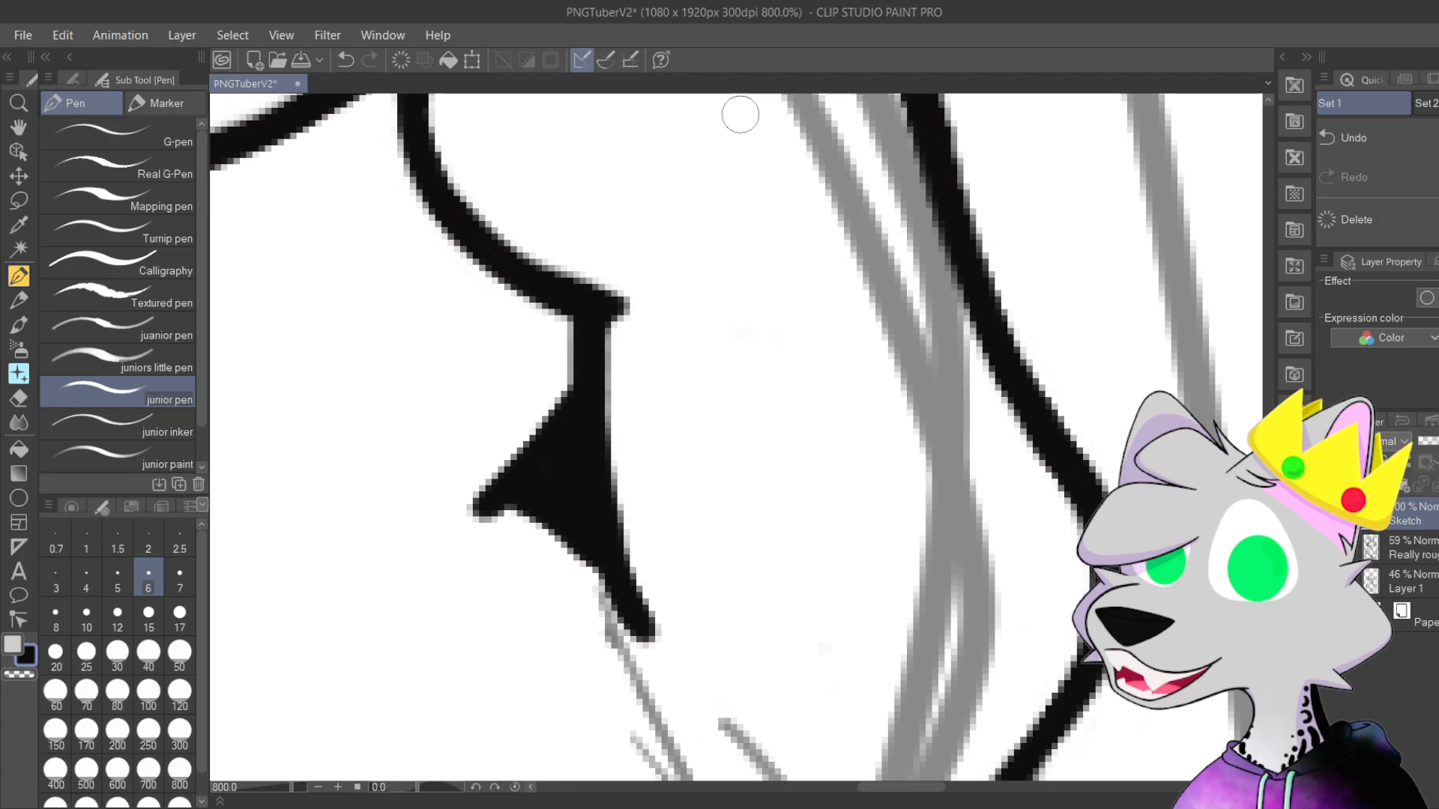
scroll(740, 116, "up", 2)
left_click_drag(739, 119, 1086, 129)
left_click_drag(764, 467, 800, 386)
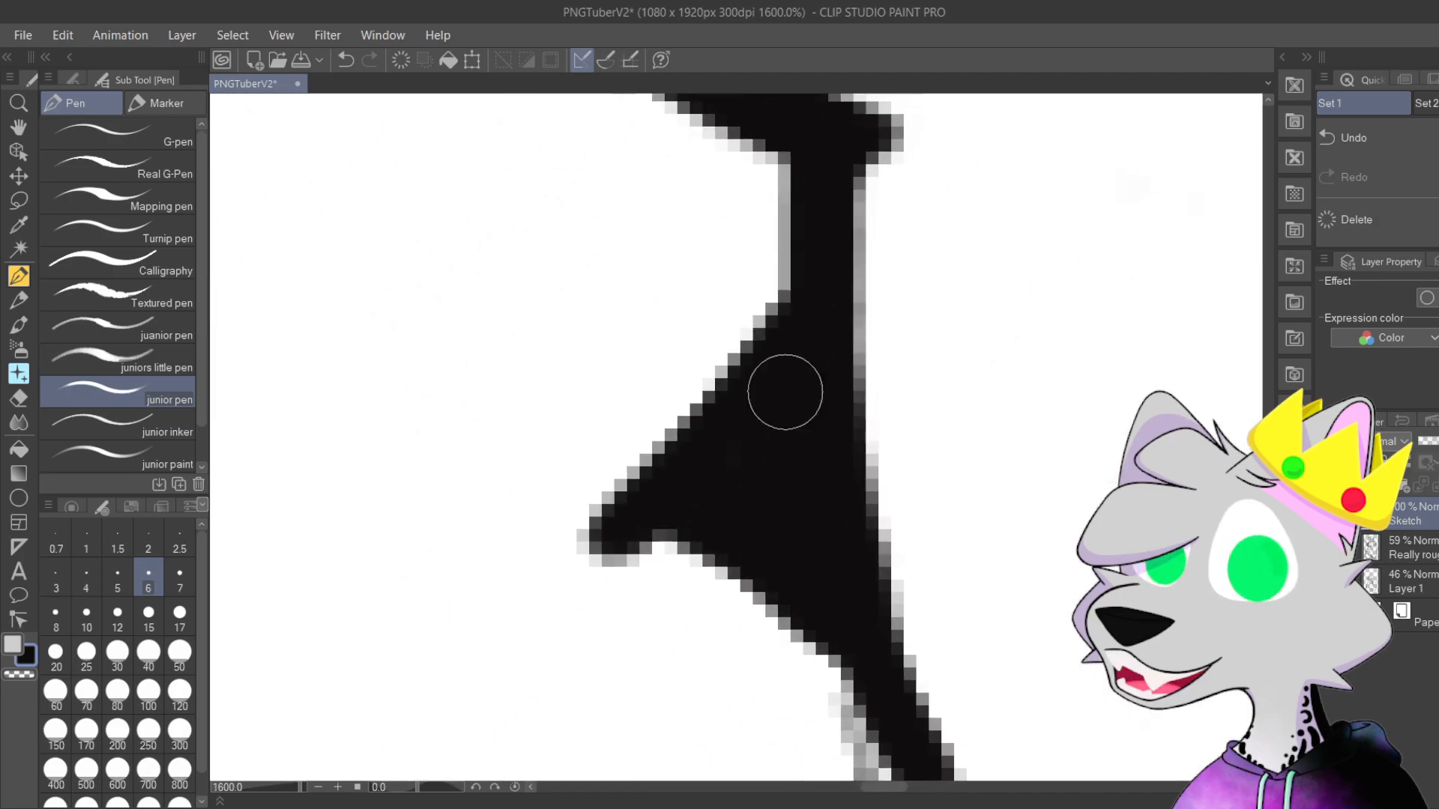
scroll(734, 325, "down", 6)
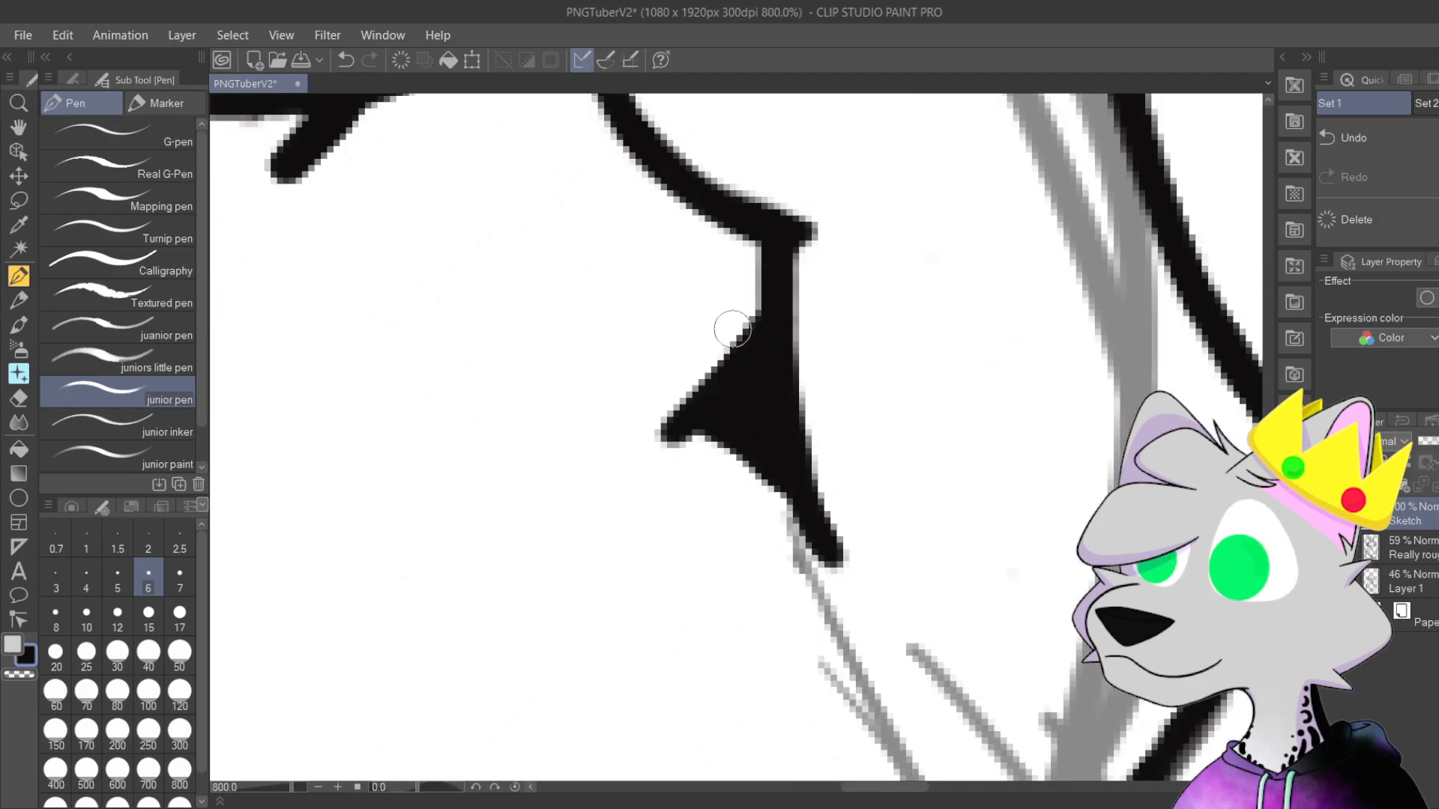
left_click_drag(1023, 318, 1057, 468)
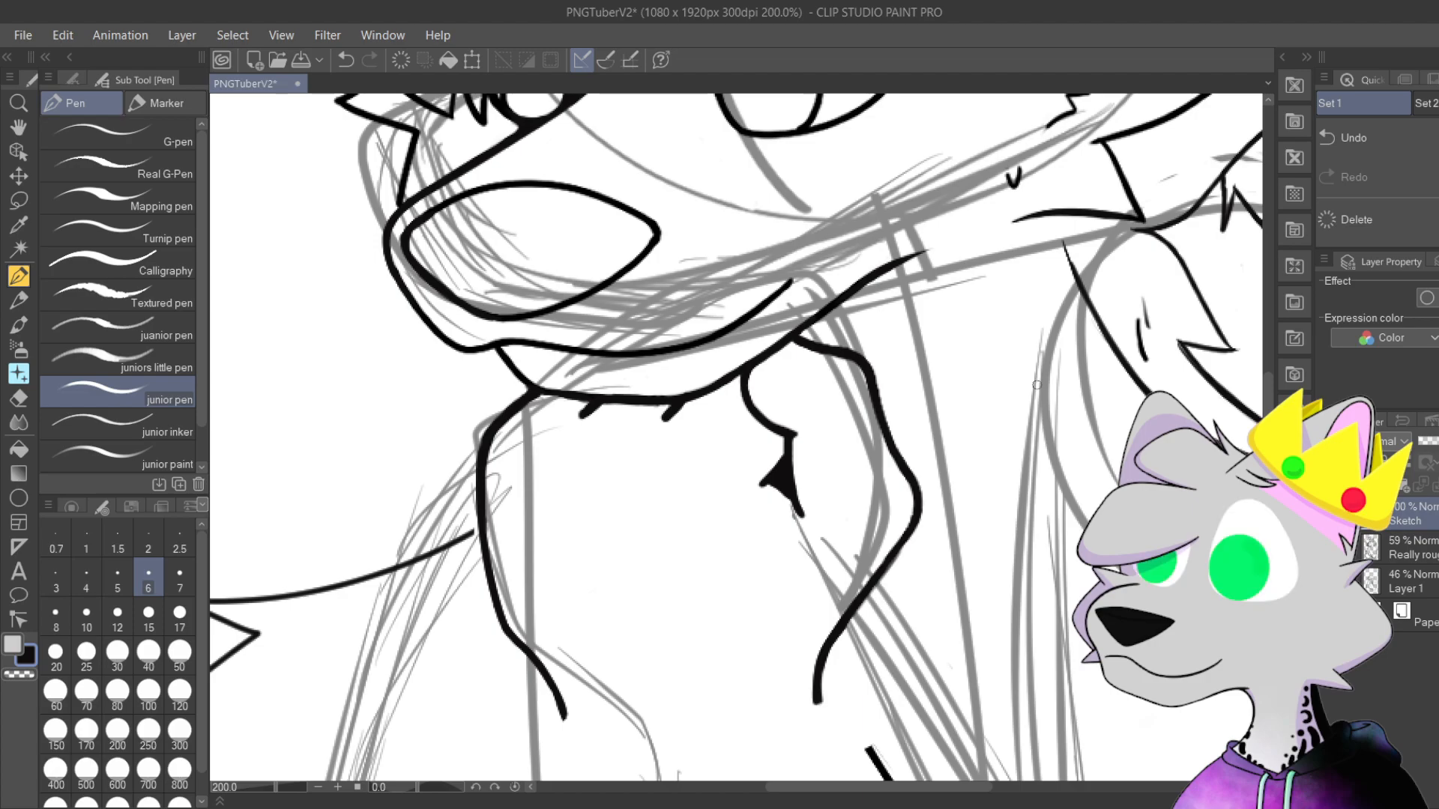
Step: Examine the figure's line art and the gap between the right neck contour and the diagonal chest line
scroll(858, 507, "down", 5)
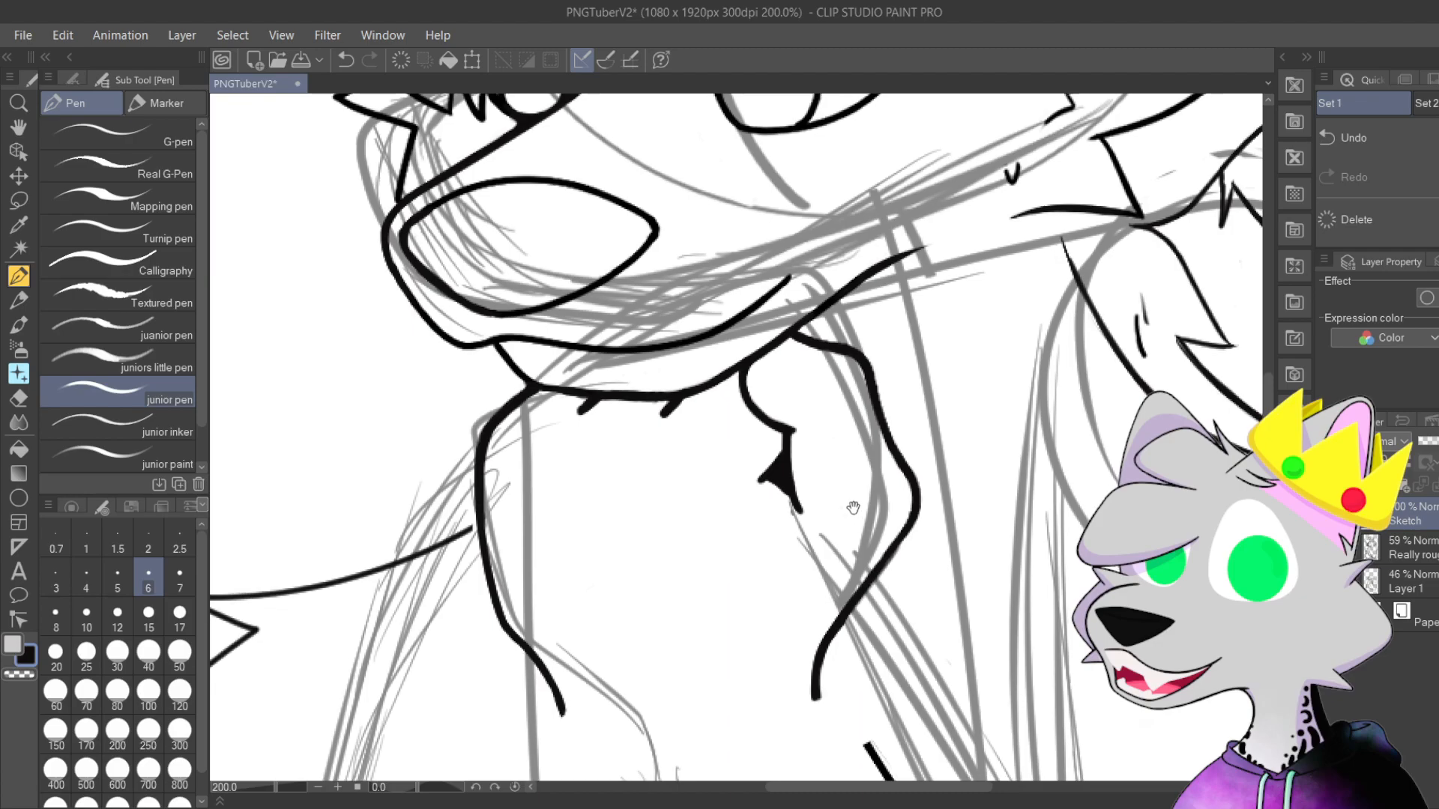
key("ctrl+minus")
left_click_drag(929, 374, 771, 581)
key("ctrl+minus")
left_click_drag(863, 421, 929, 58)
mouse_move(877, 274)
left_mouse_down()
mouse_move(907, 125)
mouse_move(817, 309)
mouse_move(809, 428)
left_mouse_up()
key("ctrl+plus")
key("ctrl+plus")
scroll(716, 174, "up", 2)
left_click_drag(823, 511, 614, 604)
scroll(717, 113, "down", 2)
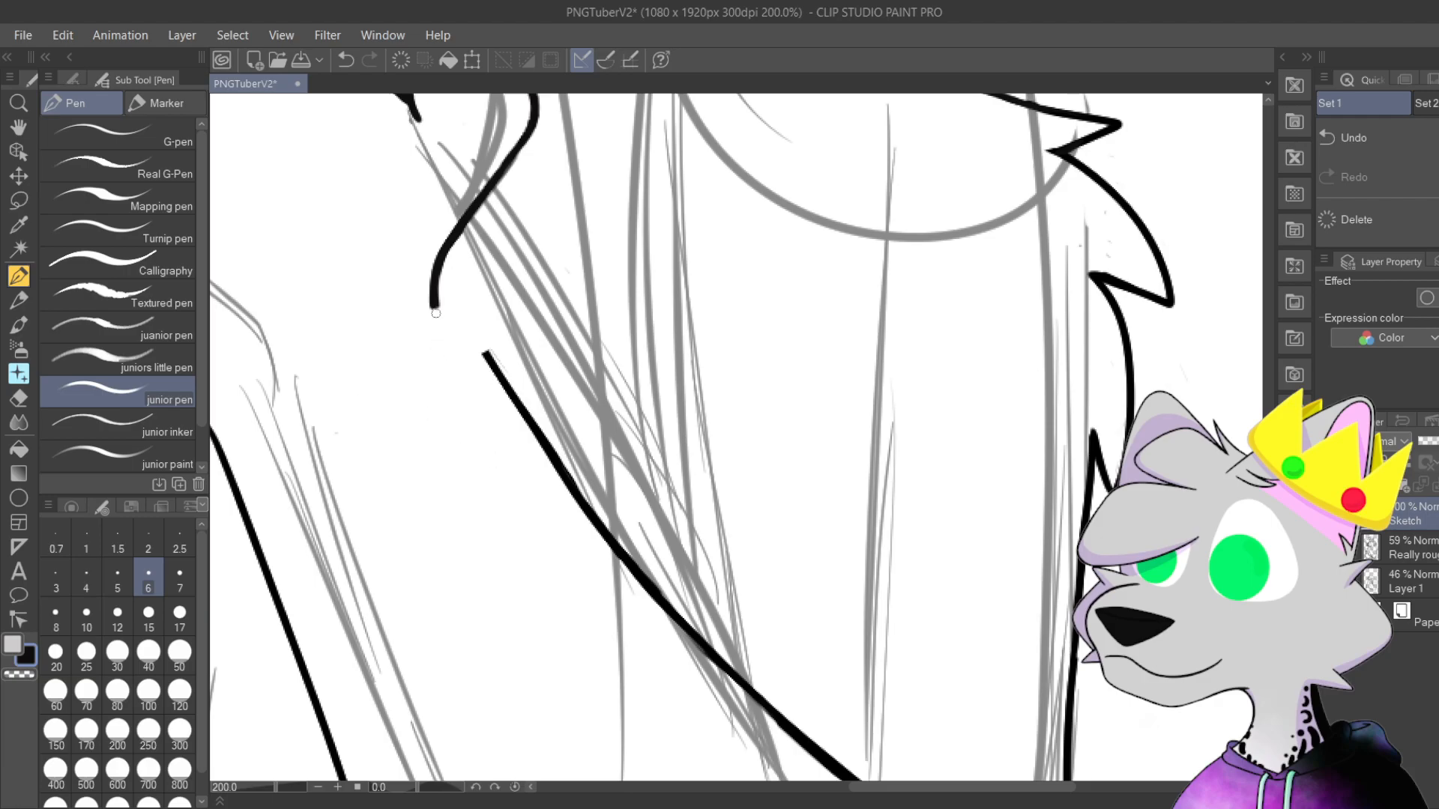
Step: Try to draw a small zigzag fur tuft below the lower end of the right neck contour
left_click_drag(434, 302, 478, 369)
scroll(493, 385, "up", 2)
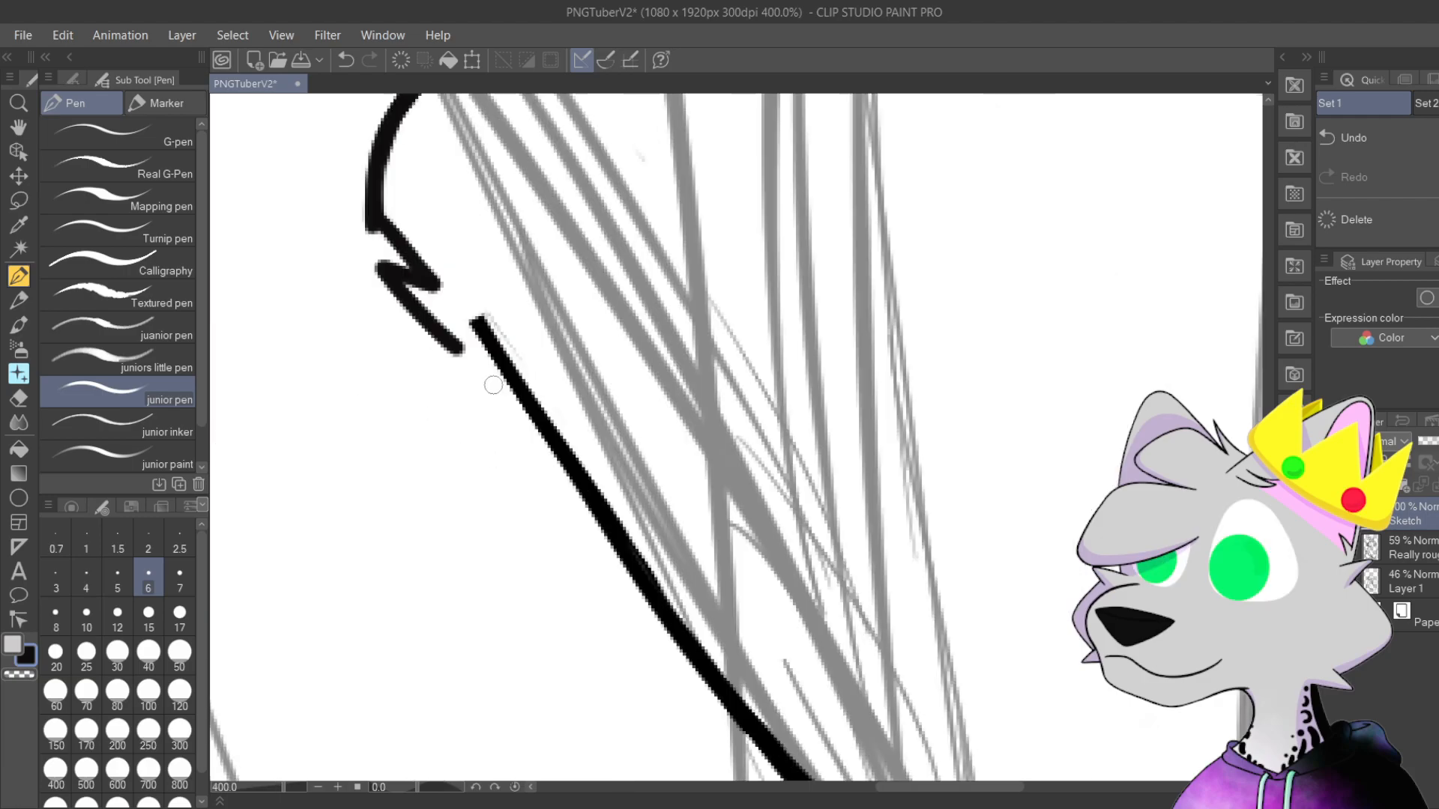
left_click_drag(555, 236, 774, 338)
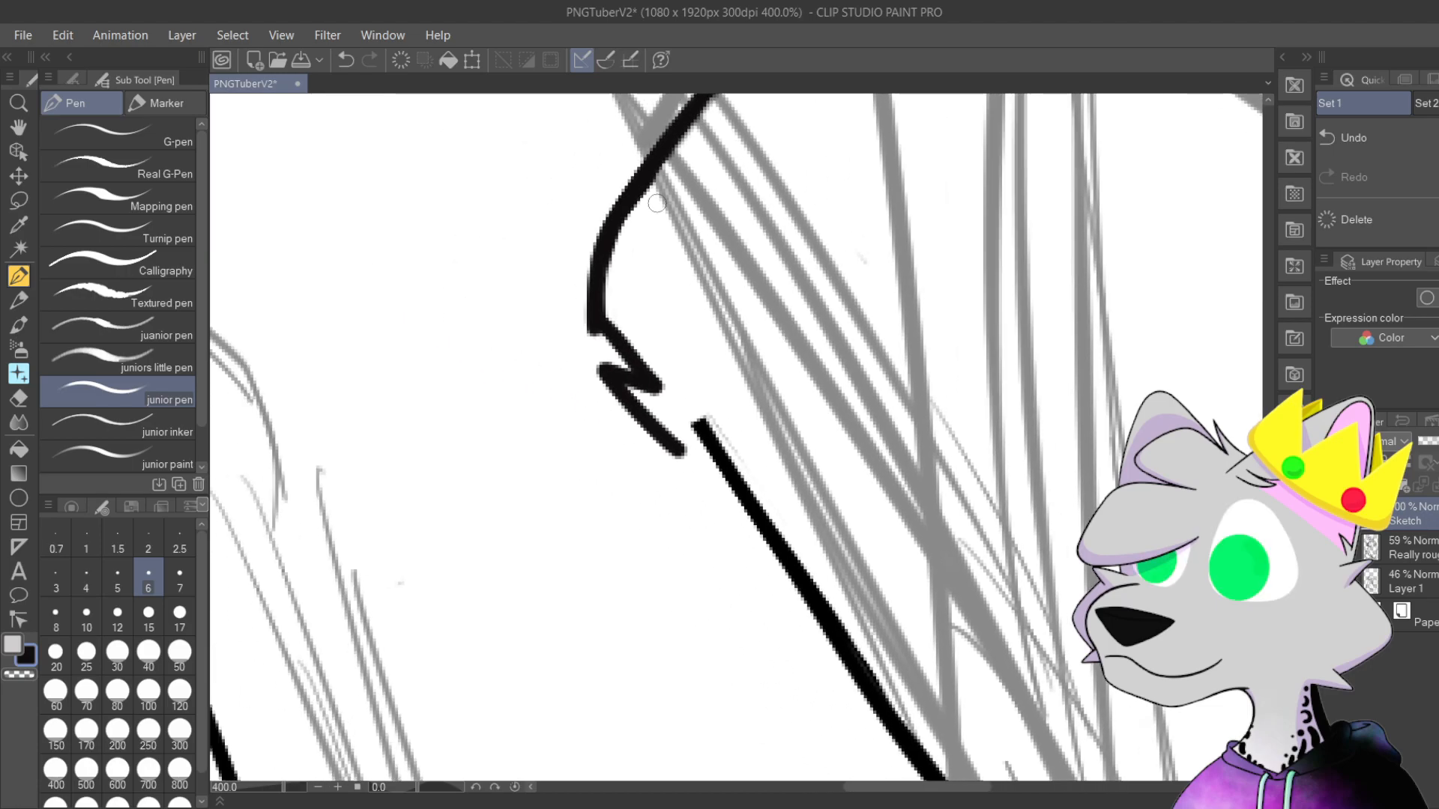
key("ctrl+z")
Step: Try longer zigzag fur strokes running from the right neck contour's end toward the upper tip of the diagonal chest line
scroll(675, 187, "up", 2)
left_click_drag(677, 590, 691, 449)
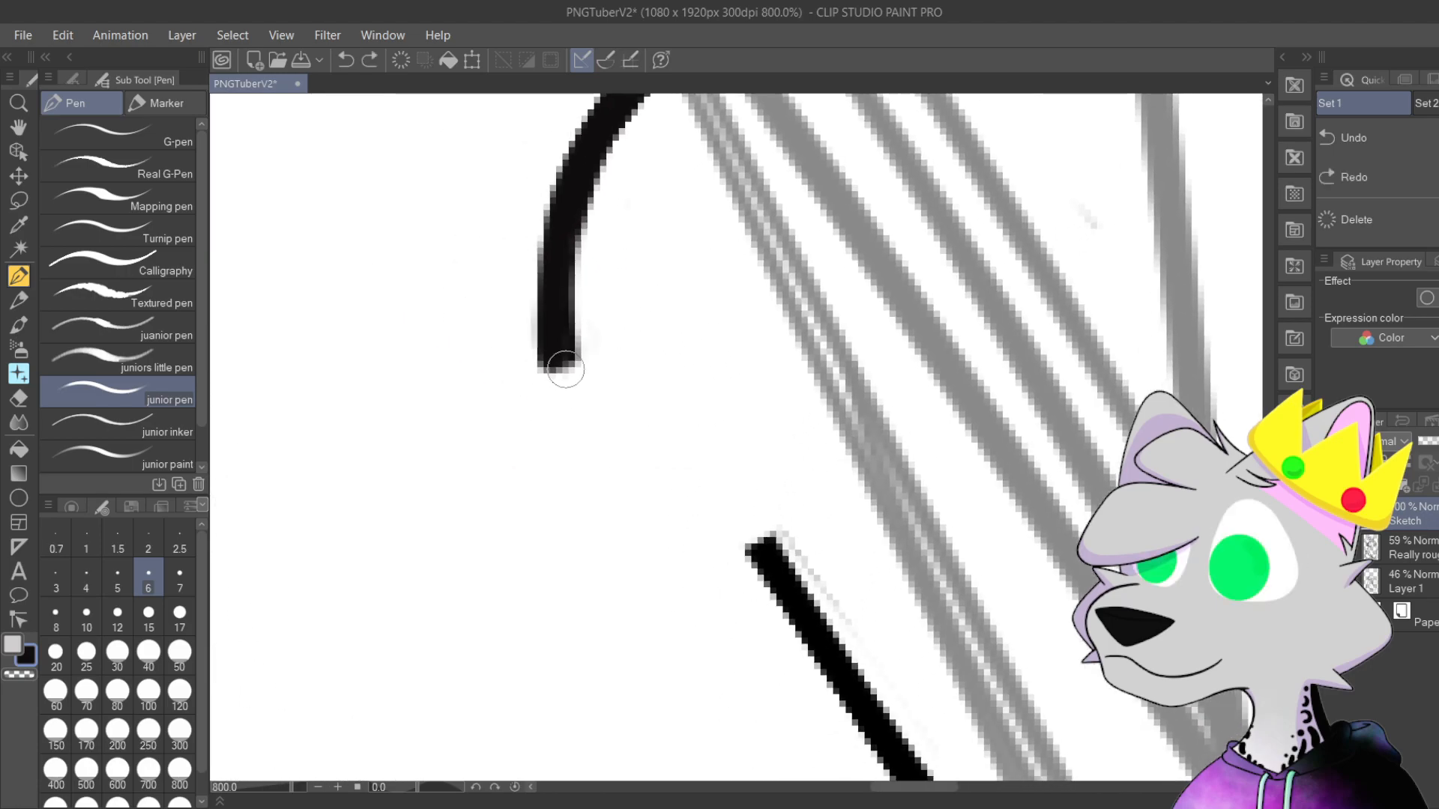
left_click_drag(559, 321, 682, 529)
left_click_drag(562, 444, 816, 723)
scroll(813, 746, "down", 1)
scroll(803, 739, "up", 1)
key("ctrl+z")
key("ctrl+z")
key("ctrl+z")
mouse_move(550, 266)
left_mouse_down()
mouse_move(684, 433)
mouse_move(577, 389)
mouse_move(772, 534)
left_mouse_up()
key("ctrl+z")
key("ctrl+z")
Step: Try a stepped zigzag fur edge below the right neck contour, ending in a curve down to the diagonal chest line
mouse_move(533, 201)
left_mouse_down()
mouse_move(688, 438)
mouse_move(580, 417)
mouse_move(803, 597)
mouse_move(694, 597)
mouse_move(708, 262)
left_mouse_up()
scroll(686, 598, "down", 2)
mouse_move(606, 384)
left_mouse_down()
mouse_move(570, 371)
mouse_move(799, 614)
left_mouse_up()
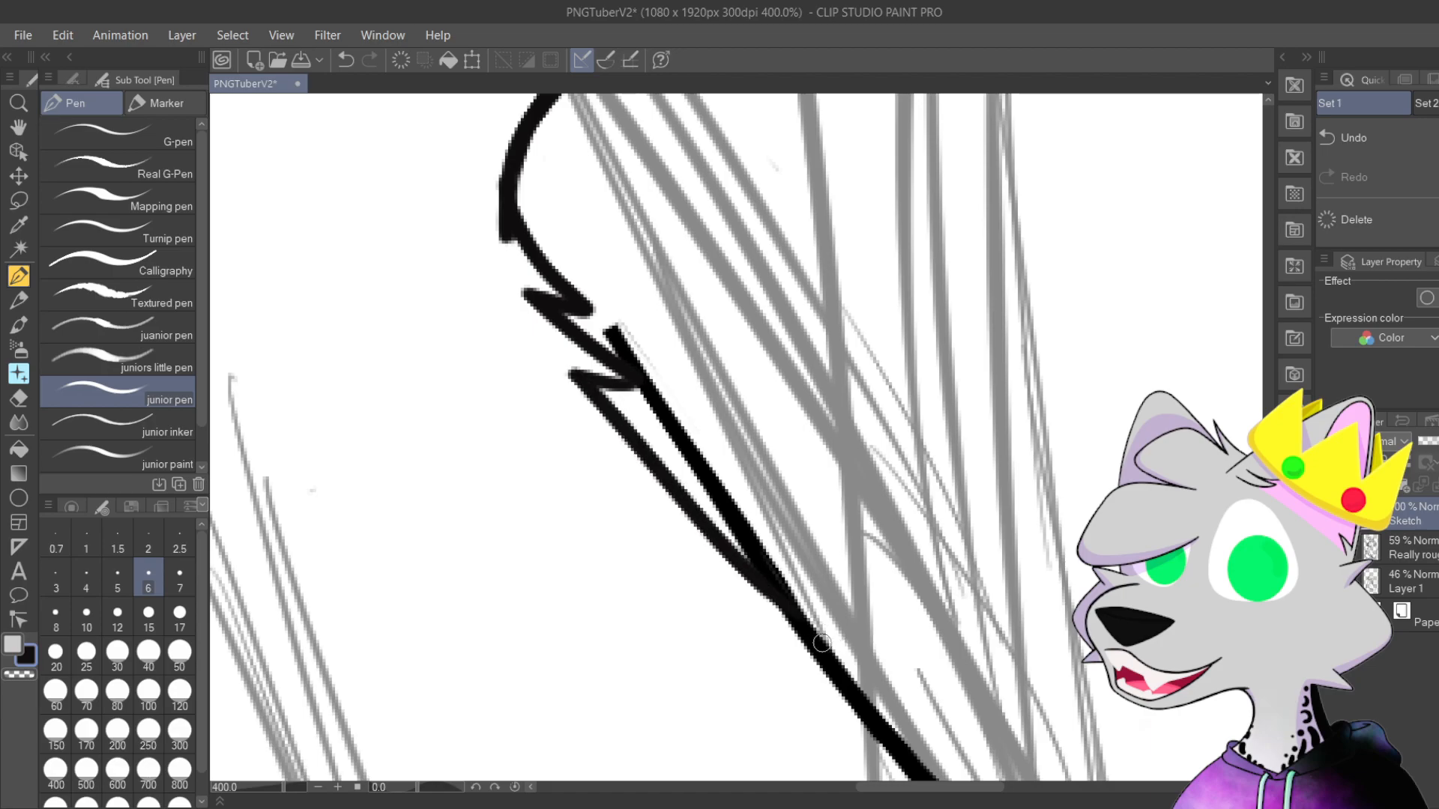
scroll(761, 479, "down", 2)
left_click_drag(762, 479, 642, 305)
key("ctrl+z")
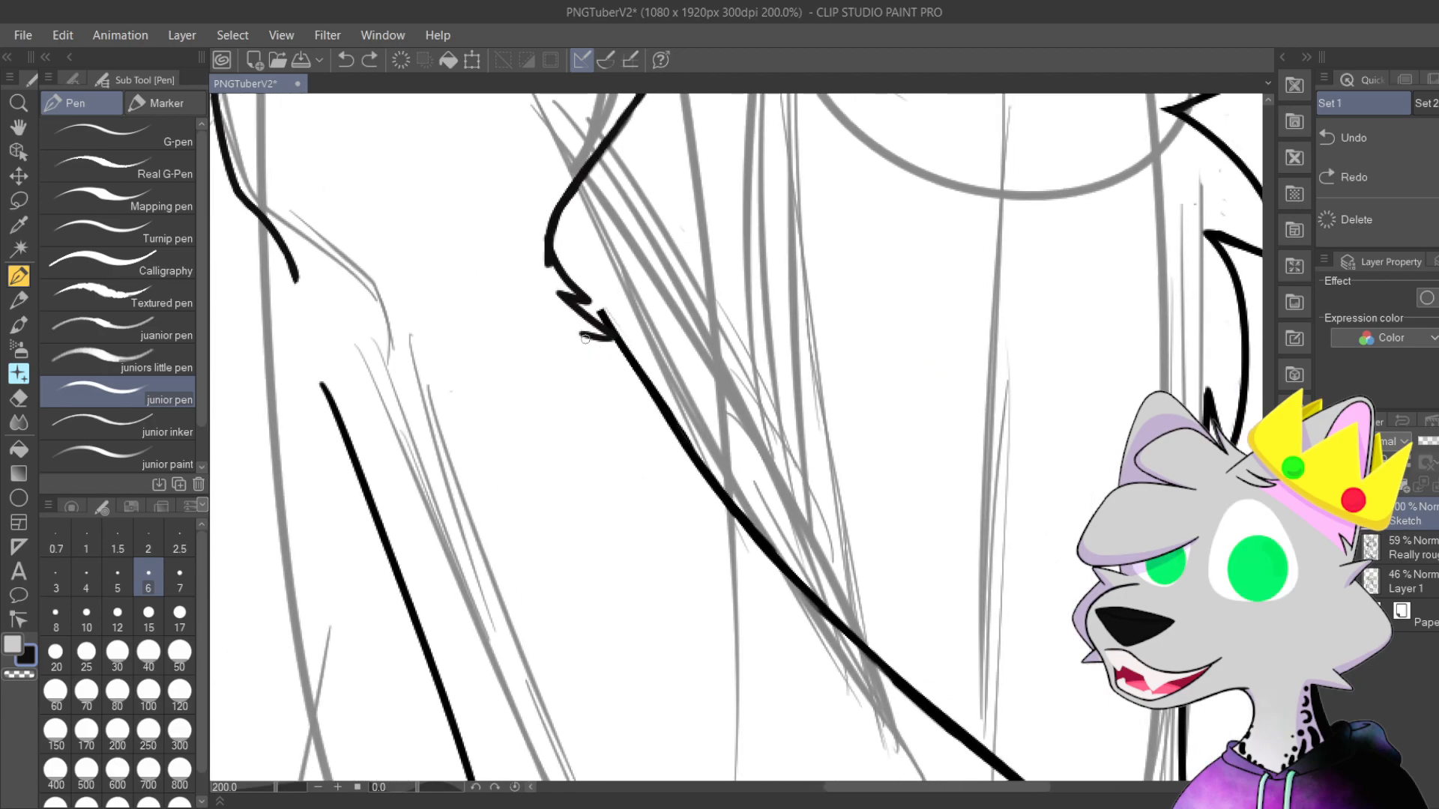
left_click_drag(596, 350, 705, 483)
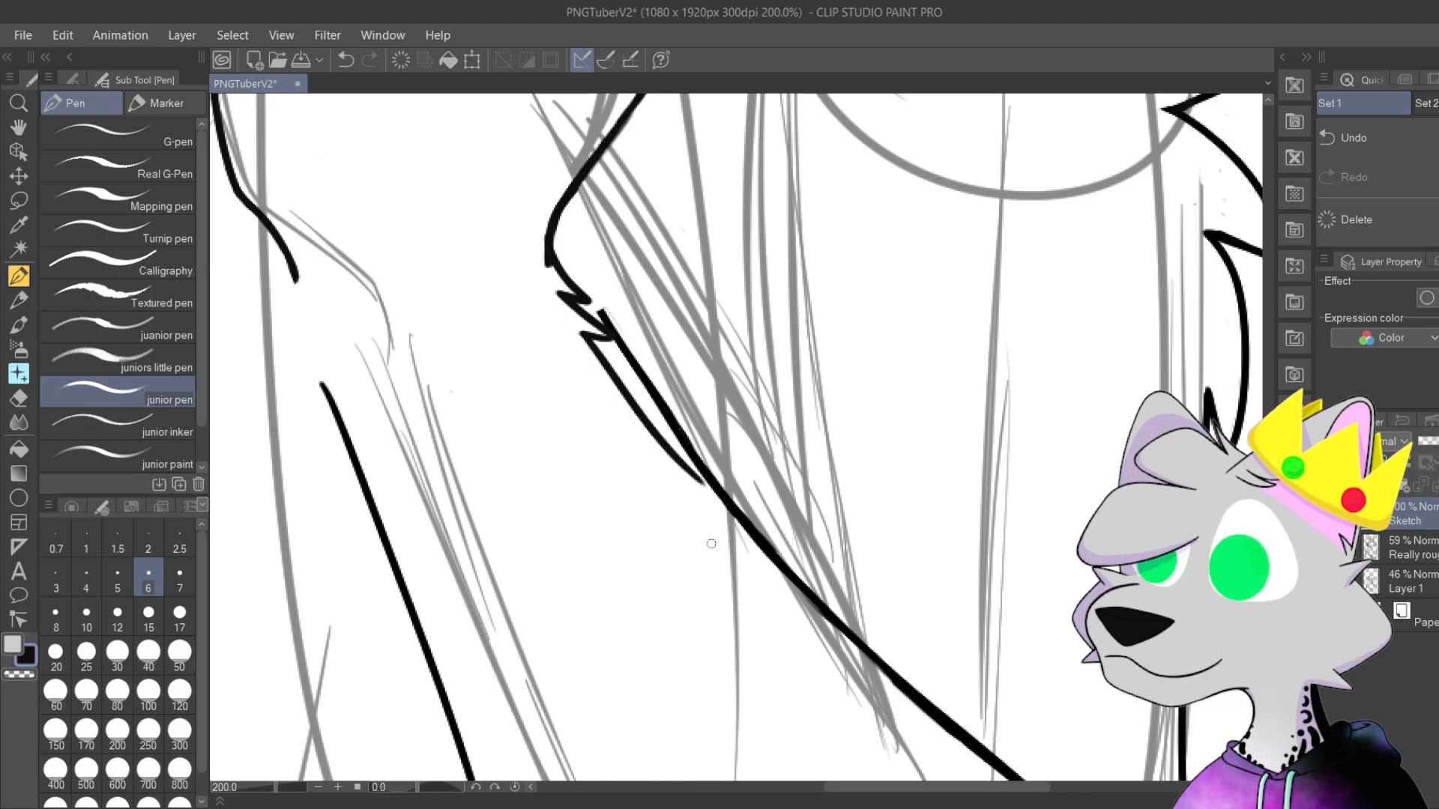
mouse_move(711, 543)
left_mouse_down()
mouse_move(882, 557)
mouse_move(860, 548)
left_mouse_up()
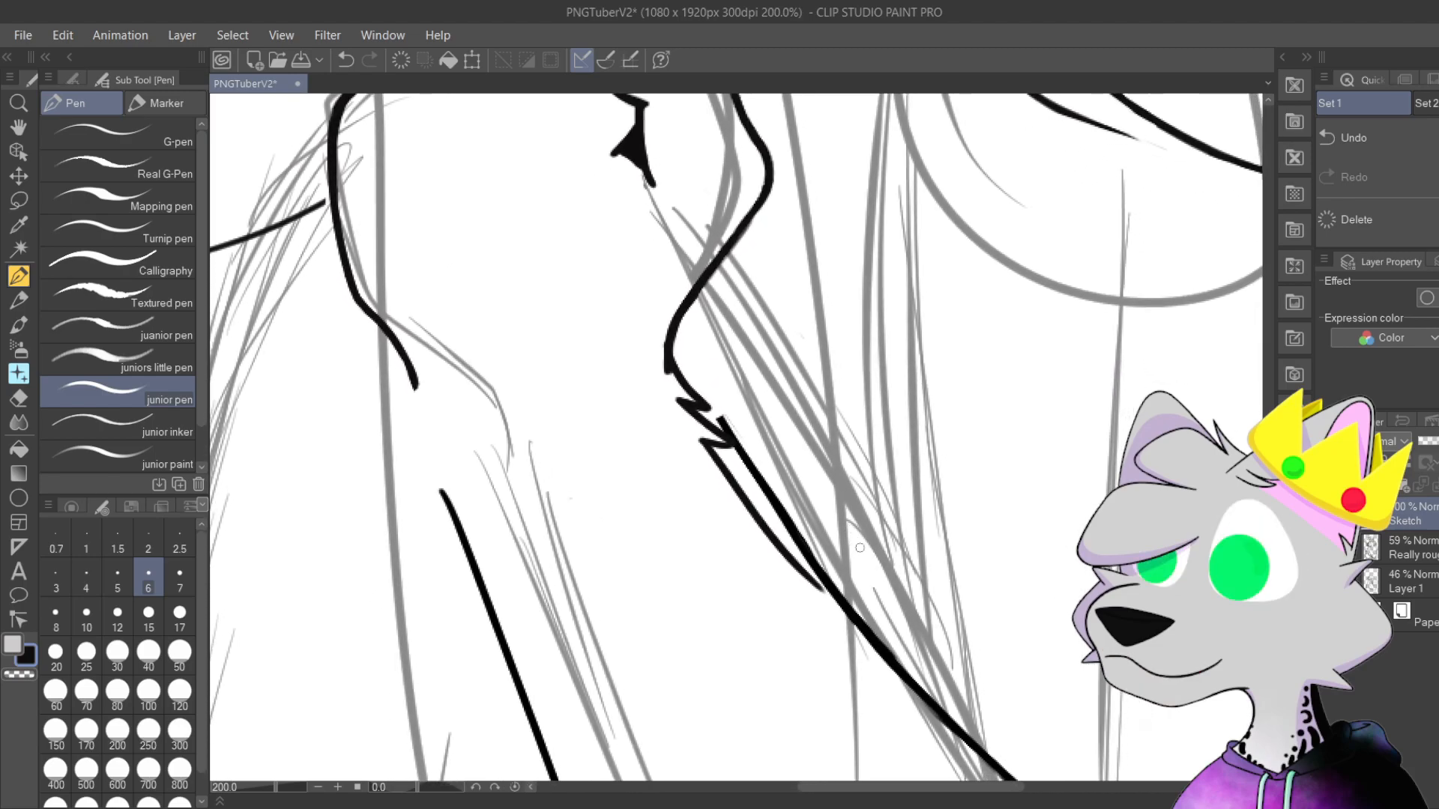
key("ctrl+z")
key("ctrl+z")
key("ctrl+z")
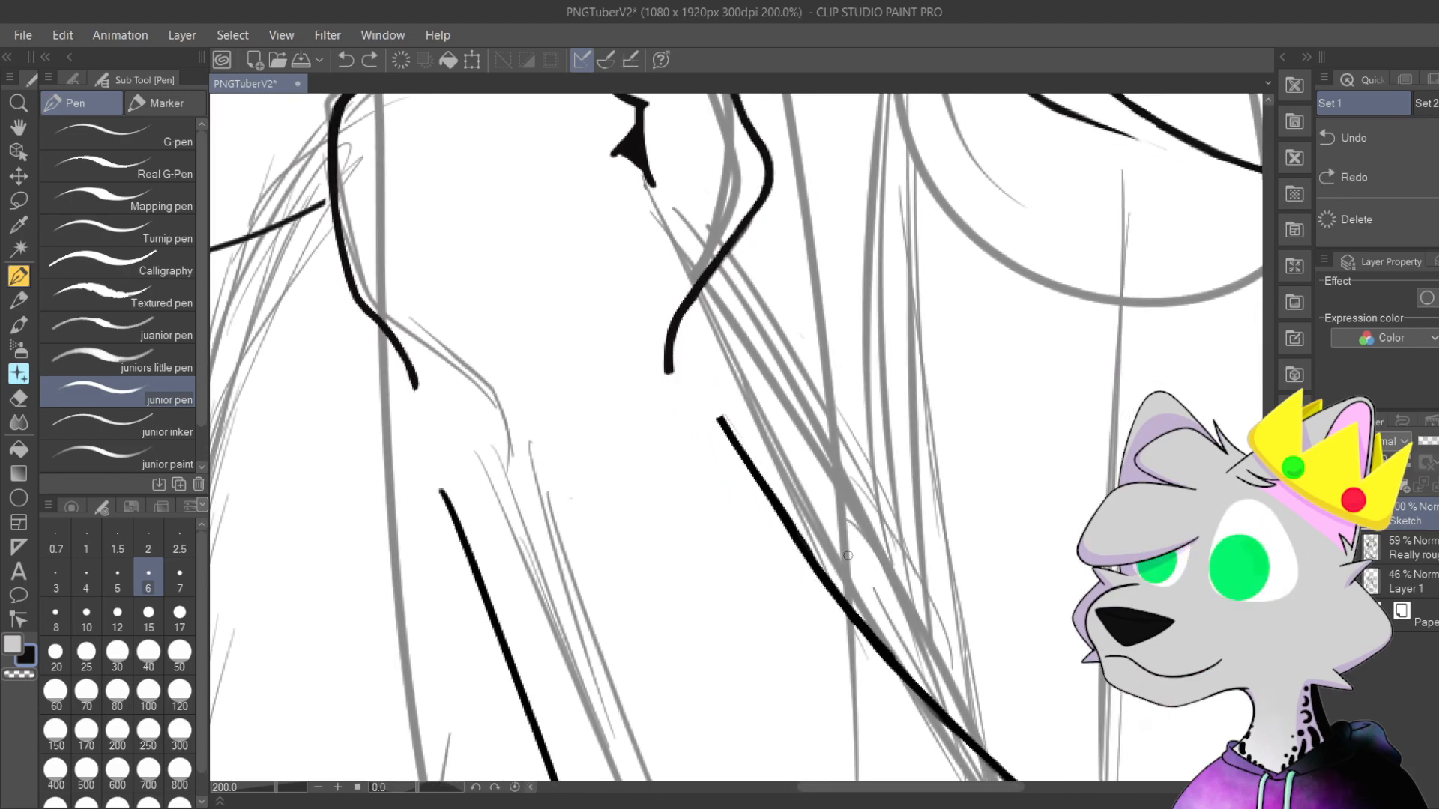
Step: Draw a smooth curve from the lower end of the right neck contour down alongside the diagonal chest line
left_click_drag(821, 511, 715, 417)
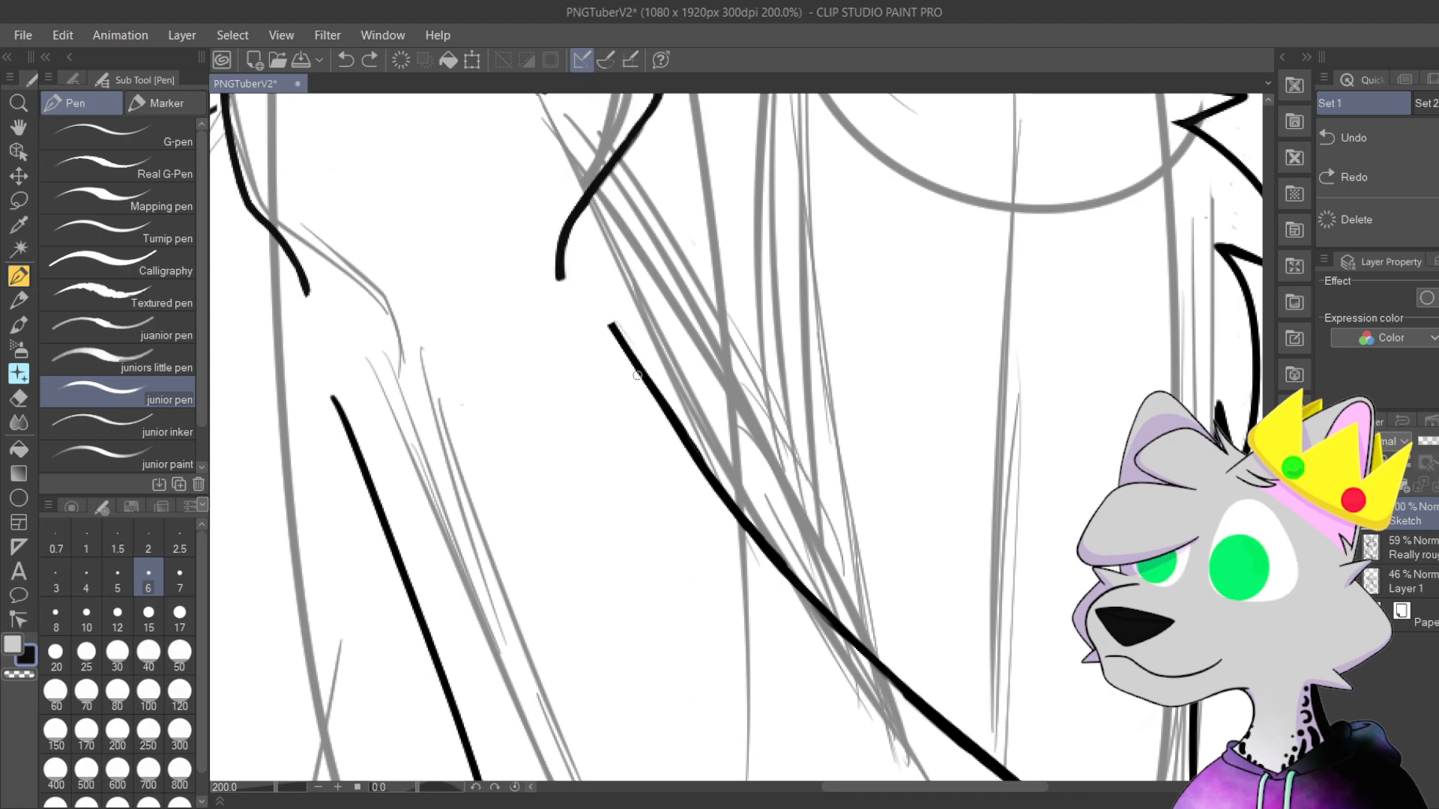
left_click_drag(562, 280, 669, 463)
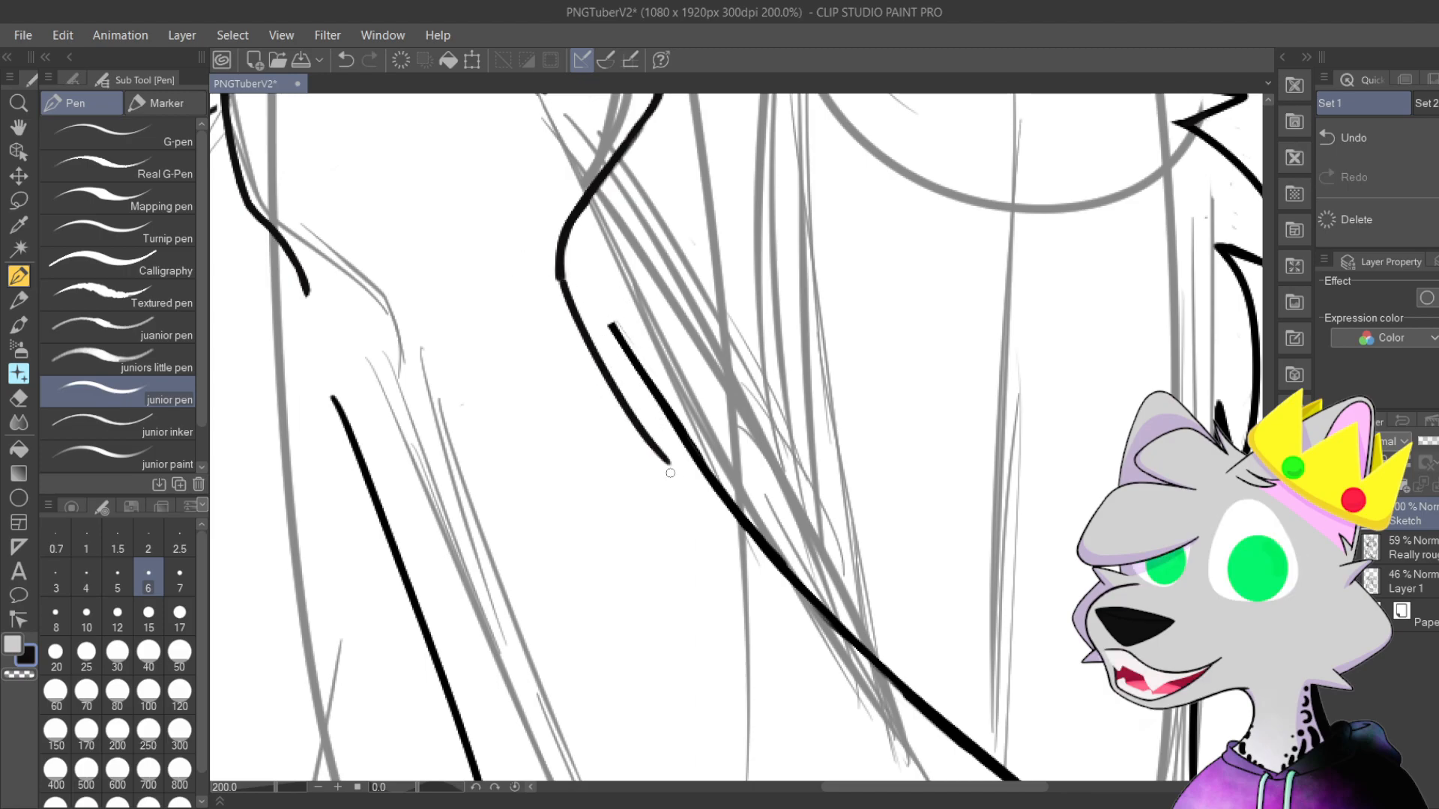
mouse_move(617, 328)
left_mouse_down()
mouse_move(652, 382)
mouse_move(639, 295)
mouse_move(599, 359)
left_mouse_up()
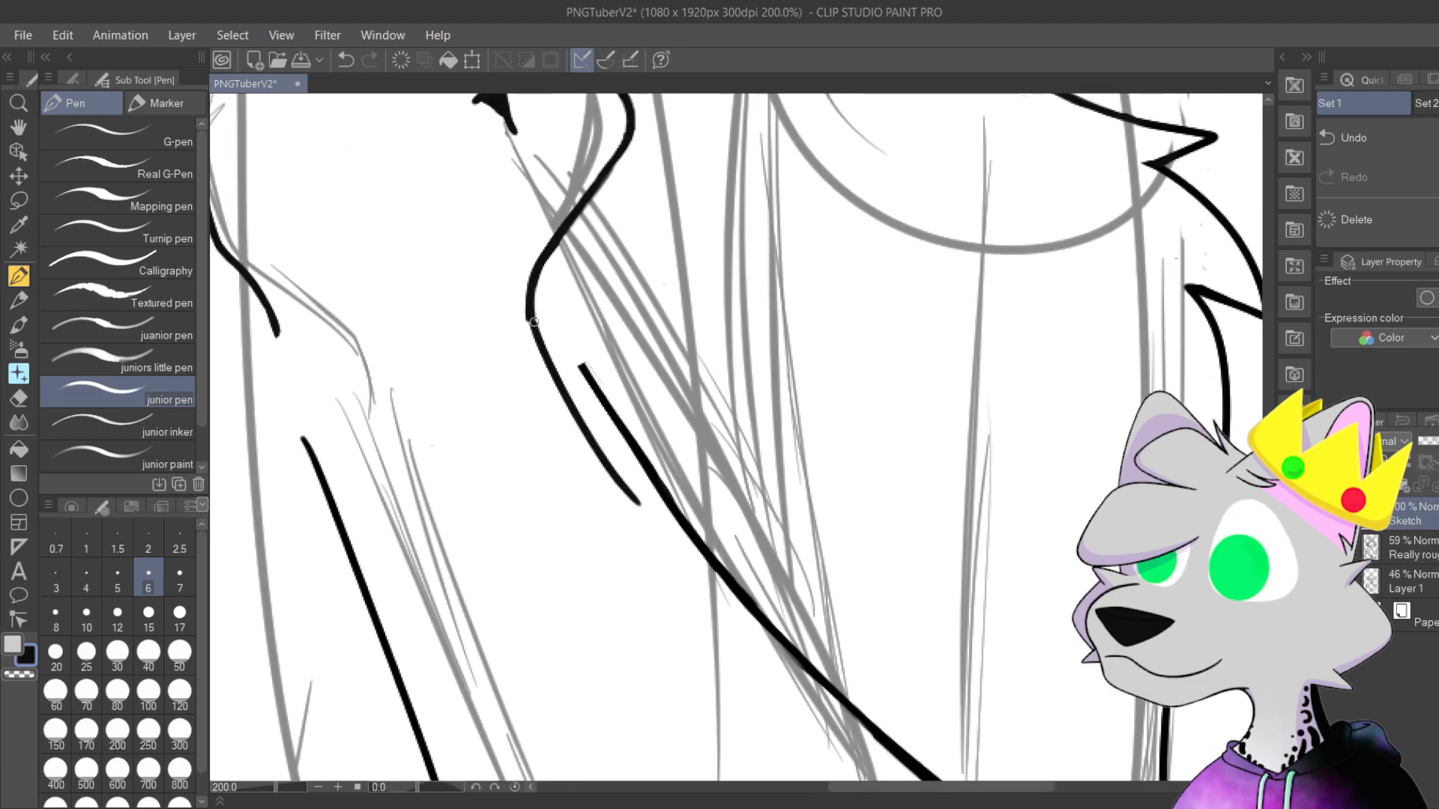
key("ctrl+z")
mouse_move(530, 311)
left_mouse_down()
mouse_move(561, 376)
mouse_move(795, 691)
left_mouse_up()
left_click_drag(635, 462, 614, 328)
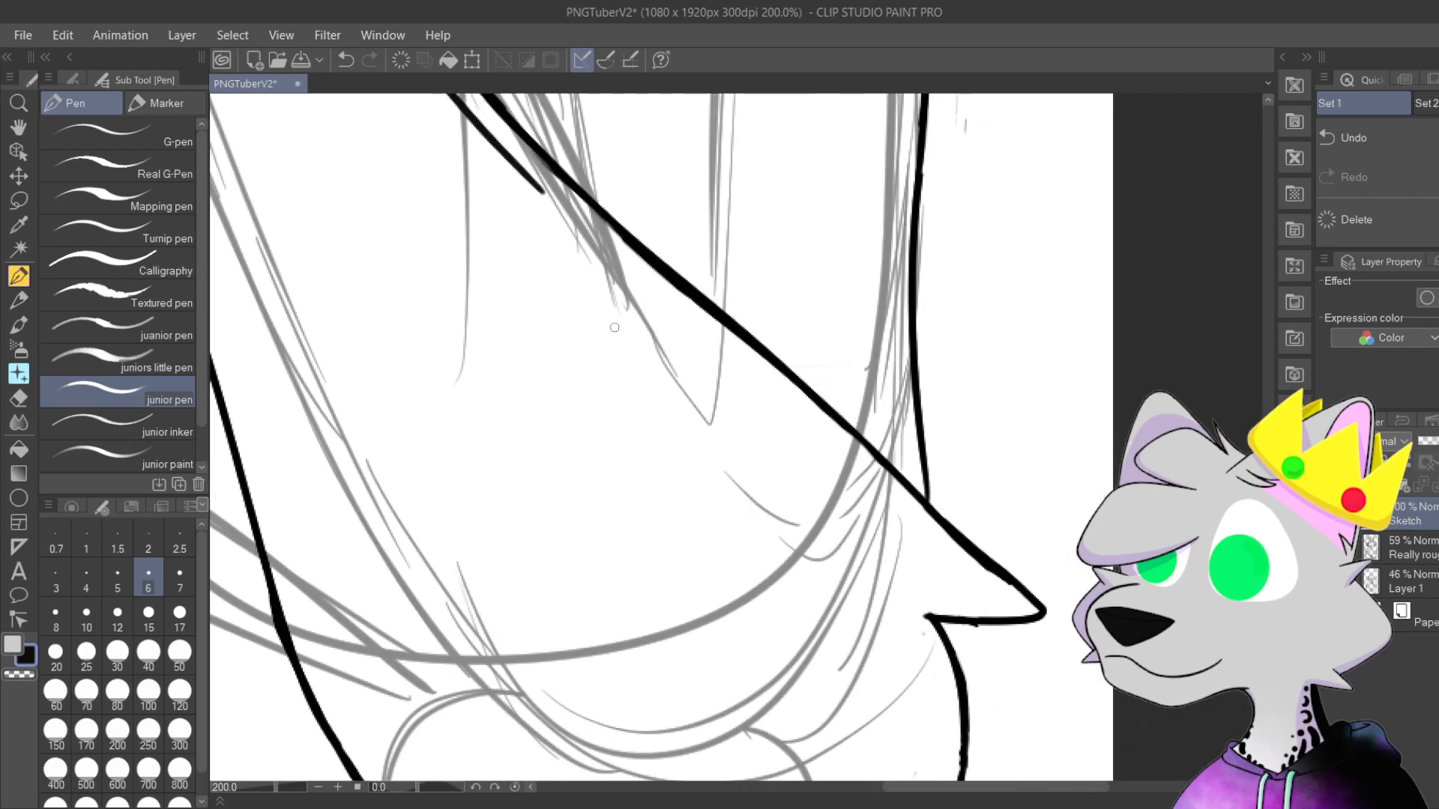
Step: Try to extend the new curve's lower end along the underside of the diagonal chest line
scroll(614, 327, "up", 3)
left_click_drag(545, 431, 615, 471)
left_click_drag(335, 277, 559, 466)
scroll(659, 569, "down", 3)
key("ctrl+z")
key("ctrl+y")
key("ctrl+z")
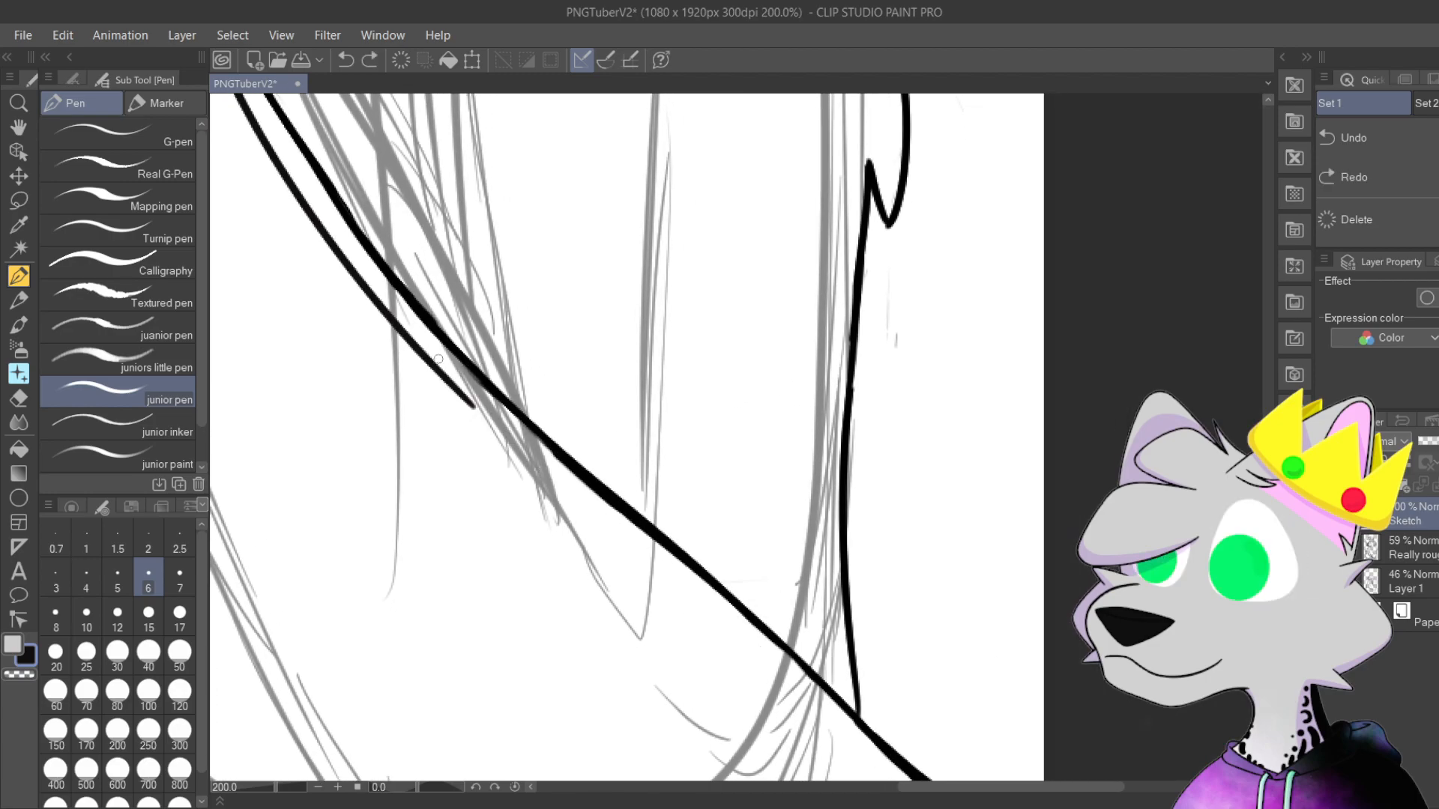
Step: Try long continuation strokes that carry the curve nearly parallel to the lower part of the diagonal chest line
left_click_drag(422, 354, 749, 622)
scroll(478, 311, "up", 3)
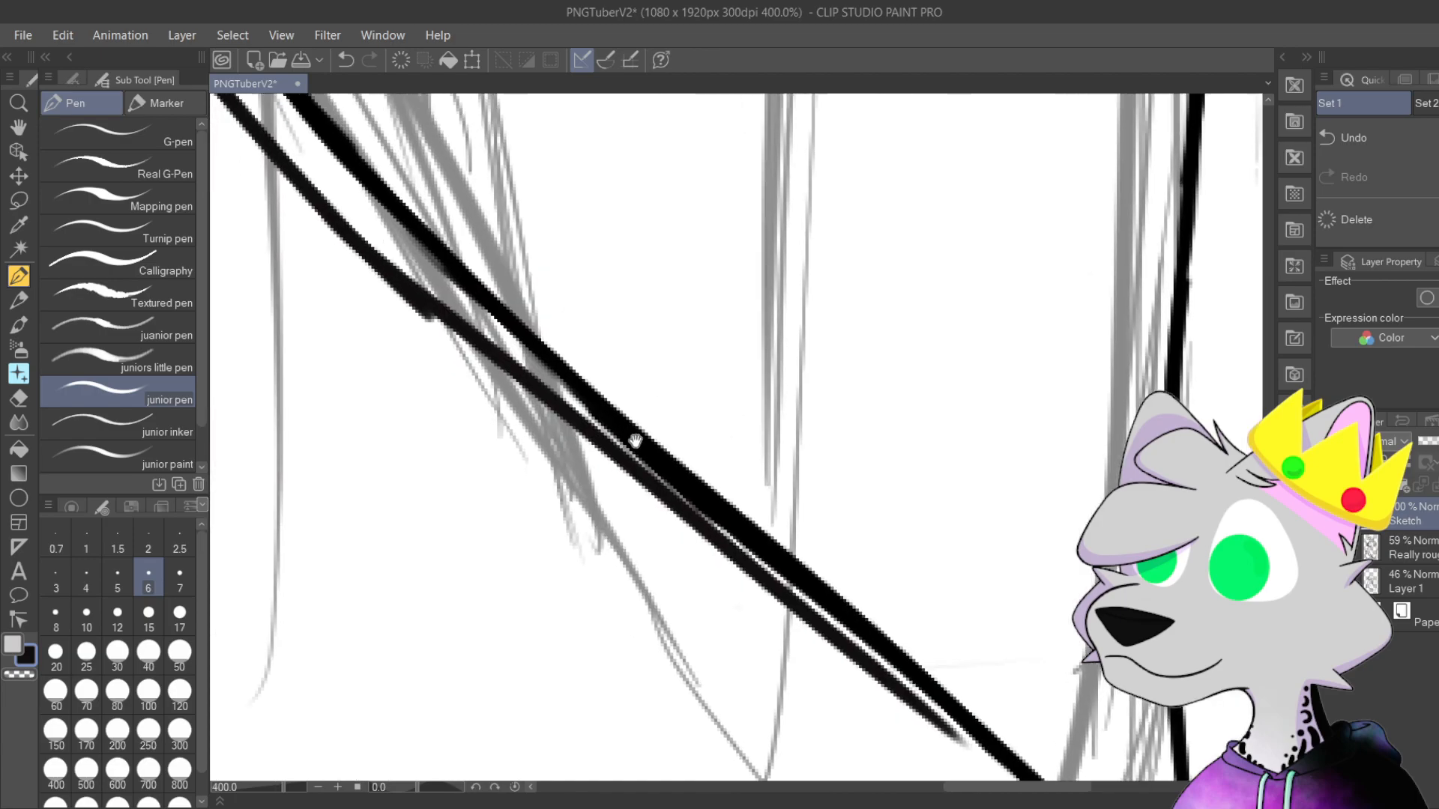
left_click_drag(466, 274, 982, 622)
key("ctrl+z")
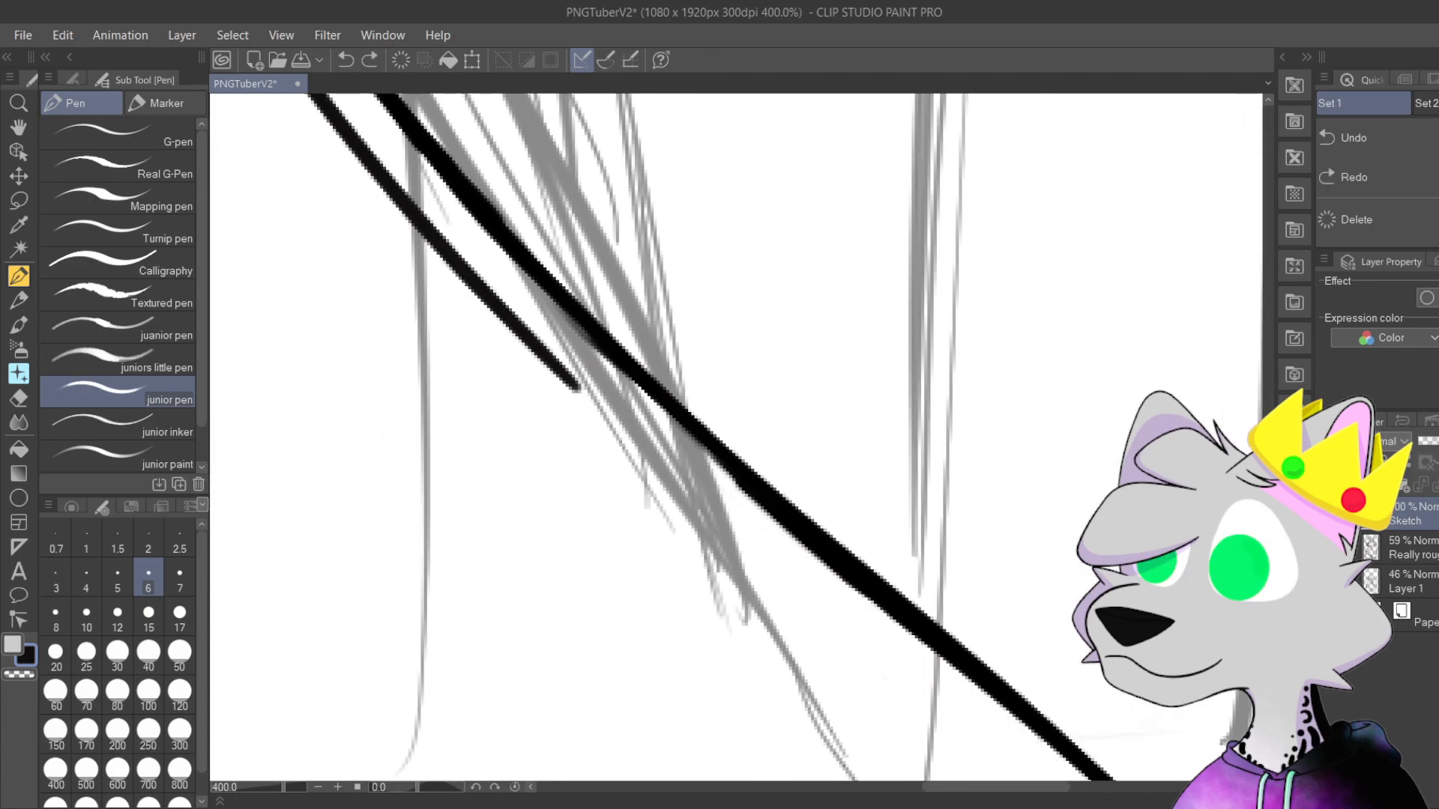
left_click_drag(439, 240, 1087, 772)
key("ctrl+z")
Step: Try a shorter continuation stroke that narrows the gap between the curve and the diagonal chest line
left_click_drag(435, 243, 874, 654)
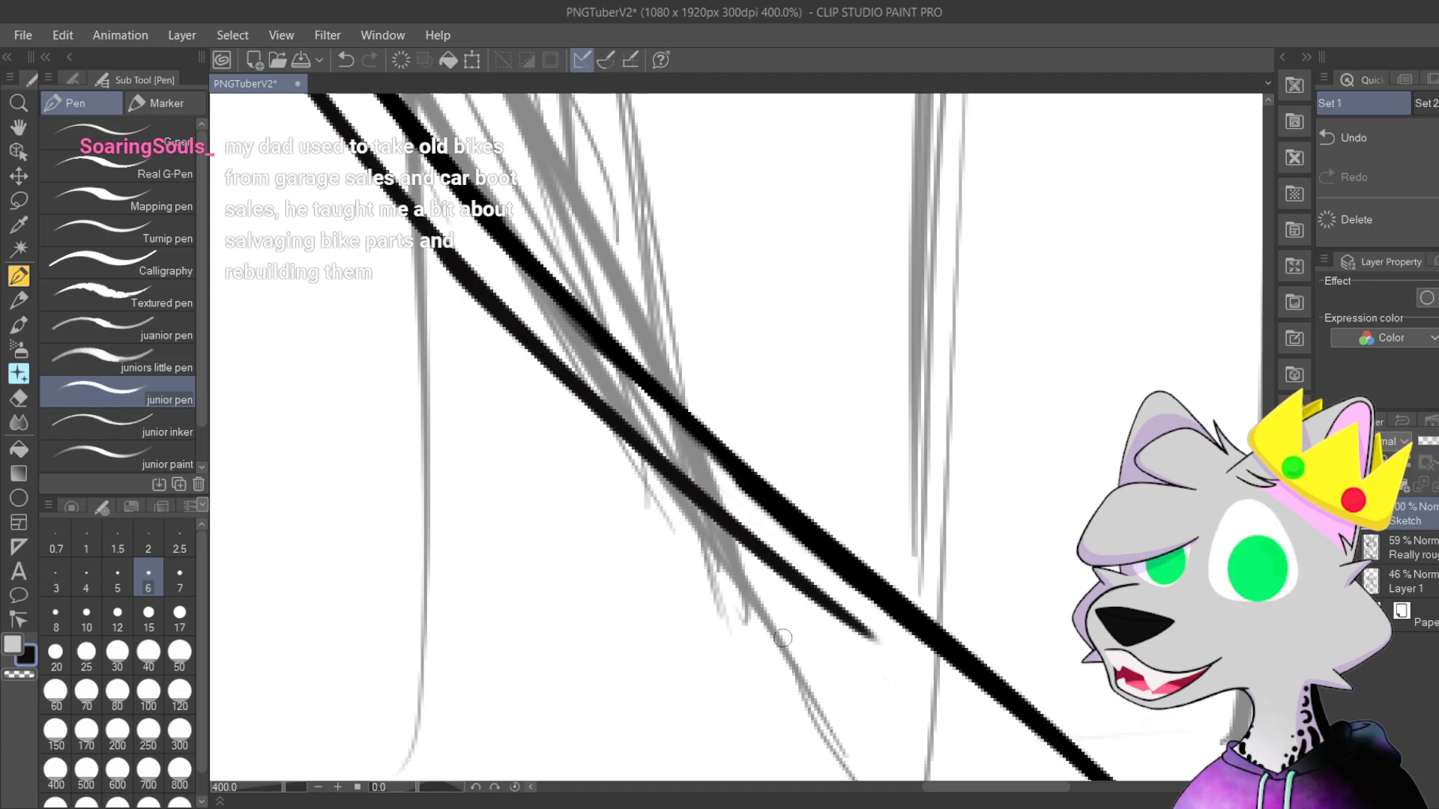
scroll(782, 638, "down", 2)
mouse_move(814, 364)
left_mouse_down()
mouse_move(840, 421)
mouse_move(807, 388)
left_mouse_up()
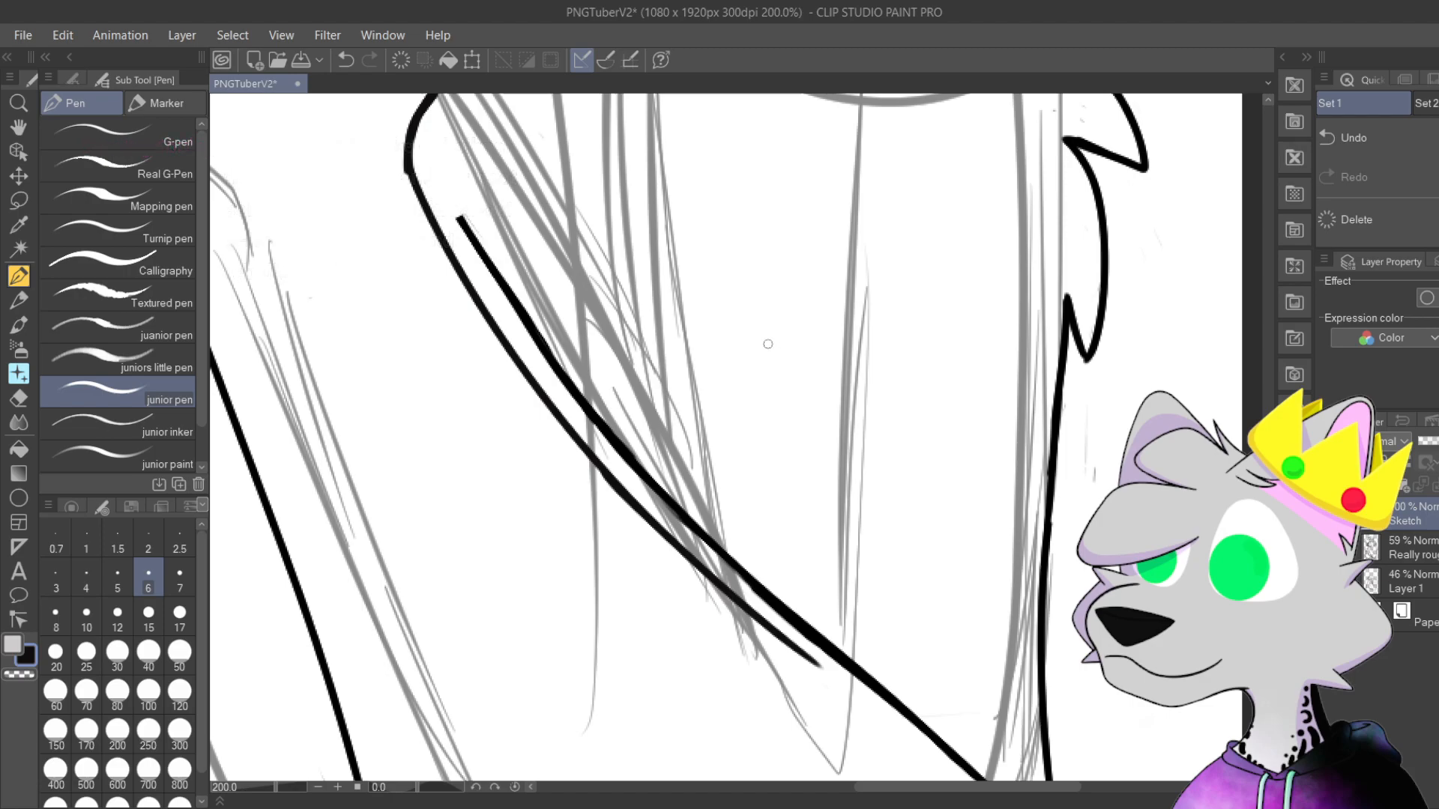
left_click_drag(746, 329, 833, 332)
key("ctrl+z")
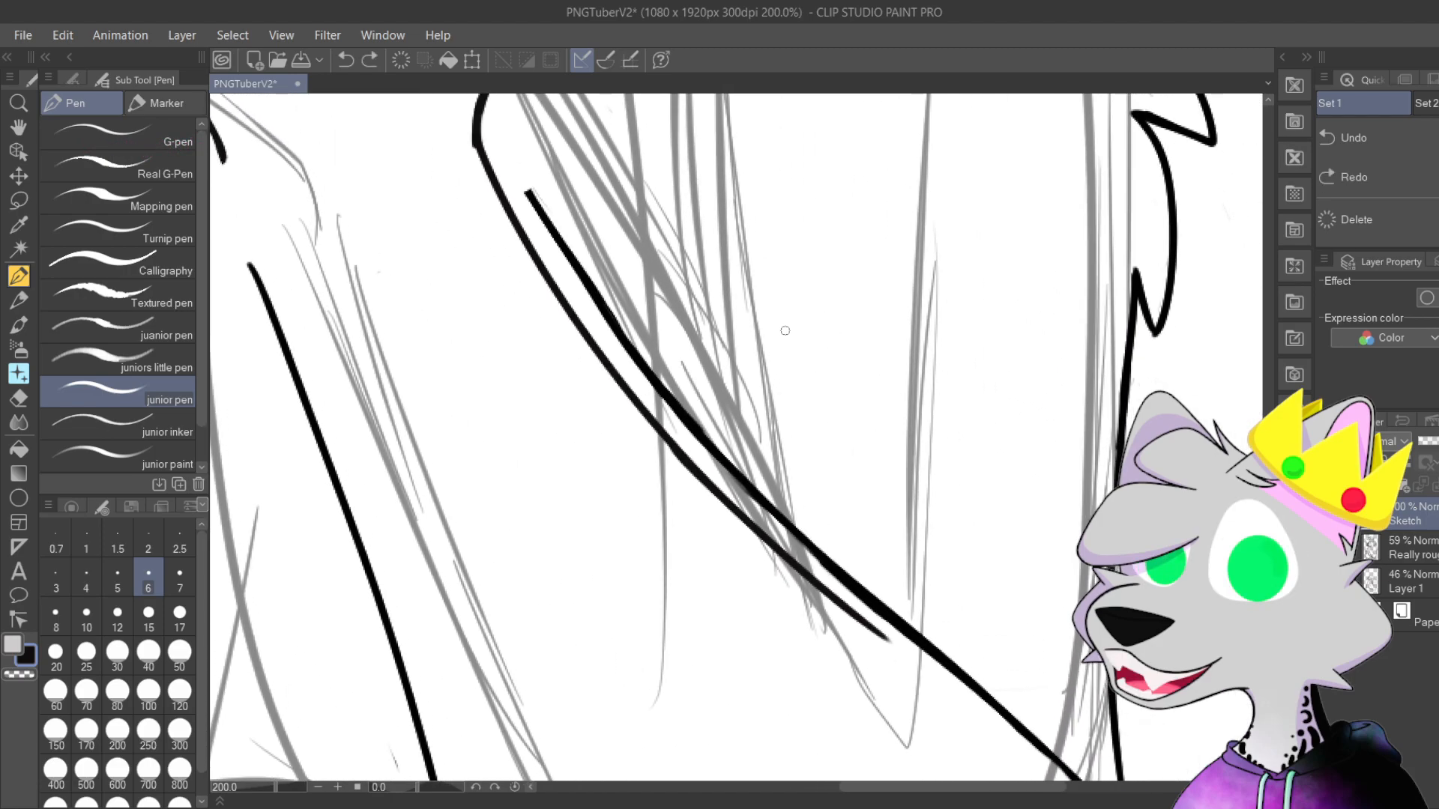
key("ctrl+z")
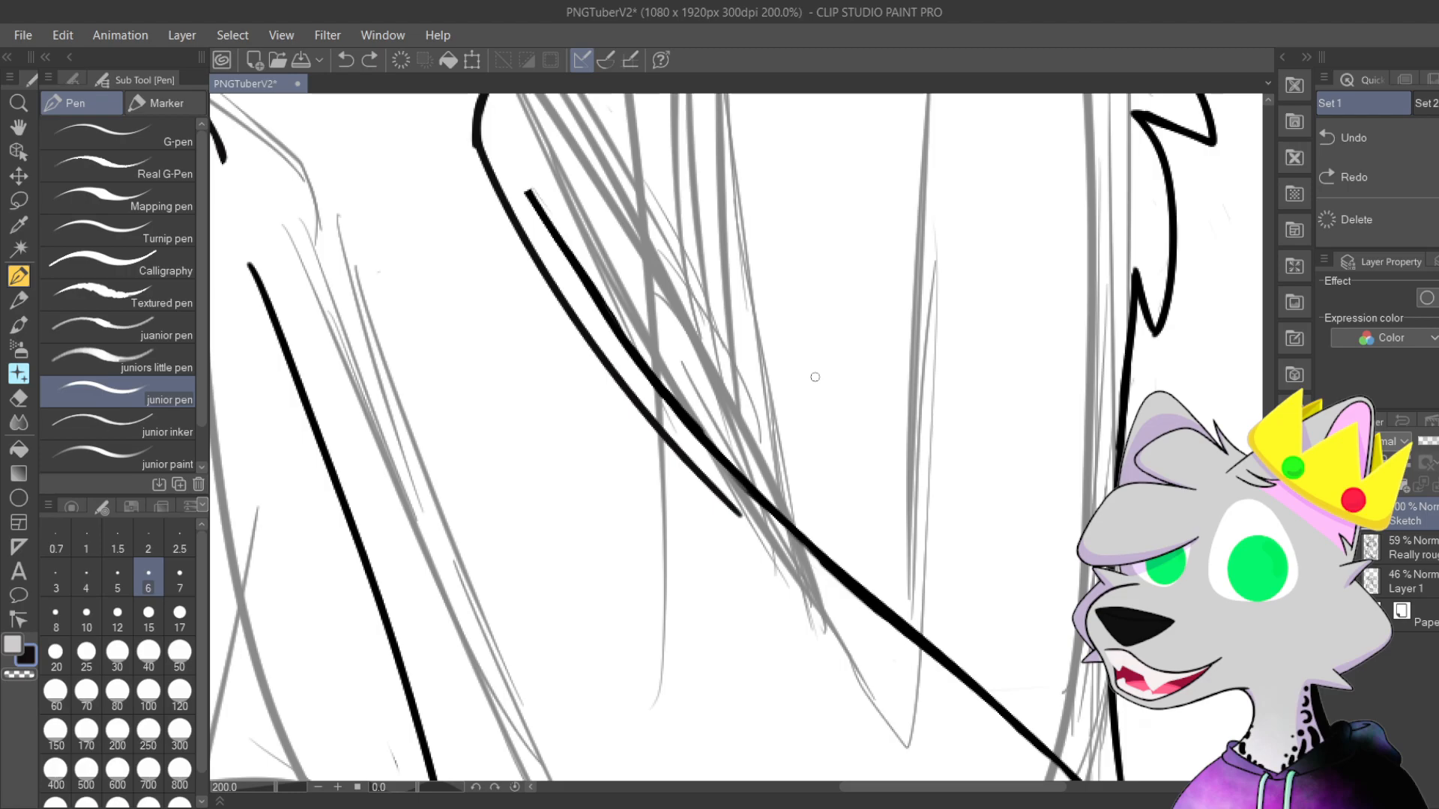
Step: Examine the curve's open lower end against the diagonal chest line at several magnifications
left_click_drag(973, 514, 988, 536)
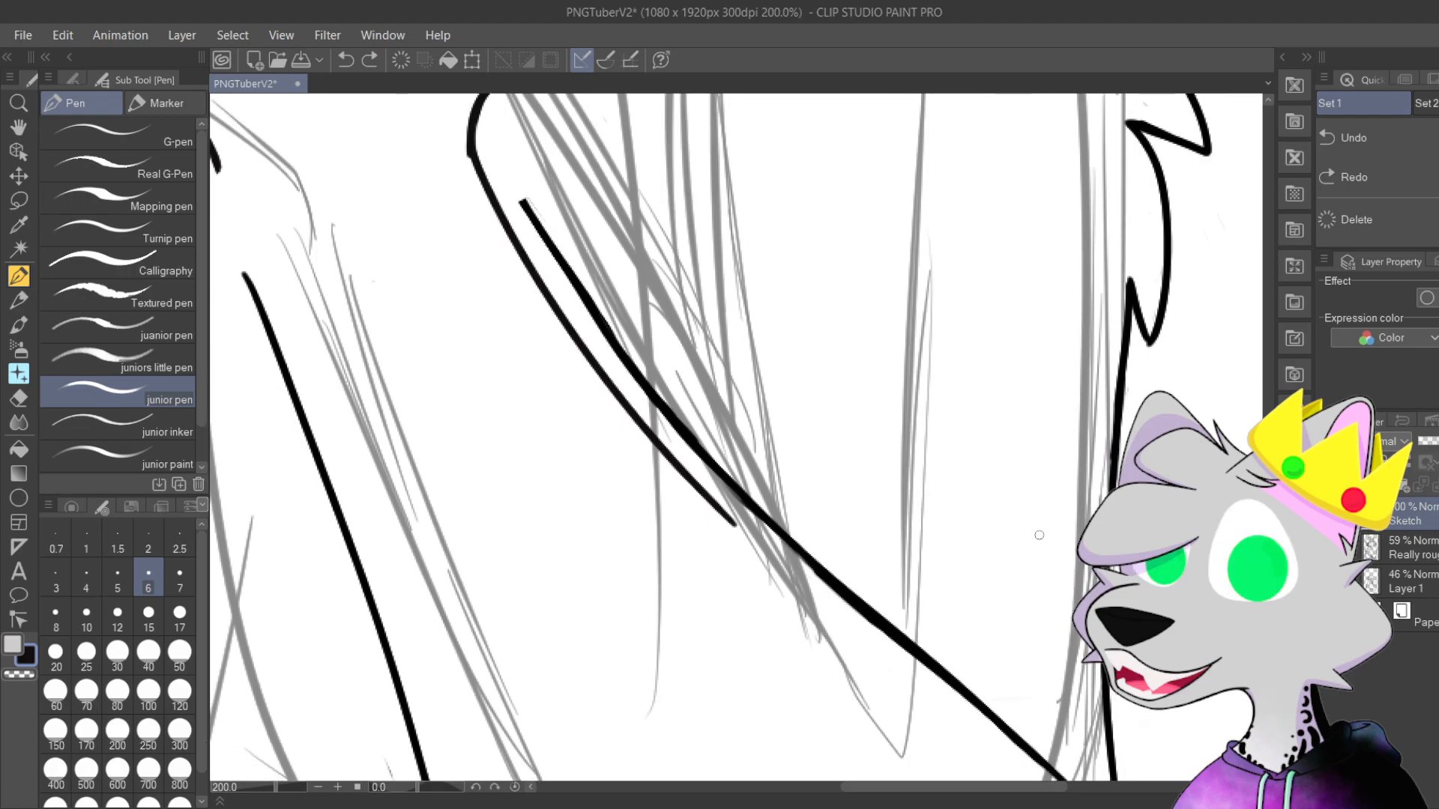
mouse_move(952, 447)
left_mouse_down()
mouse_move(986, 488)
mouse_move(1002, 292)
mouse_move(996, 345)
mouse_move(1021, 418)
mouse_move(1054, 420)
mouse_move(1009, 247)
mouse_move(1003, 120)
mouse_move(957, 462)
left_mouse_up()
scroll(965, 530, "down", 2)
scroll(957, 461, "up", 1)
scroll(848, 469, "up", 1)
scroll(719, 389, "up", 1)
scroll(719, 389, "up", 1)
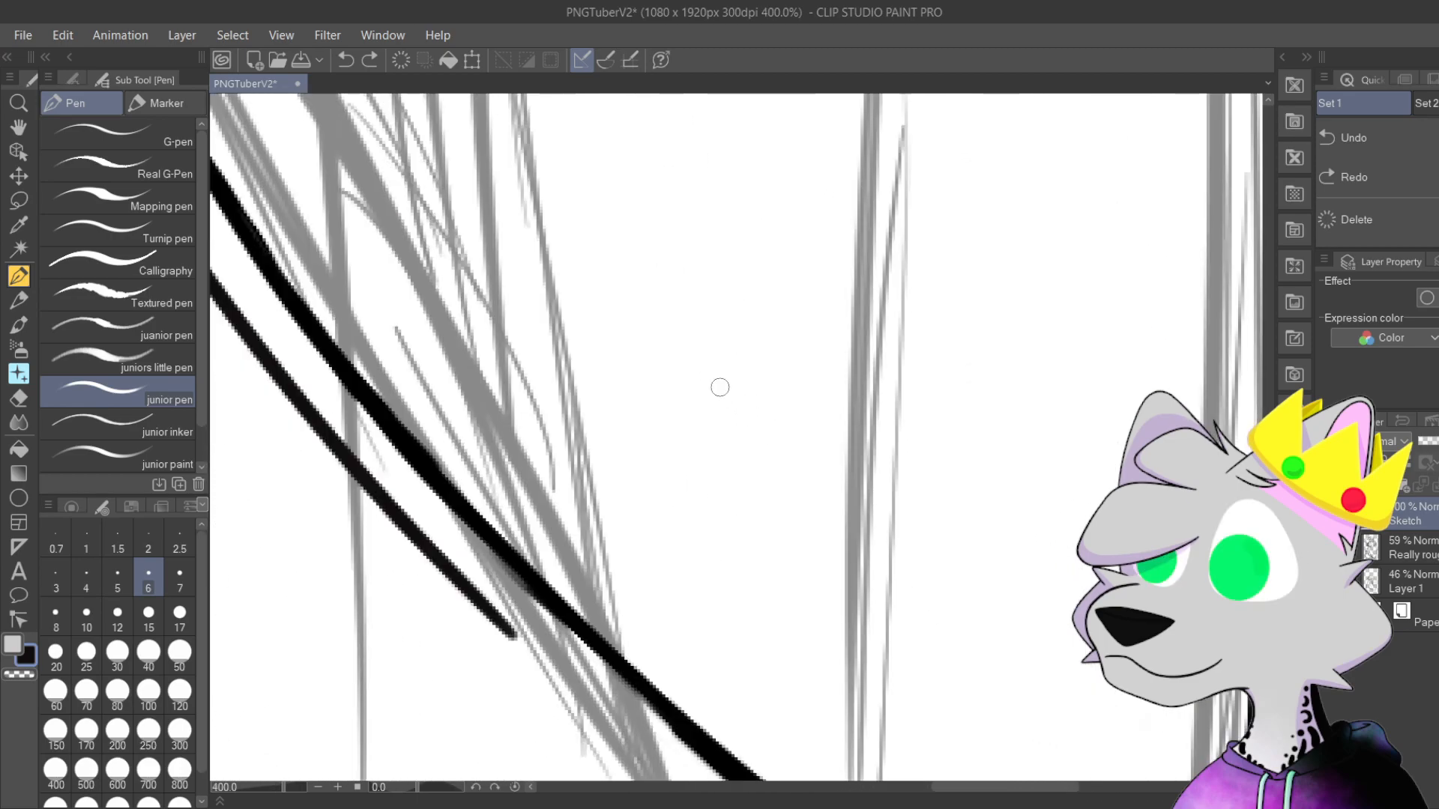
scroll(684, 297, "up", 1)
left_click_drag(685, 442, 673, 422)
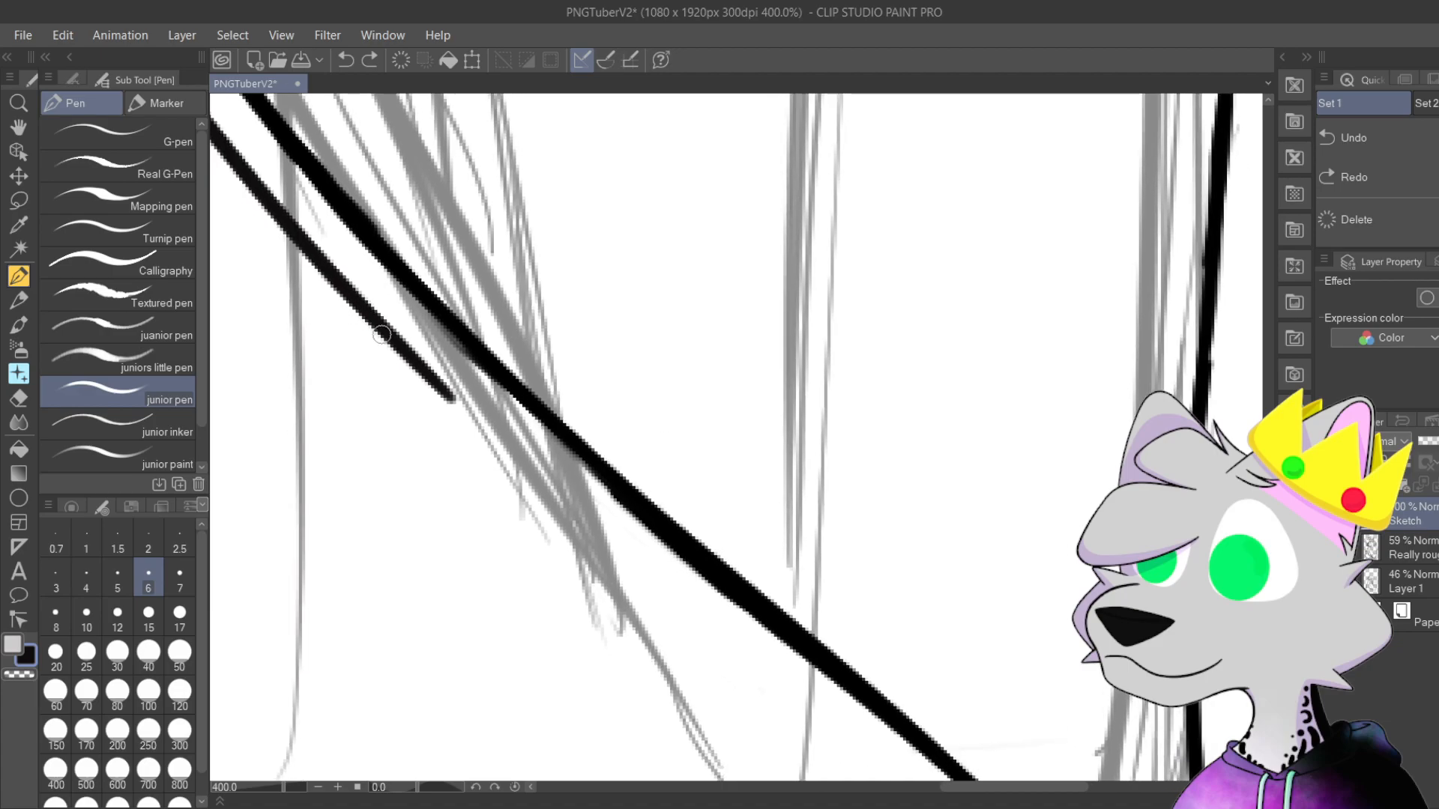
Step: Extend the curve's lower end with a stroke that merges into the diagonal chest line
left_click_drag(365, 321, 745, 637)
key("ctrl+z")
left_click_drag(371, 307, 835, 691)
key("ctrl+z")
left_click_drag(350, 300, 824, 686)
key("ctrl+z")
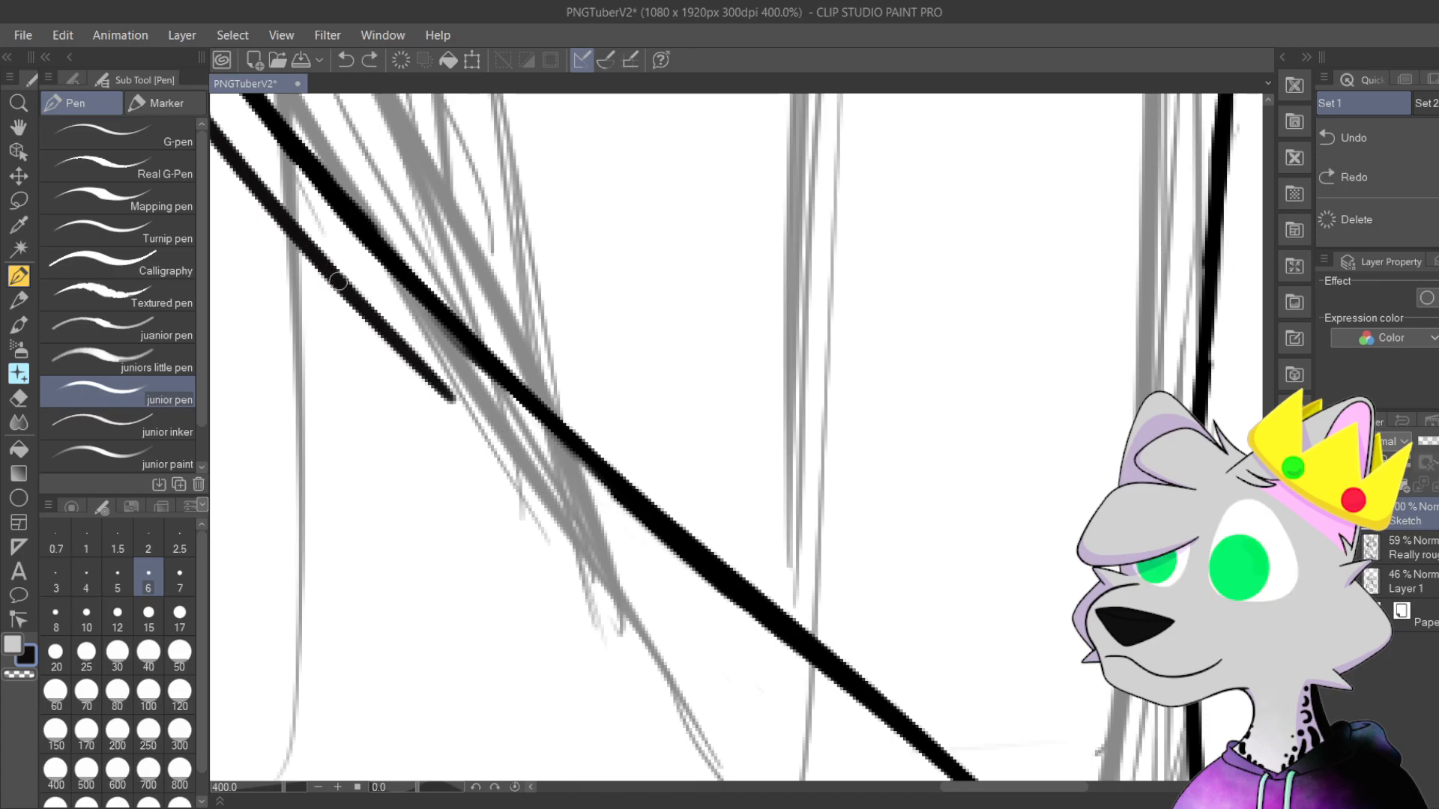
left_click_drag(328, 269, 749, 643)
scroll(632, 538, "down", 5)
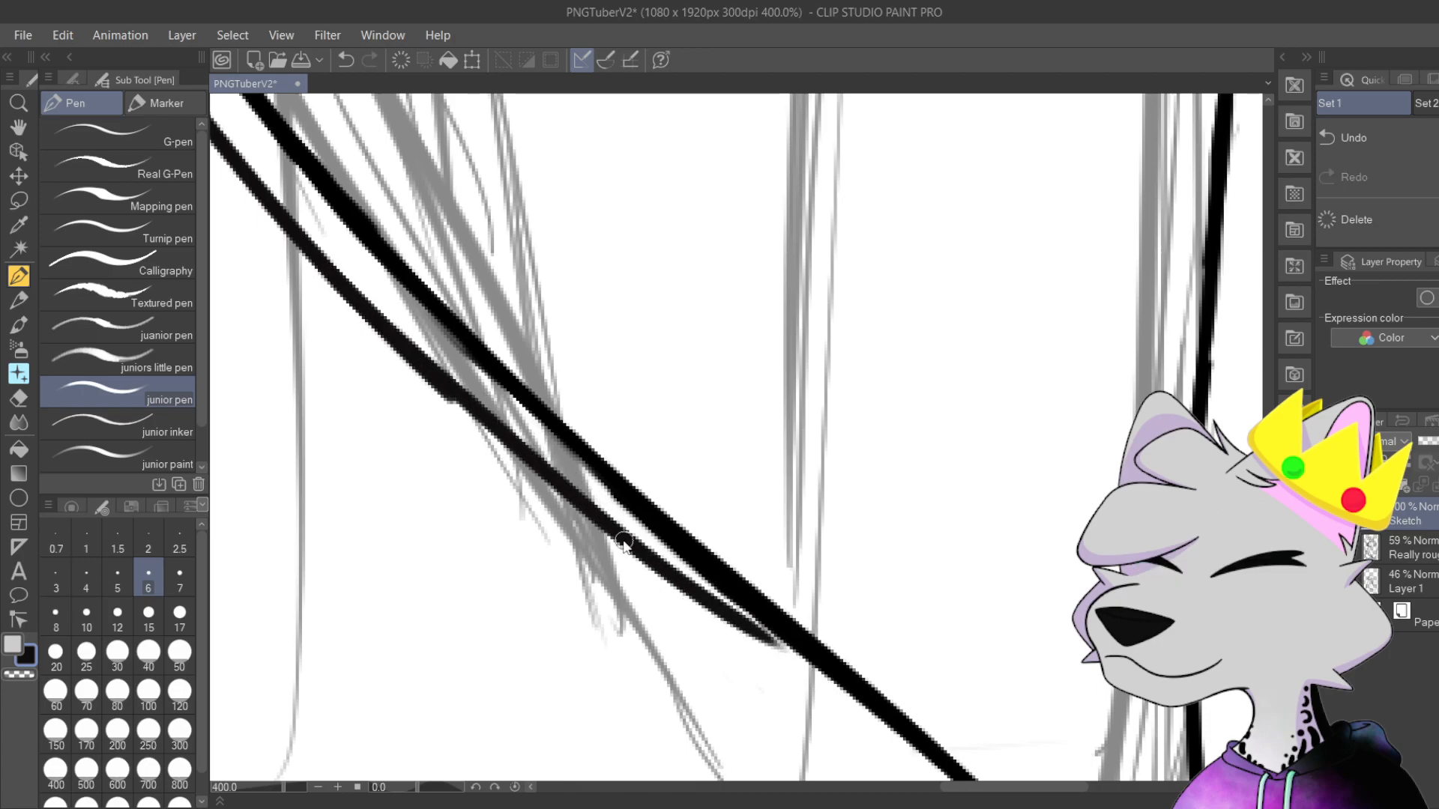
left_click_drag(862, 375, 870, 82)
mouse_move(714, 333)
left_mouse_down()
mouse_move(818, 357)
mouse_move(850, 502)
left_mouse_up()
key("ctrl+z")
scroll(850, 502, "down", 2)
left_click_drag(749, 315, 759, 337)
scroll(759, 338, "up", 4)
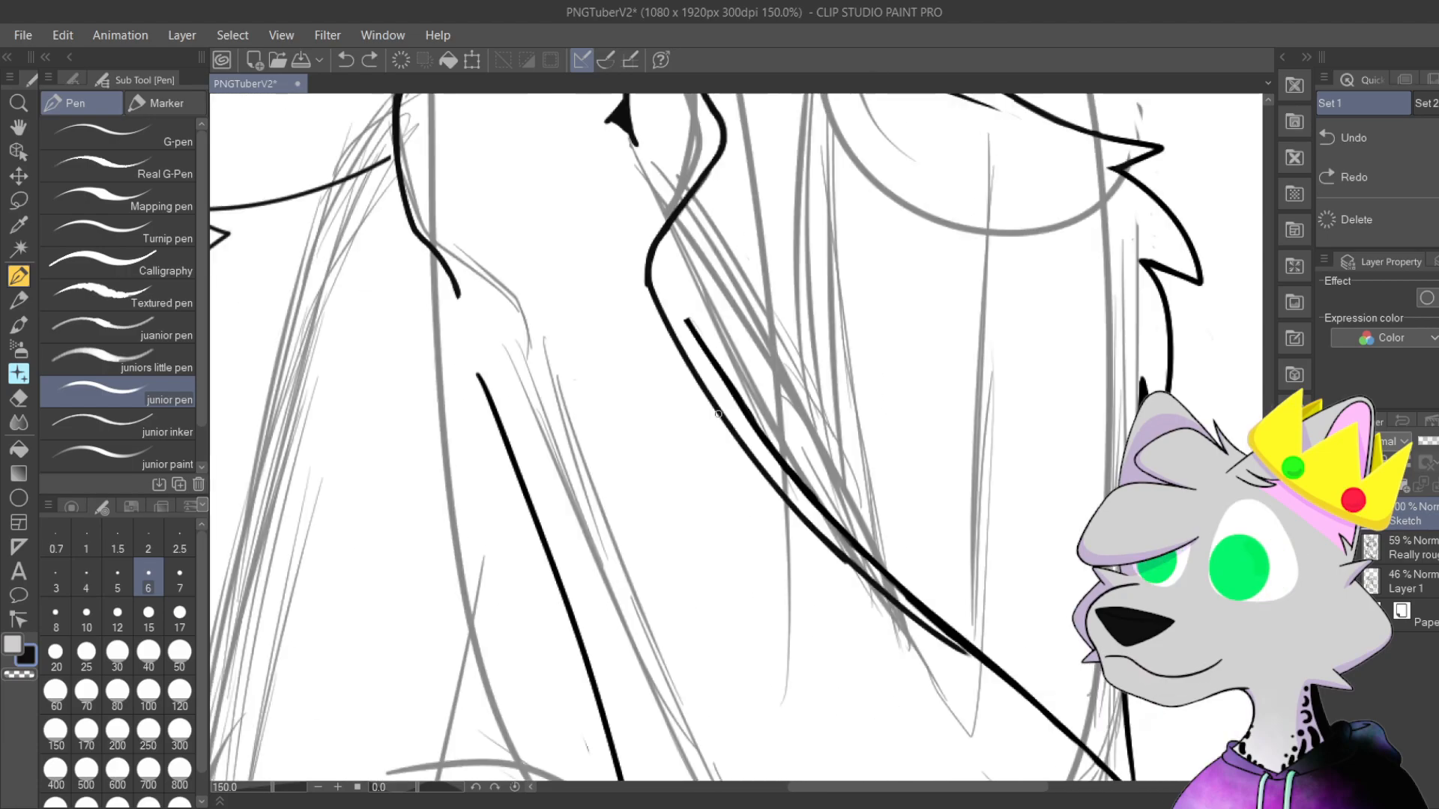
Step: Try a jagged fur stroke dropping from the open lower end of the left neck contour
left_click_drag(519, 320, 526, 397)
scroll(529, 435, "up", 3)
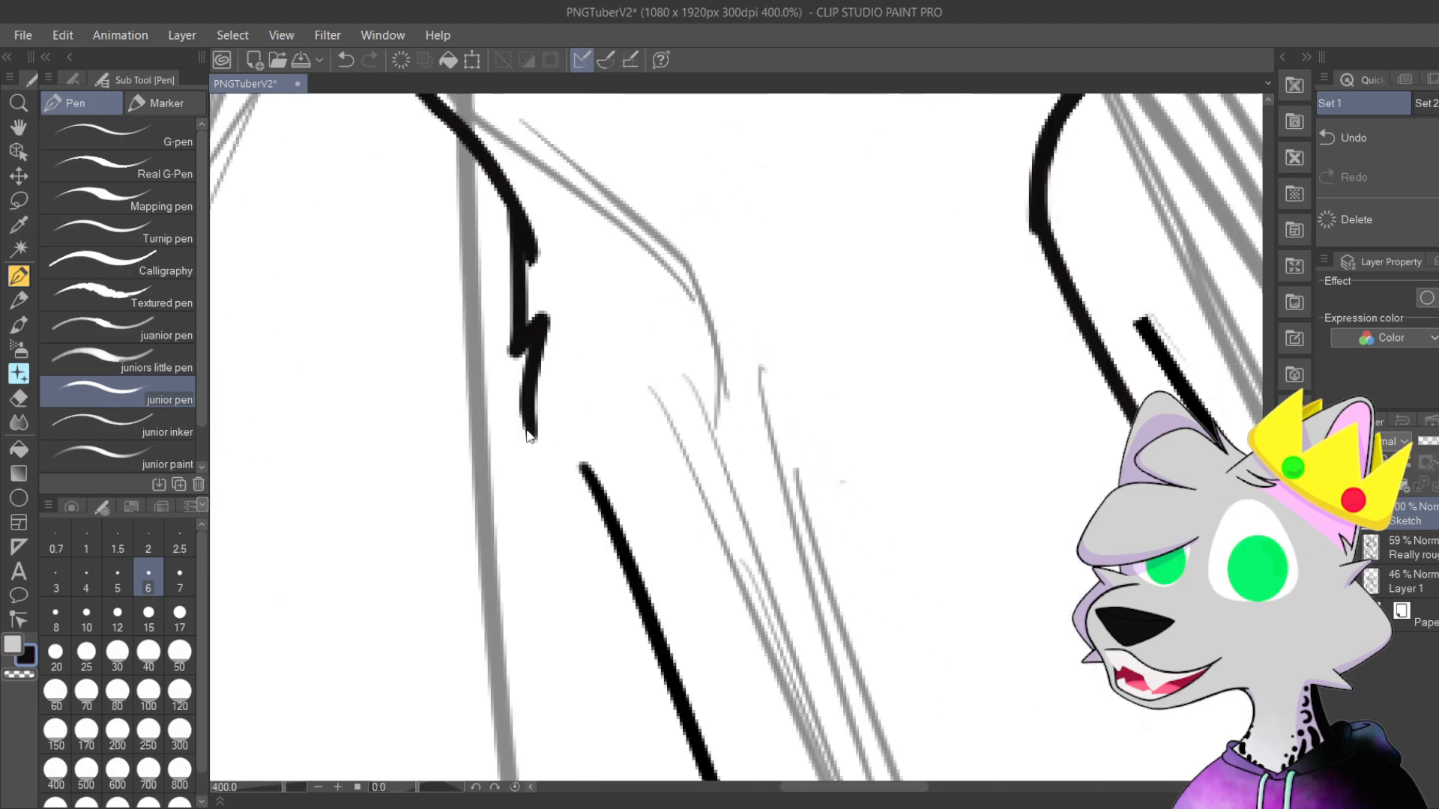
scroll(529, 435, "up", 3)
mouse_move(763, 254)
left_mouse_down()
mouse_move(772, 454)
mouse_move(738, 372)
left_mouse_up()
key("ctrl+z")
Step: Try a hooked fur tuft and a zigzag bridging the left neck contour to the long chest line below
mouse_move(666, 289)
left_mouse_down()
mouse_move(627, 478)
mouse_move(720, 451)
left_mouse_up()
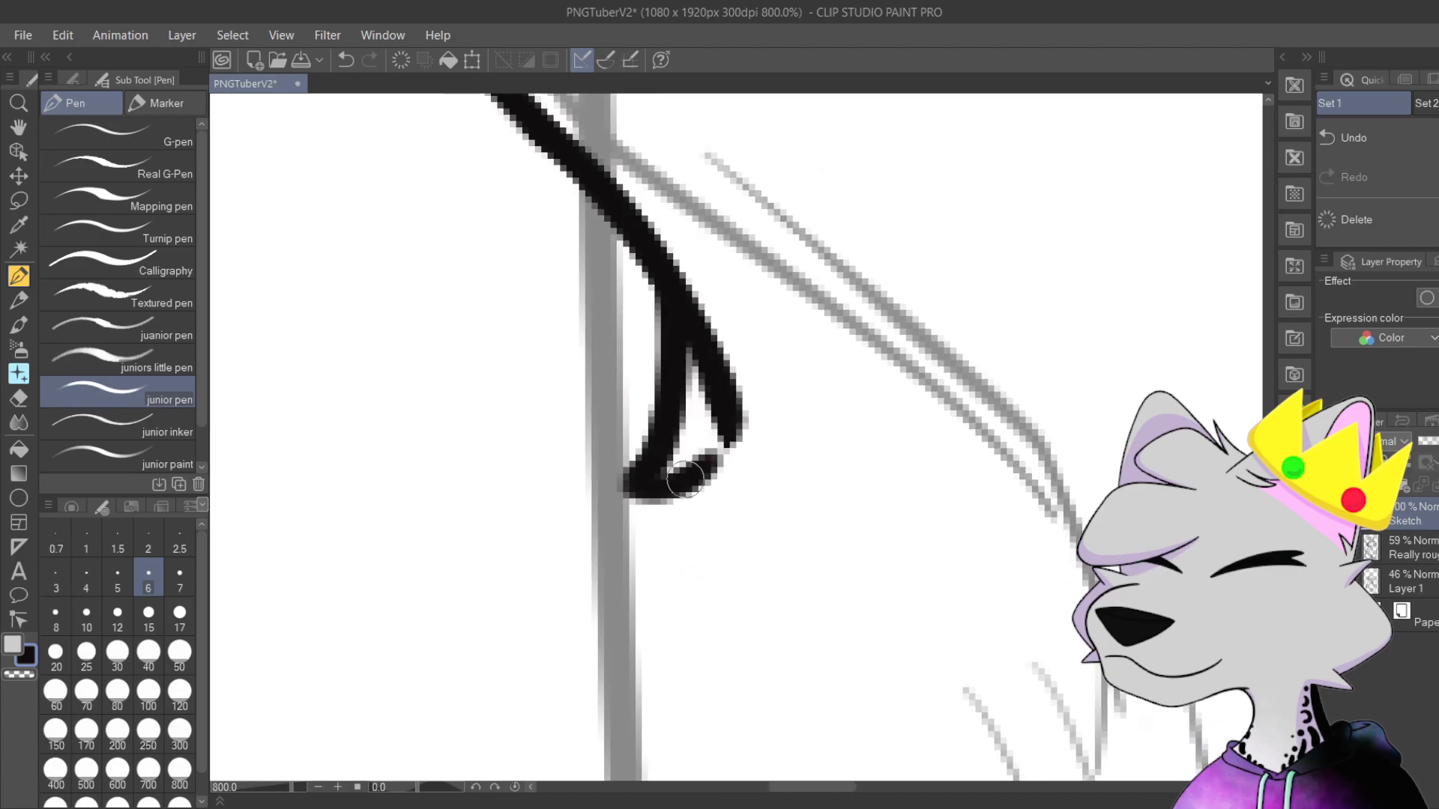
left_click_drag(745, 552, 755, 283)
mouse_move(699, 196)
left_mouse_down()
mouse_move(685, 443)
mouse_move(745, 308)
mouse_move(831, 626)
left_mouse_up()
scroll(745, 519, "down", 1)
mouse_move(836, 389)
left_mouse_down()
mouse_move(759, 410)
mouse_move(738, 357)
left_mouse_up()
key("ctrl+z")
left_click_drag(645, 387, 682, 529)
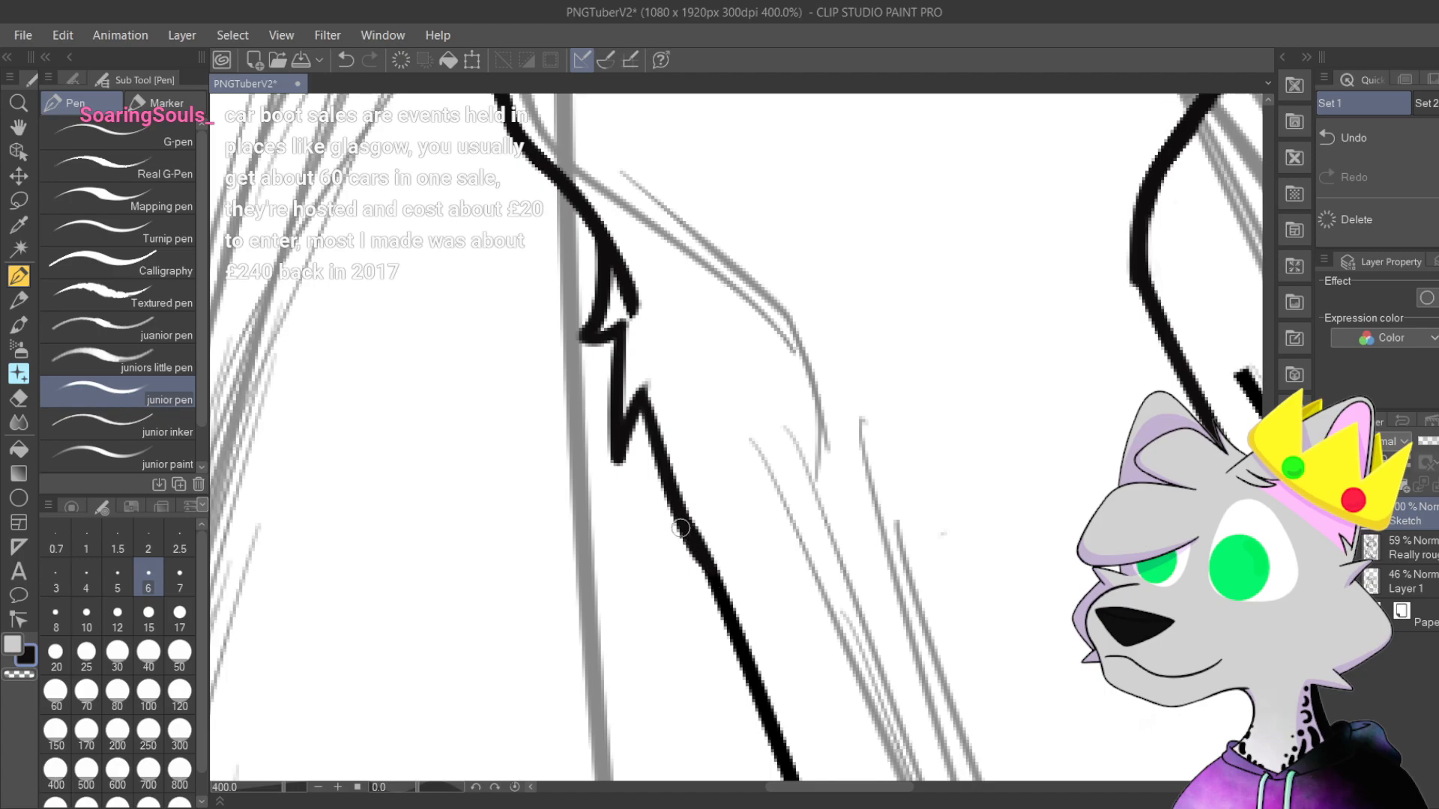
key("ctrl+z")
key("ctrl+z")
key("ctrl+z")
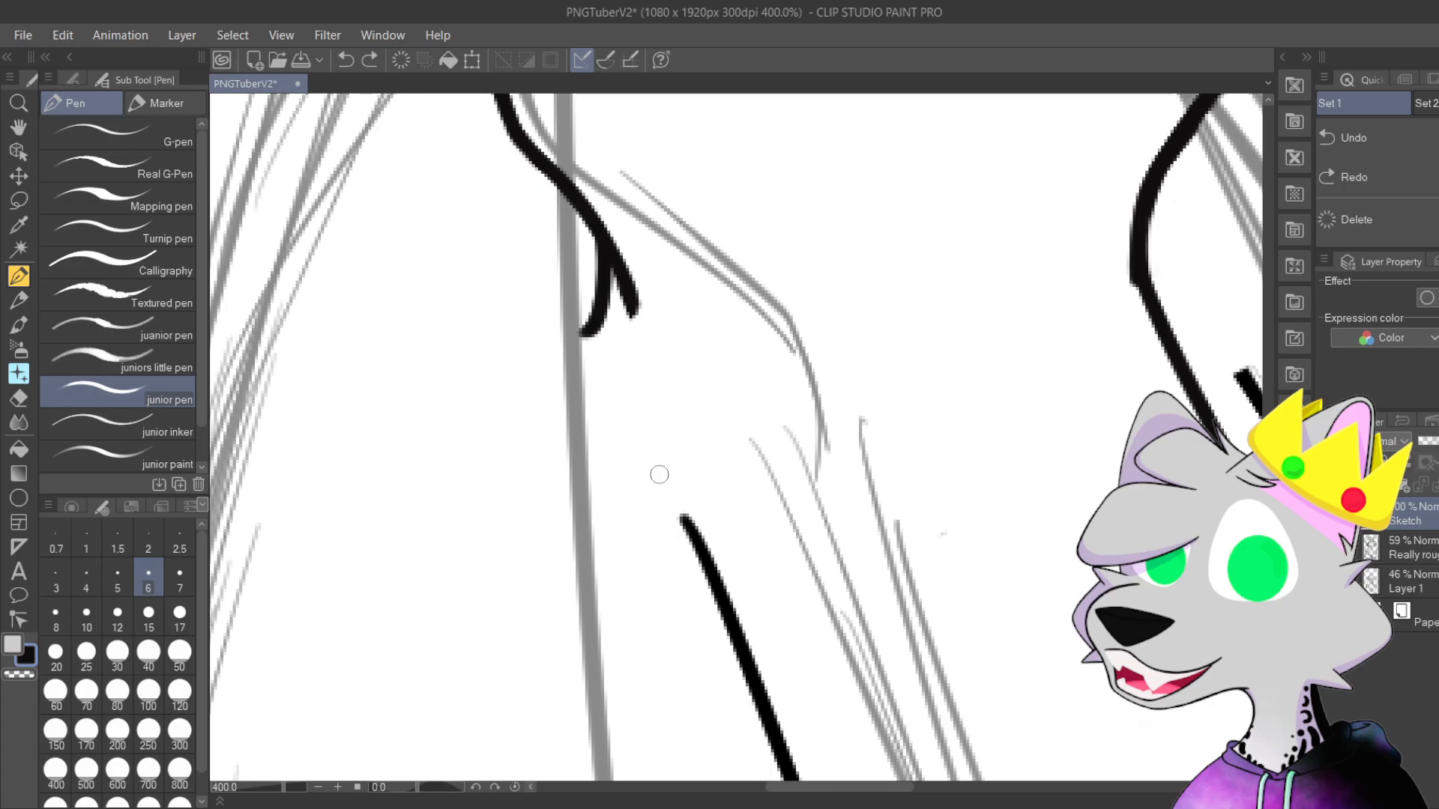
Step: Try a squarer fur tuft at the neck contour's end with a second small jag beneath it
scroll(781, 476, "up", 4)
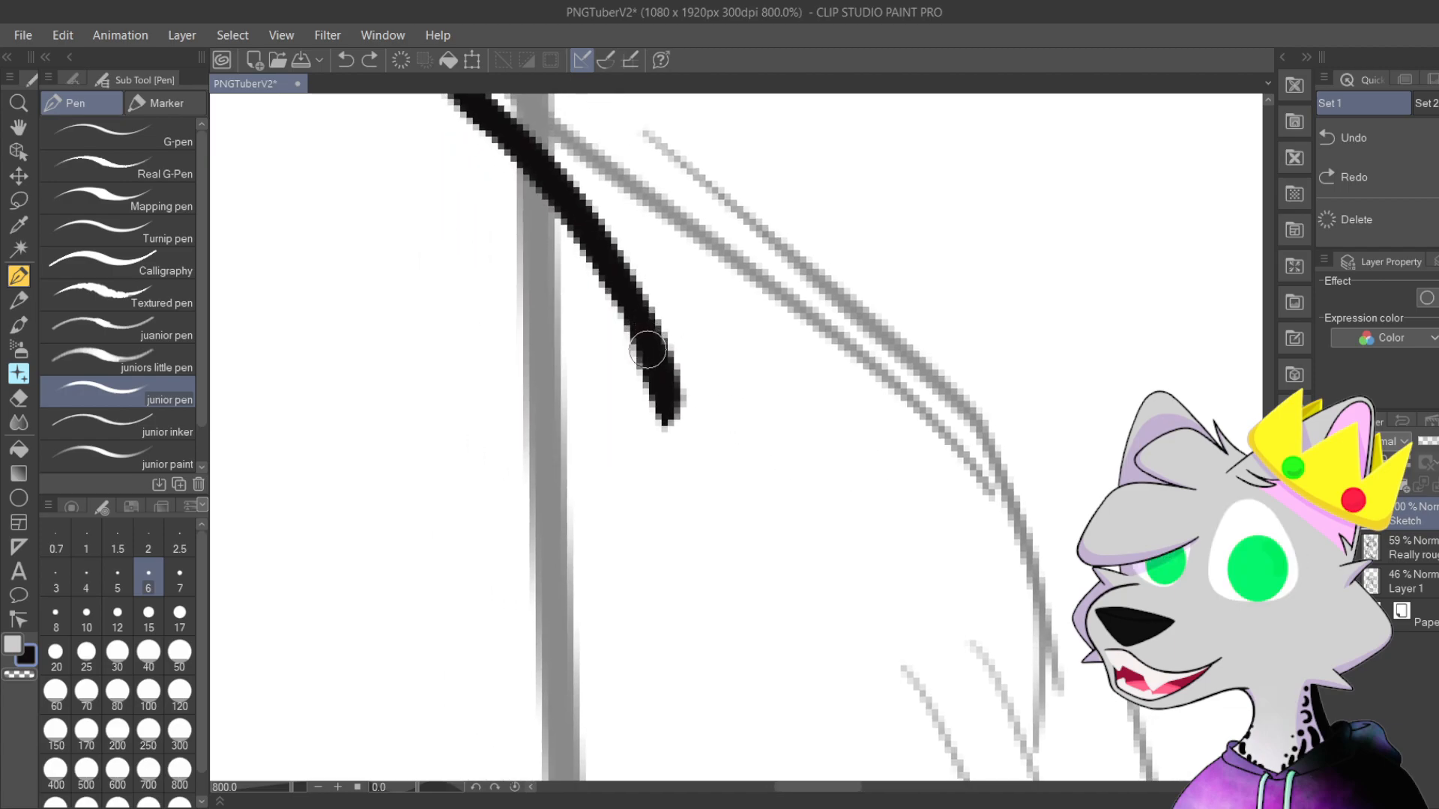
mouse_move(590, 244)
left_mouse_down()
mouse_move(598, 444)
mouse_move(598, 430)
mouse_move(684, 445)
mouse_move(667, 446)
mouse_move(674, 429)
mouse_move(634, 629)
mouse_move(670, 612)
mouse_move(657, 426)
mouse_move(679, 390)
mouse_move(633, 454)
mouse_move(704, 399)
mouse_move(686, 408)
left_mouse_up()
key("ctrl+z")
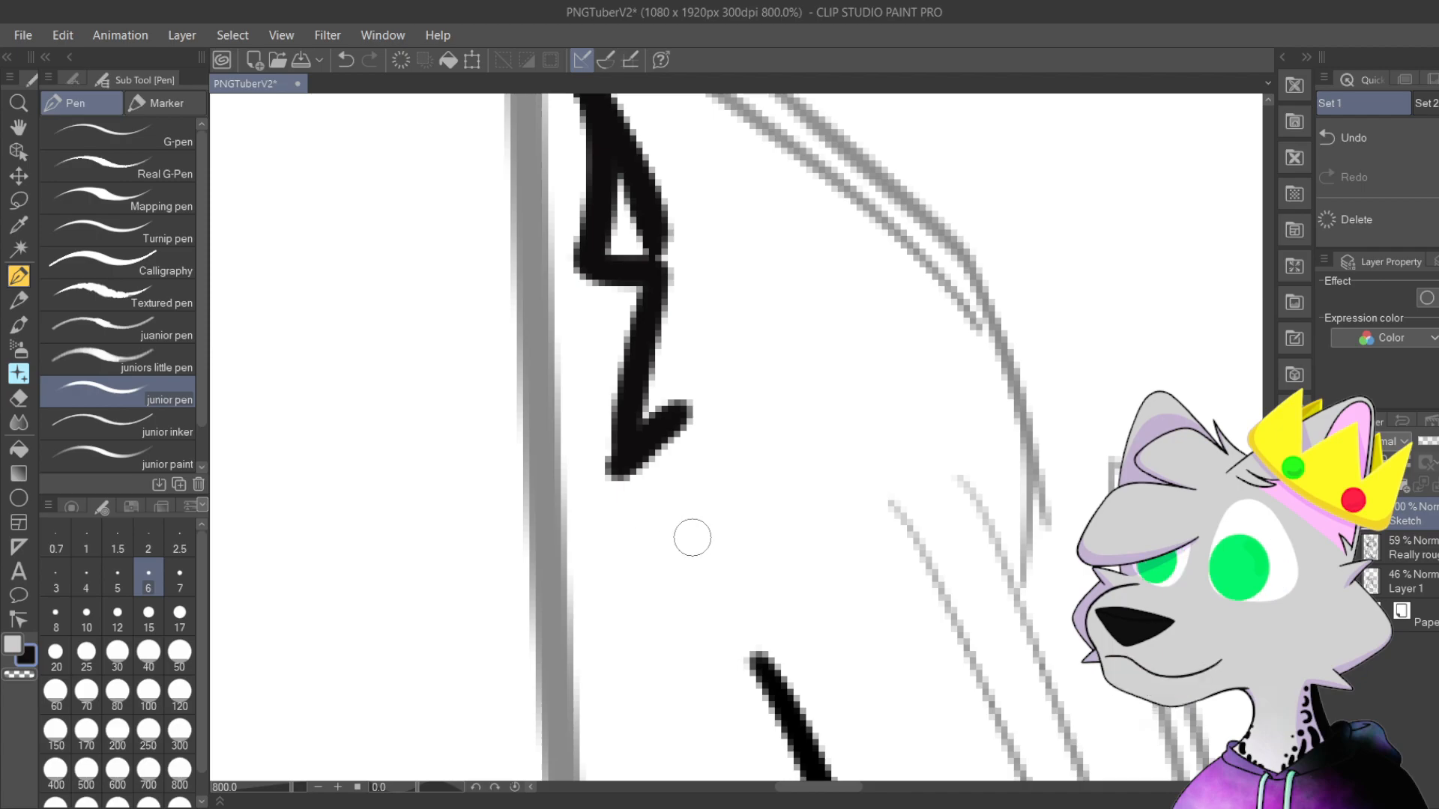
scroll(1002, 356, "down", 4)
left_click_drag(1002, 355, 773, 594)
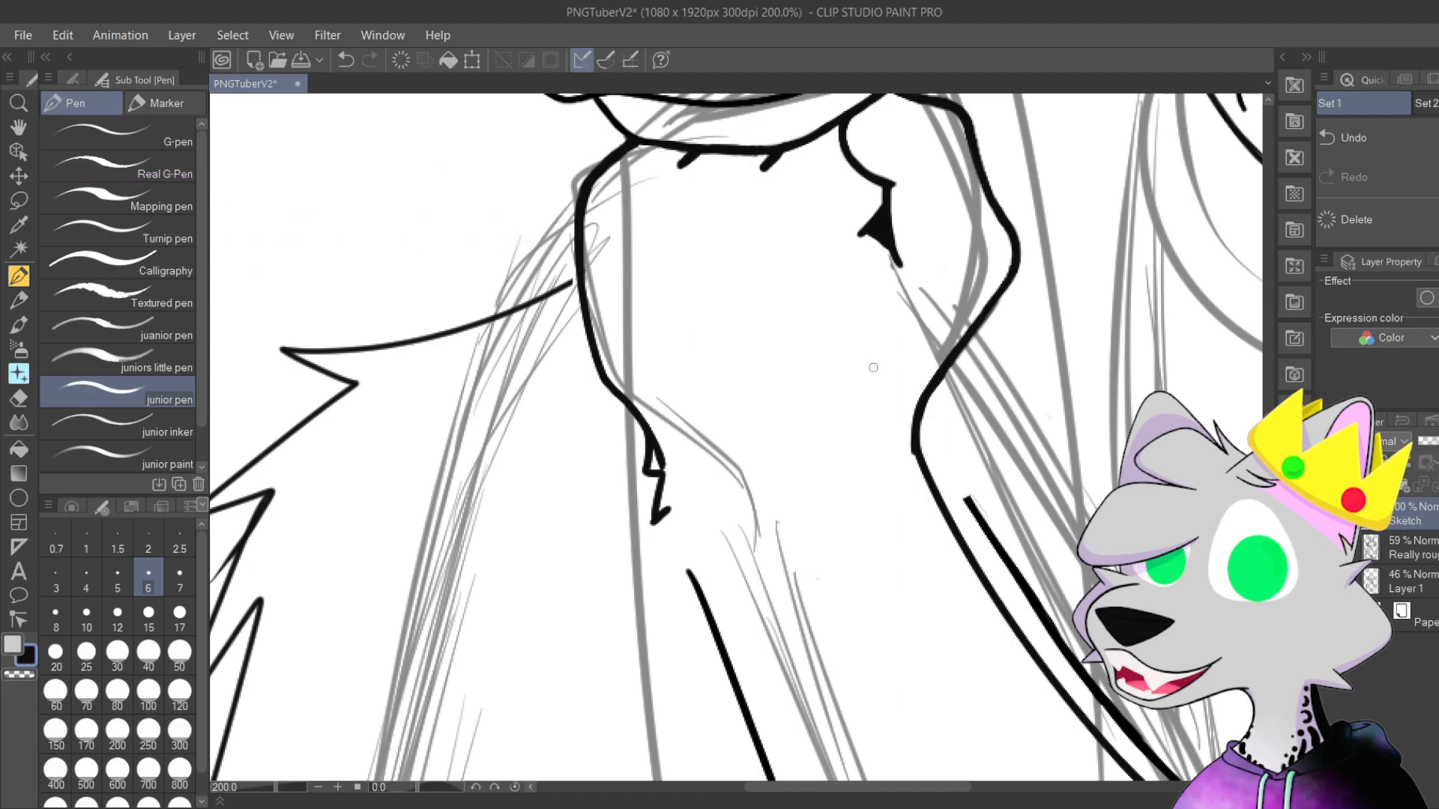
Step: Try removing the contour's overhanging end so the outline flows straight into the squared tuft
scroll(817, 300, "up", 2)
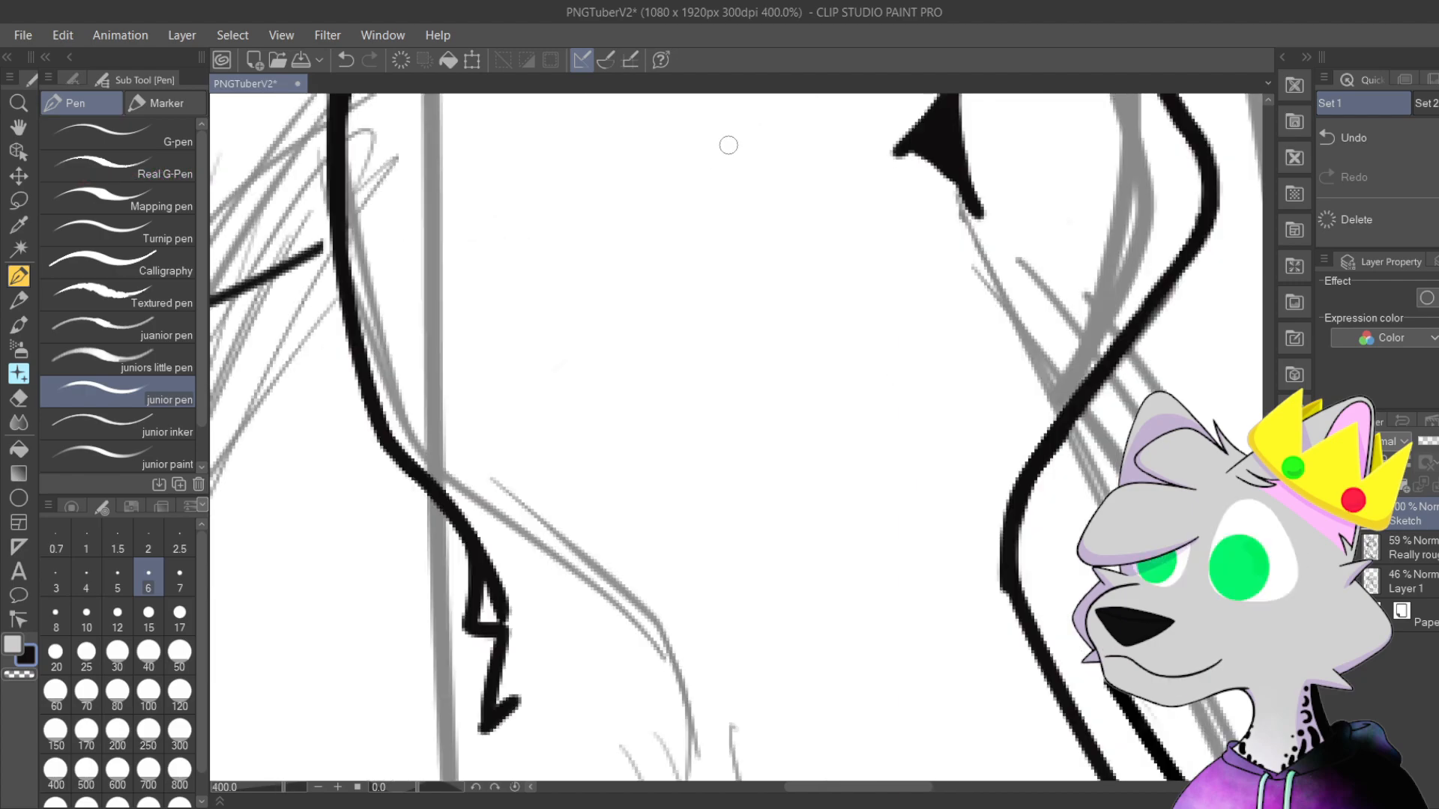
scroll(713, 163, "up", 4)
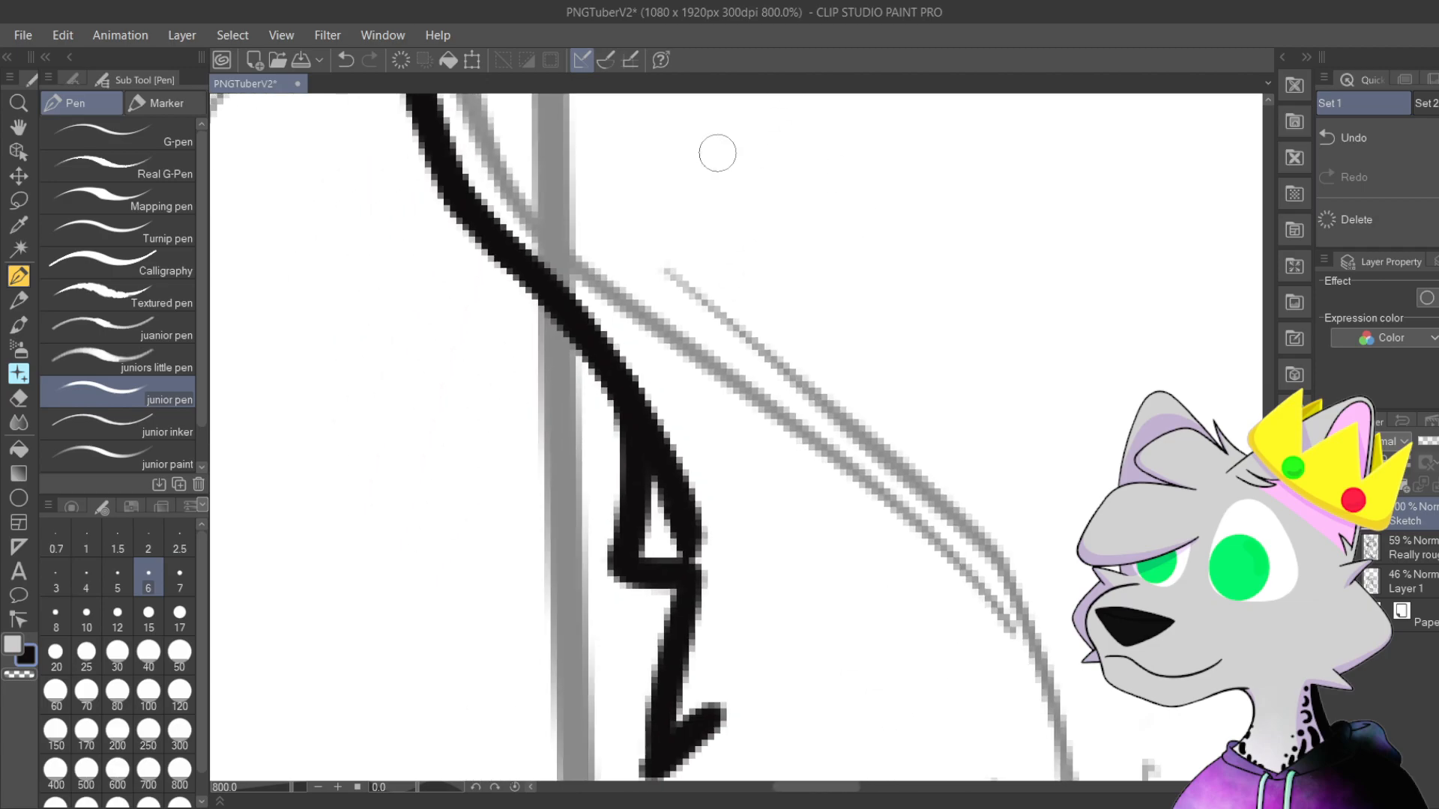
left_click_drag(832, 356, 854, 244)
mouse_move(761, 552)
left_mouse_down()
mouse_move(704, 611)
mouse_move(711, 478)
mouse_move(663, 347)
mouse_move(706, 495)
mouse_move(712, 581)
mouse_move(718, 478)
mouse_move(760, 584)
mouse_move(775, 647)
mouse_move(743, 683)
left_mouse_up()
key("ctrl+z")
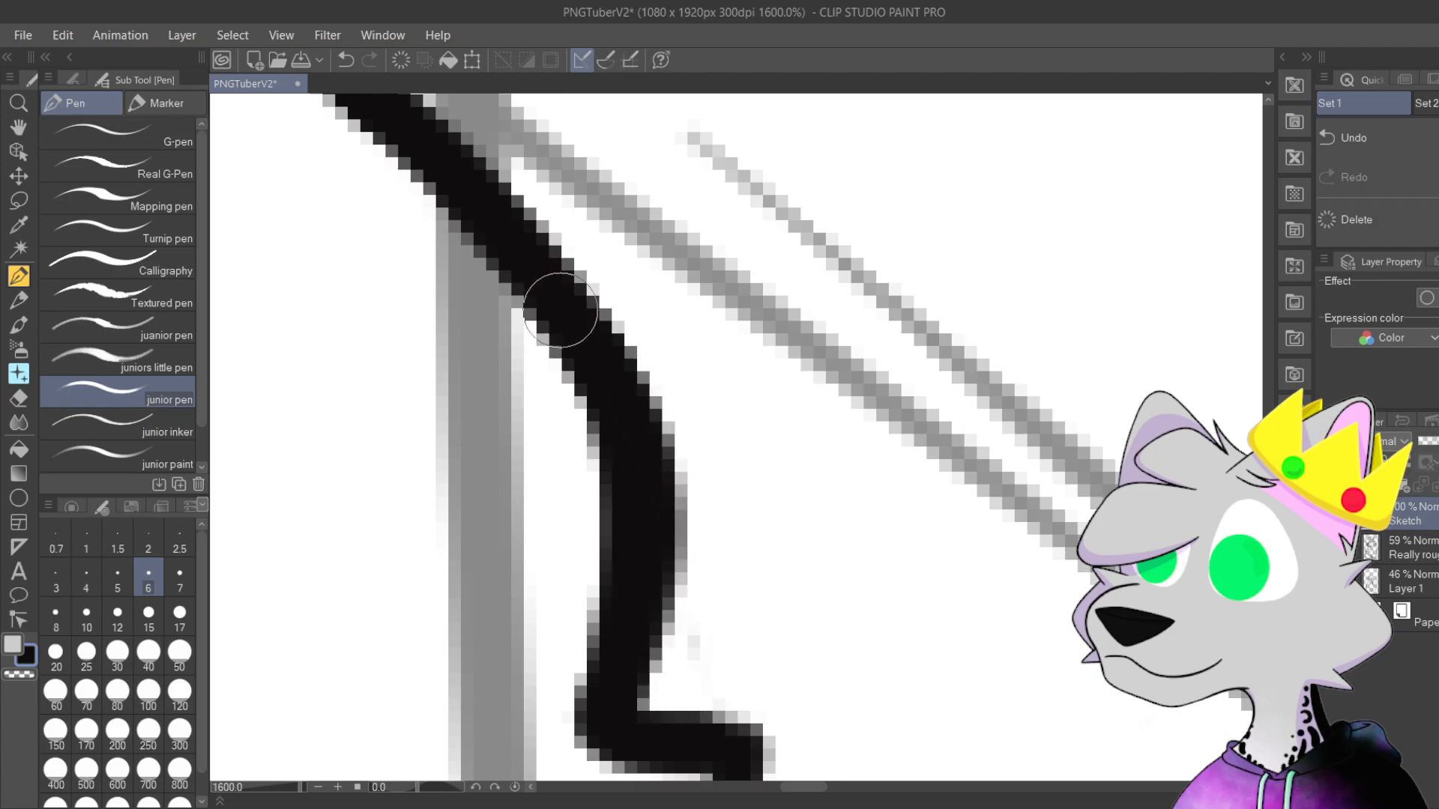
key("ctrl+minus")
key("ctrl+minus")
key("ctrl+minus")
key("ctrl+minus")
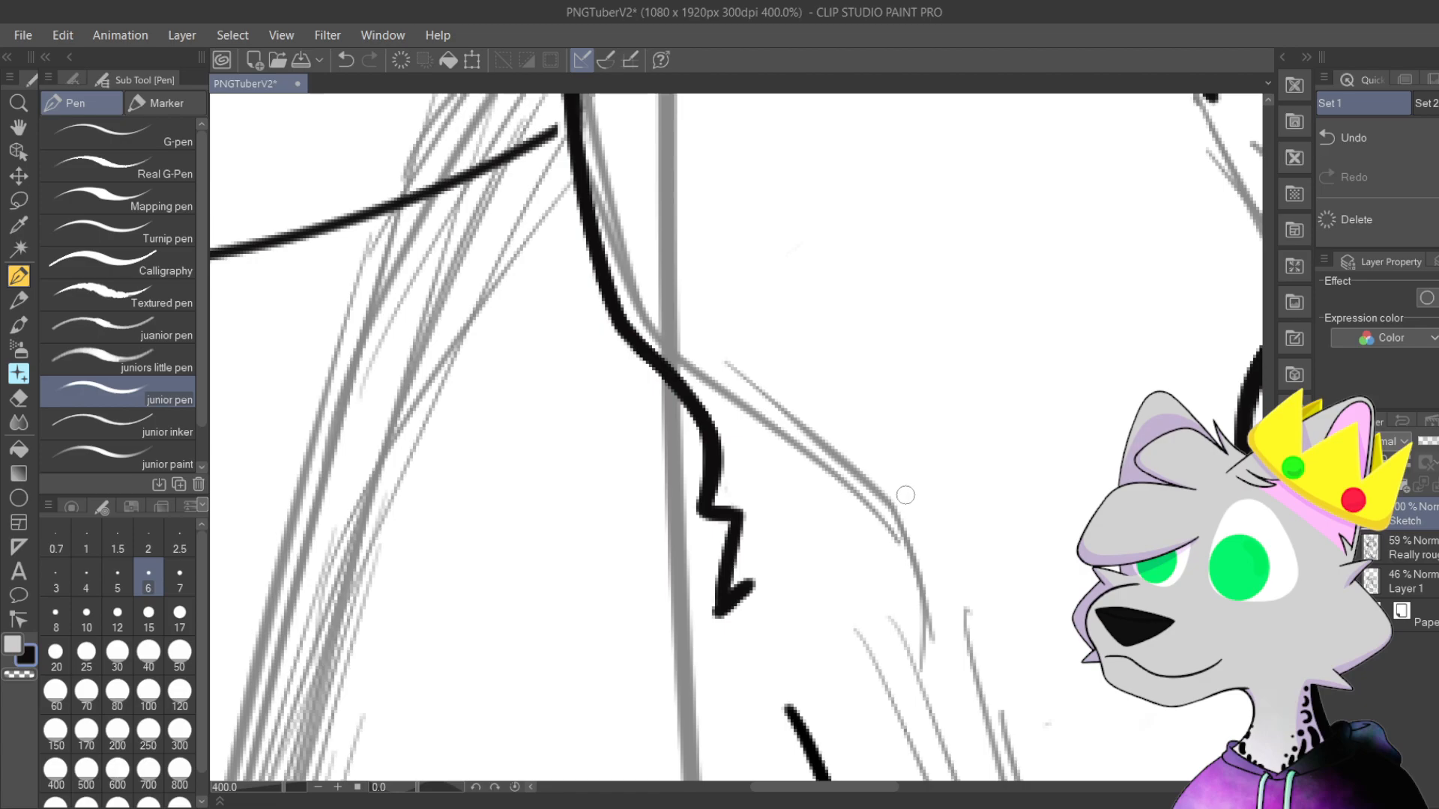
Step: Try a longer pointed tuft over the squared one, and undo the strokes back to the plain neck contour
scroll(903, 491, "up", 2)
left_click_drag(789, 448, 903, 329)
mouse_move(641, 227)
left_mouse_down()
mouse_move(588, 537)
mouse_move(682, 409)
mouse_move(677, 682)
left_mouse_up()
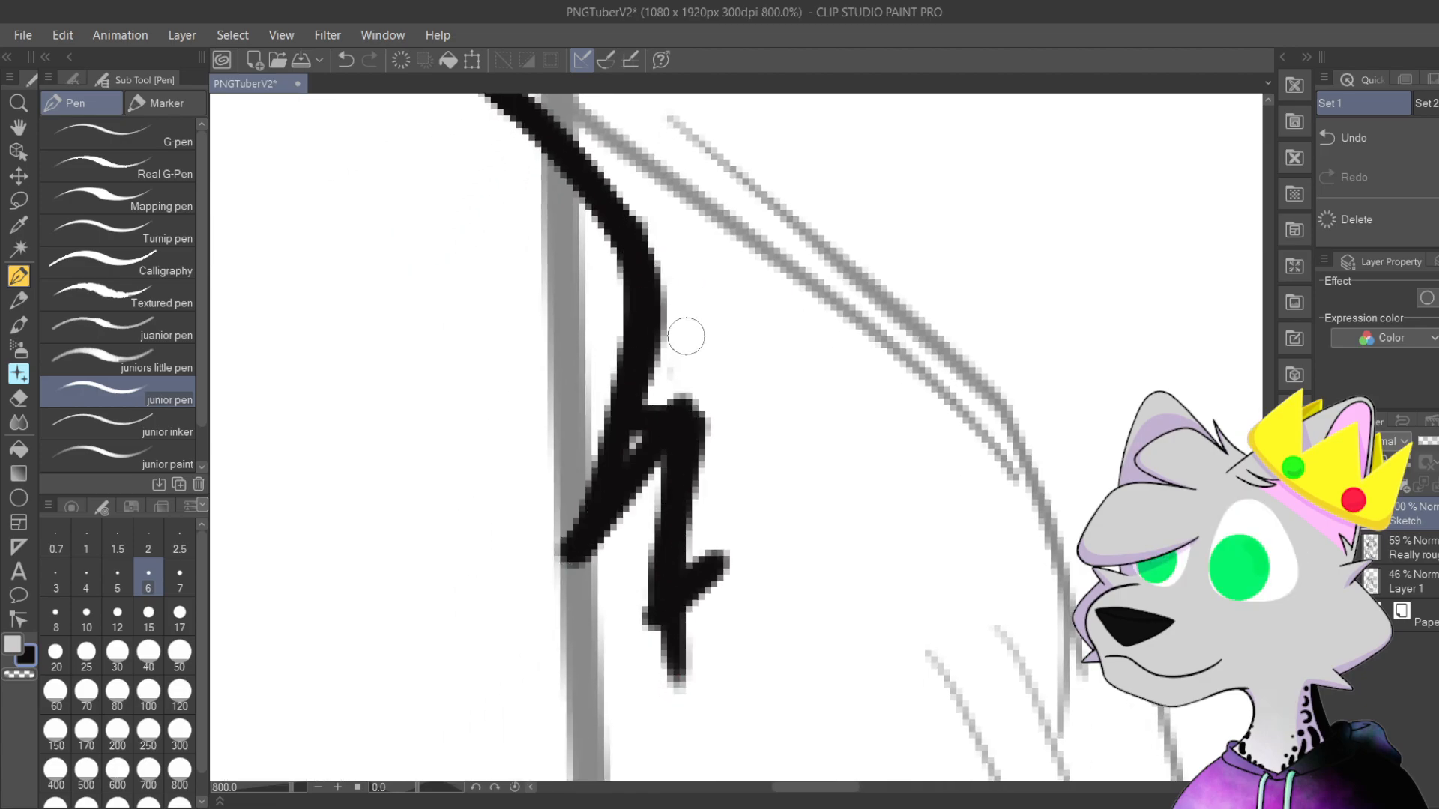
key("ctrl+z")
key("ctrl+z")
key("ctrl+z")
key("ctrl+z")
Step: Draw a zigzag fur tuft with two downward points from the left neck contour toward the long chest line
mouse_move(621, 221)
left_mouse_down()
mouse_move(610, 529)
mouse_move(665, 491)
mouse_move(724, 734)
mouse_move(725, 565)
mouse_move(804, 806)
left_mouse_up()
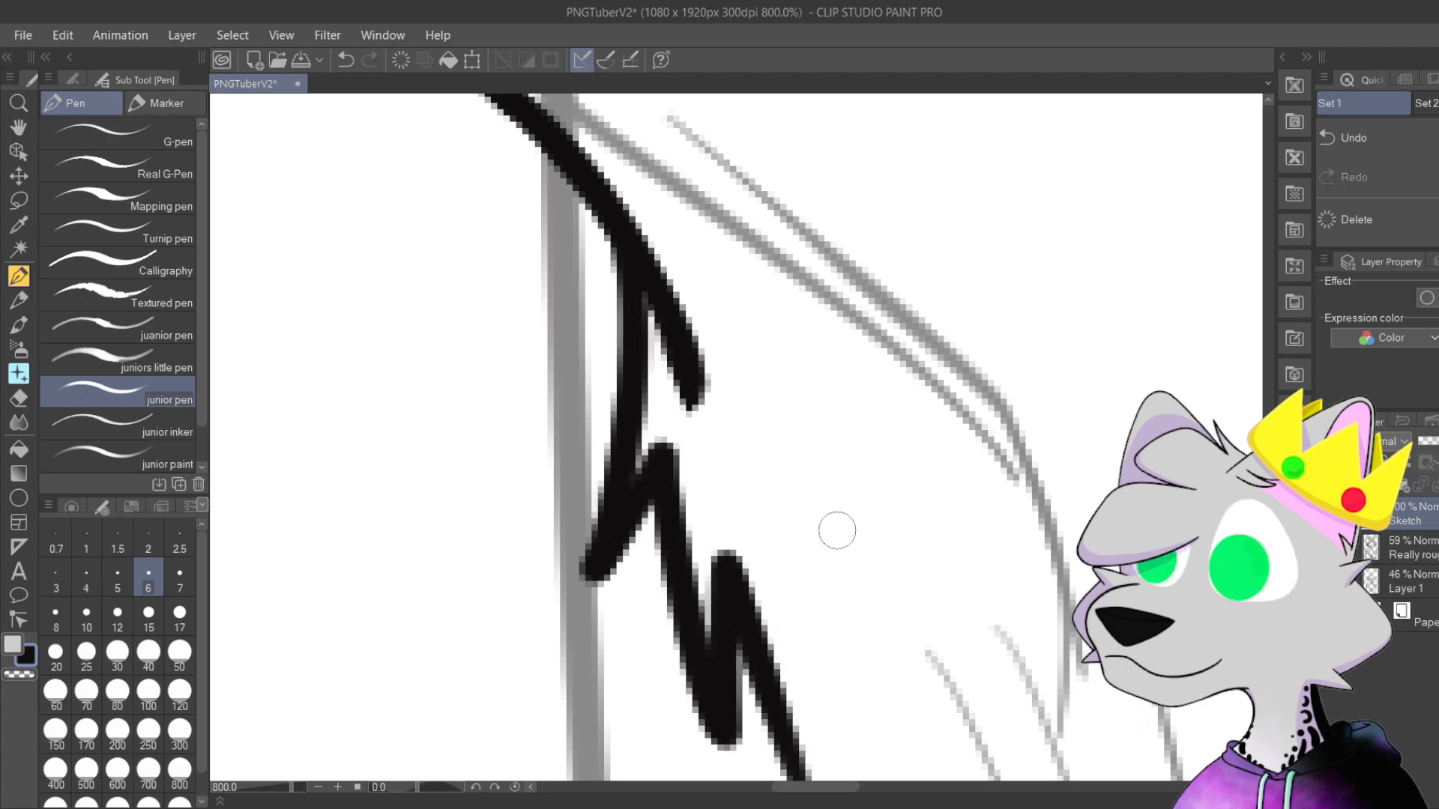
scroll(835, 530, "down", 4)
left_click_drag(979, 453, 951, 444)
scroll(623, 202, "up", 3)
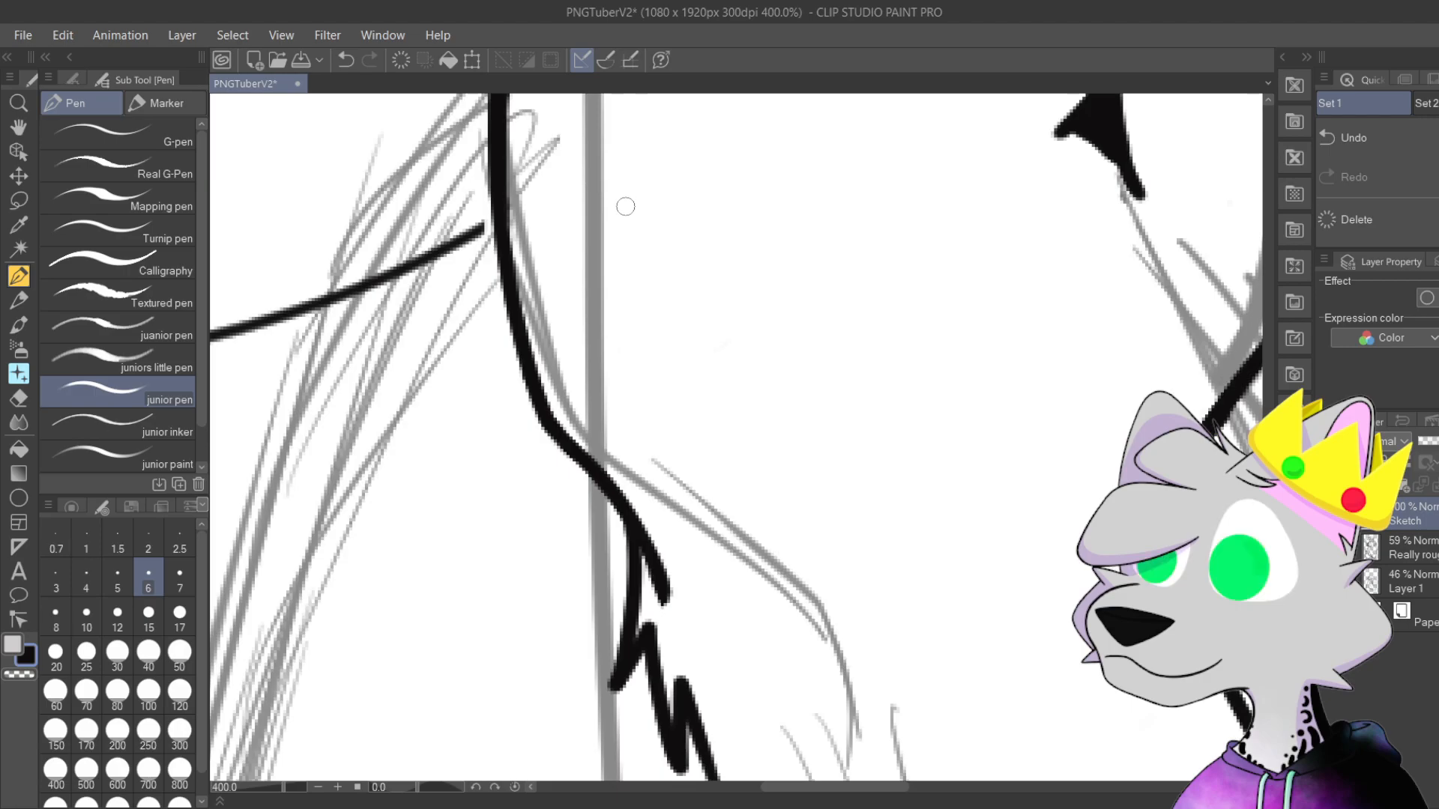
Step: Thicken the tuft's second upward peak and clear the thin stroke linking it to the neck contour's end
left_click_drag(700, 436, 749, 599)
left_click_drag(673, 330, 686, 375)
left_click_drag(667, 314, 720, 497)
left_click_drag(673, 358, 739, 553)
scroll(739, 553, "up", 5)
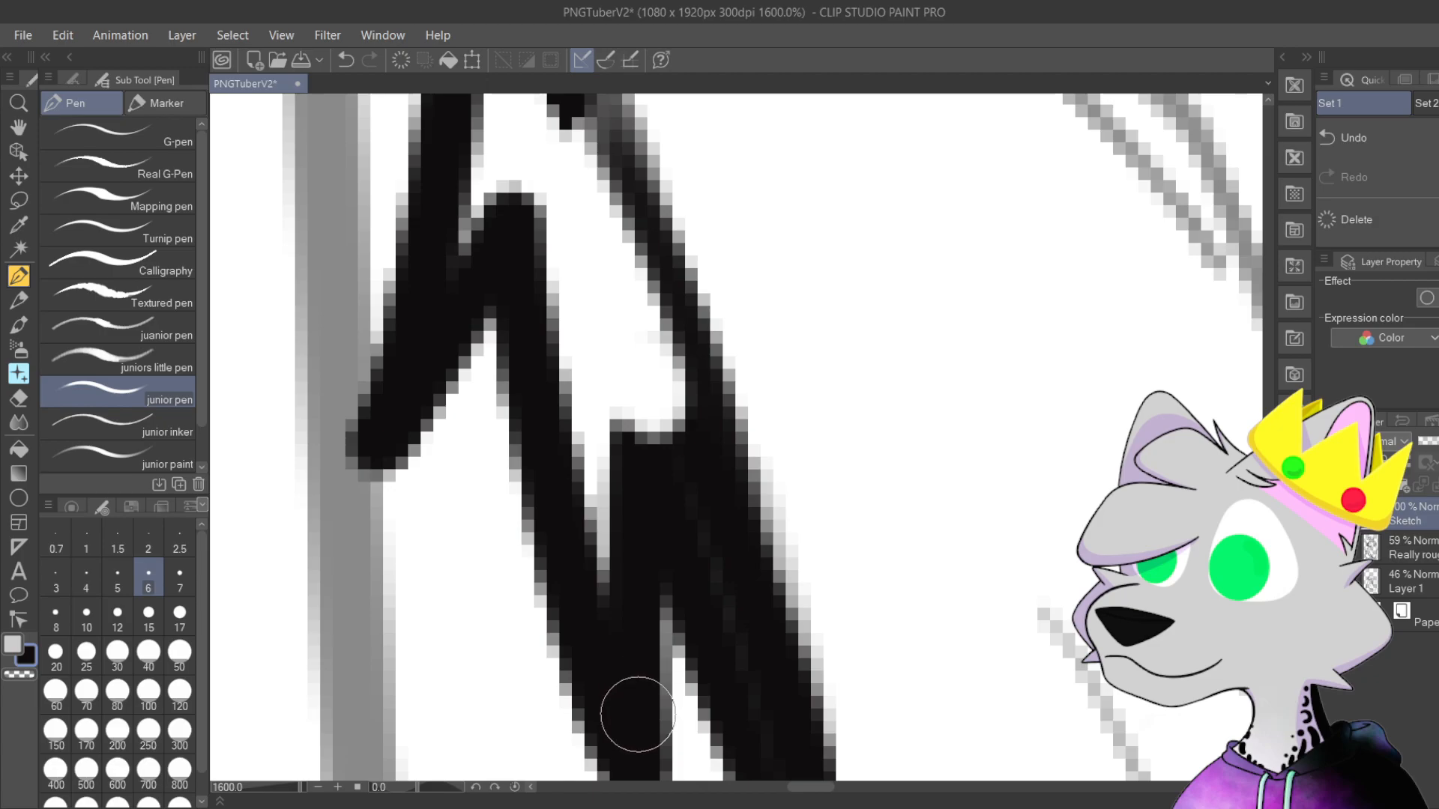
mouse_move(668, 360)
left_mouse_down()
mouse_move(699, 600)
mouse_move(678, 248)
mouse_move(704, 432)
mouse_move(688, 493)
mouse_move(678, 404)
mouse_move(694, 528)
mouse_move(650, 376)
mouse_move(669, 421)
mouse_move(695, 371)
mouse_move(652, 634)
left_mouse_up()
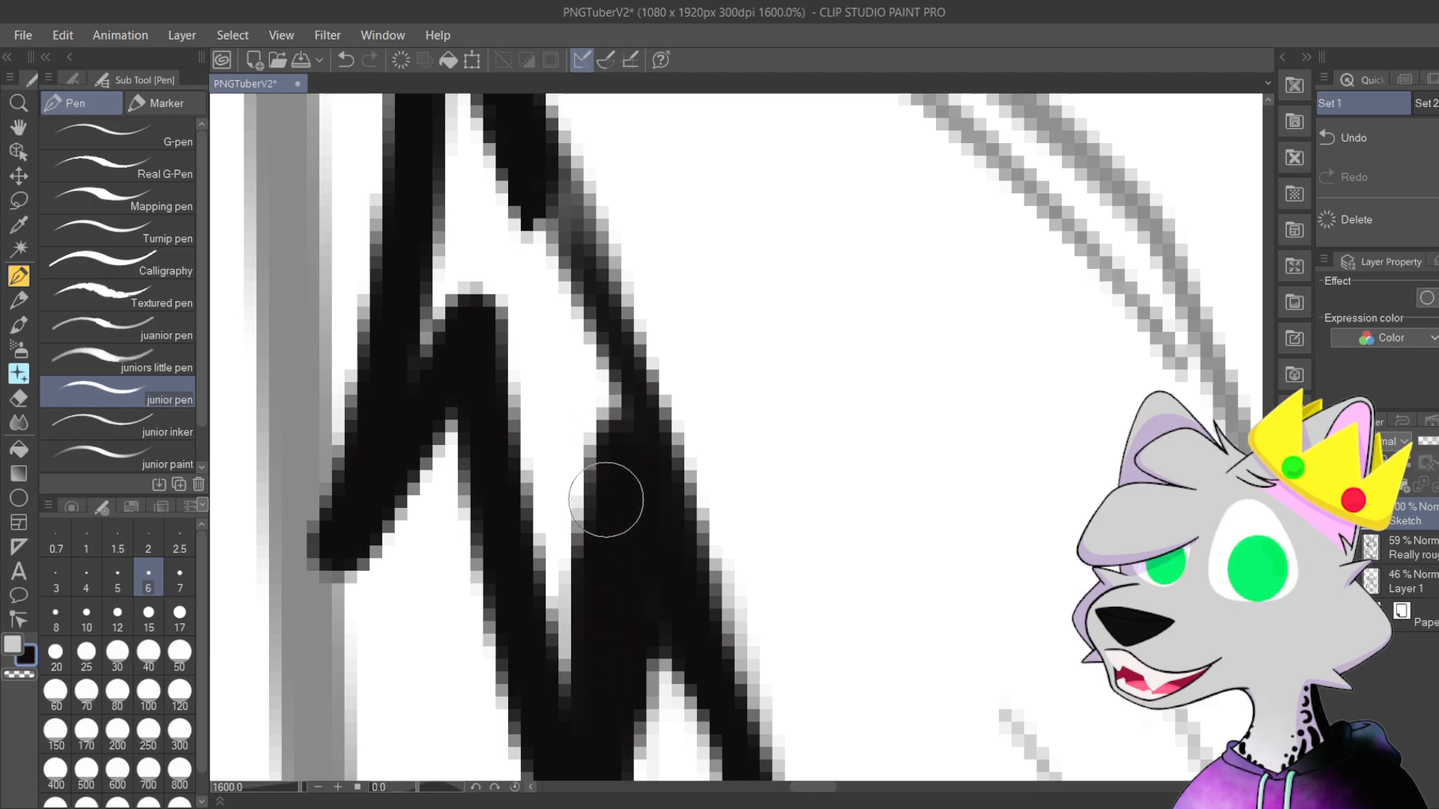
left_click_drag(563, 514, 597, 365)
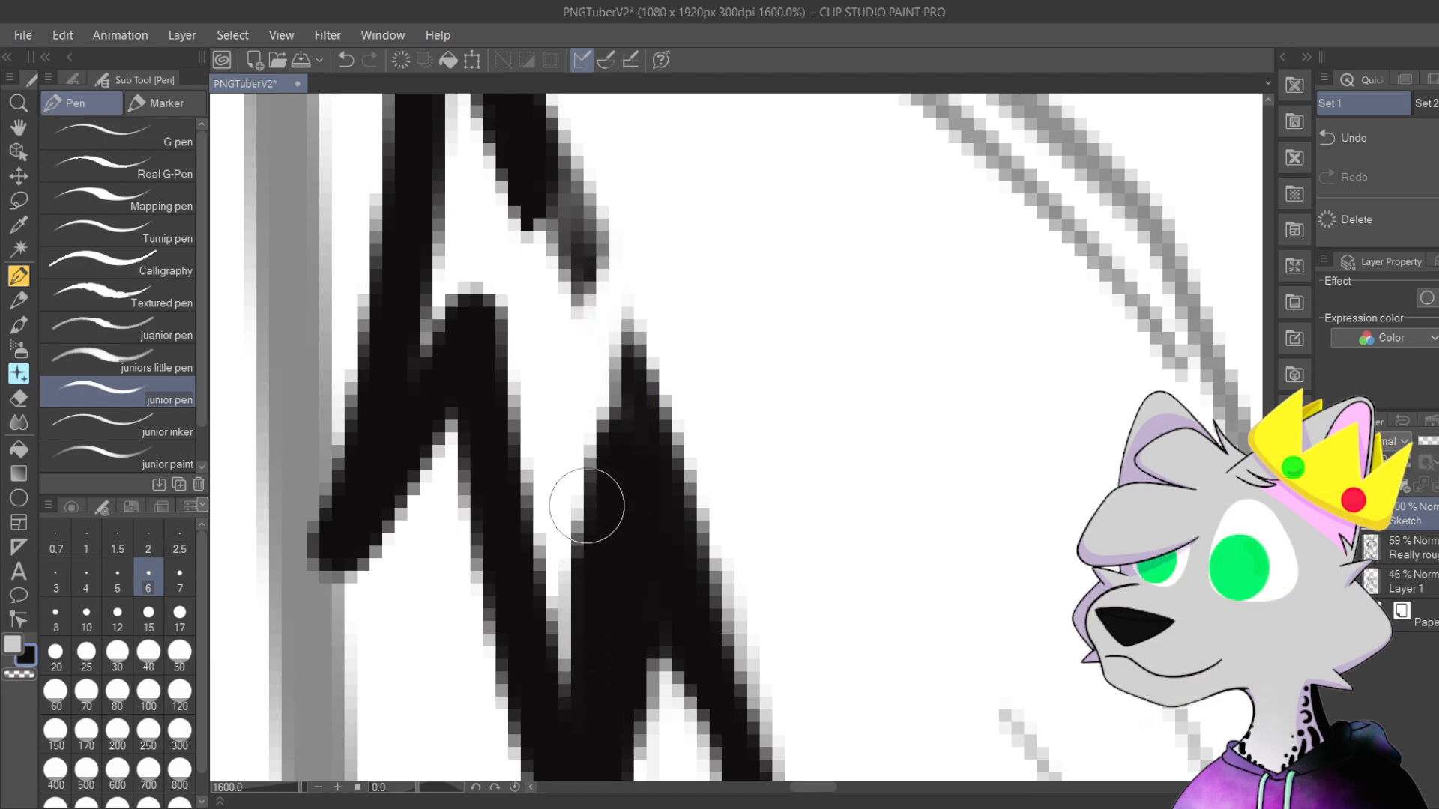
left_click_drag(648, 487, 665, 322)
key("ctrl+z")
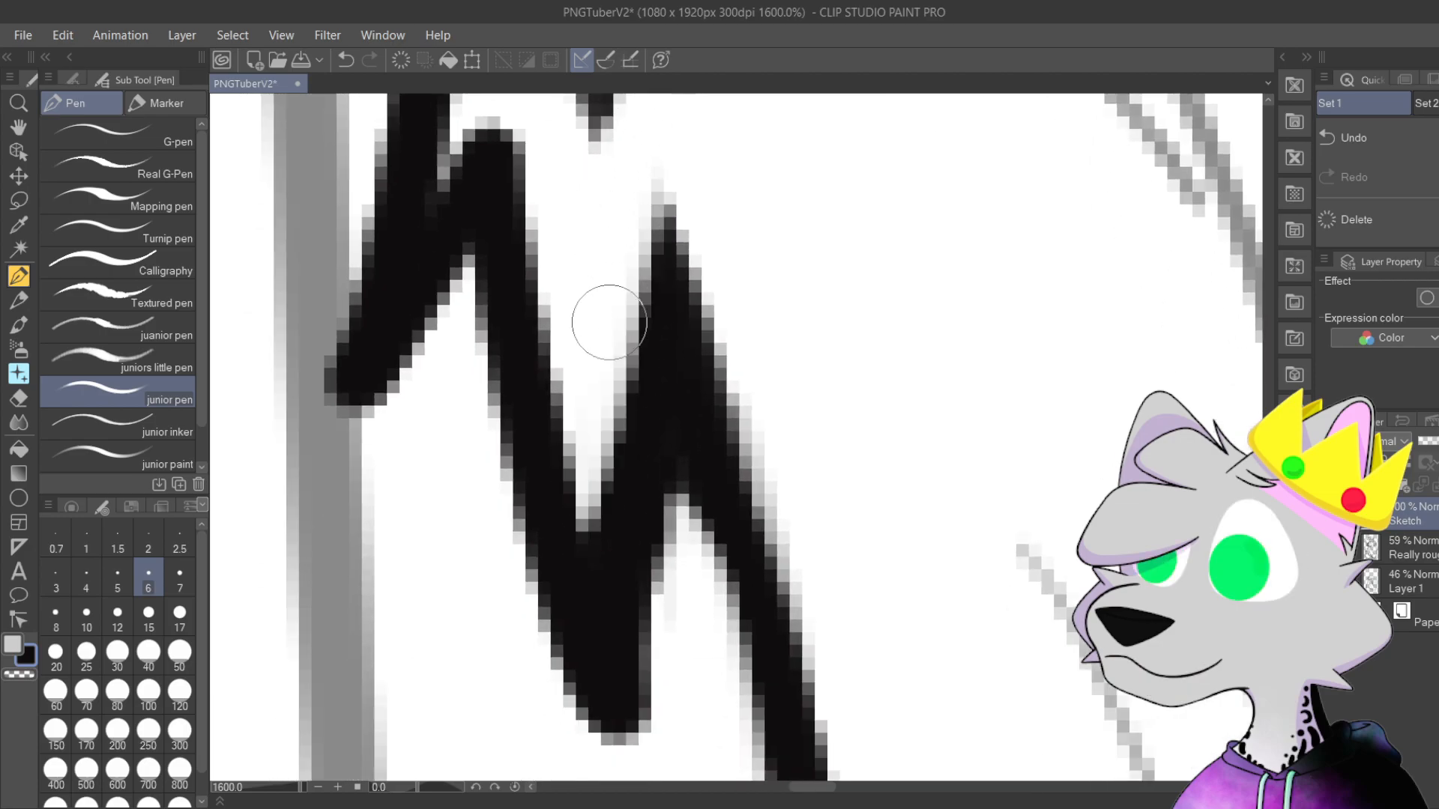
Step: Build up both sides of the second peak into a solid, rounded black tip
left_click_drag(611, 645, 651, 253)
left_click_drag(616, 597, 669, 195)
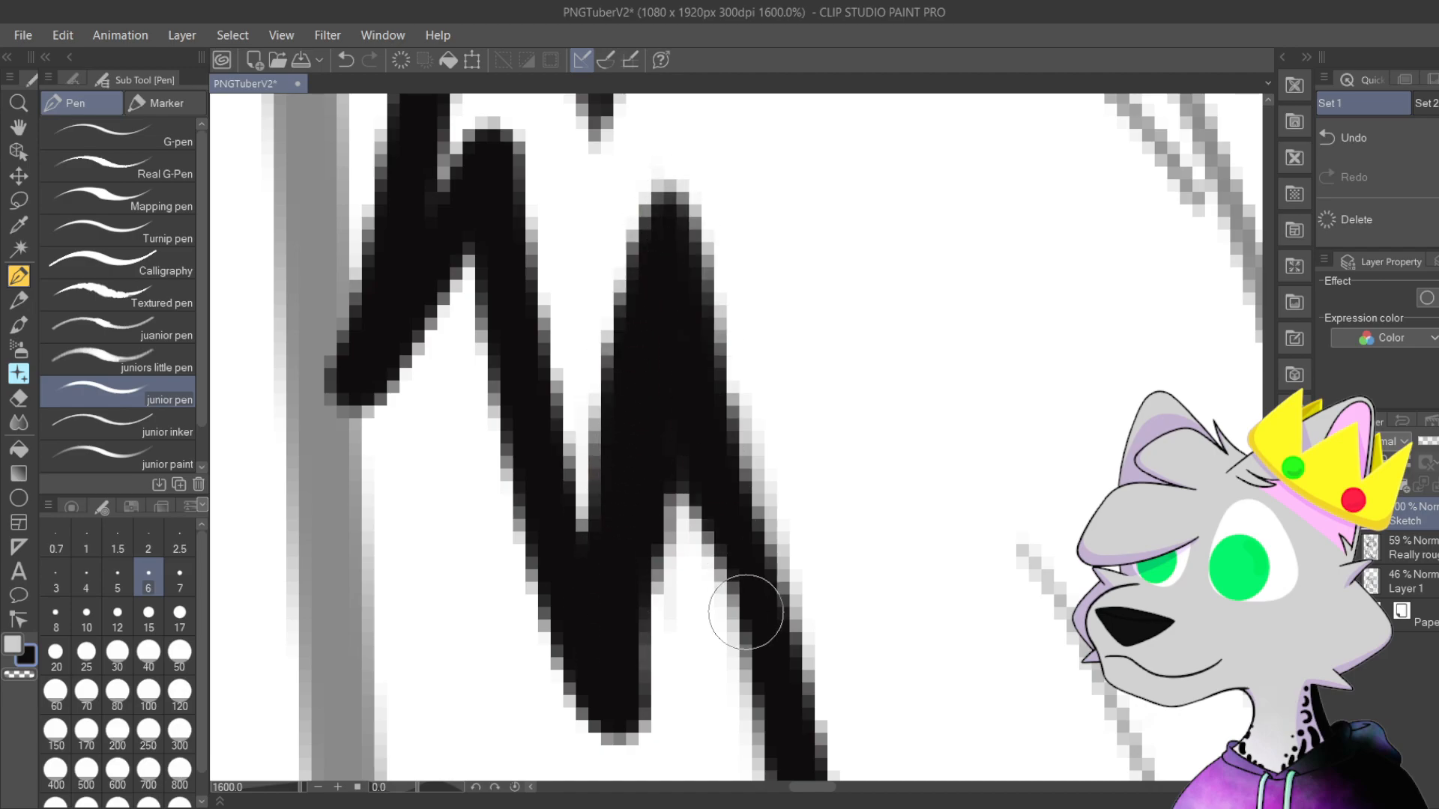
left_click_drag(661, 261, 817, 716)
key("ctrl+z")
mouse_move(722, 417)
left_mouse_down()
mouse_move(715, 384)
mouse_move(779, 637)
left_mouse_up()
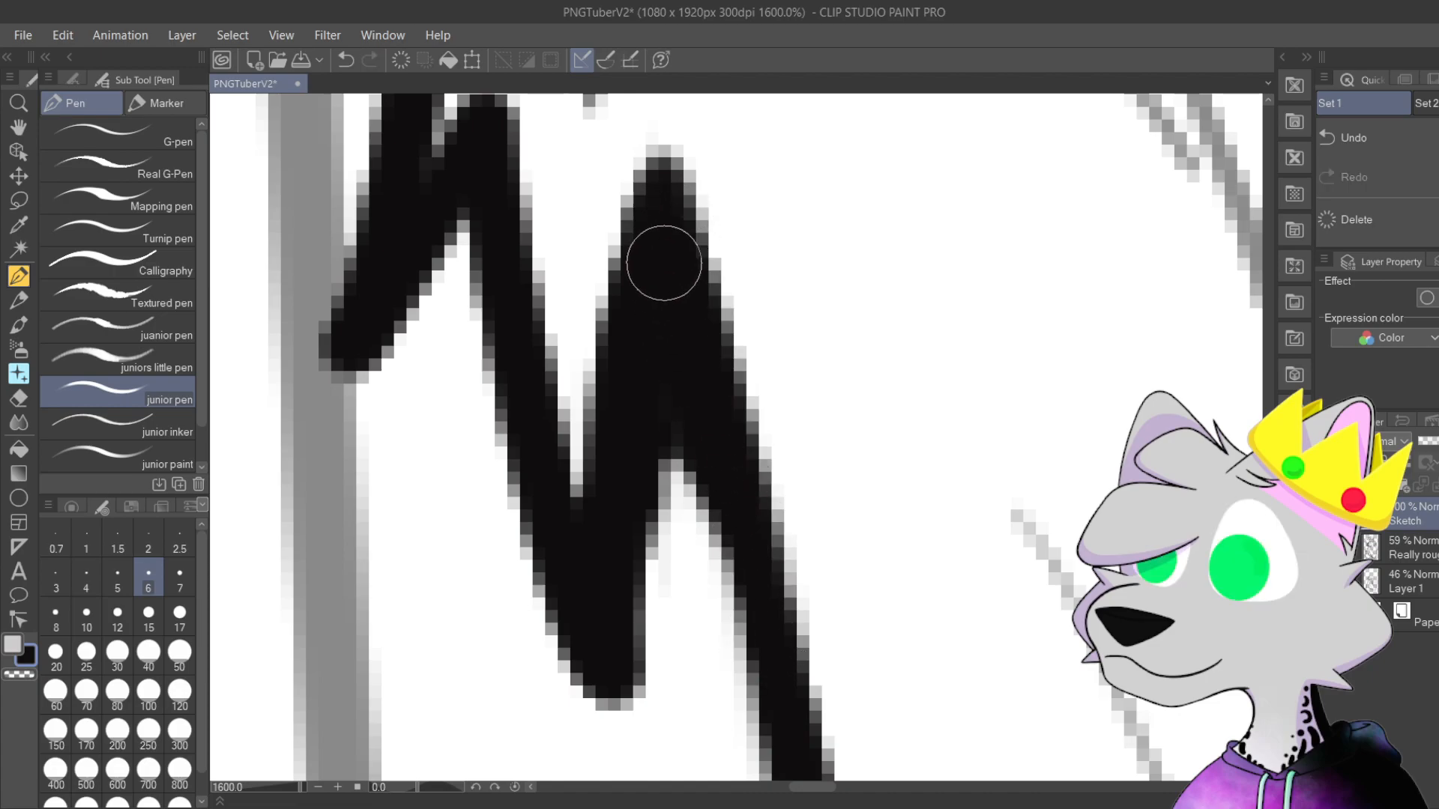
Step: Even out the line running from the second peak down into the long chest line
mouse_move(693, 446)
left_mouse_down()
mouse_move(675, 312)
mouse_move(684, 446)
left_mouse_up()
left_click_drag(656, 298, 696, 585)
left_click_drag(685, 386, 716, 589)
key("ctrl+z")
left_click_drag(692, 376, 738, 578)
left_click_drag(703, 406, 683, 212)
left_click_drag(720, 305, 773, 605)
left_click_drag(705, 508, 663, 257)
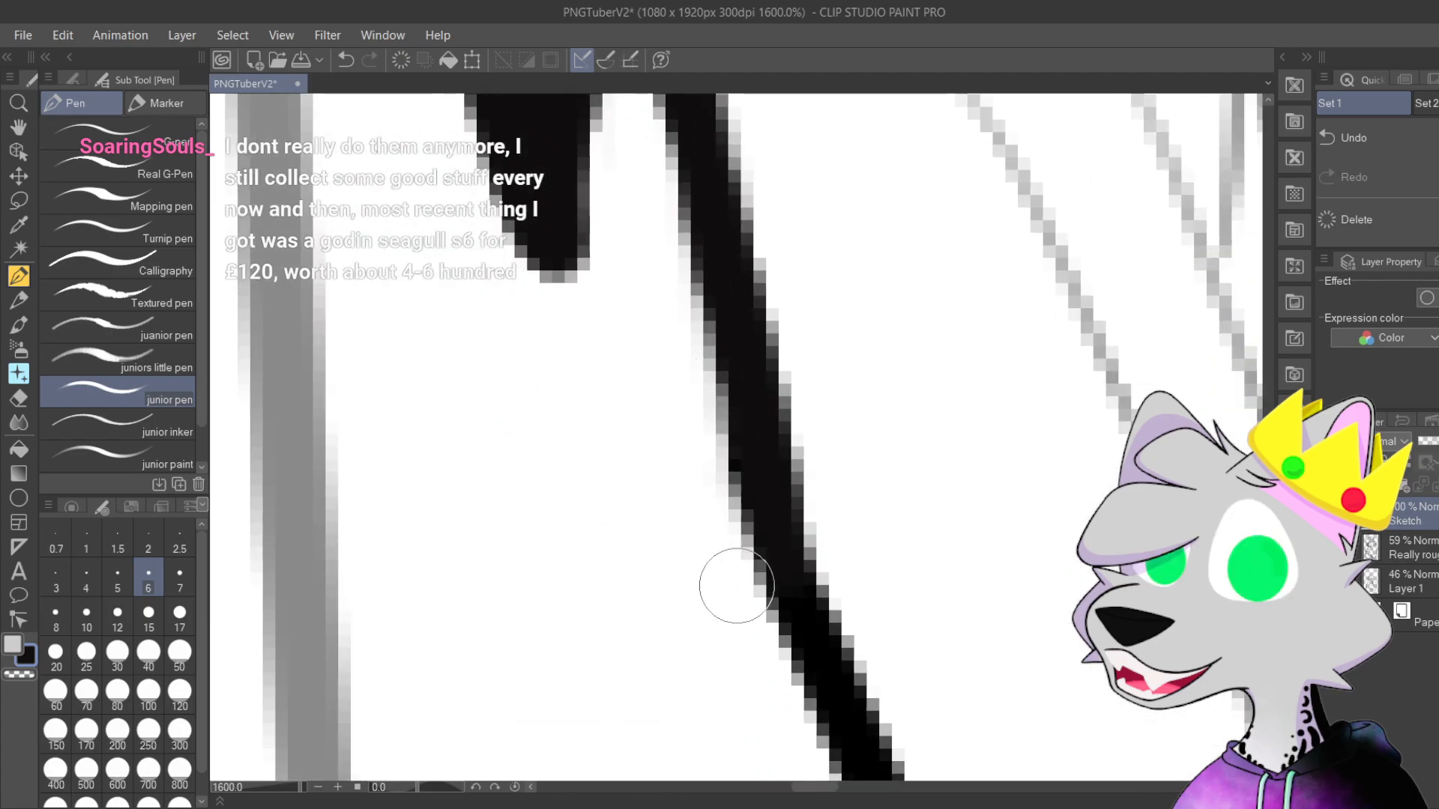
scroll(697, 514, "down", 8)
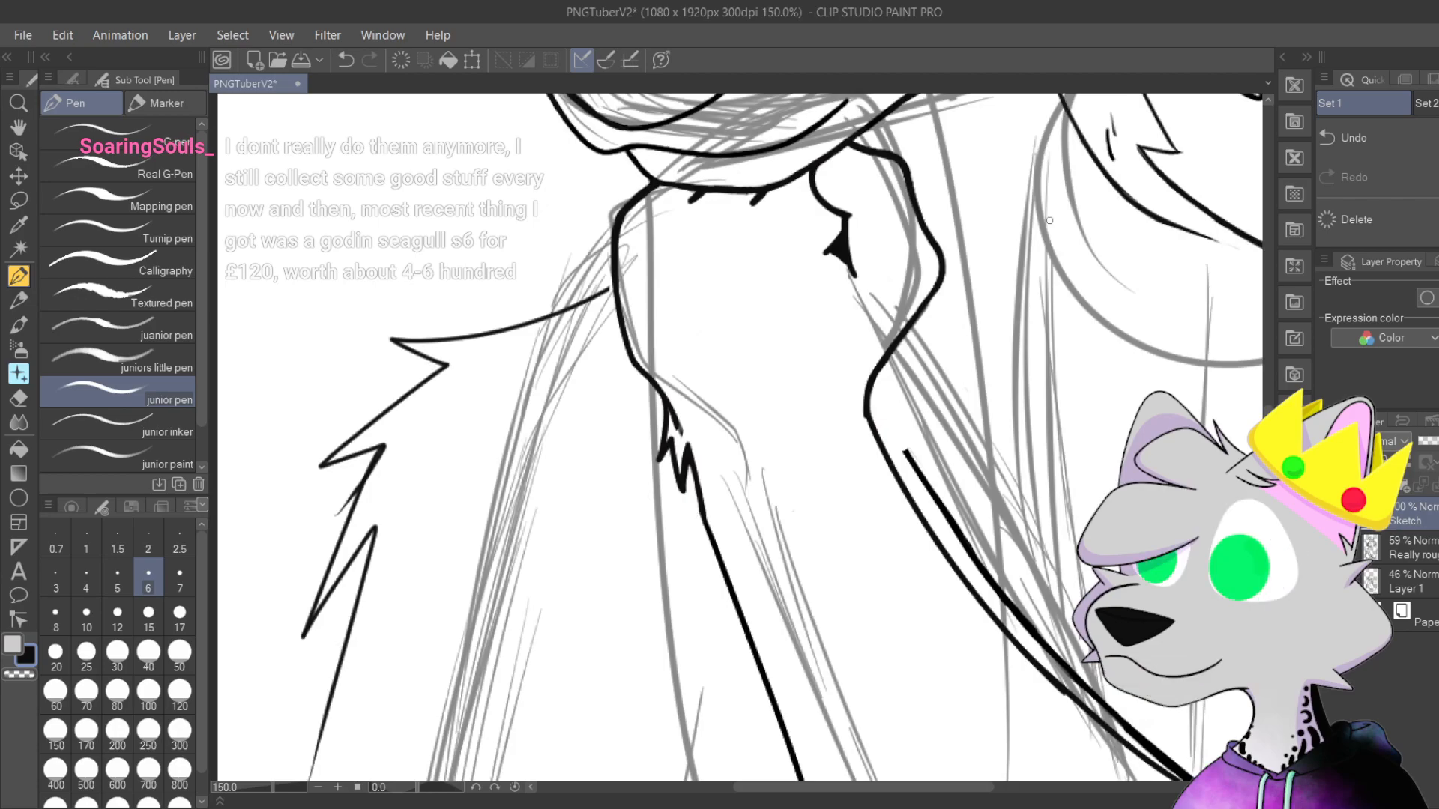
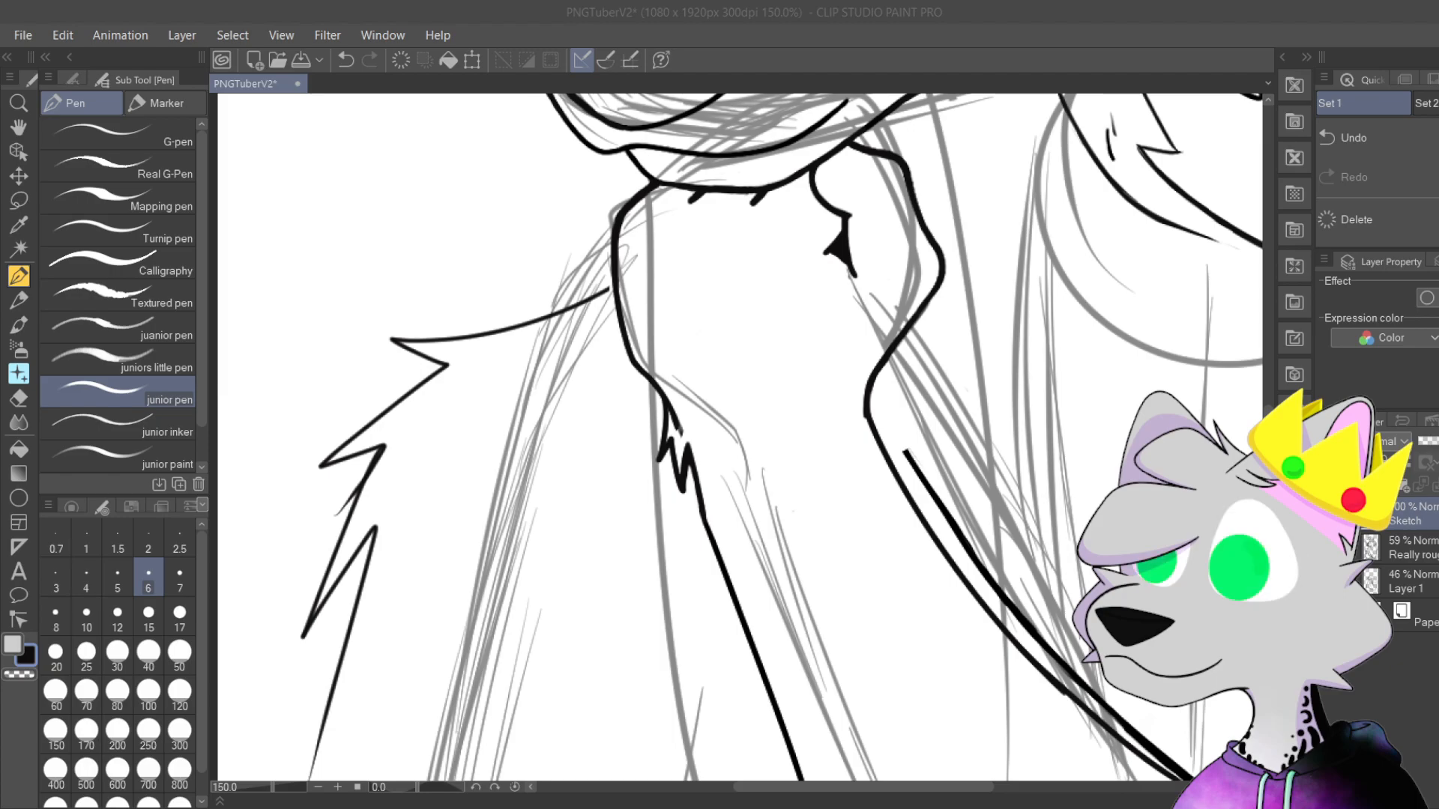
Step: Draw a long stroke from the second peak's tip that merges into the chest line partway down
left_click(1379, 703)
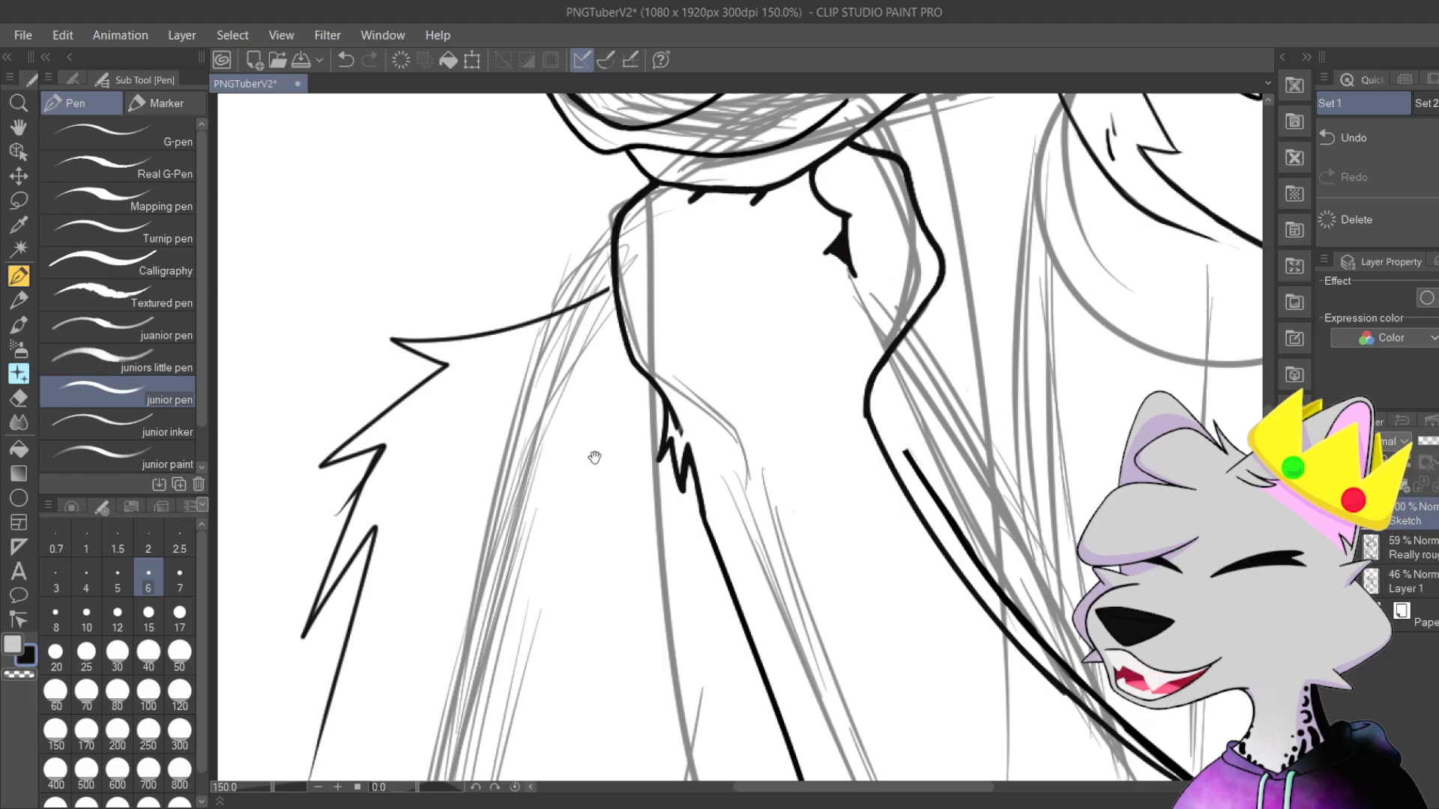
left_click_drag(787, 552, 720, 305)
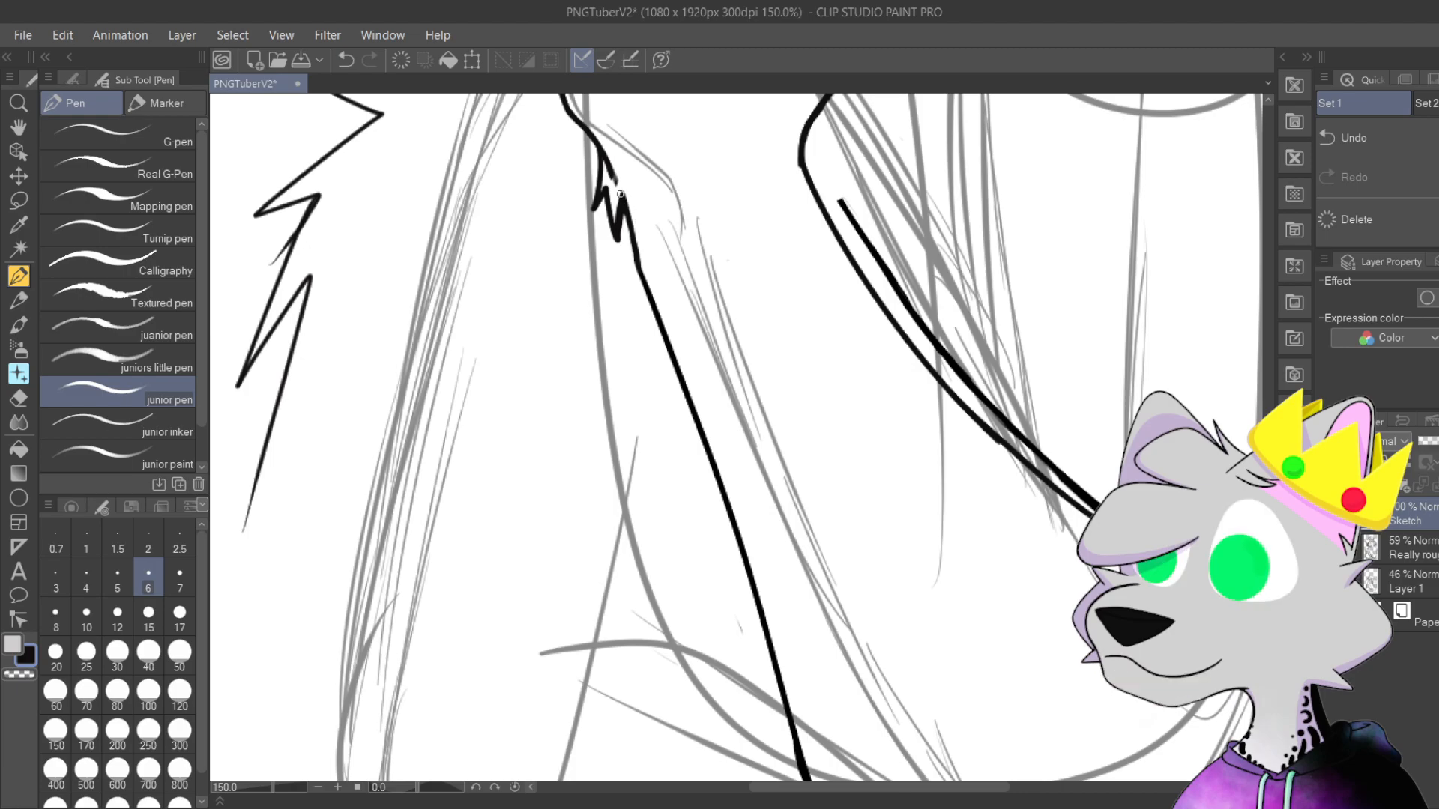
left_click_drag(624, 195, 752, 554)
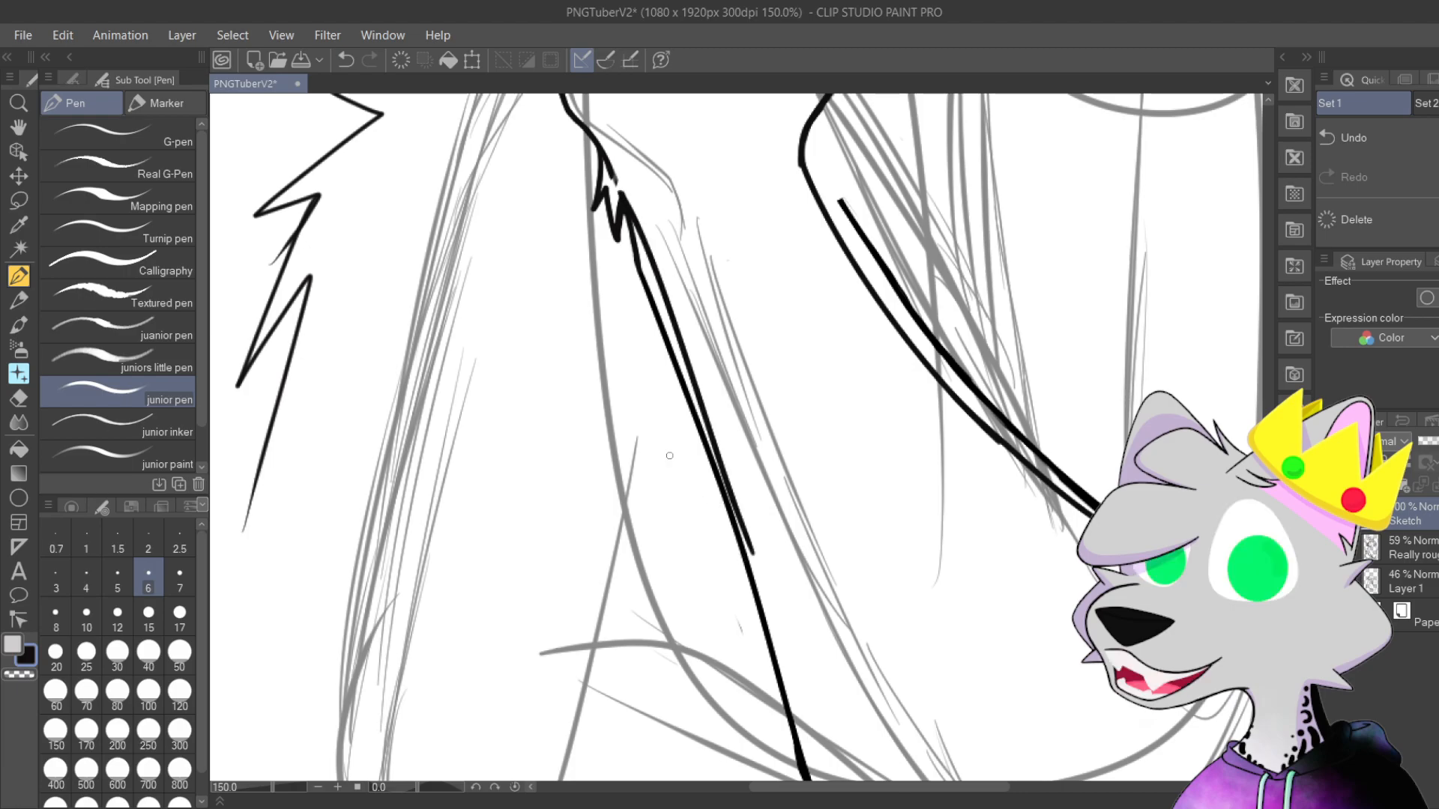
key("ctrl+z")
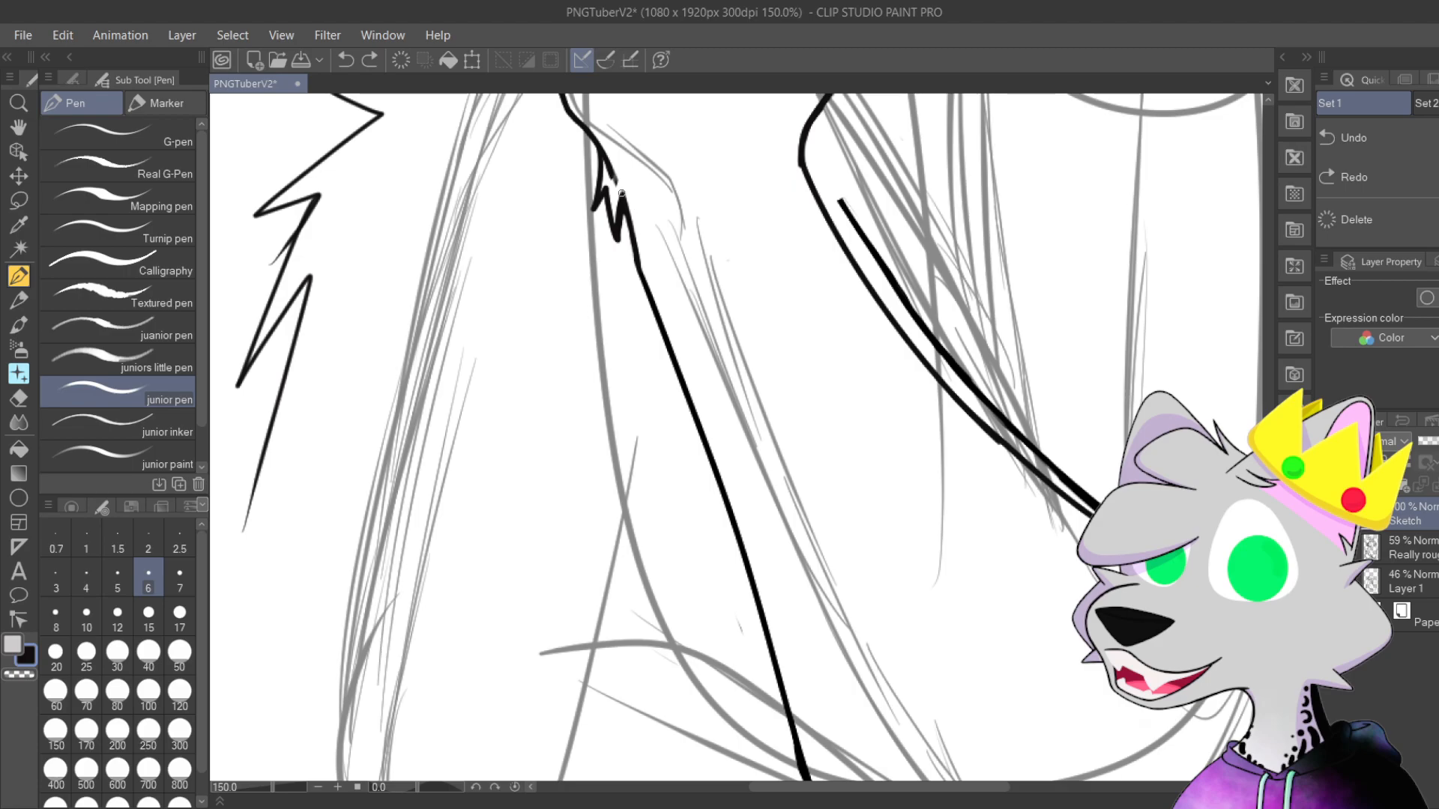
left_click_drag(622, 193, 769, 548)
key("ctrl+z")
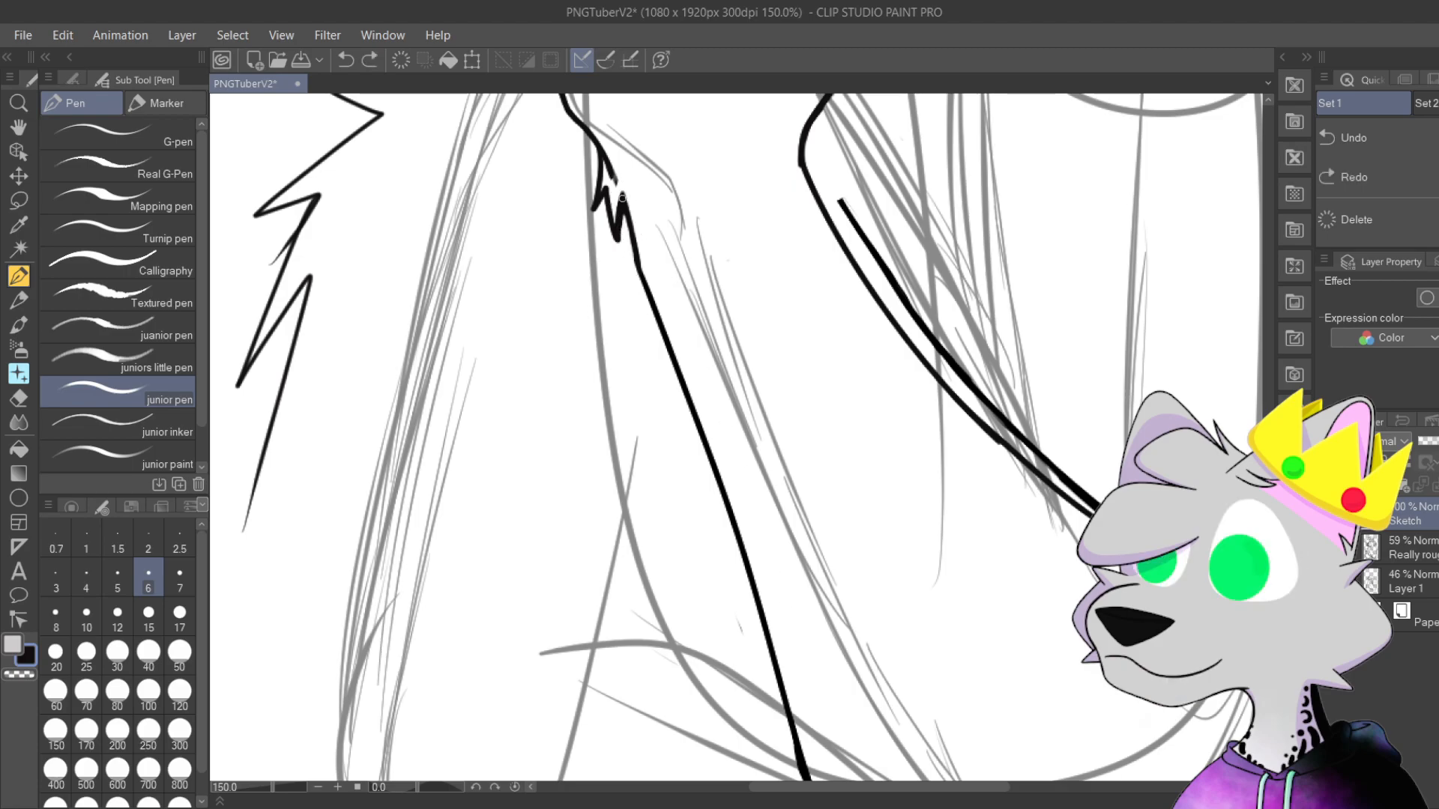
left_click_drag(620, 195, 721, 536)
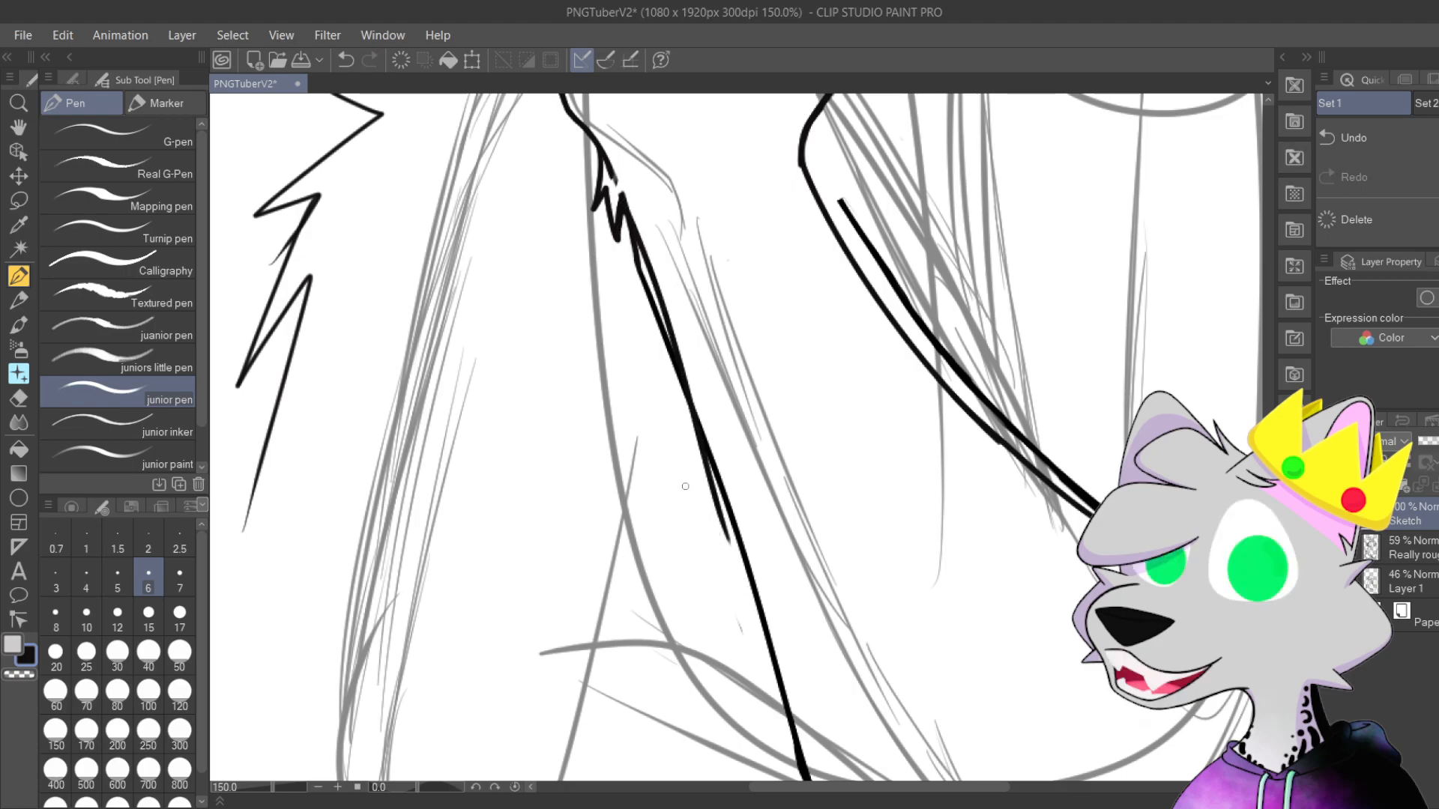
key("ctrl+z")
left_click_drag(622, 193, 727, 513)
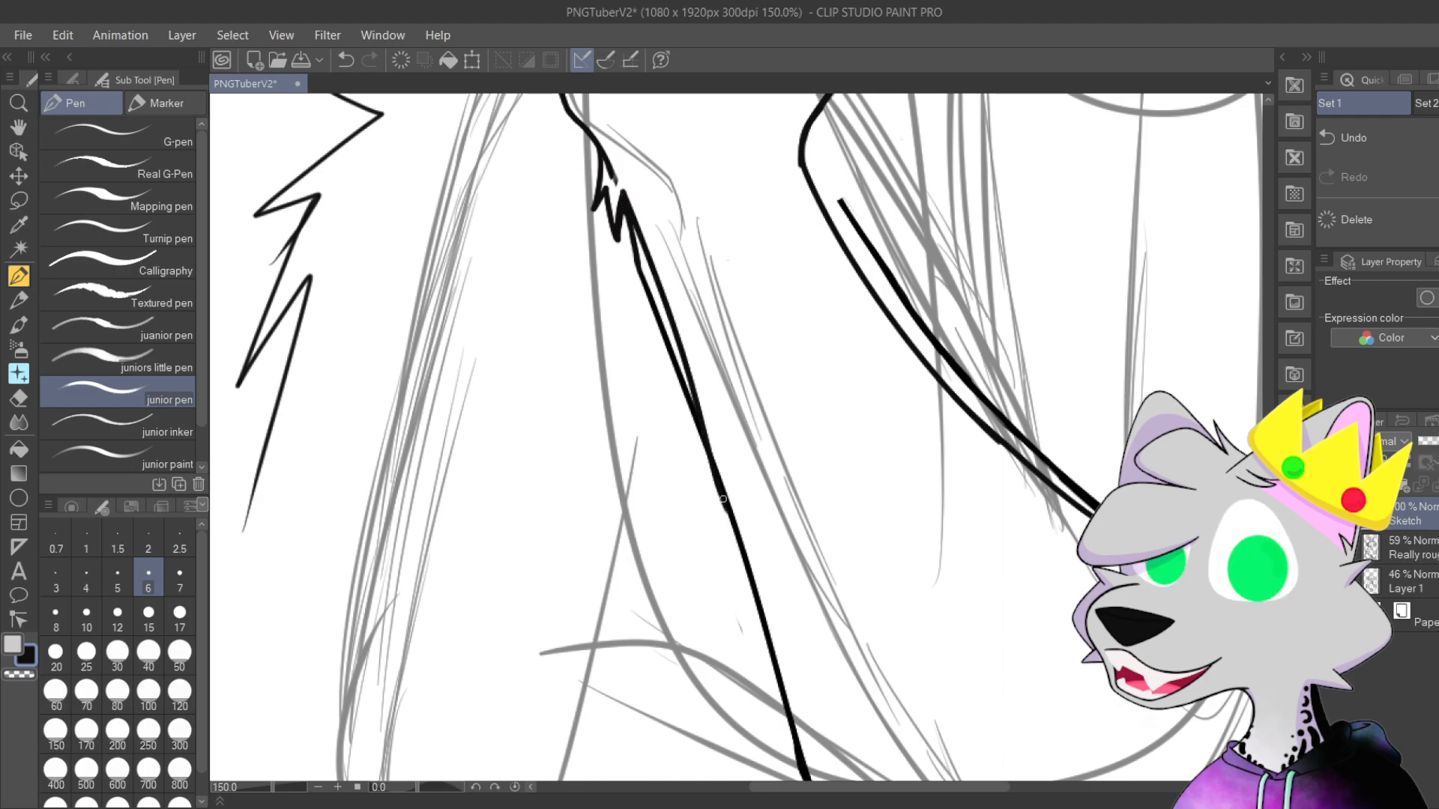
Step: Trim the end of the left neck contour above the fur tuft into a thin tapered point
scroll(624, 280, "up", 6)
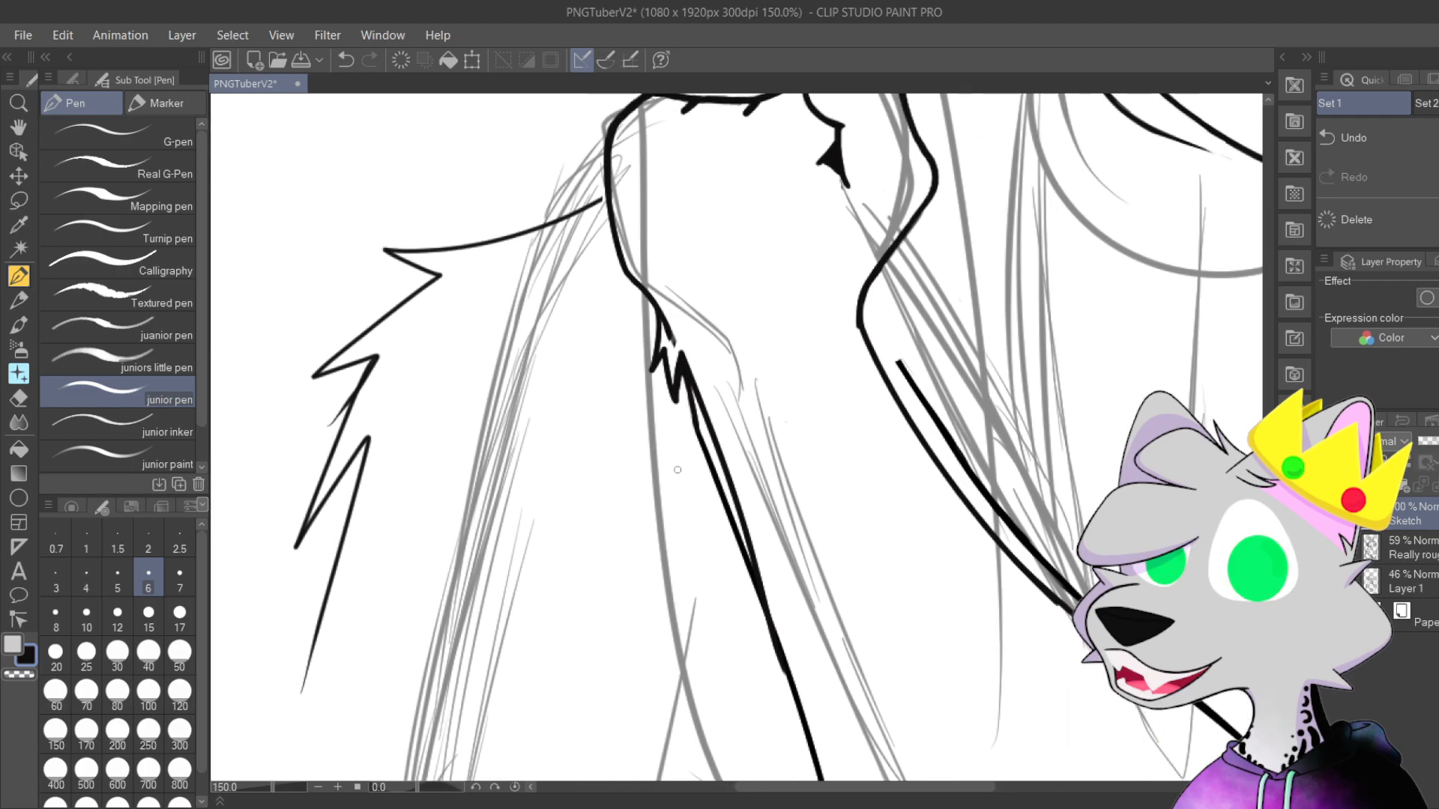
mouse_move(751, 271)
left_mouse_down()
mouse_move(742, 112)
mouse_move(720, 240)
left_mouse_up()
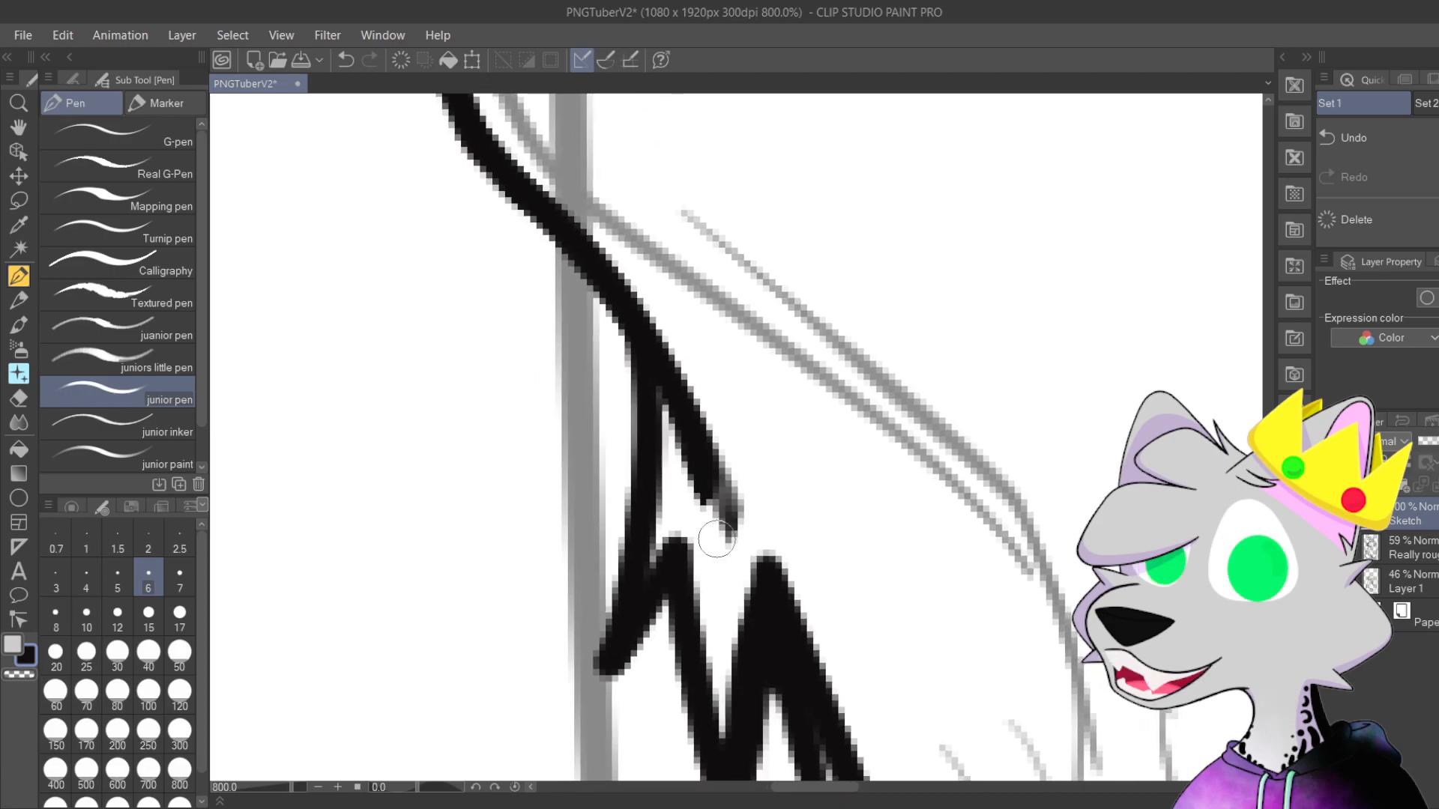
key("ctrl+z")
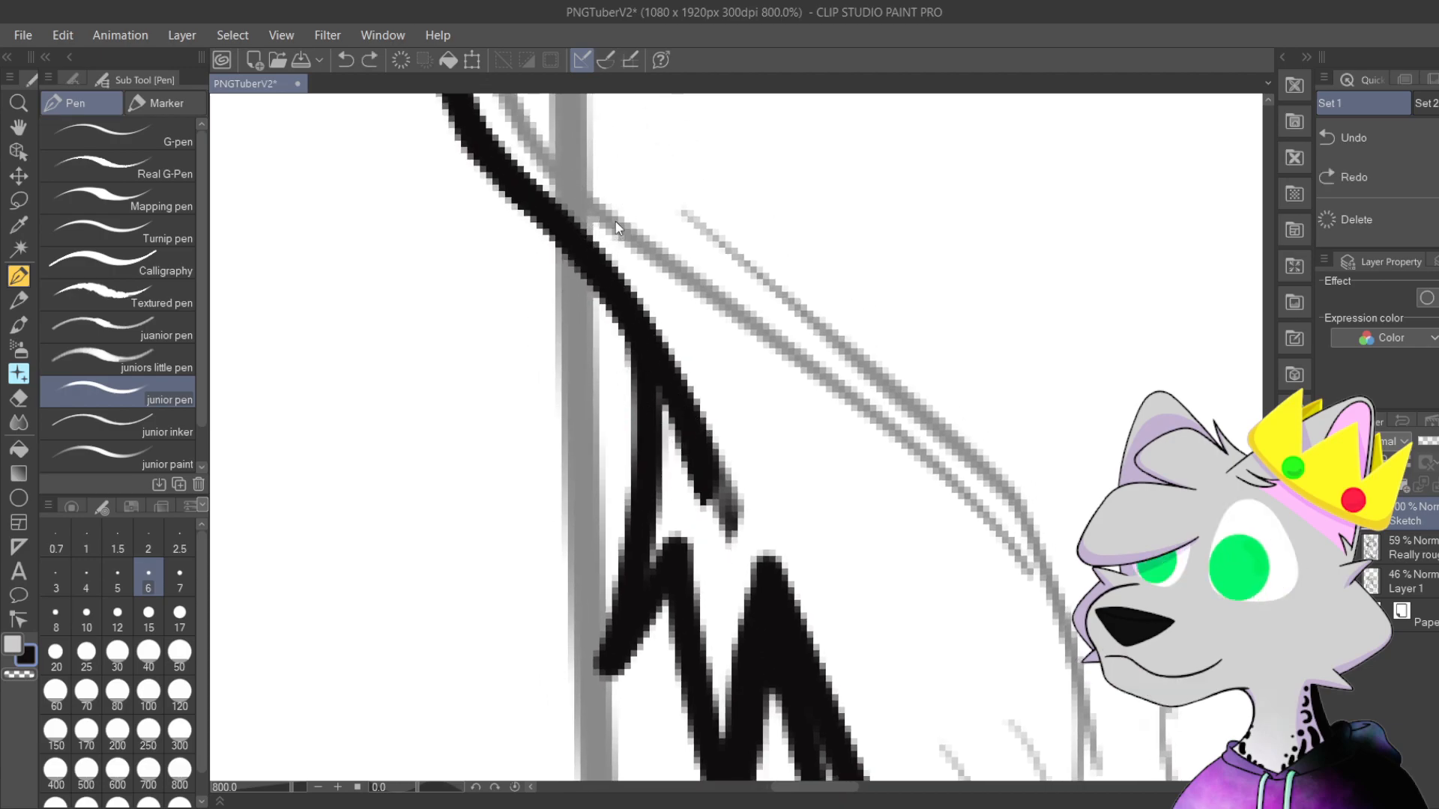
mouse_move(593, 248)
left_mouse_down()
mouse_move(694, 421)
mouse_move(674, 411)
mouse_move(706, 491)
mouse_move(686, 409)
left_mouse_up()
left_click_drag(690, 318, 735, 525)
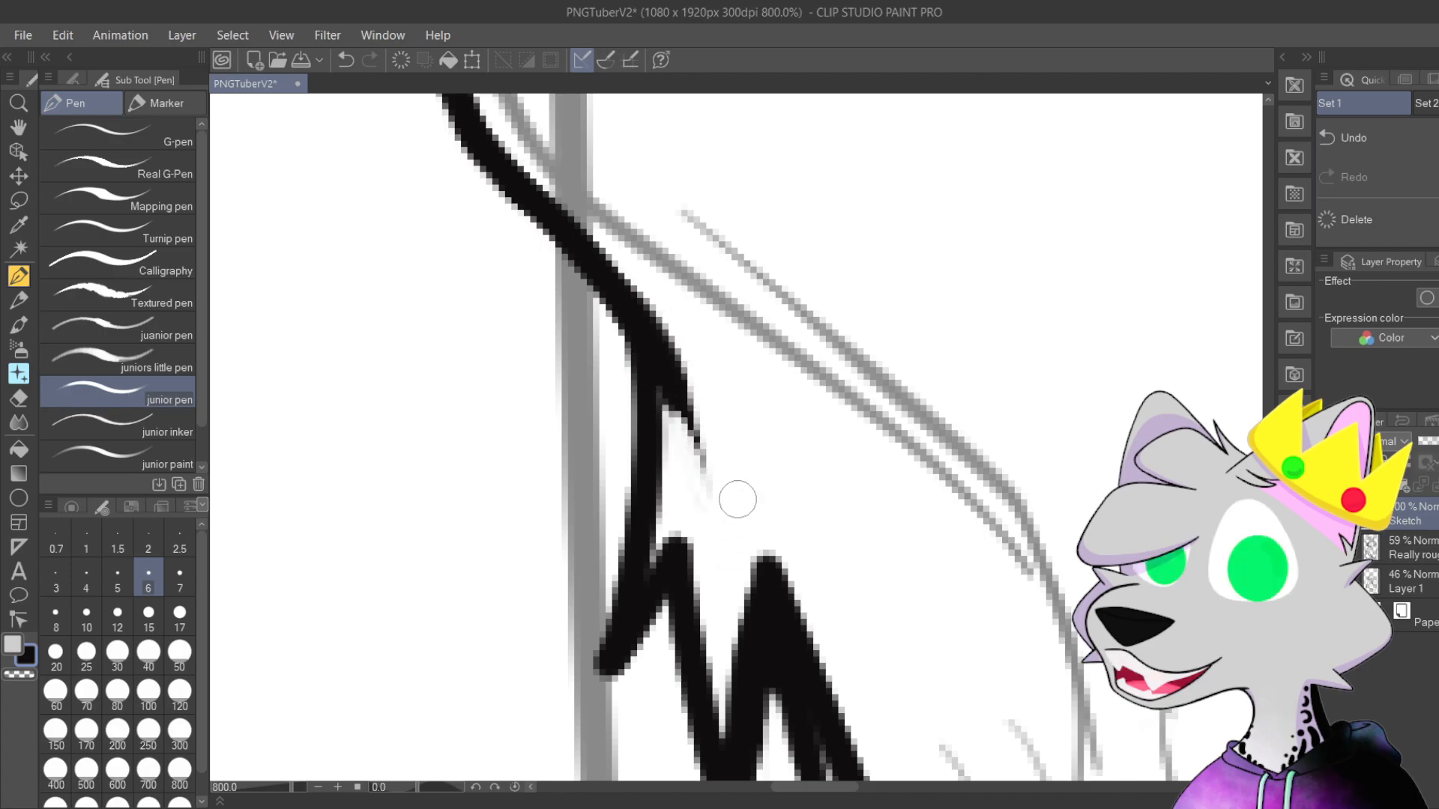
left_click_drag(653, 359, 699, 459)
left_click_drag(673, 375, 700, 454)
left_click_drag(693, 353, 725, 497)
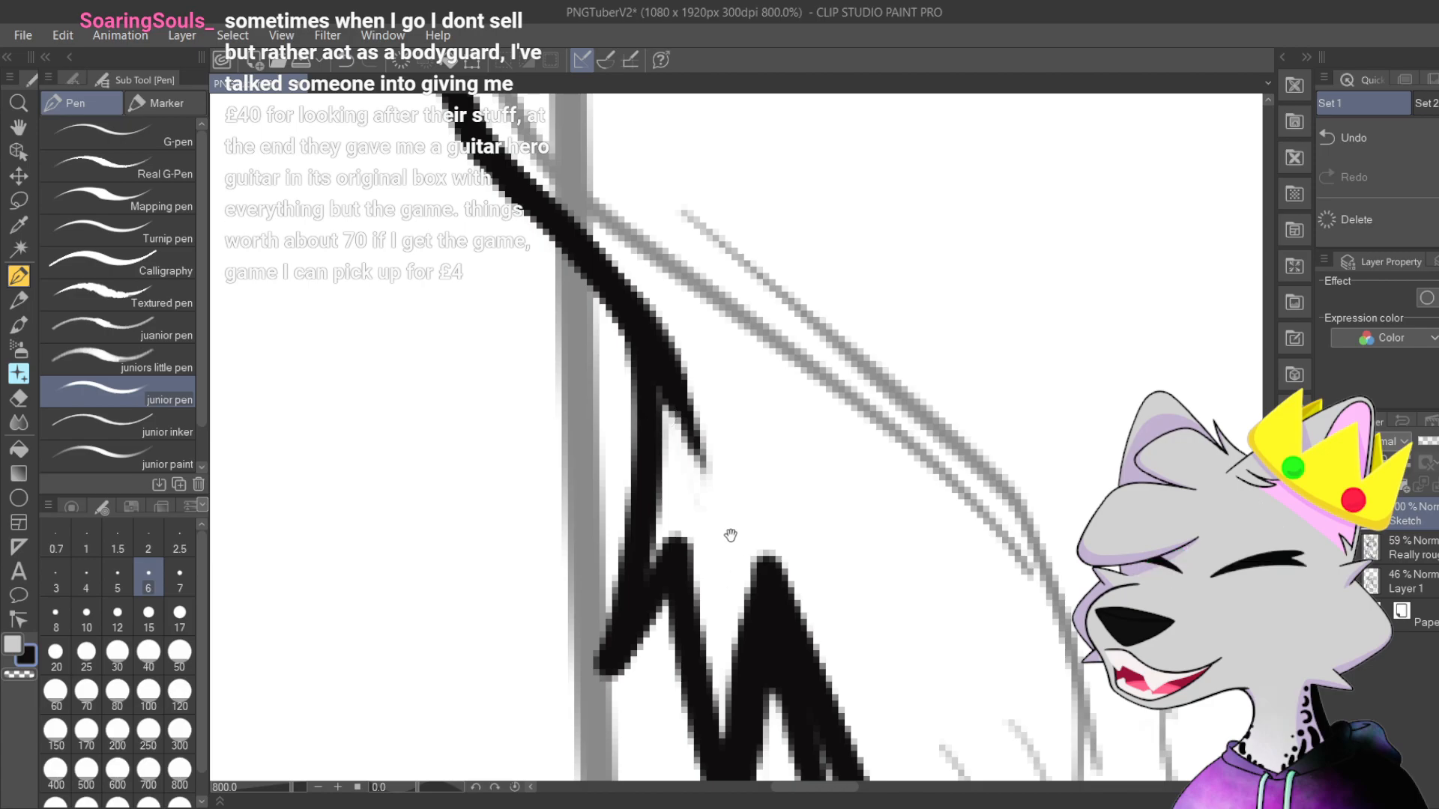
left_click_drag(628, 392, 707, 524)
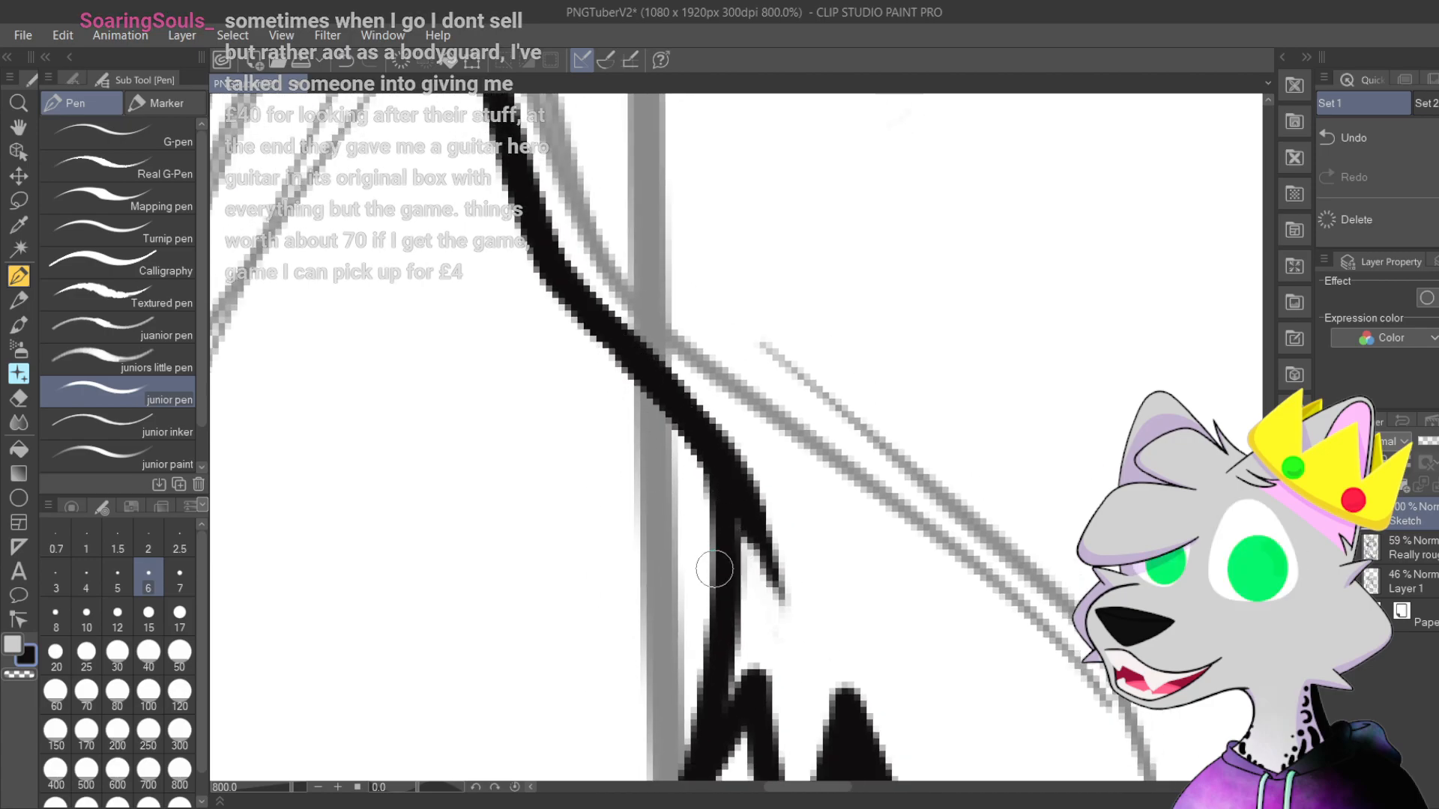
left_click_drag(741, 517, 742, 574)
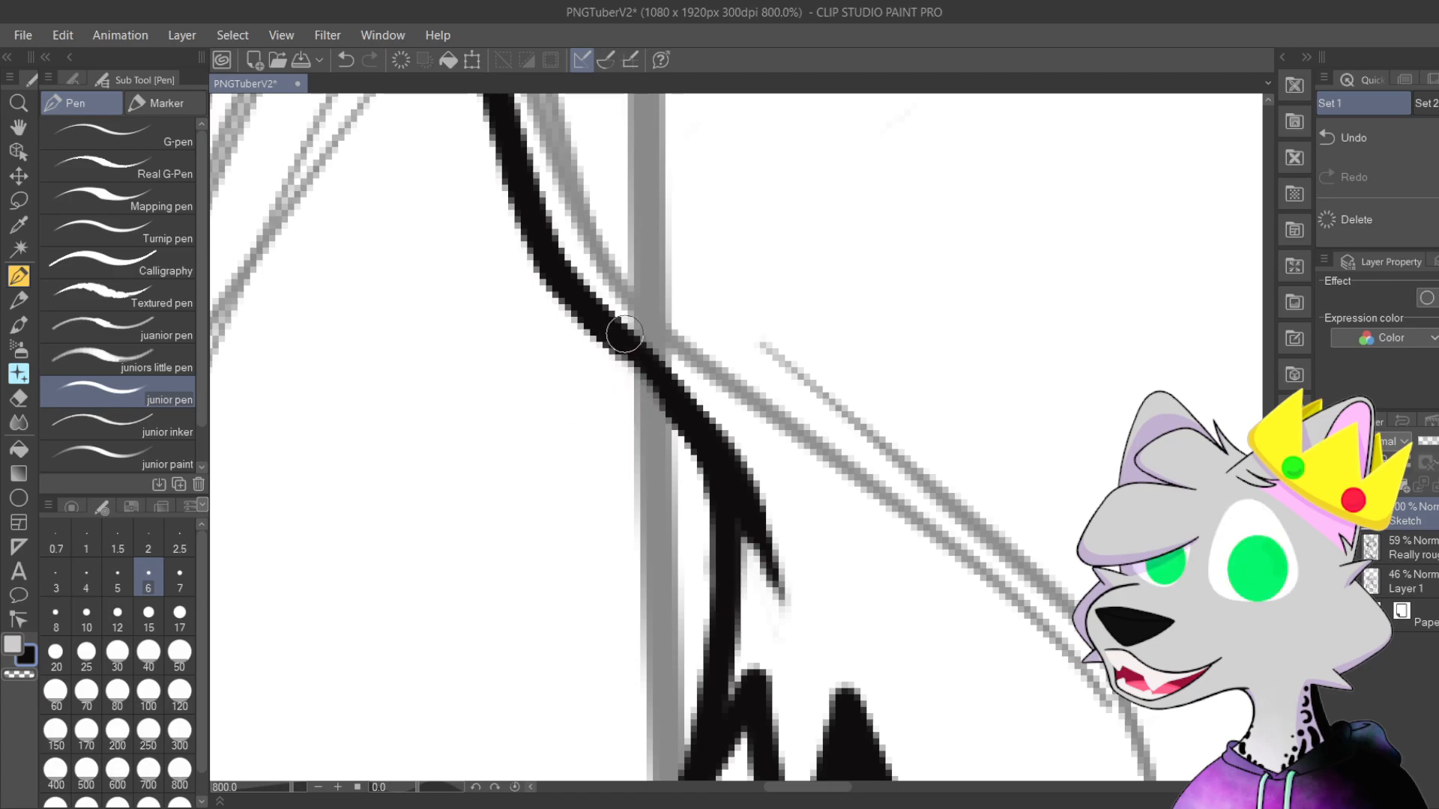
left_click_drag(704, 461, 726, 557)
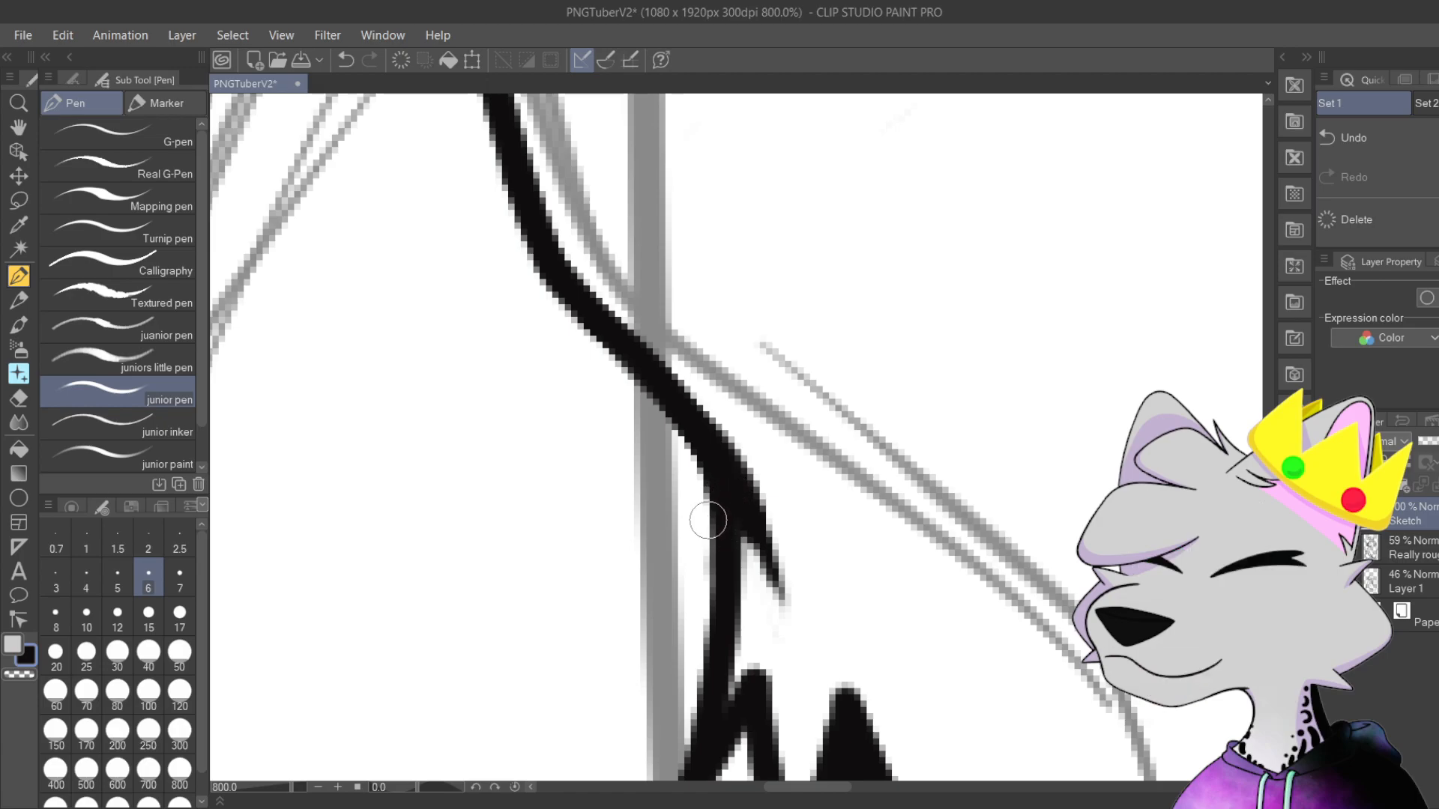
Step: Try a curved stroke beneath the right chest line and undo it
scroll(707, 521, "down", 4)
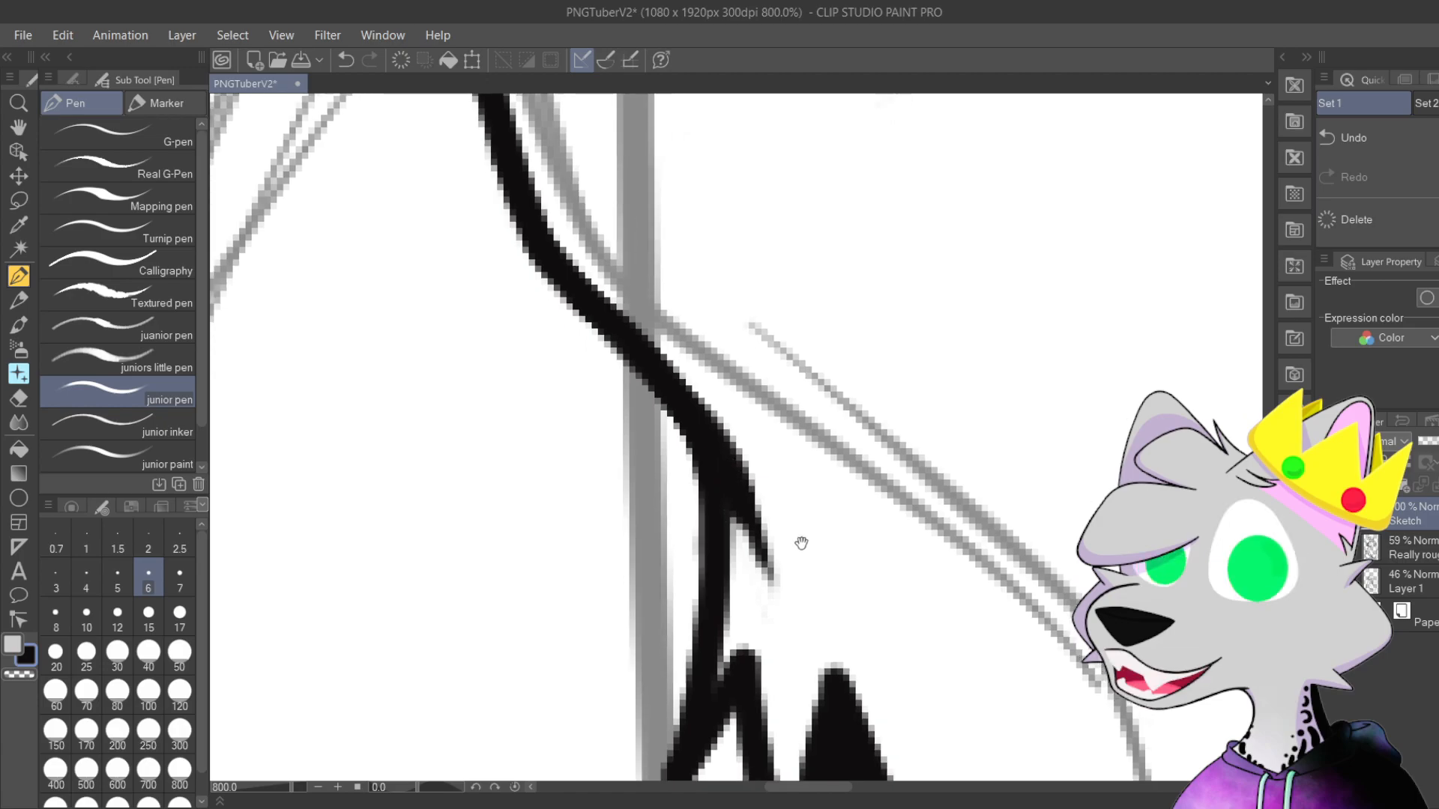
left_click_drag(817, 458, 774, 327)
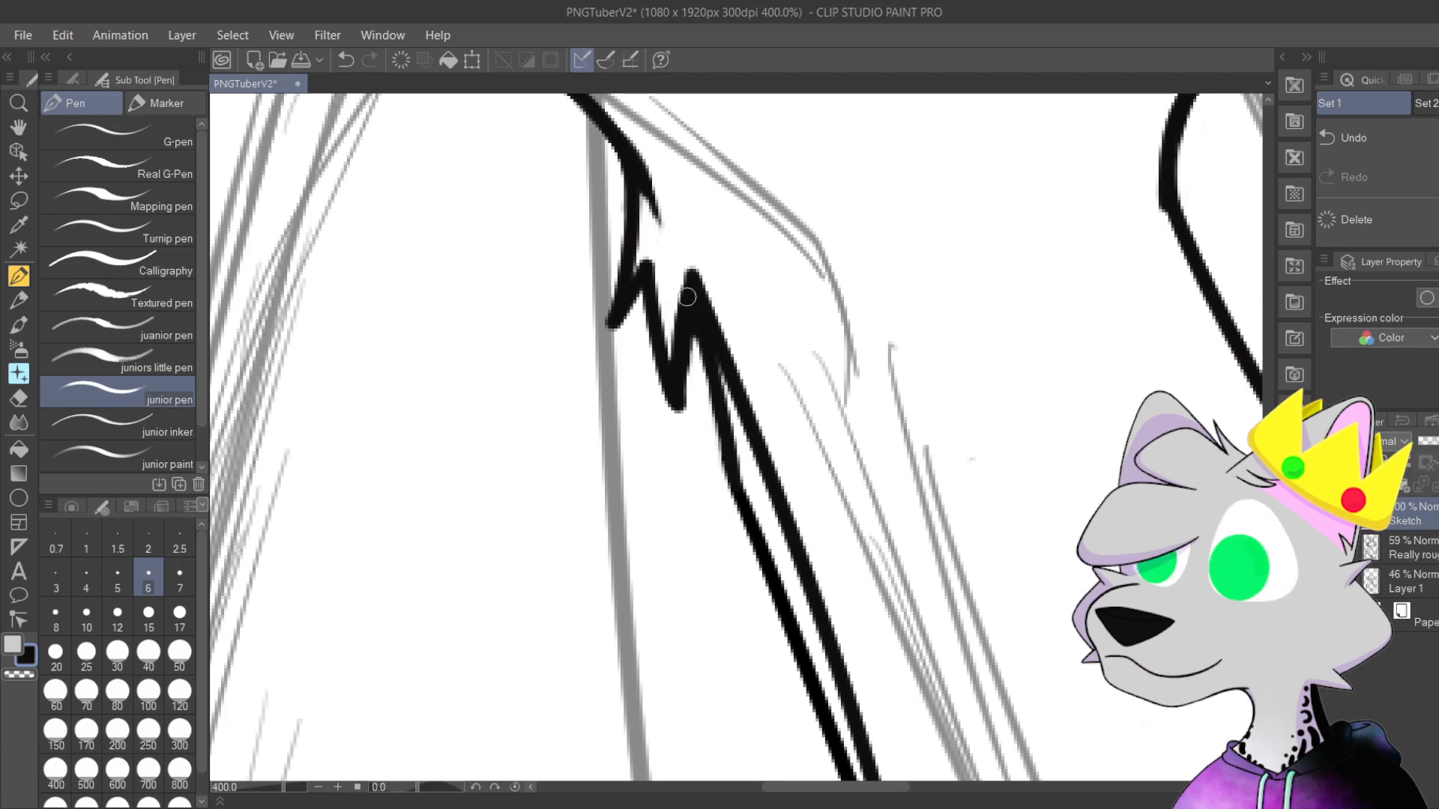
scroll(759, 524, "down", 3)
mouse_move(918, 436)
left_mouse_down()
mouse_move(924, 622)
mouse_move(859, 452)
mouse_move(808, 365)
left_mouse_up()
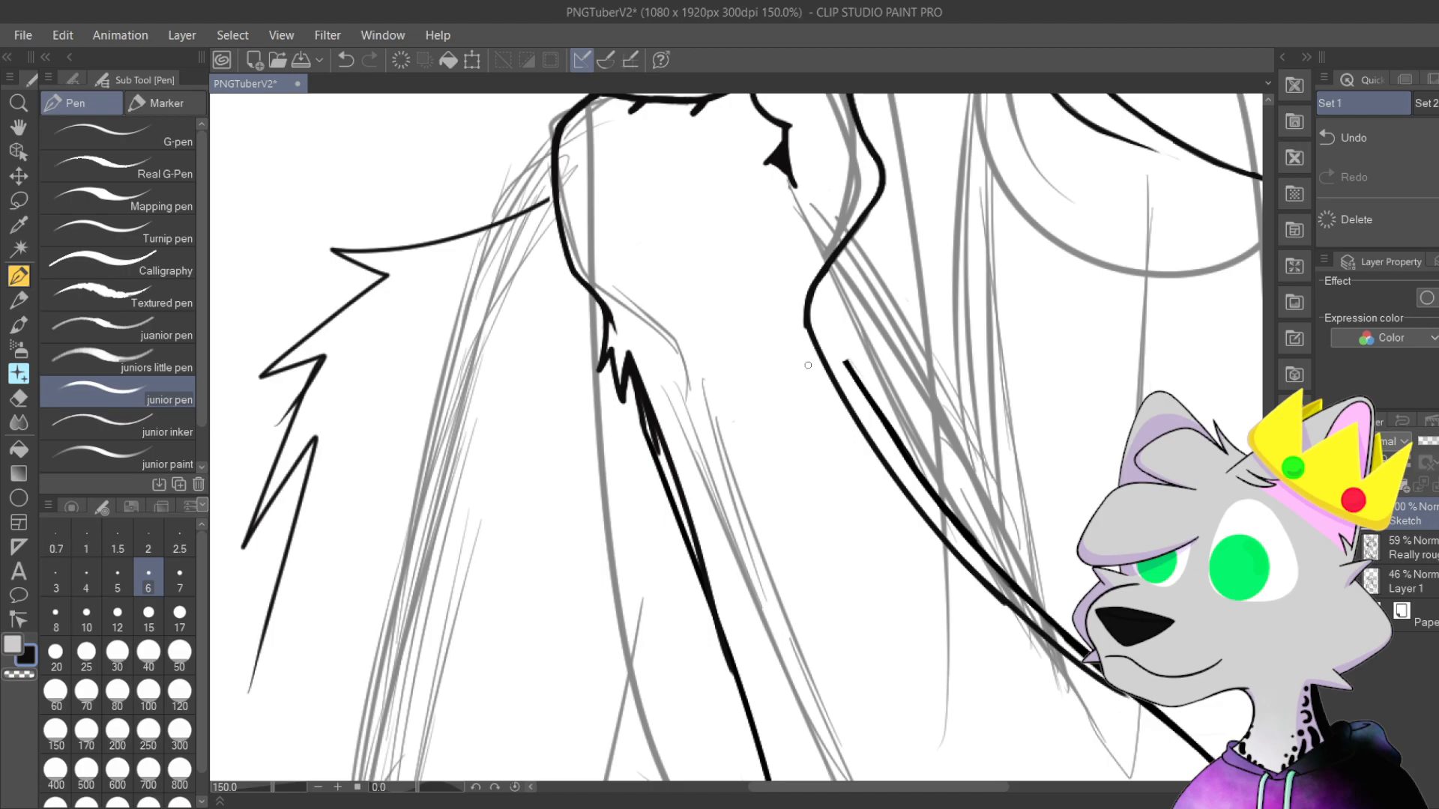
mouse_move(808, 365)
left_mouse_down()
mouse_move(765, 112)
mouse_move(700, 33)
left_mouse_up()
mouse_move(704, 154)
left_mouse_down()
mouse_move(886, 591)
mouse_move(697, 398)
mouse_move(768, 460)
mouse_move(638, 533)
mouse_move(638, 562)
left_mouse_up()
left_click_drag(827, 688, 534, 478)
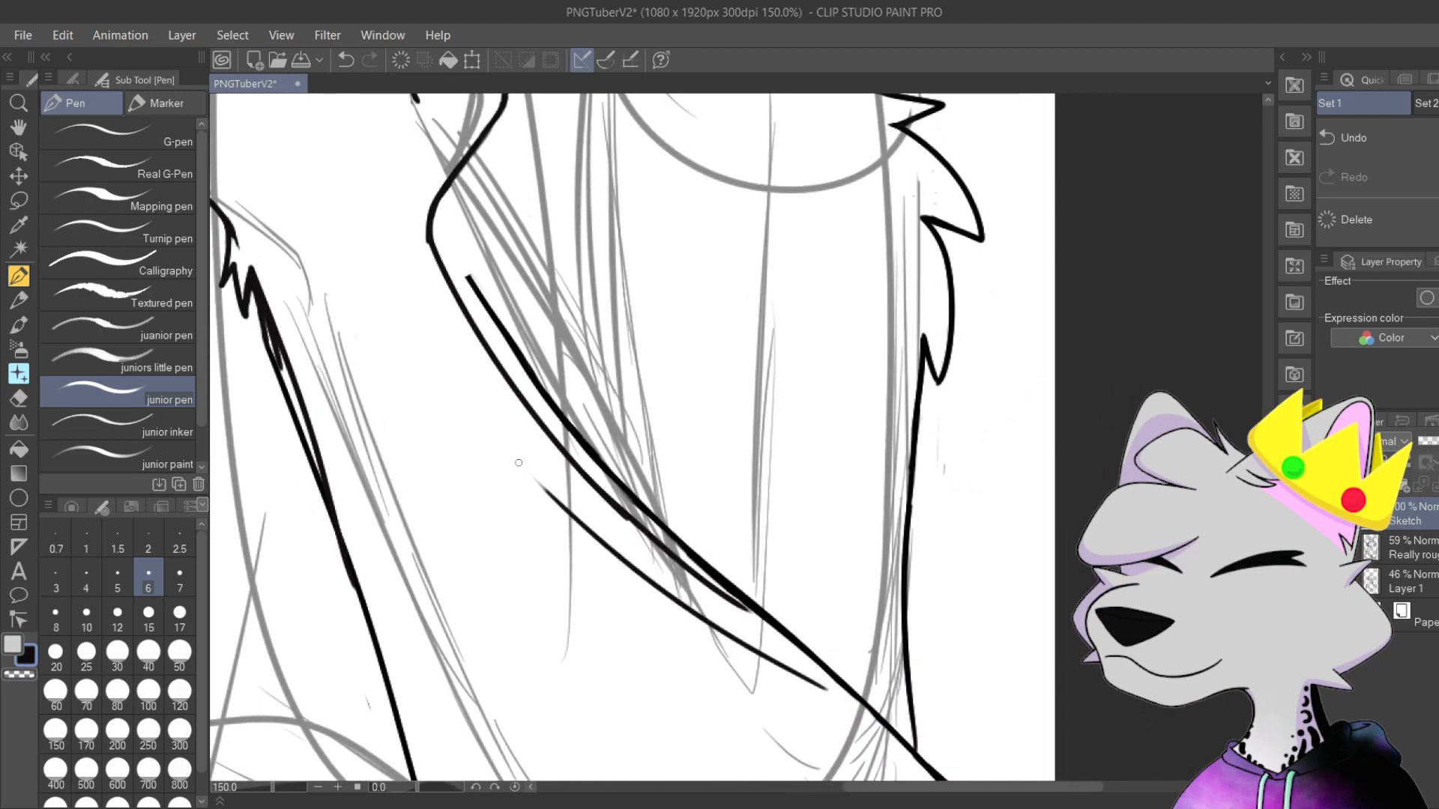
key("ctrl+z")
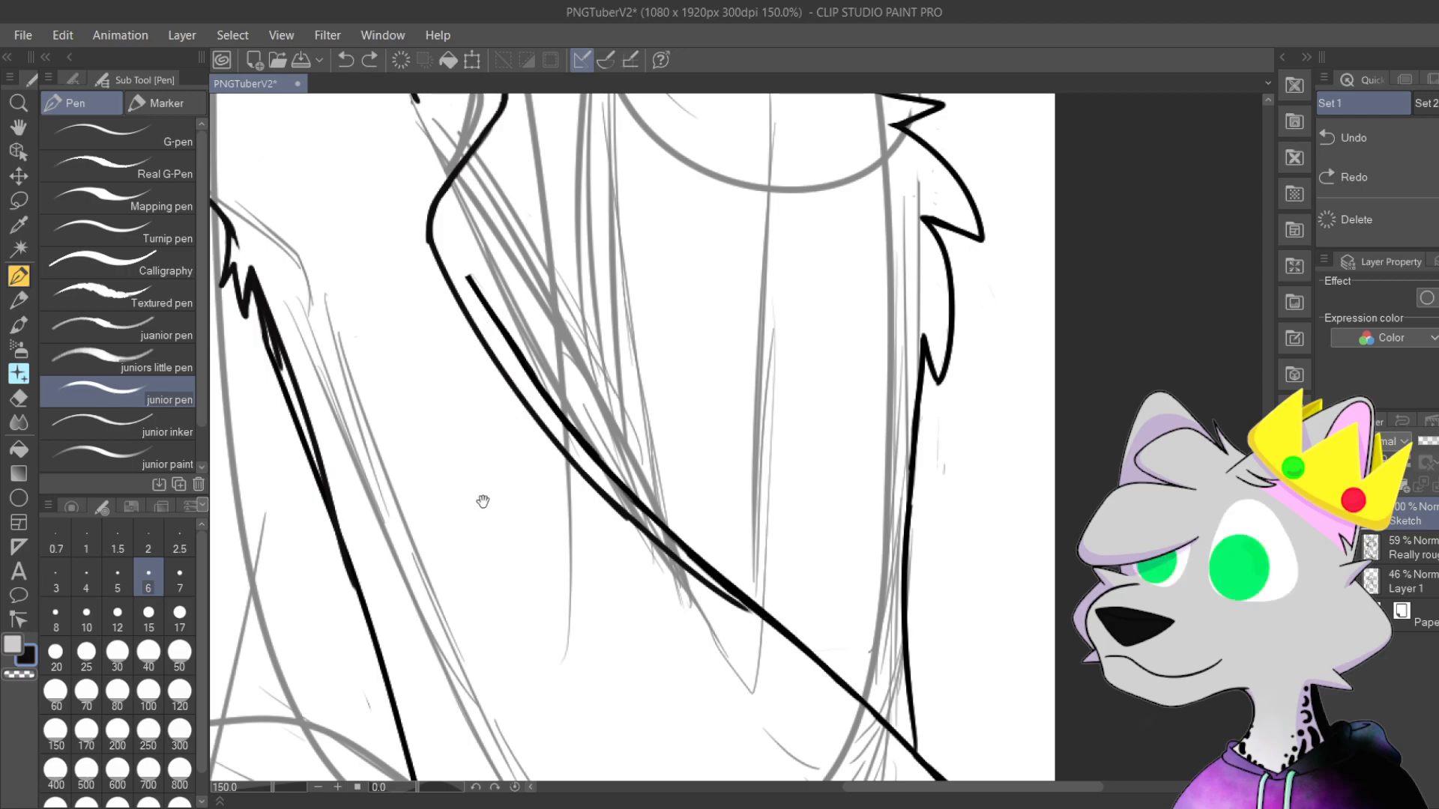
Step: Try an inner curve that rounds off the bend where the right neck contour meets the chest line
left_click_drag(617, 460, 714, 712)
scroll(714, 712, "up", 4)
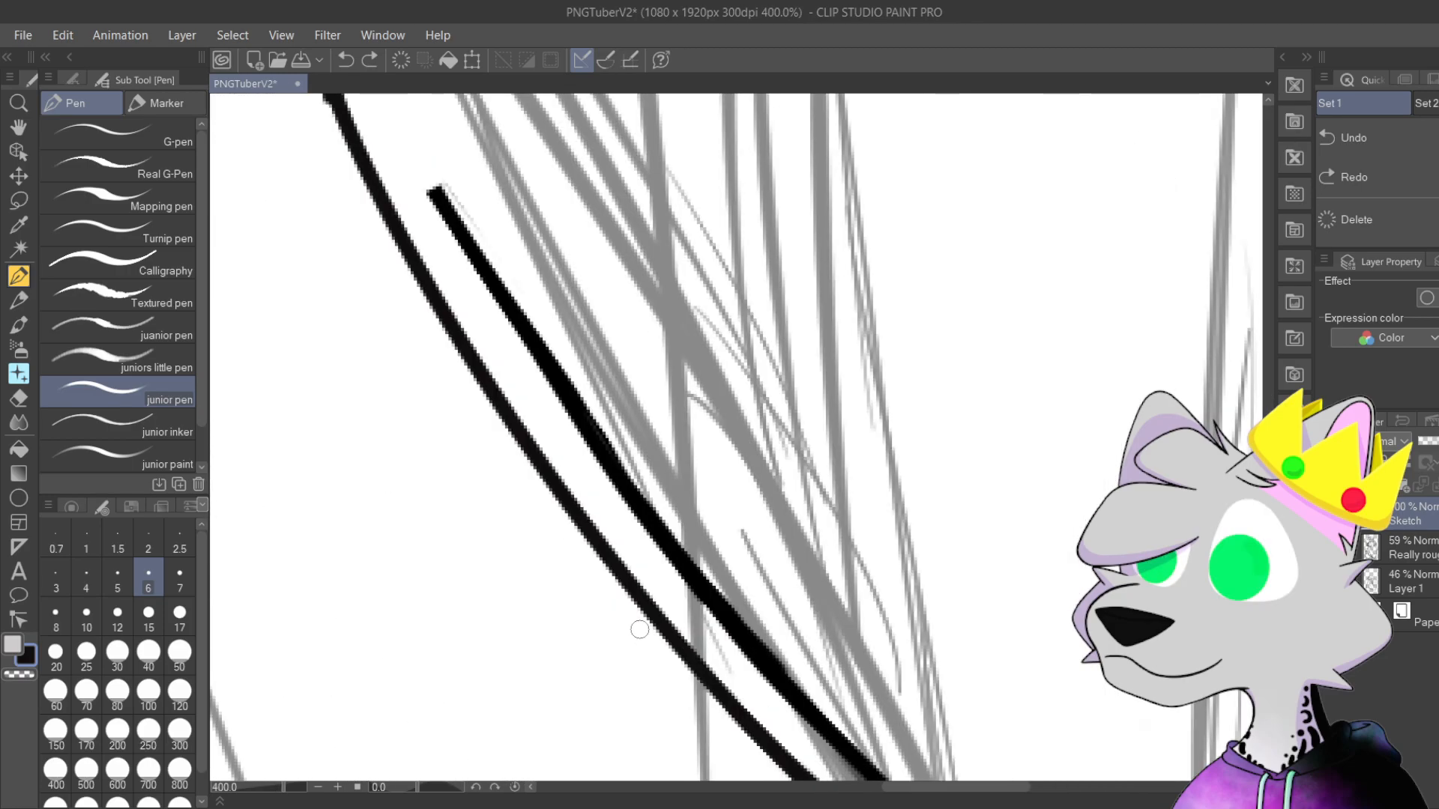
left_click_drag(695, 475, 688, 576)
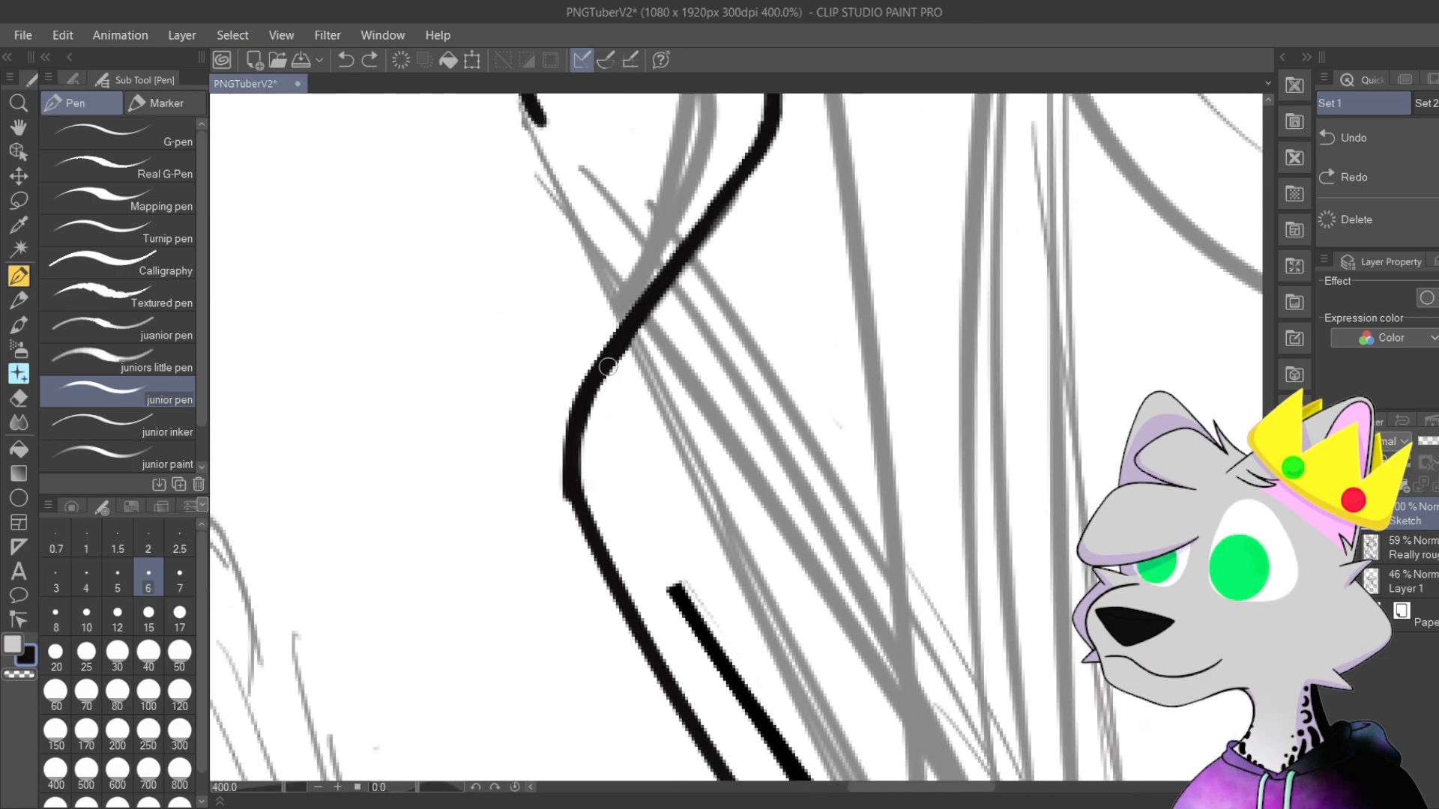
mouse_move(611, 359)
left_mouse_down()
mouse_move(591, 436)
mouse_move(631, 602)
left_mouse_up()
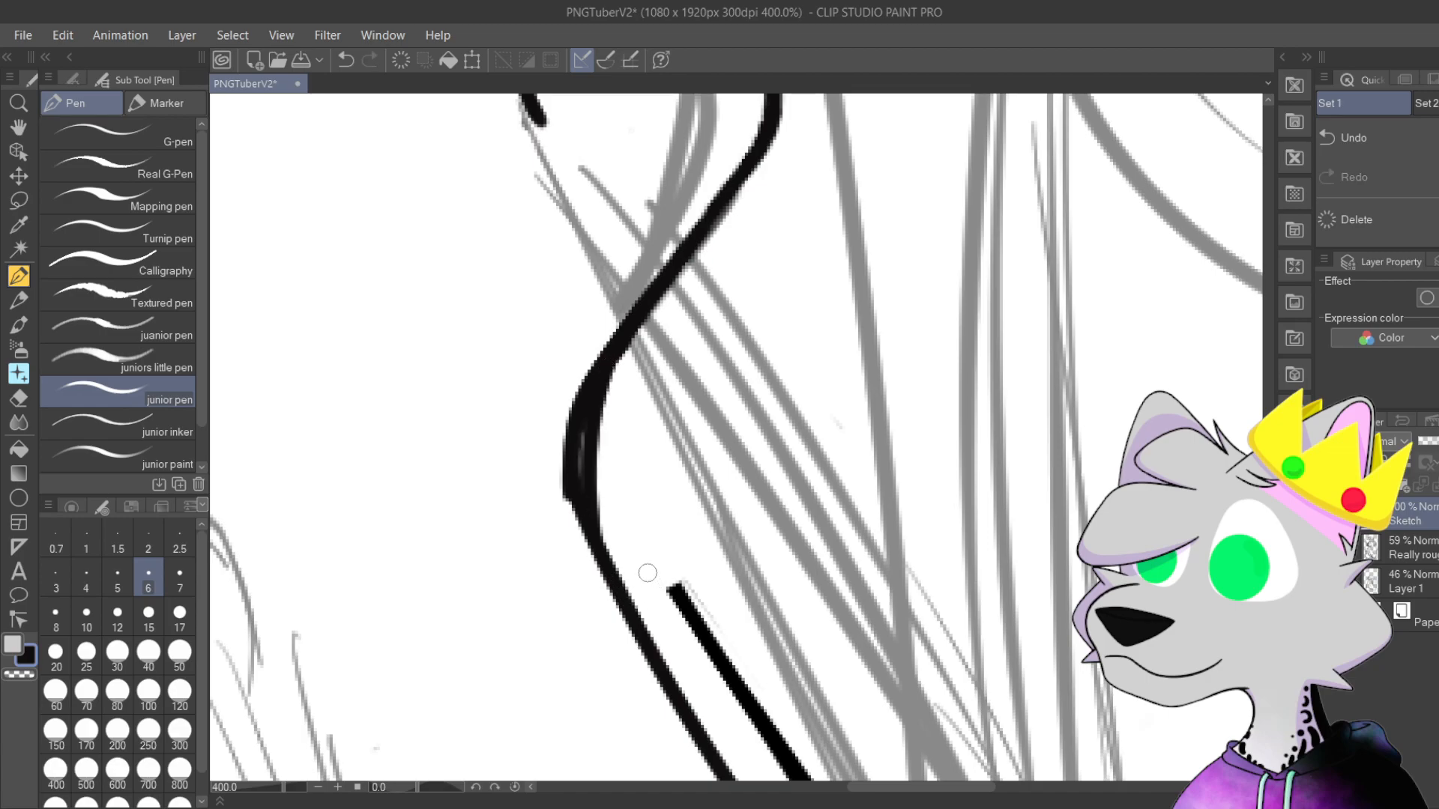
mouse_move(655, 453)
left_mouse_down()
mouse_move(712, 514)
mouse_move(680, 472)
mouse_move(656, 506)
mouse_move(790, 628)
mouse_move(650, 387)
left_mouse_up()
key("ctrl+z")
key("ctrl+y")
key("ctrl+z")
mouse_move(635, 182)
left_mouse_down()
mouse_move(592, 296)
mouse_move(661, 495)
left_mouse_up()
mouse_move(646, 395)
left_mouse_down()
mouse_move(758, 433)
mouse_move(804, 412)
mouse_move(798, 551)
left_mouse_up()
scroll(675, 289, "up", 4)
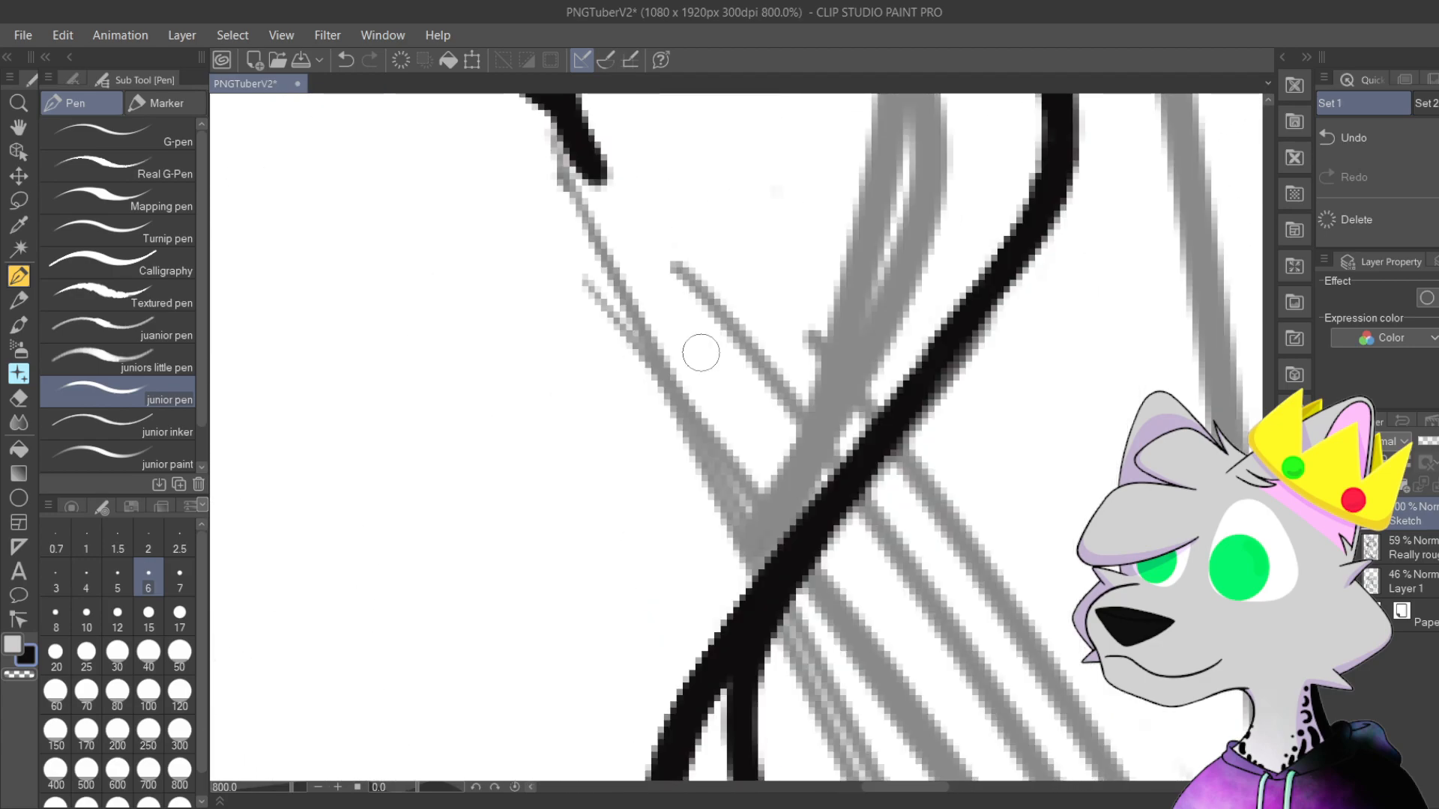
key("ctrl+z")
Step: Draw a short curved stroke branching down from the right neck contour just inside its bend
left_click_drag(733, 624, 711, 437)
key("ctrl+y")
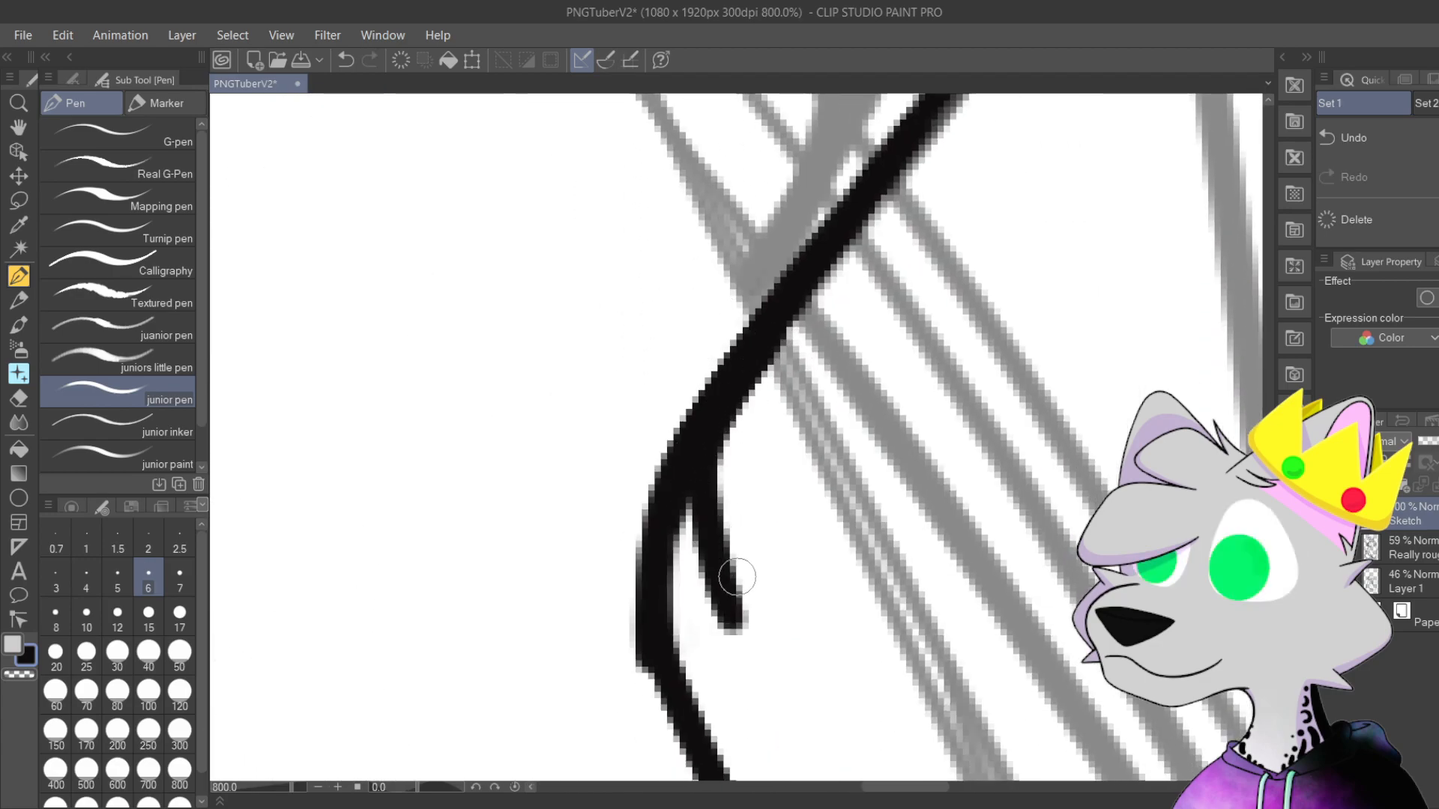
key("ctrl+z")
mouse_move(749, 659)
left_mouse_down()
mouse_move(737, 625)
mouse_move(785, 324)
left_mouse_up()
key("ctrl+z")
mouse_move(748, 652)
left_mouse_down()
mouse_move(720, 423)
mouse_move(780, 305)
left_mouse_up()
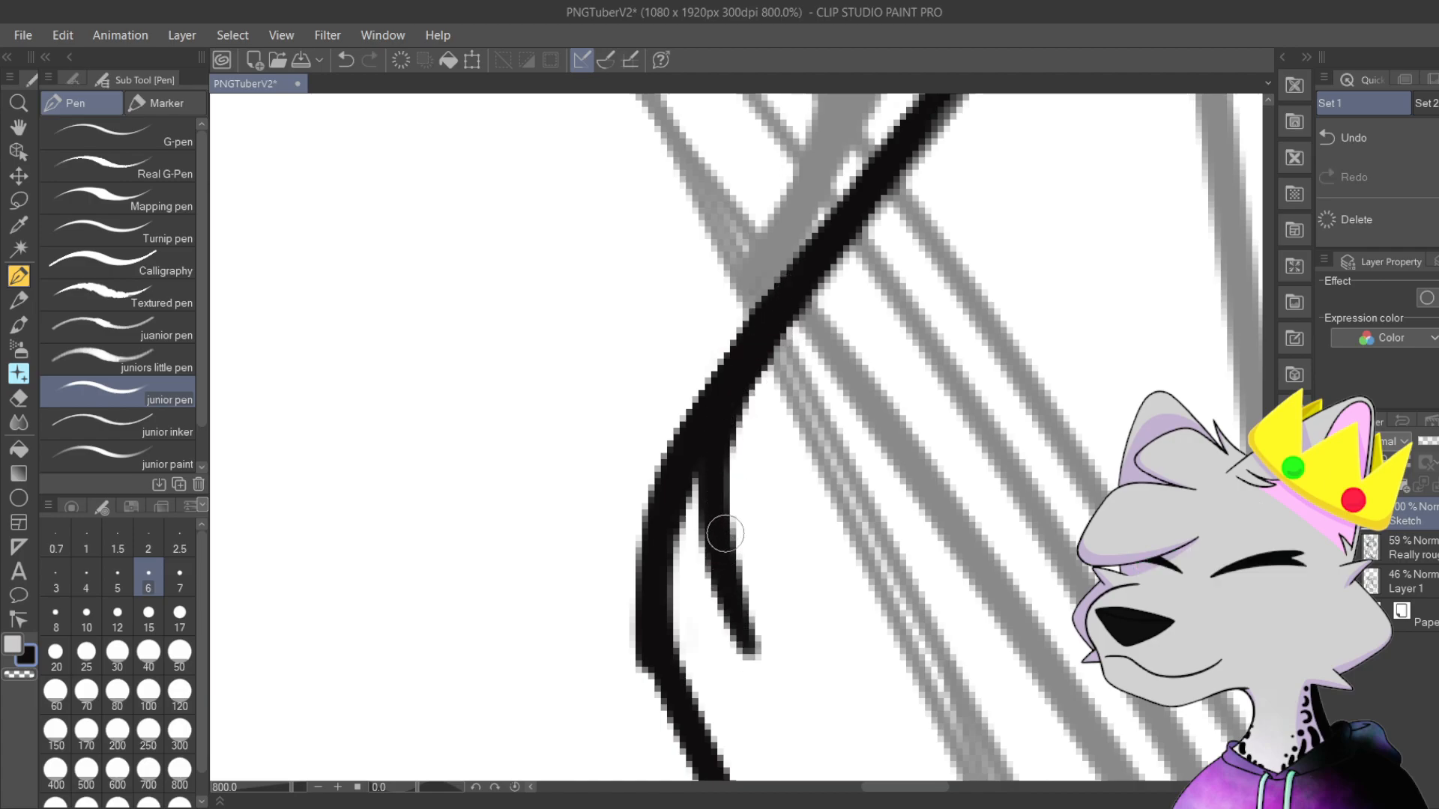
Step: Clear the old outer bend away from the right neck contour and smooth the join of the new inner curve
left_click_drag(684, 590, 694, 360)
left_click_drag(690, 610, 728, 288)
left_click_drag(681, 532, 766, 273)
left_click_drag(719, 558, 769, 326)
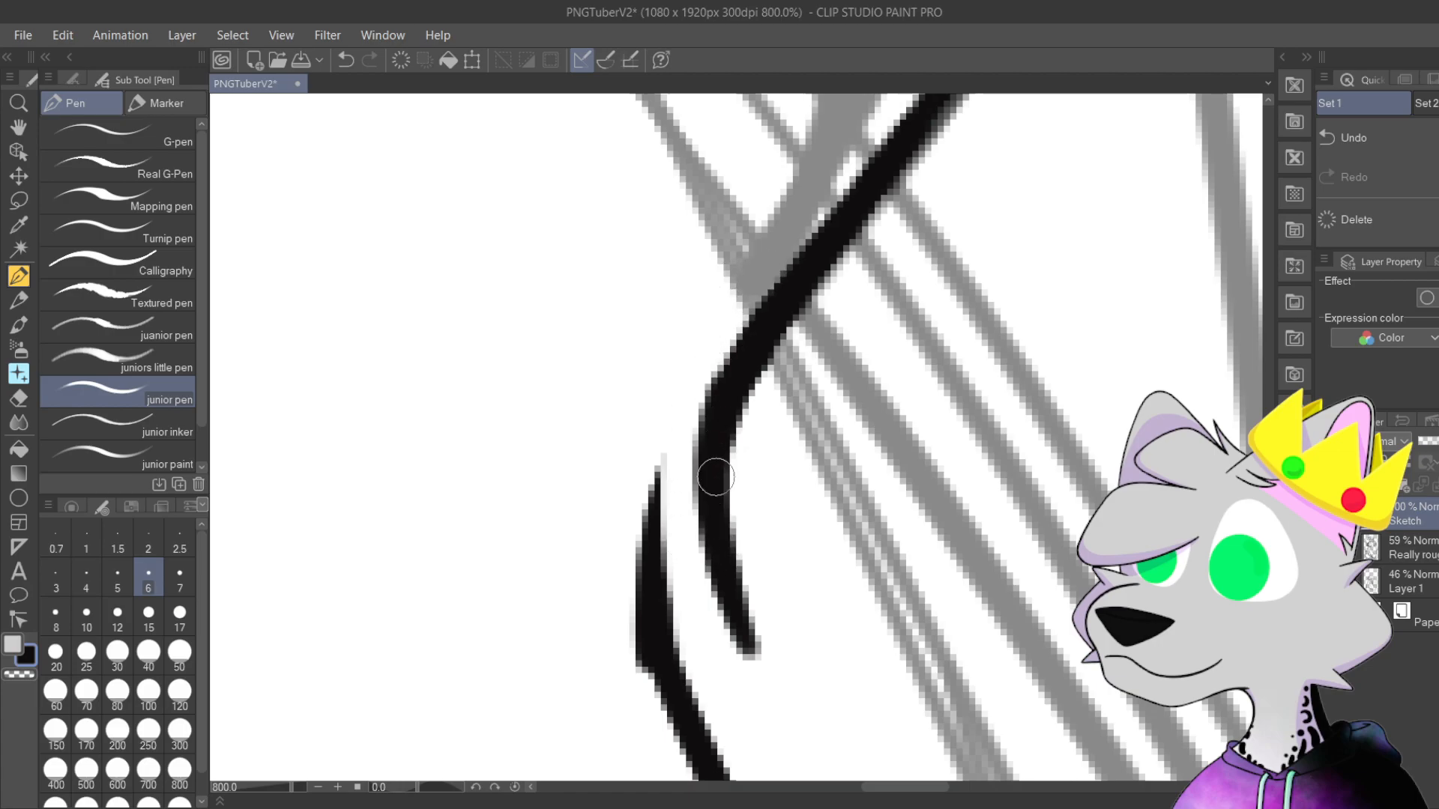
scroll(837, 253, "down", 9)
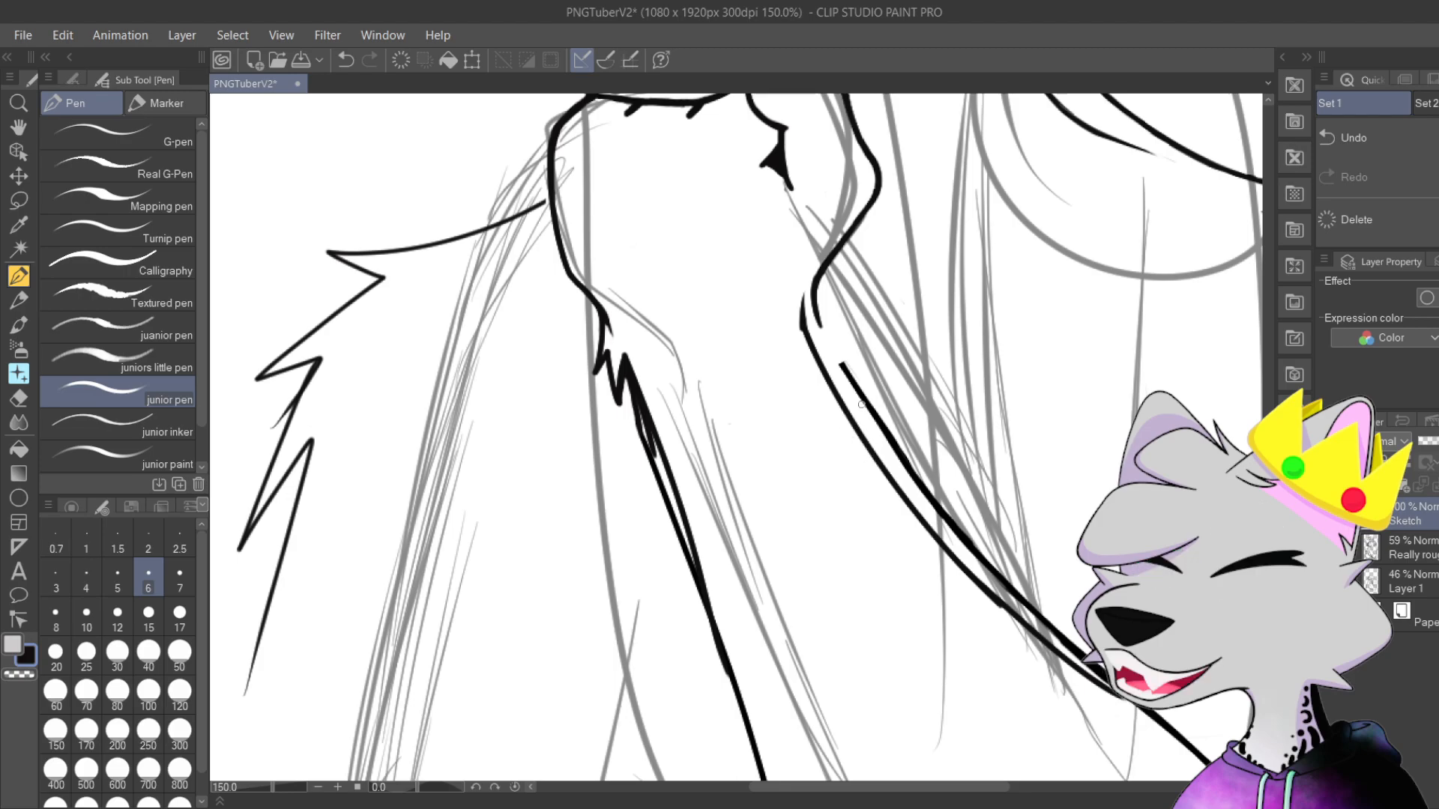
Step: Draw a long stroke extending the new inner neck curve down into the outer right chest line
scroll(841, 382, "up", 2)
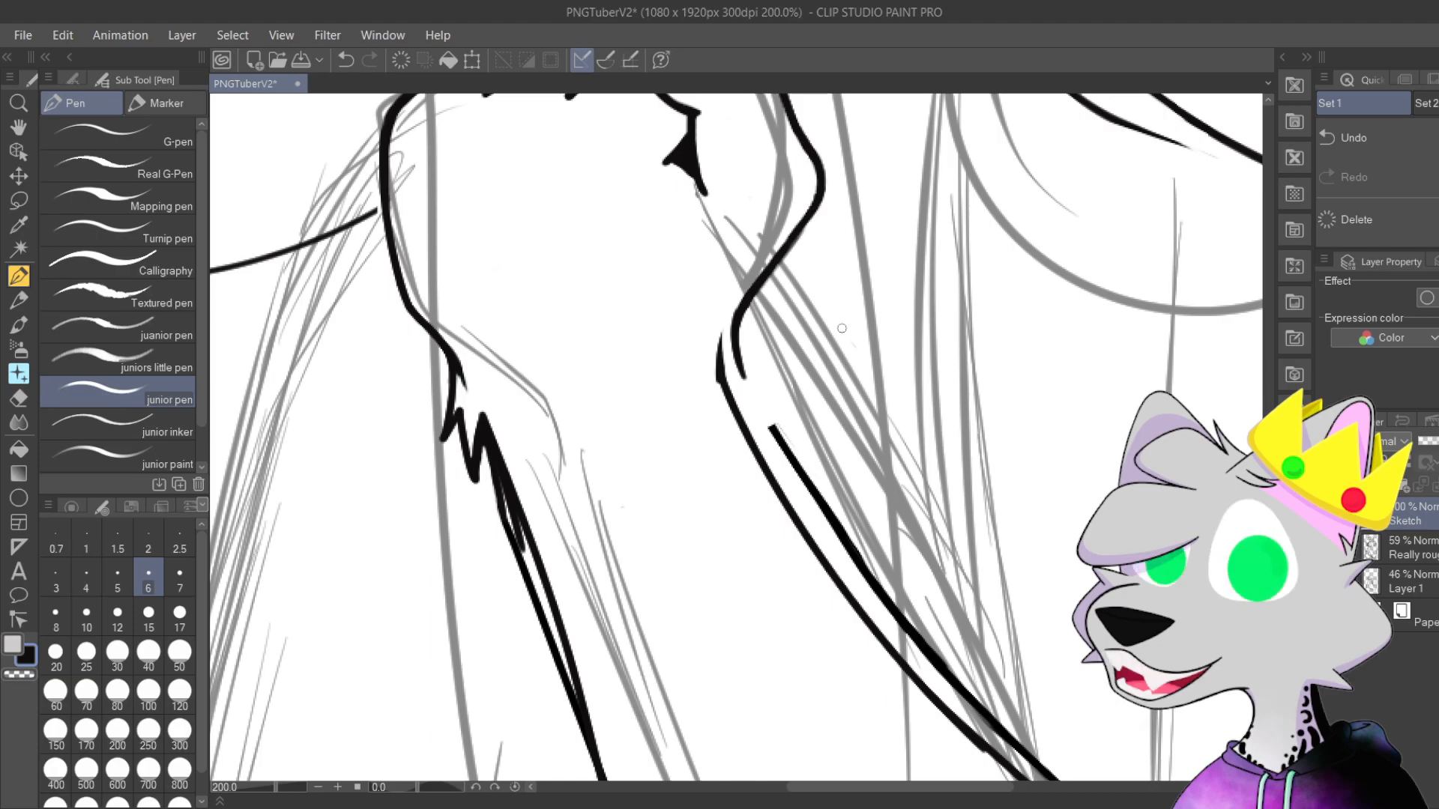
scroll(841, 328, "up", 3)
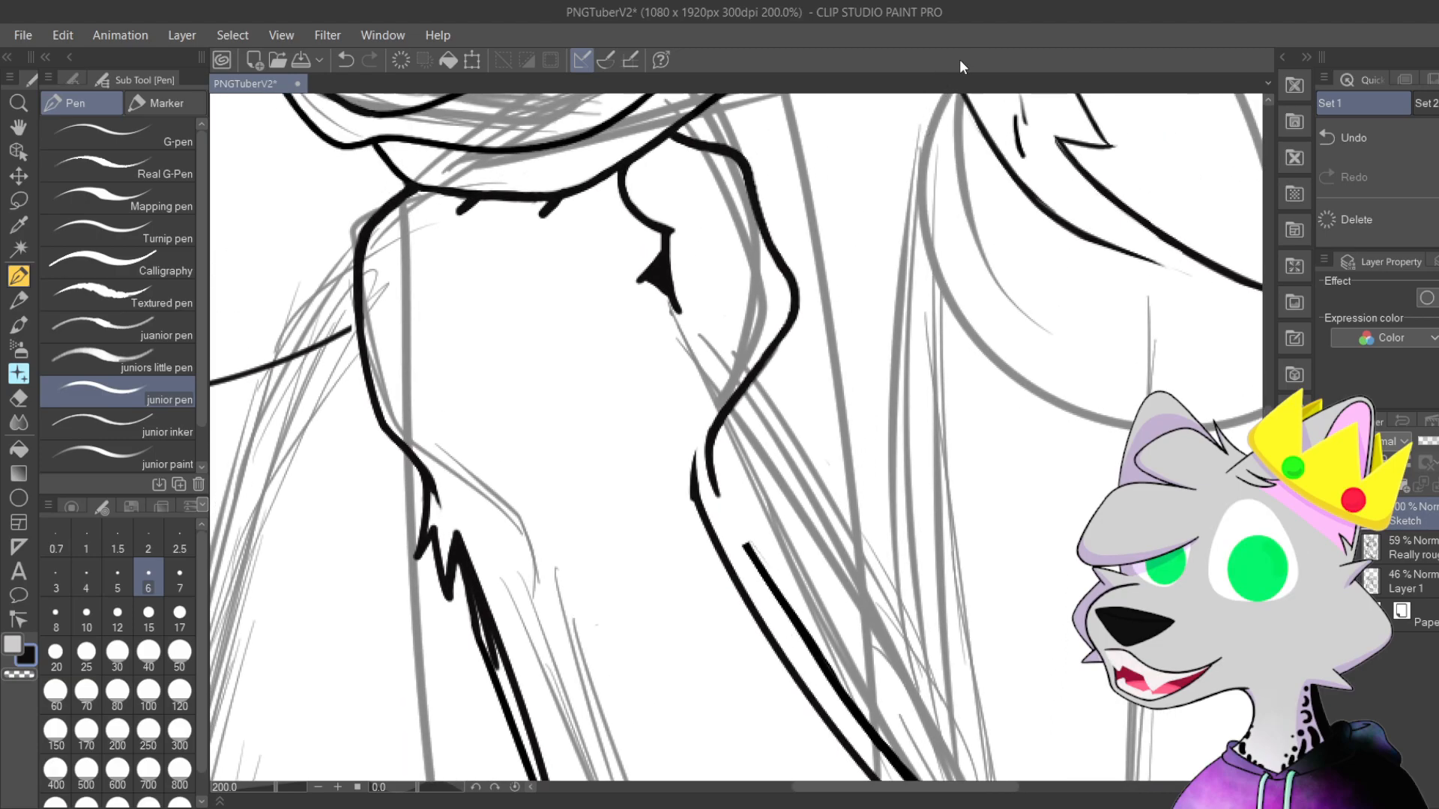
scroll(569, 162, "up", 3)
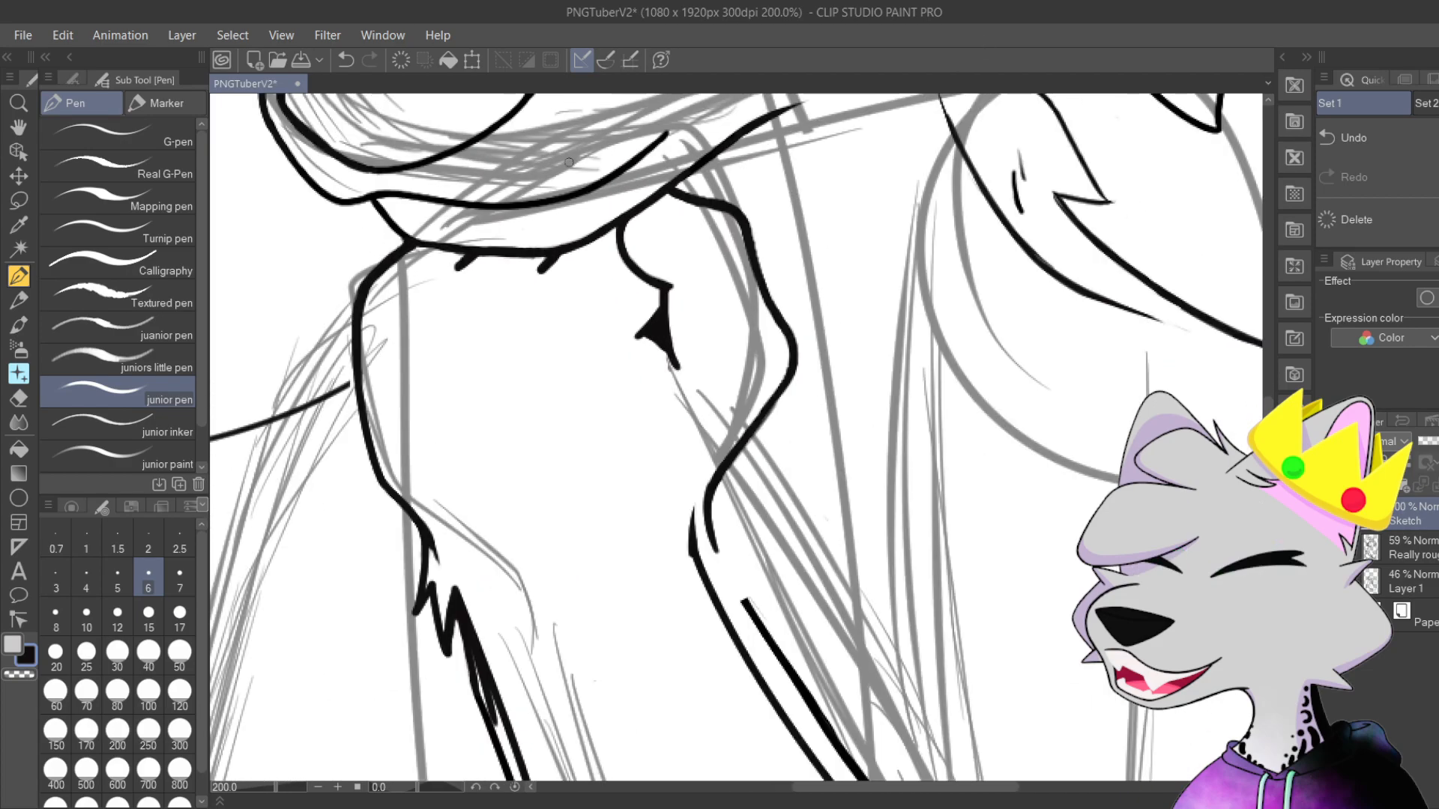
scroll(569, 162, "down", 5)
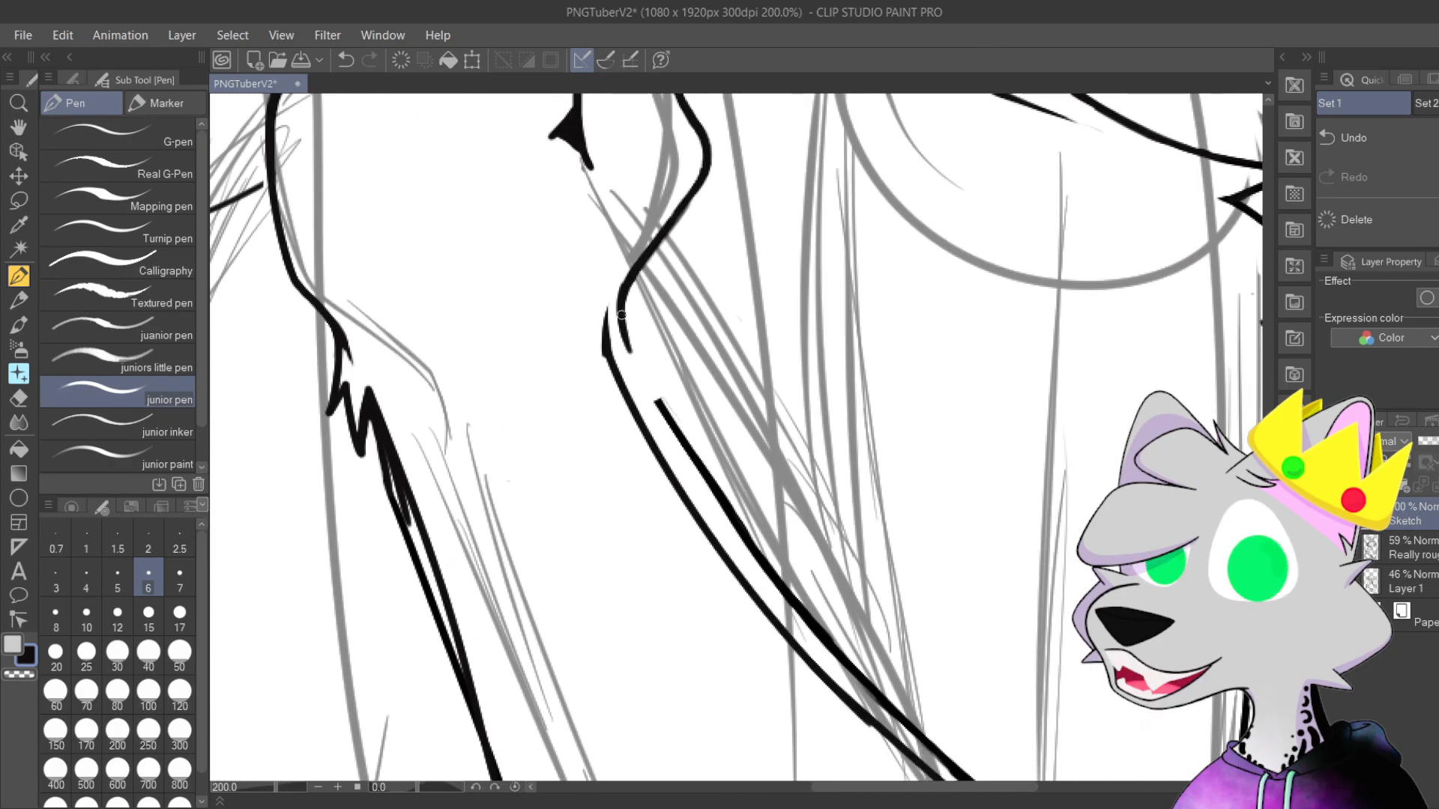
mouse_move(622, 311)
left_mouse_down()
mouse_move(627, 352)
mouse_move(788, 635)
left_mouse_up()
key("ctrl+z")
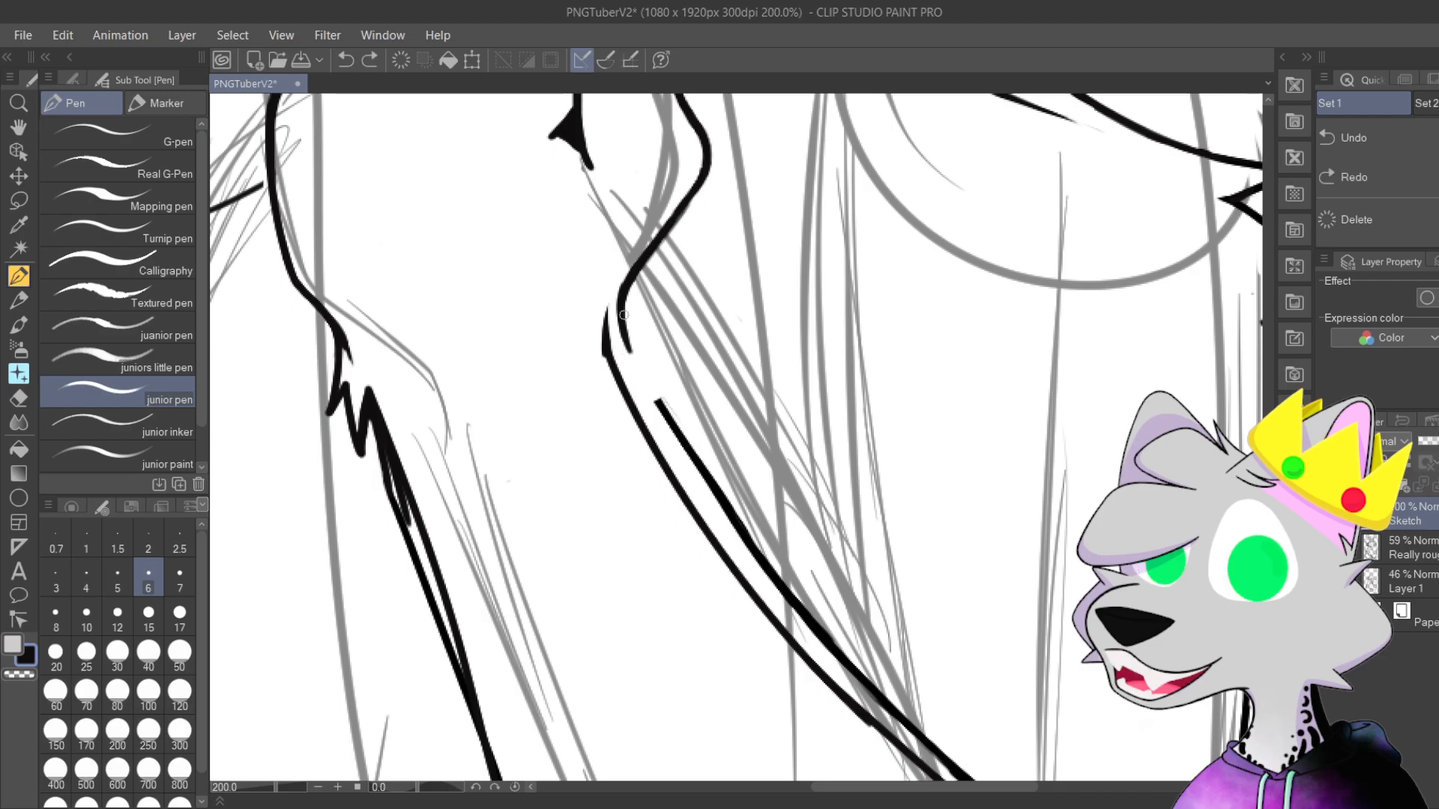
left_click_drag(621, 311, 742, 587)
key("ctrl+z")
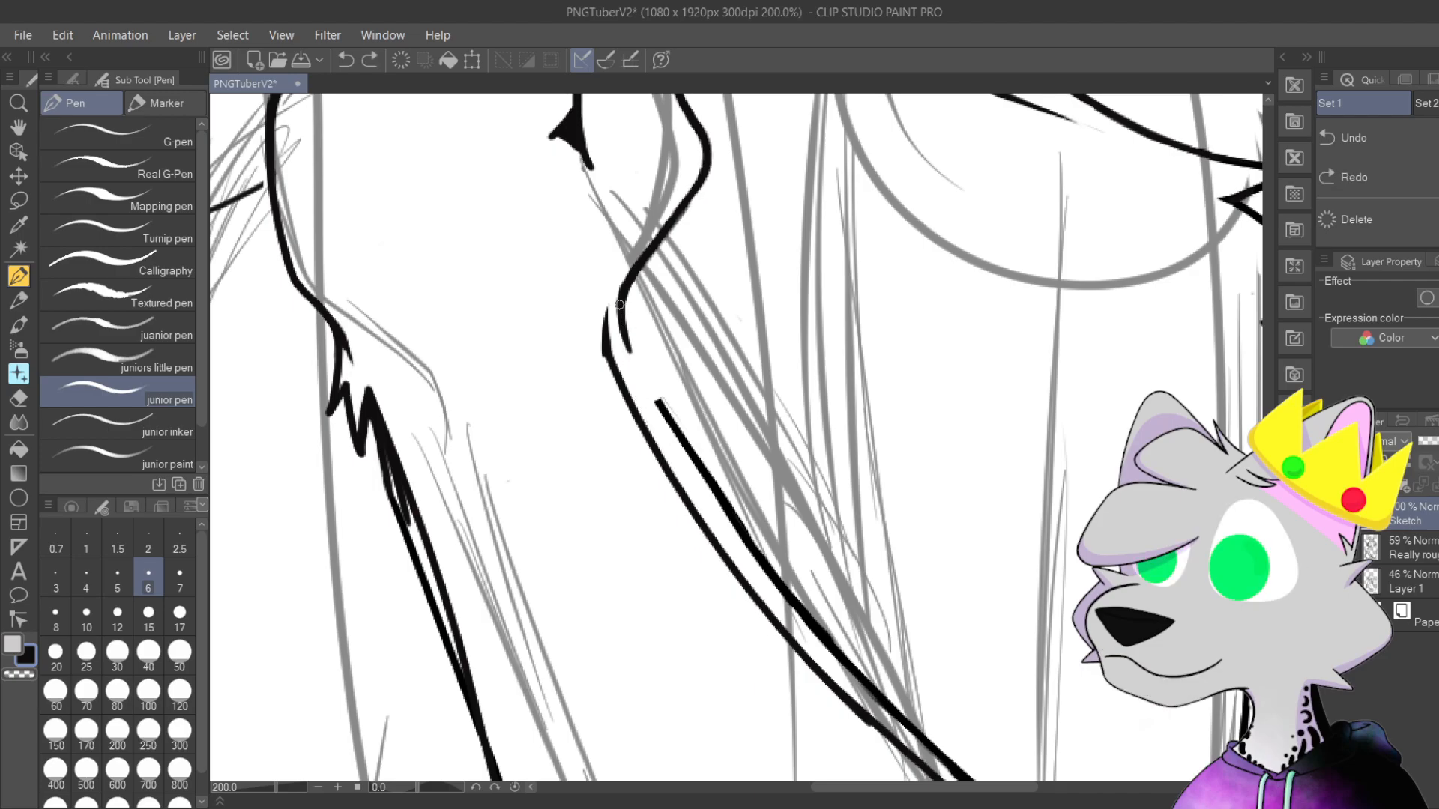
left_click_drag(619, 307, 754, 597)
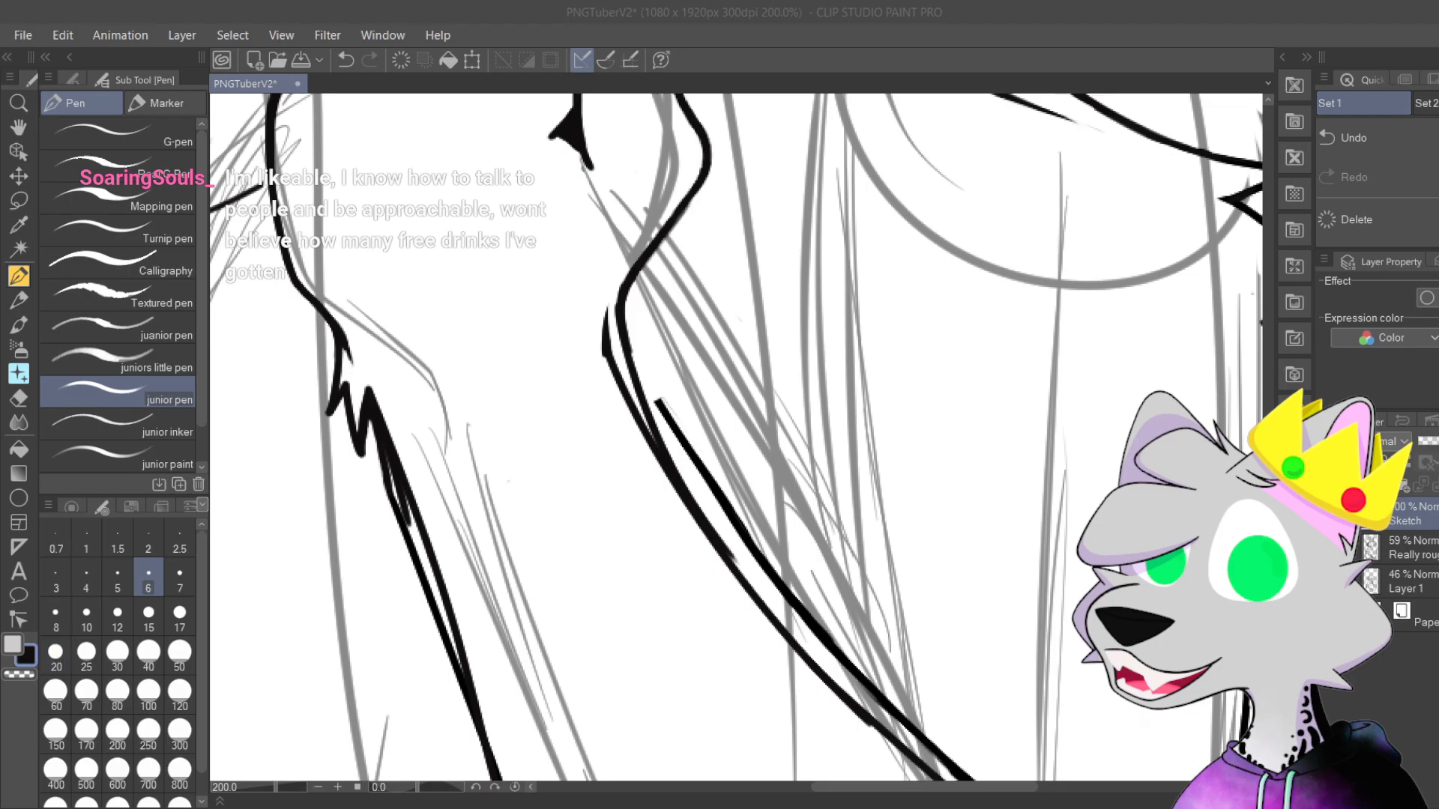
left_click(1390, 727)
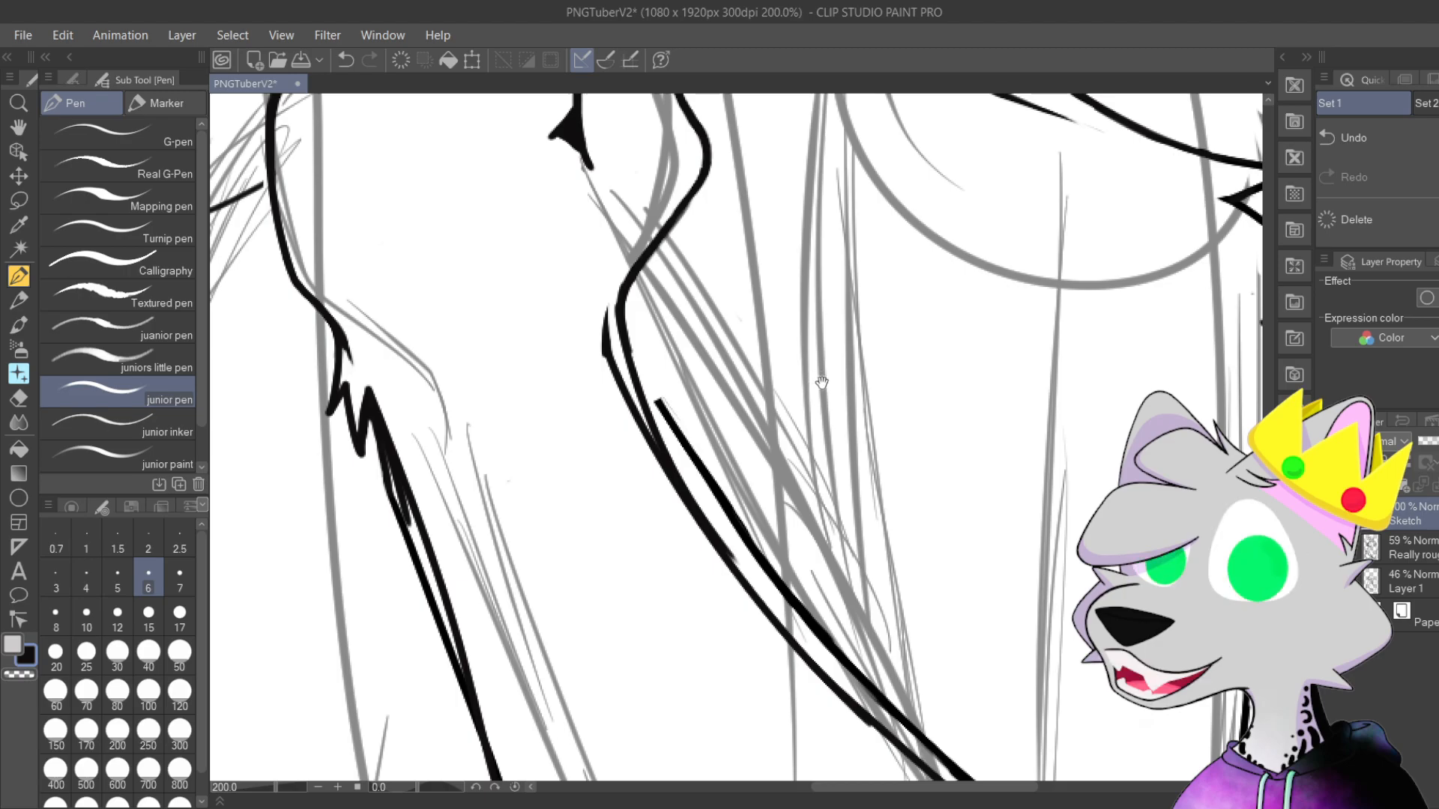
Step: Draw a stroke from the inner neck curve down between the two right chest lines to merge with the upper one
scroll(794, 377, "up", 4)
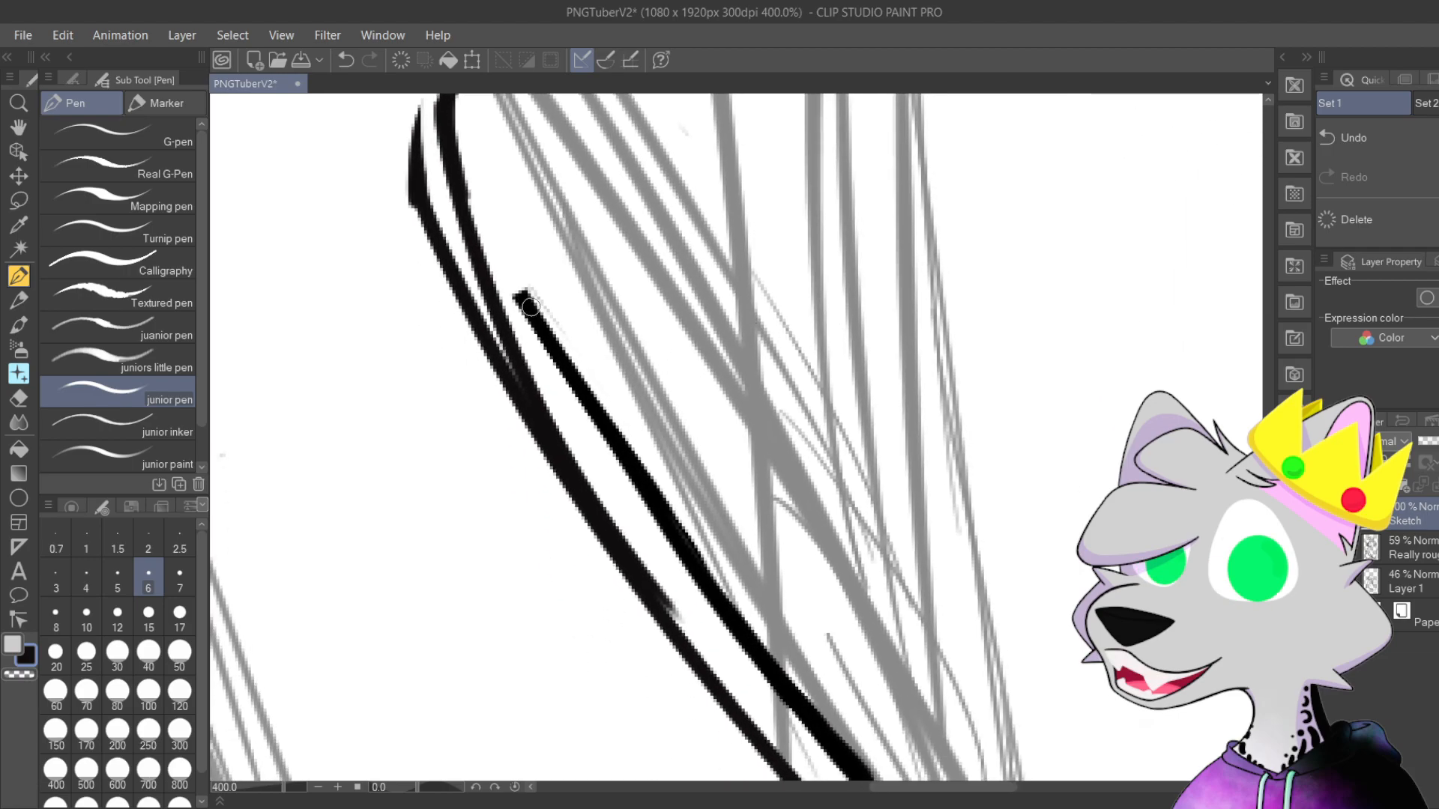
scroll(604, 360, "down", 4)
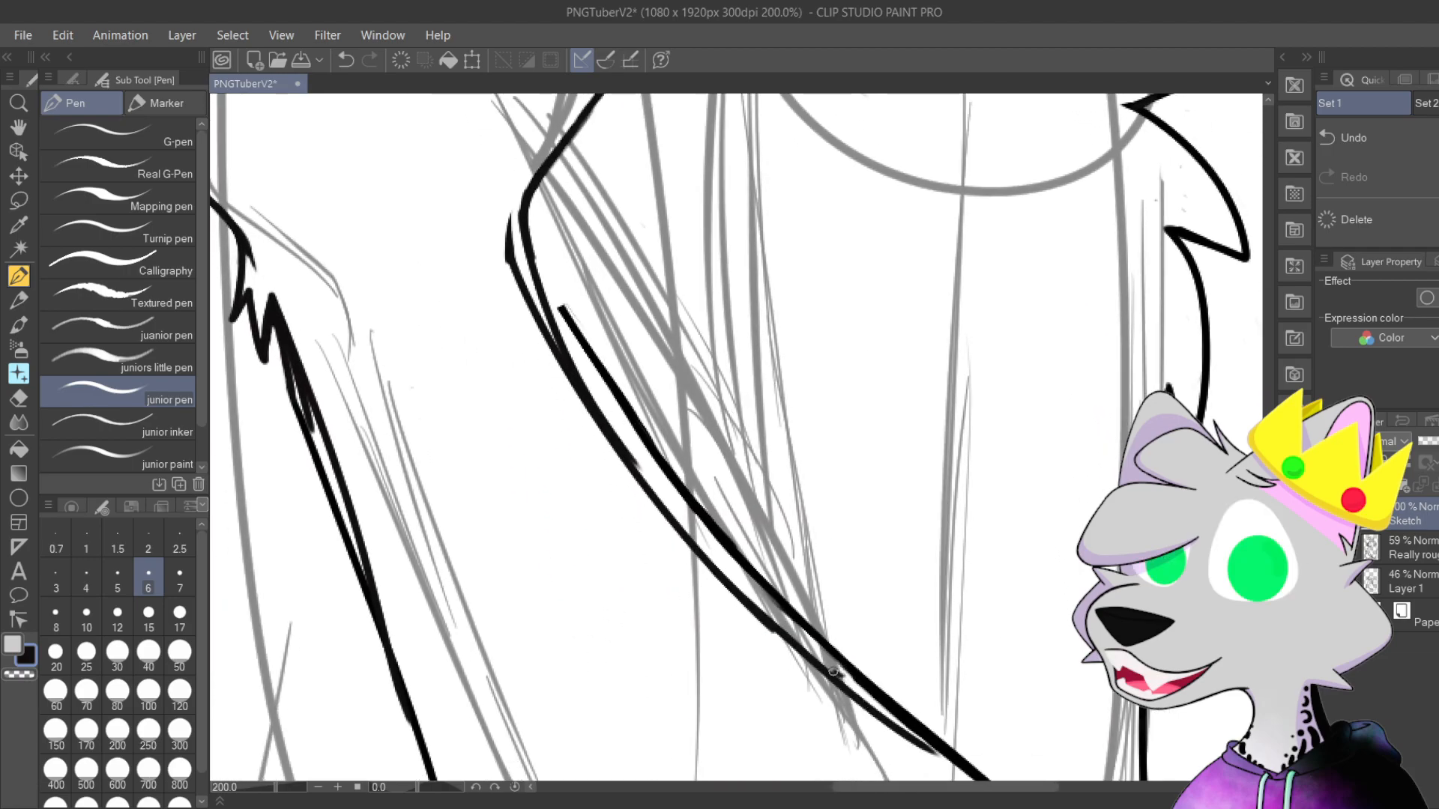
key("ctrl+z")
mouse_move(534, 260)
left_mouse_down()
mouse_move(651, 474)
mouse_move(740, 589)
left_mouse_up()
key("ctrl+z")
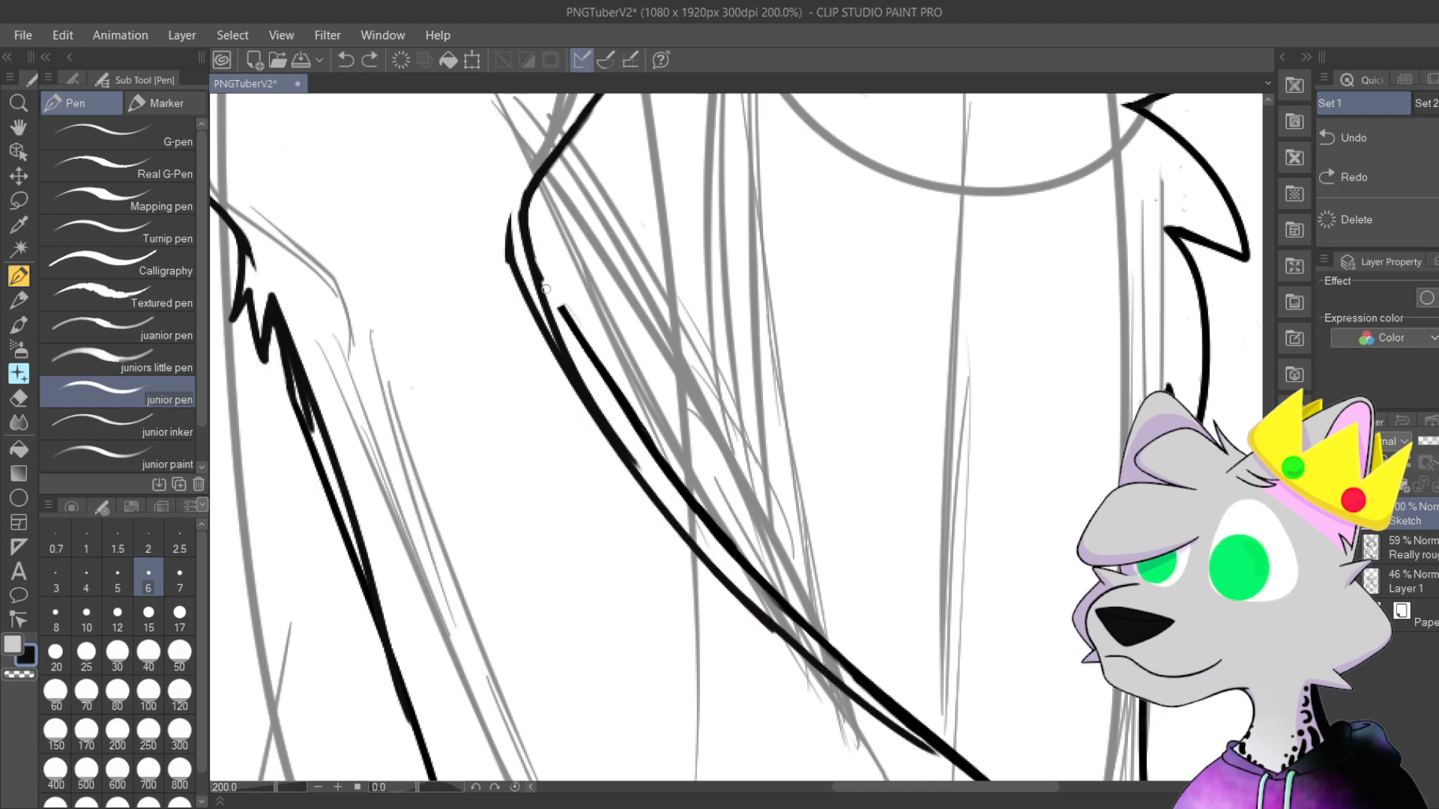
left_click_drag(537, 272, 704, 554)
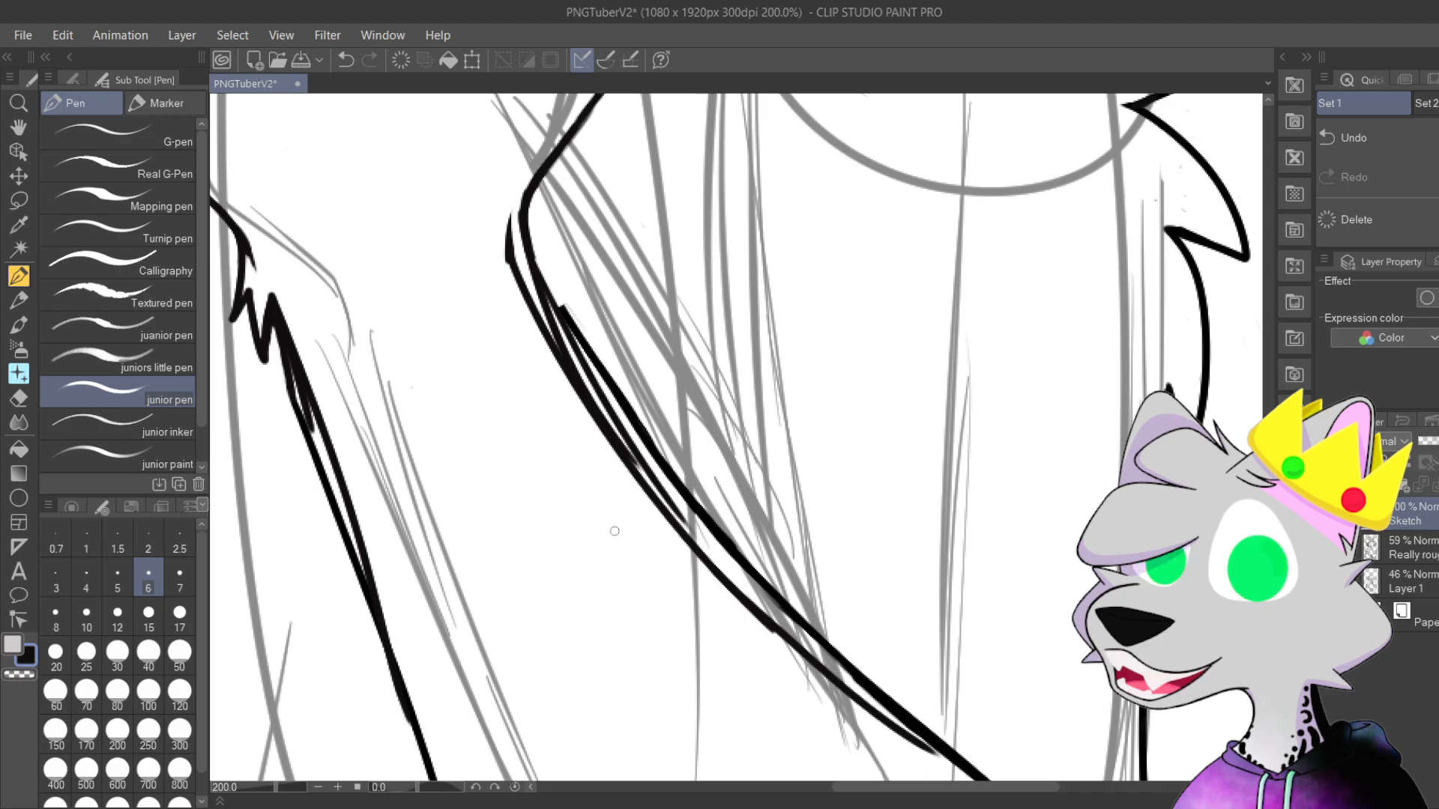
Step: Examine the bend of the right neck contour and the chest lines running down from it up close
scroll(577, 199, "up", 3)
left_click_drag(692, 198, 786, 391)
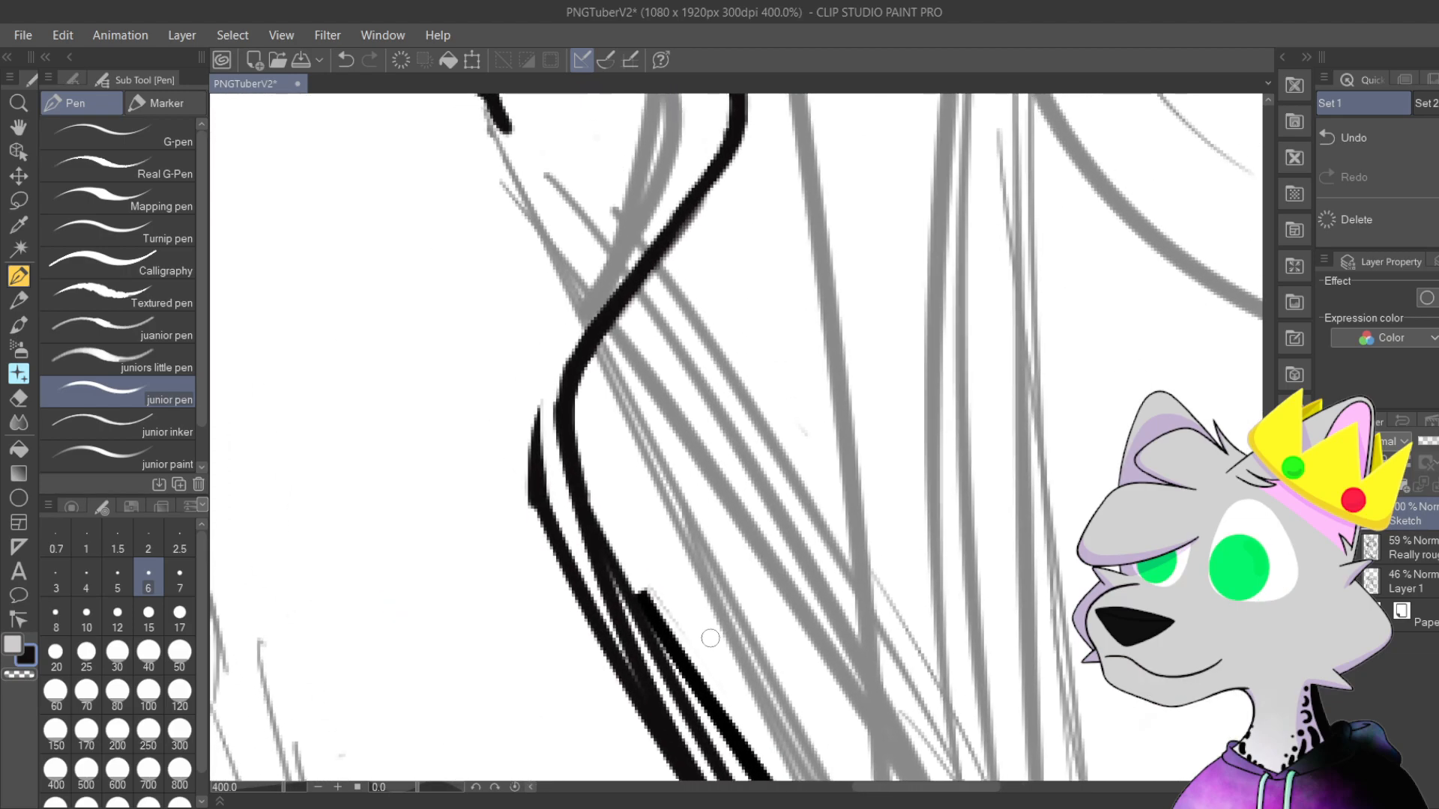
scroll(710, 643, "up", 2)
scroll(639, 183, "up", 2)
left_click_drag(678, 338, 755, 524)
left_click_drag(440, 259, 725, 319)
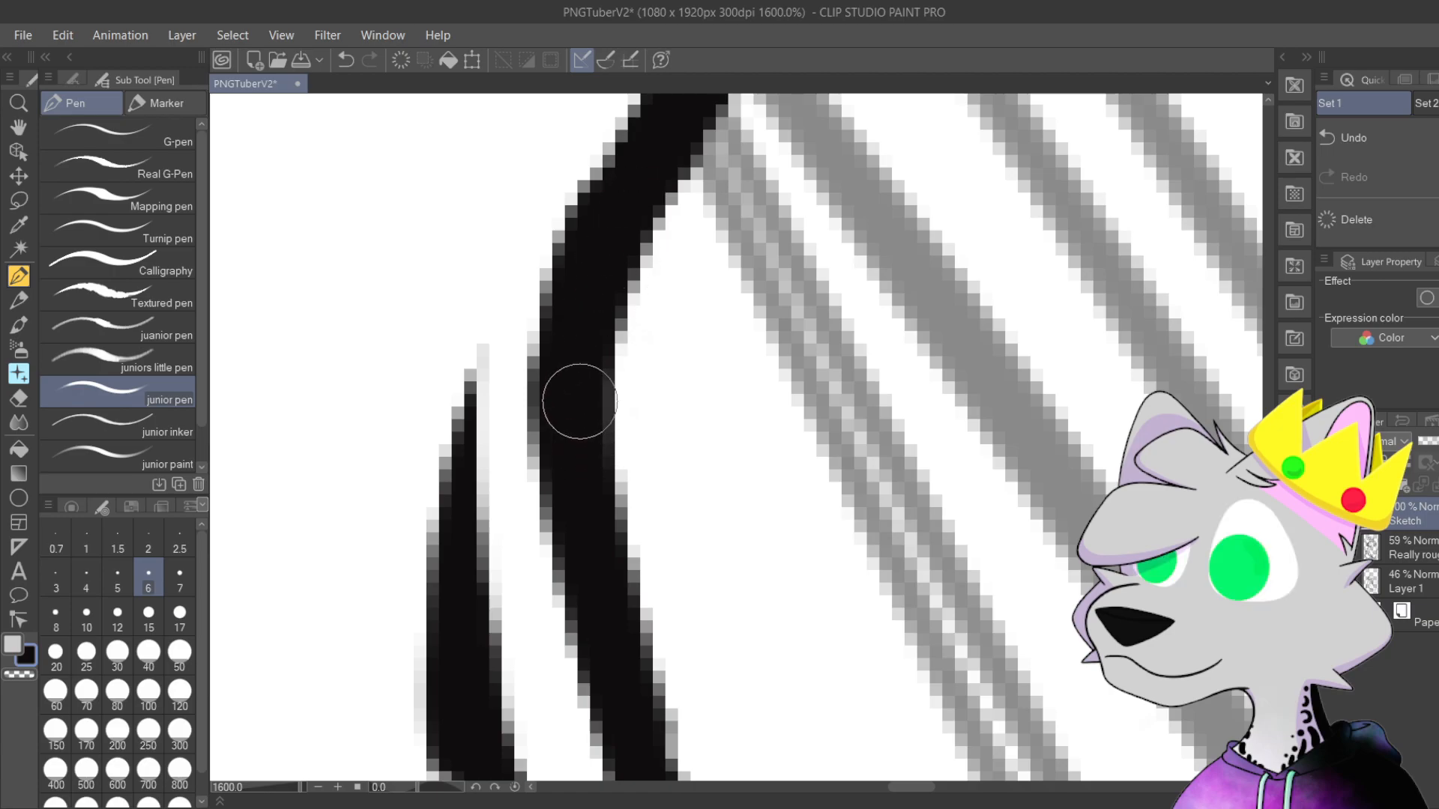
scroll(578, 399, "down", 4)
scroll(907, 428, "down", 2)
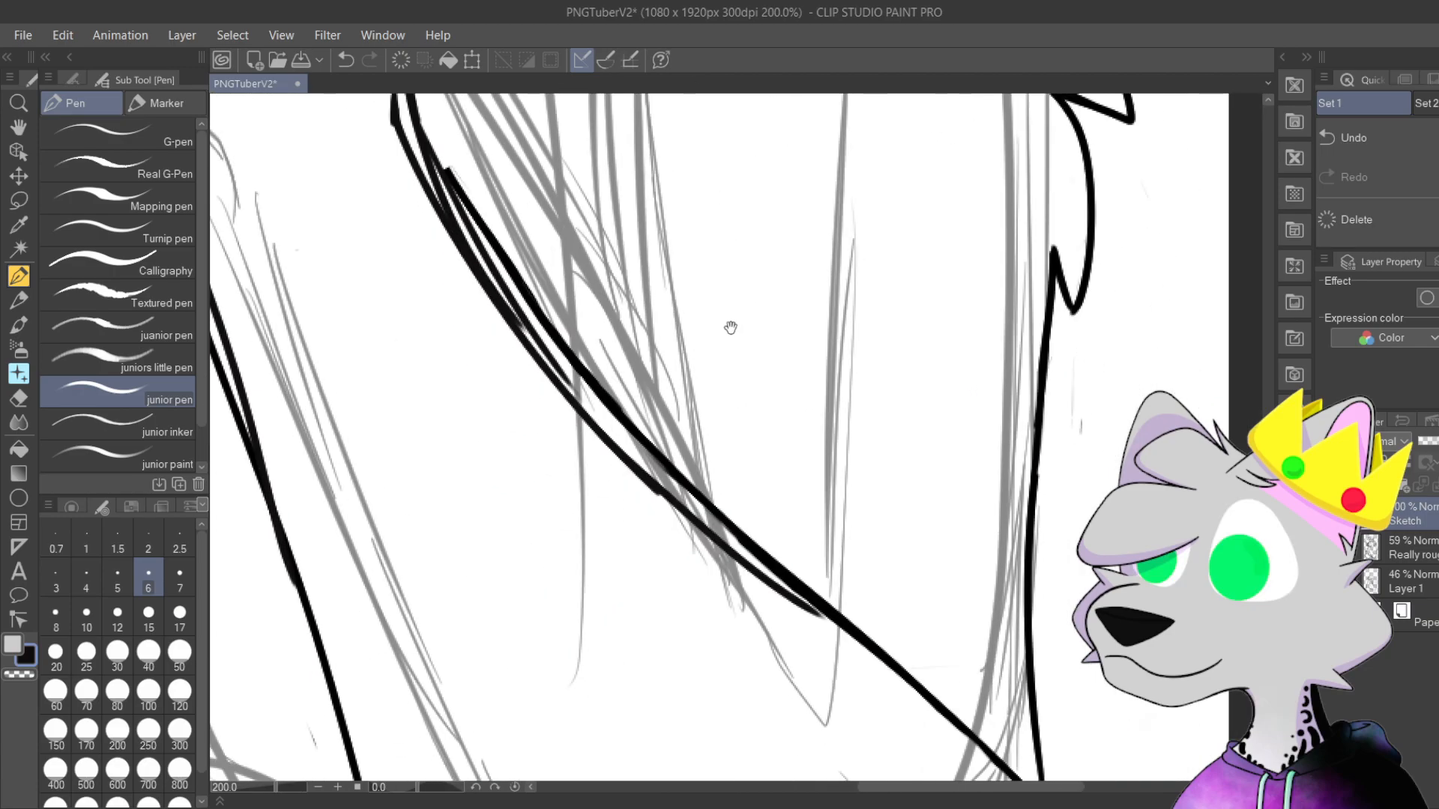
scroll(715, 307, "up", 2)
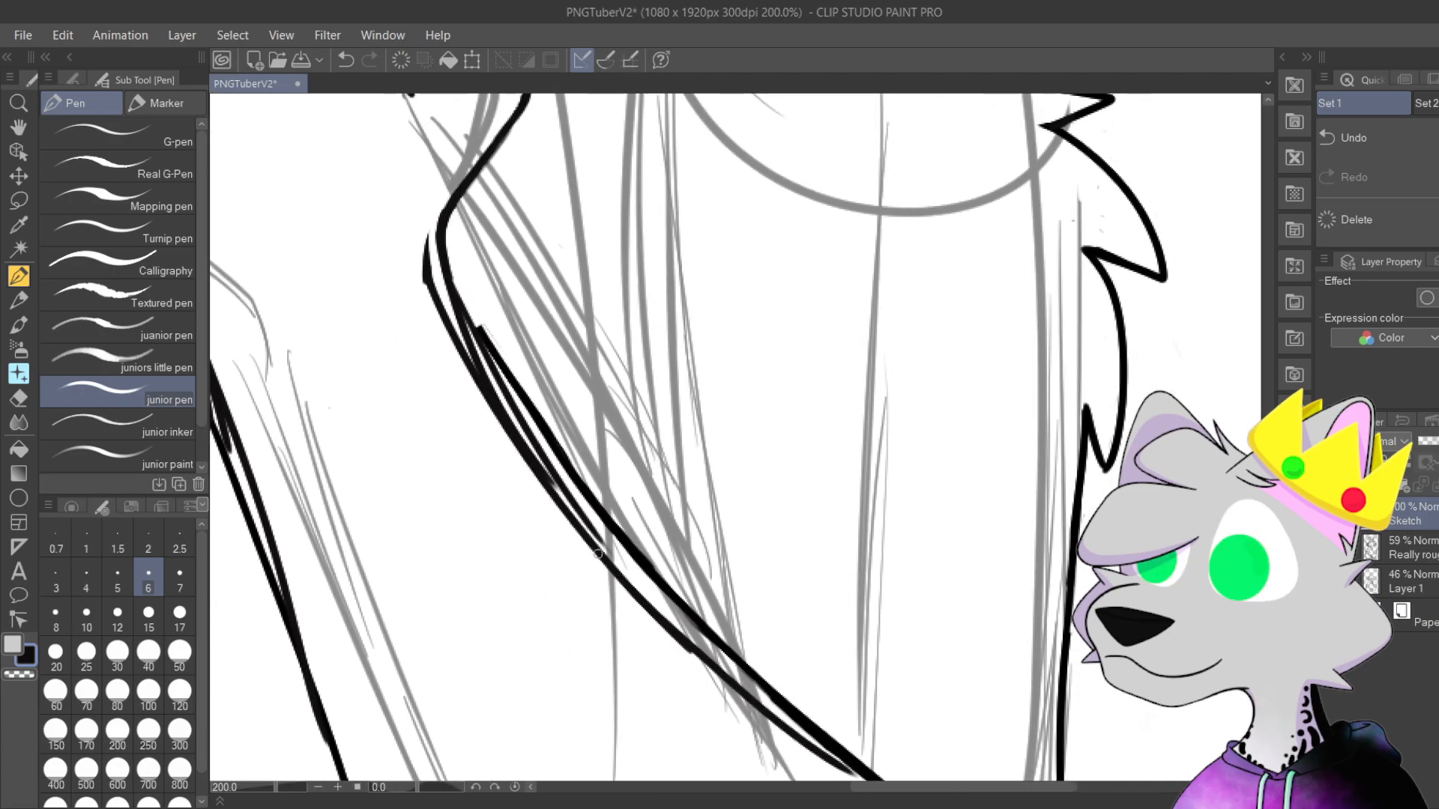
Step: Draw a long stroke down between the two right chest lines, undoing the misplaced tries
left_click_drag(538, 453, 813, 737)
scroll(735, 626, "up", 2)
key("ctrl+z")
mouse_move(358, 229)
left_mouse_down()
mouse_move(652, 569)
mouse_move(780, 685)
mouse_move(817, 693)
left_mouse_up()
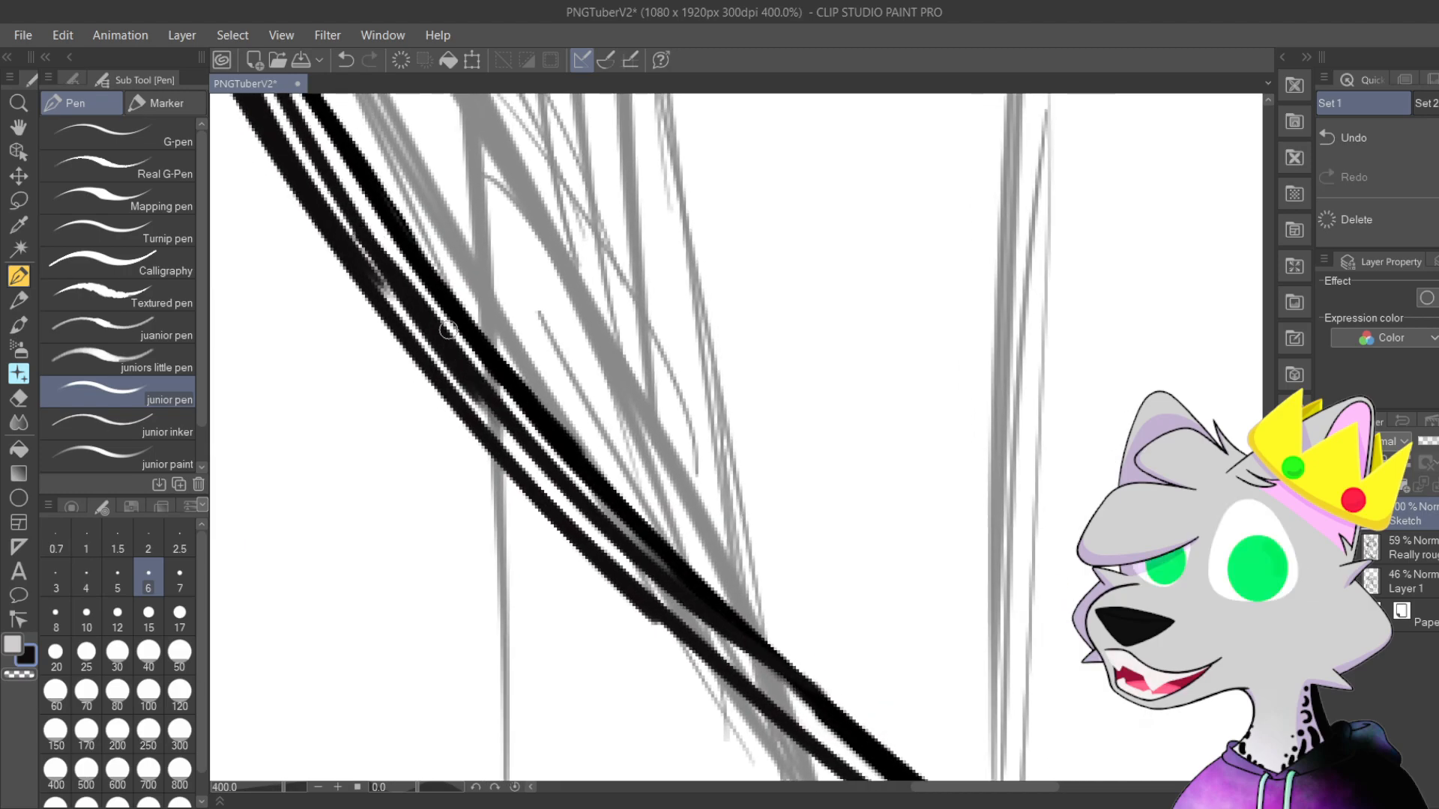
key("ctrl+z")
mouse_move(346, 201)
left_mouse_down()
mouse_move(390, 288)
mouse_move(732, 681)
left_mouse_up()
Step: Draw a stroke along the underside of the upper right chest line to close the gap toward the merge, undoing stray tries
mouse_move(639, 578)
left_mouse_down()
mouse_move(511, 449)
mouse_move(832, 729)
left_mouse_up()
key("ctrl+z")
left_click_drag(420, 389, 791, 701)
key("ctrl+z")
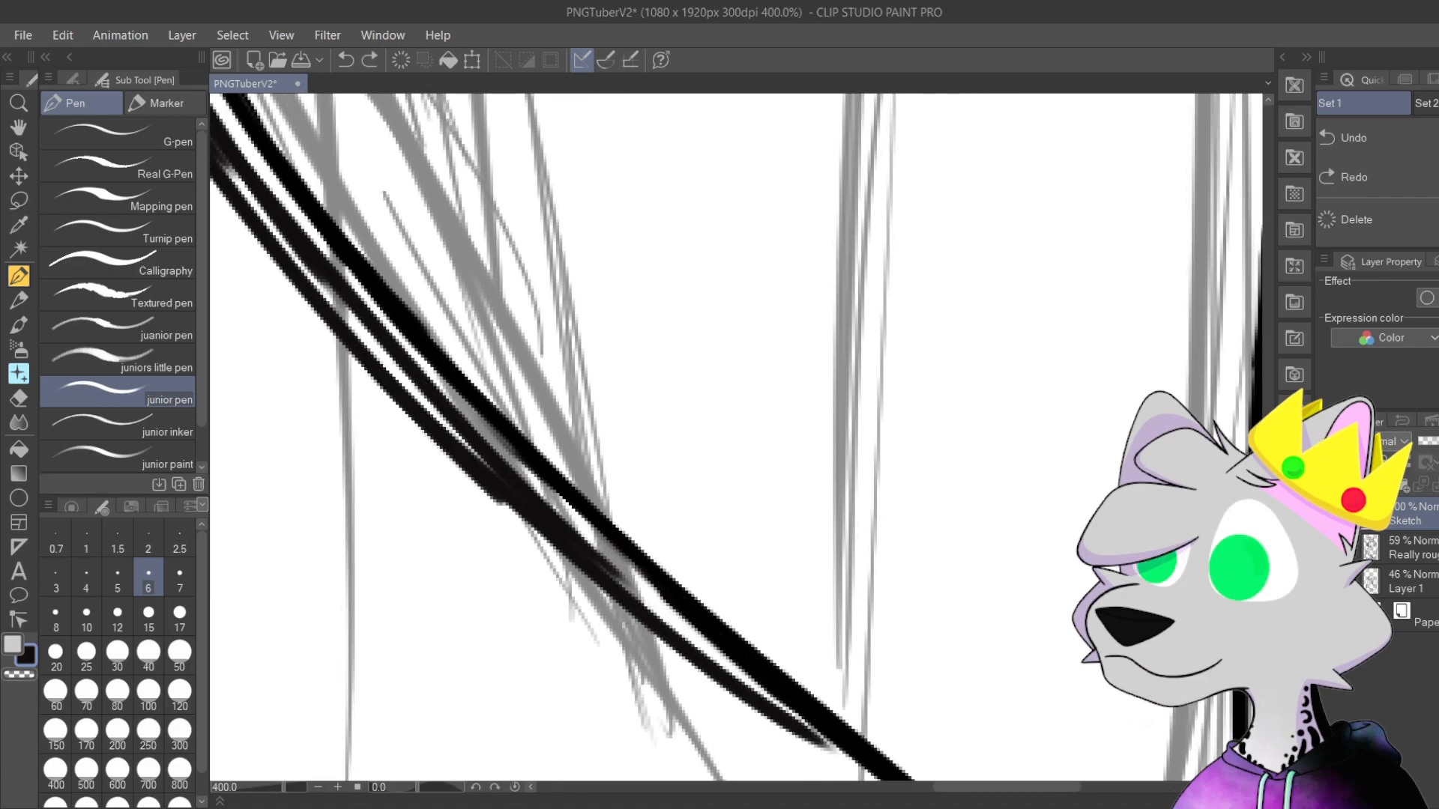
left_click_drag(424, 384, 817, 731)
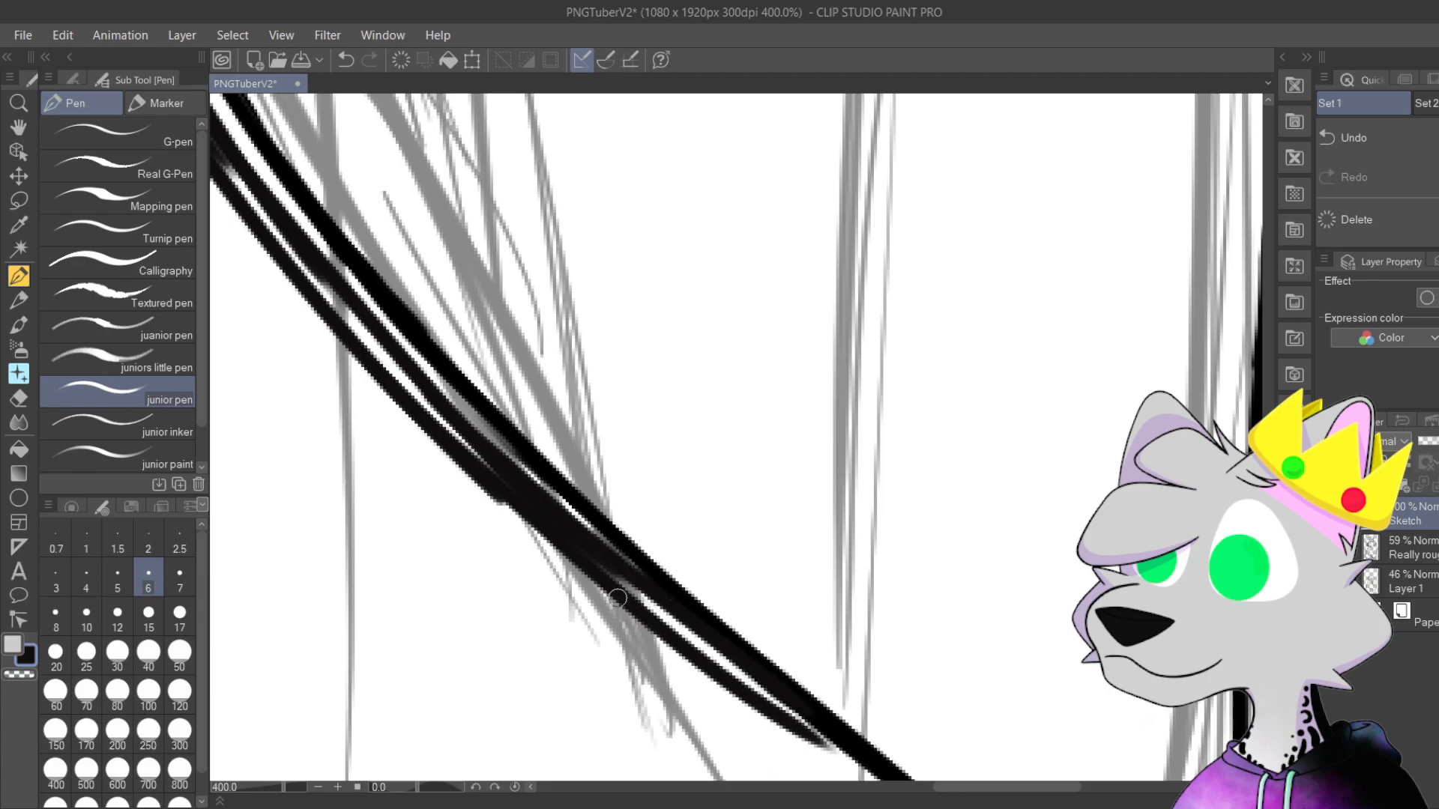
Step: Erase the blunt upper end of the innermost chest line just below the right neck bend
scroll(593, 530, "up", 4)
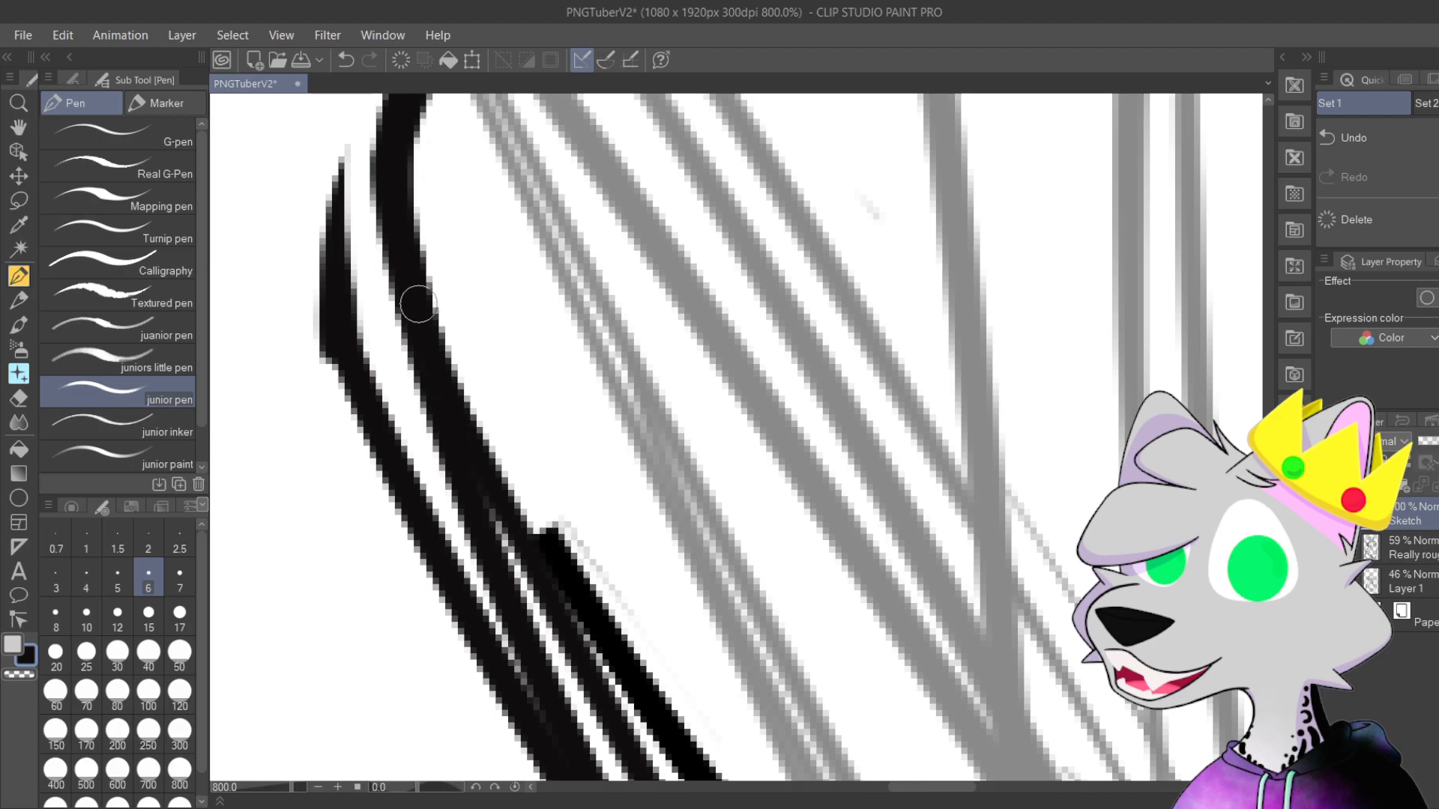
mouse_move(594, 636)
left_mouse_down()
mouse_move(520, 381)
mouse_move(534, 437)
left_mouse_up()
mouse_move(599, 513)
left_mouse_down()
mouse_move(484, 282)
mouse_move(556, 451)
mouse_move(524, 389)
mouse_move(595, 514)
mouse_move(473, 294)
mouse_move(599, 506)
mouse_move(700, 637)
mouse_move(672, 635)
mouse_move(675, 601)
left_mouse_up()
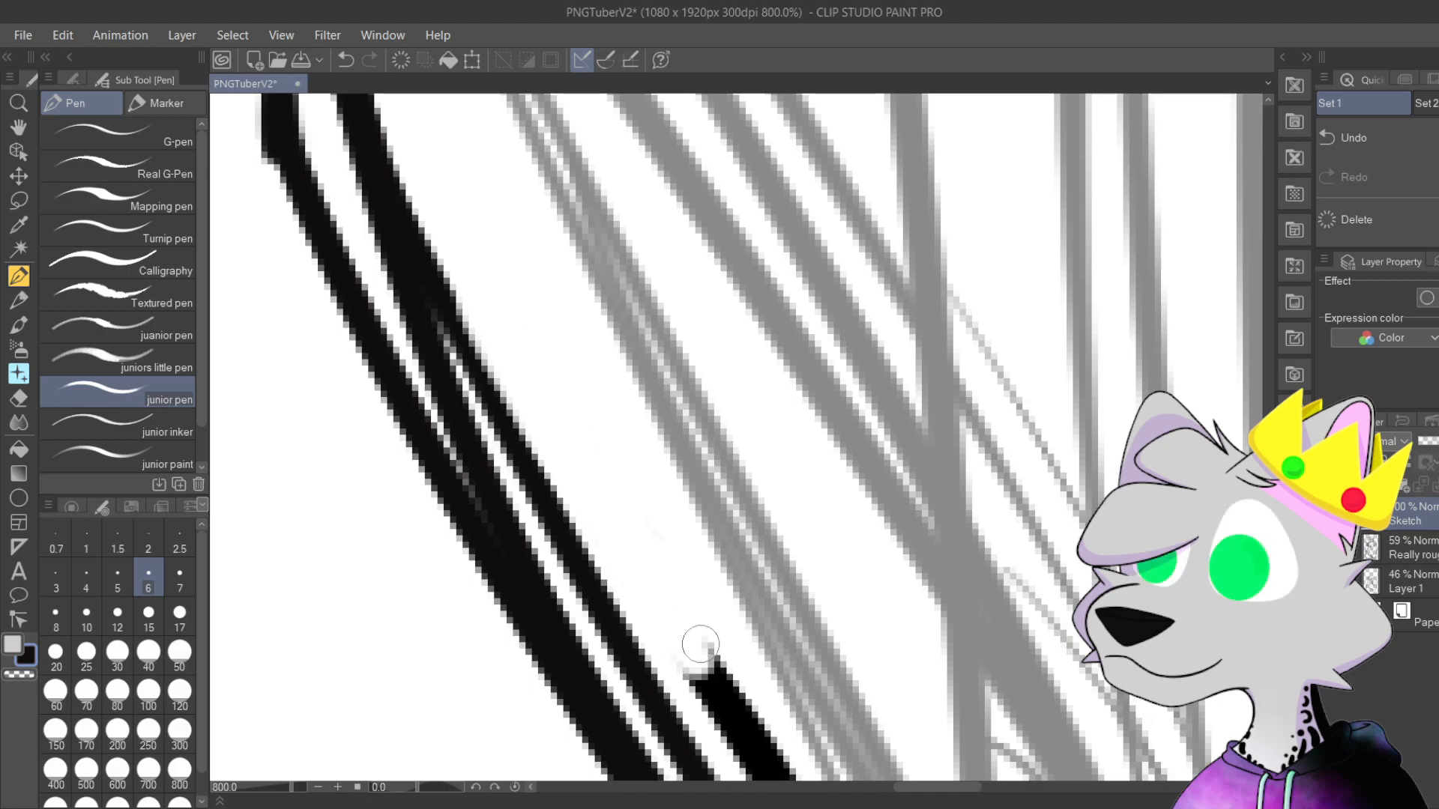
Step: Thicken the thin stroke continuing the inner neck curve below the bend, undoing the uneven tries
left_click_drag(460, 318, 585, 556)
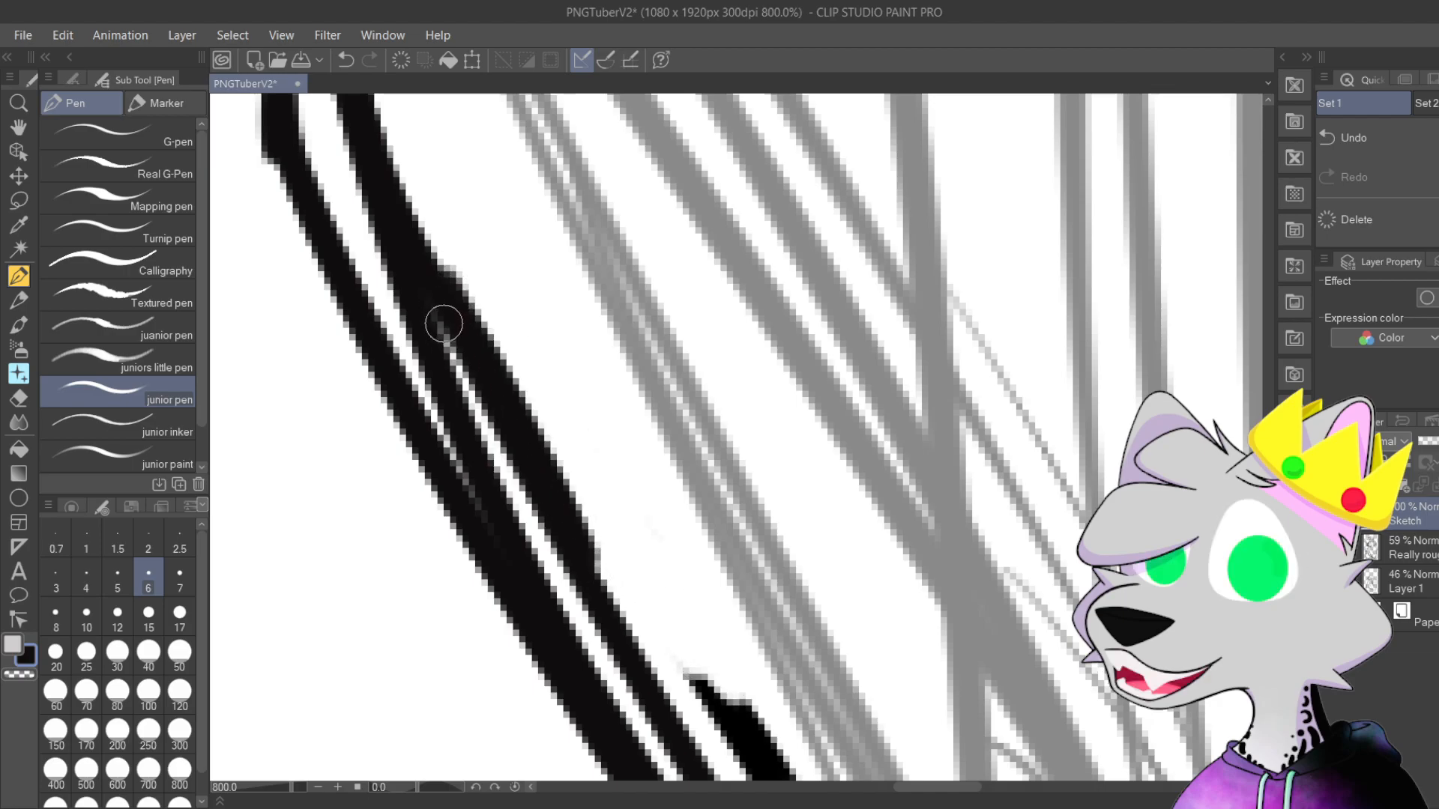
key("ctrl+z")
mouse_move(434, 292)
left_mouse_down()
mouse_move(484, 359)
mouse_move(529, 472)
left_mouse_up()
key("ctrl+z")
mouse_move(420, 274)
left_mouse_down()
mouse_move(580, 589)
mouse_move(671, 701)
left_mouse_up()
mouse_move(639, 552)
left_mouse_down()
mouse_move(563, 376)
mouse_move(531, 336)
mouse_move(604, 489)
mouse_move(518, 318)
mouse_move(500, 317)
mouse_move(488, 325)
mouse_move(636, 567)
left_mouse_up()
key("ctrl+z")
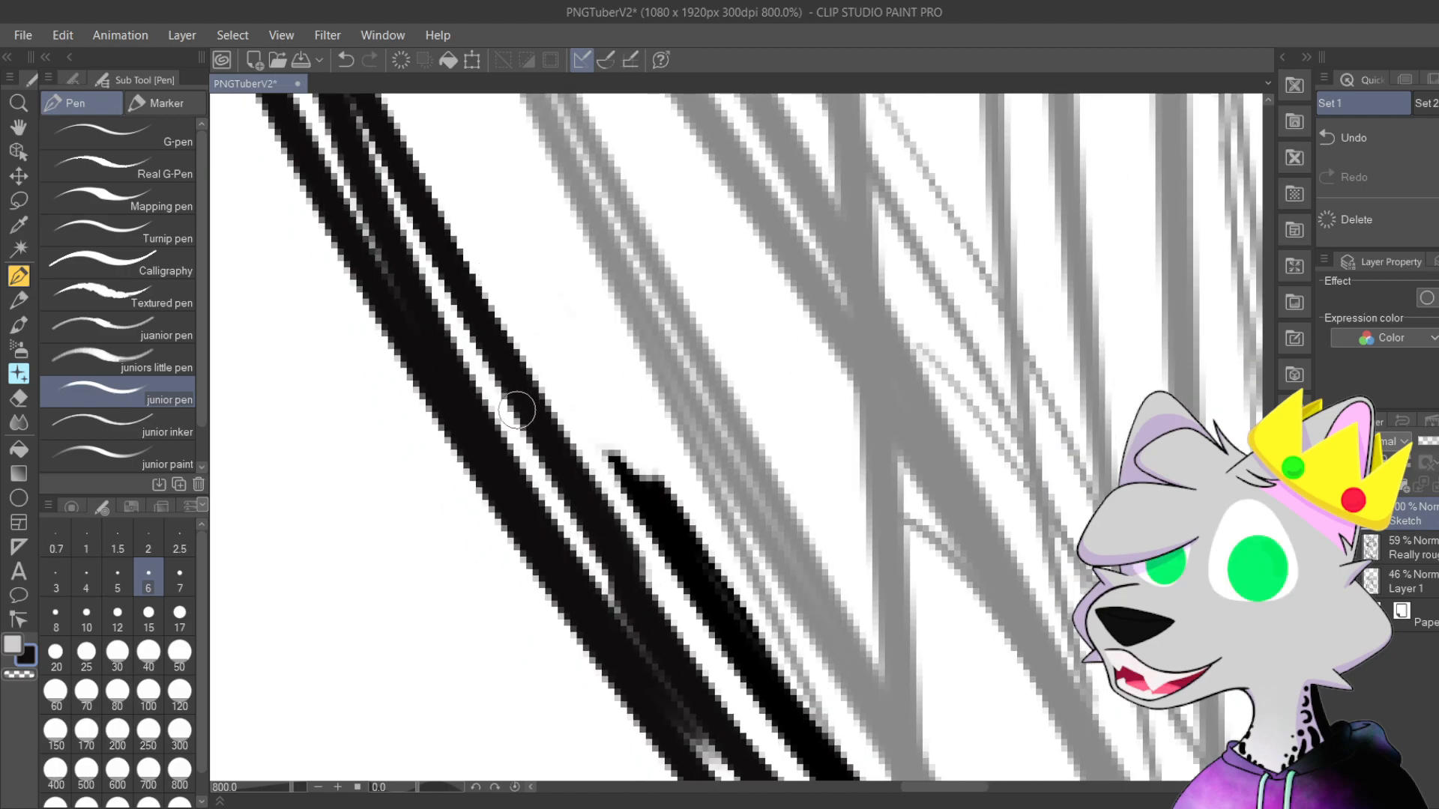
key("ctrl+z")
Step: Erase the old innermost chest line alongside the thickened stroke, working down toward where the lines merge
mouse_move(569, 487)
left_mouse_down()
mouse_move(634, 580)
mouse_move(567, 404)
mouse_move(421, 241)
mouse_move(705, 622)
mouse_move(489, 362)
mouse_move(335, 105)
left_mouse_up()
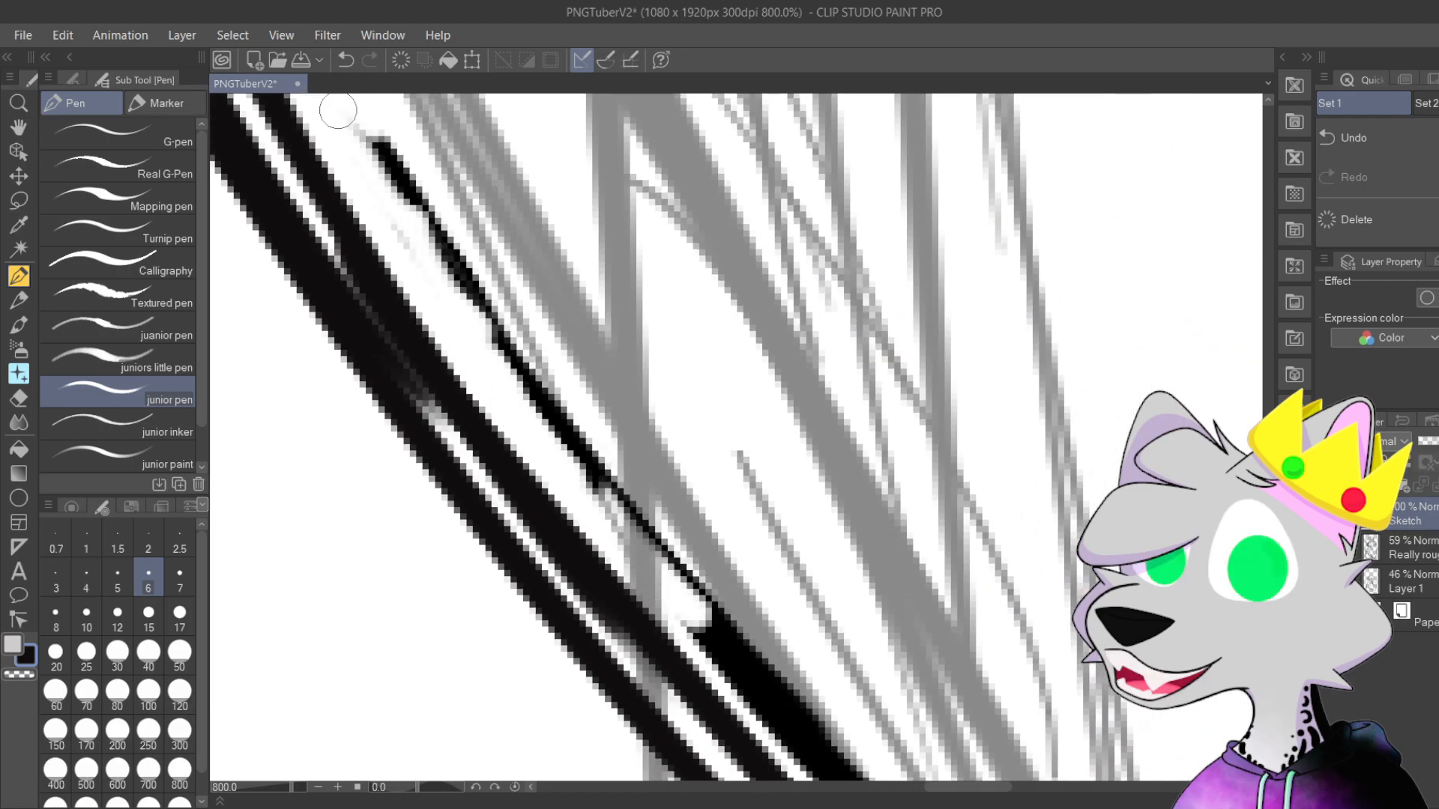
left_click_drag(487, 311, 384, 140)
left_click_drag(483, 304, 750, 656)
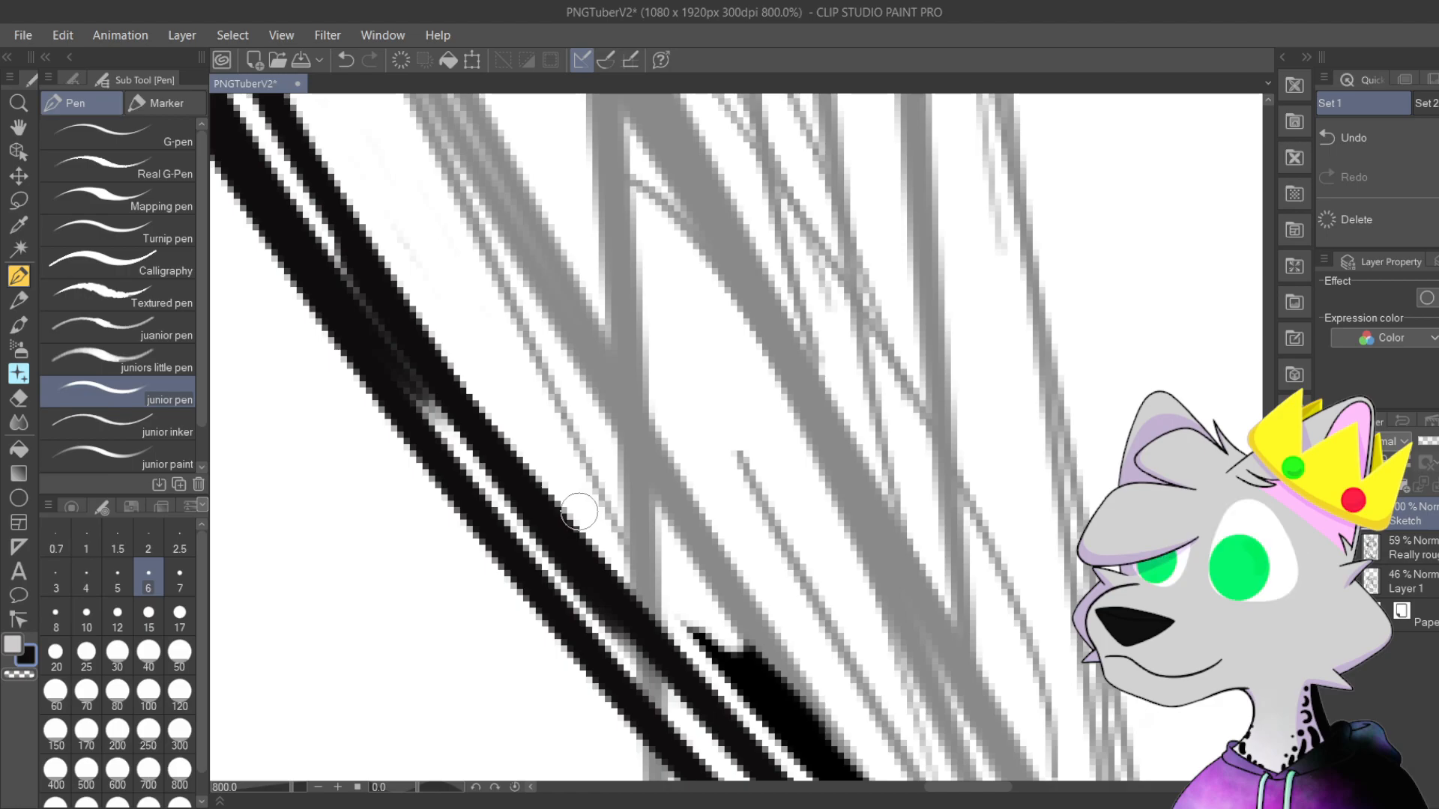
left_click_drag(806, 501, 671, 379)
left_click_drag(719, 459, 674, 305)
mouse_move(518, 352)
left_mouse_down()
mouse_move(738, 592)
mouse_move(657, 516)
left_mouse_up()
left_click_drag(767, 626, 889, 717)
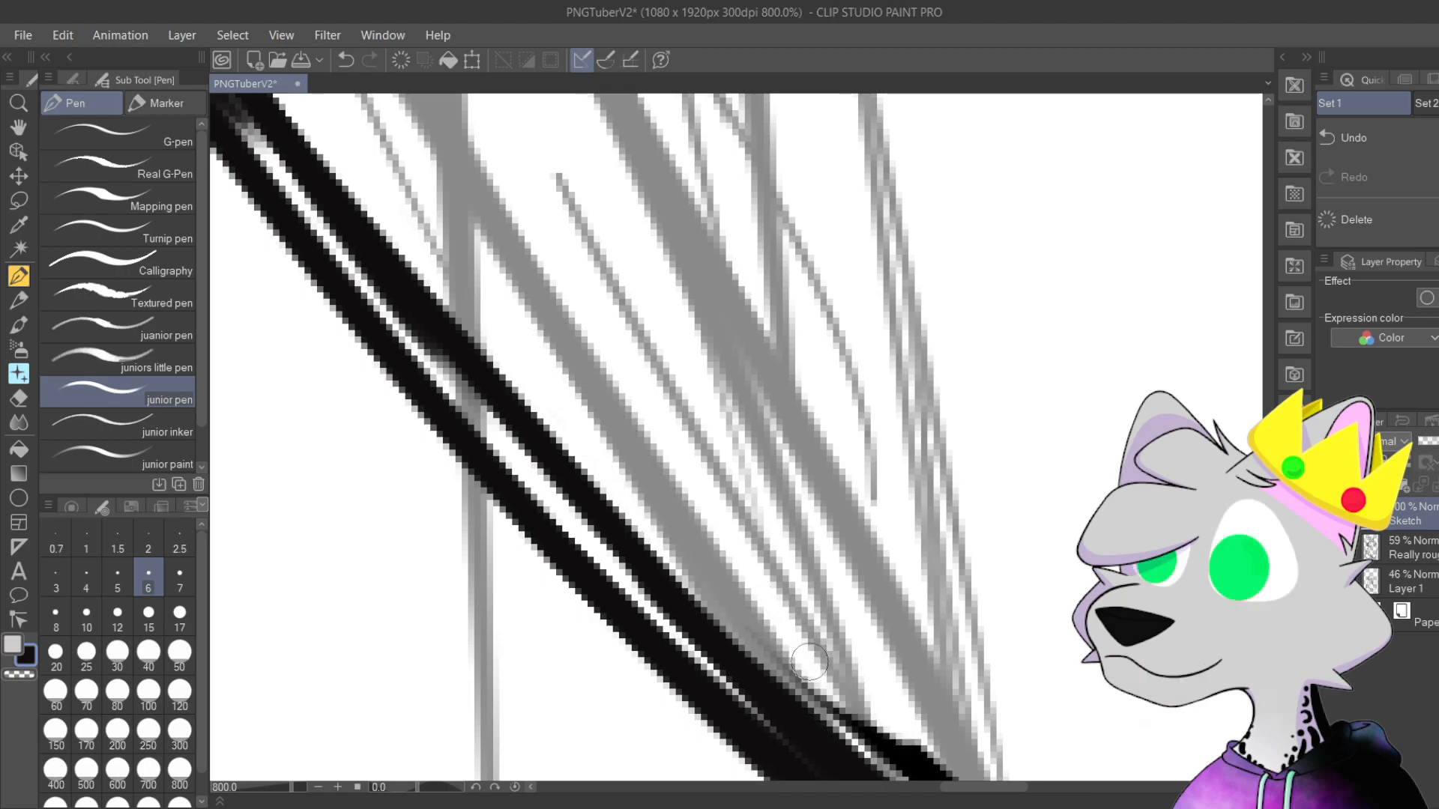
Step: Erase the remaining upper end of the old chest line at the merge and trim its upper edge
scroll(811, 661, "down", 1)
mouse_move(817, 560)
left_mouse_down()
mouse_move(498, 380)
mouse_move(630, 495)
mouse_move(555, 427)
mouse_move(712, 499)
mouse_move(734, 540)
left_mouse_up()
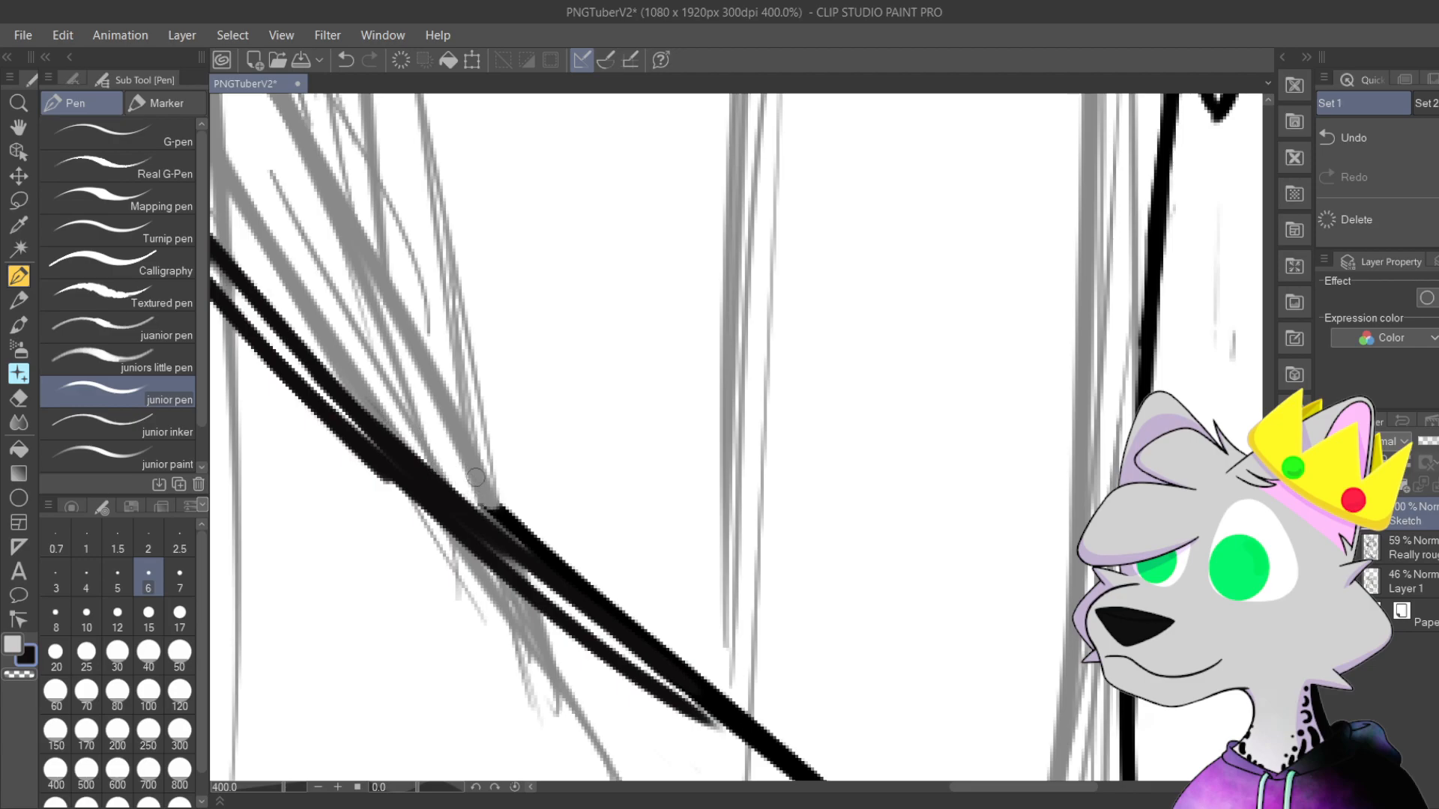
left_click_drag(523, 529, 478, 492)
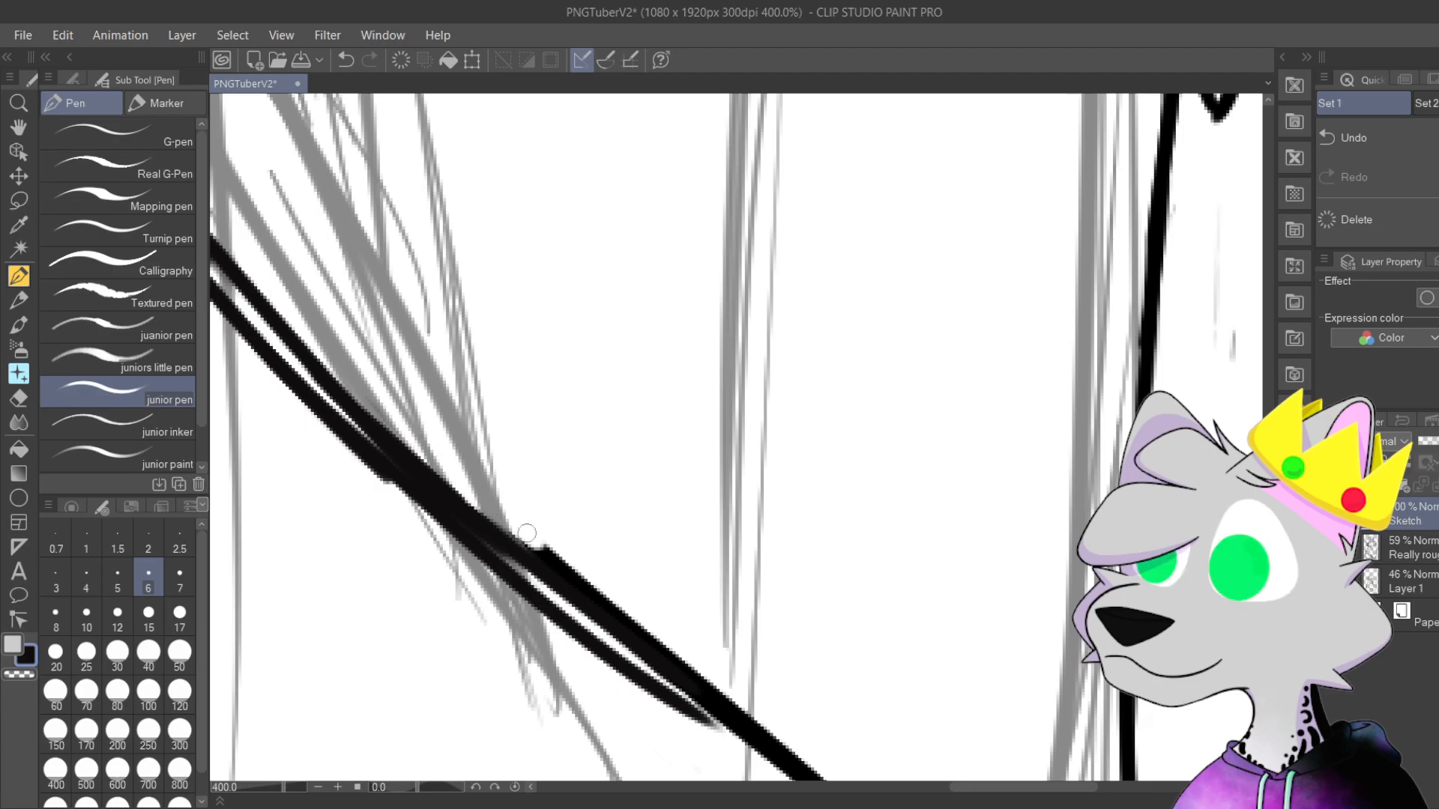
scroll(597, 596, "up", 2)
left_click_drag(598, 596, 562, 523)
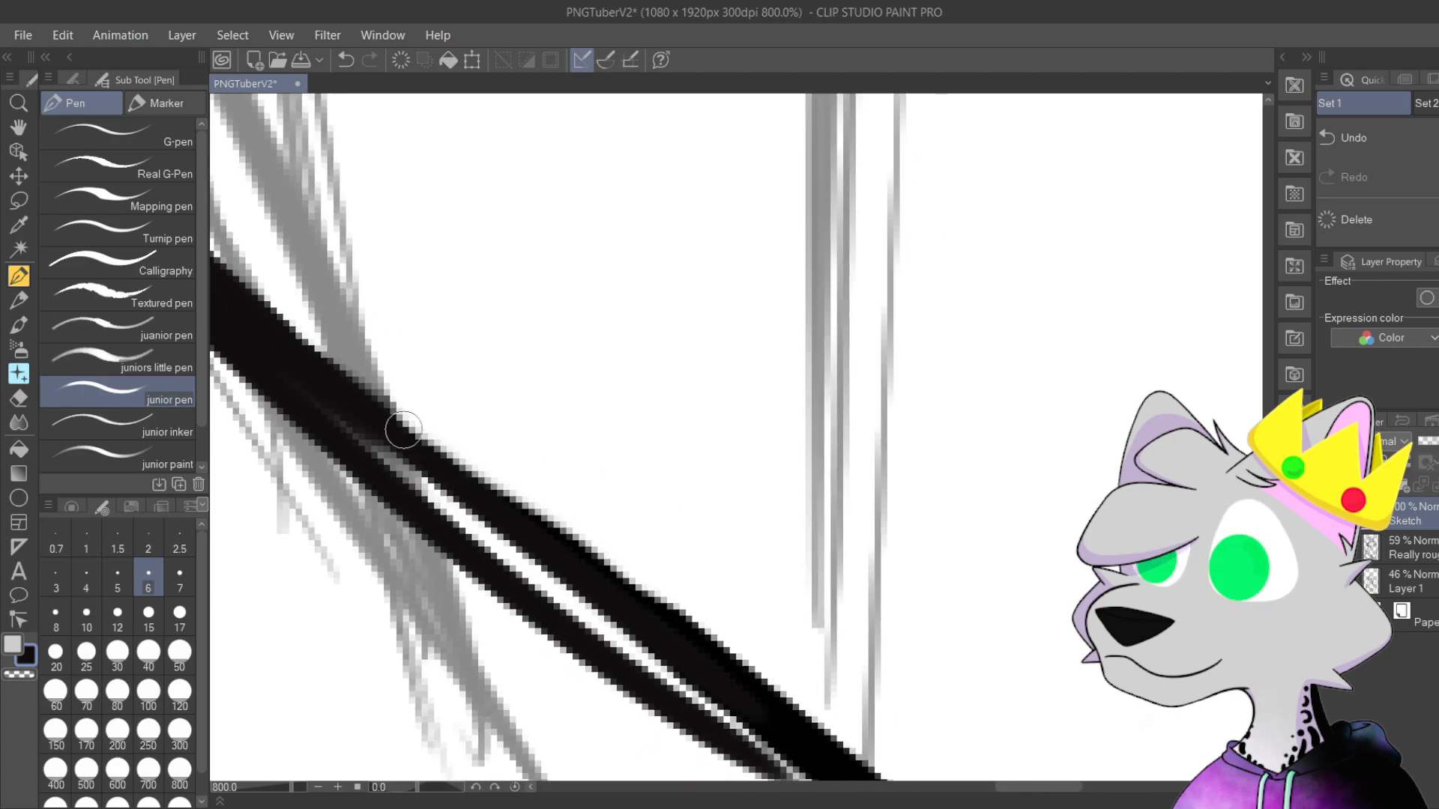
Step: Draw thick strokes from the merge down the lower chest line to restore an even, continuous contour
left_click_drag(369, 409, 545, 531)
mouse_move(363, 408)
left_mouse_down()
mouse_move(674, 642)
mouse_move(481, 492)
mouse_move(668, 625)
mouse_move(513, 502)
mouse_move(760, 704)
left_mouse_up()
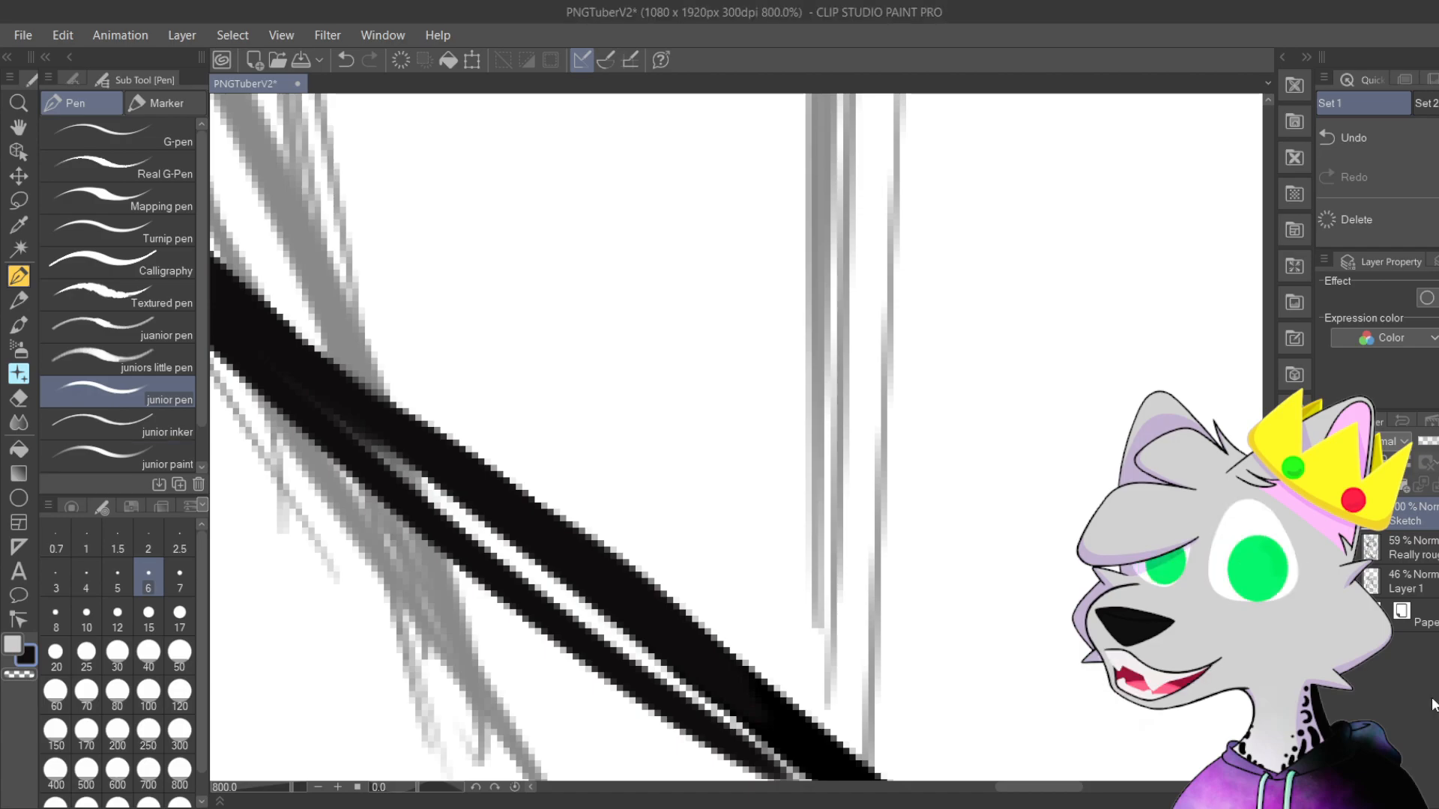
left_click_drag(573, 456, 667, 495)
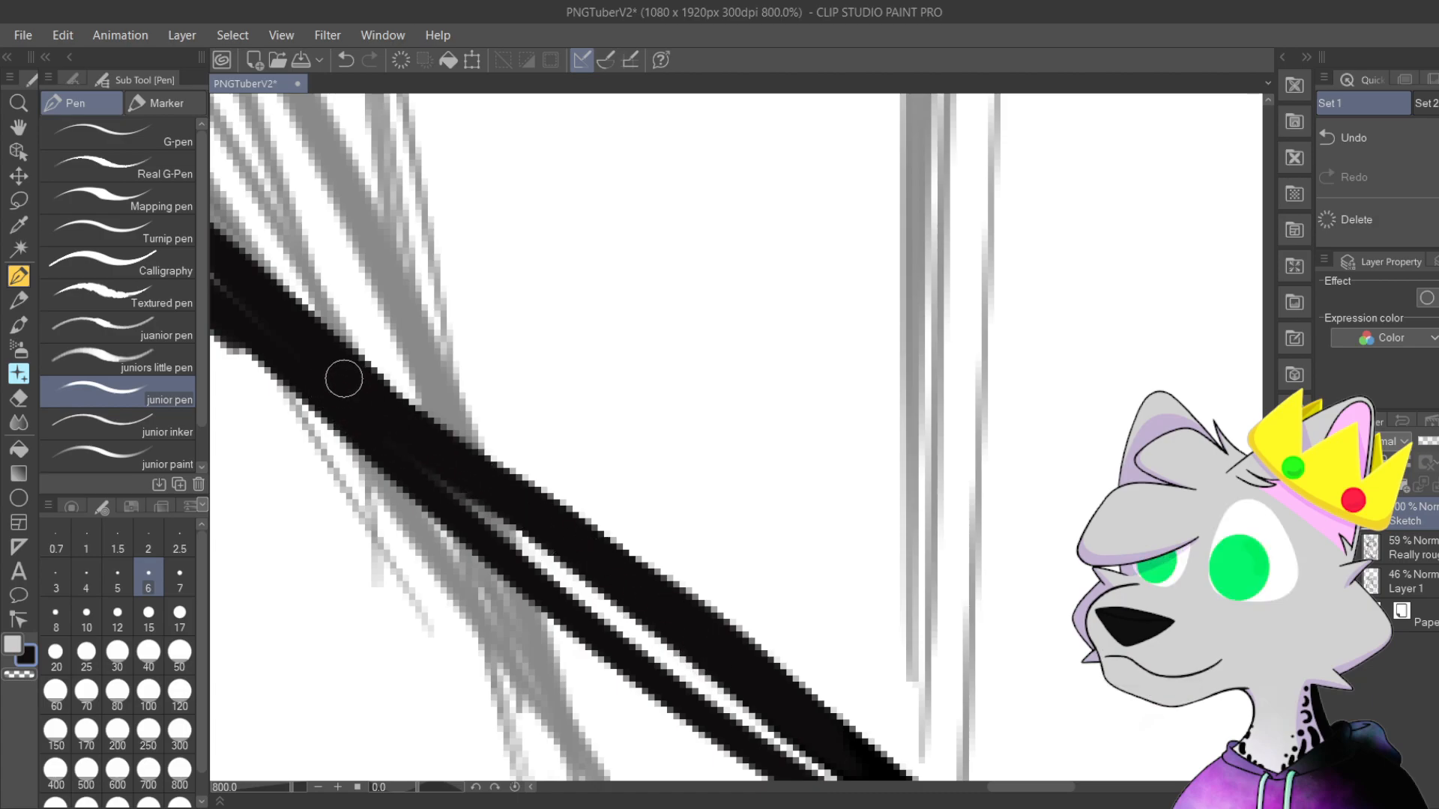
Step: Erase the old outer strand of the doubled inner neck curve below the bend, leaving a single contour
scroll(599, 562, "down", 2)
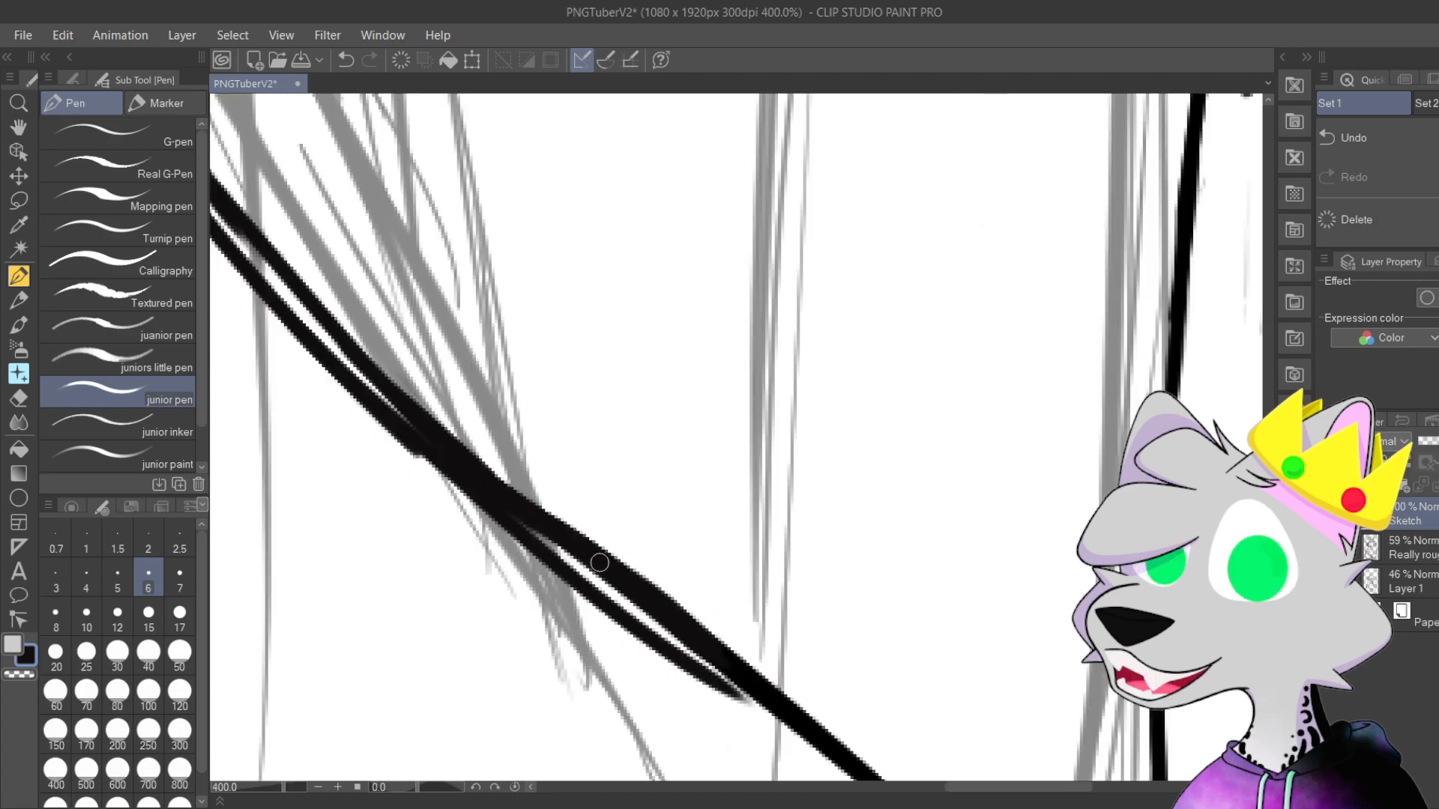
left_click_drag(537, 274, 857, 675)
left_click_drag(651, 362, 721, 515)
scroll(720, 515, "up", 6)
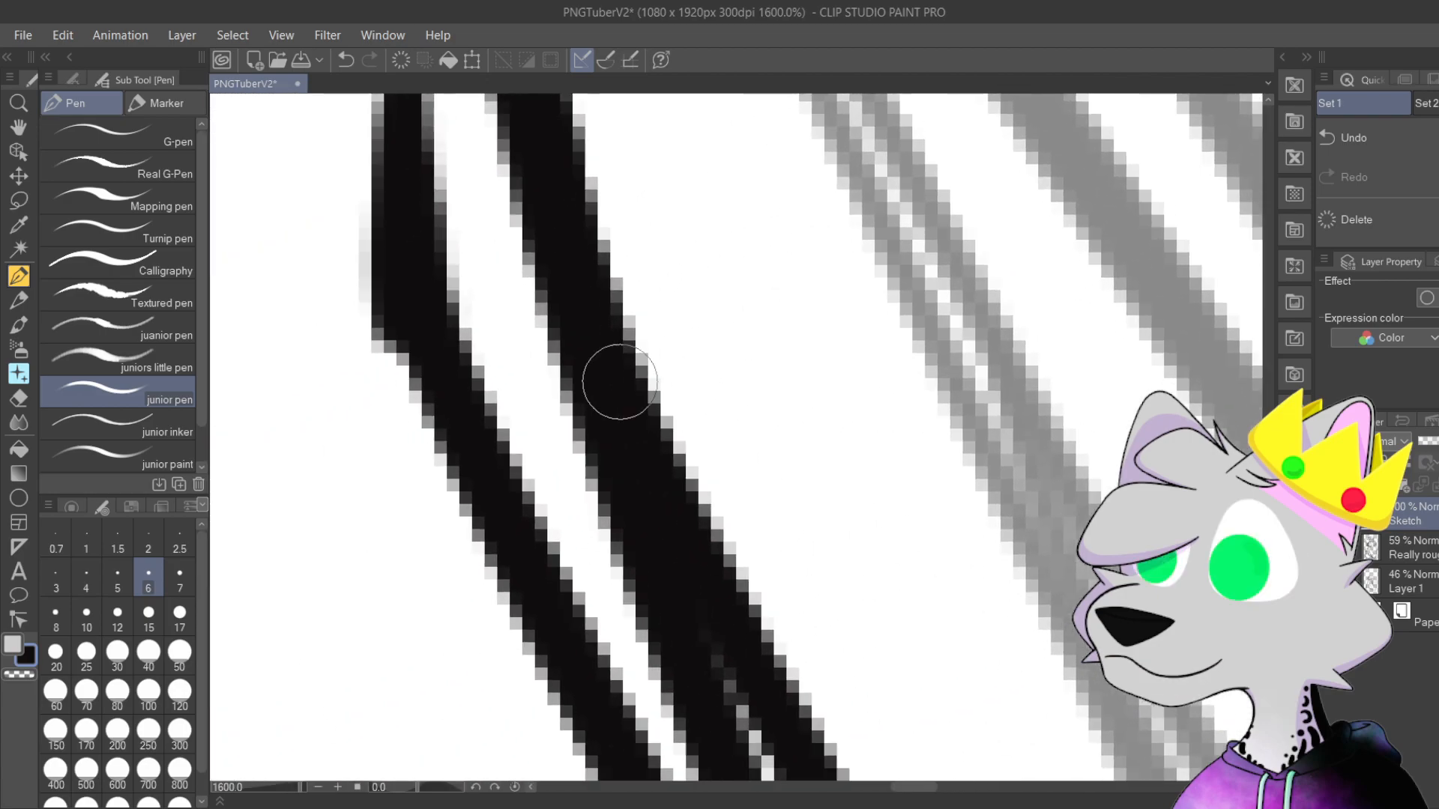
left_click_drag(592, 367, 675, 750)
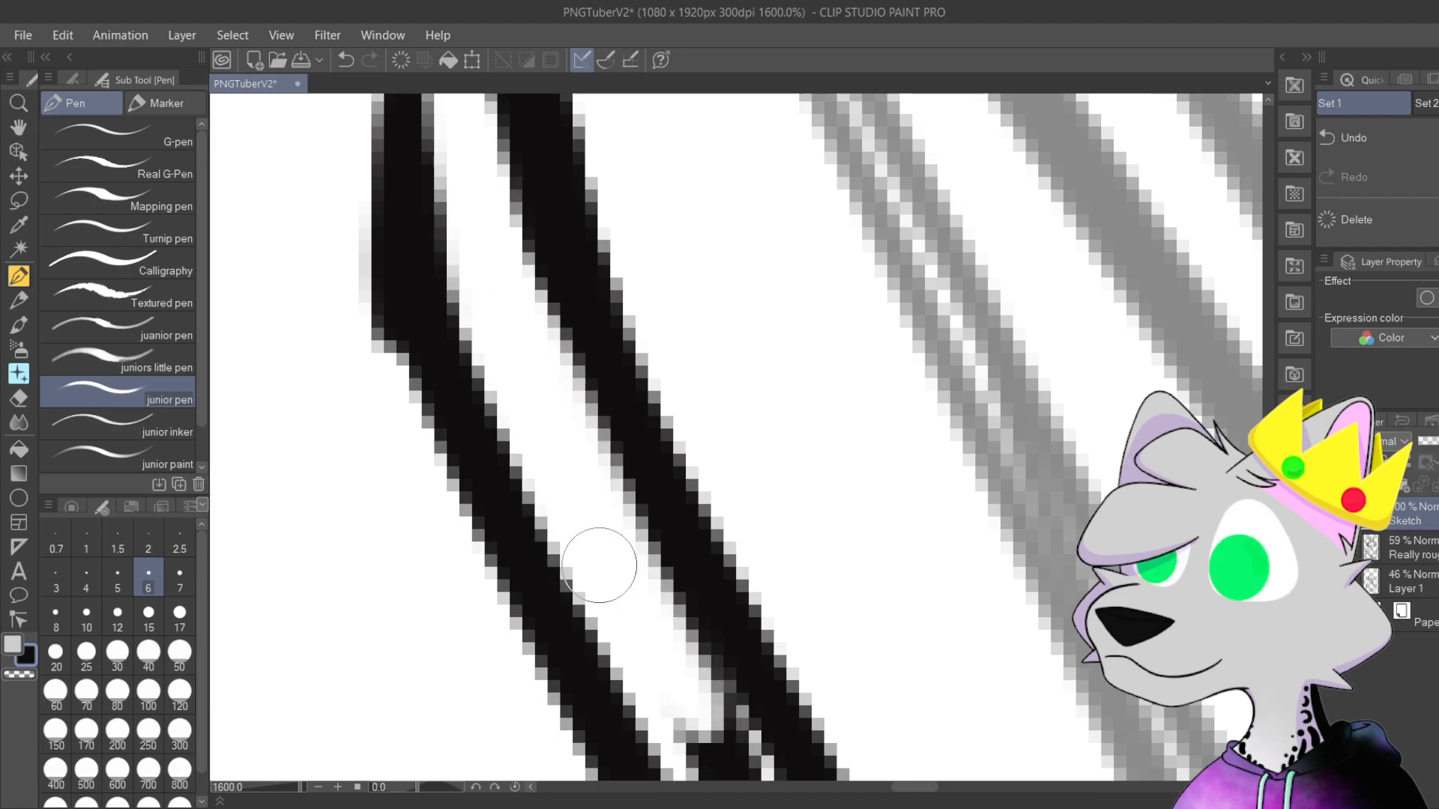
scroll(601, 553, "down", 3)
left_click_drag(485, 196, 608, 502)
left_click_drag(532, 324, 664, 595)
left_click_drag(567, 394, 692, 639)
left_click_drag(647, 468, 524, 280)
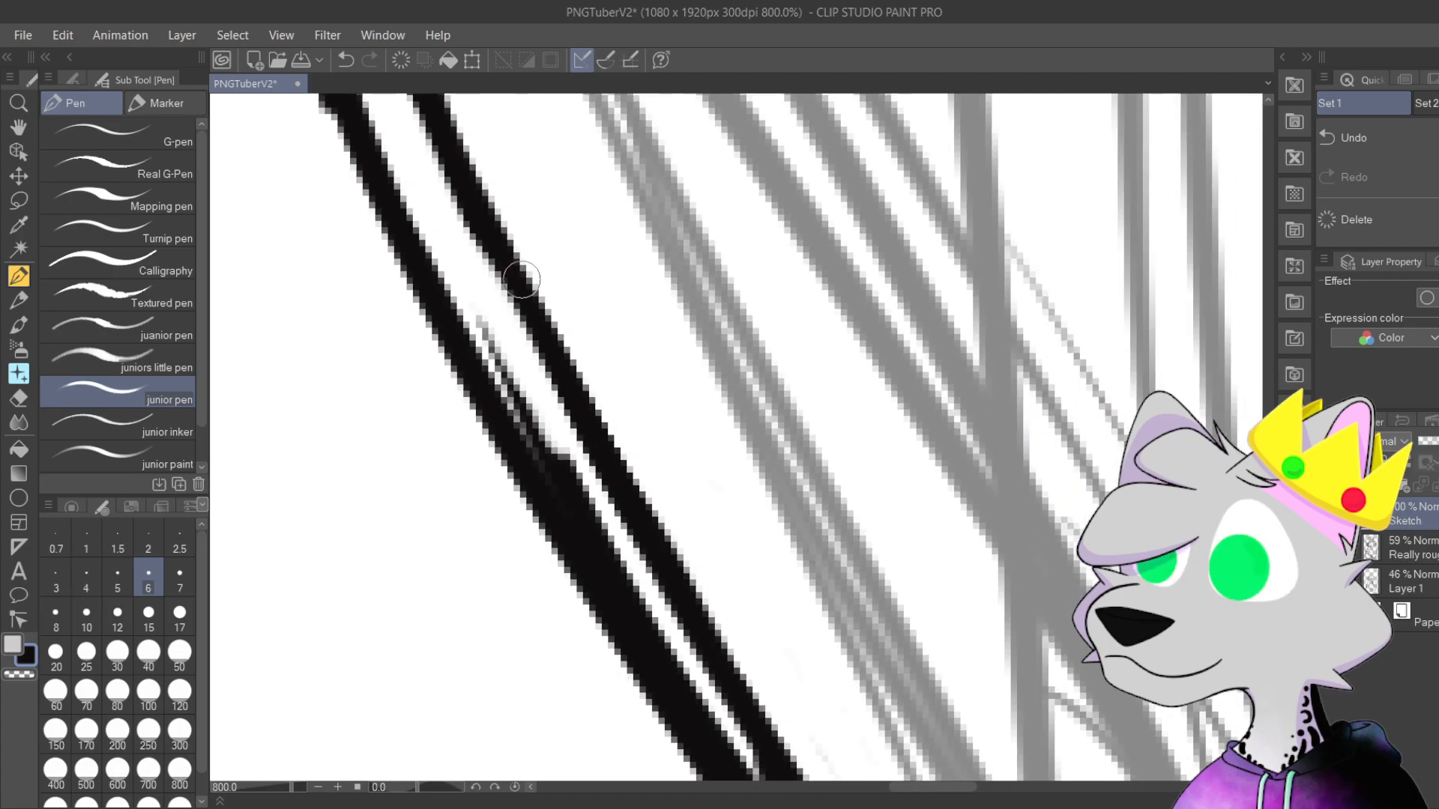
Step: Fill the notch in the inner neck curve below the bend and smooth both its edges with new strokes
left_click_drag(468, 209, 668, 560)
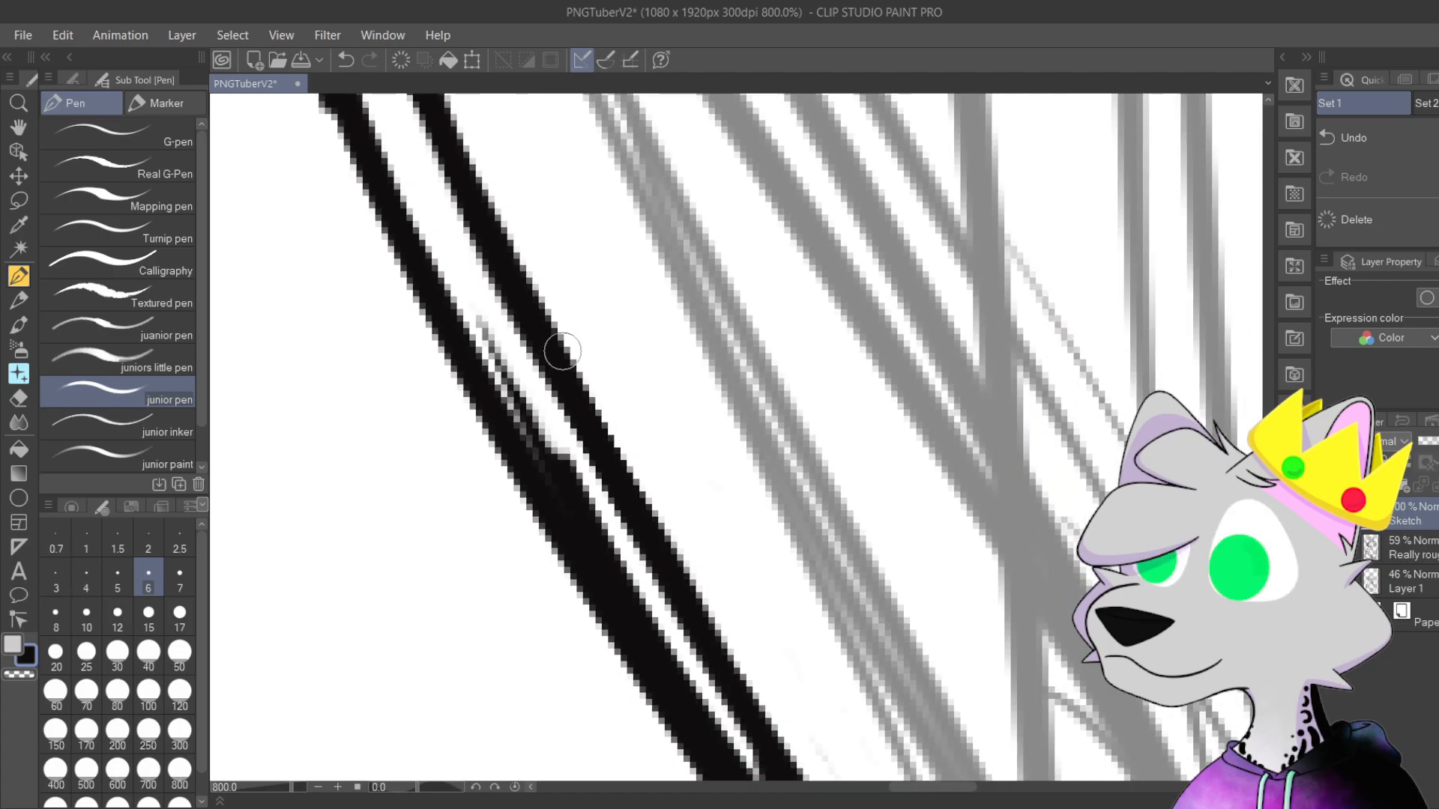
left_click_drag(509, 227, 669, 513)
left_click_drag(472, 229, 607, 469)
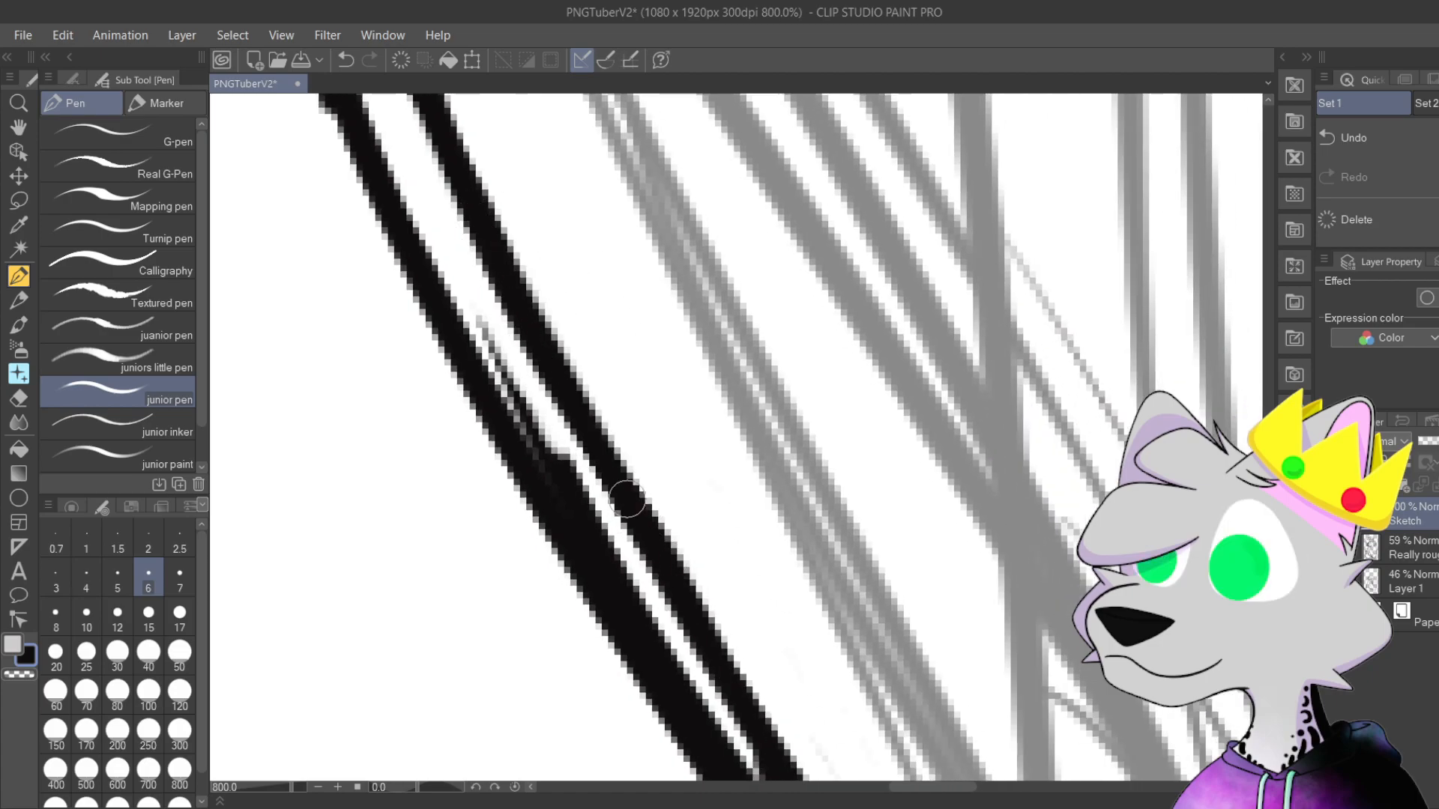
left_click_drag(522, 330, 697, 647)
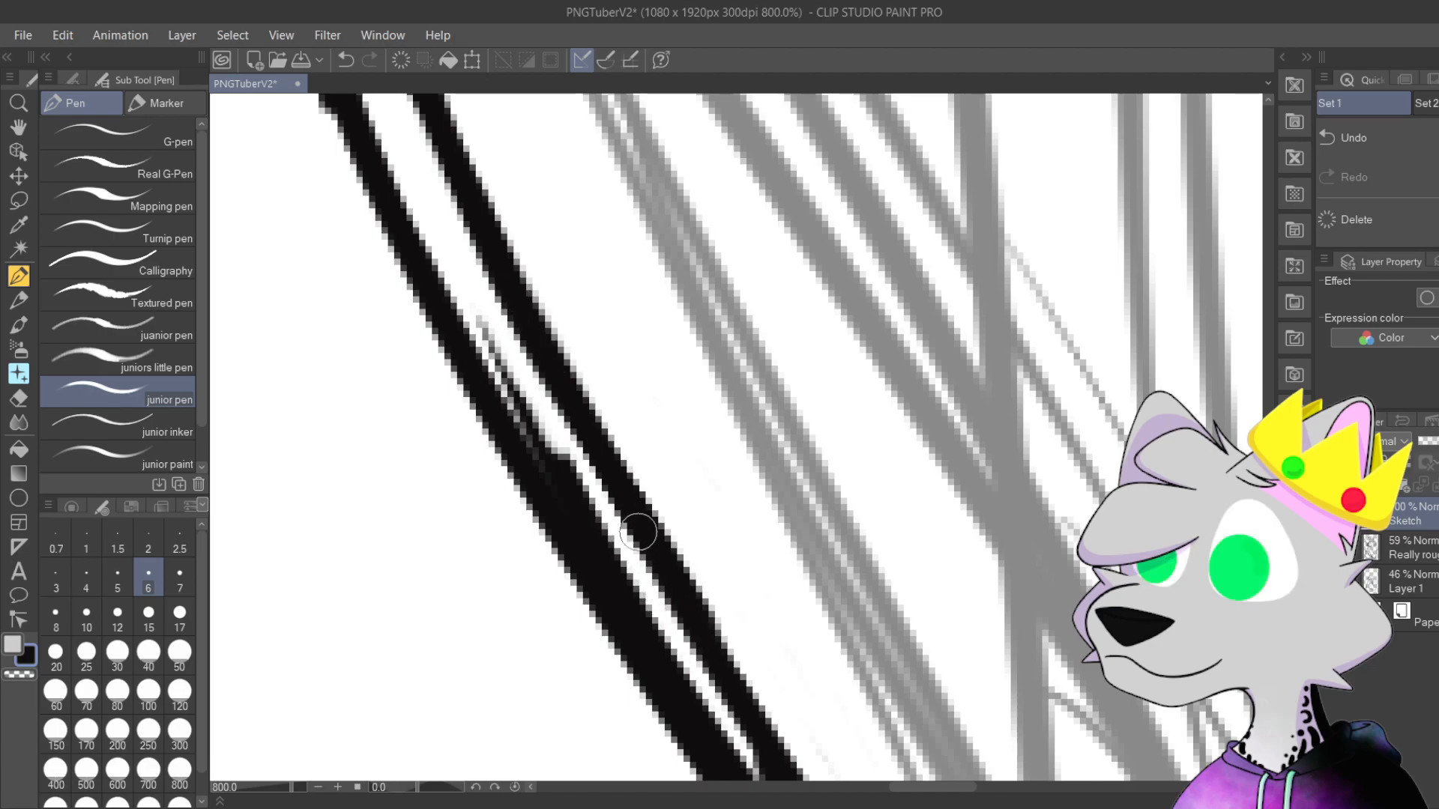
left_click_drag(701, 573, 656, 464)
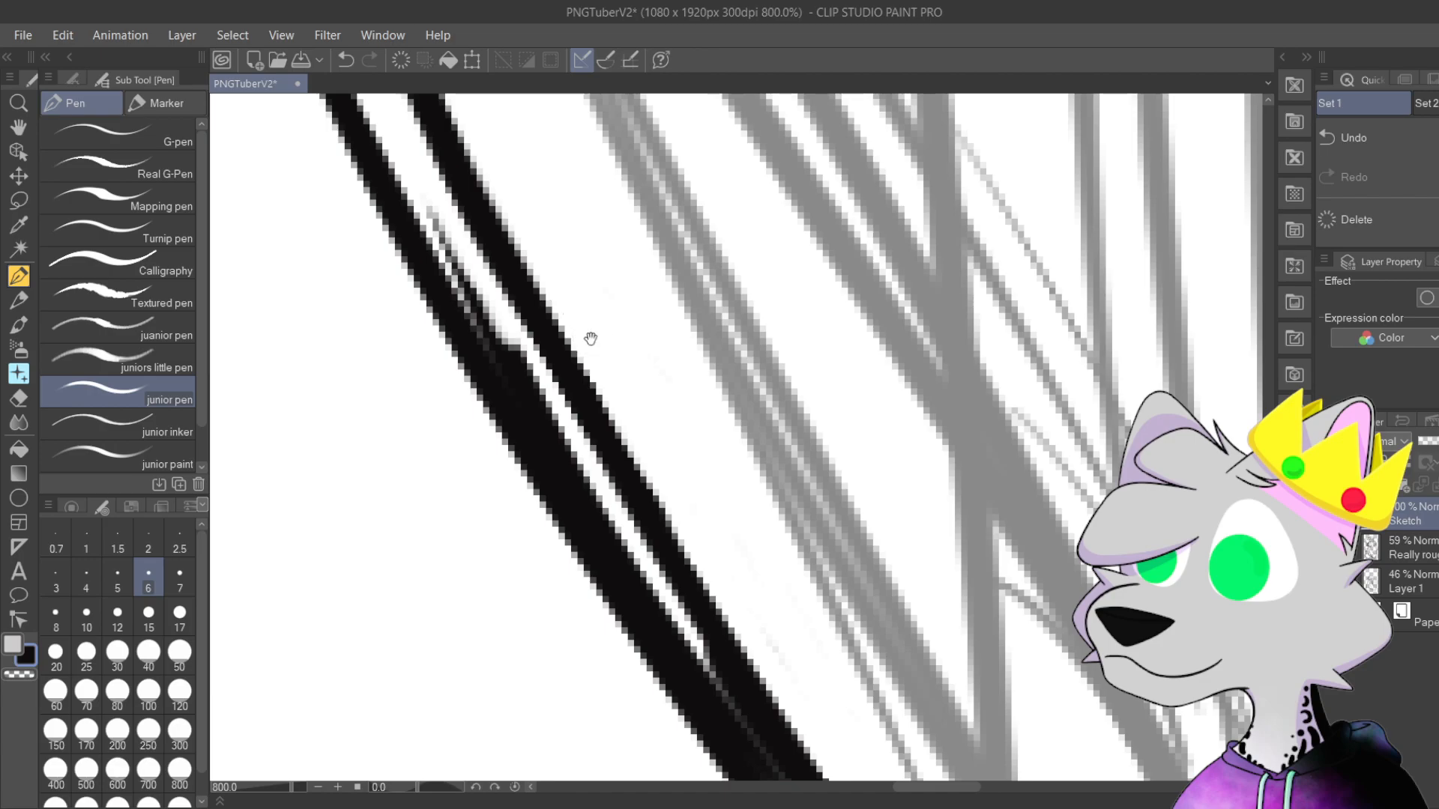
Step: Erase the upper end of the outer chest line beside the right neck bend
scroll(588, 331, "up", 5)
left_click_drag(495, 214, 484, 276)
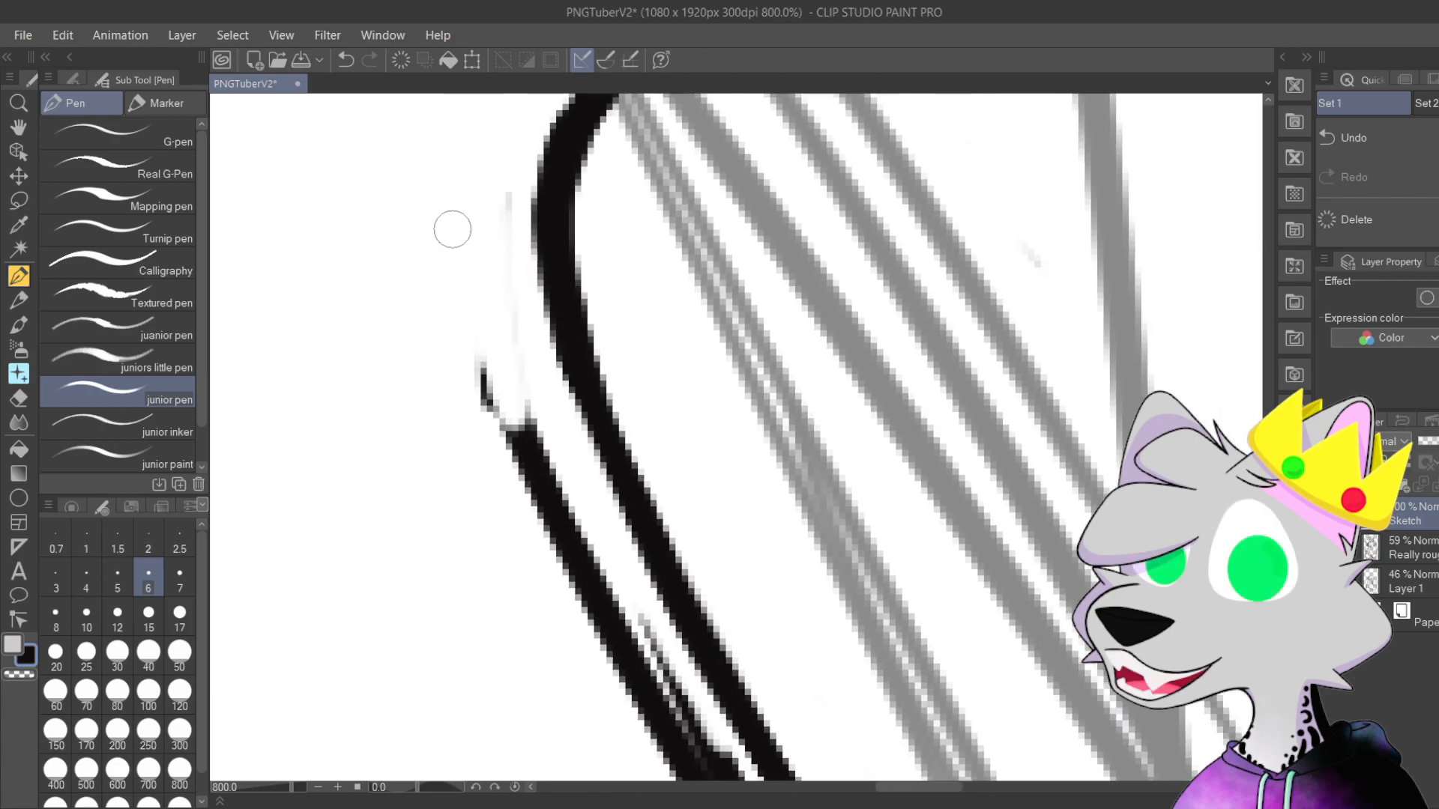
left_click_drag(496, 197, 522, 377)
left_click_drag(492, 307, 537, 493)
mouse_move(469, 281)
left_mouse_down()
mouse_move(551, 536)
mouse_move(614, 659)
mouse_move(652, 693)
left_mouse_up()
left_click_drag(515, 402, 524, 413)
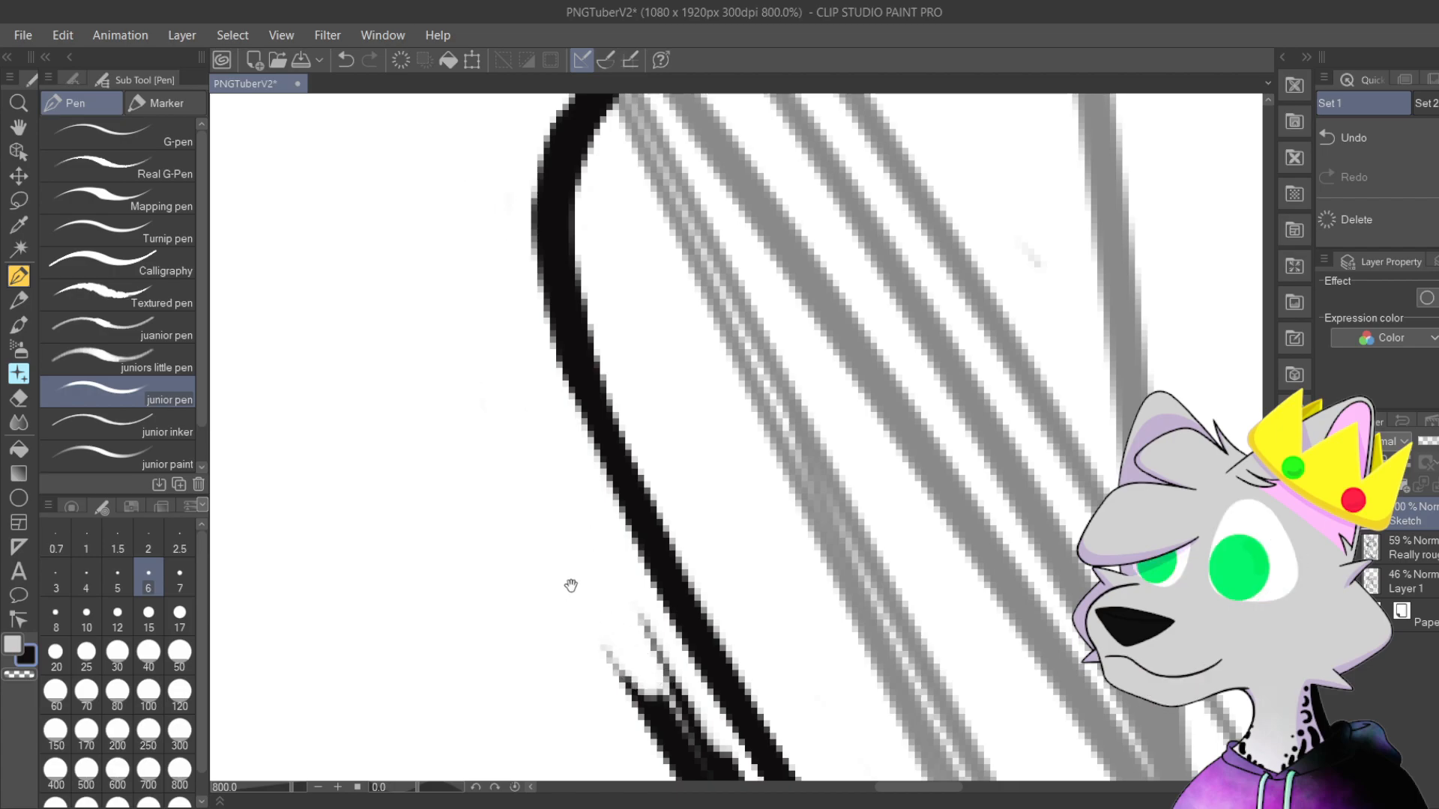
Step: Erase the next stretch of the outer chest line and the stray remnants along the inner contour
left_click_drag(566, 589, 552, 413)
left_click_drag(517, 322, 615, 476)
left_click_drag(525, 266, 645, 502)
left_click_drag(558, 326, 631, 462)
left_click_drag(491, 296, 701, 641)
left_click_drag(637, 517, 727, 664)
left_click_drag(675, 600, 746, 678)
mouse_move(633, 543)
left_mouse_down()
mouse_move(491, 286)
mouse_move(652, 525)
left_mouse_up()
mouse_move(532, 382)
left_mouse_down()
mouse_move(729, 642)
mouse_move(650, 547)
mouse_move(488, 273)
left_mouse_up()
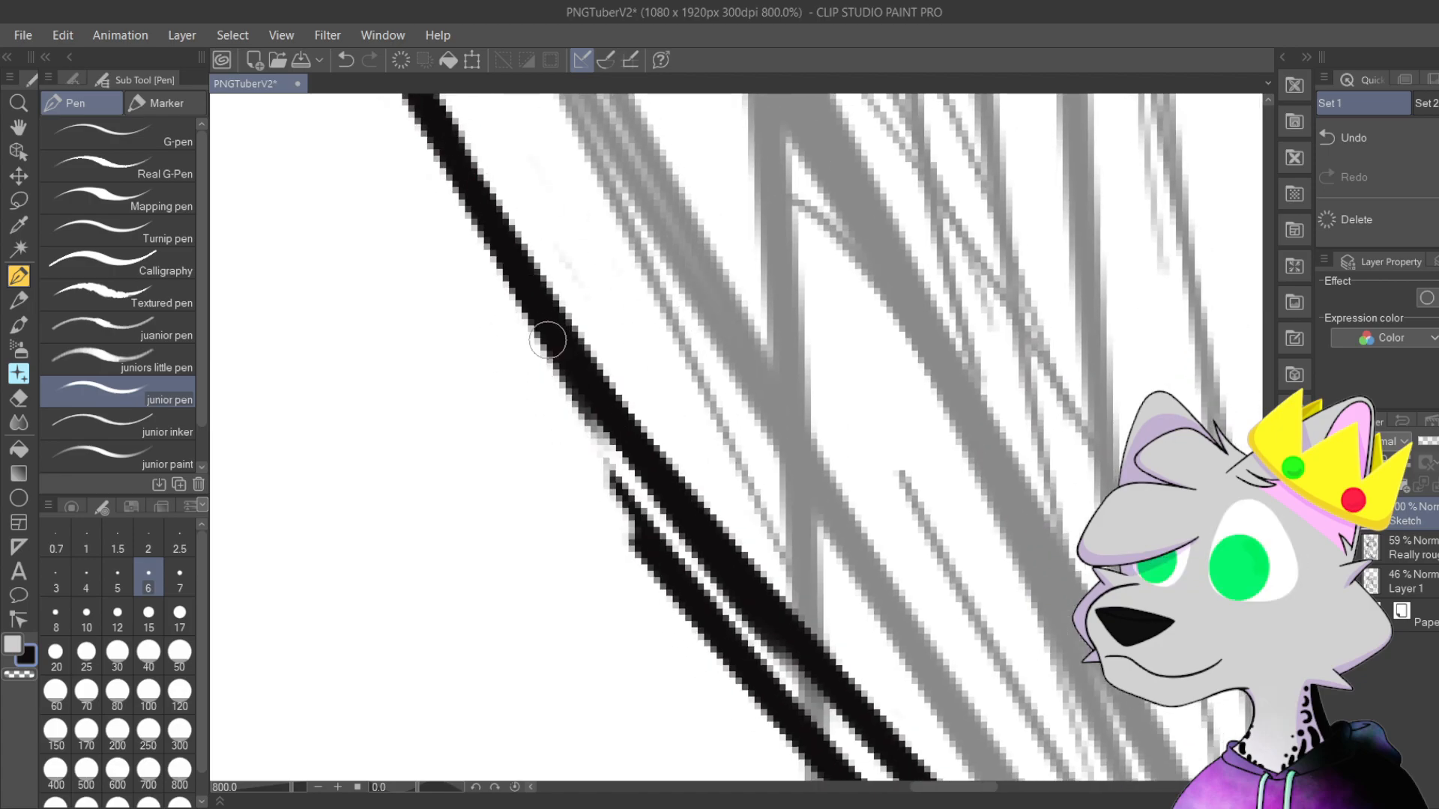
Step: Smooth the outer edge of the remaining chest contour and thicken its next stretch with a new stroke
left_click_drag(556, 351, 684, 553)
key("ctrl+z")
key("ctrl+z")
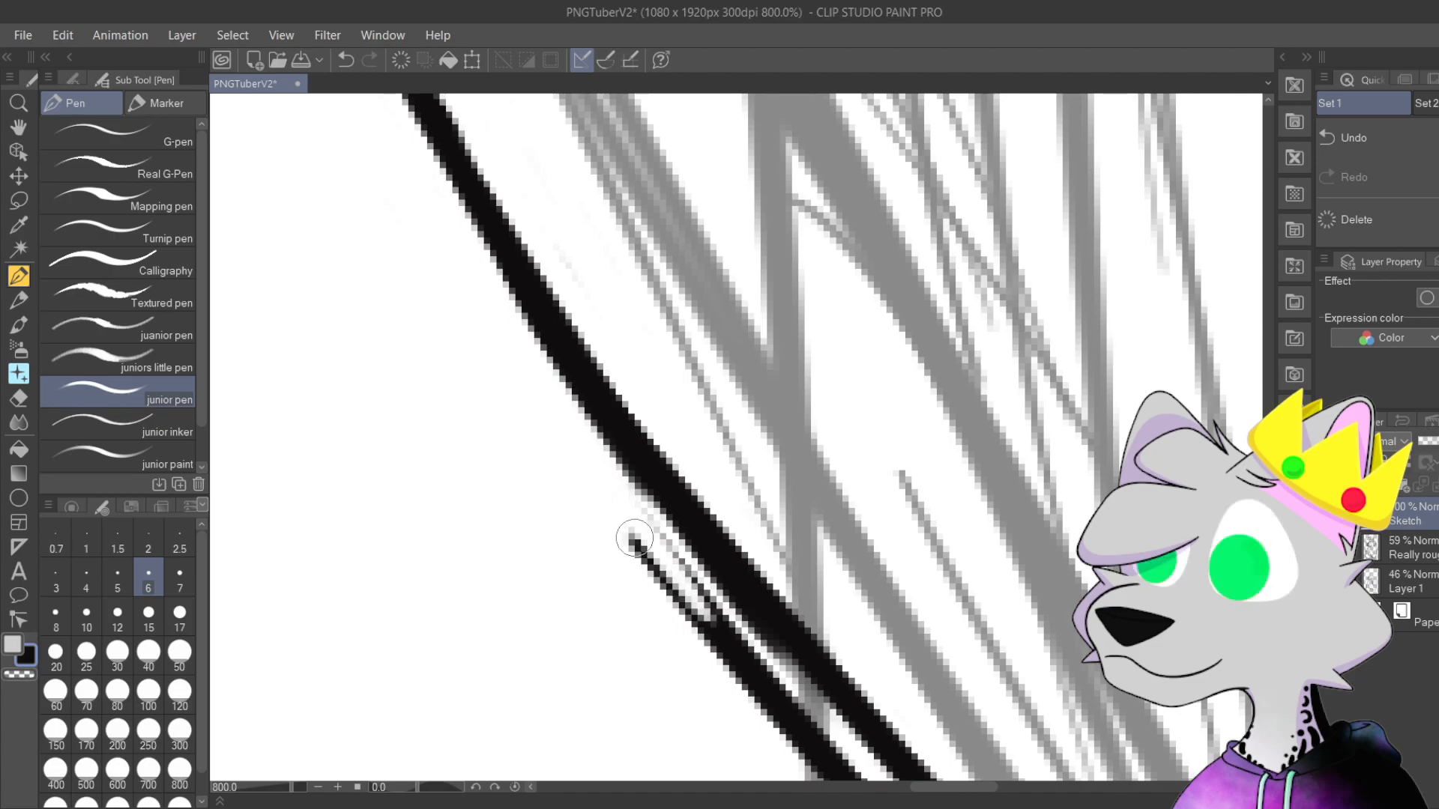
left_click_drag(591, 467, 408, 216)
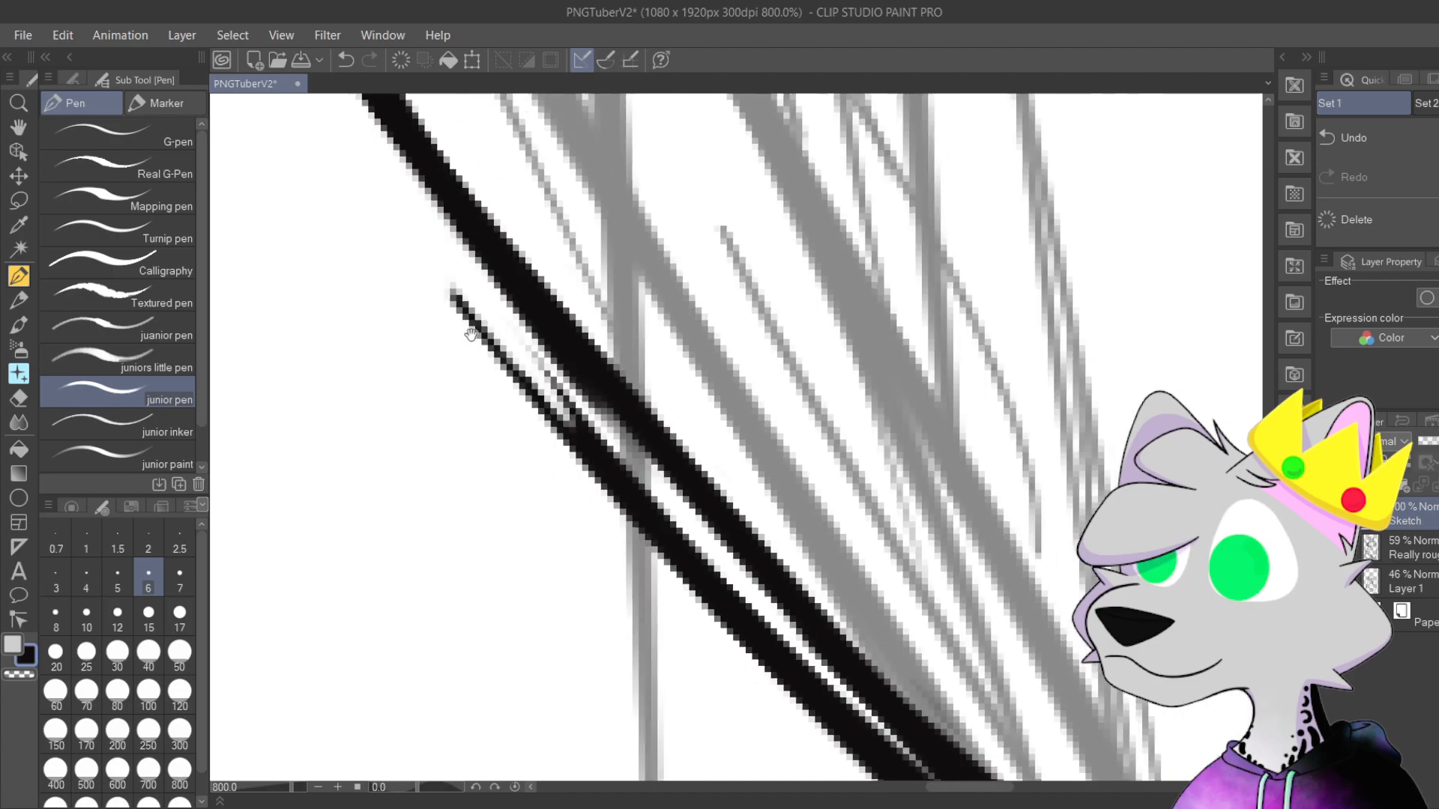
left_click_drag(573, 377, 750, 576)
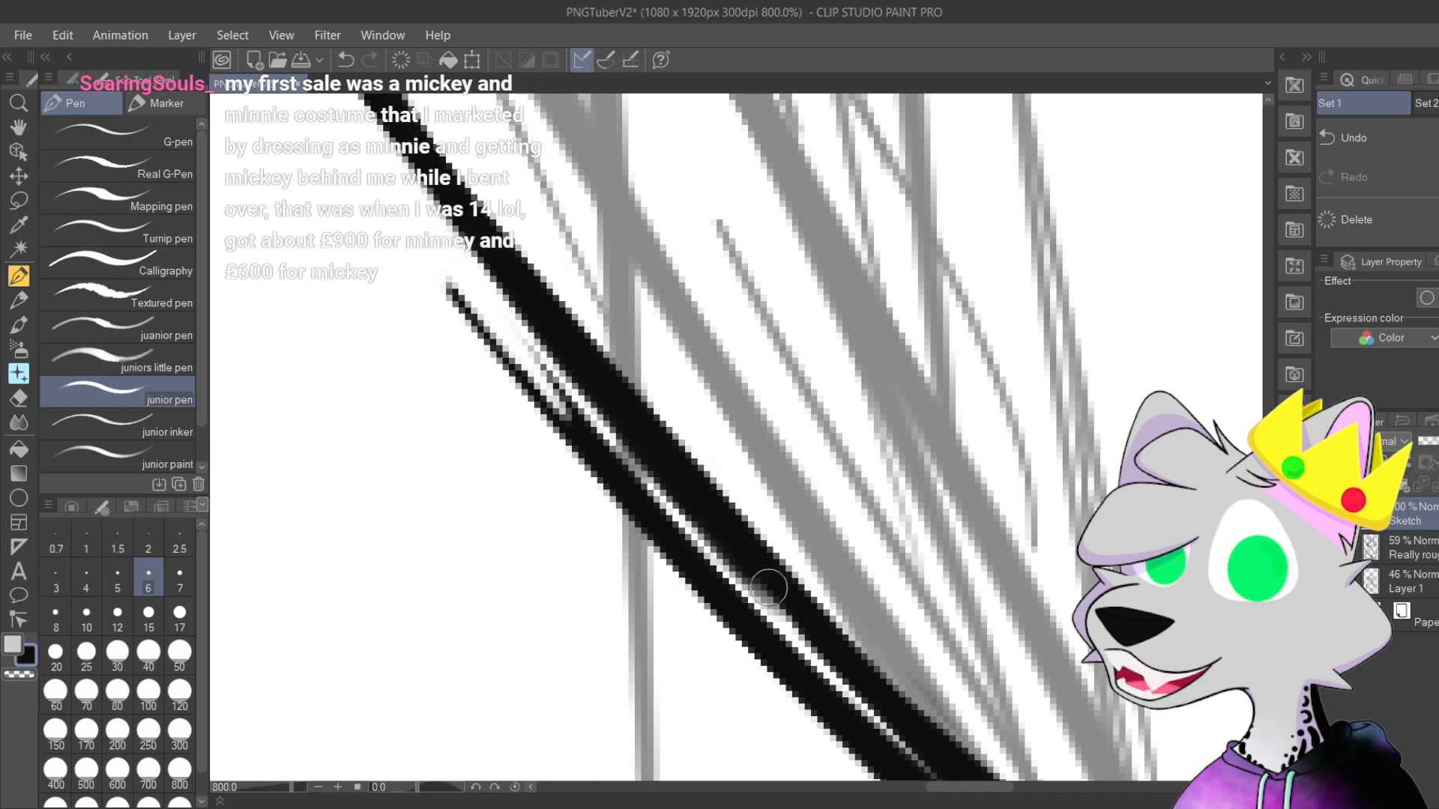
Step: Erase the rest of the outer chest line down to the merge and blend its stub into the main contour
mouse_move(677, 388)
left_mouse_down()
mouse_move(678, 442)
mouse_move(556, 276)
mouse_move(465, 300)
mouse_move(570, 450)
left_mouse_up()
mouse_move(454, 315)
left_mouse_down()
mouse_move(569, 479)
mouse_move(654, 534)
left_mouse_up()
left_click_drag(723, 599, 556, 442)
mouse_move(492, 393)
left_mouse_down()
mouse_move(443, 314)
mouse_move(343, 199)
left_mouse_up()
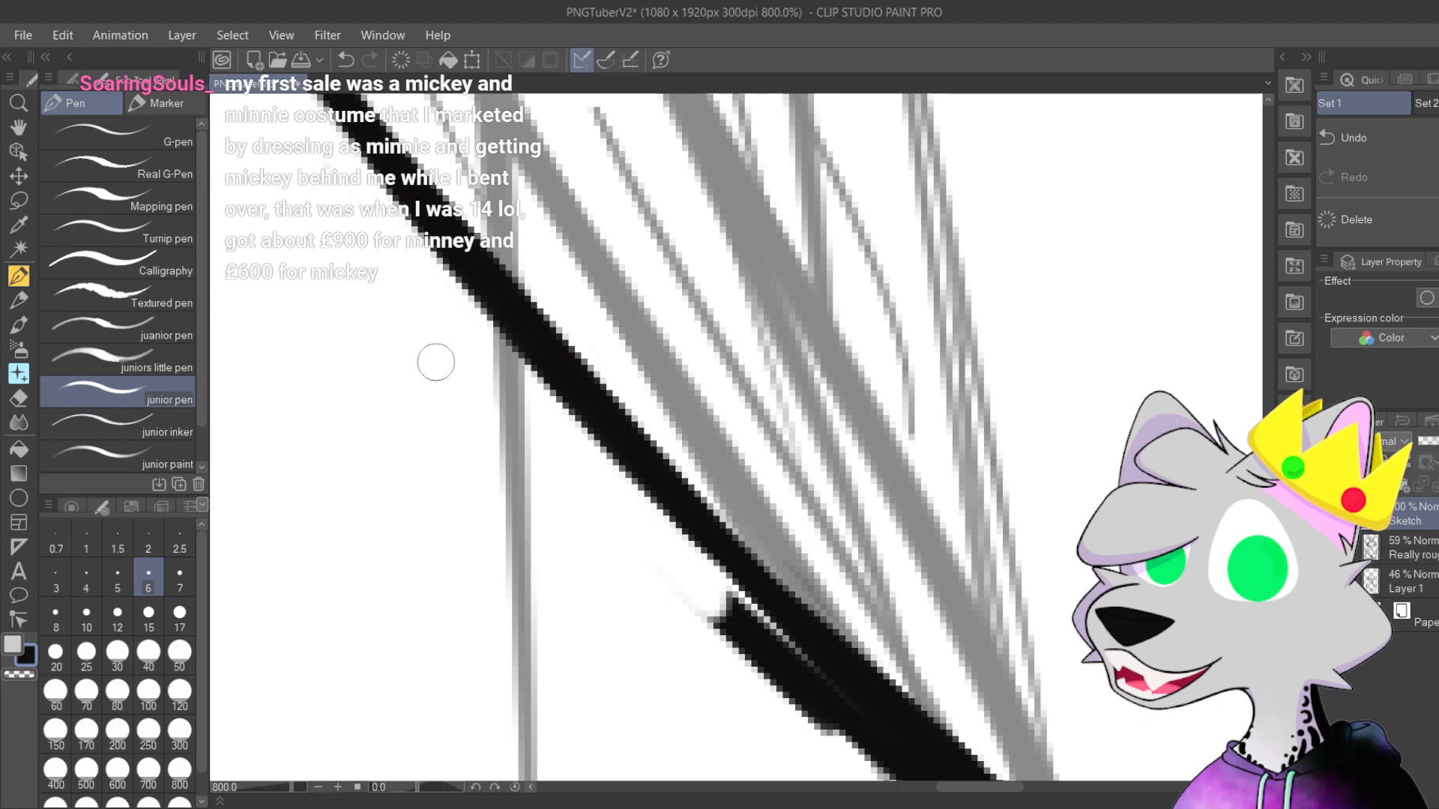
mouse_move(696, 580)
left_mouse_down()
mouse_move(554, 430)
mouse_move(675, 554)
mouse_move(600, 469)
mouse_move(636, 537)
left_mouse_up()
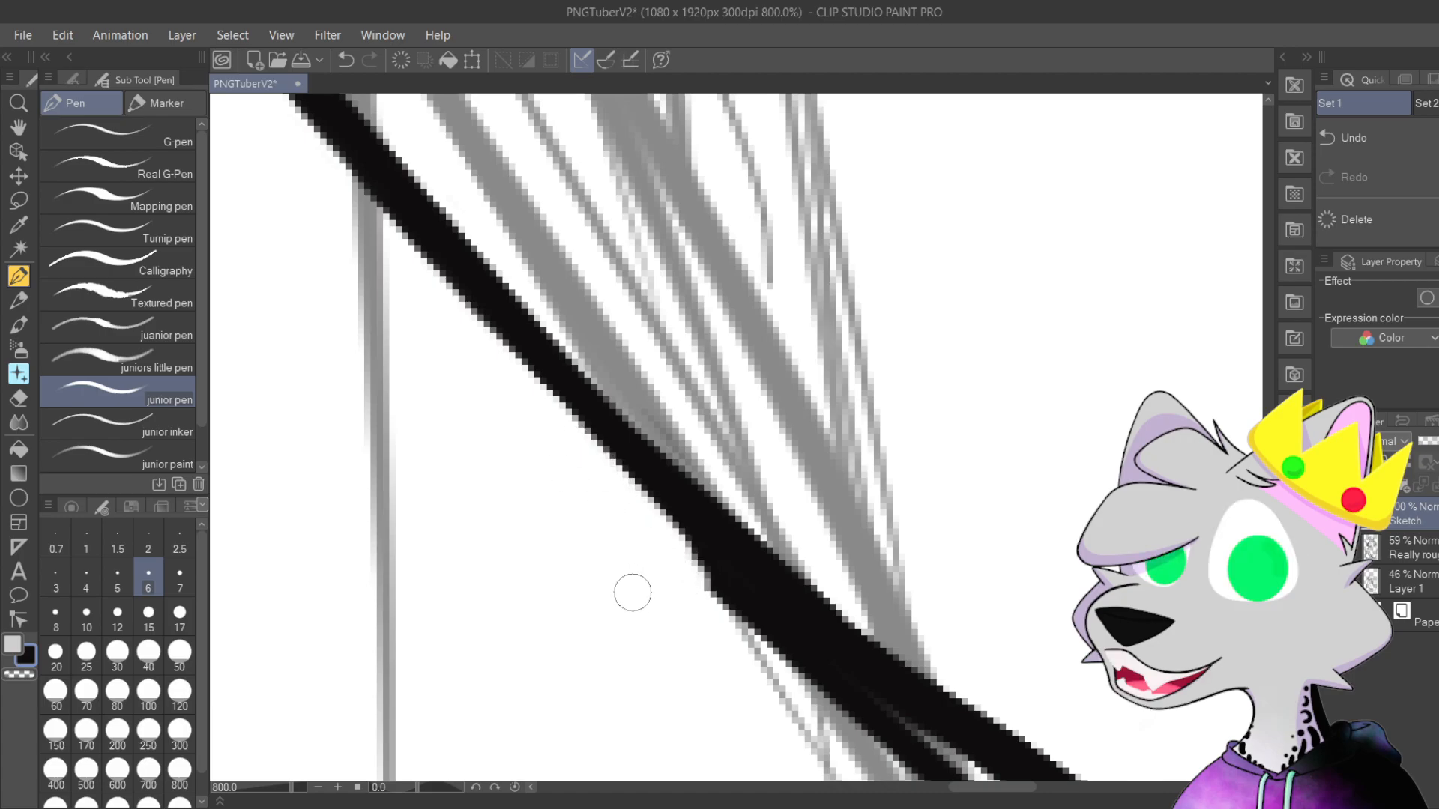
Step: Trim the upper edge of the right chest contour where it runs alongside the second, lower line
left_click_drag(633, 593, 690, 558)
scroll(639, 556, "down", 2)
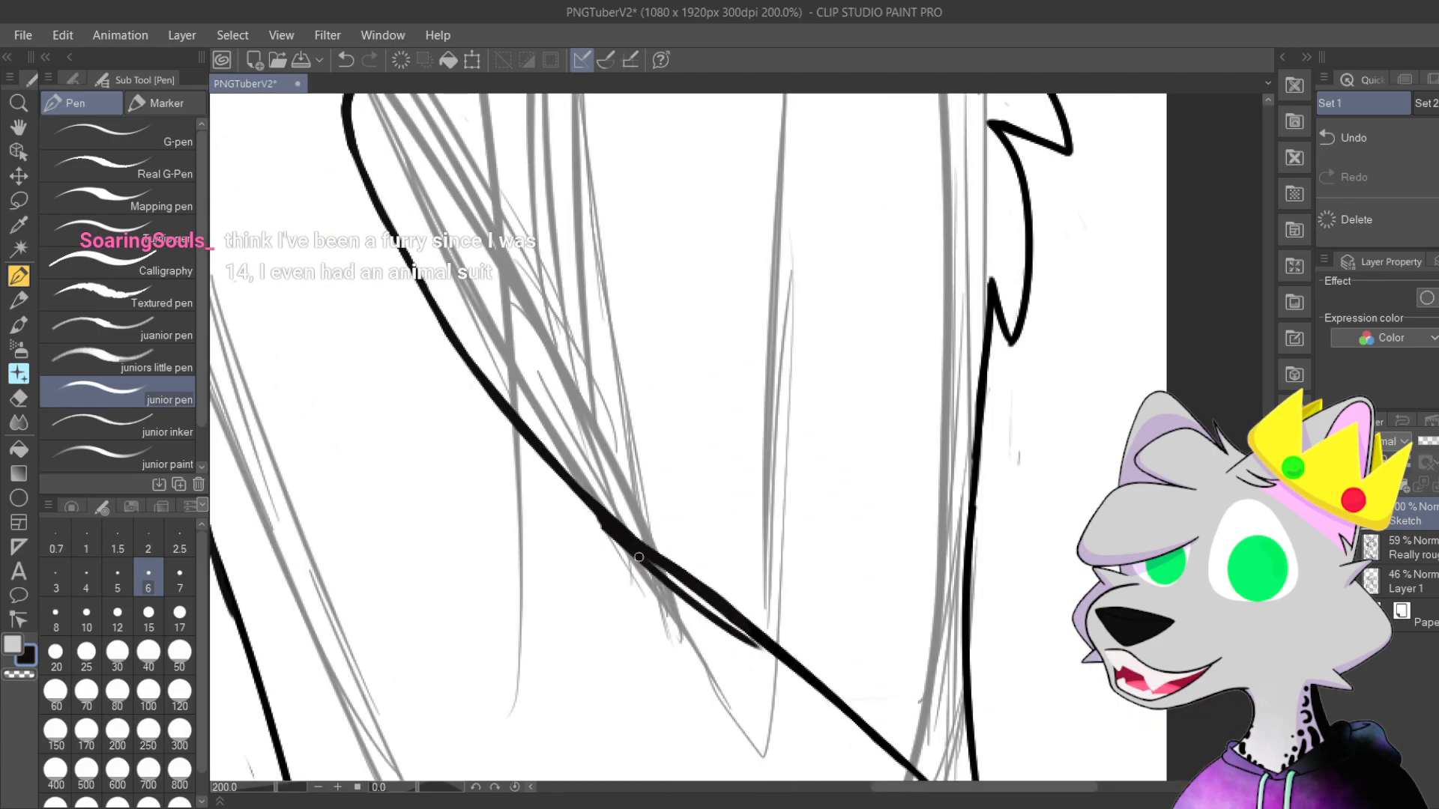
scroll(784, 412, "up", 1)
left_click_drag(650, 434, 757, 515)
scroll(660, 445, "up", 1)
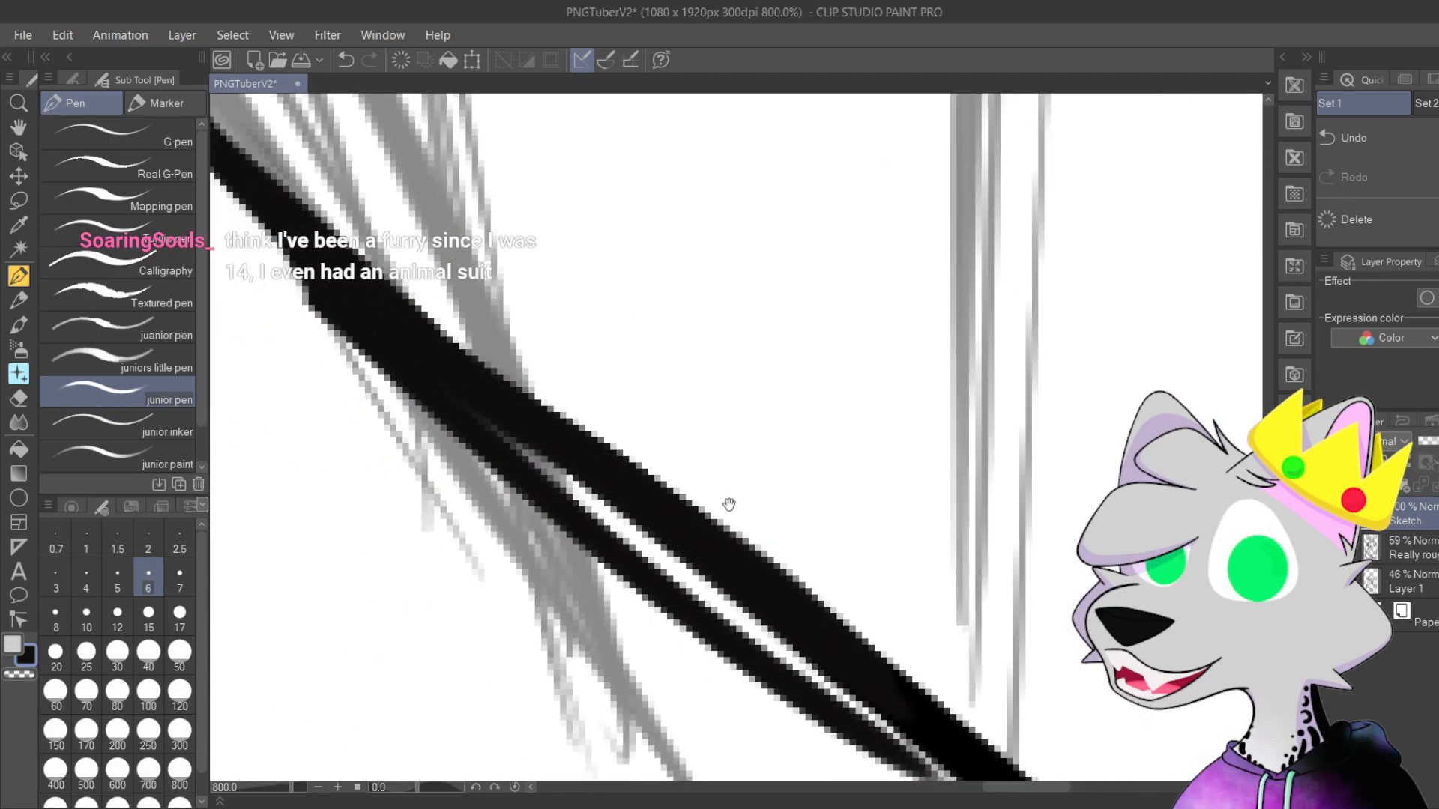
mouse_move(480, 338)
left_mouse_down()
mouse_move(573, 426)
mouse_move(828, 588)
left_mouse_up()
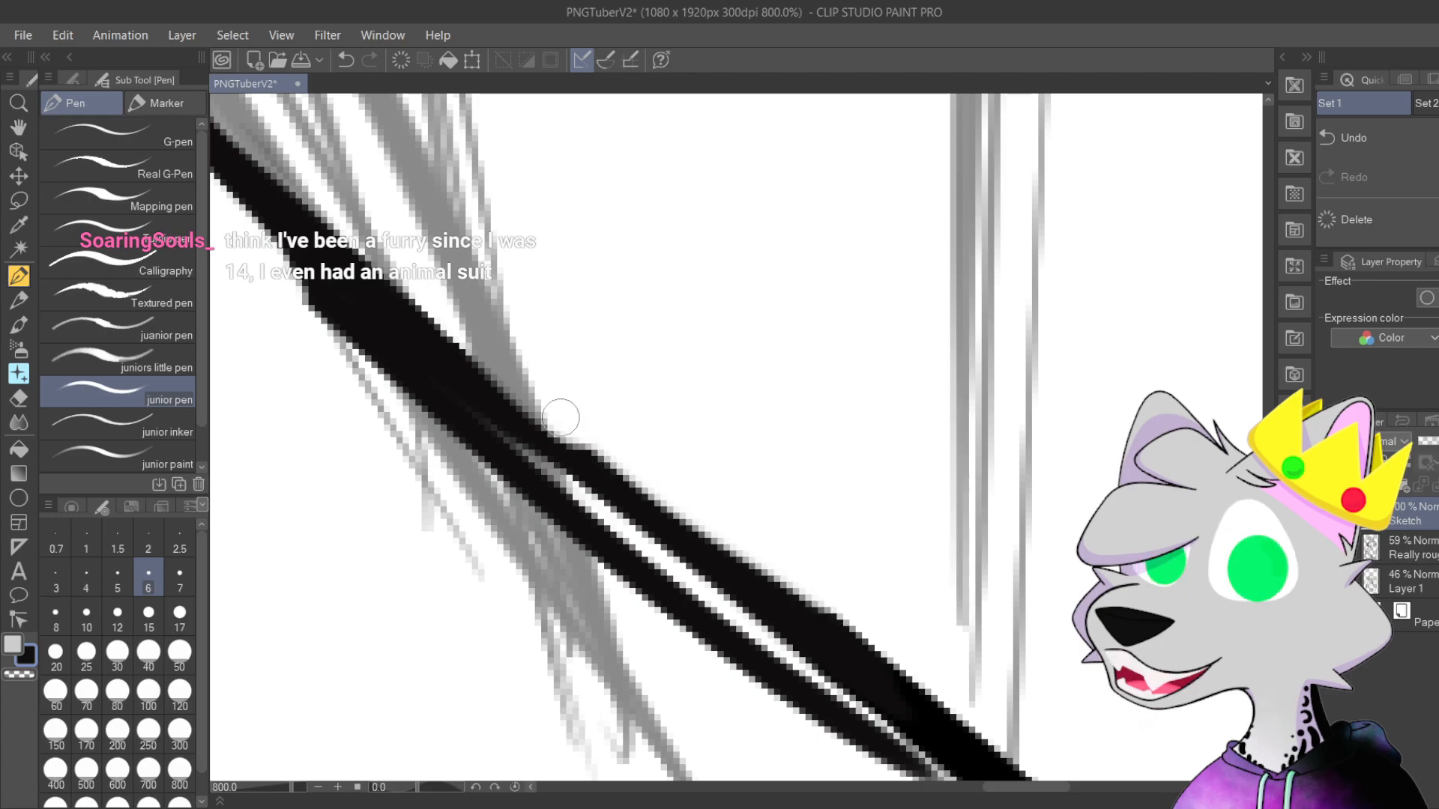
Step: Even out the upper edge of the right chest contour further down to where the two lines merge
left_click_drag(659, 486, 1072, 755)
mouse_move(399, 302)
left_mouse_down()
mouse_move(614, 502)
mouse_move(581, 472)
left_mouse_up()
left_click_drag(452, 373, 798, 639)
left_click_drag(716, 588, 937, 742)
left_click_drag(769, 599, 488, 408)
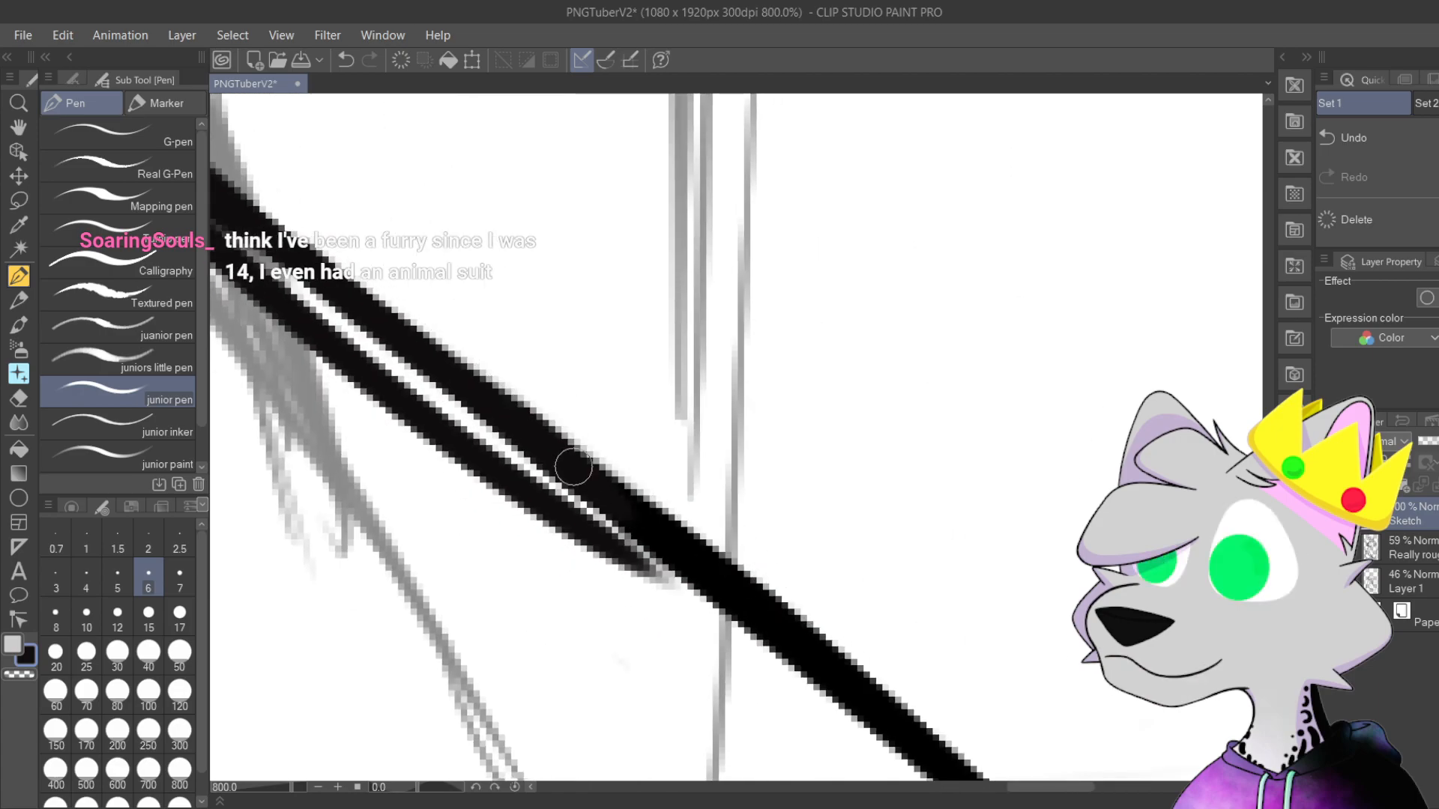
left_click_drag(490, 459, 805, 684)
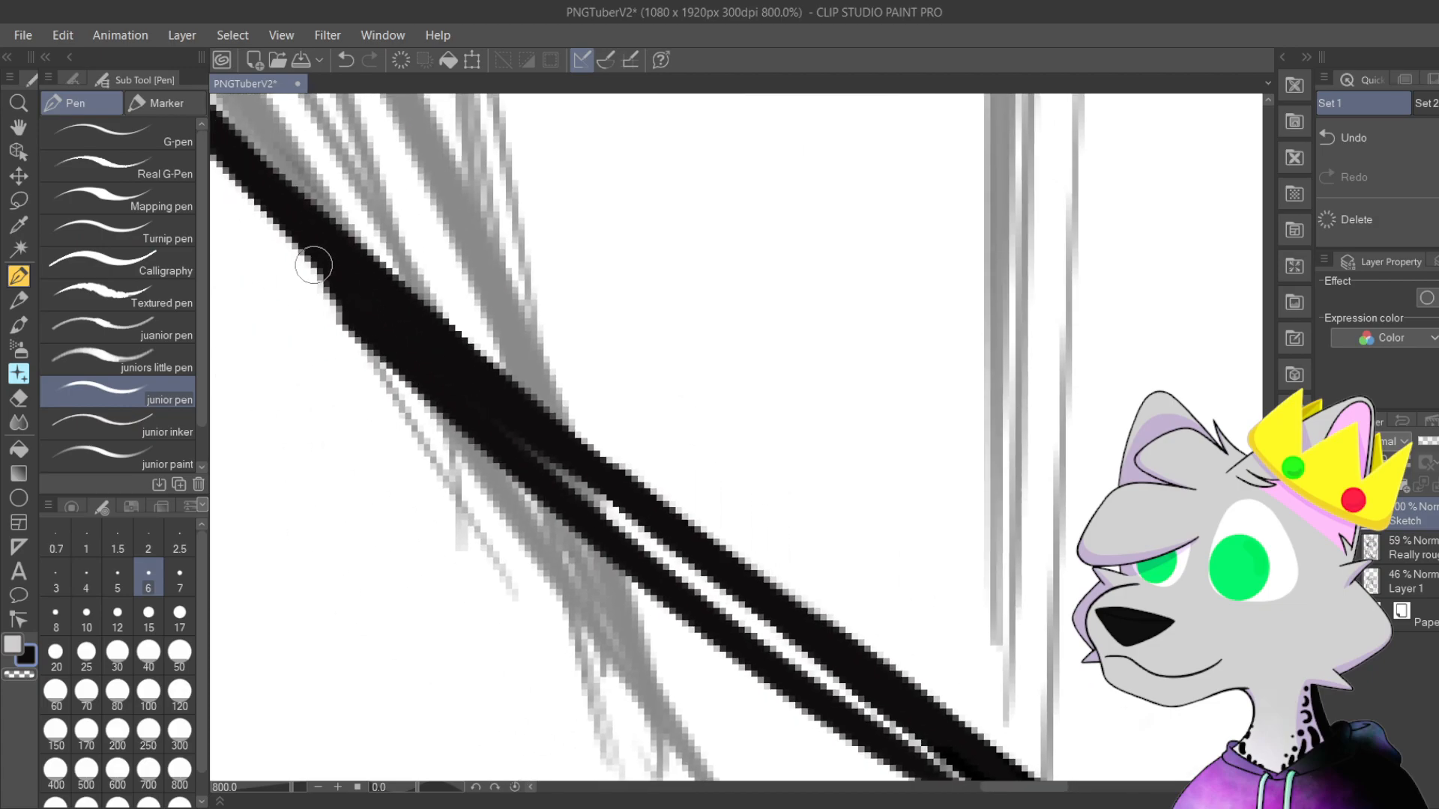
Step: Erase the bulge and the parallel lower line beneath the right chest contour, down to the merge
key("ctrl+z")
key("ctrl+z")
key("ctrl+z")
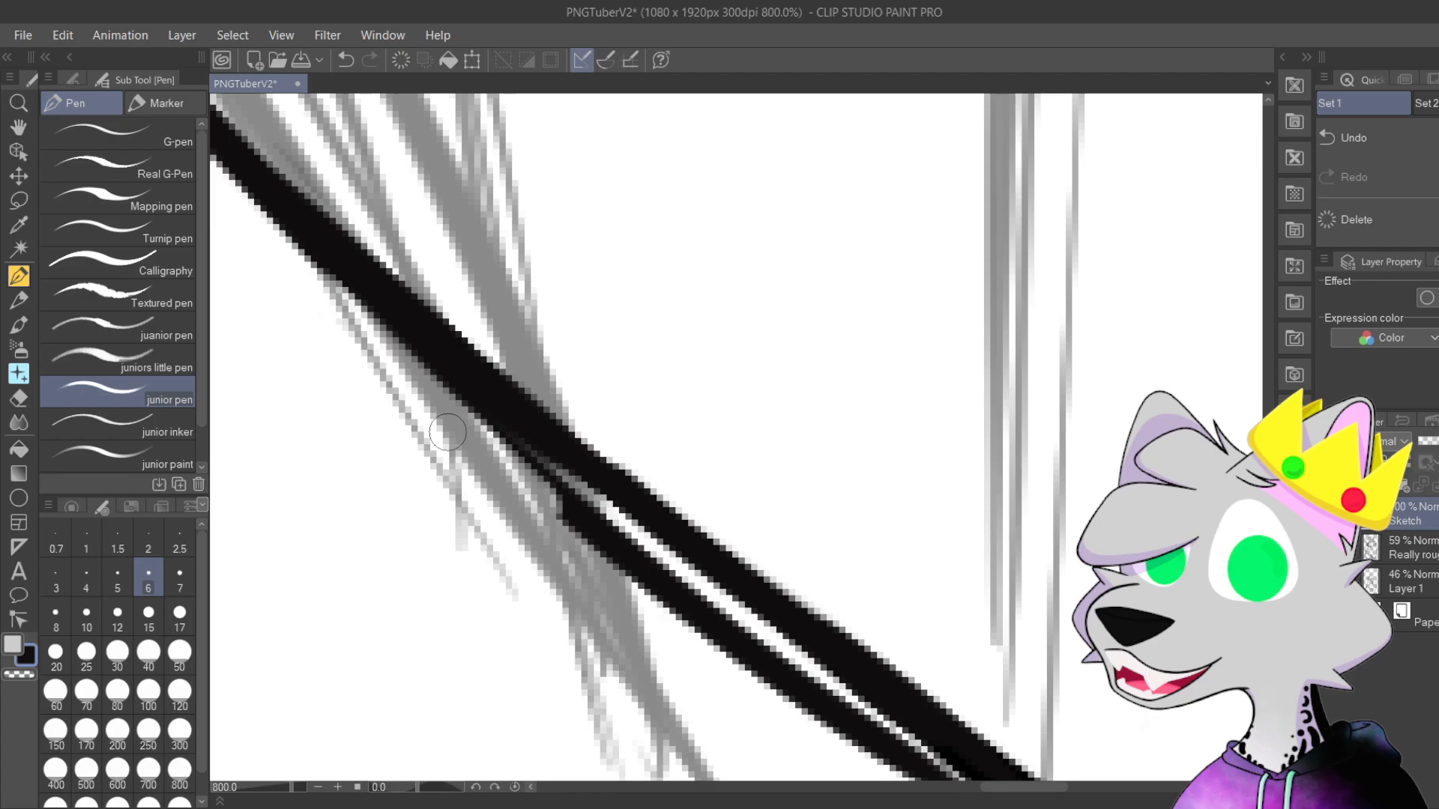
mouse_move(506, 349)
left_mouse_down()
mouse_move(539, 383)
mouse_move(544, 426)
left_mouse_up()
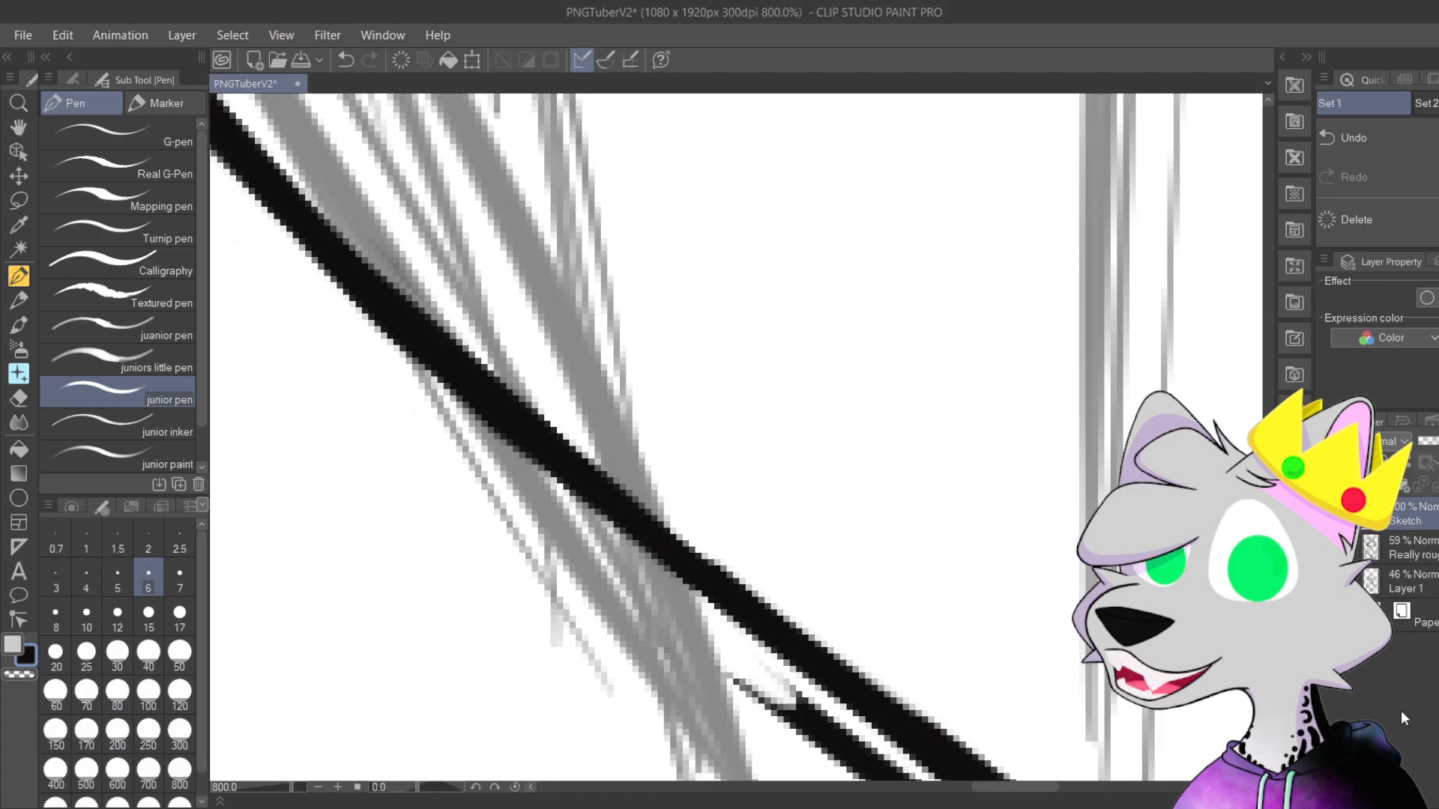
mouse_move(754, 723)
left_mouse_down()
mouse_move(465, 423)
mouse_move(510, 447)
mouse_move(469, 376)
mouse_move(686, 571)
mouse_move(572, 465)
mouse_move(781, 626)
left_mouse_up()
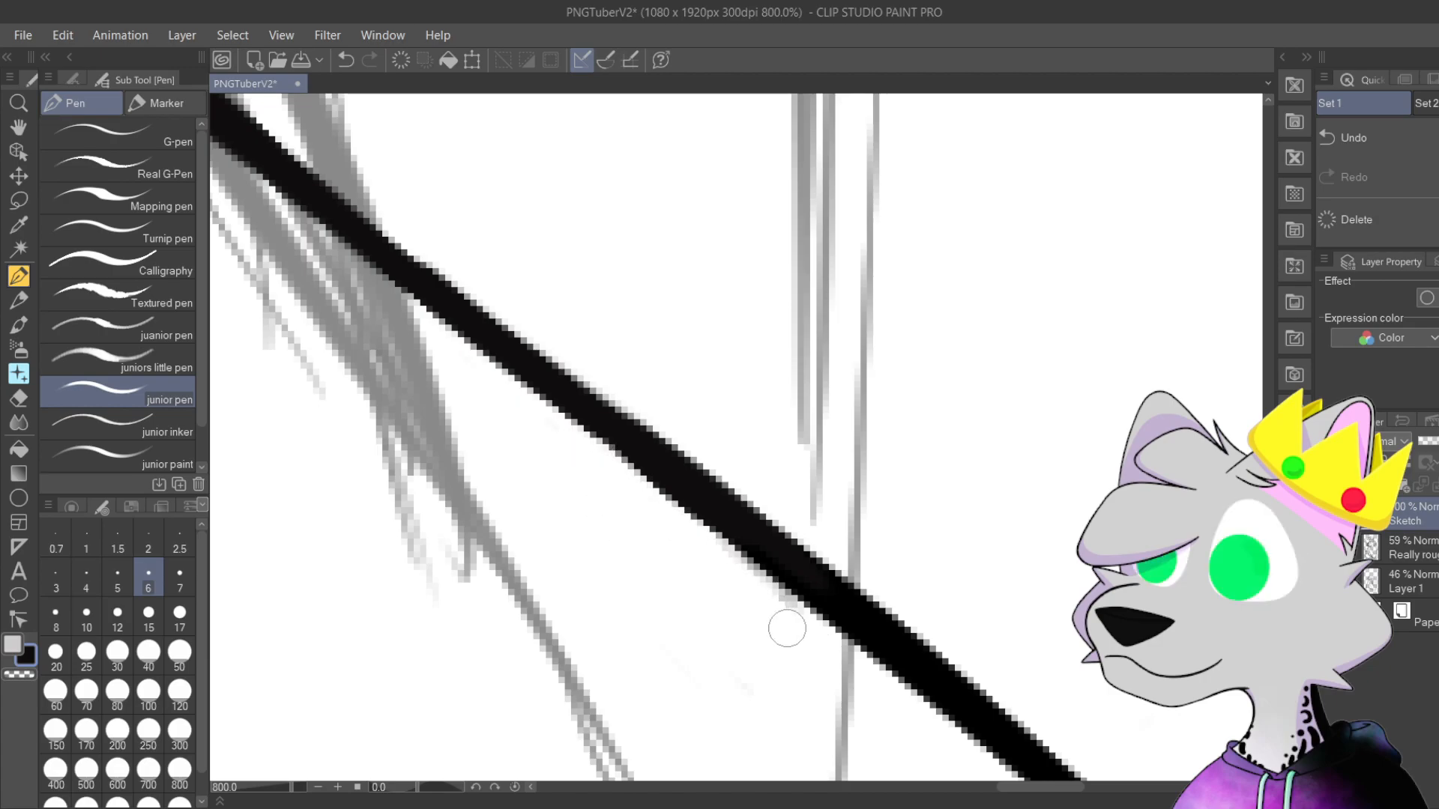
Step: Thicken the thinned stretch of the right chest contour and smooth its lower edge at the merge
scroll(786, 627, "down", 2)
scroll(774, 357, "up", 2)
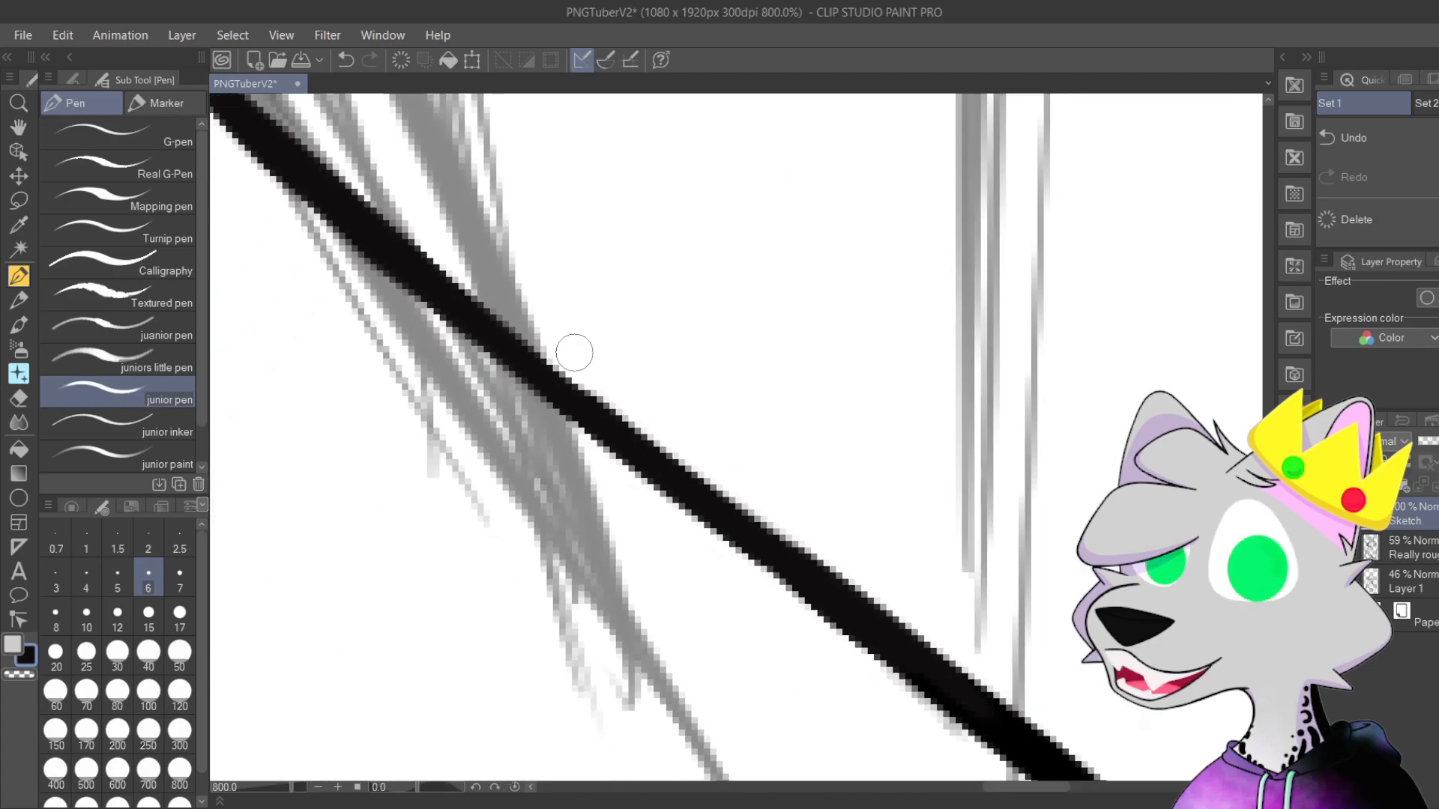
left_click_drag(293, 179, 589, 430)
left_click_drag(360, 250, 741, 563)
mouse_move(385, 279)
left_mouse_down()
mouse_move(810, 607)
mouse_move(546, 408)
left_mouse_up()
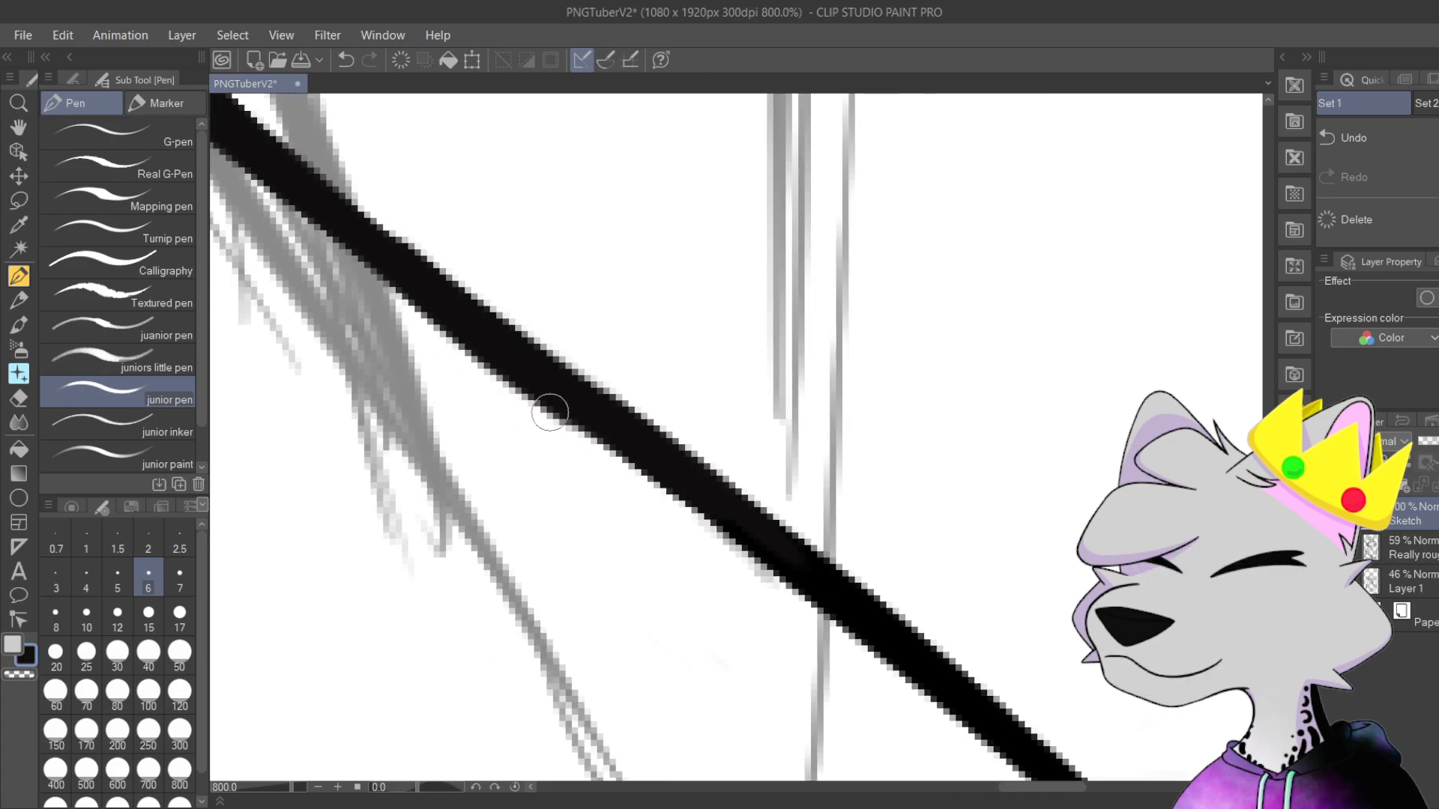
left_click_drag(616, 442, 740, 551)
left_click_drag(823, 619, 745, 560)
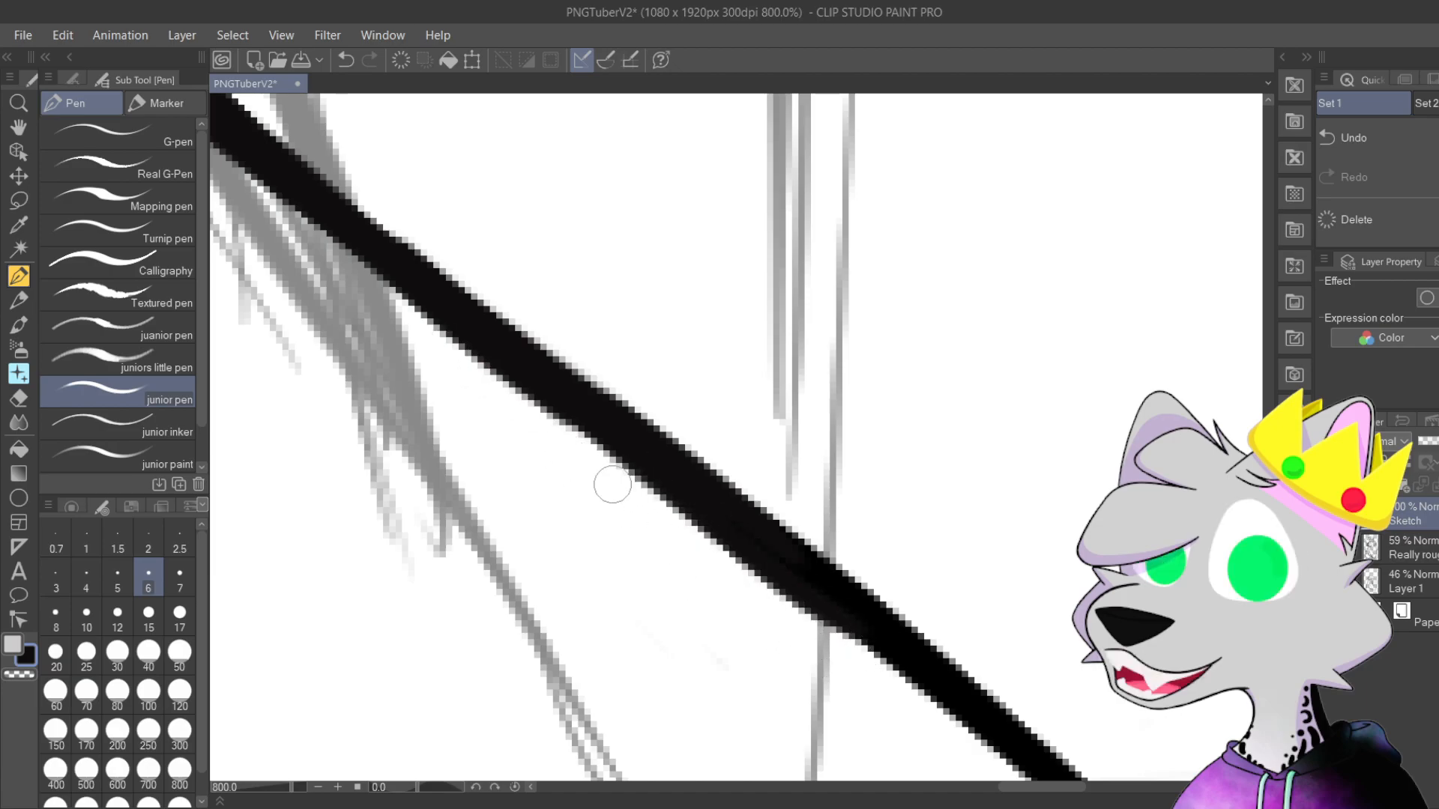
left_click_drag(603, 459, 813, 616)
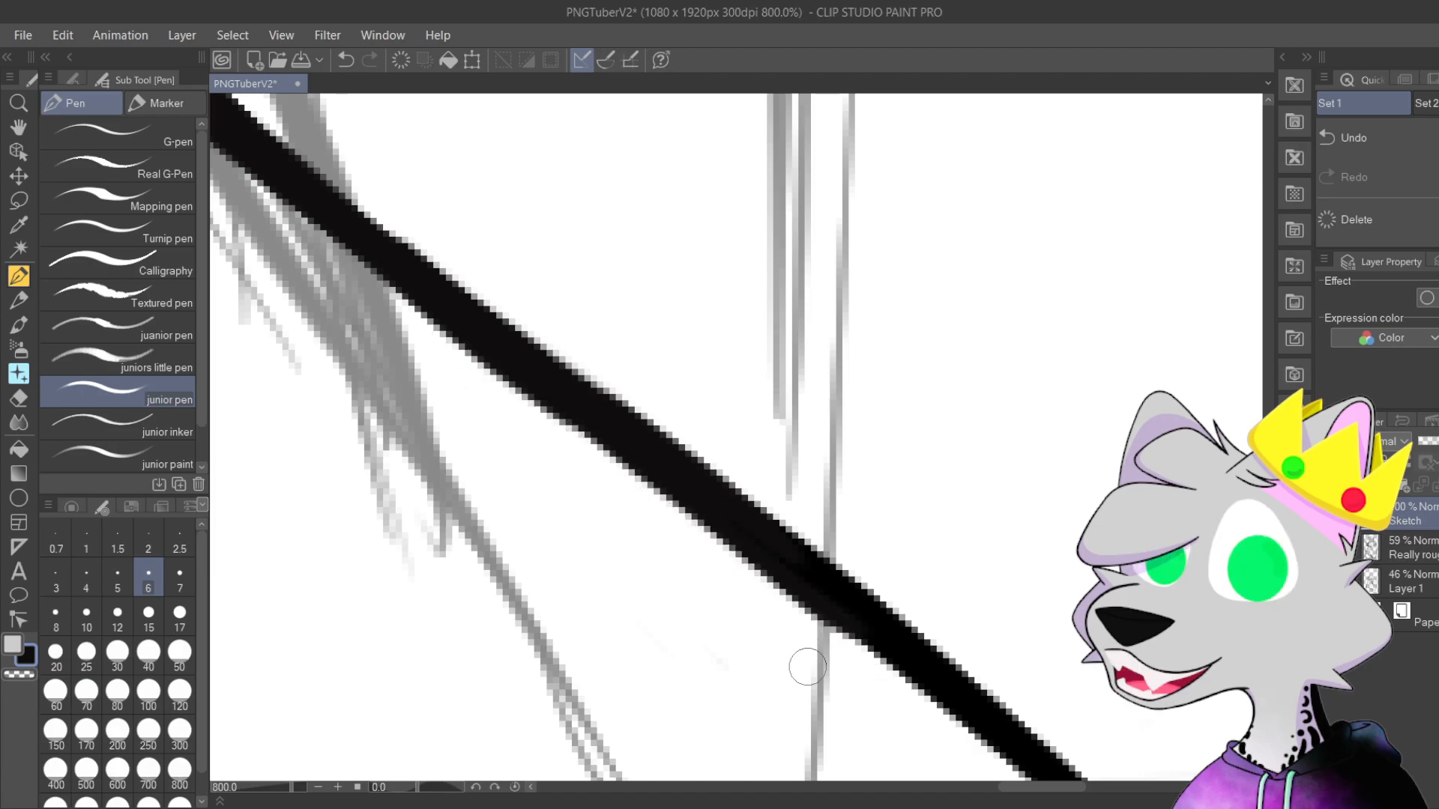
Step: Try to bridge the two converging left chest lines with a single black stroke
scroll(797, 668, "down", 7)
mouse_move(872, 387)
left_mouse_down("space")
mouse_move(951, 302)
mouse_move(1005, 417)
mouse_move(993, 209)
mouse_move(665, 386)
mouse_move(768, 315)
left_mouse_up("space")
scroll(769, 316, "up", 5)
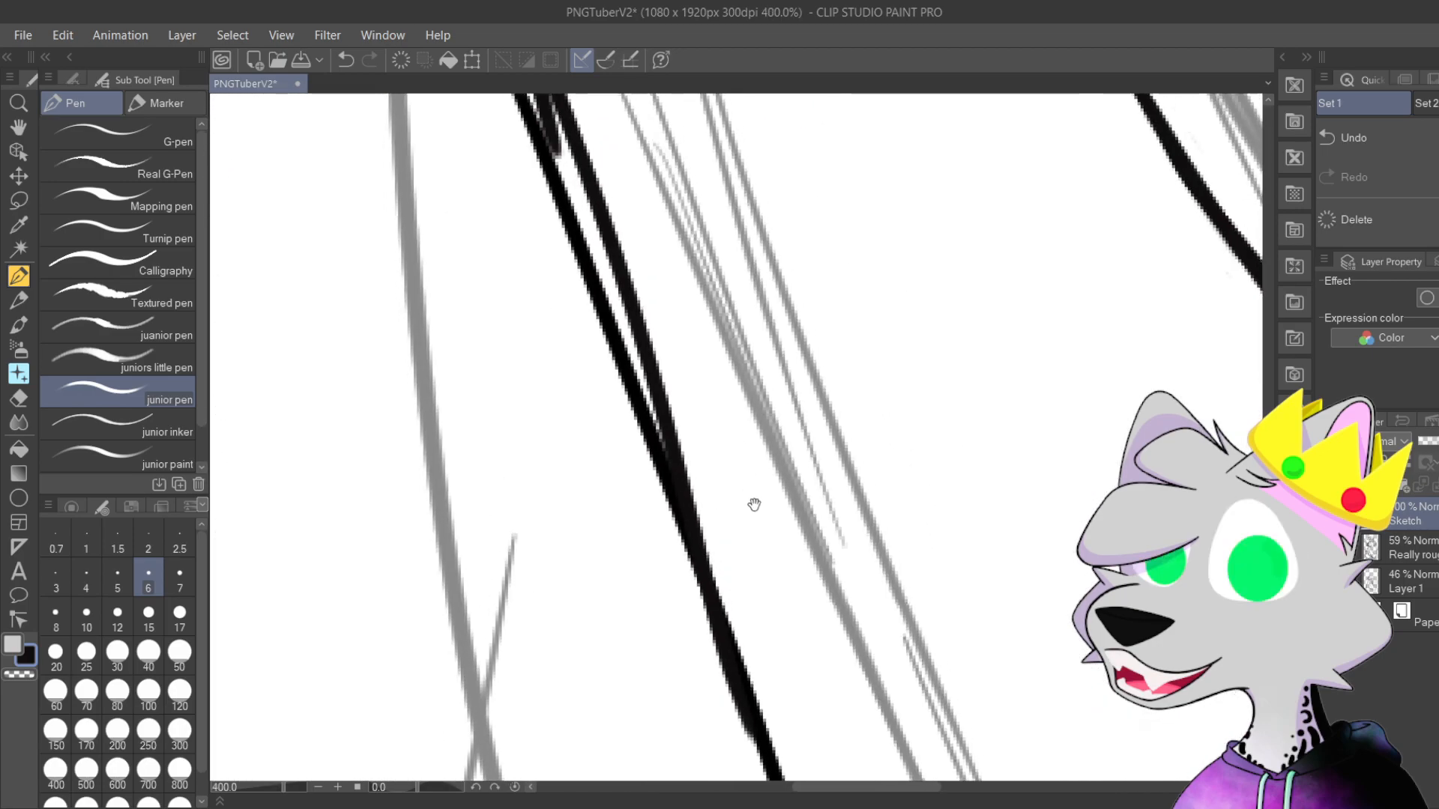
left_click_drag(603, 188, 723, 536)
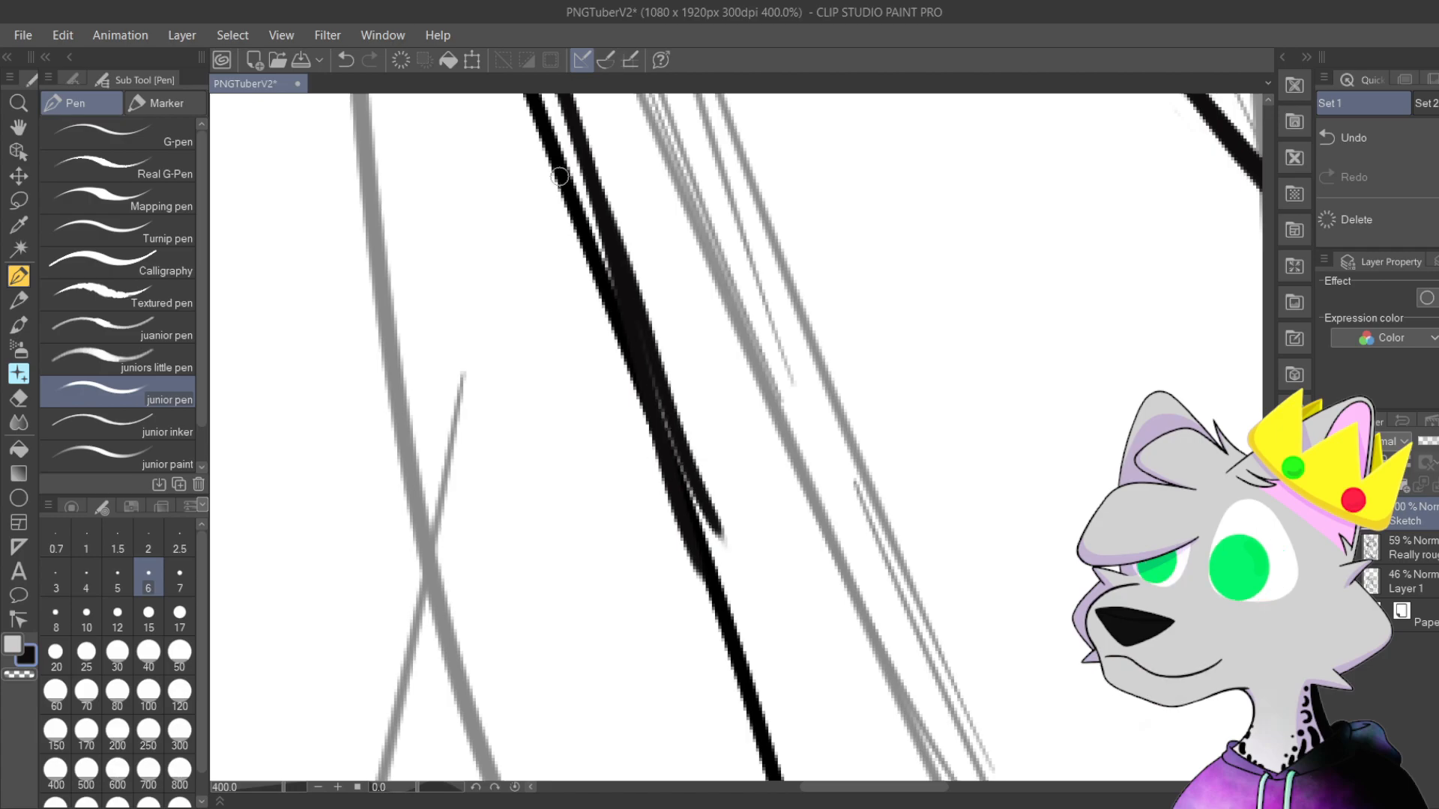
key("ctrl+z")
left_click_drag(569, 128, 678, 449)
key("ctrl+z")
left_click_drag(569, 129, 674, 455)
key("ctrl+z")
left_click_drag(571, 131, 689, 480)
key("ctrl+z")
left_click_drag(591, 174, 709, 554)
key("ctrl+z")
left_click_drag(592, 161, 678, 442)
key("ctrl+z")
left_click_drag(573, 154, 703, 525)
key("ctrl+z")
Step: Draw black strokes over the converging left chest lines to merge them into one thick contour
mouse_move(578, 154)
left_mouse_down()
mouse_move(631, 280)
mouse_move(697, 518)
left_mouse_up()
left_click_drag(582, 173, 697, 525)
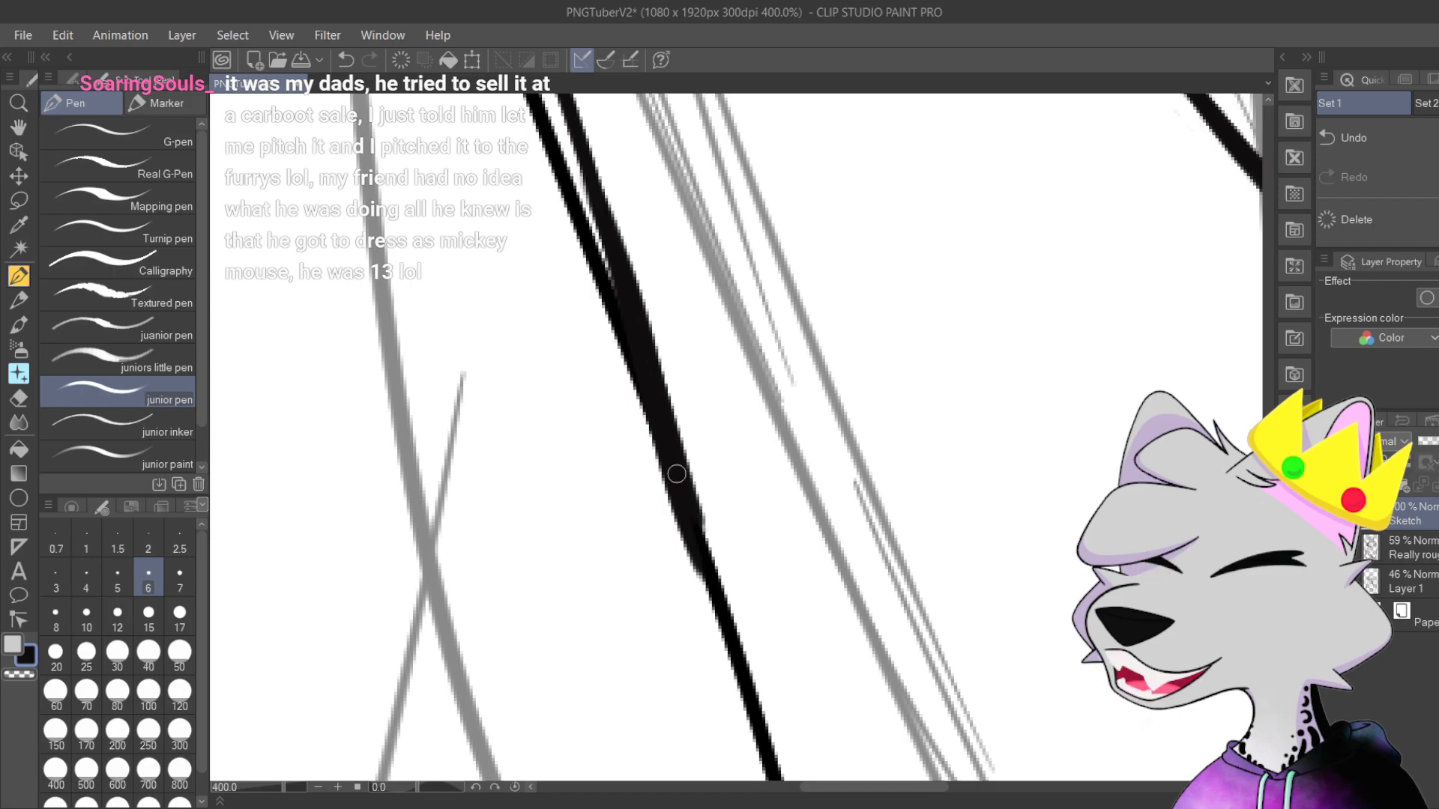
left_click_drag(686, 474, 720, 586)
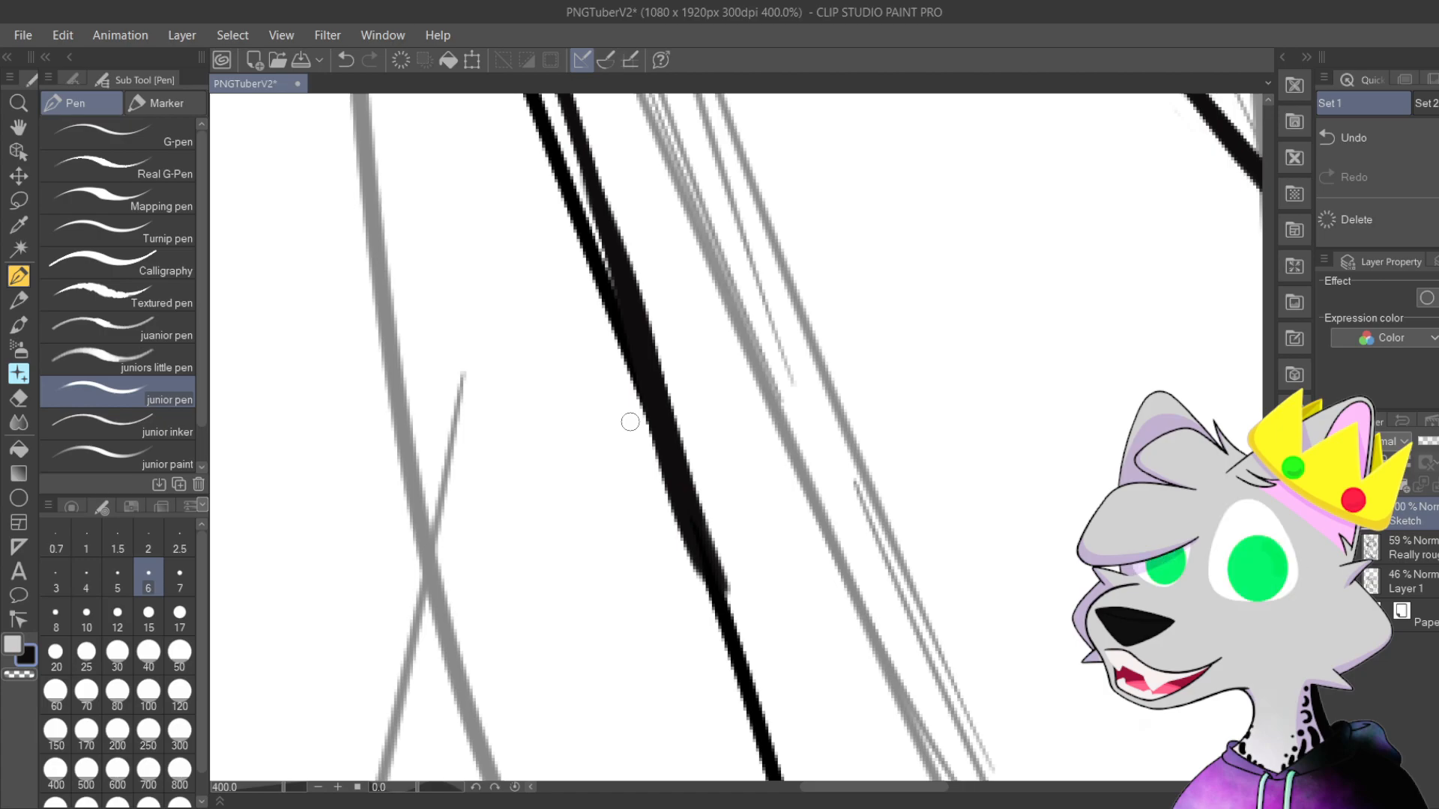
left_click_drag(628, 376, 718, 726)
Step: Erase the upper stretch of the inner line running below the left neck's fur tuft
left_click_drag(732, 280, 797, 423)
scroll(797, 423, "up", 1)
left_click_drag(492, 223, 641, 436)
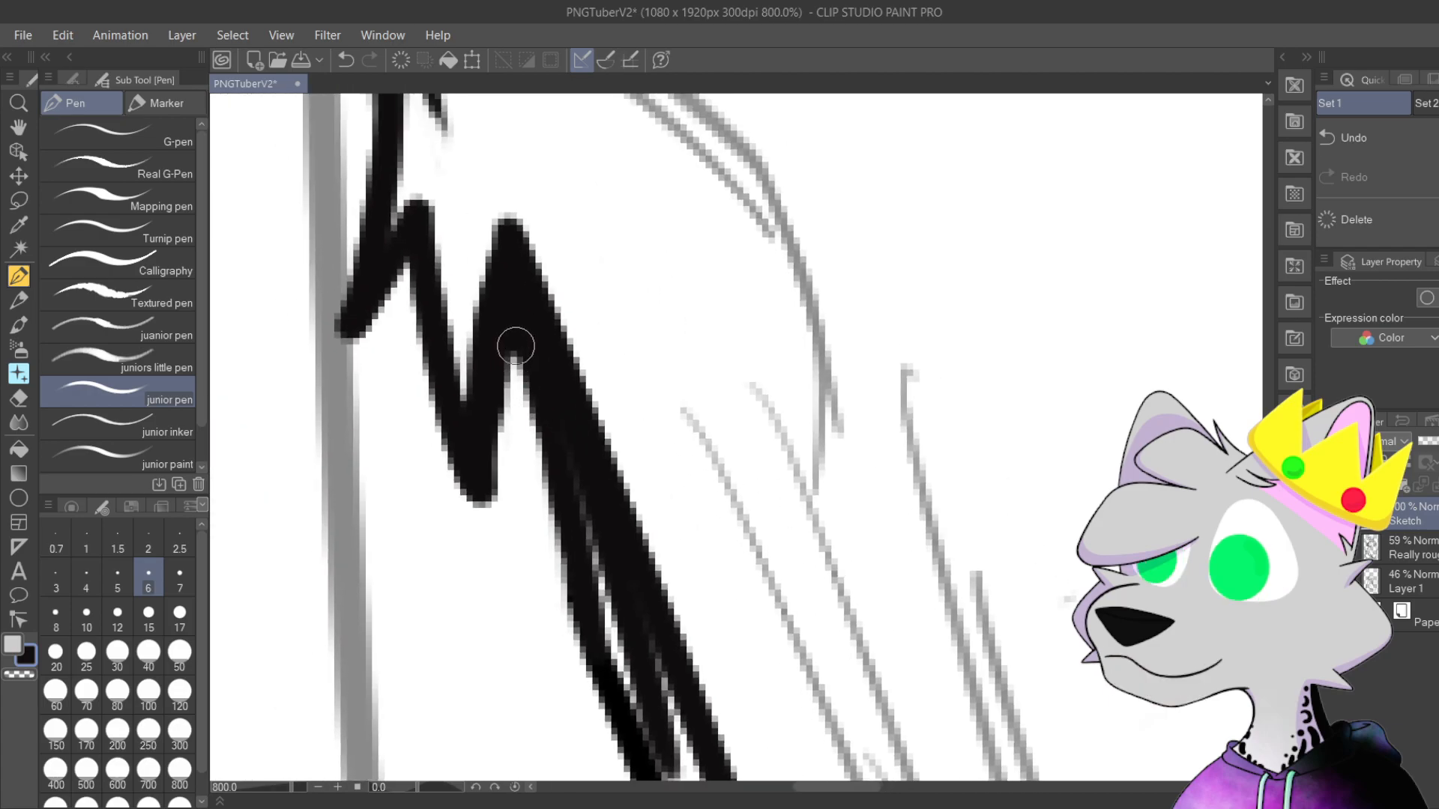
key("ctrl+z")
key("ctrl+z")
key("ctrl+z")
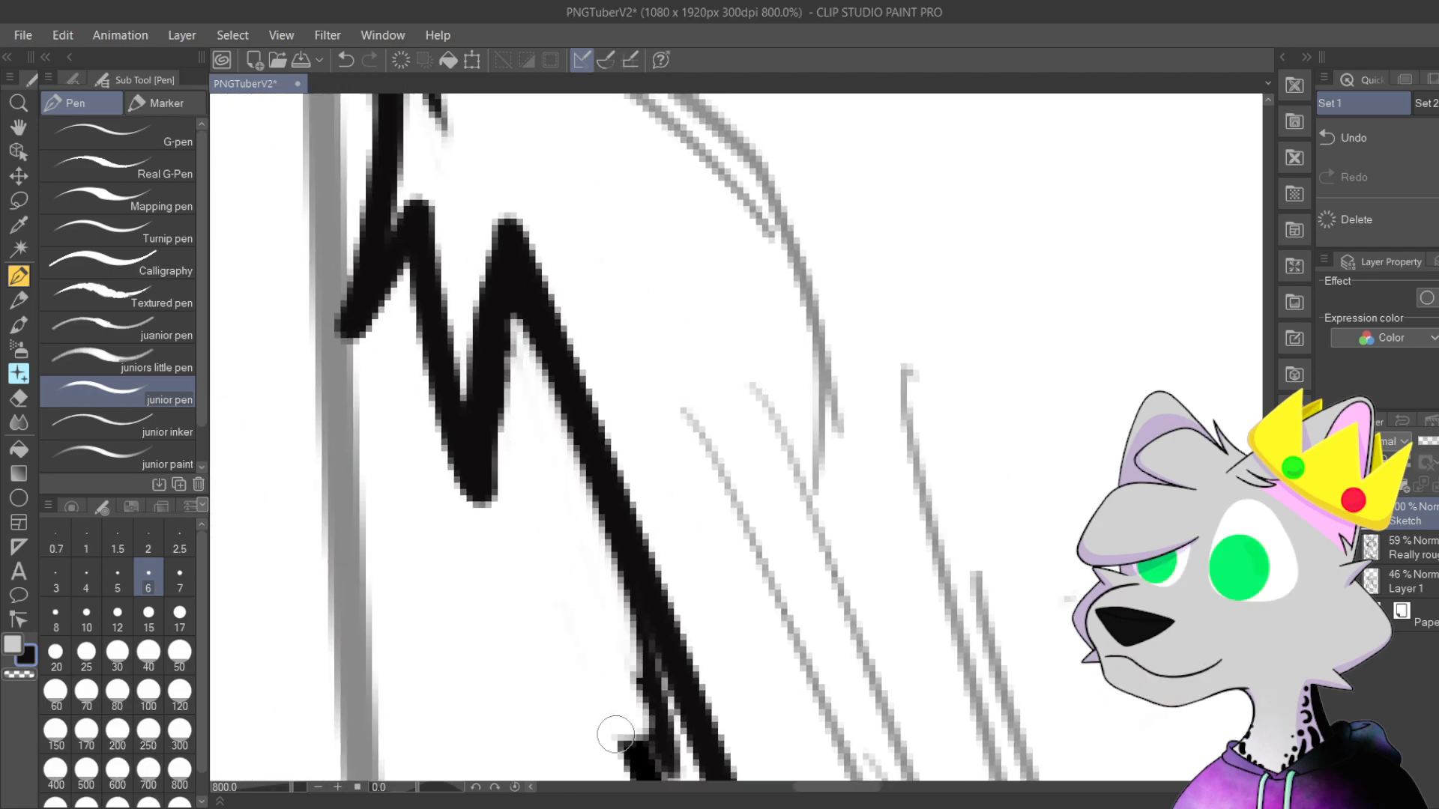
left_click_drag(563, 584, 528, 381)
key("ctrl+z")
key("ctrl+z")
Step: Erase the remnants of the inner line and clean the inner edge of the left chest contour
left_click_drag(571, 450, 667, 686)
left_click_drag(558, 392, 684, 697)
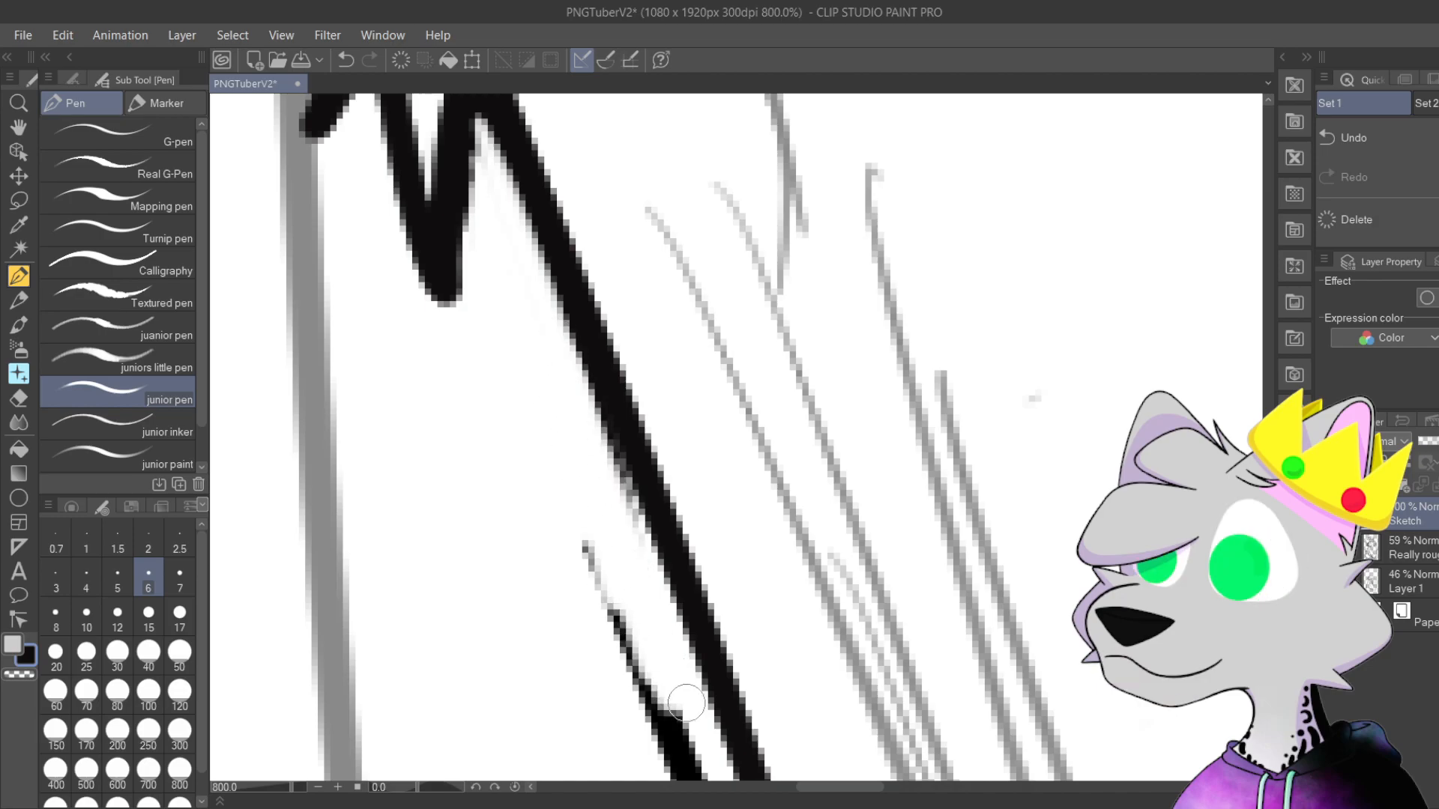
left_click_drag(558, 342, 642, 664)
left_click_drag(555, 408, 651, 702)
Step: Draw a lower second spike on the left neck's fur tuft and erase the old spike above it
scroll(603, 574, "down", 3)
left_click_drag(771, 451, 846, 443)
scroll(746, 399, "up", 3)
mouse_move(658, 358)
left_mouse_down()
mouse_move(685, 627)
mouse_move(653, 592)
mouse_move(553, 298)
mouse_move(553, 345)
mouse_move(574, 324)
mouse_move(520, 501)
mouse_move(572, 205)
left_mouse_up()
left_click_drag(622, 289, 705, 481)
mouse_move(611, 504)
left_mouse_down()
mouse_move(618, 286)
mouse_move(570, 495)
mouse_move(581, 157)
mouse_move(578, 468)
left_mouse_up()
left_click_drag(630, 363, 642, 311)
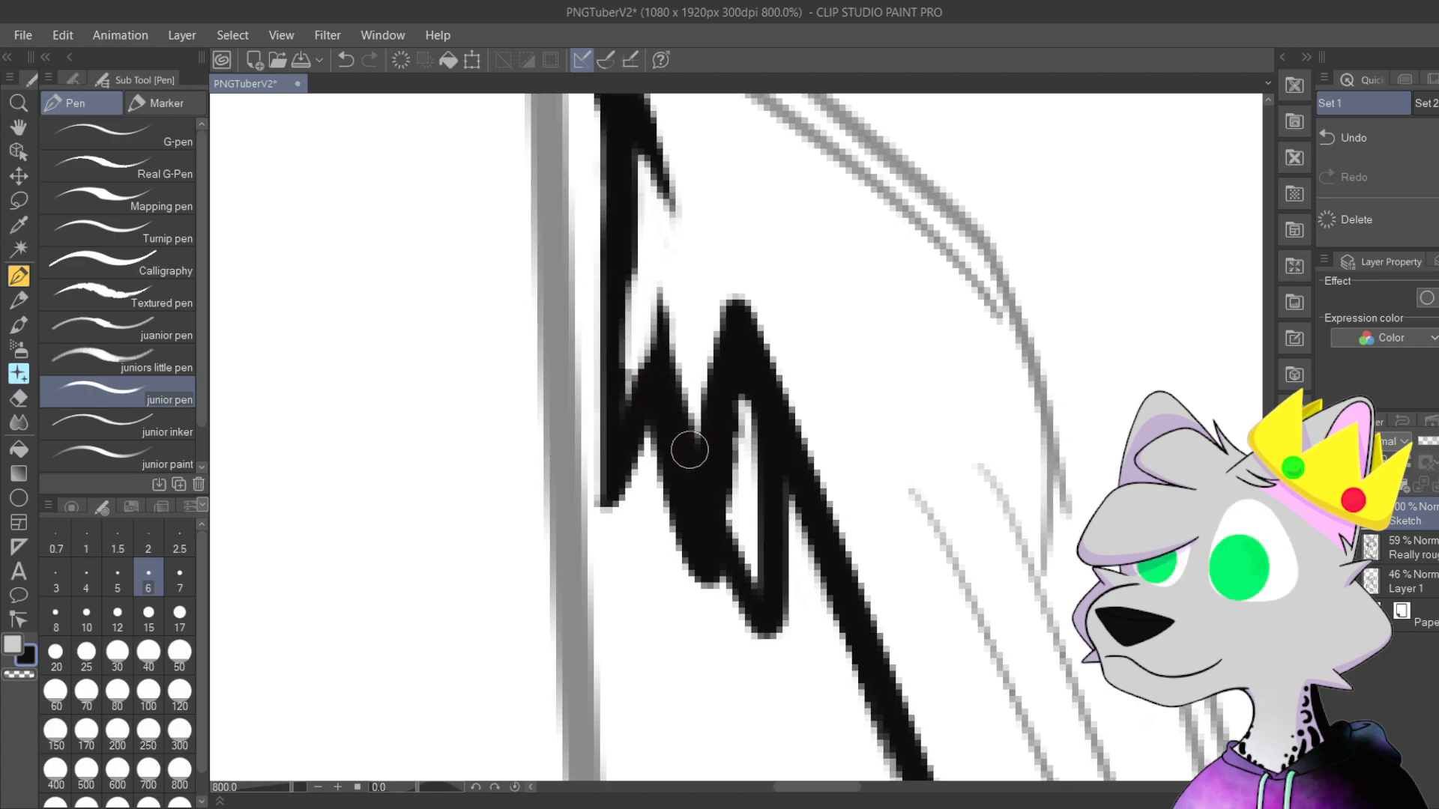
mouse_move(648, 409)
left_mouse_down()
mouse_move(764, 684)
mouse_move(678, 522)
mouse_move(713, 617)
mouse_move(703, 472)
mouse_move(723, 480)
mouse_move(690, 389)
mouse_move(736, 521)
mouse_move(712, 300)
mouse_move(742, 484)
mouse_move(725, 342)
mouse_move(732, 405)
left_mouse_up()
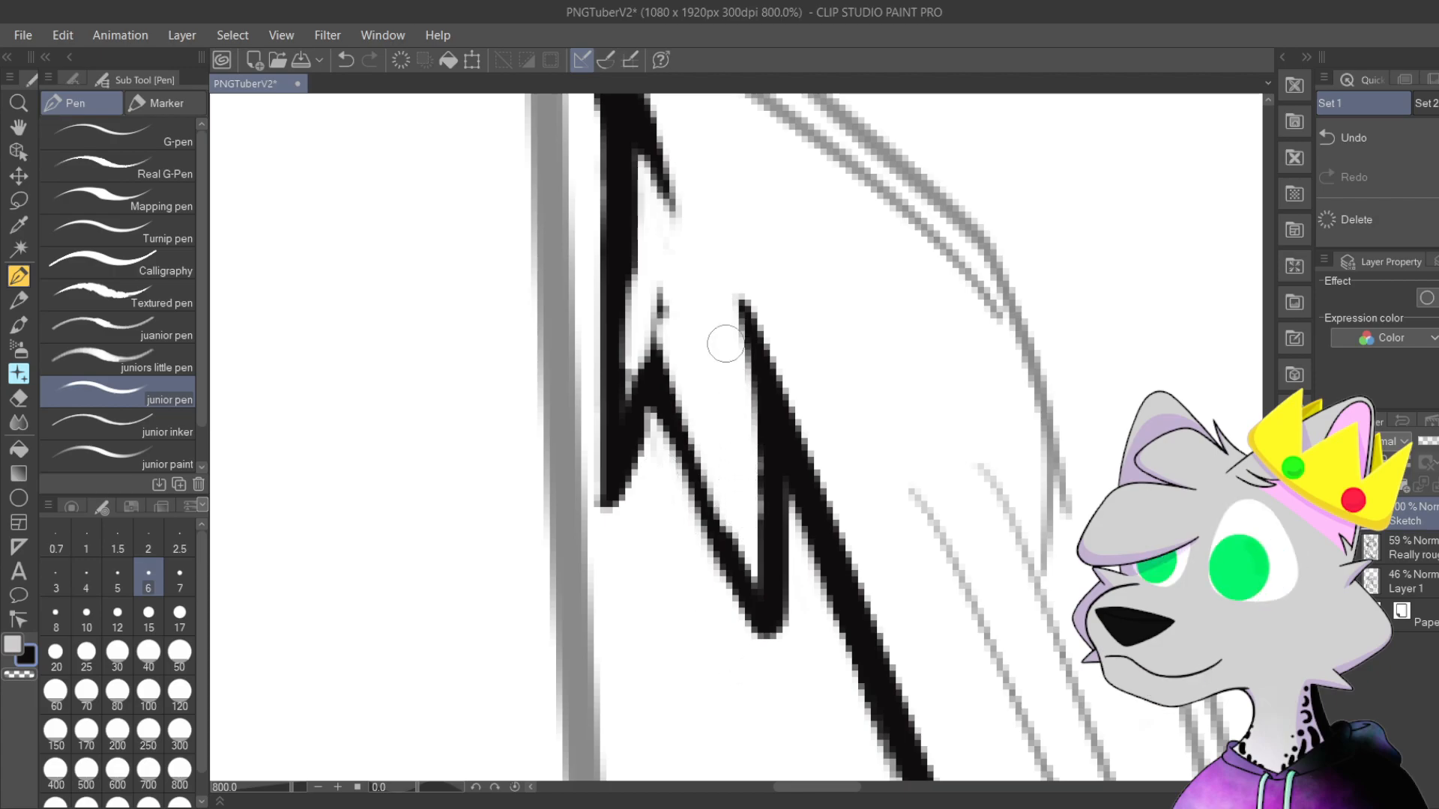
Step: Extend the peak between the two fur spikes and thicken the slanted edge down to the second spike
left_click_drag(665, 277, 664, 331)
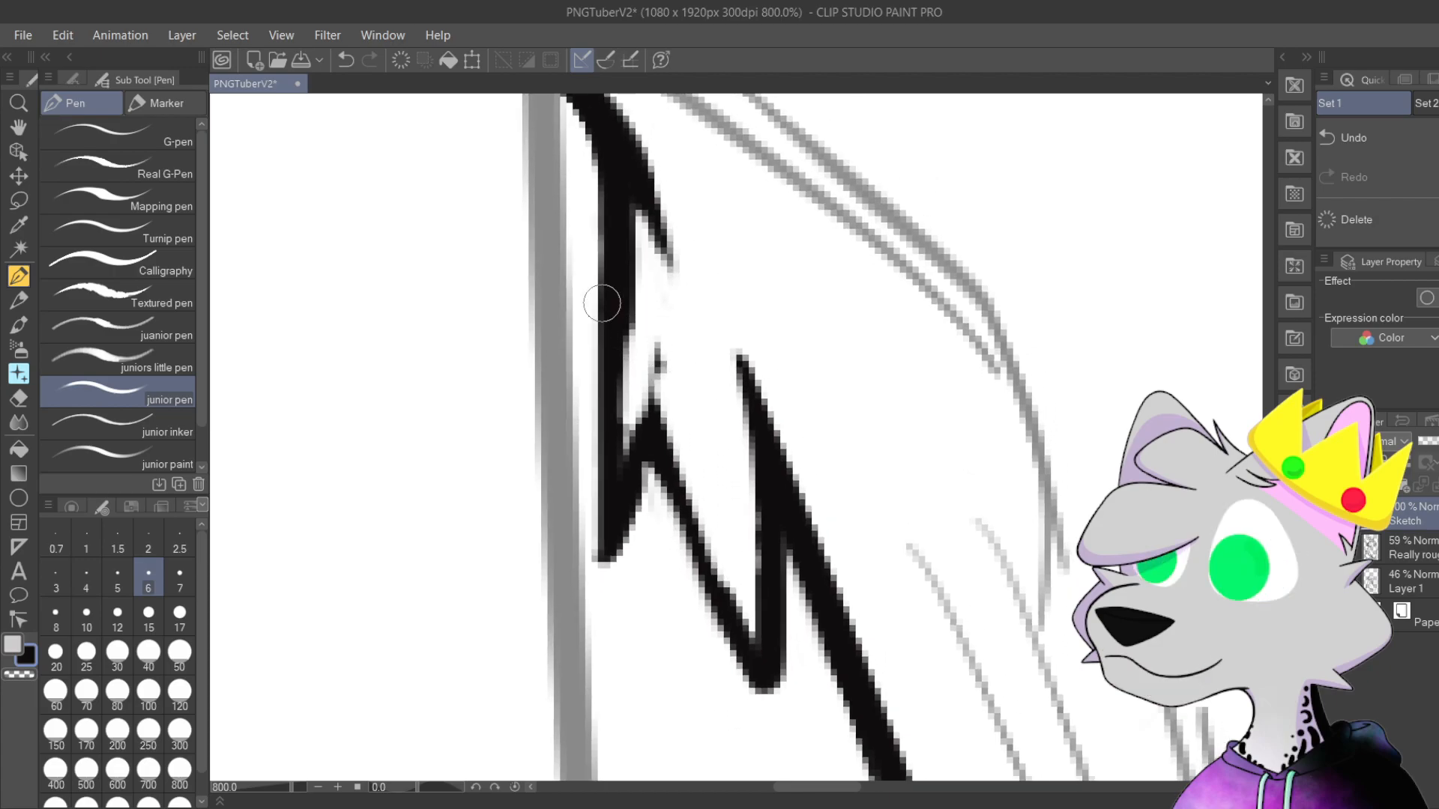
mouse_move(659, 386)
left_mouse_down()
mouse_move(684, 488)
mouse_move(646, 403)
left_mouse_up()
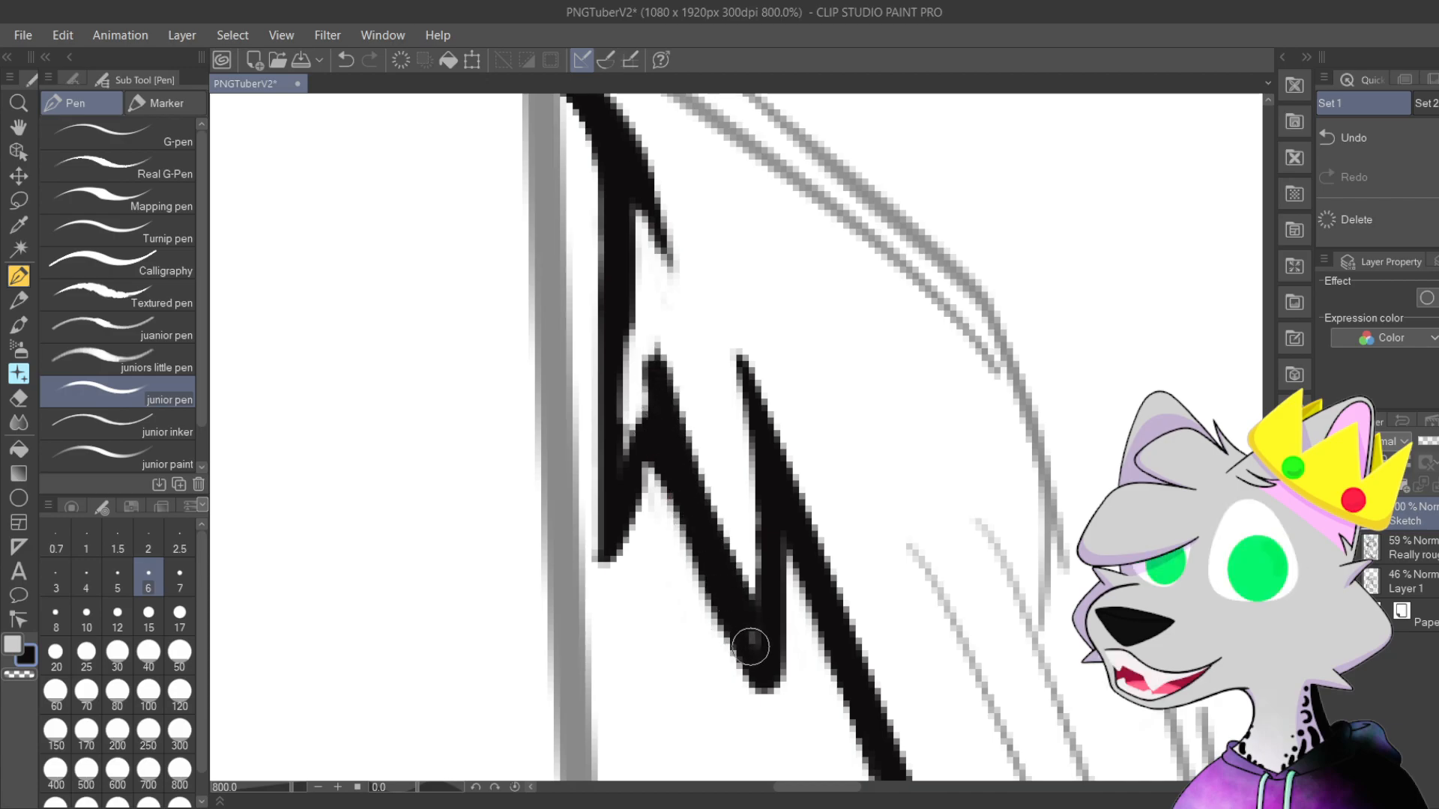
key("ctrl+z")
key("ctrl+y")
key("ctrl+z")
left_click_drag(750, 651, 665, 443)
key("ctrl+z")
left_click_drag(765, 672, 658, 402)
mouse_move(708, 560)
left_mouse_down()
mouse_move(650, 333)
mouse_move(677, 473)
mouse_move(651, 352)
mouse_move(731, 605)
mouse_move(670, 465)
mouse_move(769, 667)
left_mouse_up()
key("ctrl+z")
key("ctrl+z")
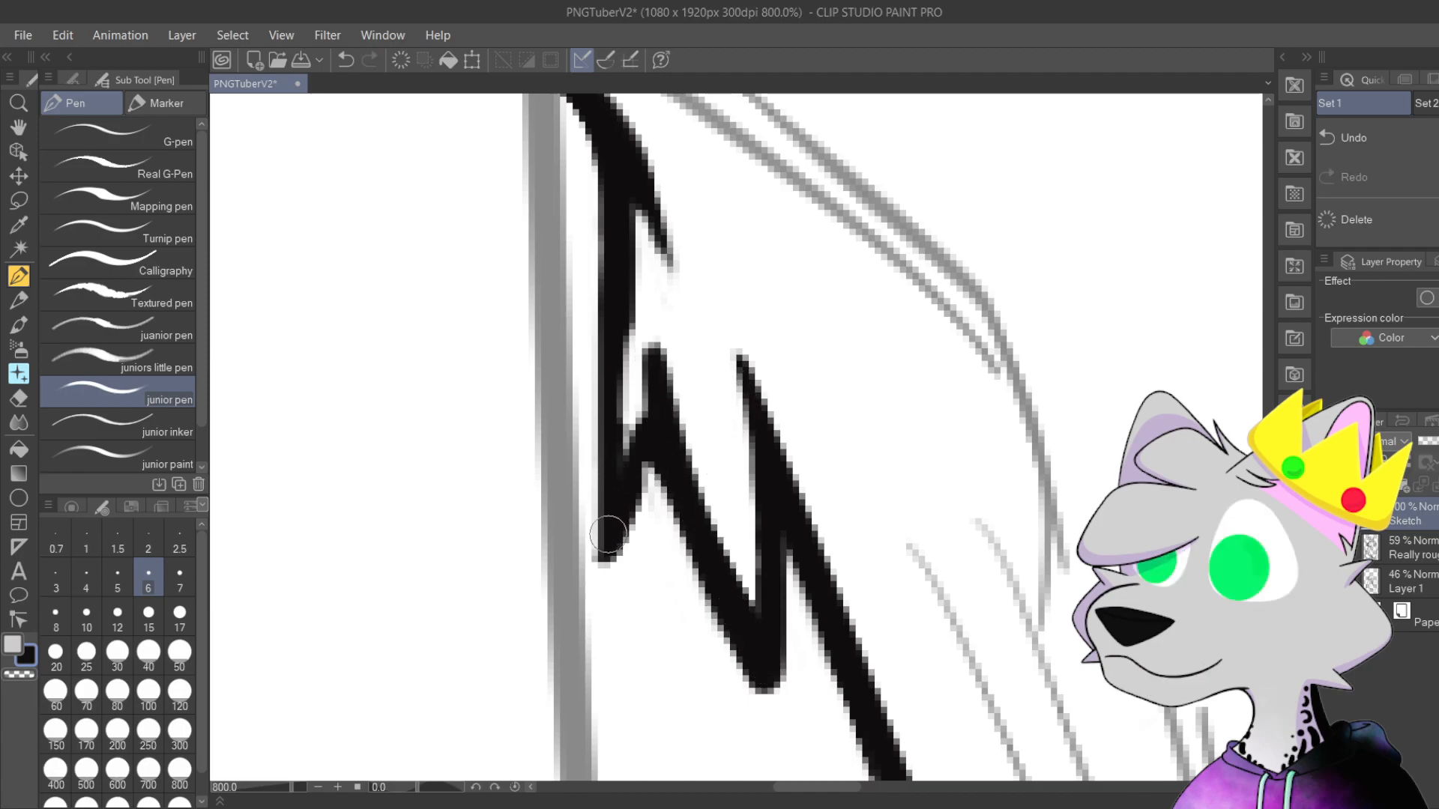
Step: Thicken the outer side and the tip of the first fur spike on the left neck
mouse_move(610, 498)
left_mouse_down()
mouse_move(615, 227)
mouse_move(630, 418)
mouse_move(620, 558)
left_mouse_up()
key("ctrl+z")
left_click_drag(646, 410, 657, 565)
mouse_move(606, 704)
left_mouse_down()
mouse_move(603, 345)
mouse_move(607, 738)
left_mouse_up()
left_click_drag(611, 496, 597, 235)
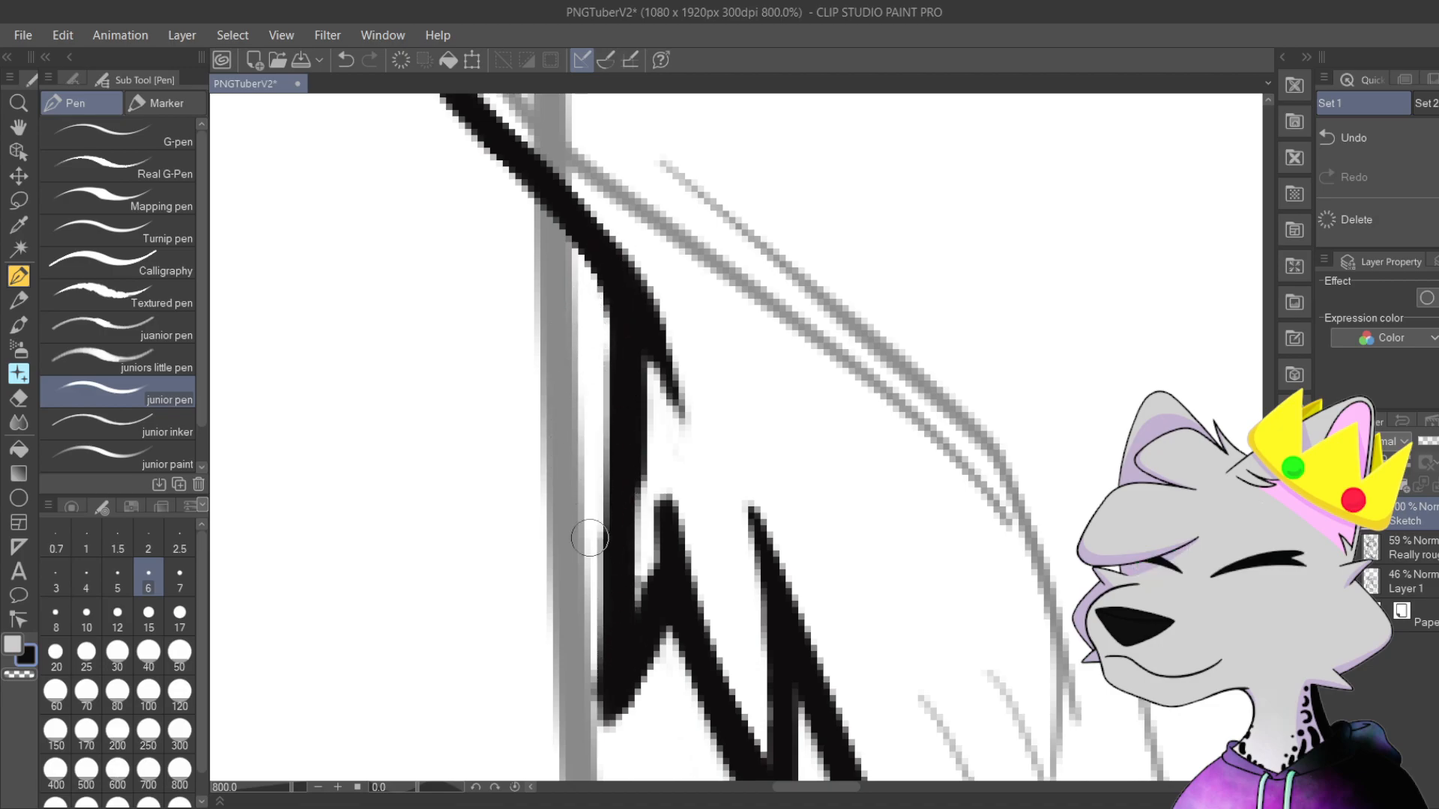
Step: Erase both fur spikes between the left neck line and the left chest line, leaving tapered line ends
scroll(575, 476, "down", 7)
left_click_drag(575, 477, 577, 345)
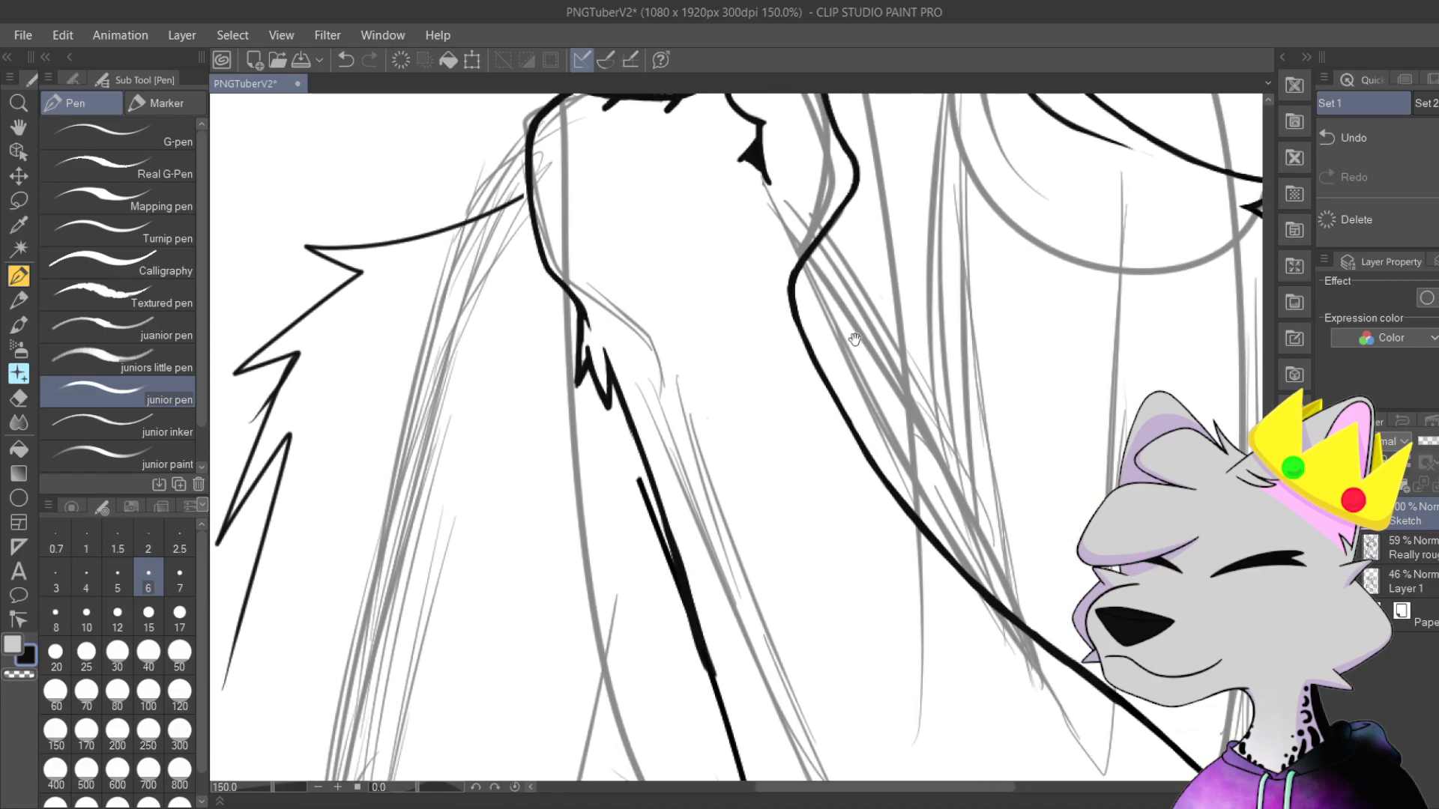
mouse_move(922, 370)
left_mouse_down()
mouse_move(999, 689)
mouse_move(928, 341)
left_mouse_up()
scroll(622, 97, "up", 5)
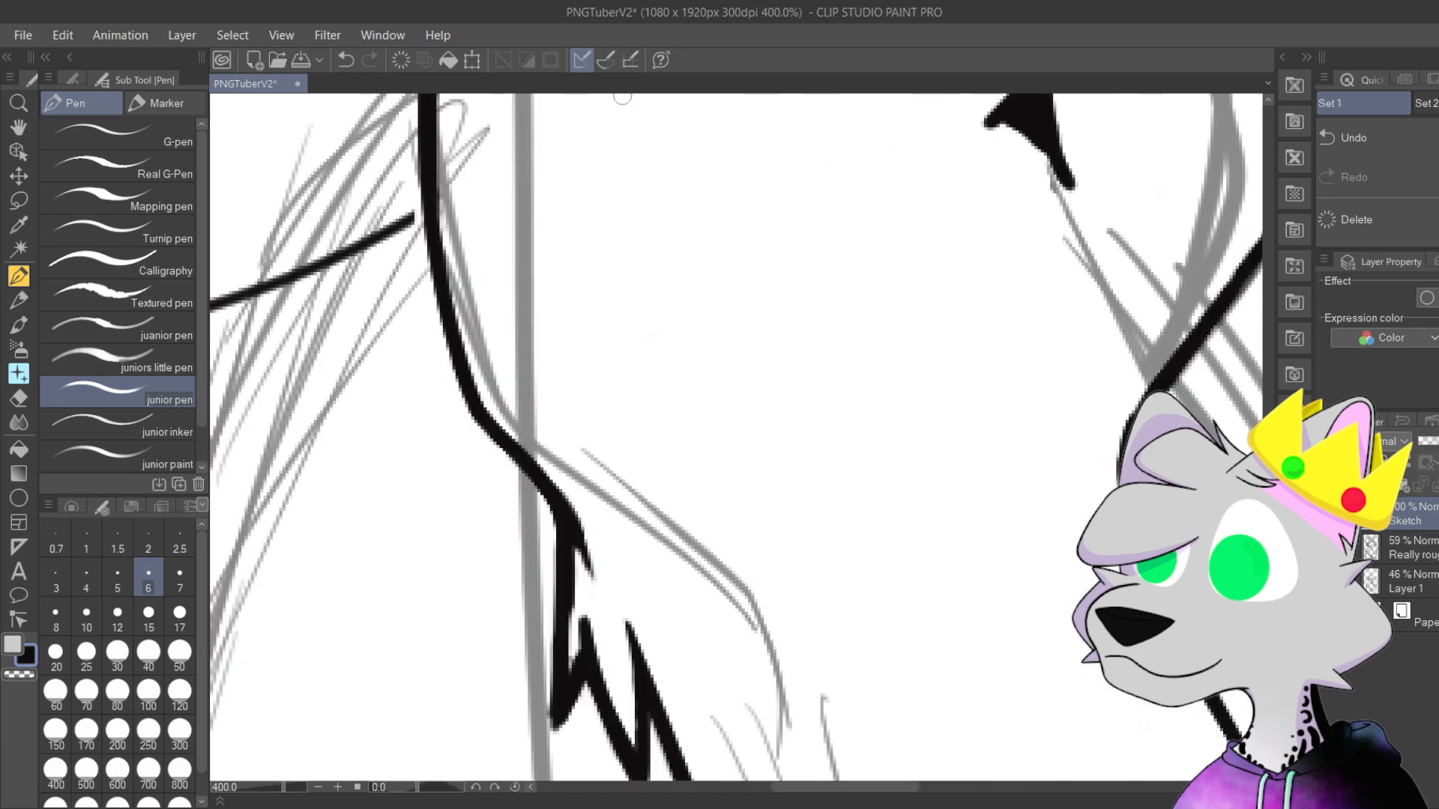
scroll(816, 319, "down", 2)
left_click_drag(852, 389, 881, 144)
scroll(639, 115, "up", 4)
mouse_move(937, 301)
left_mouse_down()
mouse_move(690, 160)
mouse_move(661, 162)
left_mouse_up()
left_click_drag(616, 226, 693, 315)
mouse_move(633, 191)
left_mouse_down()
mouse_move(674, 292)
mouse_move(679, 259)
left_mouse_up()
mouse_move(737, 498)
left_mouse_down()
mouse_move(688, 417)
mouse_move(778, 560)
left_mouse_up()
mouse_move(734, 396)
left_mouse_down()
mouse_move(781, 521)
mouse_move(751, 444)
mouse_move(796, 610)
mouse_move(776, 633)
mouse_move(656, 386)
mouse_move(648, 316)
mouse_move(642, 371)
mouse_move(601, 367)
mouse_move(645, 392)
left_mouse_up()
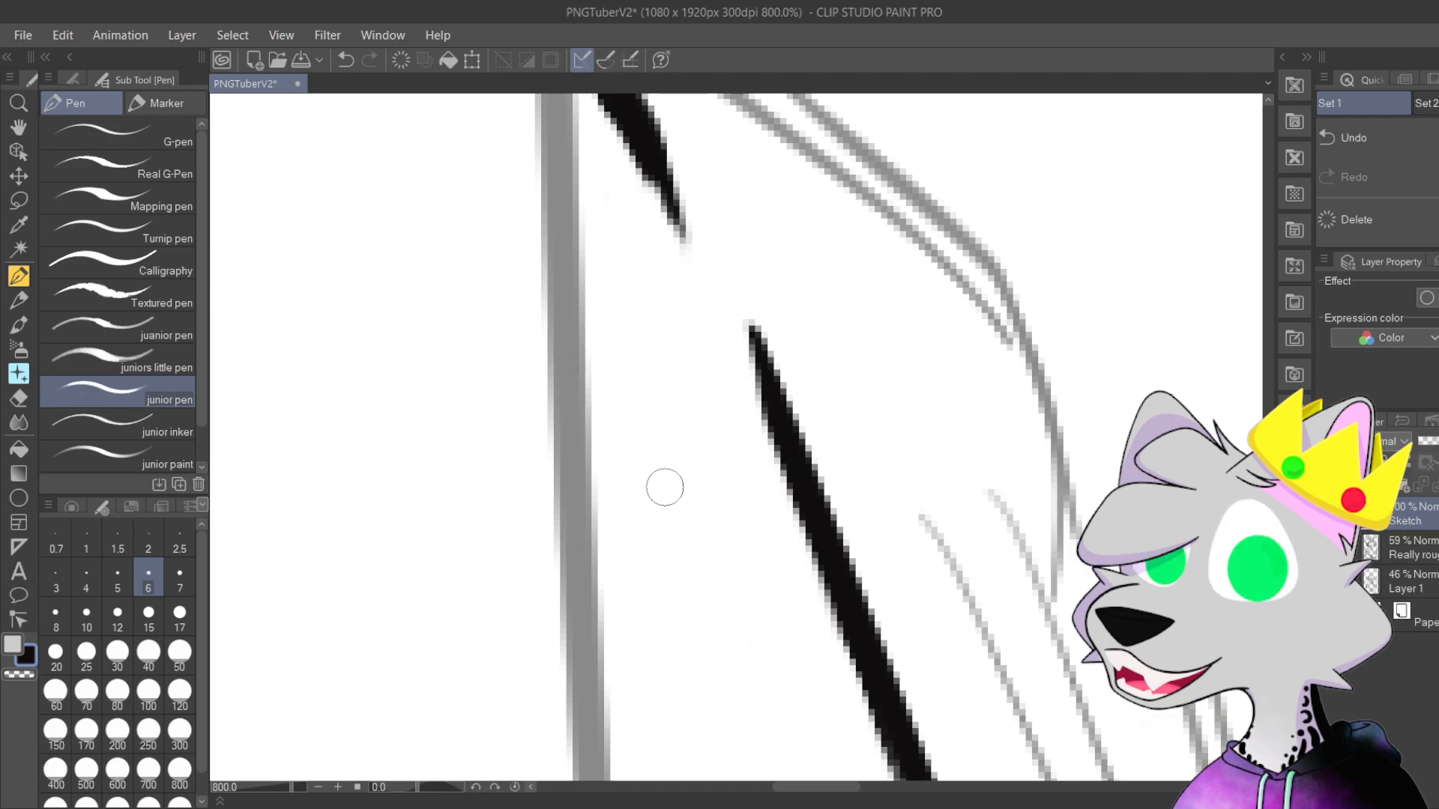
Step: Redraw the fur tuft as two narrower spikes connecting the left neck line to the left chest line
left_click_drag(826, 530, 904, 728)
mouse_move(849, 503)
left_mouse_down()
mouse_move(867, 452)
mouse_move(860, 413)
left_mouse_up()
mouse_move(712, 239)
left_mouse_down()
mouse_move(720, 408)
mouse_move(771, 440)
mouse_move(819, 724)
left_mouse_up()
left_click_drag(804, 516, 759, 338)
key("ctrl+z")
left_click_drag(712, 238, 829, 608)
key("ctrl+z")
mouse_move(797, 320)
left_mouse_down()
mouse_move(762, 475)
mouse_move(713, 251)
left_mouse_up()
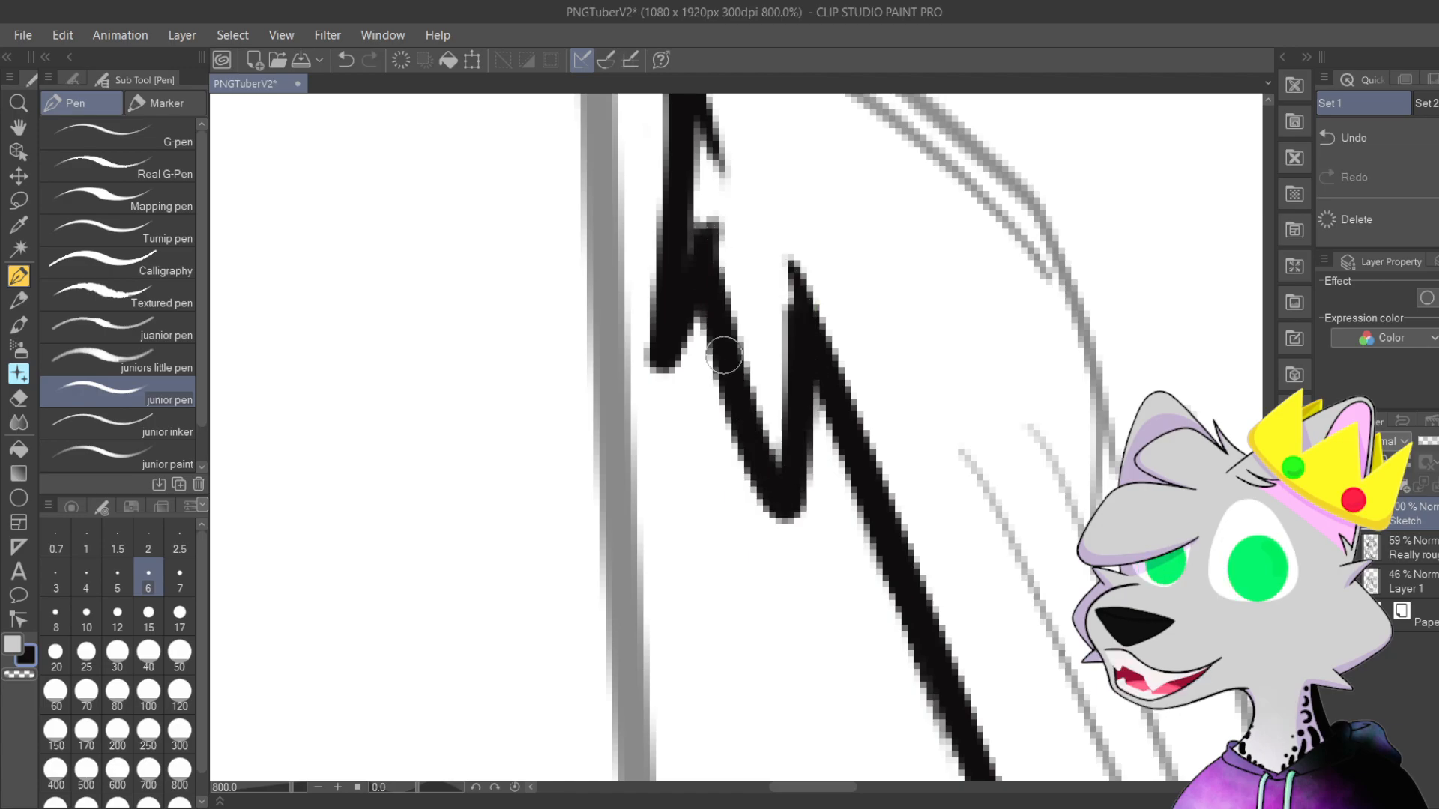
Step: Rework the first spike of the fur tuft where it joins the left neck line
scroll(724, 356, "down", 3)
scroll(893, 427, "up", 2)
left_click_drag(788, 435, 789, 293)
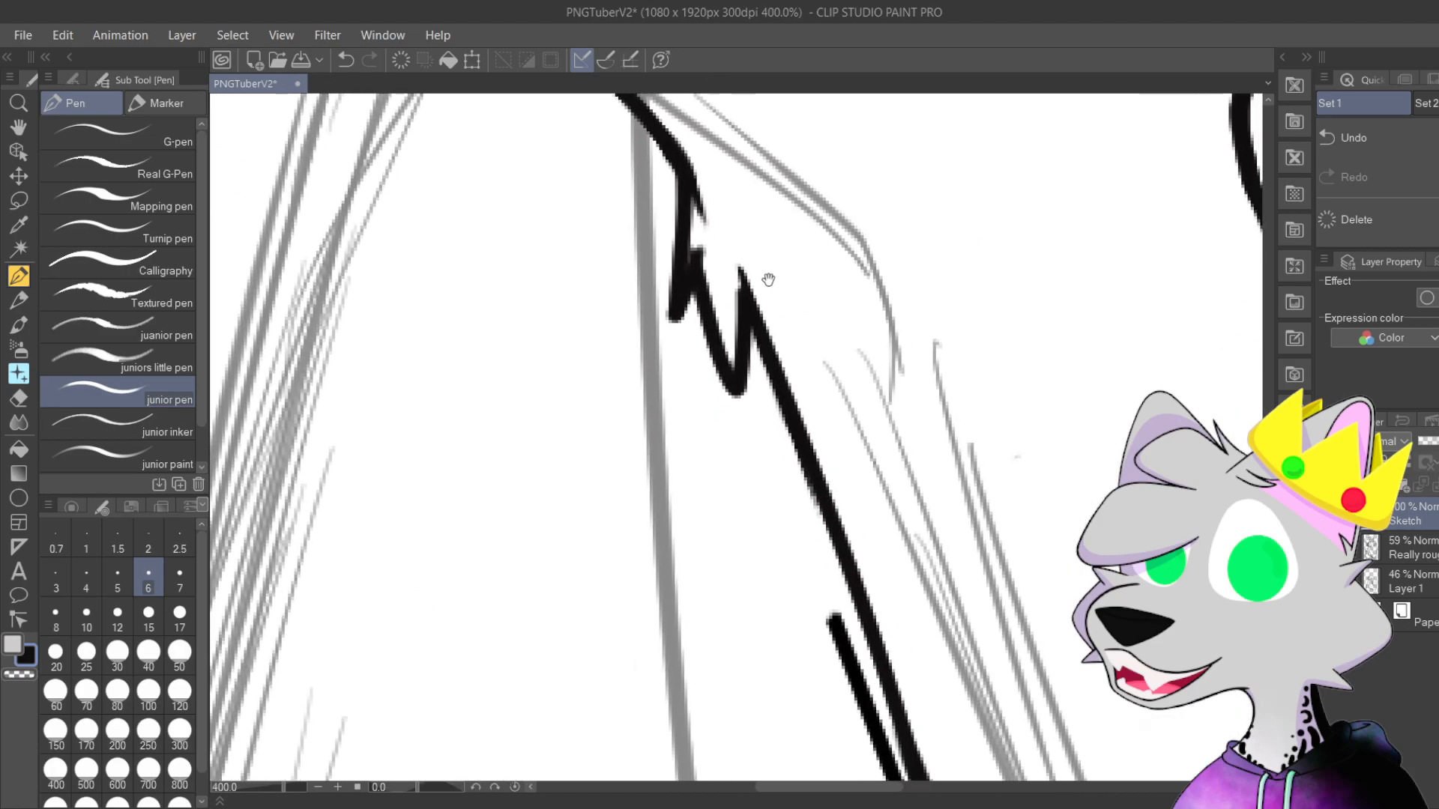
scroll(788, 294, "up", 2)
key("ctrl+z")
mouse_move(791, 487)
left_mouse_down()
mouse_move(724, 410)
mouse_move(652, 251)
mouse_move(664, 370)
mouse_move(698, 370)
mouse_move(757, 660)
mouse_move(787, 465)
left_mouse_up()
key("ctrl+z")
key("ctrl+z")
key("ctrl+z")
mouse_move(701, 360)
left_mouse_down()
mouse_move(720, 482)
mouse_move(791, 476)
left_mouse_up()
key("ctrl+z")
mouse_move(694, 372)
left_mouse_down()
mouse_move(746, 576)
mouse_move(766, 442)
left_mouse_up()
scroll(754, 500, "down", 4)
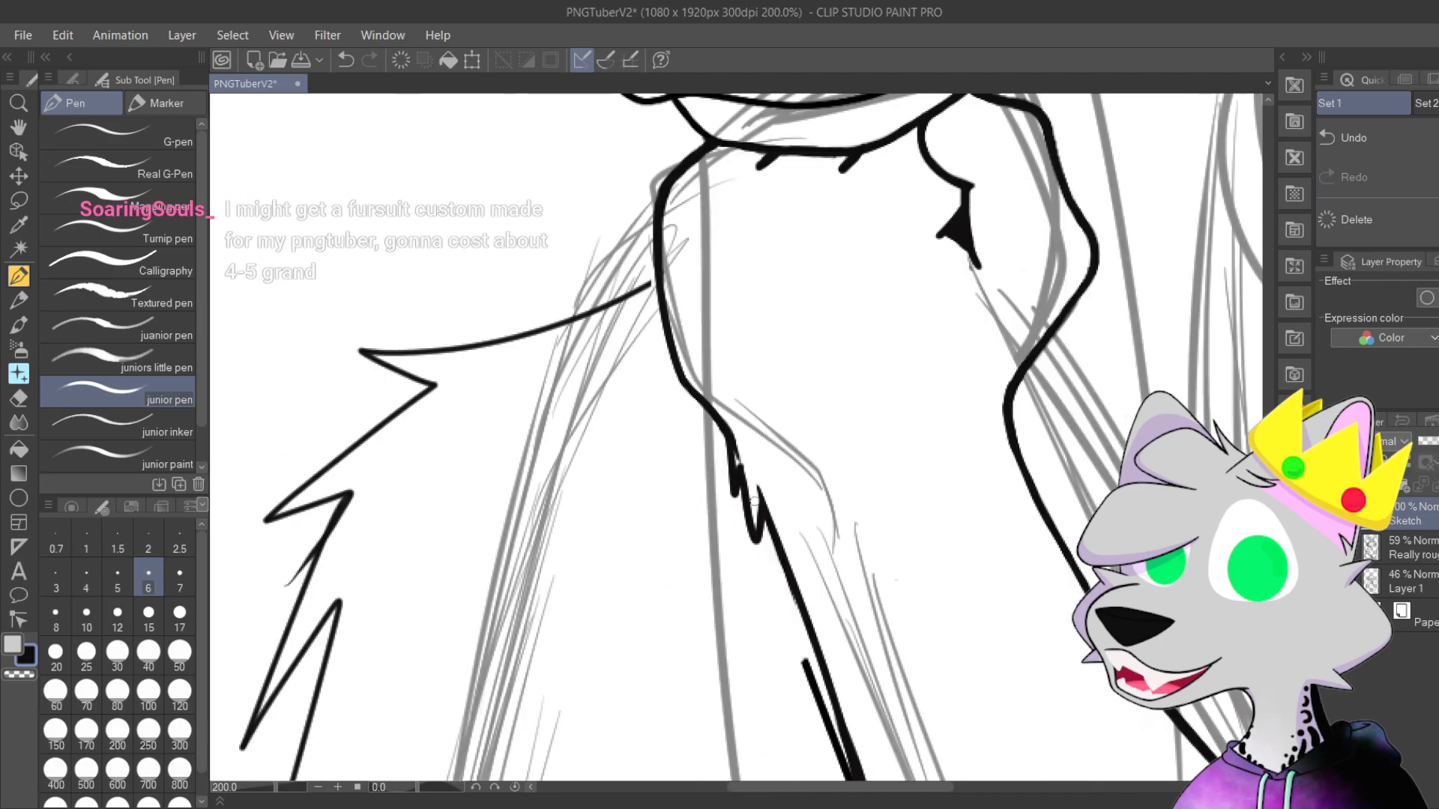
Step: Even out the thick overlap where the doubled strokes of the left chest line merge below the fur tuft
left_click_drag(955, 501, 967, 442)
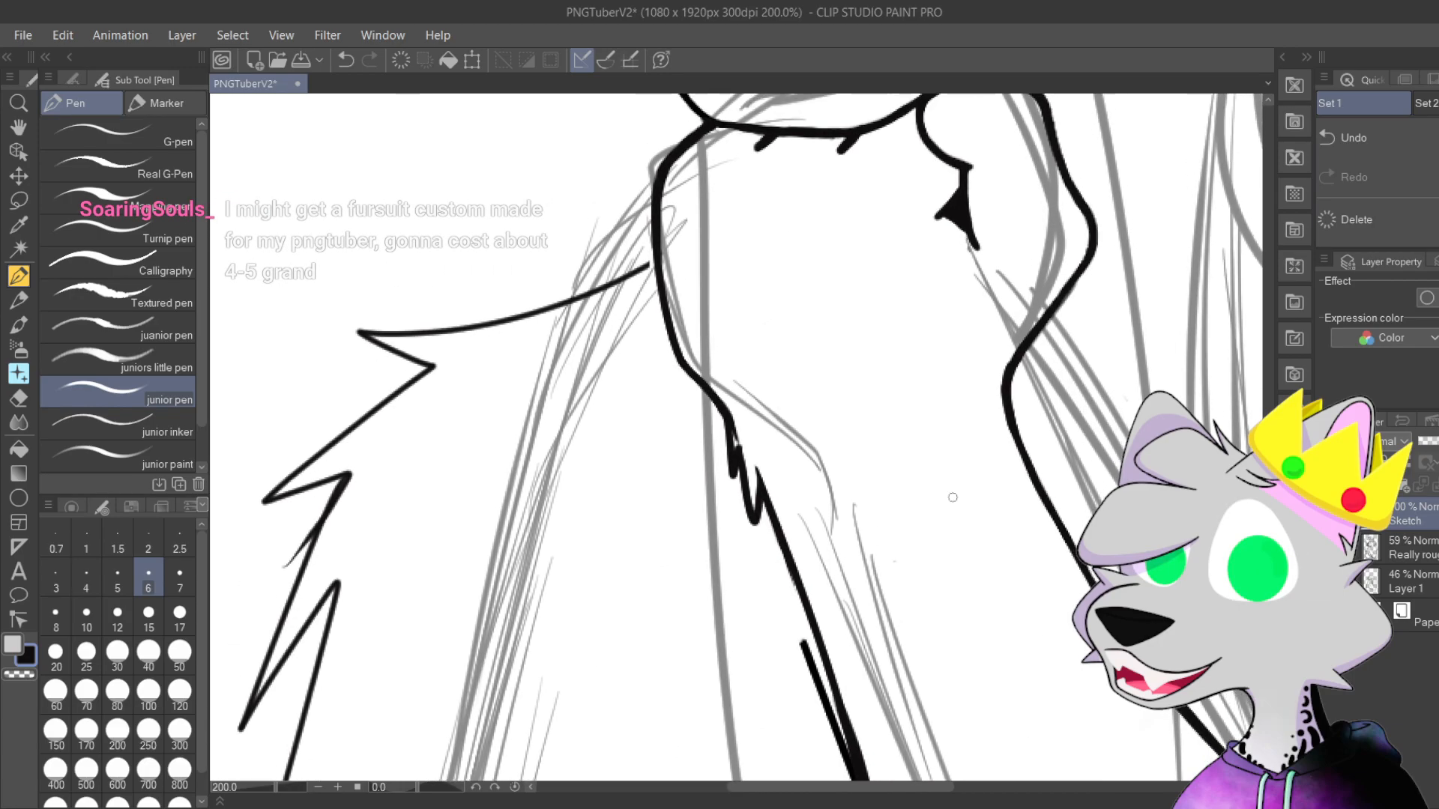
scroll(967, 442, "down", 2)
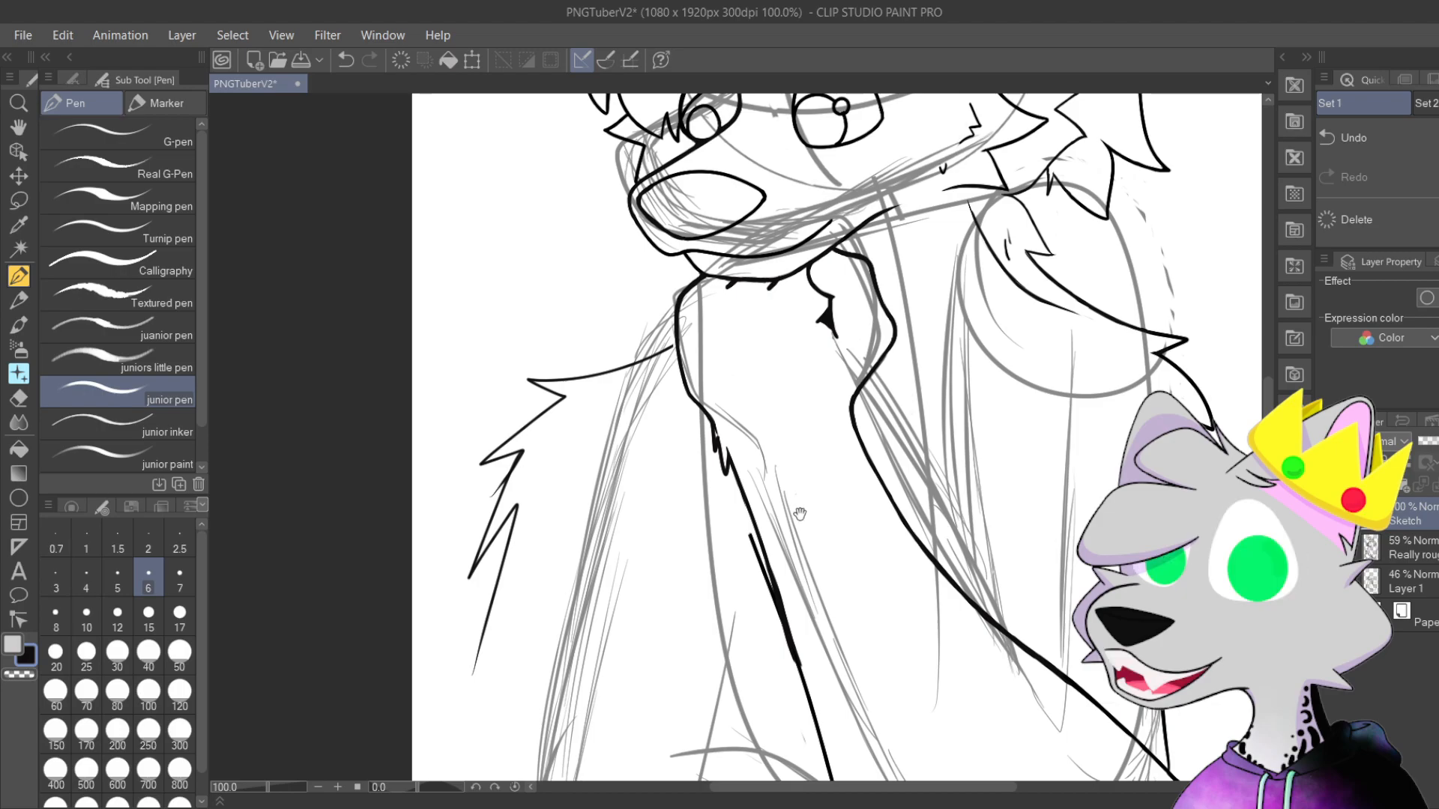
scroll(801, 519, "up", 4)
left_click_drag(820, 544, 755, 250)
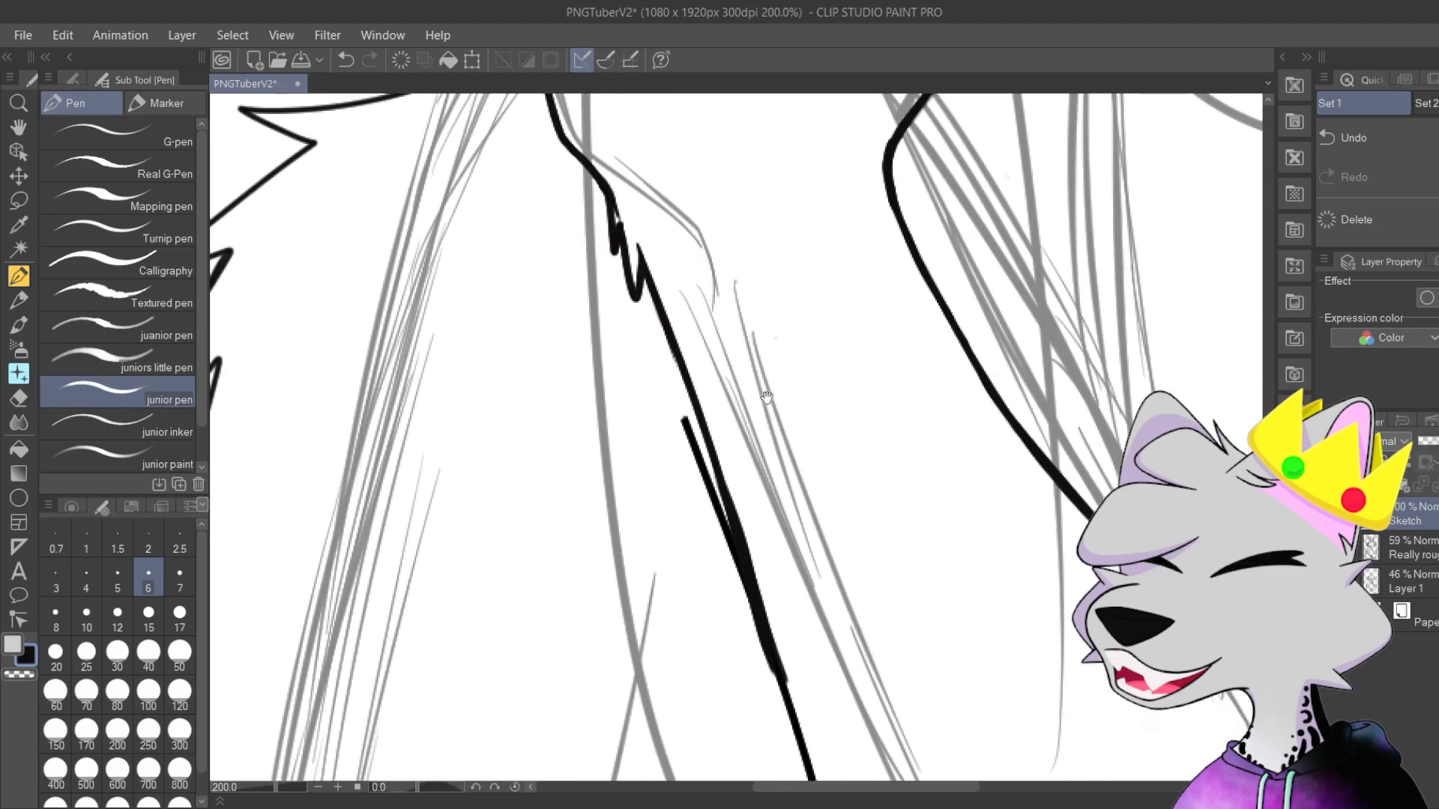
scroll(766, 396, "up", 4)
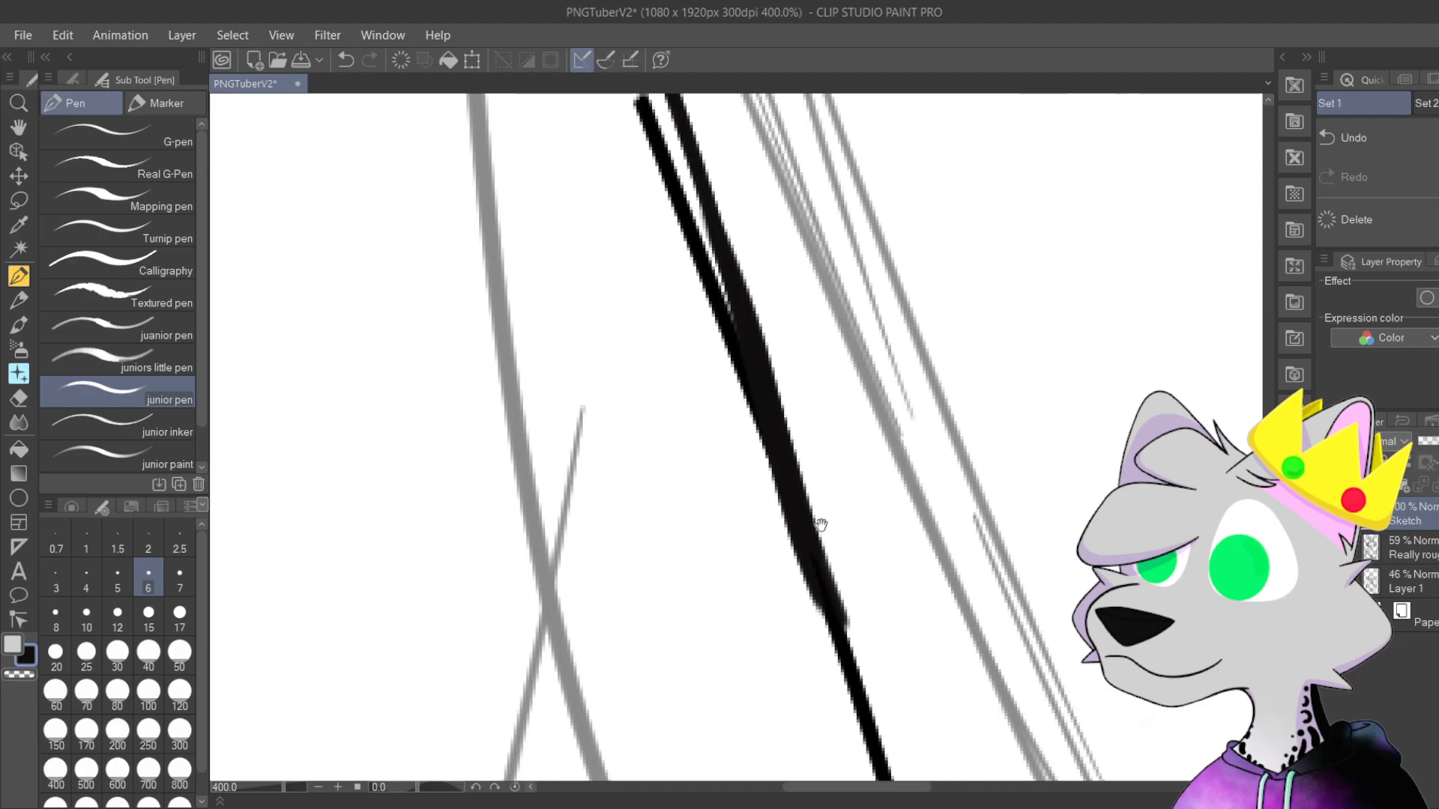
left_click_drag(812, 516, 759, 457)
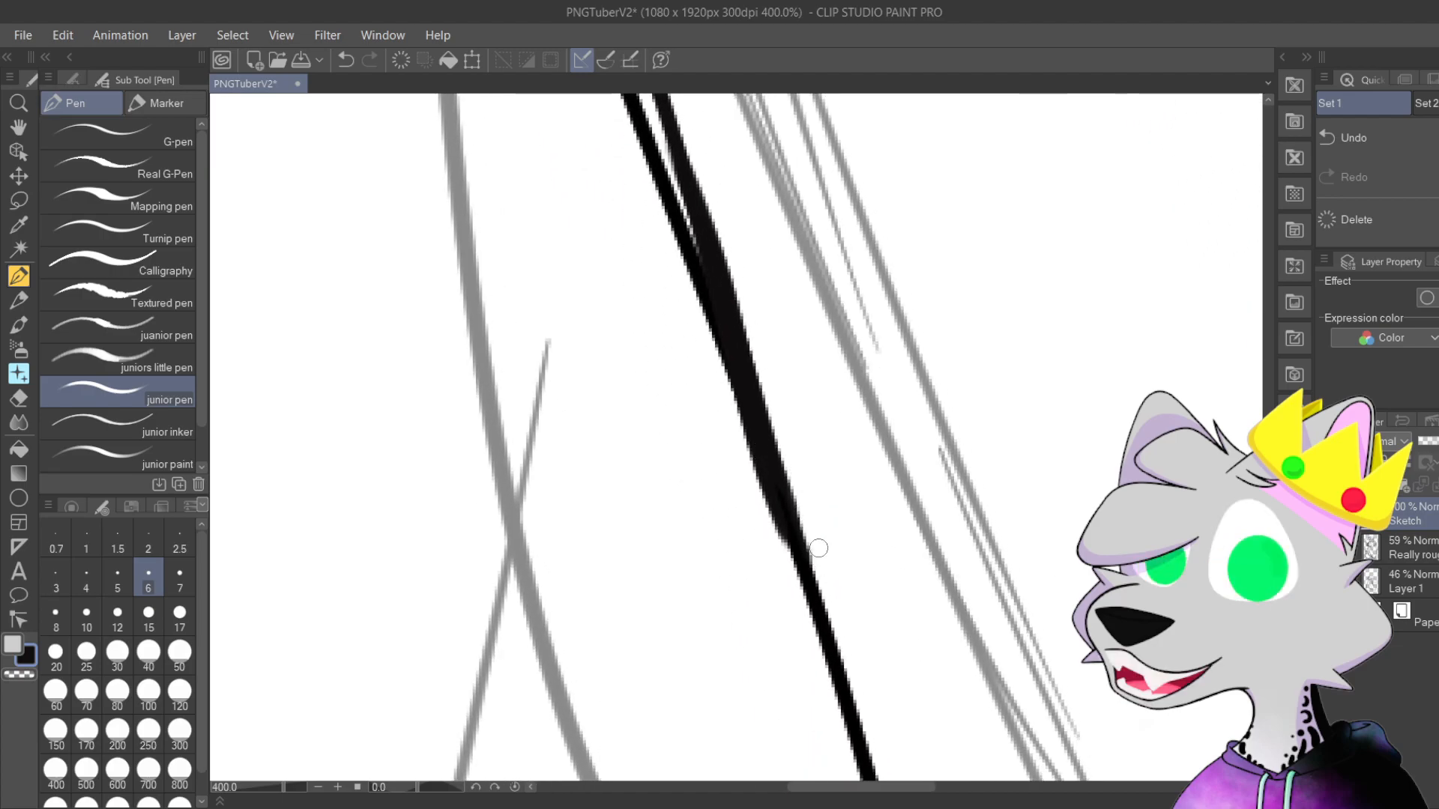
left_click_drag(768, 343, 769, 390)
left_click_drag(703, 216, 761, 432)
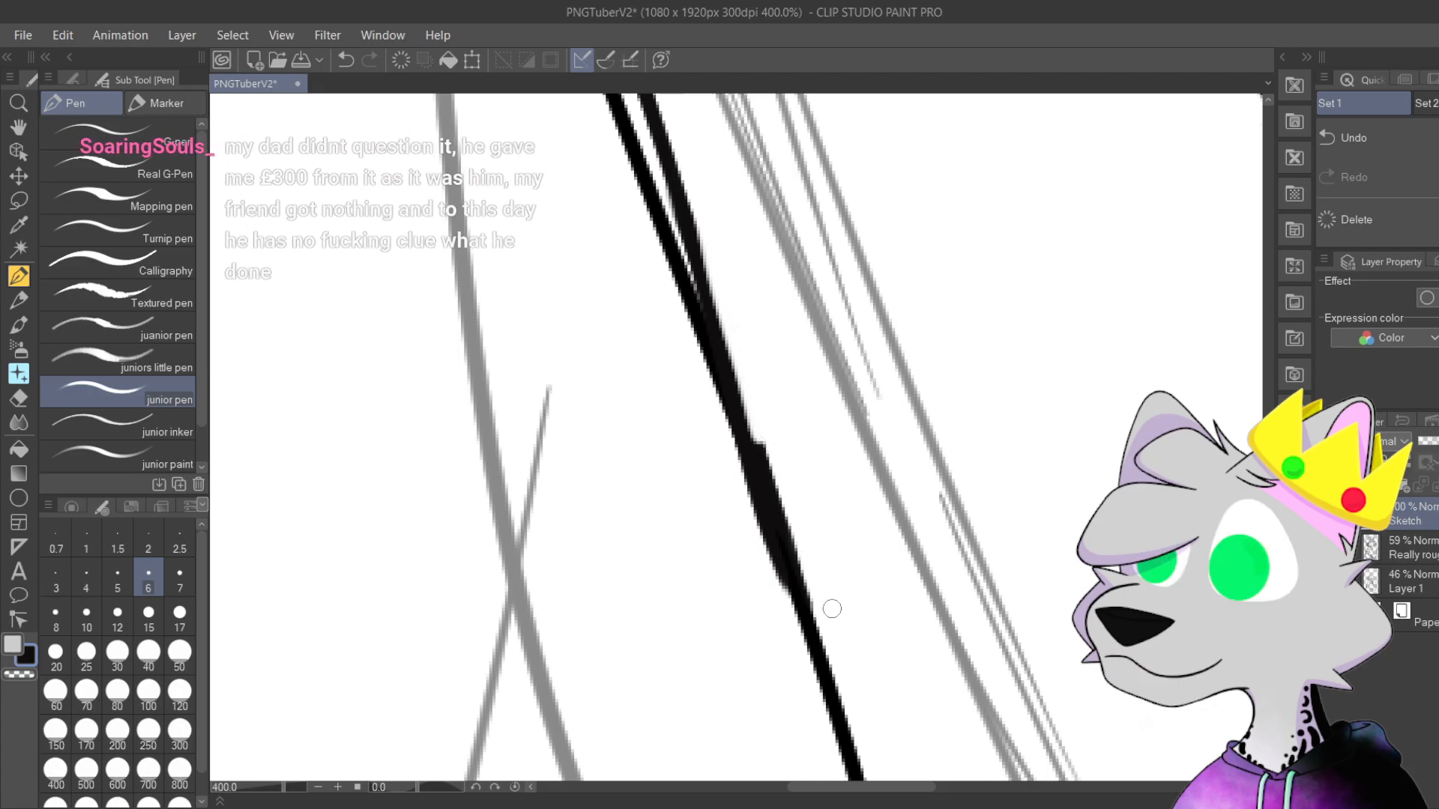
left_click_drag(685, 226, 712, 397)
mouse_move(678, 196)
left_mouse_down()
mouse_move(734, 412)
mouse_move(689, 244)
mouse_move(732, 364)
mouse_move(711, 292)
left_mouse_up()
left_click_drag(685, 181, 786, 497)
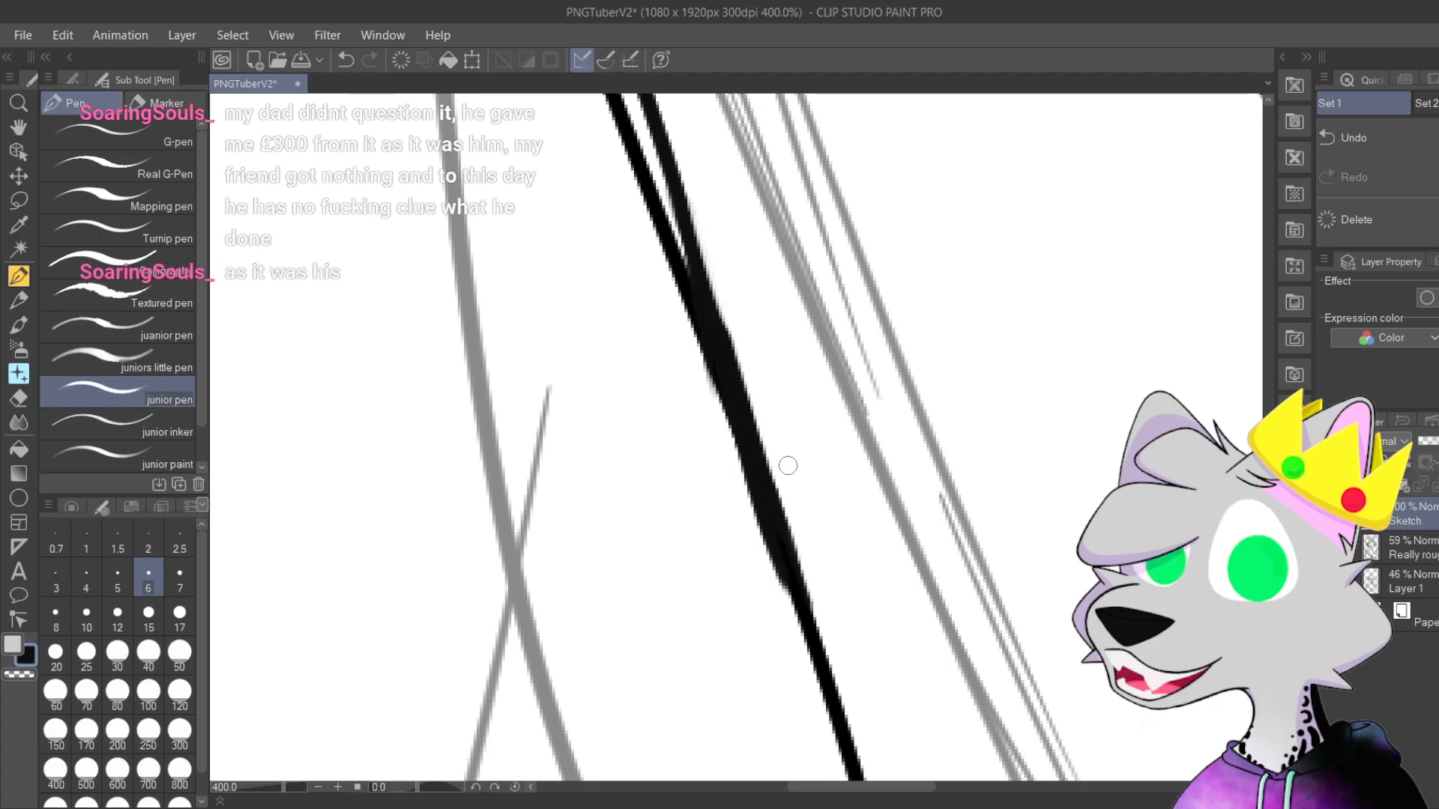
left_click_drag(697, 276, 757, 454)
left_click_drag(740, 359, 788, 558)
Step: Smooth the lower end of the merged overlap so it tapers evenly into the single left chest line
scroll(717, 419, "up", 2)
left_click_drag(838, 492, 703, 304)
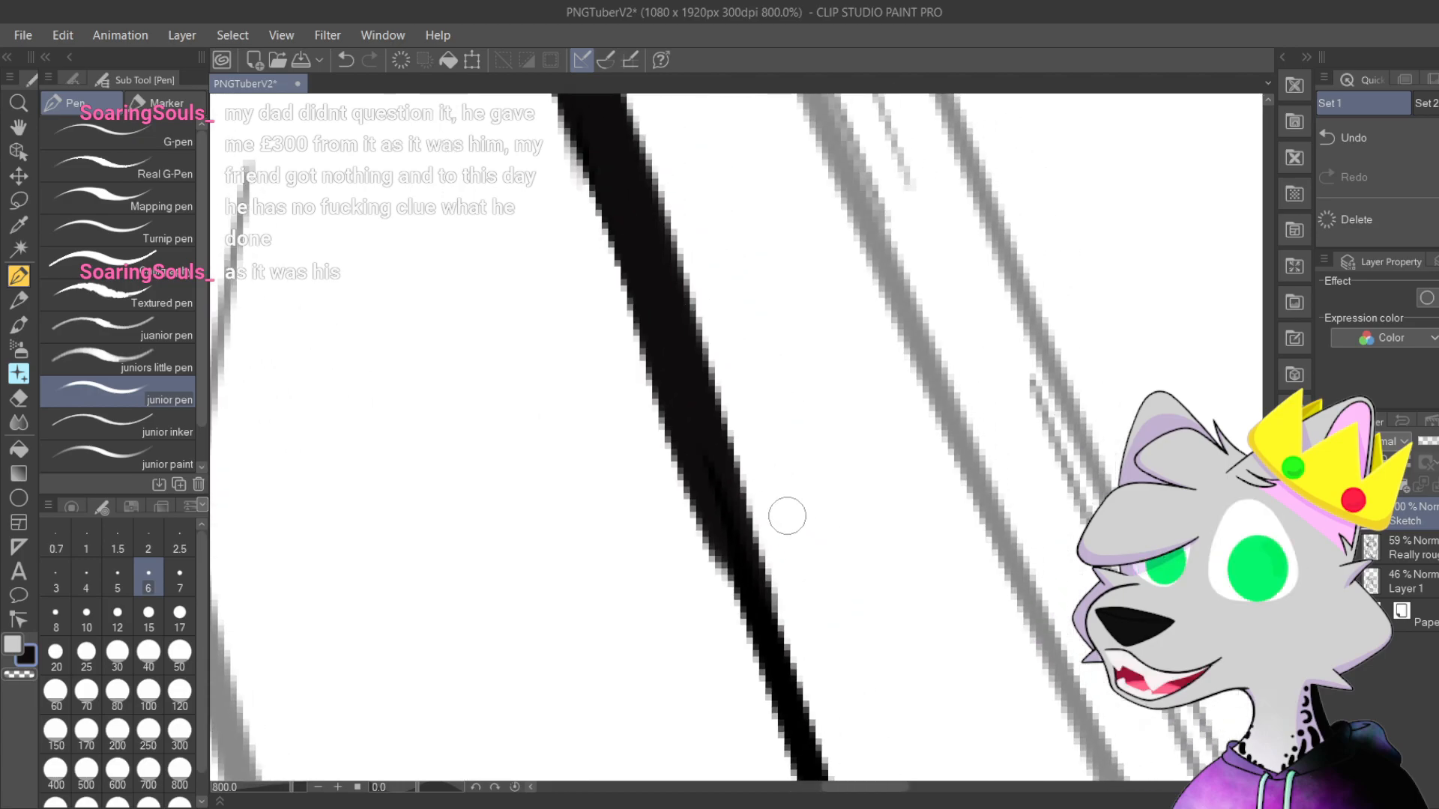
left_click_drag(688, 170, 740, 373)
left_click_drag(681, 293, 780, 630)
left_click_drag(726, 452, 717, 283)
left_click_drag(701, 235, 816, 632)
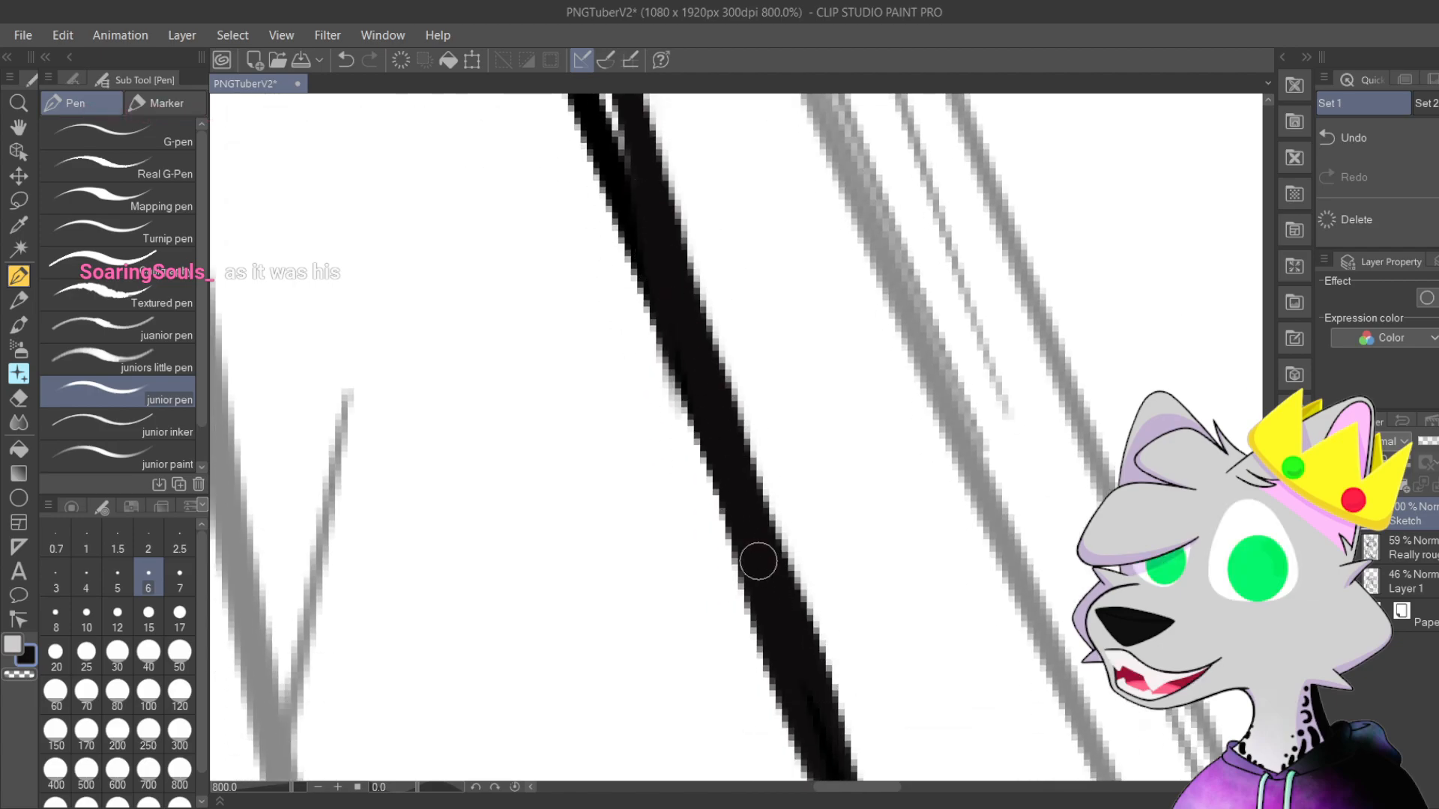
mouse_move(735, 440)
left_mouse_down()
mouse_move(736, 311)
mouse_move(810, 587)
left_mouse_up()
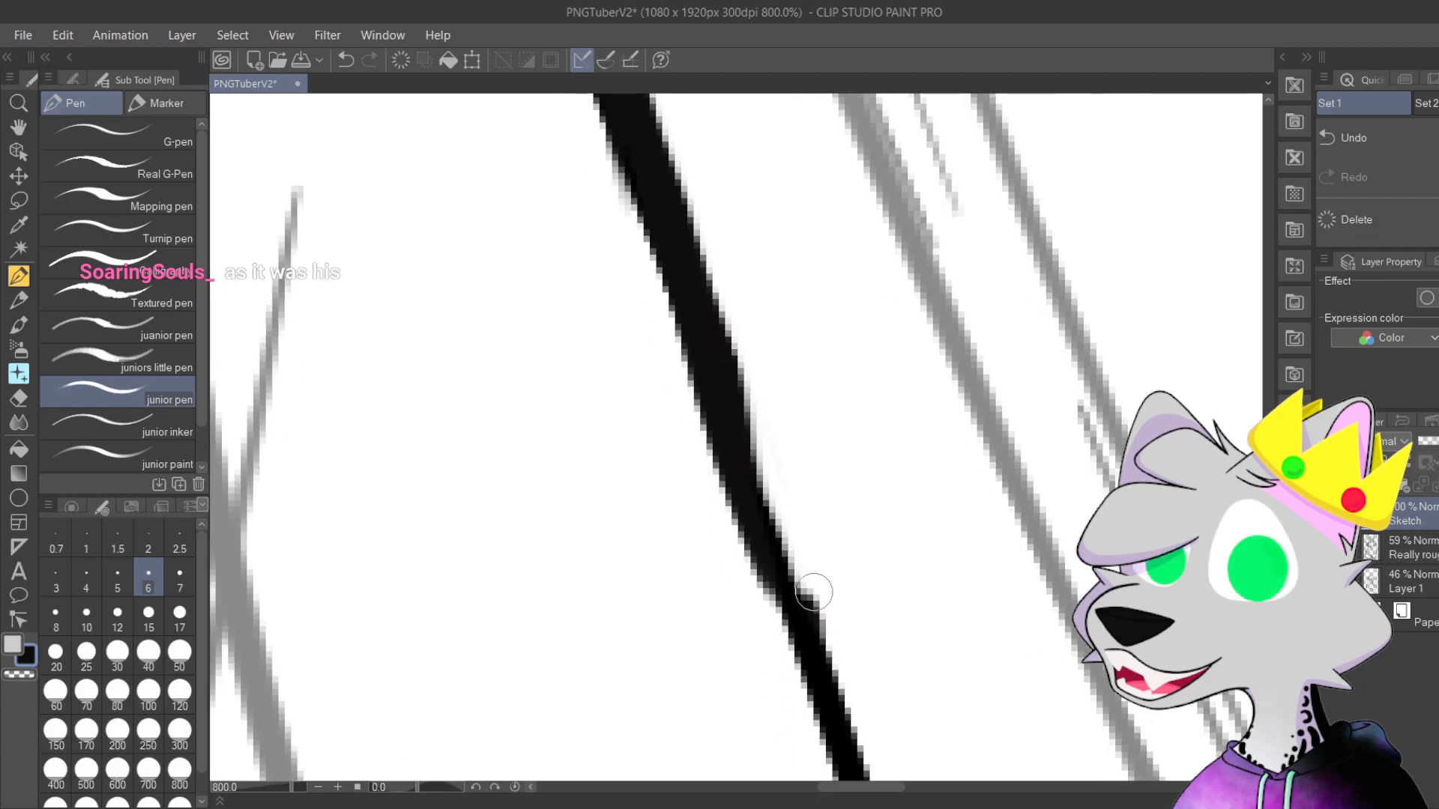
key("ctrl+z")
left_click_drag(739, 431, 799, 608)
left_click_drag(697, 329, 824, 673)
left_click_drag(697, 366, 813, 659)
left_click_drag(699, 333, 835, 699)
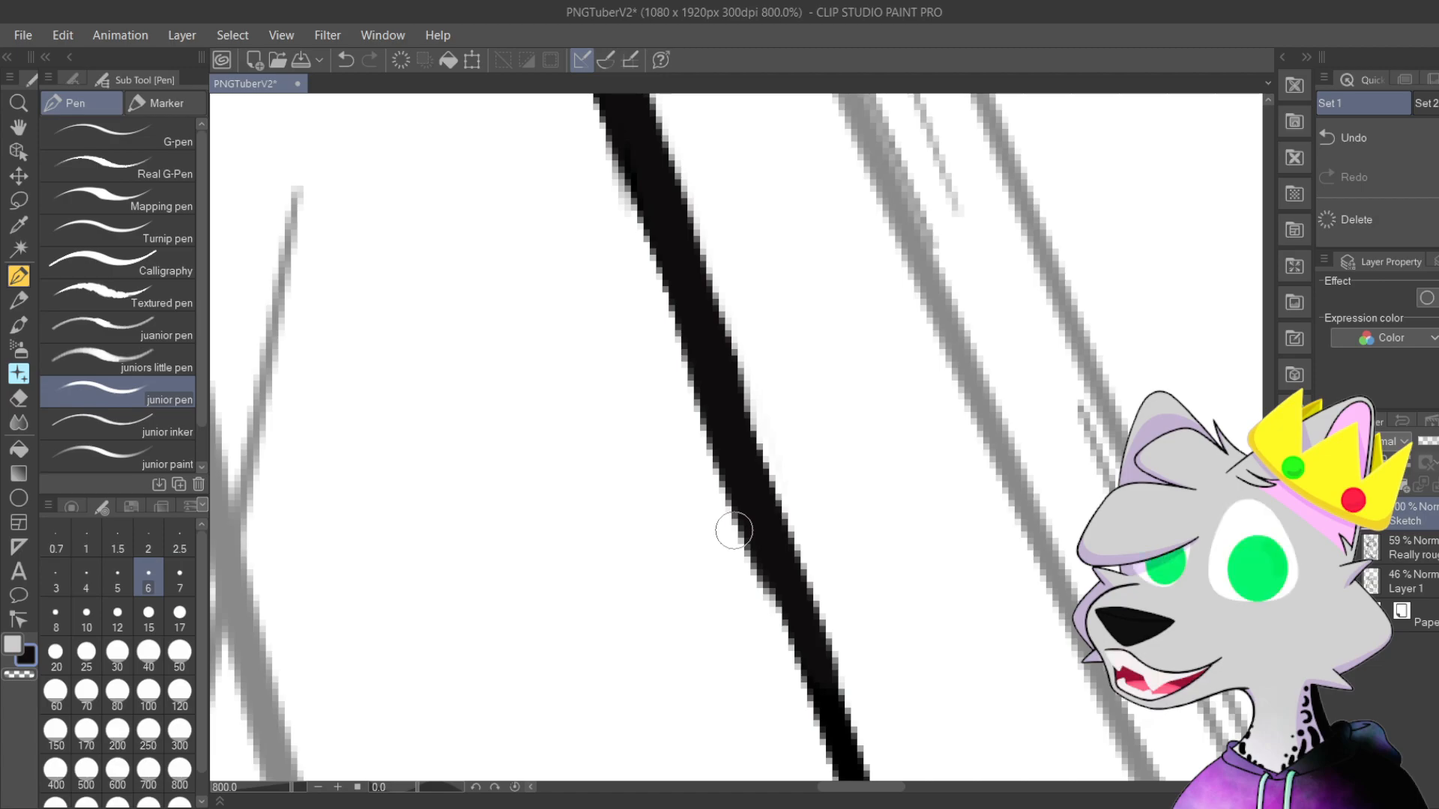
key("ctrl+z")
key("ctrl+z")
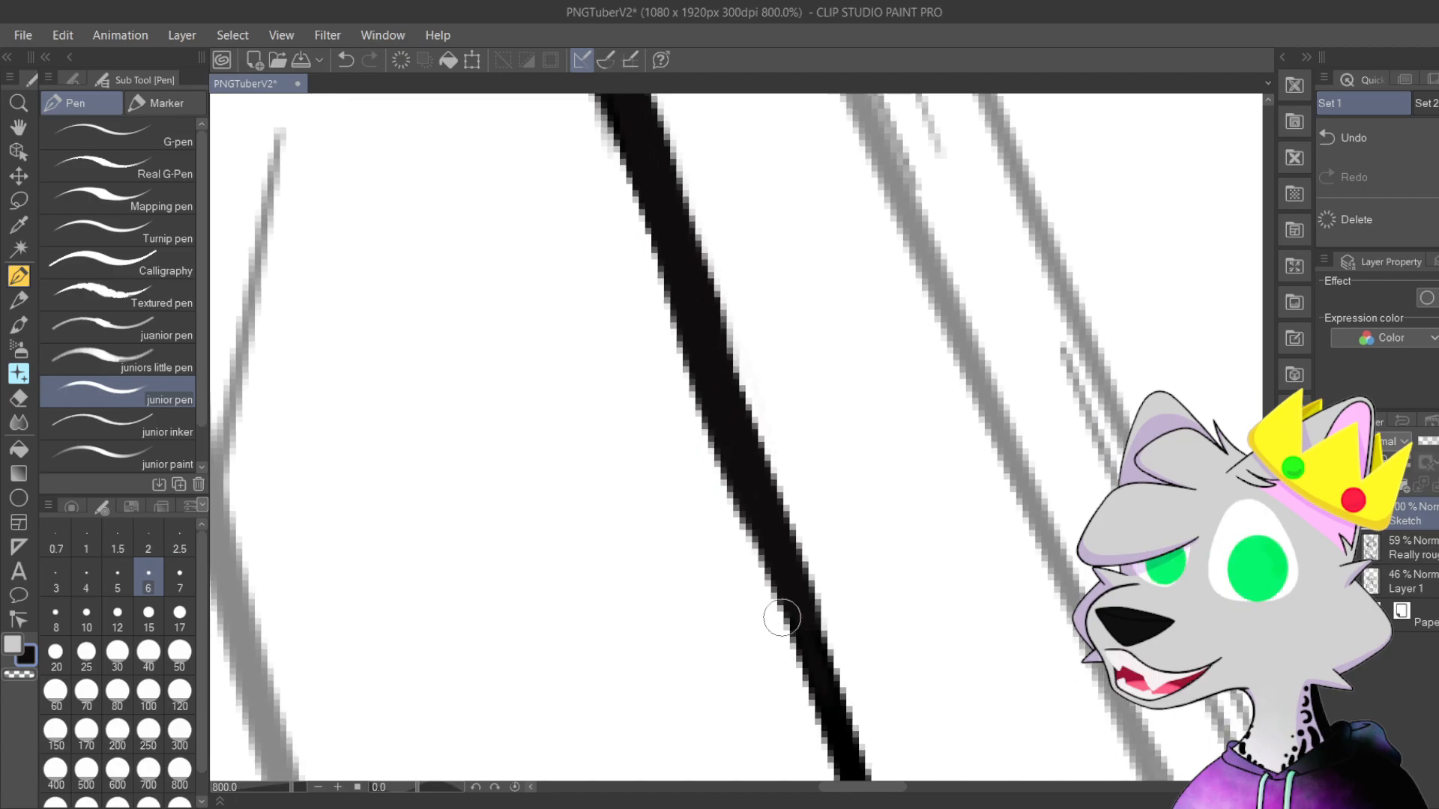
Step: Erase the leftover parallel stroke on the outer side of the left chest line and clean up its joint
key("ctrl+minus")
key("ctrl+minus")
key("ctrl+minus")
key("ctrl+minus")
key("ctrl+plus")
key("ctrl+plus")
key("ctrl+plus")
key("ctrl+plus")
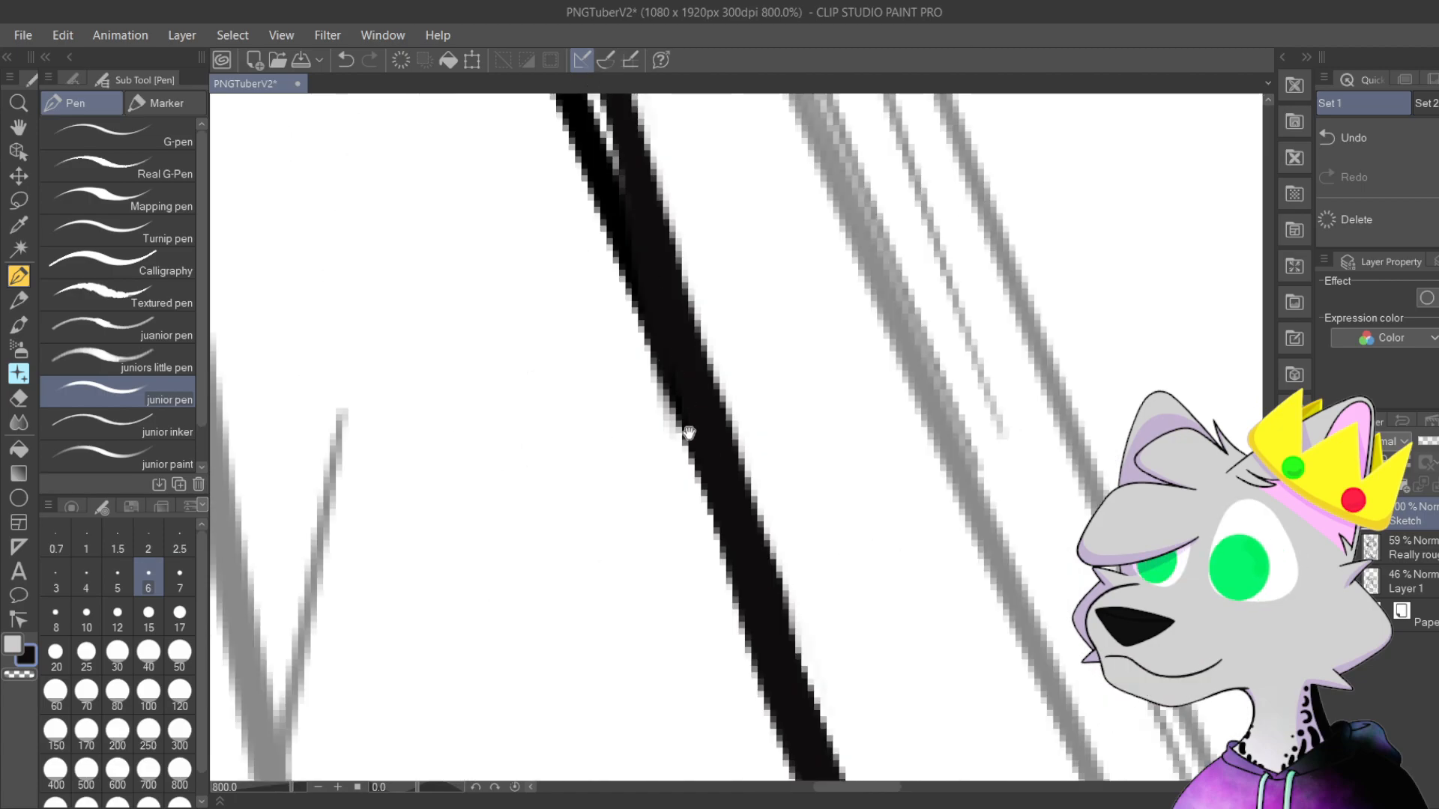
left_click_drag(738, 484, 746, 487)
mouse_move(546, 199)
left_mouse_down()
mouse_move(549, 253)
mouse_move(616, 433)
mouse_move(581, 271)
mouse_move(691, 646)
mouse_move(632, 421)
mouse_move(720, 684)
left_mouse_up()
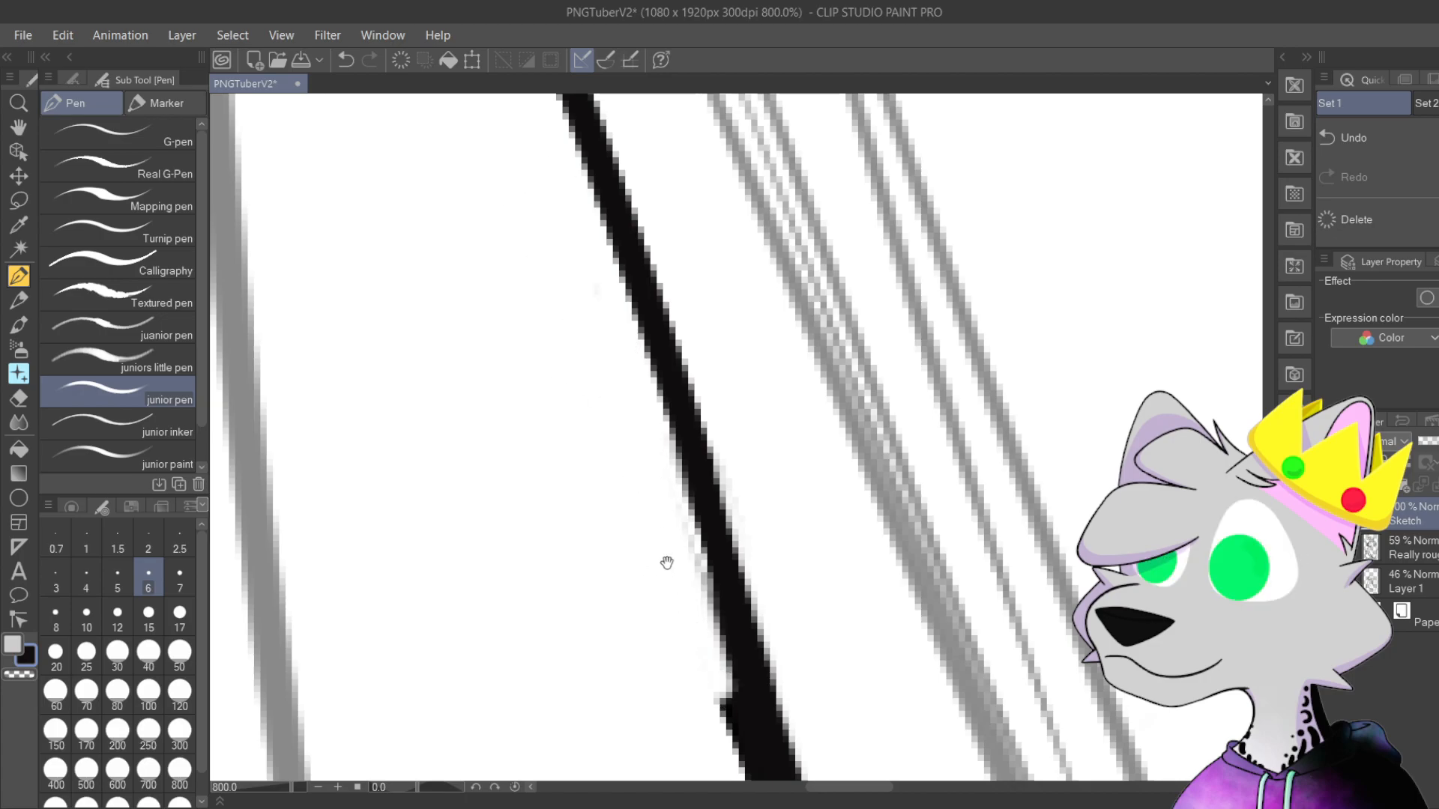
left_click_drag(659, 553, 699, 465)
mouse_move(652, 278)
left_mouse_down()
mouse_move(685, 386)
mouse_move(672, 436)
mouse_move(626, 308)
left_mouse_up()
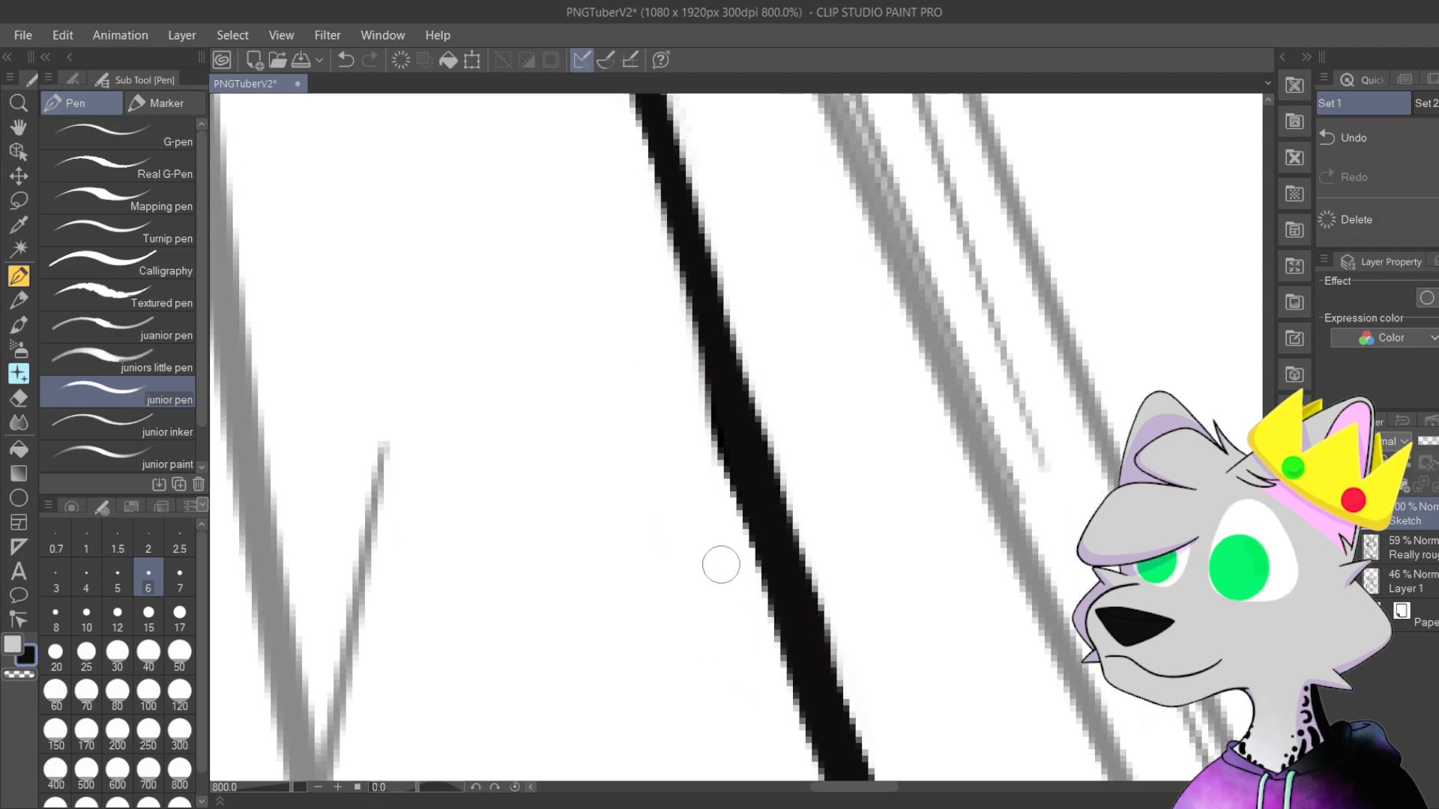
mouse_move(681, 524)
left_mouse_down()
mouse_move(642, 285)
mouse_move(780, 570)
left_mouse_up()
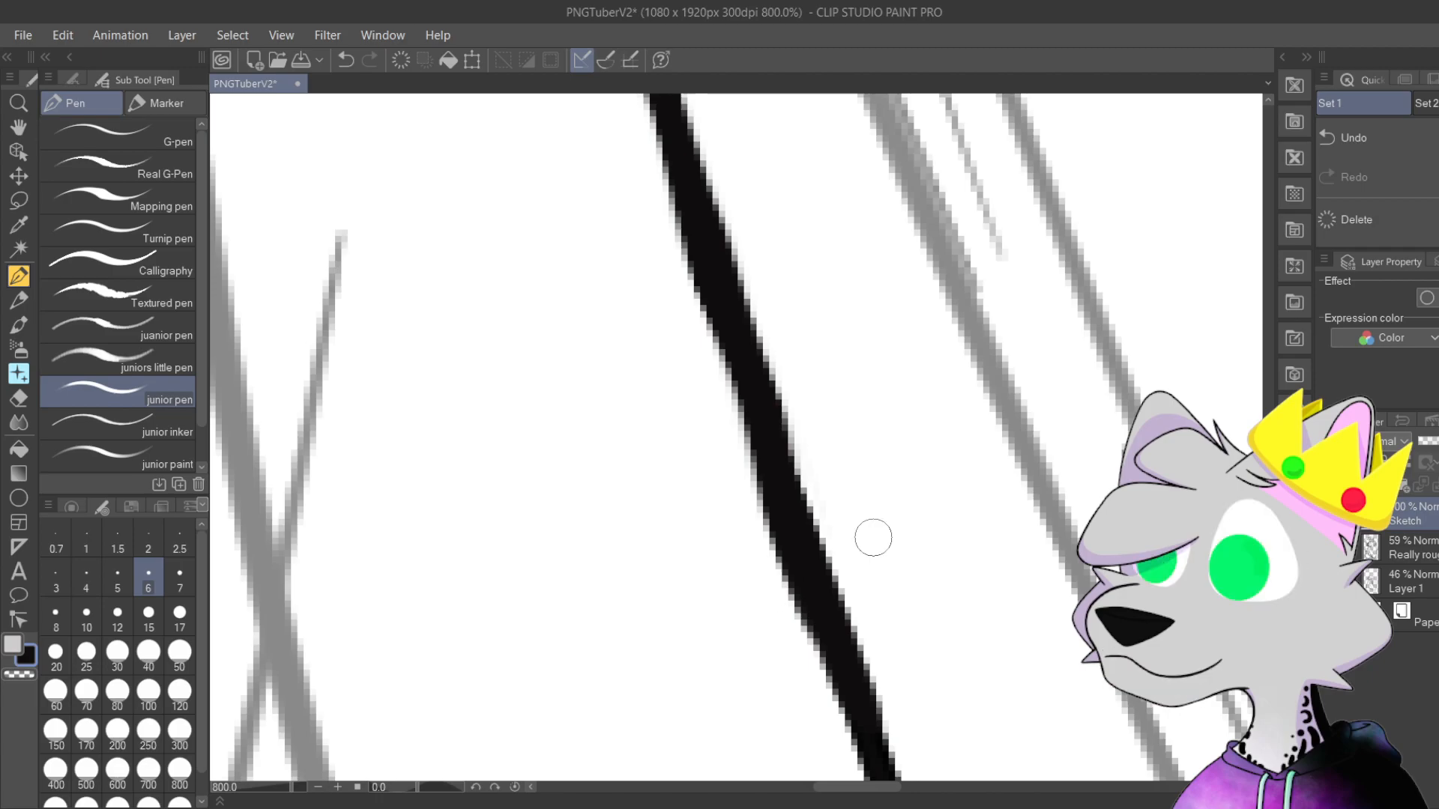
Step: Smooth both edges of the left chest line to an even thickness along the merged section
scroll(735, 373, "down", 4)
scroll(739, 372, "up", 2)
scroll(738, 372, "up", 2)
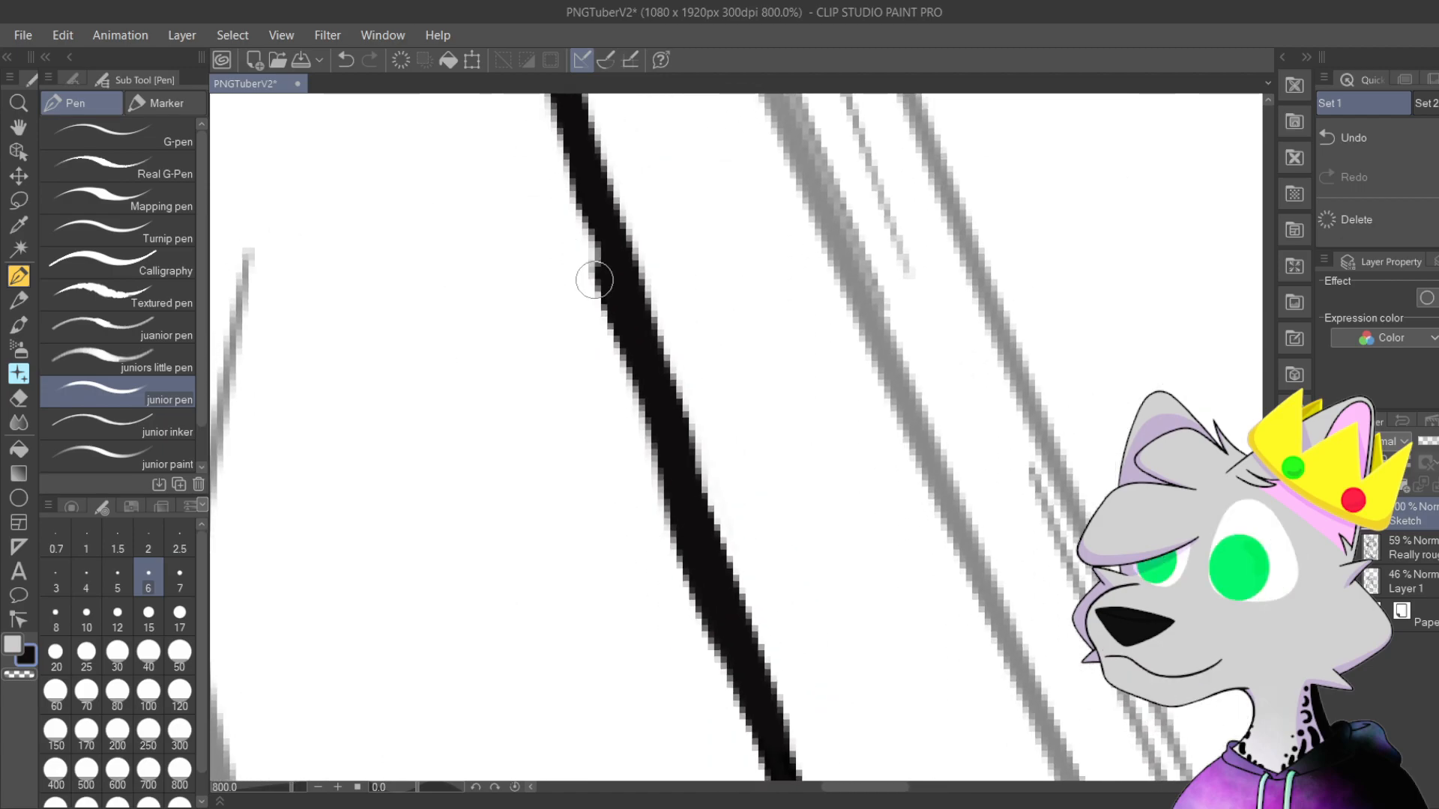
left_click_drag(617, 496, 591, 376)
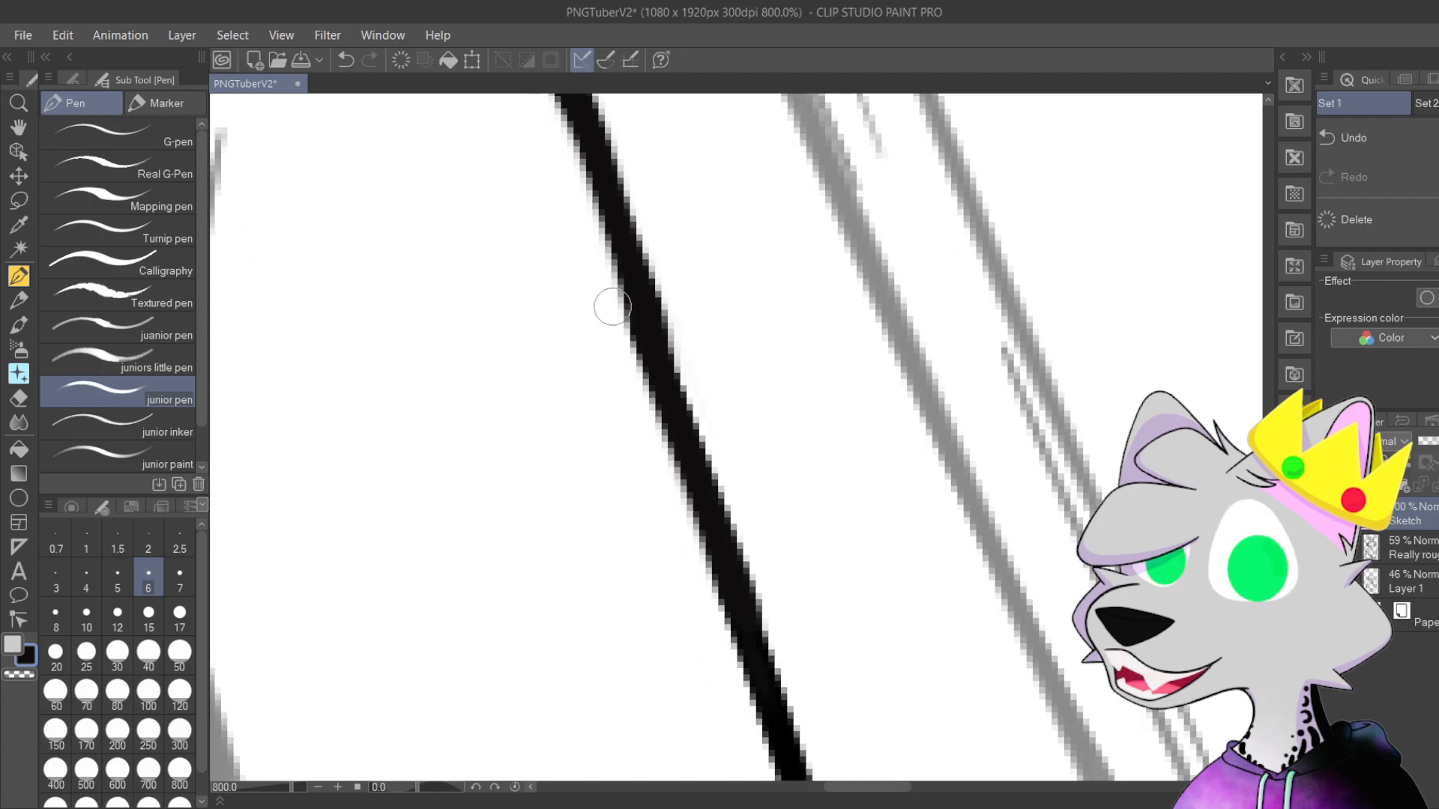
scroll(620, 407, "up", 3)
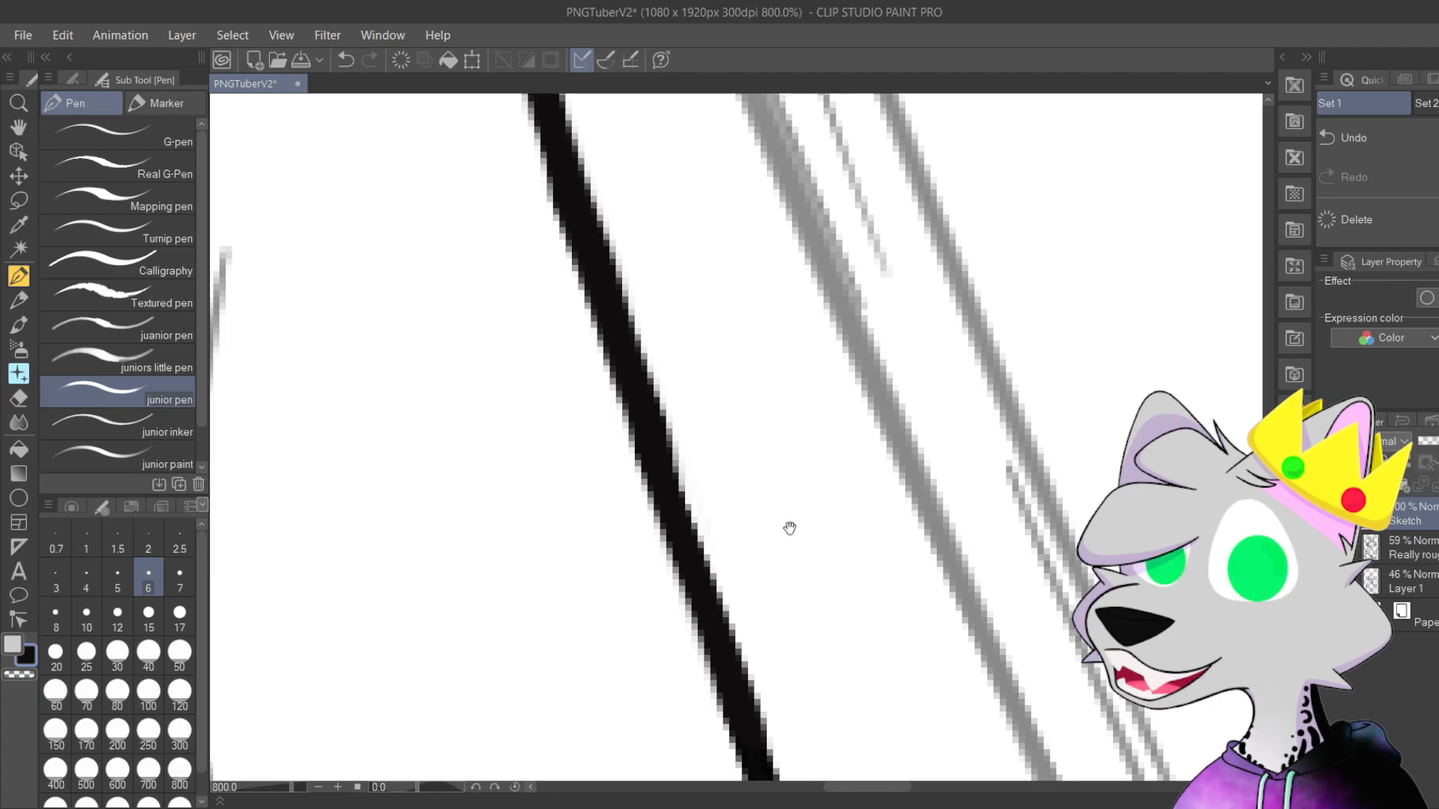
left_click_drag(790, 530, 769, 473)
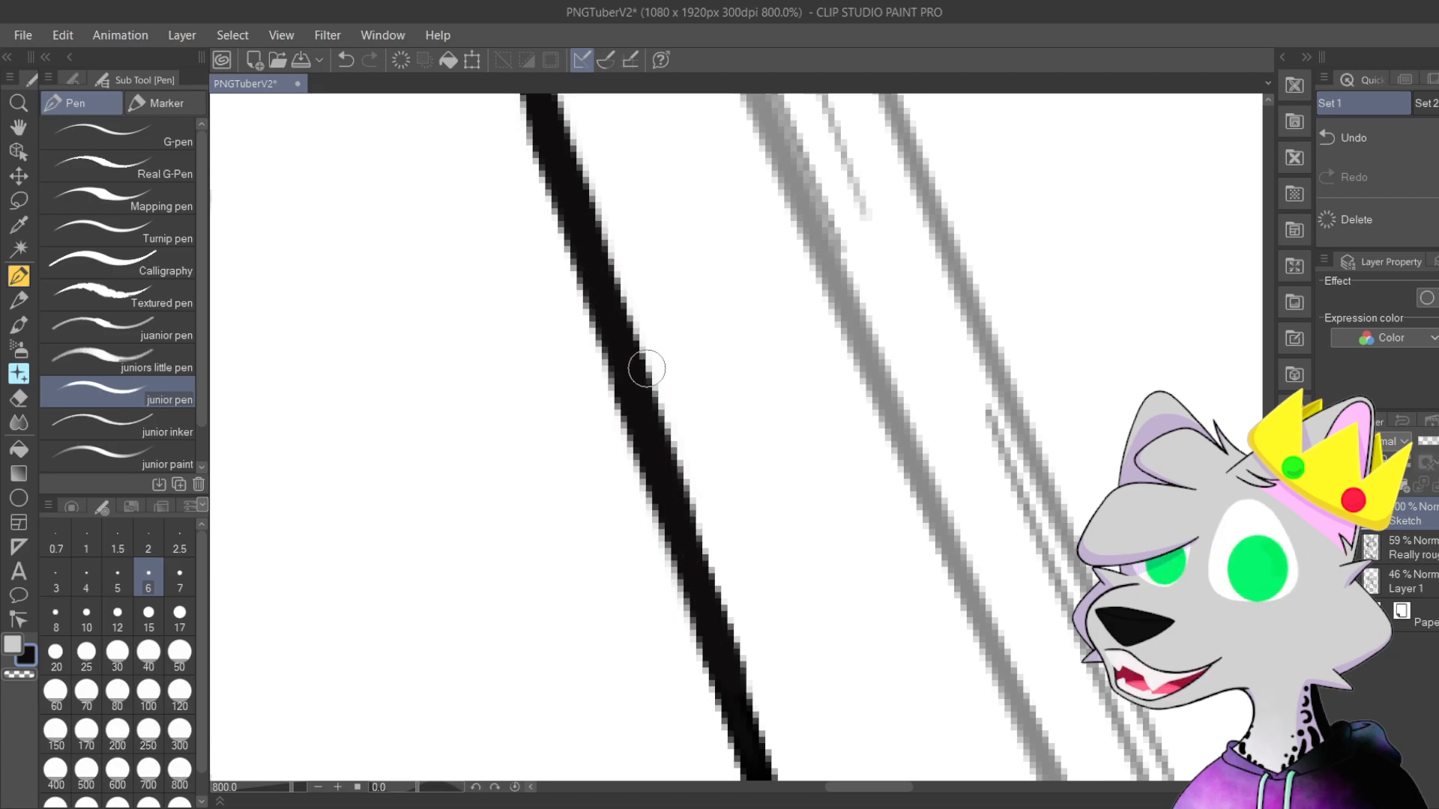
scroll(644, 386, "down", 8)
scroll(646, 368, "down", 5)
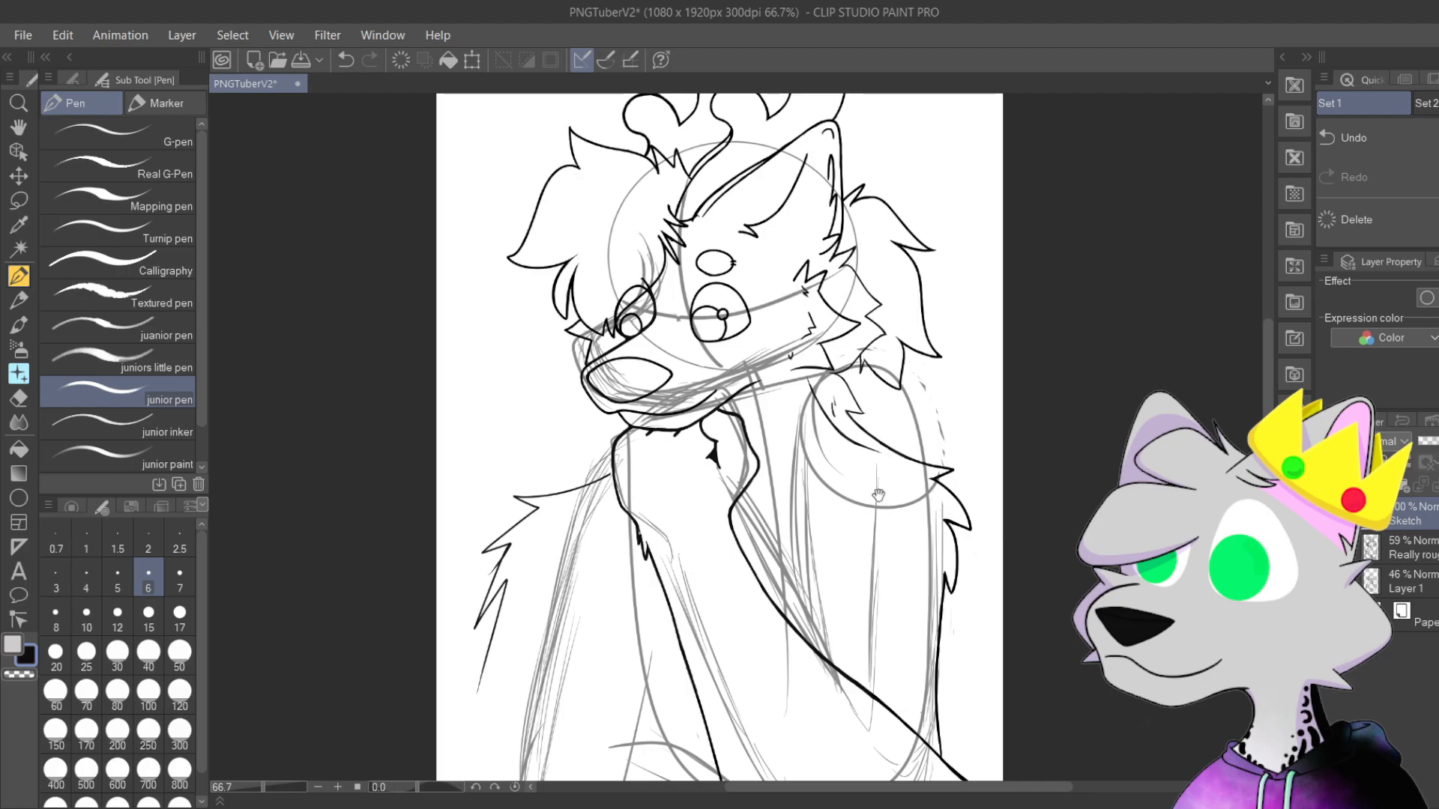
left_click_drag(795, 480, 728, 165)
scroll(811, 553, "up", 4)
mouse_move(811, 553)
left_mouse_down()
mouse_move(777, 507)
mouse_move(772, 562)
mouse_move(775, 546)
left_mouse_up()
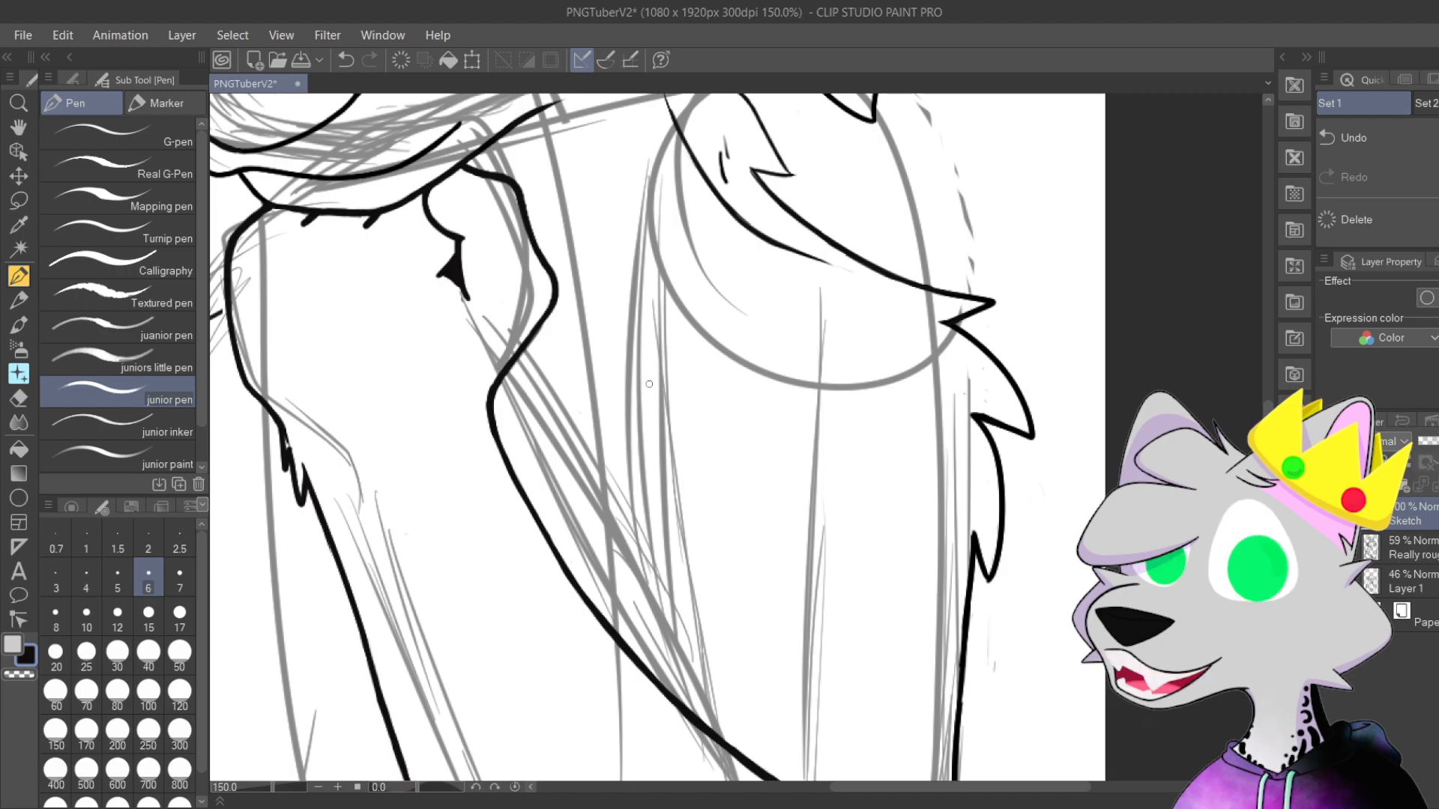
mouse_move(662, 386)
left_mouse_down()
mouse_move(634, 373)
mouse_move(651, 403)
left_mouse_up()
scroll(645, 386, "up", 4)
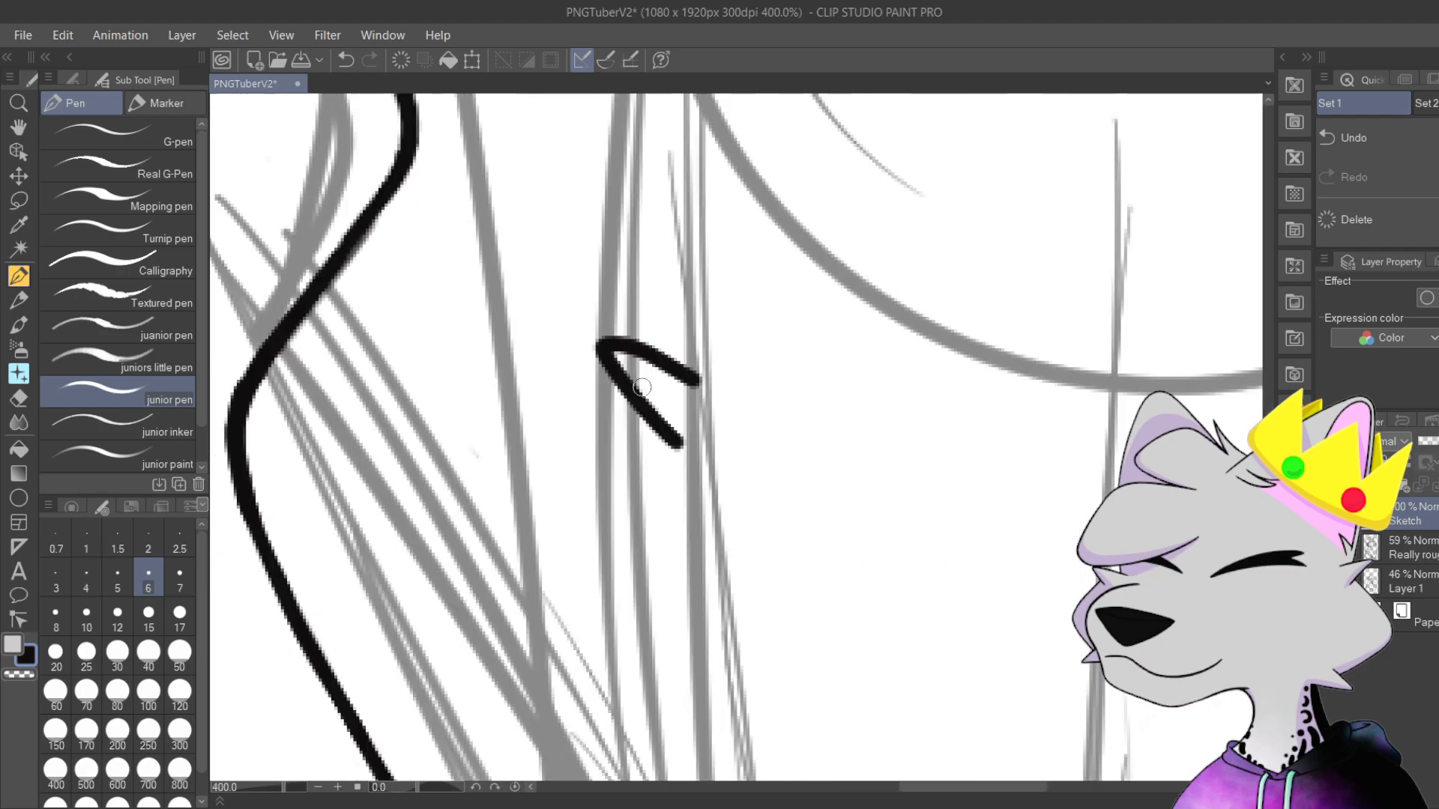
key("ctrl+z")
left_click_drag(562, 405, 555, 508)
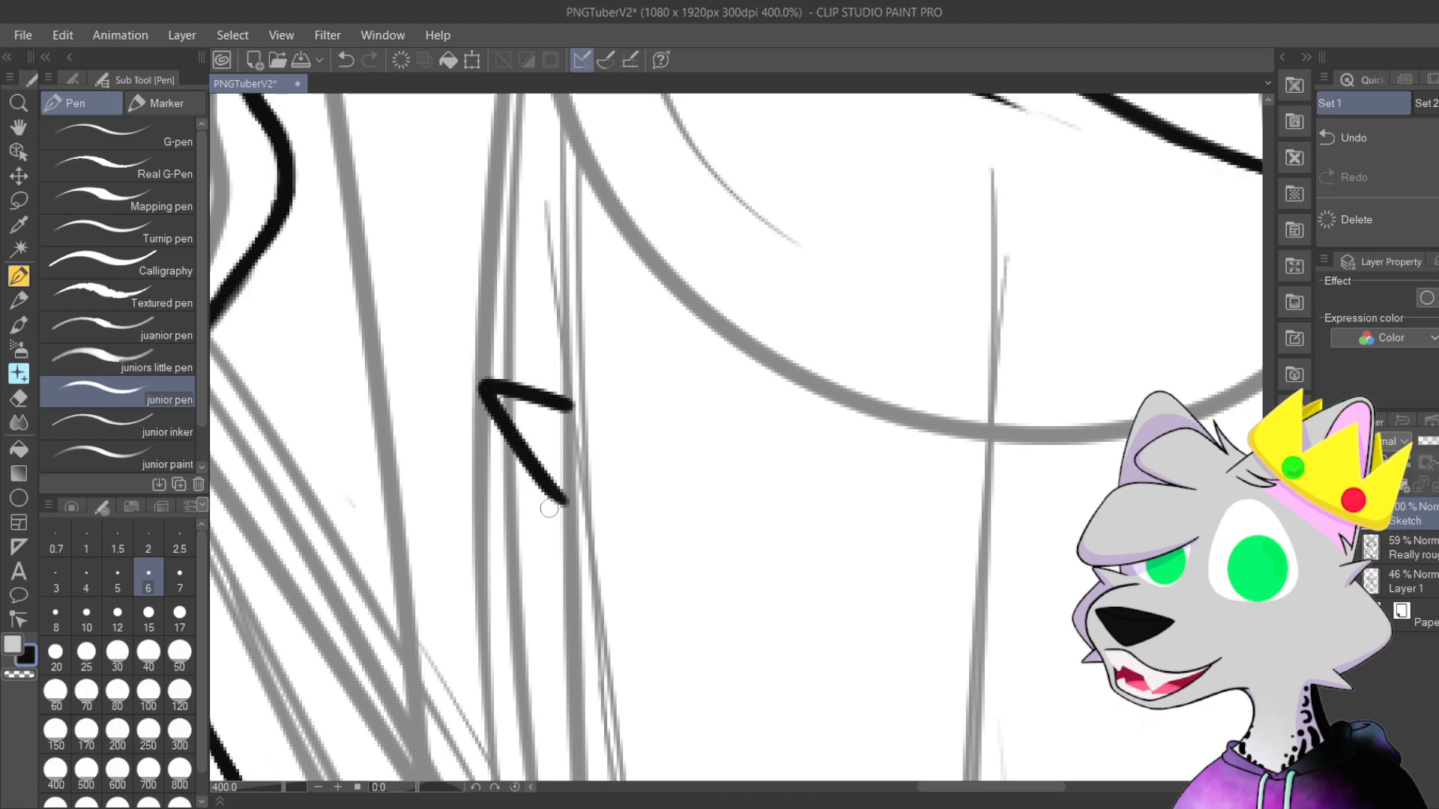
scroll(549, 508, "down", 2)
key("ctrl+z")
scroll(548, 508, "left", 3)
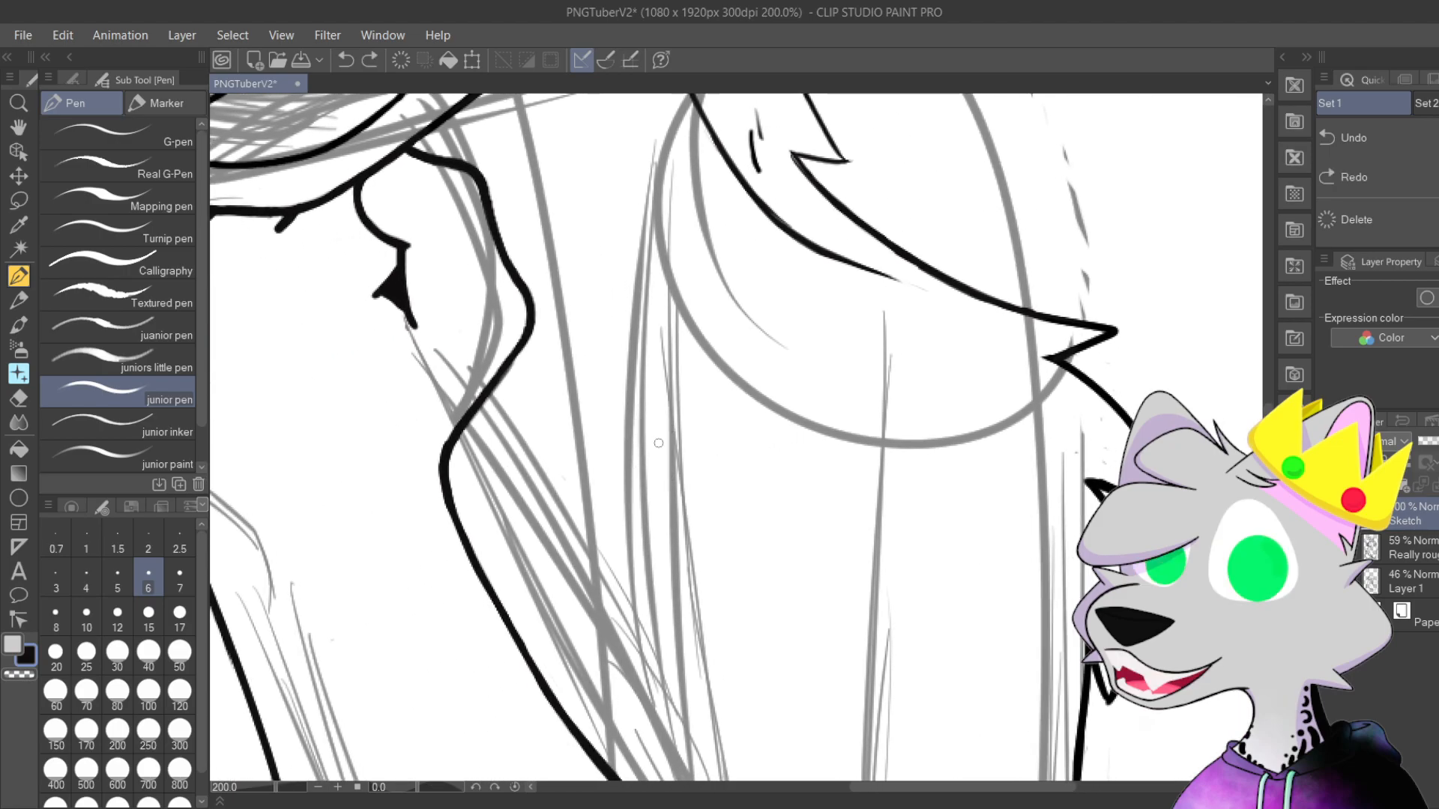
left_click_drag(638, 429, 667, 472)
key("ctrl+z")
Step: Ink two small left-pointing fur spikes with a straight line below them over the vertical sketch lines right of the diagonal chest line
mouse_move(643, 425)
left_mouse_down()
mouse_move(668, 466)
mouse_move(671, 722)
left_mouse_up()
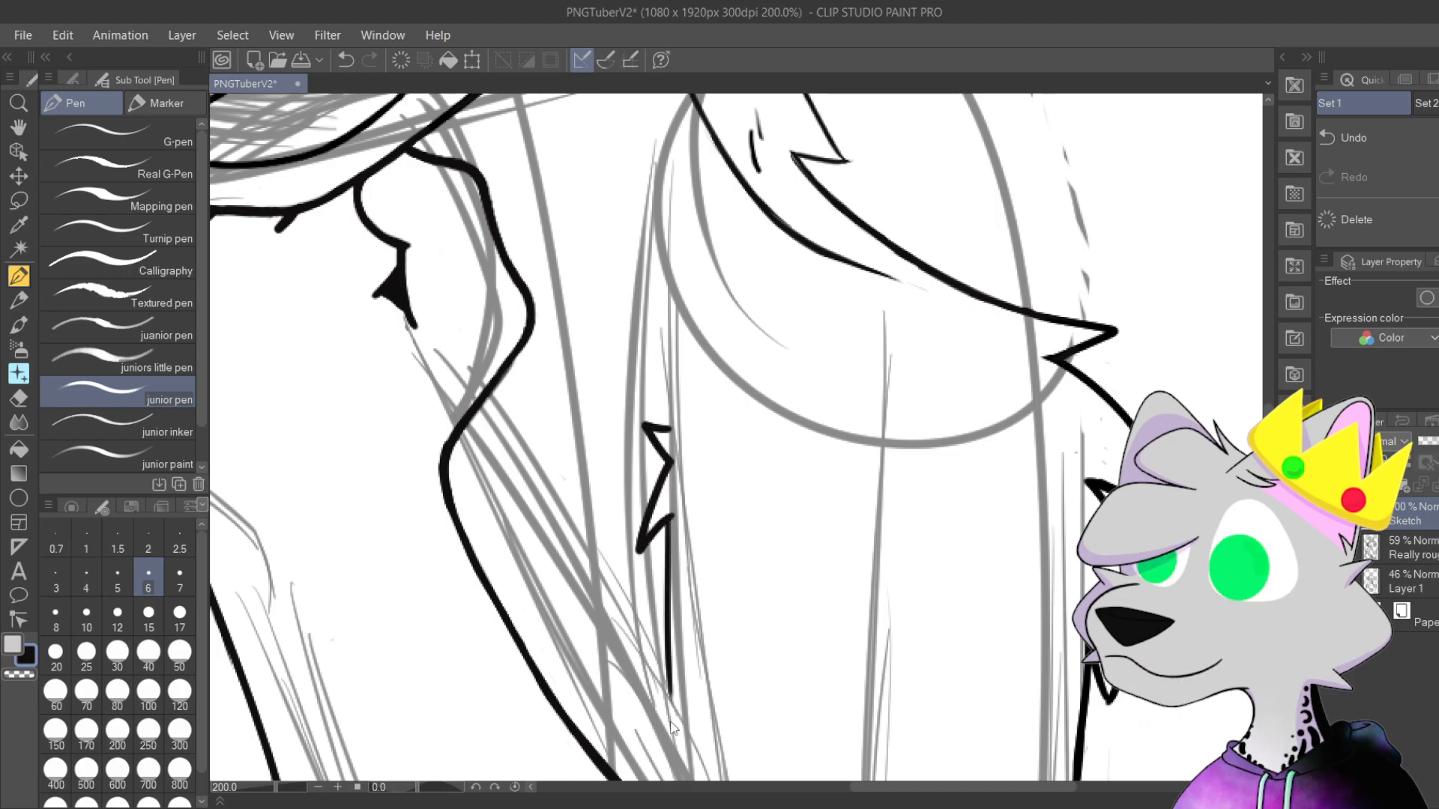
scroll(671, 722, "up", 2)
left_click_drag(721, 577, 714, 624)
scroll(753, 423, "down", 3)
left_click_drag(855, 549, 842, 421)
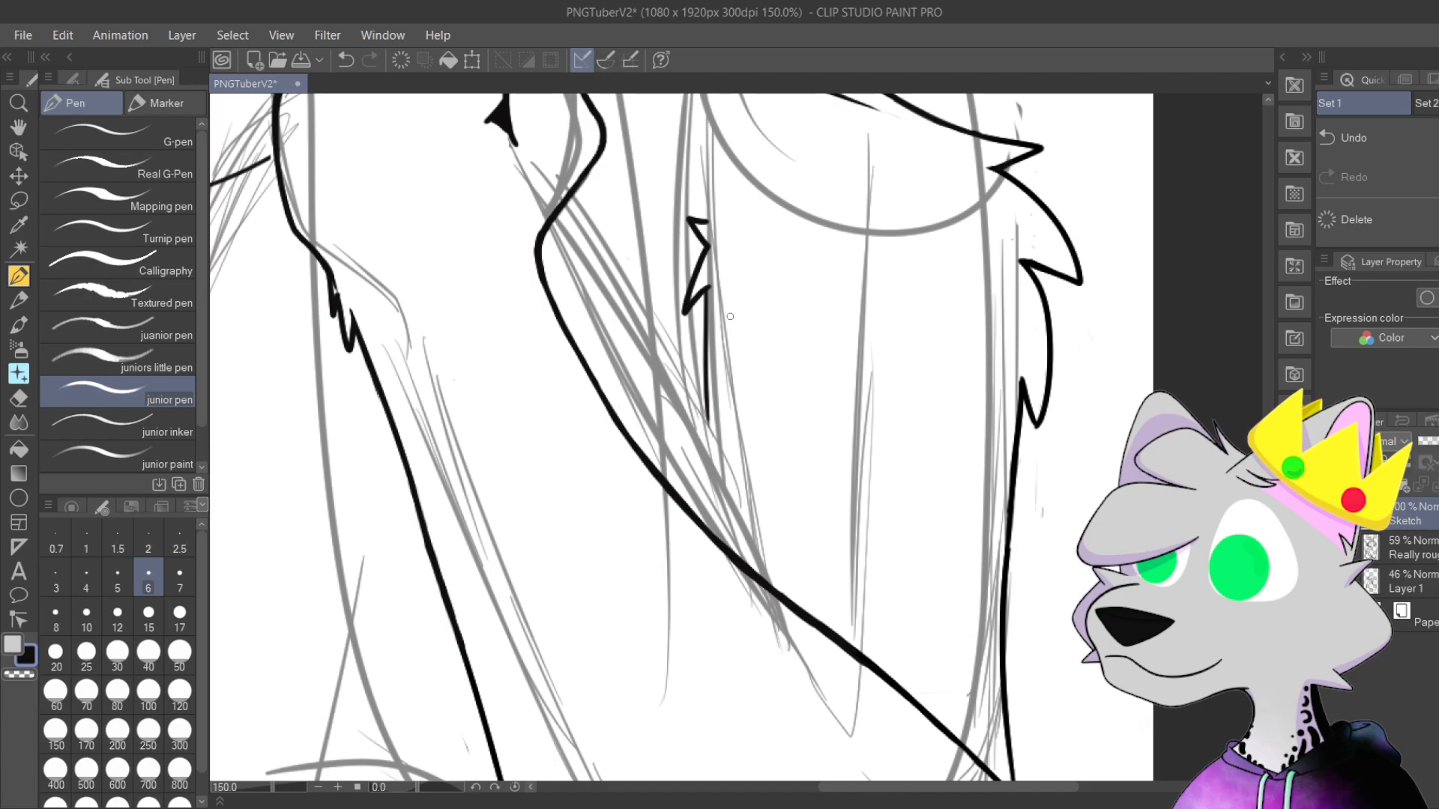
scroll(744, 424, "up", 2)
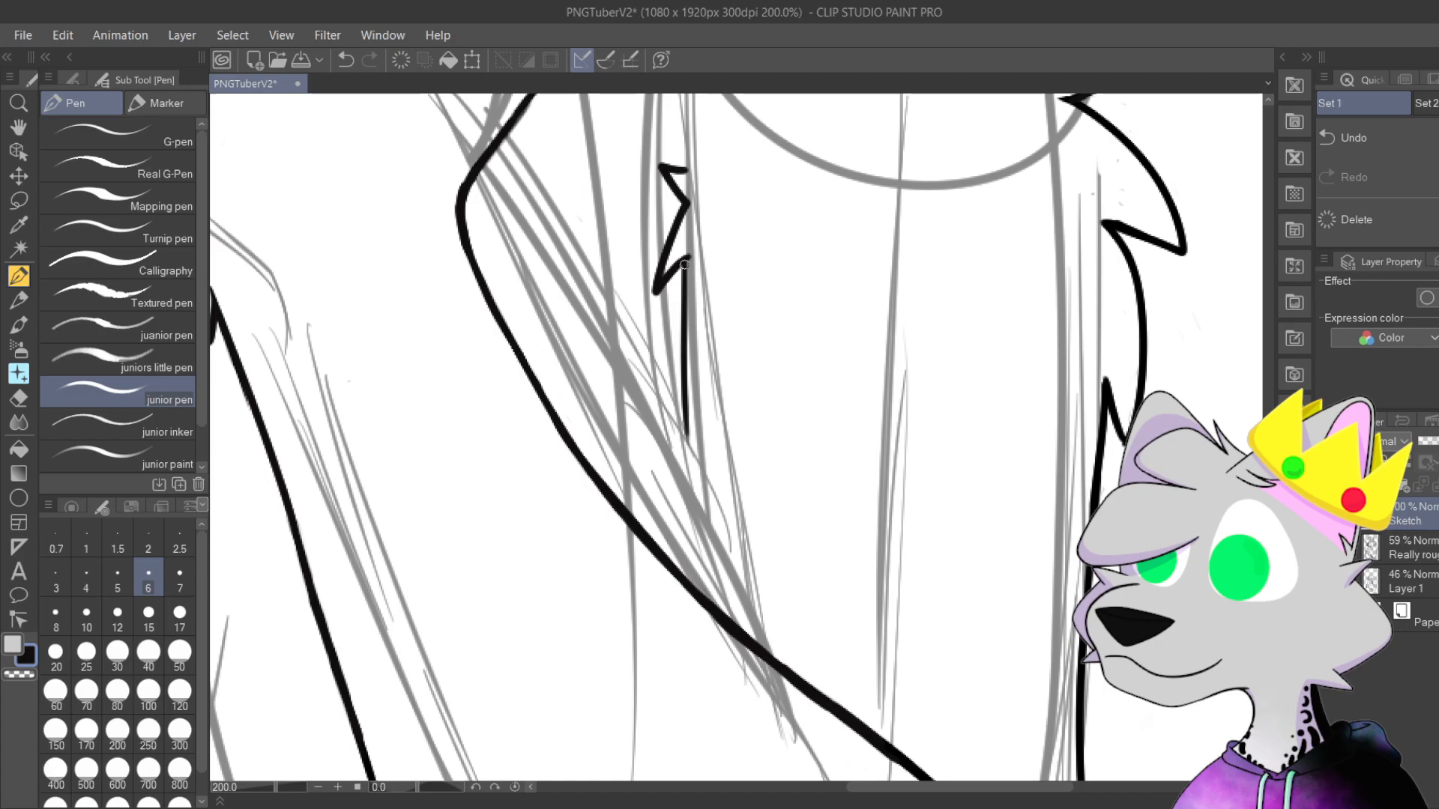
left_click_drag(686, 264, 721, 536)
key("ctrl+z")
left_click_drag(687, 264, 703, 592)
key("ctrl+z")
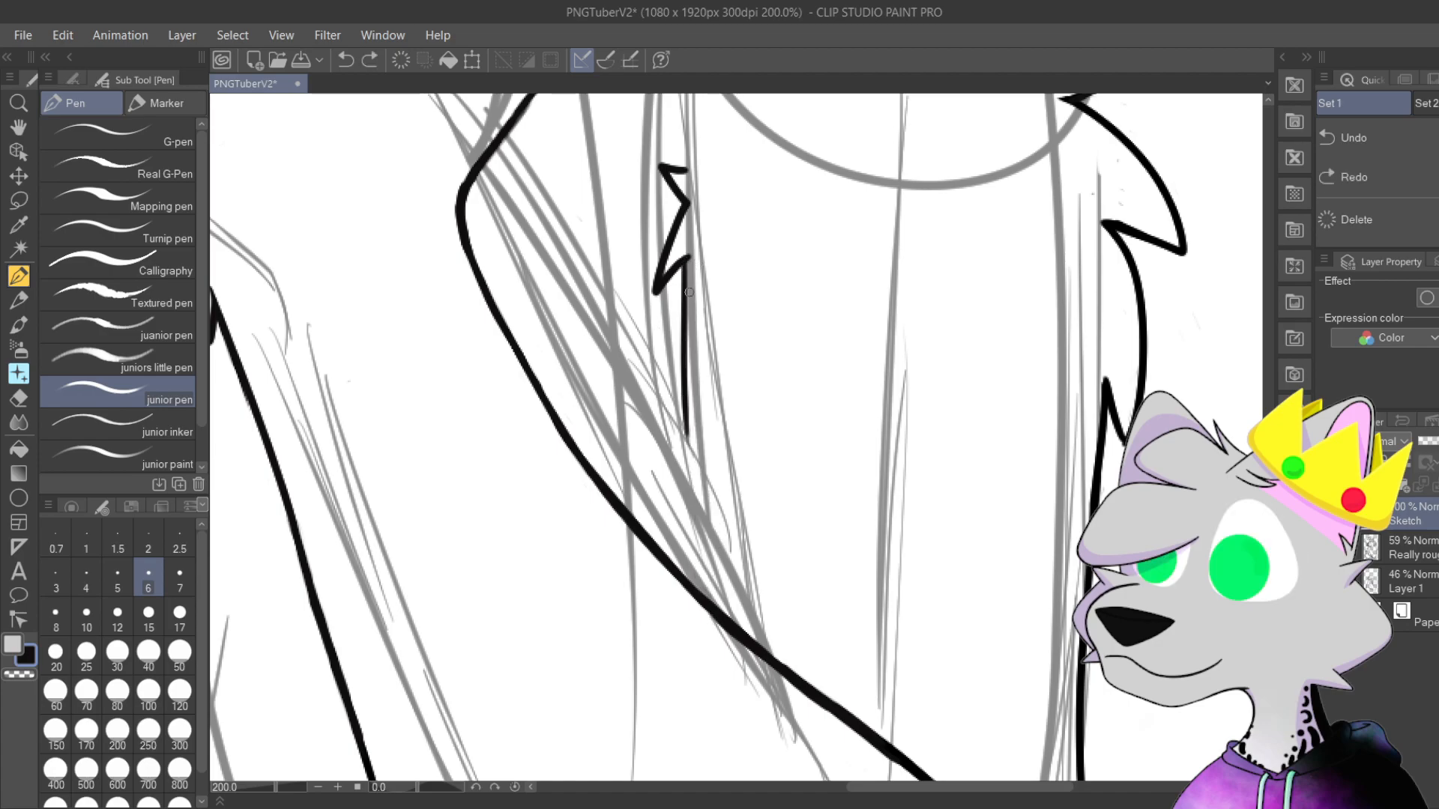
left_click_drag(684, 262, 723, 587)
key("ctrl+z")
left_click_drag(685, 262, 718, 652)
key("ctrl+z")
left_click_drag(684, 264, 716, 555)
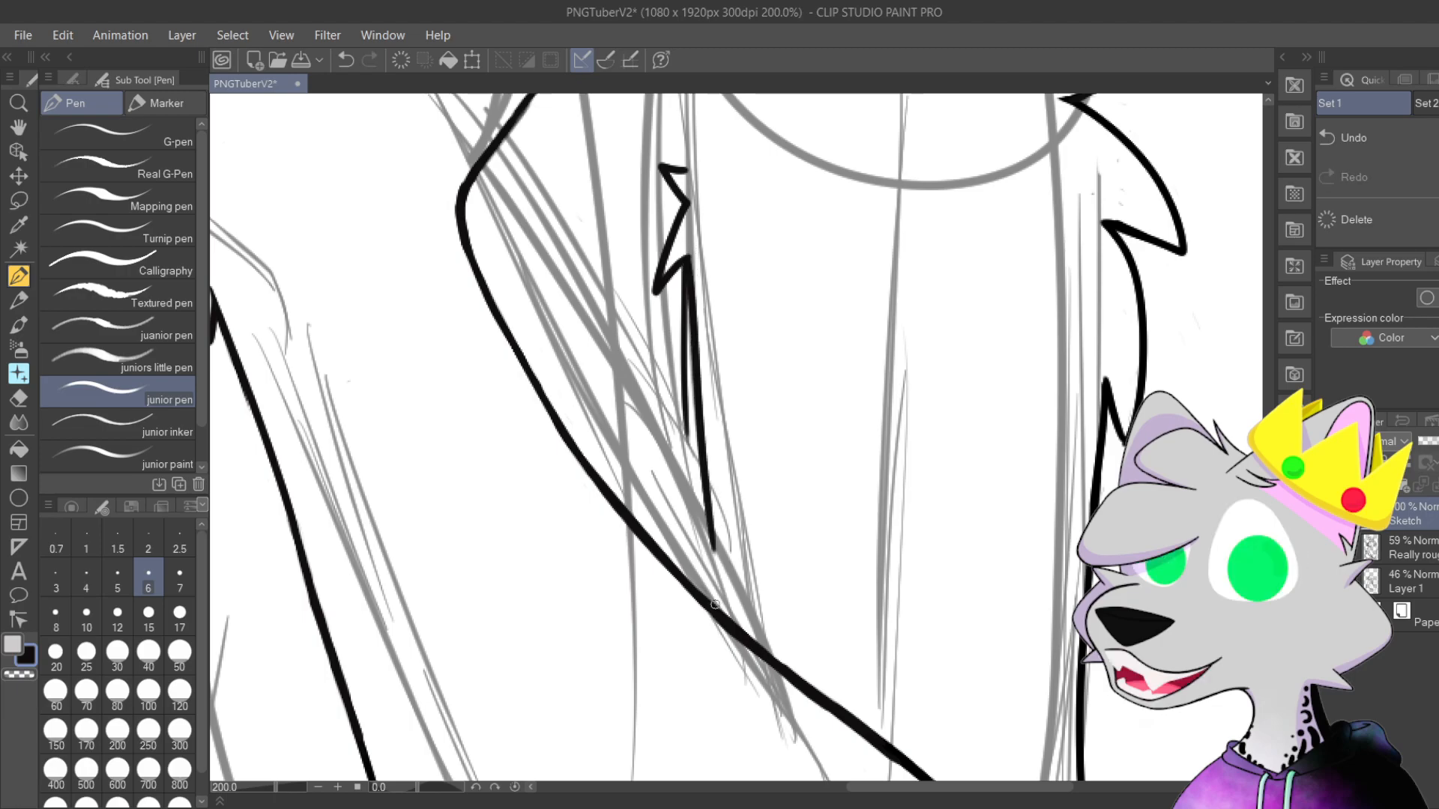
key("ctrl+z")
Step: Draw a long, slightly curved line from the lower fur spike down to the diagonal chest line and save the file
left_click_drag(685, 264, 708, 606)
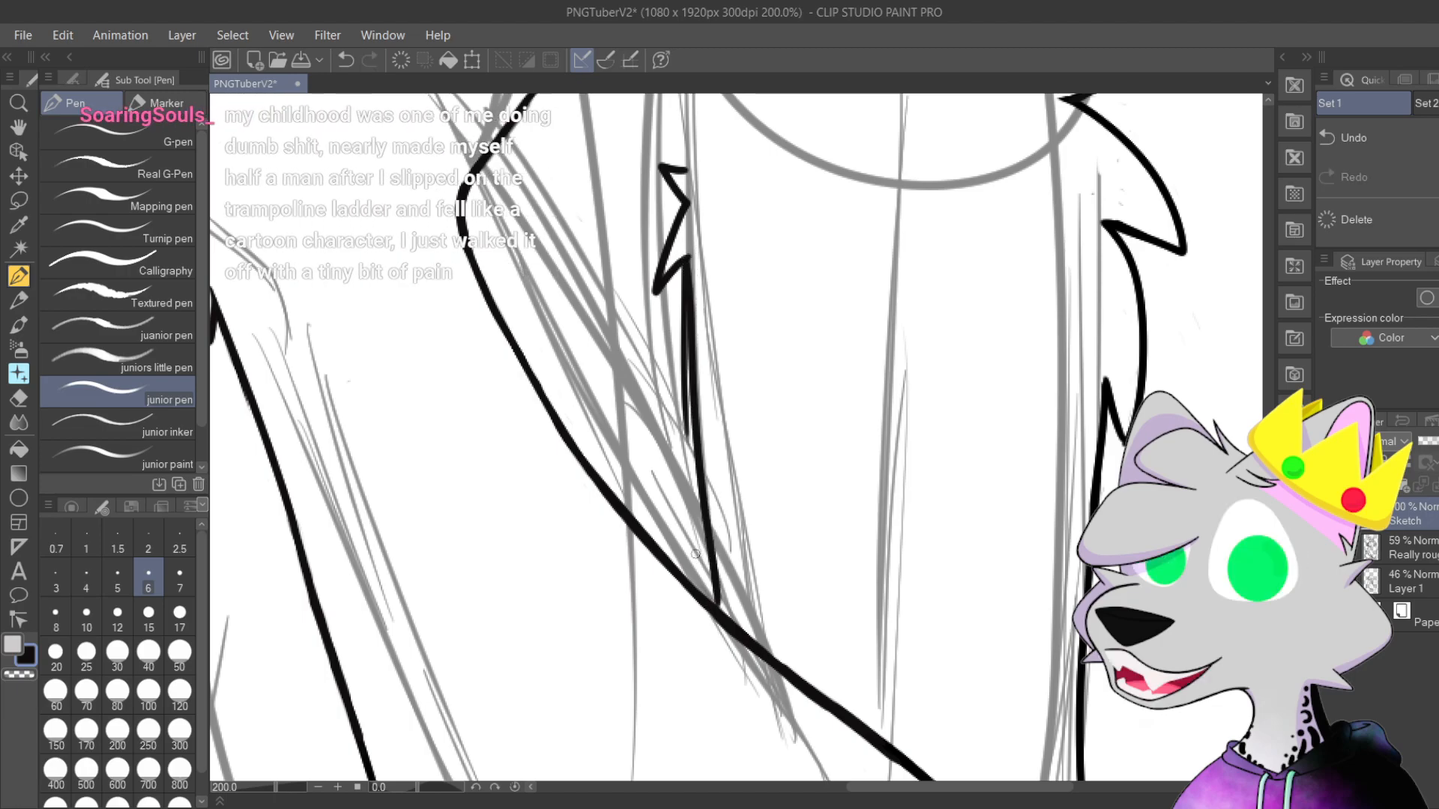
scroll(669, 437, "down", 2)
scroll(765, 276, "up", 2)
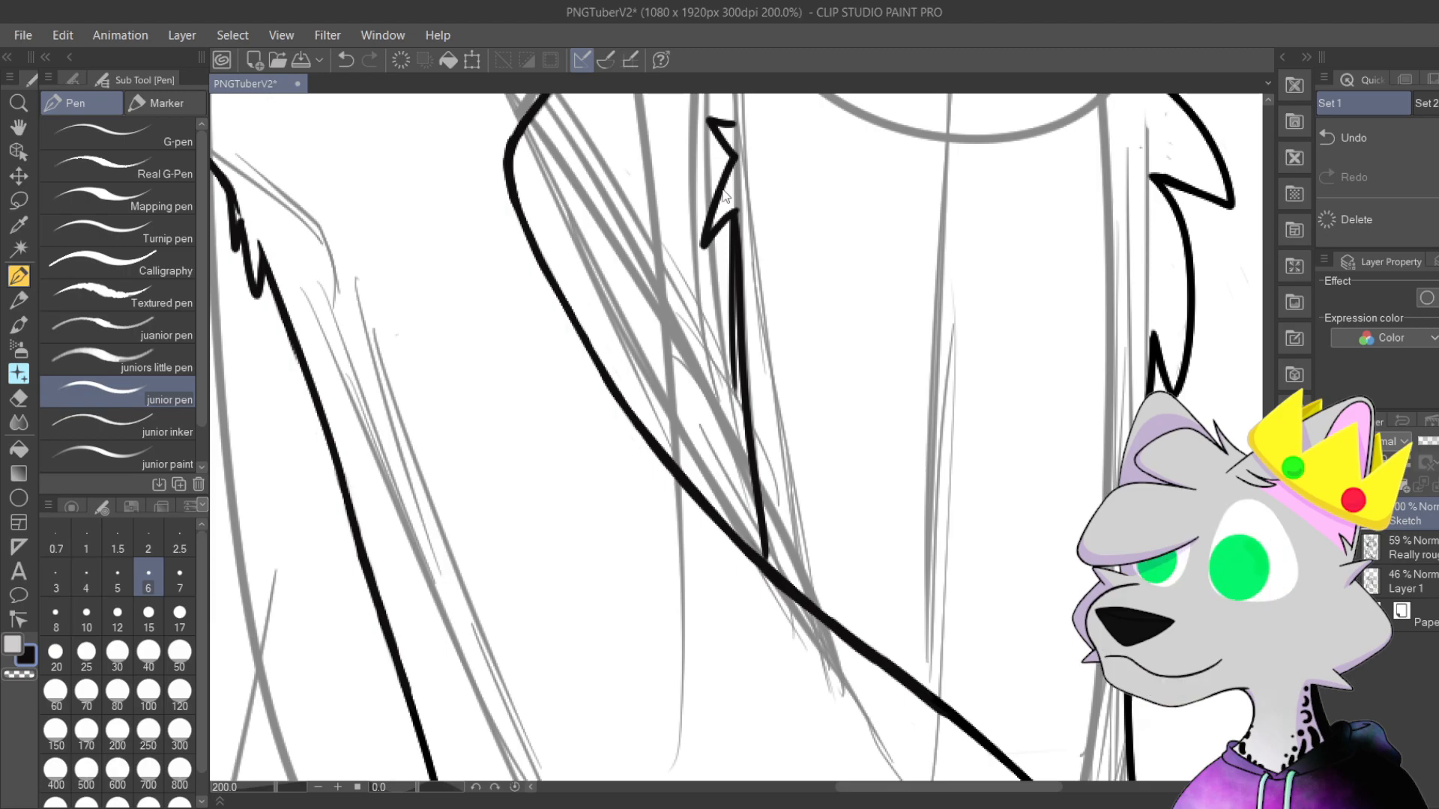
key("ctrl+s")
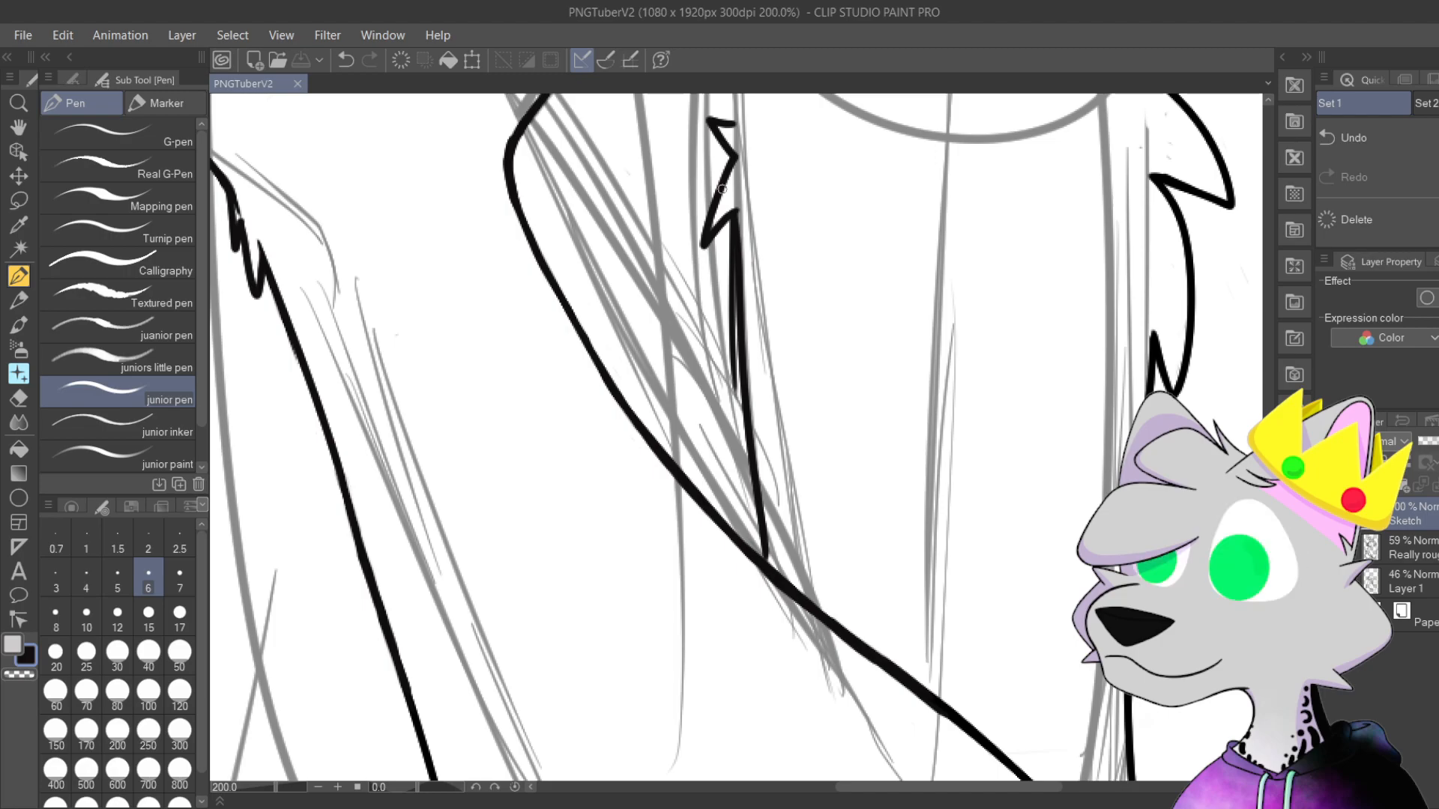
left_click_drag(868, 462, 789, 465)
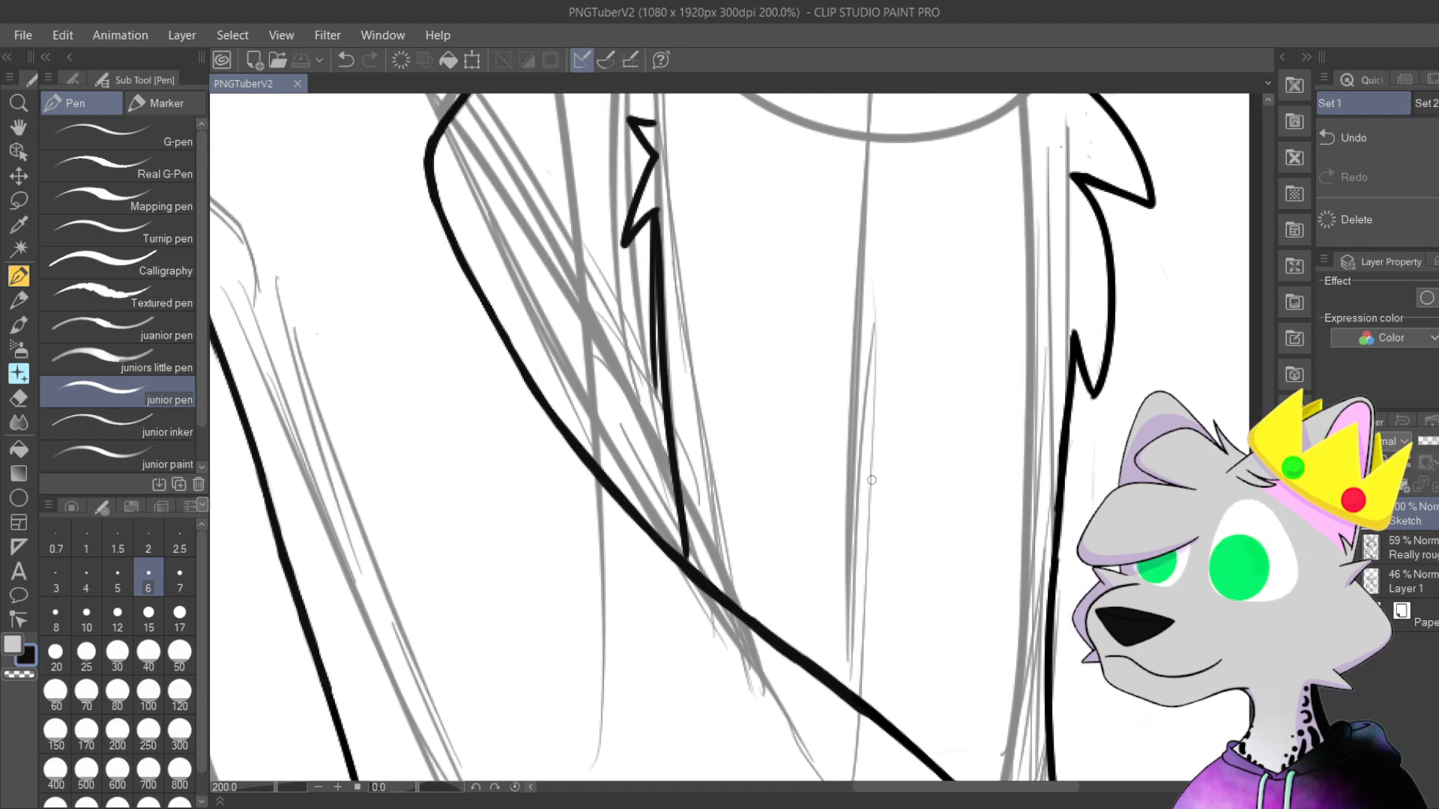
left_click_drag(693, 521, 705, 466)
scroll(678, 478, "up", 5)
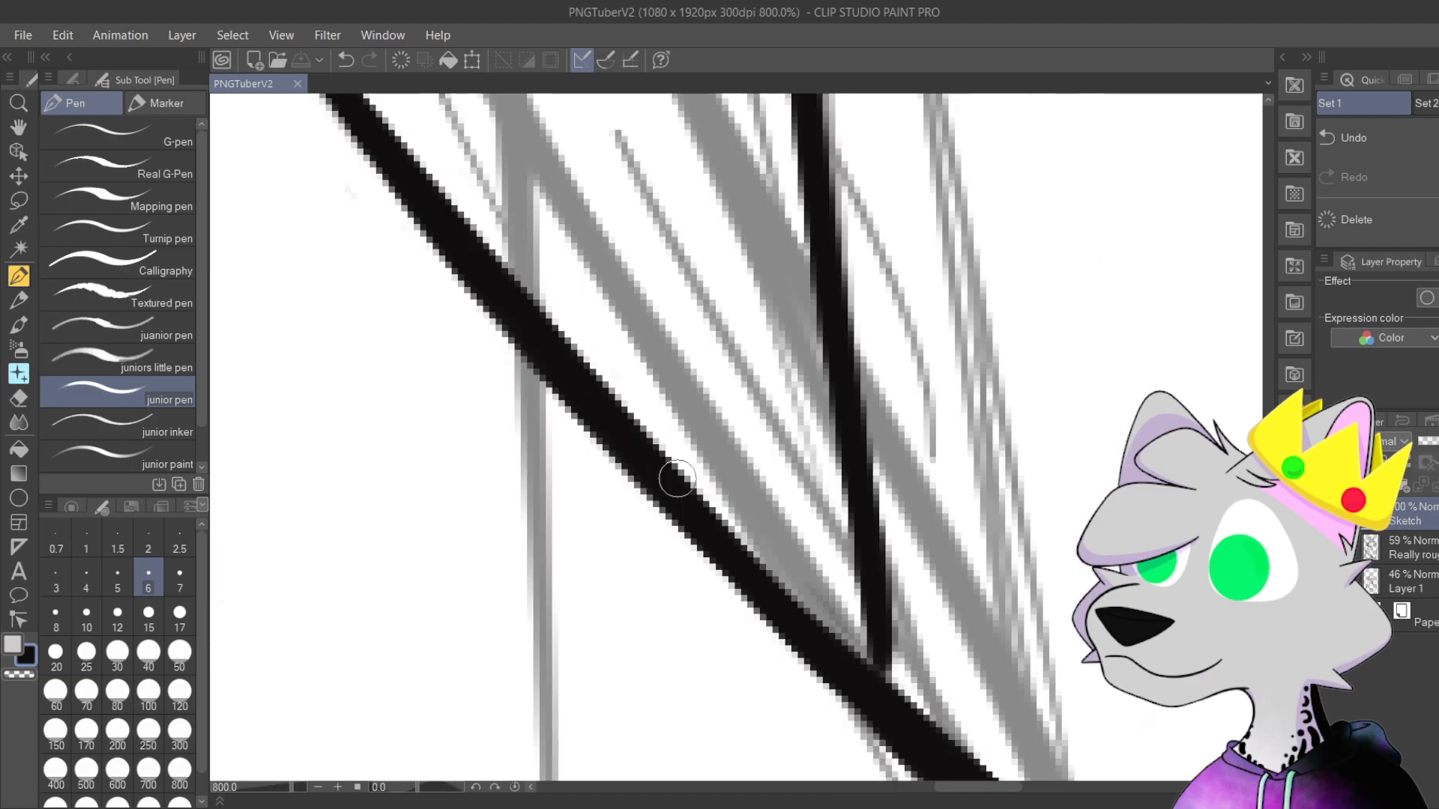
left_click_drag(711, 471, 716, 529)
scroll(685, 458, "down", 2)
mouse_move(685, 457)
left_mouse_down()
mouse_move(803, 482)
mouse_move(809, 537)
mouse_move(805, 478)
left_mouse_up()
scroll(805, 477, "down", 5)
scroll(921, 704, "up", 2)
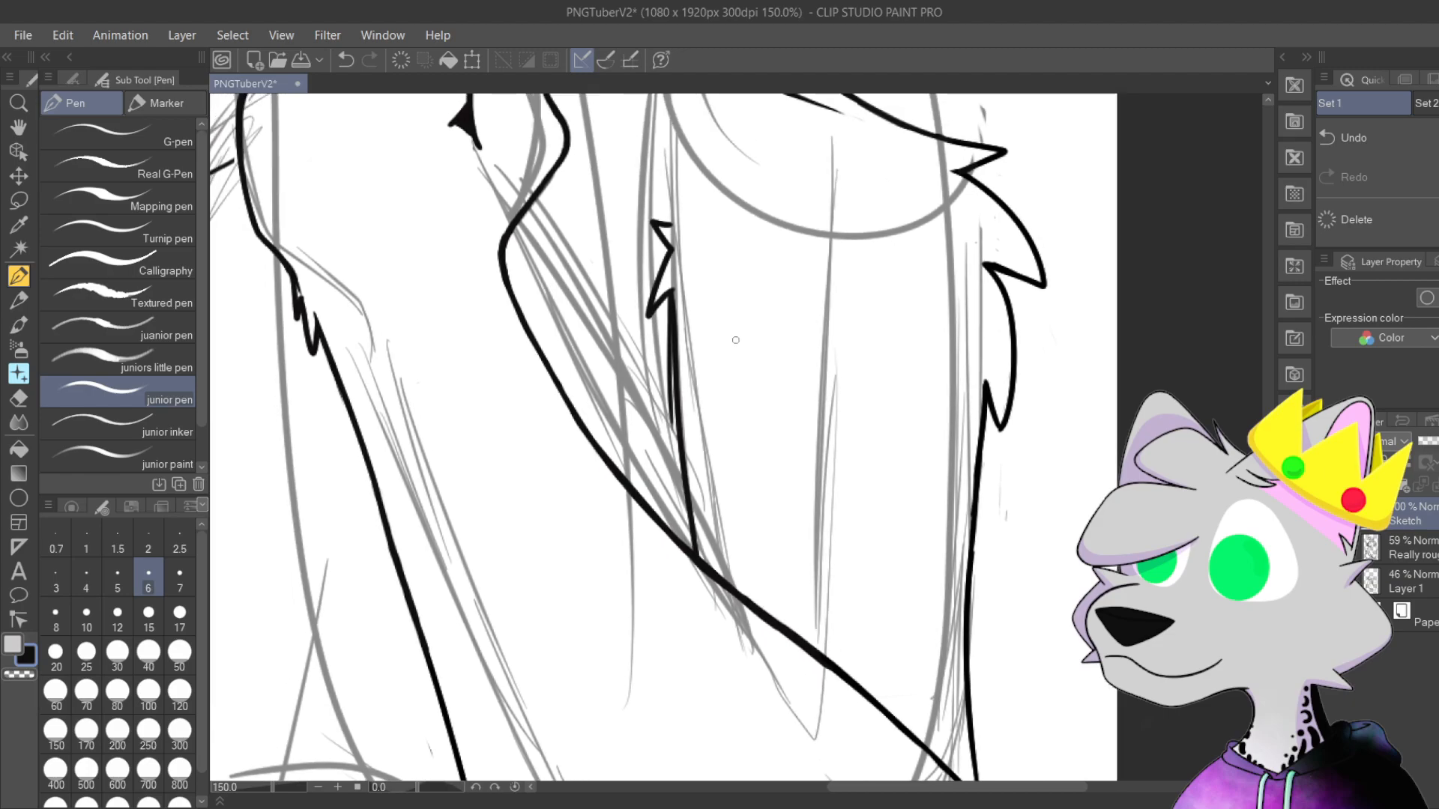
left_click_drag(751, 458, 779, 480)
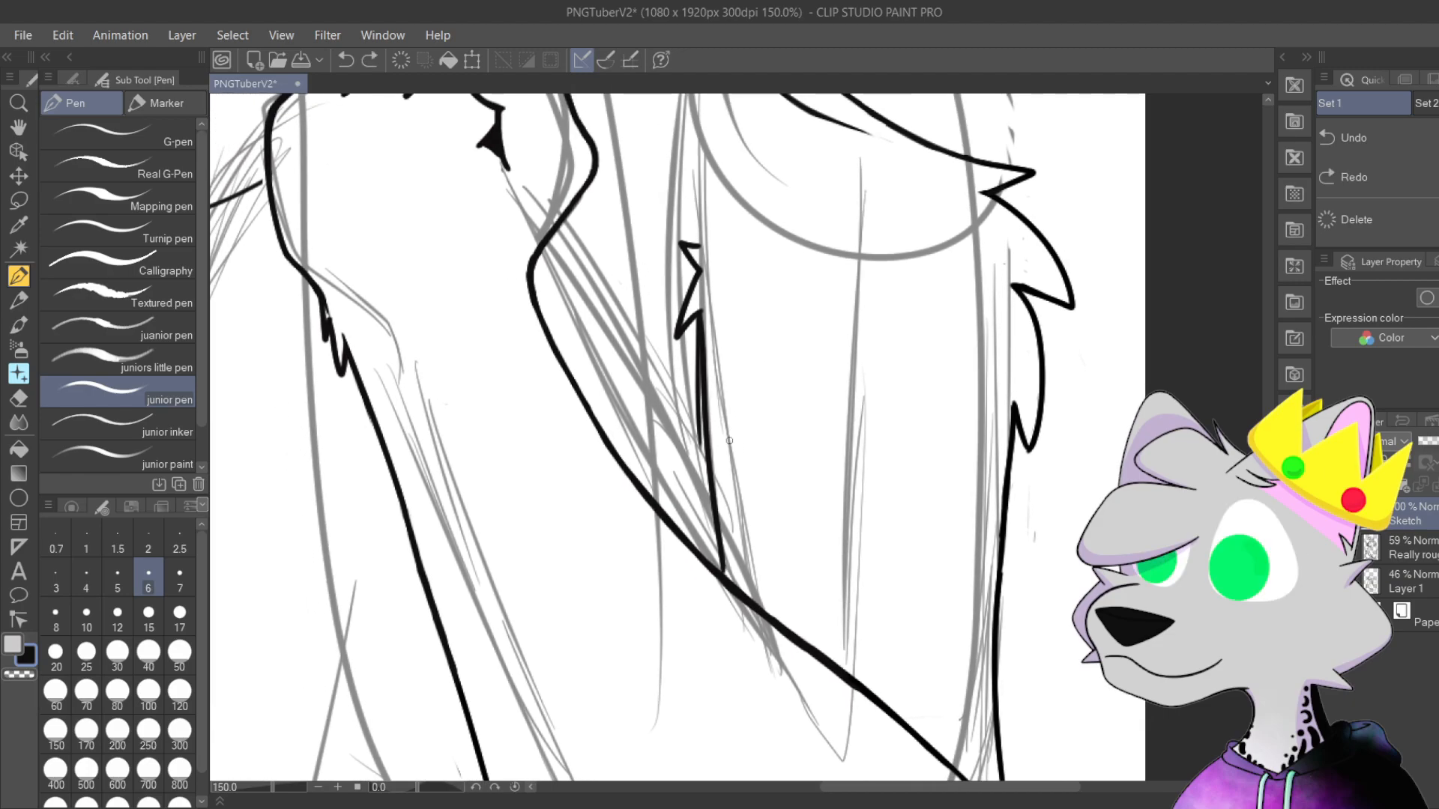
Step: Undo the long inner fur line and redraw it as a smoother curve from the lower spike towards the diagonal chest line
key("ctrl+z")
key("ctrl+z")
key("ctrl+y")
scroll(727, 446, "up", 1)
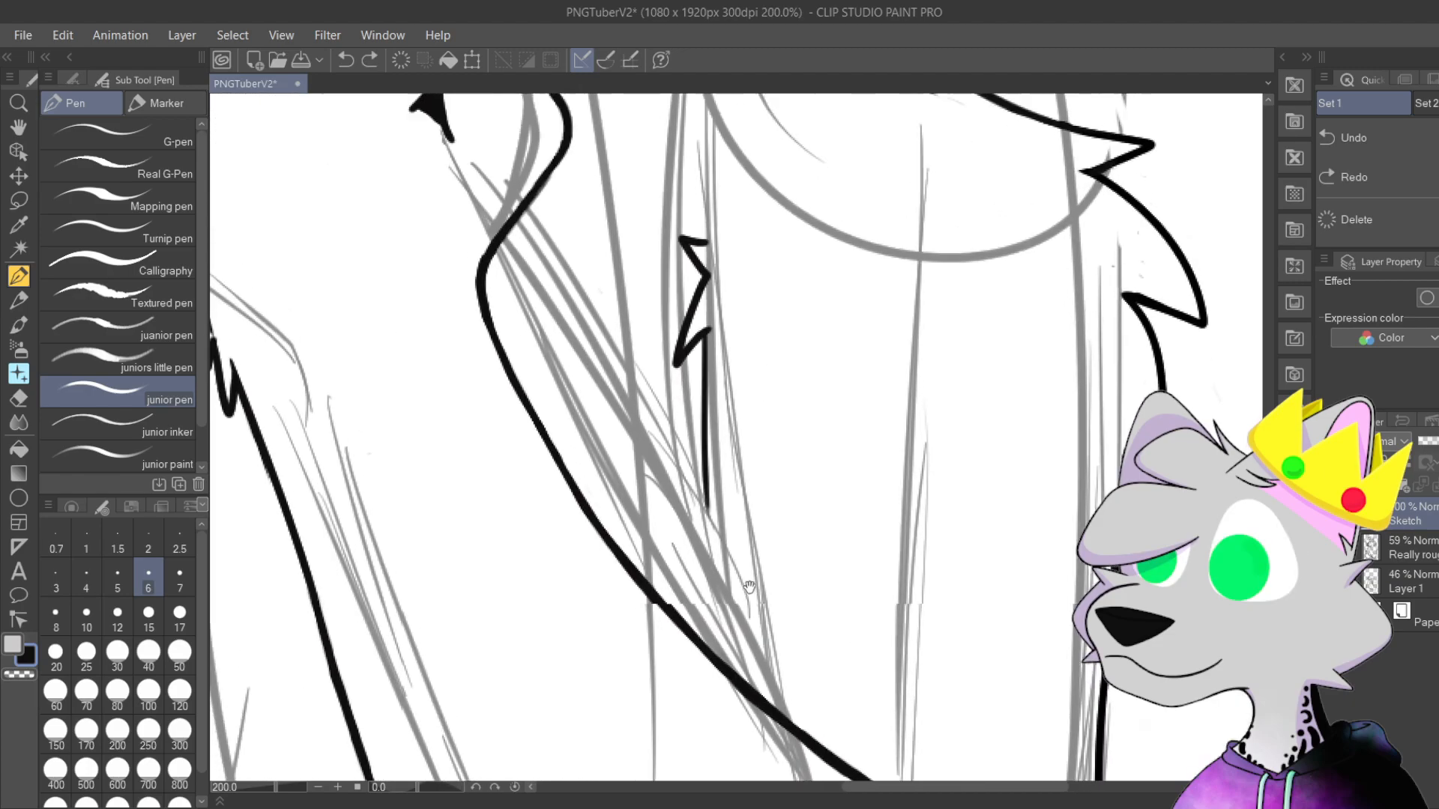
left_click_drag(714, 420, 747, 667)
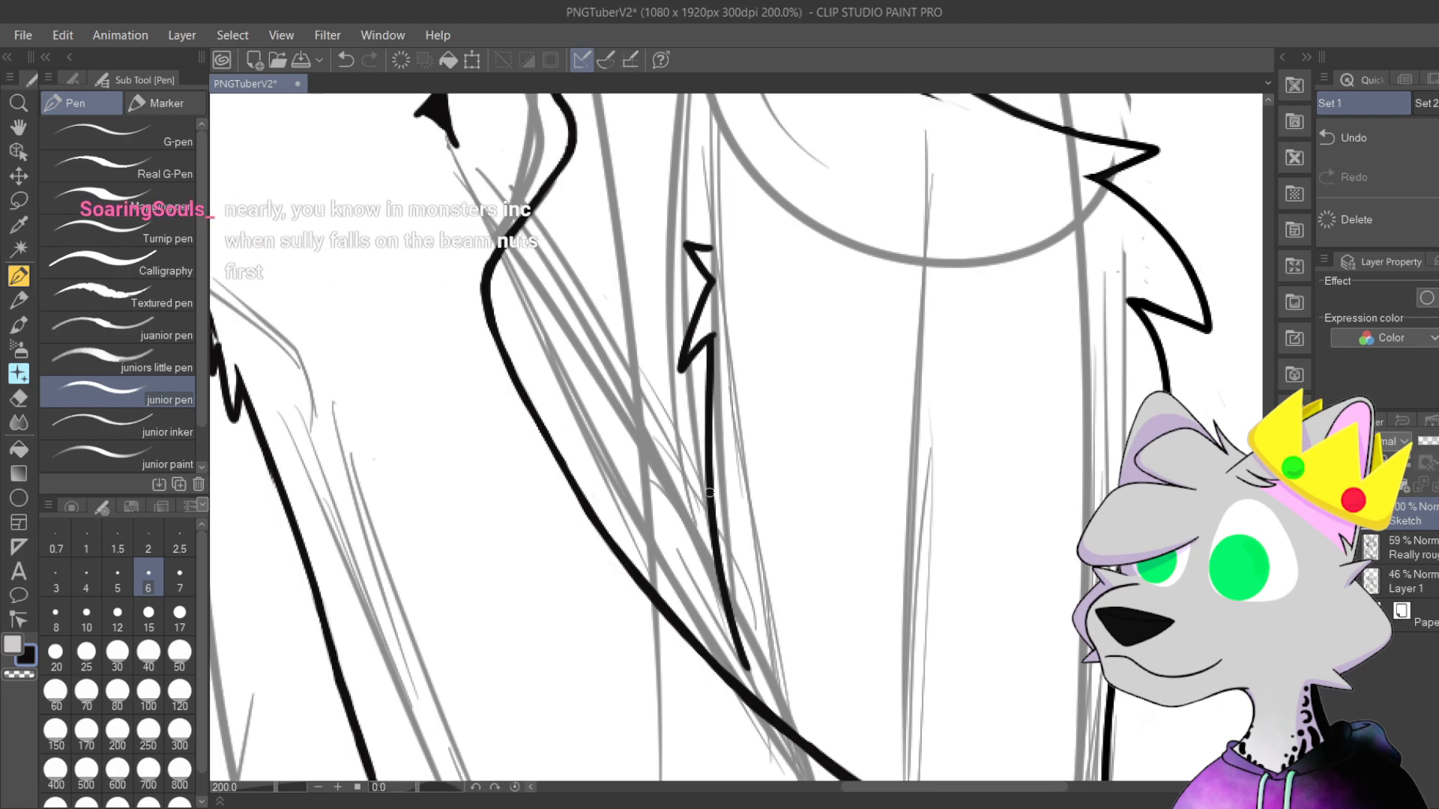
key("ctrl+z")
left_click_drag(711, 392, 733, 660)
left_click_drag(718, 598, 704, 396)
Step: Even out the redrawn inner fur line and join its lower end to the diagonal chest line
scroll(584, 200, "up", 2)
left_click_drag(809, 509, 784, 461)
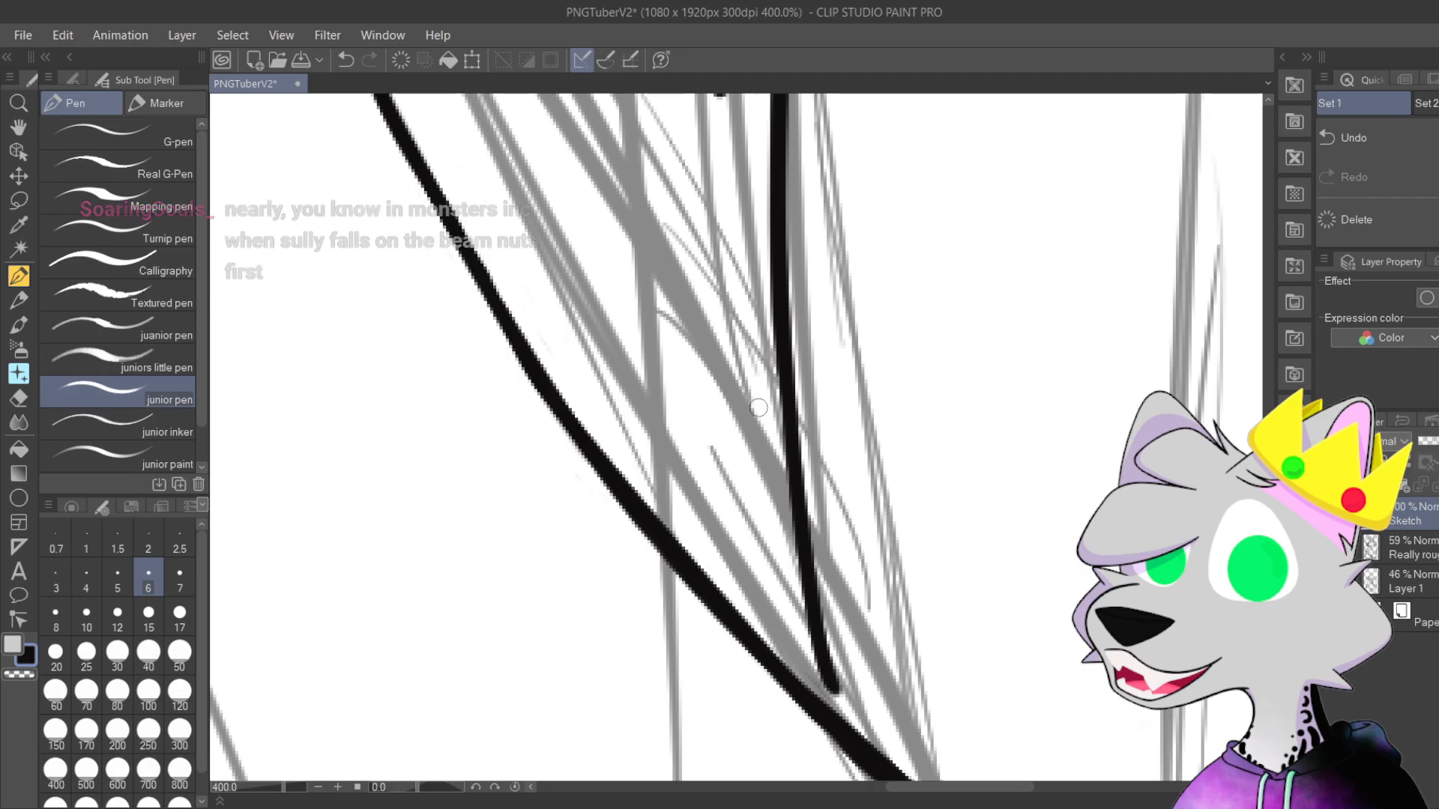
left_click_drag(741, 663, 644, 522)
scroll(644, 522, "up", 4)
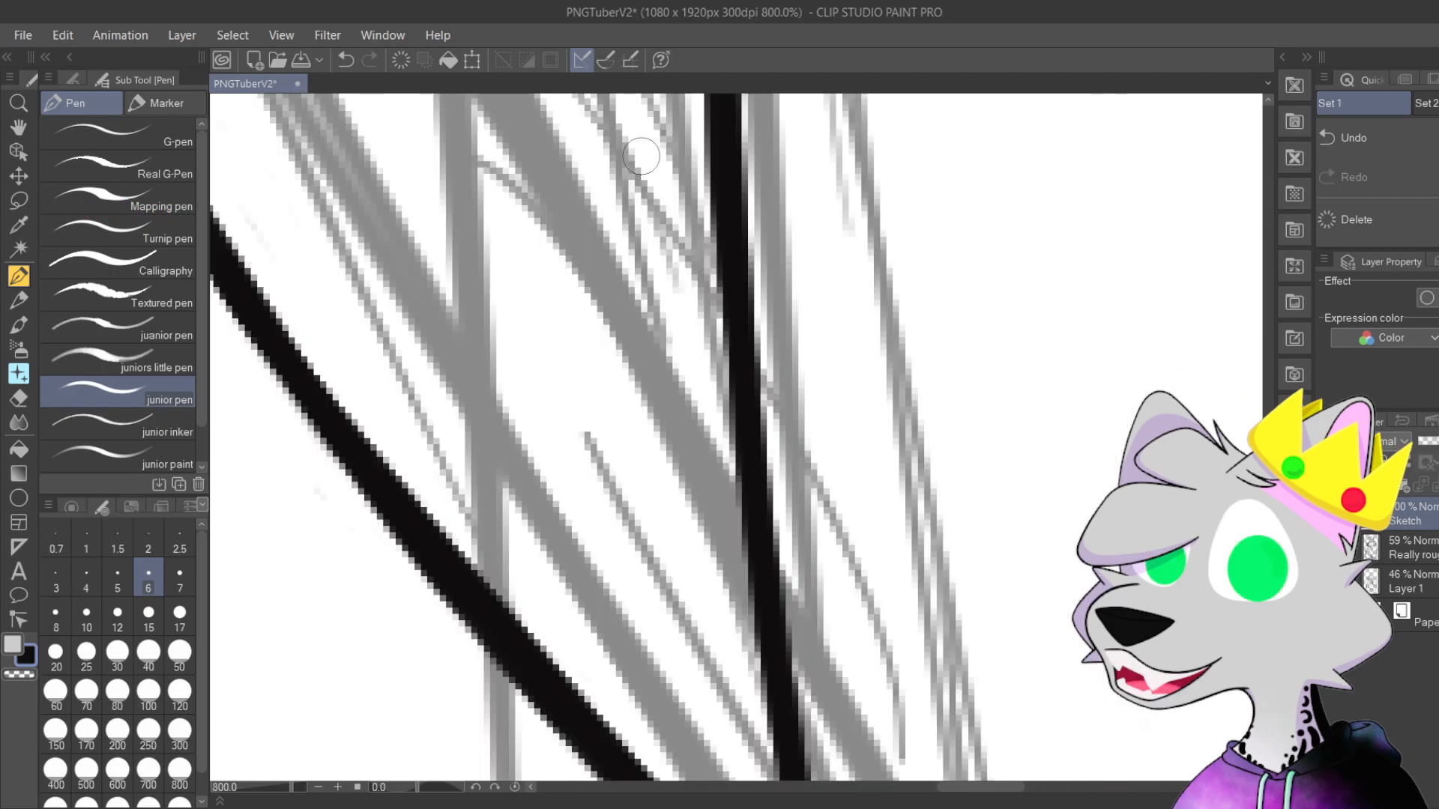
left_click_drag(637, 434, 683, 559)
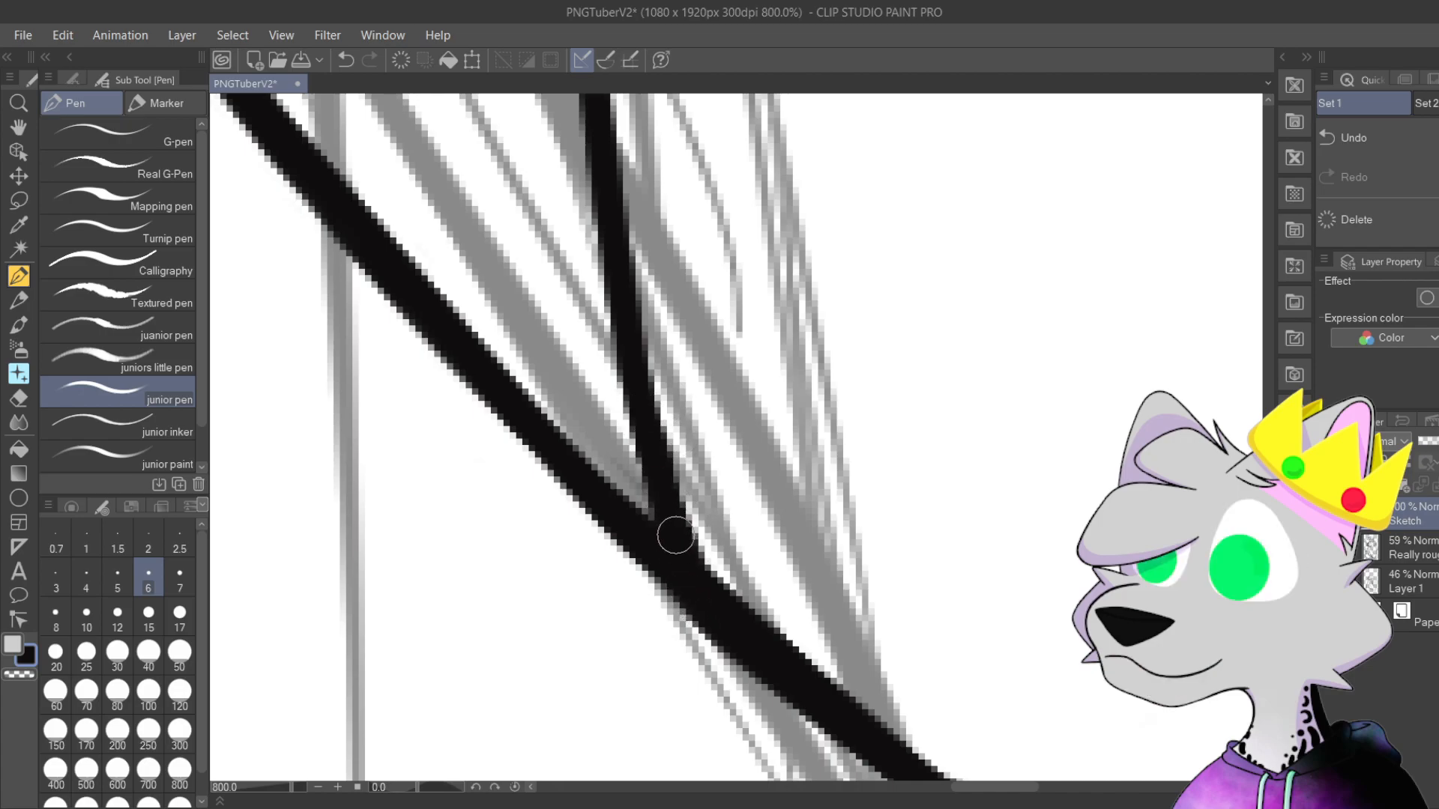
scroll(684, 555, "down", 6)
left_click_drag(990, 585, 937, 463)
scroll(726, 231, "up", 1)
left_click_drag(851, 394, 757, 543)
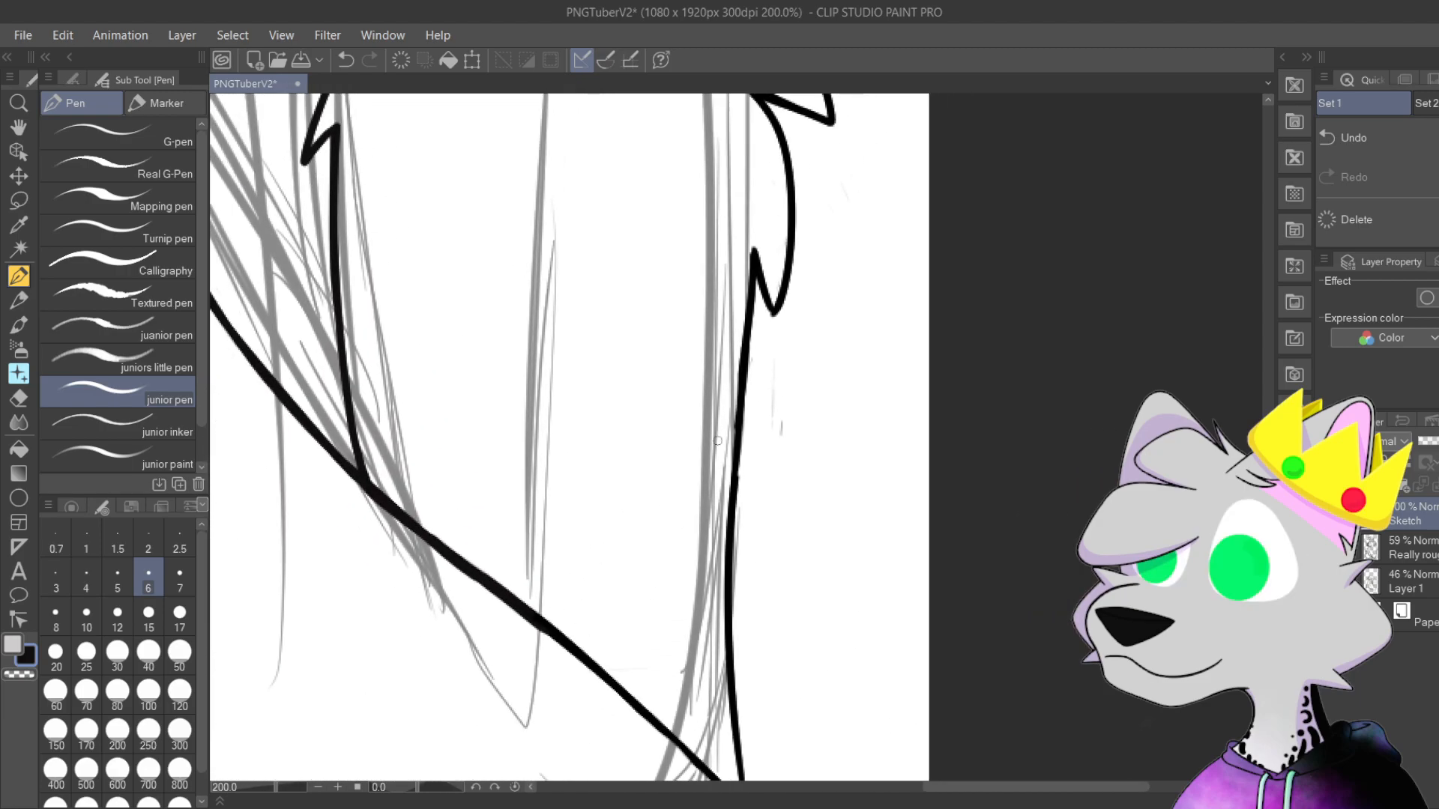
left_click_drag(755, 253, 758, 723)
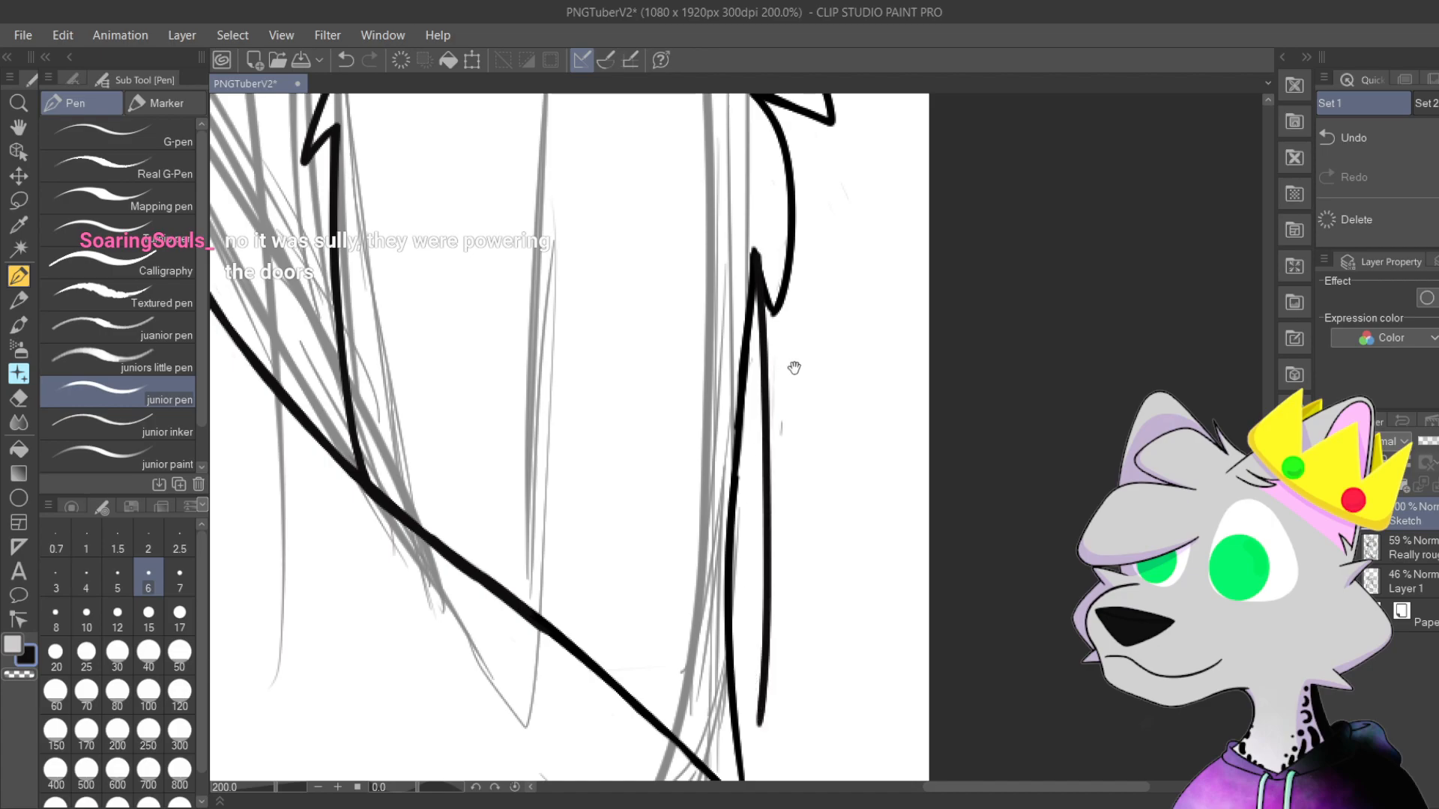
left_click_drag(793, 367, 799, 332)
key("ctrl+z")
left_click_drag(759, 213, 742, 738)
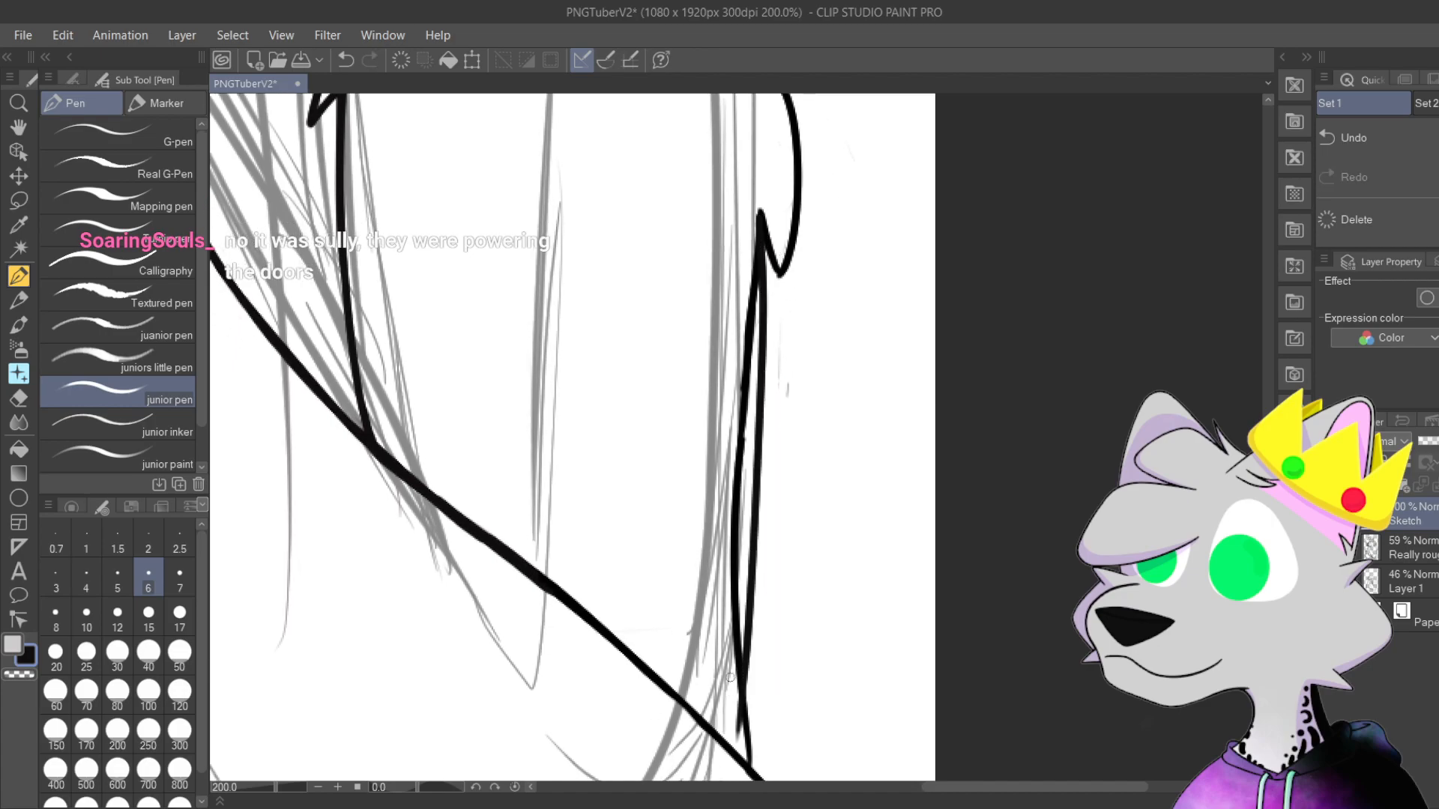
key("ctrl+z")
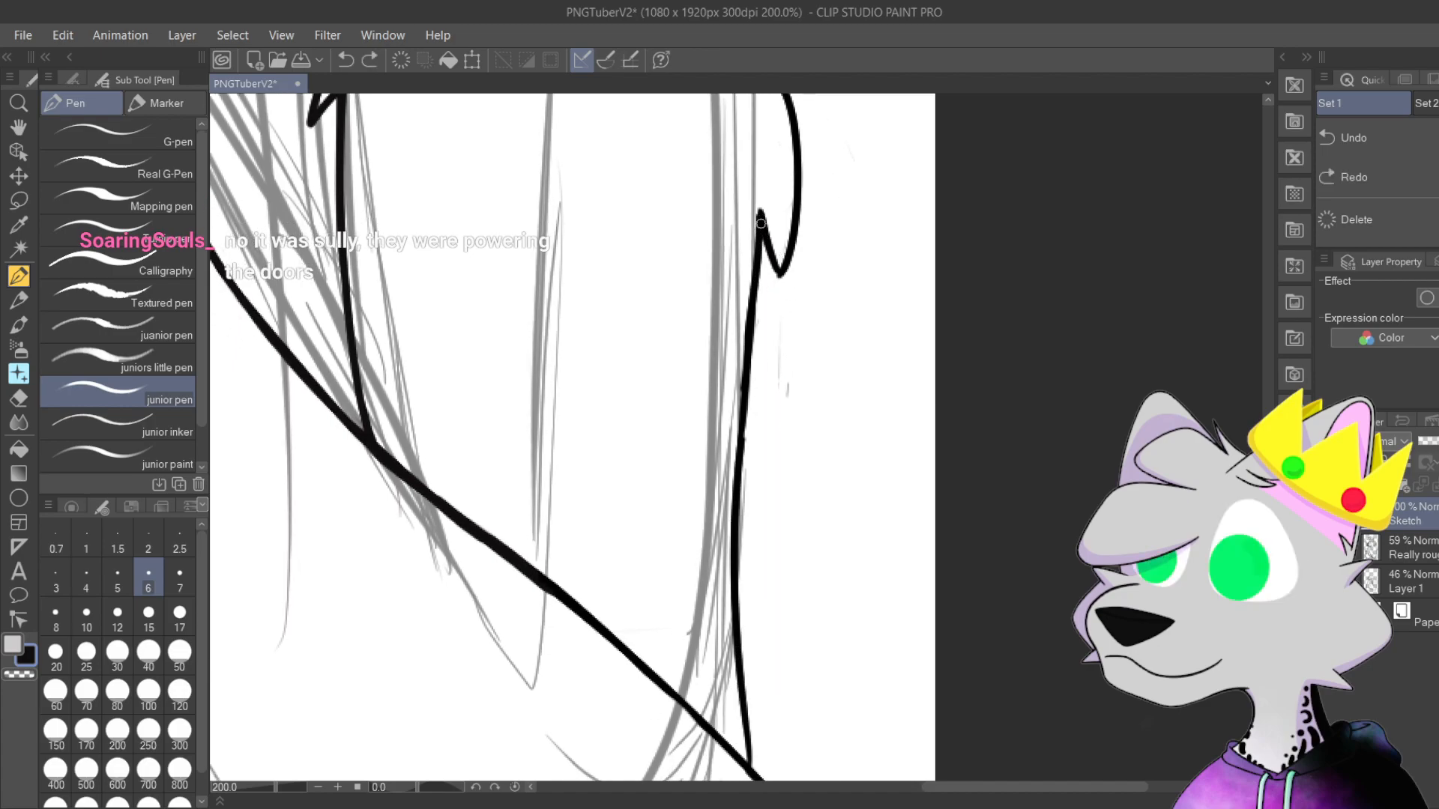
left_click_drag(761, 224, 748, 779)
key("ctrl+z")
left_click_drag(761, 238, 772, 649)
key("ctrl+z")
left_click_drag(767, 240, 749, 675)
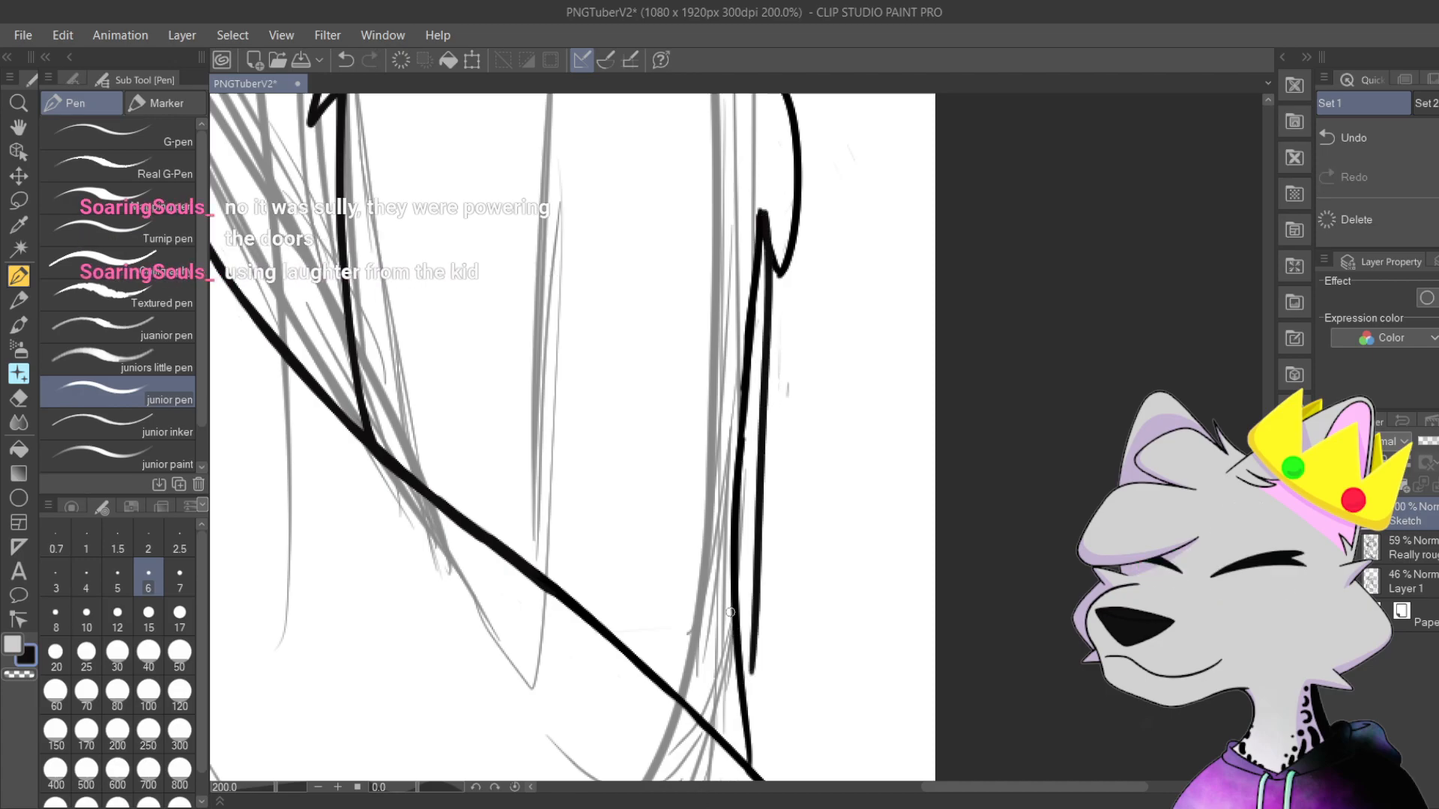
key("ctrl+z")
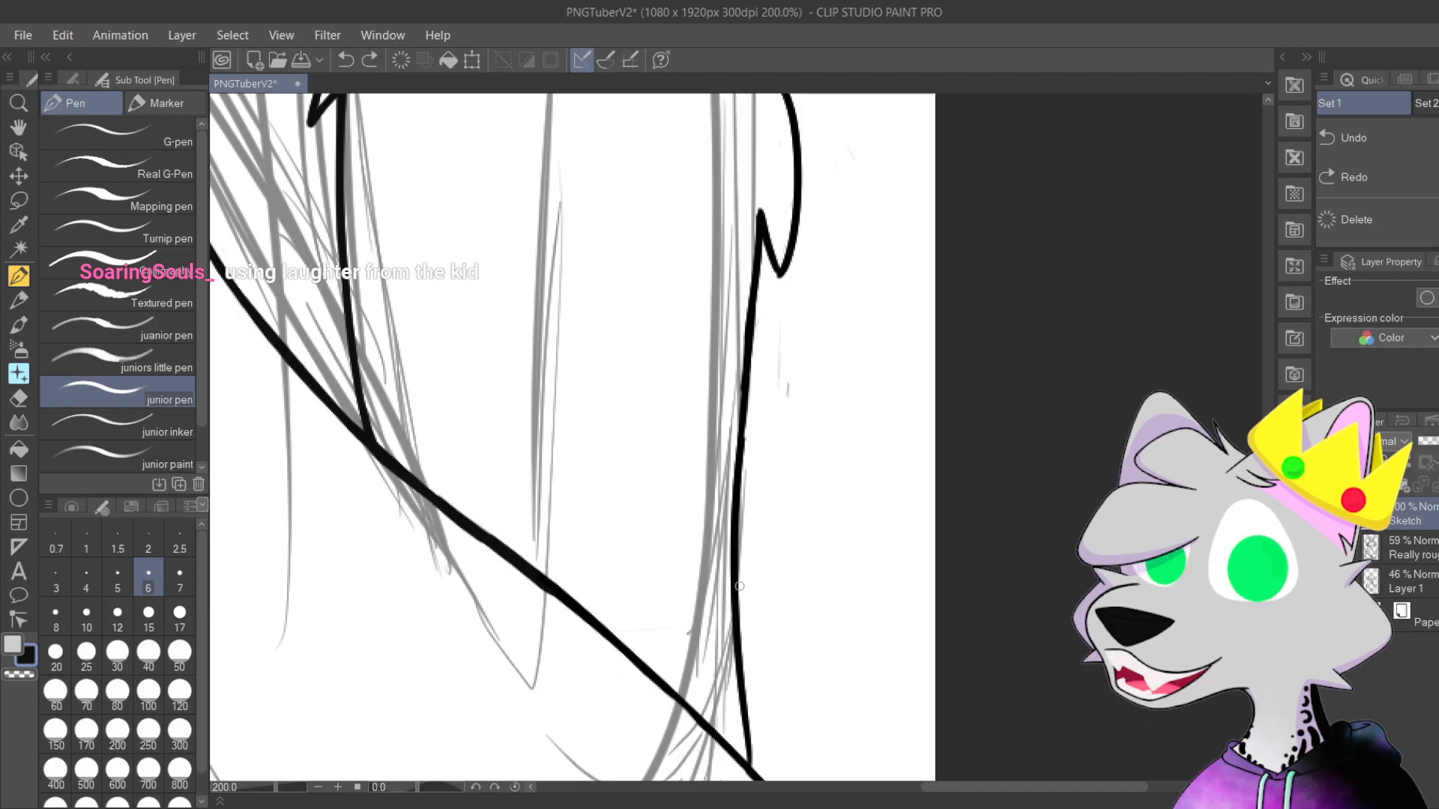
left_click_drag(907, 616, 901, 586)
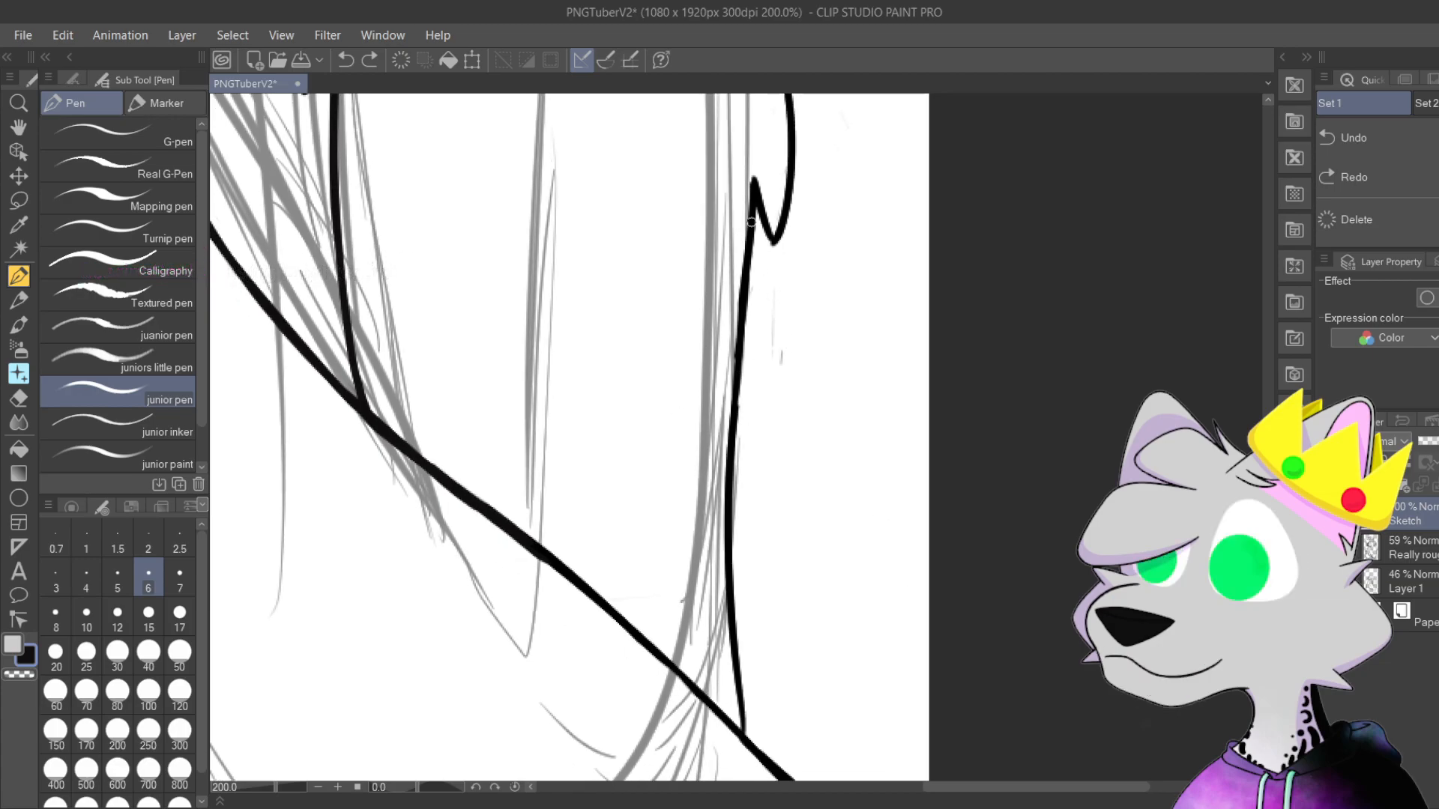
left_click_drag(753, 185, 754, 701)
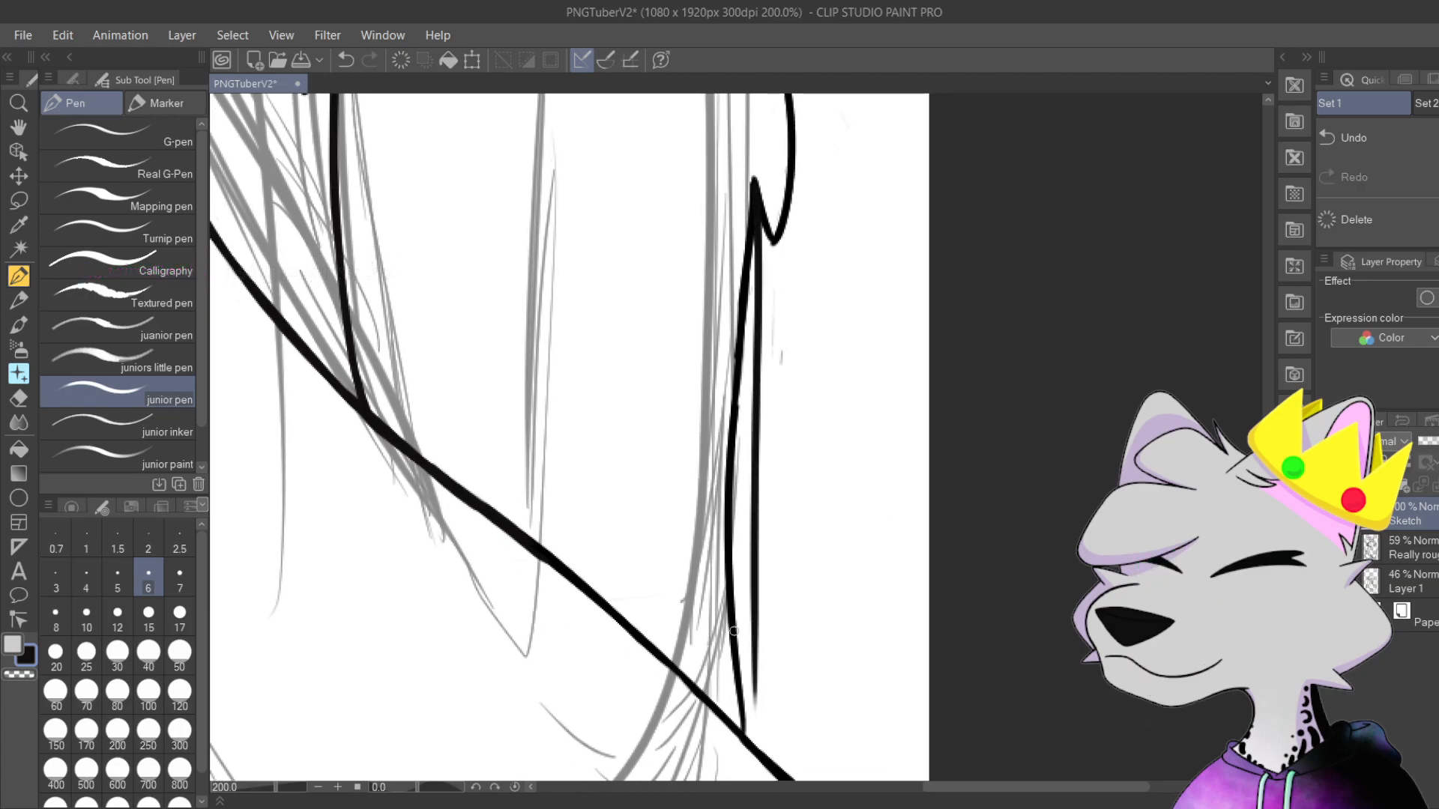
key("ctrl+z")
left_click_drag(757, 207, 741, 622)
key("ctrl+z")
mouse_move(753, 187)
left_mouse_down()
mouse_move(768, 366)
mouse_move(739, 724)
left_mouse_up()
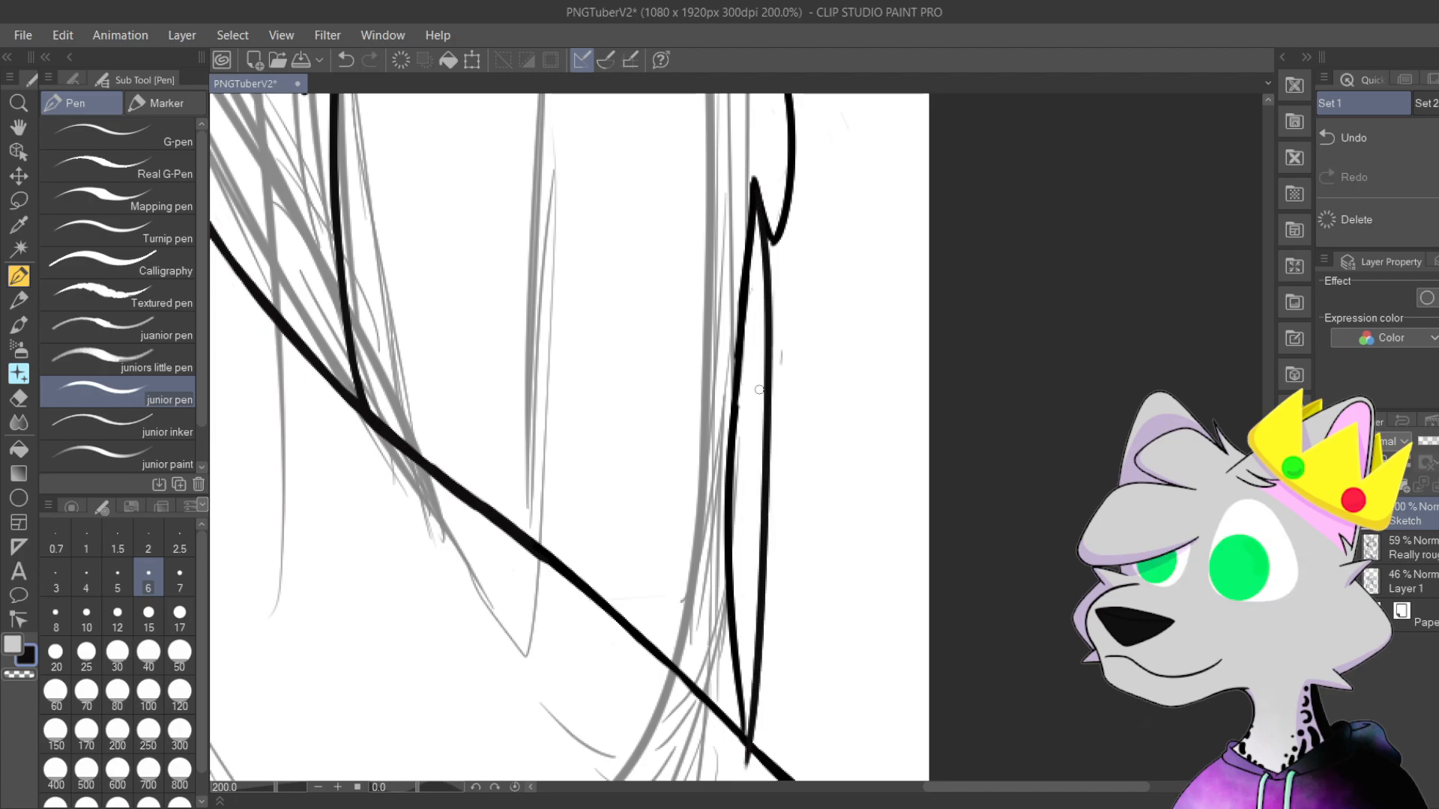
key("ctrl+z")
Step: Ink a near-vertical line outside the old outer body line, from the lower outer fur spike down towards the diagonal chest line
left_click_drag(758, 188, 739, 599)
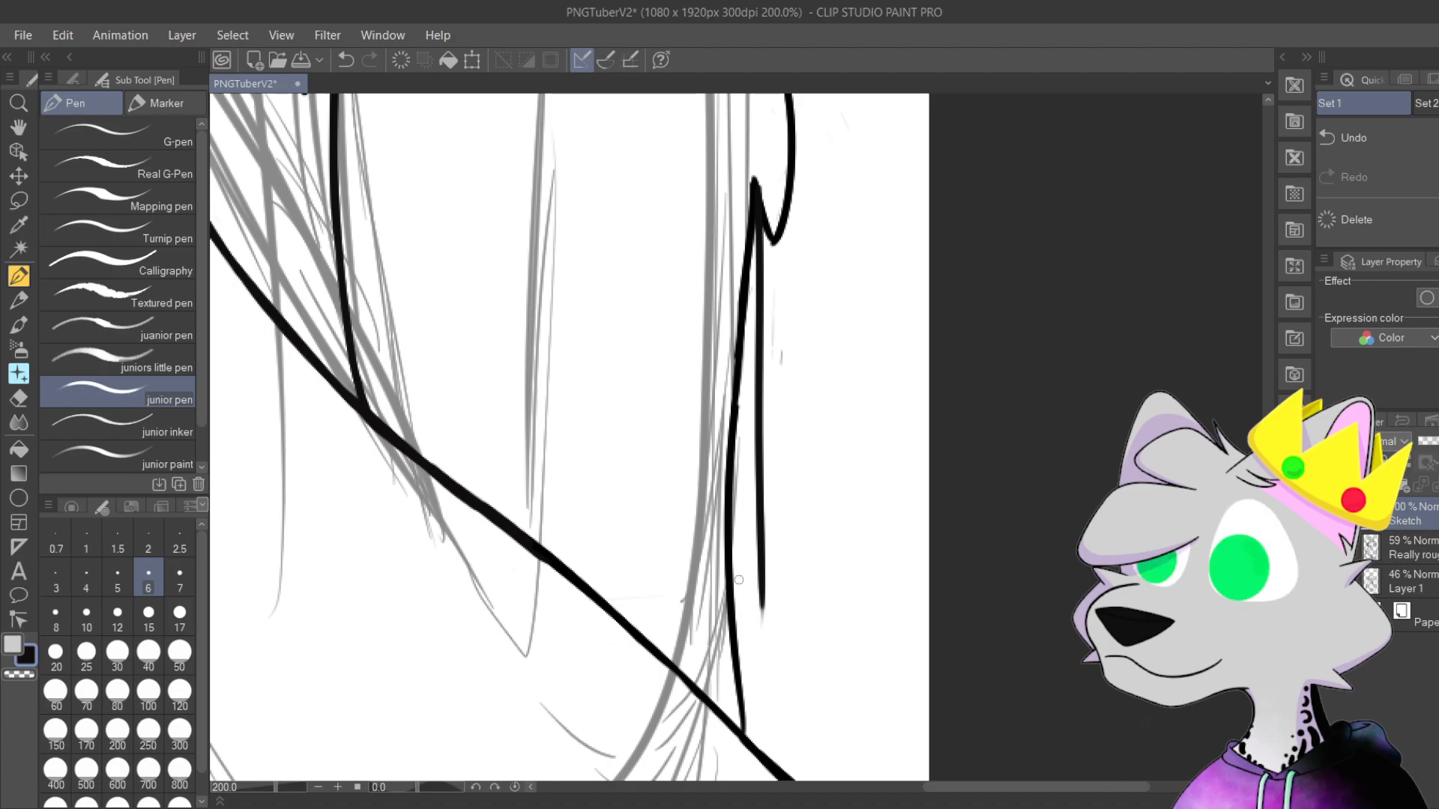
scroll(738, 578, "up", 4)
left_click_drag(637, 615, 653, 168)
scroll(654, 168, "down", 4)
key("ctrl+z")
key("ctrl+y")
key("ctrl+z")
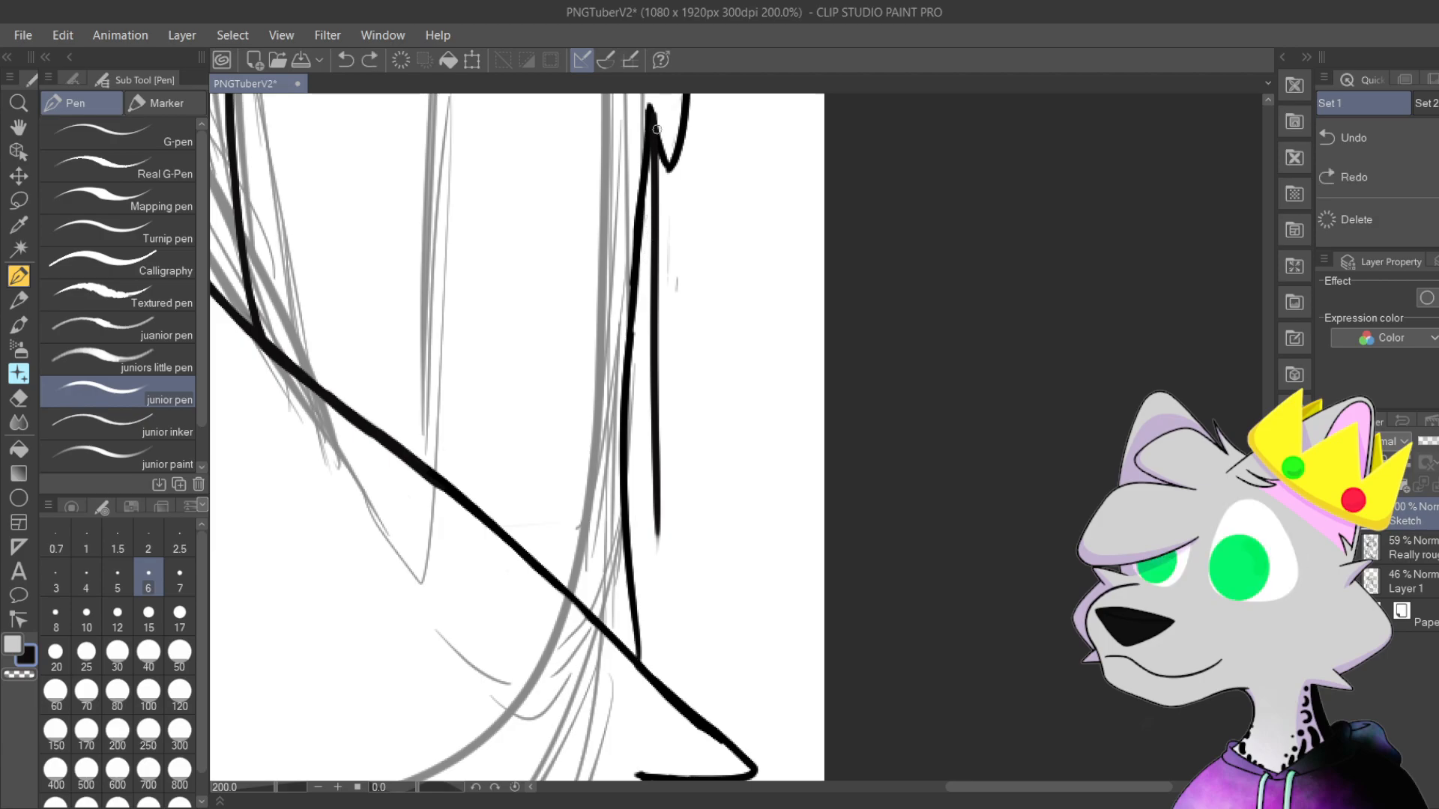
key("ctrl+y")
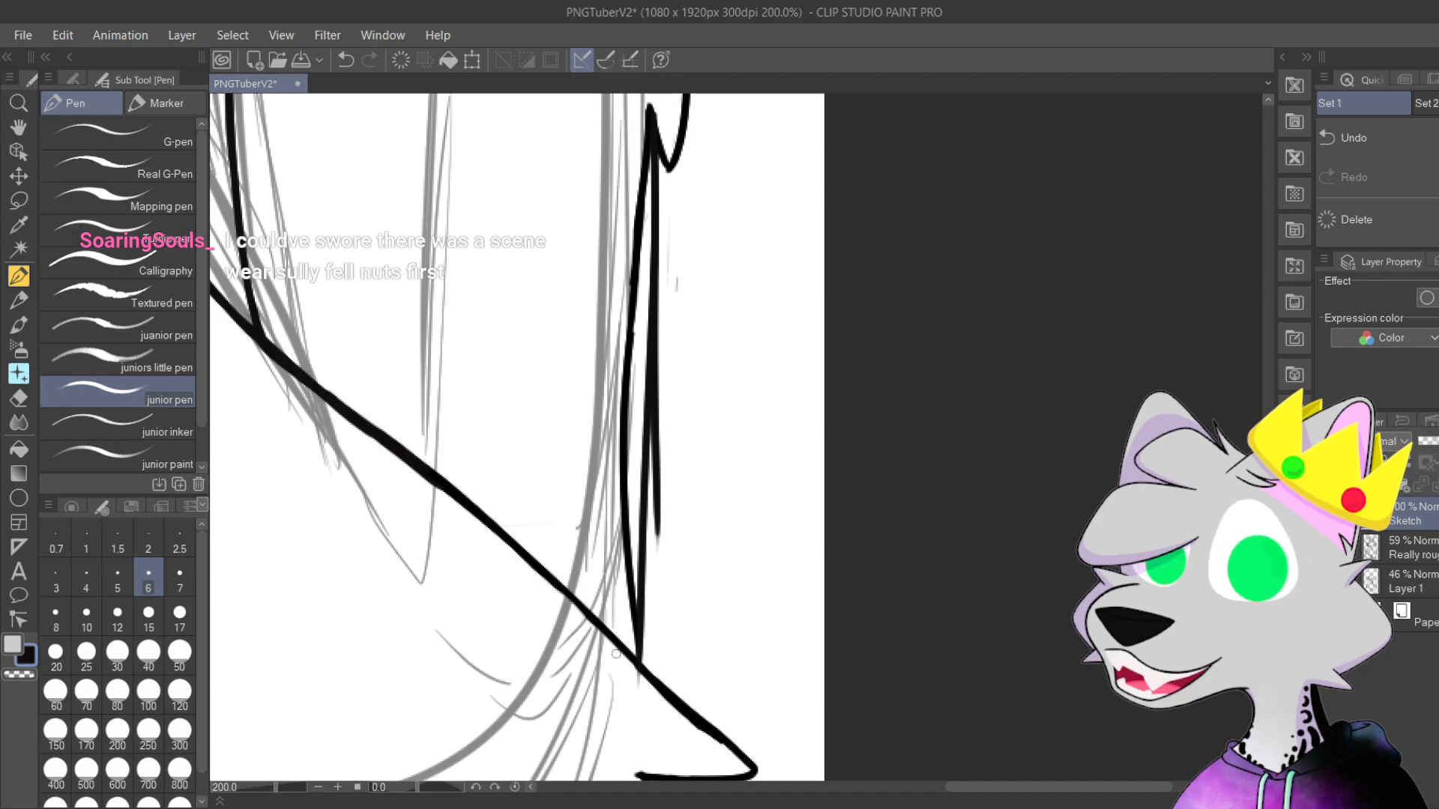
scroll(1076, 251, "down", 1)
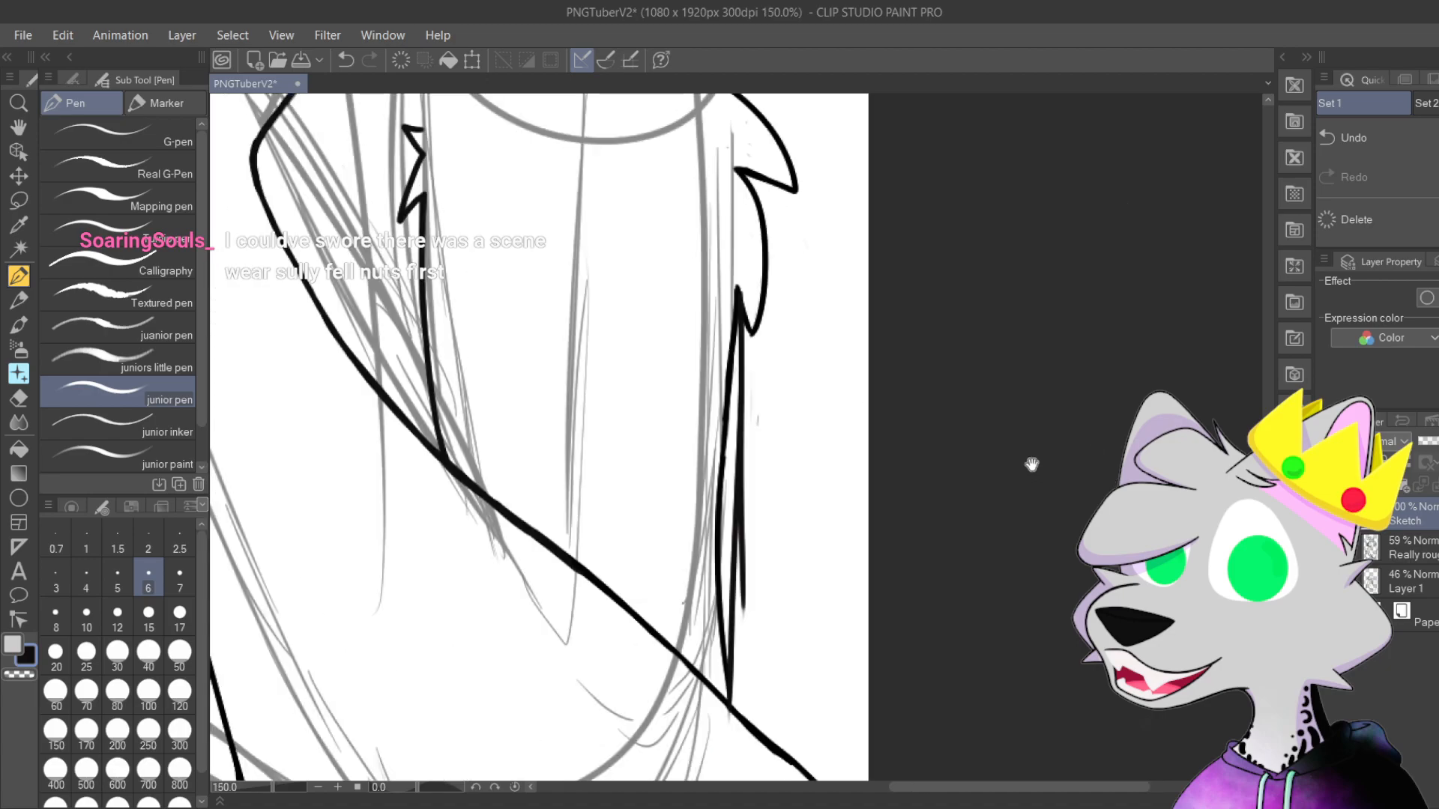
scroll(1035, 471, "up", 1)
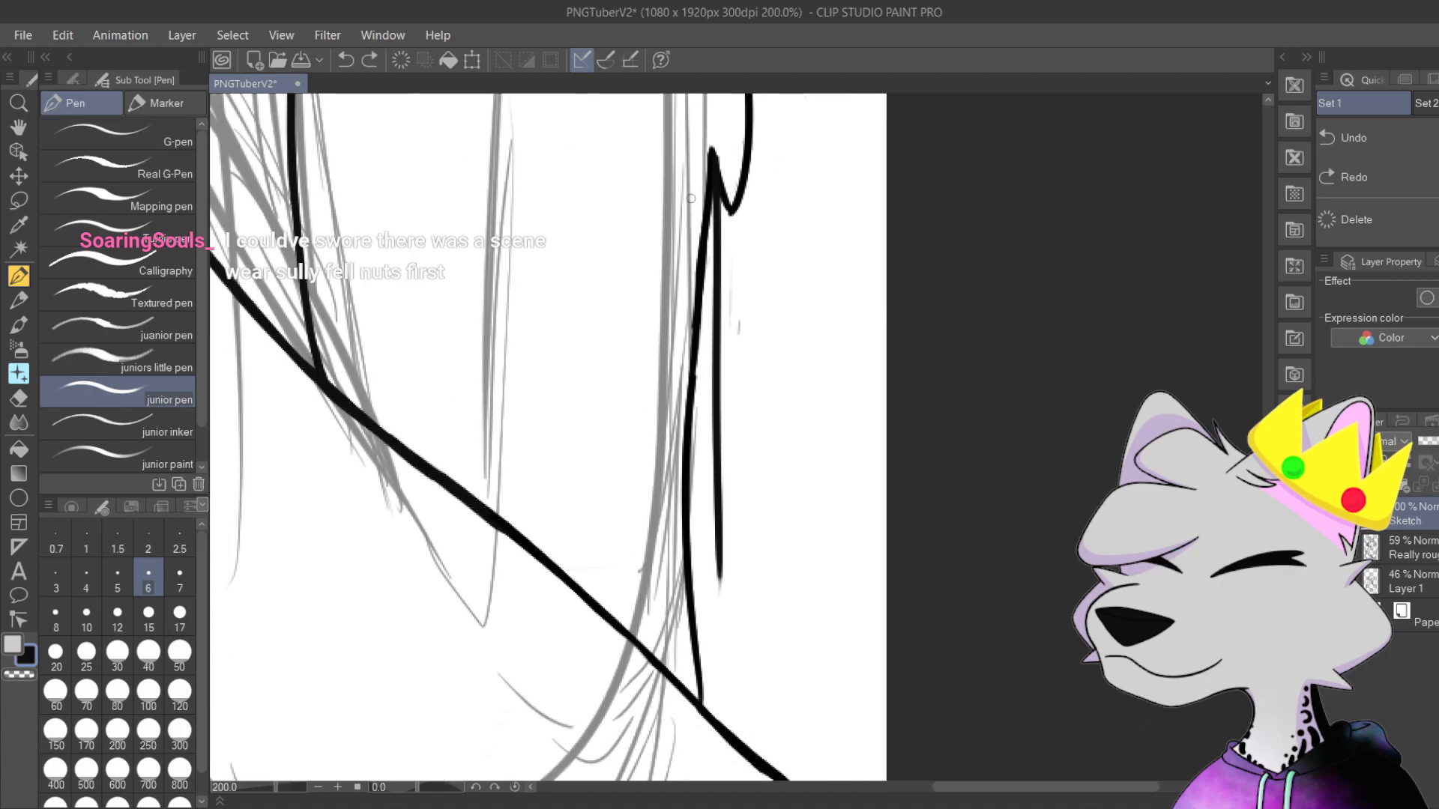
left_click_drag(719, 199, 716, 684)
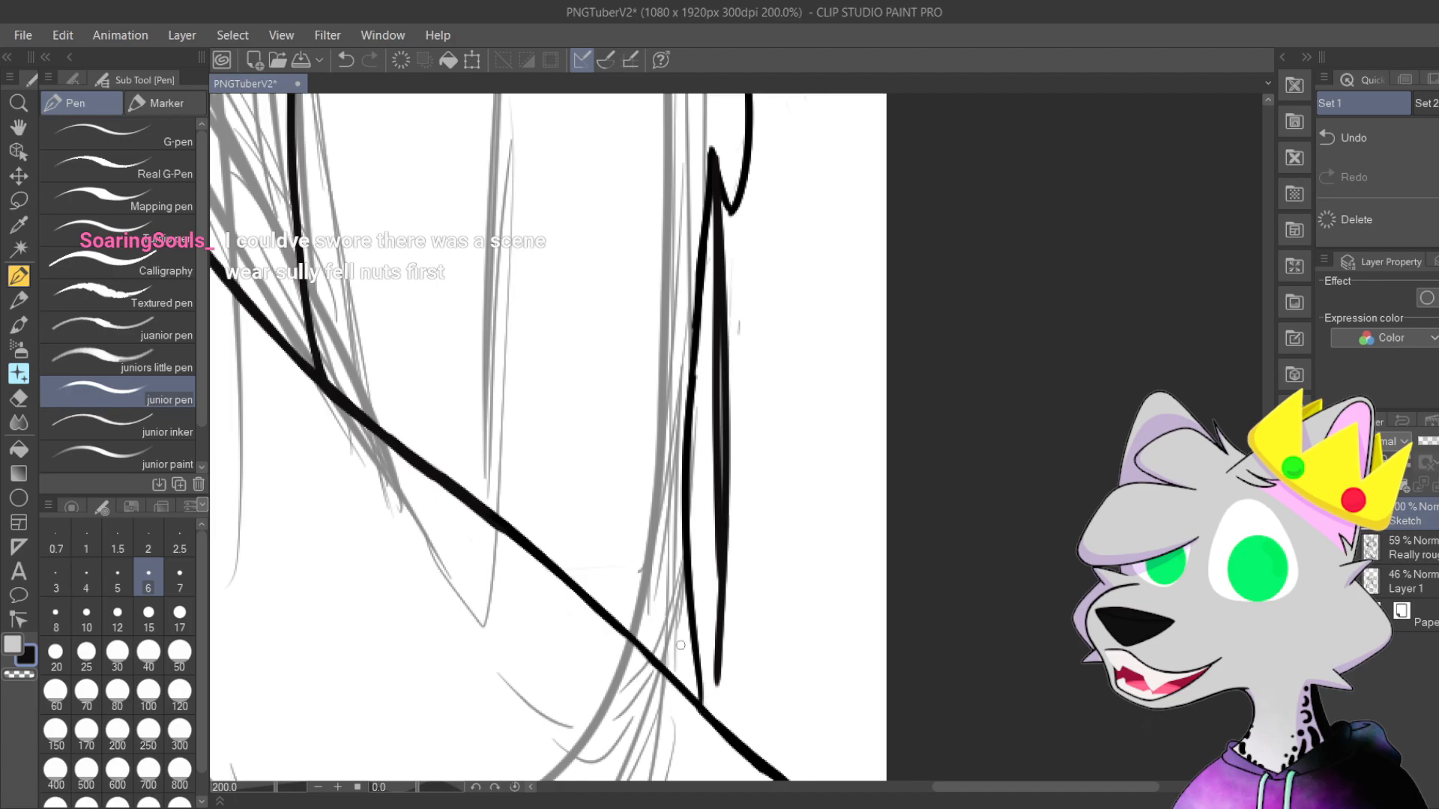
Step: Redraw the new outer line's lower end so it meets the diagonal chest line
scroll(696, 664, "up", 3)
left_click_drag(658, 420, 643, 573)
key("ctrl+z")
key("ctrl+z")
left_click_drag(659, 435, 648, 589)
key("ctrl+z")
left_click_drag(659, 441, 650, 584)
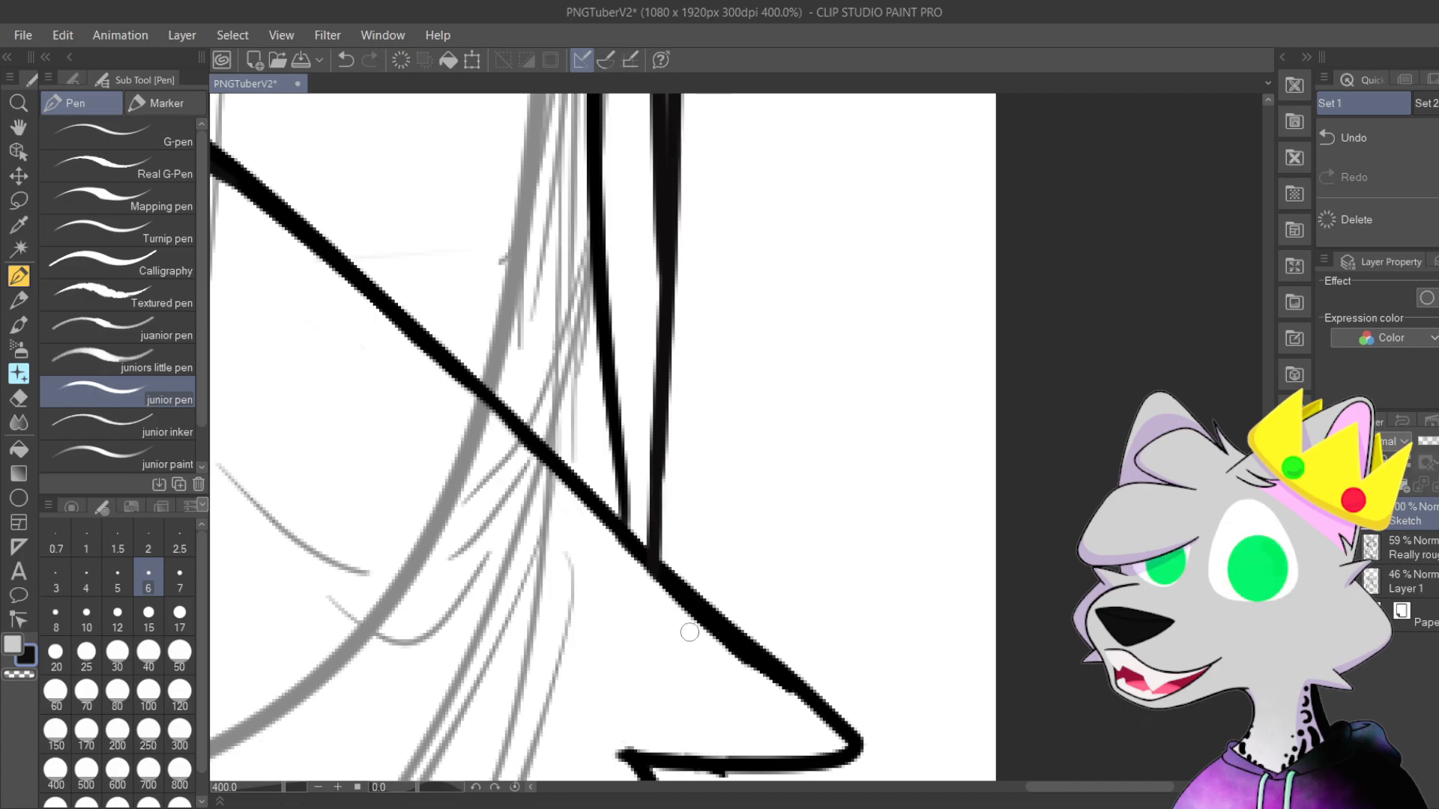
Step: Erase the top of the old outer line where it meets the fur spike, separating it from the new line
left_click_drag(810, 488, 791, 664)
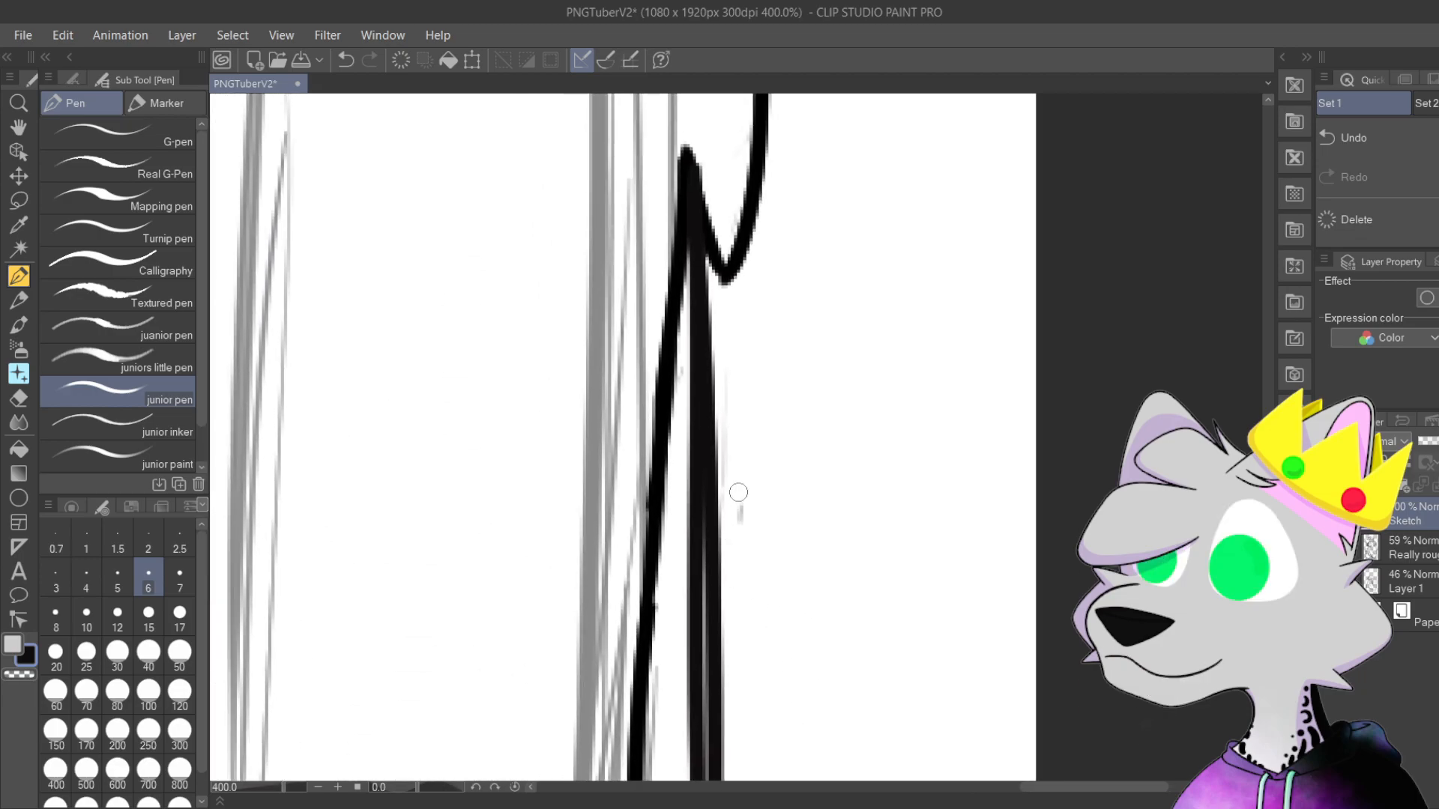
scroll(681, 319, "up", 4)
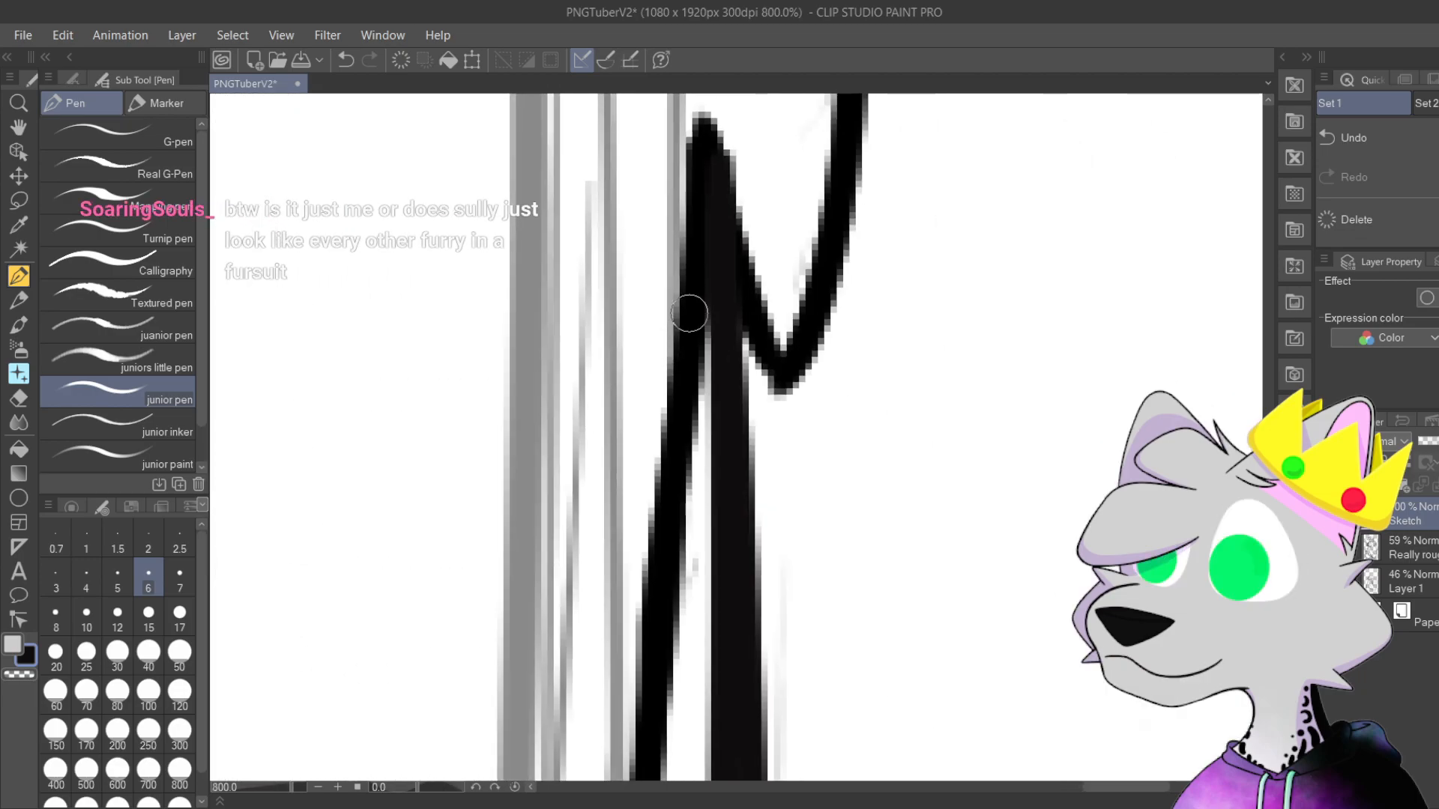
left_click_drag(675, 197, 693, 478)
mouse_move(672, 136)
left_mouse_down()
mouse_move(683, 455)
mouse_move(662, 395)
left_mouse_up()
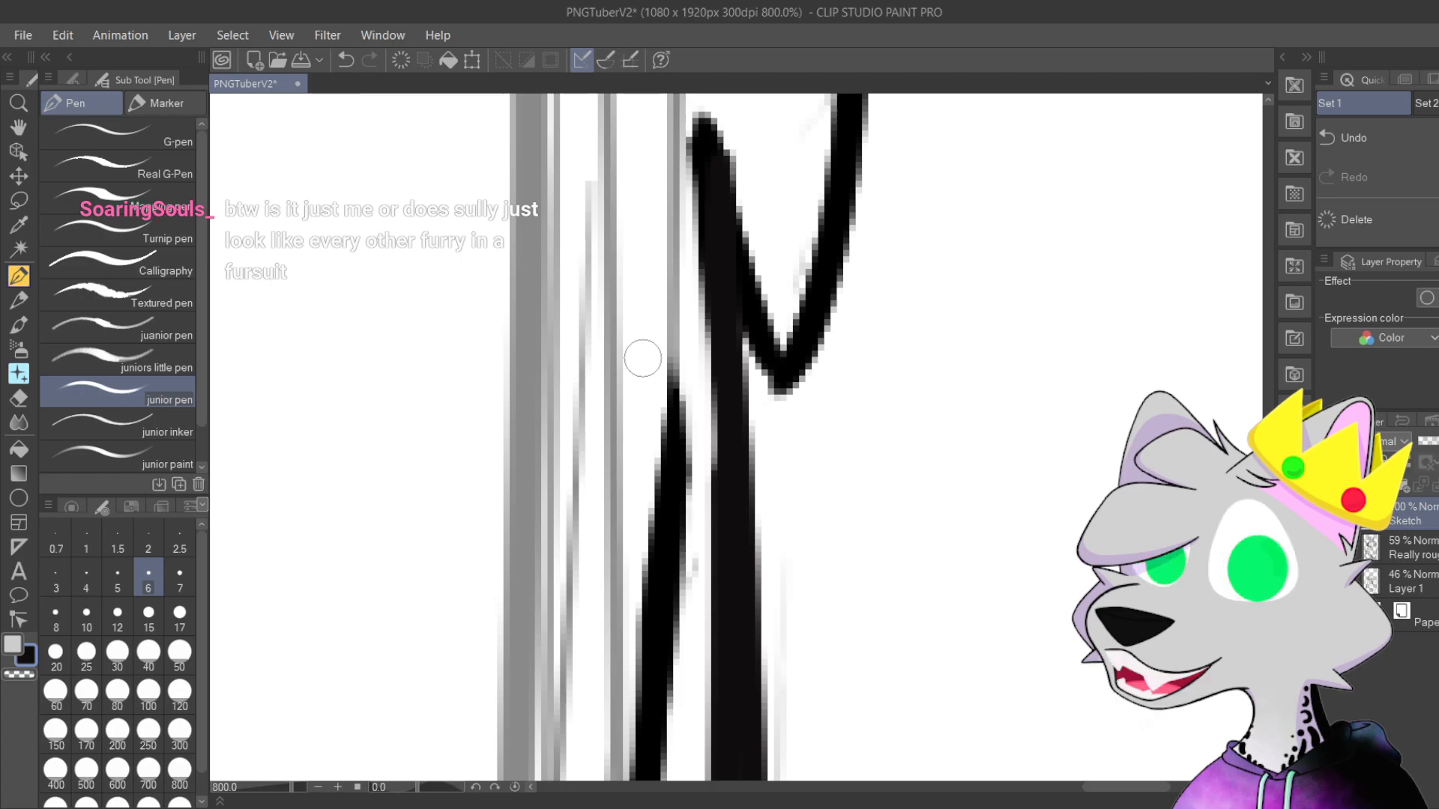
scroll(928, 524, "up", 3)
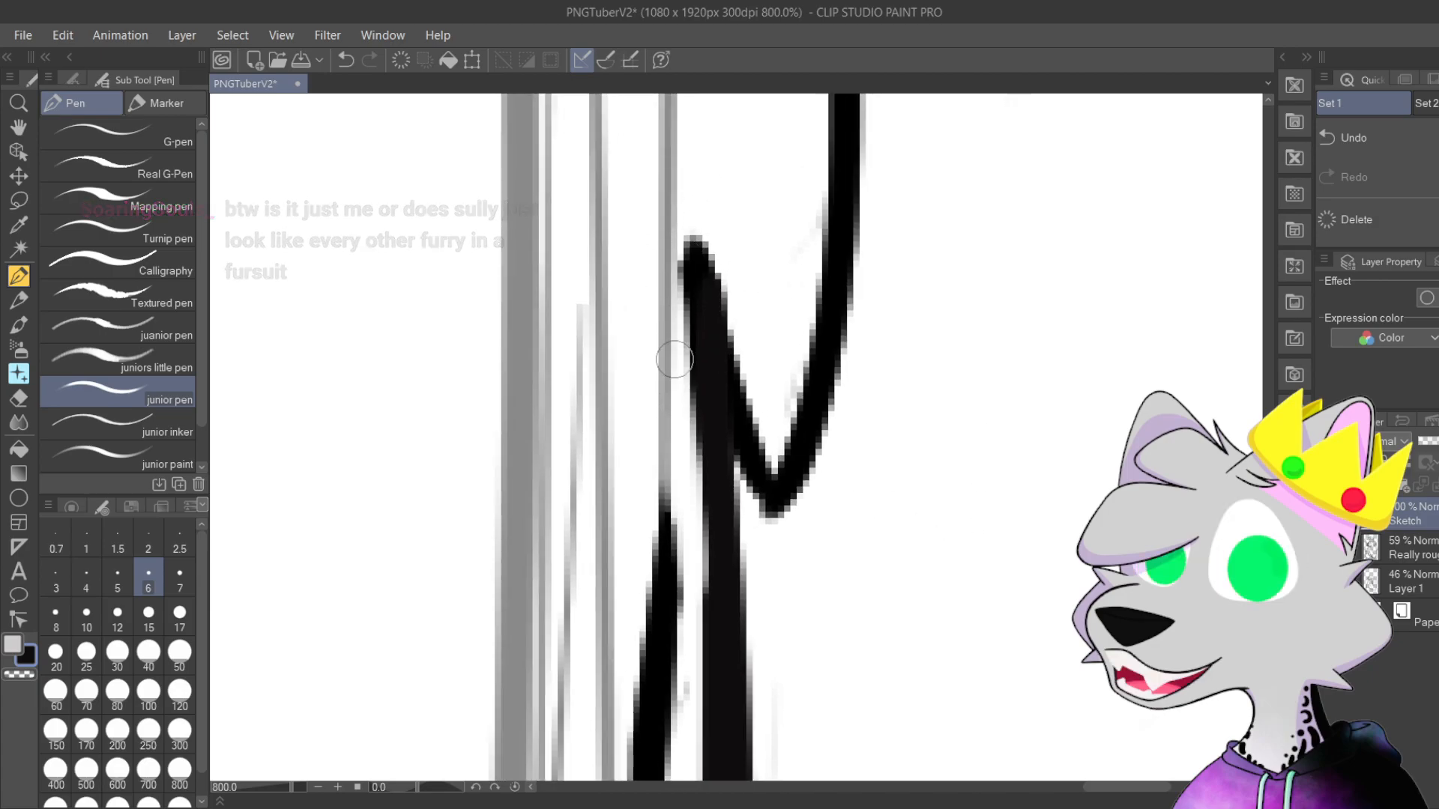
scroll(677, 406, "down", 3)
mouse_move(653, 347)
left_mouse_down()
mouse_move(655, 583)
mouse_move(657, 416)
mouse_move(674, 561)
mouse_move(664, 176)
left_mouse_up()
mouse_move(707, 281)
left_mouse_down()
mouse_move(674, 395)
mouse_move(674, 620)
mouse_move(678, 592)
mouse_move(659, 578)
mouse_move(671, 514)
mouse_move(660, 223)
mouse_move(728, 375)
left_mouse_up()
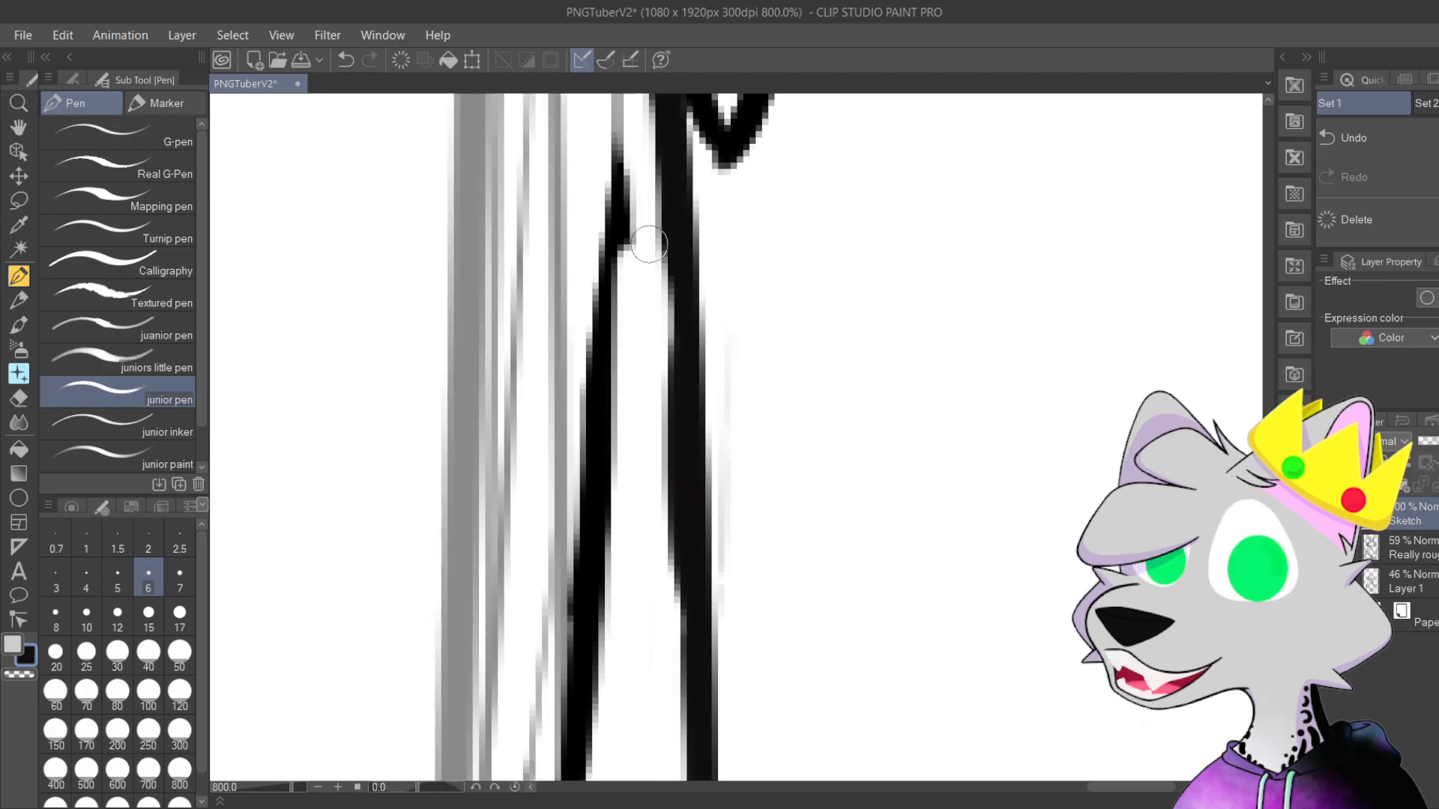
Step: Thin and smooth the inner edge of the new outer line just below the fur spike
key("ctrl+z")
mouse_move(677, 201)
left_mouse_down()
mouse_move(661, 473)
mouse_move(659, 181)
mouse_move(672, 588)
left_mouse_up()
key("ctrl+z")
left_click_drag(665, 199, 665, 582)
key("ctrl+z")
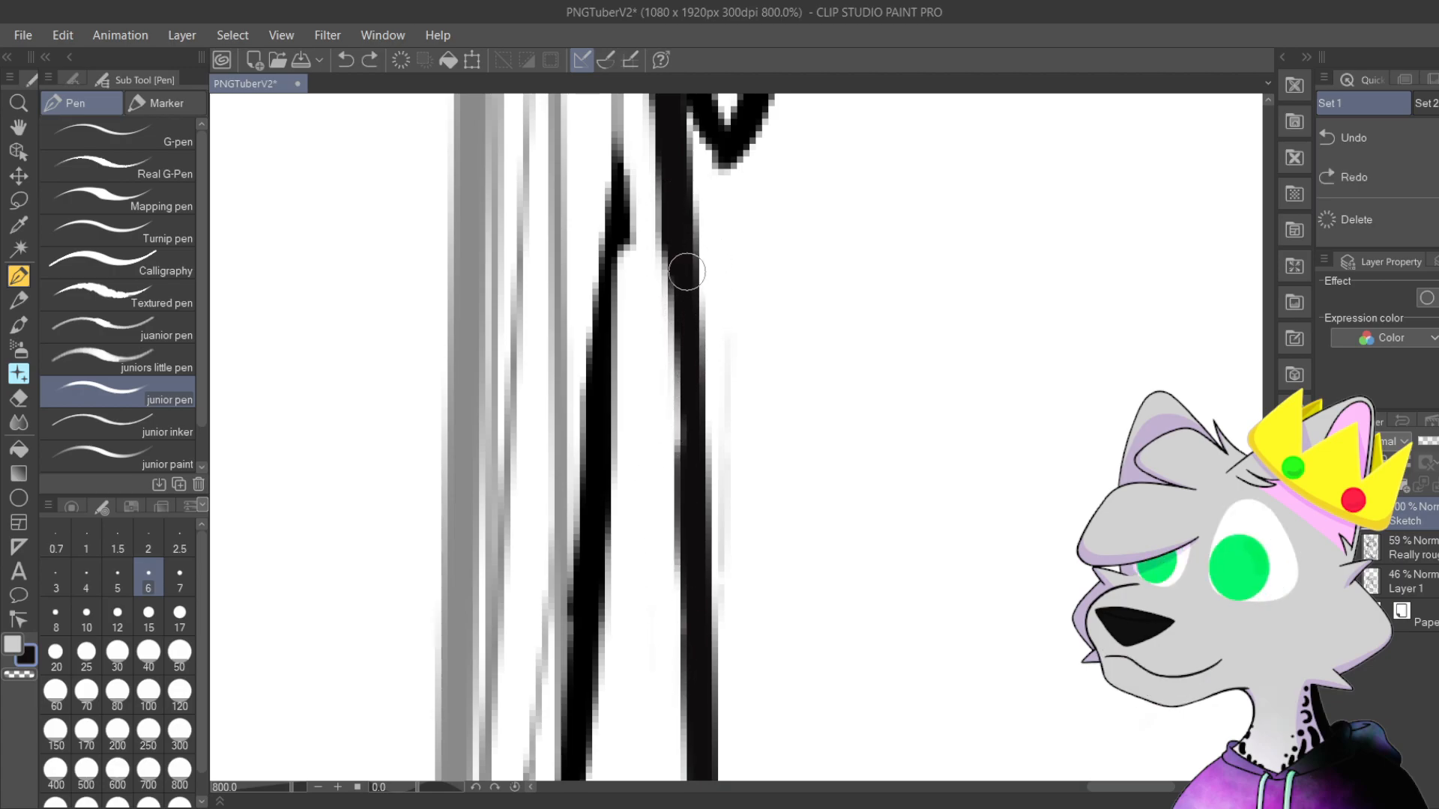
left_click_drag(675, 218, 694, 611)
Step: Erase the leftover upper pieces of the old outer line beside the new one
mouse_move(609, 329)
left_mouse_down()
mouse_move(579, 364)
mouse_move(609, 320)
mouse_move(597, 386)
mouse_move(610, 505)
left_mouse_up()
scroll(611, 502, "up", 3)
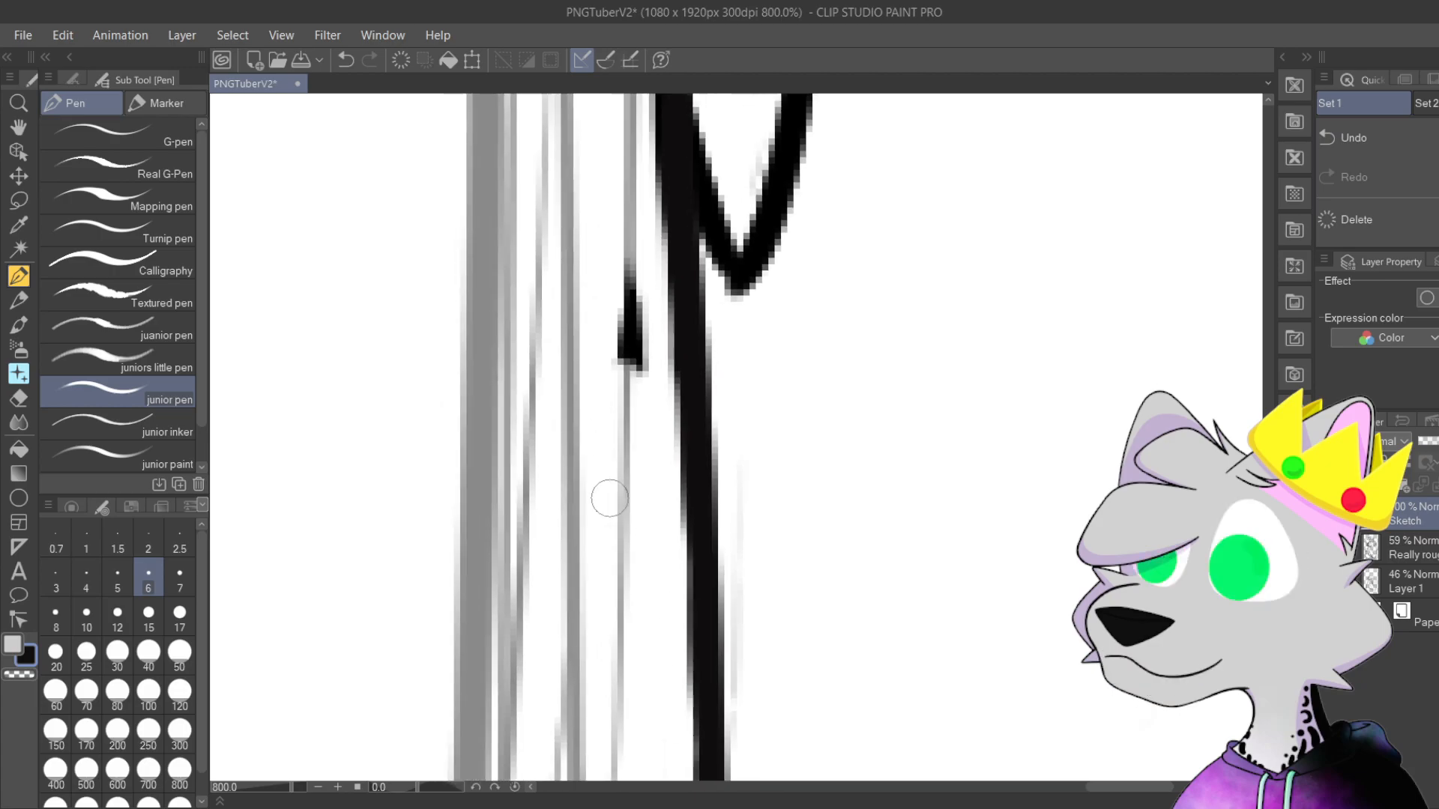
mouse_move(618, 565)
left_mouse_down()
mouse_move(620, 347)
mouse_move(642, 407)
left_mouse_up()
scroll(629, 379, "down", 2)
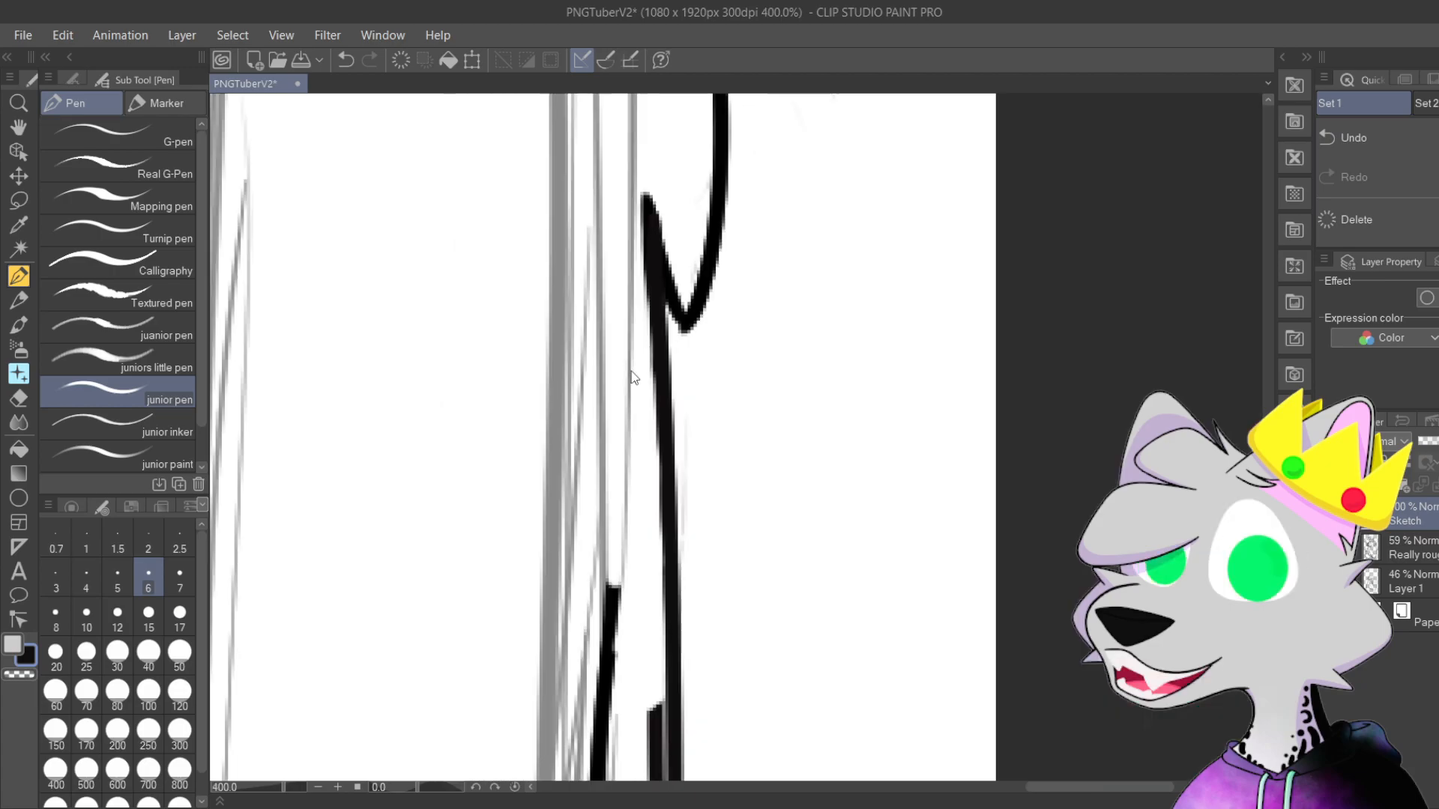
left_click_drag(757, 568, 768, 251)
left_click_drag(831, 436, 794, 379)
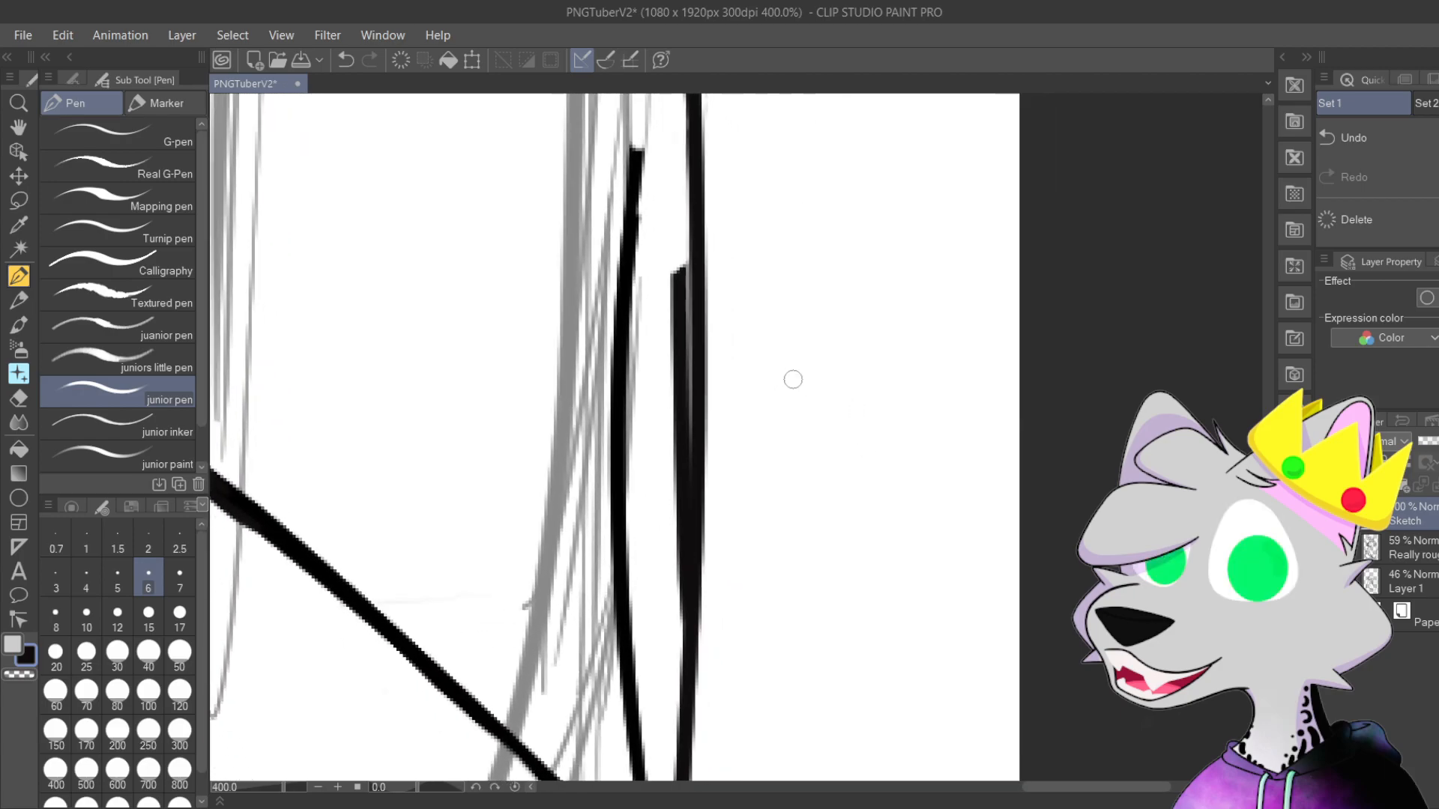
scroll(794, 380, "up", 2)
left_click_drag(701, 401, 841, 260)
Step: Erase the rest of the old outer line down to the diagonal chest line and trim the new line's doubled stroke to an even thickness
scroll(841, 260, "down", 2)
left_click_drag(846, 336, 821, 469)
mouse_move(734, 282)
left_mouse_down()
mouse_move(736, 351)
mouse_move(747, 266)
mouse_move(755, 499)
mouse_move(748, 434)
mouse_move(742, 627)
mouse_move(747, 465)
left_mouse_up()
left_click_drag(760, 653, 760, 476)
mouse_move(704, 193)
left_mouse_down()
mouse_move(709, 257)
mouse_move(720, 196)
mouse_move(709, 175)
mouse_move(693, 199)
mouse_move(697, 292)
mouse_move(710, 248)
mouse_move(678, 532)
left_mouse_up()
left_click_drag(796, 556, 807, 359)
scroll(688, 120, "up", 2)
left_click_drag(793, 595, 729, 300)
mouse_move(785, 618)
left_mouse_down()
mouse_move(720, 322)
mouse_move(719, 252)
left_mouse_up()
mouse_move(652, 480)
left_mouse_down()
mouse_move(637, 547)
mouse_move(654, 561)
mouse_move(614, 479)
mouse_move(643, 488)
mouse_move(611, 277)
mouse_move(652, 420)
left_mouse_up()
mouse_move(629, 536)
left_mouse_down()
mouse_move(611, 255)
mouse_move(594, 353)
left_mouse_up()
scroll(629, 426, "down", 2)
scroll(630, 426, "down", 5)
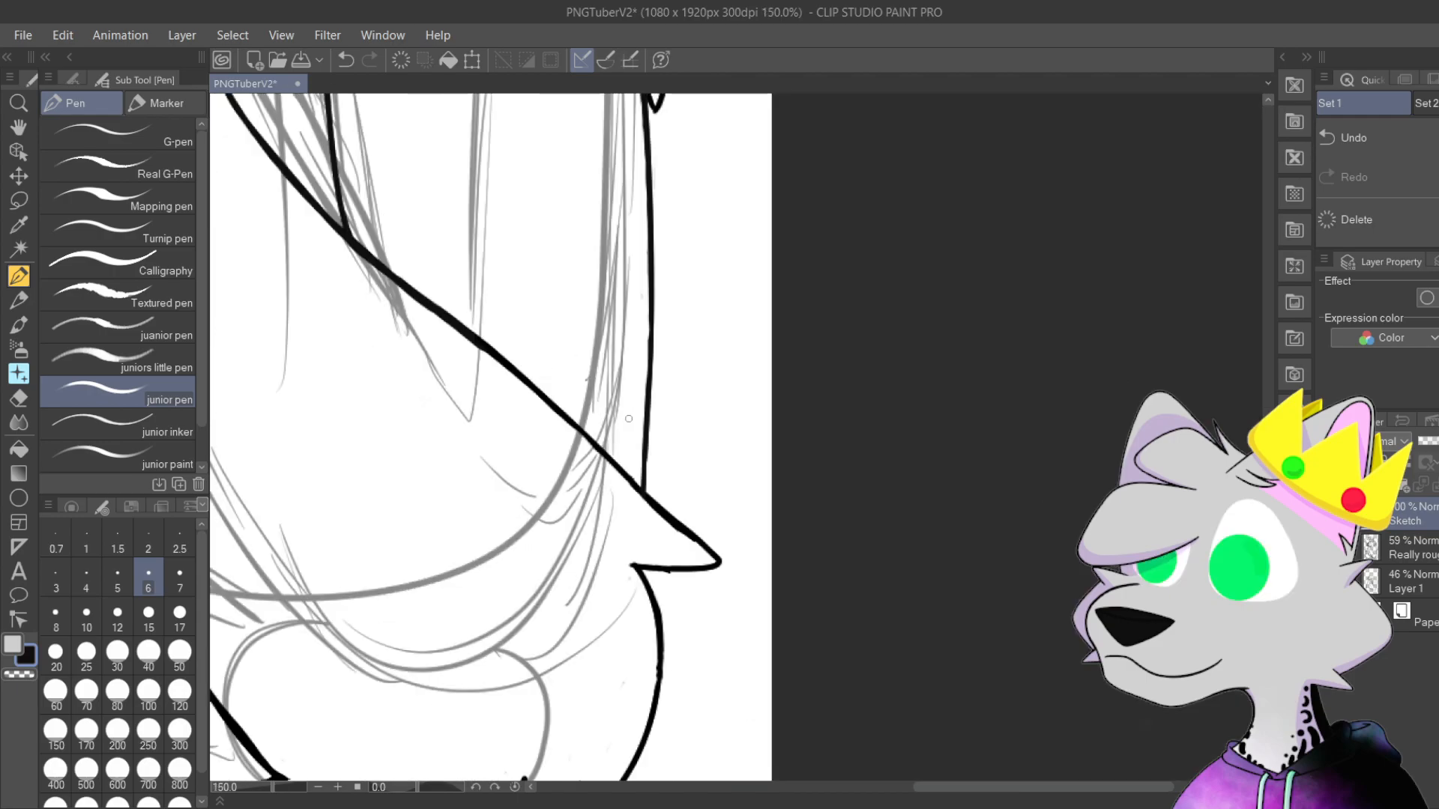
Step: Review the whole character, then inspect the inked arm, chest and outer body lines up close
left_click_drag(882, 381, 1009, 568)
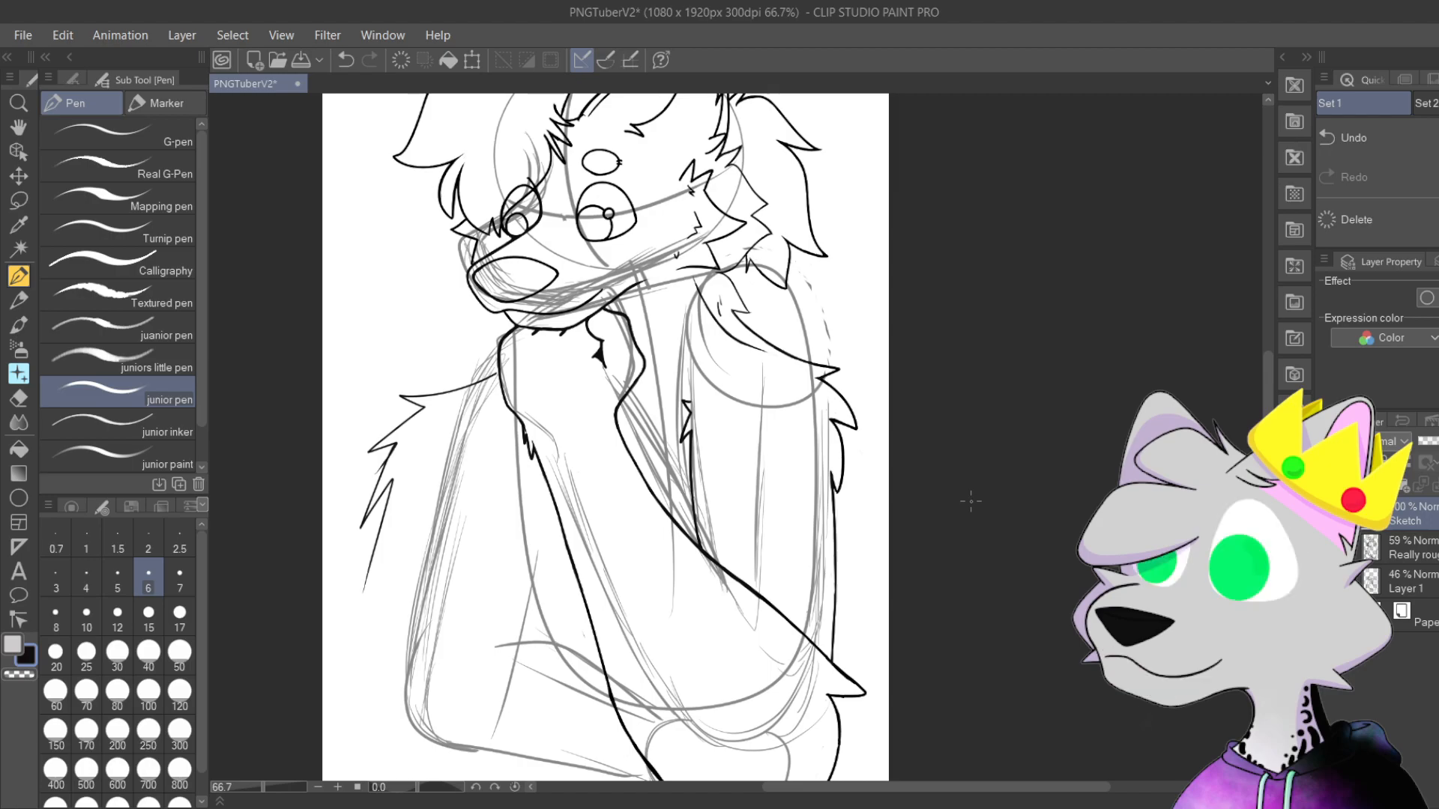
left_click_drag(760, 487, 782, 518)
key("ctrl+plus")
key("ctrl+plus")
mouse_move(700, 536)
left_mouse_down()
mouse_move(734, 546)
mouse_move(839, 387)
mouse_move(838, 406)
left_mouse_up()
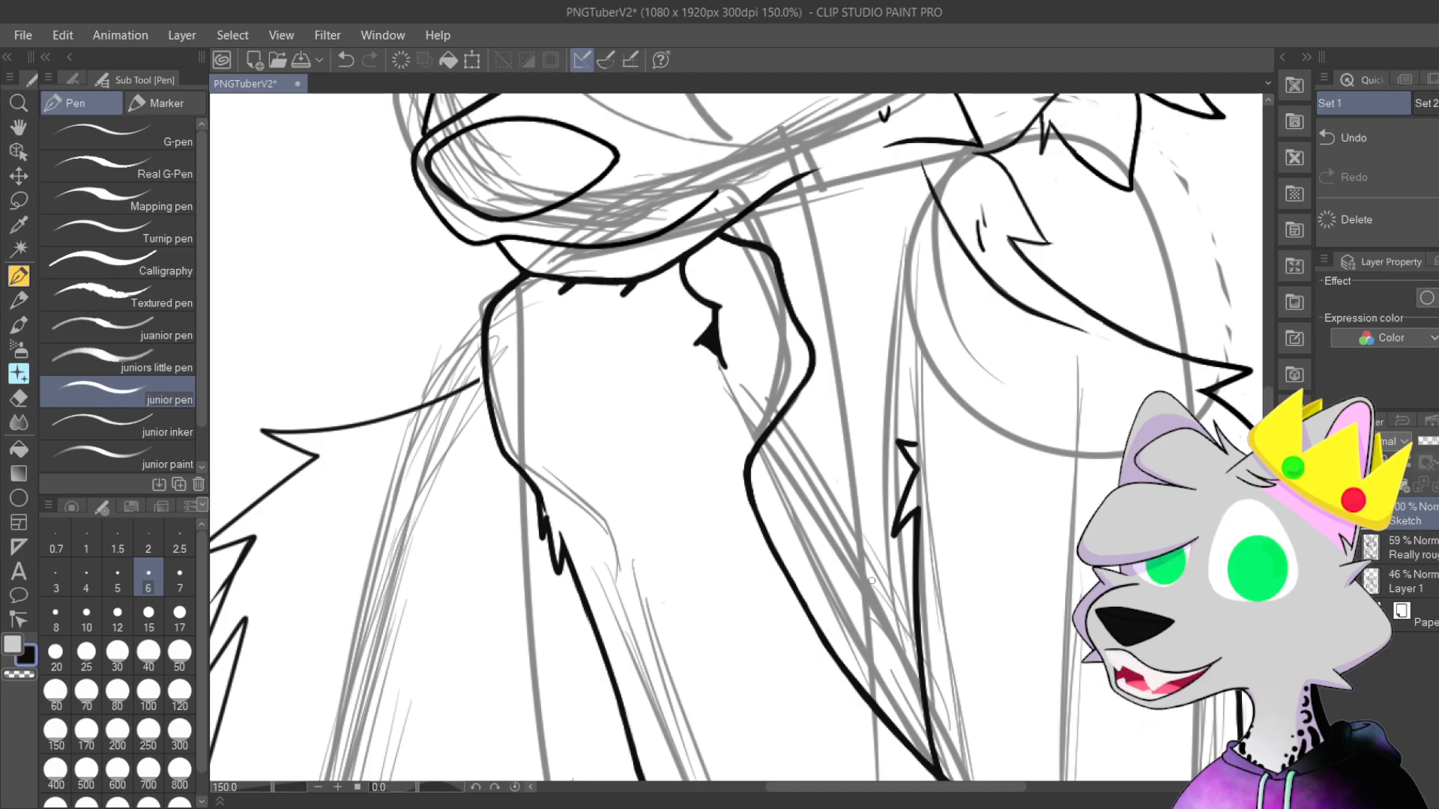
mouse_move(864, 434)
left_mouse_down()
mouse_move(815, 392)
mouse_move(861, 402)
mouse_move(765, 453)
mouse_move(755, 427)
left_mouse_up()
scroll(855, 430, "up", 1)
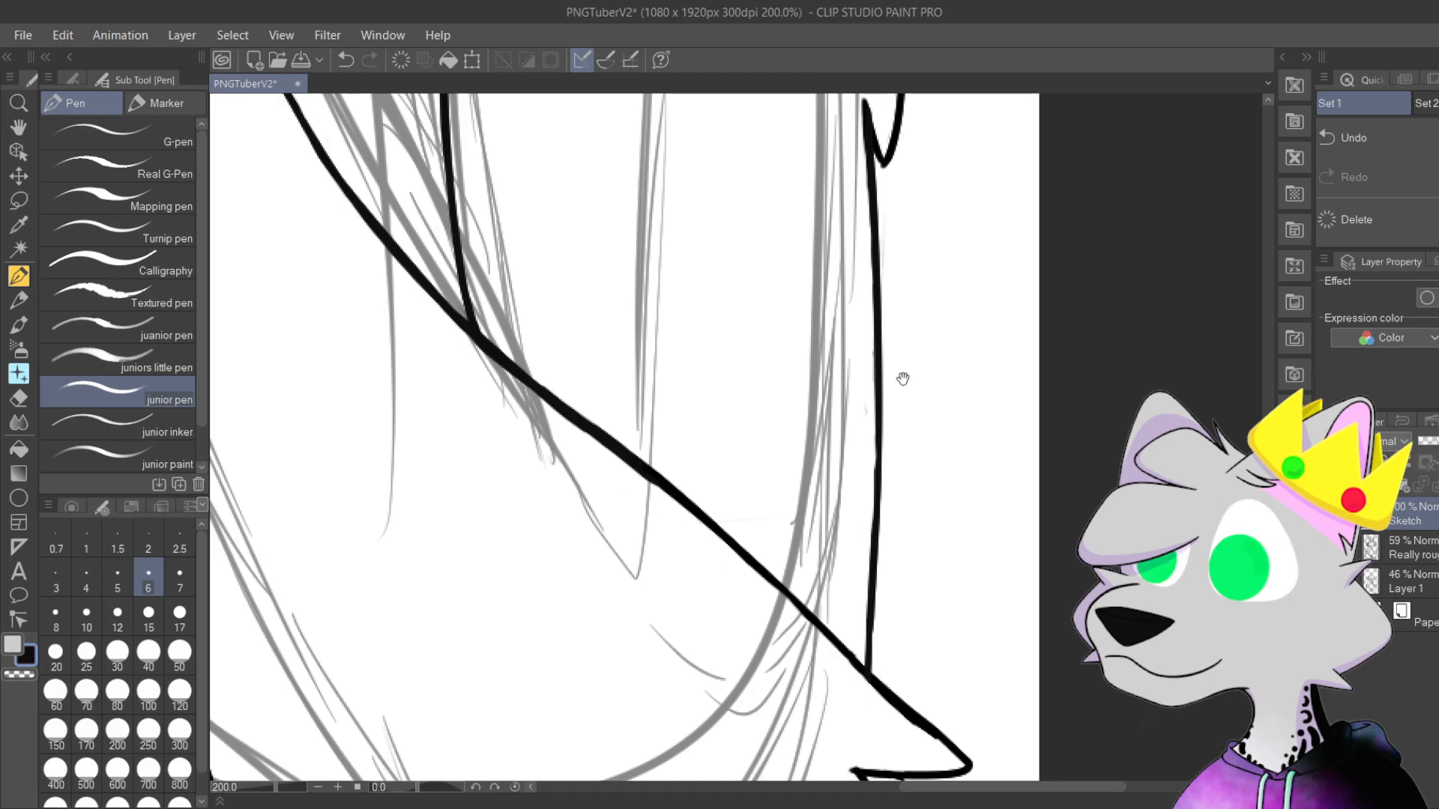
left_click_drag(900, 381, 831, 654)
Step: Draw a fuller curve along the outside of the lowest outer fur tuft, from its upper notch towards its tip
scroll(795, 633, "up", 2)
left_click_drag(877, 398, 755, 577)
left_click_drag(759, 513, 755, 605)
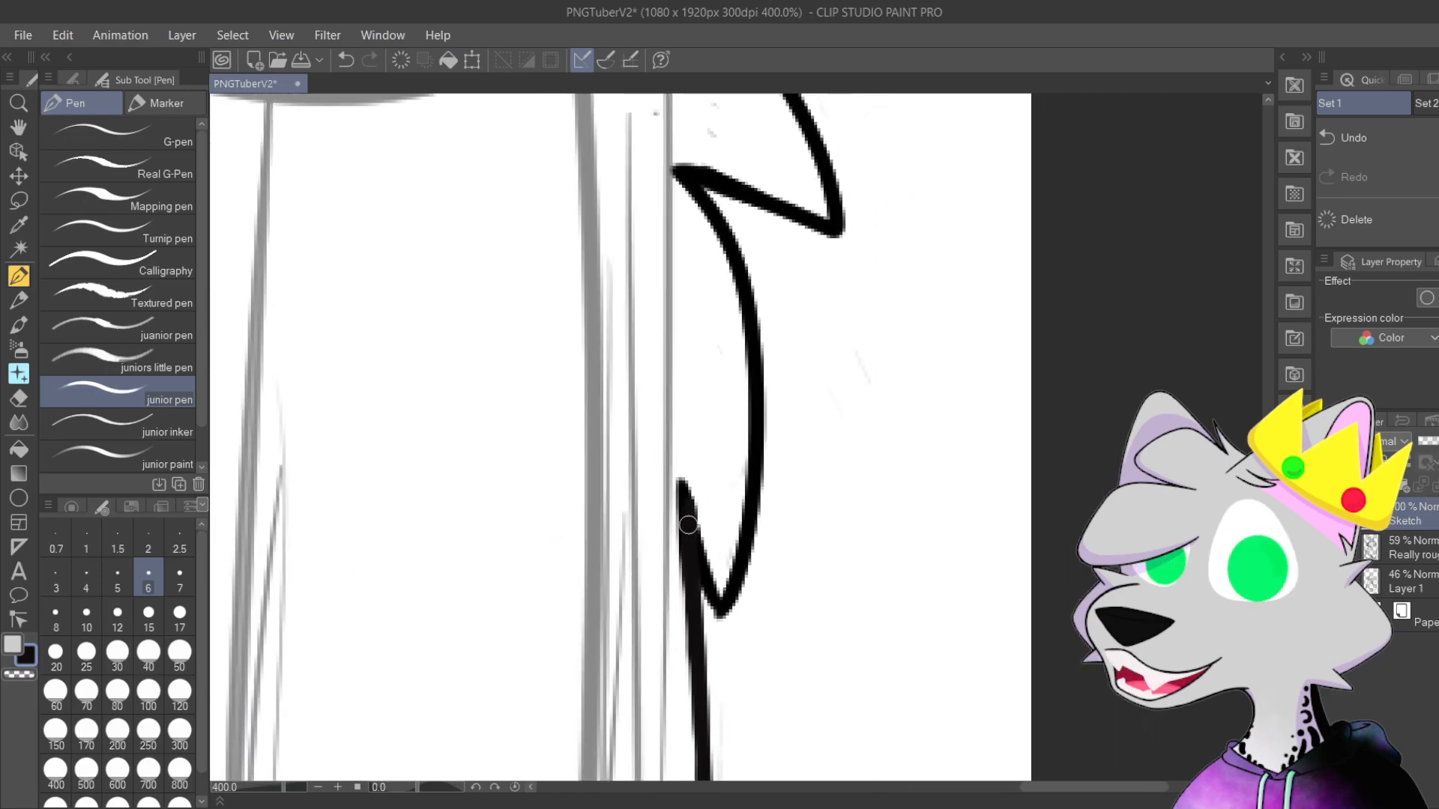
mouse_move(701, 551)
left_mouse_down()
mouse_move(756, 626)
mouse_move(703, 186)
mouse_move(730, 623)
left_mouse_up()
key("ctrl+z")
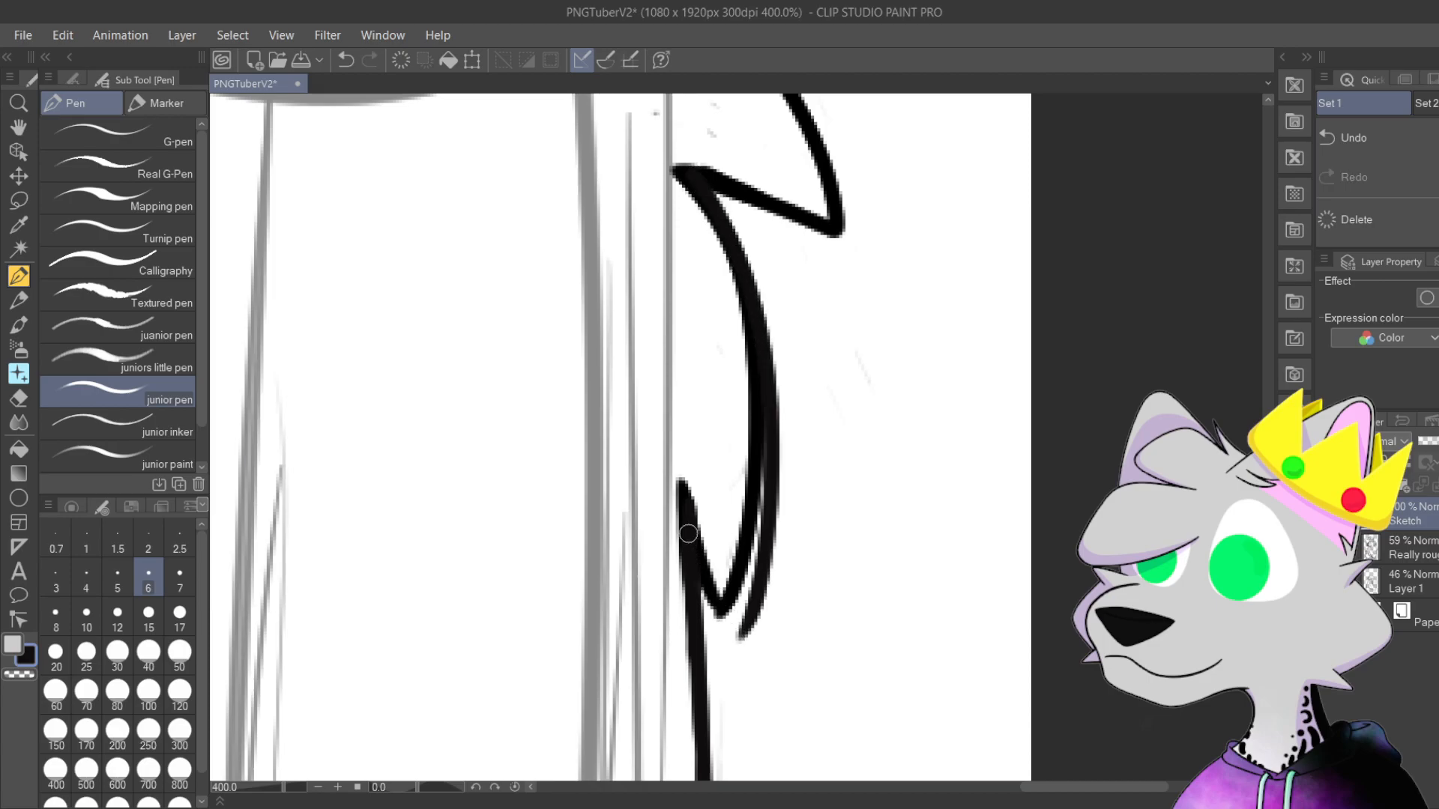
Step: Redraw the lower fur tuft on the upper arm's outer outline with a wider curve and a longer, lower point
left_click_drag(690, 536, 751, 653)
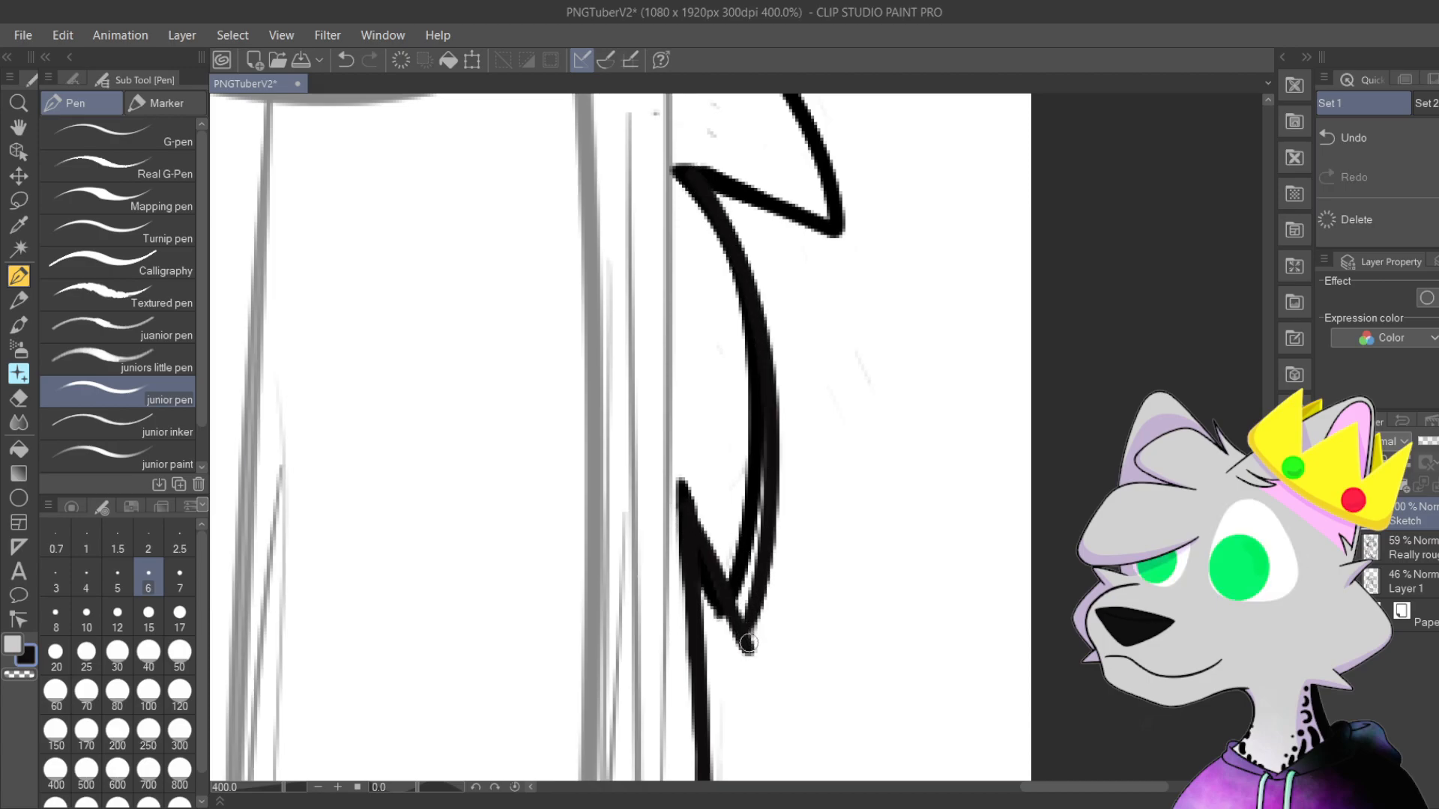
key("ctrl+z")
key("ctrl+z")
left_click_drag(694, 517, 738, 610)
key("ctrl+z")
mouse_move(679, 485)
left_mouse_down()
mouse_move(740, 614)
mouse_move(697, 180)
mouse_move(725, 603)
left_mouse_up()
key("ctrl+z")
key("ctrl+z")
mouse_move(694, 173)
left_mouse_down()
mouse_move(678, 188)
mouse_move(712, 626)
mouse_move(746, 592)
mouse_move(675, 213)
mouse_move(769, 367)
mouse_move(743, 637)
left_mouse_up()
key("ctrl+z")
key("ctrl+z")
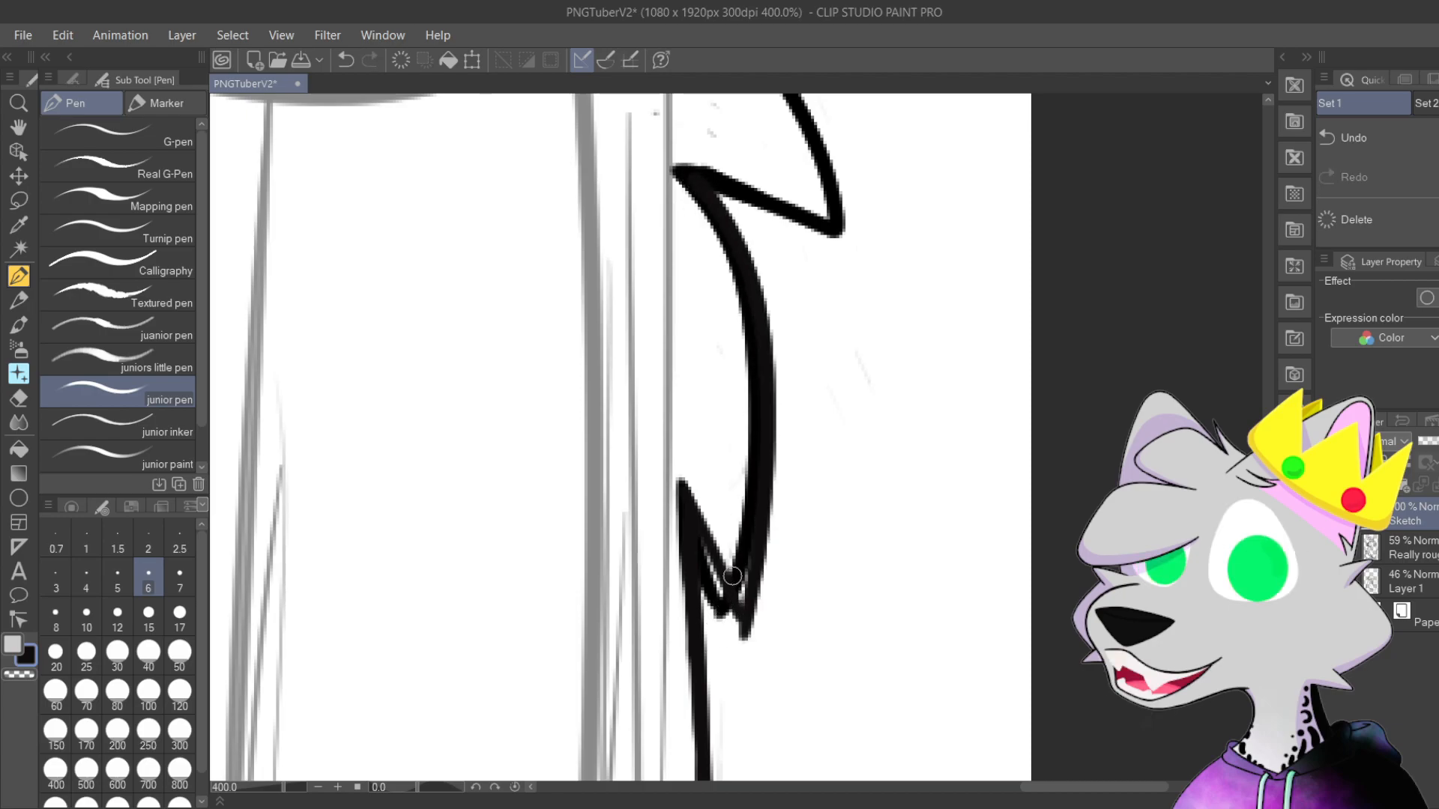
Step: Thicken the short diagonal stroke of the lower fur tuft down to its new point
scroll(727, 573, "up", 5)
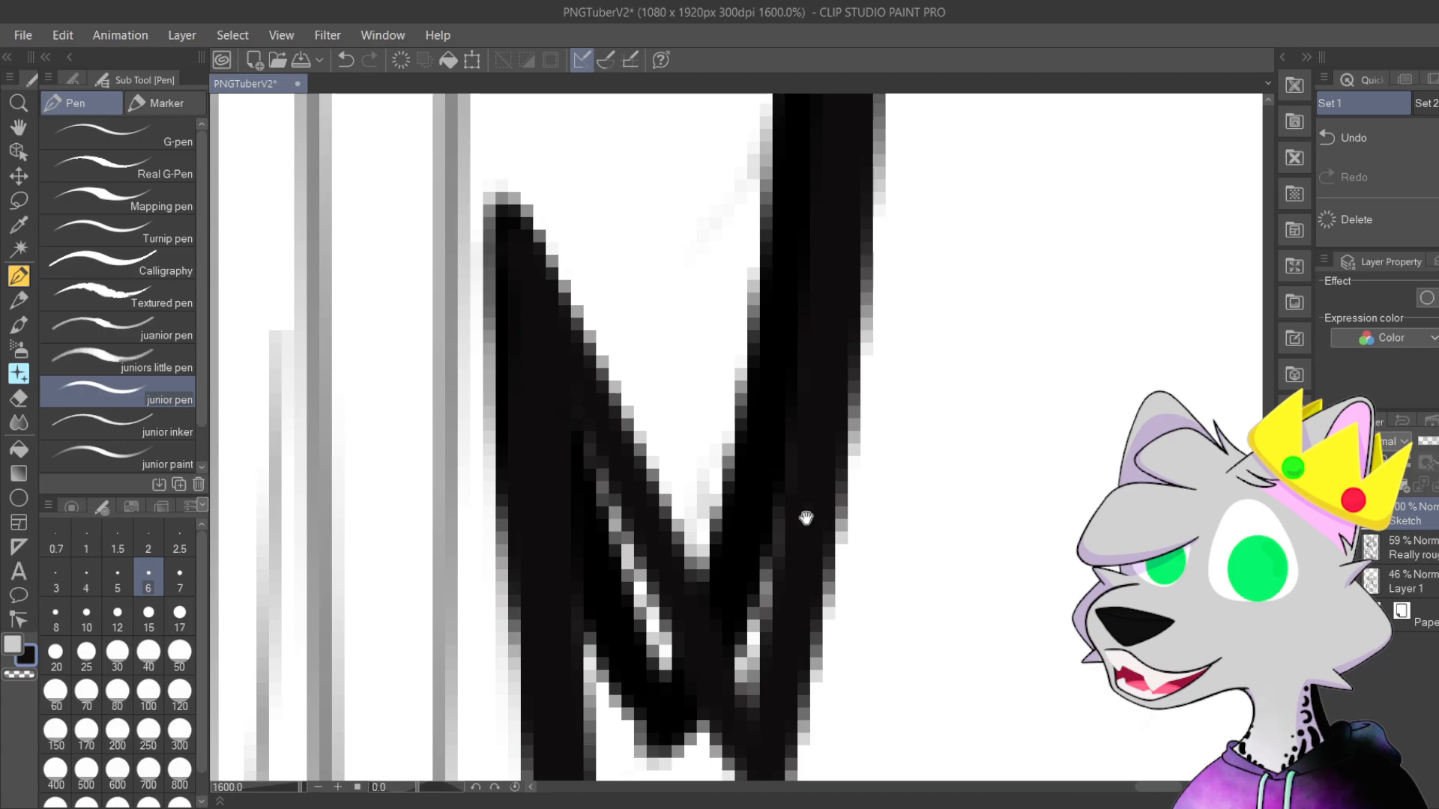
left_click_drag(697, 525, 728, 584)
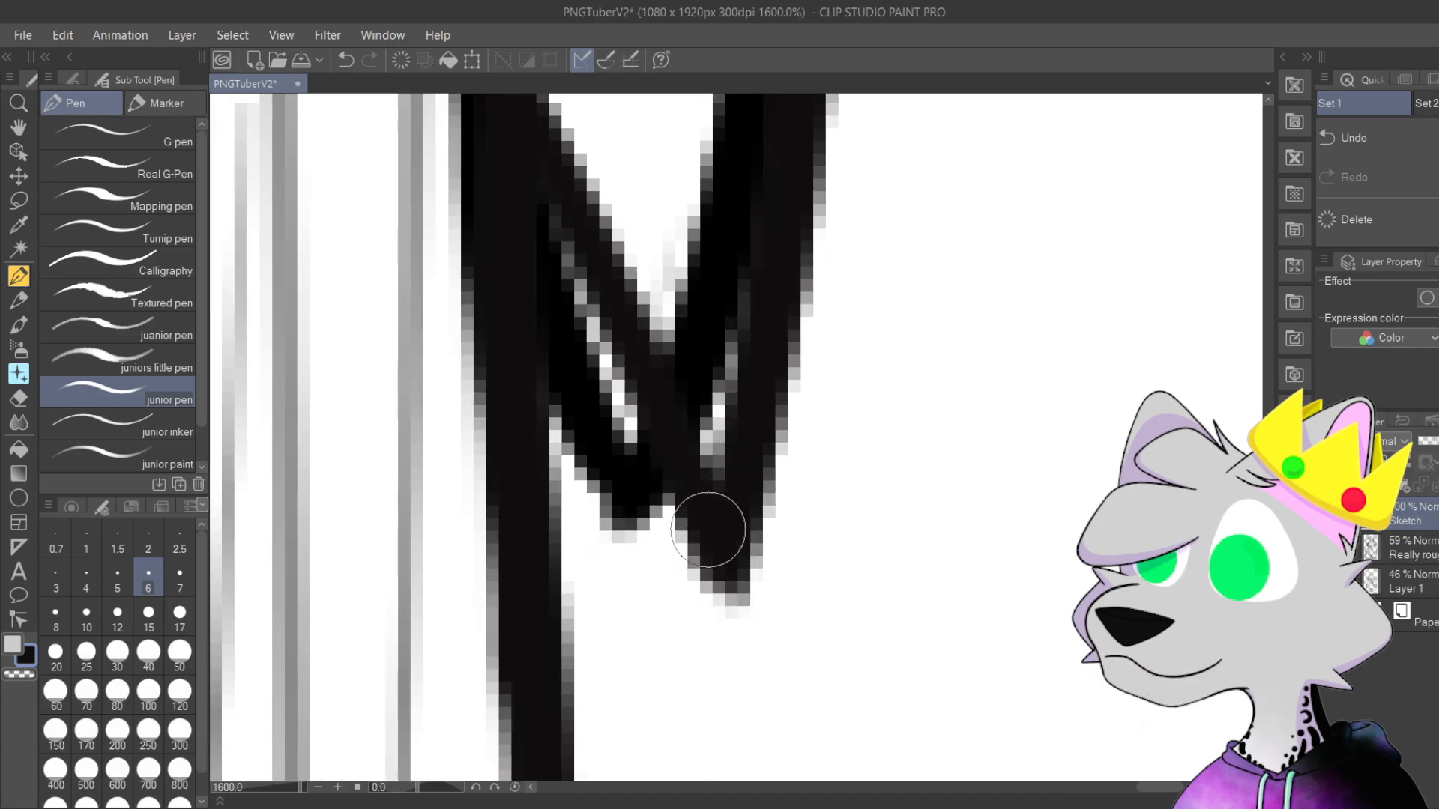
scroll(705, 536, "down", 2)
scroll(645, 397, "up", 2)
left_click_drag(540, 150, 684, 553)
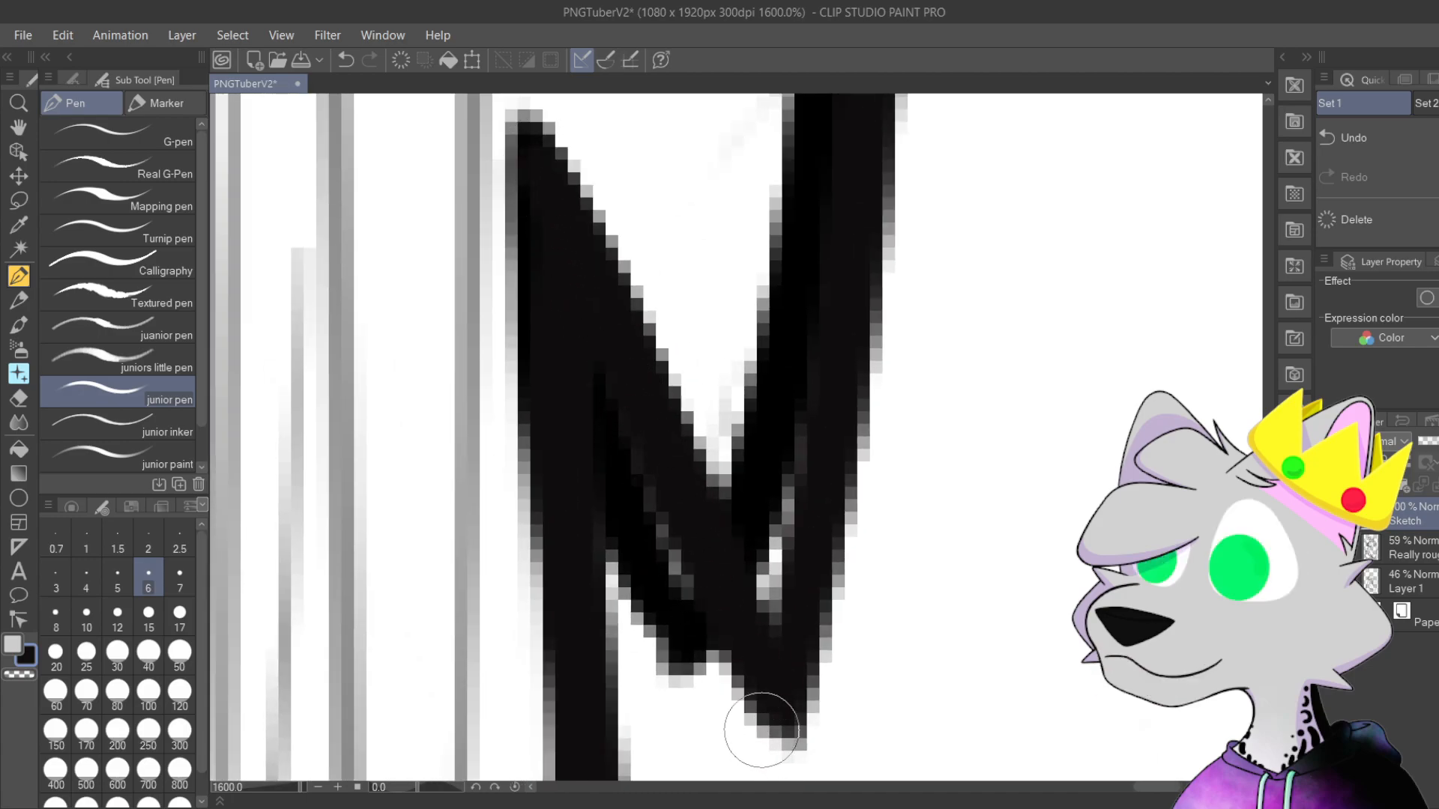
Step: Erase the old doubled line beneath the lower fur tuft, leaving a clean edge between its point and the arm line
mouse_move(611, 411)
left_mouse_down()
mouse_move(641, 632)
mouse_move(663, 600)
mouse_move(641, 538)
mouse_move(650, 658)
left_mouse_up()
left_click_drag(599, 427, 577, 632)
left_click_drag(633, 456, 683, 615)
key("ctrl+z")
left_click_drag(627, 392, 713, 616)
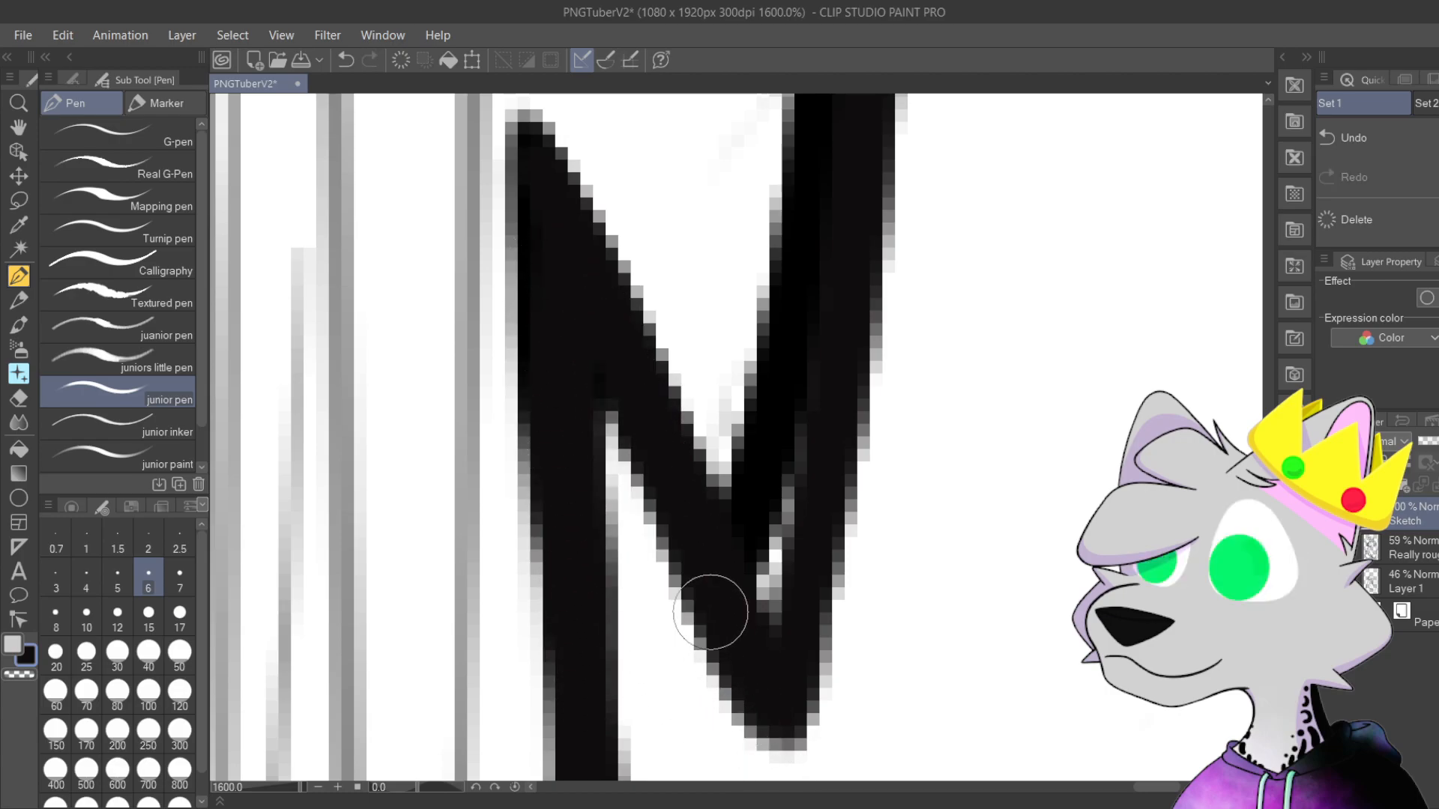
Step: Clean the inner edge of the lower tuft's long curve by removing the old doubled line and evening its thickness
mouse_move(747, 524)
left_mouse_down()
mouse_move(743, 477)
mouse_move(763, 573)
mouse_move(721, 419)
mouse_move(763, 587)
mouse_move(718, 407)
mouse_move(759, 583)
mouse_move(730, 315)
mouse_move(756, 562)
mouse_move(742, 329)
mouse_move(768, 361)
mouse_move(760, 218)
left_mouse_up()
scroll(861, 282, "down", 2)
mouse_move(860, 283)
left_mouse_down()
mouse_move(873, 630)
mouse_move(893, 390)
left_mouse_up()
mouse_move(807, 367)
left_mouse_down()
mouse_move(799, 283)
mouse_move(739, 653)
mouse_move(727, 462)
left_mouse_up()
mouse_move(710, 579)
left_mouse_down()
mouse_move(719, 482)
mouse_move(712, 584)
left_mouse_up()
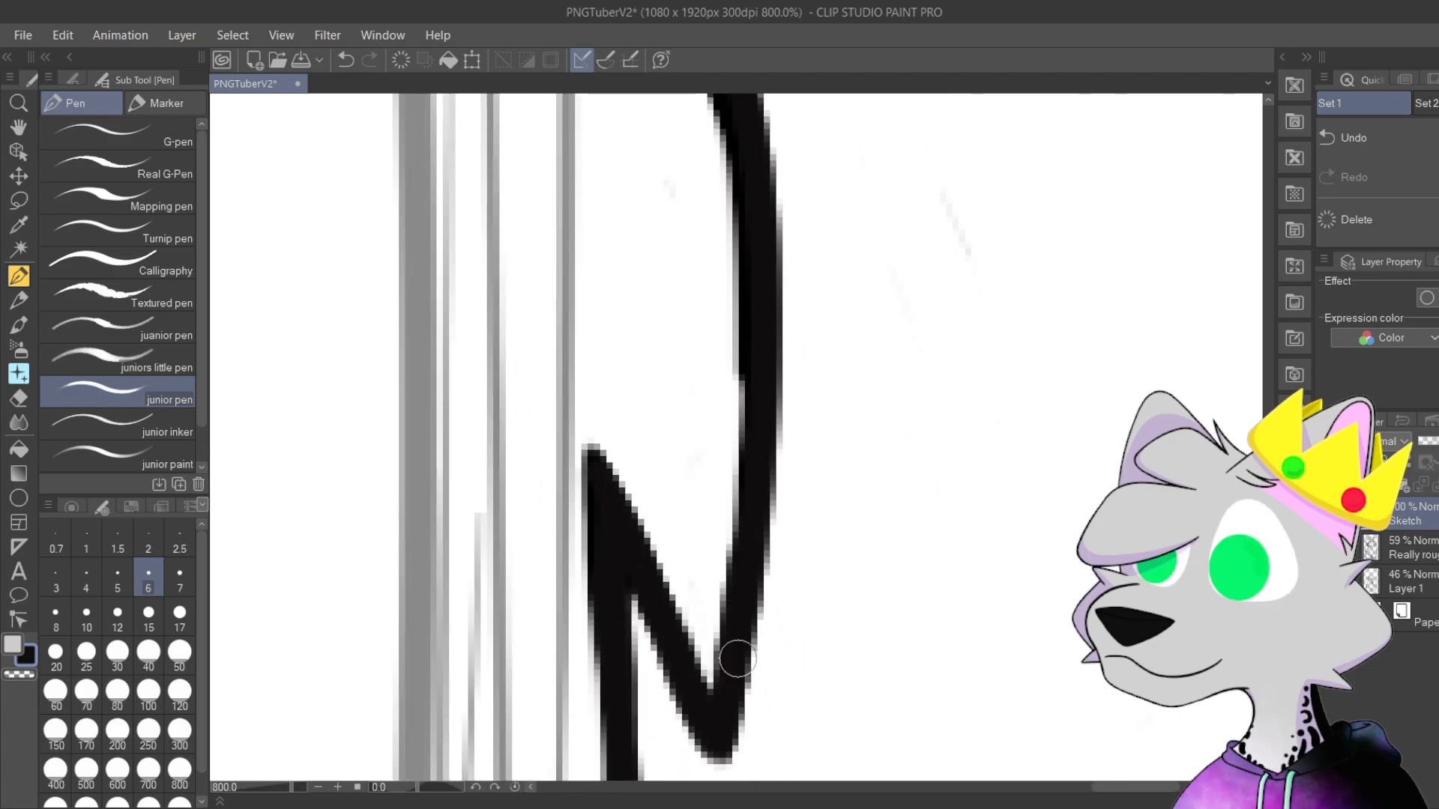
left_click_drag(773, 323, 793, 623)
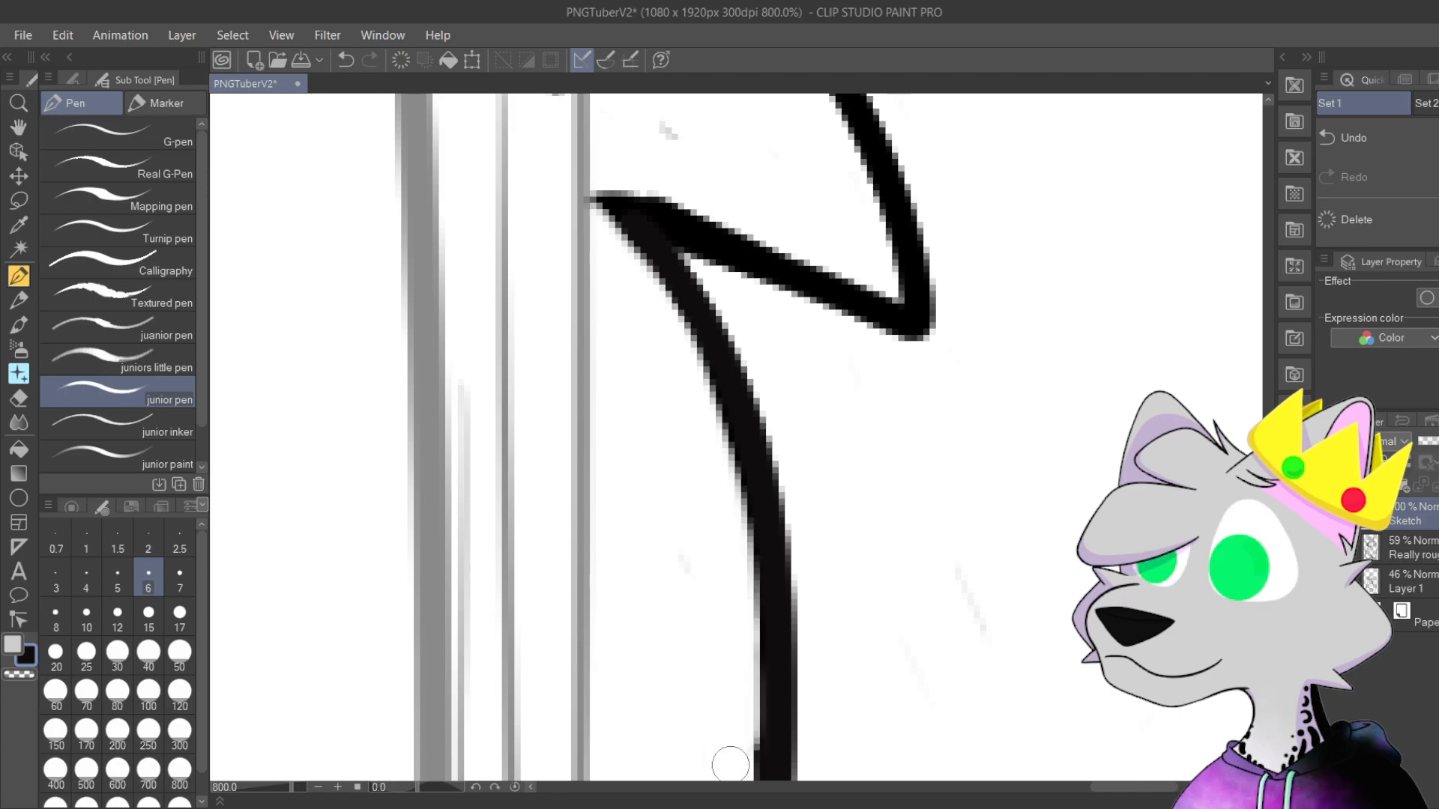
scroll(686, 401, "down", 5)
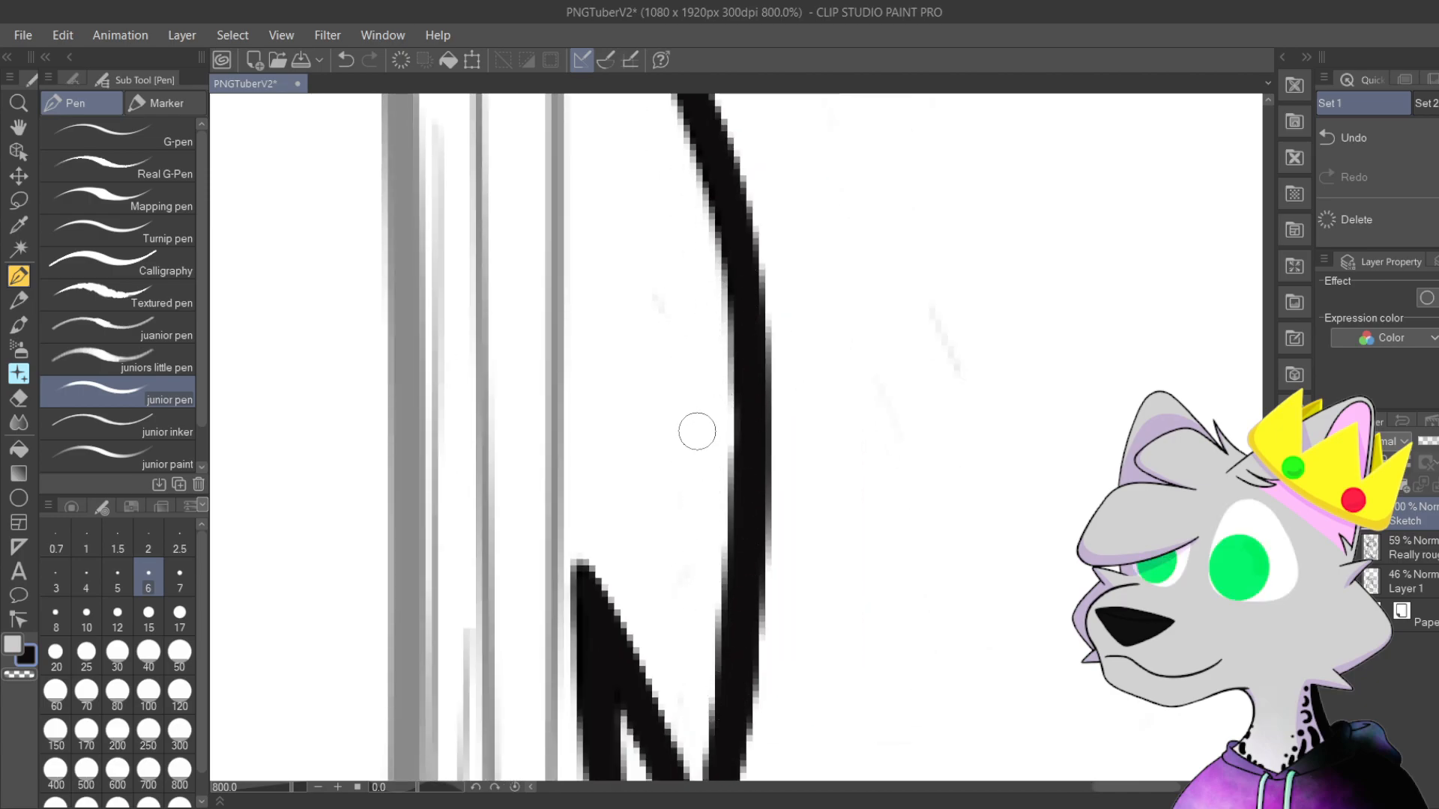
scroll(696, 435, "down", 2)
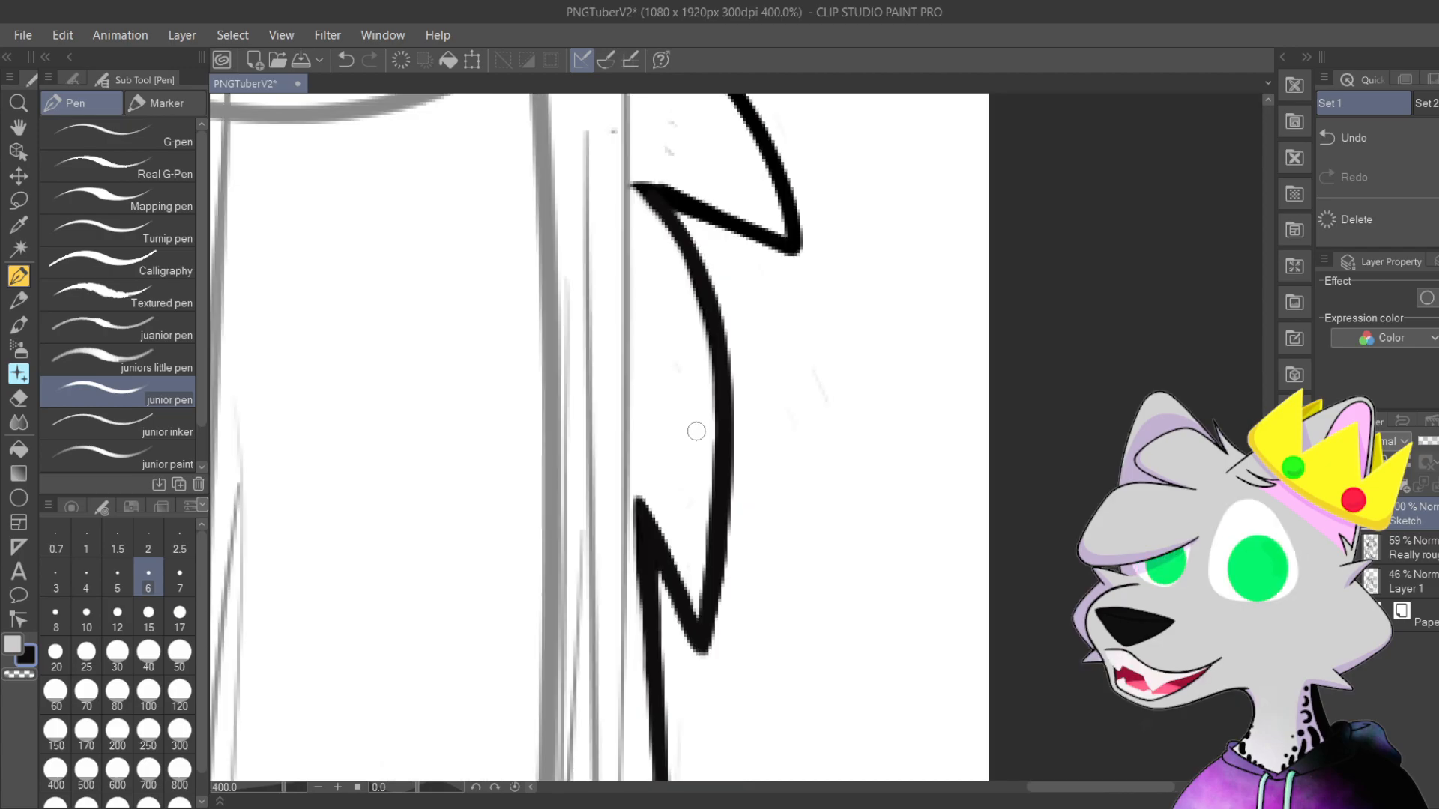
Step: Trim the upper edge of the next tuft up so its short diagonal line tapers to a sharp inner corner
scroll(824, 509, "up", 3)
scroll(809, 504, "up", 2)
scroll(660, 225, "up", 2)
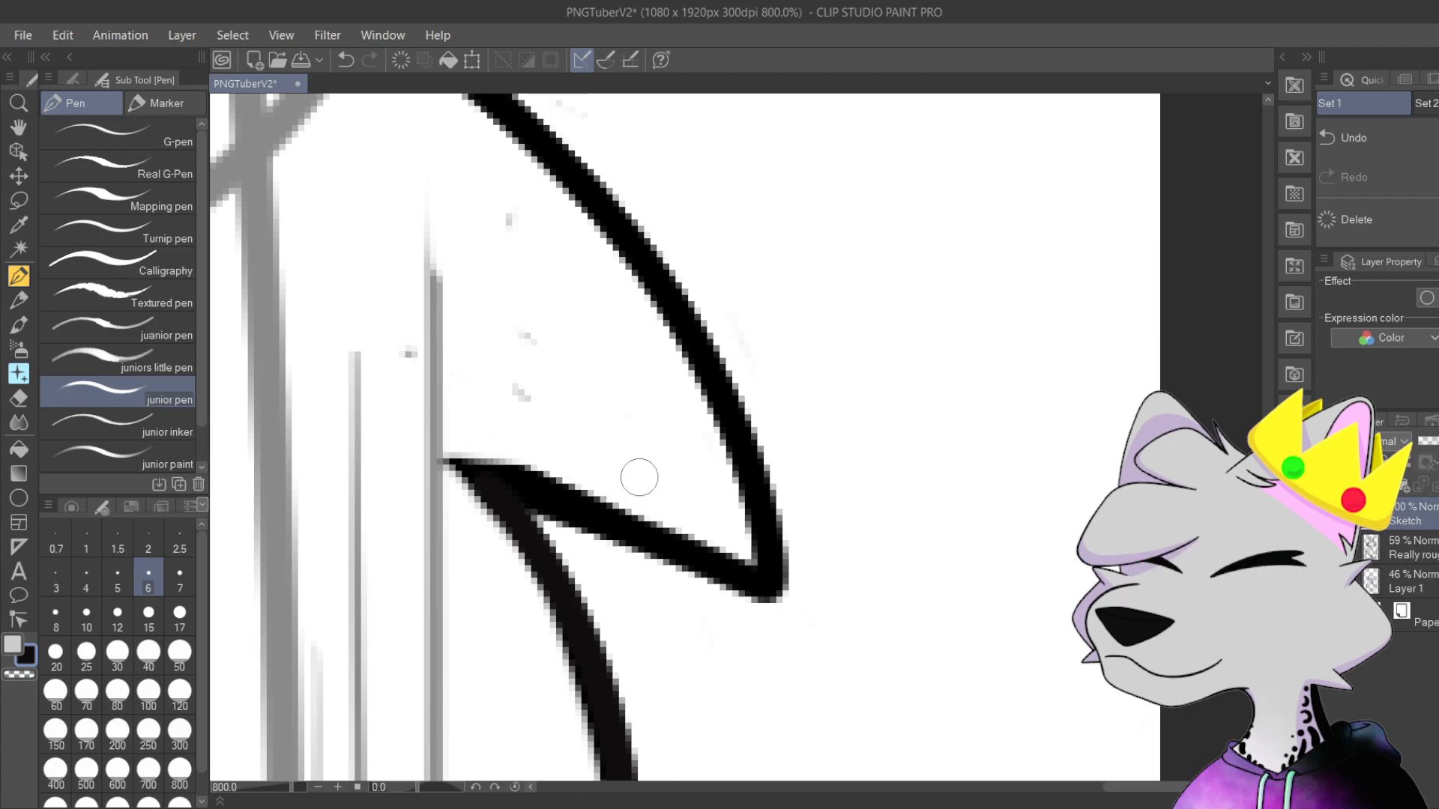
left_click_drag(450, 459, 659, 528)
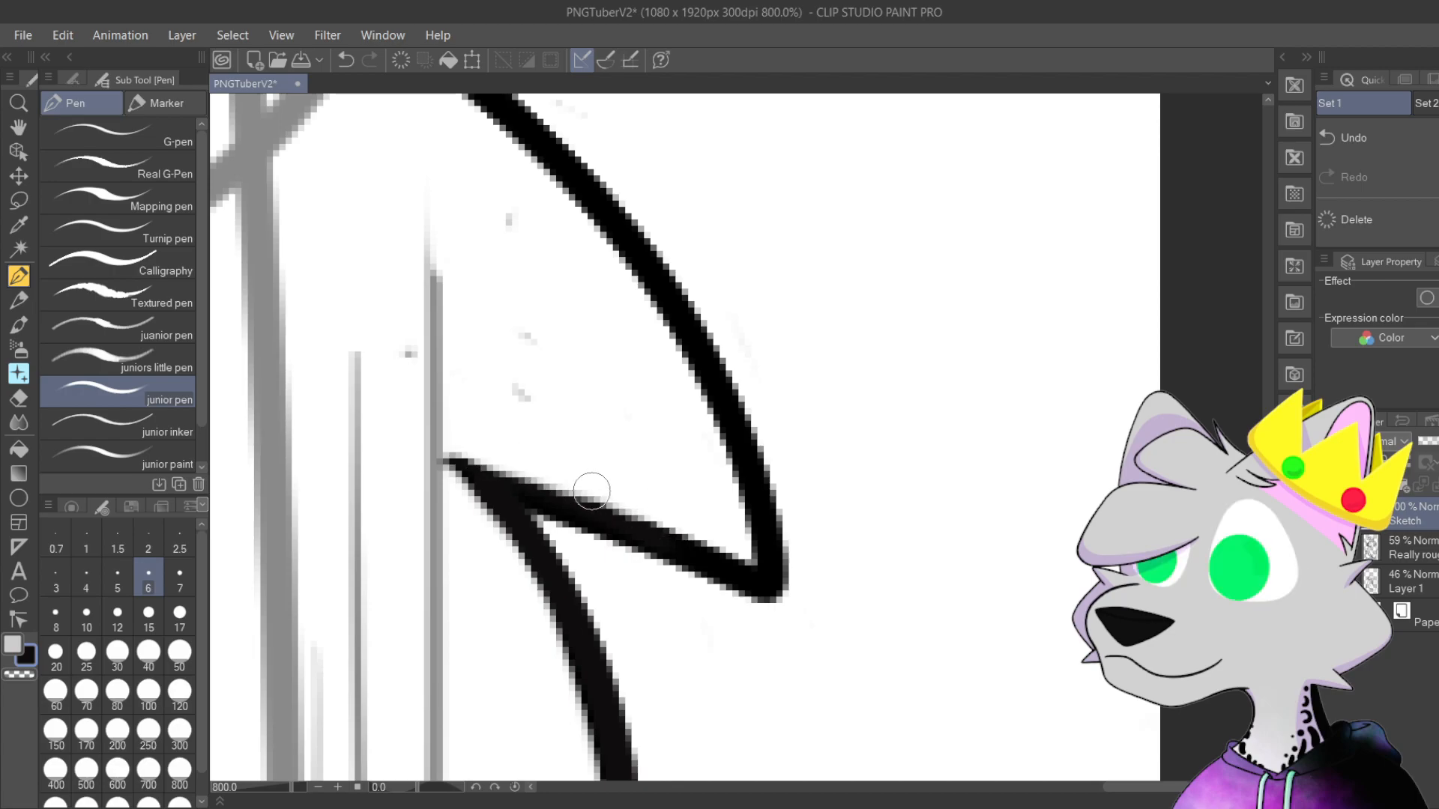
scroll(587, 501, "down", 2)
scroll(587, 501, "down", 4)
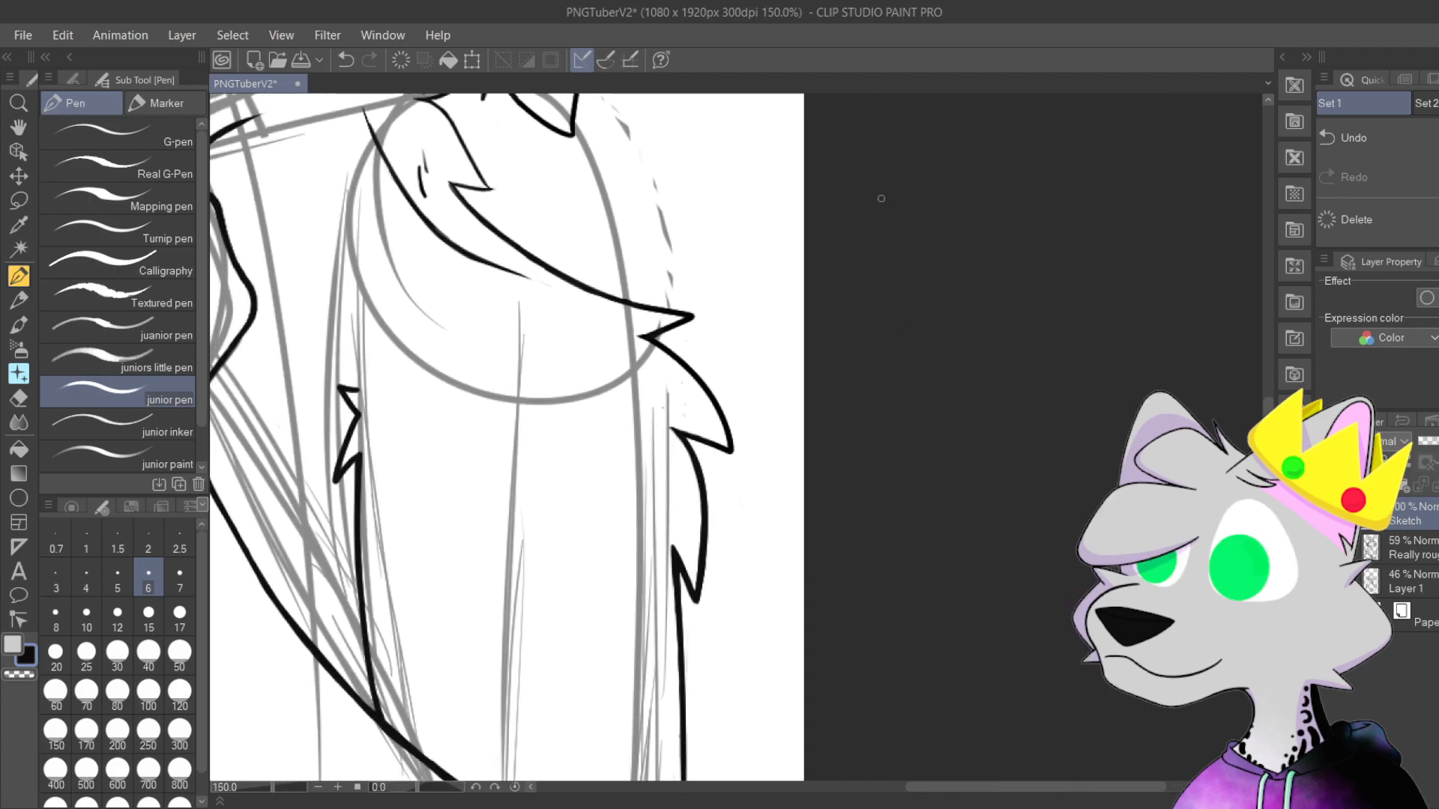
Step: Examine the linework of the upper arm, the forearm and the elbow fur for parts that need correction
scroll(1015, 600, "down", 2)
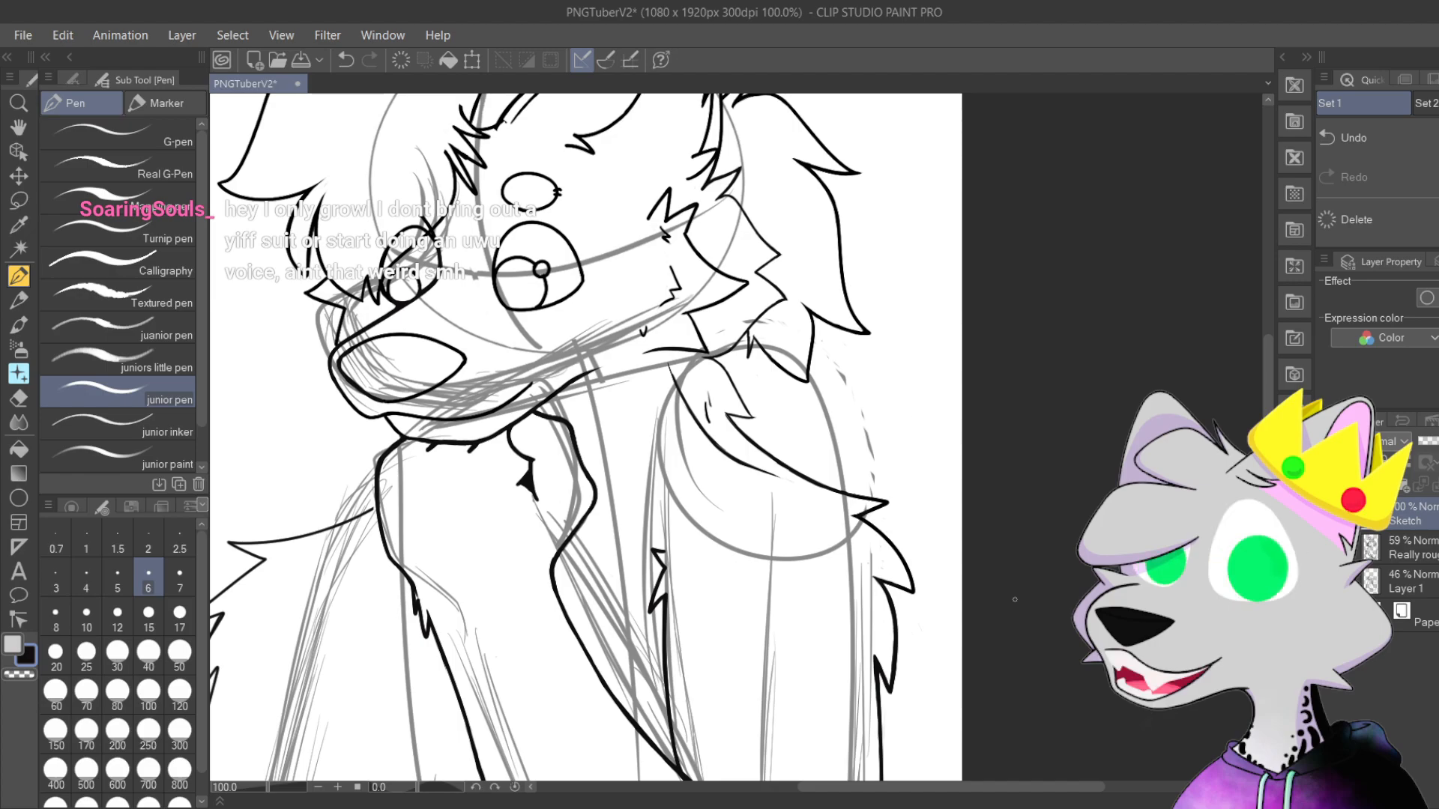
left_click_drag(965, 461, 951, 382)
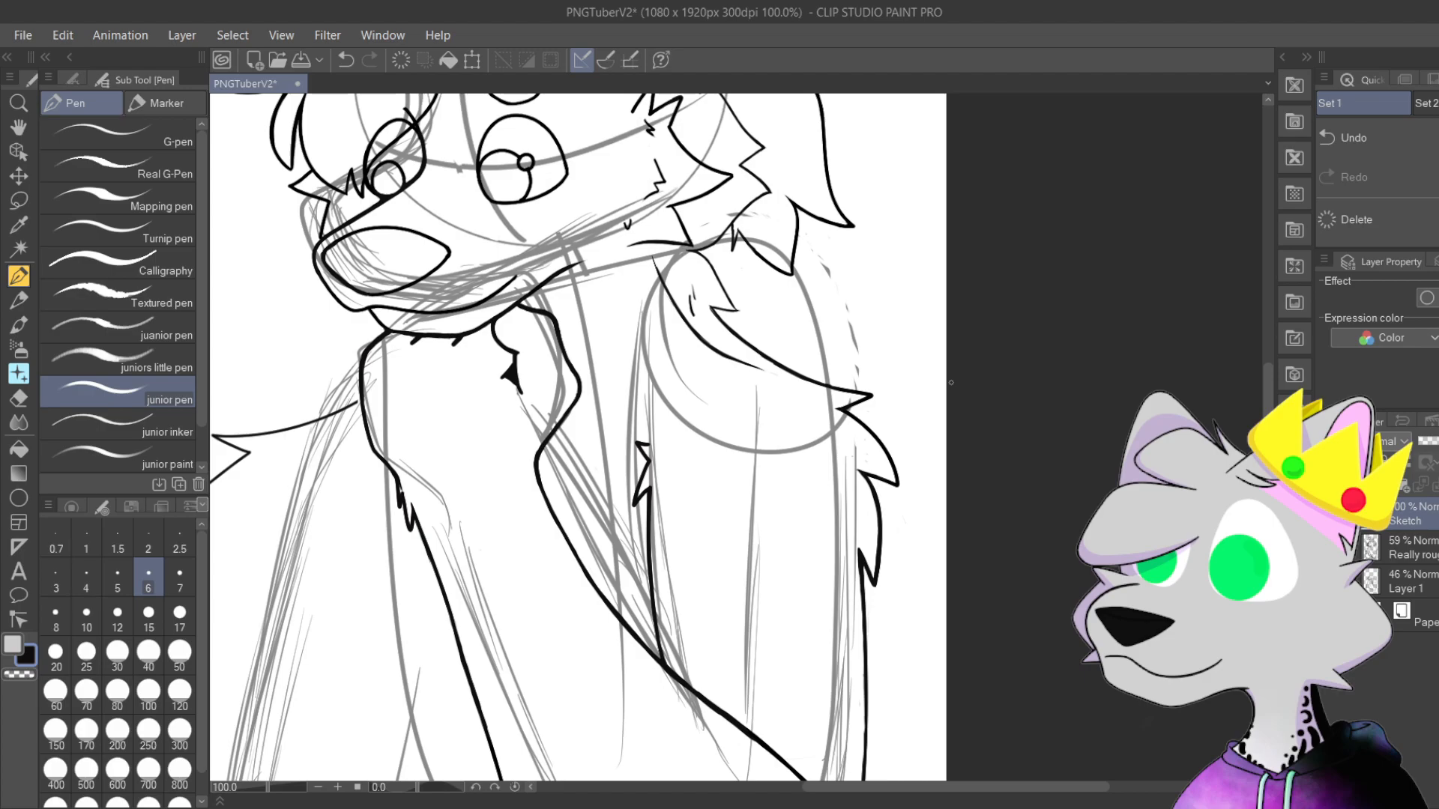
mouse_move(829, 654)
left_mouse_down()
mouse_move(855, 557)
mouse_move(857, 463)
mouse_move(852, 579)
left_mouse_up()
left_click_drag(935, 682, 929, 479)
scroll(720, 259, "up", 5)
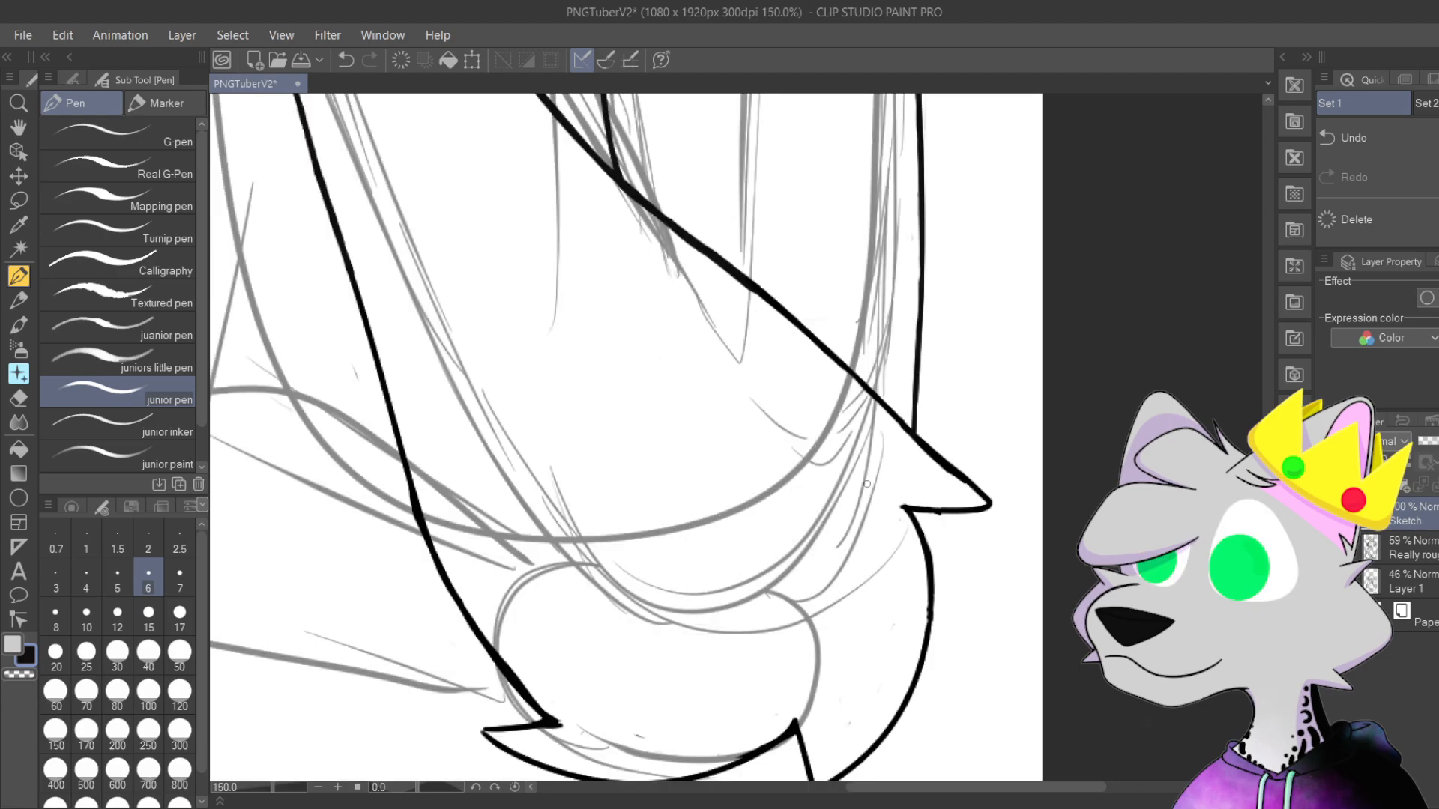
left_click_drag(883, 486, 797, 407)
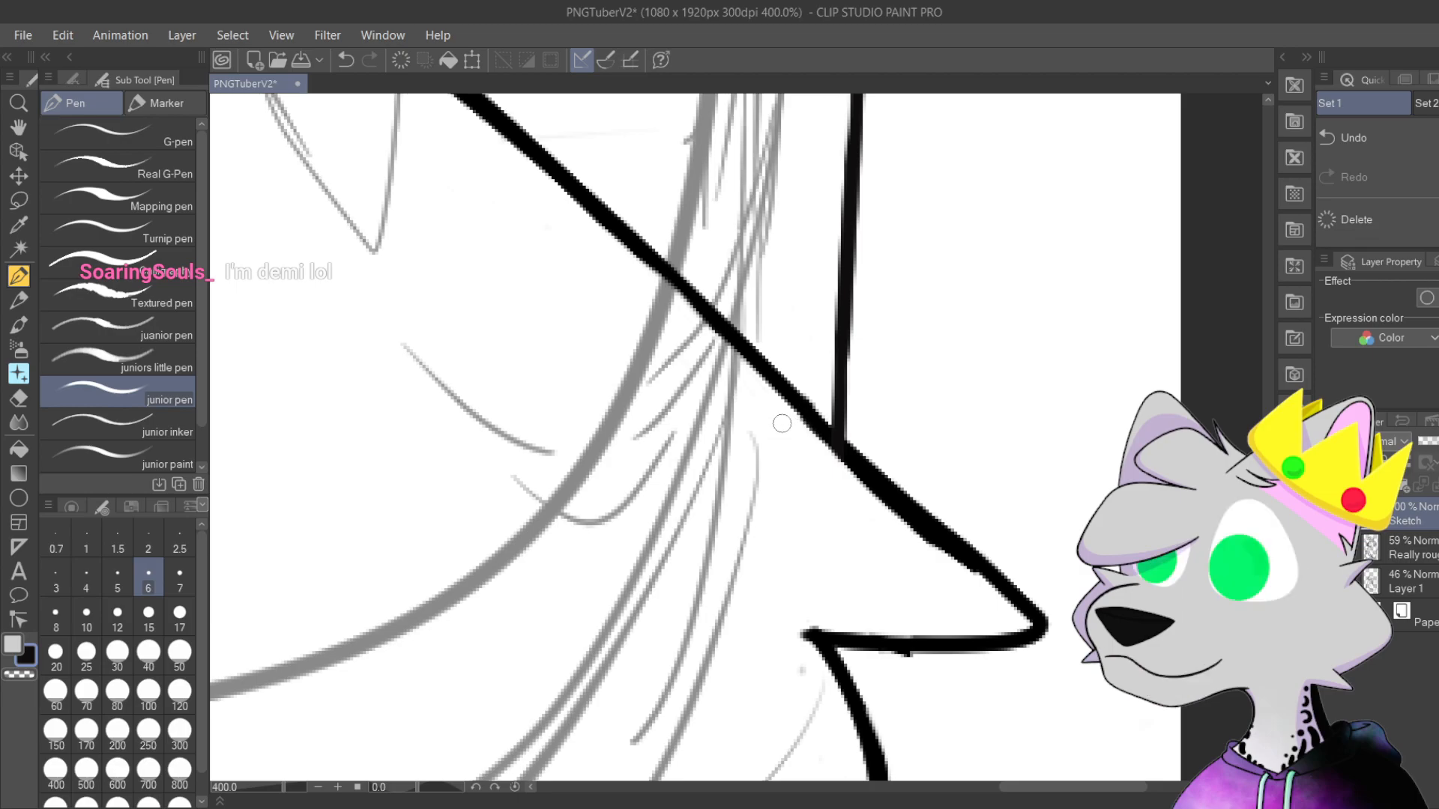
left_click_drag(895, 521, 843, 517)
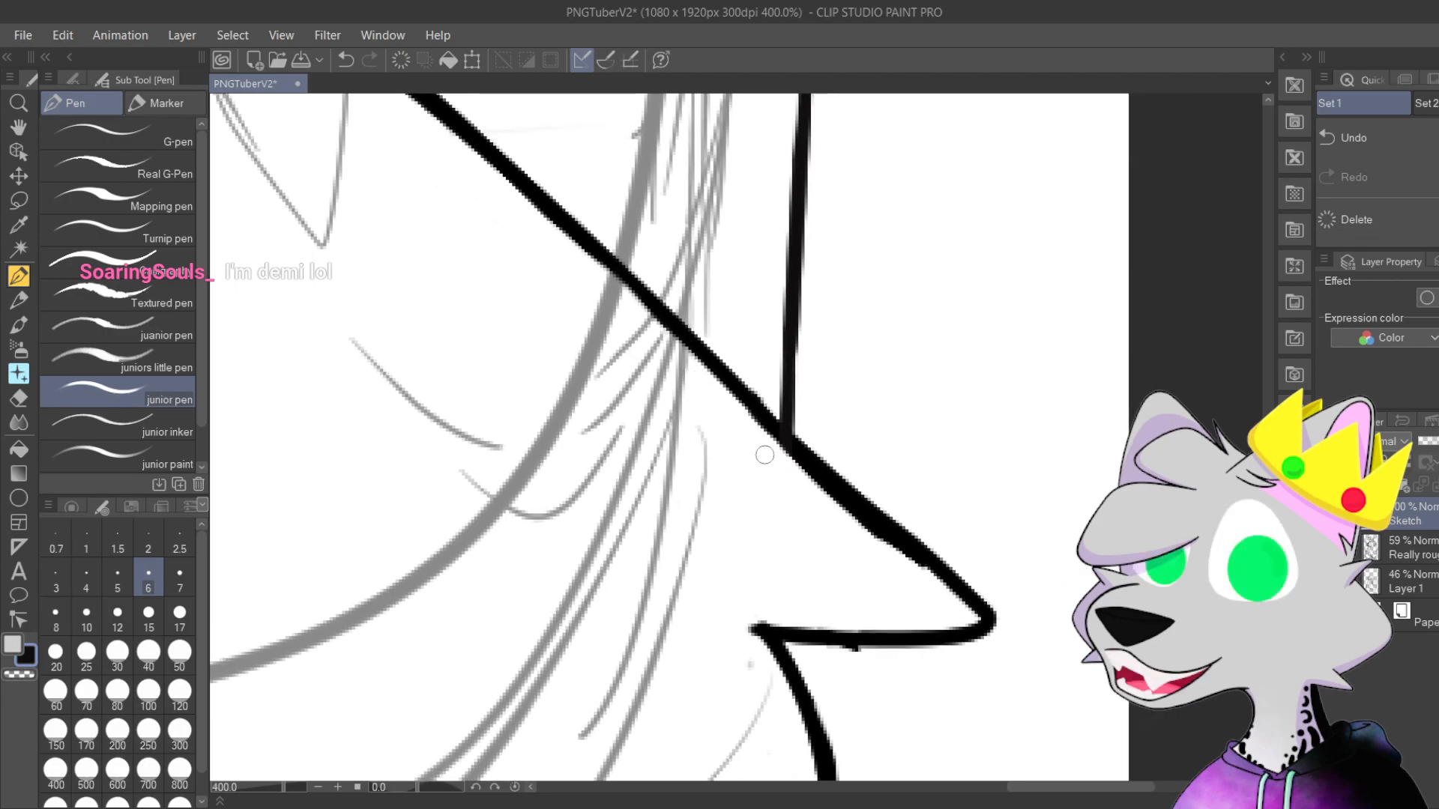
scroll(906, 512, "down", 4)
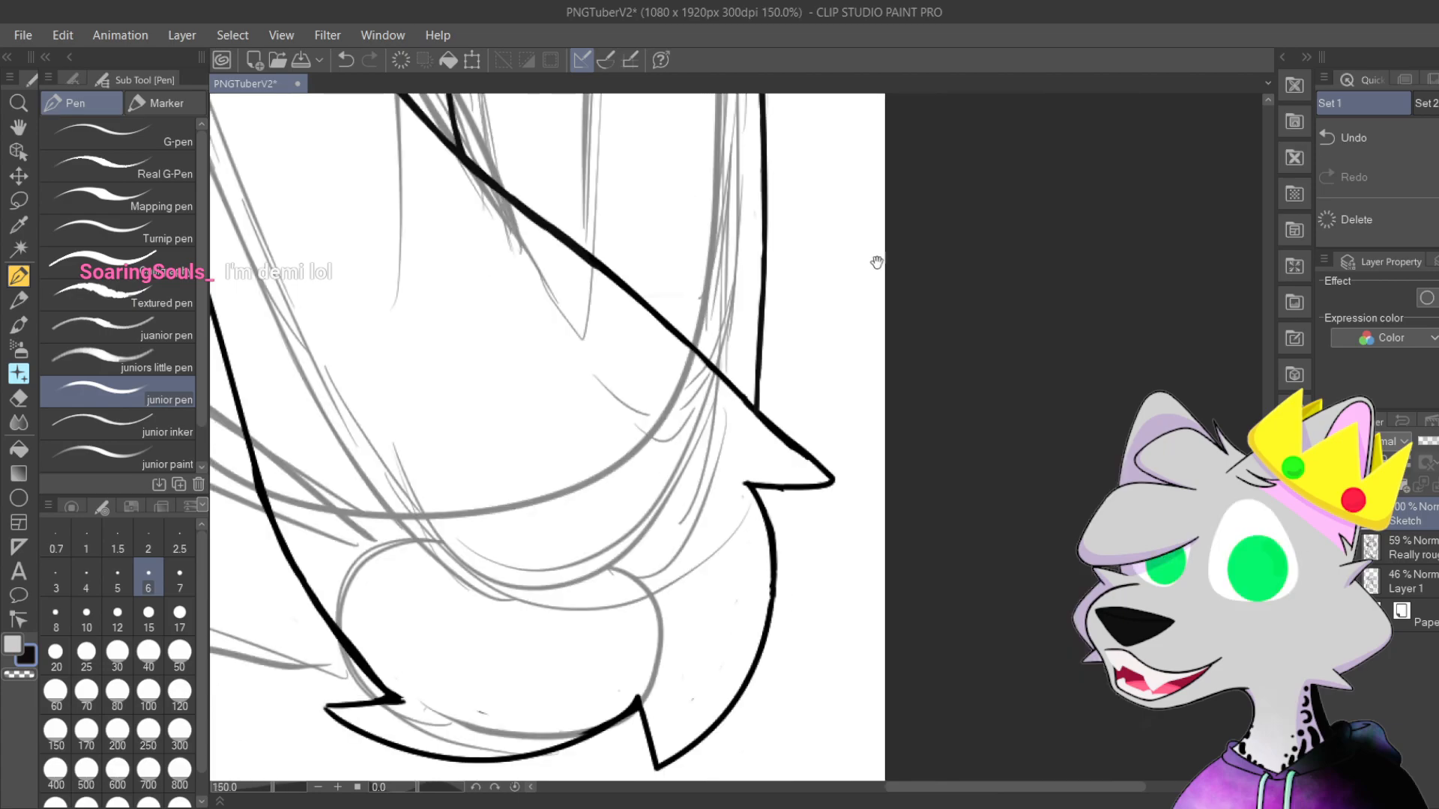
left_click_drag(906, 512, 901, 496)
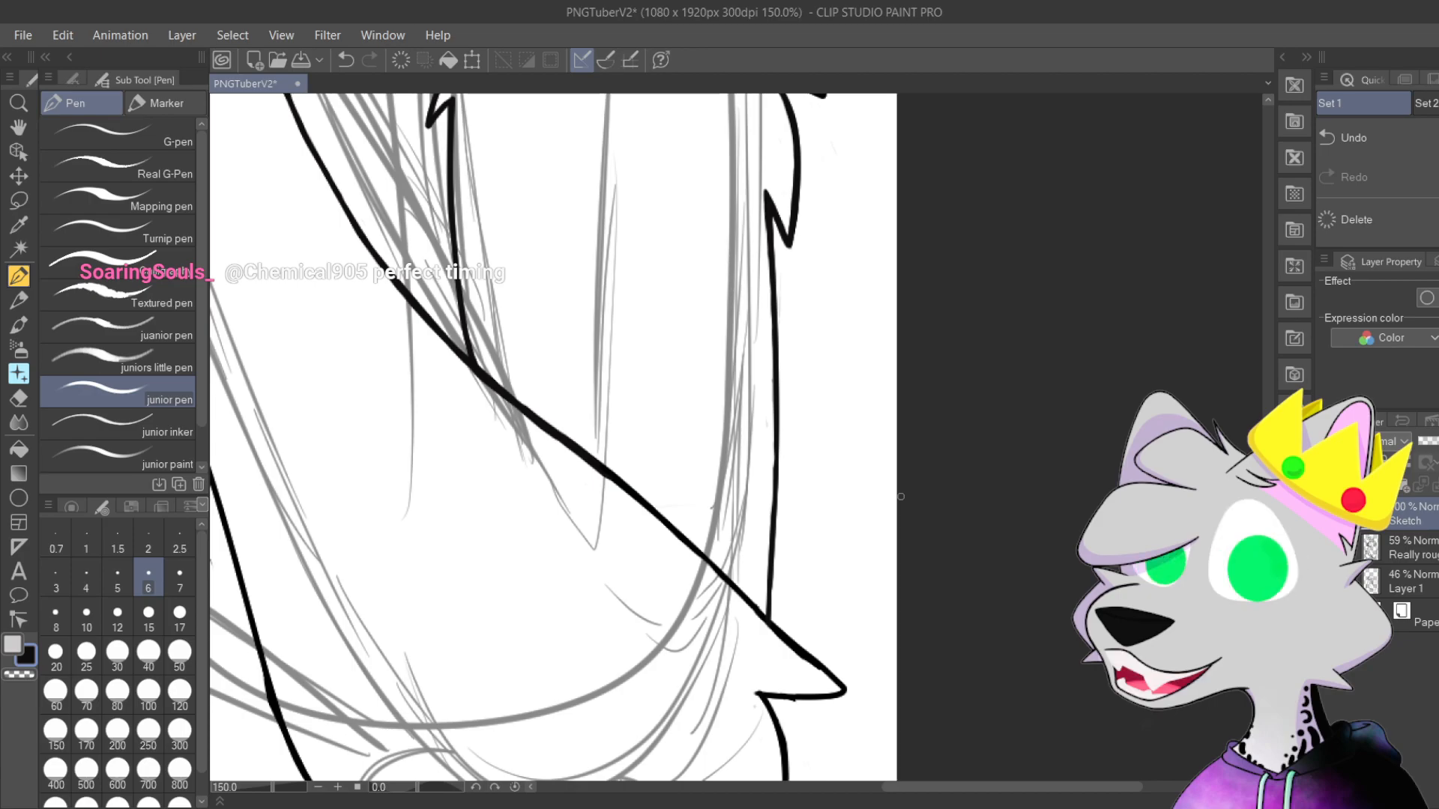
Step: Draw a straighter diagonal stroke for the forearm's upper edge, running below the existing line toward the elbow
left_click_drag(656, 360, 793, 348)
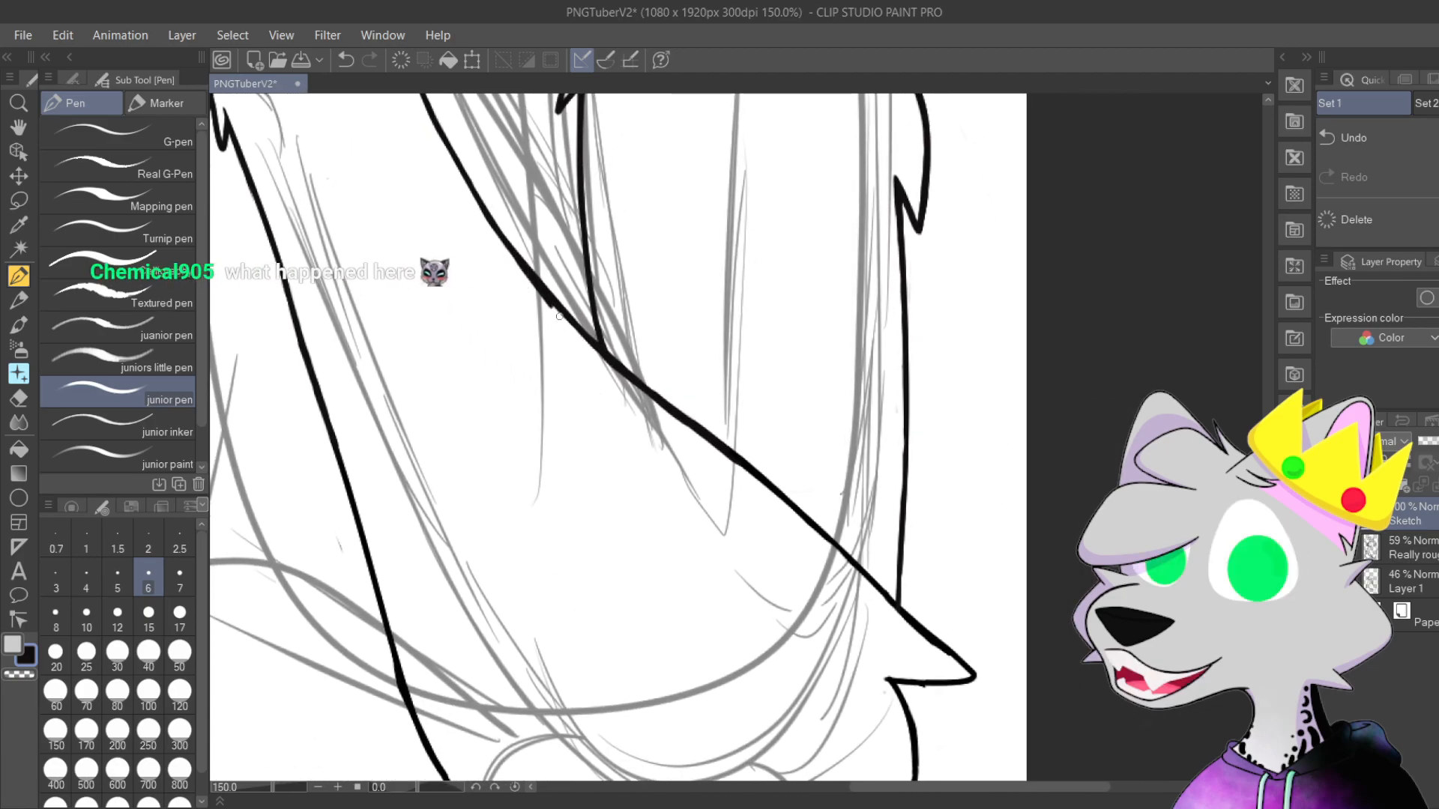
left_click_drag(544, 296, 815, 610)
key("ctrl+z")
left_click_drag(506, 244, 878, 611)
key("ctrl+z")
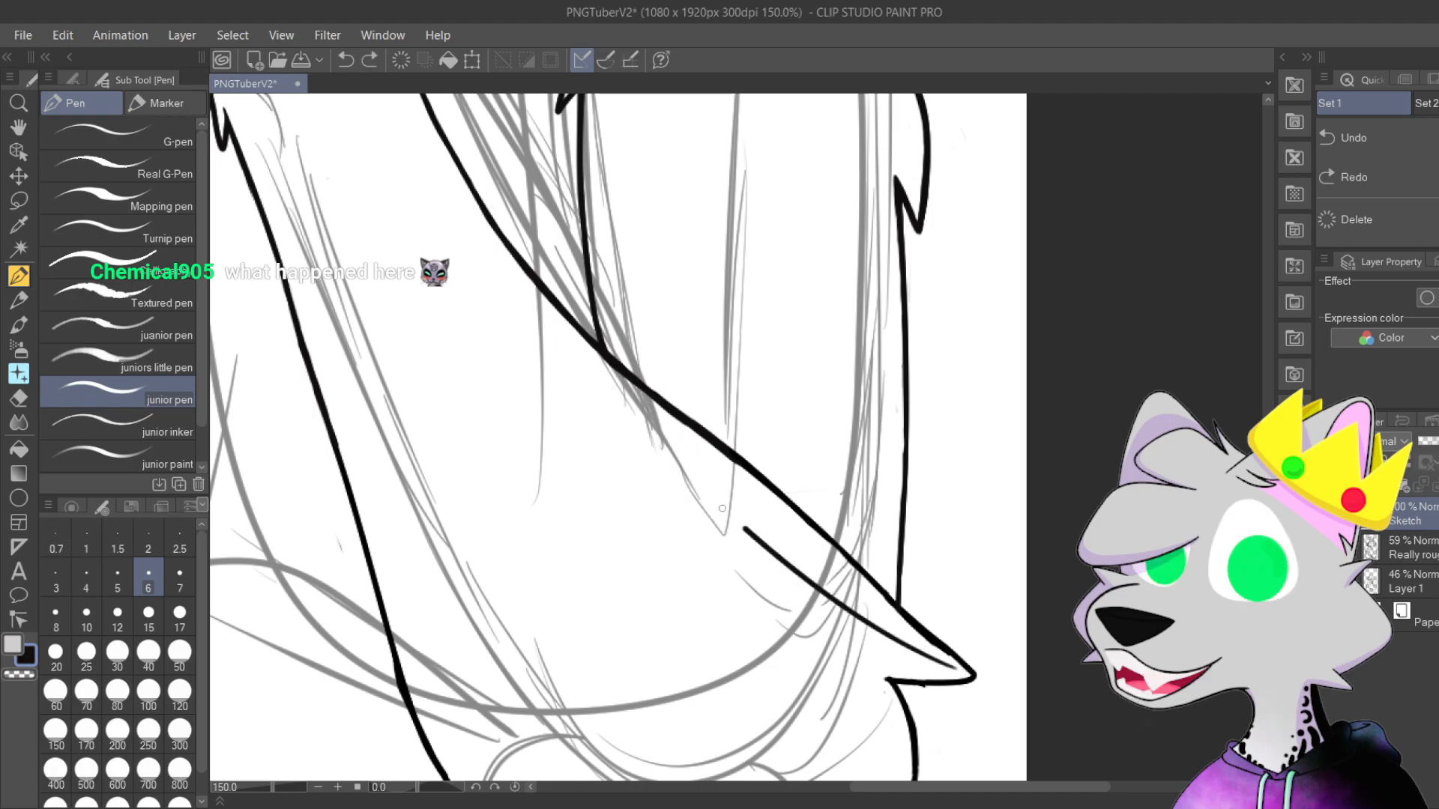
left_click_drag(491, 226, 799, 596)
key("ctrl+z")
left_click_drag(499, 237, 876, 646)
key("ctrl+z")
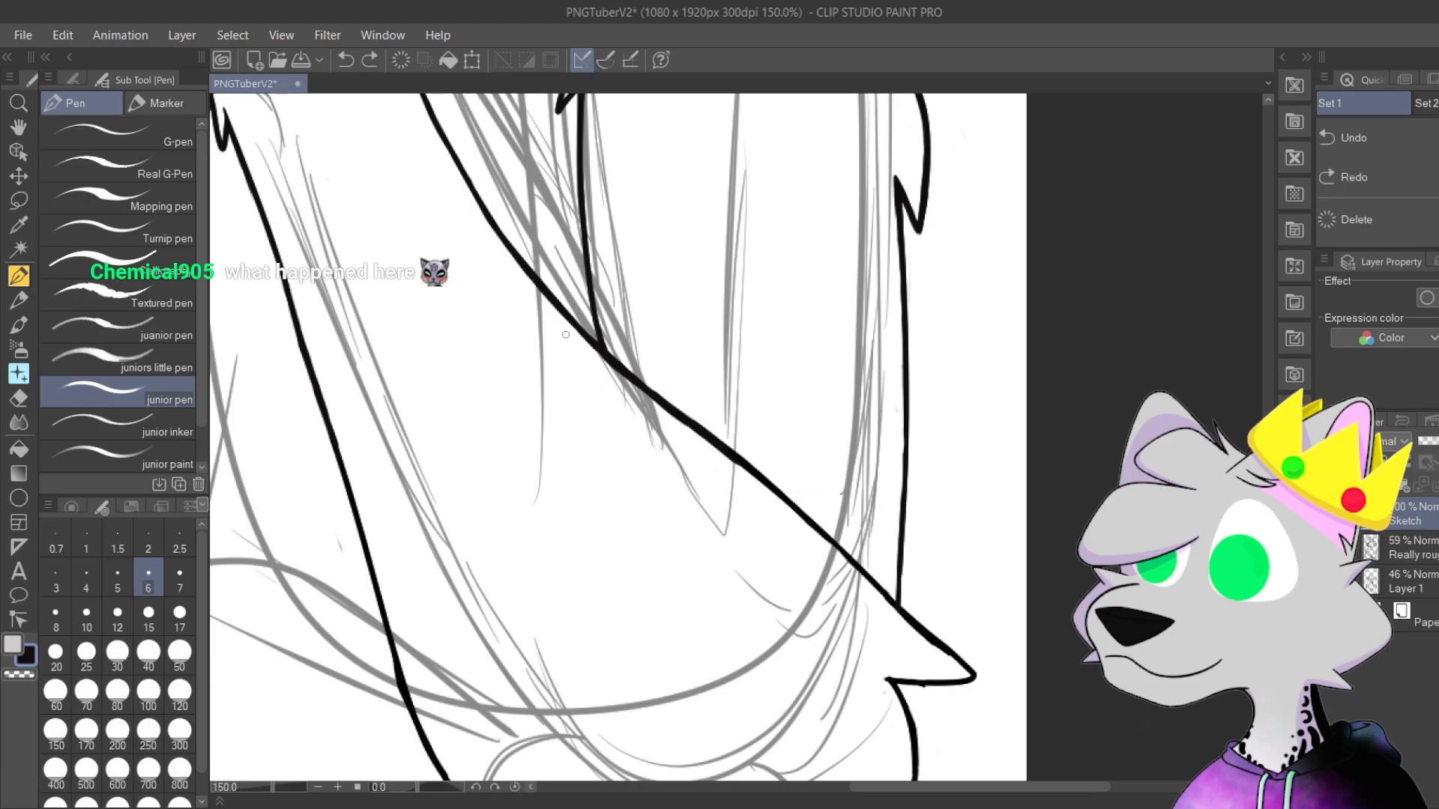
left_click_drag(501, 245, 865, 623)
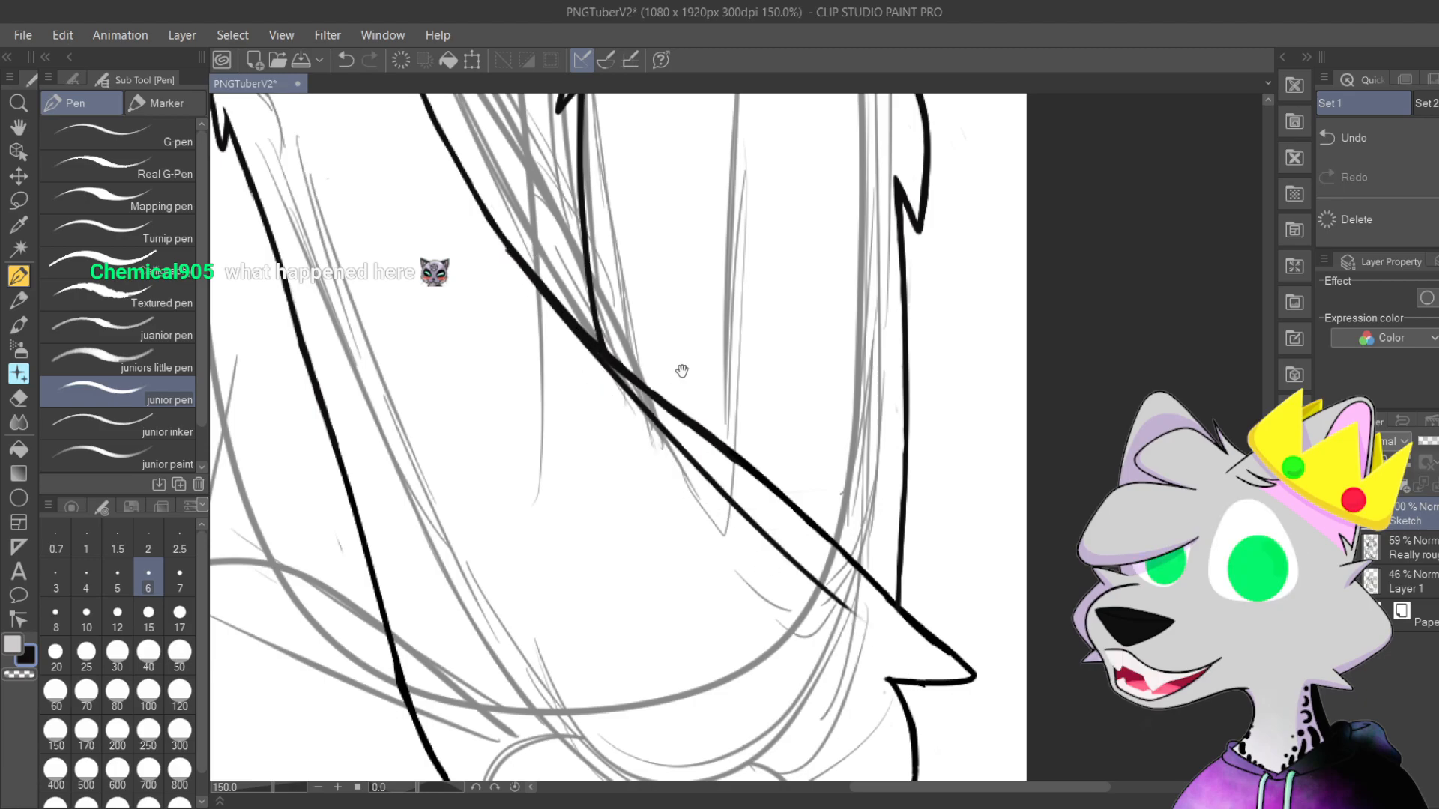
Step: Smooth the bump where the new diagonal stroke branches off the existing forearm line
scroll(688, 395, "up", 2)
scroll(675, 278, "up", 3)
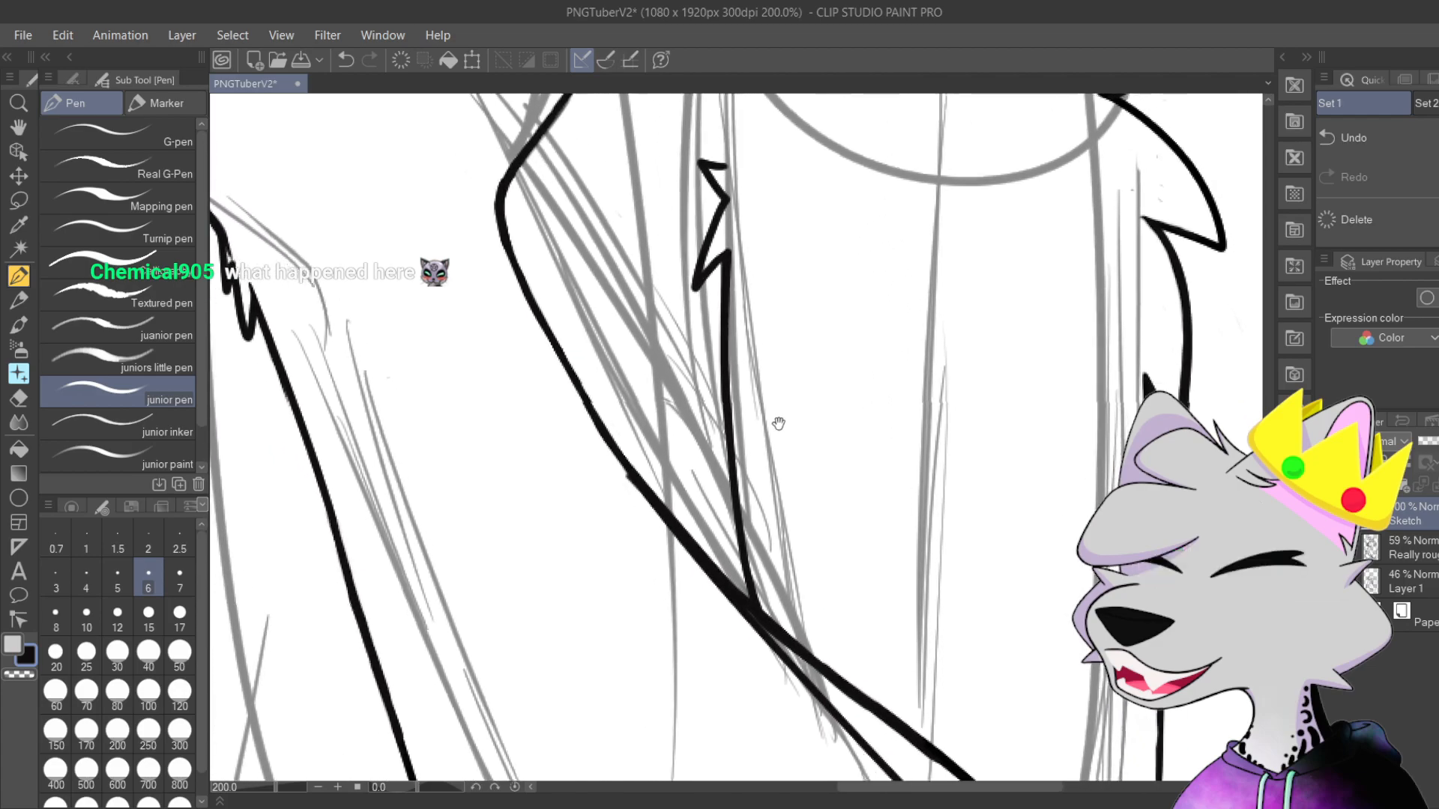
left_click_drag(691, 458, 652, 105)
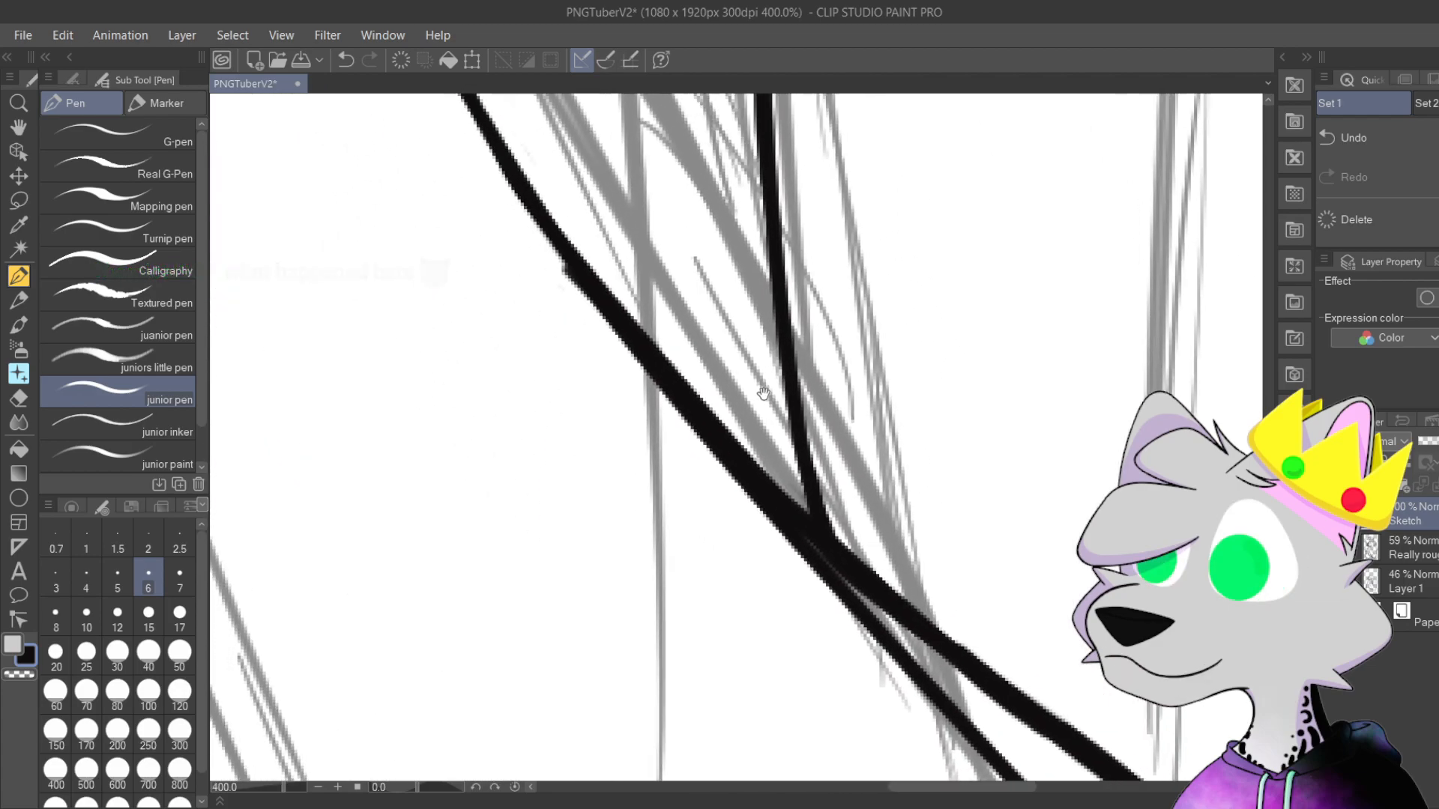
scroll(675, 385, "up", 2)
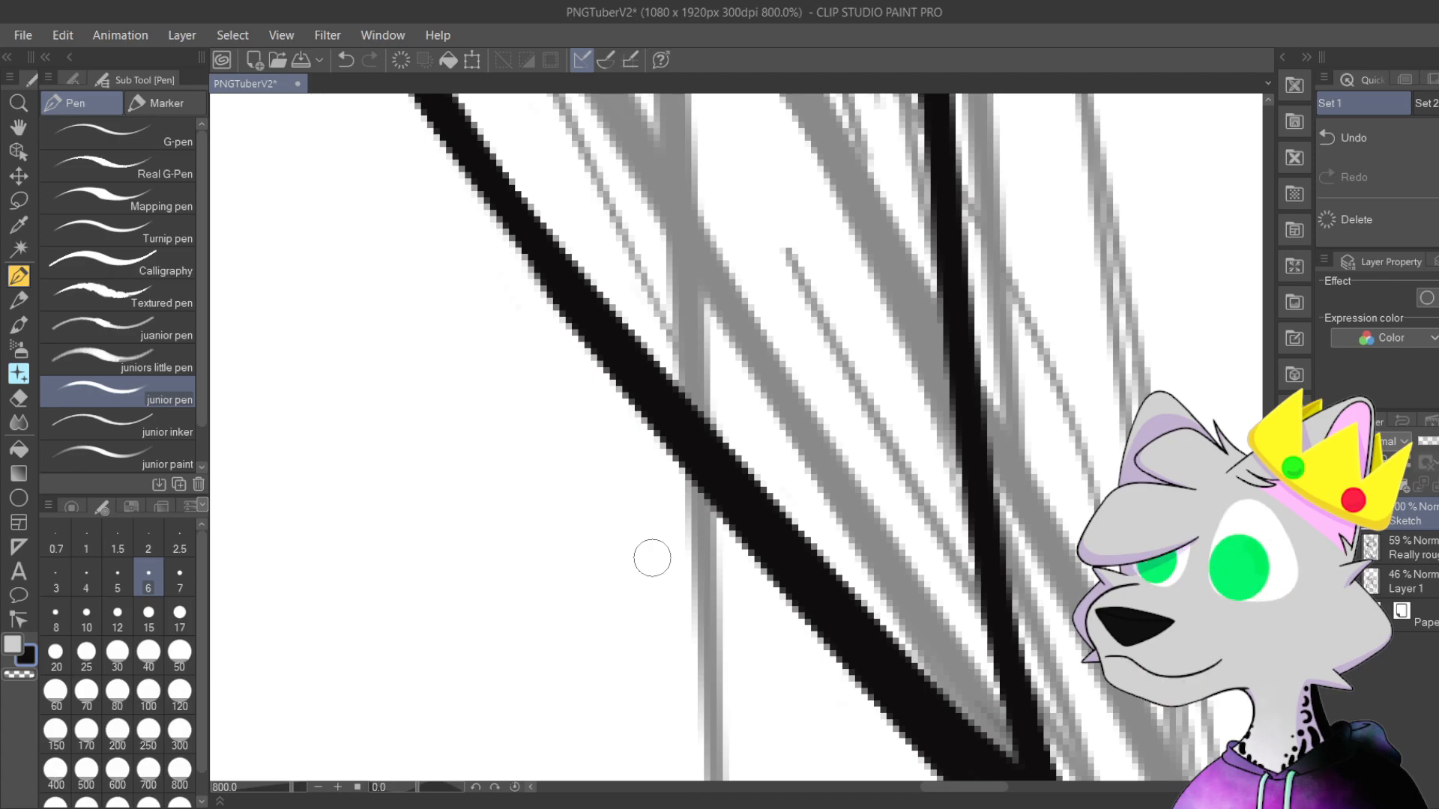
scroll(794, 513, "down", 3)
left_click_drag(1005, 326, 611, 236)
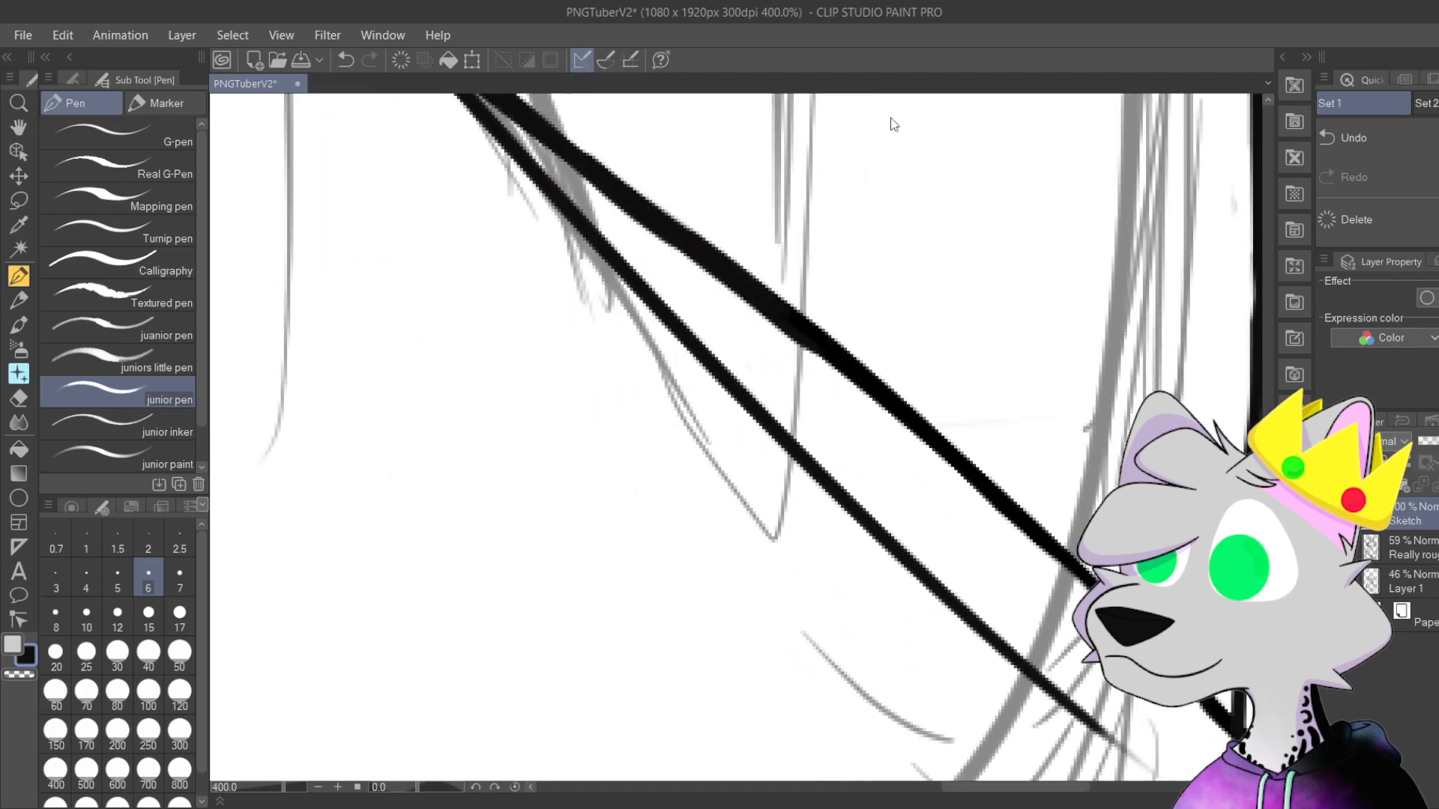
scroll(892, 120, "down", 3)
mouse_move(905, 281)
left_mouse_down()
mouse_move(929, 637)
mouse_move(862, 674)
mouse_move(827, 499)
left_mouse_up()
scroll(827, 499, "up", 5)
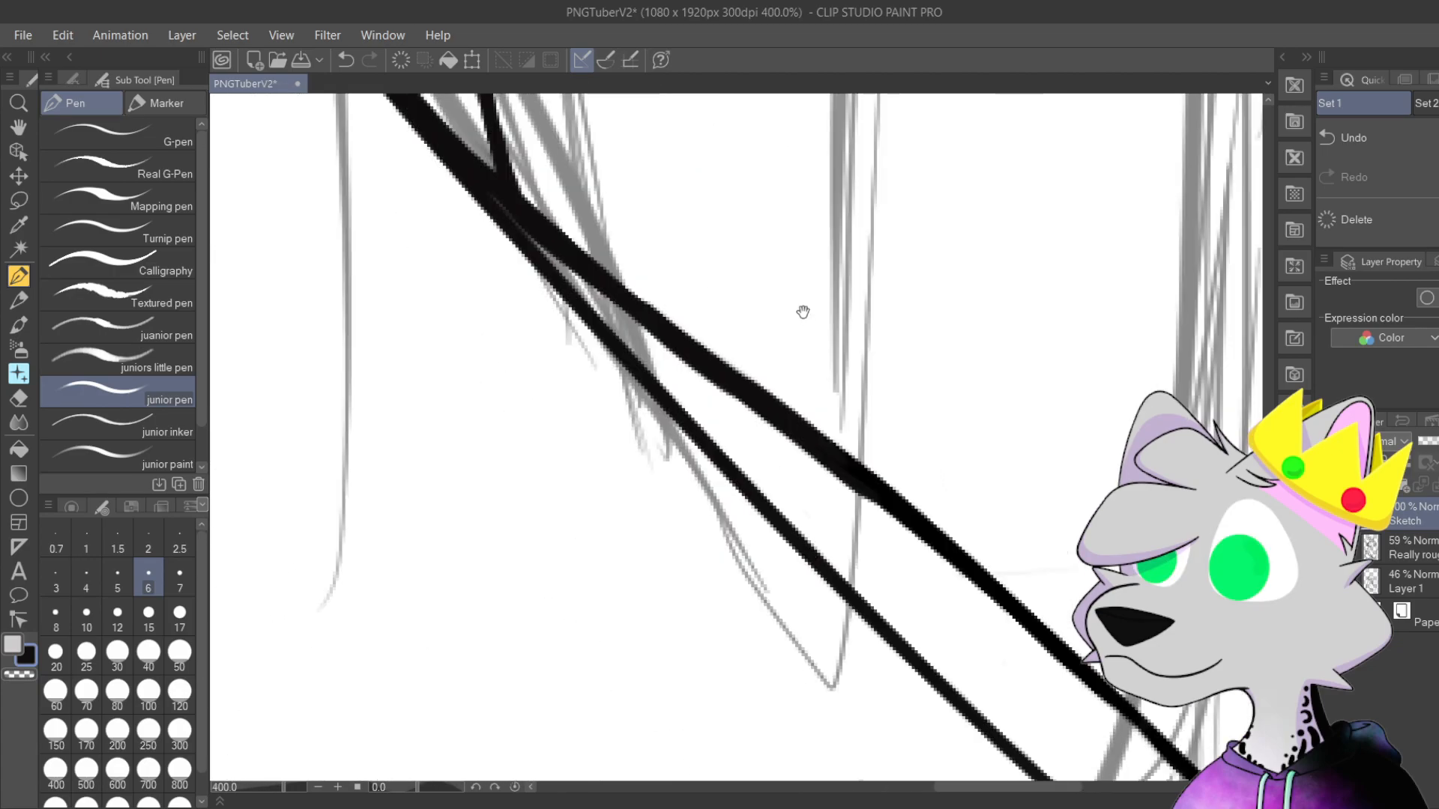
scroll(802, 529, "down", 6)
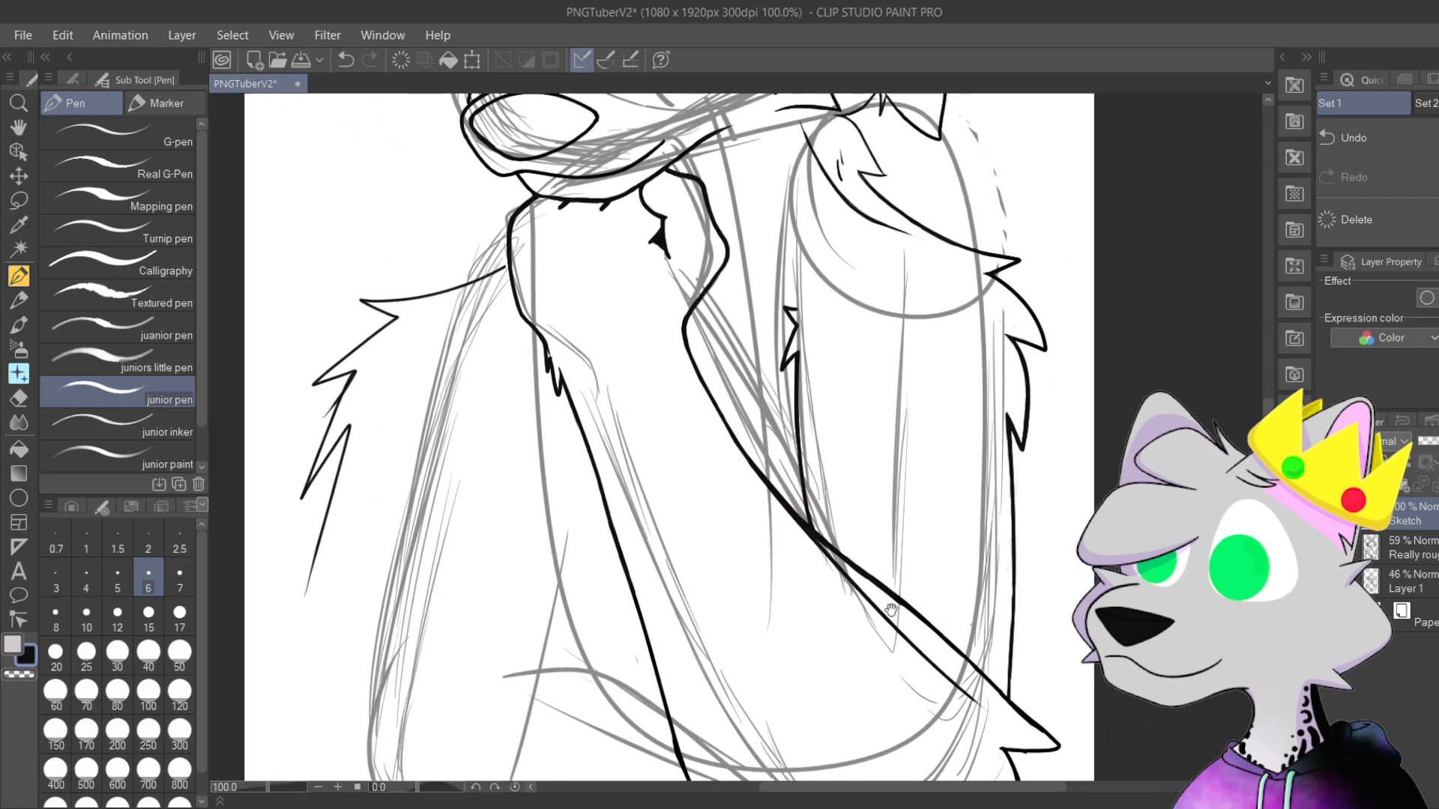
left_click_drag(879, 623, 753, 393)
scroll(748, 269, "up", 1)
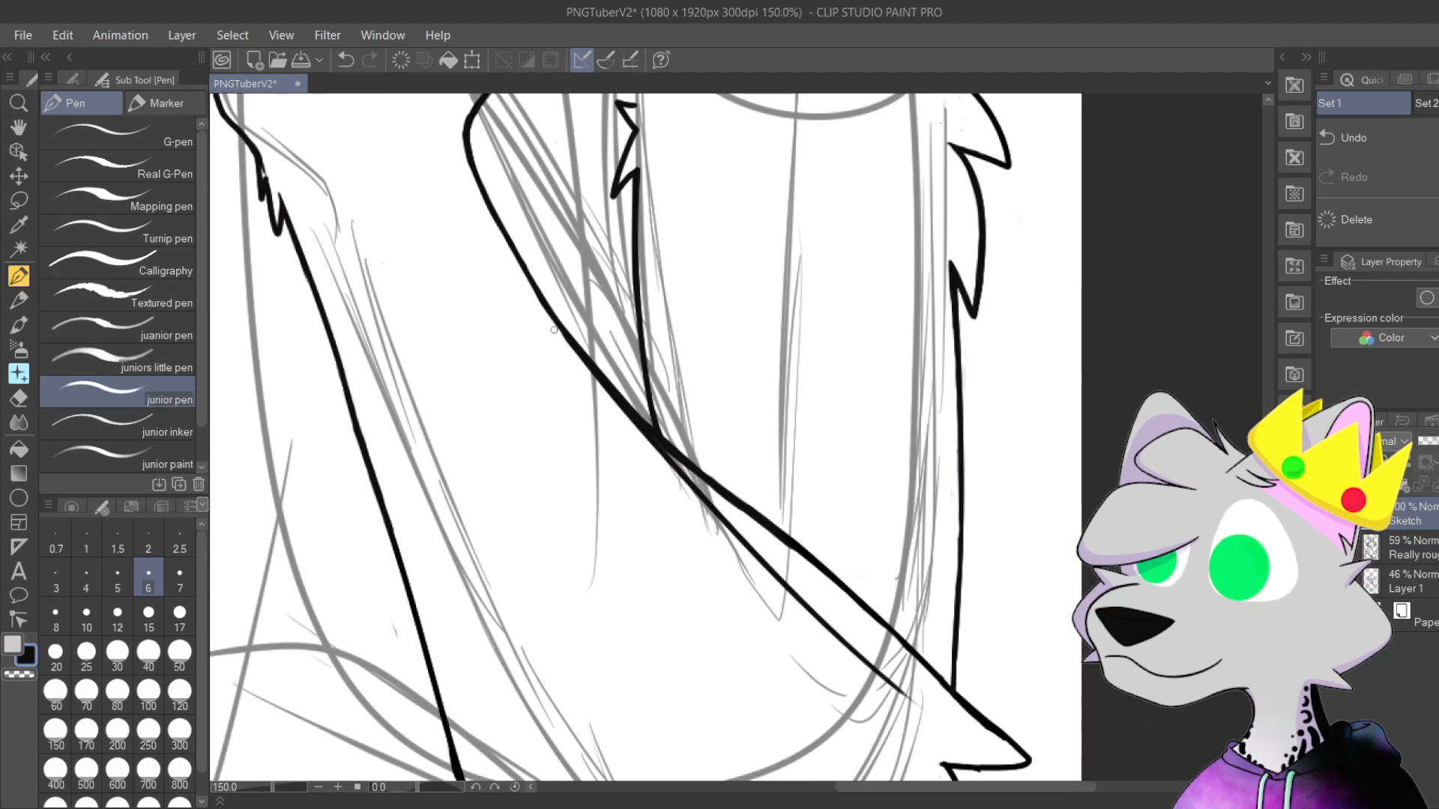
left_click_drag(596, 377, 853, 673)
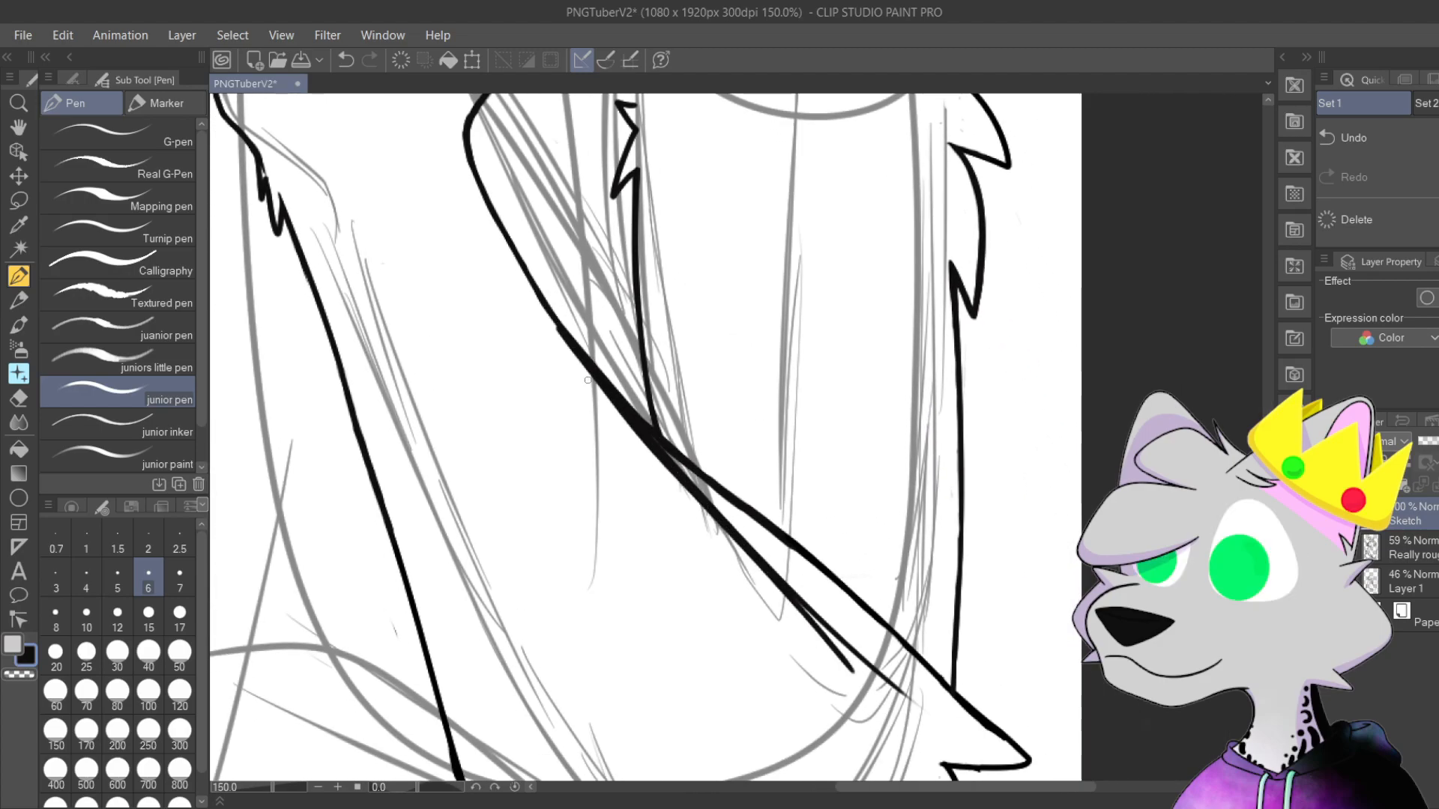
key("ctrl+z")
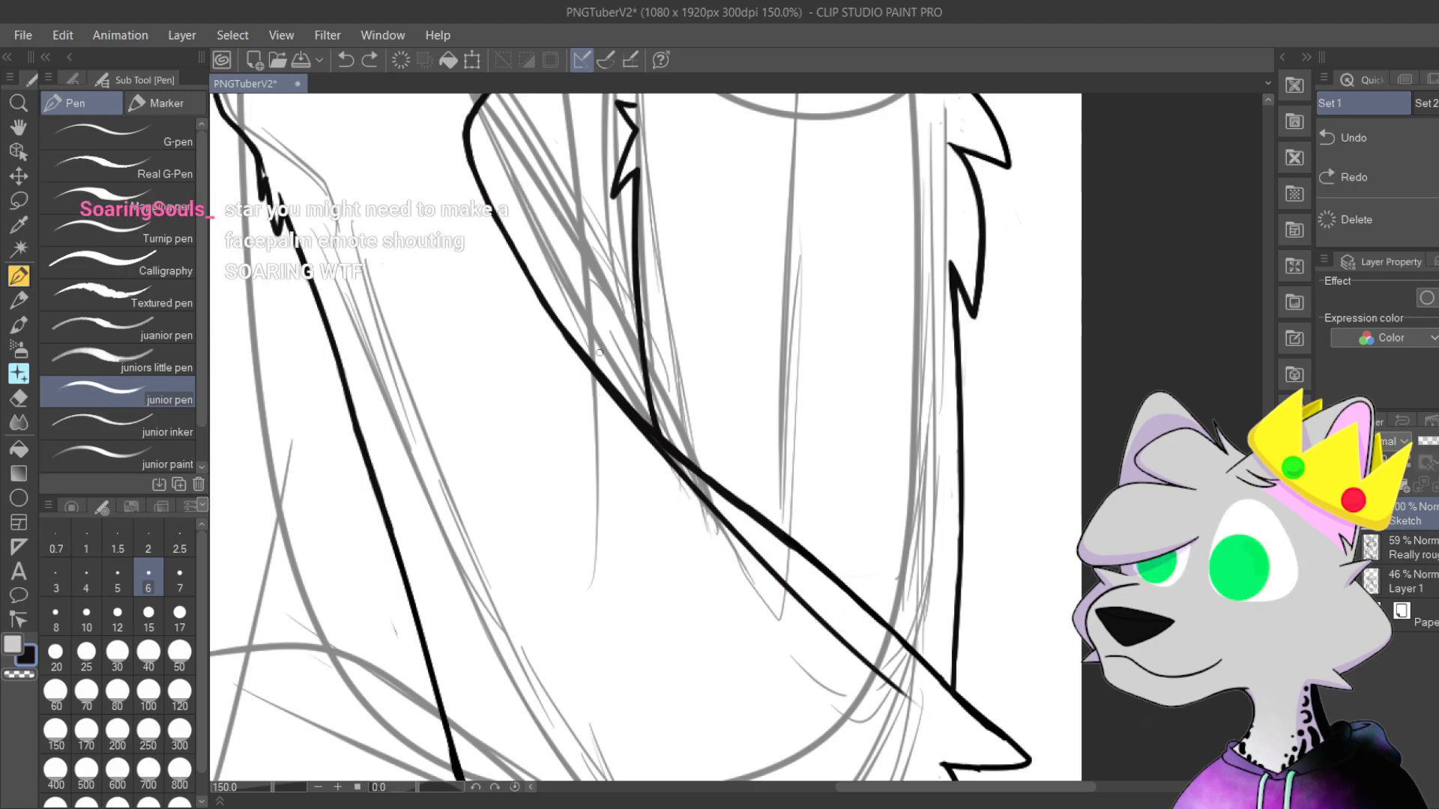
left_click_drag(567, 336, 893, 673)
key("ctrl+z")
mouse_move(555, 323)
left_mouse_down()
mouse_move(742, 526)
mouse_move(916, 682)
left_mouse_up()
key("ctrl+z")
left_click_drag(559, 319, 939, 701)
key("ctrl+z")
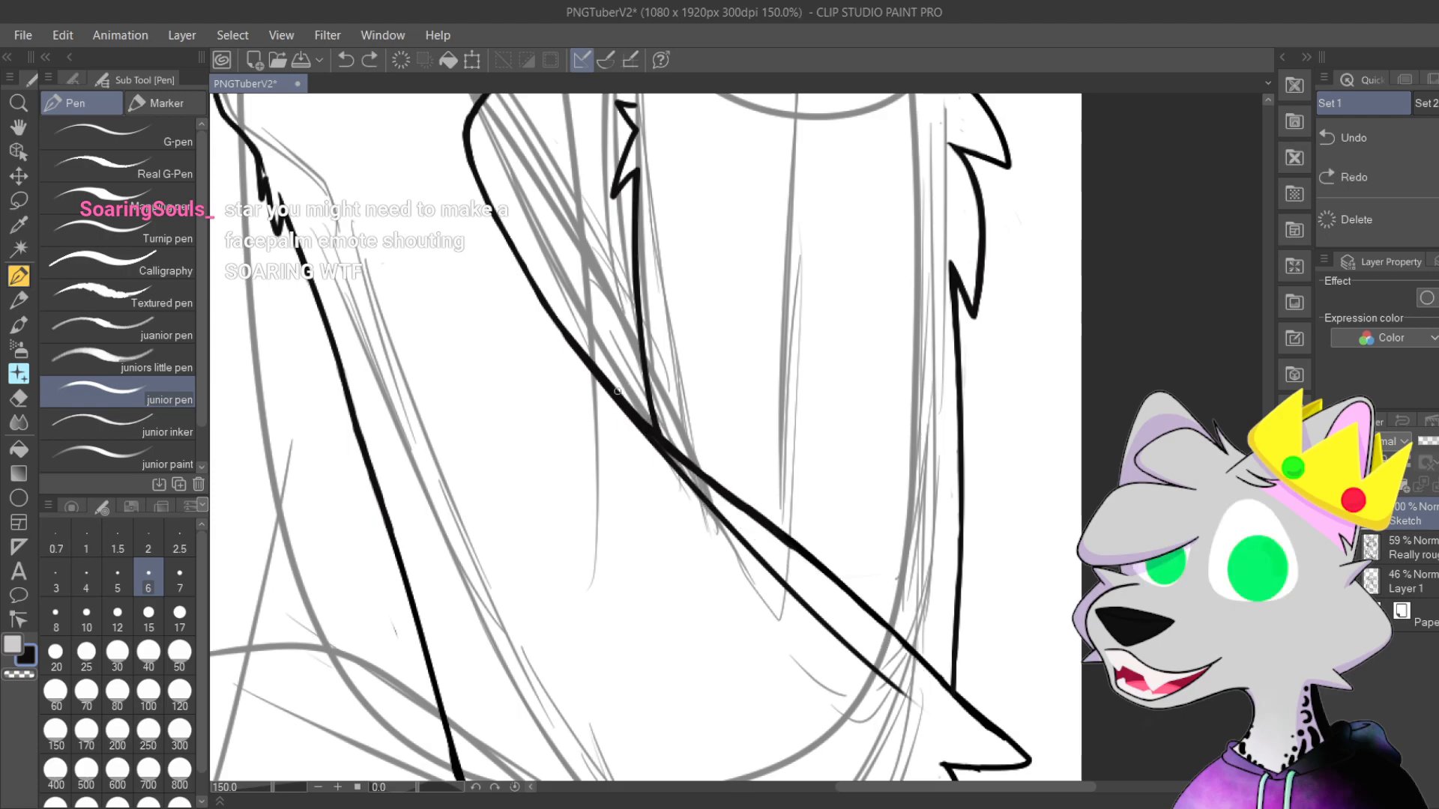
mouse_move(577, 349)
left_mouse_down()
mouse_move(829, 595)
mouse_move(909, 705)
left_mouse_up()
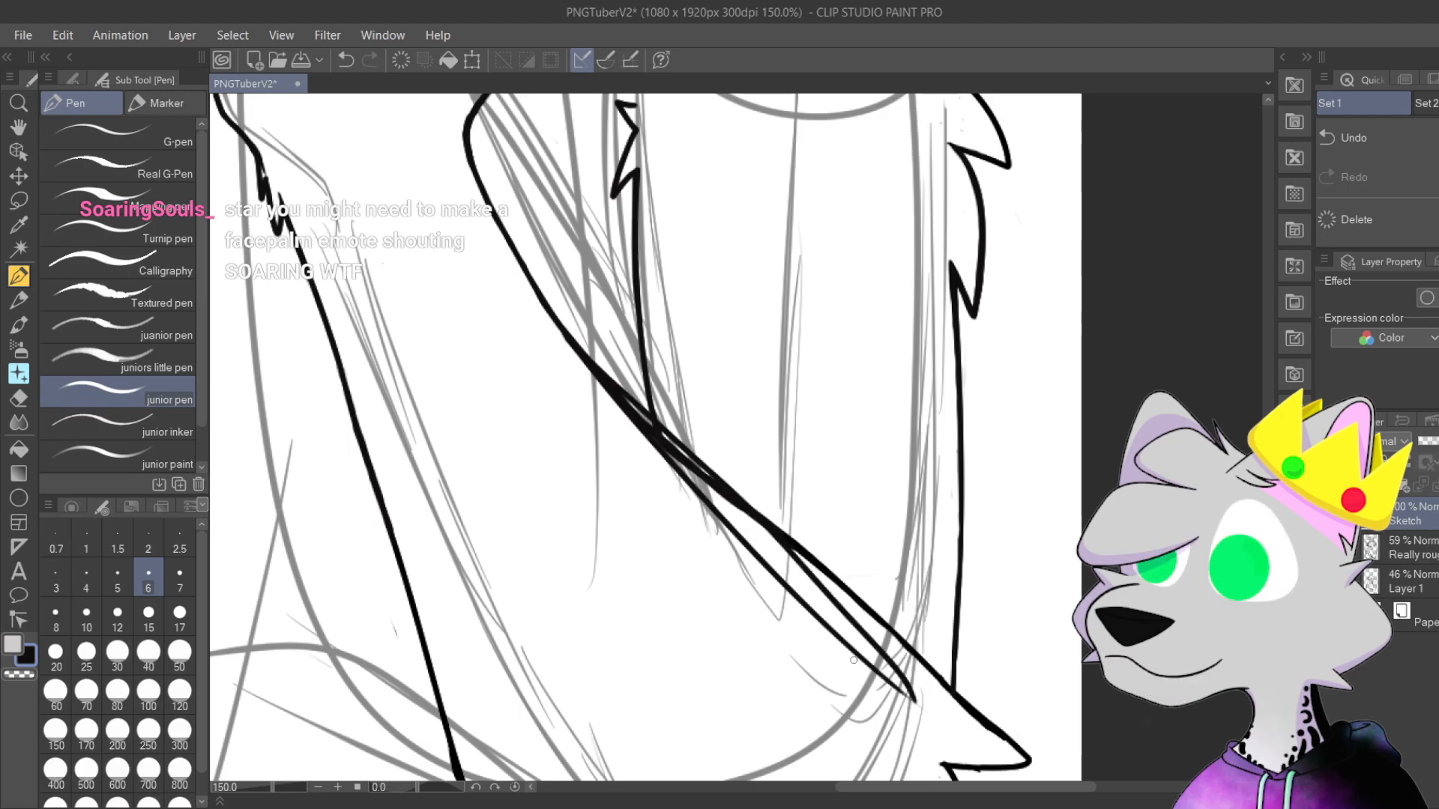
key("ctrl+z")
key("ctrl+y")
key("ctrl+z")
Step: Draw a diagonal stroke between the two existing forearm lines and extend it across the lower edge of the elbow tuft
left_click_drag(619, 404, 902, 677)
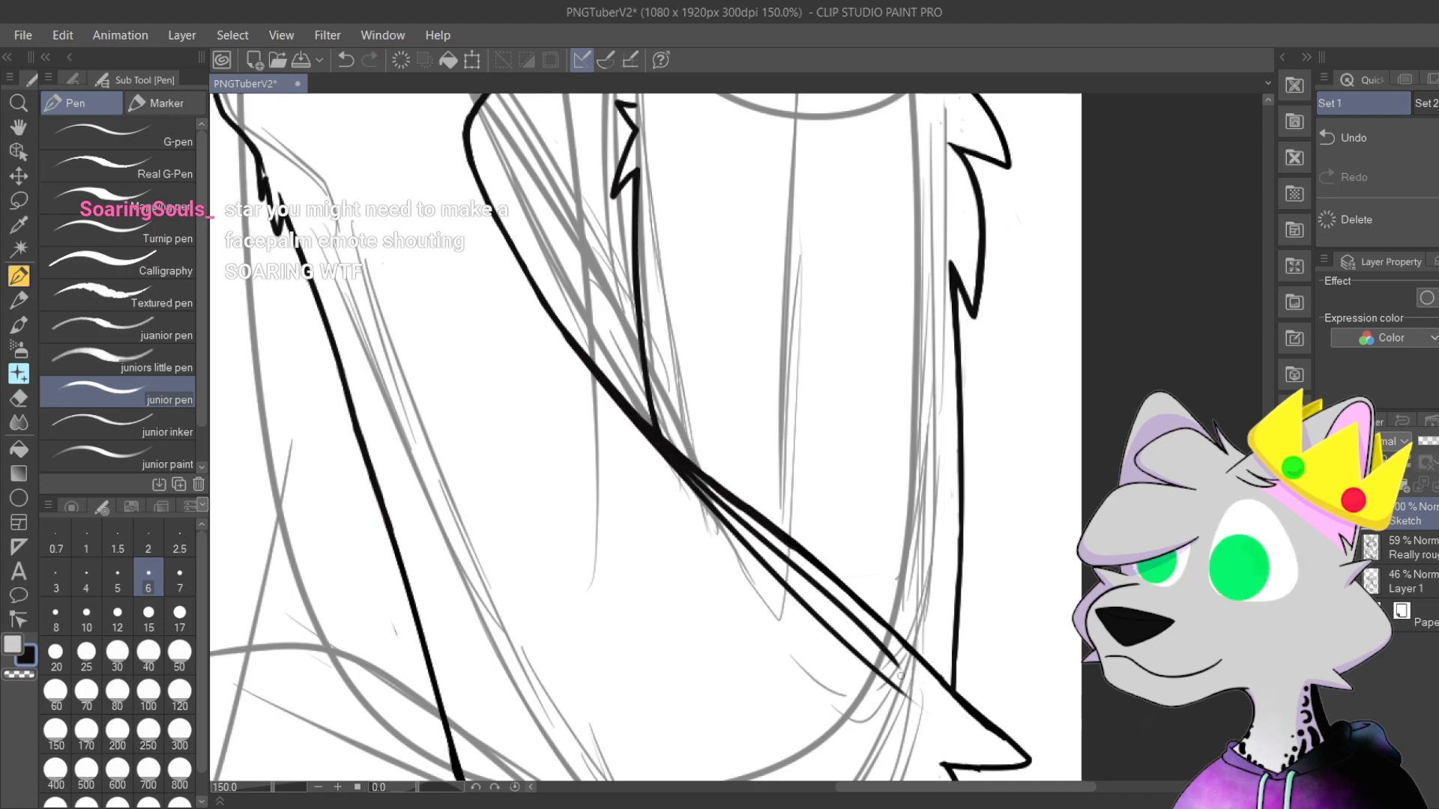
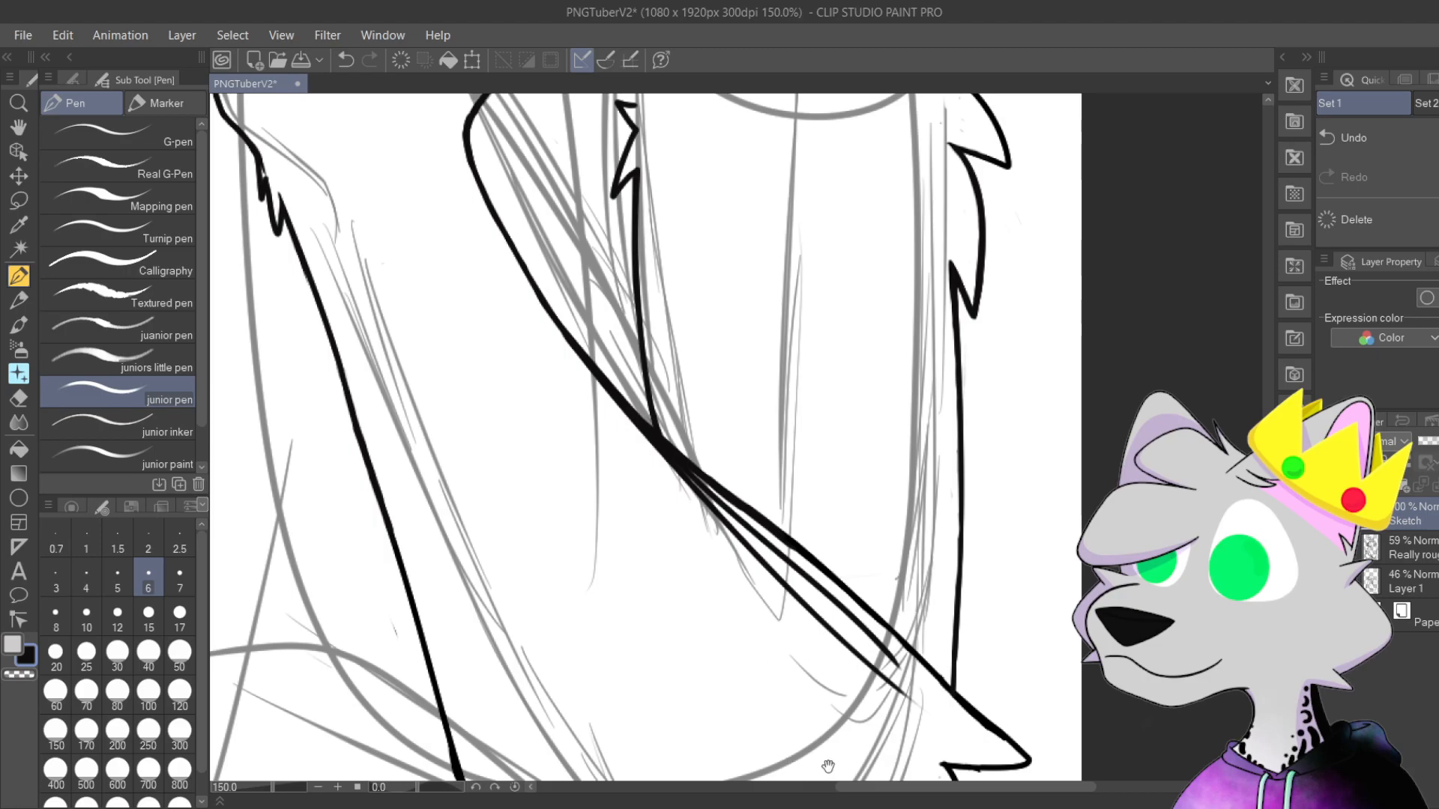
left_click_drag(925, 703, 939, 711)
scroll(938, 711, "up", 5)
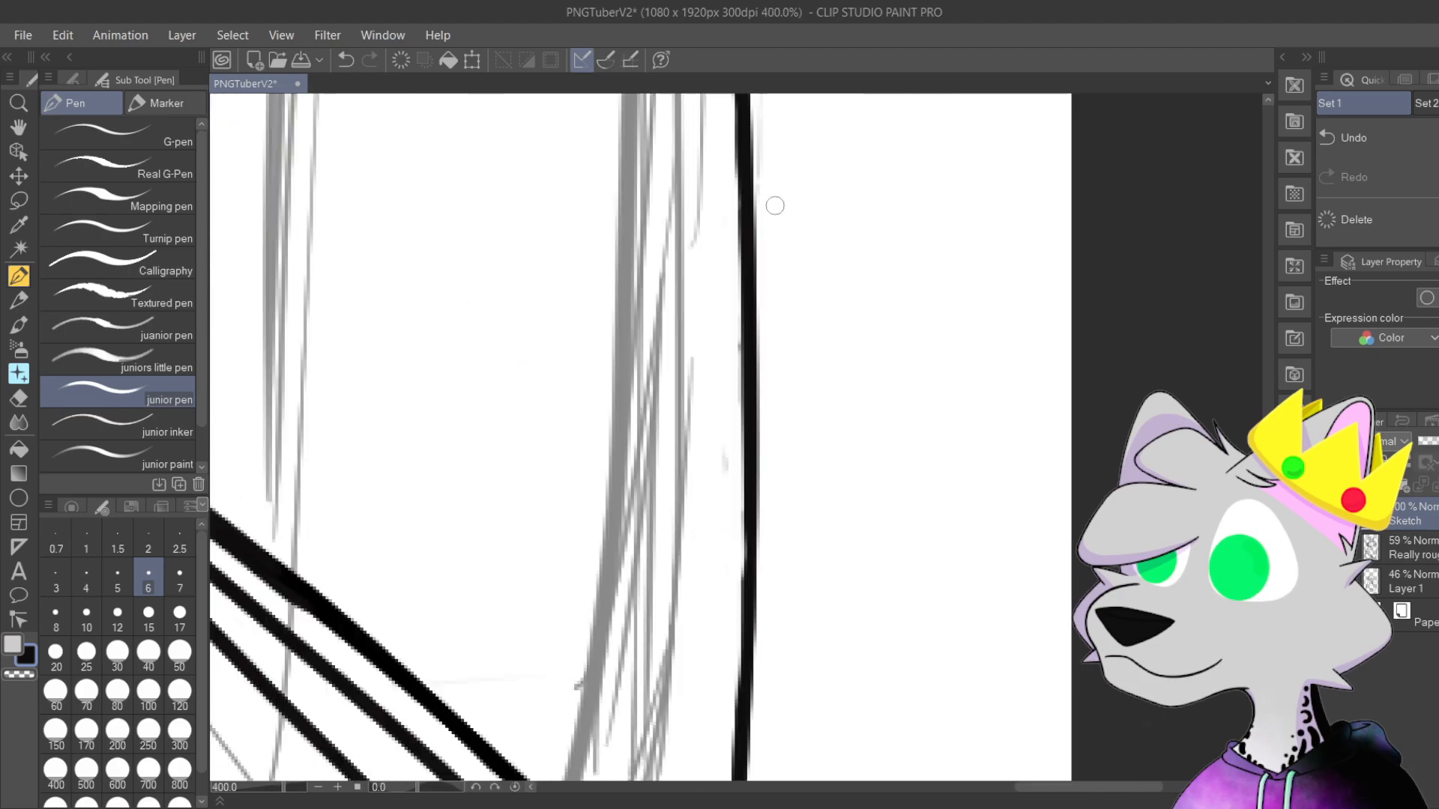
scroll(862, 427, "down", 3)
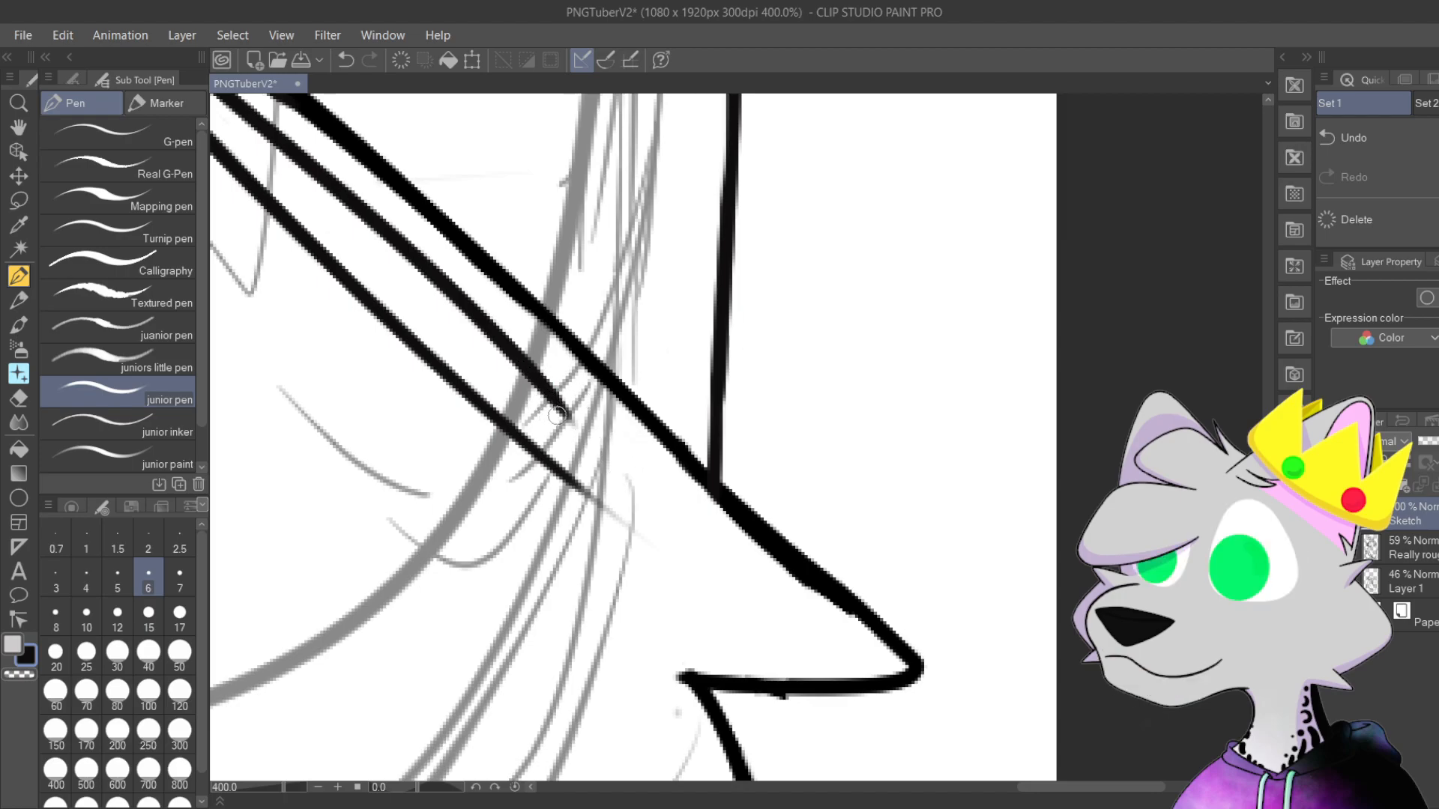
left_click_drag(551, 386, 776, 678)
key("ctrl+z")
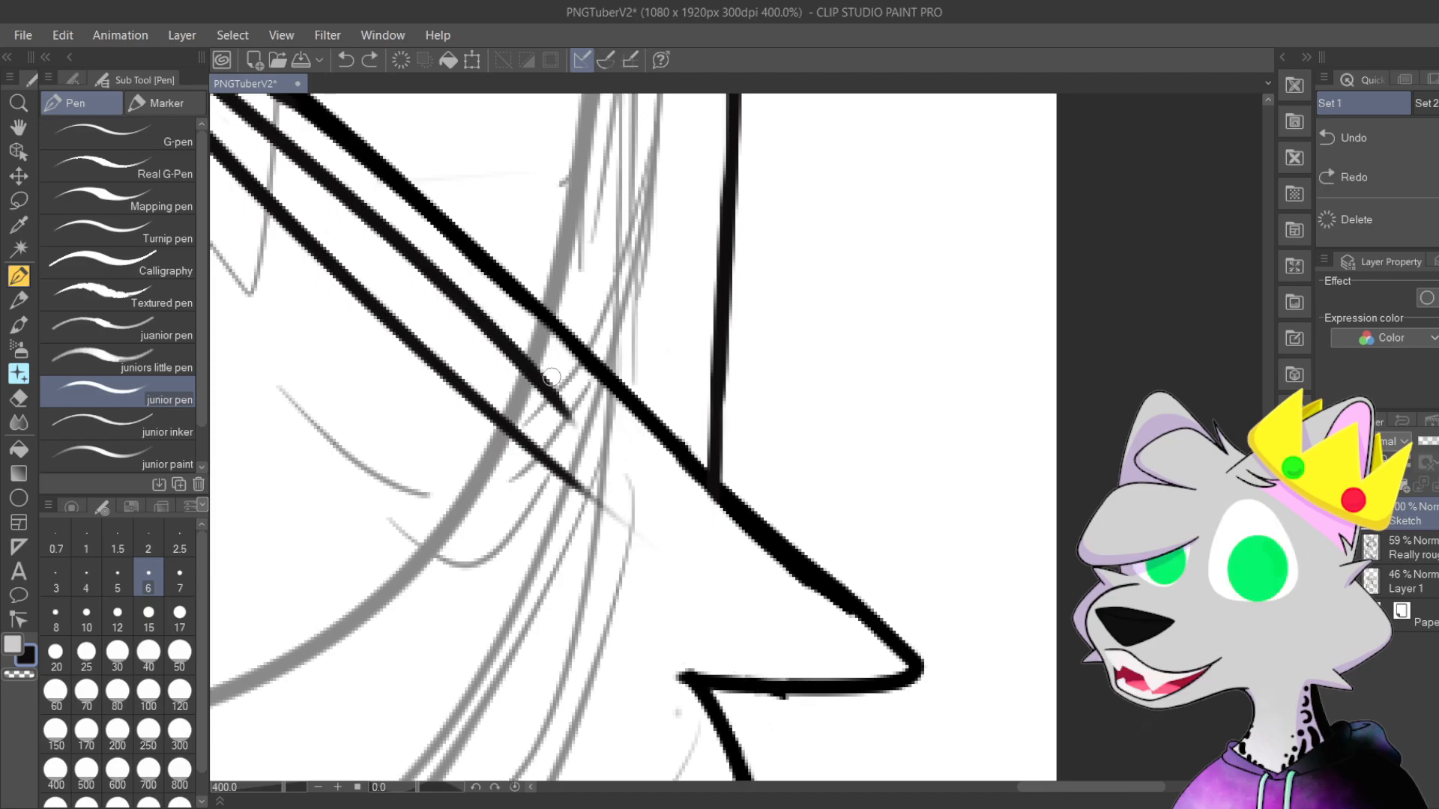
key("ctrl+y")
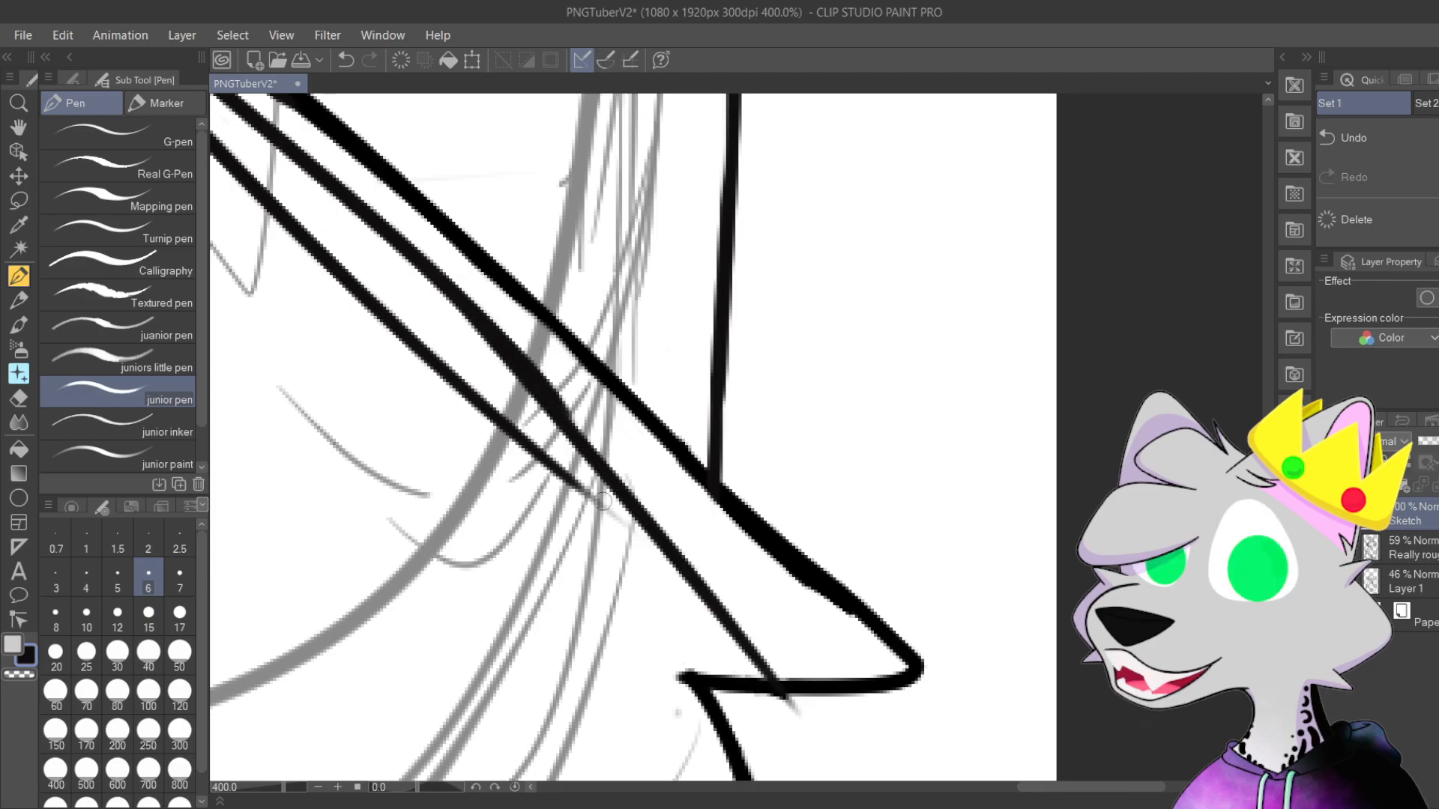
key("ctrl+z")
mouse_move(437, 272)
left_mouse_down()
mouse_move(723, 608)
mouse_move(779, 742)
left_mouse_up()
scroll(715, 648, "down", 3)
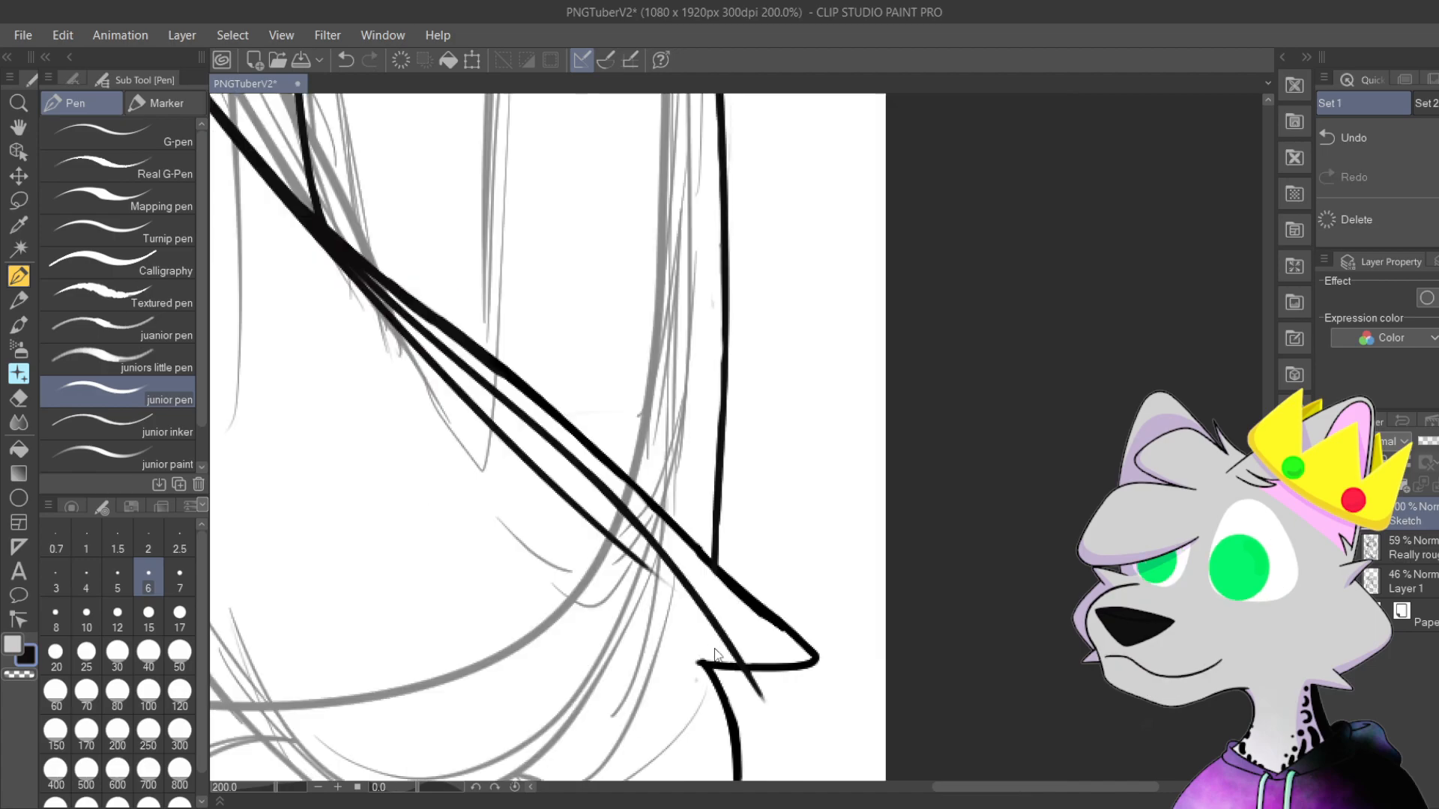
Step: Erase the start of the lowest diagonal stroke where it branches off the forearm line
left_click_drag(749, 451, 915, 546)
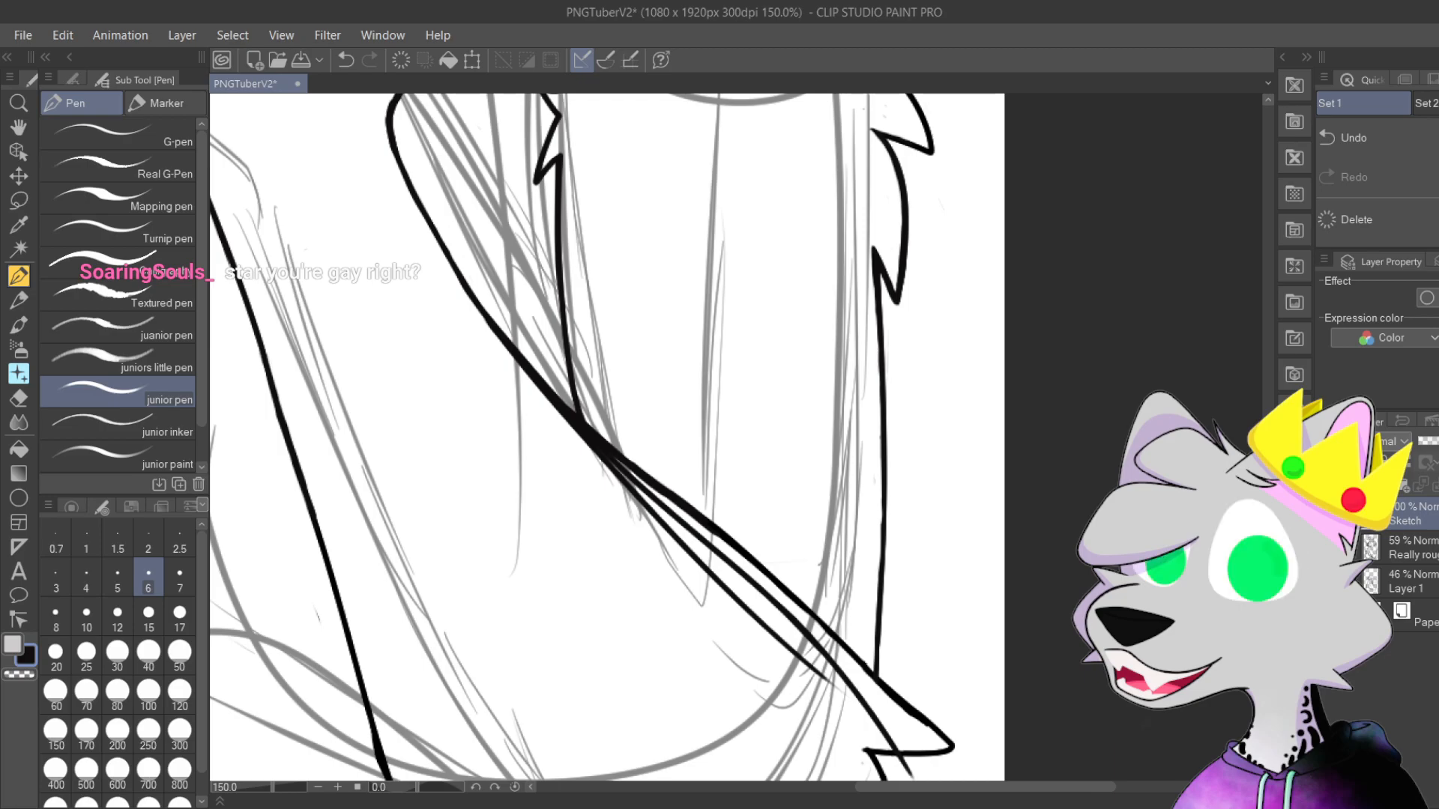
left_click_drag(689, 529, 762, 612)
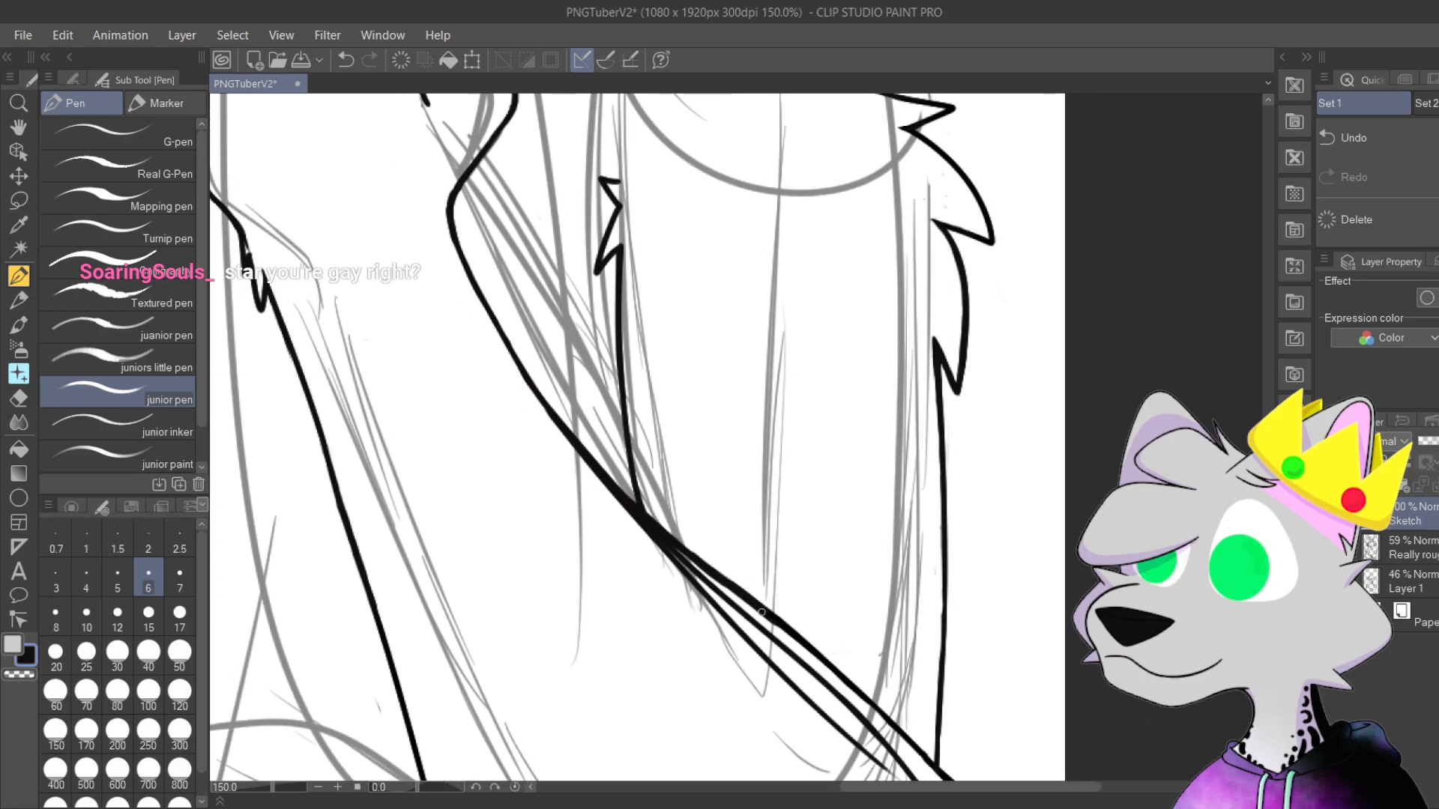
scroll(748, 602, "up", 3)
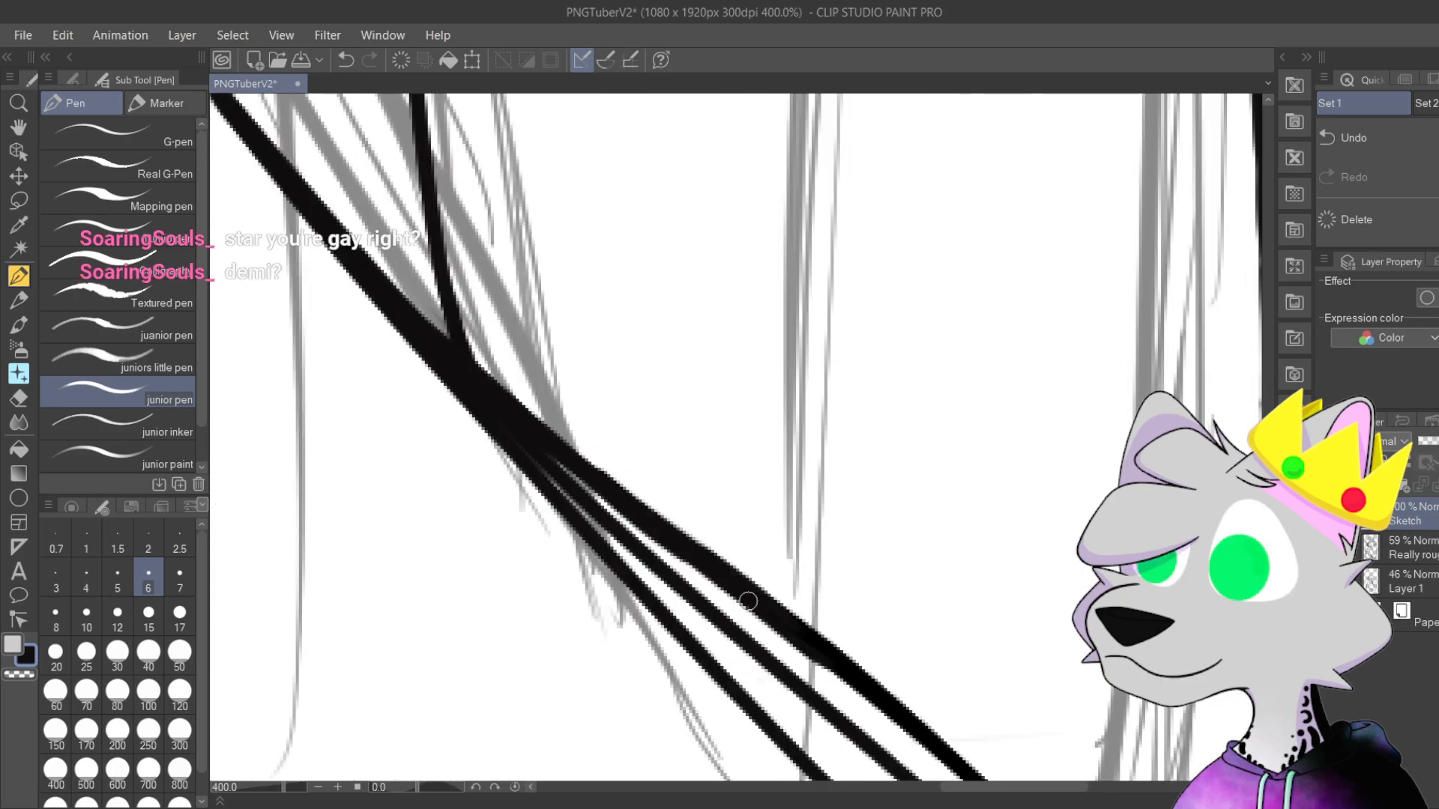
scroll(813, 584, "up", 2)
mouse_move(751, 553)
left_mouse_down()
mouse_move(691, 395)
mouse_move(892, 630)
mouse_move(809, 578)
mouse_move(747, 493)
mouse_move(861, 688)
mouse_move(362, 360)
left_mouse_up()
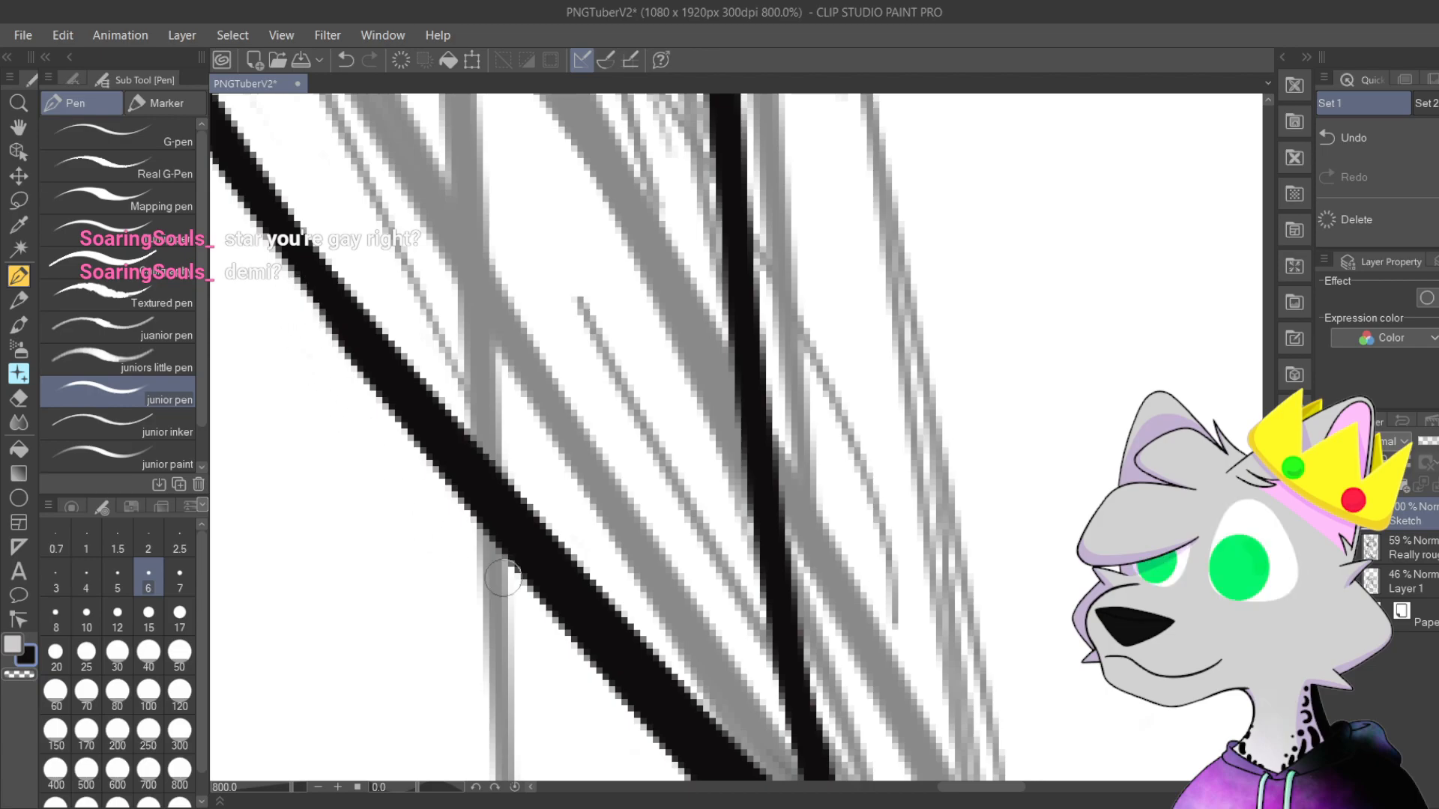
scroll(446, 497, "down", 2)
left_click_drag(524, 487, 701, 229)
scroll(658, 327, "up", 3)
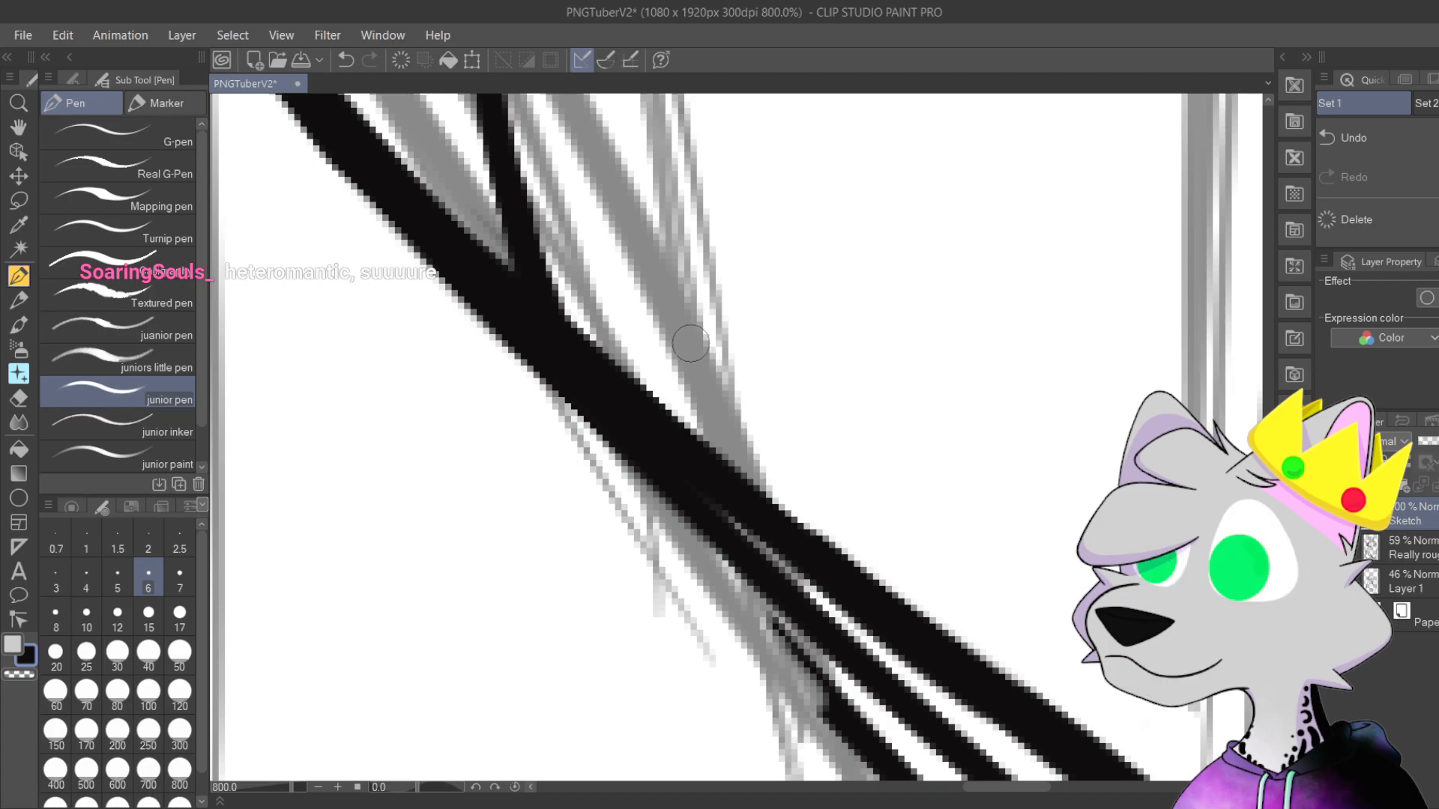
mouse_move(689, 532)
left_mouse_down()
mouse_move(682, 476)
mouse_move(780, 611)
mouse_move(767, 602)
left_mouse_up()
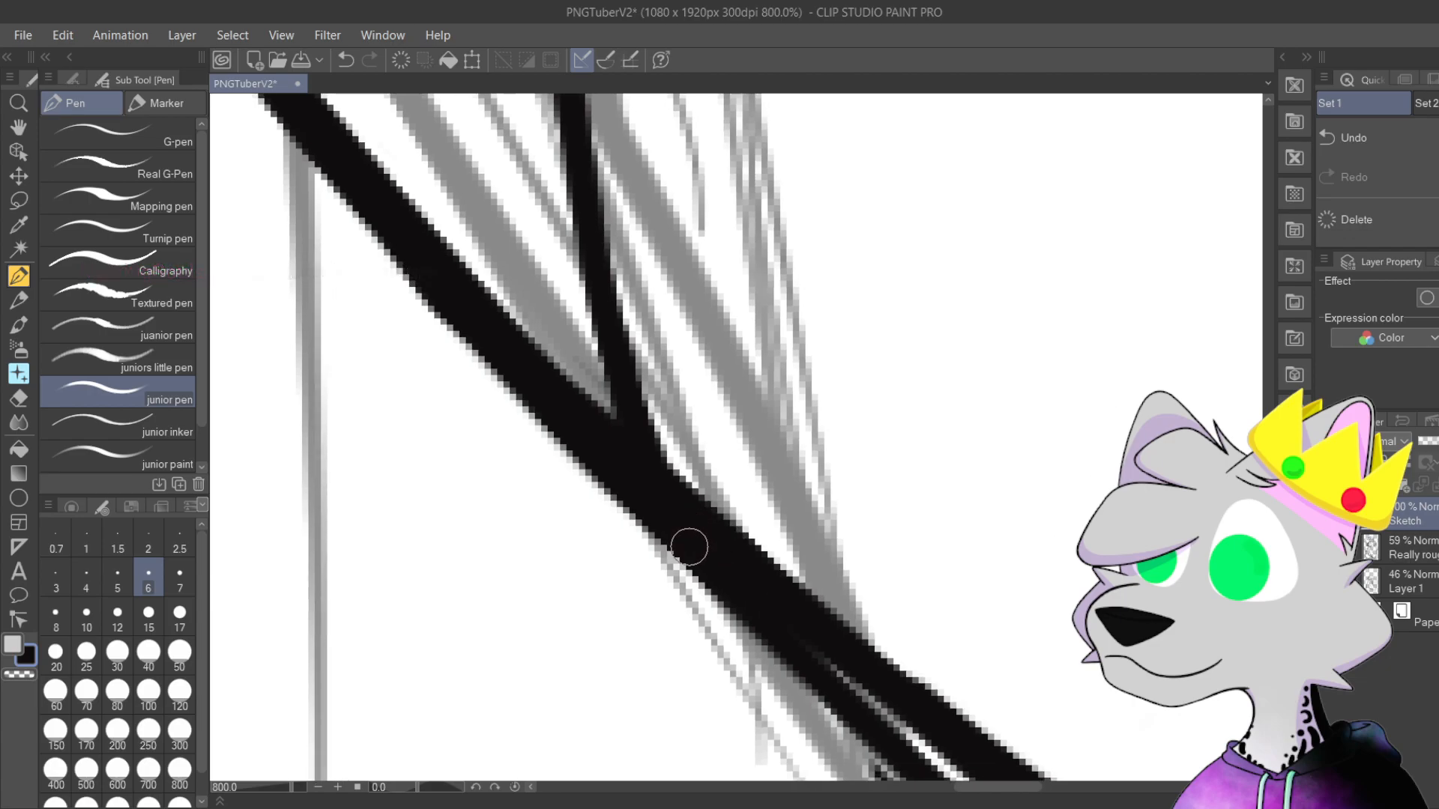
left_click_drag(685, 548, 722, 637)
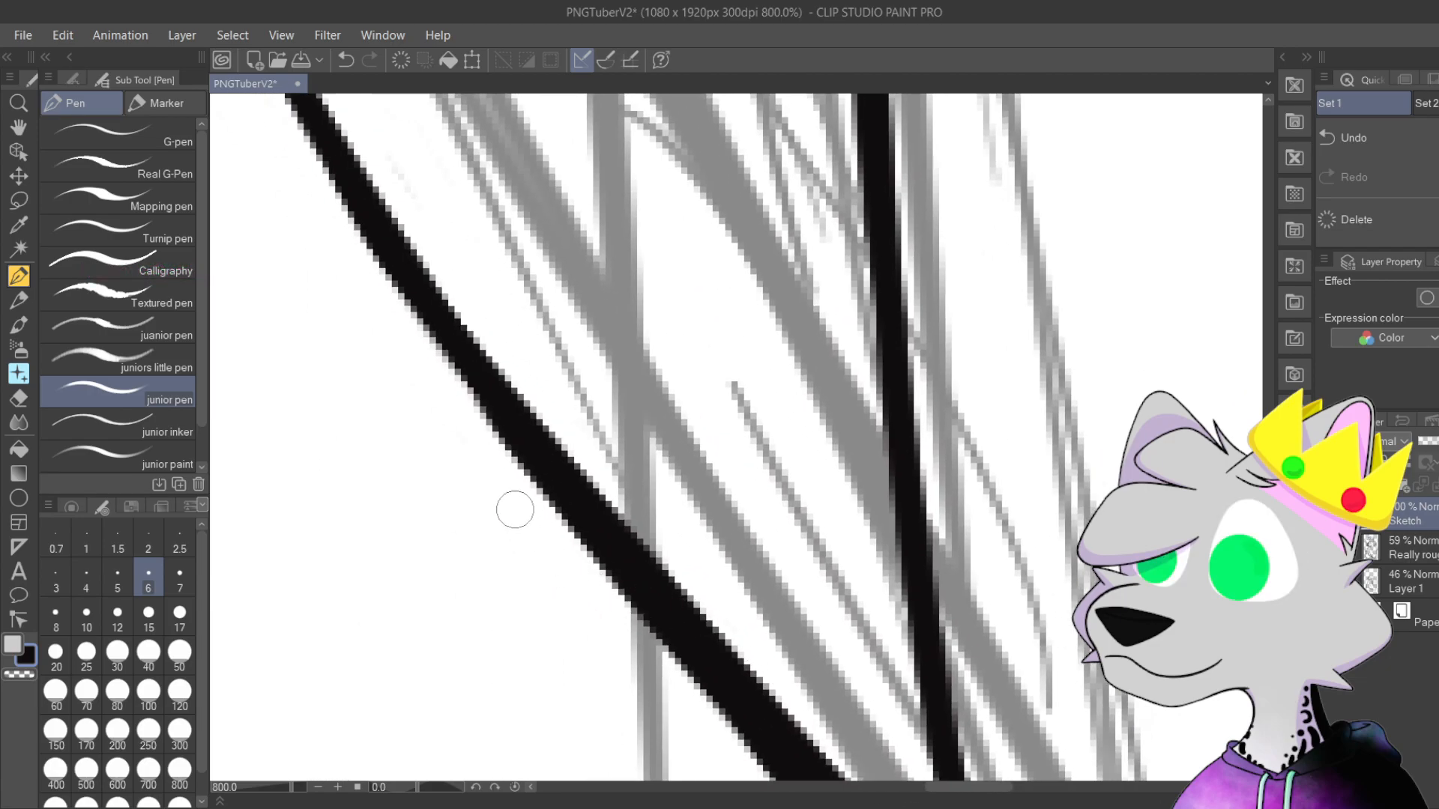
Step: Even out the lower edge of the thick forearm line above its junction with the vertical body line
left_click_drag(573, 548, 520, 464)
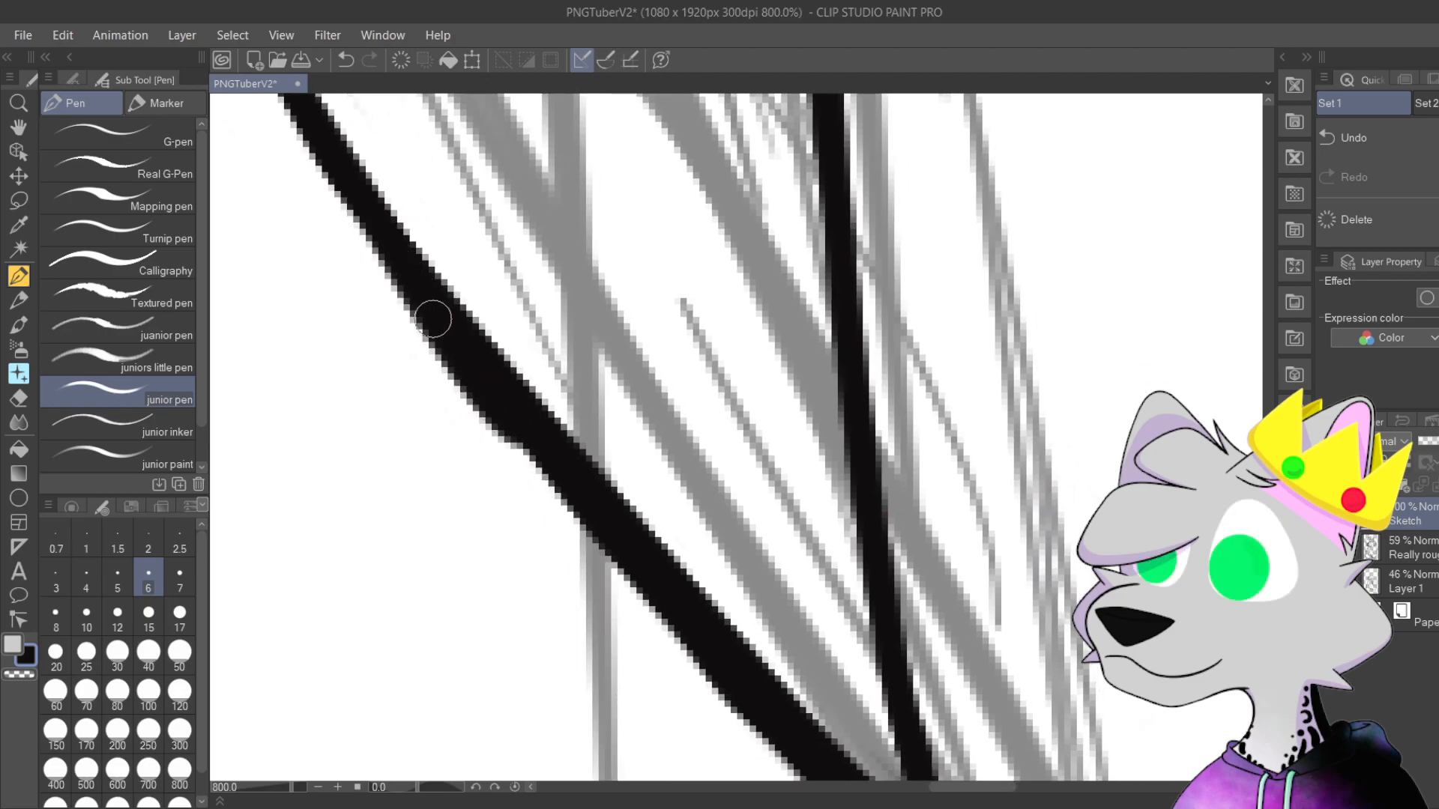
key("ctrl+z")
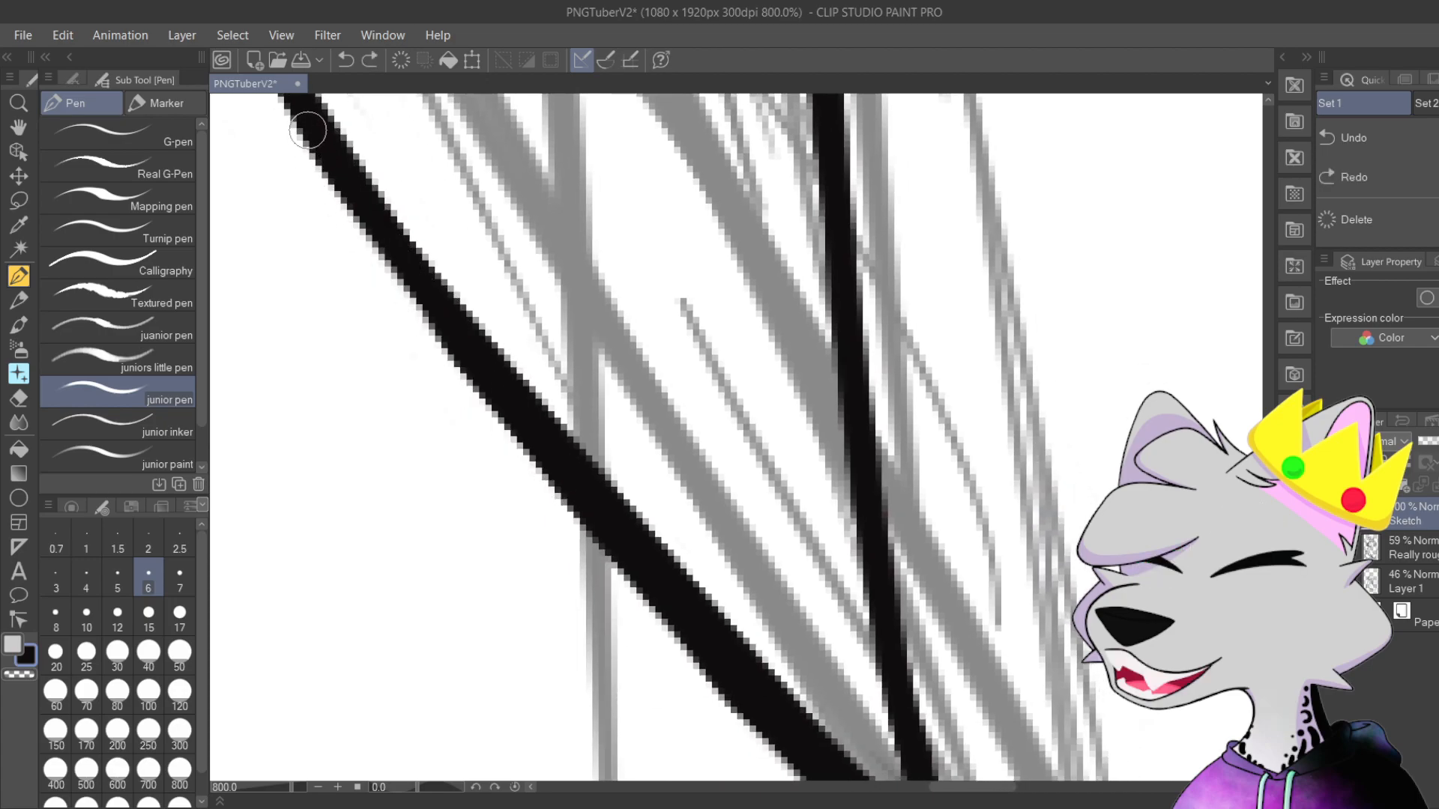
key("ctrl+y")
key("ctrl+z")
key("ctrl+y")
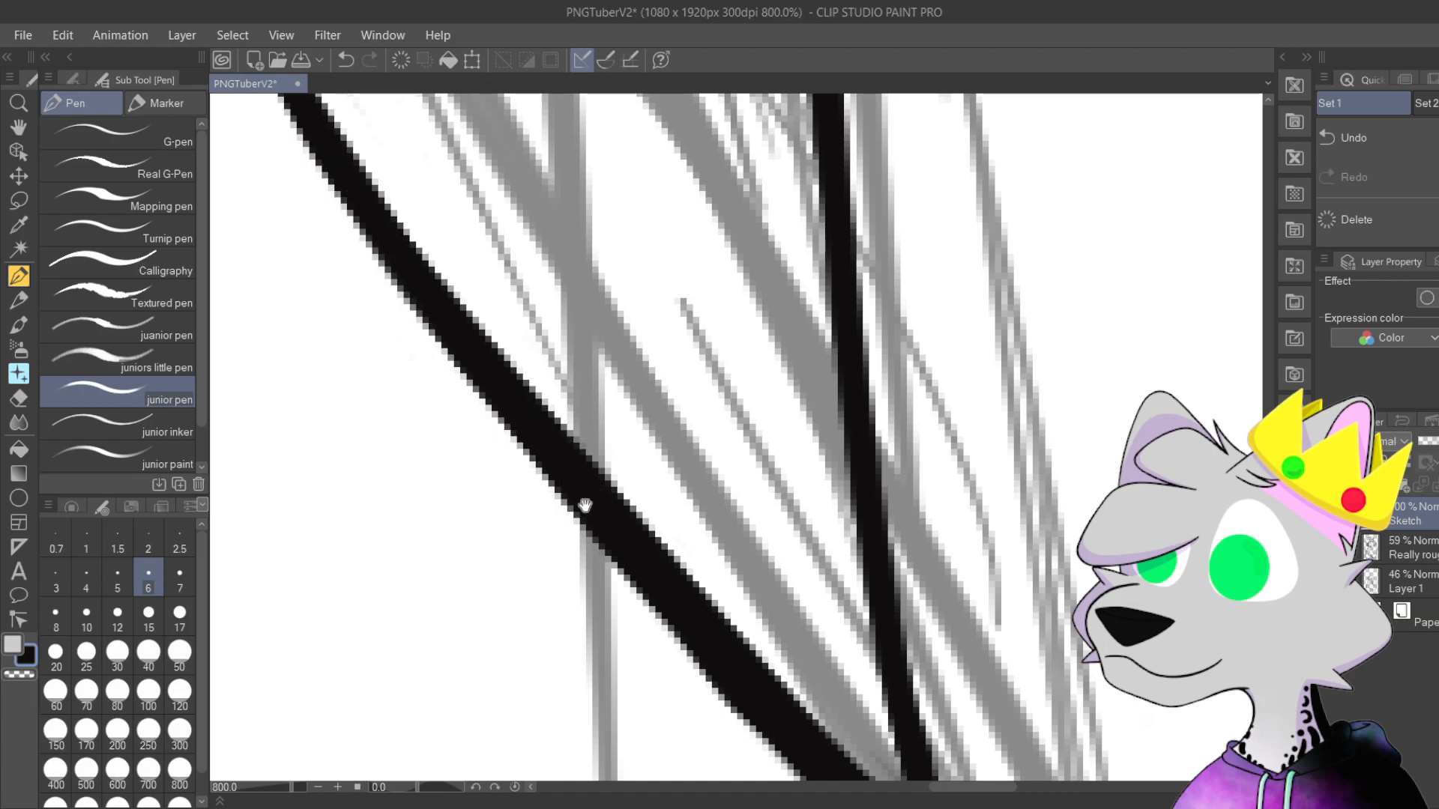
Step: Trim the lowest diagonal stroke further back from the forearm line and smooth the lower edge of the middle stroke
left_click_drag(585, 503, 446, 276)
left_click_drag(675, 582, 370, 270)
left_click_drag(553, 498, 497, 465)
mouse_move(641, 607)
left_mouse_down()
mouse_move(547, 570)
mouse_move(592, 609)
left_mouse_up()
left_click_drag(504, 517, 606, 614)
left_click_drag(509, 516, 611, 621)
left_click_drag(515, 502, 550, 528)
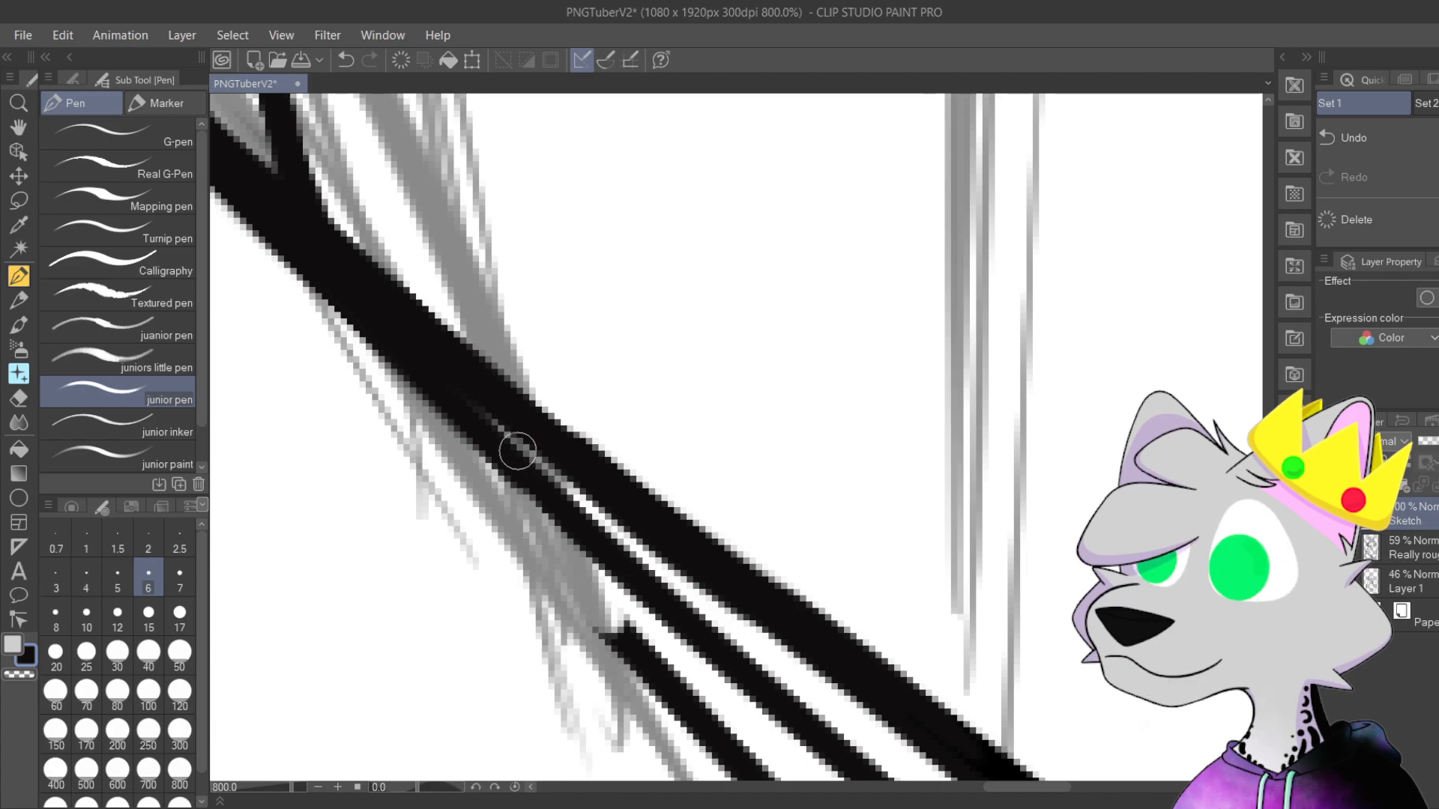
left_click_drag(483, 444, 640, 585)
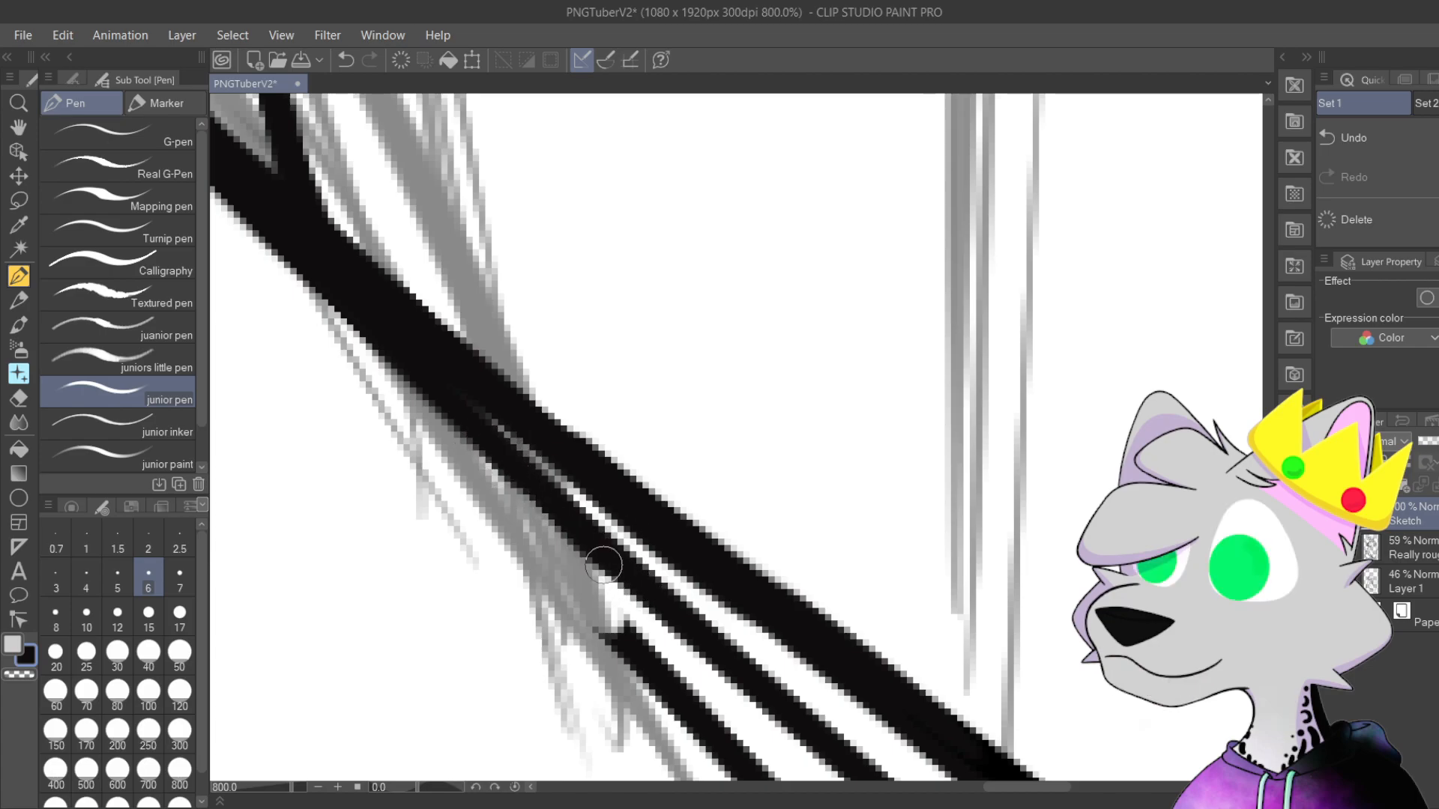
left_click_drag(506, 461, 628, 580)
Step: Erase the start of the old upper diagonal line so the forearm line continues into the middle stroke
left_click_drag(463, 341, 626, 572)
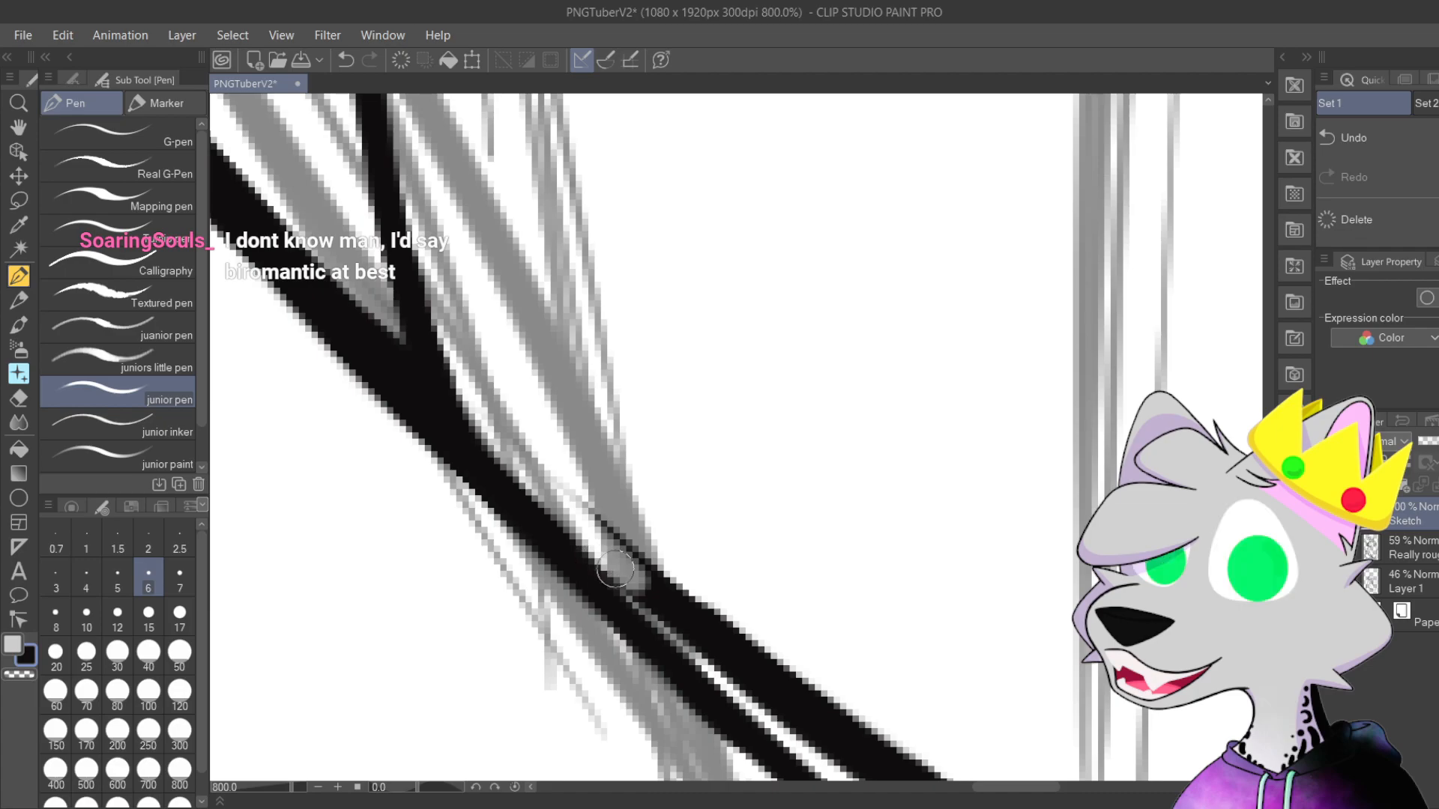
mouse_move(706, 620)
left_mouse_down()
mouse_move(610, 570)
mouse_move(493, 447)
mouse_move(421, 286)
mouse_move(686, 660)
mouse_move(446, 454)
mouse_move(787, 751)
mouse_move(692, 661)
mouse_move(617, 466)
left_mouse_up()
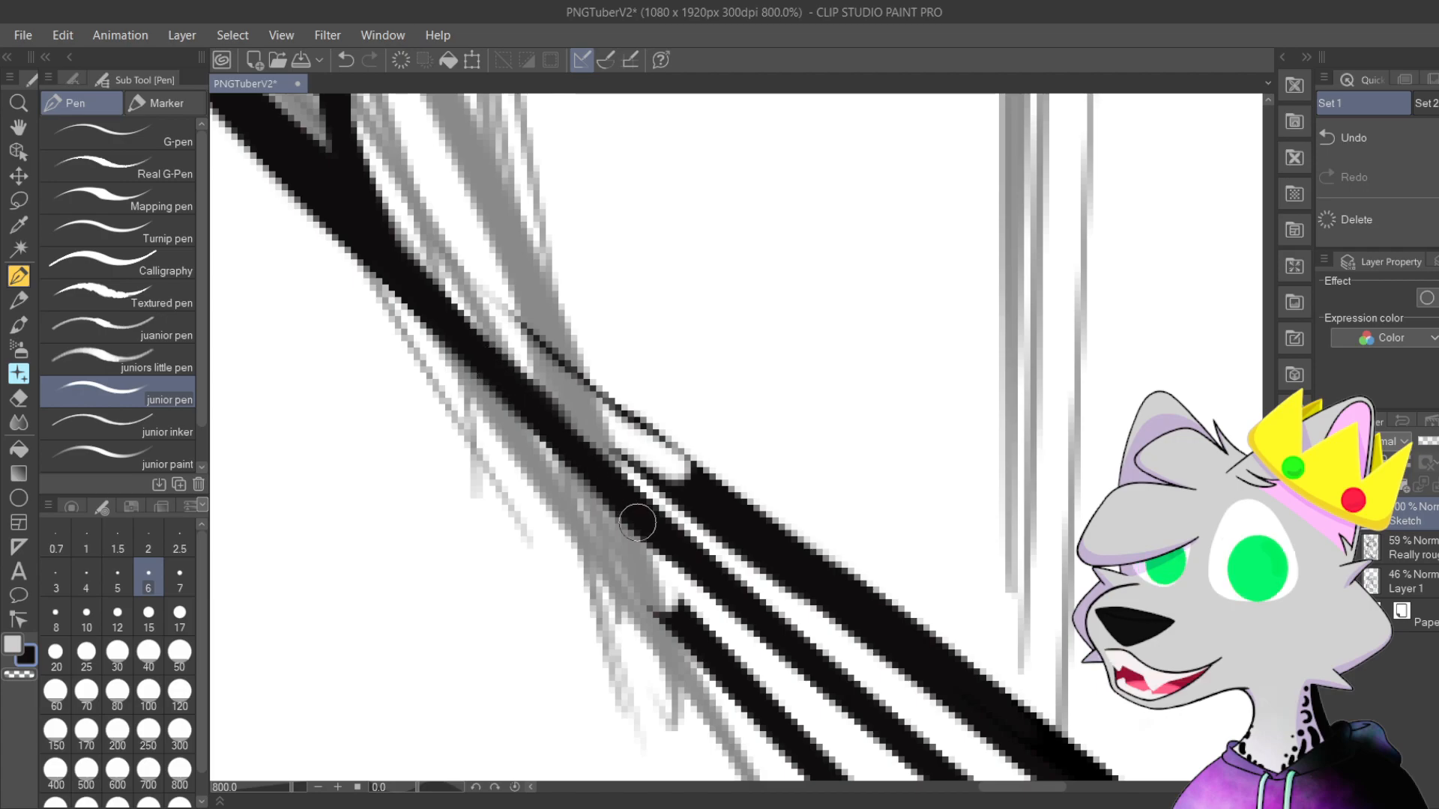
left_click_drag(490, 356, 699, 583)
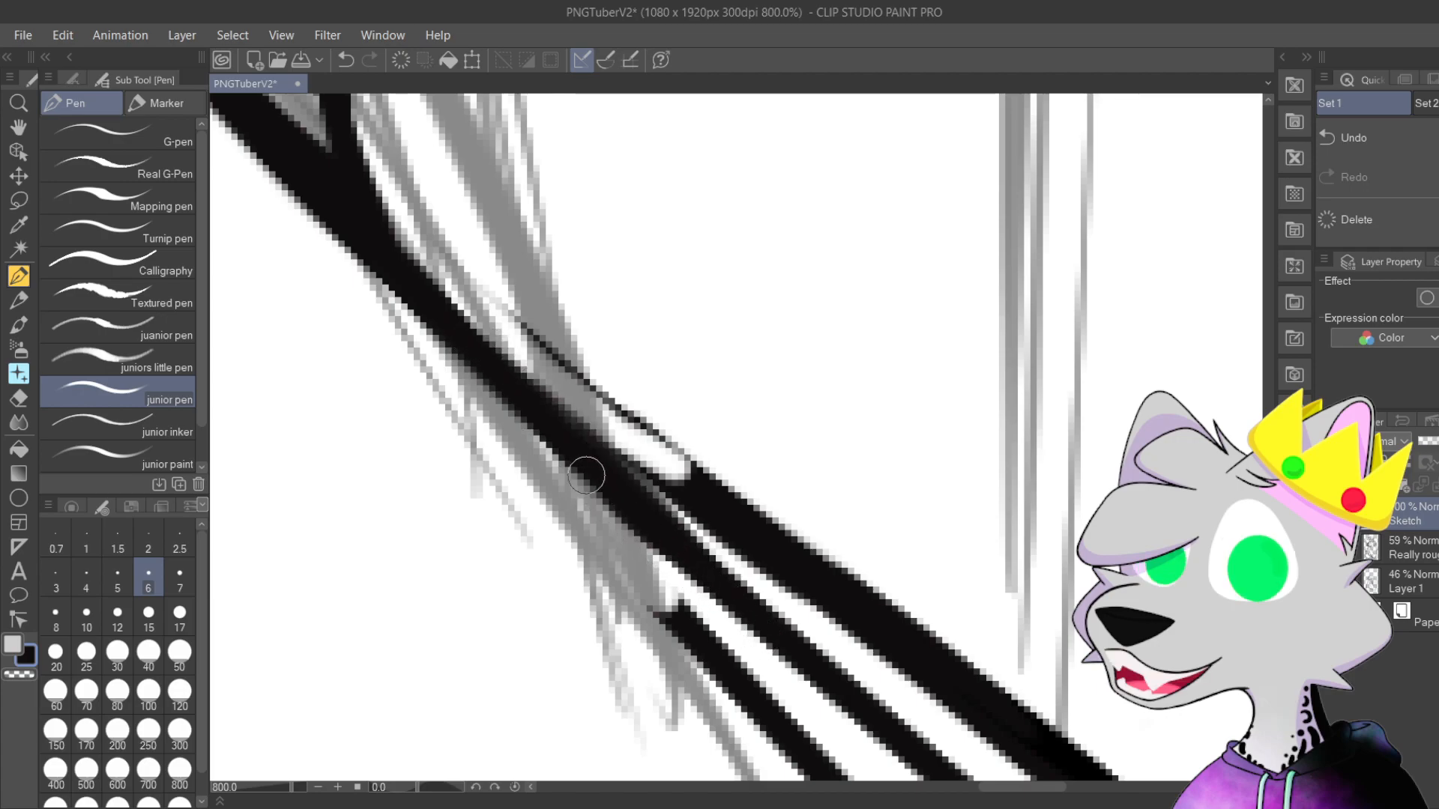
key("ctrl+z")
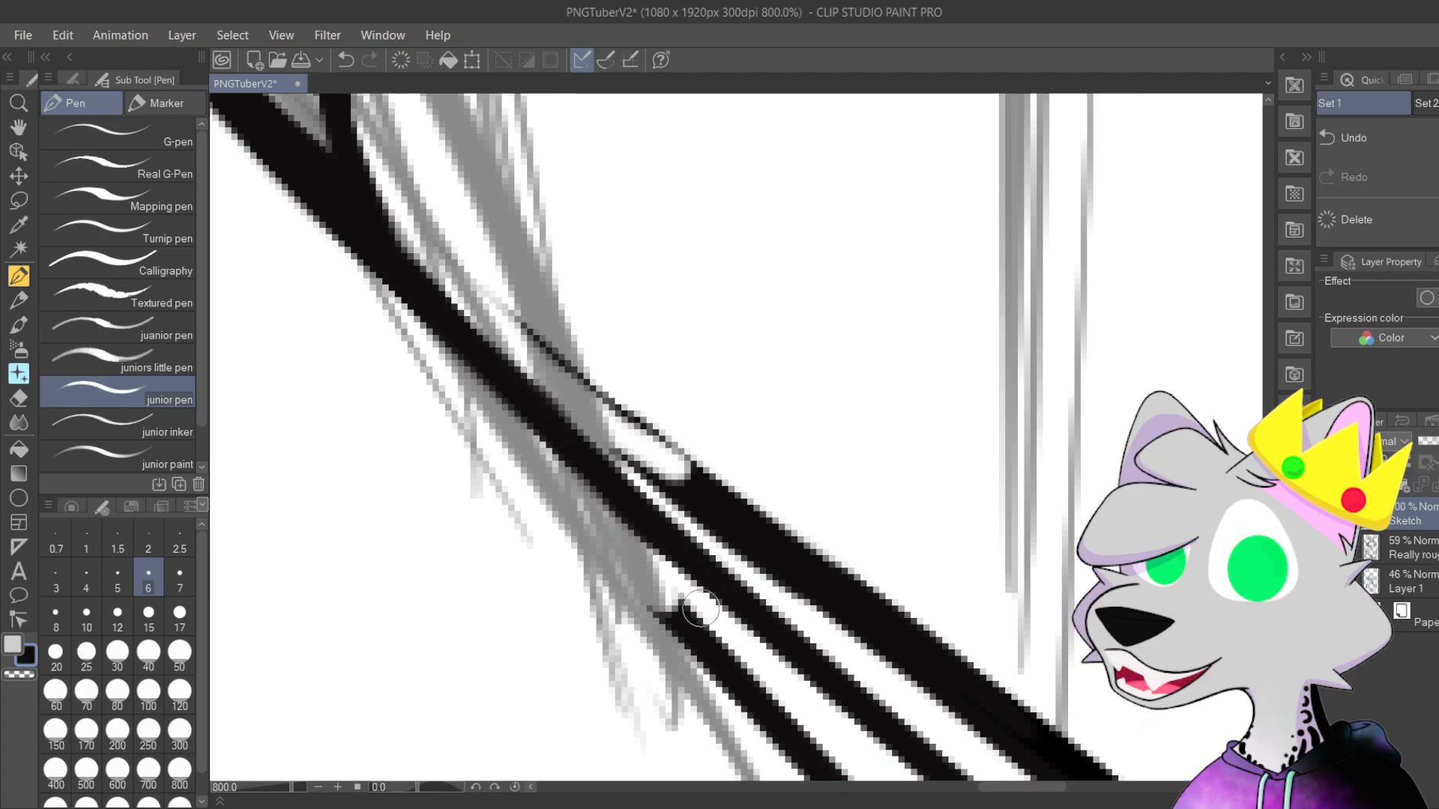
left_click_drag(708, 637, 725, 620)
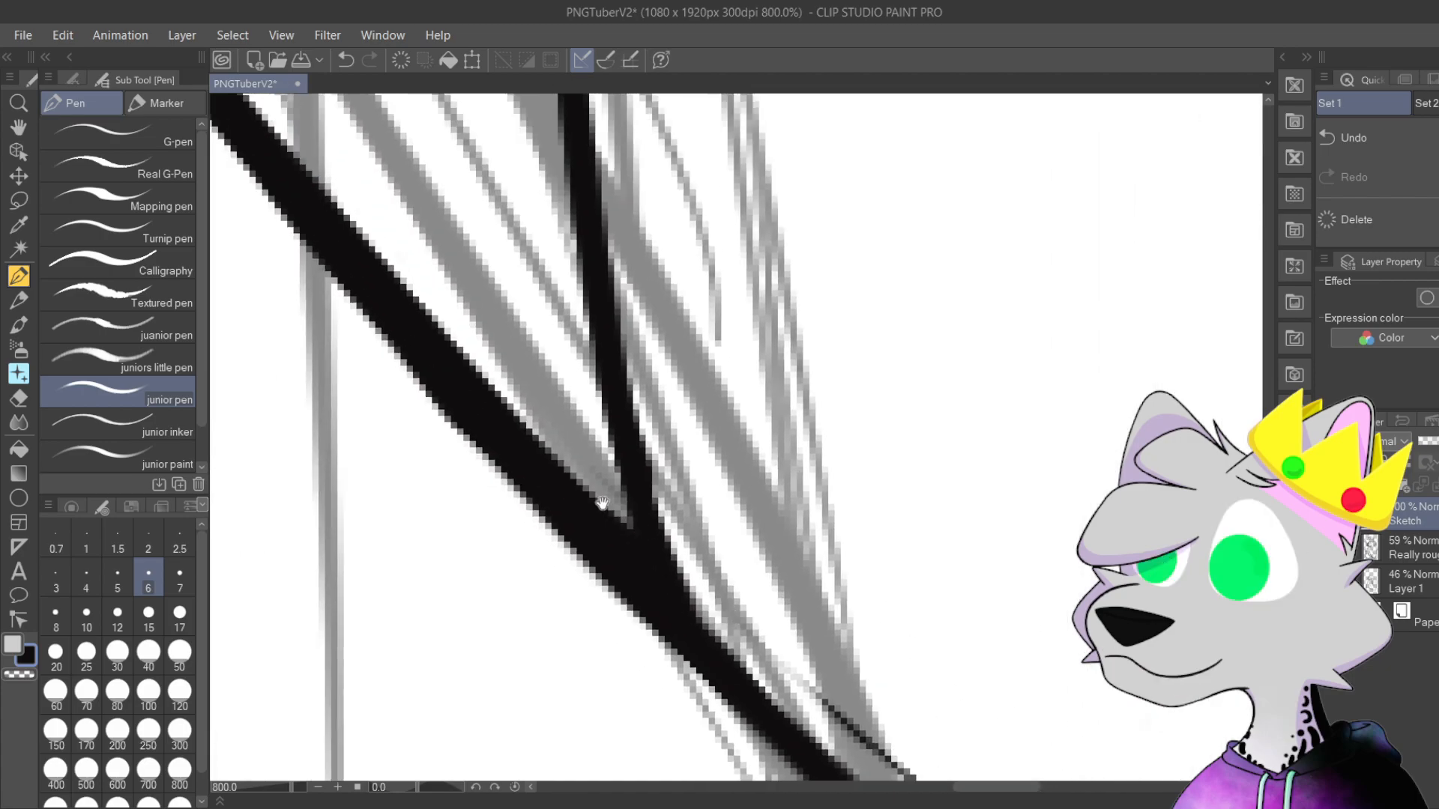
Step: Thin the forearm line just above its junction with the vertical body line by erasing along its upper edge
mouse_move(585, 467)
left_mouse_down()
mouse_move(681, 652)
mouse_move(523, 452)
left_mouse_up()
mouse_move(459, 377)
left_mouse_down()
mouse_move(448, 253)
mouse_move(655, 565)
left_mouse_up()
mouse_move(714, 601)
left_mouse_down()
mouse_move(437, 292)
mouse_move(398, 219)
mouse_move(349, 170)
mouse_move(514, 410)
mouse_move(497, 385)
left_mouse_up()
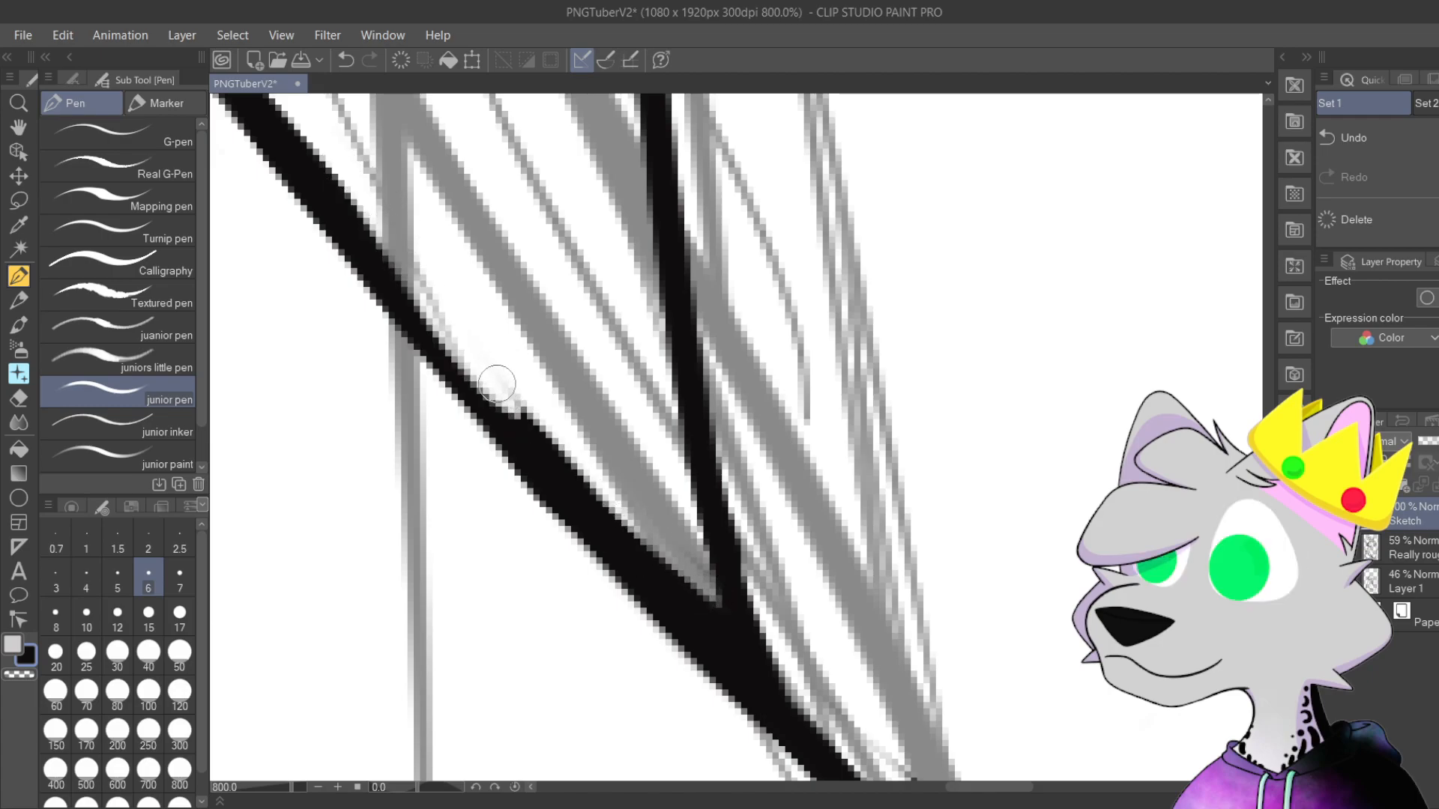
left_click_drag(611, 527, 514, 433)
Step: Smooth the thinned stretch of the forearm line to an even thickness down to its junction with the vertical body line
mouse_move(576, 477)
left_mouse_down()
mouse_move(387, 249)
mouse_move(459, 351)
mouse_move(385, 269)
mouse_move(578, 488)
mouse_move(667, 511)
mouse_move(631, 503)
mouse_move(594, 444)
left_mouse_up()
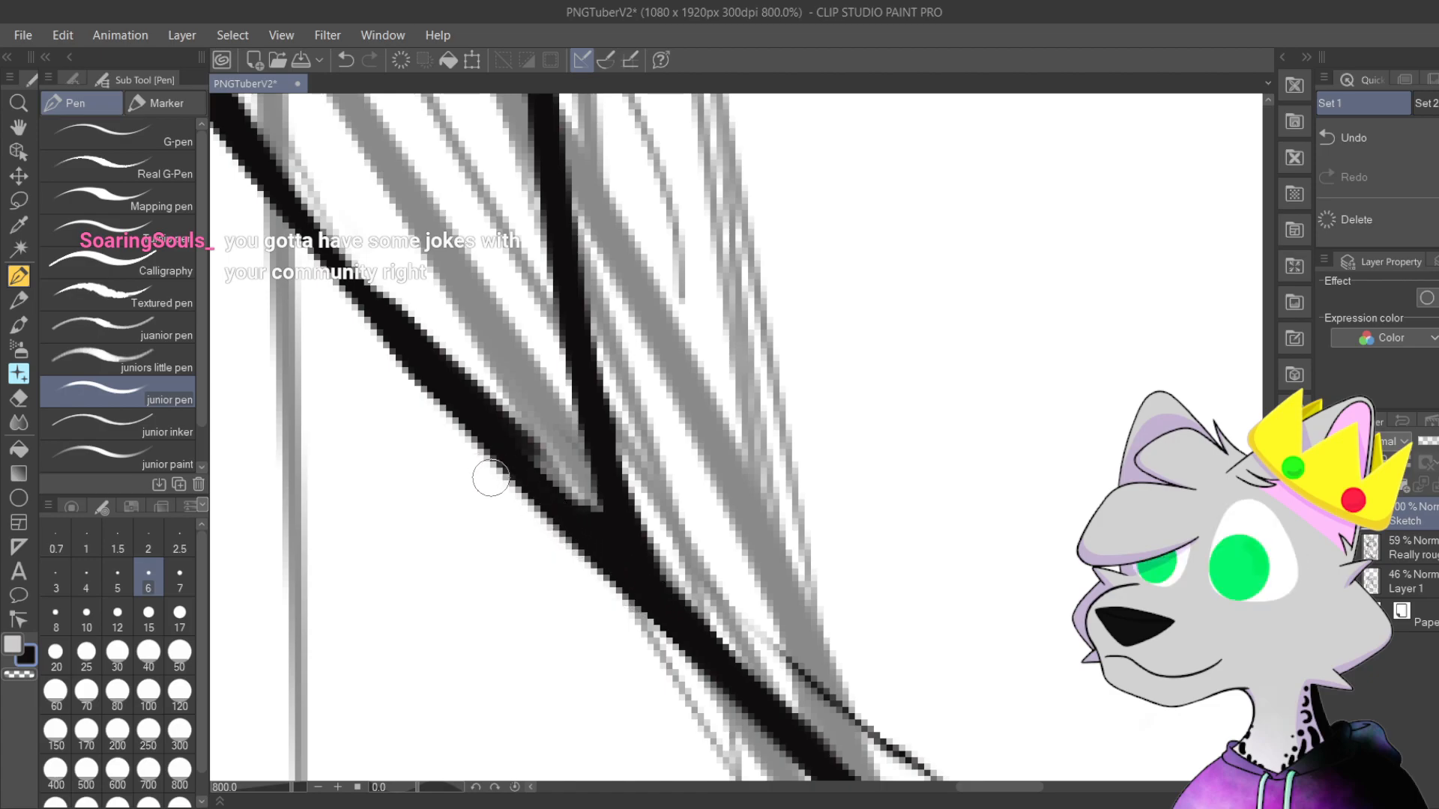
key("ctrl+z")
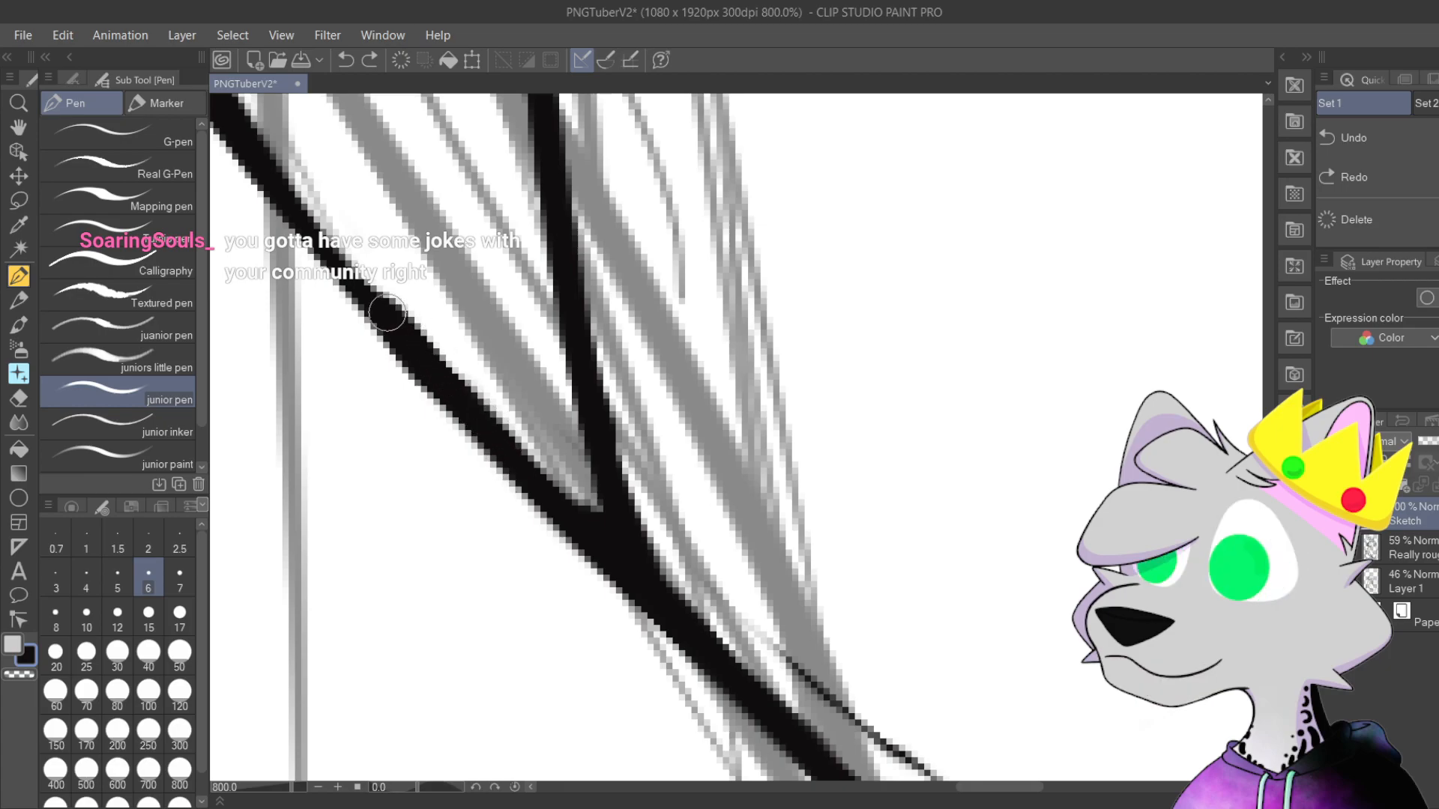
left_click_drag(458, 375, 601, 539)
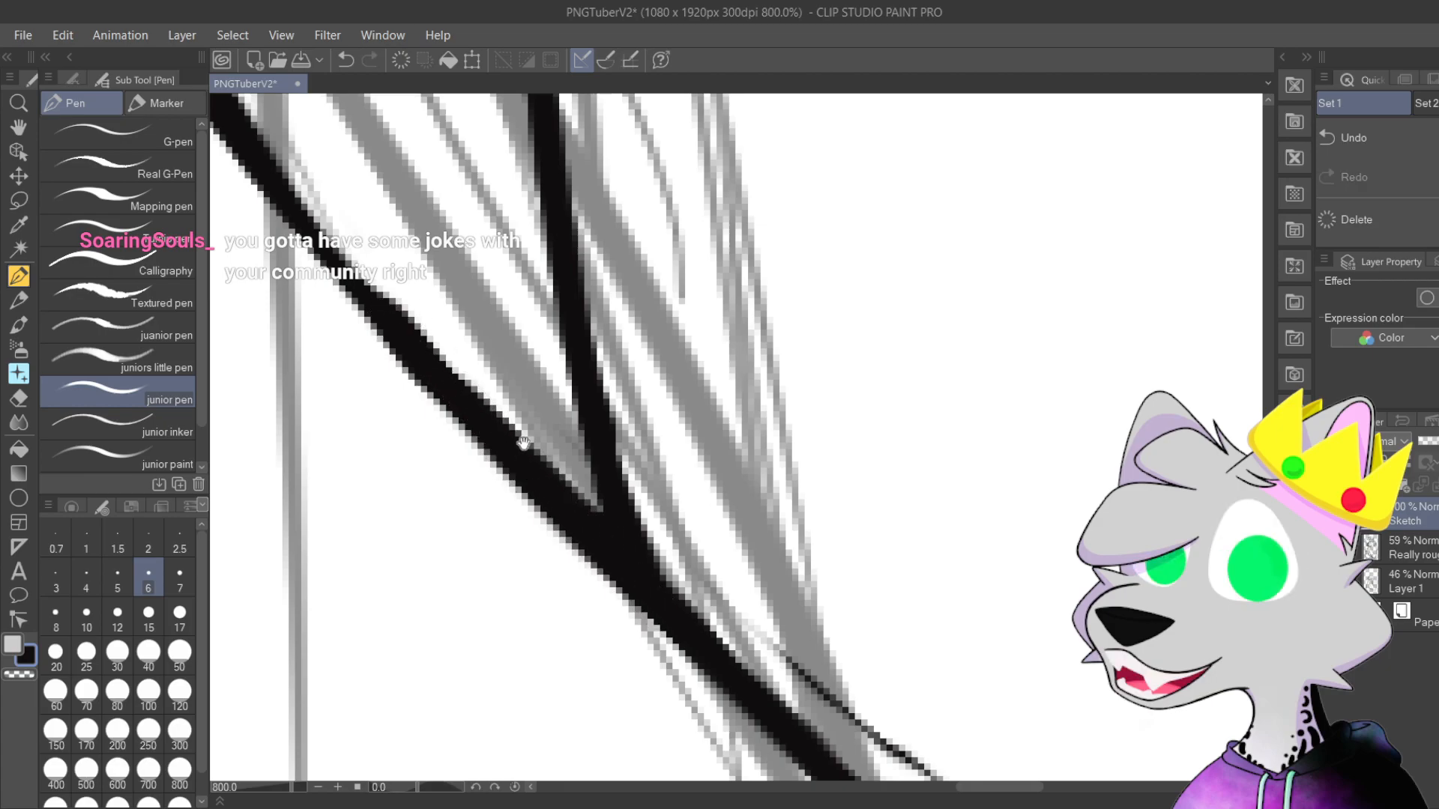
left_click_drag(259, 174, 466, 390)
left_click_drag(414, 313, 641, 600)
left_click_drag(455, 380, 600, 528)
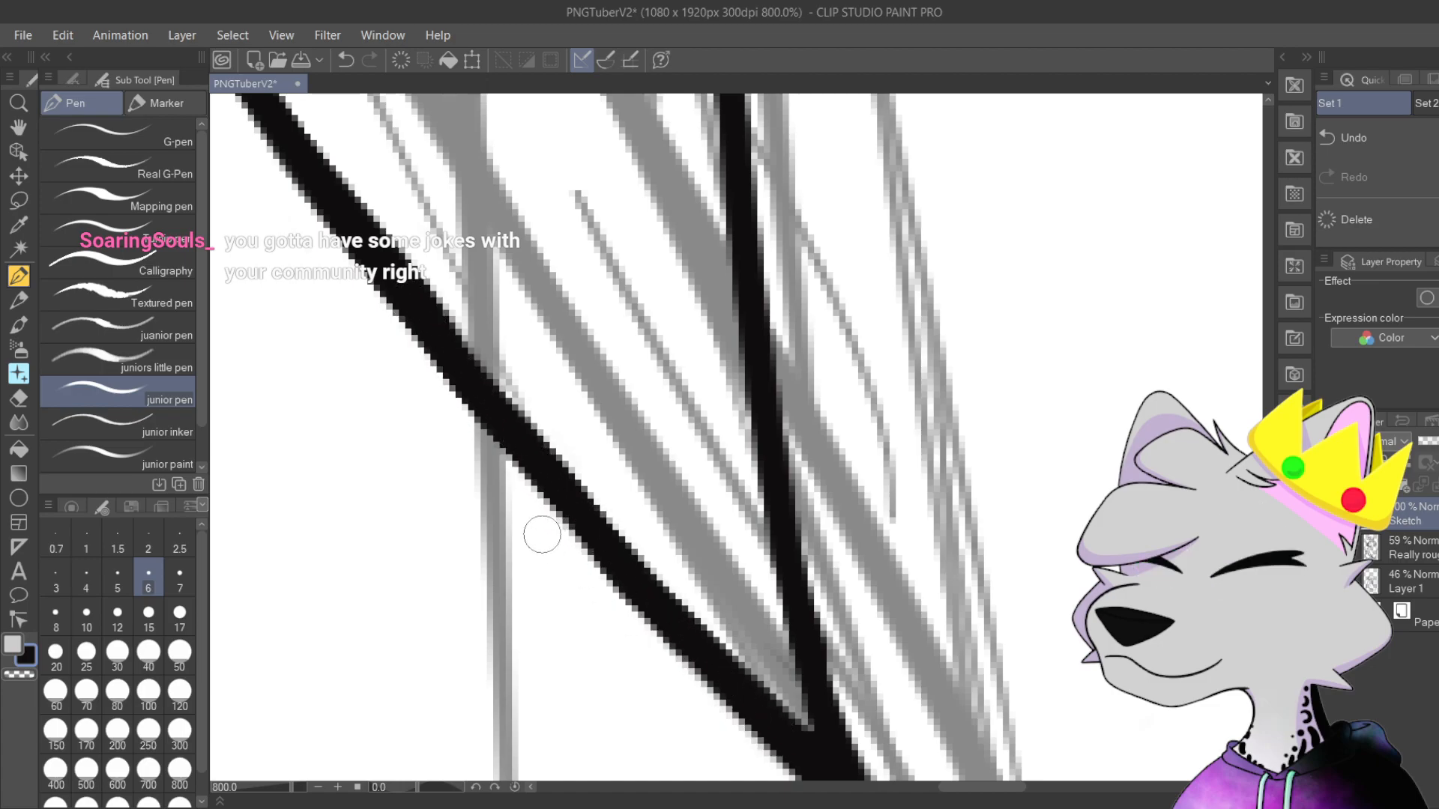
scroll(642, 665, "down", 4)
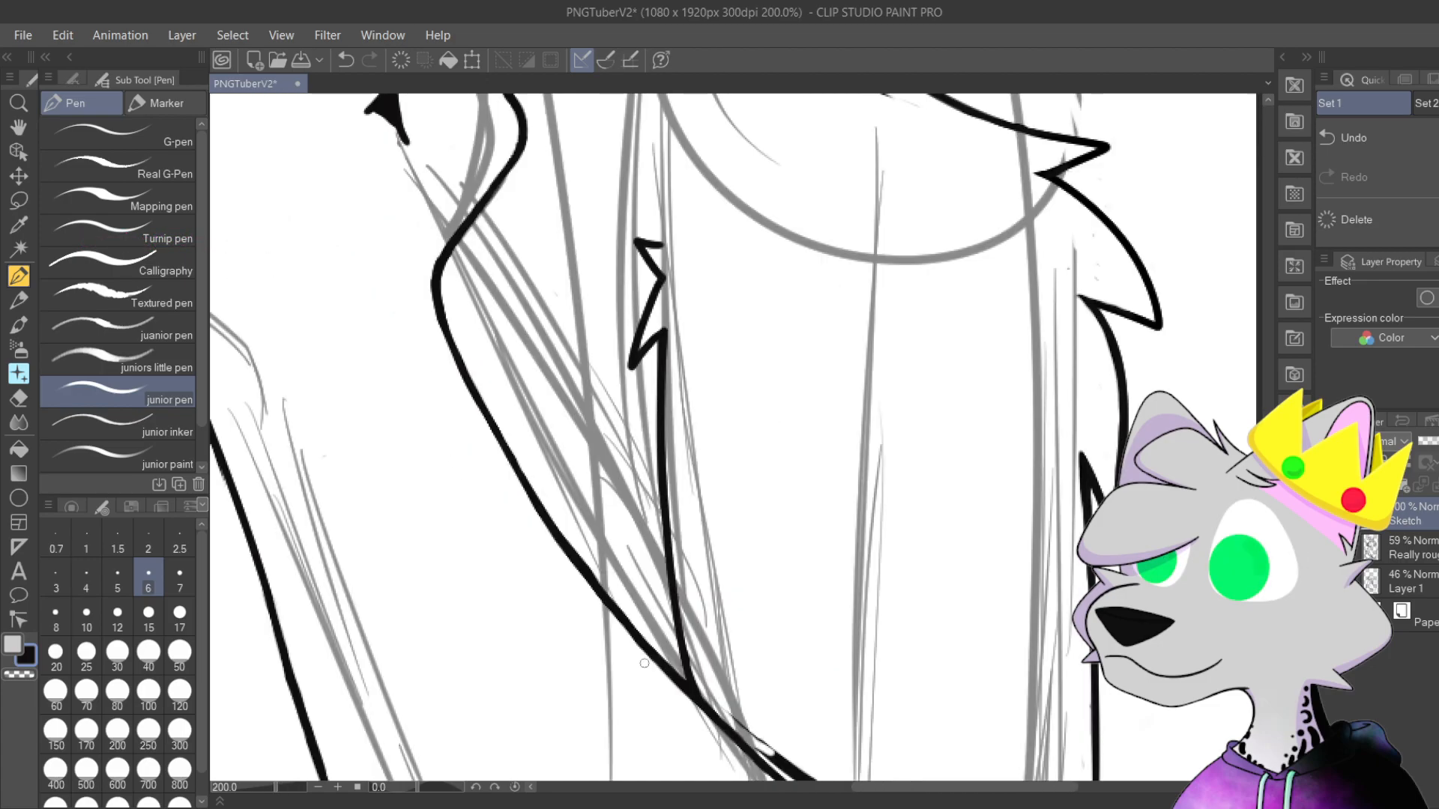
Step: Erase the start of the thick upper diagonal line so the forearm line continues cleanly into the middle stroke
scroll(889, 466, "down", 1)
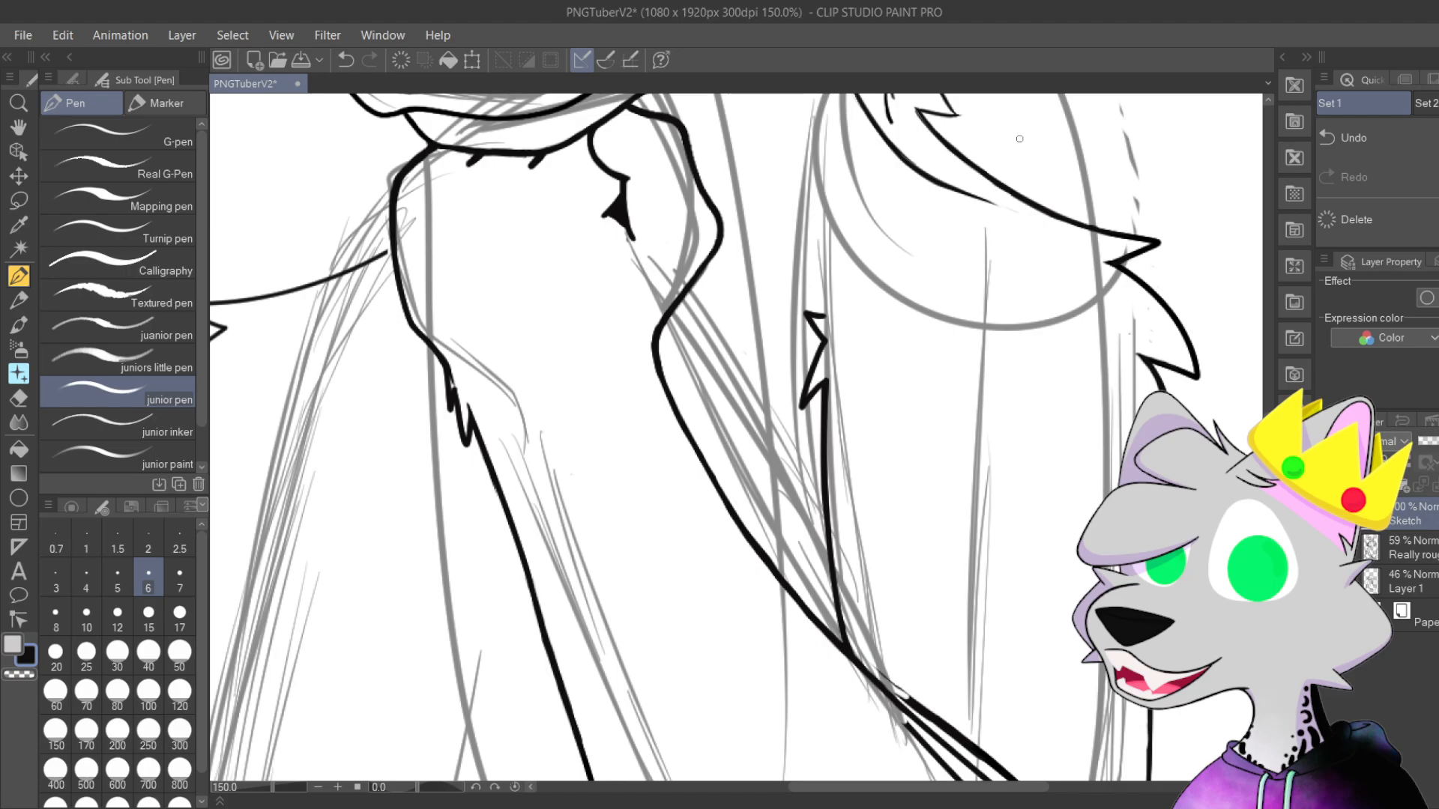
scroll(1019, 138, "up", 1)
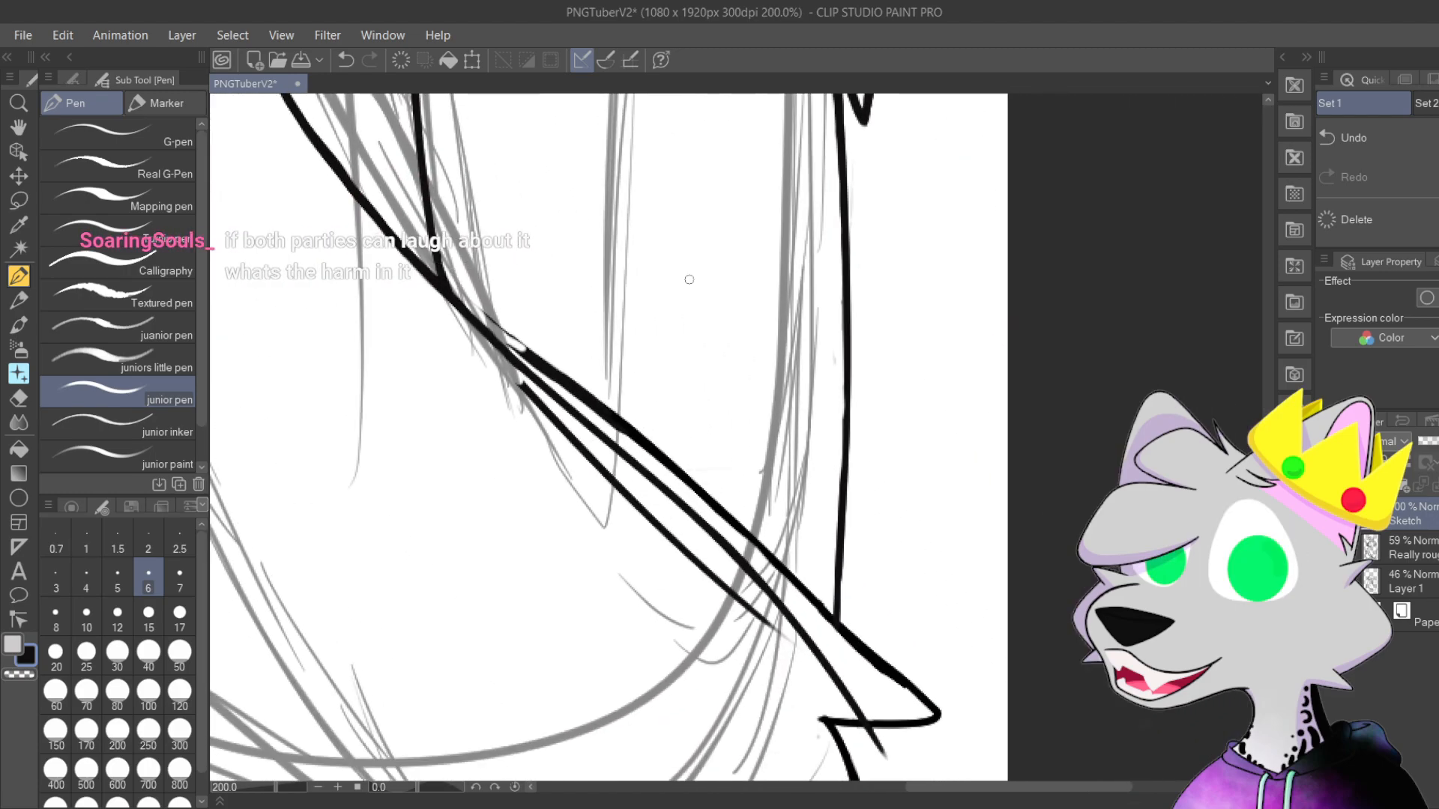
scroll(690, 281, "up", 2)
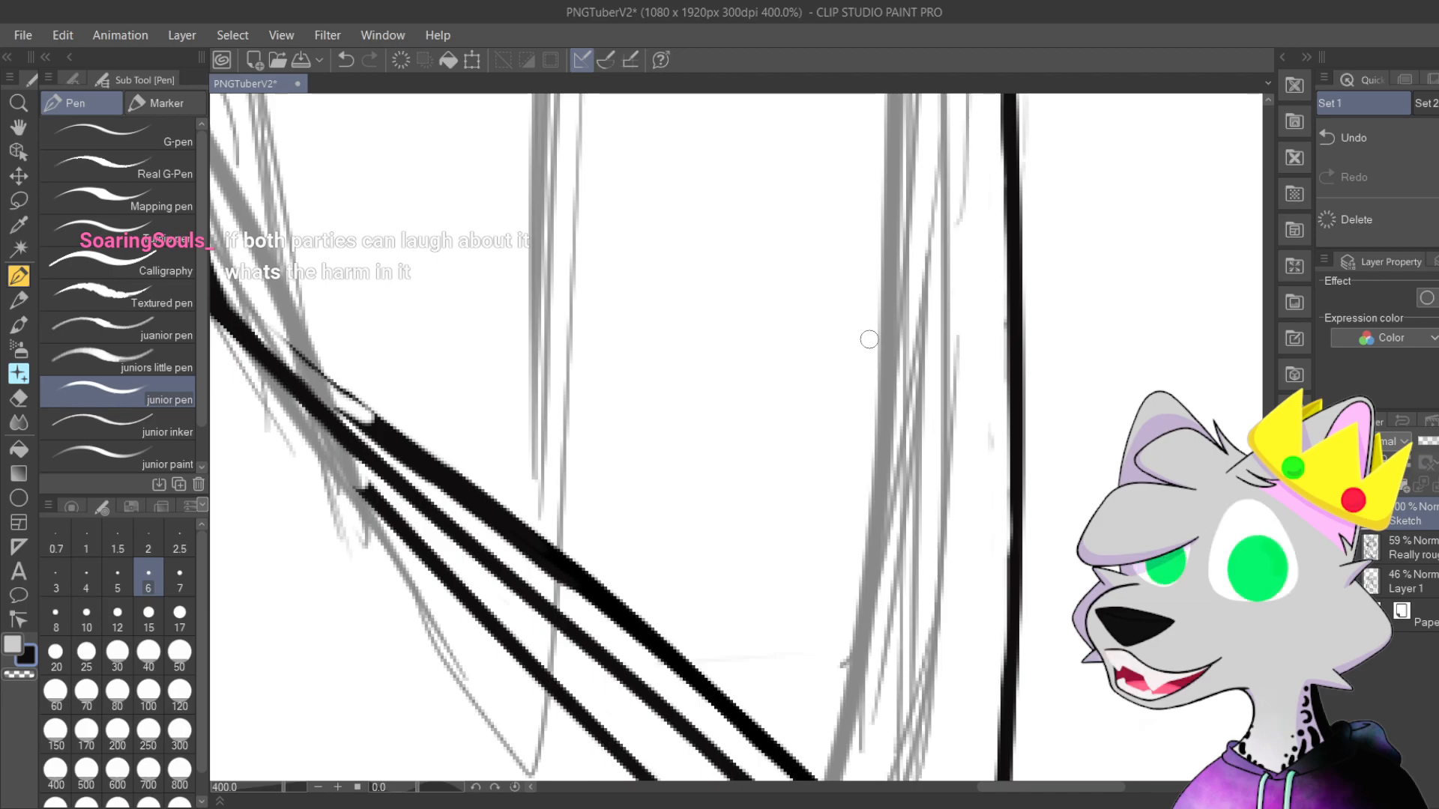
scroll(716, 468, "up", 2)
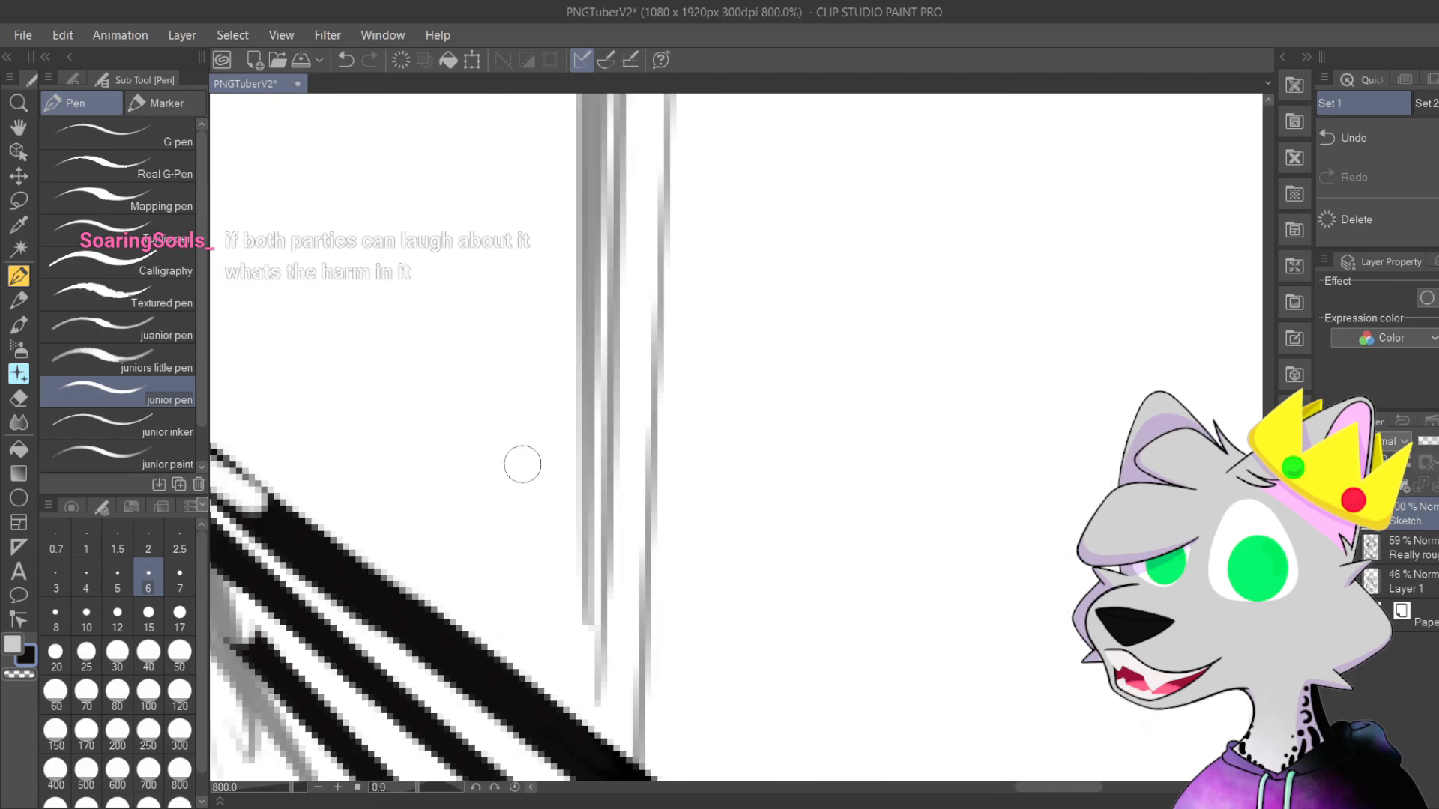
left_click_drag(517, 103, 722, 469)
mouse_move(493, 472)
left_mouse_down()
mouse_move(435, 423)
mouse_move(424, 385)
mouse_move(442, 374)
mouse_move(667, 588)
left_mouse_up()
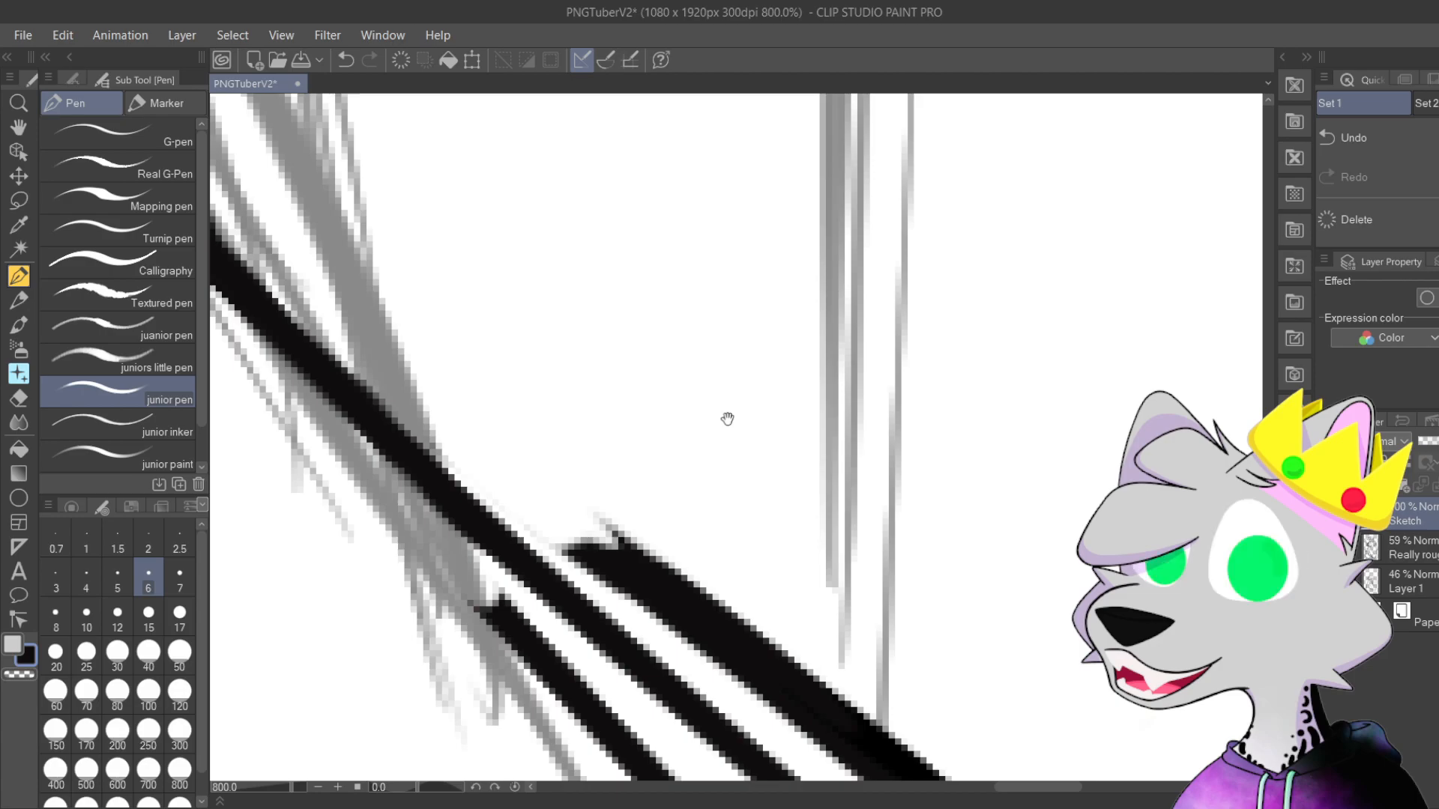
left_click_drag(695, 403, 501, 227)
left_click_drag(580, 404, 549, 352)
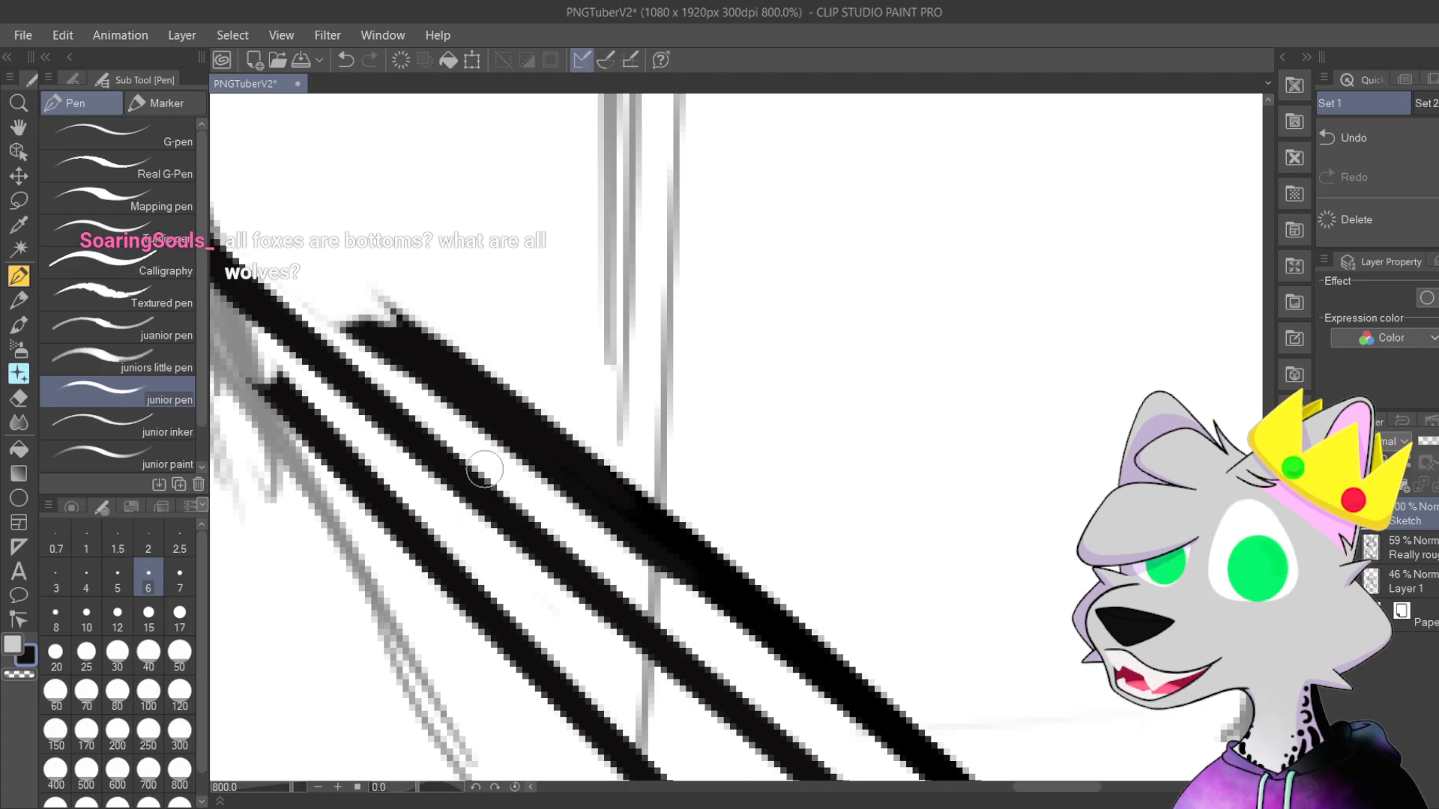
mouse_move(364, 286)
left_mouse_down()
mouse_move(334, 311)
mouse_move(312, 288)
mouse_move(707, 603)
mouse_move(673, 575)
mouse_move(817, 631)
mouse_move(662, 499)
mouse_move(557, 441)
mouse_move(321, 232)
left_mouse_up()
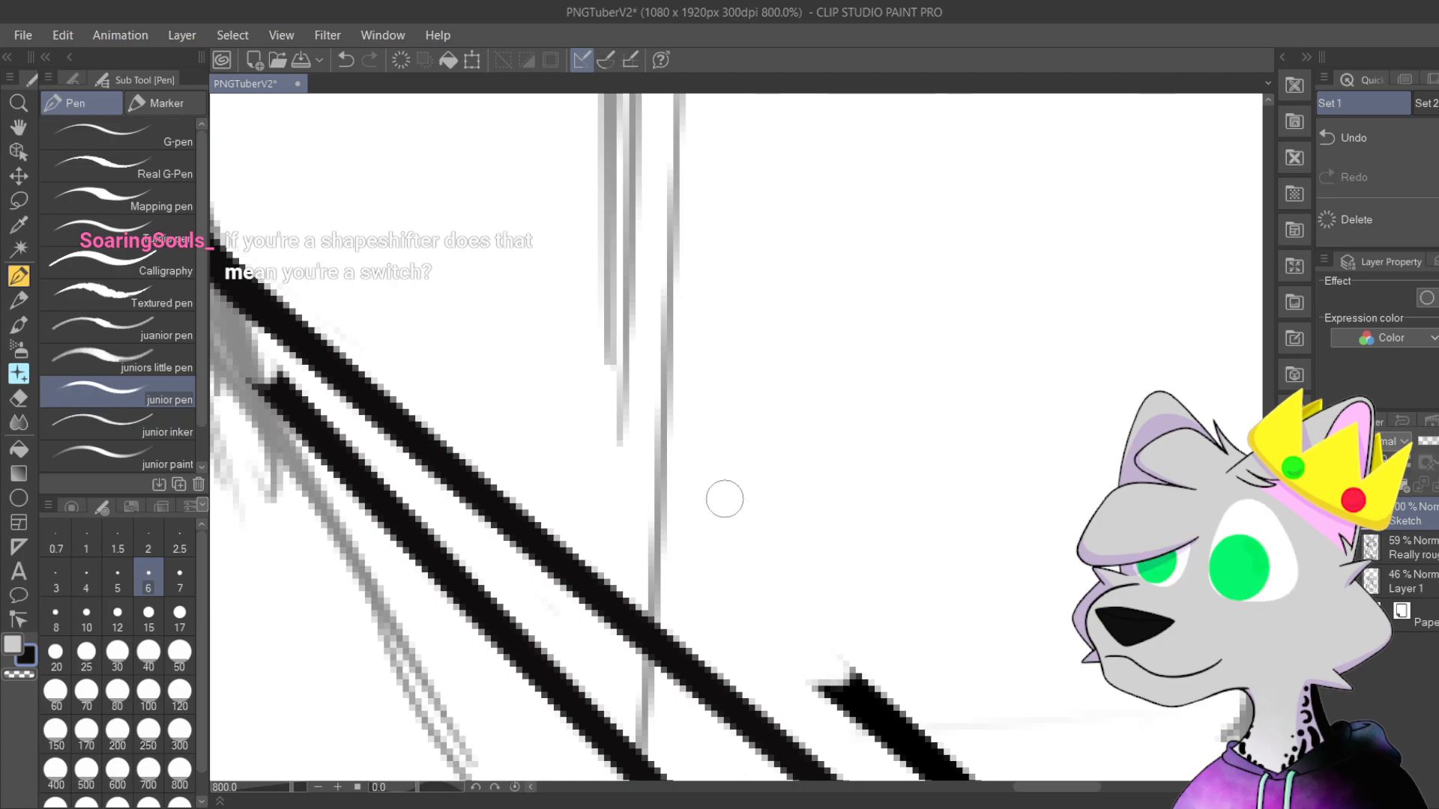
Step: Erase the upper diagonal line further down to where it meets the lower end of the vertical side line
left_click_drag(655, 478, 572, 379)
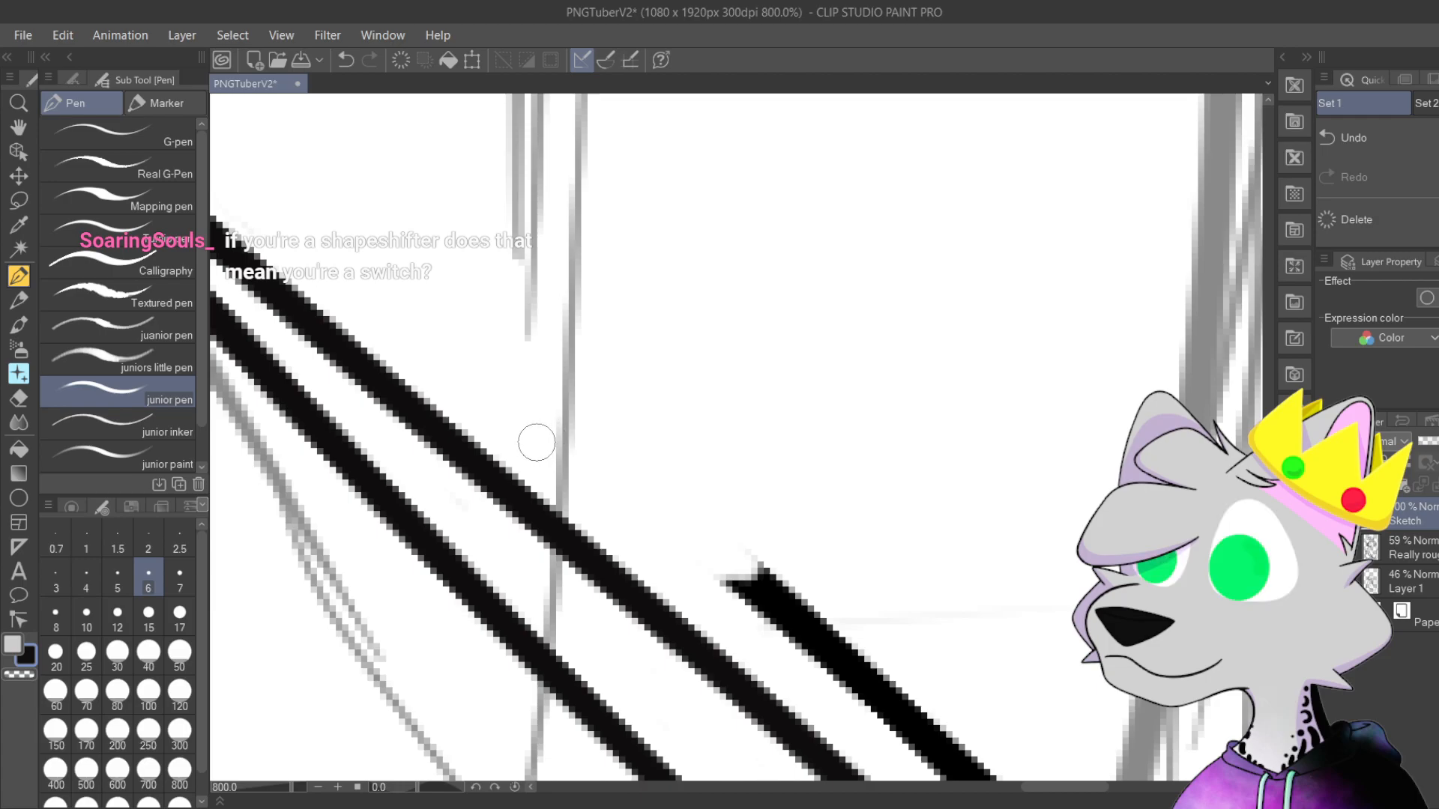
left_click_drag(694, 567, 504, 369)
left_click_drag(901, 601, 755, 485)
mouse_move(425, 282)
left_mouse_down()
mouse_move(590, 439)
mouse_move(679, 476)
mouse_move(832, 658)
left_mouse_up()
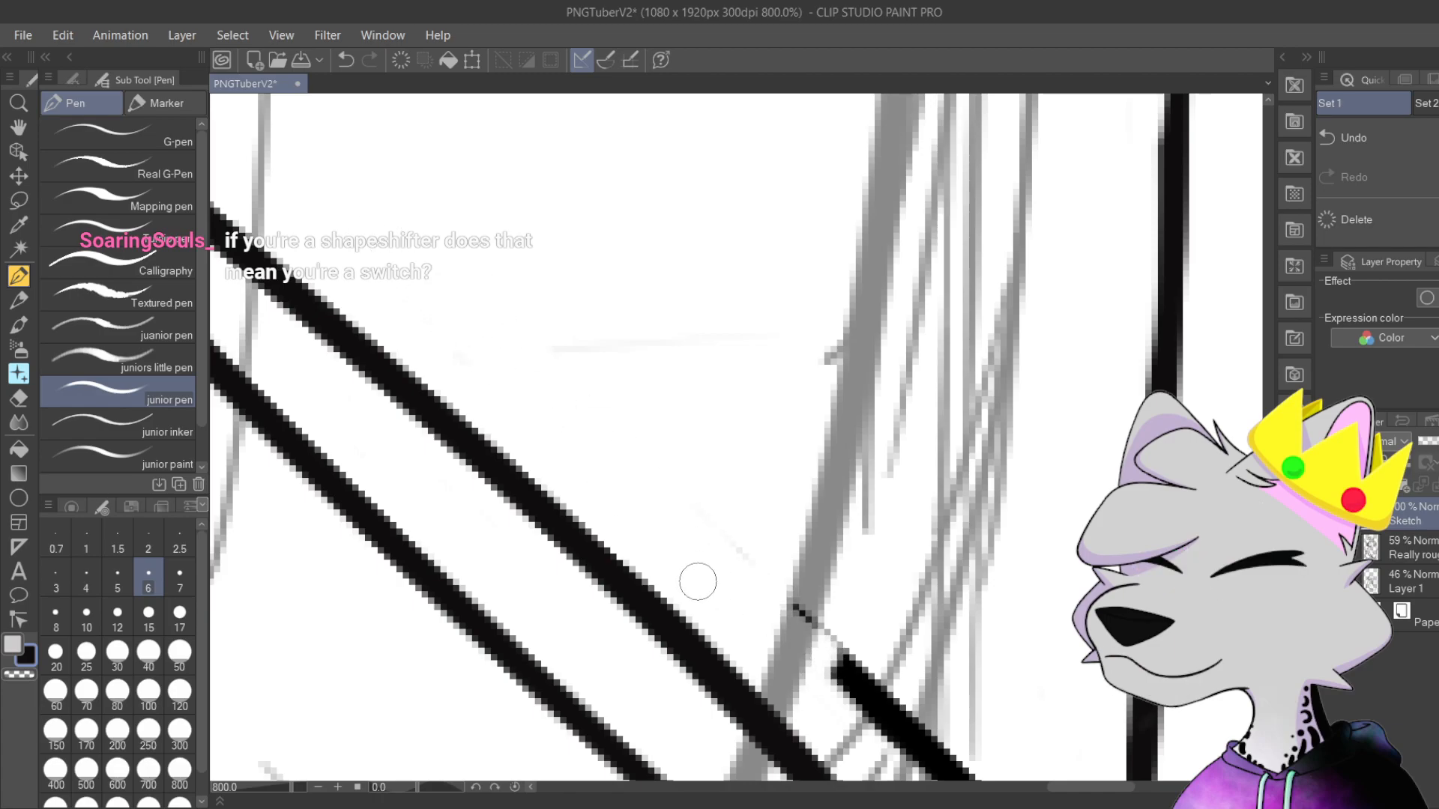
left_click_drag(771, 534, 584, 459)
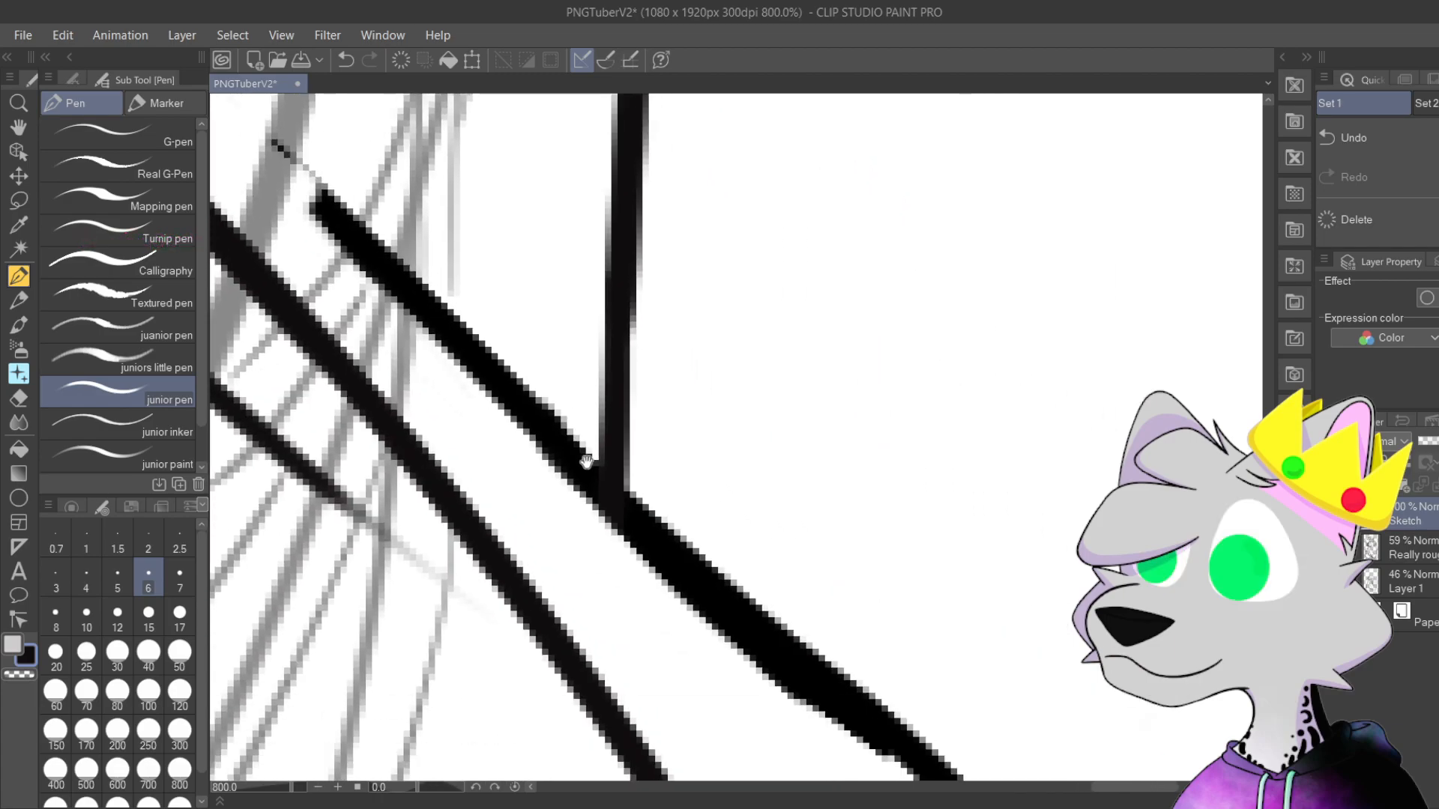
mouse_move(517, 409)
left_mouse_down()
mouse_move(682, 565)
mouse_move(583, 478)
mouse_move(494, 354)
mouse_move(492, 395)
mouse_move(475, 399)
mouse_move(482, 344)
left_mouse_up()
mouse_move(304, 123)
left_mouse_down()
mouse_move(593, 503)
mouse_move(573, 508)
left_mouse_up()
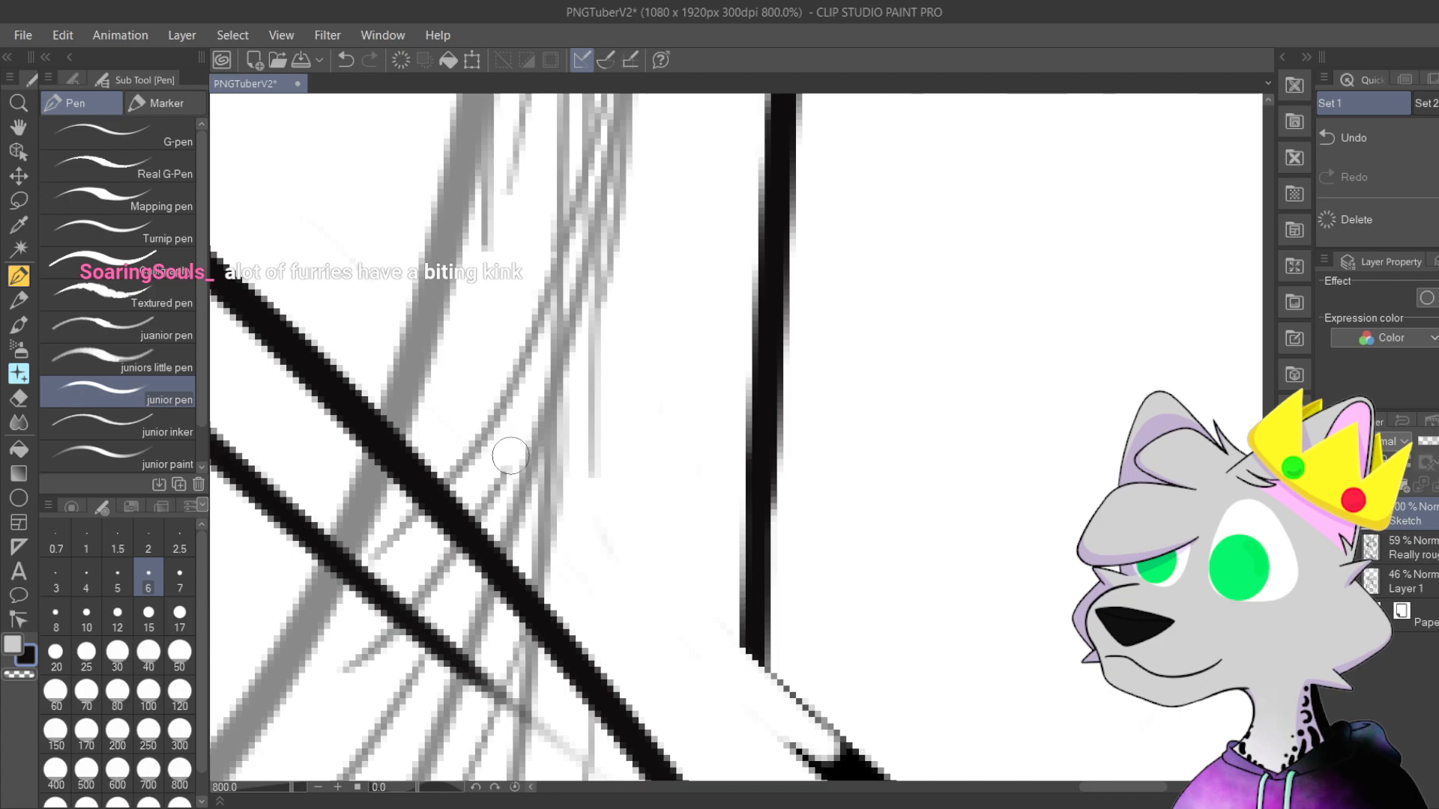
Step: Erase the last stretch of the upper diagonal line beyond the vertical side line, out to the pointed elbow tip
left_click_drag(631, 562, 502, 398)
mouse_move(673, 501)
left_mouse_down()
mouse_move(651, 532)
mouse_move(682, 521)
mouse_move(712, 592)
mouse_move(803, 659)
mouse_move(803, 636)
mouse_move(681, 508)
mouse_move(498, 412)
left_mouse_up()
mouse_move(420, 337)
left_mouse_down()
mouse_move(555, 416)
mouse_move(379, 317)
mouse_move(428, 282)
mouse_move(569, 412)
left_mouse_up()
scroll(606, 447, "down", 10)
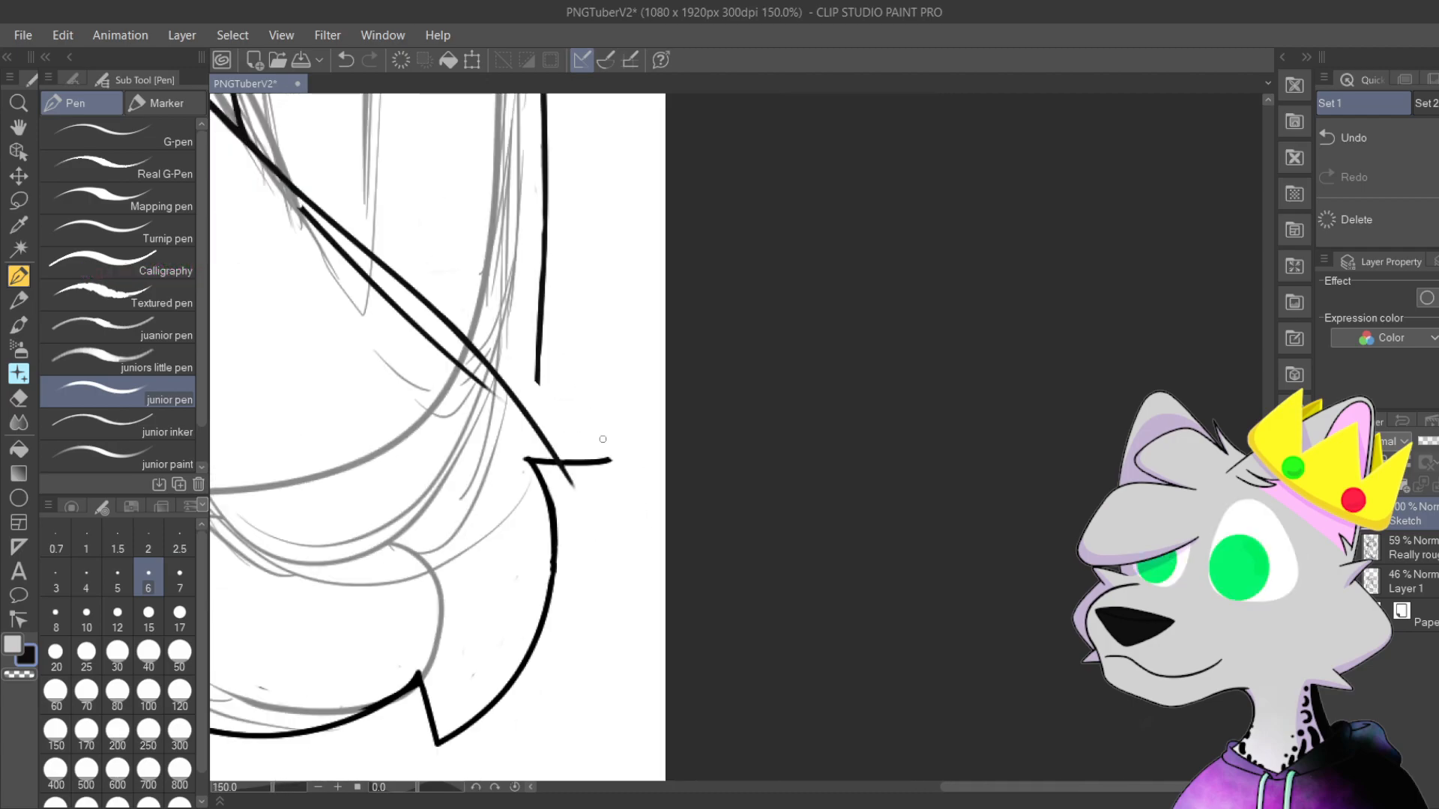
Step: Erase the lowest diagonal stroke below the forearm line, leaving a single clean diagonal line toward the elbow
left_click_drag(951, 579, 870, 424)
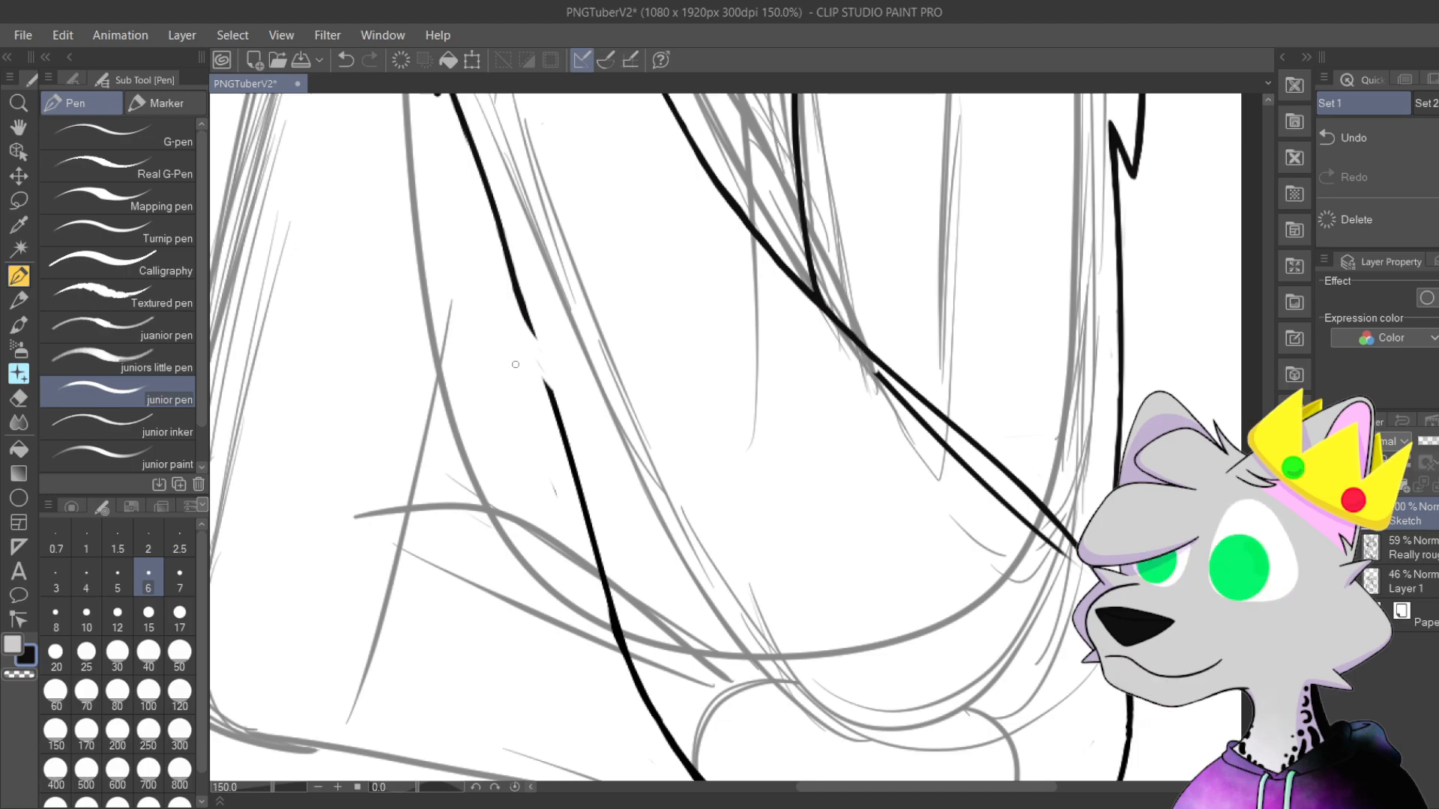
scroll(525, 375, "down", 3)
left_click_drag(727, 431, 514, 519)
scroll(480, 571, "up", 3)
left_click_drag(880, 347, 705, 529)
mouse_move(574, 307)
left_mouse_down()
mouse_move(622, 349)
mouse_move(599, 309)
mouse_move(884, 607)
mouse_move(813, 535)
left_mouse_up()
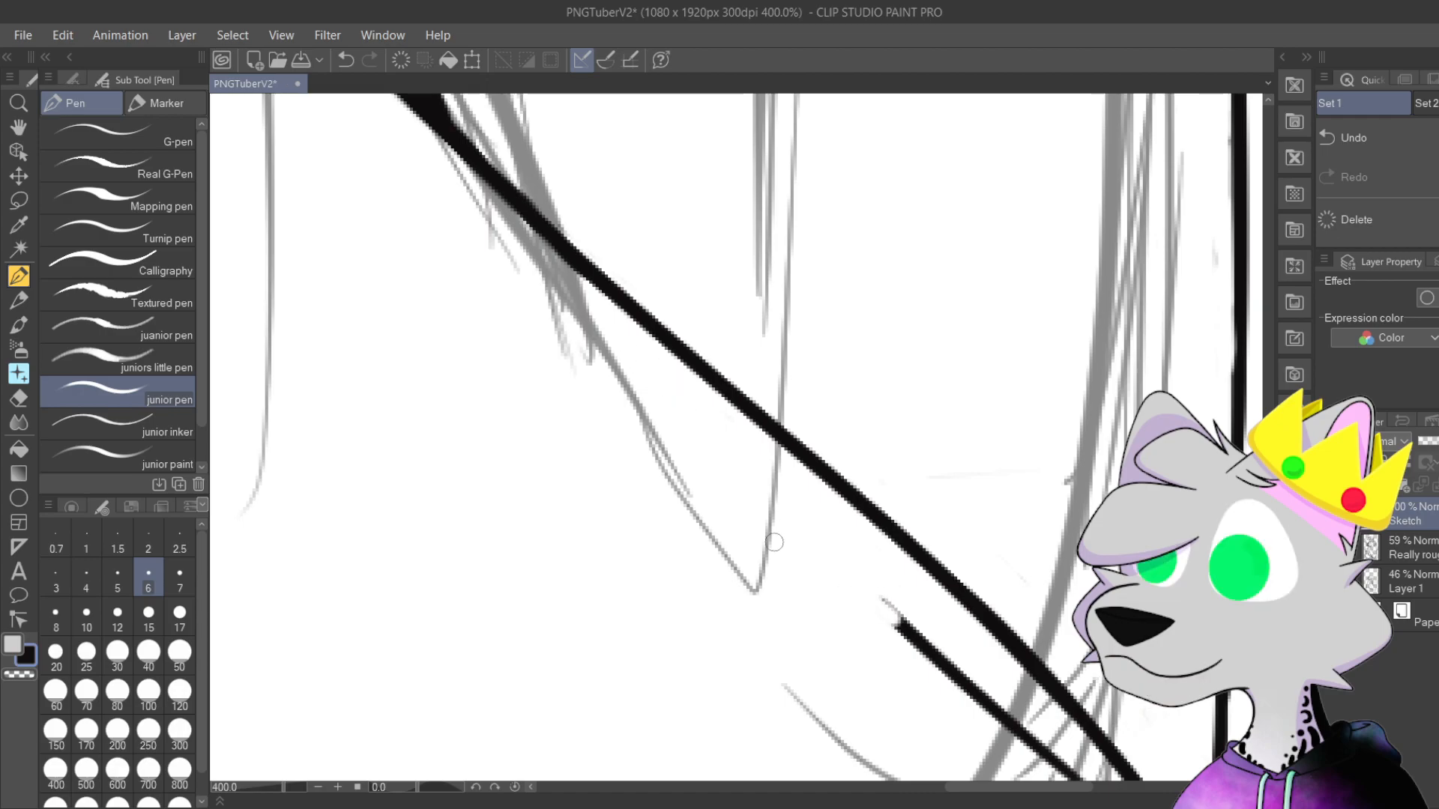
left_click_drag(837, 587, 626, 389)
mouse_move(731, 486)
left_mouse_down()
mouse_move(888, 609)
mouse_move(855, 571)
left_mouse_up()
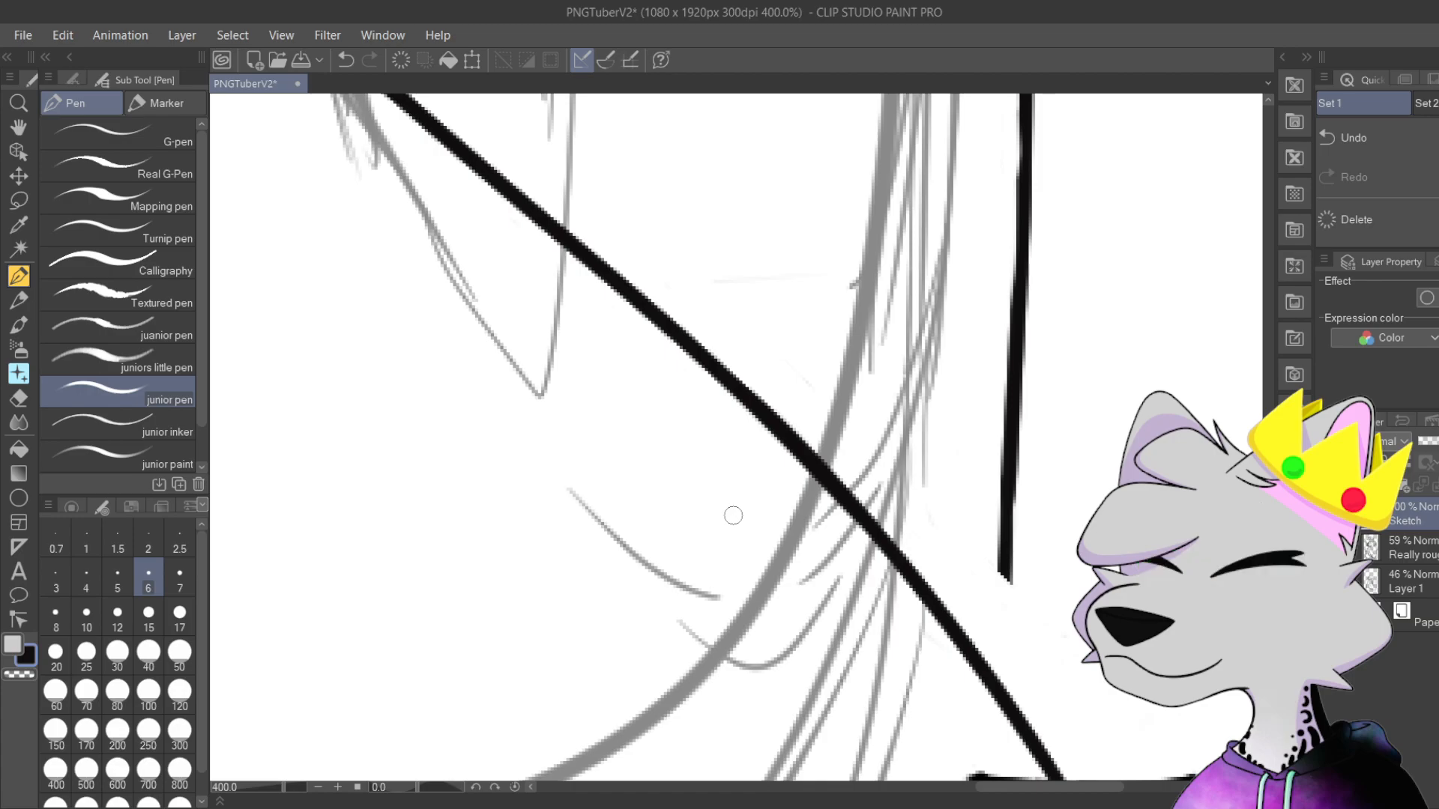
Step: Trim the short horizontal fur line so it ends at the diagonal forearm line
scroll(733, 515, "down", 3)
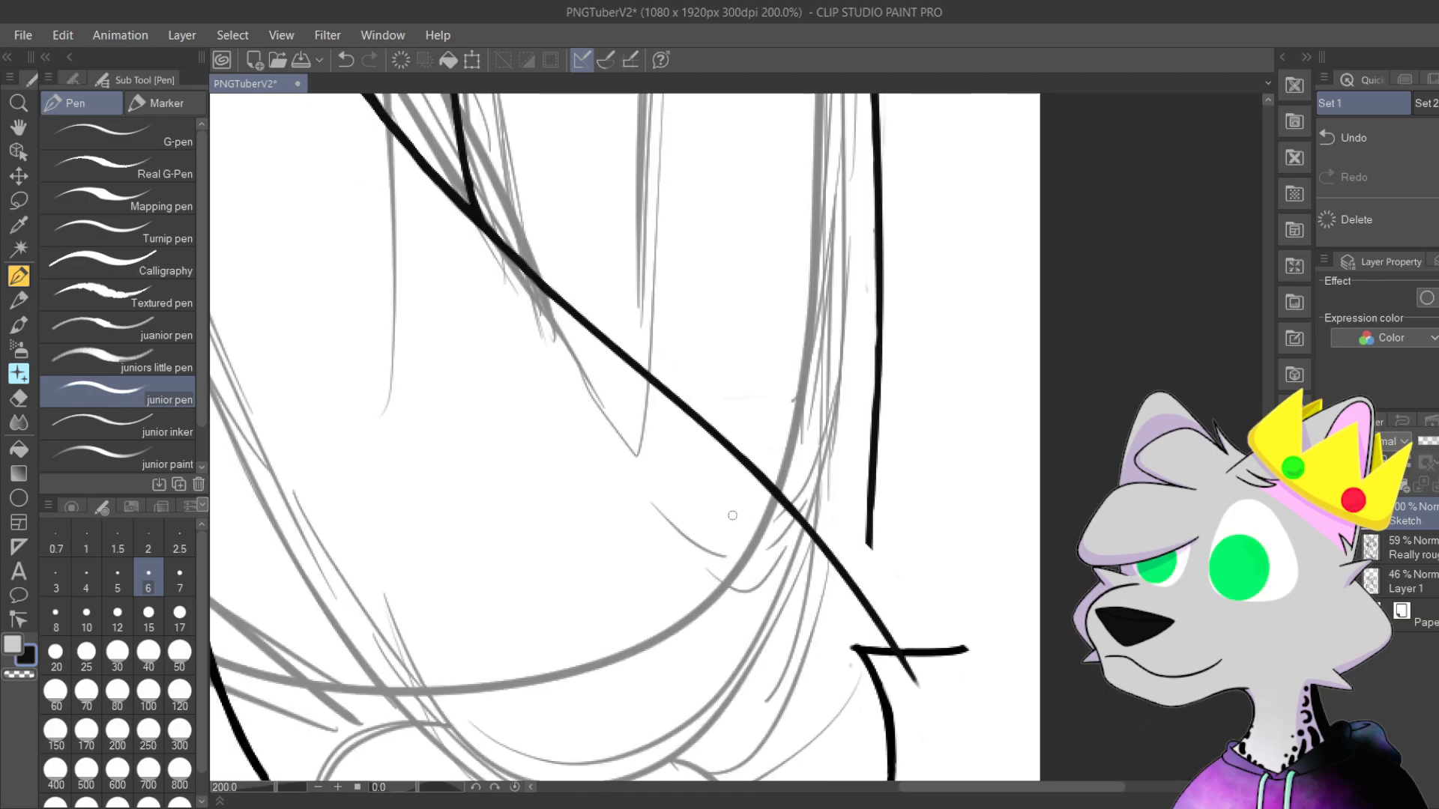
left_click_drag(729, 493, 801, 265)
scroll(780, 379, "up", 1)
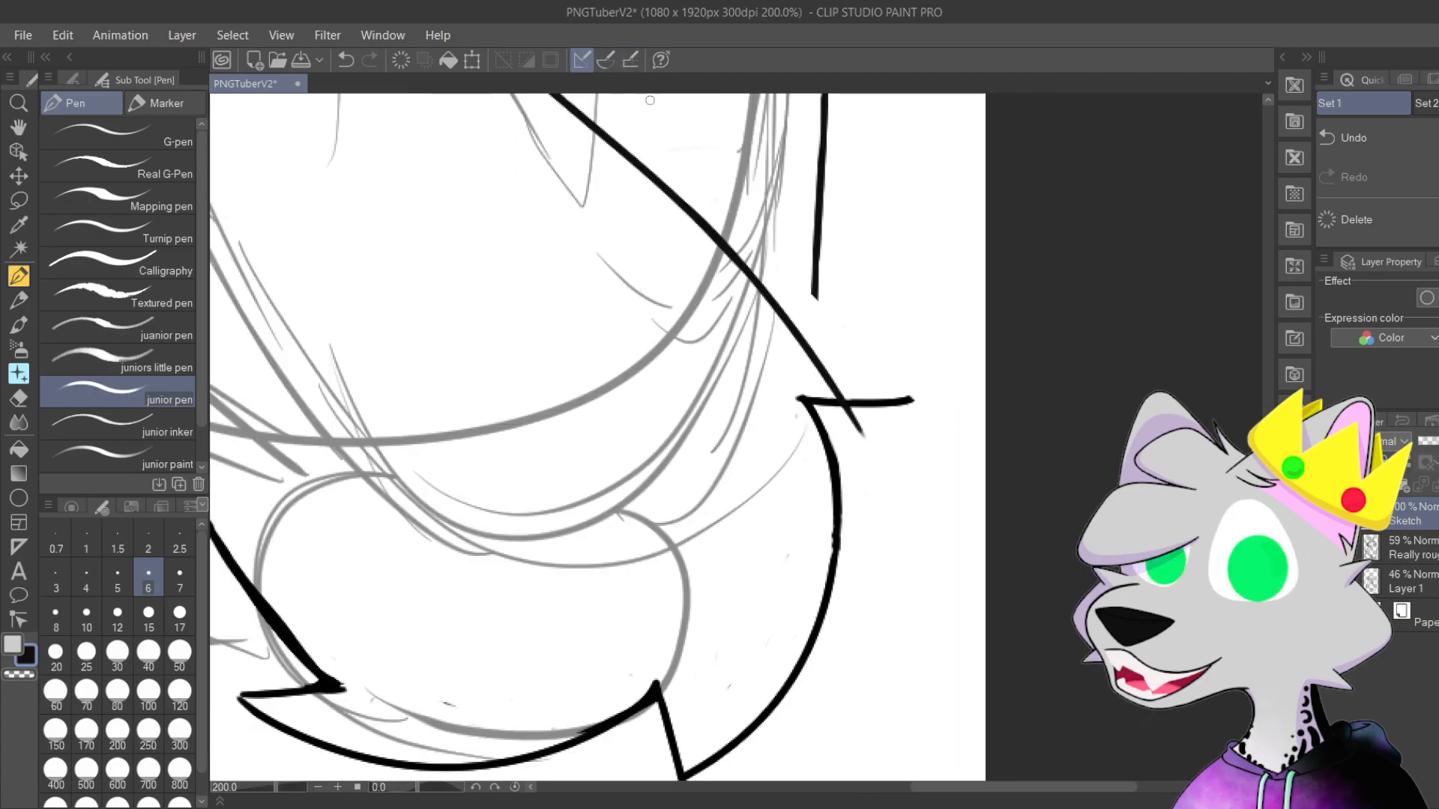
left_click_drag(864, 382, 776, 382)
scroll(728, 321, "up", 2)
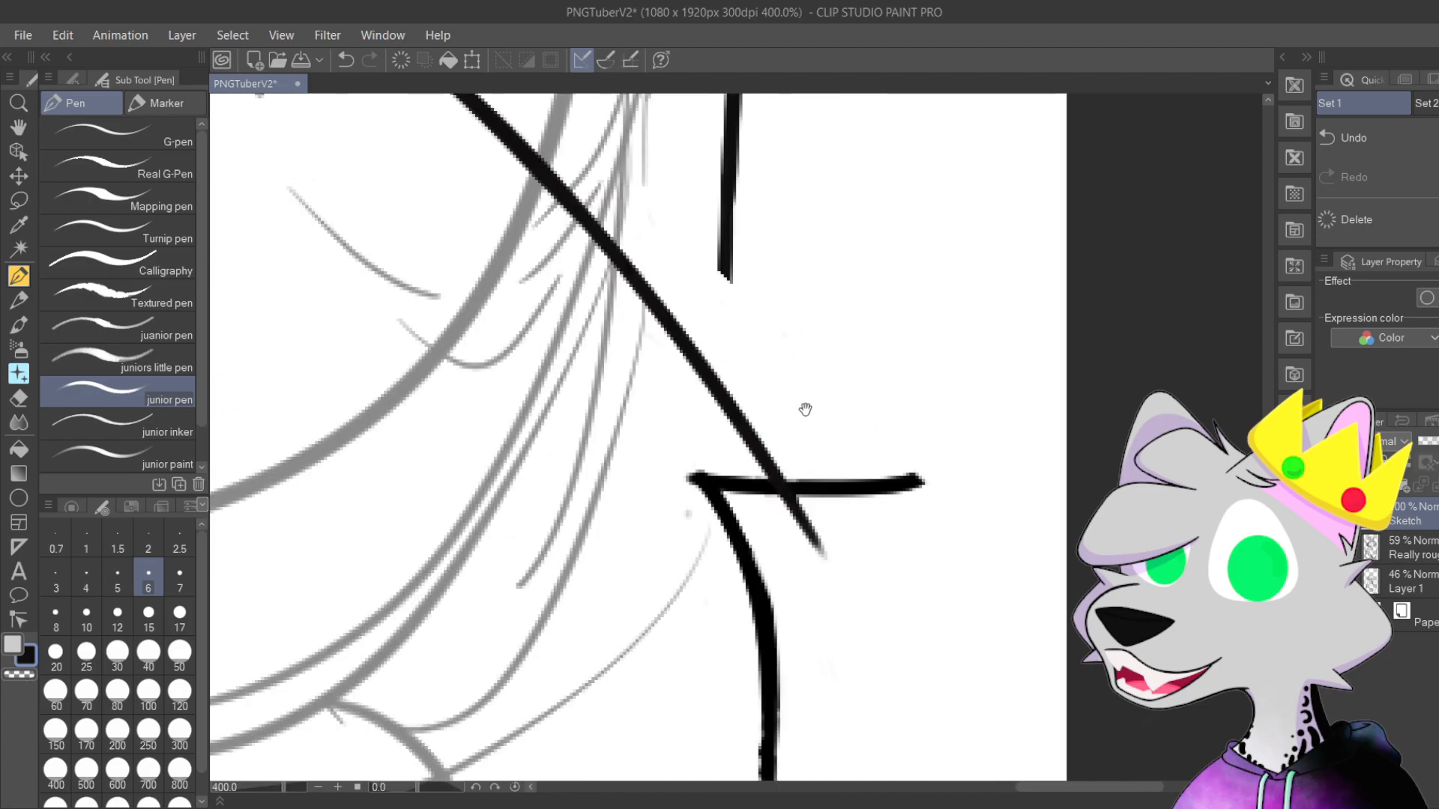
mouse_move(844, 509)
left_mouse_down()
mouse_move(678, 412)
mouse_move(723, 440)
mouse_move(722, 383)
mouse_move(822, 436)
left_mouse_up()
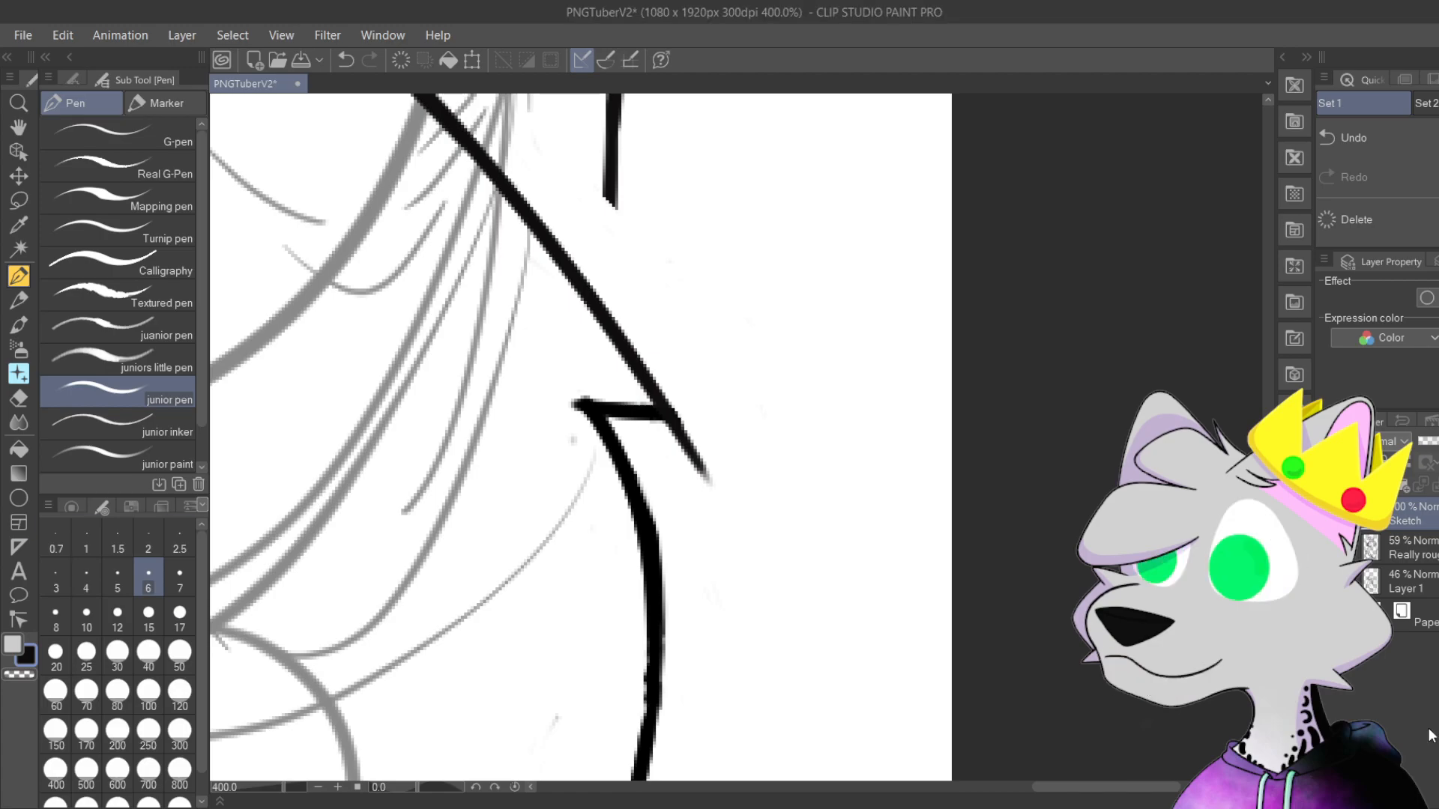
Step: Erase the rest of the short horizontal fur line and the upper start of the curve below it
key("ctrl+plus")
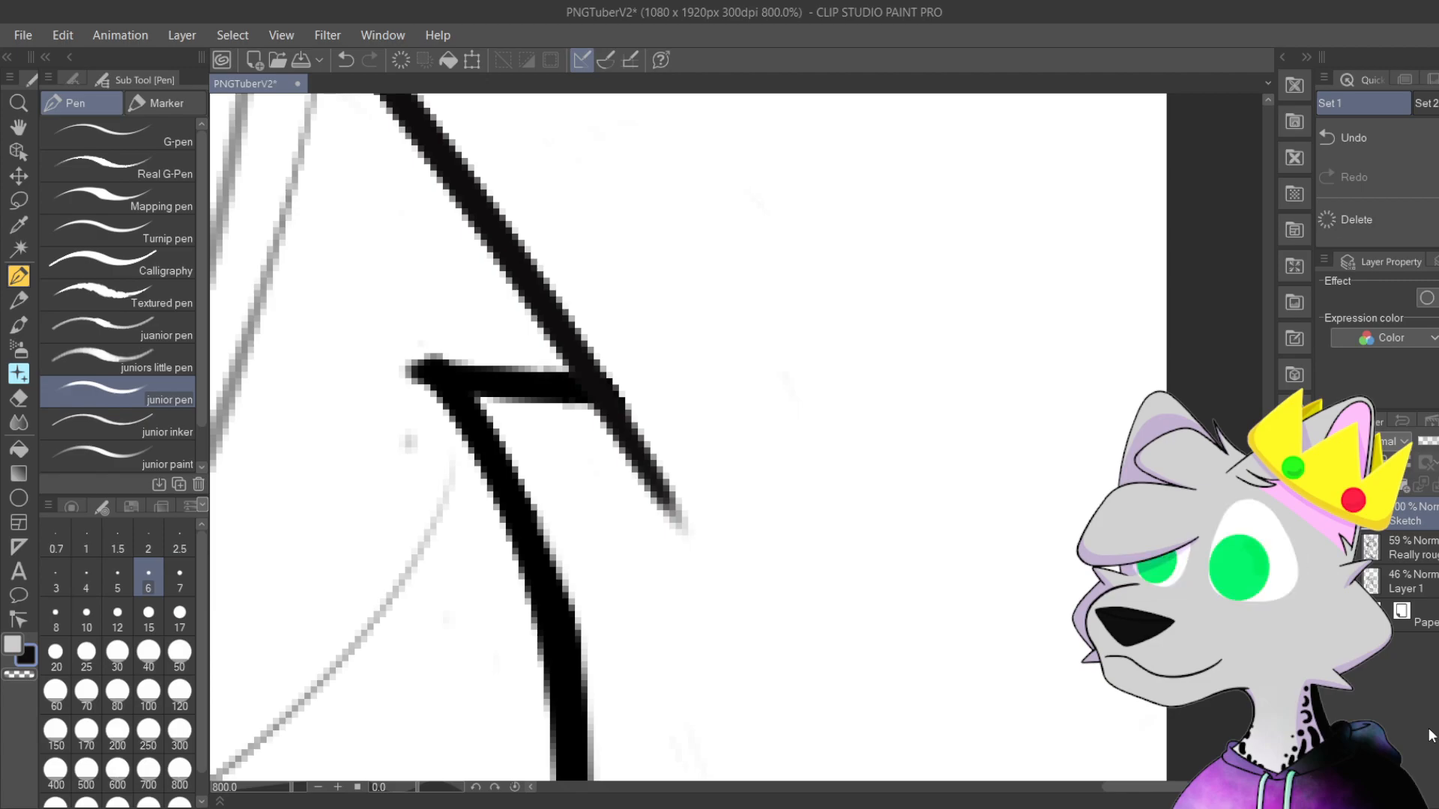
key("ctrl+alt+0")
key("ctrl+plus")
key("ctrl+plus")
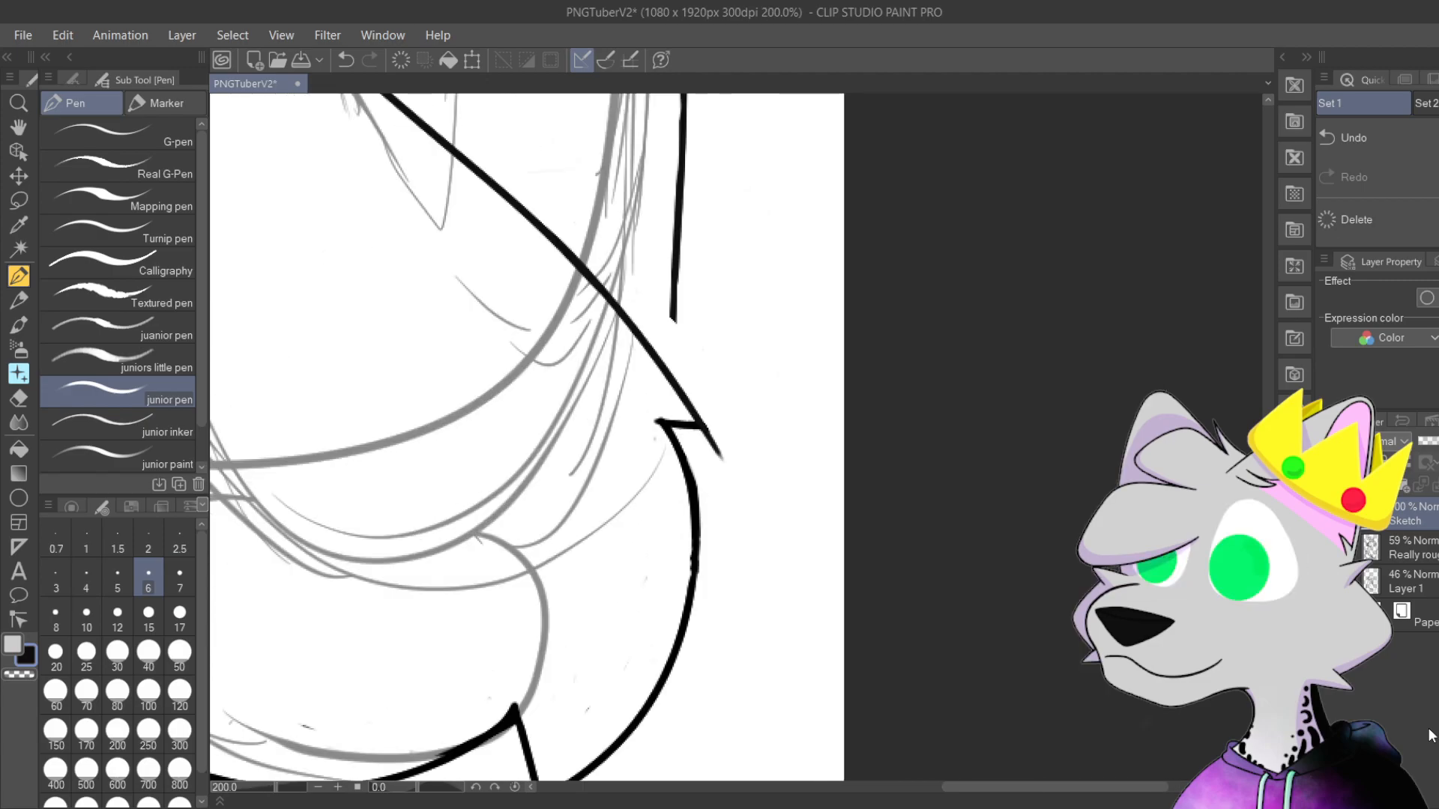
left_click_drag(729, 377, 784, 485)
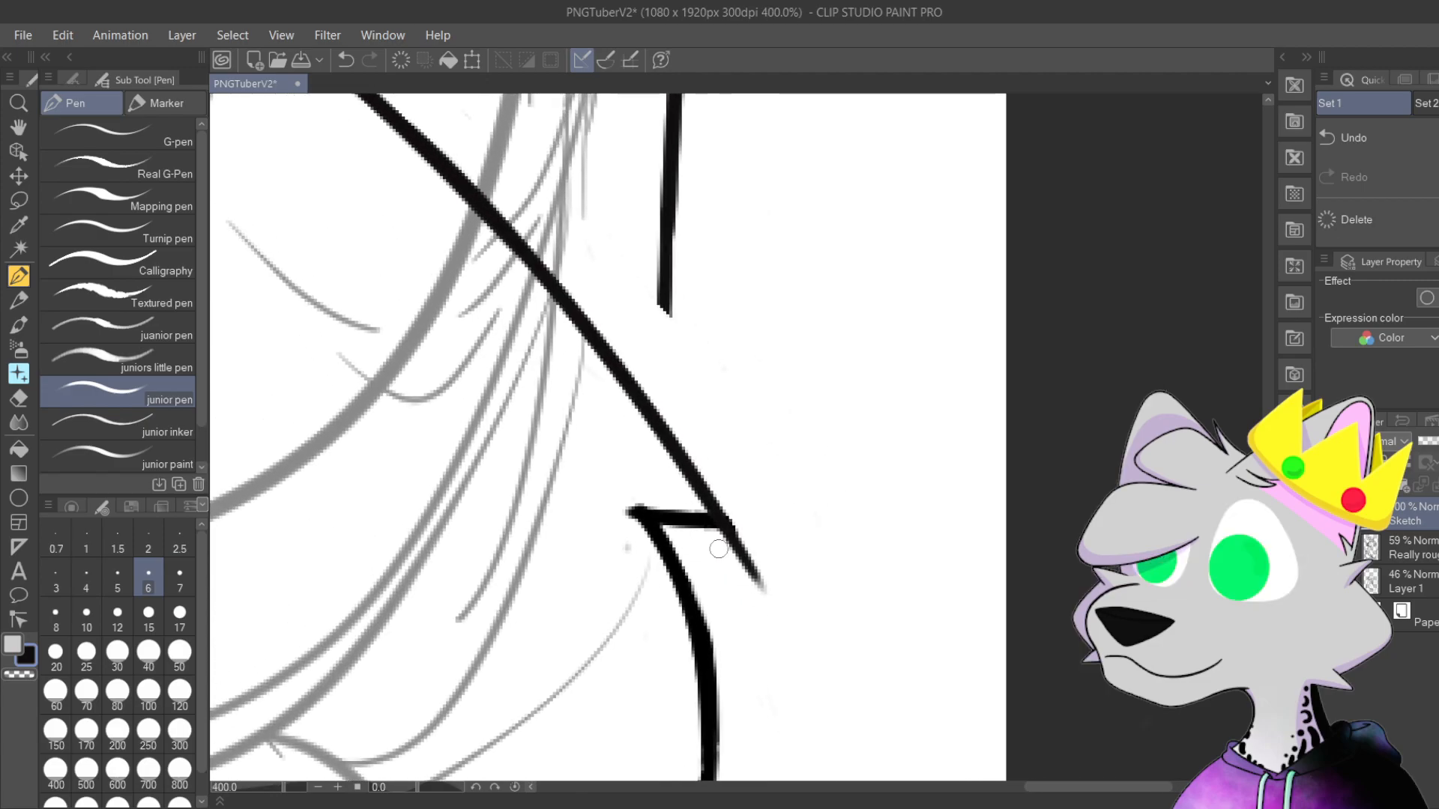
key("ctrl+z")
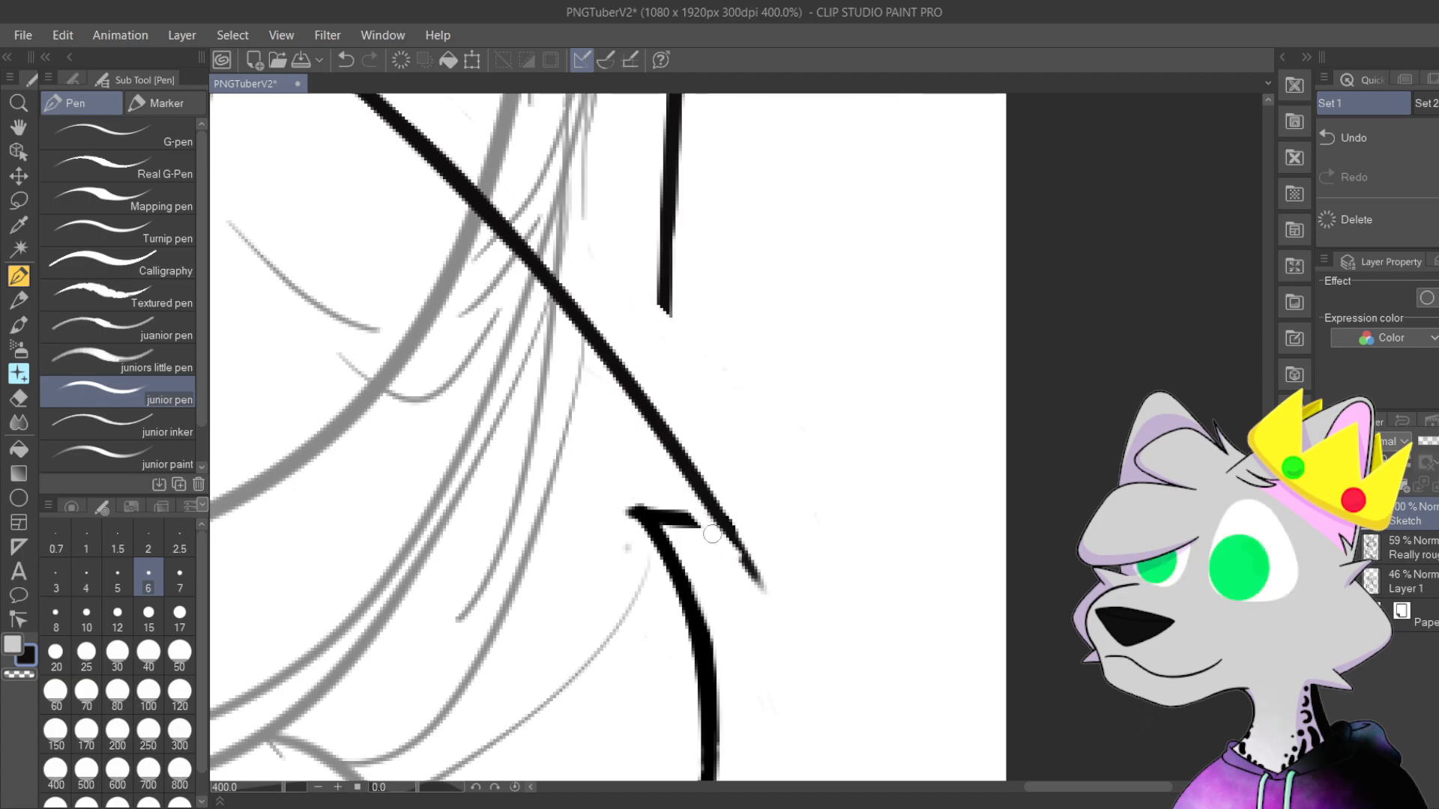
key("ctrl+z")
key("ctrl+plus")
mouse_move(684, 498)
left_mouse_down()
mouse_move(648, 395)
mouse_move(641, 354)
mouse_move(723, 498)
left_mouse_up()
mouse_move(650, 354)
left_mouse_down()
mouse_move(695, 452)
mouse_move(656, 423)
left_mouse_up()
left_click_drag(602, 353, 627, 431)
left_click_drag(562, 360, 639, 531)
mouse_move(520, 367)
left_mouse_down()
mouse_move(599, 491)
mouse_move(549, 334)
mouse_move(601, 411)
mouse_move(604, 497)
left_mouse_up()
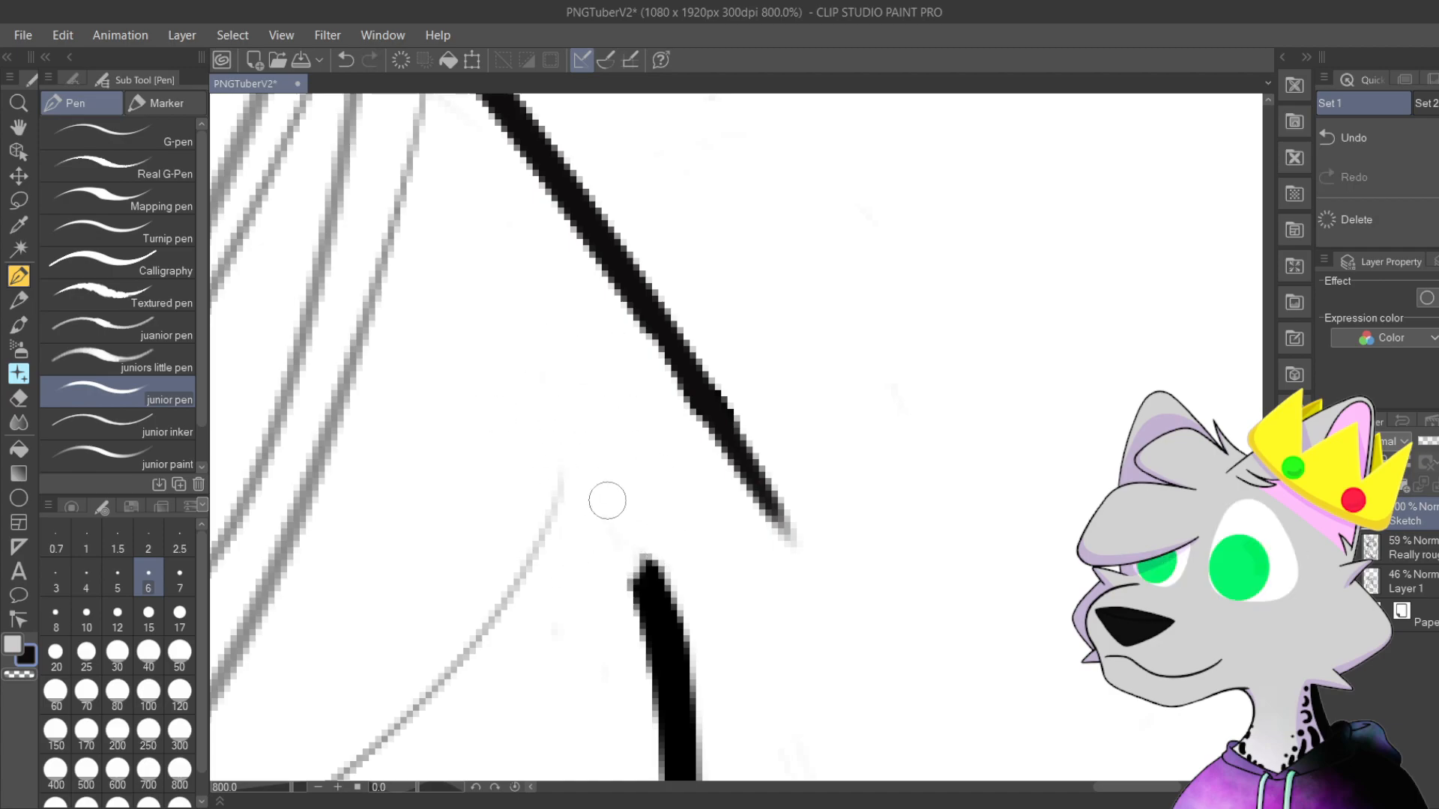
Step: Erase the black line on the character's opposite side, from the gap down toward the round base
scroll(607, 502, "down", 4)
left_click_drag(764, 586, 1049, 494)
left_click_drag(581, 558, 883, 659)
left_click_drag(734, 405, 815, 613)
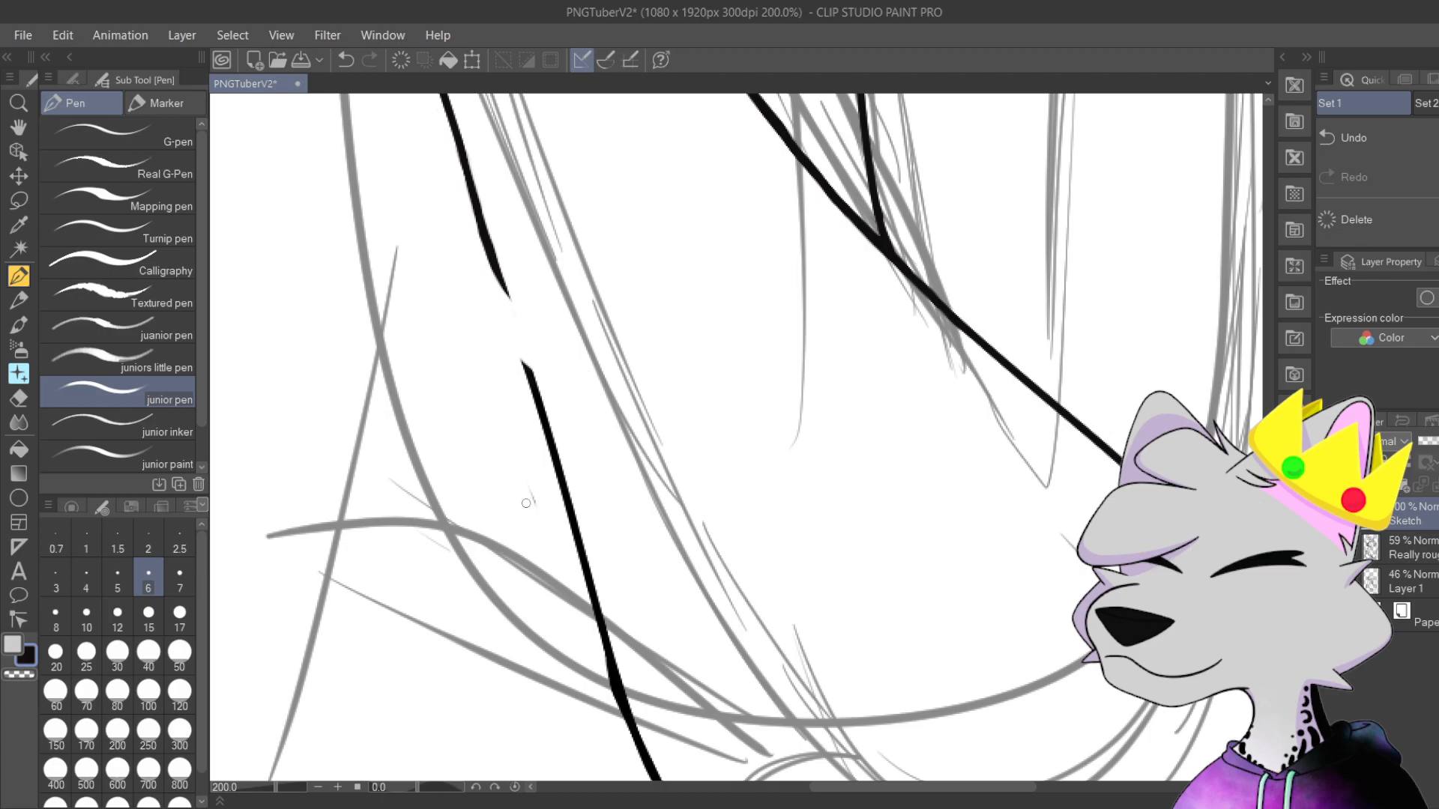
left_click_drag(534, 420, 588, 565)
left_click_drag(571, 499, 595, 601)
mouse_move(570, 525)
left_mouse_down()
mouse_move(556, 390)
mouse_move(531, 475)
mouse_move(527, 438)
left_mouse_up()
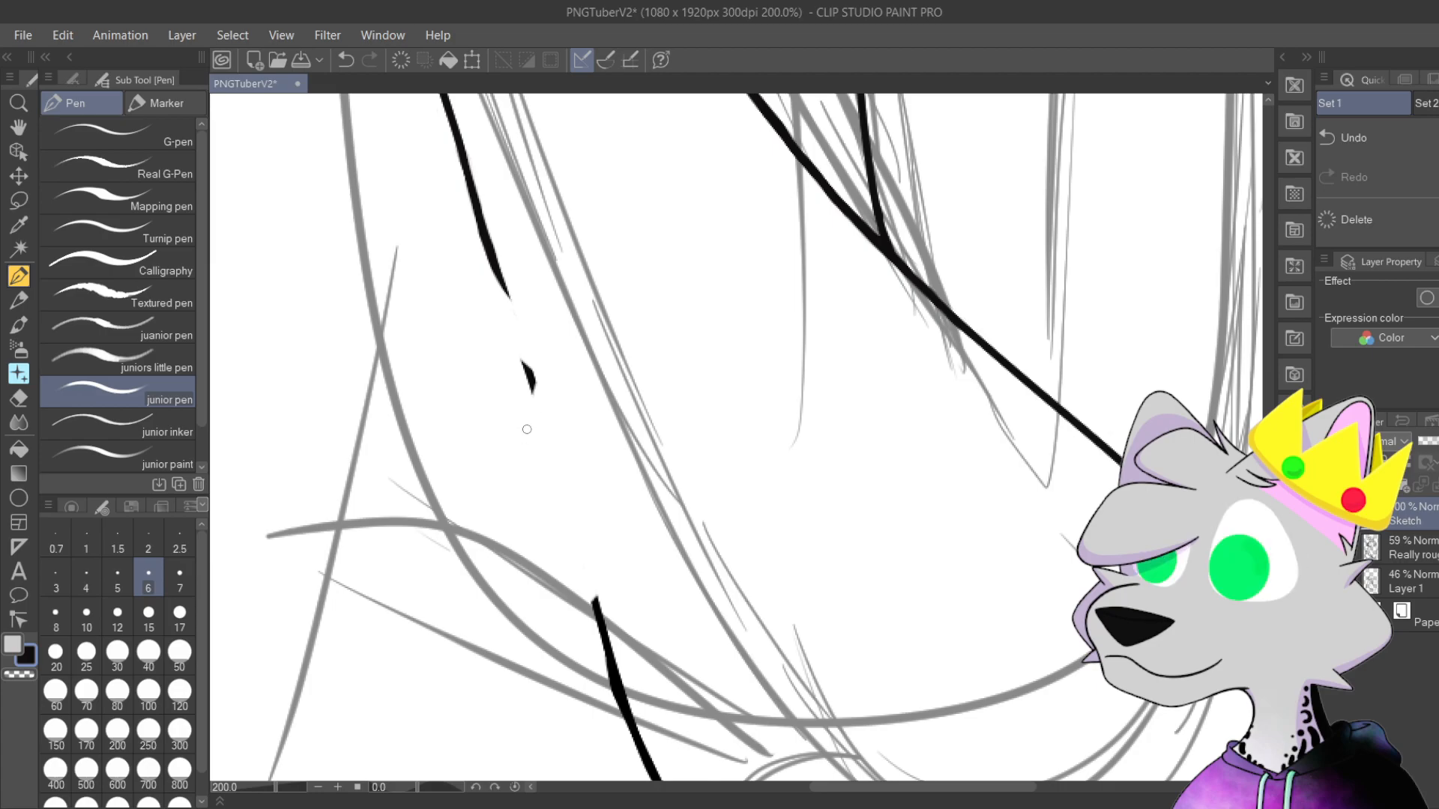
mouse_move(574, 628)
left_mouse_down()
mouse_move(603, 591)
mouse_move(589, 569)
mouse_move(626, 645)
left_mouse_up()
Step: Erase the remaining lower stretch of that side line down to the fur tip beside the round base shape
left_click_drag(554, 568, 535, 280)
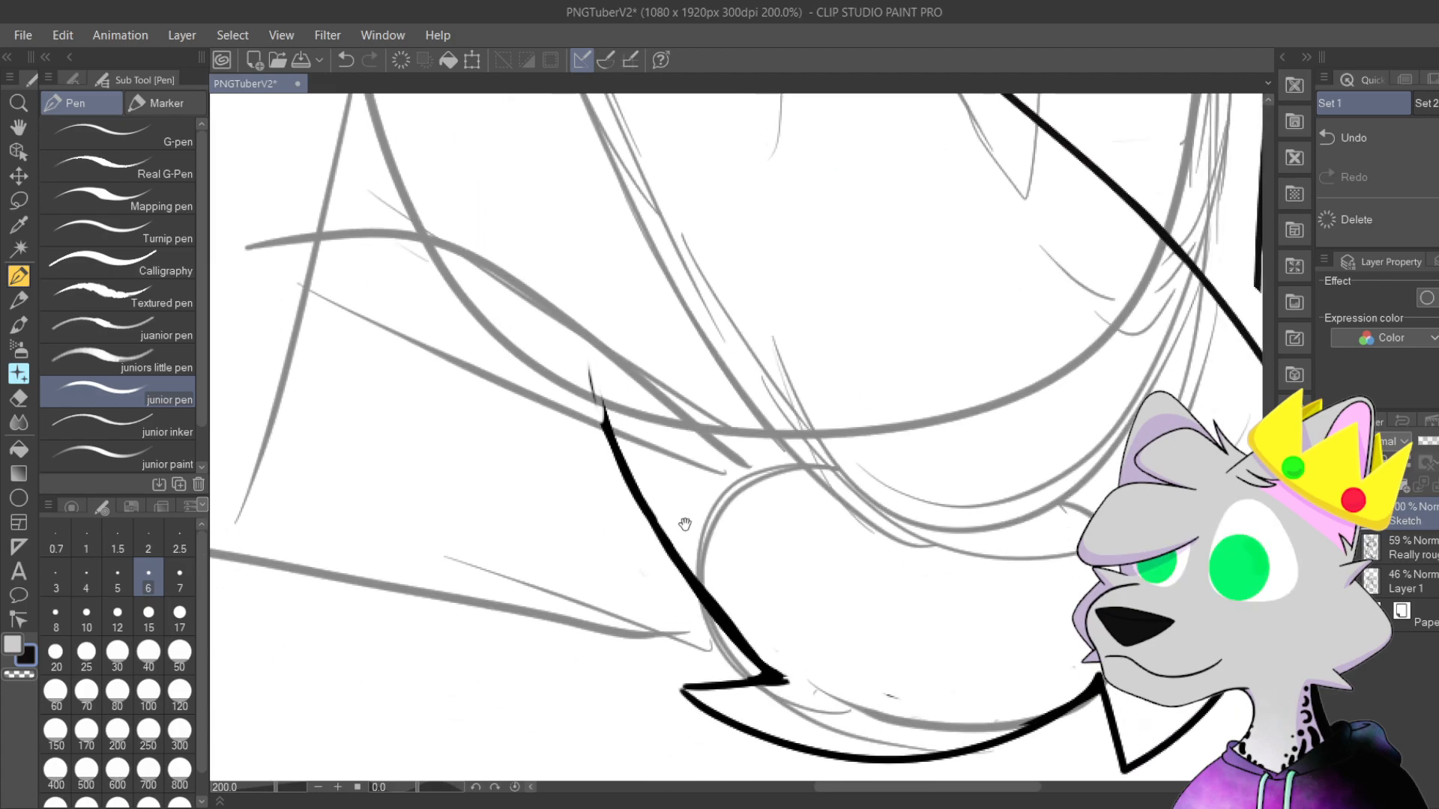
left_click_drag(679, 520, 542, 402)
mouse_move(558, 472)
left_mouse_down()
mouse_move(645, 562)
mouse_move(609, 559)
left_mouse_up()
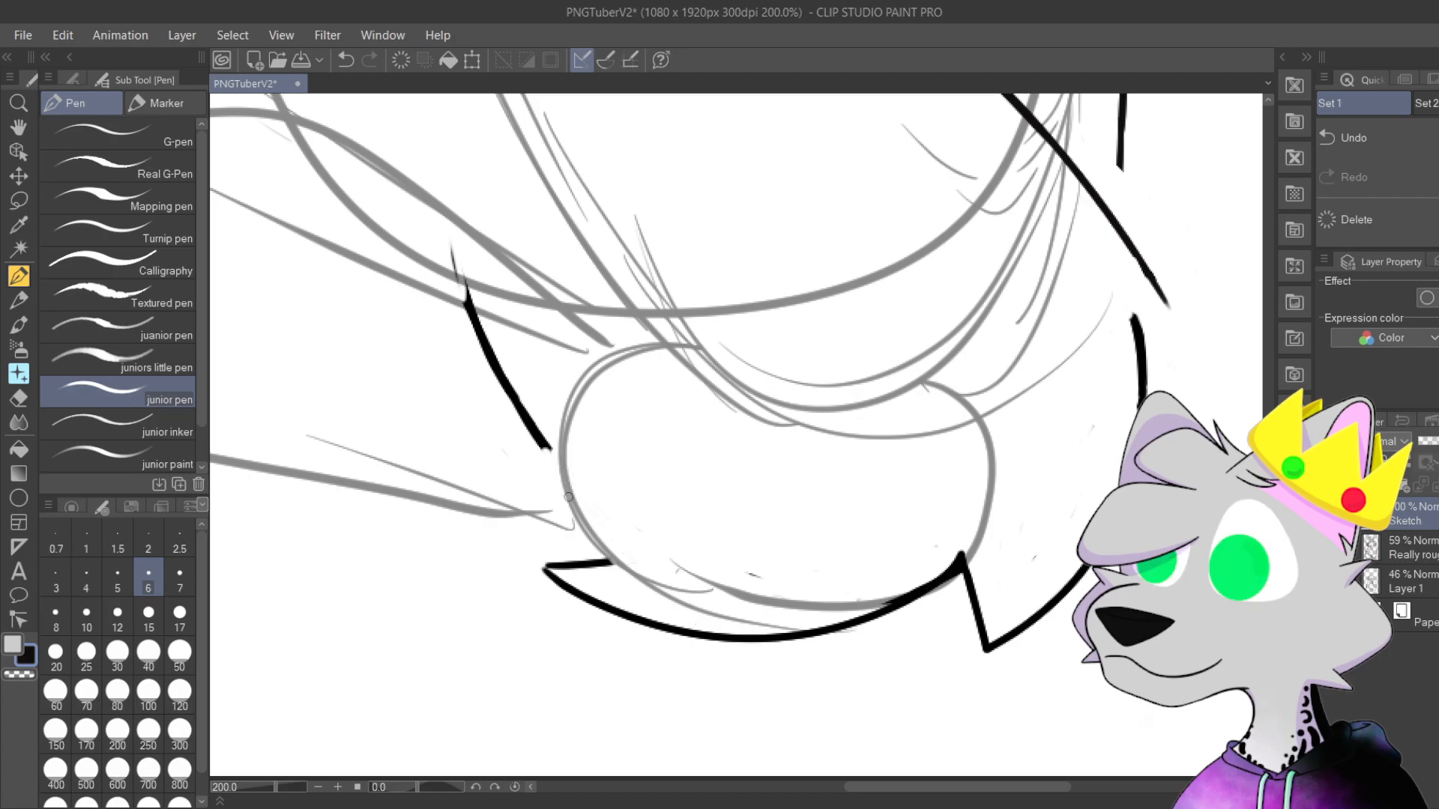
mouse_move(557, 452)
left_mouse_down()
mouse_move(504, 388)
mouse_move(466, 288)
left_mouse_up()
left_click_drag(466, 304, 501, 367)
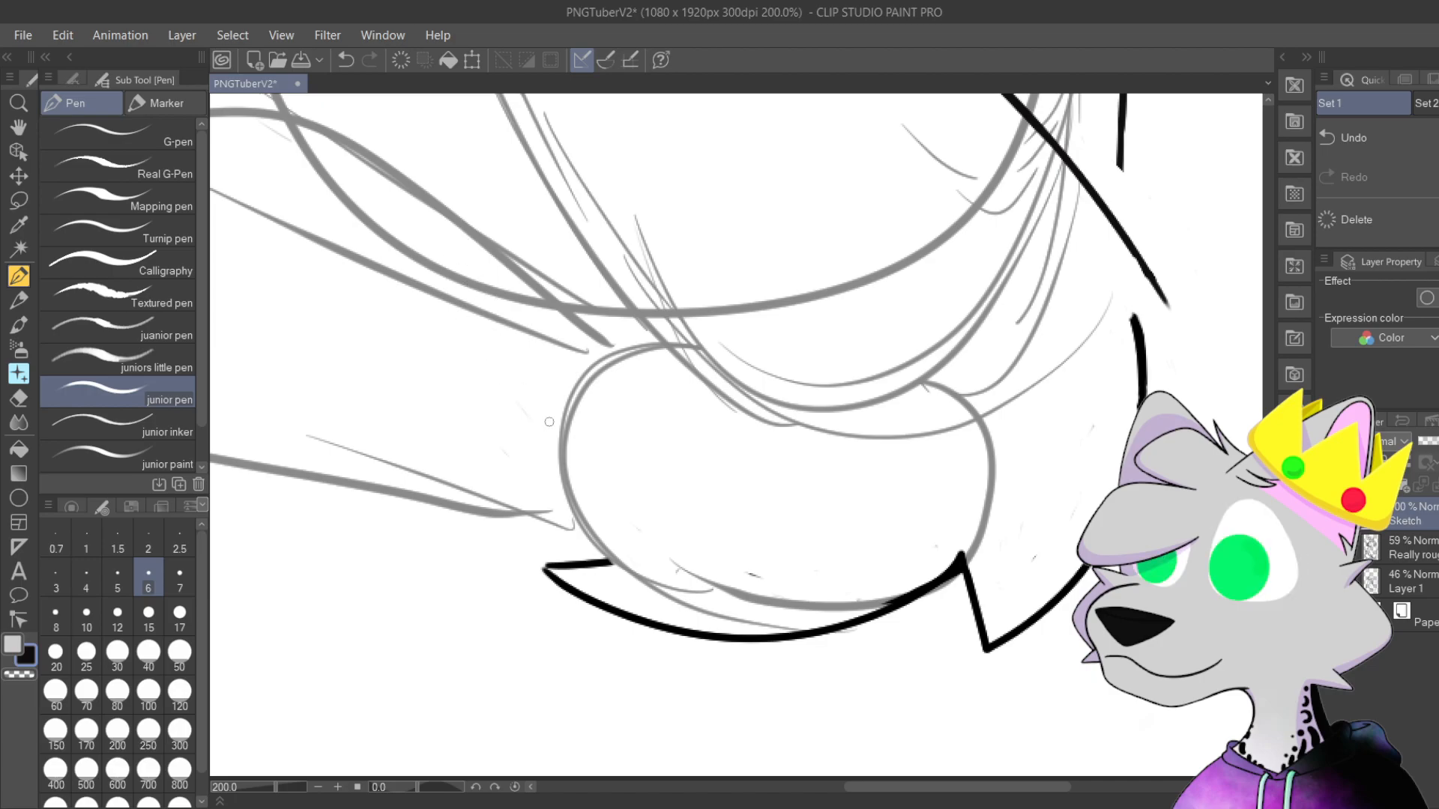
Step: Erase most of the outer black curve below the elbow and the pointed fur notch at its lower end
left_click_drag(938, 525, 723, 482)
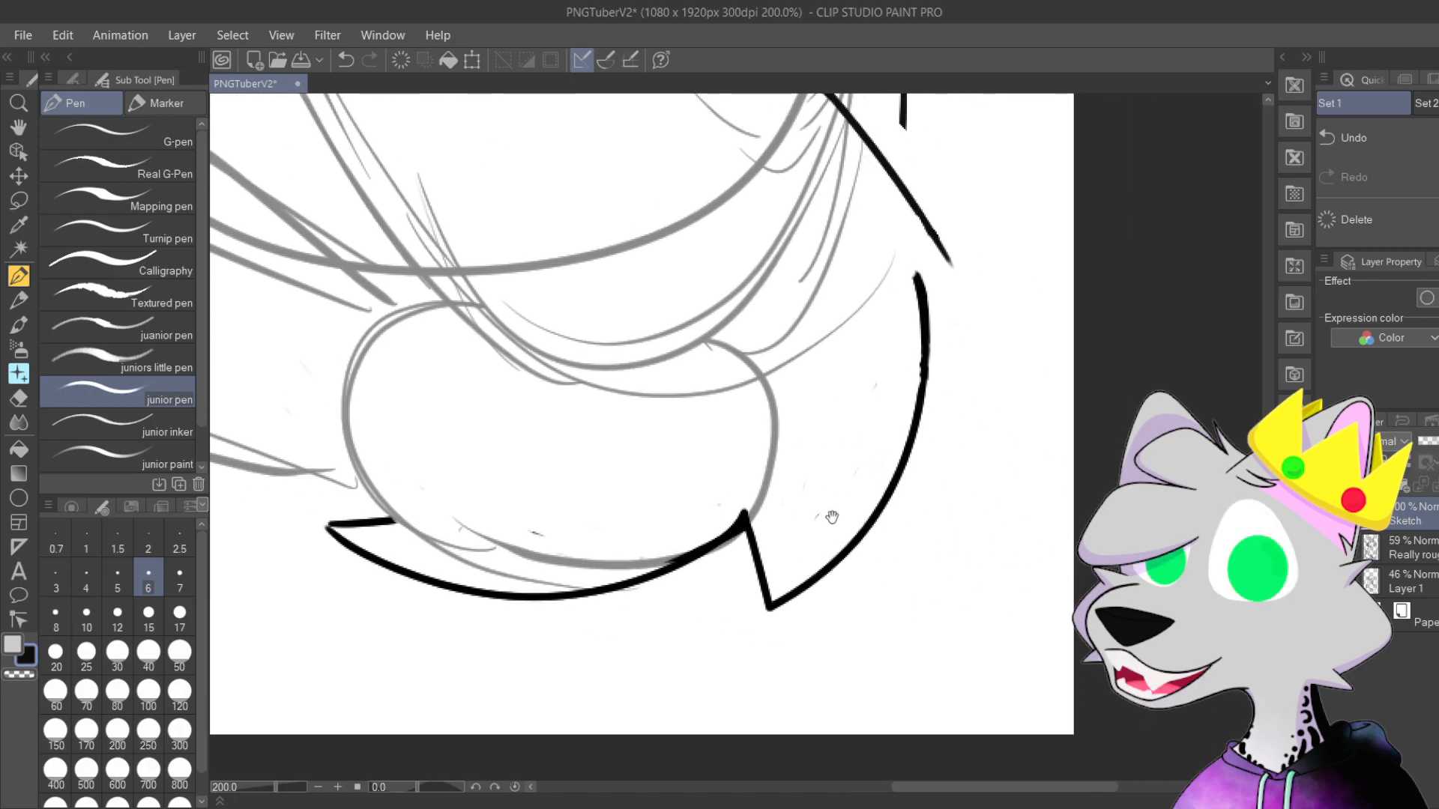
left_click_drag(832, 517, 819, 556)
mouse_move(872, 475)
left_mouse_down()
mouse_move(747, 559)
mouse_move(772, 563)
mouse_move(785, 600)
mouse_move(745, 671)
left_mouse_up()
mouse_move(776, 592)
left_mouse_down()
mouse_move(777, 625)
mouse_move(757, 662)
mouse_move(757, 642)
mouse_move(747, 666)
mouse_move(746, 651)
mouse_move(732, 718)
left_mouse_up()
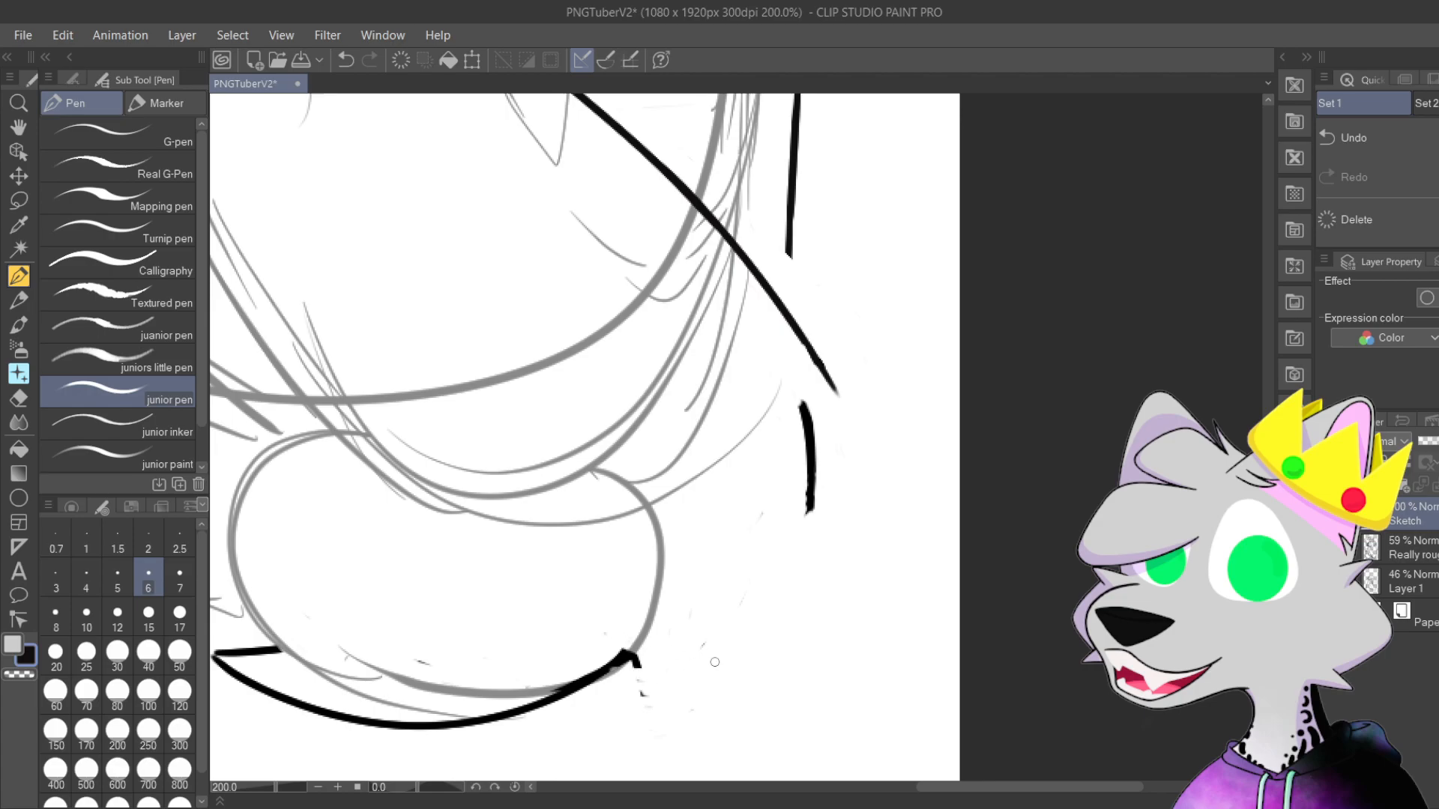
mouse_move(639, 663)
left_mouse_down()
mouse_move(603, 633)
mouse_move(626, 645)
mouse_move(604, 666)
left_mouse_up()
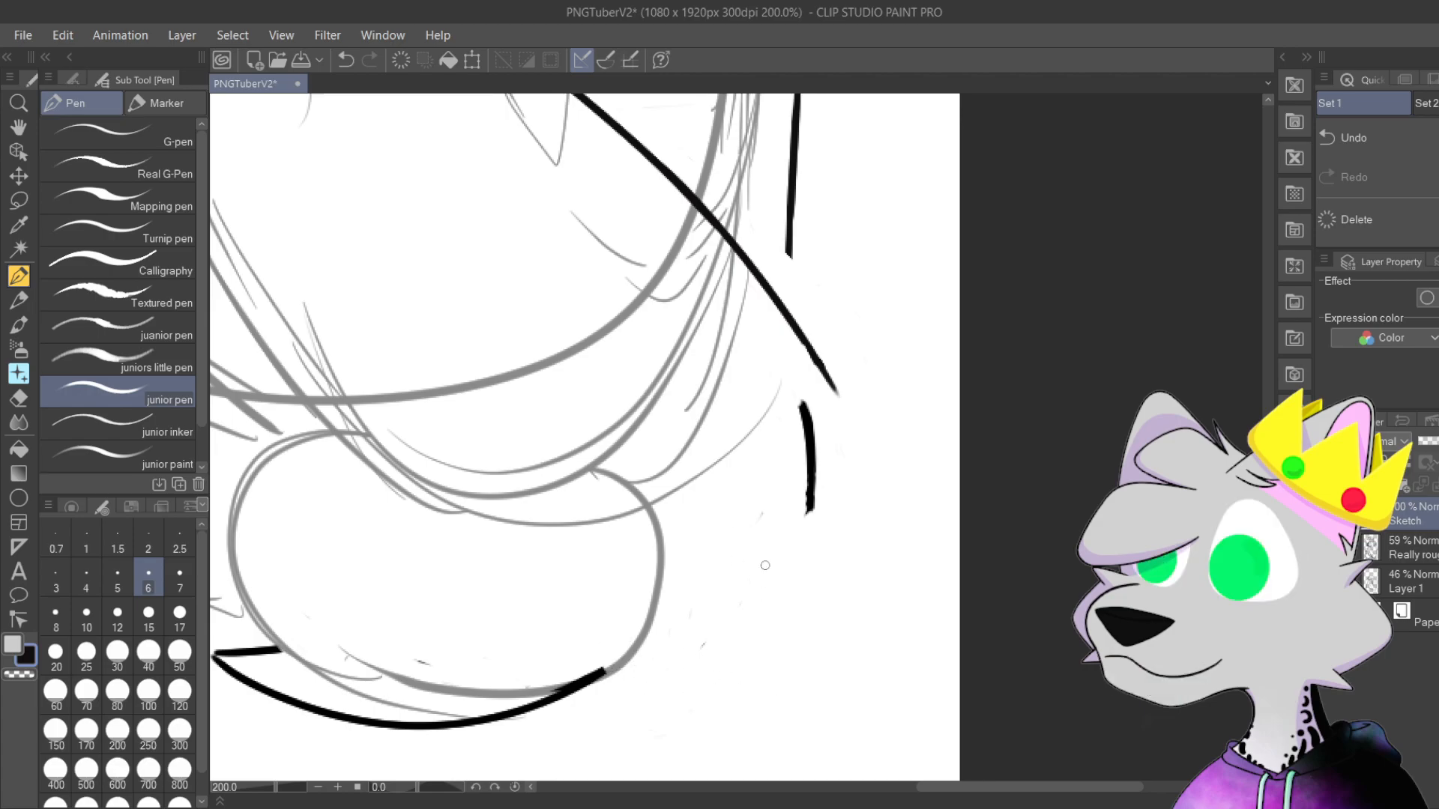
Step: Erase the leftover outer curve piece and the black curve under the round base shape, and save the file
mouse_move(811, 555)
left_mouse_down()
mouse_move(815, 473)
mouse_move(816, 428)
left_mouse_up()
scroll(806, 390, "left", 5)
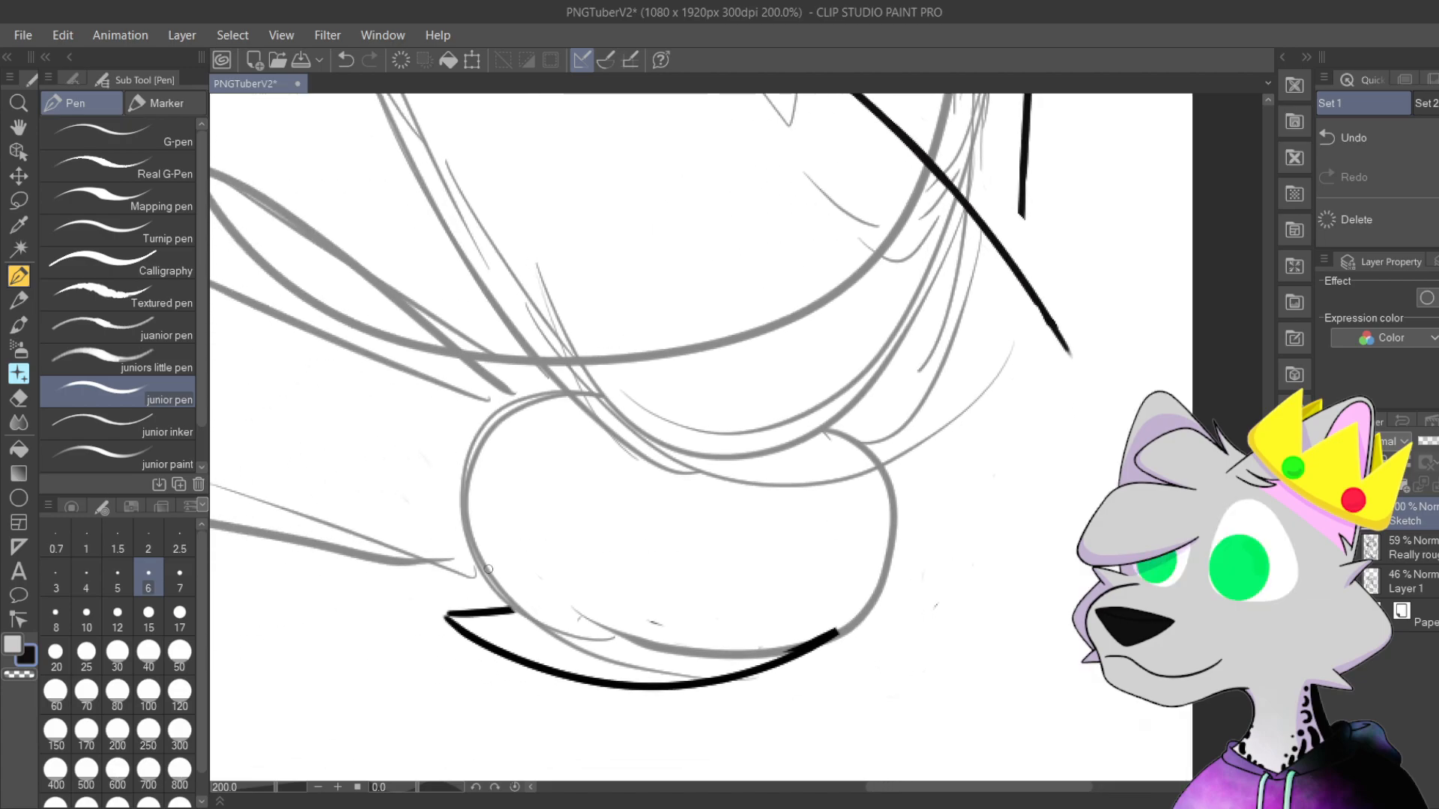
mouse_move(495, 613)
left_mouse_down()
mouse_move(536, 630)
mouse_move(434, 600)
mouse_move(537, 669)
mouse_move(484, 660)
mouse_move(436, 613)
mouse_move(438, 582)
mouse_move(522, 652)
mouse_move(643, 698)
mouse_move(628, 697)
mouse_move(565, 676)
mouse_move(619, 680)
mouse_move(615, 694)
mouse_move(727, 678)
mouse_move(779, 669)
mouse_move(726, 676)
mouse_move(843, 634)
left_mouse_up()
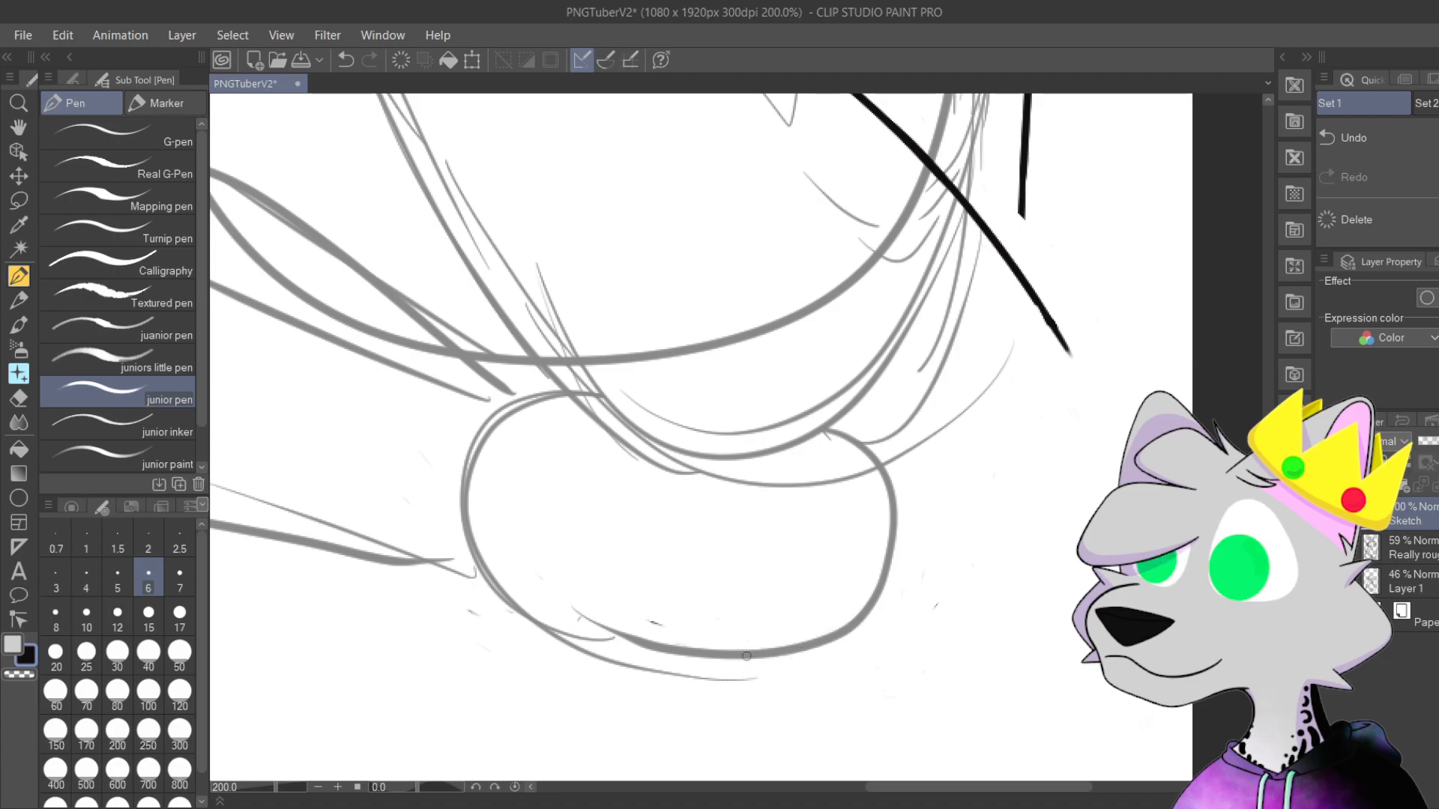
key("ctrl+s")
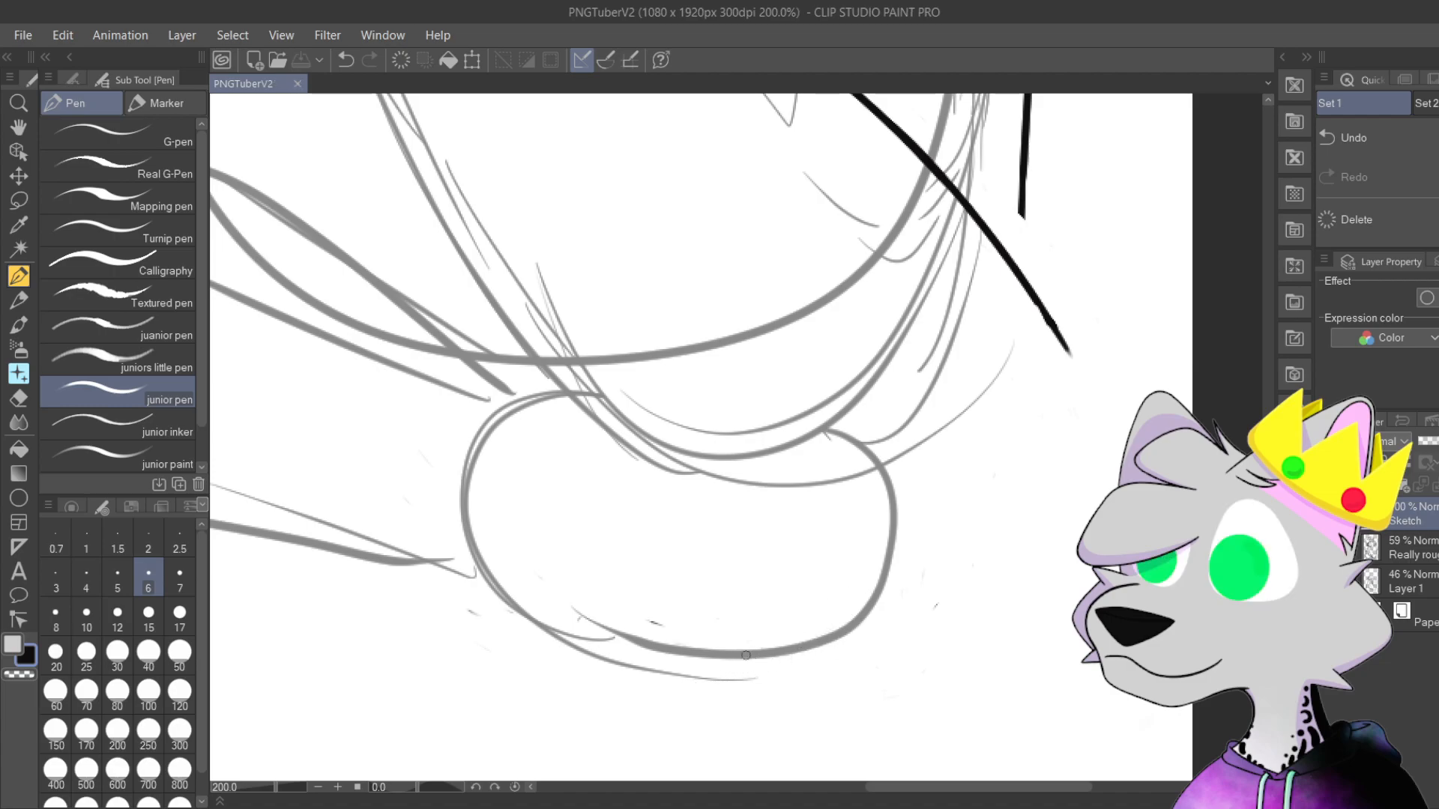
Step: Draw a pointed fur notch at the elbow end of the diagonal forearm line, with a short line running down from it
left_click_drag(746, 655, 925, 654)
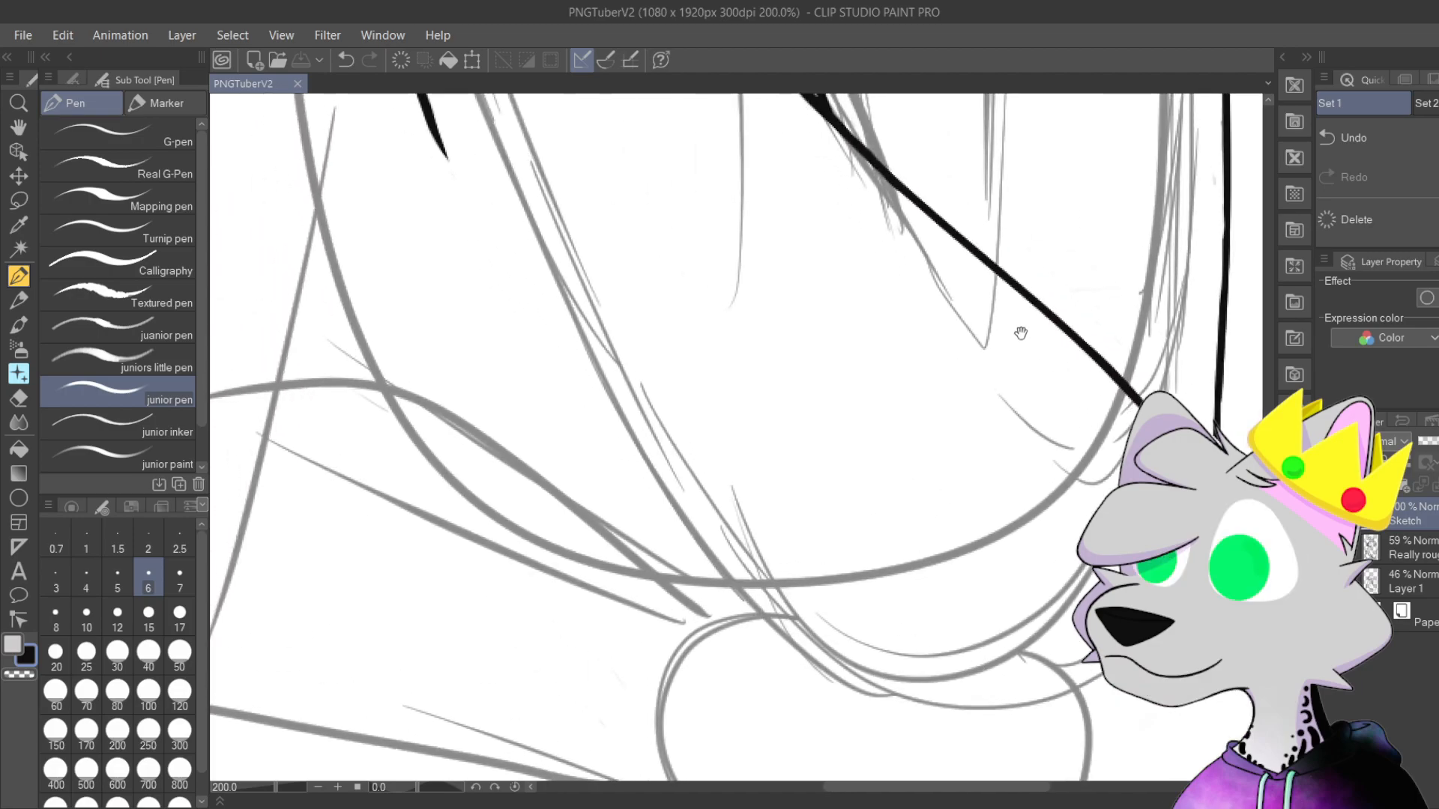
left_click_drag(1025, 337, 994, 560)
scroll(890, 269, "down", 1)
left_click_drag(933, 501, 980, 721)
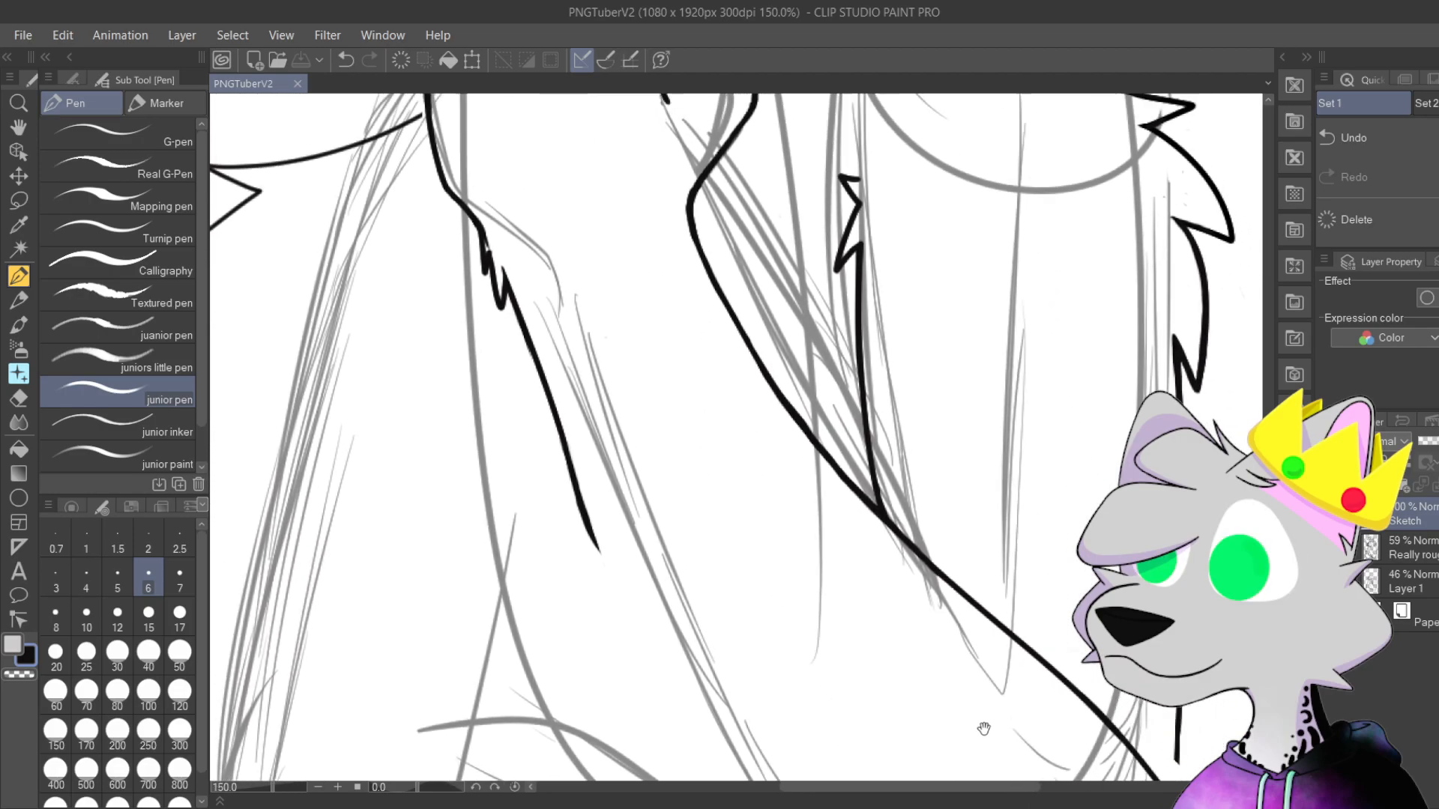
mouse_move(810, 592)
left_mouse_down()
mouse_move(742, 464)
mouse_move(745, 488)
mouse_move(790, 527)
left_mouse_up()
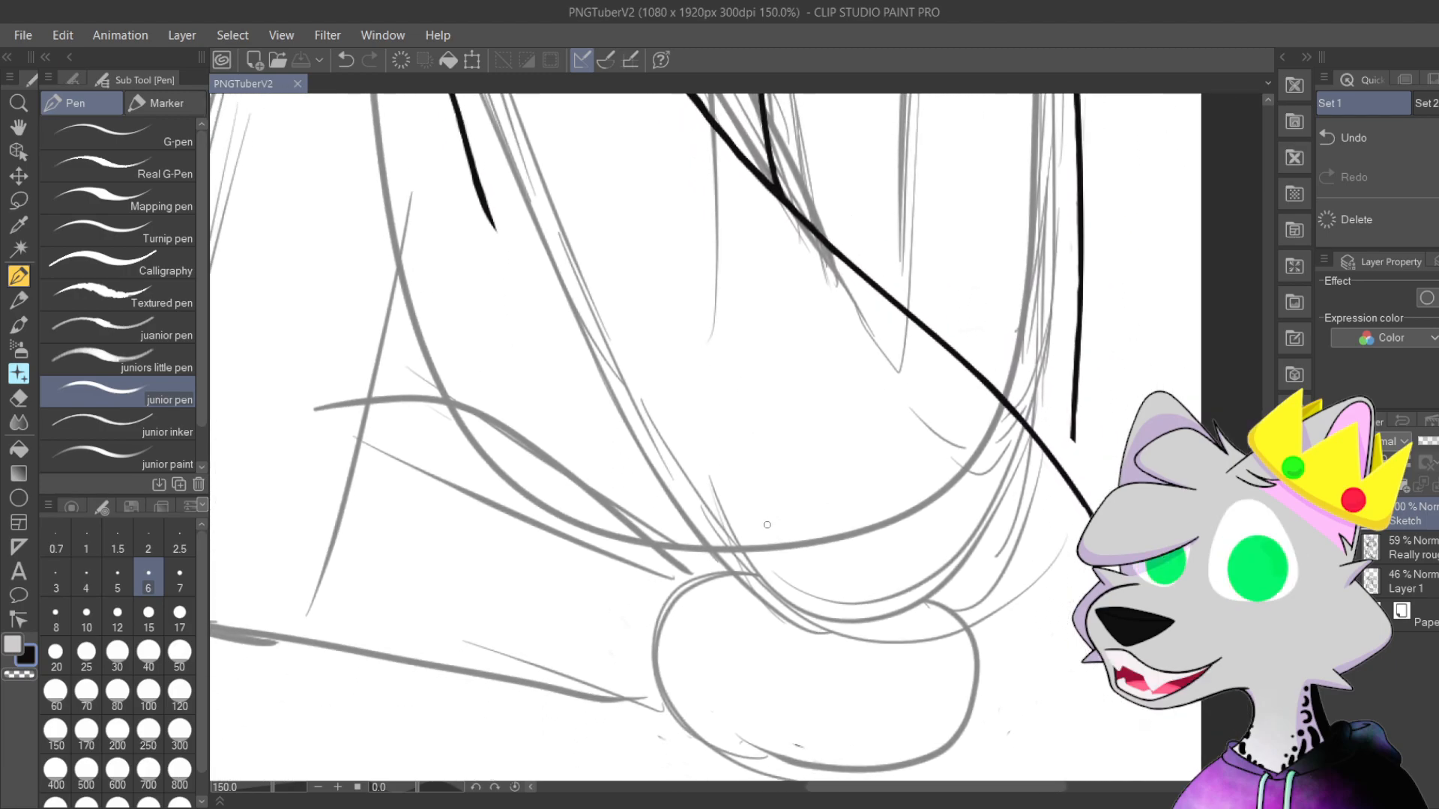
left_click_drag(908, 468, 619, 407)
scroll(625, 127, "up", 1)
mouse_move(821, 566)
left_mouse_down()
mouse_move(662, 282)
mouse_move(681, 300)
mouse_move(684, 497)
left_mouse_up()
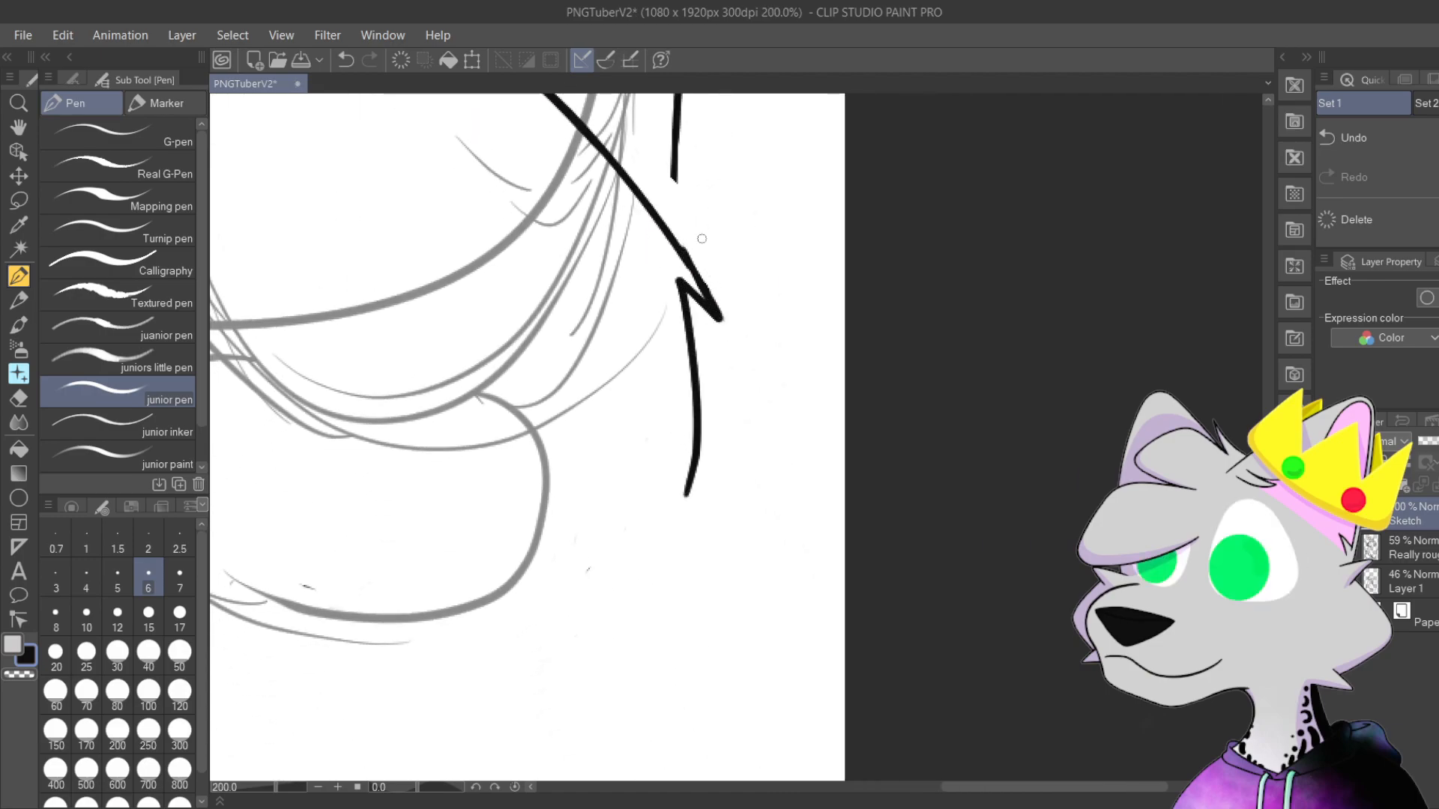
key("ctrl+z")
mouse_move(684, 259)
left_mouse_down()
mouse_move(717, 316)
mouse_move(686, 296)
mouse_move(675, 483)
left_mouse_up()
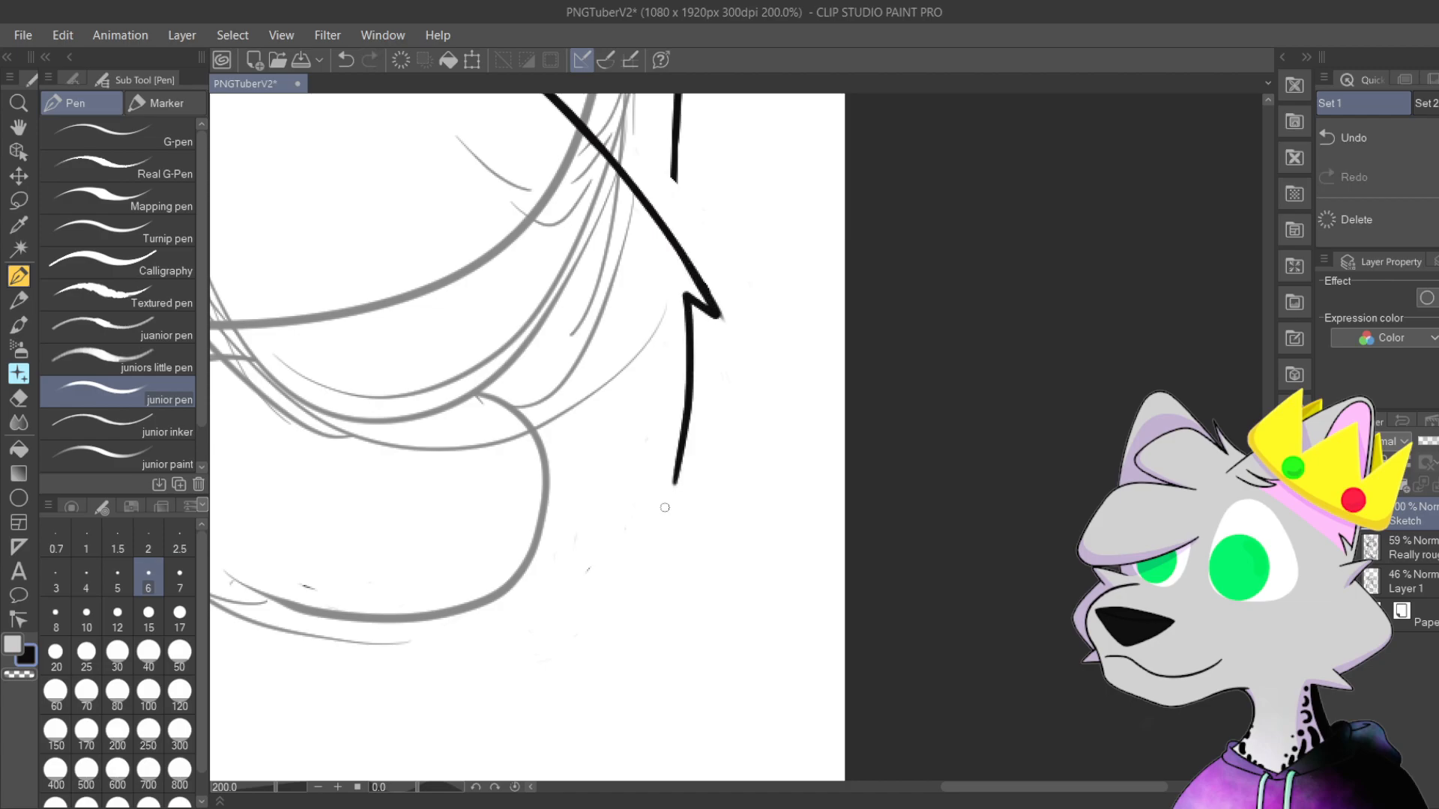
Step: Continue the elbow outline downward with a second fur notch, curving under the round base shape into a hooked fur tip
left_click_drag(640, 418, 904, 367)
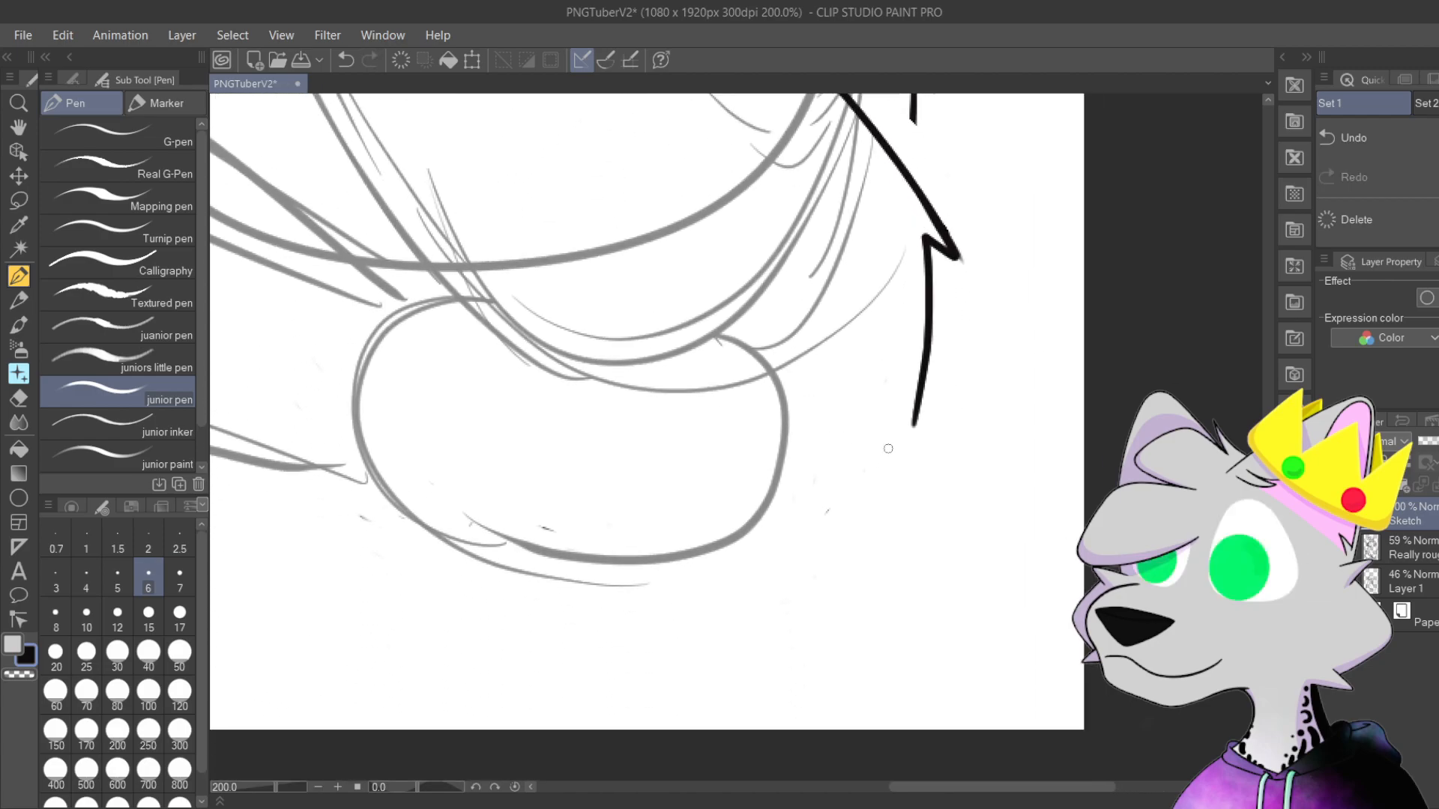
mouse_move(909, 424)
left_mouse_down()
mouse_move(899, 392)
mouse_move(695, 479)
left_mouse_up()
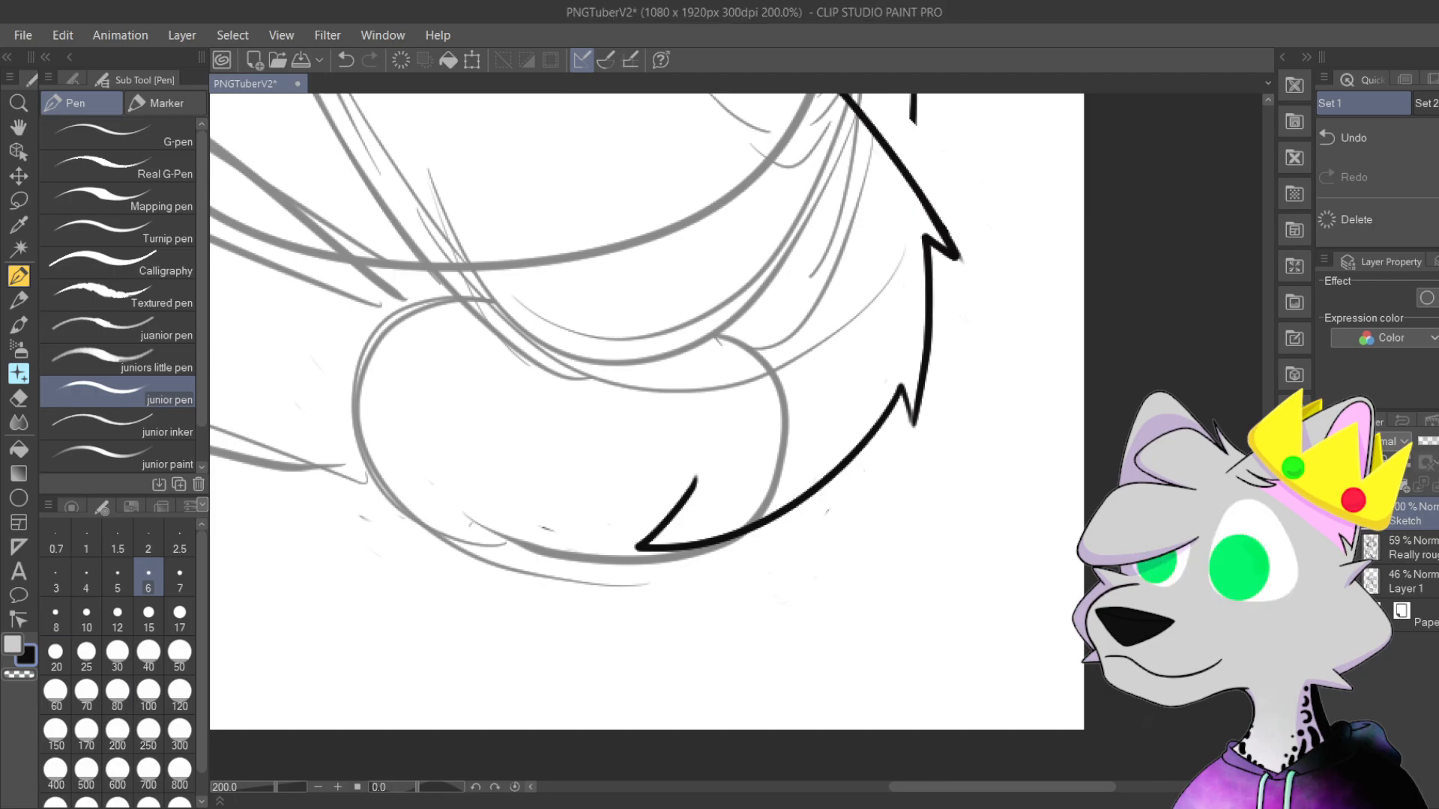
mouse_move(838, 555)
left_mouse_down()
mouse_move(704, 402)
mouse_move(803, 540)
mouse_move(752, 459)
mouse_move(822, 497)
mouse_move(899, 710)
mouse_move(825, 539)
left_mouse_up()
Step: Try to draw the inner forearm line from below the wrist fur down to the hooked fur tip
scroll(877, 604, "down", 1)
left_click_drag(582, 208, 745, 670)
scroll(746, 670, "down", 3)
left_click_drag(832, 479, 831, 428)
key("ctrl+z")
left_click_drag(851, 629, 721, 397)
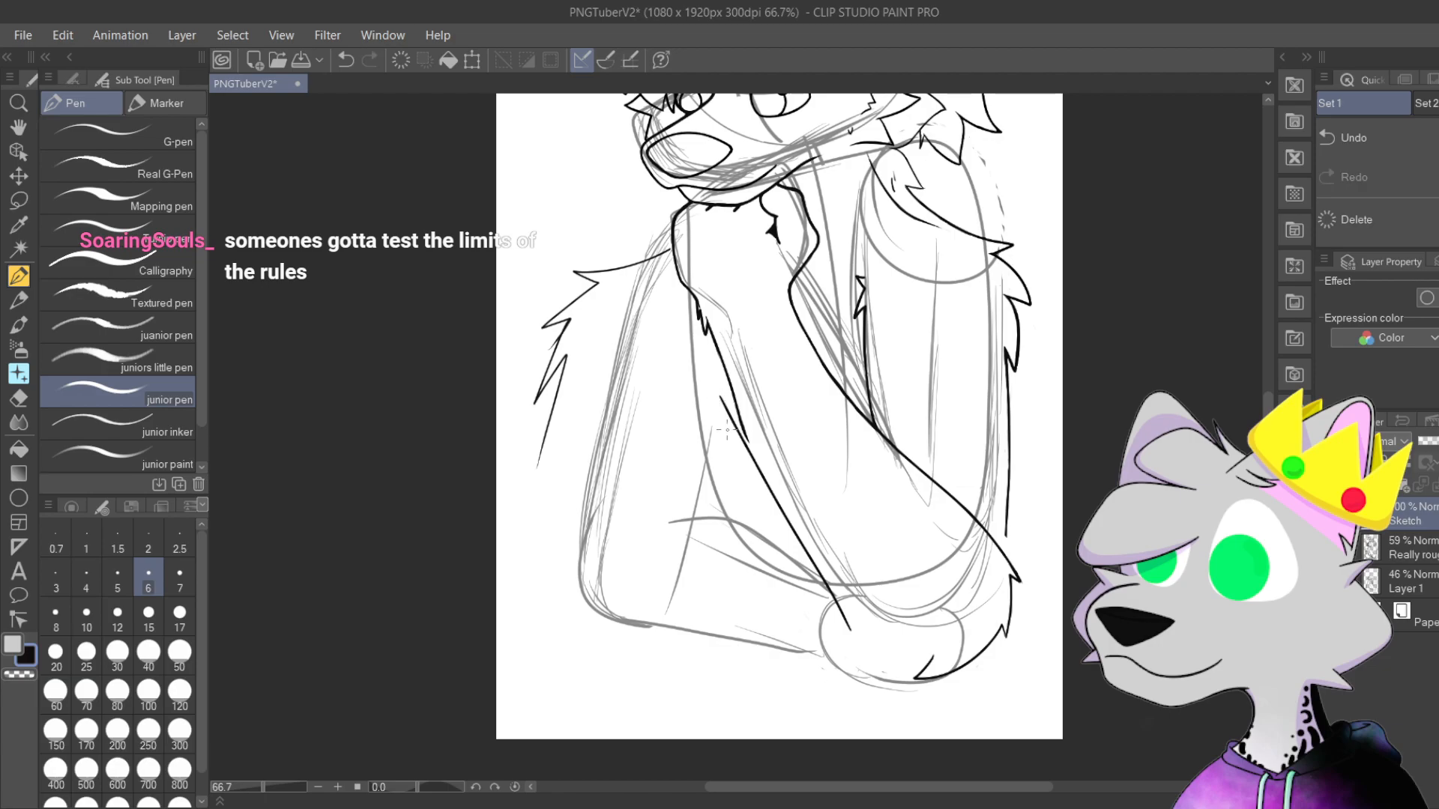
key("ctrl+z")
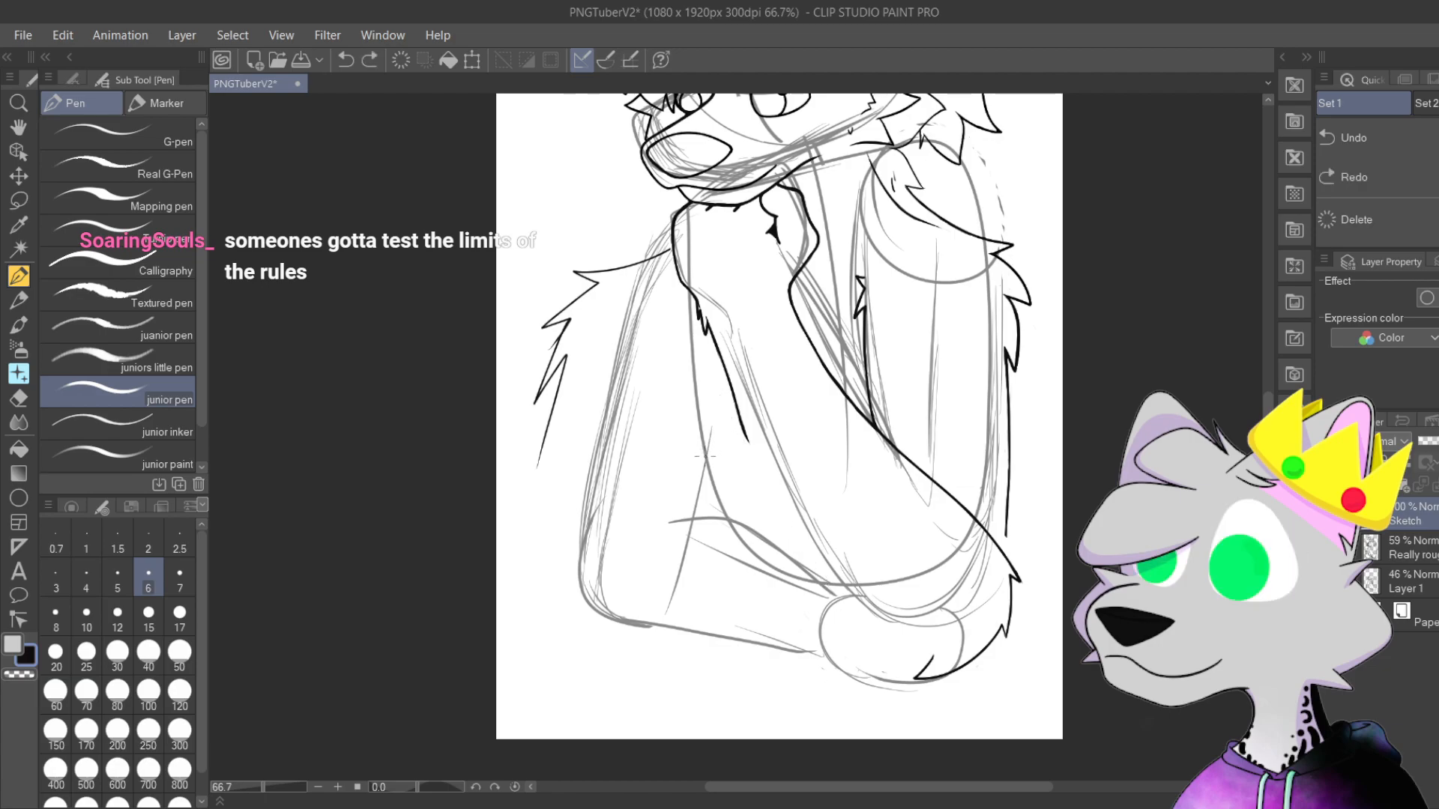
scroll(704, 456, "up", 2)
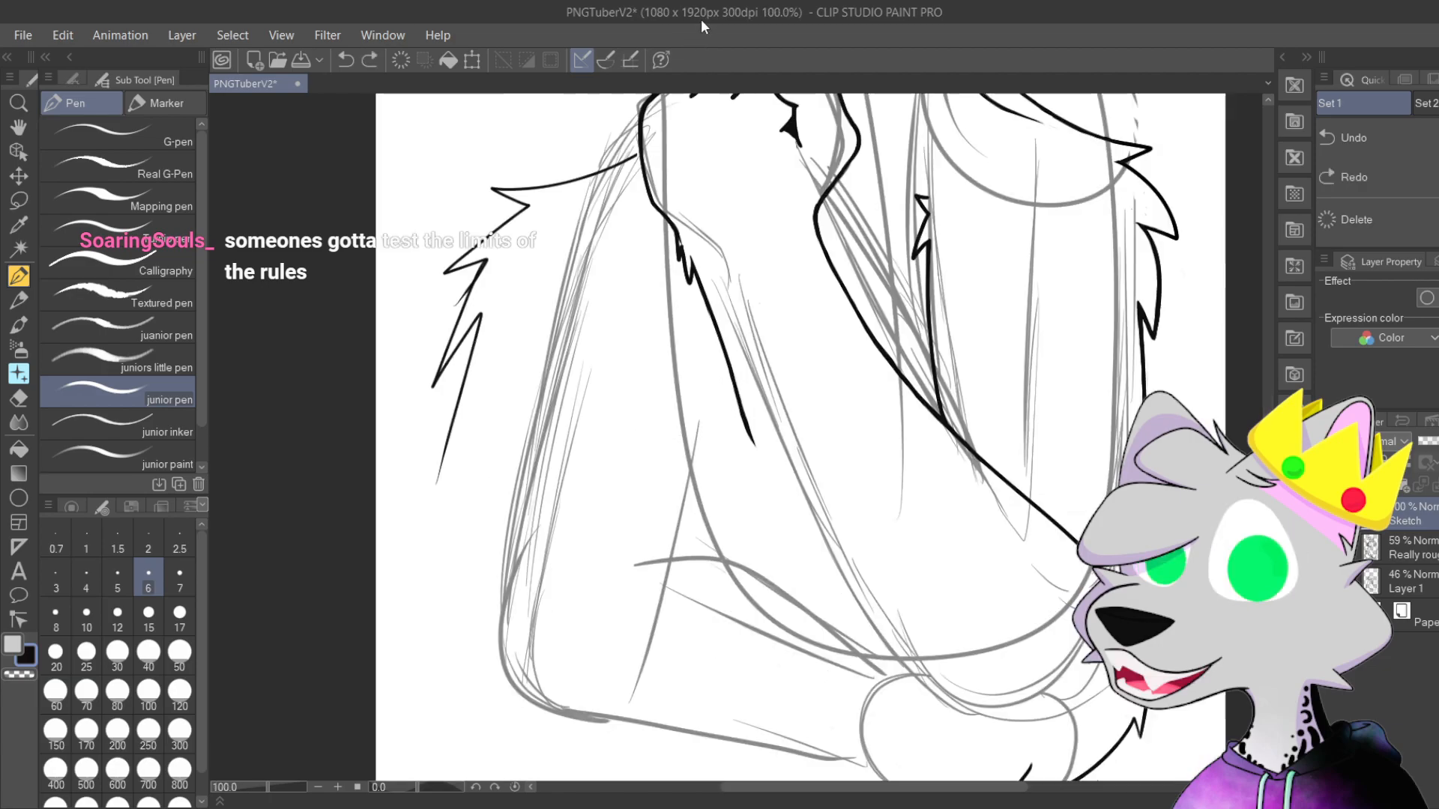
left_click_drag(916, 378, 706, 281)
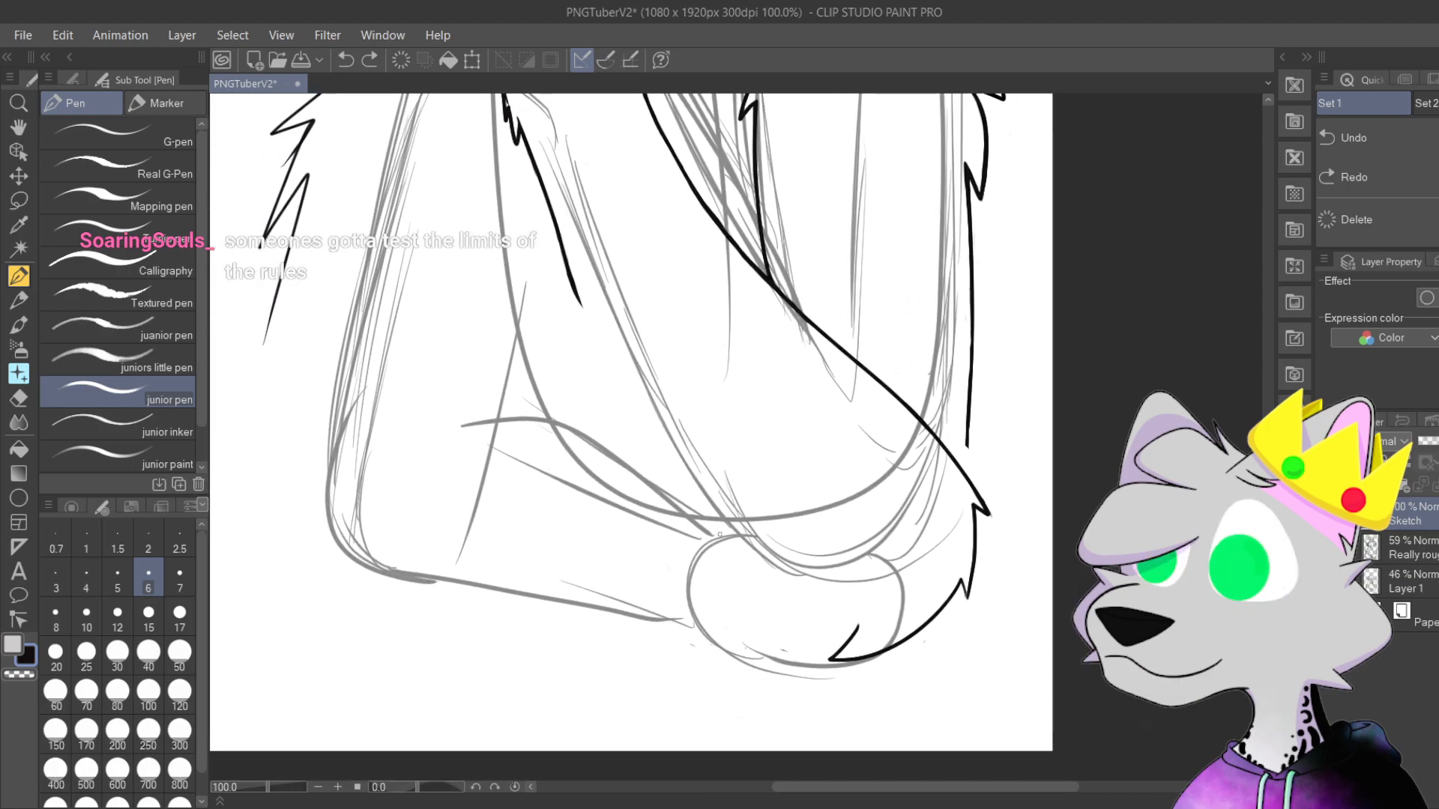
left_click_drag(572, 296, 845, 628)
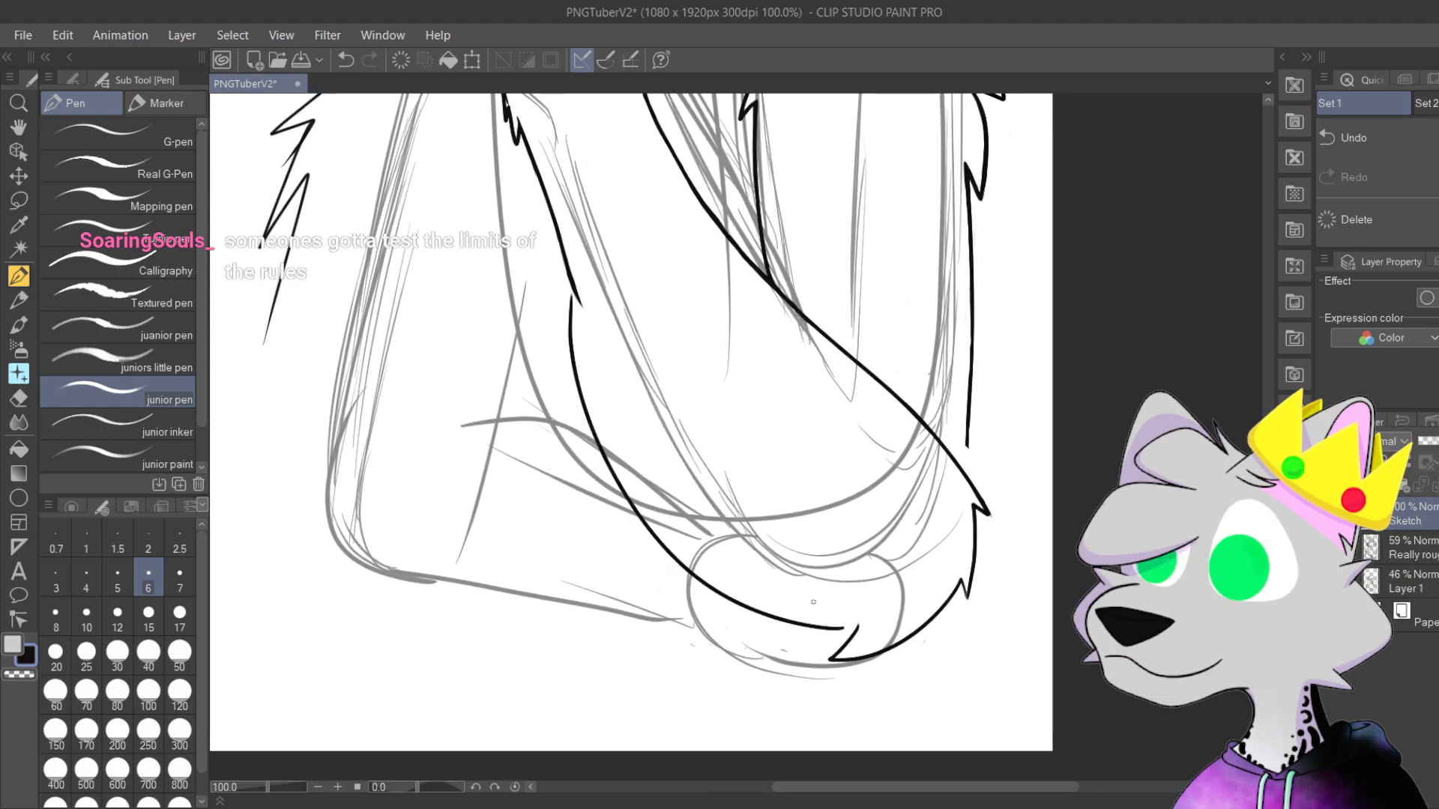
key("ctrl+z")
mouse_move(846, 640)
left_mouse_down()
mouse_move(652, 539)
mouse_move(554, 315)
left_mouse_up()
Step: Draw the inner forearm line as one long diagonal stroke from the wrist fur down toward the round base shape
mouse_move(518, 145)
left_mouse_down()
mouse_move(616, 294)
mouse_move(750, 641)
left_mouse_up()
key("ctrl+z")
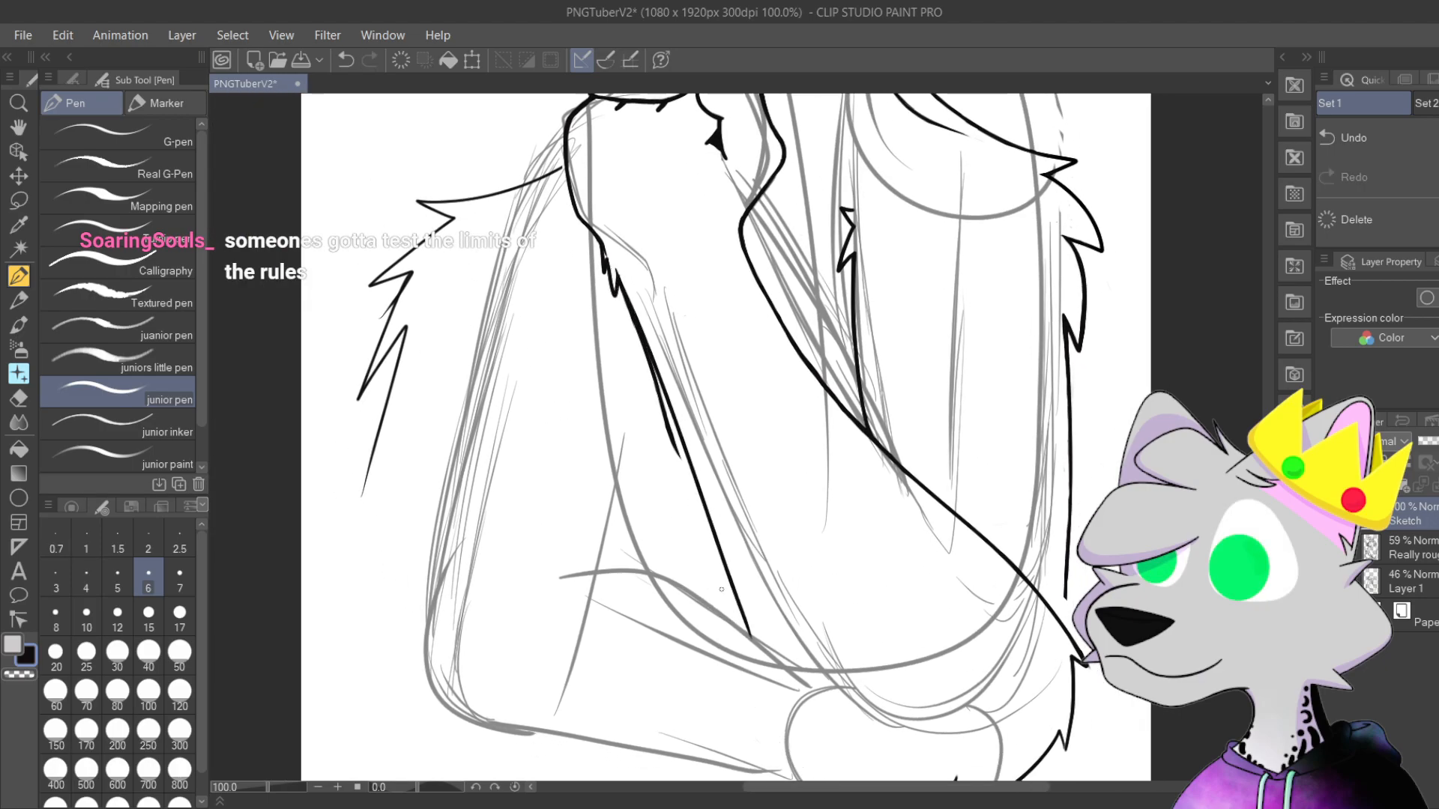
key("ctrl+z")
left_click_drag(614, 271, 746, 628)
Step: Try to link the inner forearm line's lower end to the hooked fur tip with a curve
scroll(729, 647, "down", 3)
scroll(729, 646, "right", 2)
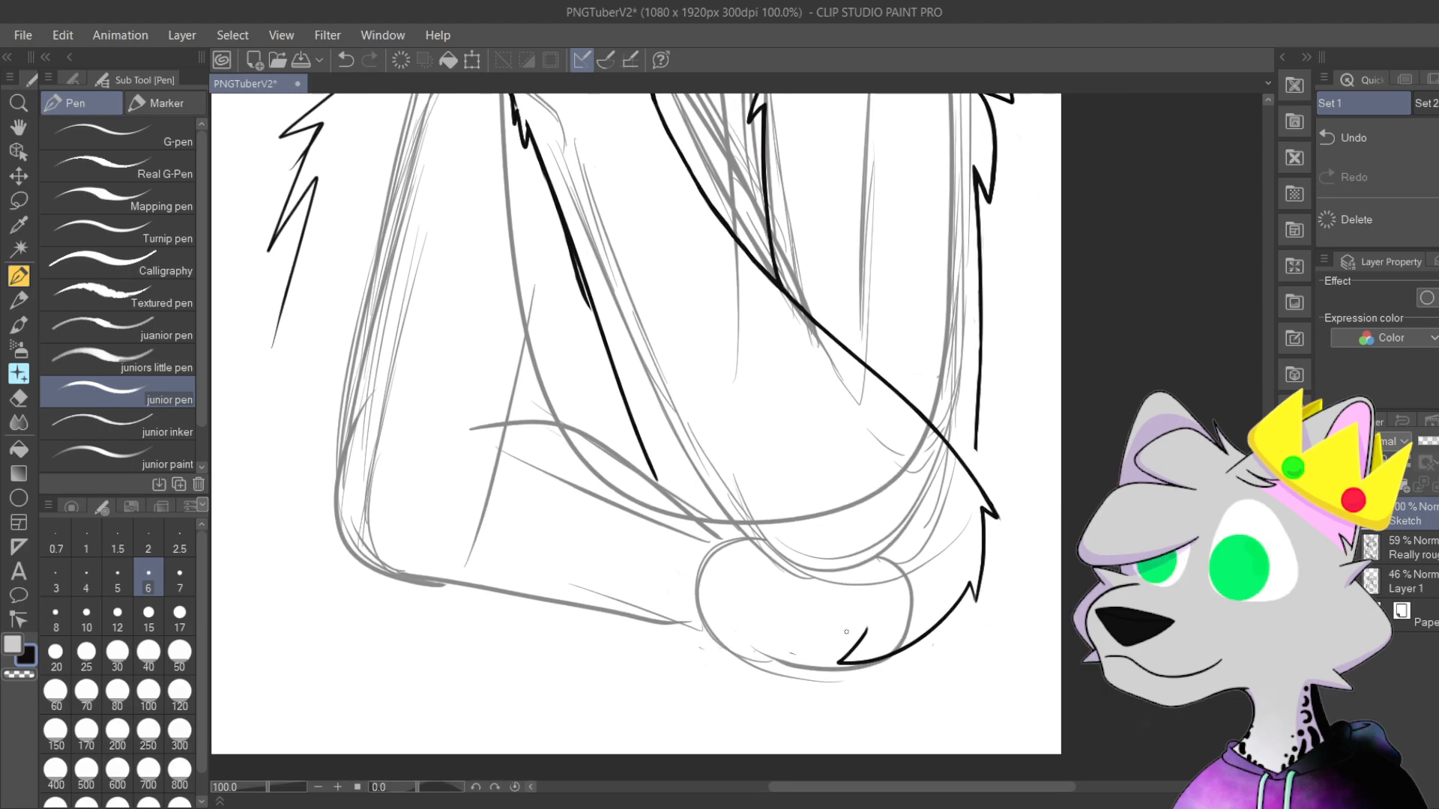
left_click_drag(830, 640, 656, 478)
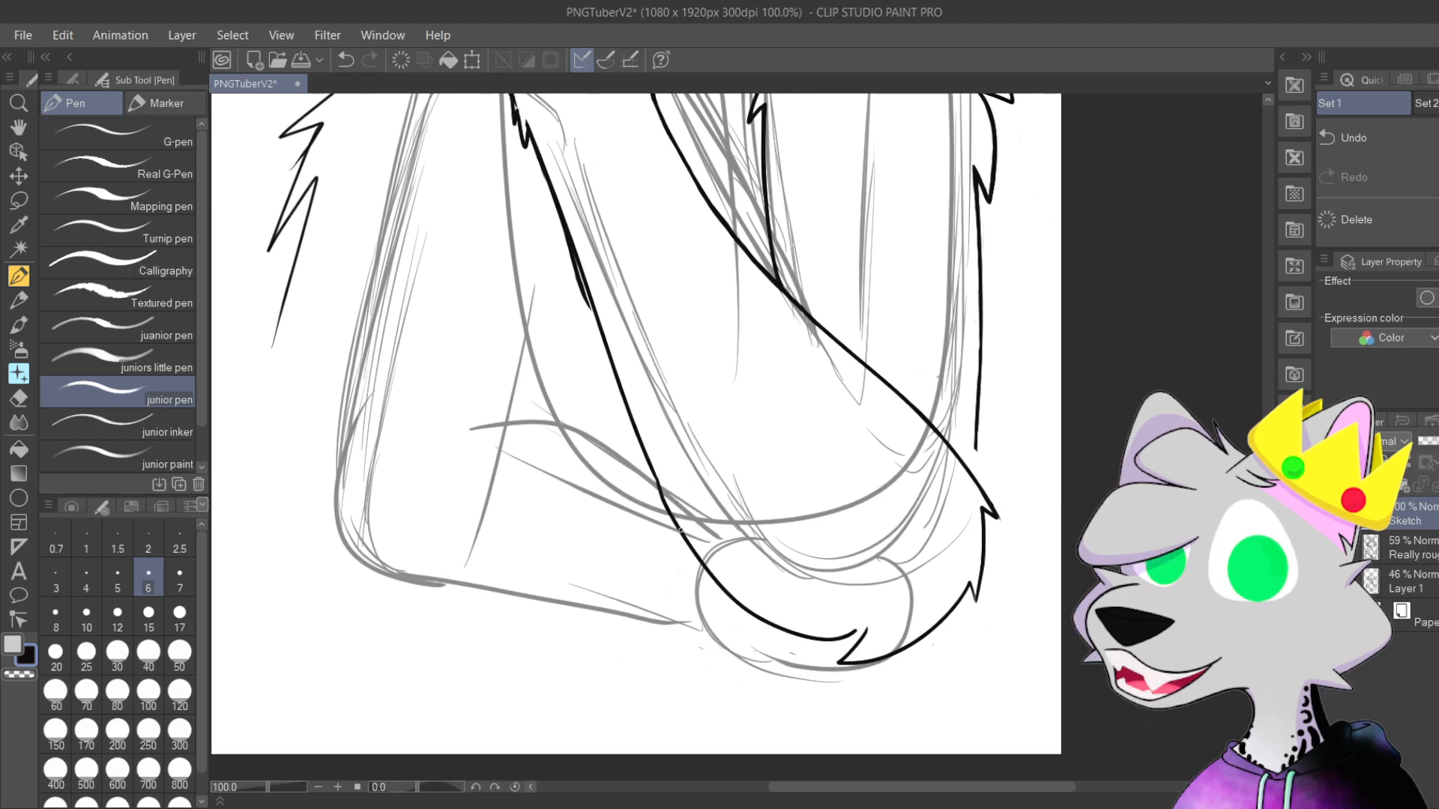
scroll(665, 475, "up", 2)
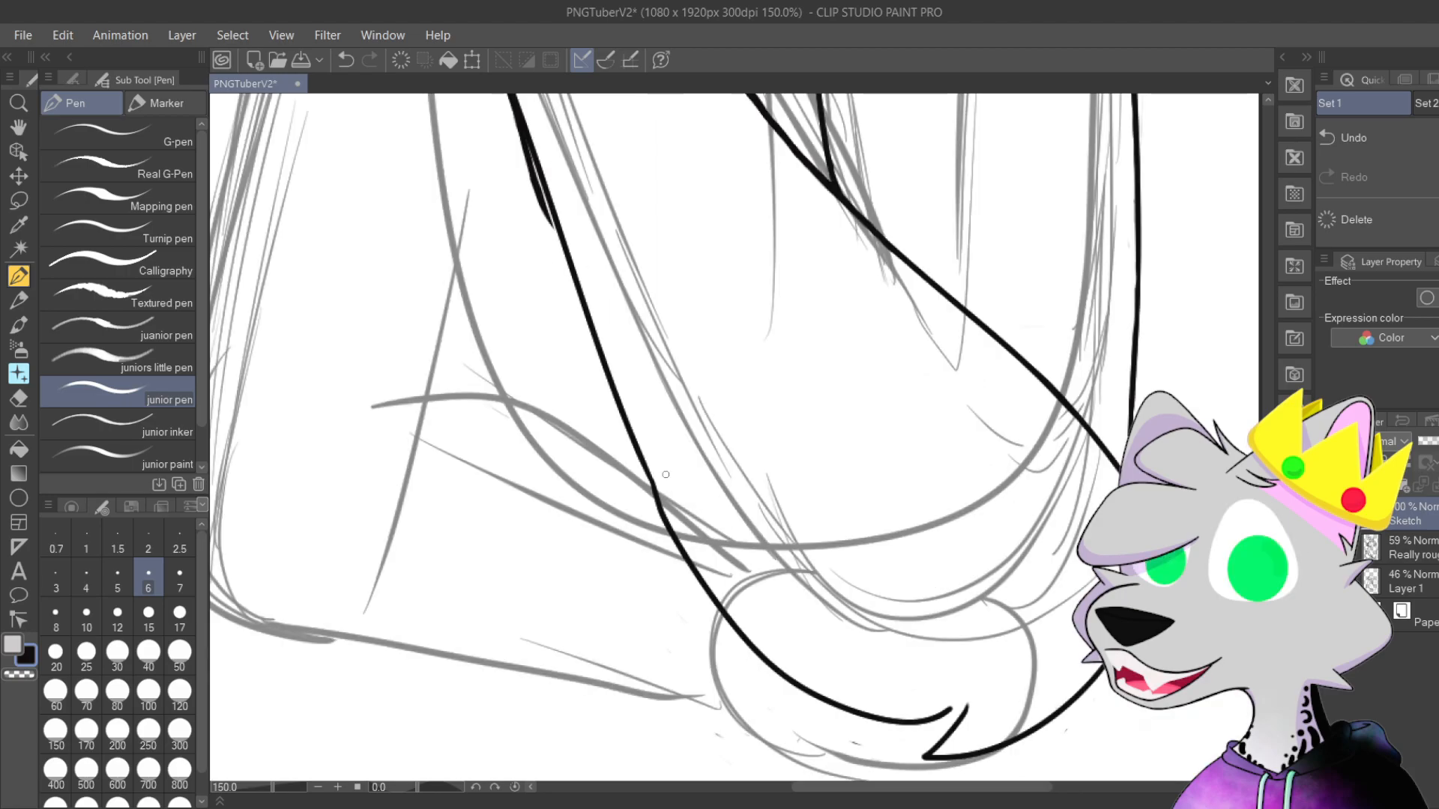
scroll(694, 430, "down", 3)
key("ctrl+z")
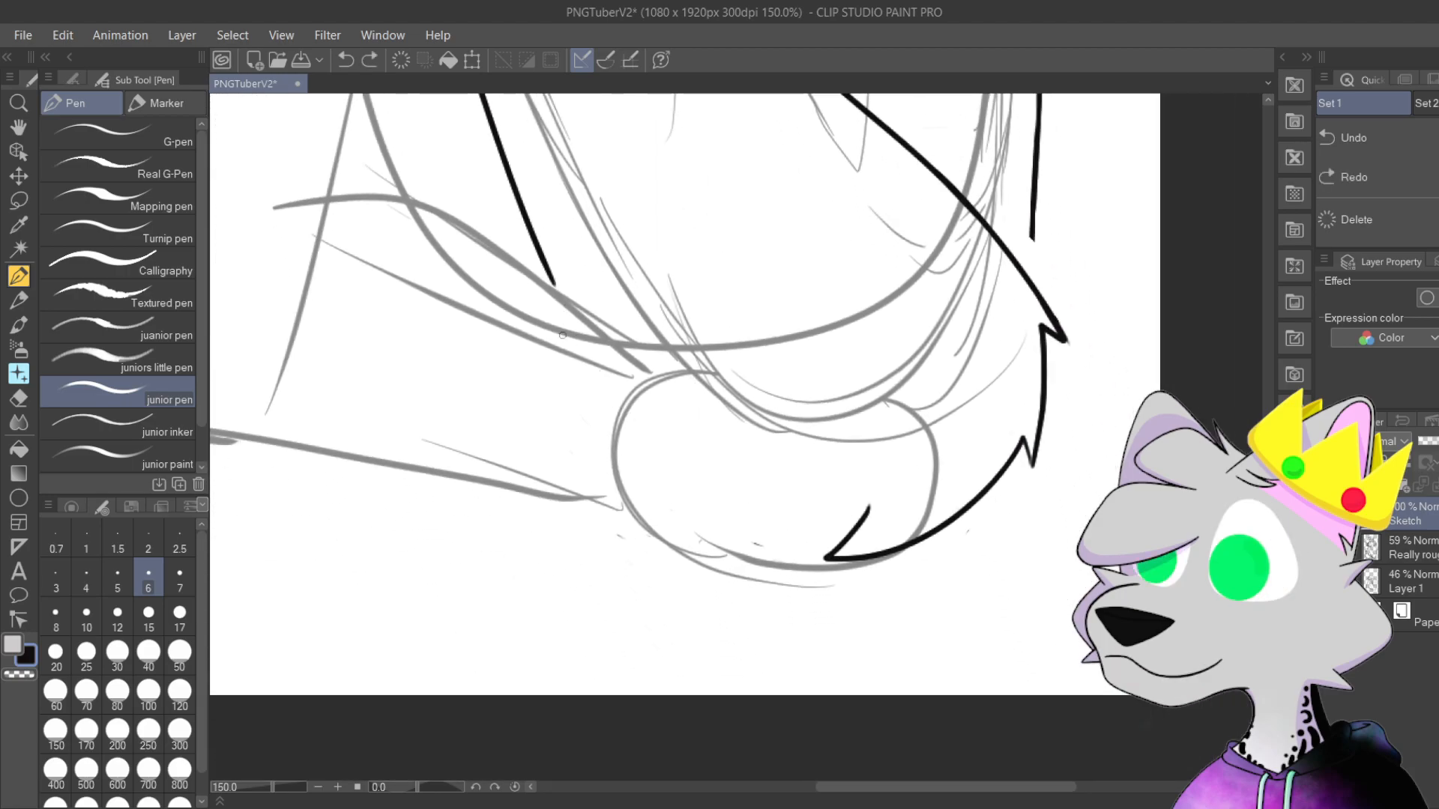
Step: Draw a wide curve from just below the inner forearm line, through the round base shape, up to the elbow's fur outline
left_click_drag(556, 287, 825, 559)
key("ctrl+z")
mouse_move(570, 311)
left_mouse_down()
mouse_move(726, 470)
mouse_move(875, 480)
left_mouse_up()
key("ctrl+z")
mouse_move(562, 300)
left_mouse_down()
mouse_move(613, 416)
mouse_move(1021, 387)
left_mouse_up()
key("ctrl+z")
left_click_drag(573, 318, 1040, 410)
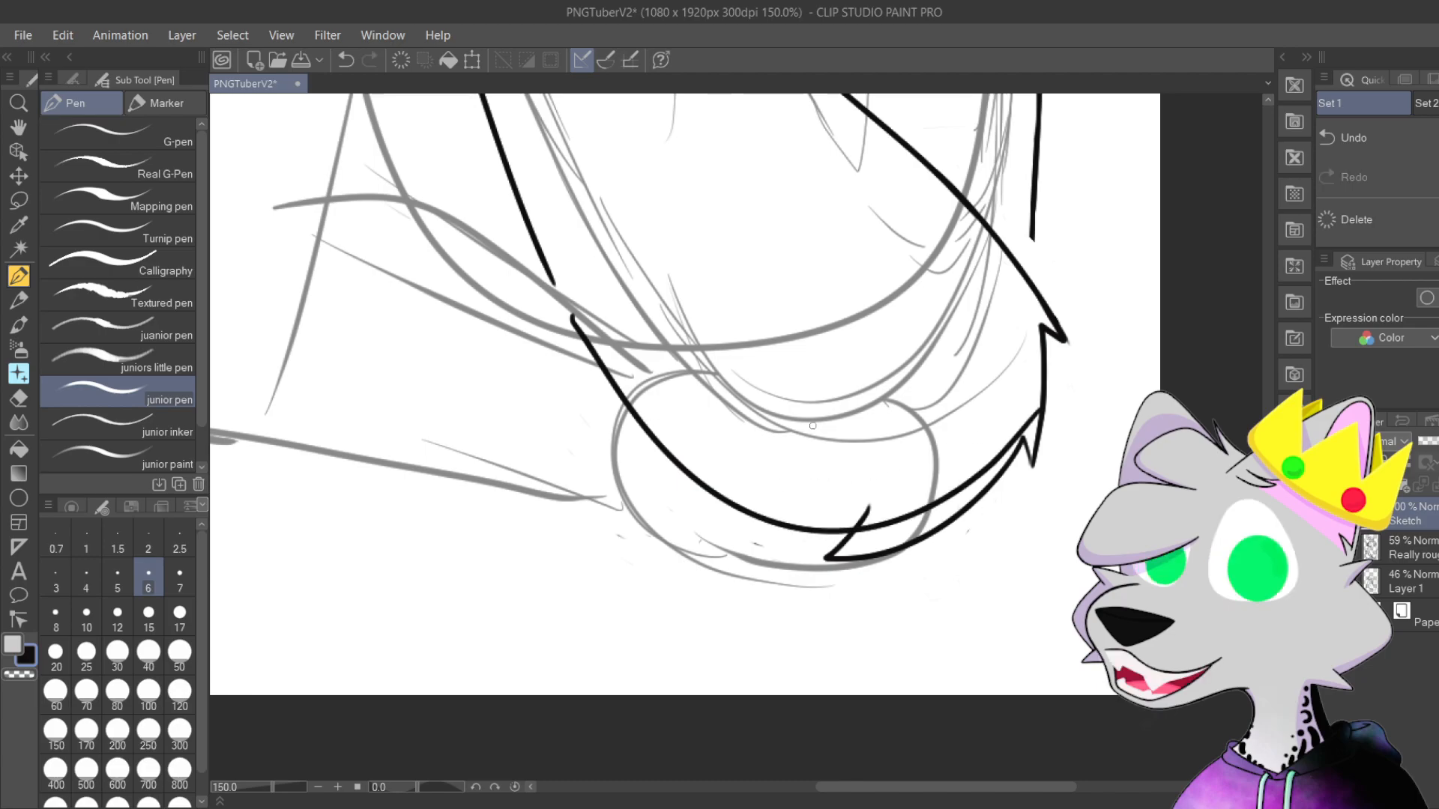
Step: Try to bend the wide curve's upper end upward along the inside of the elbow's fur outline
scroll(800, 428, "up", 5)
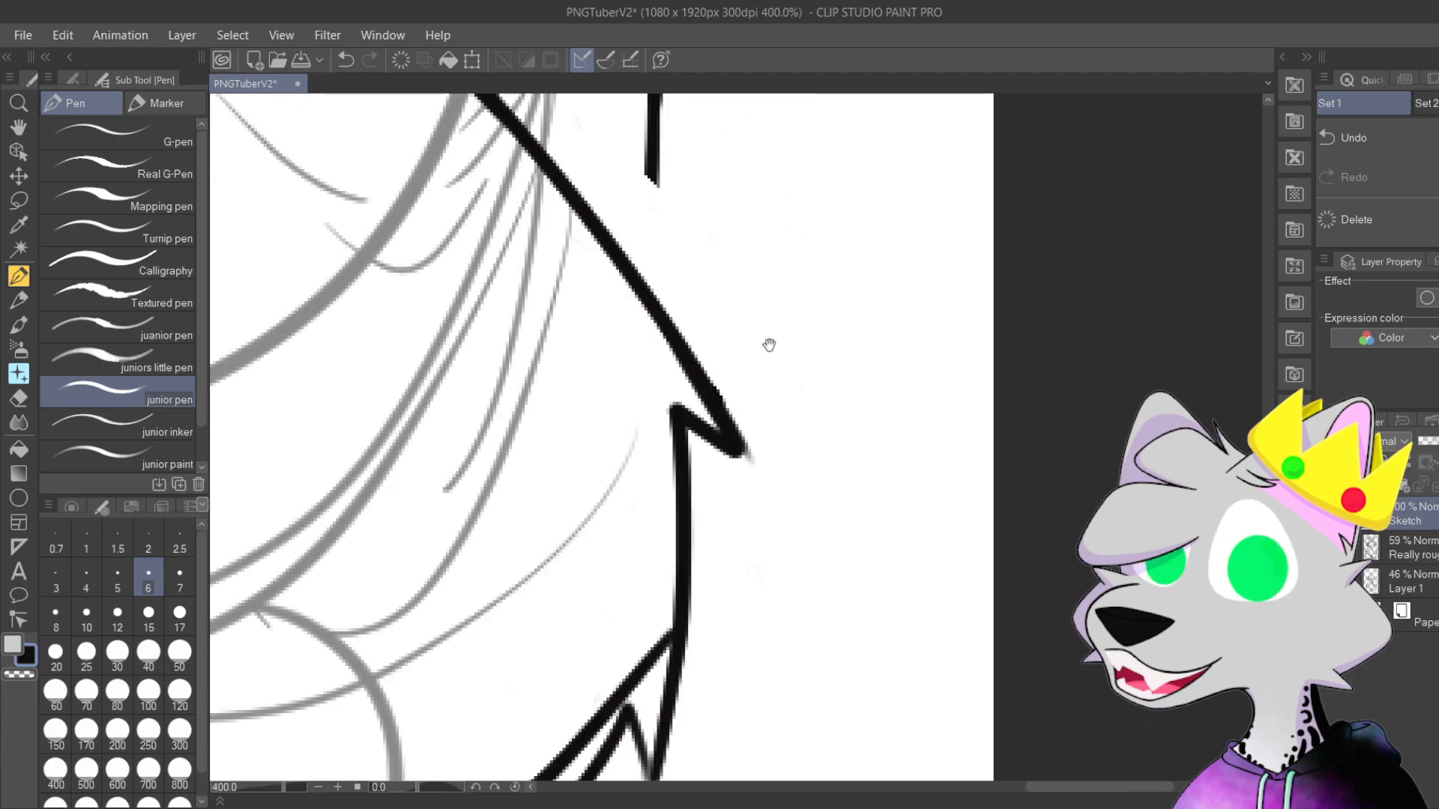
left_click_drag(727, 278, 744, 134)
left_click_drag(624, 558, 673, 363)
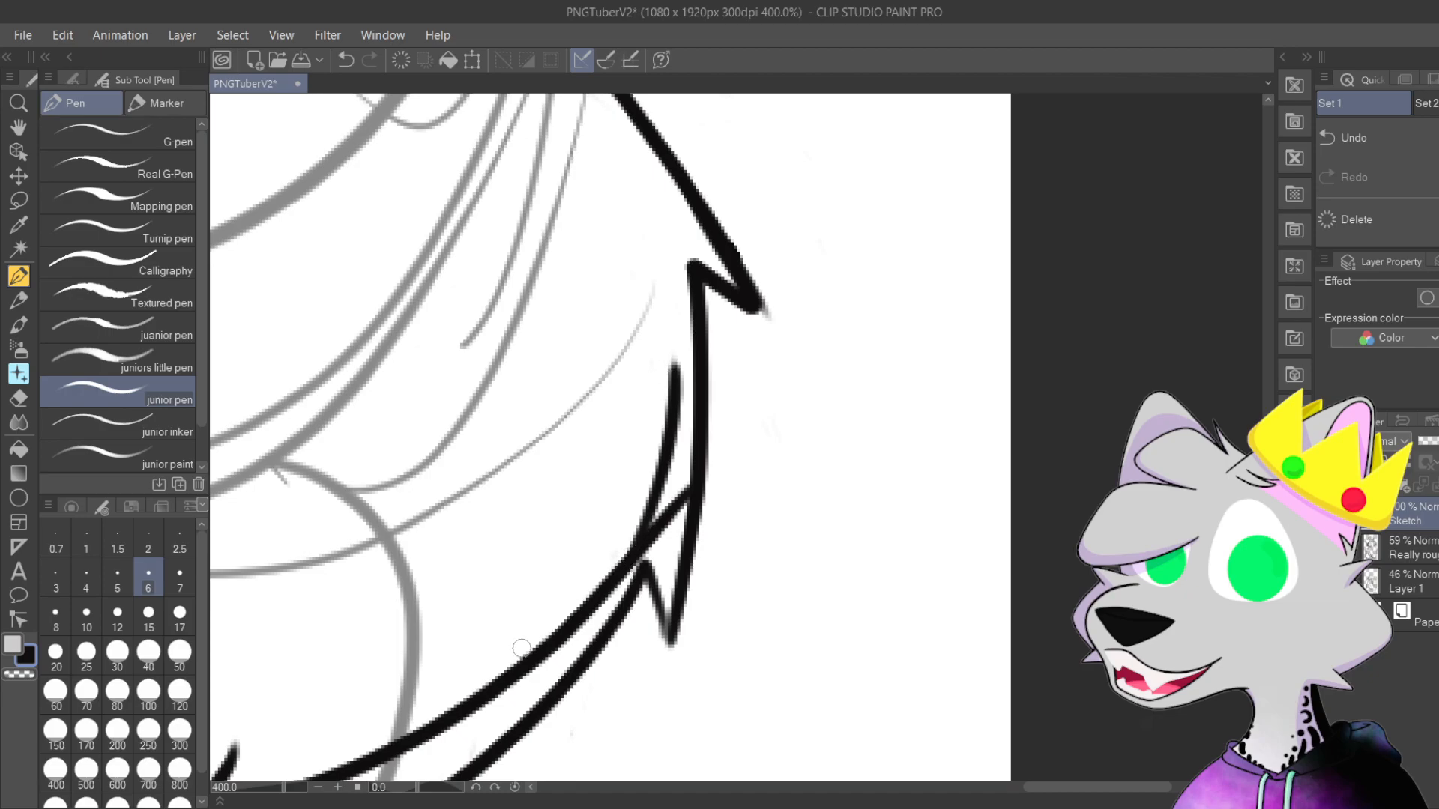
key("ctrl+z")
left_click_drag(528, 655, 691, 258)
key("ctrl+z")
mouse_move(521, 661)
left_mouse_down()
mouse_move(679, 395)
mouse_move(691, 238)
left_mouse_up()
left_click_drag(746, 283, 750, 223)
key("ctrl+z")
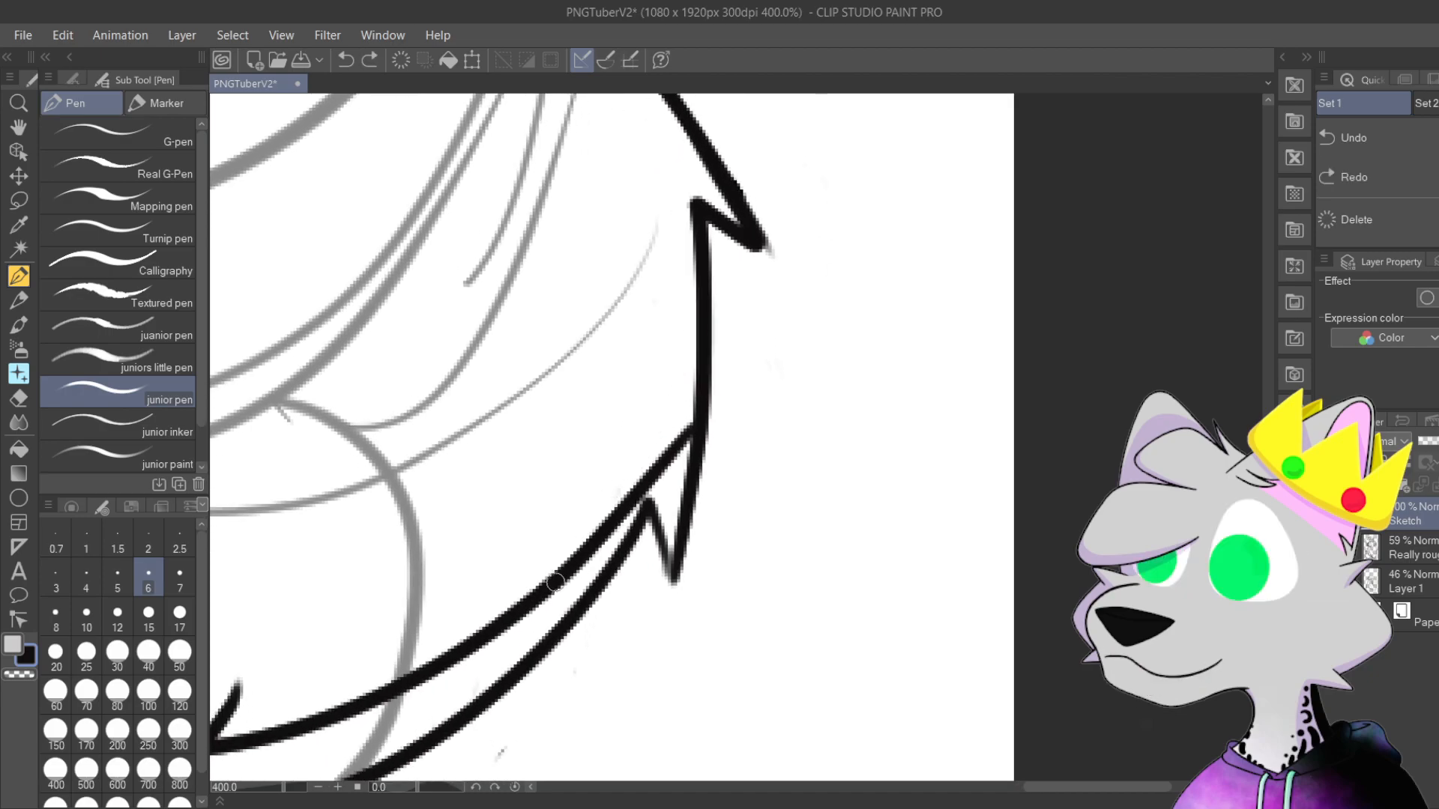
Step: Draw an inner elbow line curving up from the wide curve, inside the fur outline, to just short of the forearm line
left_click_drag(551, 583, 659, 192)
key("ctrl+z")
mouse_move(517, 611)
left_mouse_down()
mouse_move(674, 314)
mouse_move(678, 141)
left_mouse_up()
key("ctrl+z")
mouse_move(521, 611)
left_mouse_down()
mouse_move(632, 491)
mouse_move(677, 144)
left_mouse_up()
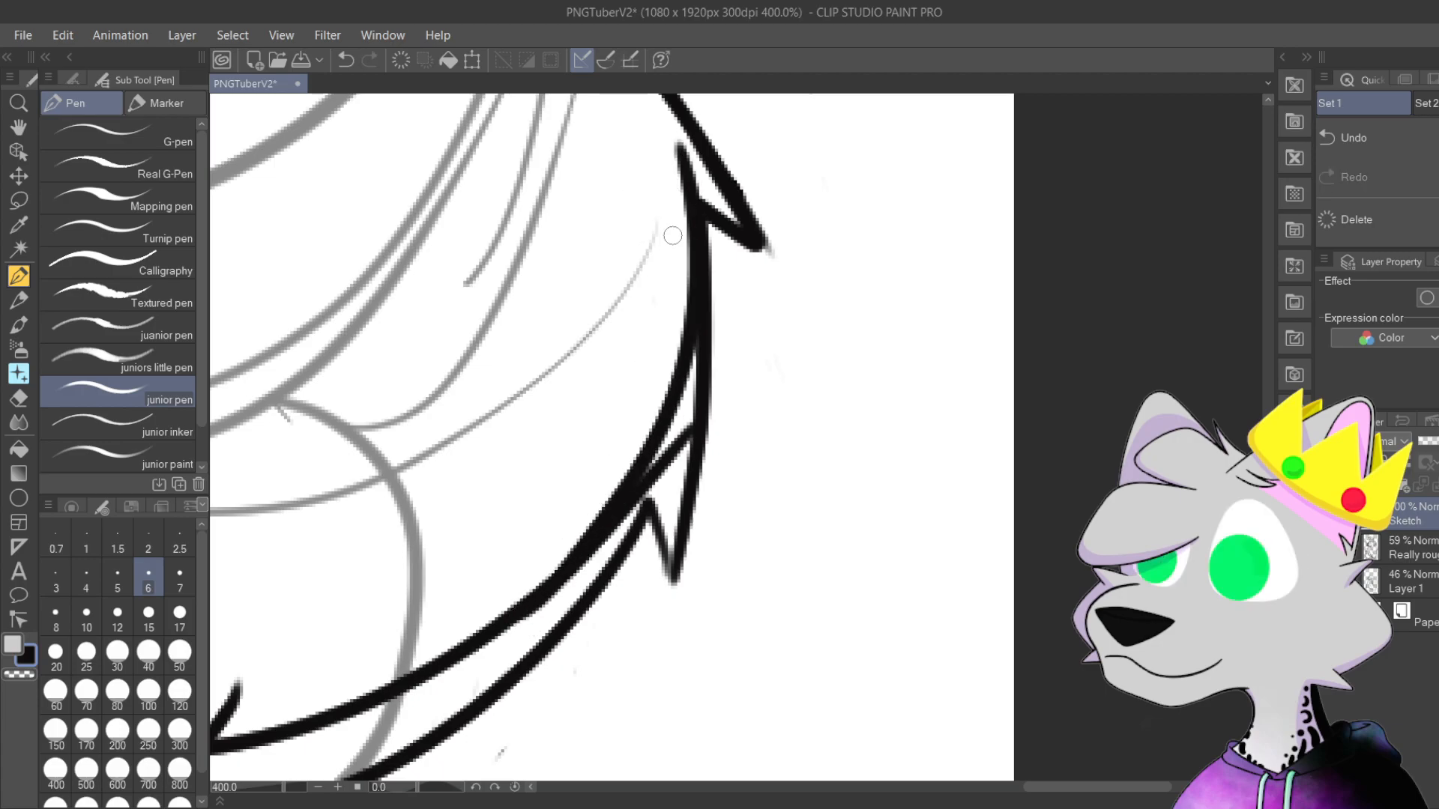
left_click_drag(672, 234, 687, 237)
key("ctrl+z")
mouse_move(545, 600)
left_mouse_down()
mouse_move(678, 210)
mouse_move(664, 113)
left_mouse_up()
key("ctrl+z")
left_click_drag(534, 610, 668, 155)
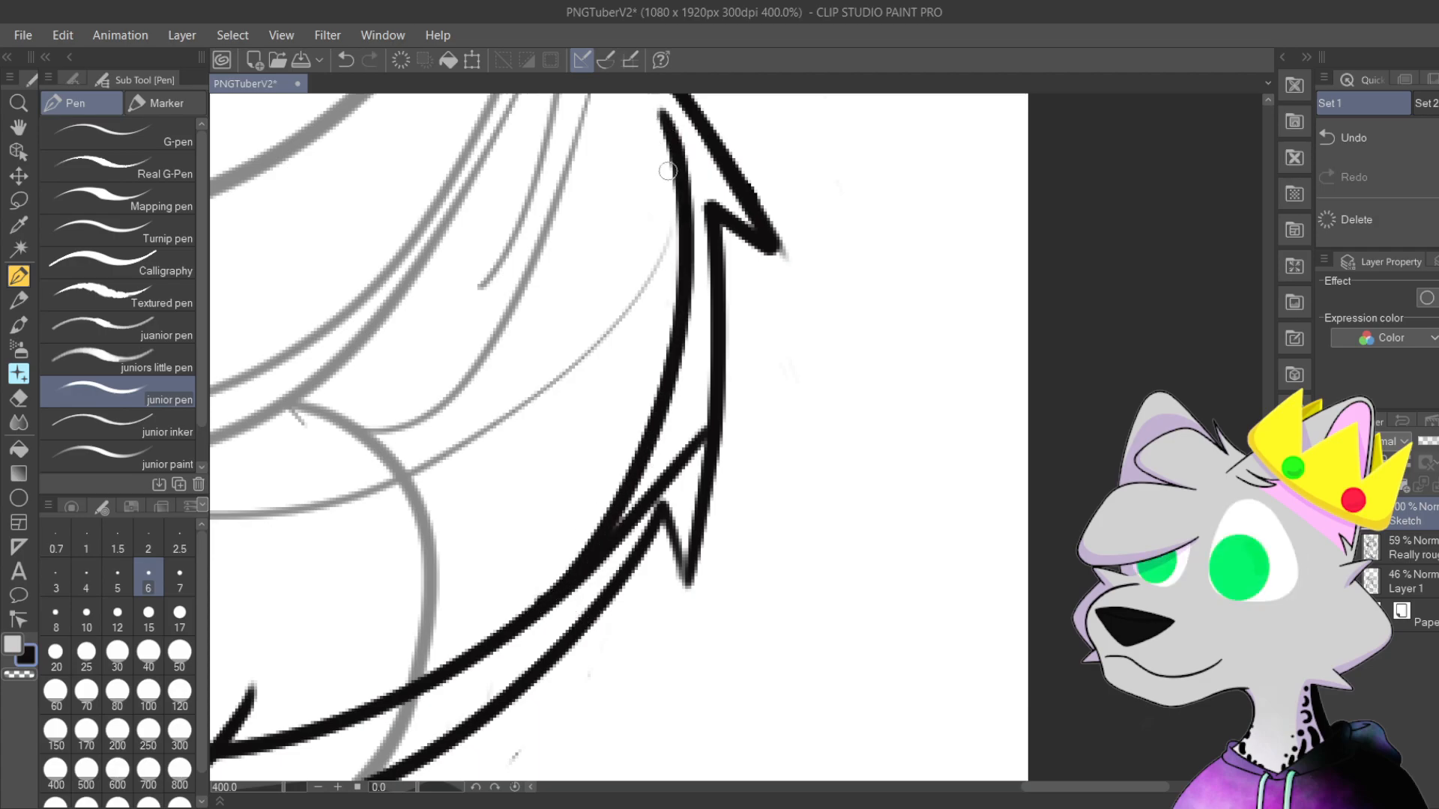
Step: Redraw the pointed elbow fur tip slightly longer and add a short strand running down beneath it
mouse_move(810, 248)
left_mouse_down()
mouse_move(809, 575)
mouse_move(803, 560)
left_mouse_up()
left_click_drag(781, 505, 755, 422)
left_click_drag(648, 310, 787, 504)
key("ctrl+z")
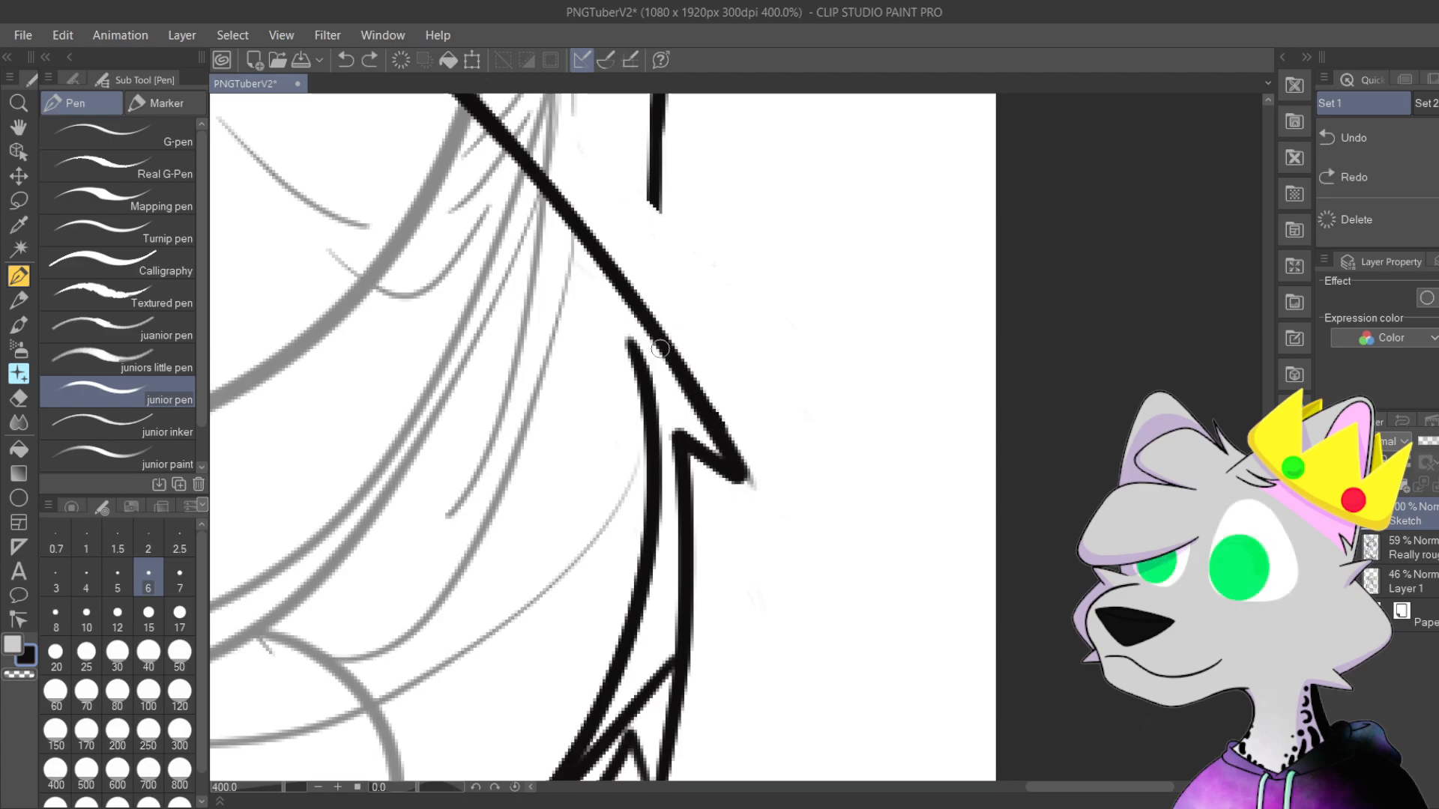
left_click_drag(682, 374, 691, 624)
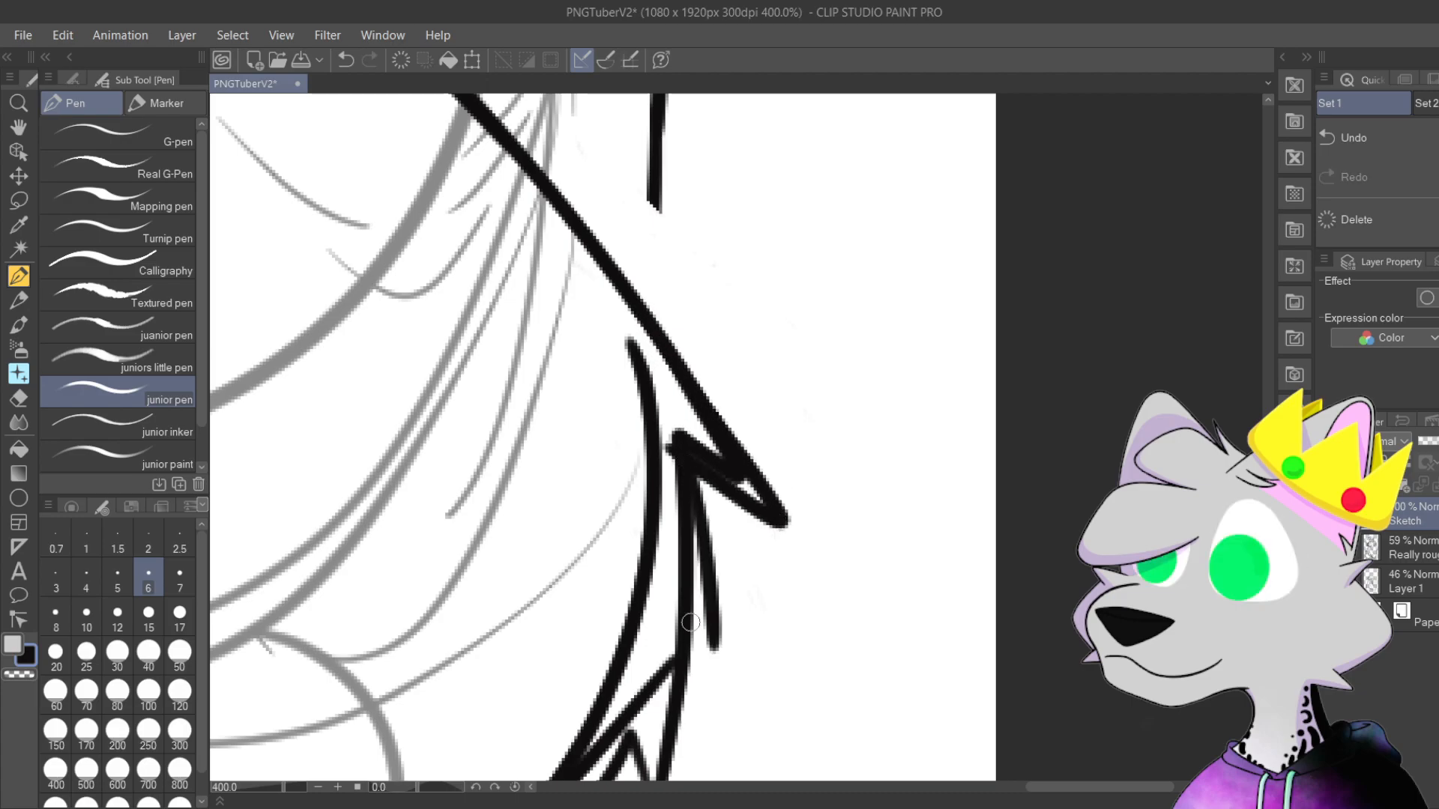
Step: Try to redraw the lower fur outline from the hooked tip toward the lower elbow notch
scroll(691, 622, "down", 2)
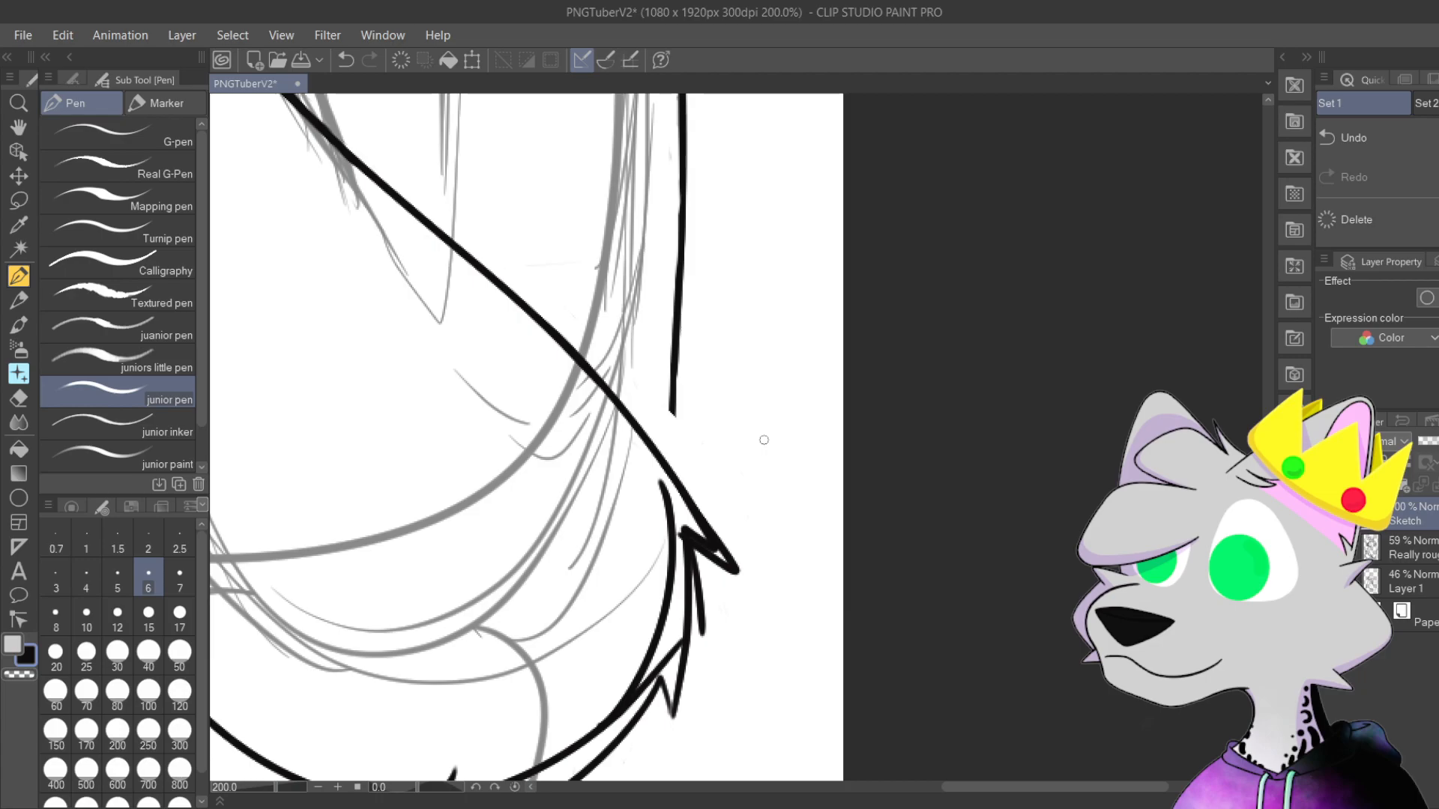
left_click_drag(764, 440, 1175, 501)
left_click_drag(920, 525, 925, 172)
left_click_drag(924, 379, 921, 426)
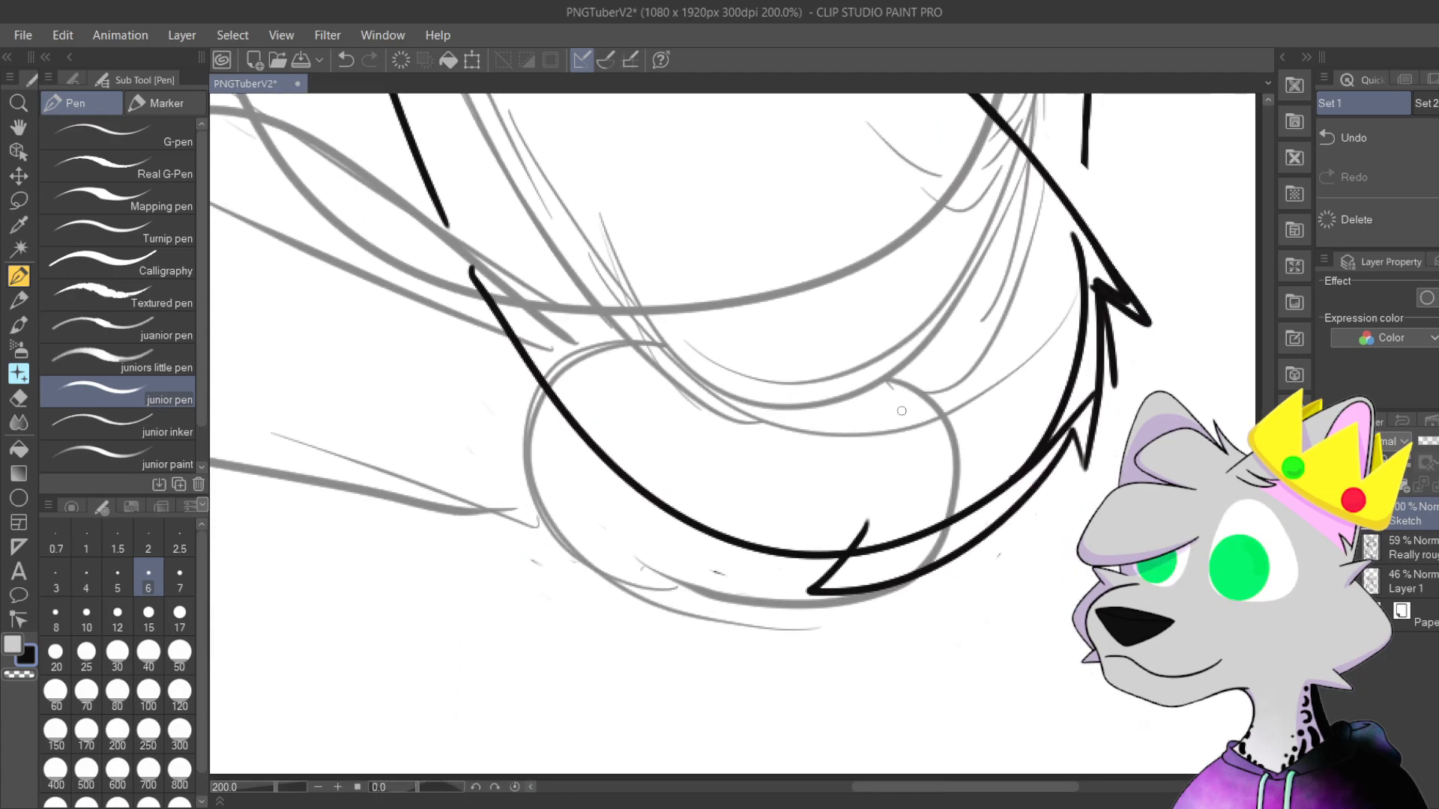
scroll(902, 411, "up", 2)
mouse_move(722, 388)
left_mouse_down()
mouse_move(622, 404)
mouse_move(1200, 279)
left_mouse_up()
mouse_move(628, 397)
left_mouse_down()
mouse_move(476, 506)
mouse_move(472, 532)
mouse_move(1071, 273)
left_mouse_up()
key("ctrl+z")
key("ctrl+z")
left_click_drag(576, 496, 506, 537)
key("ctrl+z")
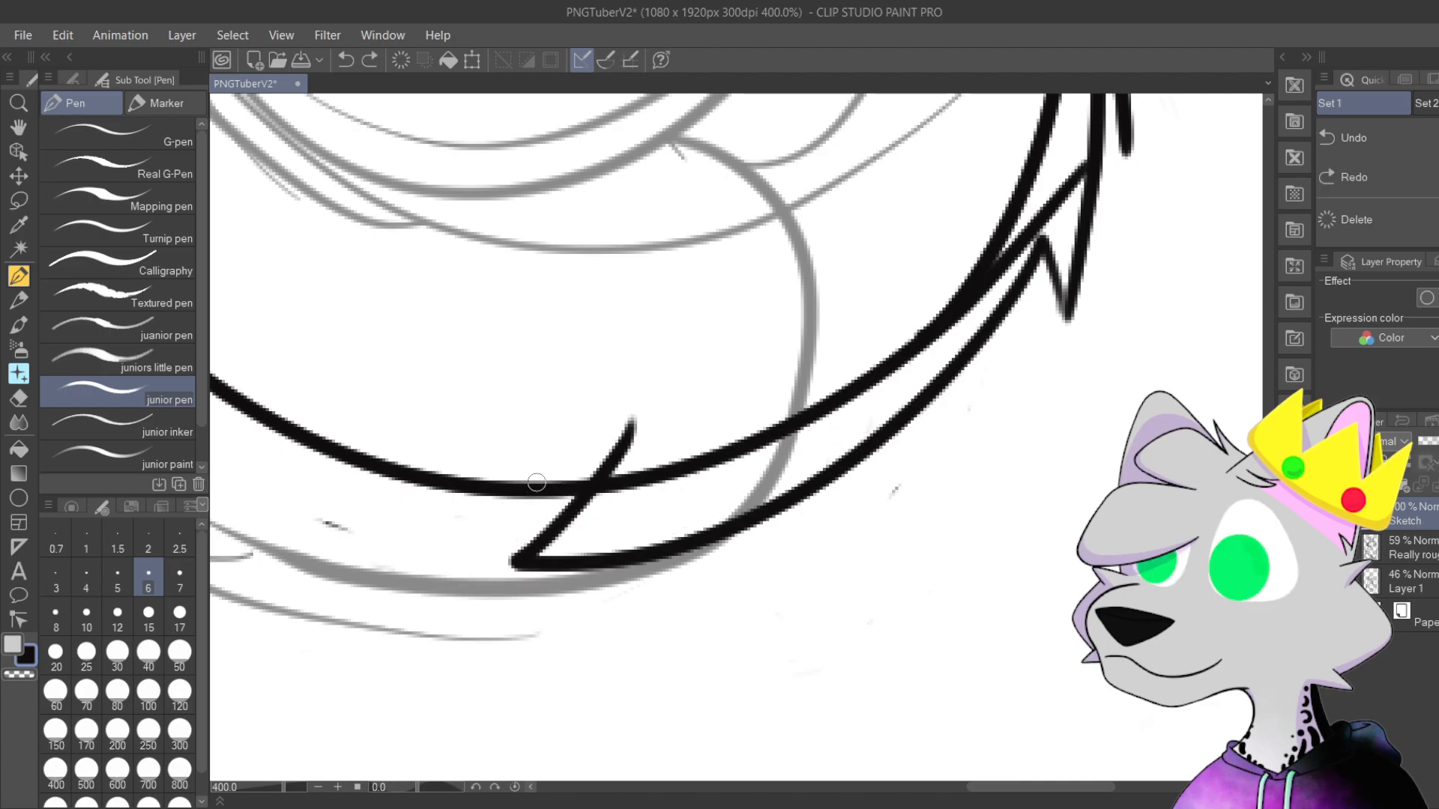
mouse_move(563, 489)
left_mouse_down()
mouse_move(461, 526)
mouse_move(989, 309)
mouse_move(471, 547)
mouse_move(963, 349)
left_mouse_up()
key("ctrl+z")
key("ctrl+z")
mouse_move(559, 499)
left_mouse_down()
mouse_move(720, 523)
mouse_move(489, 519)
mouse_move(710, 525)
mouse_move(930, 328)
mouse_move(1013, 333)
mouse_move(834, 488)
left_mouse_up()
key("ctrl+z")
left_click_drag(767, 521, 830, 399)
key("ctrl+z")
Step: Thicken the fur outline leading up to the lower notch and redraw that notch farther out, up to the elbow tip
mouse_move(636, 622)
left_mouse_down()
mouse_move(865, 409)
mouse_move(854, 433)
mouse_move(868, 394)
mouse_move(904, 461)
mouse_move(918, 187)
left_mouse_up()
left_click_drag(988, 285, 794, 536)
key("ctrl+z")
left_click_drag(675, 658, 710, 359)
key("ctrl+z")
mouse_move(666, 638)
left_mouse_down()
mouse_move(682, 693)
mouse_move(747, 526)
mouse_move(725, 384)
left_mouse_up()
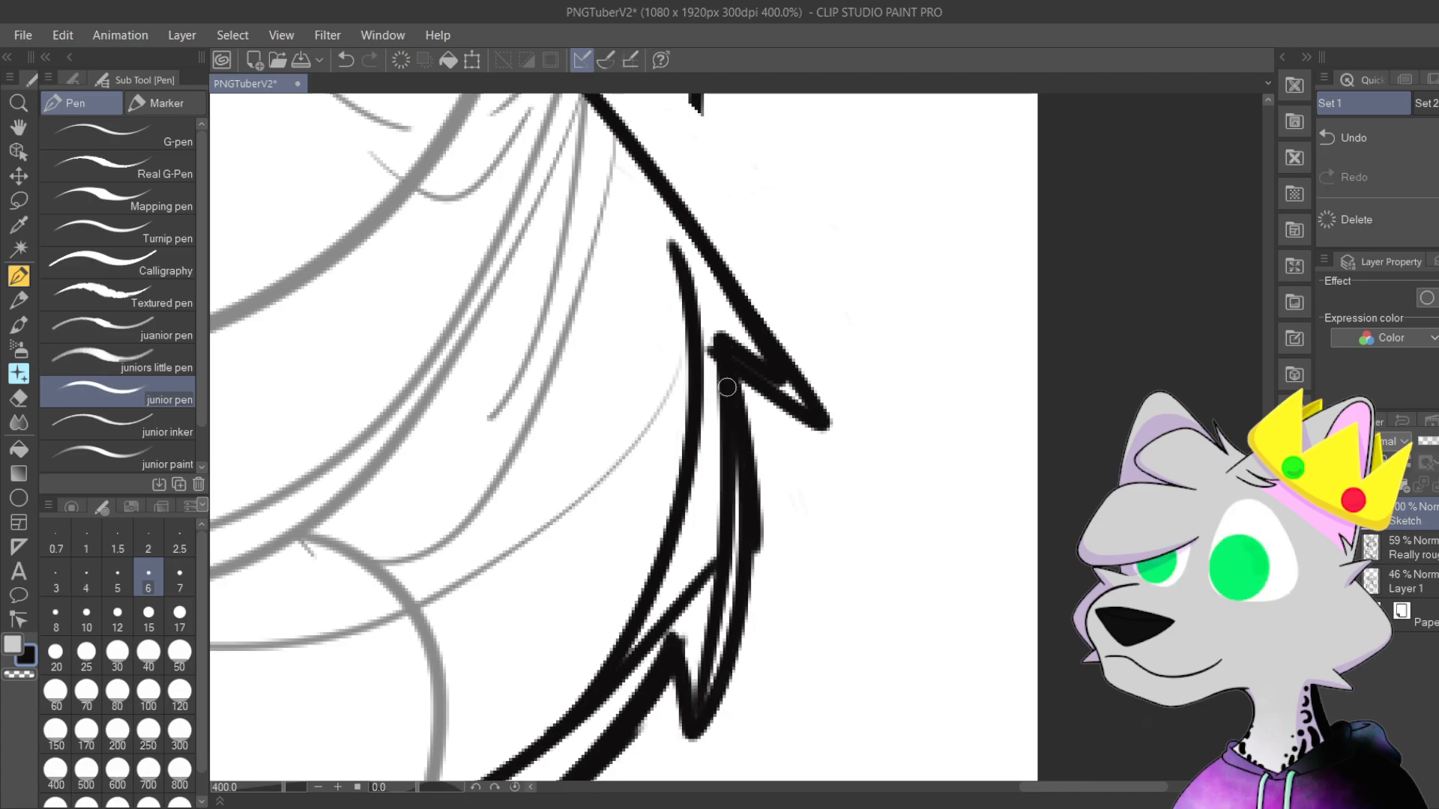
Step: Add a middle fur strand between the pointed elbow tip and the short strand beneath it
left_click_drag(825, 420, 739, 309)
key("ctrl+z")
left_click_drag(759, 367, 721, 346)
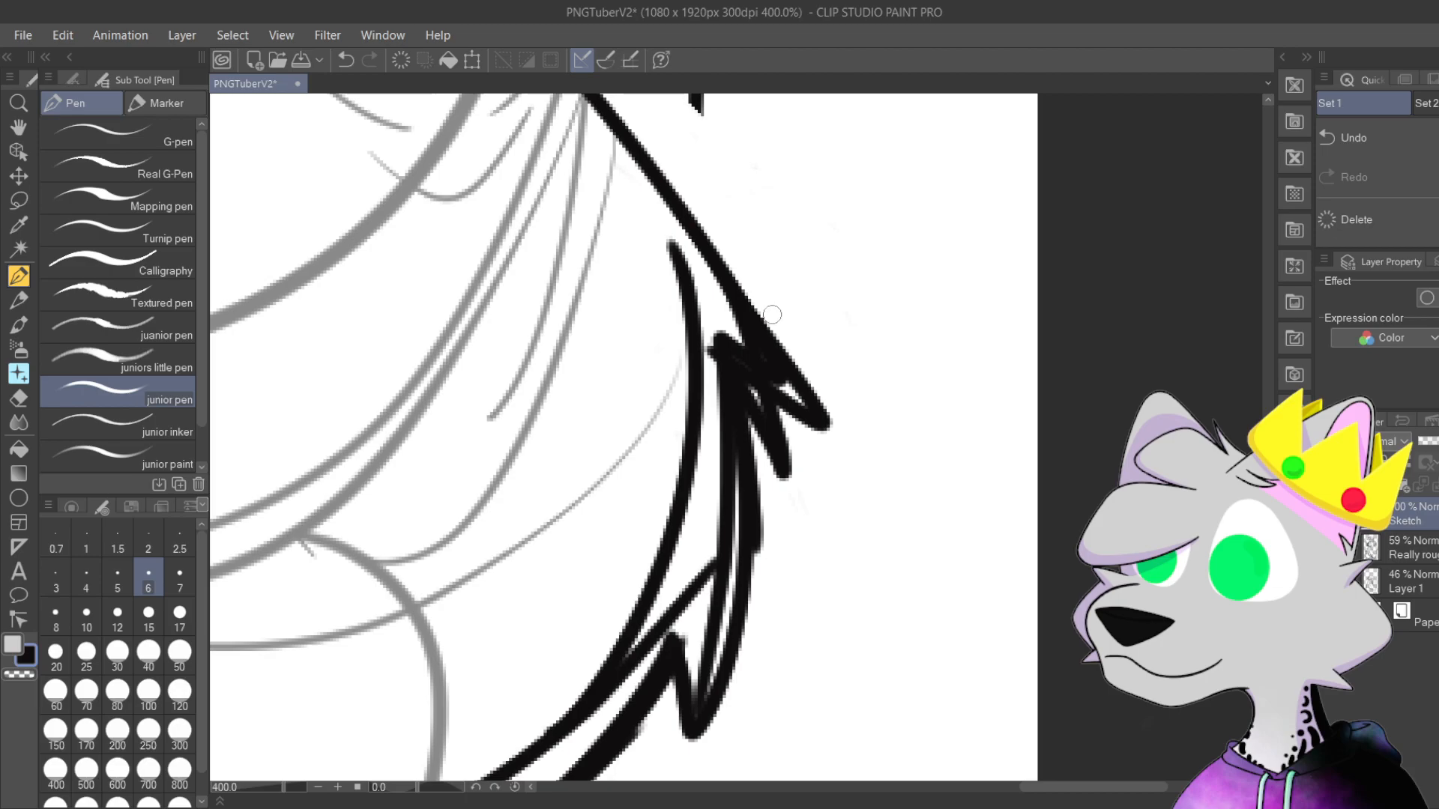
Step: Try to reroute the upper arm outline past the pointed elbow tip and down into the middle fur strand
key("ctrl+z")
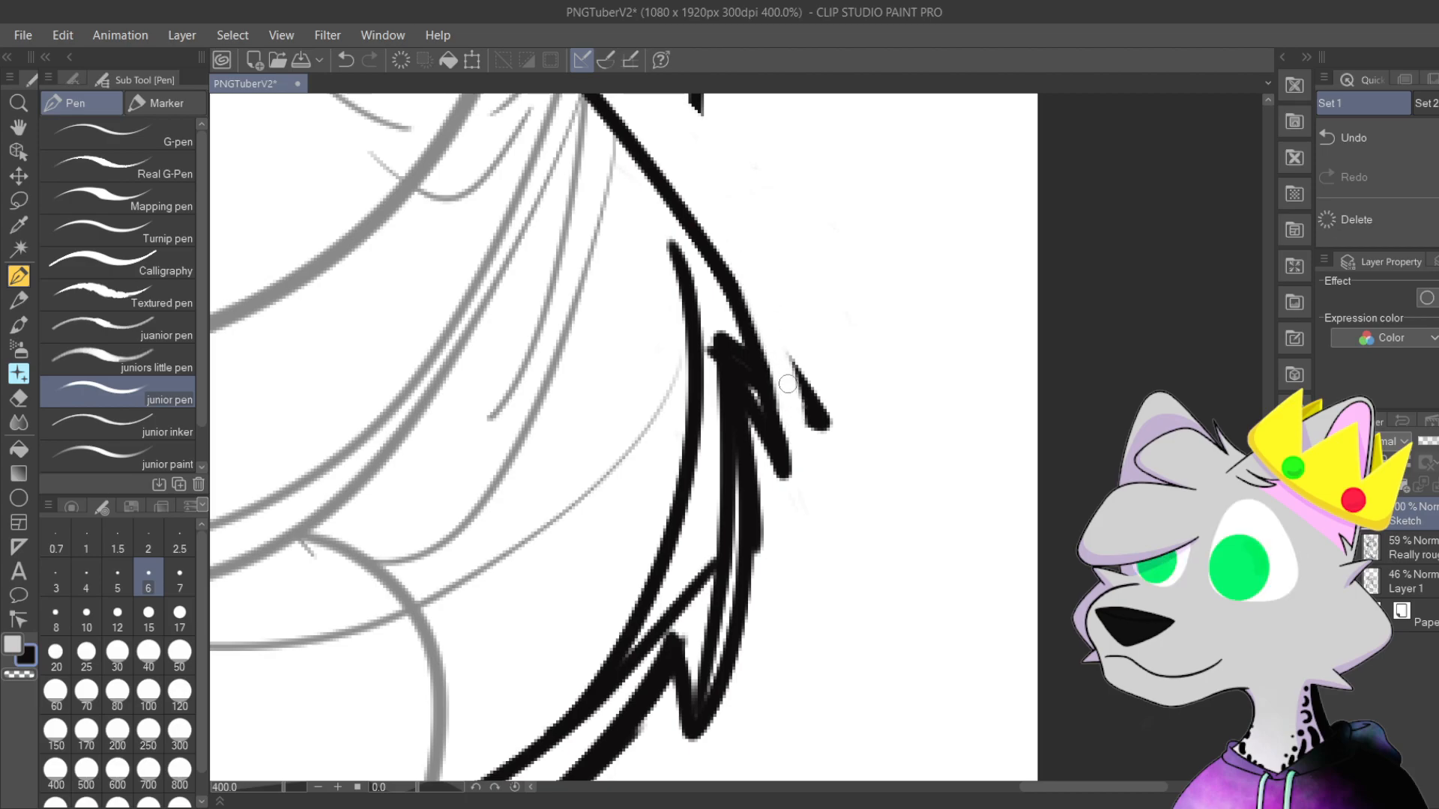
left_click_drag(712, 252, 783, 417)
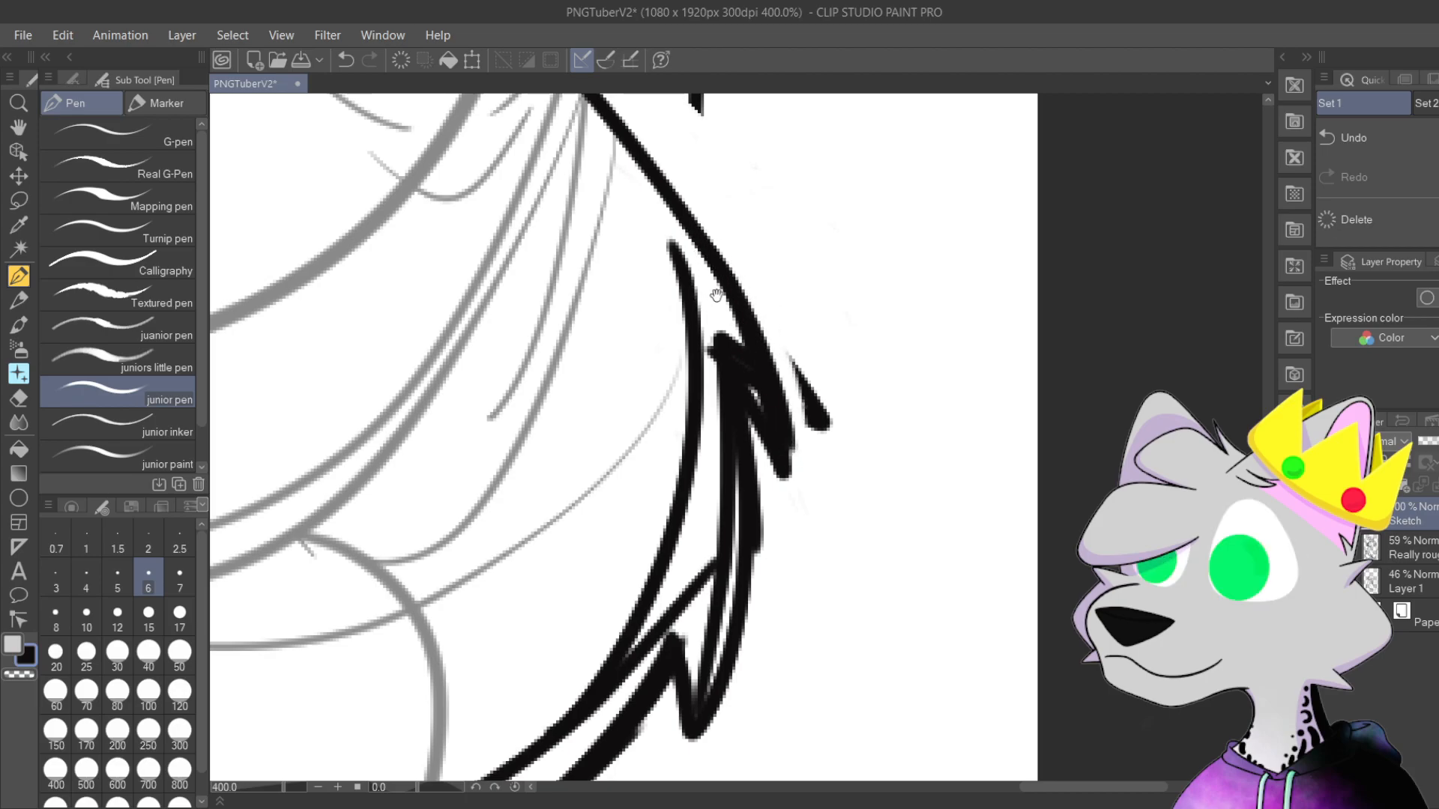
left_click_drag(715, 297, 675, 468)
key("ctrl+z")
left_click_drag(666, 414, 712, 517)
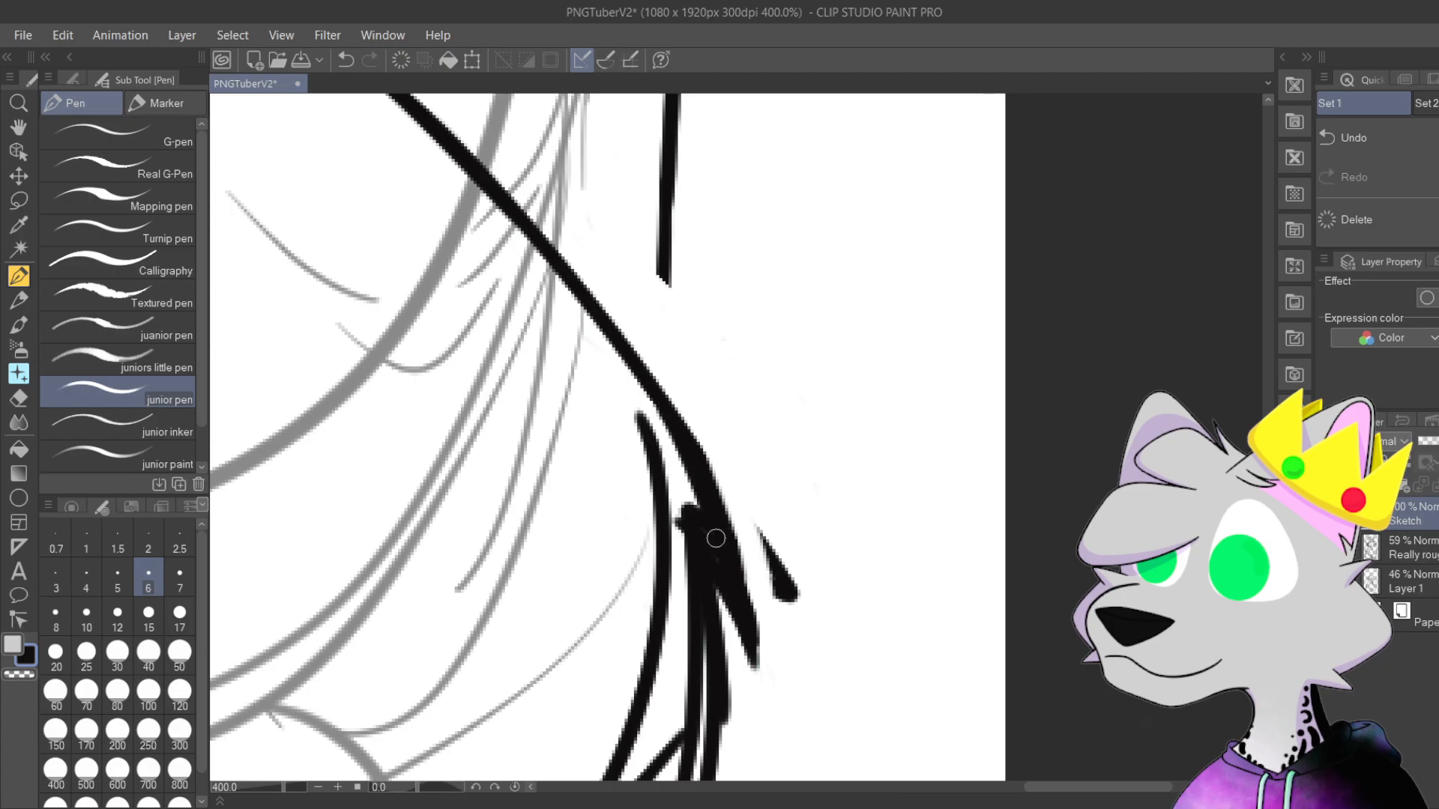
key("ctrl+z")
left_click_drag(796, 598, 696, 474)
left_click_drag(656, 405, 742, 645)
key("ctrl+z")
left_click_drag(663, 414, 742, 652)
key("ctrl+z")
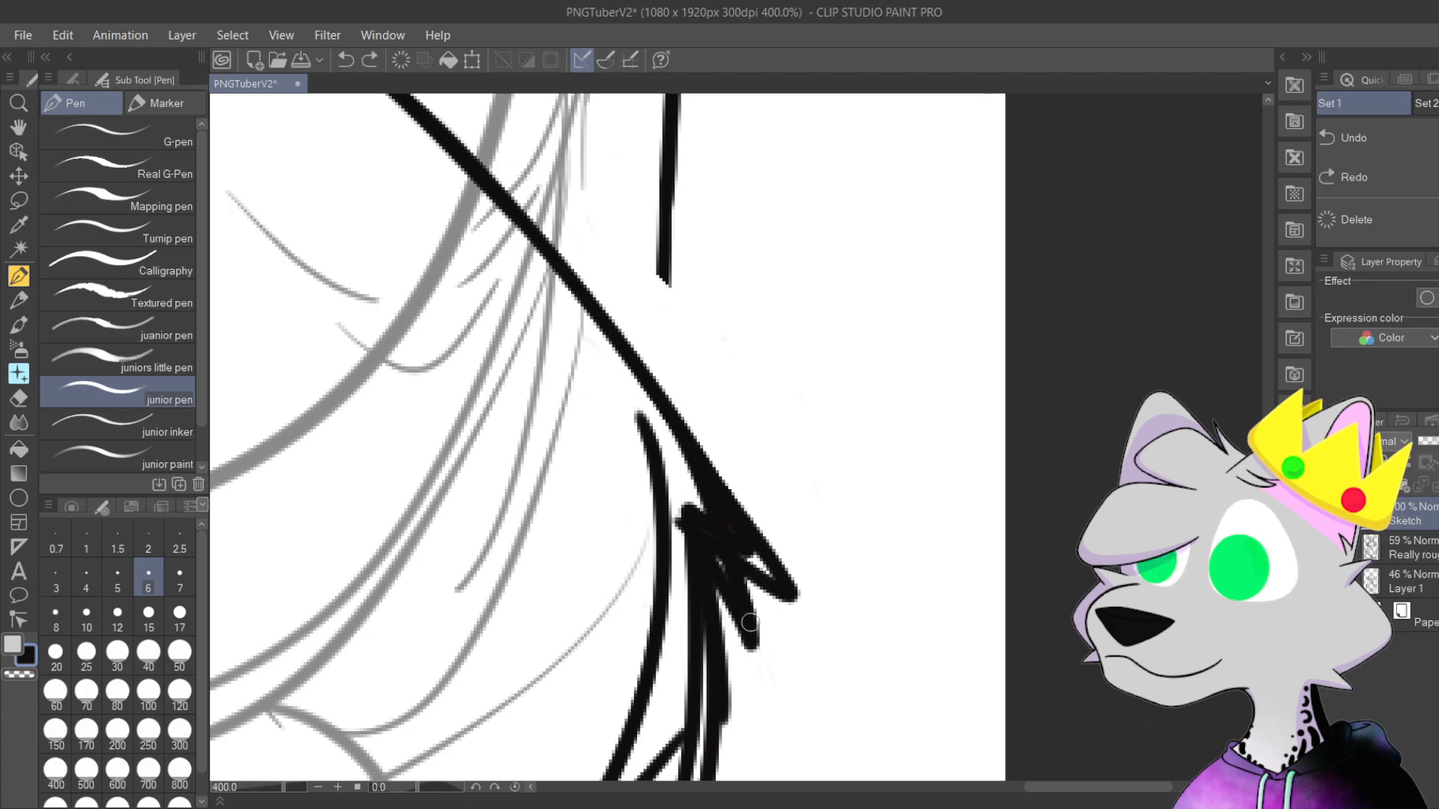
Step: Erase the pointed elbow fur tip and carry the upper arm outline down into the strand beneath it
scroll(747, 500, "up", 3)
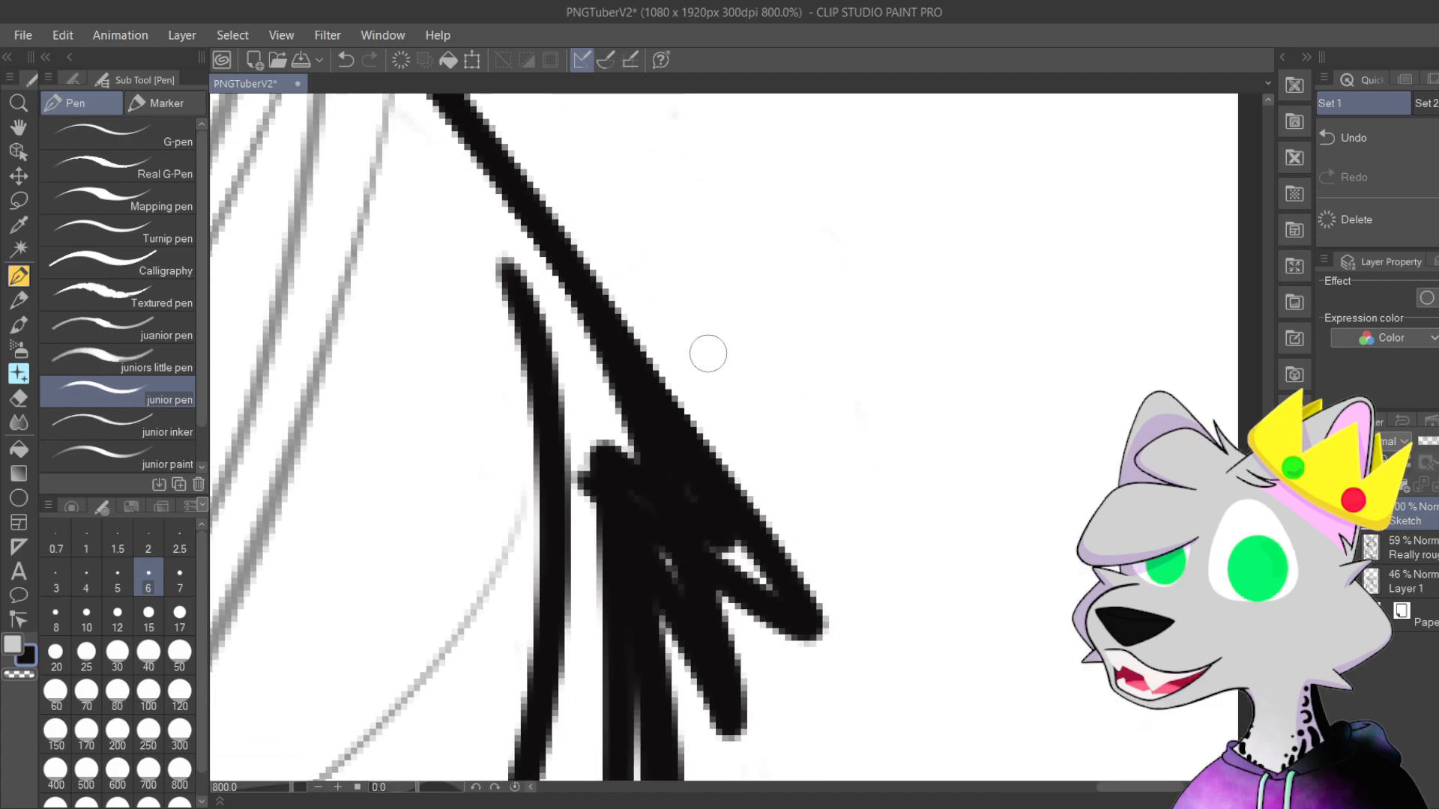
left_click_drag(635, 307, 709, 503)
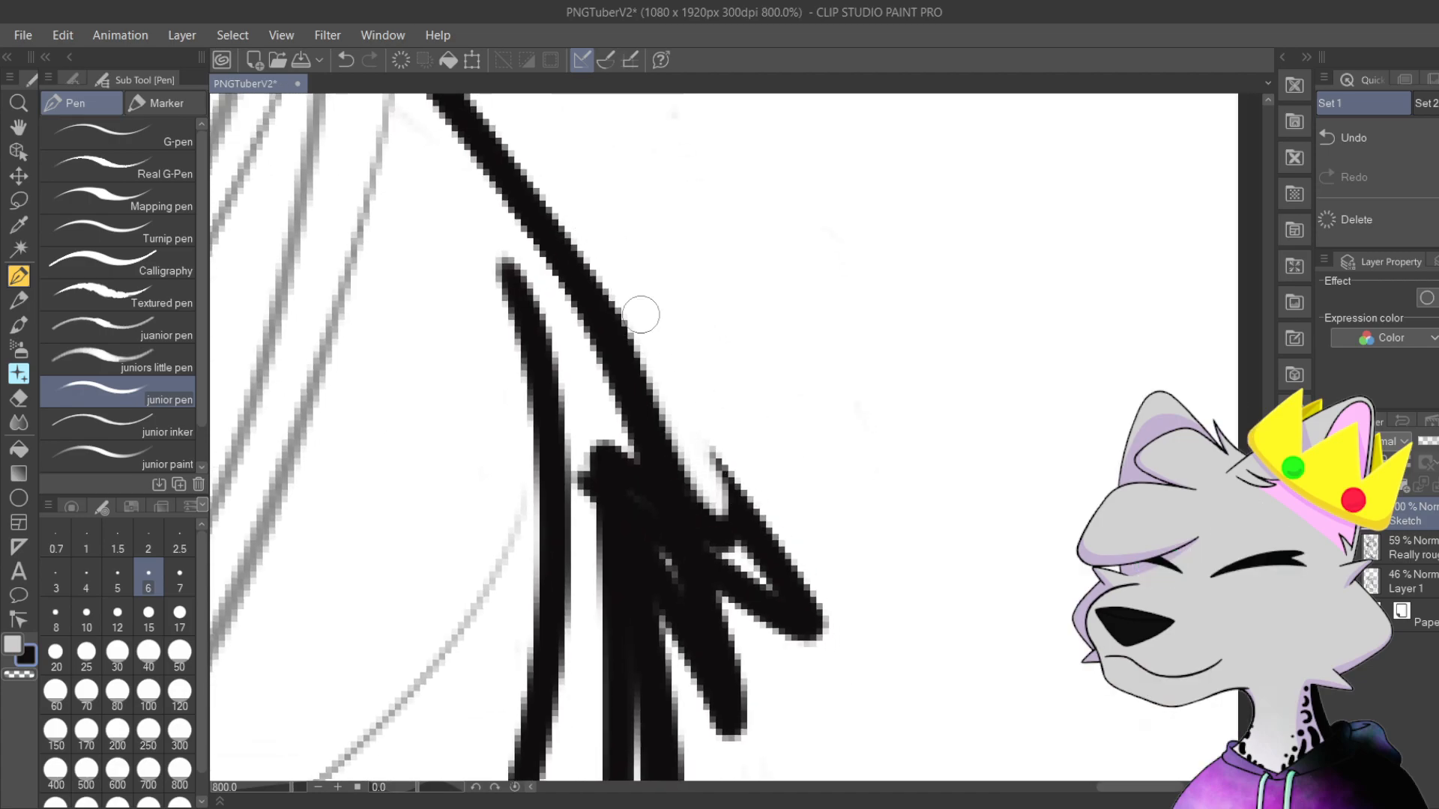
left_click_drag(652, 363, 724, 535)
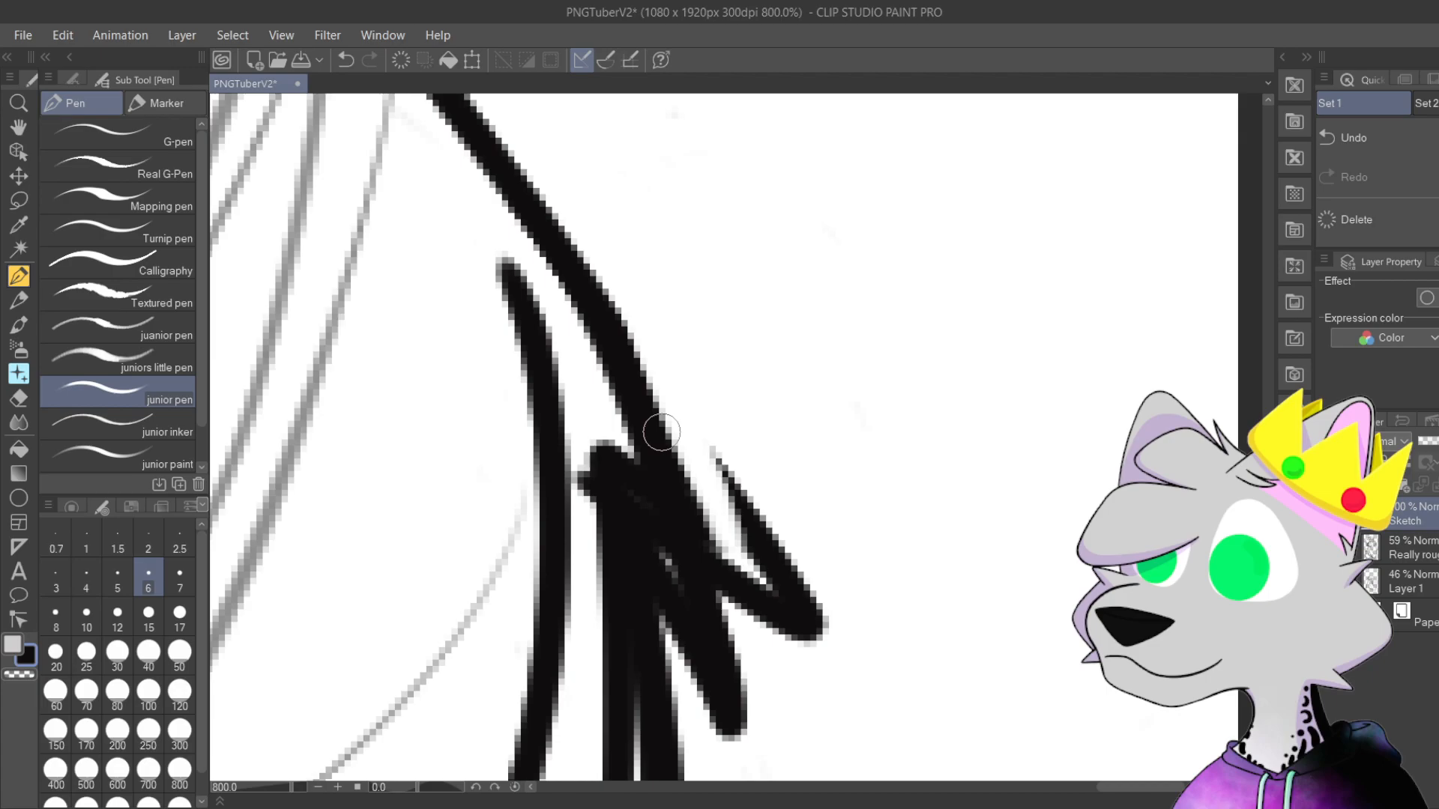
scroll(762, 452, "up", 1)
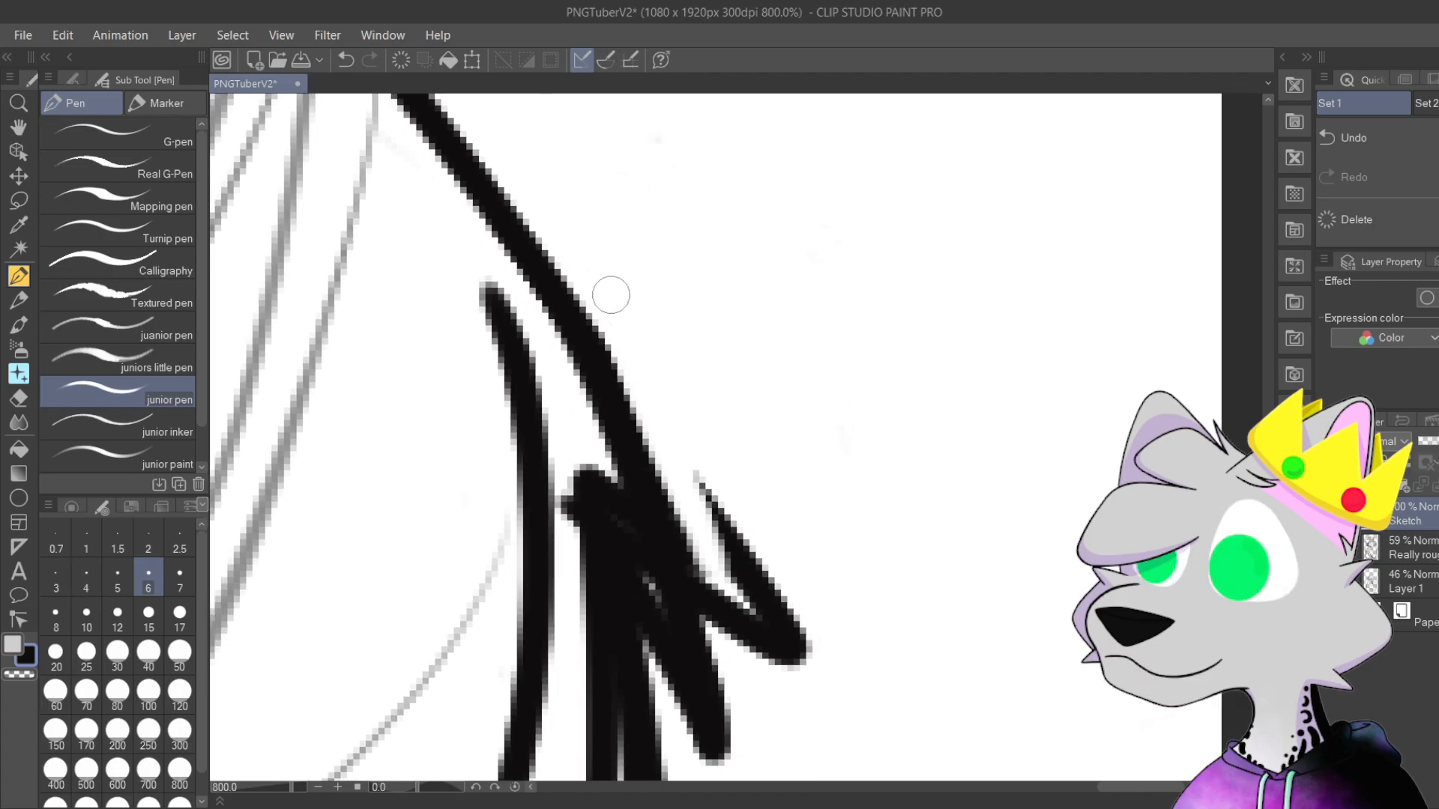
mouse_move(674, 434)
left_mouse_down()
mouse_move(753, 618)
mouse_move(691, 505)
mouse_move(718, 593)
mouse_move(686, 497)
left_mouse_up()
left_click_drag(577, 290, 662, 606)
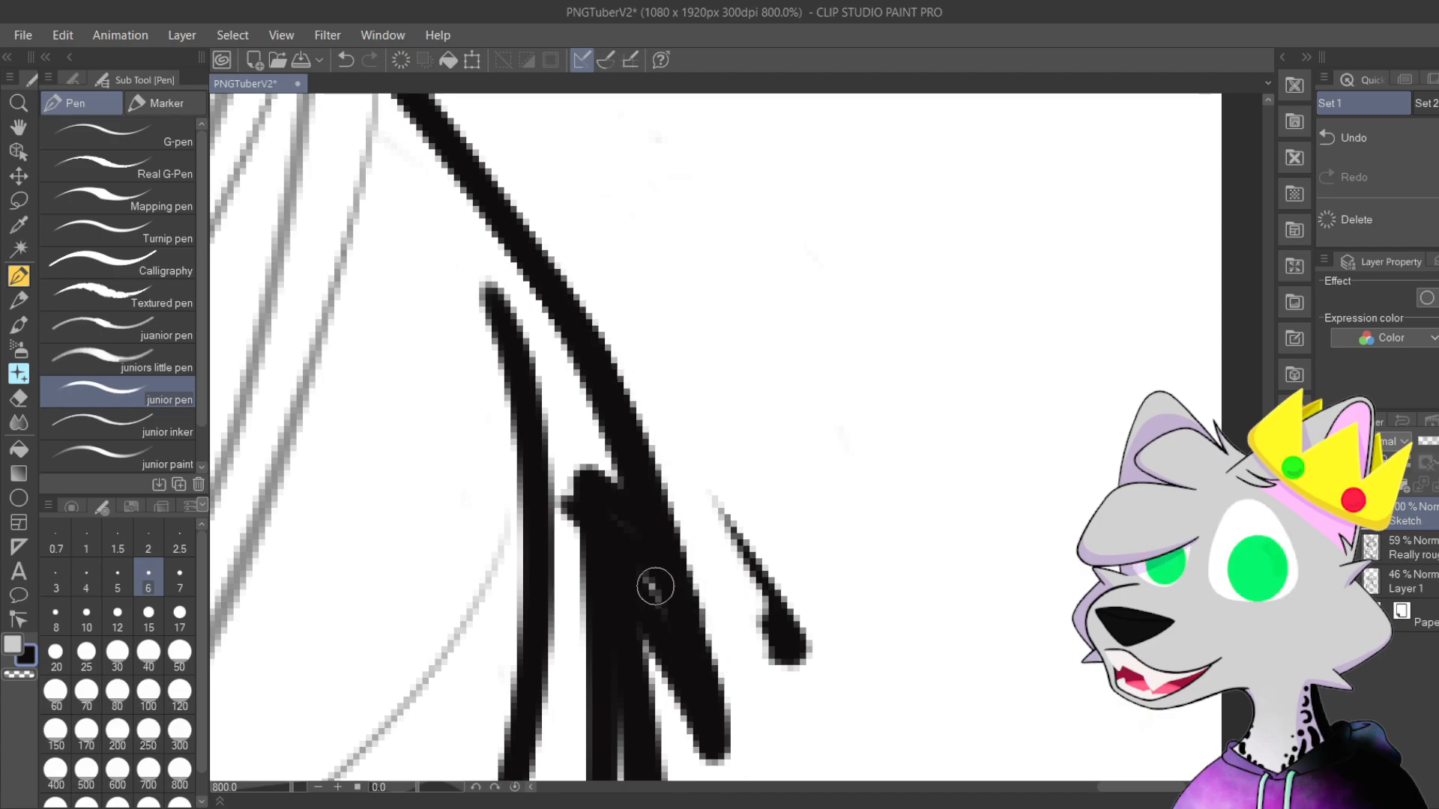
left_click_drag(735, 514, 703, 452)
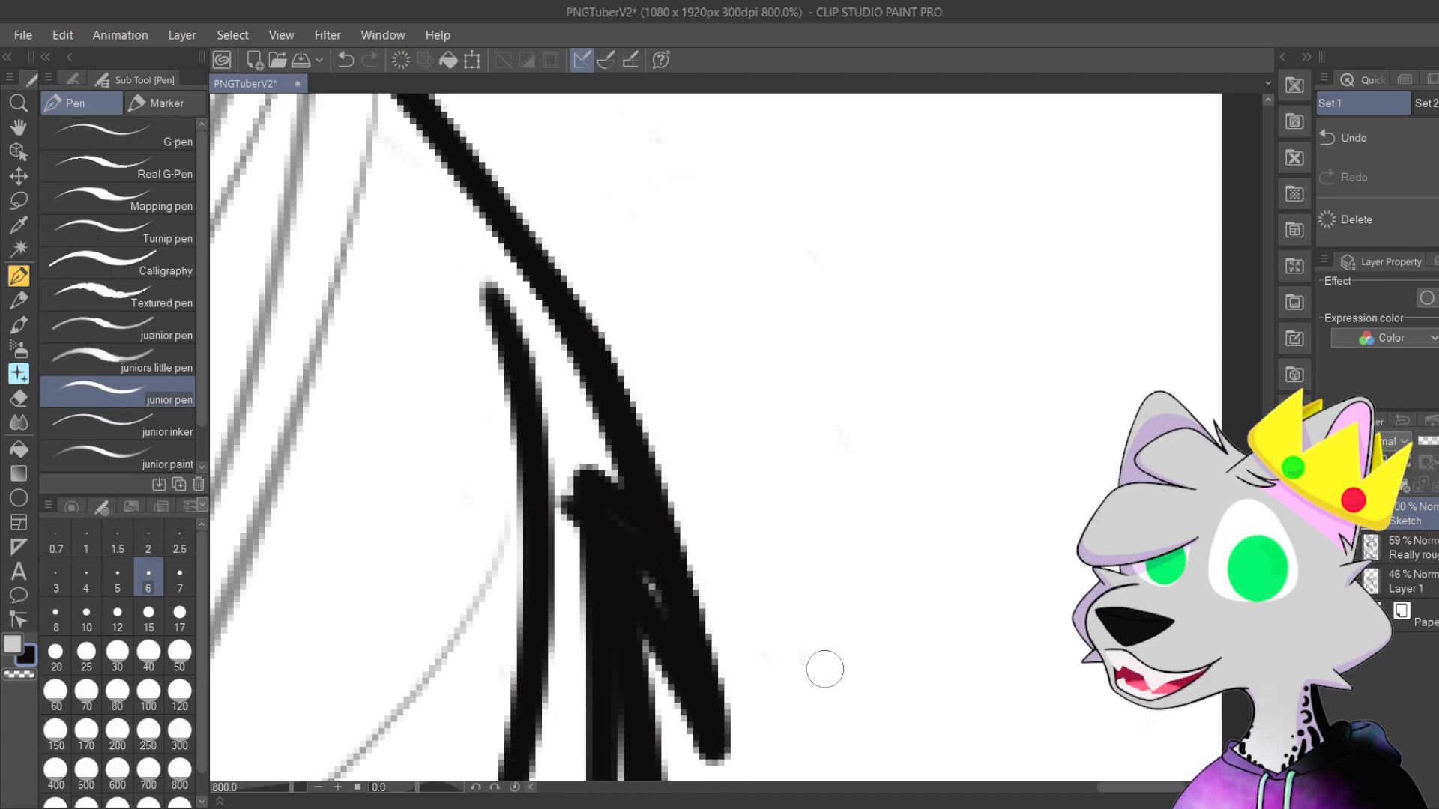
left_click_drag(755, 578, 735, 279)
Step: Reshape the remaining elbow fur tip and trim its inner side into a sharp, open notch
mouse_move(739, 424)
left_mouse_down()
mouse_move(784, 134)
mouse_move(736, 440)
mouse_move(735, 422)
mouse_move(600, 298)
left_mouse_up()
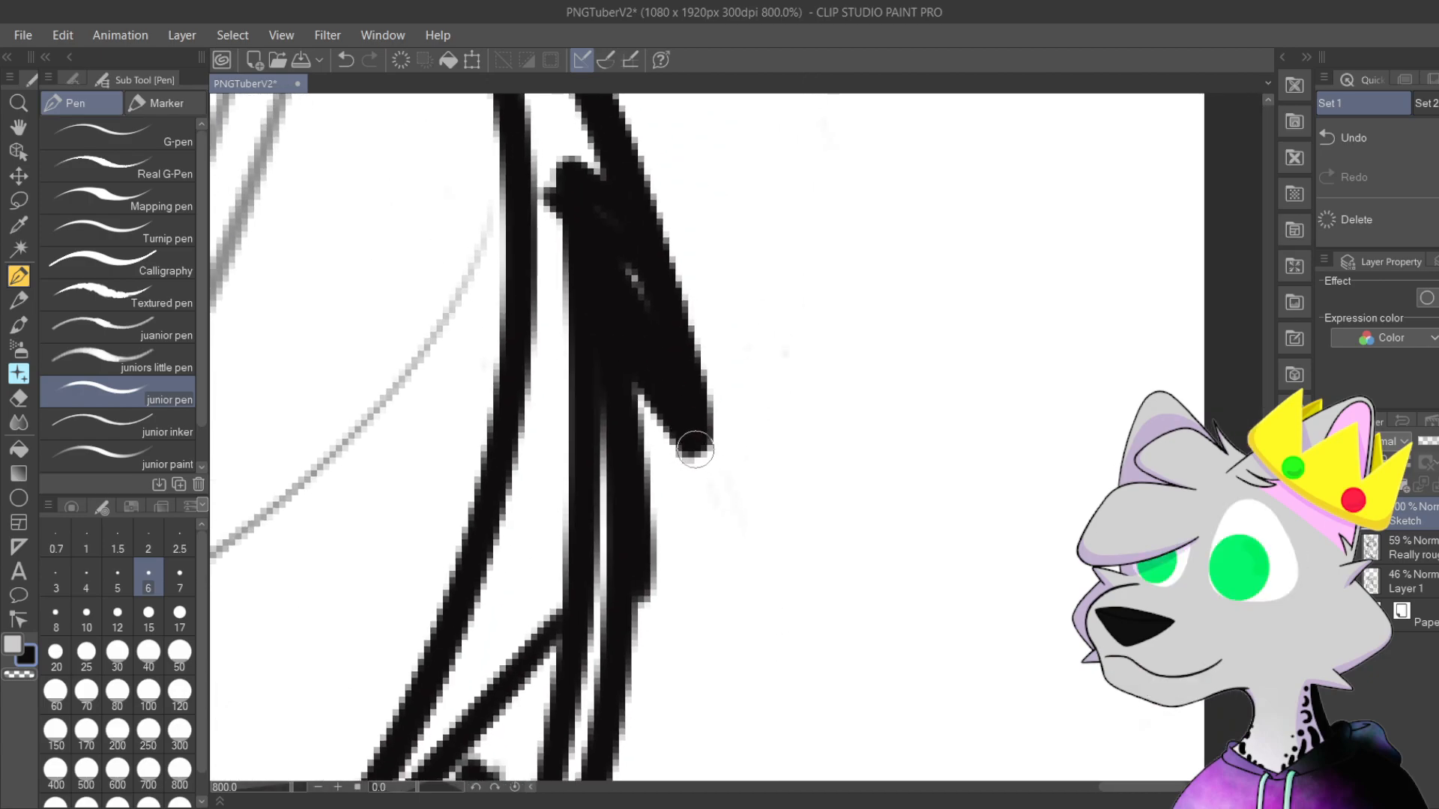
left_click_drag(680, 343, 738, 546)
mouse_move(701, 496)
left_mouse_down()
mouse_move(620, 352)
mouse_move(662, 444)
left_mouse_up()
mouse_move(637, 376)
left_mouse_down()
mouse_move(706, 528)
mouse_move(627, 411)
left_mouse_up()
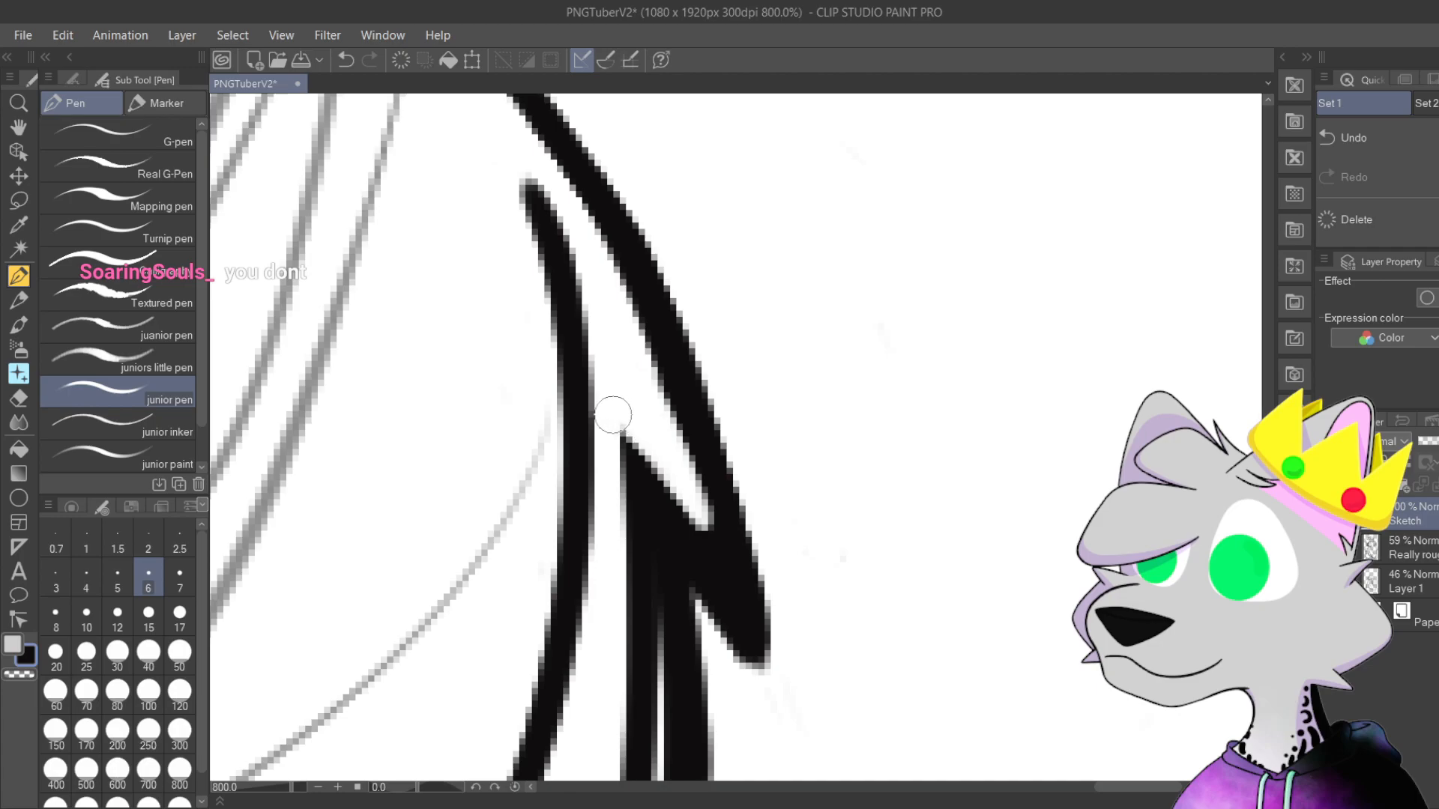
left_click_drag(656, 494, 709, 547)
mouse_move(665, 372)
left_mouse_down()
mouse_move(653, 275)
mouse_move(688, 456)
mouse_move(700, 195)
mouse_move(707, 268)
left_mouse_up()
Step: Smooth the outer fur line between the elbow tip and the lower notch, erasing the short strand's bump and the lower inner line
mouse_move(555, 548)
left_mouse_down()
mouse_move(611, 323)
mouse_move(568, 507)
mouse_move(593, 301)
mouse_move(557, 527)
mouse_move(542, 526)
mouse_move(514, 423)
mouse_move(551, 594)
mouse_move(593, 533)
left_mouse_up()
left_click_drag(636, 238, 649, 443)
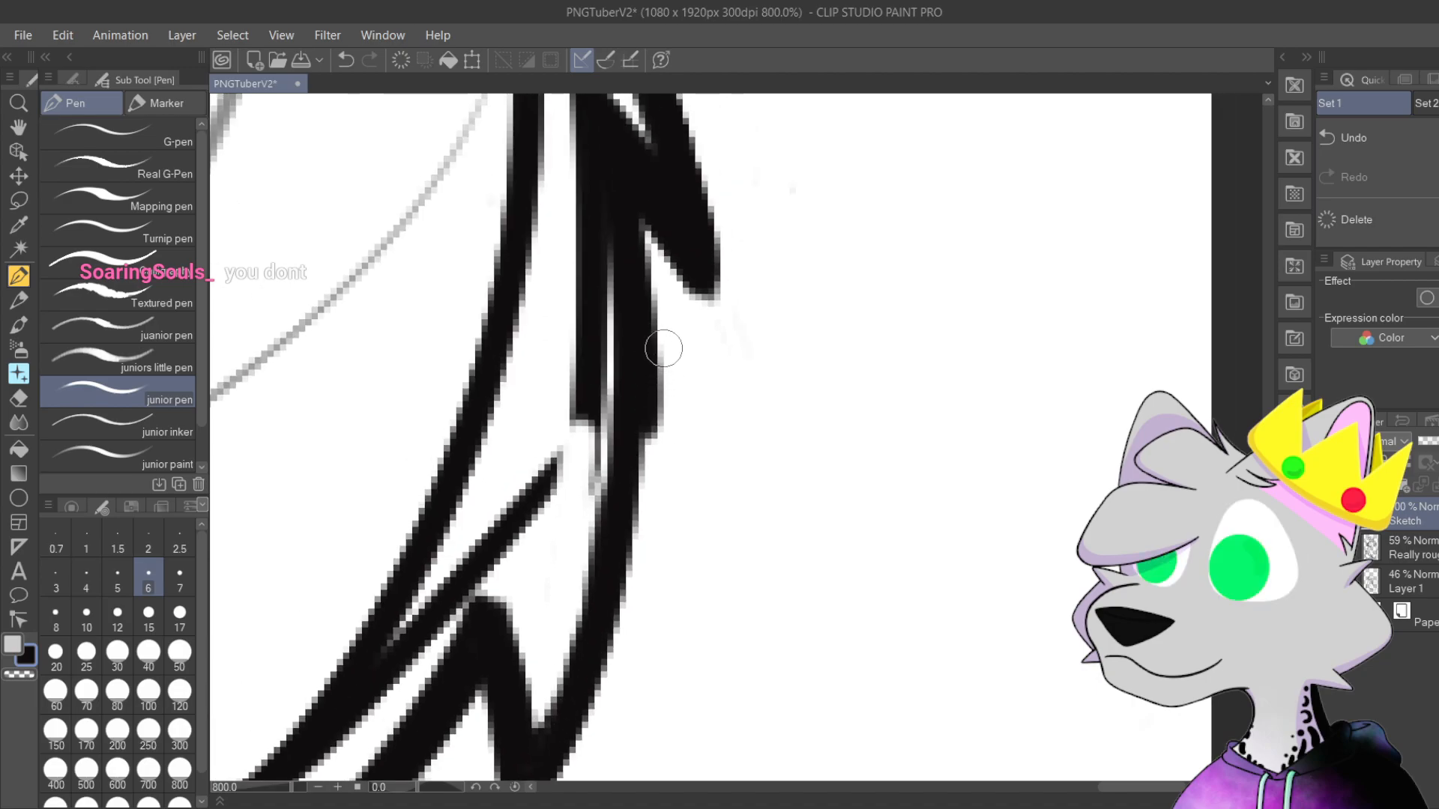
left_click_drag(638, 524, 640, 296)
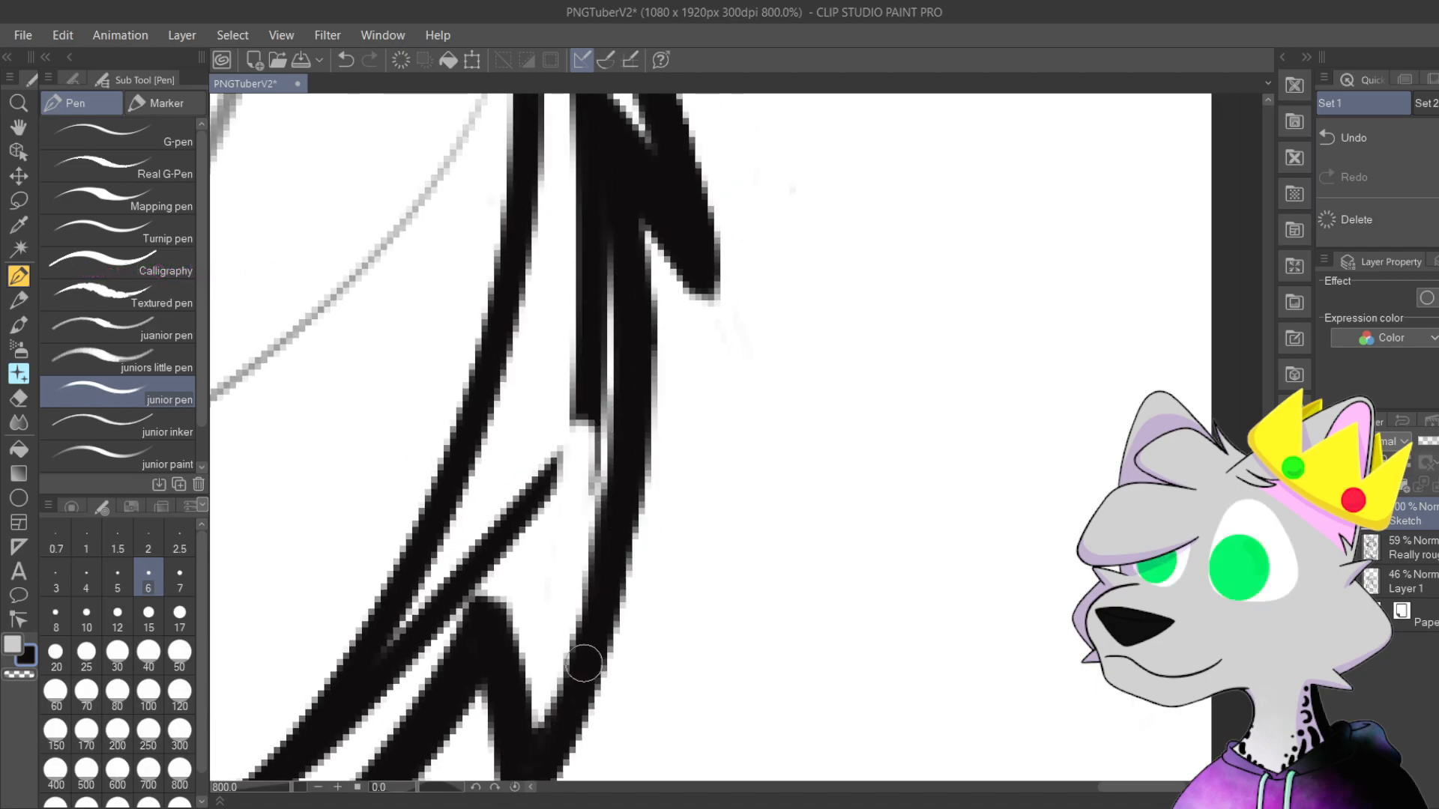
mouse_move(556, 688)
left_mouse_down()
mouse_move(597, 523)
mouse_move(599, 402)
left_mouse_up()
mouse_move(594, 632)
left_mouse_down()
mouse_move(639, 361)
mouse_move(630, 318)
mouse_move(596, 670)
mouse_move(574, 697)
mouse_move(640, 428)
left_mouse_up()
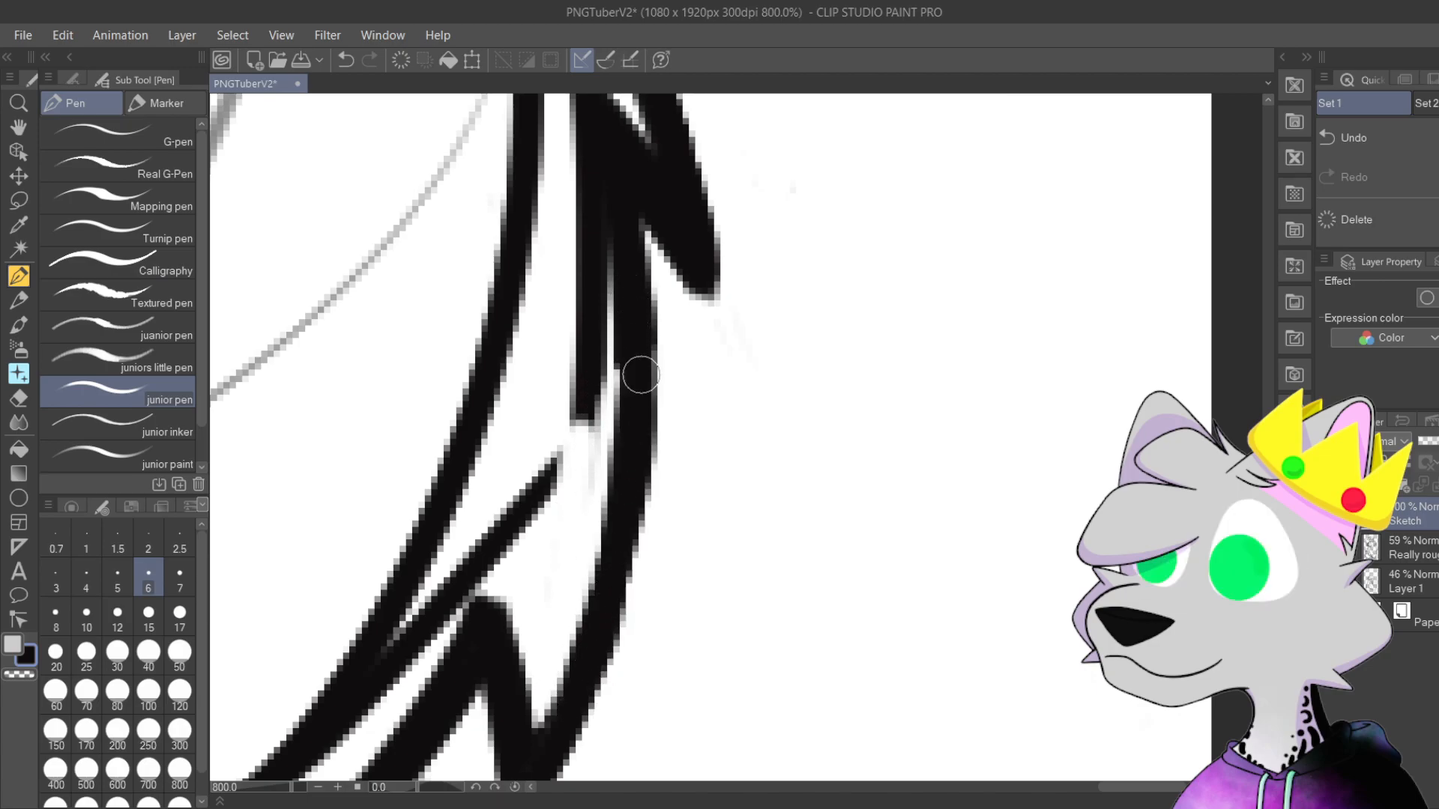
left_click_drag(594, 666, 630, 402)
left_click_drag(613, 677, 640, 584)
left_click_drag(592, 689, 598, 612)
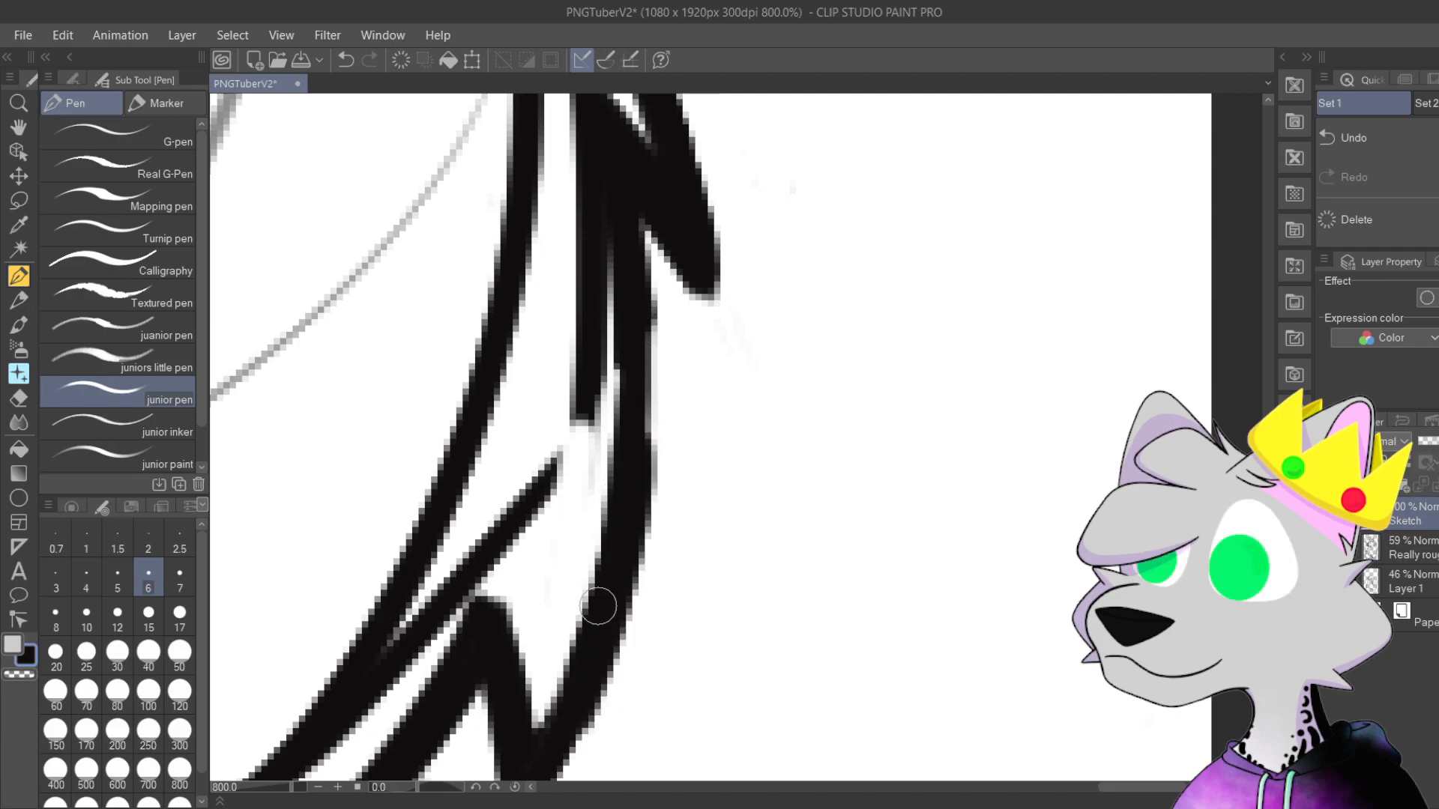
key("ctrl+z")
mouse_move(556, 700)
left_mouse_down()
mouse_move(590, 666)
mouse_move(587, 608)
mouse_move(592, 654)
mouse_move(610, 394)
left_mouse_up()
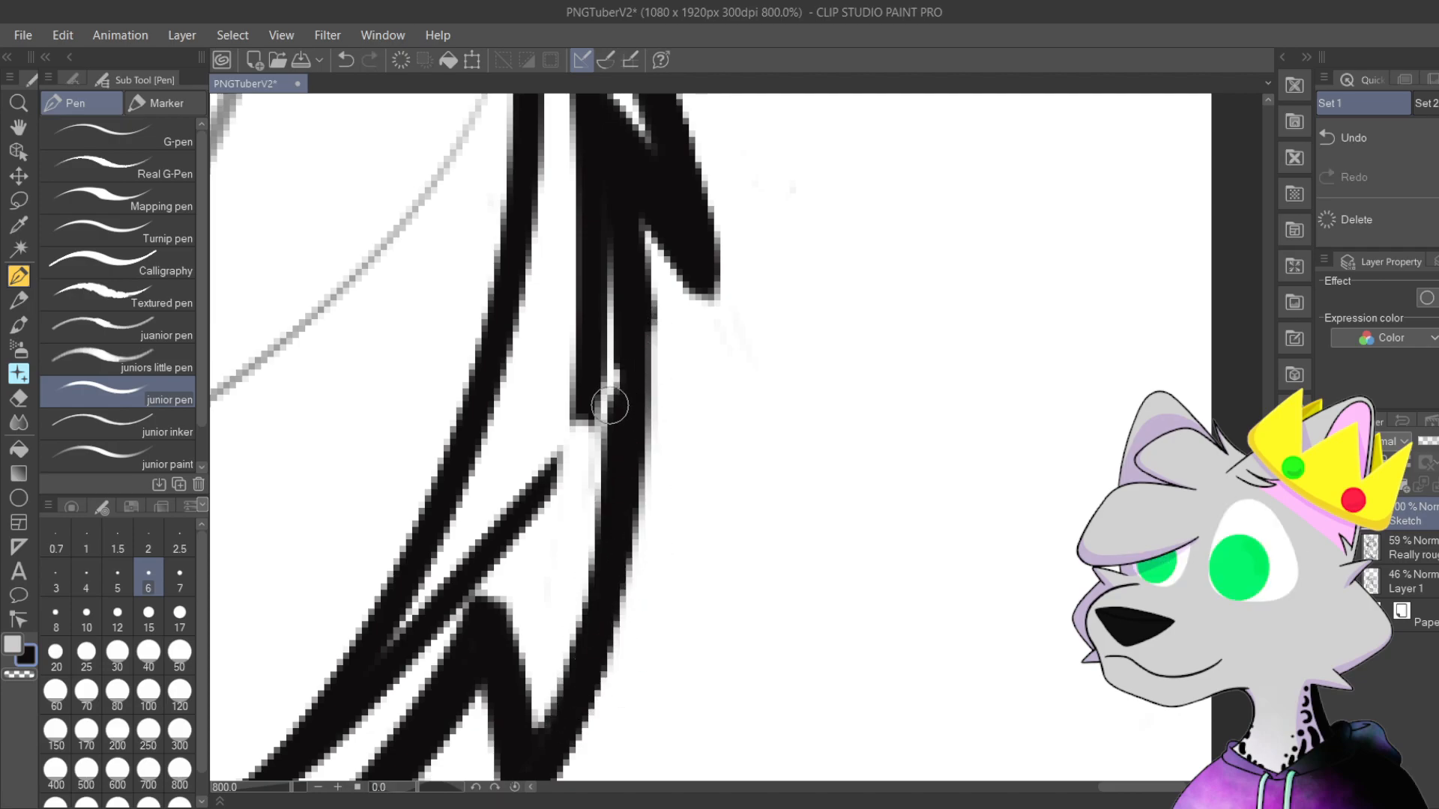
Step: Erase the leftover inner strand lines below the elbow notch and taper the notch into the single outer line
left_click_drag(607, 286, 683, 485)
left_click_drag(578, 678, 597, 414)
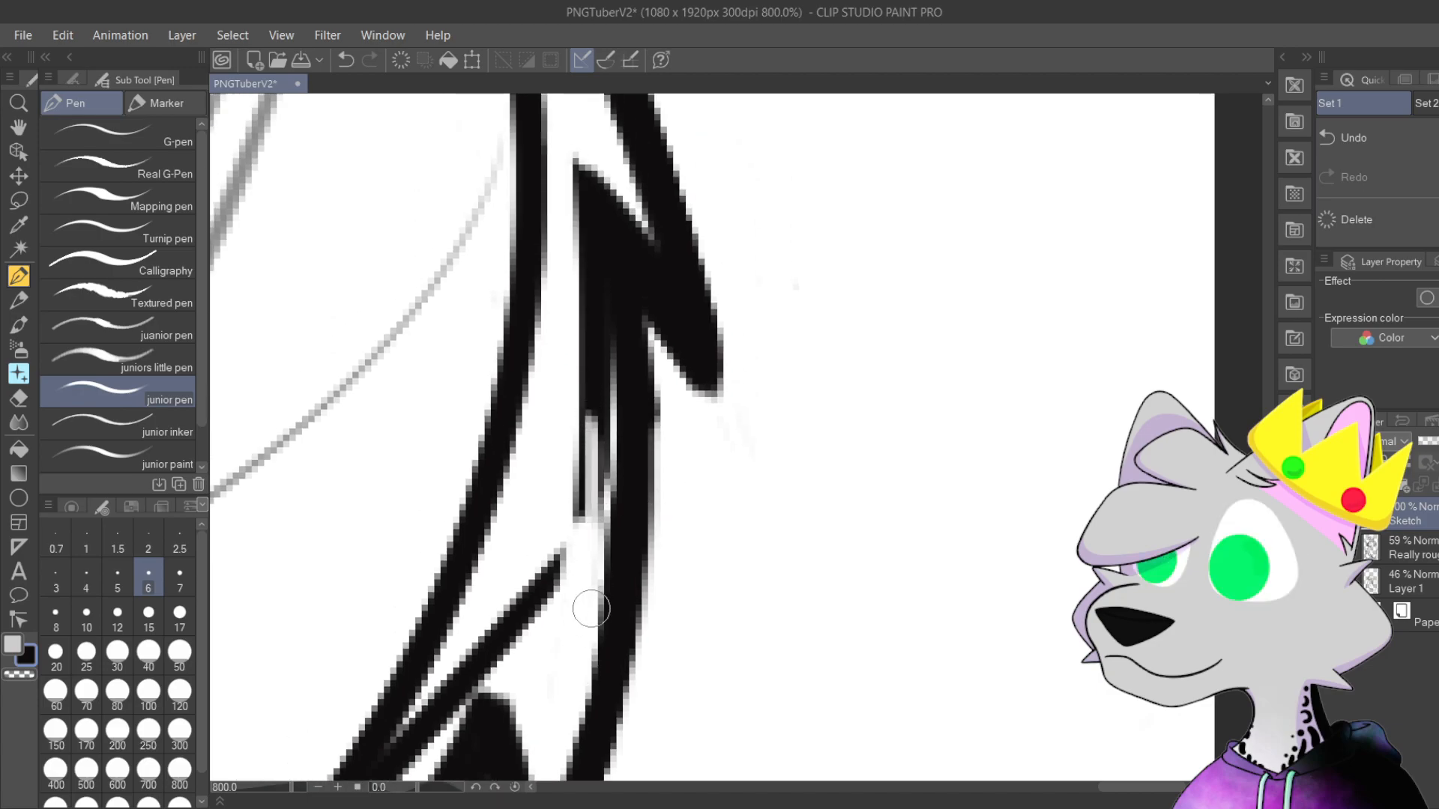
left_click_drag(591, 609, 596, 384)
left_click_drag(596, 540, 587, 317)
left_click_drag(606, 225, 590, 338)
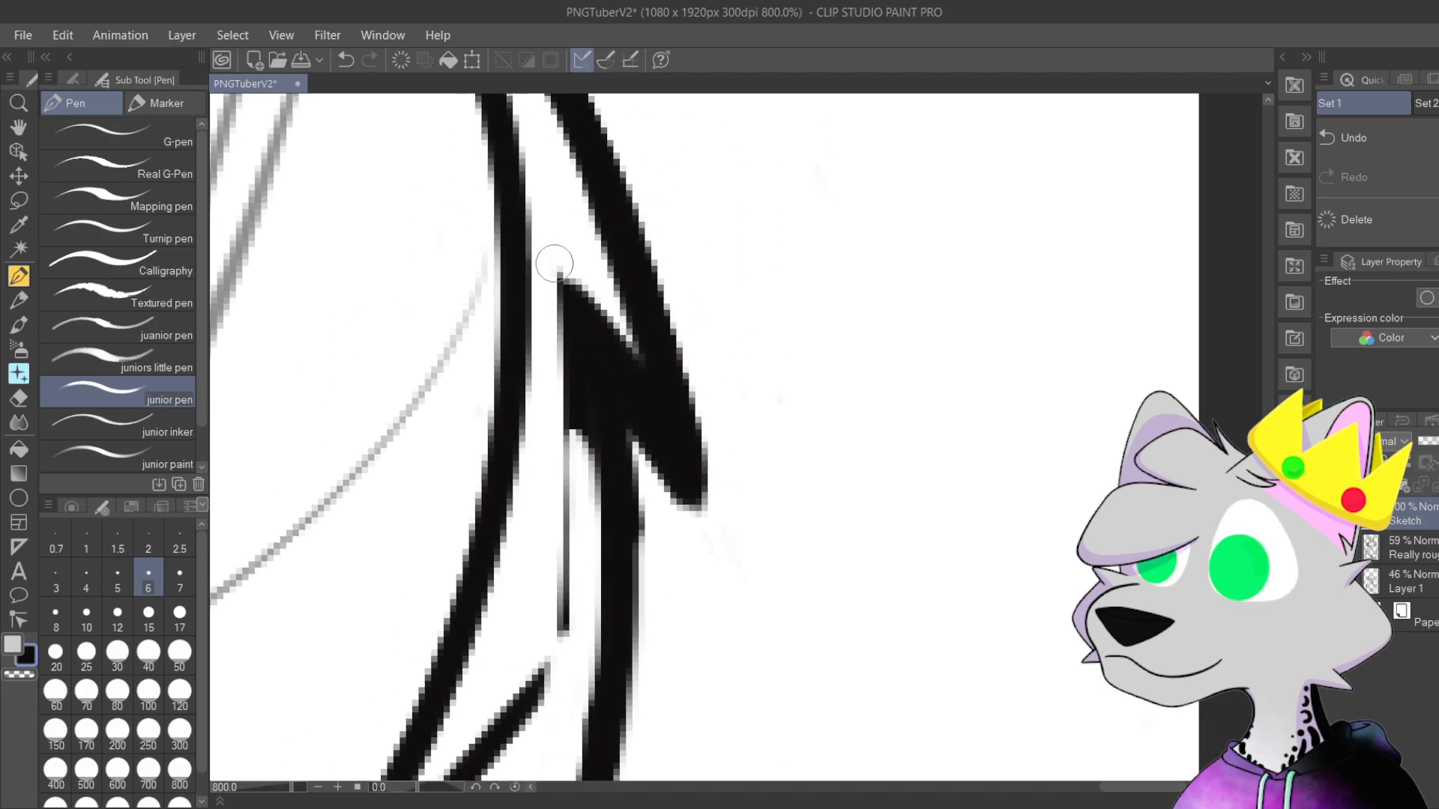
left_click_drag(555, 264, 578, 450)
left_click_drag(562, 315, 581, 654)
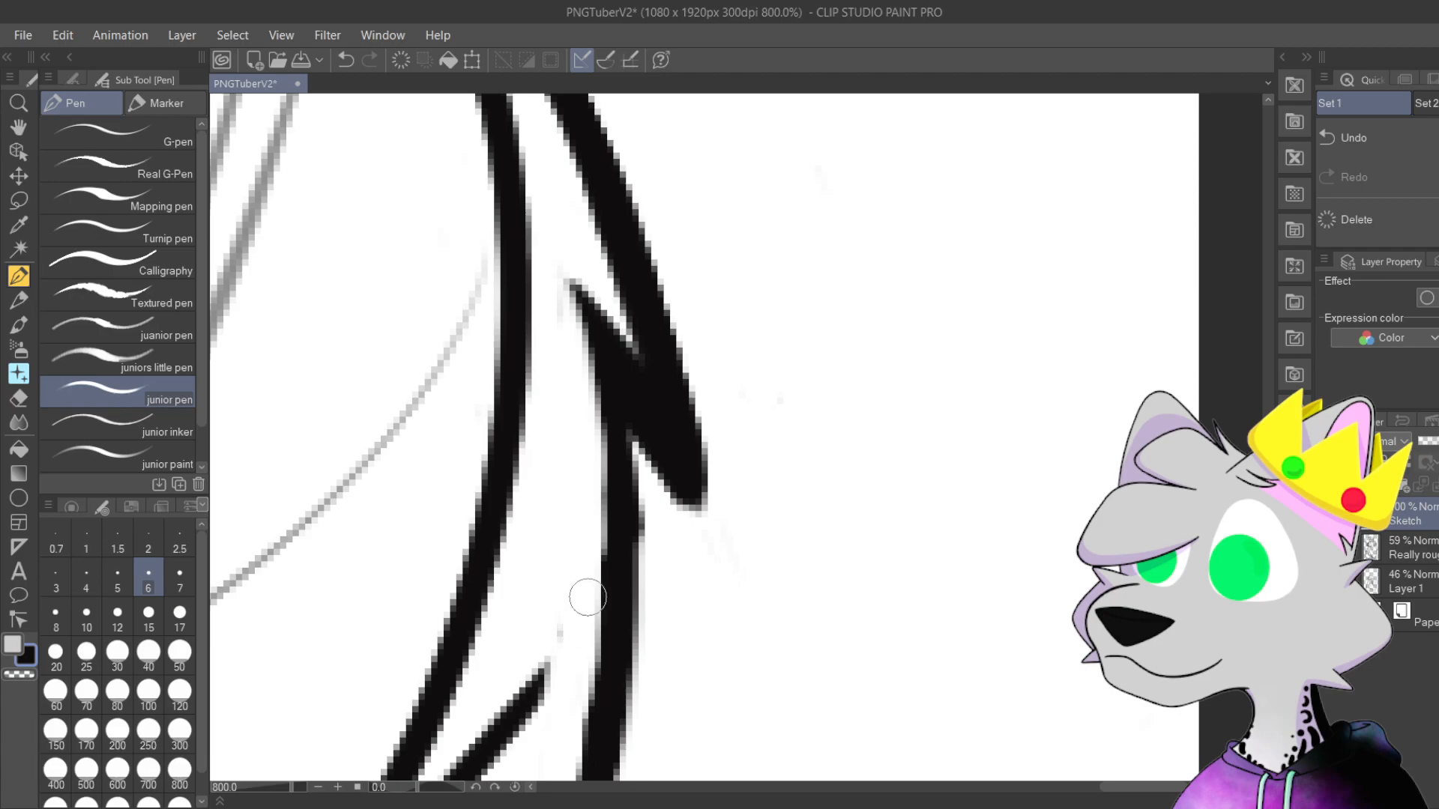
left_click_drag(616, 541, 592, 394)
left_click_drag(610, 480, 578, 319)
left_click_drag(596, 405, 570, 279)
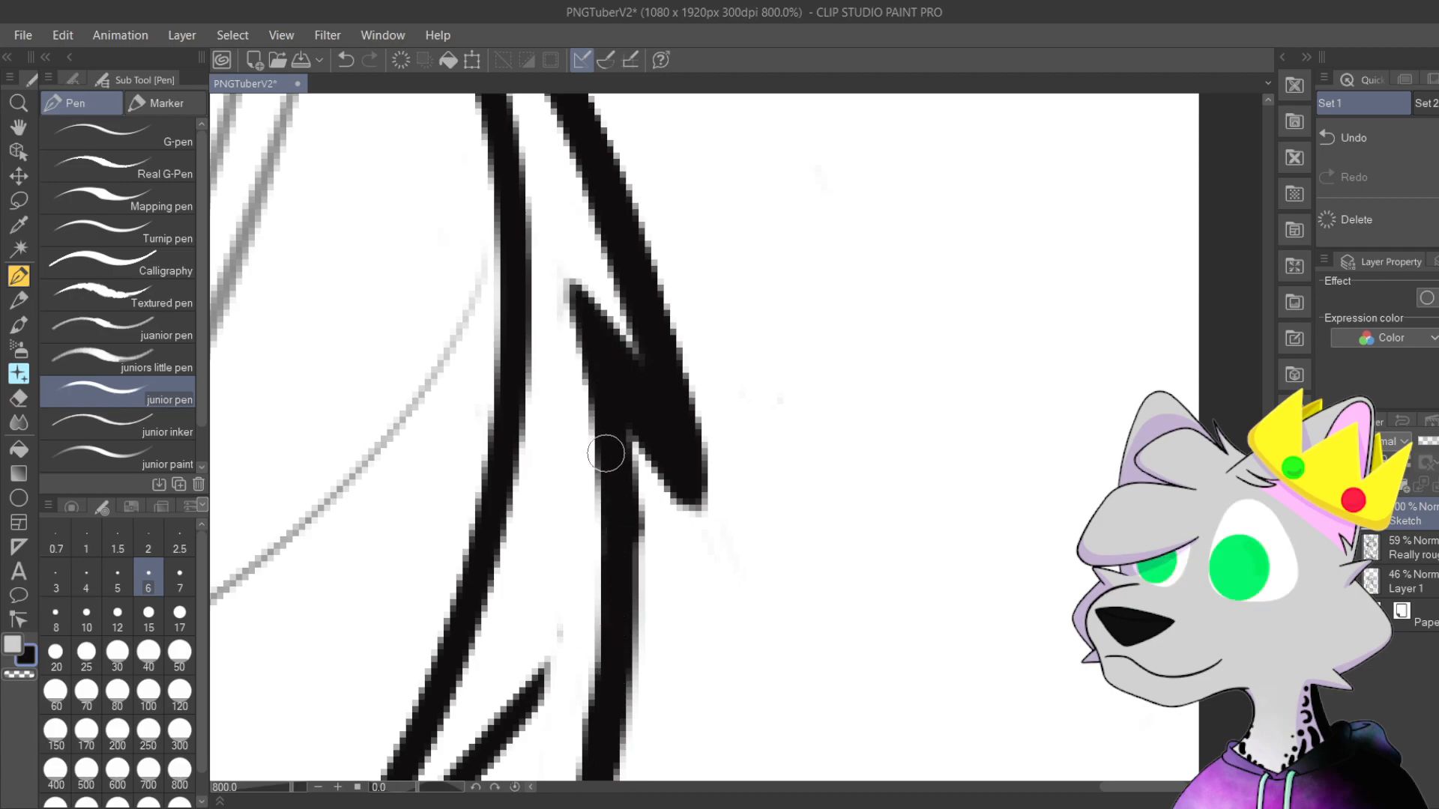
Step: Erase the stray stroke crossing the inner arm curve above the hooked fur tips and open a gap there
mouse_move(657, 581)
left_mouse_down()
mouse_move(745, 379)
mouse_move(834, 405)
left_mouse_up()
scroll(752, 414, "down", 2)
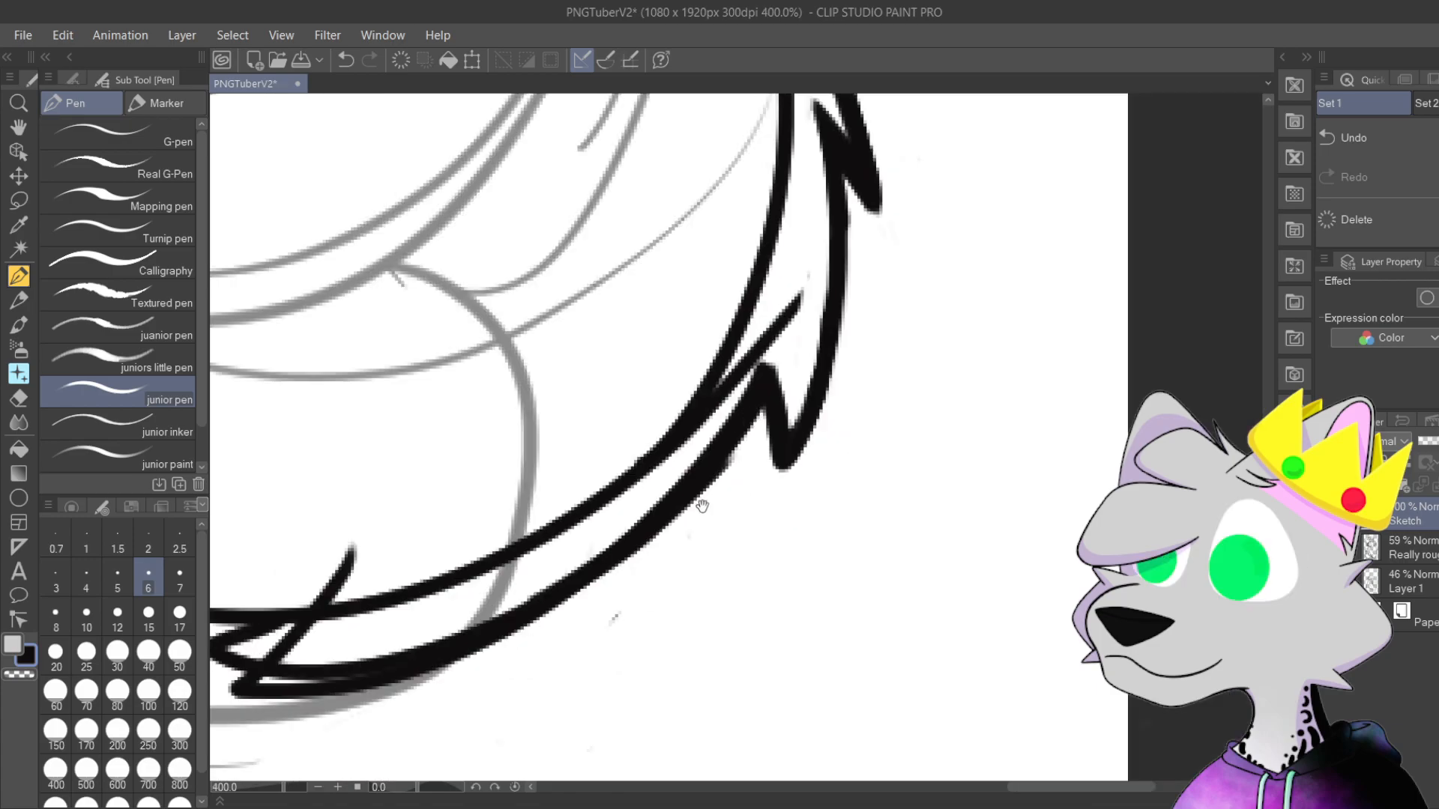
left_click_drag(689, 513, 778, 468)
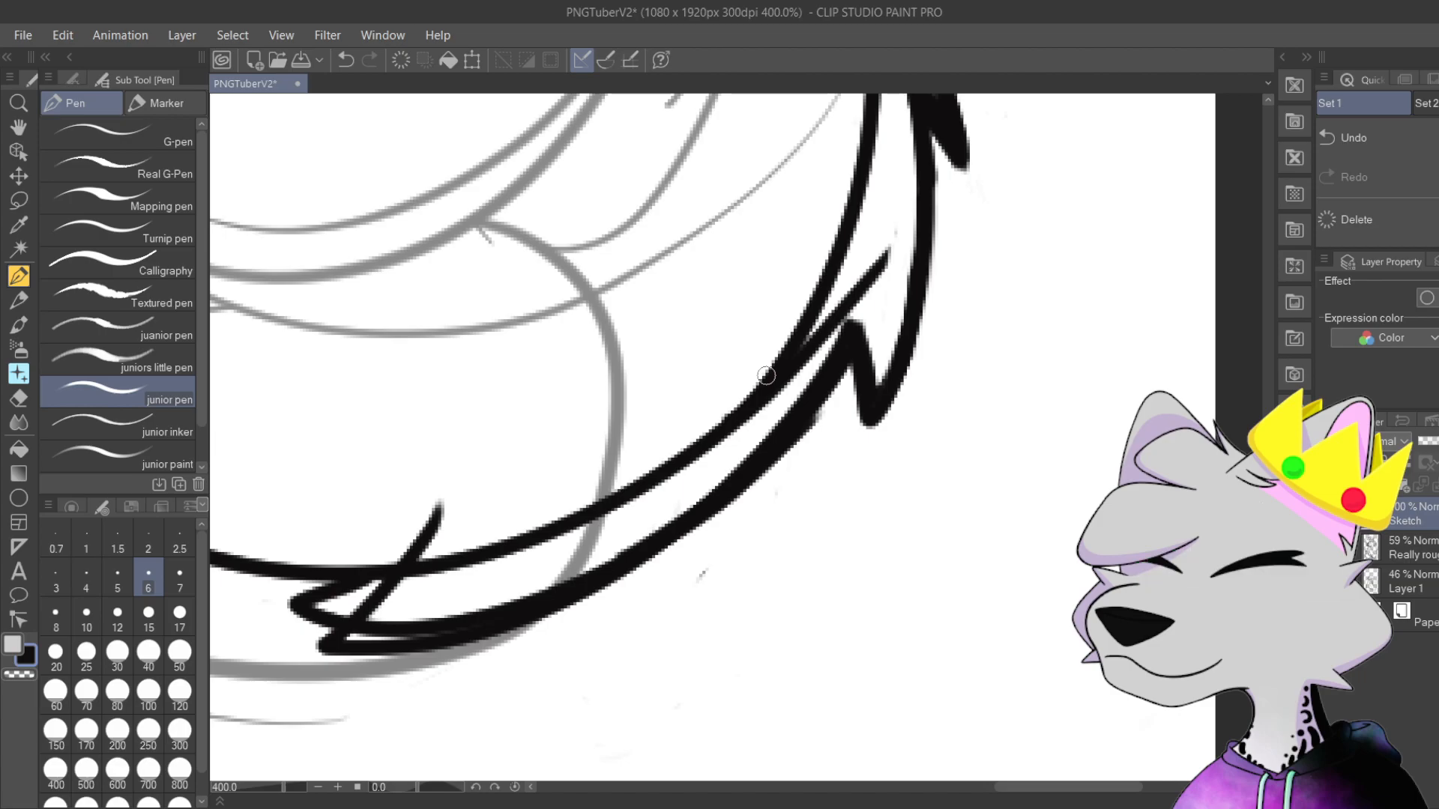
scroll(727, 478, "up", 4)
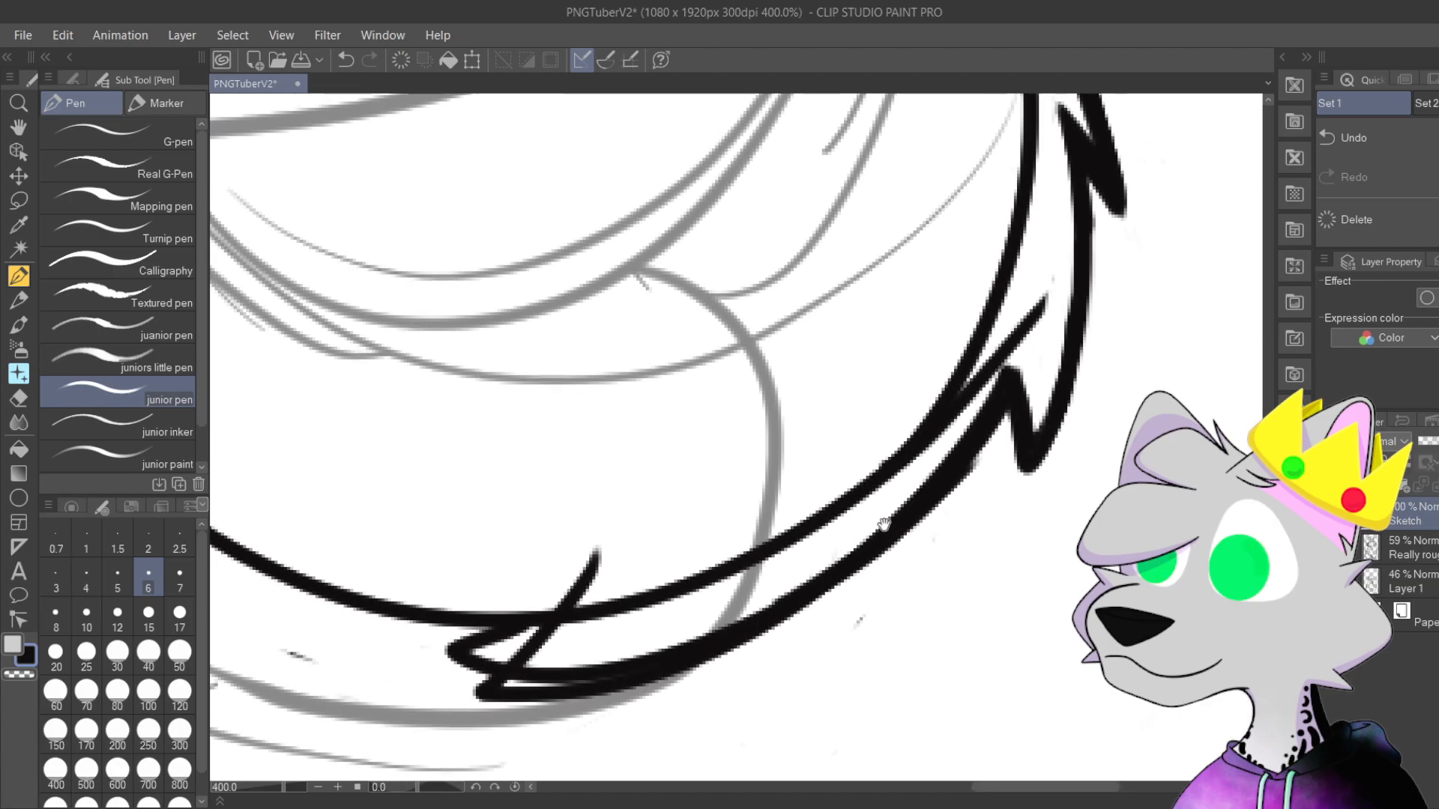
left_click_drag(671, 382, 806, 347)
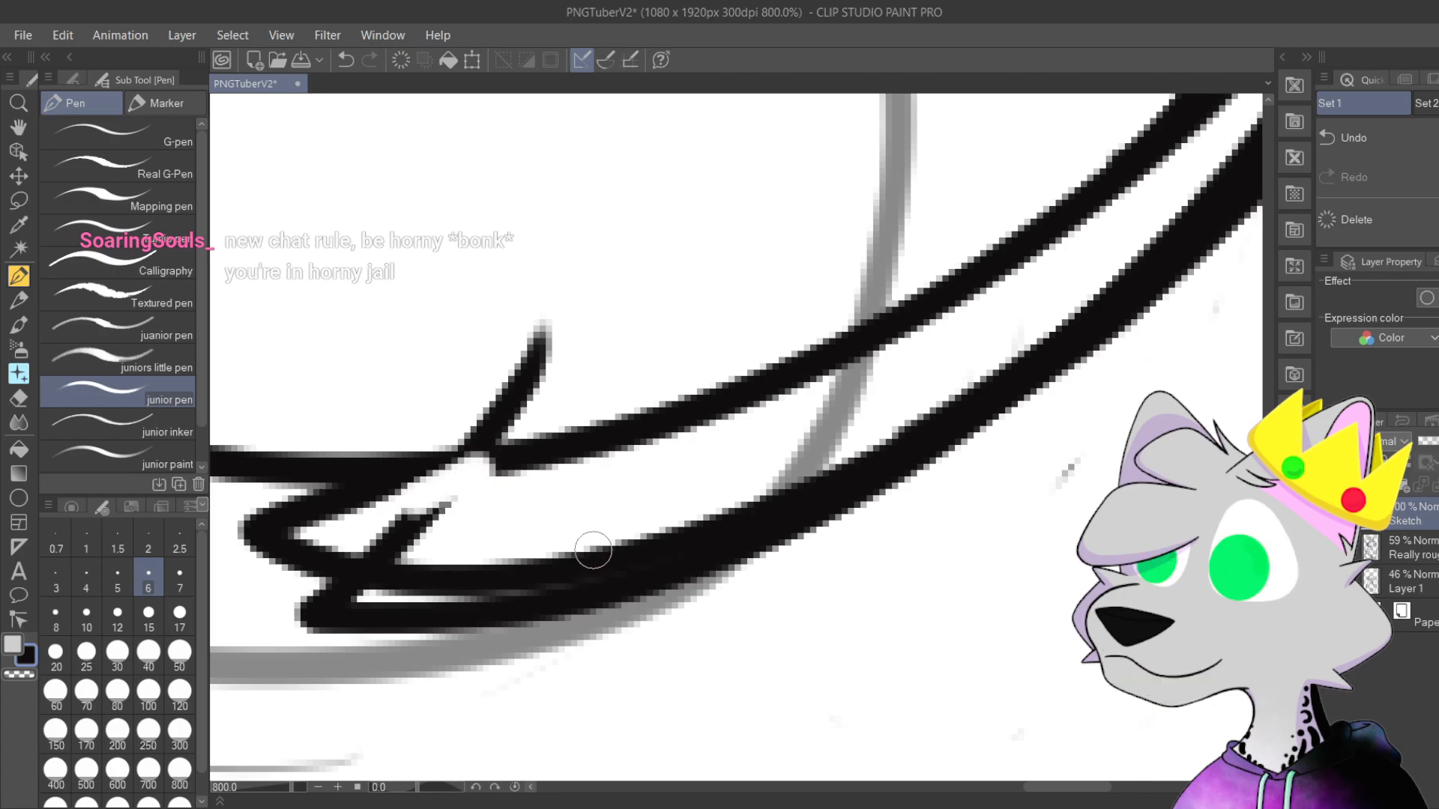
scroll(607, 525, "up", 2)
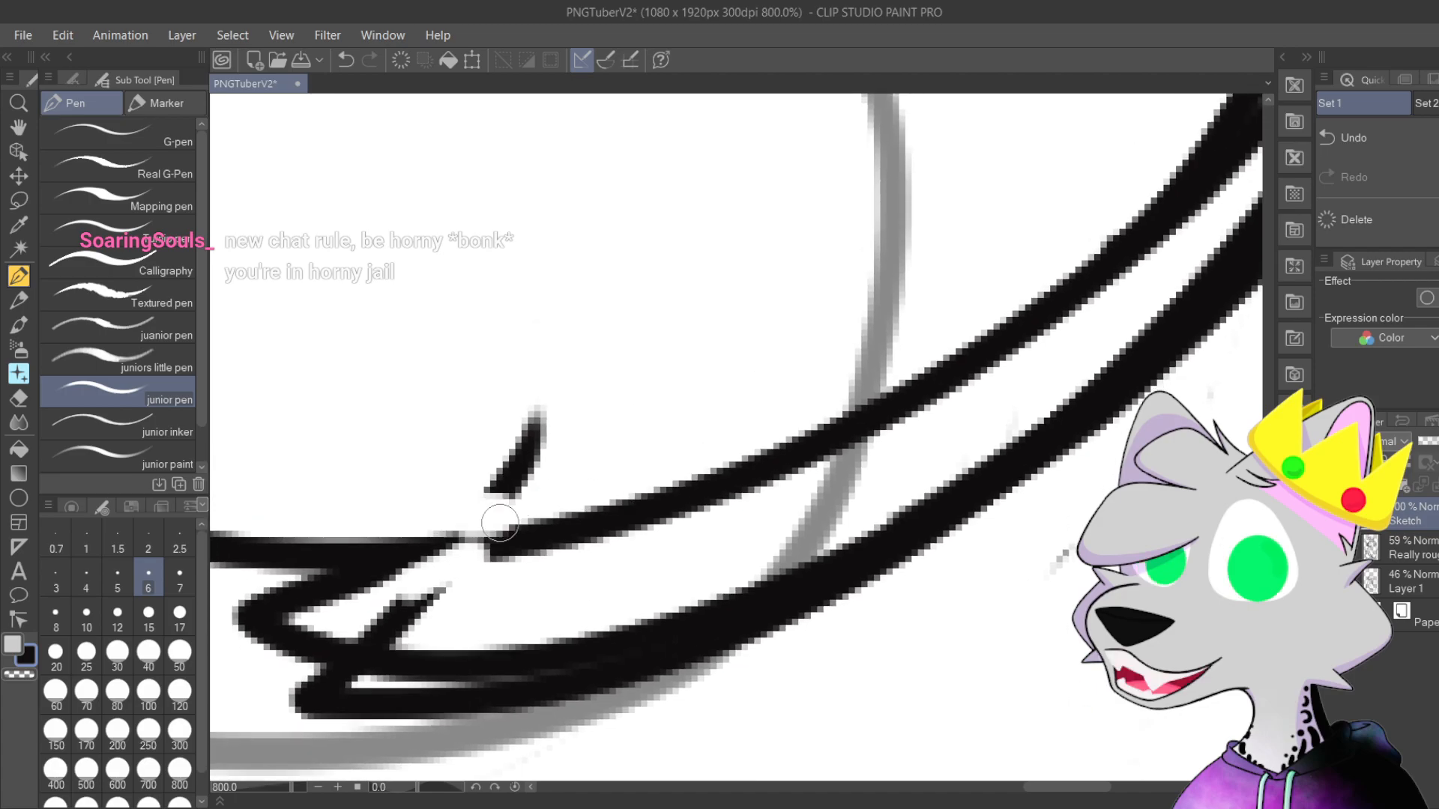
mouse_move(507, 536)
left_mouse_down()
mouse_move(535, 414)
mouse_move(538, 437)
left_mouse_up()
left_click_drag(895, 487, 868, 592)
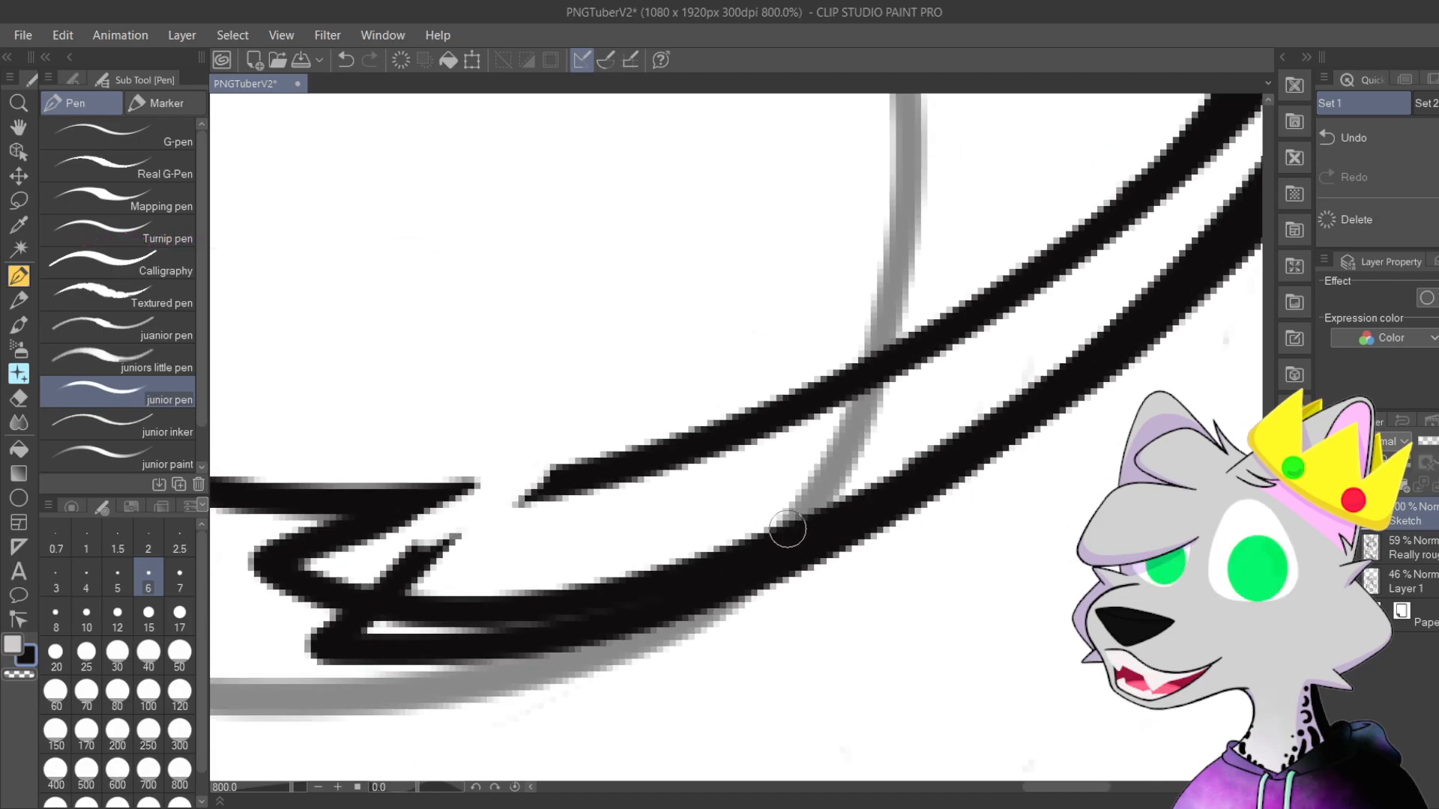
Step: Erase the lower of the two hooked fur tips together with its crossing stroke
scroll(787, 529, "up", 3)
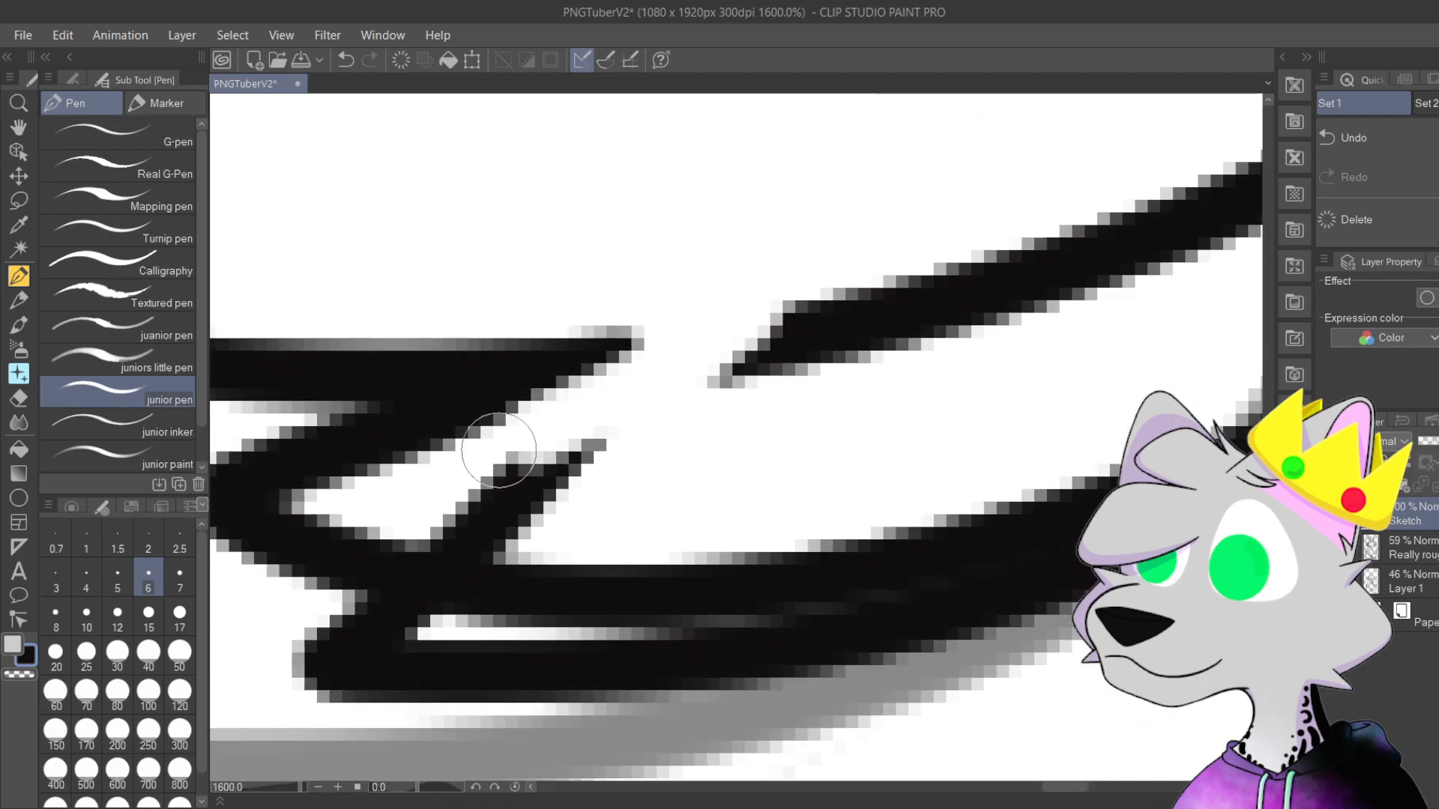
mouse_move(440, 510)
left_mouse_down()
mouse_move(427, 505)
mouse_move(475, 514)
mouse_move(487, 494)
mouse_move(584, 461)
mouse_move(625, 462)
left_mouse_up()
left_click_drag(507, 652, 545, 527)
mouse_move(379, 513)
left_mouse_down()
mouse_move(347, 498)
mouse_move(392, 551)
mouse_move(540, 552)
mouse_move(652, 587)
mouse_move(569, 546)
mouse_move(722, 575)
mouse_move(861, 578)
mouse_move(738, 611)
mouse_move(675, 712)
left_mouse_up()
scroll(861, 585, "down", 2)
Step: Erase the inner arm curve and the diagonal strand attached to it, keeping only the outer fur outline
left_click_drag(862, 487, 771, 745)
mouse_move(780, 105)
left_mouse_down()
mouse_move(793, 447)
mouse_move(762, 356)
left_mouse_up()
mouse_move(650, 335)
left_mouse_down()
mouse_move(659, 320)
mouse_move(735, 616)
left_mouse_up()
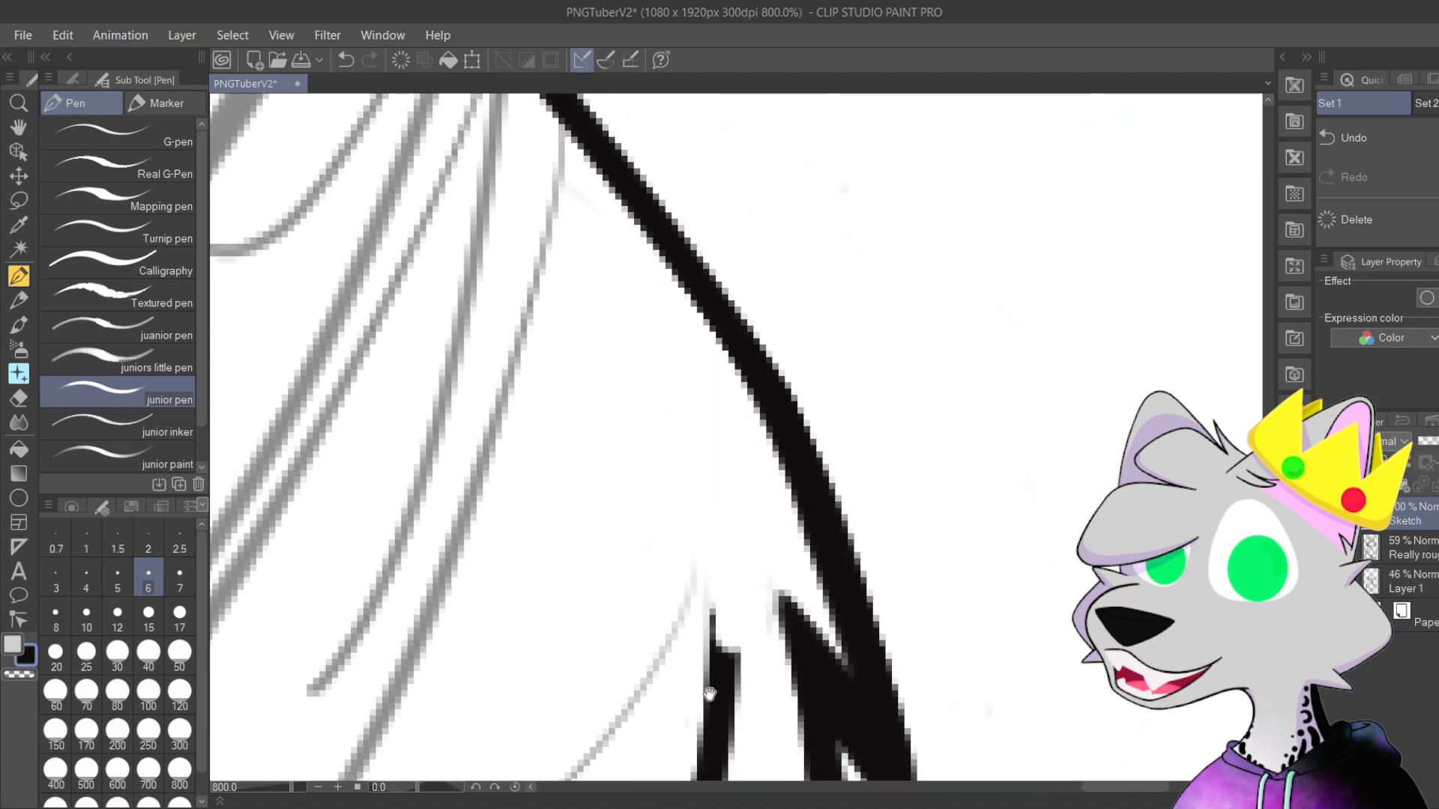
left_click_drag(695, 677, 678, 409)
mouse_move(686, 330)
left_mouse_down()
mouse_move(705, 450)
mouse_move(694, 434)
mouse_move(673, 535)
mouse_move(664, 120)
left_mouse_up()
mouse_move(652, 367)
left_mouse_down()
mouse_move(577, 490)
mouse_move(642, 385)
mouse_move(686, 368)
mouse_move(707, 282)
mouse_move(758, 250)
left_mouse_up()
left_click_drag(517, 517, 659, 262)
left_click_drag(595, 375, 655, 210)
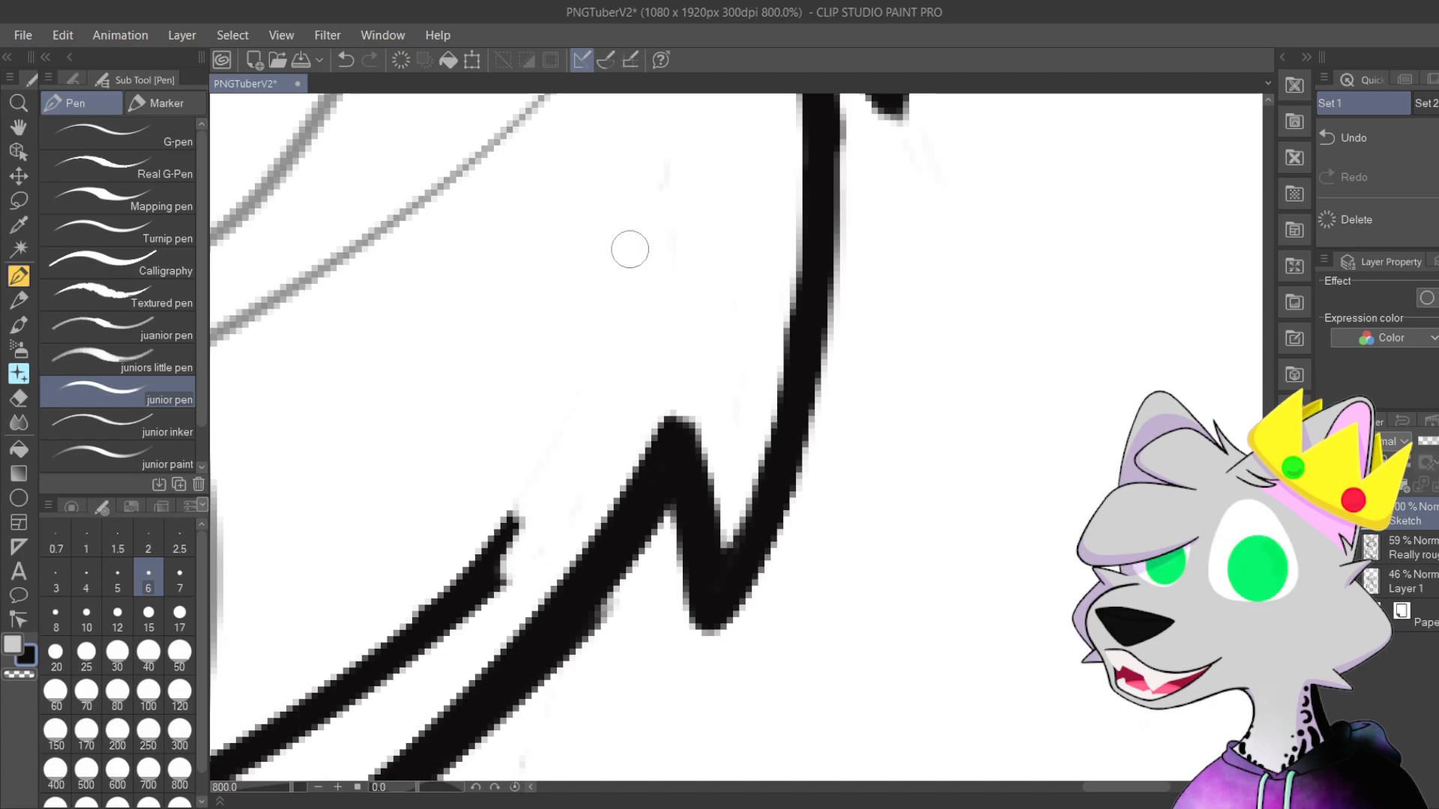
mouse_move(458, 601)
left_mouse_down()
mouse_move(627, 411)
mouse_move(636, 565)
mouse_move(466, 516)
mouse_move(614, 440)
mouse_move(582, 485)
mouse_move(803, 379)
mouse_move(735, 448)
mouse_move(1037, 218)
left_mouse_up()
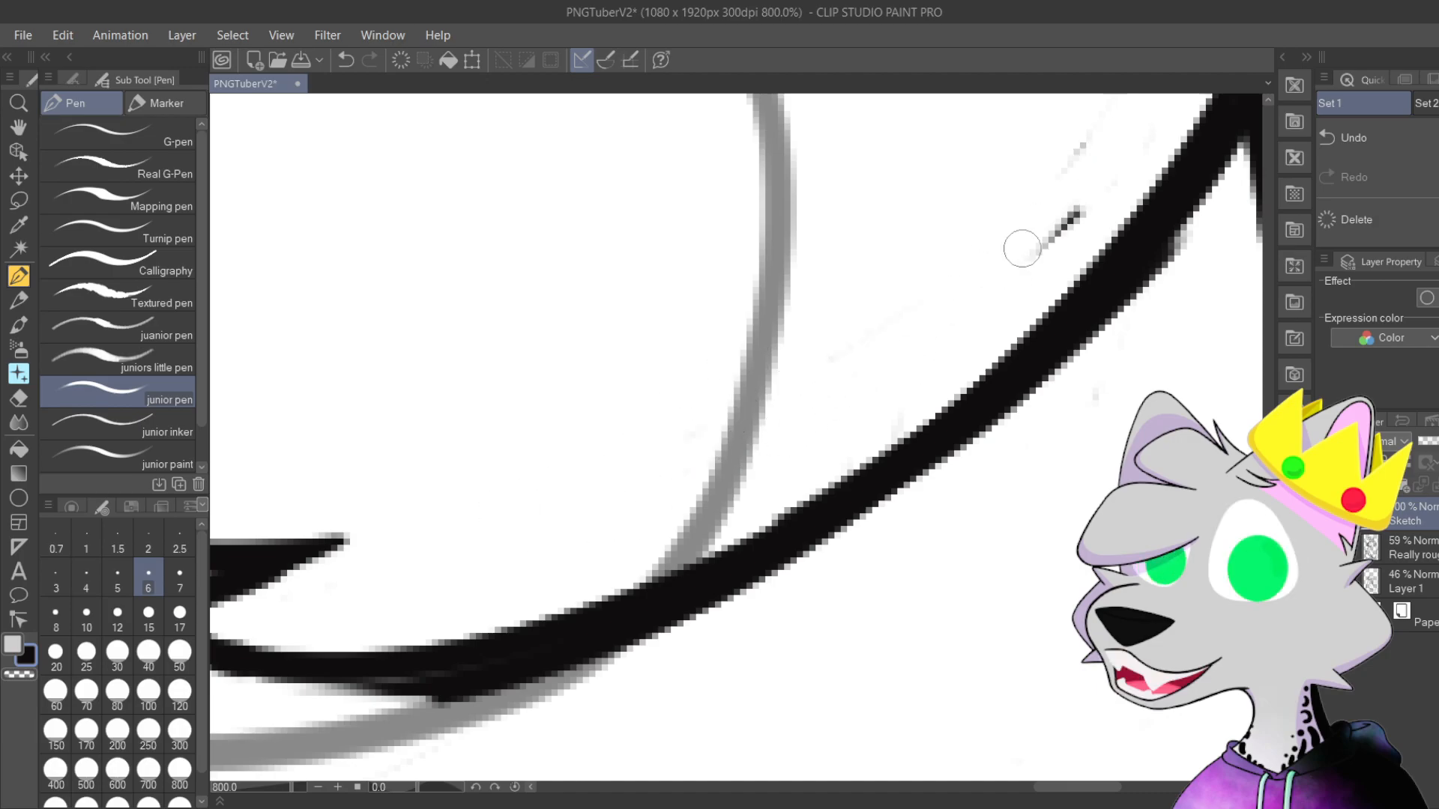
left_click_drag(920, 269, 658, 427)
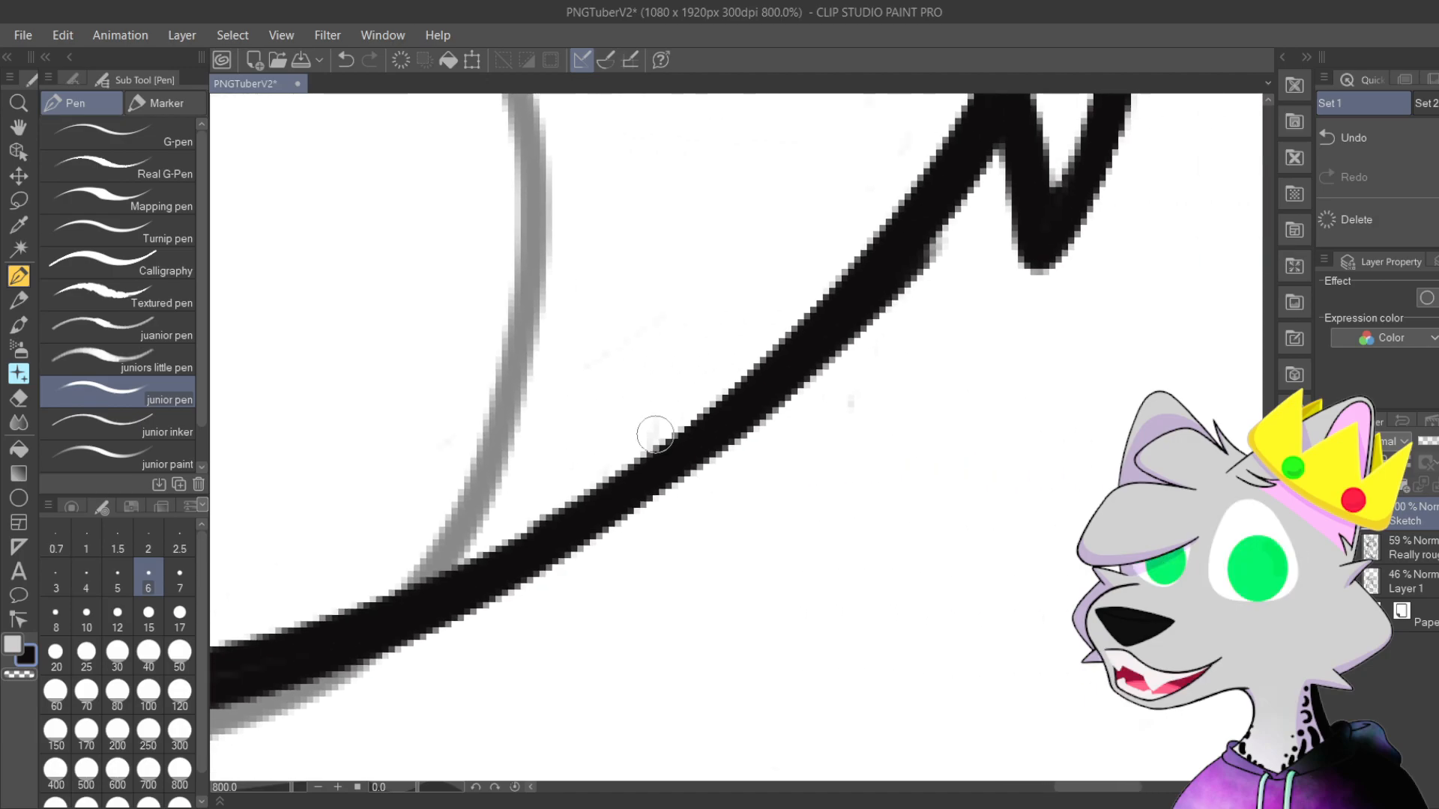
Step: Thin and smooth the lower fur outline between the lower notch and the hooked tip
scroll(880, 565, "up", 3)
left_click_drag(880, 565, 771, 475)
mouse_move(702, 517)
left_mouse_down()
mouse_move(900, 280)
mouse_move(682, 519)
left_mouse_up()
left_click_drag(865, 397, 700, 659)
mouse_move(488, 684)
left_mouse_down()
mouse_move(799, 249)
mouse_move(572, 552)
mouse_move(745, 321)
left_mouse_up()
left_click_drag(577, 600, 1147, 101)
mouse_move(622, 577)
left_mouse_down()
mouse_move(722, 494)
mouse_move(1059, 352)
left_mouse_up()
scroll(381, 449, "down", 3)
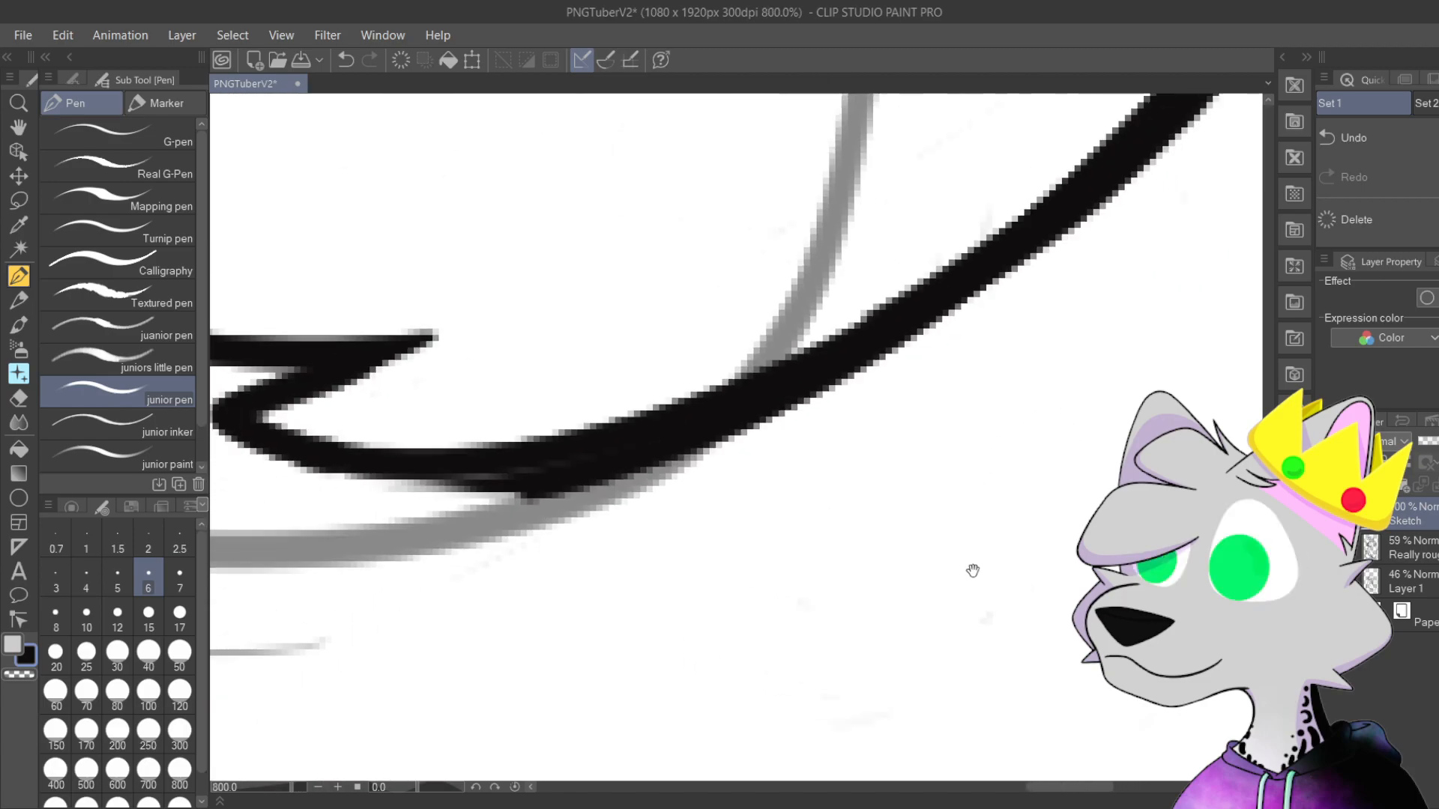
Step: Erase the ragged underside of the lower fur outline near where it crosses the grey guide curve
left_click_drag(422, 509, 891, 415)
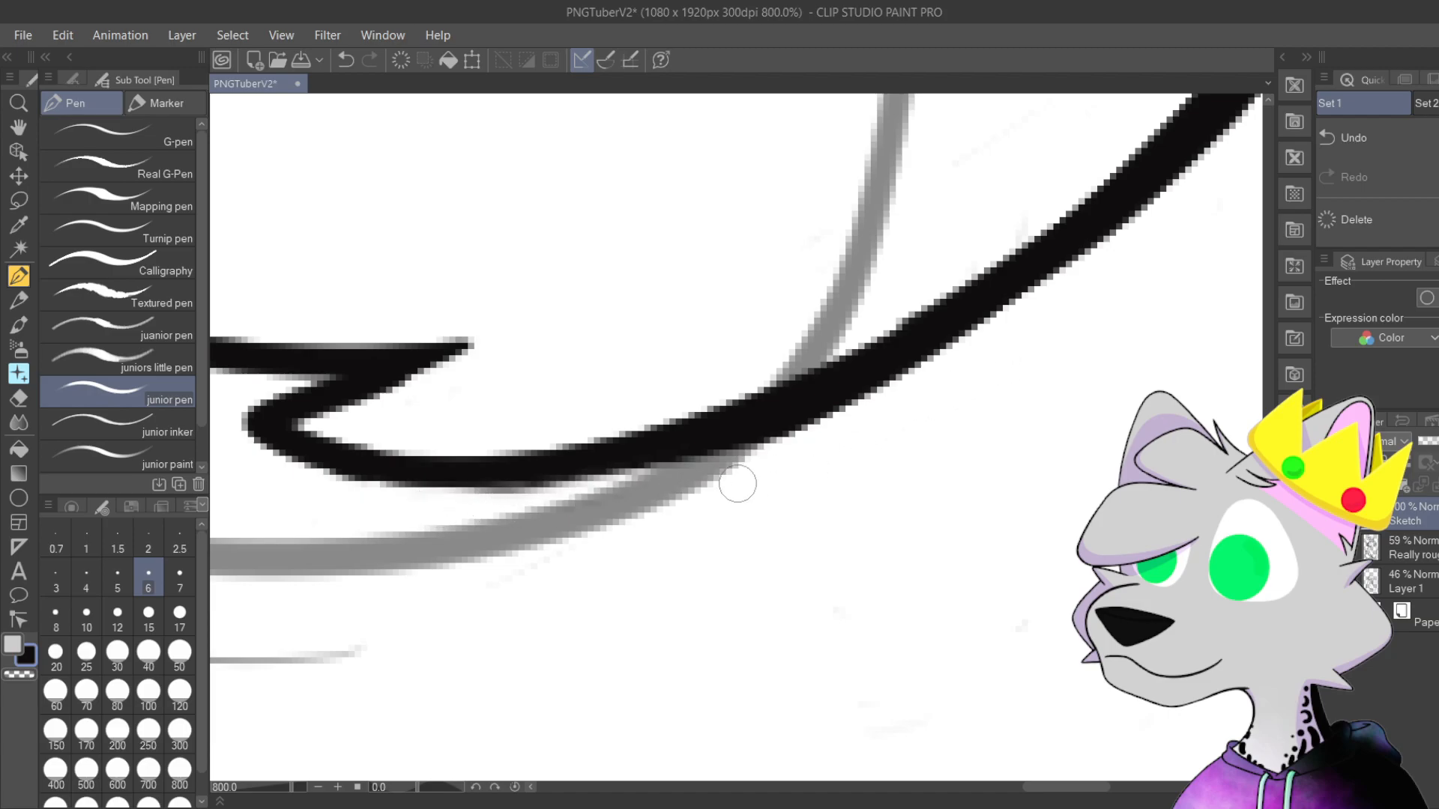
left_click_drag(562, 525, 960, 380)
mouse_move(751, 454)
left_mouse_down()
mouse_move(925, 385)
mouse_move(984, 342)
left_mouse_up()
scroll(776, 453, "up", 3)
key("ctrl+z")
scroll(790, 408, "up", 2)
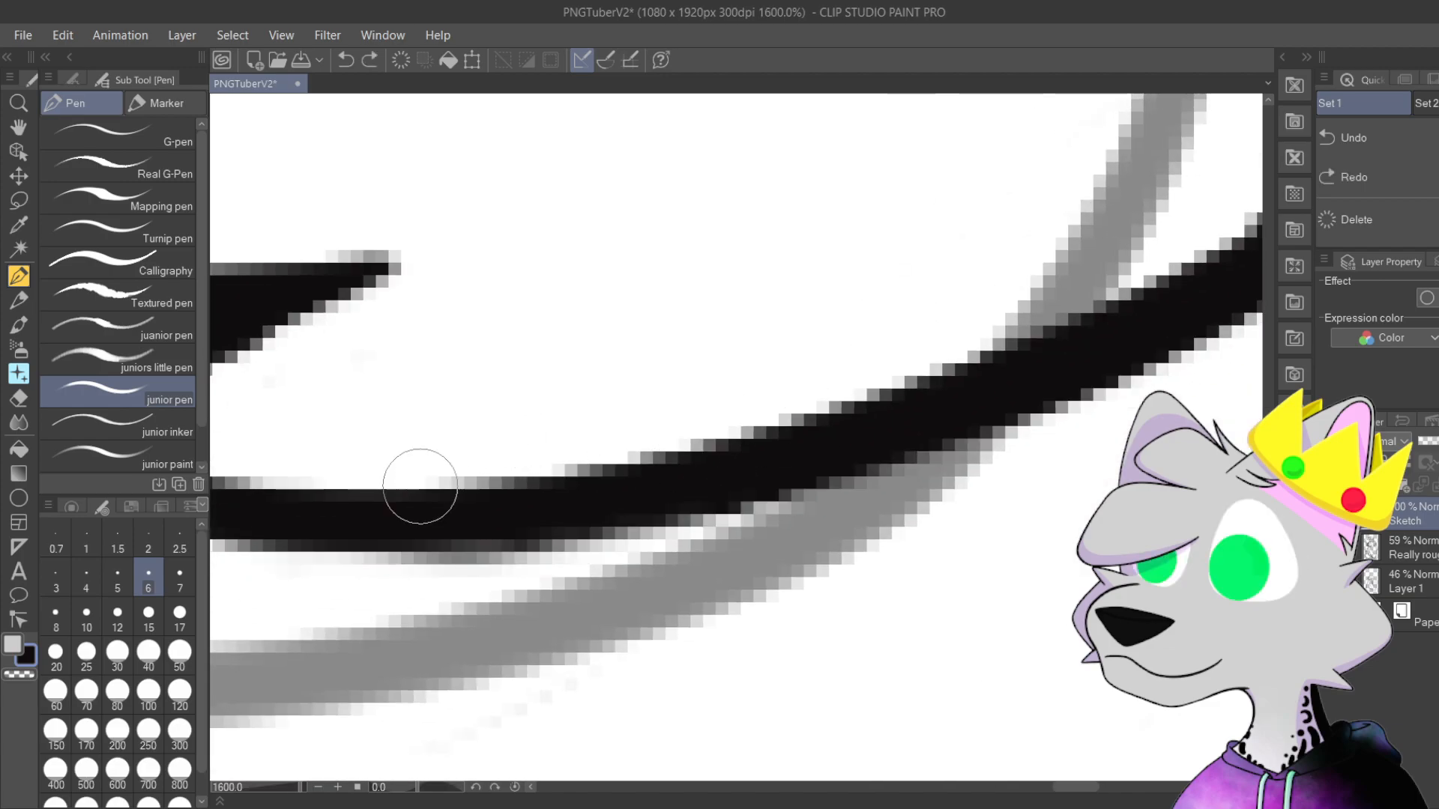
Step: Even out both edges of the lower fur outline from the hooked tip to beyond the grey guide curve
left_click_drag(283, 507, 1212, 295)
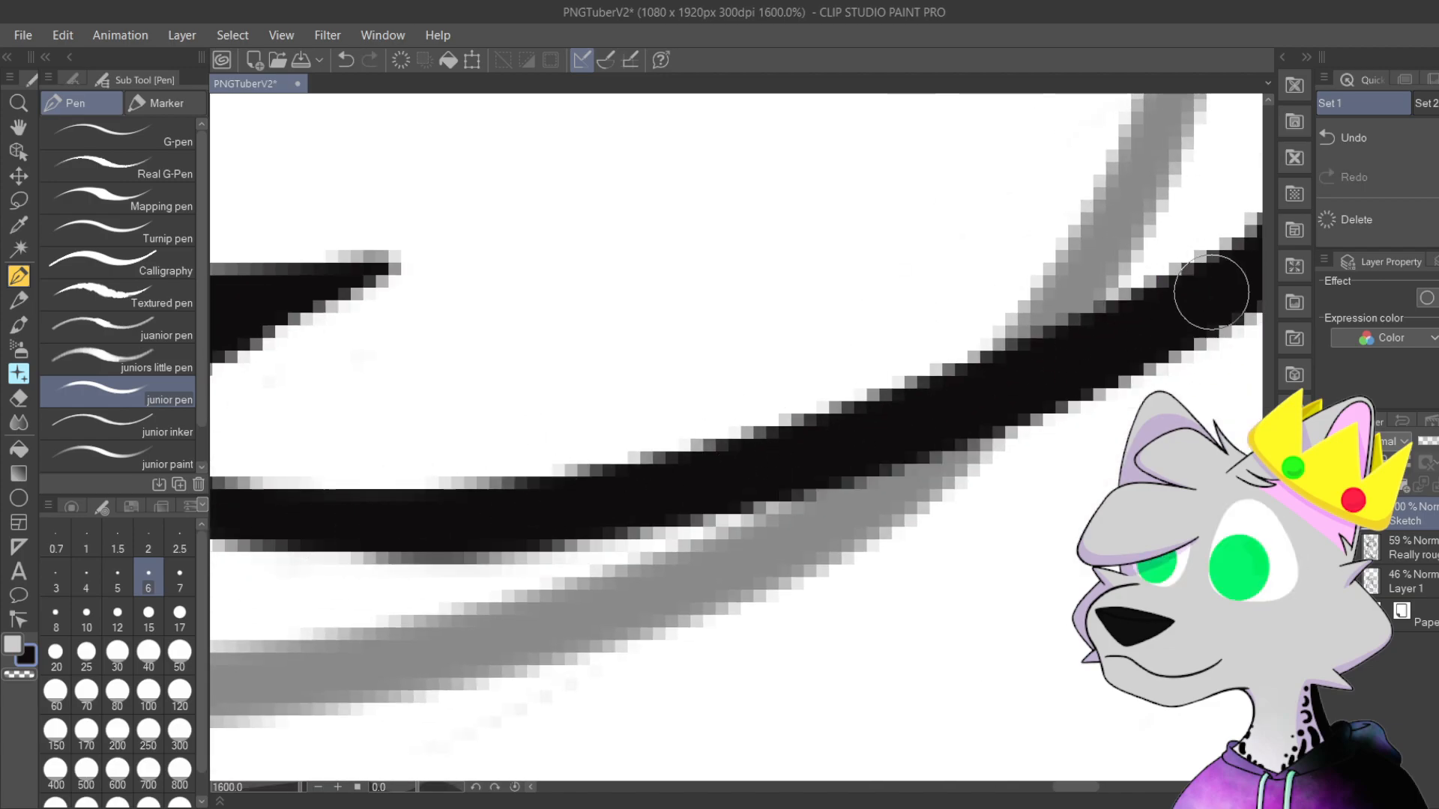
mouse_move(469, 527)
left_mouse_down()
mouse_move(892, 449)
mouse_move(1223, 280)
left_mouse_up()
key("ctrl+z")
left_click_drag(1051, 413, 723, 514)
left_click_drag(909, 427, 1130, 260)
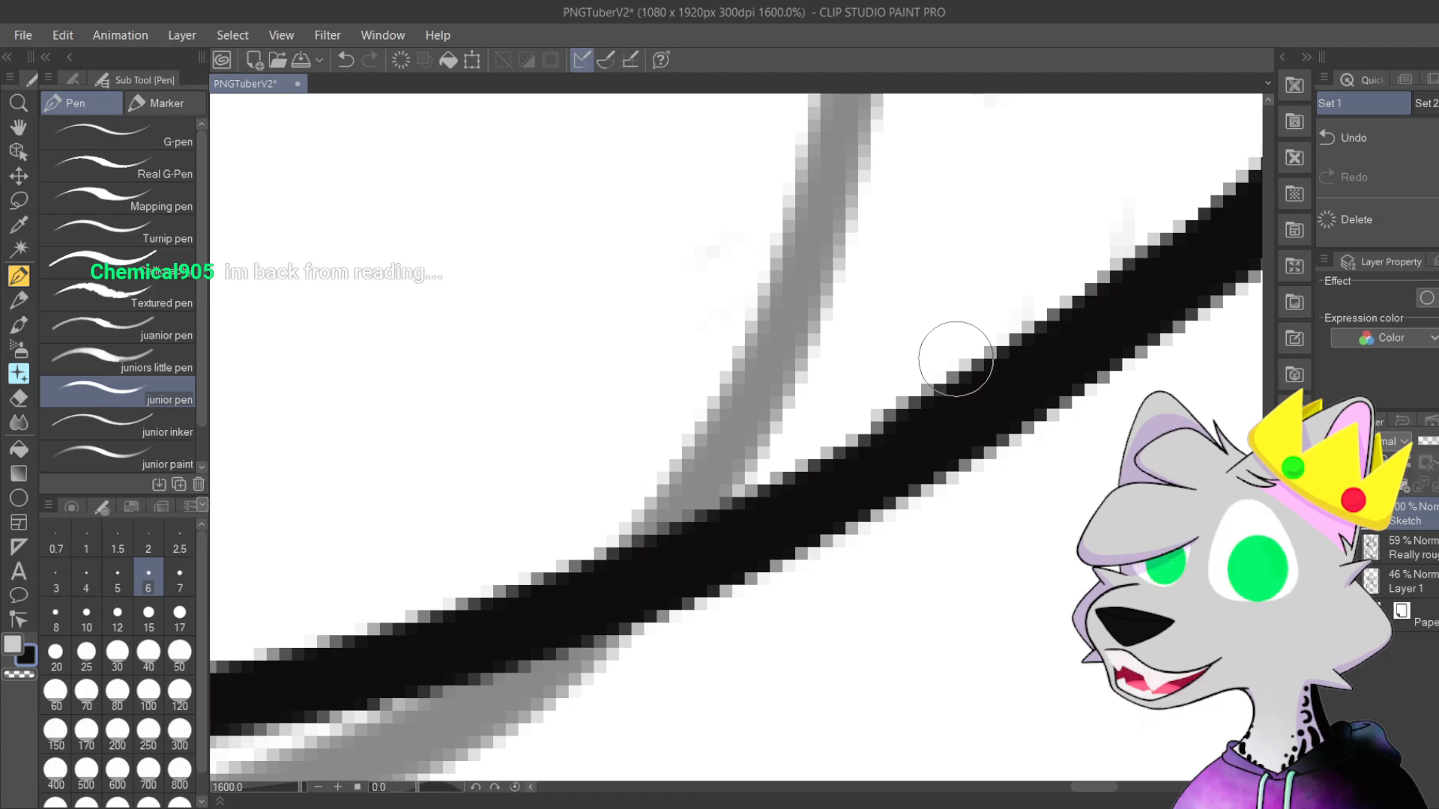
mouse_move(956, 360)
left_mouse_down()
mouse_move(742, 494)
mouse_move(874, 289)
mouse_move(569, 498)
left_mouse_up()
left_click_drag(664, 475, 829, 330)
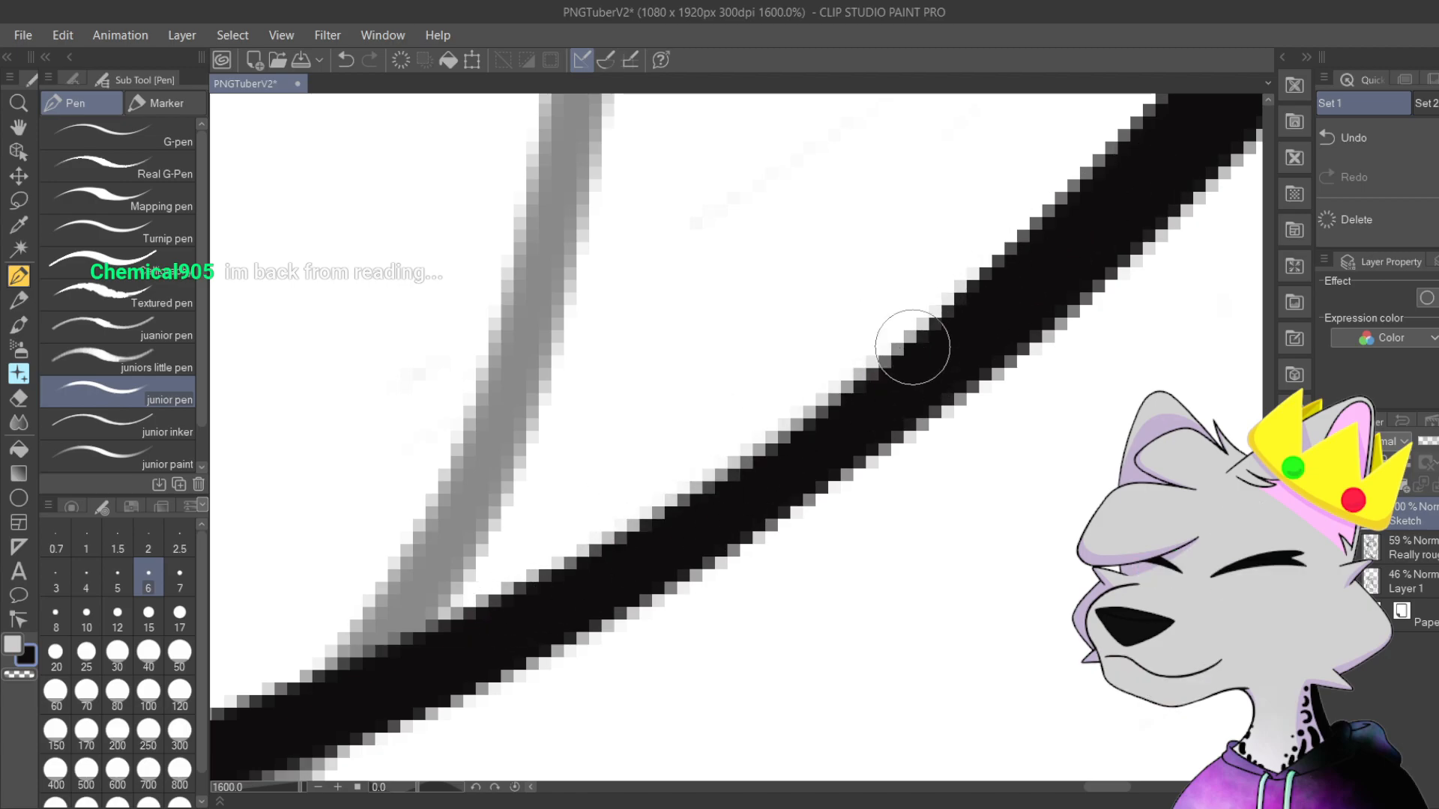
Step: Thin and smooth the rising part of the fur outline up to the peak of the lower notch
scroll(914, 347, "down", 1)
left_click_drag(998, 217, 877, 322)
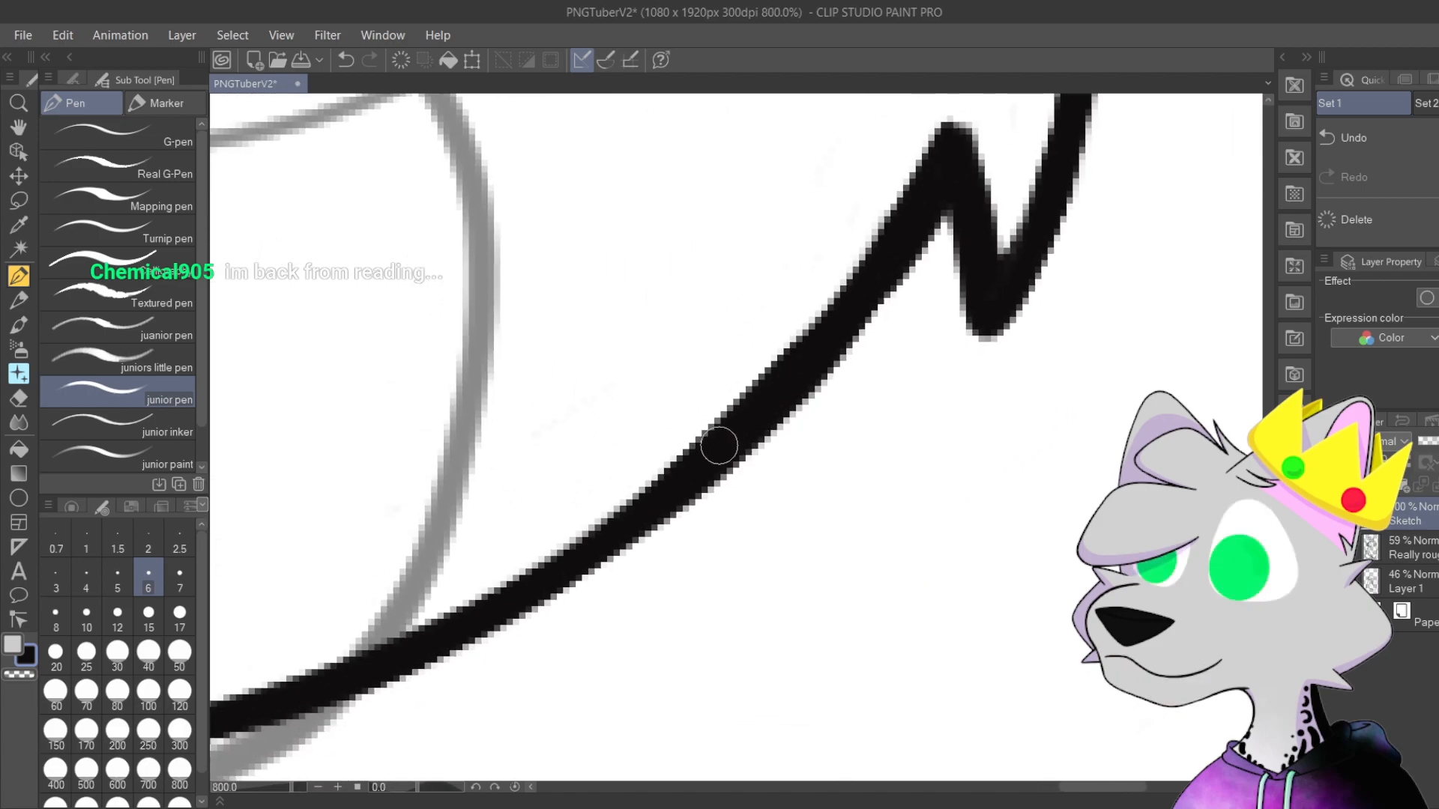
scroll(719, 446, "up", 2)
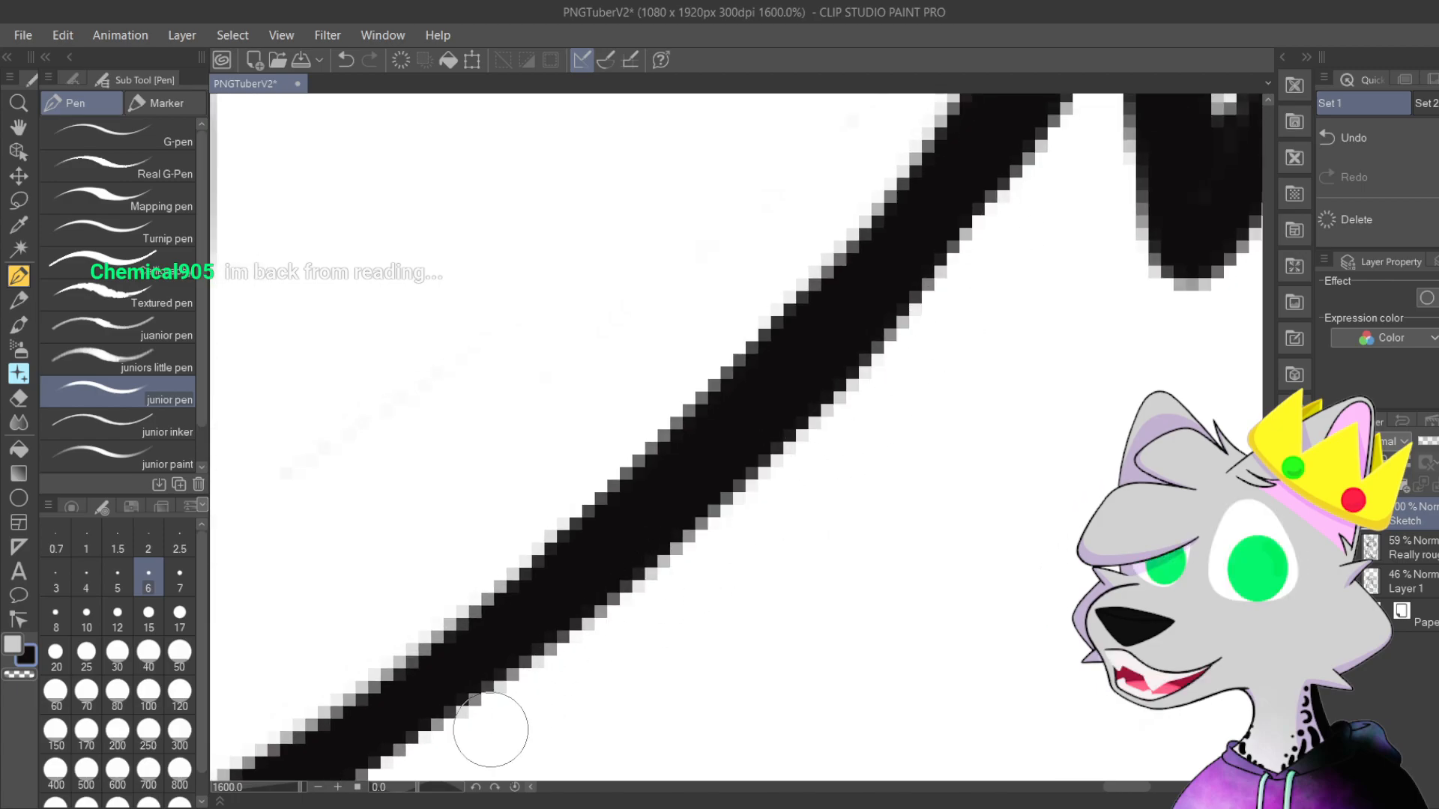
left_click_drag(749, 521, 967, 296)
mouse_move(463, 573)
left_mouse_down()
mouse_move(700, 362)
mouse_move(764, 278)
left_mouse_up()
left_click_drag(797, 323, 638, 470)
left_click_drag(417, 627, 776, 189)
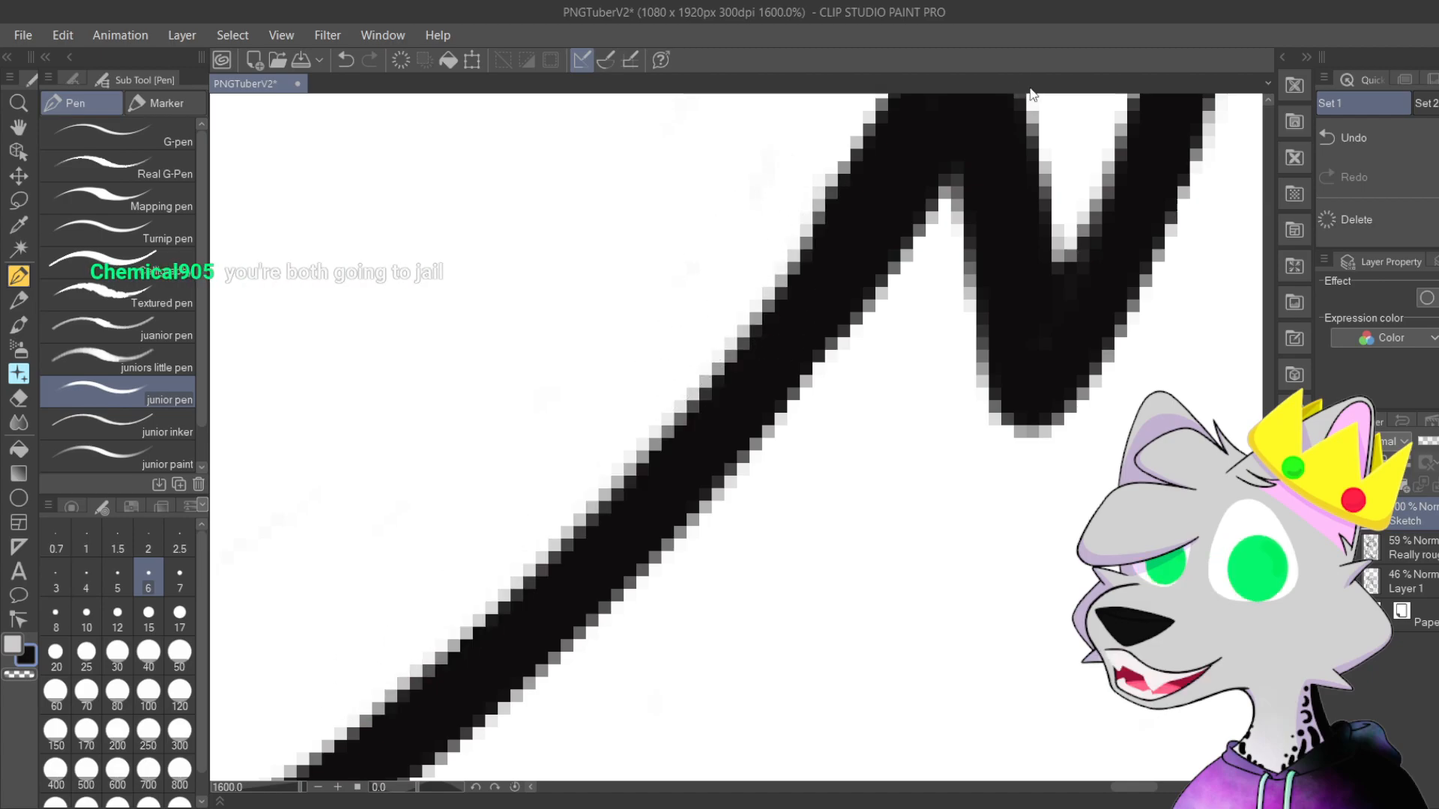
left_click_drag(1030, 94, 899, 277)
left_click_drag(578, 504, 832, 149)
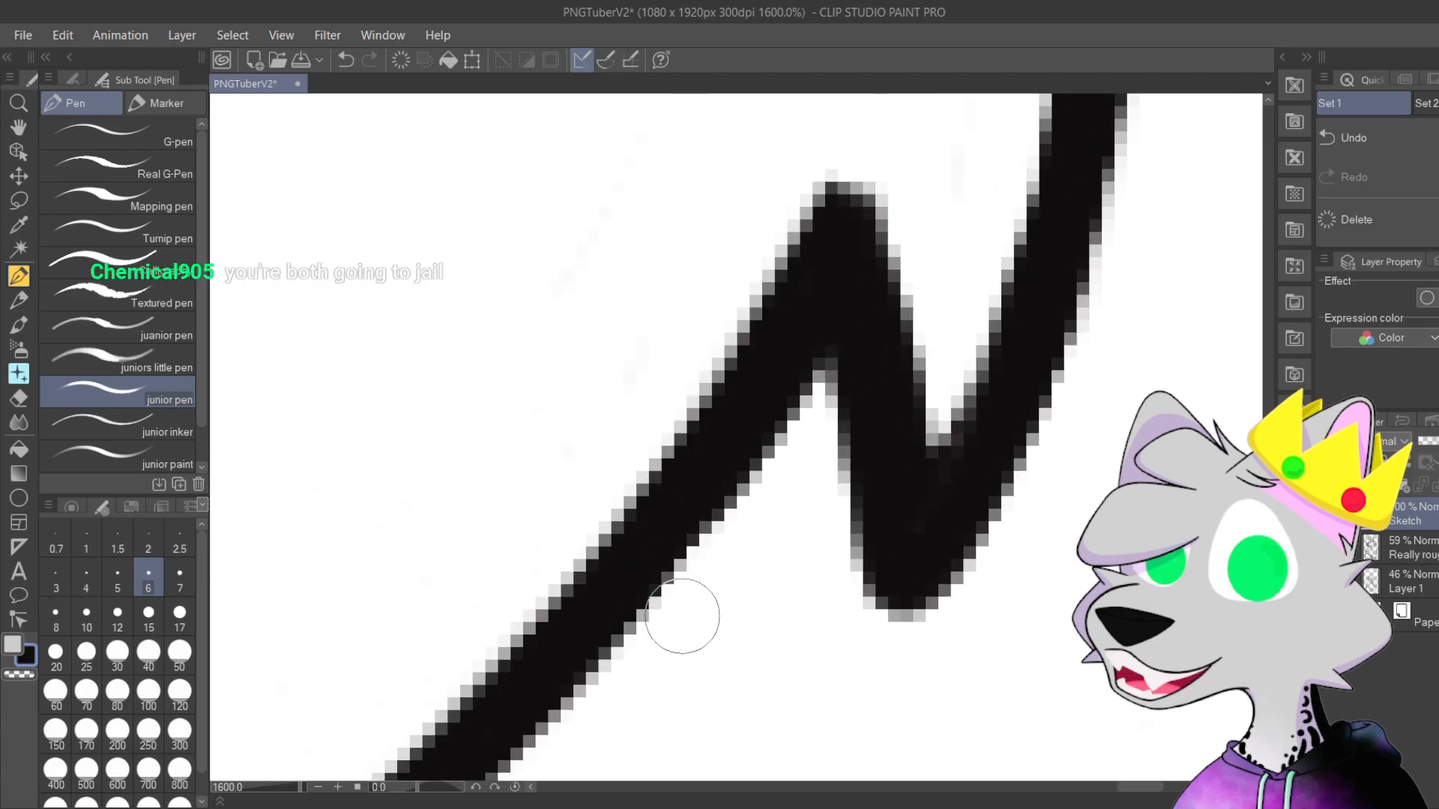
scroll(760, 353, "down", 5)
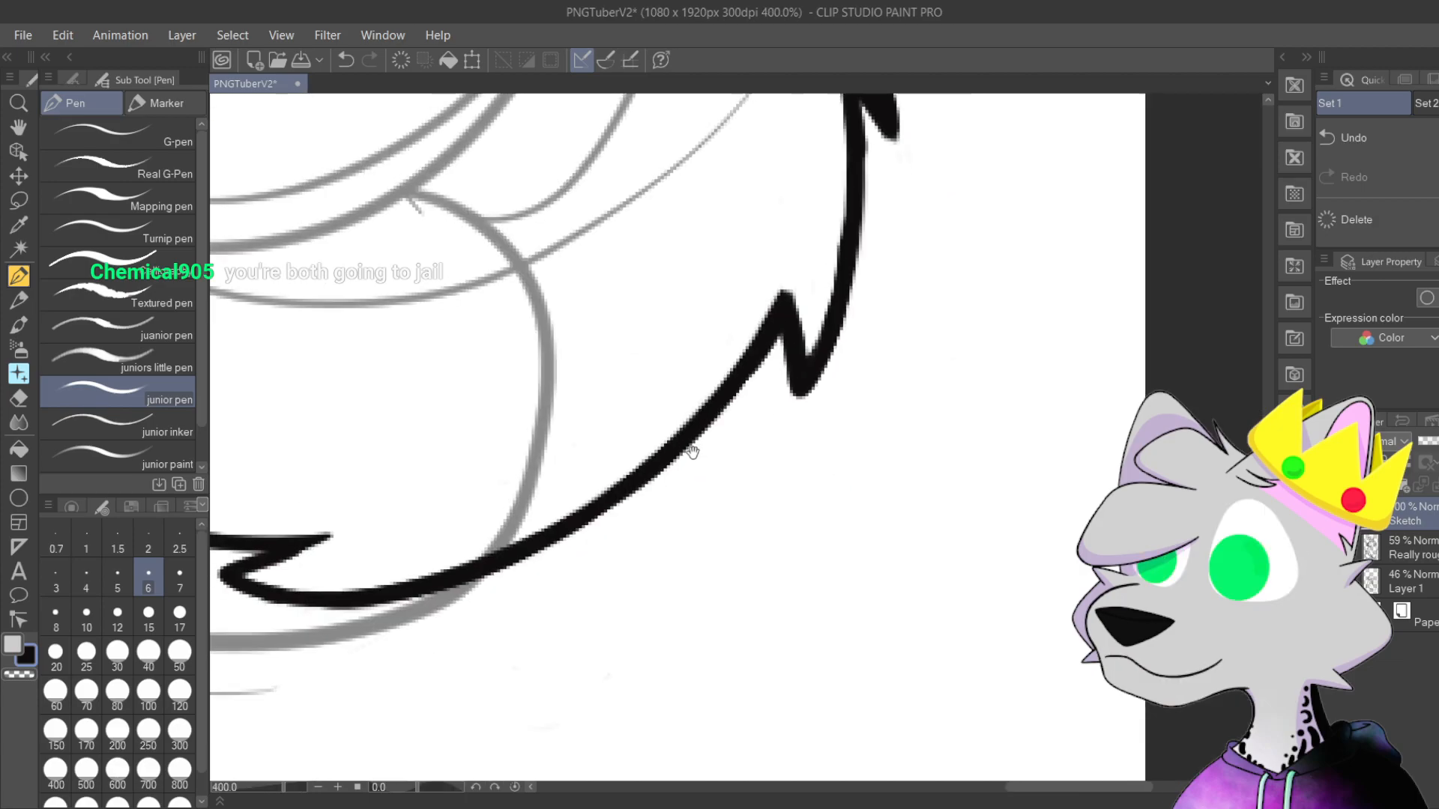
scroll(732, 250, "up", 2)
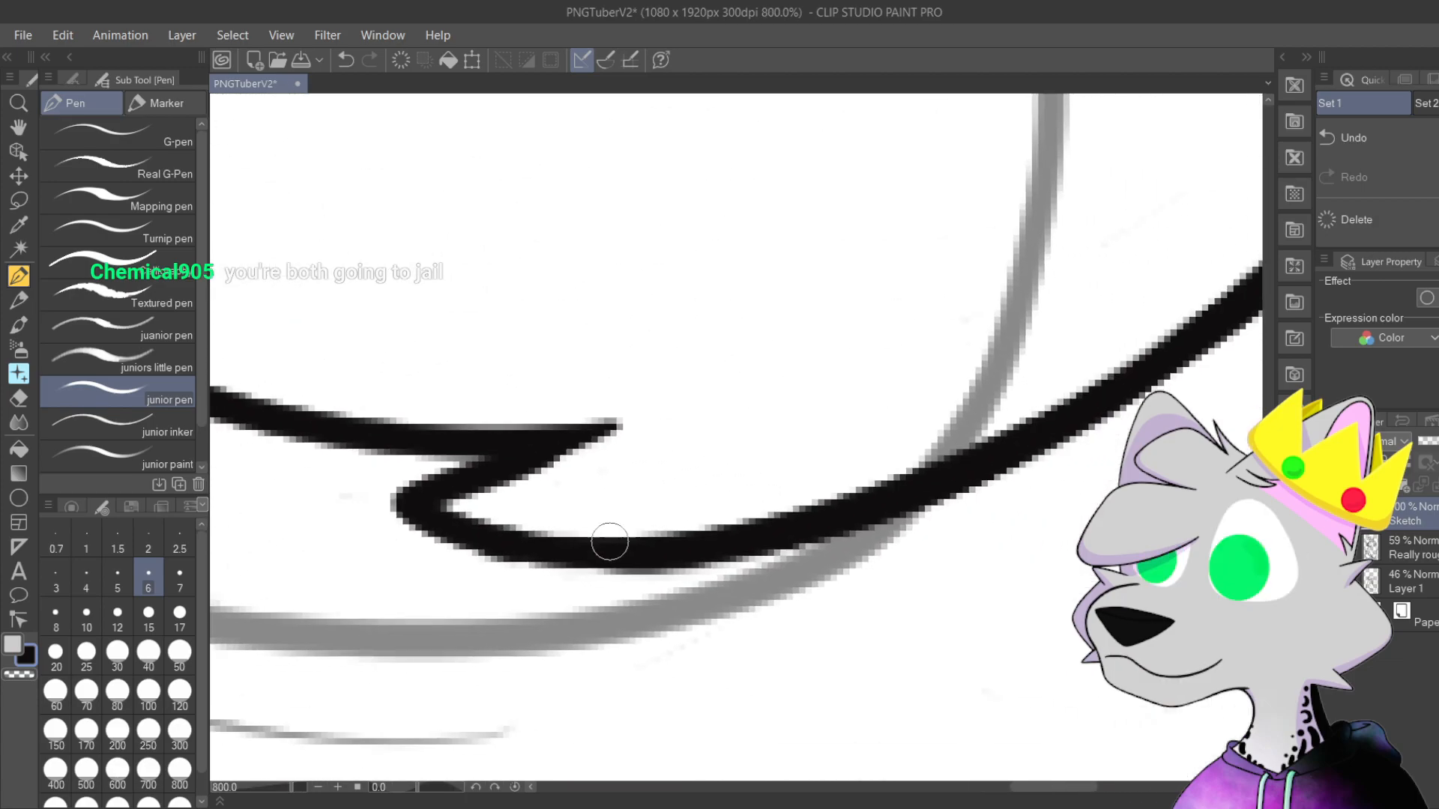
mouse_move(760, 534)
left_mouse_down()
mouse_move(442, 515)
mouse_move(749, 516)
mouse_move(363, 523)
mouse_move(713, 546)
left_mouse_up()
key("ctrl+z")
key("ctrl+z")
key("ctrl+z")
Step: Reshape the zigzag of the hooked fur tip, trimming its edges and sharpening its outer corner
mouse_move(481, 517)
left_mouse_down()
mouse_move(390, 513)
mouse_move(560, 465)
left_mouse_up()
scroll(514, 460, "up", 2)
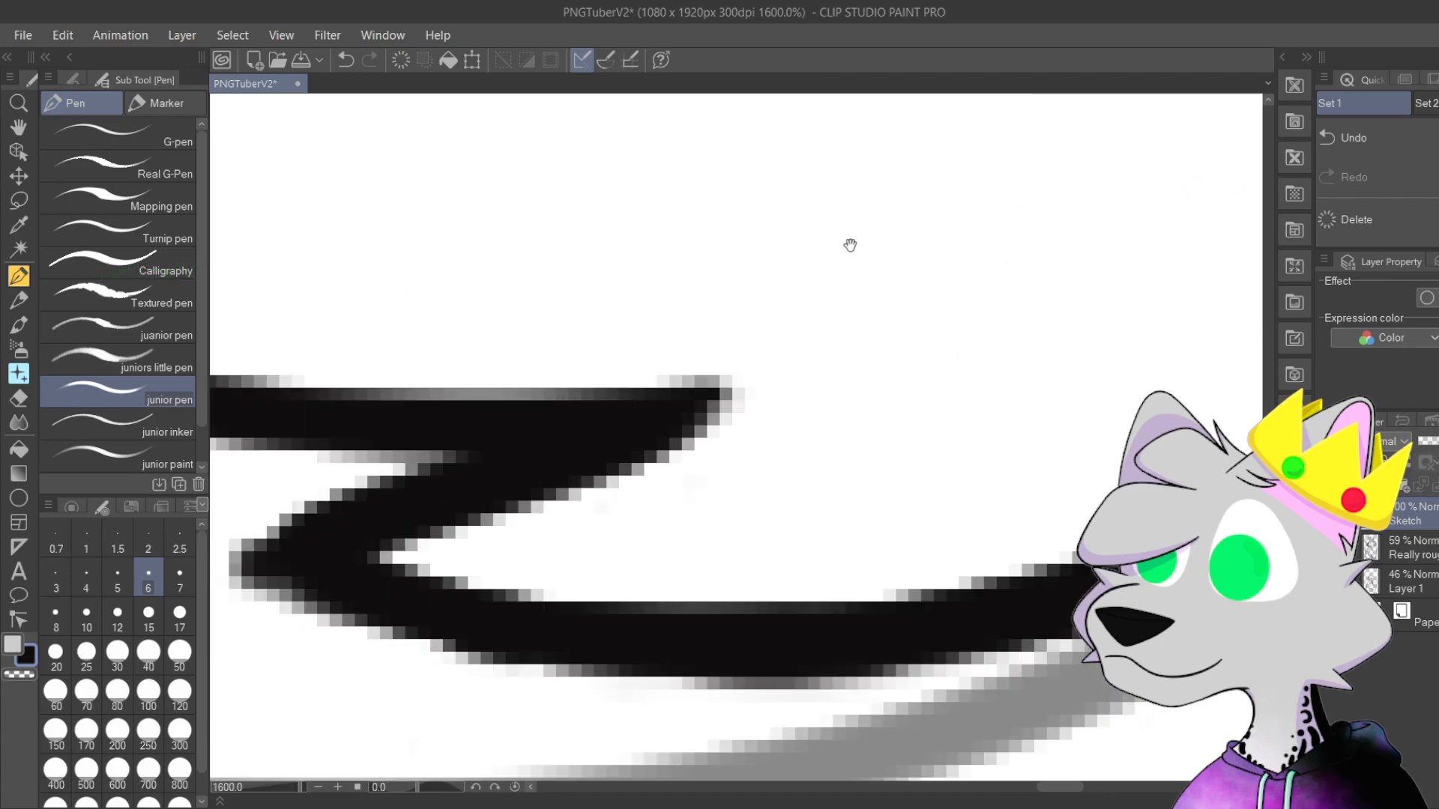
scroll(476, 456, "up", 1)
left_click_drag(328, 513, 675, 614)
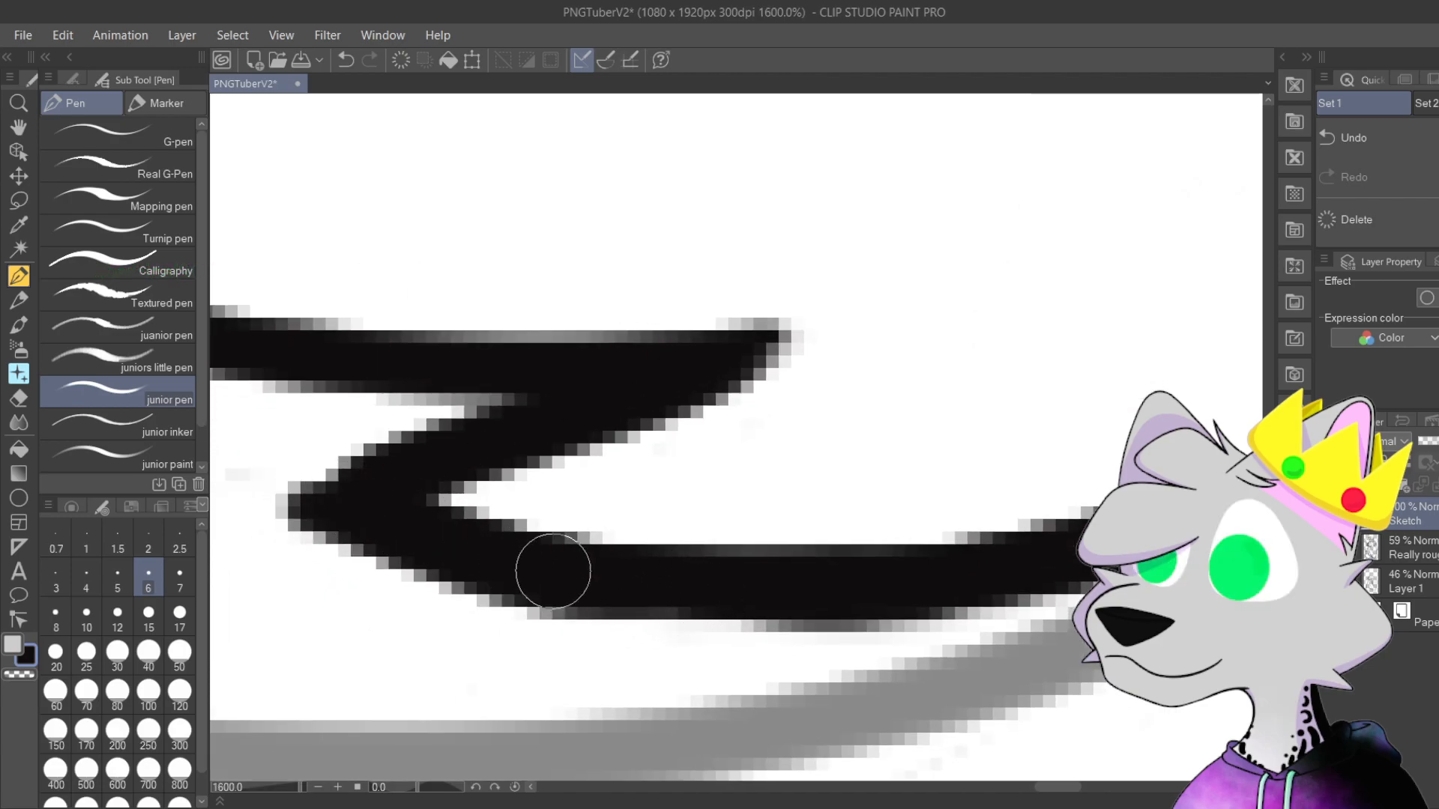
key("c")
left_click_drag(509, 636, 674, 646)
mouse_move(293, 471)
left_mouse_down()
mouse_move(529, 421)
mouse_move(757, 322)
left_mouse_up()
key("c")
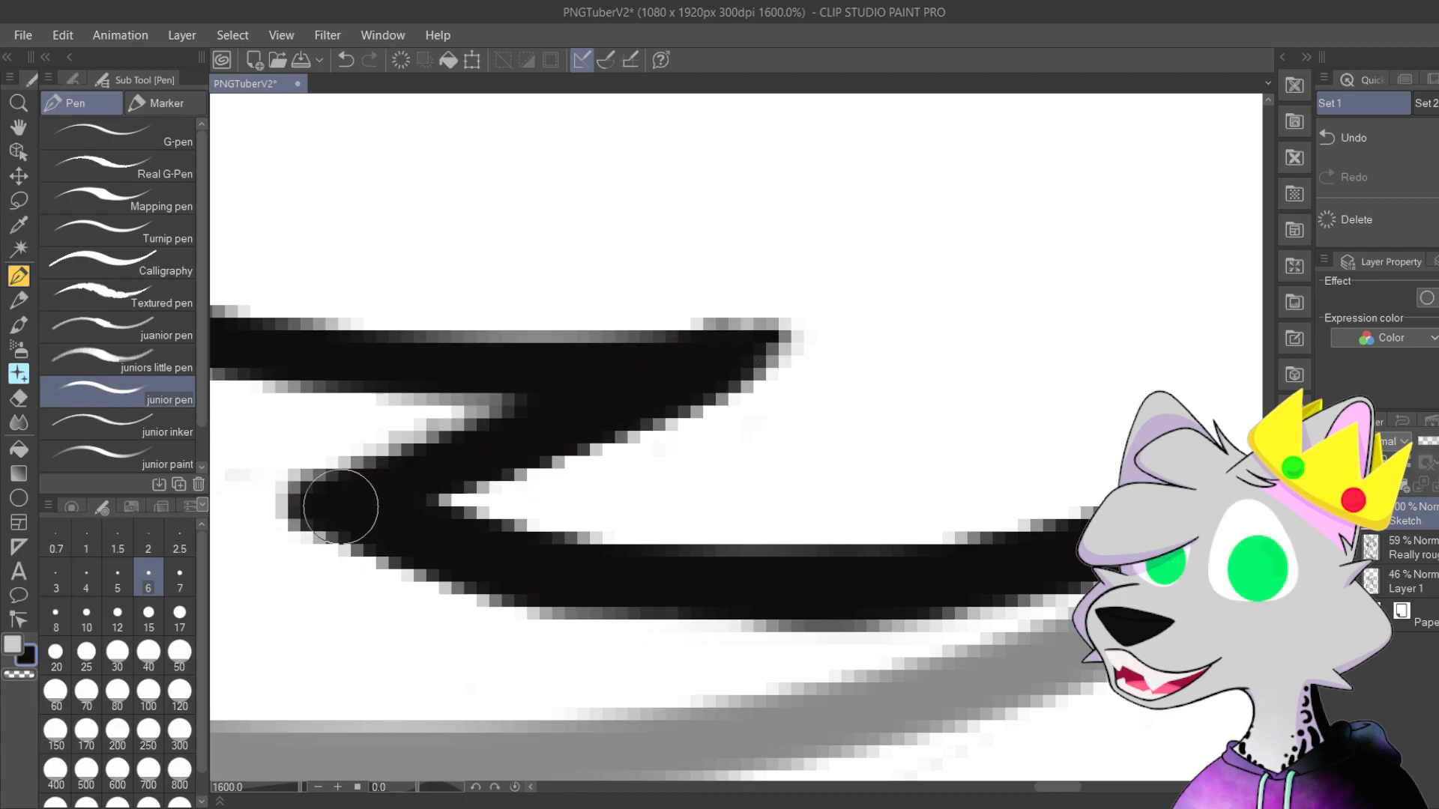
left_click_drag(337, 504, 639, 373)
left_click_drag(817, 561, 615, 493)
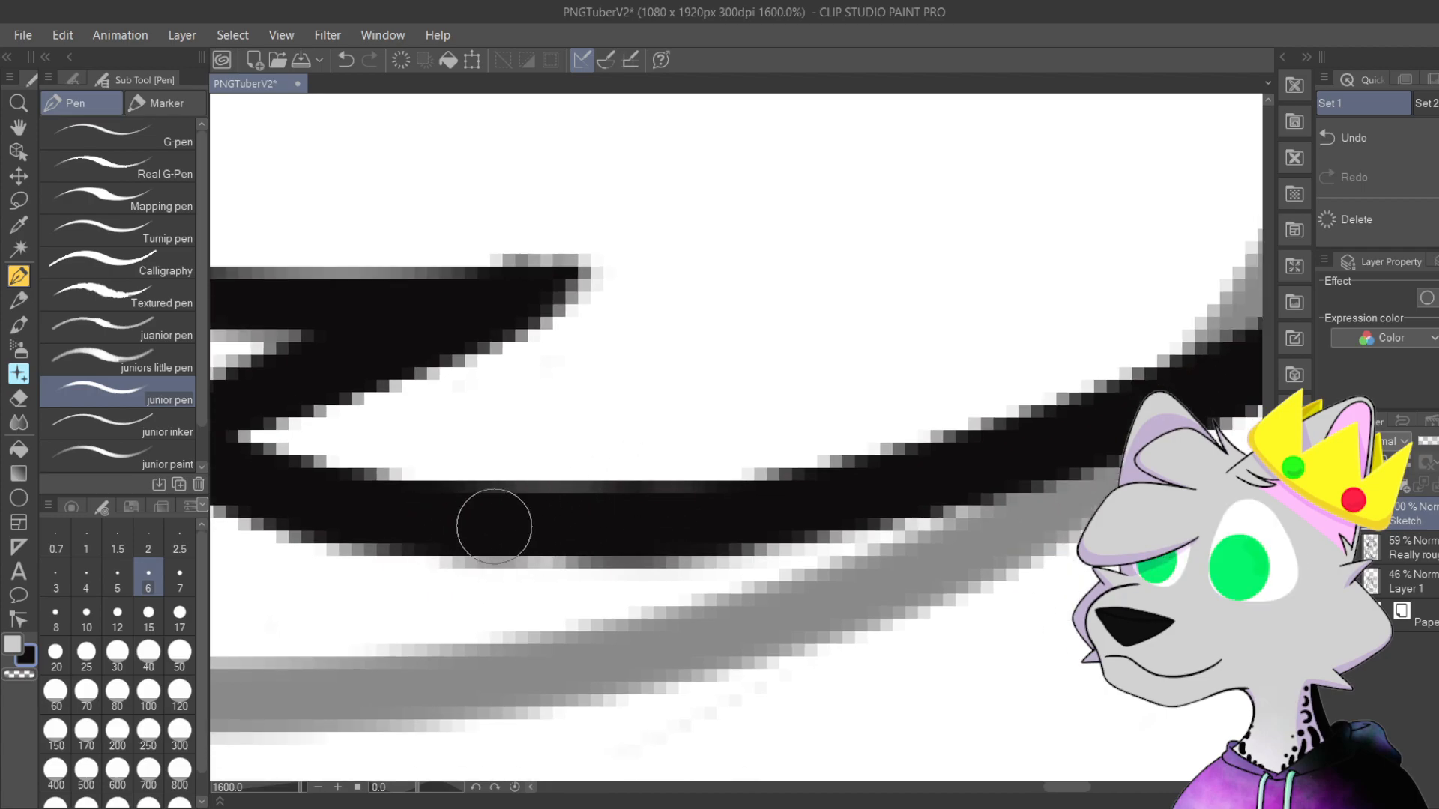
Step: Smooth the bottom curve of the fur outline just beside the hooked tip, evening its thickness
left_click_drag(471, 538, 649, 529)
scroll(698, 504, "down", 2)
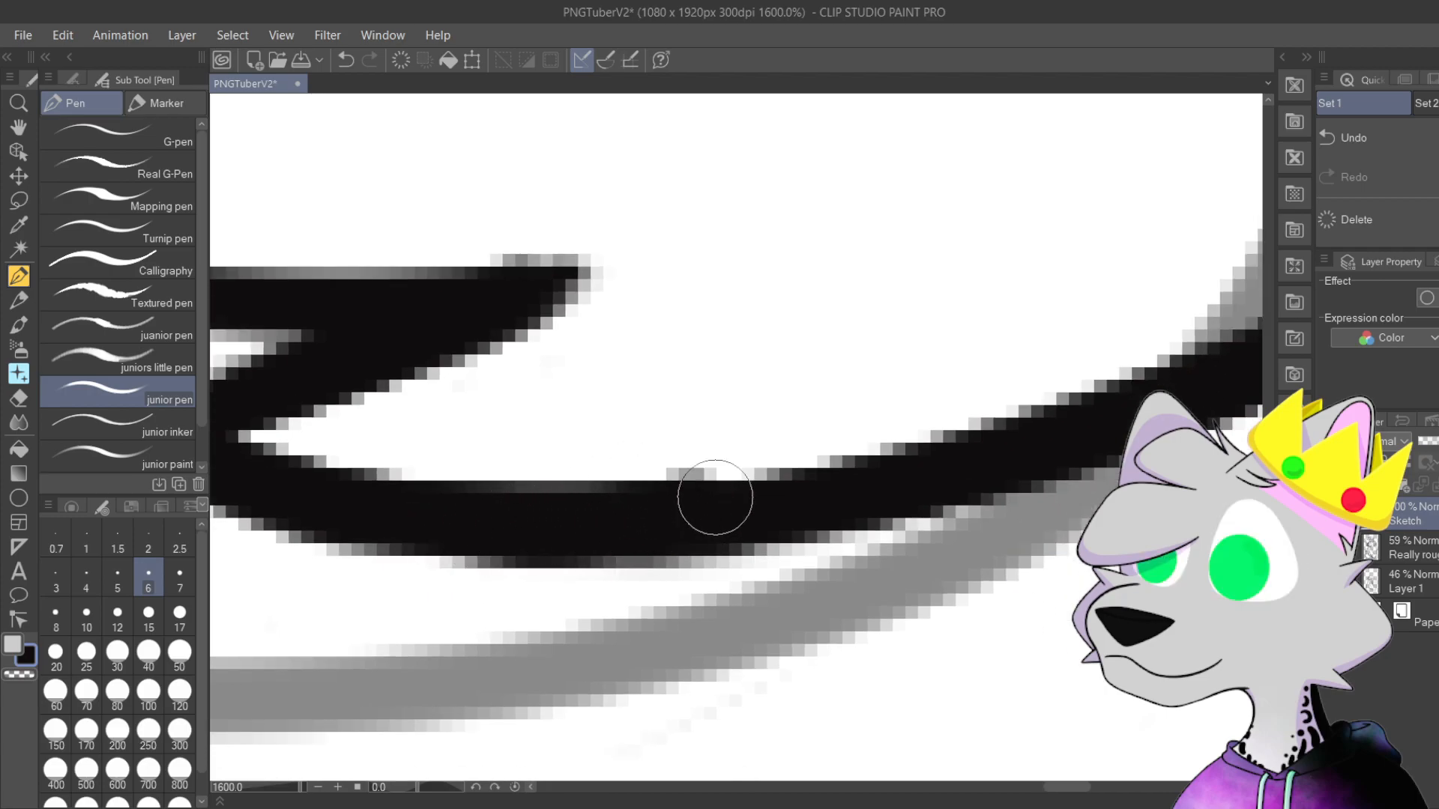
scroll(684, 502, "down", 2)
scroll(880, 404, "up", 1)
key("ctrl+z")
scroll(720, 433, "up", 1)
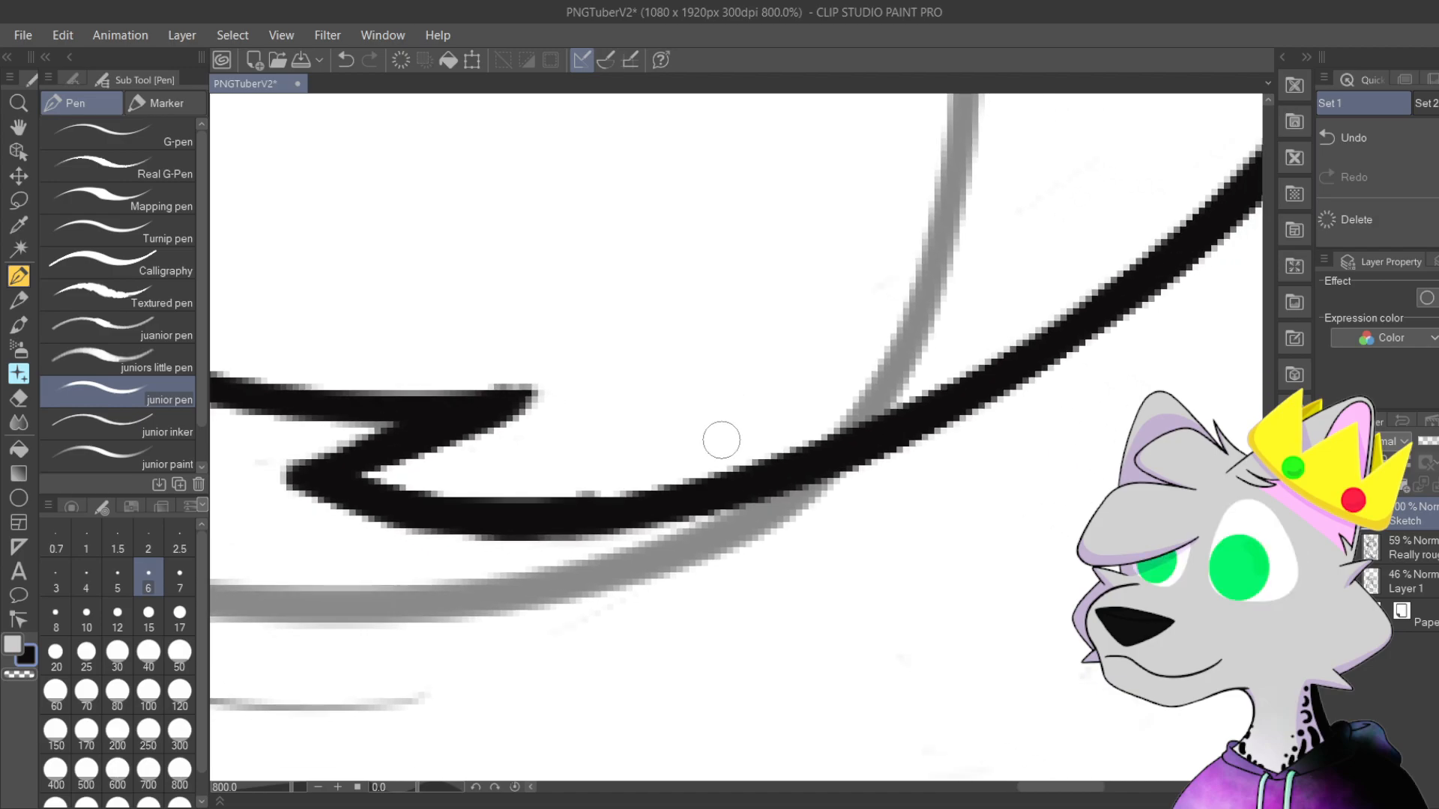
left_click_drag(505, 531, 579, 517)
Step: Check the whole elbow fur outline and save the drawing
scroll(547, 543, "down", 5)
left_click_drag(787, 370, 916, 472)
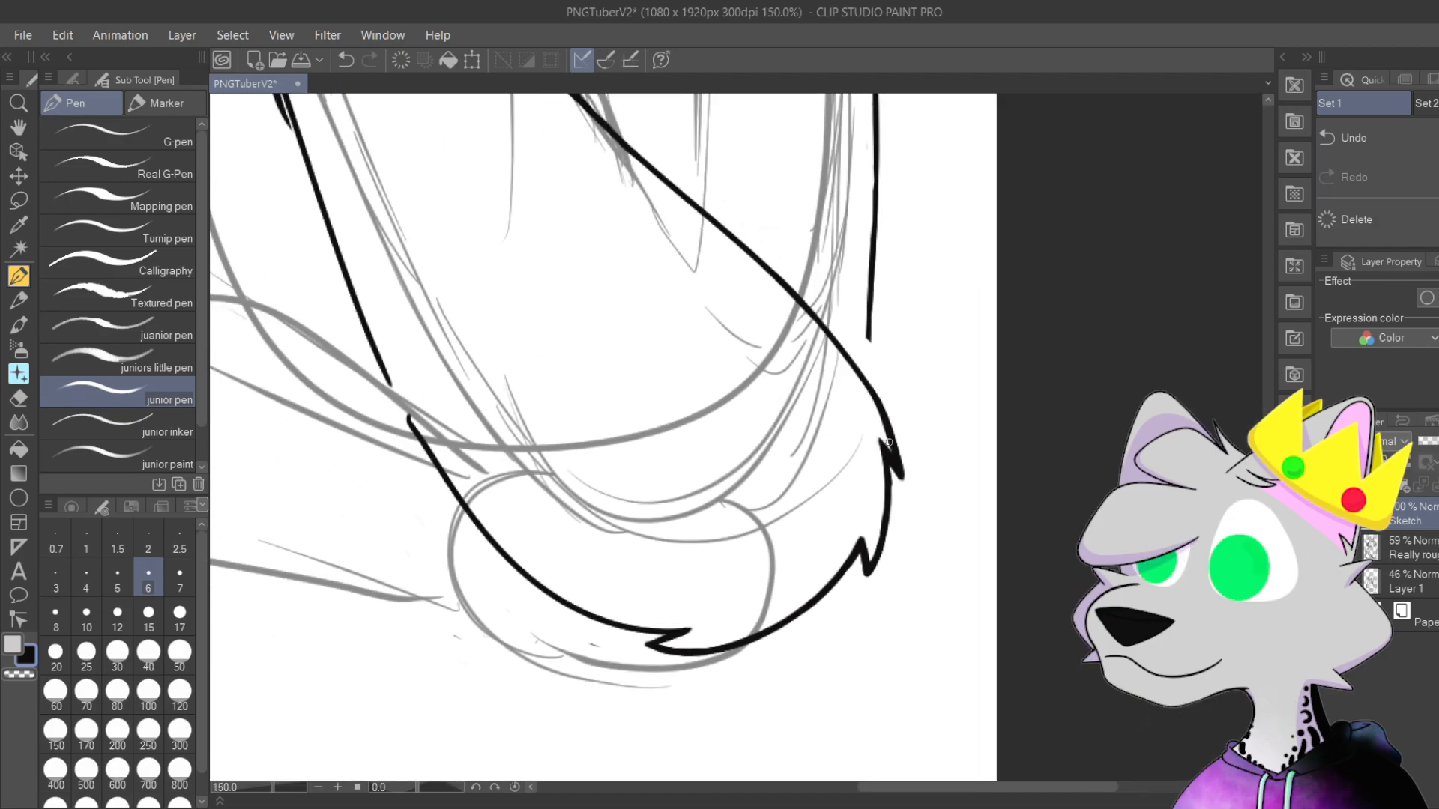
scroll(668, 156, "up", 1)
left_click_drag(787, 543, 697, 231)
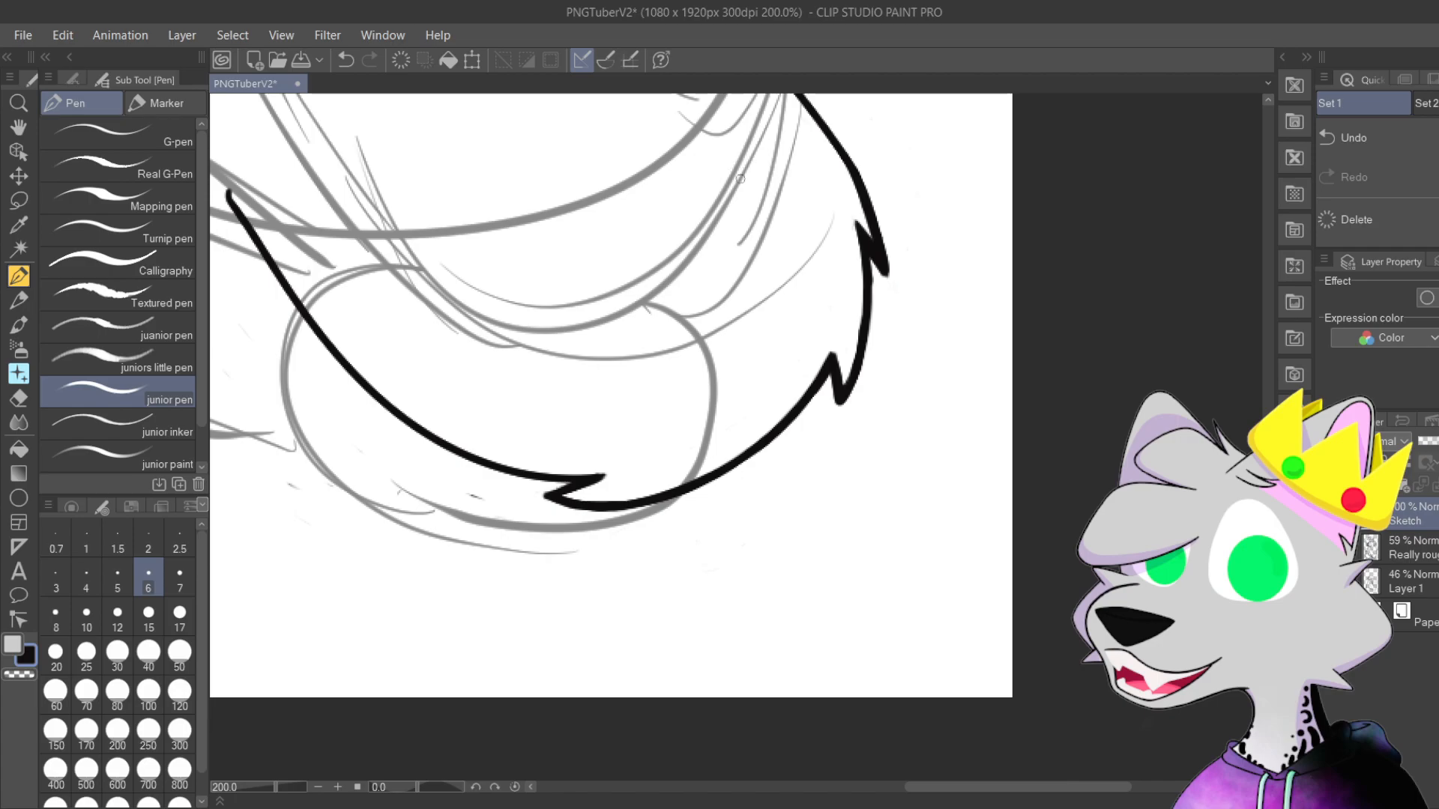
key("ctrl+s")
scroll(735, 157, "up", 4)
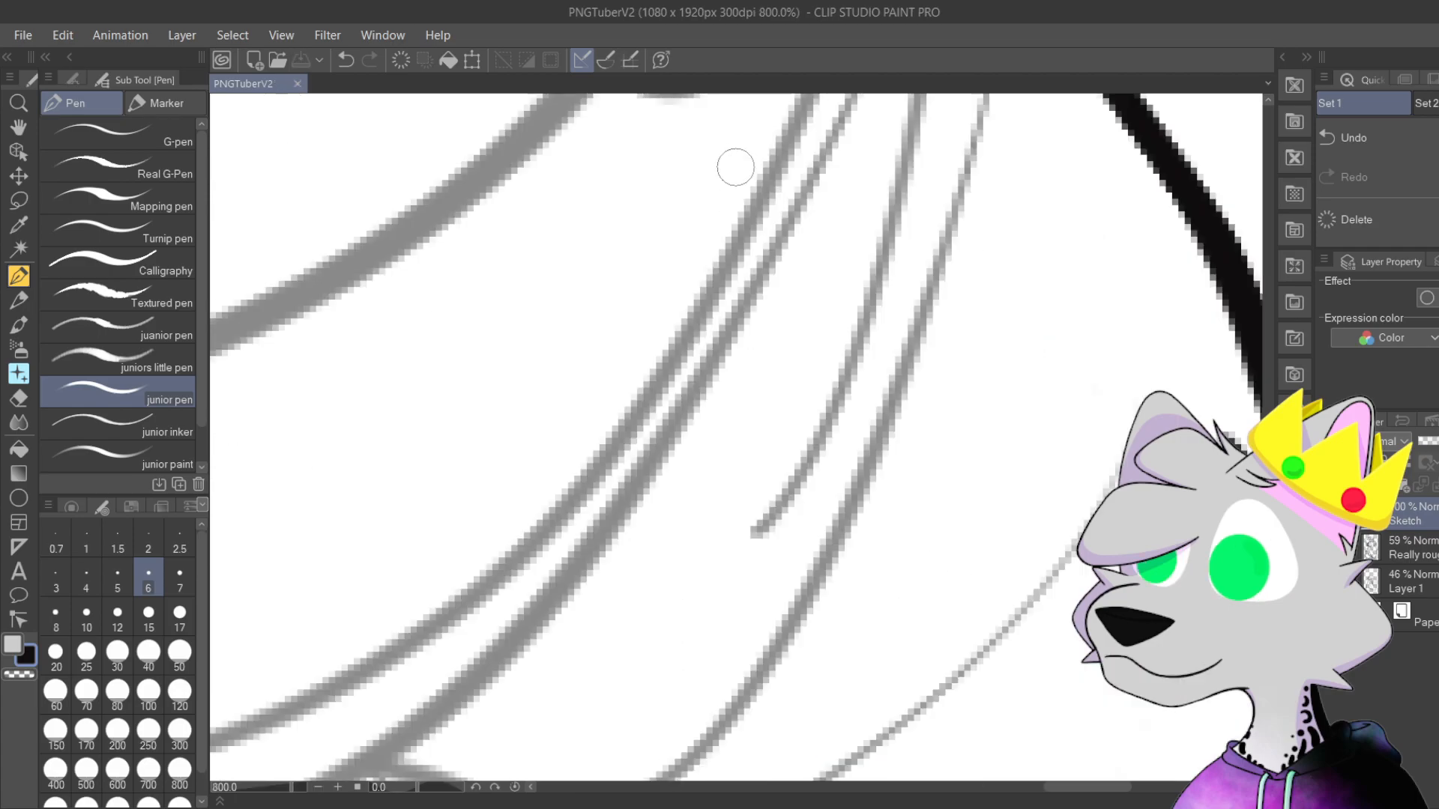
left_click_drag(800, 489, 861, 373)
mouse_move(1087, 101)
left_mouse_down()
mouse_move(825, 470)
mouse_move(494, 694)
mouse_move(619, 531)
left_mouse_up()
scroll(797, 482, "down", 2)
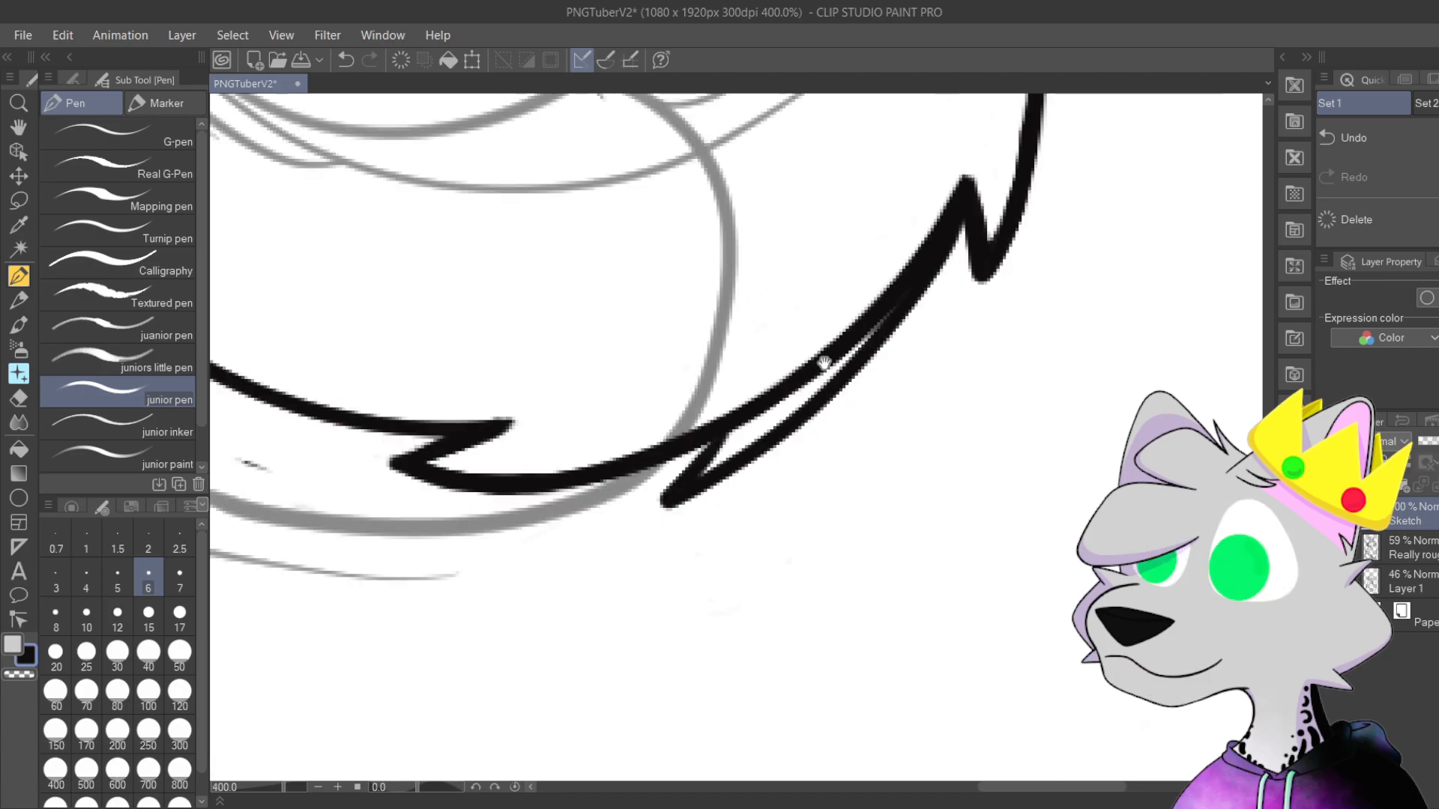
key("ctrl+z")
mouse_move(944, 348)
left_mouse_down()
mouse_move(784, 527)
mouse_move(697, 590)
left_mouse_up()
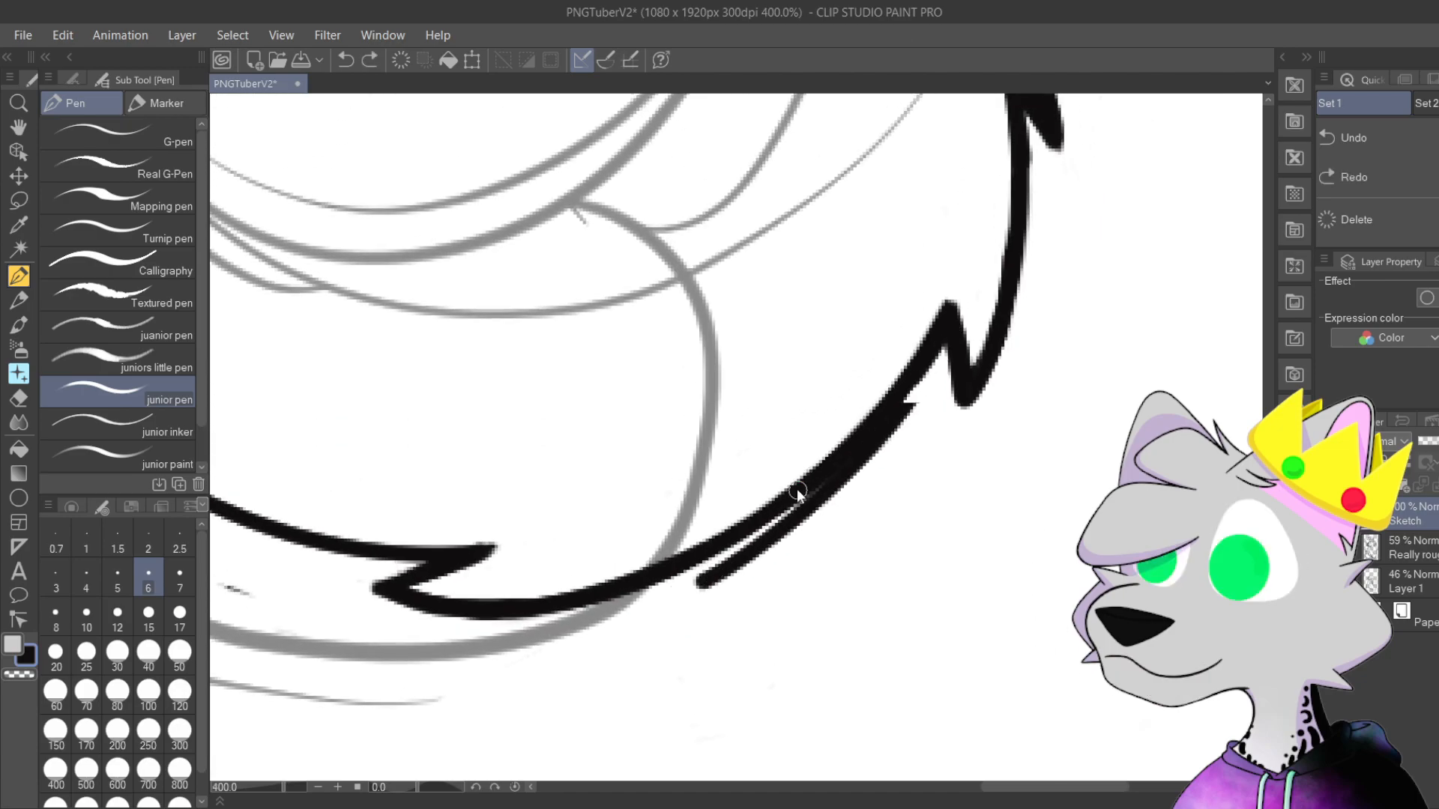
key("ctrl+z")
mouse_move(943, 333)
left_mouse_down()
mouse_move(731, 595)
mouse_move(724, 551)
left_mouse_up()
scroll(705, 467, "up", 2)
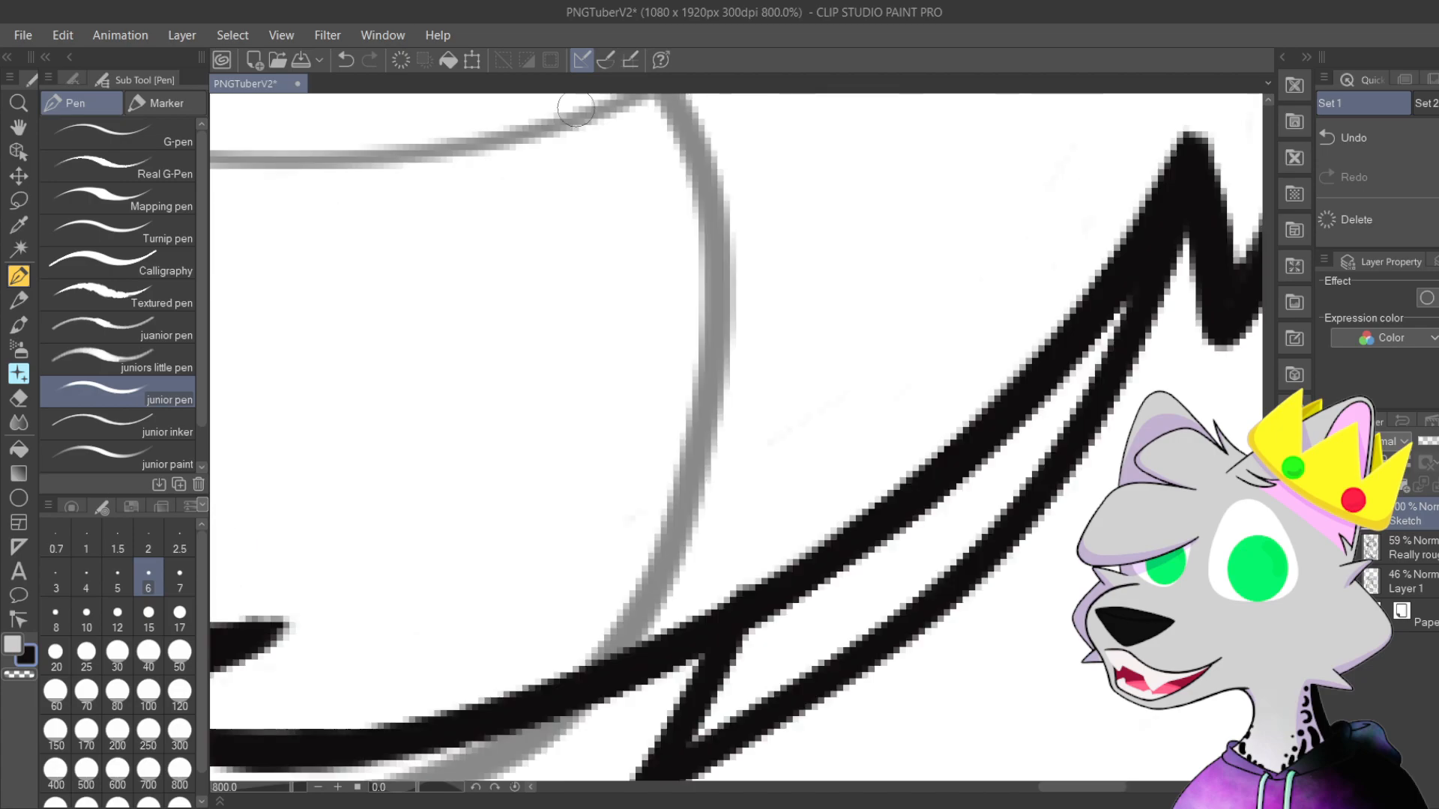
left_click_drag(808, 649, 713, 447)
key("ctrl+z")
mouse_move(622, 450)
left_mouse_down()
mouse_move(763, 431)
mouse_move(901, 267)
left_mouse_up()
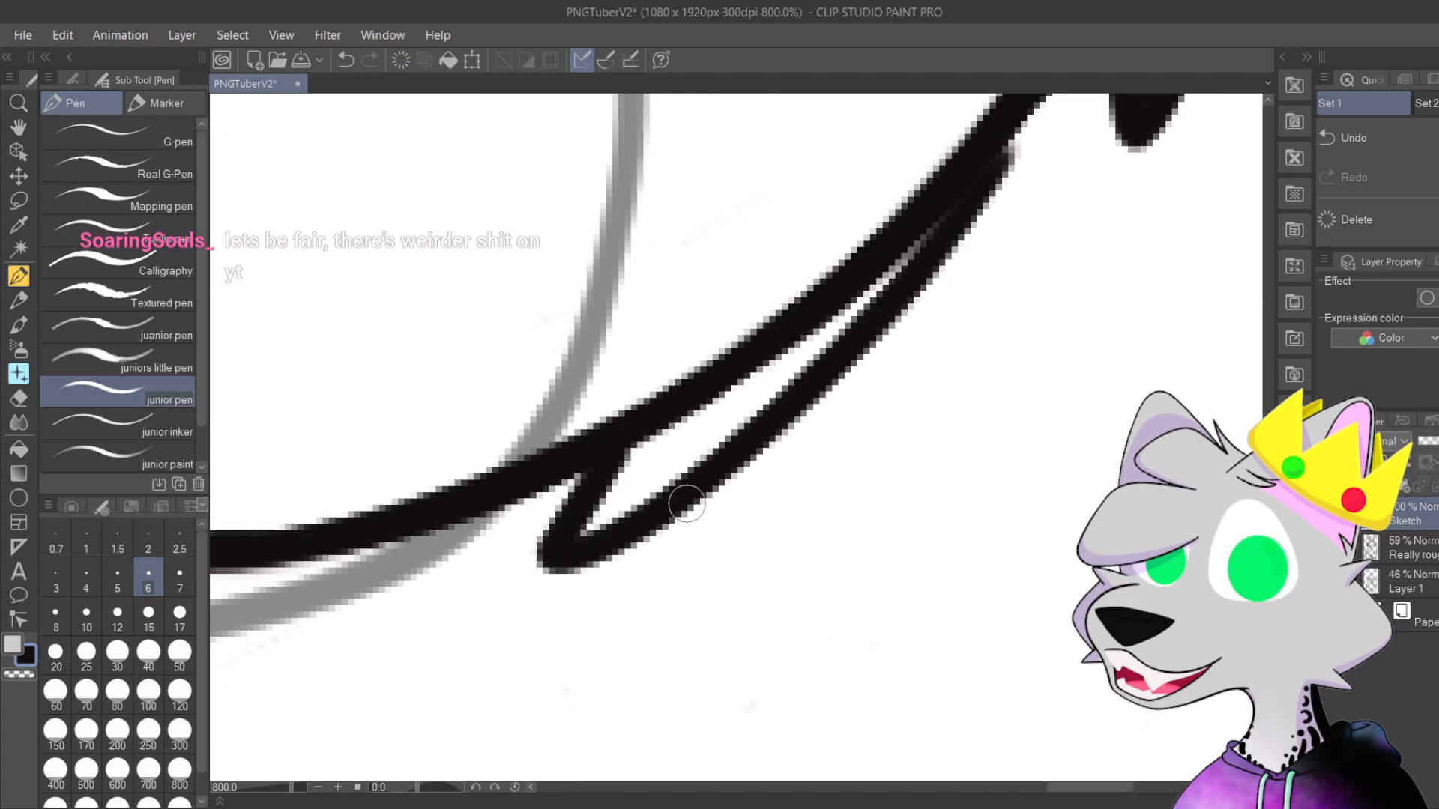
key("ctrl+z")
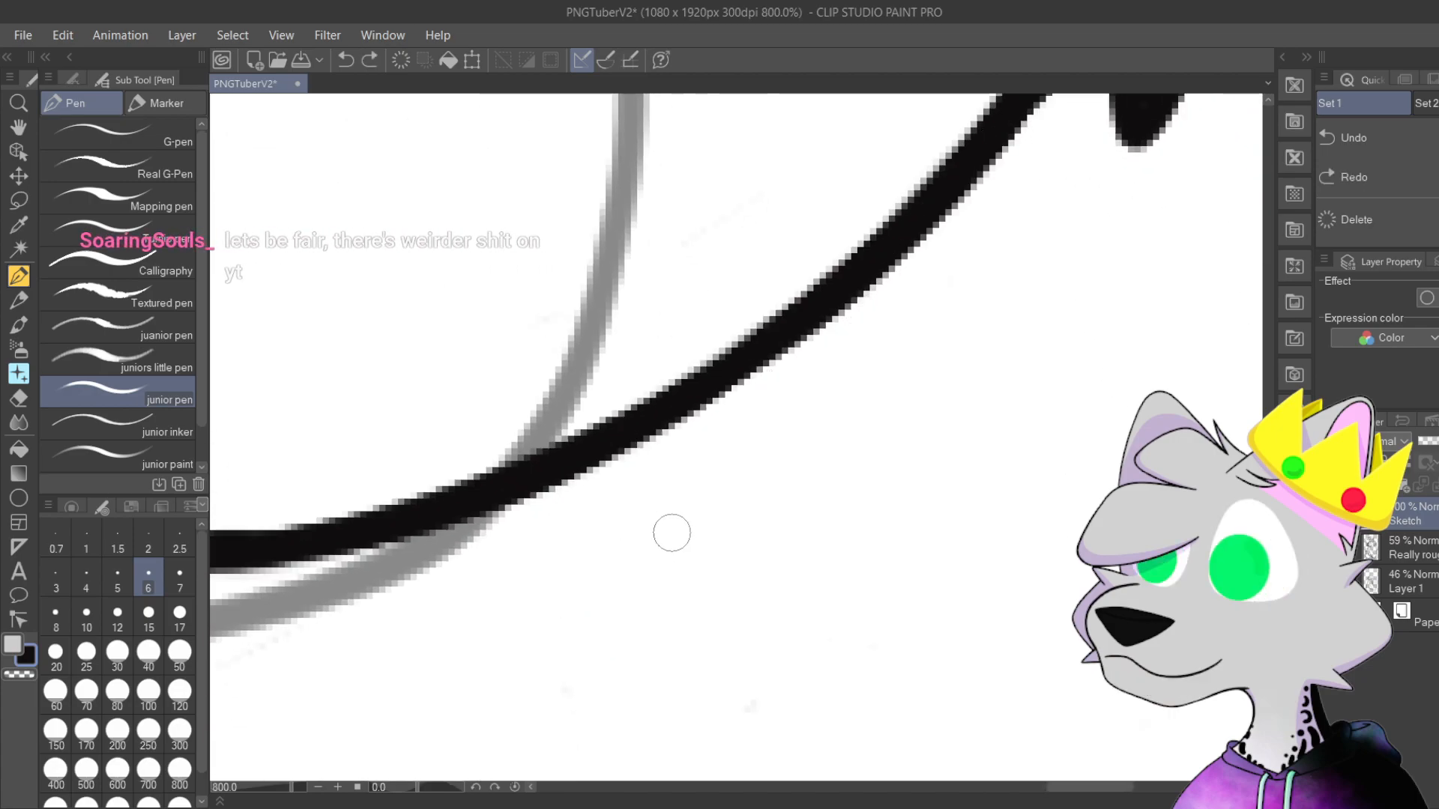
mouse_move(639, 428)
left_mouse_down()
mouse_move(661, 481)
mouse_move(841, 247)
left_mouse_up()
key("ctrl+z")
Step: Draw a new fur tuft below the outline, its long outer edge running up towards the lower notch
mouse_move(492, 540)
left_mouse_down()
mouse_move(634, 516)
mouse_move(937, 180)
left_mouse_up()
left_click_drag(600, 573, 776, 337)
key("ctrl+z")
left_click_drag(517, 645, 787, 326)
left_click_drag(680, 504, 779, 322)
left_click_drag(723, 480, 783, 296)
key("ctrl+z")
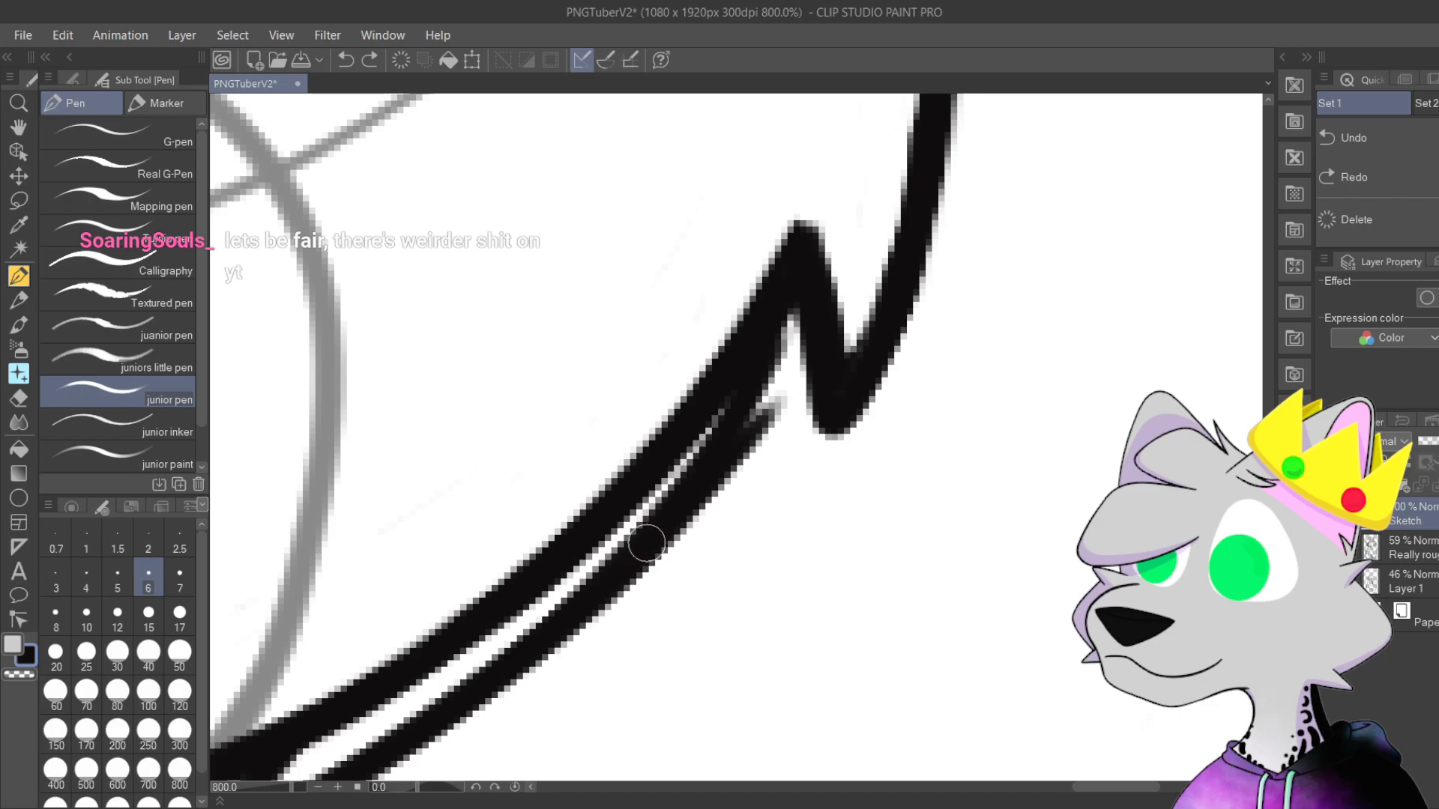
left_click_drag(679, 472, 757, 364)
left_click_drag(656, 495, 694, 450)
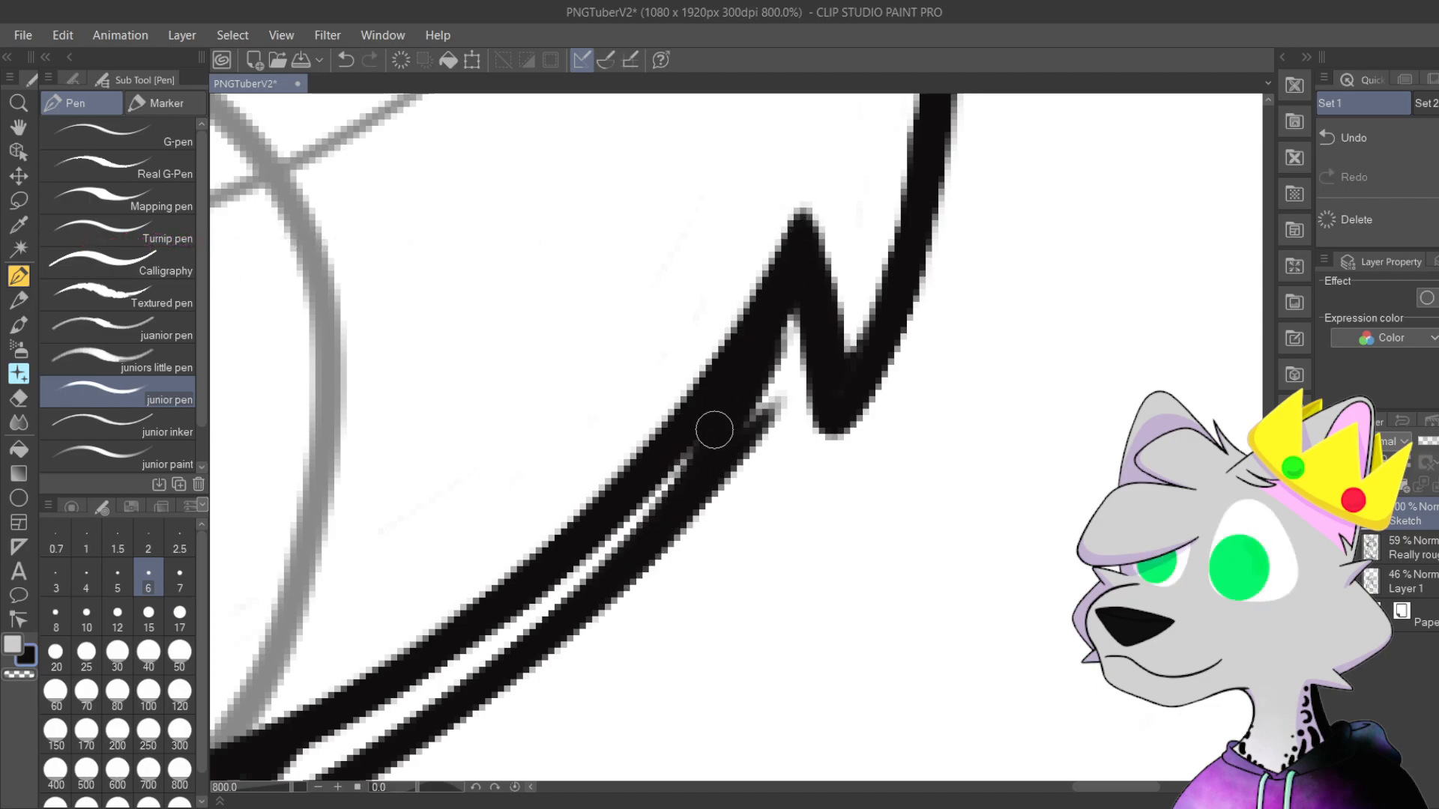
left_click_drag(663, 535, 782, 237)
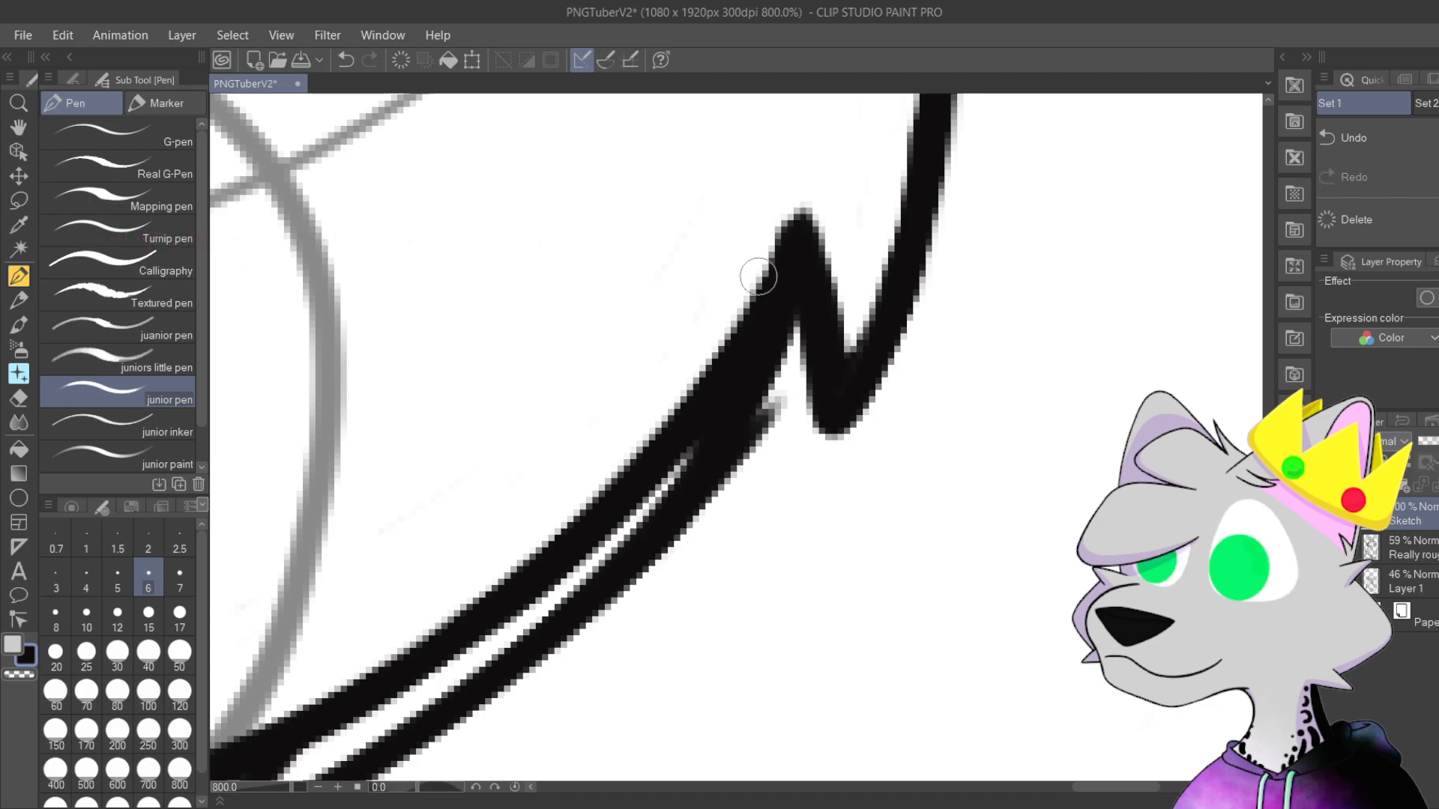
key("ctrl+z")
key("ctrl+z")
key("ctrl+z")
key("ctrl+z")
Step: Erase the old outline between the new tuft and the lower notch, taper the tuft's inner point and clean the join at the notch
left_click_drag(677, 502, 798, 268)
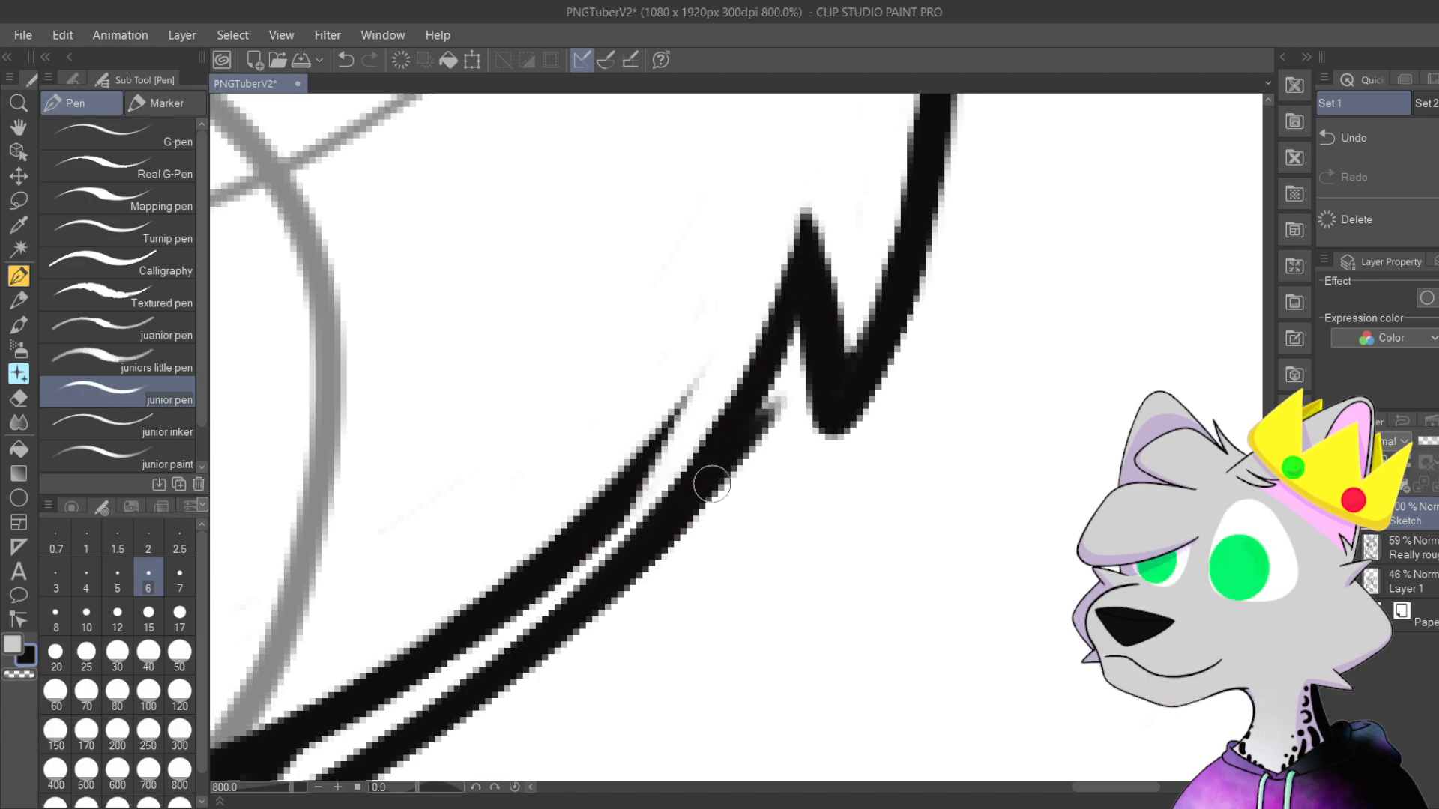
mouse_move(506, 712)
left_mouse_down()
mouse_move(764, 372)
mouse_move(713, 491)
left_mouse_up()
mouse_move(517, 534)
left_mouse_down()
mouse_move(586, 413)
mouse_move(515, 549)
mouse_move(565, 449)
mouse_move(519, 532)
mouse_move(835, 270)
mouse_move(699, 383)
mouse_move(830, 264)
mouse_move(900, 167)
left_mouse_up()
left_click_drag(726, 380, 868, 247)
mouse_move(609, 458)
left_mouse_down()
mouse_move(711, 353)
mouse_move(597, 430)
left_mouse_up()
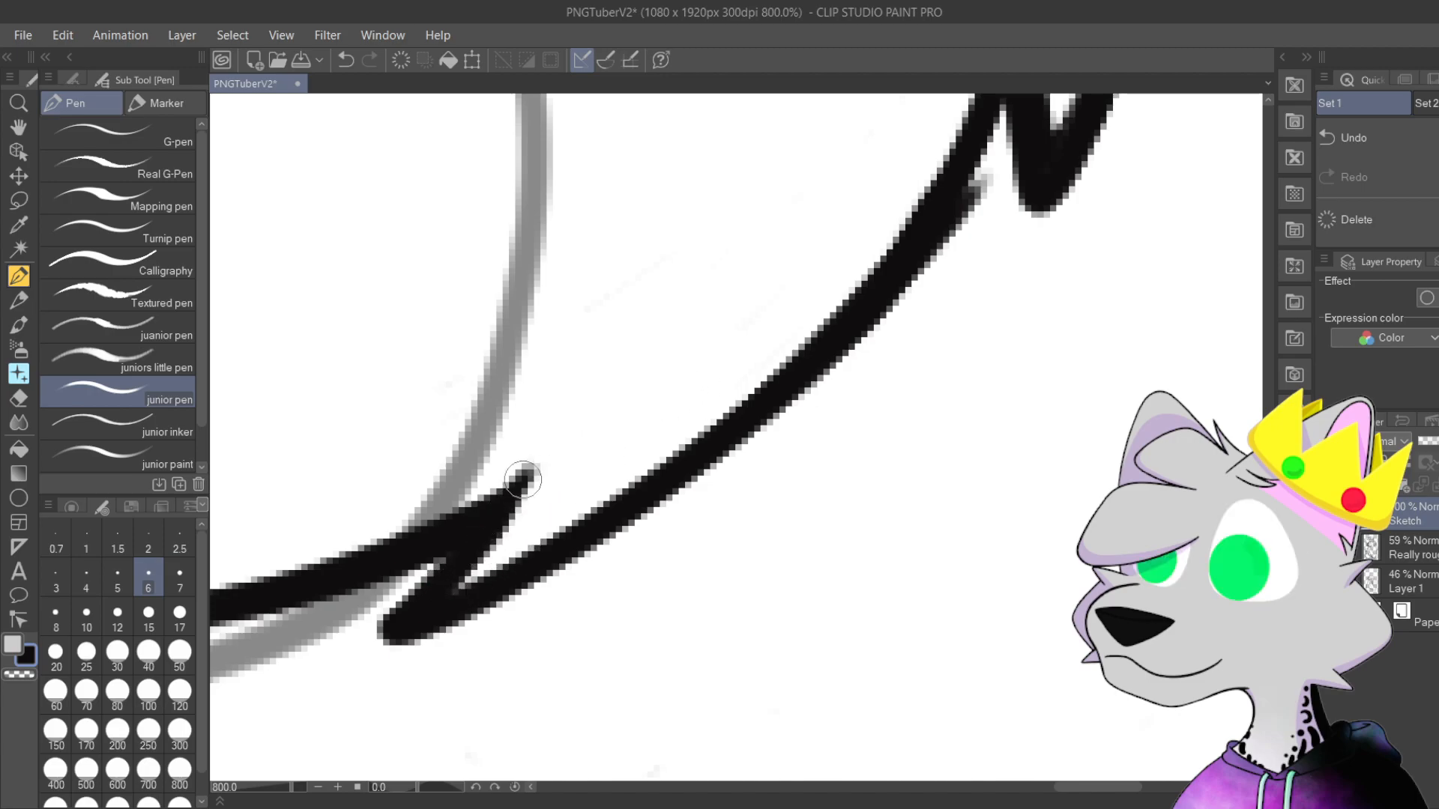
left_click_drag(950, 239, 984, 187)
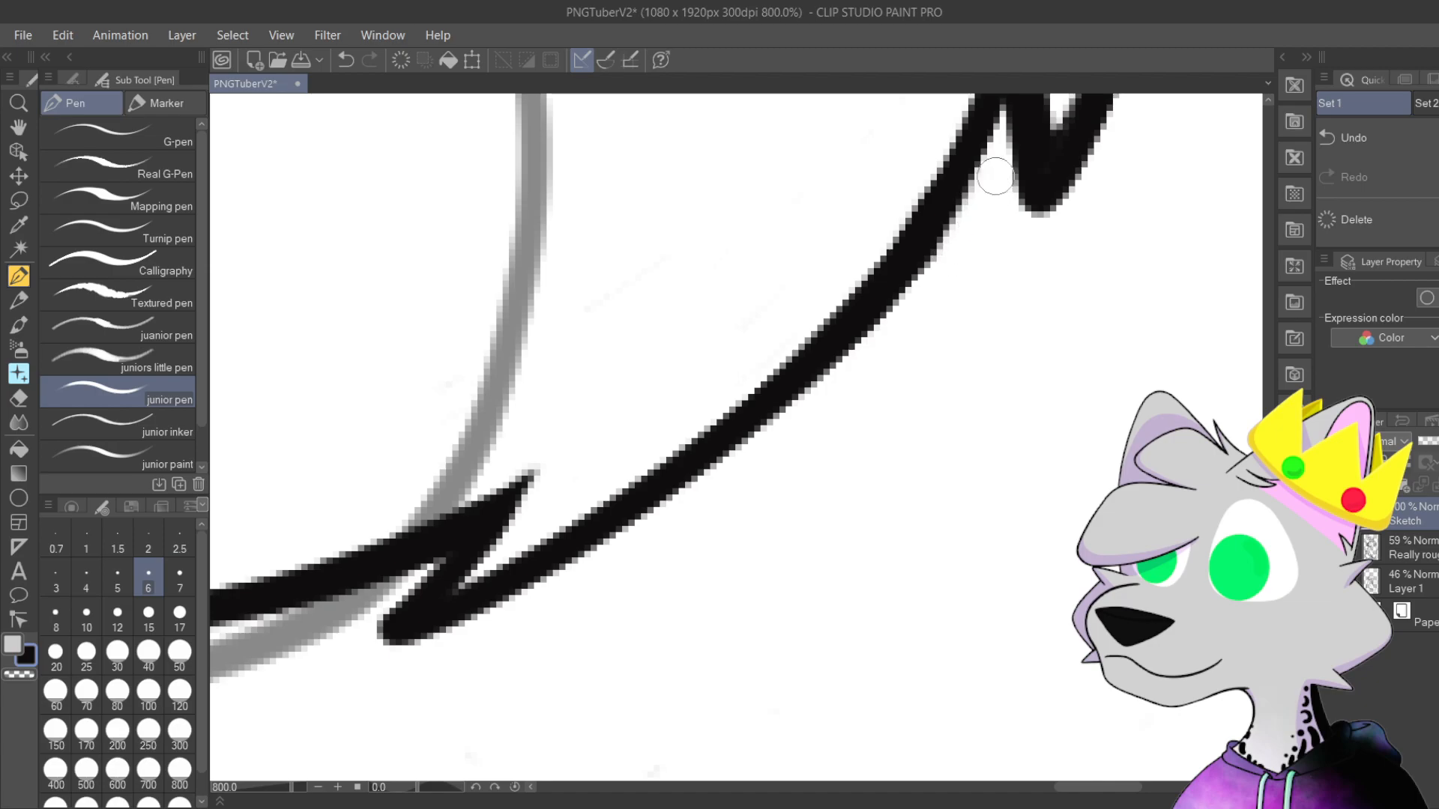
Step: Check the finished row of fur tufts around the elbow and save the drawing again
scroll(834, 332, "down", 6)
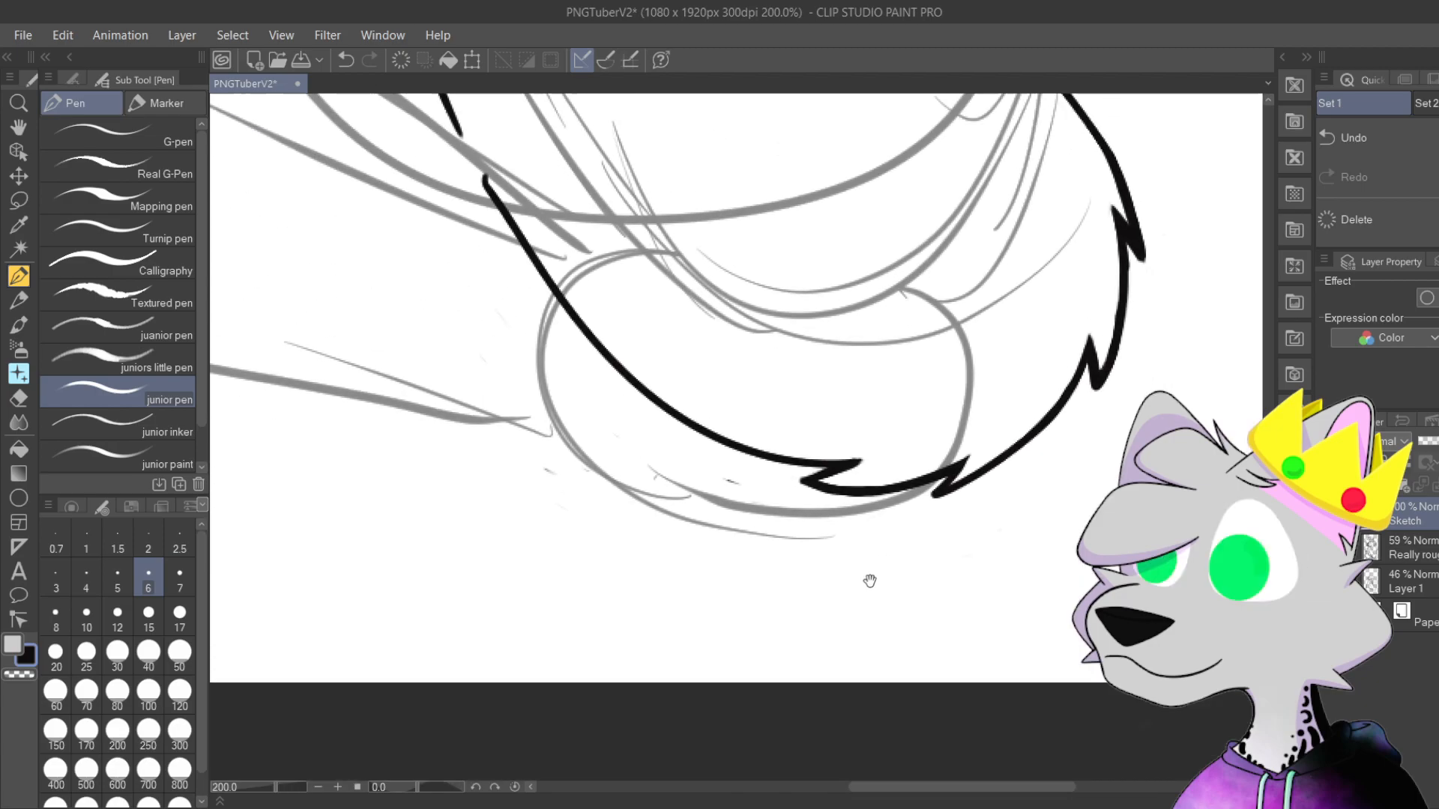
left_click_drag(869, 581, 748, 768)
scroll(769, 461, "down", 1)
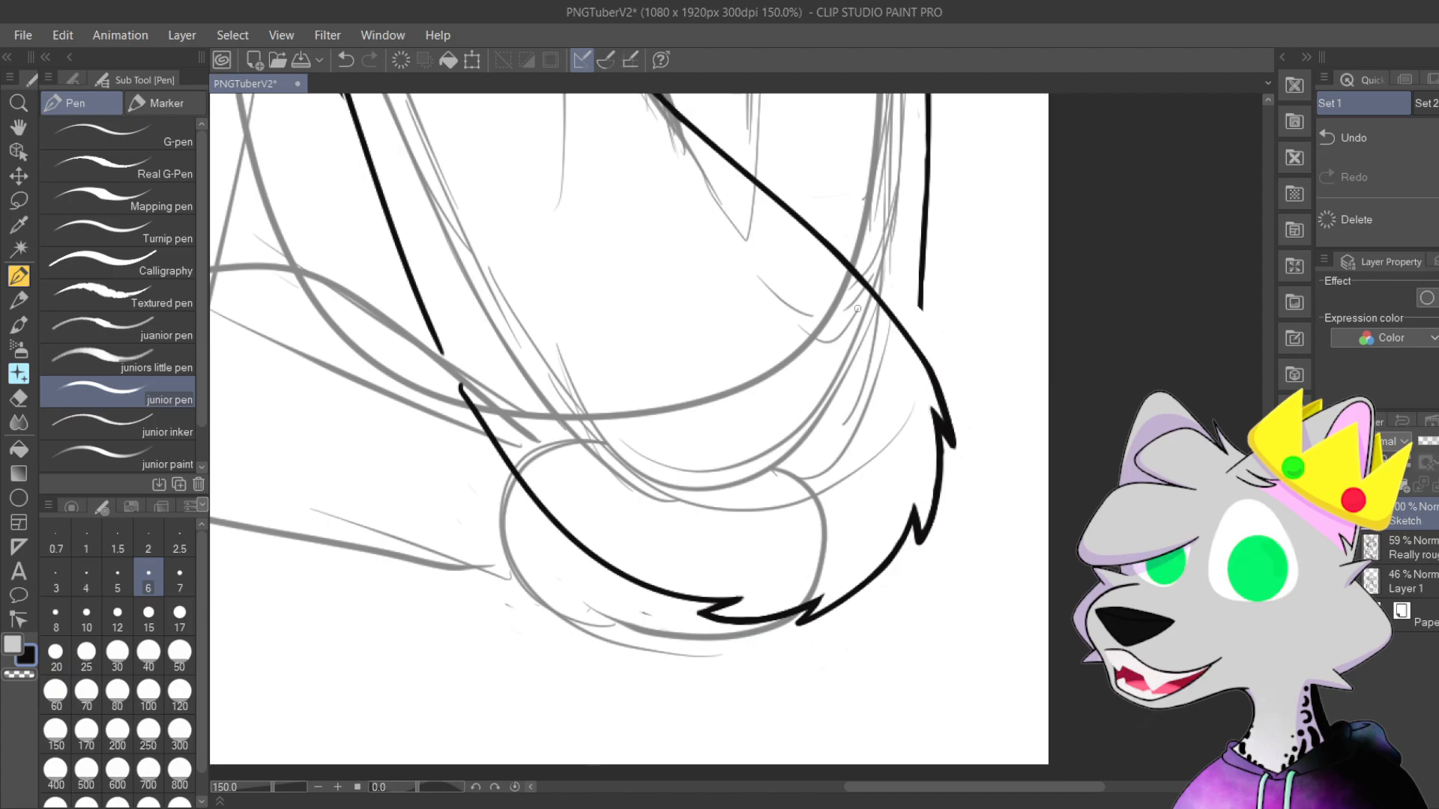
key("ctrl+s")
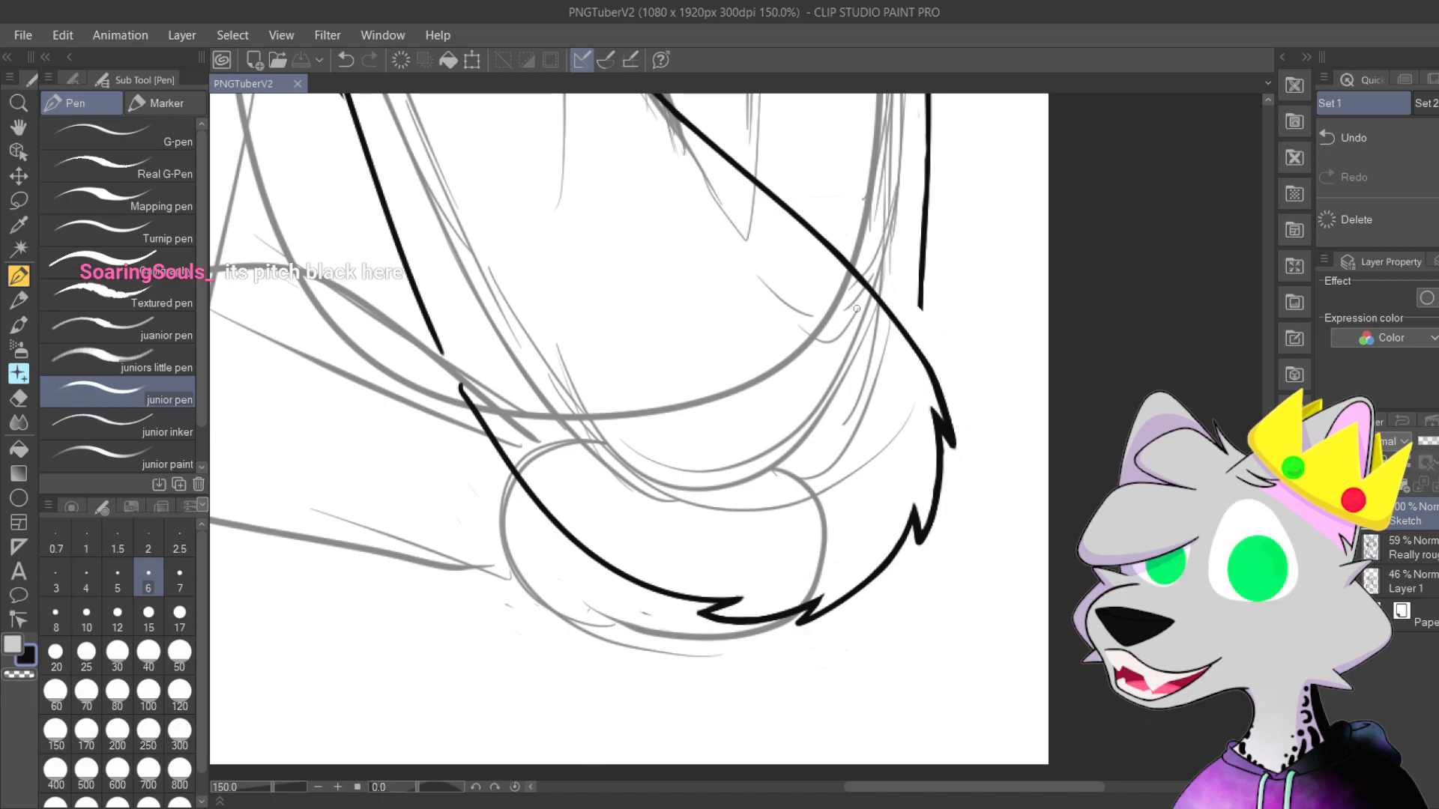
scroll(720, 514, "up", 5)
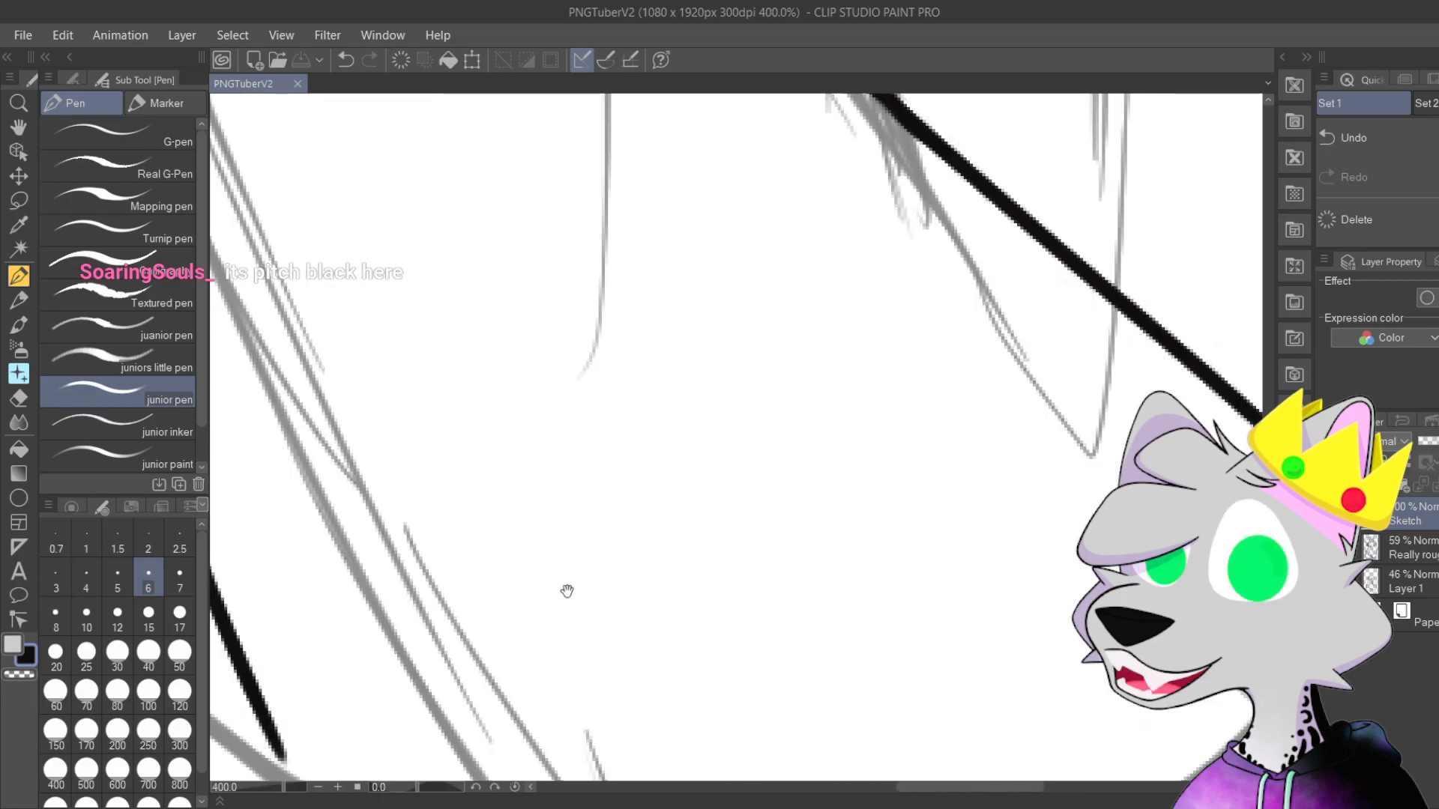
Step: Bridge the gap in the forearm's left outline with black strokes linking the upper line to the lower one
scroll(720, 379, "up", 4)
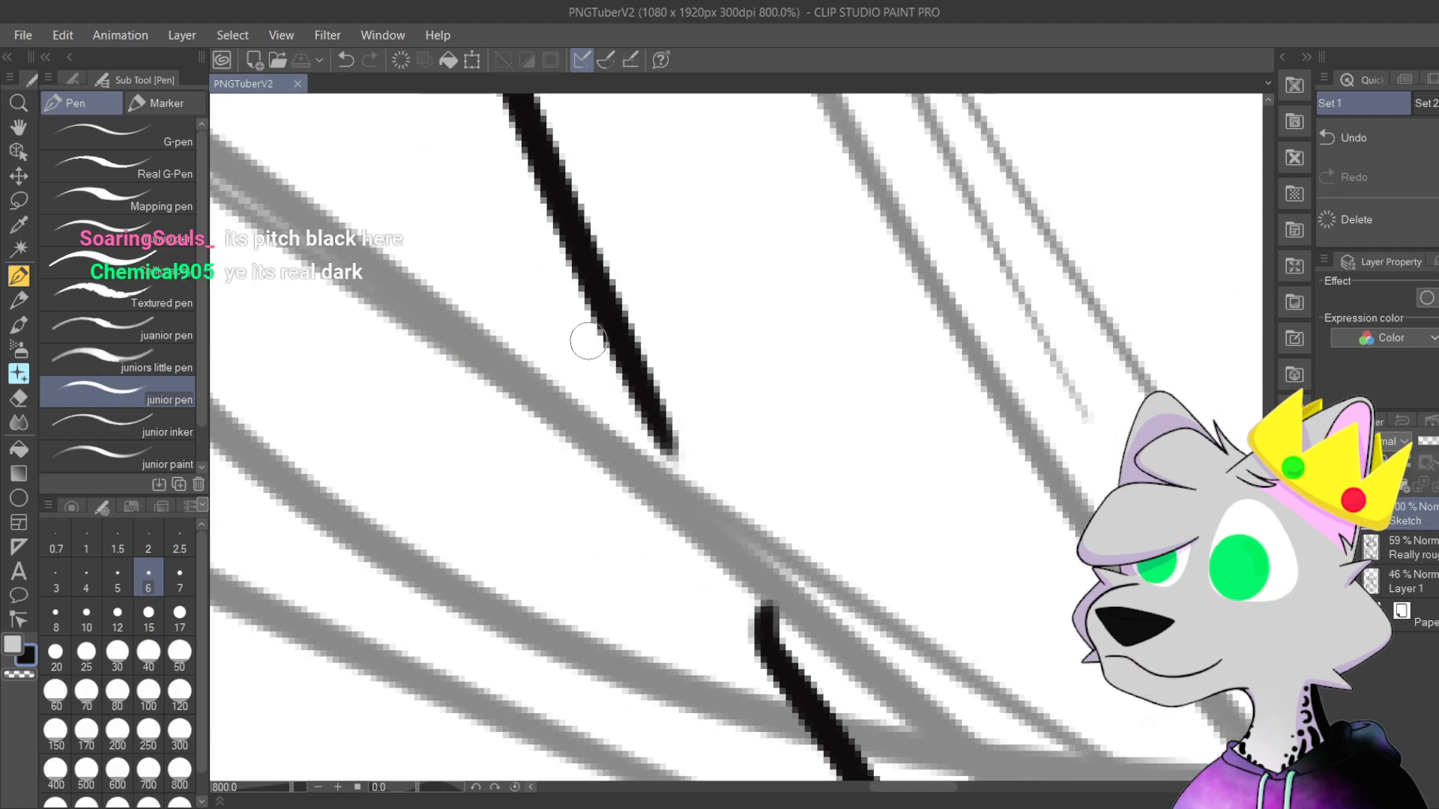
left_click_drag(575, 228, 712, 529)
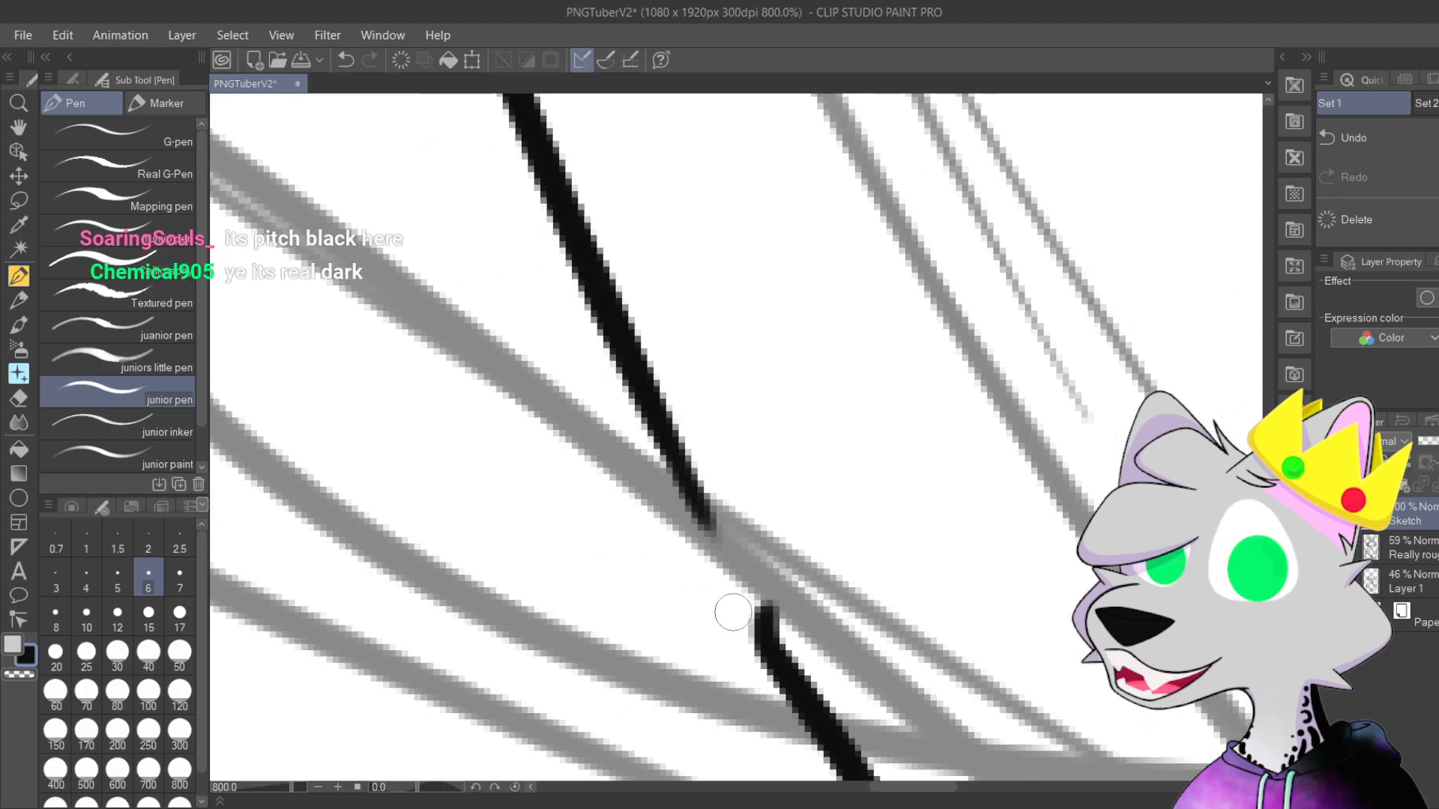
left_click_drag(613, 315, 756, 637)
left_click_drag(670, 469, 784, 721)
left_click_drag(663, 500, 621, 356)
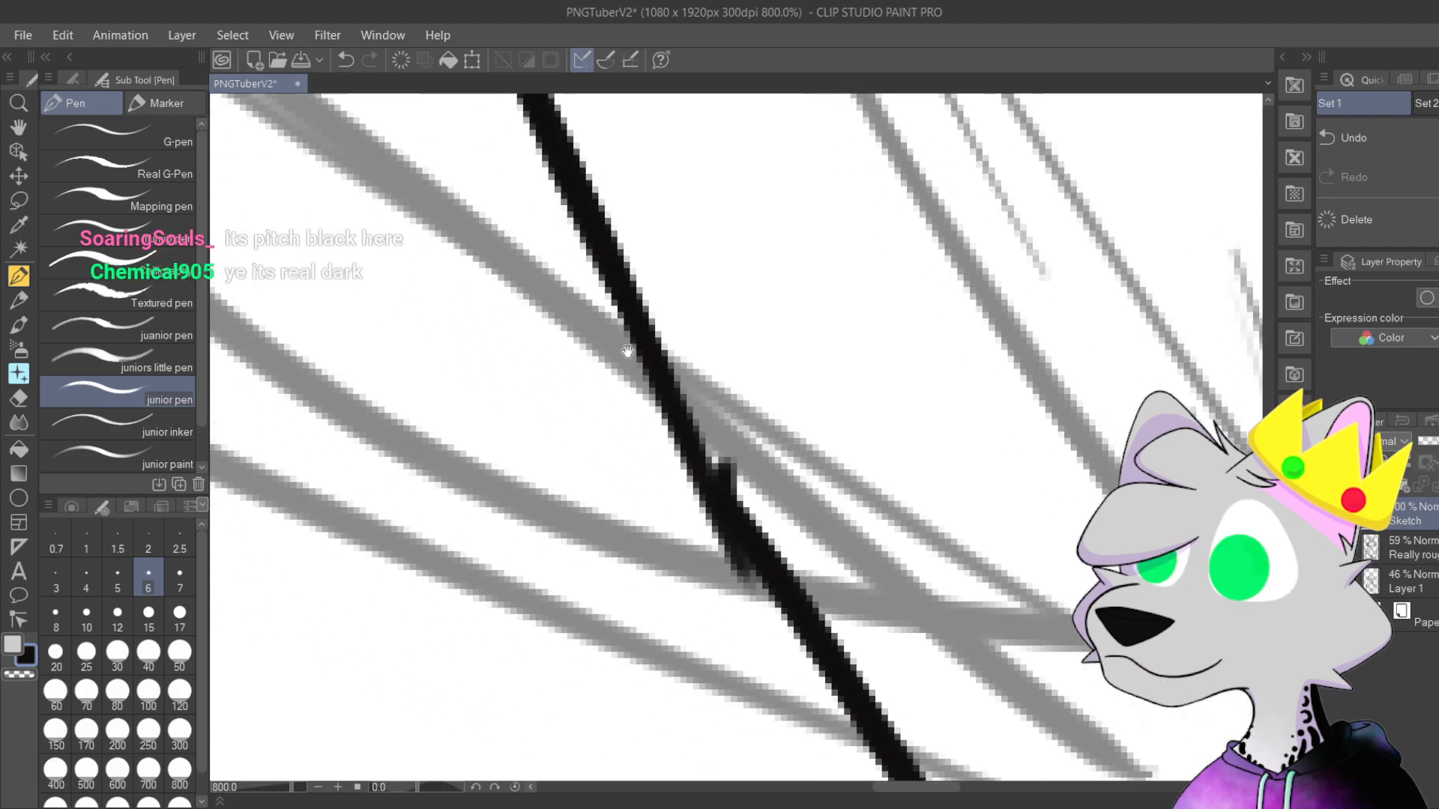
left_click_drag(592, 225, 772, 547)
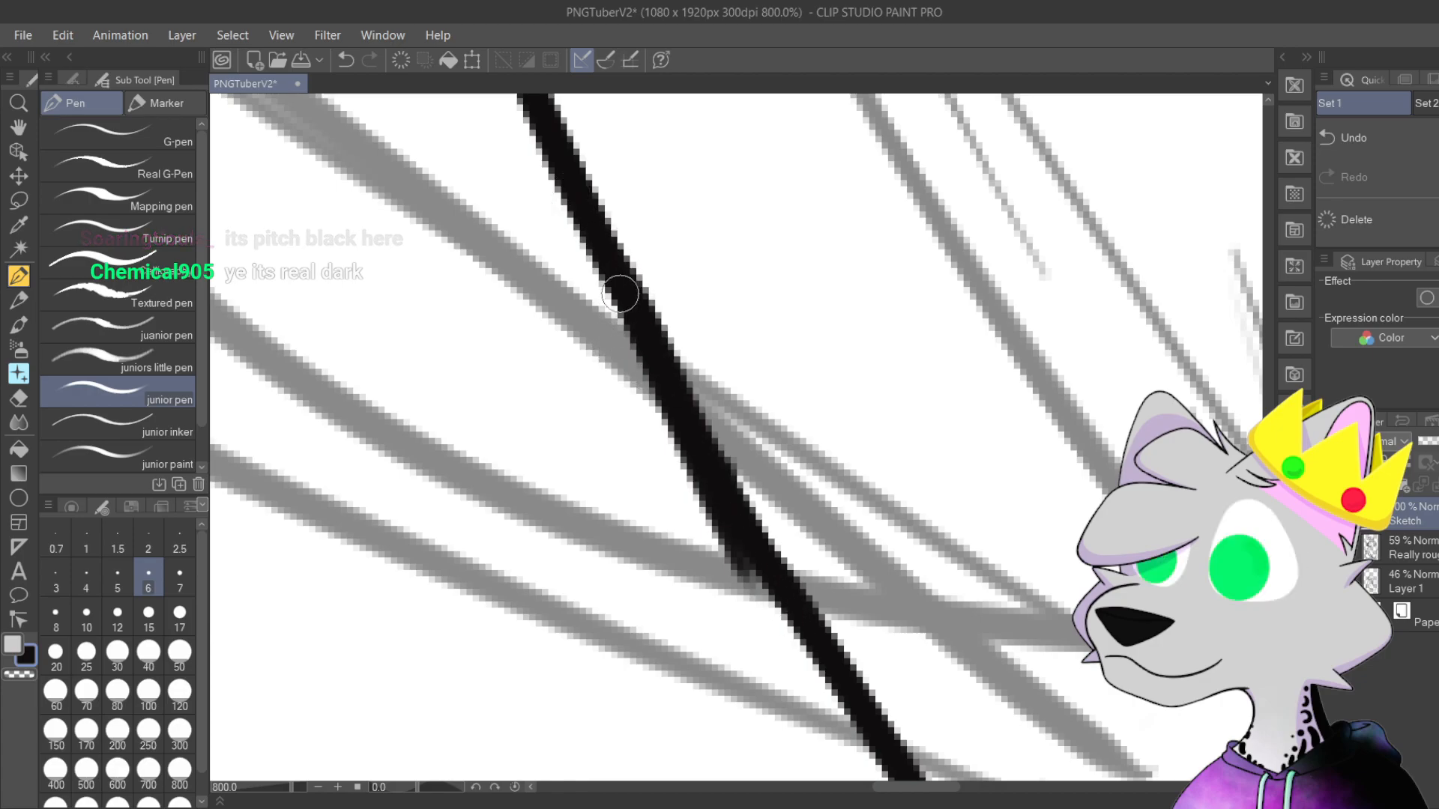
Step: Redo the joining stroke across the former gap several times so it follows the slope of the forearm's left outline
key("ctrl+z")
left_click_drag(578, 223, 771, 604)
key("ctrl+z")
left_click_drag(572, 219, 772, 587)
key("ctrl+z")
left_click_drag(570, 180, 742, 536)
key("ctrl+z")
mouse_move(592, 225)
left_mouse_down()
mouse_move(732, 507)
mouse_move(742, 558)
left_mouse_up()
left_click_drag(589, 204, 851, 667)
key("ctrl+z")
left_click_drag(570, 134, 697, 419)
key("ctrl+z")
scroll(585, 364, "down", 2)
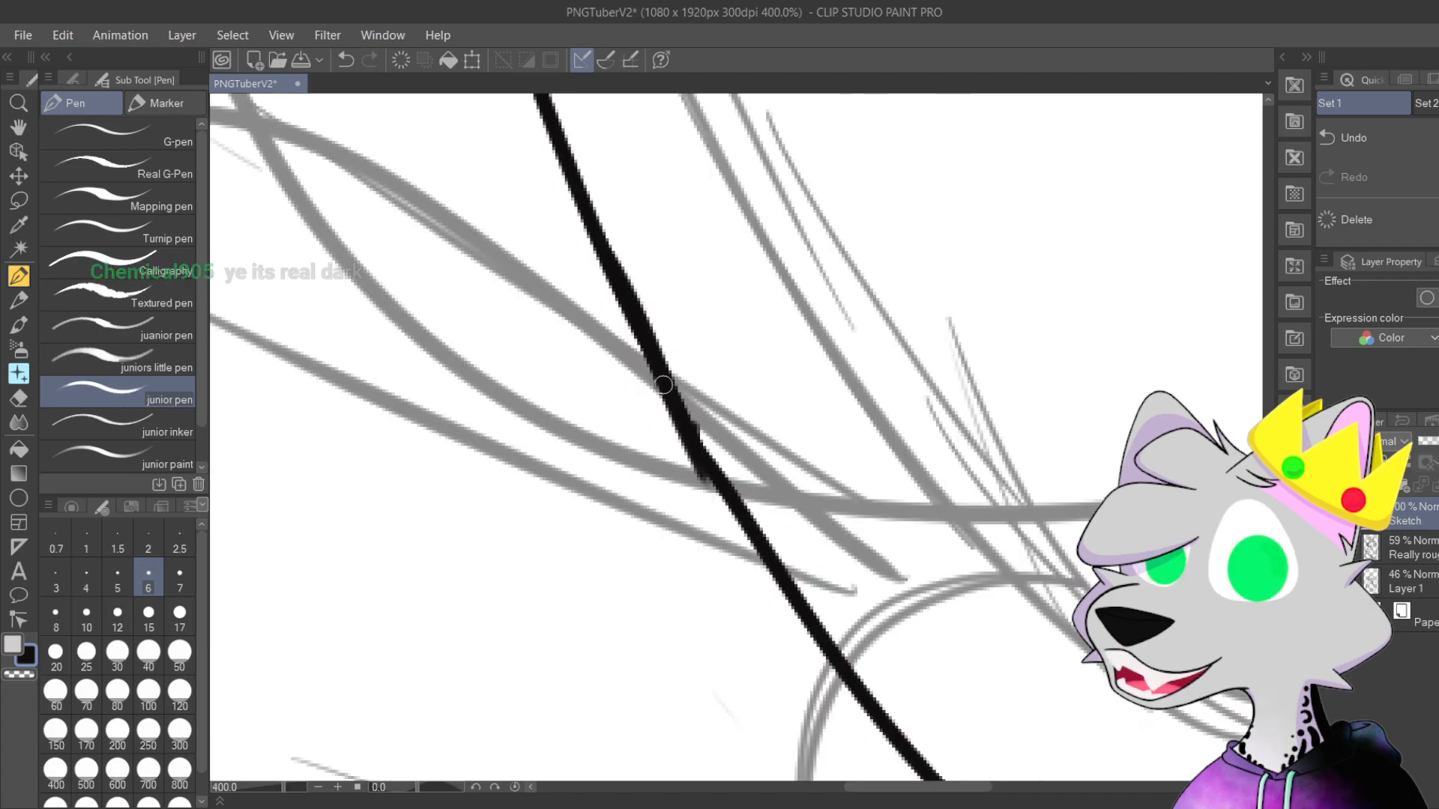
Step: Rework the stroke over the join and trim the ragged bump on its outer side
left_click_drag(562, 305, 661, 528)
scroll(661, 528, "up", 2)
mouse_move(688, 420)
left_mouse_down()
mouse_move(659, 397)
mouse_move(661, 427)
mouse_move(651, 418)
mouse_move(632, 478)
left_mouse_up()
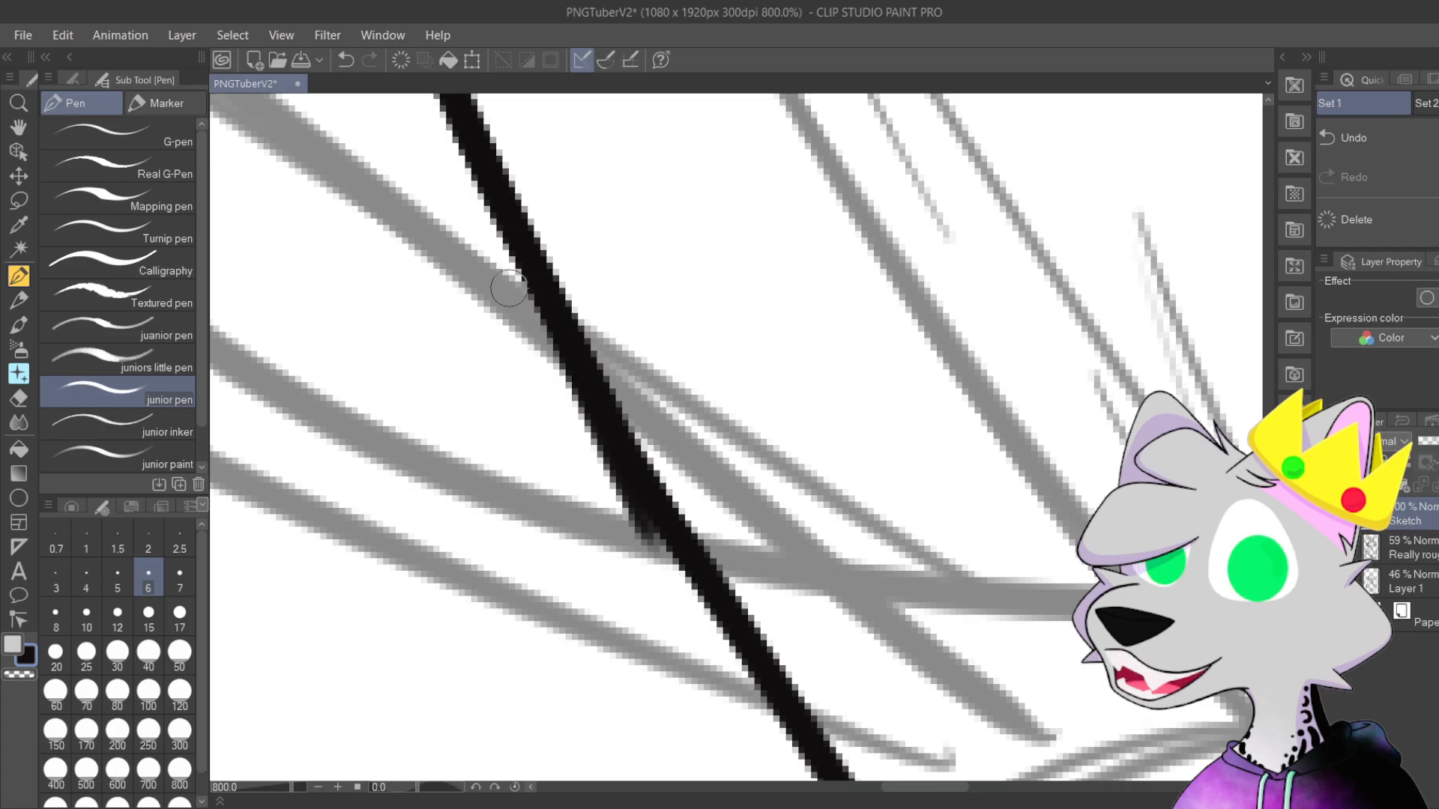
key("ctrl+z")
key("ctrl+z")
key("ctrl+z")
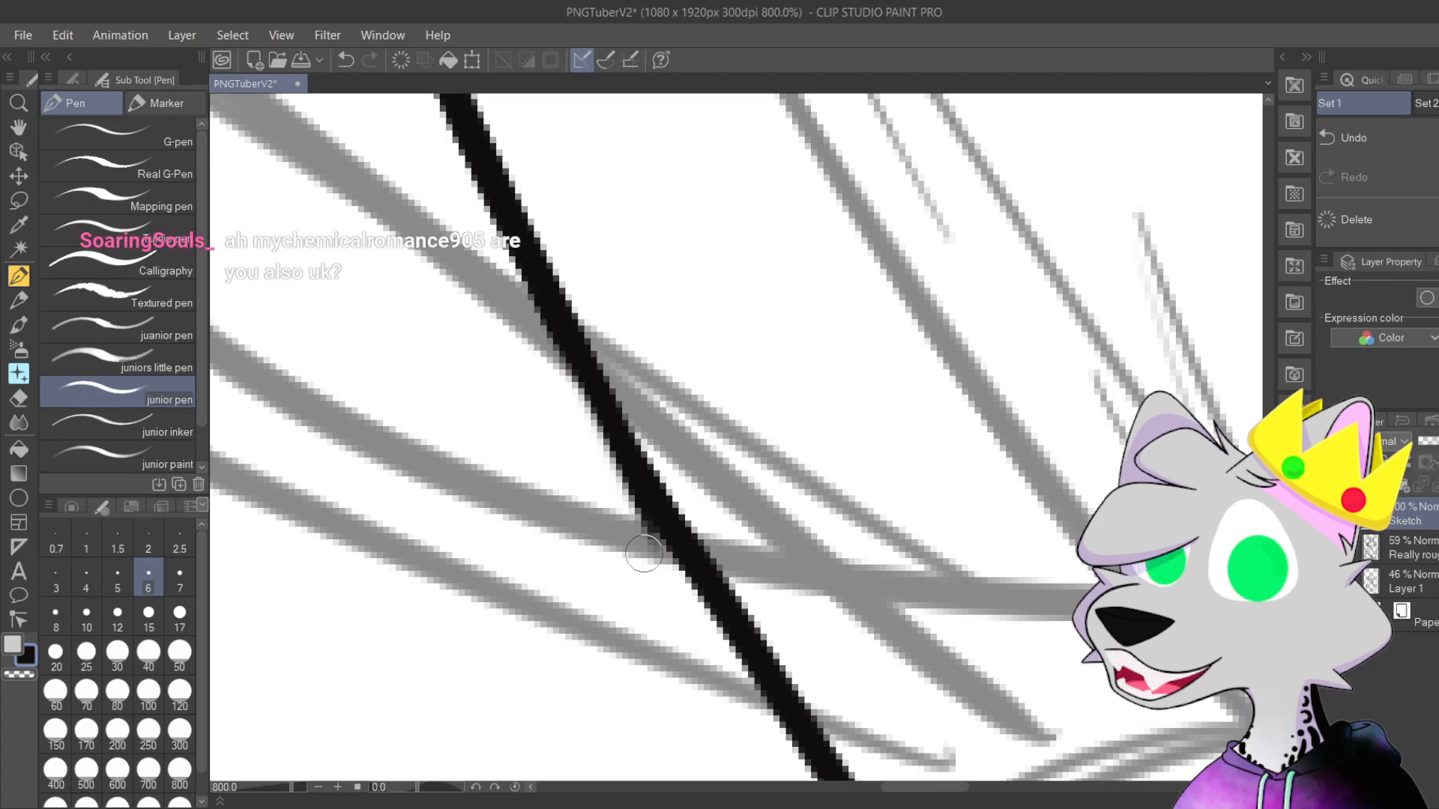
left_click_drag(573, 349, 628, 487)
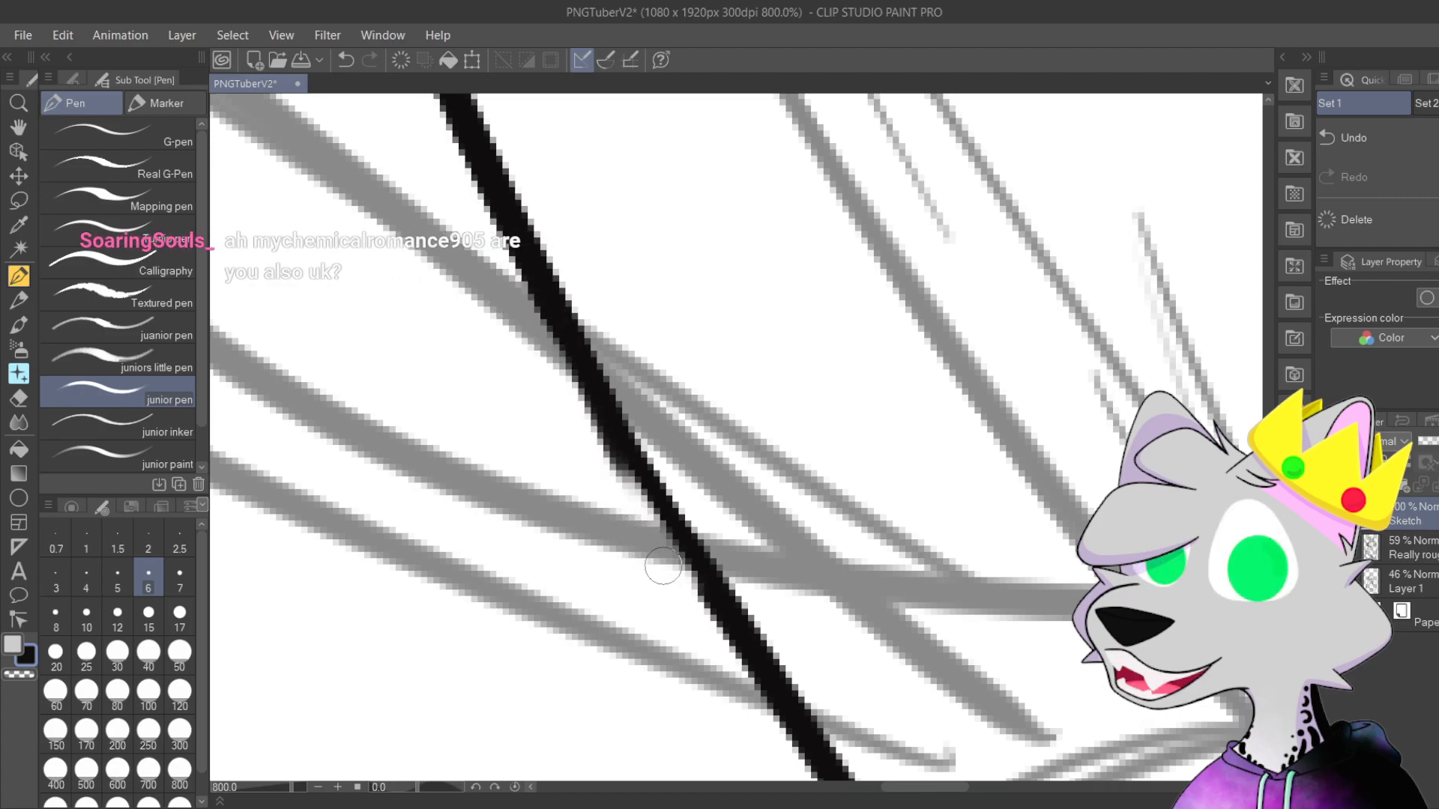
Step: Even out the line thickness through the joined section of the forearm's left outline
scroll(545, 356, "up", 5)
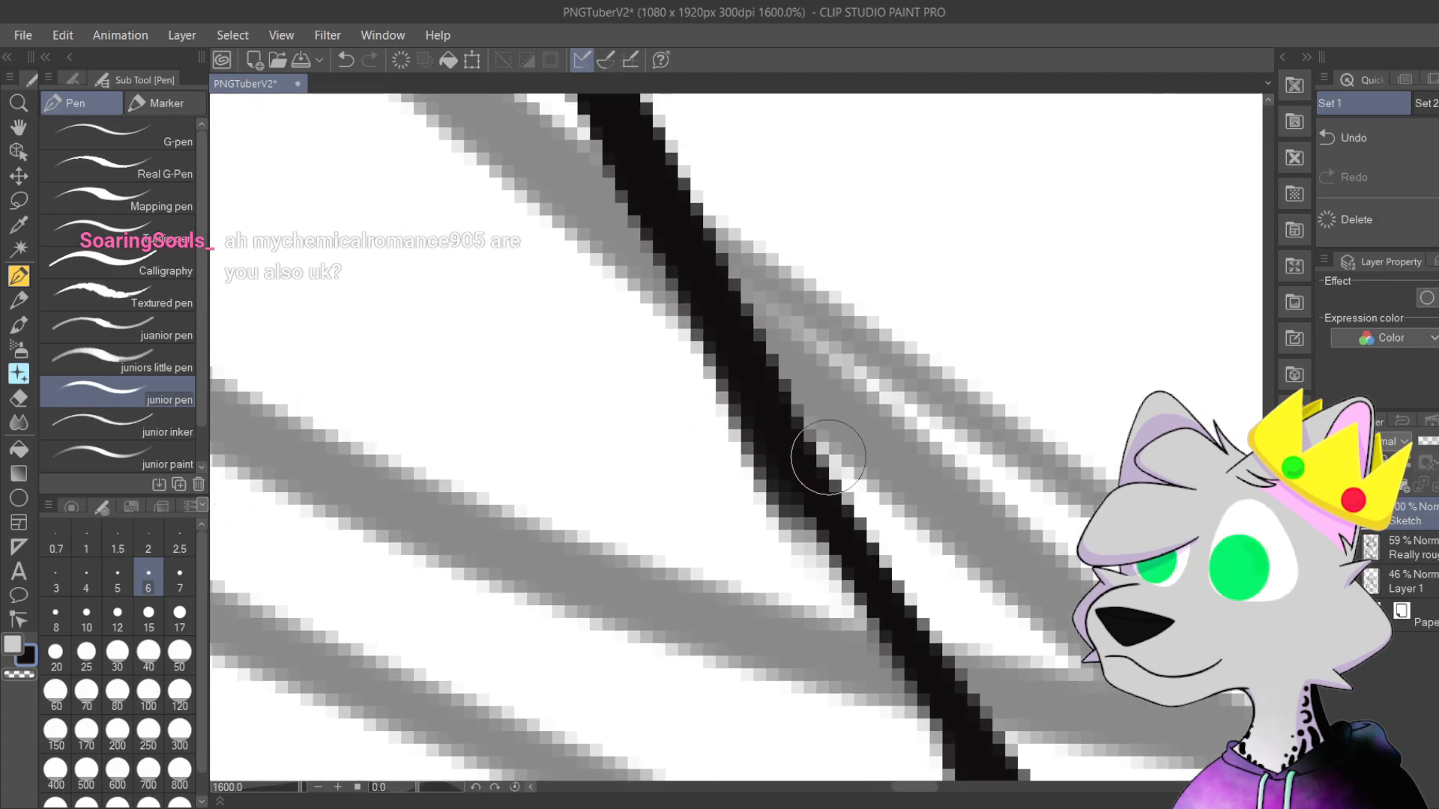
scroll(819, 370, "up", 5)
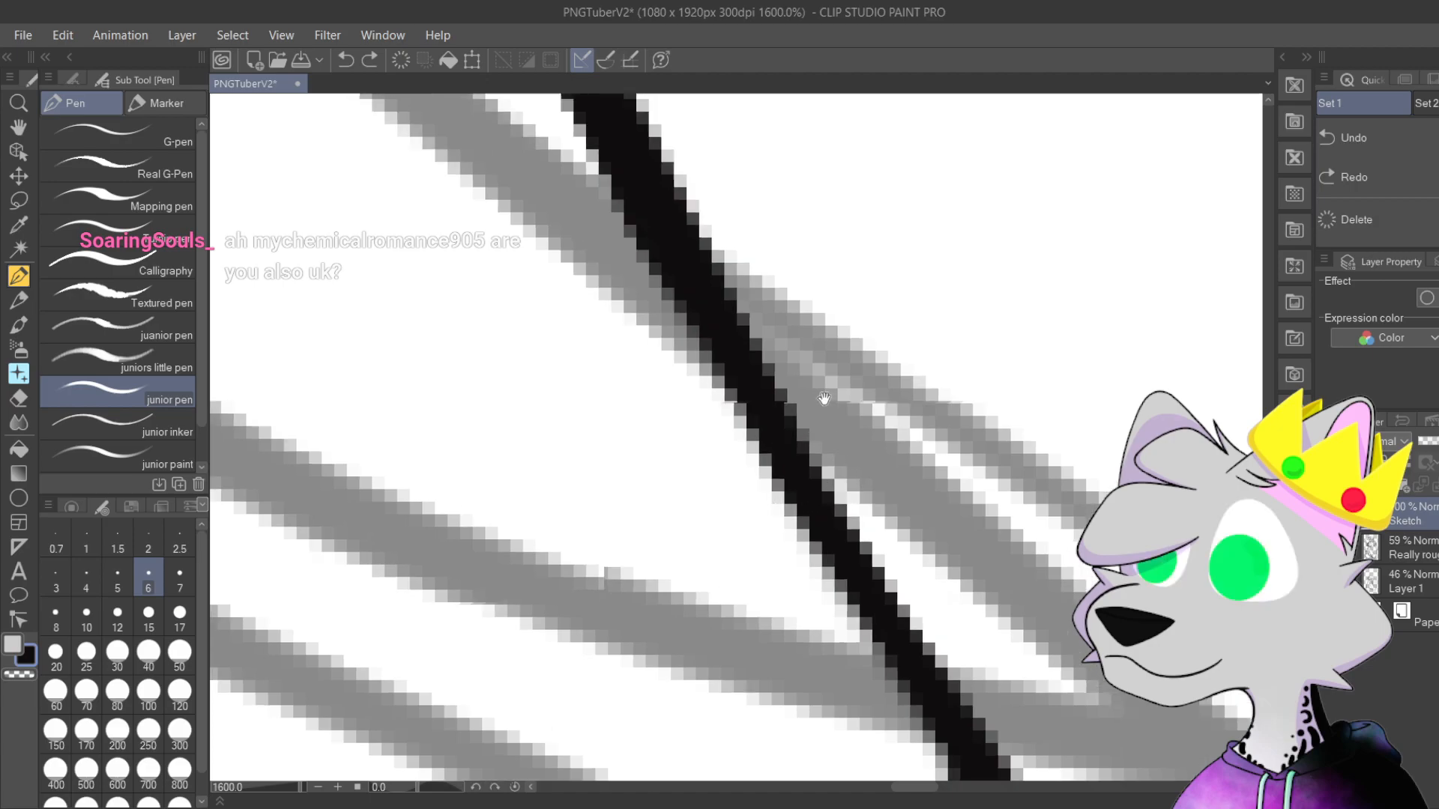
left_click_drag(807, 575, 685, 231)
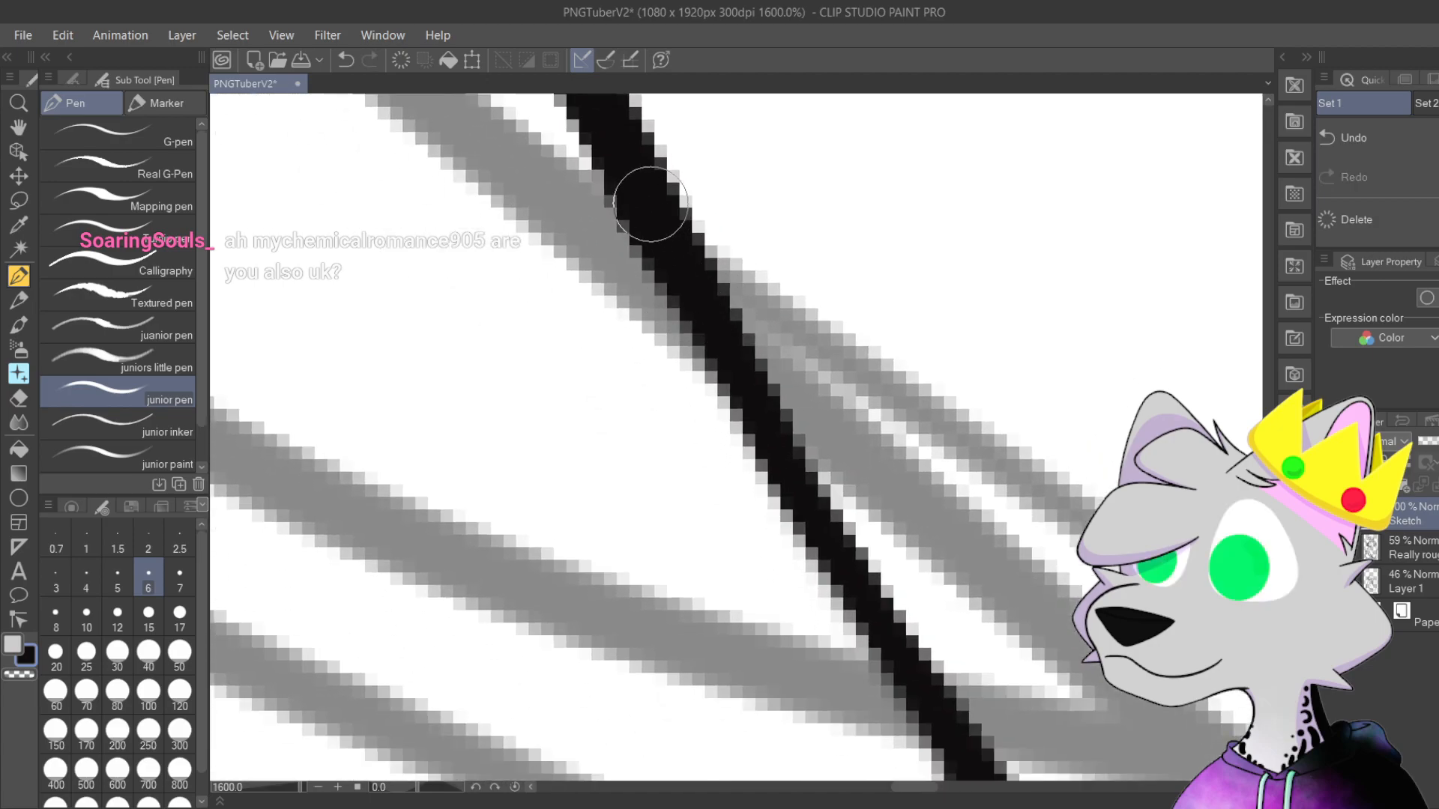
mouse_move(720, 405)
left_mouse_down()
mouse_move(659, 209)
mouse_move(713, 321)
mouse_move(916, 624)
left_mouse_up()
scroll(868, 588, "down", 8)
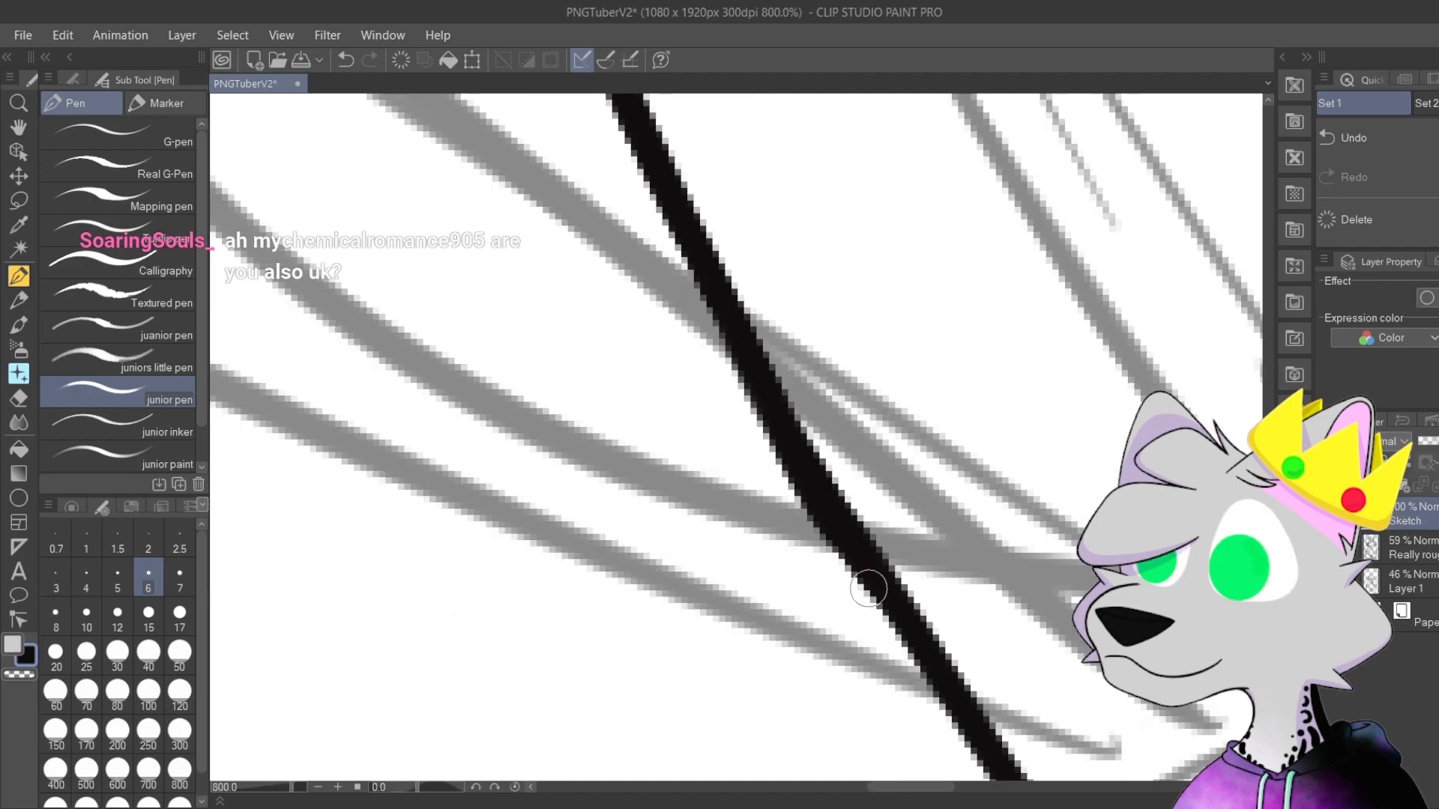
left_click_drag(1011, 323, 950, 465)
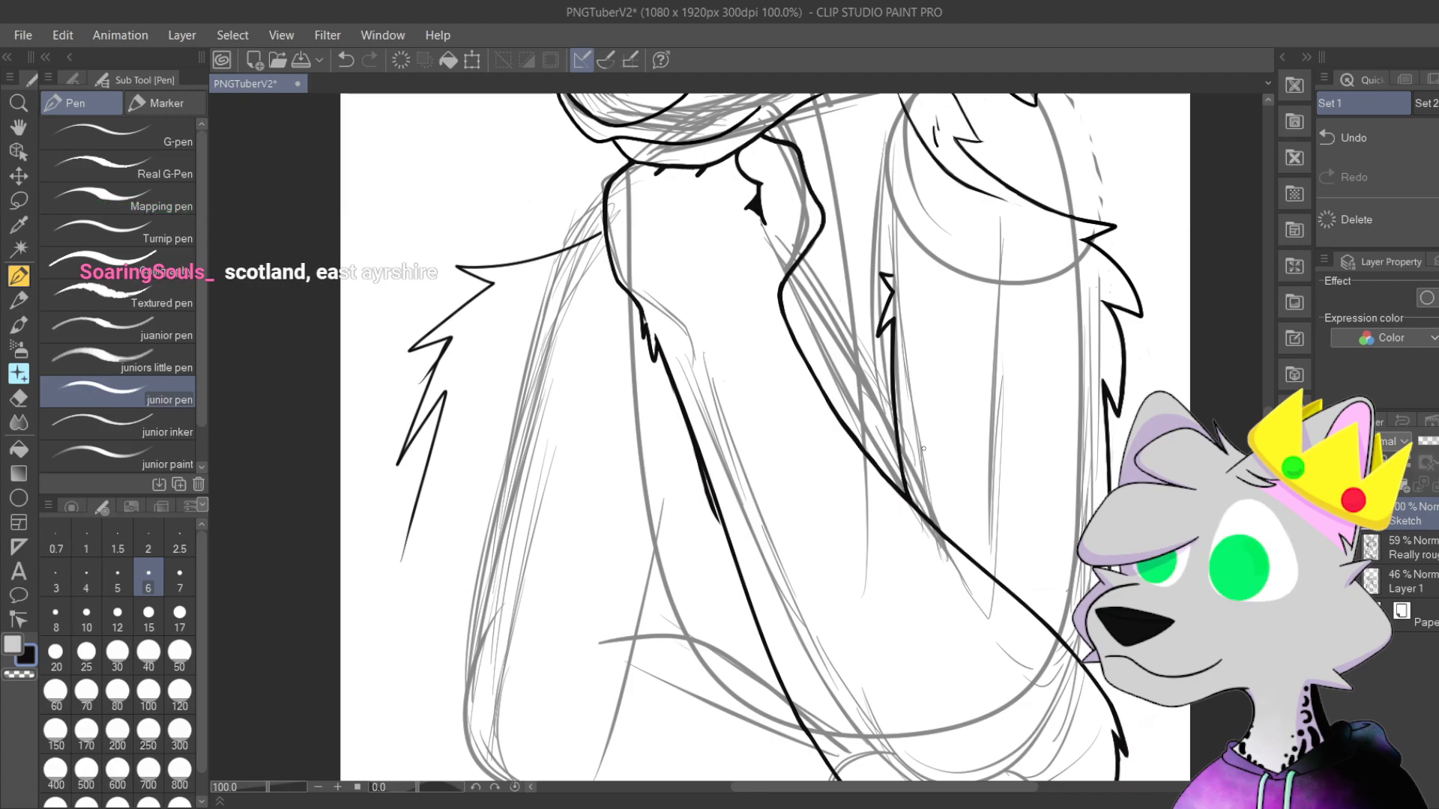
Step: Erase the doubled stroke beside the forearm's left outline below the wrist fur, leaving one clean line
scroll(446, 343, "up", 3)
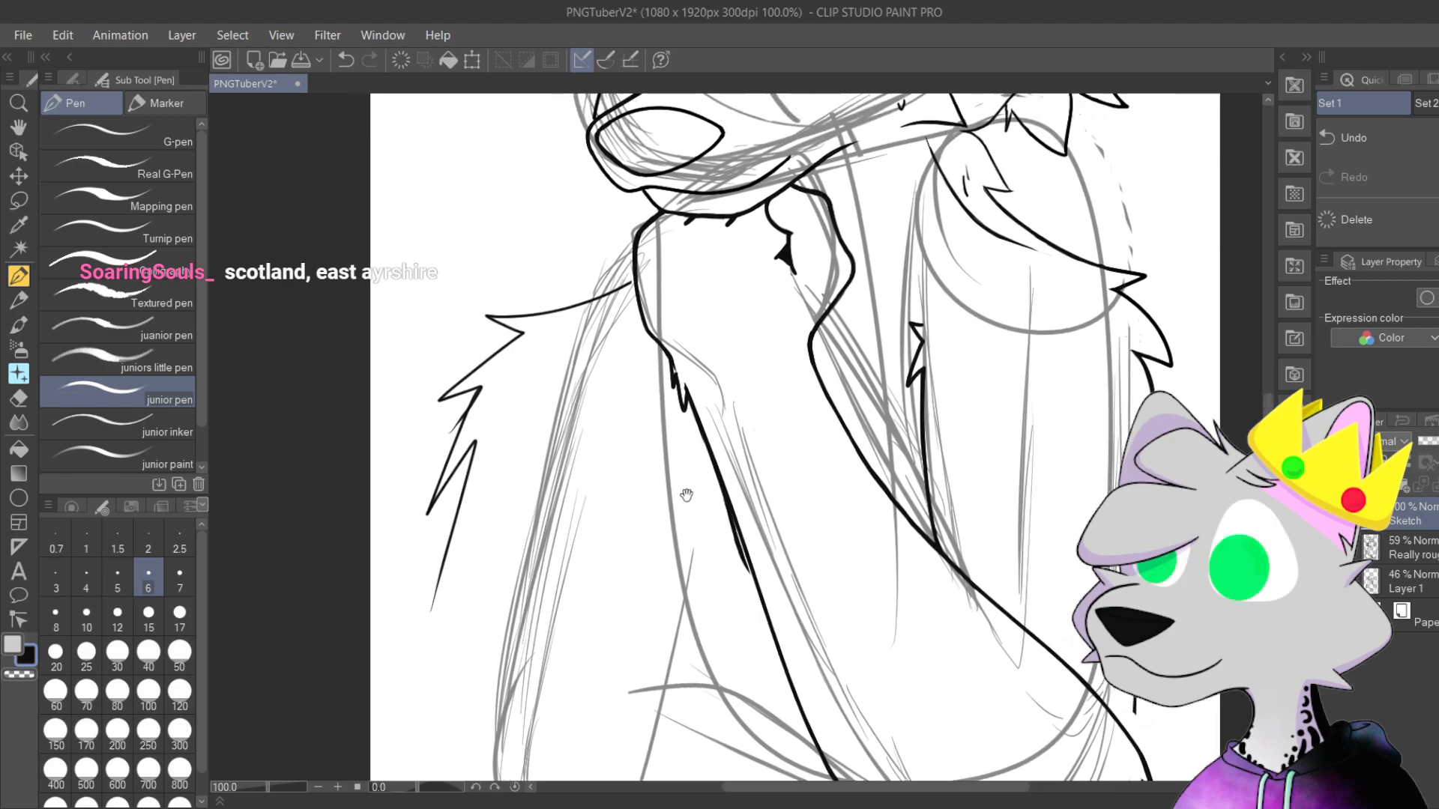
scroll(505, 445, "up", 4)
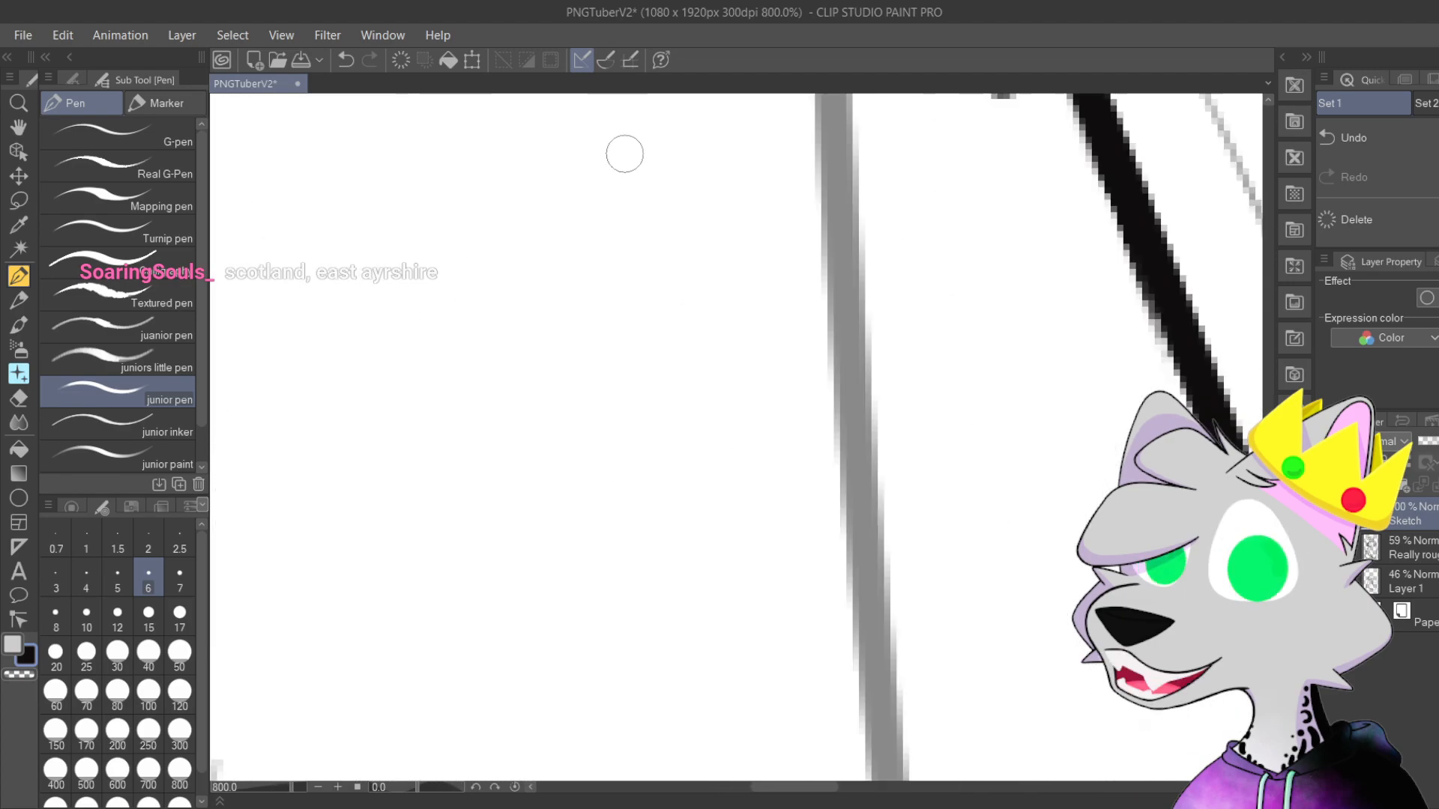
mouse_move(690, 549)
left_mouse_down()
mouse_move(592, 322)
mouse_move(586, 392)
left_mouse_up()
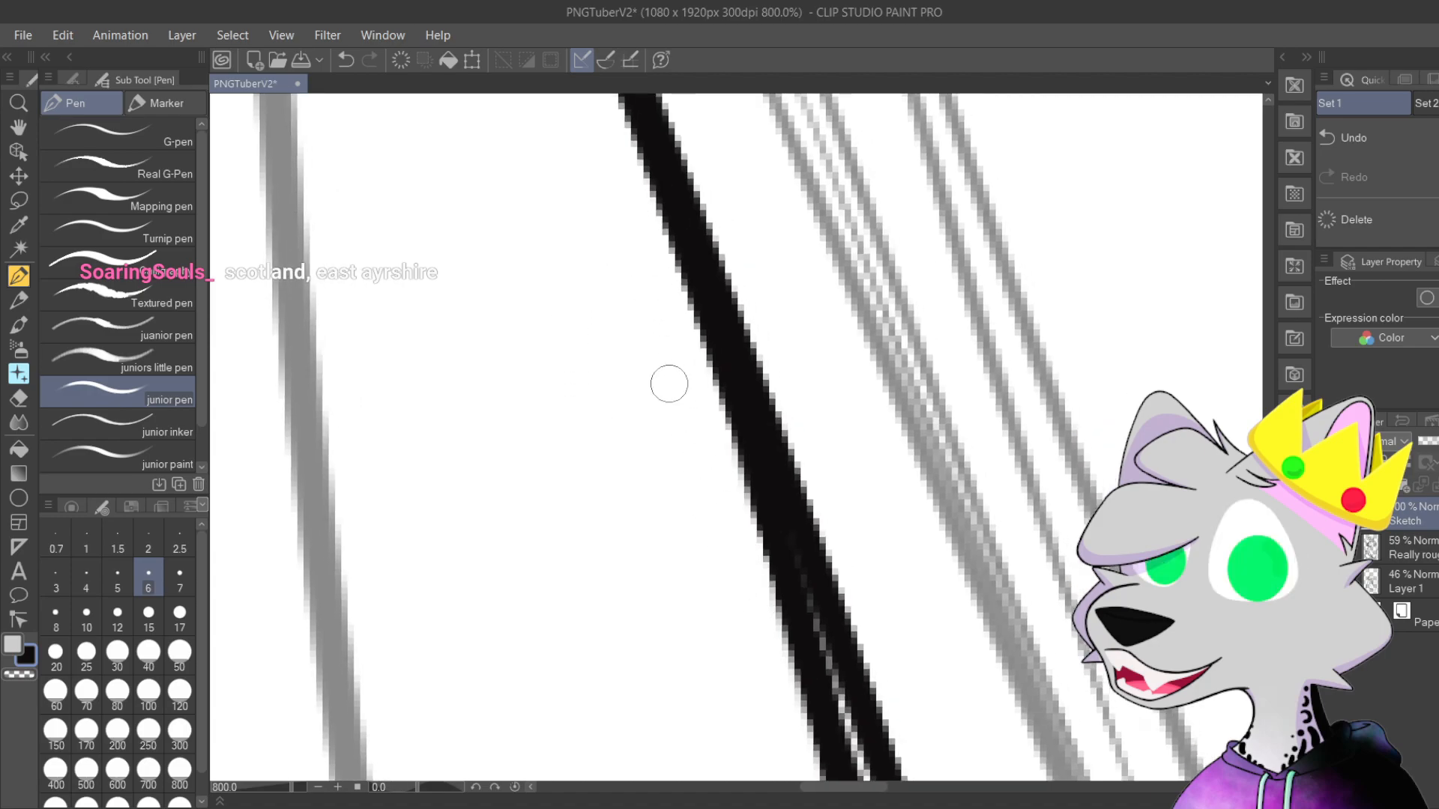
mouse_move(768, 656)
left_mouse_down()
mouse_move(600, 421)
mouse_move(497, 241)
left_mouse_up()
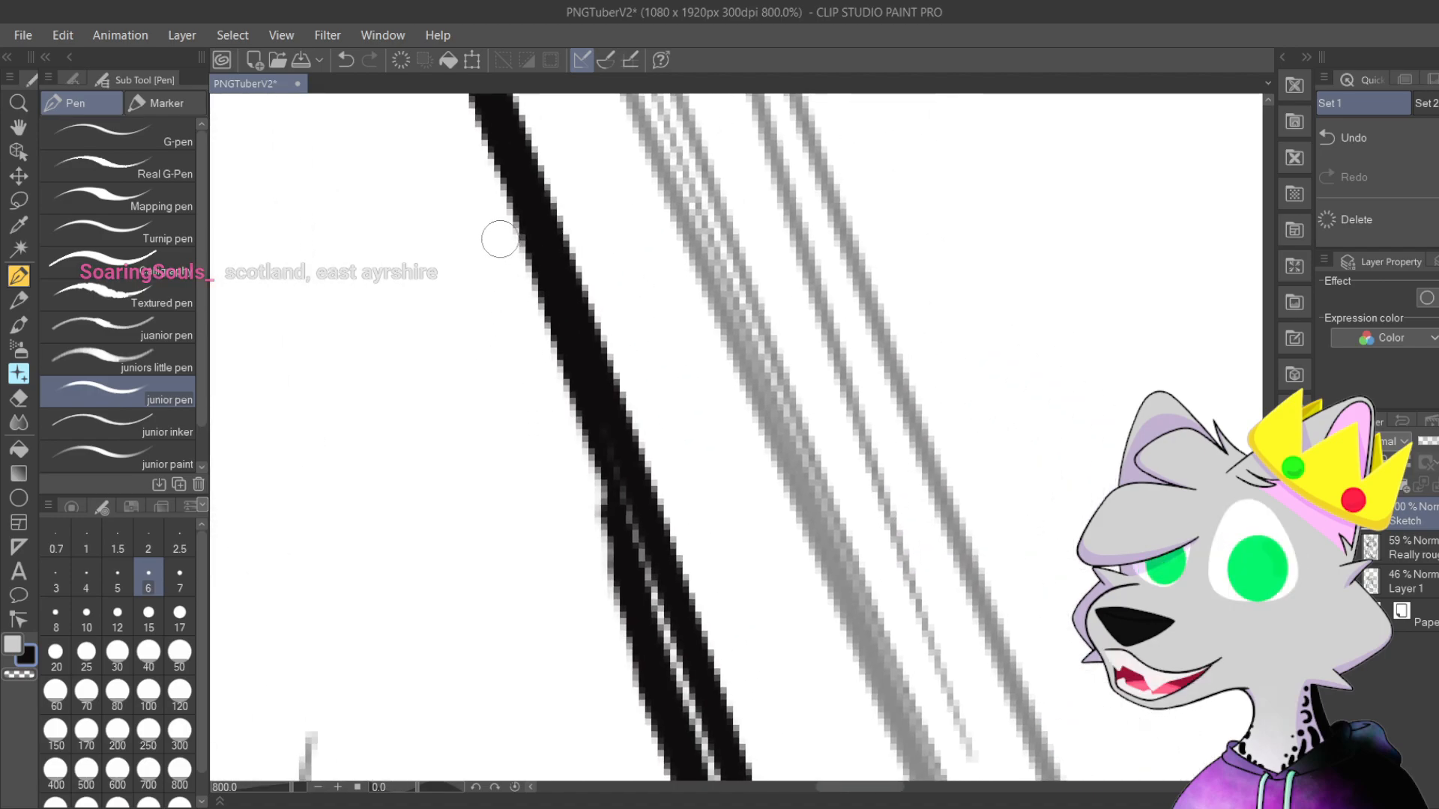
left_click_drag(712, 697, 515, 206)
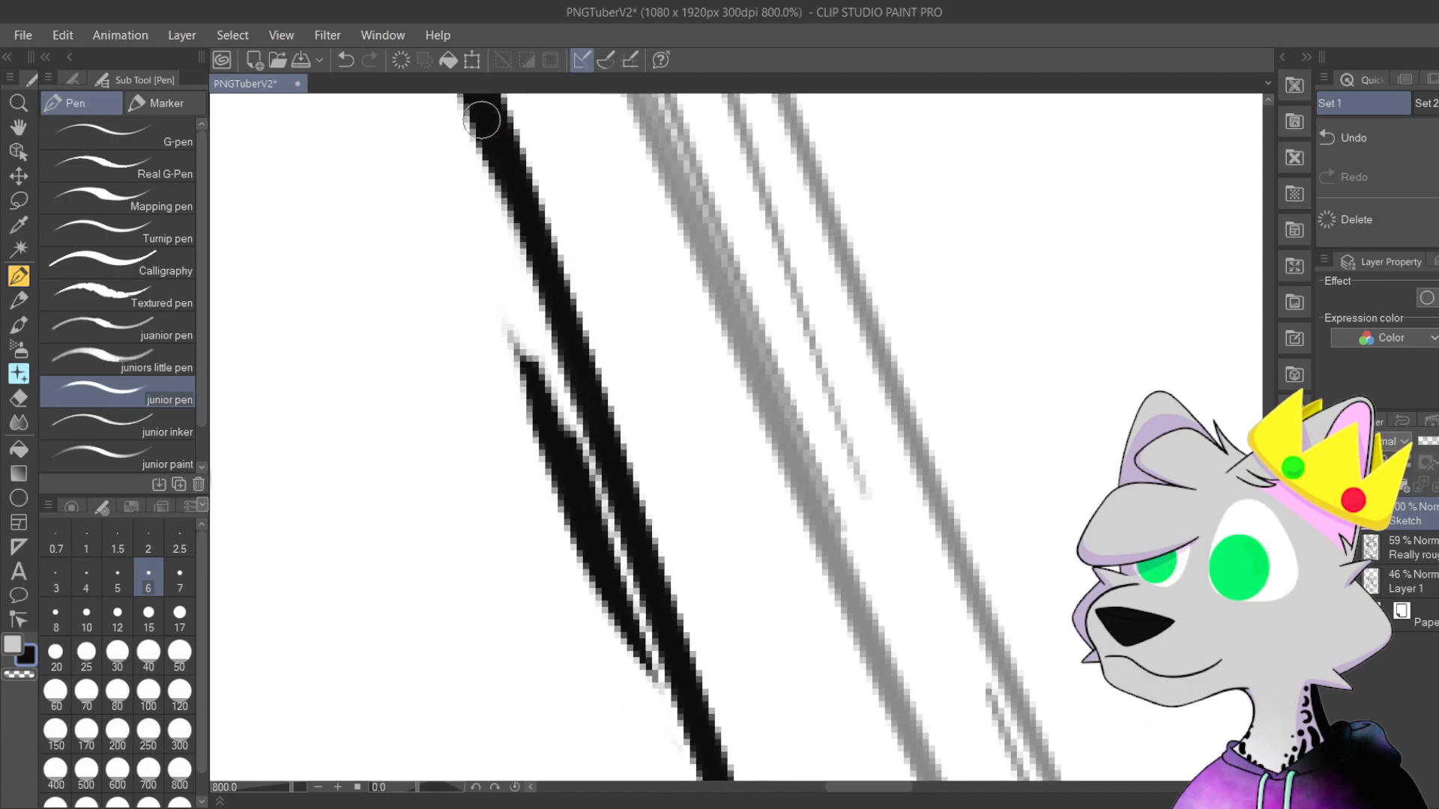
left_click_drag(482, 121, 592, 442)
left_click_drag(530, 265, 598, 501)
mouse_move(484, 241)
left_mouse_down()
mouse_move(581, 571)
mouse_move(514, 344)
mouse_move(600, 563)
mouse_move(571, 447)
mouse_move(652, 673)
left_mouse_up()
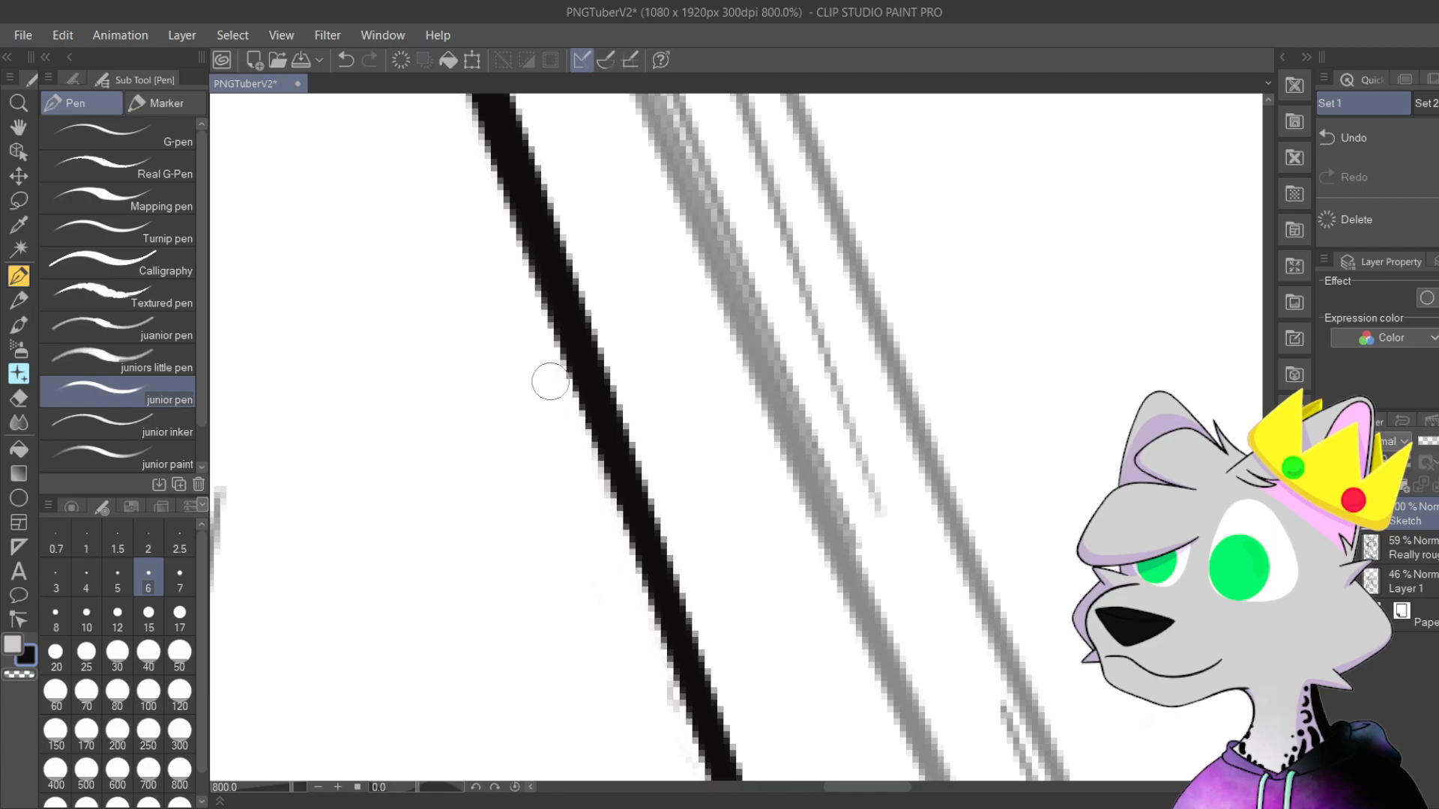
scroll(560, 405, "down", 6)
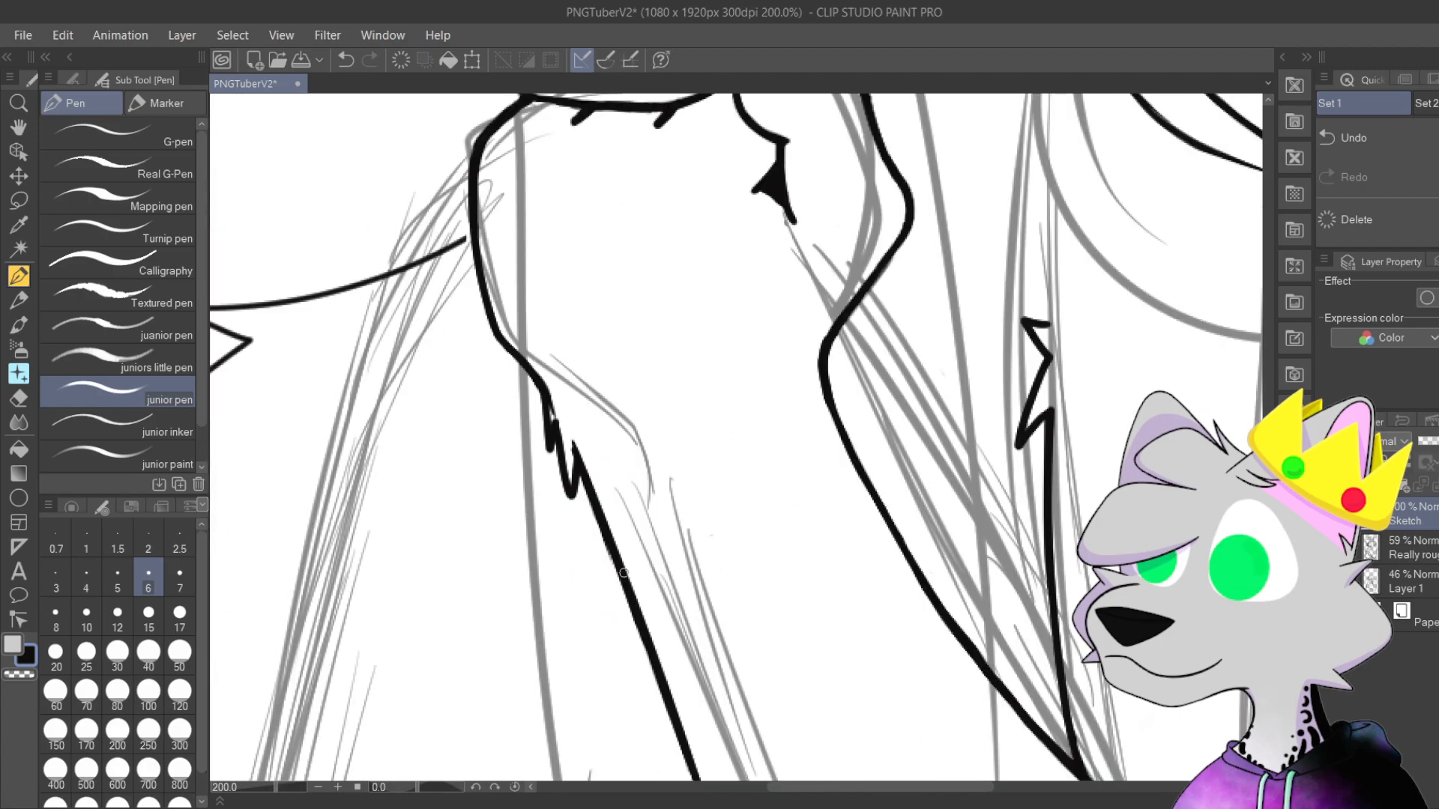
left_click_drag(873, 537, 766, 356)
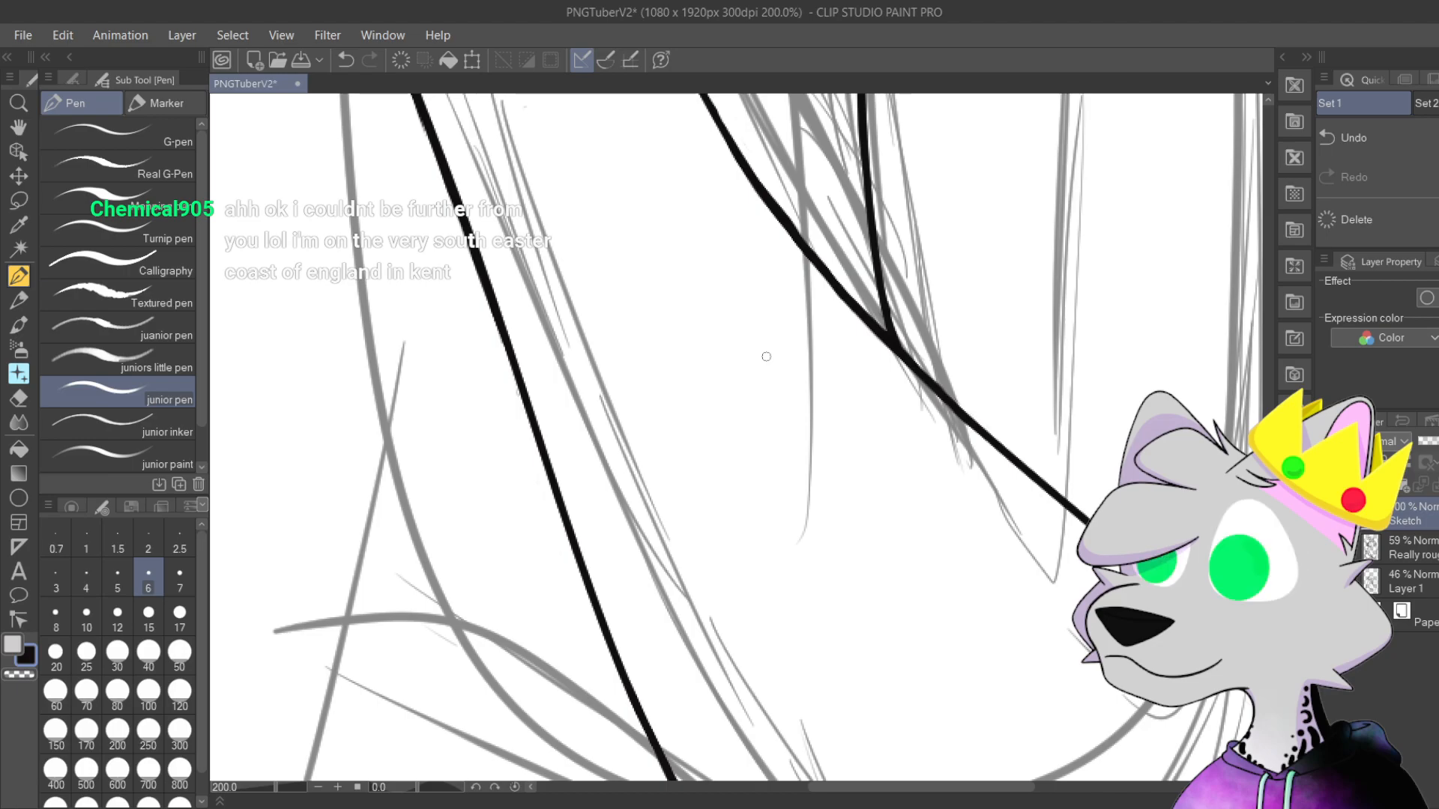
Step: Try a straighter stroke over the forearm's right outline and compare the drawing with and without it
scroll(811, 491, "down", 2)
mouse_move(823, 475)
left_mouse_down()
mouse_move(842, 595)
mouse_move(870, 635)
mouse_move(919, 569)
mouse_move(765, 340)
mouse_move(780, 419)
mouse_move(770, 487)
mouse_move(758, 475)
mouse_move(790, 417)
mouse_move(837, 508)
left_mouse_up()
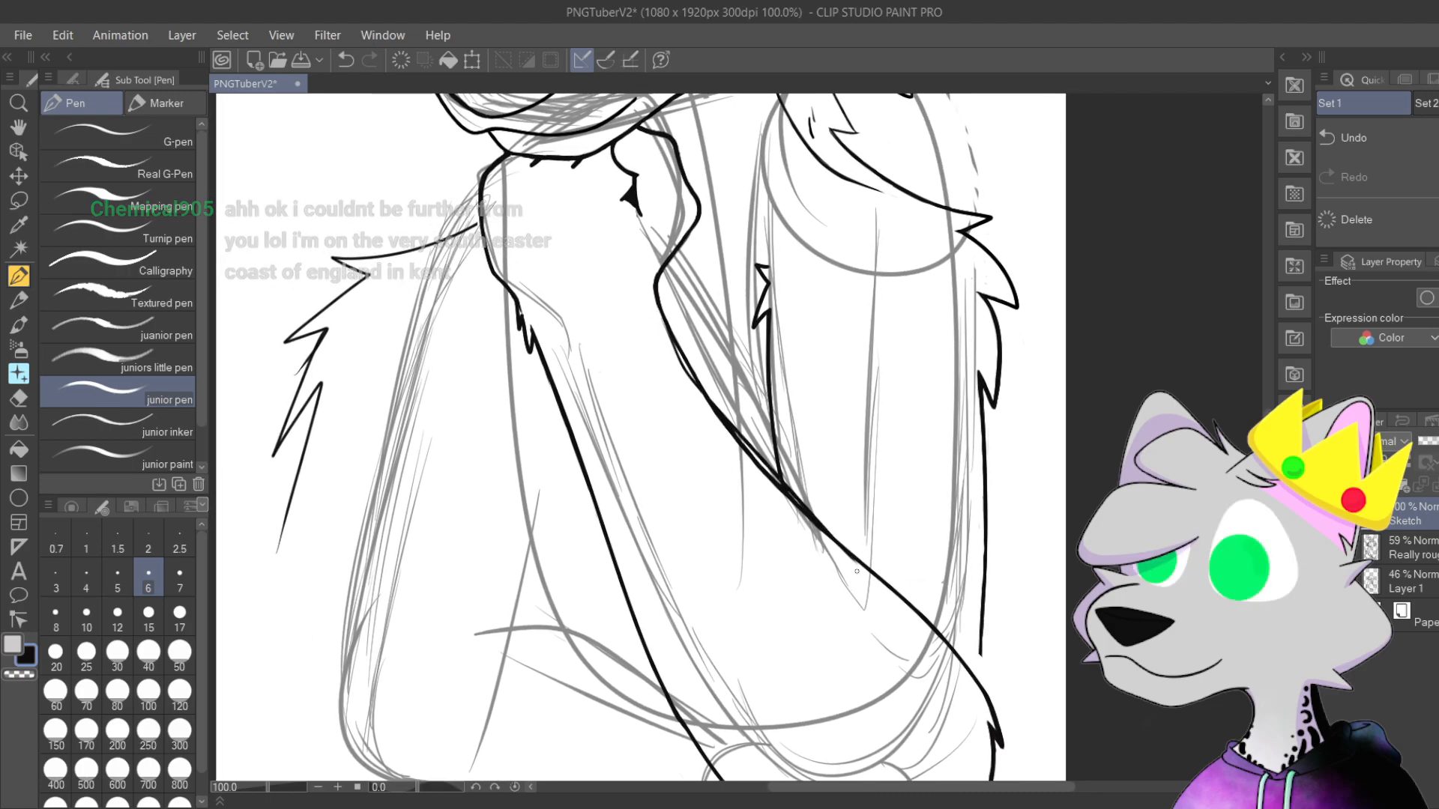
scroll(667, 328, "up", 3)
scroll(680, 343, "down", 1)
key("ctrl+z")
key("ctrl+y")
key("ctrl+z")
key("ctrl+y")
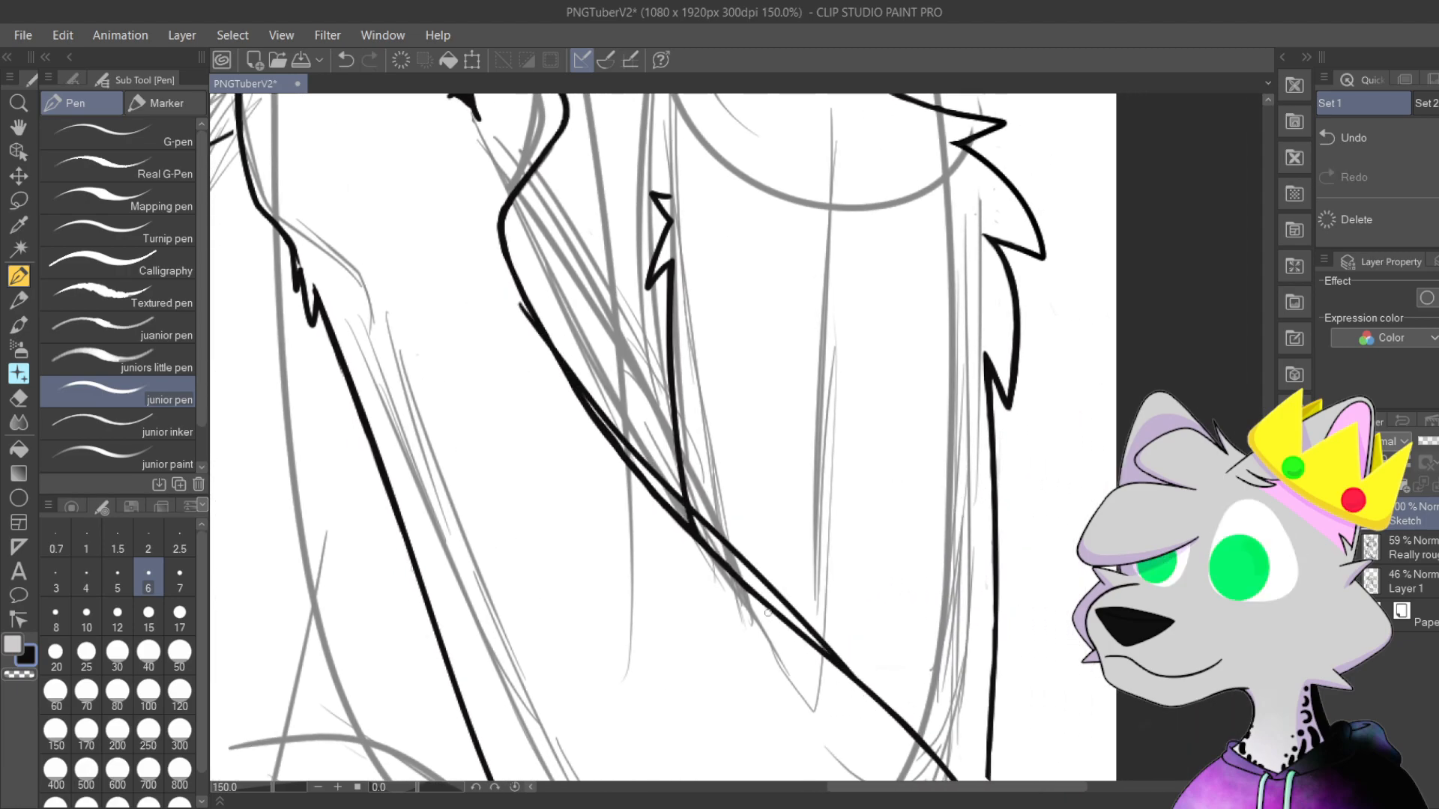
key("ctrl+z")
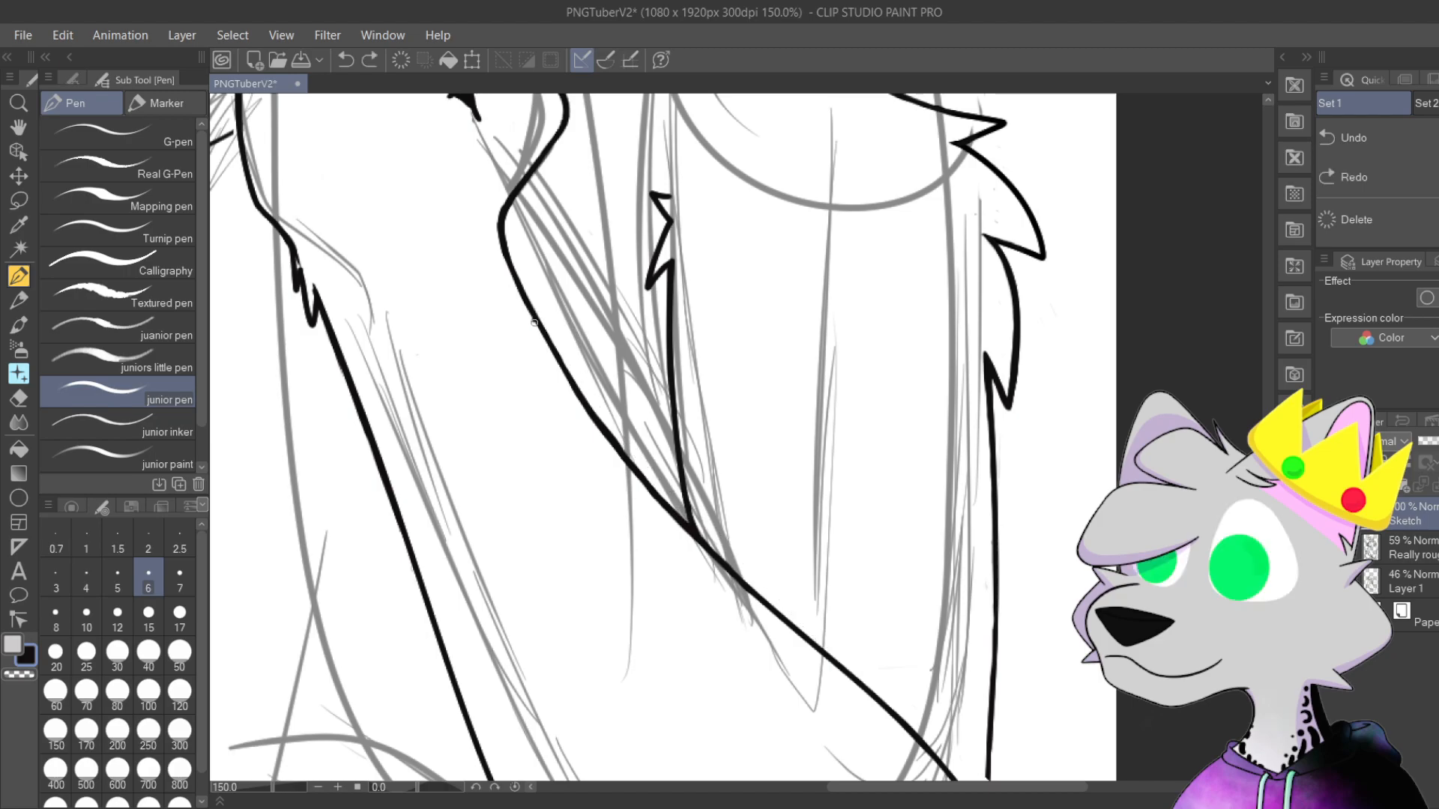
Step: Redraw the forearm's right outline as a straighter line just outside the old one, retrying the stroke until it fits
left_click_drag(533, 321, 817, 658)
key("ctrl+z")
left_click_drag(529, 318, 909, 702)
key("ctrl+z")
left_click_drag(534, 319, 933, 748)
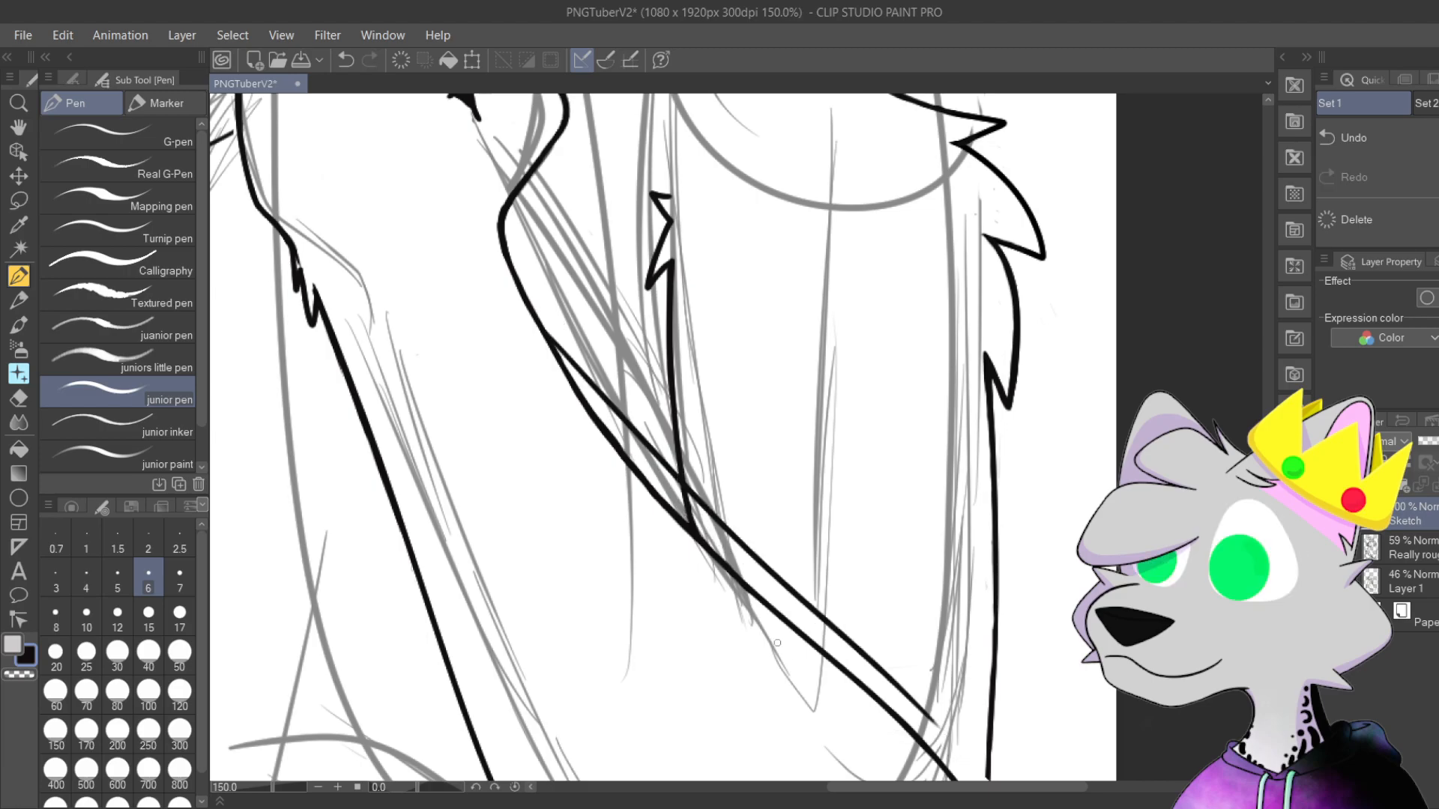
key("ctrl+z")
left_click_drag(532, 319, 946, 750)
key("ctrl+z")
left_click_drag(536, 325, 860, 656)
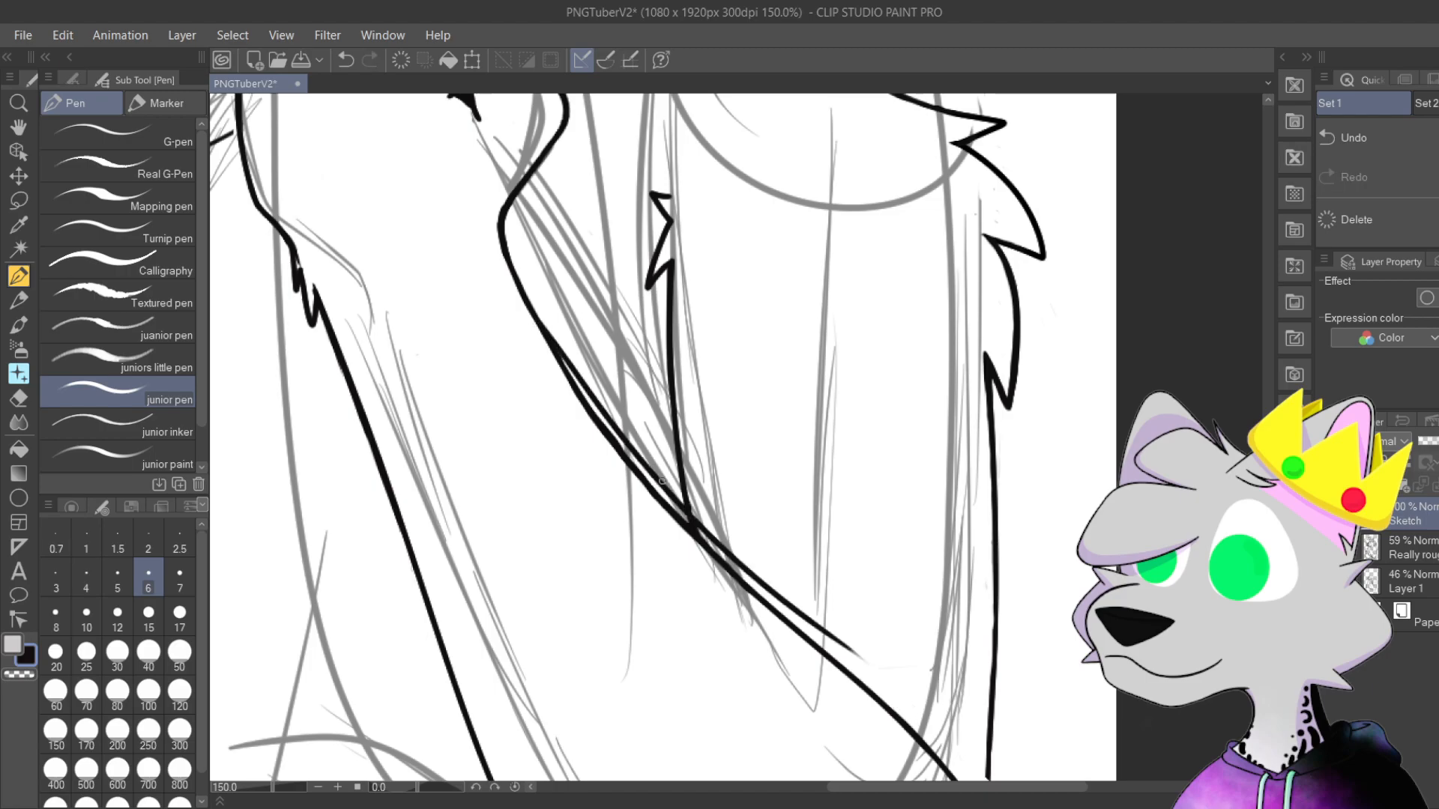
key("ctrl+z")
left_click_drag(536, 313, 951, 702)
key("ctrl+z")
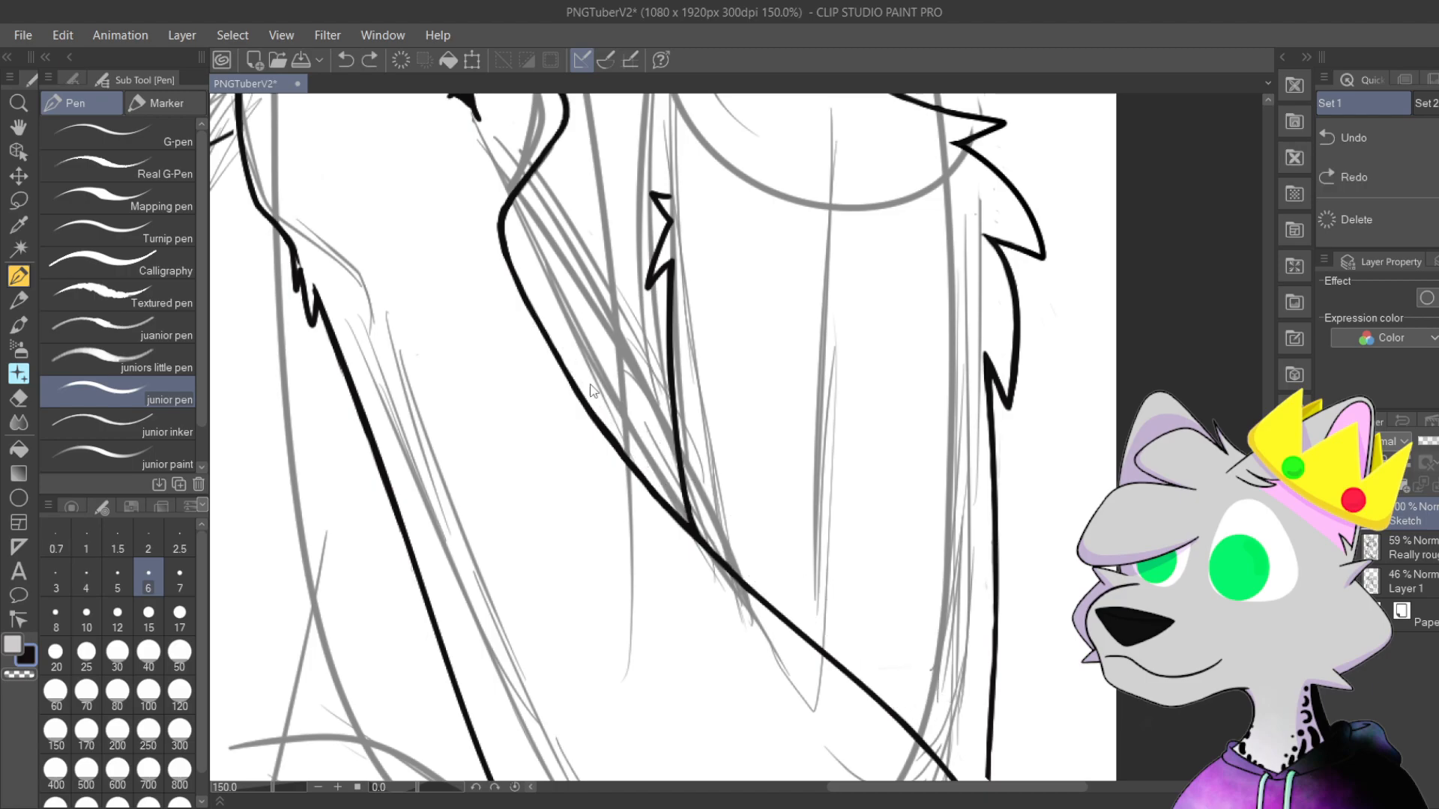
mouse_move(561, 355)
left_mouse_down()
mouse_move(890, 680)
mouse_move(685, 315)
mouse_move(670, 322)
left_mouse_up()
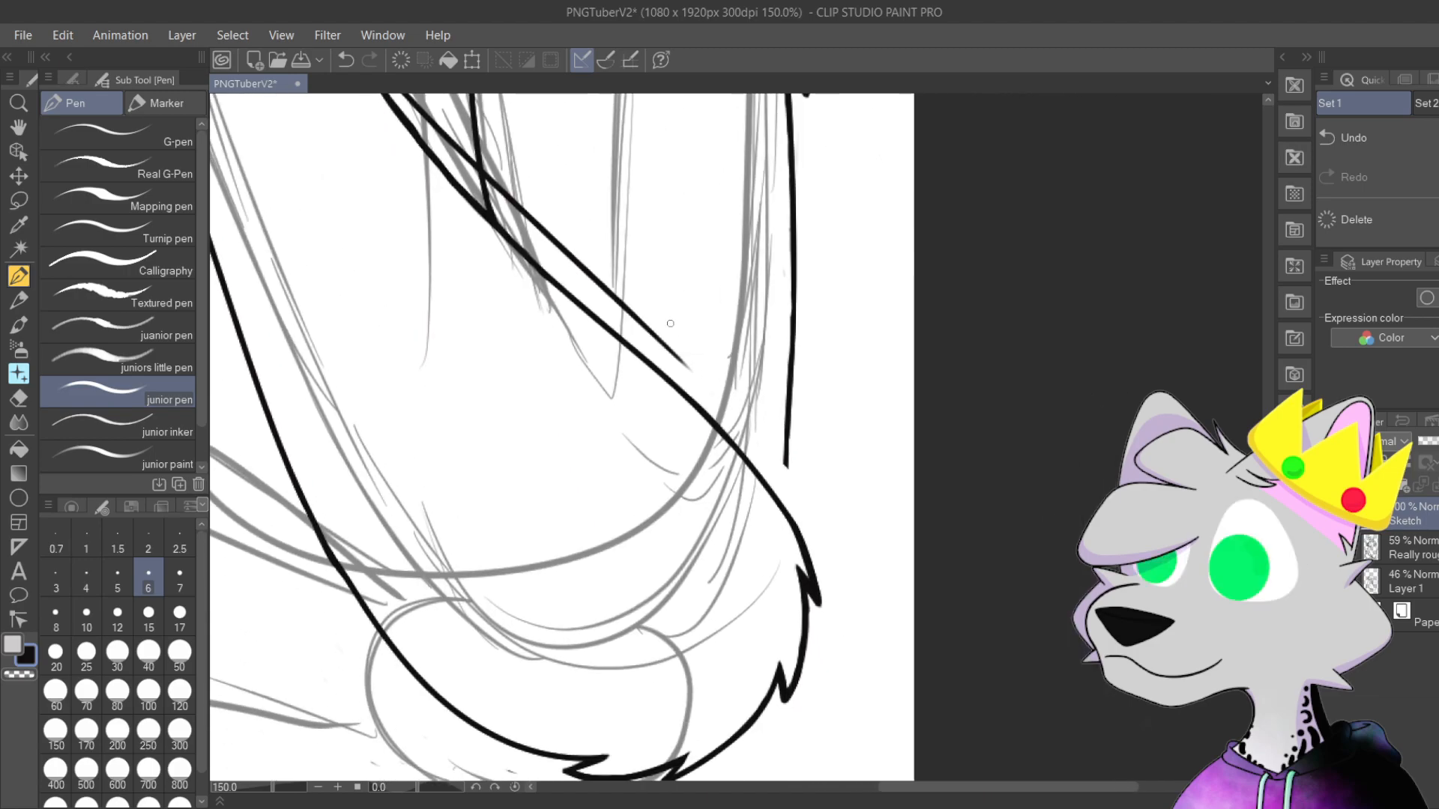
Step: Extend the new right outline towards the elbow and merge it with the old outline above the first fur tuft
scroll(671, 319, "up", 4)
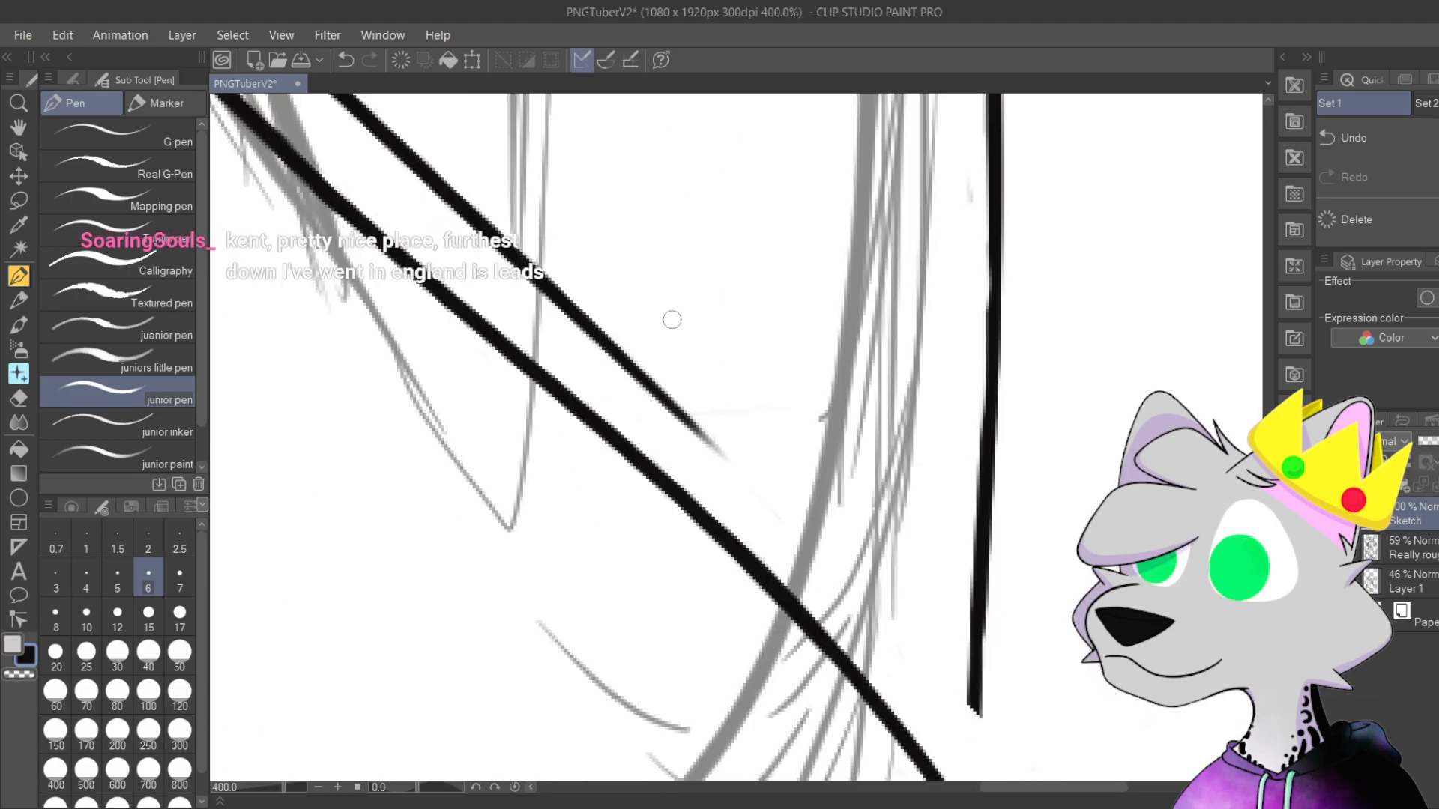
mouse_move(764, 373)
left_mouse_down()
mouse_move(708, 152)
mouse_move(824, 372)
mouse_move(910, 589)
mouse_move(885, 573)
mouse_move(914, 603)
left_mouse_up()
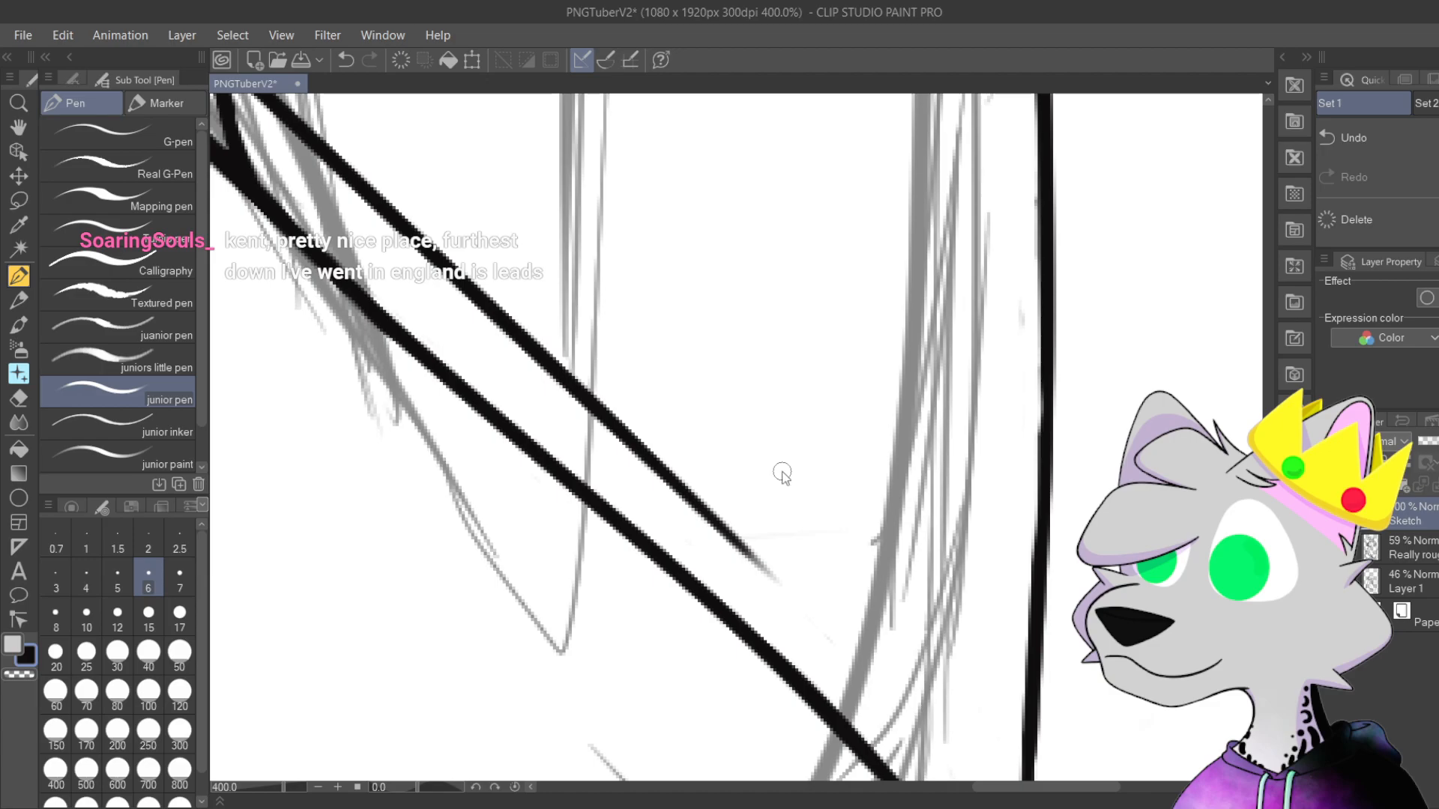
scroll(782, 472, "down", 3)
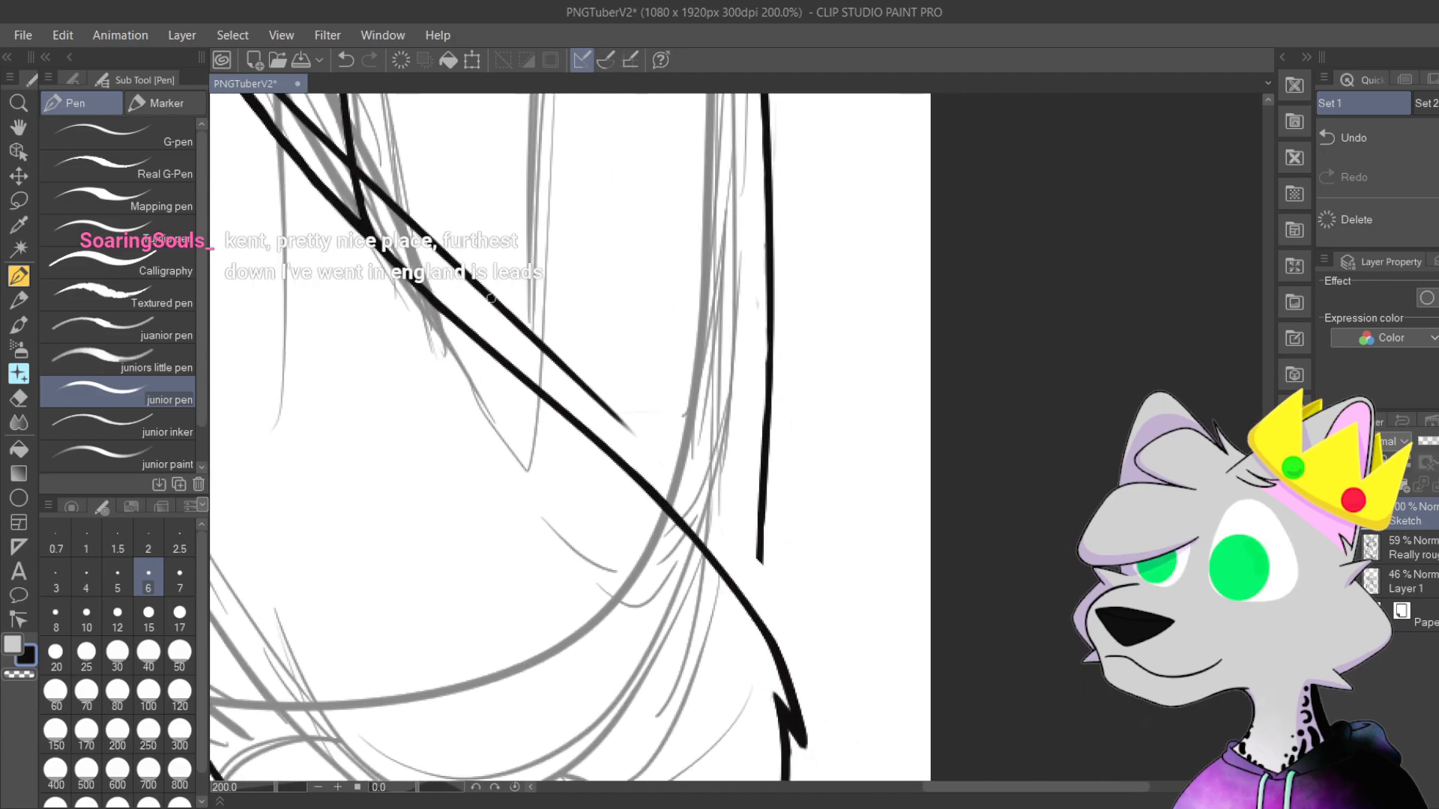
scroll(509, 308, "up", 3)
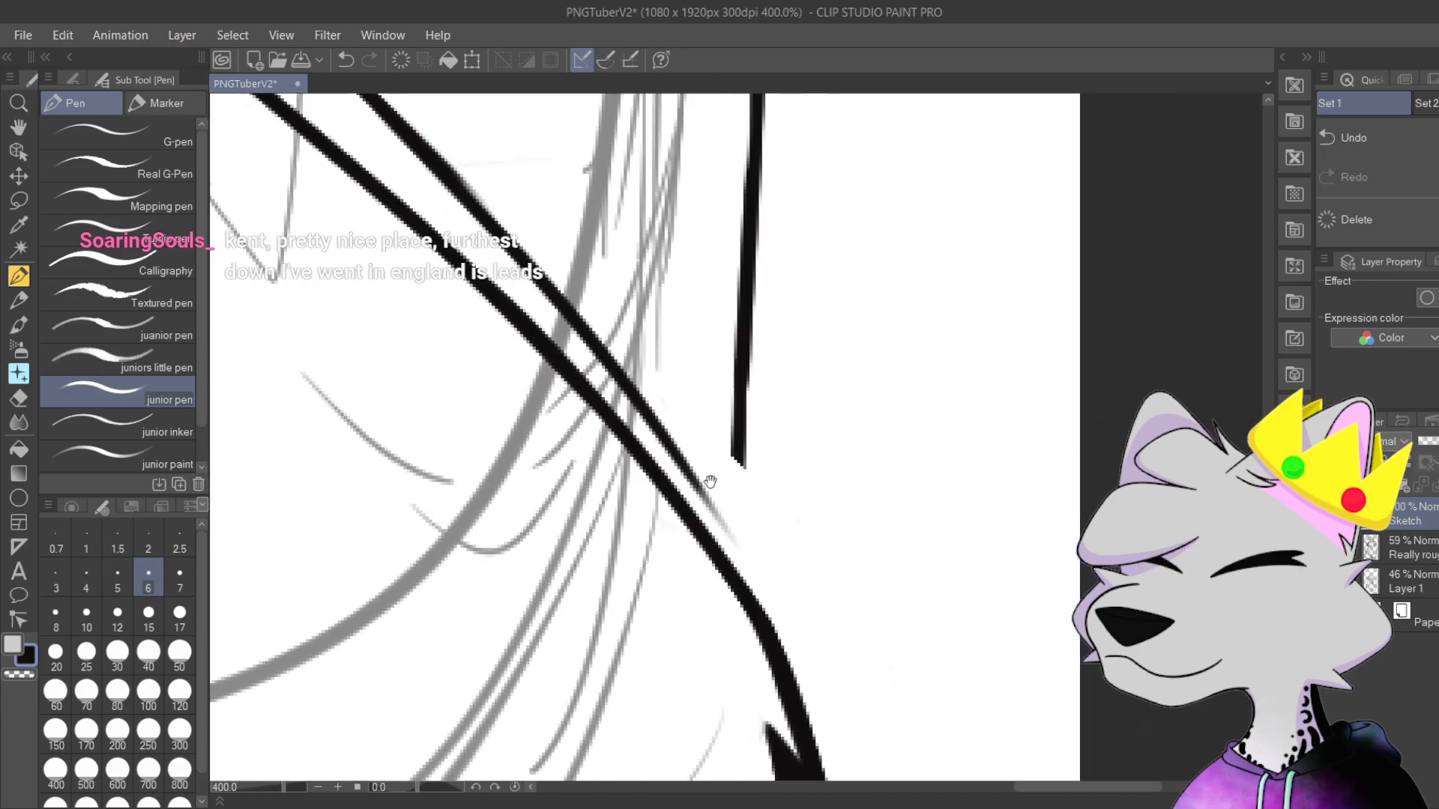
left_click_drag(519, 286, 708, 603)
left_click_drag(553, 308, 716, 639)
key("ctrl+z")
key("ctrl+y")
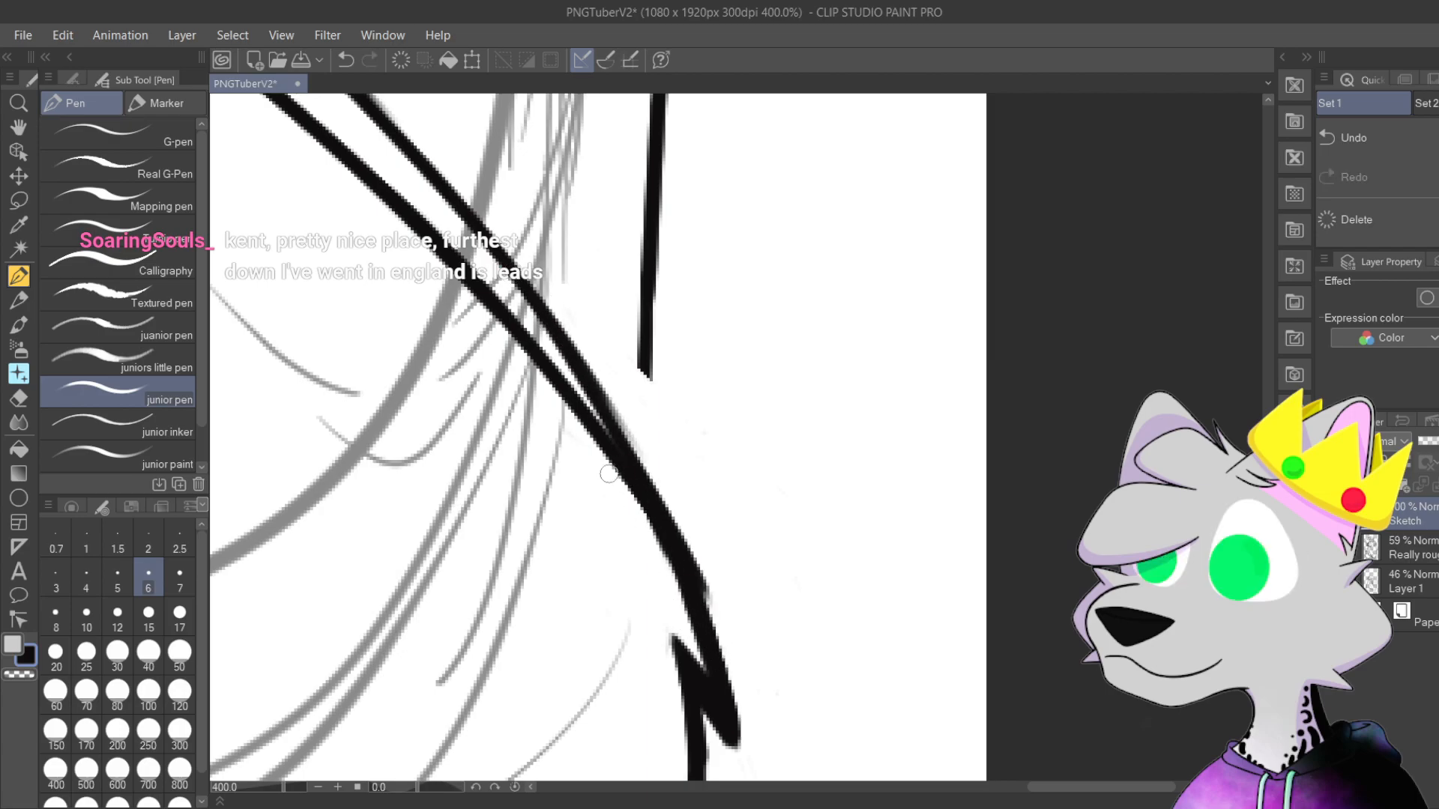
Step: Smooth and fill the join where the forearm's old and new right outlines merge above the first elbow fur tuft
left_click_drag(715, 496, 585, 402)
left_click_drag(465, 279, 545, 451)
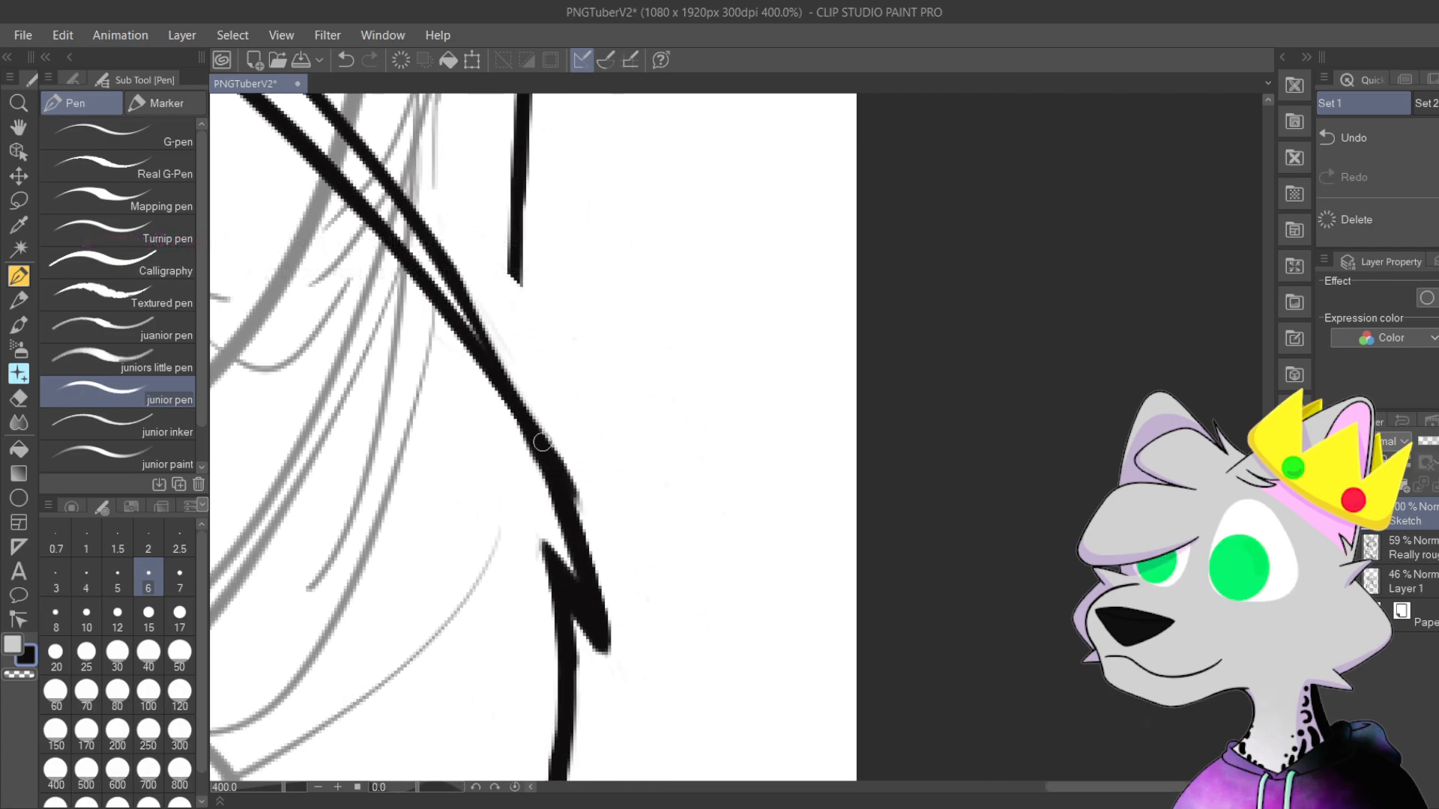
scroll(559, 450, "up", 3)
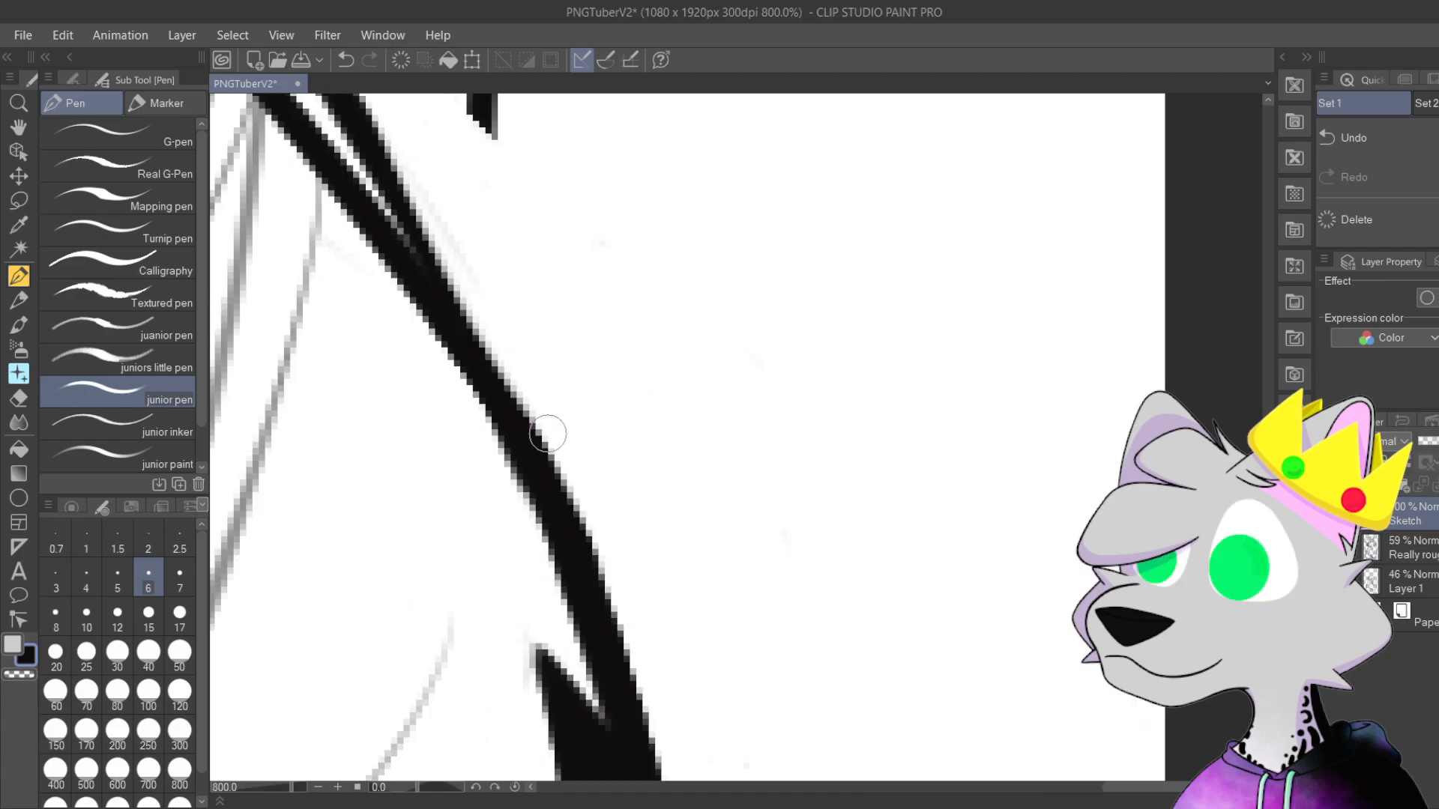
left_click_drag(416, 328, 611, 759)
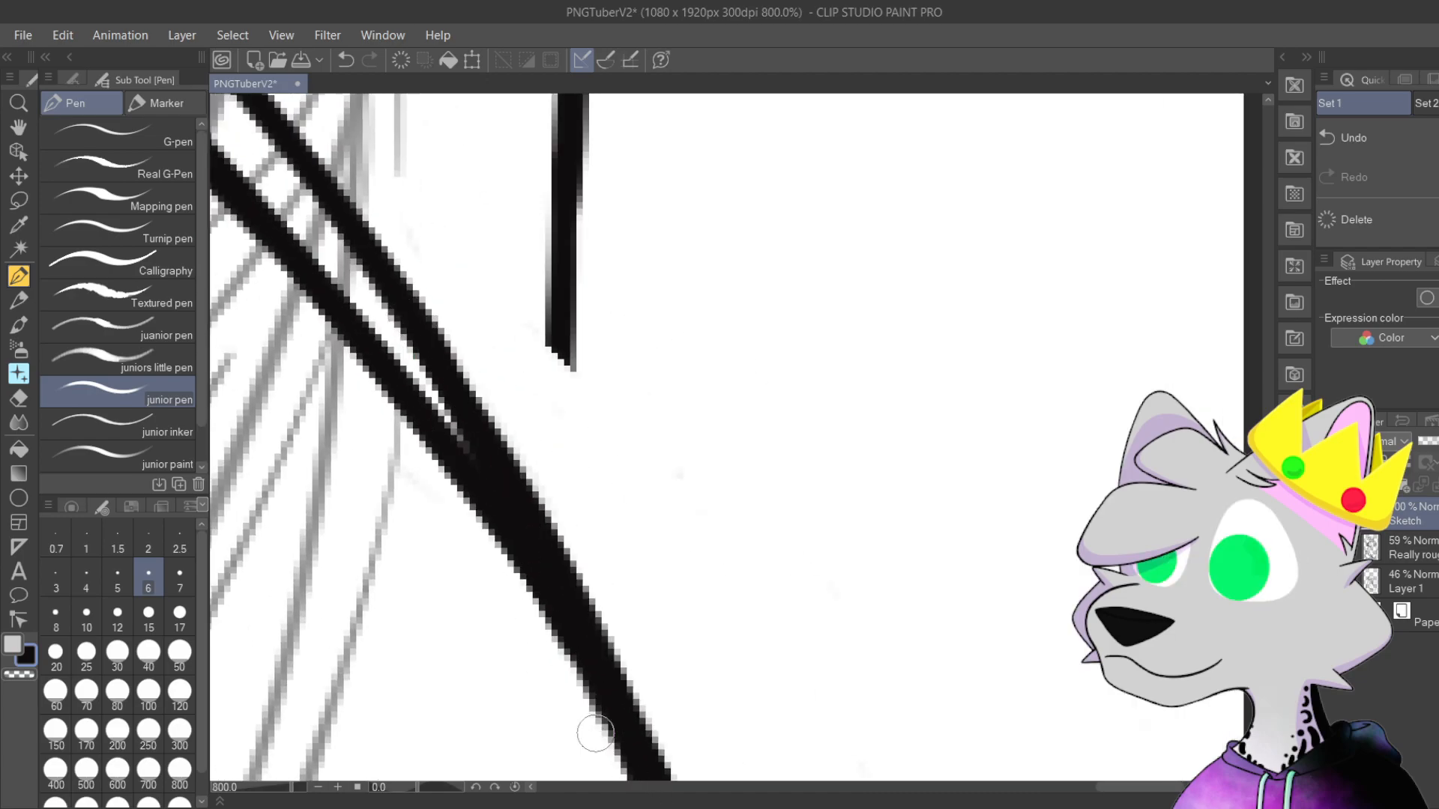
left_click_drag(427, 334, 598, 719)
left_click_drag(564, 605, 487, 337)
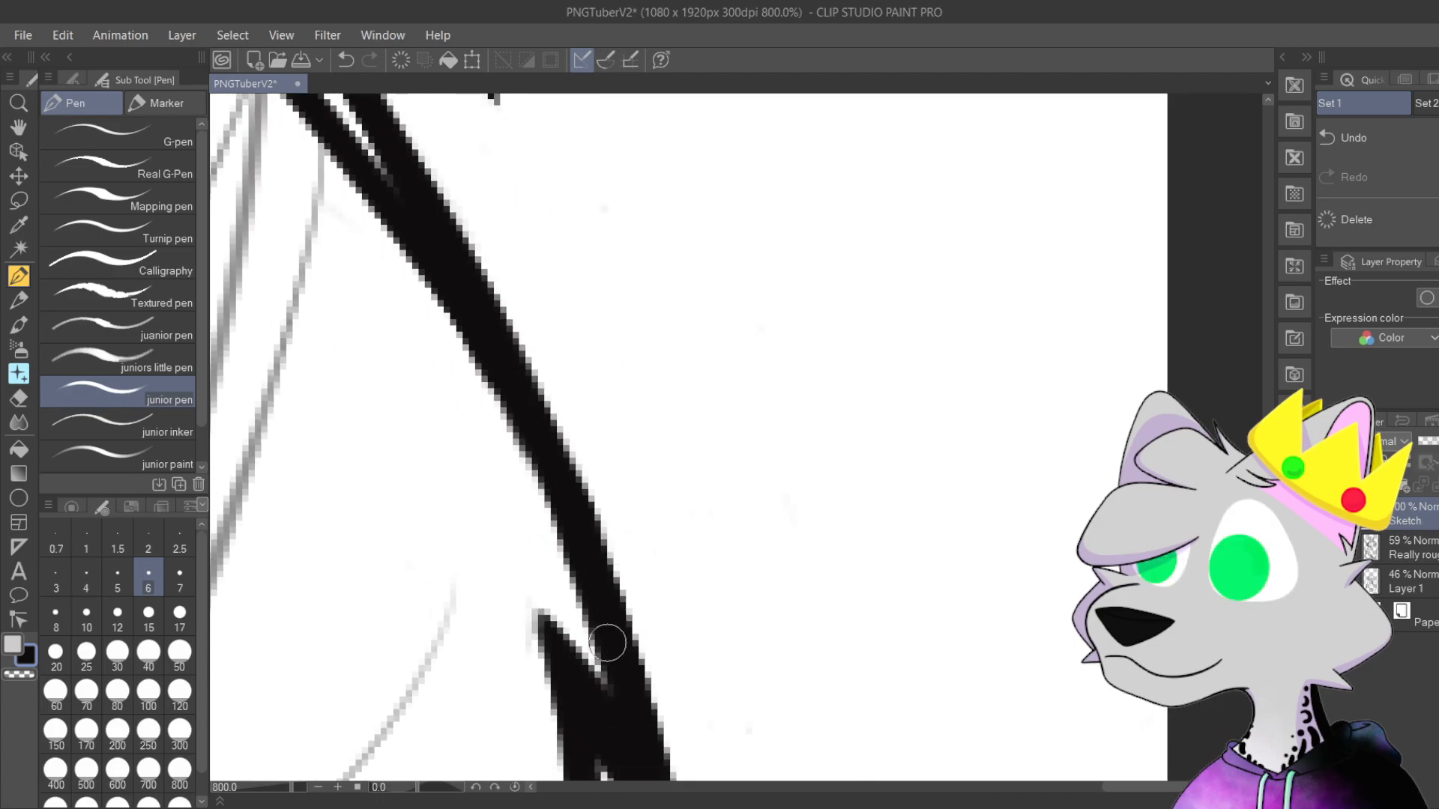
Step: Erase the lower end of the old inner outline near the elbow, separating it from the new right forearm line
left_click_drag(574, 367, 703, 465)
left_click_drag(671, 397, 718, 505)
left_click_drag(514, 303, 589, 506)
mouse_move(479, 263)
left_mouse_down()
mouse_move(537, 359)
mouse_move(577, 479)
left_mouse_up()
left_click_drag(555, 408, 616, 599)
left_click_drag(528, 351, 729, 763)
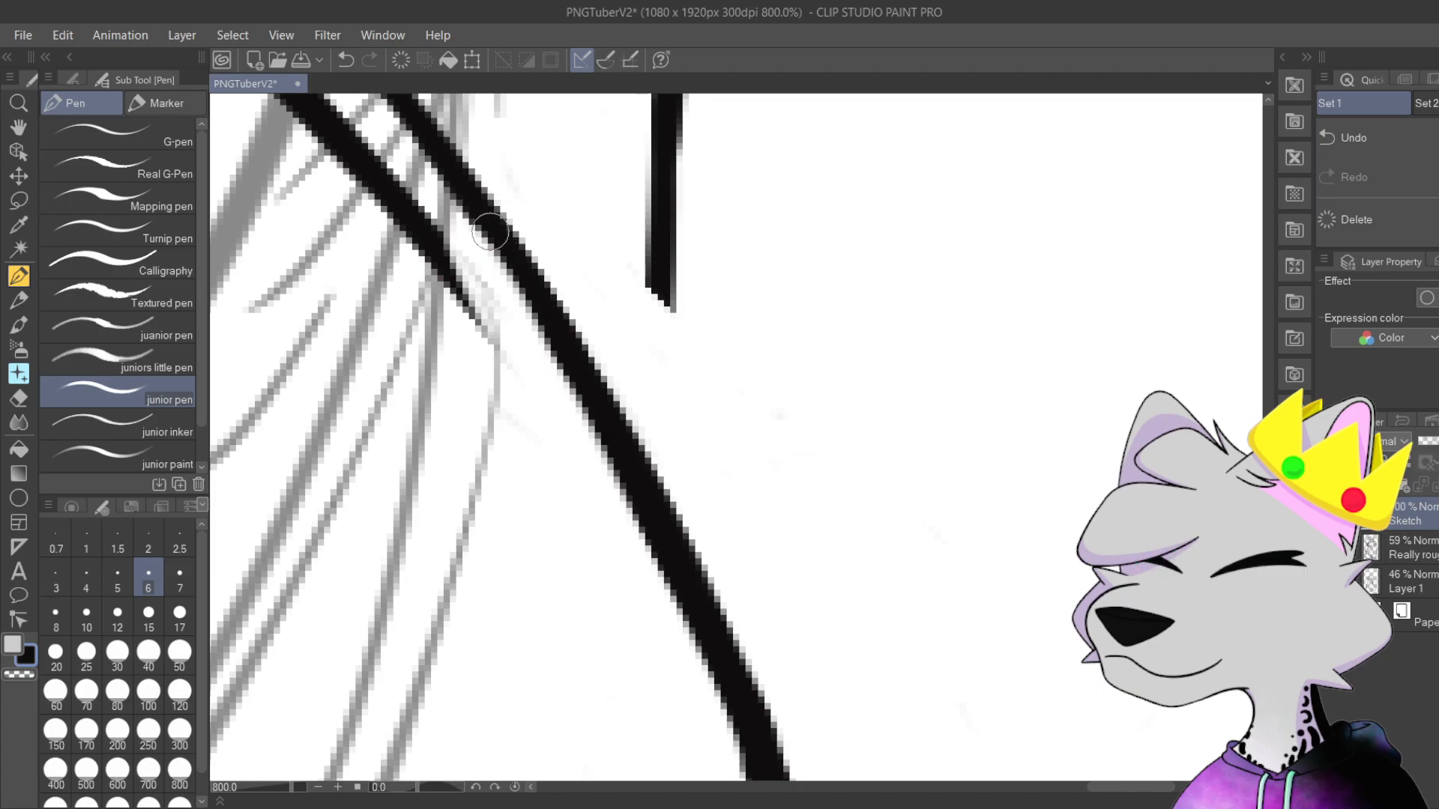
Step: Even out the thickness and inner edge of the new right forearm outline just above the elbow fur
left_click_drag(478, 238, 655, 568)
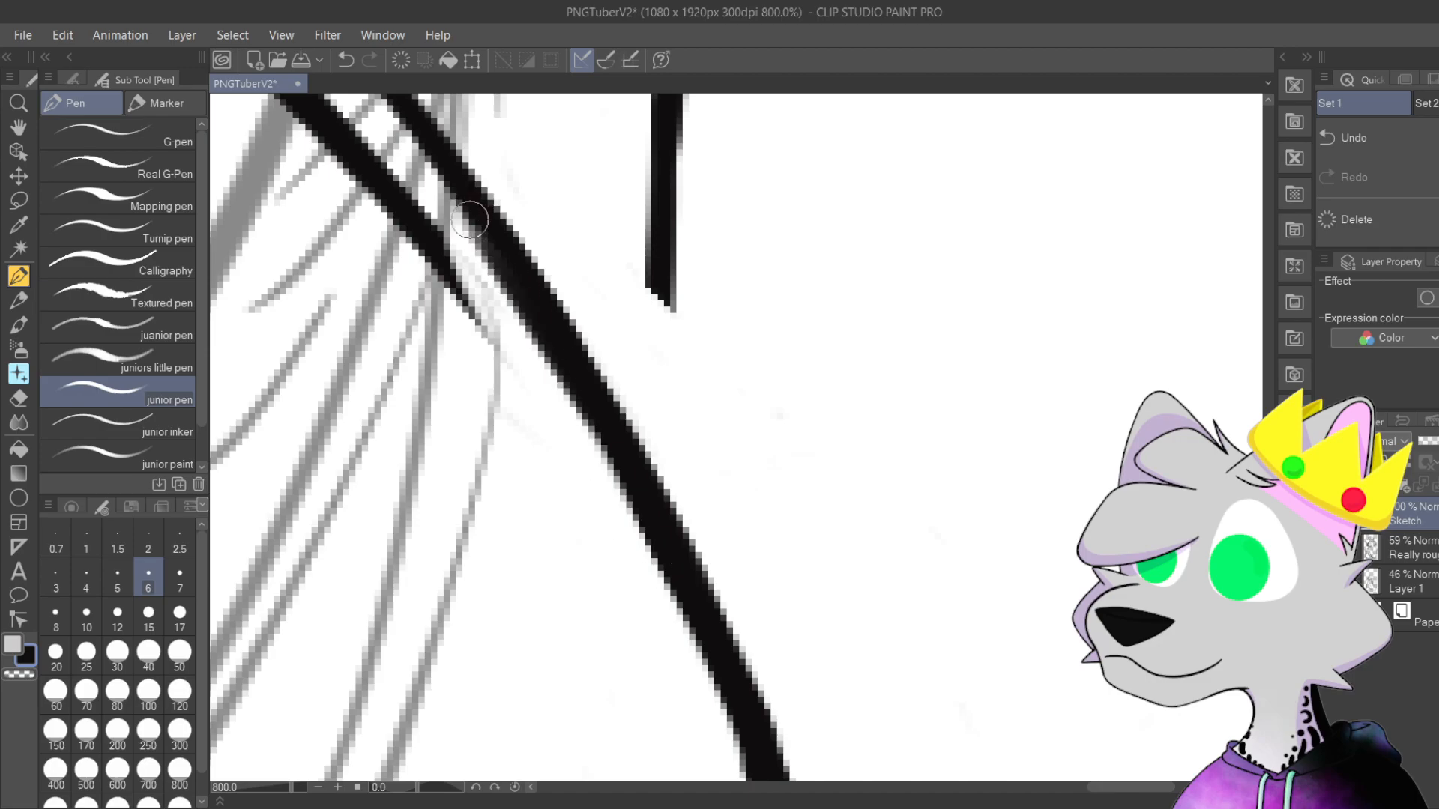
mouse_move(440, 215)
left_mouse_down()
mouse_move(578, 506)
mouse_move(538, 430)
mouse_move(637, 536)
left_mouse_up()
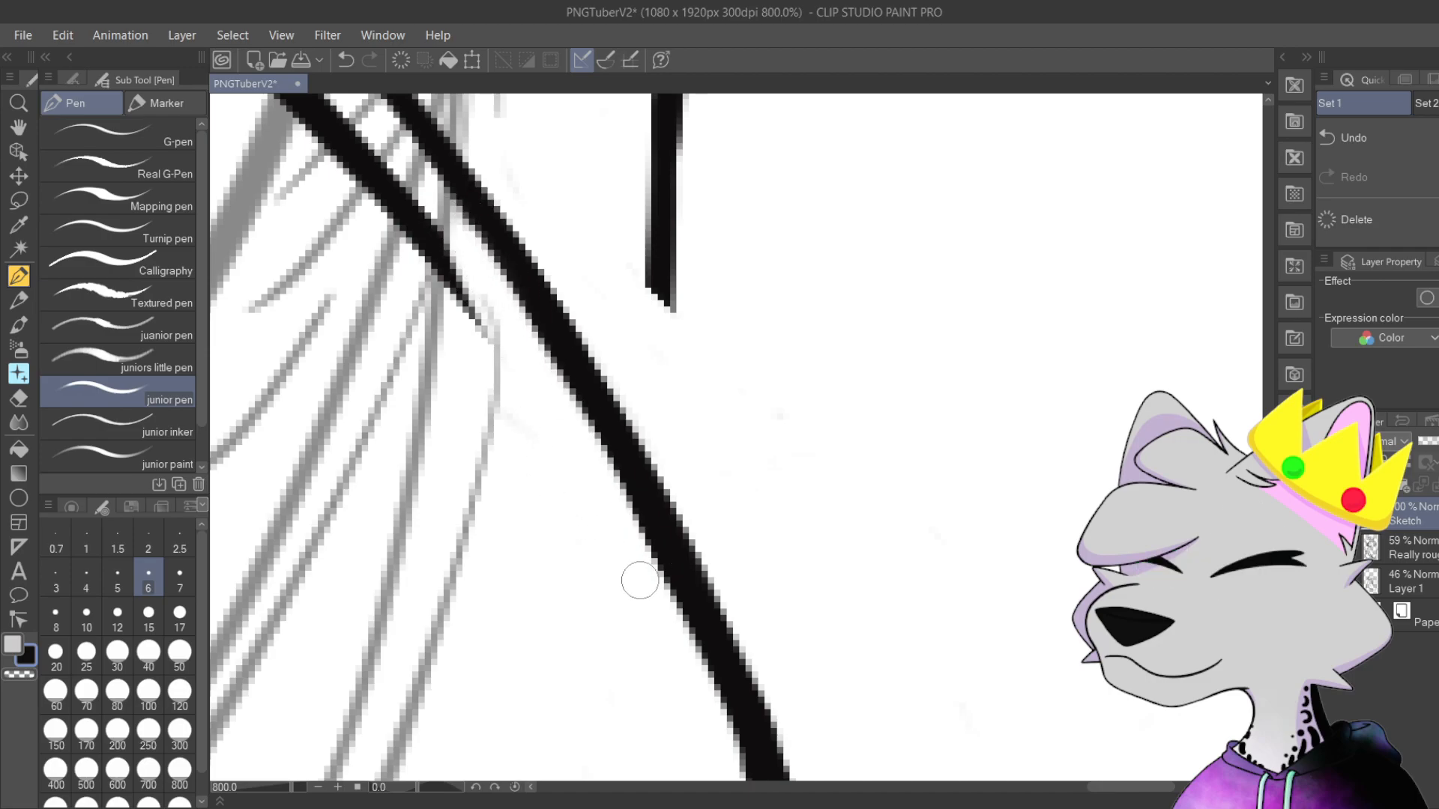
left_click_drag(479, 218, 652, 559)
left_click_drag(507, 264, 610, 523)
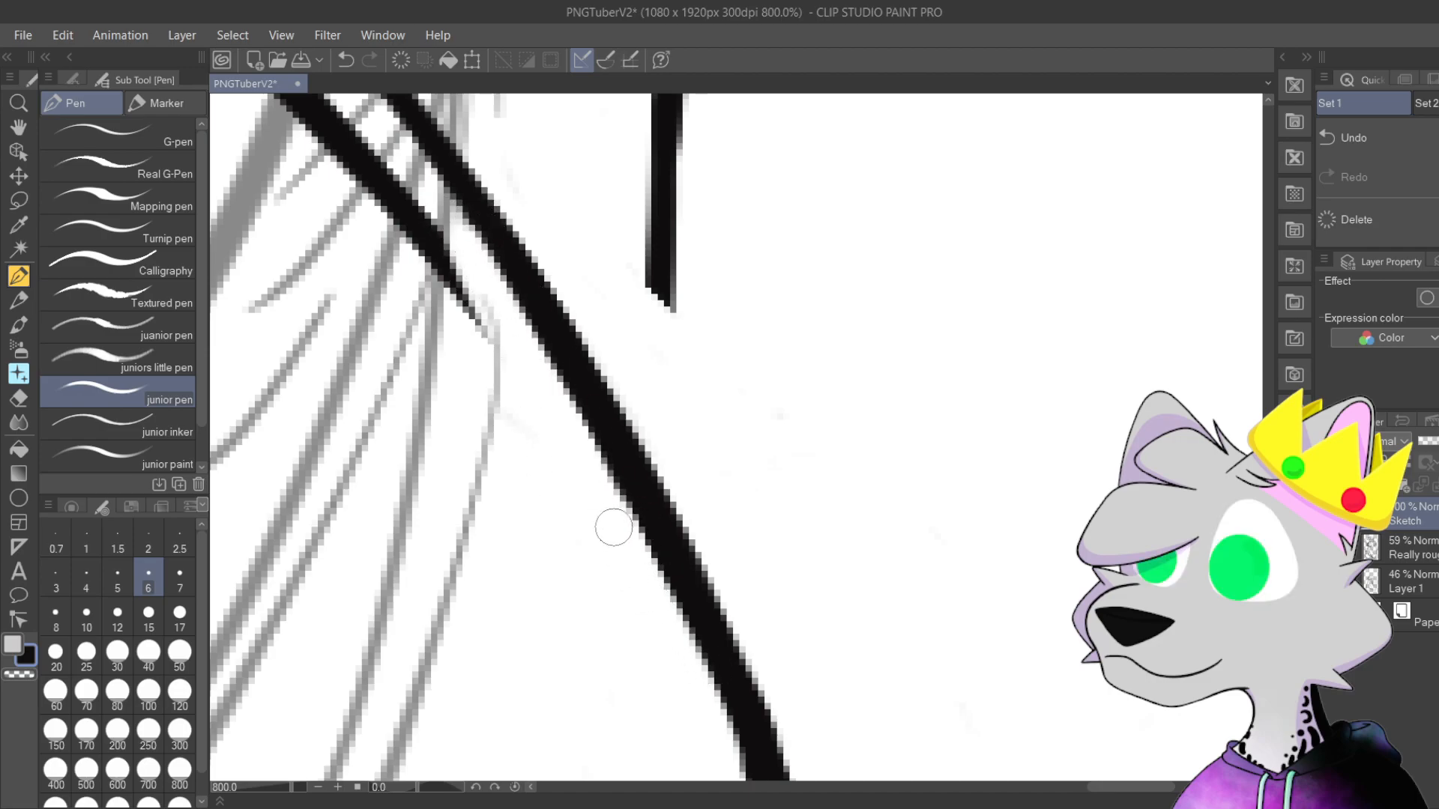
scroll(842, 681, "down", 4)
scroll(717, 392, "down", 4)
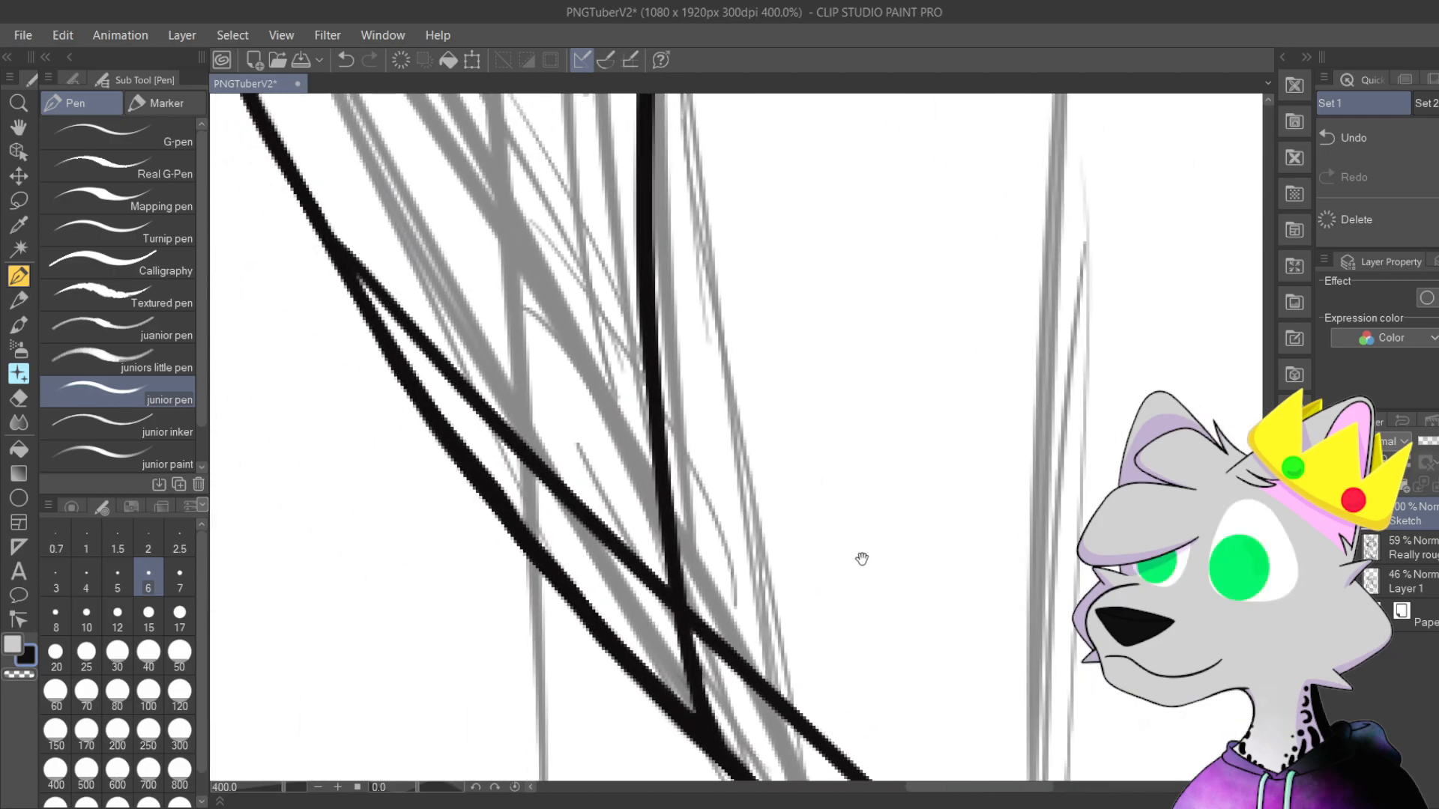
left_click_drag(865, 485, 810, 422)
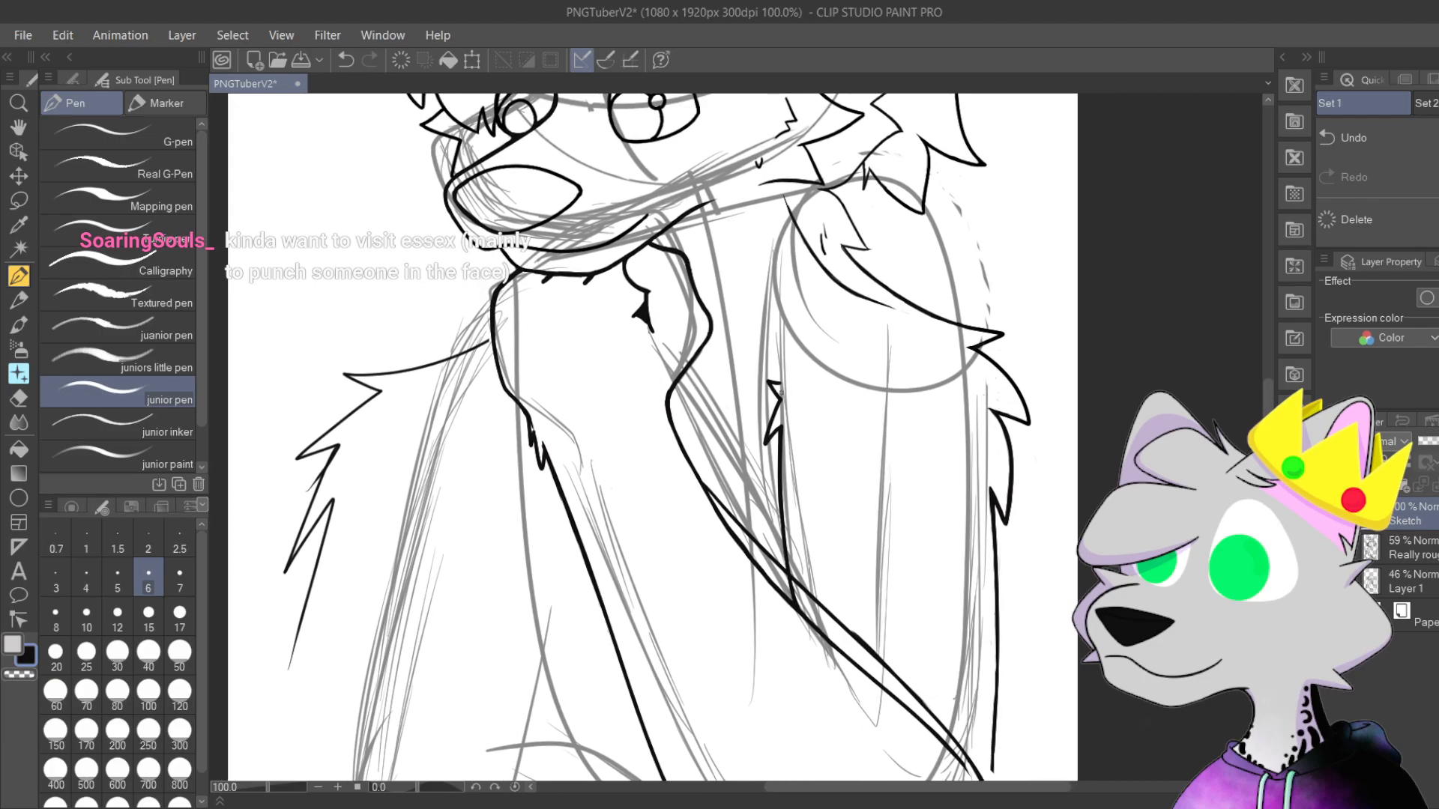
Step: Thicken the upper join where the new forearm line leaves the old outline below the wrist, and cut the old line there
key("ctrl+plus")
key("ctrl+plus")
key("ctrl+plus")
key("ctrl+plus")
key("ctrl+plus")
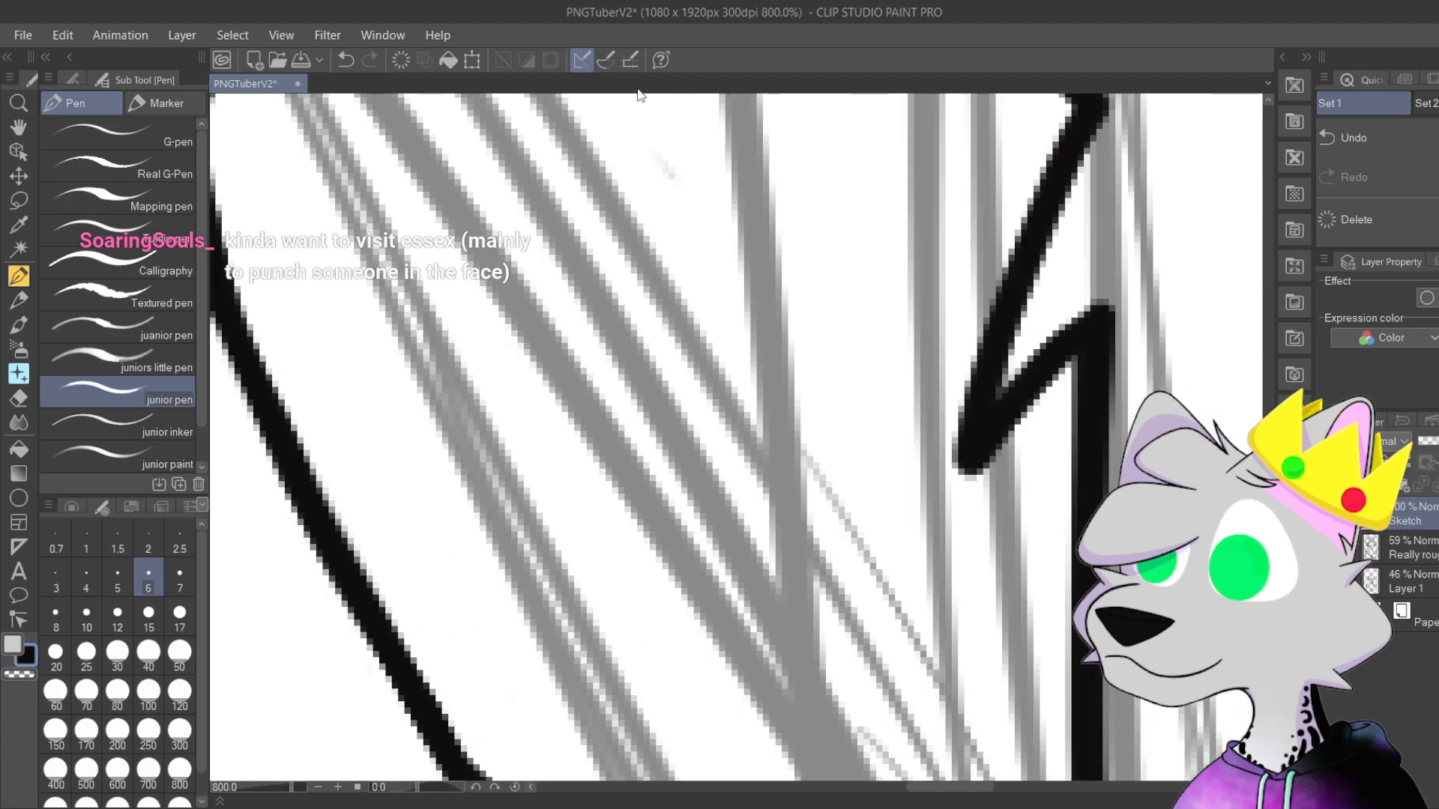
left_click_drag(610, 525, 693, 136)
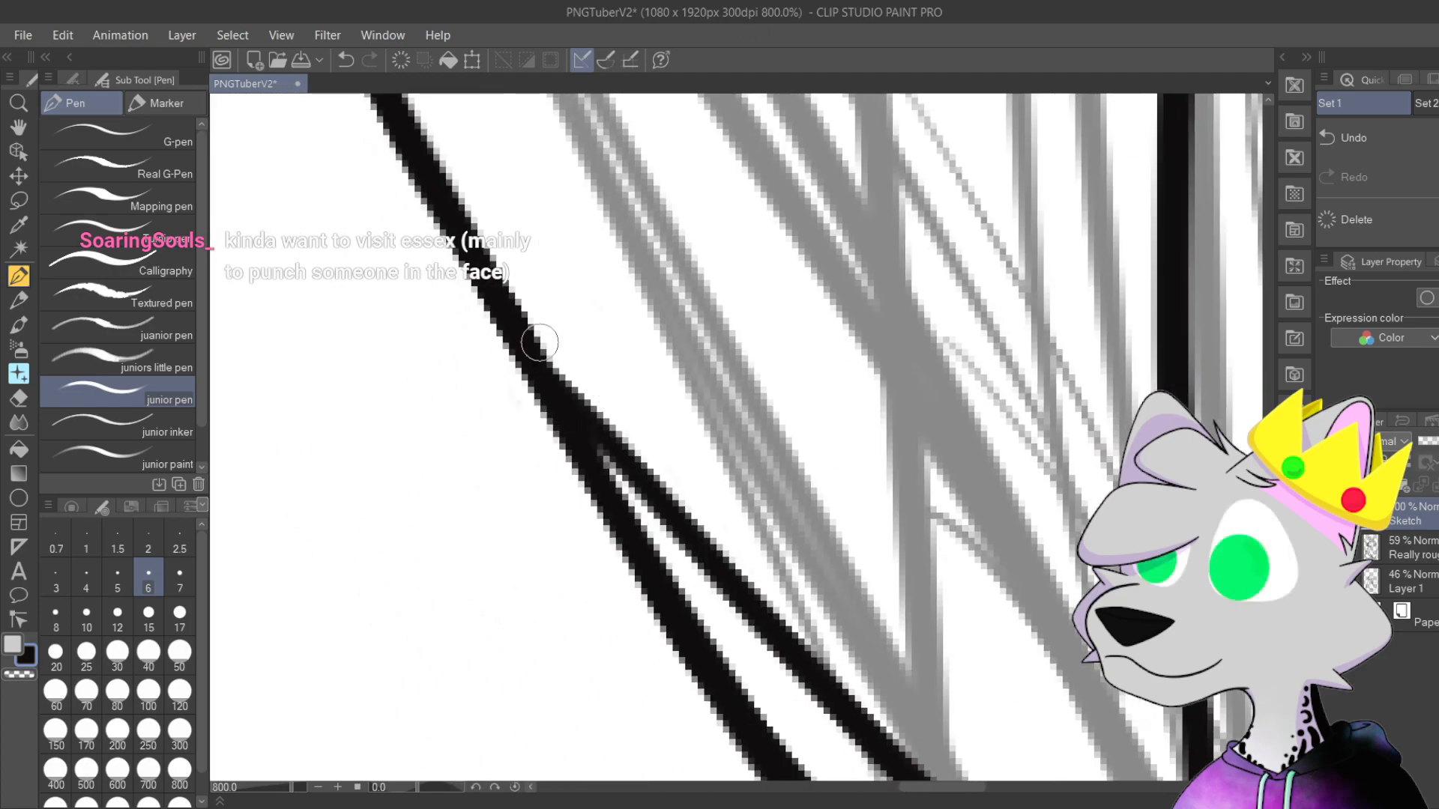
left_click_drag(453, 208, 641, 477)
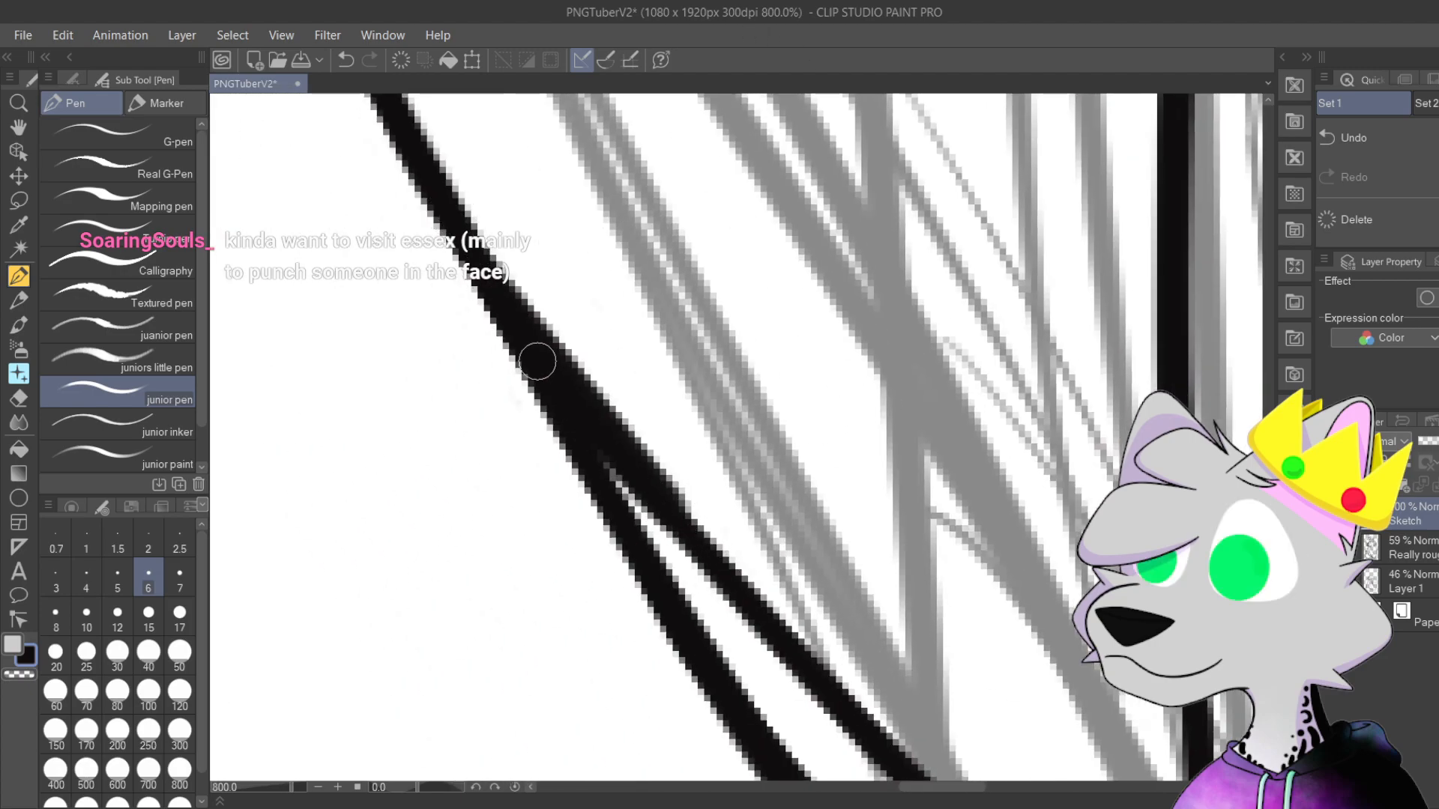
key("ctrl+z")
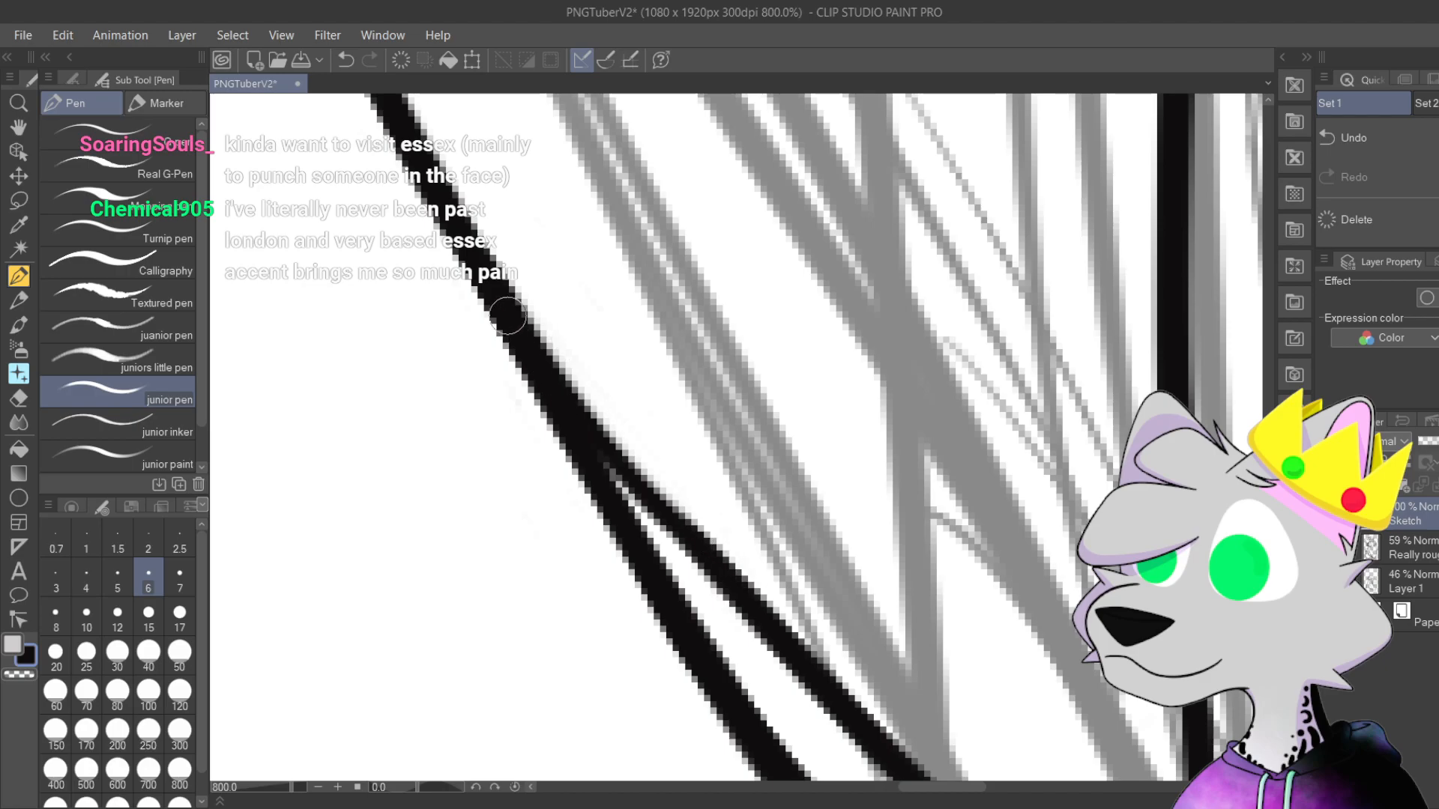
left_click_drag(512, 323, 665, 498)
left_click_drag(482, 307, 665, 582)
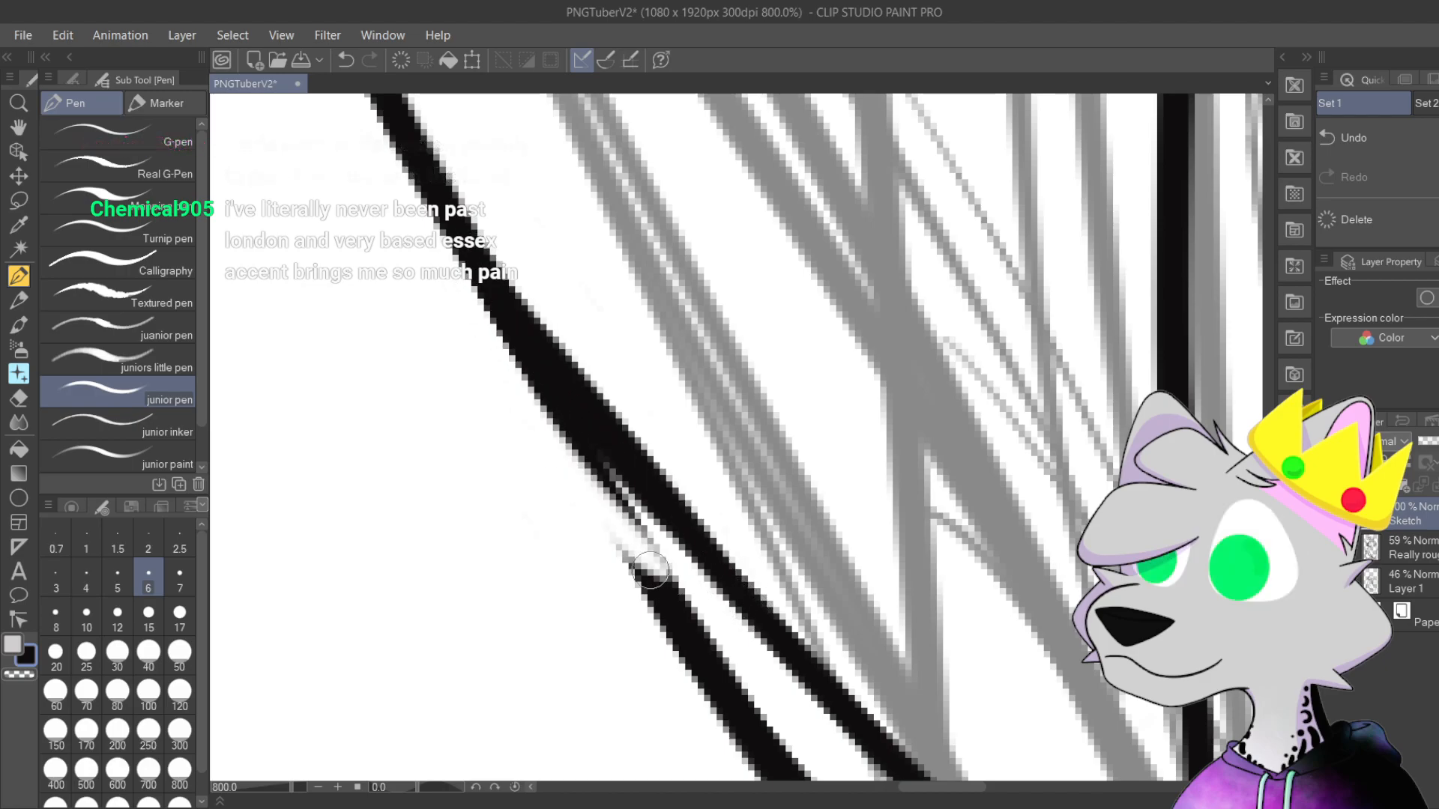
Step: Clear the leftover marks between the cut old outline and the new line at the upper join
left_click_drag(454, 264, 743, 643)
left_click_drag(465, 256, 720, 586)
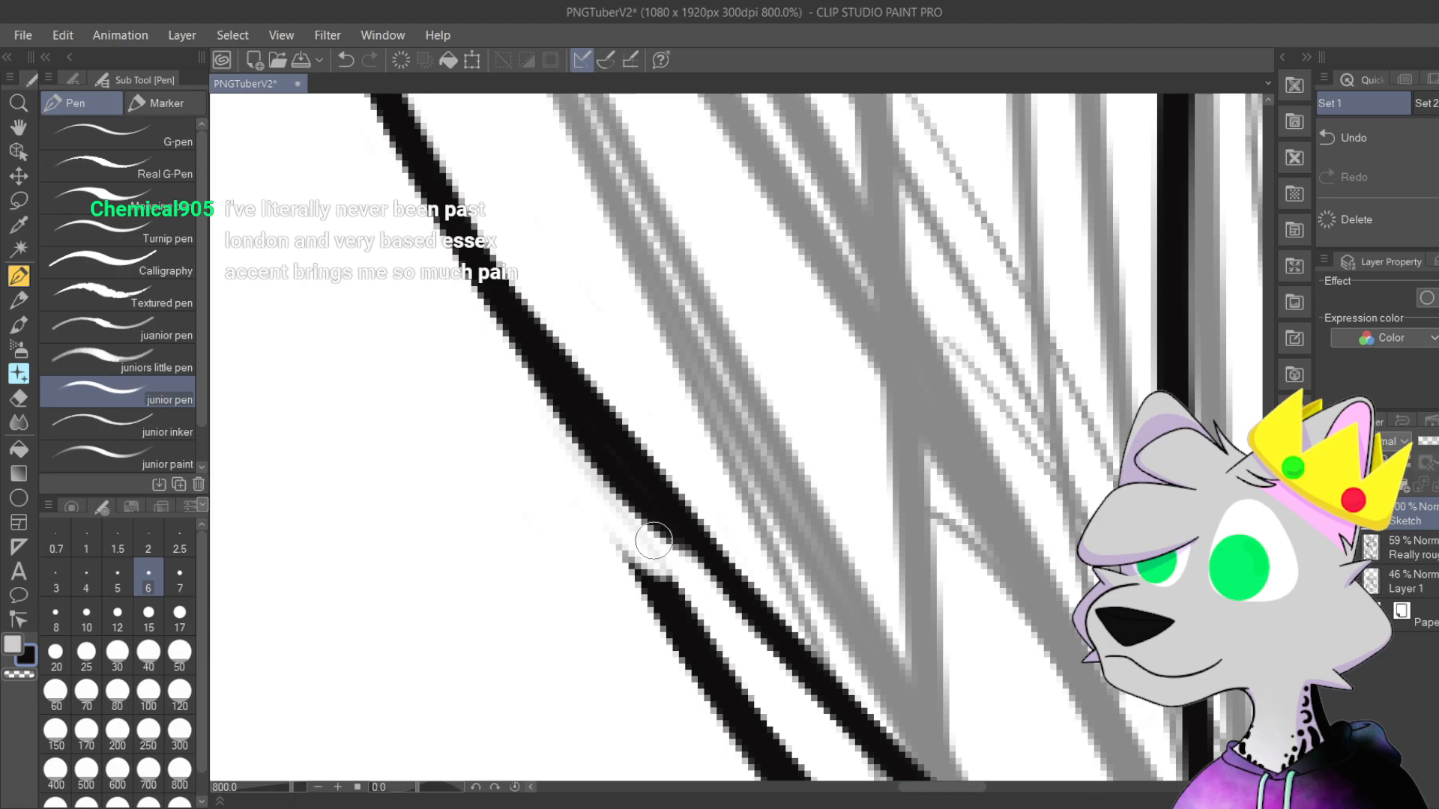
mouse_move(742, 452)
left_mouse_down()
mouse_move(758, 530)
mouse_move(720, 456)
mouse_move(721, 471)
left_mouse_up()
key("ctrl+z")
left_click_drag(519, 344, 631, 477)
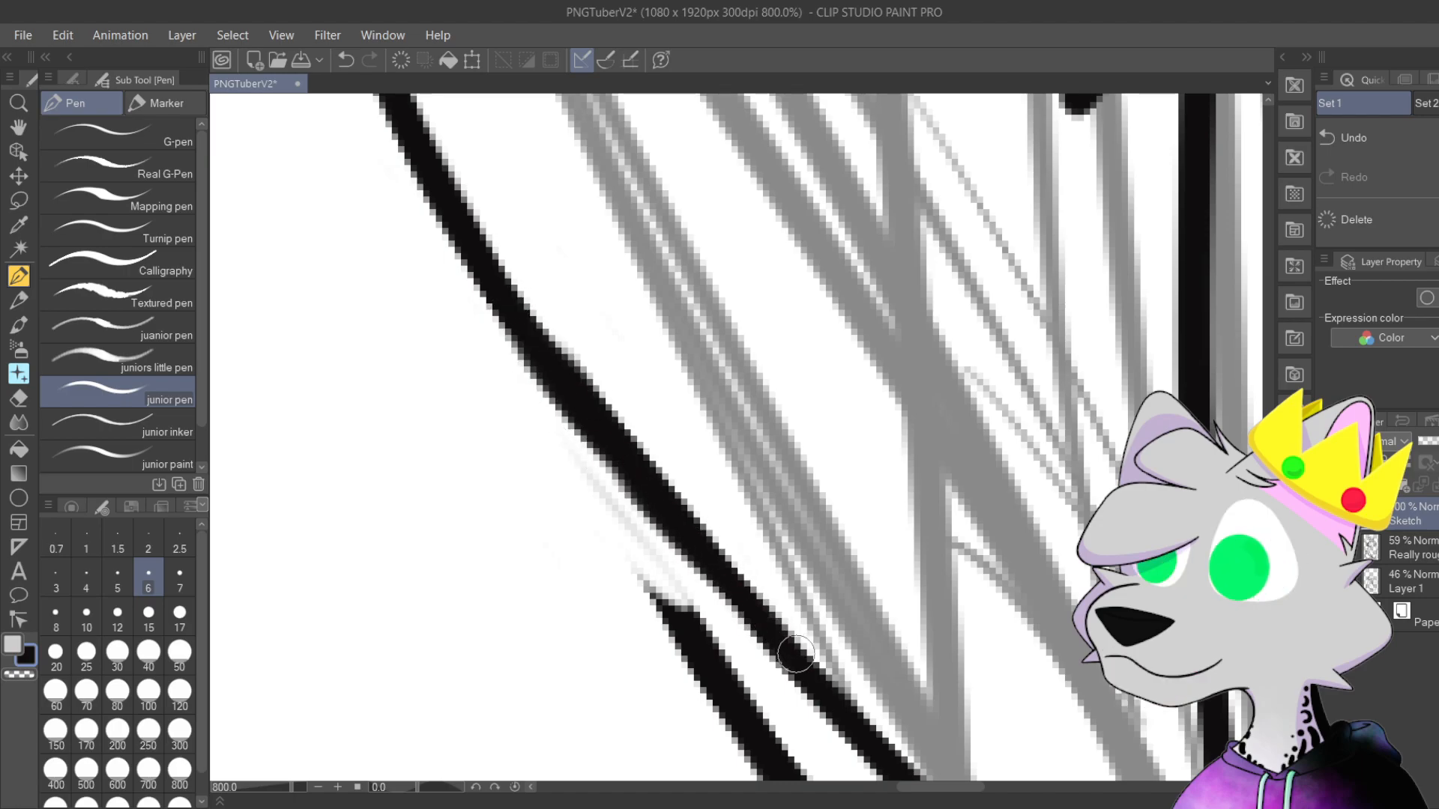
Step: Redraw and trim the bend at the upper join until the right forearm outline runs as one evenly thick curve
left_click_drag(552, 360, 798, 672)
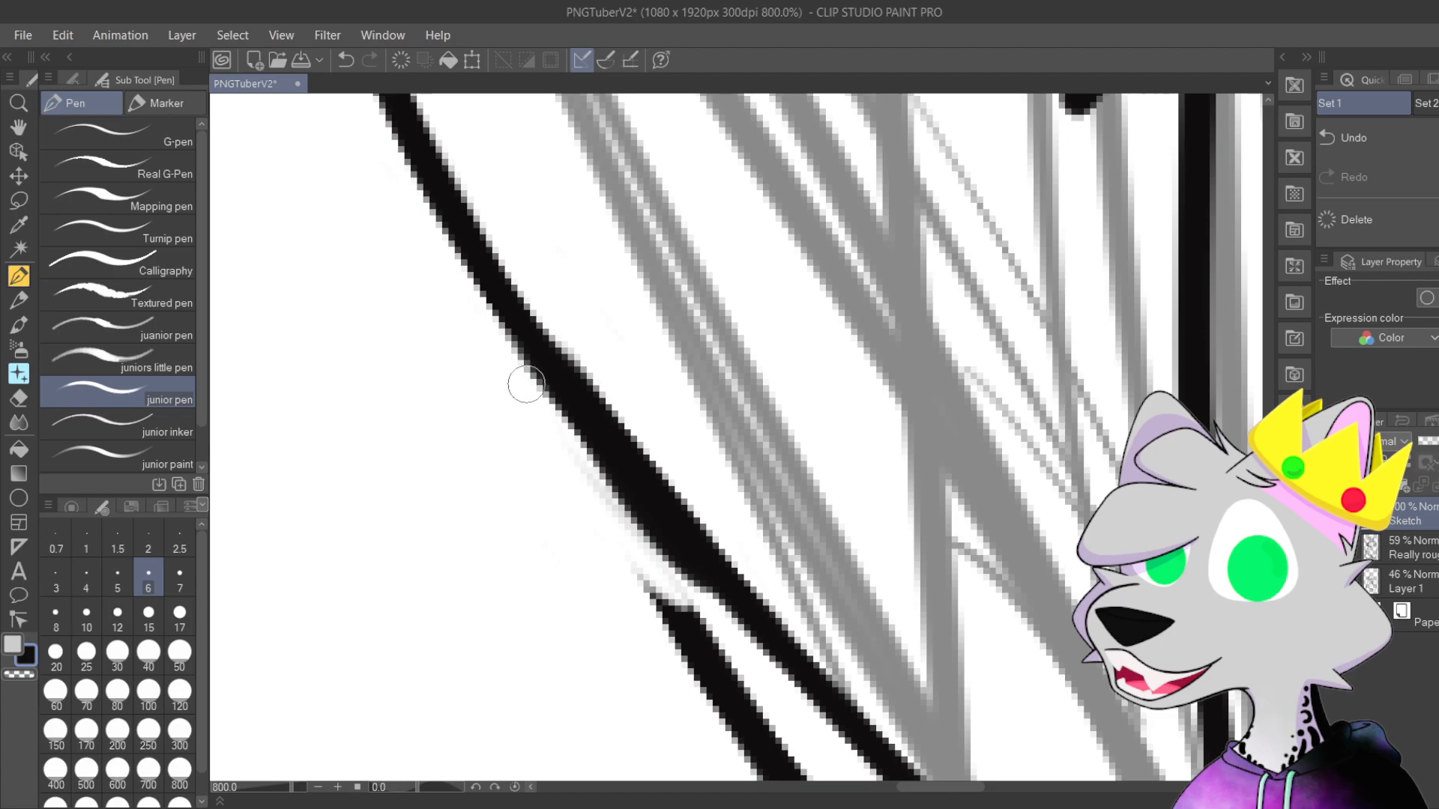
left_click_drag(517, 365, 728, 646)
mouse_move(556, 403)
left_mouse_down()
mouse_move(788, 679)
mouse_move(600, 440)
mouse_move(769, 648)
left_mouse_up()
mouse_move(529, 360)
left_mouse_down()
mouse_move(769, 649)
mouse_move(768, 667)
mouse_move(833, 705)
left_mouse_up()
mouse_move(516, 366)
left_mouse_down()
mouse_move(759, 693)
mouse_move(753, 645)
left_mouse_up()
left_click_drag(562, 321, 684, 514)
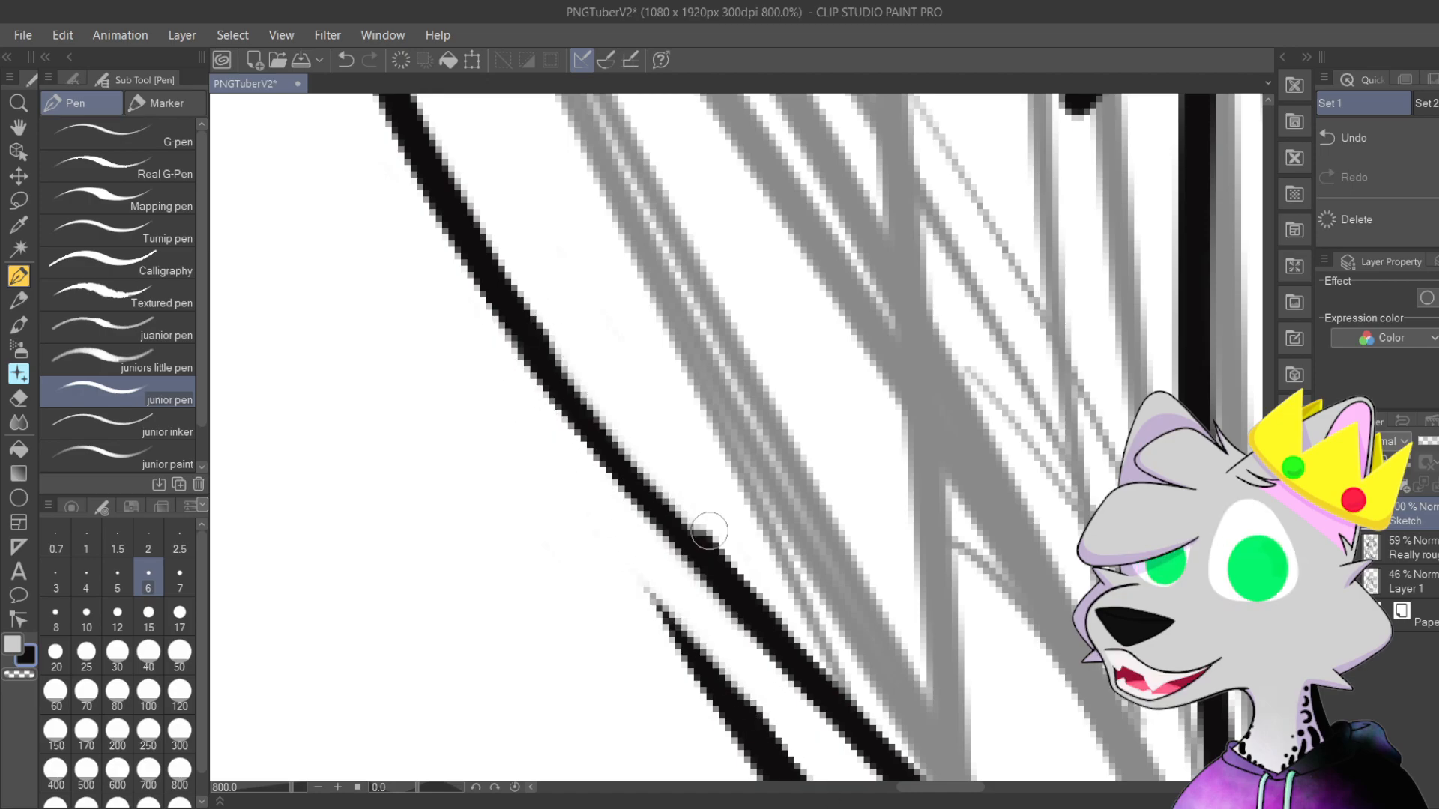
left_click_drag(515, 324, 743, 616)
left_click_drag(608, 447, 753, 612)
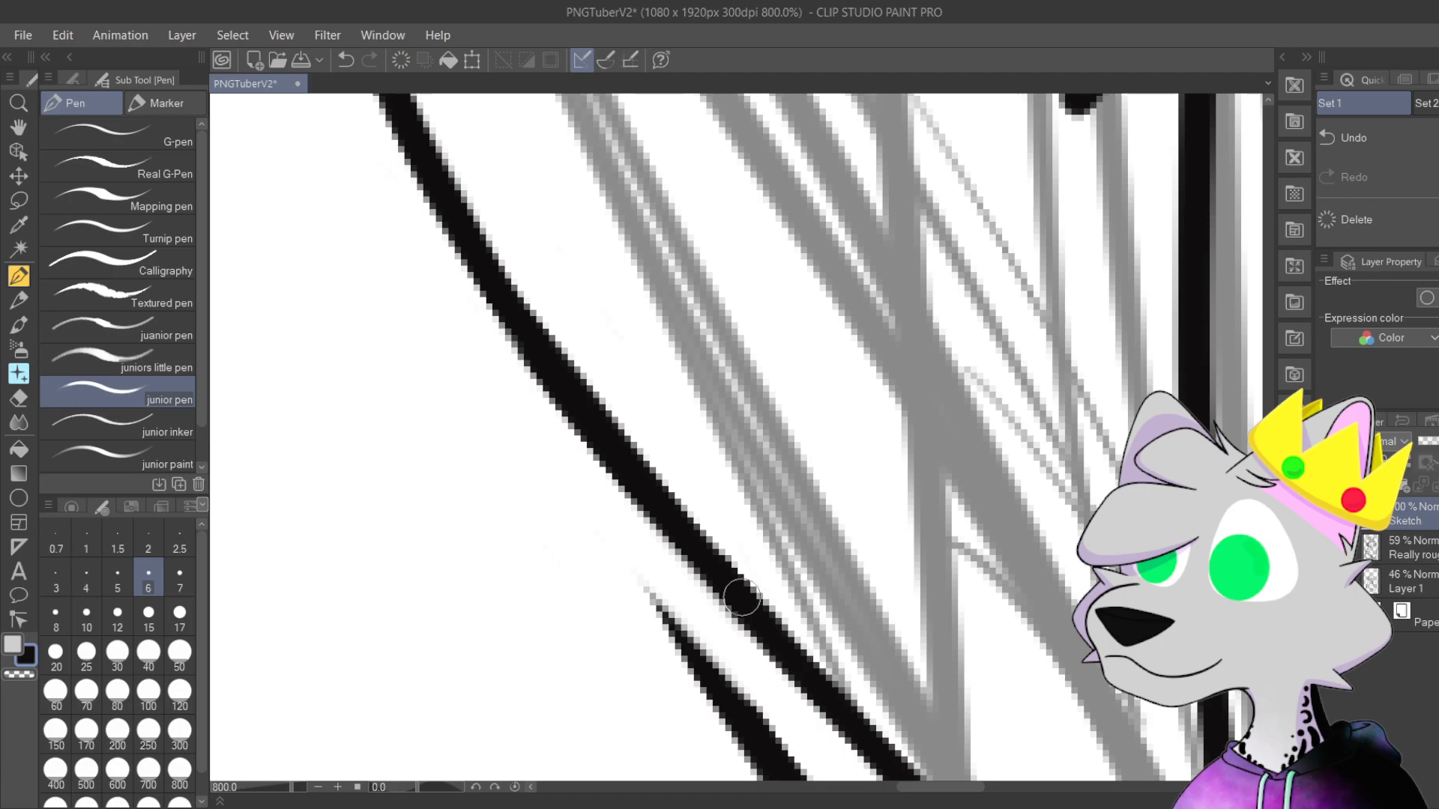
Step: Erase the remaining old inner outline along the forearm from the upper join down to the elbow
scroll(742, 619, "down", 3)
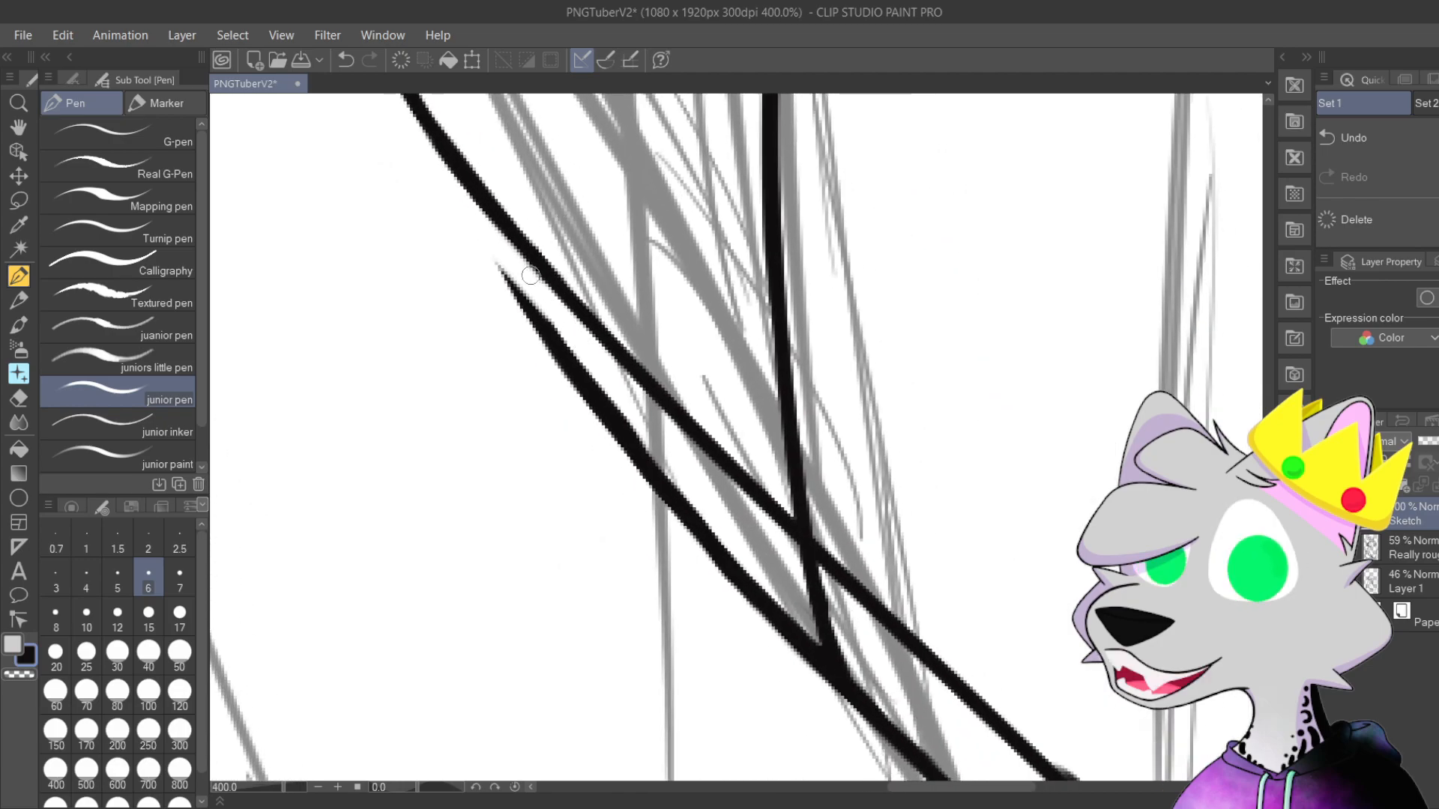
mouse_move(526, 304)
left_mouse_down()
mouse_move(810, 637)
mouse_move(763, 570)
mouse_move(814, 600)
mouse_move(819, 583)
left_mouse_up()
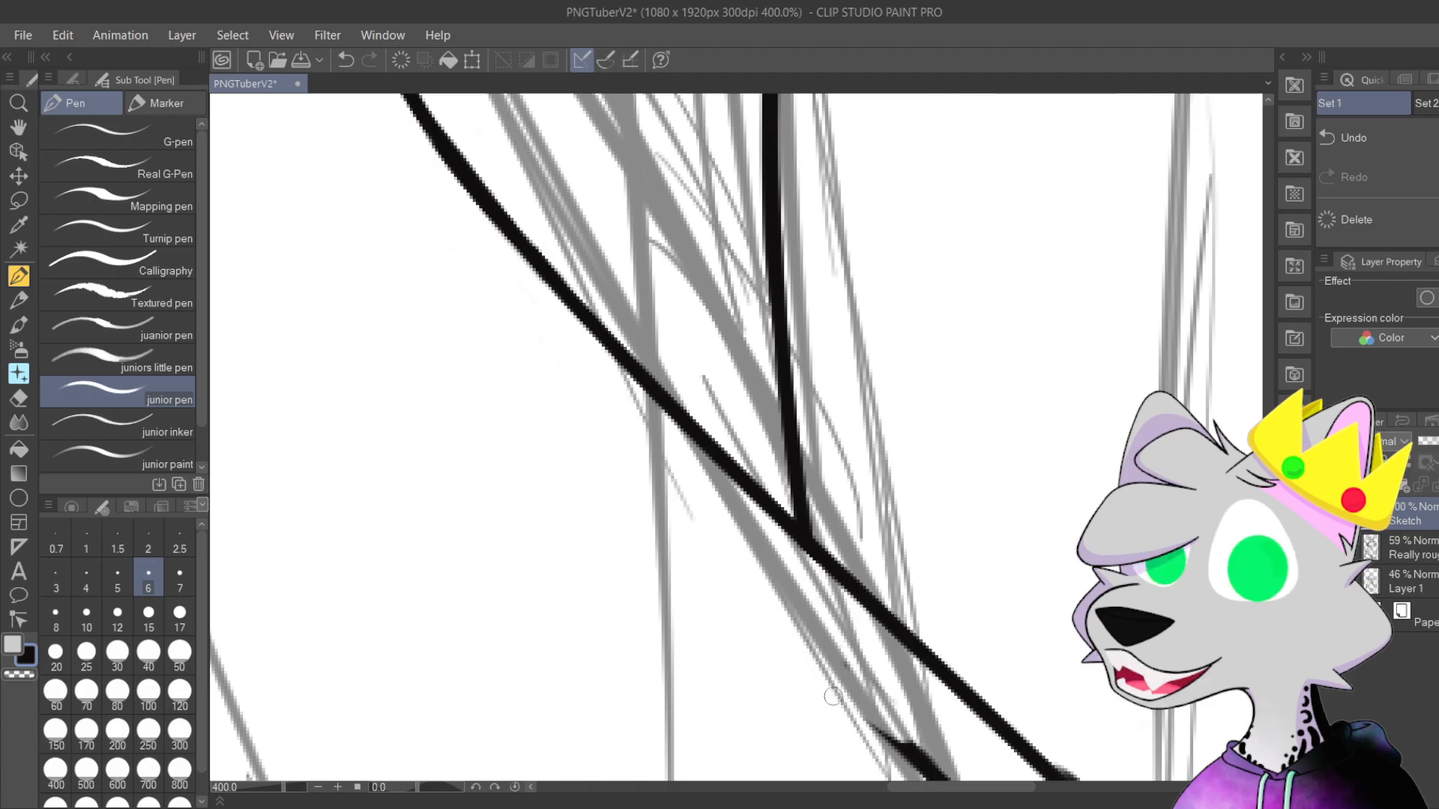
left_click_drag(840, 693, 643, 424)
mouse_move(691, 503)
left_mouse_down()
mouse_move(803, 630)
mouse_move(841, 649)
mouse_move(602, 407)
left_mouse_up()
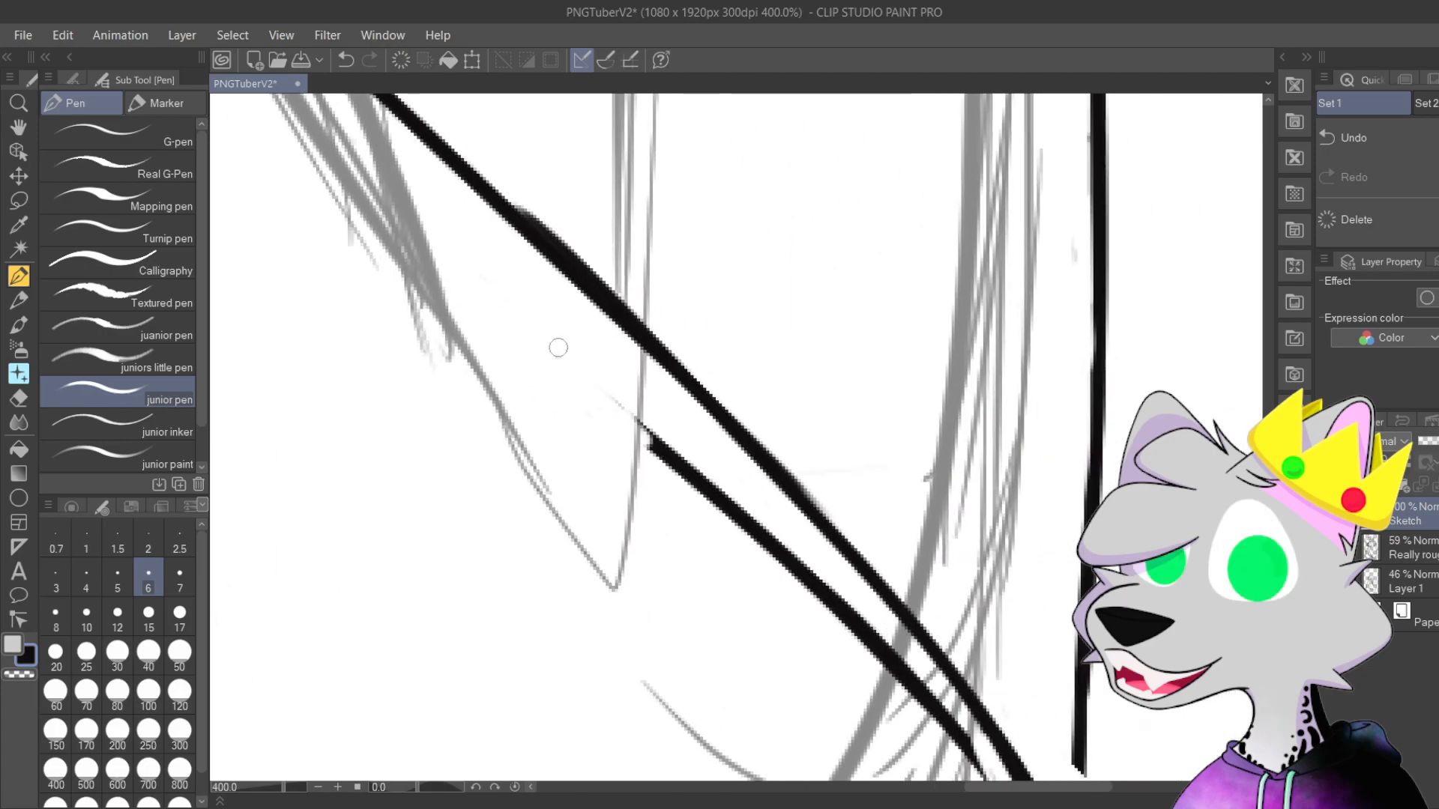
mouse_move(689, 487)
left_mouse_down()
mouse_move(779, 554)
mouse_move(742, 505)
mouse_move(840, 649)
left_mouse_up()
left_click_drag(840, 650, 563, 349)
mouse_move(543, 296)
left_mouse_down()
mouse_move(514, 273)
mouse_move(569, 305)
mouse_move(652, 410)
left_mouse_up()
left_click_drag(711, 483, 697, 452)
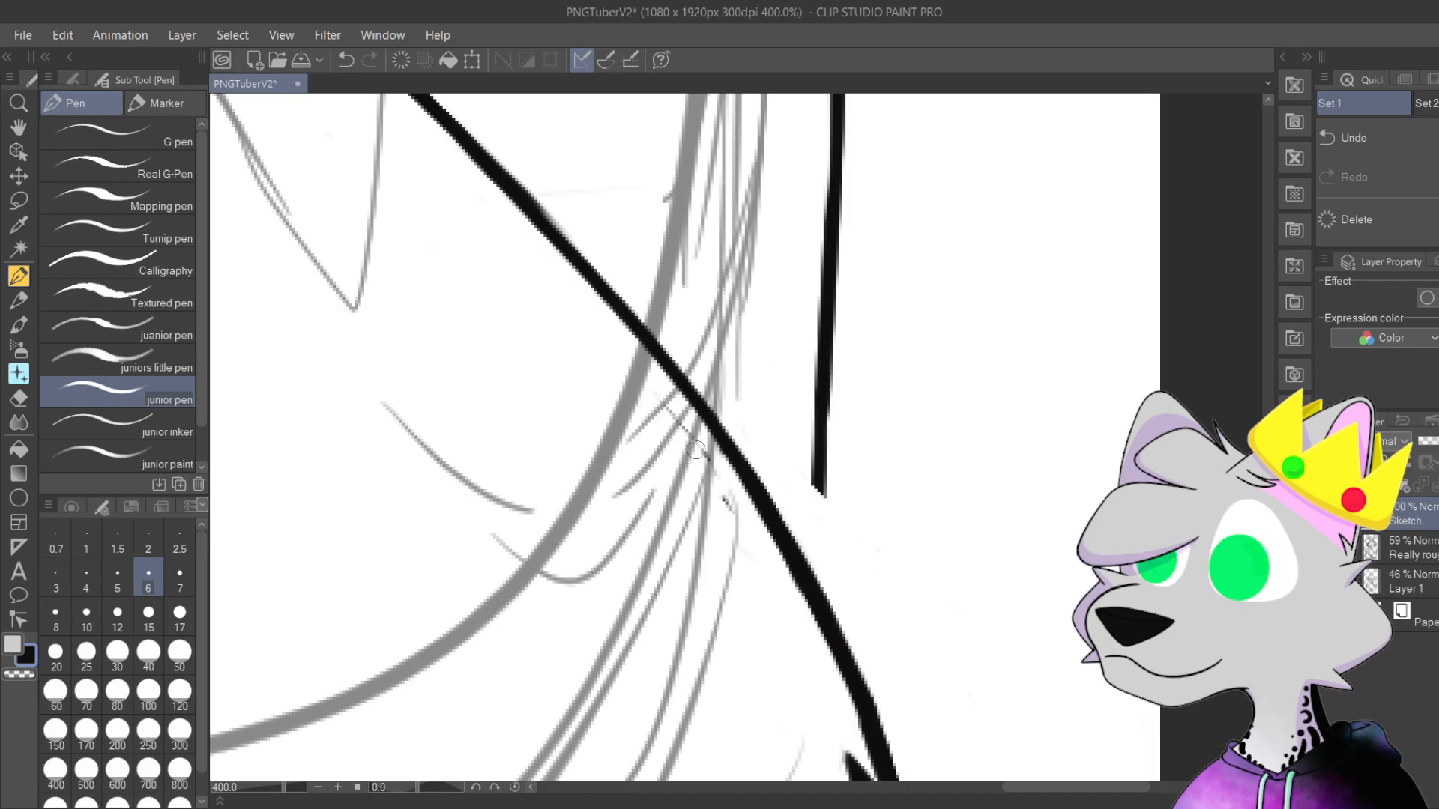
Step: Extend the upper arm's outer outline downward to meet the forearm outline above the elbow fur
mouse_move(839, 600)
left_mouse_down()
mouse_move(694, 326)
mouse_move(707, 203)
left_mouse_up()
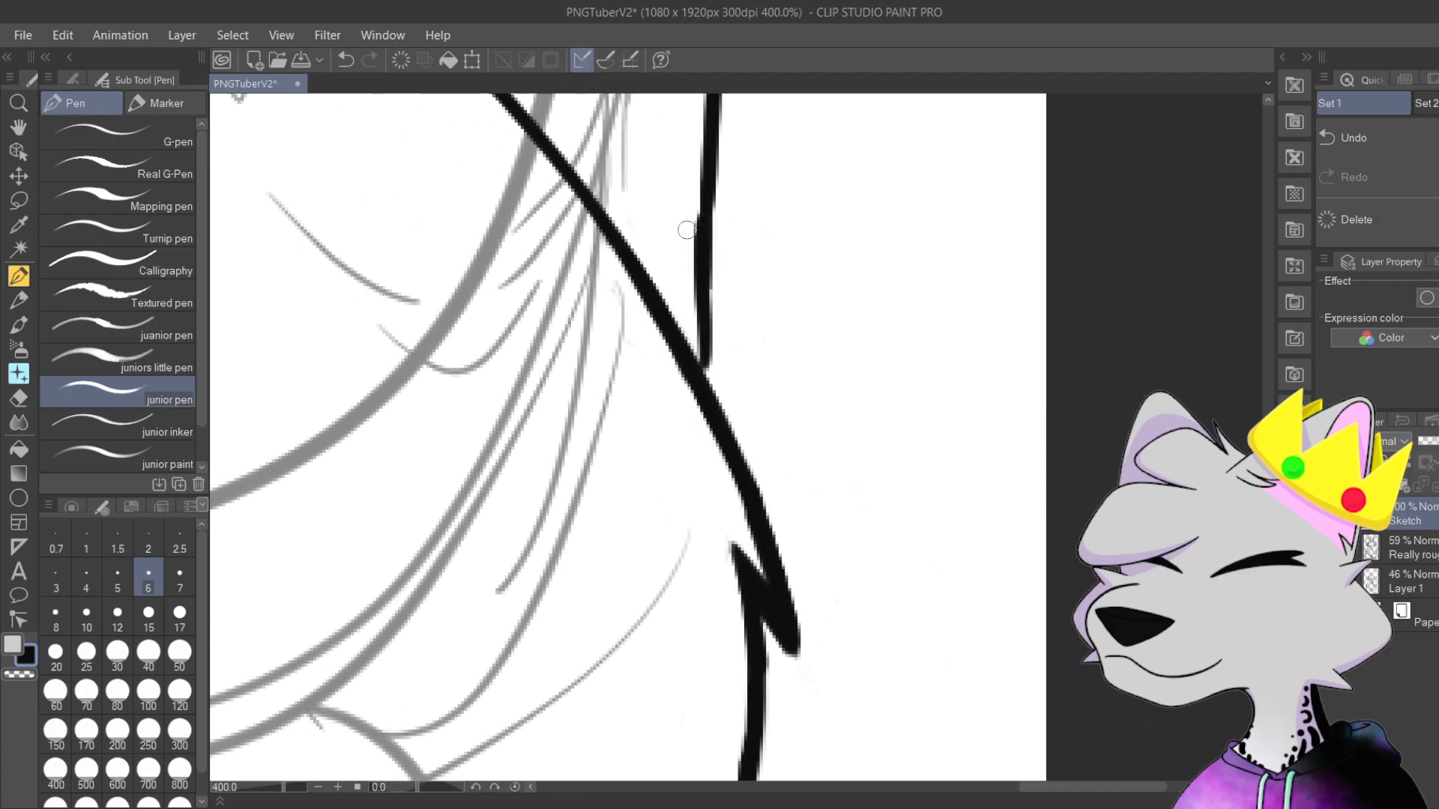
scroll(682, 229, "up", 3)
key("ctrl+z")
mouse_move(613, 383)
left_mouse_down()
mouse_move(585, 530)
mouse_move(613, 321)
left_mouse_up()
scroll(613, 320, "down", 3)
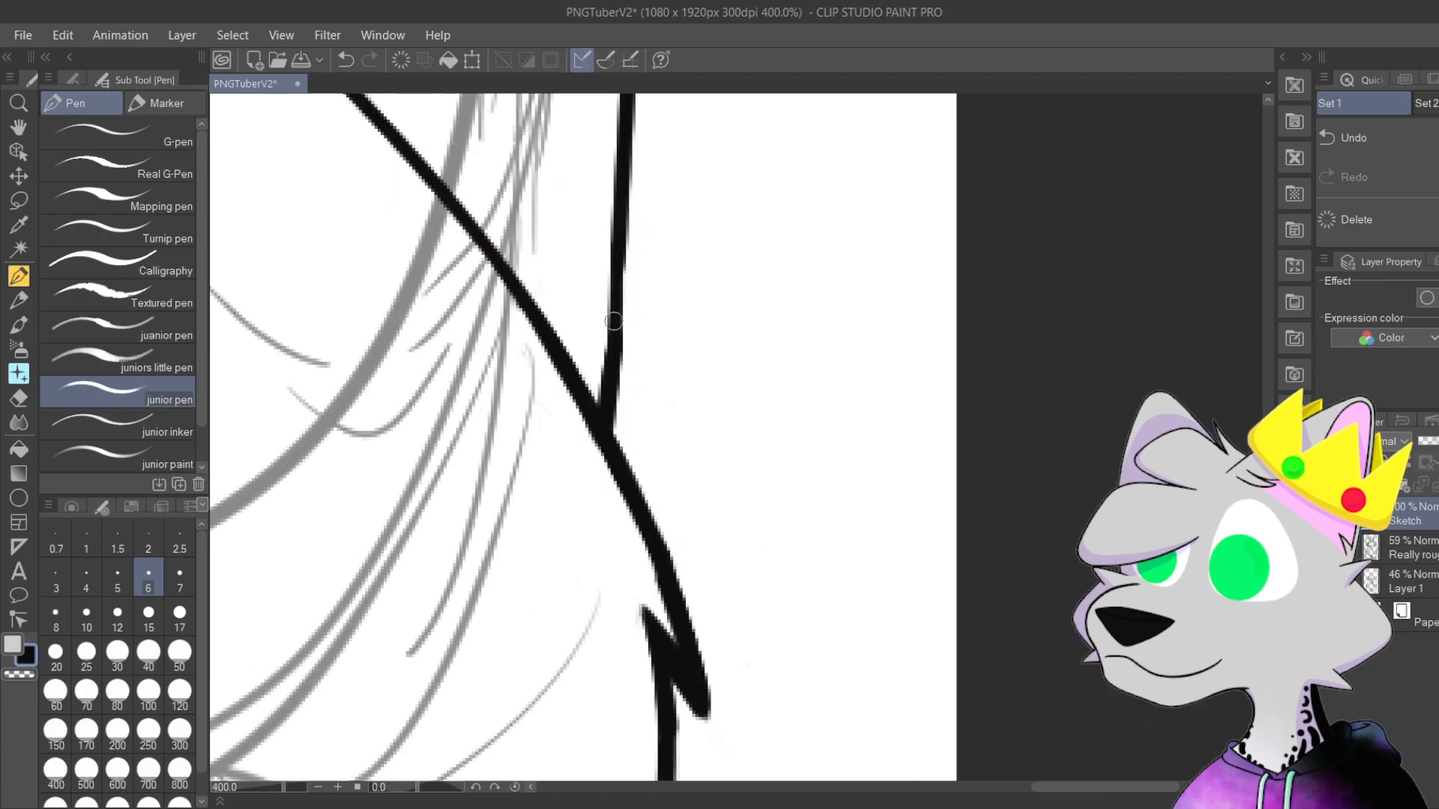
scroll(613, 321, "down", 6)
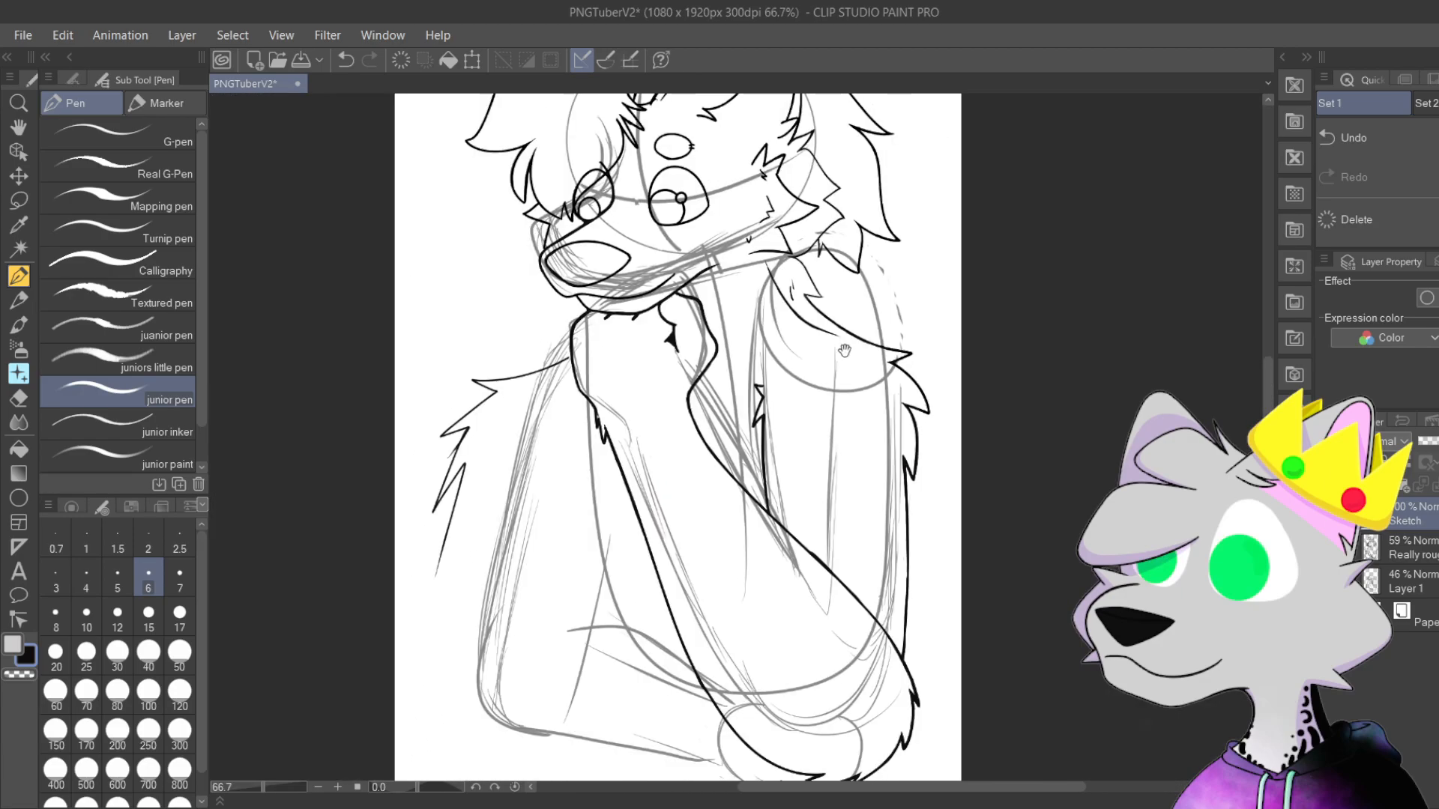
Step: Try new strokes for the upper arm's outer outline, running from the lowest arm fur tuft down to the elbow
left_click_drag(826, 343, 784, 377)
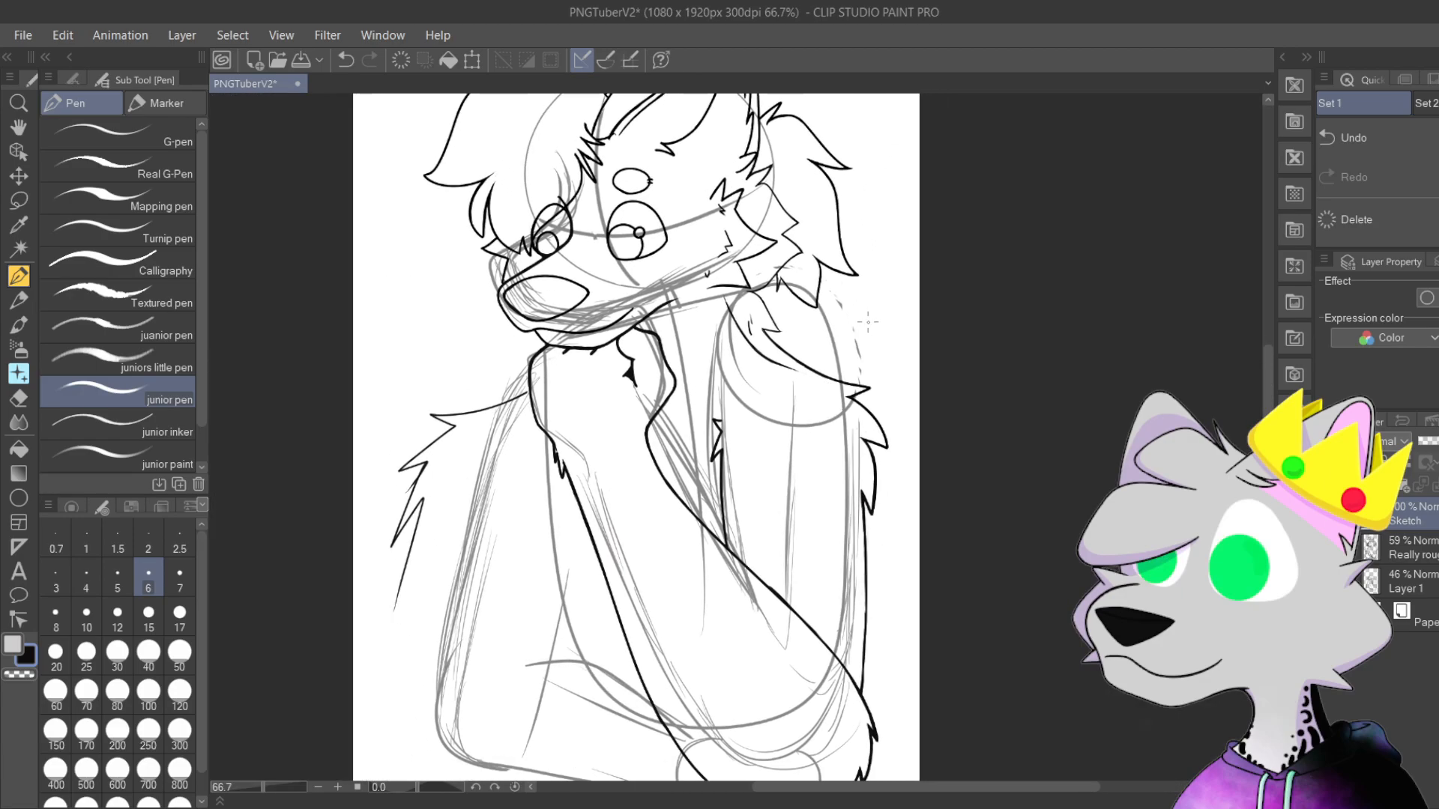
scroll(868, 318, "up", 3)
mouse_move(910, 690)
left_mouse_down()
mouse_move(731, 432)
mouse_move(670, 631)
mouse_move(635, 285)
left_mouse_up()
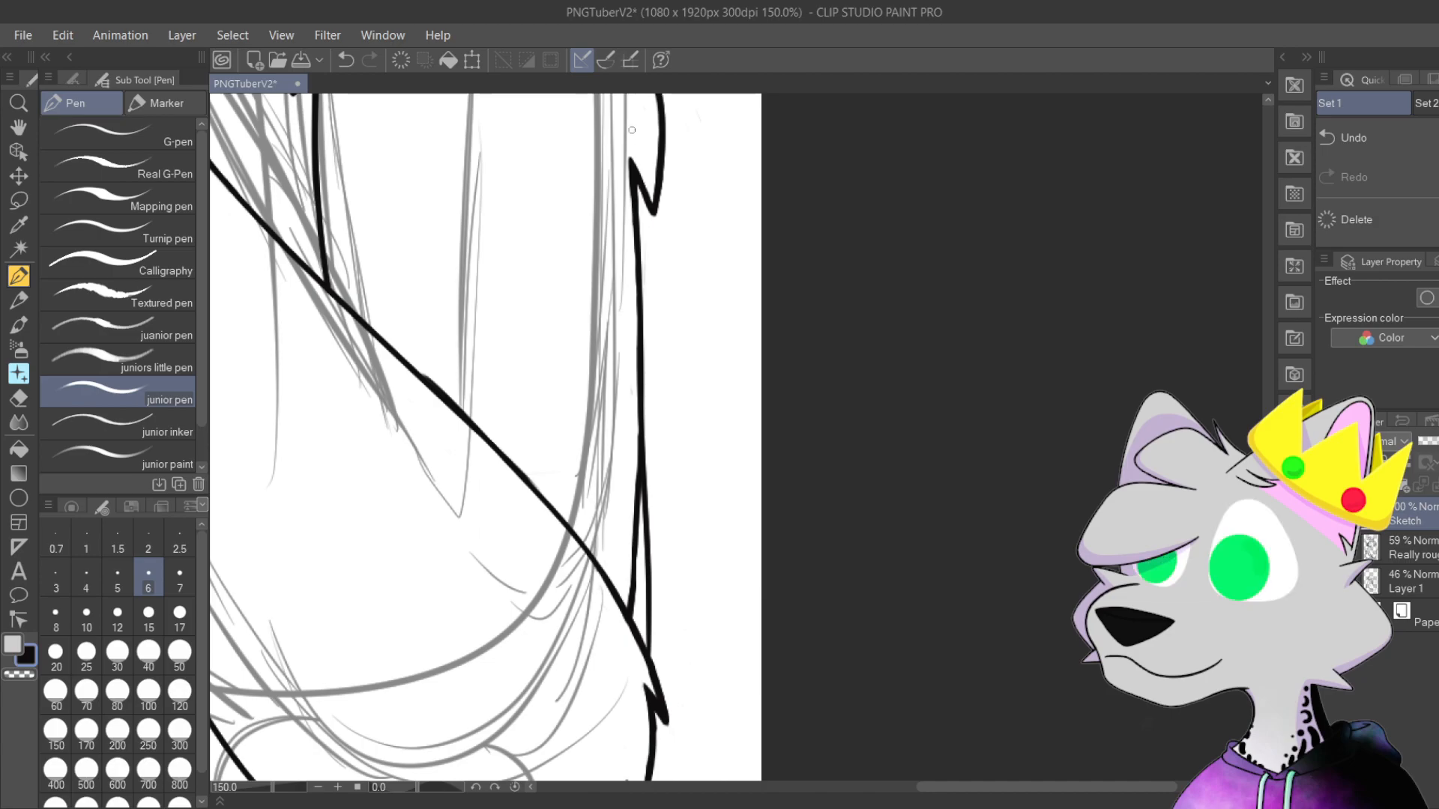
key("ctrl+z")
mouse_move(636, 186)
left_mouse_down()
mouse_move(680, 615)
mouse_move(624, 248)
left_mouse_up()
key("ctrl+z")
key("ctrl+z")
left_click_drag(636, 186, 674, 653)
key("ctrl+z")
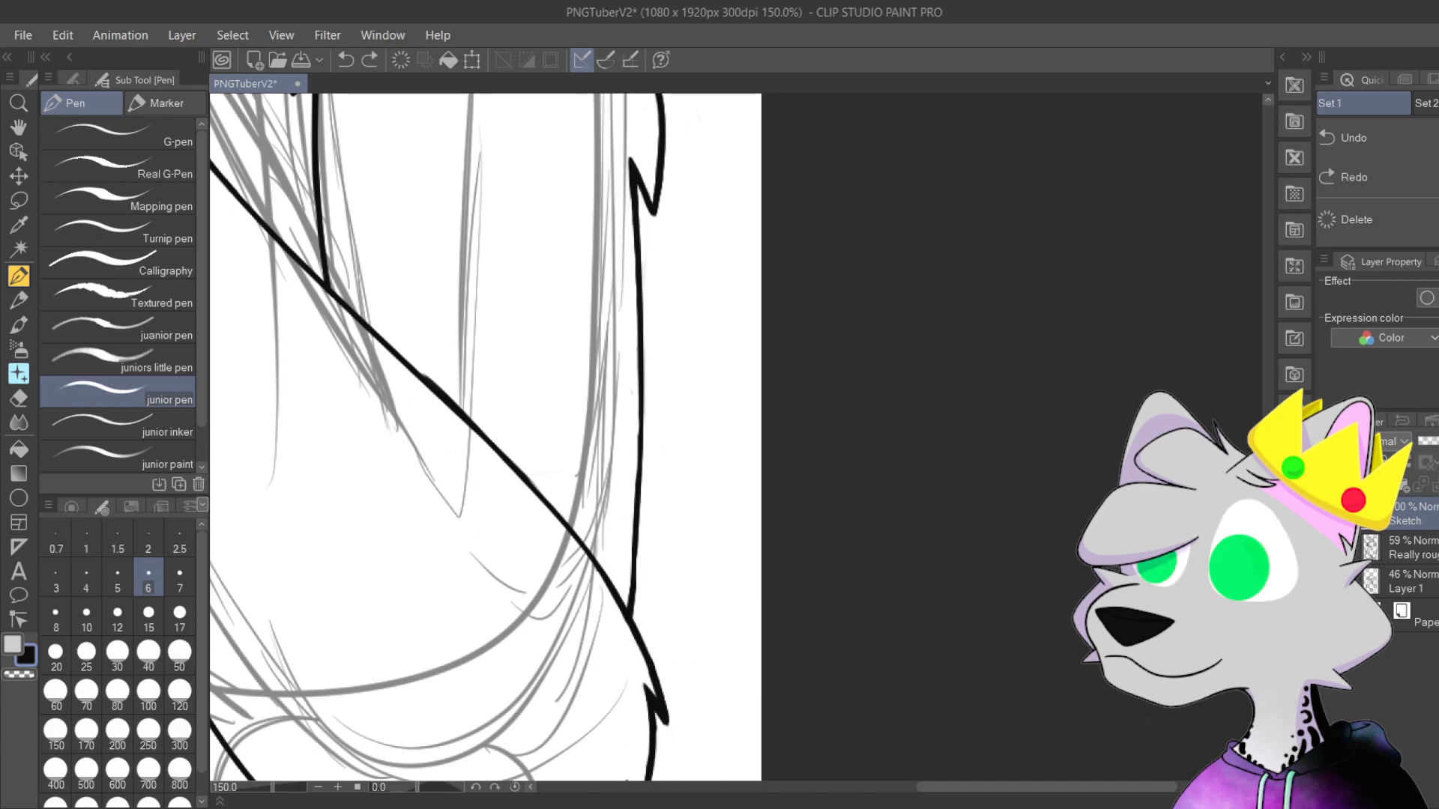
Step: Redraw the upper arm's outer outline from the lowest arm fur tuft towards the elbow, outside the old line
left_click_drag(633, 177, 631, 706)
key("ctrl+z")
left_click_drag(646, 652, 637, 304)
key("ctrl+z")
left_click_drag(634, 173, 645, 656)
scroll(629, 599, "up", 1)
left_click_drag(737, 592, 665, 414)
scroll(590, 371, "up", 2)
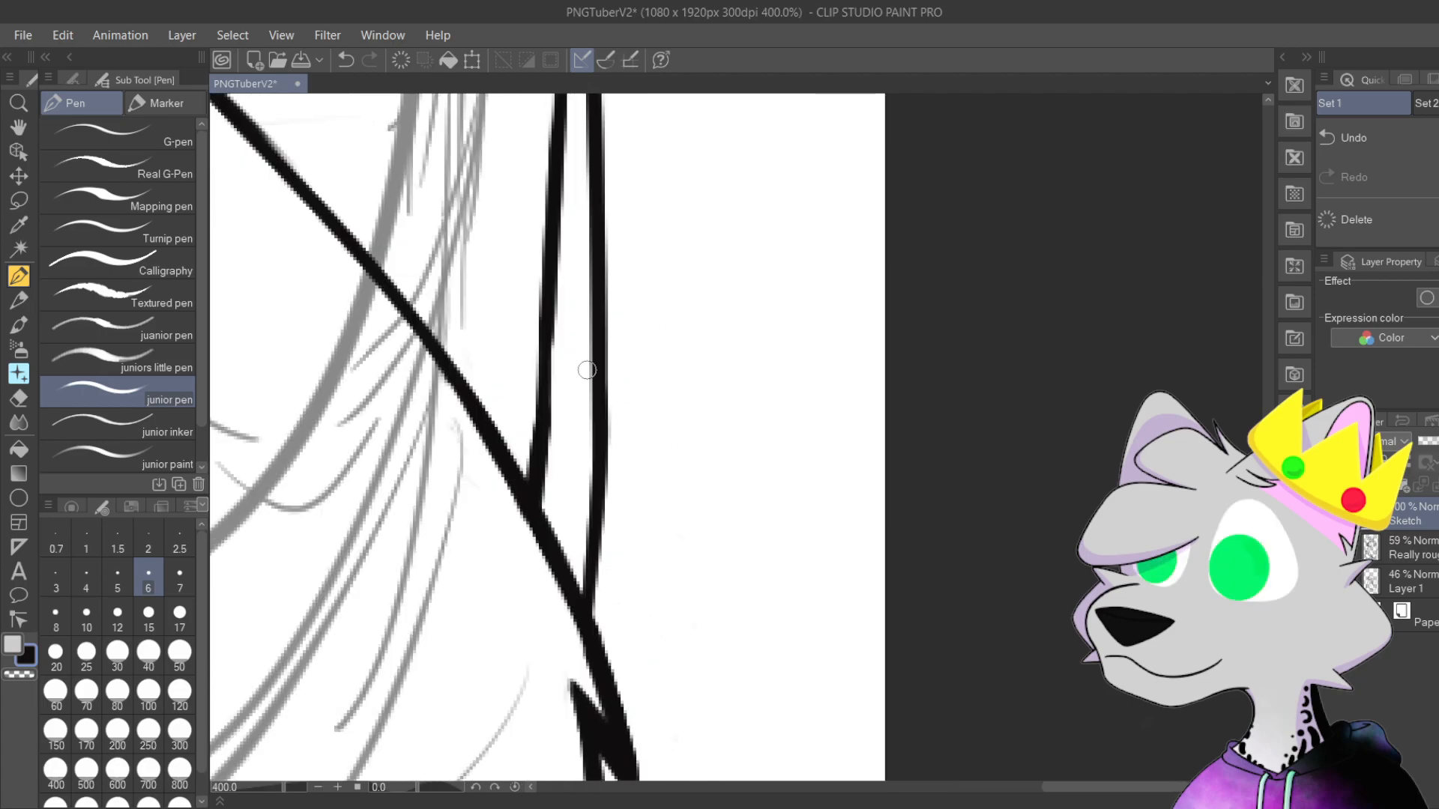
Step: Try several strokes linking the lower end of the new upper arm outline to the forearm outline
key("ctrl+z")
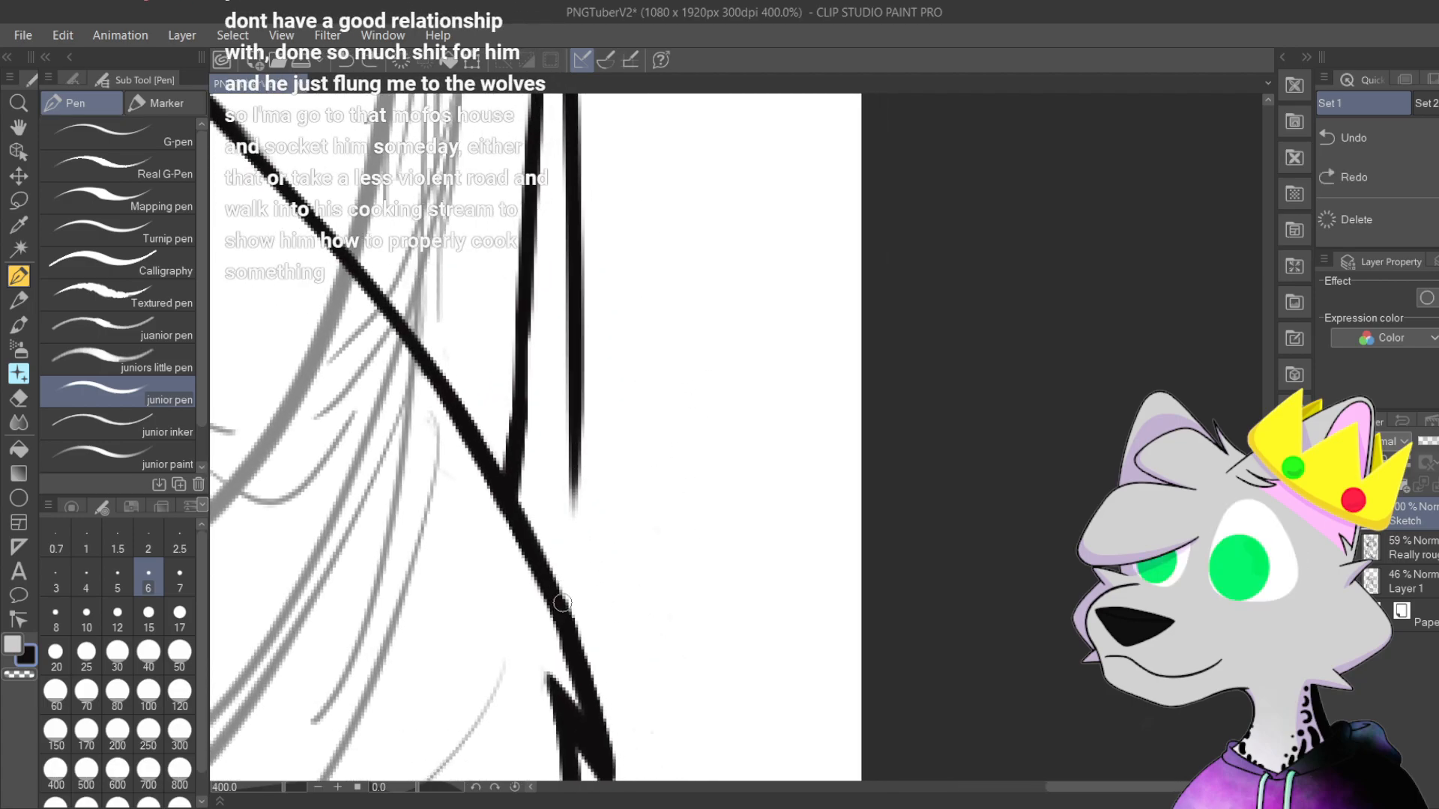
left_click_drag(562, 607, 568, 386)
key("ctrl+z")
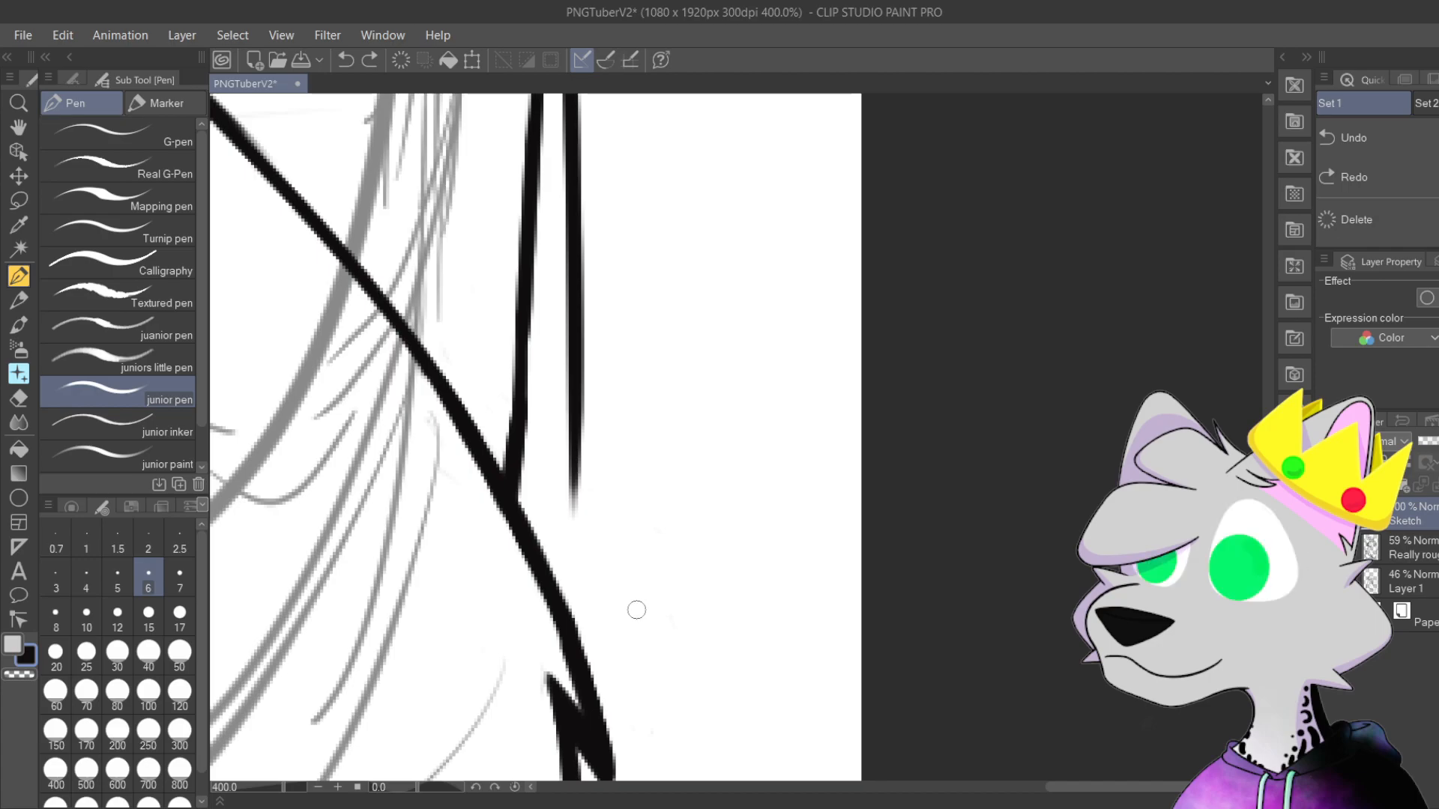
left_click_drag(781, 589, 756, 486)
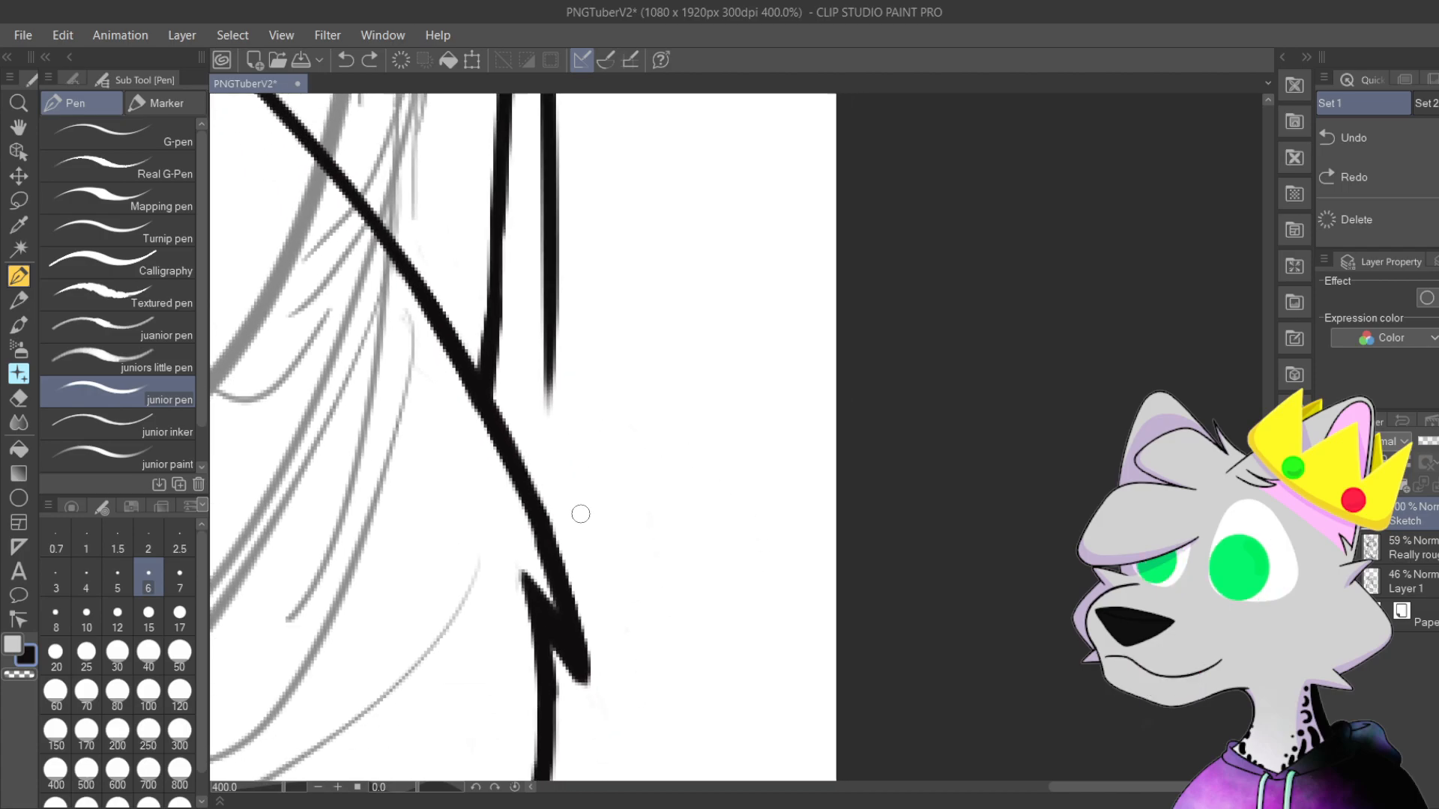
mouse_move(536, 499)
left_mouse_down()
mouse_move(537, 422)
mouse_move(690, 587)
left_mouse_up()
key("ctrl+z")
left_click_drag(646, 735, 634, 525)
left_click_drag(645, 704, 649, 405)
key("ctrl+z")
key("ctrl+z")
Step: Join the new upper arm outline's lower end to the forearm outline just above the first elbow fur tuft
left_click_drag(644, 726, 663, 449)
left_click_drag(648, 691, 662, 405)
left_click_drag(655, 552, 660, 373)
scroll(655, 337, "down", 4)
left_click_drag(902, 366, 1002, 541)
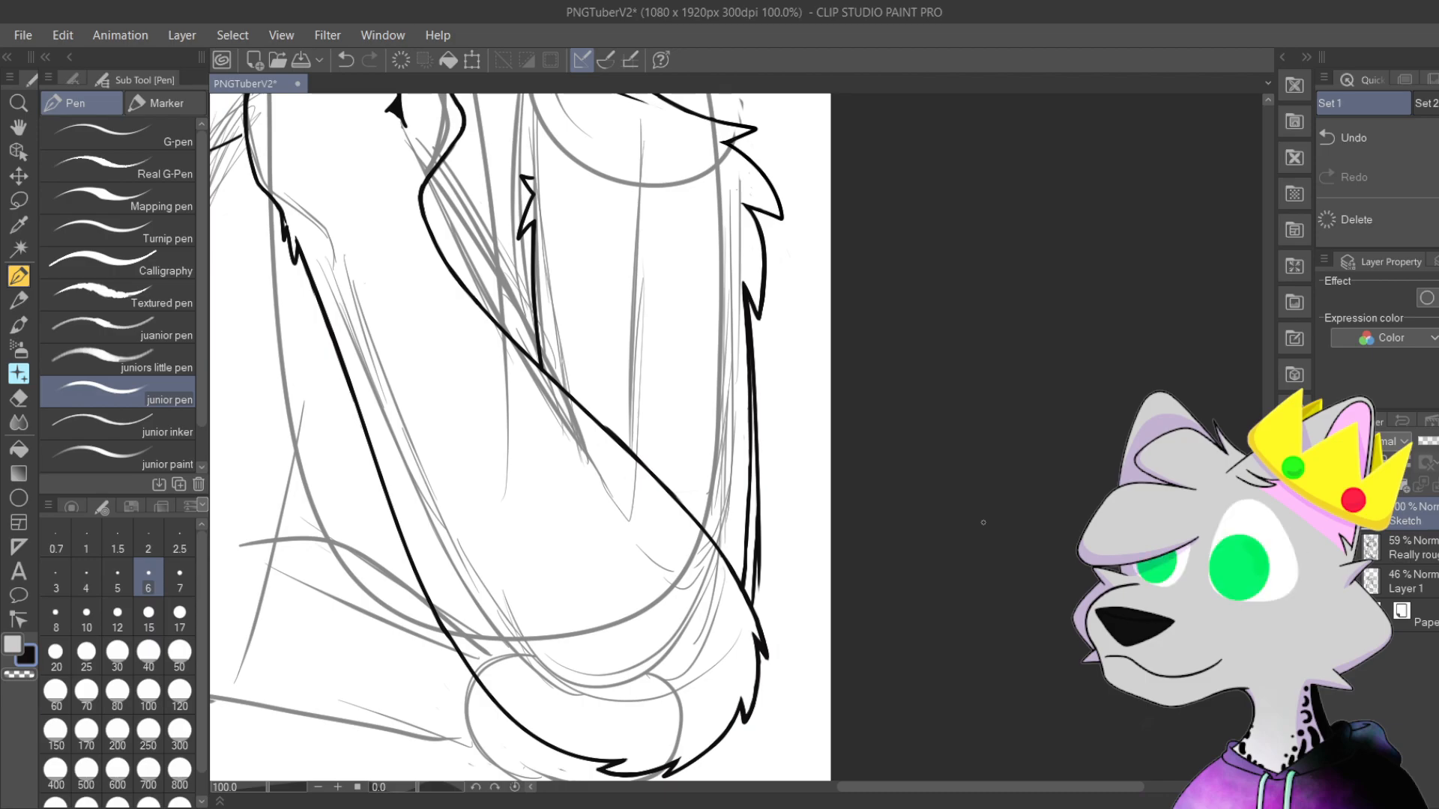
Step: Thicken the lower end of the new upper arm outline and clean its join with the forearm outline above the elbow
left_click_drag(983, 522, 1102, 514)
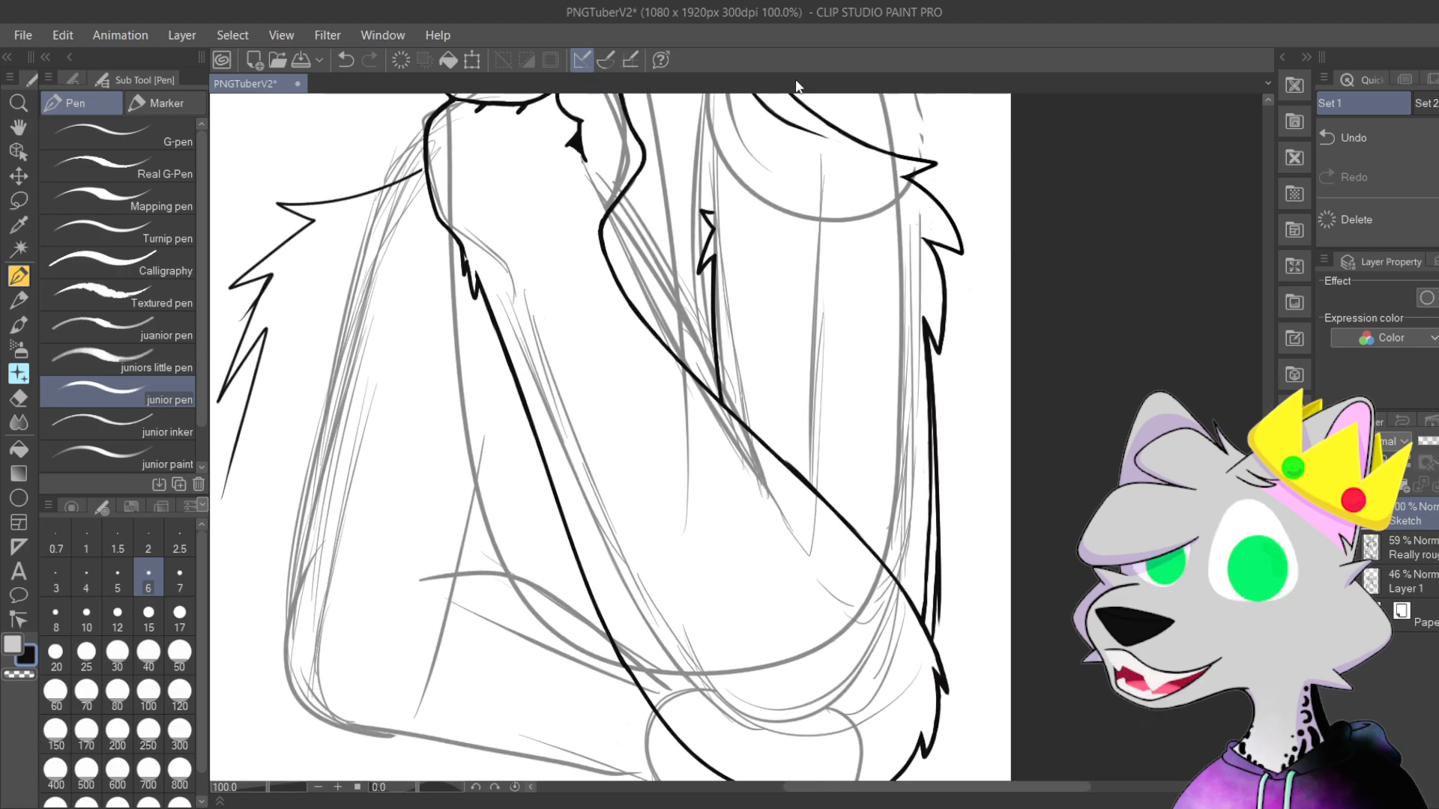
scroll(796, 125, "up", 1)
left_click_drag(909, 511, 593, 93)
scroll(608, 135, "up", 1)
scroll(728, 412, "up", 2)
left_click_drag(821, 538, 696, 473)
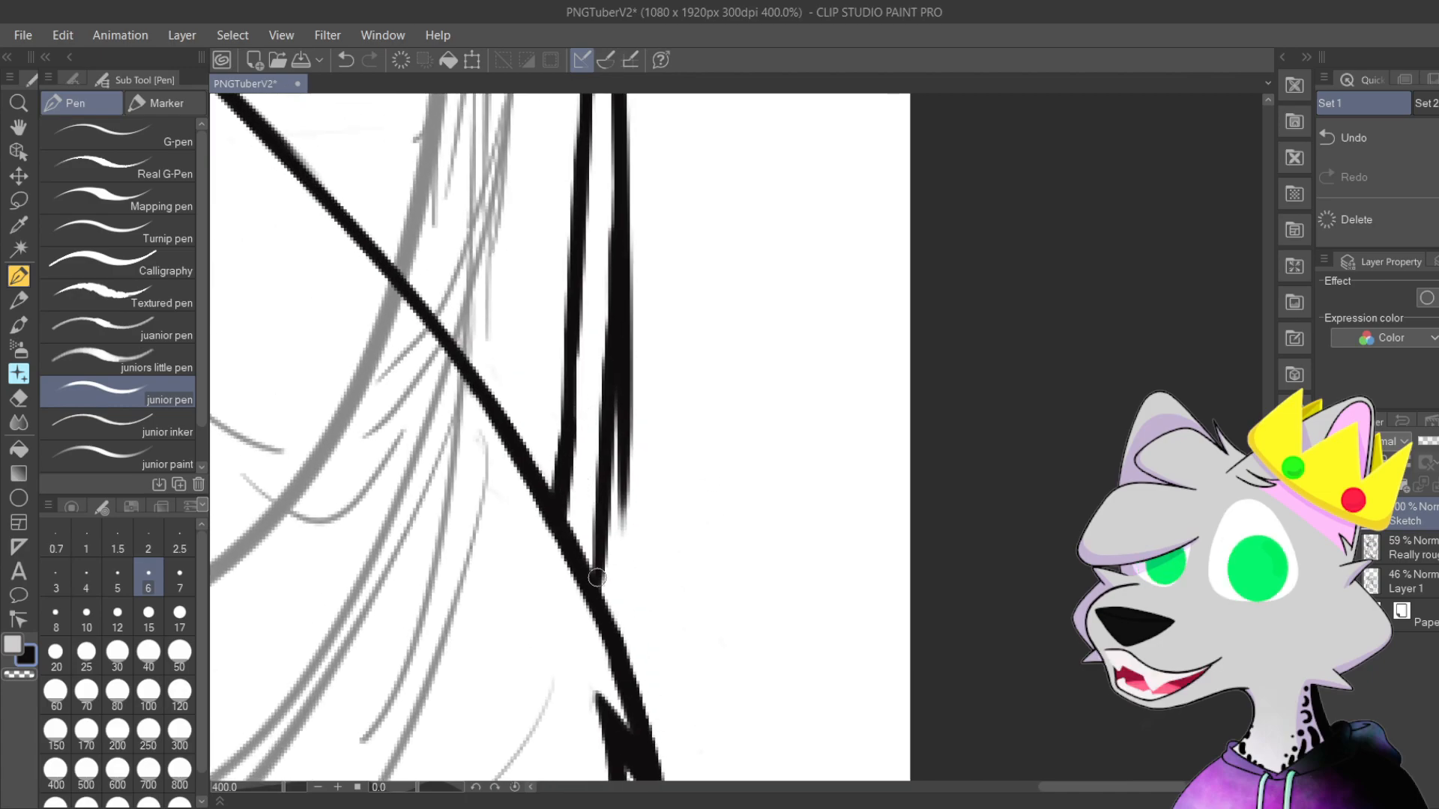
mouse_move(603, 614)
left_mouse_down()
mouse_move(629, 374)
mouse_move(602, 604)
mouse_move(620, 326)
left_mouse_up()
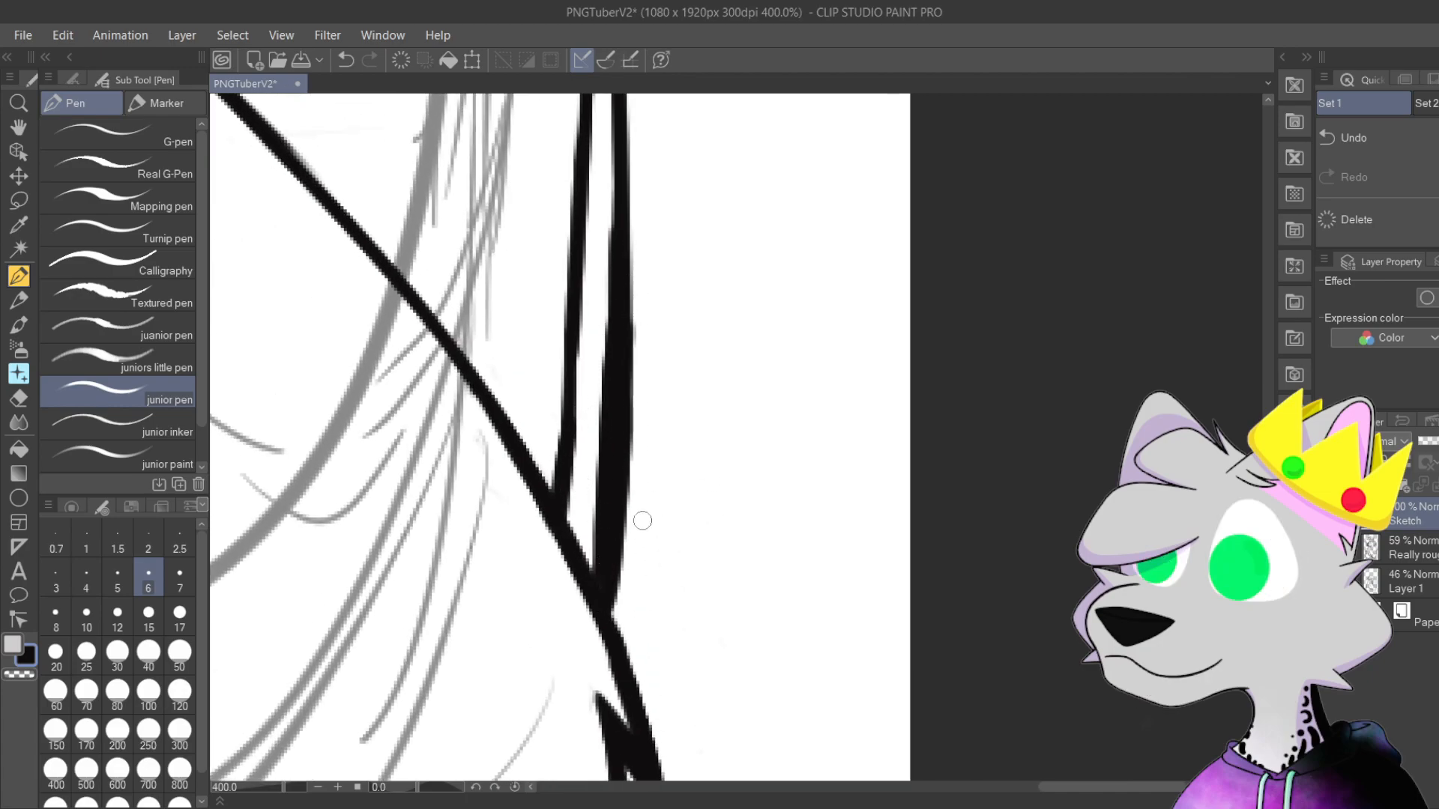
left_click_drag(641, 251, 628, 291)
left_click_drag(585, 607, 586, 283)
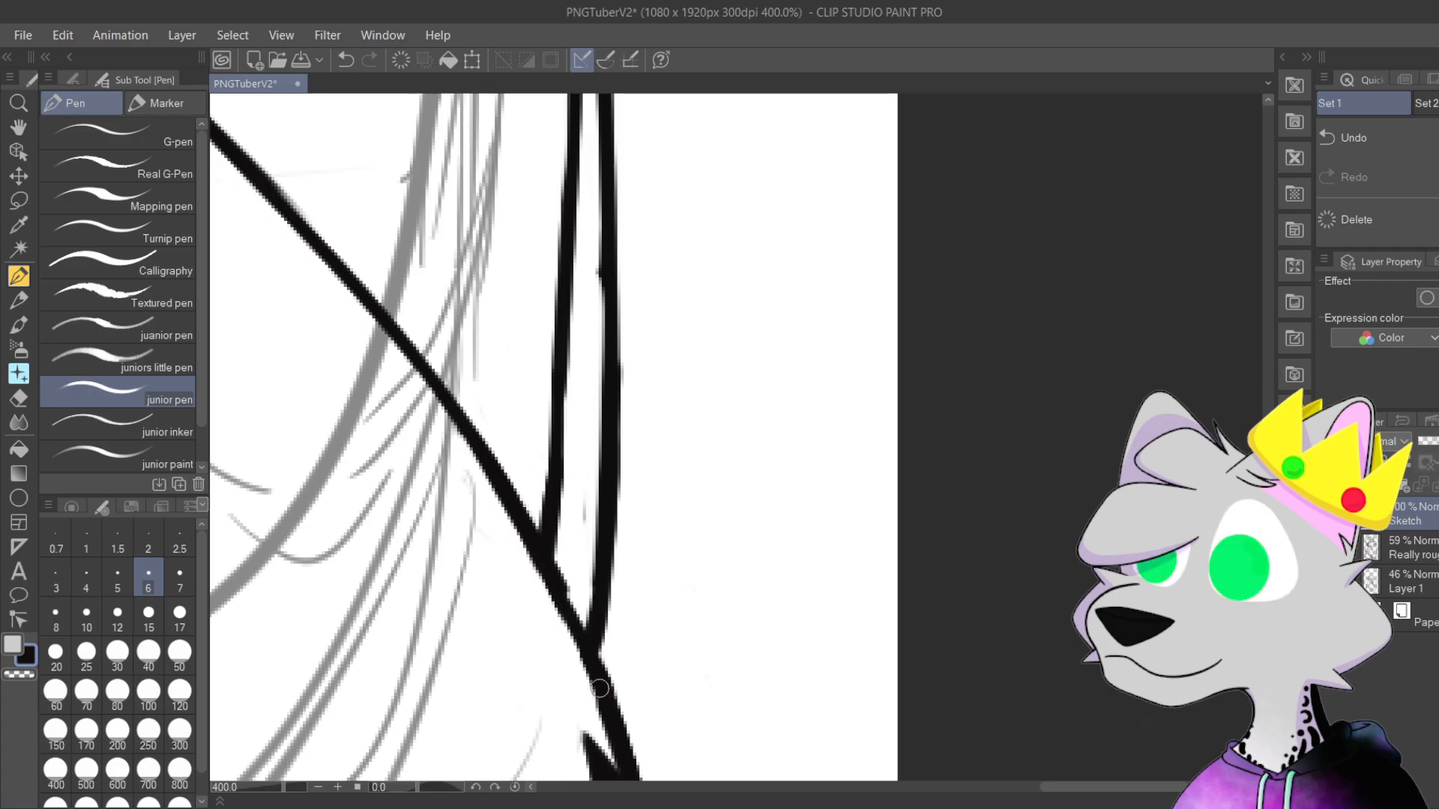
Step: Erase the forearm outline's section just above the elbow join, along with the lower end of the old inner upper arm line
left_click_drag(366, 291, 429, 386)
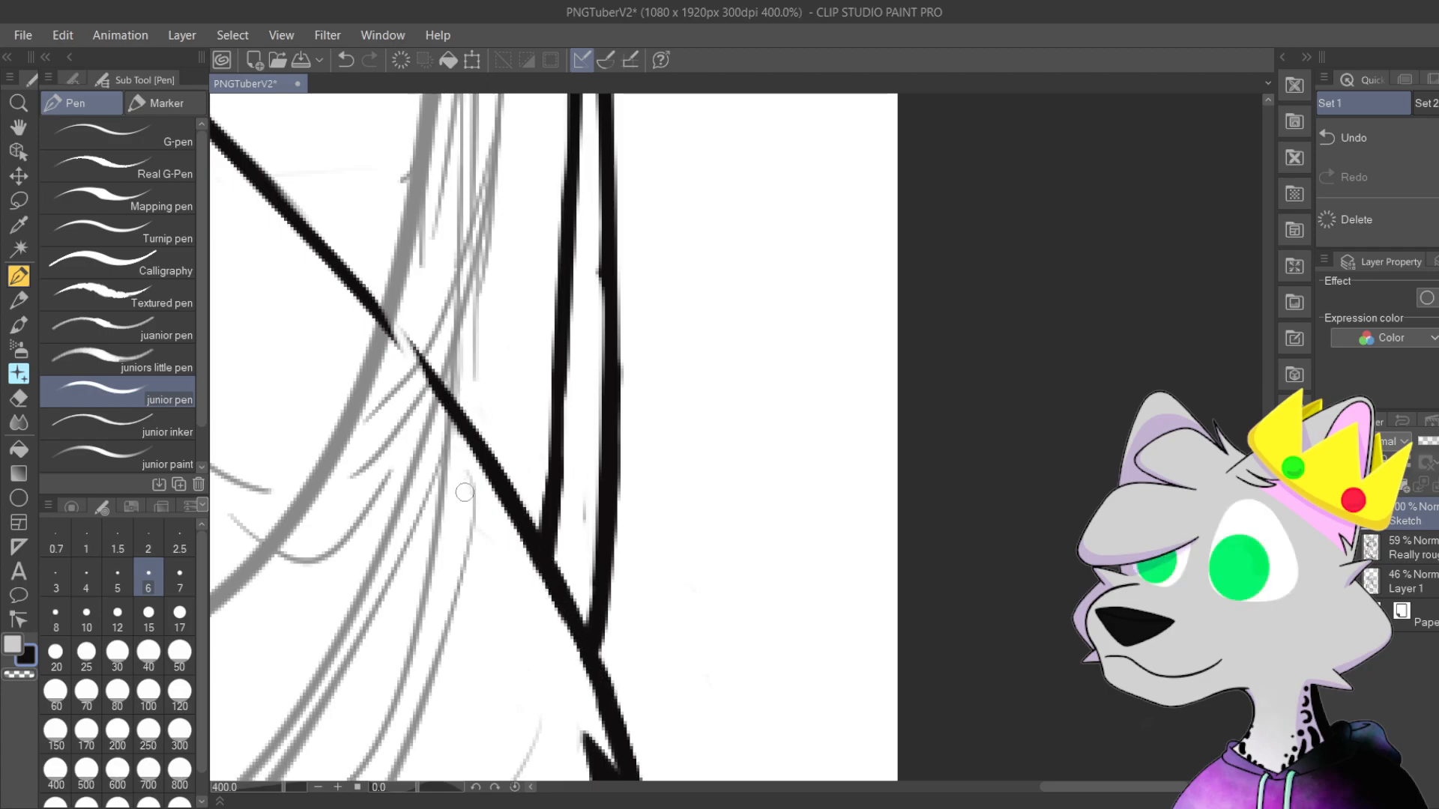
left_click_drag(545, 577, 465, 413)
left_click_drag(498, 458, 411, 341)
mouse_move(557, 547)
left_mouse_down()
mouse_move(526, 479)
mouse_move(560, 554)
left_mouse_up()
left_click_drag(532, 436, 561, 530)
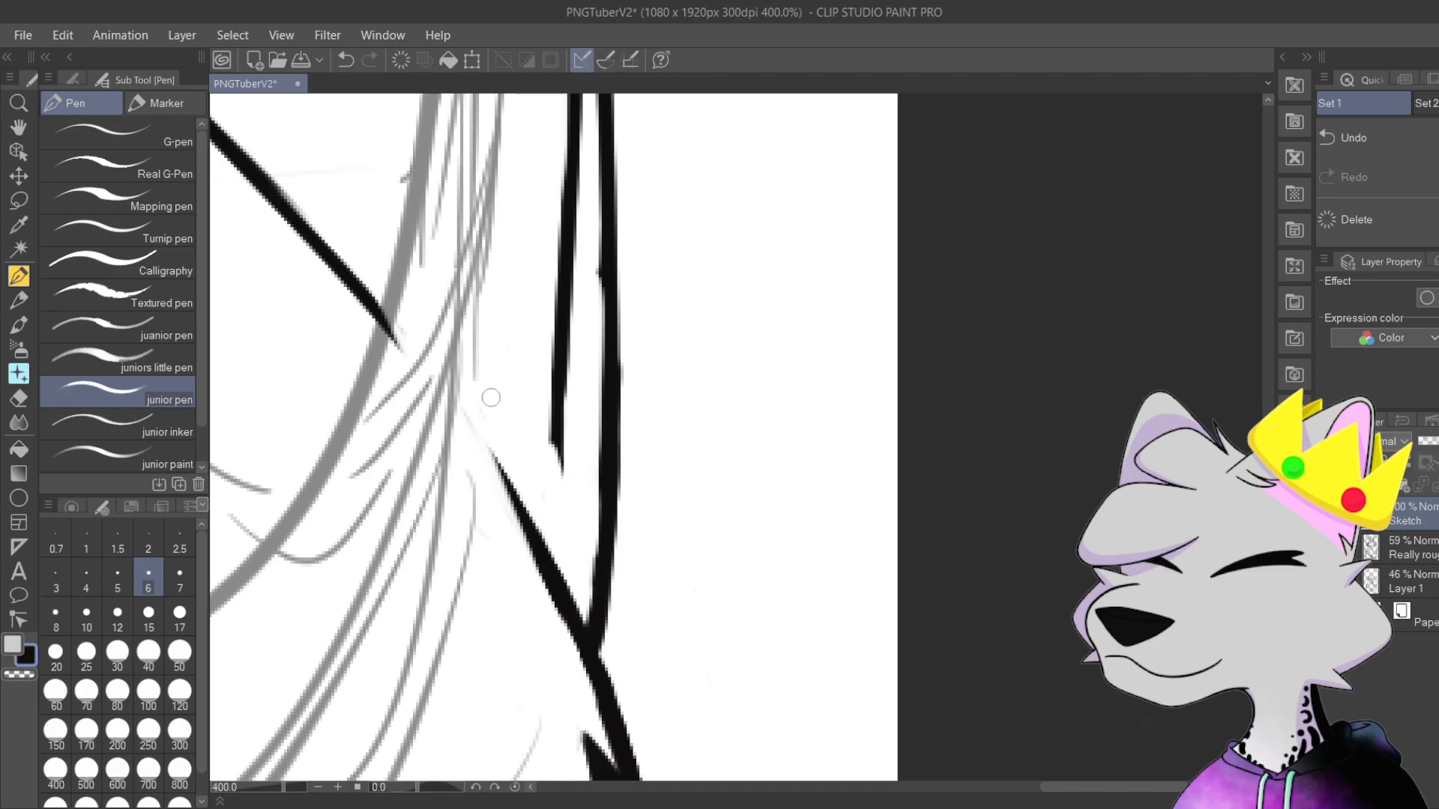
Step: Erase more of the forearm's upper outline so it tapers off well before the elbow
scroll(568, 469, "left", 5)
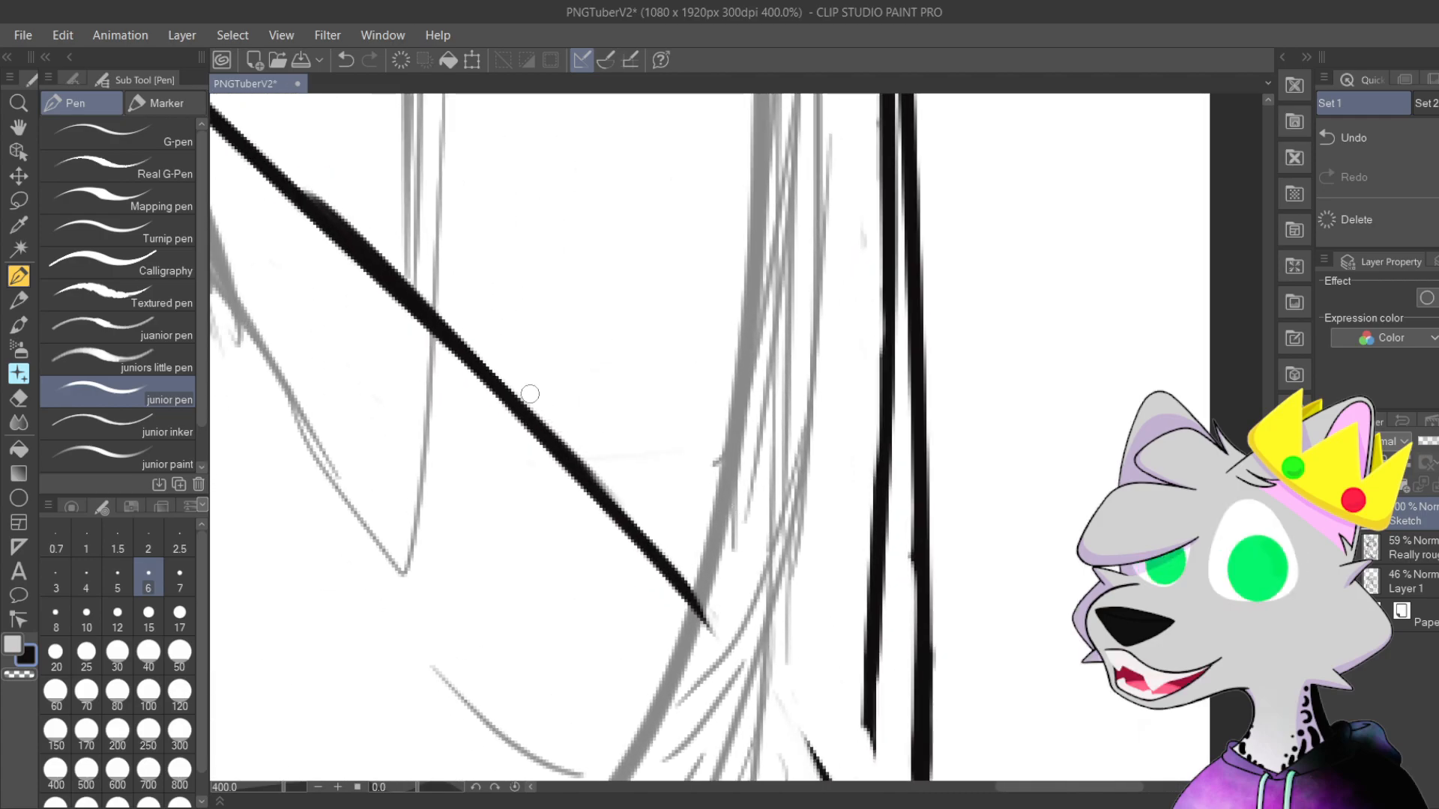
left_click_drag(533, 397, 642, 569)
mouse_move(520, 381)
left_mouse_down()
mouse_move(663, 581)
mouse_move(594, 451)
mouse_move(694, 604)
left_mouse_up()
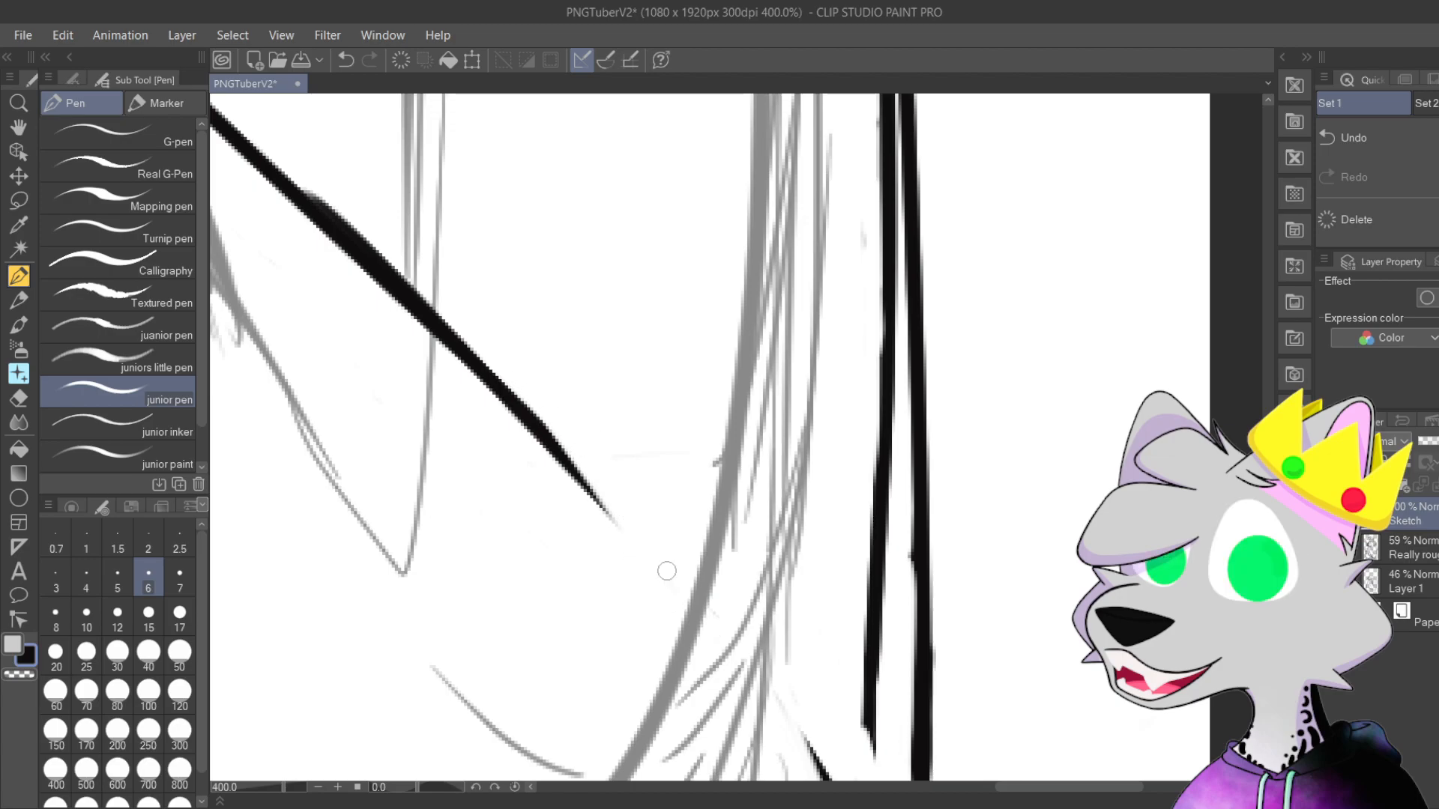
scroll(639, 508, "down", 4)
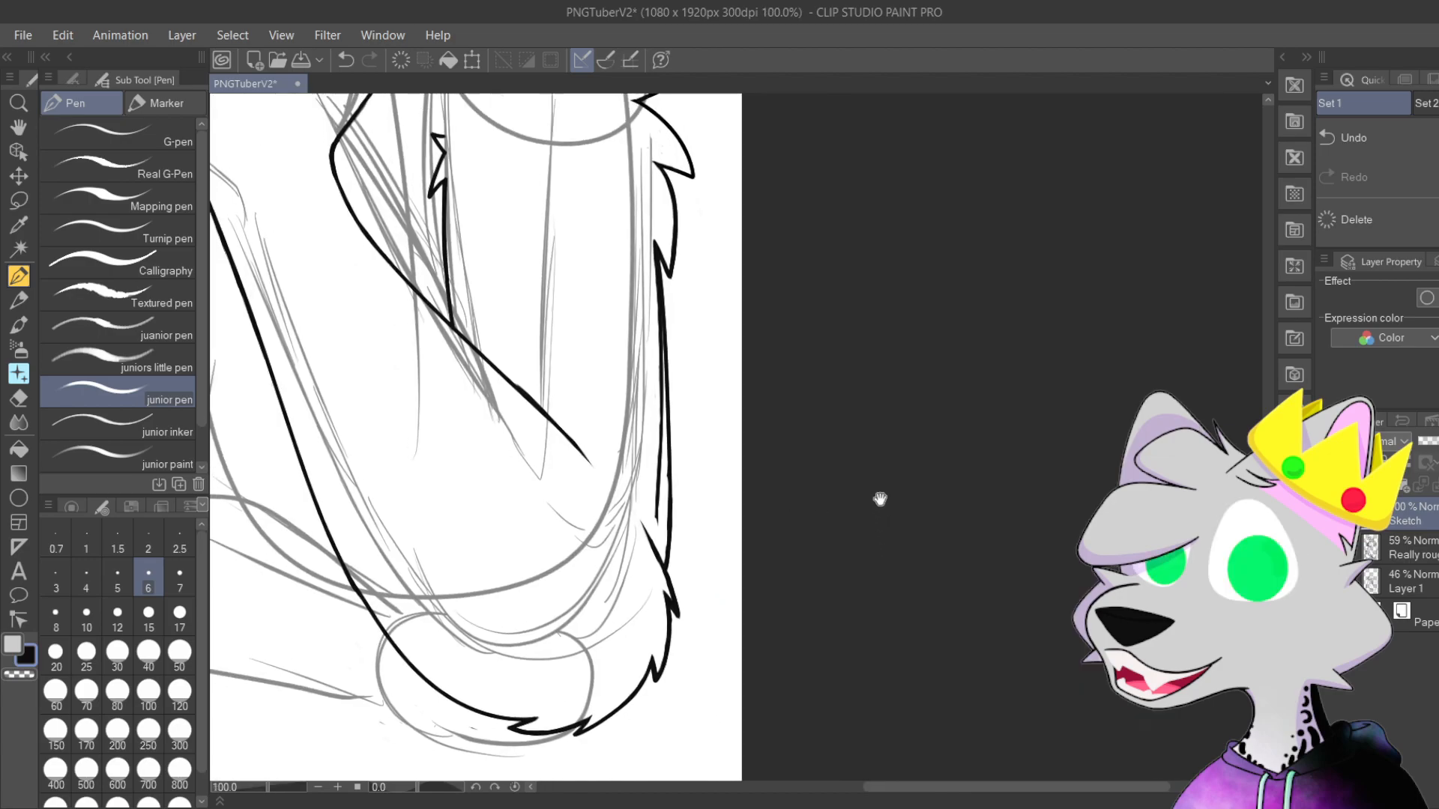
left_click_drag(870, 478, 908, 549)
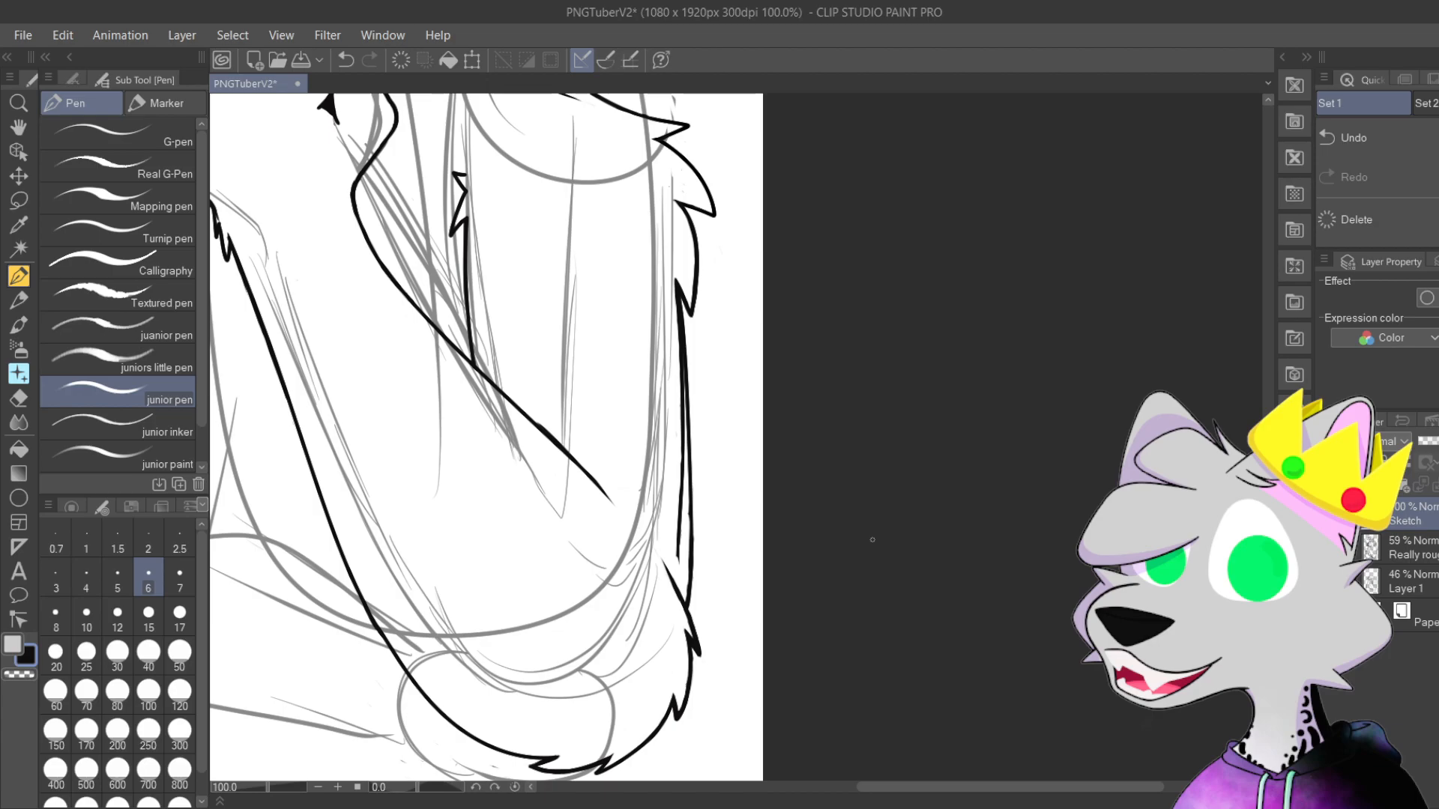
Step: Try several strokes extending the upper arm outline down to the first elbow fur tuft
scroll(872, 540, "up", 2)
left_click_drag(667, 592, 636, 182)
scroll(629, 180, "up", 4)
left_click_drag(652, 761, 618, 511)
mouse_move(621, 699)
left_mouse_down()
mouse_move(540, 166)
mouse_move(588, 555)
left_mouse_up()
scroll(533, 121, "down", 2)
key("ctrl+z")
mouse_move(555, 225)
left_mouse_down()
mouse_move(583, 554)
mouse_move(556, 199)
mouse_move(582, 506)
left_mouse_up()
key("ctrl+z")
scroll(559, 336, "up", 1)
mouse_move(661, 377)
left_mouse_down()
mouse_move(700, 395)
mouse_move(720, 478)
left_mouse_up()
key("ctrl+z")
Step: Extend the upper arm outline to the tip of the first elbow fur tuft and erase its old link to the forearm line
scroll(700, 395, "down", 1)
left_click_drag(637, 384, 650, 542)
left_click_drag(668, 670, 659, 564)
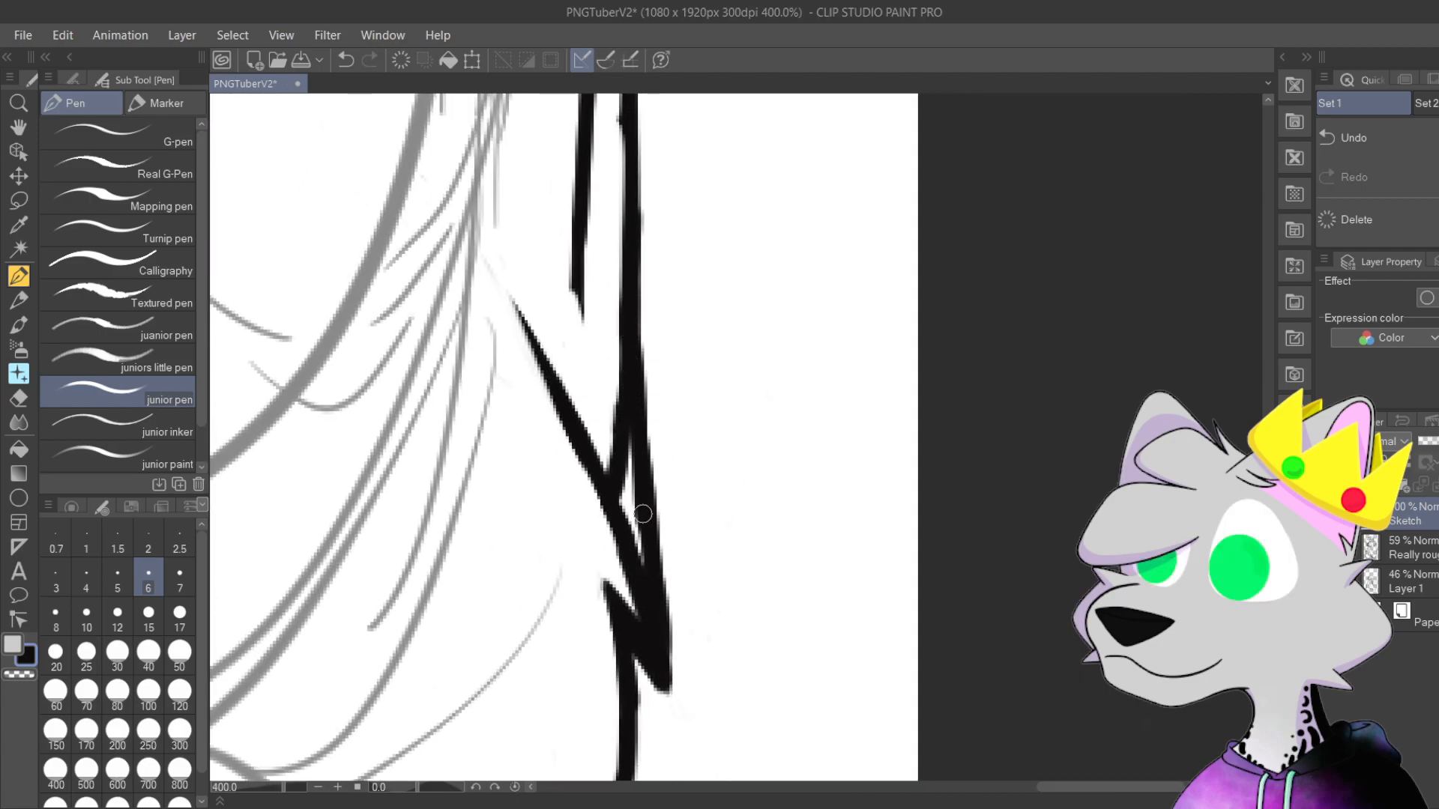
mouse_move(604, 353)
left_mouse_down()
mouse_move(621, 505)
mouse_move(608, 421)
left_mouse_up()
scroll(616, 466, "down", 5)
scroll(697, 227, "up", 5)
scroll(697, 226, "up", 3)
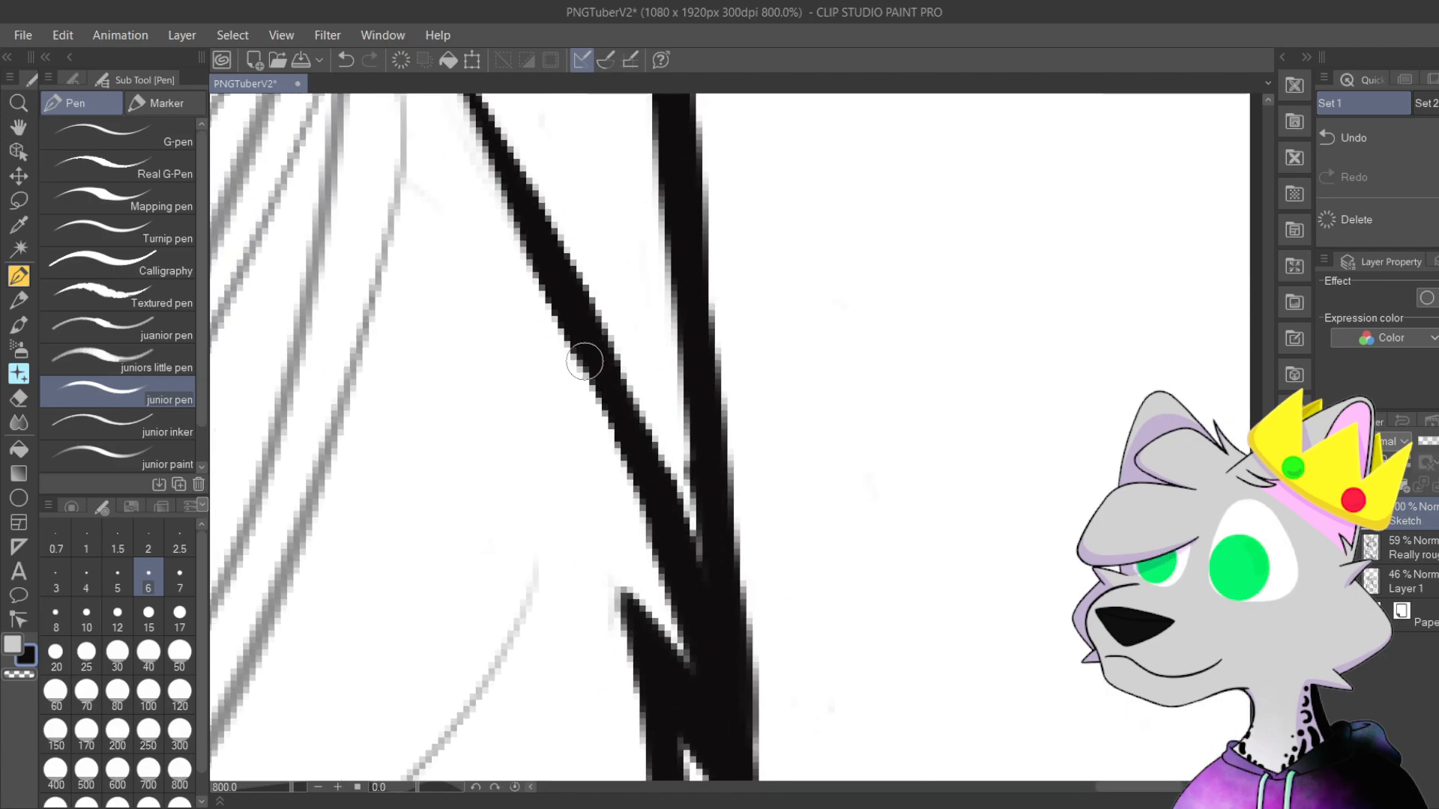
Step: Erase the forearm line's end that runs into the first elbow fur tuft and lengthen the tuft's inner point
scroll(682, 674, "down", 5)
scroll(682, 679, "up", 5)
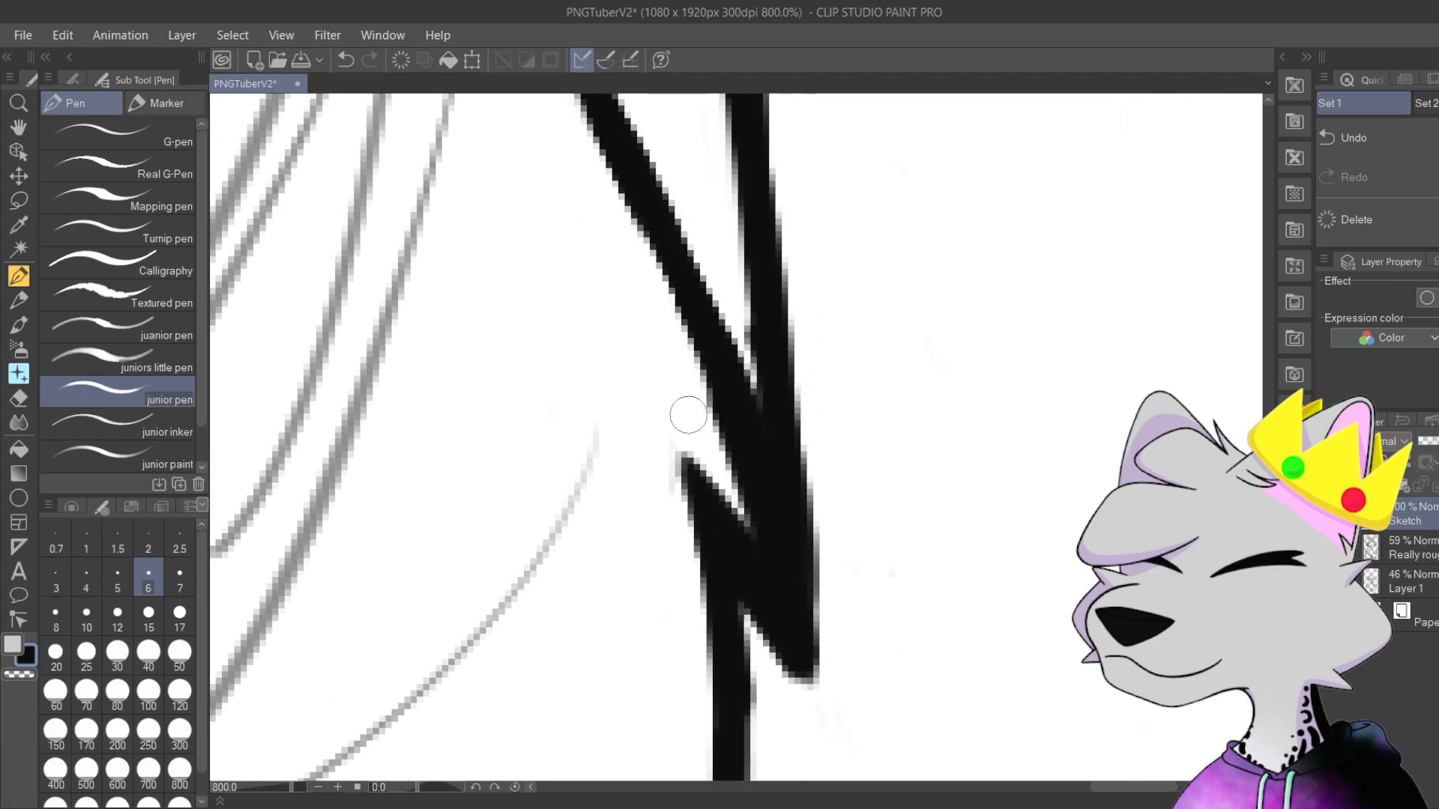
mouse_move(755, 520)
left_mouse_down()
mouse_move(694, 211)
mouse_move(687, 191)
mouse_move(733, 474)
mouse_move(675, 186)
left_mouse_up()
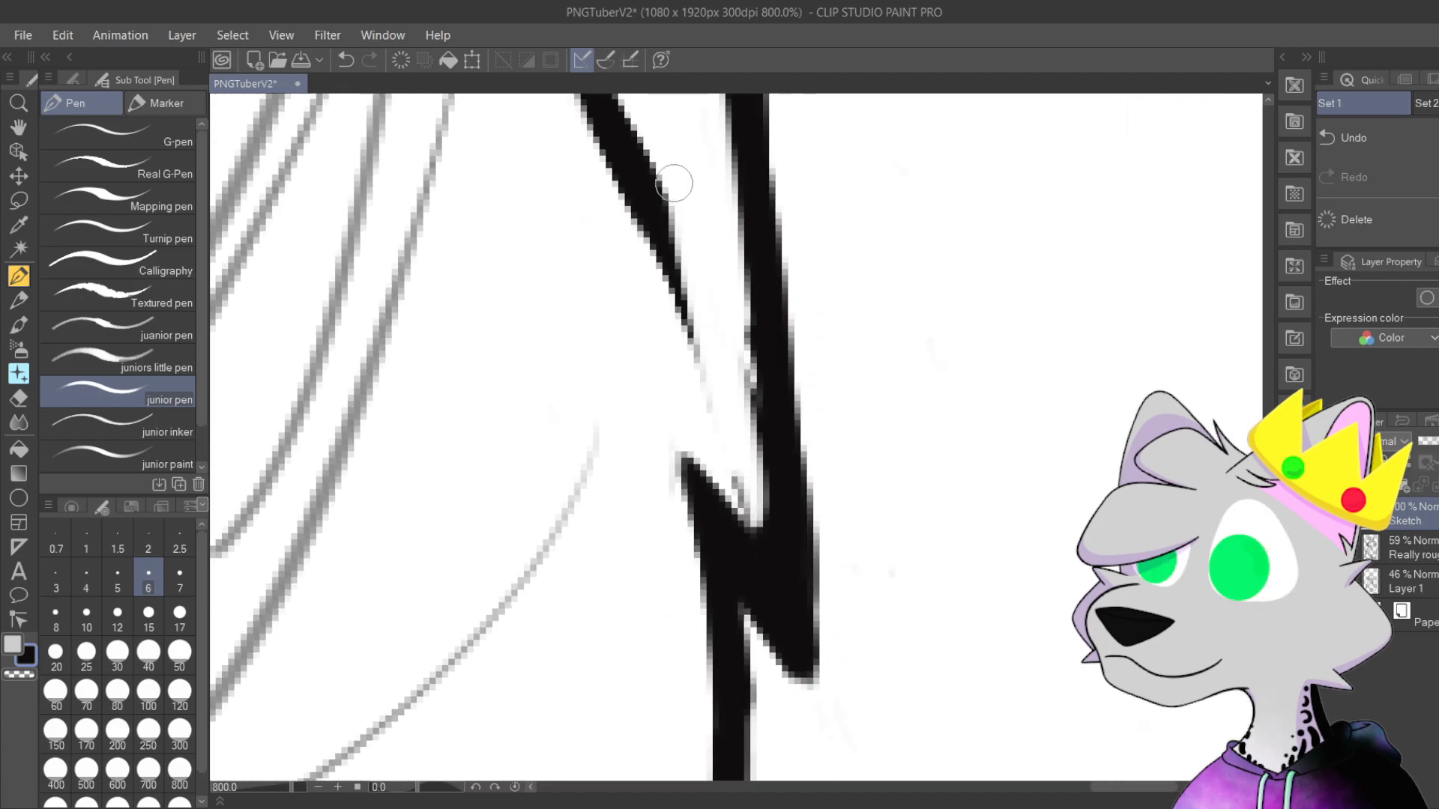
mouse_move(731, 463)
left_mouse_down()
mouse_move(743, 497)
mouse_move(724, 338)
mouse_move(741, 365)
mouse_move(745, 295)
left_mouse_up()
key("ctrl+z")
key("ctrl+z")
mouse_move(679, 456)
left_mouse_down()
mouse_move(796, 614)
mouse_move(750, 342)
left_mouse_up()
mouse_move(649, 385)
left_mouse_down()
mouse_move(757, 525)
mouse_move(732, 379)
mouse_move(731, 442)
left_mouse_up()
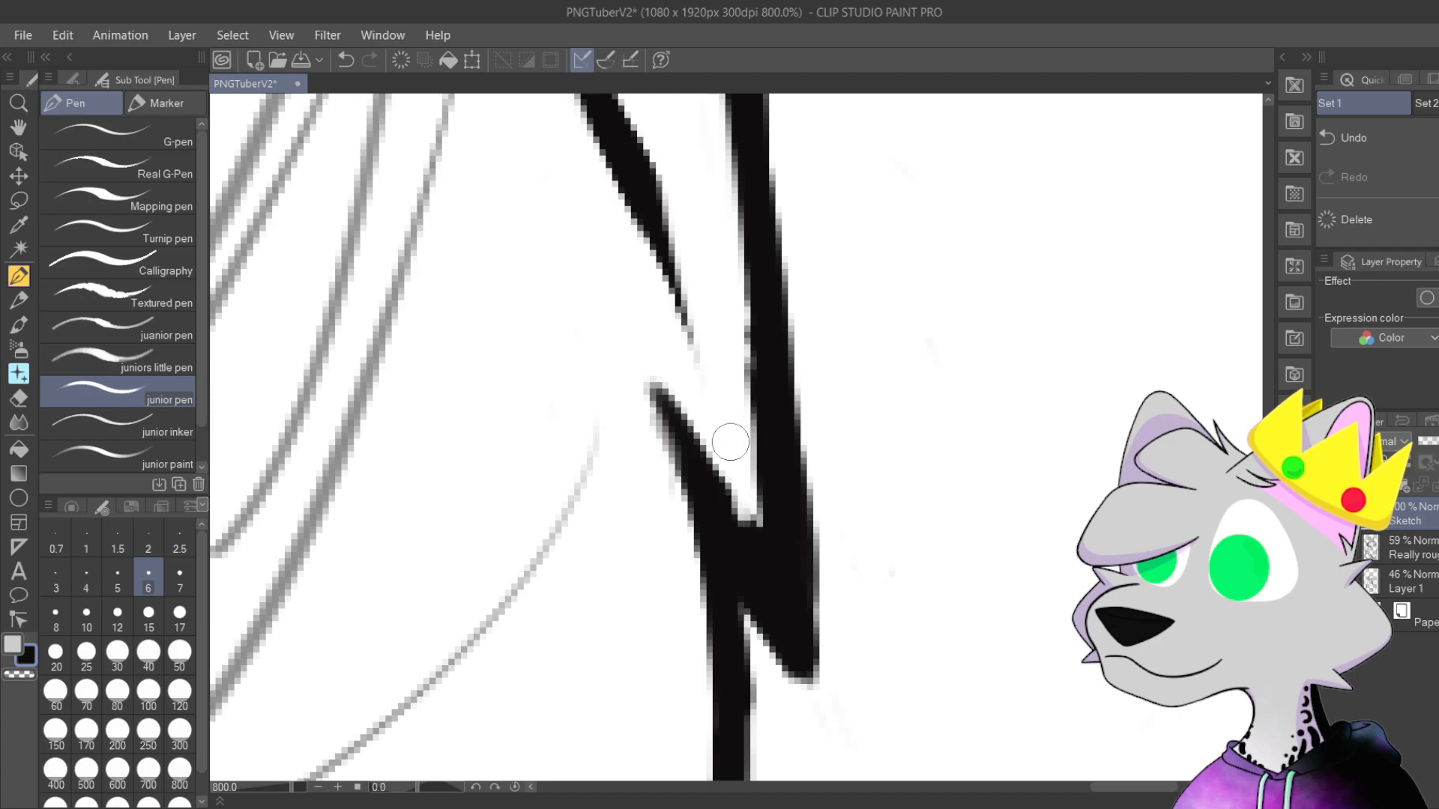
key("ctrl+alt+0")
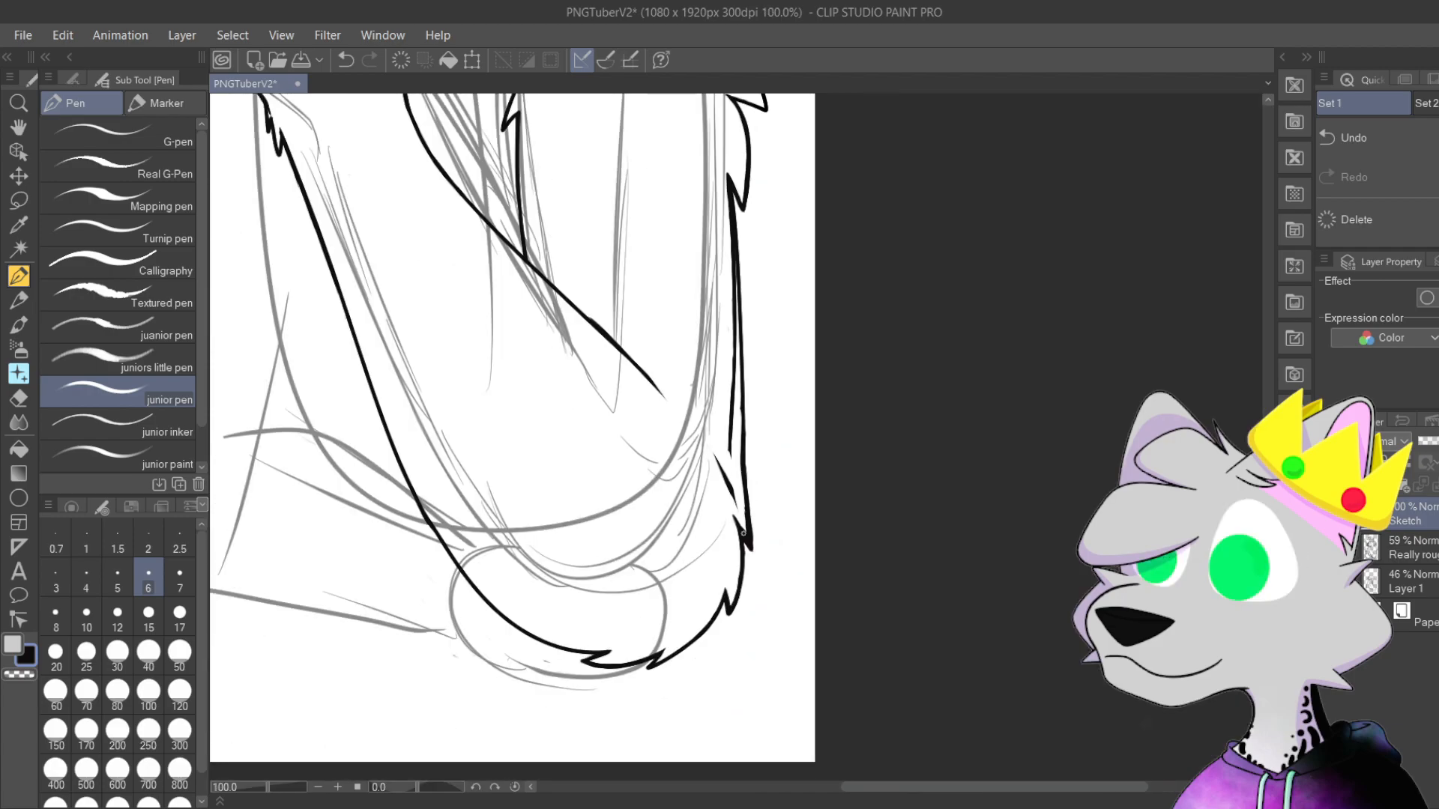
Step: Extend the upper end of the short leftover forearm line above the elbow tuft into a tapered fur stroke
scroll(725, 329, "up", 5)
scroll(600, 285, "down", 1)
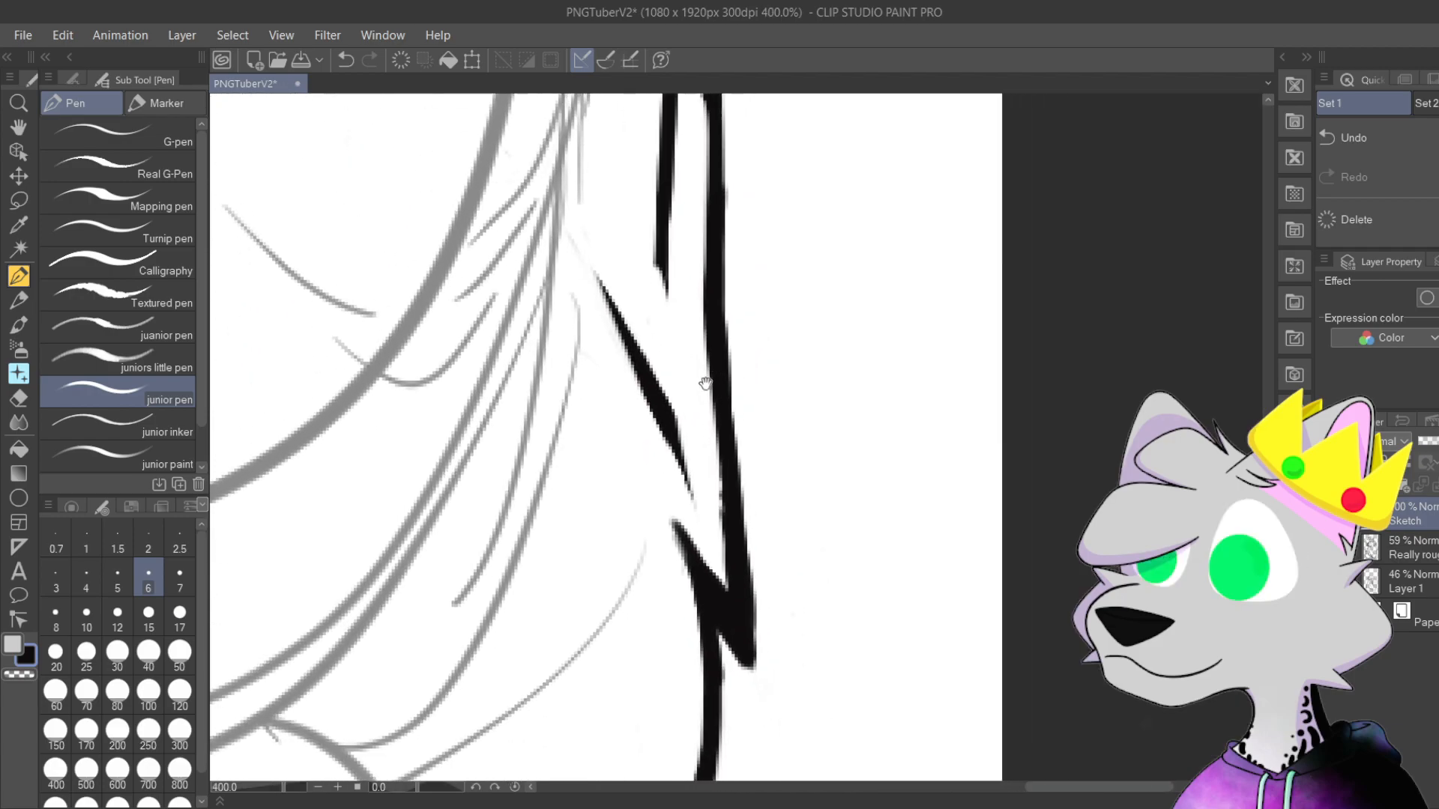
left_click_drag(565, 240, 701, 481)
key("ctrl+z")
left_click_drag(576, 247, 697, 483)
left_click_drag(556, 200, 632, 377)
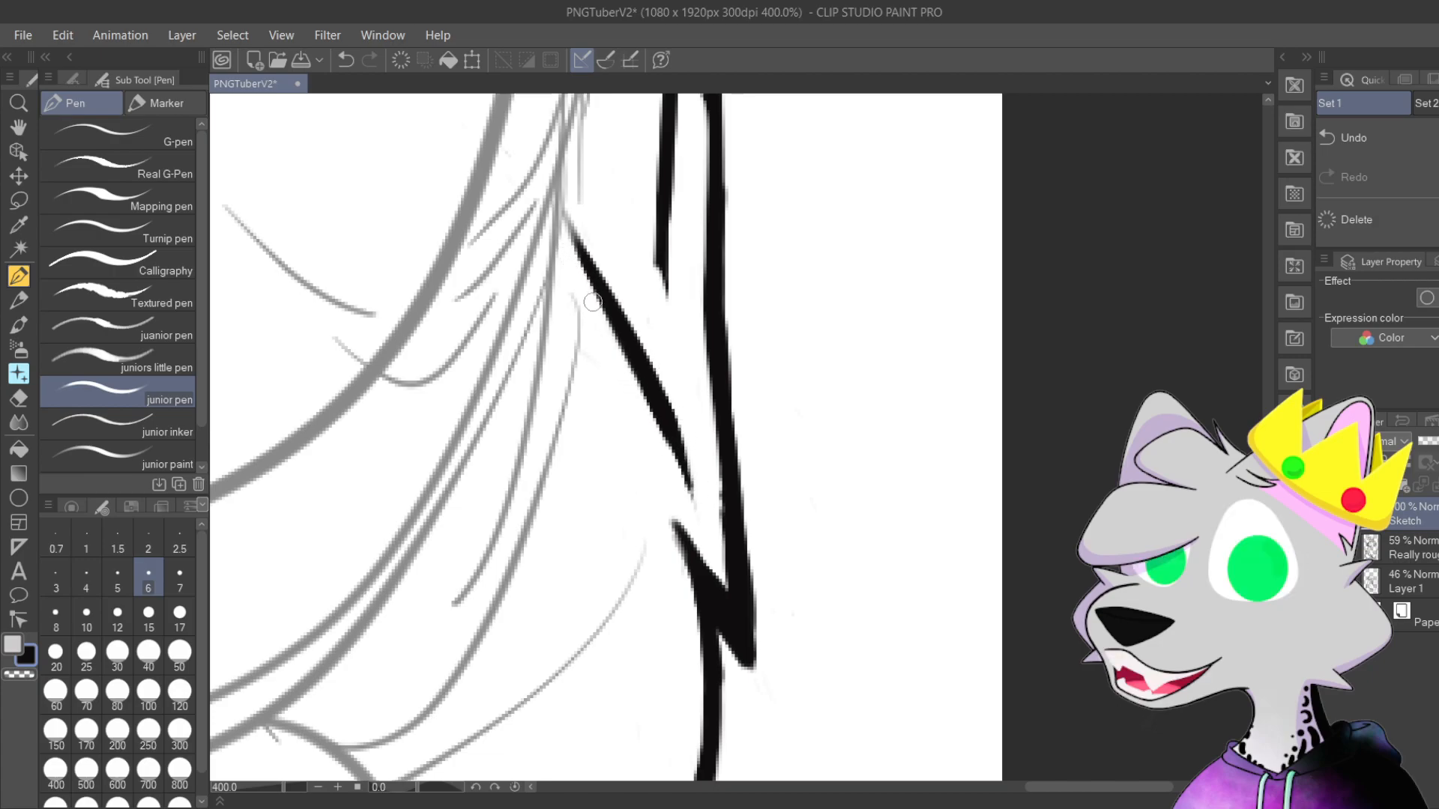
left_click_drag(602, 314, 624, 320)
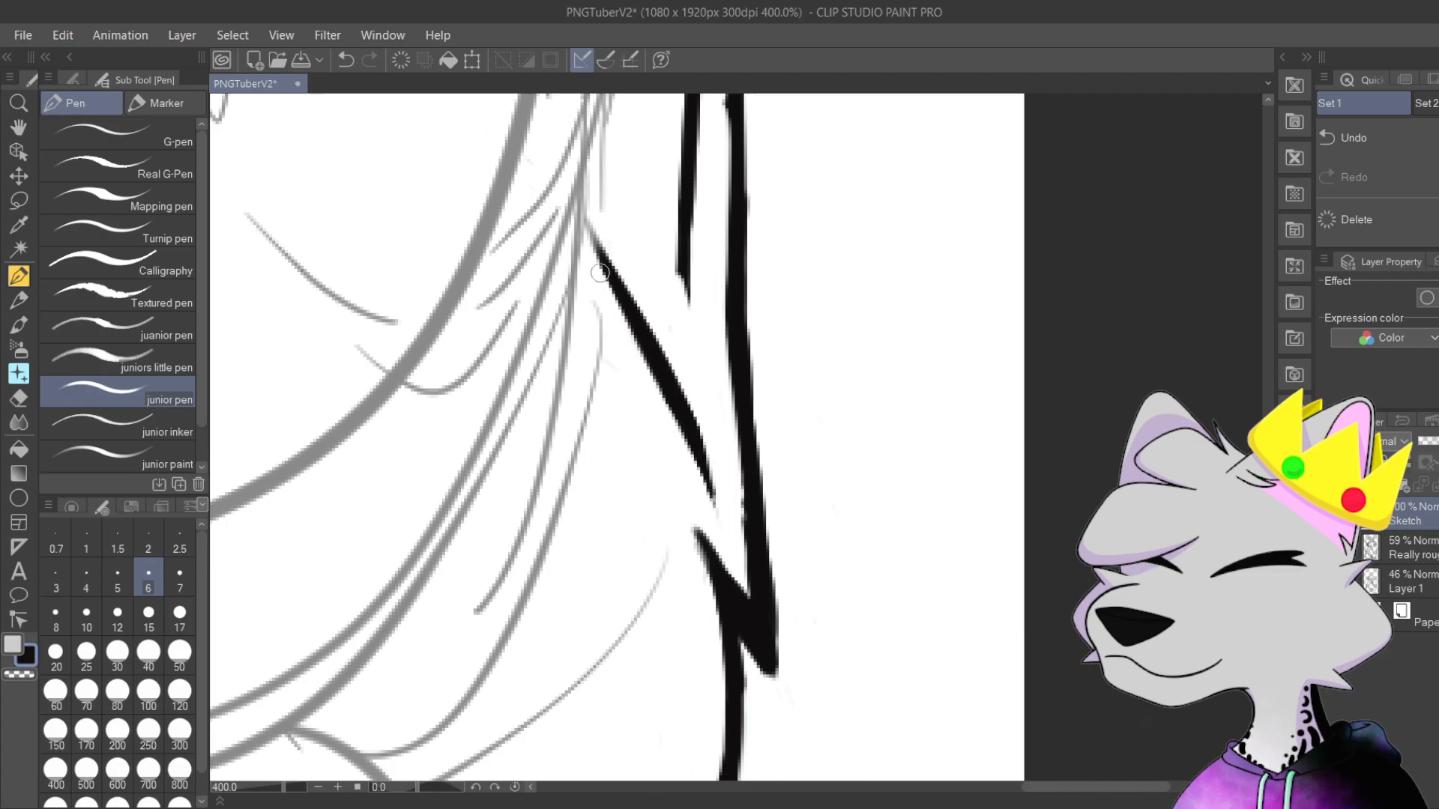
Step: Erase the upper part of the old inner upper arm line, starting below the lowest arm fur tuft
scroll(598, 234, "down", 4)
left_click_drag(729, 299, 873, 490)
scroll(873, 490, "down", 1)
left_click_drag(914, 407, 936, 473)
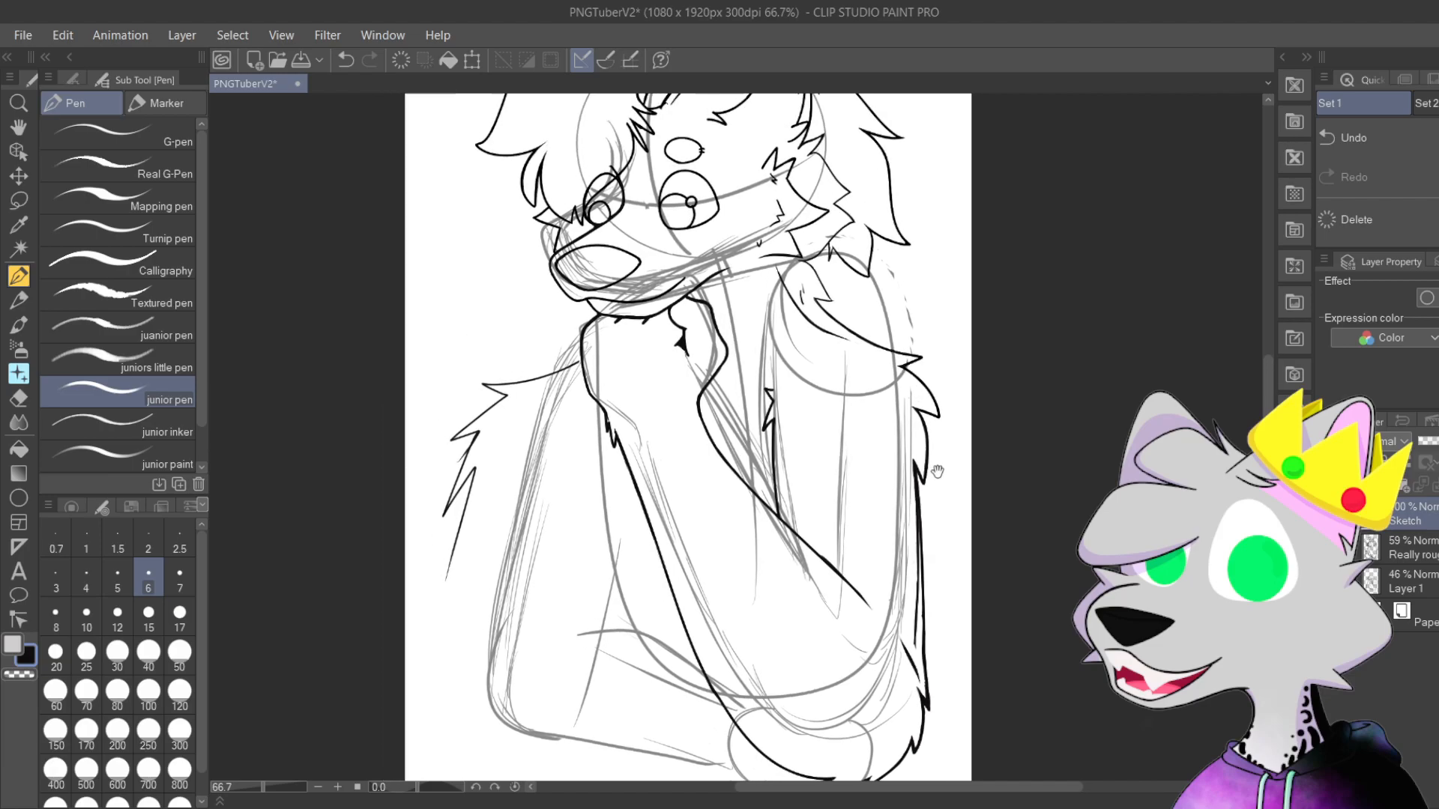
mouse_move(824, 432)
left_mouse_down()
mouse_move(860, 508)
mouse_move(773, 442)
mouse_move(750, 405)
mouse_move(786, 534)
mouse_move(789, 424)
left_mouse_up()
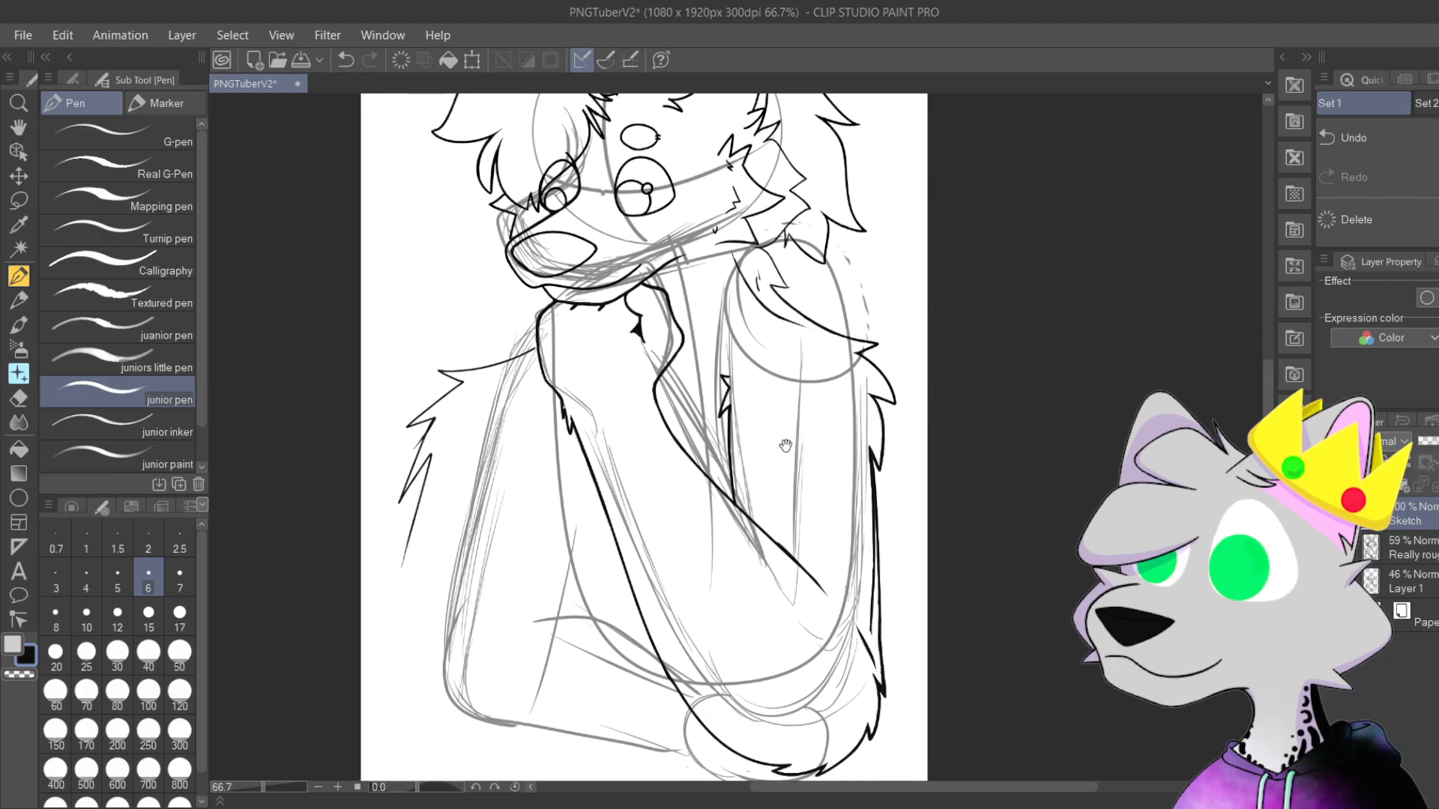
scroll(812, 512, "up", 1)
scroll(811, 511, "up", 4)
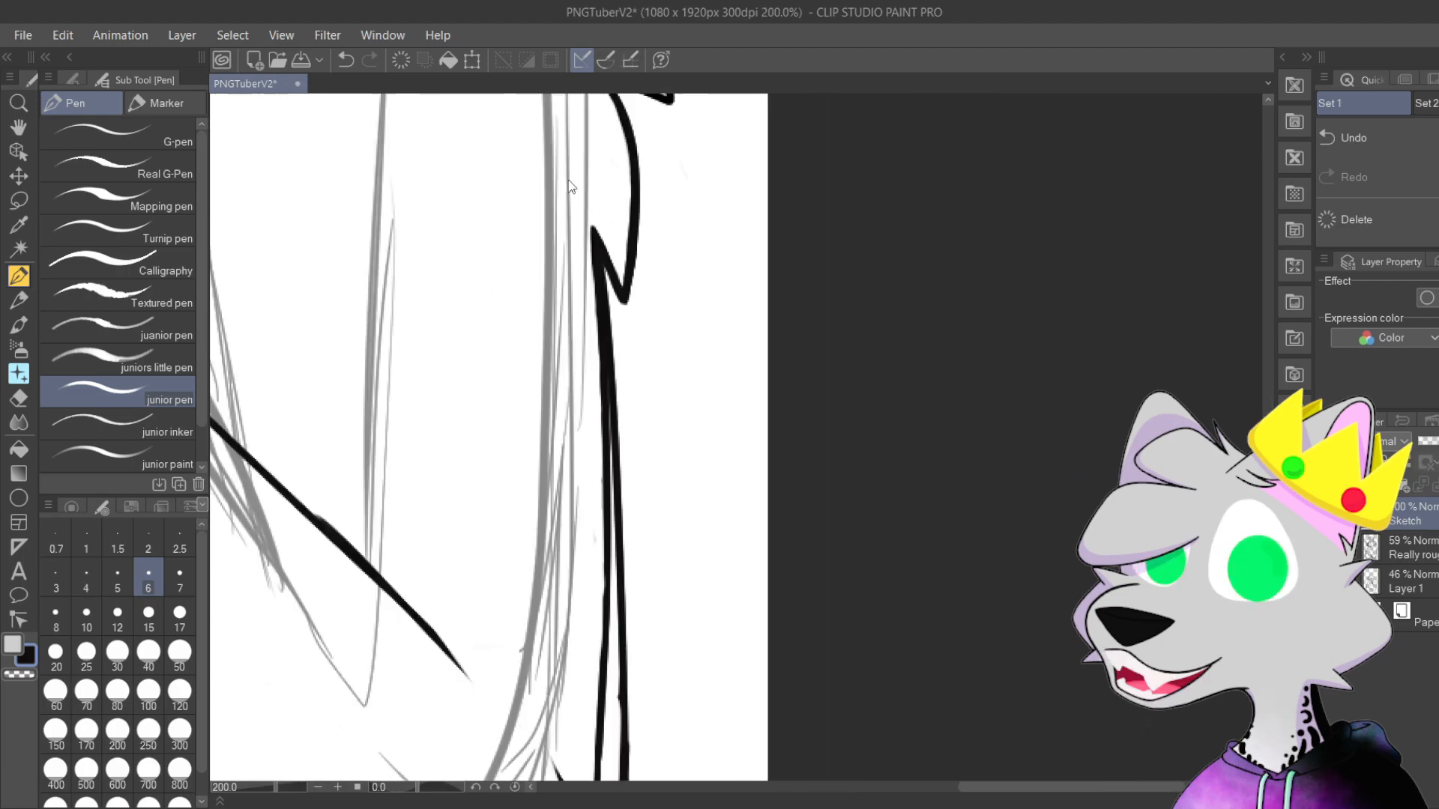
left_click_drag(800, 607, 764, 356)
scroll(637, 240, "up", 2)
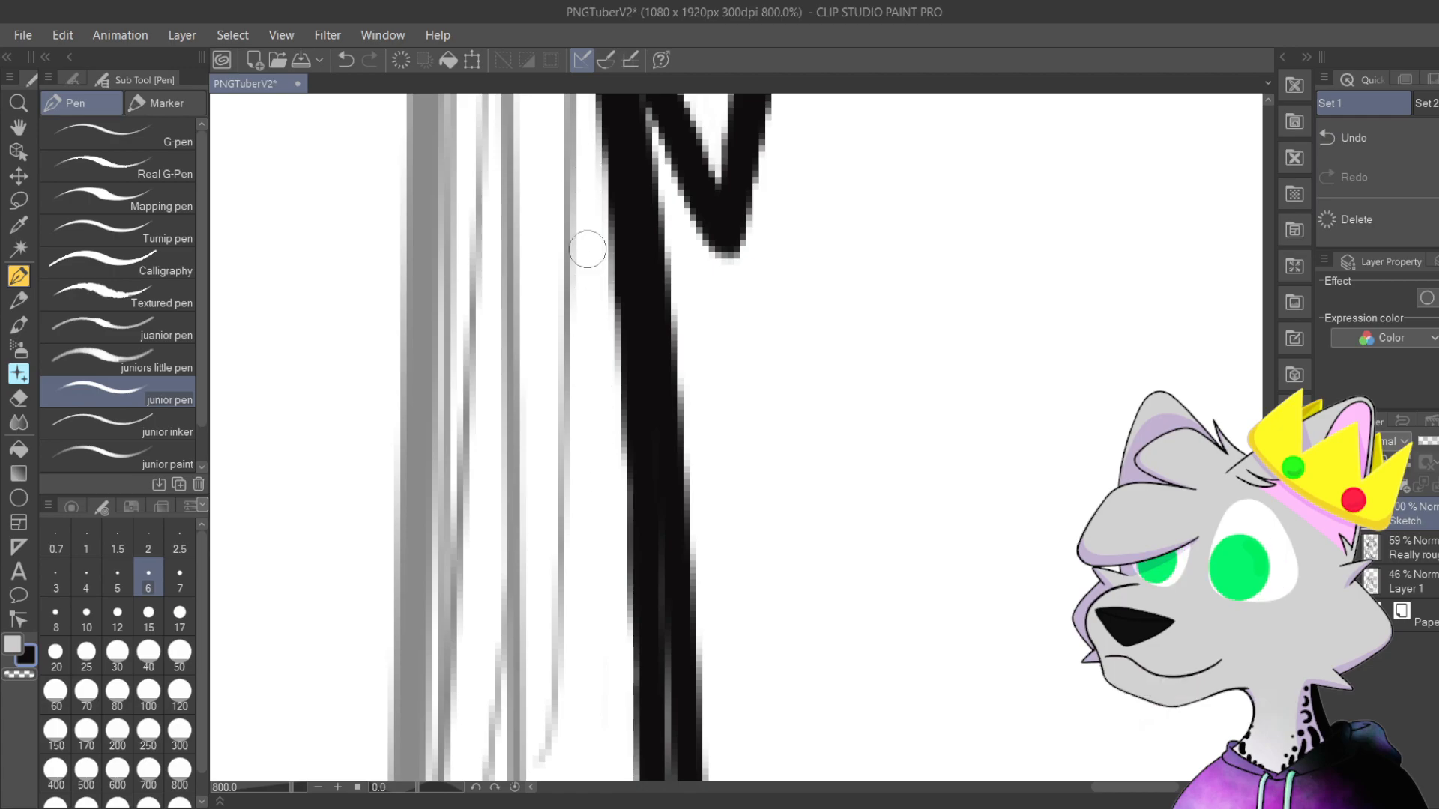
mouse_move(596, 173)
left_mouse_down()
mouse_move(646, 654)
mouse_move(632, 560)
mouse_move(638, 721)
mouse_move(641, 652)
mouse_move(642, 700)
left_mouse_up()
scroll(599, 525, "down", 2)
mouse_move(608, 359)
left_mouse_down()
mouse_move(624, 321)
mouse_move(631, 559)
mouse_move(622, 615)
left_mouse_up()
Step: Erase the rest of the old inner upper arm line down to the elbow, evening the kept outline's inner edge
scroll(604, 592, "up", 2)
mouse_move(645, 435)
left_mouse_down()
mouse_move(652, 478)
mouse_move(670, 477)
mouse_move(662, 541)
left_mouse_up()
left_click_drag(673, 335, 675, 439)
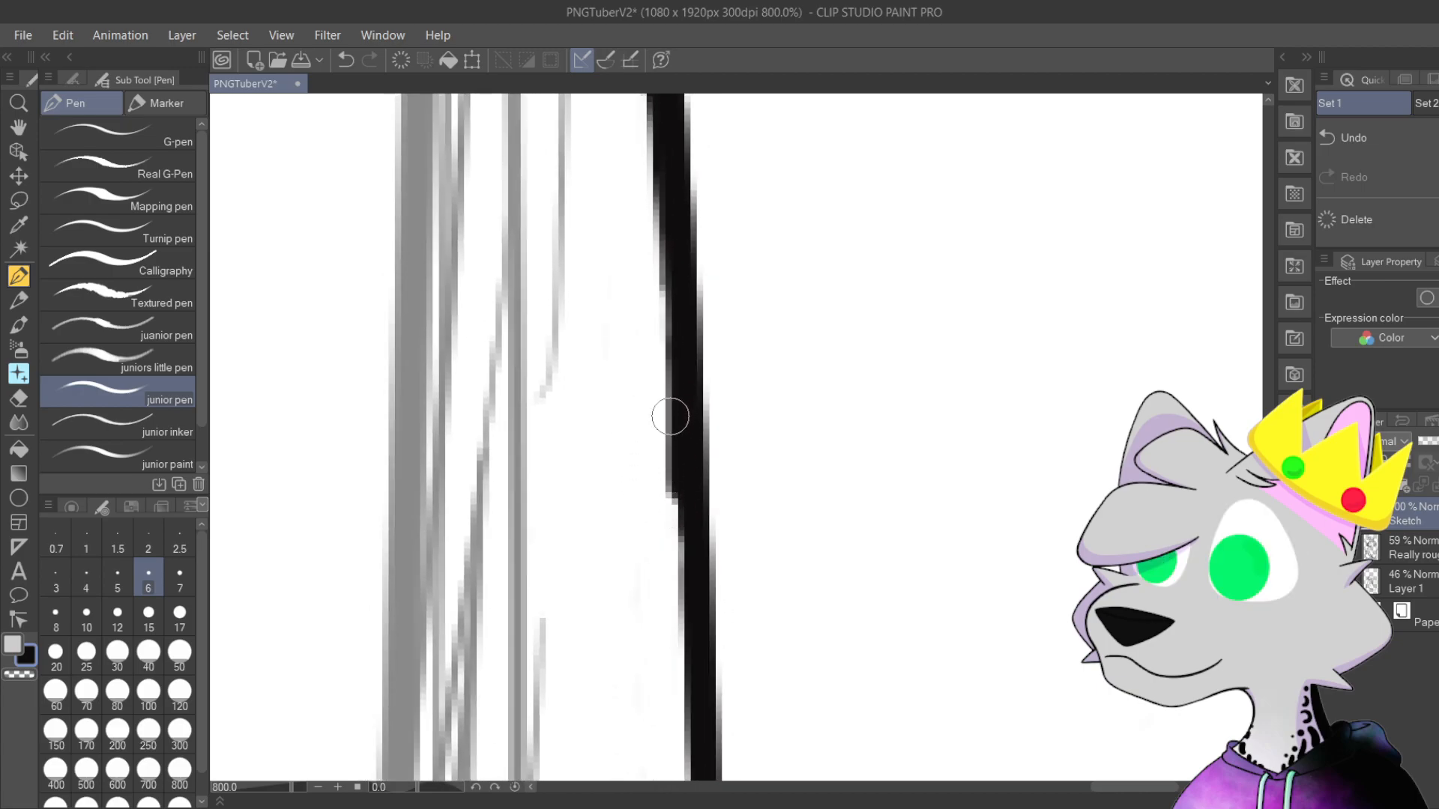
key("ctrl+z")
left_click_drag(677, 333, 674, 487)
left_click_drag(631, 704, 614, 390)
mouse_move(646, 271)
left_mouse_down()
mouse_move(638, 599)
mouse_move(652, 305)
mouse_move(682, 472)
mouse_move(629, 495)
mouse_move(598, 610)
left_mouse_up()
left_click_drag(629, 546, 663, 250)
mouse_move(662, 385)
left_mouse_down()
mouse_move(642, 562)
mouse_move(672, 386)
mouse_move(621, 79)
left_mouse_up()
scroll(655, 413, "down", 2)
scroll(655, 412, "down", 4)
scroll(655, 412, "up", 4)
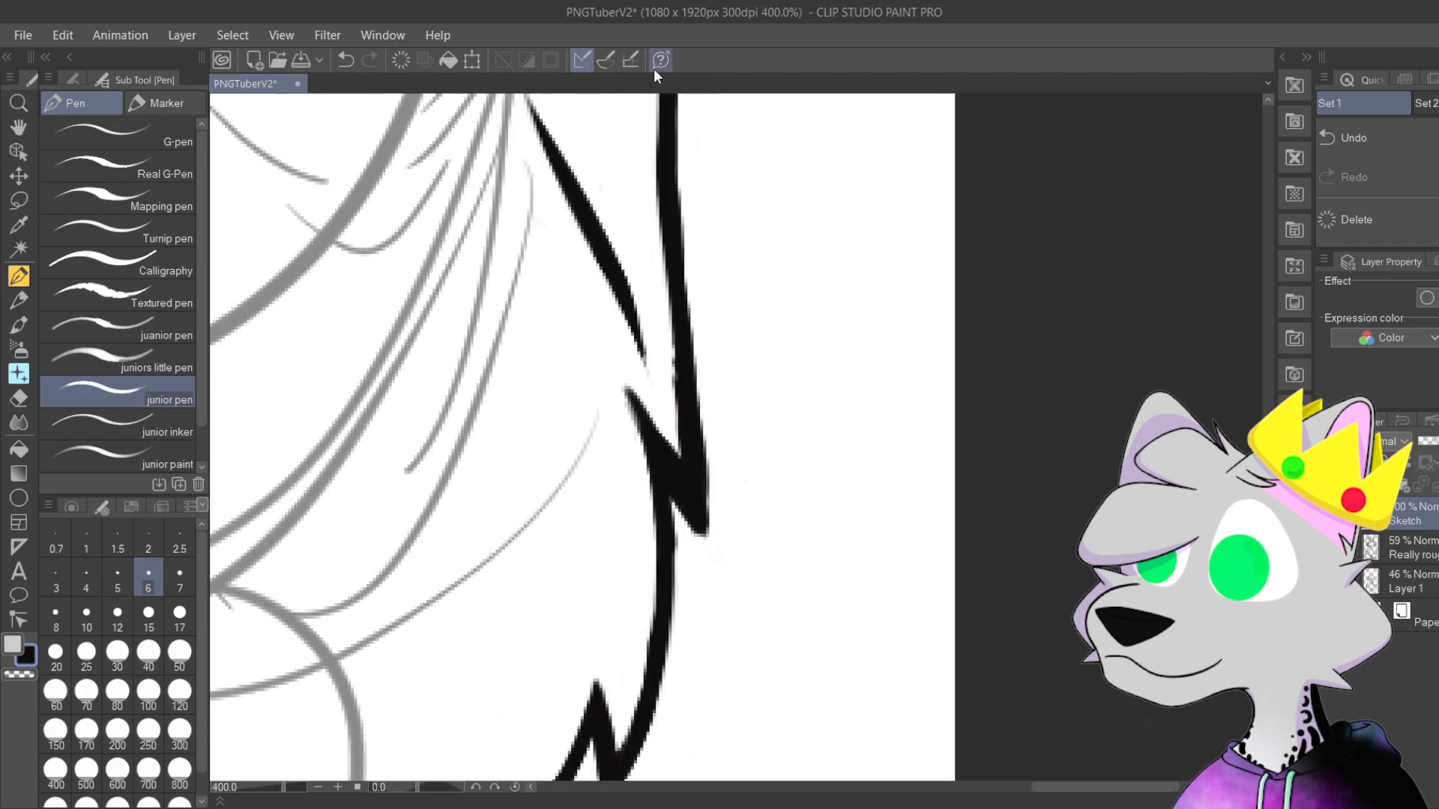
Step: Rework the upper arm outline just above the first elbow fur tuft with a smoother, more even stroke
scroll(764, 334, "up", 2)
left_click_drag(764, 334, 594, 508)
left_click_drag(637, 342, 637, 414)
left_click_drag(589, 602, 585, 195)
left_click_drag(602, 578, 575, 103)
mouse_move(628, 291)
left_mouse_down()
mouse_move(633, 352)
mouse_move(639, 318)
left_mouse_up()
key("ctrl+z")
key("ctrl+z")
left_click_drag(610, 572, 574, 180)
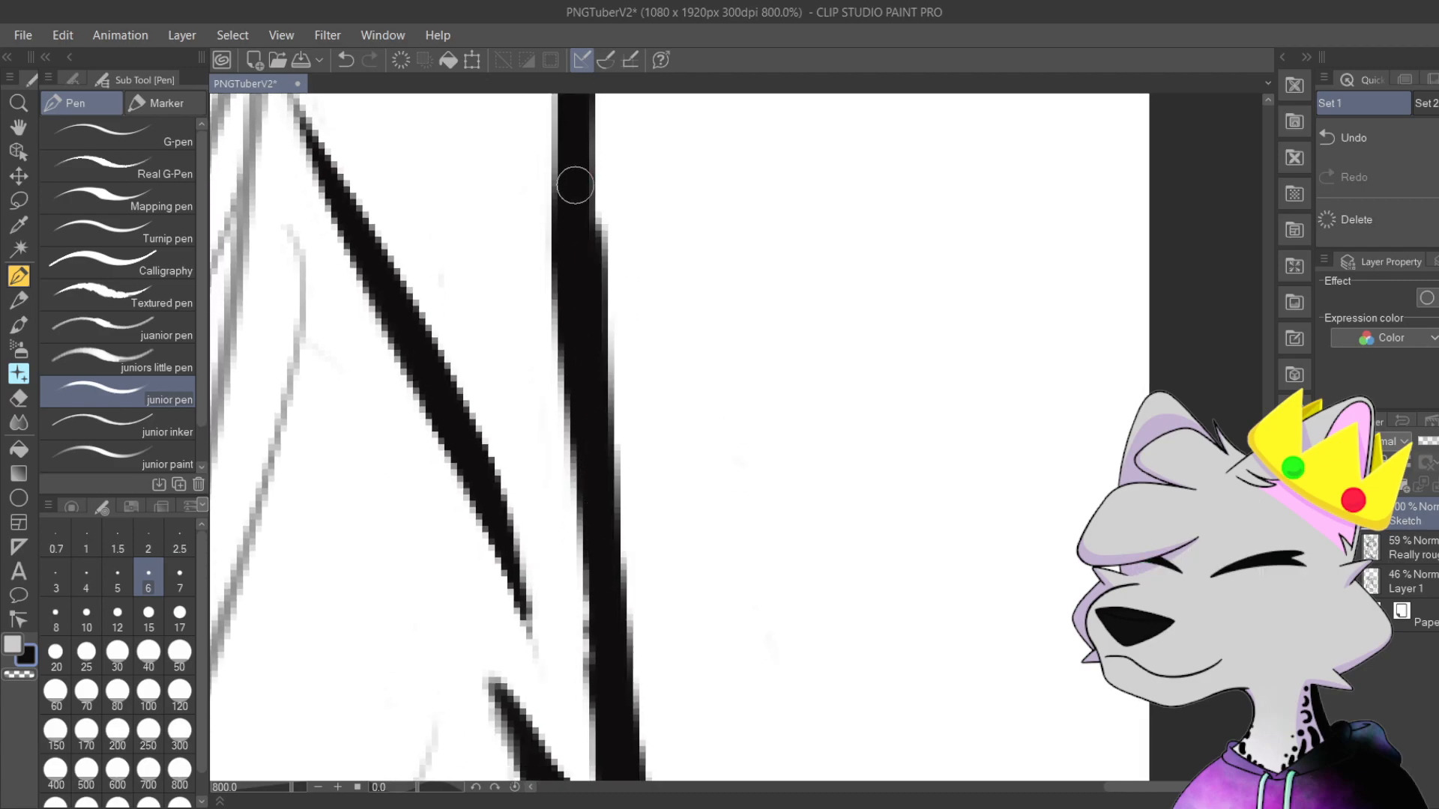
key("ctrl+z")
left_click_drag(616, 629, 574, 178)
Step: Trim the bulge on the upper arm outline's inner edge above the elbow and review the whole figure
scroll(592, 465, "up", 3)
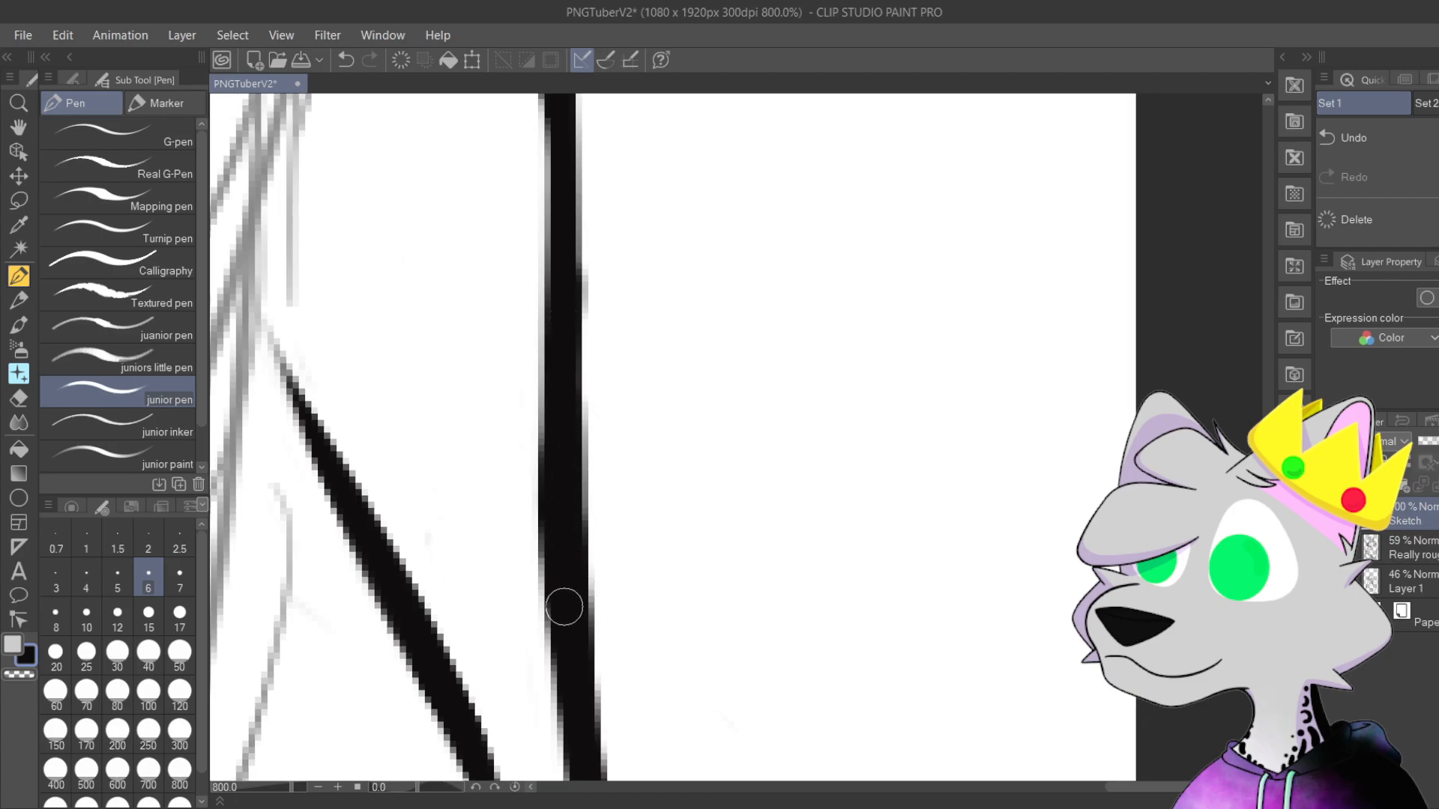
scroll(565, 473, "down", 3)
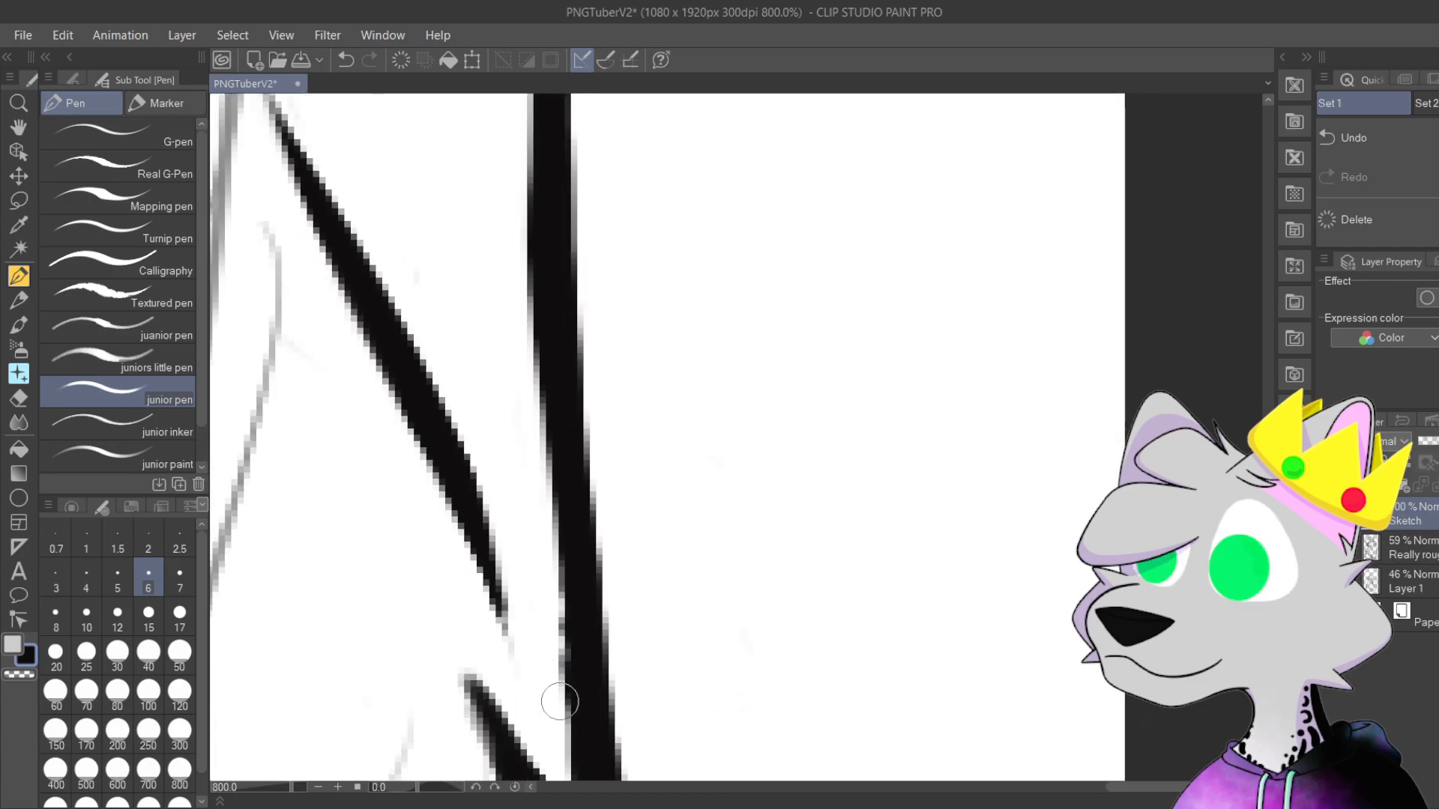
scroll(517, 527, "up", 3)
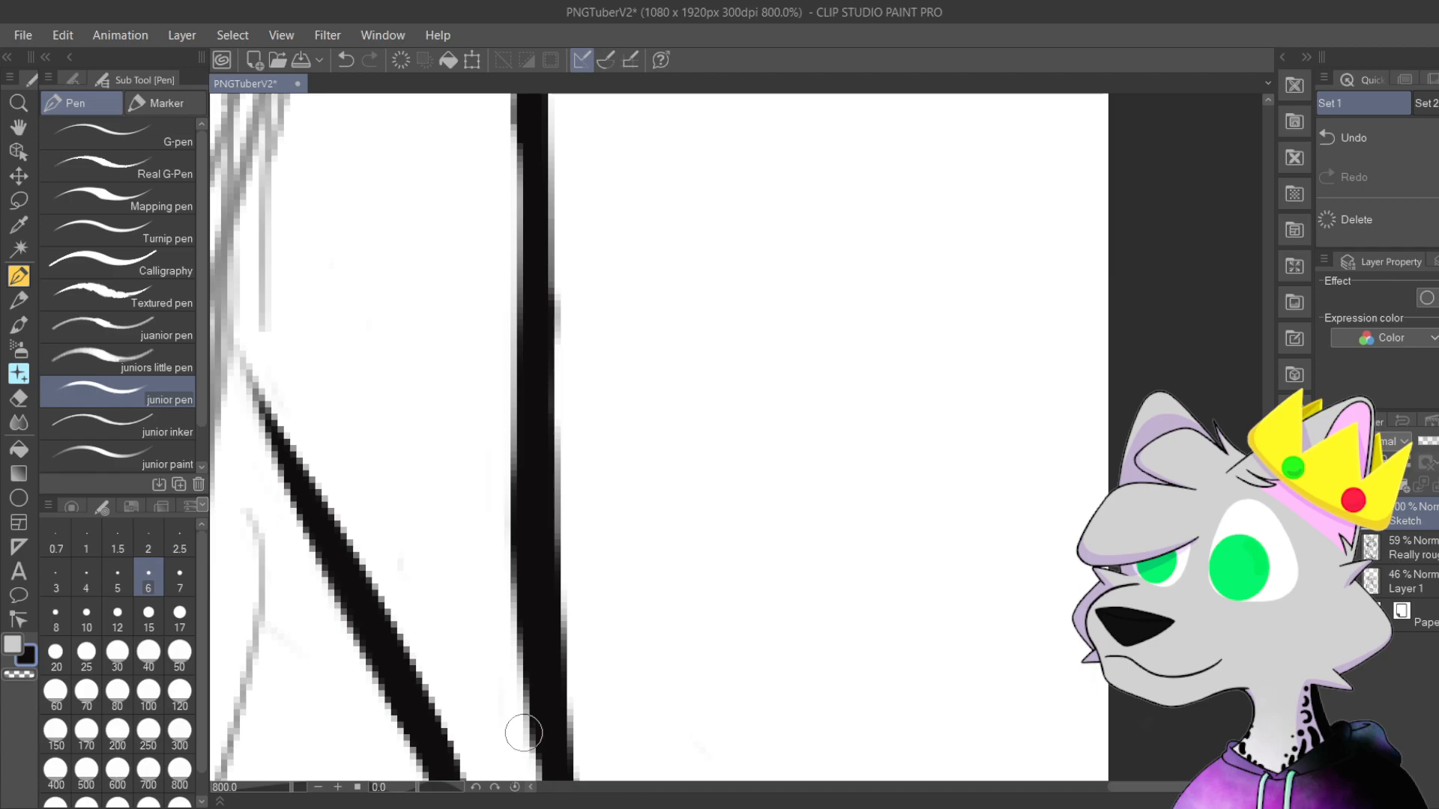
scroll(508, 460, "down", 3)
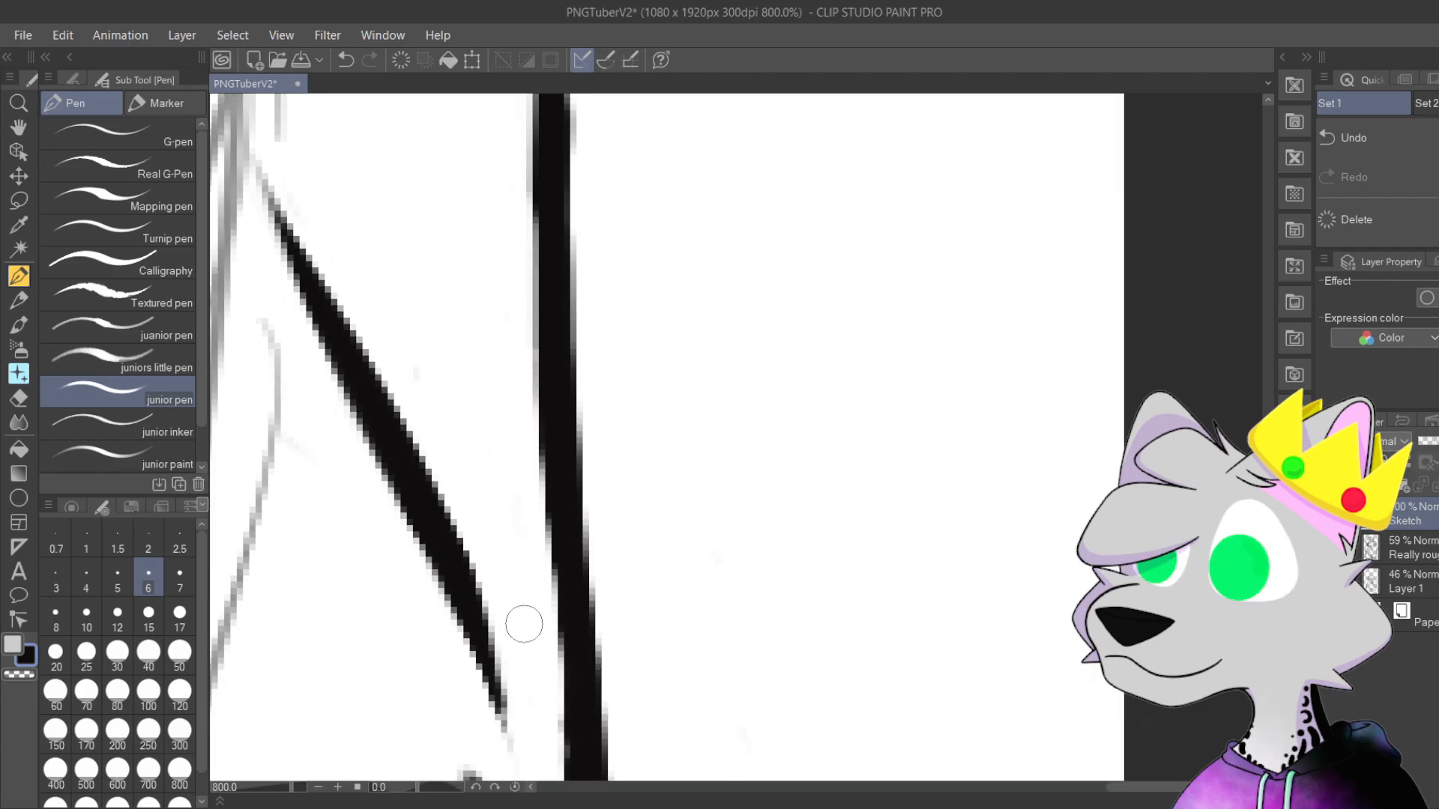
scroll(524, 624, "down", 7)
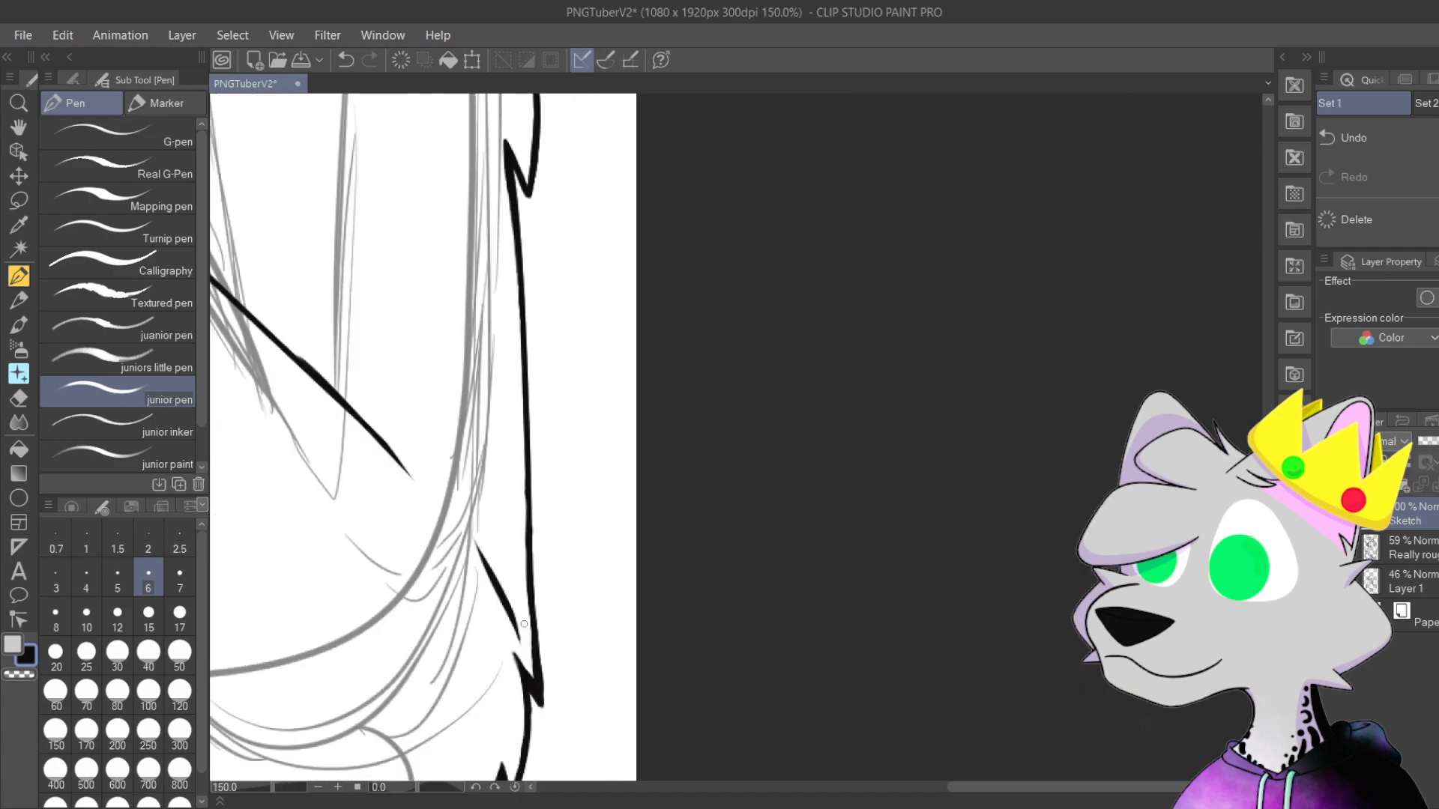
scroll(943, 257, "down", 3)
left_click_drag(780, 314, 775, 488)
mouse_move(798, 316)
left_mouse_down()
mouse_move(798, 569)
mouse_move(776, 413)
mouse_move(755, 477)
mouse_move(797, 497)
left_mouse_up()
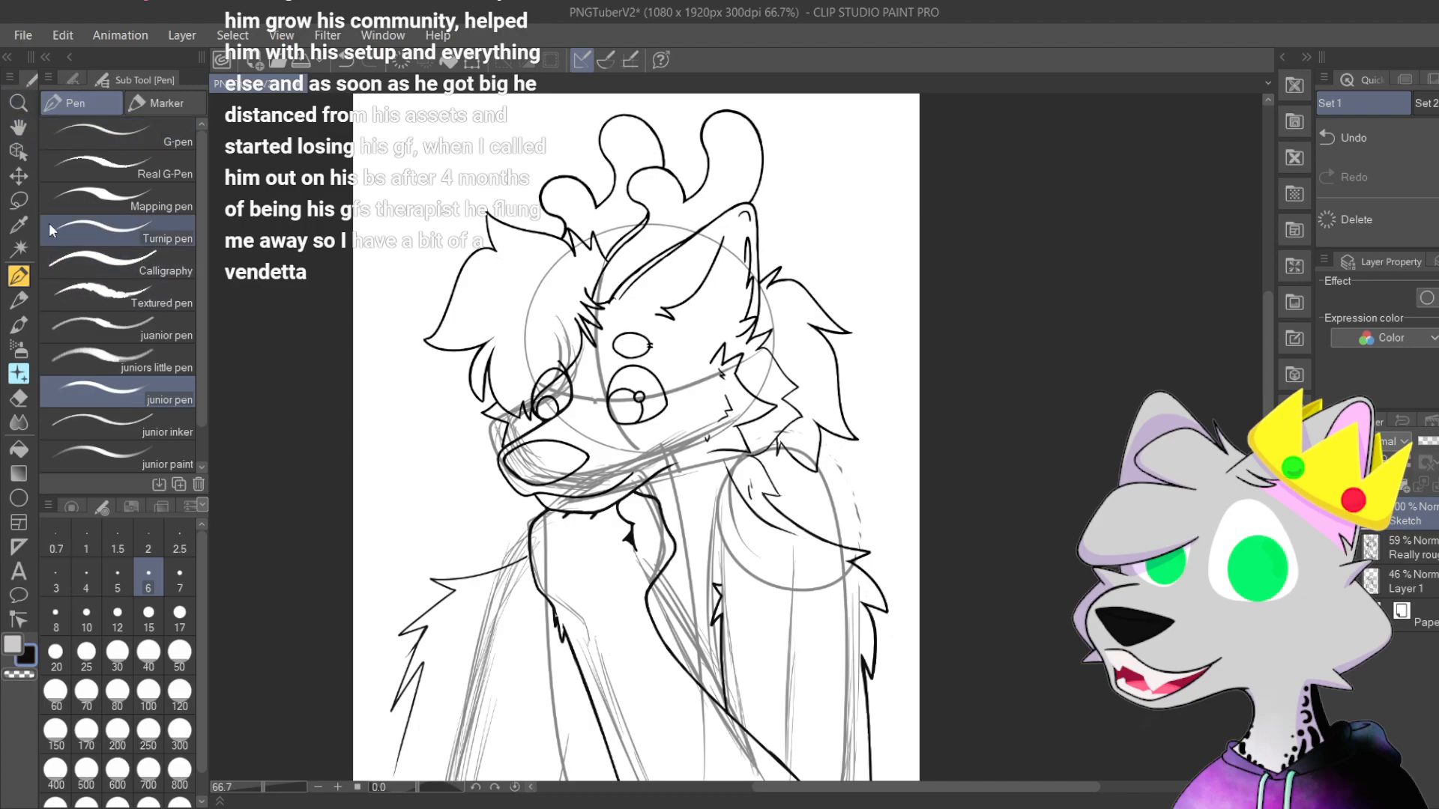
left_click(18, 200)
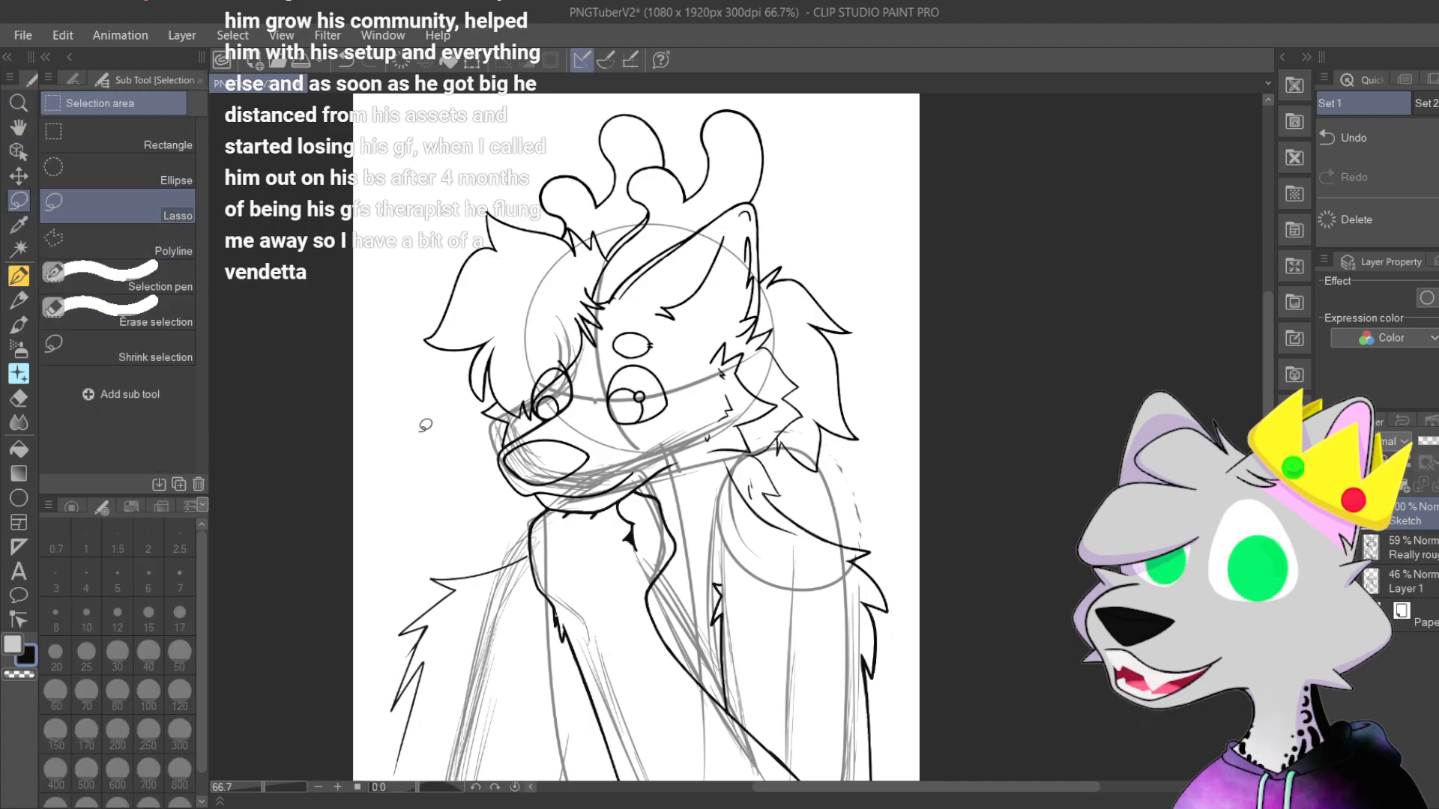
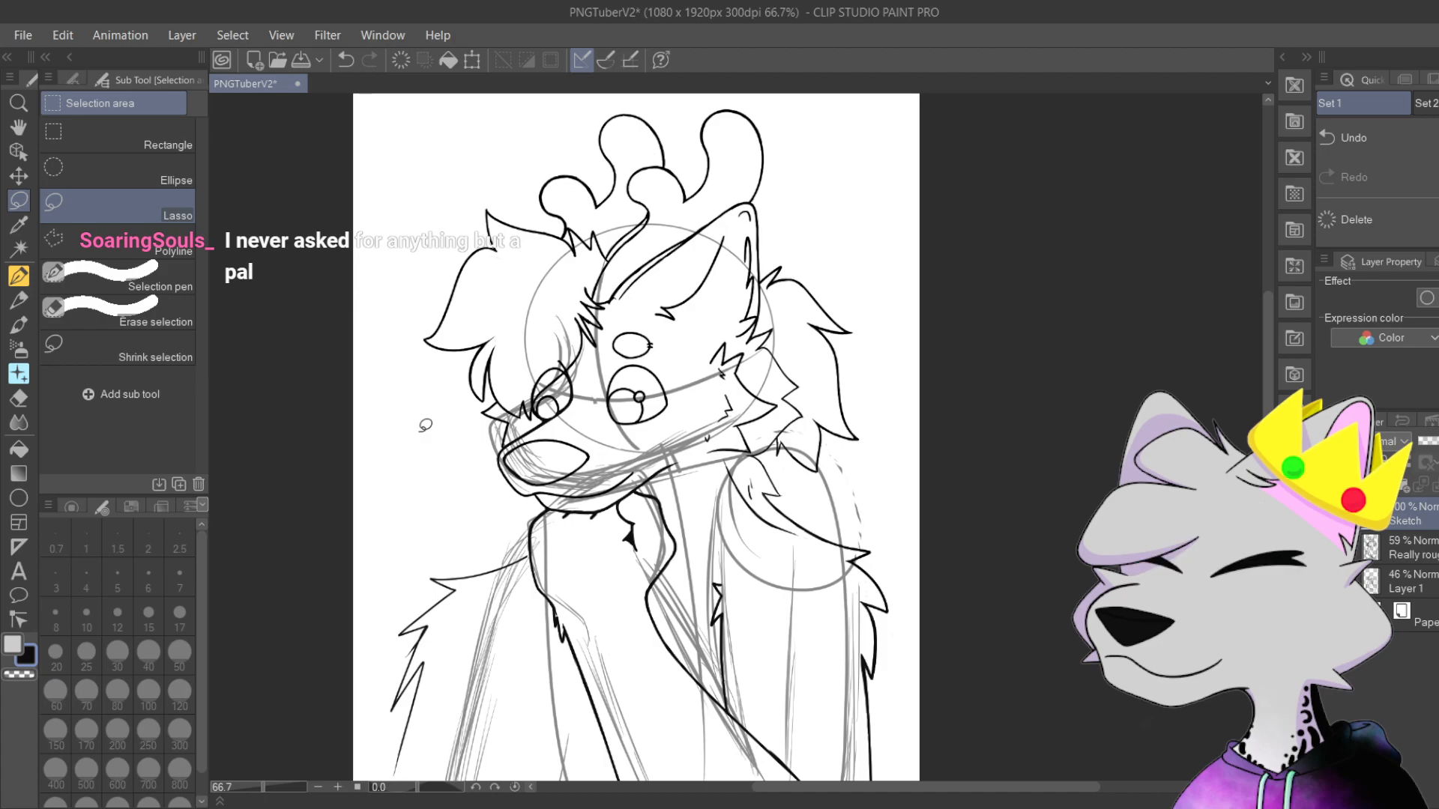
scroll(425, 425, "up", 2)
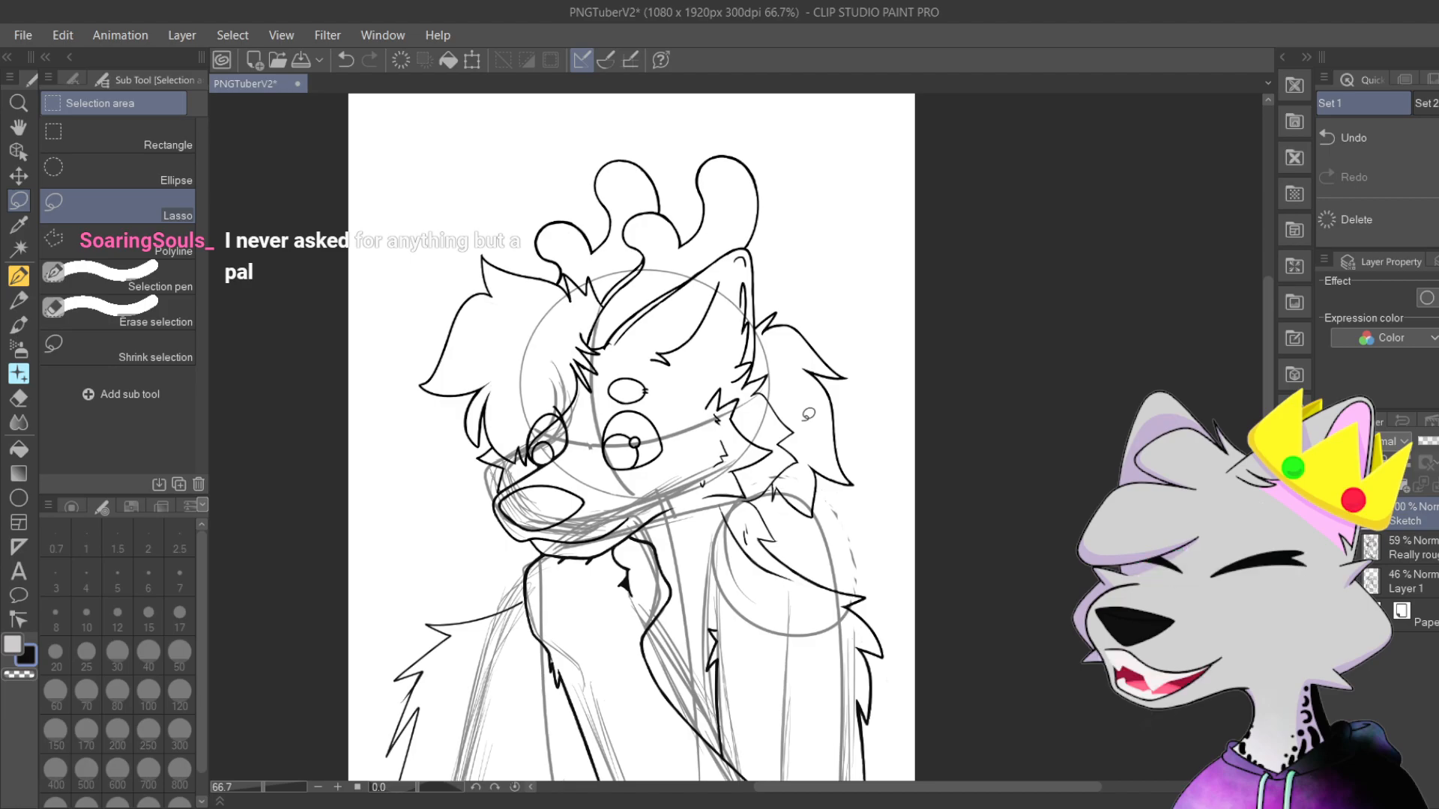
mouse_move(486, 552)
left_mouse_down()
mouse_move(417, 458)
mouse_move(391, 343)
left_mouse_up()
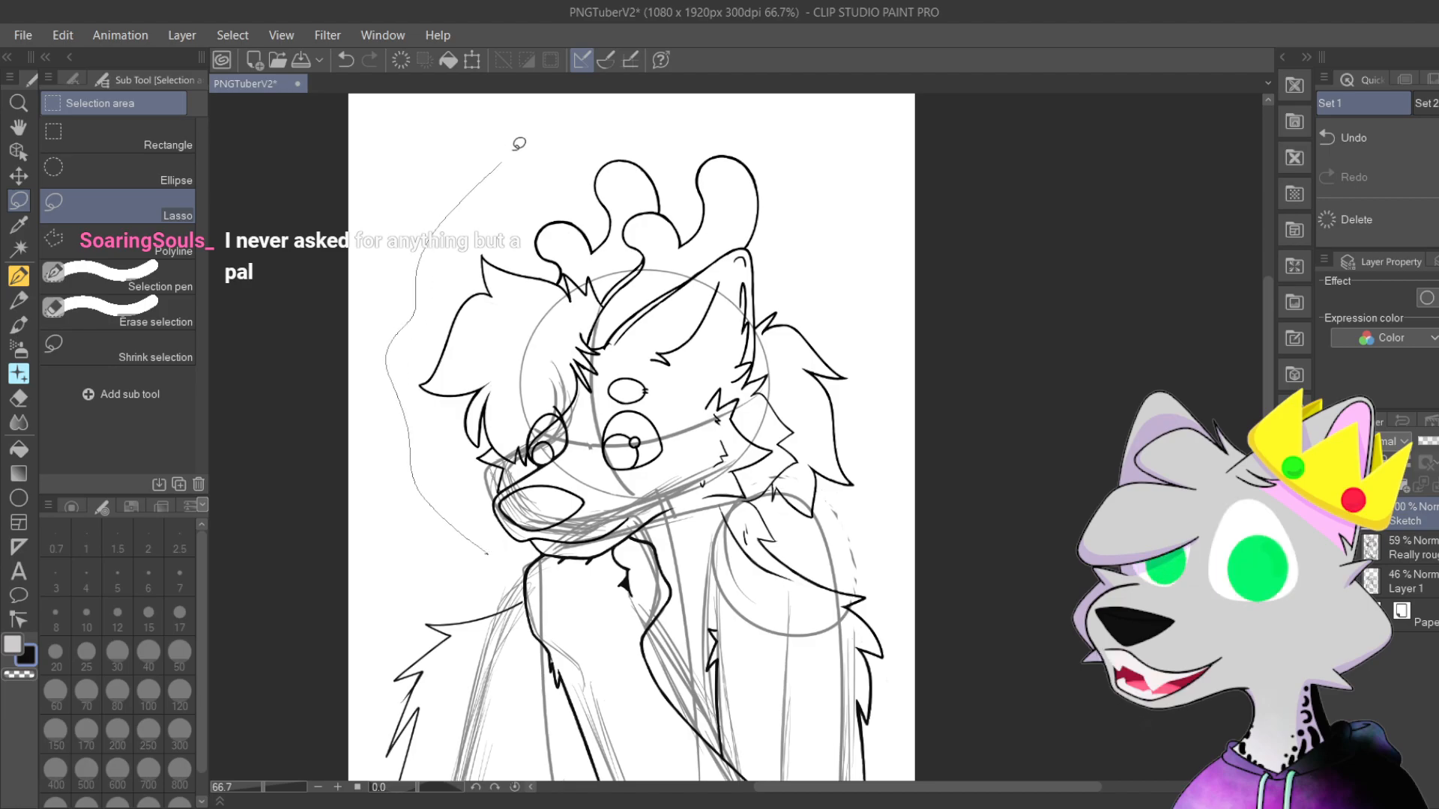
mouse_move(742, 118)
left_mouse_down()
mouse_move(875, 268)
mouse_move(914, 412)
left_mouse_up()
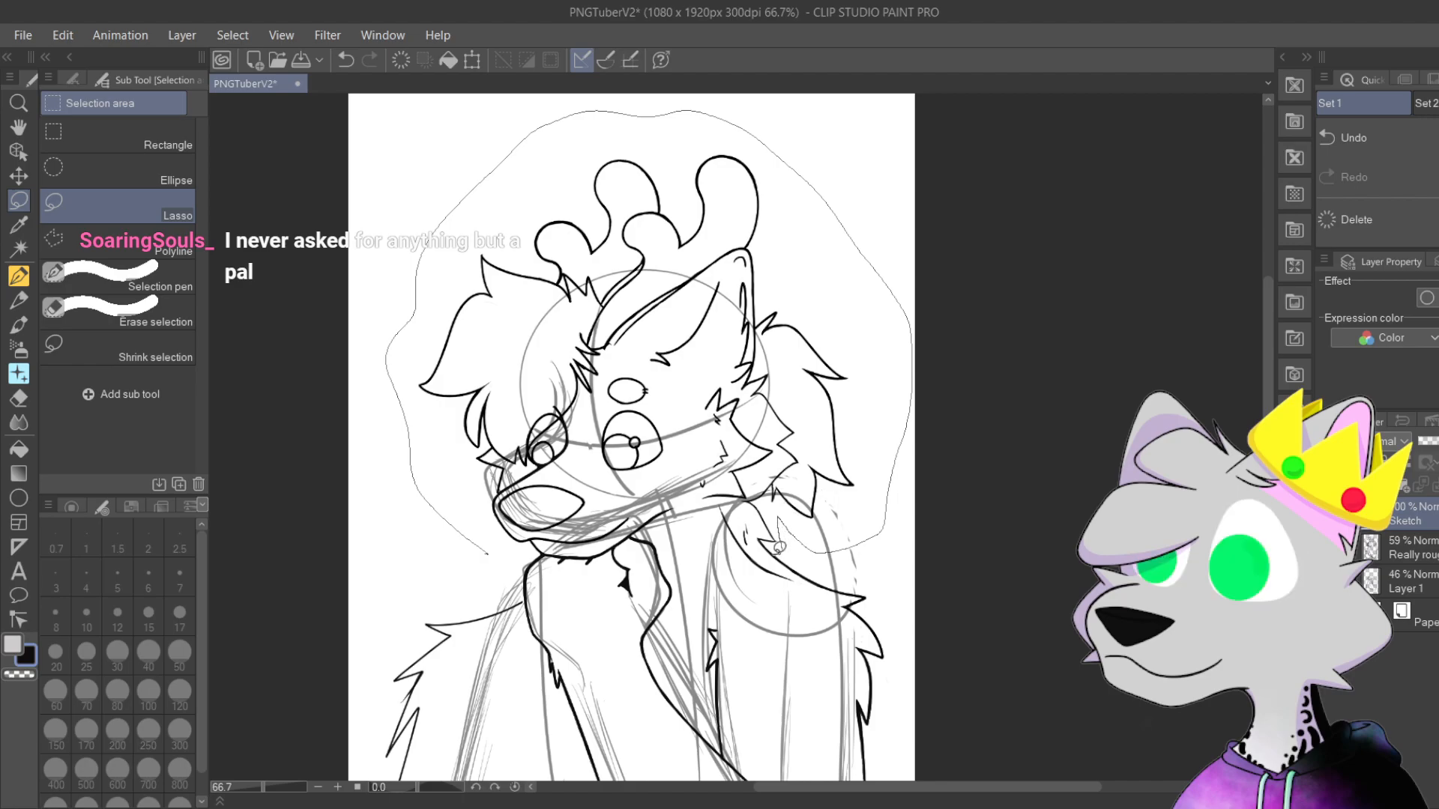
left_click_drag(779, 547, 752, 510)
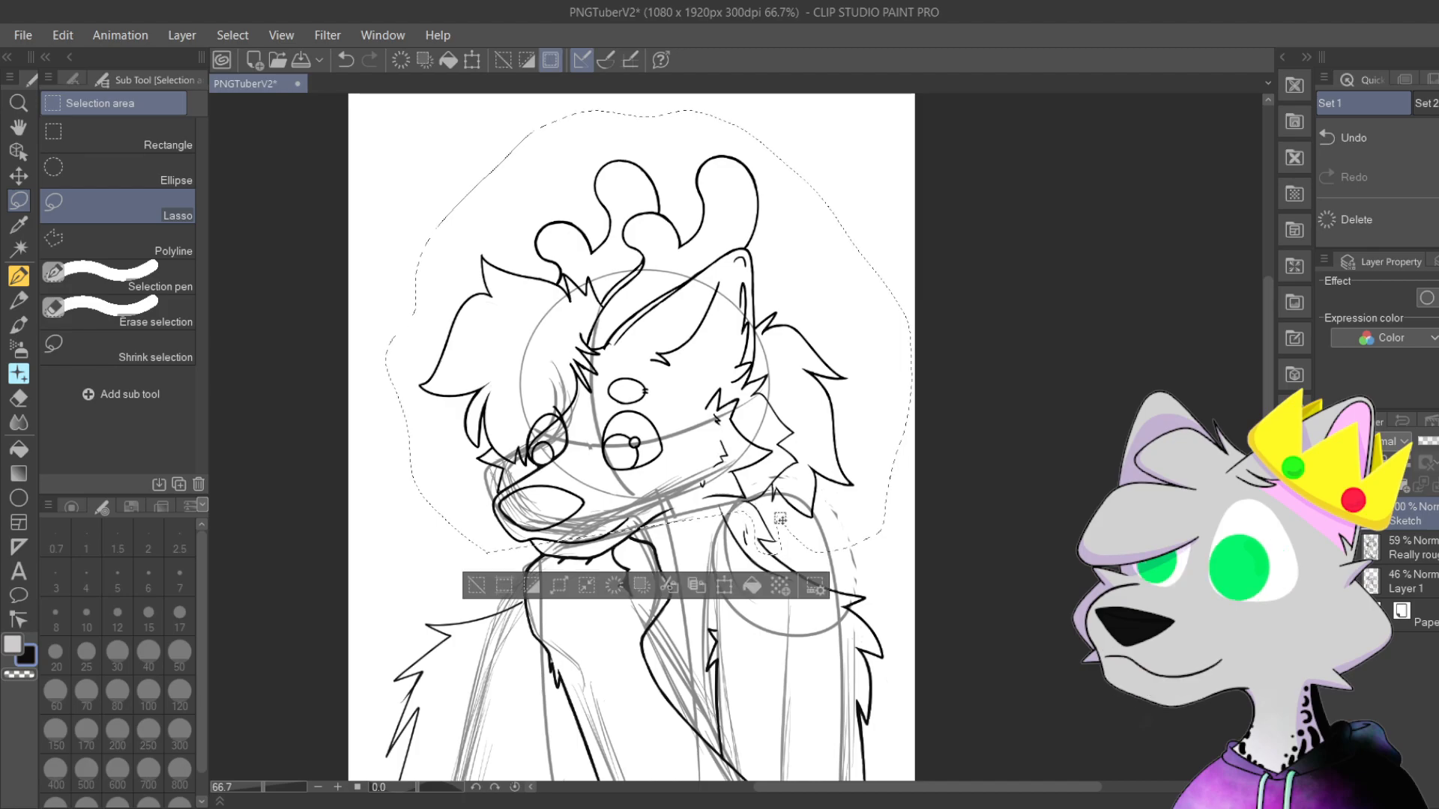
key("ctrl+z")
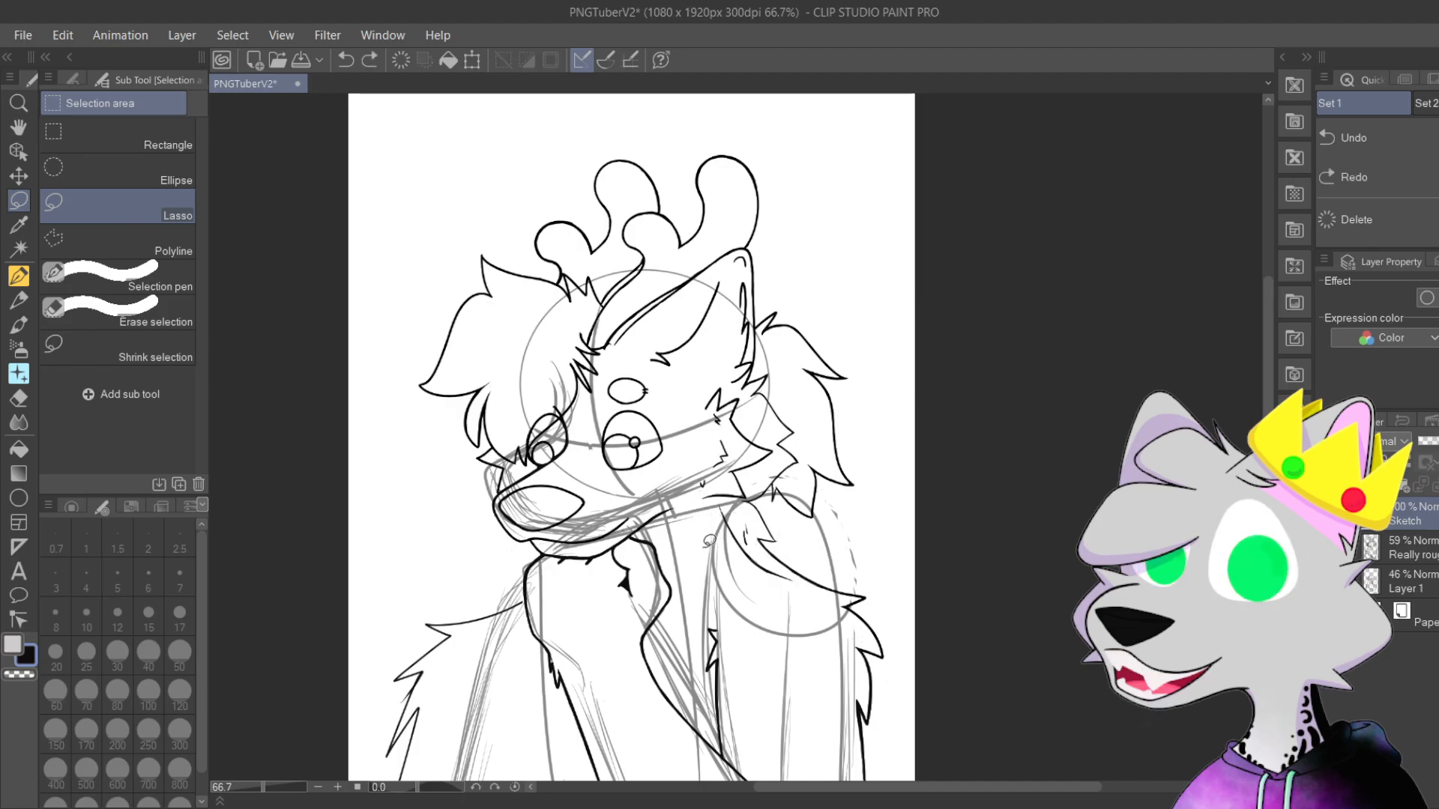
Step: Lasso-select the whole head, including the antlers, ears and hair, closing the selection along the jawline above the hand
mouse_move(466, 512)
left_mouse_down()
mouse_move(446, 187)
mouse_move(547, 105)
mouse_move(696, 91)
mouse_move(844, 159)
mouse_move(926, 328)
mouse_move(906, 499)
left_mouse_up()
left_click_drag(819, 539, 766, 544)
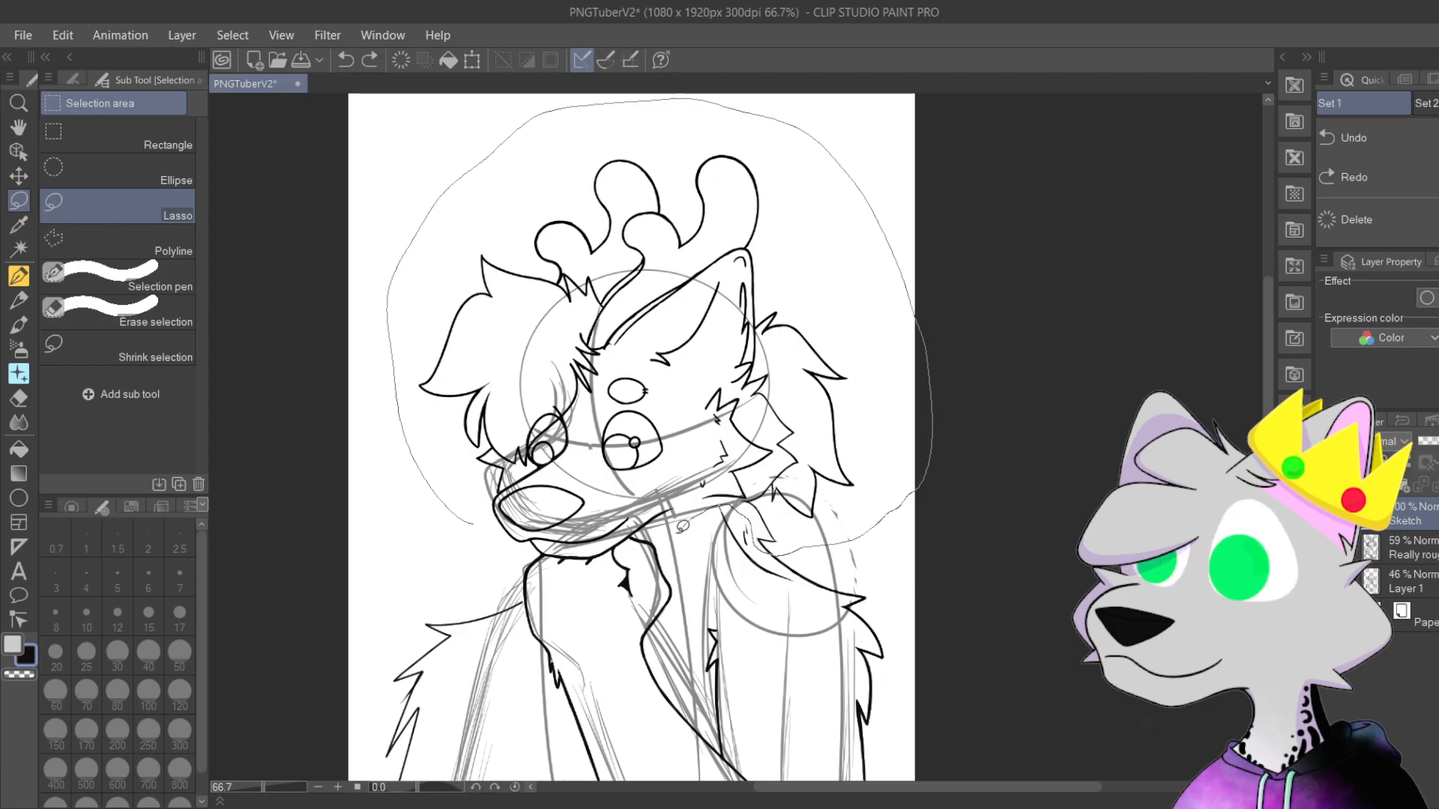
left_click_drag(666, 528, 654, 526)
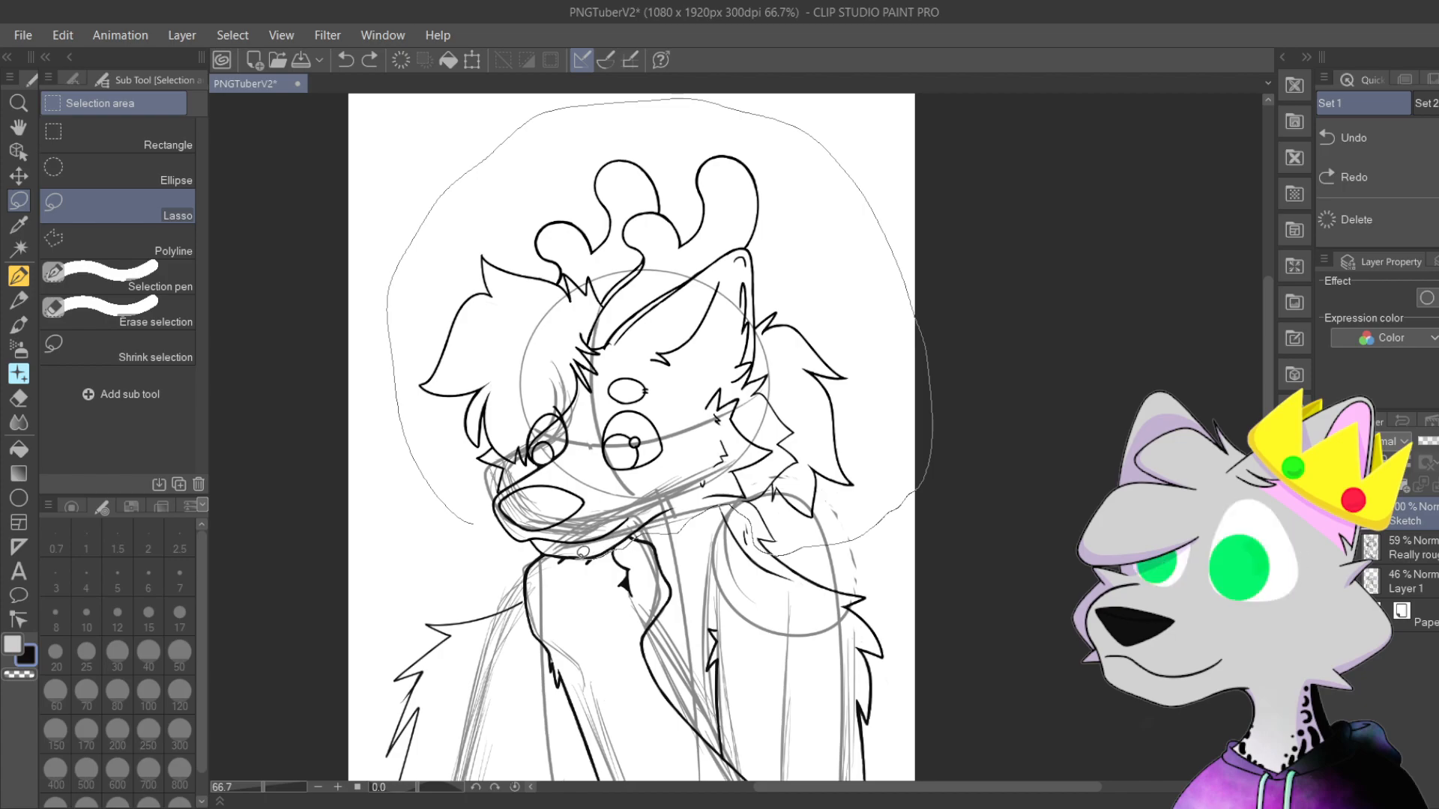
left_click_drag(516, 537, 496, 529)
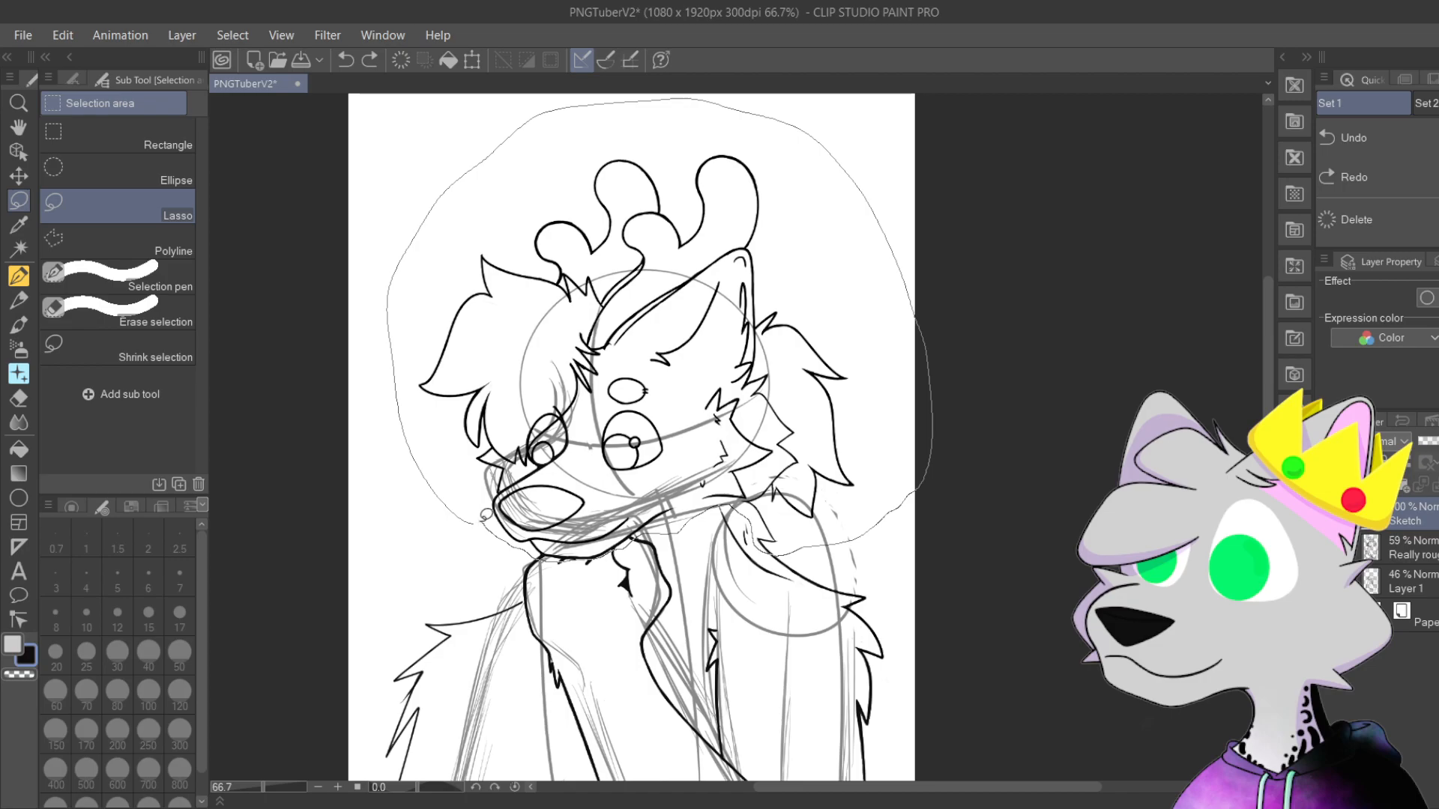
scroll(732, 591, "down", 1)
left_click_drag(995, 588, 1048, 522)
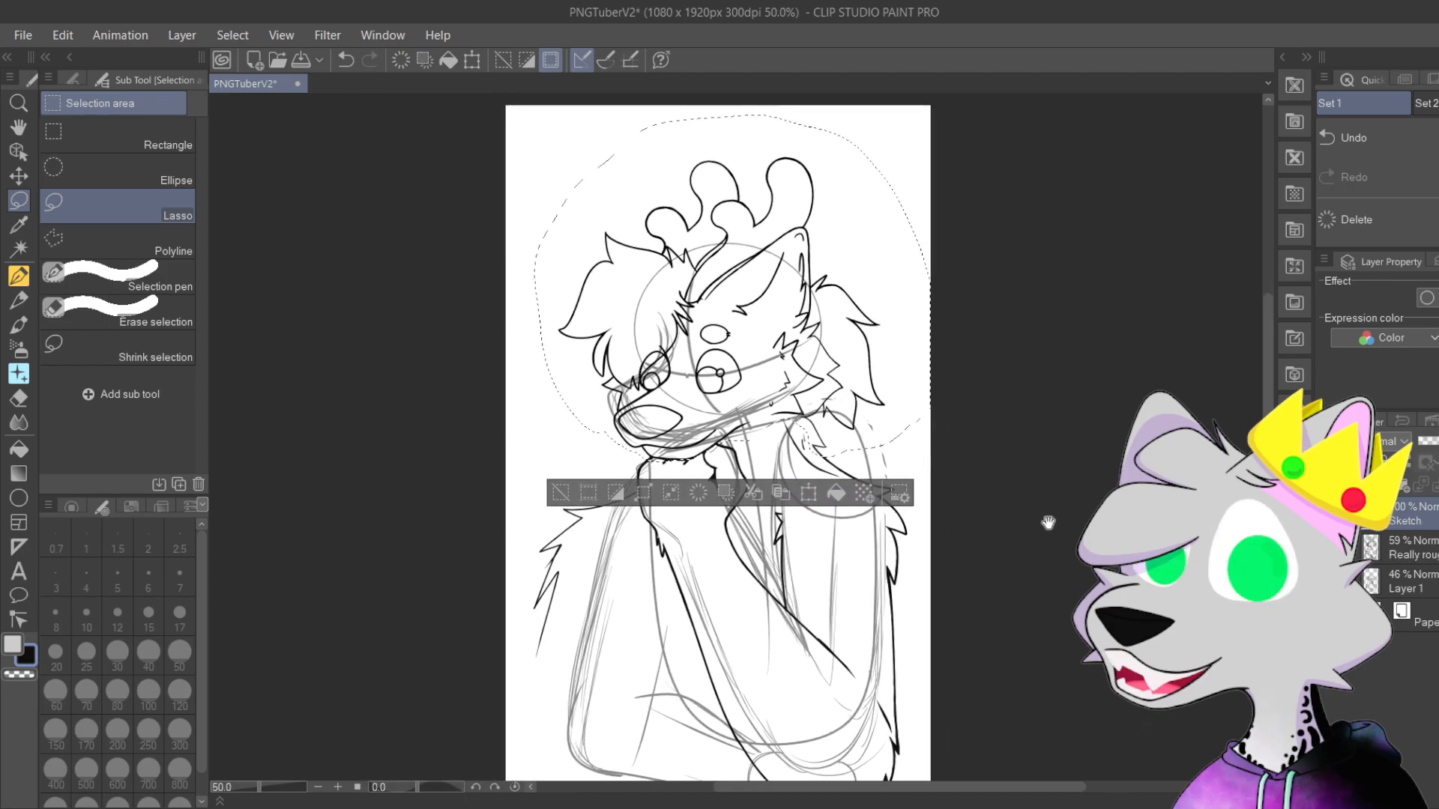
Step: Enlarge the selected head slightly, reposition it over the hand, apply the transformation and clear the selection
left_click(809, 494)
left_click_drag(534, 114, 503, 89)
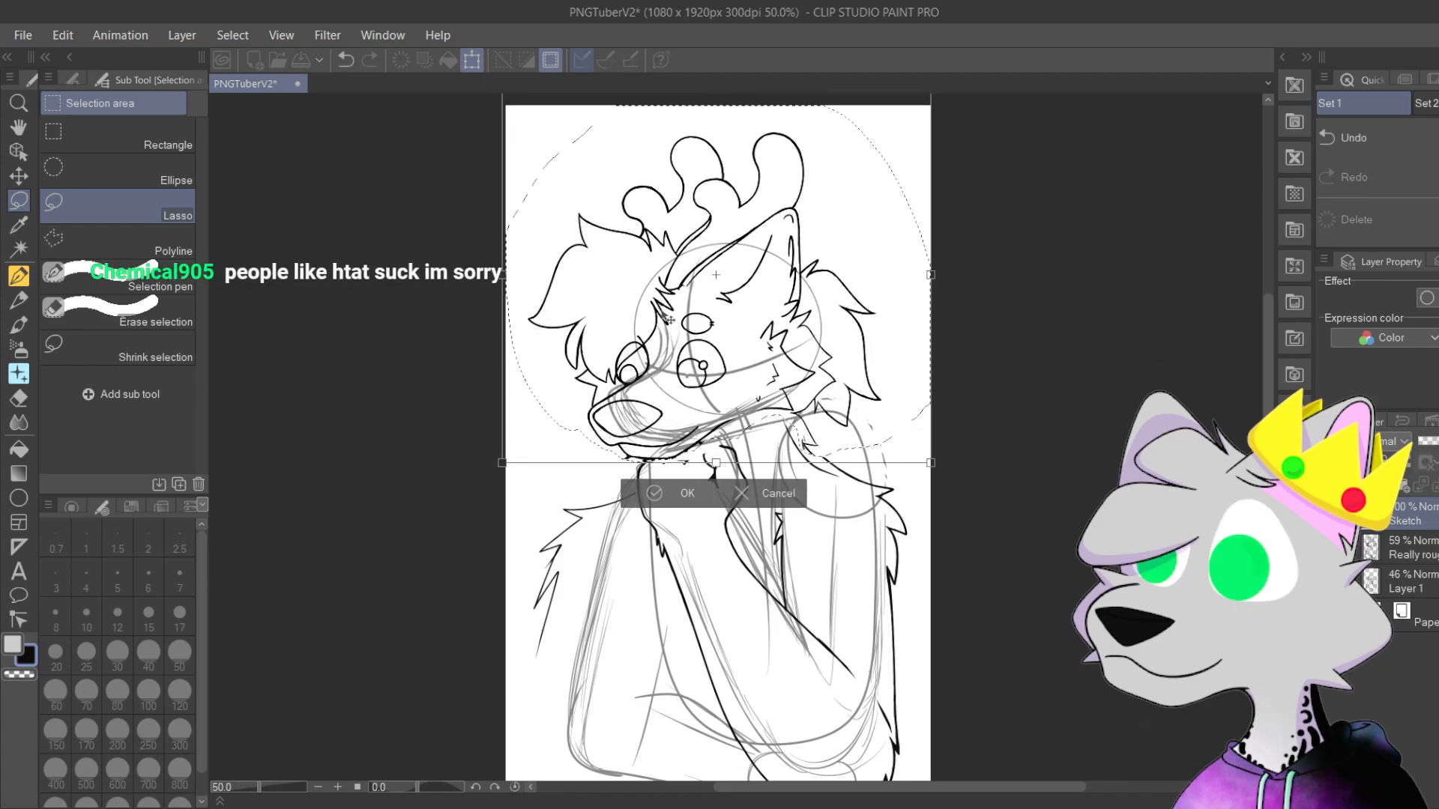
left_click_drag(714, 365, 727, 360)
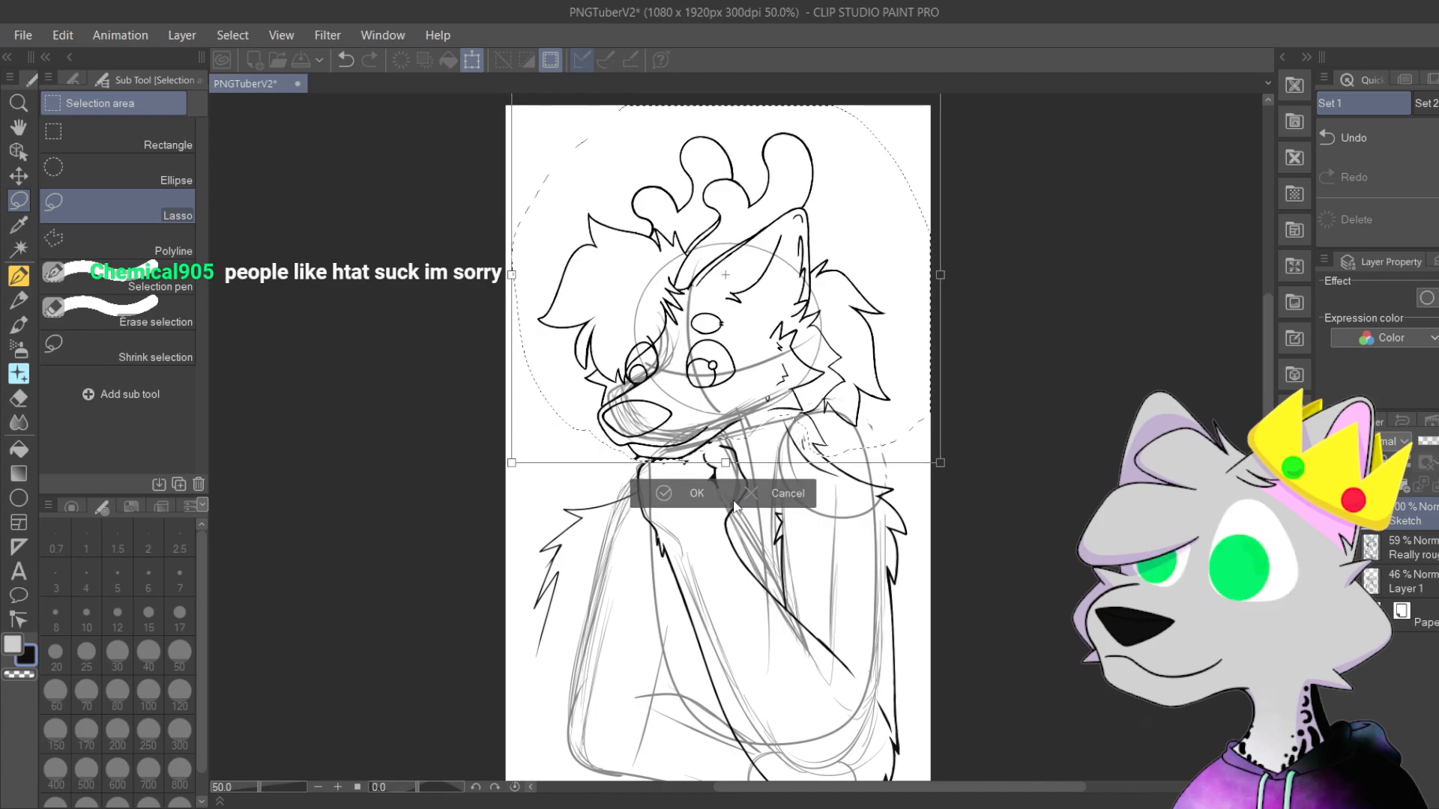
left_click(681, 495)
left_click(581, 494)
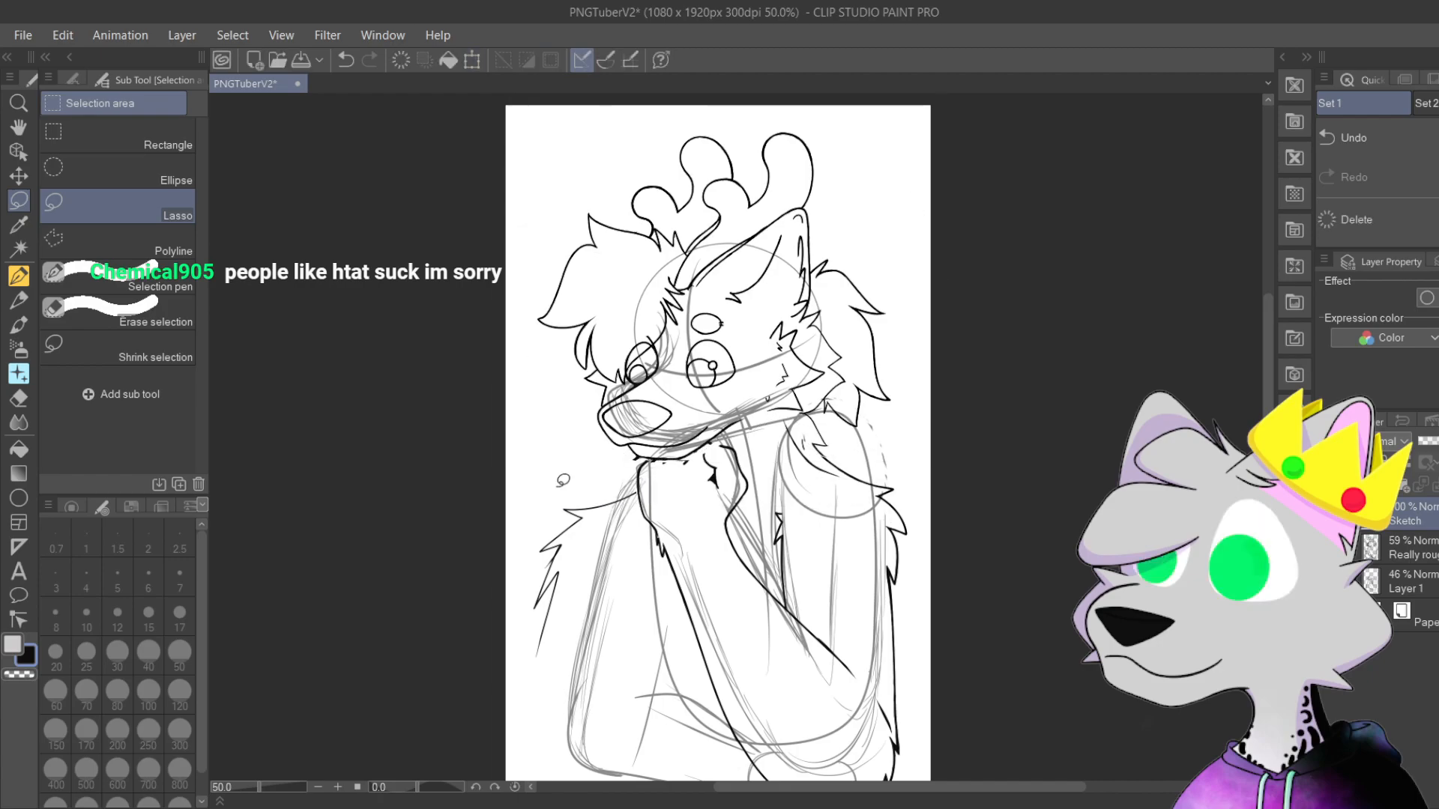
Step: With the junior pen, extend the upper line of the raised hand to meet the jawline
left_click(18, 276)
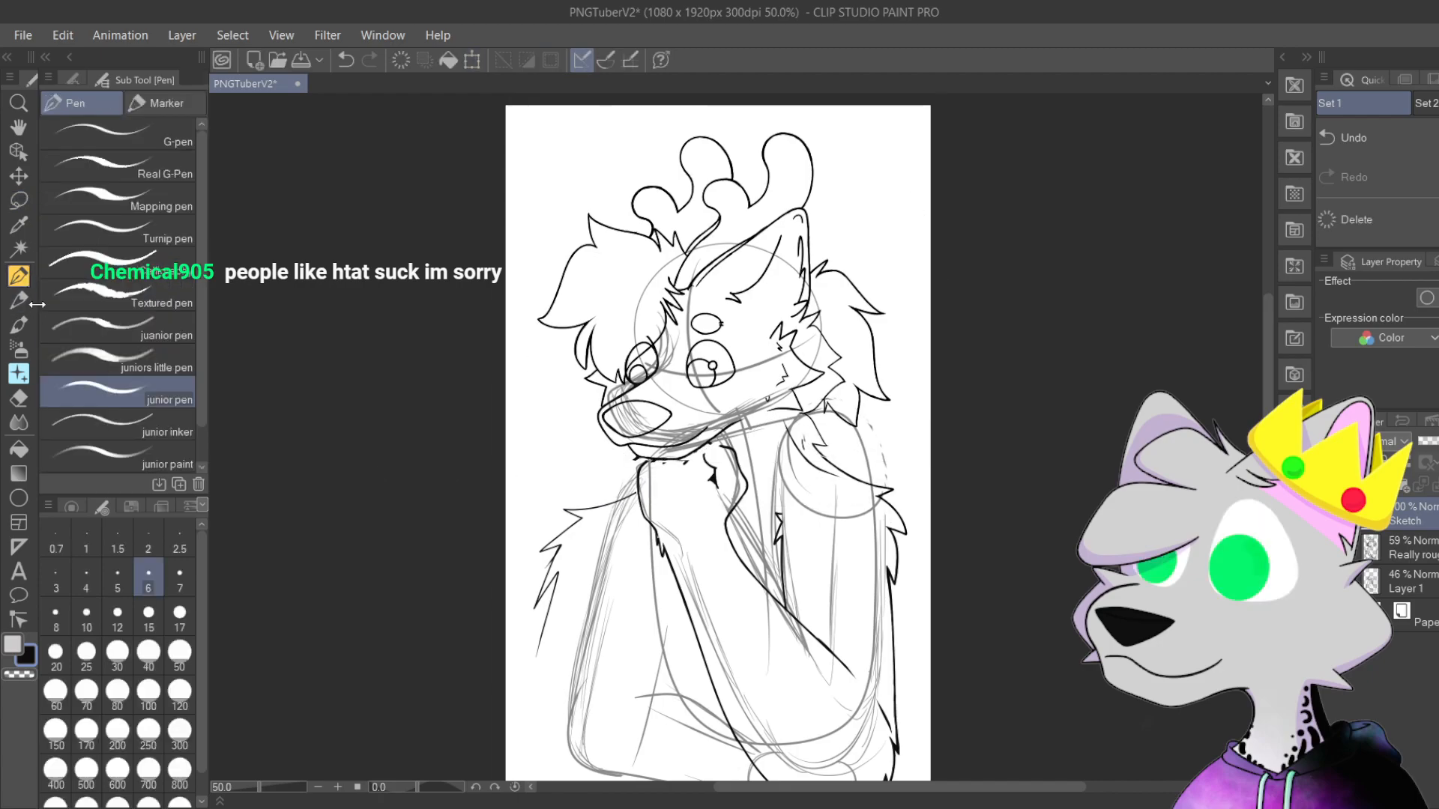
key("ctrl+alt+0")
key("ctrl+plus")
key("ctrl+plus")
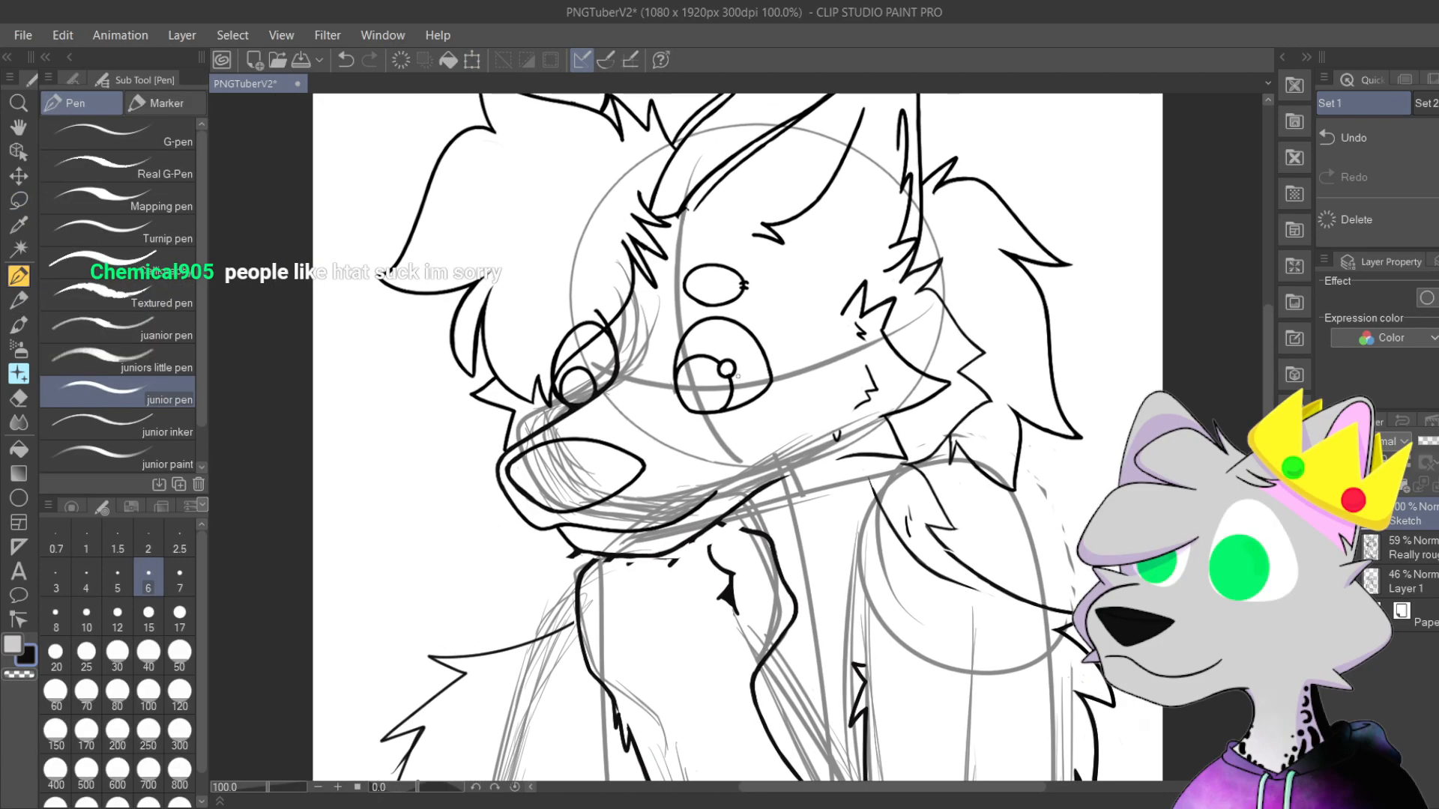
scroll(751, 429, "up", 5)
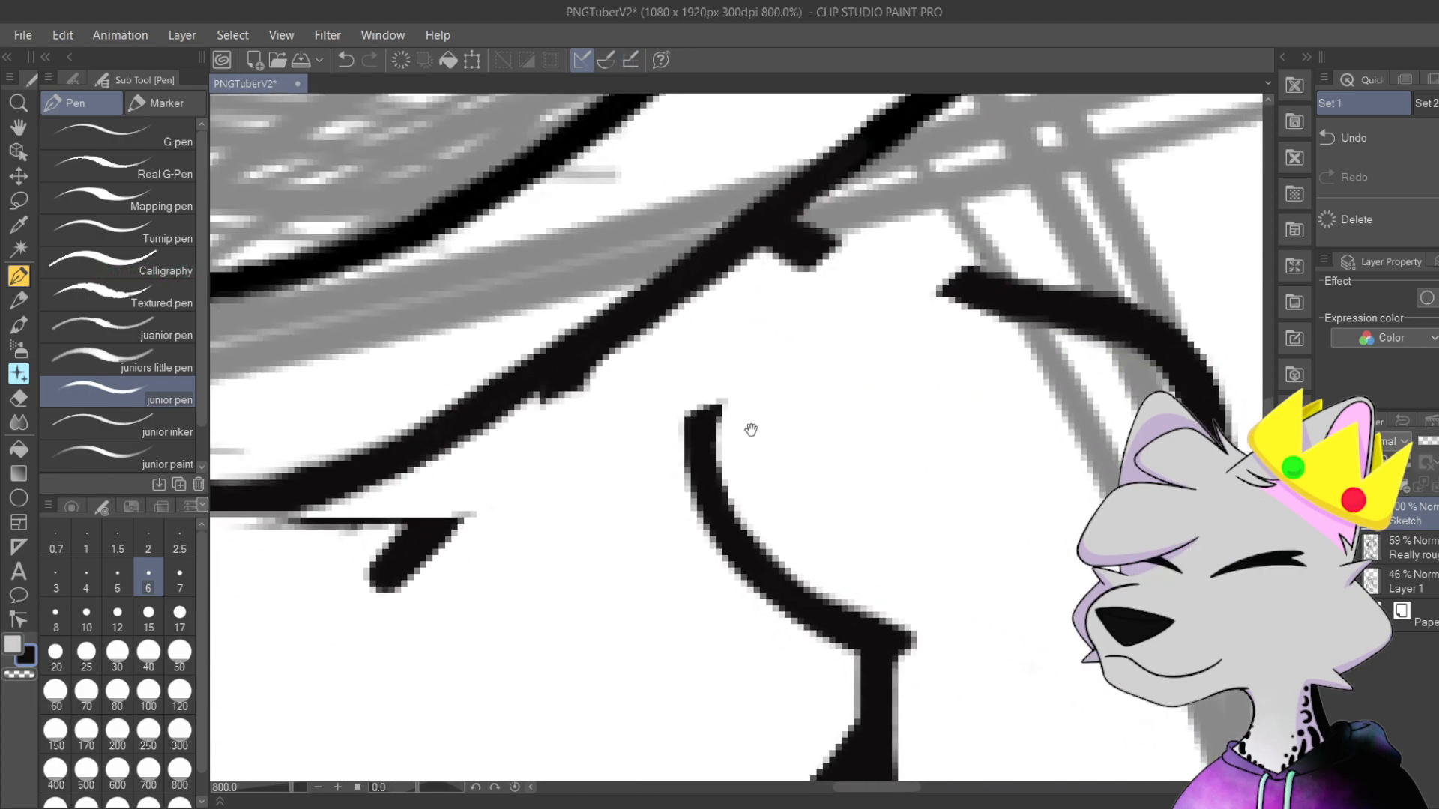
left_click_drag(751, 429, 646, 471)
mouse_move(721, 638)
left_mouse_down()
mouse_move(618, 581)
mouse_move(538, 300)
left_mouse_up()
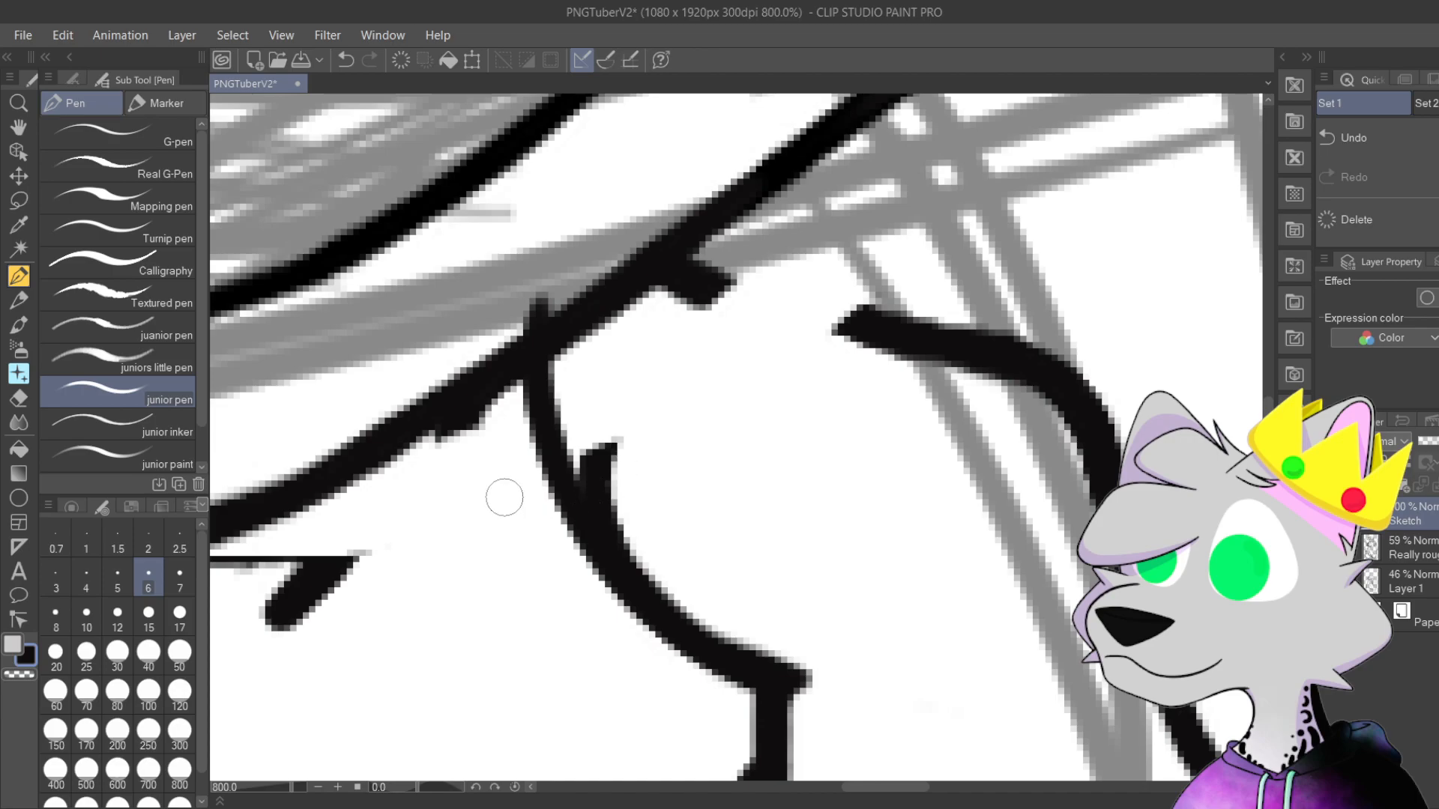
key("ctrl+z")
left_click_drag(897, 327, 667, 234)
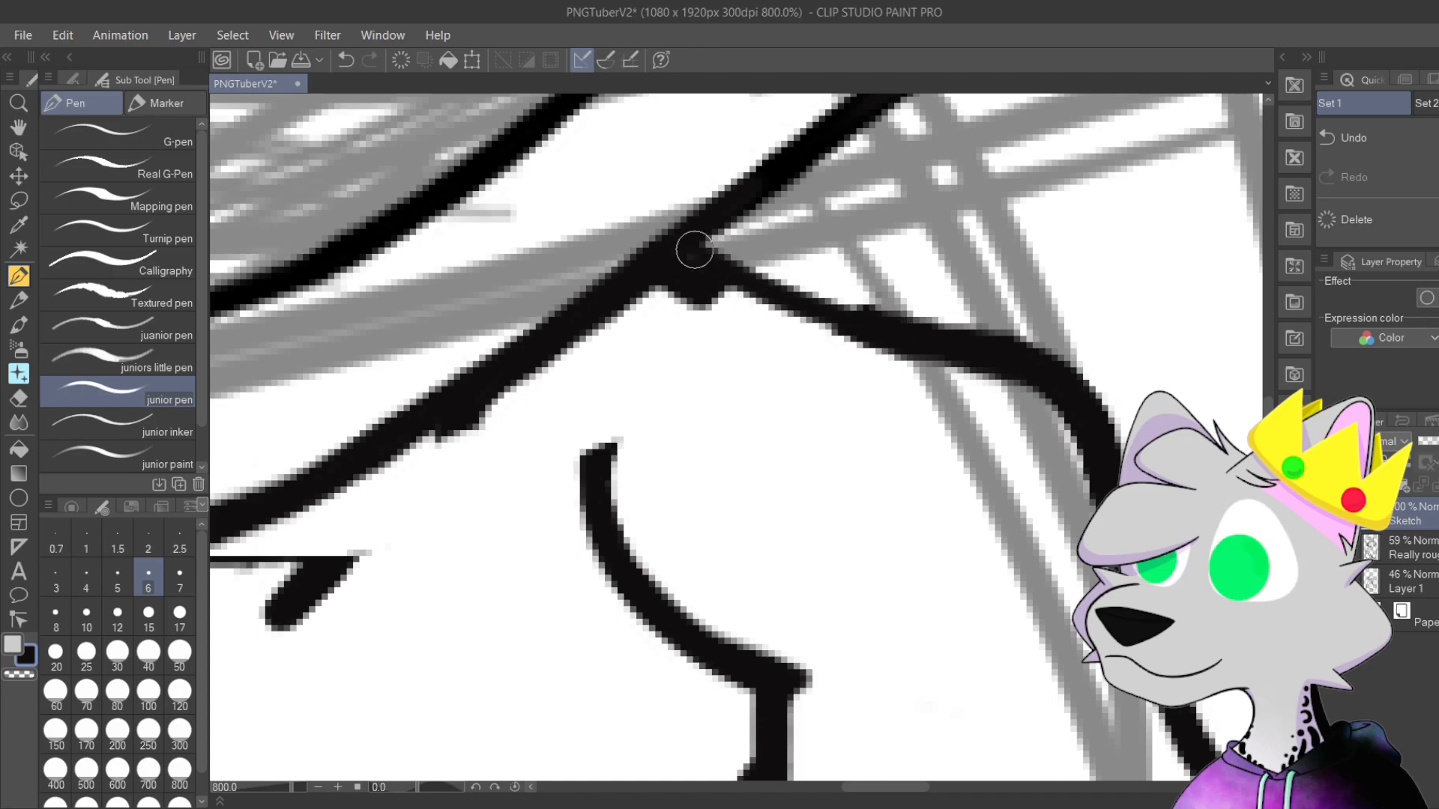
Step: Round off the fingertip outline beneath the jaw, joining its open side to the hand's upper line in one even curve
left_click_drag(610, 530, 644, 324)
mouse_move(601, 471)
left_mouse_down()
mouse_move(665, 319)
mouse_move(713, 313)
left_mouse_up()
left_click_drag(606, 362, 760, 288)
mouse_move(672, 278)
left_mouse_down()
mouse_move(705, 256)
mouse_move(687, 282)
mouse_move(770, 253)
left_mouse_up()
mouse_move(641, 298)
left_mouse_down()
mouse_move(768, 279)
mouse_move(691, 270)
mouse_move(819, 284)
mouse_move(675, 294)
mouse_move(662, 311)
mouse_move(786, 304)
mouse_move(814, 317)
left_mouse_up()
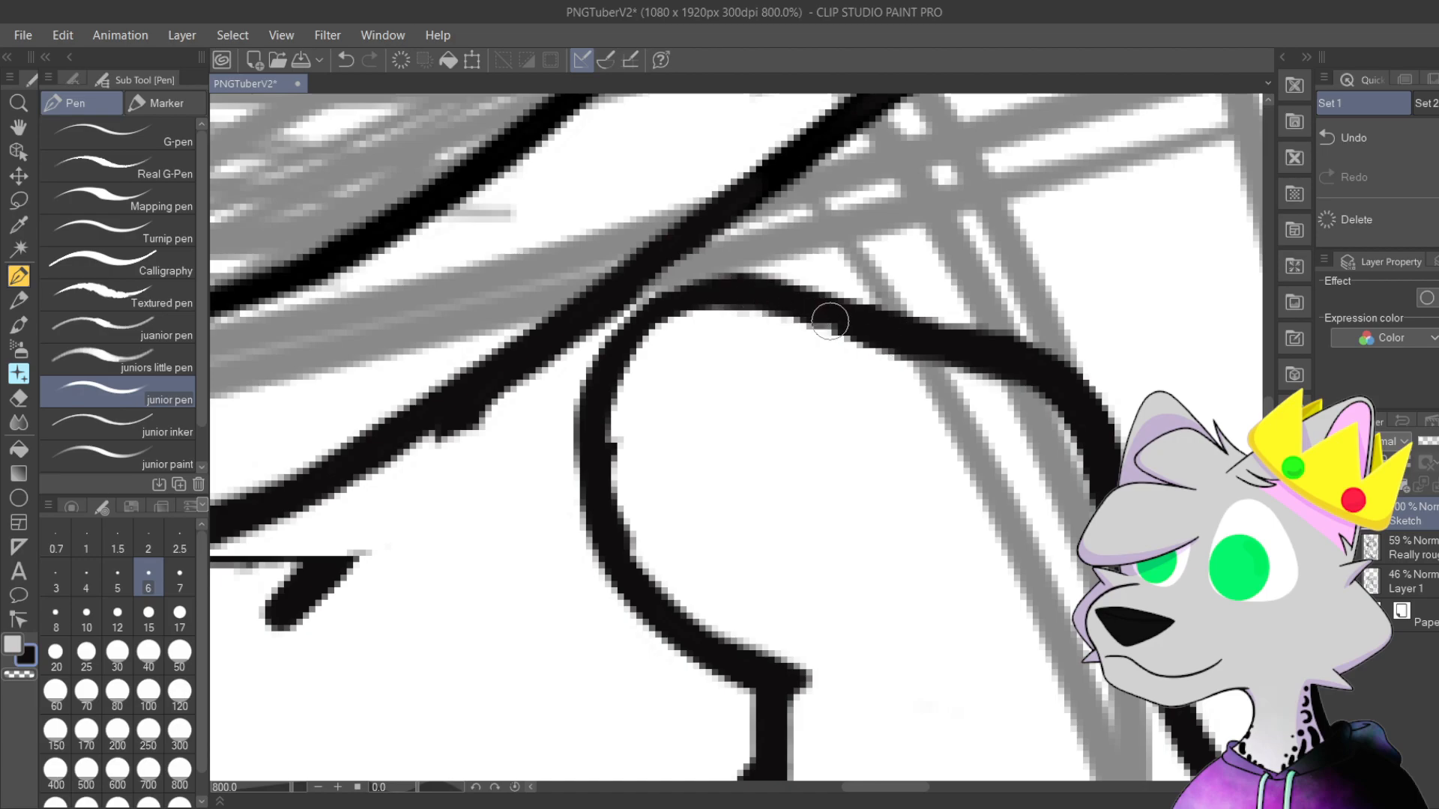
mouse_move(643, 514)
left_mouse_down()
mouse_move(620, 450)
mouse_move(650, 550)
mouse_move(604, 424)
mouse_move(635, 325)
left_mouse_up()
mouse_move(608, 402)
left_mouse_down()
mouse_move(667, 307)
mouse_move(629, 353)
mouse_move(721, 308)
mouse_move(672, 333)
mouse_move(809, 316)
left_mouse_up()
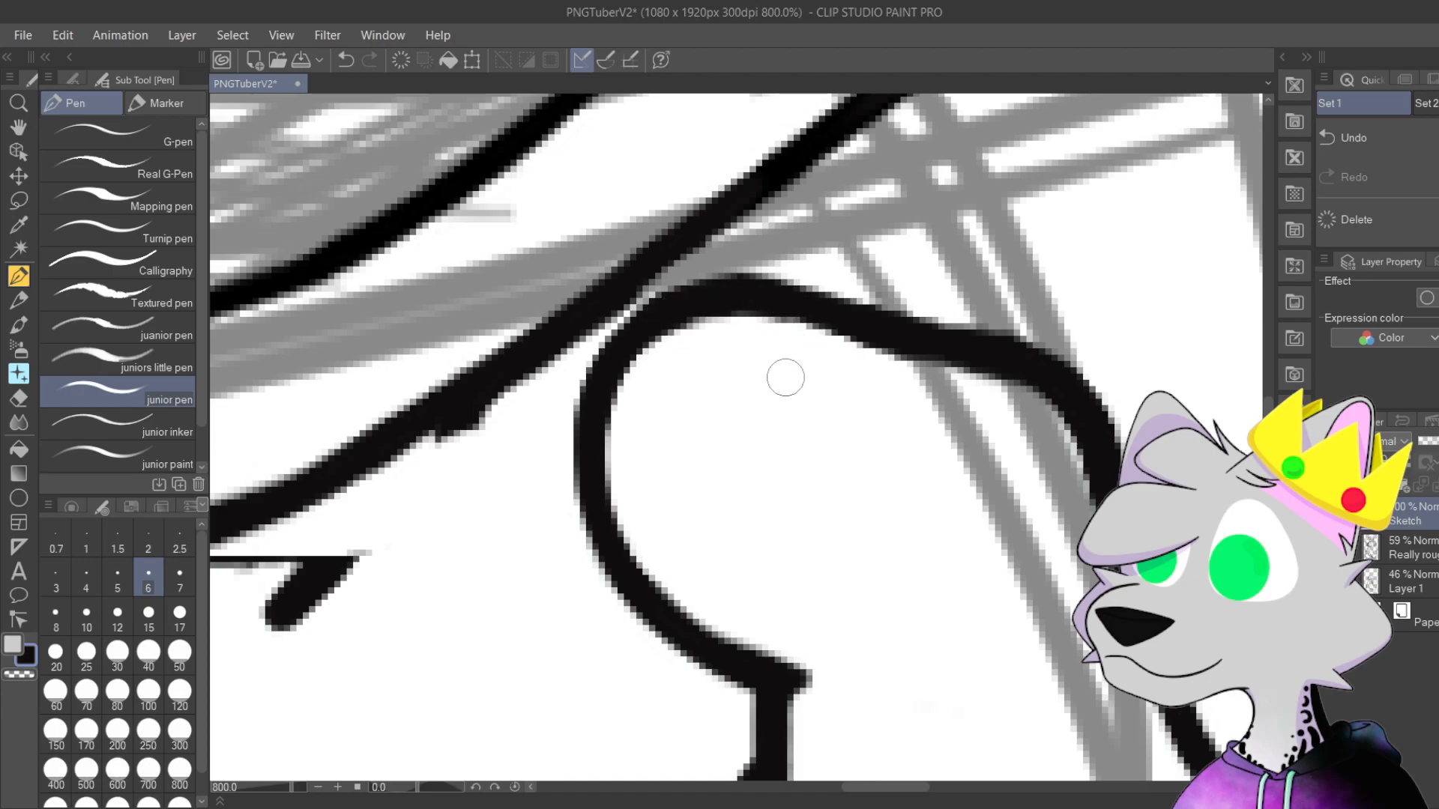
Step: Smooth away the small leftover bump on the underside of the jawline beside the fingertip
left_click_drag(673, 433, 809, 475)
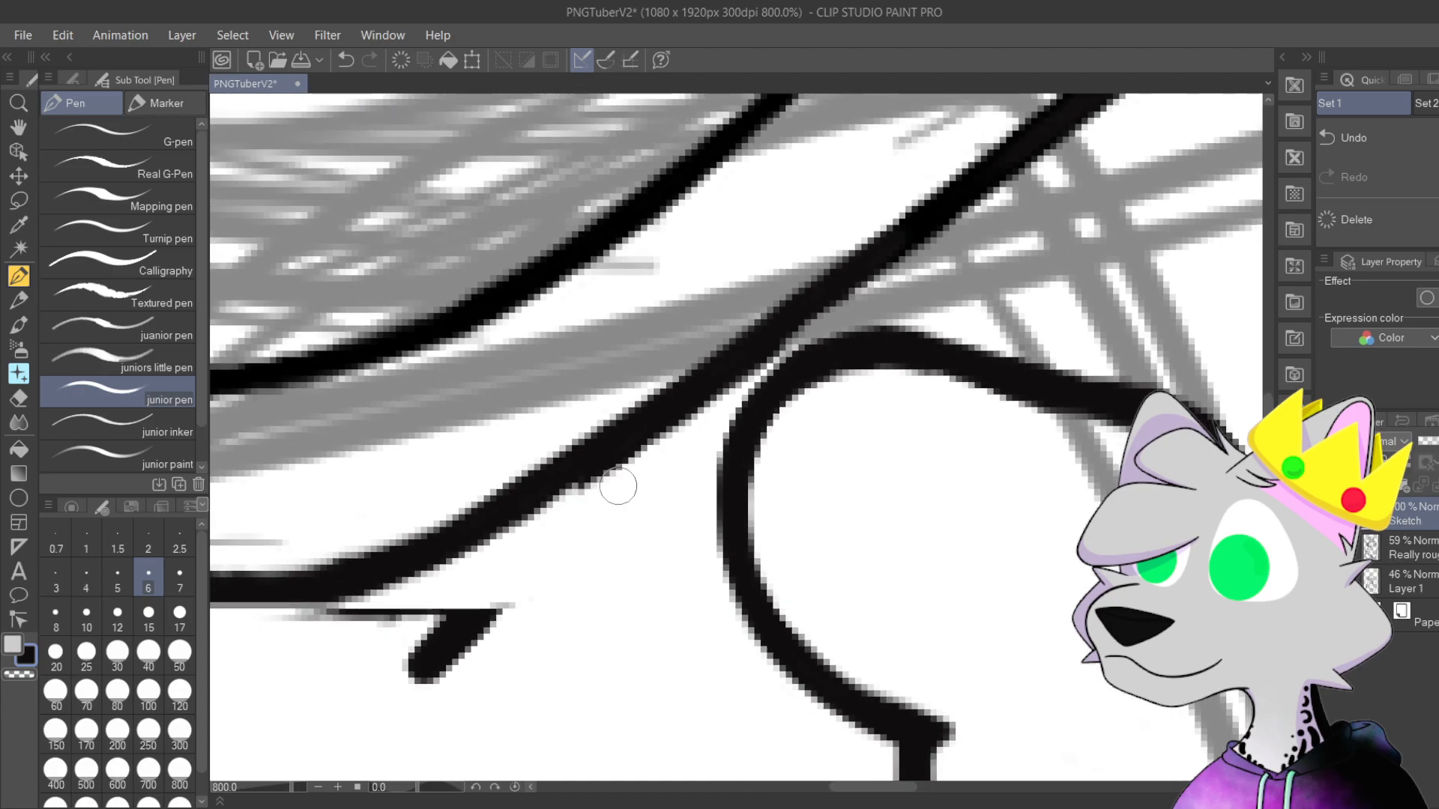
mouse_move(601, 542)
left_mouse_down()
mouse_move(692, 305)
mouse_move(661, 395)
mouse_move(720, 392)
mouse_move(730, 360)
mouse_move(753, 393)
left_mouse_up()
mouse_move(572, 607)
left_mouse_down()
mouse_move(704, 433)
mouse_move(838, 167)
mouse_move(632, 402)
mouse_move(765, 363)
mouse_move(757, 472)
left_mouse_up()
Step: Reconnect the detached chin fur strokes to the jawline, extending the one nearest the fingertip up into the jaw
mouse_move(450, 346)
left_mouse_down()
mouse_move(418, 321)
mouse_move(395, 353)
mouse_move(444, 345)
left_mouse_up()
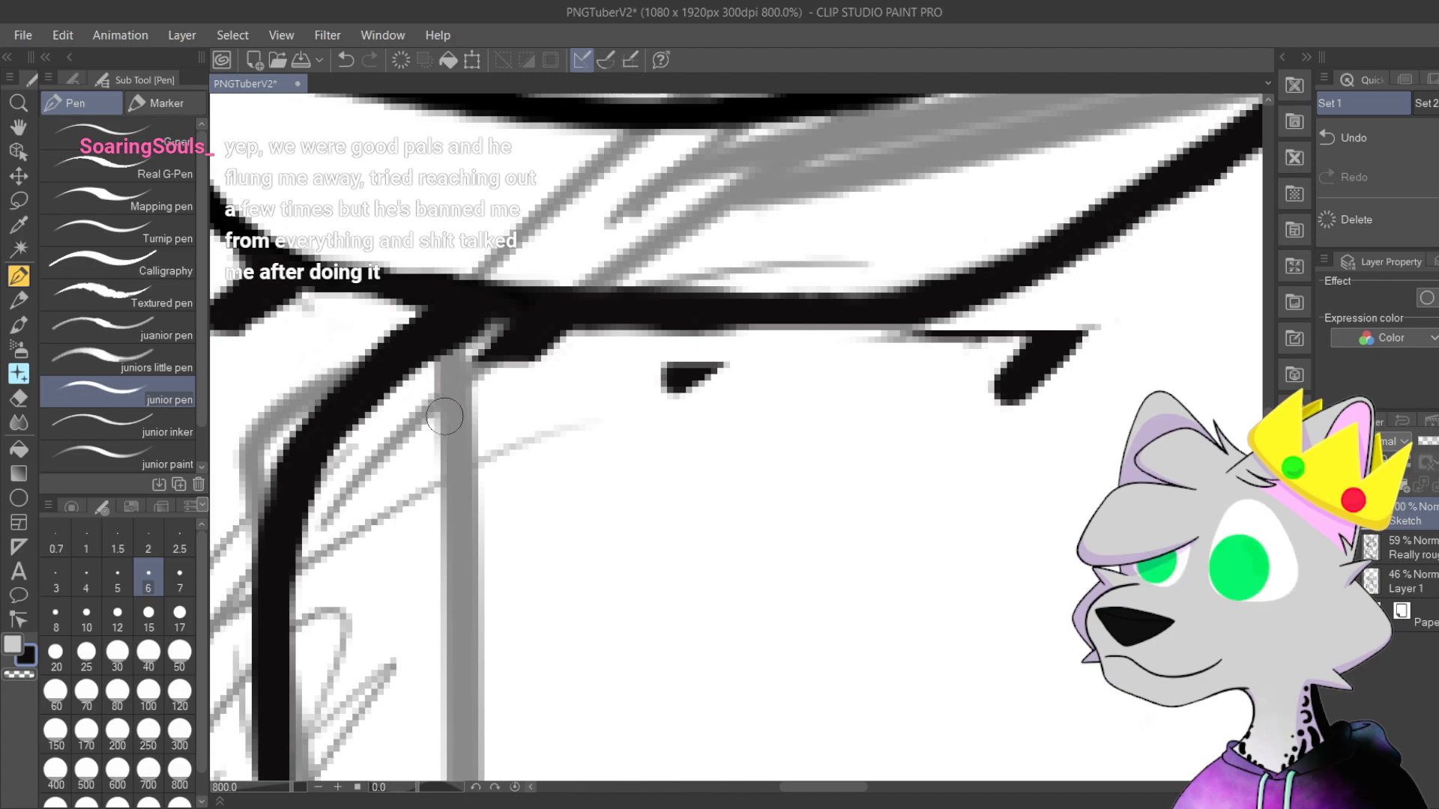
mouse_move(740, 451)
left_mouse_down()
mouse_move(678, 489)
mouse_move(1035, 376)
mouse_move(628, 519)
left_mouse_up()
mouse_move(650, 428)
left_mouse_down()
mouse_move(707, 383)
mouse_move(651, 434)
mouse_move(667, 433)
mouse_move(739, 369)
left_mouse_up()
left_click_drag(987, 378, 662, 375)
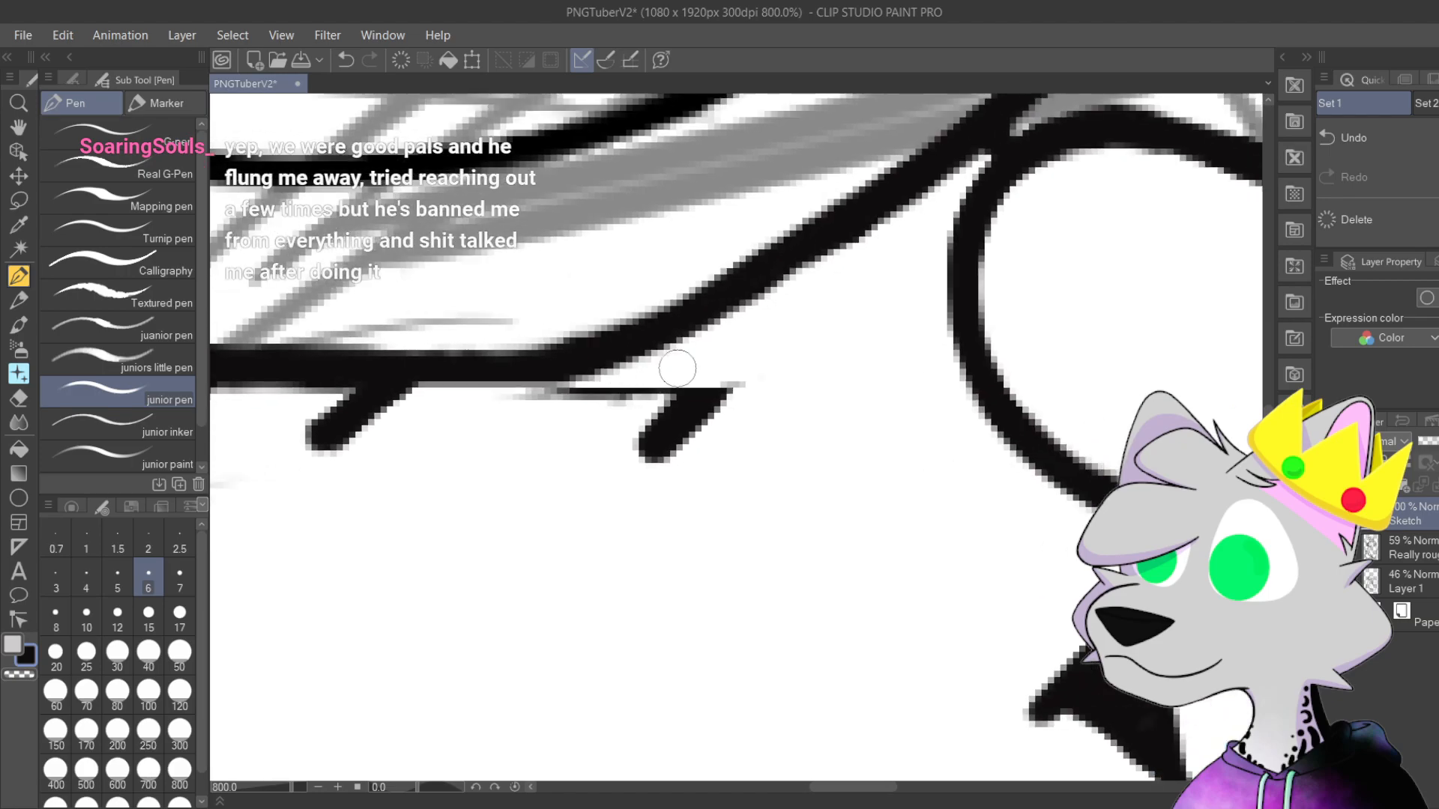
mouse_move(666, 444)
left_mouse_down()
mouse_move(808, 278)
mouse_move(690, 425)
mouse_move(846, 256)
mouse_move(738, 361)
mouse_move(759, 340)
left_mouse_up()
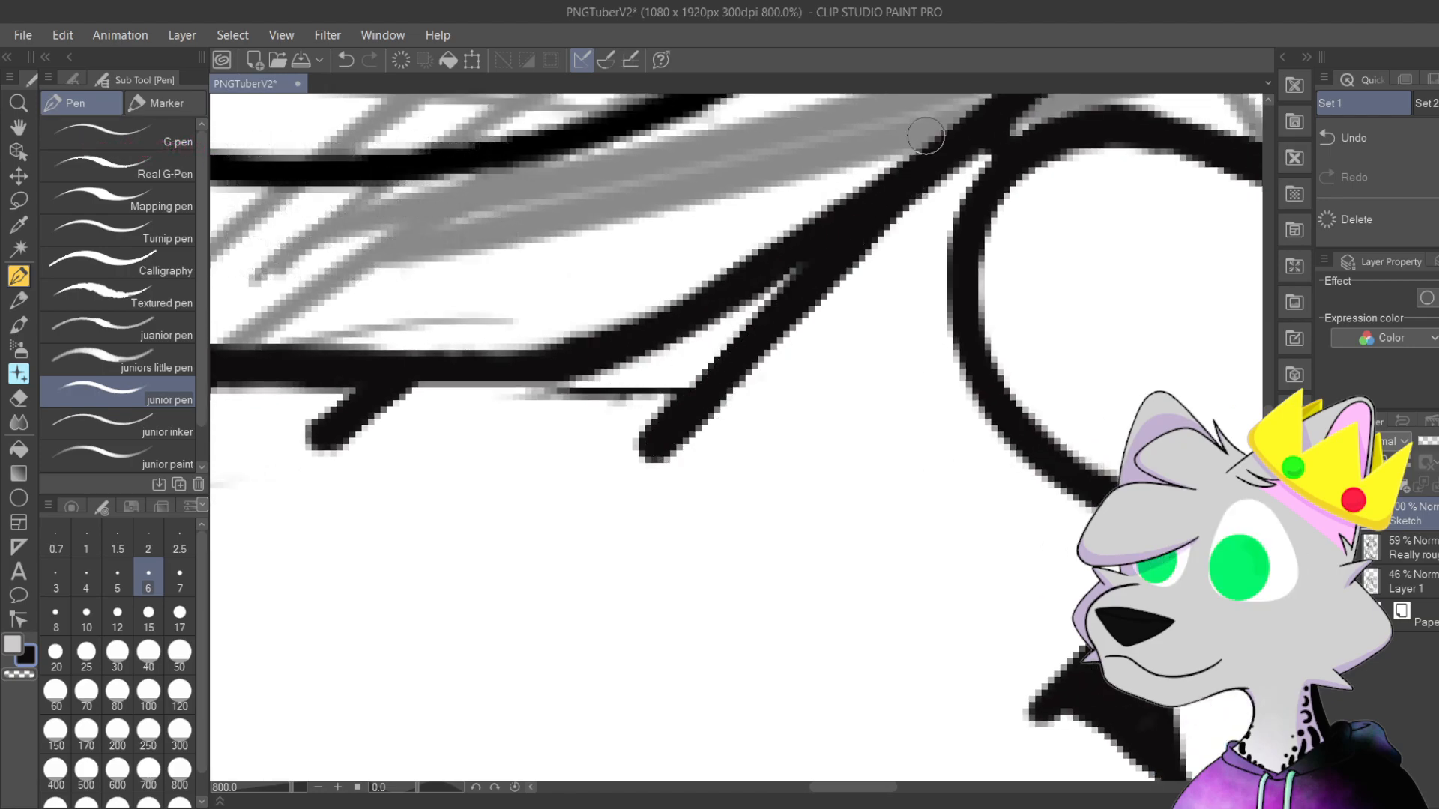
scroll(925, 135, "down", 2)
scroll(925, 135, "down", 1)
left_click_drag(867, 395, 668, 407)
scroll(942, 373, "down", 3)
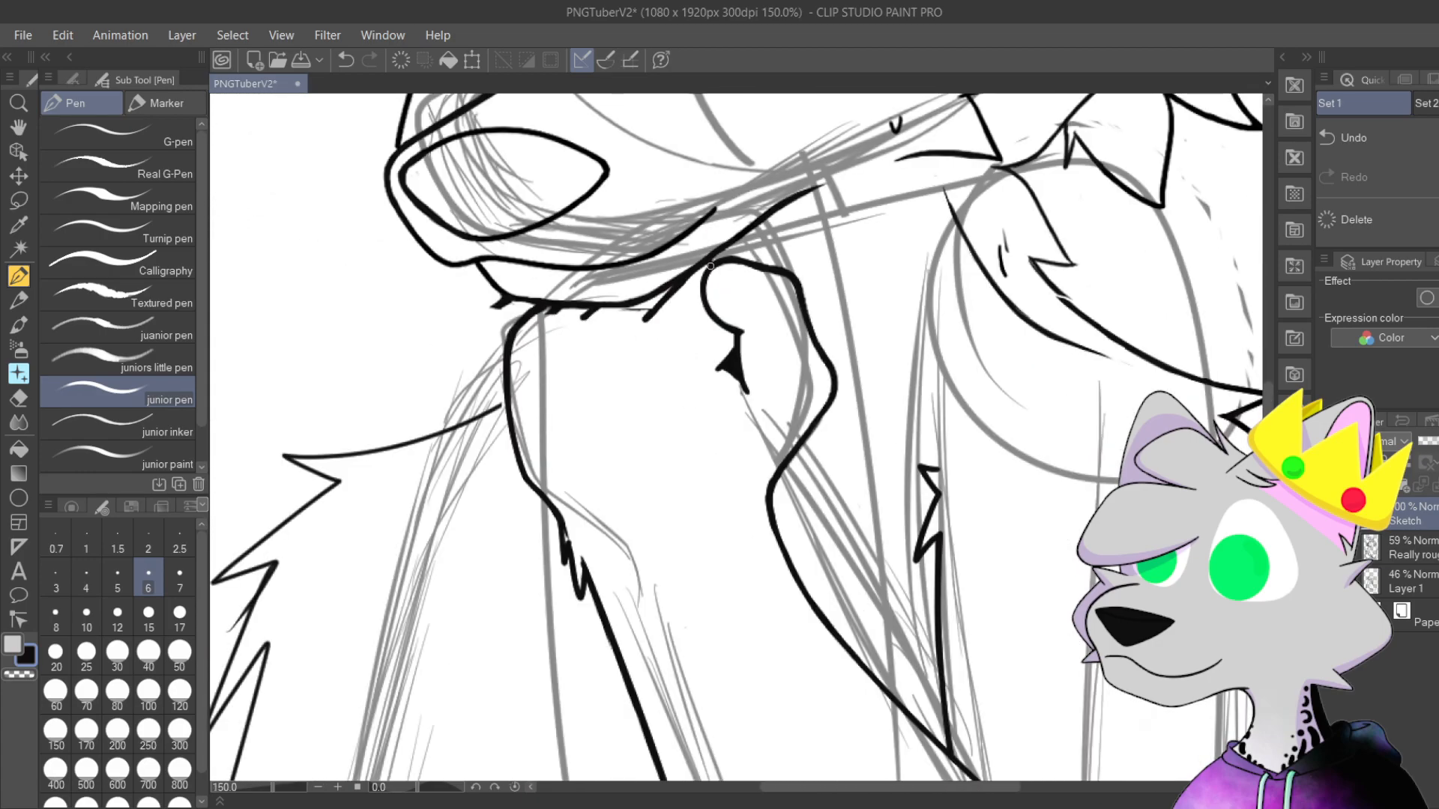
Step: Add short strokes where the rounded fingertip meets the jawline to tie the two outlines together
scroll(942, 373, "up", 5)
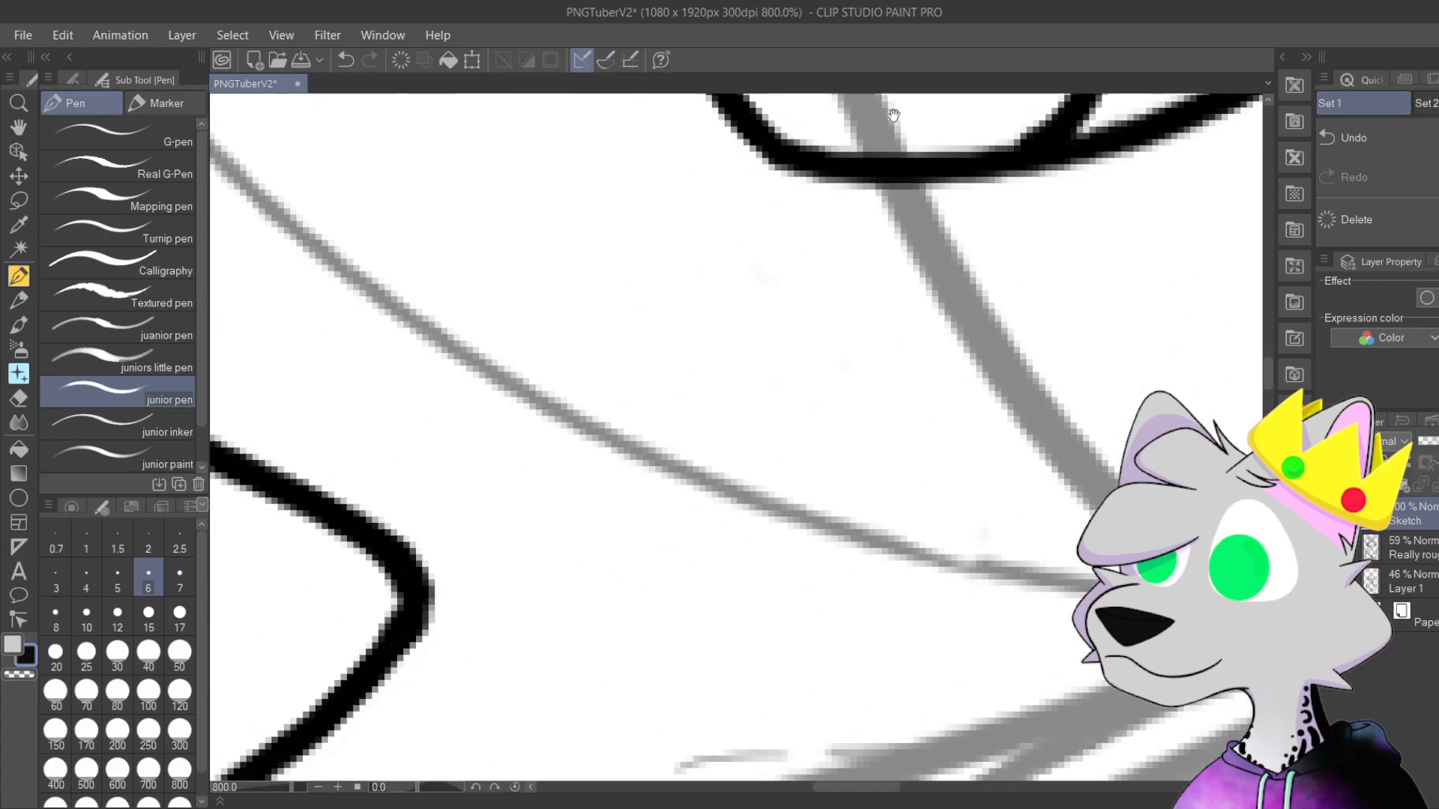
mouse_move(773, 578)
left_mouse_down()
mouse_move(722, 539)
mouse_move(675, 418)
left_mouse_up()
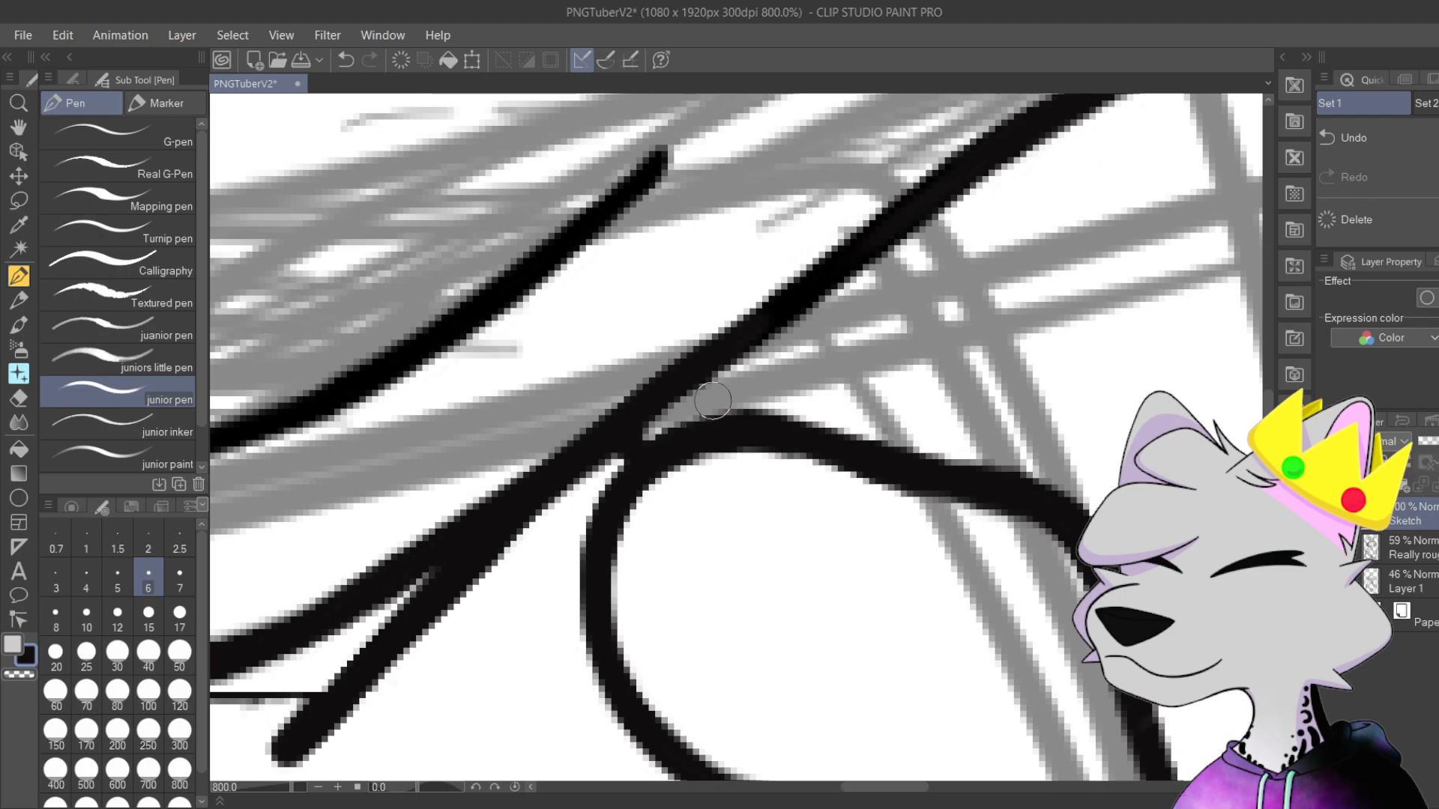
mouse_move(627, 462)
left_mouse_down()
mouse_move(648, 437)
mouse_move(620, 479)
mouse_move(695, 422)
mouse_move(624, 485)
mouse_move(695, 445)
mouse_move(644, 450)
mouse_move(682, 418)
mouse_move(597, 449)
mouse_move(630, 425)
left_mouse_up()
left_click_drag(578, 466, 697, 386)
Step: Thicken the chin fur stroke nearest the fingertip and shape its lower end into a tapered point
scroll(726, 370, "down", 8)
left_click_drag(861, 677, 808, 486)
scroll(749, 457, "up", 5)
scroll(619, 351, "up", 3)
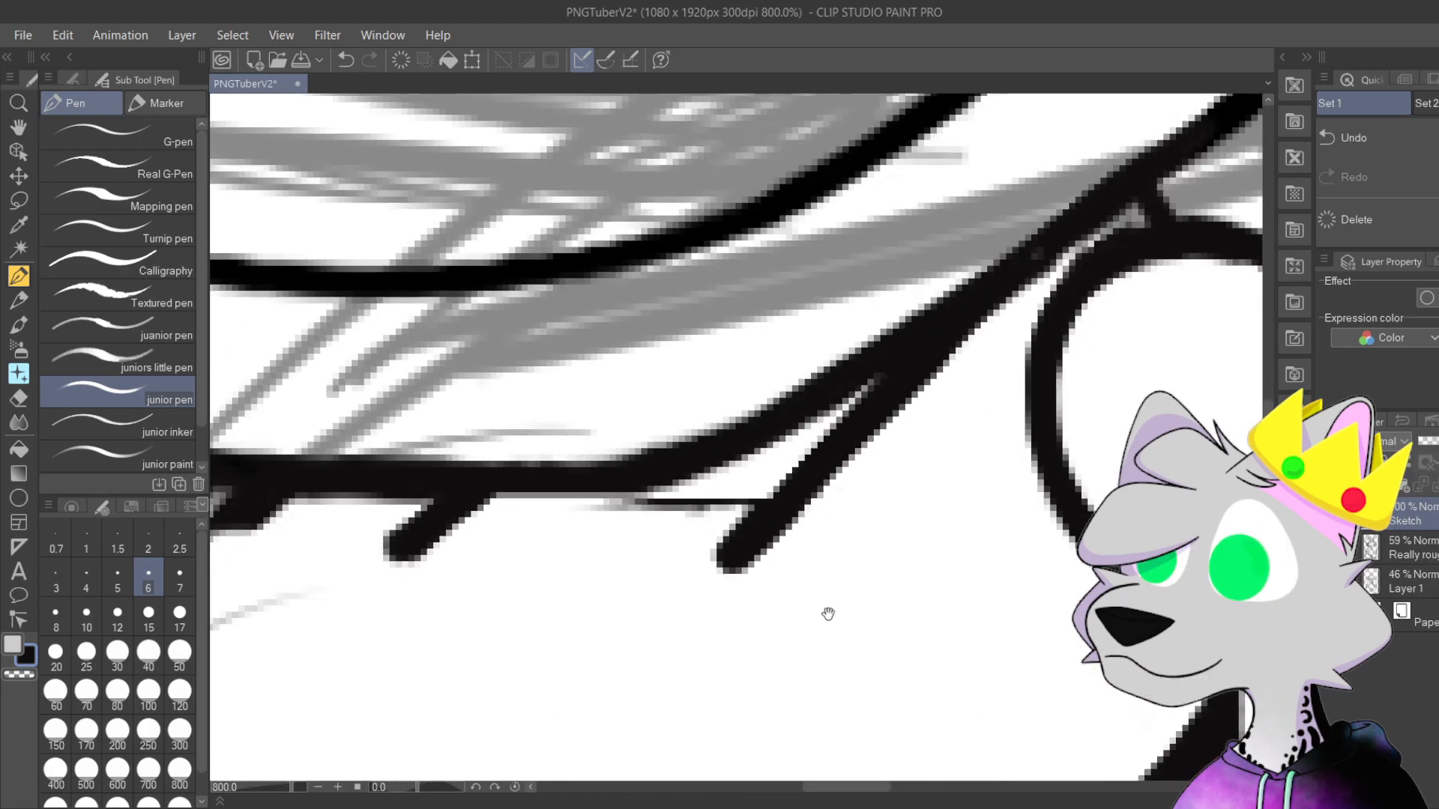
left_click_drag(835, 610, 700, 341)
left_click_drag(535, 468, 704, 328)
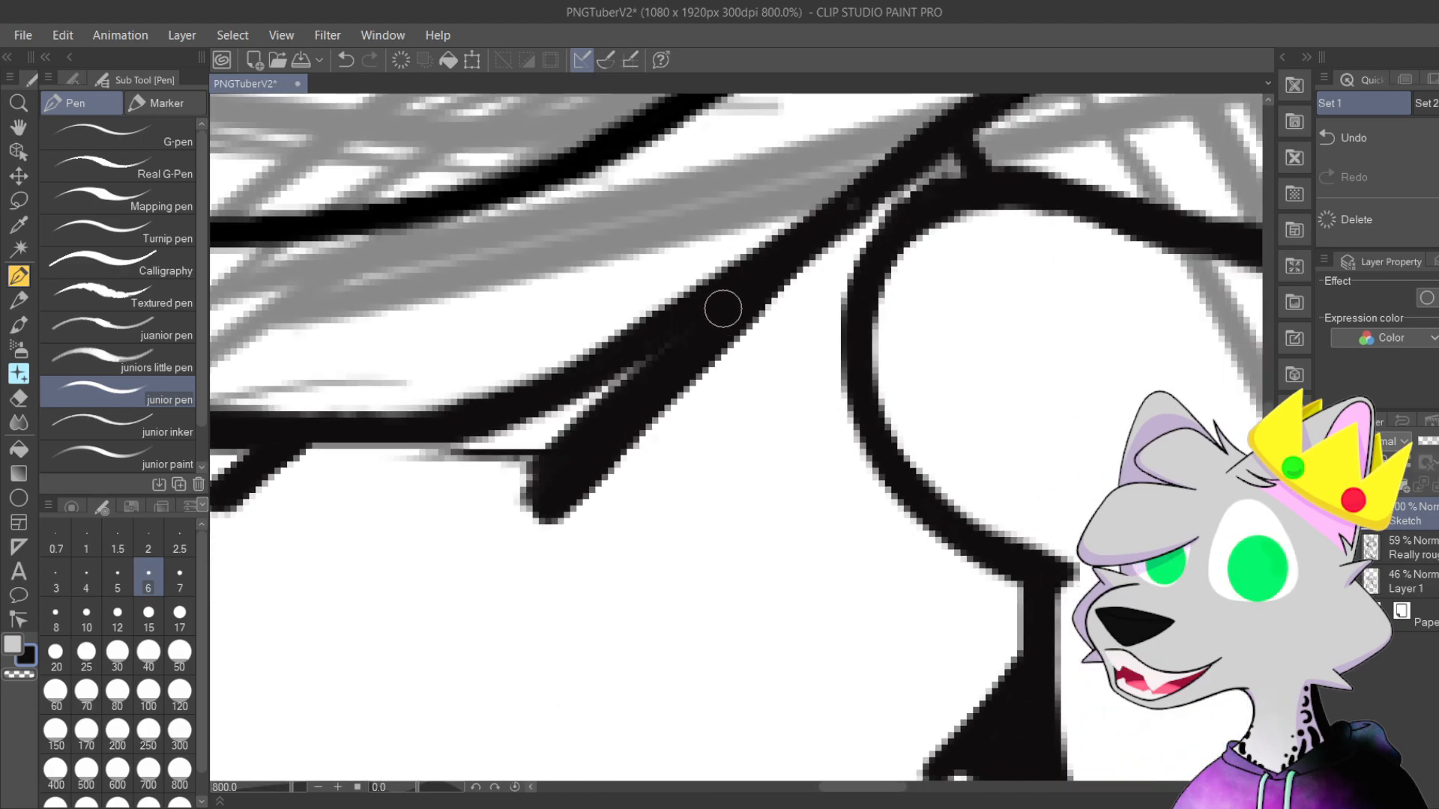
mouse_move(513, 500)
left_mouse_down()
mouse_move(525, 485)
mouse_move(504, 517)
mouse_move(574, 453)
left_mouse_up()
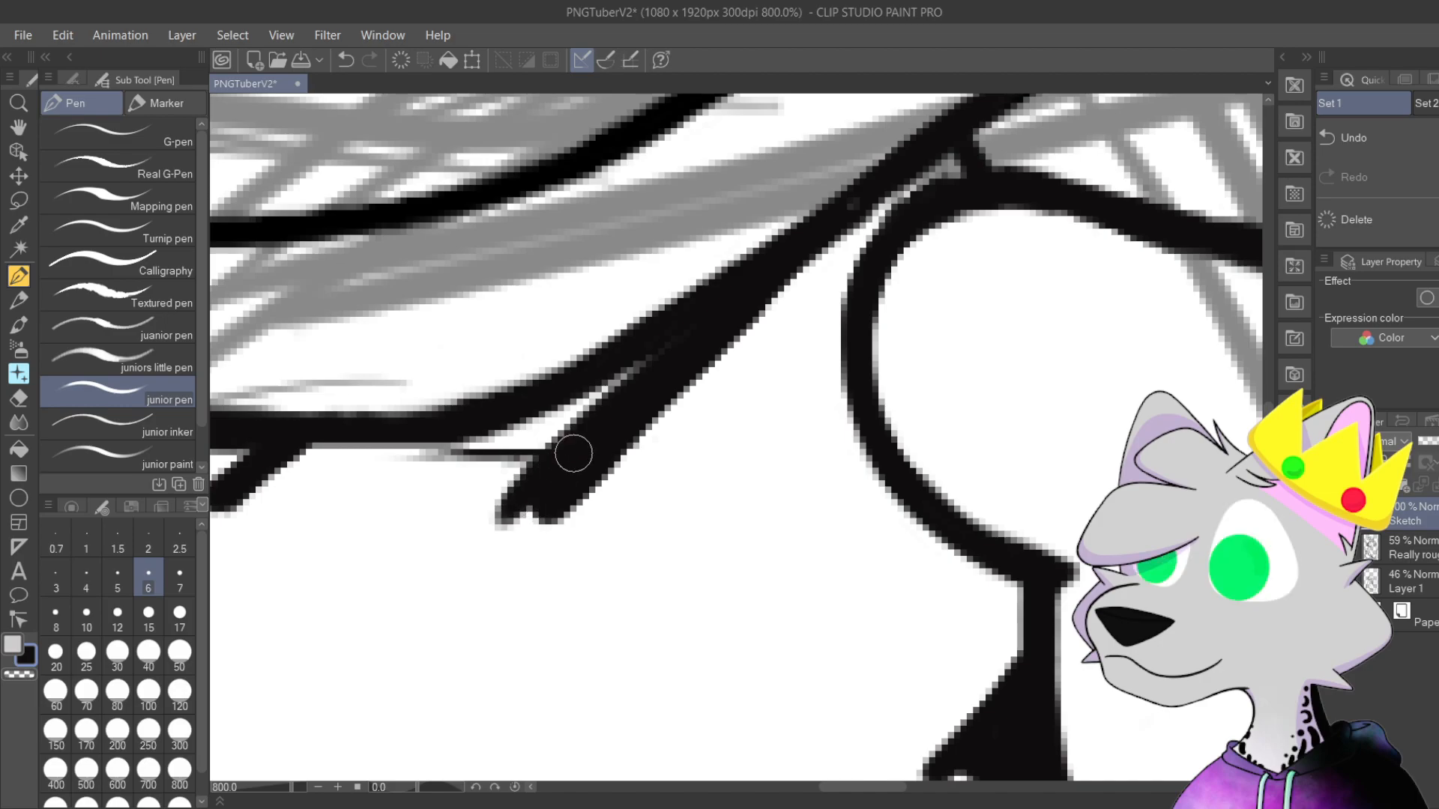
scroll(526, 528, "up", 2)
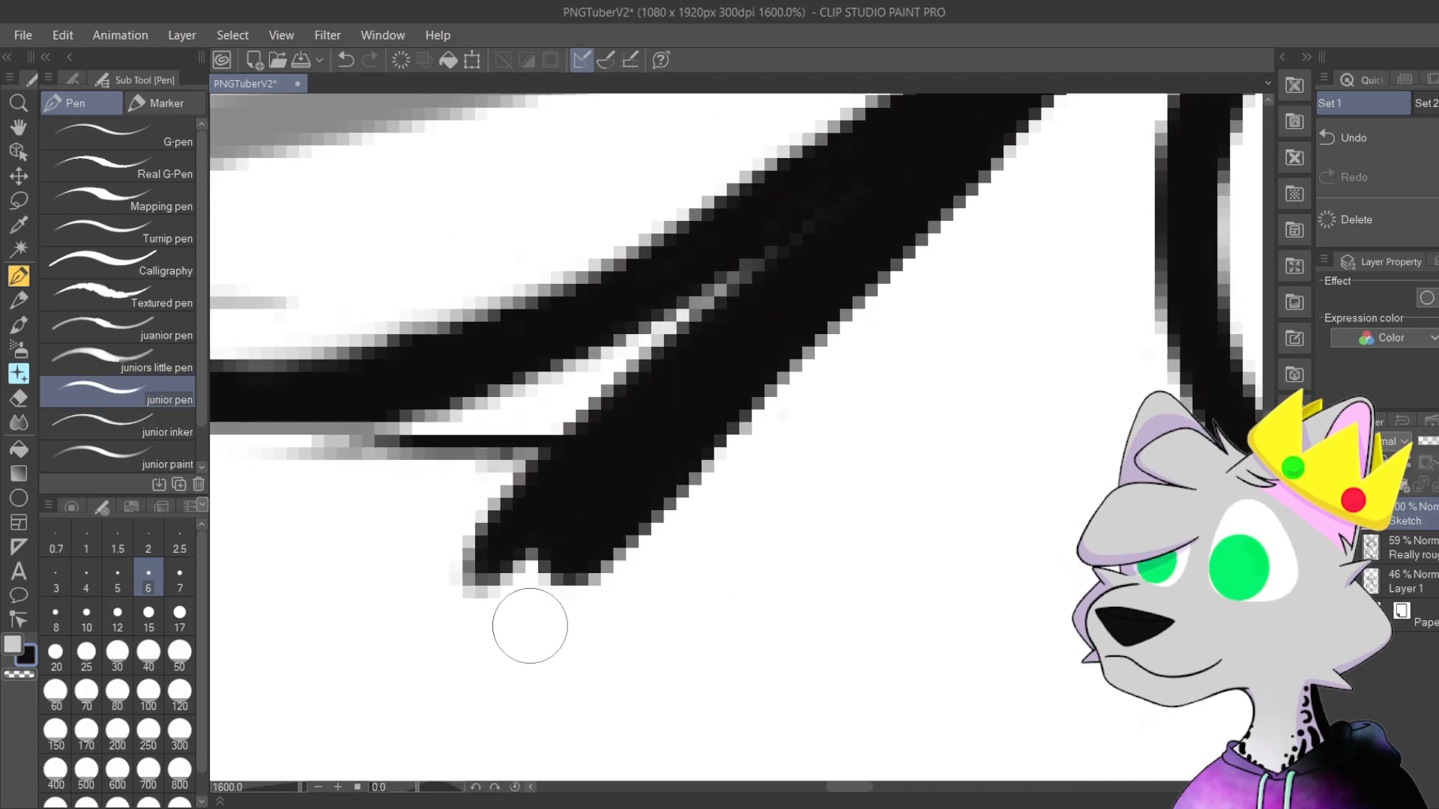
left_click_drag(980, 234, 712, 509)
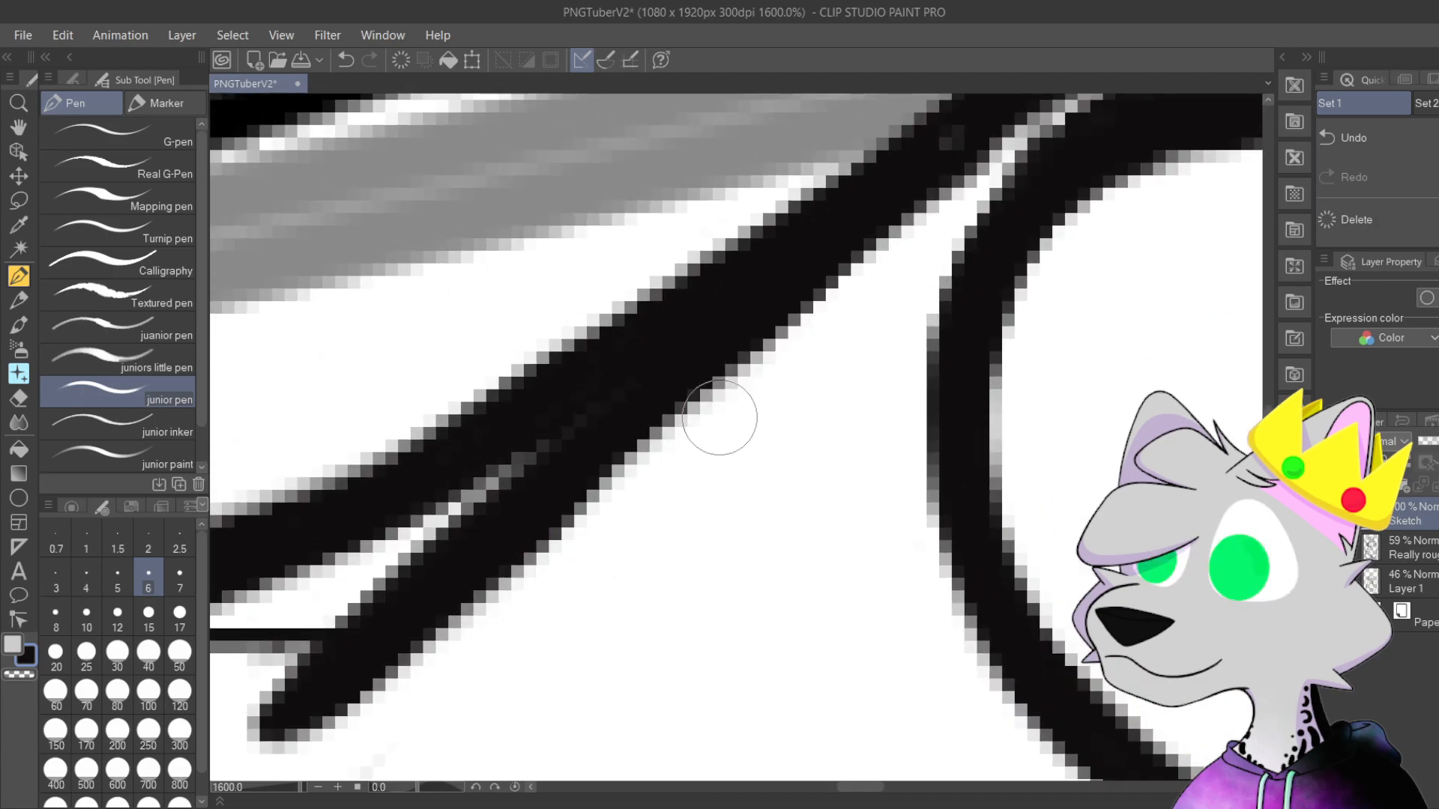
scroll(663, 536, "down", 2)
scroll(509, 659, "up", 2)
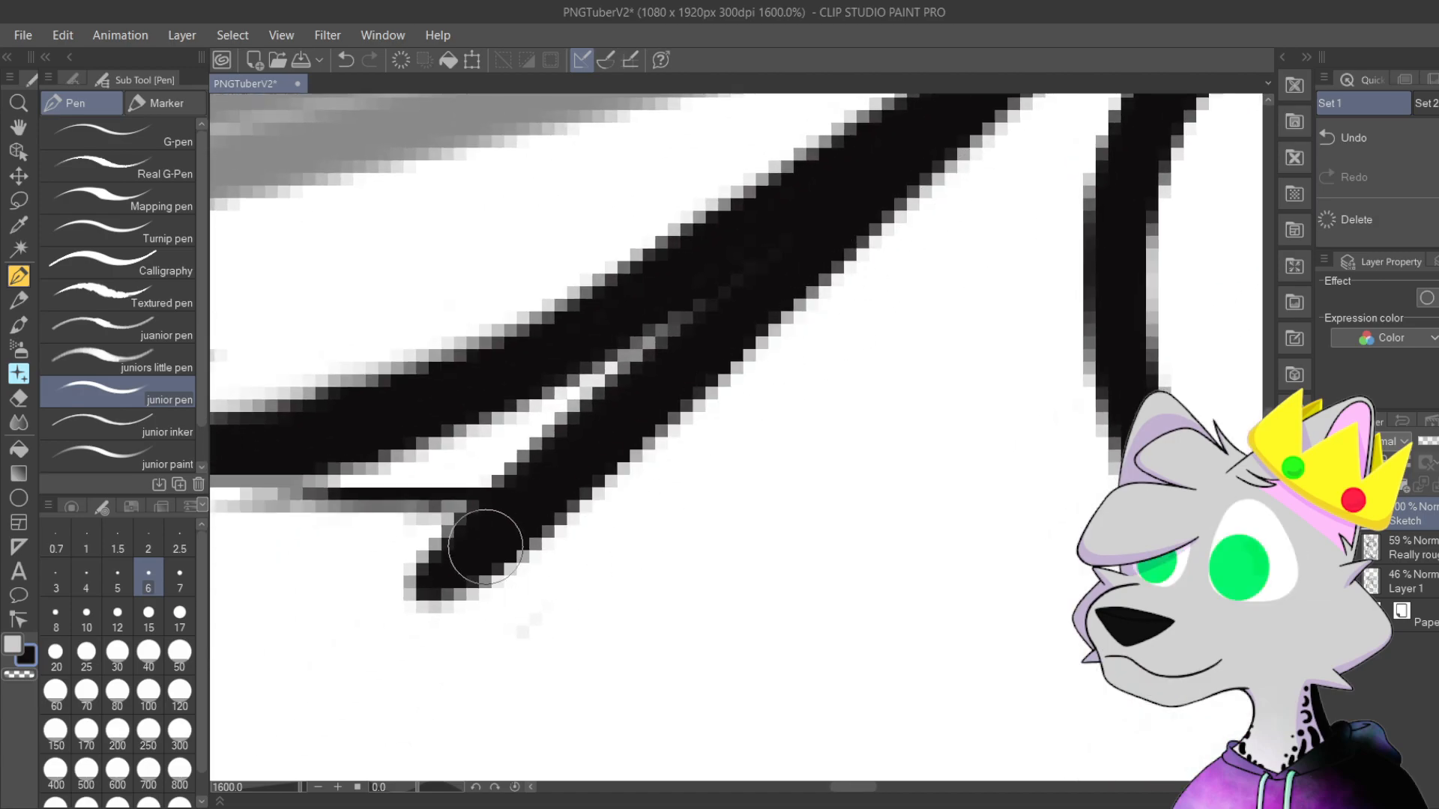
mouse_move(909, 139)
left_mouse_down()
mouse_move(649, 536)
mouse_move(562, 449)
left_mouse_up()
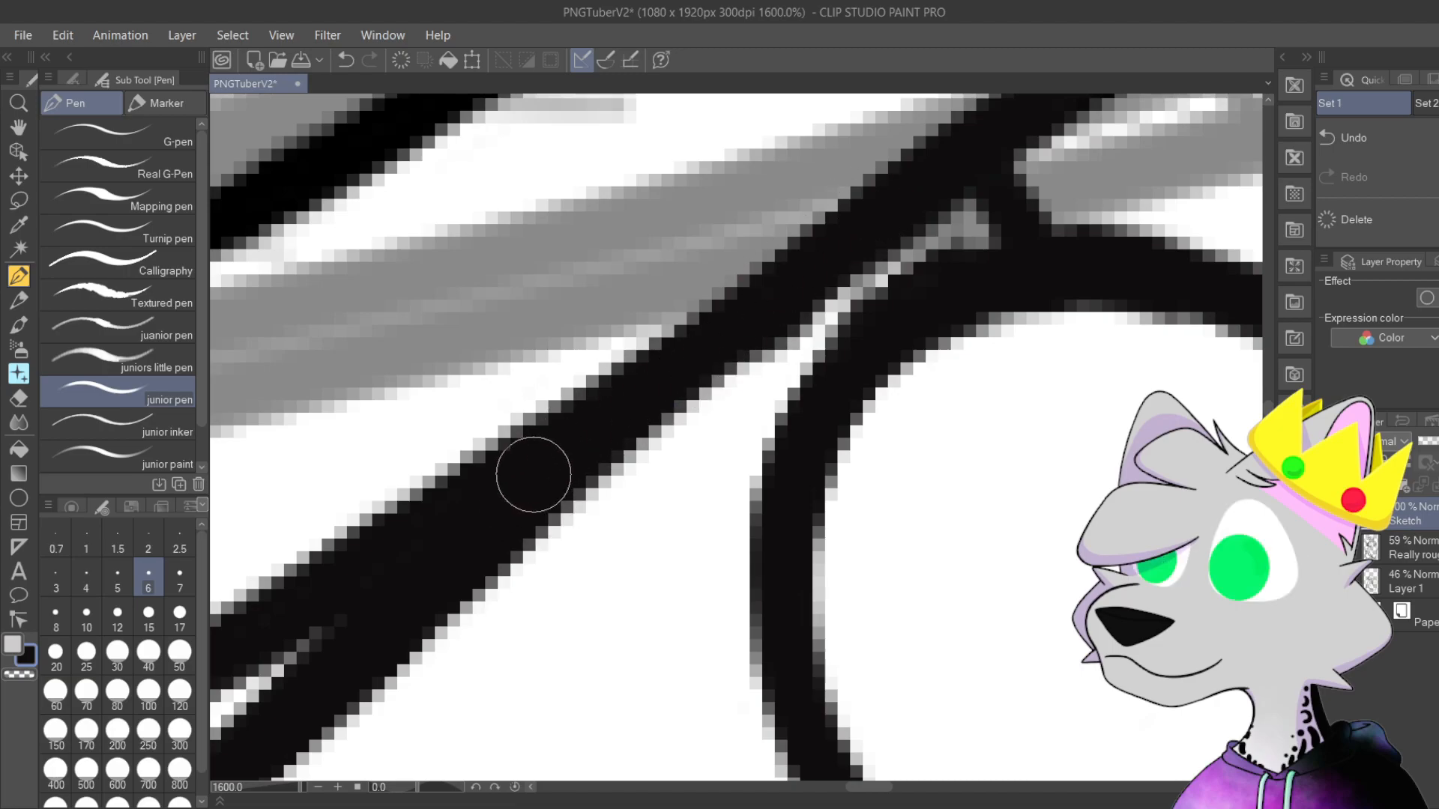
Step: Touch up the chin fur stroke near the fingertip and erase the small tufts where the raised hand's outline meets the jaw
mouse_move(572, 559)
left_mouse_down()
mouse_move(730, 571)
mouse_move(537, 583)
mouse_move(582, 570)
mouse_move(469, 585)
mouse_move(479, 594)
mouse_move(627, 579)
mouse_move(712, 544)
mouse_move(696, 556)
mouse_move(530, 510)
left_mouse_up()
scroll(764, 448, "down", 6)
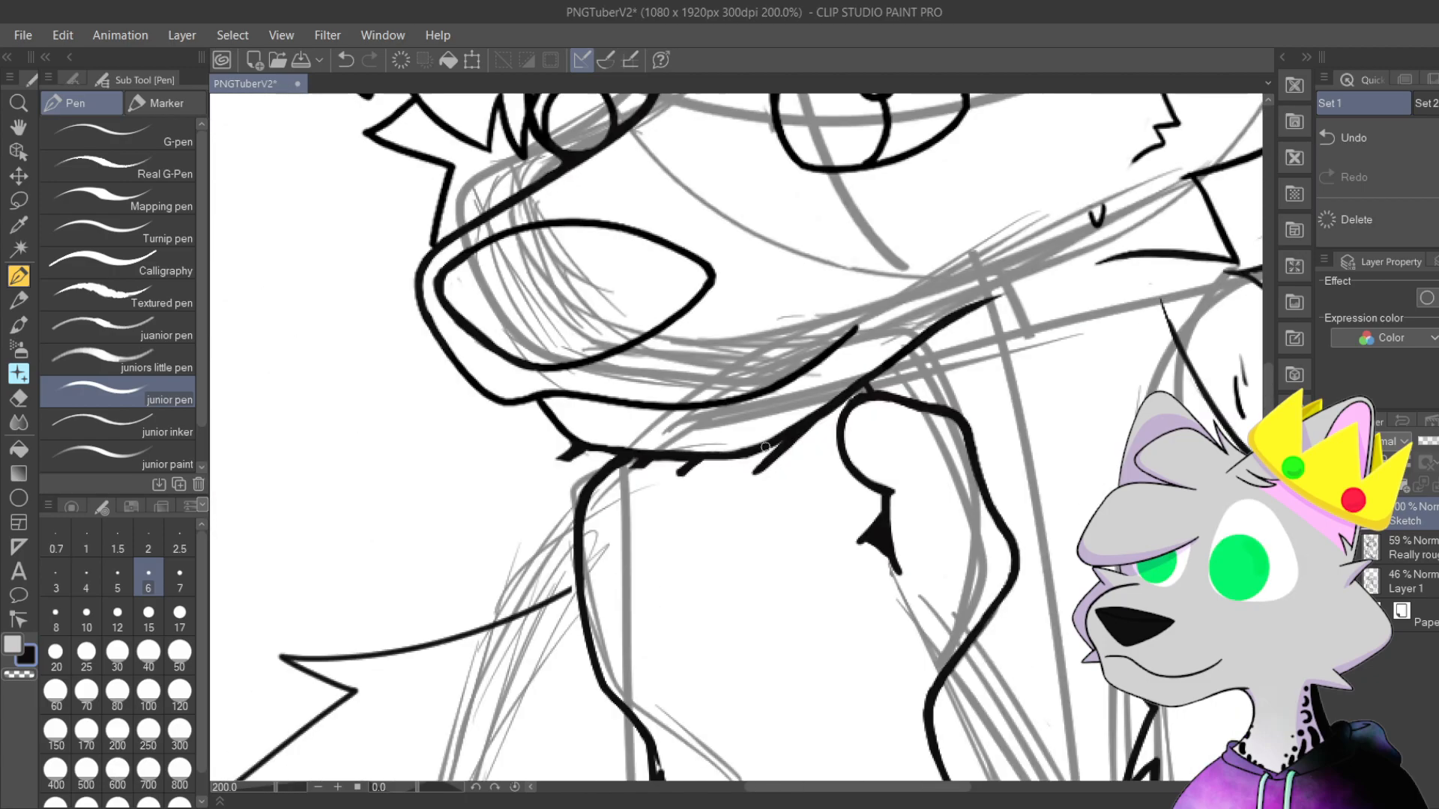
scroll(765, 448, "up", 6)
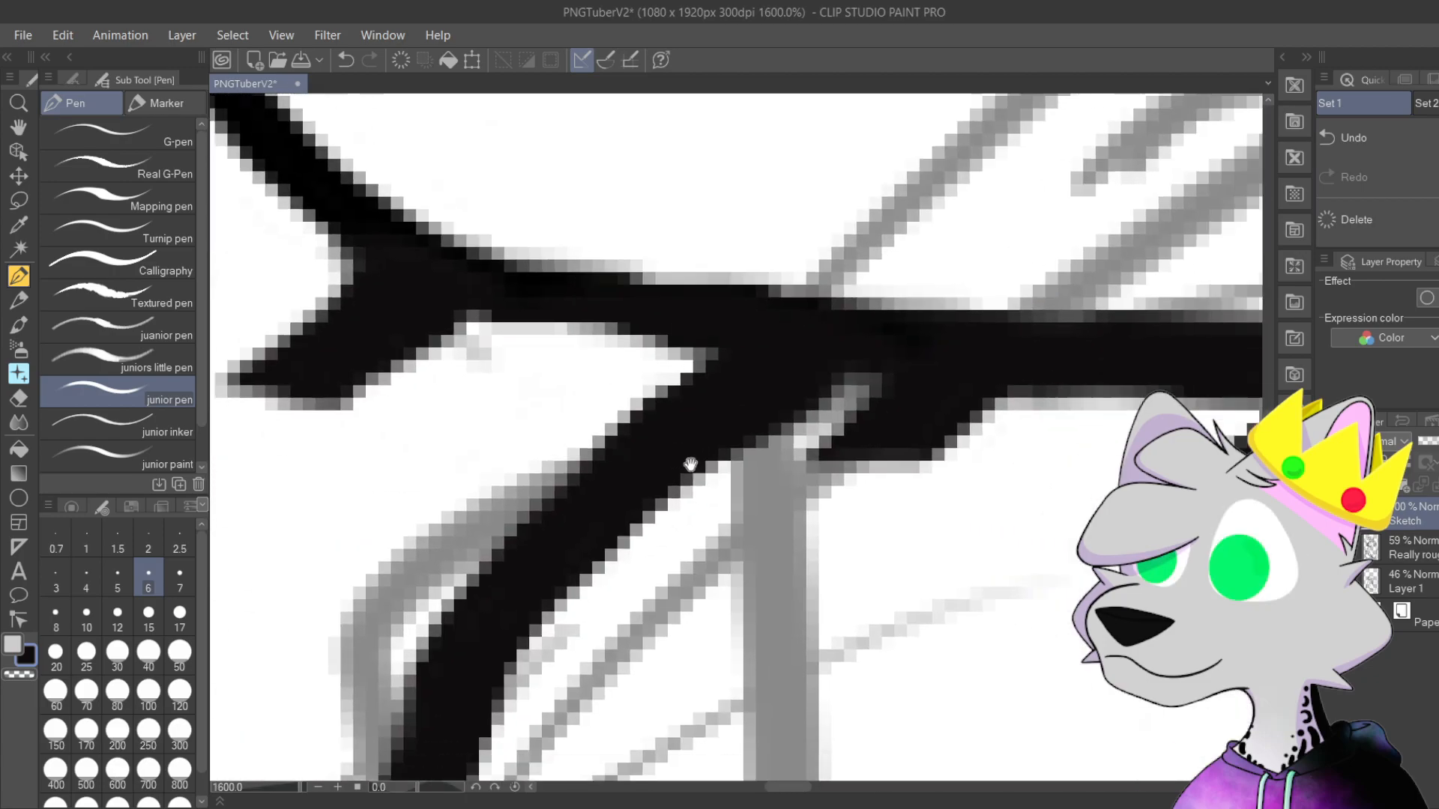
mouse_move(690, 464)
left_mouse_down()
mouse_move(651, 534)
mouse_move(736, 469)
mouse_move(639, 521)
mouse_move(832, 458)
mouse_move(763, 455)
mouse_move(856, 464)
mouse_move(887, 485)
left_mouse_up()
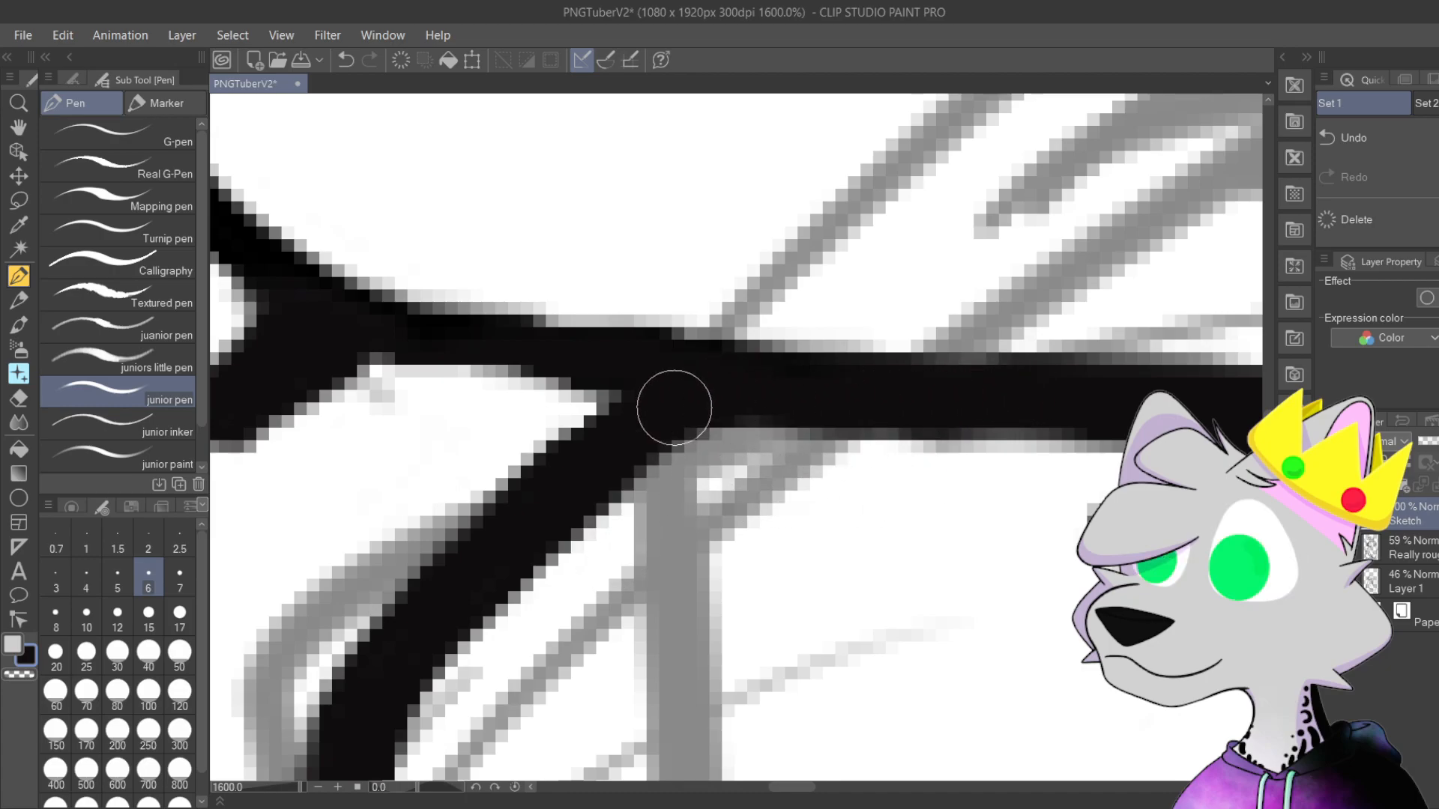
left_click_drag(373, 381, 639, 456)
mouse_move(466, 361)
left_mouse_down()
mouse_move(676, 468)
mouse_move(502, 437)
mouse_move(526, 570)
left_mouse_up()
scroll(484, 487, "down", 8)
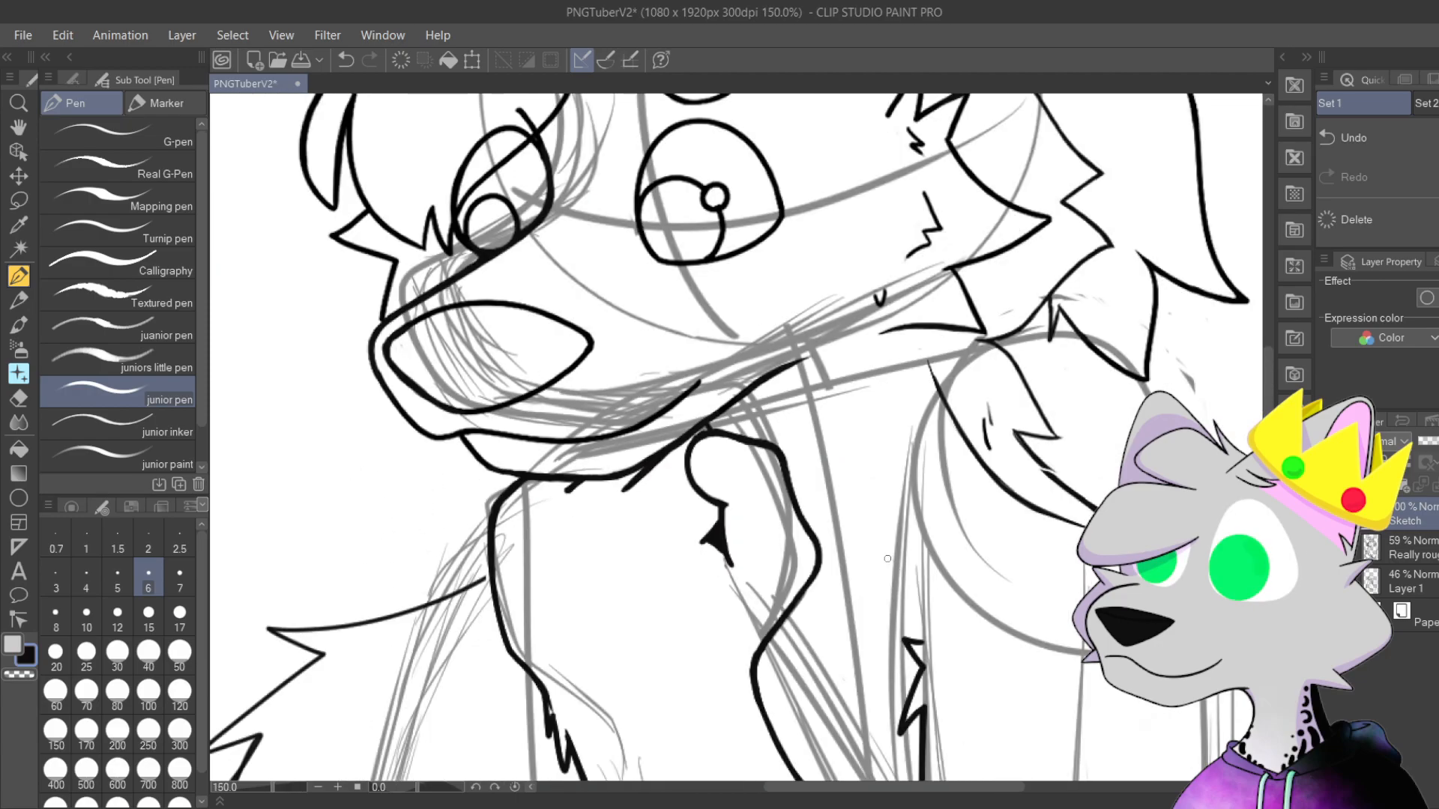
scroll(879, 553, "down", 2)
left_click_drag(1015, 517, 888, 529)
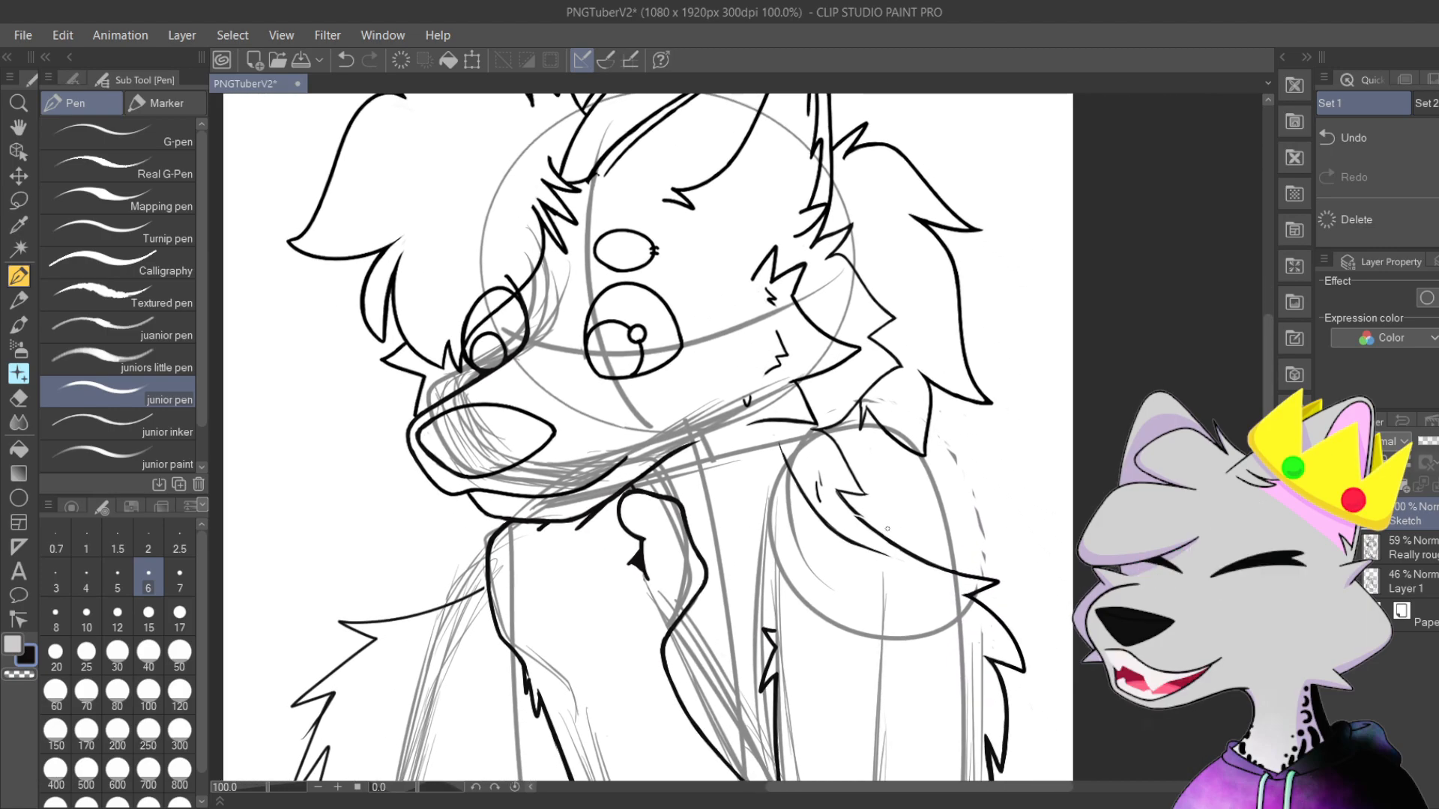
scroll(887, 529, "up", 6)
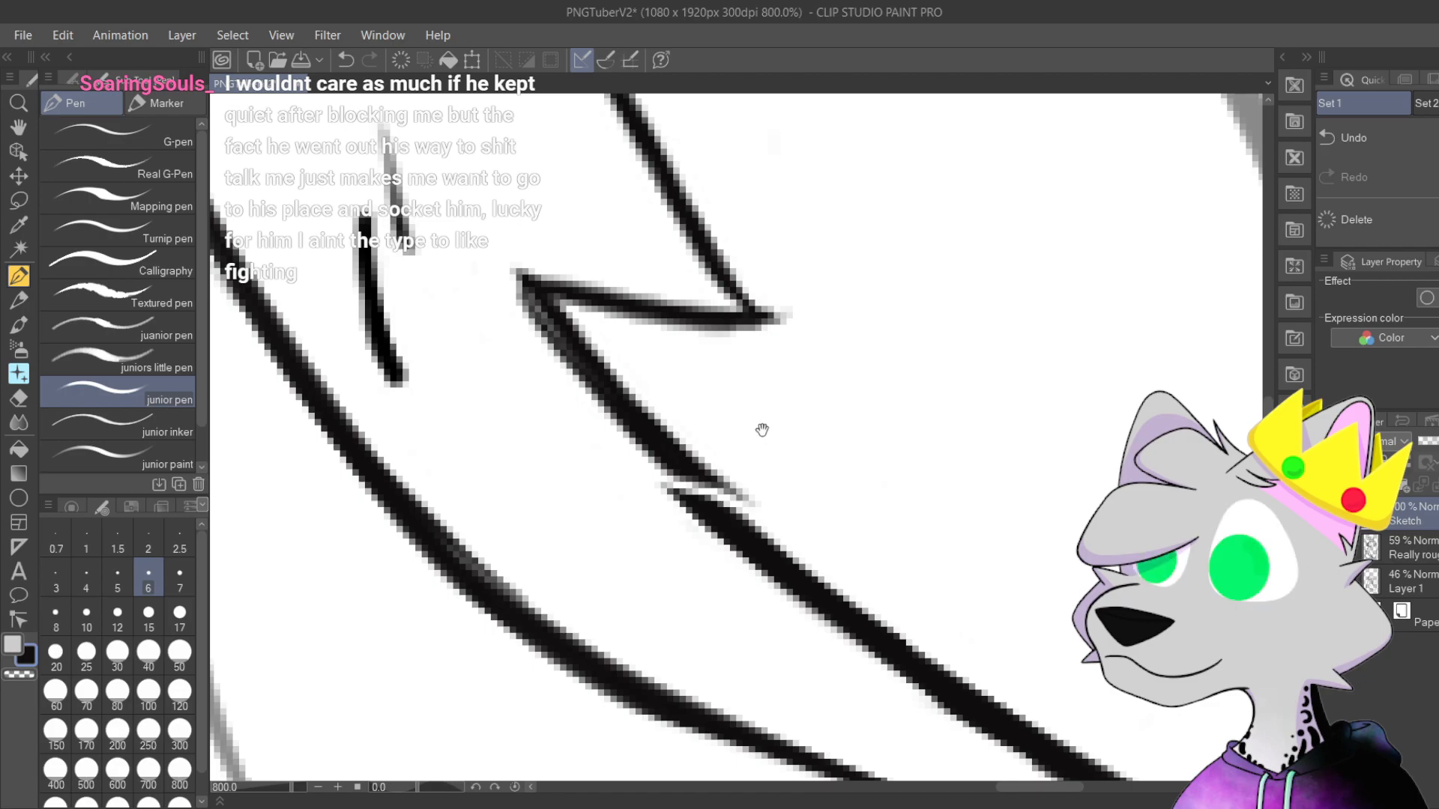
mouse_move(752, 422)
left_mouse_down()
mouse_move(775, 479)
mouse_move(762, 492)
mouse_move(649, 498)
left_mouse_up()
mouse_move(515, 325)
left_mouse_down()
mouse_move(486, 298)
mouse_move(659, 529)
left_mouse_up()
left_click_drag(539, 374, 731, 589)
key("ctrl+z")
key("ctrl+z")
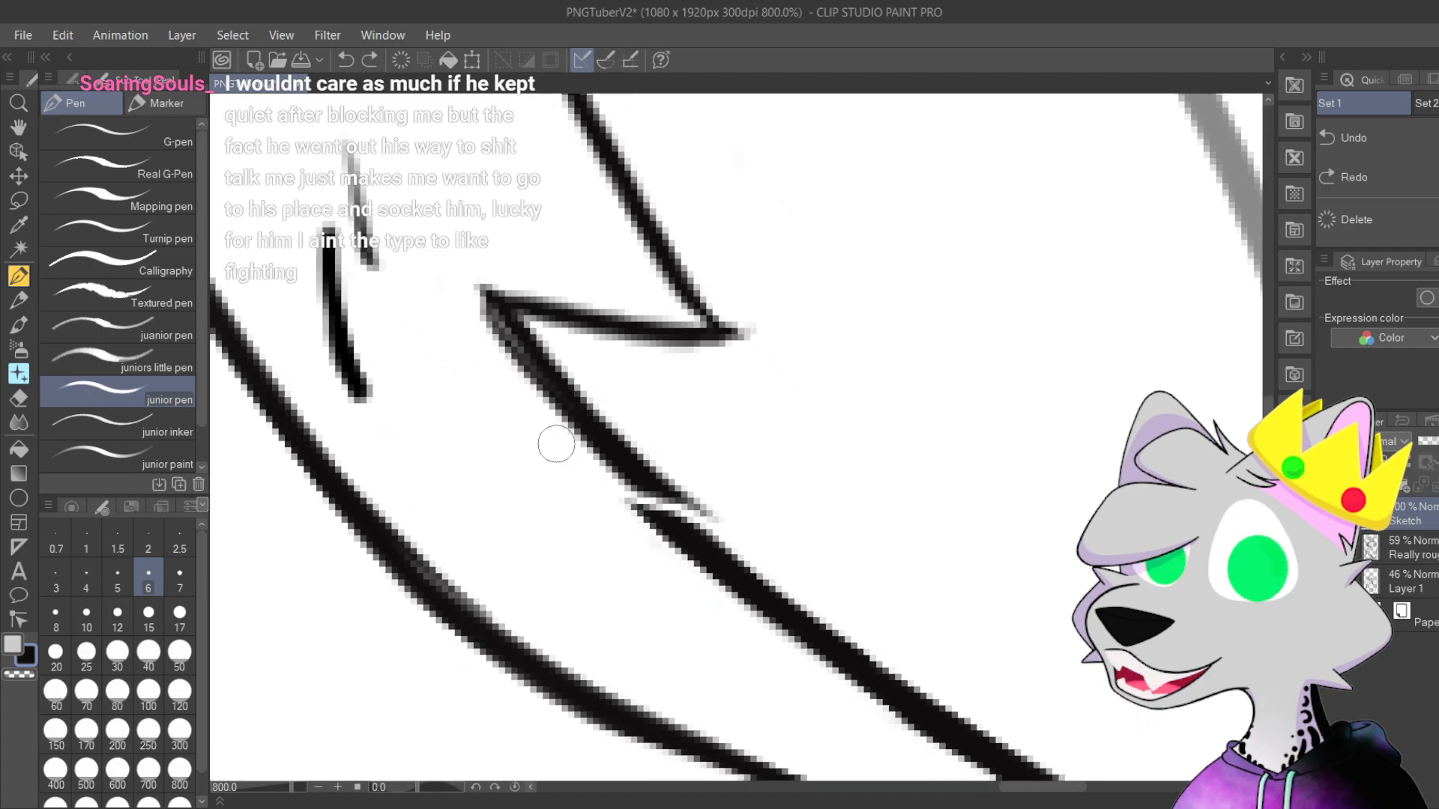
Step: Bridge the gap in the near shoulder's fur line below the pointed tuft and smooth it into one continuous thick stroke
mouse_move(500, 314)
left_mouse_down()
mouse_move(572, 425)
mouse_move(708, 565)
left_mouse_up()
left_click_drag(536, 385, 749, 583)
left_click_drag(531, 355, 753, 581)
left_click_drag(574, 416, 754, 580)
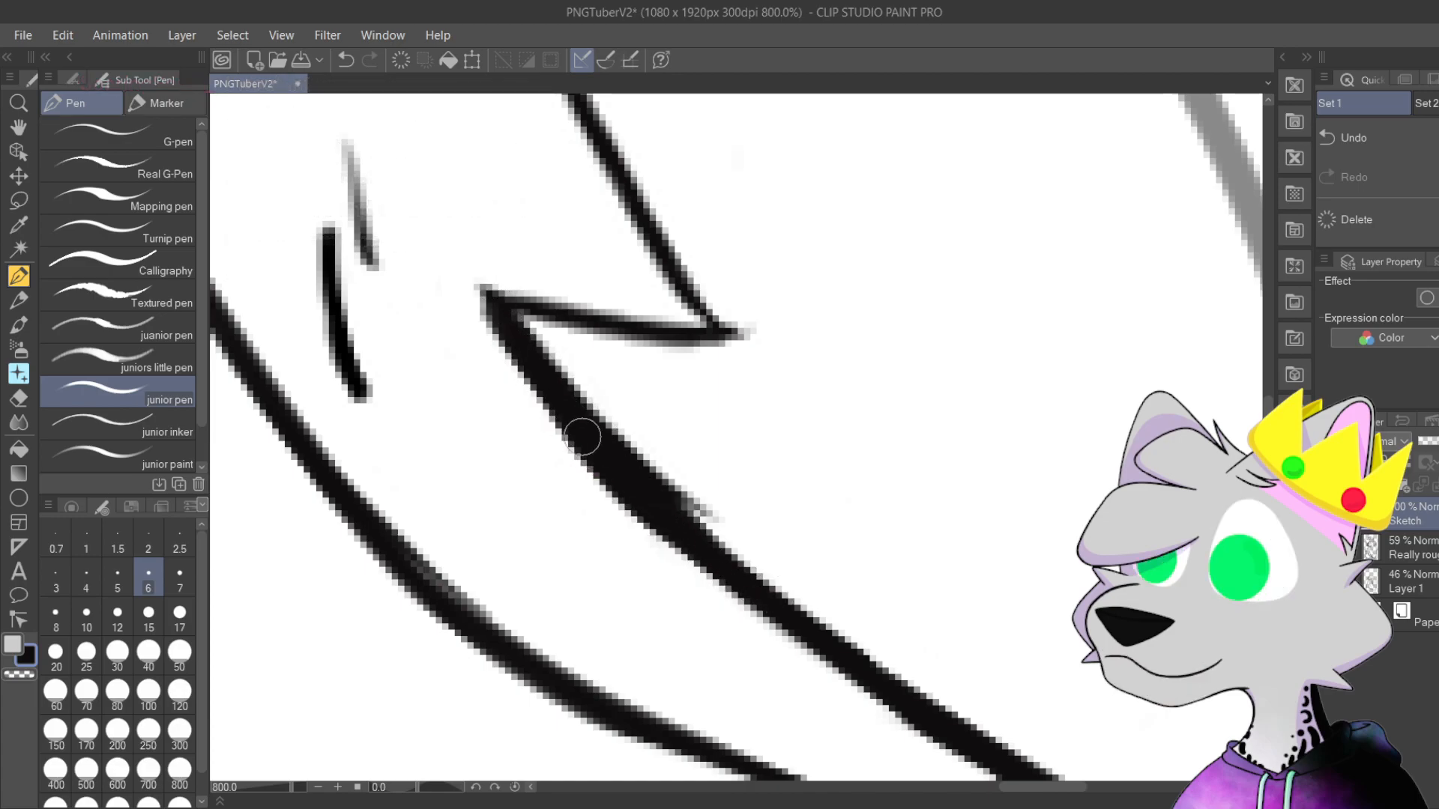
left_click_drag(569, 369, 695, 500)
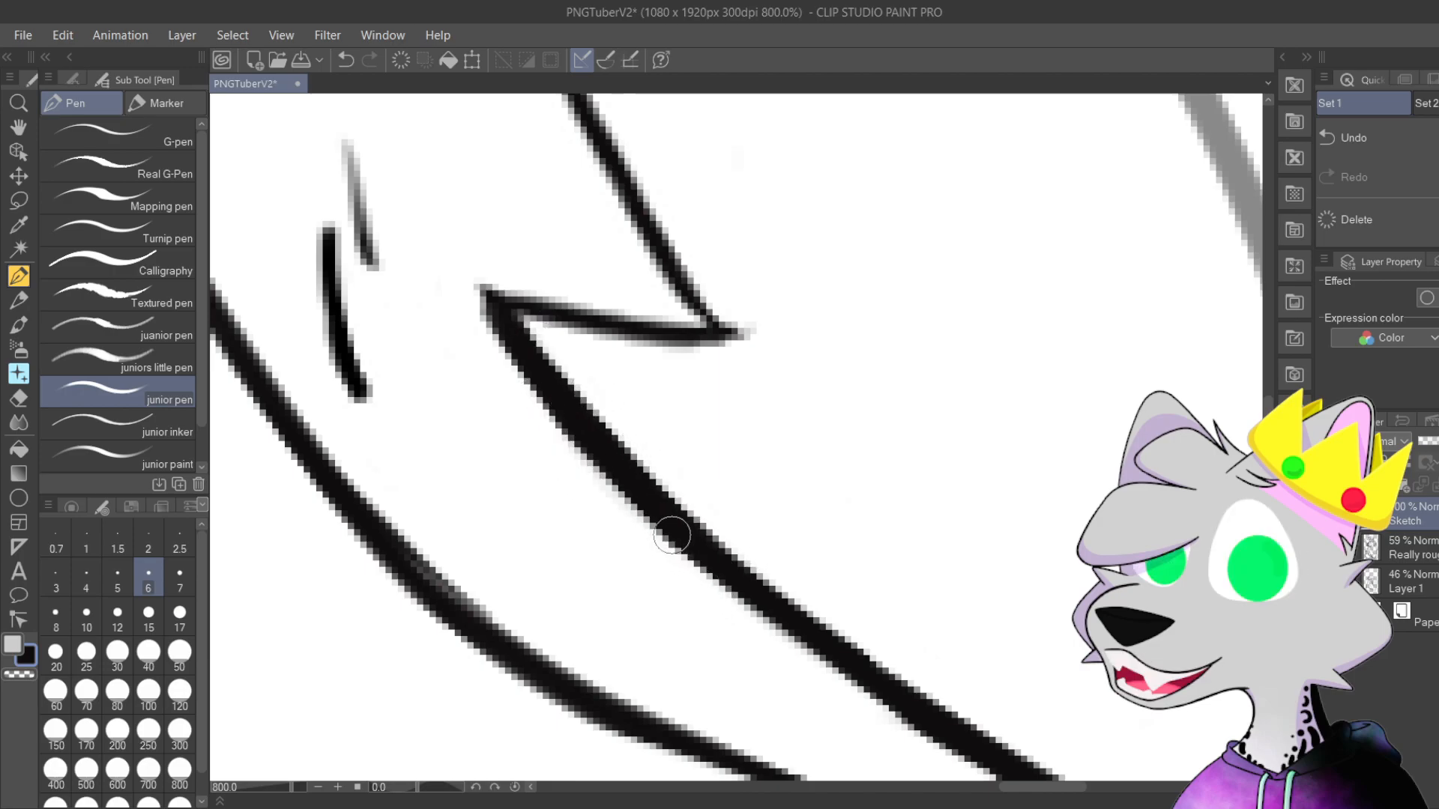
scroll(540, 384, "down", 6)
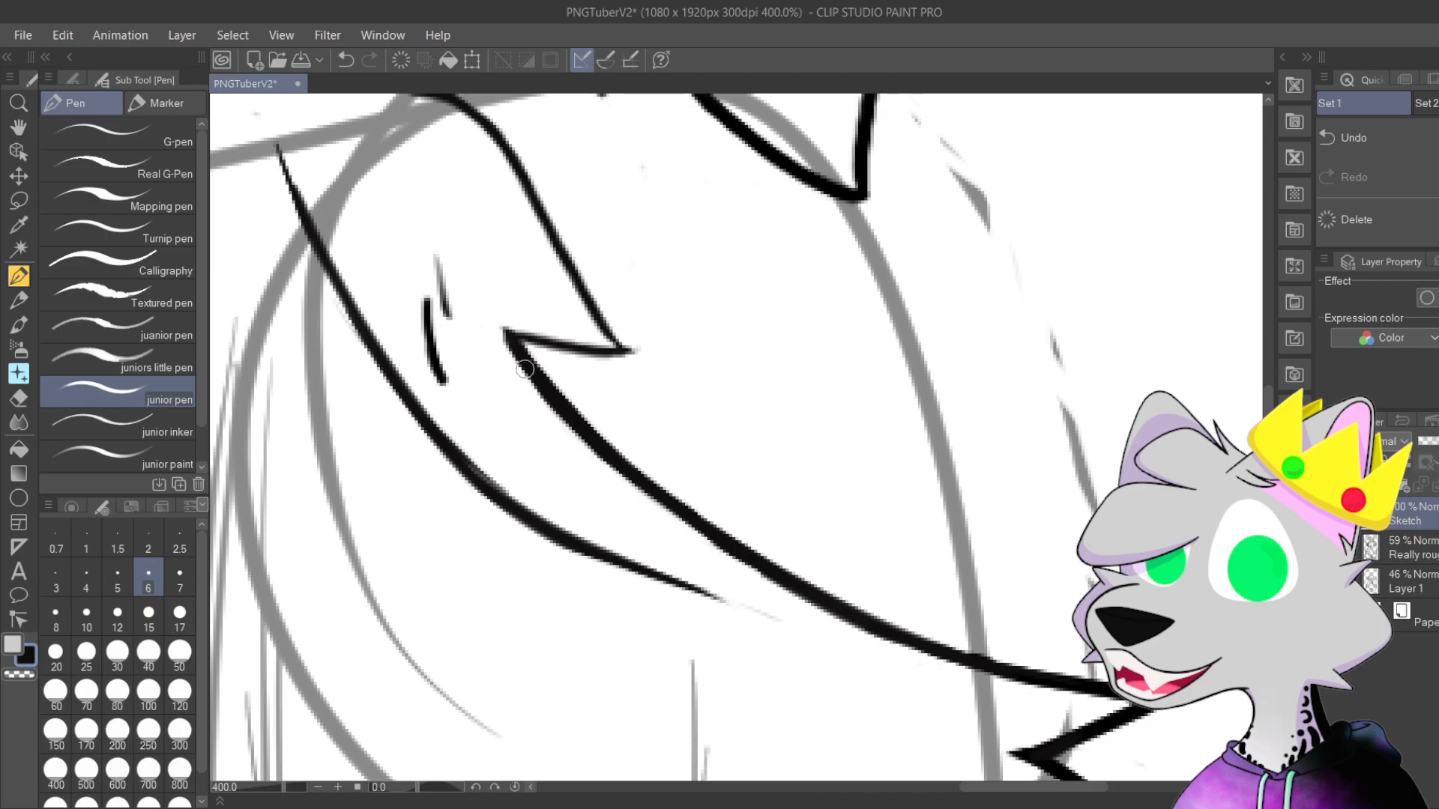
Step: Extend the jaw's lower edge into the chin fur stroke and thicken the jawline towards the rounded fingertip
mouse_move(659, 375)
left_mouse_down()
mouse_move(758, 455)
mouse_move(839, 468)
mouse_move(984, 545)
mouse_move(1031, 624)
mouse_move(1004, 624)
mouse_move(1072, 640)
mouse_move(1030, 598)
mouse_move(1055, 579)
left_mouse_up()
scroll(740, 468, "up", 6)
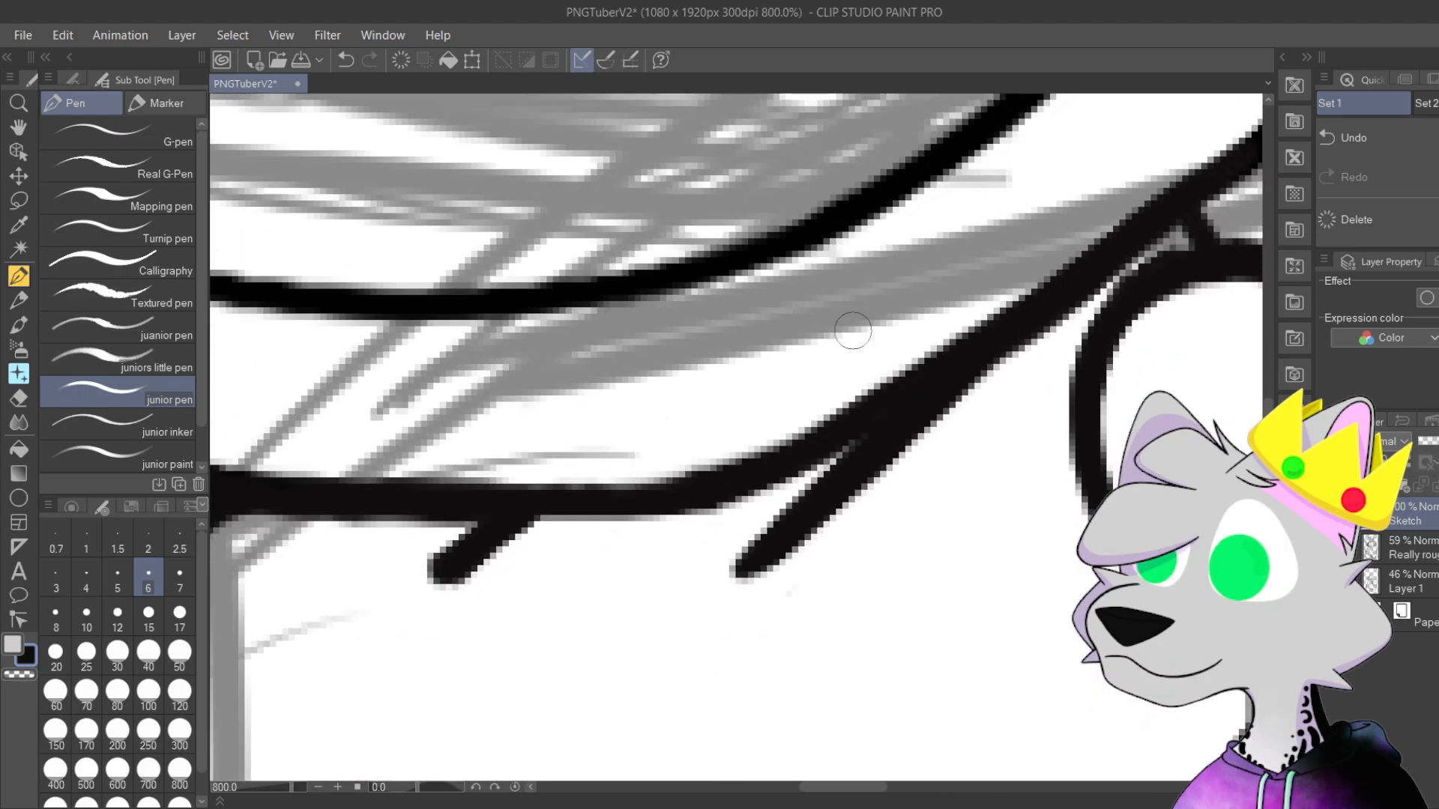
left_click_drag(562, 499, 795, 483)
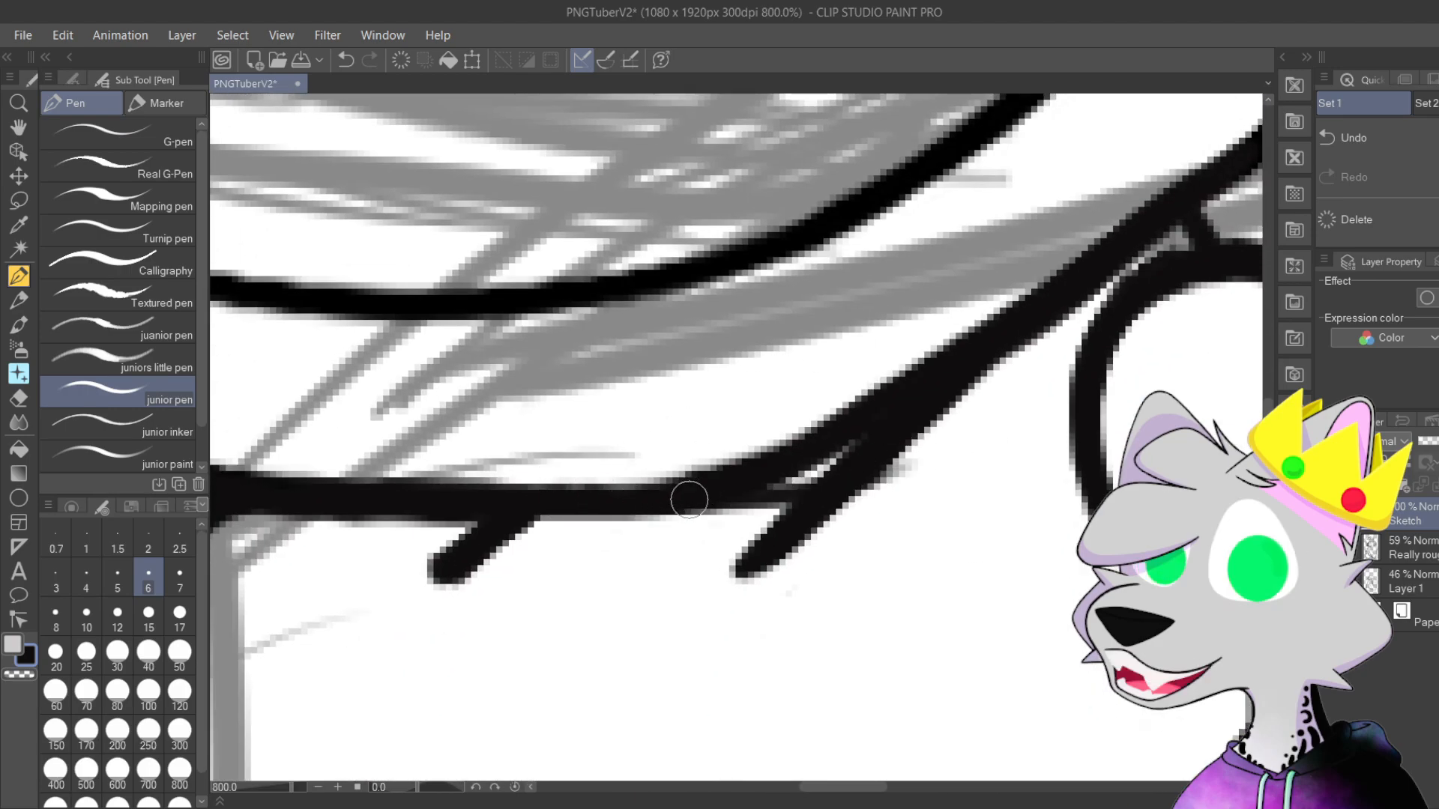
left_click_drag(960, 393, 1053, 328)
left_click_drag(985, 383, 1117, 278)
mouse_move(1072, 324)
left_mouse_down()
mouse_move(1188, 218)
mouse_move(682, 497)
left_mouse_up()
left_click_drag(628, 563, 984, 311)
left_click_drag(712, 485, 1000, 273)
left_click_drag(830, 375, 943, 298)
key("ctrl+z")
key("ctrl+z")
key("ctrl+z")
key("ctrl+z")
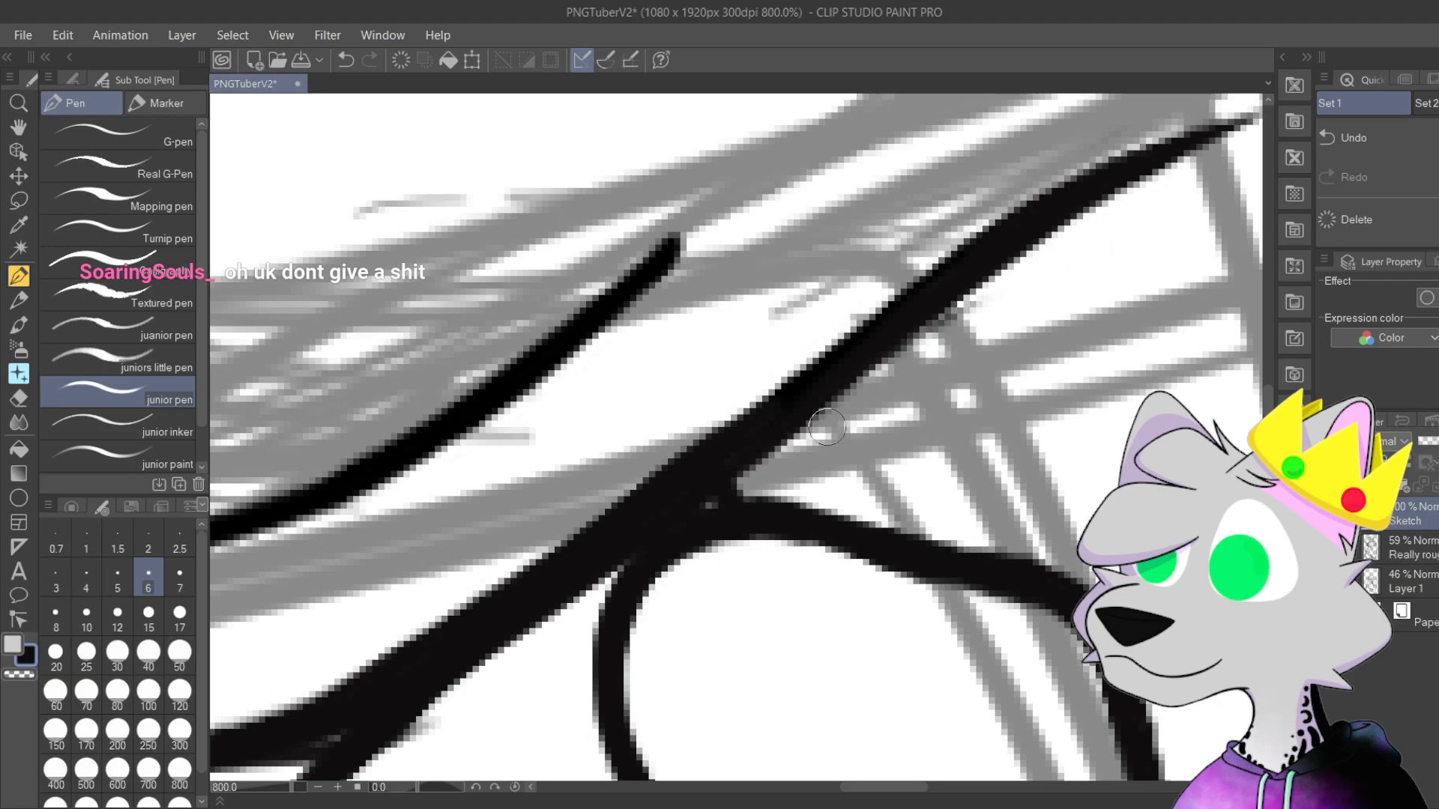
Step: Thicken and smooth the jawline from the chin fur stroke past the fingertip to its tapered end on the cheek side
left_click_drag(692, 535, 972, 306)
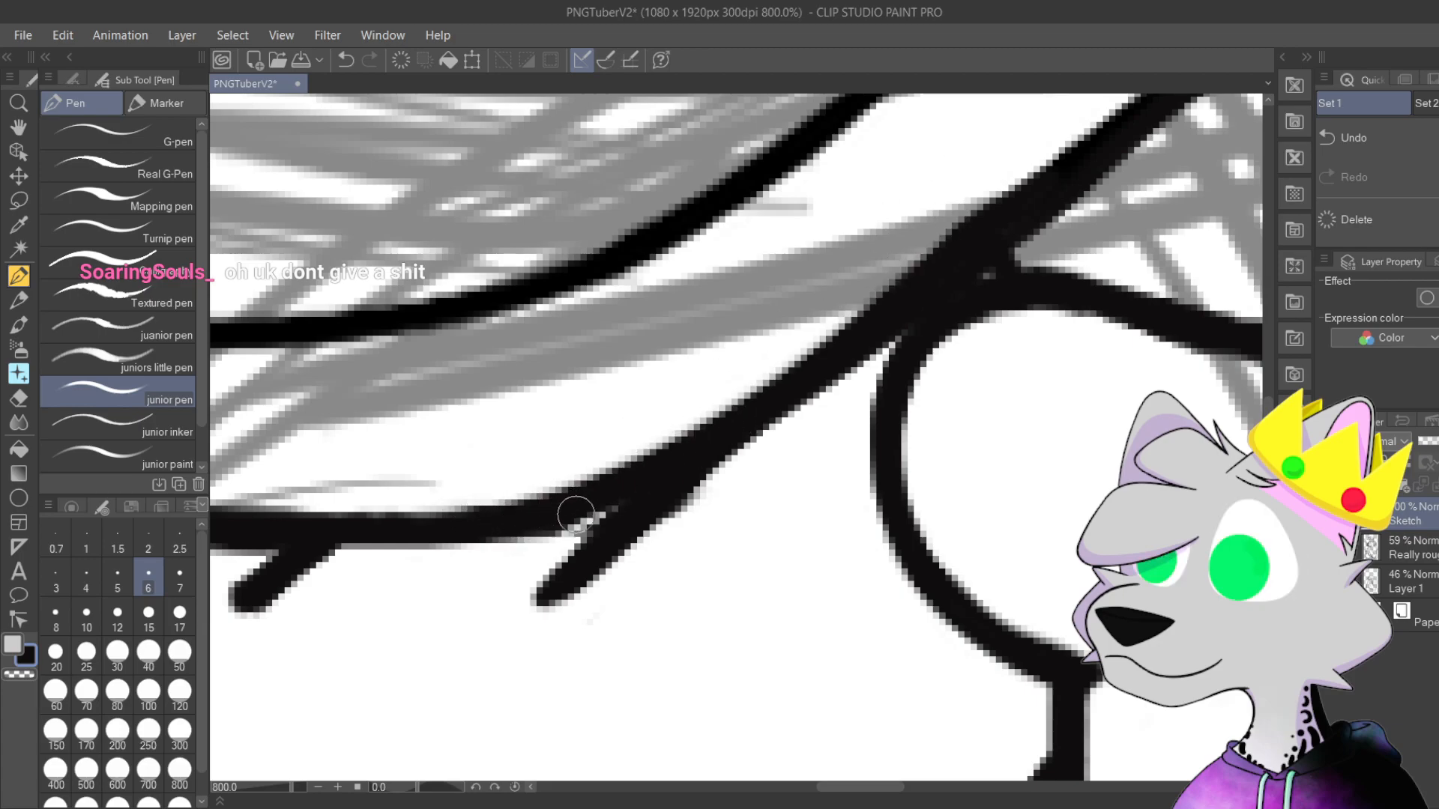
left_click_drag(699, 408, 548, 491)
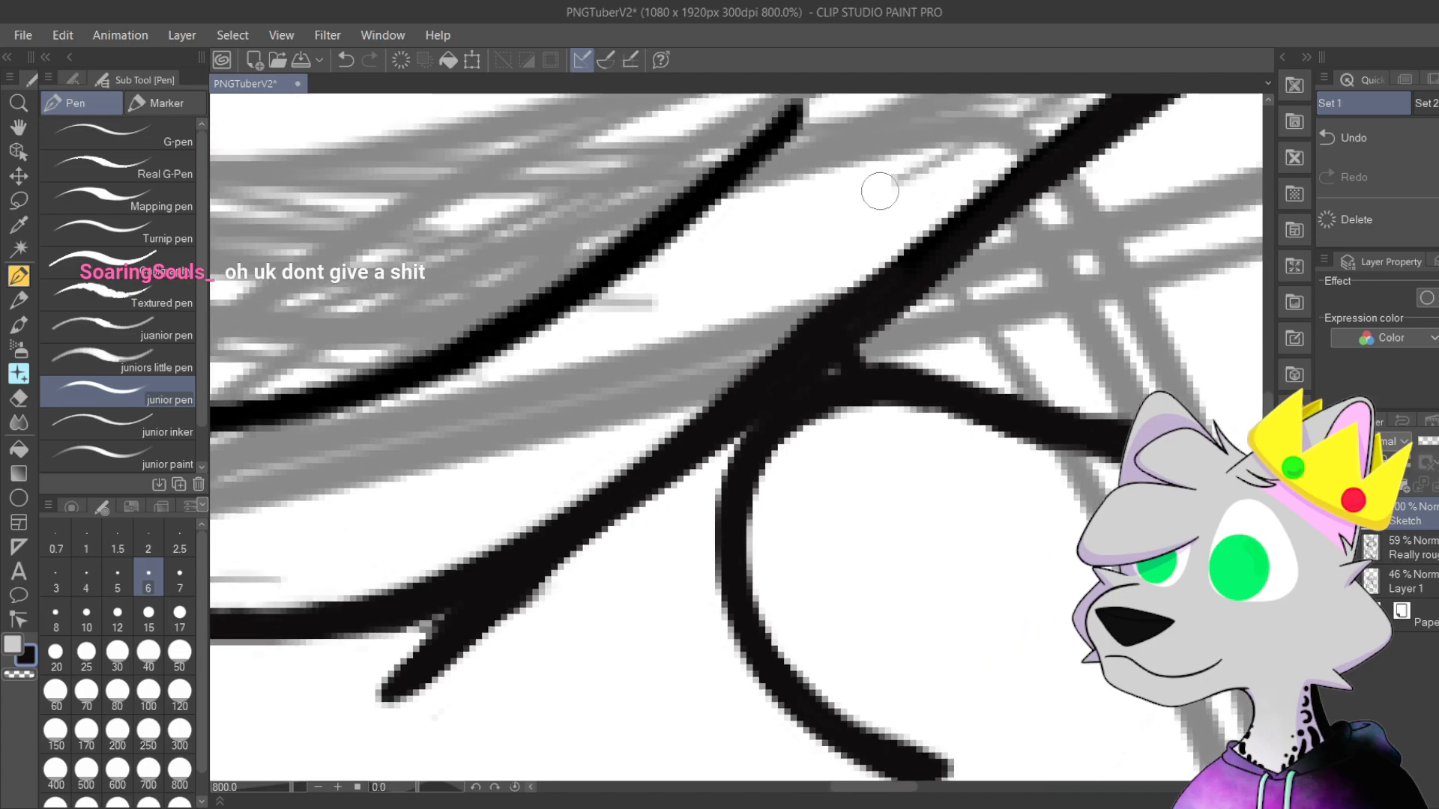
left_click_drag(646, 446, 910, 248)
left_click_drag(721, 395, 1074, 123)
left_click_drag(1029, 201, 673, 452)
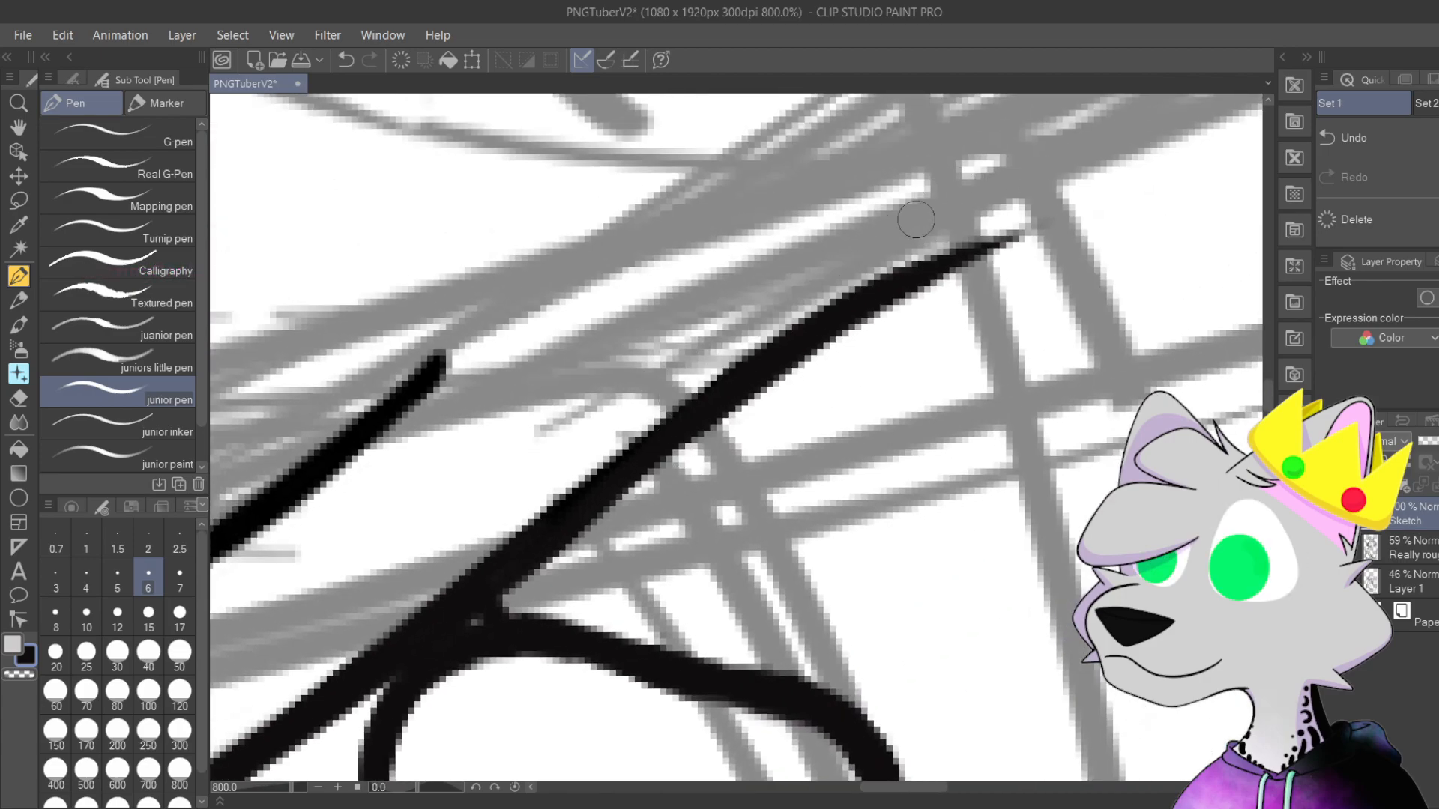
scroll(915, 222, "down", 6)
scroll(916, 222, "down", 5)
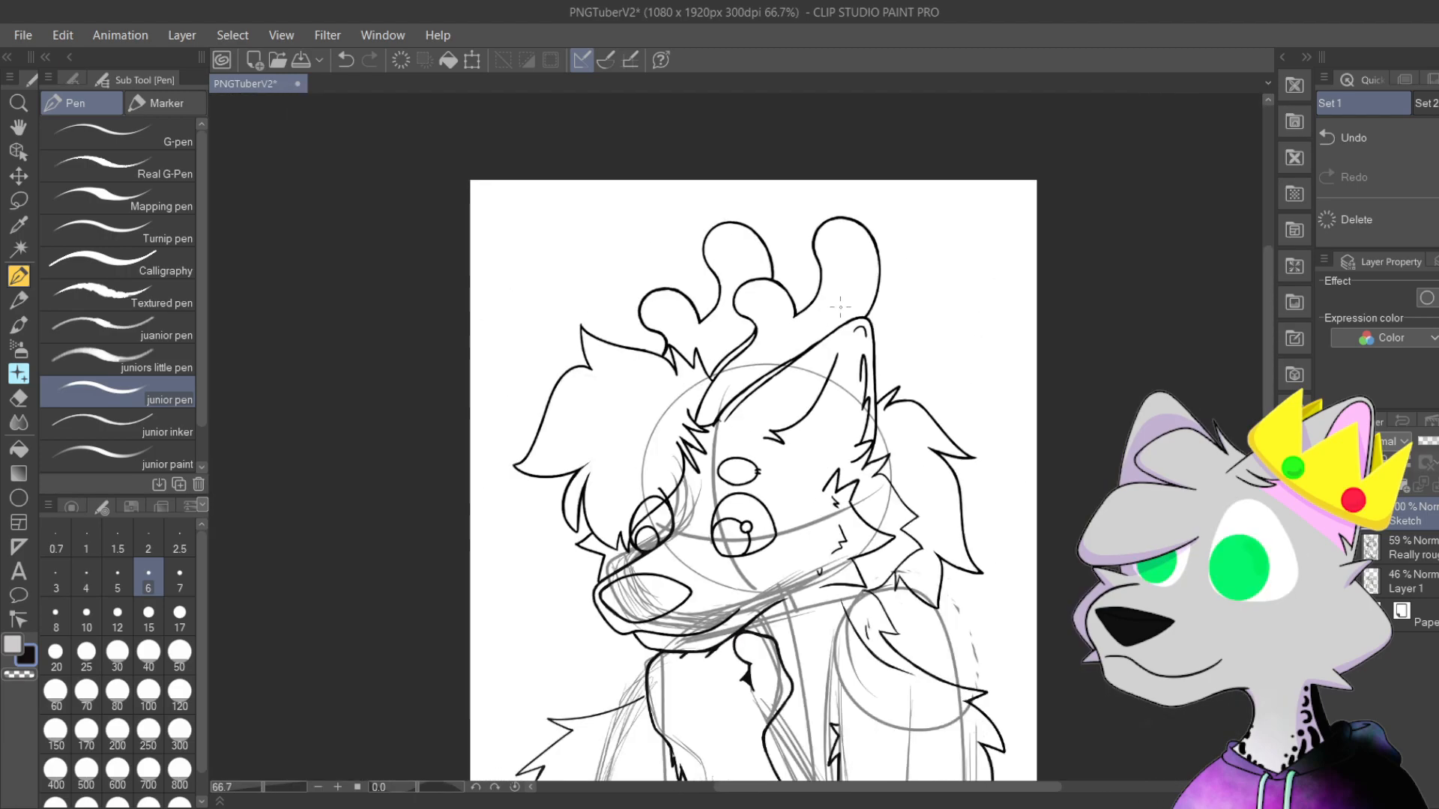
mouse_move(989, 667)
left_mouse_down()
mouse_move(985, 495)
mouse_move(884, 379)
mouse_move(911, 412)
left_mouse_up()
scroll(989, 493, "down", 1)
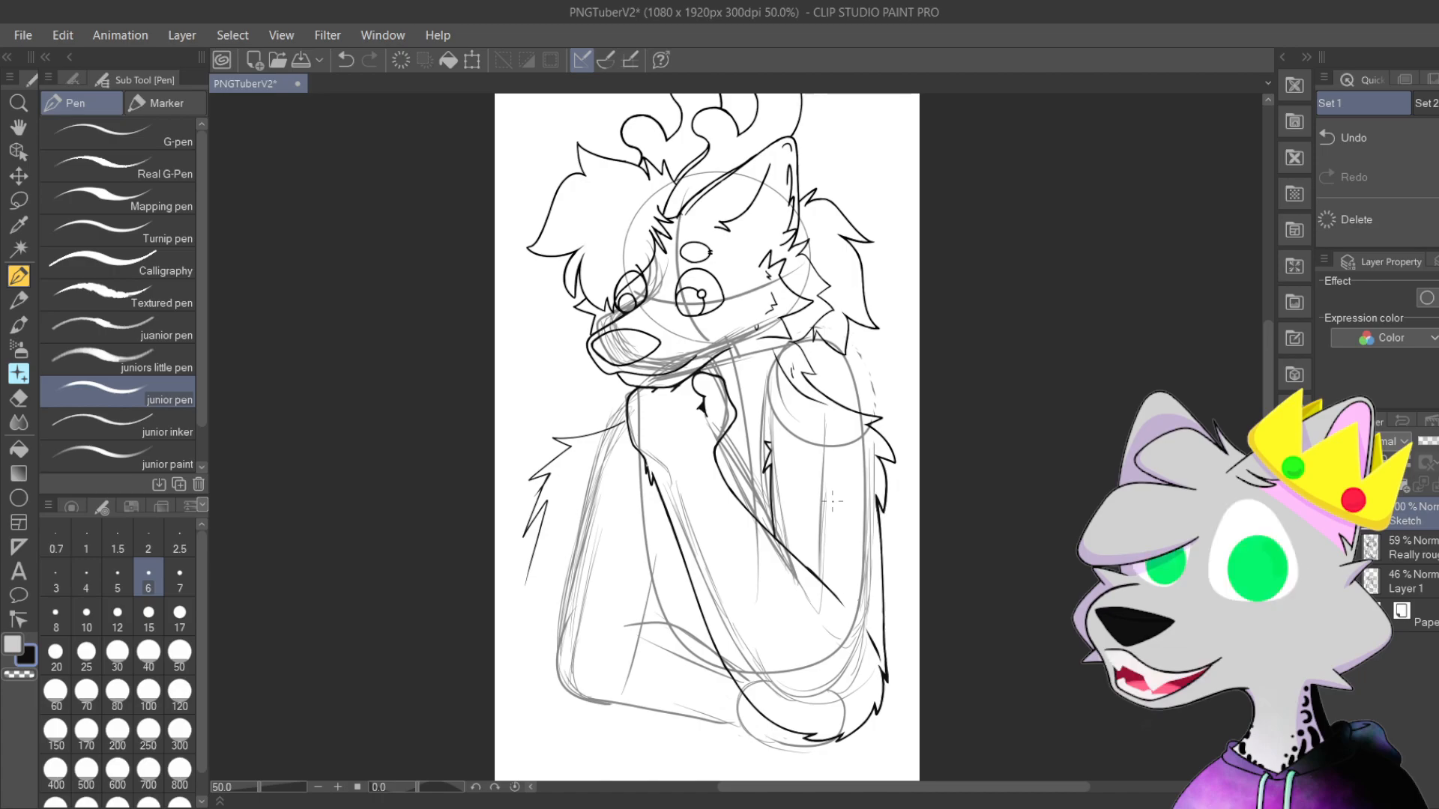
left_click_drag(856, 688, 904, 751)
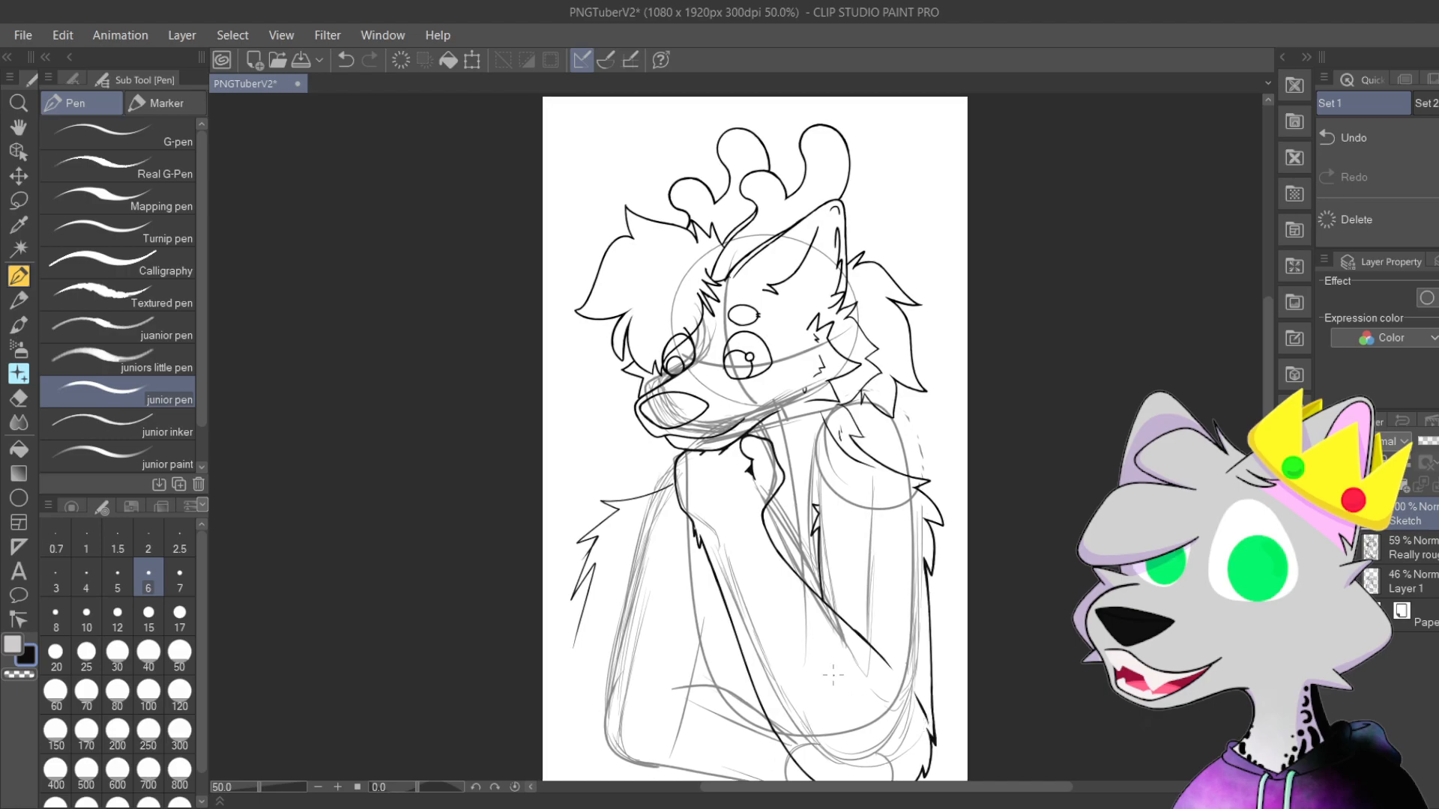
Step: Clean up the zigzag fur tufts below the raised wrist, removing the stray doubled line and the ragged tip
scroll(726, 221, "up", 5)
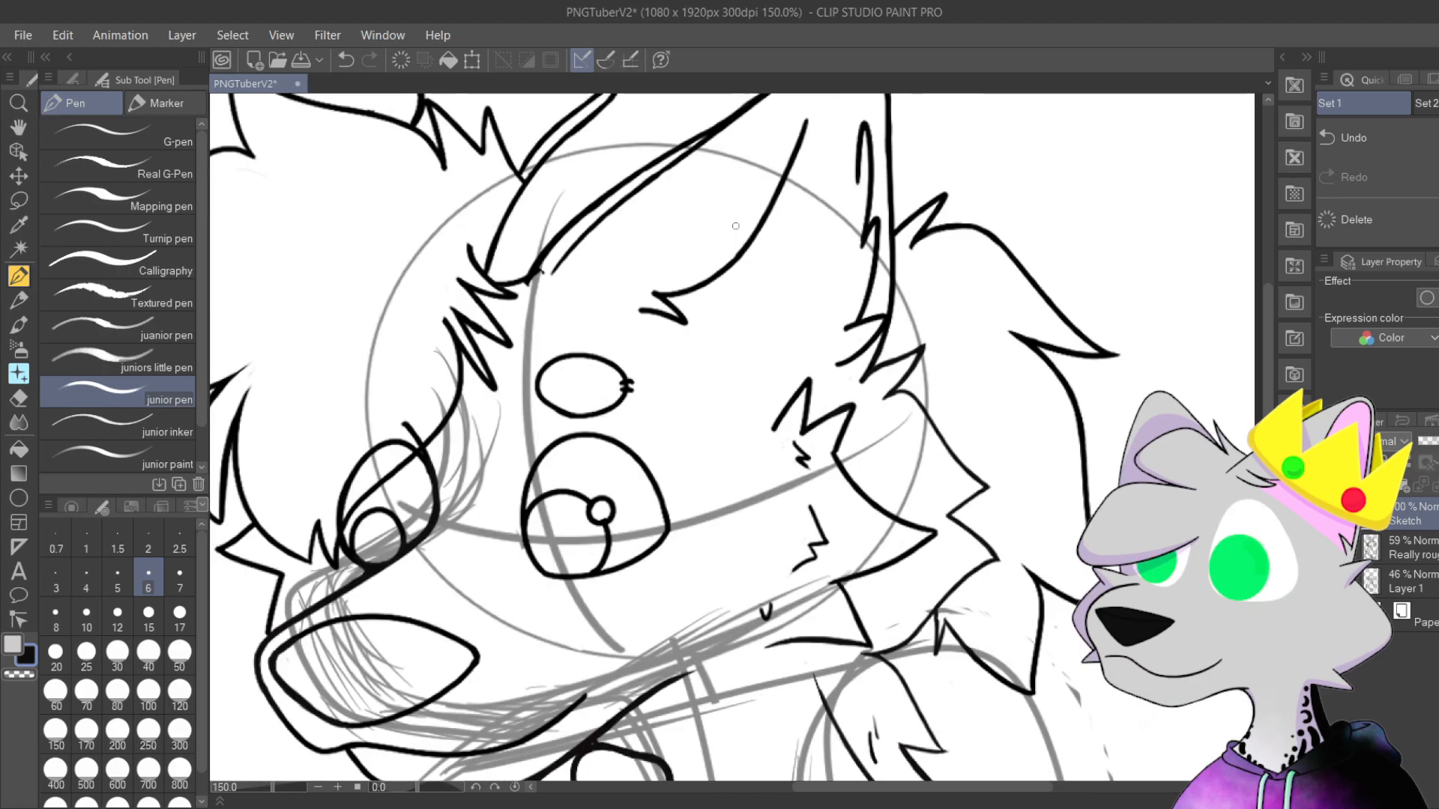
left_click_drag(883, 635, 884, 437)
mouse_move(872, 527)
left_mouse_down()
mouse_move(957, 613)
mouse_move(995, 416)
left_mouse_up()
scroll(994, 416, "up", 5)
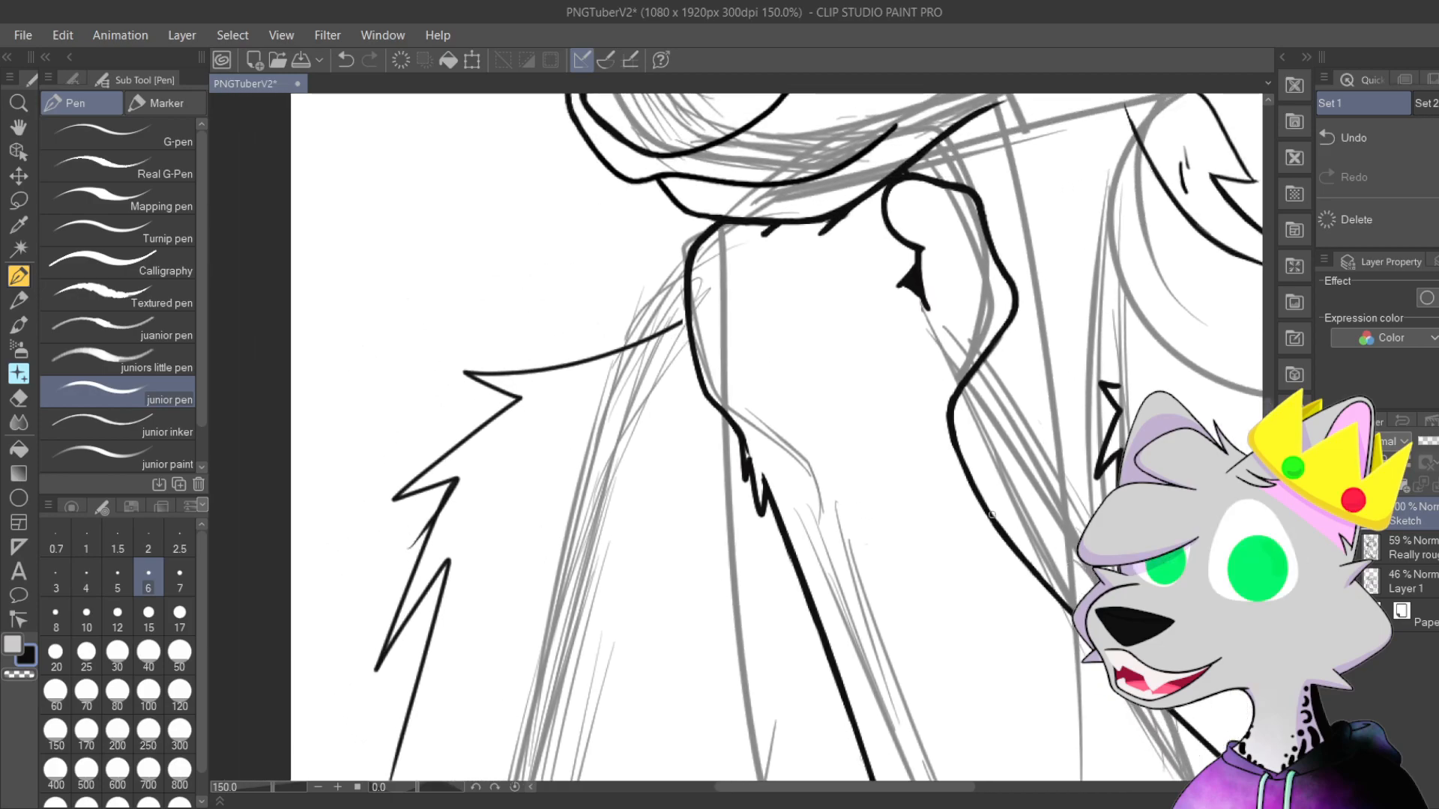
scroll(835, 467, "up", 4)
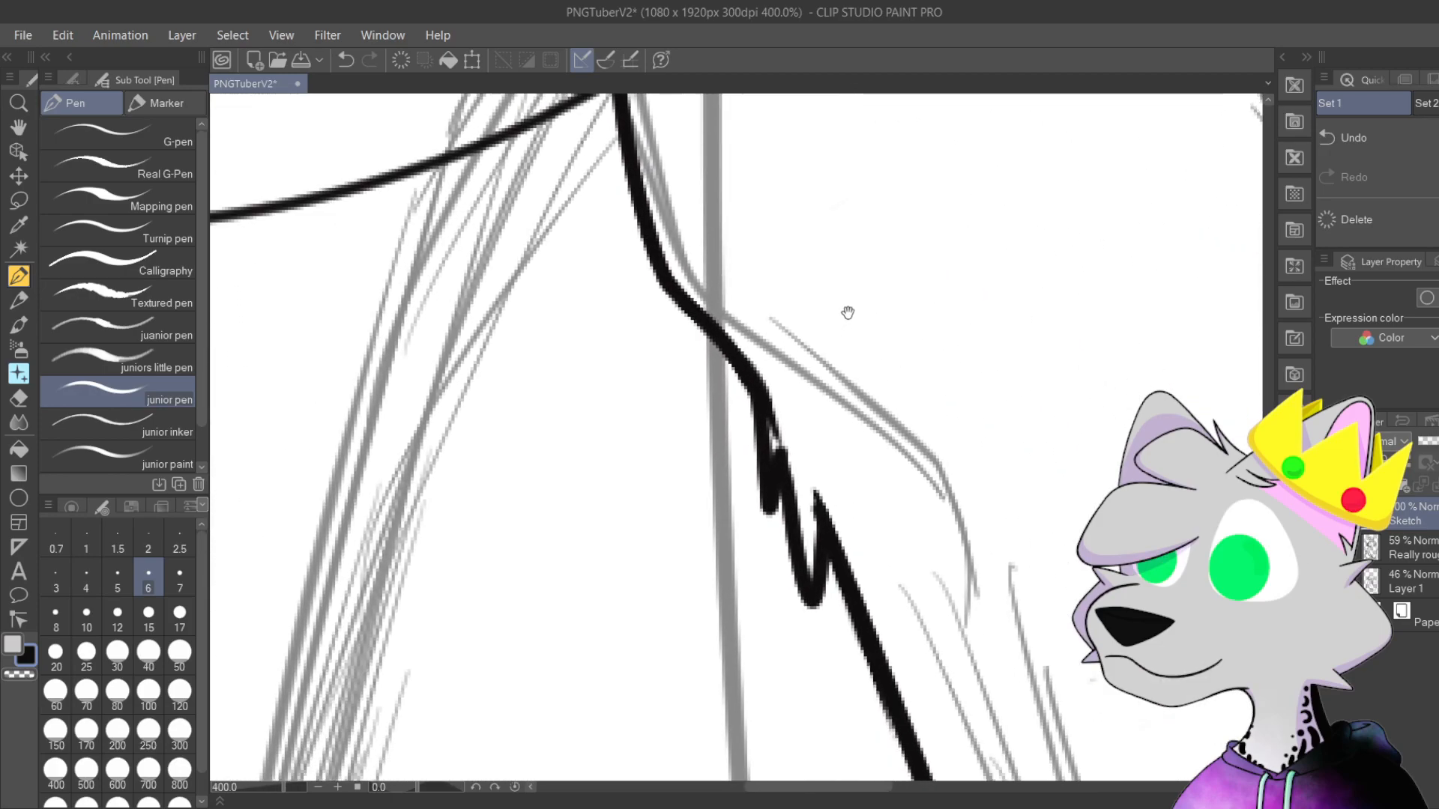
mouse_move(971, 602)
left_mouse_down()
mouse_move(752, 416)
mouse_move(844, 546)
mouse_move(765, 482)
mouse_move(776, 523)
mouse_move(659, 541)
mouse_move(585, 226)
left_mouse_up()
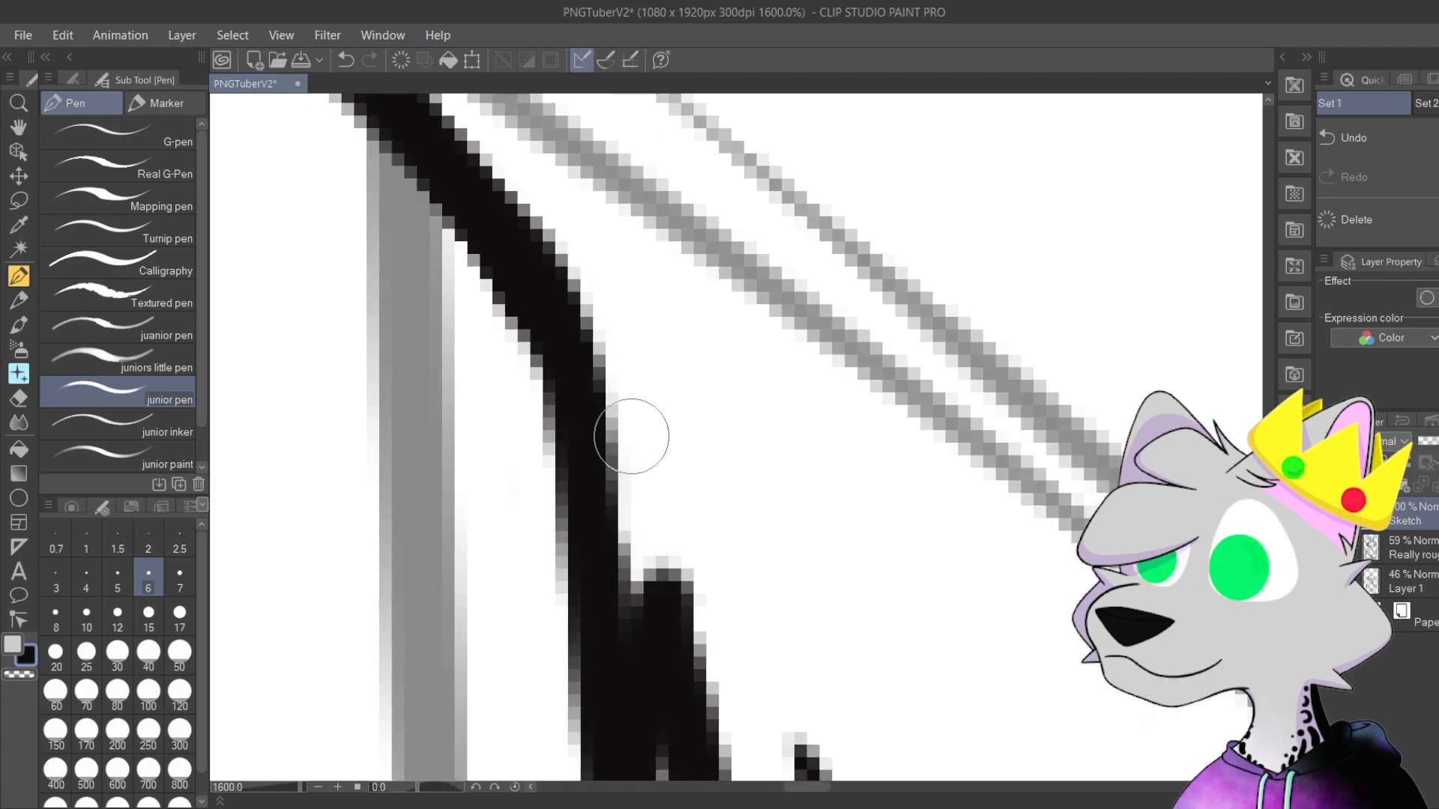
scroll(627, 405, "down", 2)
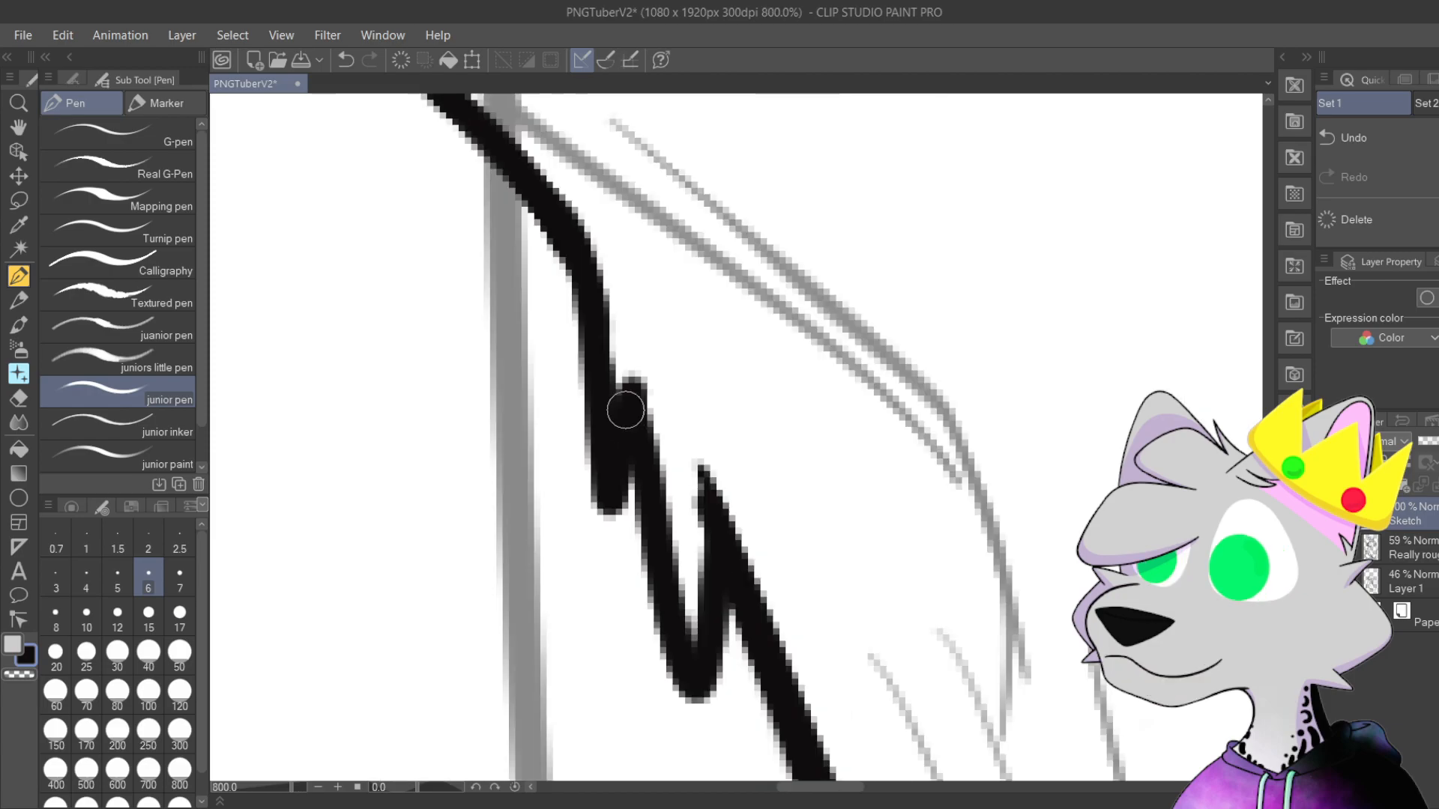
scroll(700, 404, "down", 1)
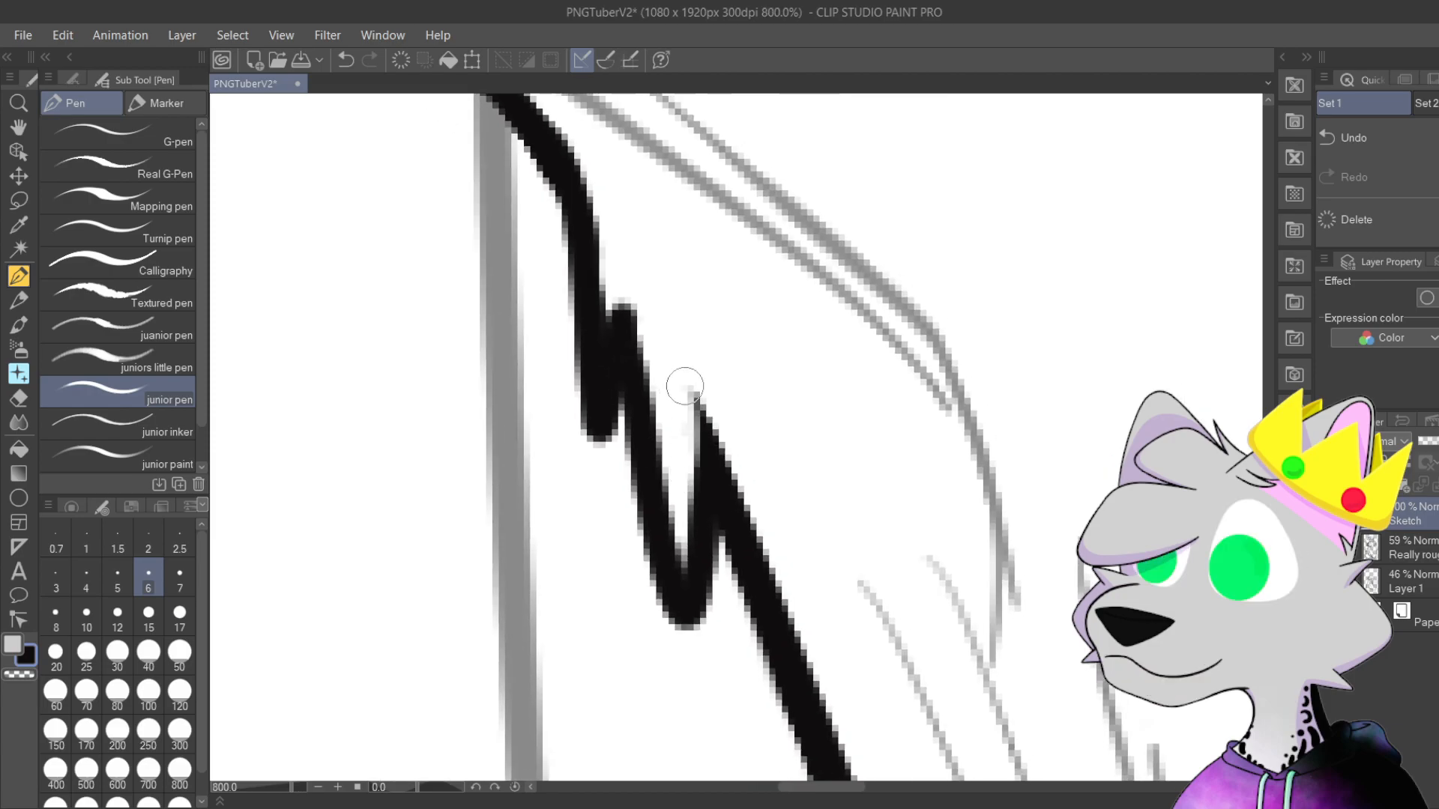
left_click_drag(675, 291, 844, 519)
left_click_drag(605, 152, 814, 497)
Step: Erase the uppermost stroke and first spike of the far shoulder's fur outline beside the raised wrist
mouse_move(637, 127)
left_mouse_down()
mouse_move(756, 445)
mouse_move(766, 560)
mouse_move(765, 460)
mouse_move(681, 554)
mouse_move(592, 581)
mouse_move(547, 620)
left_mouse_up()
mouse_move(616, 584)
left_mouse_down()
mouse_move(558, 552)
mouse_move(475, 687)
mouse_move(465, 669)
mouse_move(371, 719)
mouse_move(331, 628)
mouse_move(290, 684)
mouse_move(295, 739)
left_mouse_up()
left_click_drag(472, 601, 517, 742)
left_click_drag(604, 593, 895, 467)
mouse_move(252, 497)
left_mouse_down()
mouse_move(217, 472)
mouse_move(252, 515)
mouse_move(525, 635)
mouse_move(375, 580)
mouse_move(254, 509)
mouse_move(279, 504)
mouse_move(245, 451)
mouse_move(369, 509)
mouse_move(326, 458)
mouse_move(327, 488)
mouse_move(526, 463)
mouse_move(692, 471)
mouse_move(780, 447)
mouse_move(716, 379)
left_mouse_up()
Step: Erase the remaining zigzag spikes of the far arm's fur outline down to its lower end
scroll(667, 435, "down", 4)
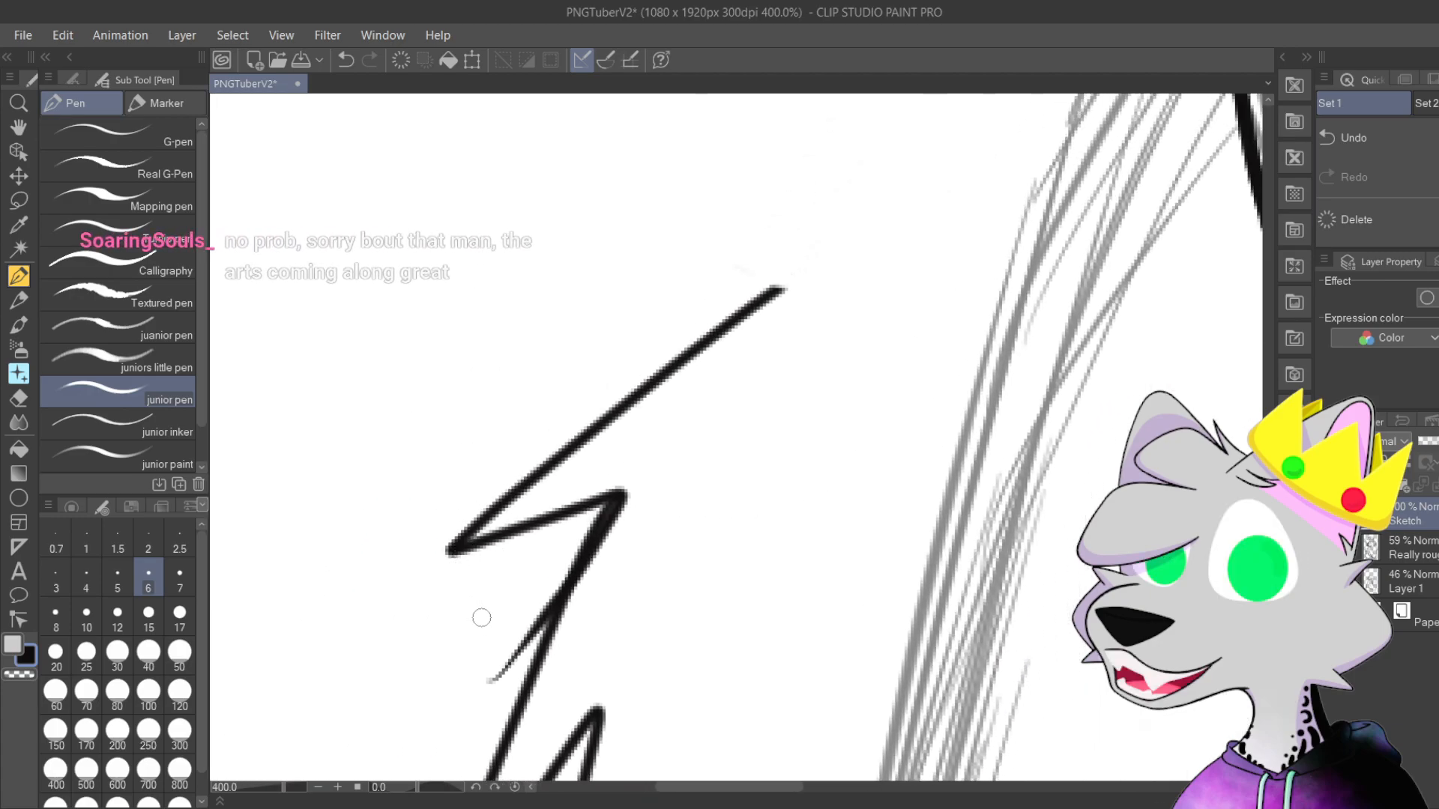
mouse_move(457, 549)
left_mouse_down()
mouse_move(443, 565)
mouse_move(655, 347)
mouse_move(563, 421)
left_mouse_up()
left_click_drag(514, 522, 539, 531)
mouse_move(523, 459)
left_mouse_down()
mouse_move(569, 402)
mouse_move(596, 429)
mouse_move(617, 404)
mouse_move(609, 570)
mouse_move(598, 530)
mouse_move(612, 470)
mouse_move(558, 648)
mouse_move(742, 259)
mouse_move(703, 417)
mouse_move(799, 237)
left_mouse_up()
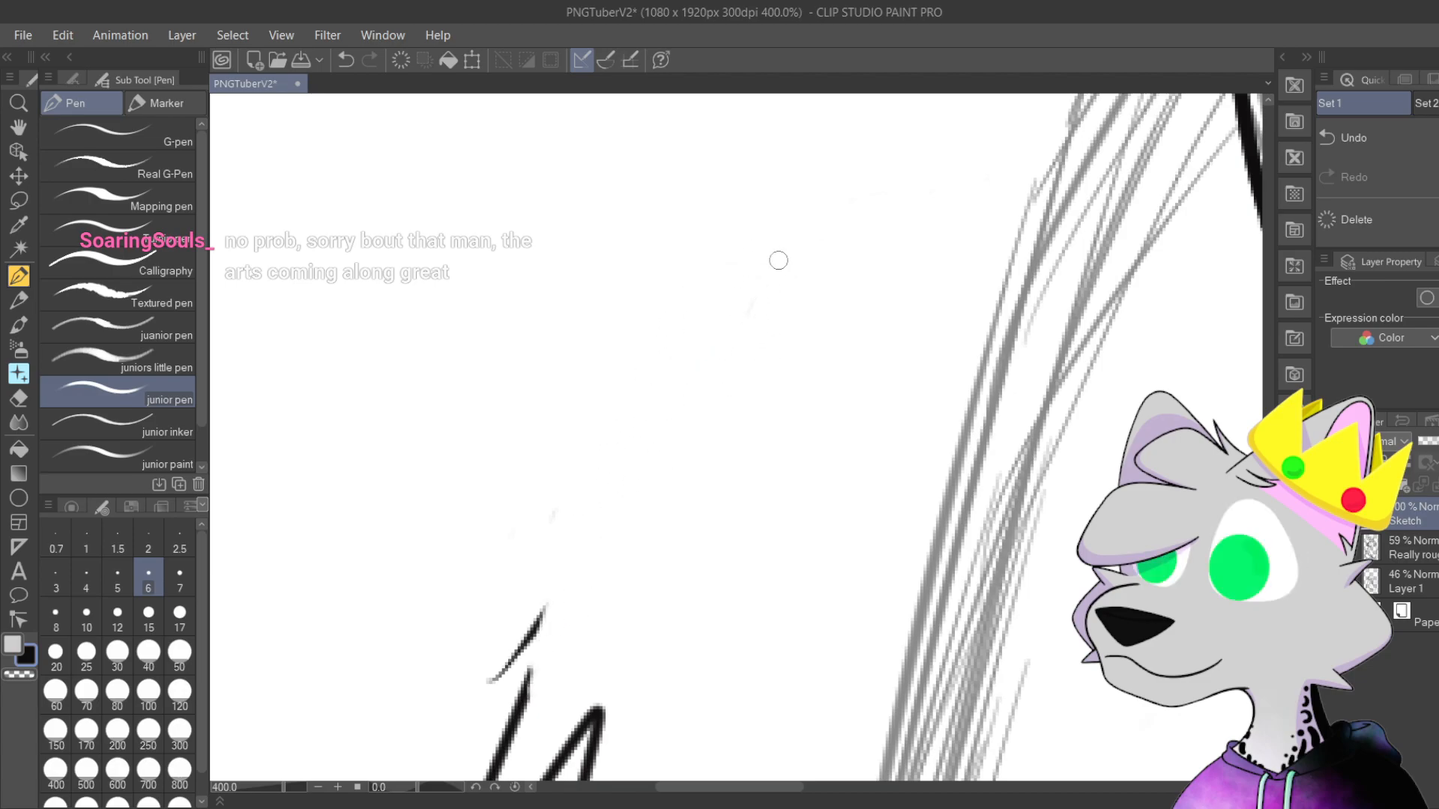
left_click_drag(534, 629, 576, 512)
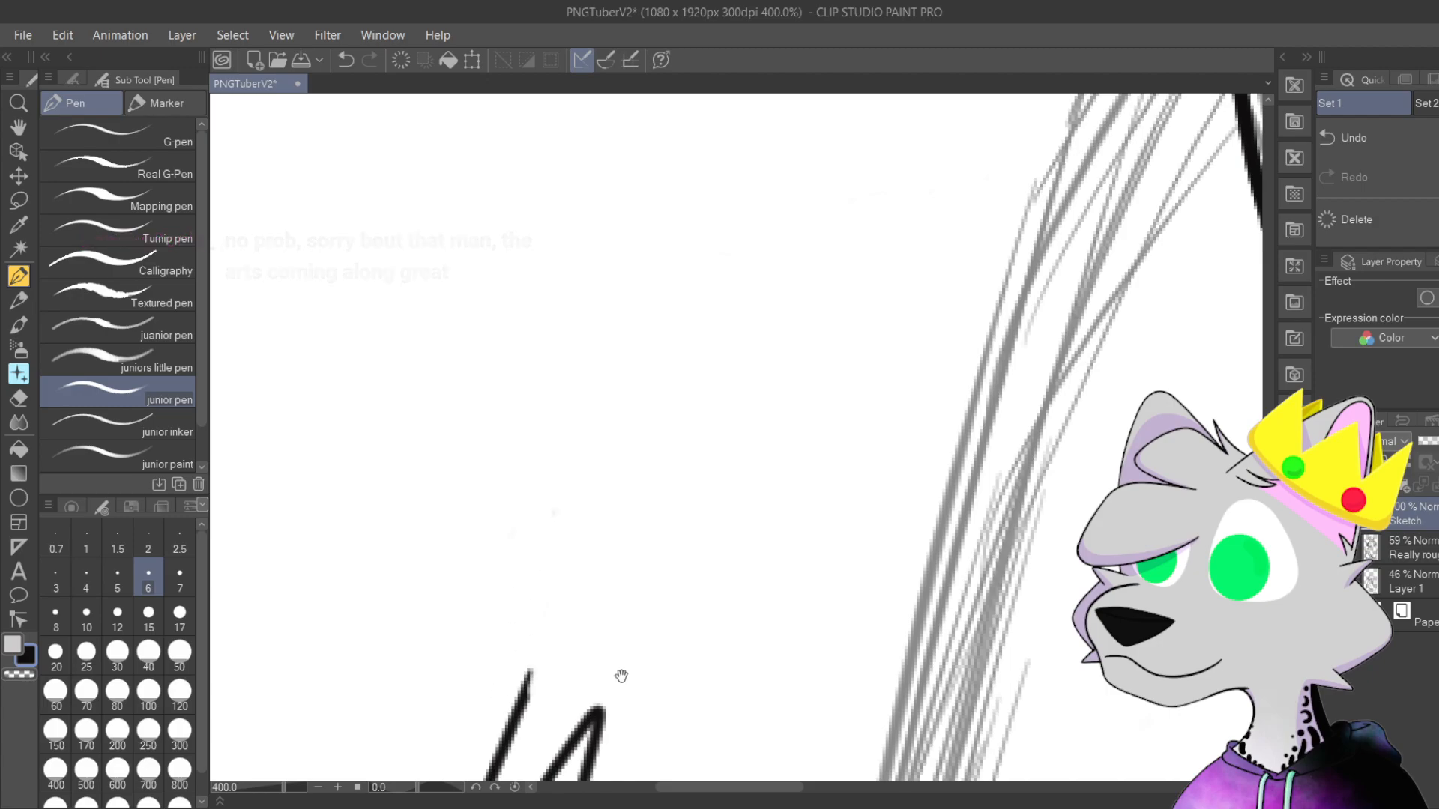
left_click_drag(613, 675, 668, 402)
mouse_move(498, 679)
left_mouse_down()
mouse_move(551, 488)
mouse_move(582, 492)
mouse_move(684, 386)
mouse_move(572, 601)
mouse_move(680, 386)
mouse_move(674, 524)
mouse_move(668, 434)
left_mouse_up()
mouse_move(652, 628)
left_mouse_down()
mouse_move(688, 278)
mouse_move(641, 476)
mouse_move(727, 202)
mouse_move(587, 721)
mouse_move(648, 460)
mouse_move(597, 610)
left_mouse_up()
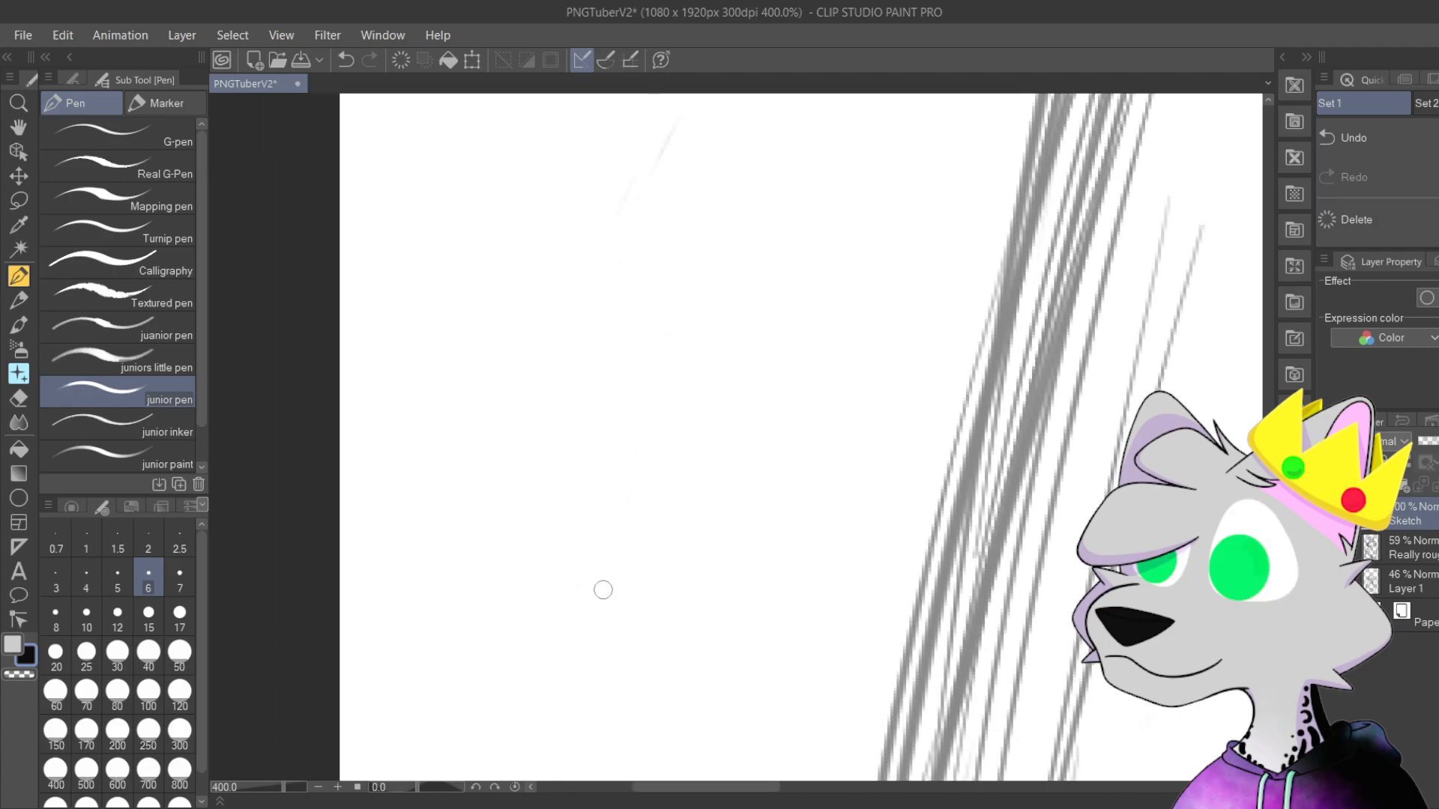
Step: Try a spiky black fur outline for the far shoulder, running outward and down from the raised wrist
scroll(585, 630, "right", 3)
scroll(627, 369, "down", 8)
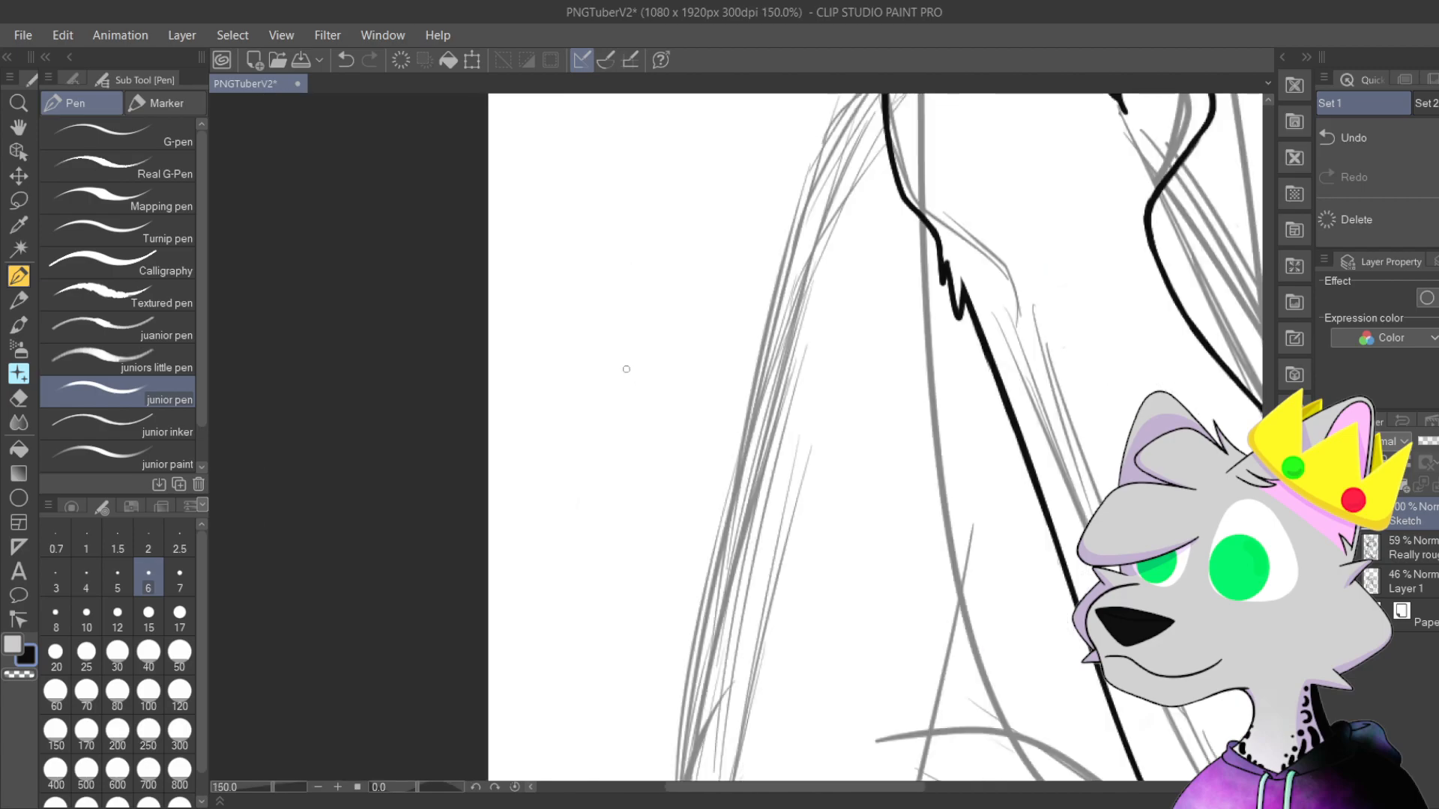
left_click_drag(967, 373, 709, 688)
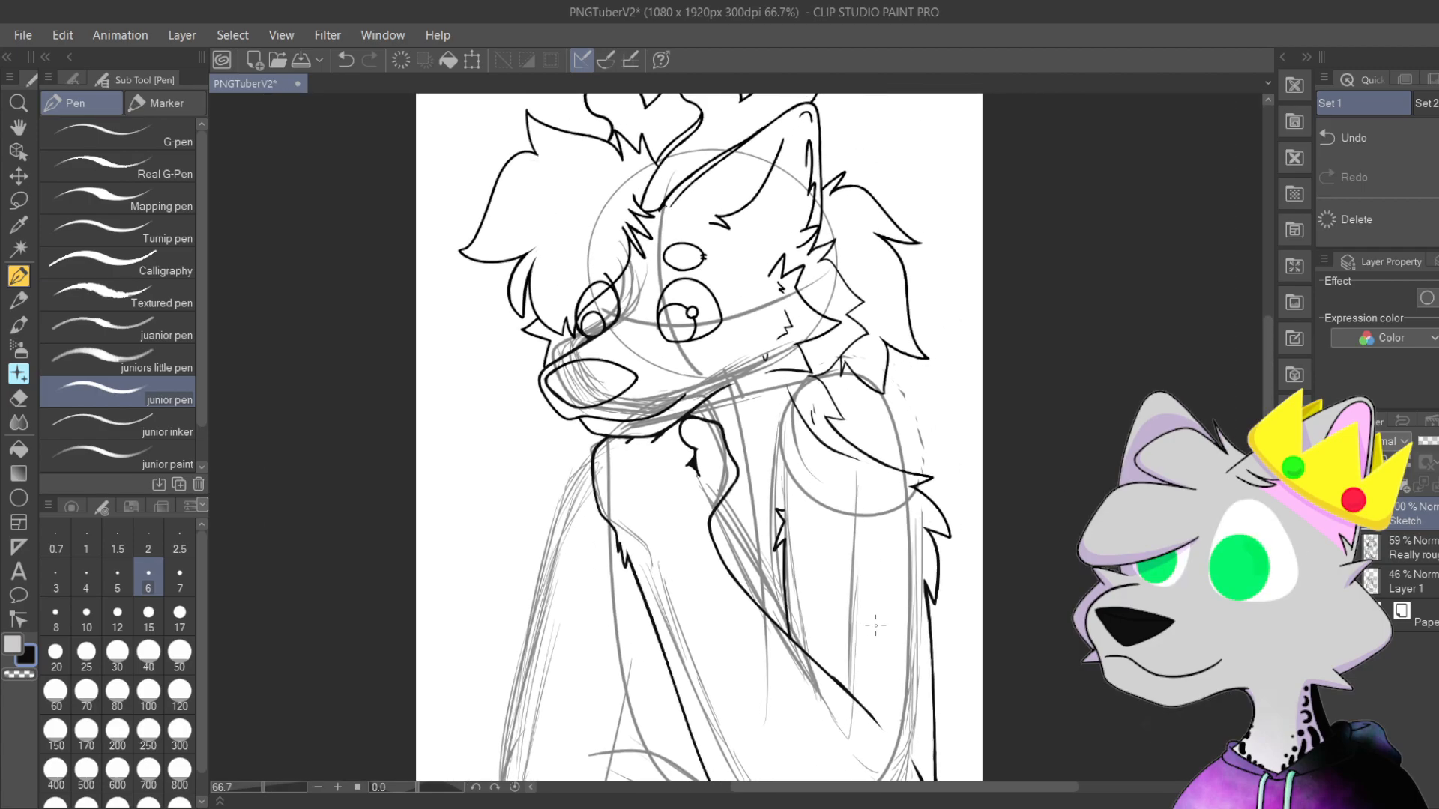
left_click_drag(864, 504, 825, 363)
mouse_move(852, 414)
left_mouse_down()
mouse_move(919, 500)
mouse_move(850, 499)
mouse_move(856, 519)
left_mouse_up()
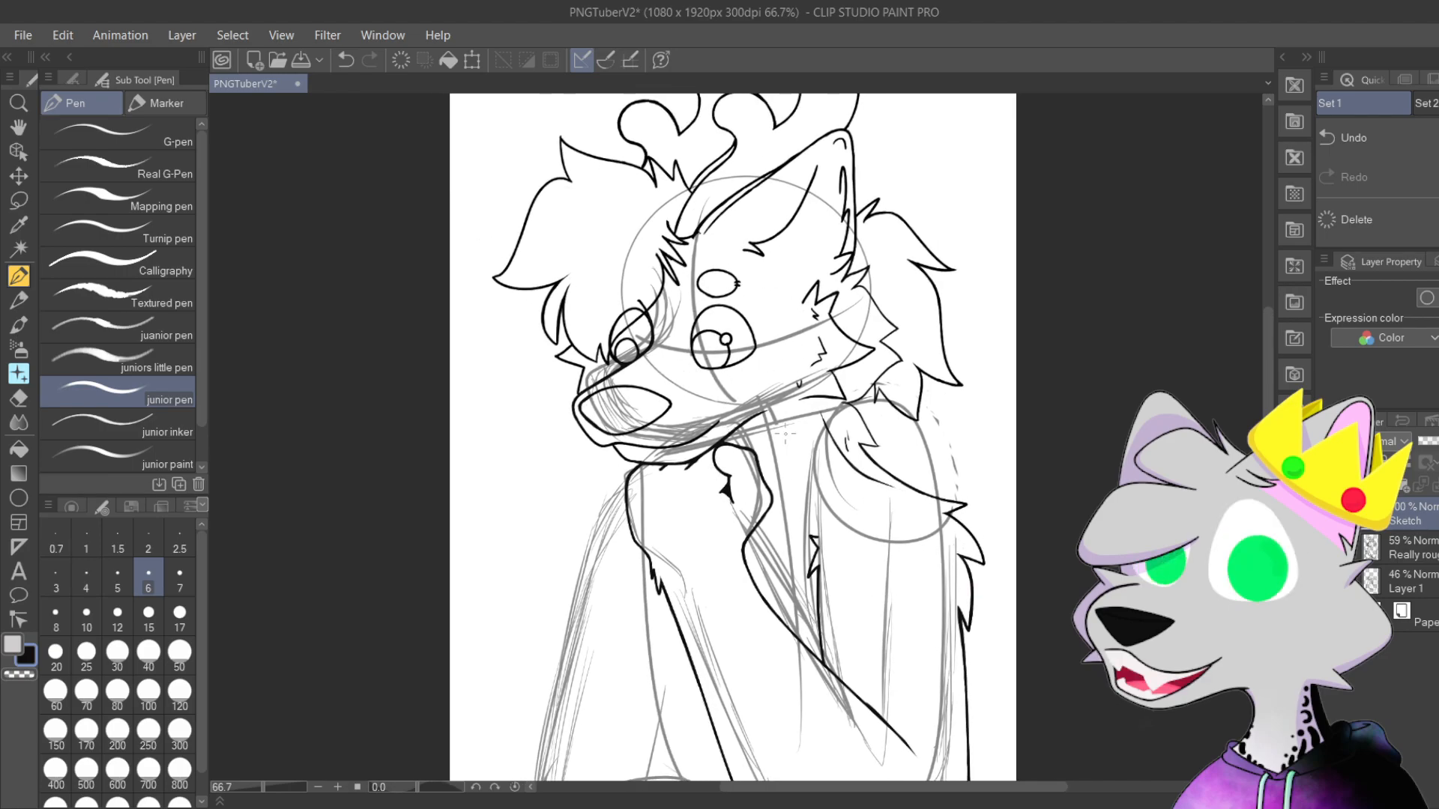
scroll(865, 457, "down", 3)
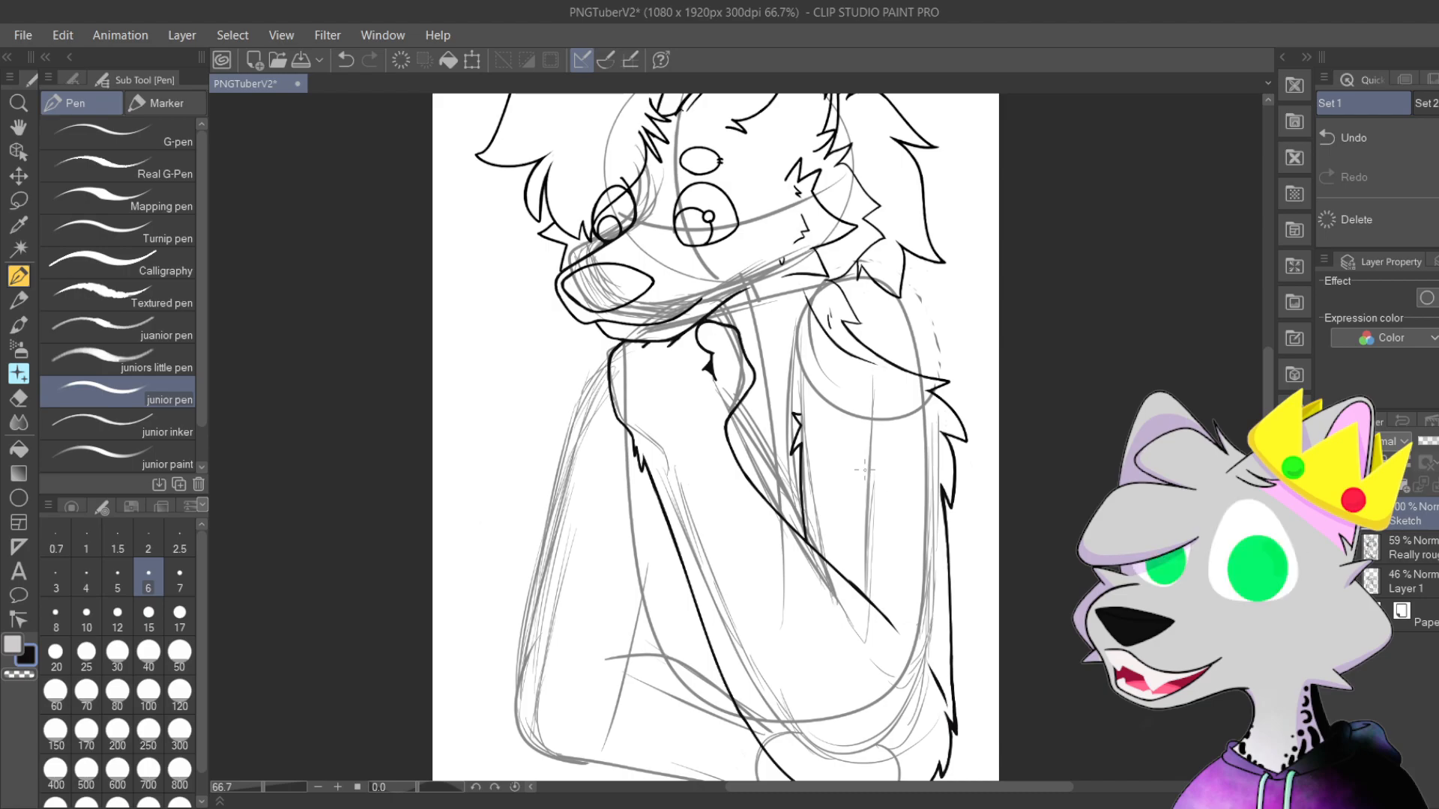
left_click_drag(837, 313, 775, 411)
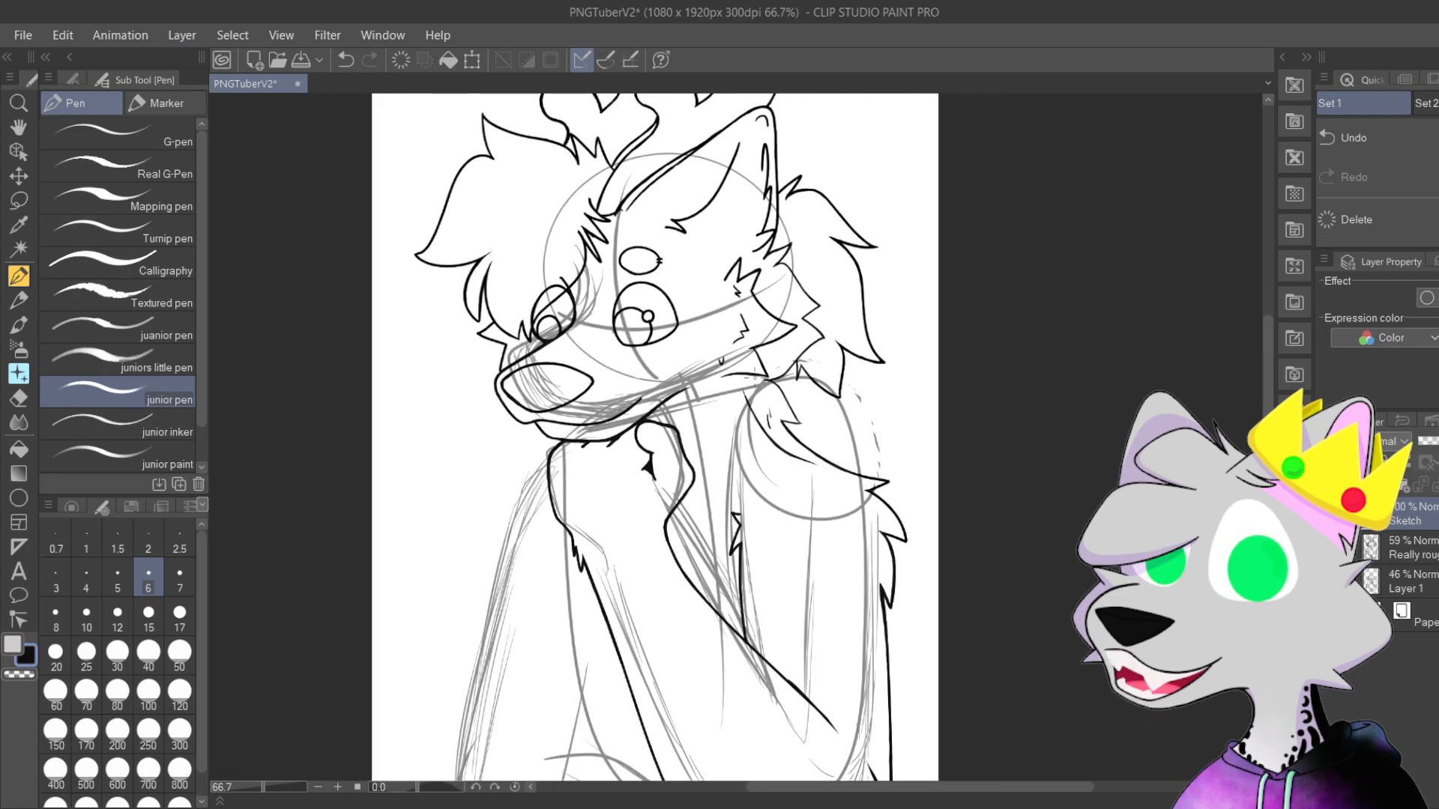
left_click_drag(816, 532, 824, 359)
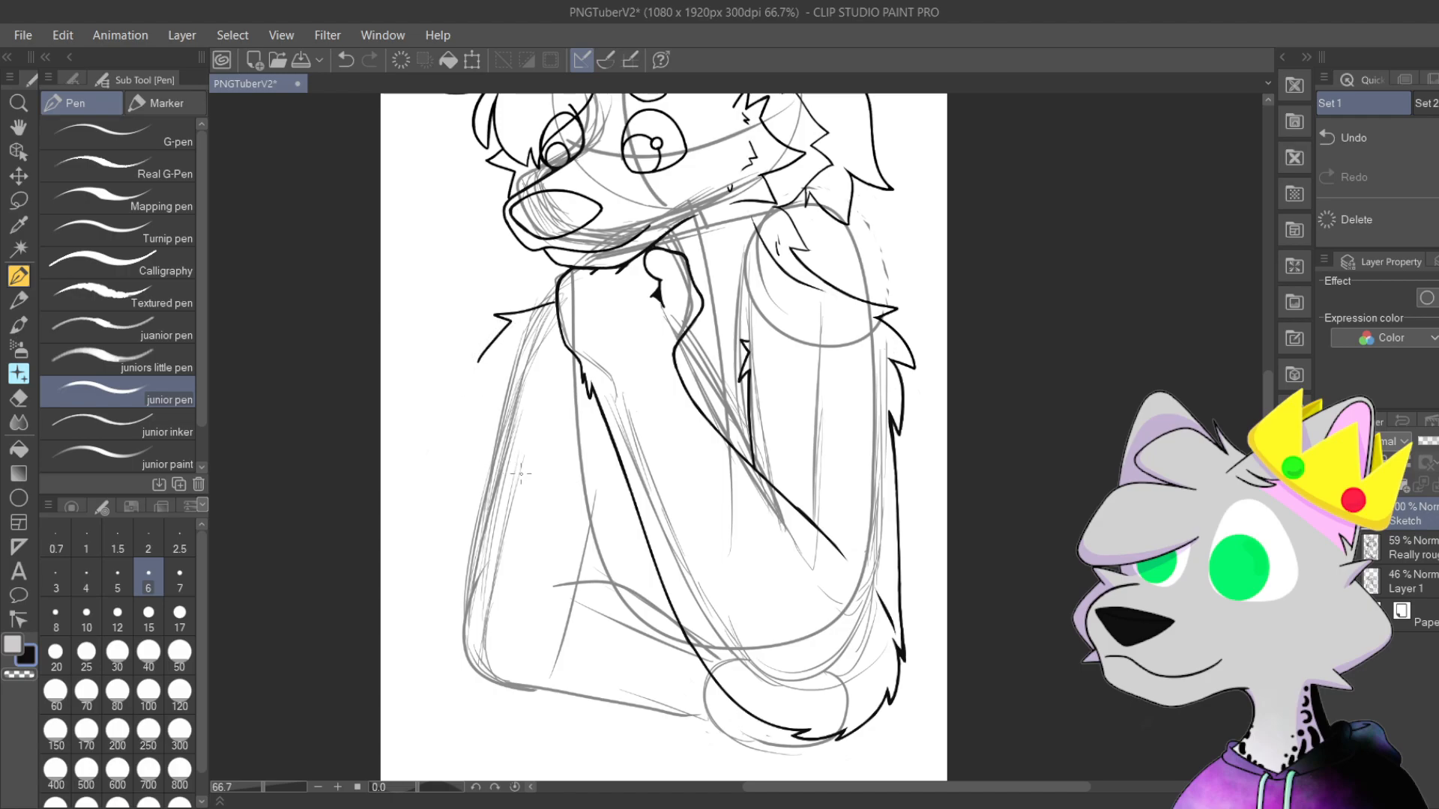
scroll(520, 473, "up", 4)
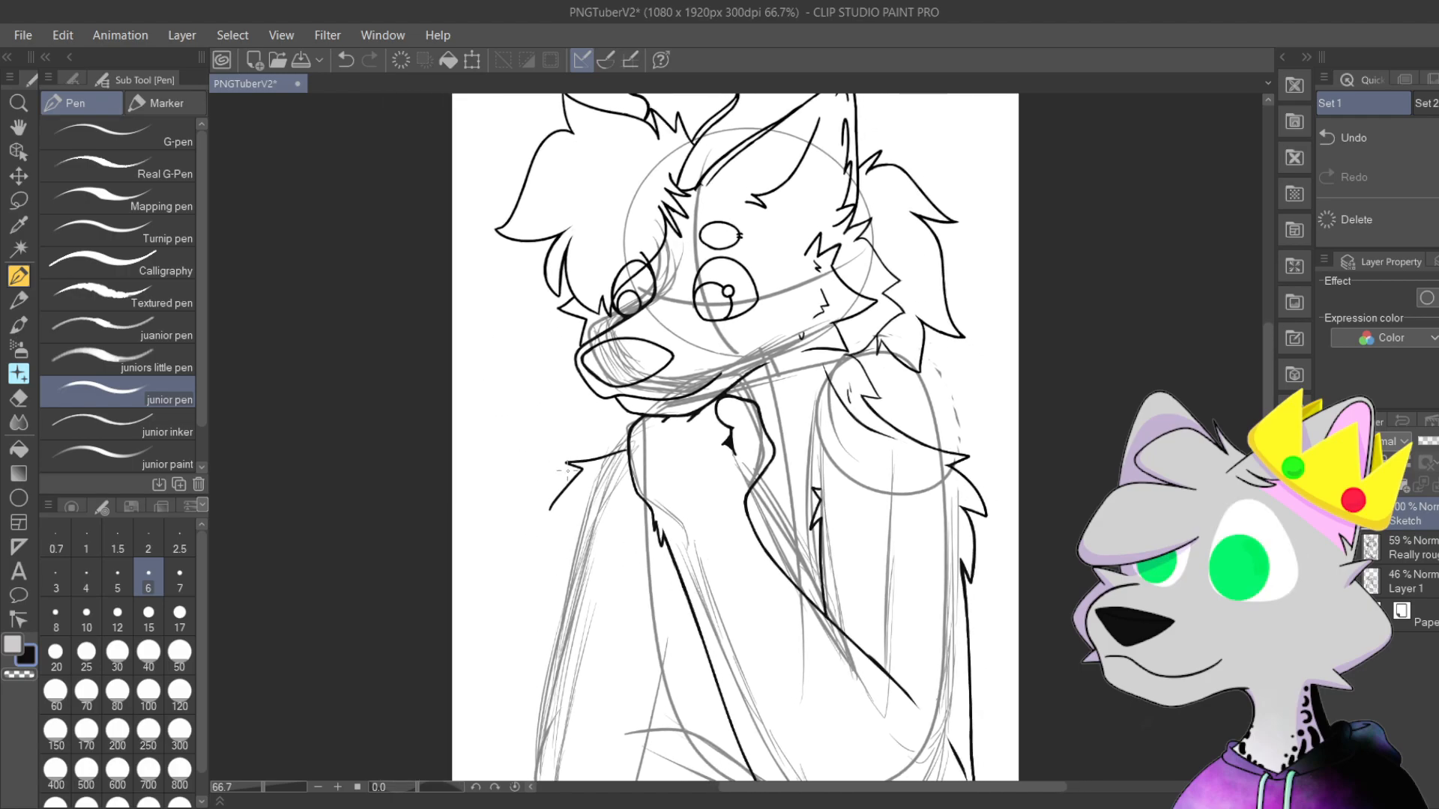
mouse_move(541, 485)
left_mouse_down()
mouse_move(578, 479)
mouse_move(538, 532)
left_mouse_up()
key("ctrl+z")
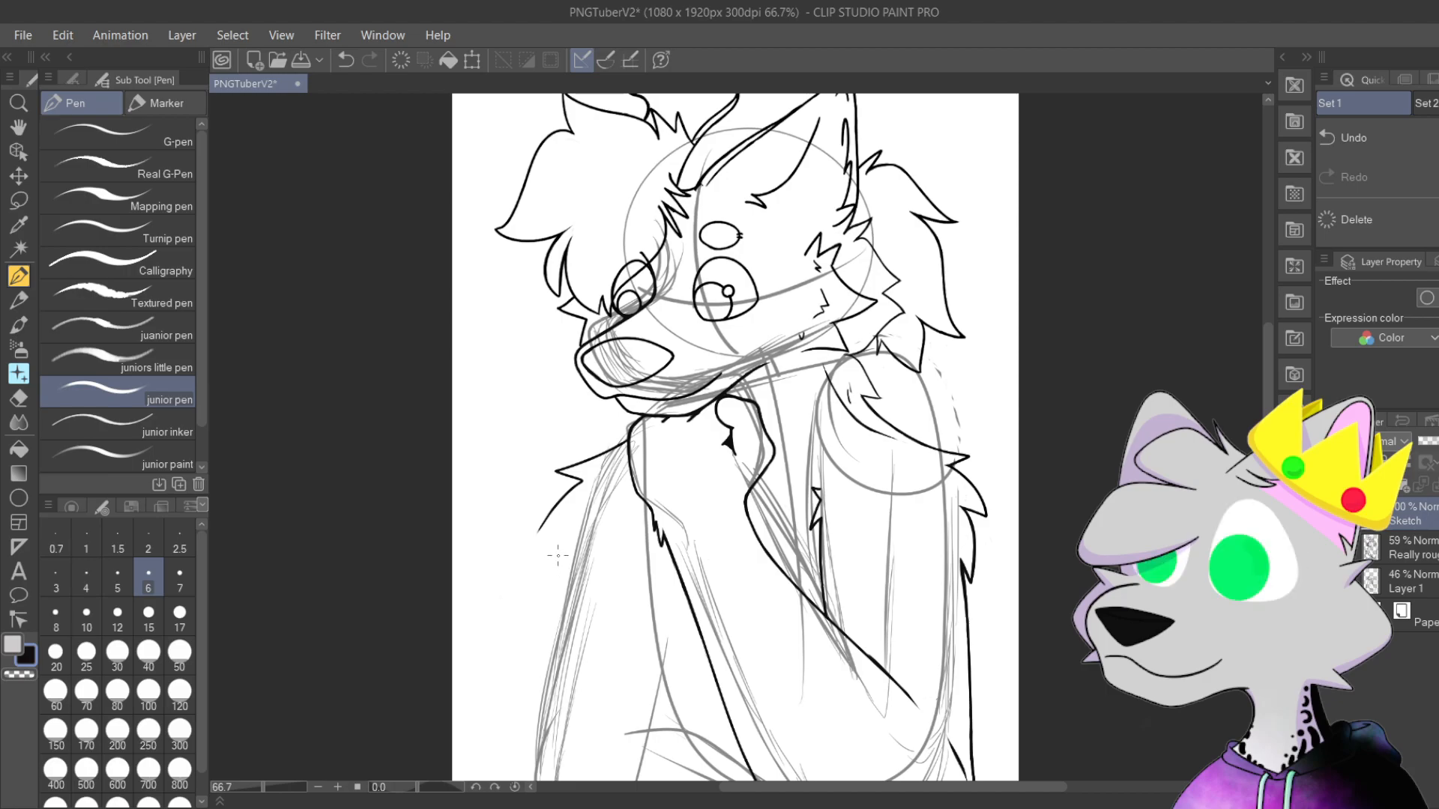
key("ctrl+z")
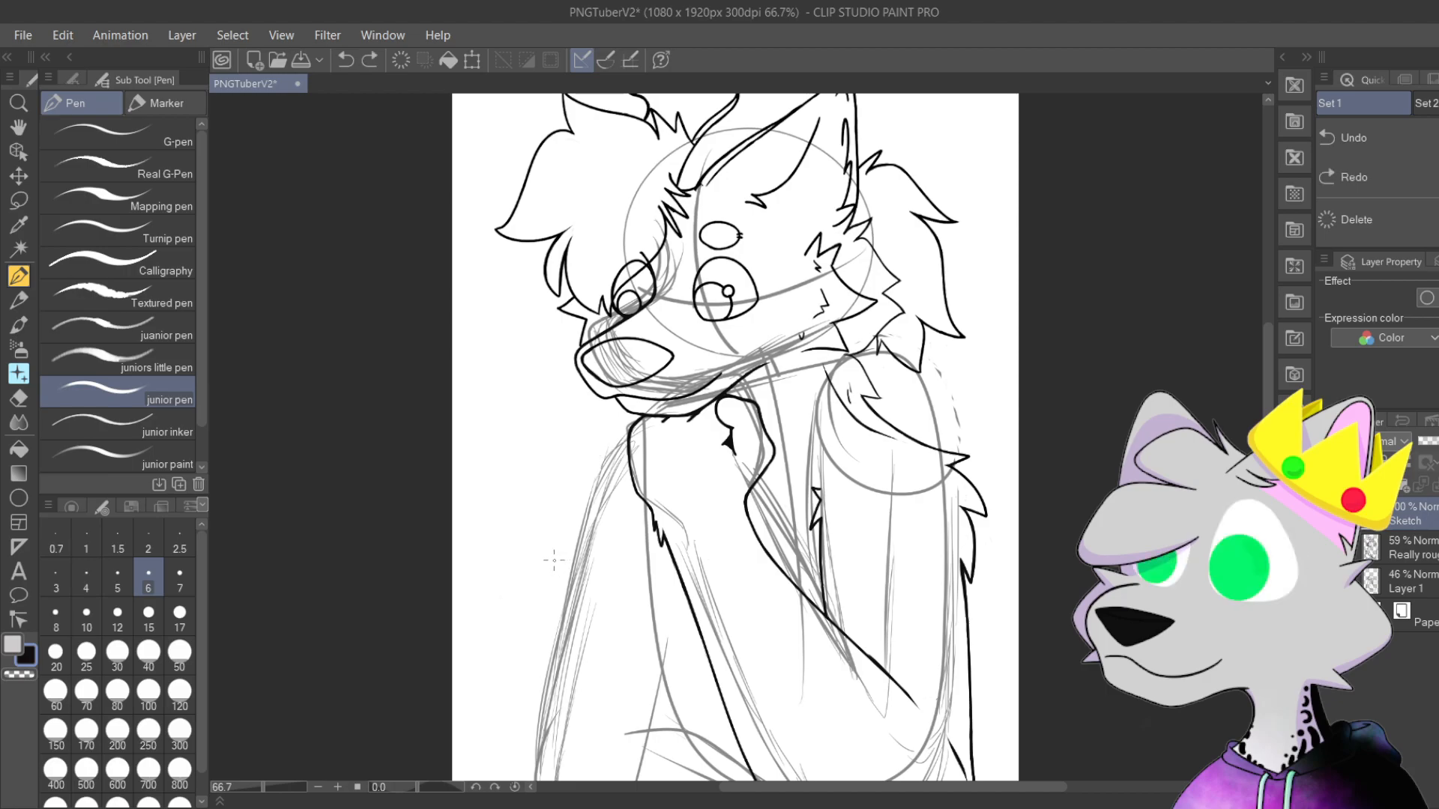
Step: Save the drawing with the far shoulder's fur outline cleared
left_click_drag(945, 477, 919, 491)
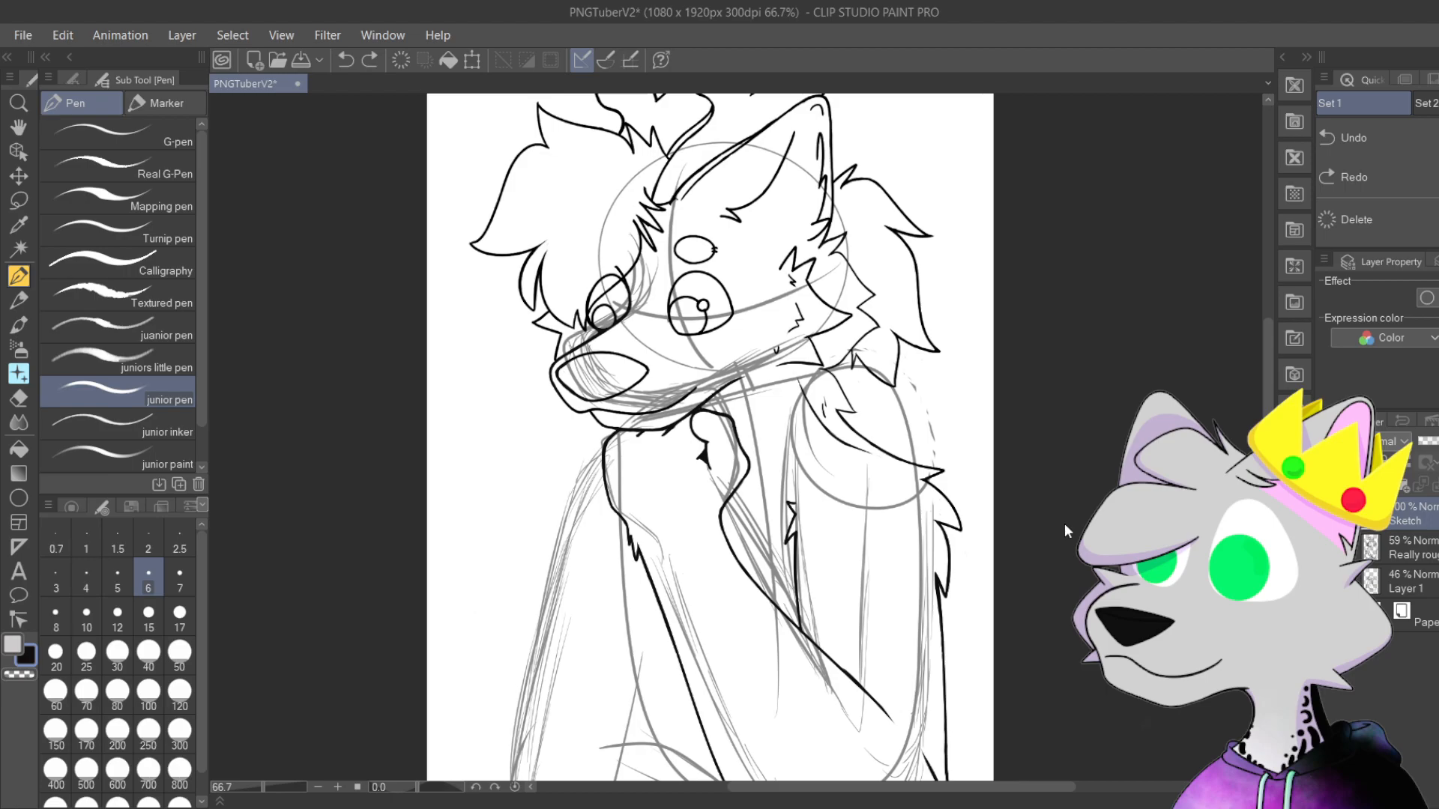
key("ctrl+s")
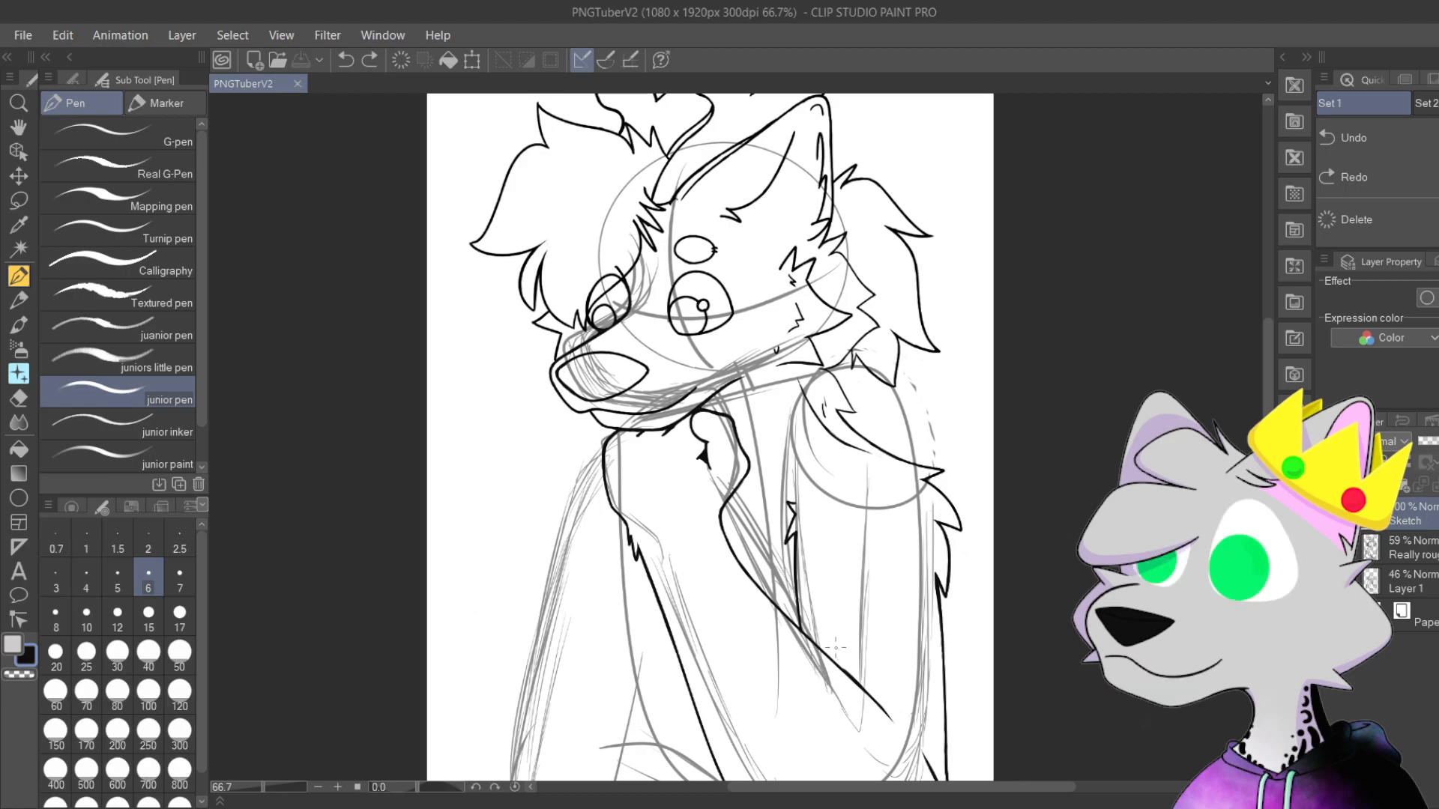
Step: Show the 59% opacity "Really rough" layer as a guide behind the whole figure's linework, and save the drawing
mouse_move(828, 648)
left_mouse_down()
mouse_move(889, 464)
mouse_move(876, 657)
mouse_move(888, 624)
mouse_move(913, 632)
left_mouse_up()
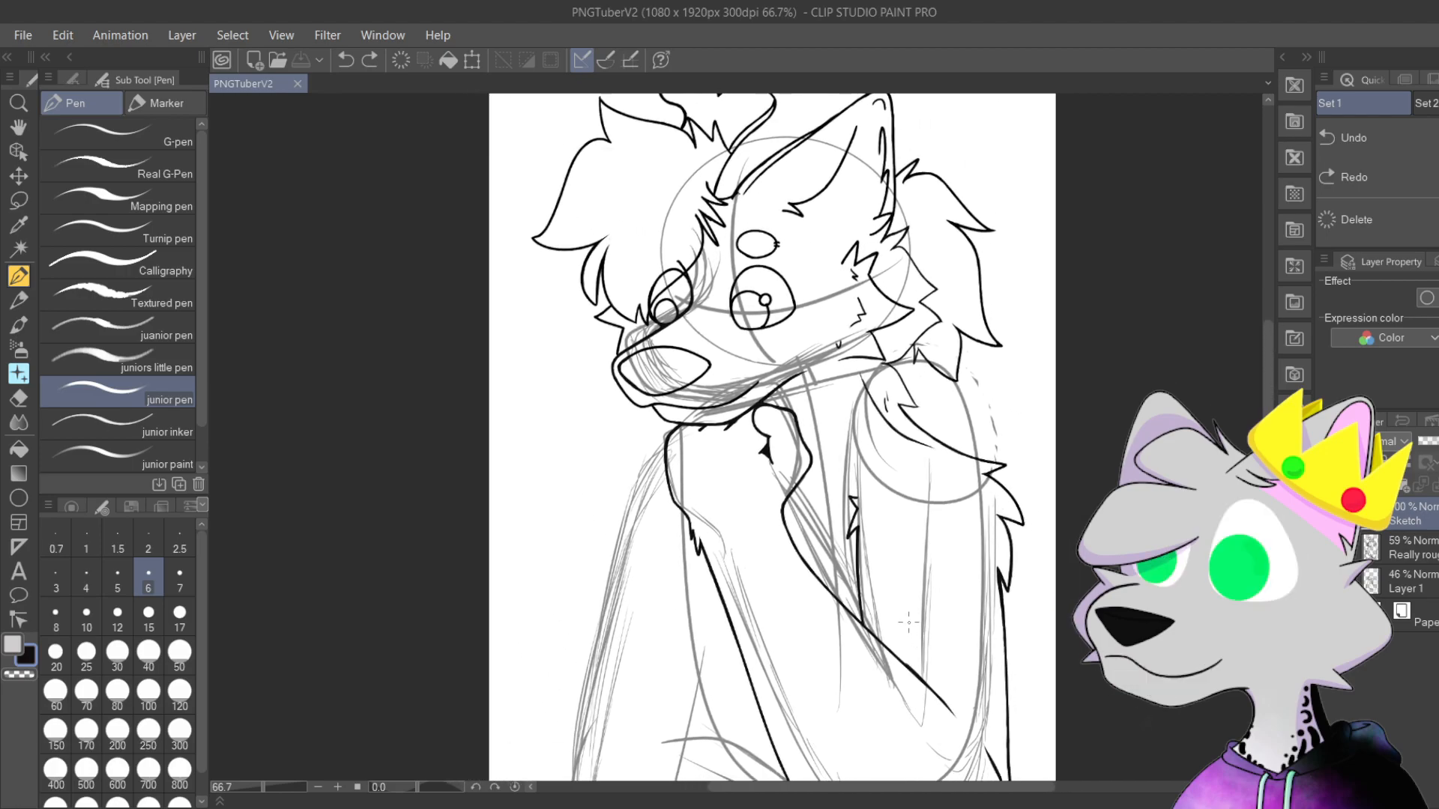
mouse_move(901, 619)
left_mouse_down()
mouse_move(894, 648)
mouse_move(830, 675)
mouse_move(867, 584)
mouse_move(869, 525)
left_mouse_up()
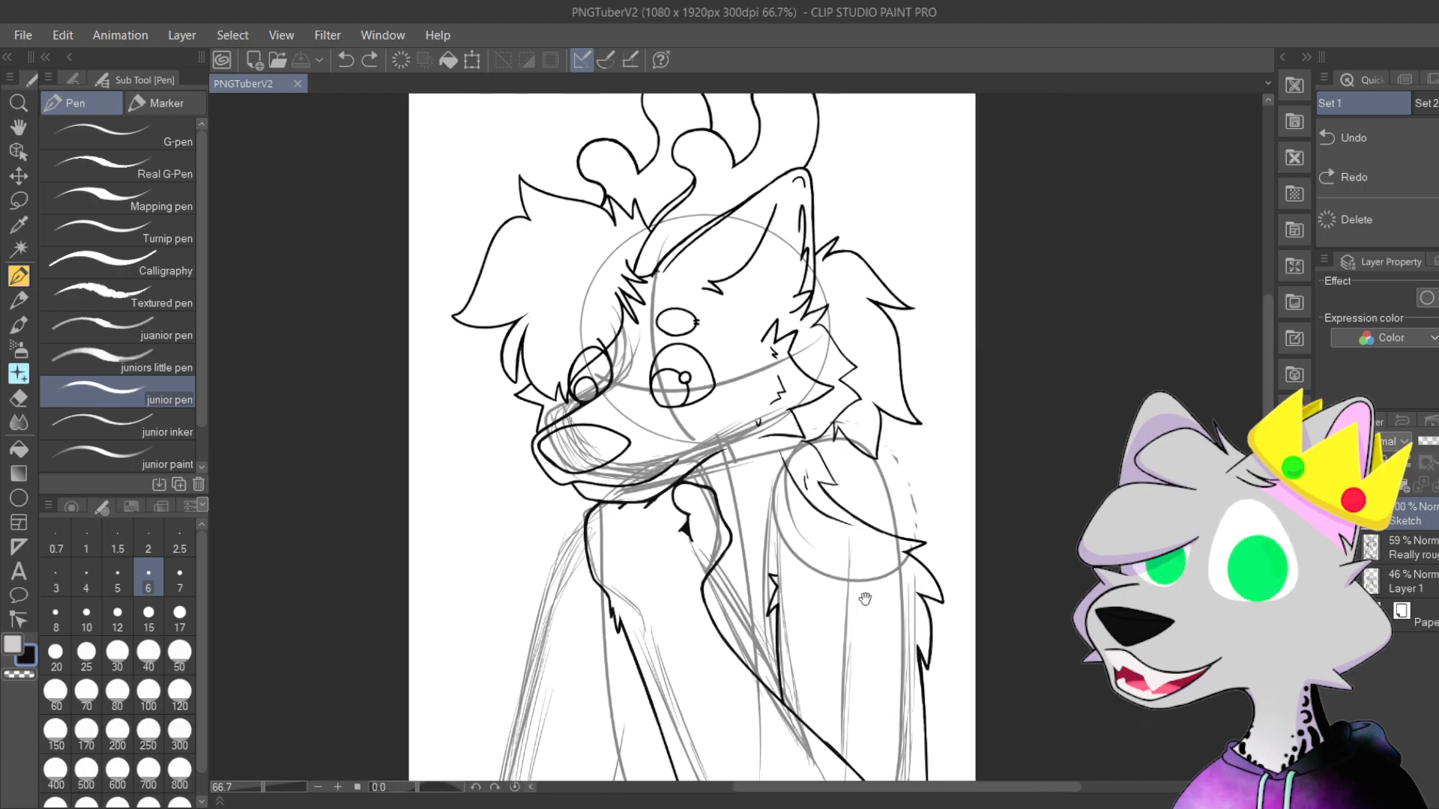
scroll(885, 480, "down", 1)
left_click_drag(913, 424, 909, 420)
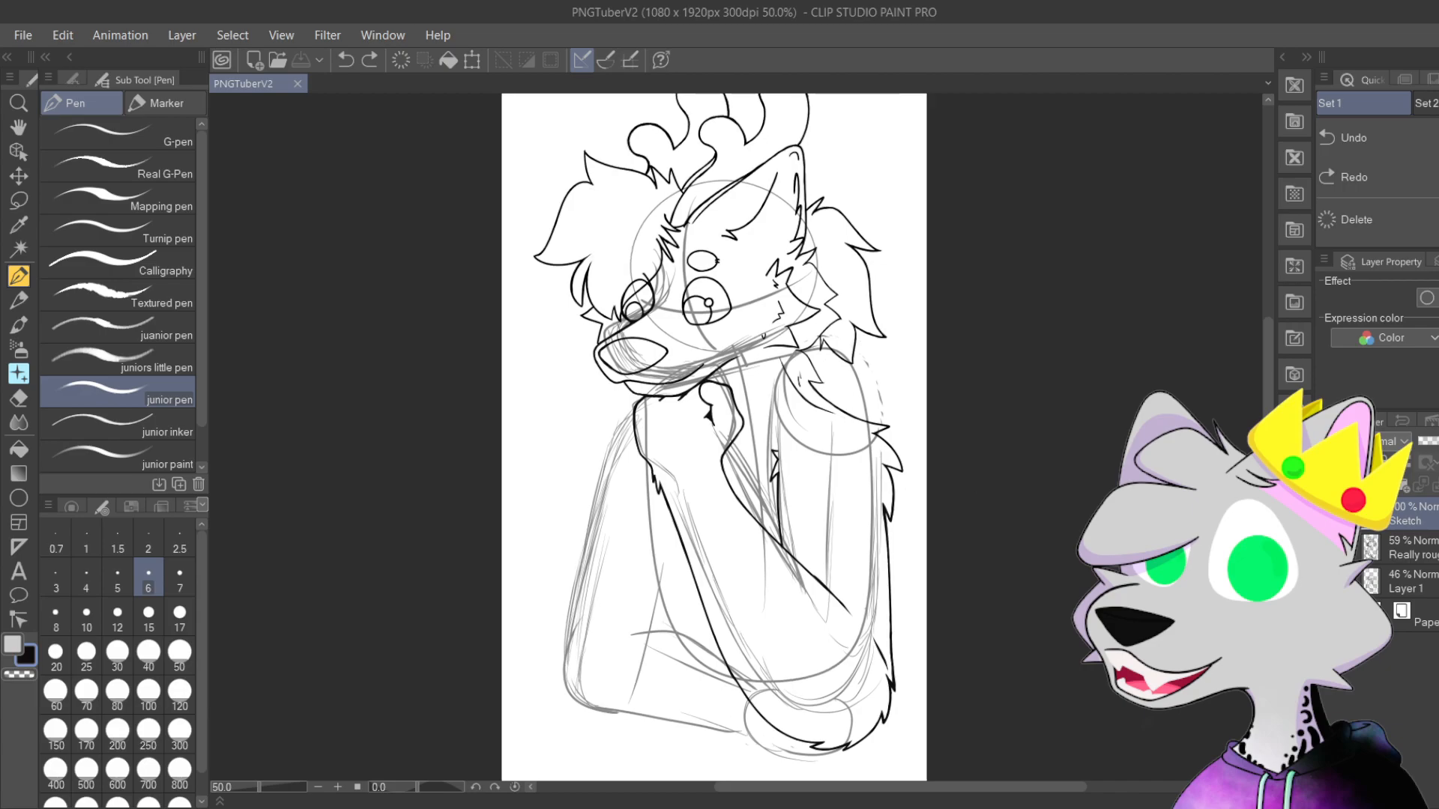
left_click(1328, 548)
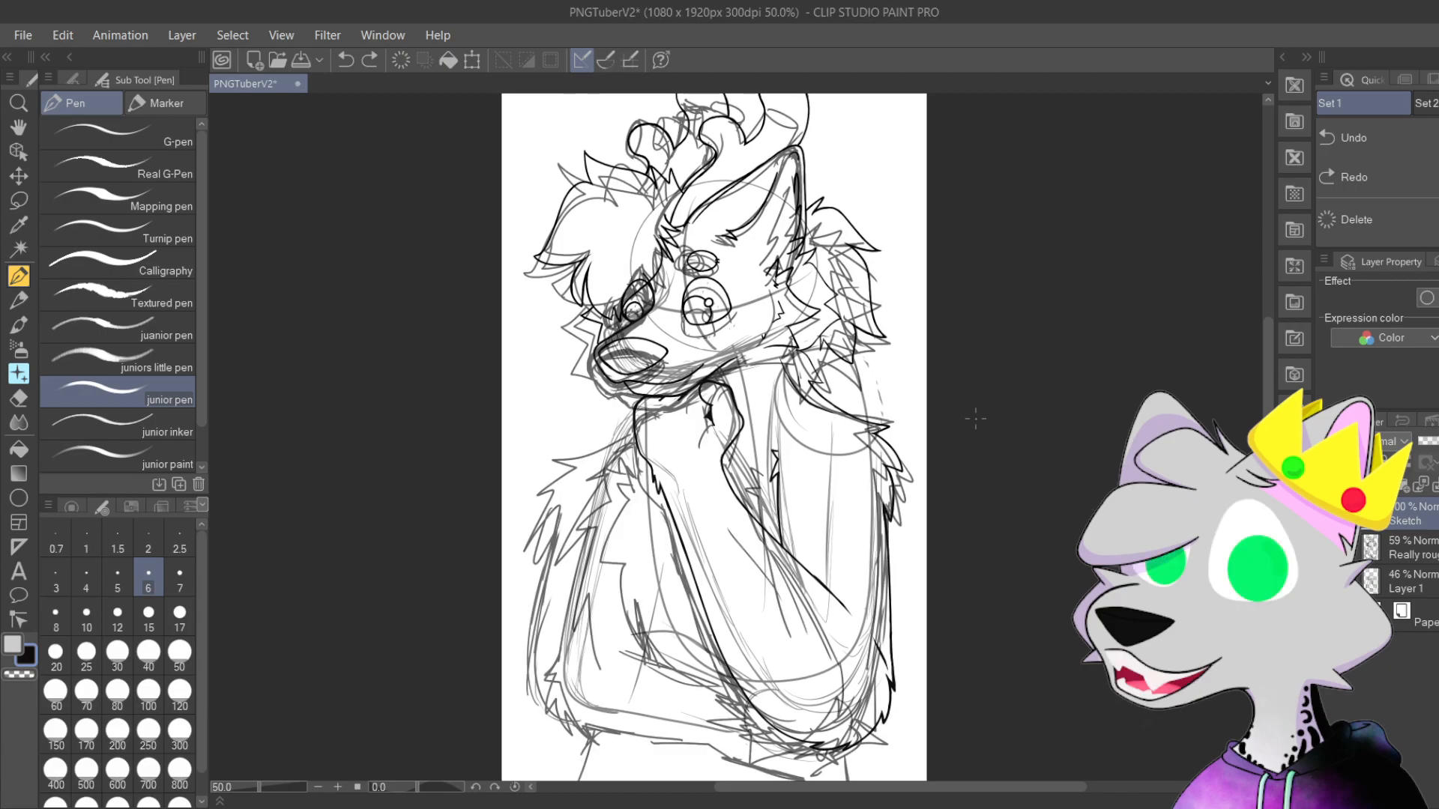
key("ctrl+s")
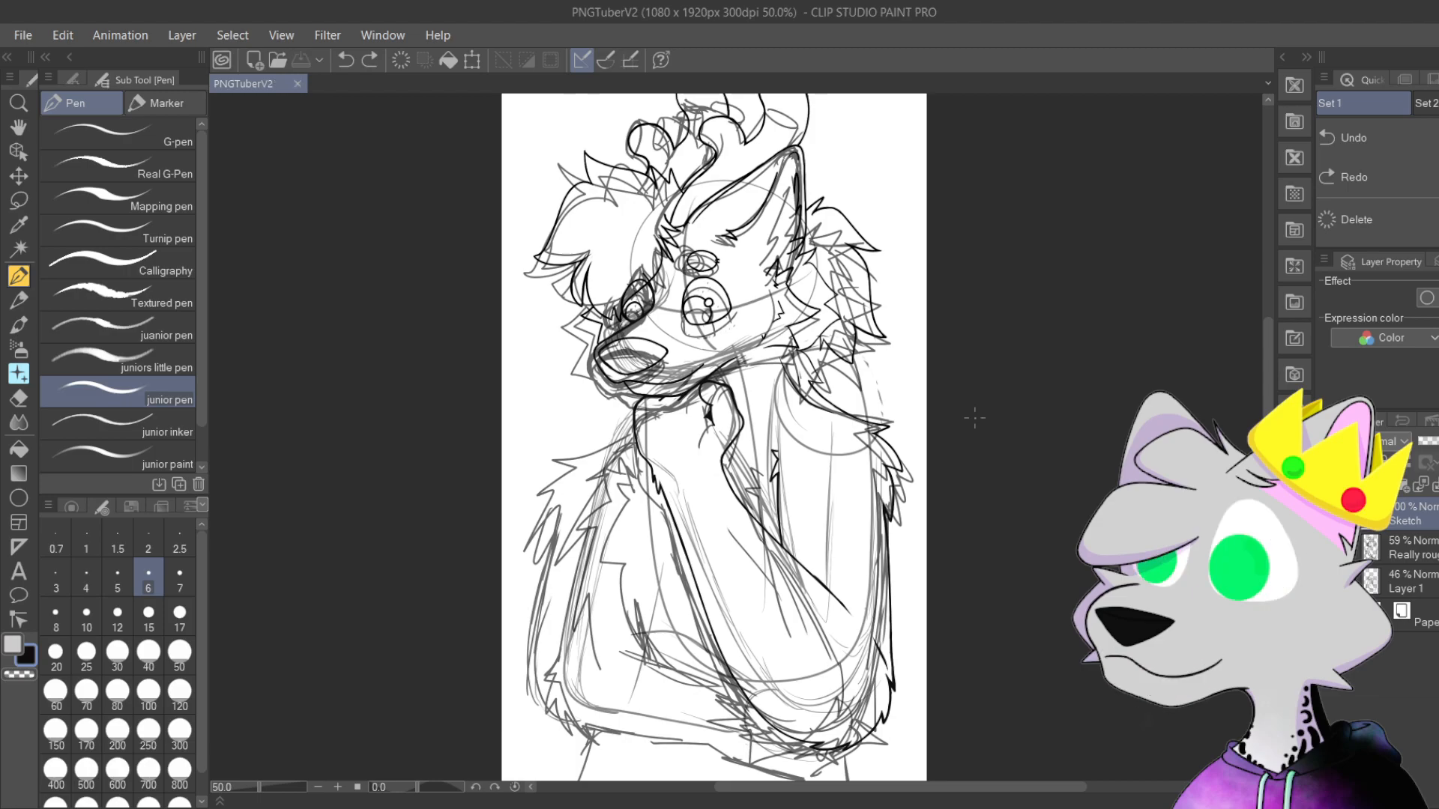